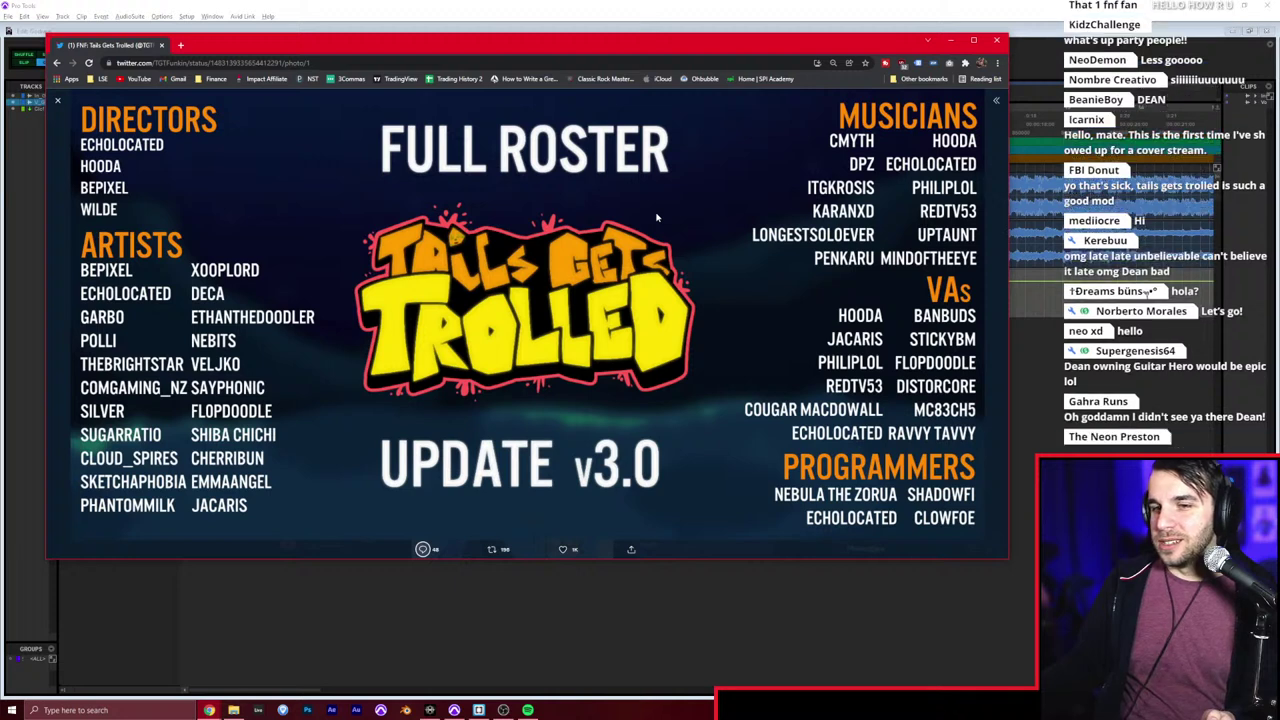
Step: Close the browser window with the roster image and place the edit cursor just before the Inst_Godrays clip
left_click(999, 40)
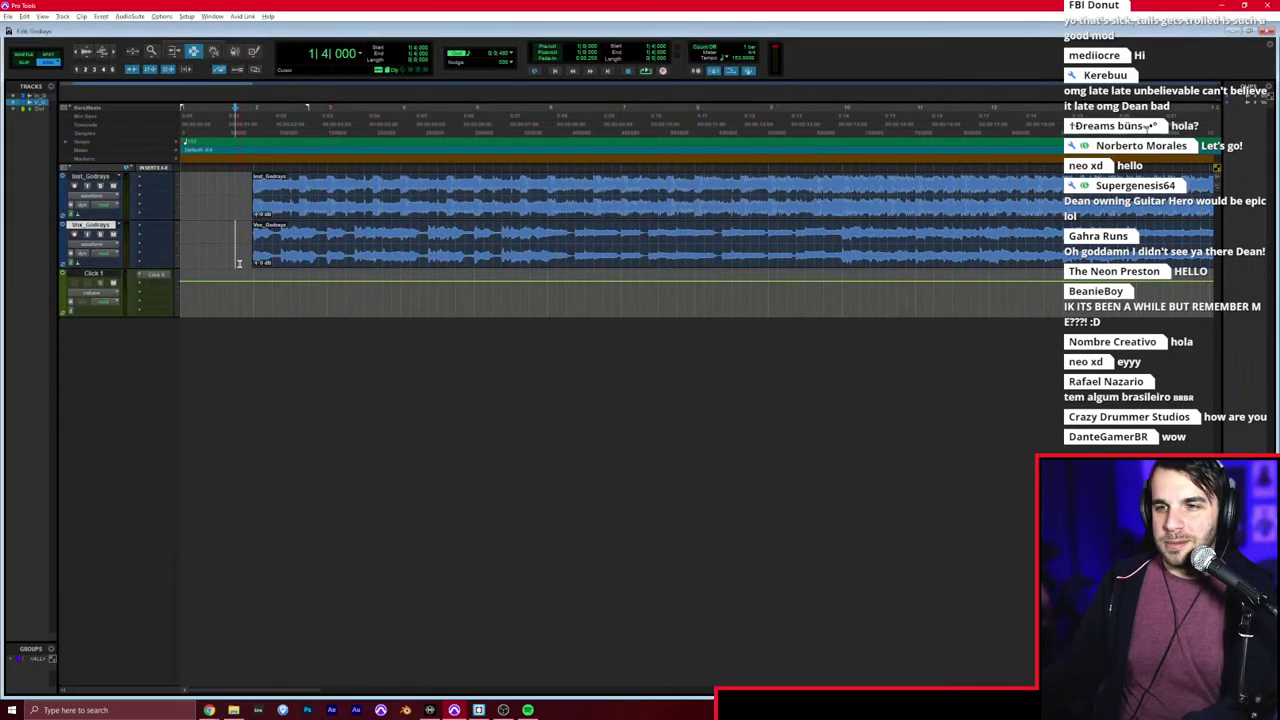
key("Return")
key("t")
key("t")
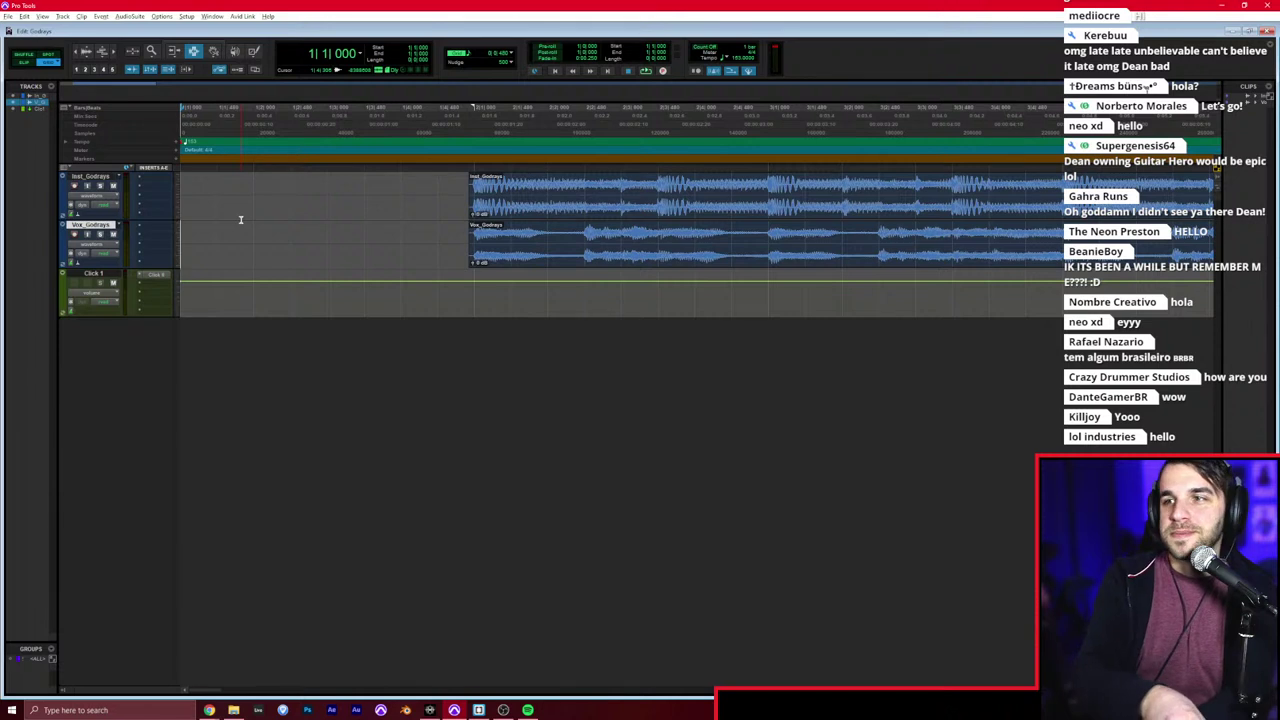
left_click(409, 203)
left_click(417, 174)
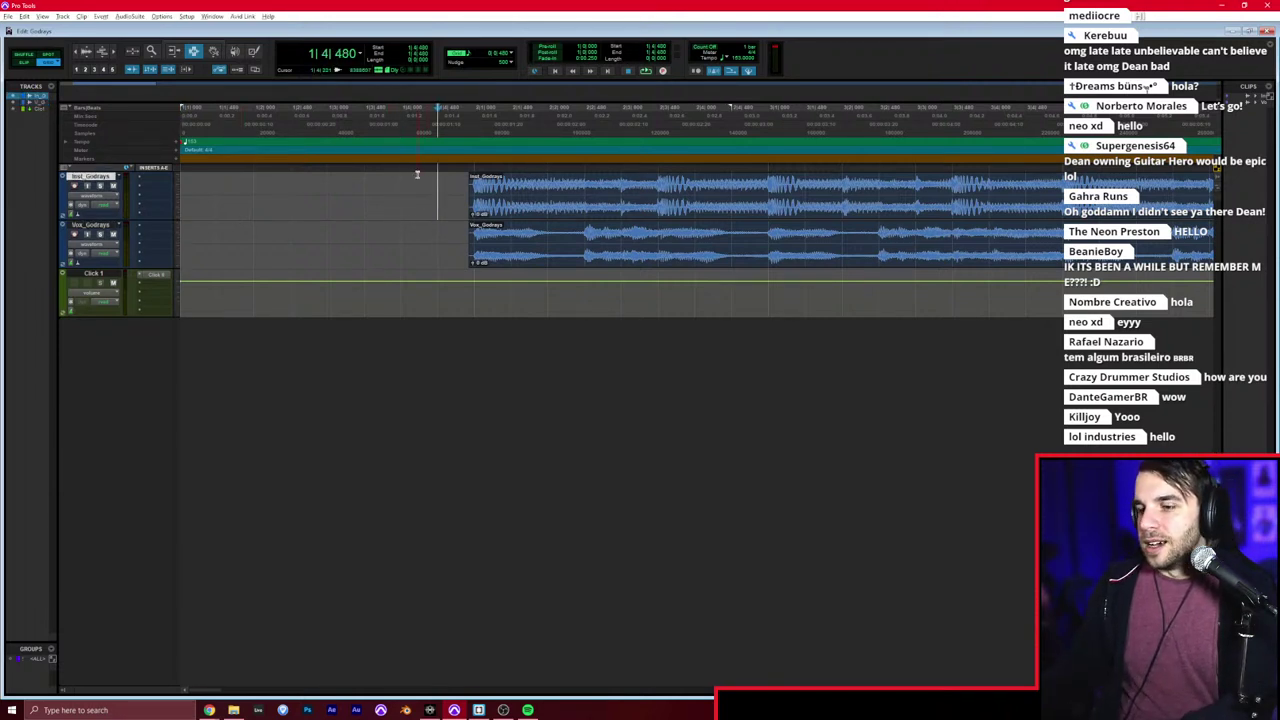
Step: Pause the background music and move the edit cursor to the start of the Inst_Godrays clip at bar 2
key("XF86AudioPlay")
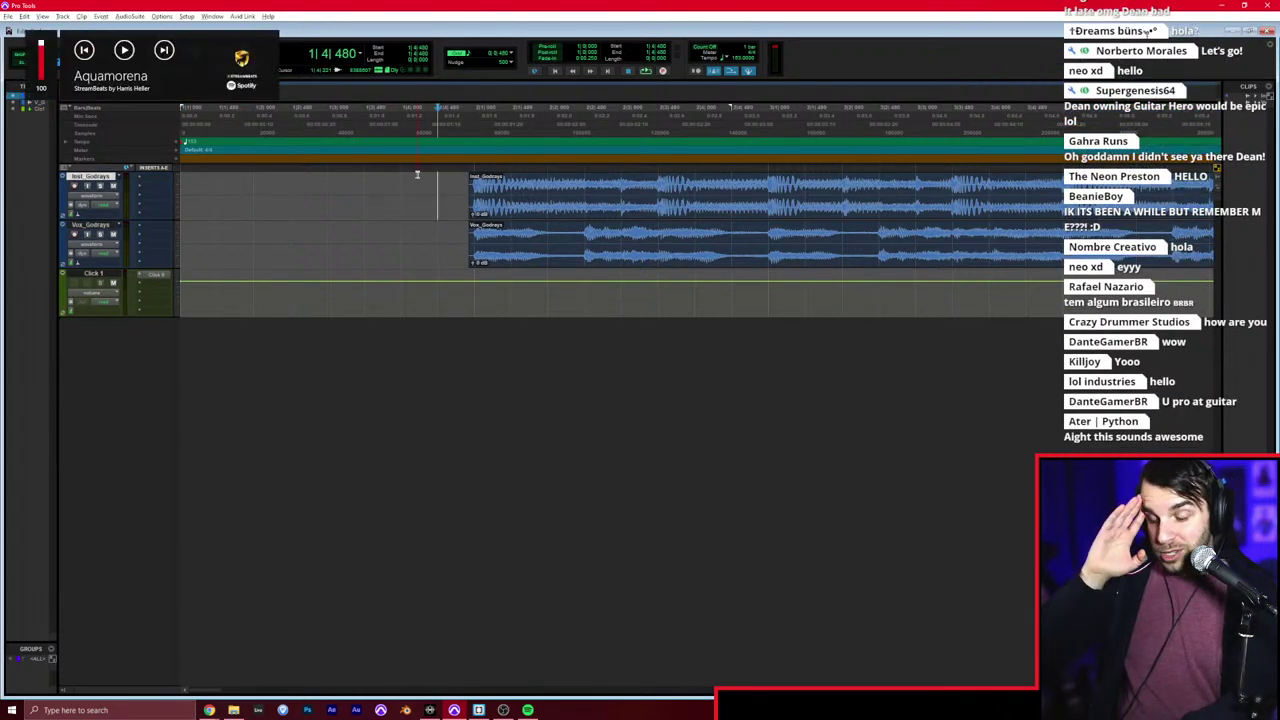
key("r")
key("r")
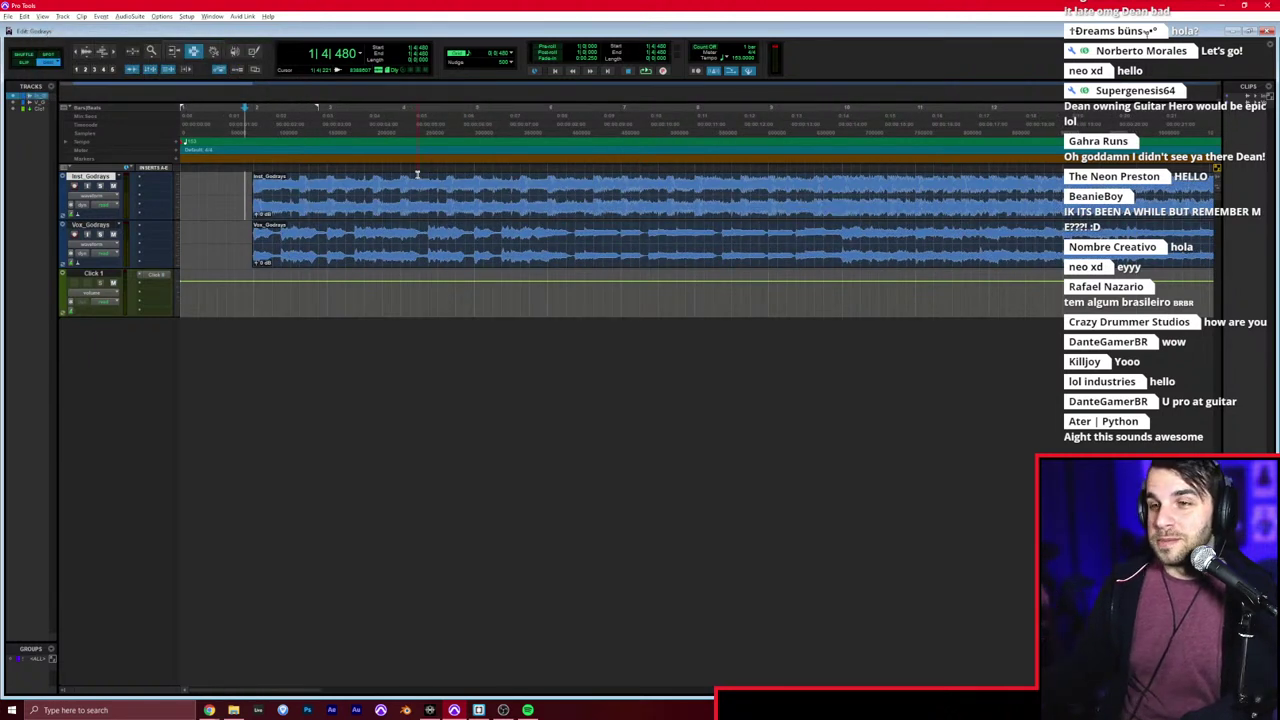
key("Tab")
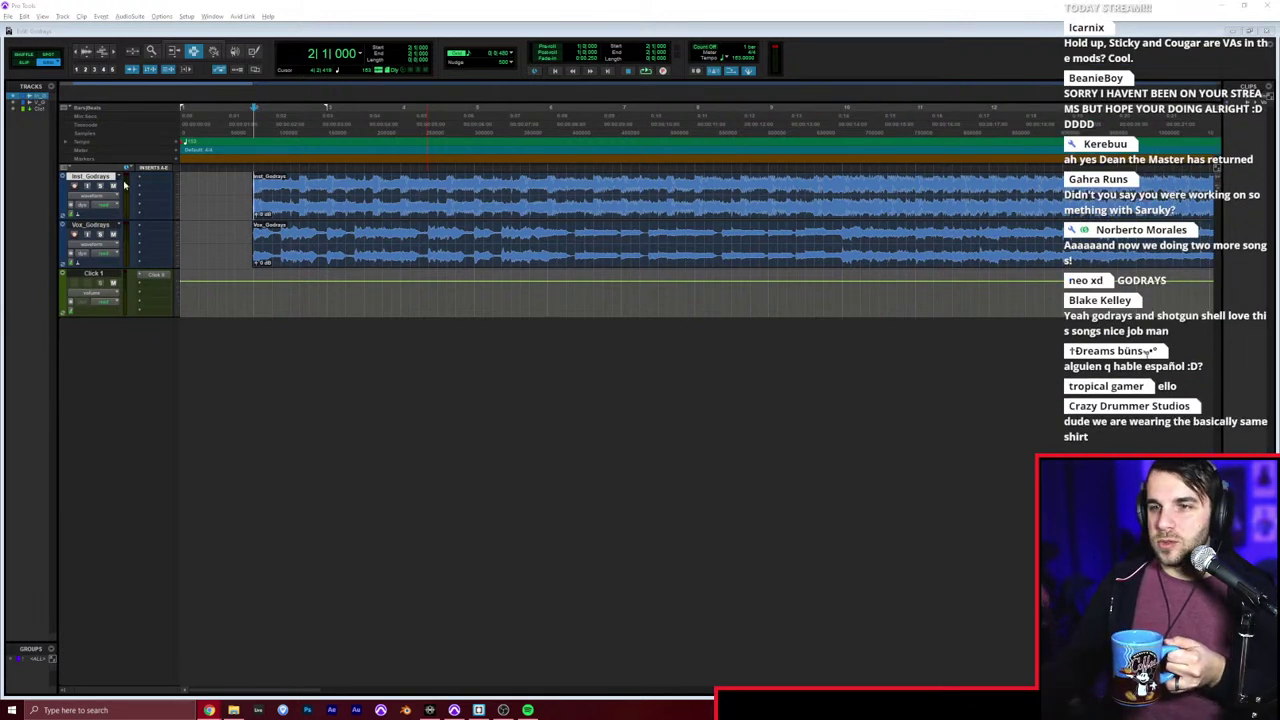
Step: Play the song from the start of the Godrays clips at bar 2
left_click(246, 221)
left_click(262, 216)
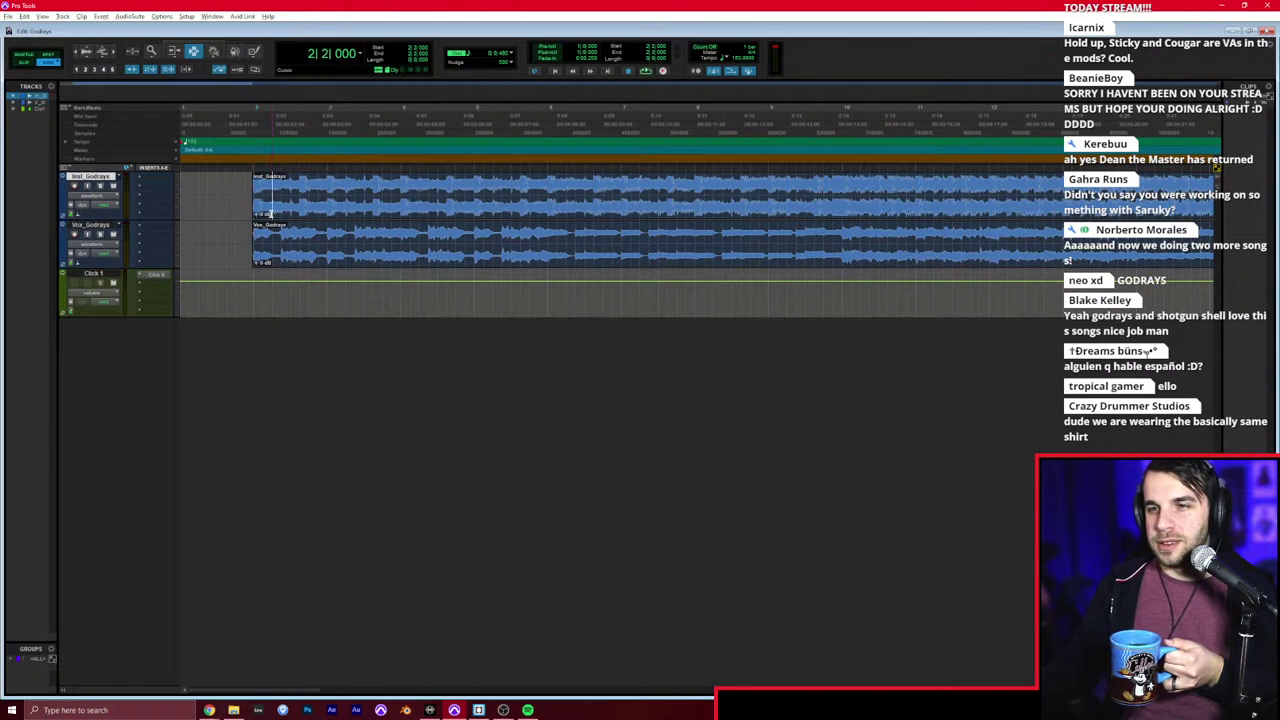
left_click(228, 212)
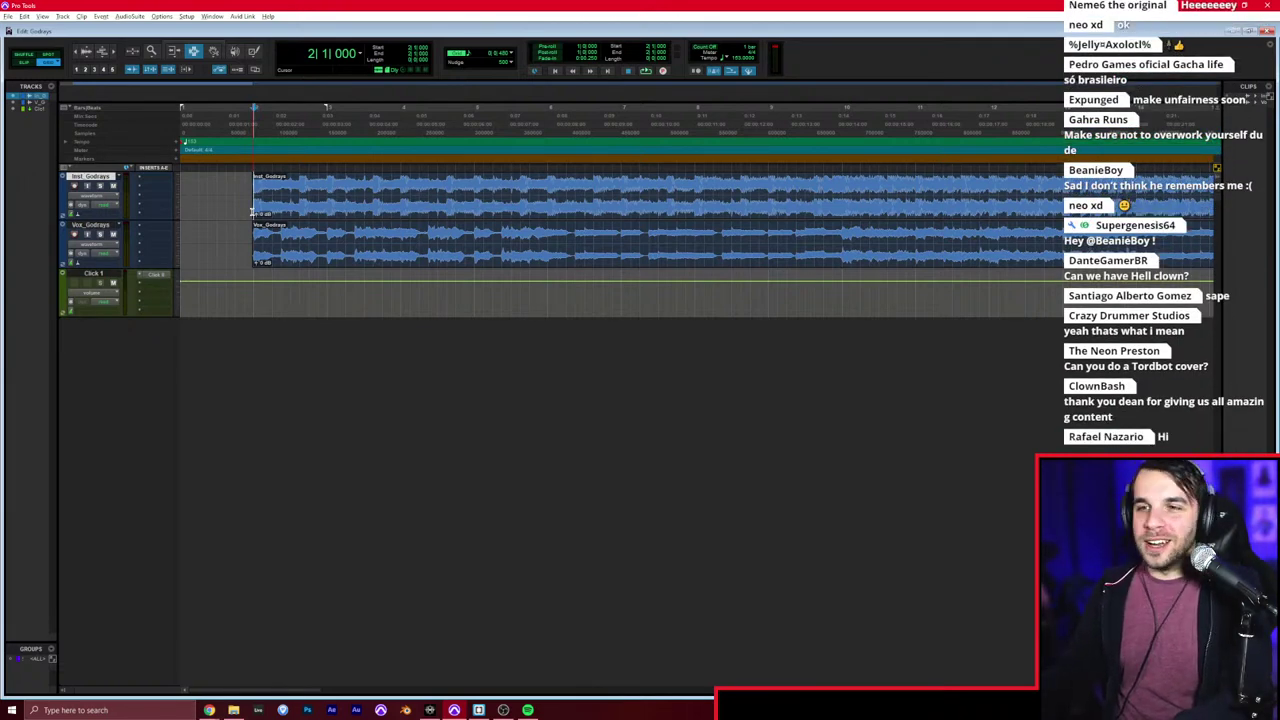
key("space")
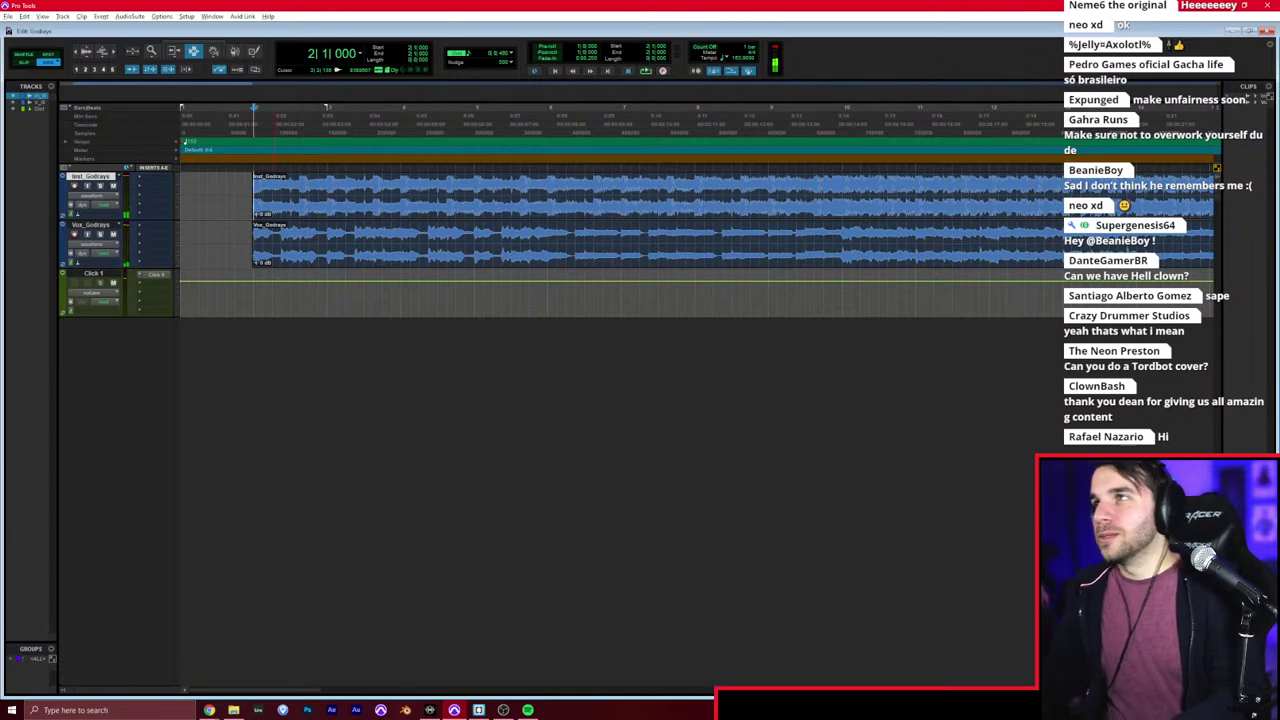
key("alt+Tab")
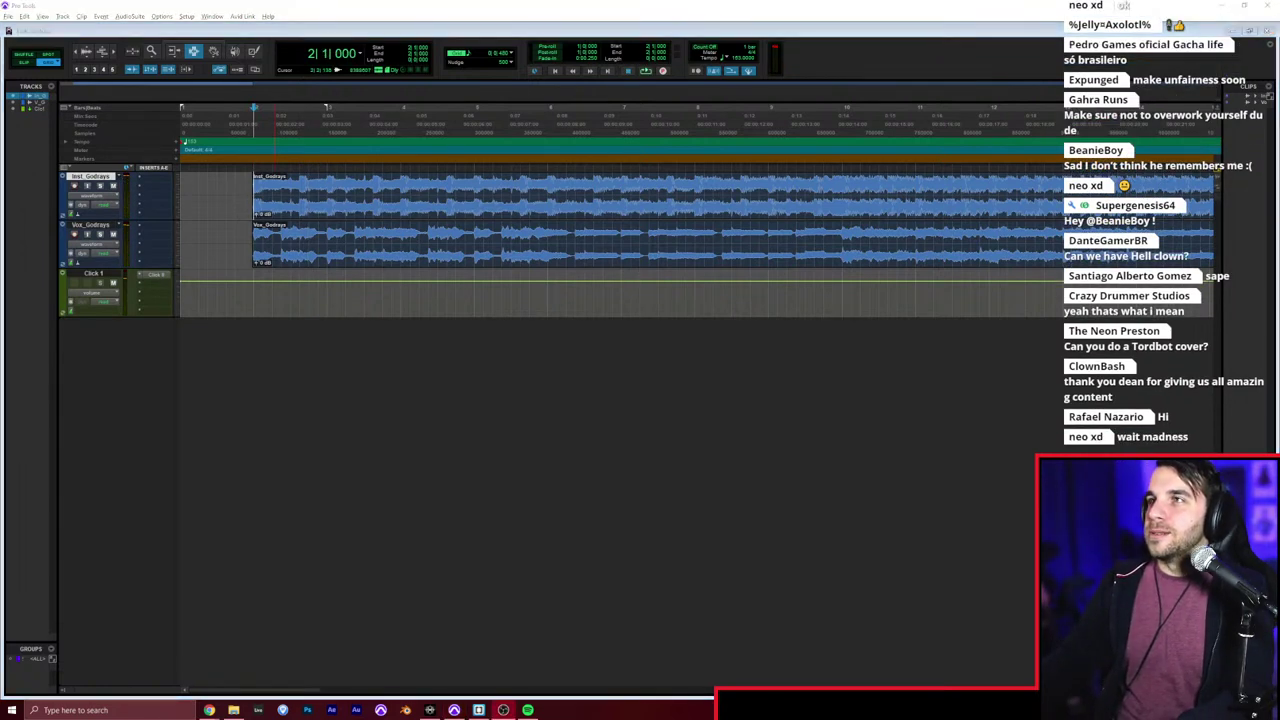
left_click(428, 33)
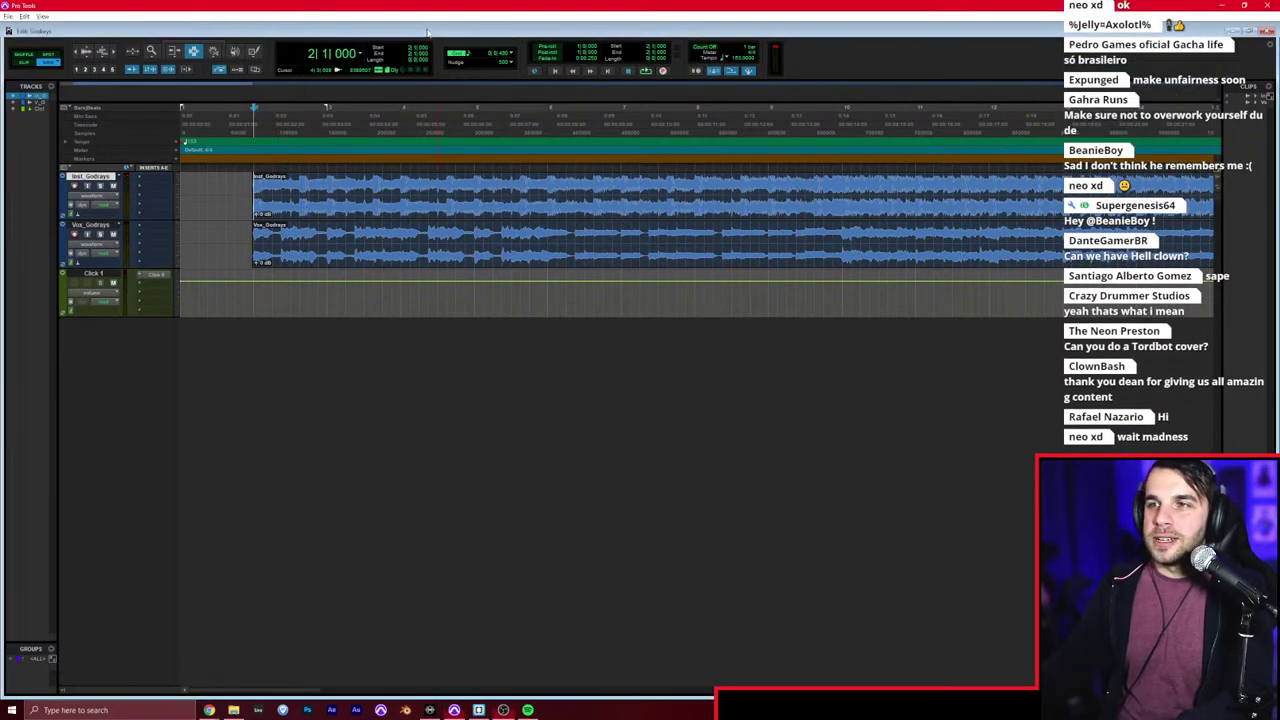
key("space")
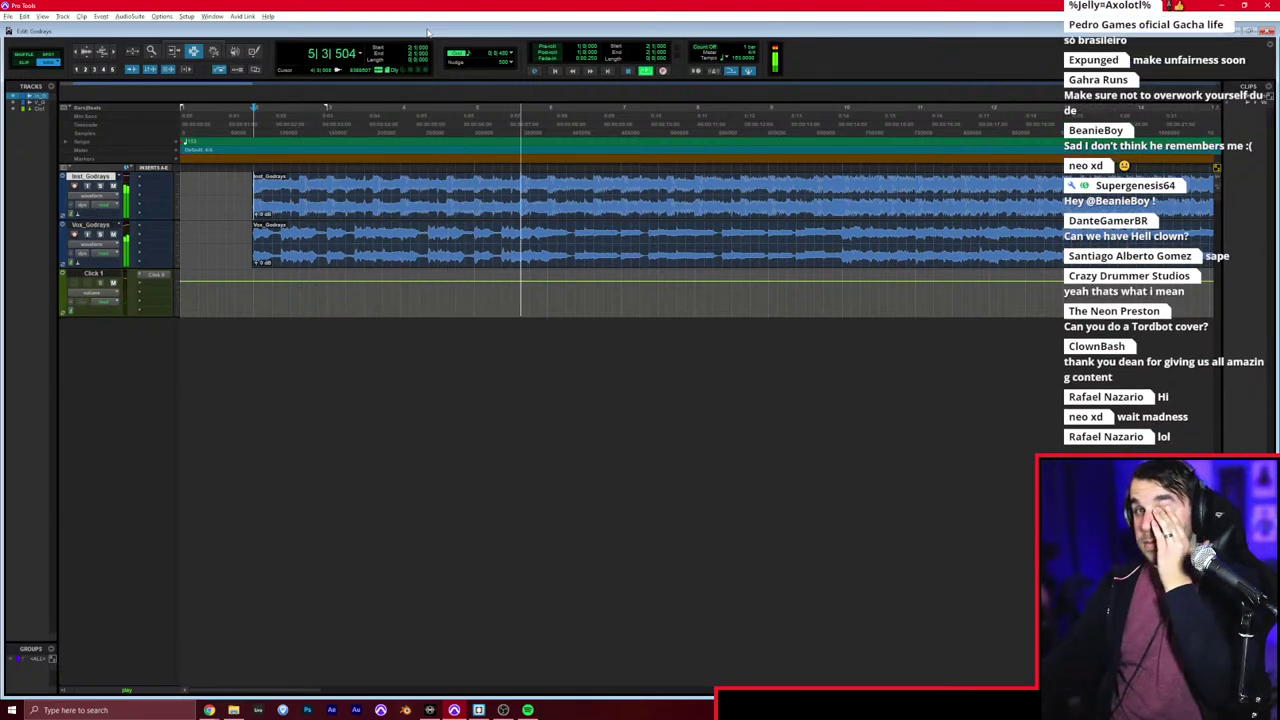
Step: Add a marker named Intro and move it to the start of the clips at bar 2
key("KP_Enter")
type("Intro")
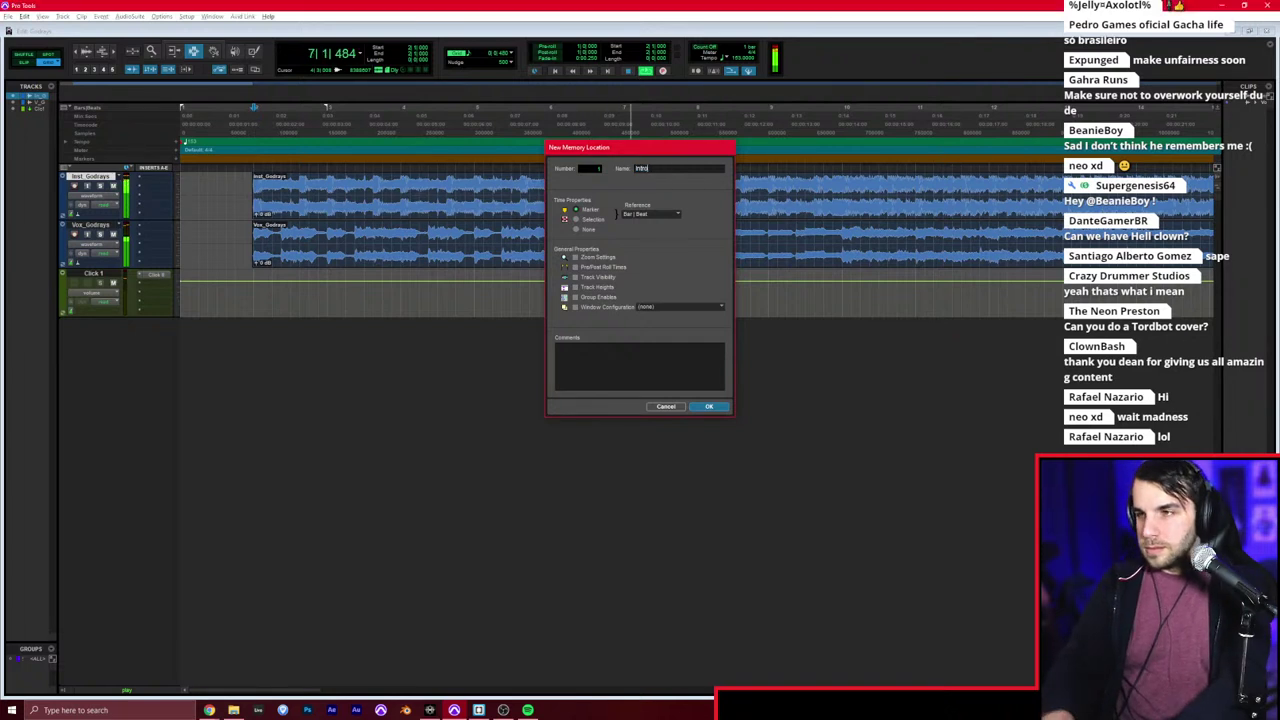
key("Return")
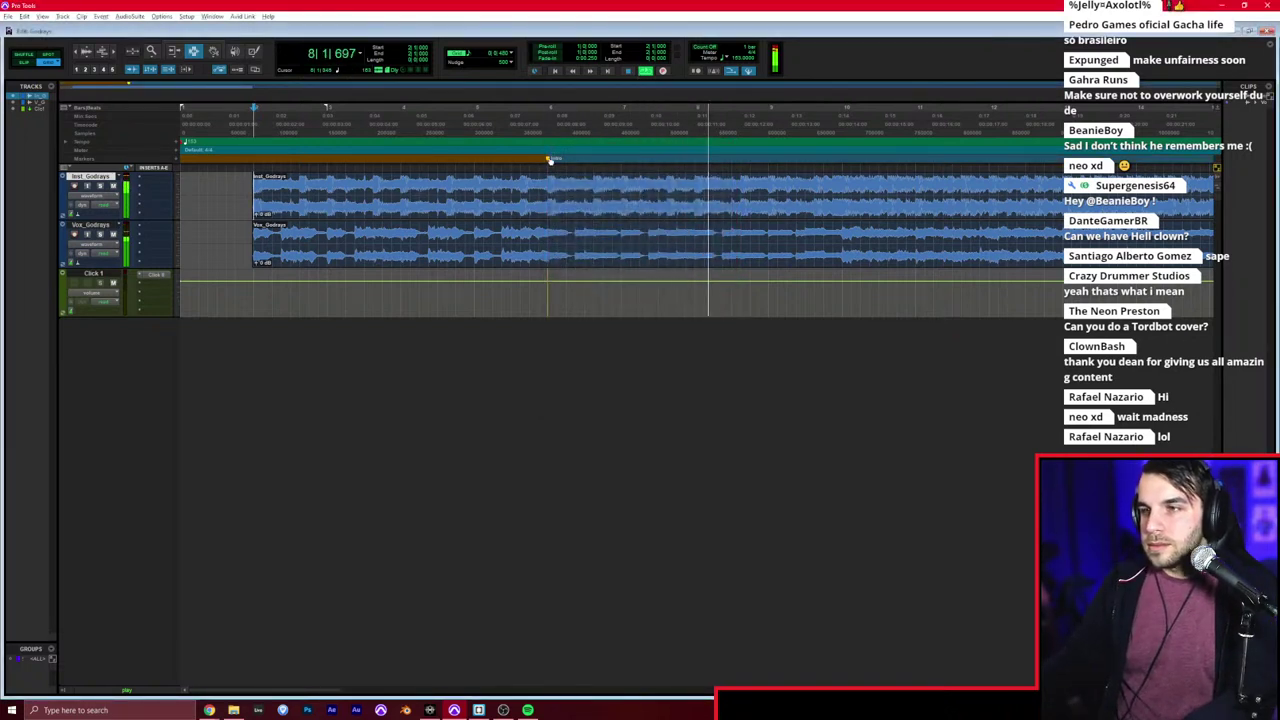
left_click_drag(549, 160, 255, 163)
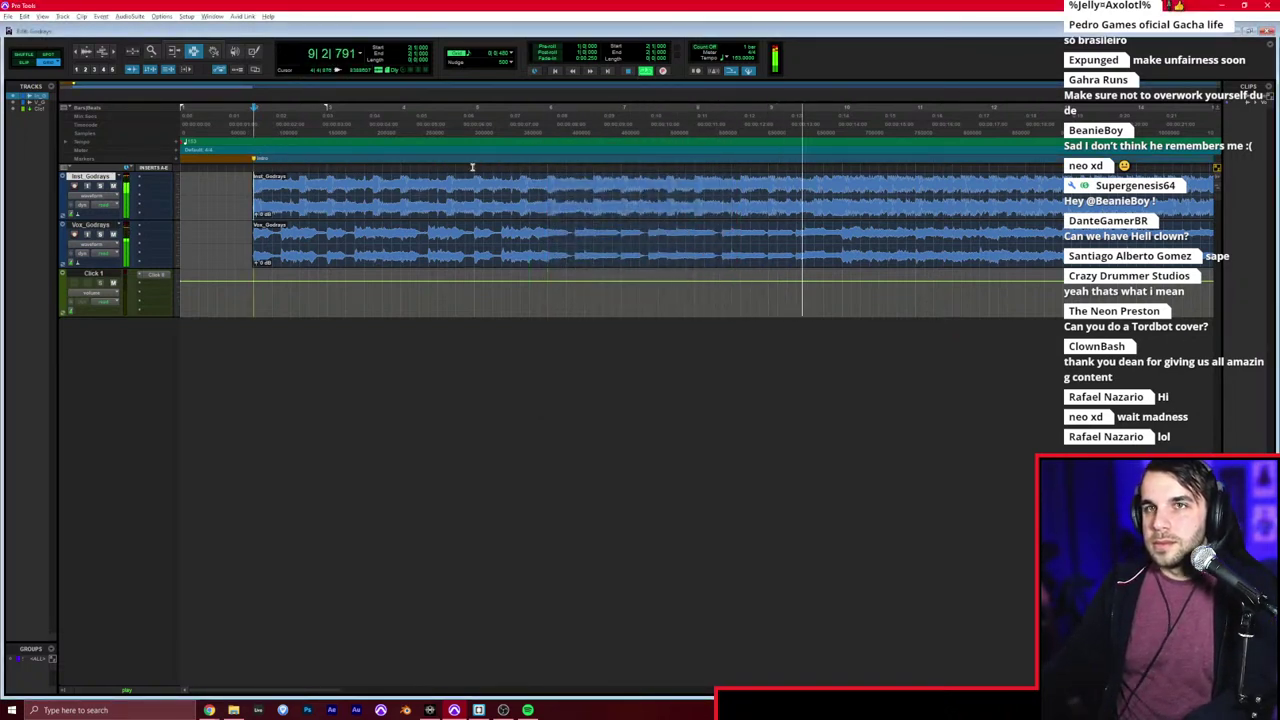
Step: Add a marker named Verse 1 at bar 10 while the song plays
key("KP_Enter")
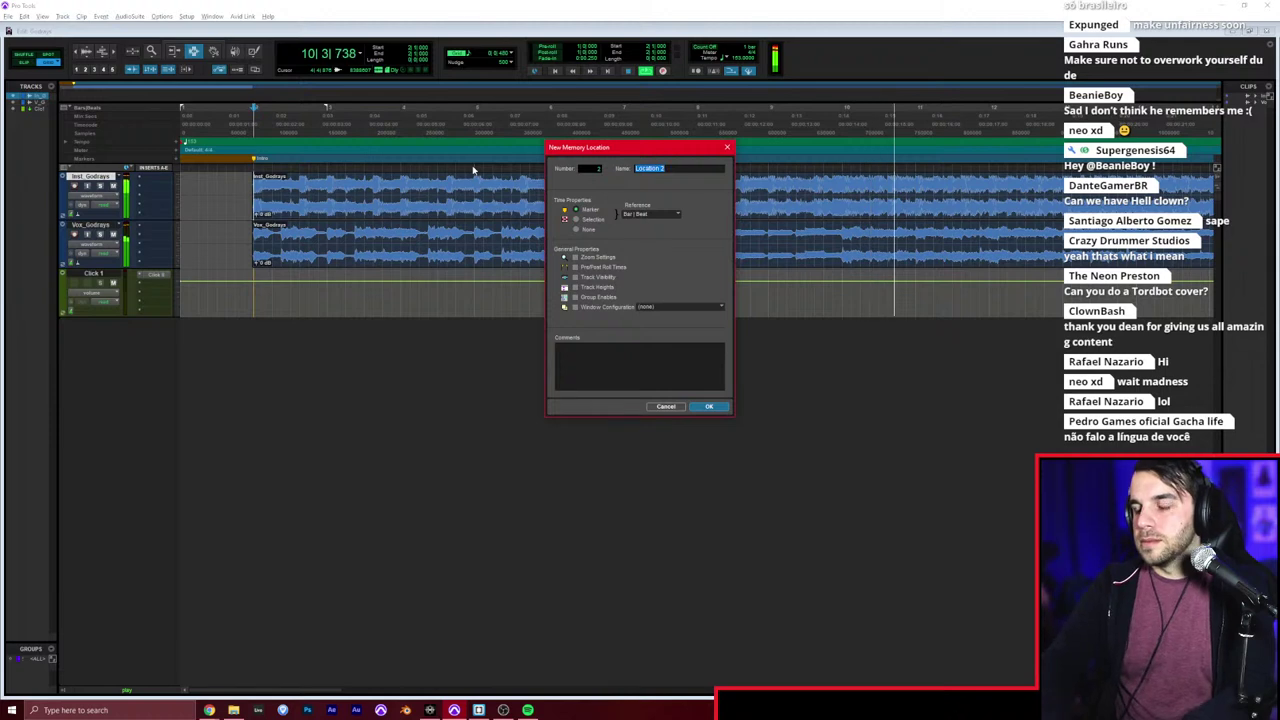
type("Verse")
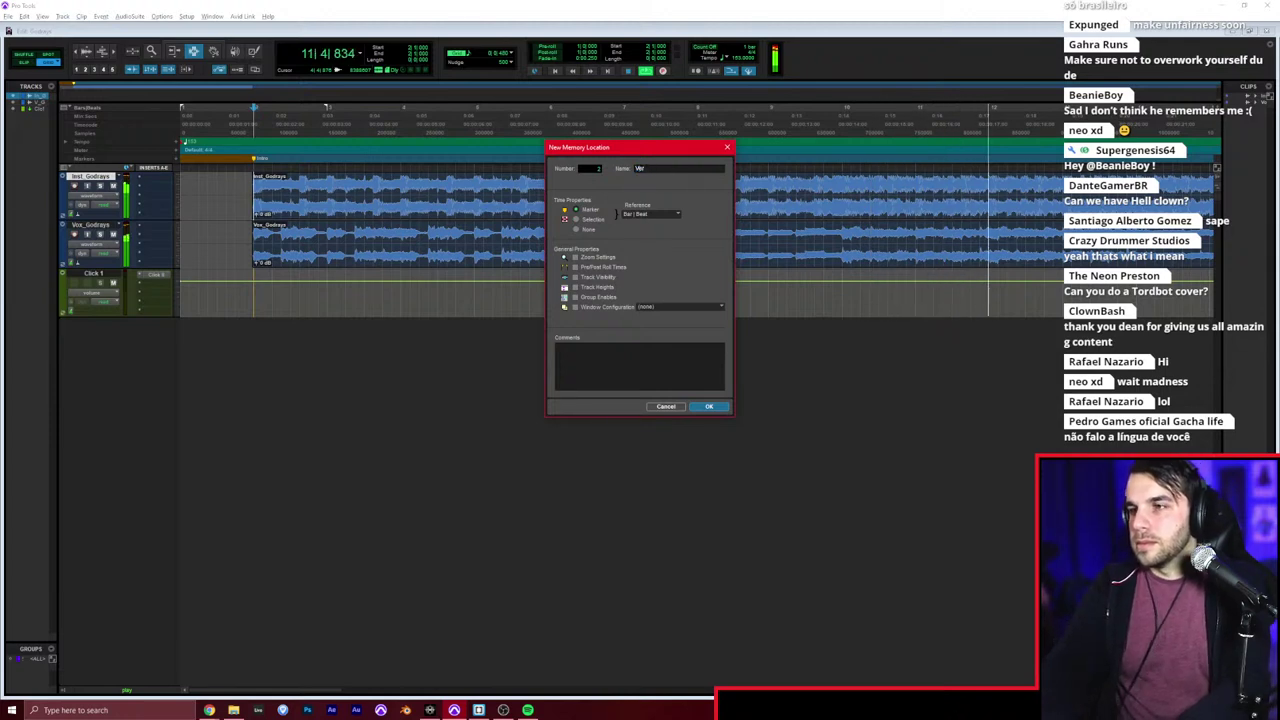
key("BackSpace")
key("BackSpace")
key("BackSpace")
key("BackSpace")
type("erse")
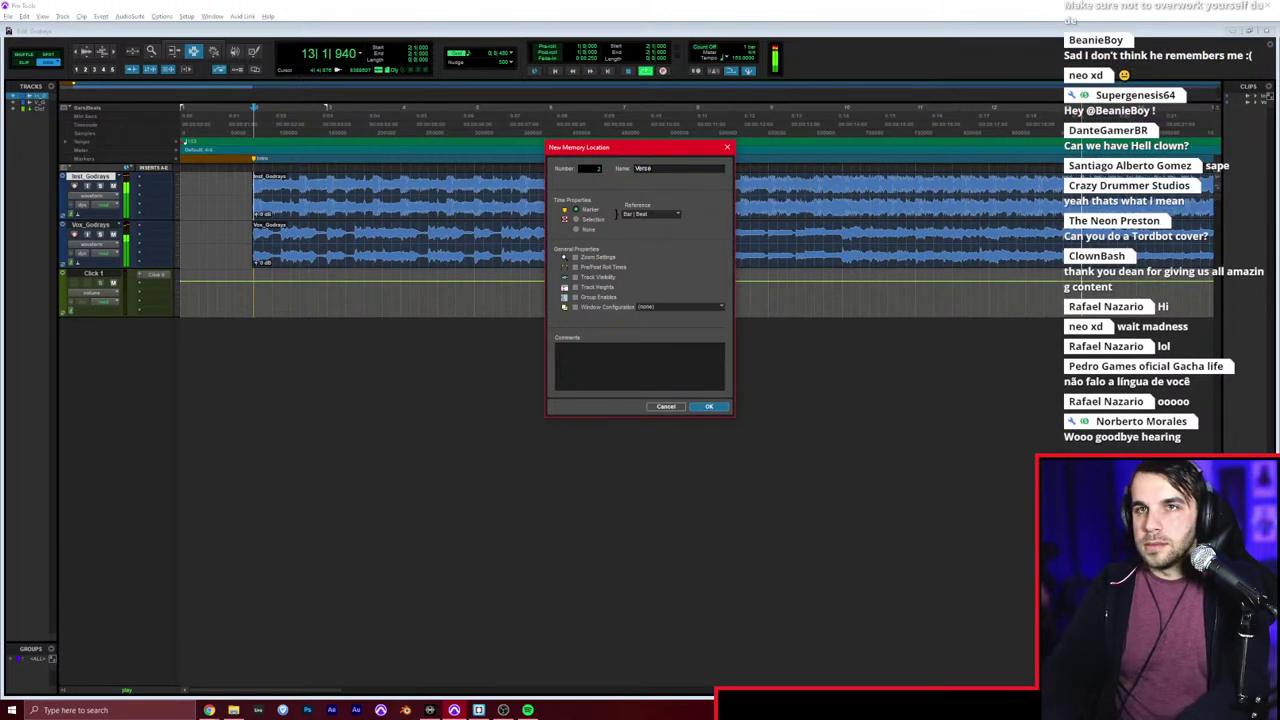
type(" 1")
key("Return")
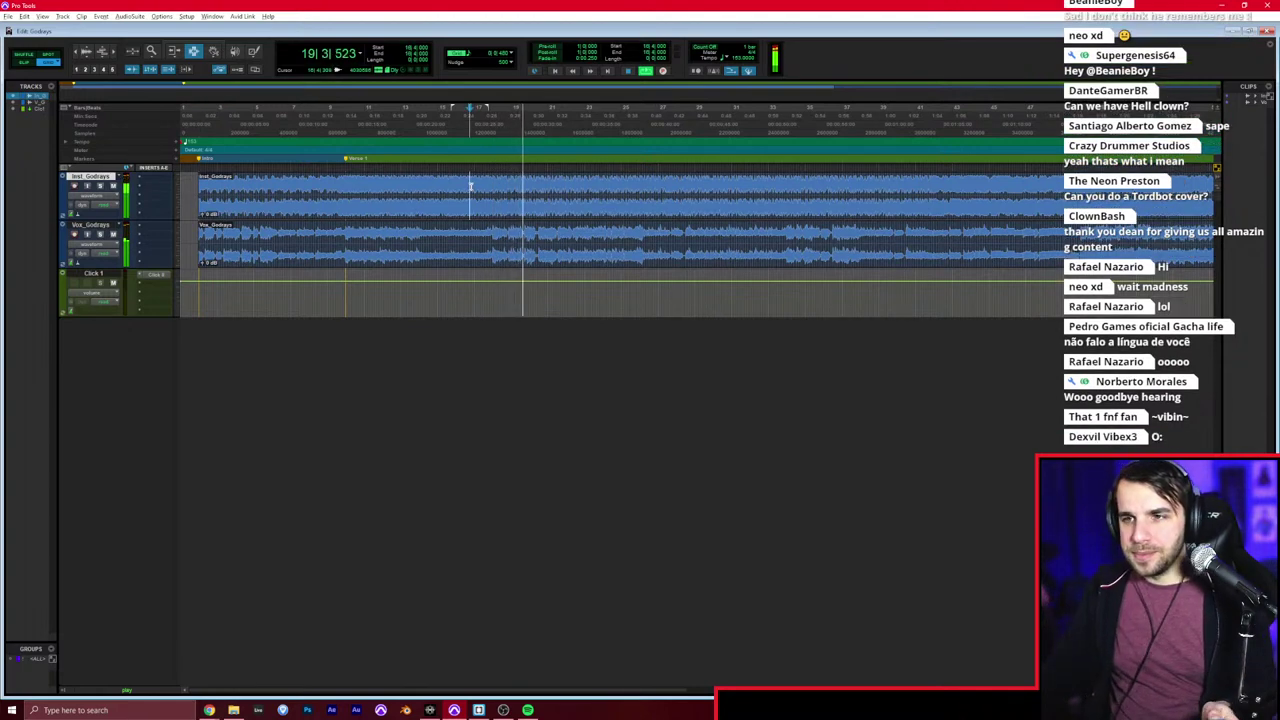
Step: Stop playback and rename the Verse 1 marker to A
key("space")
left_click(346, 158)
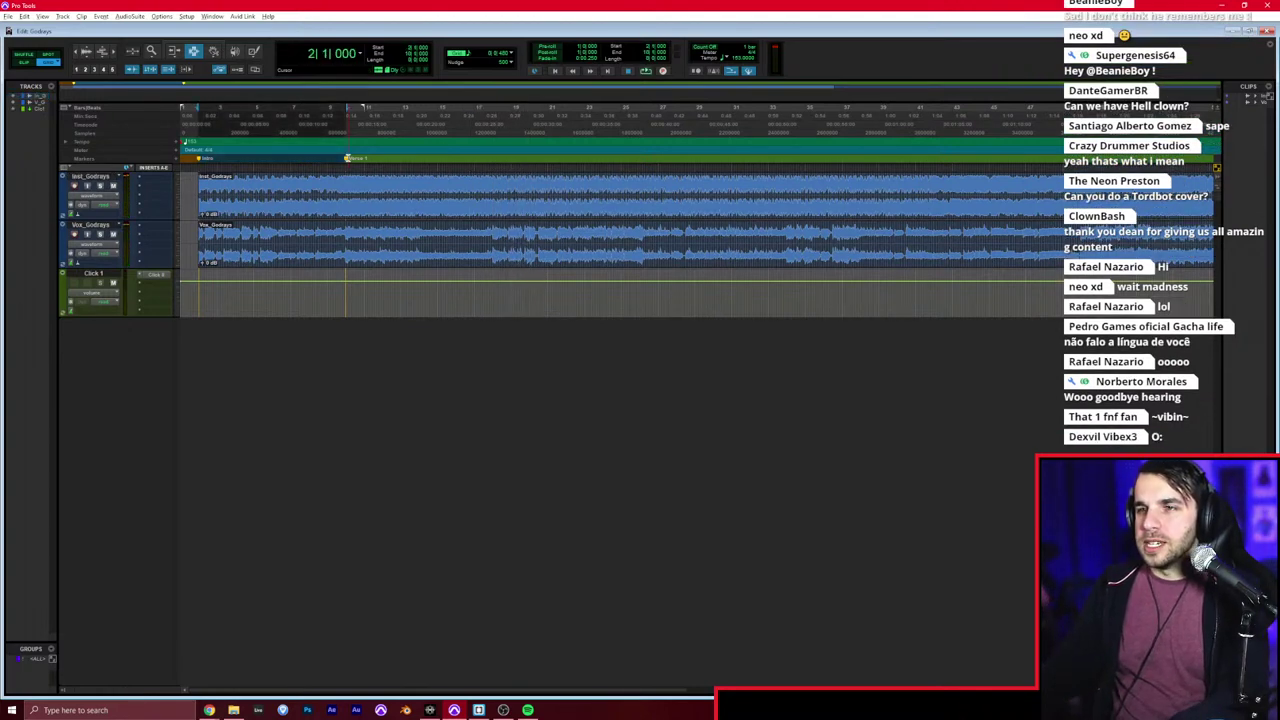
double_click(347, 160)
type("A")
key("Return")
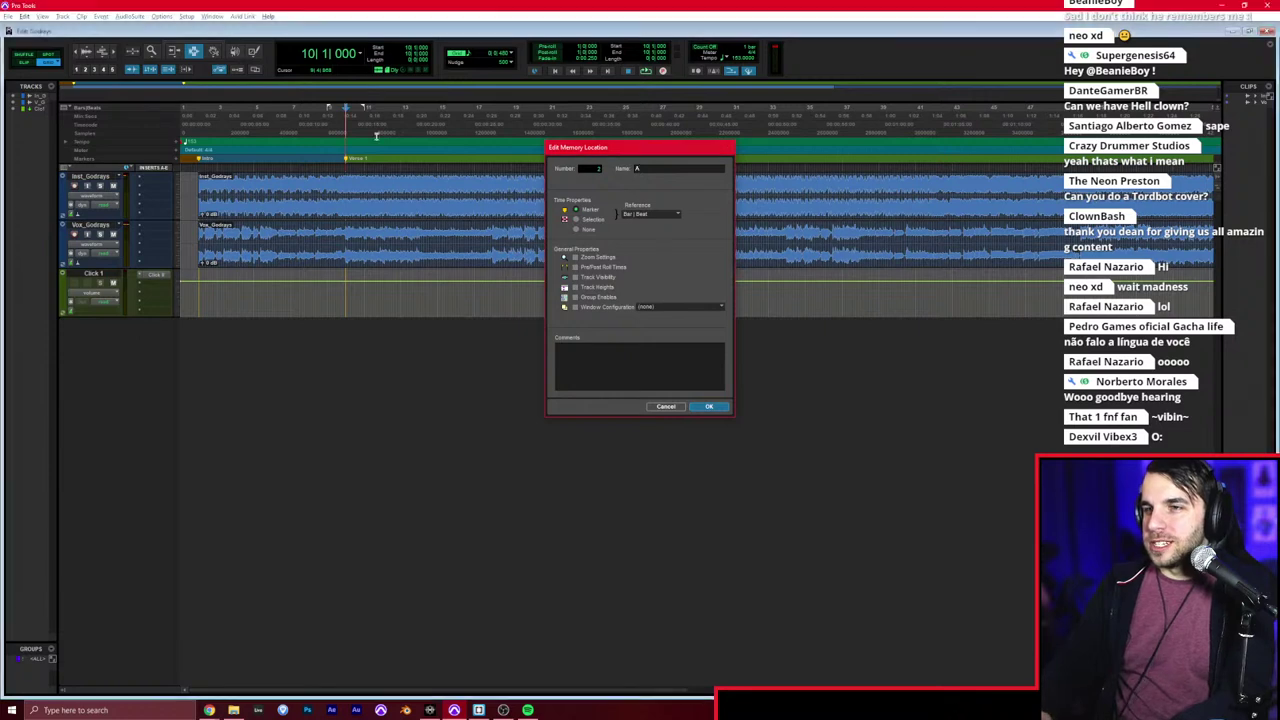
Step: Move the edit cursor to bar 18 and add a marker named B there
left_click(366, 134)
key("KP_2")
key("KP_2")
key("KP_2")
key("KP_Add")
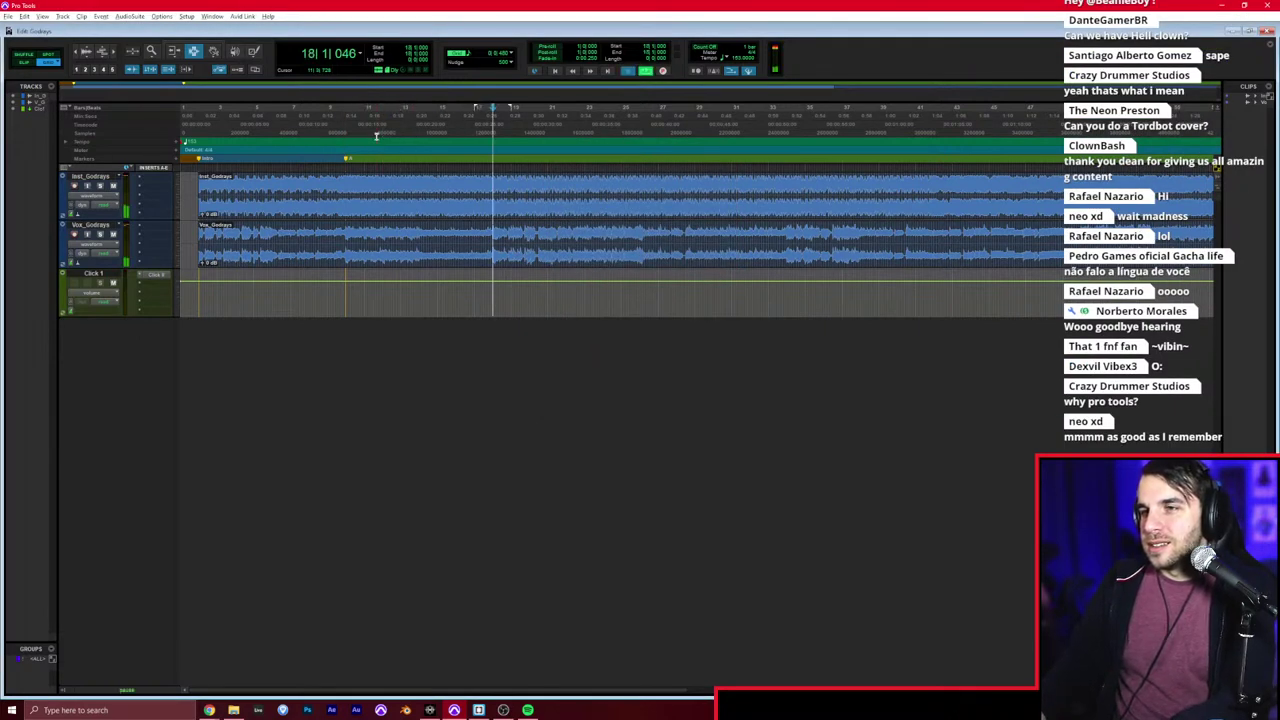
key("KP_Enter")
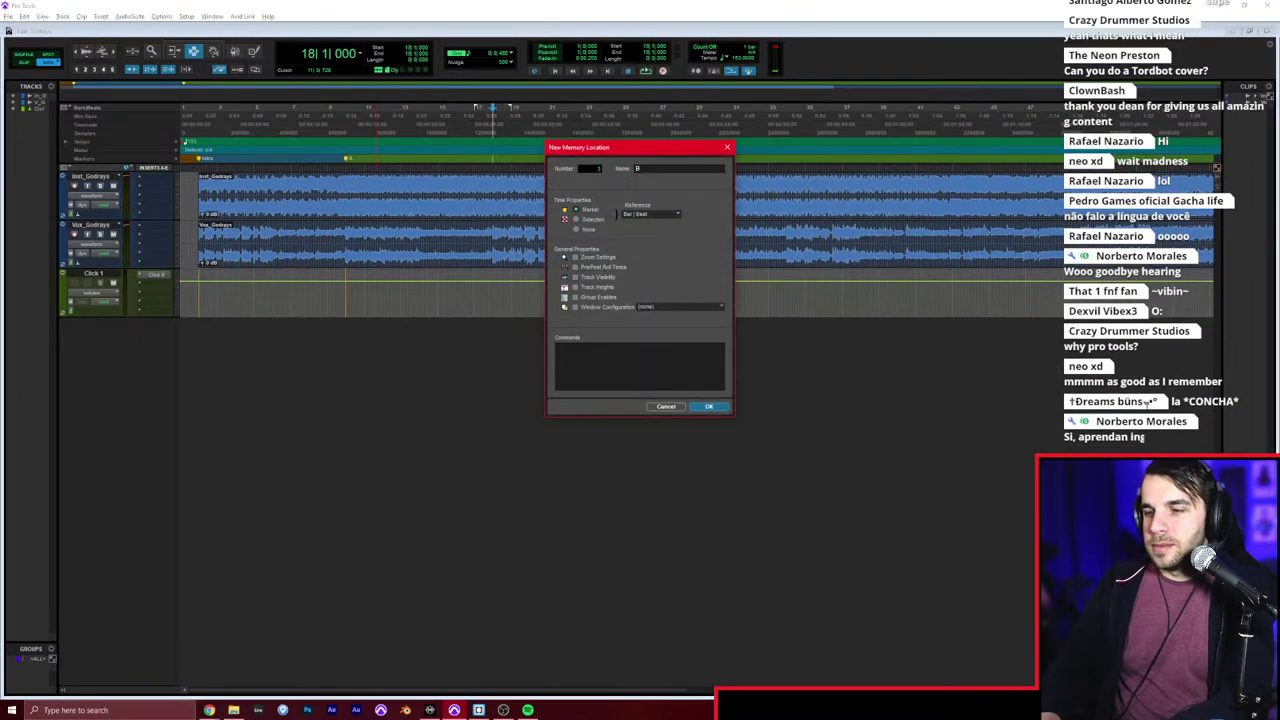
key("Return")
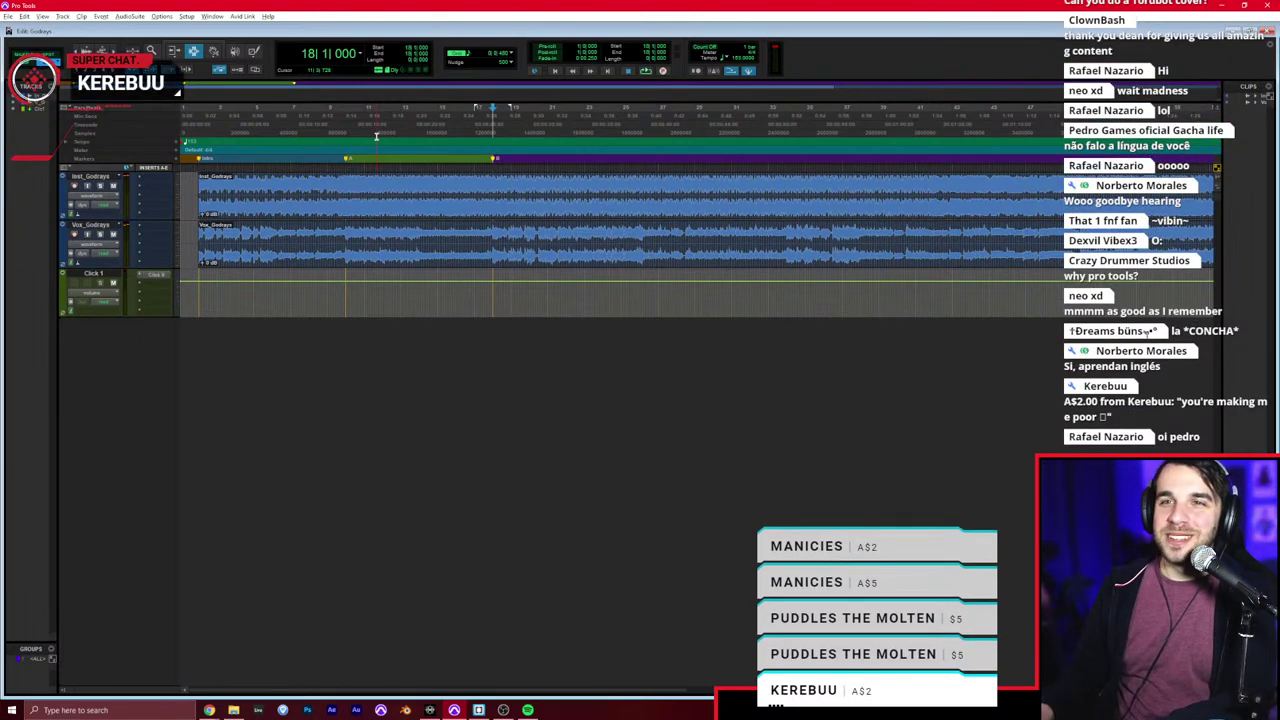
Step: Play the song on from marker B and try to add markers around bars 26 and 34
key("t")
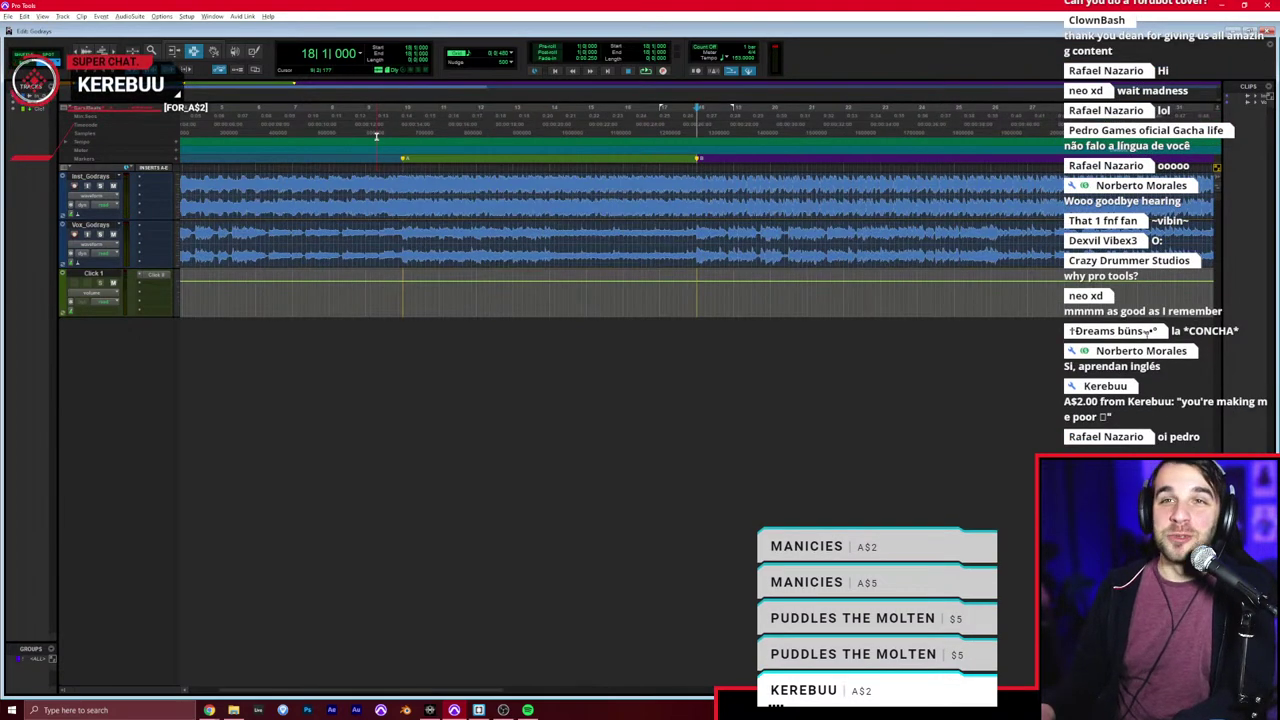
scroll(596, 219, "right", 3)
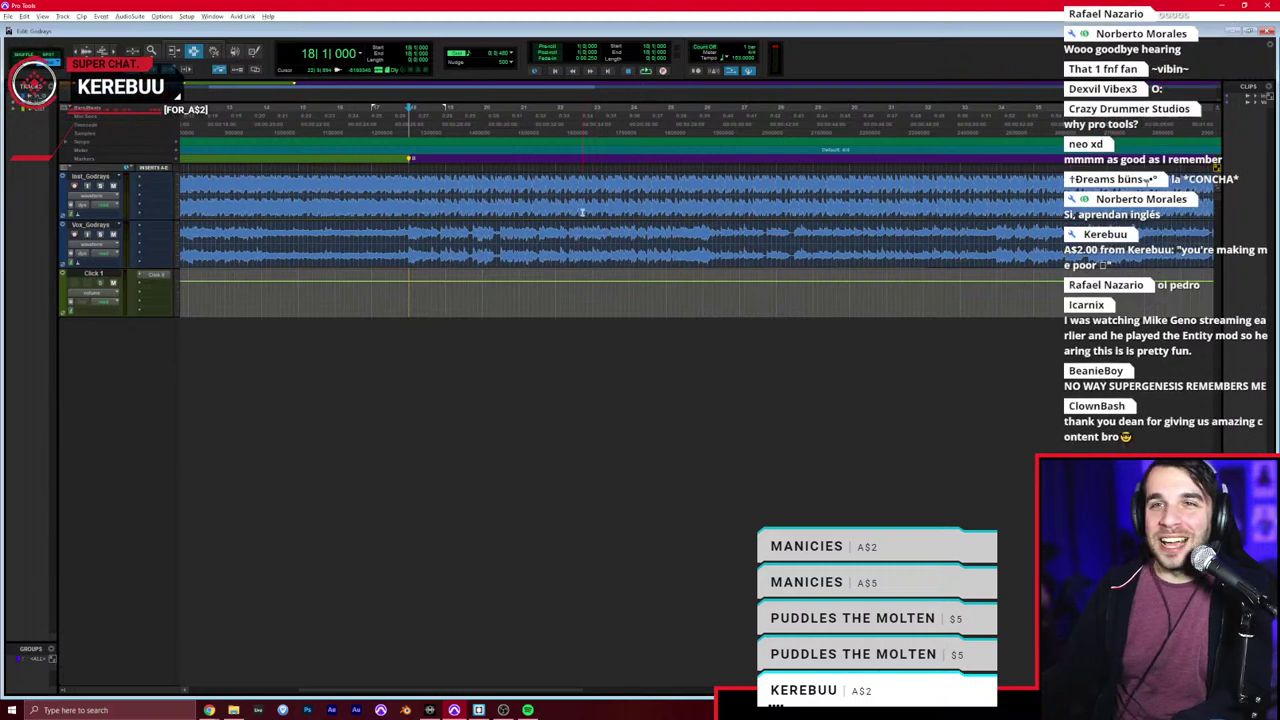
key("space")
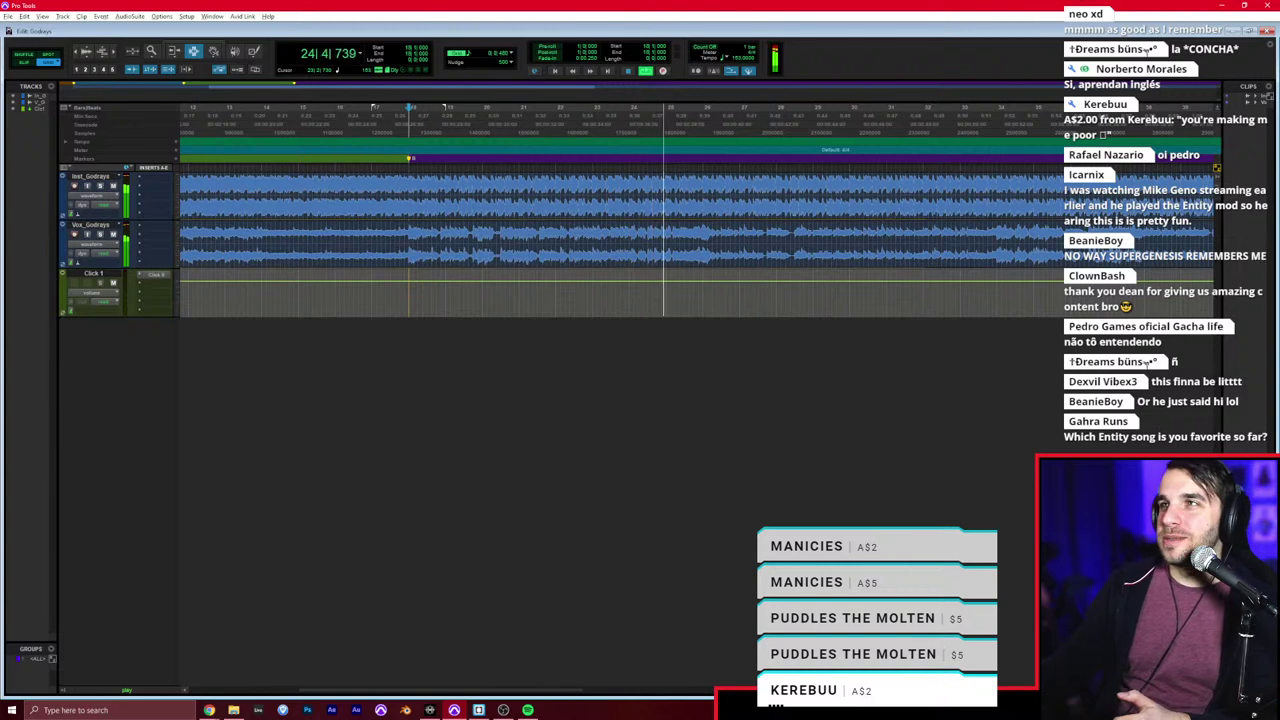
key("KP_Enter")
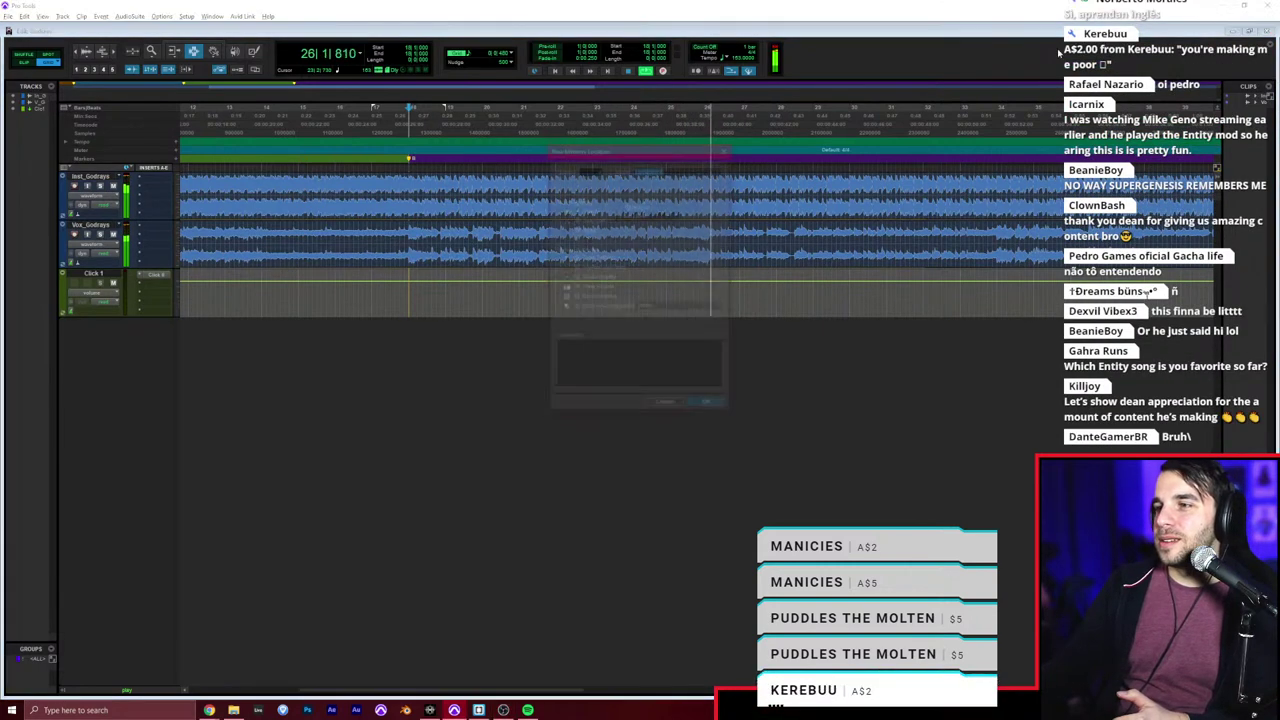
key("Return")
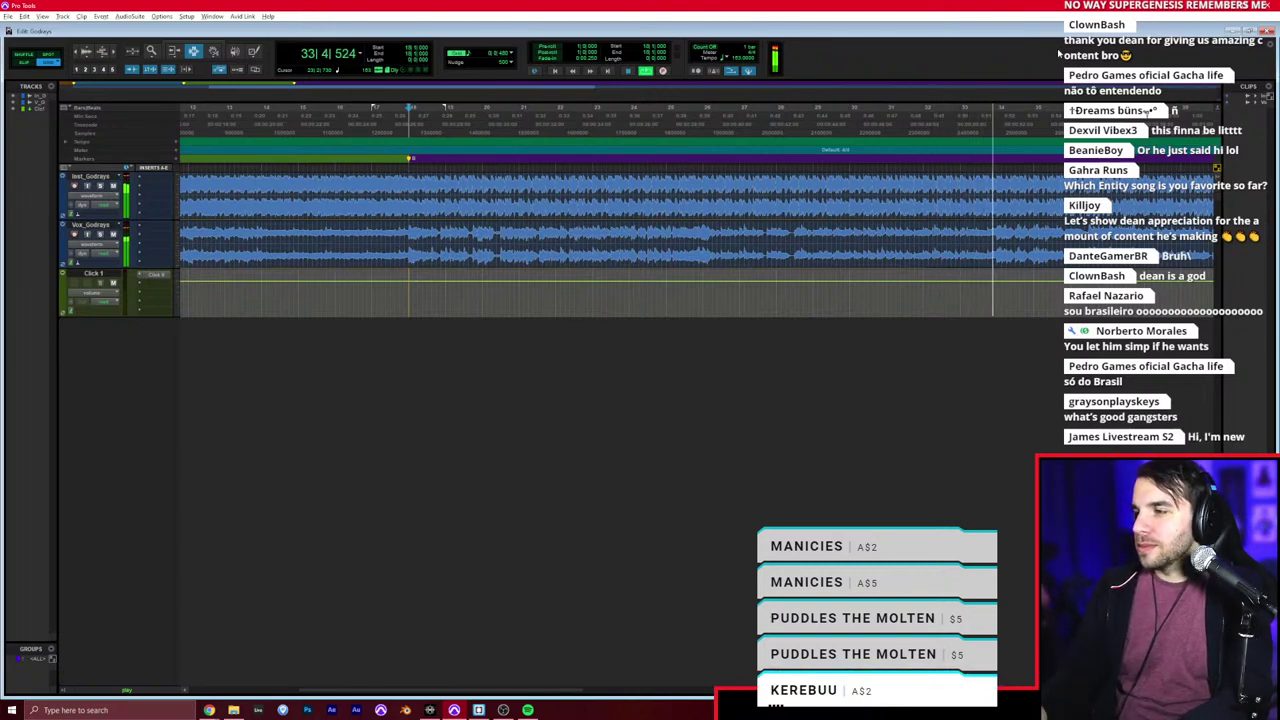
key("KP_Enter")
key("Return")
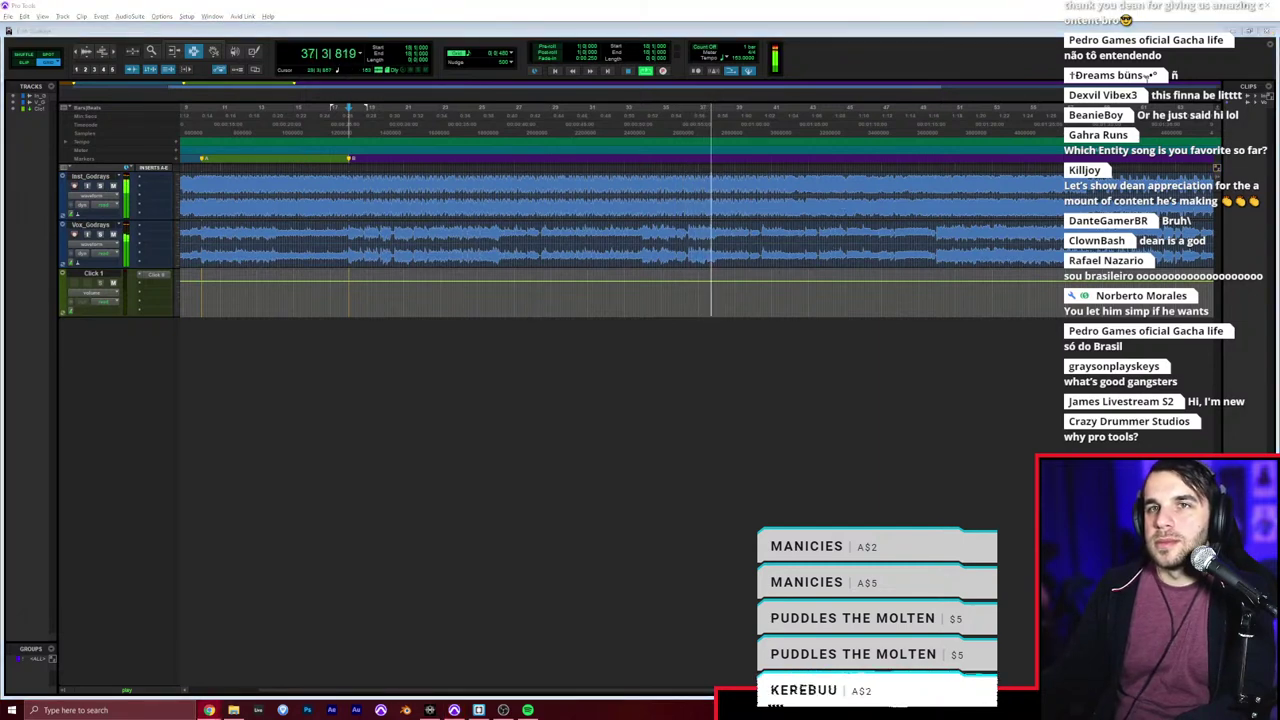
Step: Add three more memory-location markers at bars 42, 58 and 66 while the song plays on
left_click(621, 32)
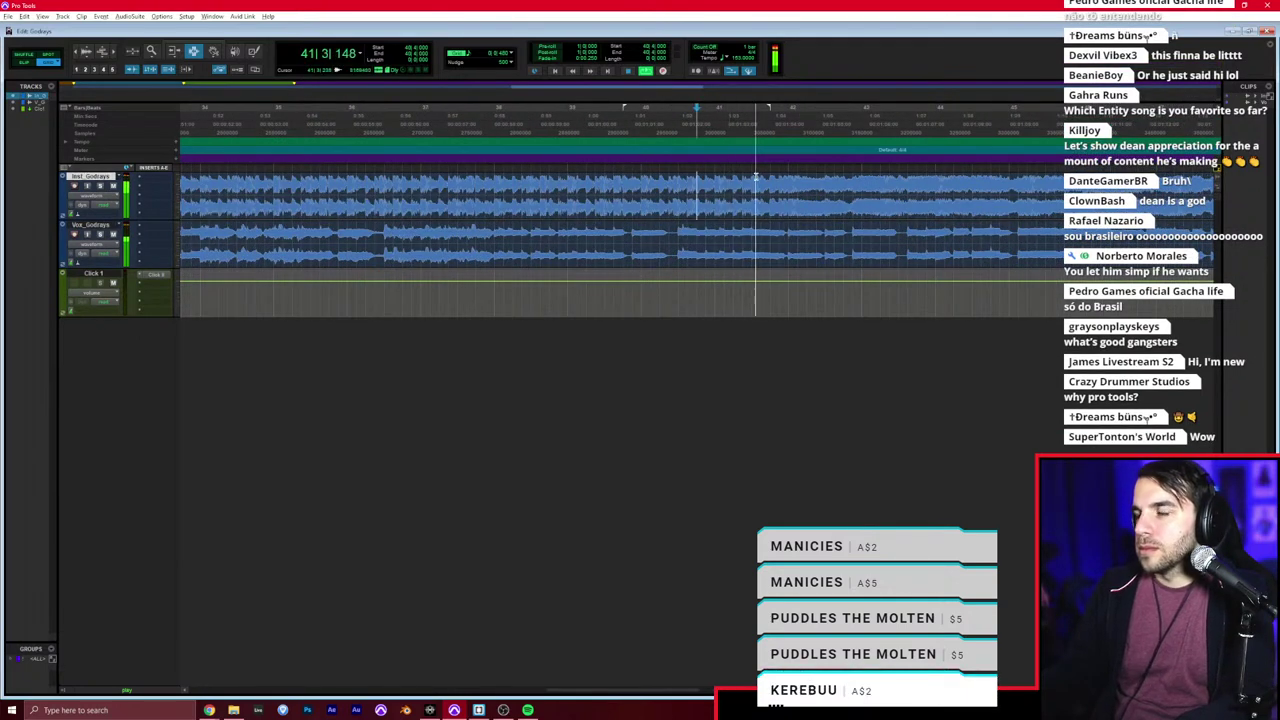
key("KP_Enter")
key("Return")
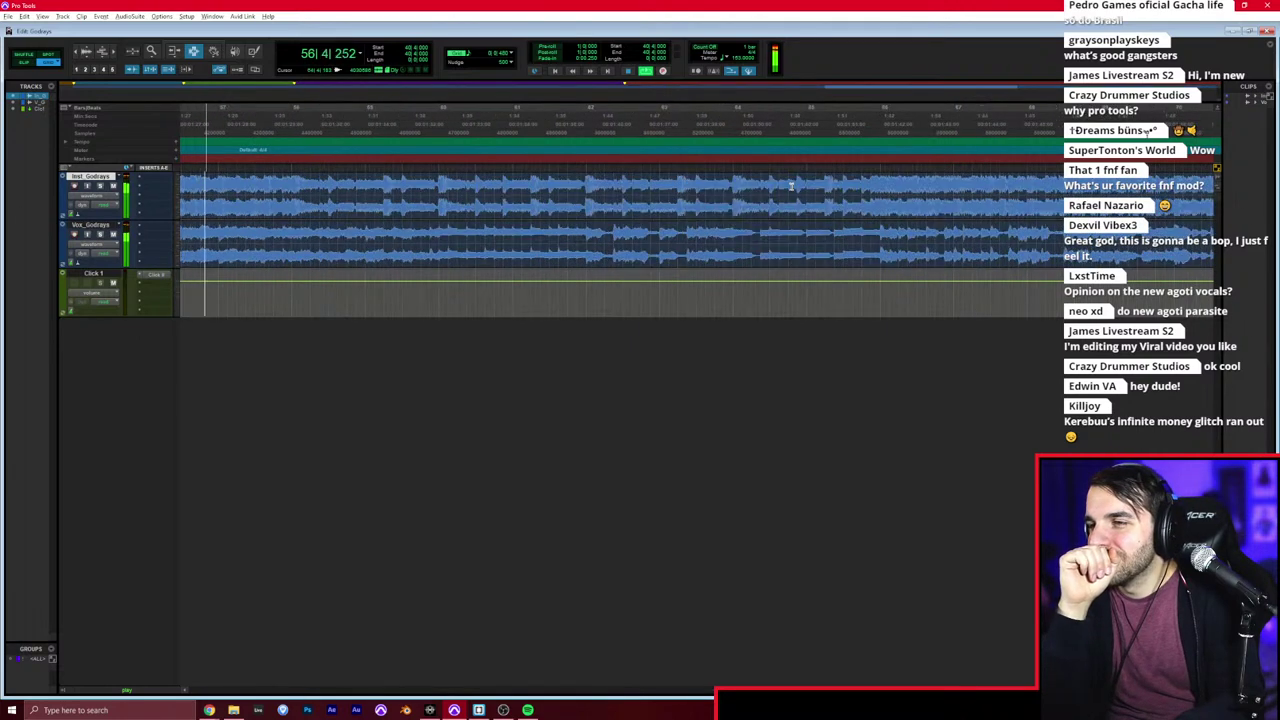
key("KP_Enter")
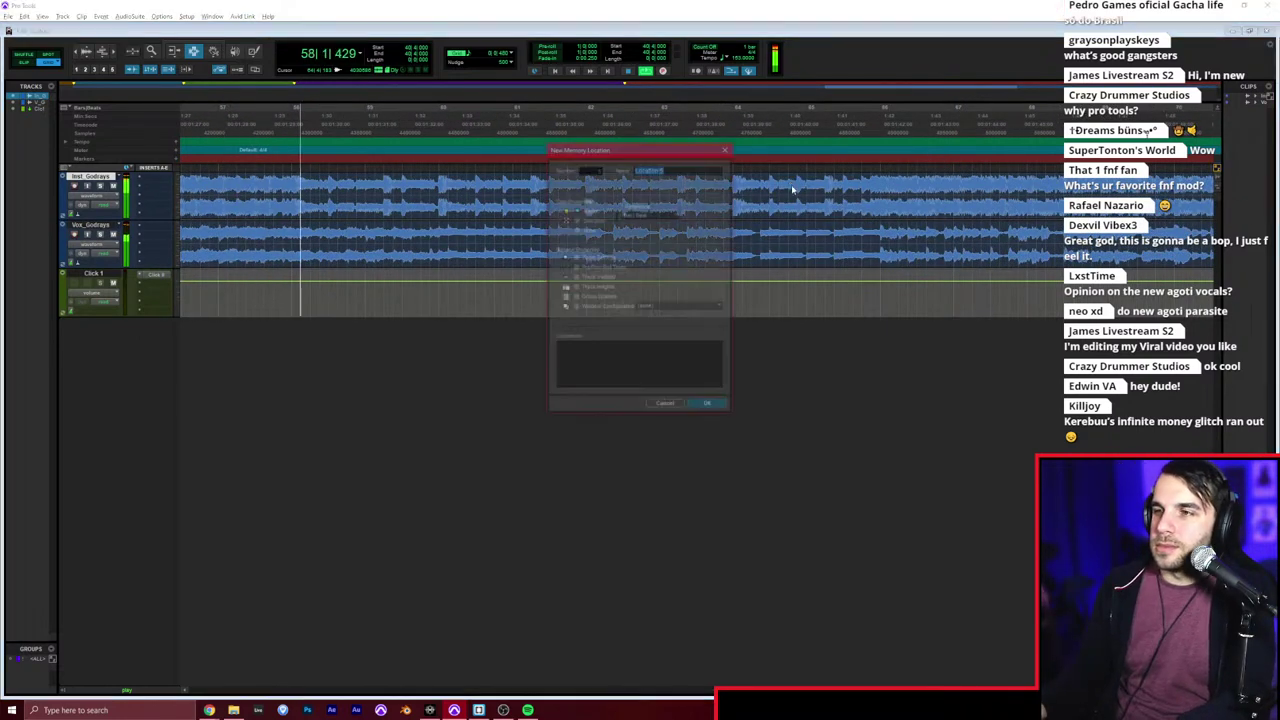
key("Return")
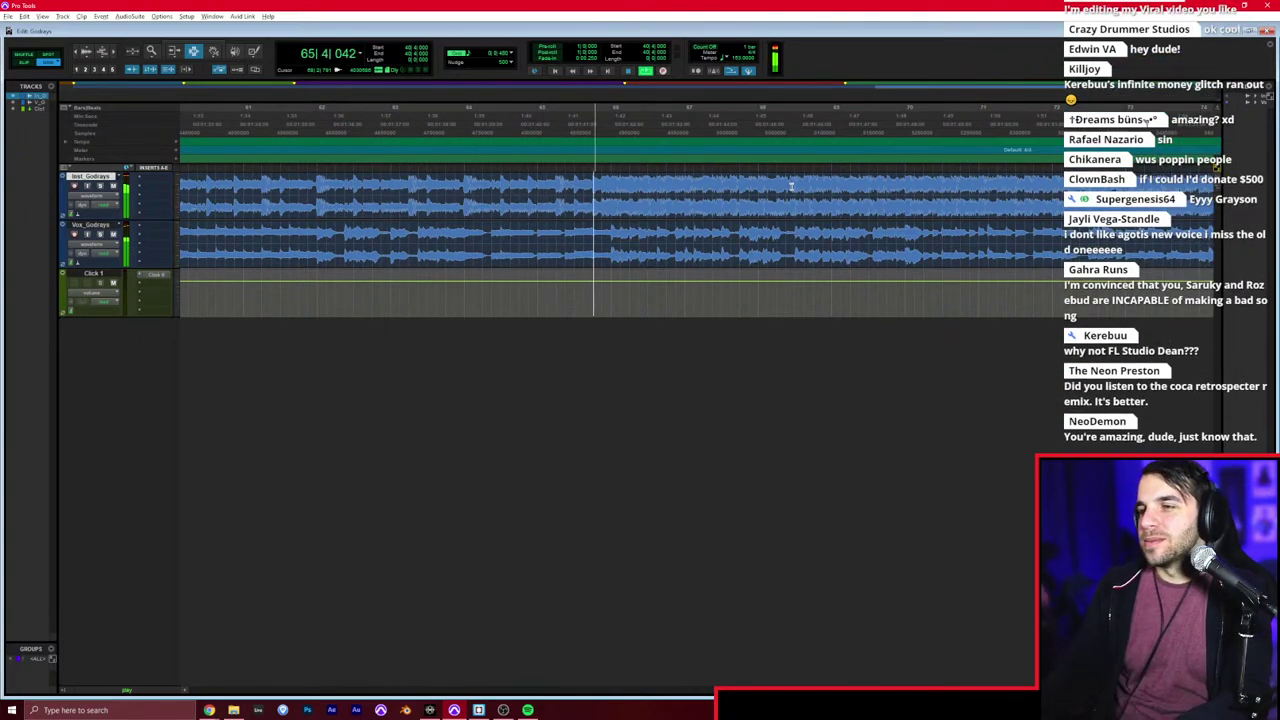
key("KP_Enter")
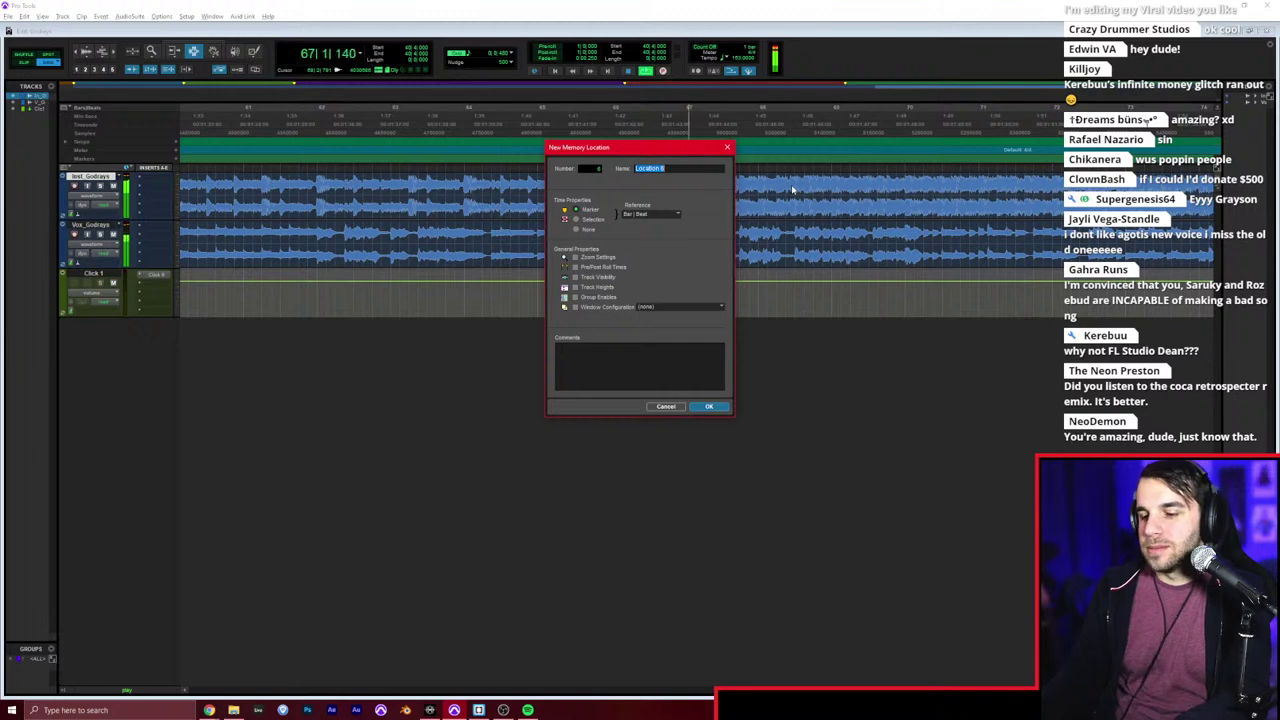
key("Return")
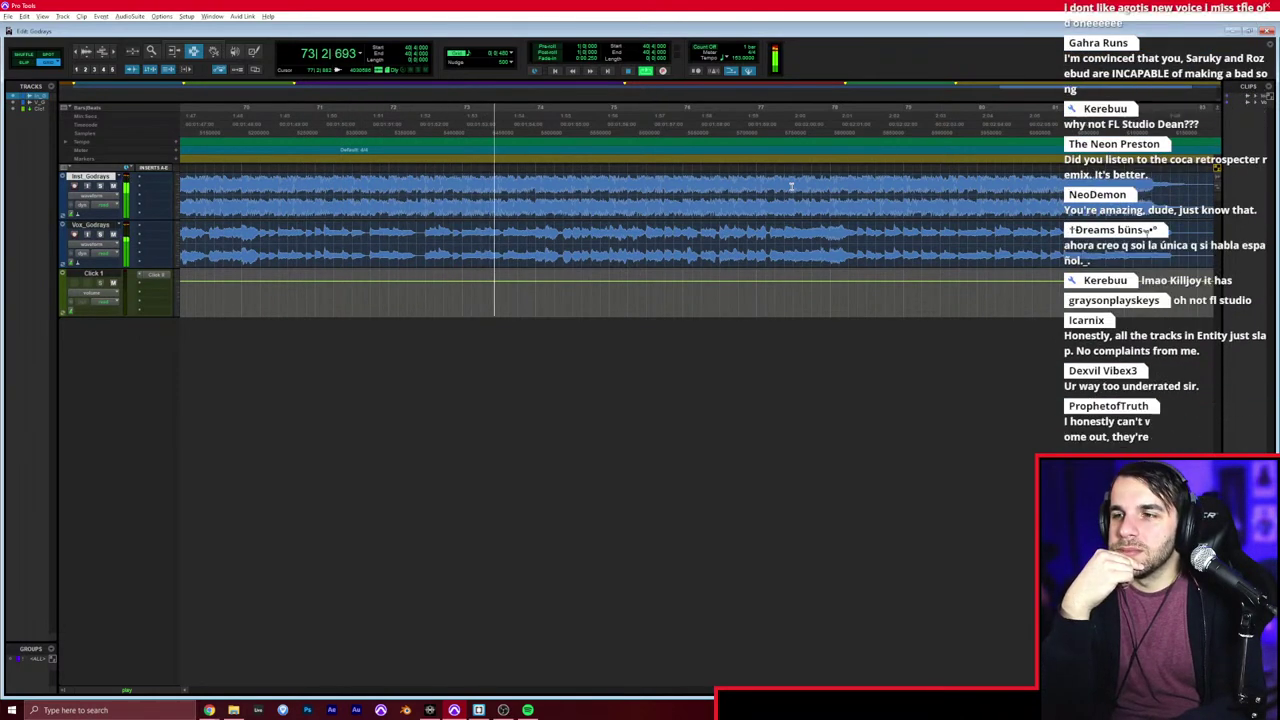
Step: Let the song play on to its ending and add a marker named END at bar 82
key("KP_Enter")
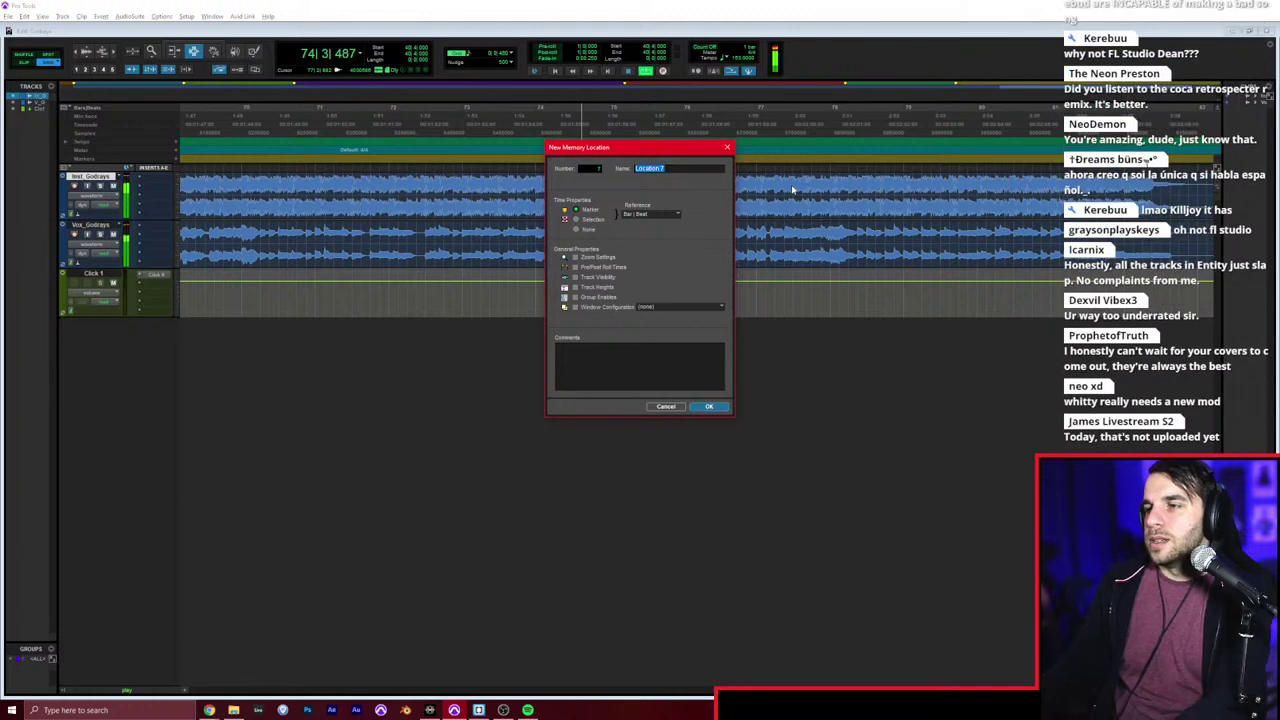
key("Escape")
key("r")
key("r")
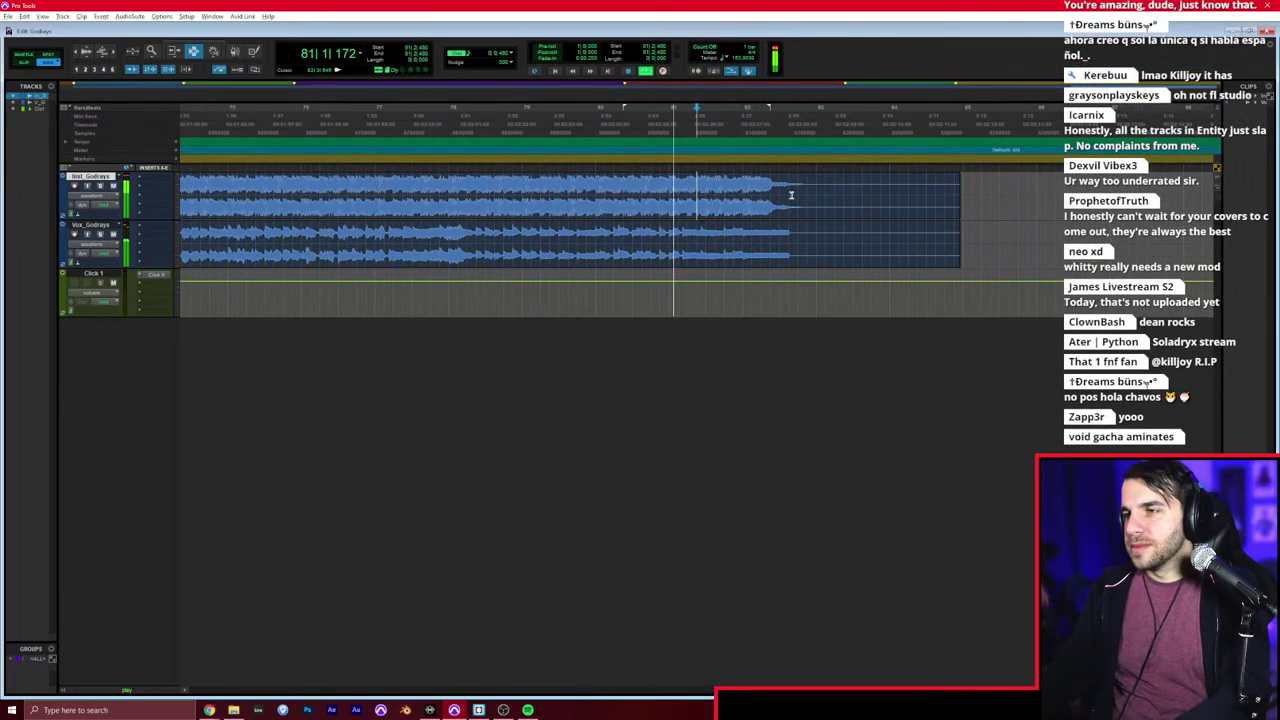
key("KP_Enter")
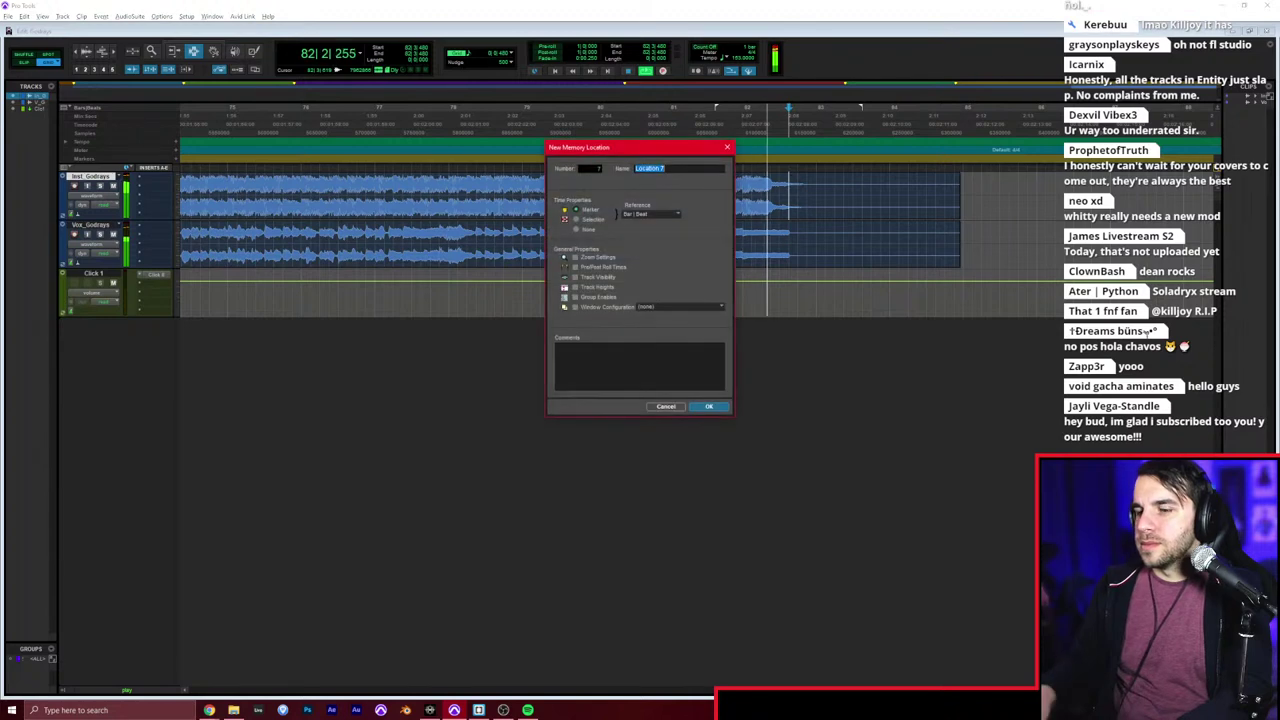
type("END")
key("Return")
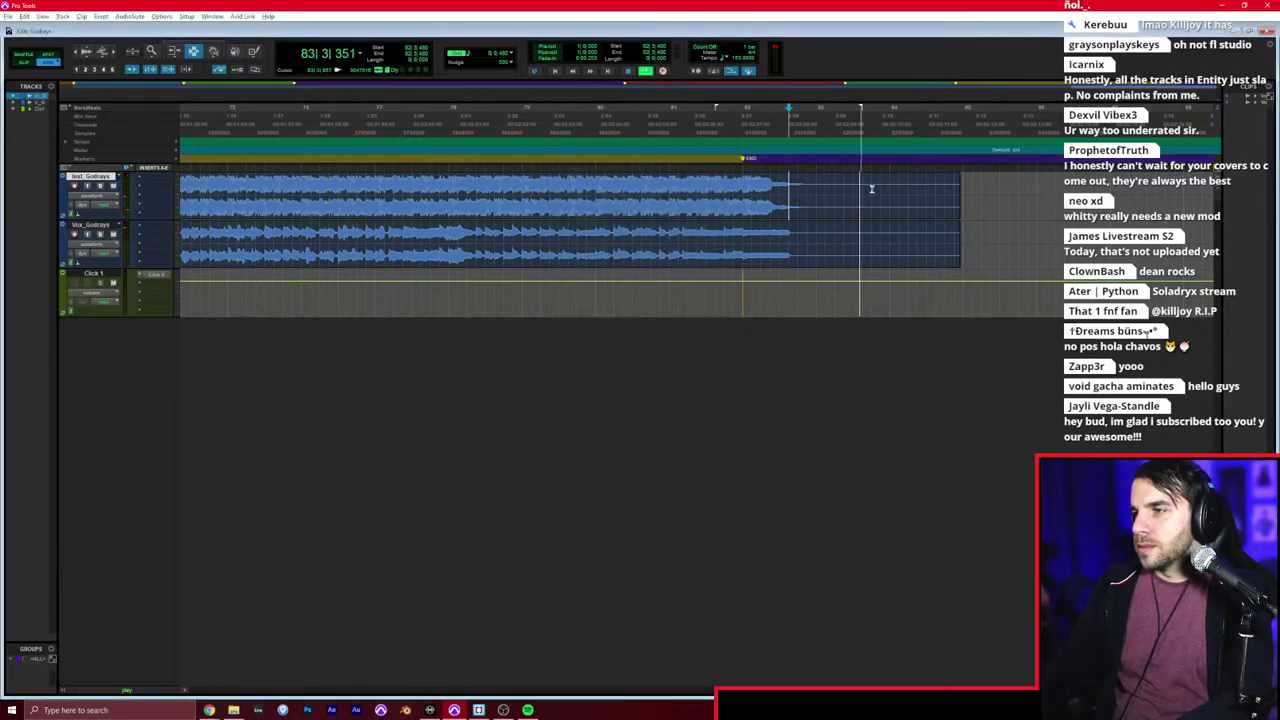
Step: Stop playback, select the full song from the session start, and store it as a selection memory location named BOUNCE
key("space")
key("Return")
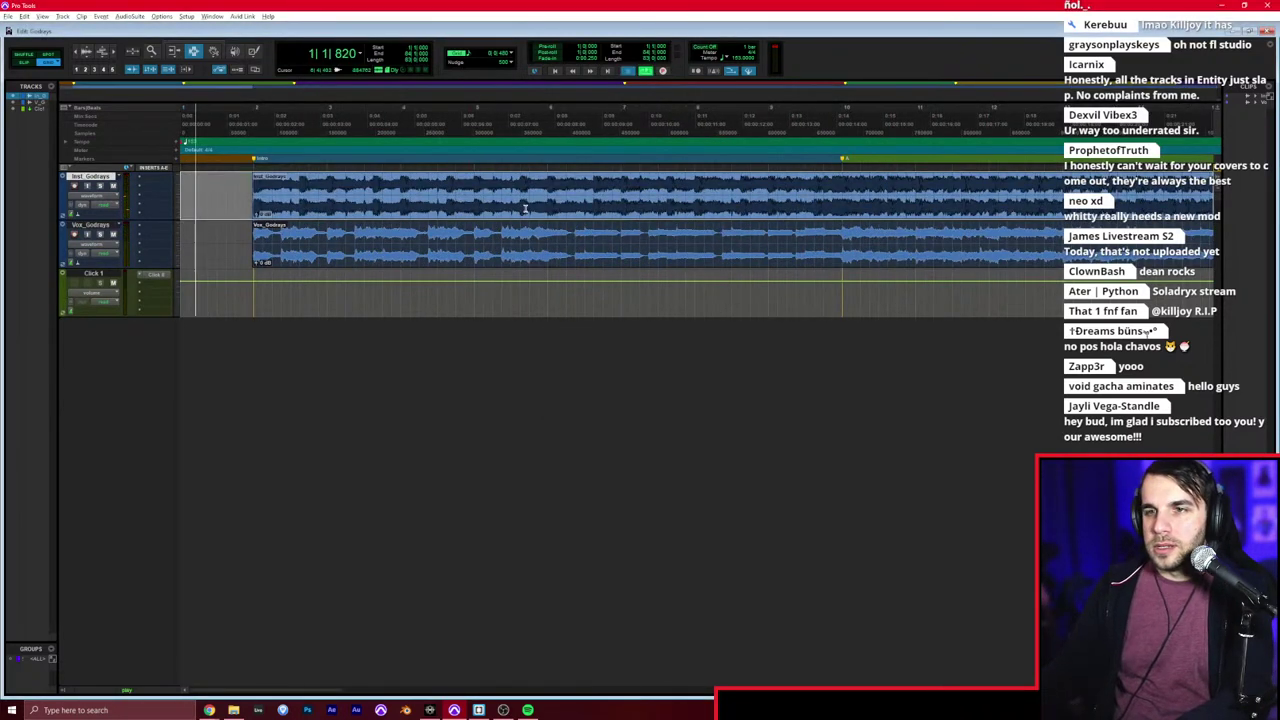
key("F2")
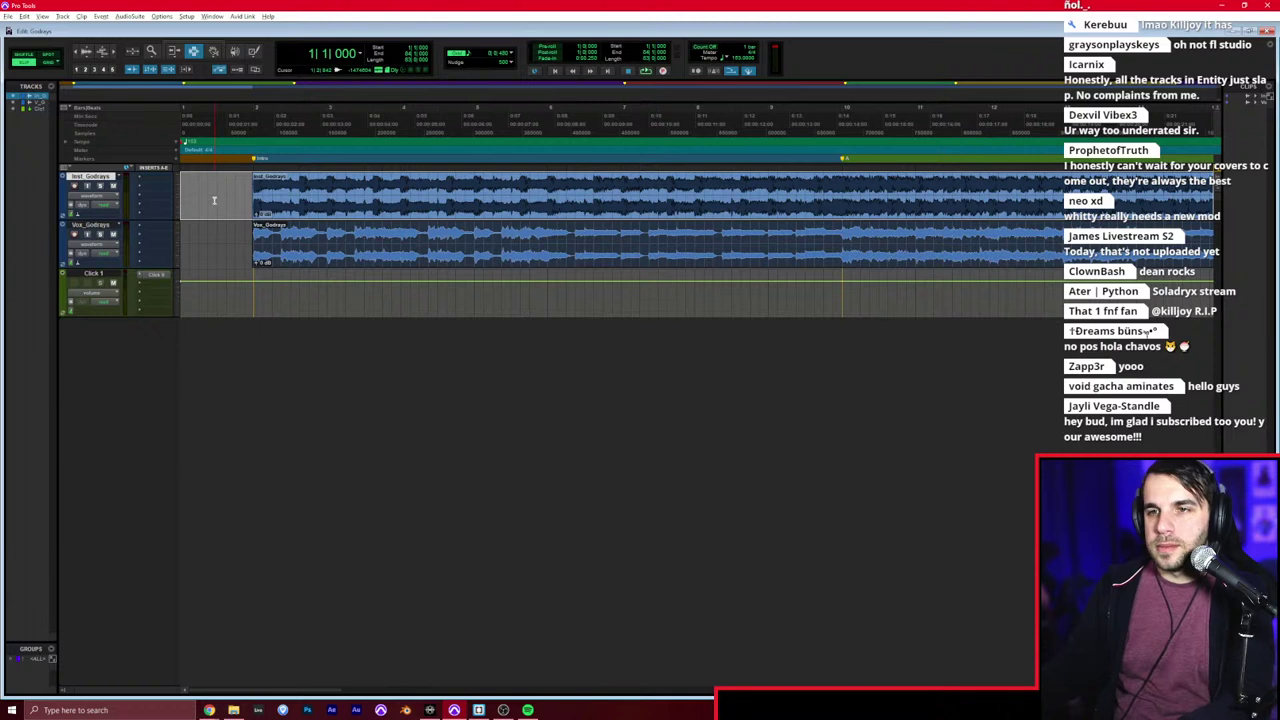
key("KP_Enter")
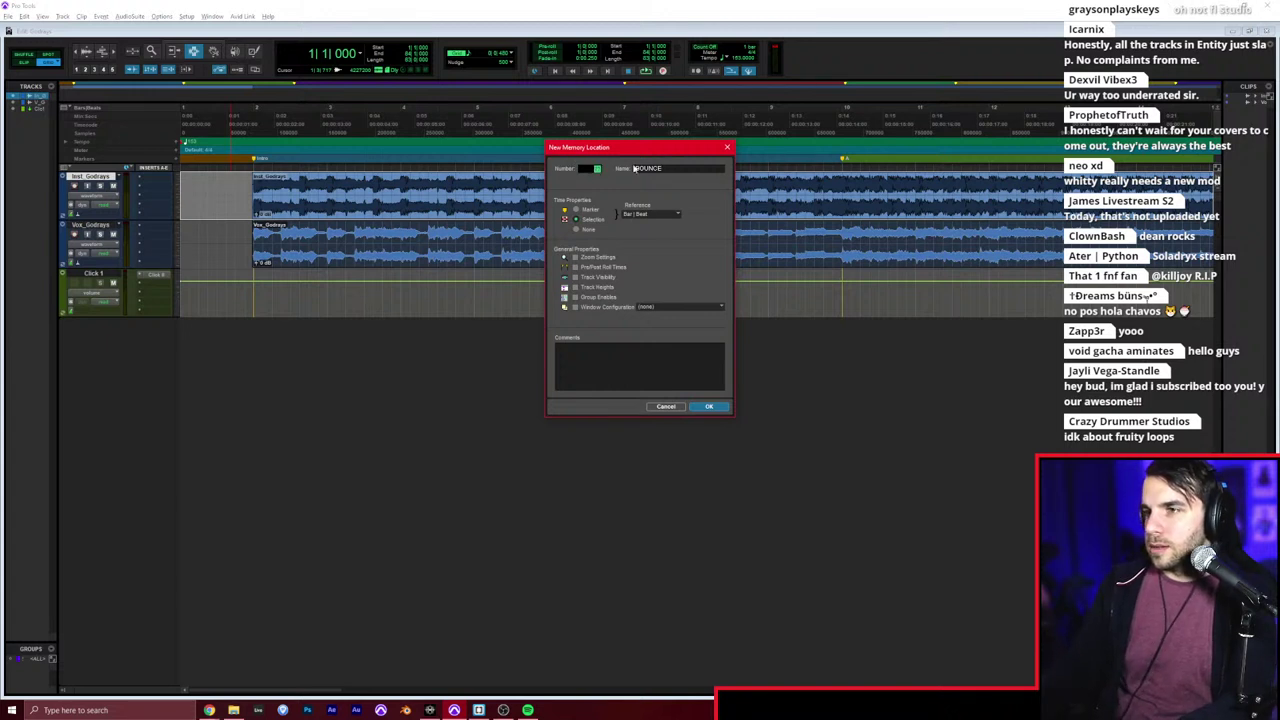
key("Return")
key("Return")
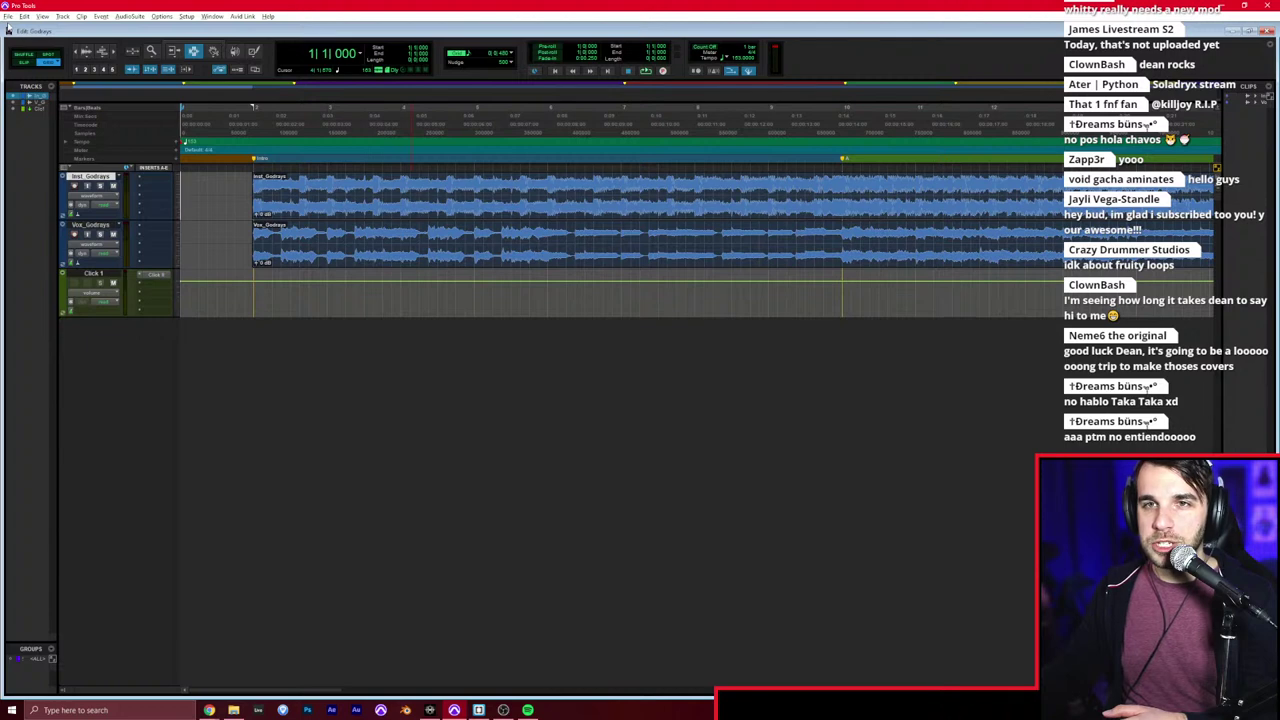
Step: Open the recent session Satanist, saving the changes to Godrays before it closes
left_click(8, 16)
mouse_move(60, 55)
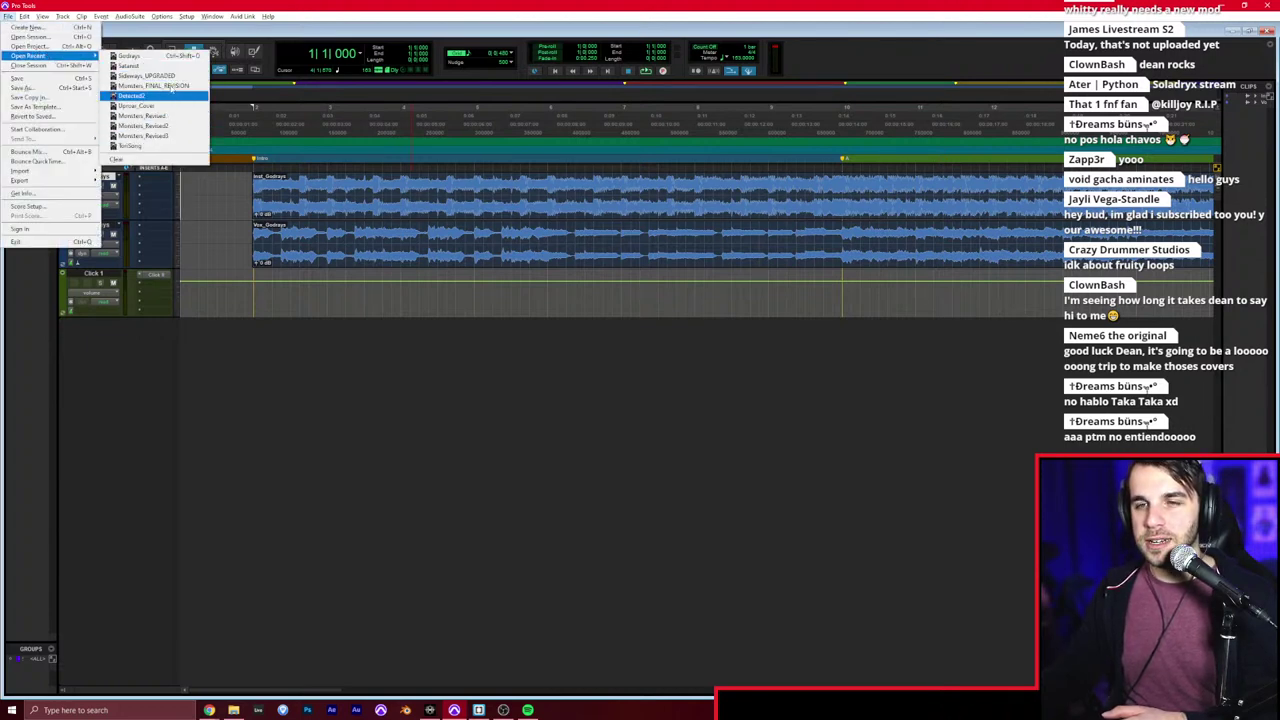
left_click(165, 95)
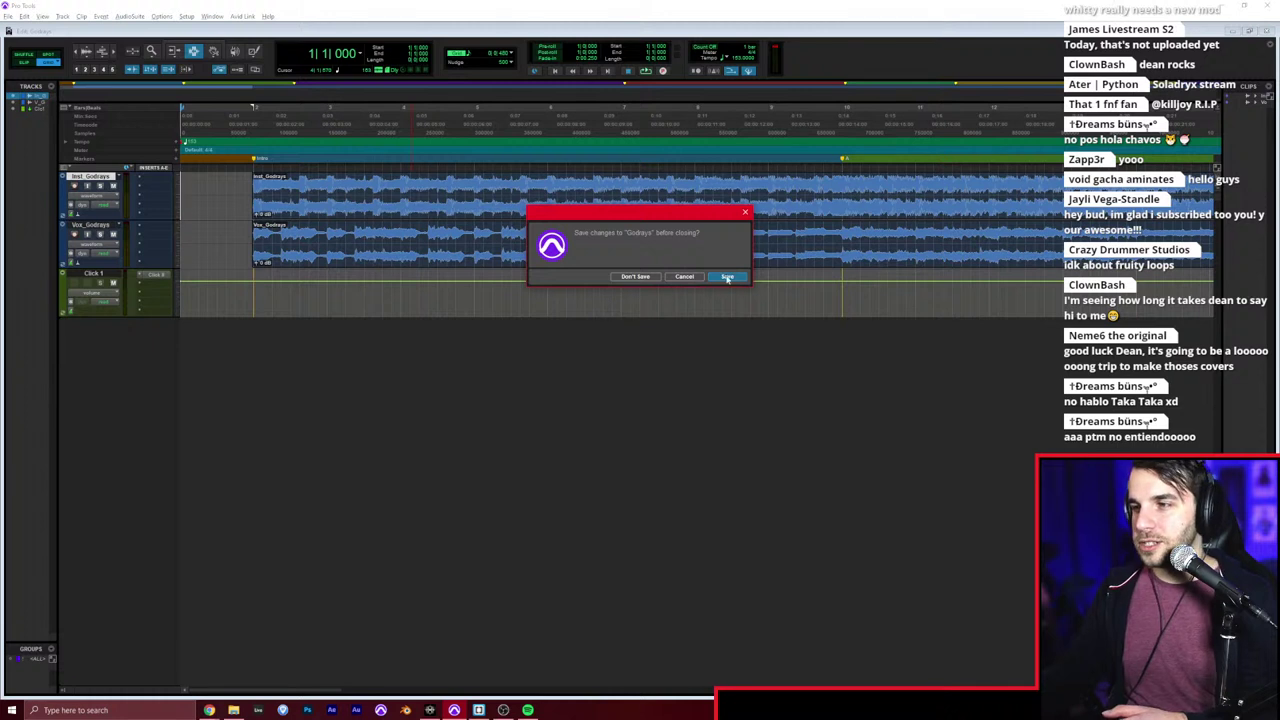
left_click(727, 277)
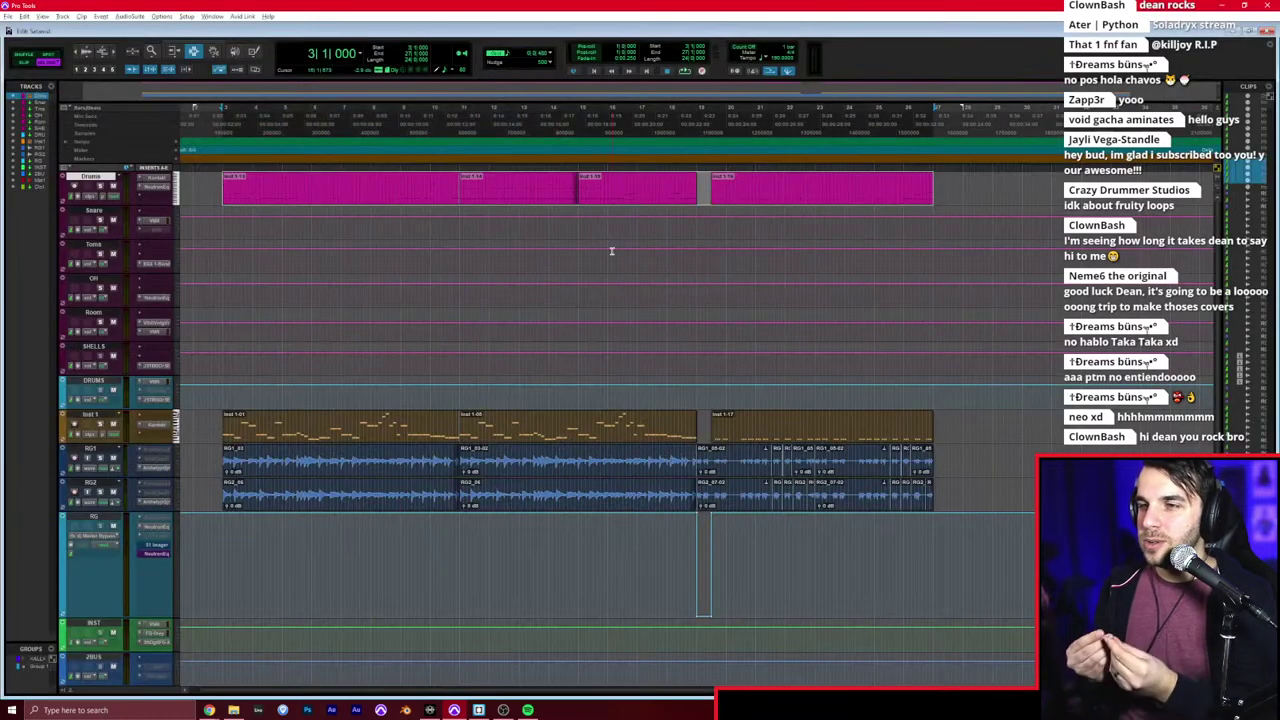
Step: Switch to Slip mode and increase the height of the tracks, focused around bar 5 of the RG1 guitar
left_click(290, 458)
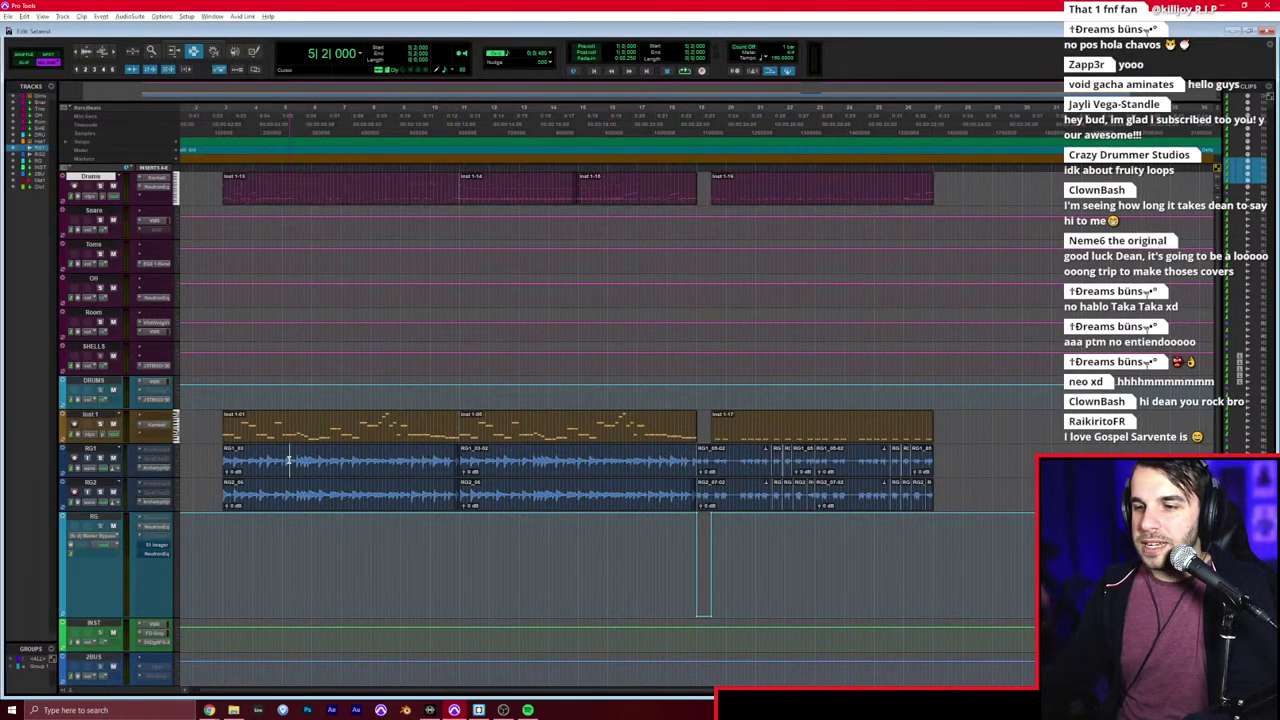
key("t")
key("t")
key("t")
key("F2")
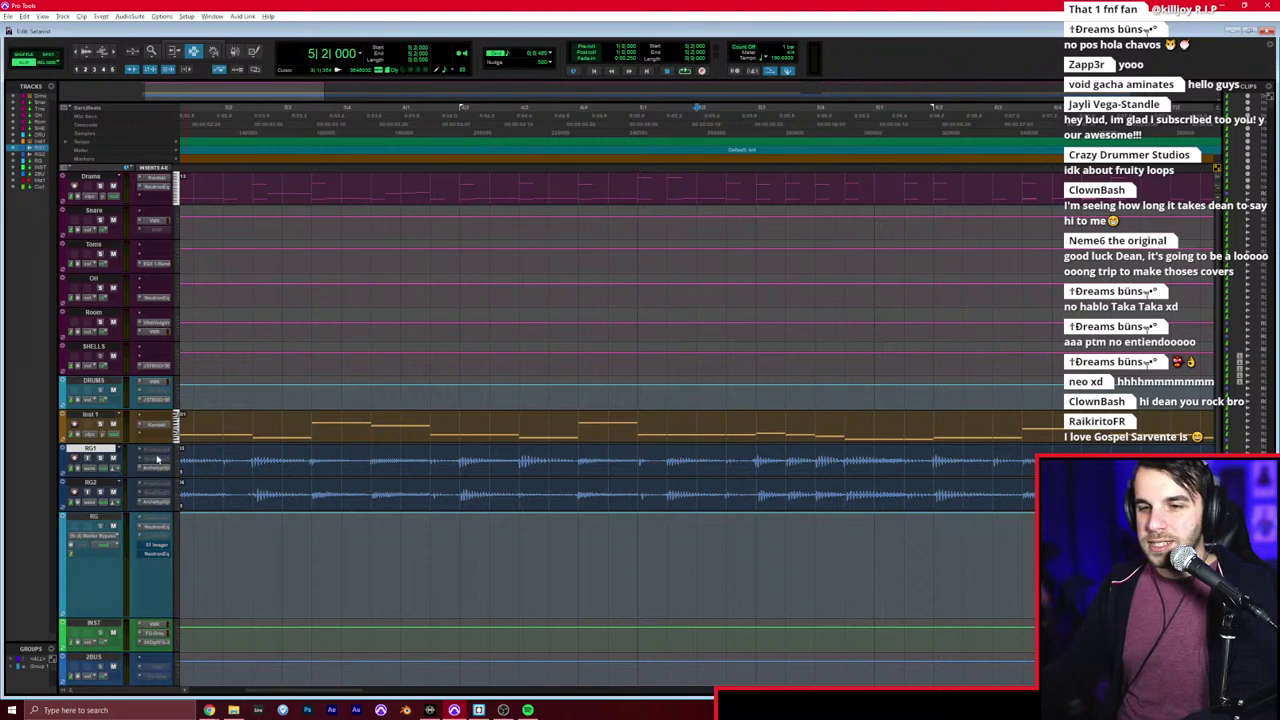
left_click(177, 462)
left_click(197, 507)
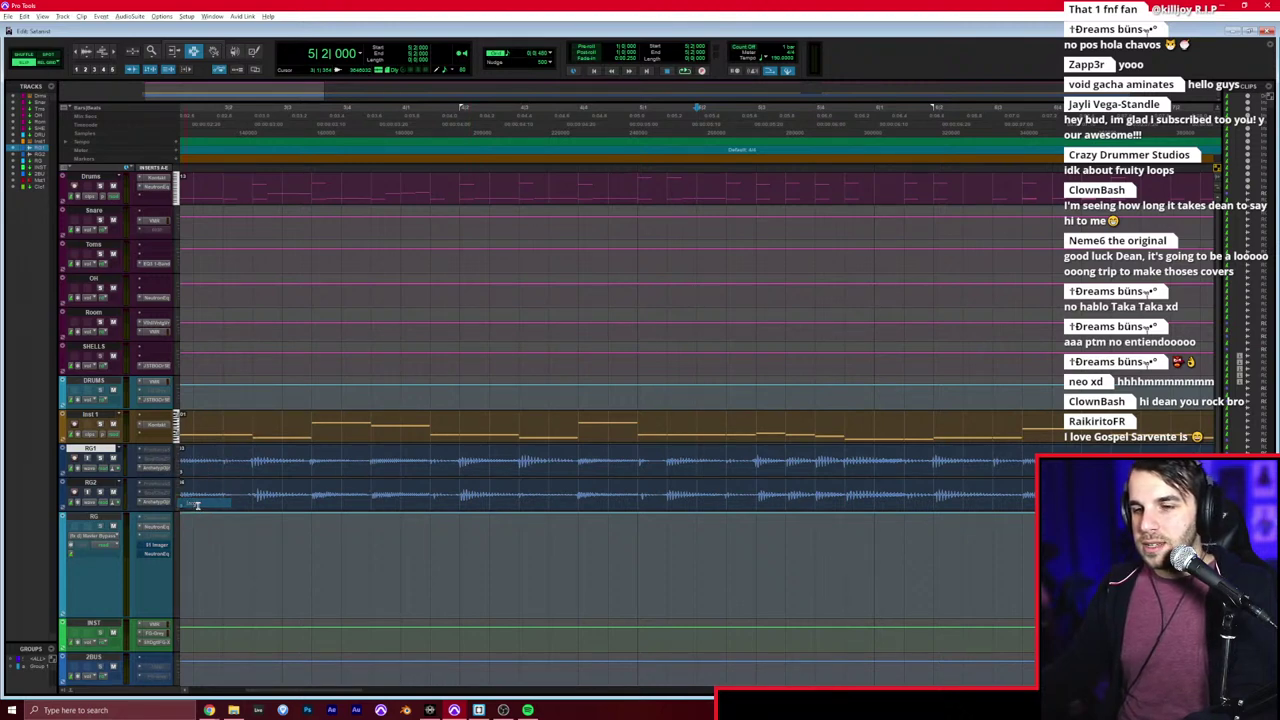
Step: Inspect the RG1 and RG2 guitar waveforms around bar 5 and audition RG2 soloed
scroll(554, 374, "down", 5)
left_click(573, 331)
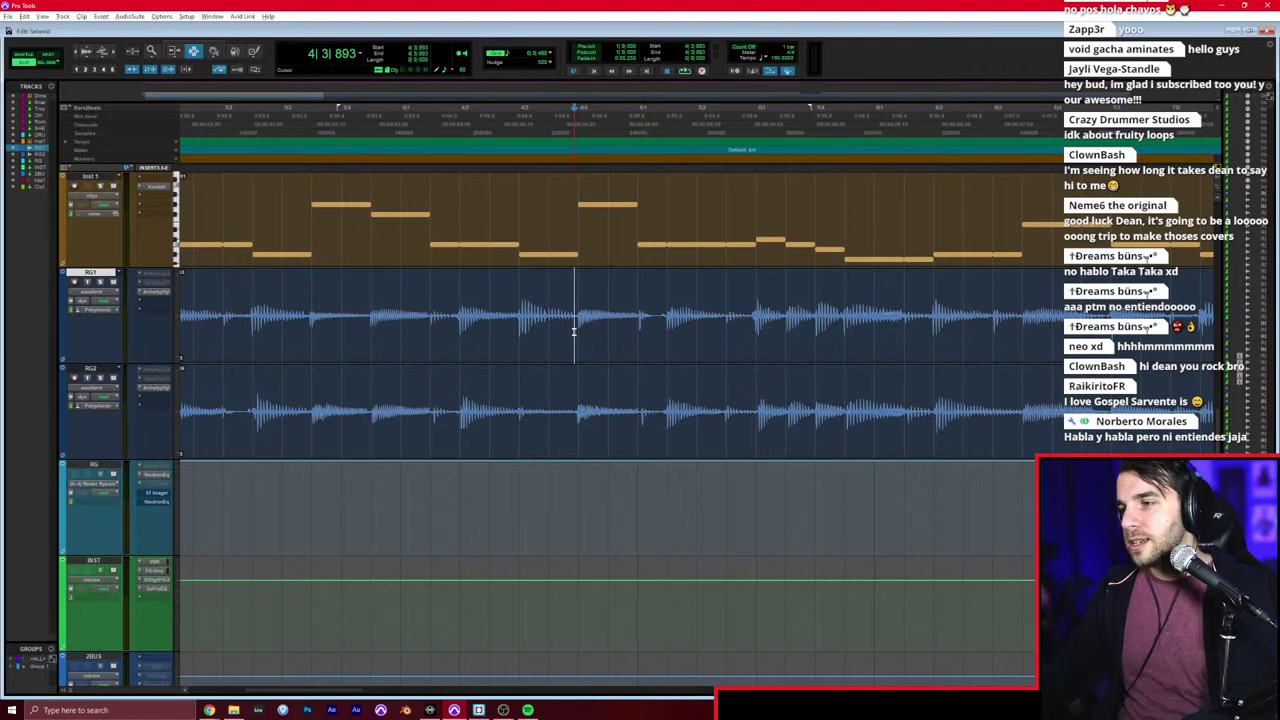
key("t")
scroll(649, 339, "right", 3)
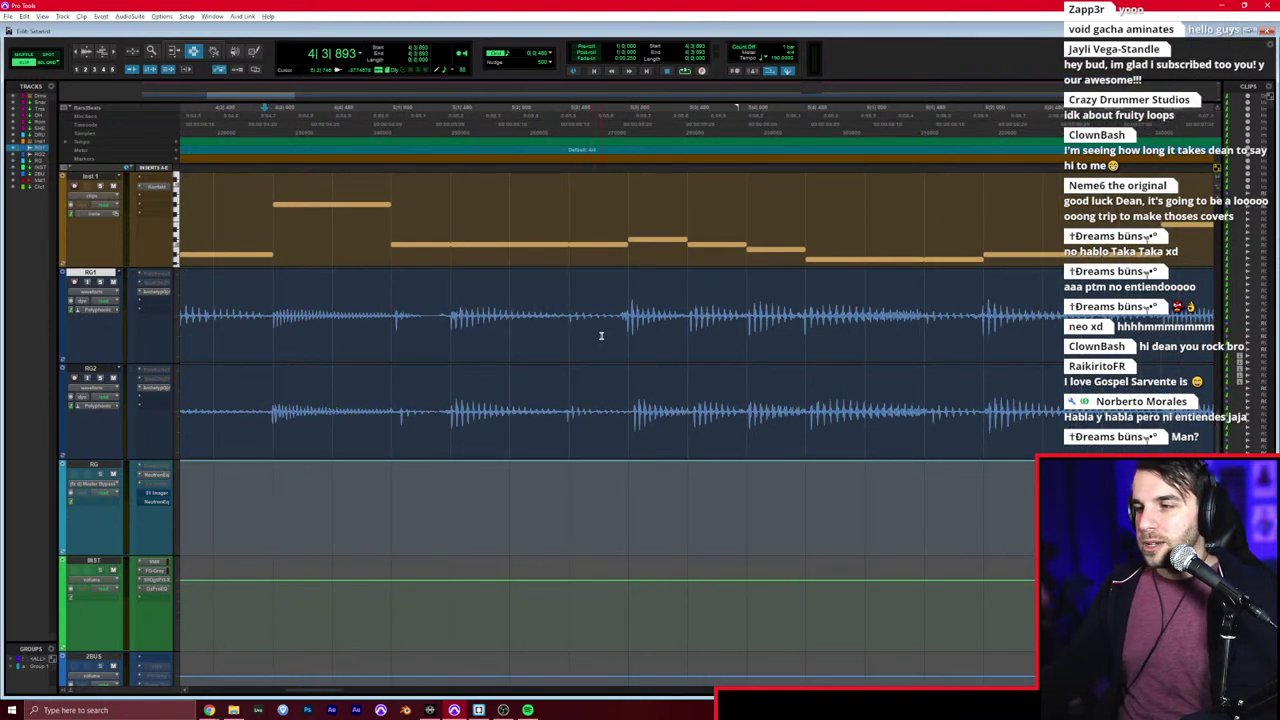
left_click_drag(602, 386, 978, 411)
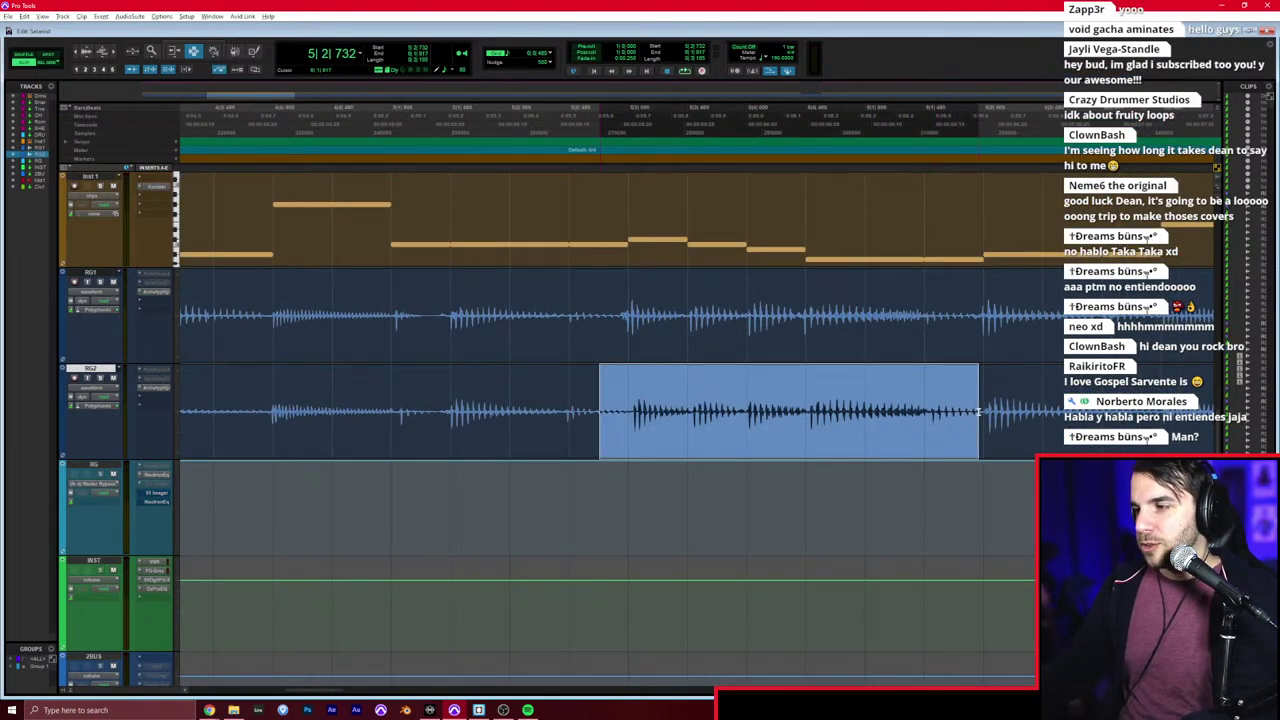
left_click(670, 425)
key("ctrl+bracketleft")
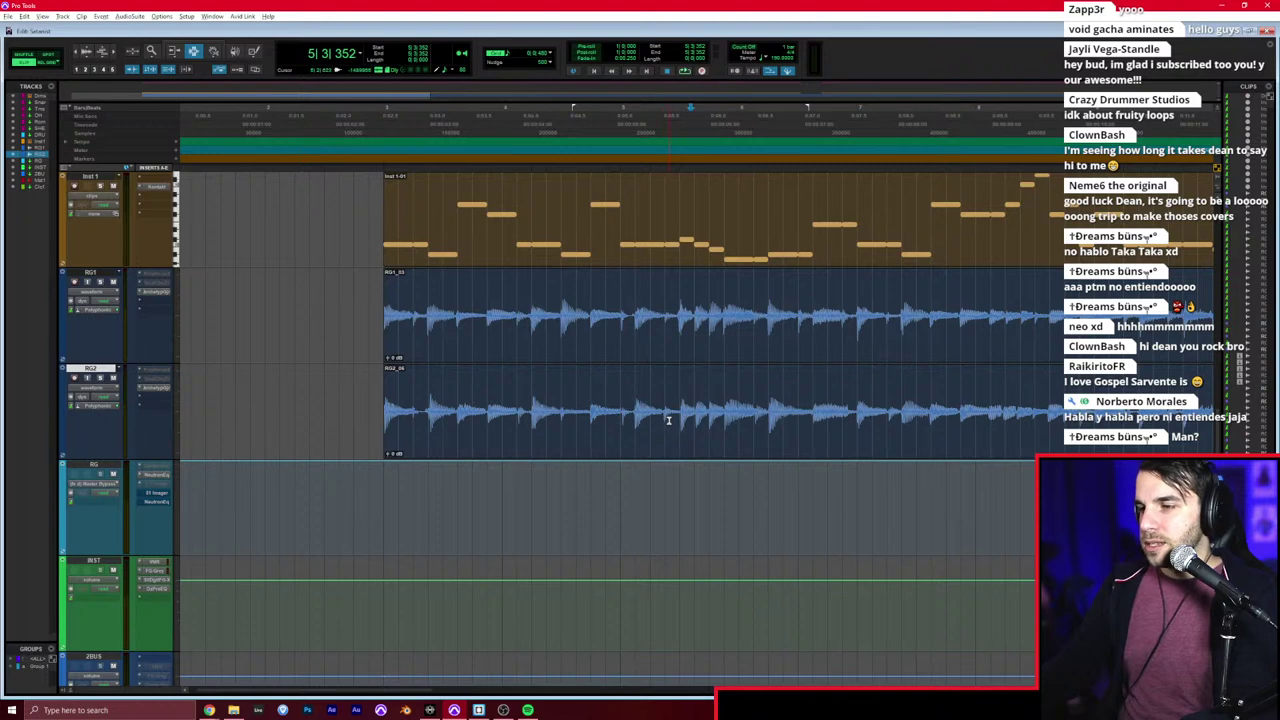
left_click_drag(669, 420, 751, 423)
left_click(675, 425)
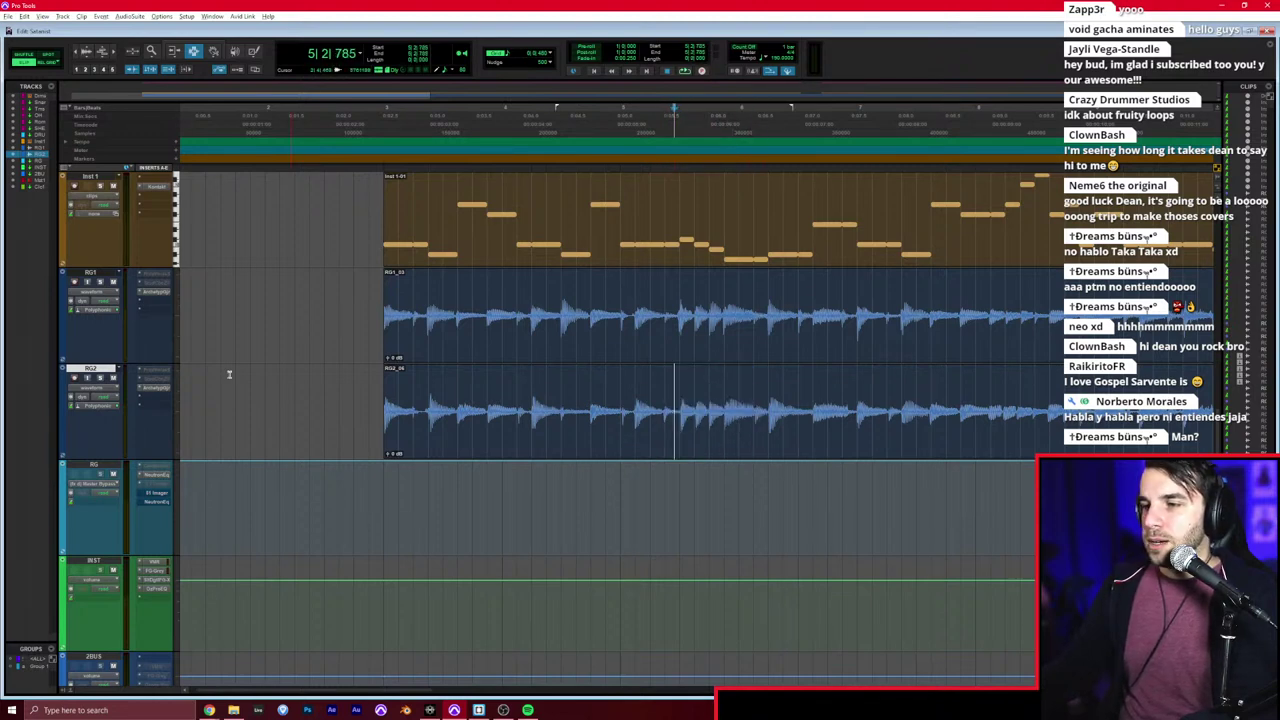
key("space")
key("space")
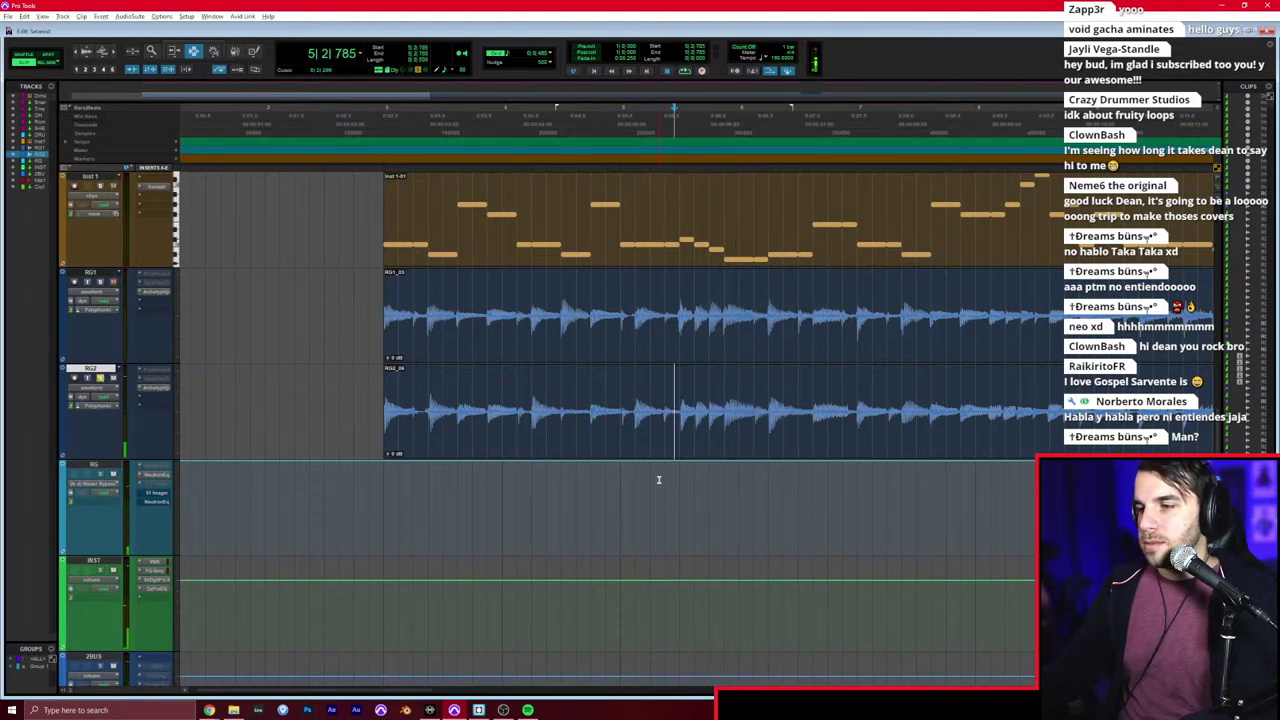
Step: Separate a section of the RG2 guitar clip about one bar long, starting at about 5|2|809
left_click(719, 430)
key("ctrl+bracketright")
key("ctrl+bracketright")
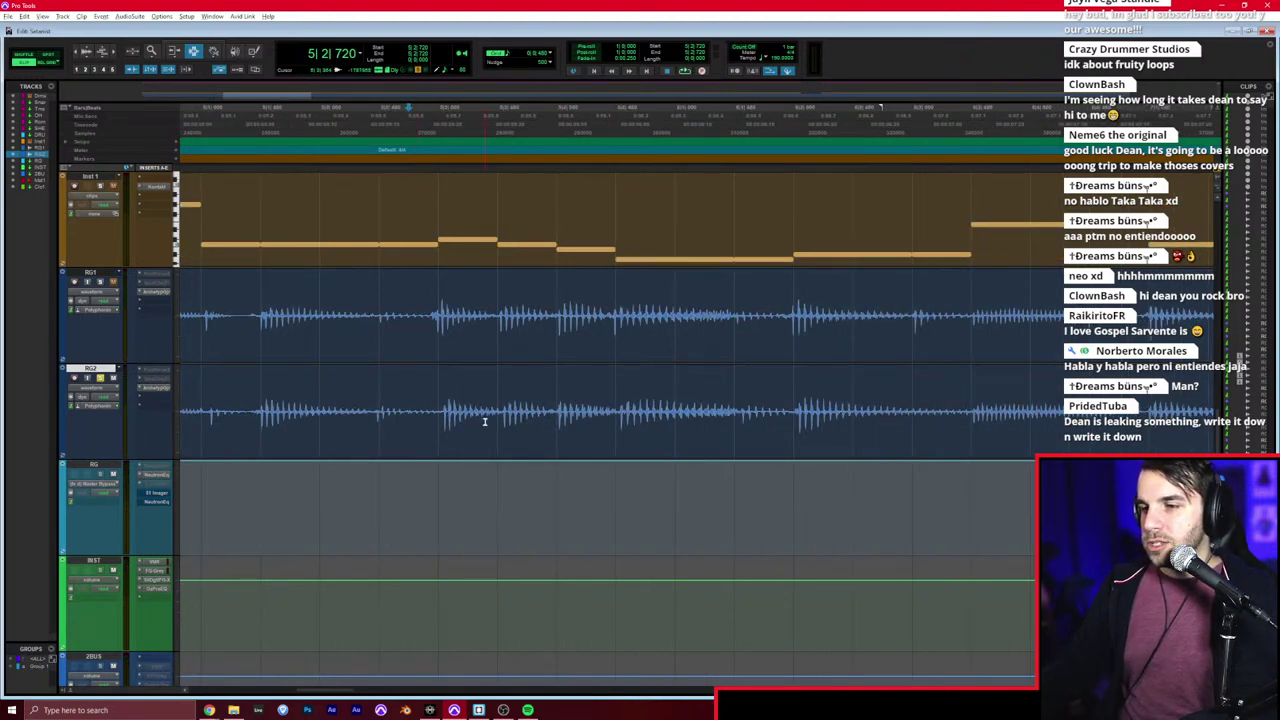
left_click_drag(419, 412, 959, 419)
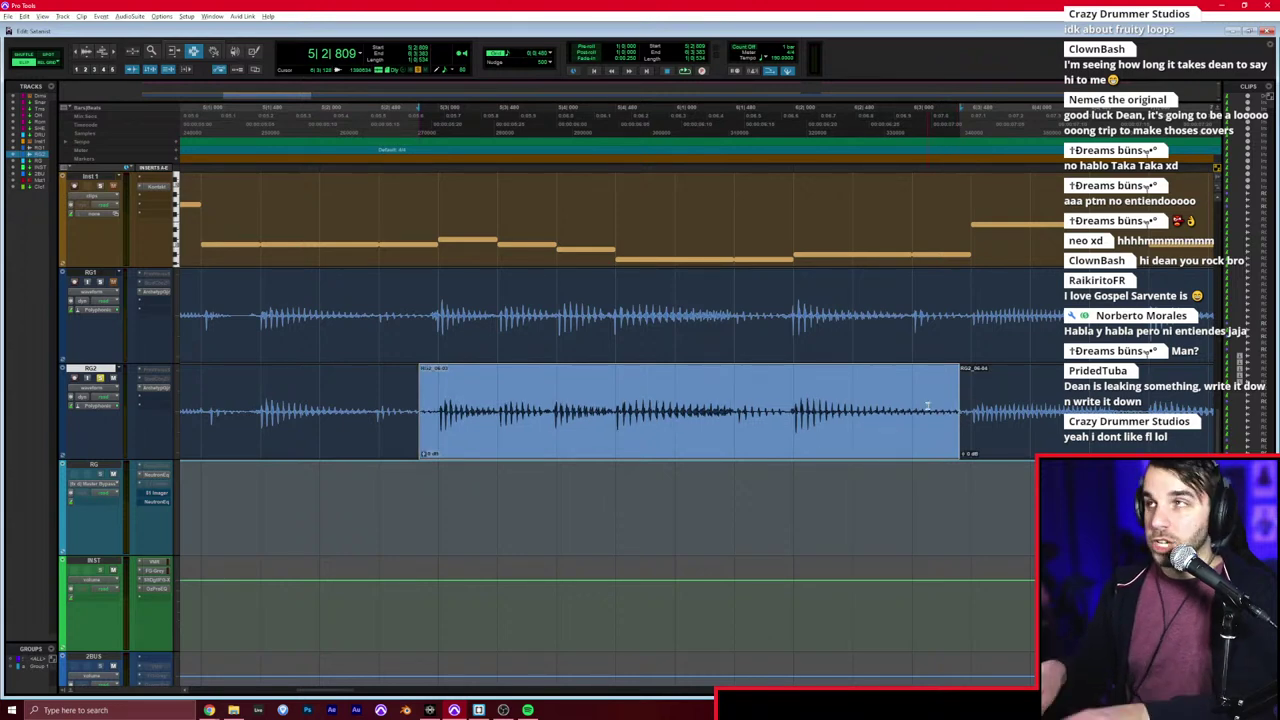
key("r")
key("r")
left_click(824, 384)
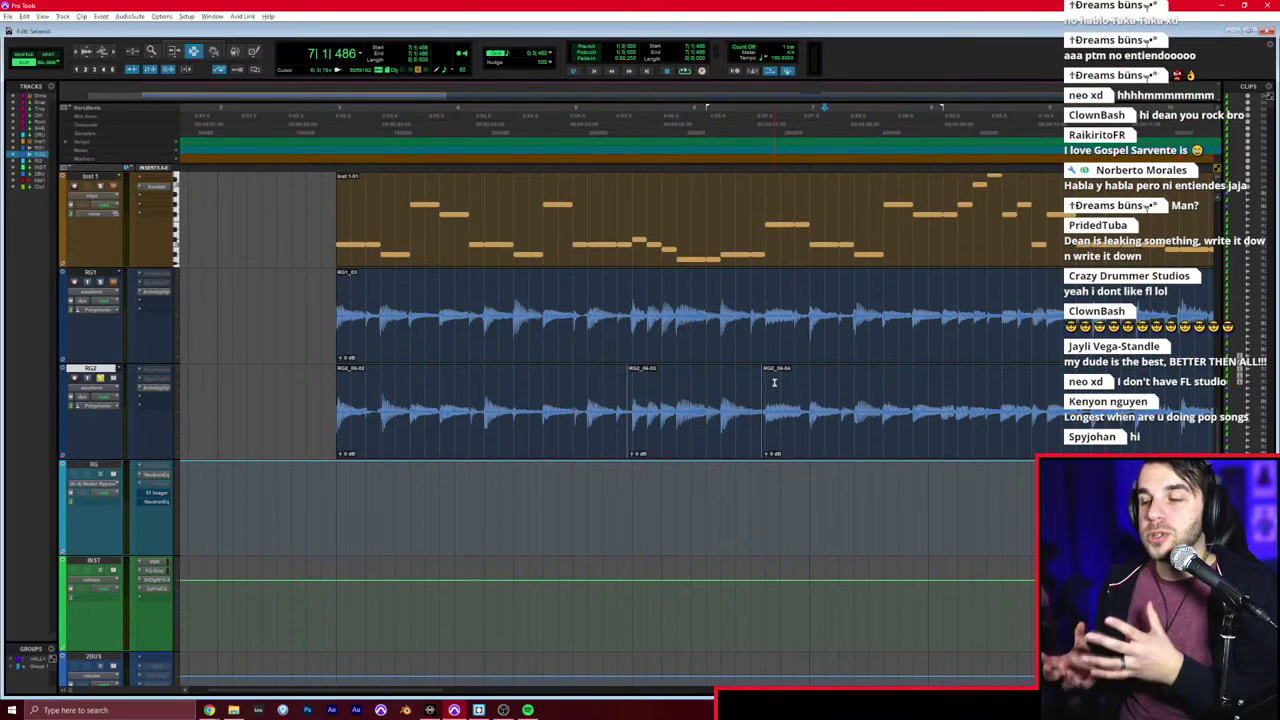
Step: Open the notes of the first Inst 1 clip in the MIDI Editor
key("r")
key("r")
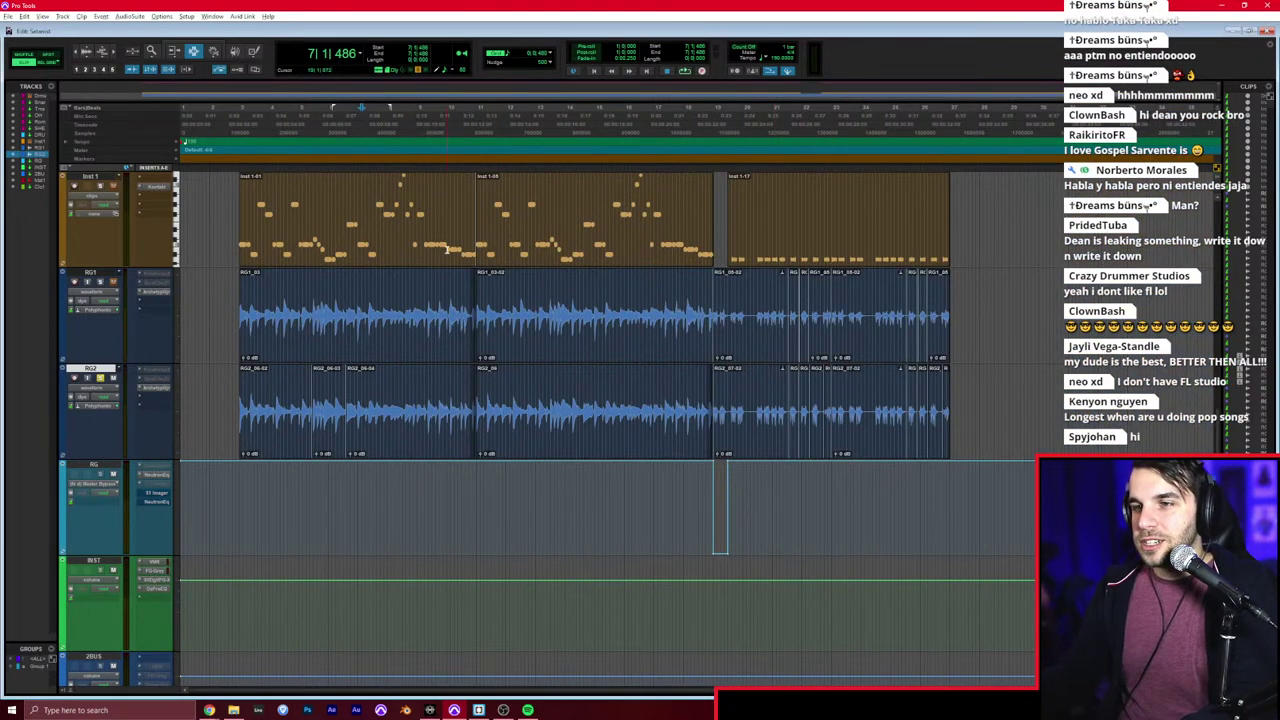
left_click(447, 250)
double_click(421, 223)
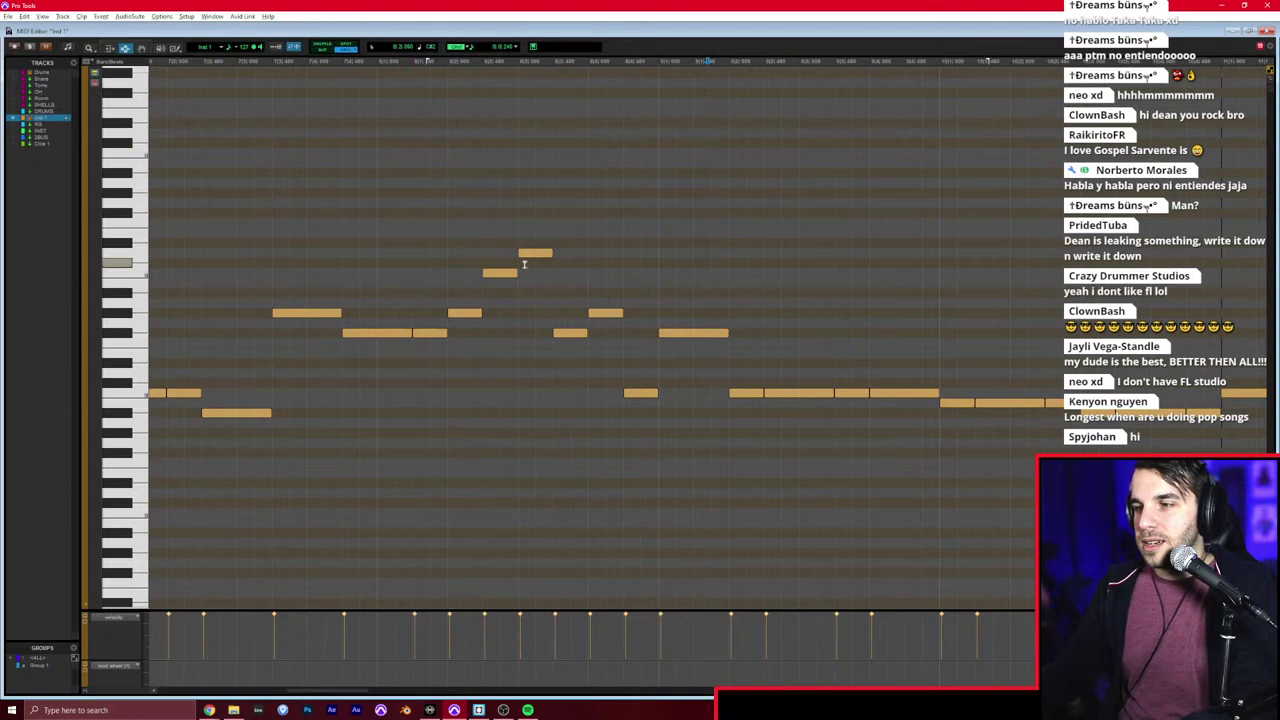
Step: Select all Inst 1 notes, view the Input Quantize and Change Duration event operations, and close them without applying anything
key("ctrl+a")
key("alt+0")
left_click(640, 264)
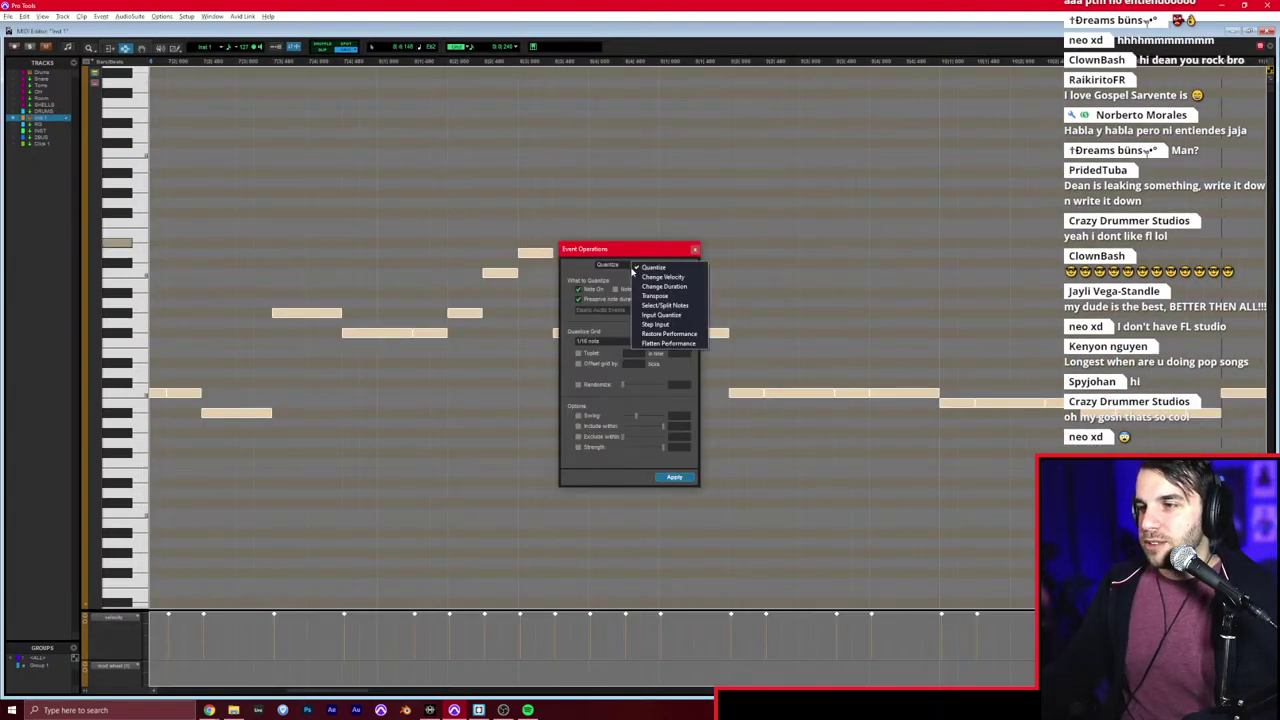
left_click(660, 315)
left_click(637, 267)
left_click(652, 286)
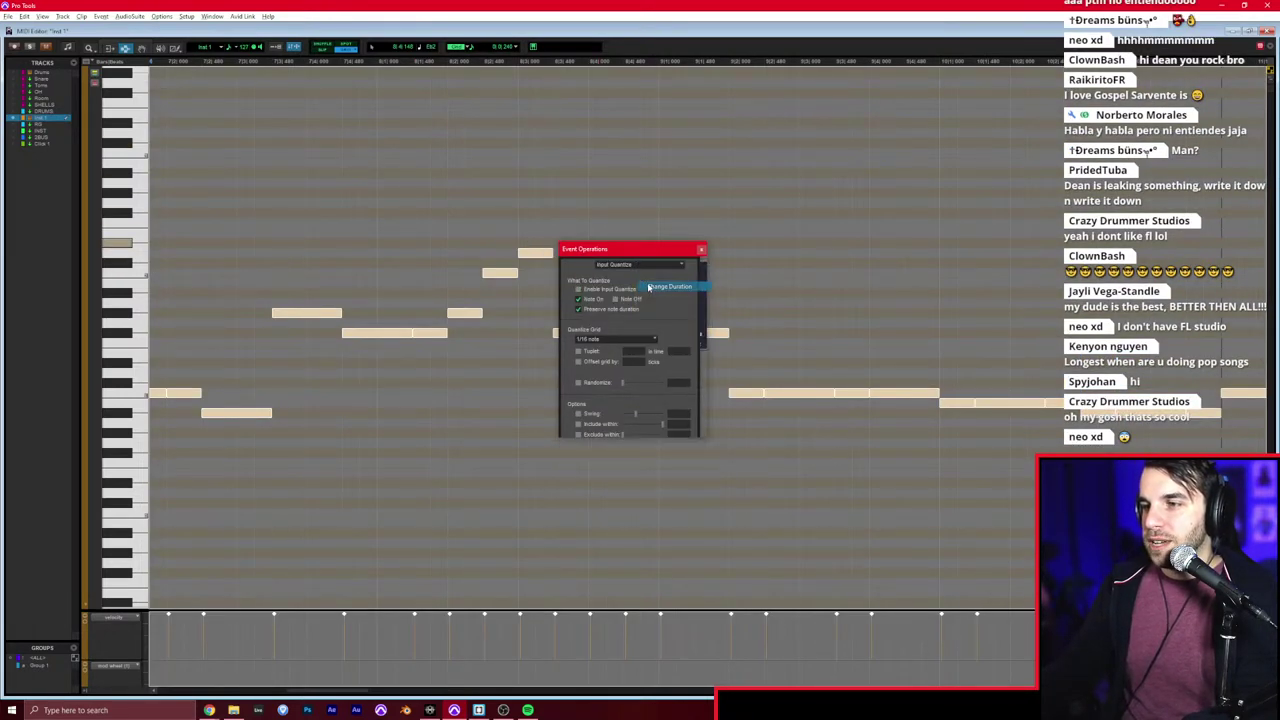
left_click(695, 250)
left_click(595, 211)
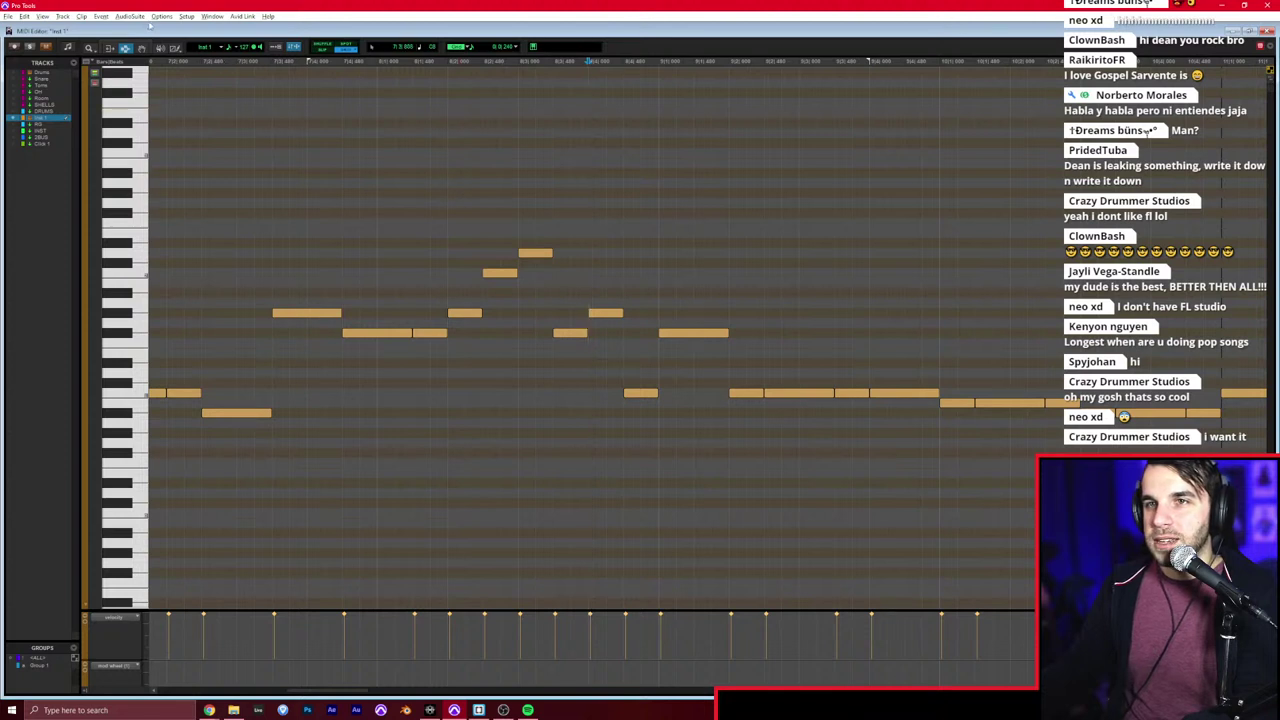
left_click(129, 16)
mouse_move(140, 65)
left_click(388, 115)
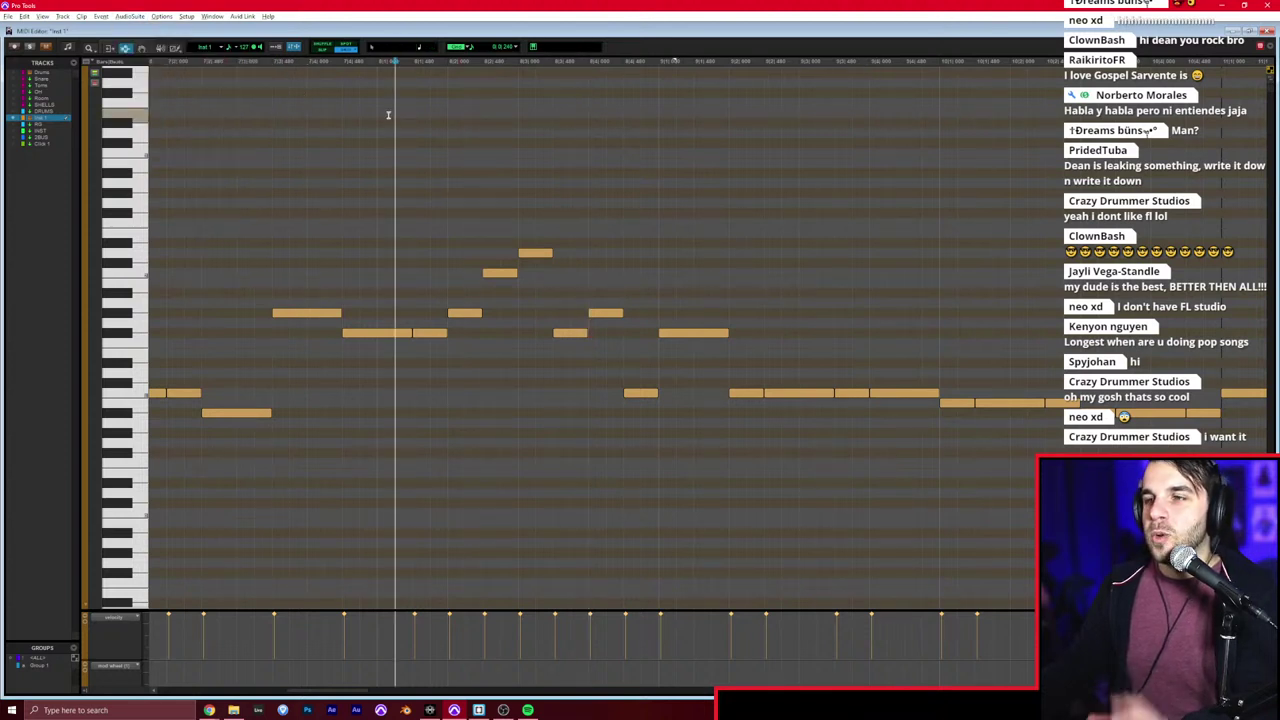
Step: Reopen the recent Godrays session, discarding the changes made to the current session
left_click(8, 16)
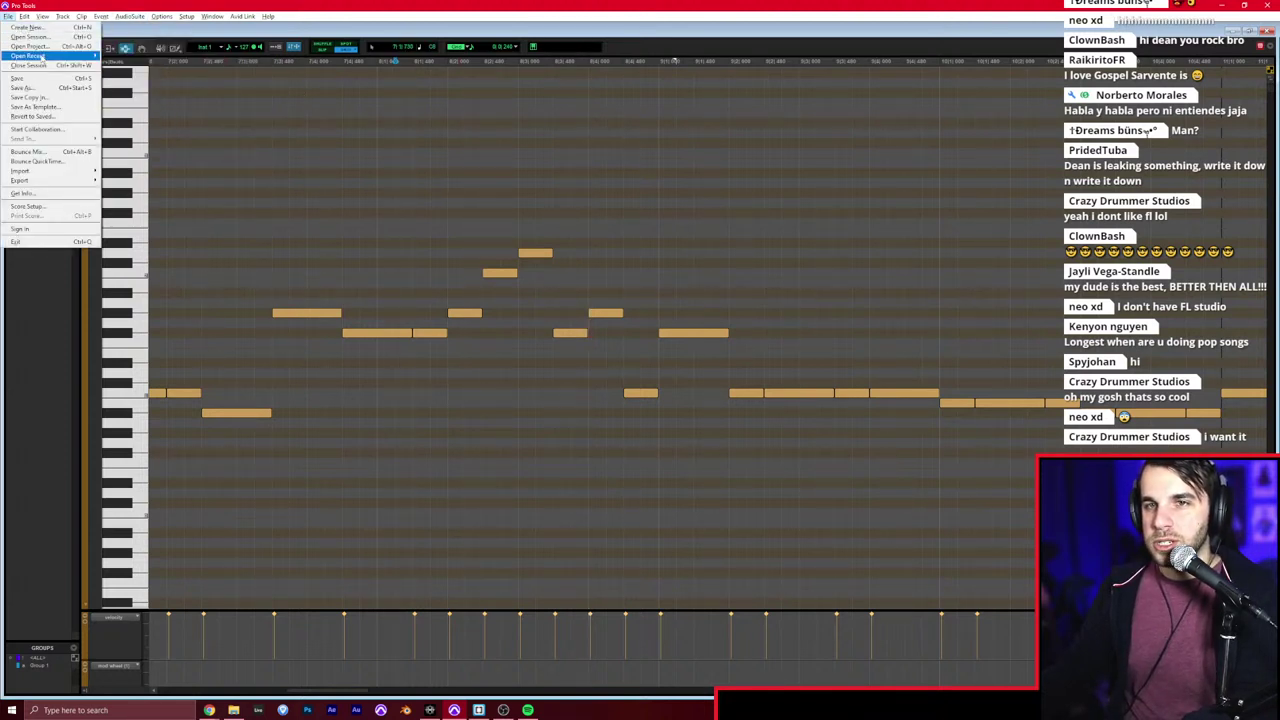
mouse_move(42, 56)
left_click(150, 55)
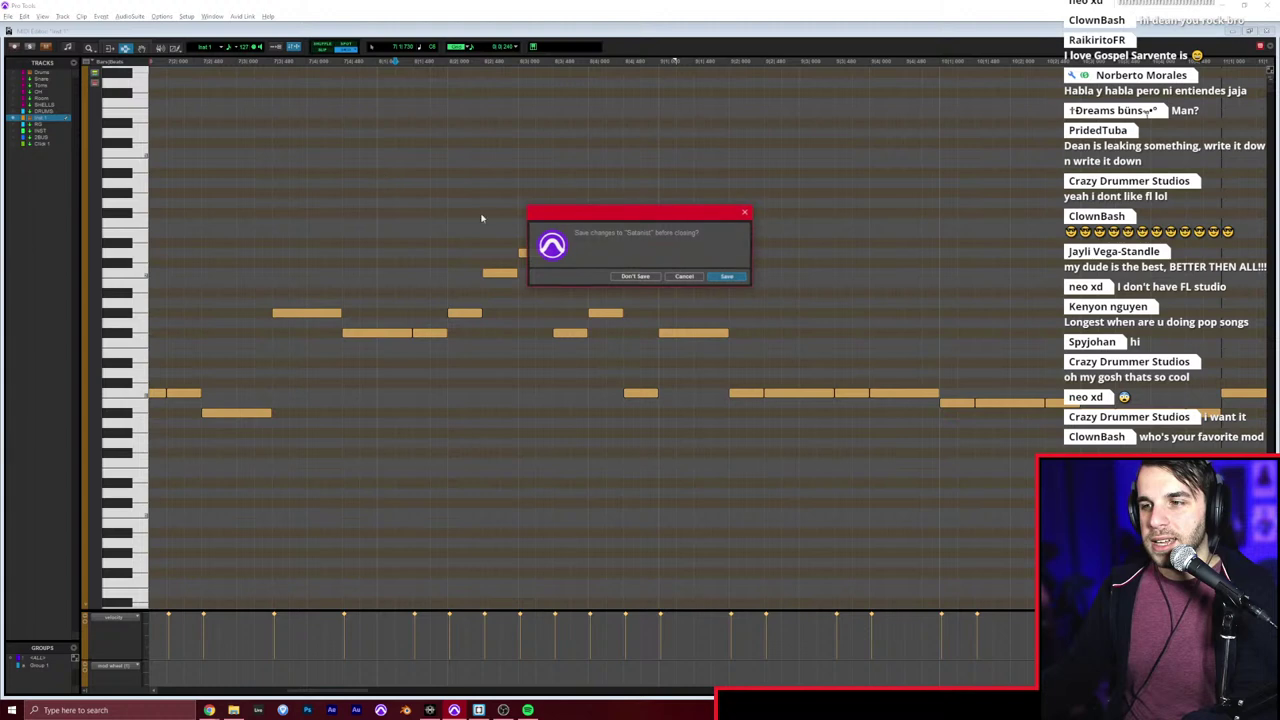
left_click(638, 276)
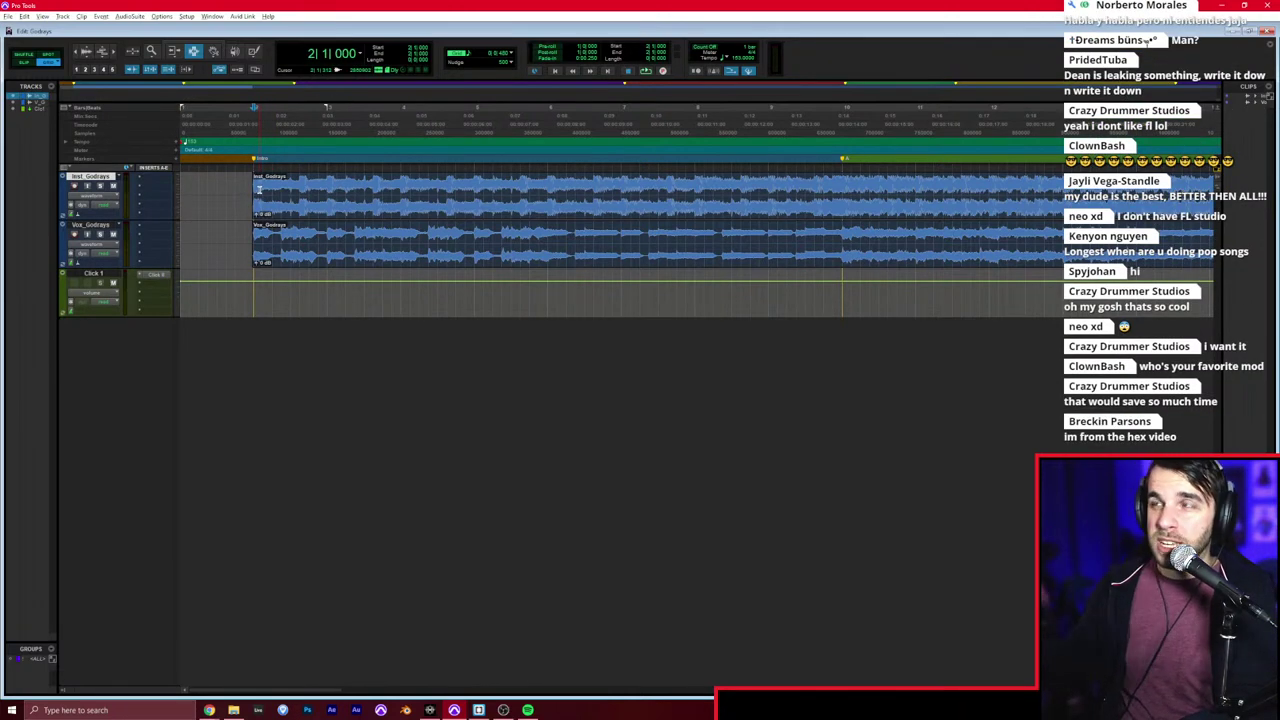
Step: Start importing session data into Godrays from the Sideways_UPGRADED session file
key("r")
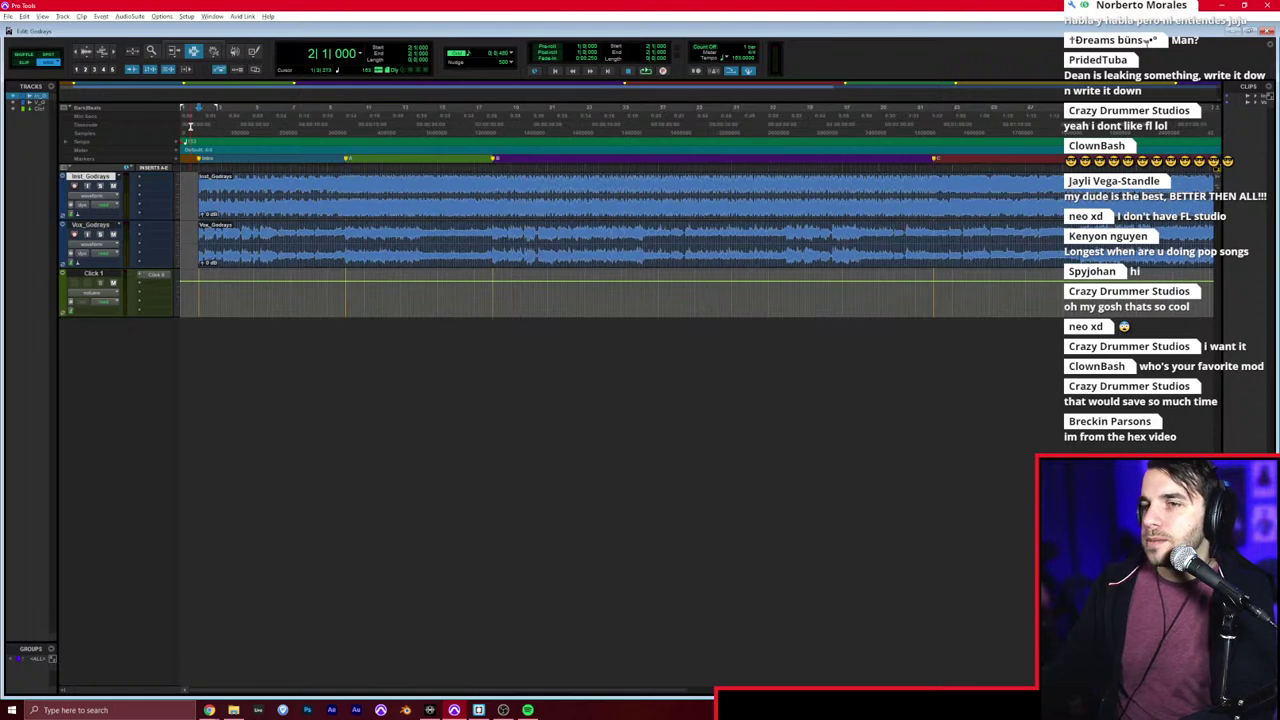
key("ctrl+bracketright")
key("ctrl+bracketright")
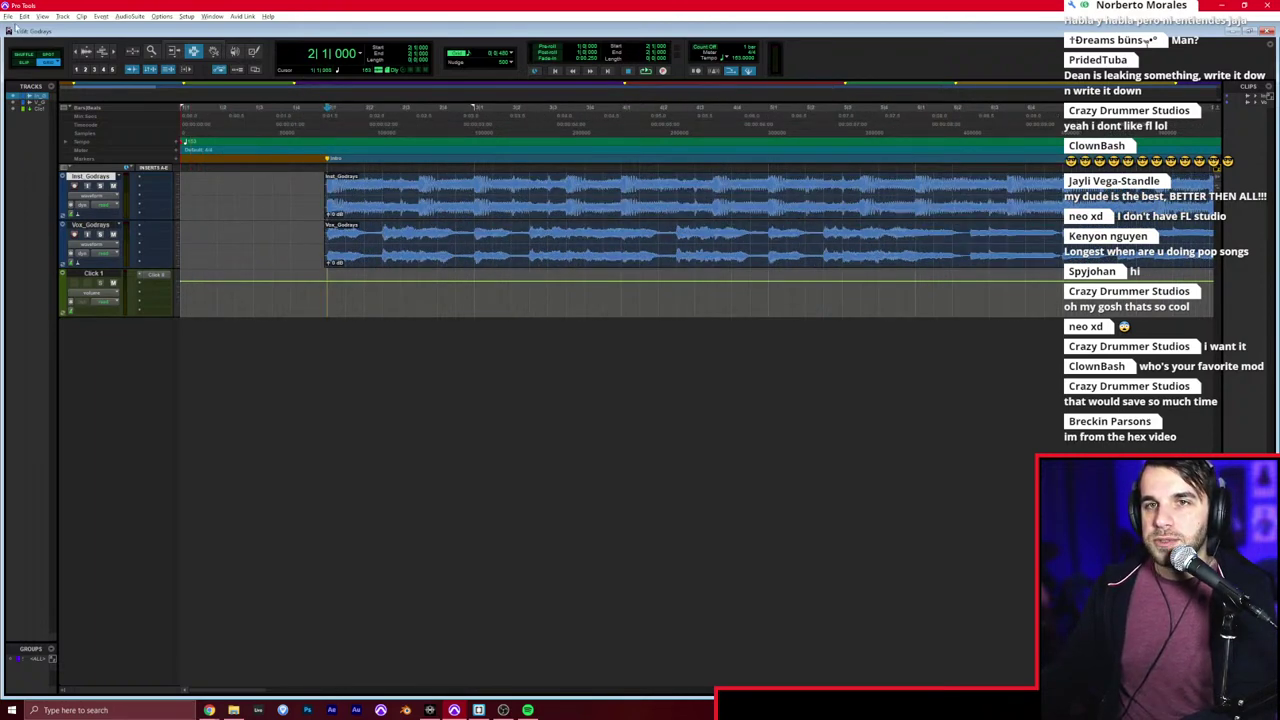
left_click(8, 16)
mouse_move(60, 170)
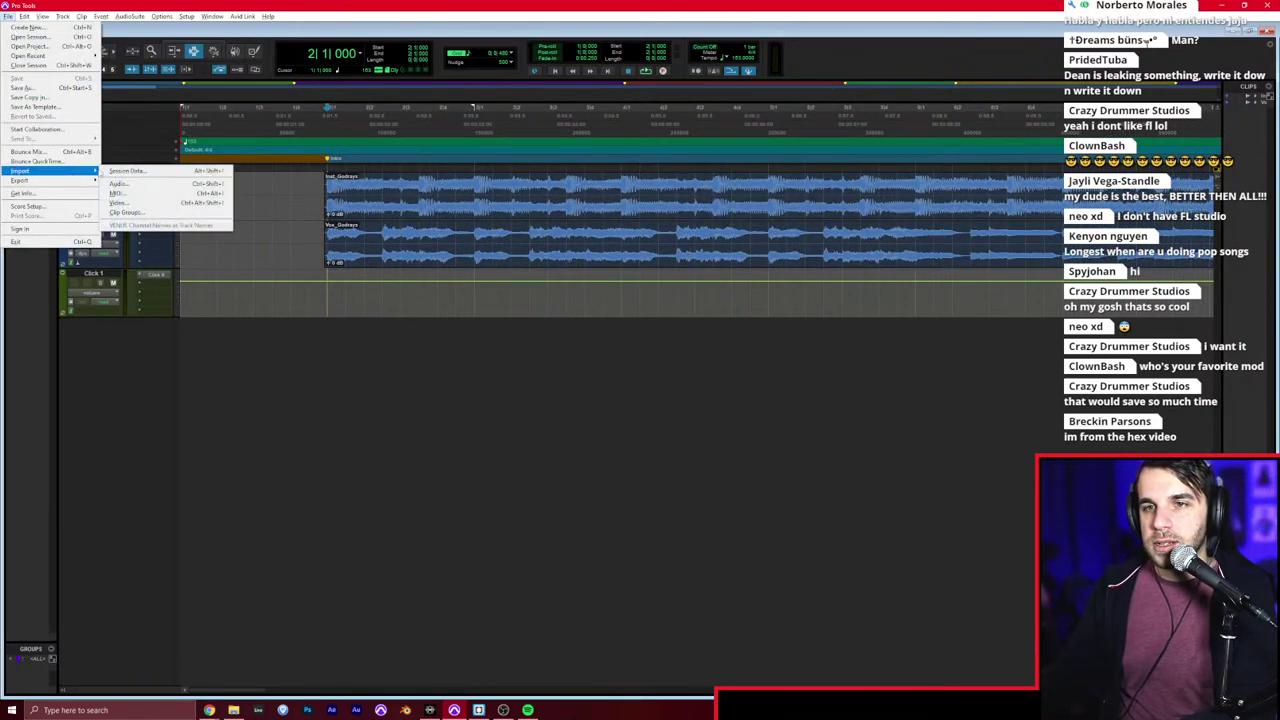
left_click(103, 172)
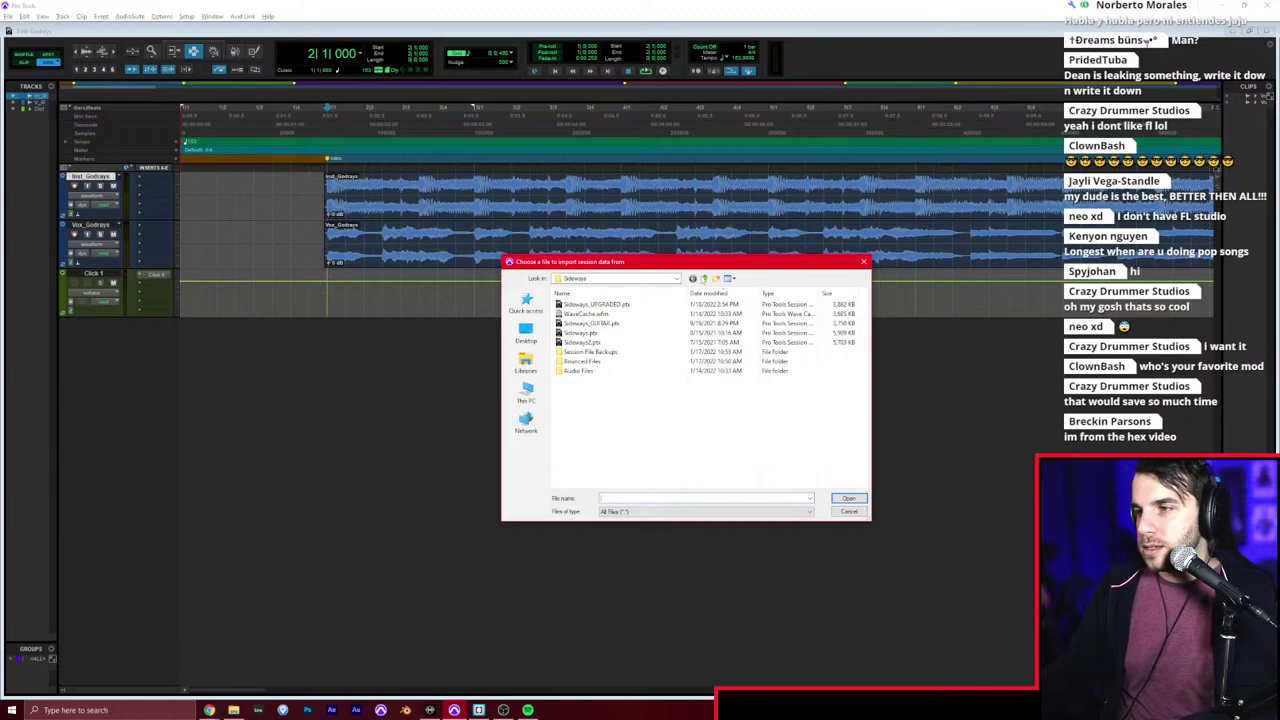
double_click(596, 304)
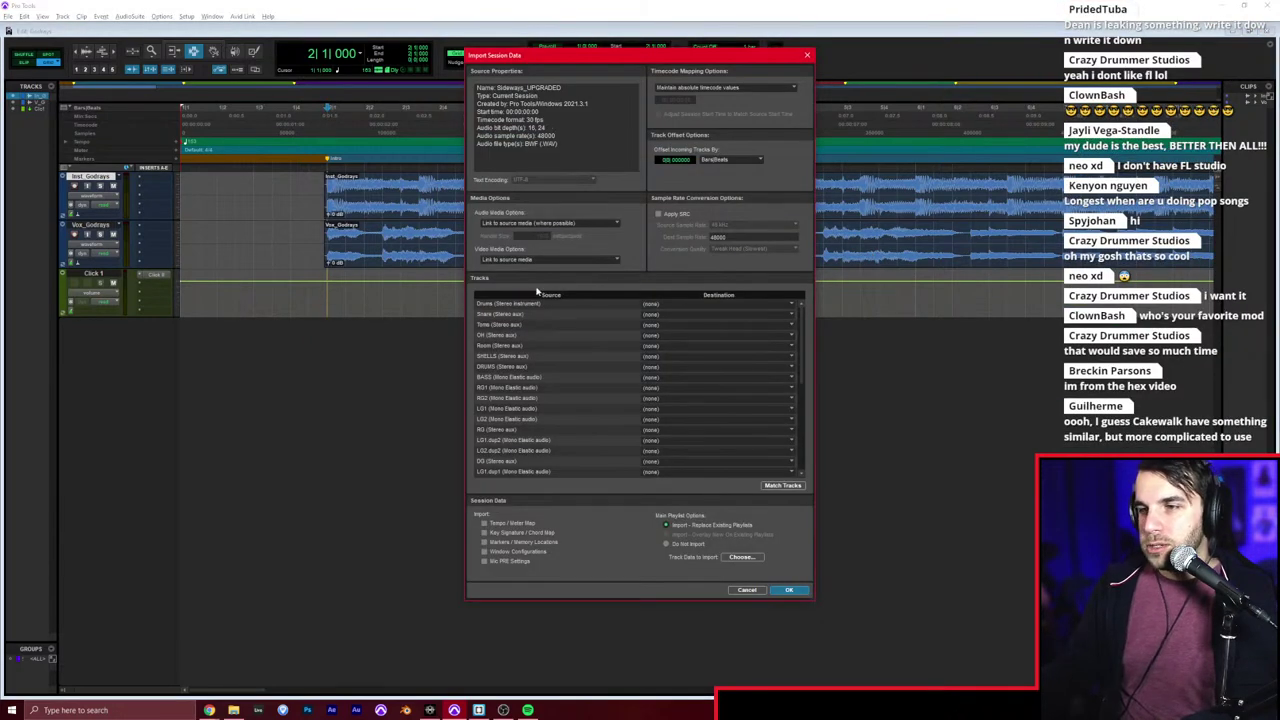
Step: Mark the source tracks Drums through DRUMS, plus RG1, RG2 and the RG aux, for import as new tracks
left_click(535, 303)
left_click(523, 366, "shift")
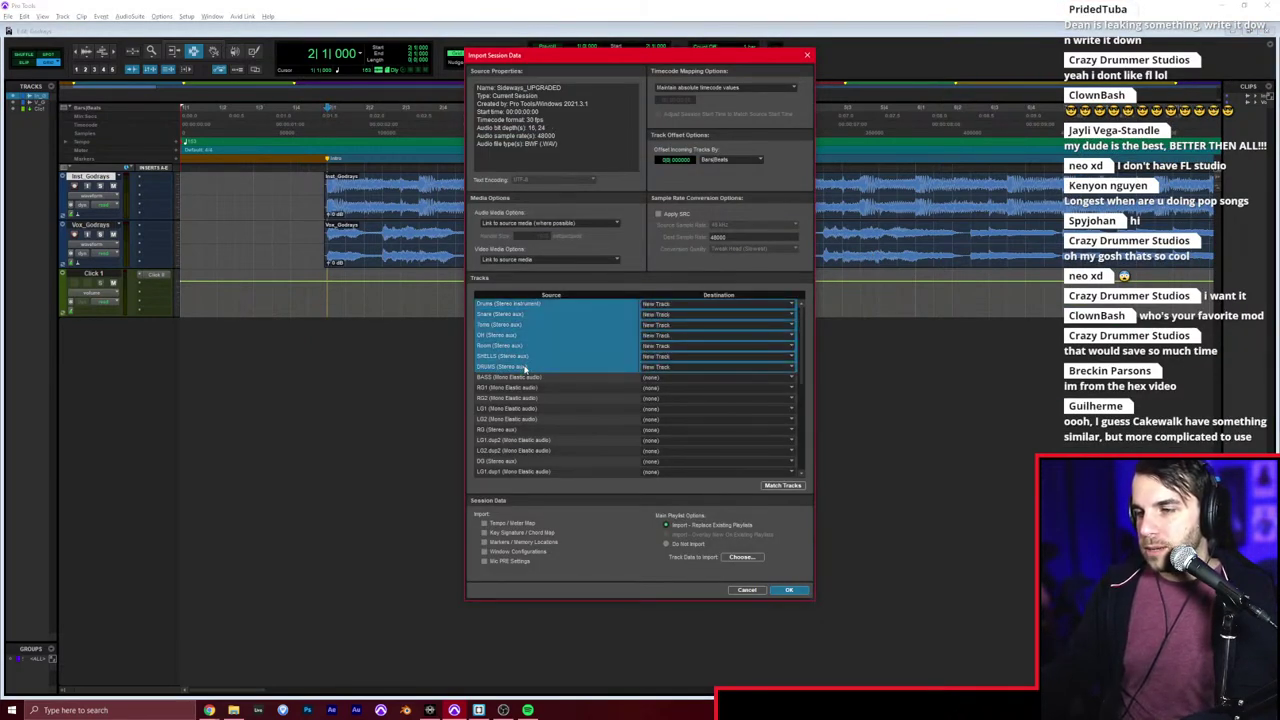
scroll(534, 374, "down", 1)
left_click(534, 365, "ctrl")
left_click(532, 375, "ctrl")
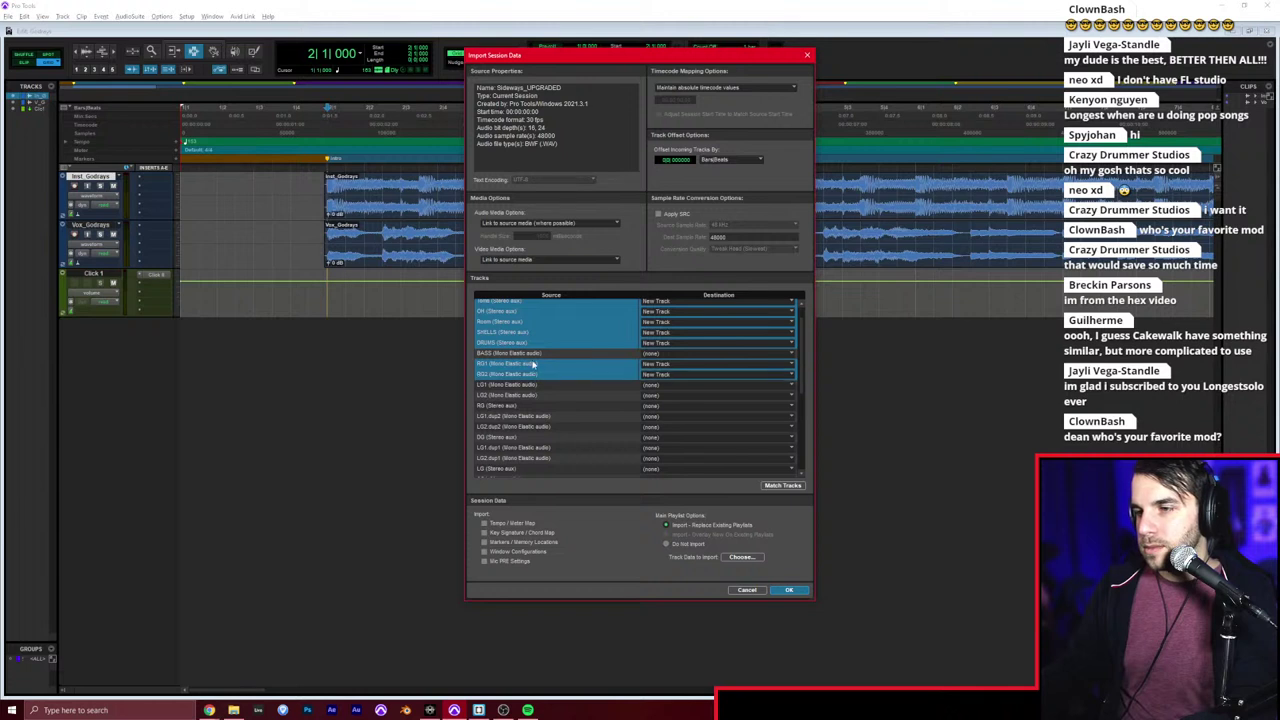
scroll(560, 410, "down", 4)
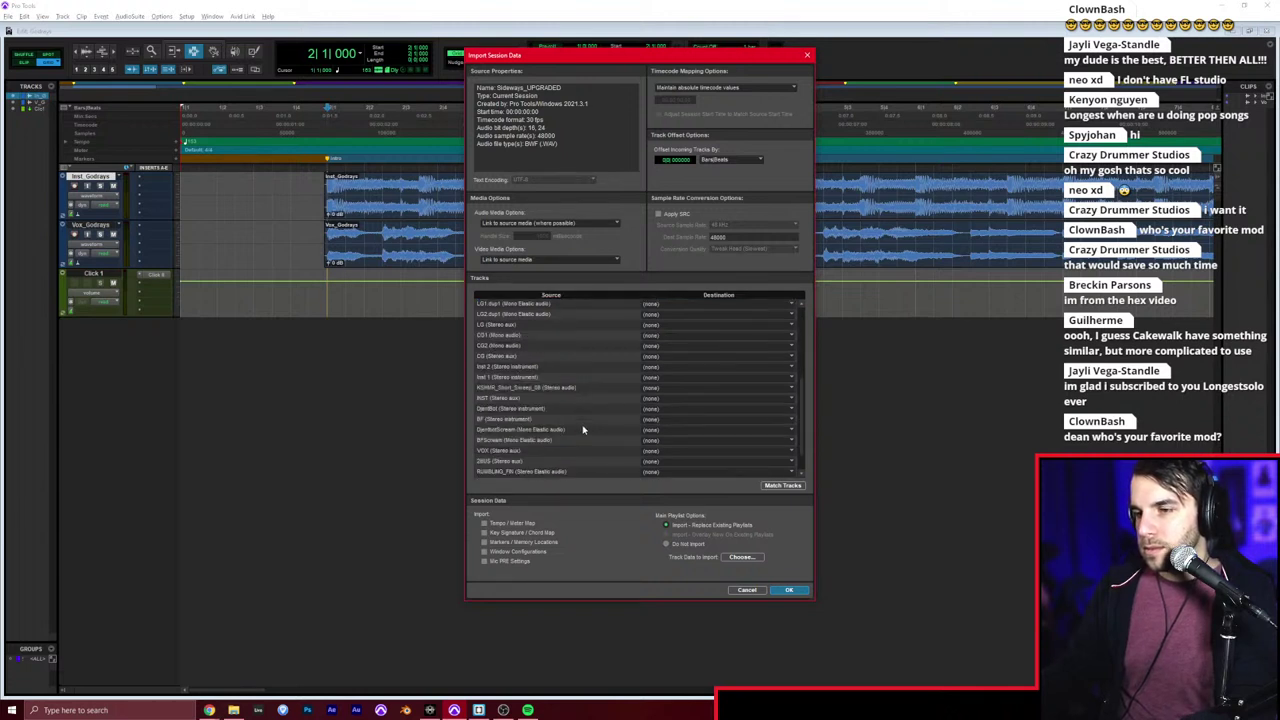
scroll(557, 401, "up", 1)
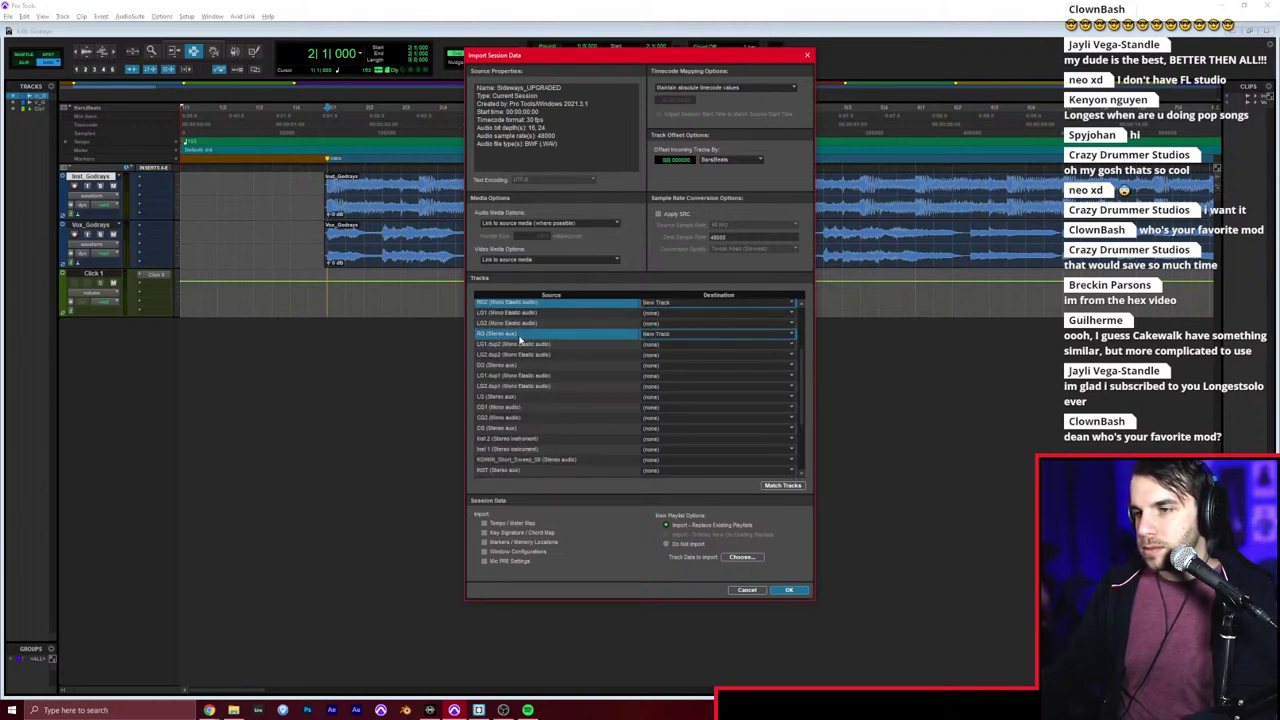
Step: Add INST, 2BUS, Master 1 and Click 1 to the selection and import the tracks without their main playlists
scroll(525, 360, "down", 5)
left_click(531, 371)
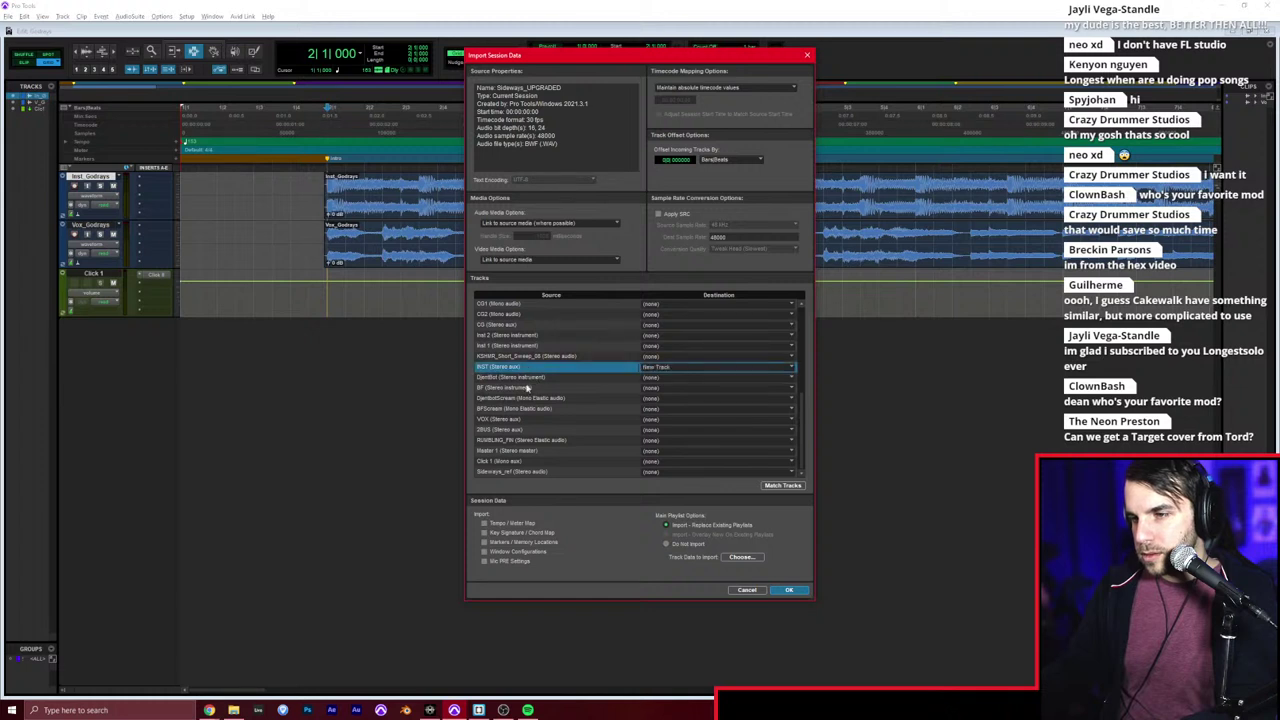
left_click(519, 451)
left_click(515, 430)
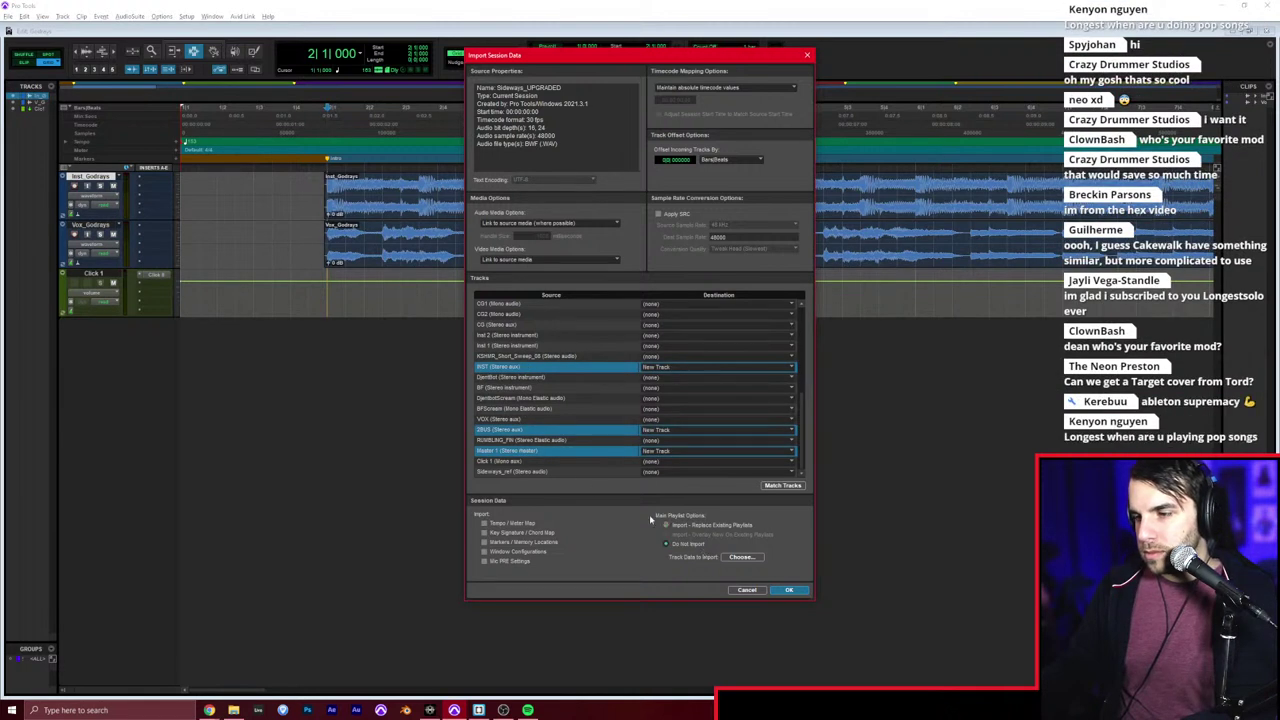
left_click(573, 463)
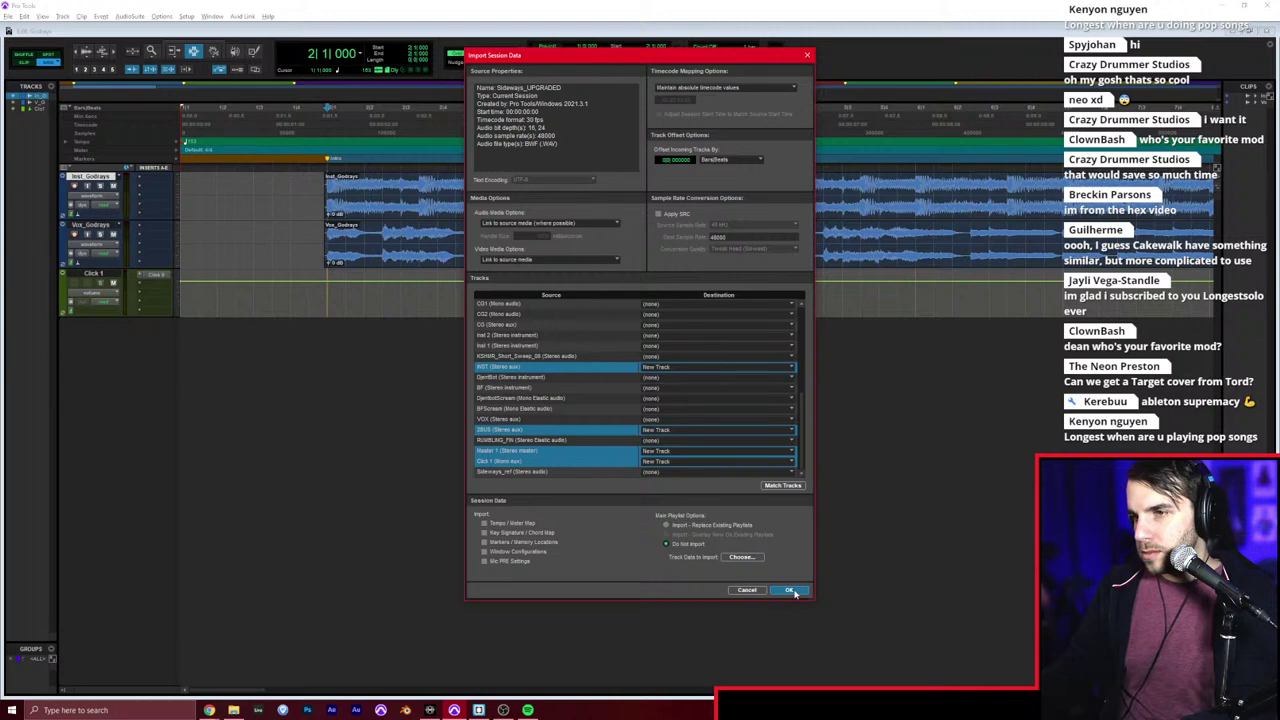
left_click(789, 590)
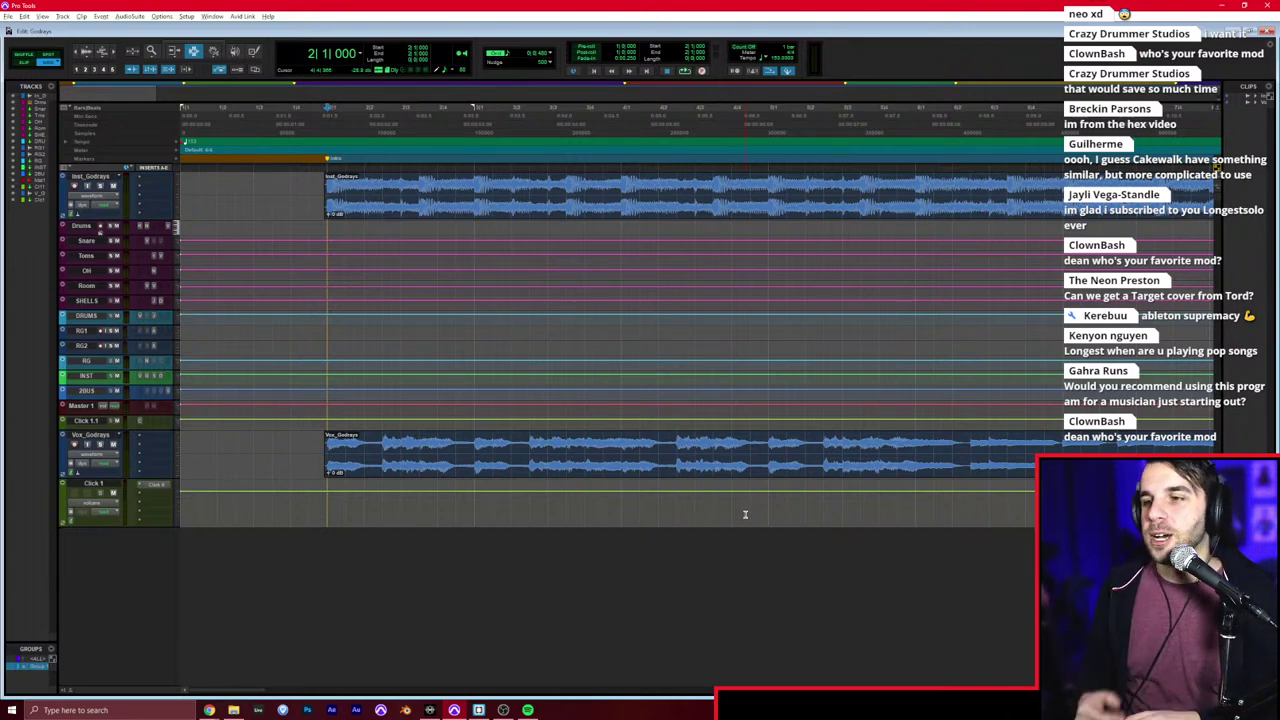
Step: Play the opening of the Godrays song from the session start
key("r")
key("r")
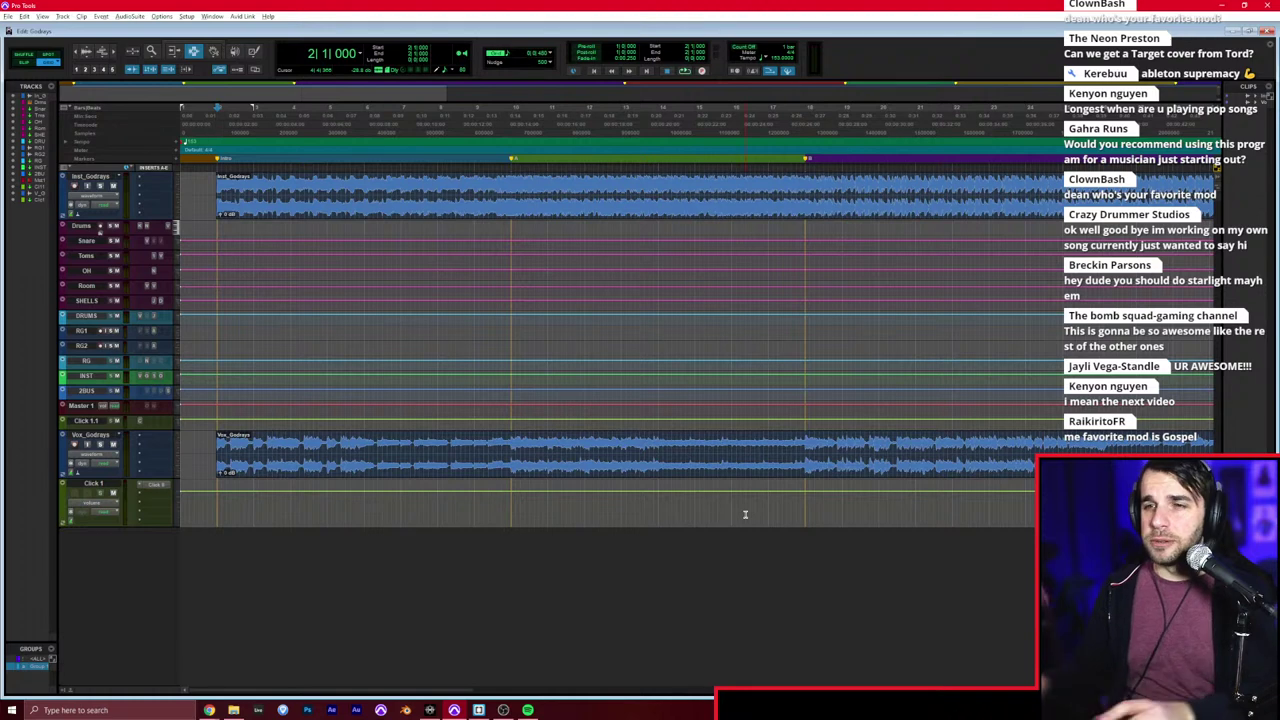
key("t")
key("t")
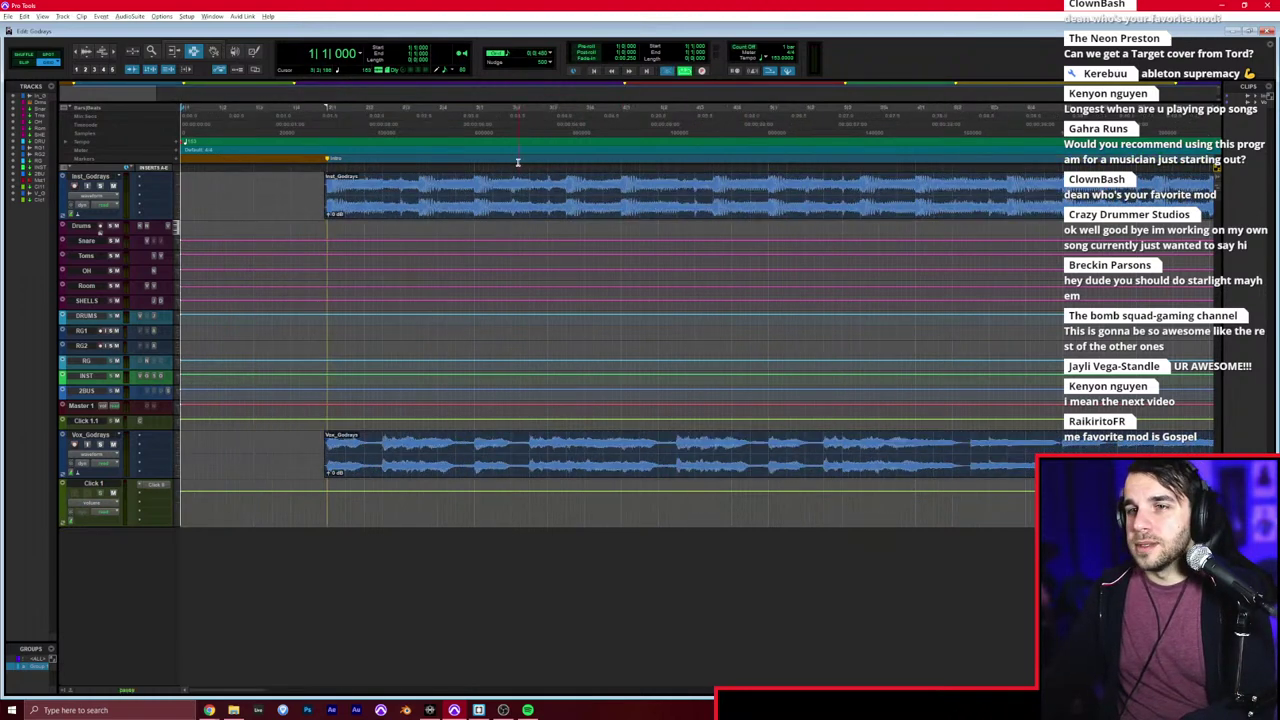
key("space")
key("r")
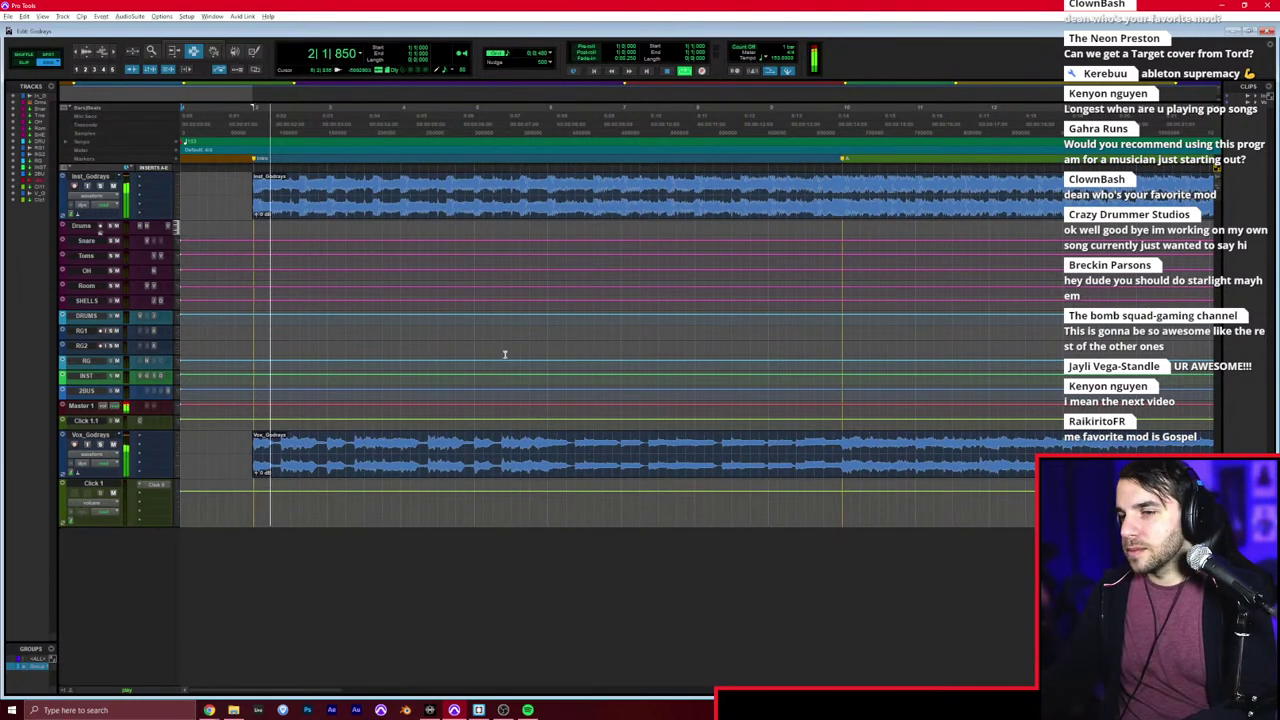
key("space")
Step: Move the Vox_Godrays track directly below Inst_Godrays and set the track heights to large
left_click_drag(112, 436, 112, 231)
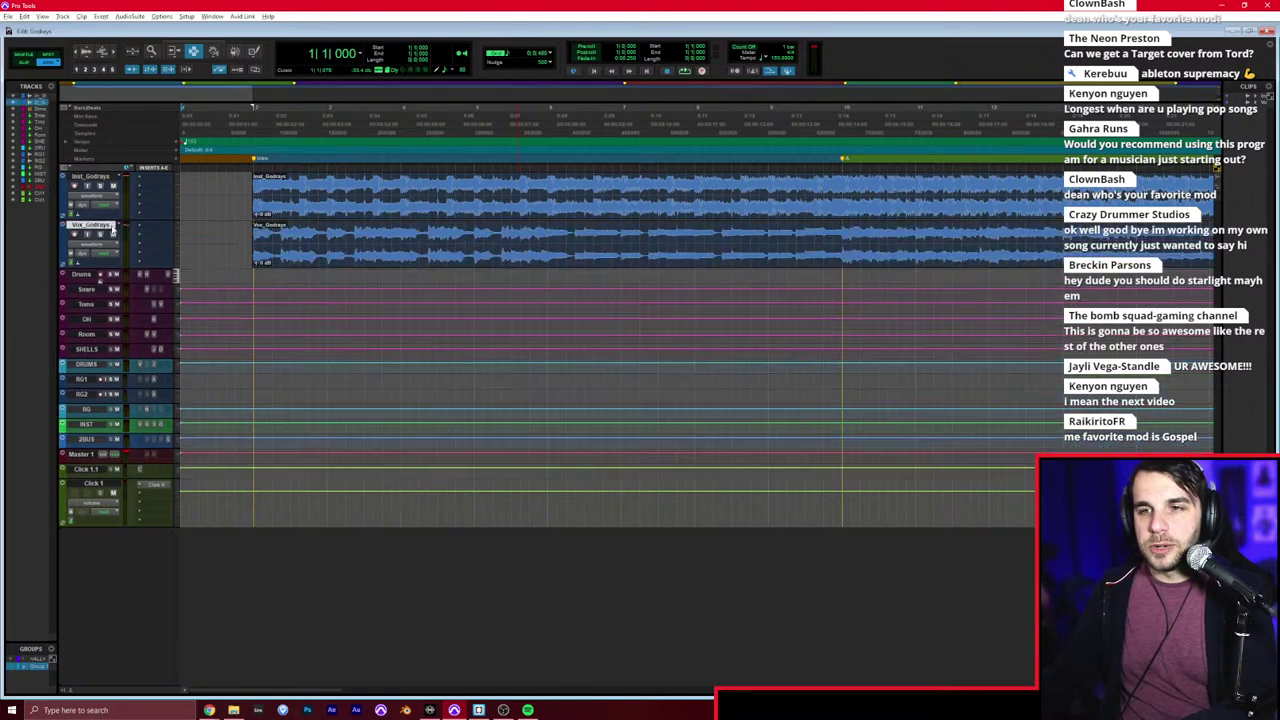
left_click(176, 276)
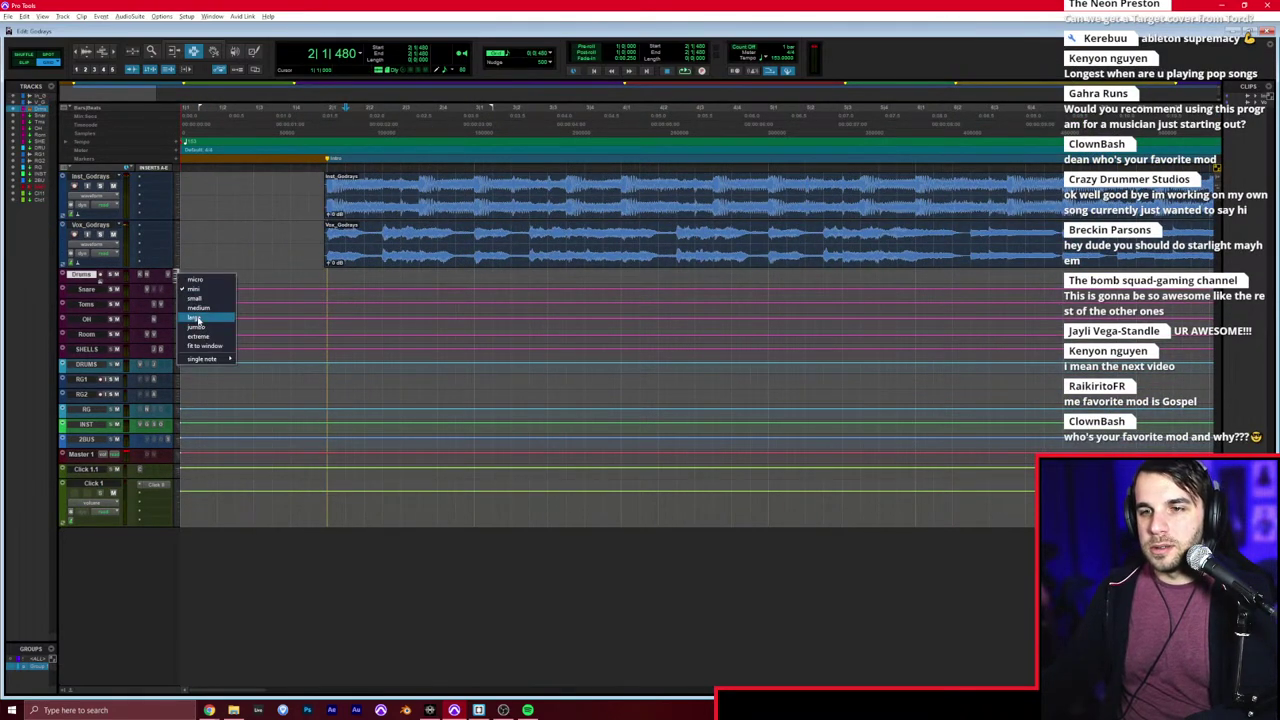
left_click(196, 317)
Step: Draw a low note and a higher note at 2|1|000 on the Drums track in the MIDI Editor, moving the higher one up
key("super+equal")
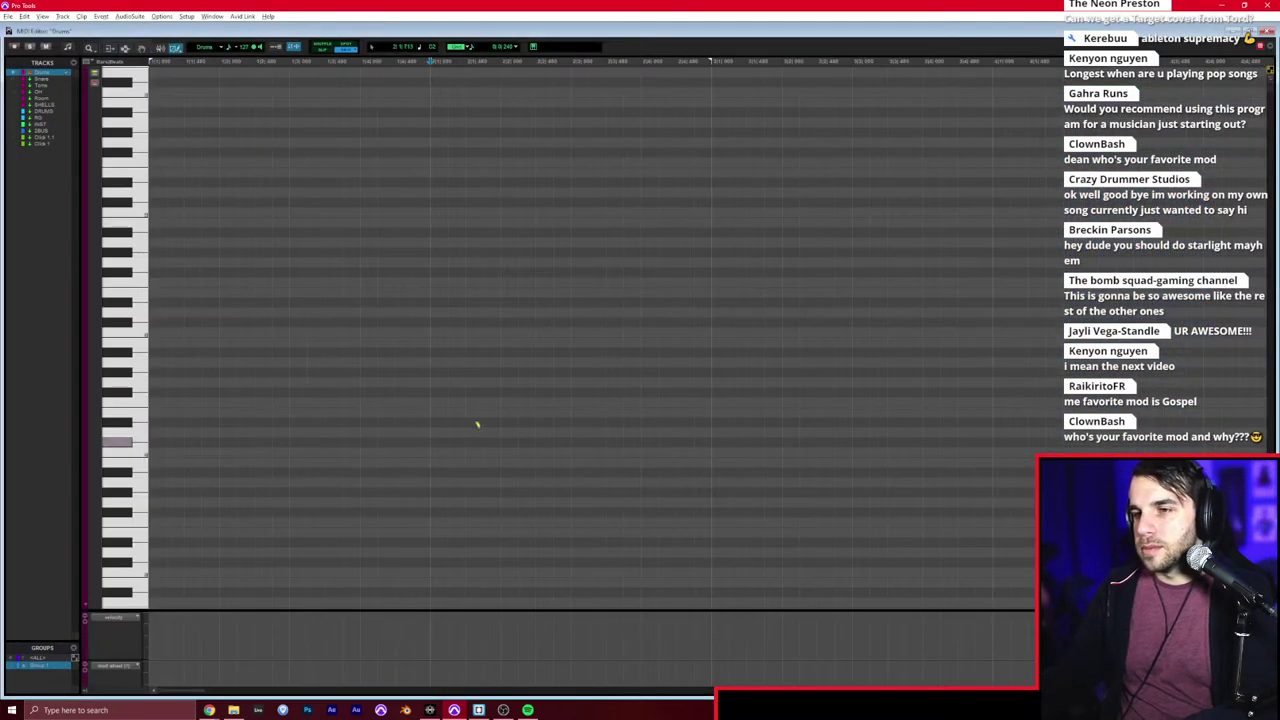
left_click(434, 562)
key("ctrl+z")
scroll(425, 493, "down", 1)
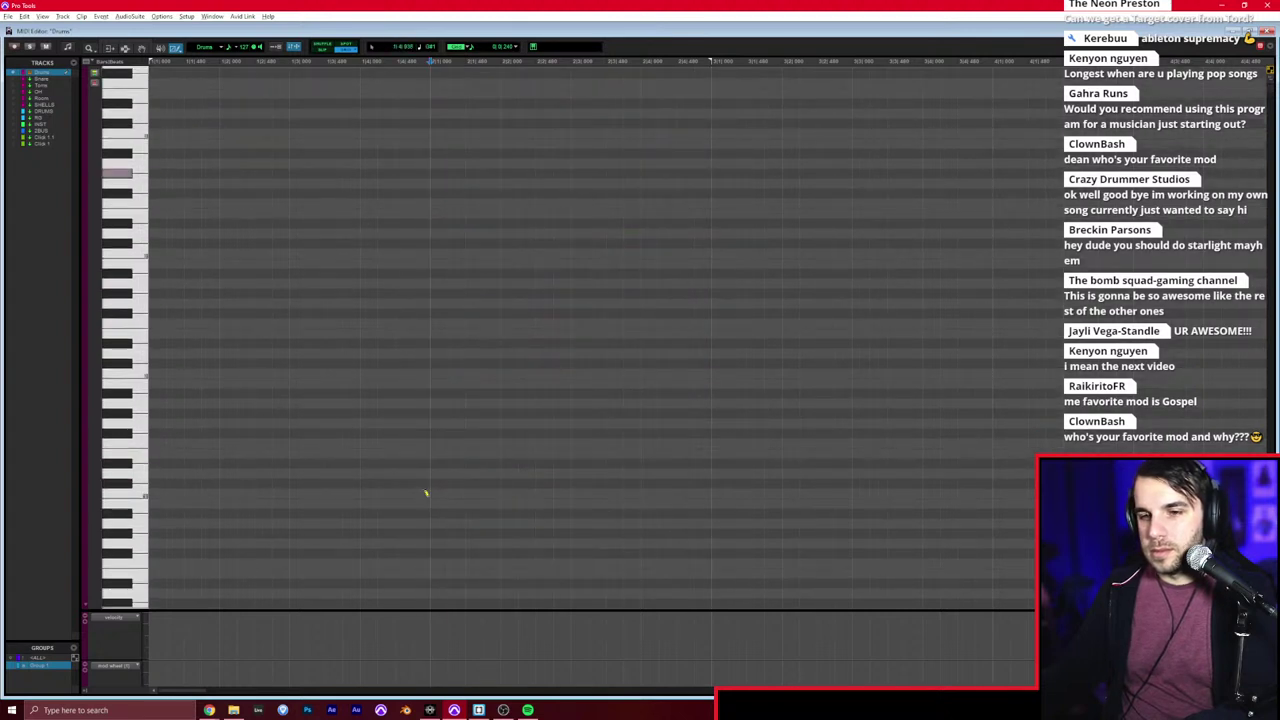
scroll(426, 493, "up", 1)
left_click(436, 542)
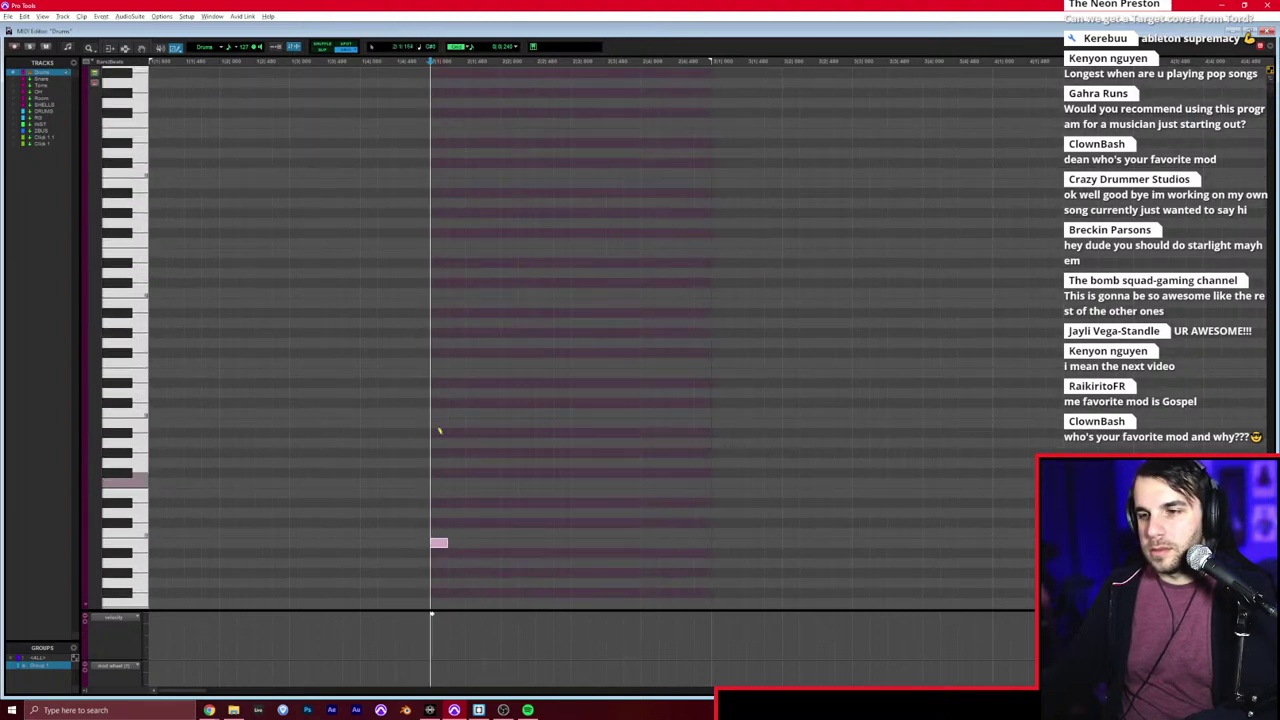
left_click(438, 300)
left_click_drag(438, 297, 428, 247)
key("ctrl+w")
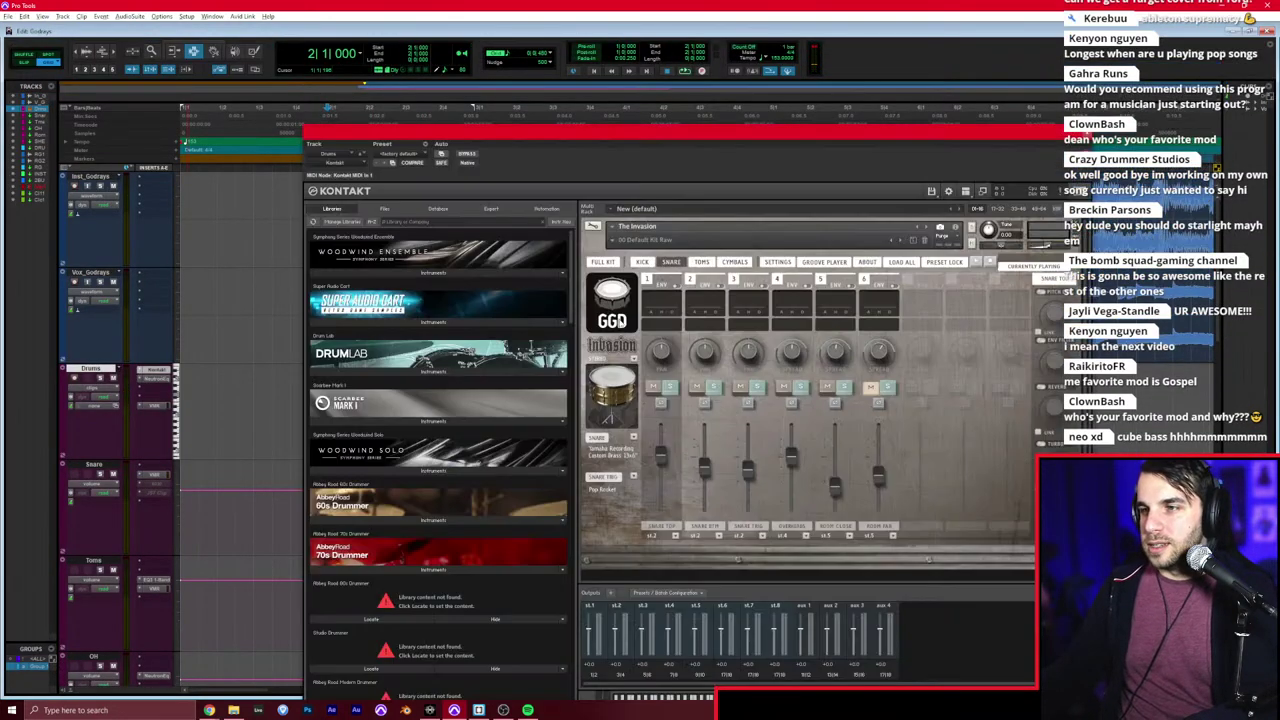
Step: Inspect the GGD Invasion full kit and its snare choices in the Drums track's Kontakt, keeping the Yamaha Recording Custom Brass snare
left_click_drag(698, 132, 611, 52)
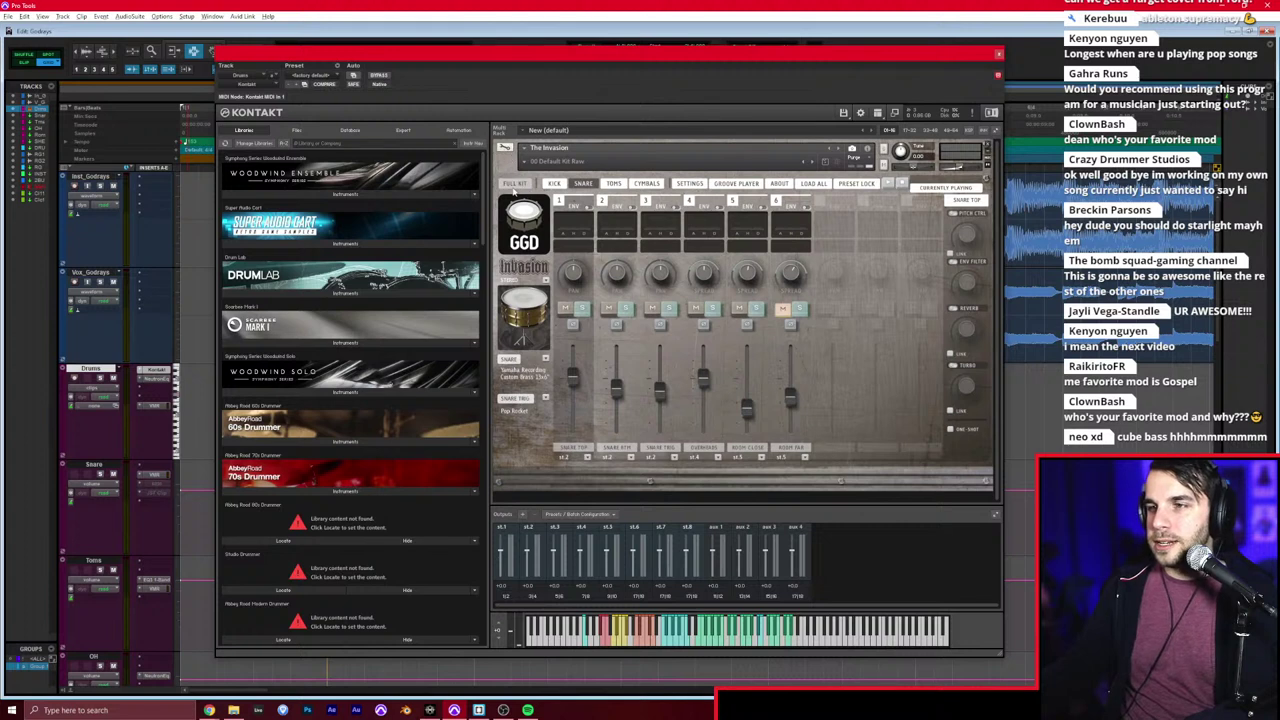
left_click(514, 183)
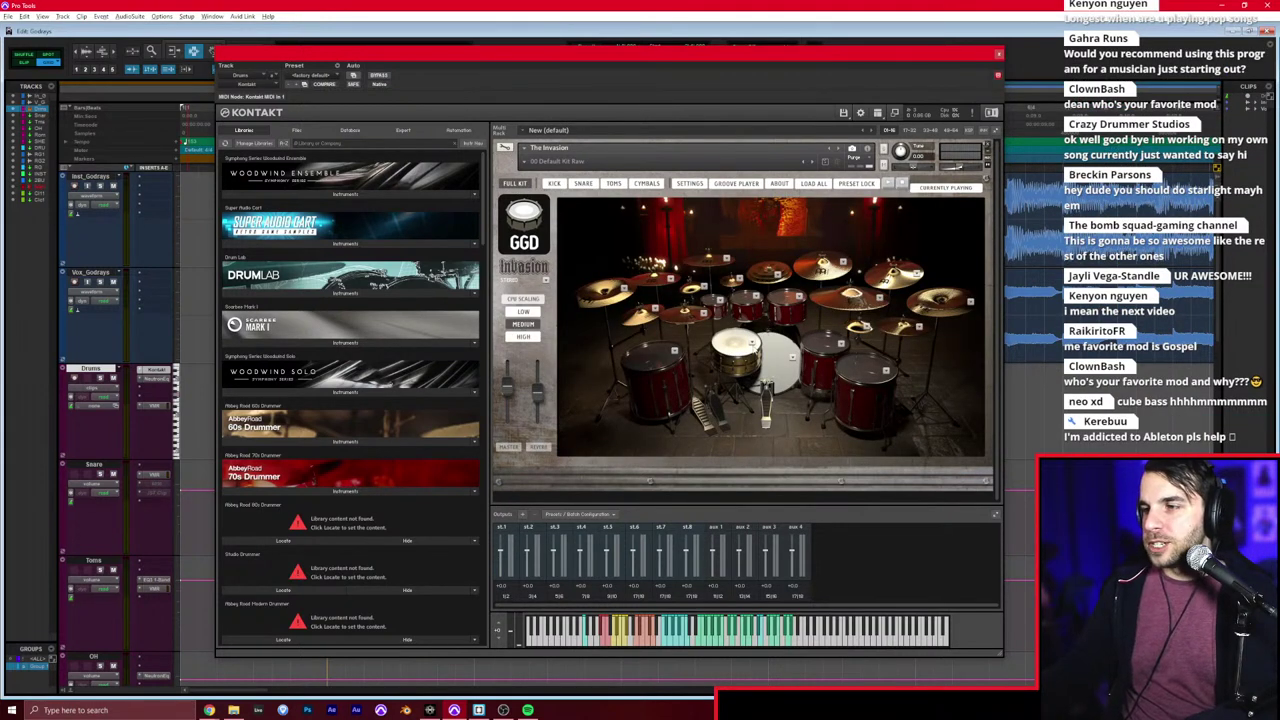
left_click(752, 347)
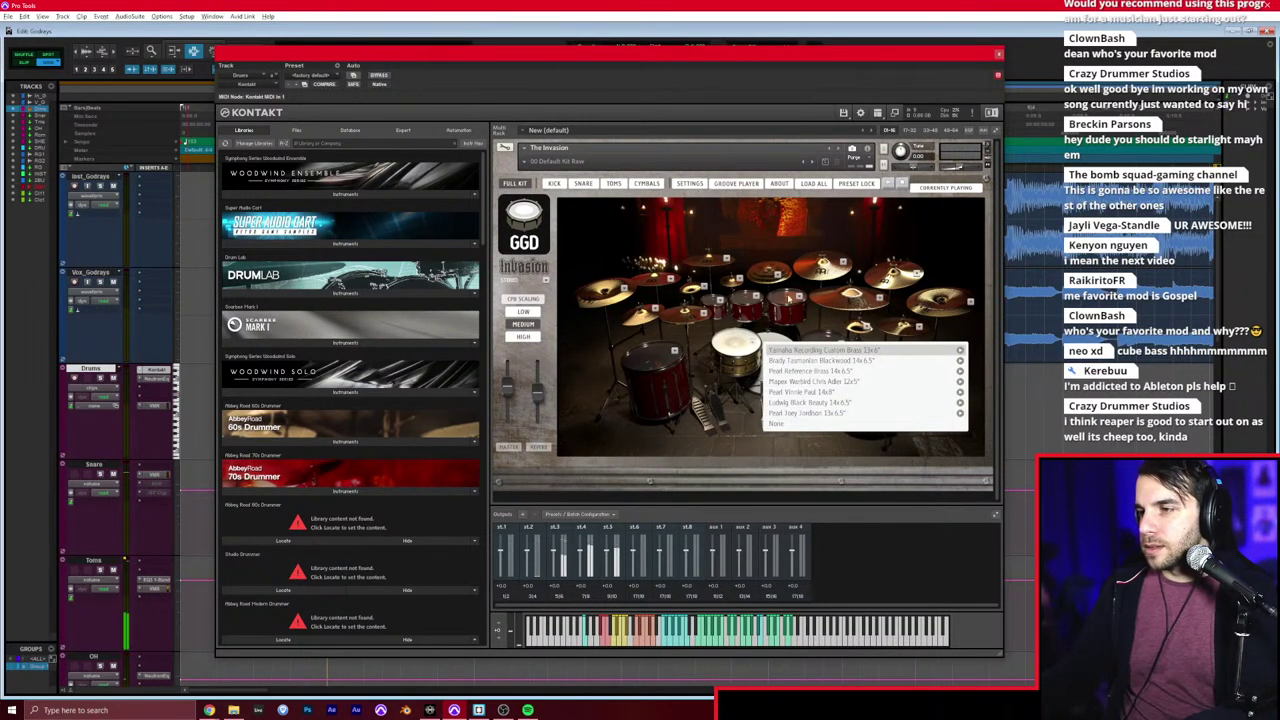
left_click(795, 350)
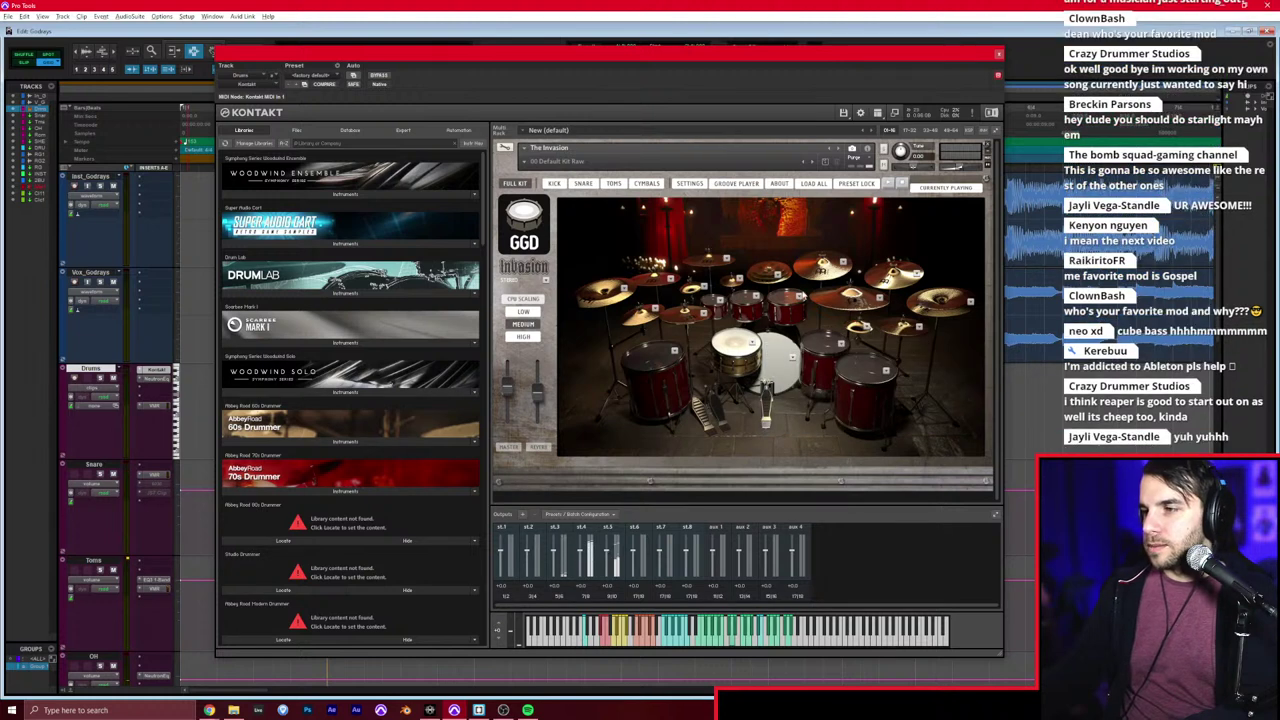
left_click(997, 55)
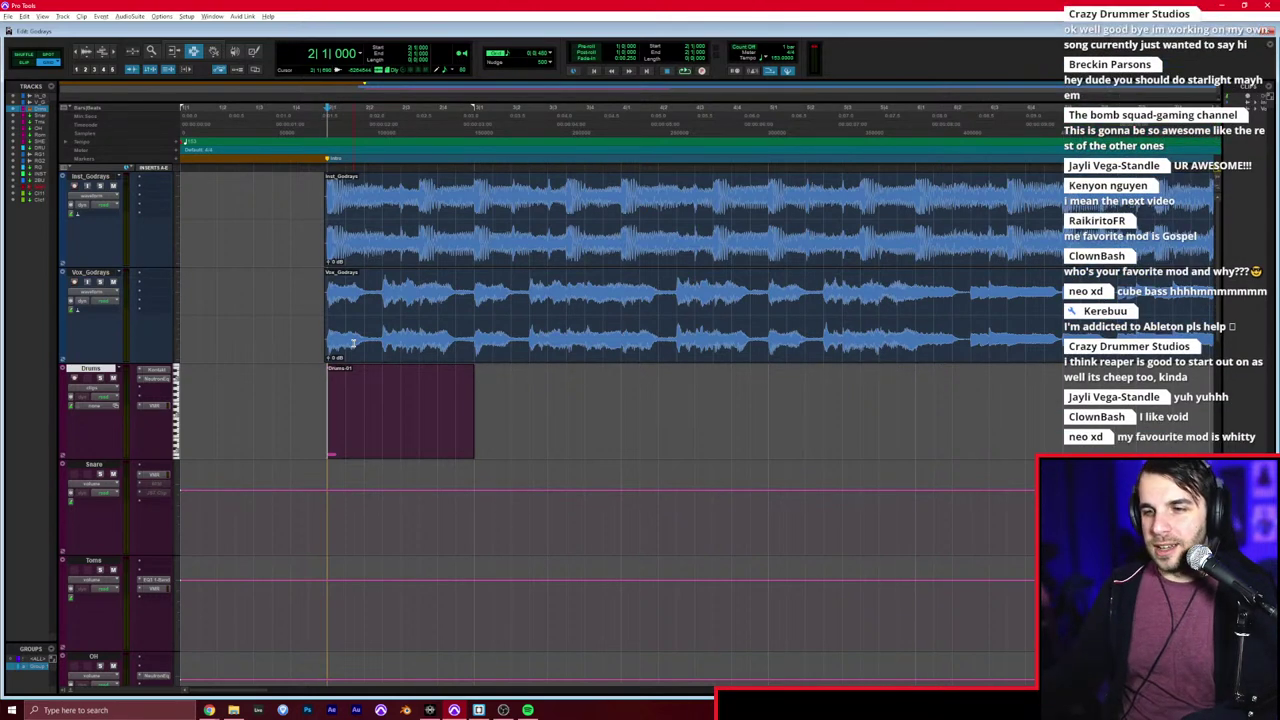
Step: Open the Drums clip at bar 2 in the MIDI Editor and set the Pencil tool to Free Hand
double_click(400, 409)
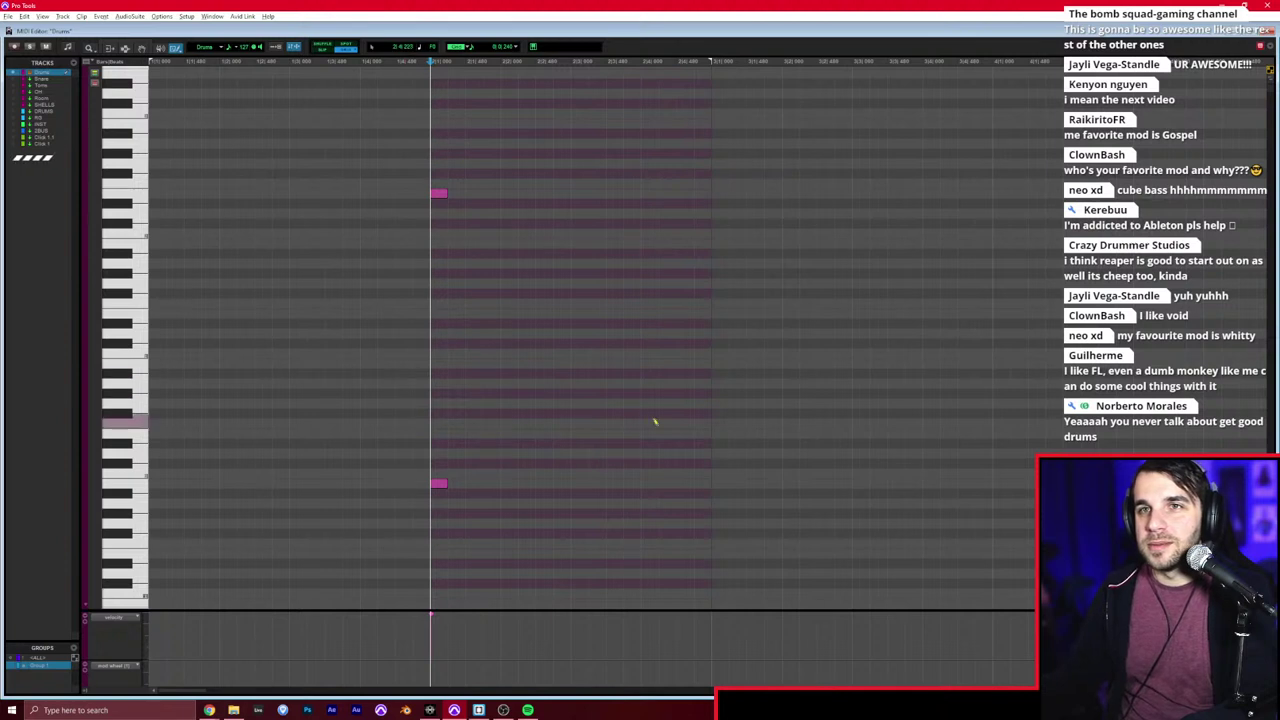
scroll(654, 423, "right", 3)
scroll(588, 415, "right", 1)
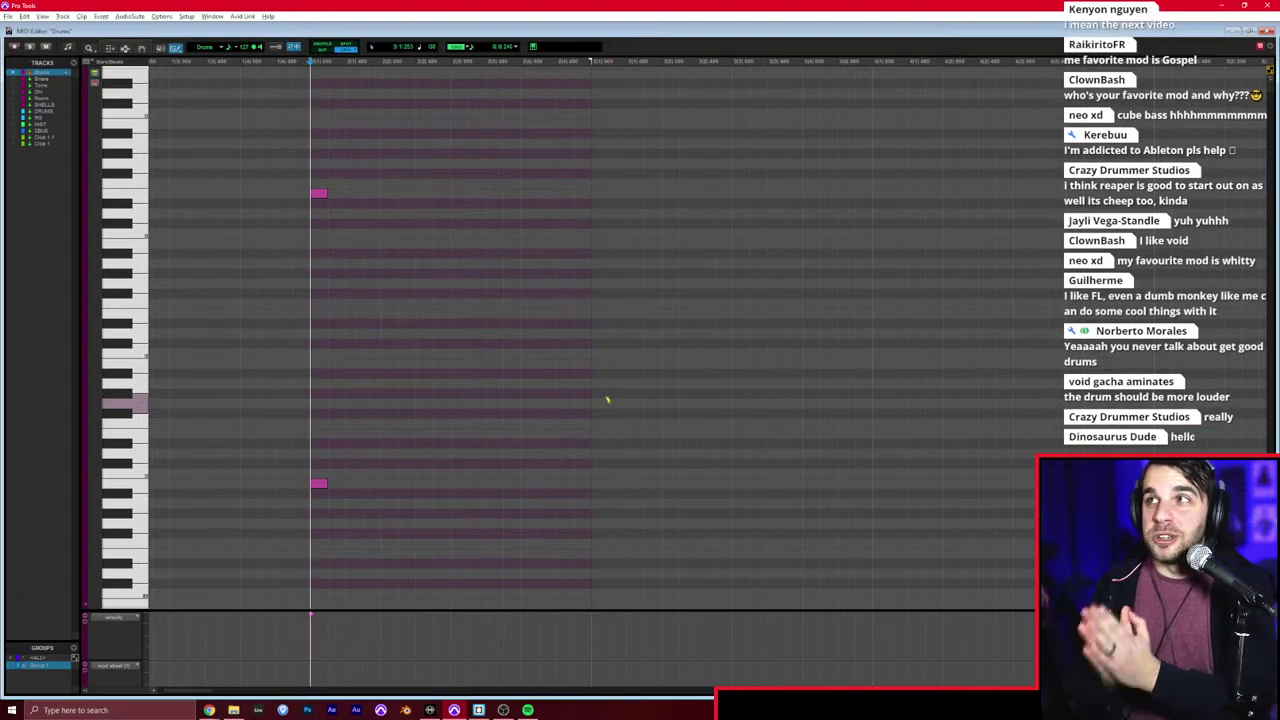
scroll(606, 399, "right", 2)
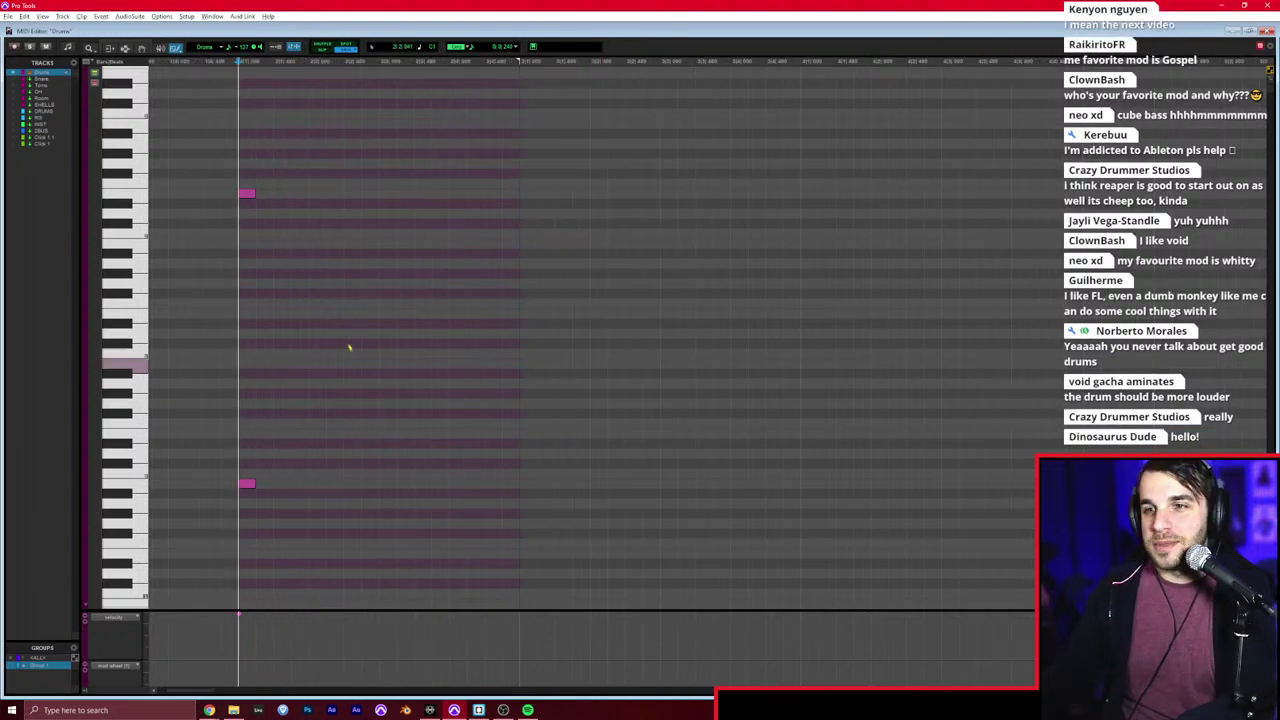
right_click(175, 48)
left_click(188, 62)
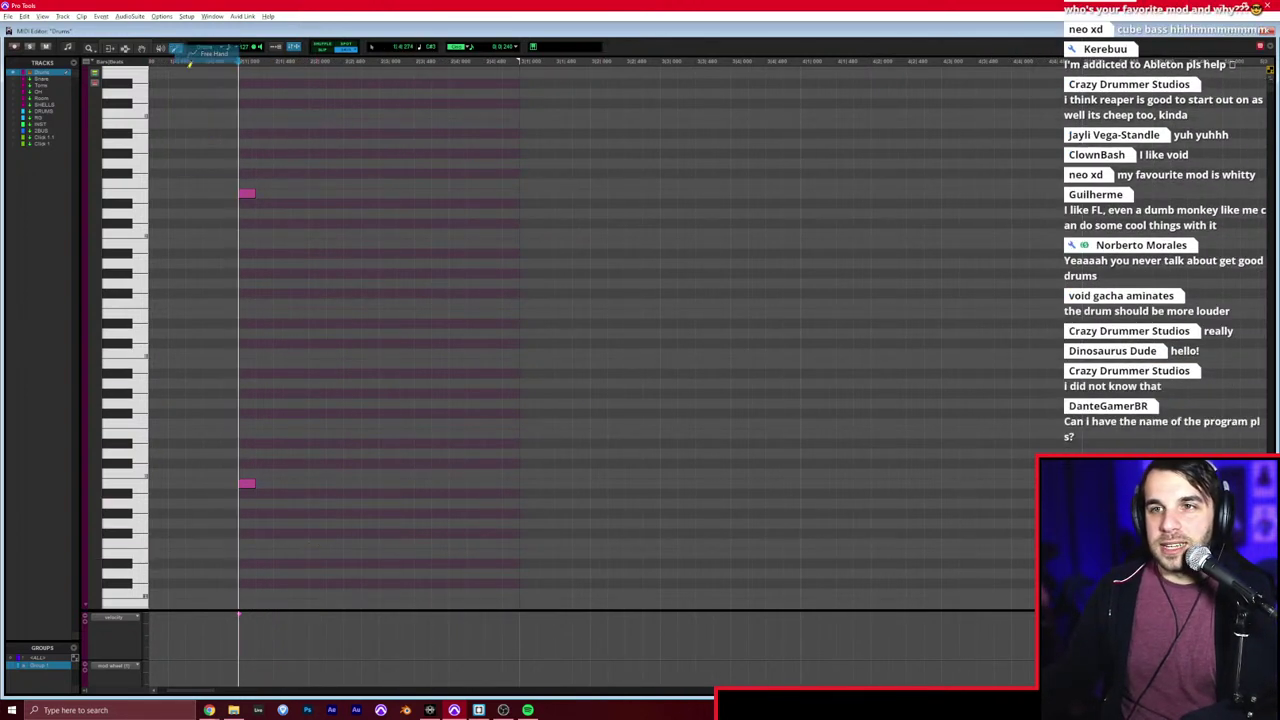
key("F7")
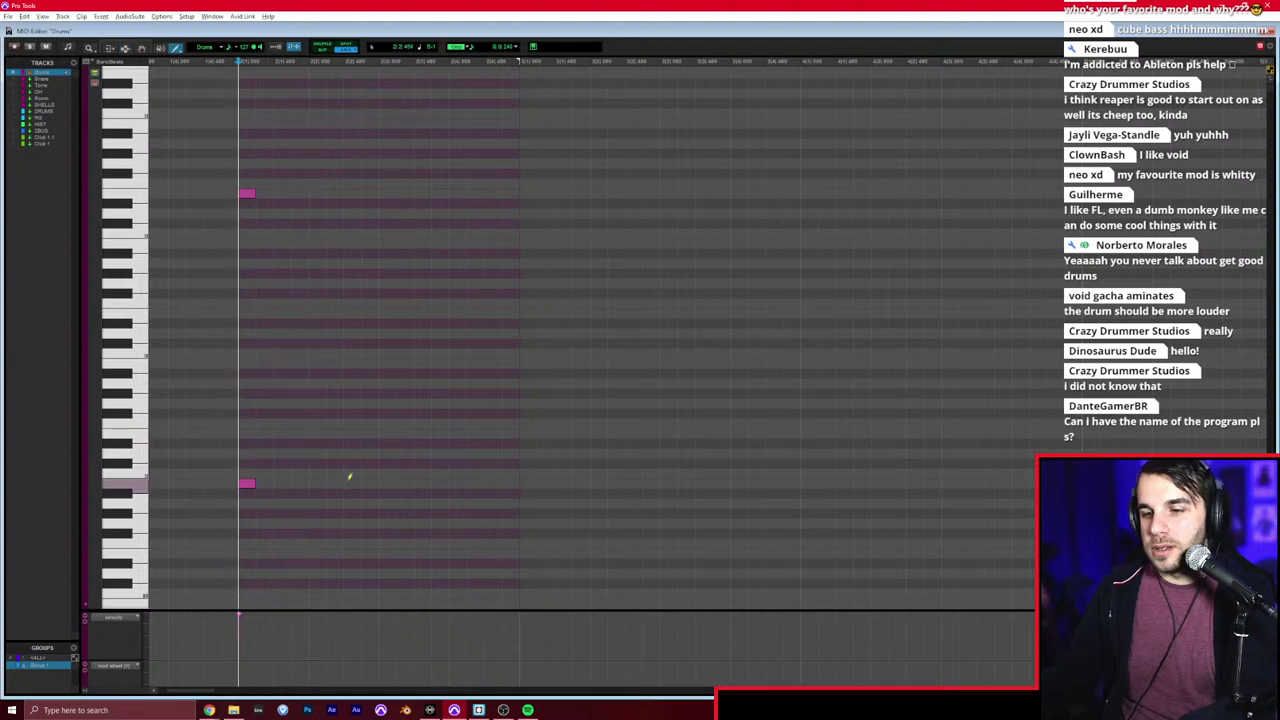
Step: Draw G#1 notes on beats 2, 3 and 4 of bar 2 in the Drums clip
key("F10")
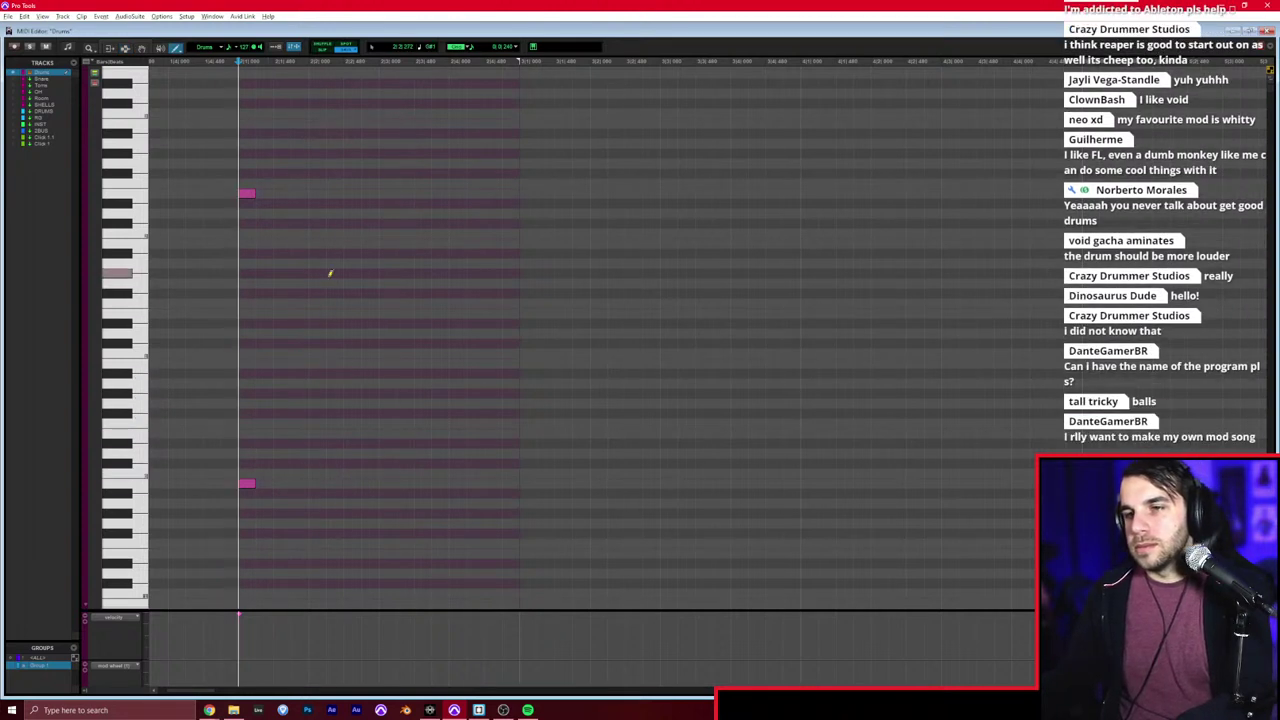
left_click(316, 273)
left_click(387, 273)
left_click(457, 273)
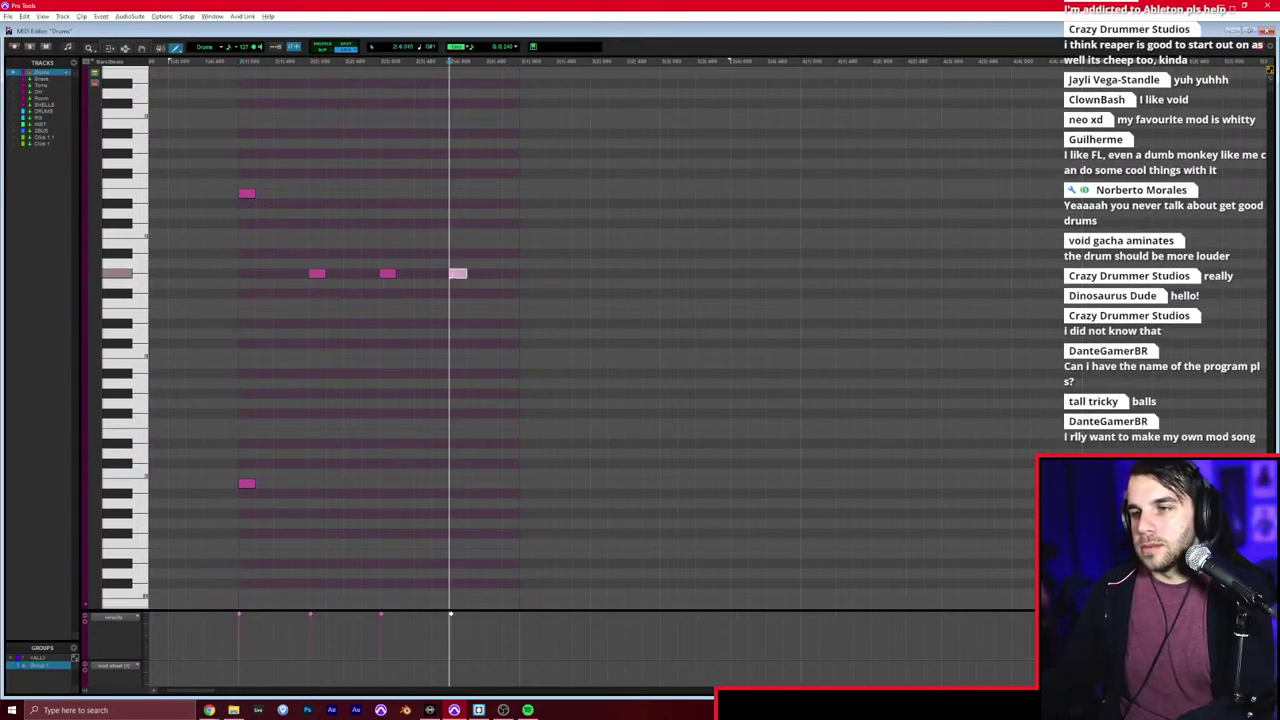
Step: Duplicate the bar 2 drum pattern into bar 3 and play it back from just before bar 2
key("F6")
mouse_move(243, 310)
left_mouse_down()
mouse_move(397, 316)
mouse_move(519, 301)
left_mouse_up()
key("ctrl+d")
left_click(191, 306)
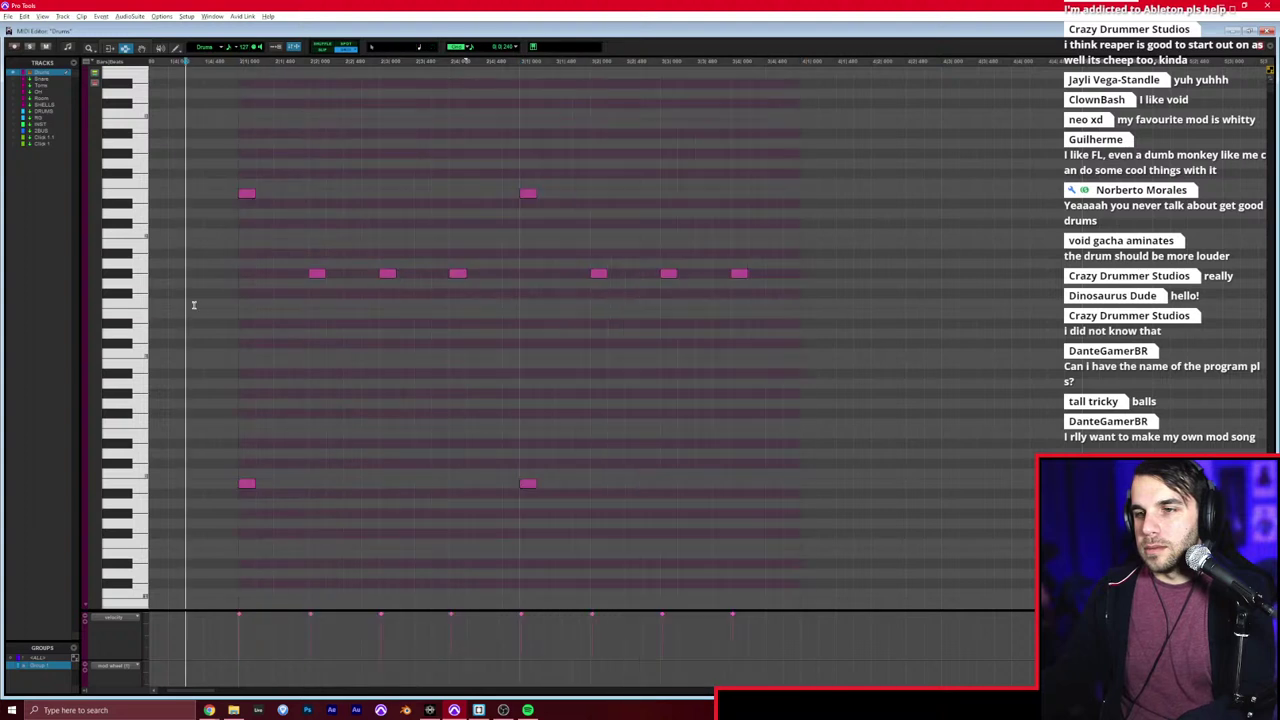
key("space")
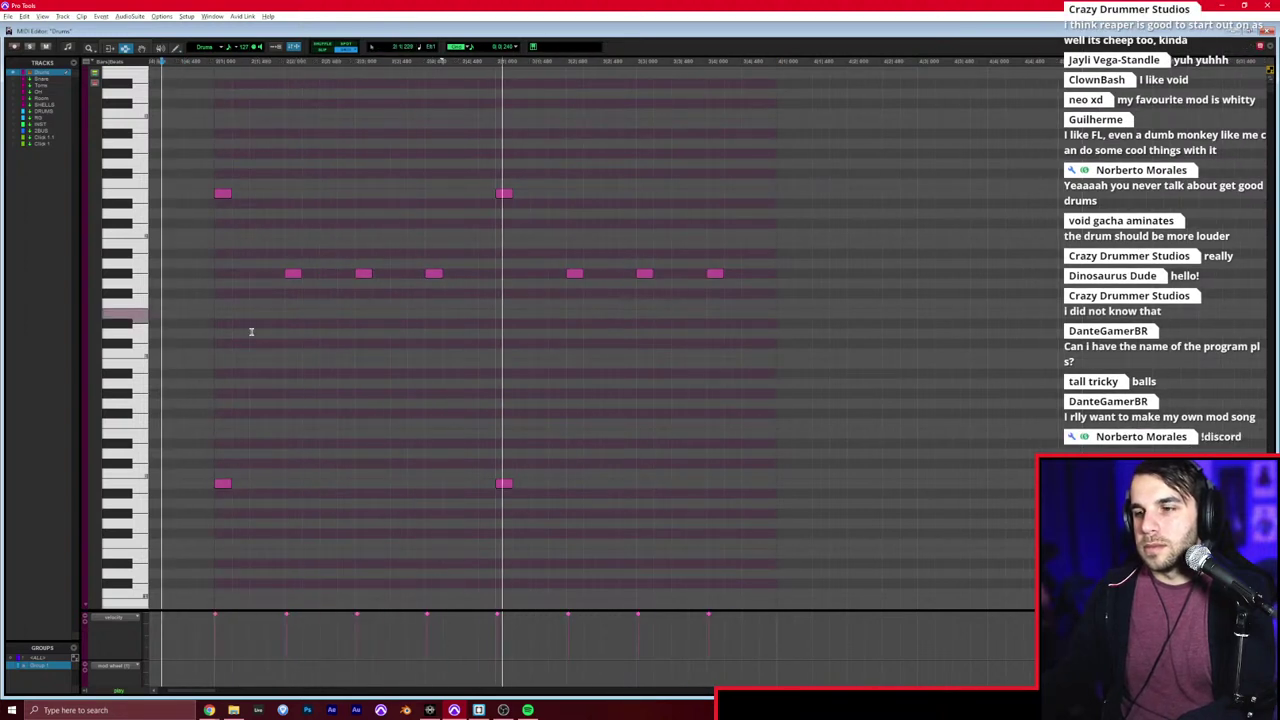
Step: Add a C0 note at 2|3|480 and raise the low notes at the starts of bars 2 and 3 one semitone to C0
key("F10")
left_click(399, 472)
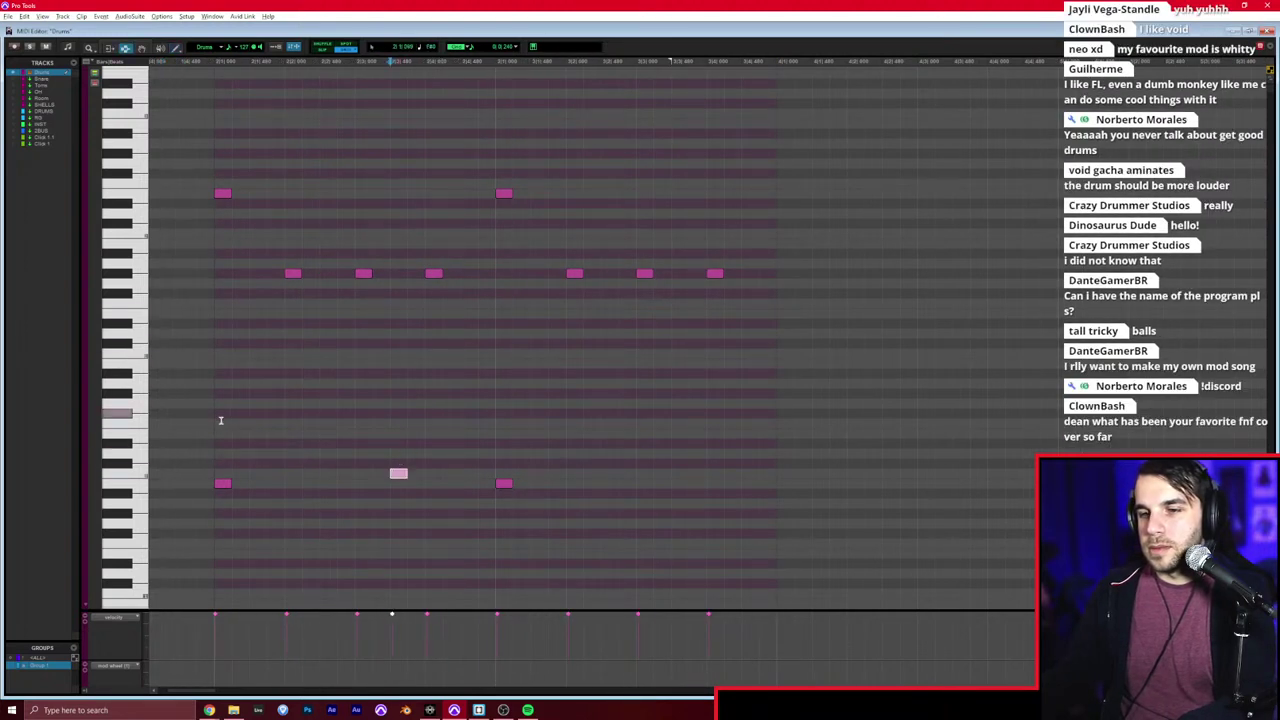
key("F6")
left_click_drag(197, 501, 562, 487)
key("Up")
key("F7")
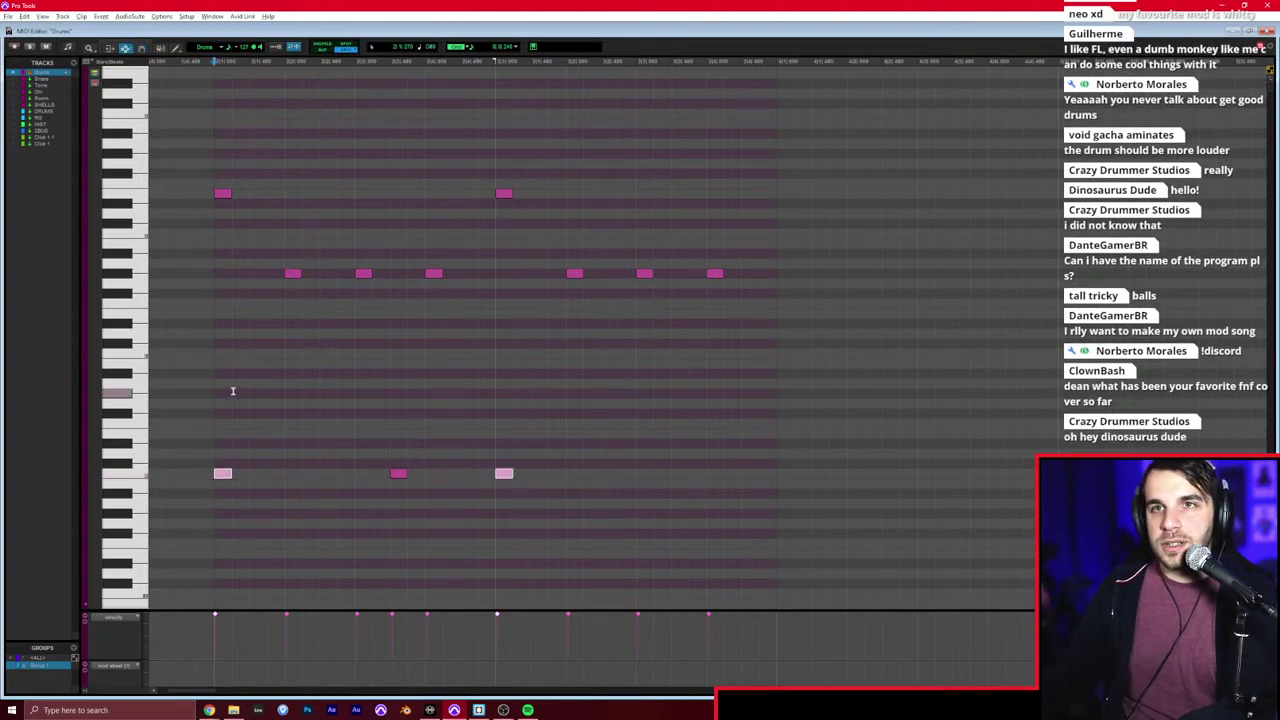
Step: Play the pattern from the start of bar 2 to hear the kick notes
left_click(212, 386)
key("space")
scroll(242, 395, "right", 1)
key("space")
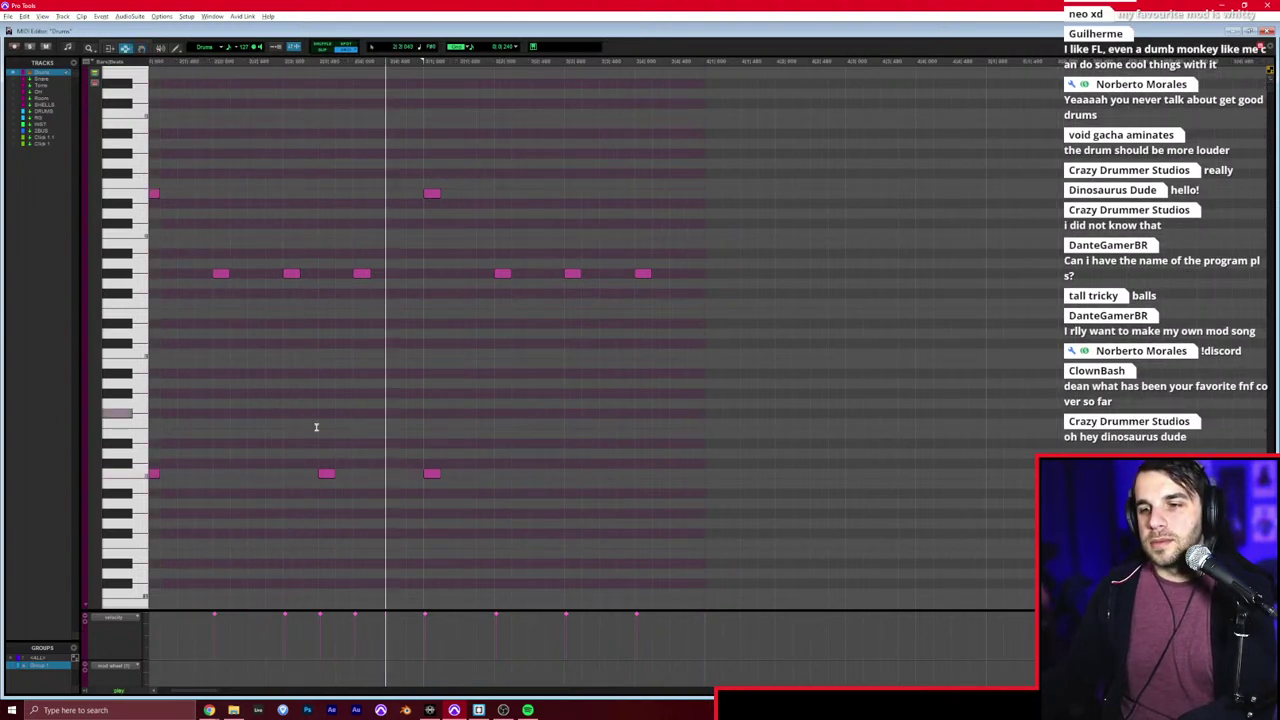
Step: Build a fill ending bar 3: C0 with F#2 at 3|3|480, C0 with G#2 replacing the G#1 on beat 4, and two closing D0 sixteenths
key("F10")
key("space")
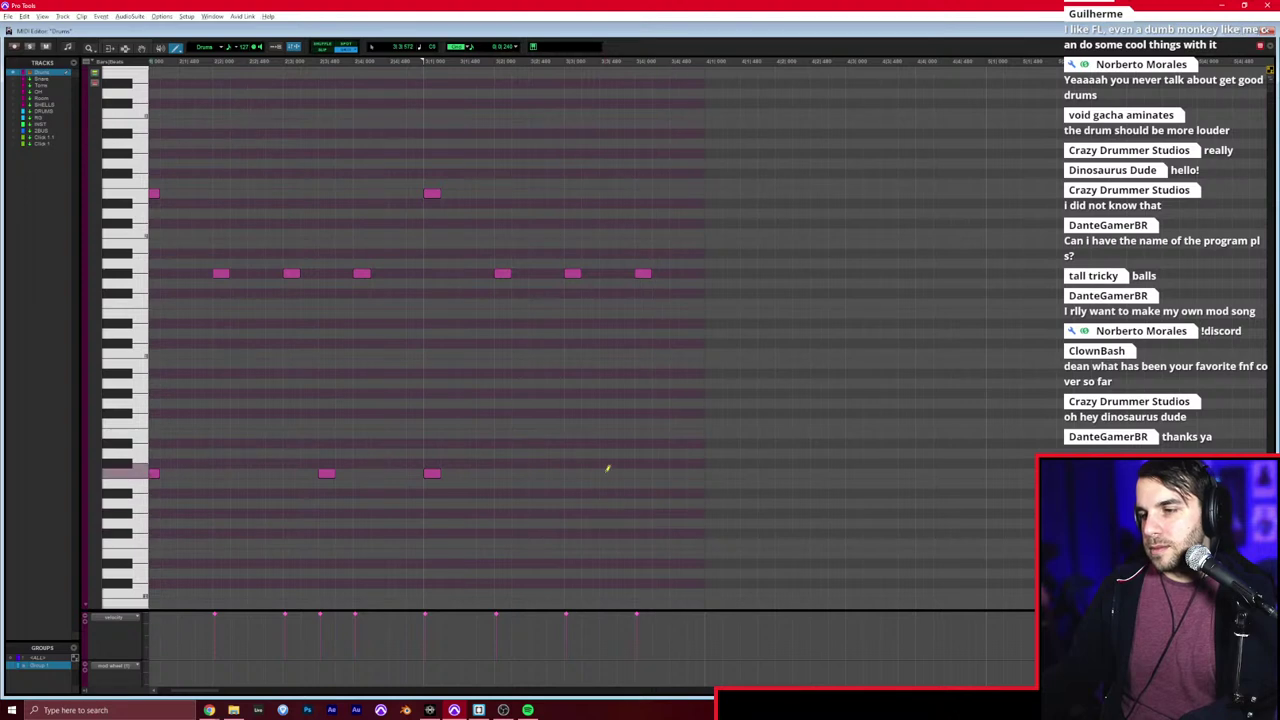
left_click(642, 476)
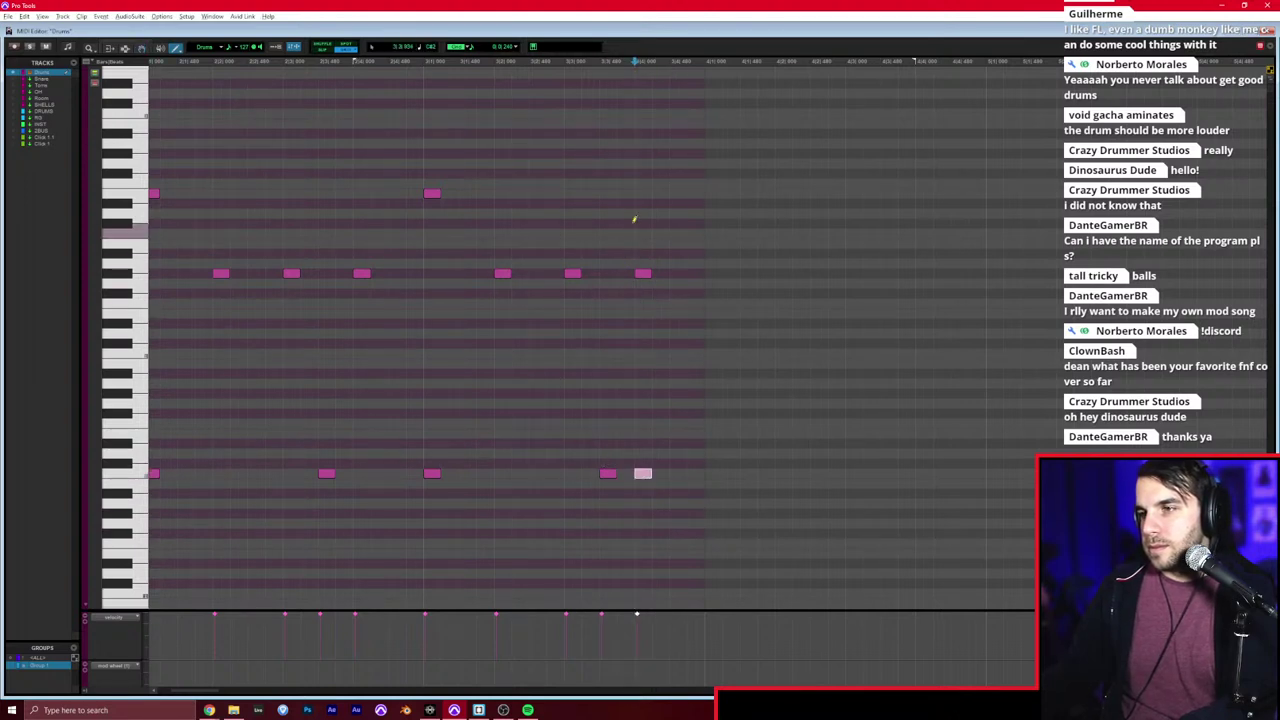
left_click(607, 172)
left_click(640, 153)
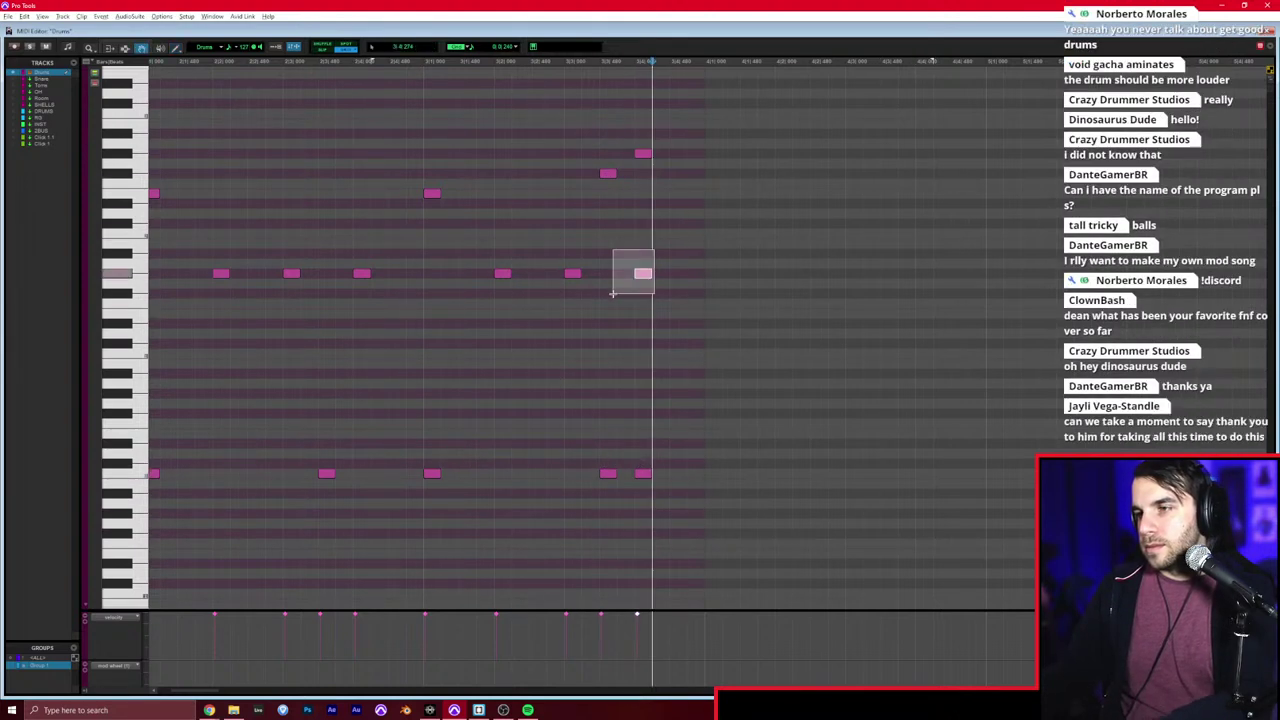
left_click(643, 273, "alt")
left_click(674, 453)
left_click(691, 453)
Step: Duplicate the notes of bars 2–3 into bars 4–5 and play the pattern from before bar 2
key("r")
key("F7")
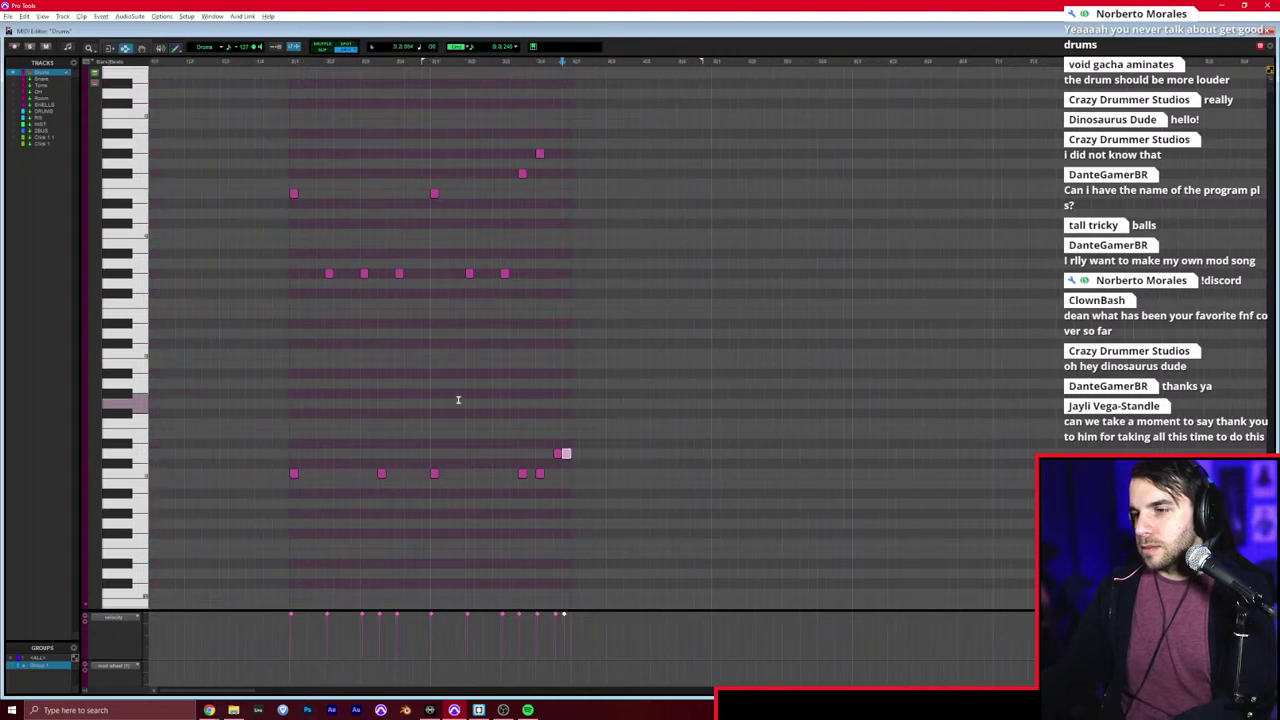
left_click_drag(287, 335, 562, 346)
key("ctrl+d")
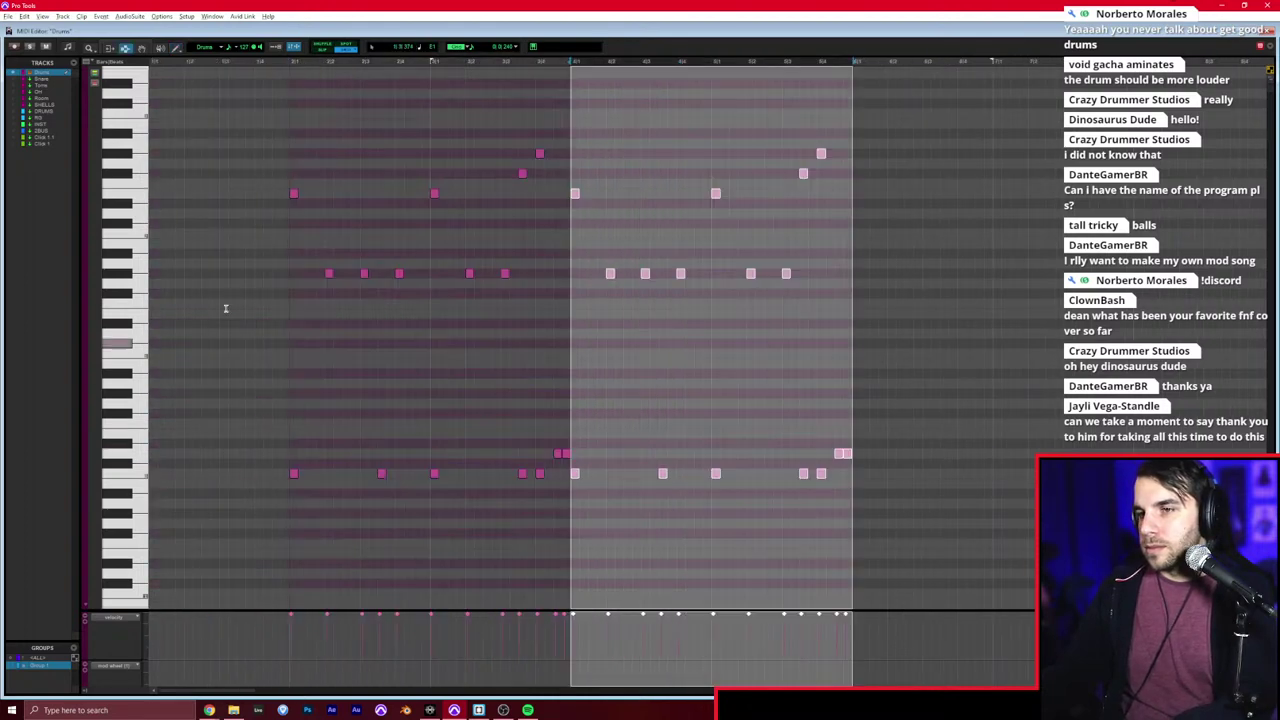
left_click(224, 308)
key("space")
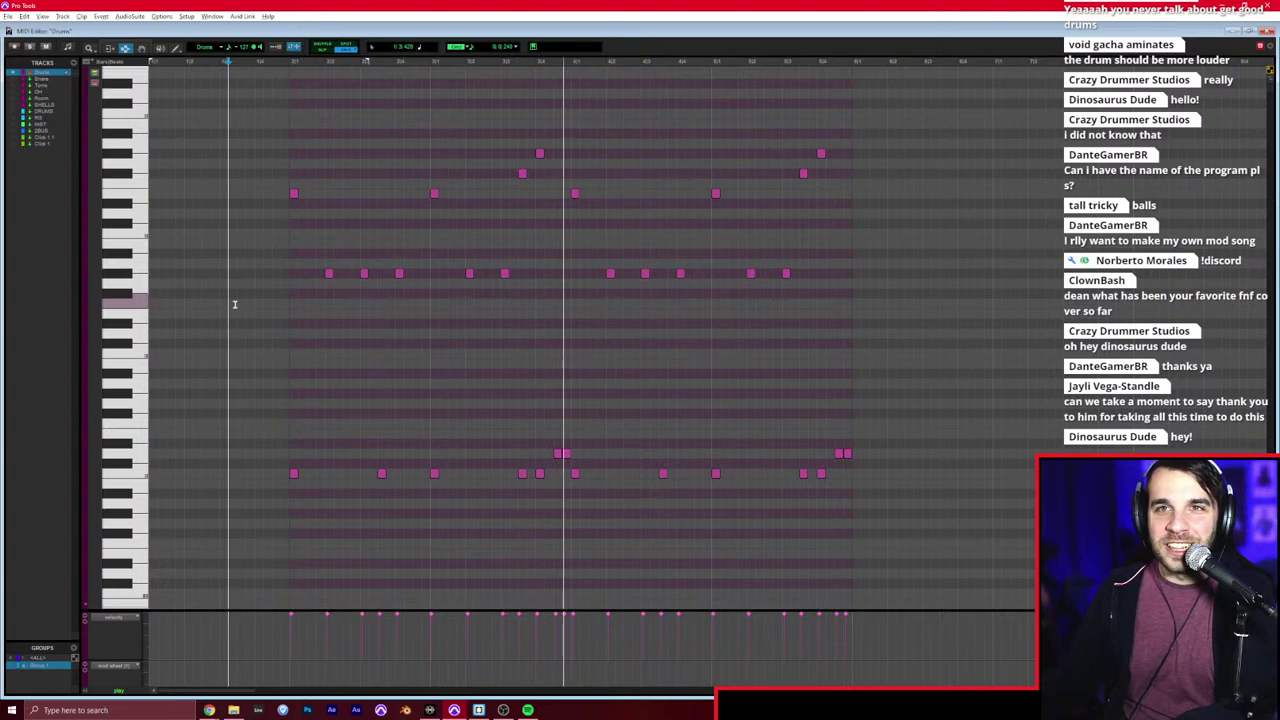
Step: Stop playback and delete all notes from beat 3 to the end of bar 5
left_click(702, 326)
scroll(702, 331, "up", 1)
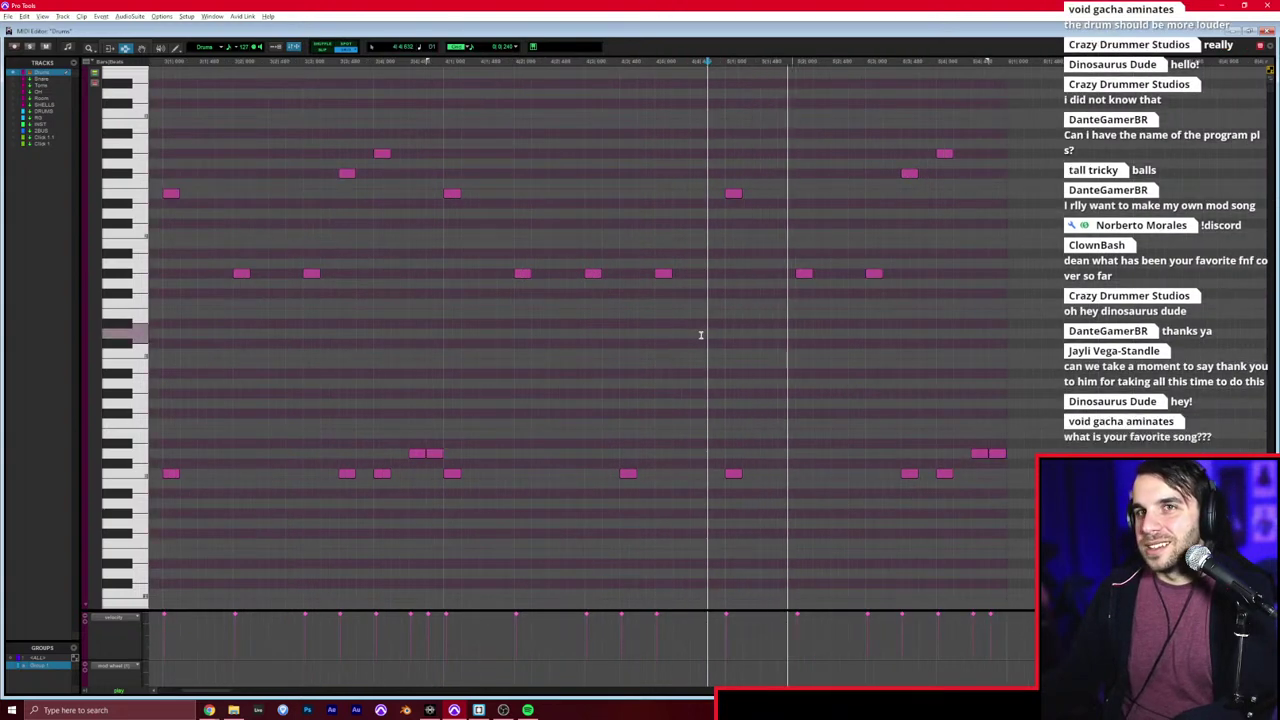
scroll(700, 334, "right", 1)
key("space")
left_click_drag(740, 297, 905, 306)
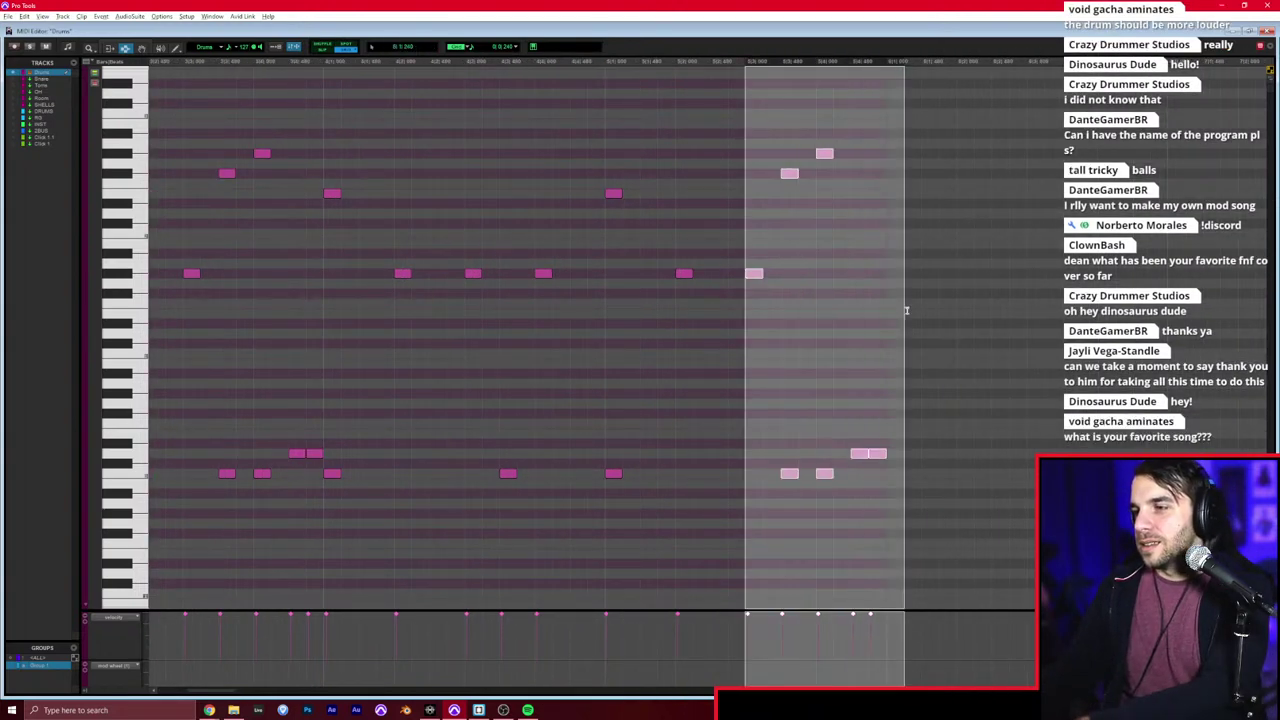
key("Delete")
Step: Draw a bar 5 fill: two D0 sixteenths from 5|2|480, C0 with F#2 on beat 3, C0 with G#2 on beat 4; play bar 5
left_click_drag(726, 458, 747, 460)
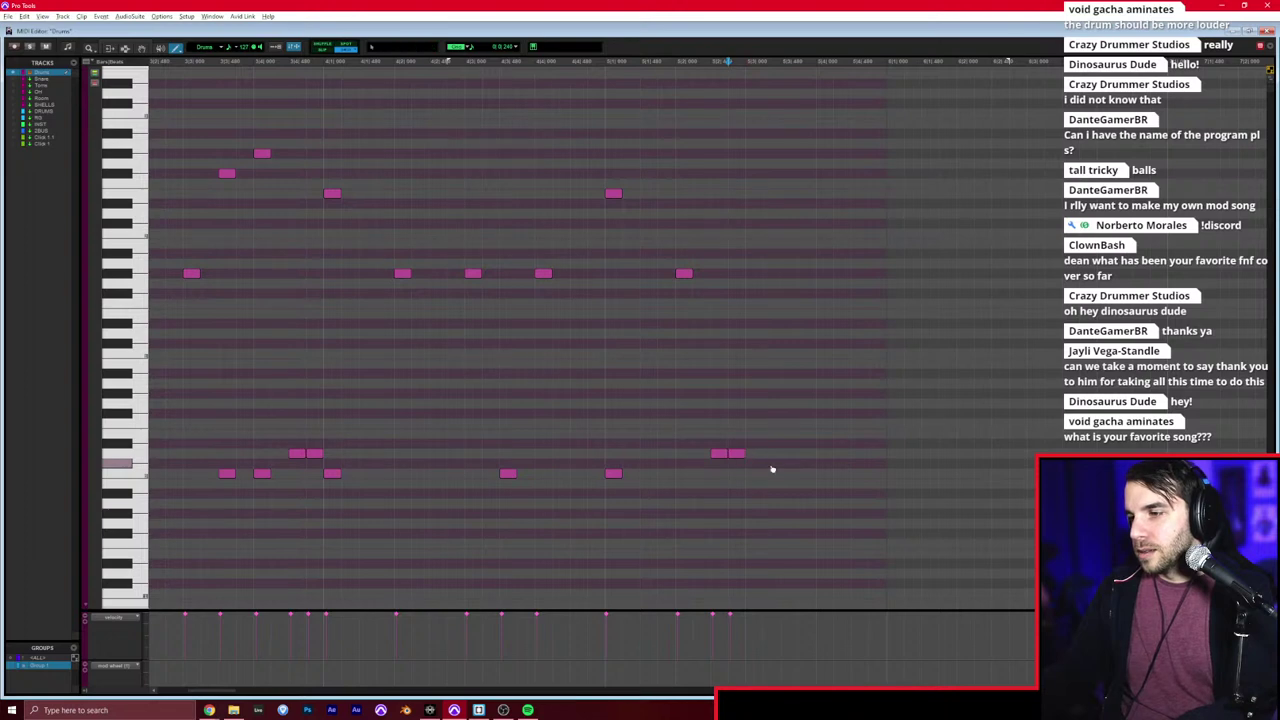
left_click(771, 470)
left_click(830, 473)
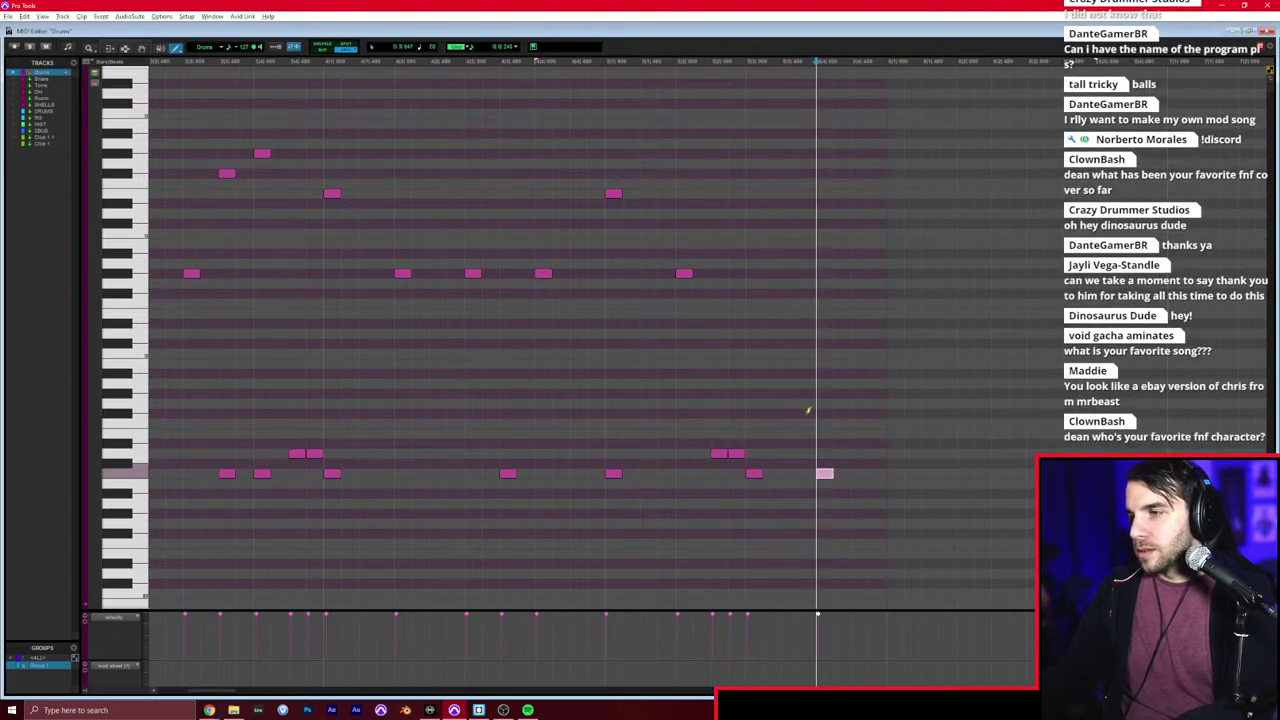
left_click(756, 170)
left_click(826, 154)
key("F7")
left_click(466, 183)
key("space")
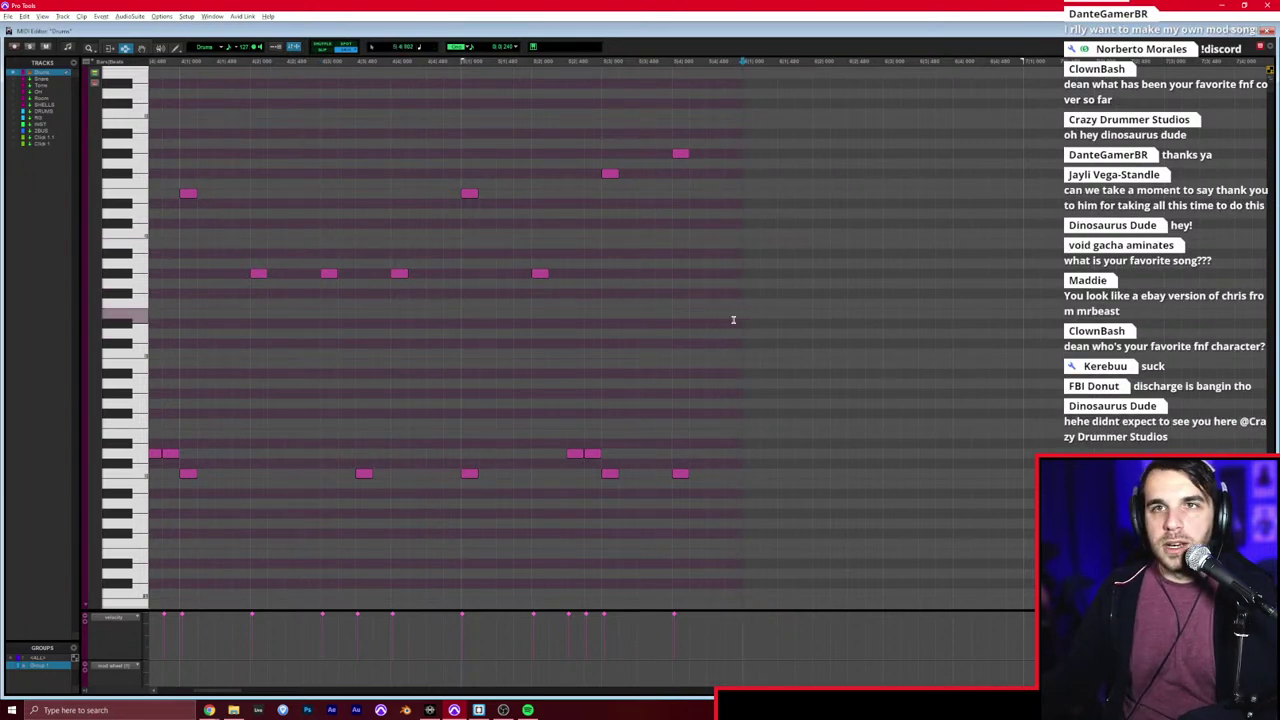
scroll(723, 329, "right", 1)
scroll(723, 329, "down", 1)
scroll(685, 317, "left", 2)
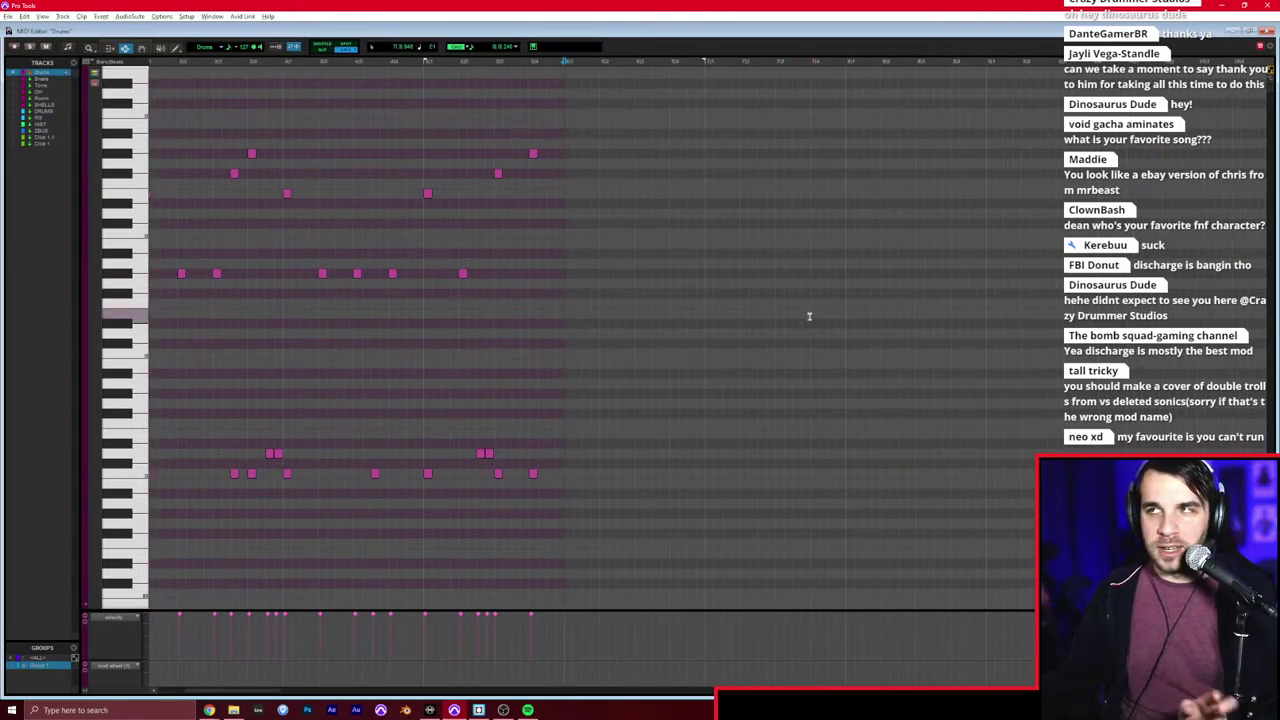
scroll(762, 290, "left", 5)
left_click(762, 297)
key("r")
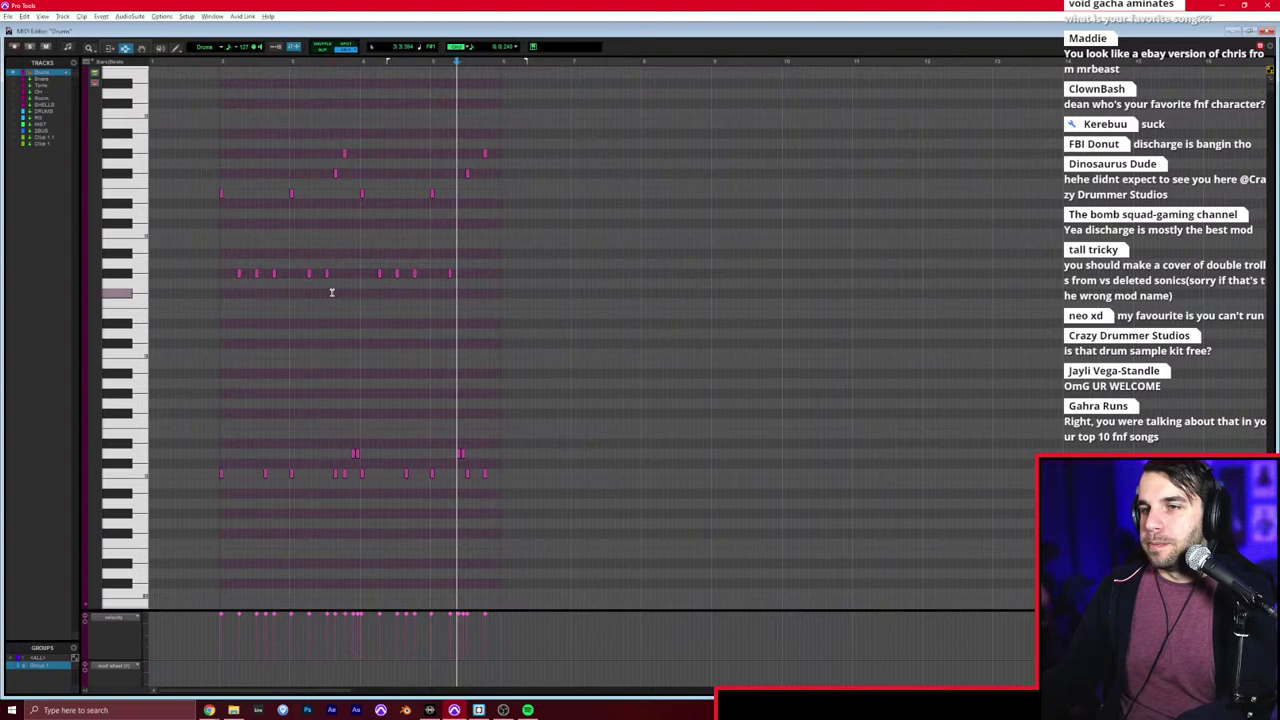
Step: Play the four-bar drum pattern from the start of bar 2 through bar 5 to review it
left_click(221, 275)
key("t")
key("t")
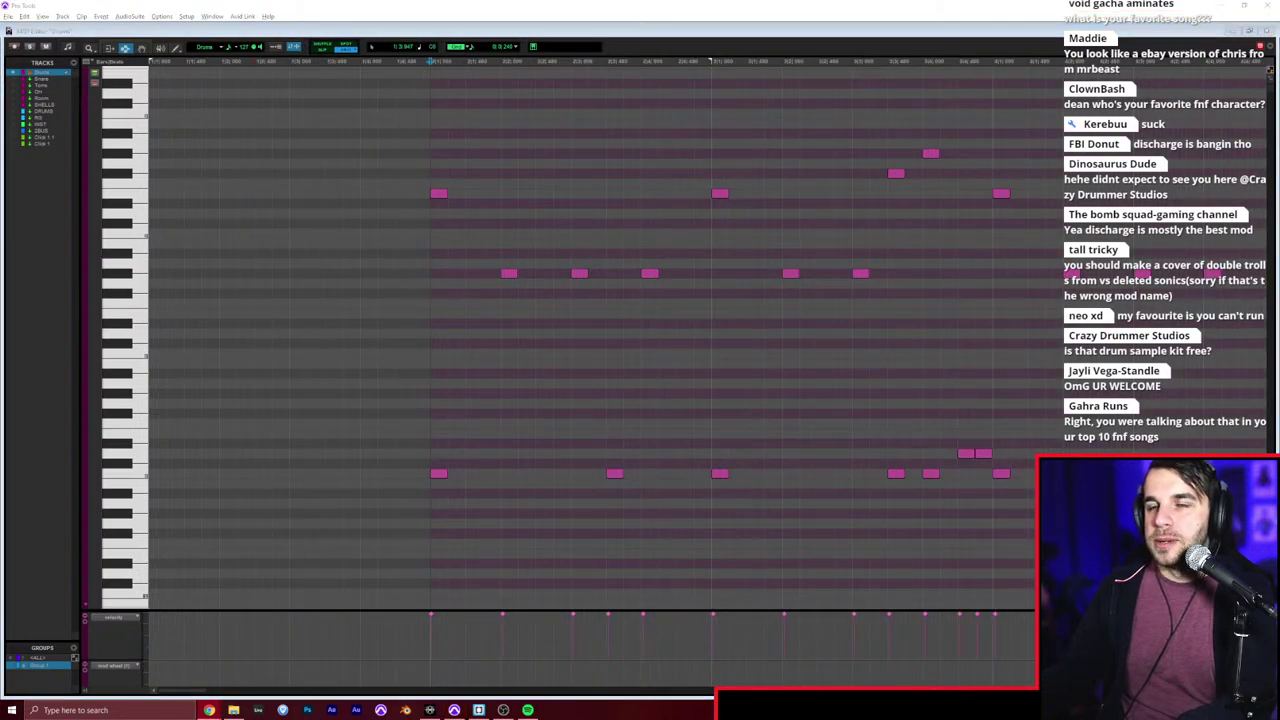
left_click(590, 40)
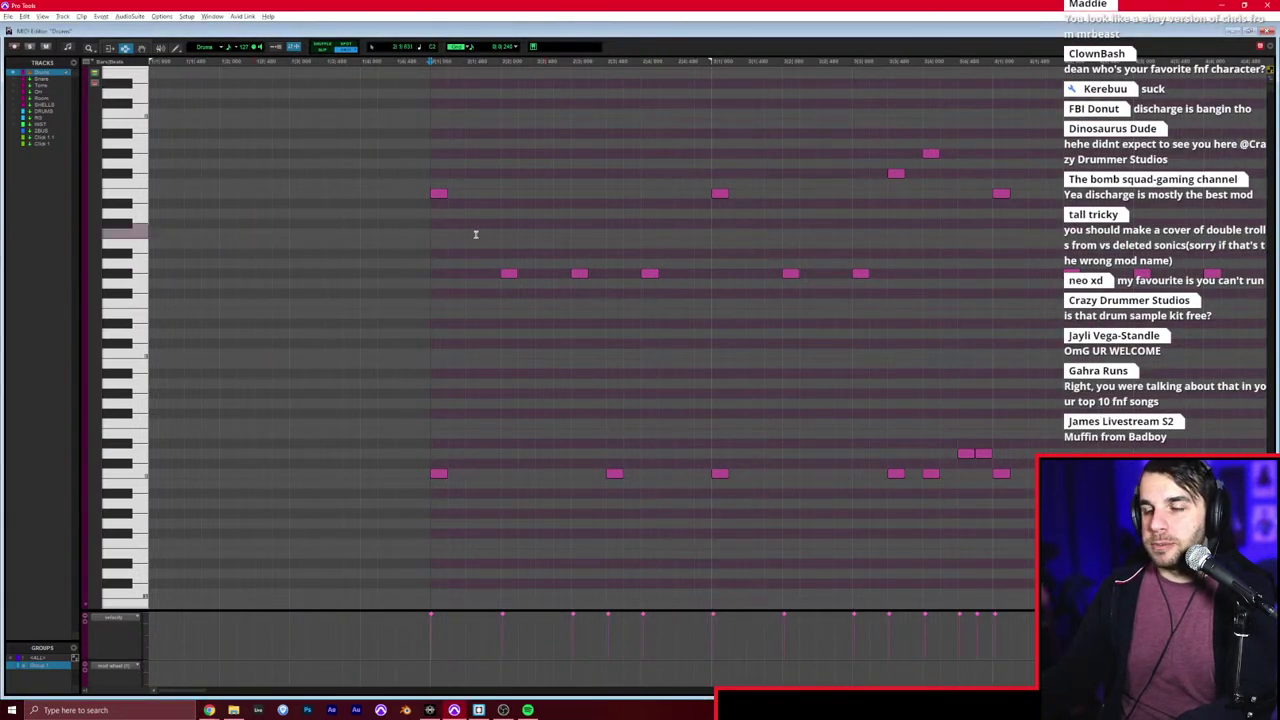
scroll(440, 275, "down", 3)
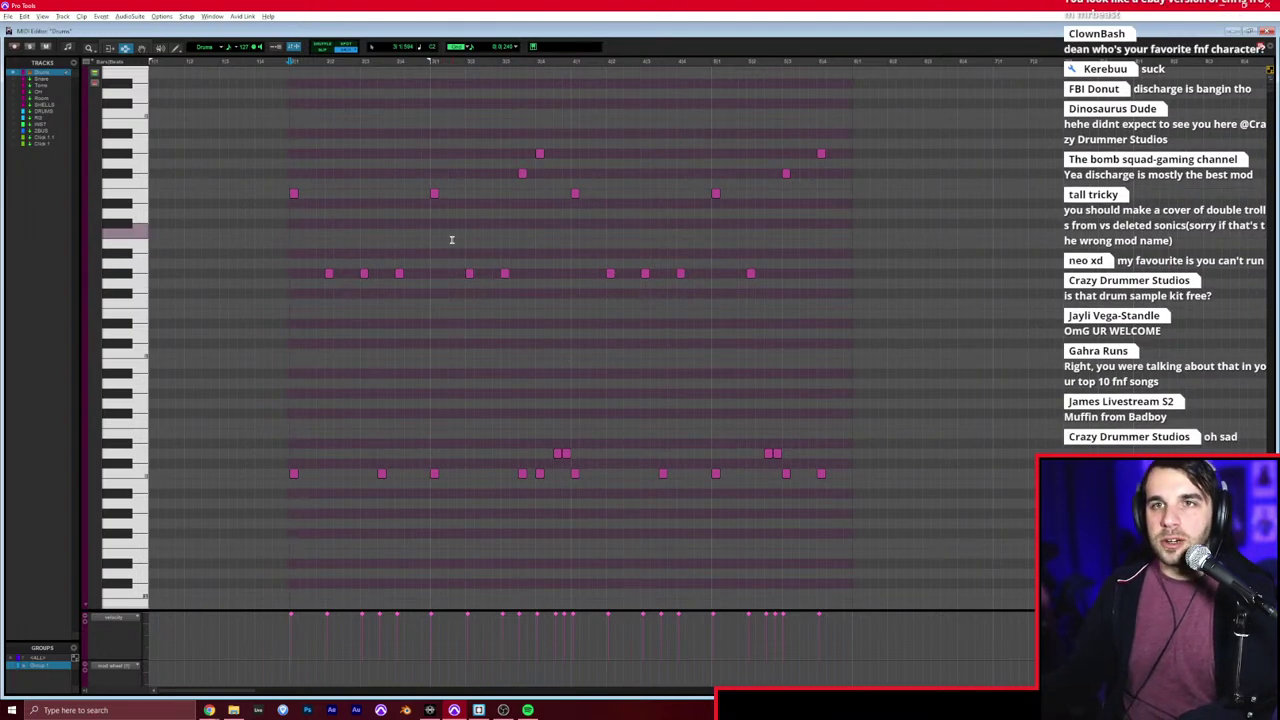
scroll(546, 288, "right", 8)
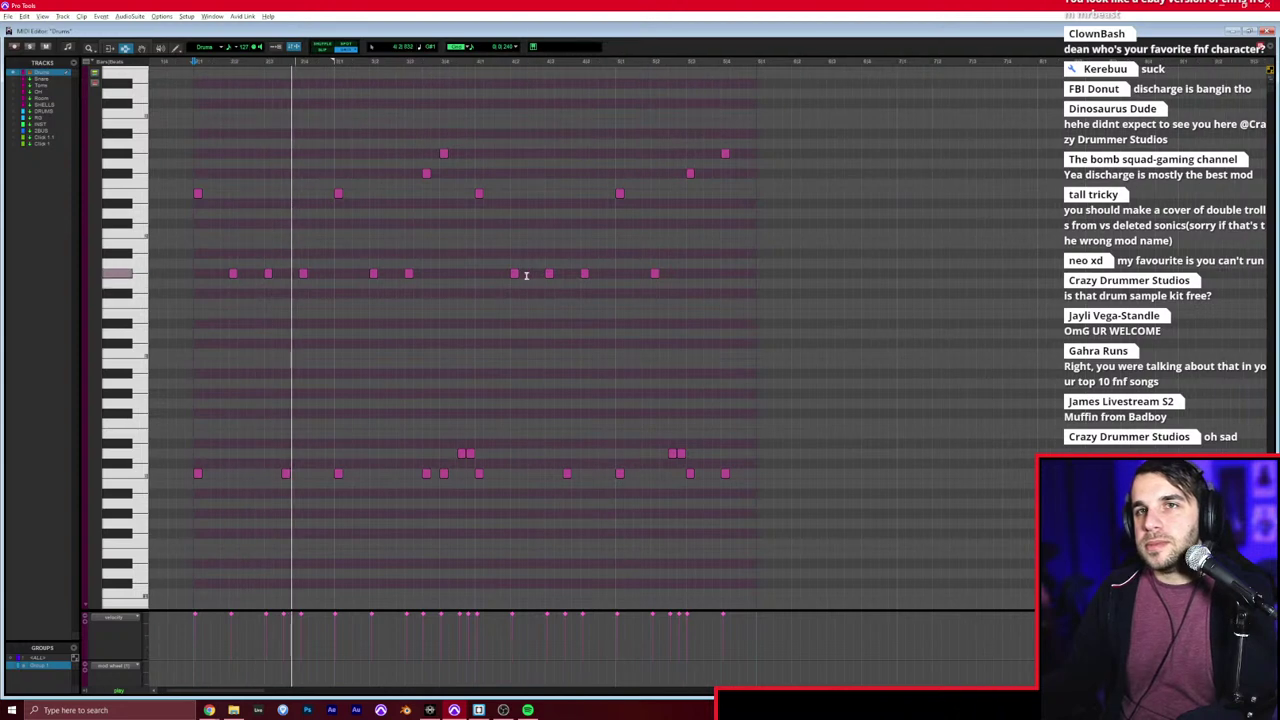
key("space")
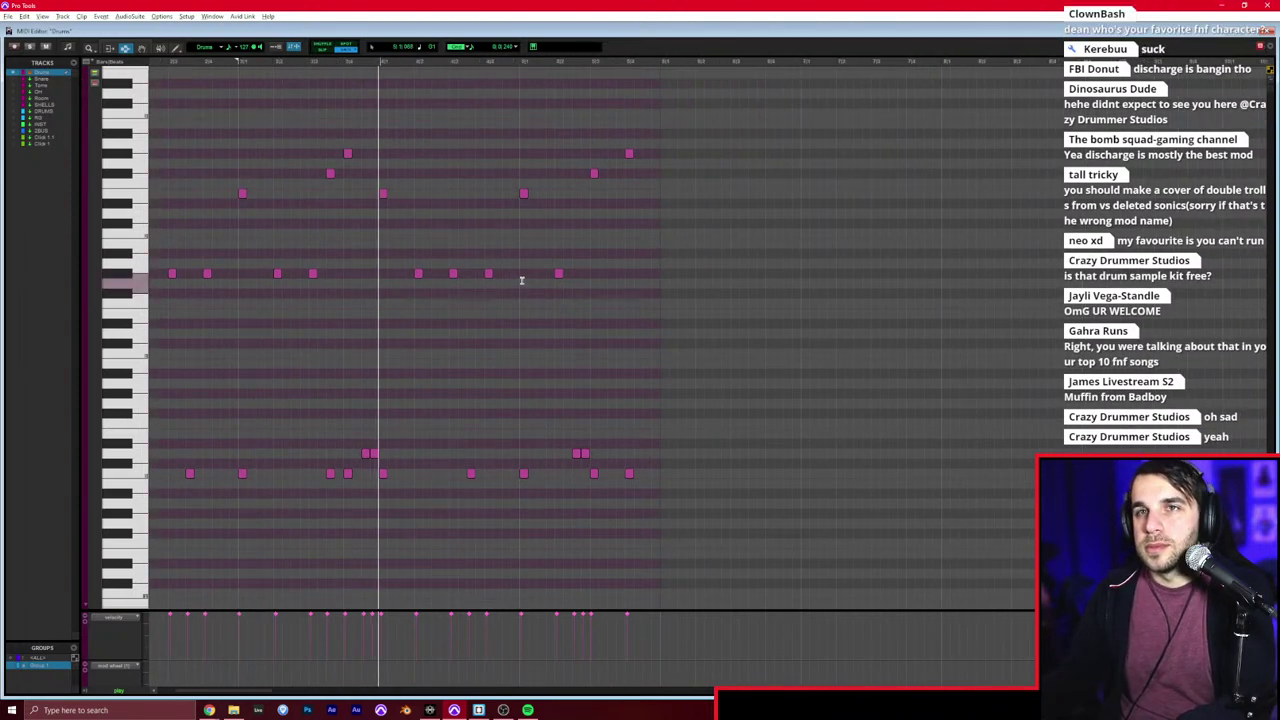
scroll(523, 283, "left", 1)
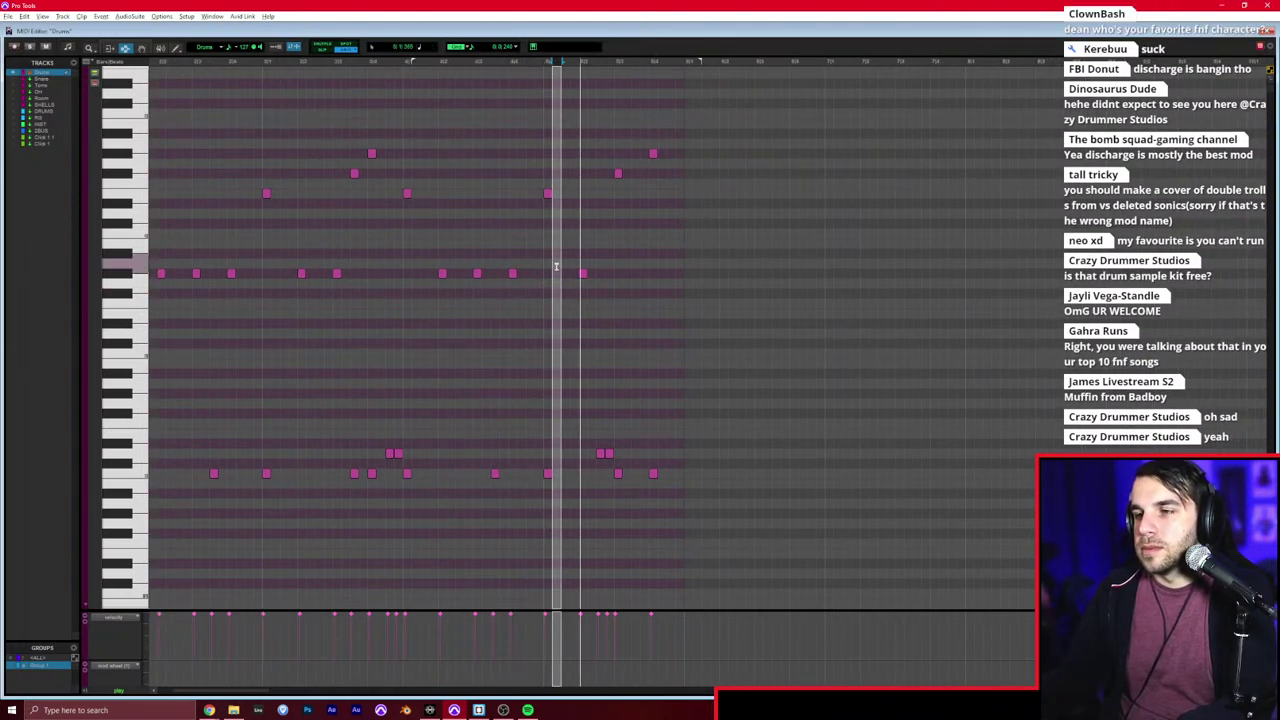
key("space")
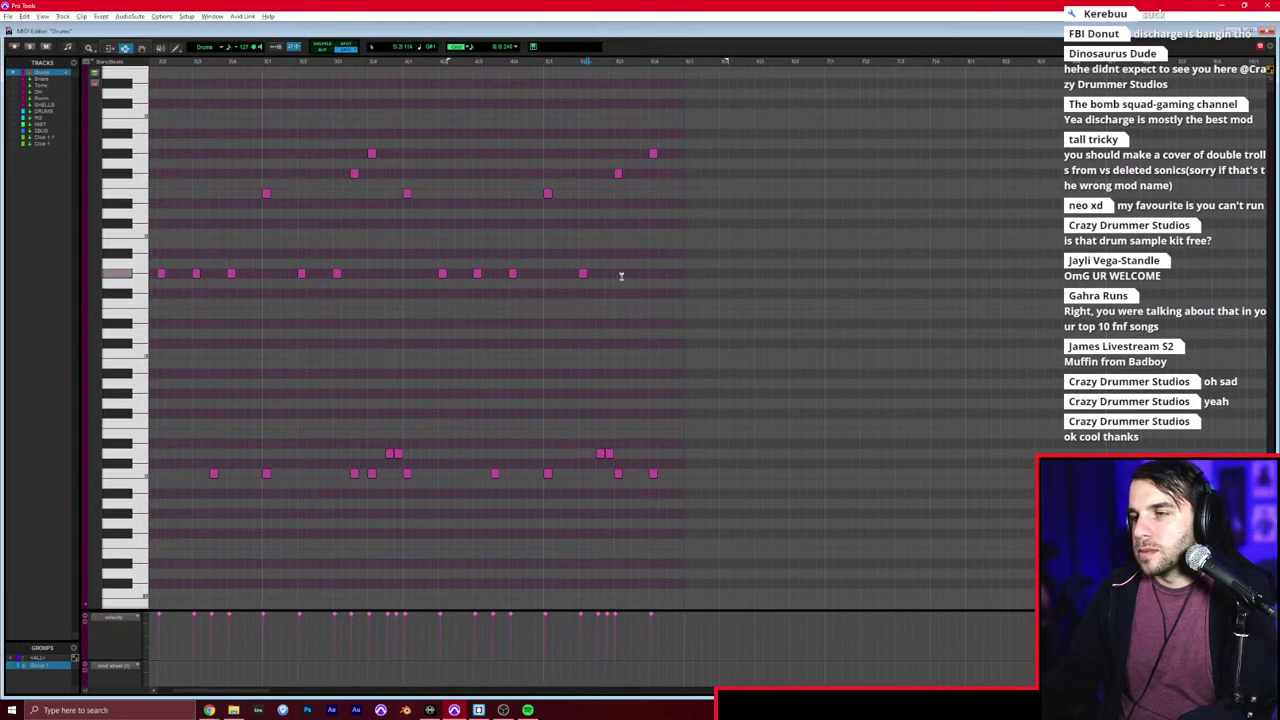
Step: Duplicate the notes of bars 2–5 into bars 6–9 and play the beginning of the copy
scroll(300, 240, "down", 2)
left_click_drag(221, 275, 503, 292)
key("ctrl+d")
key("t")
key("space")
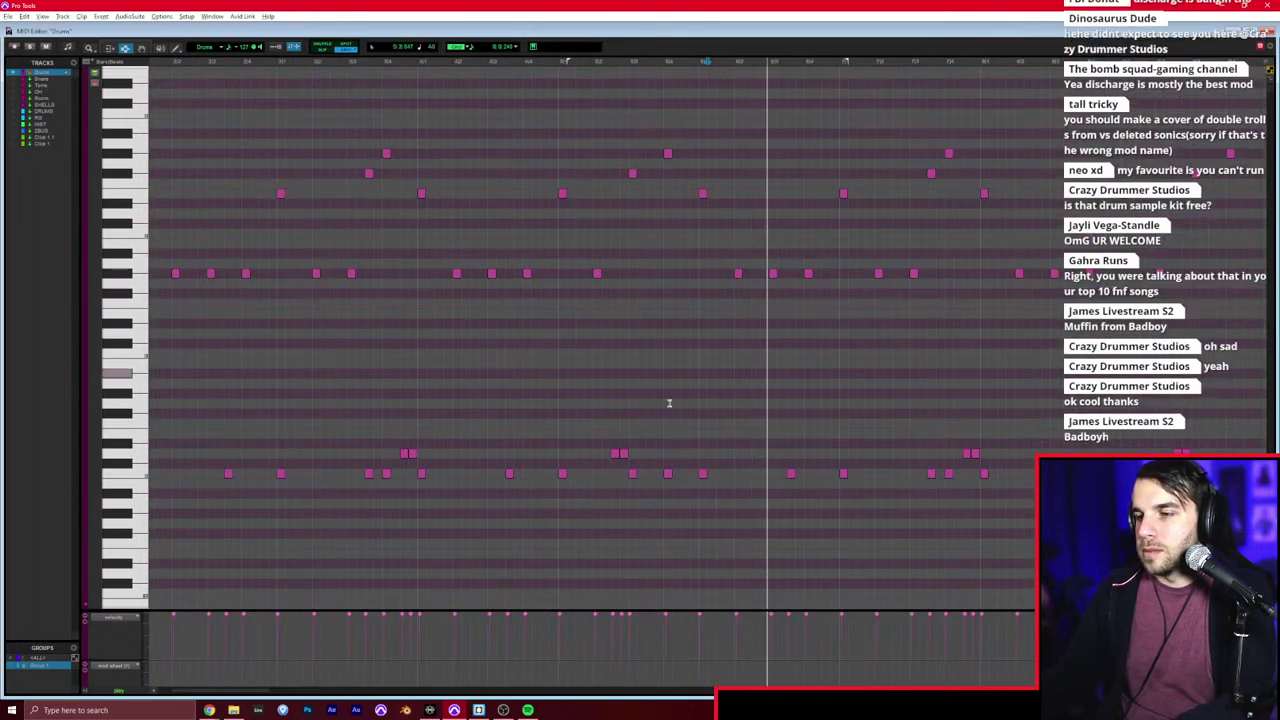
key("space")
Step: Draw C0 notes under the G#1 hits on beats 2, 3 and 4 of bar 6 and play the passage
key("F10")
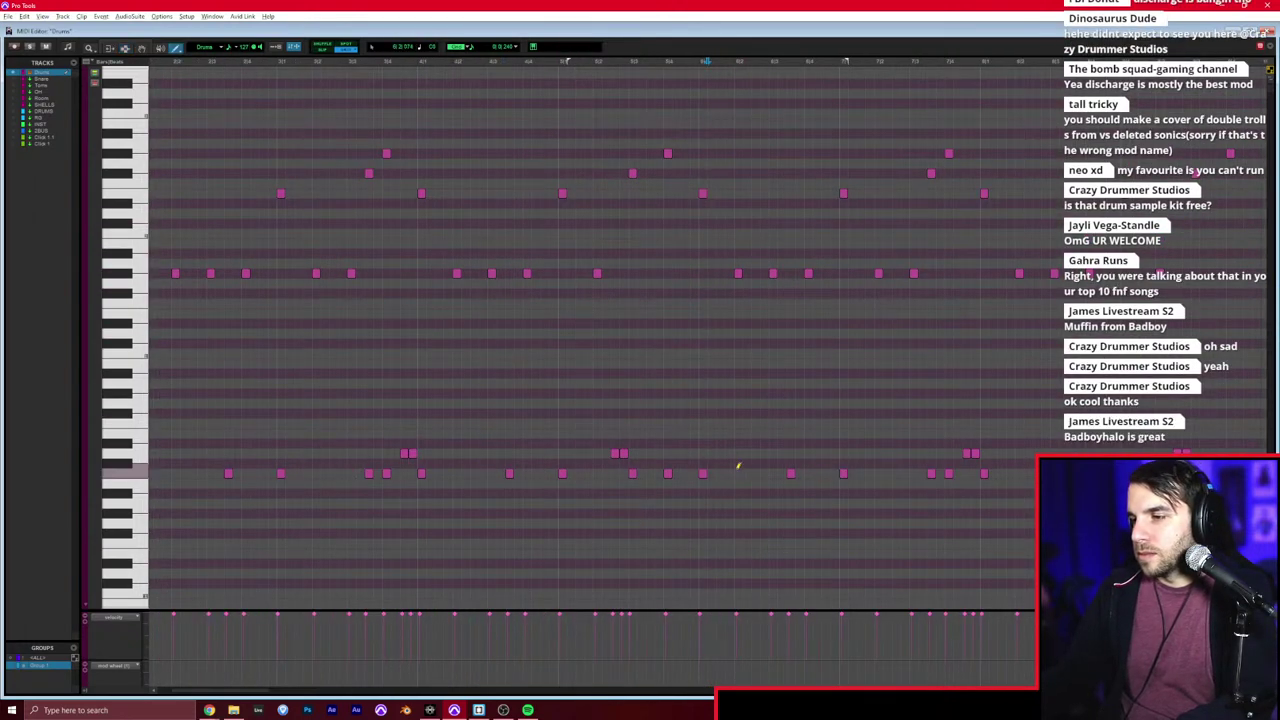
left_click(802, 471)
key("ctrl+z")
left_click(808, 471)
key("F7")
left_click(628, 397)
key("space")
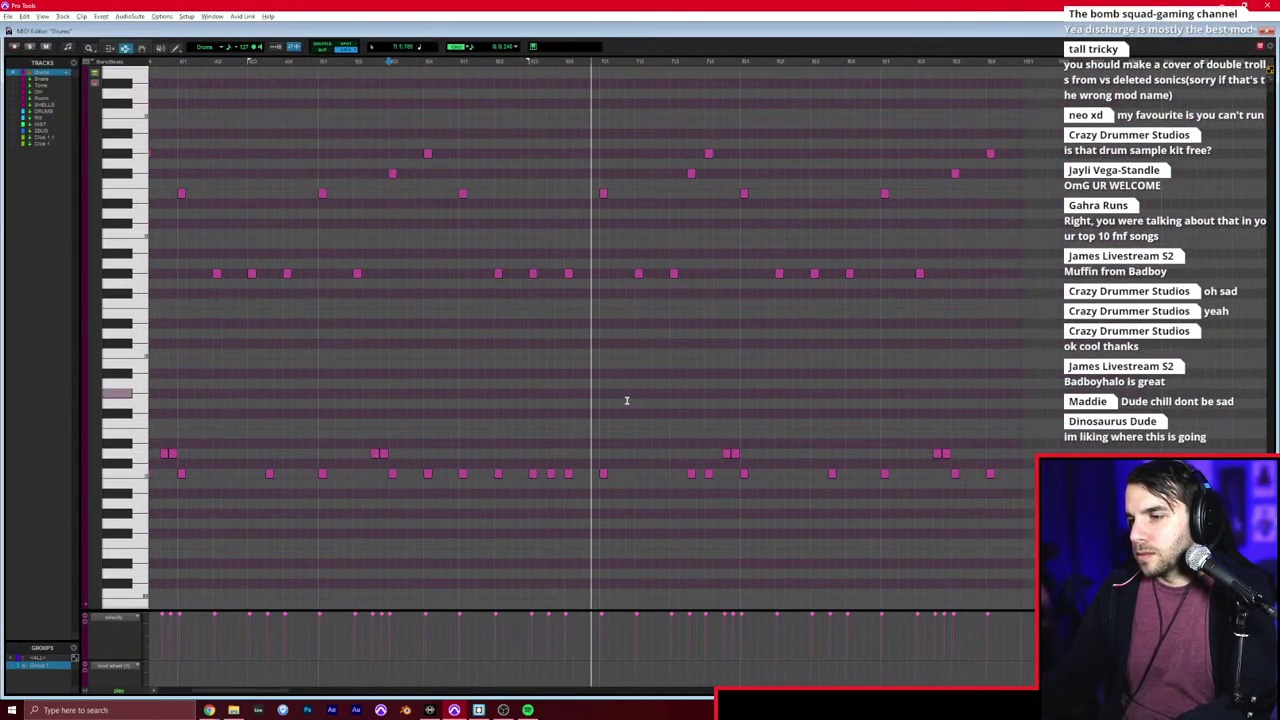
Step: Delete the off-beat C0 note after beat 3 of bar 6 and play from the start of bar 6
key("space")
left_click_drag(543, 472, 557, 472)
key("Delete")
left_click(462, 419)
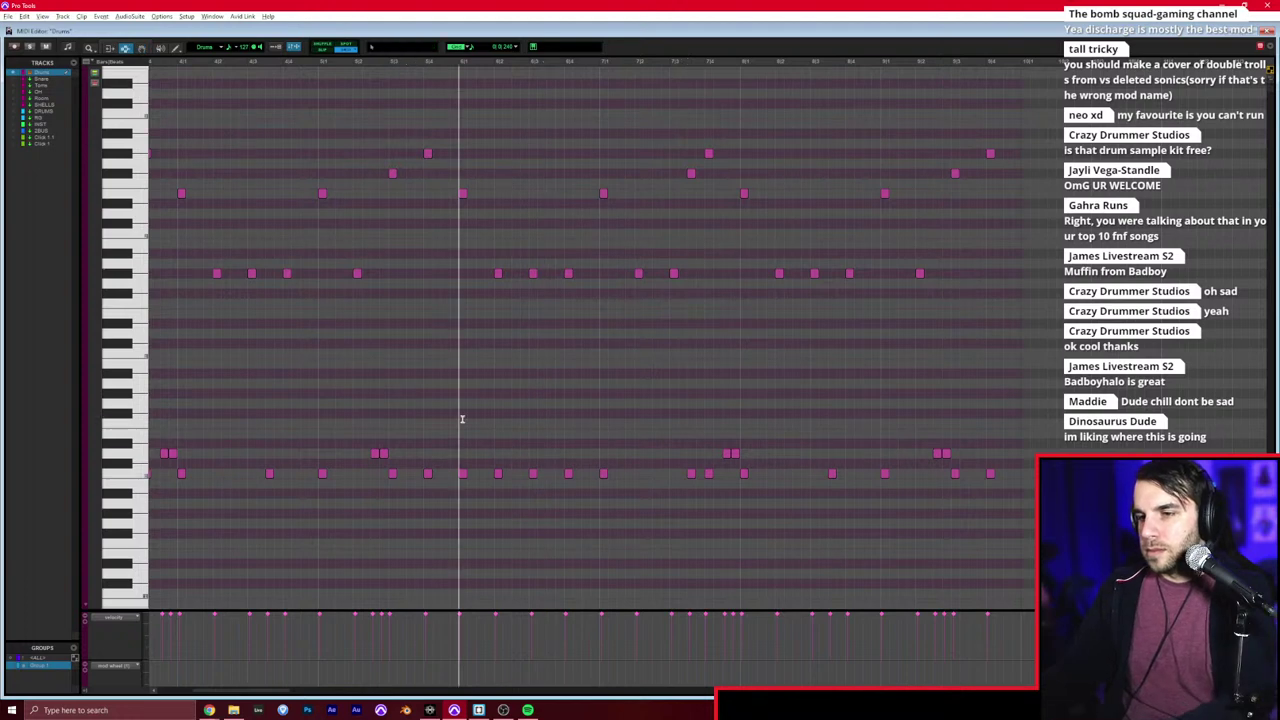
key("space")
scroll(469, 418, "right", 3)
Step: Add G#2 at 6|3|480 and C0 on beats 2 and 3 of bar 7, replacing the C0 at 7|3|480 with two D0 sixteenths
key("F10")
key("space")
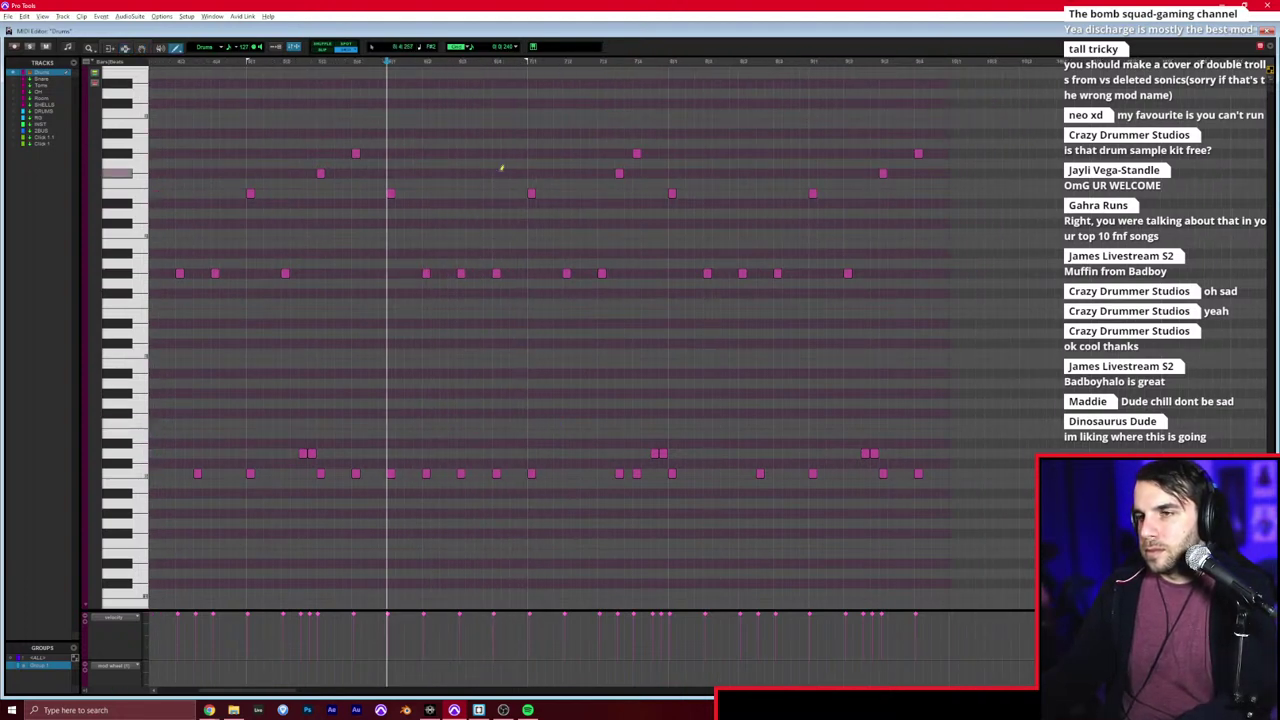
left_click(479, 153)
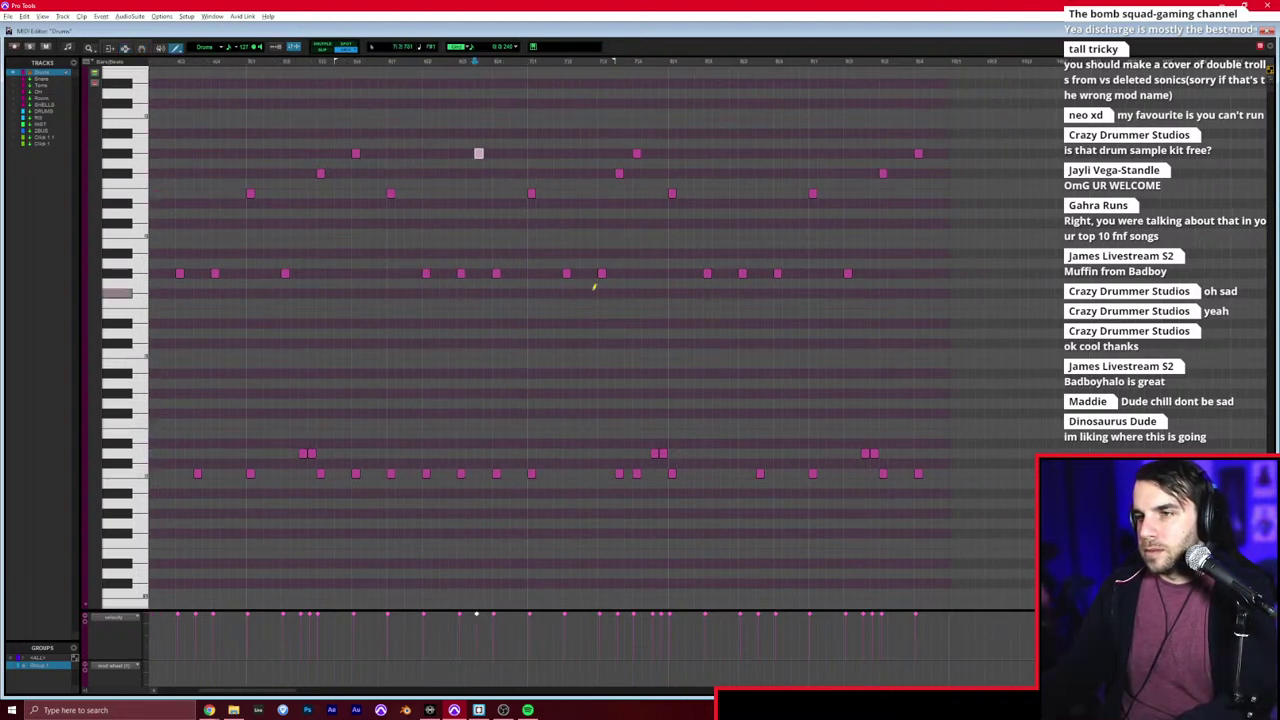
left_click(603, 472)
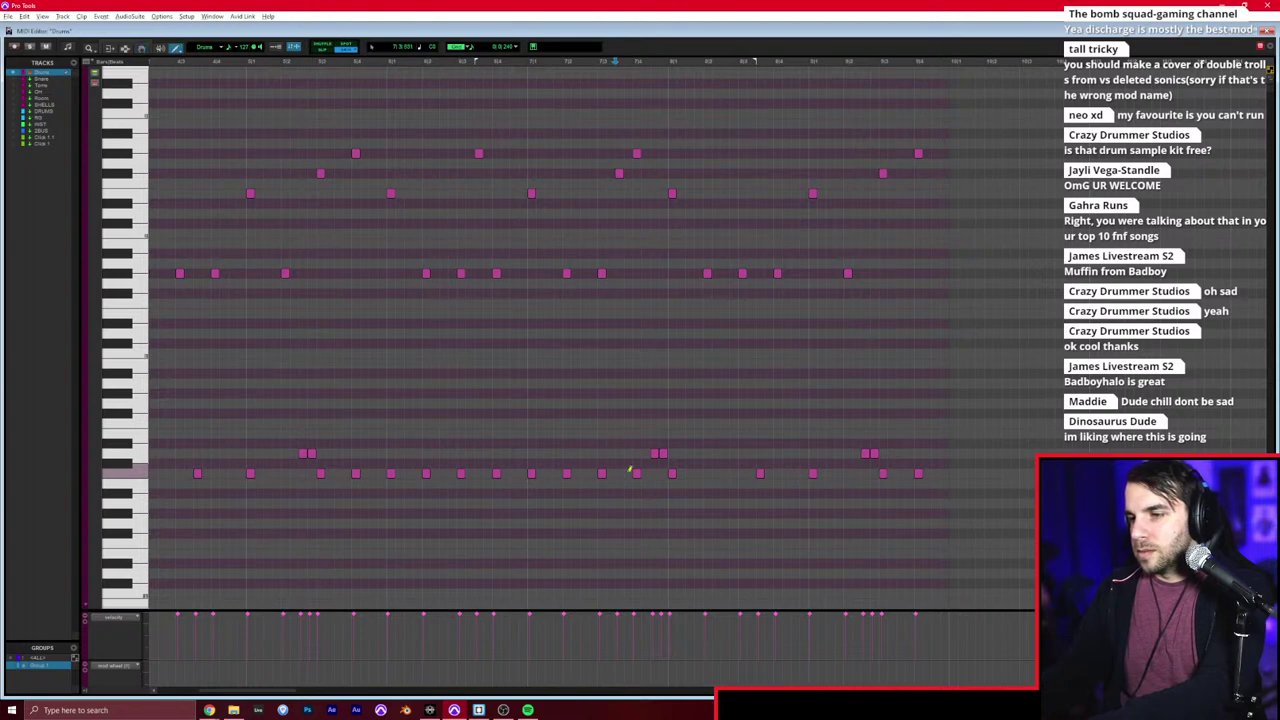
left_click(628, 453)
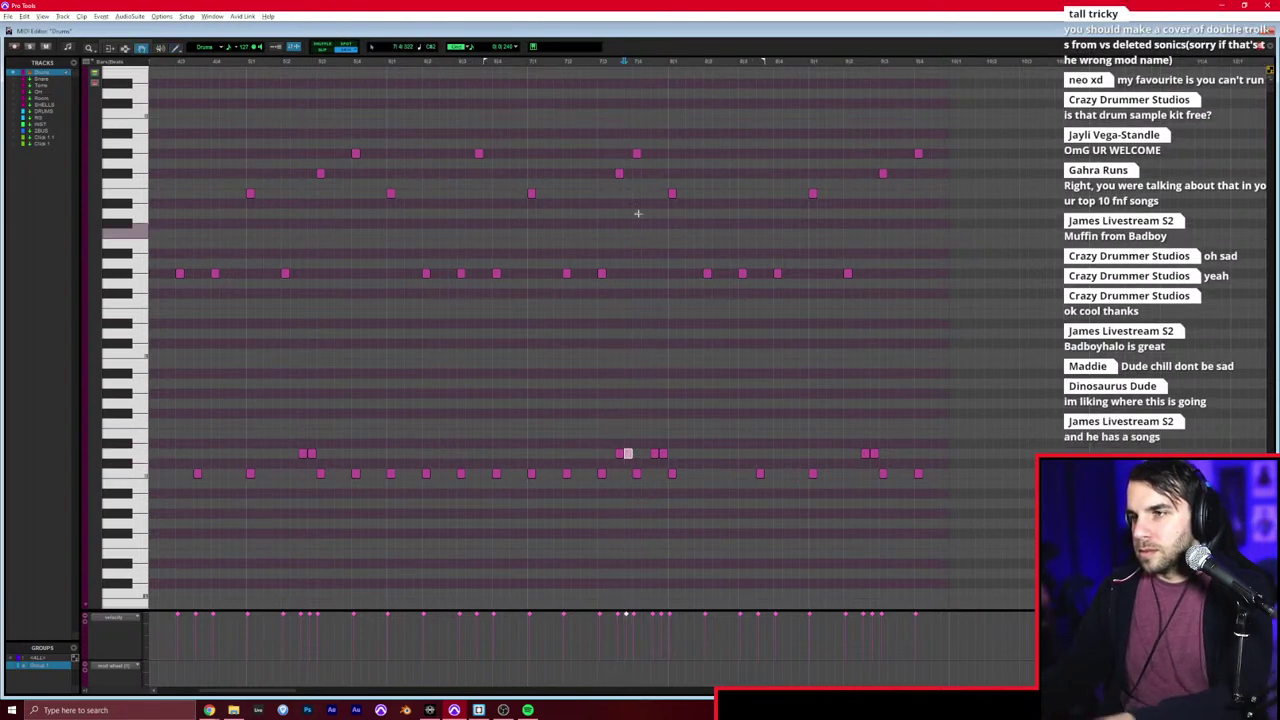
Step: Play the pattern from the start of bar 7 and move the F#2 note at 7|3|480 onto beat 3 of the bar
left_click(619, 173)
key("F7")
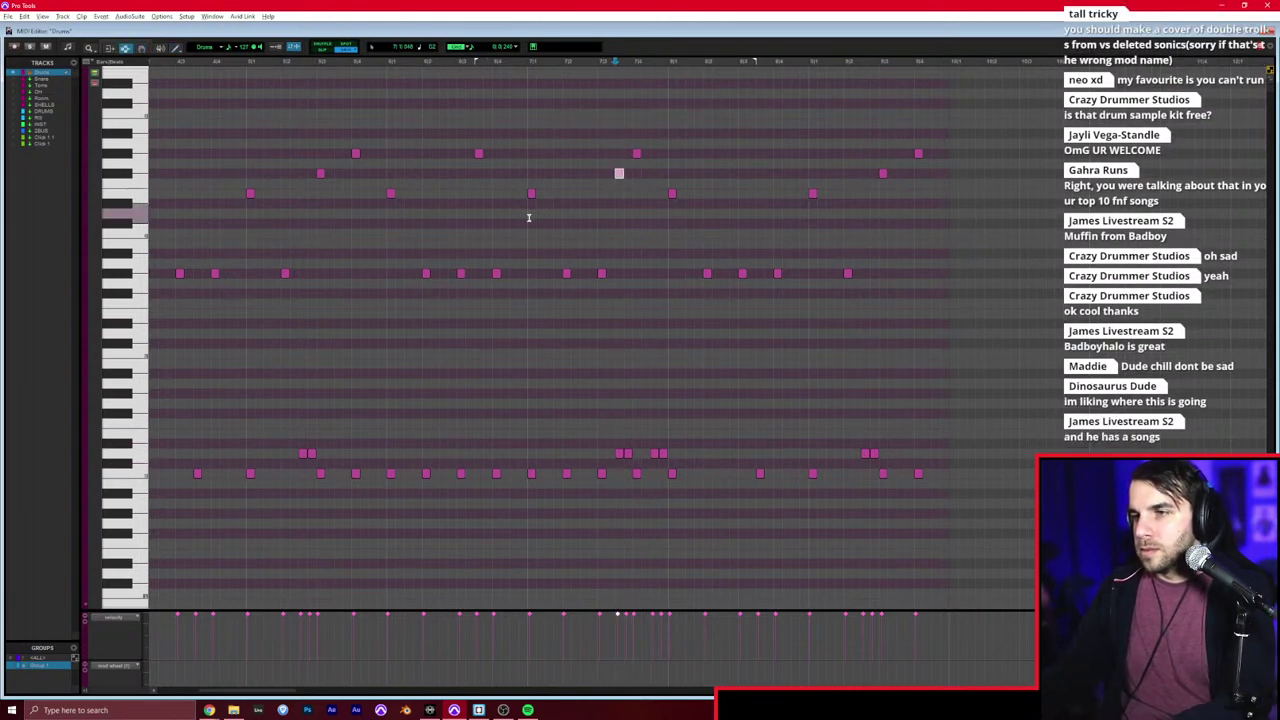
left_click(529, 217)
key("space")
key("F8")
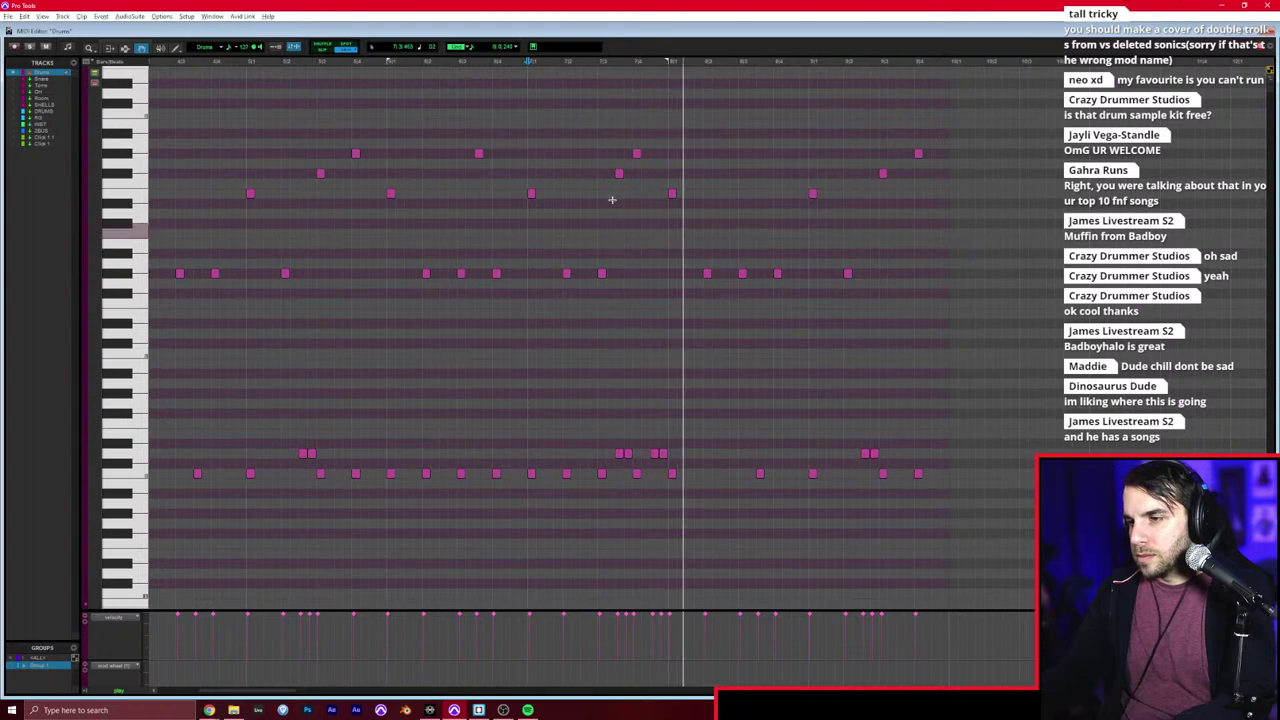
key("space")
left_click_drag(615, 173, 599, 173)
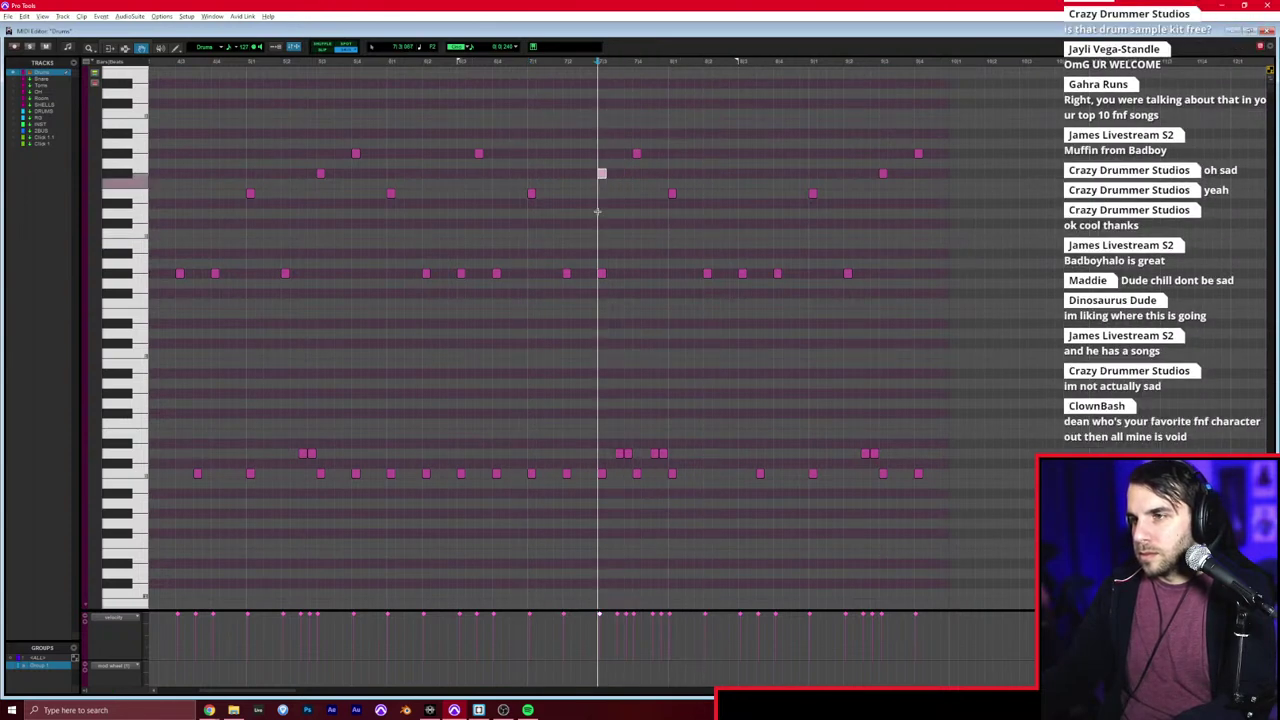
Step: Delete the G#1 note on beat 3 of bar 7 and play the passage
left_click(604, 274)
key("Delete")
key("F7")
left_click(443, 275)
key("space")
Step: Delete all drum notes from bar 8 to the end of bar 9 and close the MIDI Editor
scroll(480, 281, "right", 2)
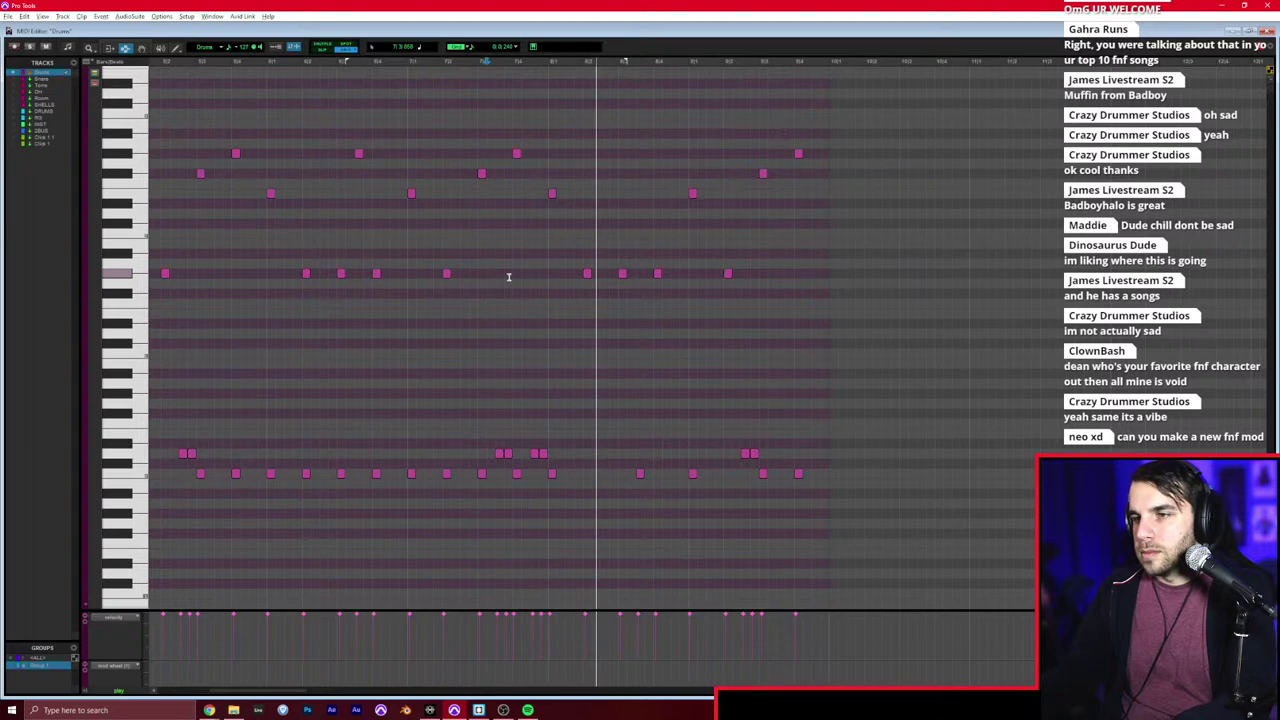
left_click_drag(550, 289, 889, 282)
key("Delete")
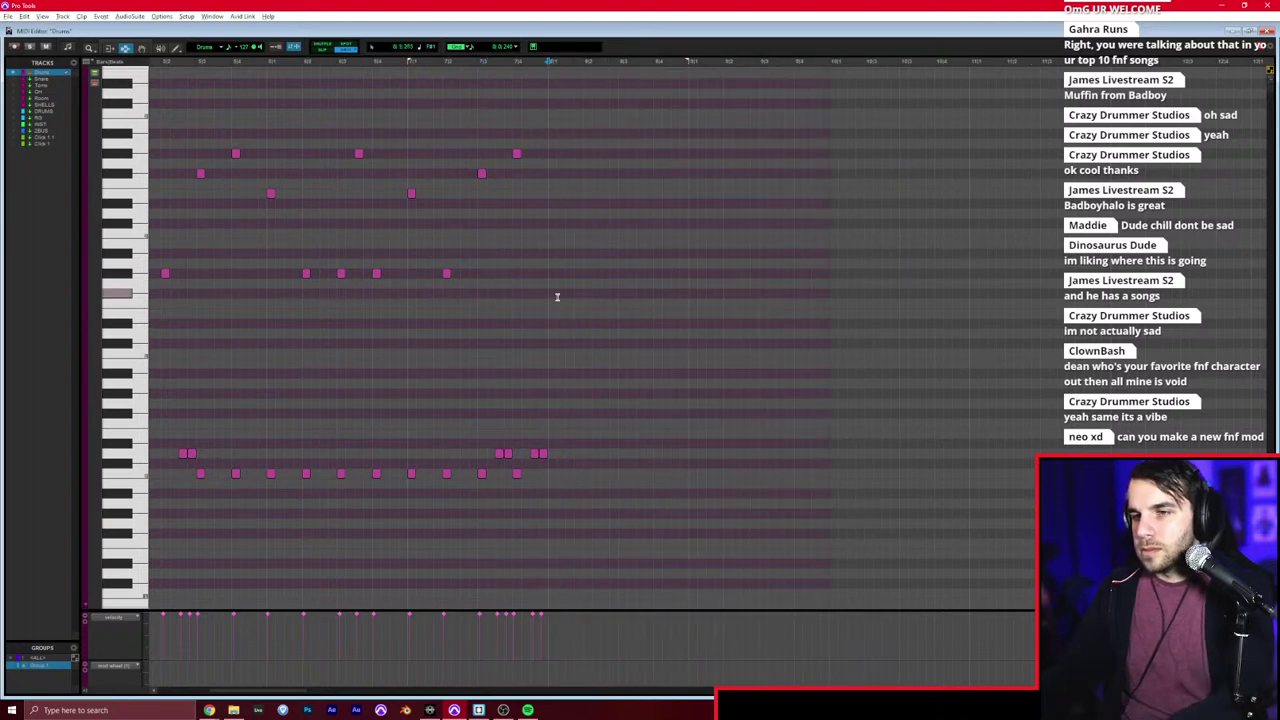
key("ctrl+w")
Step: Set the grid to 1 bar and duplicate bars 6–7 of the Drums track into bars 8–9
scroll(500, 354, "down", 1)
scroll(482, 370, "left", 2)
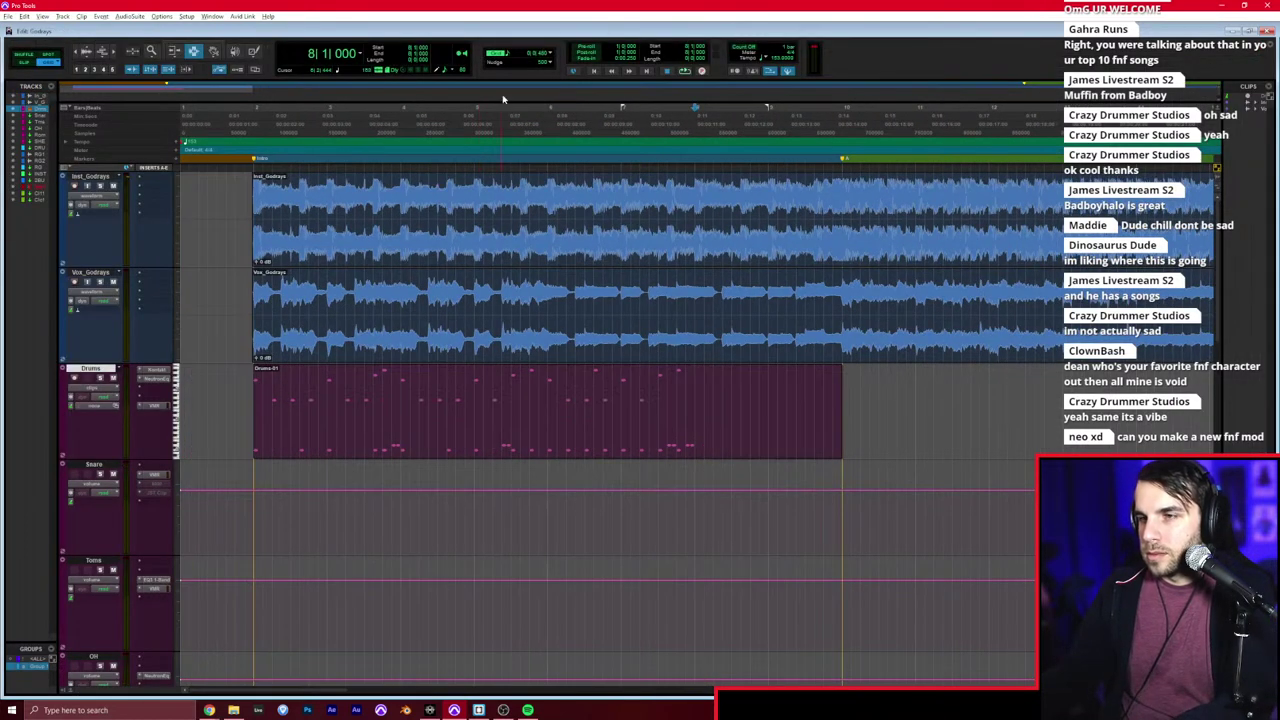
left_click(551, 53)
left_click(562, 57)
left_click_drag(500, 408, 673, 404)
key("ctrl+d")
Step: Play the session from bar 6 to check the duplicated drum bars
left_click(529, 416)
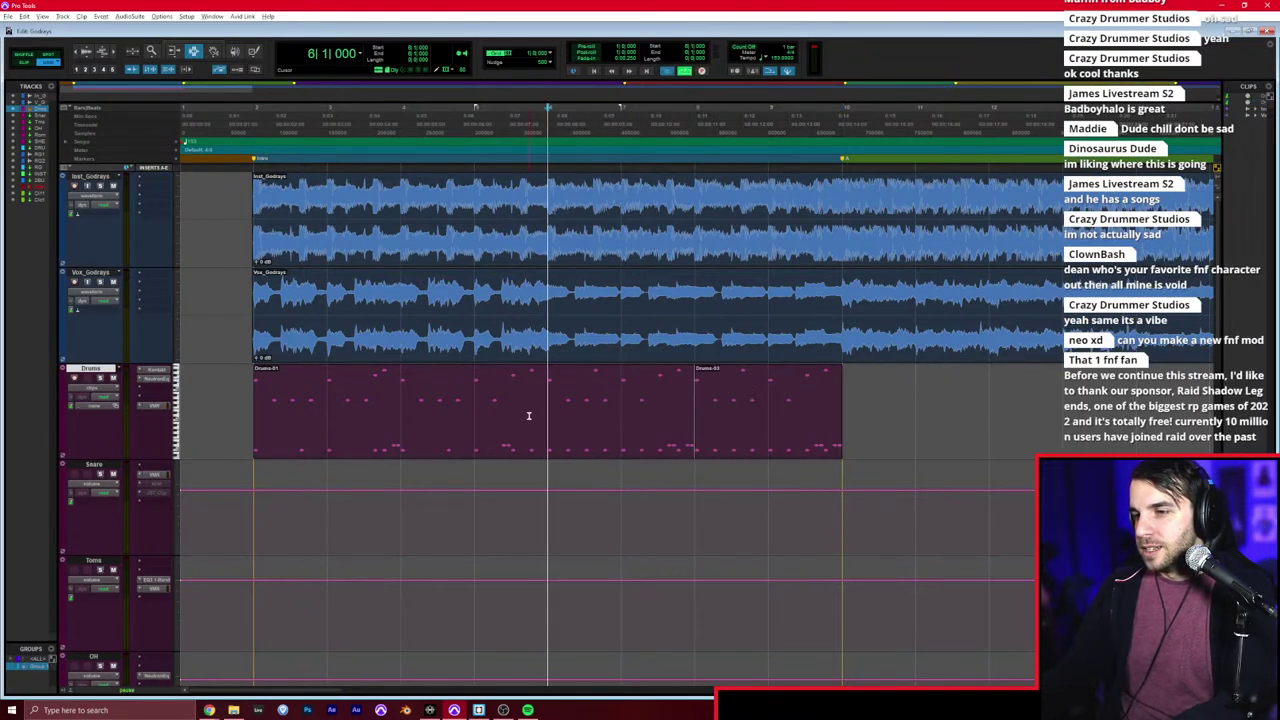
key("space")
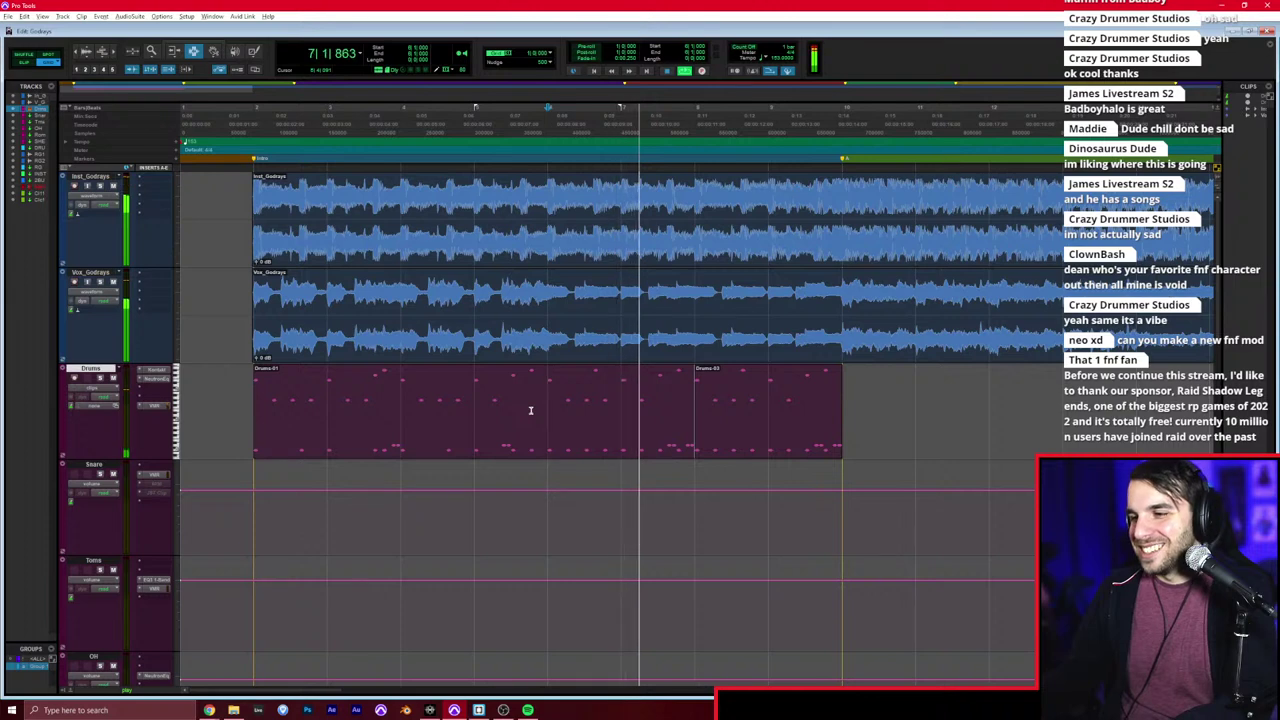
scroll(531, 410, "left", 2)
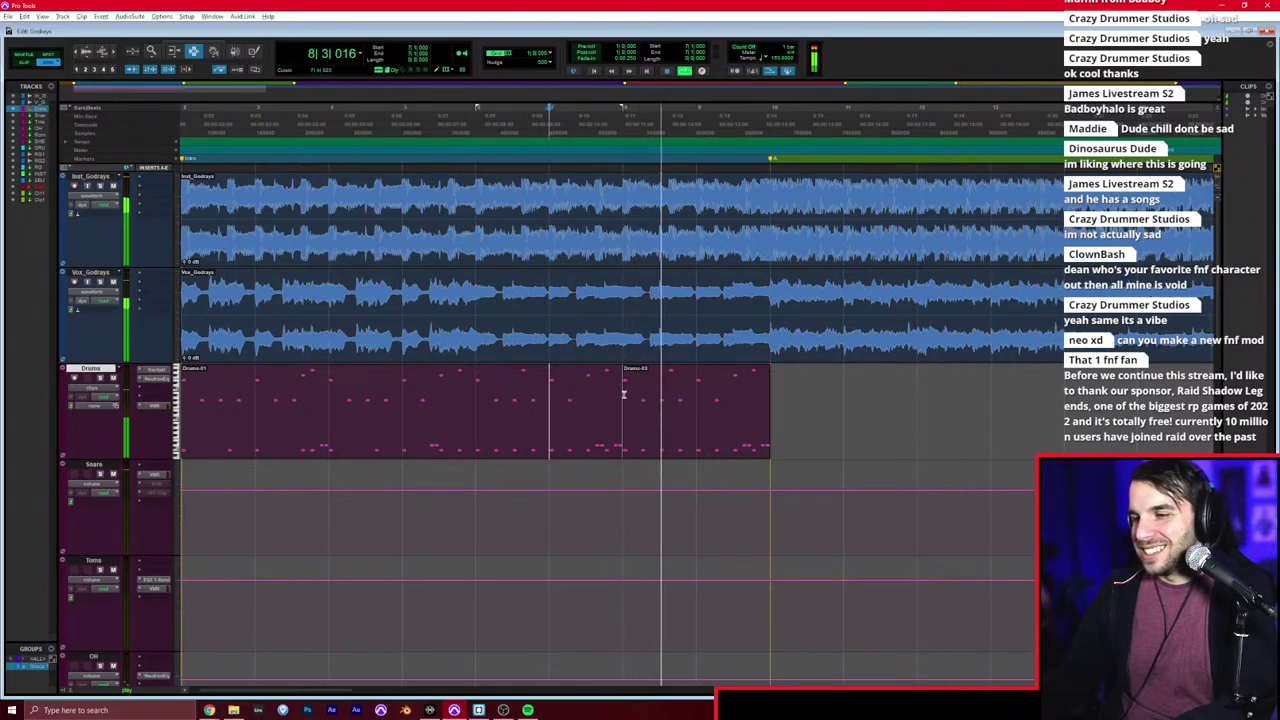
left_click(697, 380)
key("space")
Step: Open the duplicated drum clip in the MIDI Editor and delete every note after the downbeat of bar 9
key("super+equal")
key("t")
left_click_drag(754, 324, 1068, 330)
key("Delete")
Step: Draw D0 and C#1 together at 9|1|480 and duplicate the pair four times in eighth-note steps up to 9|3|480
key("F10")
scroll(874, 350, "right", 2)
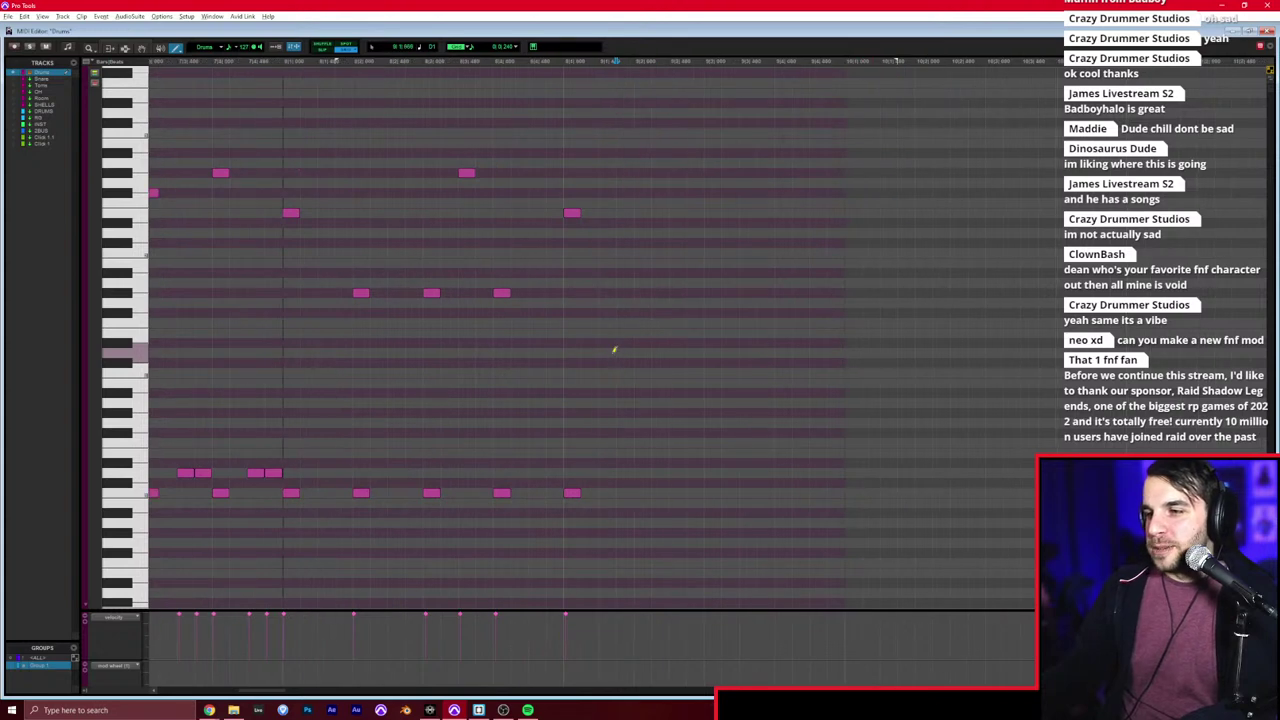
left_click(613, 470)
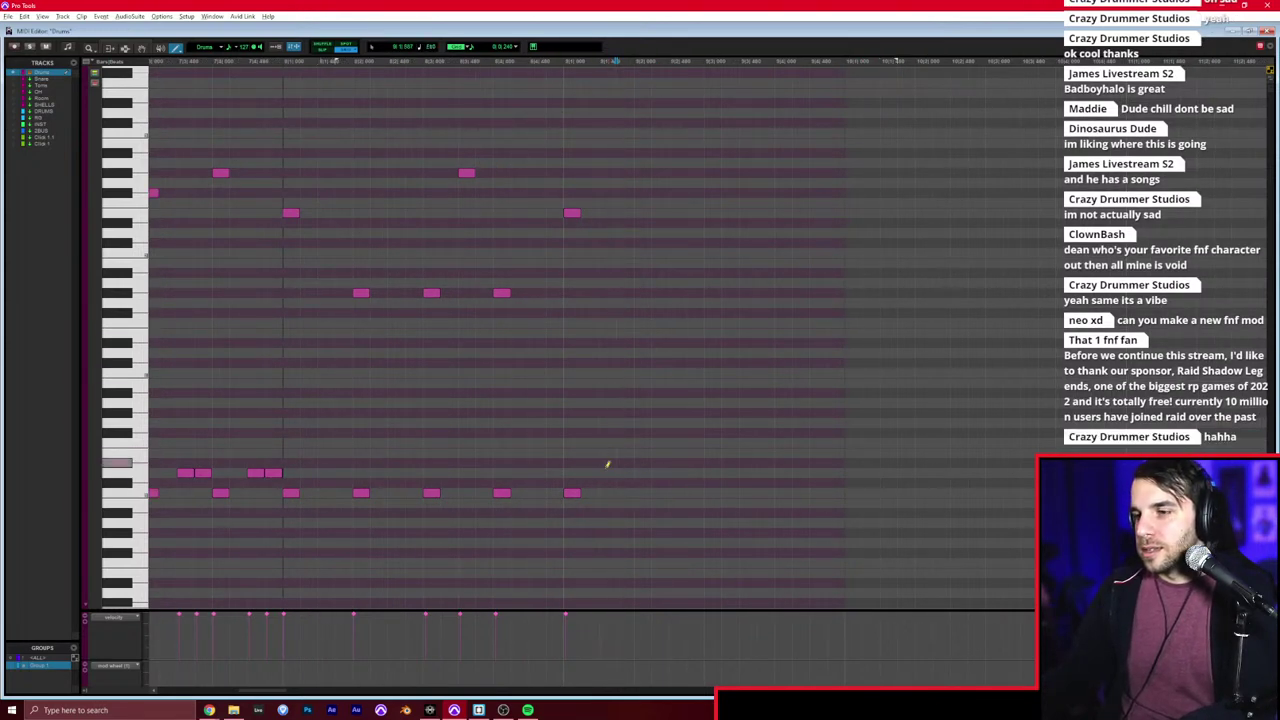
left_click(604, 302)
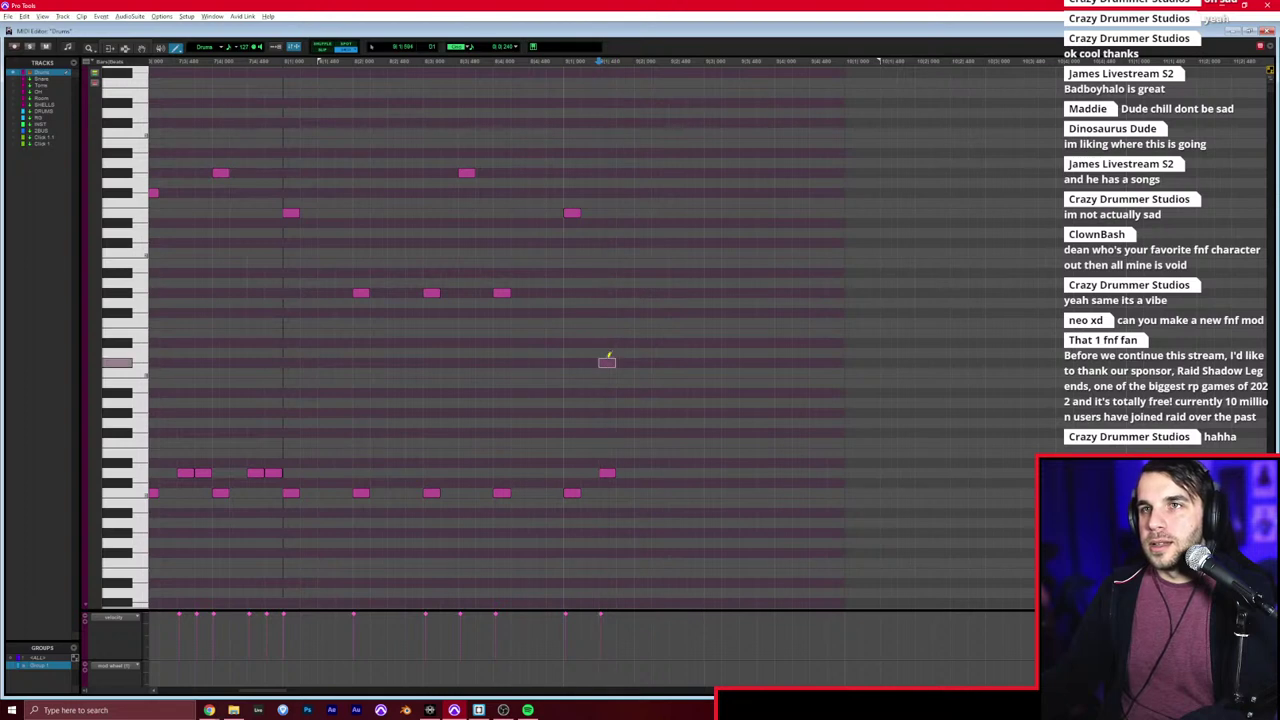
left_click(608, 362)
key("ctrl+d")
key("ctrl+d")
key("ctrl+d")
key("ctrl+d")
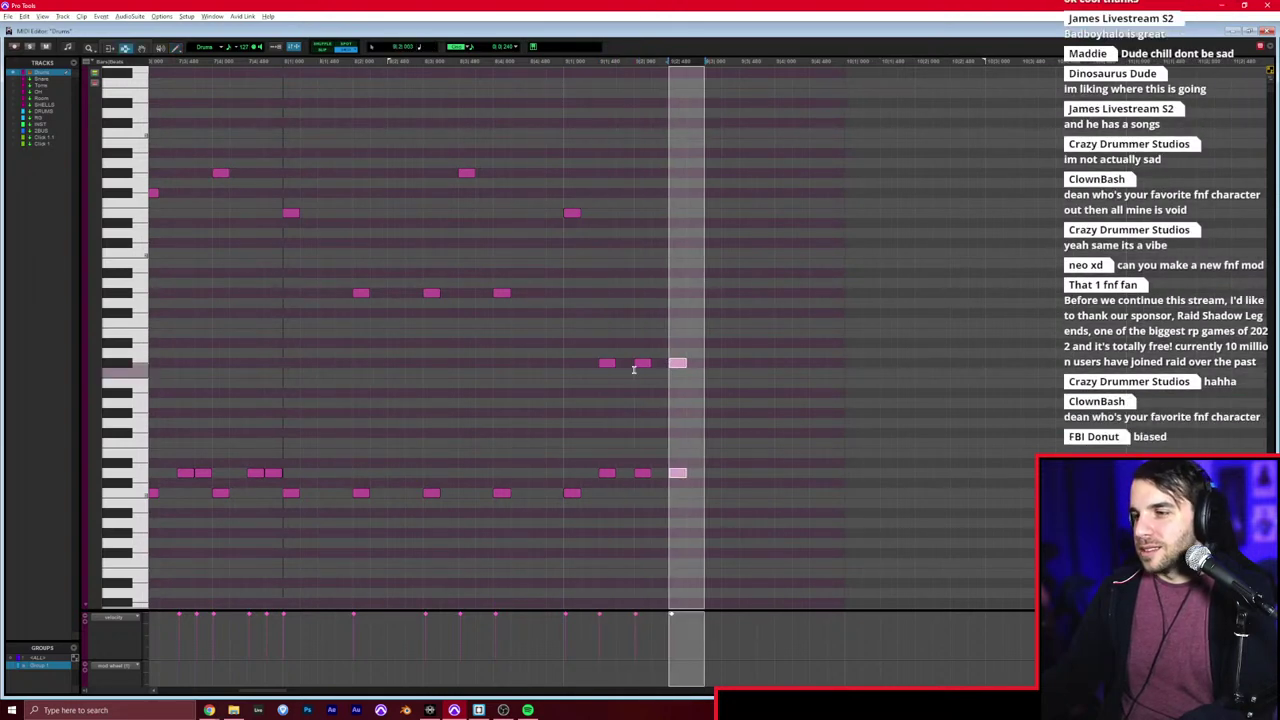
Step: Set the MIDI Editor grid to 1/16-note triplets
left_click(503, 46)
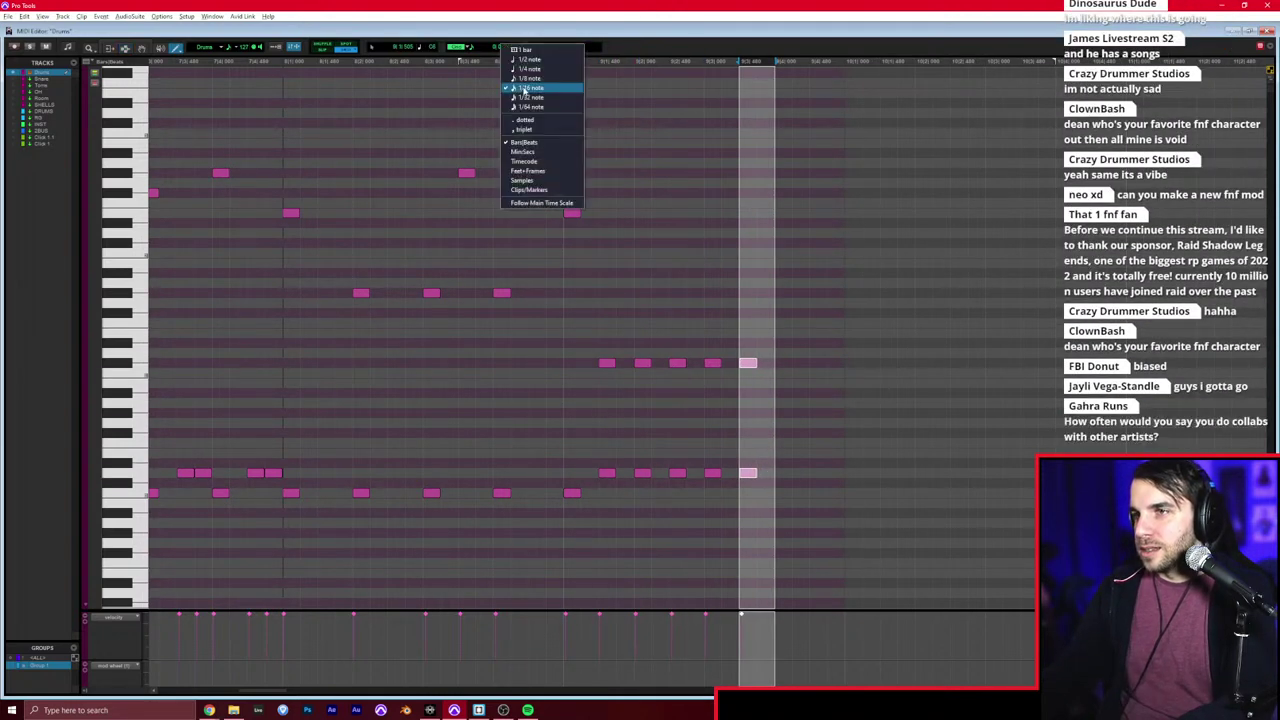
left_click(520, 97)
key("t")
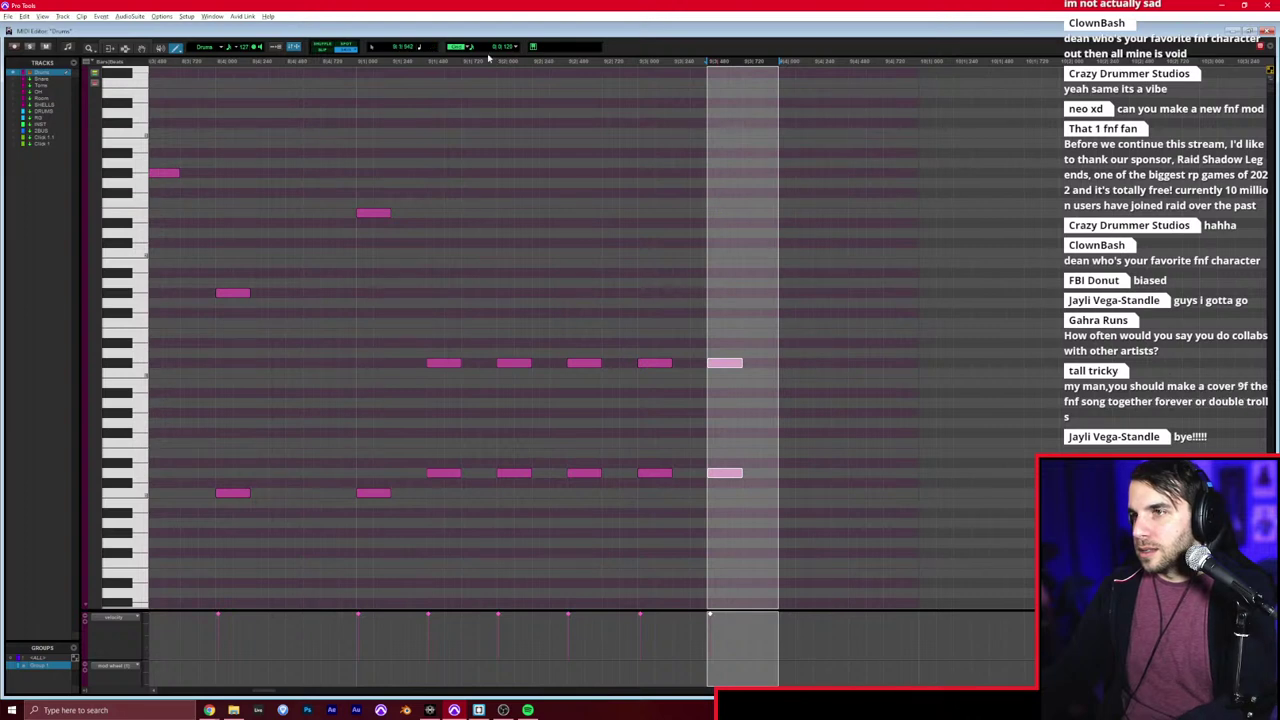
left_click(503, 46)
left_click(525, 88)
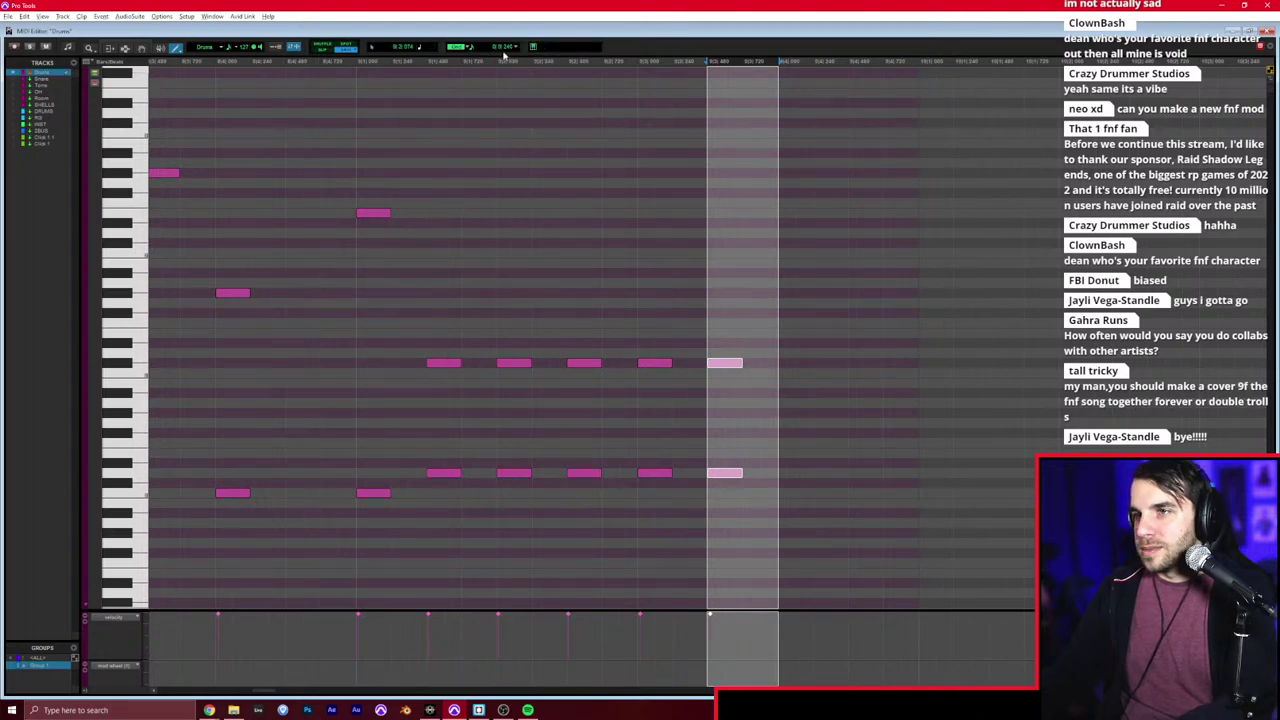
left_click(503, 49)
left_click(555, 130)
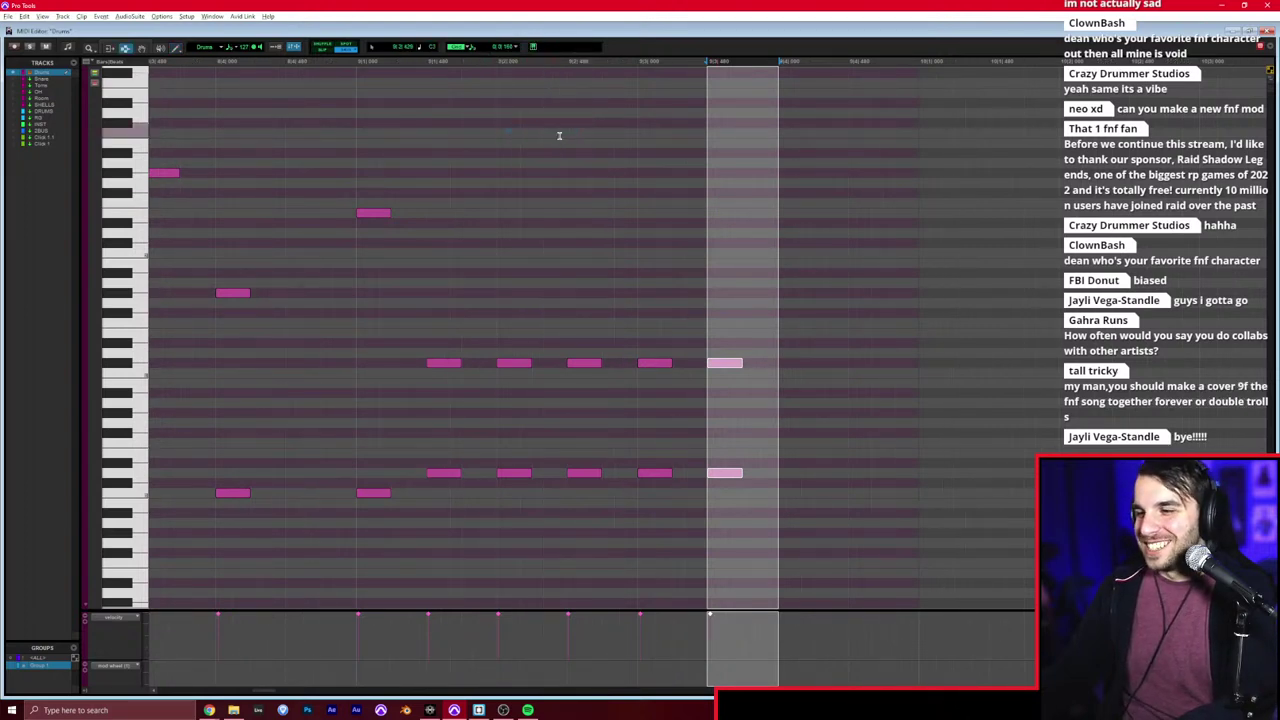
Step: In bar 9, draw C0 at 3|480, 3|640 and 4|480, D1 at 3|800 and D#0 at 4|000, removing the D0/C#1 pair at 3|480
left_click(660, 290)
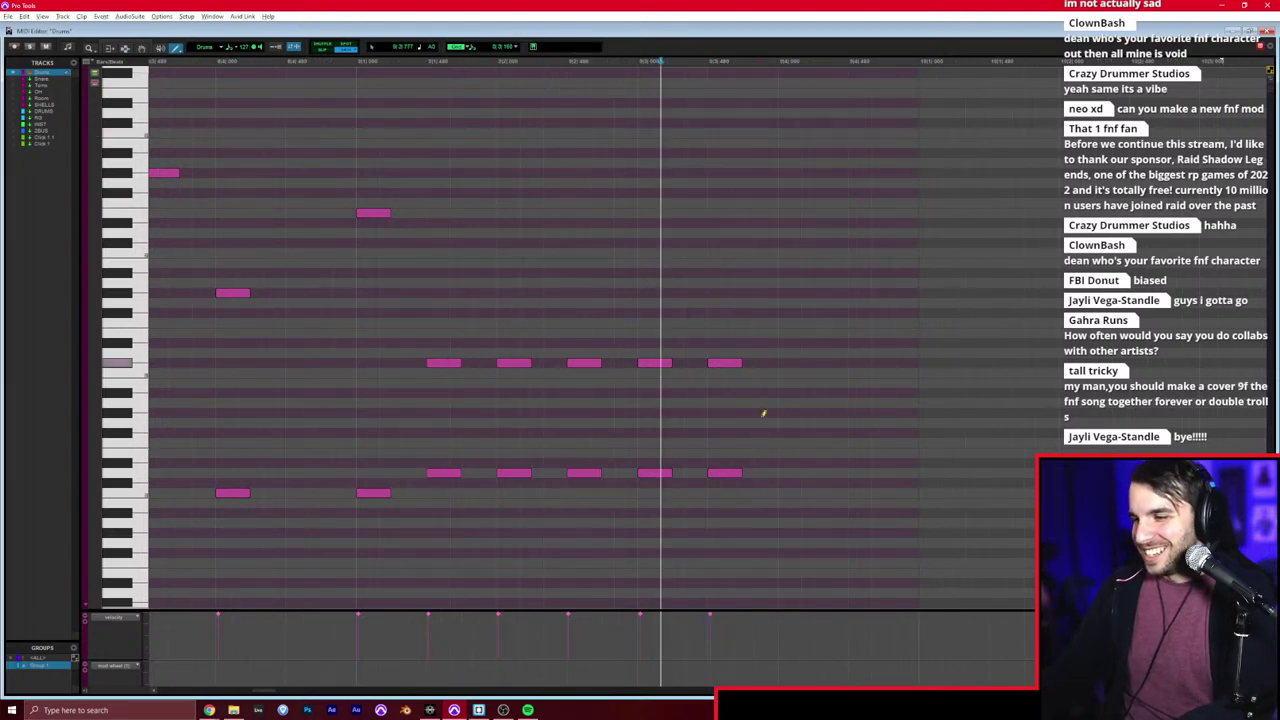
left_click(792, 464)
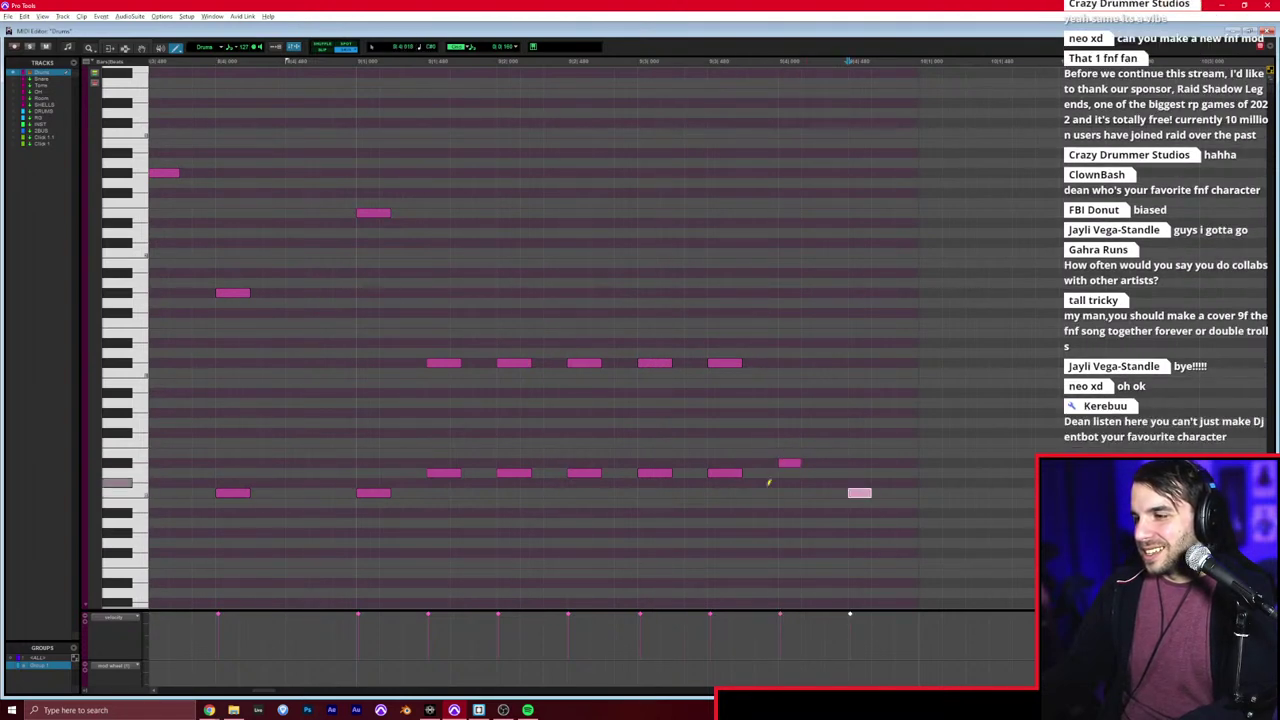
left_click(742, 492)
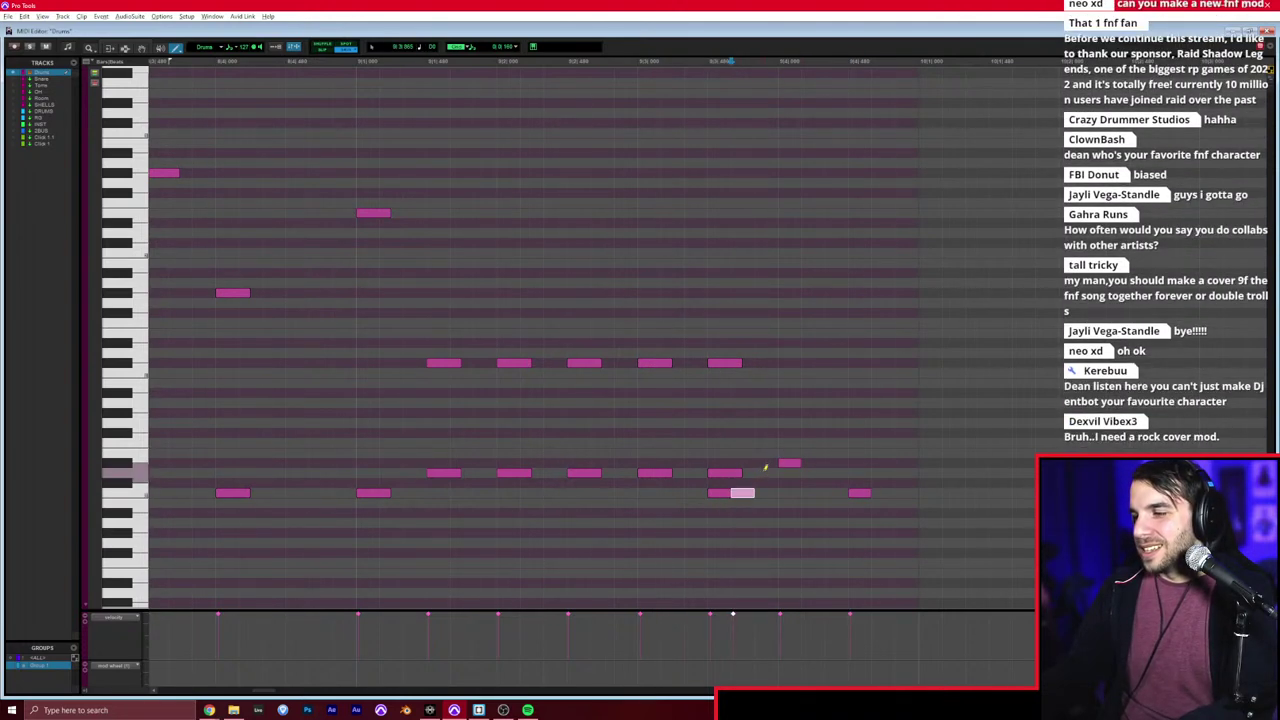
left_click(734, 473)
left_click_drag(764, 476, 766, 356)
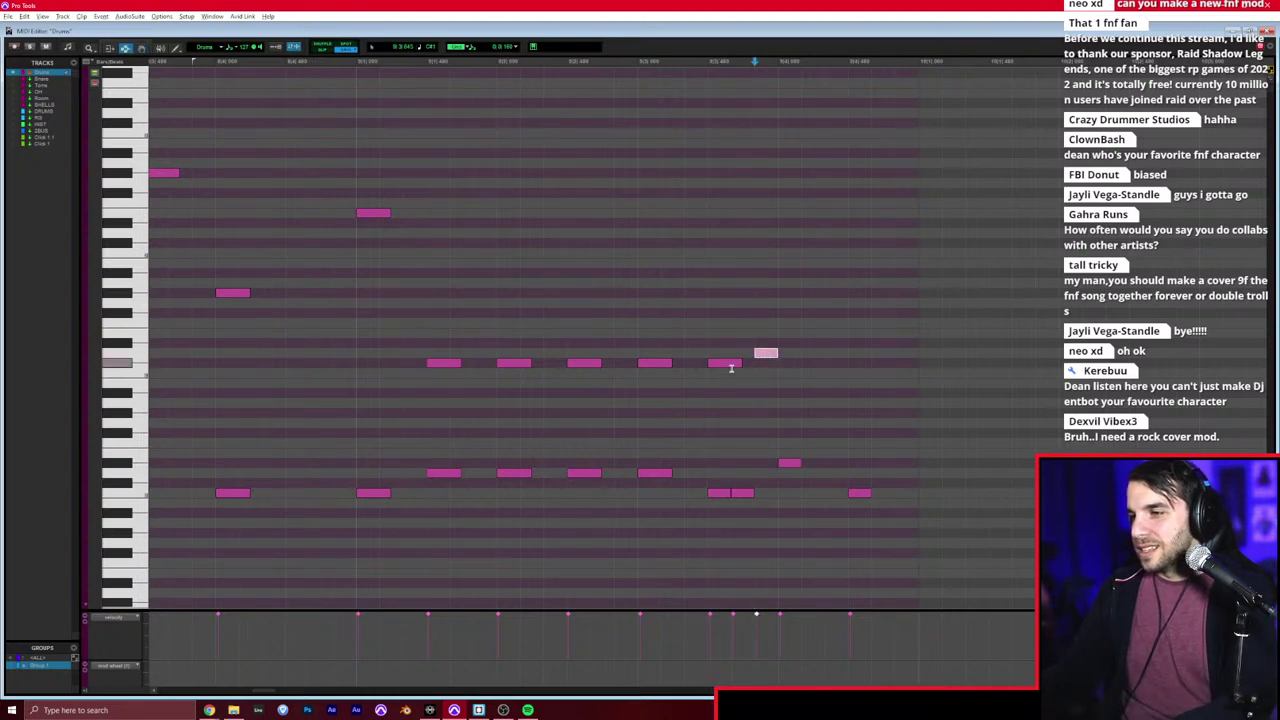
left_click(727, 363)
key("Delete")
Step: Play the fill from the start of bar 9 and close the MIDI Editor
key("F7")
left_click(352, 383)
key("space")
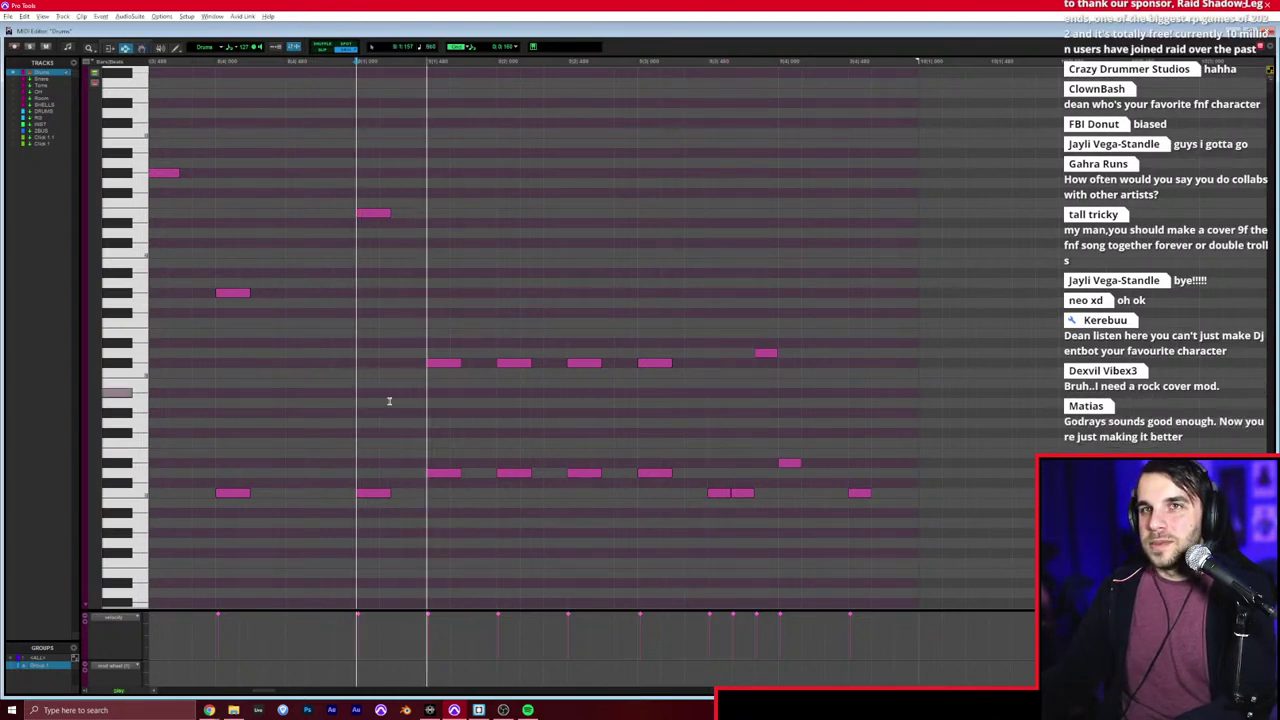
key("space")
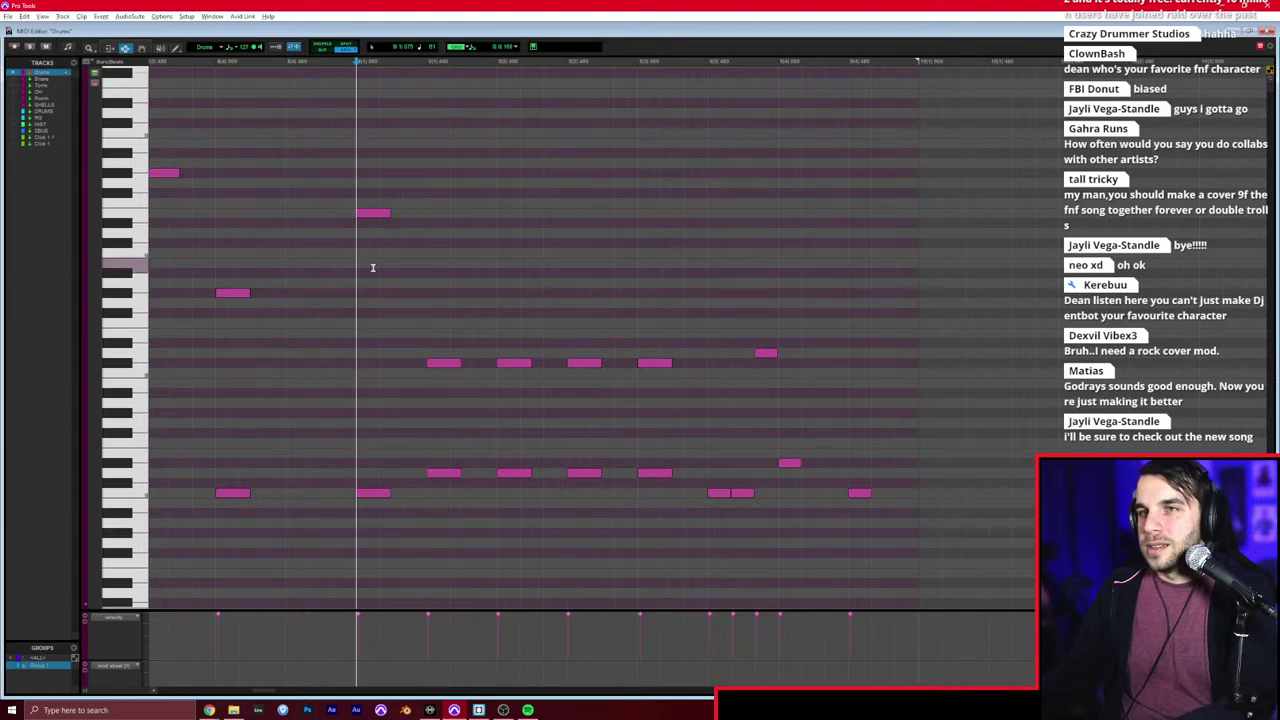
key("ctrl+w")
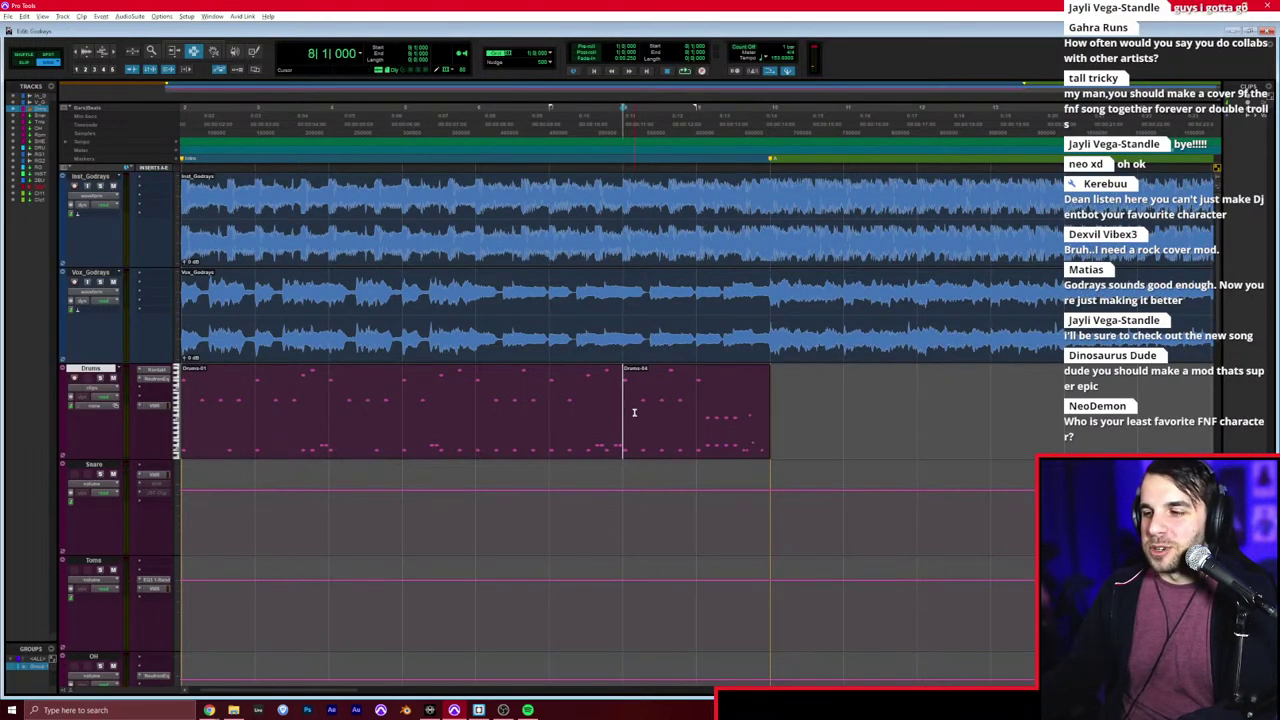
Step: Play the session from bar 3 to hear the drums against the song
scroll(618, 414, "left", 2)
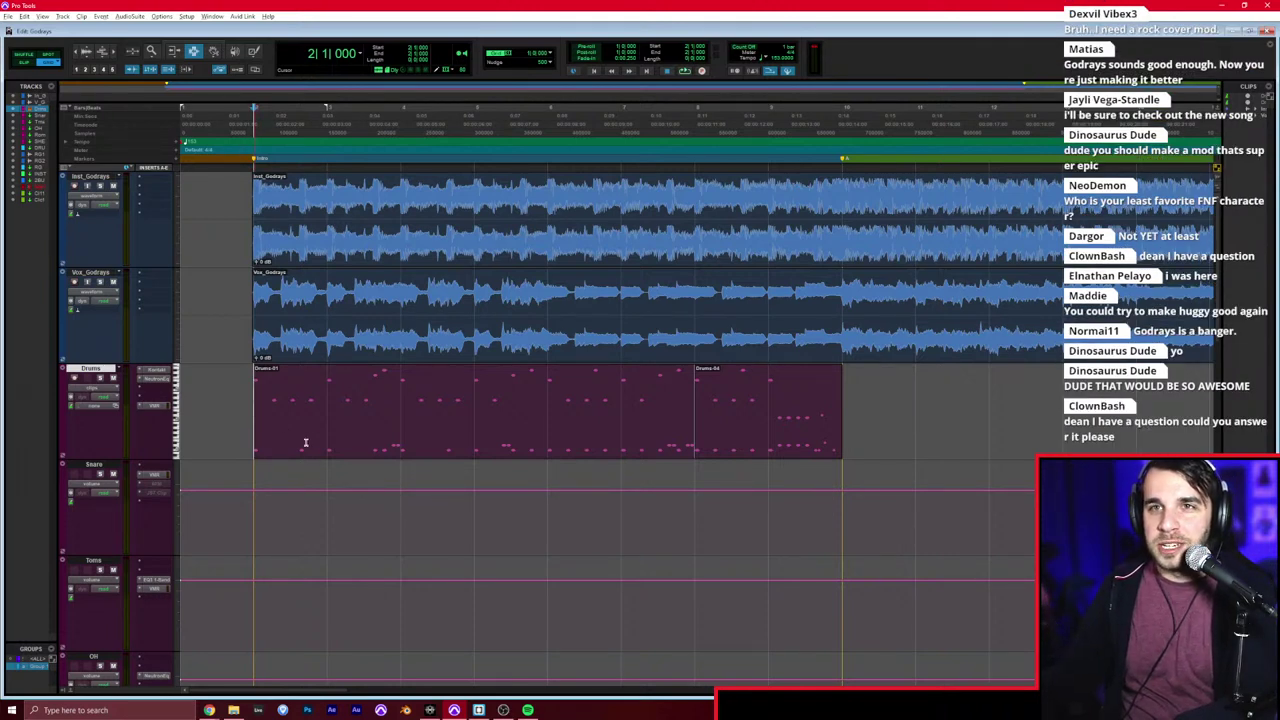
key("space")
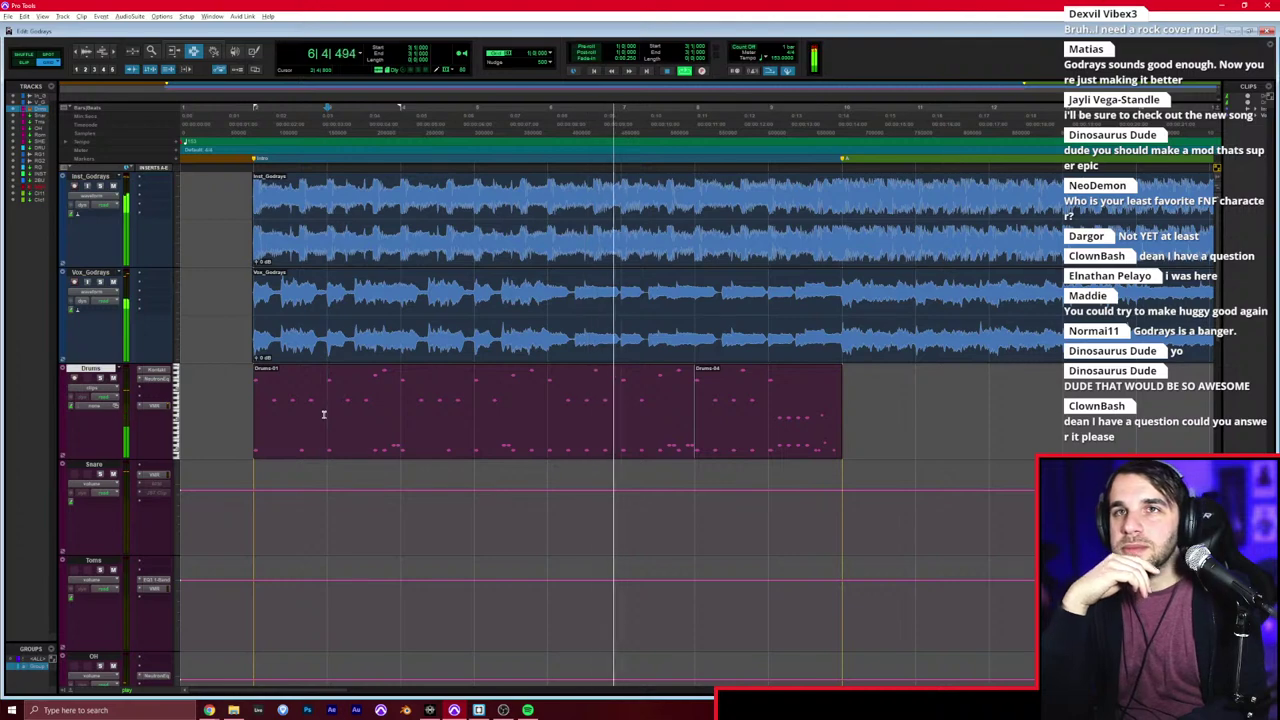
scroll(620, 388, "right", 2)
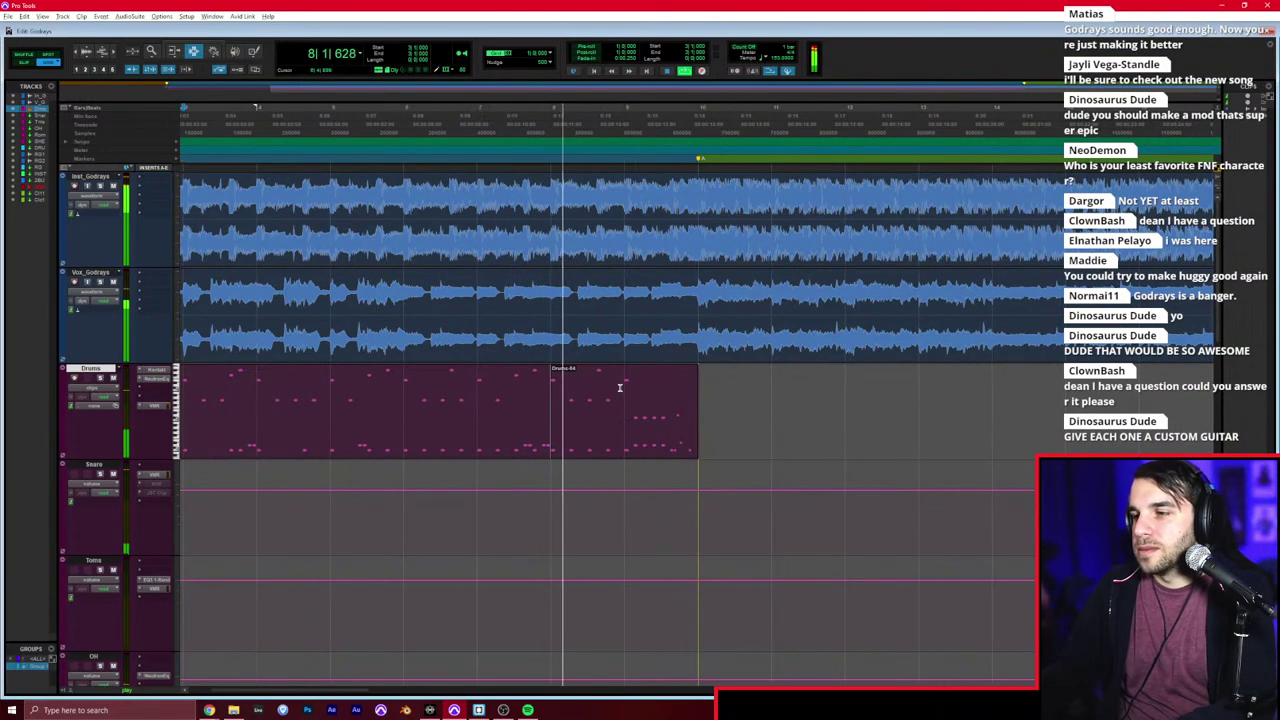
Step: Reopen the drum clip in the MIDI Editor, add C0 notes on all four off-beats of bar 8 and play through bar 9
double_click(619, 387)
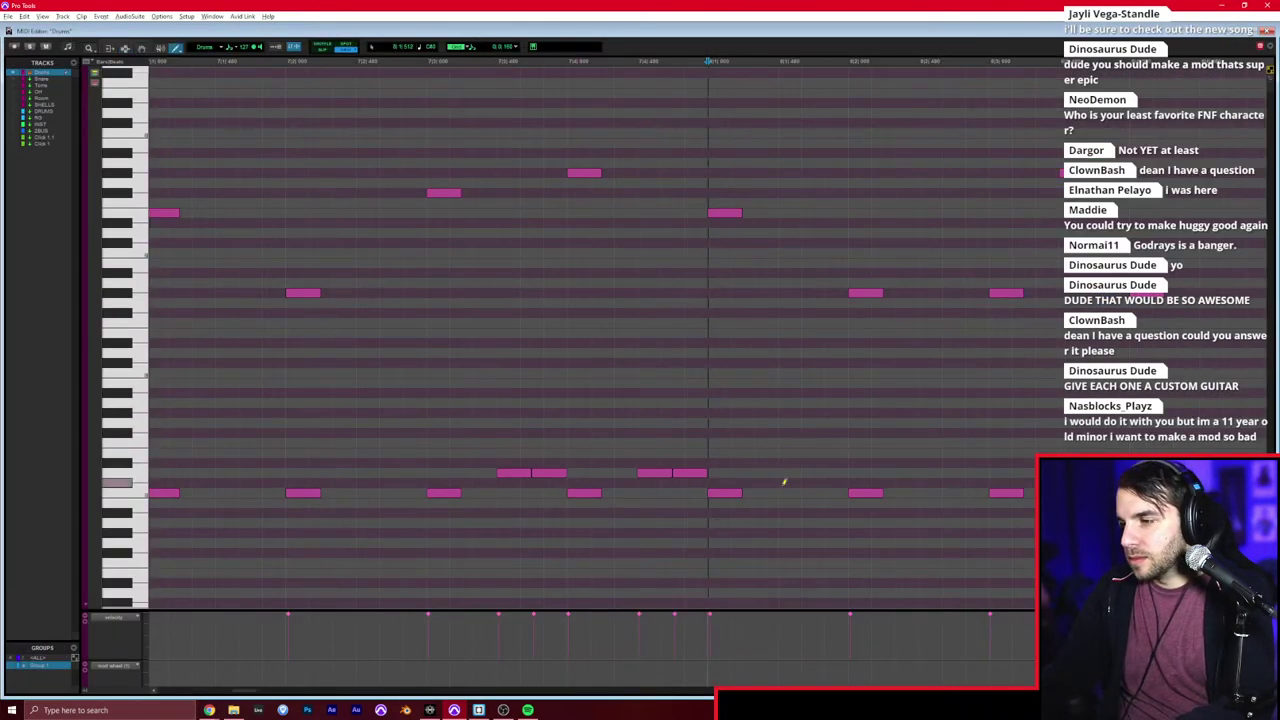
left_click(931, 484)
key("r")
key("ctrl+z")
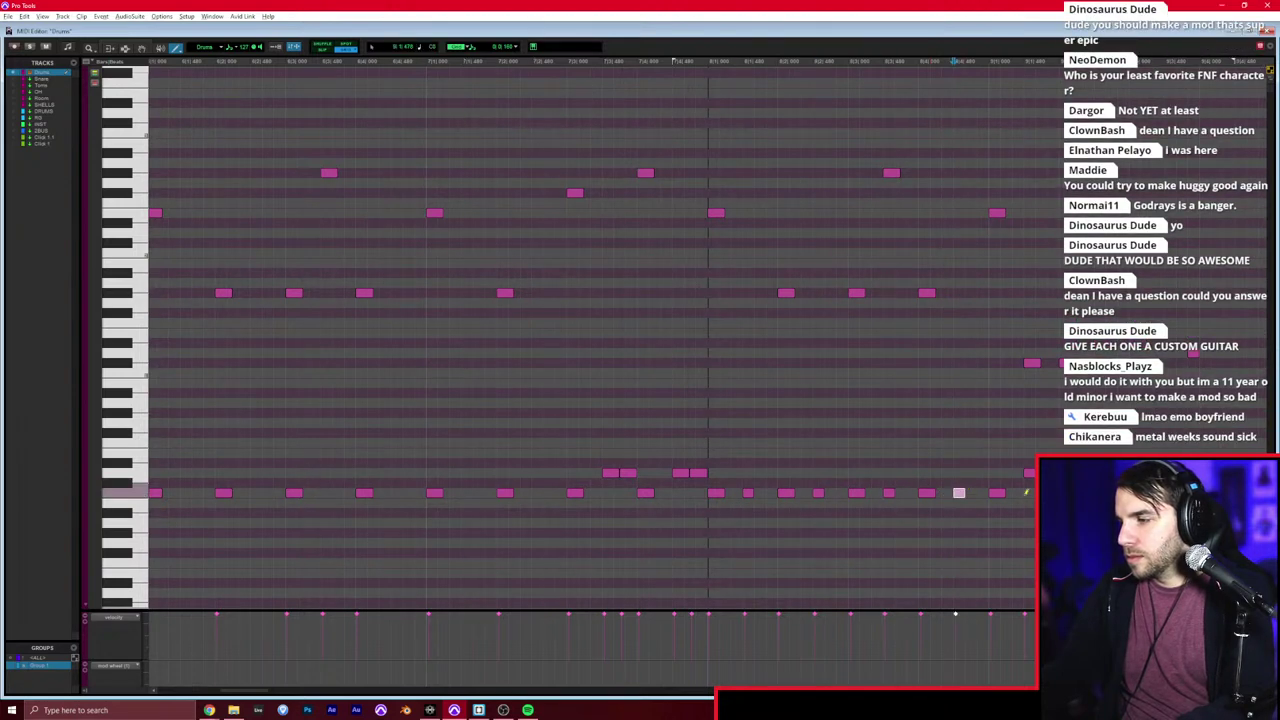
scroll(557, 391, "right", 5)
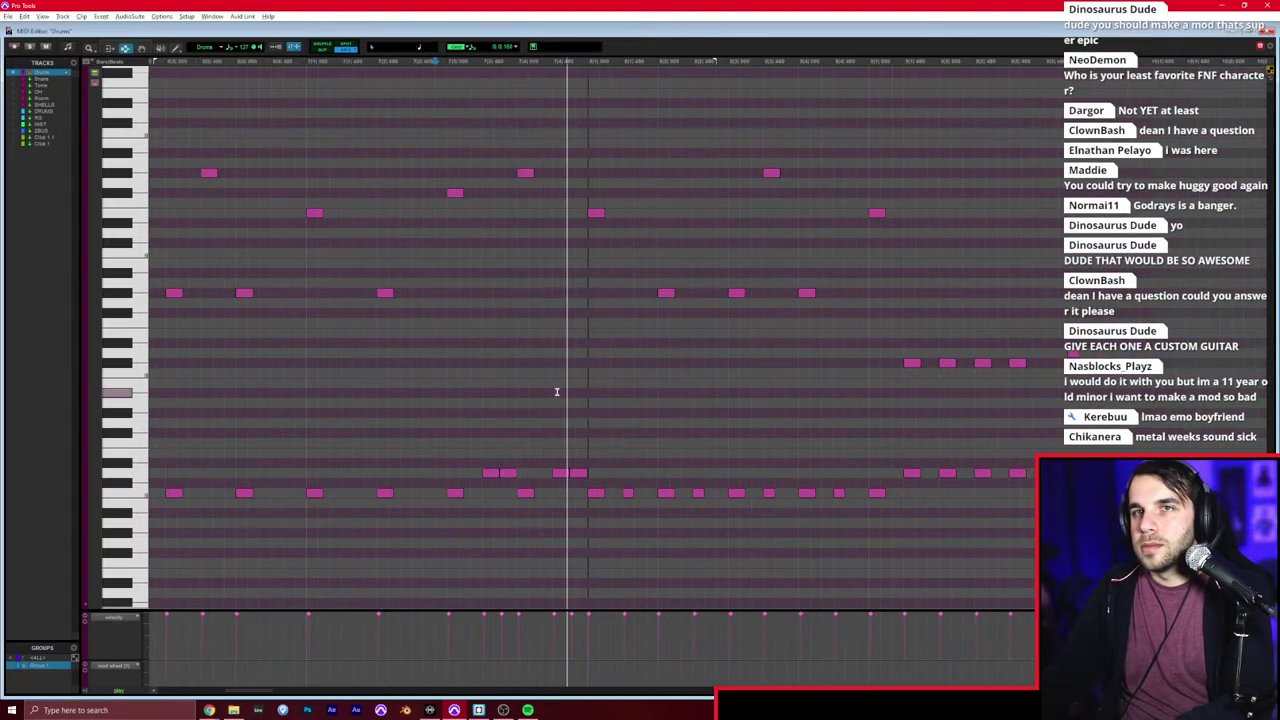
left_click(603, 385)
scroll(603, 385, "right", 12)
scroll(600, 390, "right", 1)
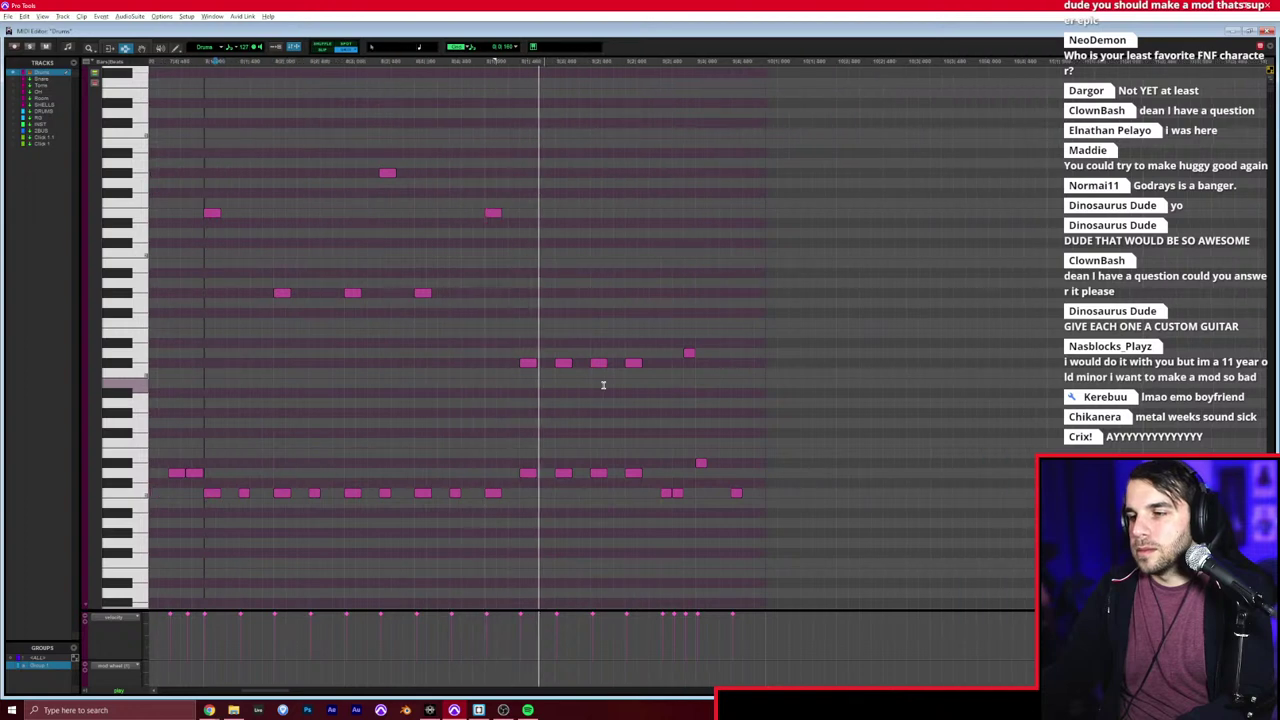
Step: Delete the four D0/C#1 pairs in bar 9 and turn off the triplet option of the 1/16-note grid
left_click_drag(517, 324, 646, 486)
key("Delete")
left_click(494, 52)
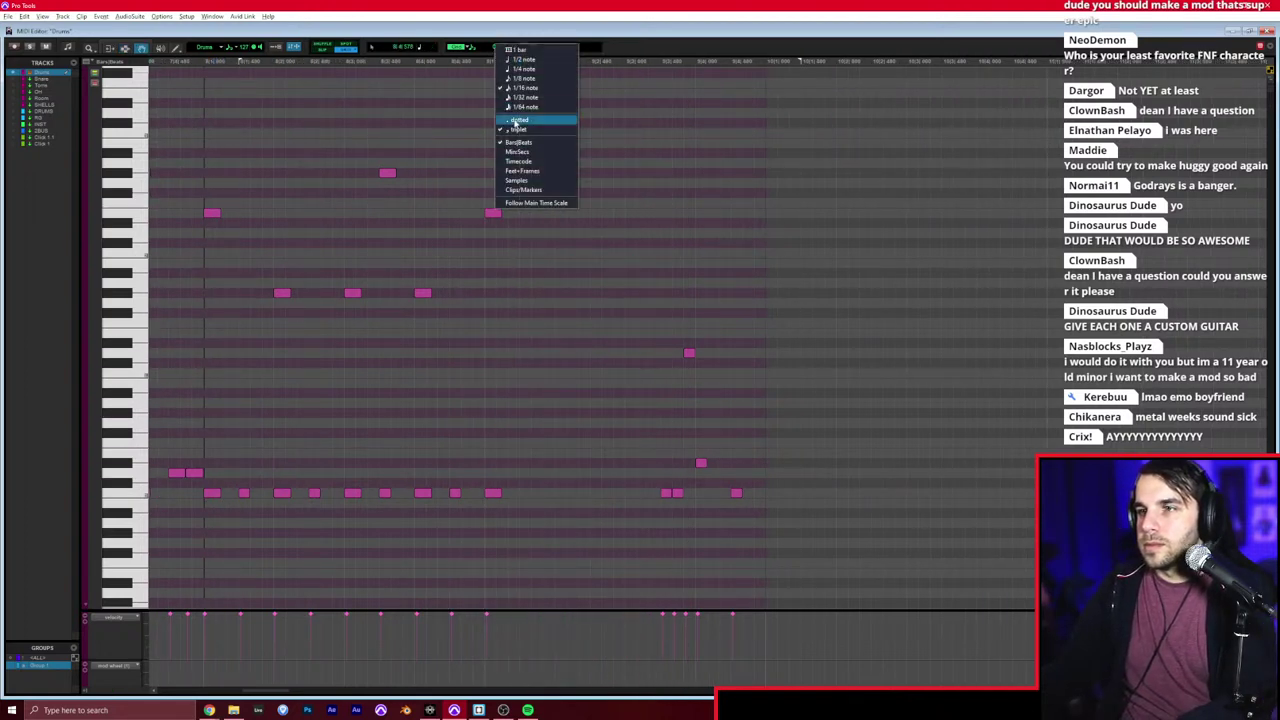
left_click(515, 126)
key("F10")
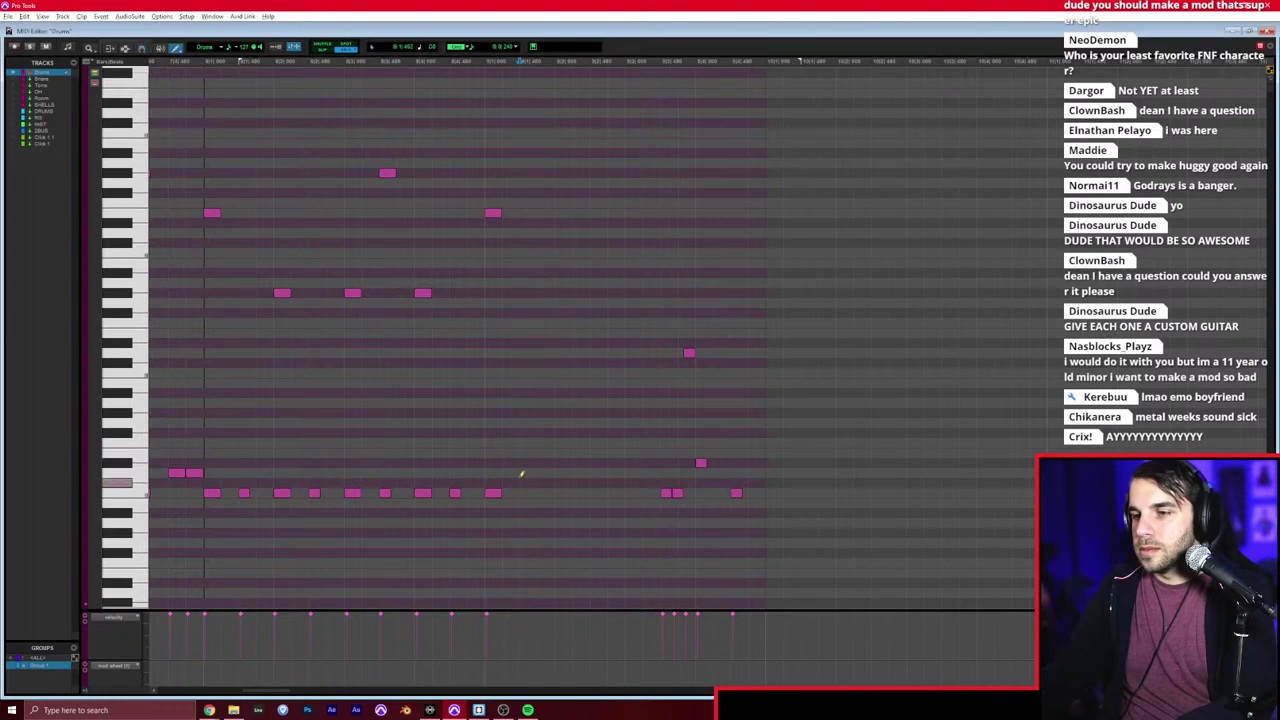
left_click_drag(521, 472, 636, 479)
key("ctrl+z")
Step: Draw a run of eight D0 sixteenth notes from 9|1|240 to 9|3|000 with steadily rising velocities
key("F10")
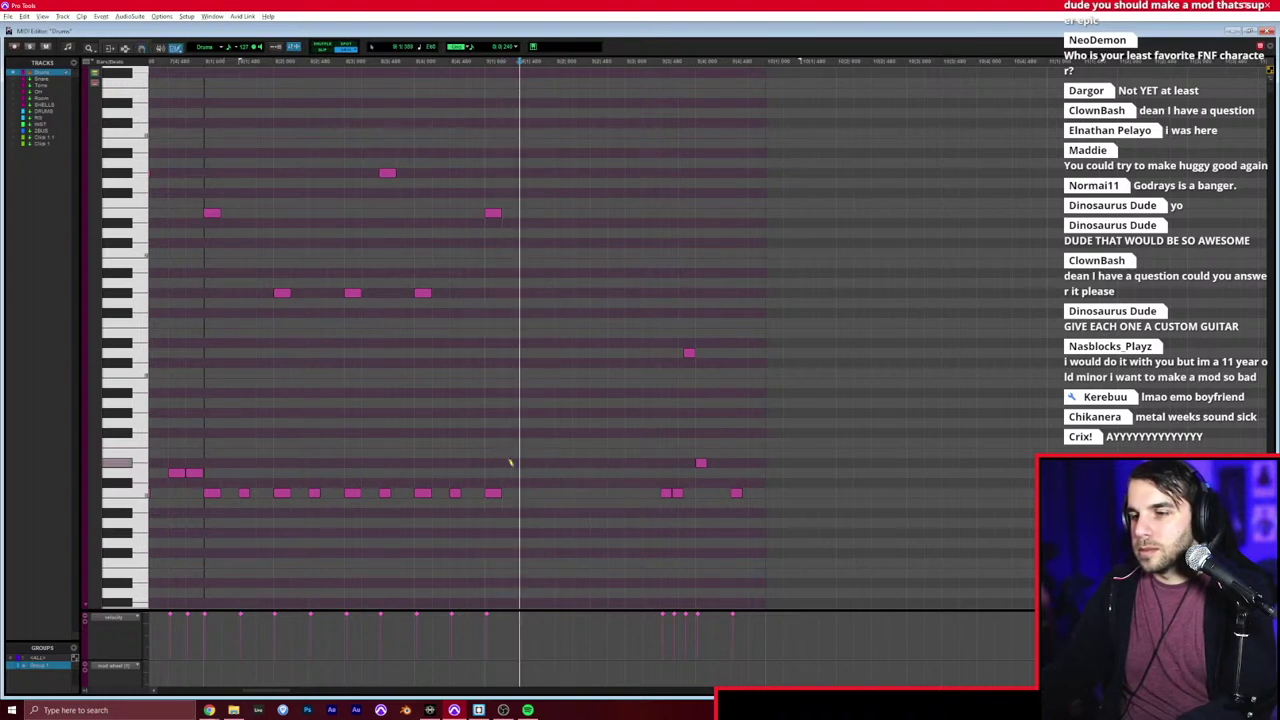
left_click_drag(511, 464, 635, 474)
key("F8")
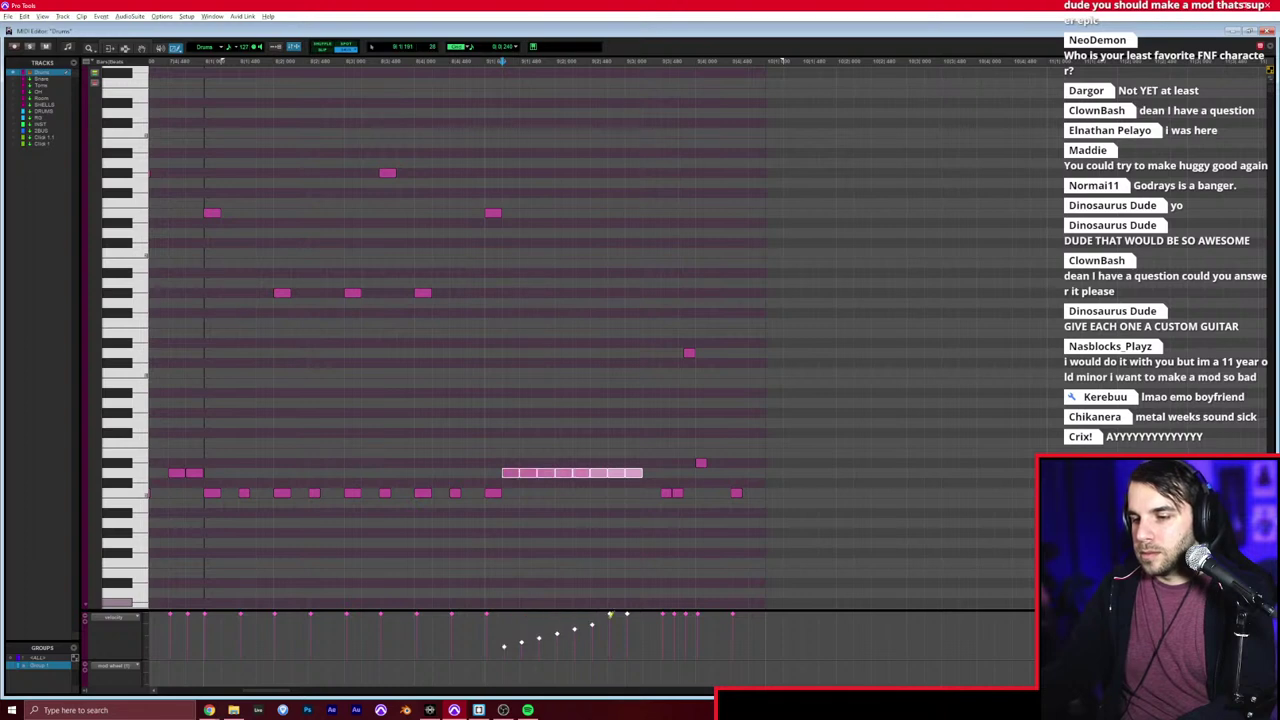
Step: Audition the bar 9 fill, add a G2 note at 9|4|000 and play the passage again
left_click(305, 496)
key("space")
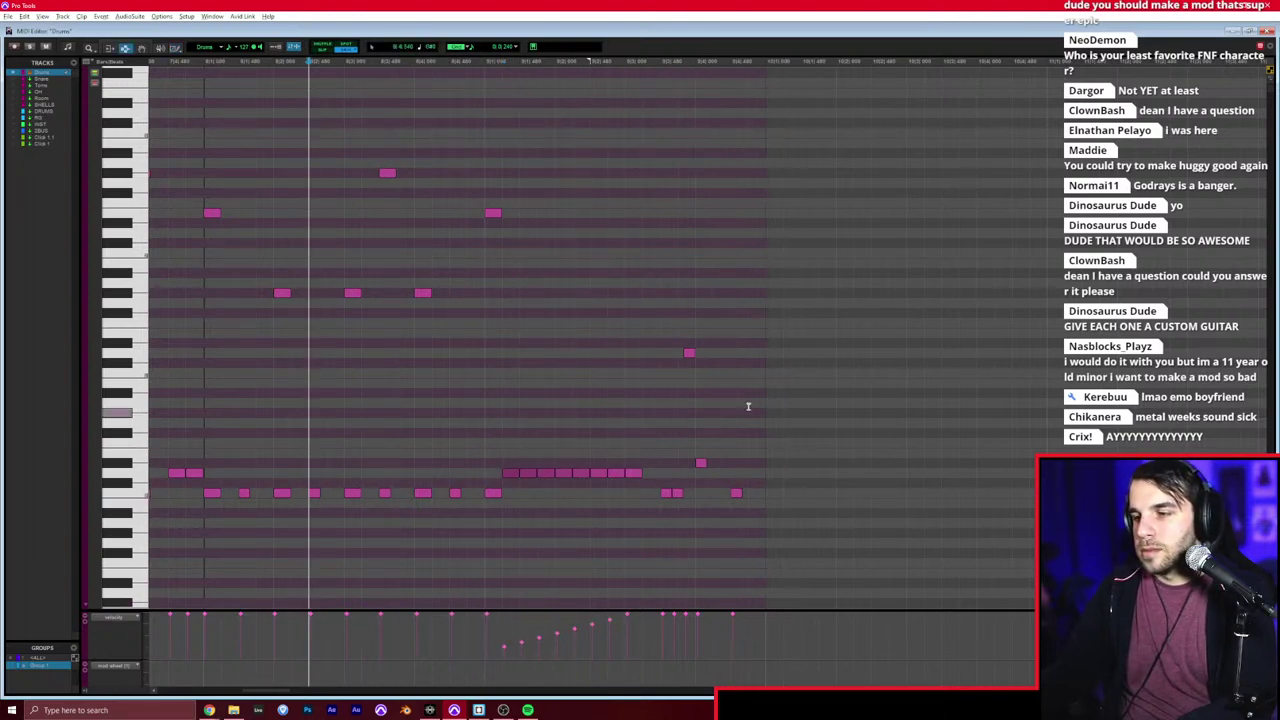
key("F10")
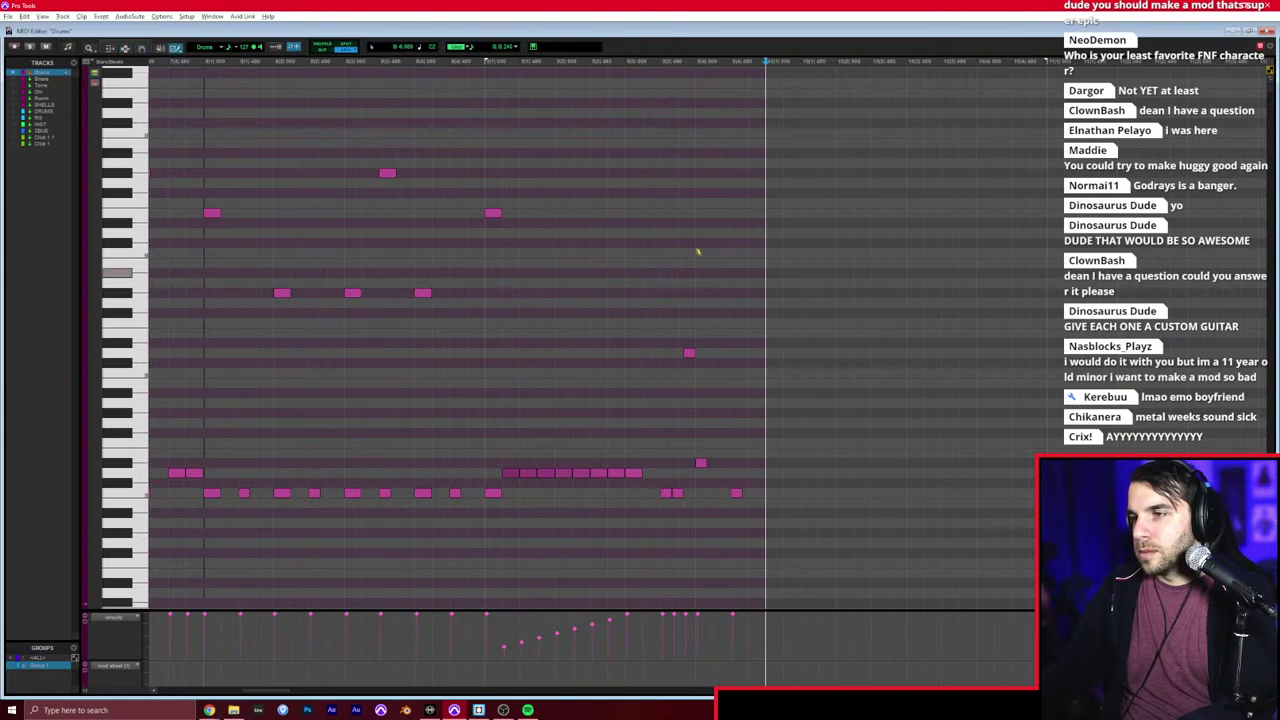
left_click(702, 180)
left_click(704, 182)
key("F7")
left_click(597, 201)
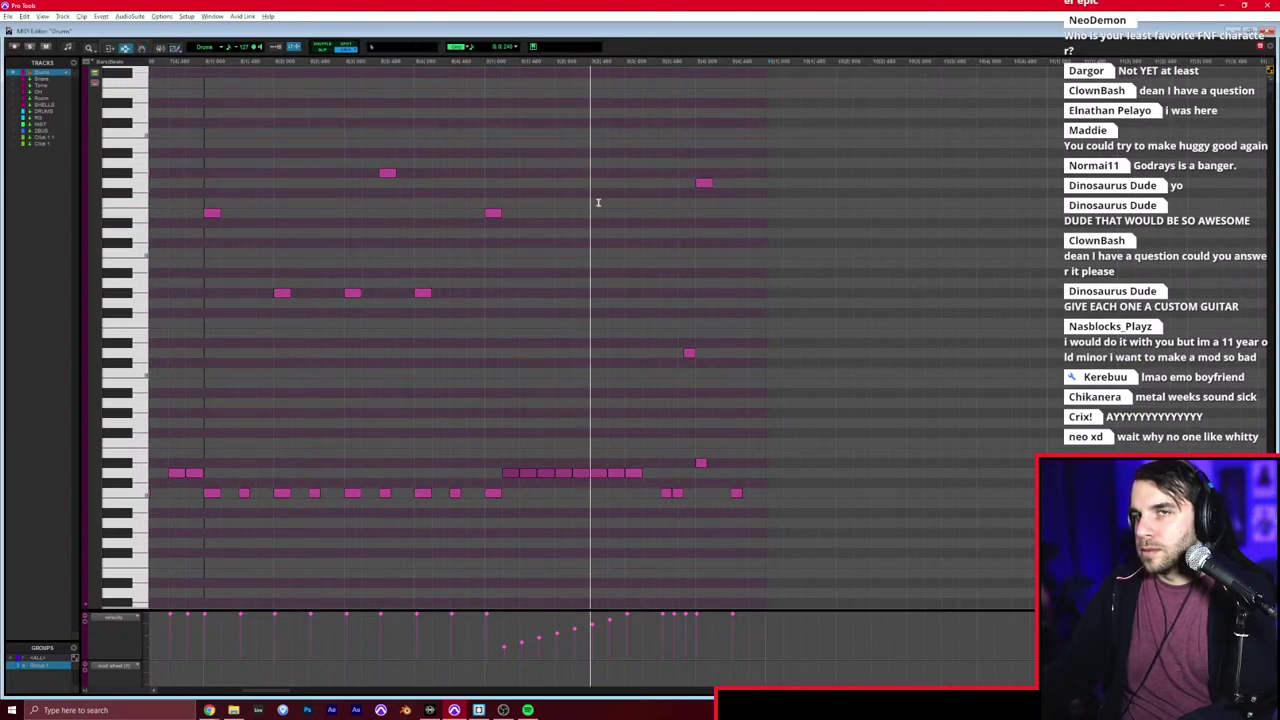
key("space")
key("space")
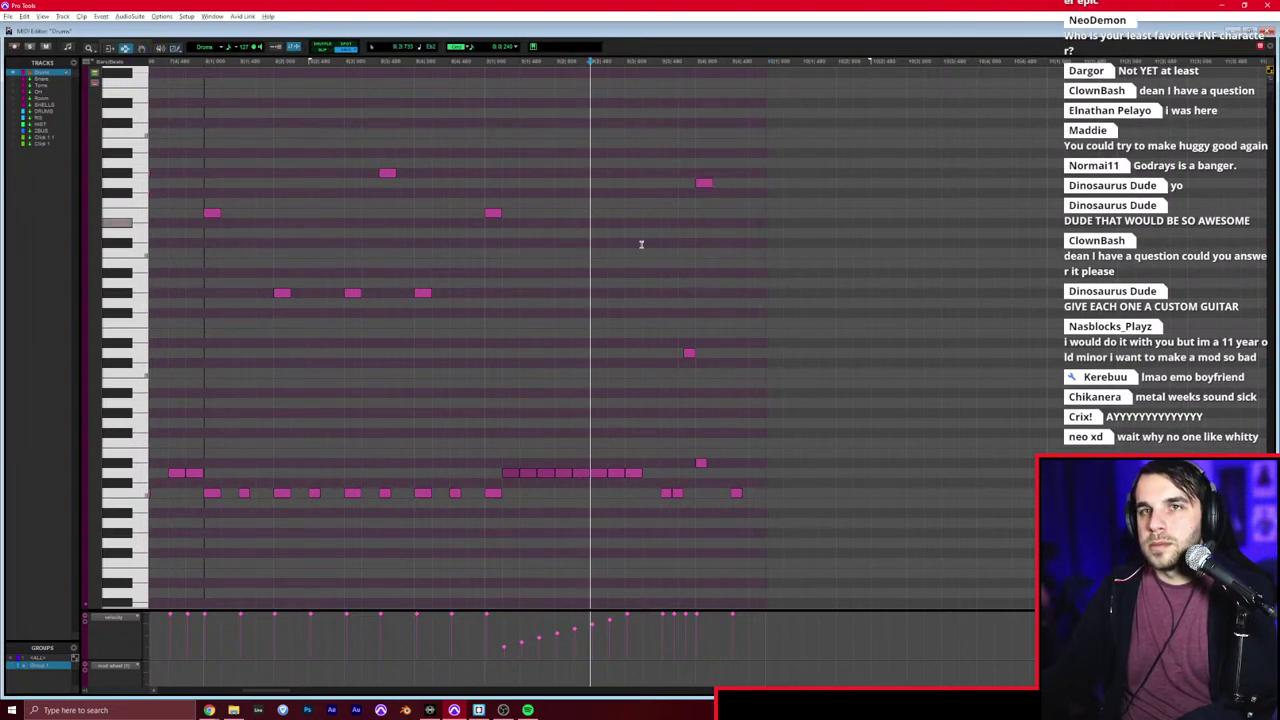
Step: Draw C0 notes at 10|1|000, 10|2|720 and 10|3|480 and D0 notes on beats 2 and 4 of bar 10
left_click(758, 242)
scroll(751, 237, "right", 4)
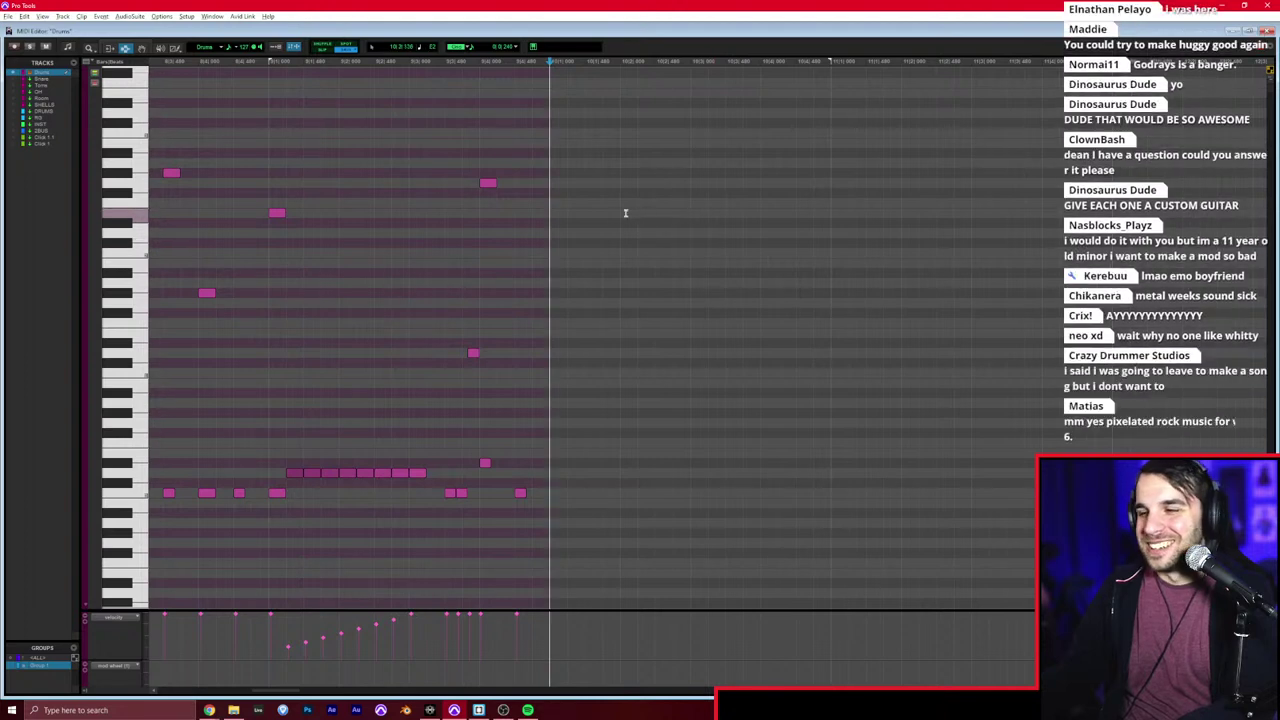
right_click(177, 47)
left_click(190, 53)
key("space")
scroll(600, 417, "right", 2)
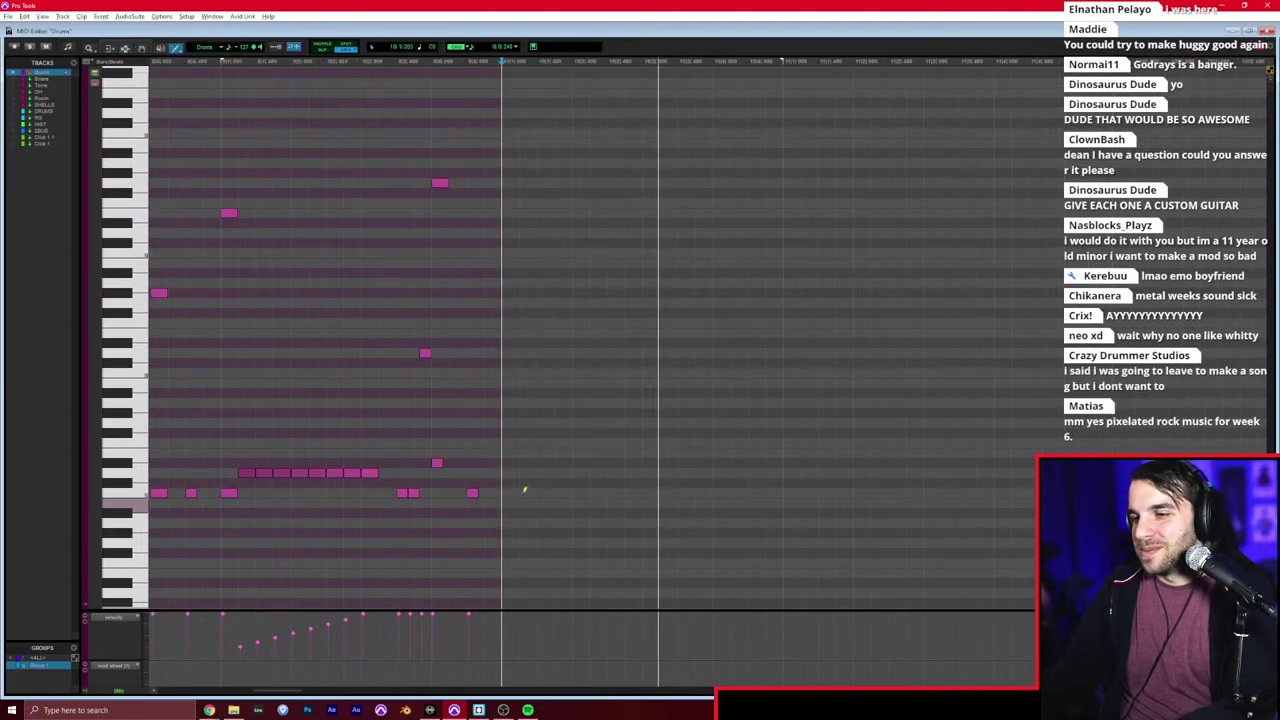
left_click(511, 491)
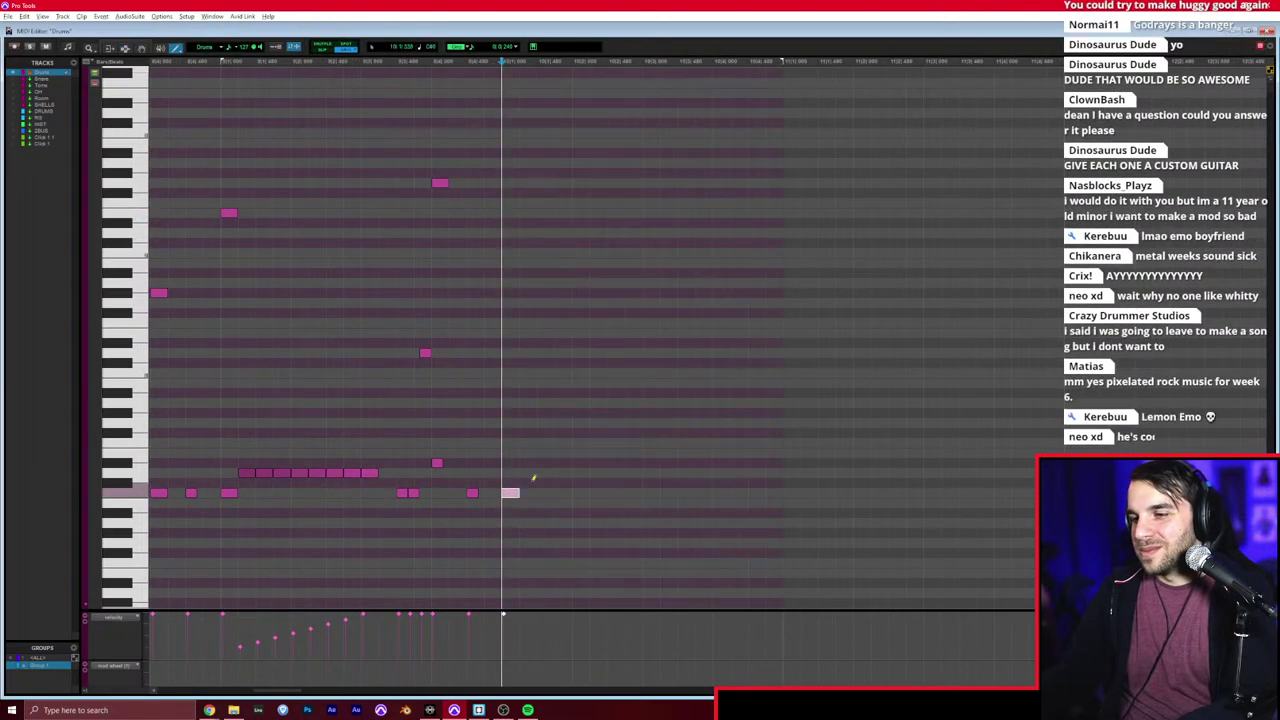
left_click(633, 492)
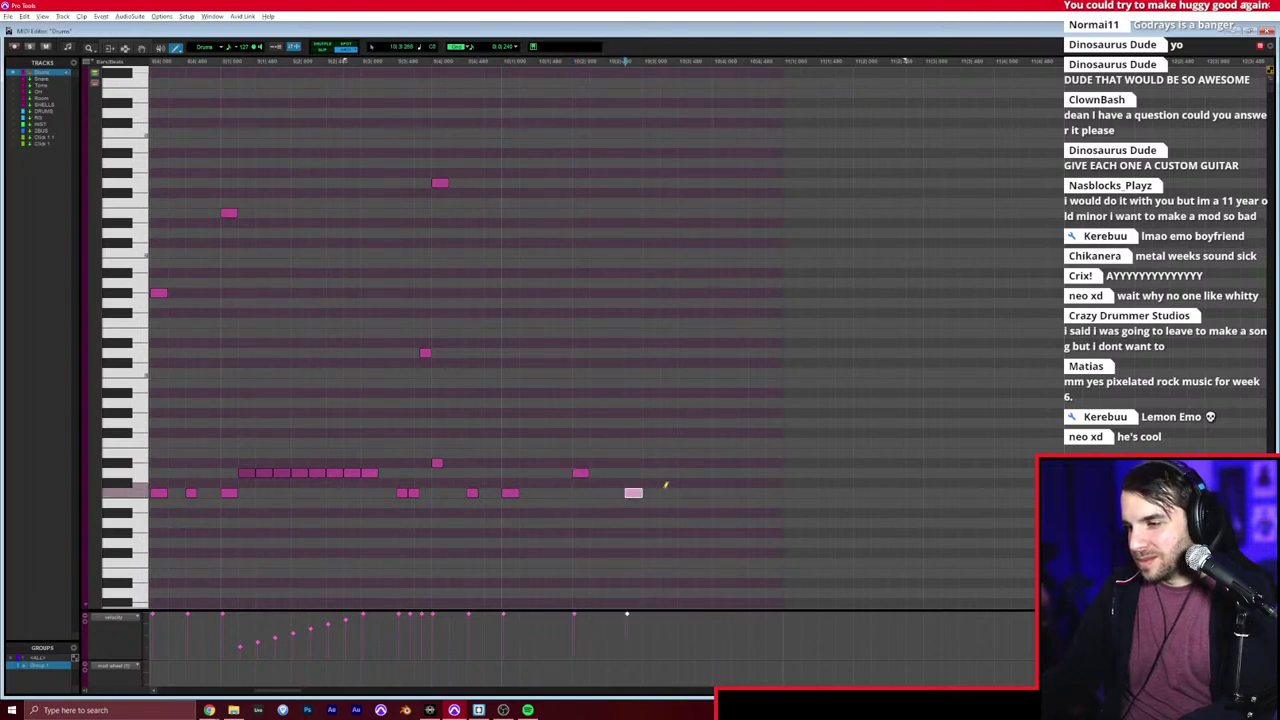
left_click(722, 472)
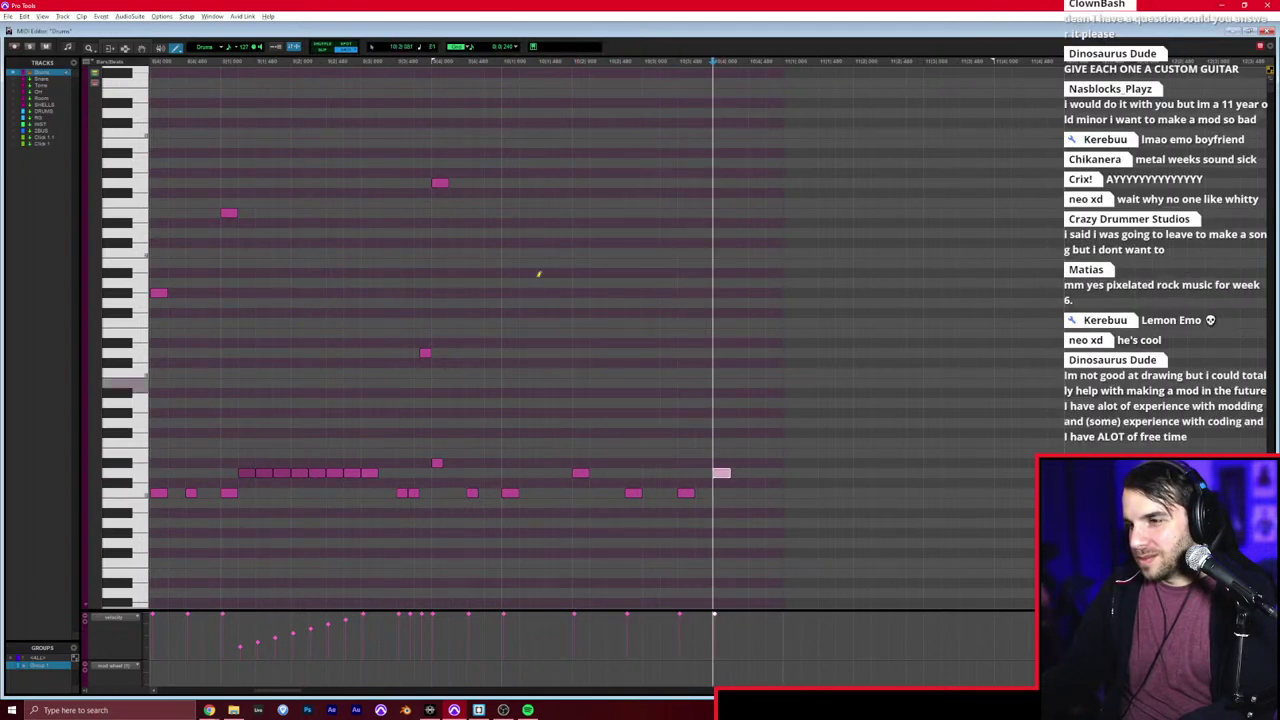
Step: Add an F#2 note at 10|1|000 and A#1 notes on beats 2, 3 and 4 of bar 10
left_click(511, 192)
left_click(511, 192)
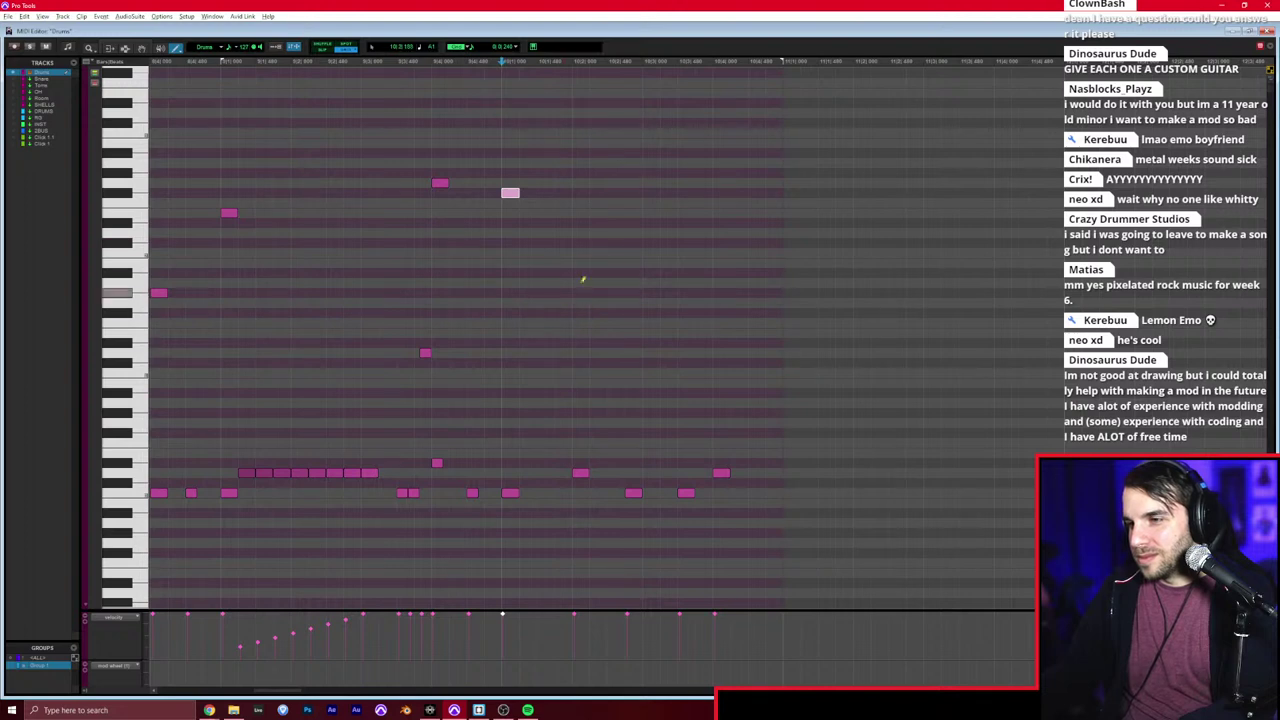
left_click(581, 272)
left_click(651, 272)
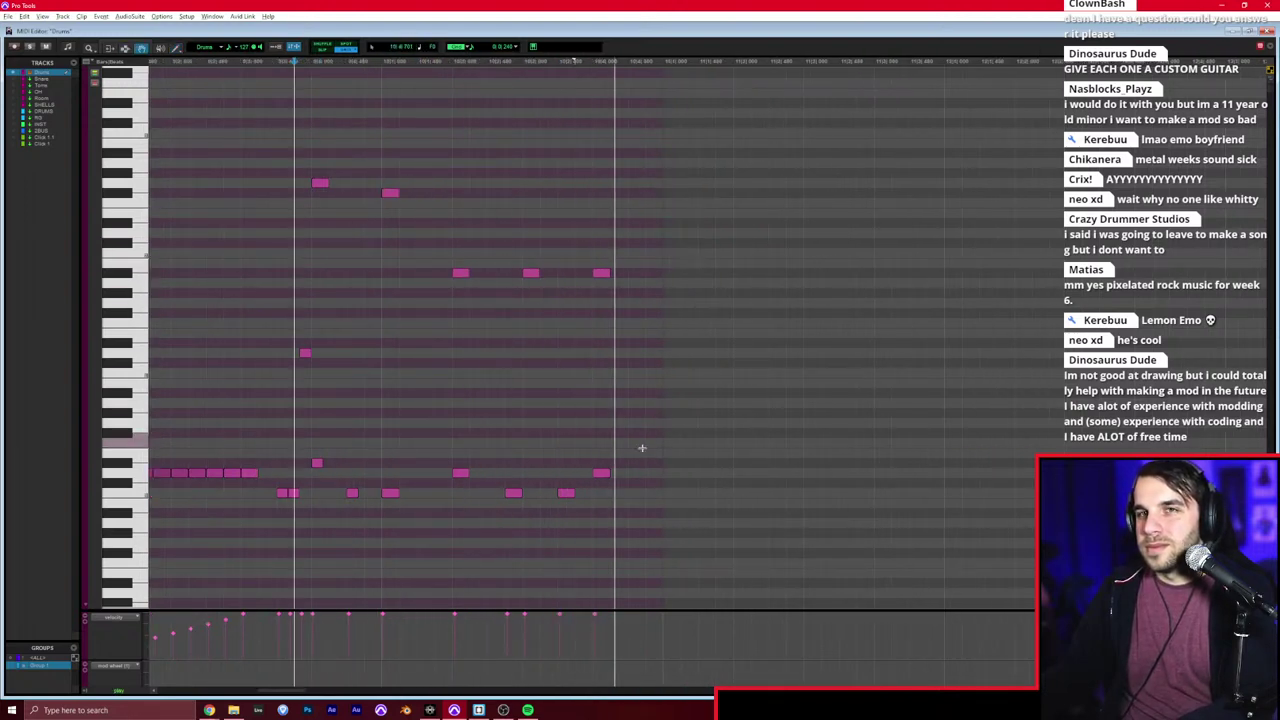
Step: Duplicate bar 10's C0, D0 and A#1 notes into bar 11, adding an A#1 at 11|1|000 and a C0 at 11|4|240
left_click_drag(642, 503, 381, 257)
key("ctrl+d")
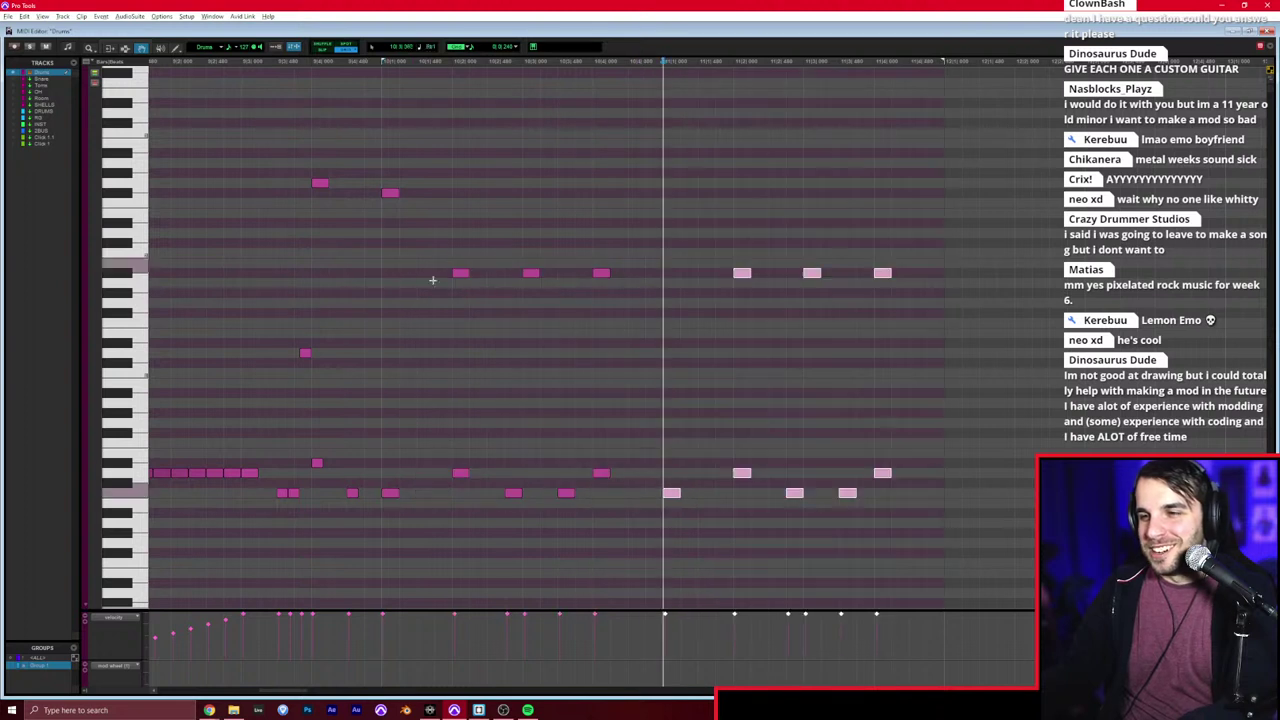
left_click(670, 272)
key("F7")
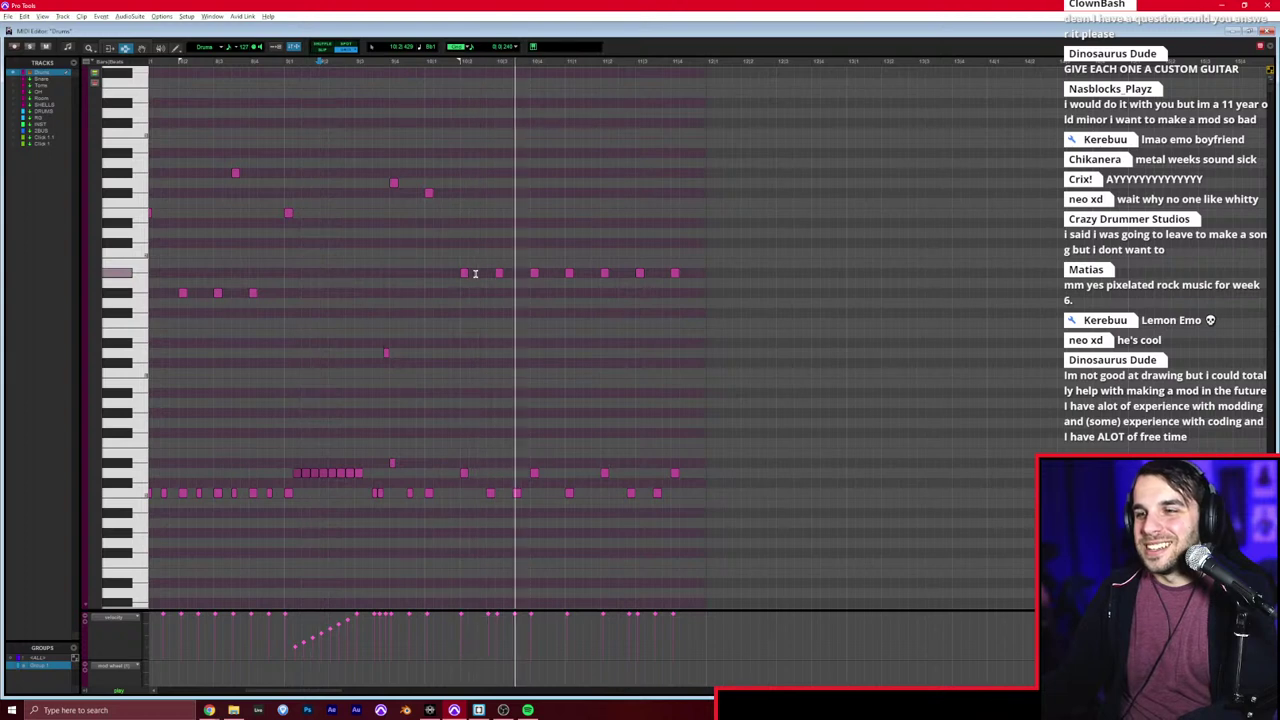
left_click(476, 273)
key("F8")
key("space")
key("F10")
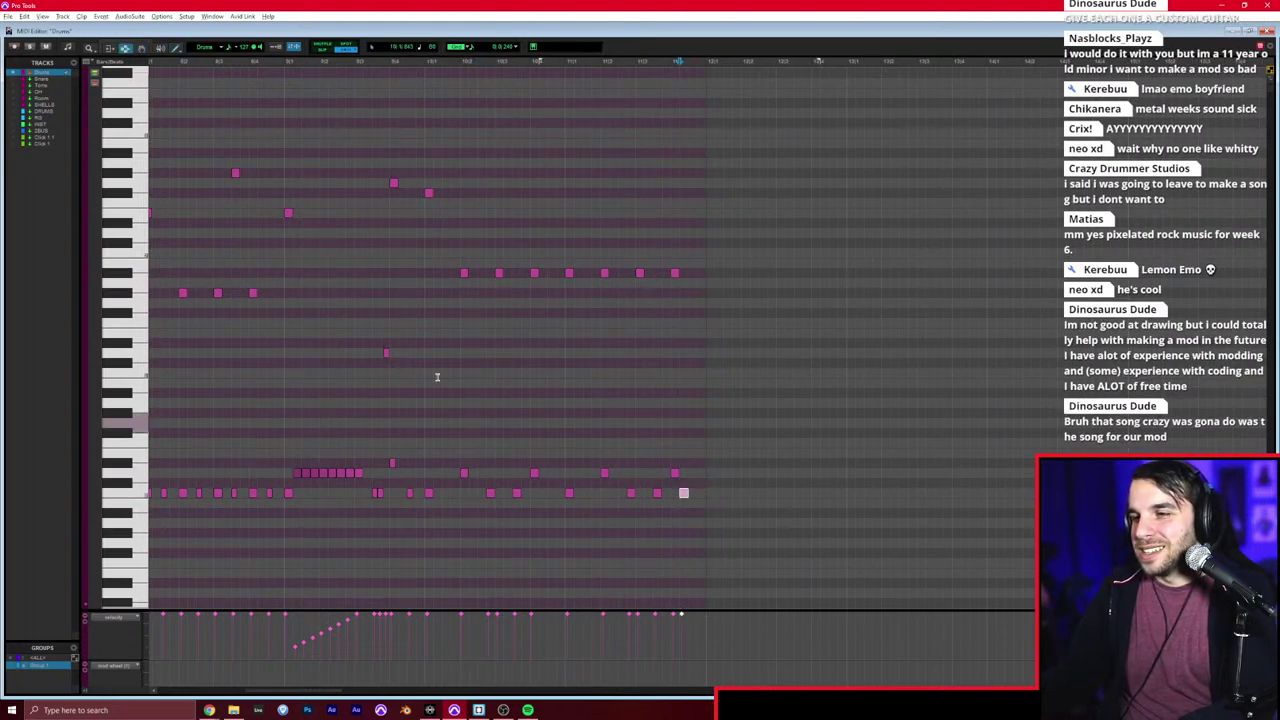
Step: Duplicate the drum notes of bars 10 and 11 into bars 12 and 13 and play the result
left_click_drag(427, 370, 708, 361)
key("ctrl+d")
left_click(601, 338)
key("space")
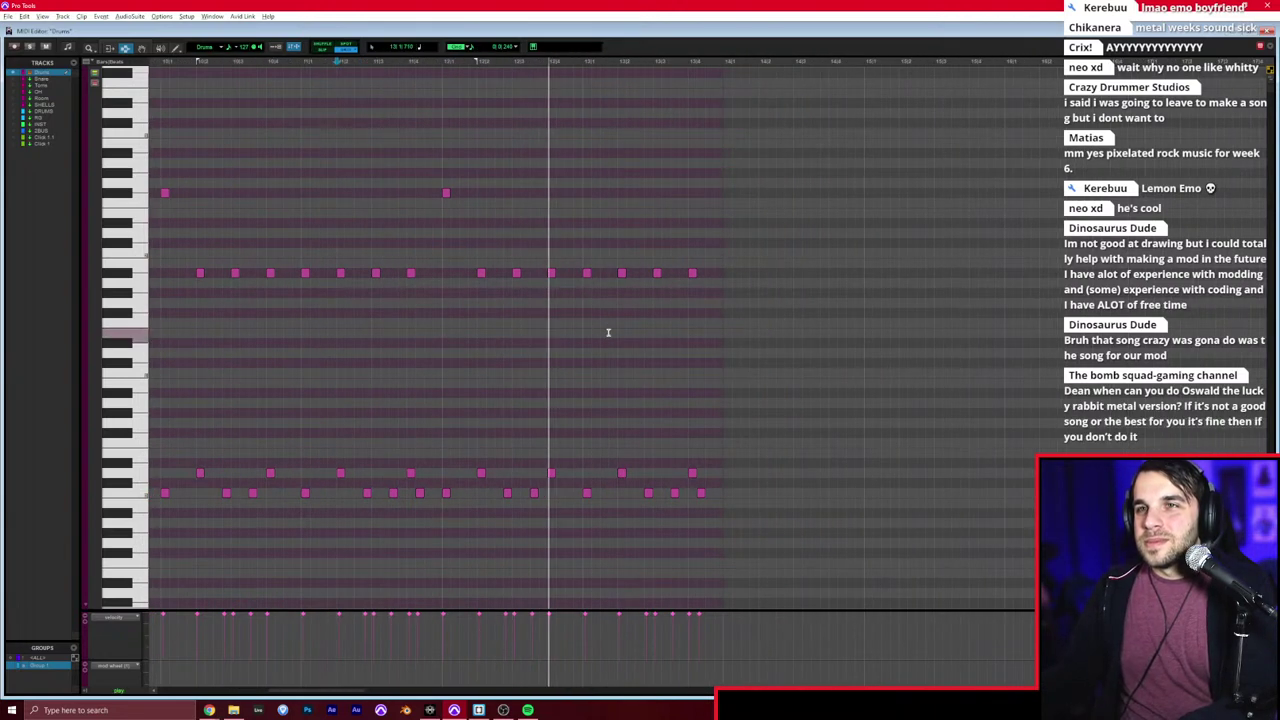
Step: Replace the C0 and A#1 notes on beat 4 of bar 13 with a run of four D0 sixteenths and play it
key("F10")
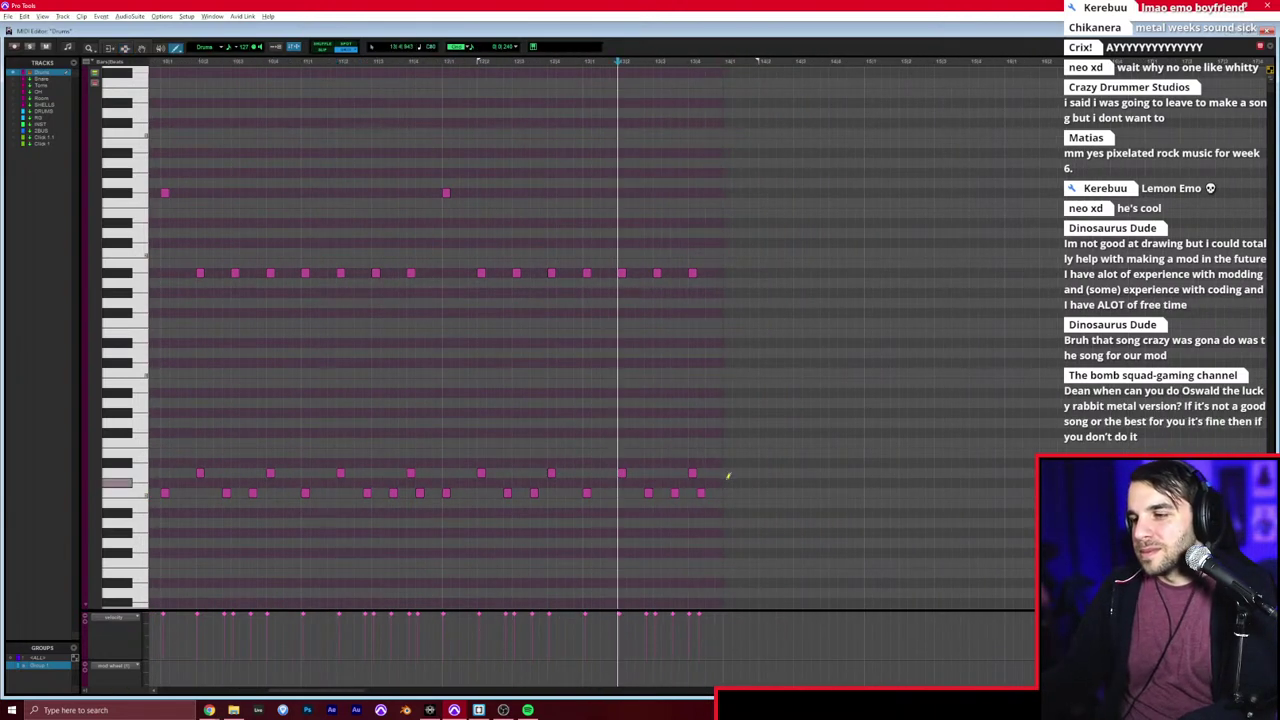
key("F8")
left_click(702, 493)
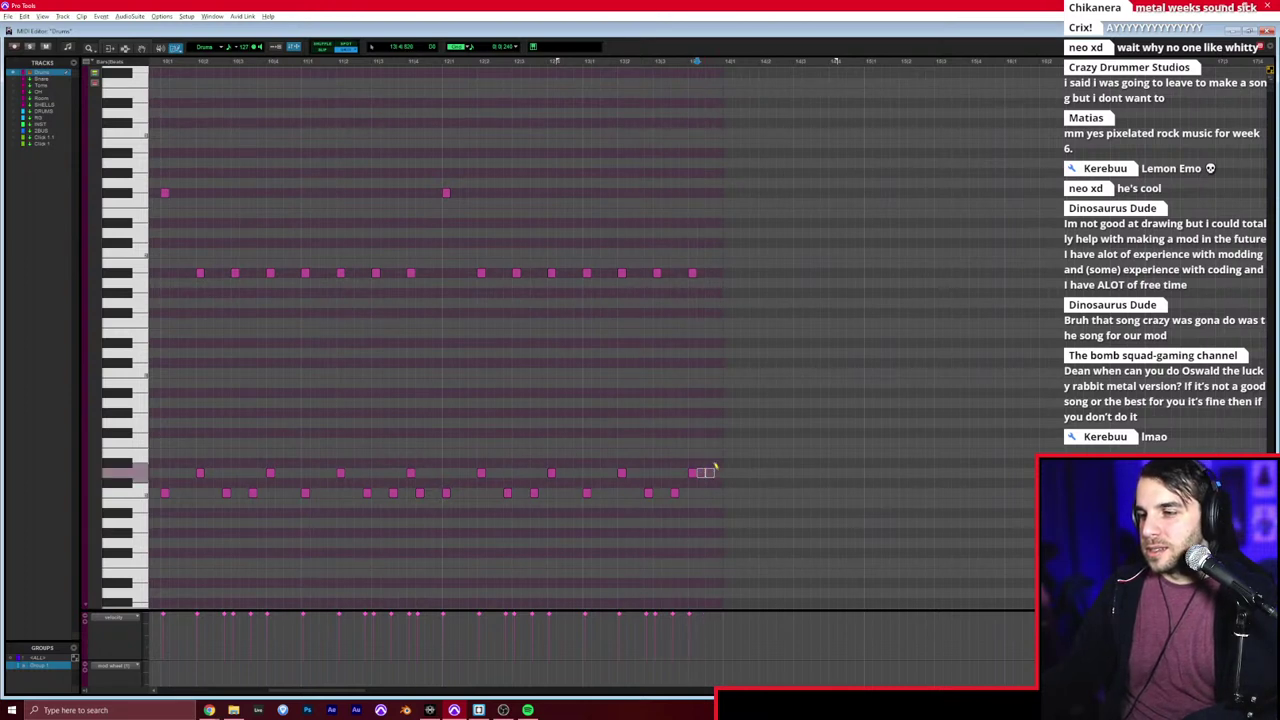
left_click_drag(741, 314, 688, 259)
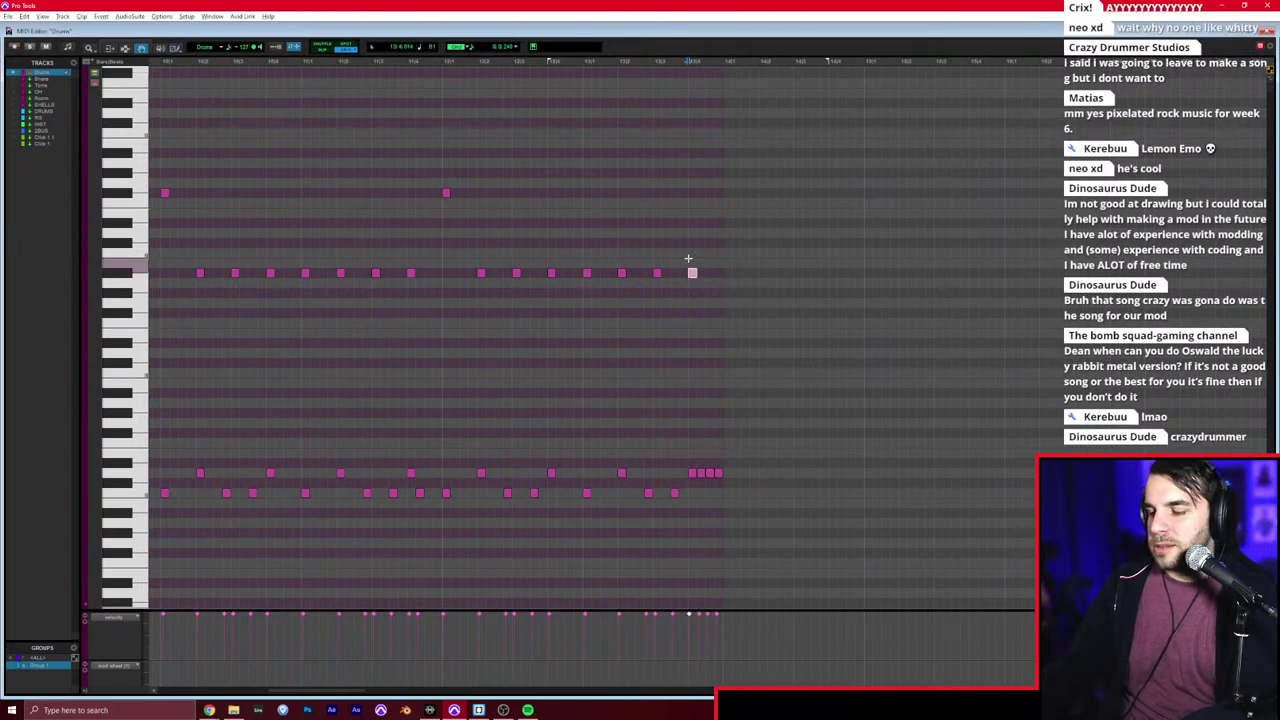
key("space")
scroll(438, 273, "right", 1)
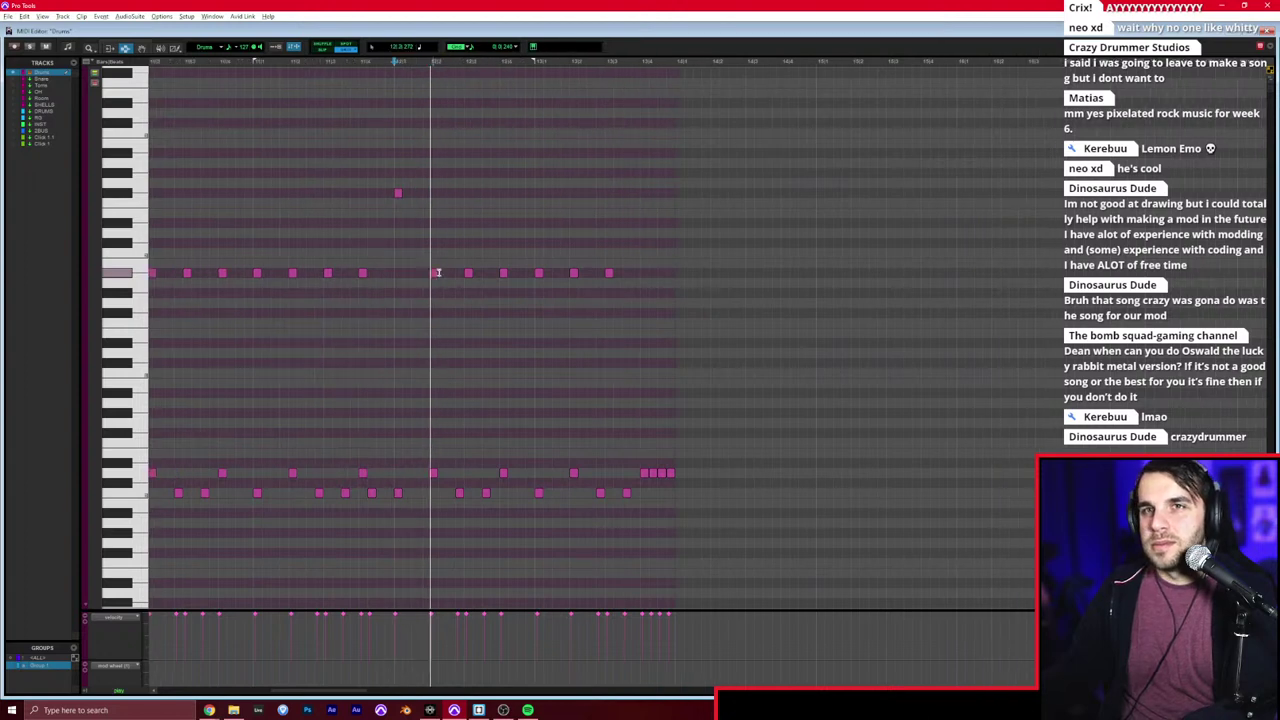
Step: In the Edit window, duplicate bars 10 to 13 of the Drums track into bars 14 to 17
key("r")
key("ctrl+=")
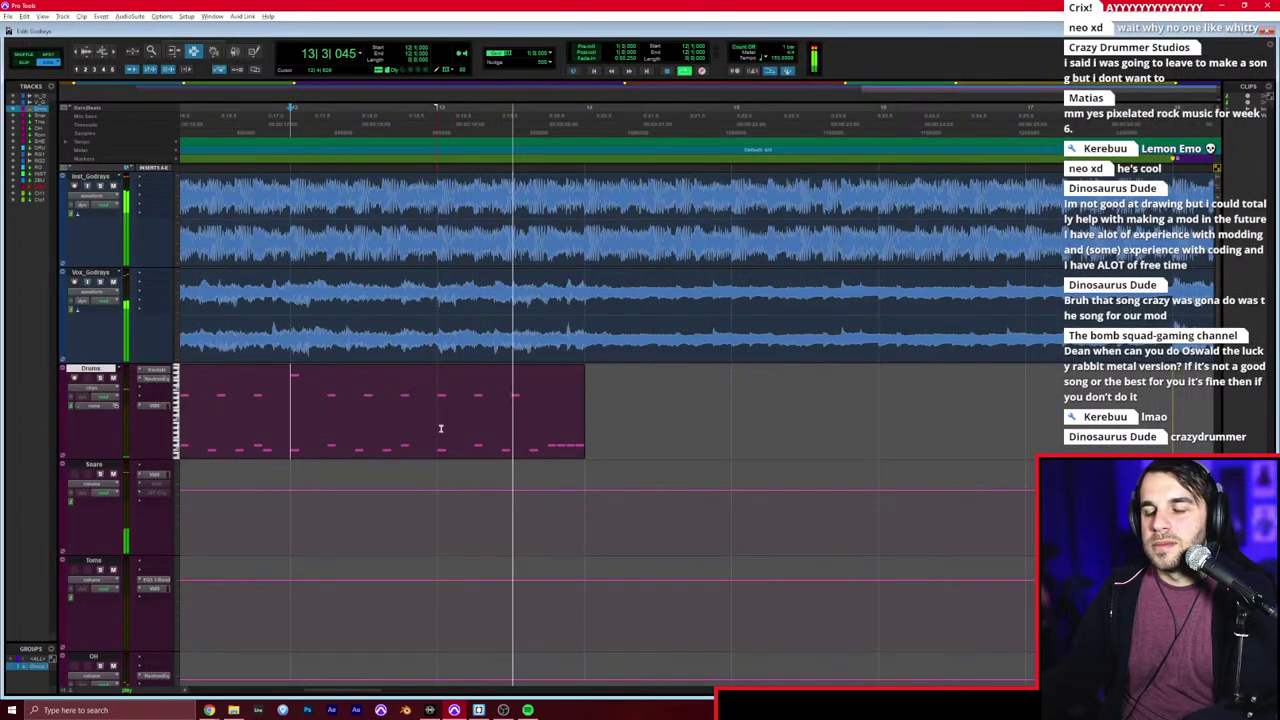
key("space")
left_click_drag(488, 410, 632, 405)
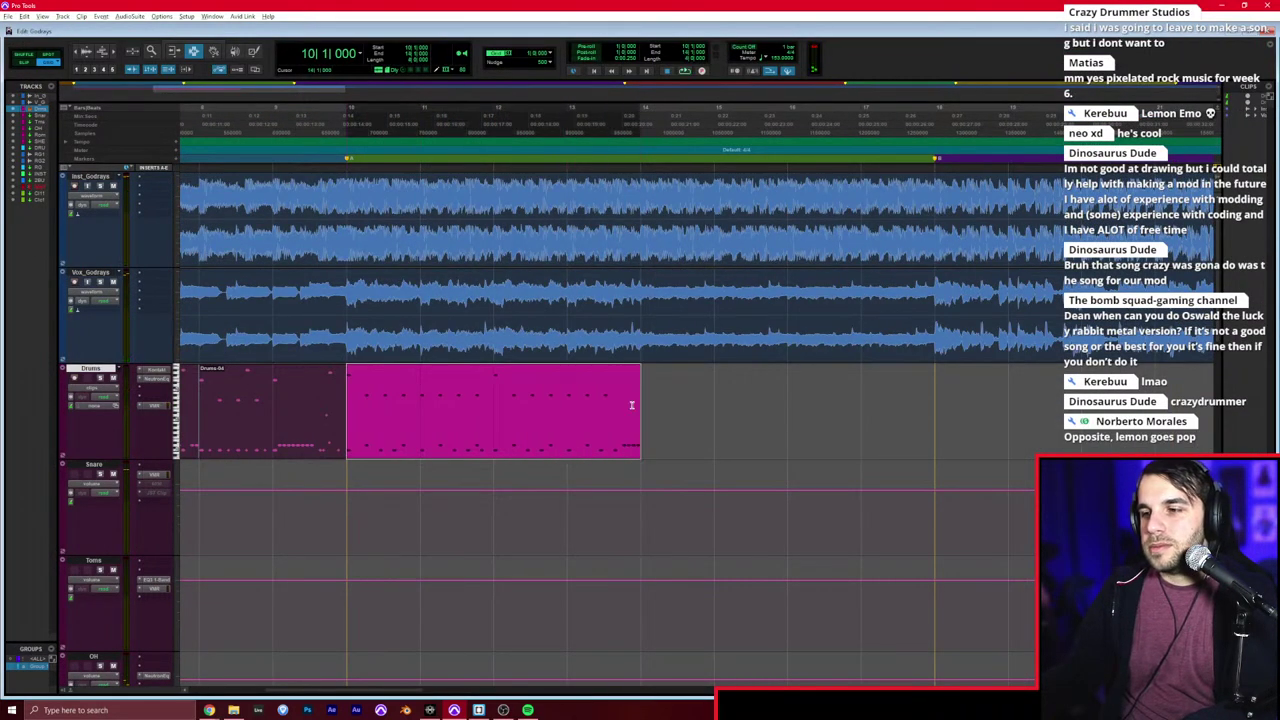
key("ctrl+d")
Step: Play the session from bar 9 to hear the duplicated drums against the song
left_click(177, 376)
left_click(267, 383)
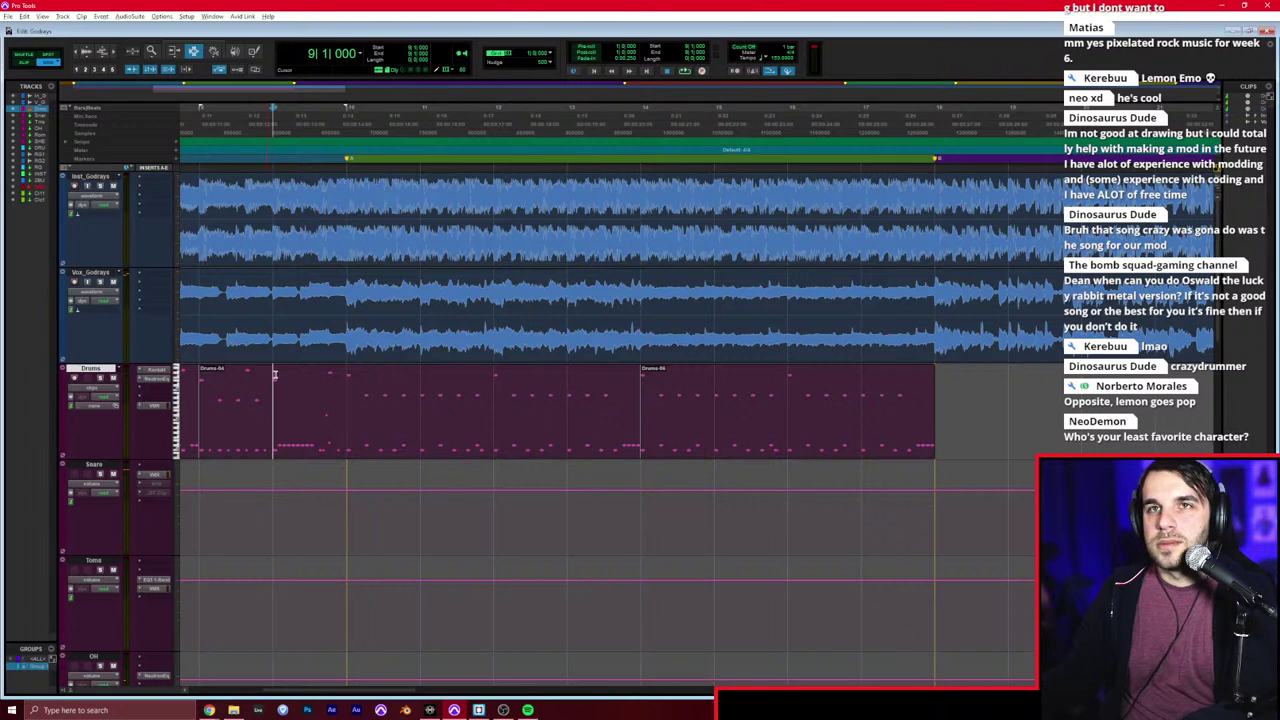
key("space")
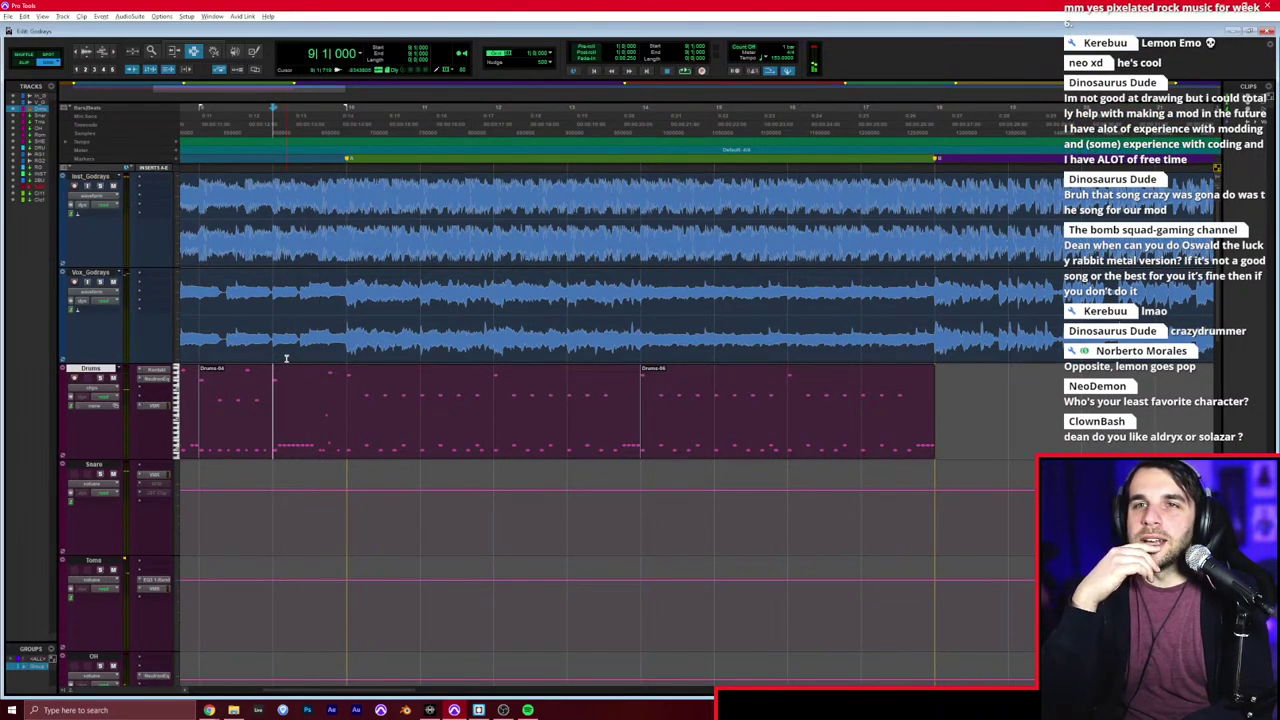
key("space")
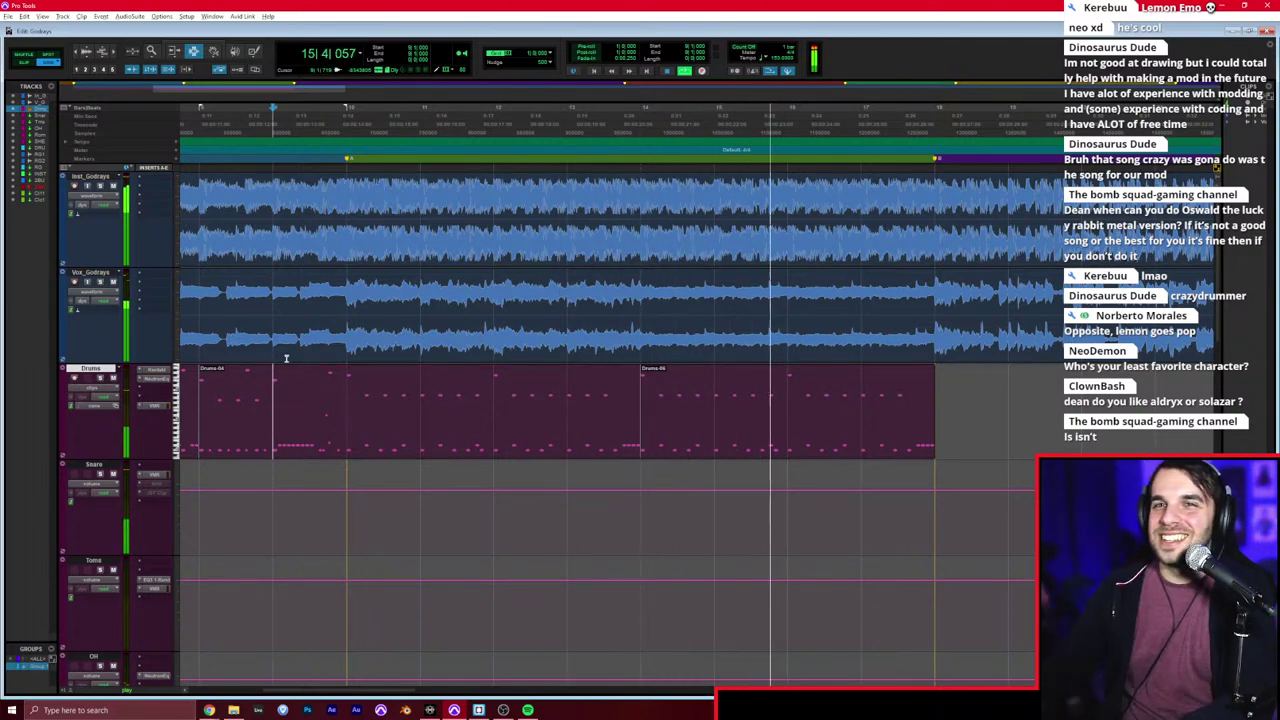
Step: Open the duplicated drum clip in the MIDI Editor and delete all notes in bar 17
scroll(736, 407, "right", 1)
left_click(808, 398)
key("t")
key("super+equal")
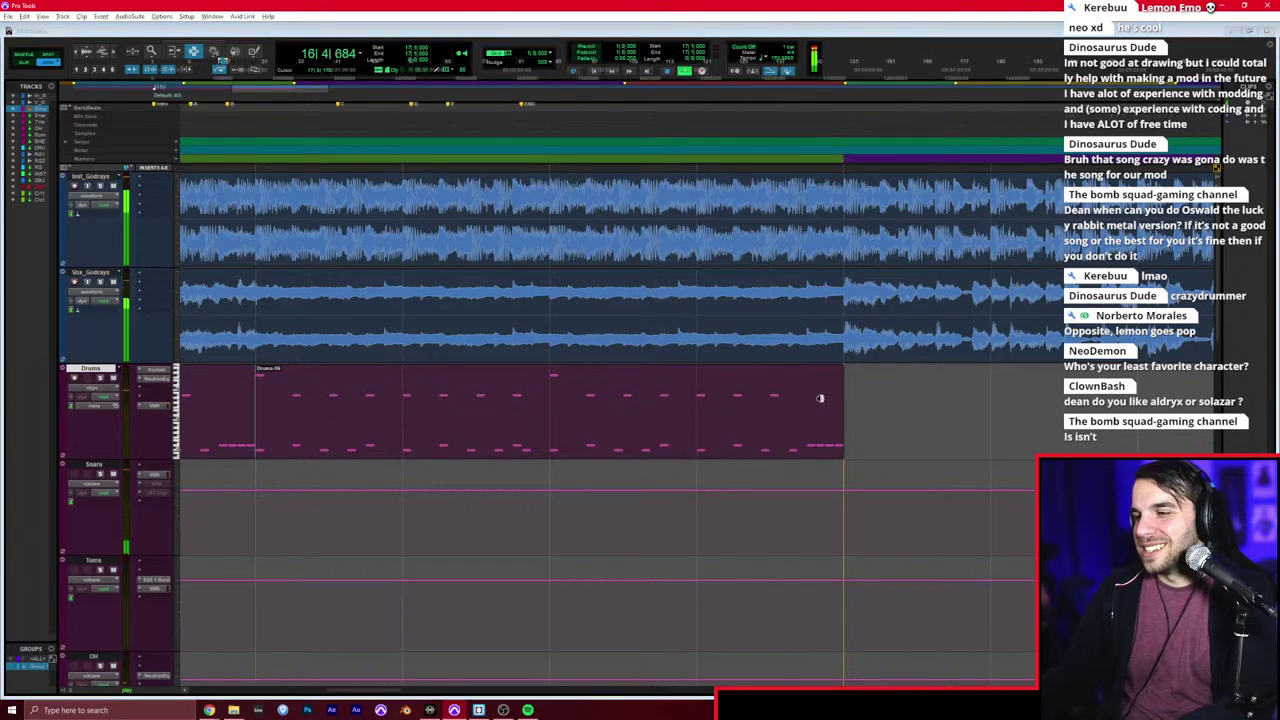
key("t")
left_click_drag(709, 371, 849, 369)
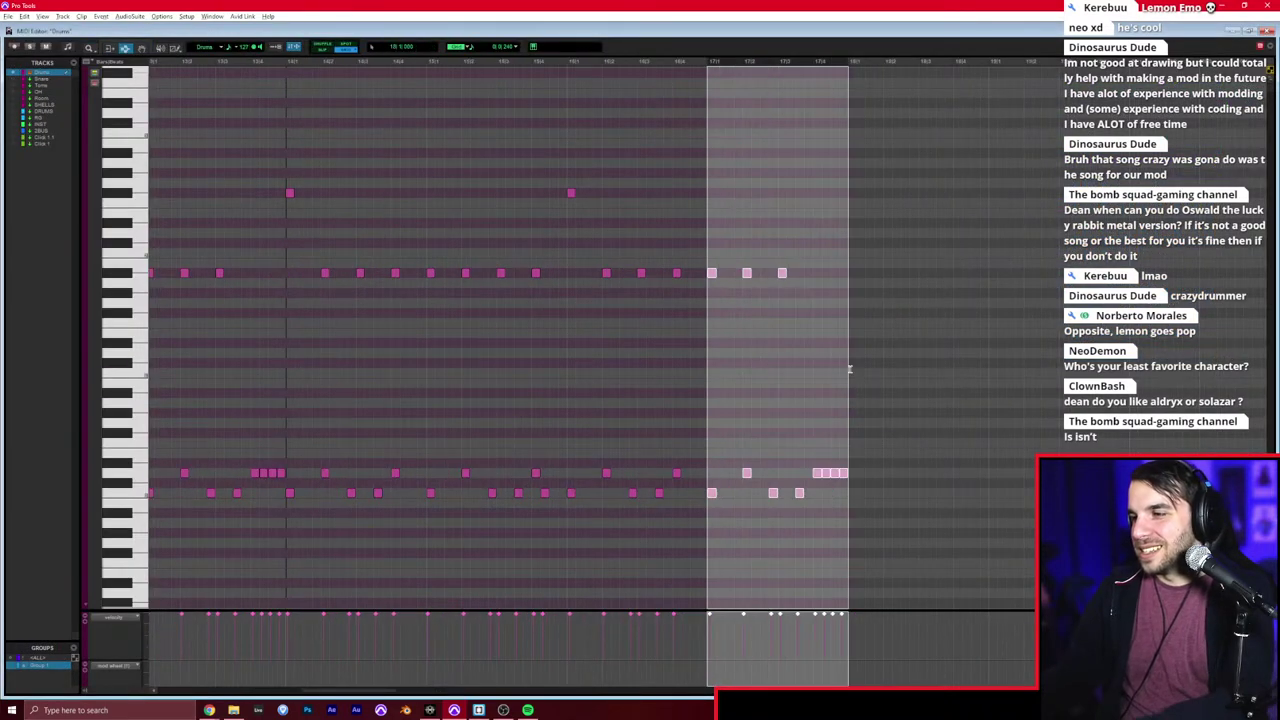
key("Delete")
Step: Start a fill in bar 17 with D#0 at 17|1|000, B0 at 17|1|720 and C1 at 17|2|480
key("F10")
key("t")
left_click(717, 462)
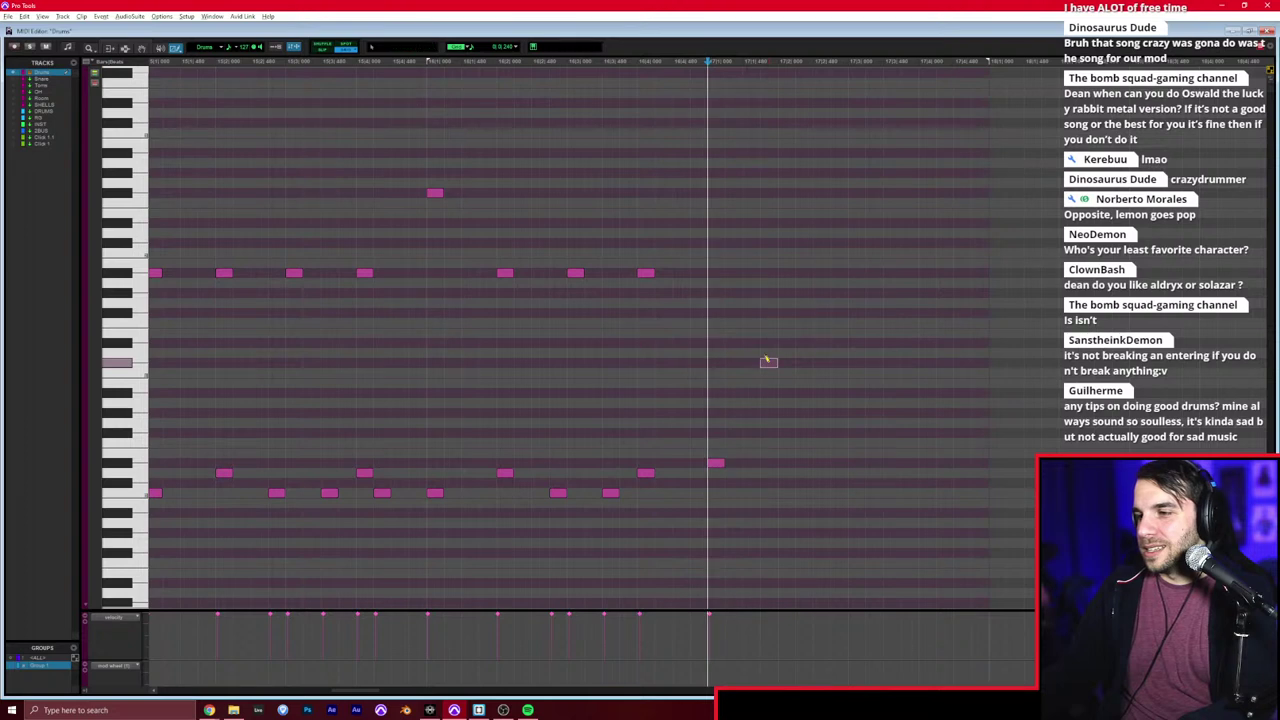
left_click(820, 374)
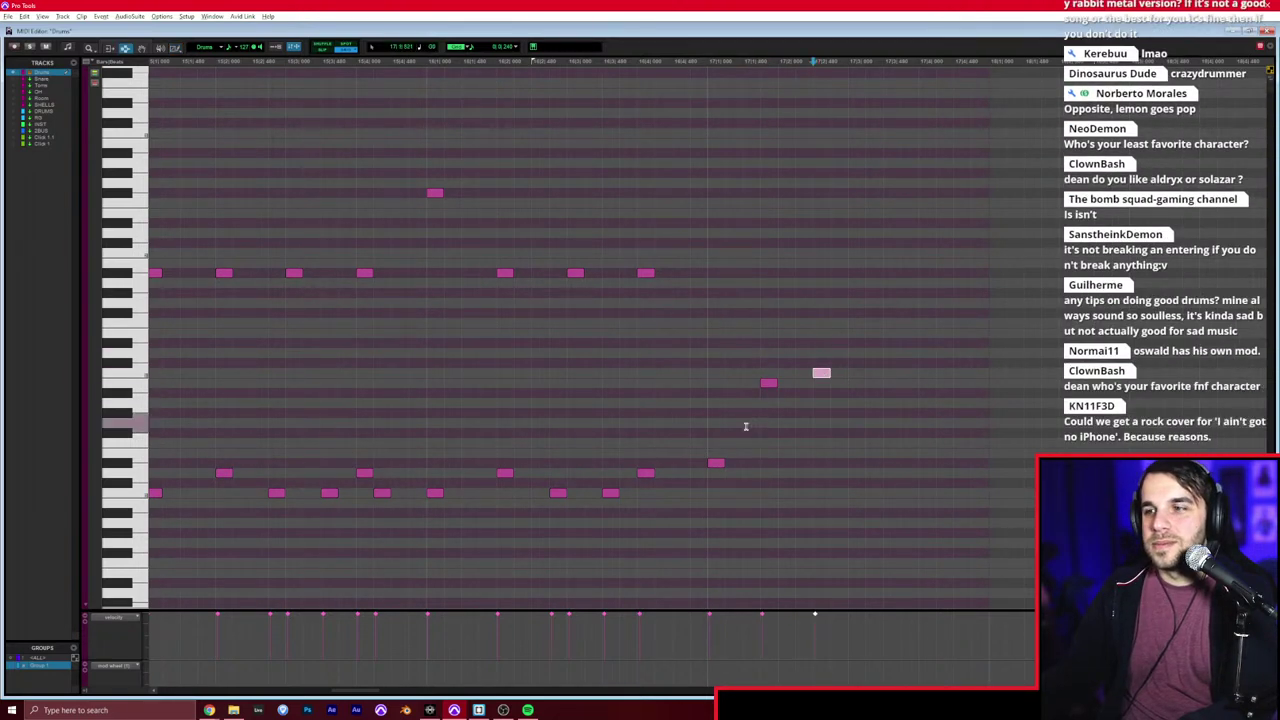
Step: Add C0 notes at 17|1|240, 17|1|480, 17|2|000 and 17|2|240 between the fill hits and play from bar 17
key("F10")
left_click(786, 492)
left_click(804, 492)
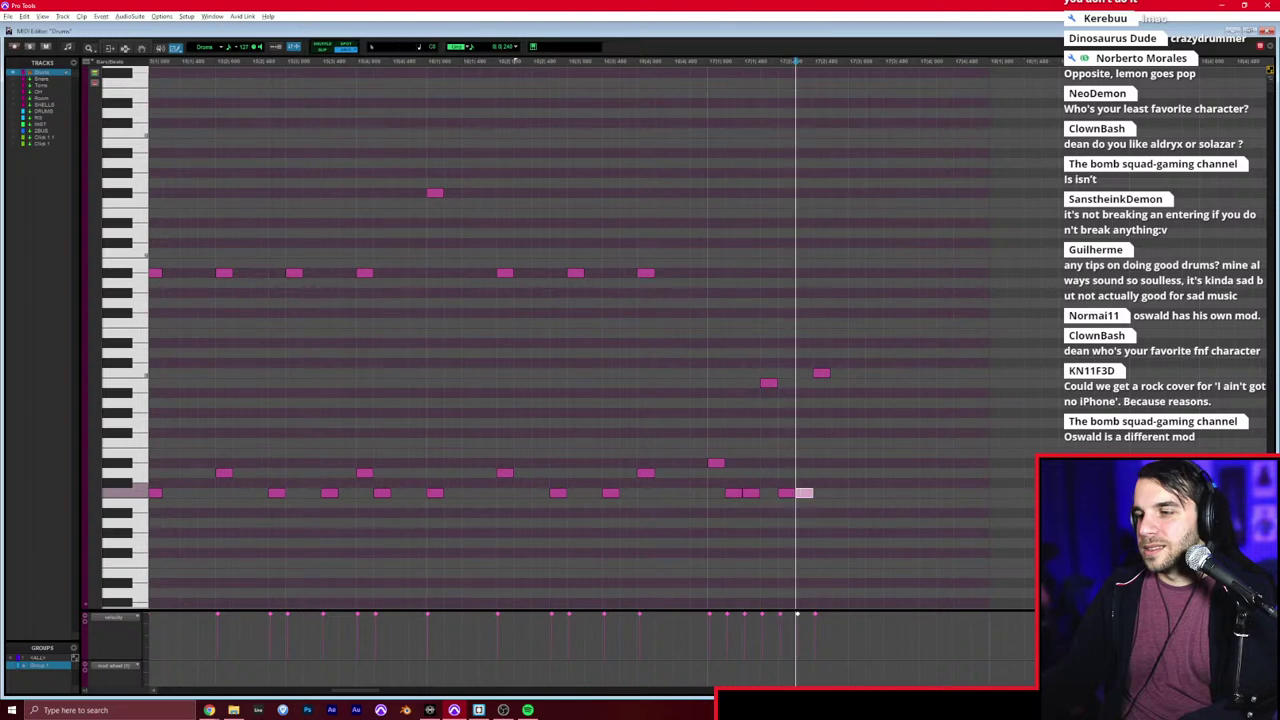
key("F7")
left_click(715, 421)
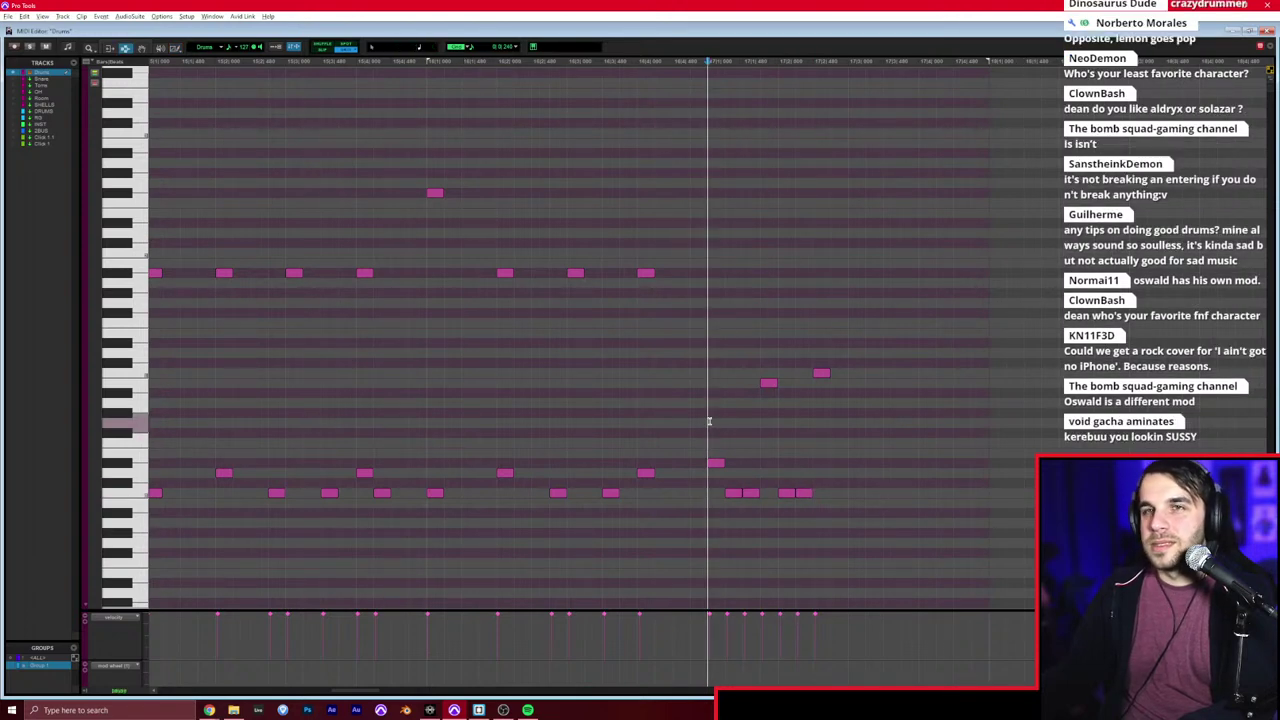
key("space")
key("space")
Step: Lower the Vox_Godrays fader to -7.0 dB in the Mix window and return to the Edit window
key("ctrl+=")
key("ctrl+=")
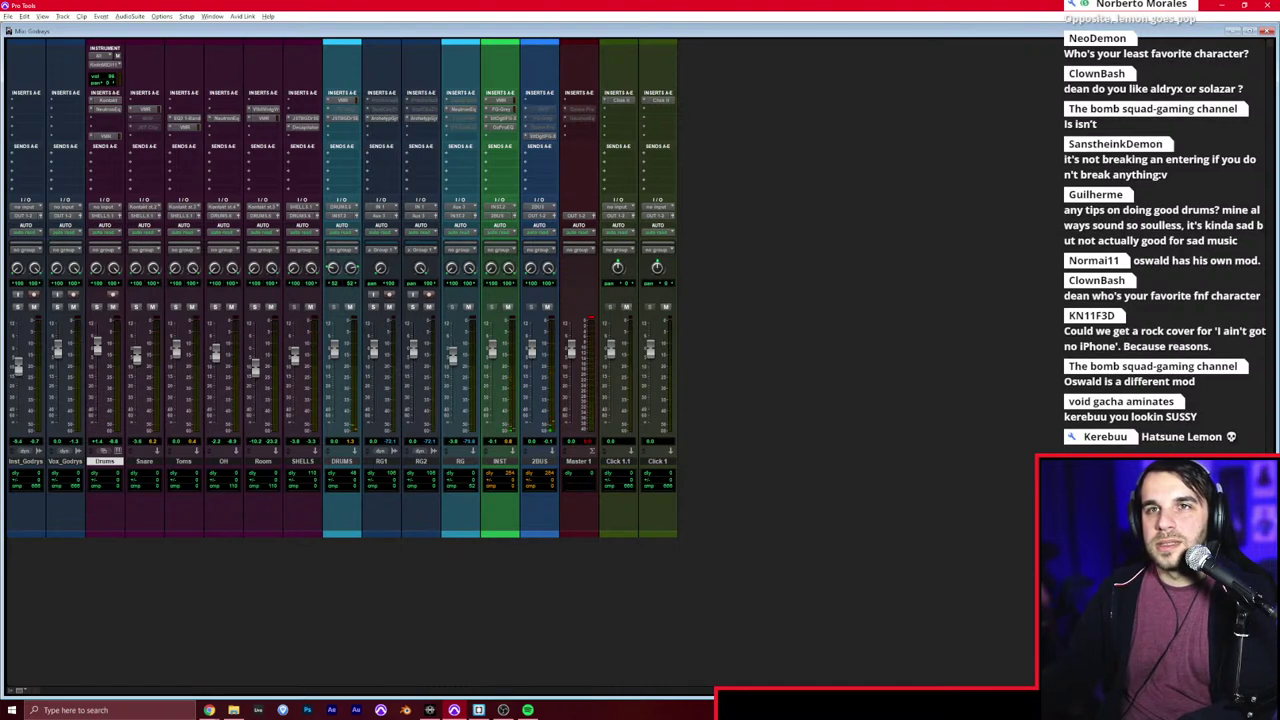
key("alt+Tab")
left_click(418, 400)
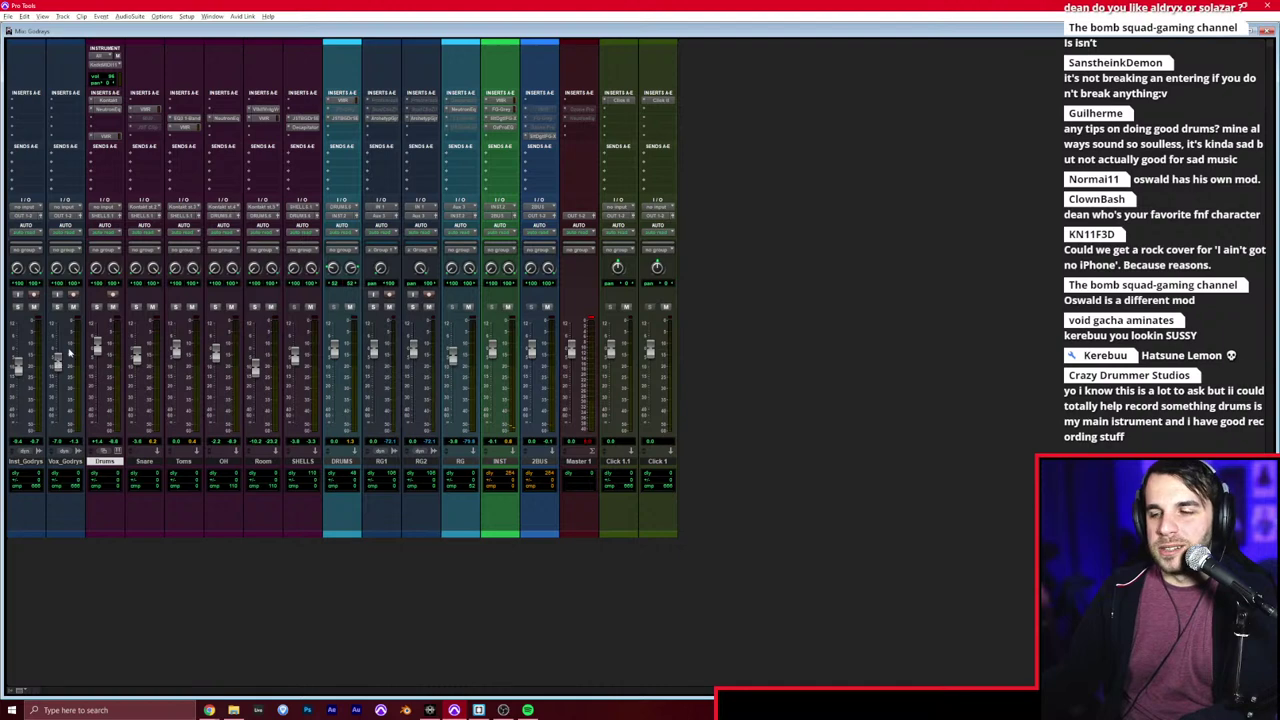
key("ctrl+equal")
Step: Reopen the drum clip in the MIDI Editor and add C0 notes at 17|2|720 and 17|3|000 plus a G#2 hit at 17|3|000
left_click(680, 409)
key("super+equal")
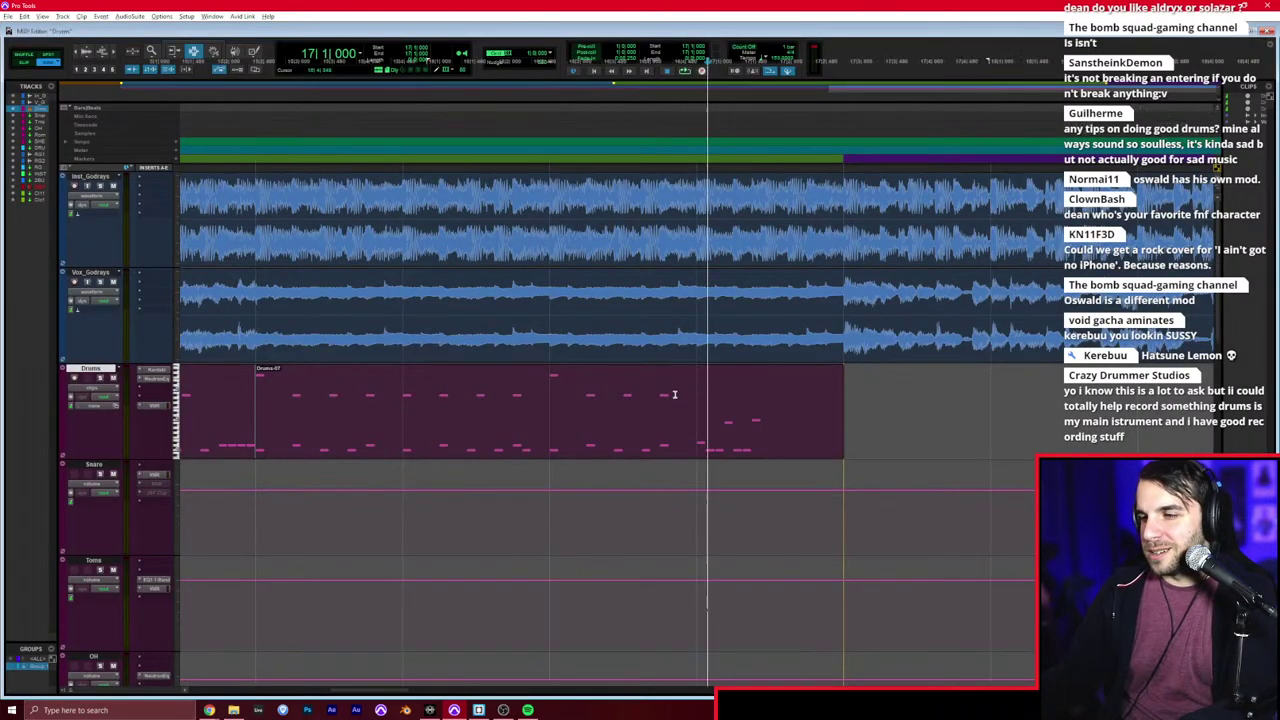
key("space")
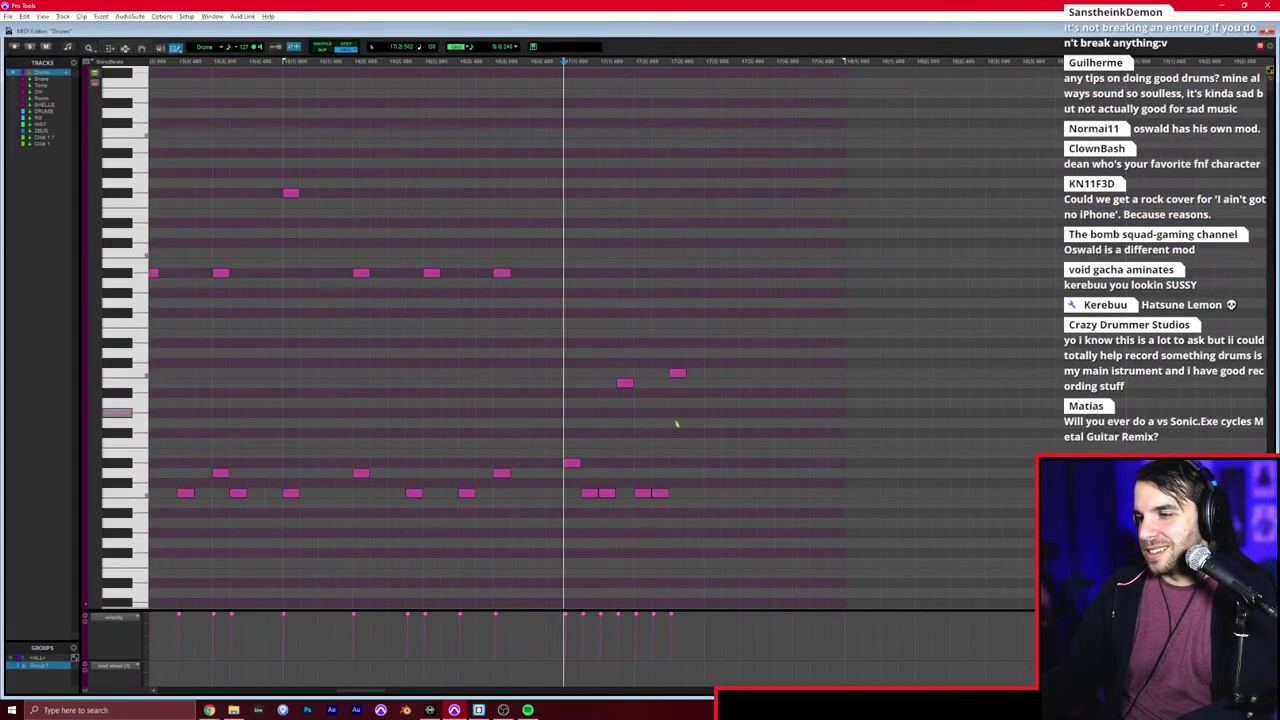
left_click(692, 490)
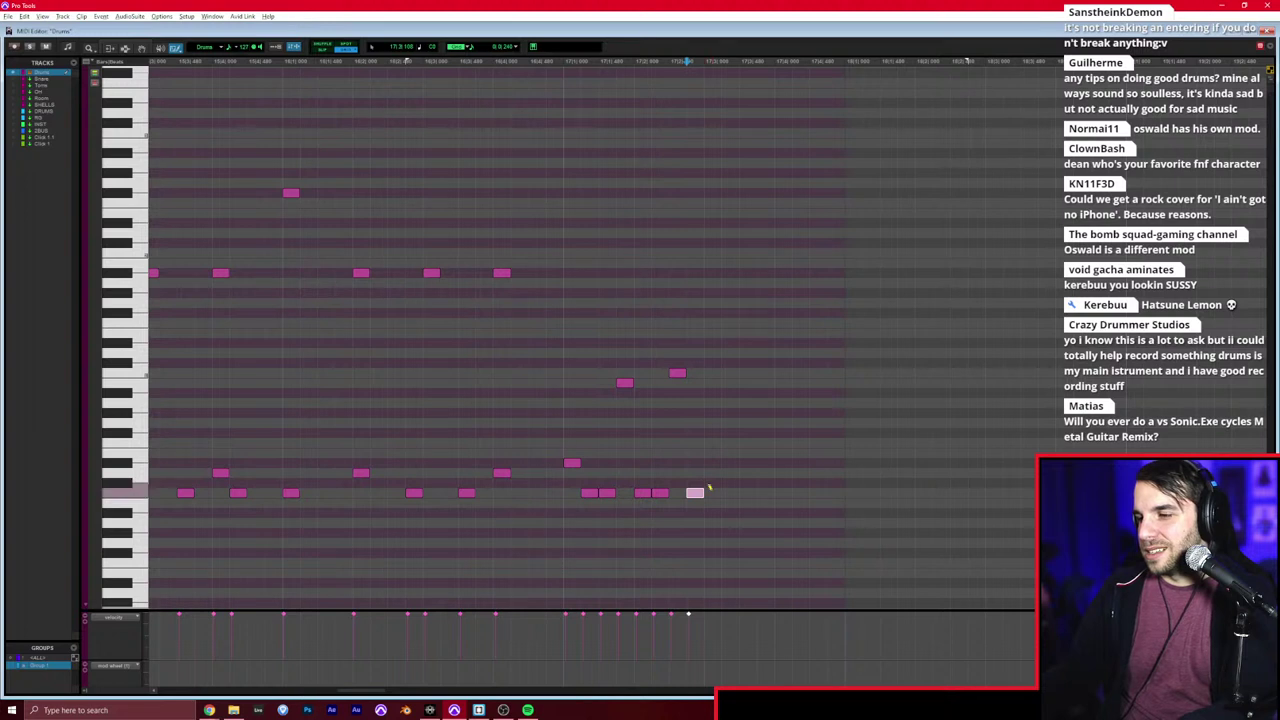
left_click(708, 490)
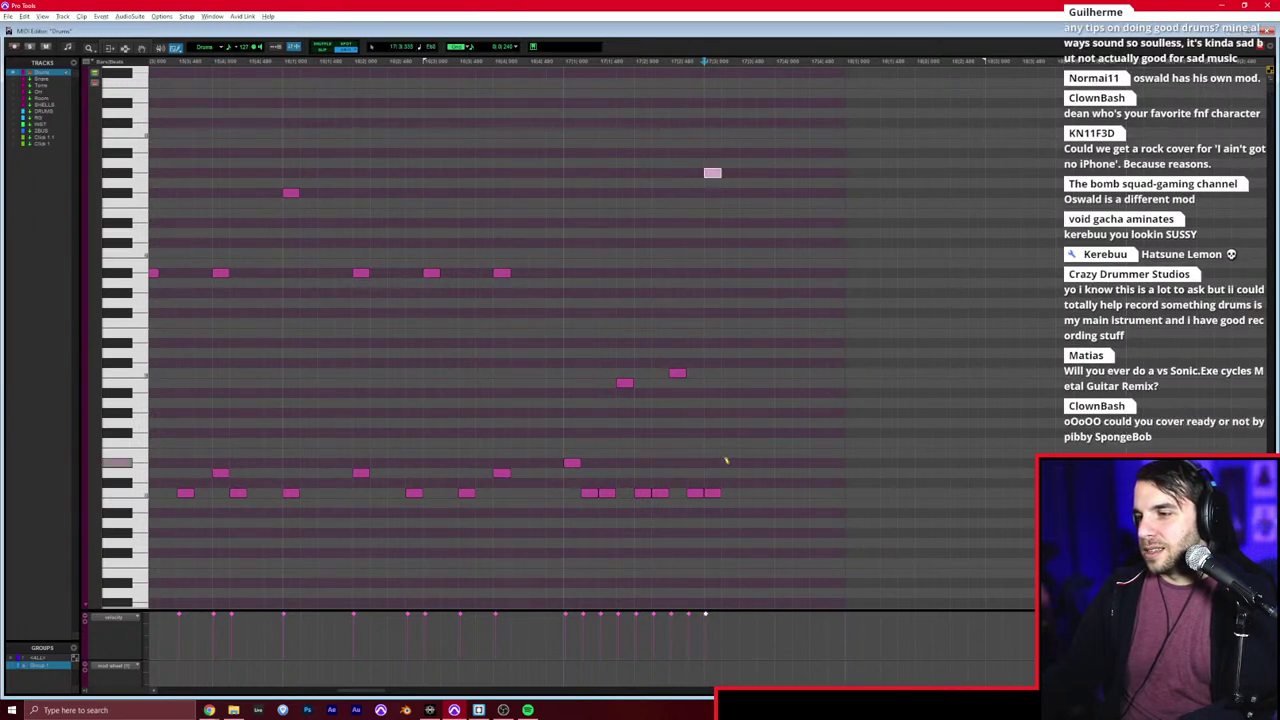
Step: Finish the bar 17 fill with D#0 at 17|3|240, A#0 at 17|3|480, C0 at 17|3|720 and four D0 notes across beat 4
key("ctrl+z")
left_click(752, 401)
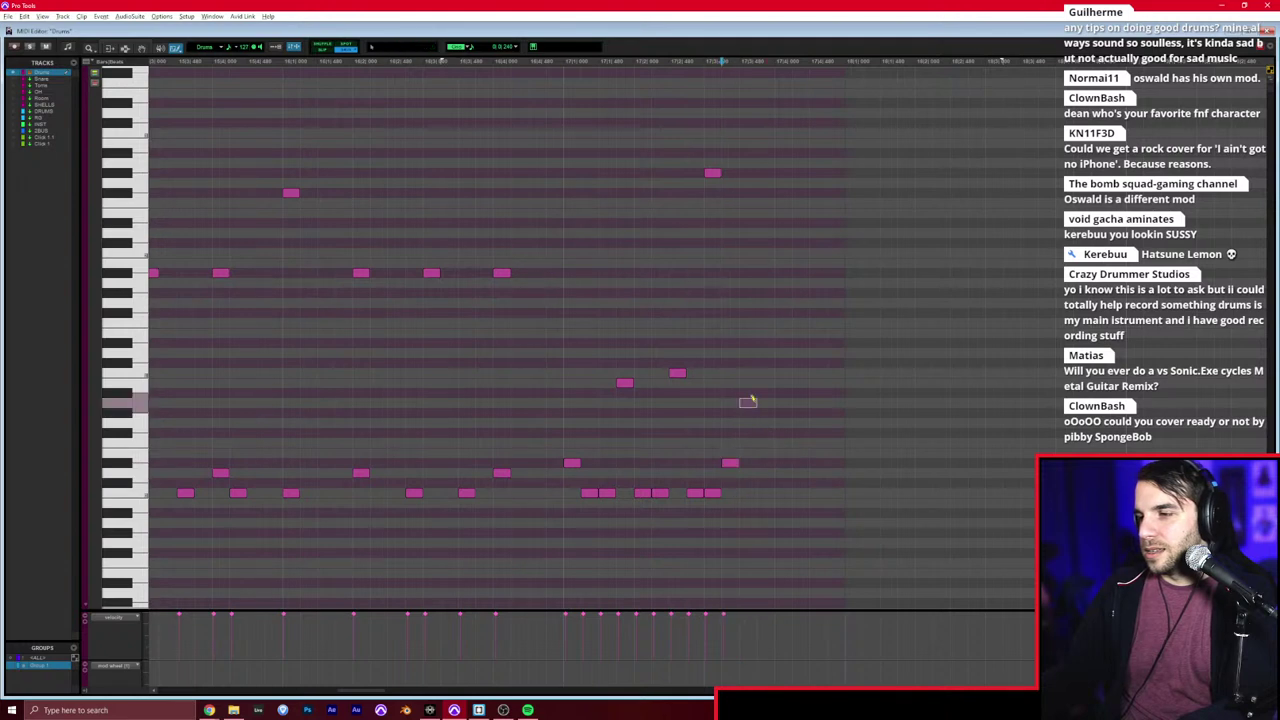
left_click(766, 490)
left_click_drag(777, 472, 841, 472)
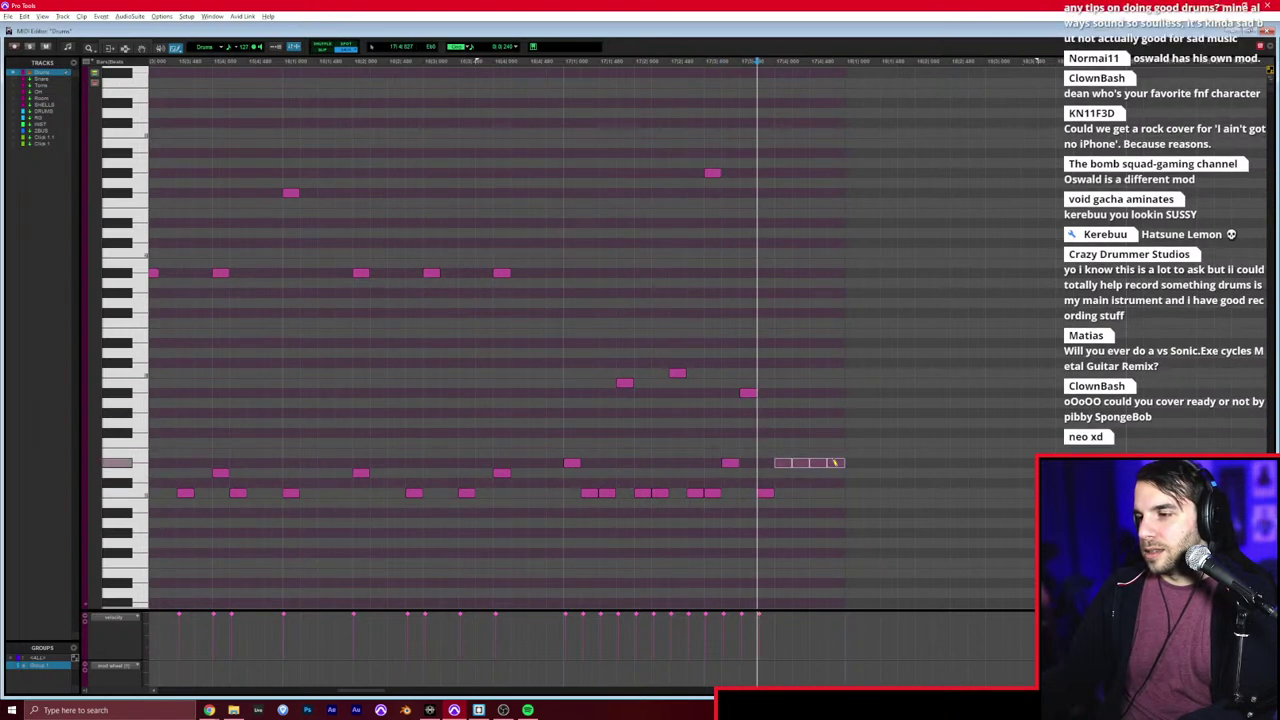
Step: Play back the bar 17 fill from bar 16 in the MIDI Editor
left_click(439, 368)
key("space")
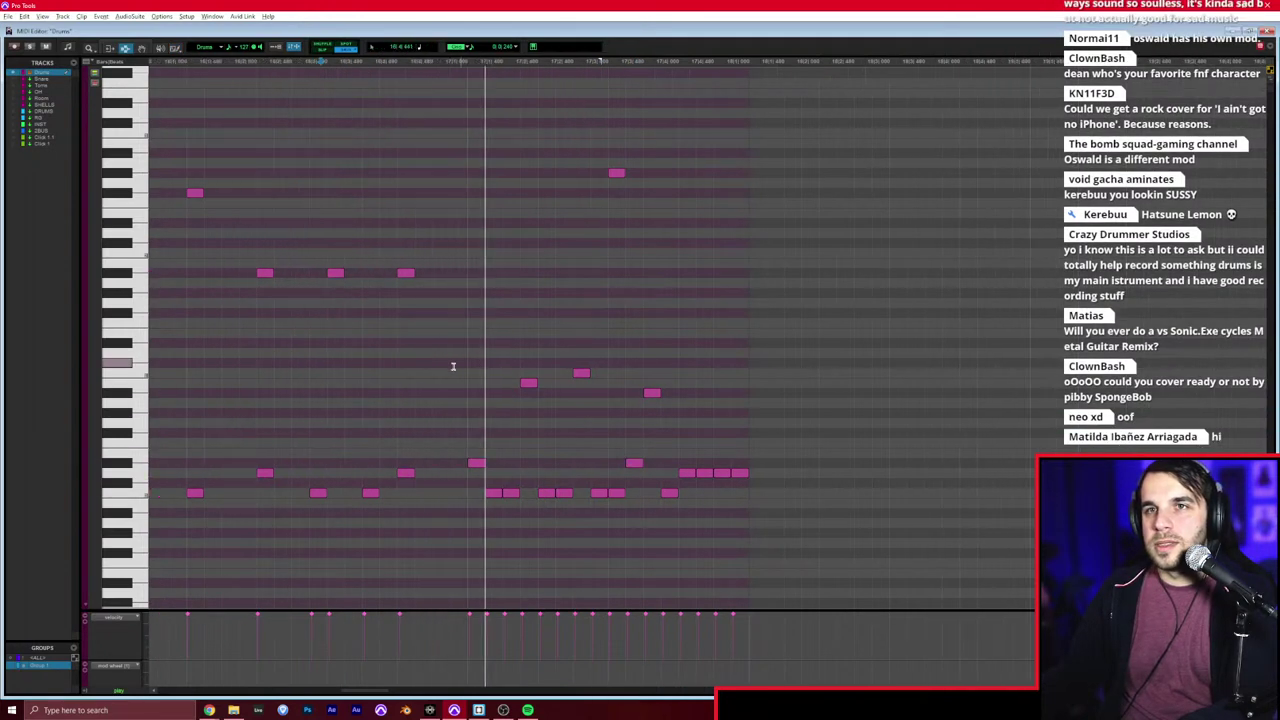
key("space")
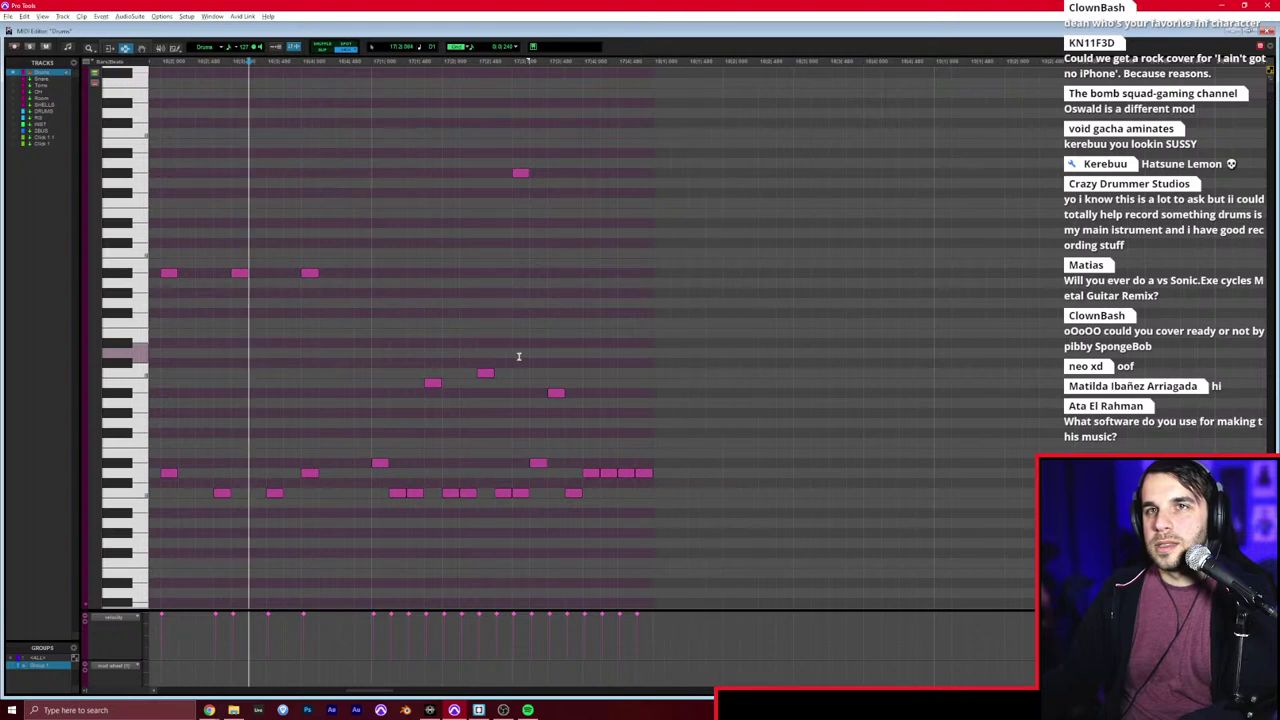
left_click(563, 337)
left_click(634, 321)
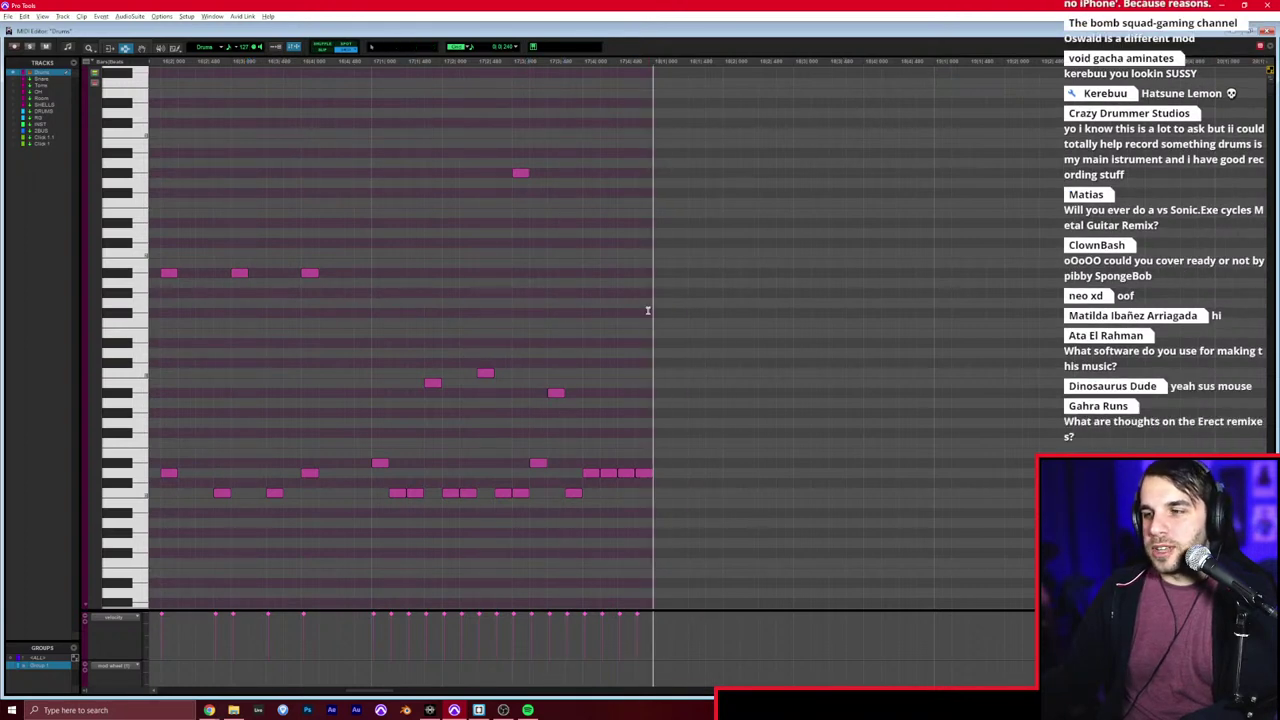
key("space")
Step: Close the MIDI Editor and play the drum section from bar 10 in the Edit window
key("ctrl+w")
key("r")
key("r")
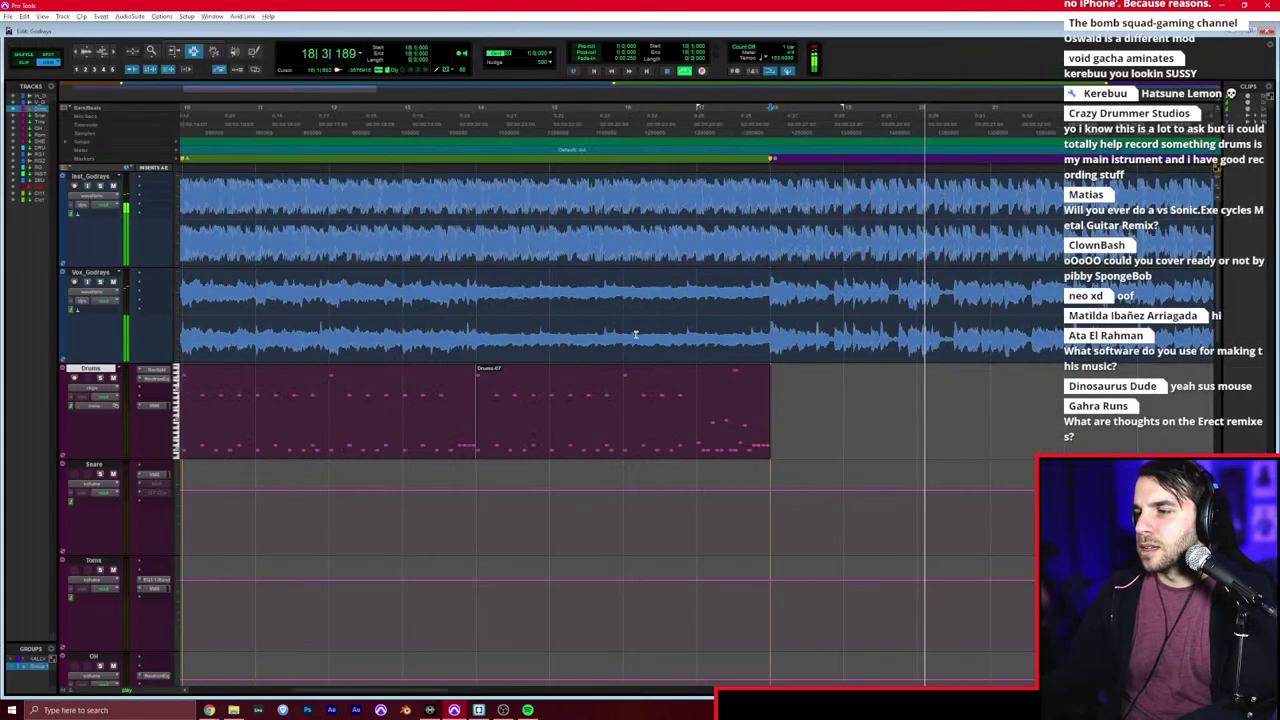
key("space")
scroll(636, 335, "right", 1)
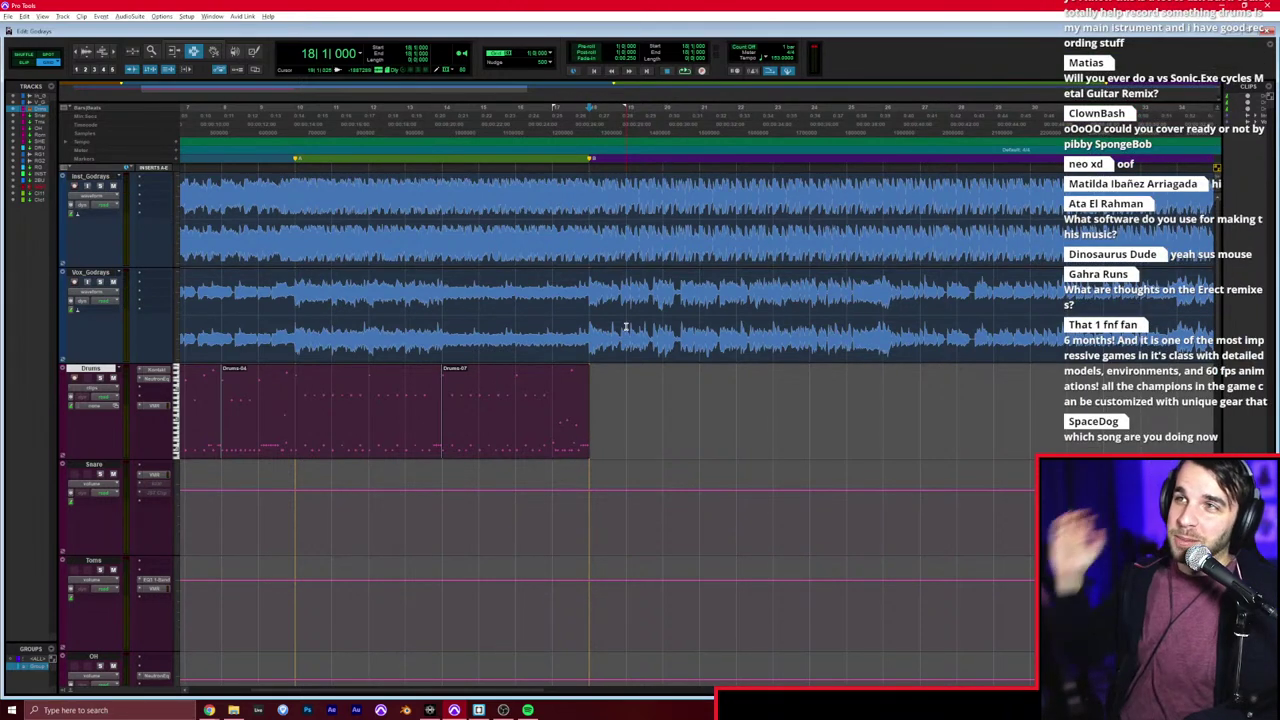
scroll(626, 327, "left", 4)
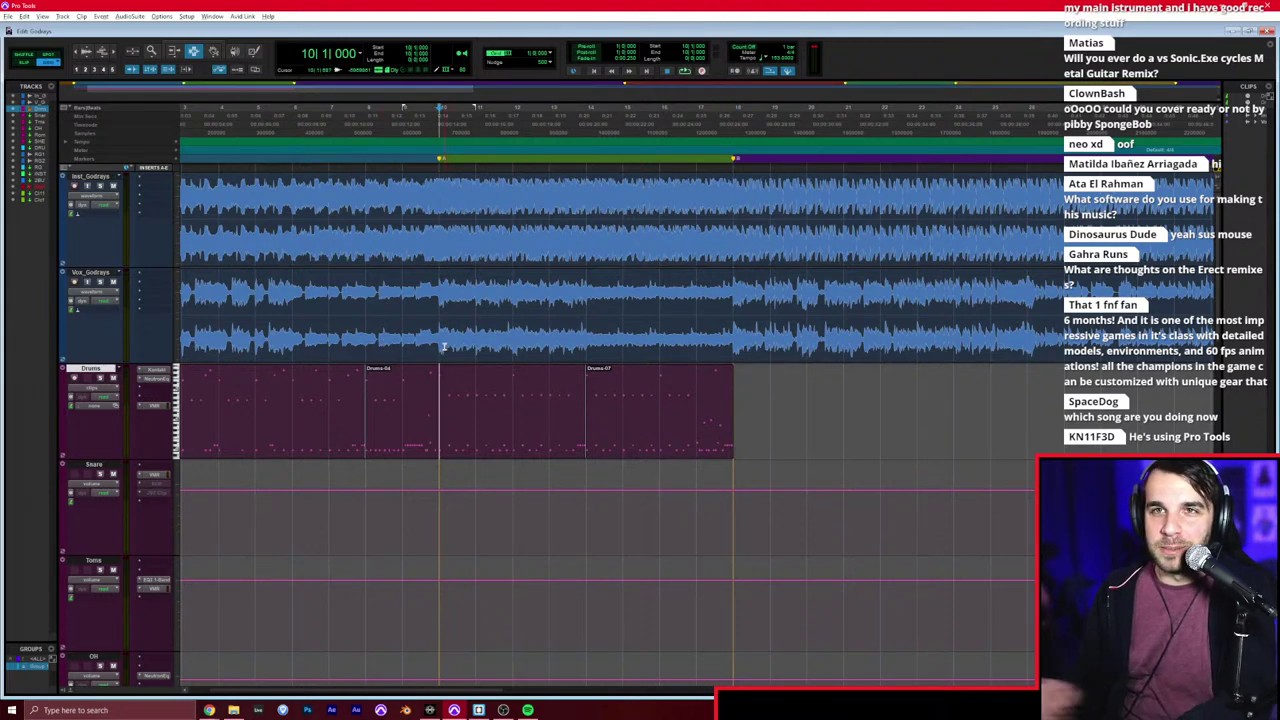
key("space")
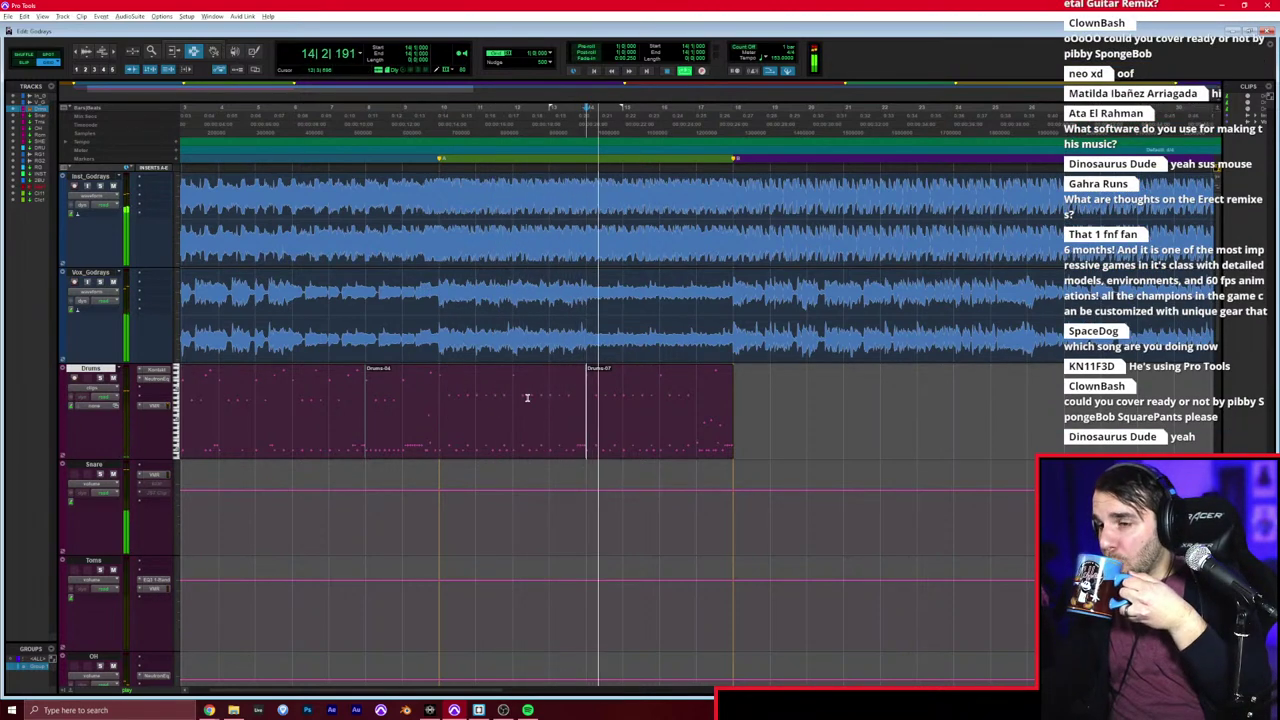
Step: Select the Drums track from bar 10 to bar 18, duplicate it to start at bar 18 and open the copy in the MIDI Editor
double_click(698, 376)
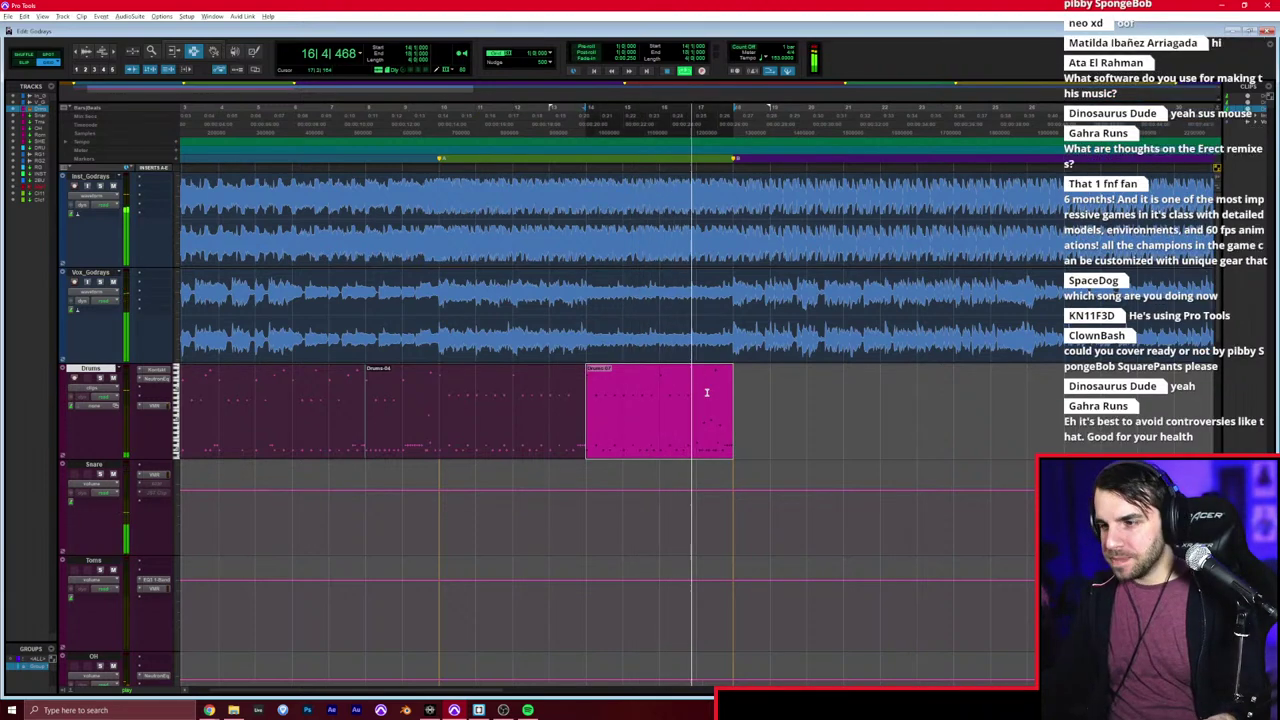
left_click(722, 389)
key("t")
key("r")
key("t")
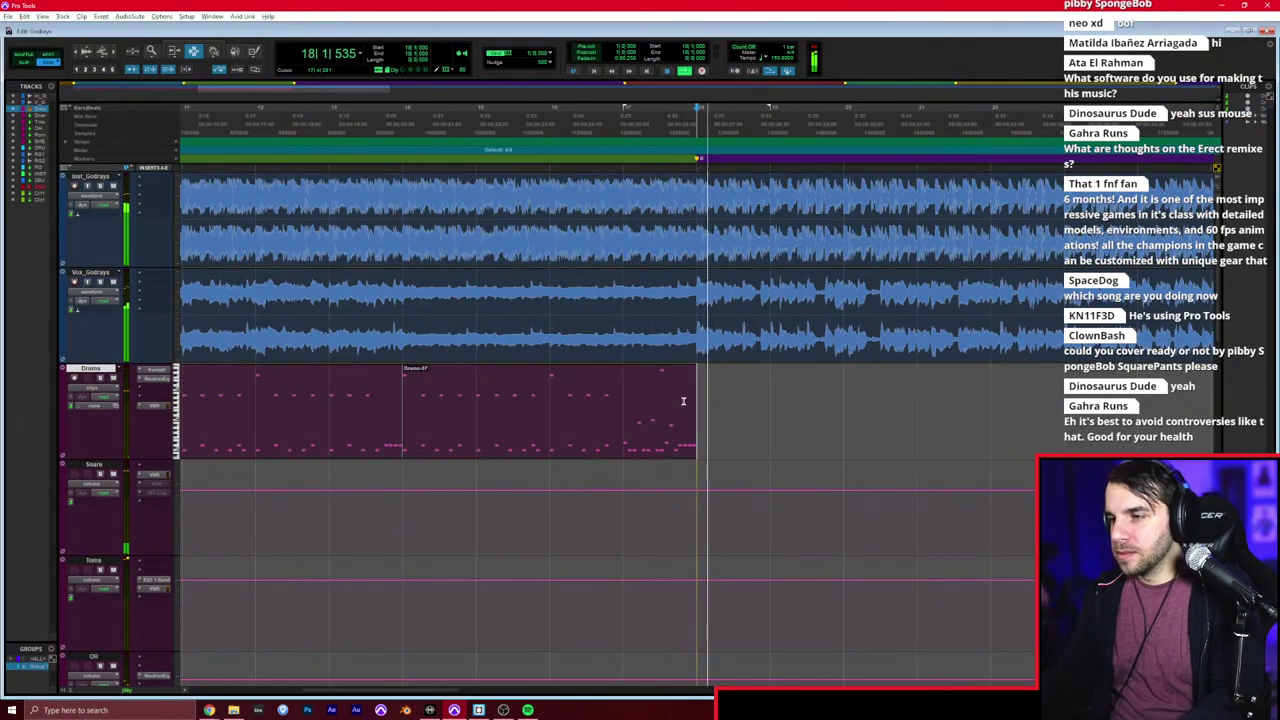
scroll(668, 402, "right", 3)
key("r")
key("t")
scroll(566, 402, "right", 3)
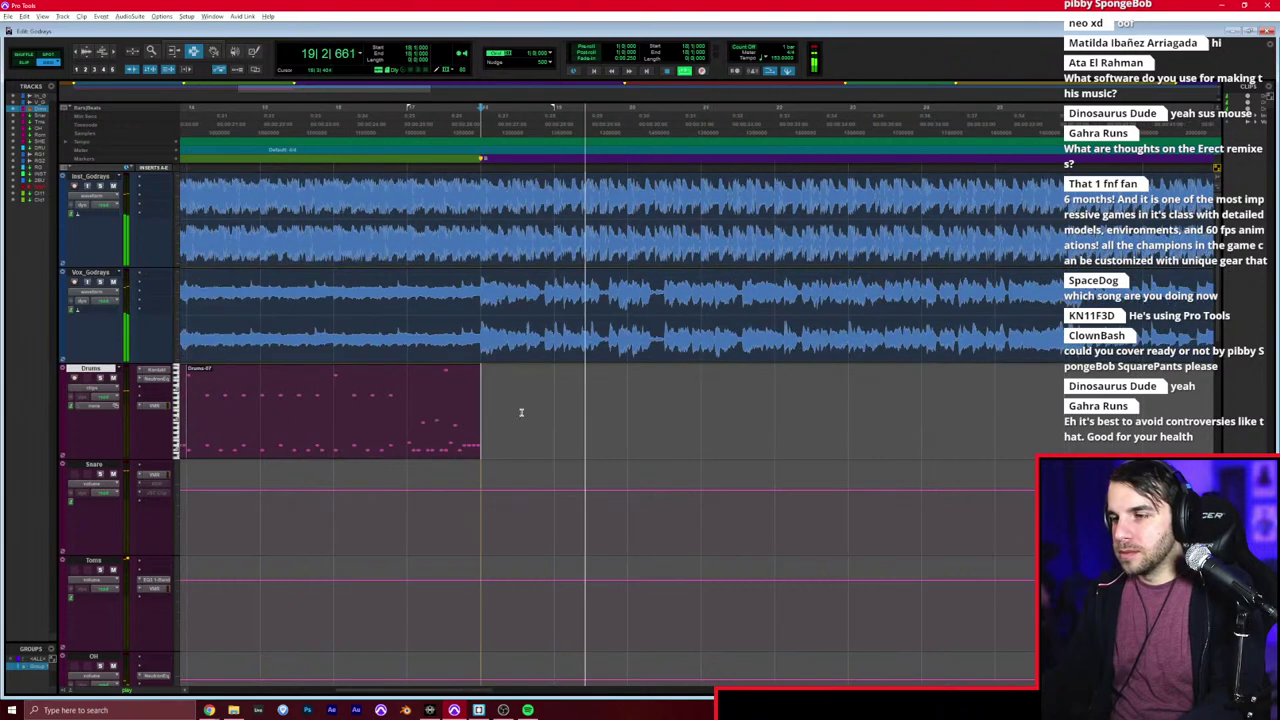
key("r")
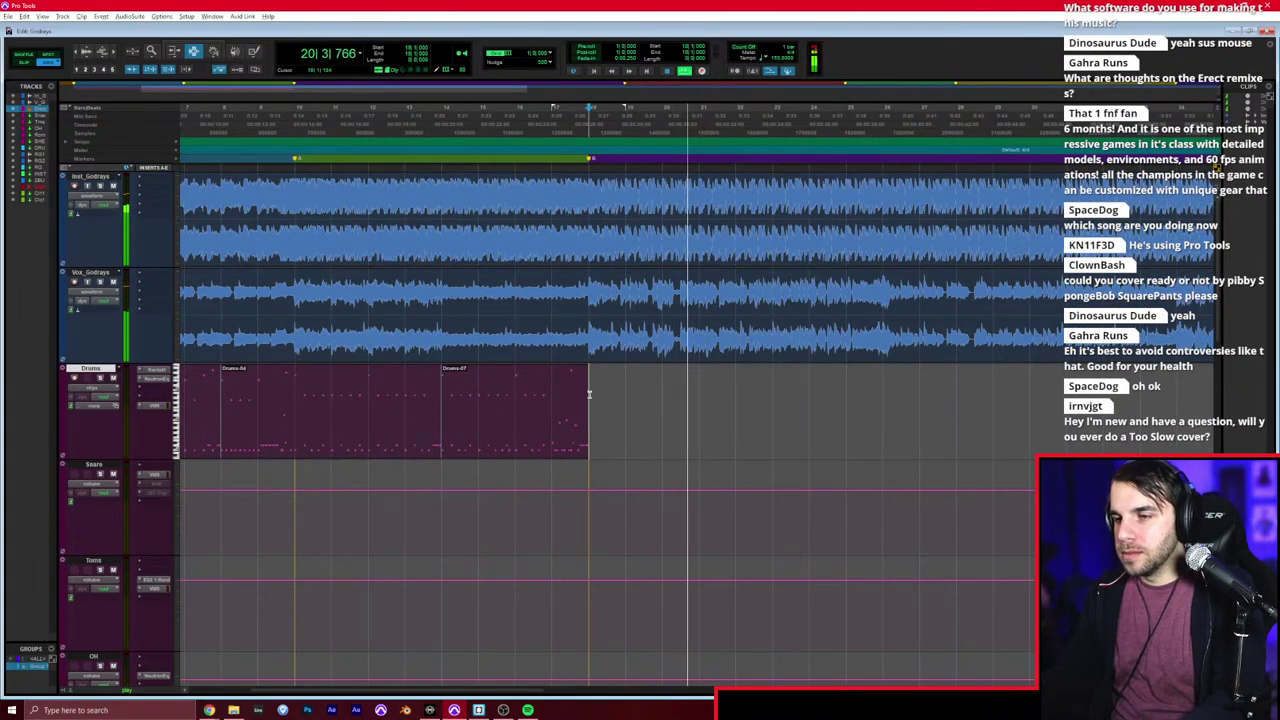
left_click_drag(588, 410, 295, 410)
key("space")
key("ctrl+d")
key("super+equal")
Step: Delete the A#1 hits in the duplicated section from bar 18 onward
key("t")
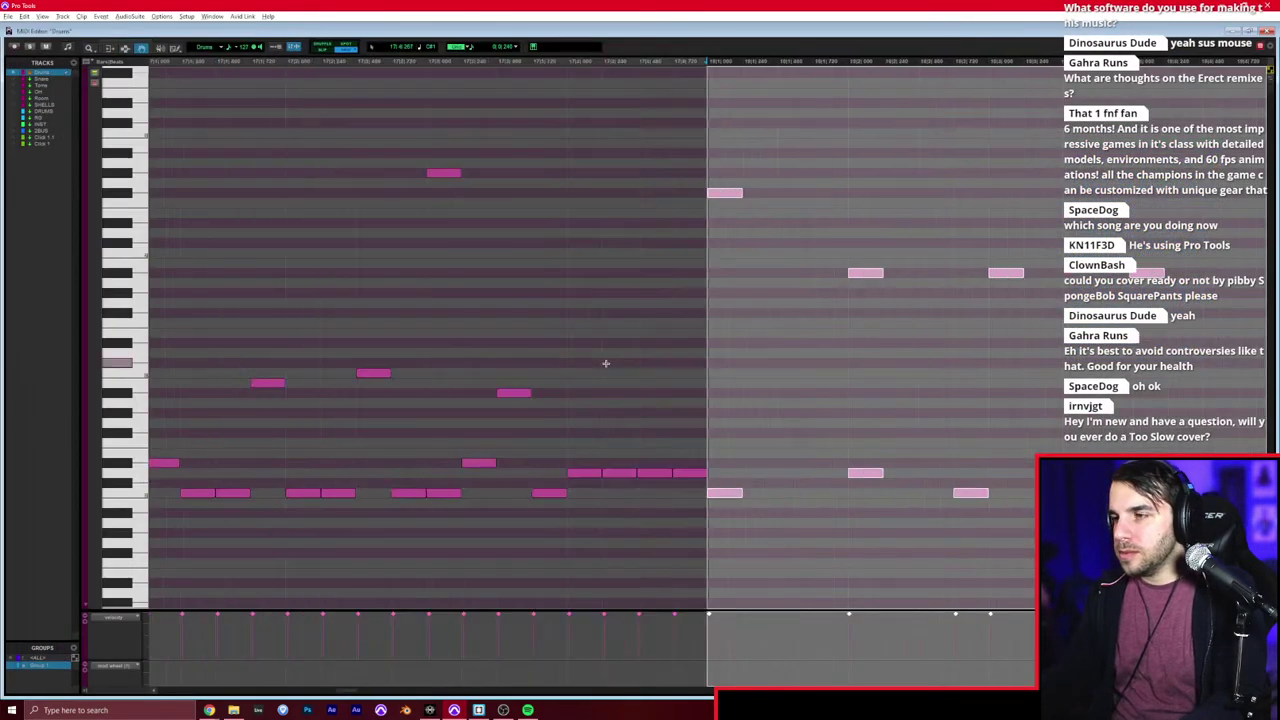
key("r")
key("r")
key("r")
scroll(606, 363, "right", 6)
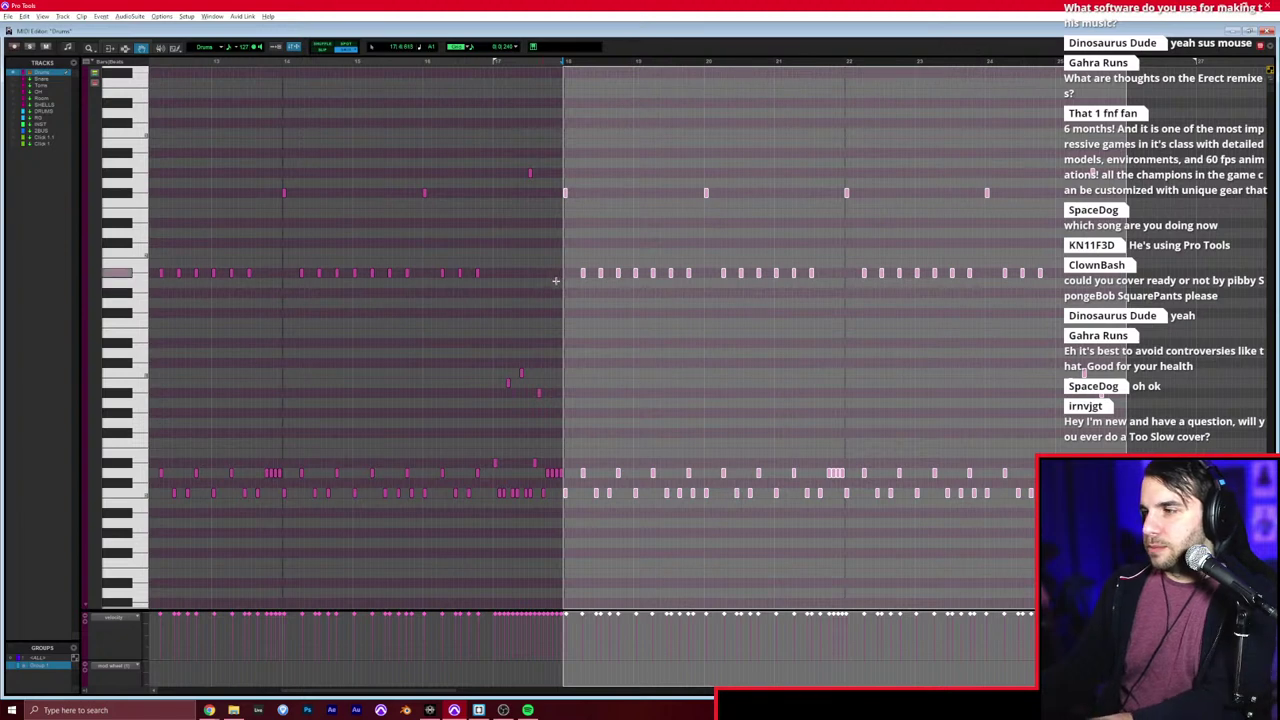
left_click_drag(552, 252, 1087, 287)
key("Delete")
Step: Add F#1 hits every half beat from 18|1|480 to 18|4|480, with lower velocity on the offbeats, and play into bar 18
key("t")
key("t")
key("F10")
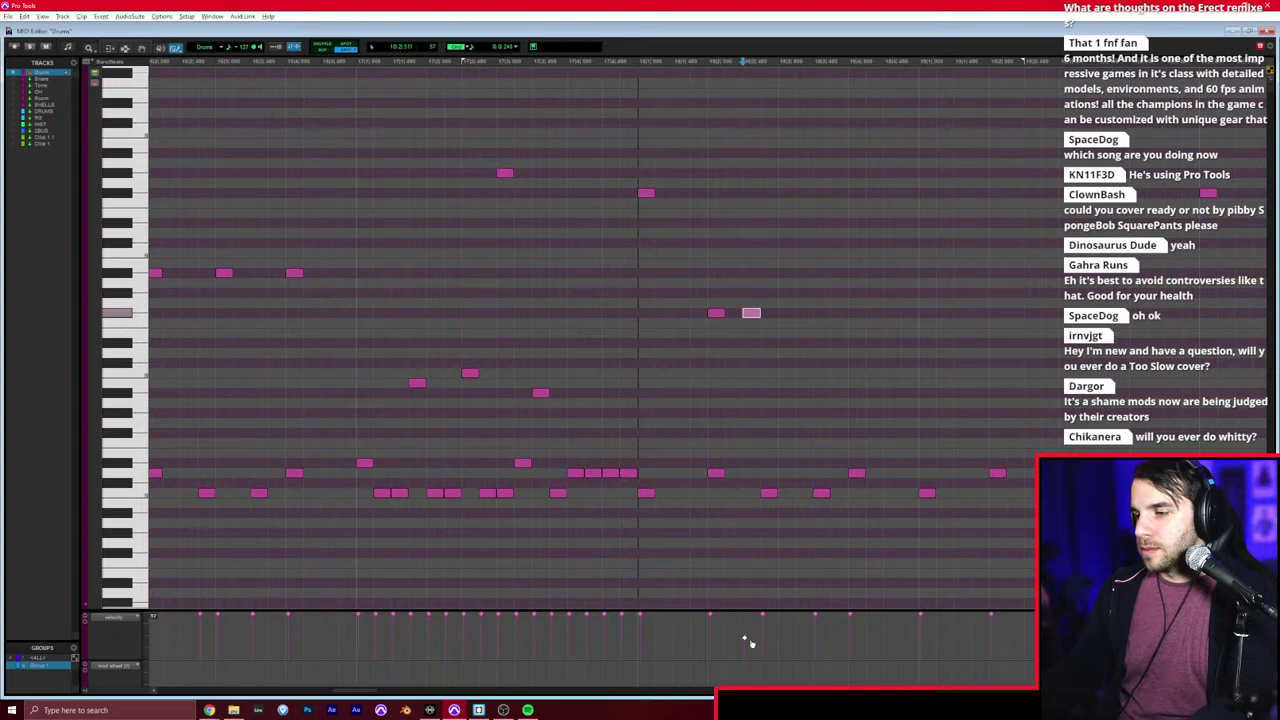
key("F8")
mouse_move(800, 277)
left_mouse_down()
mouse_move(694, 314)
mouse_move(794, 336)
mouse_move(869, 315)
left_mouse_up()
left_click(531, 251)
key("space")
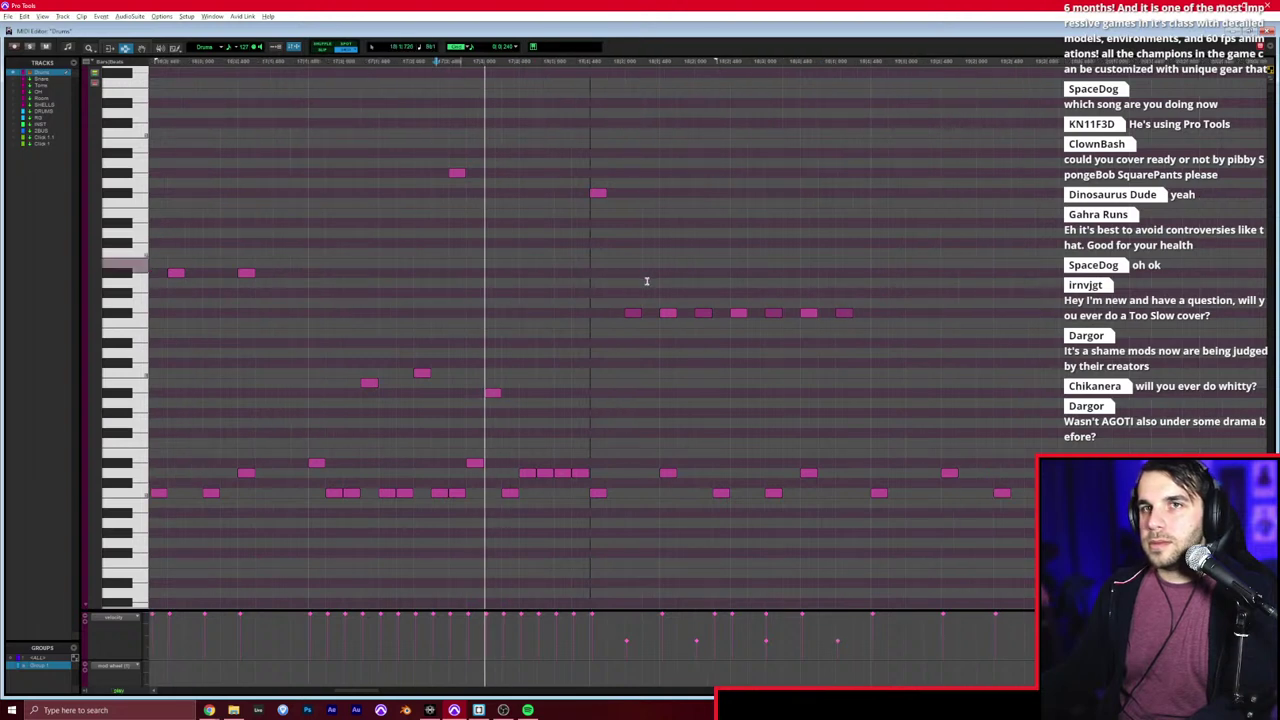
Step: Copy the bar 18 F#1 pattern to bar 19, add the missing hit at 19|1|000 and duplicate both bars into bars 20 and 21
scroll(646, 281, "down", 1)
key("space")
scroll(730, 290, "down", 3)
scroll(746, 270, "up", 4)
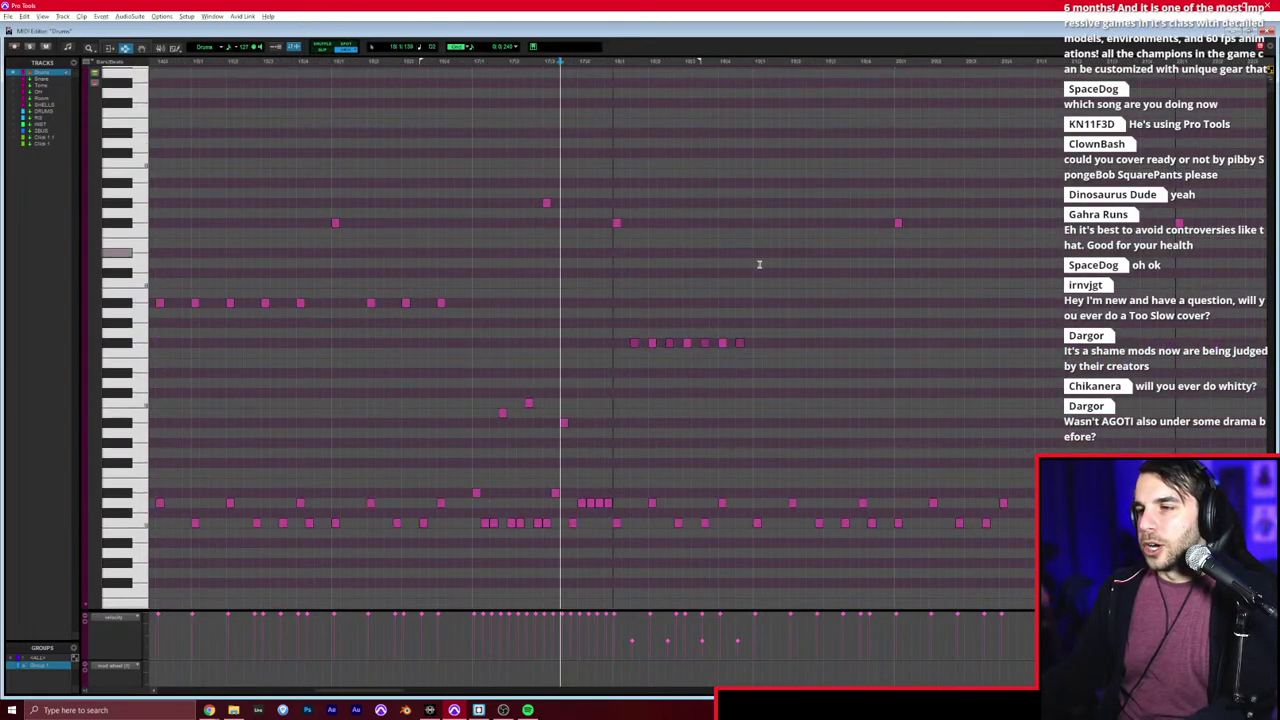
left_click_drag(771, 268, 573, 378)
key("ctrl+d")
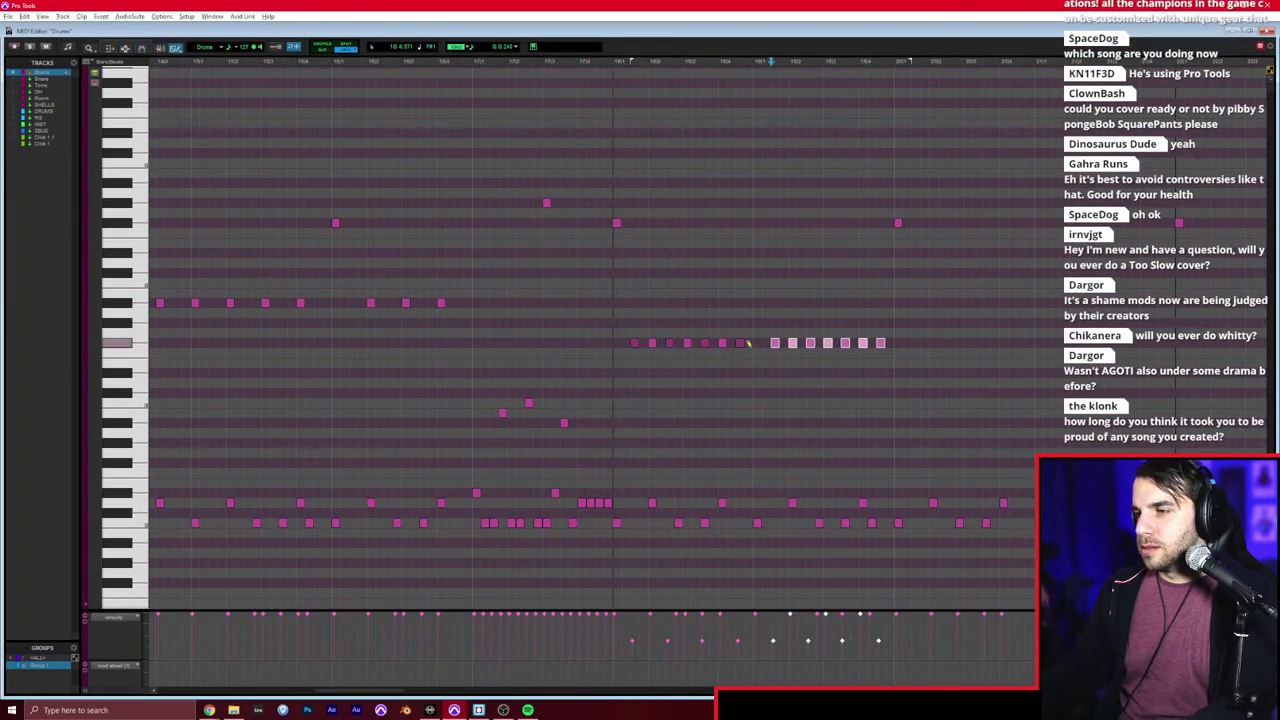
left_click_drag(938, 318, 607, 365)
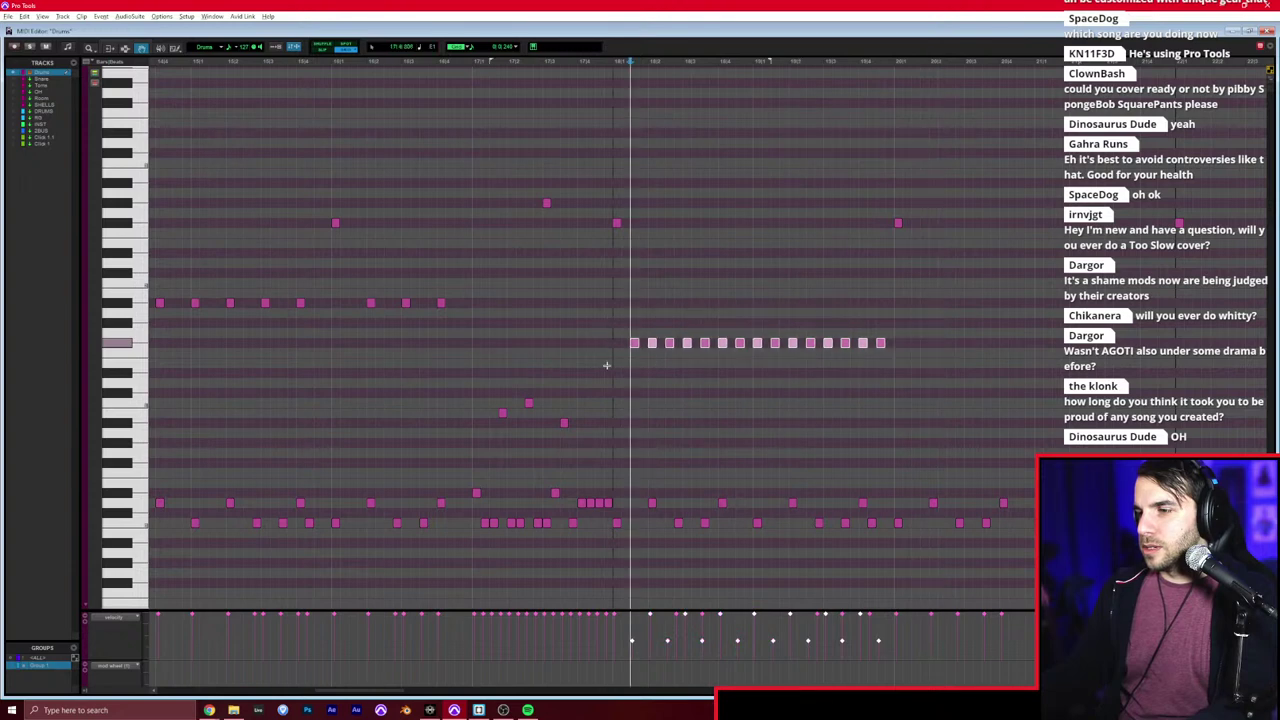
key("ctrl+d")
Step: Play back the F#1 pattern from the end of the bar 17 fill and from bar 18
left_click(358, 296)
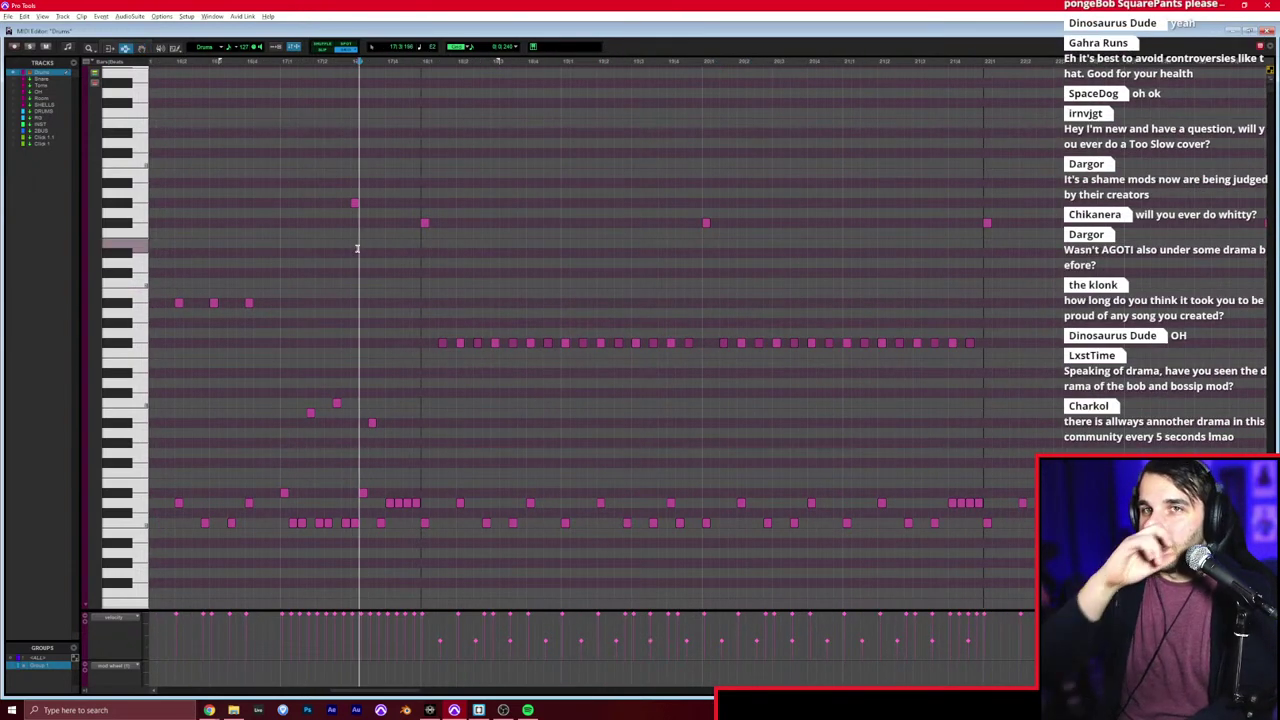
key("space")
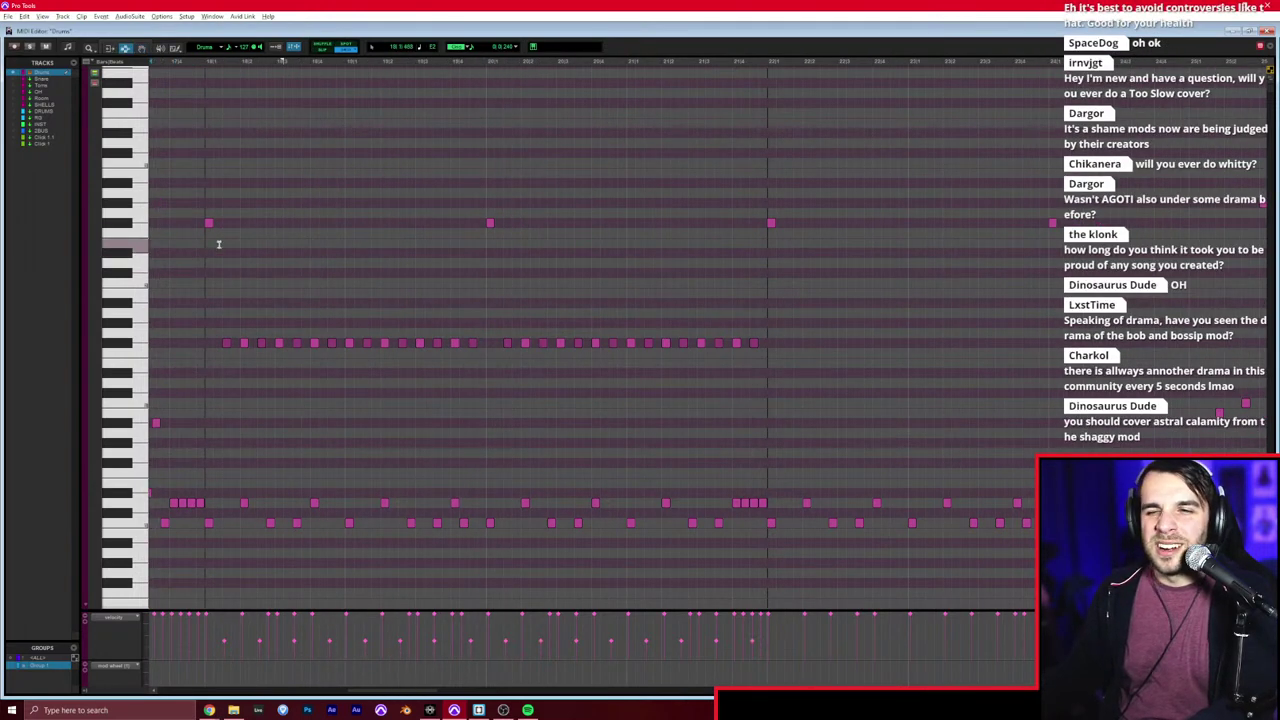
left_click(206, 248)
key("space")
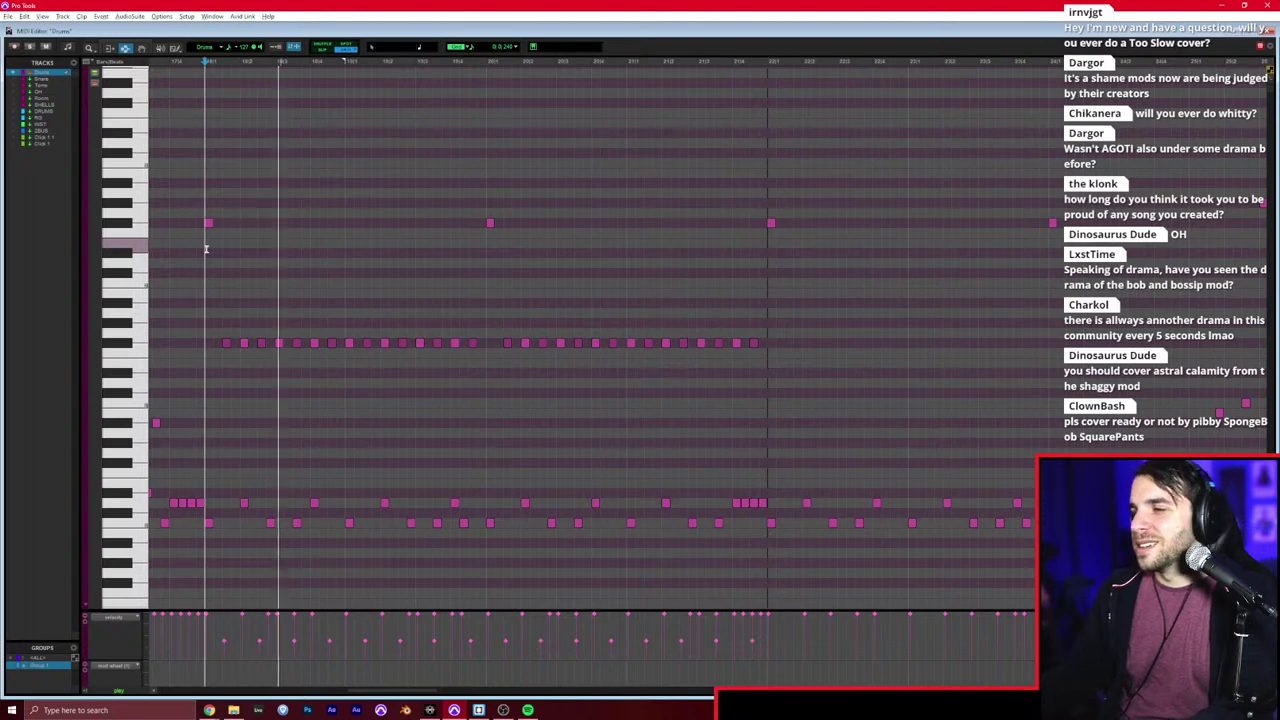
left_click(514, 274)
Step: Duplicate the F#1 hits of bars 18 to 21 into bars 22 to 25
key("F8")
left_click_drag(803, 317, 213, 382)
key("ctrl+d")
Step: Listen to the duplicated section across bars 21 to 25, replaying the transition into bar 22 and the bar 25 fill
left_click(477, 382)
scroll(480, 382, "right", 3)
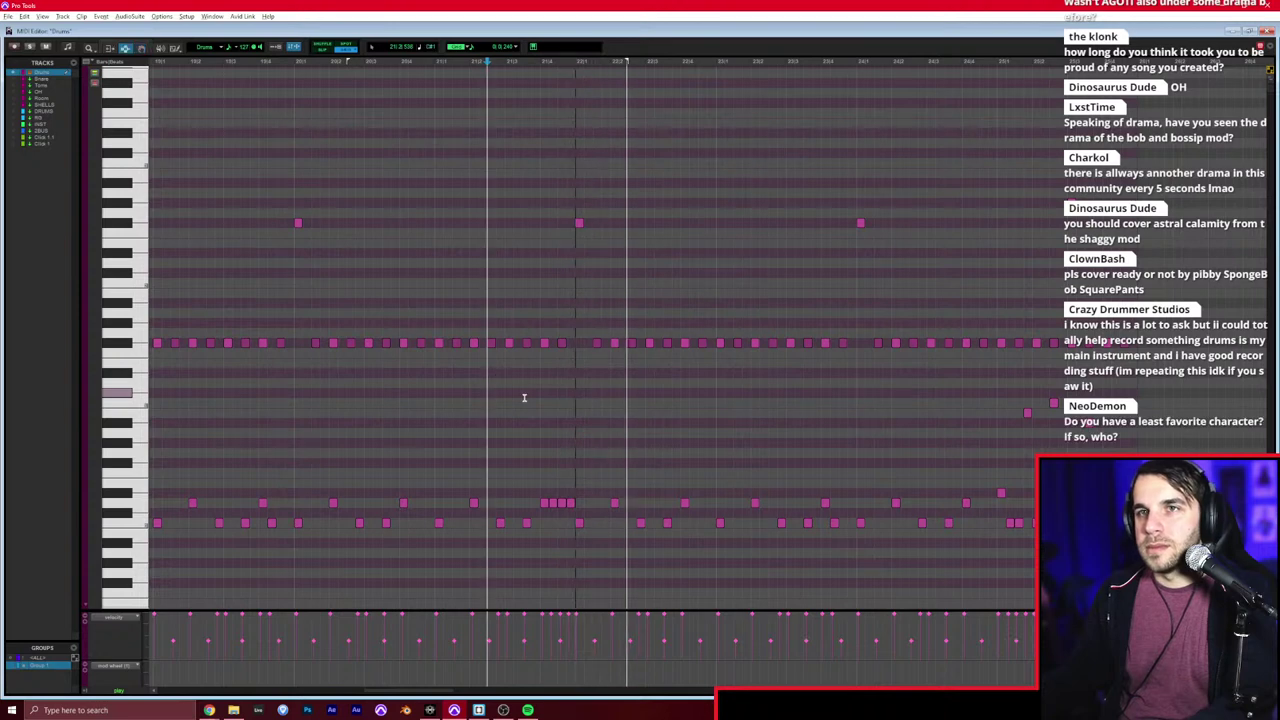
left_click(522, 392)
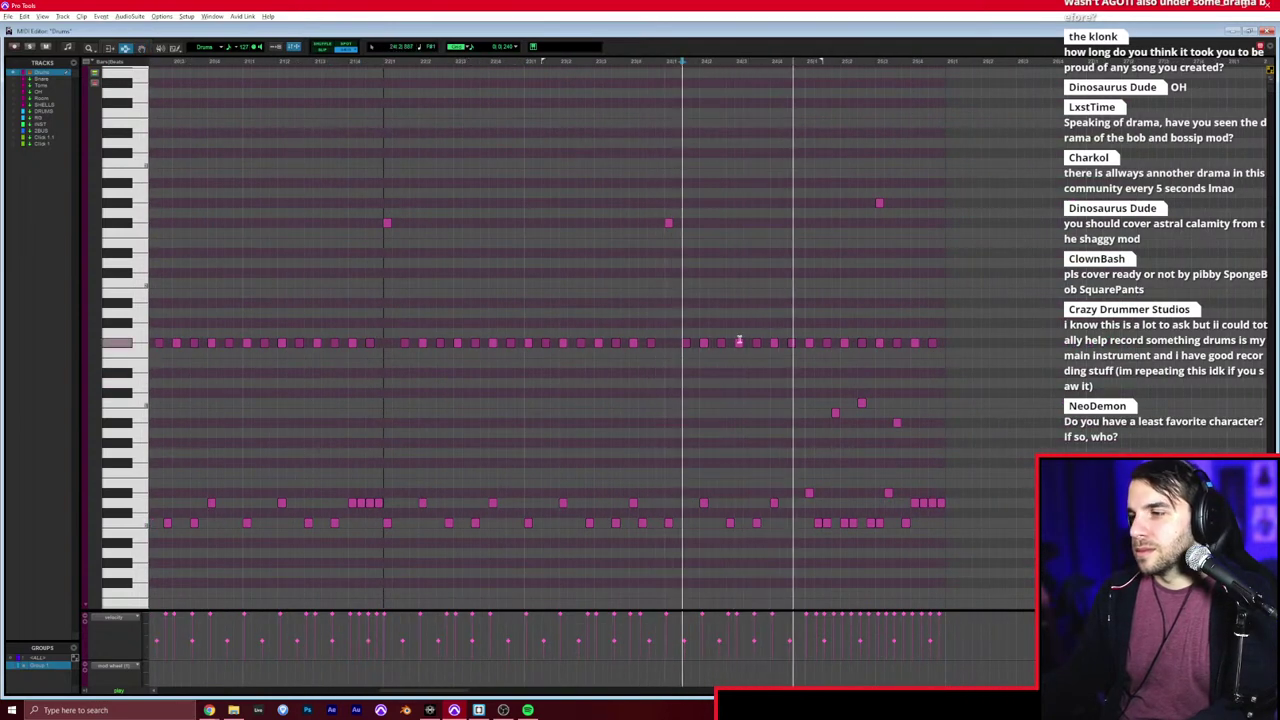
double_click(805, 314)
left_click(790, 316)
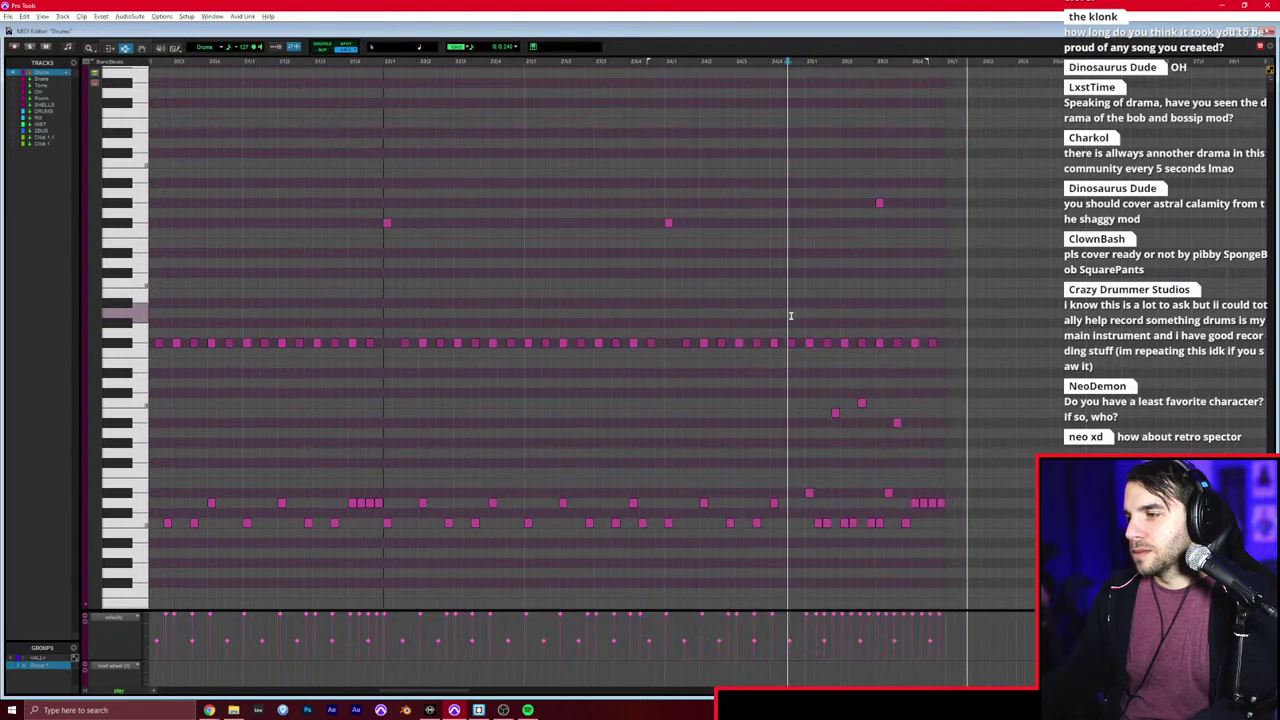
left_click(392, 294)
left_click(382, 297)
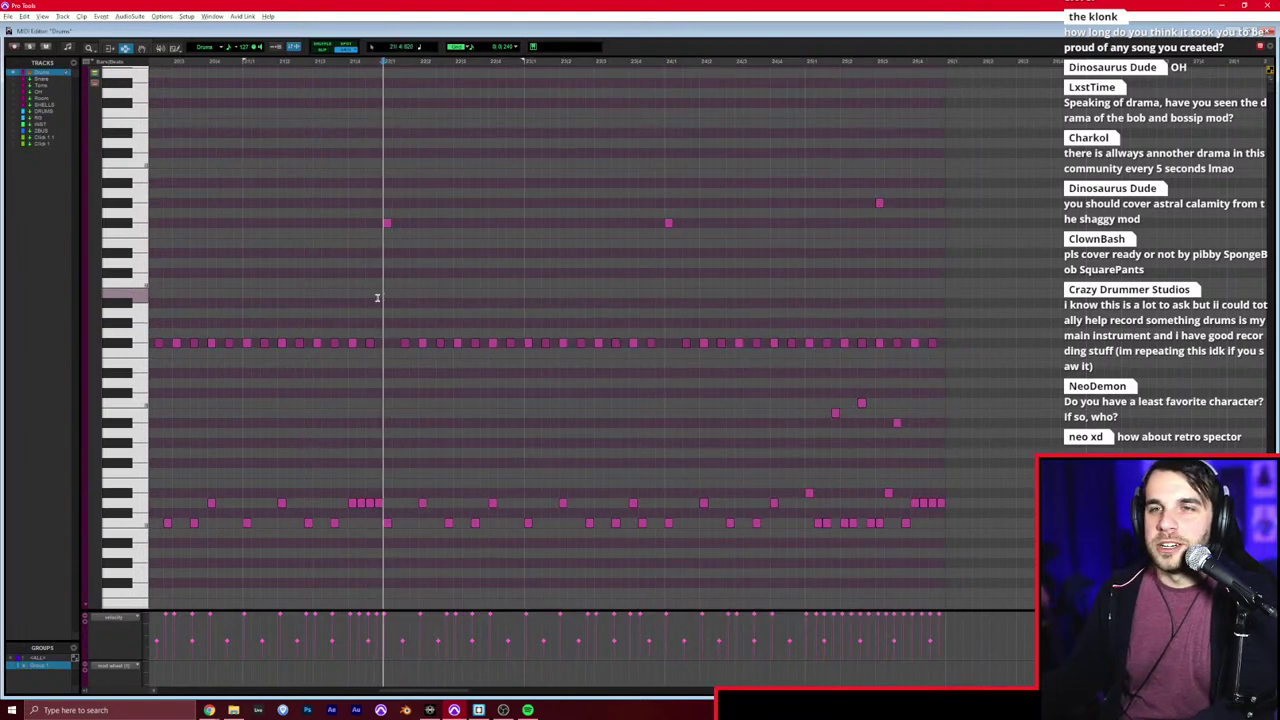
left_click(371, 301)
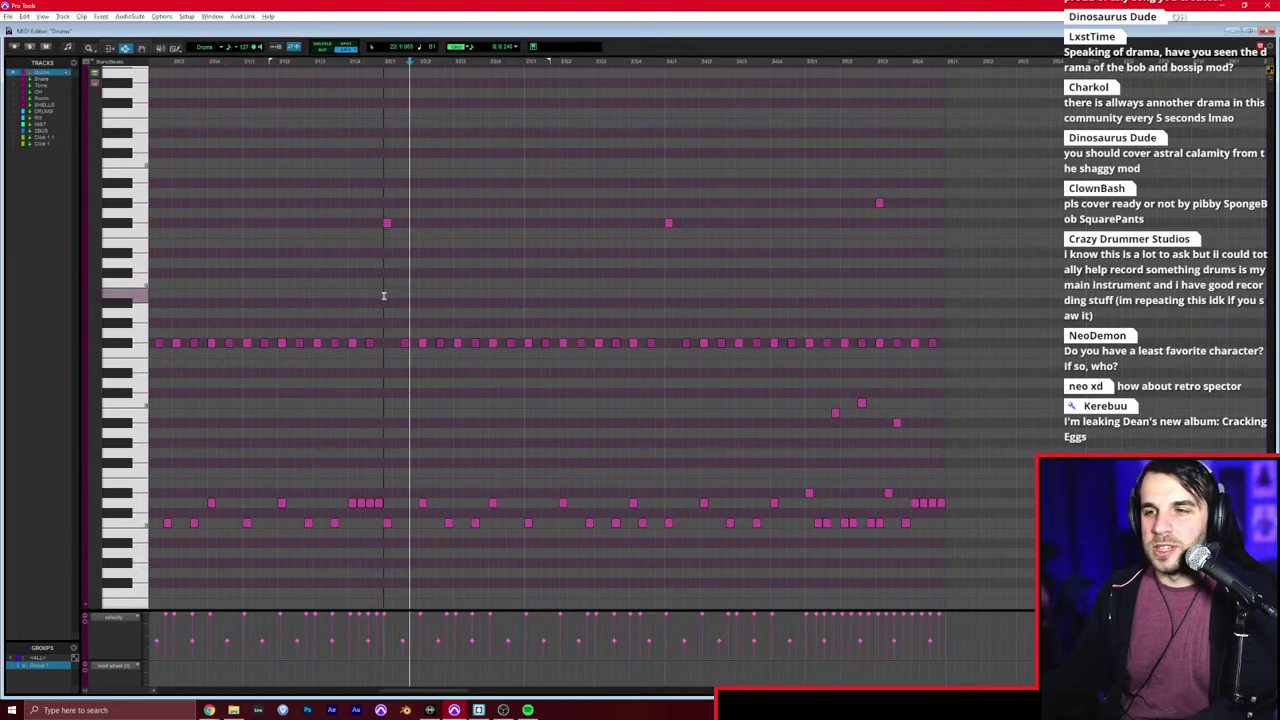
left_click(384, 296)
scroll(384, 296, "right", 5)
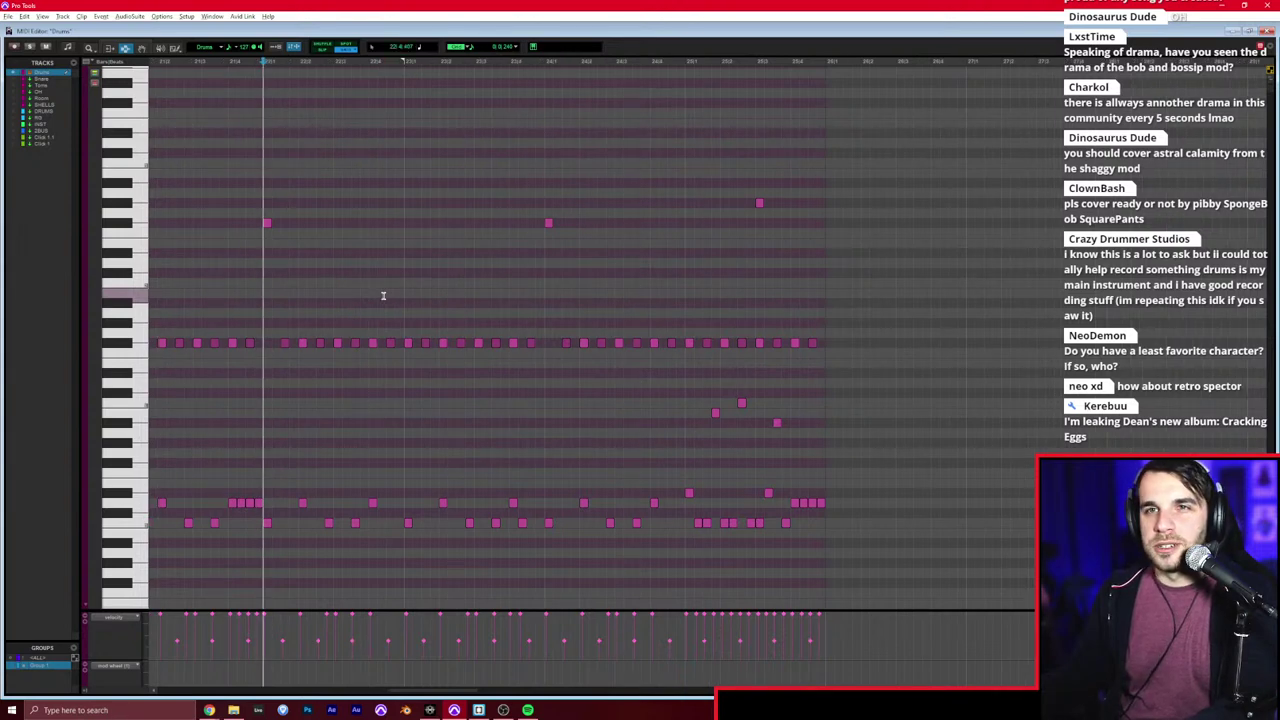
scroll(383, 296, "right", 1)
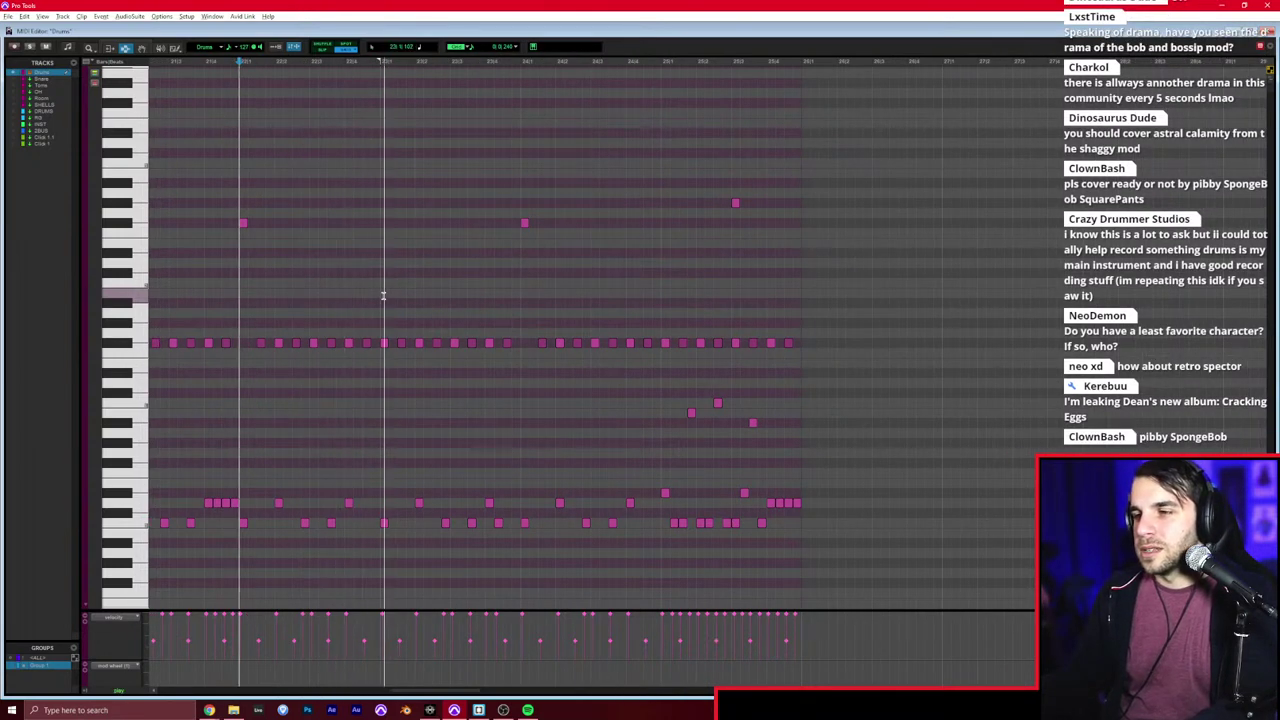
left_click(383, 296)
Step: Delete the duplicated fill from bar 25 and play back the emptied bar
left_click_drag(660, 303, 802, 293)
key("Delete")
left_click(776, 310)
key("t")
key("space")
scroll(700, 365, "right", 1)
key("F10")
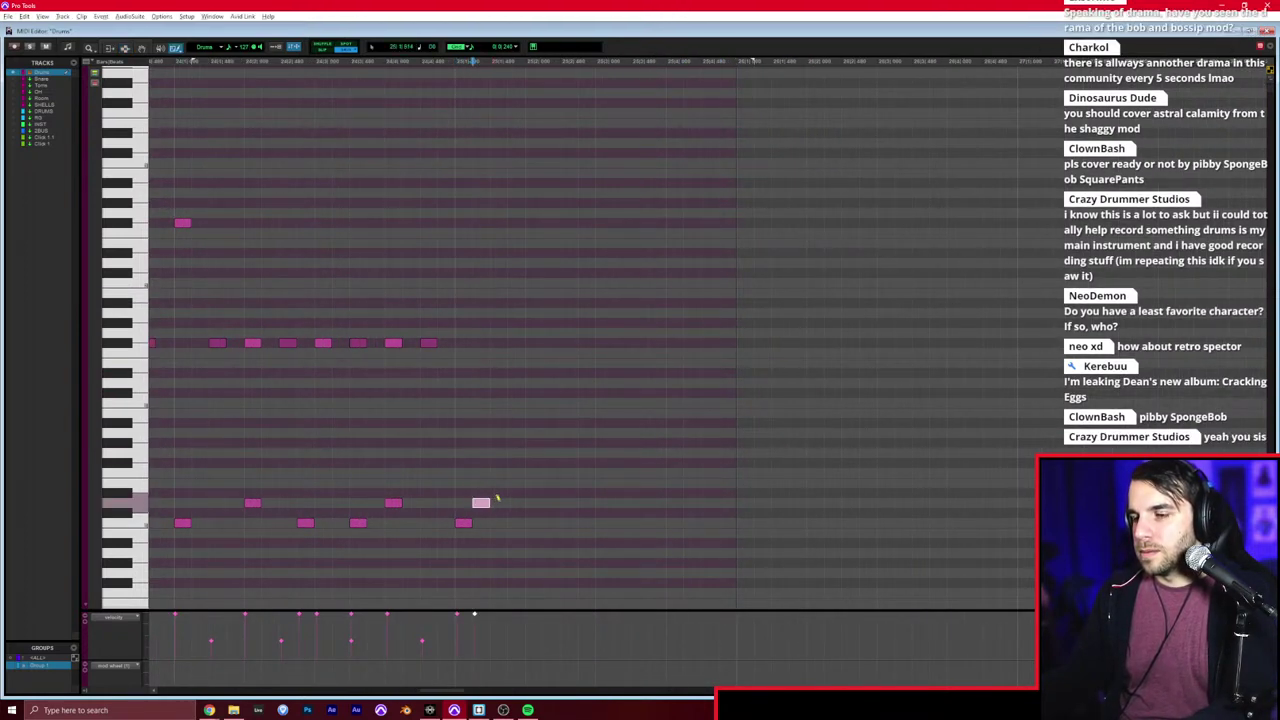
left_click(588, 503)
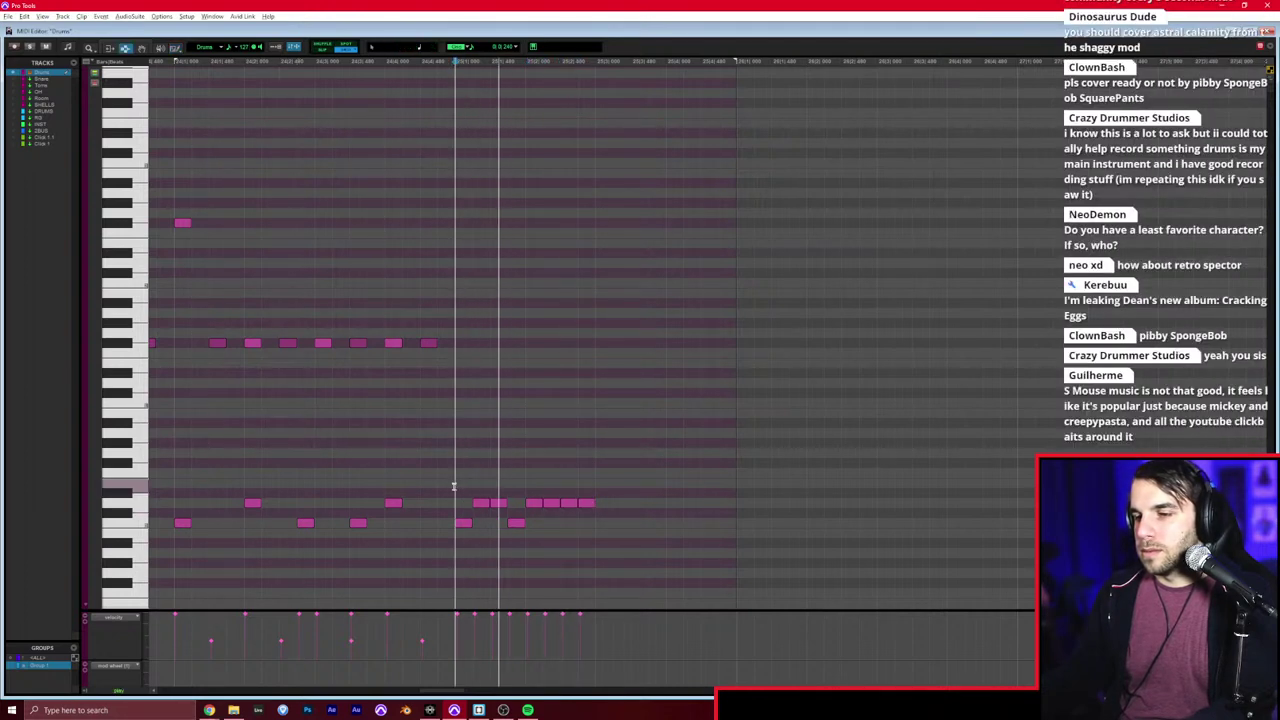
key("space")
mouse_move(597, 476)
left_mouse_down()
mouse_move(437, 484)
mouse_move(451, 481)
left_mouse_up()
key("Delete")
Step: Write the first half of the bar 25 fill as sixteenths on D#0, C0, C0, D0, D0, A0, B0 and B0, then play it back
key("F10")
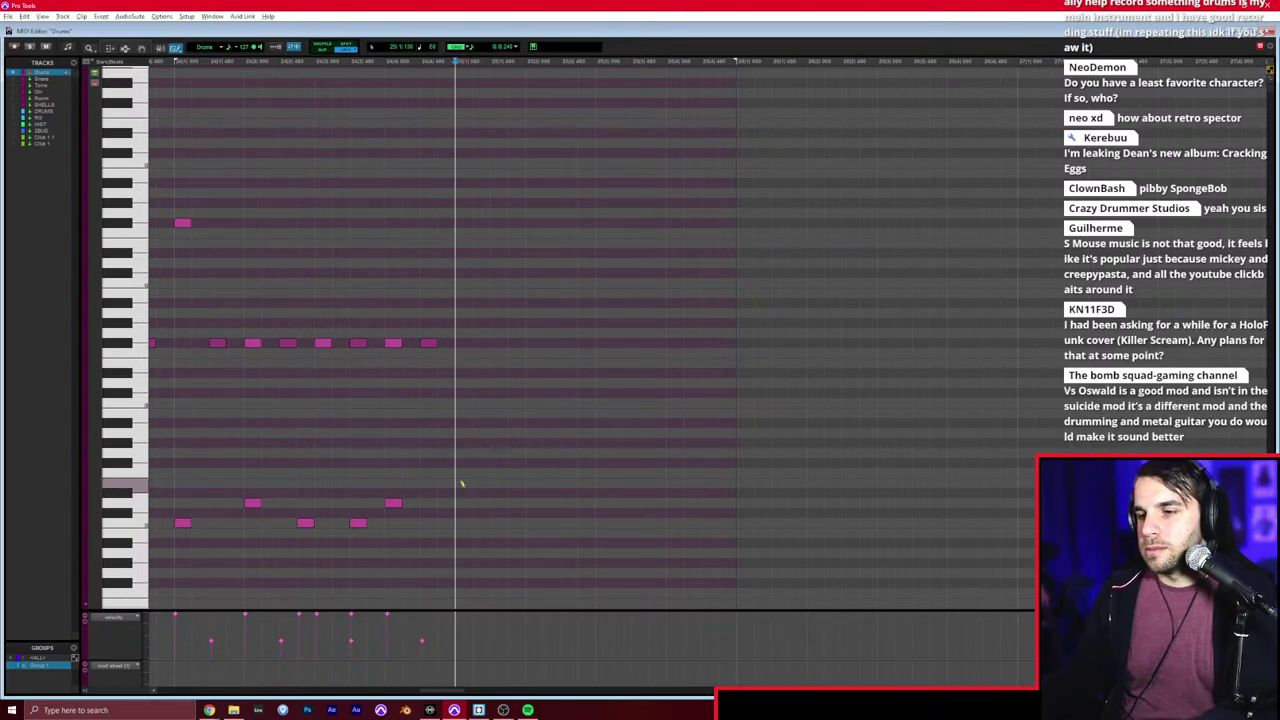
left_click(465, 490)
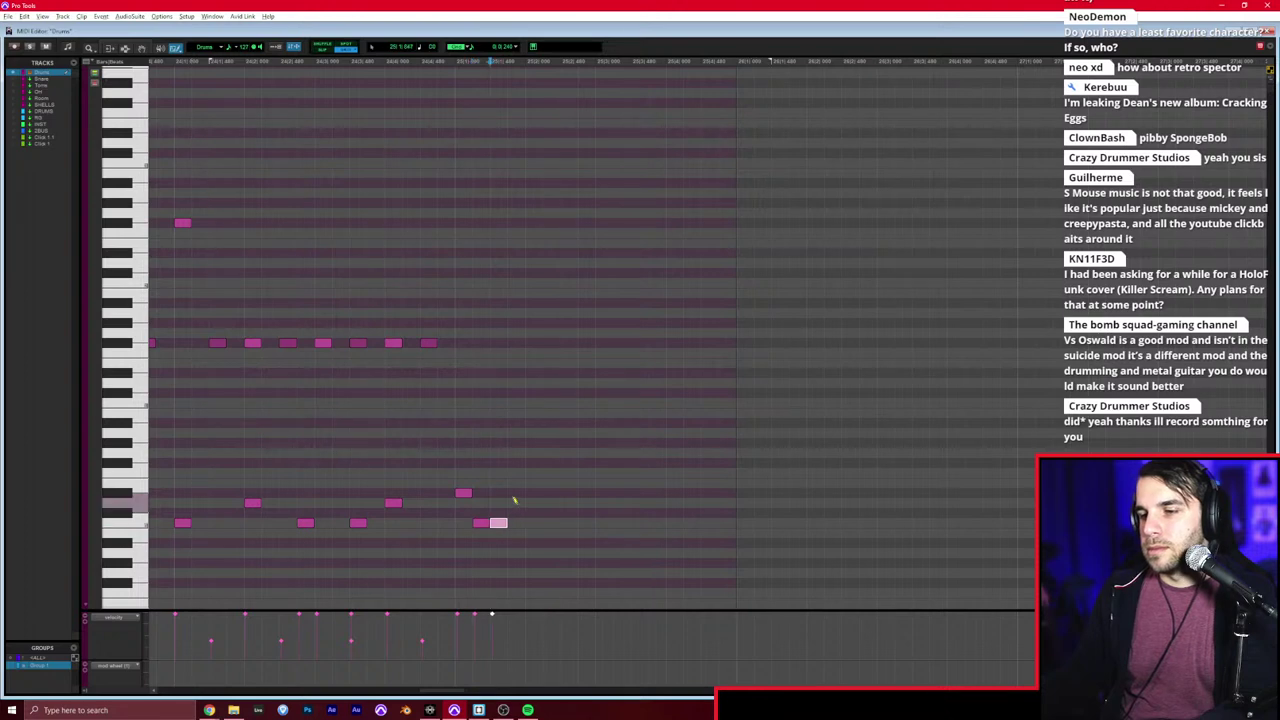
left_click(514, 501)
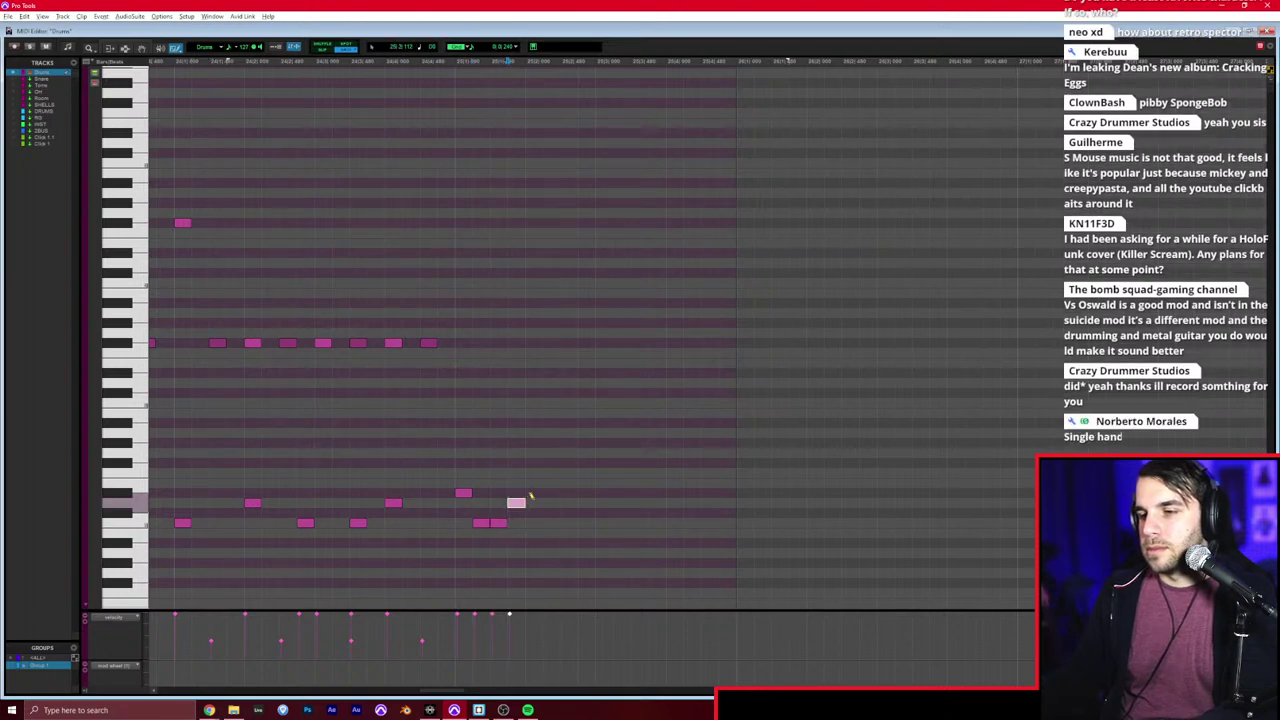
left_click(578, 414)
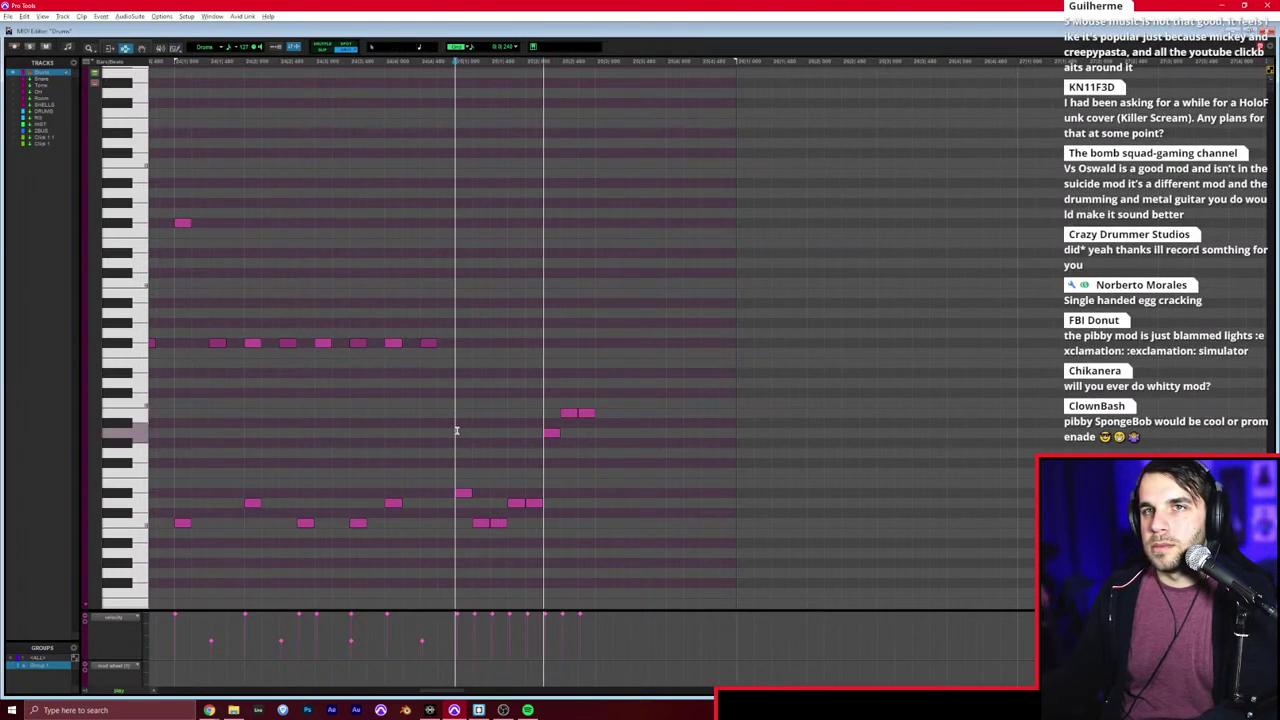
key("space")
scroll(457, 431, "right", 2)
key("F10")
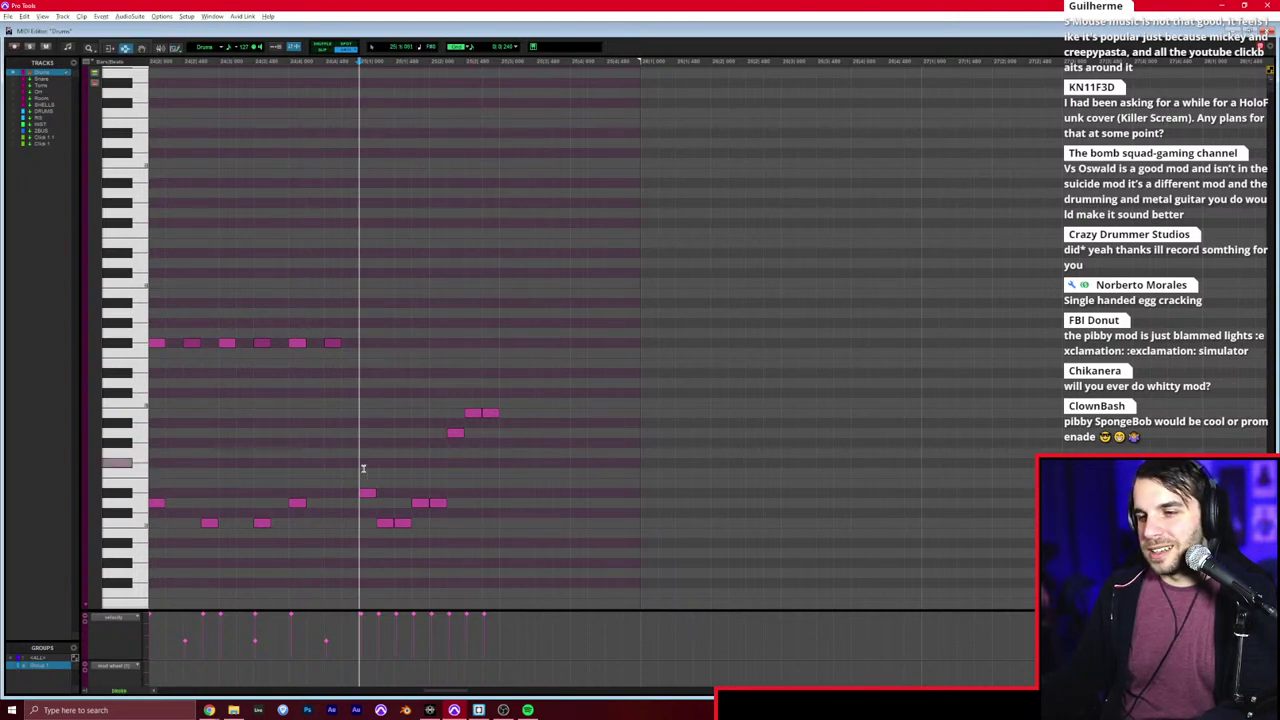
key("space")
key("space")
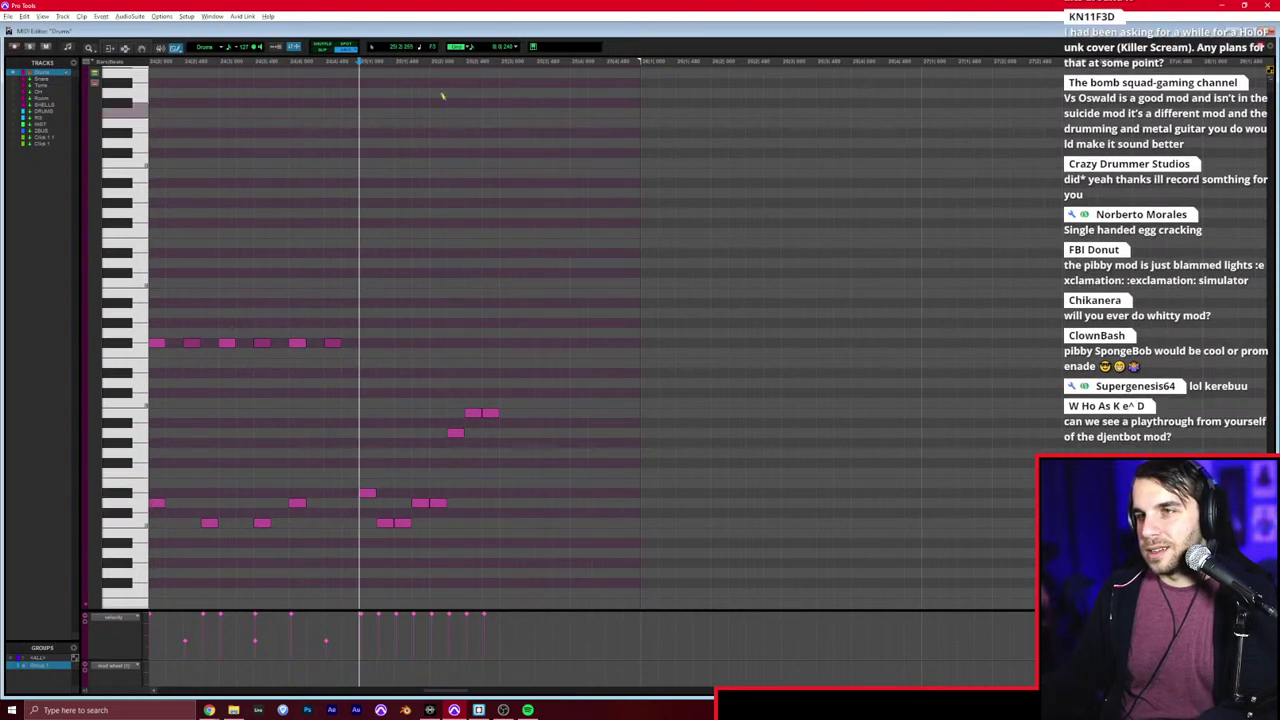
Step: Set the grid to sixteenth triplets and continue the bar 25 fill with D0, D0, A0, A0, B0, C0, D#0 and a final C0
left_click(512, 49)
left_click(541, 125)
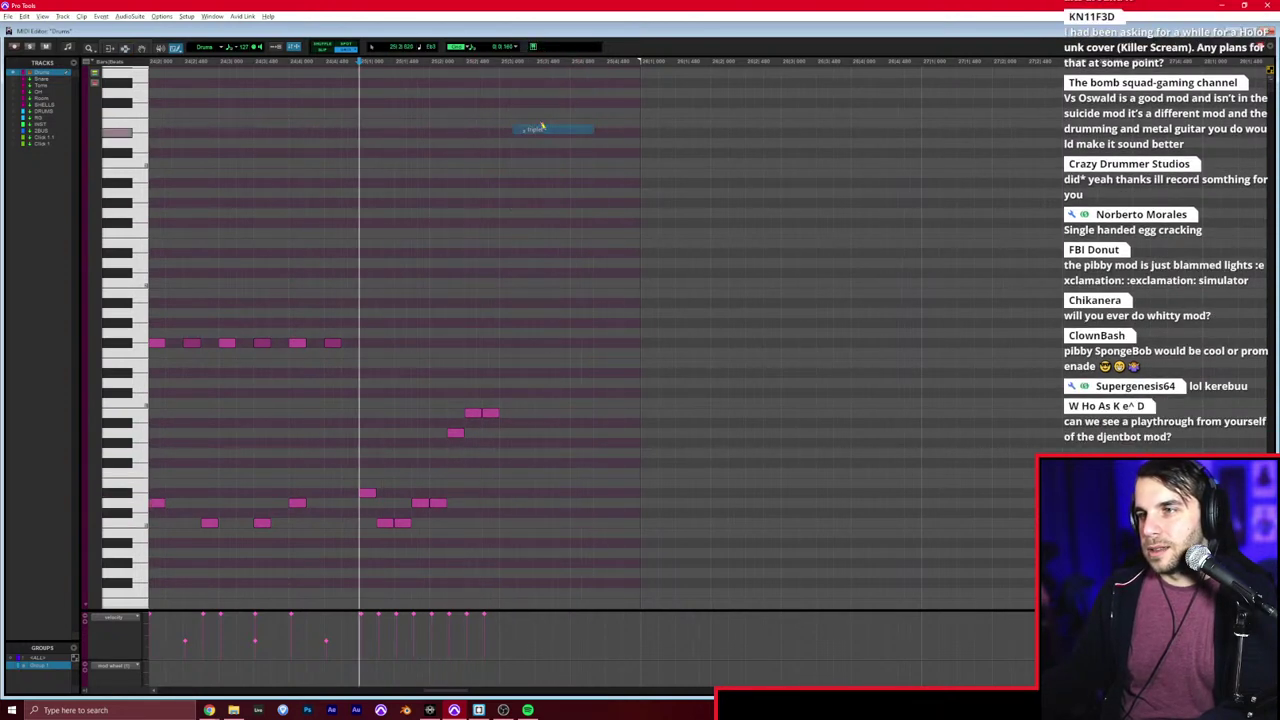
left_click(505, 502)
left_click(530, 432)
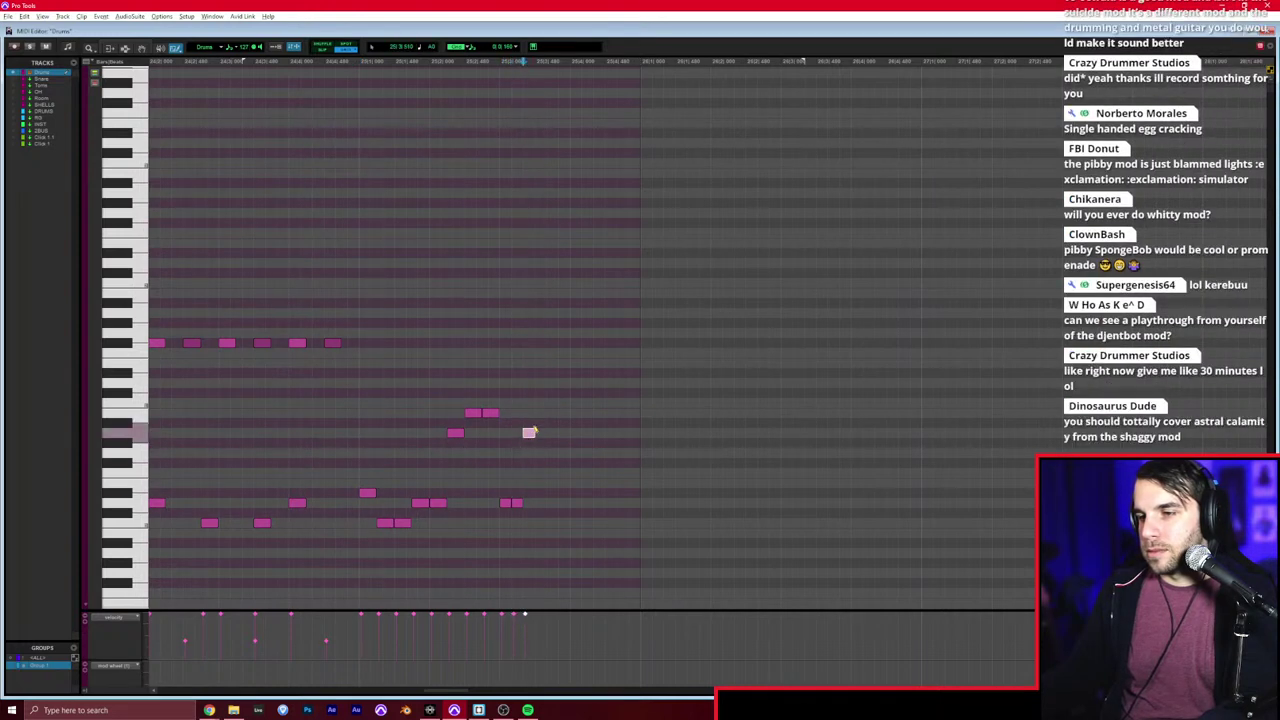
left_click(559, 521)
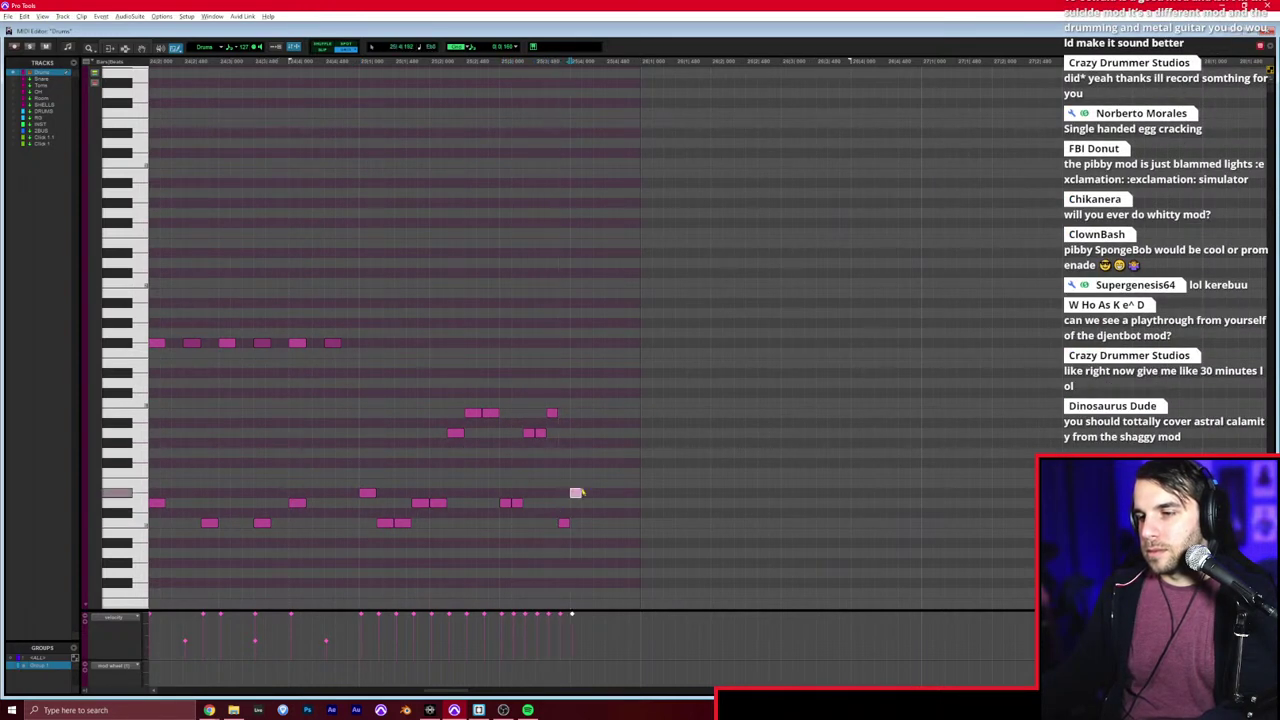
Step: Play back the complete bar 25 fill from the end of bar 24 and from the start of bar 25
left_click(251, 384)
key("space")
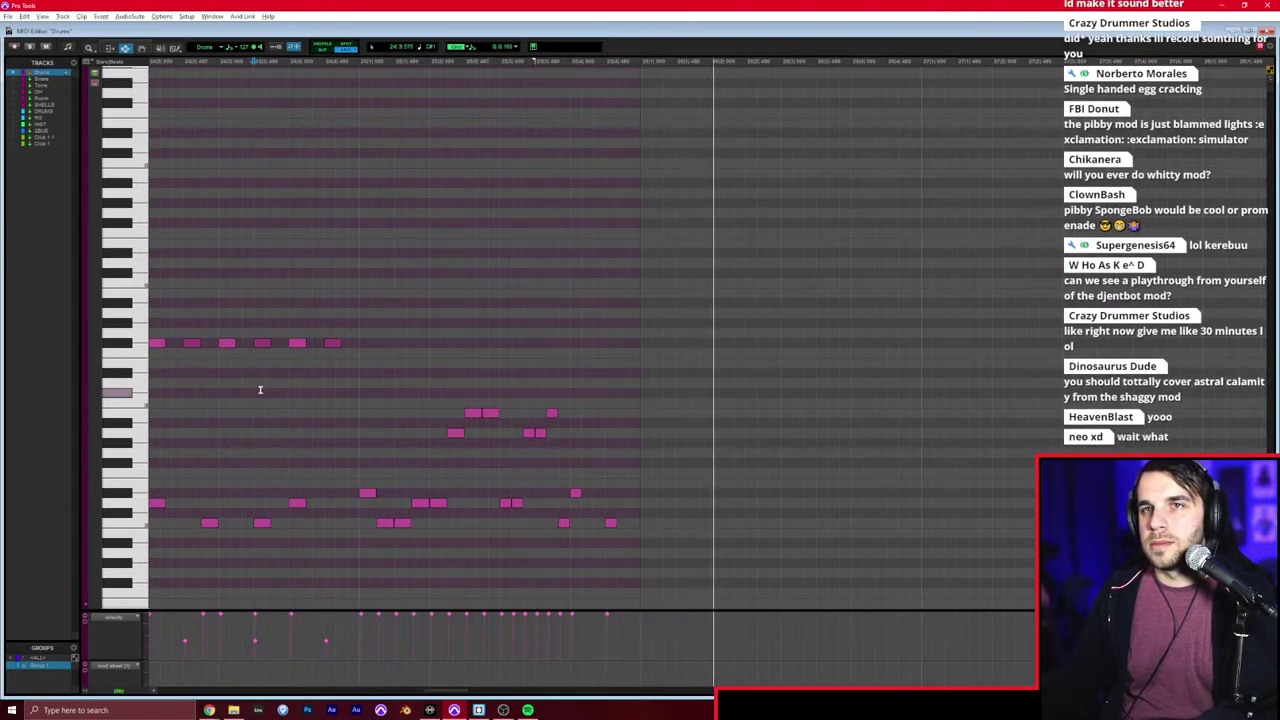
left_click(336, 368)
left_click(359, 350)
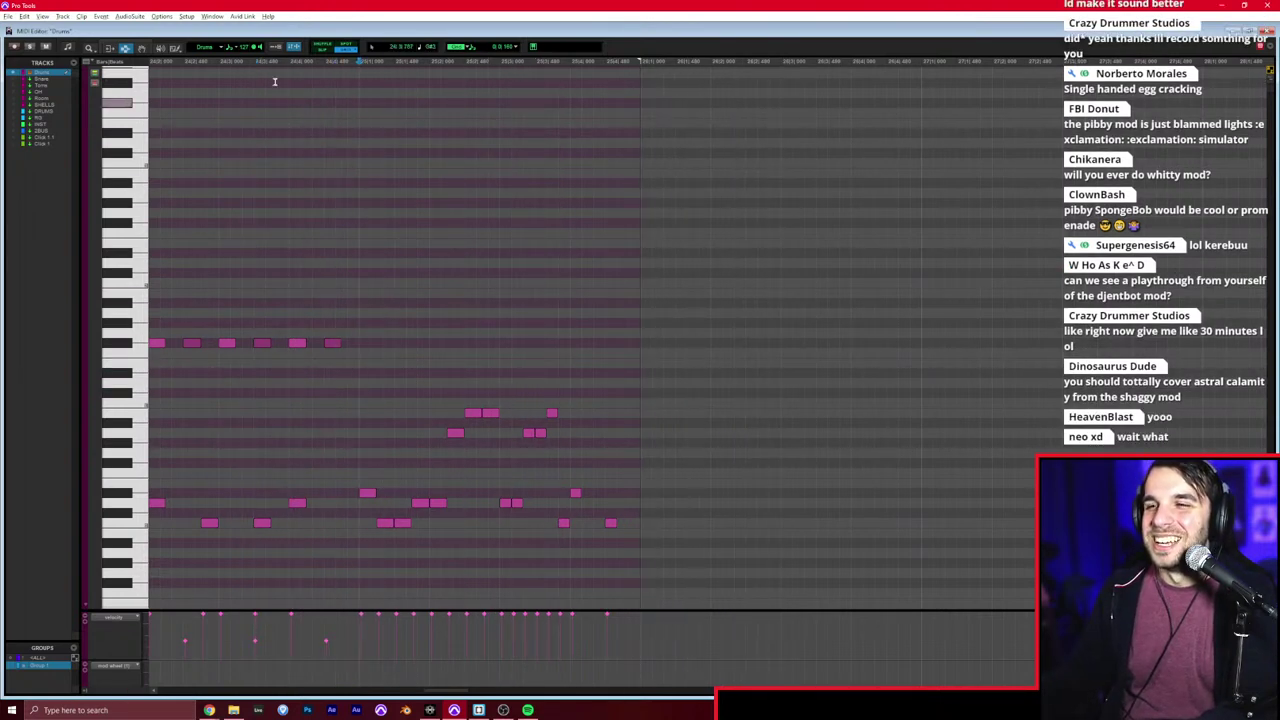
key("space")
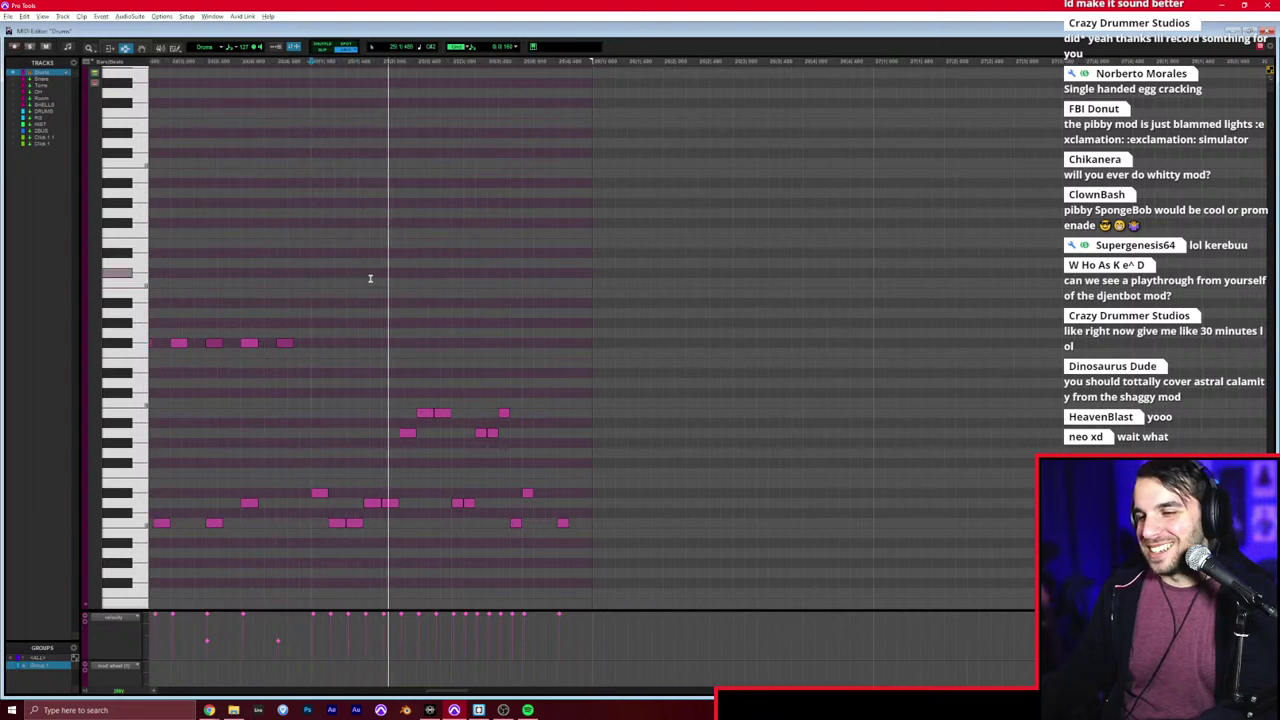
scroll(371, 277, "right", 2)
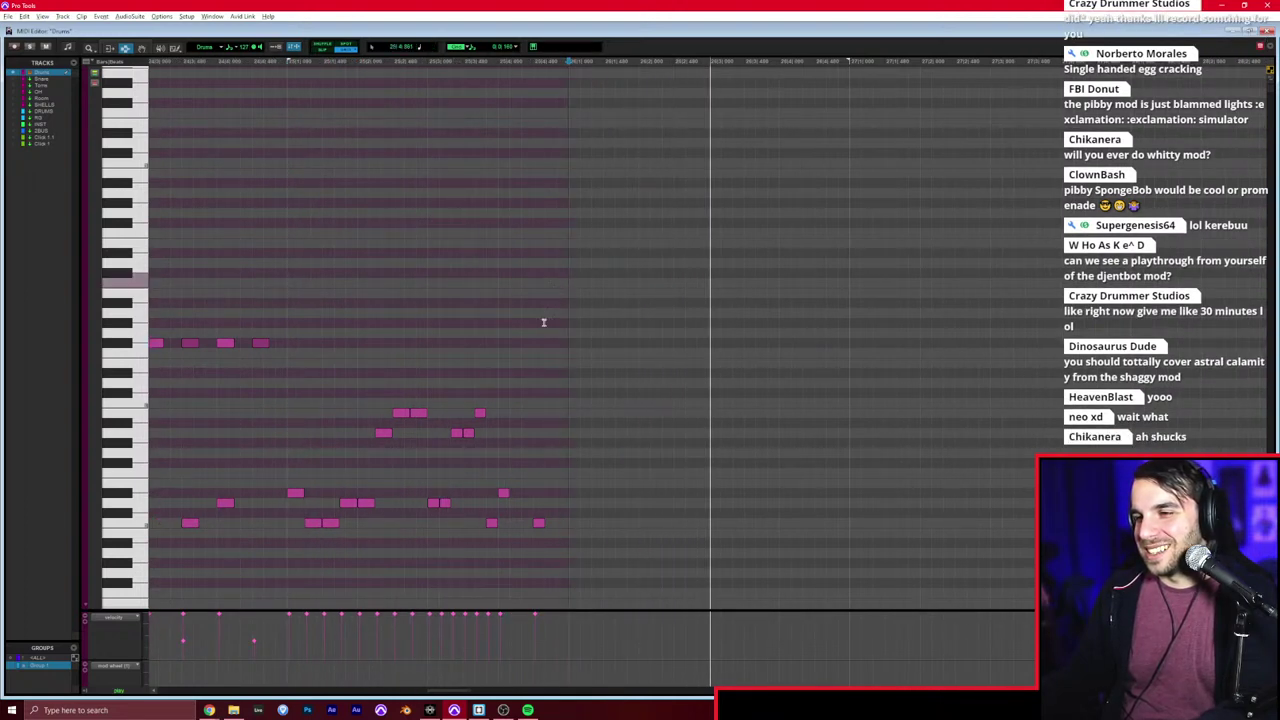
Step: Return the grid to straight sixteenths, and try a C0 hit at the start of bar 26 before undoing it
left_click(516, 47)
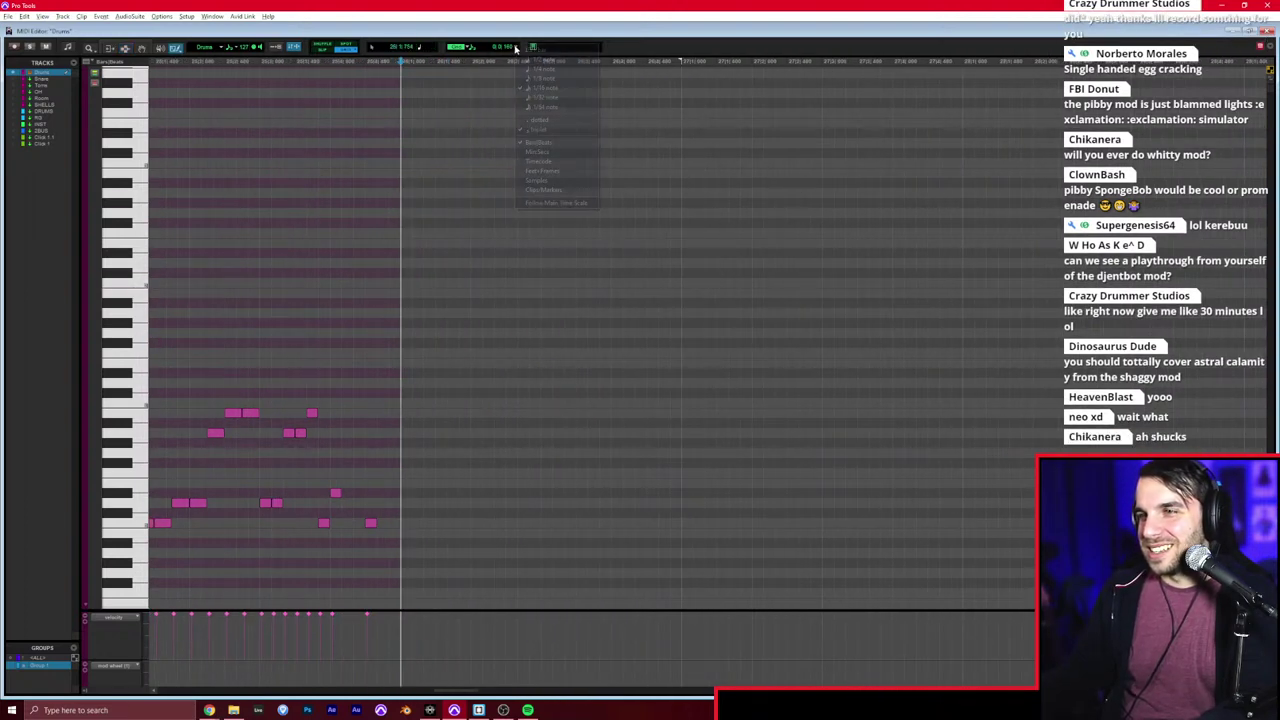
left_click(538, 130)
key("space")
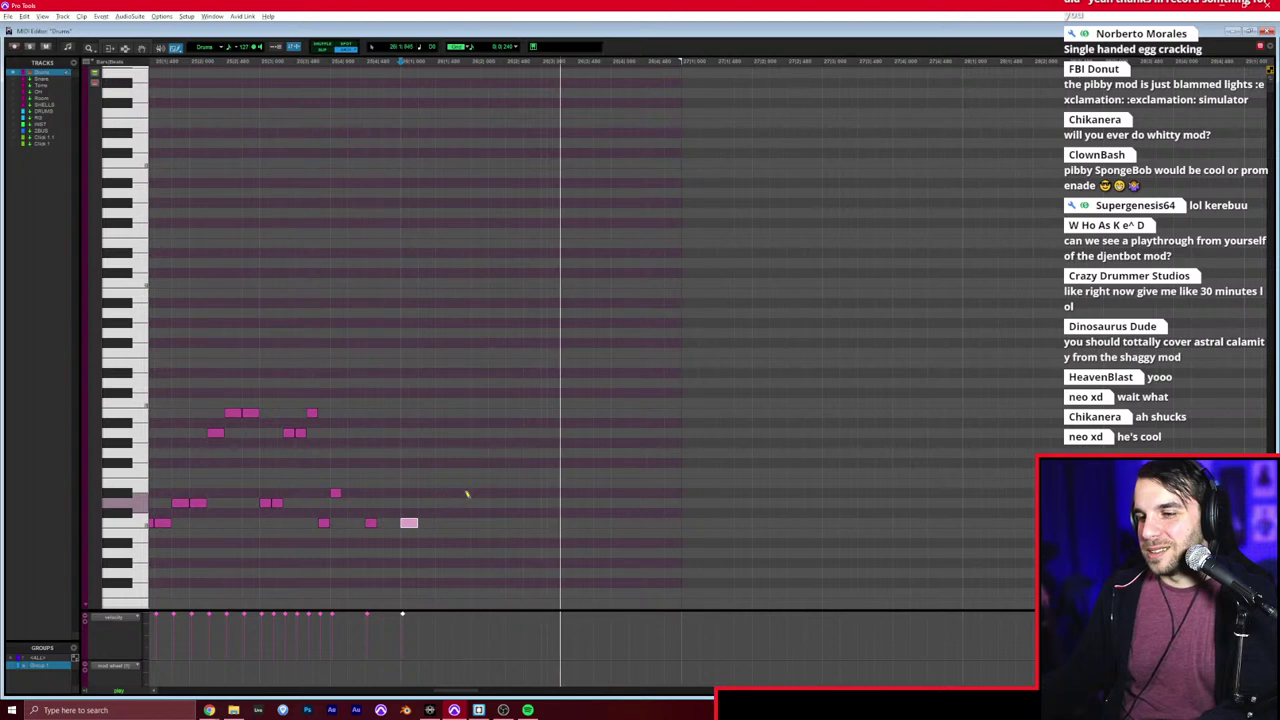
key("space")
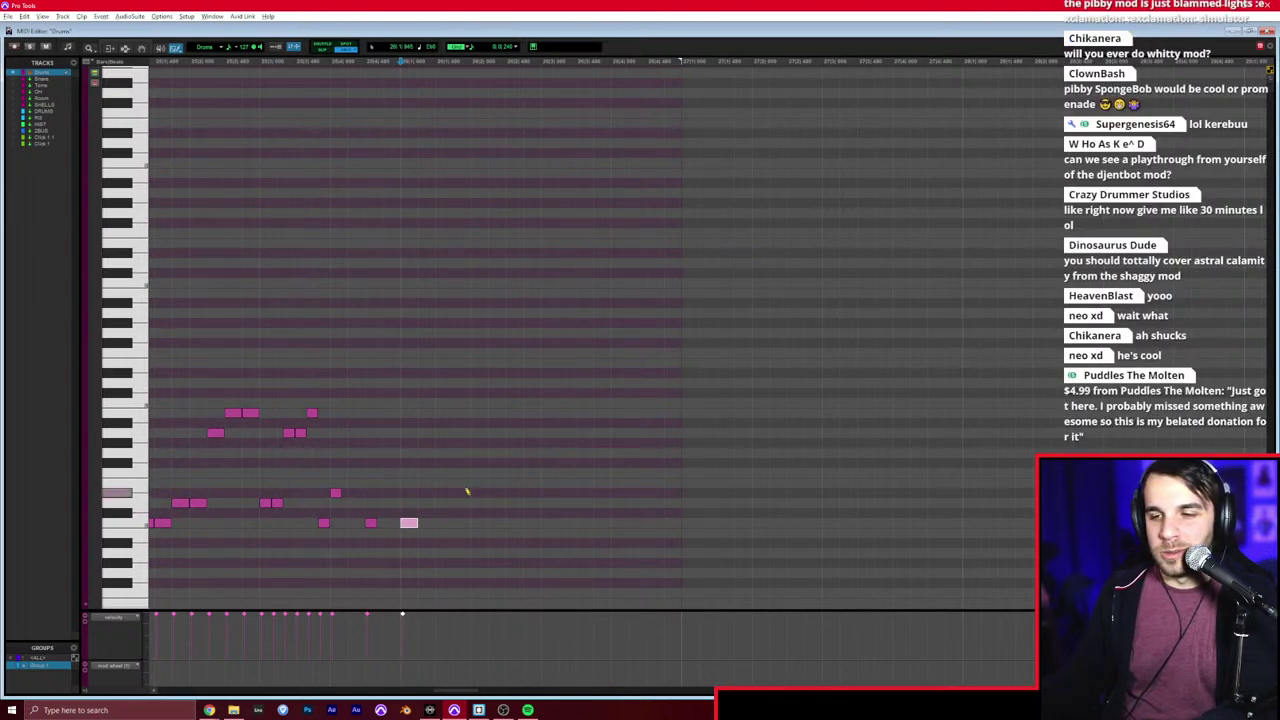
key("ctrl+z")
Step: In the Edit window, duplicate the Drums clips of bars 18 to 25 into bars 26 to 33
key("ctrl+=")
key("r")
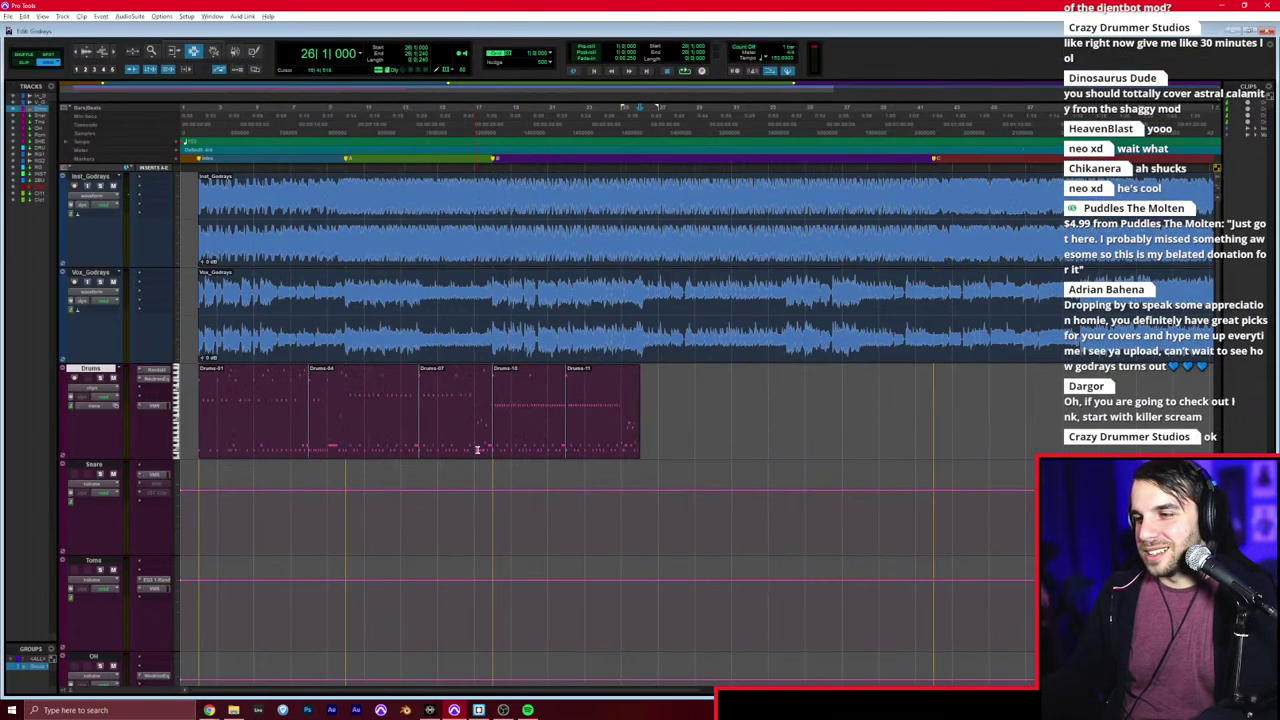
left_click_drag(495, 404, 641, 398)
key("ctrl+d")
Step: Listen to the duplicated drums from bar 25 through the fill in bar 33
left_click(618, 402)
key("space")
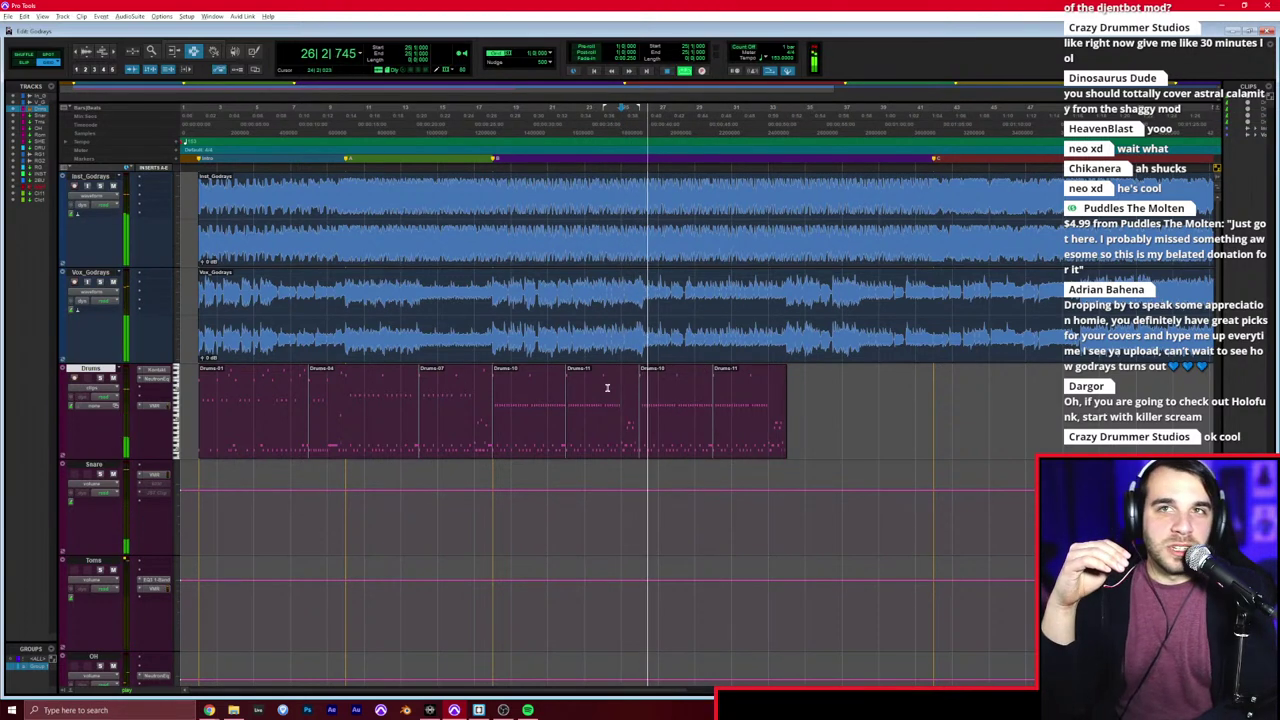
key("ctrl+]")
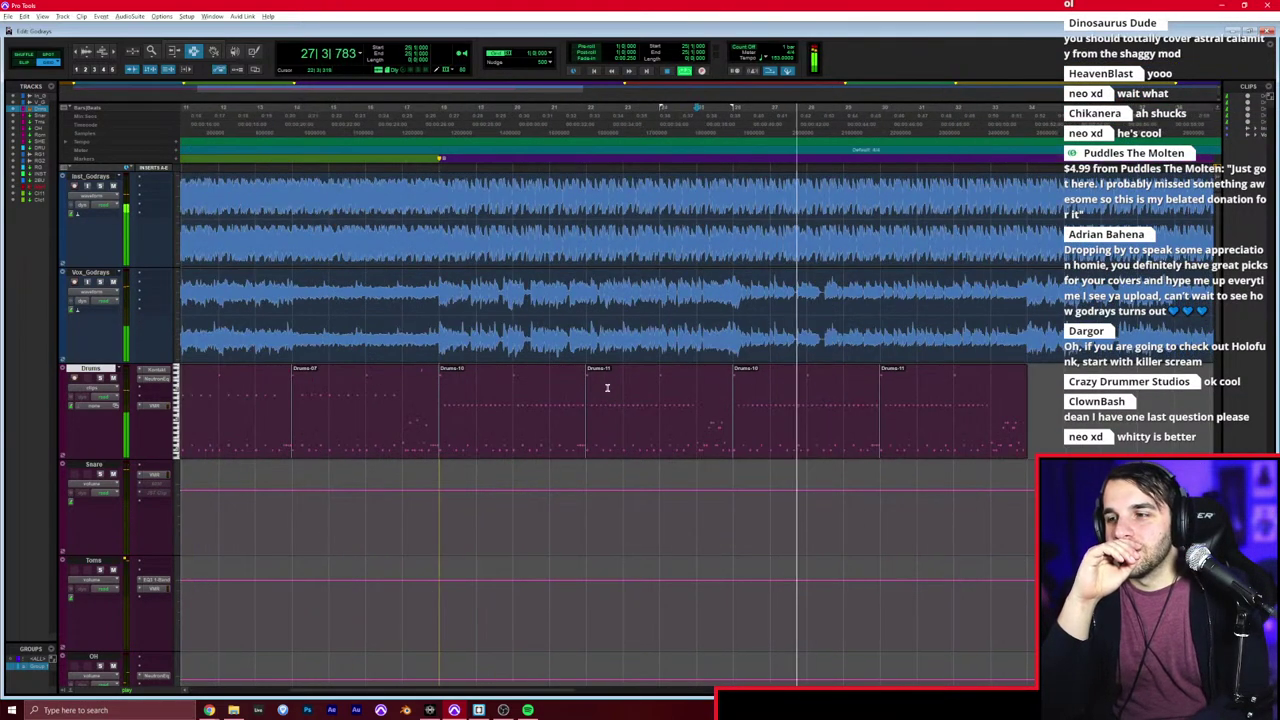
key("ctrl+]")
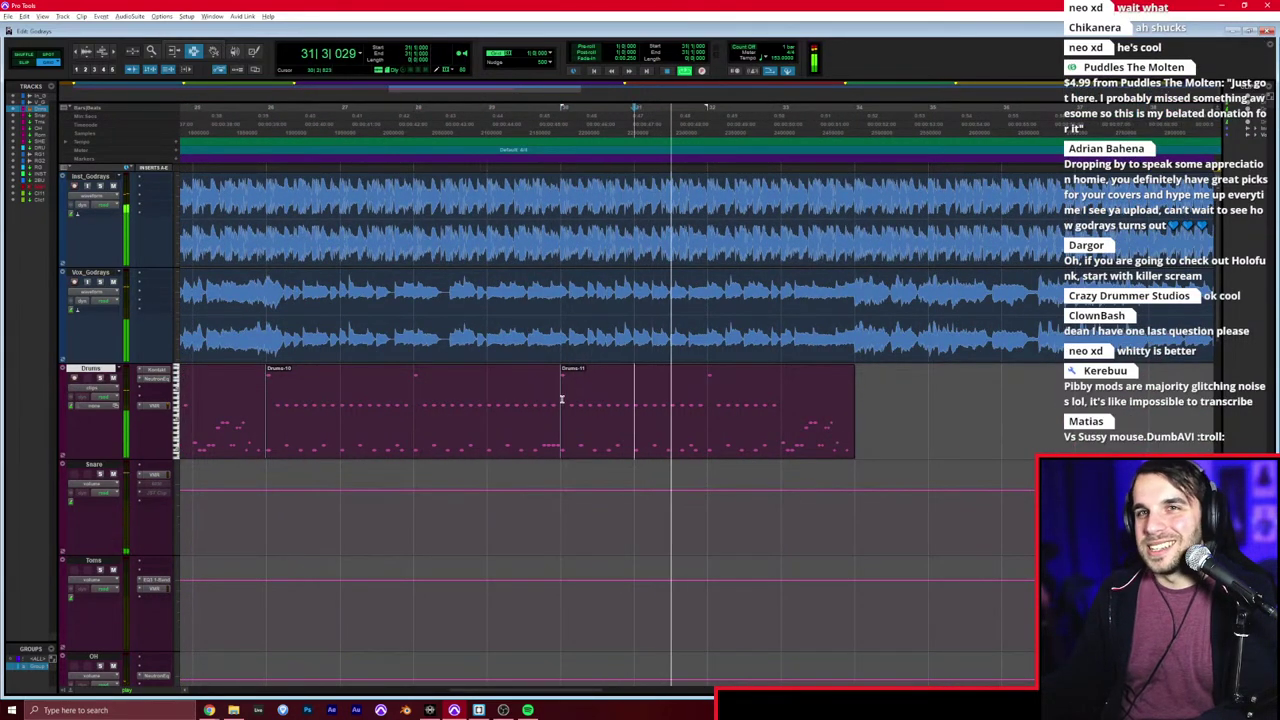
key("ctrl+]")
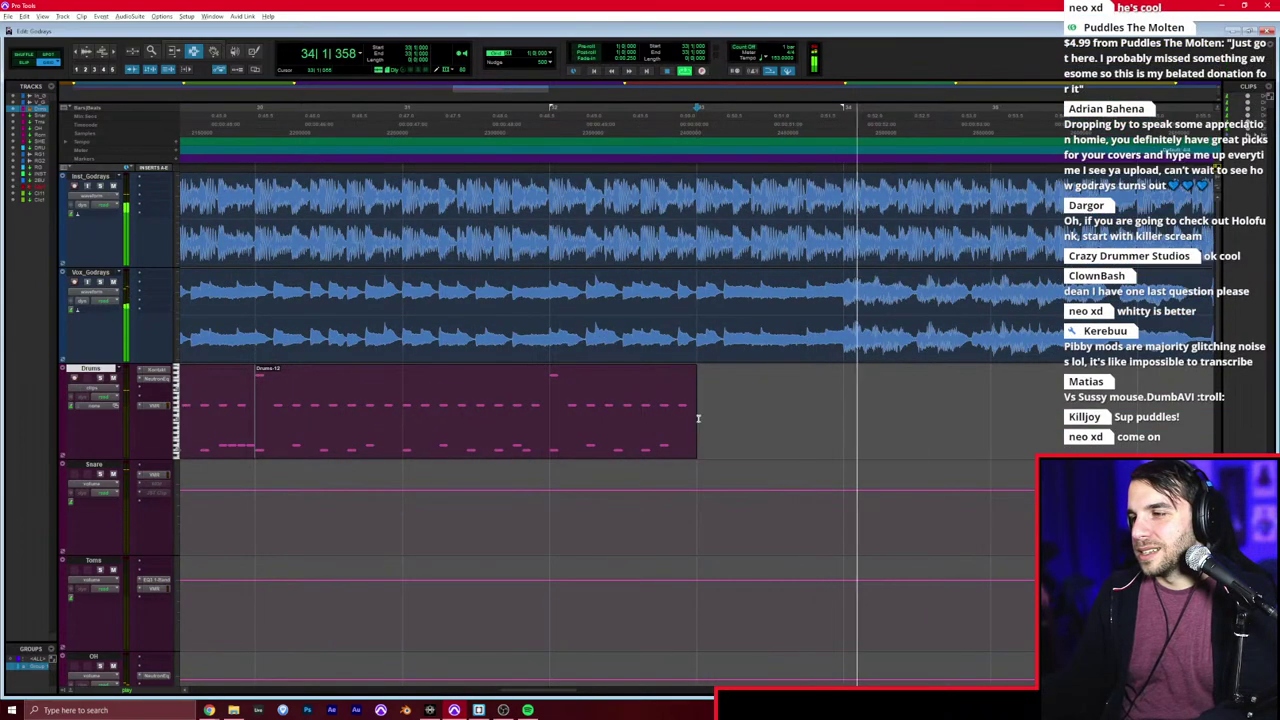
key("space")
key("space")
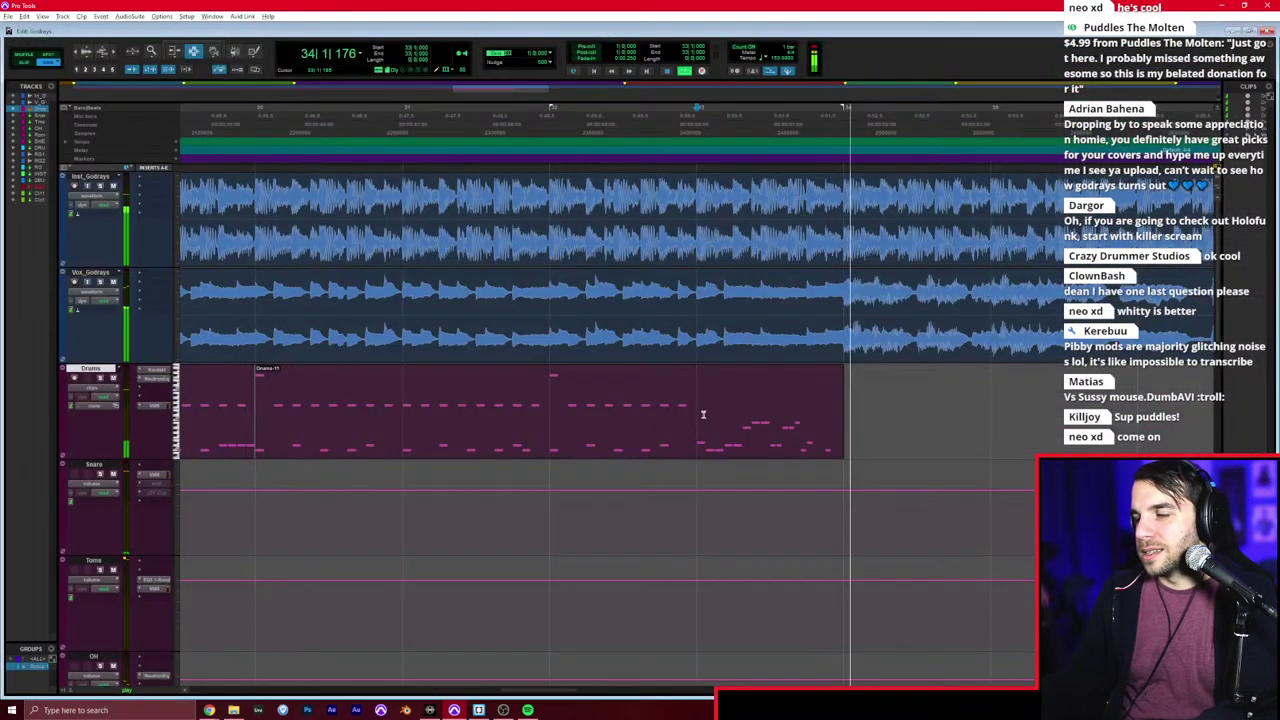
Step: Duplicate the Drums clips of bars 18 to 33 into bars 34 to 49
key("ctrl+[")
key("ctrl+[")
left_click_drag(714, 410, 428, 400)
key("ctrl+d")
Step: Listen to the duplicated drums across bars 34 to 41, up to the C marker
left_click(534, 395)
scroll(537, 394, "right", 3)
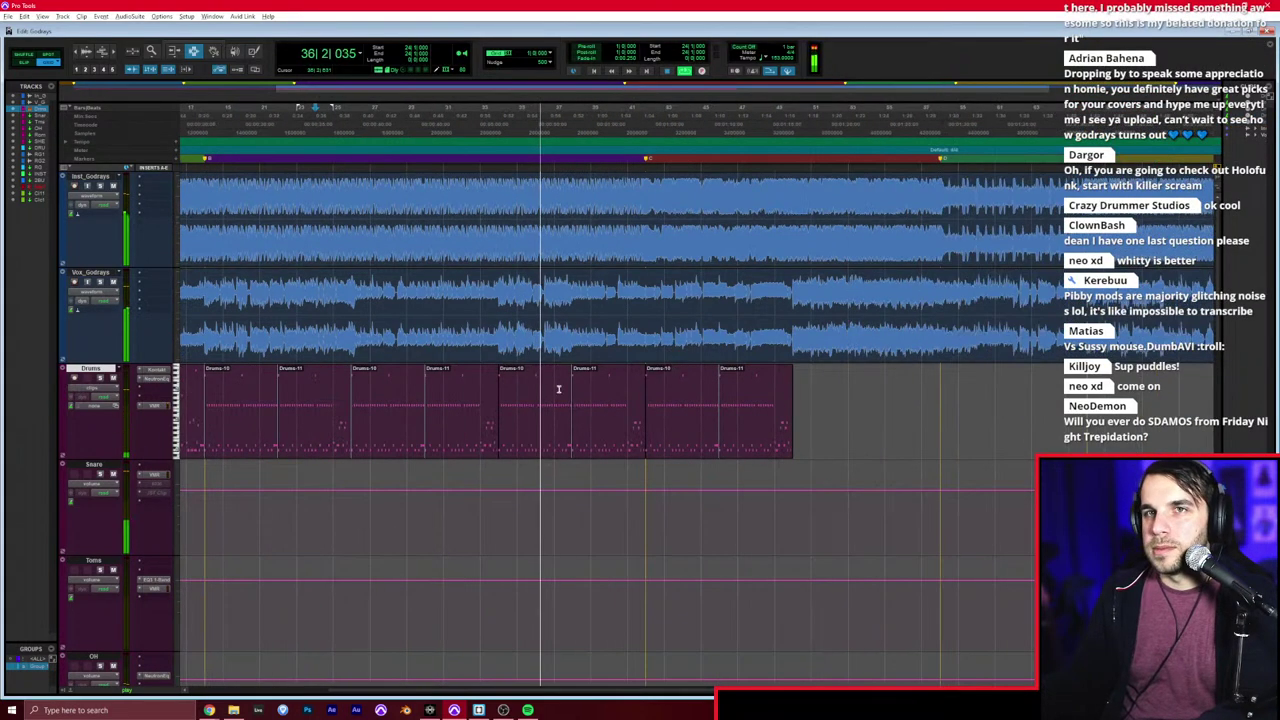
left_click(572, 389)
key("ctrl+]")
scroll(572, 389, "right", 2)
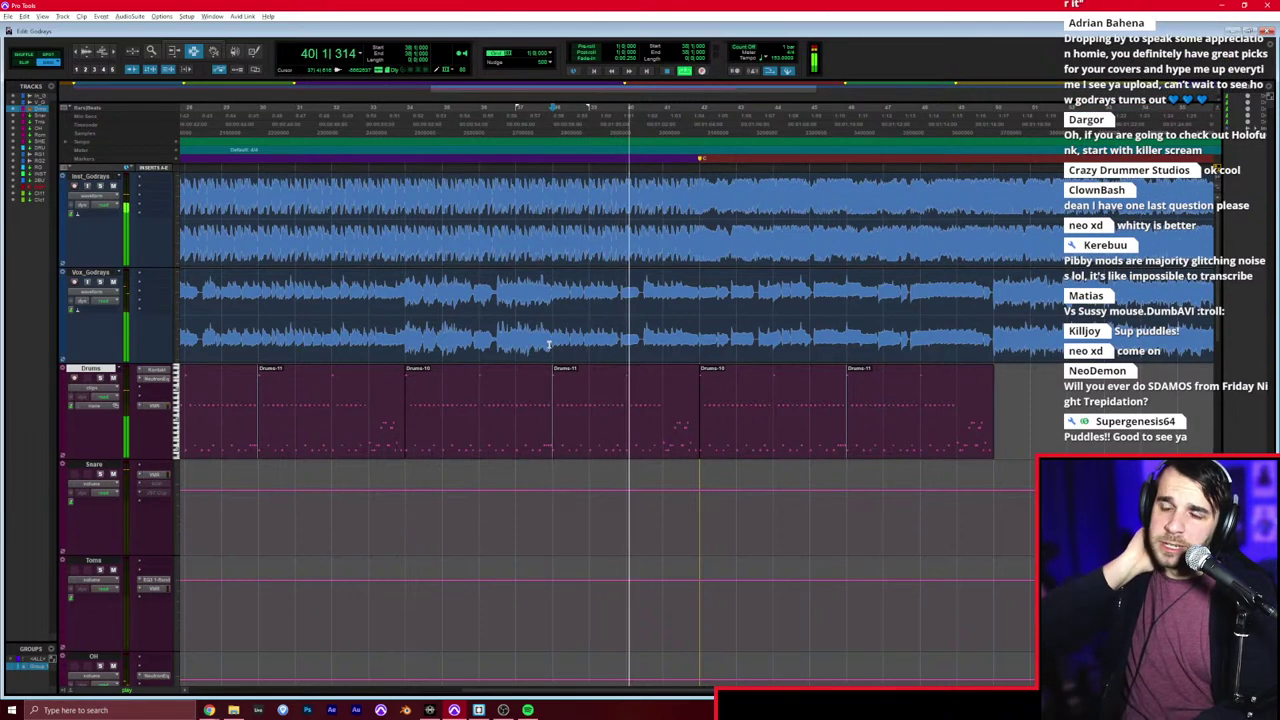
key("t")
scroll(700, 364, "right", 9)
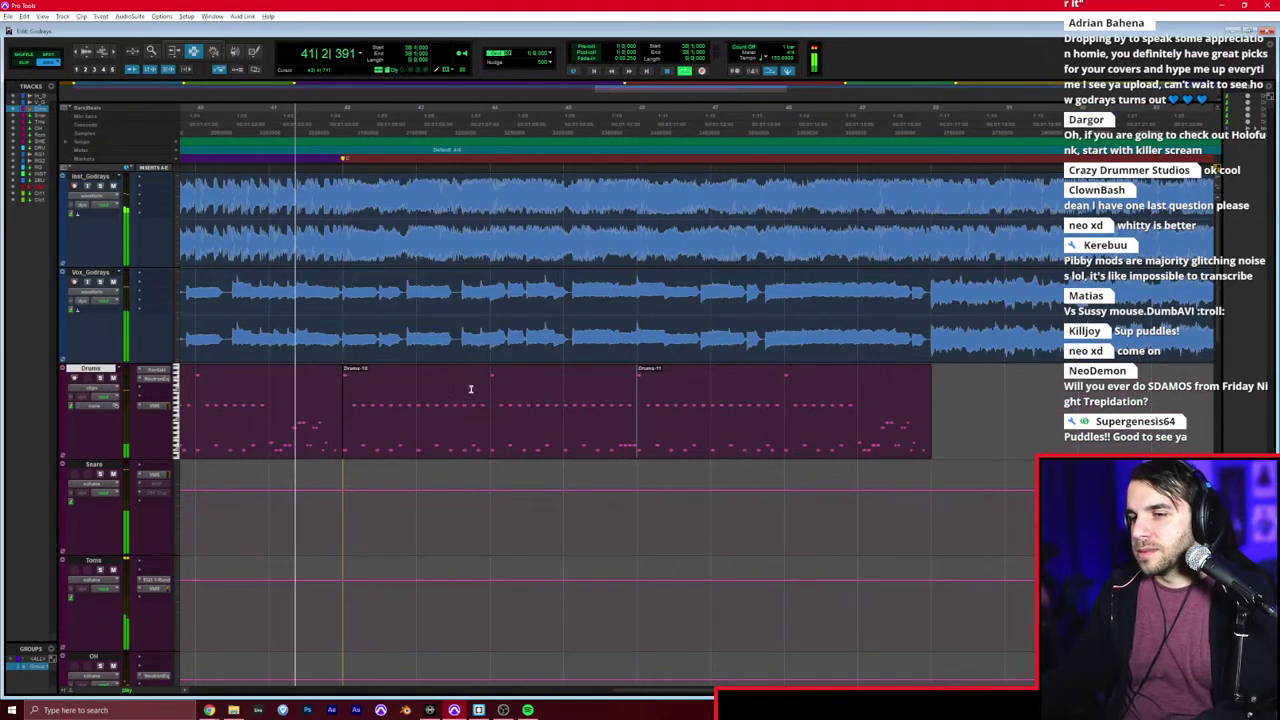
Step: Open the Drums clip notes in the MIDI Editor and delete the duplicated fill in bar 41
left_click(402, 398)
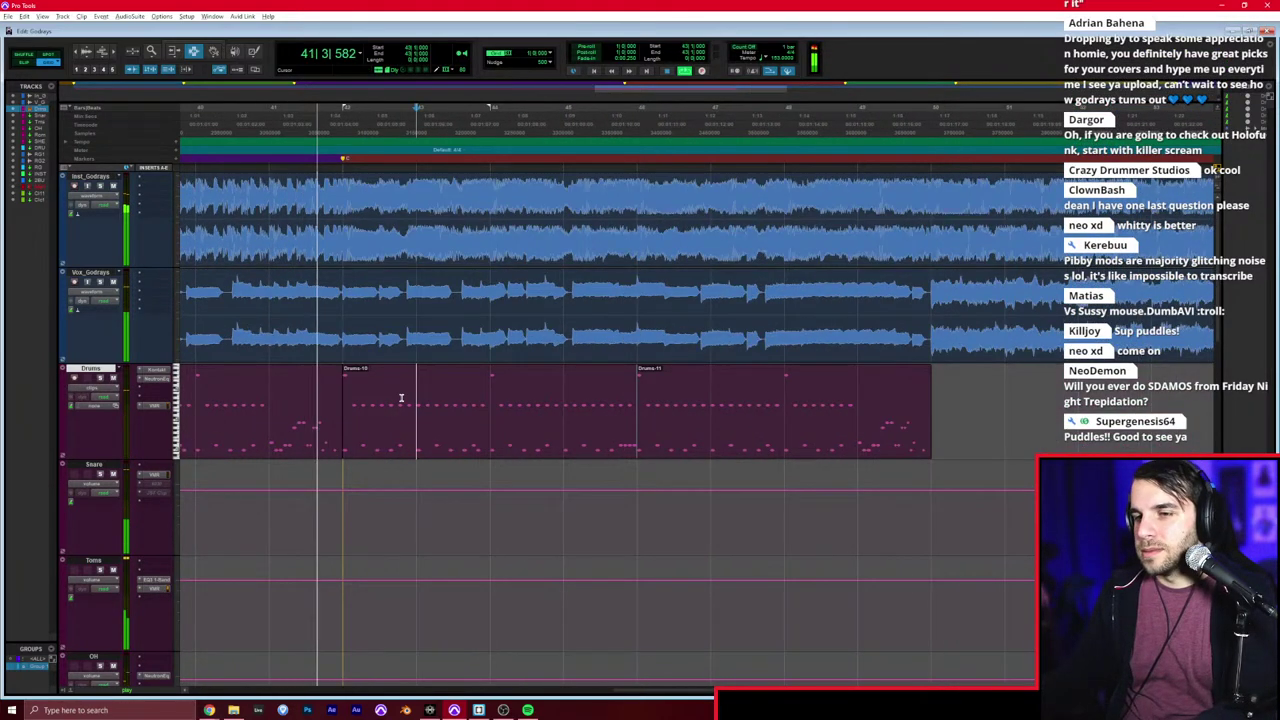
double_click(314, 405)
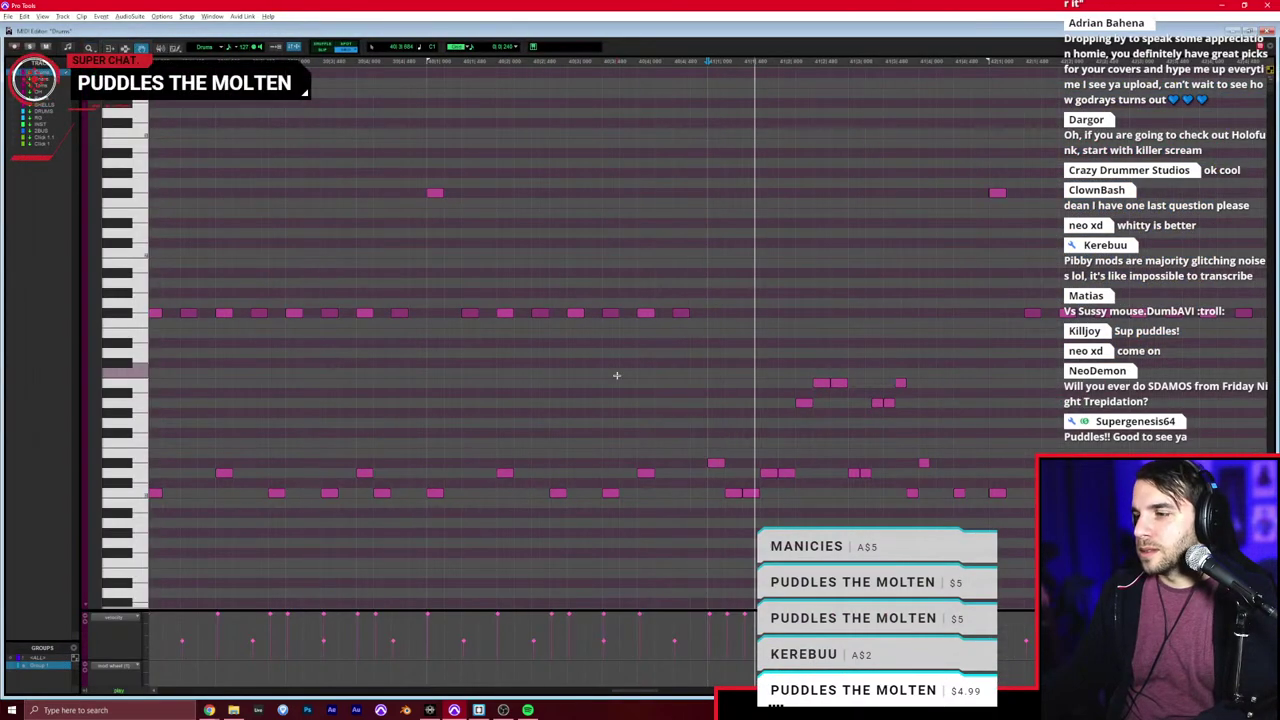
key("space")
key("F7")
left_click_drag(624, 374, 911, 383)
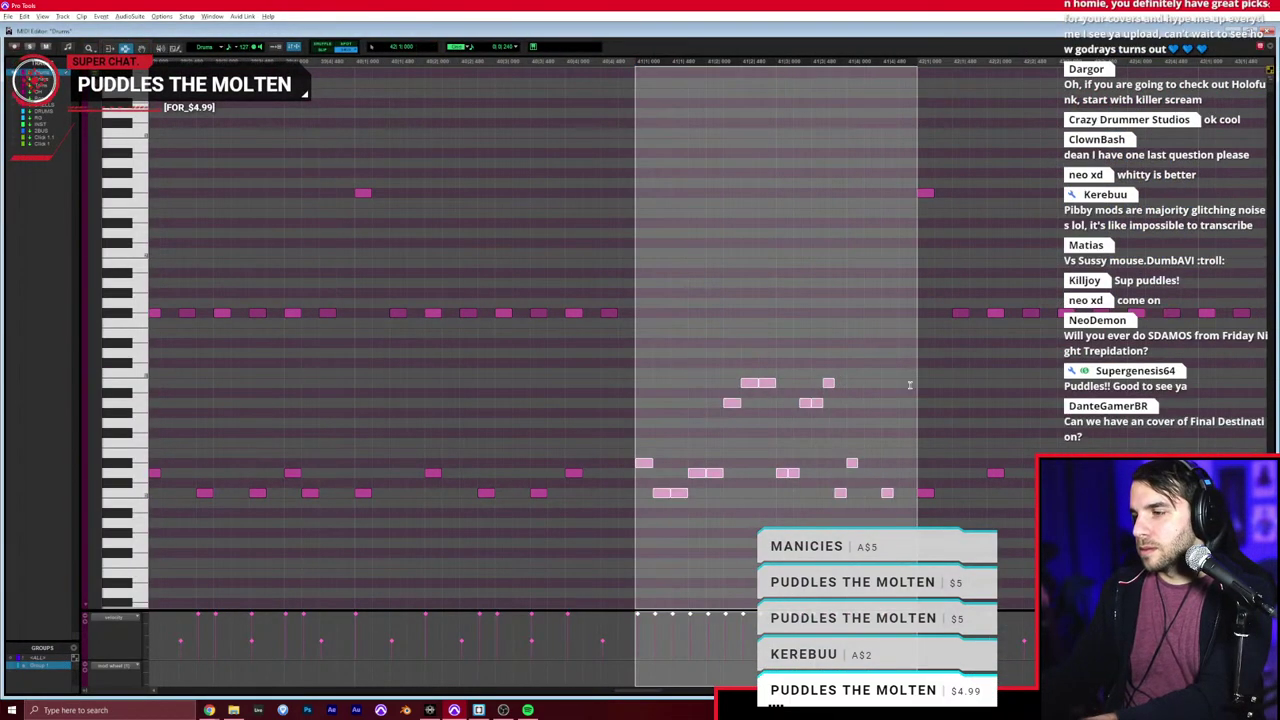
key("Delete")
Step: Set the grid to 1/16-note triplets and draw two consecutive snare notes on D at the start of bar 41
left_click(514, 46)
left_click(530, 131)
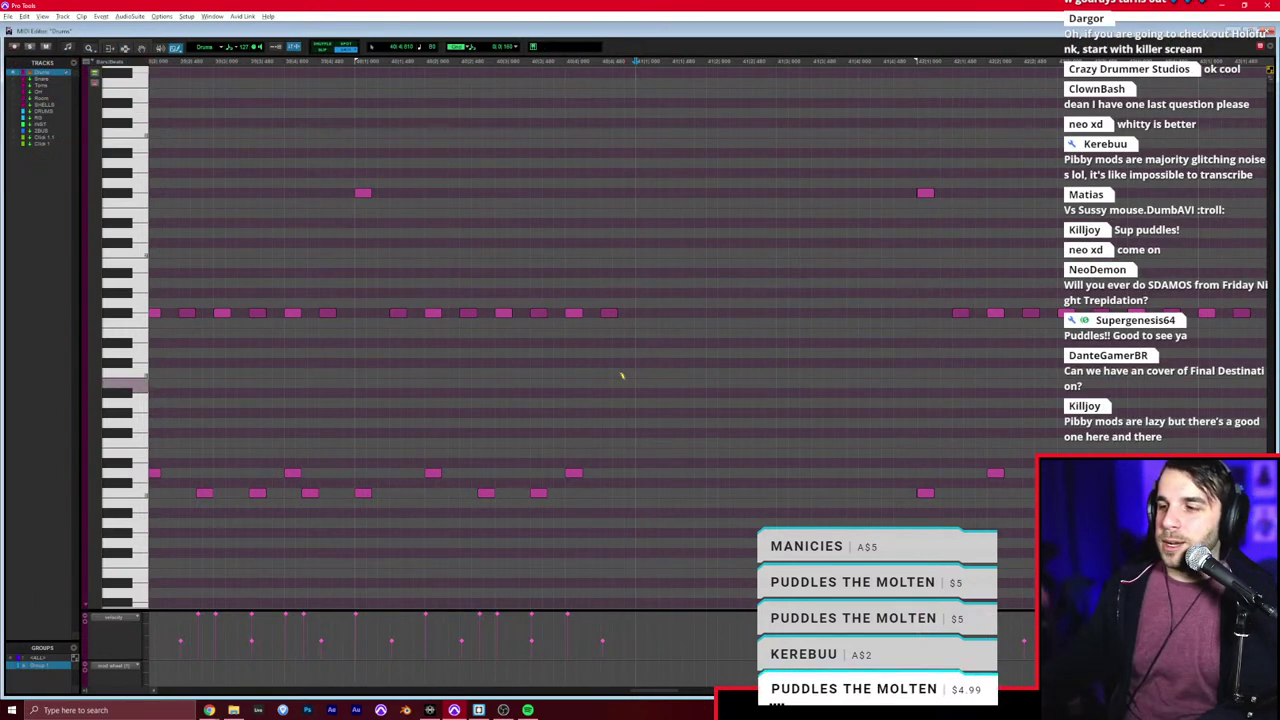
key("t")
scroll(622, 368, "right", 8)
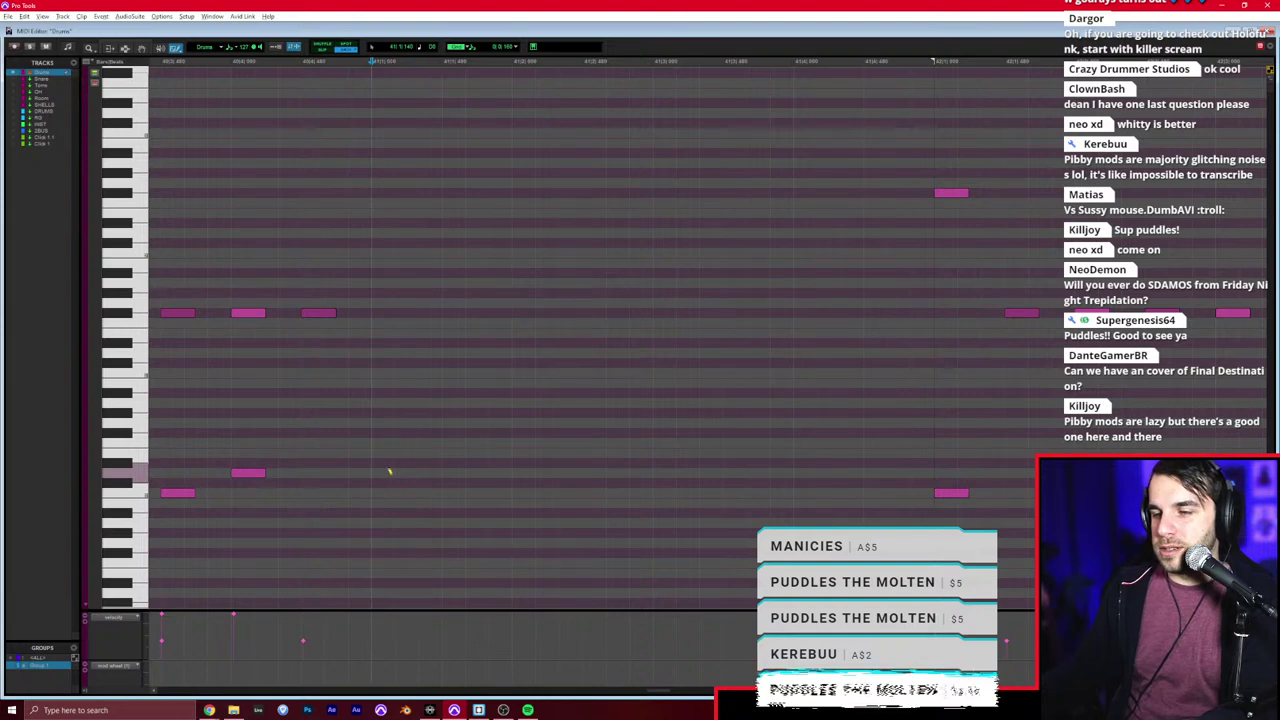
left_click(389, 472)
left_click(406, 472)
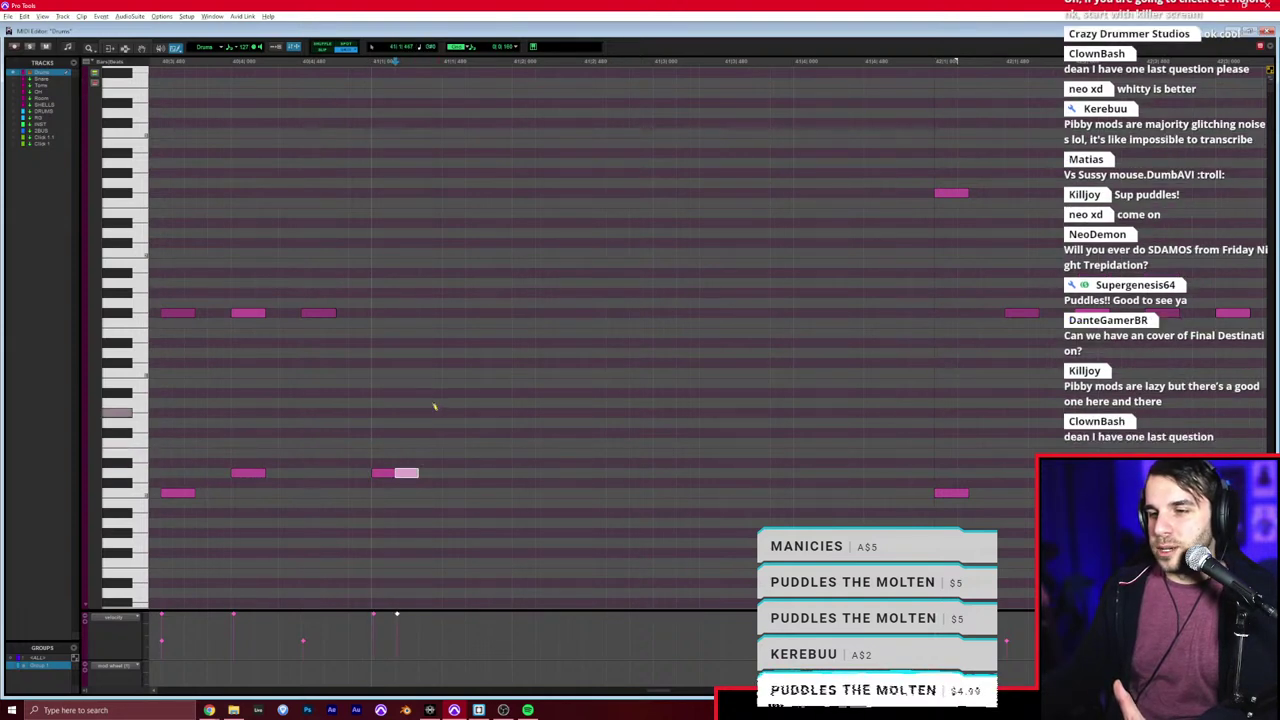
Step: Complete the first beat of bar 41 with triplet notes: two toms on A, one on A#, and a kick on C
left_click(437, 425)
key("ctrl+z")
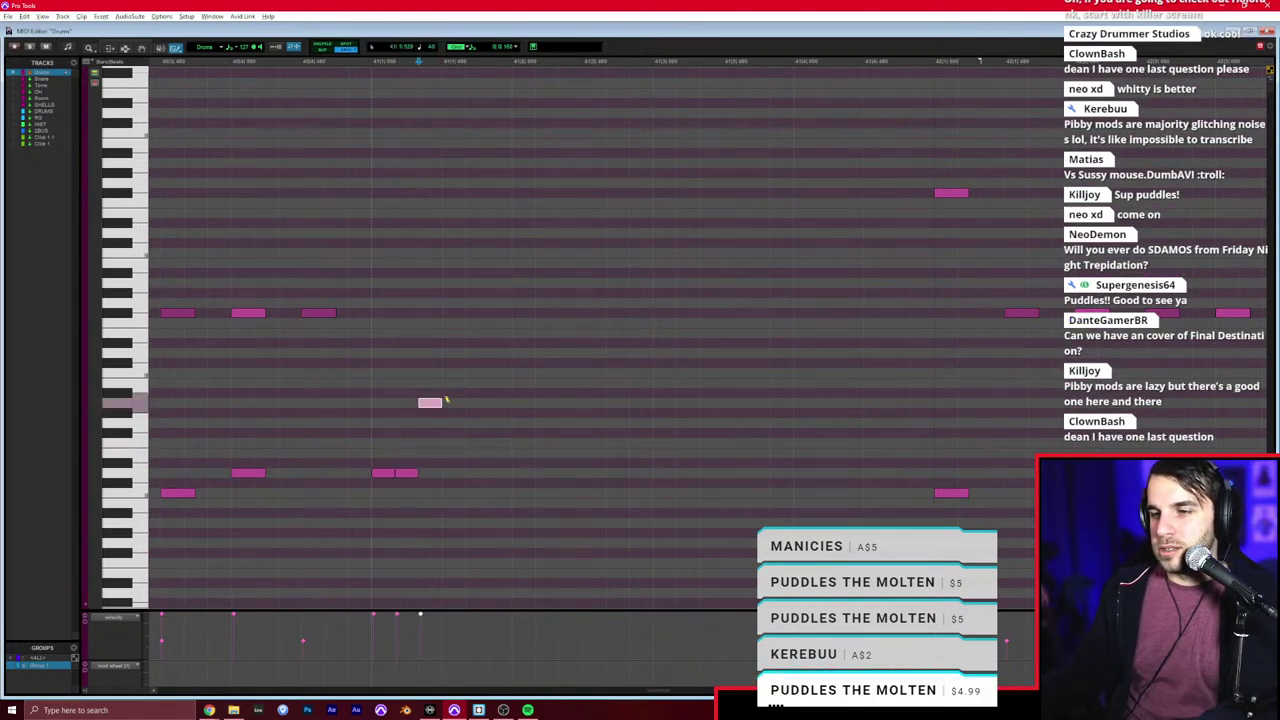
left_click(449, 402)
key("alt+Tab")
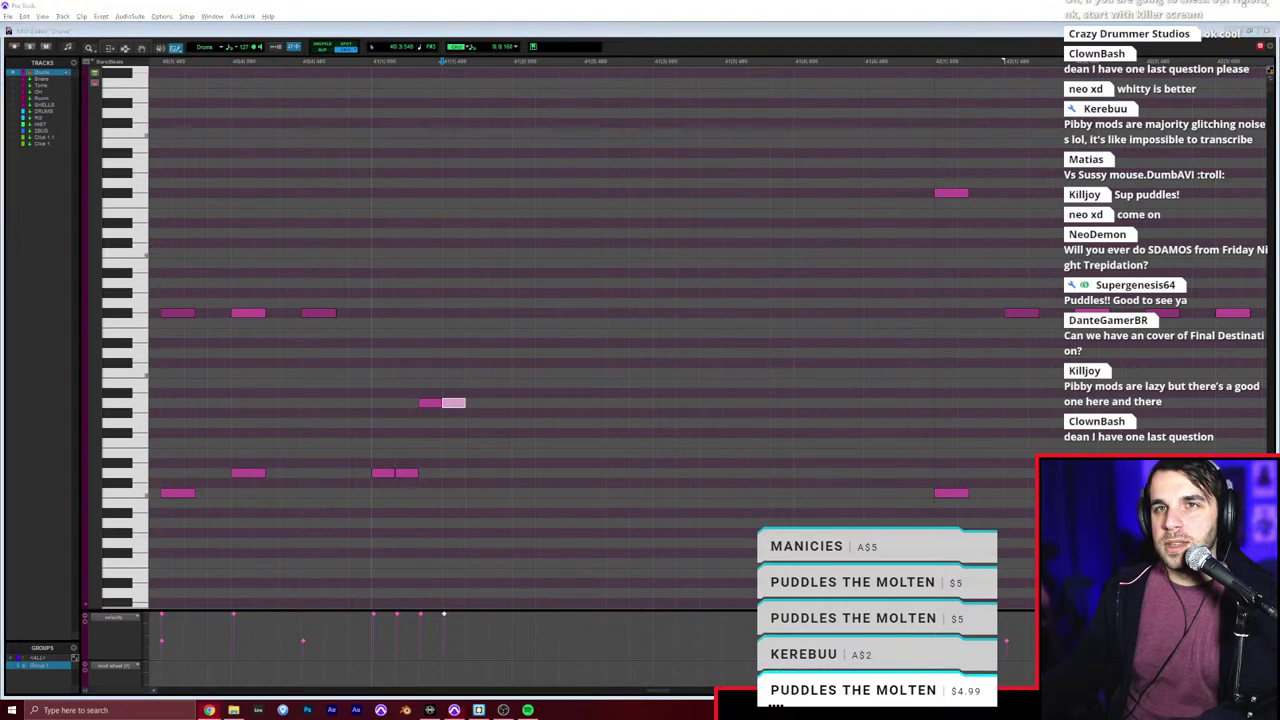
left_click(496, 492)
key("space")
key("space")
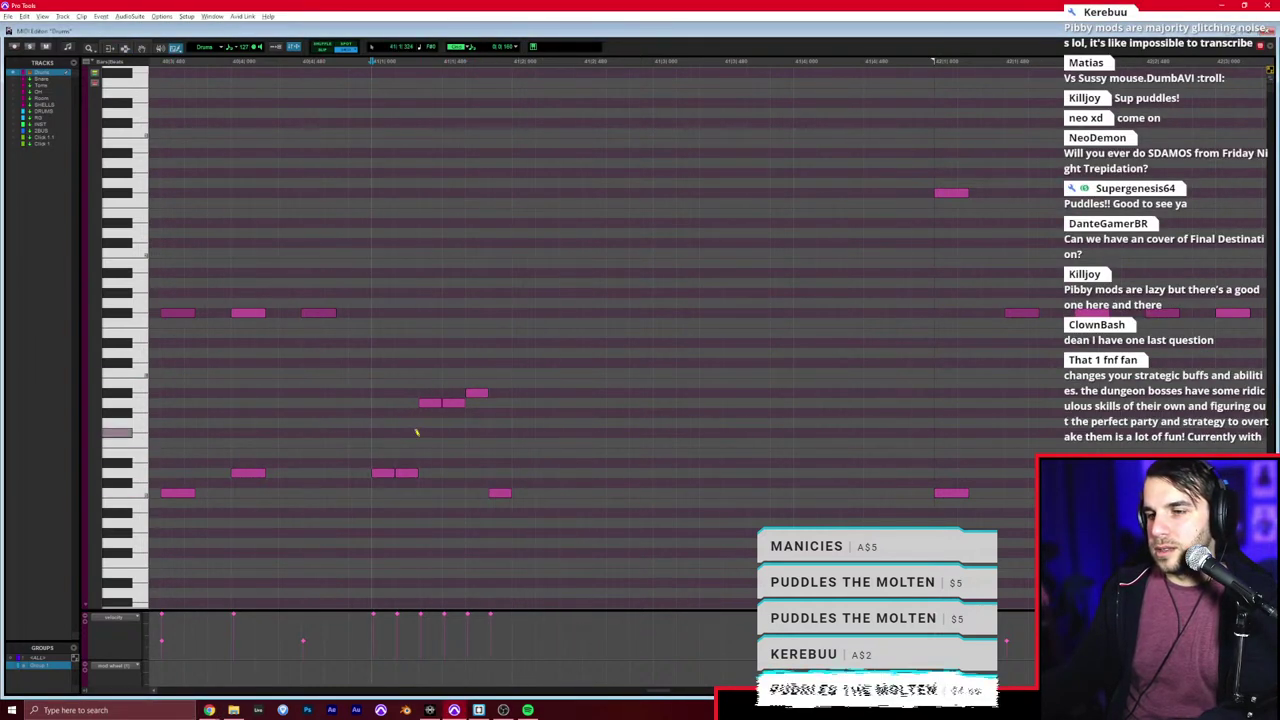
left_click_drag(373, 431, 424, 432)
left_click(513, 418, "shift")
key("r")
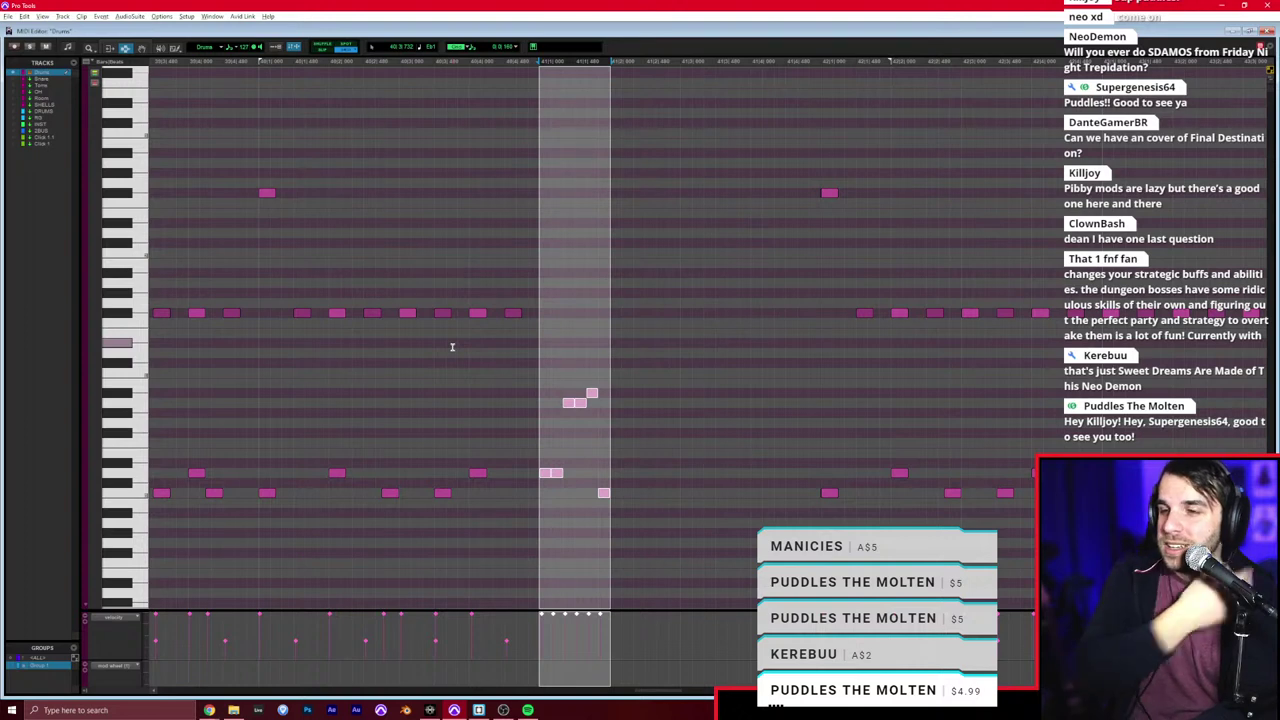
left_click(607, 347)
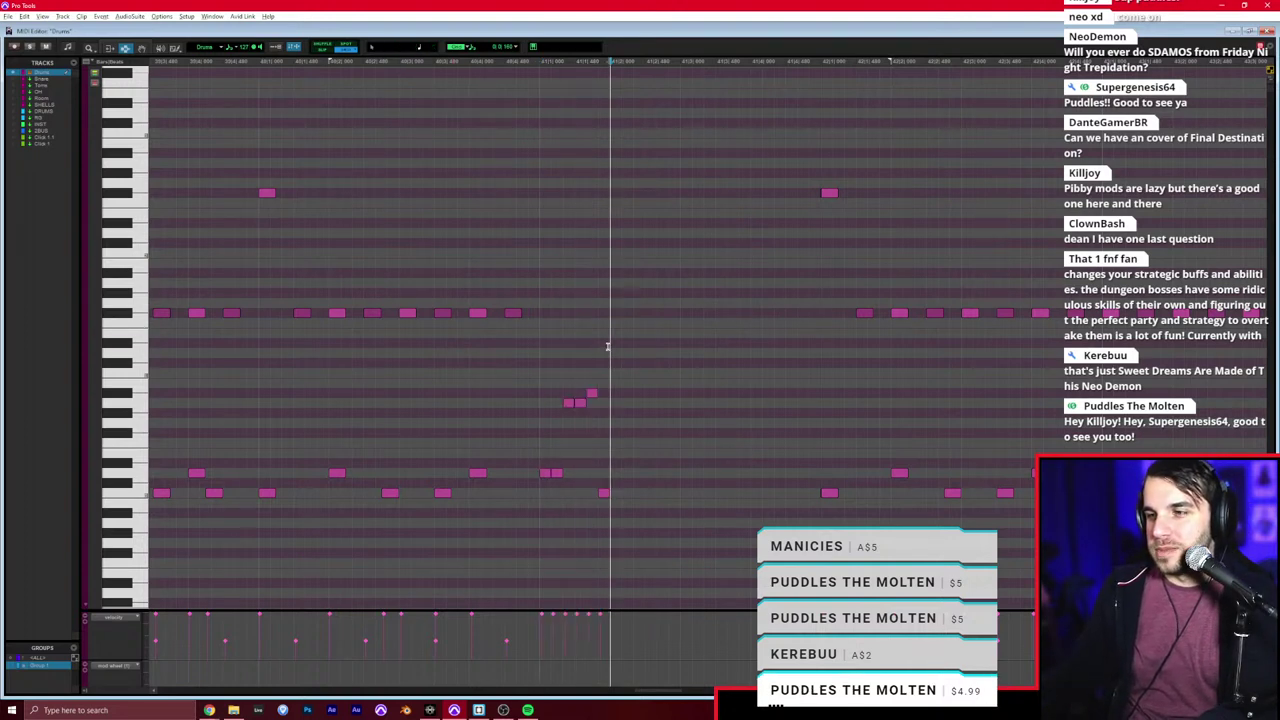
Step: Fill the second beat of bar 41 with triplet pairs: two toms on A#, two on B and two kicks on C
scroll(607, 347, "right", 4)
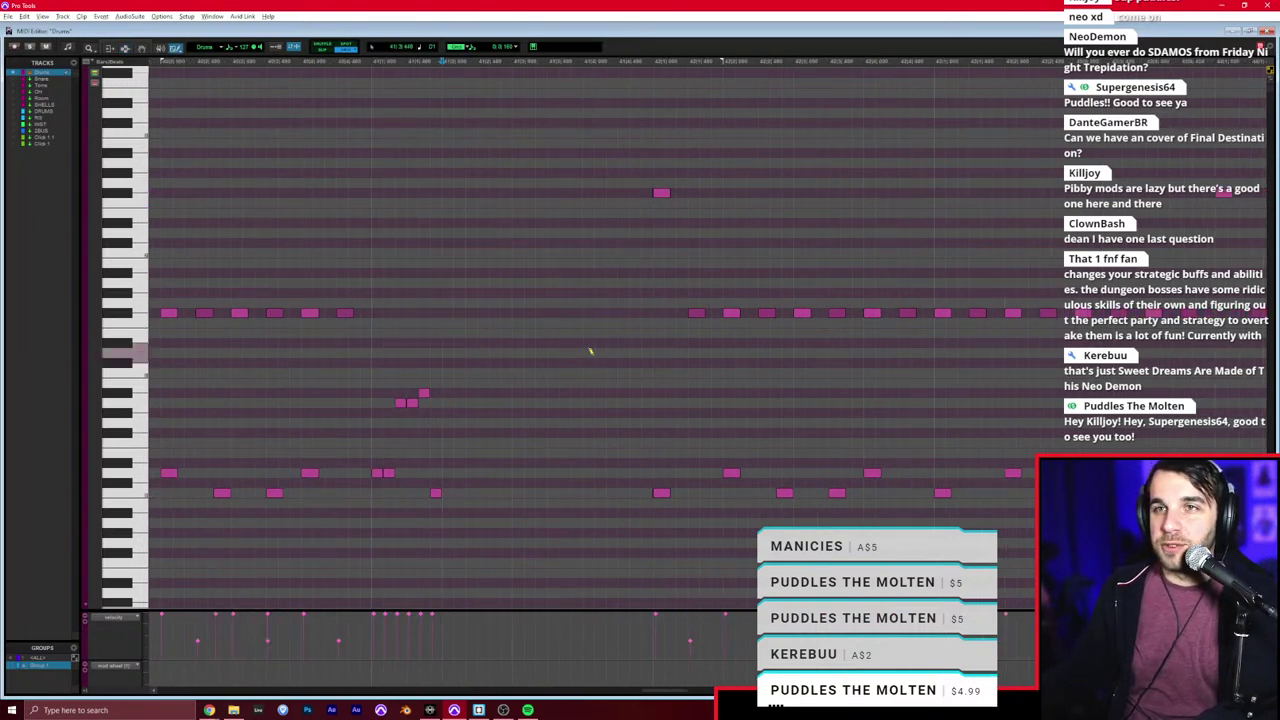
scroll(590, 351, "right", 1)
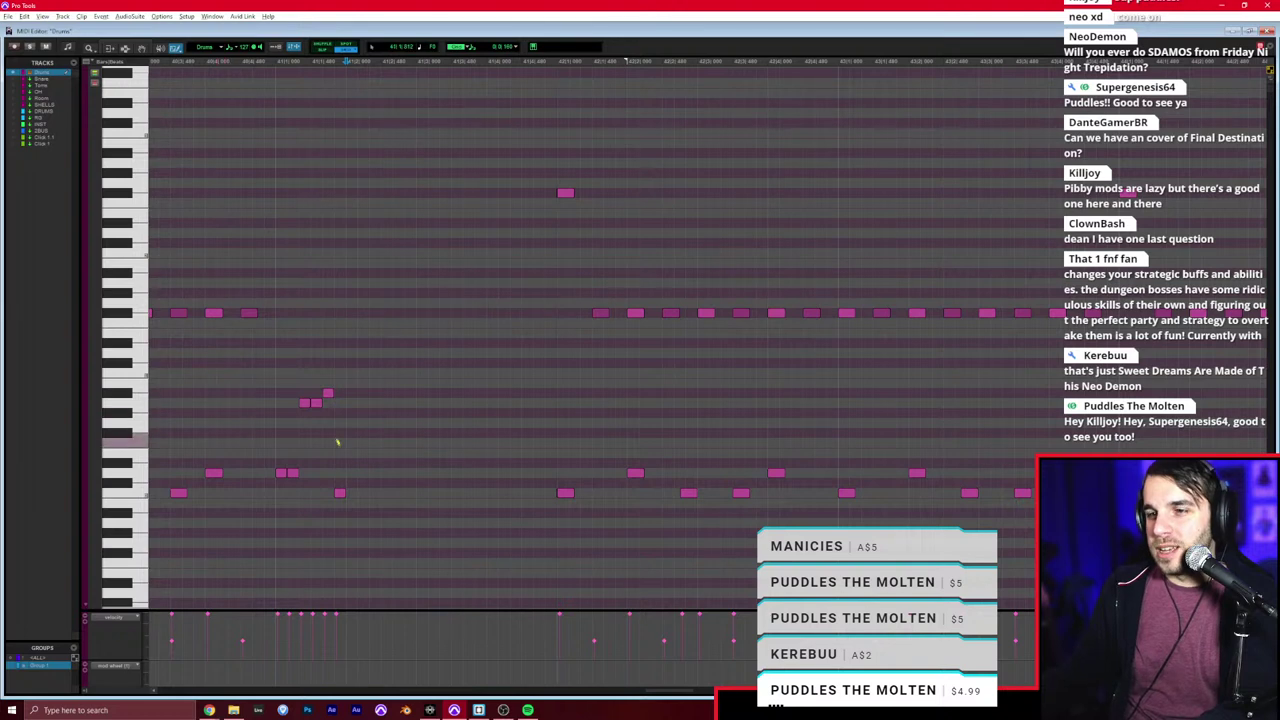
left_click(348, 423)
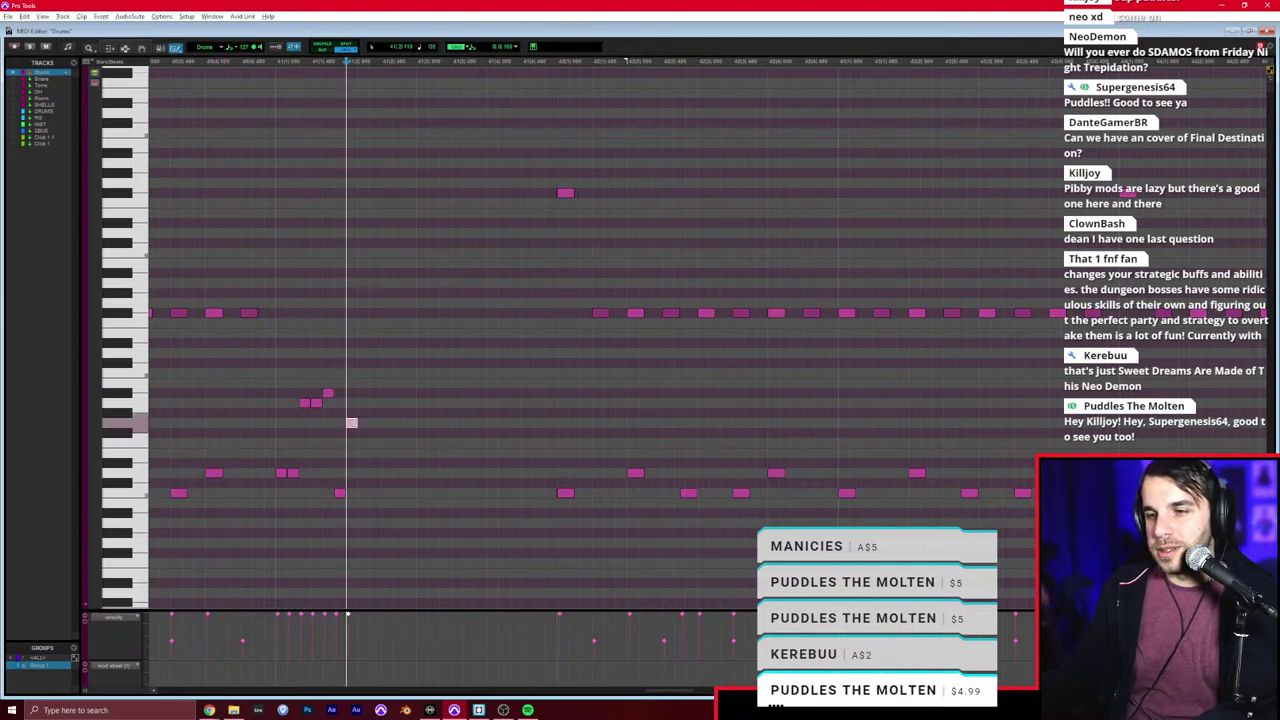
left_click_drag(352, 413, 352, 393)
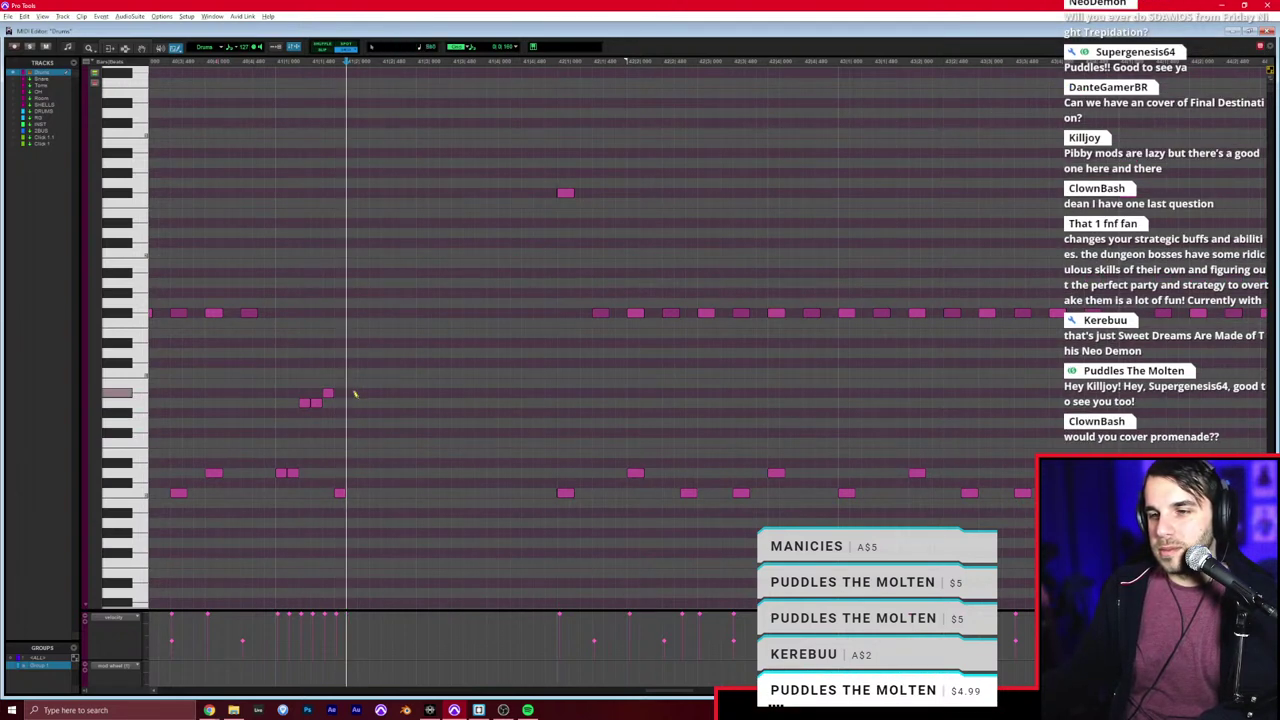
left_click(385, 383)
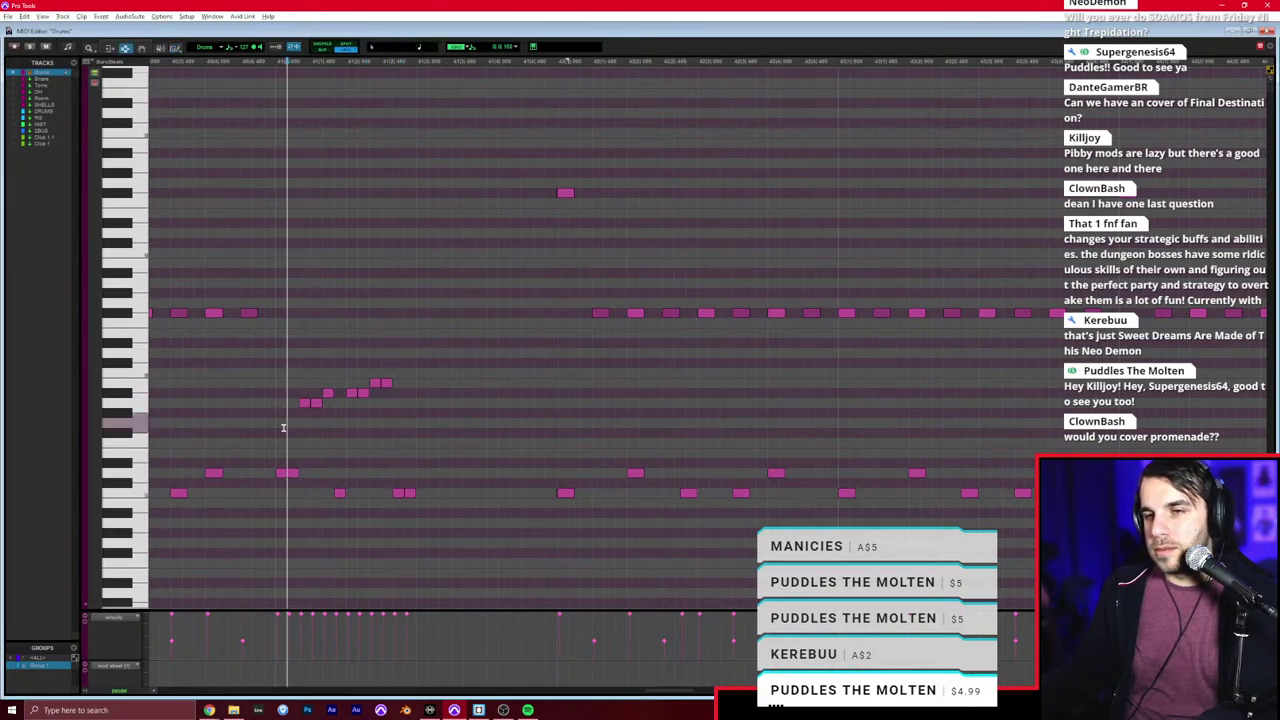
Step: Add a snare note on D# at beat 3 of bar 41 and kicks half a beat later and on beat 4
key("F10")
scroll(293, 421, "right", 3)
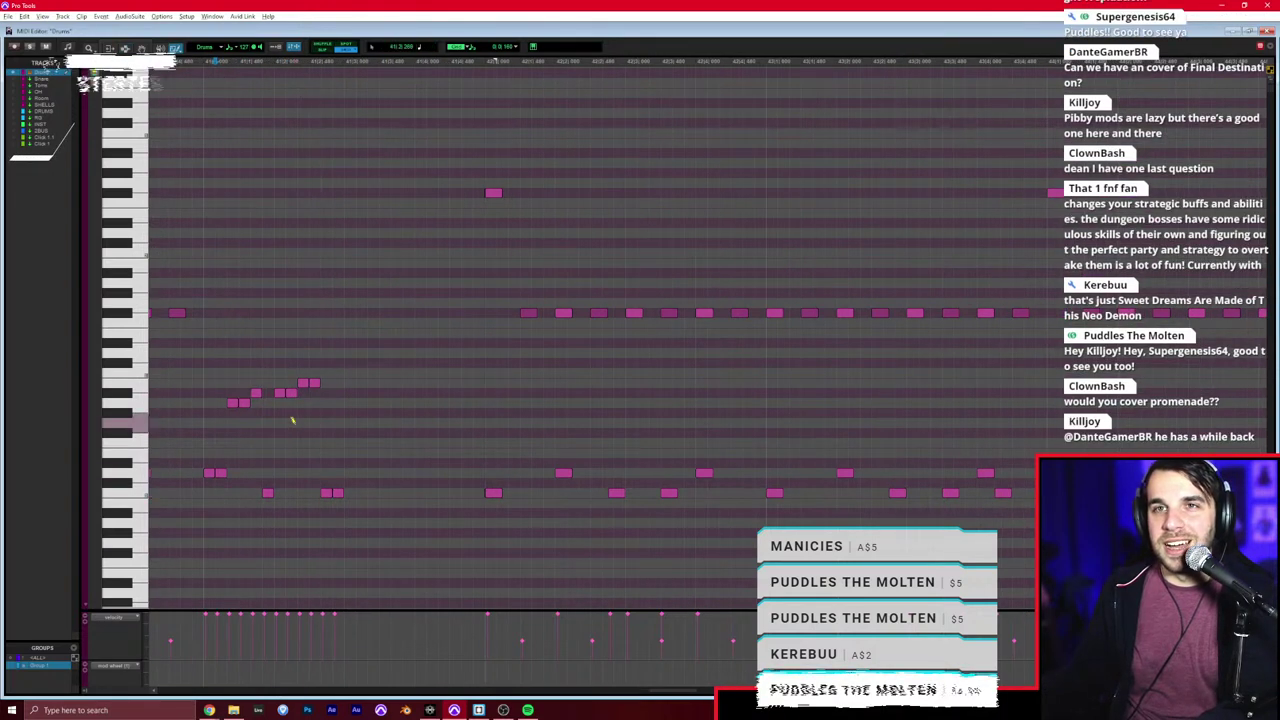
scroll(293, 421, "left", 1)
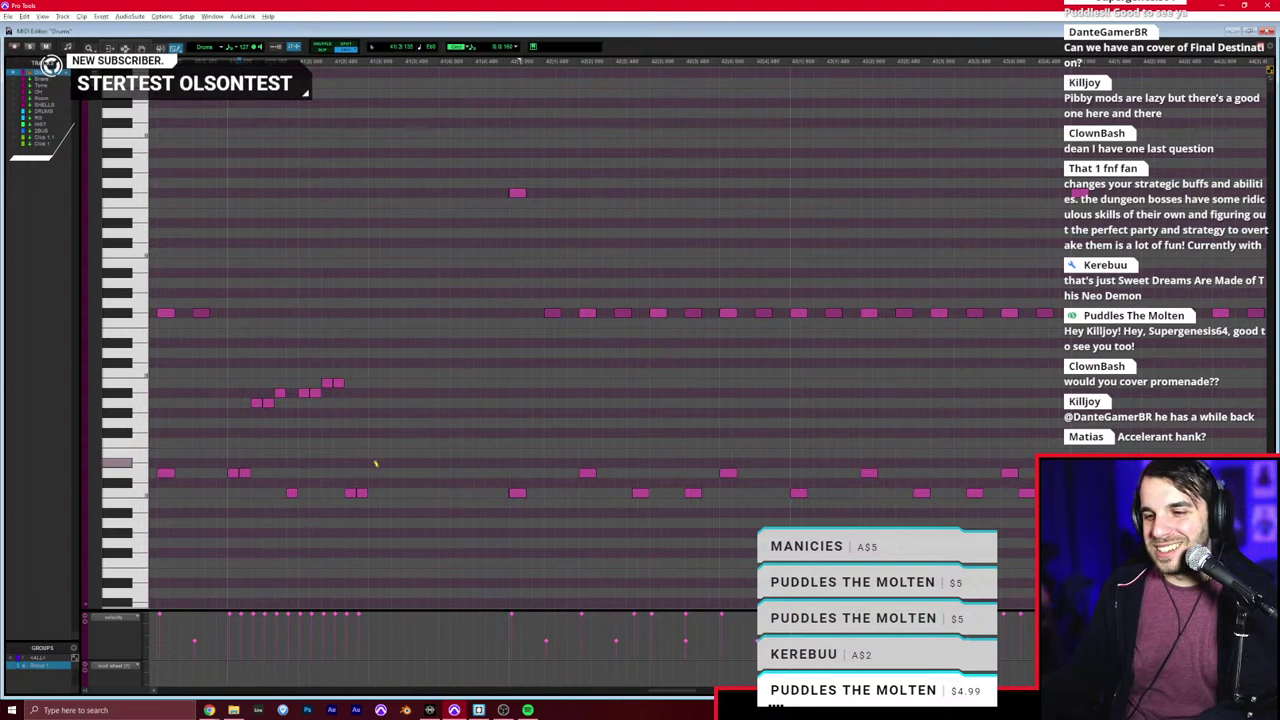
left_click(373, 462)
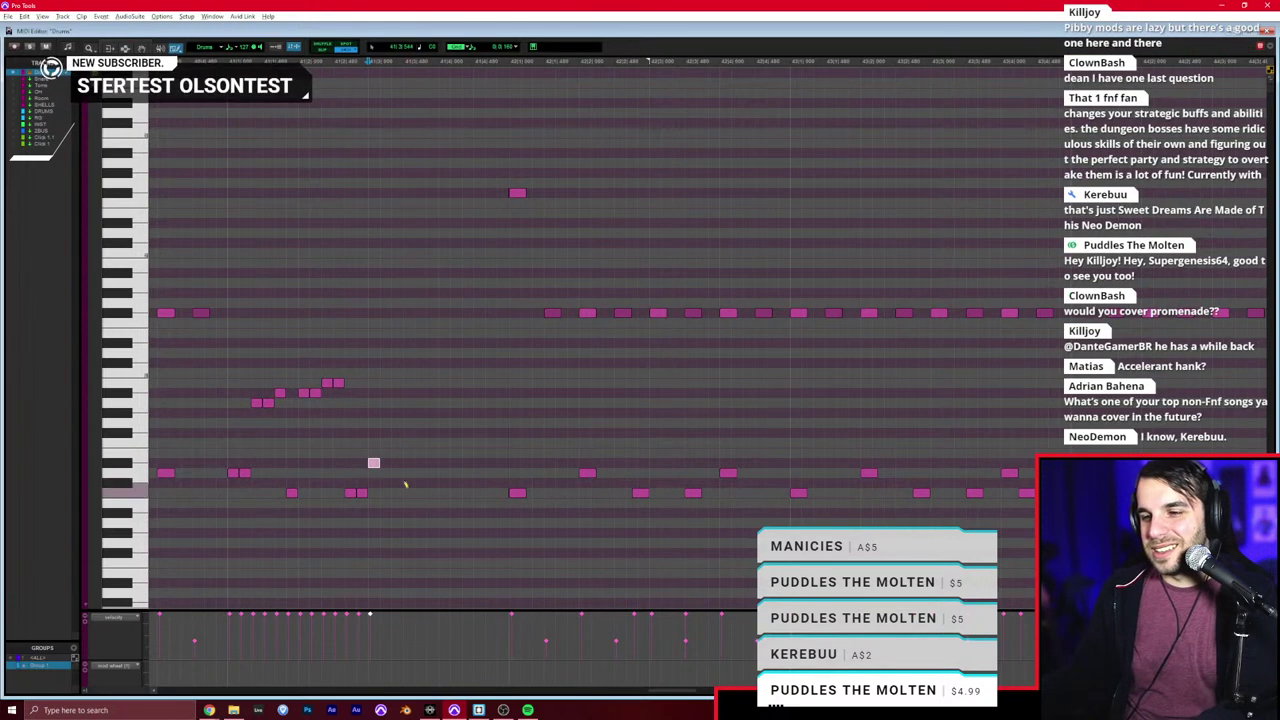
left_click(409, 492)
left_click(444, 492)
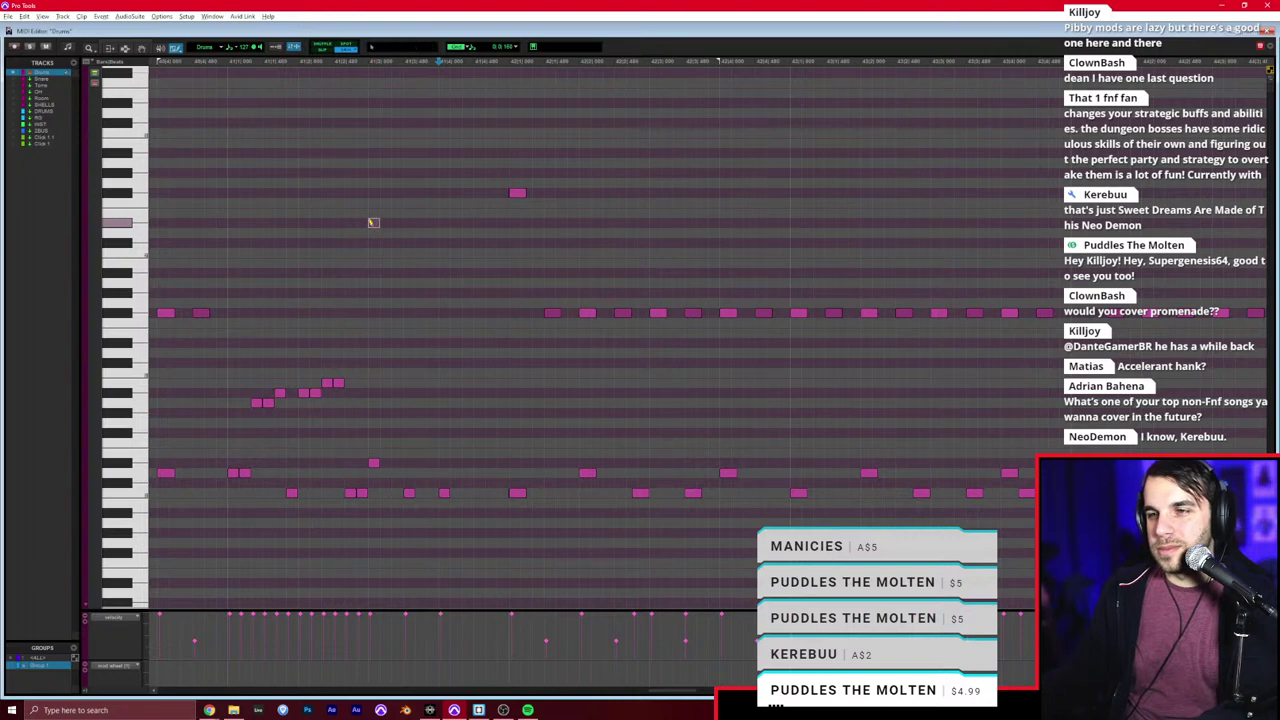
Step: Add cymbal notes on high E at beat 3 and high G at beat 4 of bar 41, and play the fill
left_click(373, 212)
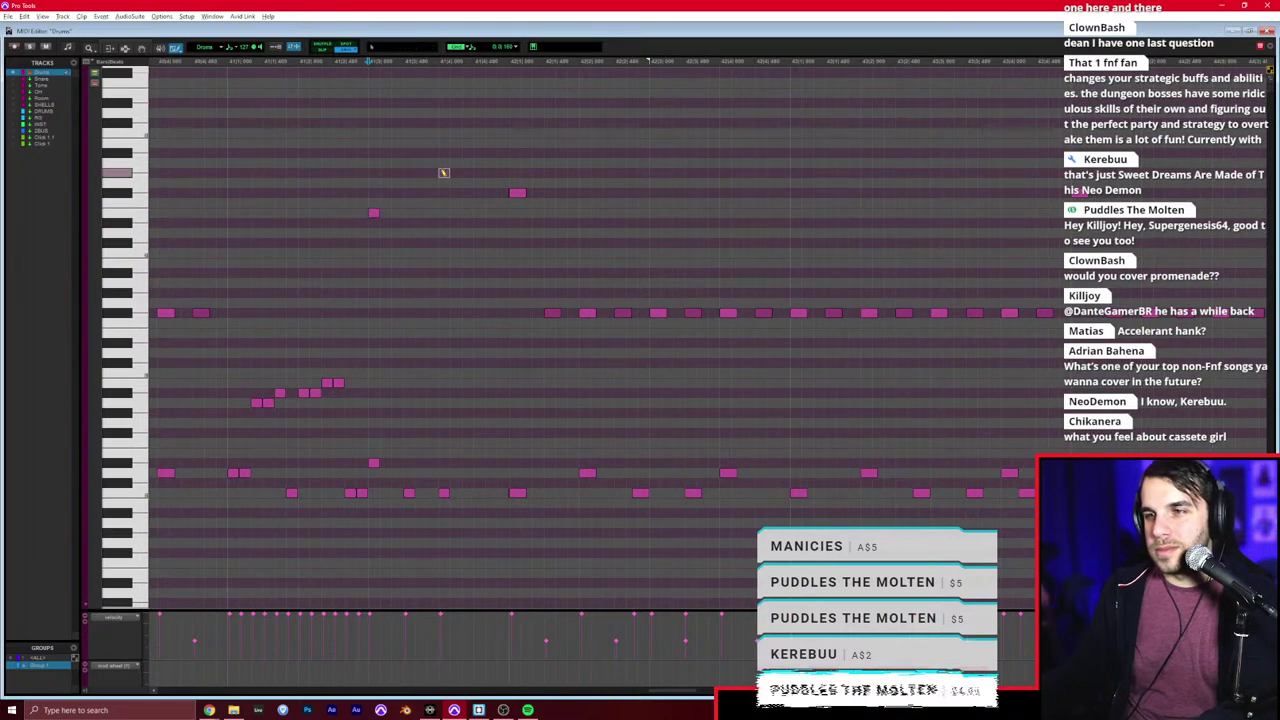
left_click(444, 182)
left_click(227, 207)
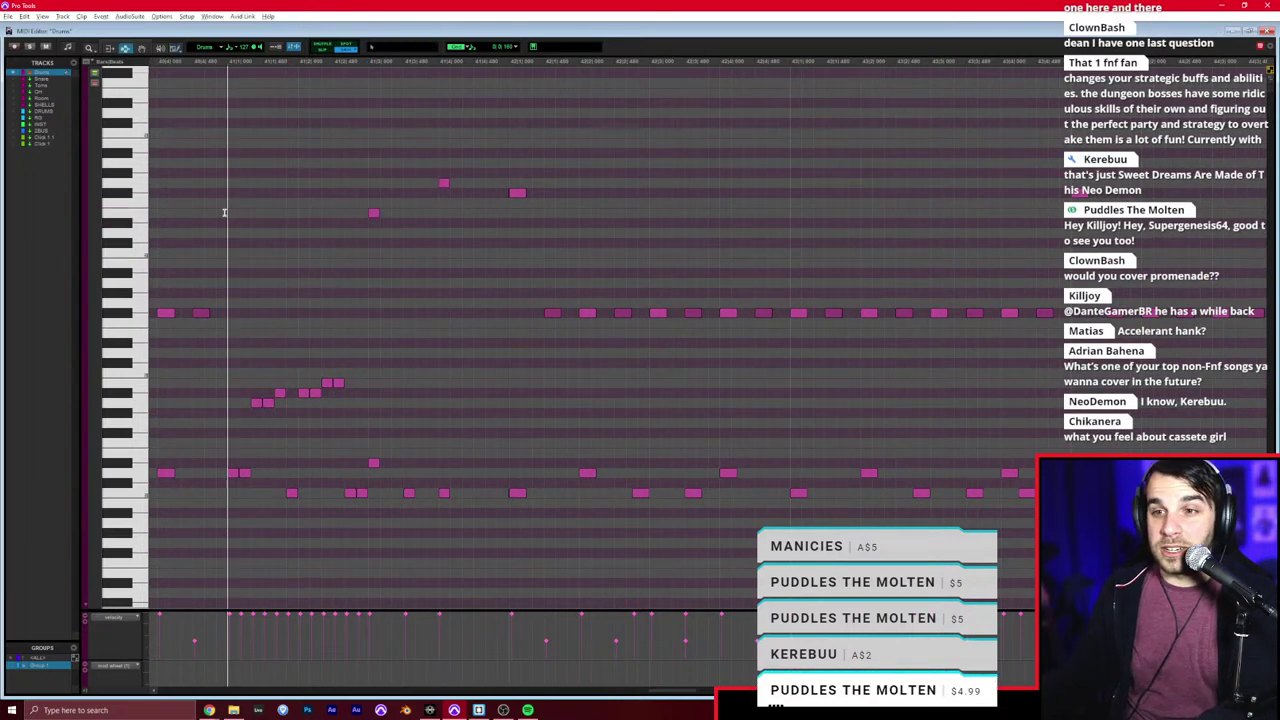
key("space")
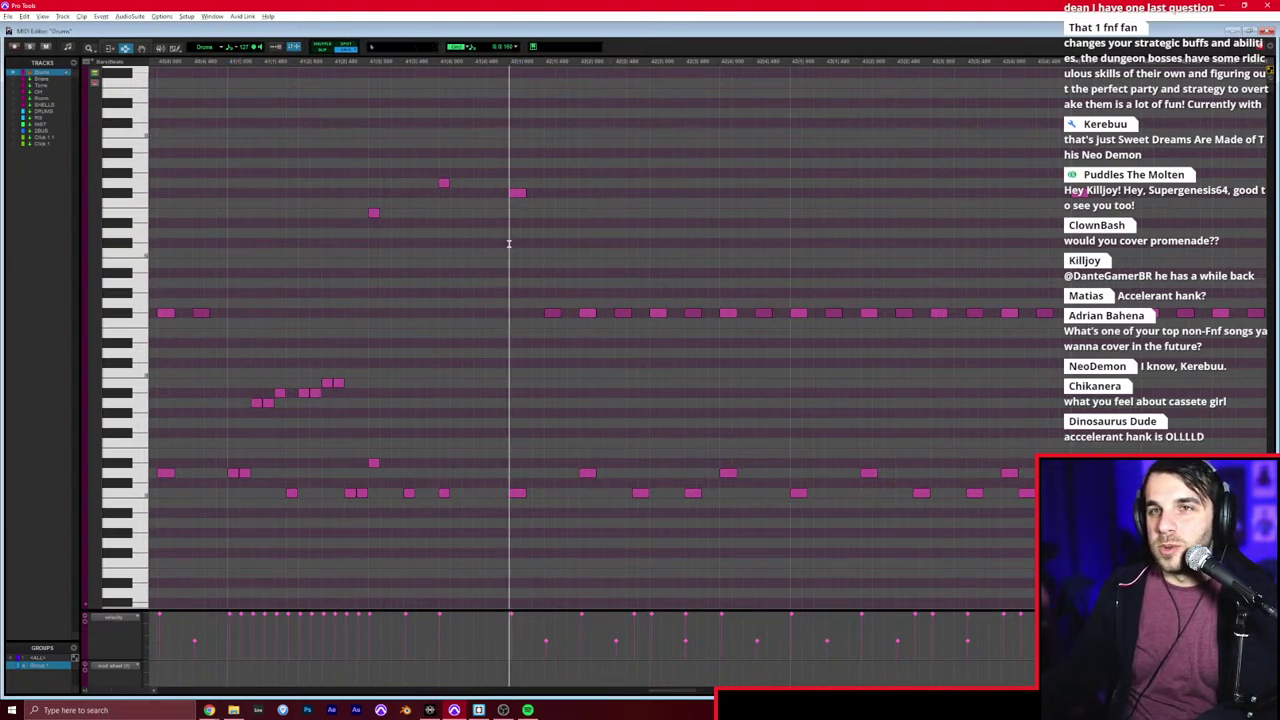
Step: Return to the Edit window and delete the Drums clips from bar 42 through bar 49
key("ctrl+w")
key("r")
left_click(831, 394, "shift")
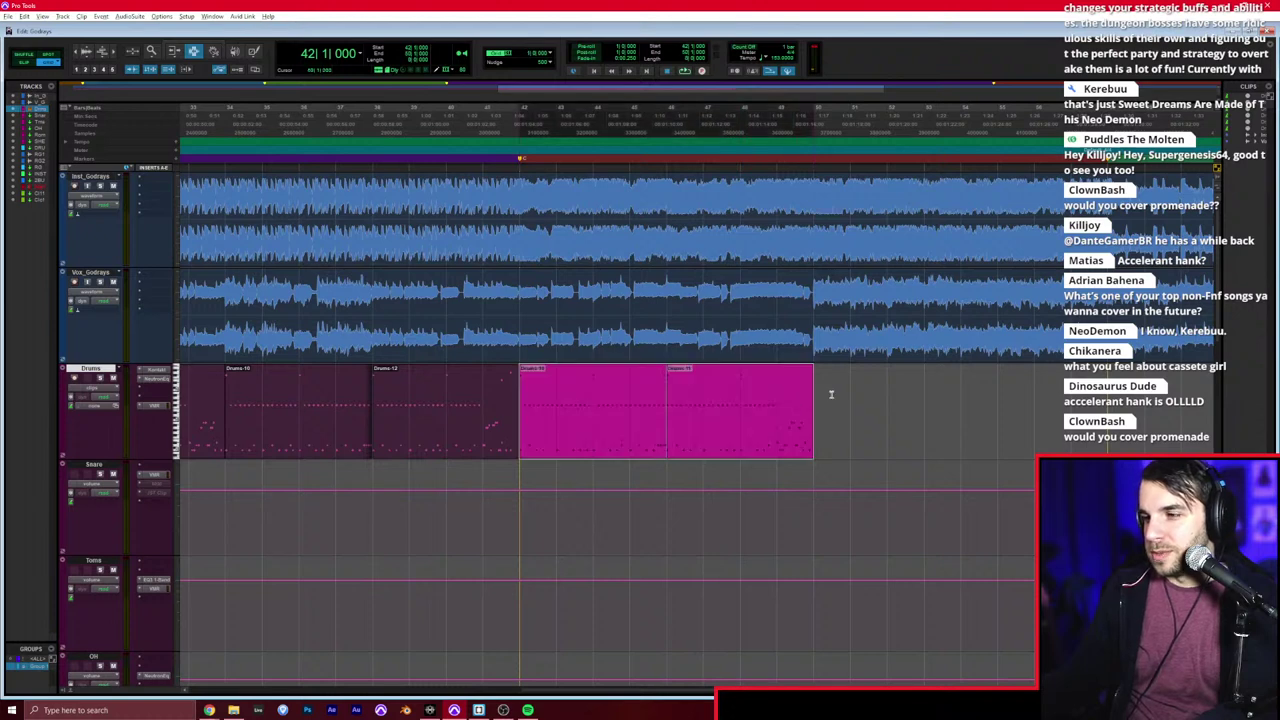
key("Delete")
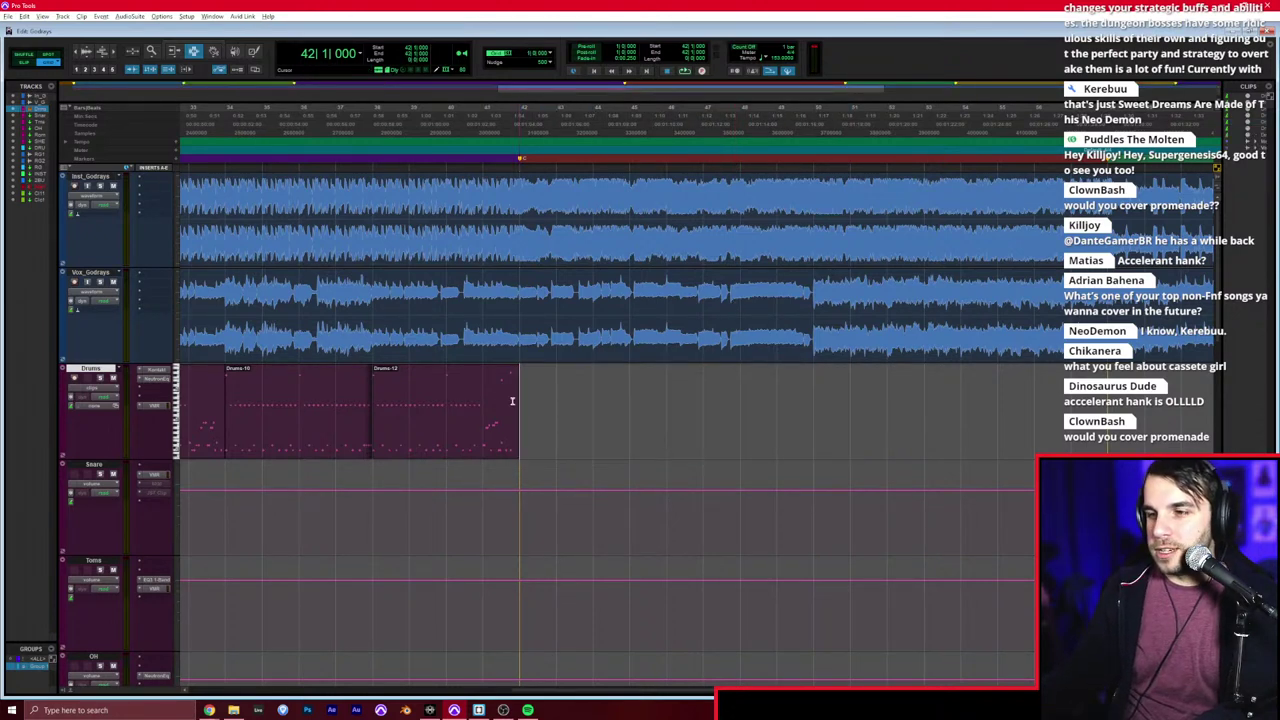
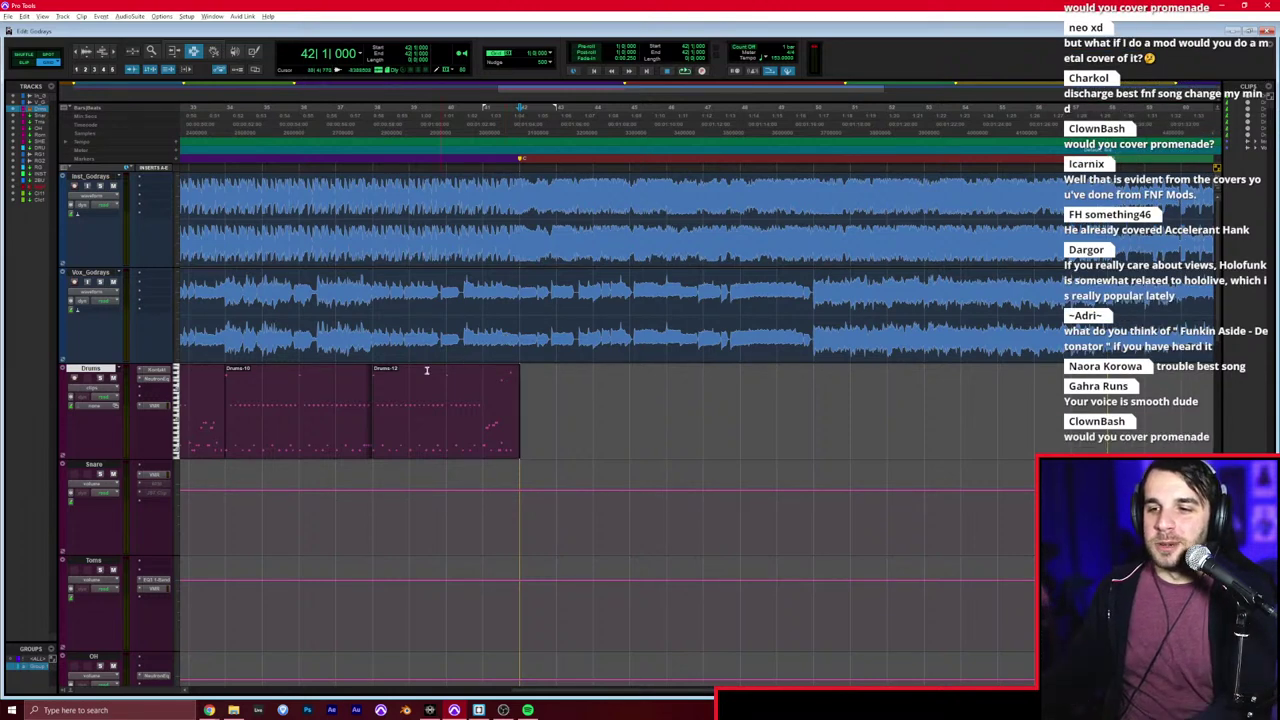
Step: Play the song from bar 42 at the C marker to hear the section without drums
left_click(510, 396)
scroll(511, 396, "right", 3)
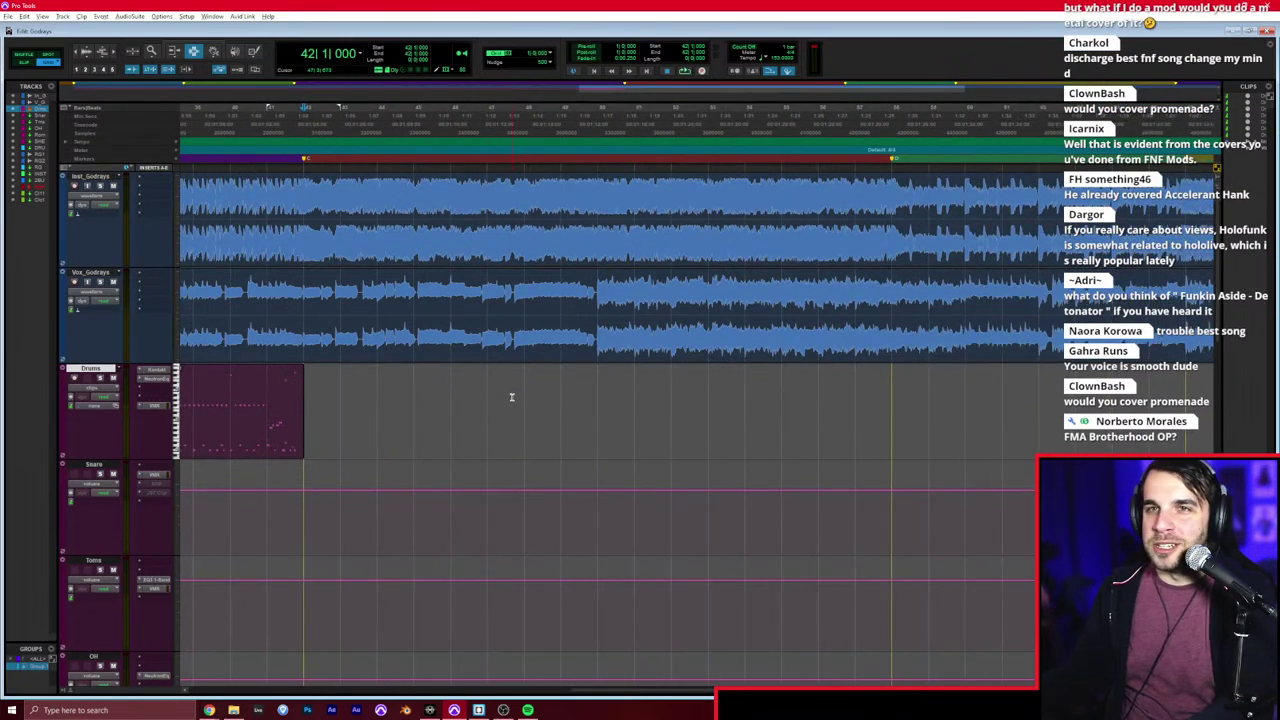
key("space")
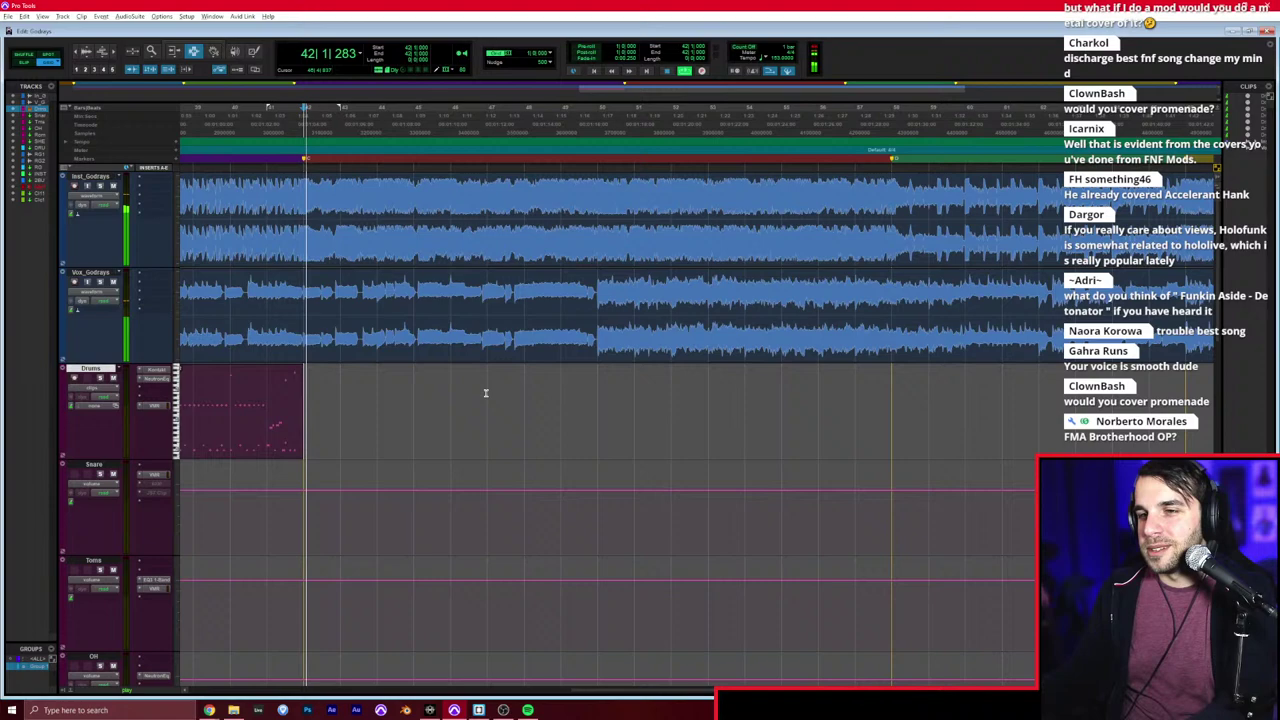
Step: Open the last Drums clip in the MIDI Editor, turn off the triplet grid and set the Pencil tool to Free Hand
double_click(286, 409)
scroll(660, 340, "right", 4)
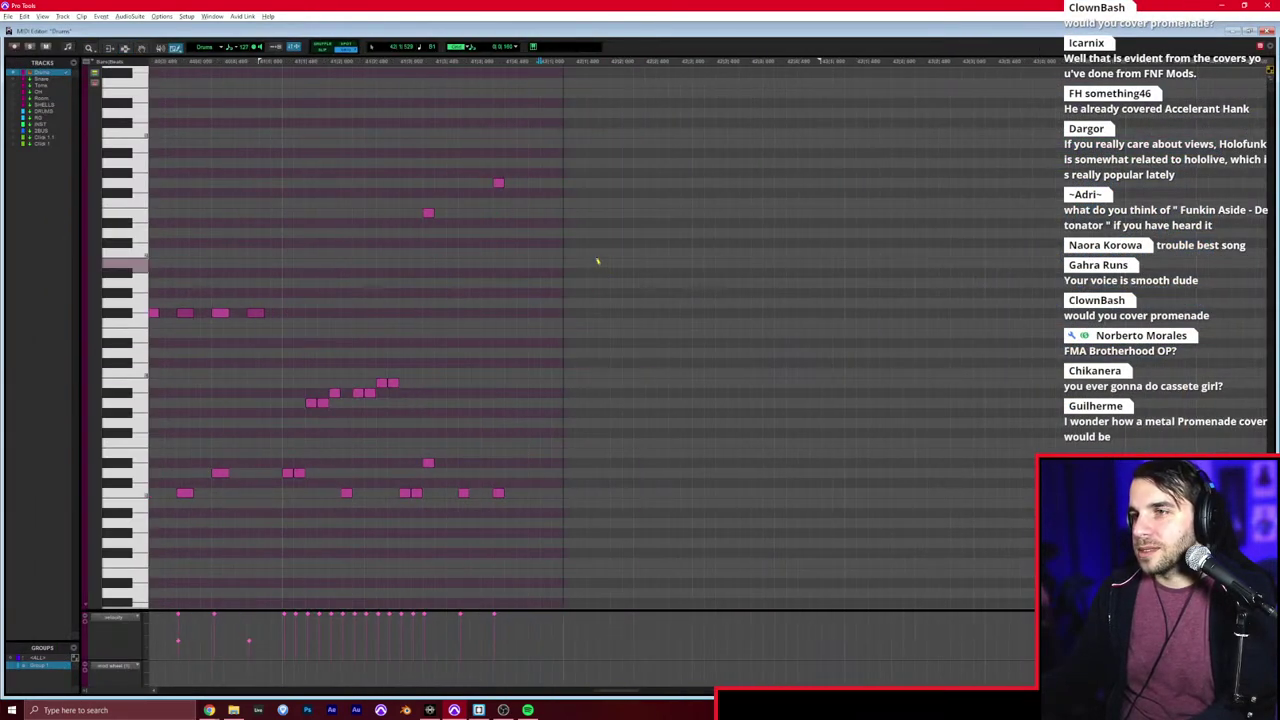
left_click(503, 47)
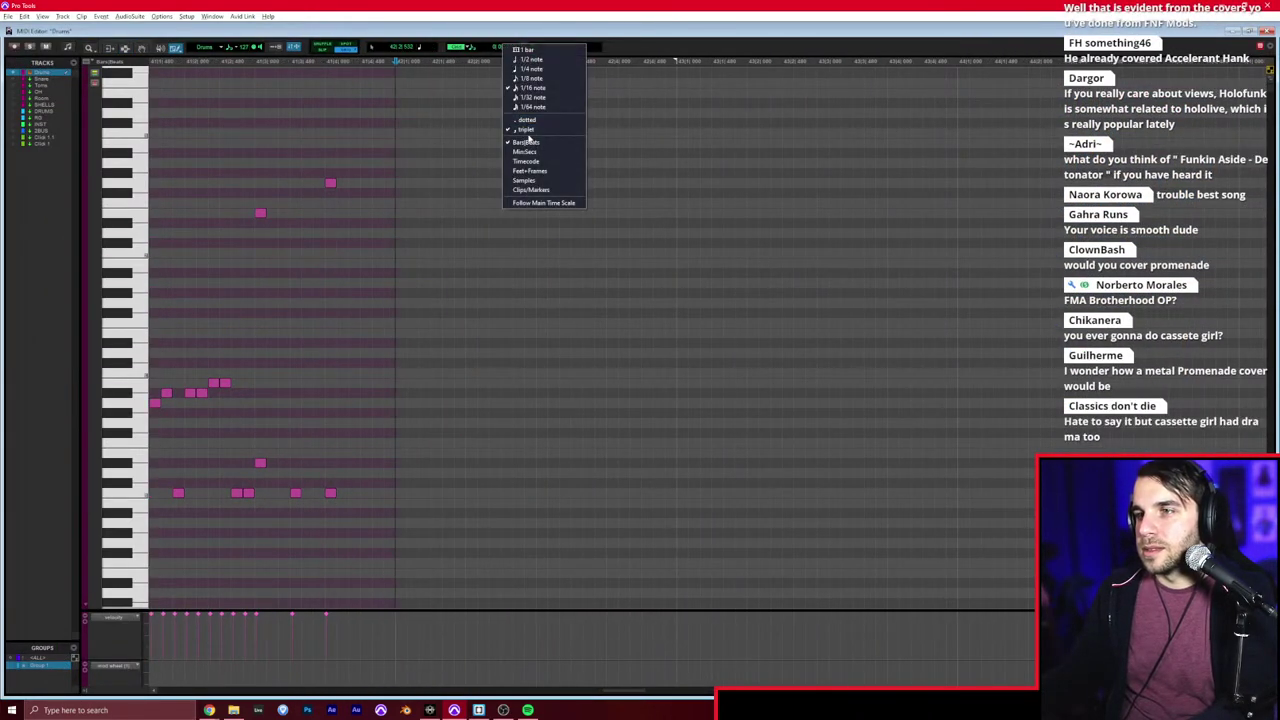
left_click(530, 126)
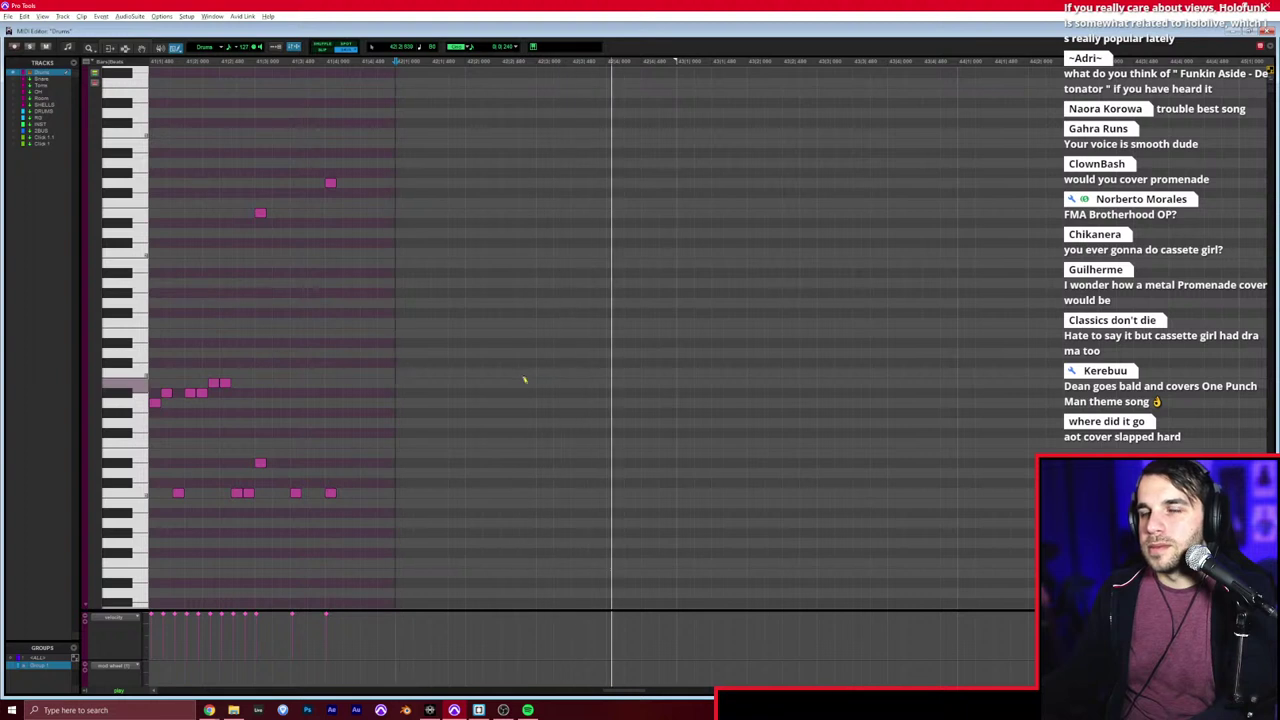
key("space")
left_click(176, 48)
left_click(180, 53)
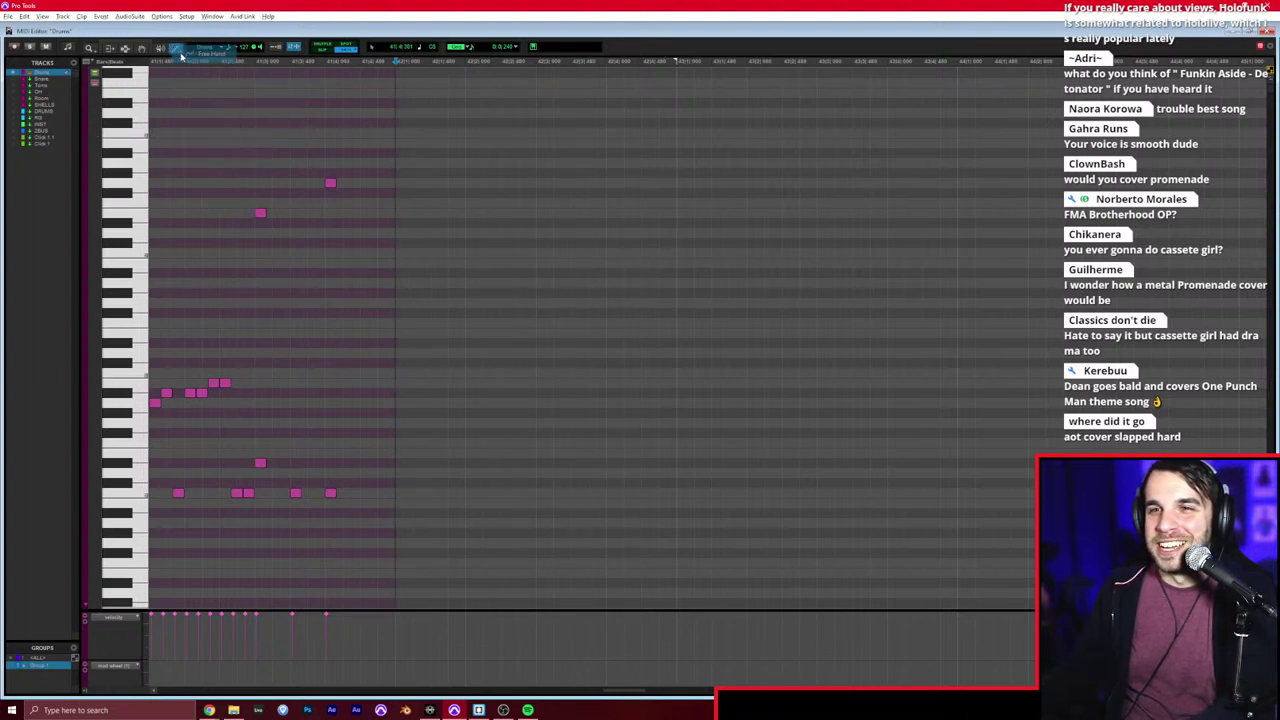
Step: Draw the bar 42 groove: kicks on beat 1 and halfway through beats 2, 3 and 4, with a snare on beat 3
scroll(341, 503, "right", 1)
left_click(360, 494)
key("space")
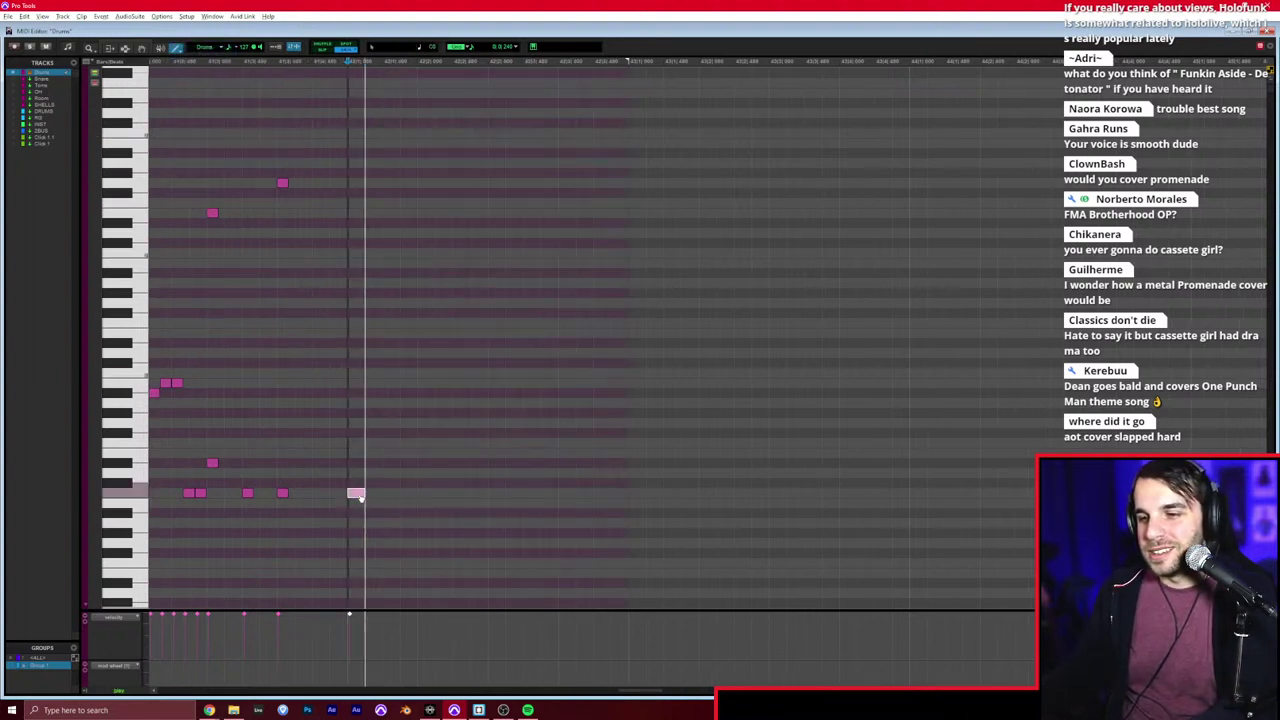
key("space")
left_click(467, 493)
left_click(497, 472)
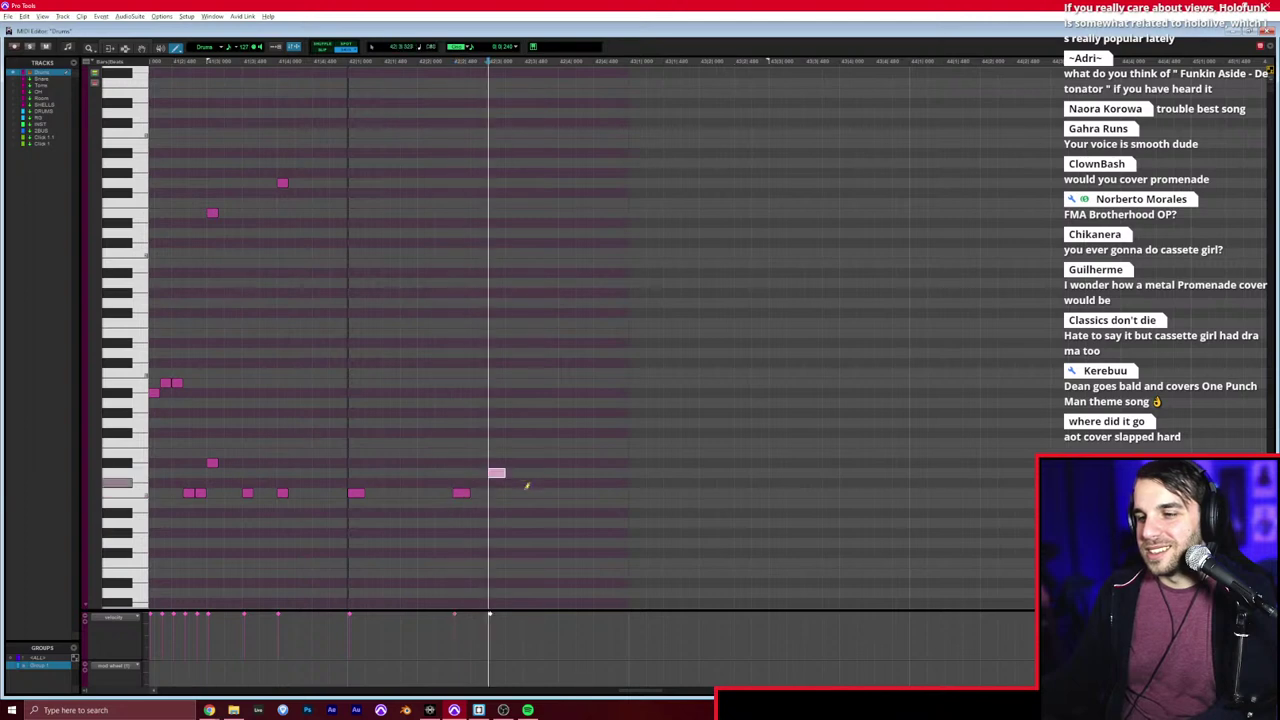
left_click(531, 492)
left_click(601, 492)
key("space")
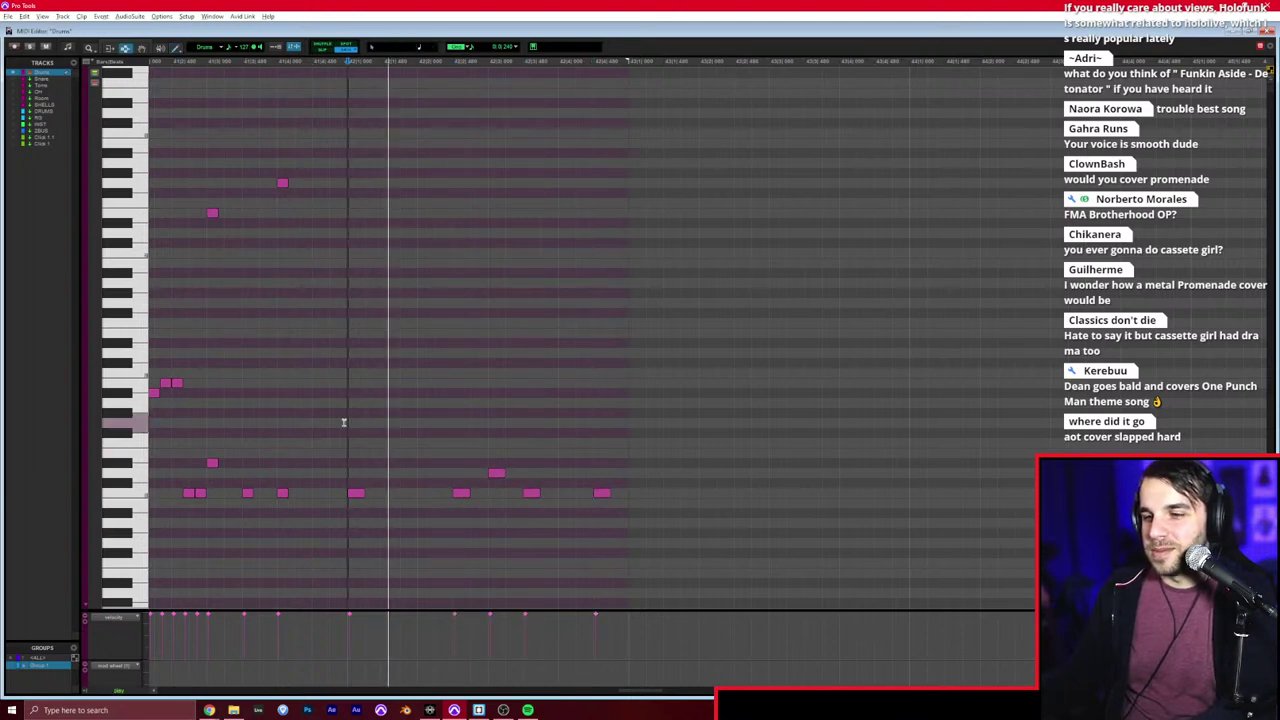
Step: Draw a crash on beat 1 of bar 42 and higher cymbal hits on beats 2, 3 and 4
scroll(346, 421, "right", 1)
key("space")
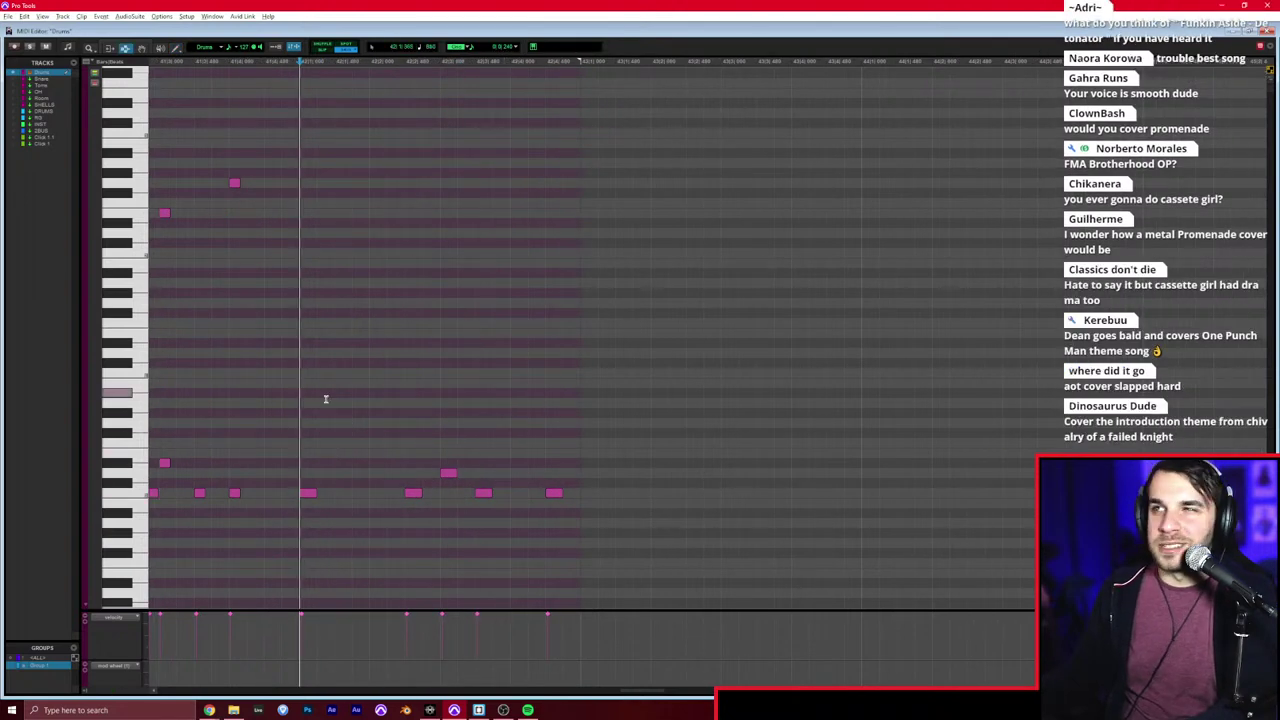
key("F10")
left_click(308, 291)
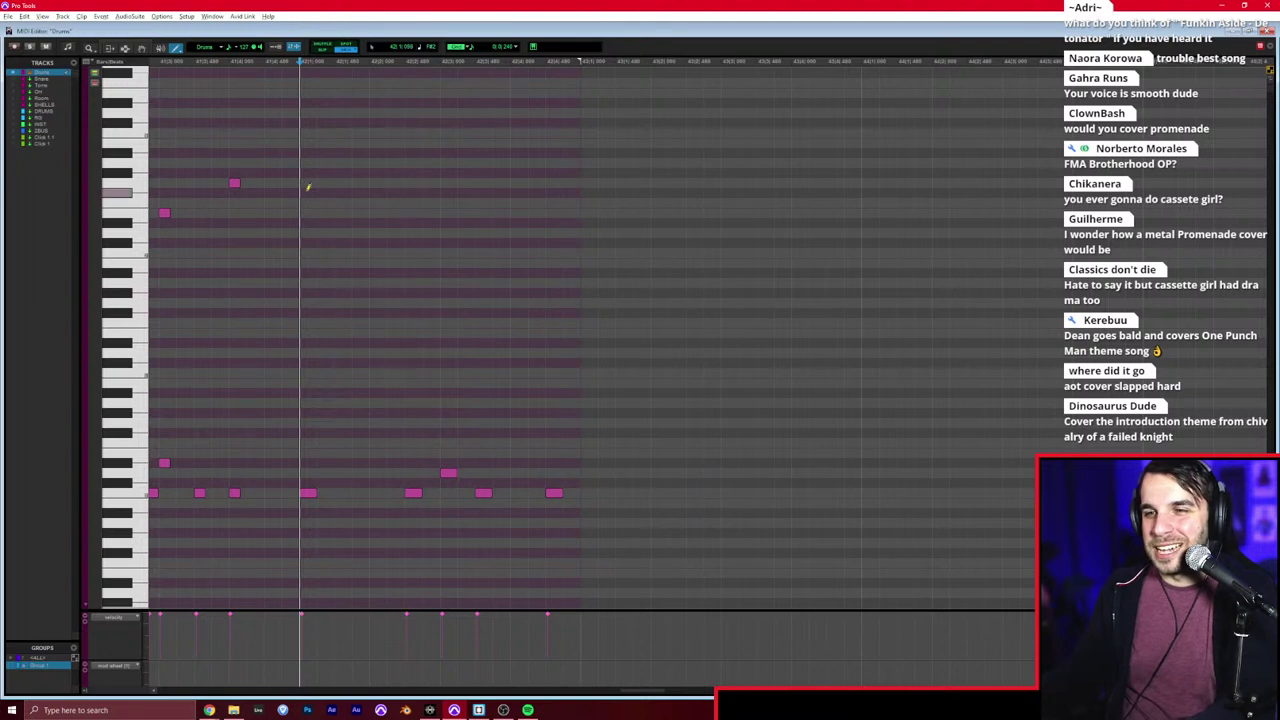
left_click(377, 203)
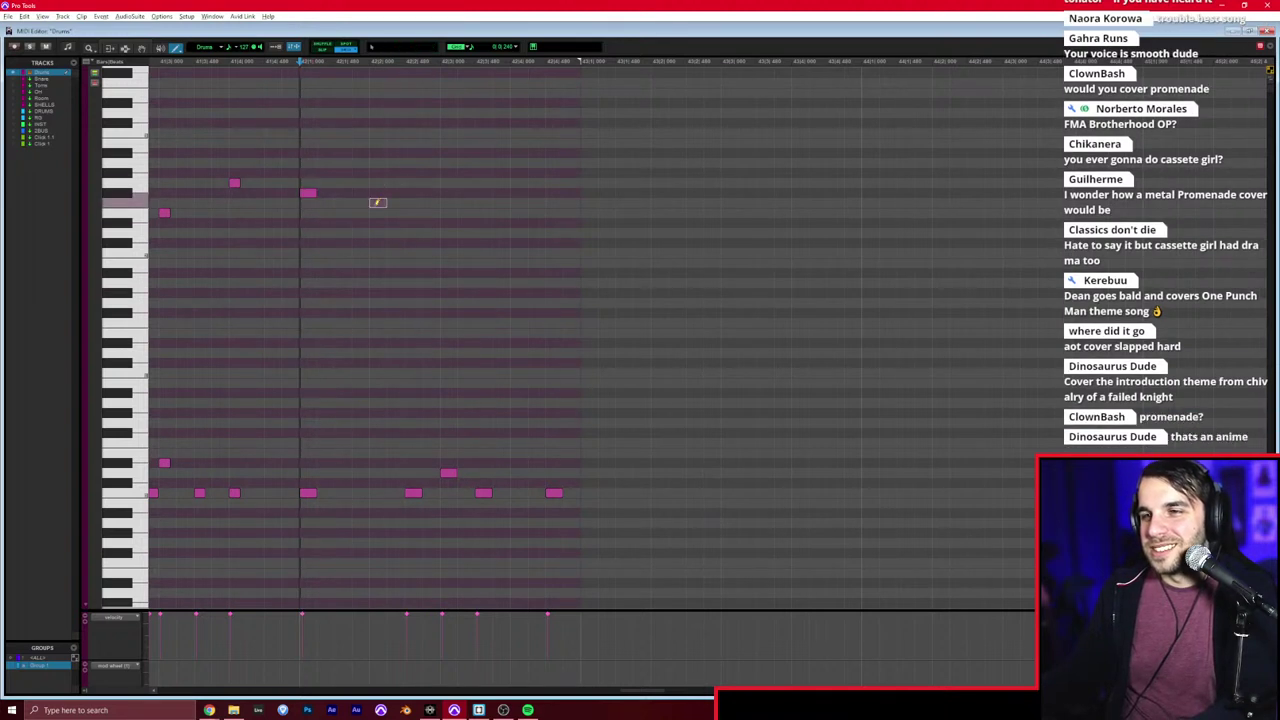
mouse_move(378, 213)
left_mouse_down()
mouse_move(377, 240)
mouse_move(382, 198)
left_mouse_up()
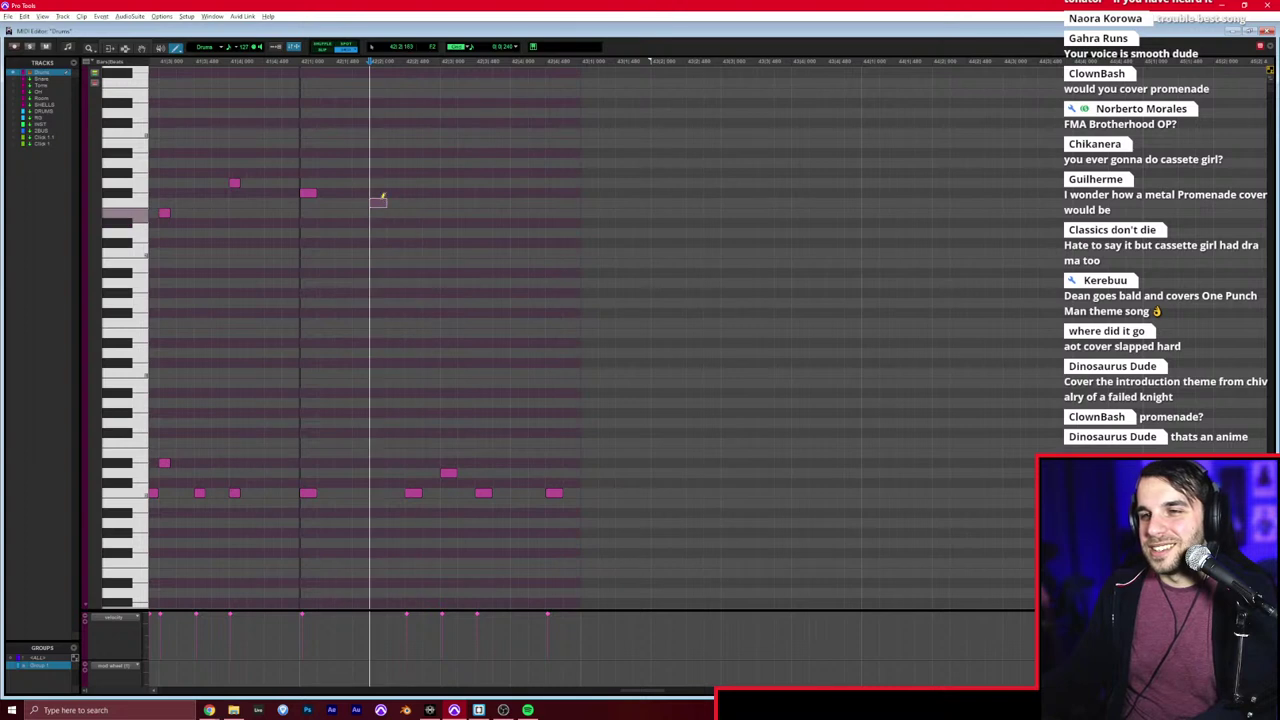
left_click_drag(384, 147, 384, 119)
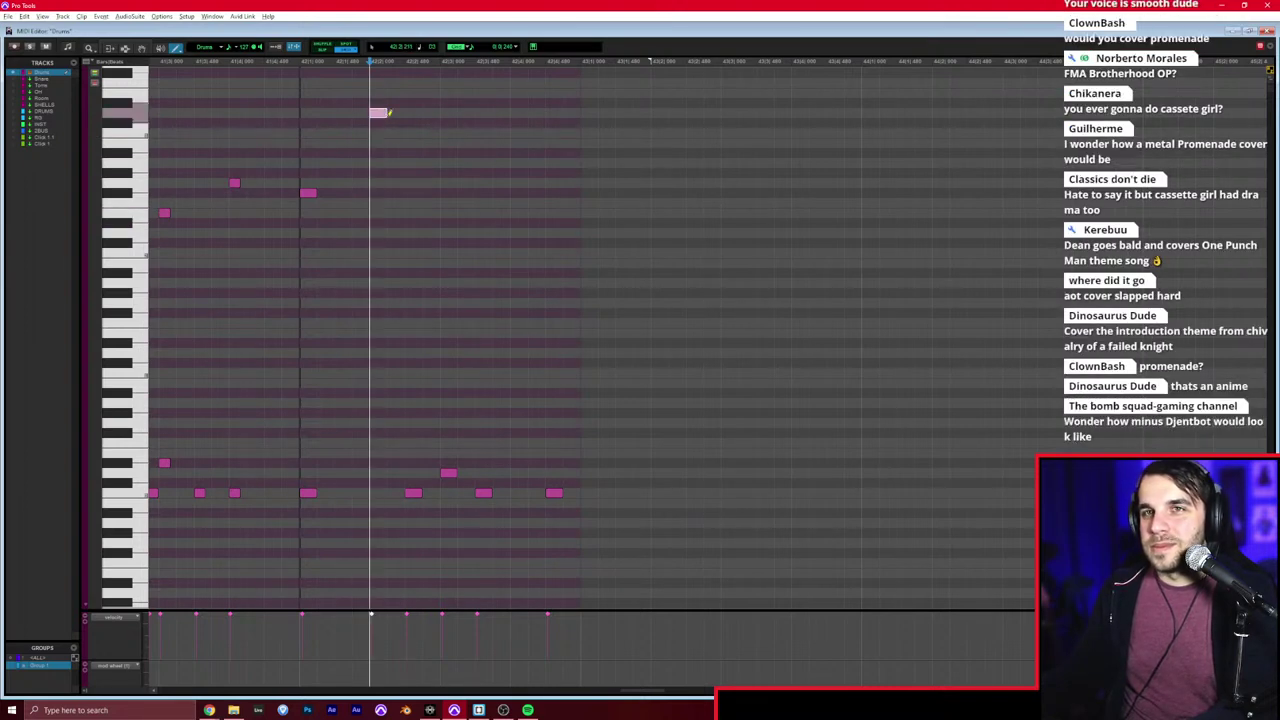
left_click(525, 111)
key("F6")
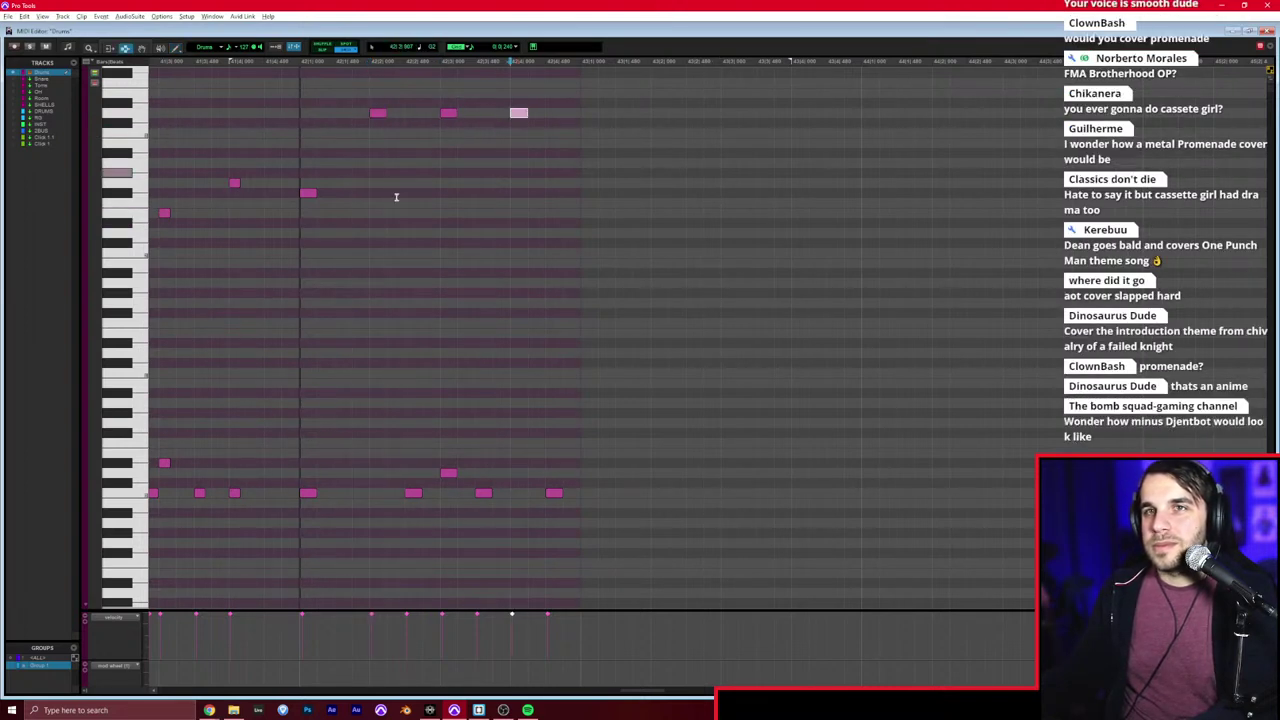
Step: Play bar 42, select its four cymbal notes and duplicate them into bar 43
left_click(304, 239)
key("space")
scroll(358, 269, "right", 1)
key("F8")
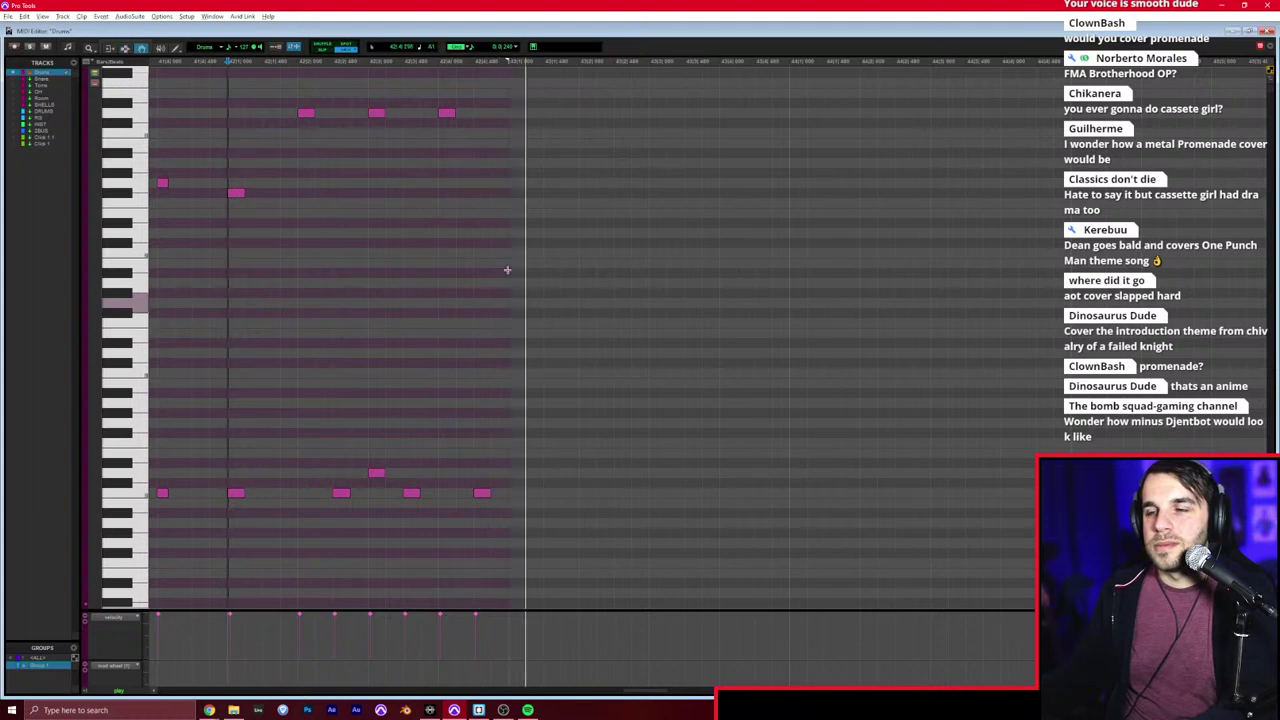
key("space")
left_click_drag(511, 230, 233, 102)
key("ctrl+d")
Step: Raise the duplicated crash on beat 1 of bar 43 by eight semitones to the row of the other cymbal hits
left_click_drag(466, 175, 528, 190)
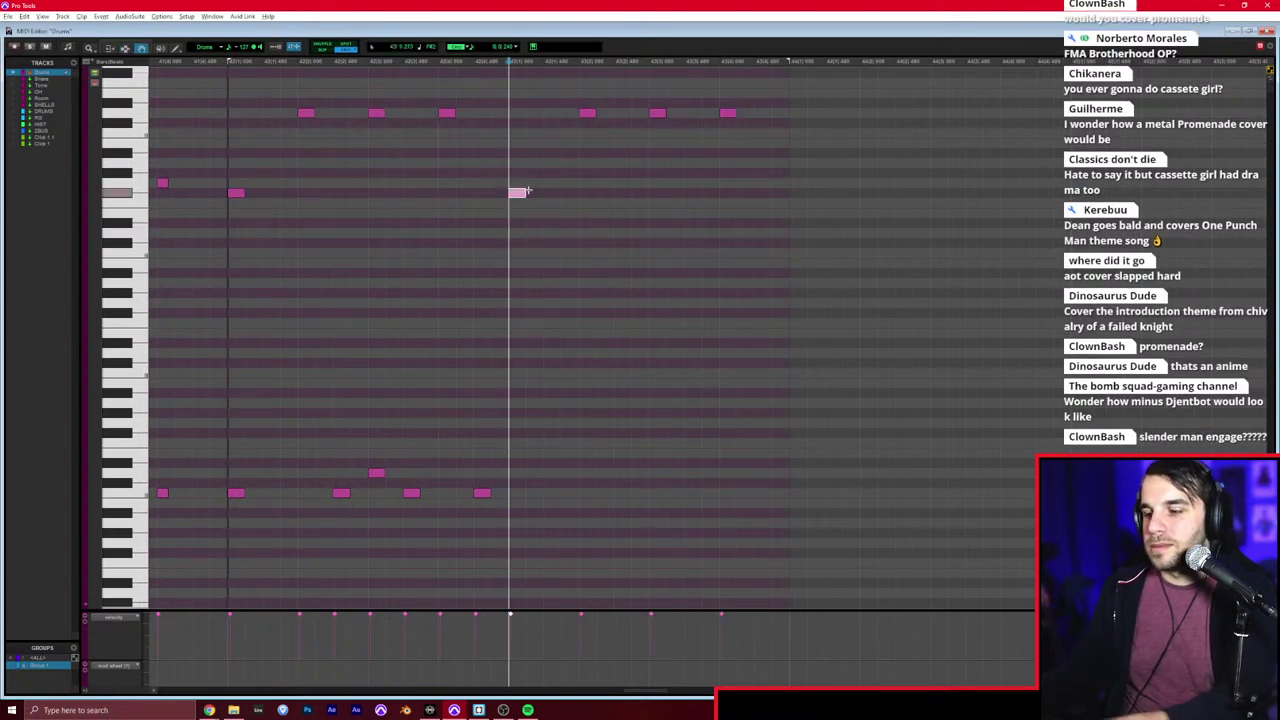
key("Up")
key("Up")
key("Up")
key("Up")
key("Up")
key("Up")
key("Up")
key("Up")
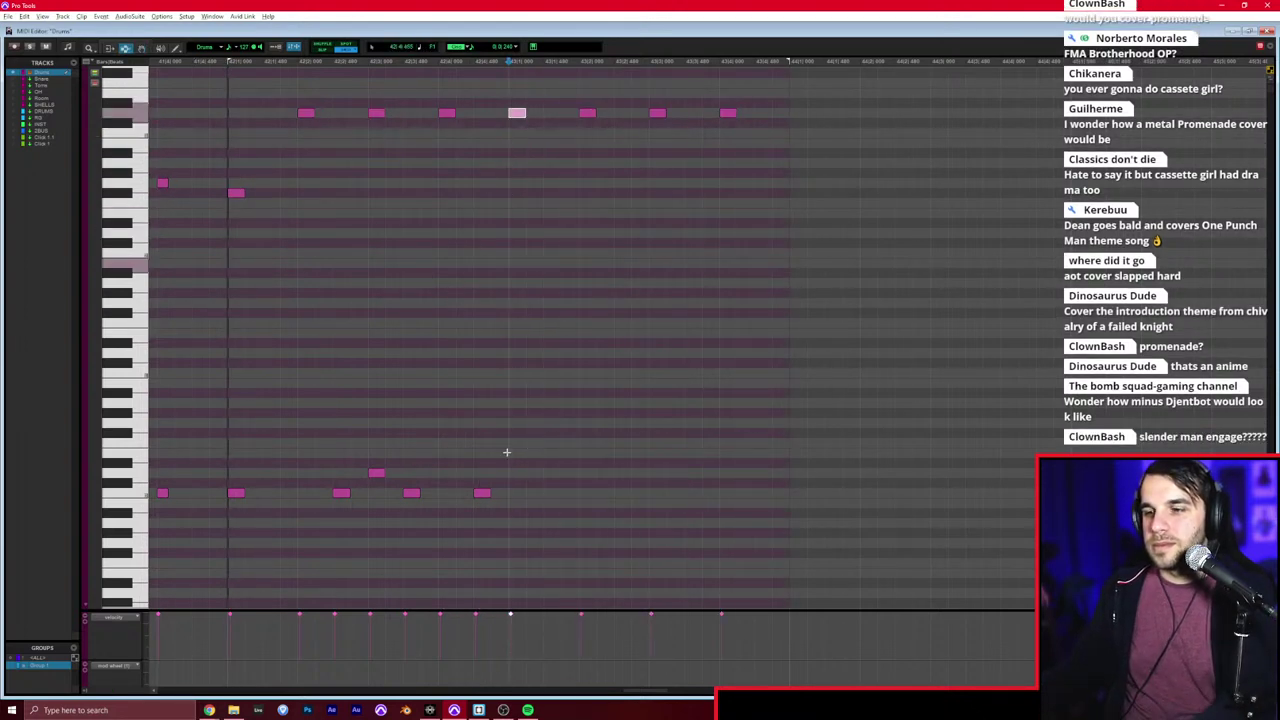
Step: Duplicate the bar 42 snare to beat 3 of bar 43, draw a kick on beat 2 of bar 43 and play the groove
left_click_drag(460, 462, 370, 476)
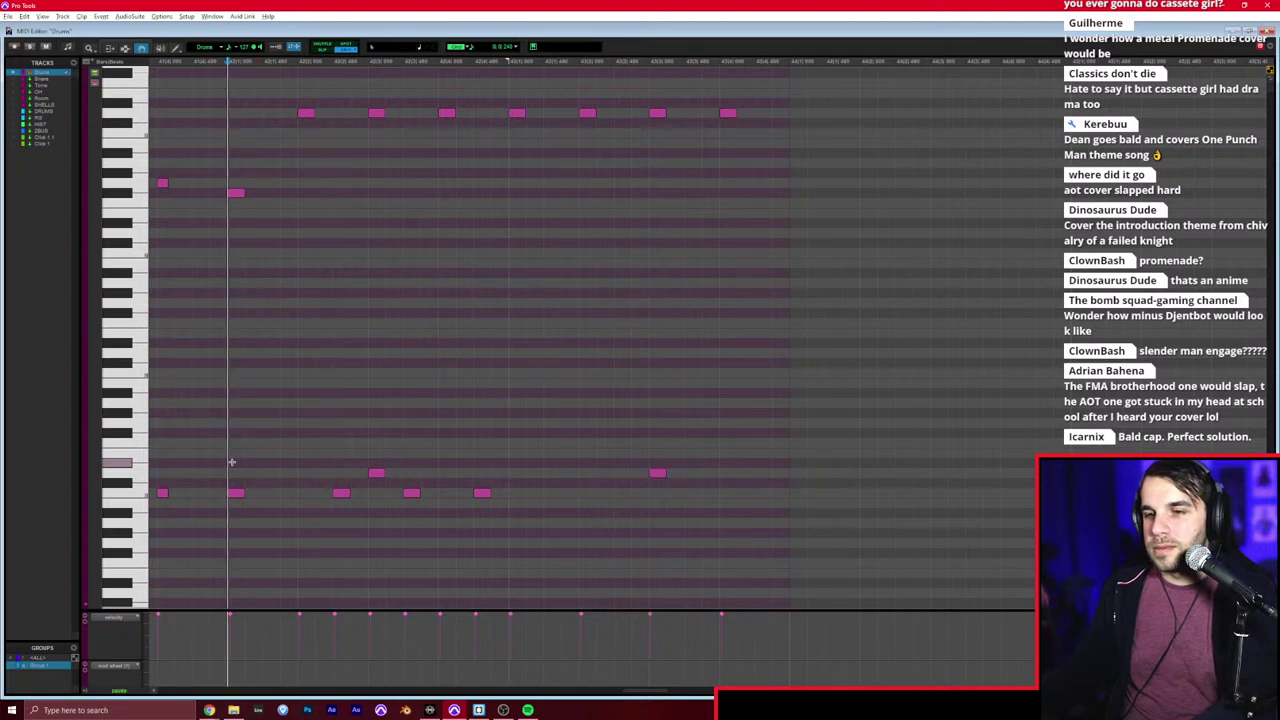
key("space")
scroll(232, 461, "right", 1)
key("F10")
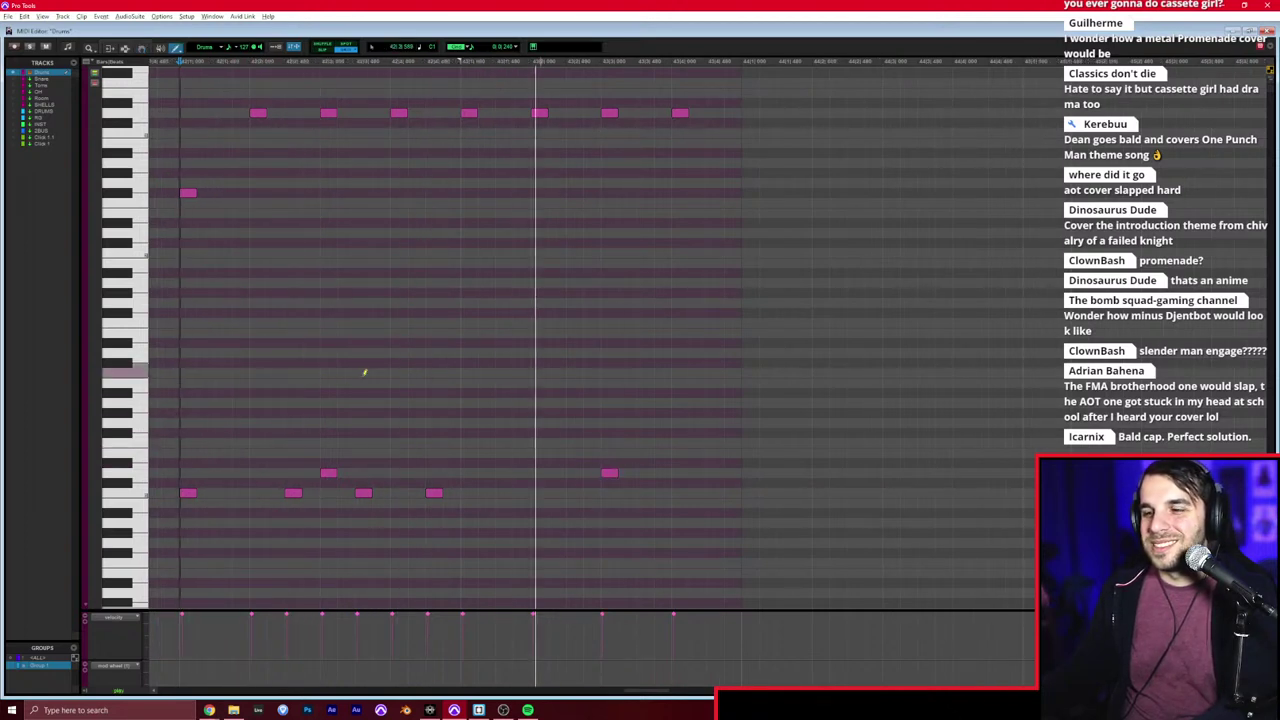
left_click(539, 492)
key("F7")
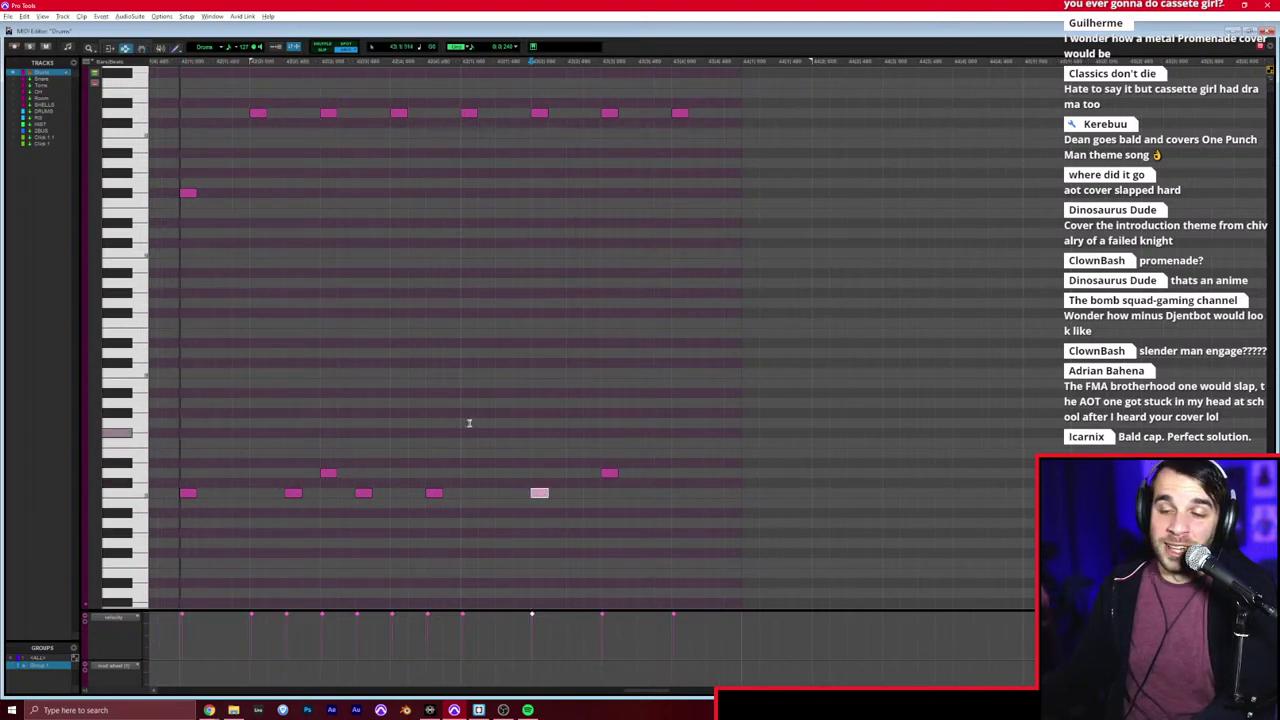
key("space")
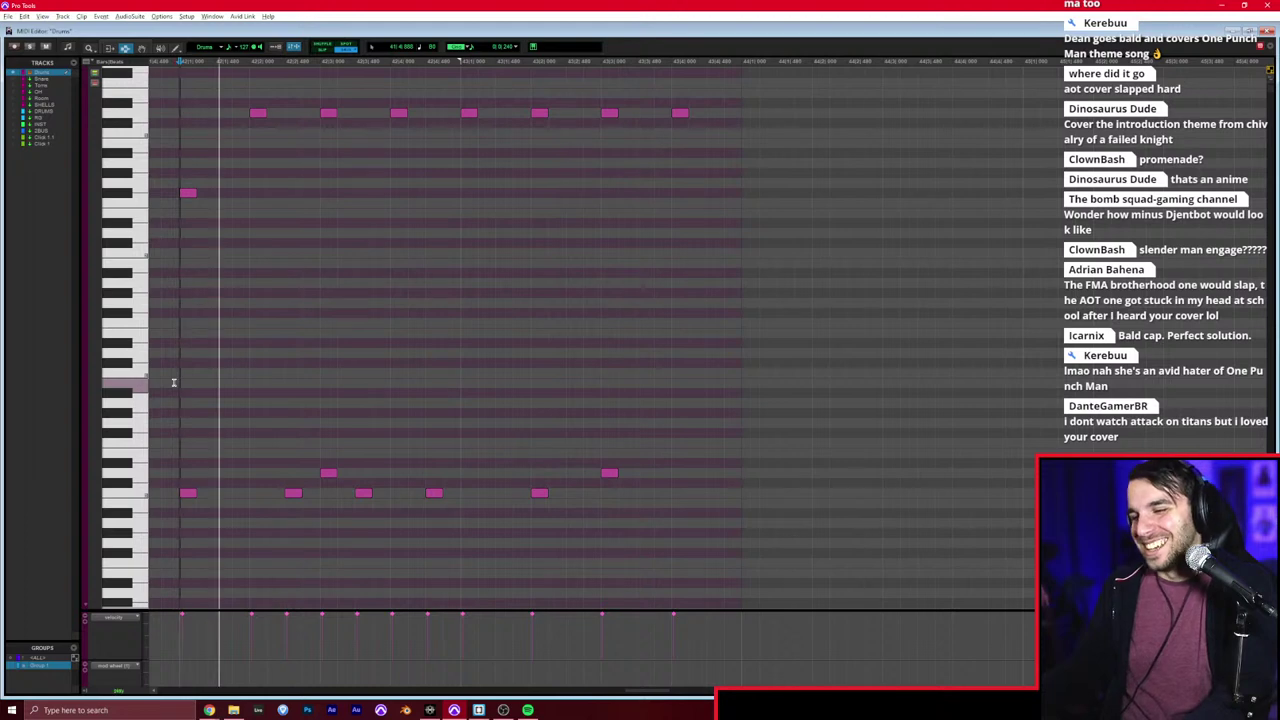
key("F10")
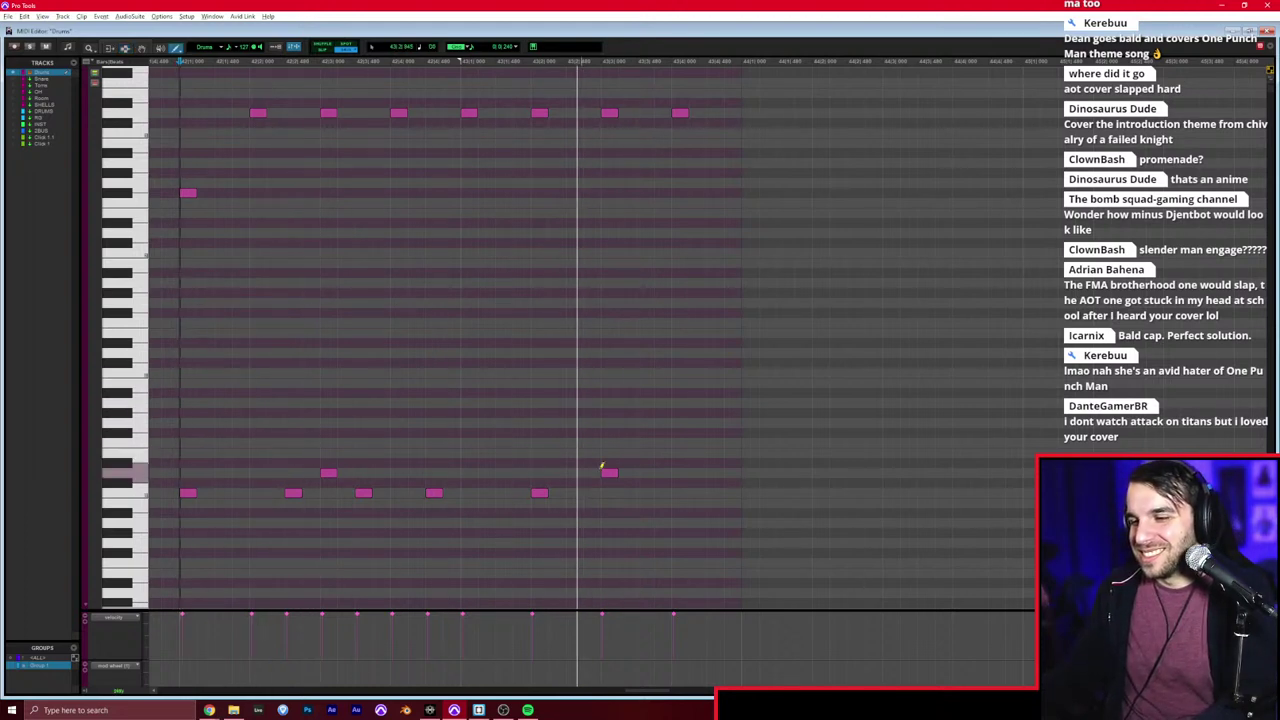
key("space")
Step: Select the whole groove in bars 42 and 43 and duplicate it into bars 44 and 45
key("F7")
key("r")
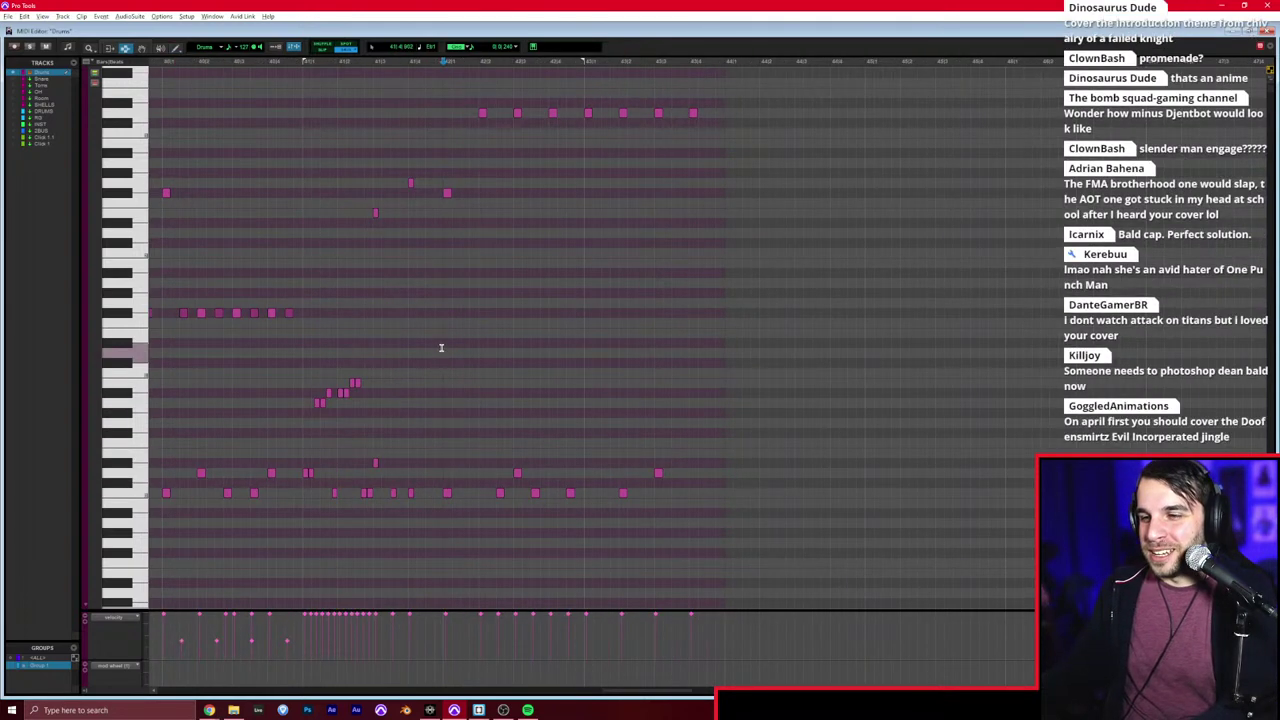
mouse_move(443, 348)
left_mouse_down()
mouse_move(681, 348)
mouse_move(723, 335)
left_mouse_up()
key("ctrl+d")
Step: Play the duplicated groove from bar 44 to hear how its kicks fit the song
left_click(652, 337)
key("space")
scroll(652, 337, "right", 8)
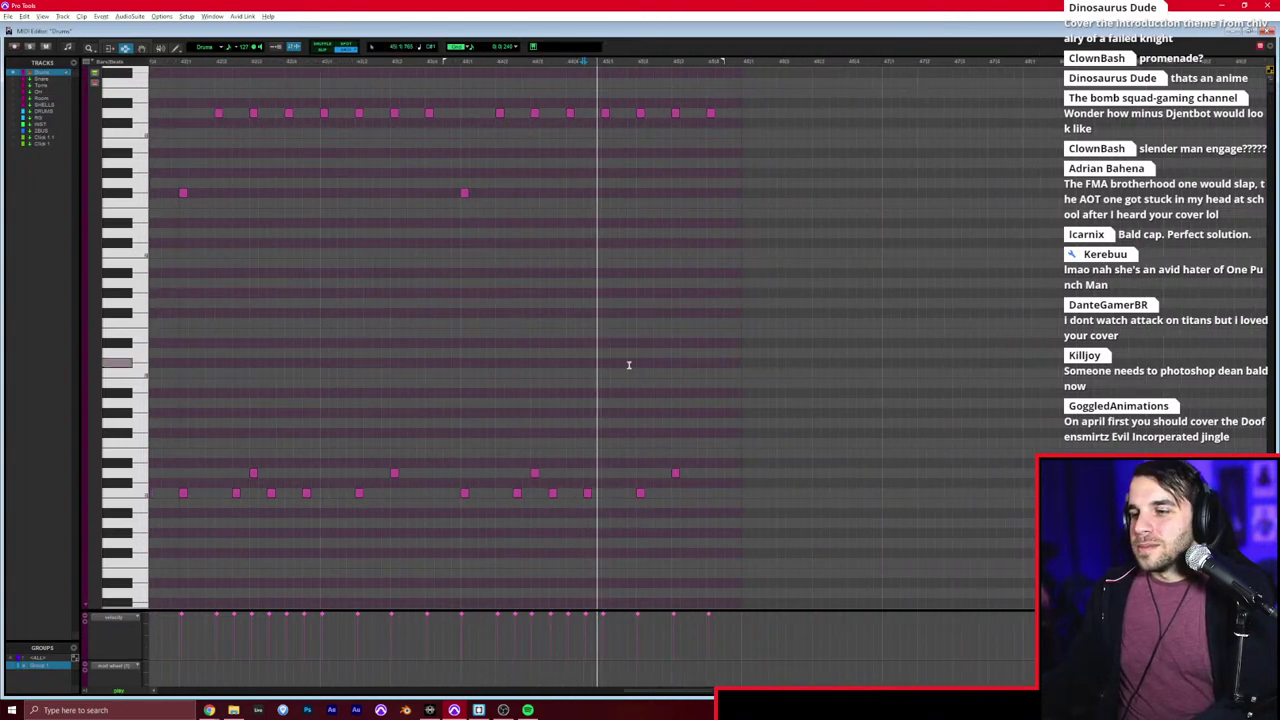
left_click(629, 365)
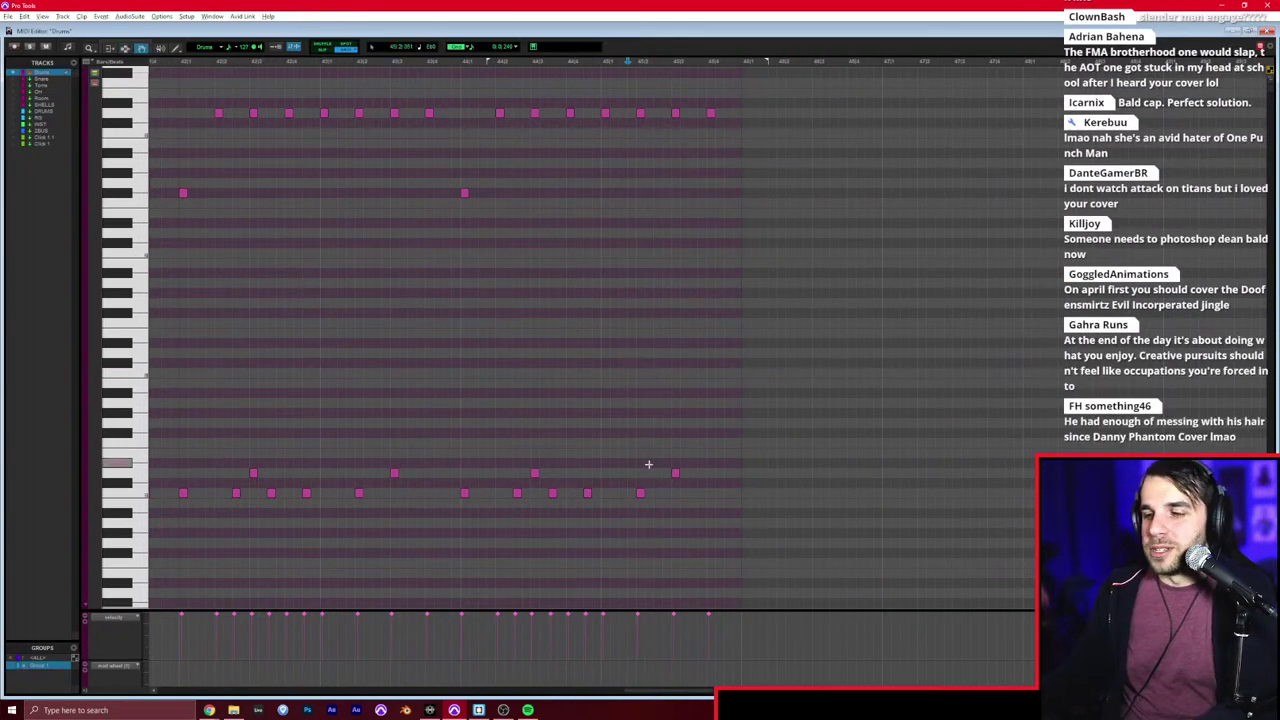
left_click(451, 415)
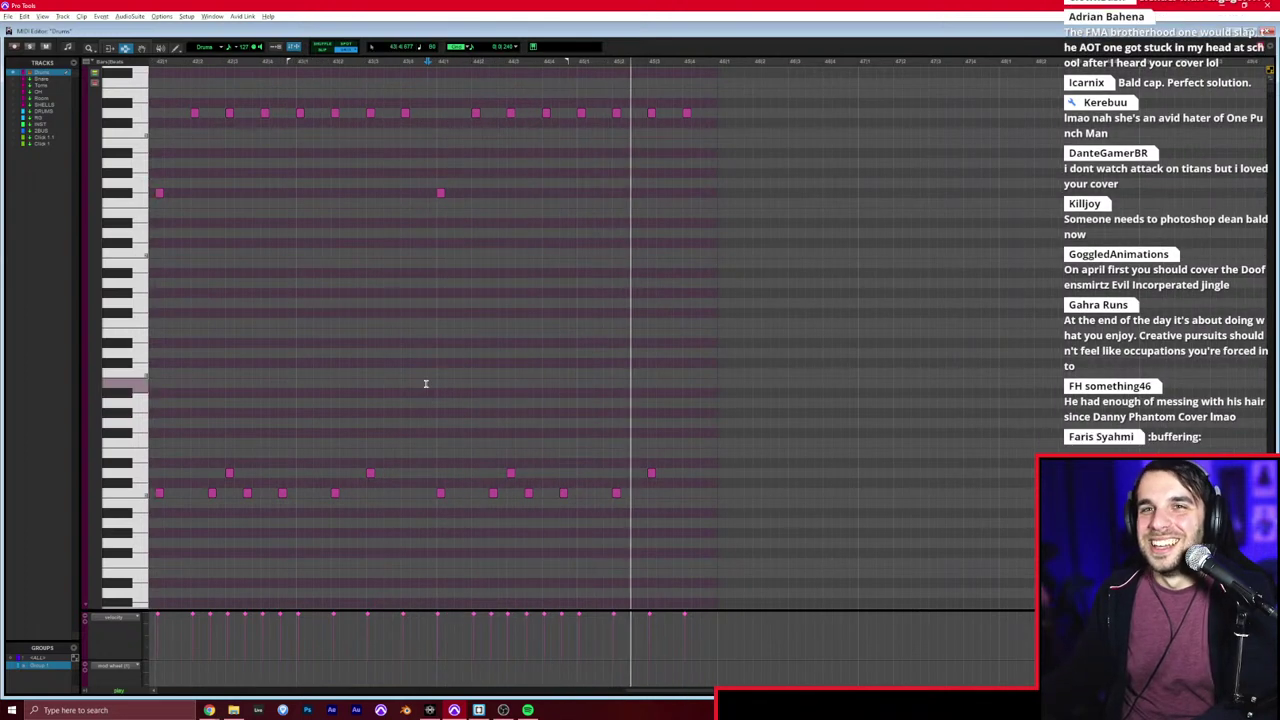
key("space")
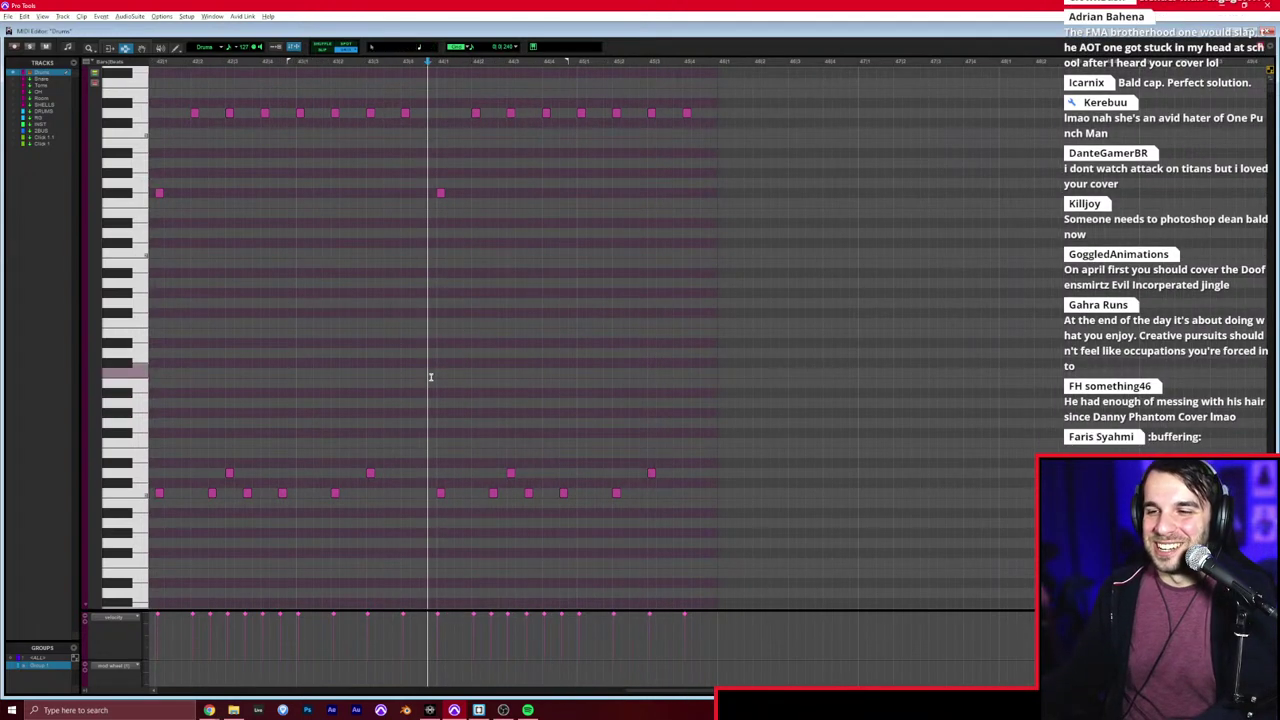
key("space")
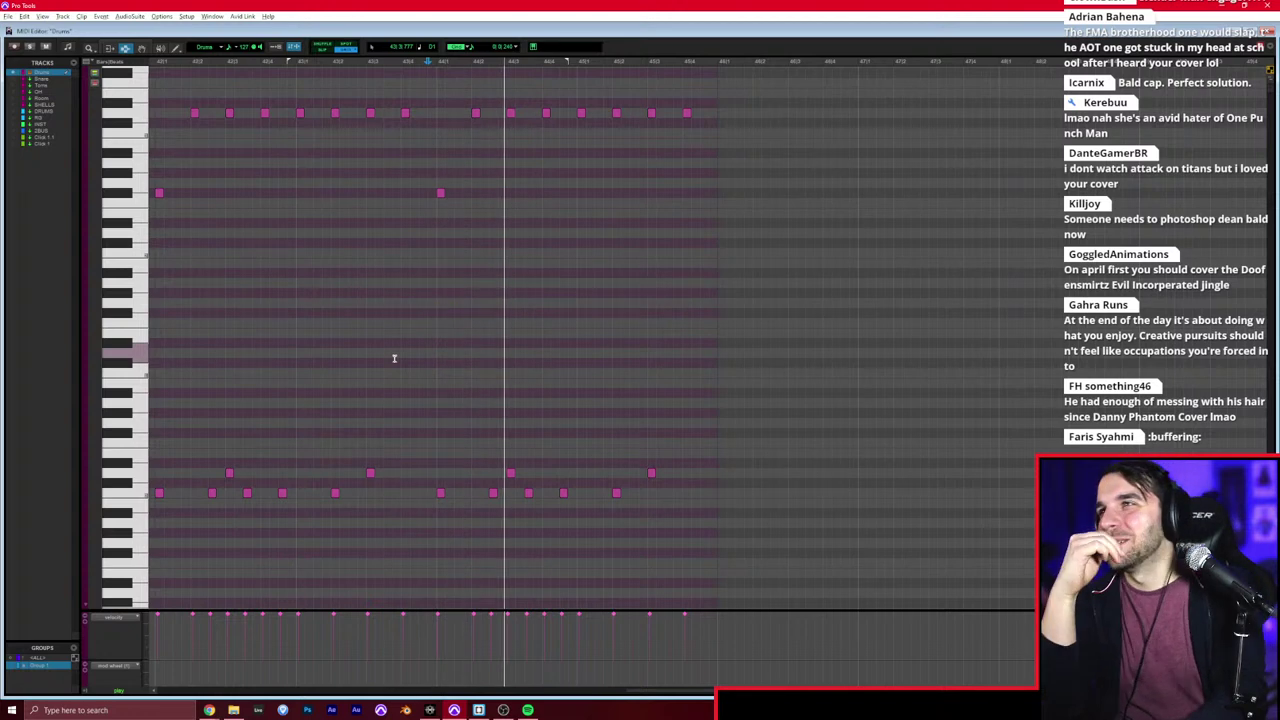
key("space")
left_click(487, 261)
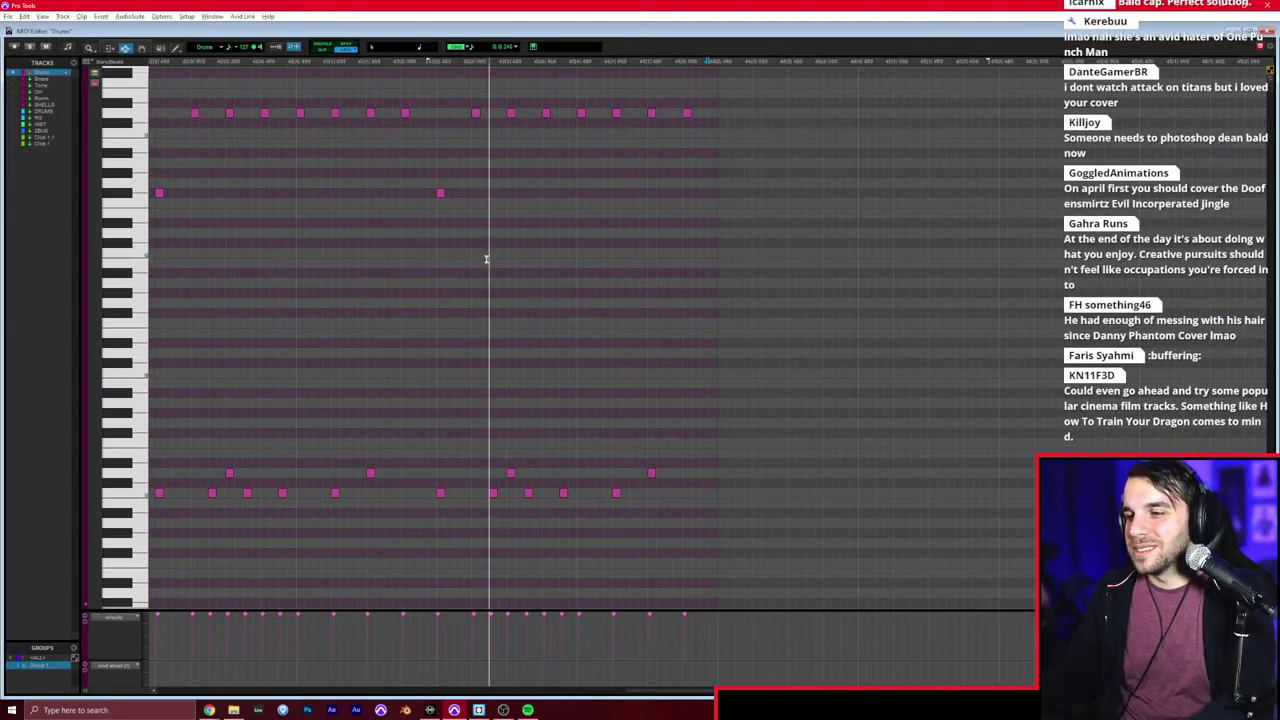
Step: Move the bar 44 kick from halfway through beat 3 to beat 4
key("t")
scroll(488, 320, "right", 4)
key("F8")
key("F7")
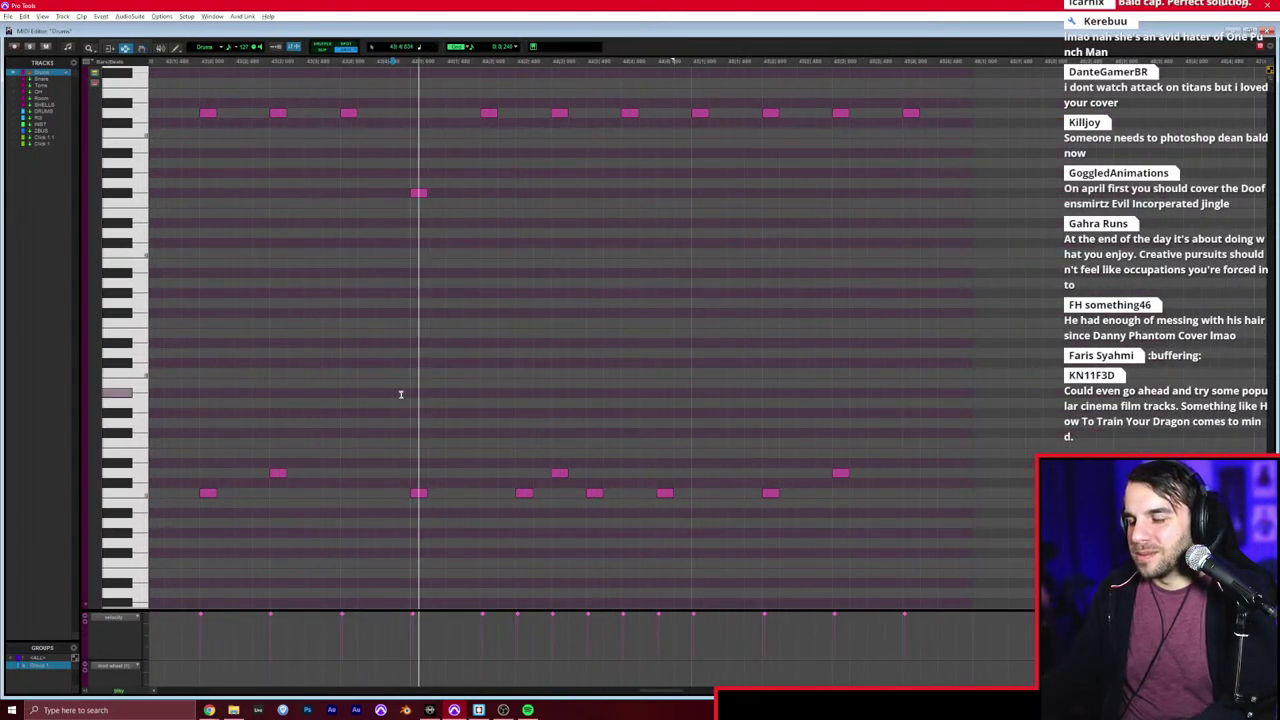
key("F8")
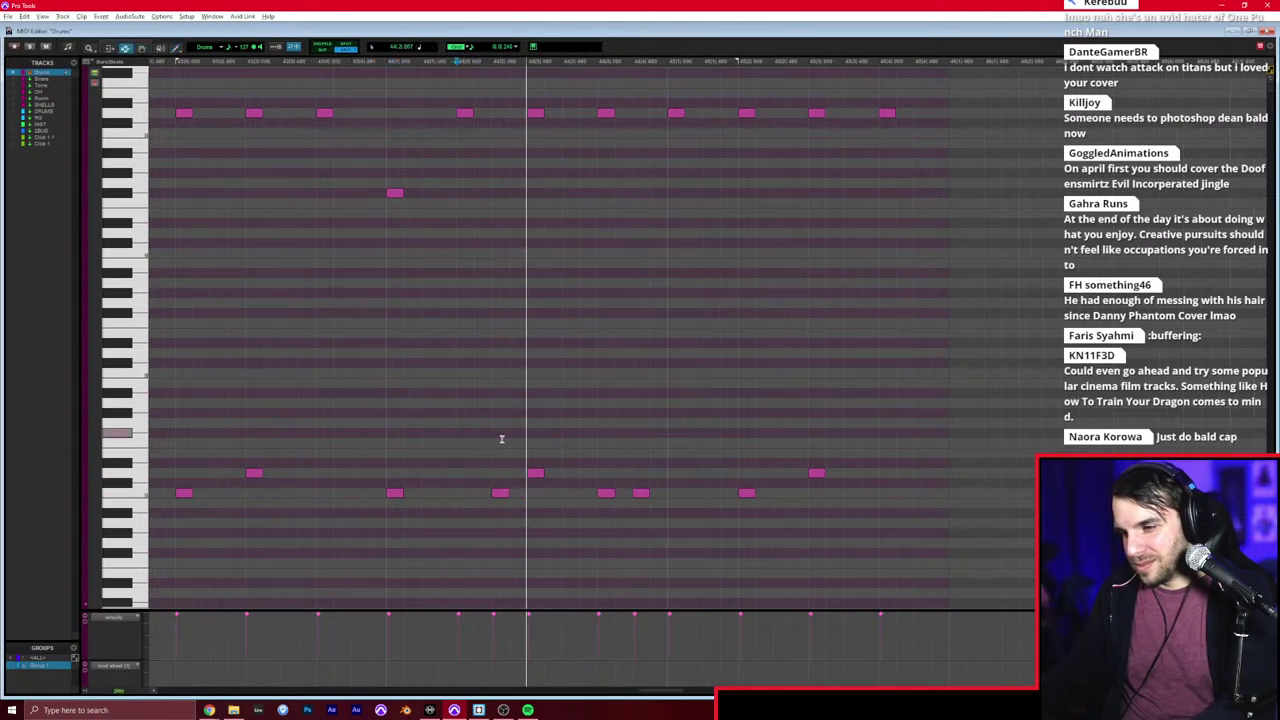
Step: Rewrite bar 45 with kicks midway through beats 1–3 and just before beat 3, and hits a semitone above the snare on beats 3 and 4
key("F10")
key("space")
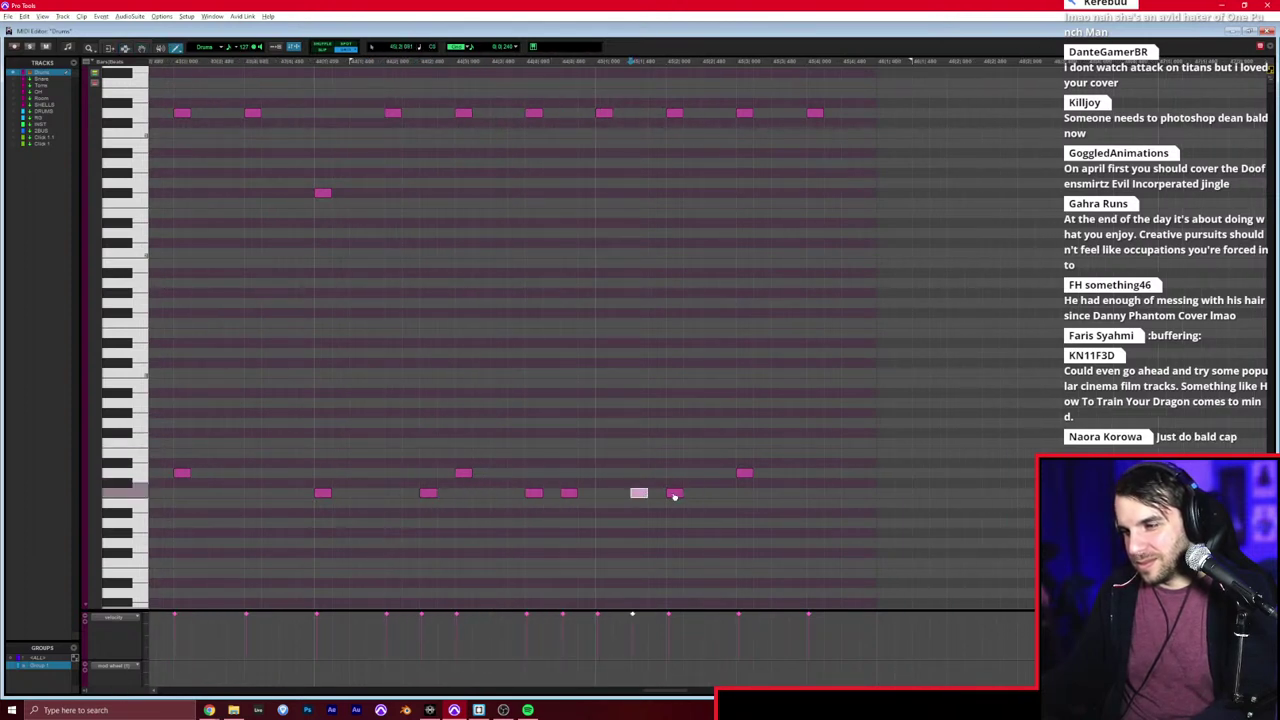
left_click(675, 494)
left_click(725, 493)
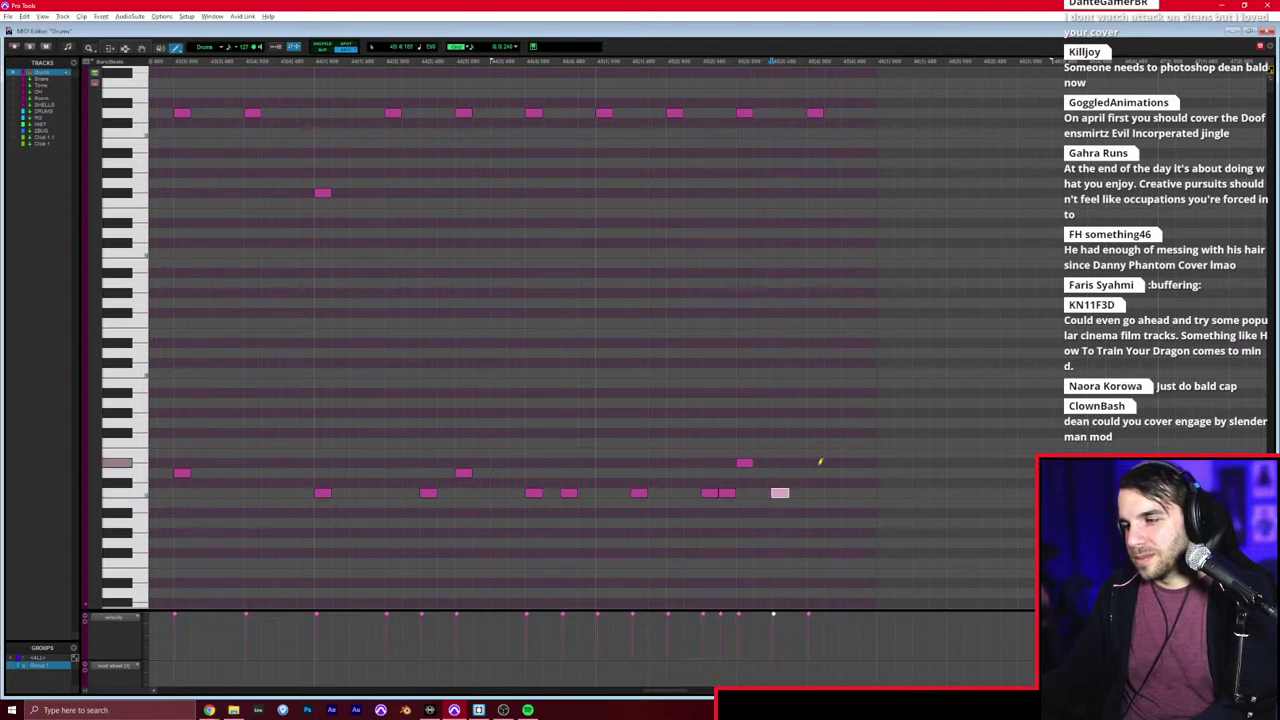
Step: Delete the cymbal hits on beats 3 and 4 of bar 45 and play the ending back
key("F7")
left_click_drag(852, 147, 738, 116)
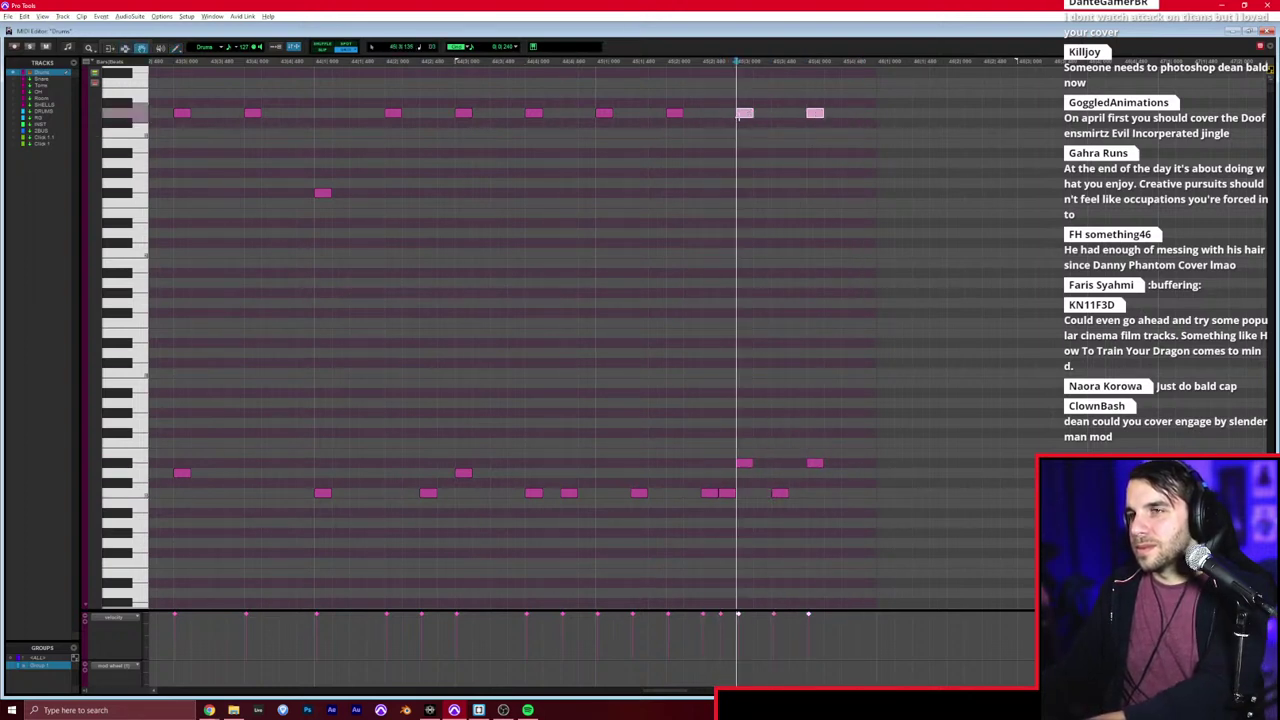
key("space")
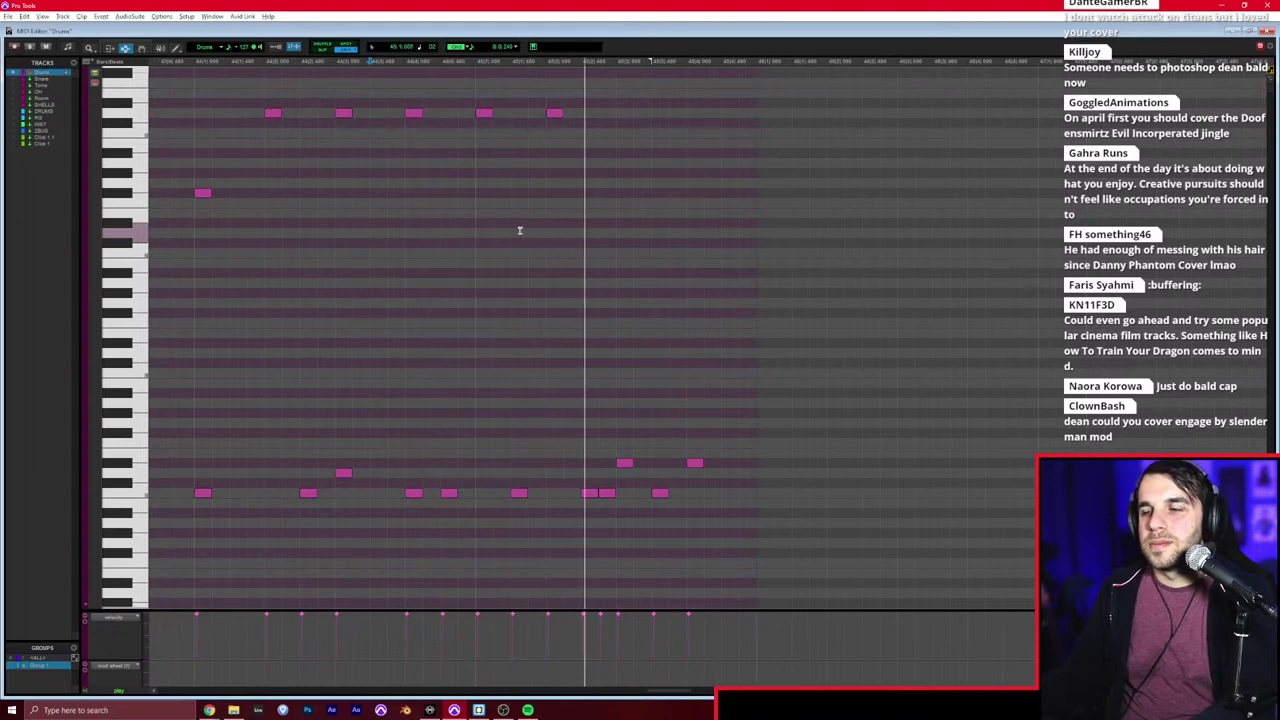
left_click(520, 231)
key("space")
key("r")
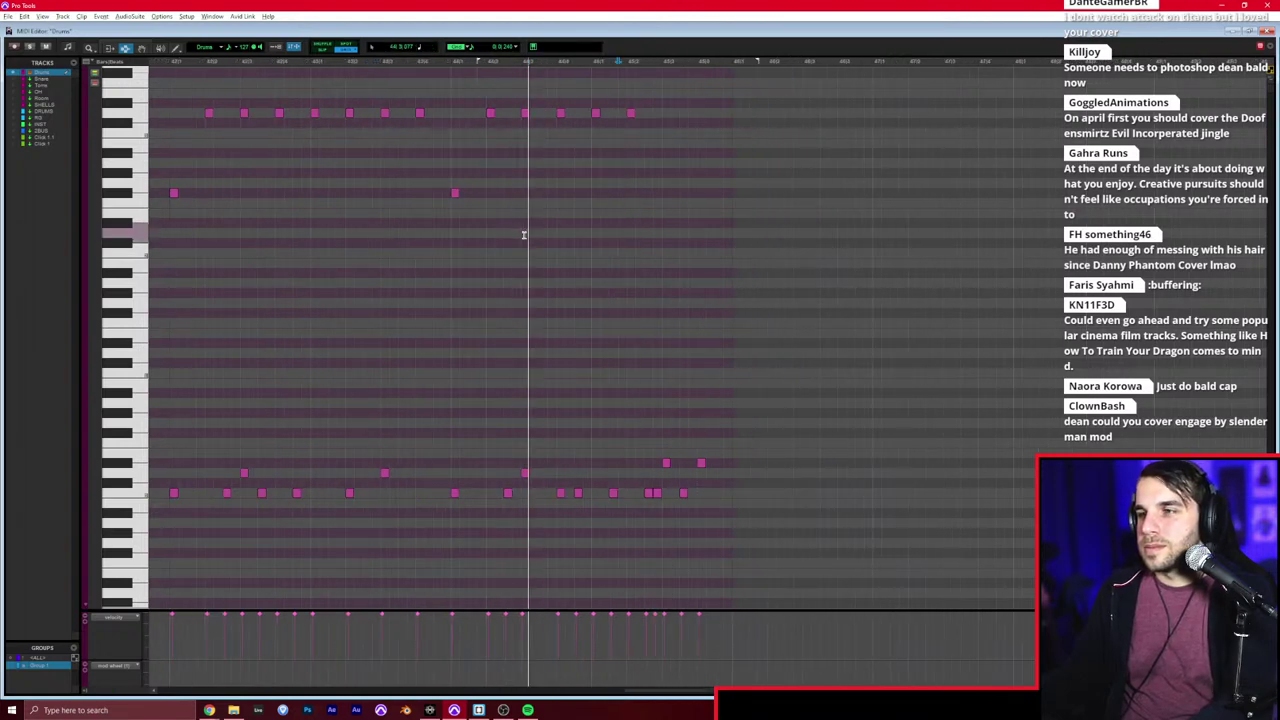
Step: Return to the Edit window and play the song from bar 46 without drums
key("ctrl+w")
left_click_drag(426, 413, 309, 420)
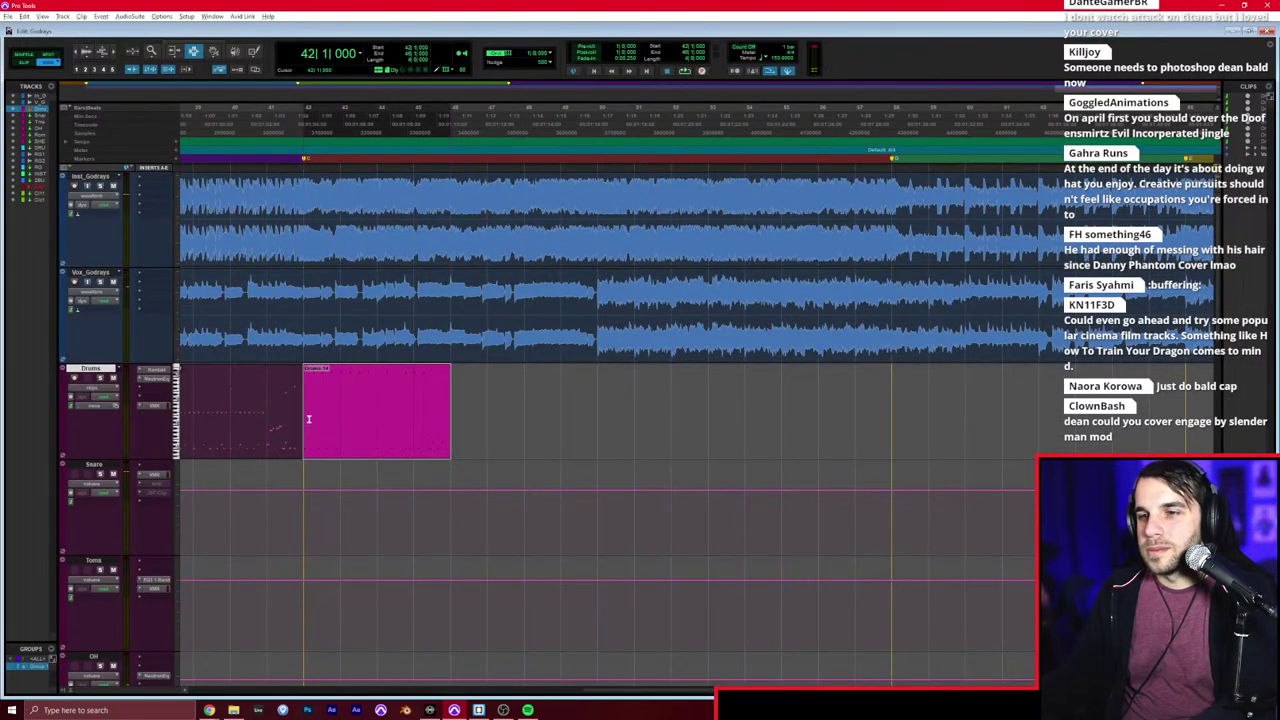
key("ctrl+d")
key("ctrl+z")
left_click(450, 402)
key("space")
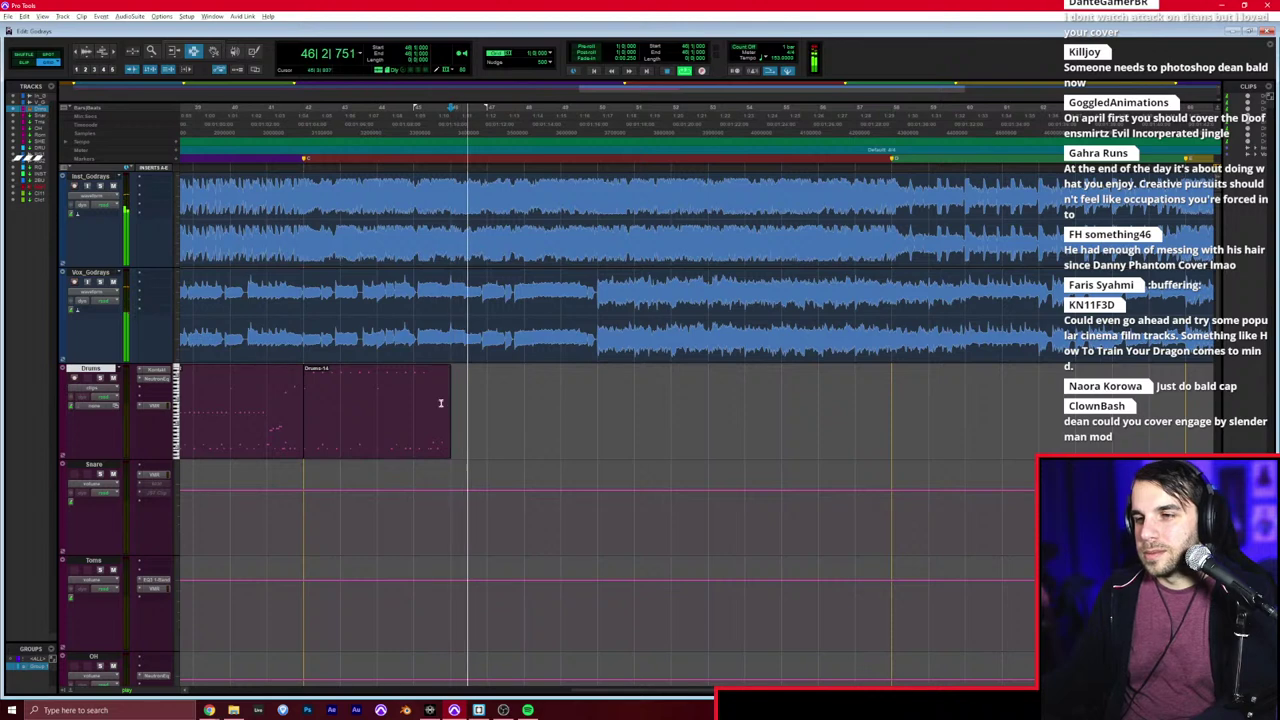
key("space")
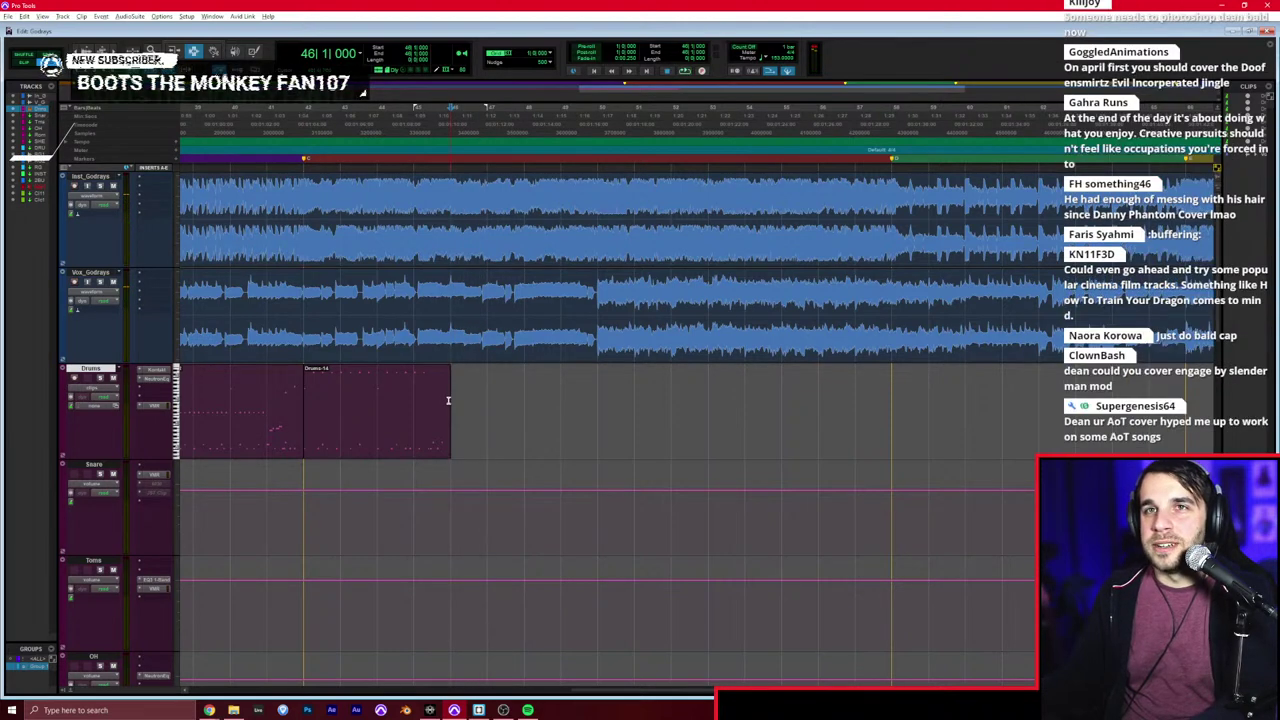
Step: Duplicate the Drums clip of bars 42 through 45 into bars 46 through 49 and play from the C marker
left_click_drag(448, 400, 306, 400)
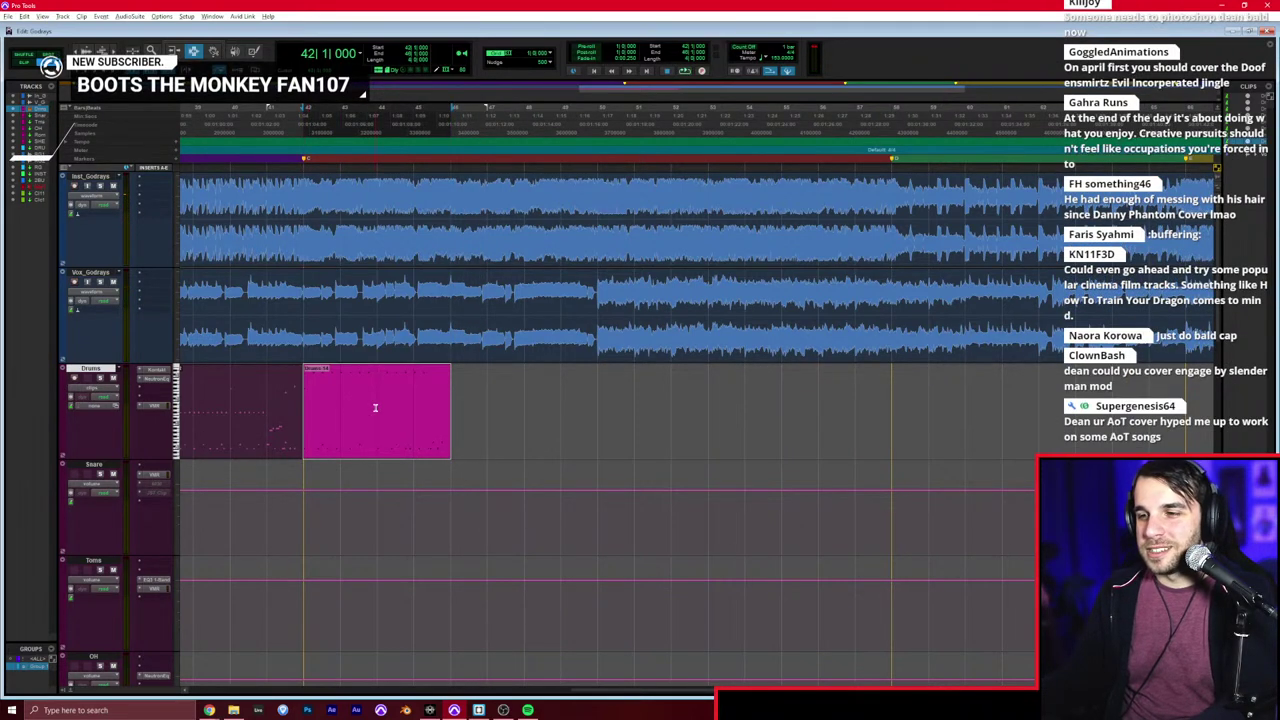
key("ctrl+d")
left_click(452, 396)
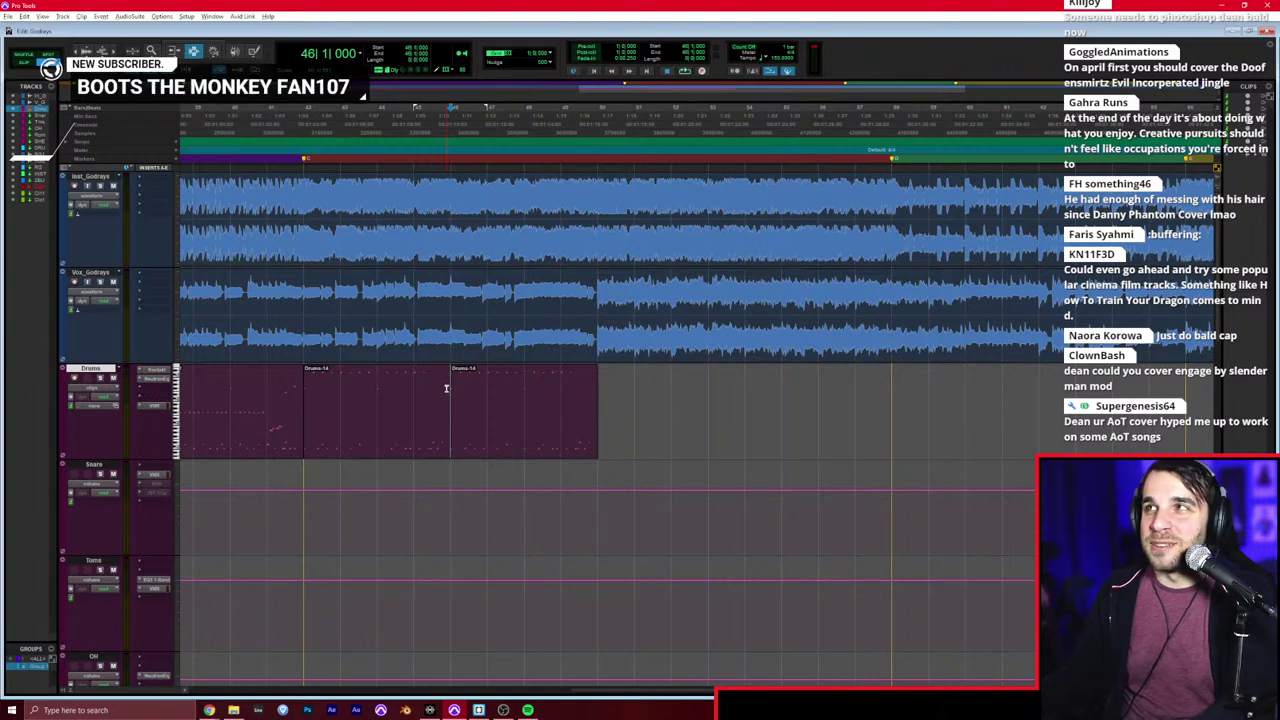
left_click_drag(447, 388, 580, 406)
left_click(588, 407)
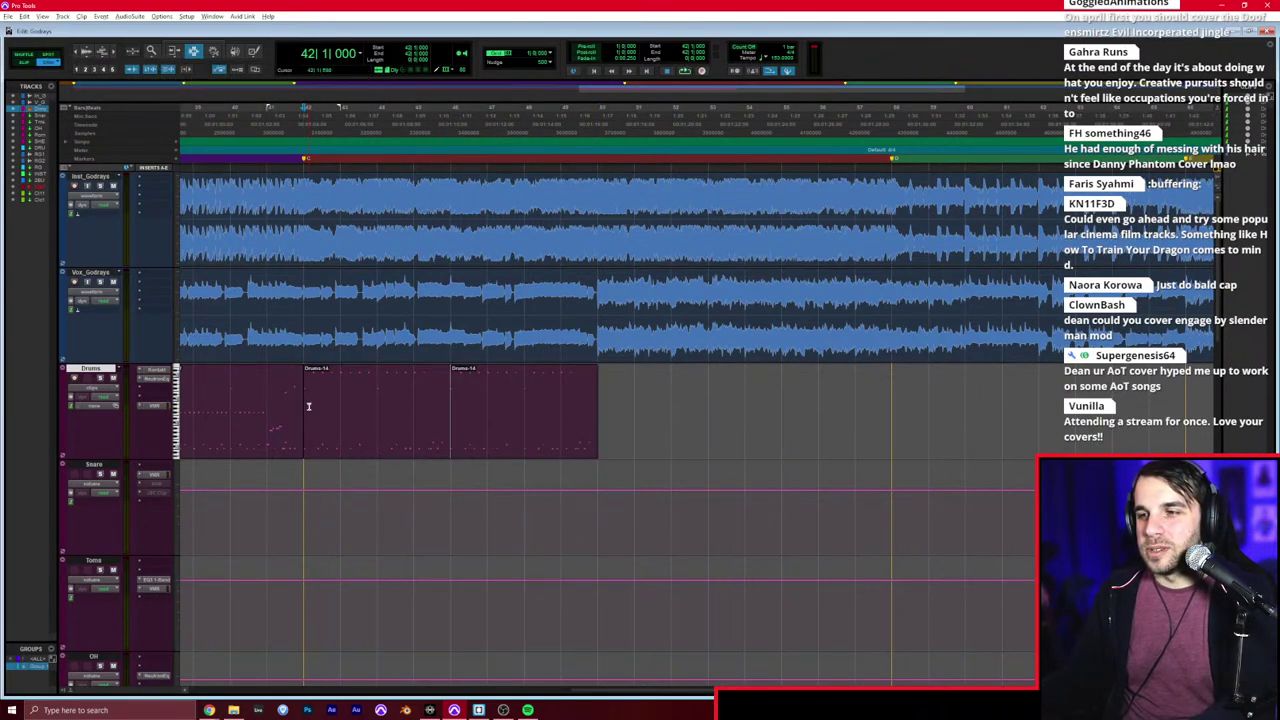
key("space")
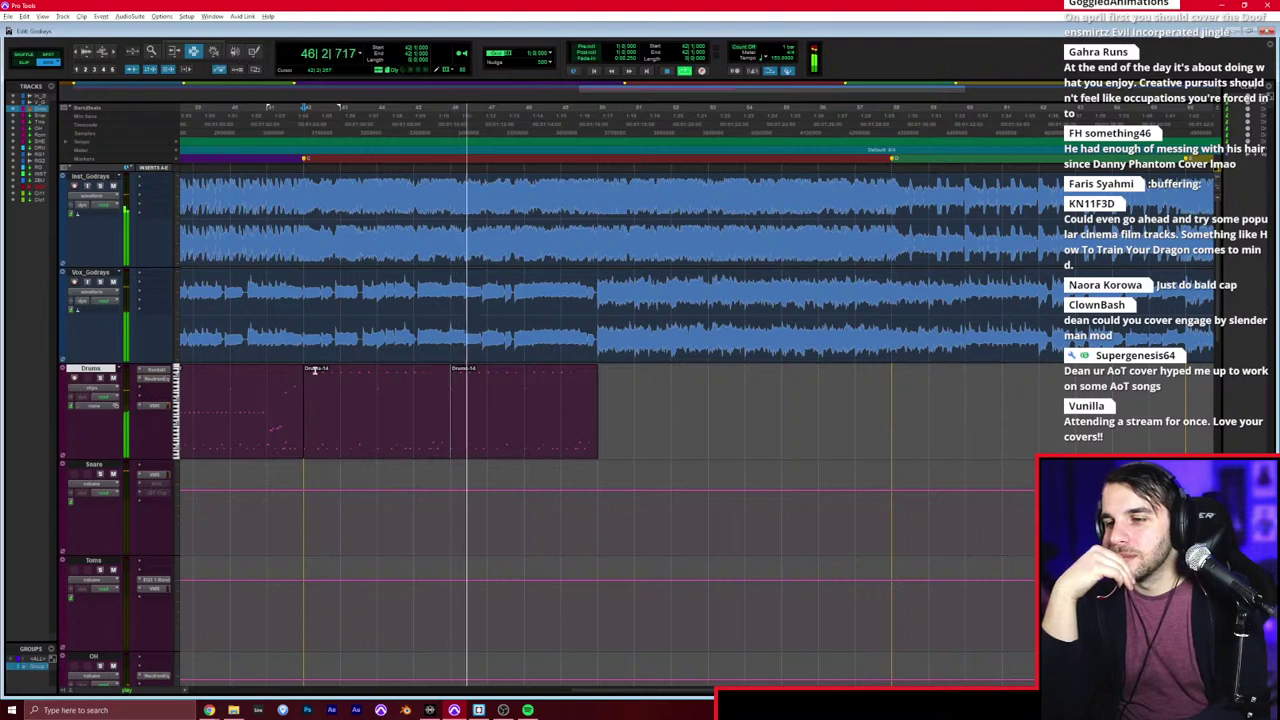
Step: Open the drum clip ending at bar 50 in the MIDI editor and audition its last bars
key("ctrl+bracketright")
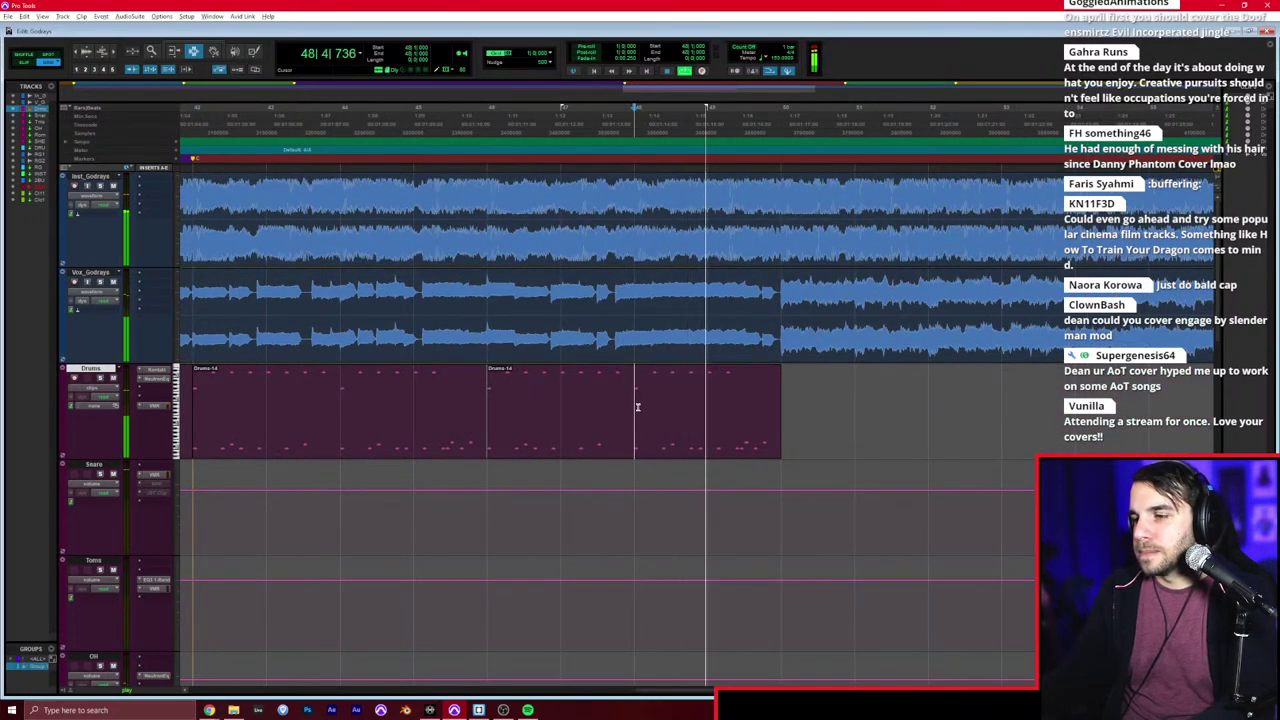
key("super+equal")
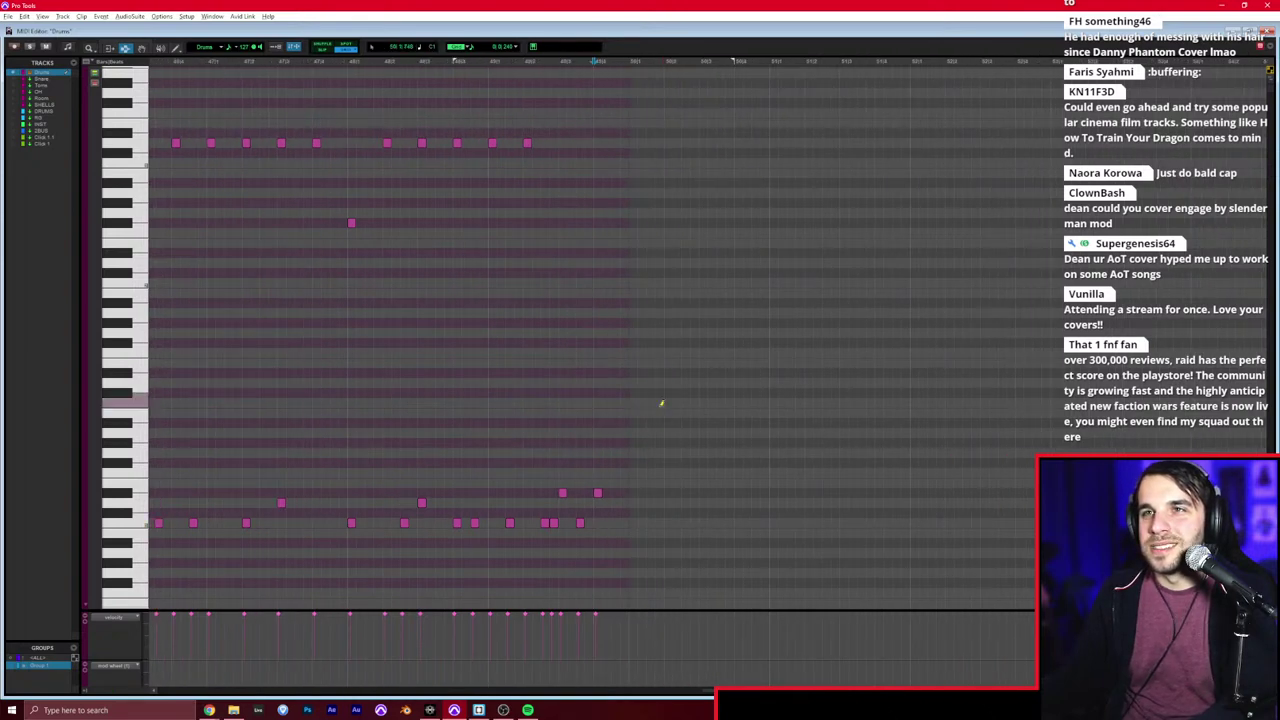
key("space")
key("space")
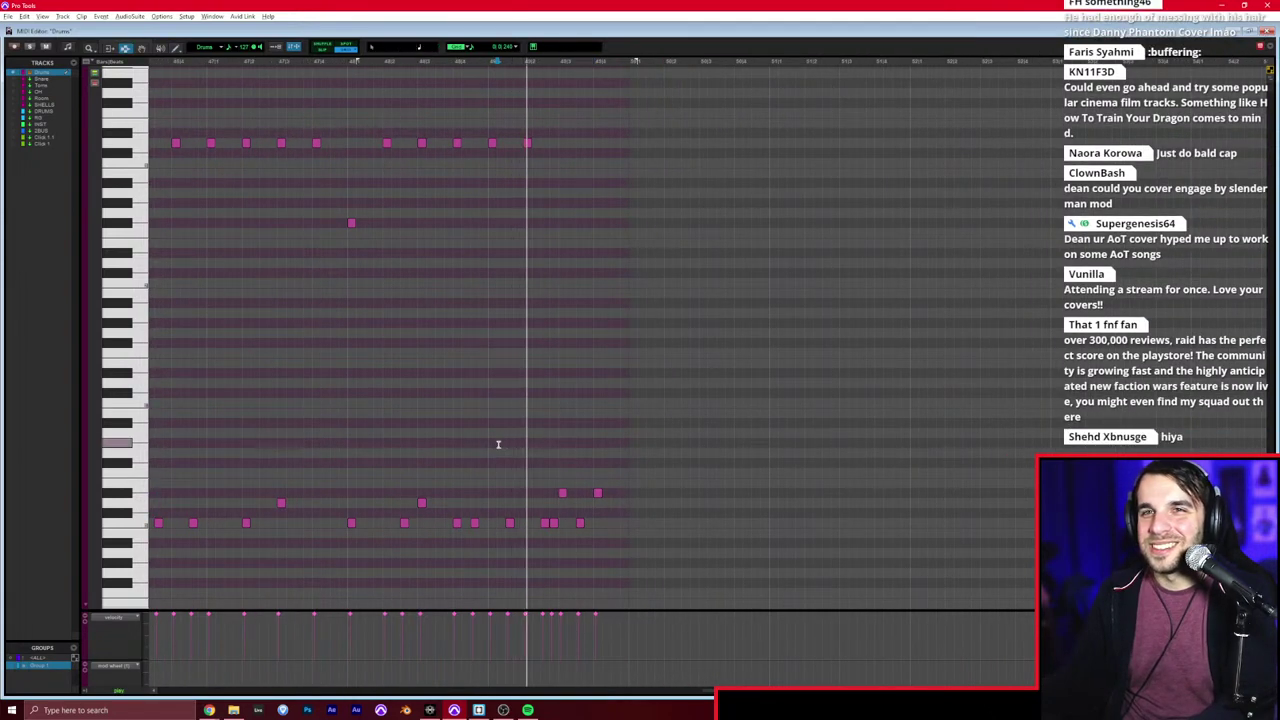
scroll(498, 444, "right", 1)
Step: Play from bar 49 and add two snare notes on the last two sixteenths of that bar
key("F10")
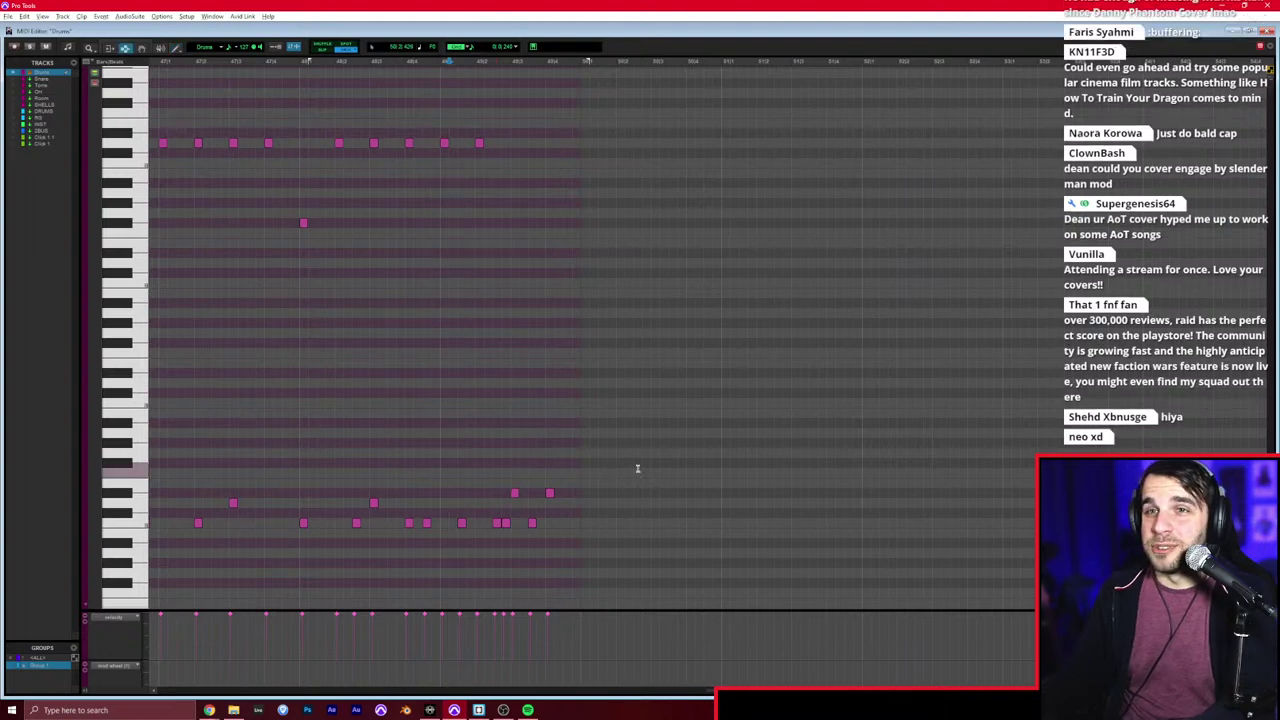
key("F7")
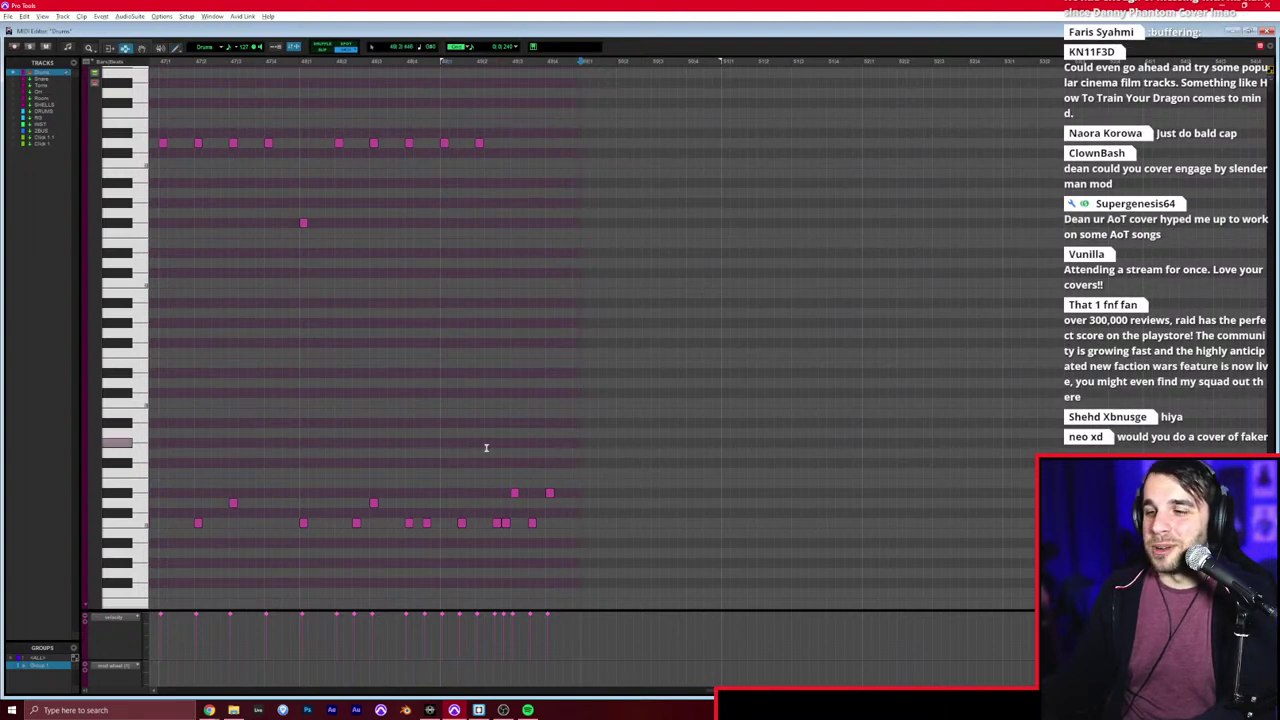
left_click(440, 436)
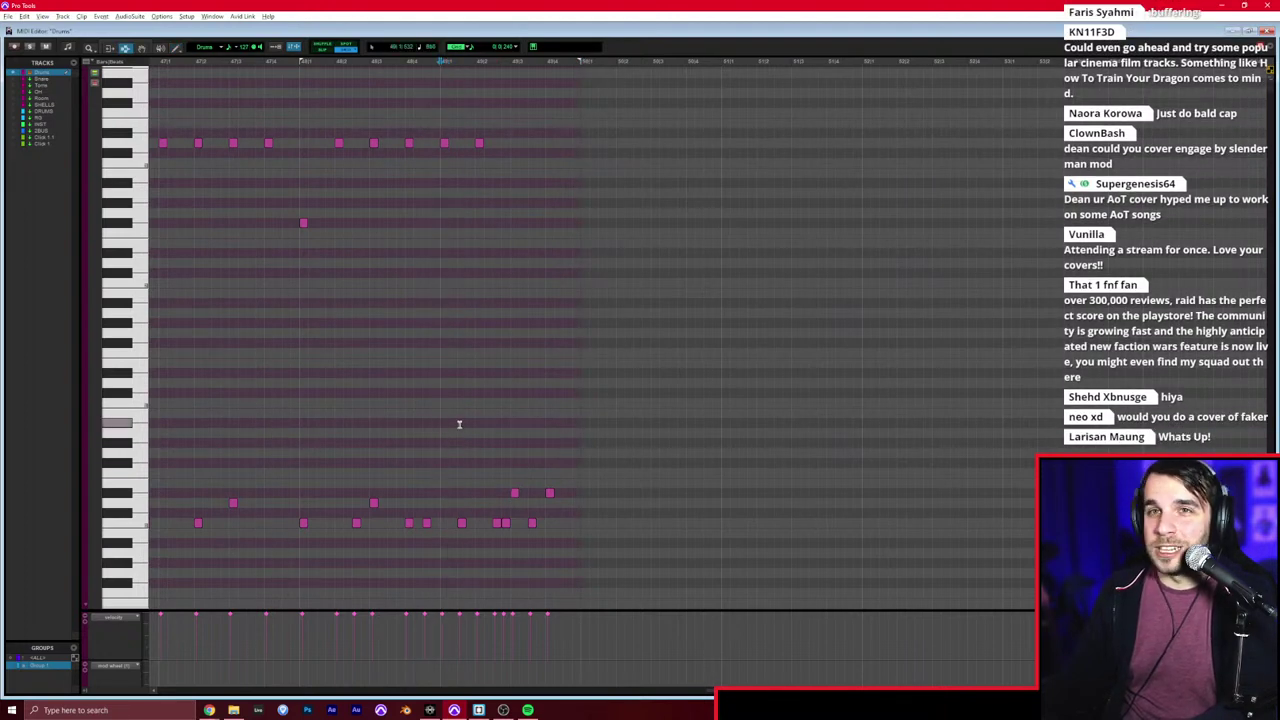
key("space")
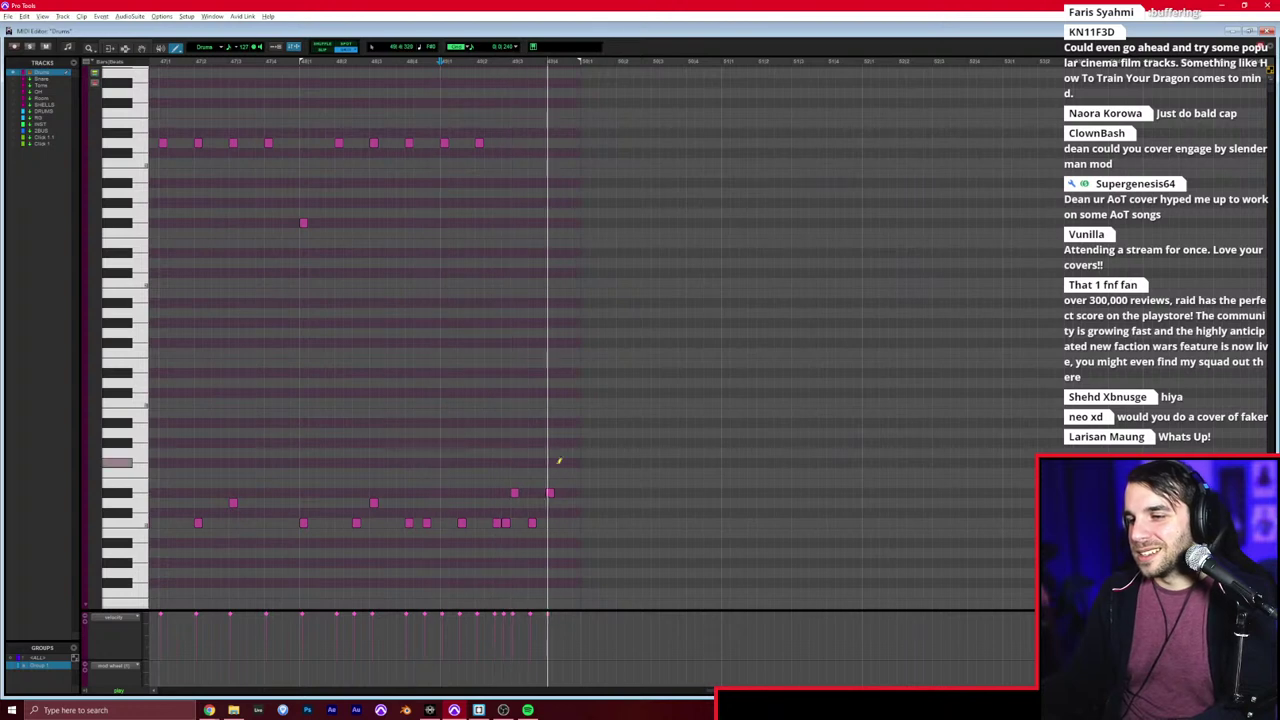
key("F10")
left_click(567, 502)
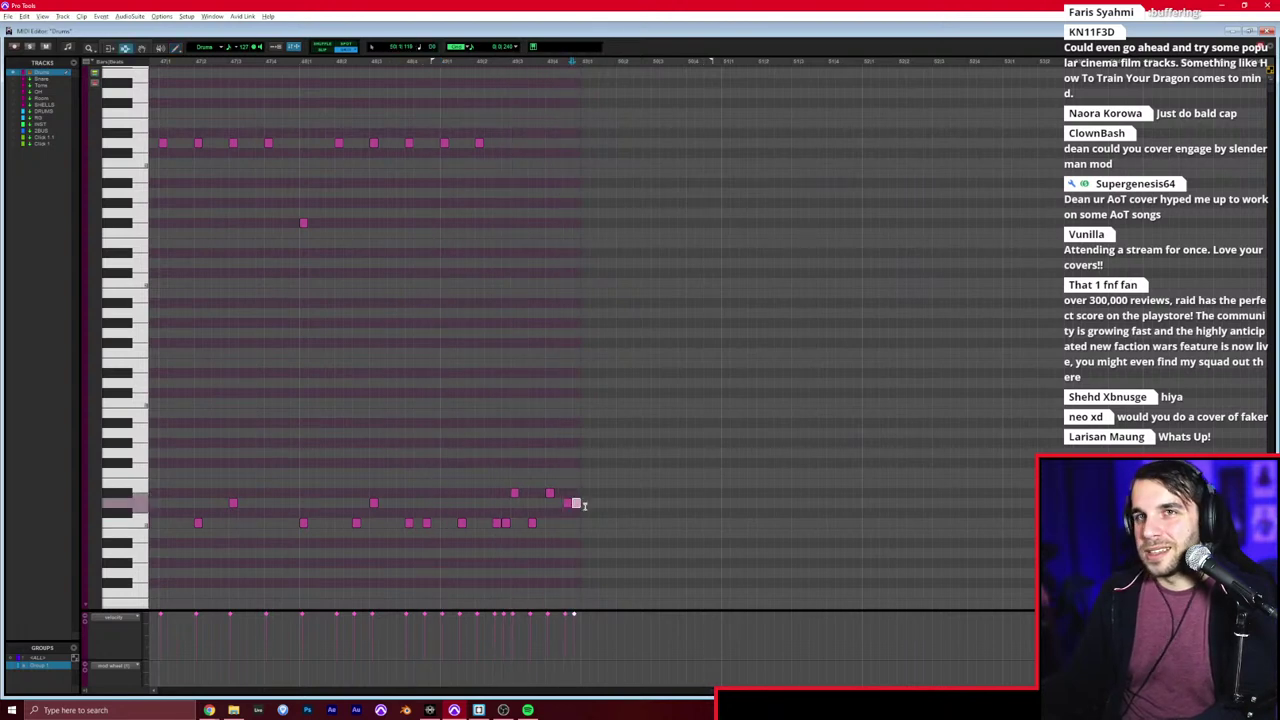
Step: Play back the end of bar 49 to check the new snare notes
left_click(513, 460)
key("space")
key("t")
key("space")
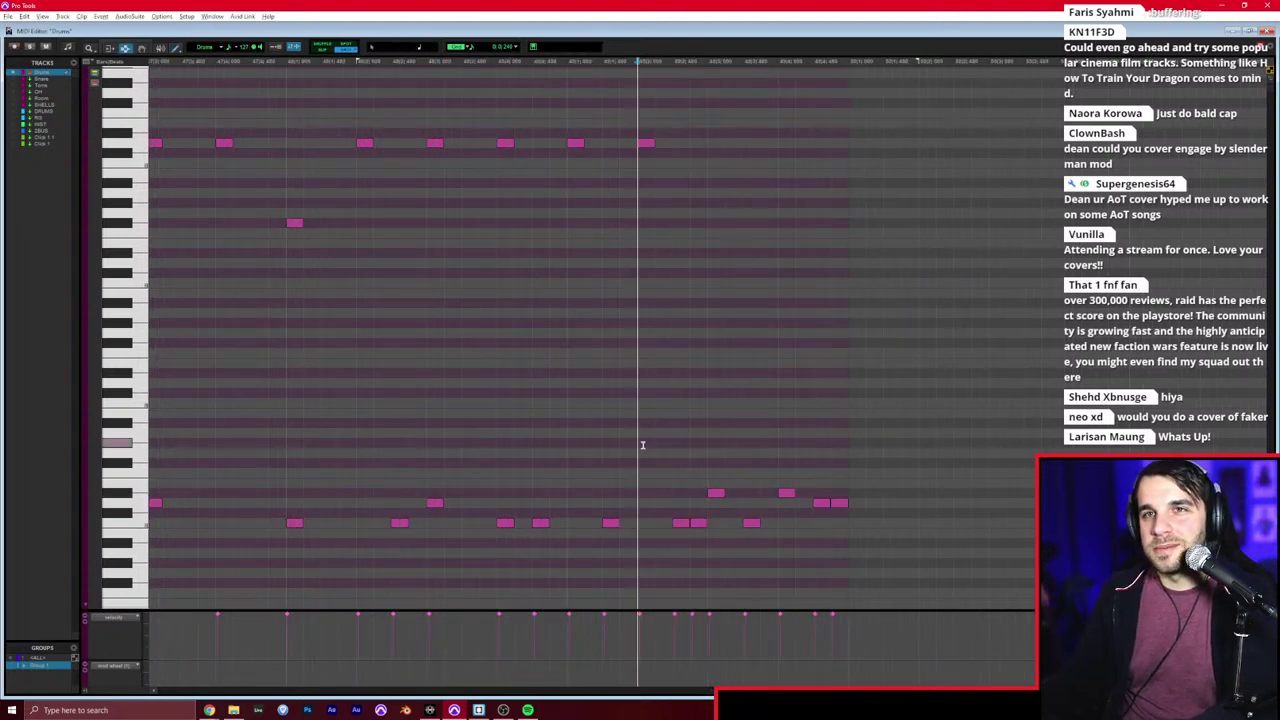
key("space")
scroll(643, 445, "right", 7)
key("F10")
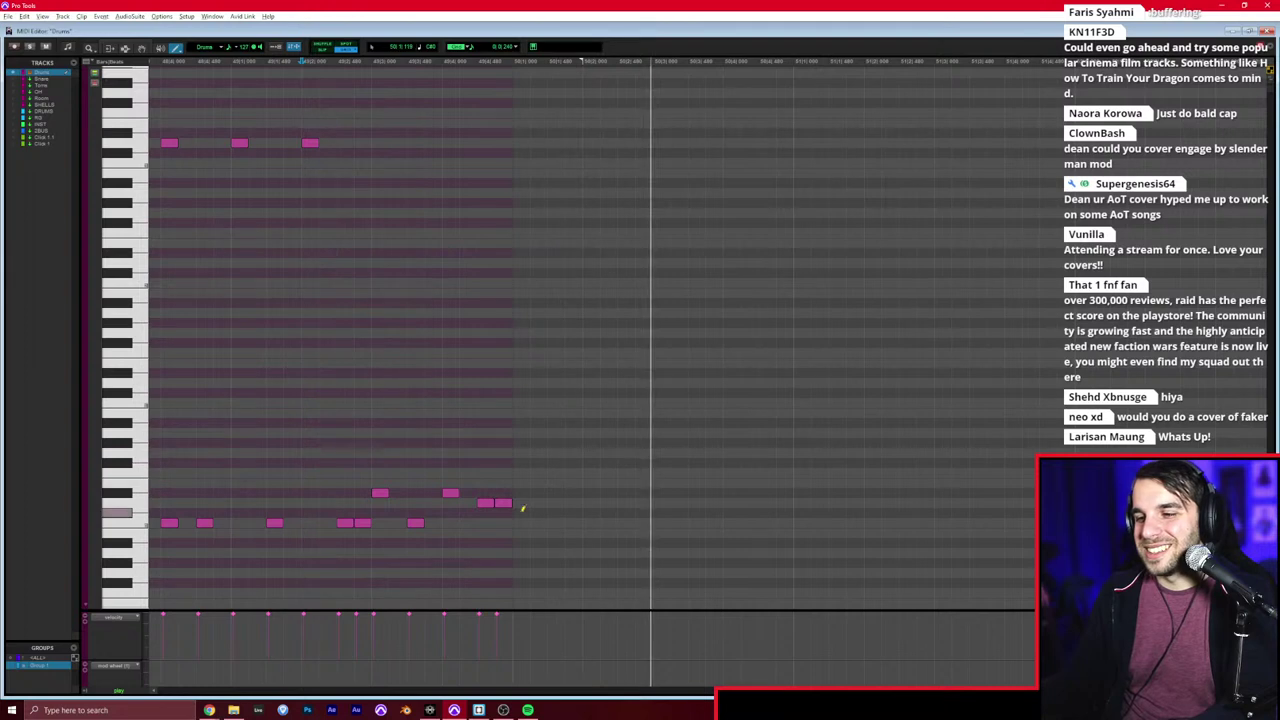
Step: Return to the arrangement and copy the Drums-10 and Drums-11 clips starting at bar 18 to bar 50 of the Drums track
key("ctrl+w")
key("r")
key("r")
scroll(515, 360, "left", 3)
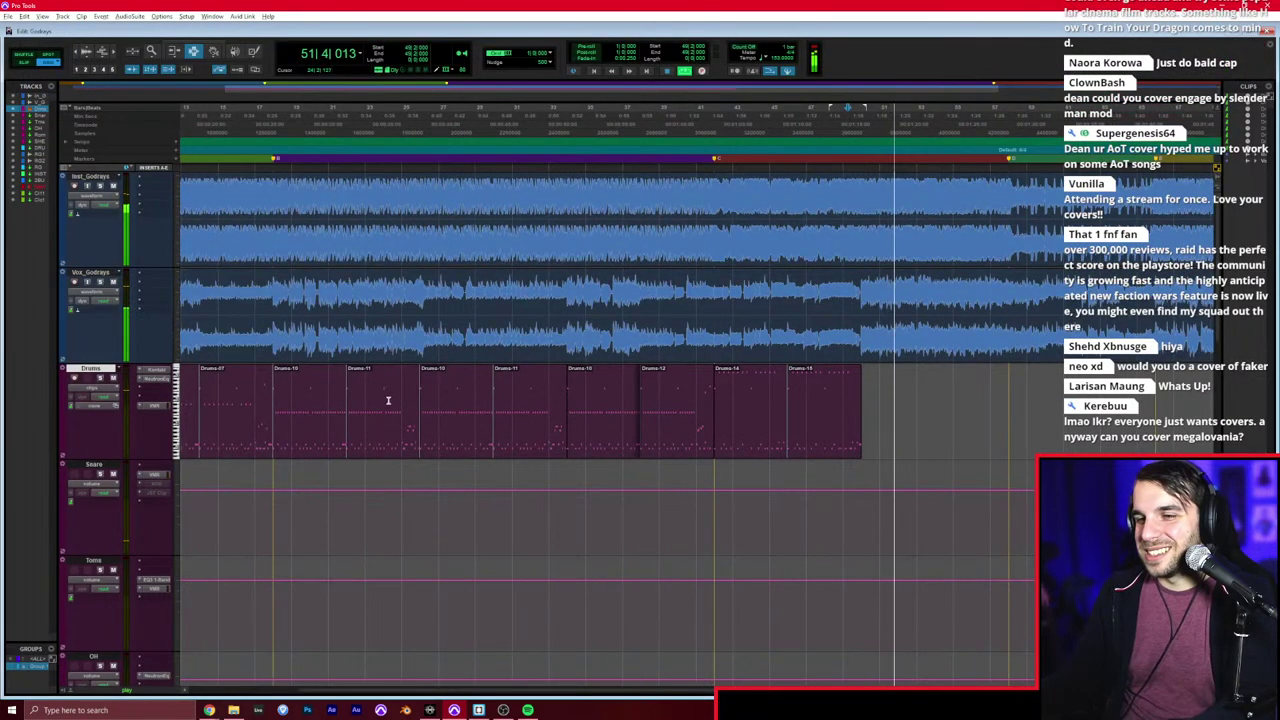
left_click_drag(274, 431, 418, 431)
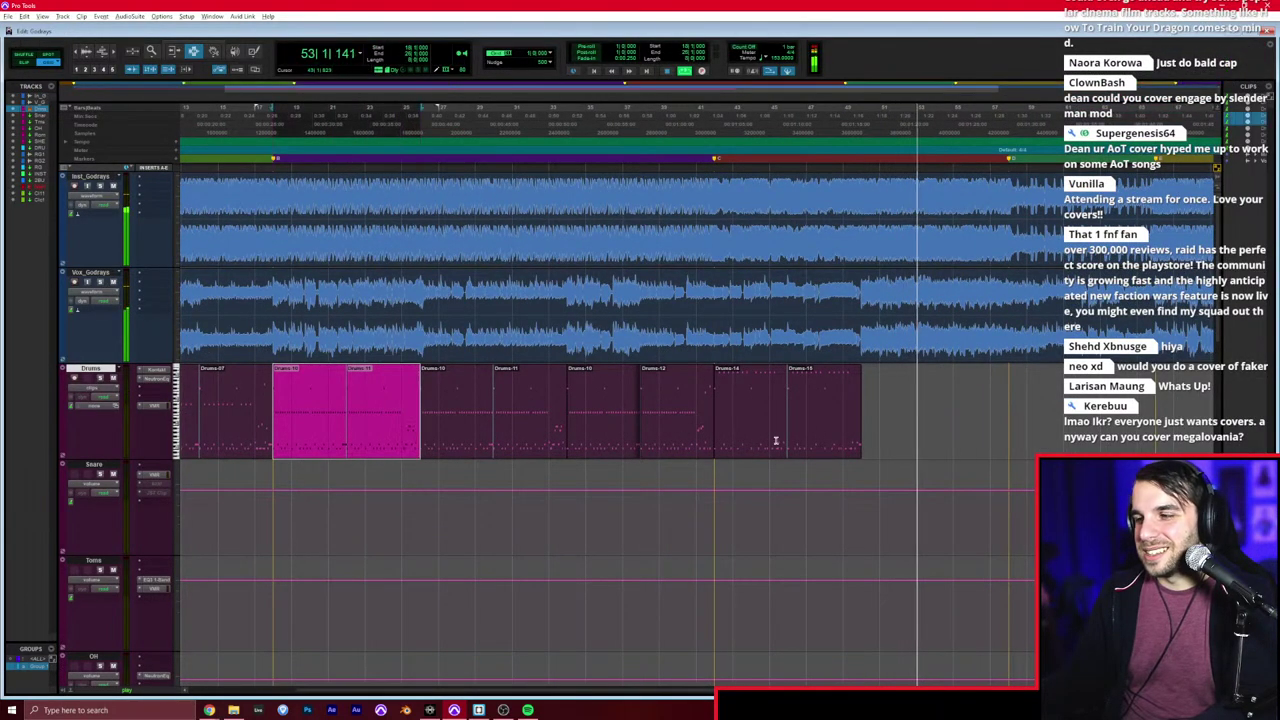
left_click(867, 424)
key("ctrl+v")
double_click(868, 423)
left_click(1006, 438)
key("t")
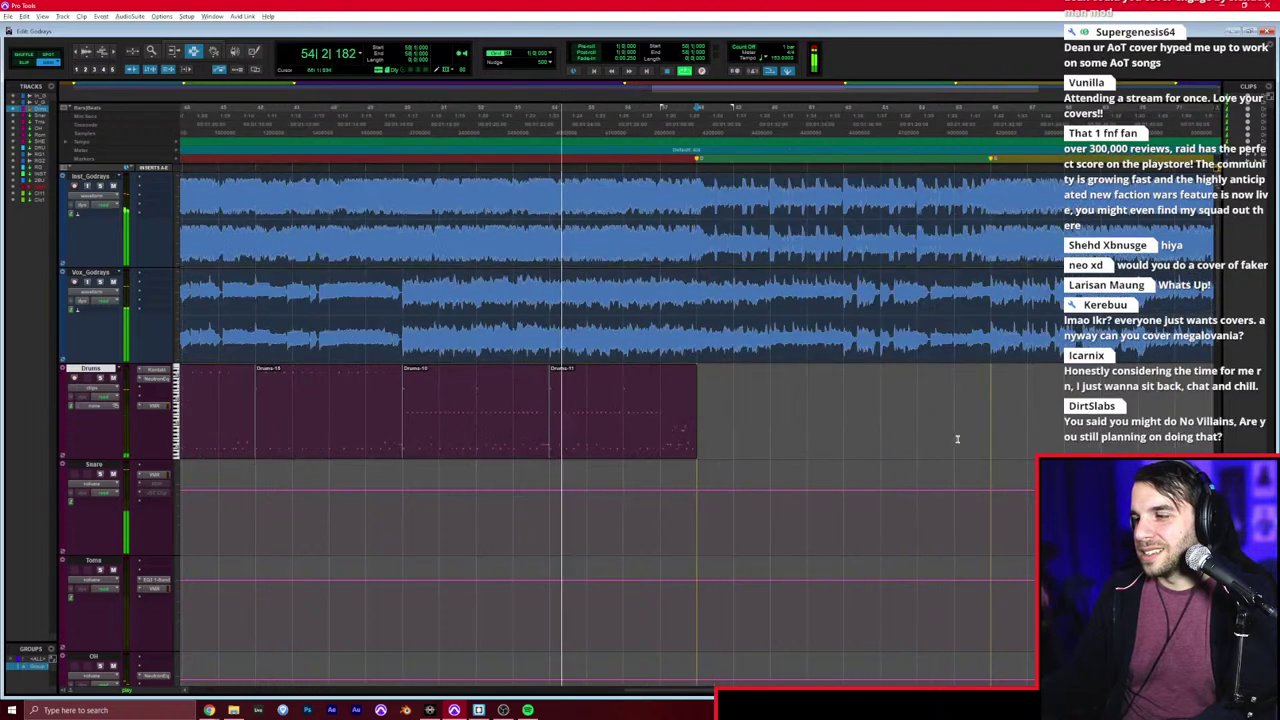
key("ctrl+v")
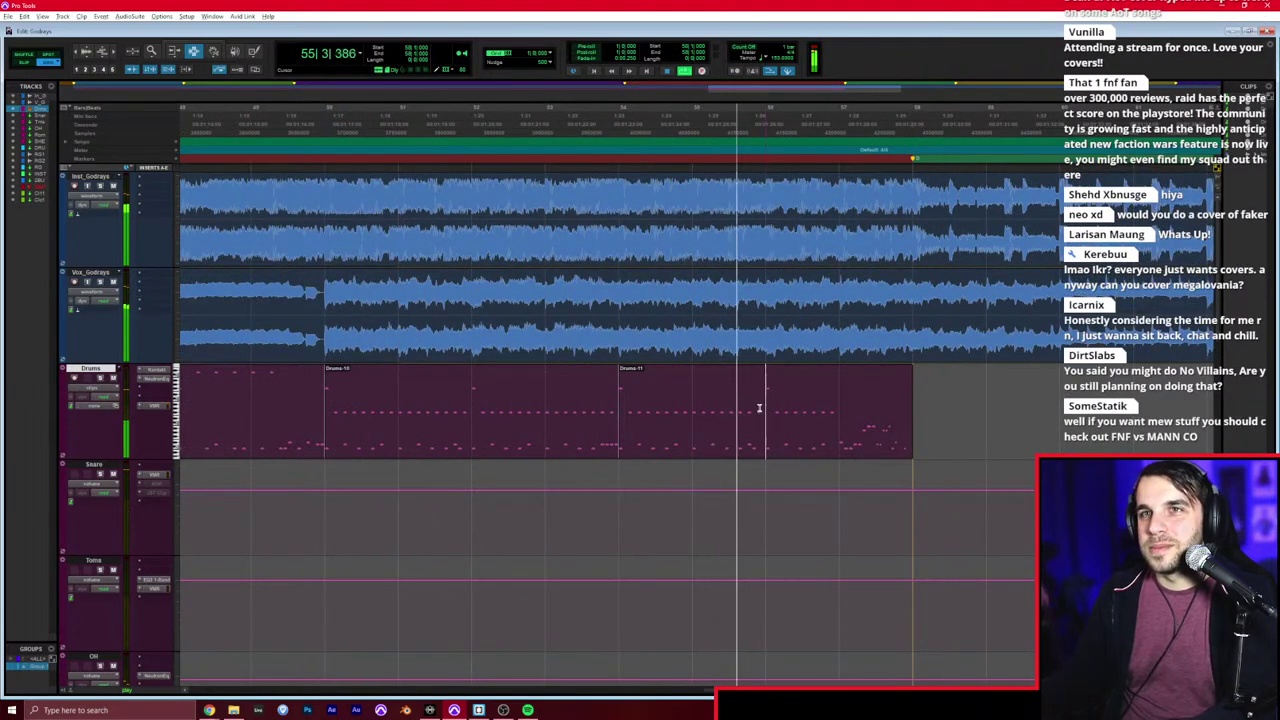
Step: Listen to the song's section starting at bar 58
key("space")
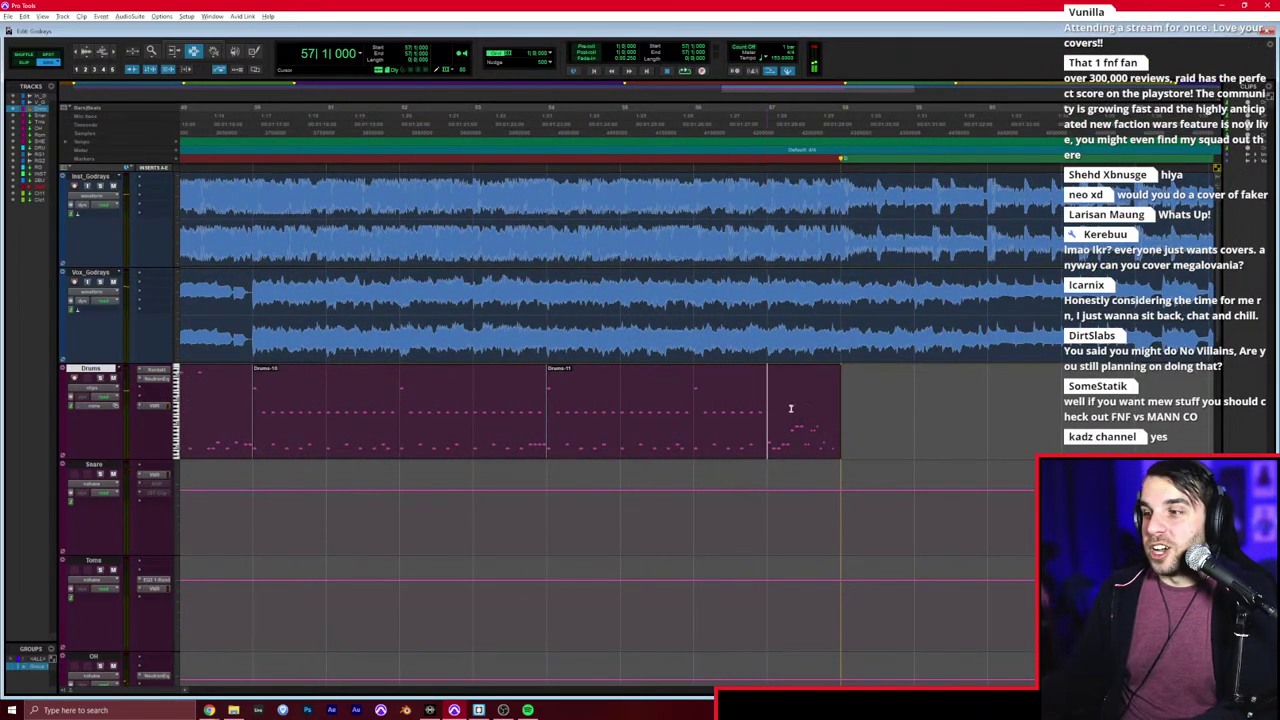
left_click(849, 398)
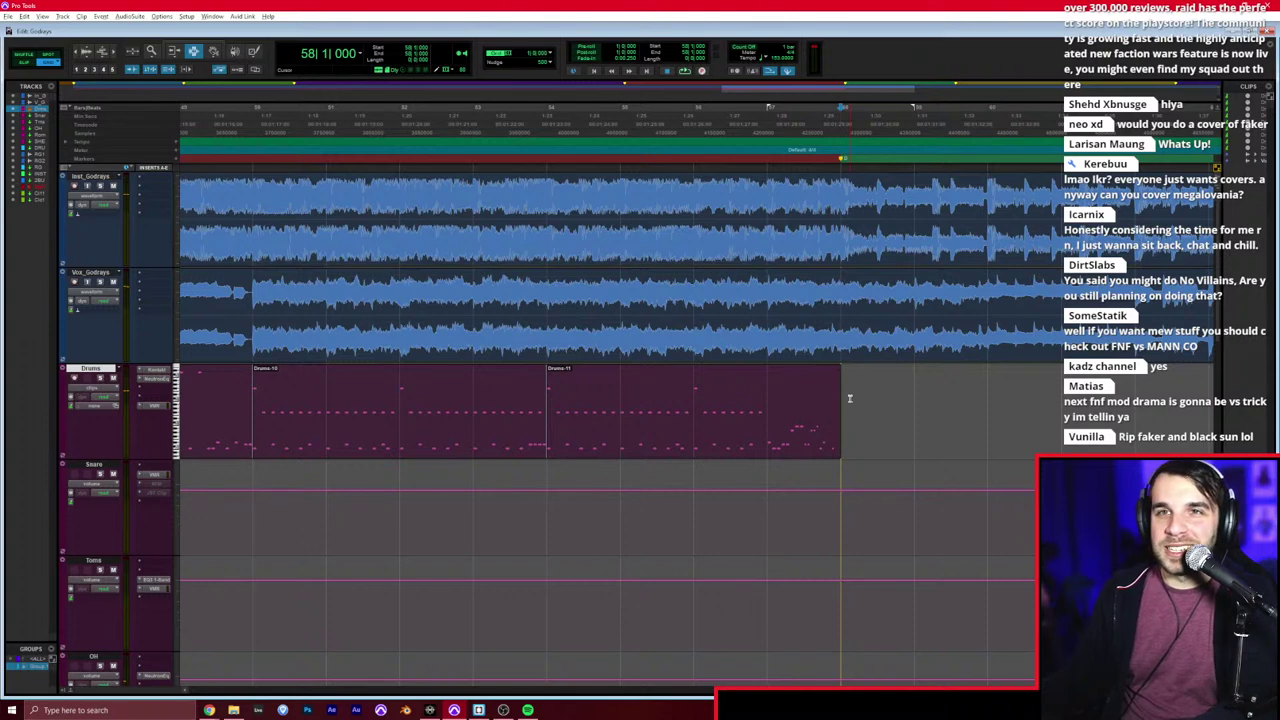
key("space")
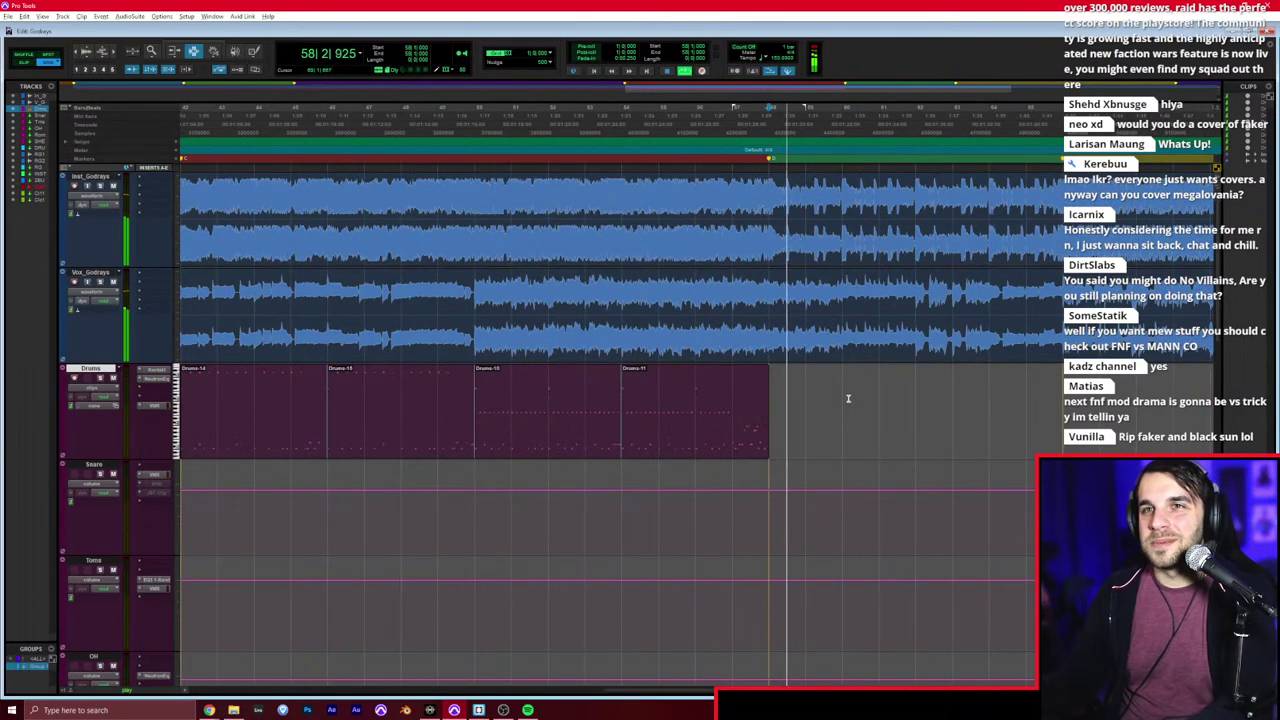
scroll(818, 387, "right", 5)
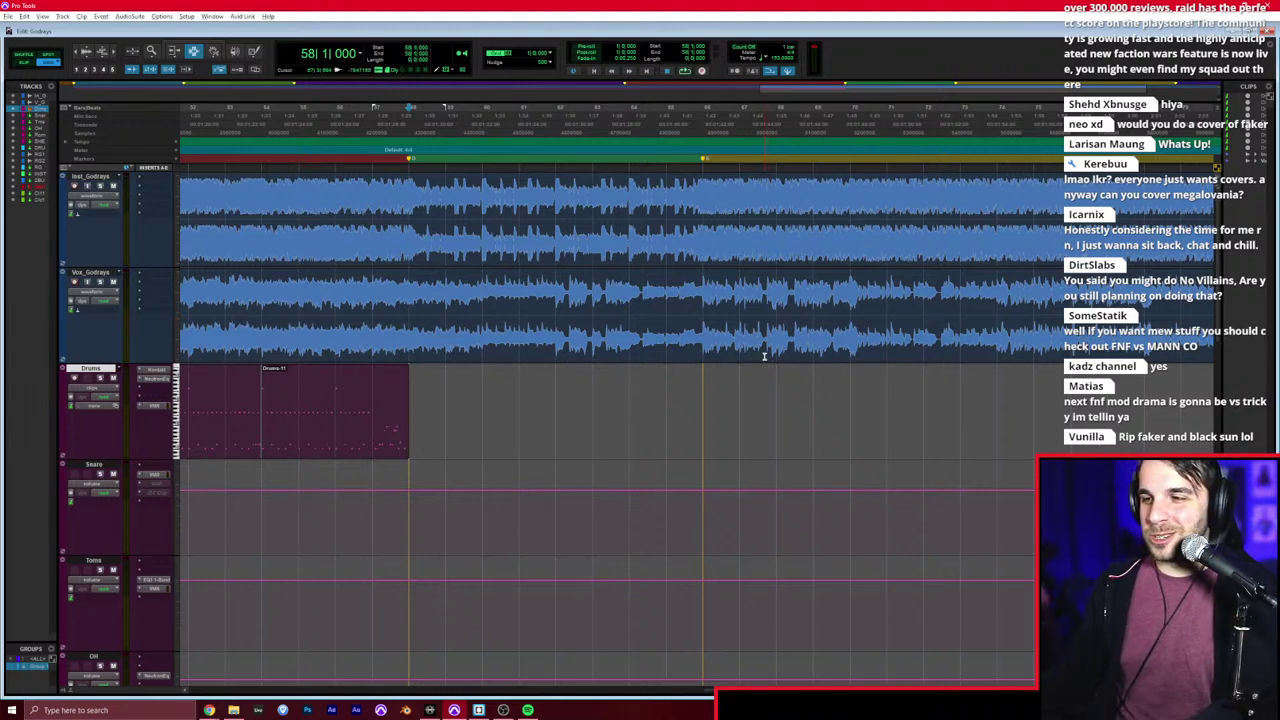
key("space")
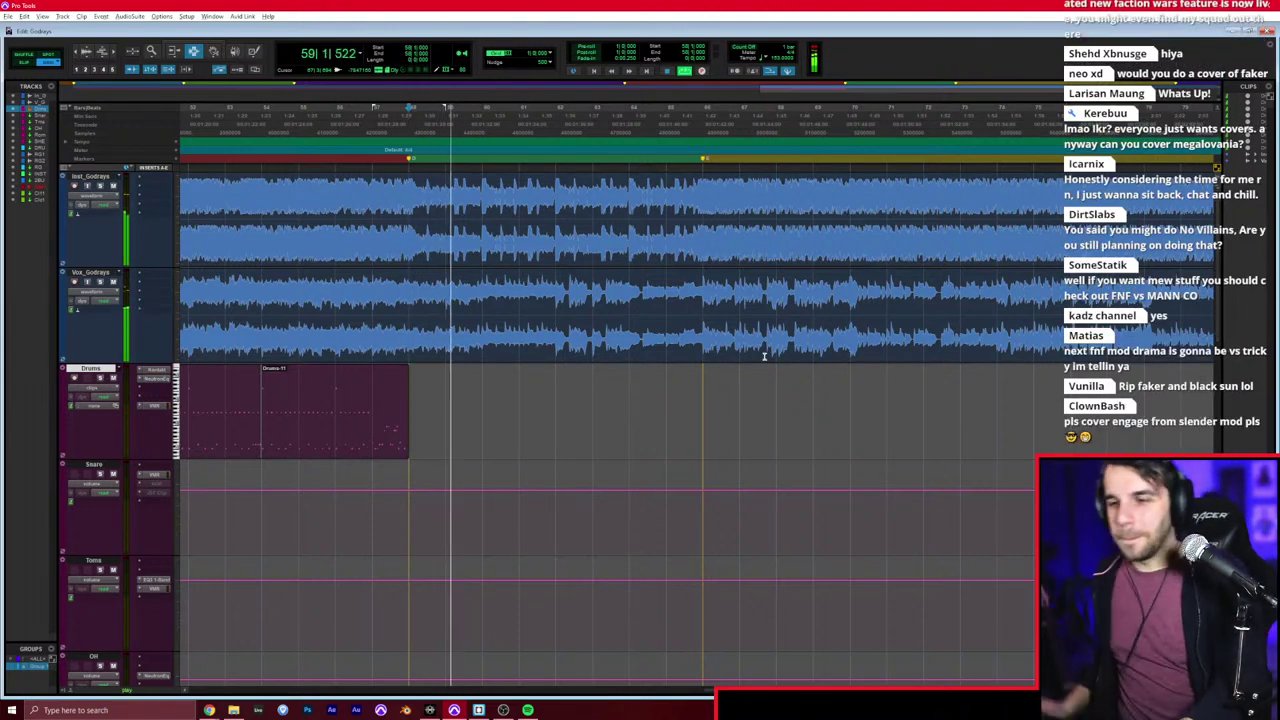
Step: Extend the drum part into bar 58 in the MIDI editor with three kick notes and a snare note on beat 3
key("space")
key("super+equal")
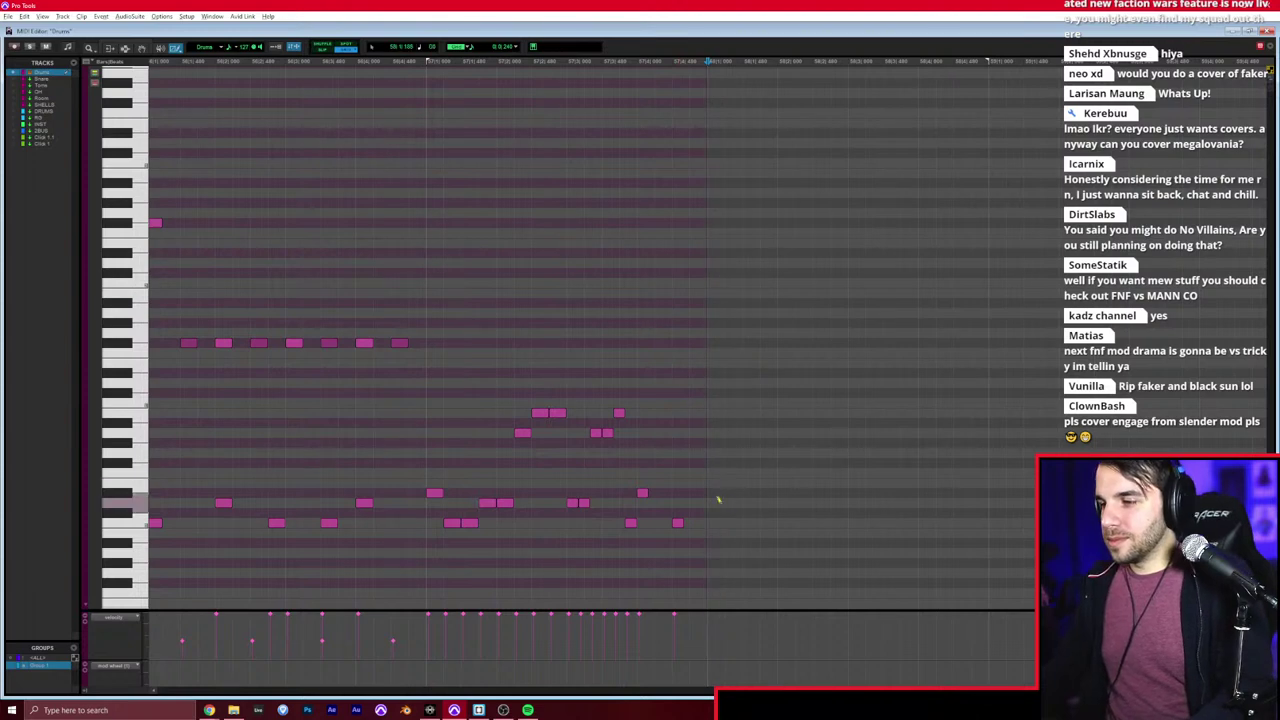
scroll(718, 499, "right", 3)
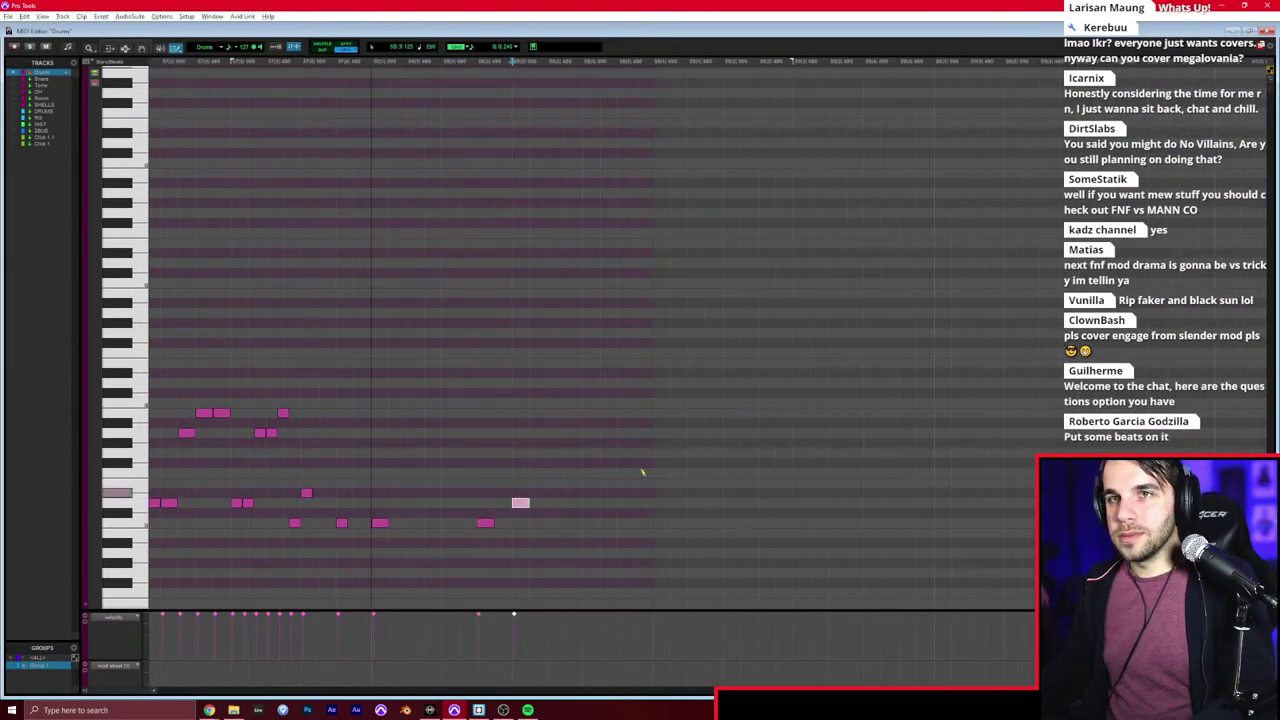
key("alt+Tab")
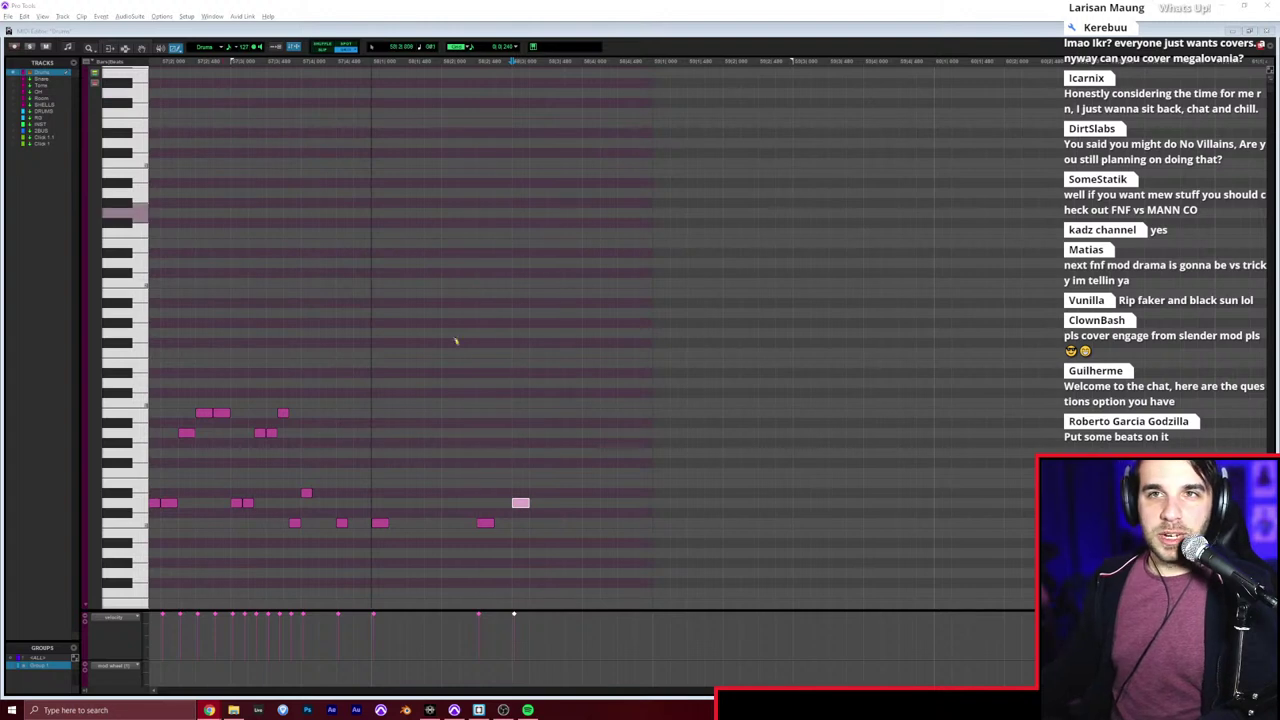
left_click(619, 520)
left_click(619, 520)
key("F7")
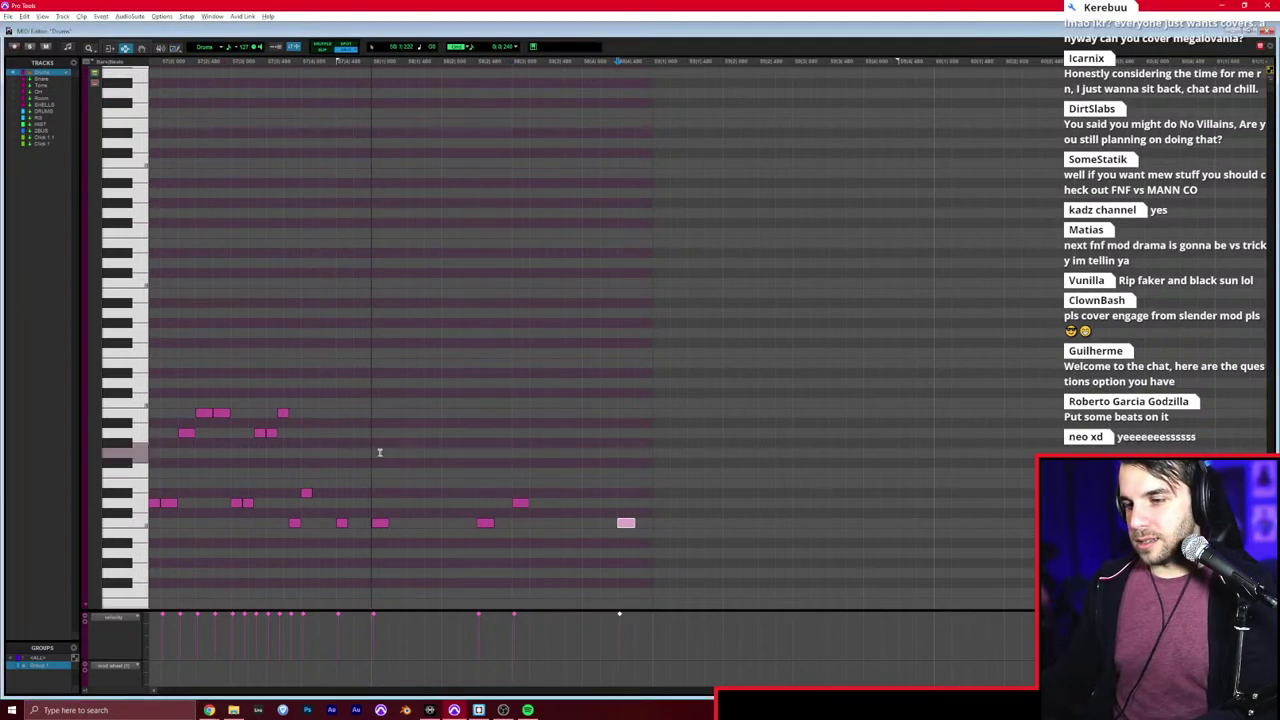
Step: Audition from bar 58 and add kick notes plus a snare note on beat 3 in bar 59
left_click(375, 451)
key("space")
key("F10")
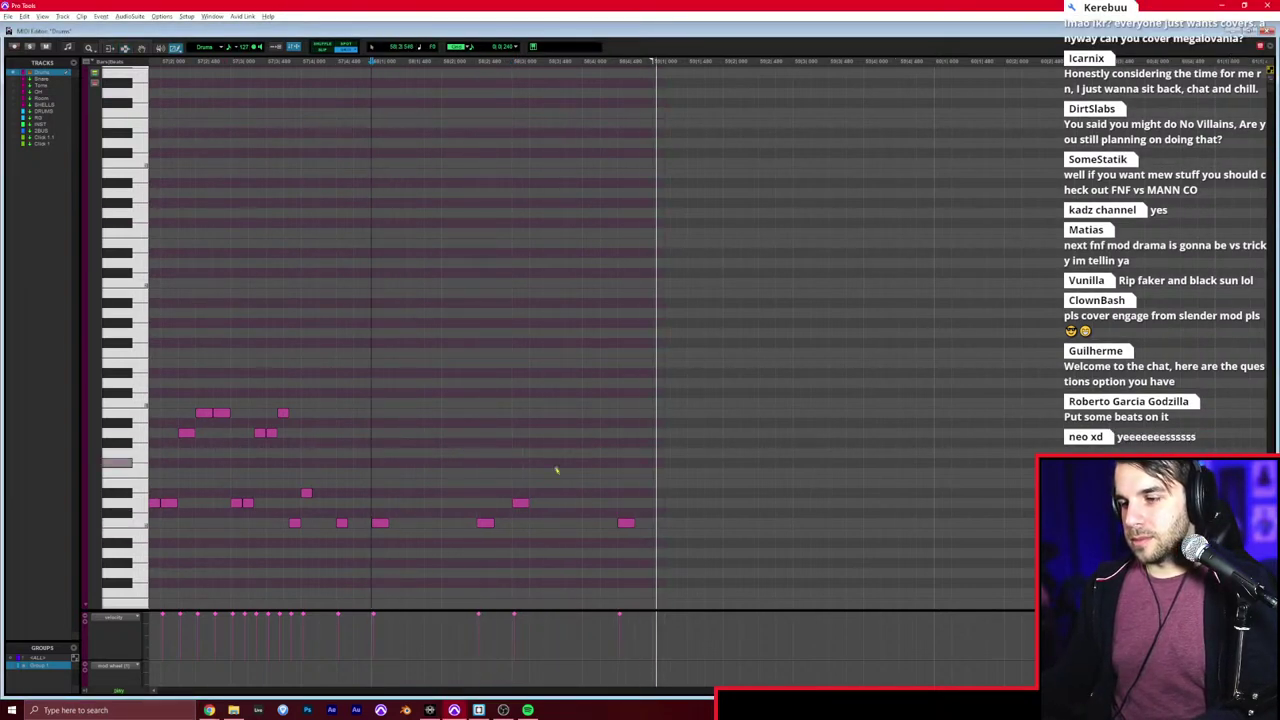
left_click(622, 522)
left_click(640, 522)
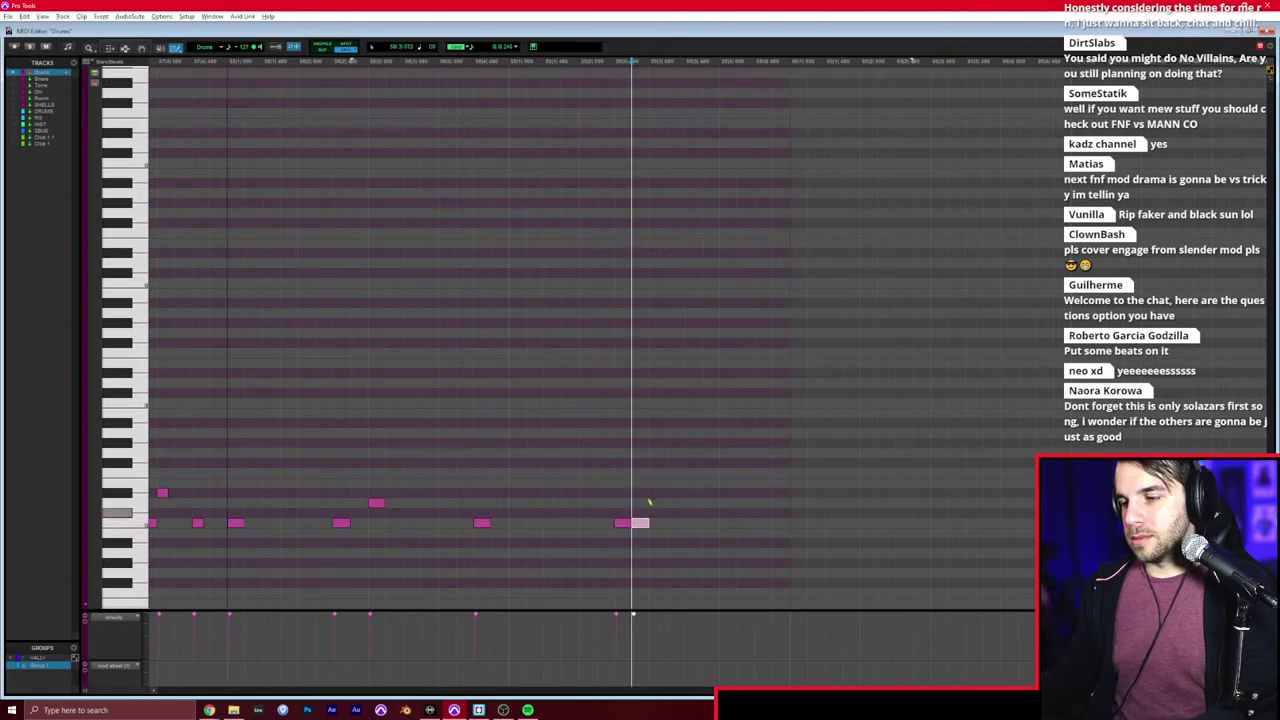
left_click(657, 502)
left_click(693, 522)
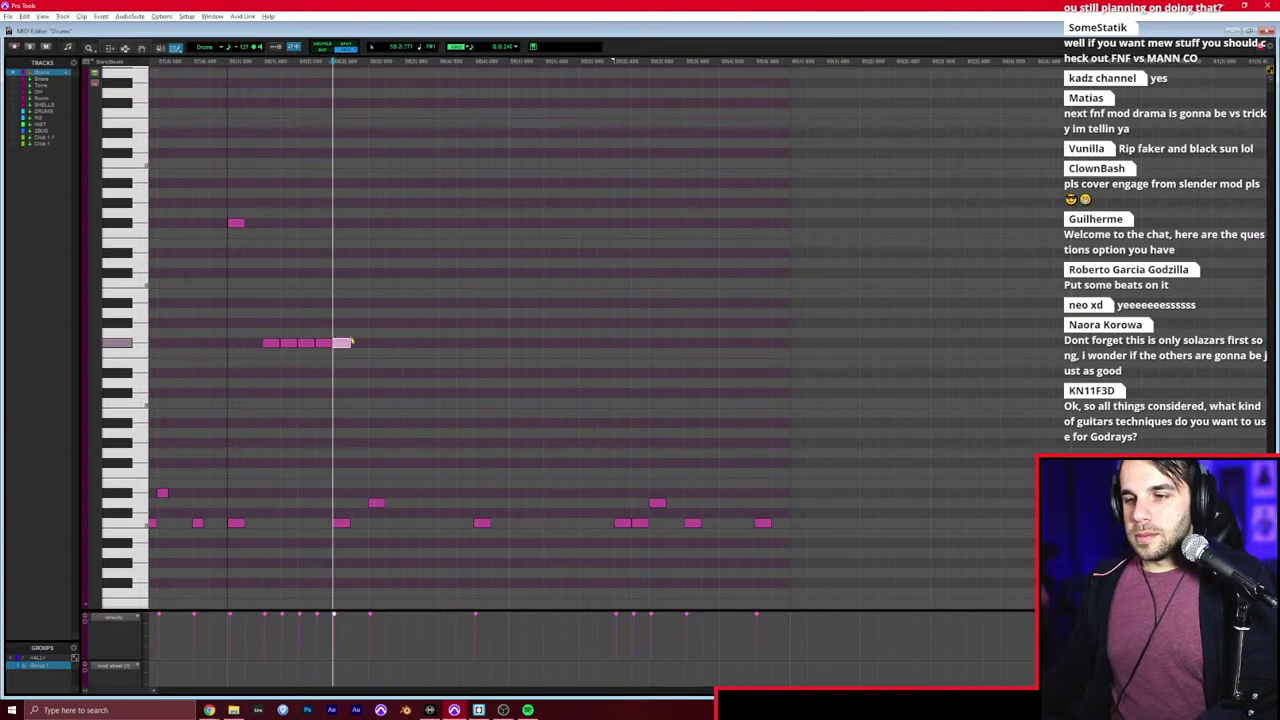
Step: Lower the velocities of the six-note sixteenth run in bar 58 by varying amounts, leaving the third note accented
left_click(325, 343)
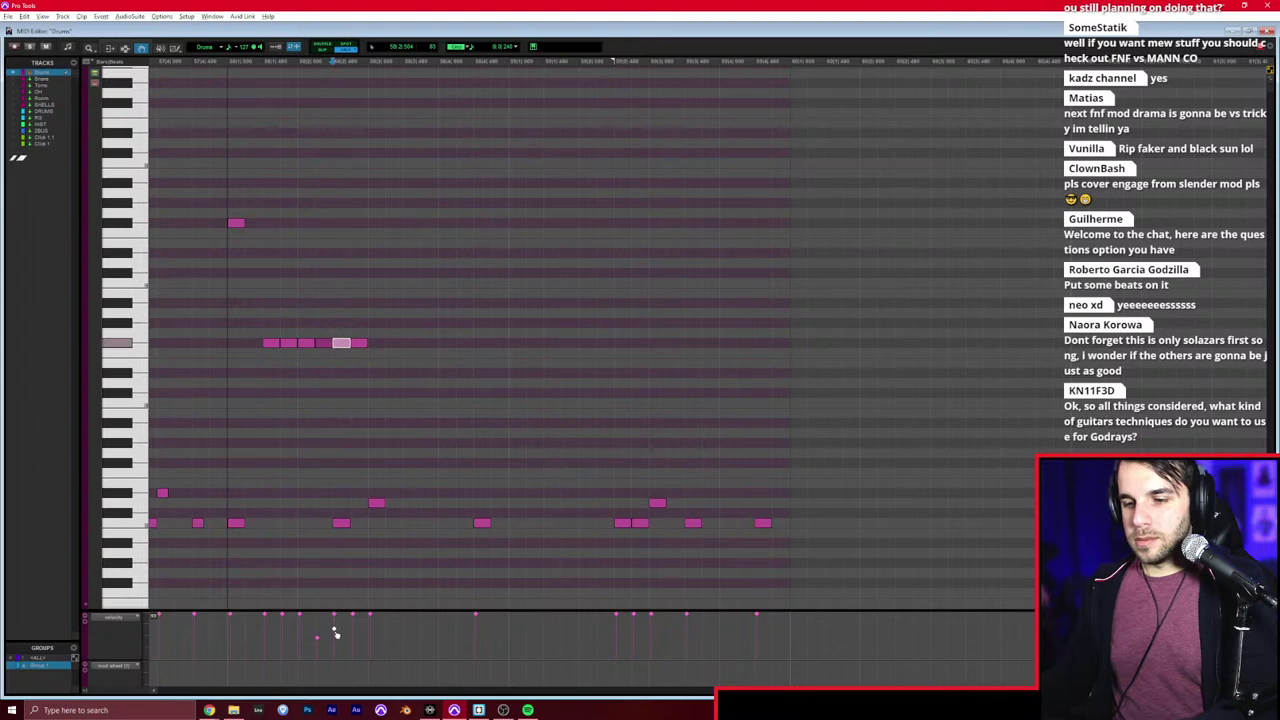
left_click(358, 344)
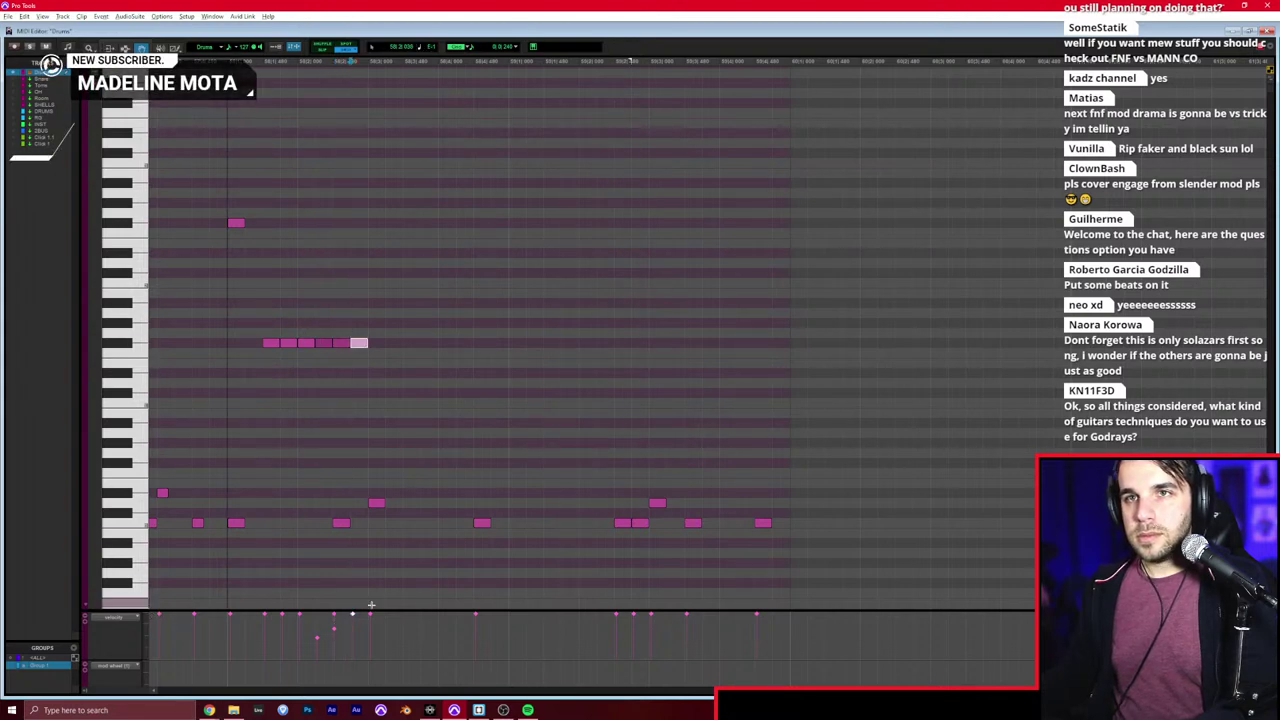
right_click(375, 595)
left_click(354, 615)
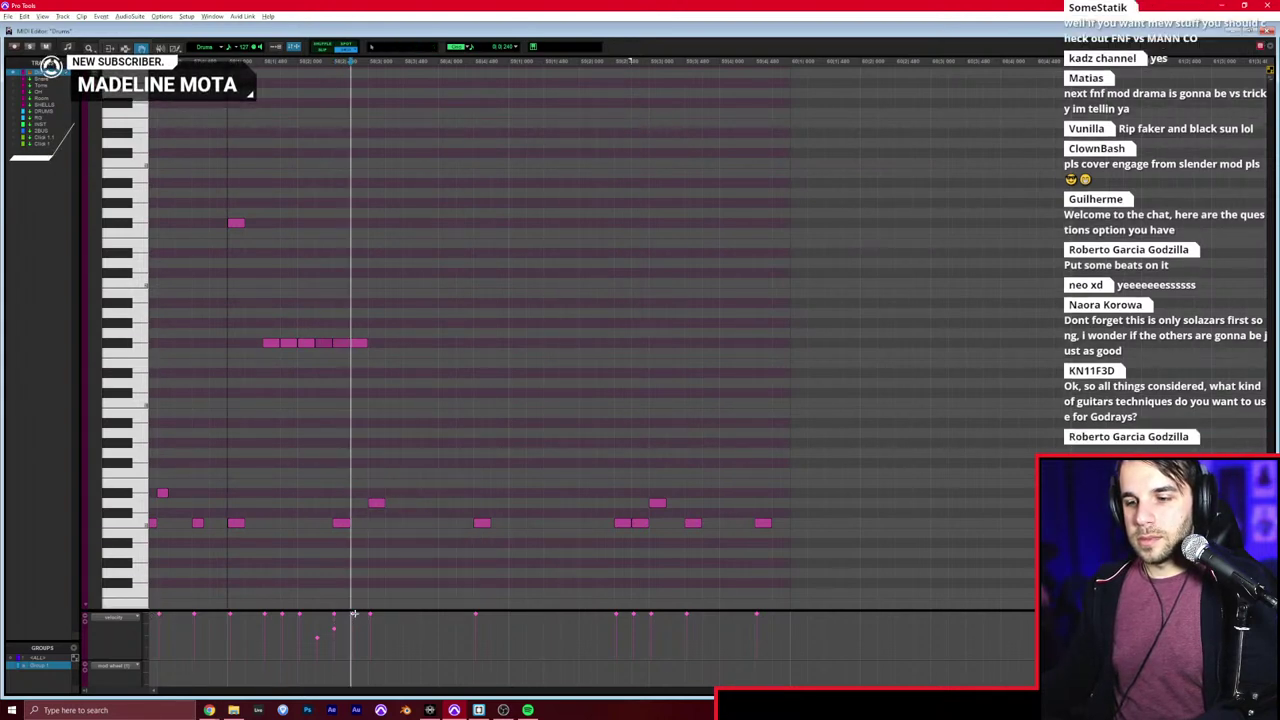
key("Tab")
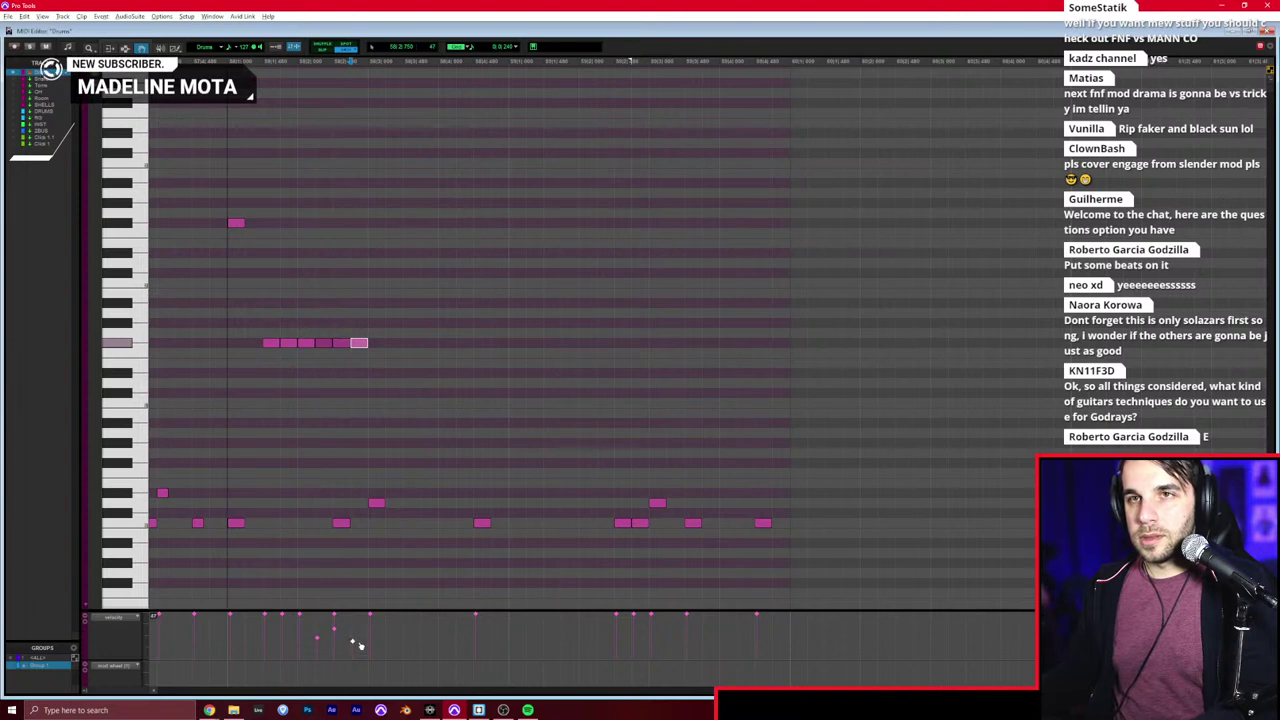
key("F7")
left_click(339, 490)
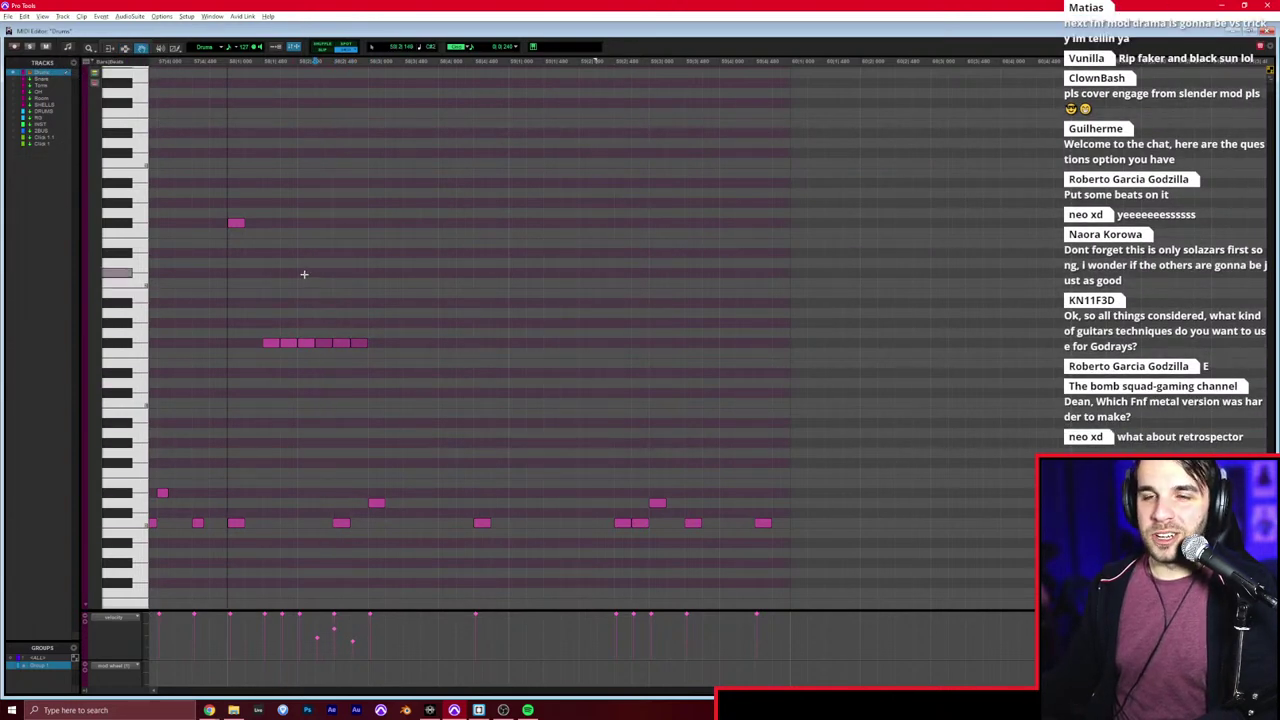
left_click_drag(250, 331, 290, 368)
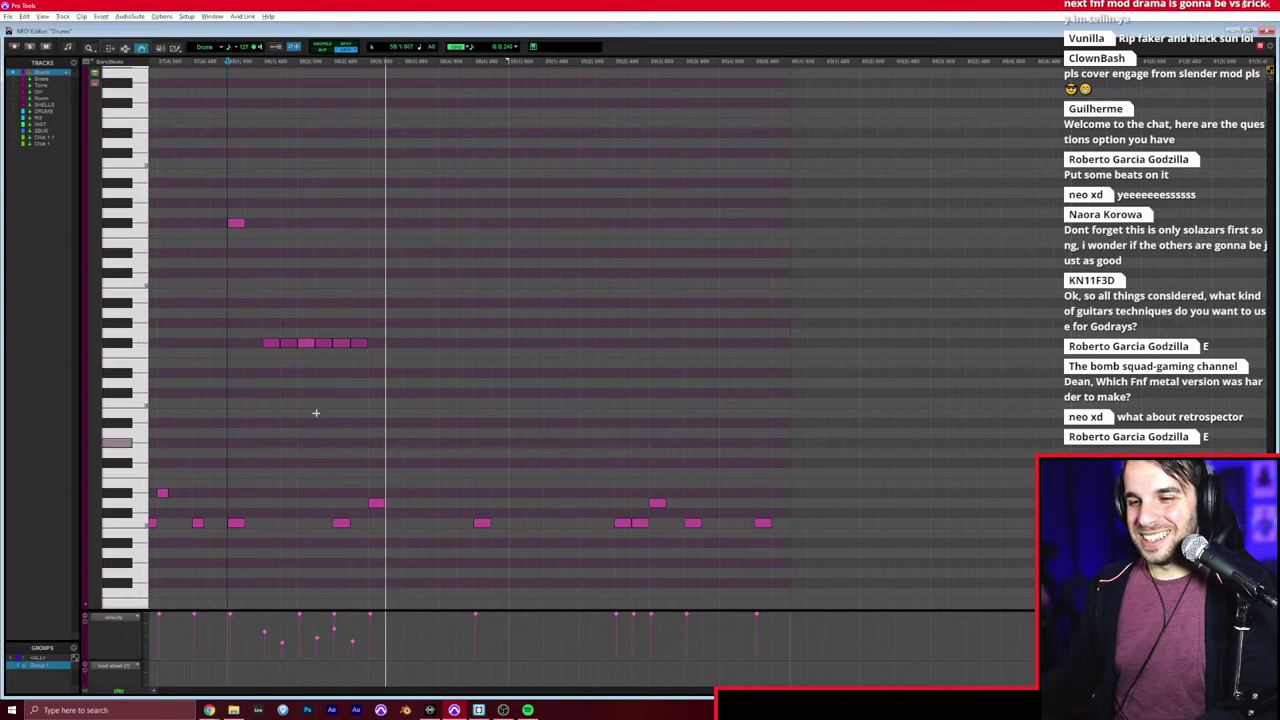
left_click(359, 342)
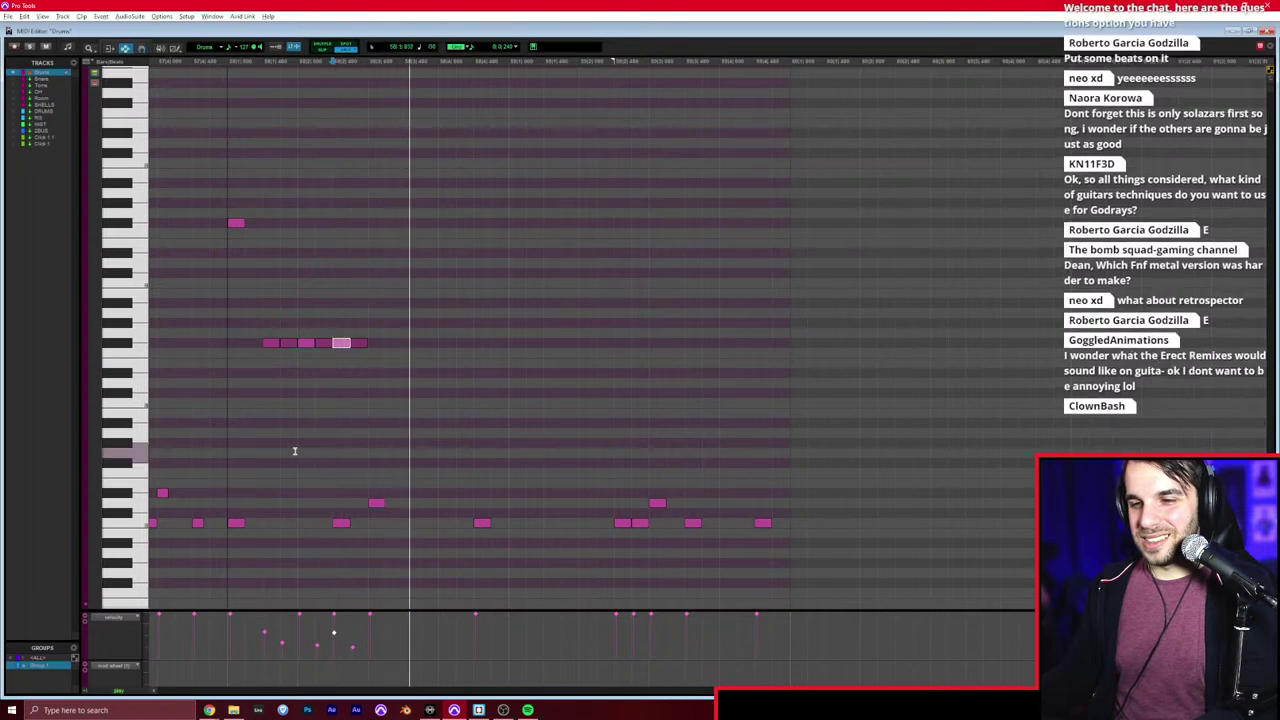
Step: Delete the run's first two notes and repeat the remaining four-note pattern up to the end of bar 58
left_click_drag(259, 322, 288, 360)
key("Delete")
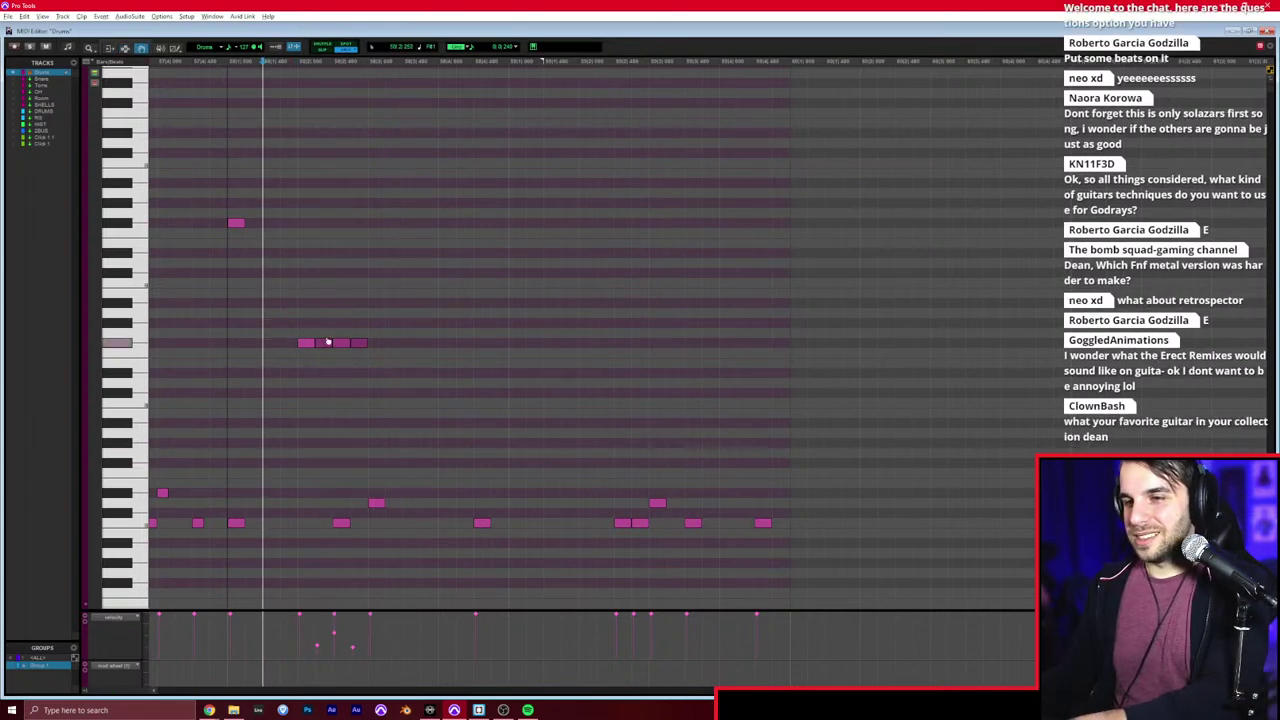
left_click_drag(391, 310, 298, 358)
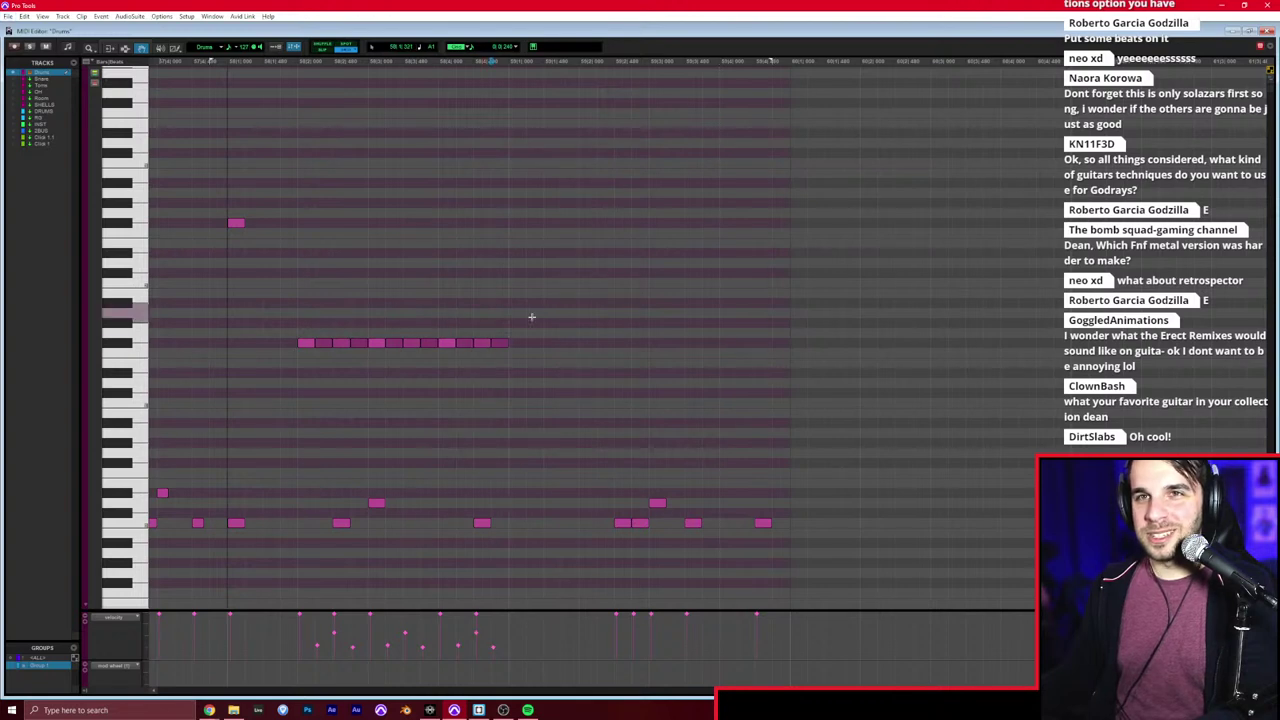
Step: Copy the last two notes of bar 58's sixteenth run to the front of the run and audition from bar 58
left_click_drag(531, 317, 476, 358)
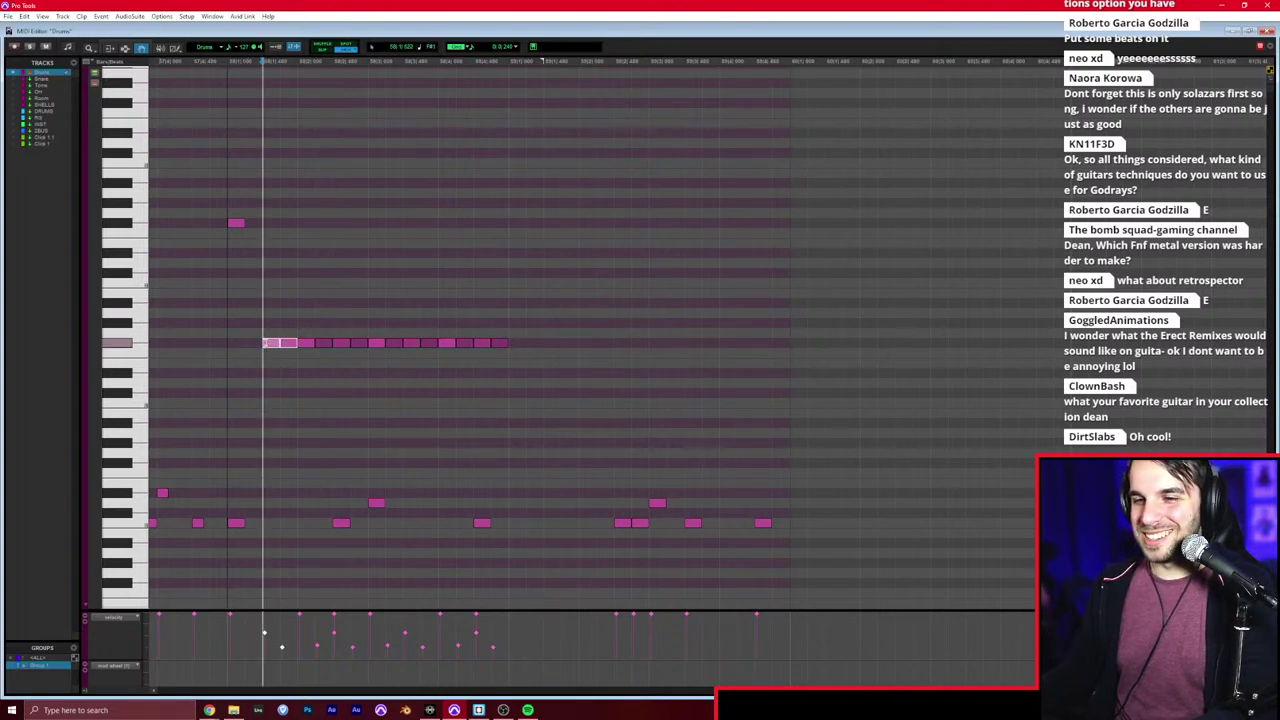
left_click(228, 332)
key("space")
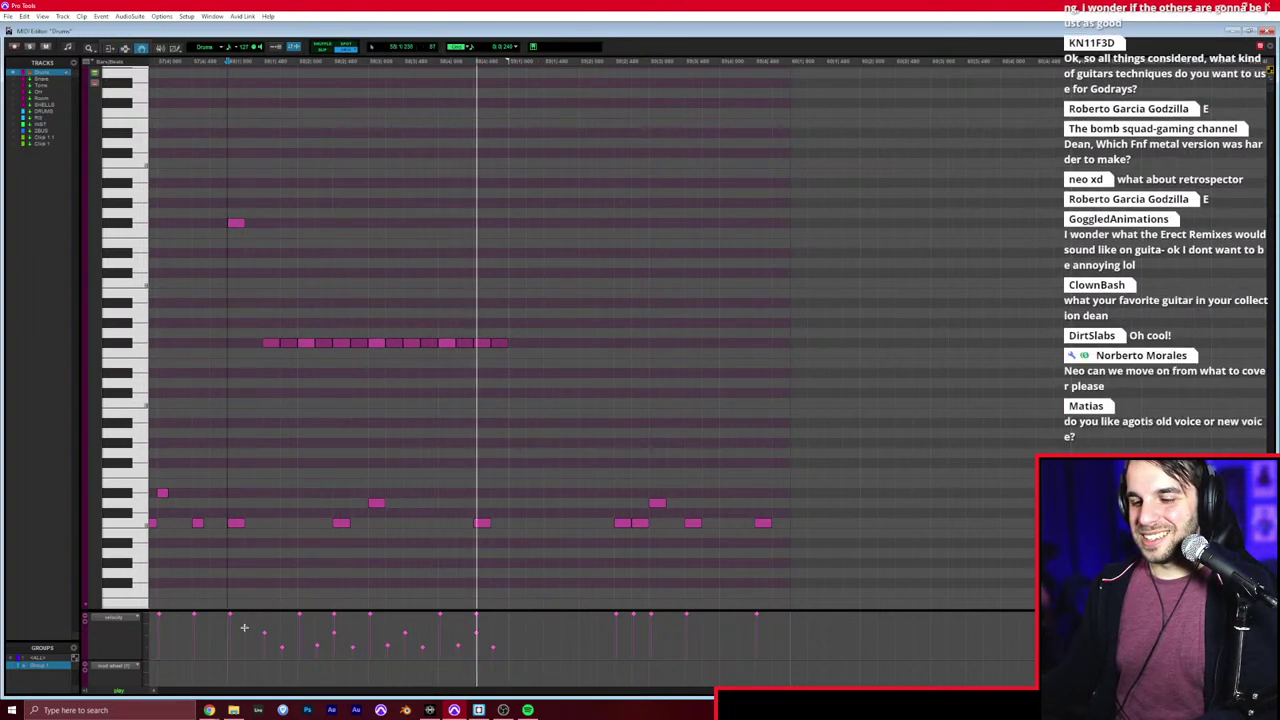
key("space")
Step: Lower the velocities of all unaccented notes in bar 58's sixteenth run and audition from bar 58
left_click_drag(252, 633, 524, 670)
left_click_drag(531, 625, 252, 637)
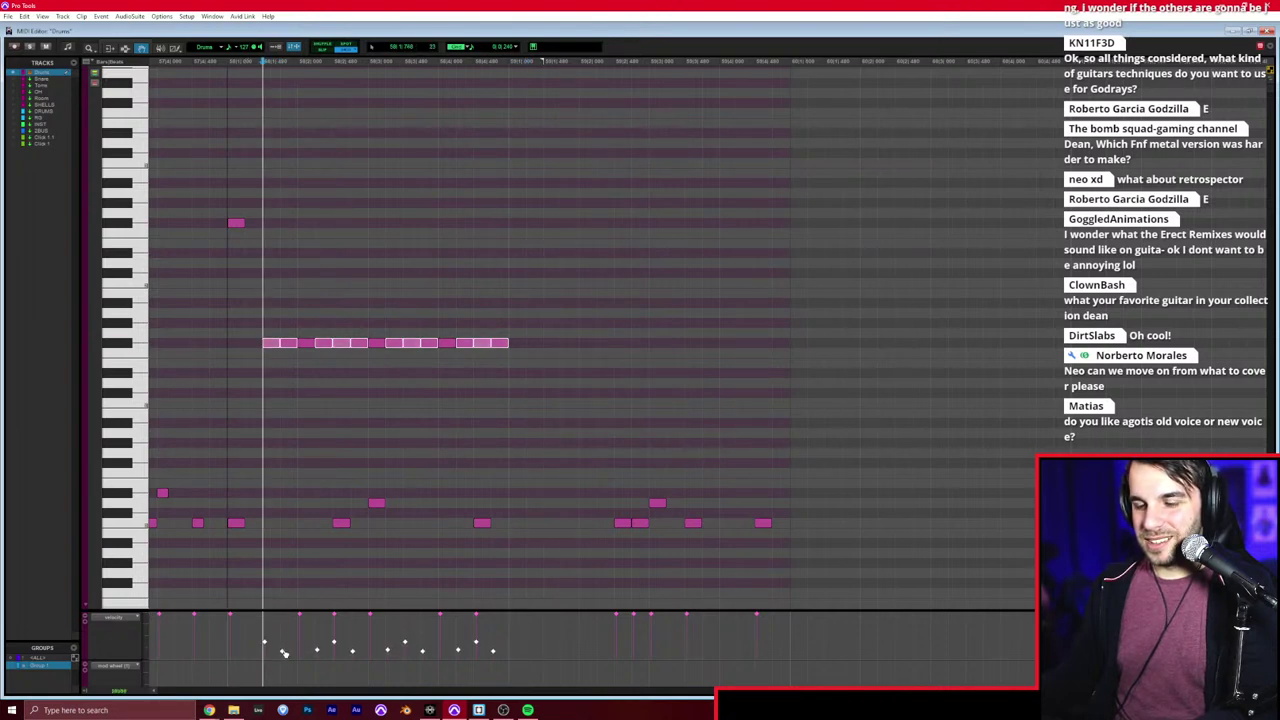
key("space")
left_click(232, 435)
key("space")
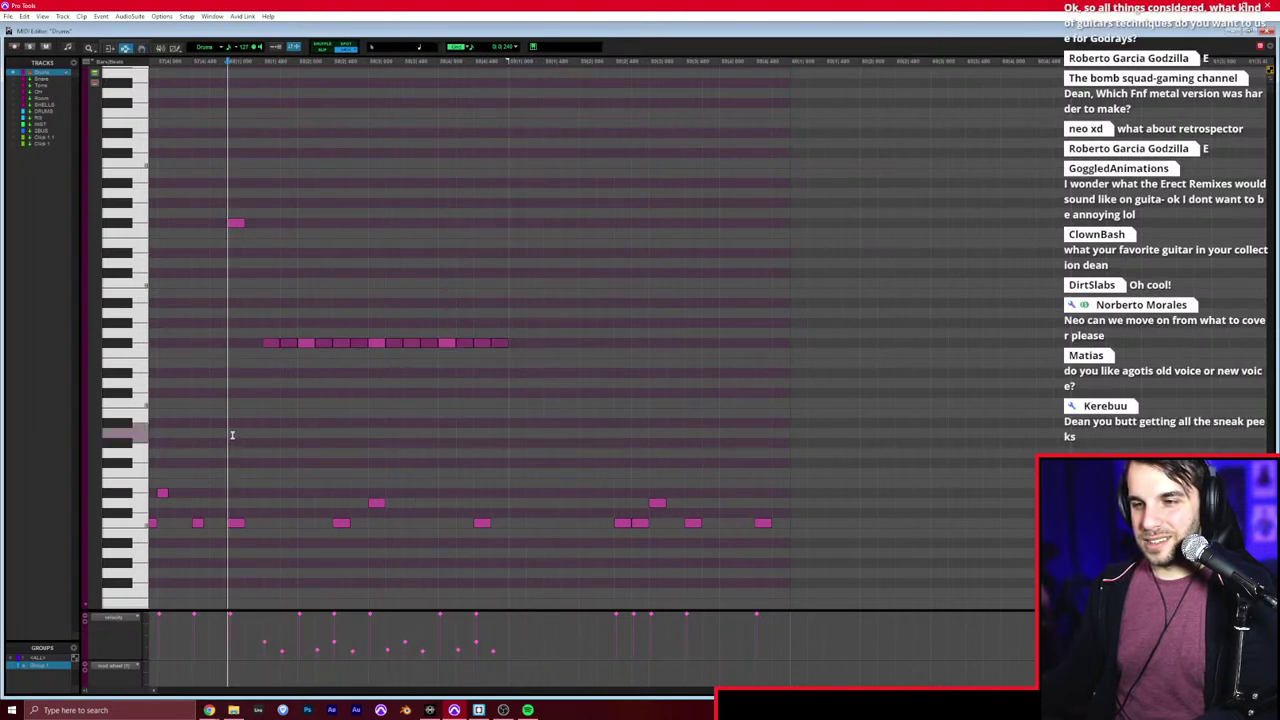
key("space")
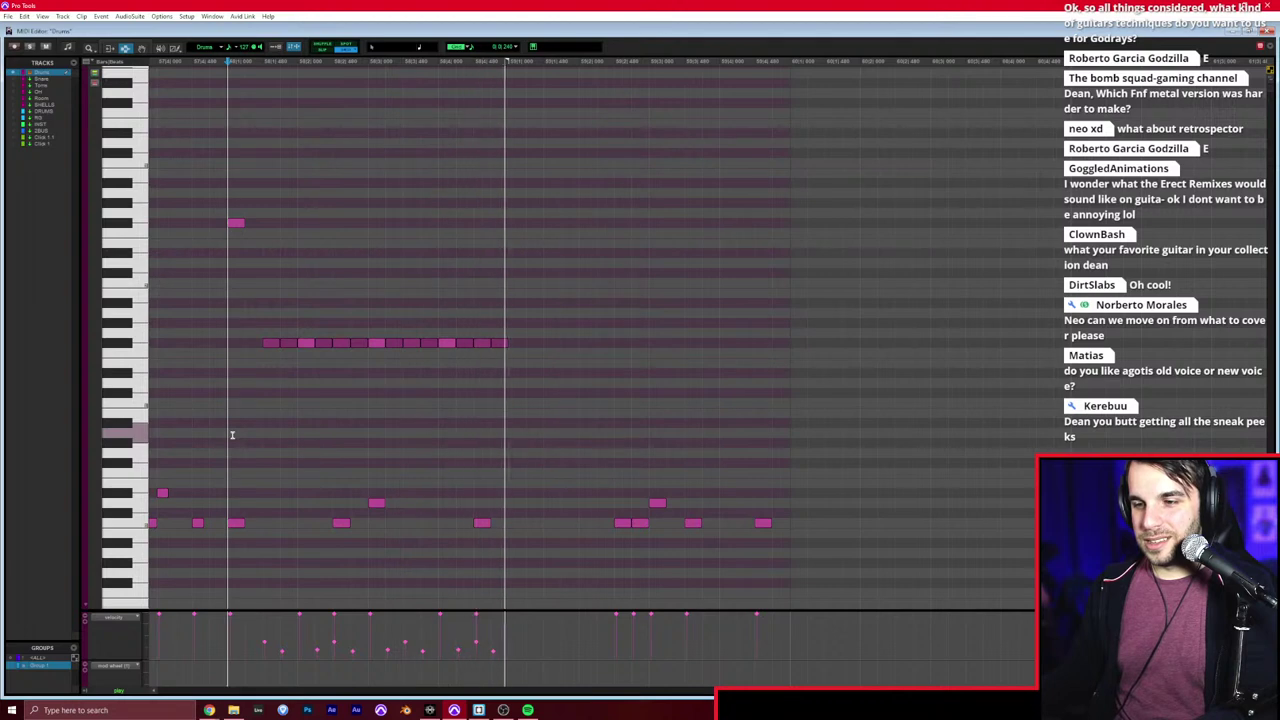
key("space")
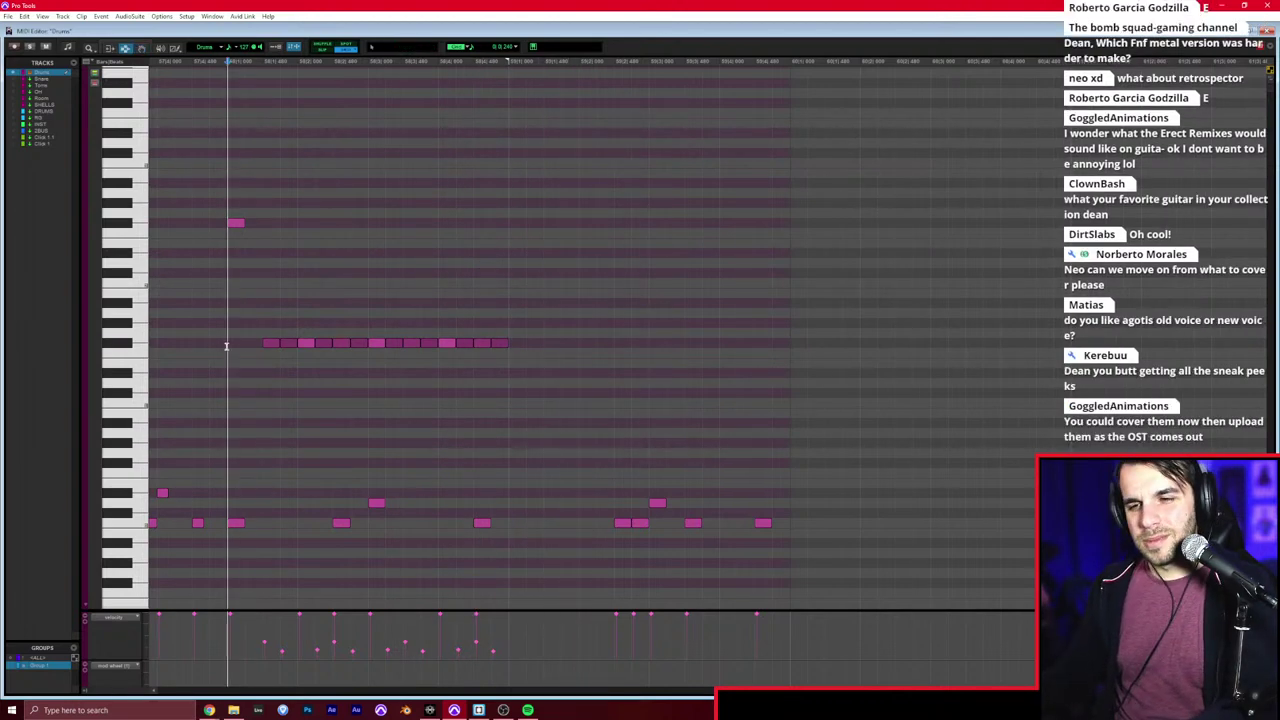
key("space")
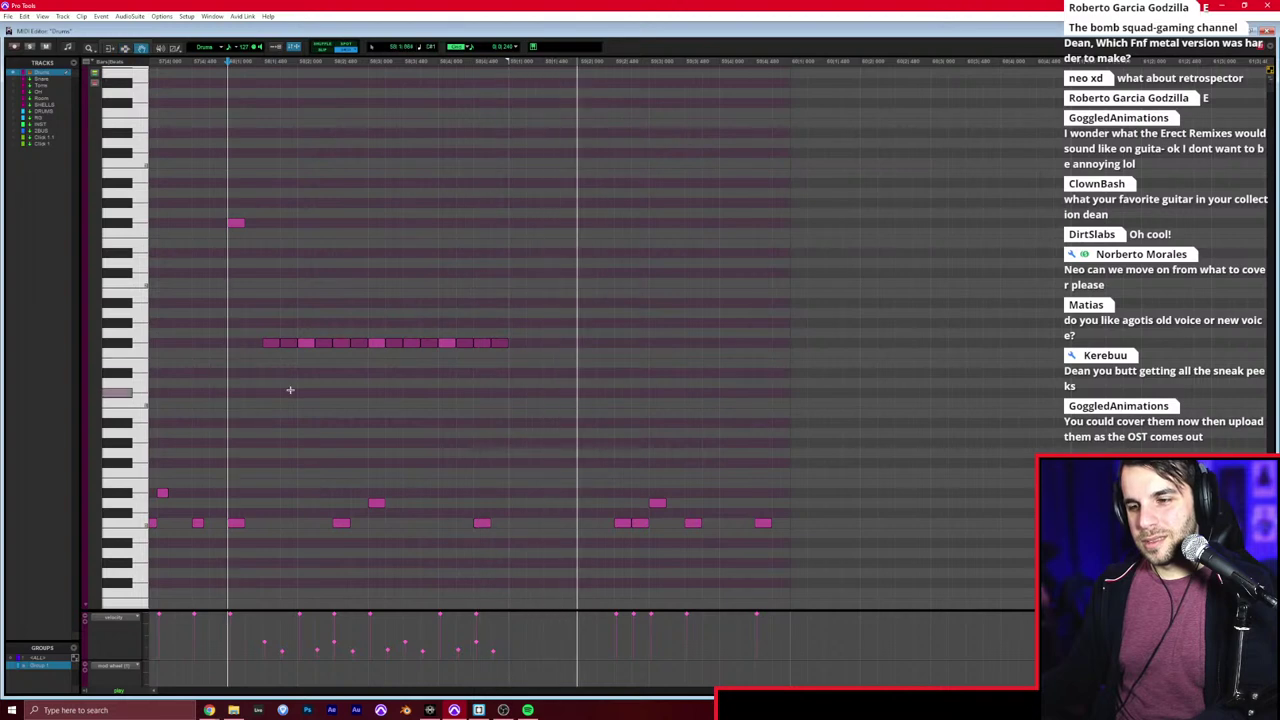
Step: Duplicate the sixteenth run into bar 59, replace its opening notes with a copy of a four-note pattern, and audition from bar 58
left_click_drag(543, 316, 251, 371)
key("ctrl+d")
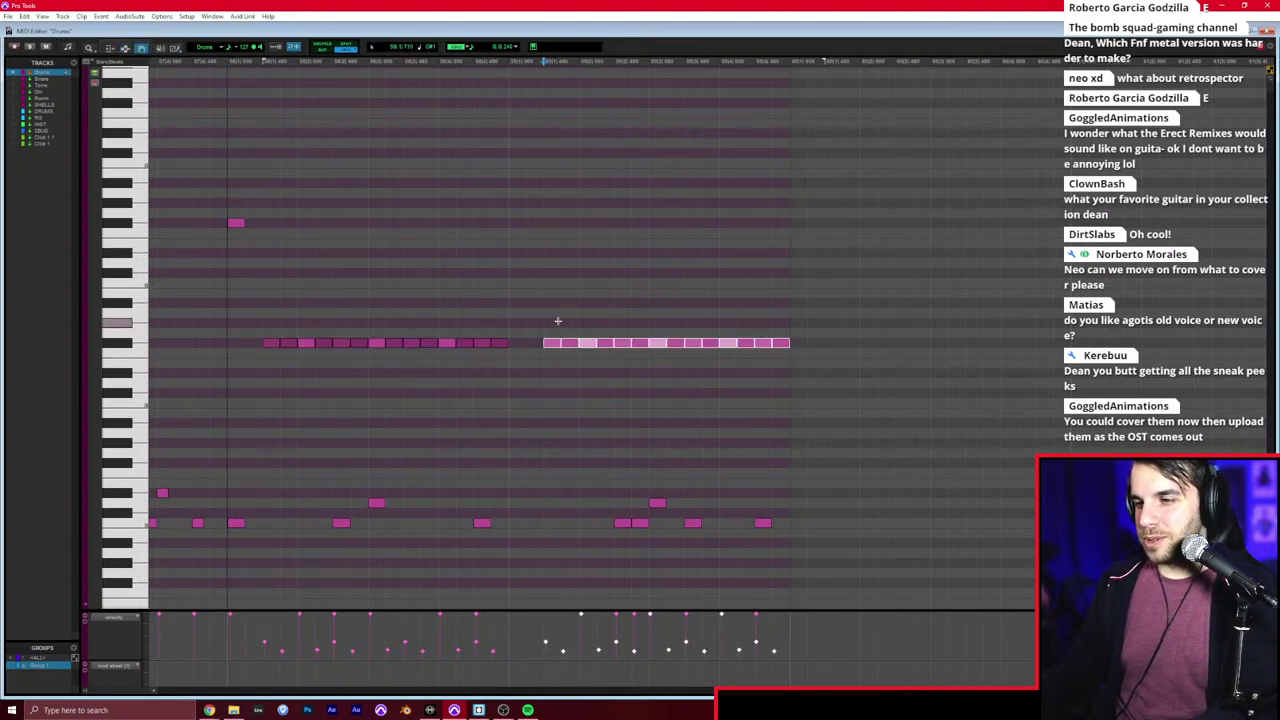
left_click_drag(545, 322, 643, 357)
key("Delete")
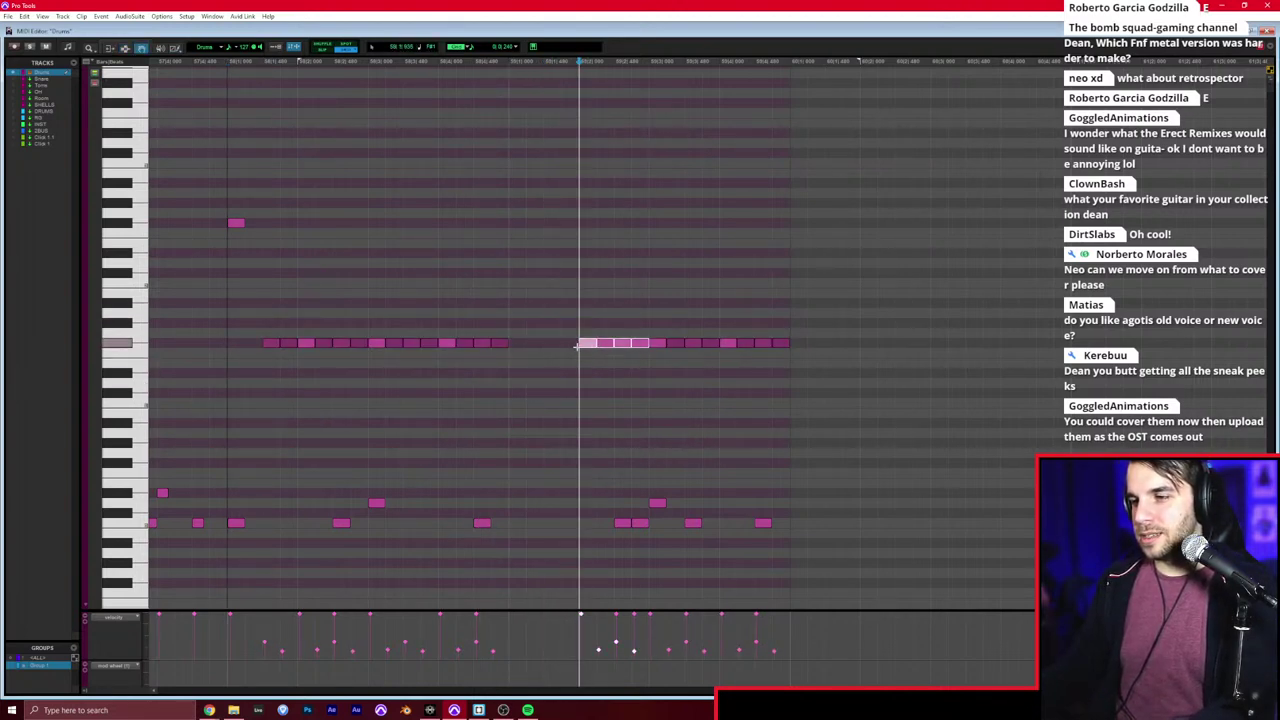
left_click(235, 284)
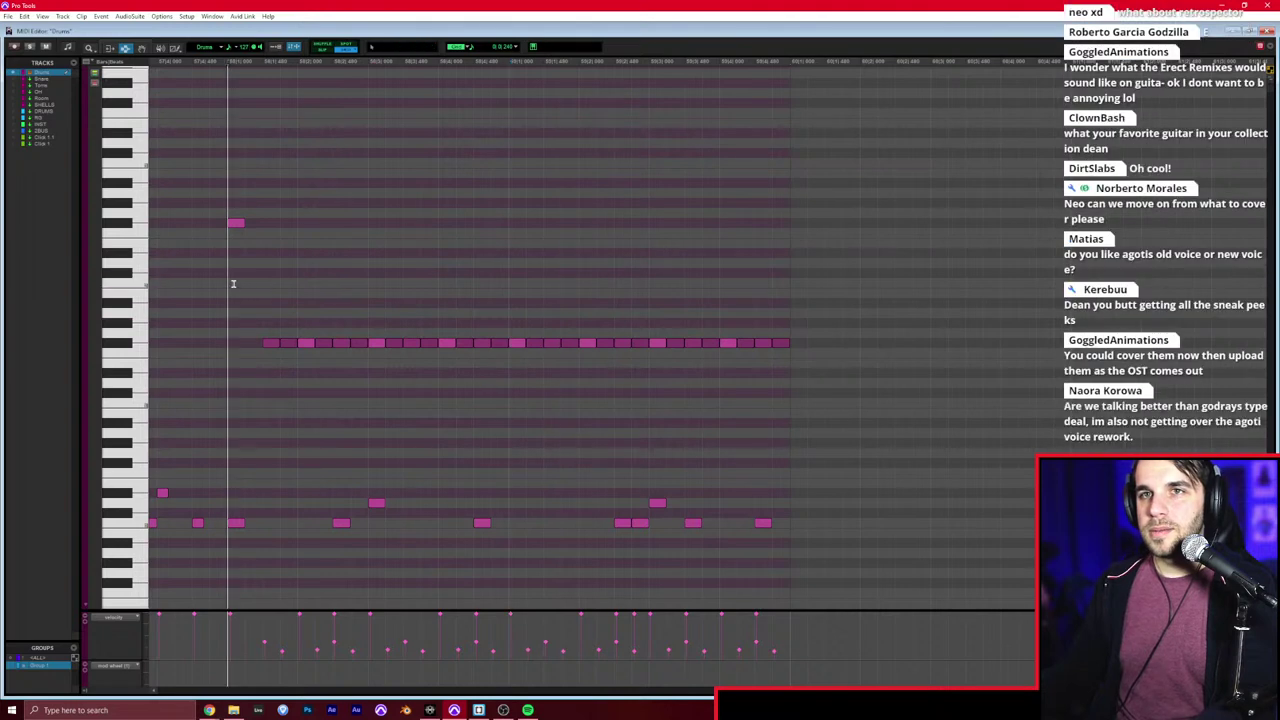
key("space")
Step: Duplicate the crash note and sixteenth run of bars 58 and 59 into bars 60 and 61, and audition from bar 59
key("r")
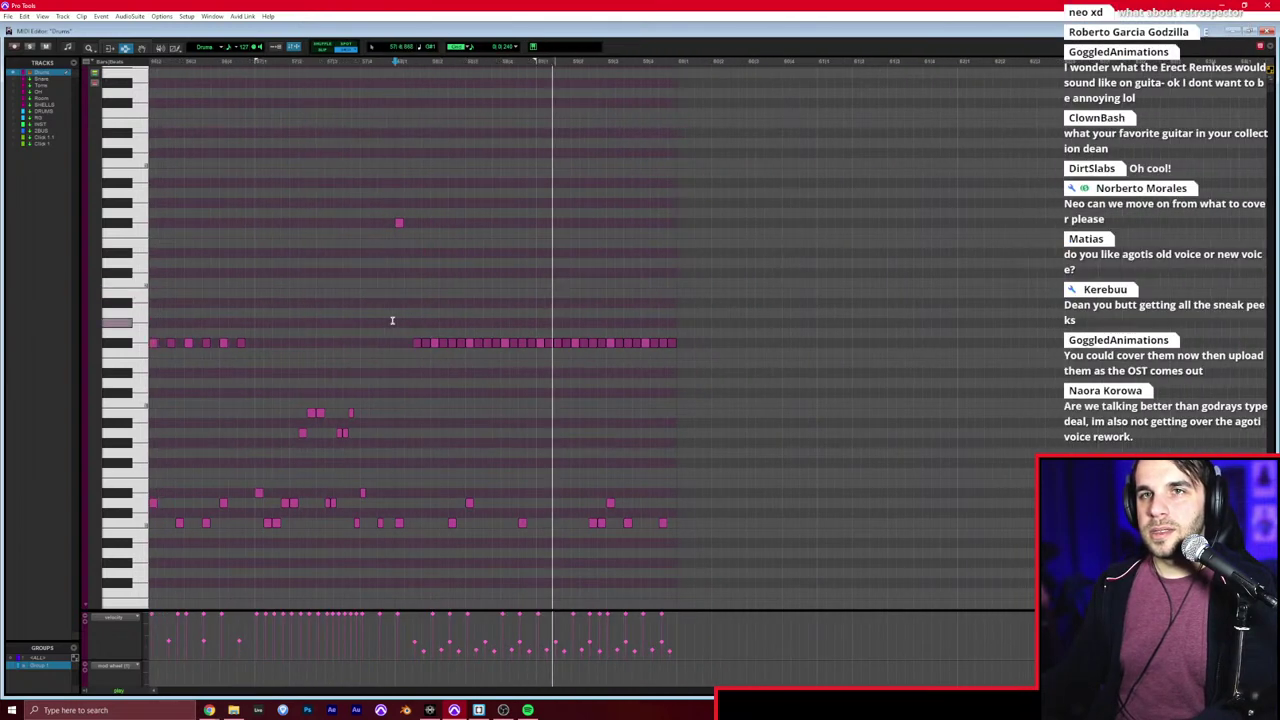
left_click_drag(735, 369, 337, 208)
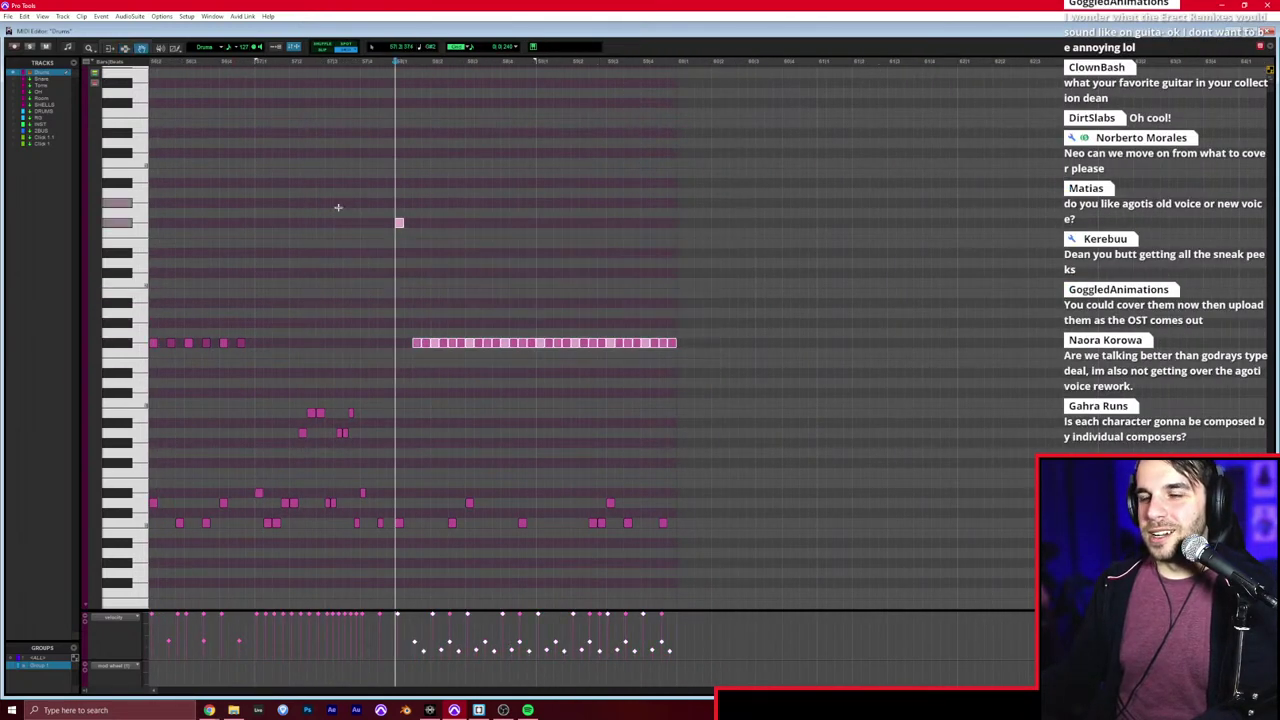
key("ctrl+d")
left_click(411, 240)
scroll(411, 240, "right", 3)
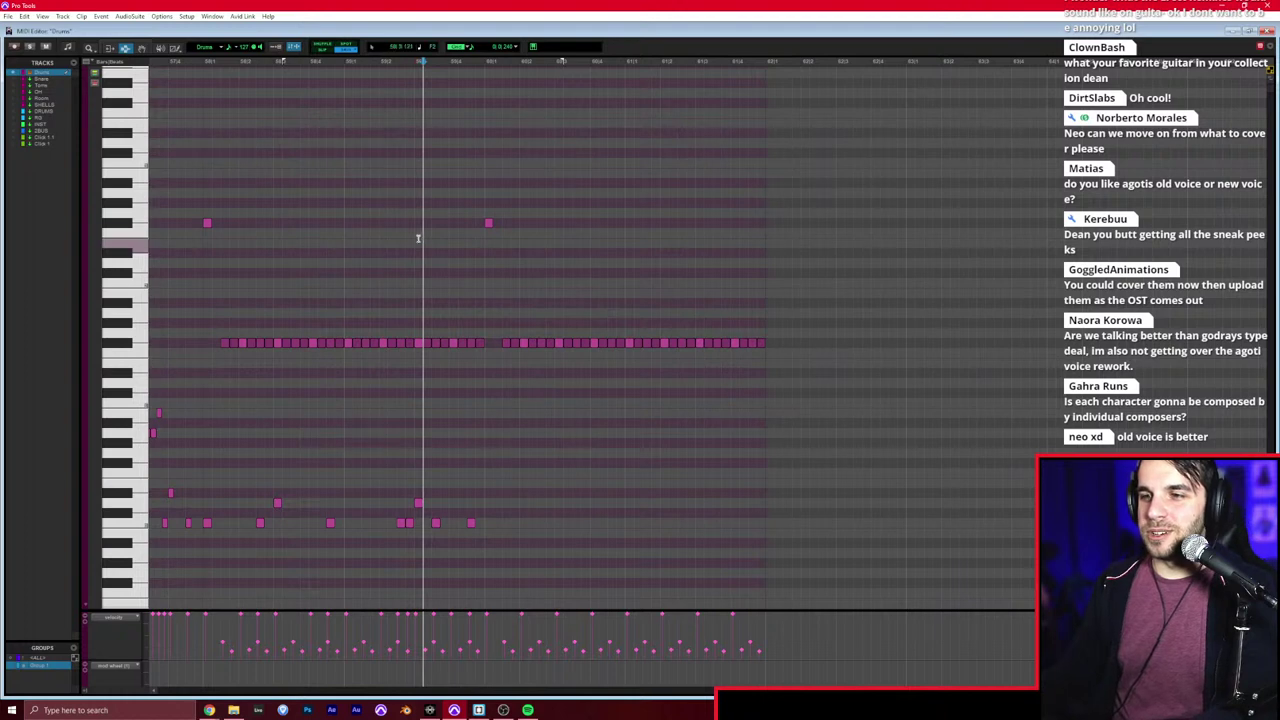
left_click(341, 245)
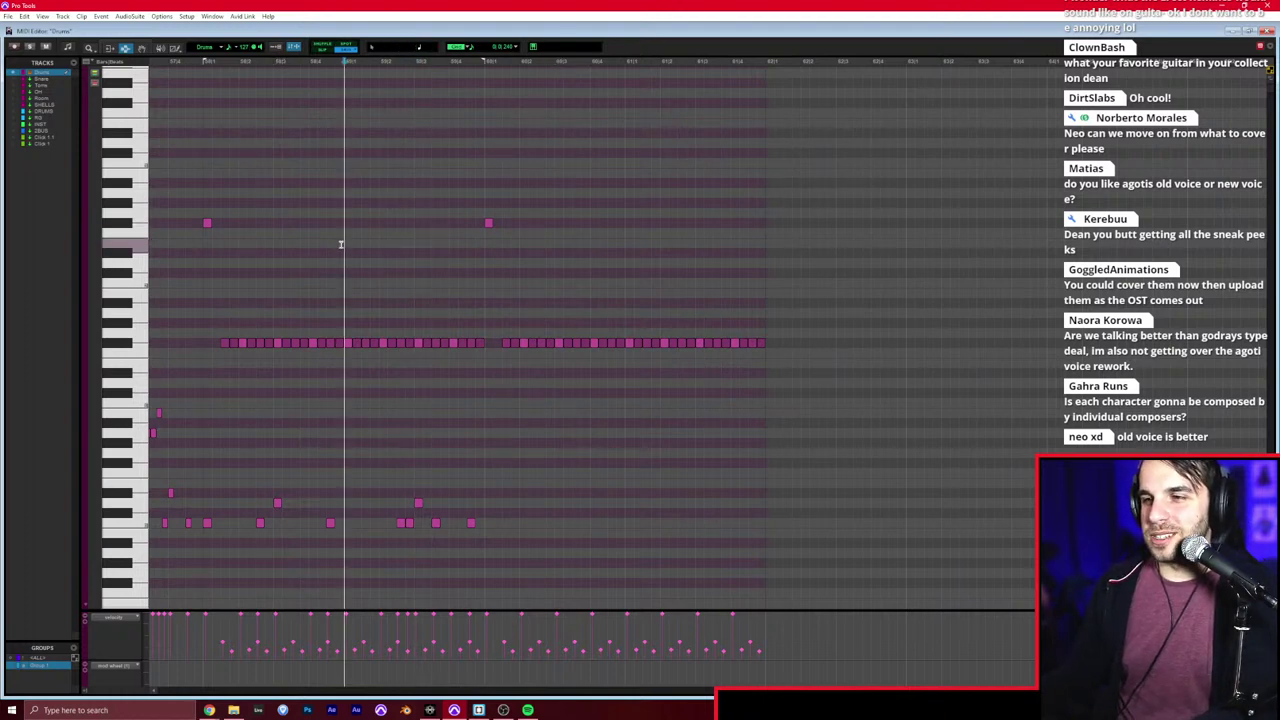
scroll(341, 245, "right", 2)
key("space")
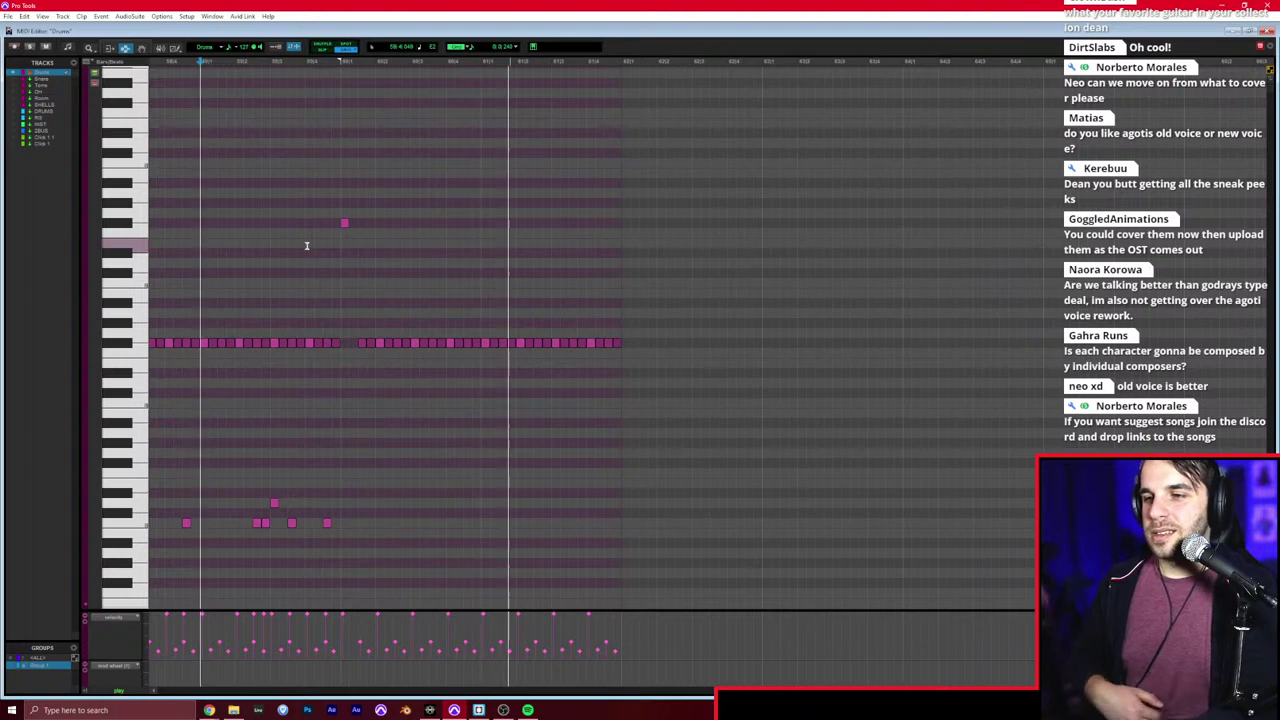
key("space")
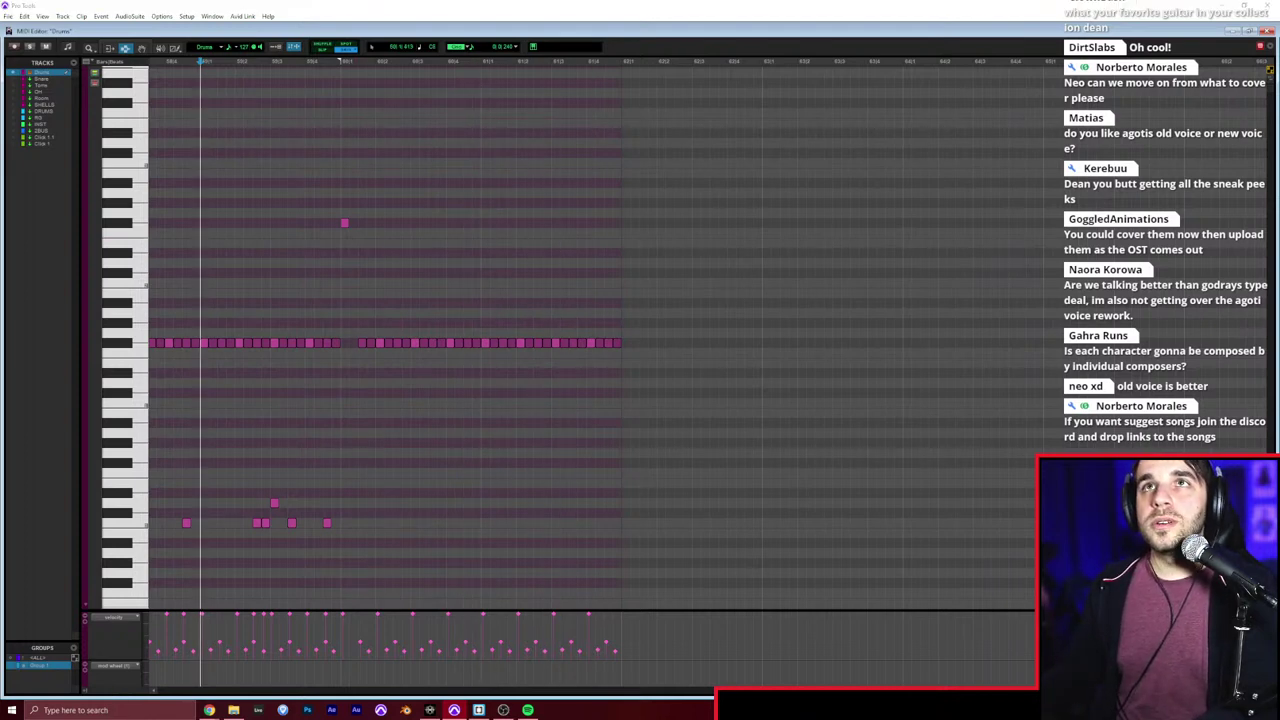
left_click_drag(295, 0, 326, 91)
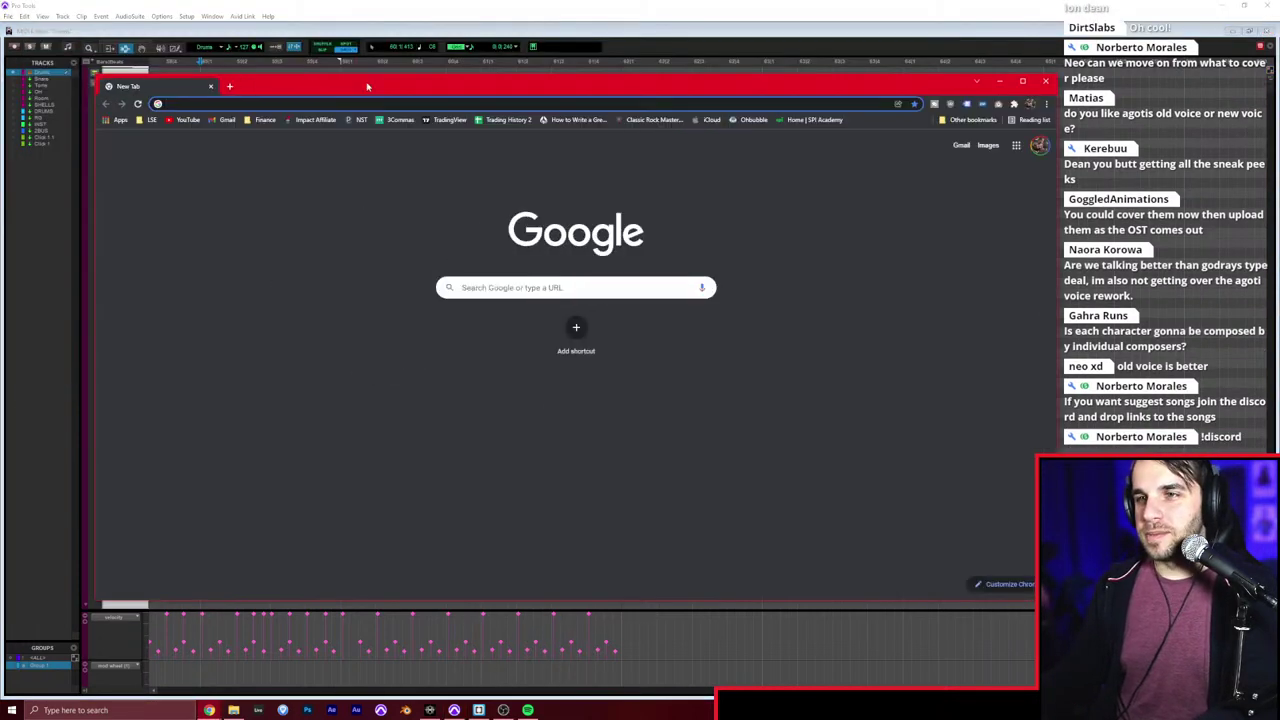
double_click(366, 86)
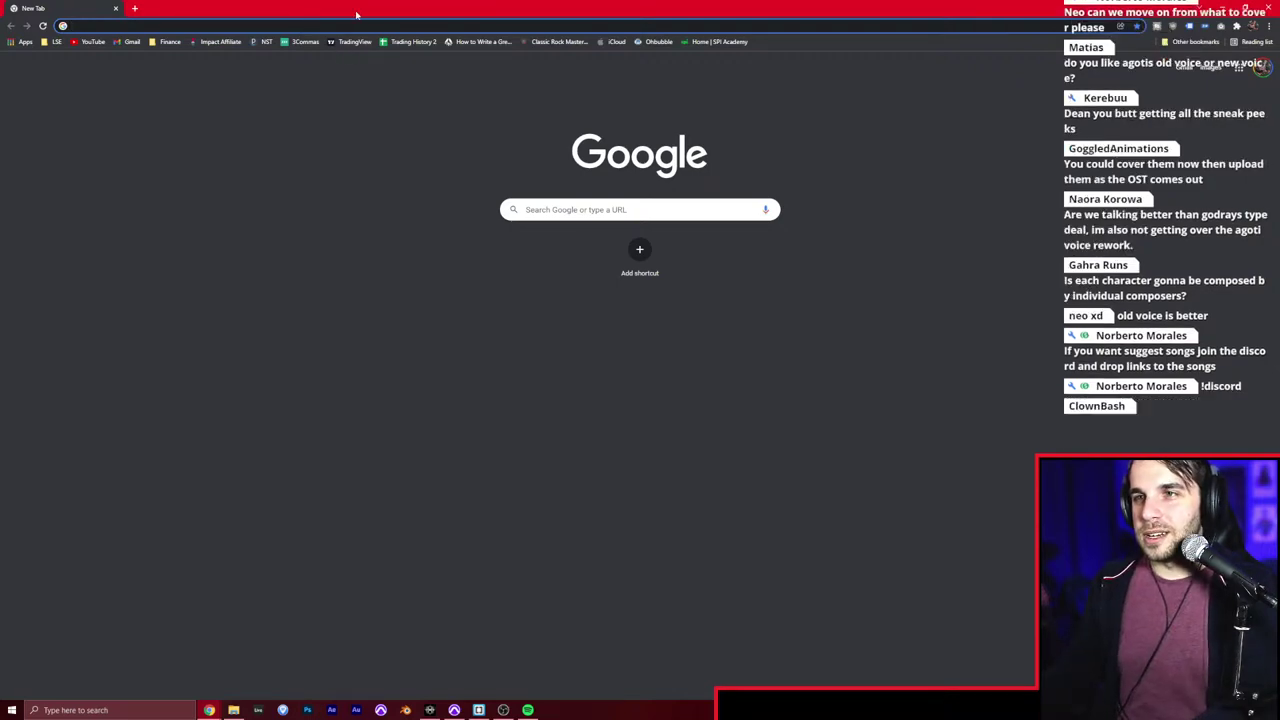
key("alt+Tab")
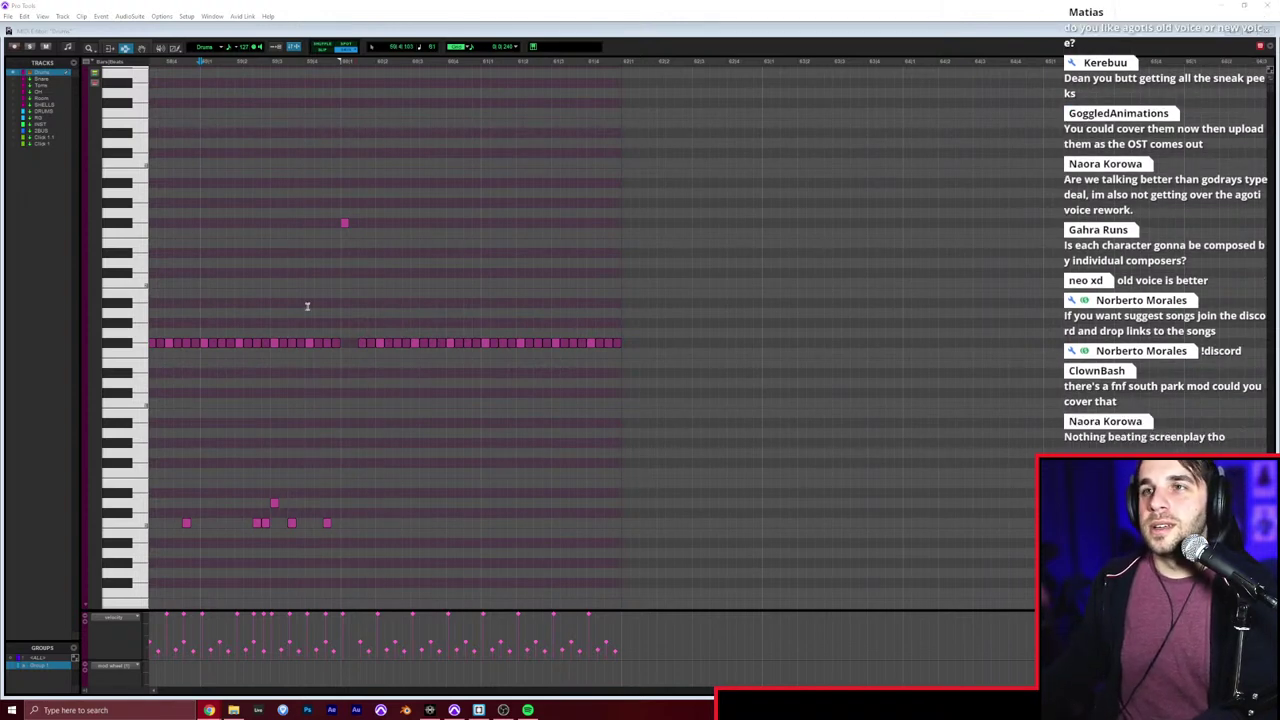
Step: Draw kick notes on beat 1 and just before beat 3 of bar 60, plus a snare note on beat 3
left_click(340, 291)
scroll(340, 291, "left", 2)
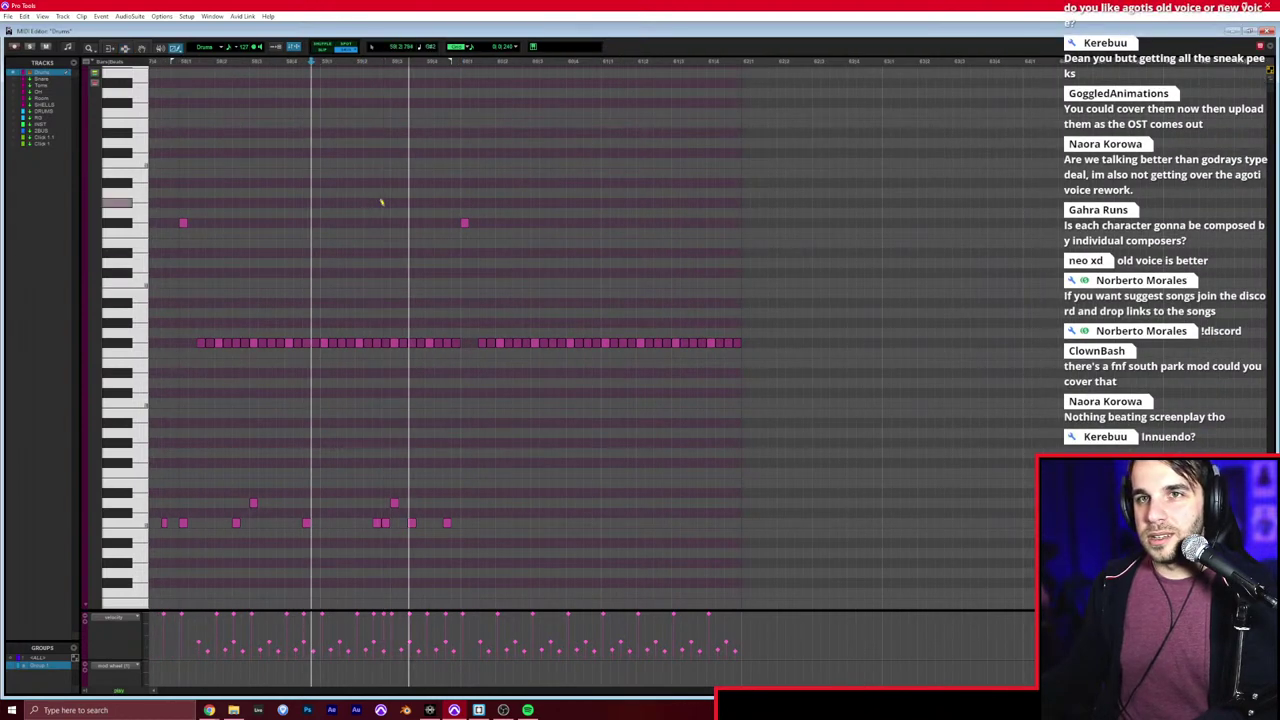
key("space")
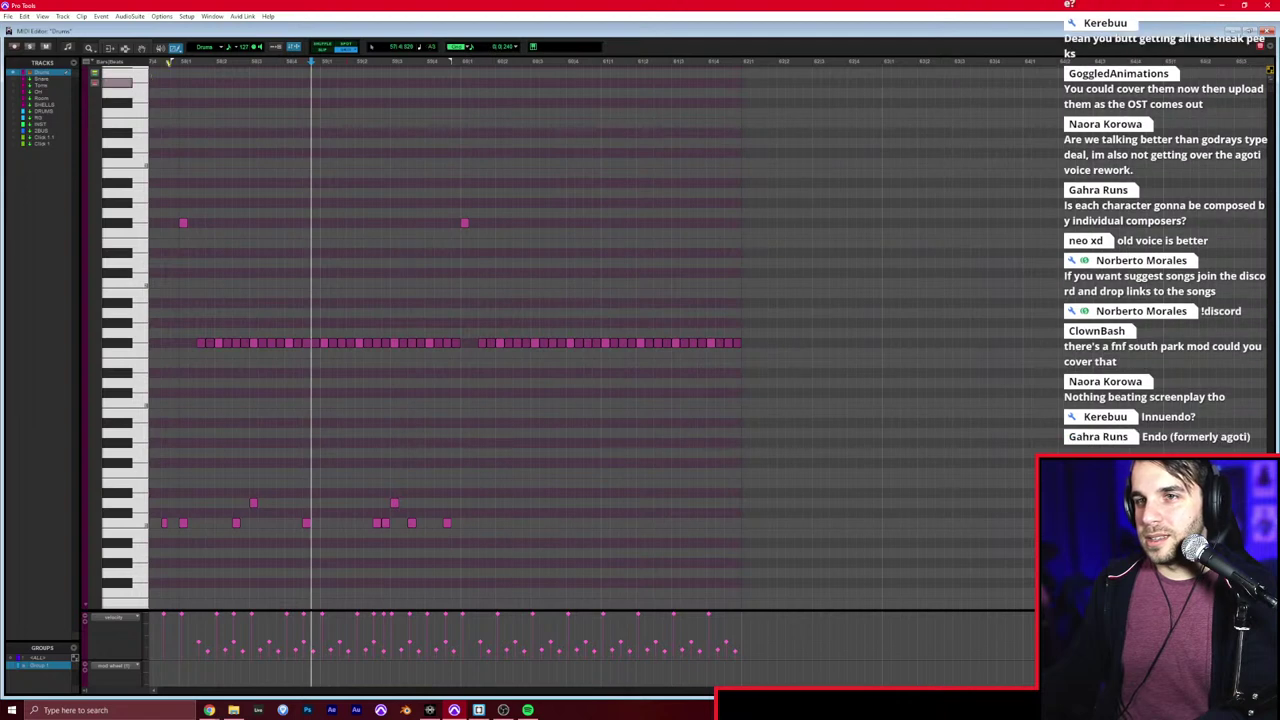
right_click(181, 49)
left_click(193, 54)
key("t")
scroll(526, 452, "right", 20)
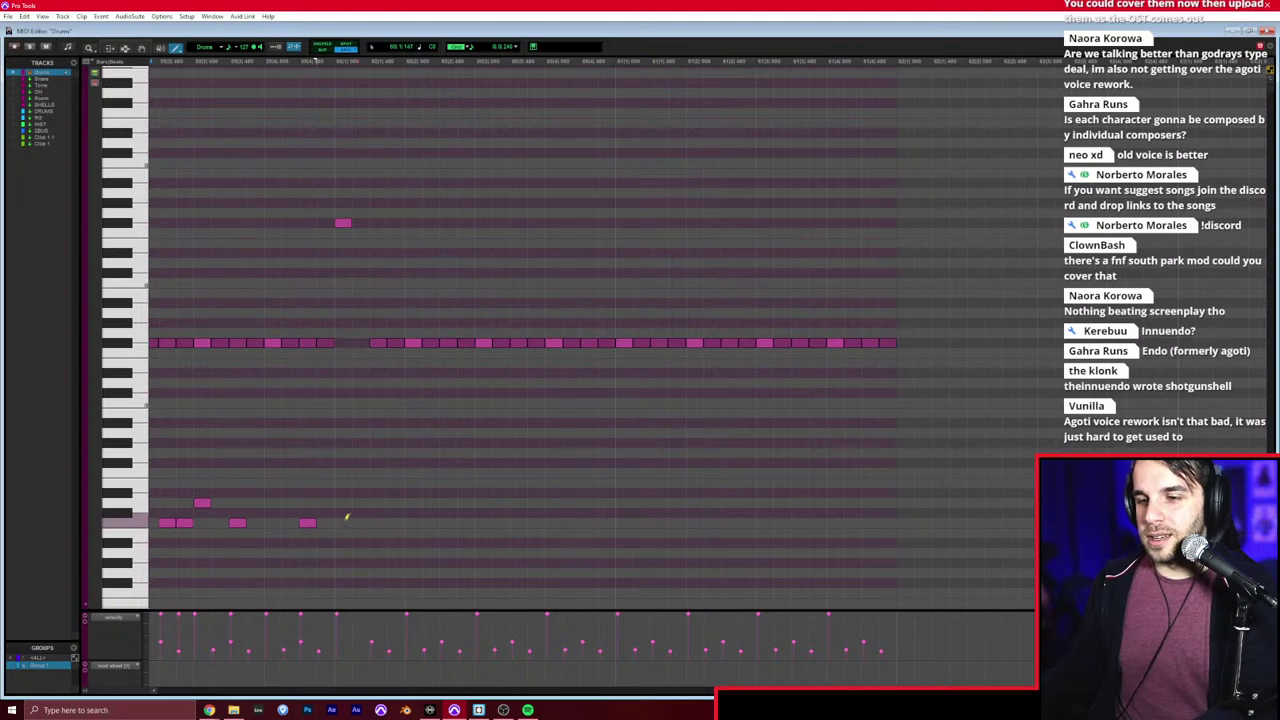
scroll(370, 520, "right", 1)
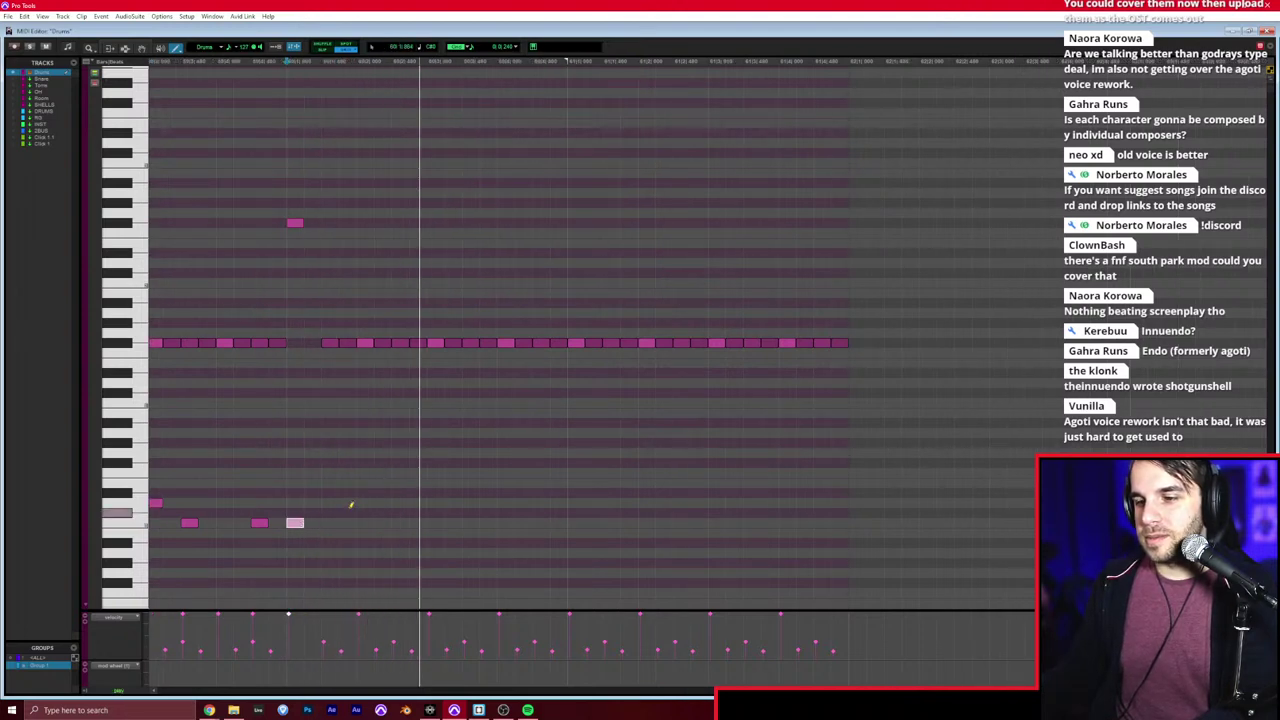
left_click(400, 523)
left_click(436, 502)
Step: Add a kick note late in bar 60, two early in bar 61 and a snare on bar 61's beat 3, then audition from bar 60
key("space")
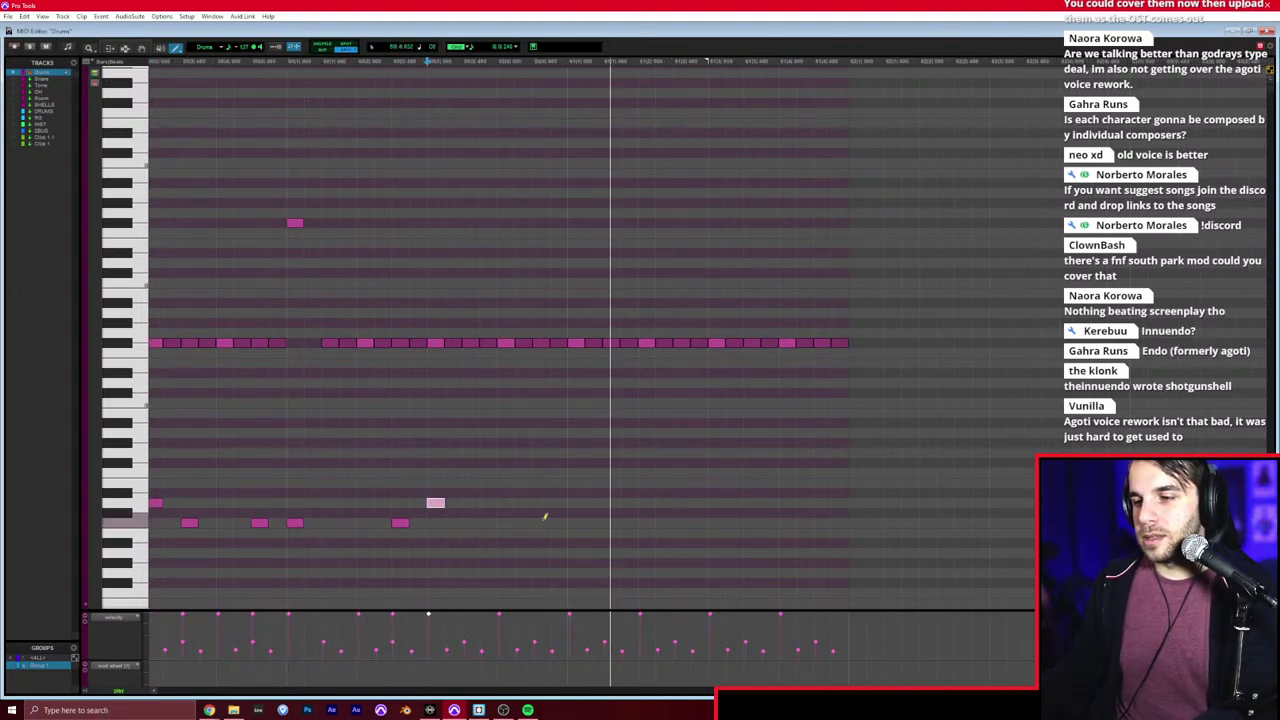
key("space")
left_click(540, 522)
left_click(610, 522)
left_click(646, 522)
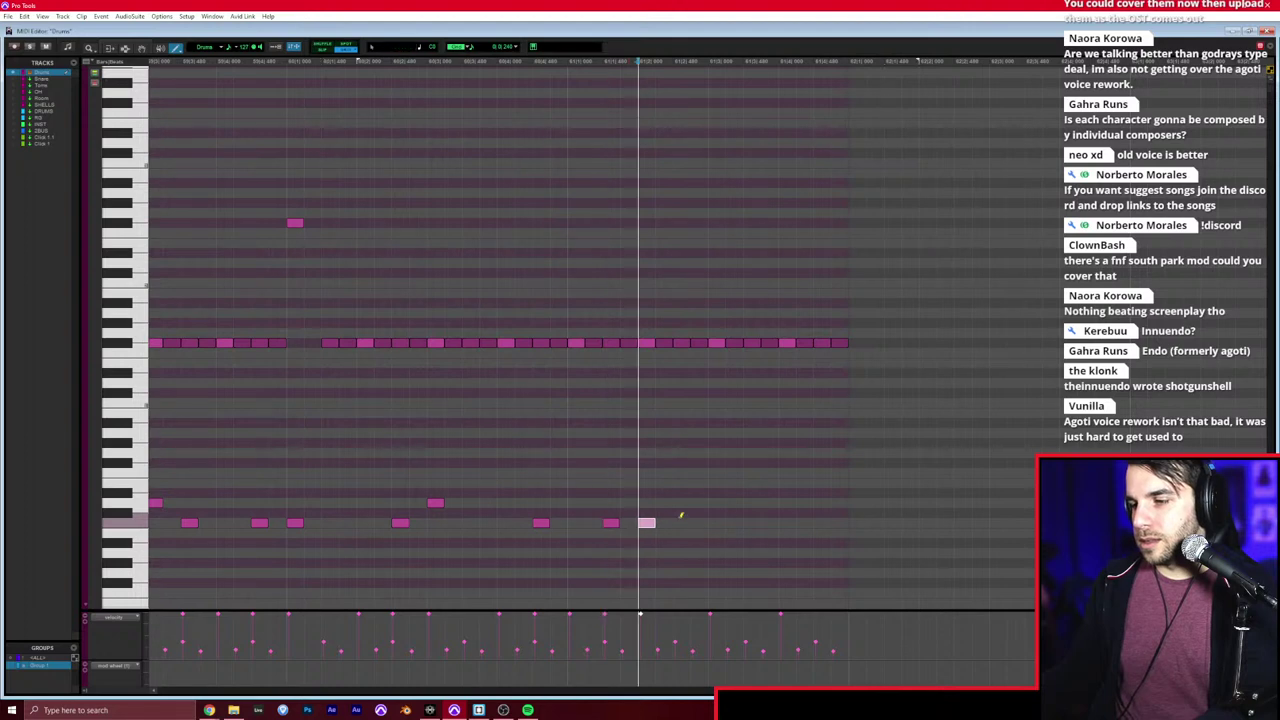
left_click(720, 506)
key("F6")
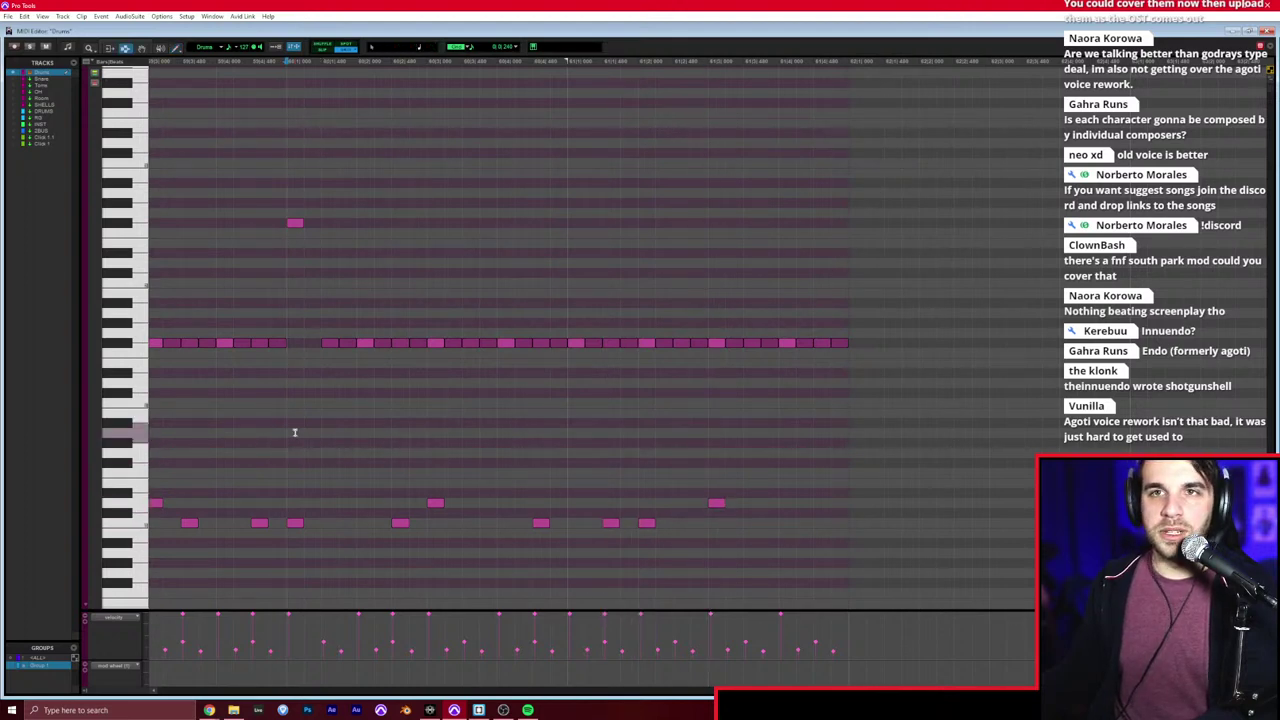
key("space")
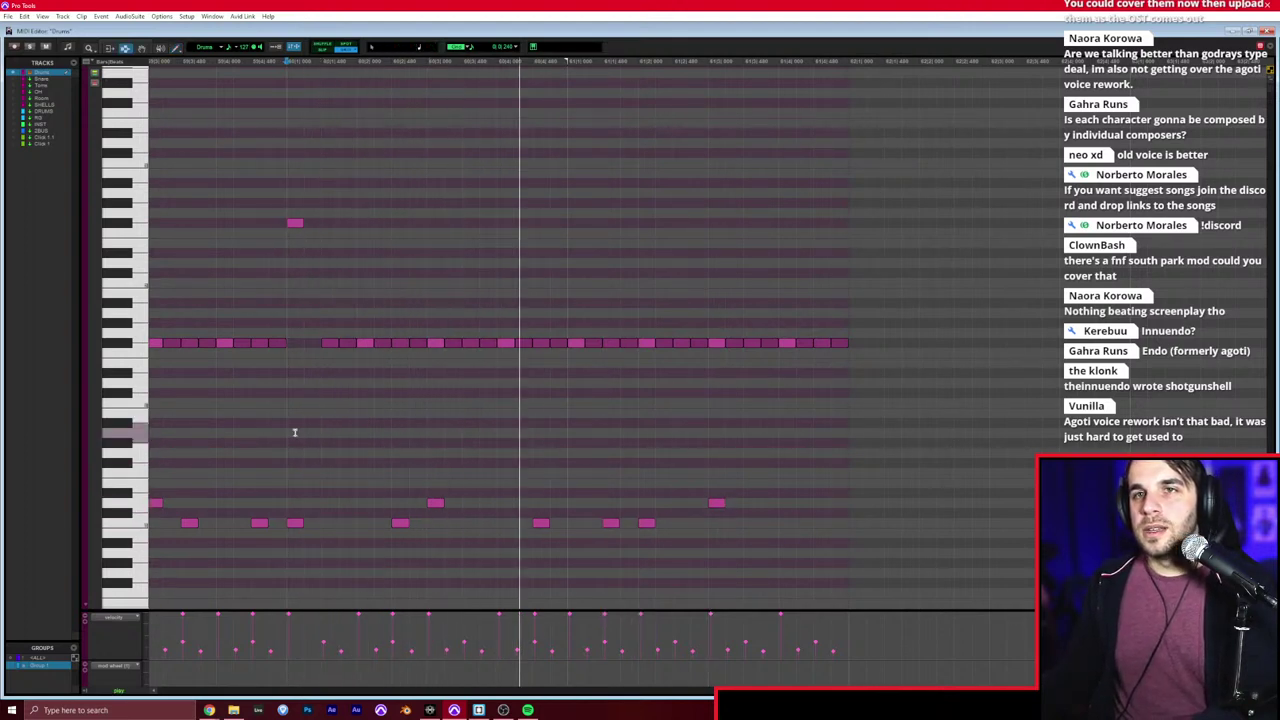
key("space")
Step: Add two consecutive sixteenth kick notes right before the snare in bar 61 and audition the pattern
key("F10")
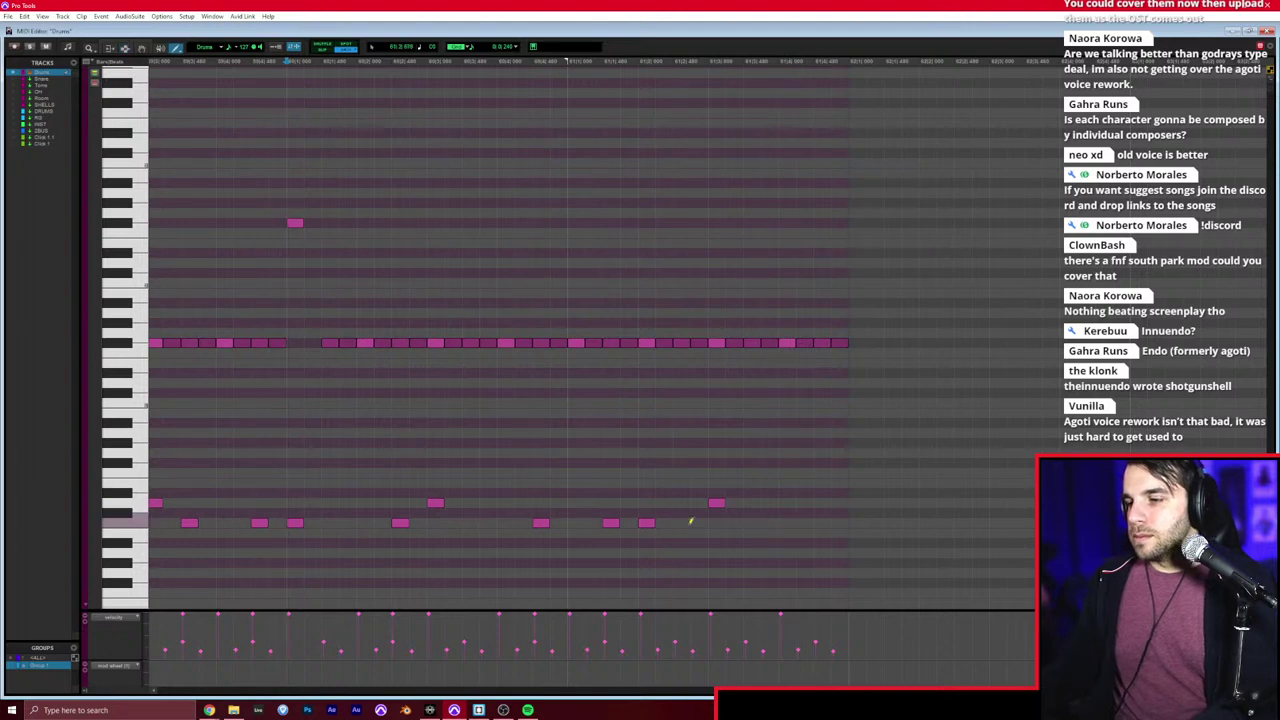
left_click(682, 522)
left_click(694, 522)
key("F7")
left_click(411, 523)
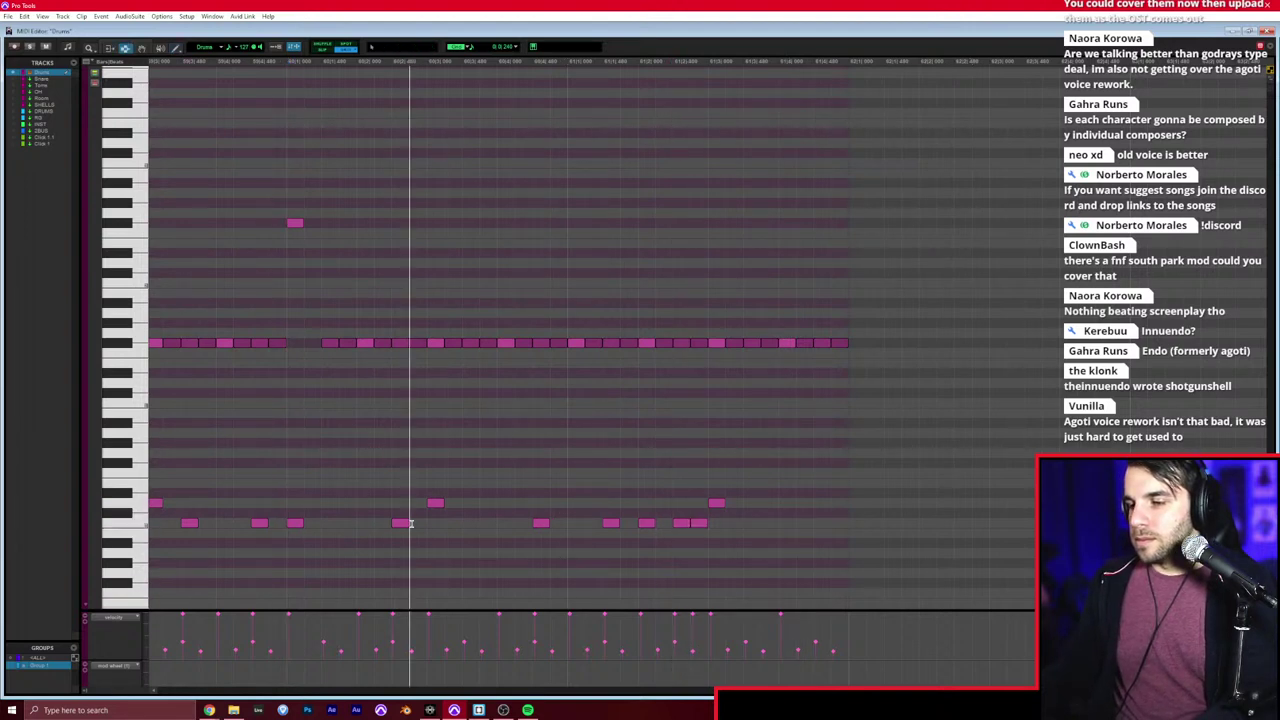
key("space")
scroll(428, 549, "right", 5)
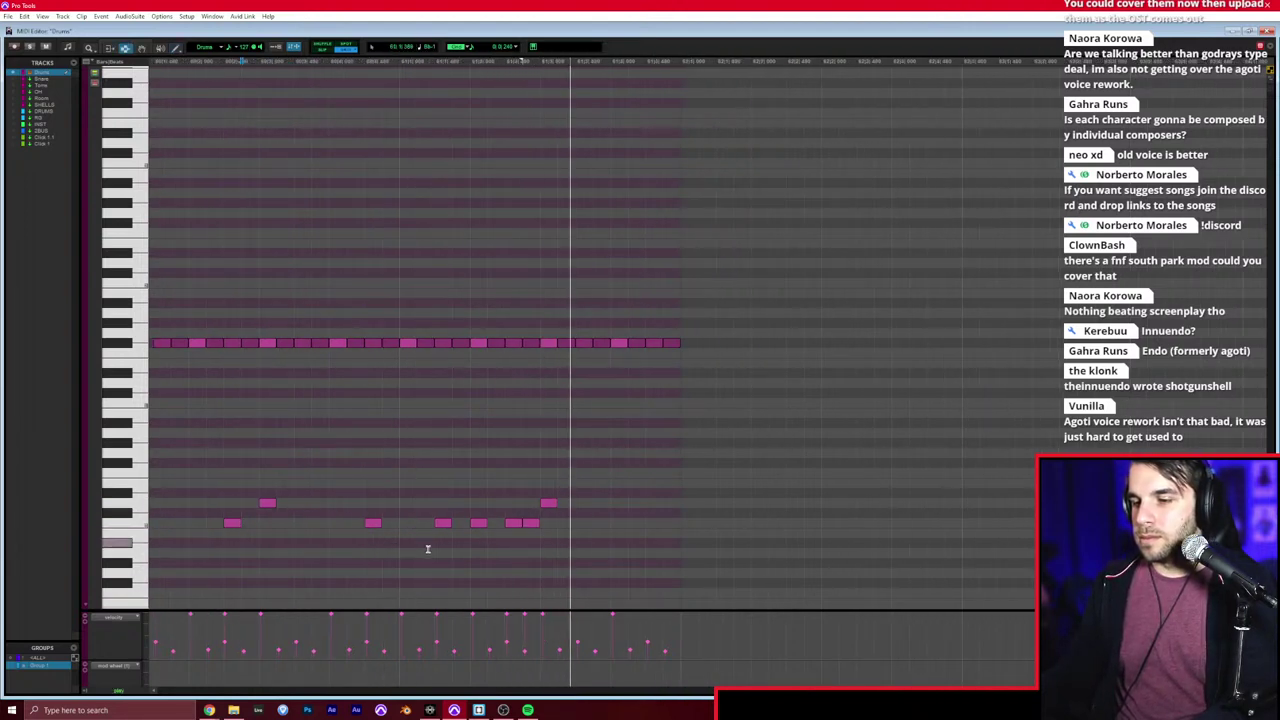
key("space")
Step: Delete the run's remaining sixteenth notes after the beat 3 snare in bar 61 and add a kick note in that space
left_click_drag(560, 405, 716, 401)
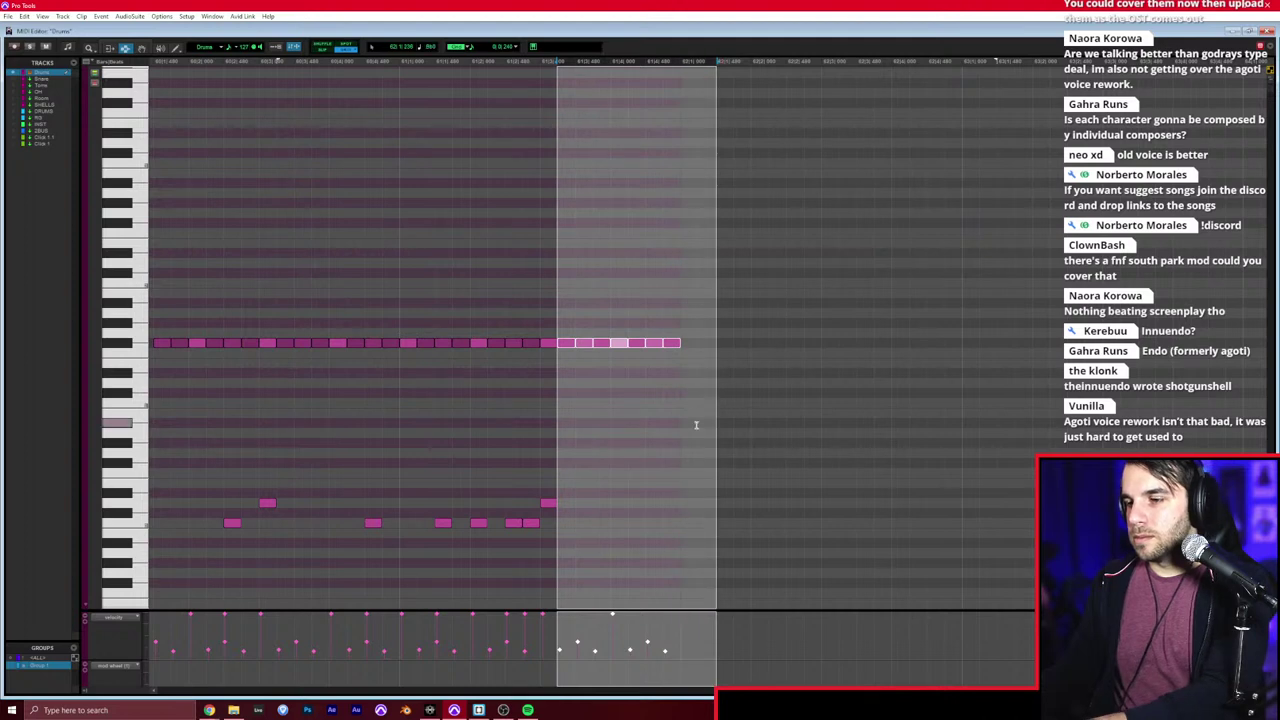
key("Delete")
key("F10")
left_click(584, 522)
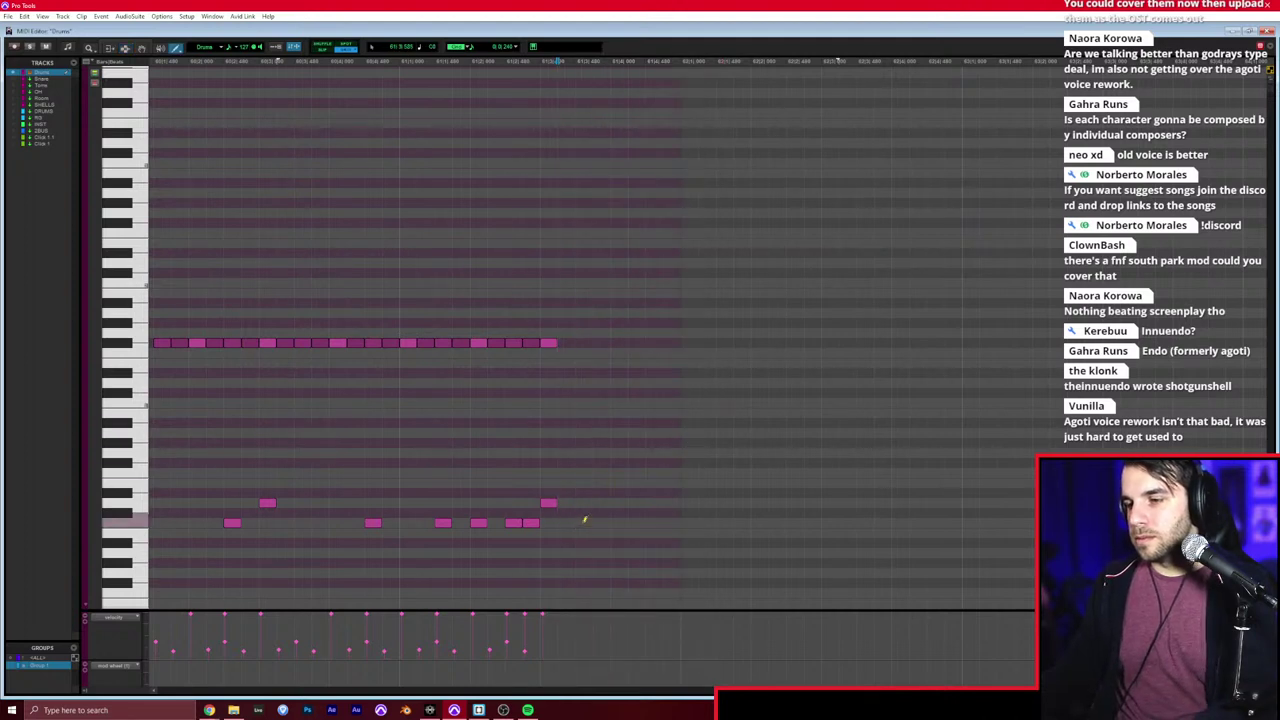
left_click(478, 442)
key("space")
Step: Close the MIDI editor and duplicate the drum clip of bars 58 to 61 so the copy starts at bar 62
key("r")
key("ctrl+w")
key("r")
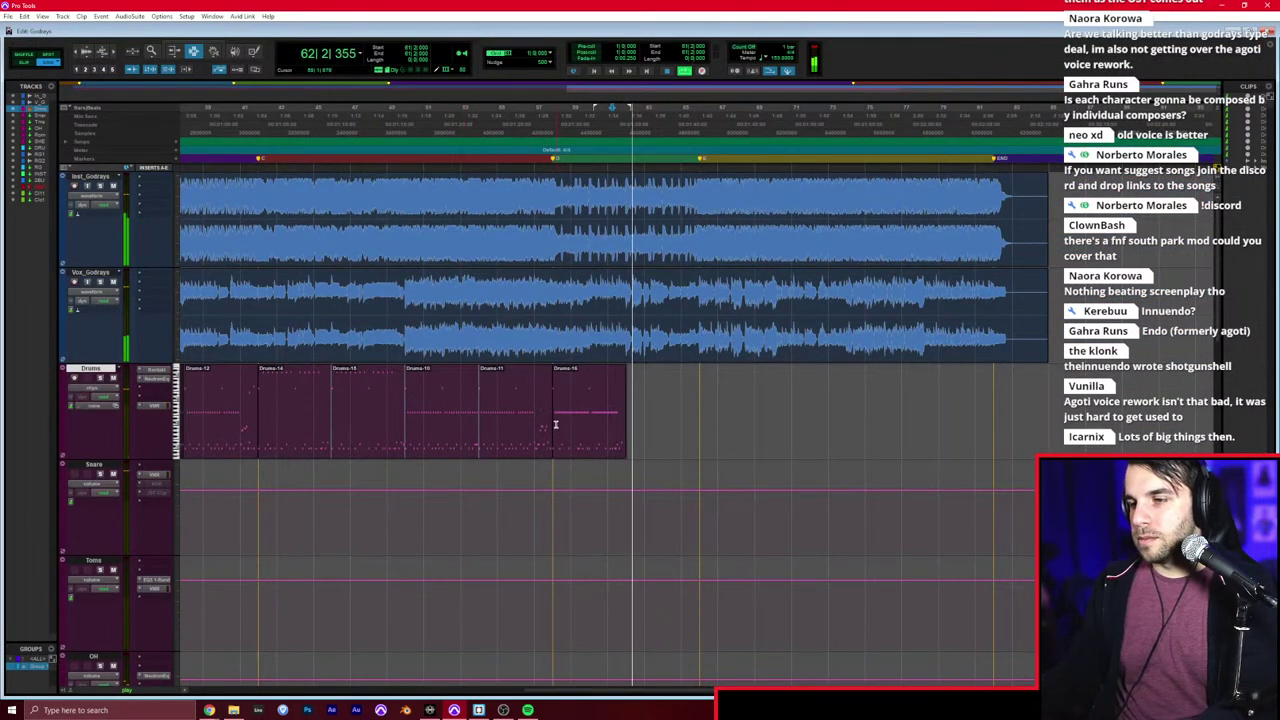
left_click_drag(556, 425, 624, 411)
key("ctrl+d")
left_click(622, 410)
Step: Audition the end of the duplicated drum clip around bar 65 and open the clip in the MIDI editor there
scroll(622, 411, "right", 1)
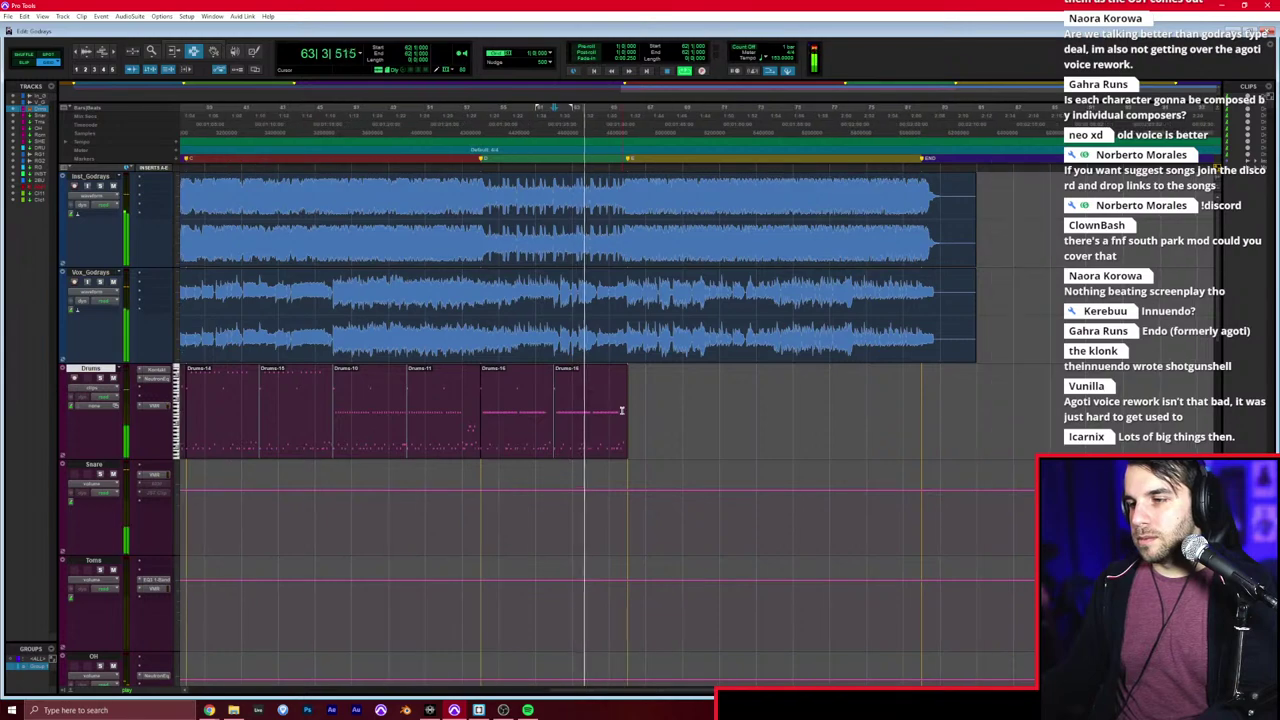
left_click(622, 411)
key("t")
key("t")
left_click(617, 426)
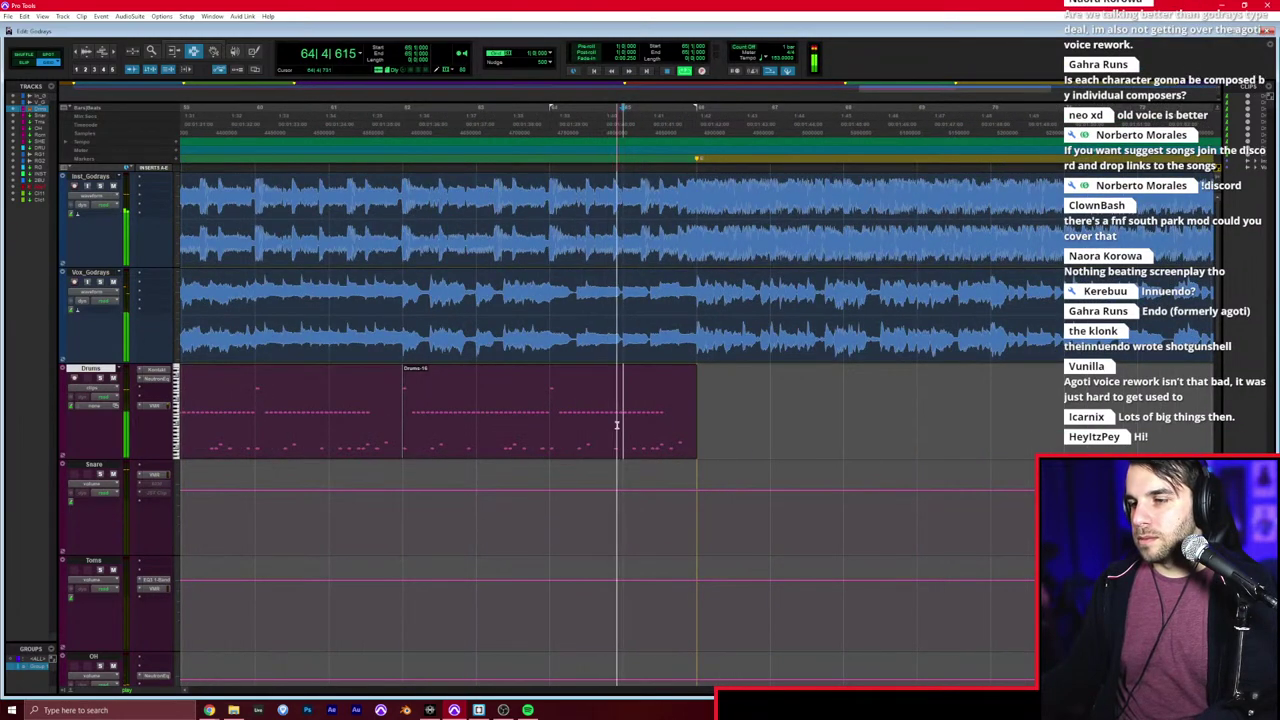
key("super+equal")
key("super+equal")
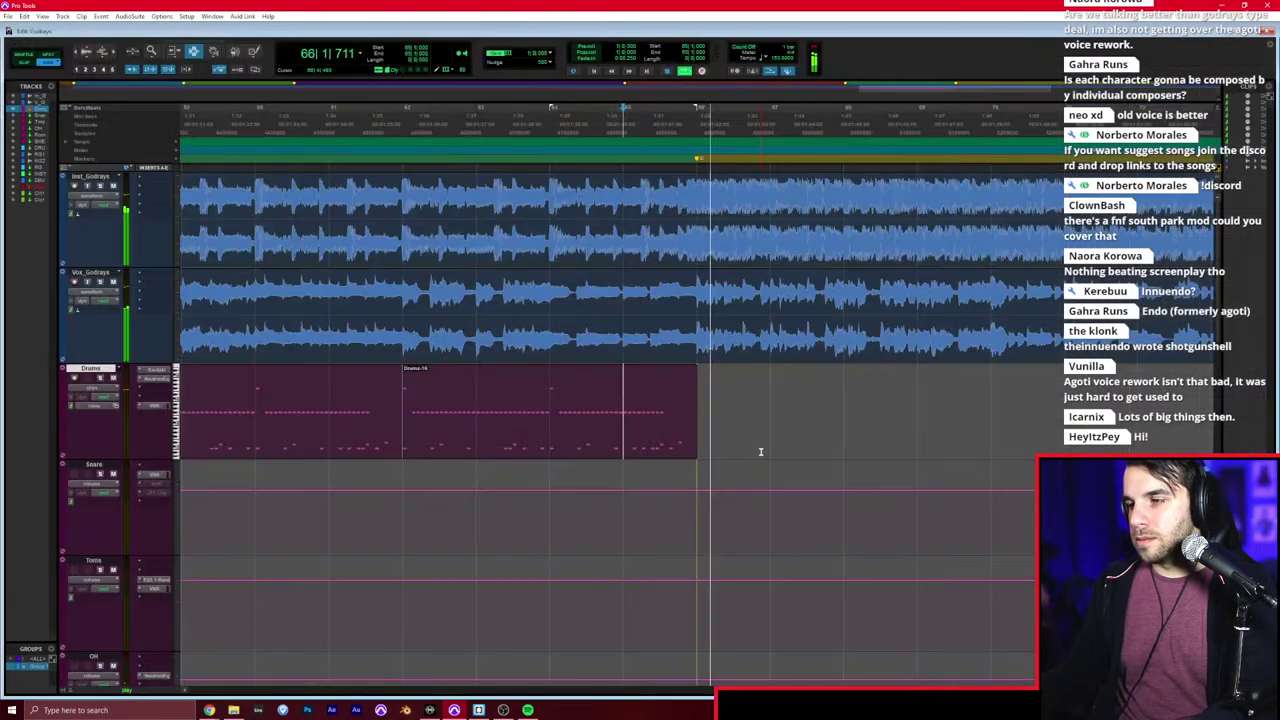
left_click(697, 426)
key("r")
key("space")
left_click(660, 430)
key("t")
key("super+equal")
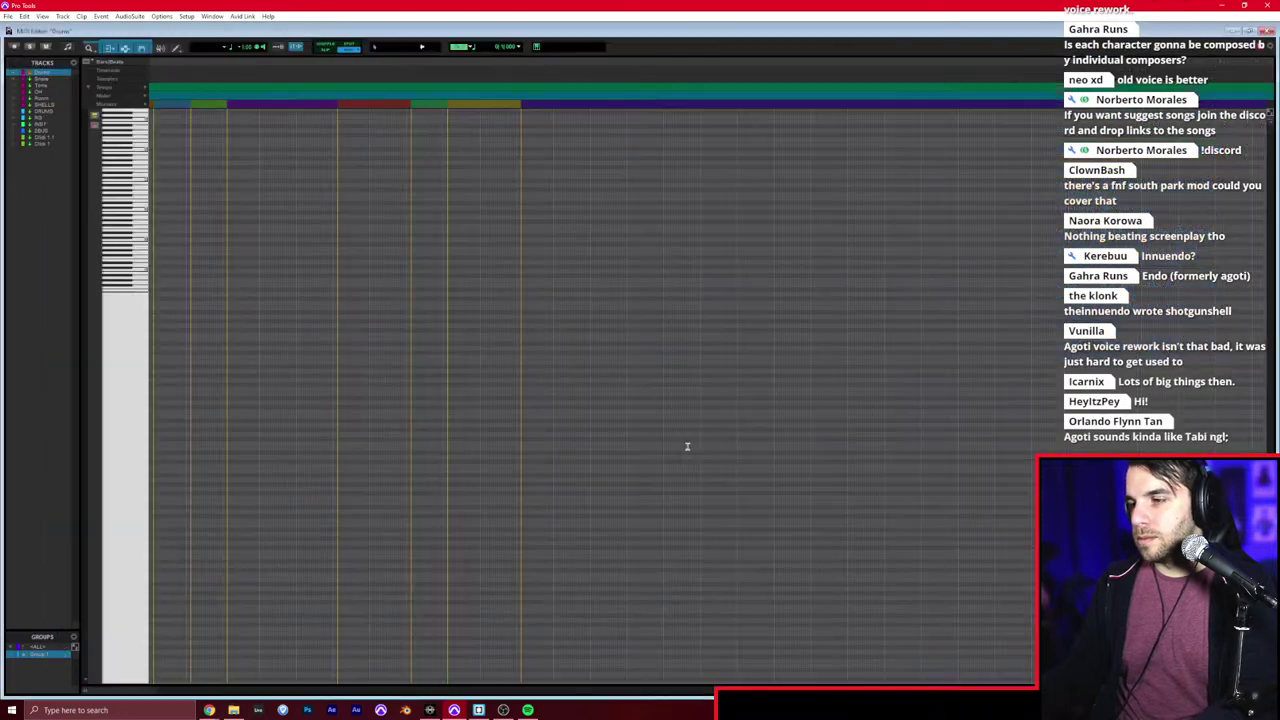
Step: Replace the notes from beat 3 of bar 65 with a sixteenth fill: one hit just above the snare row, one tom, two kicks and four snares
key("Delete")
left_click_drag(686, 323, 646, 373)
key("Delete")
key("F10")
left_click(665, 492)
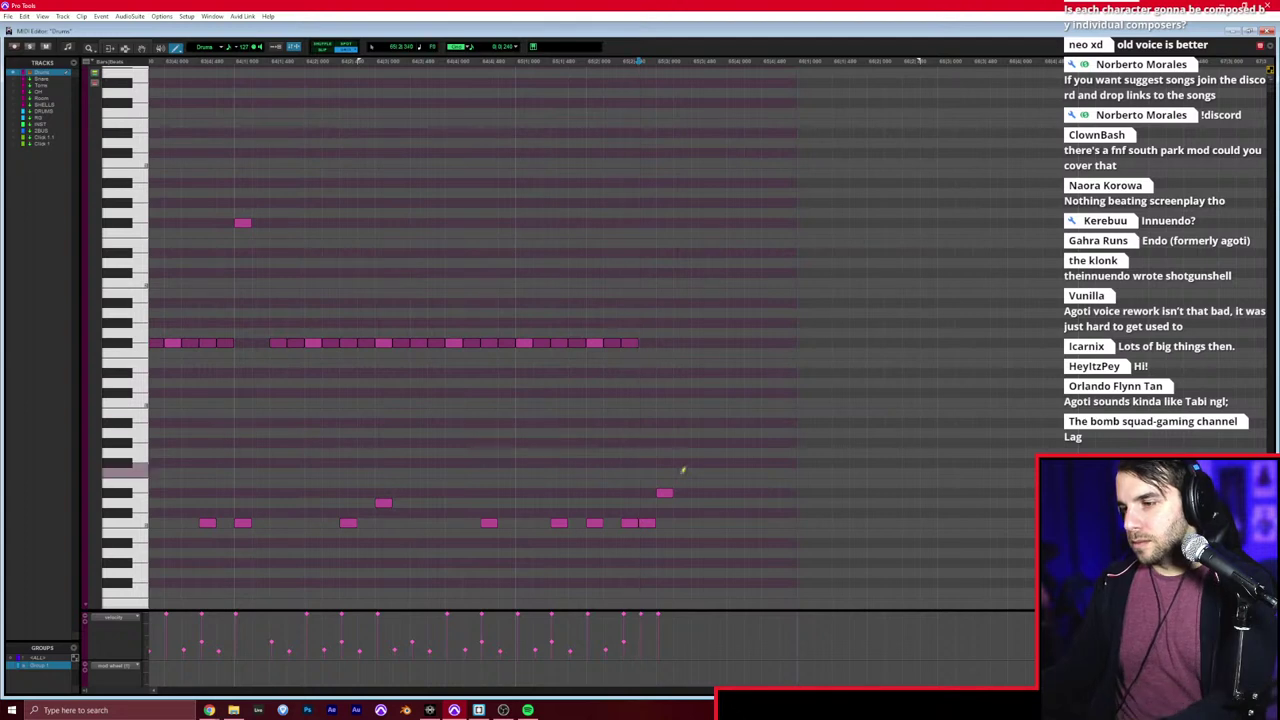
left_click(682, 412)
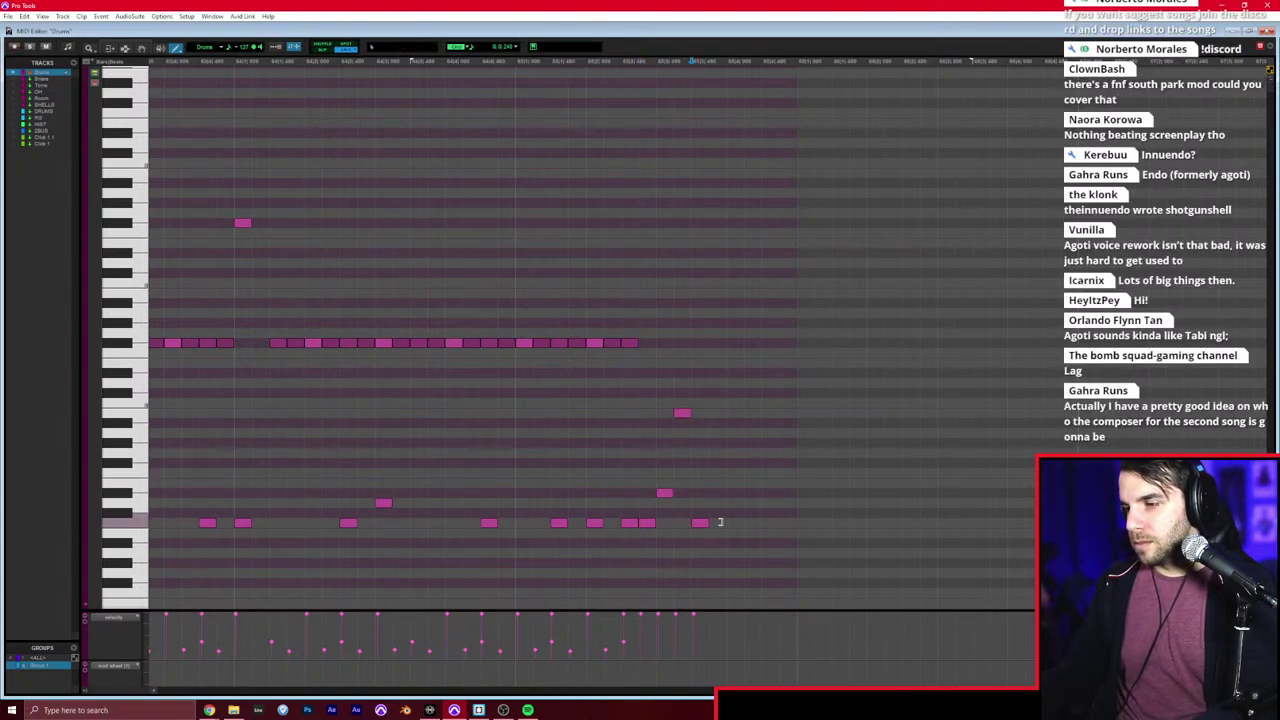
left_click(718, 522)
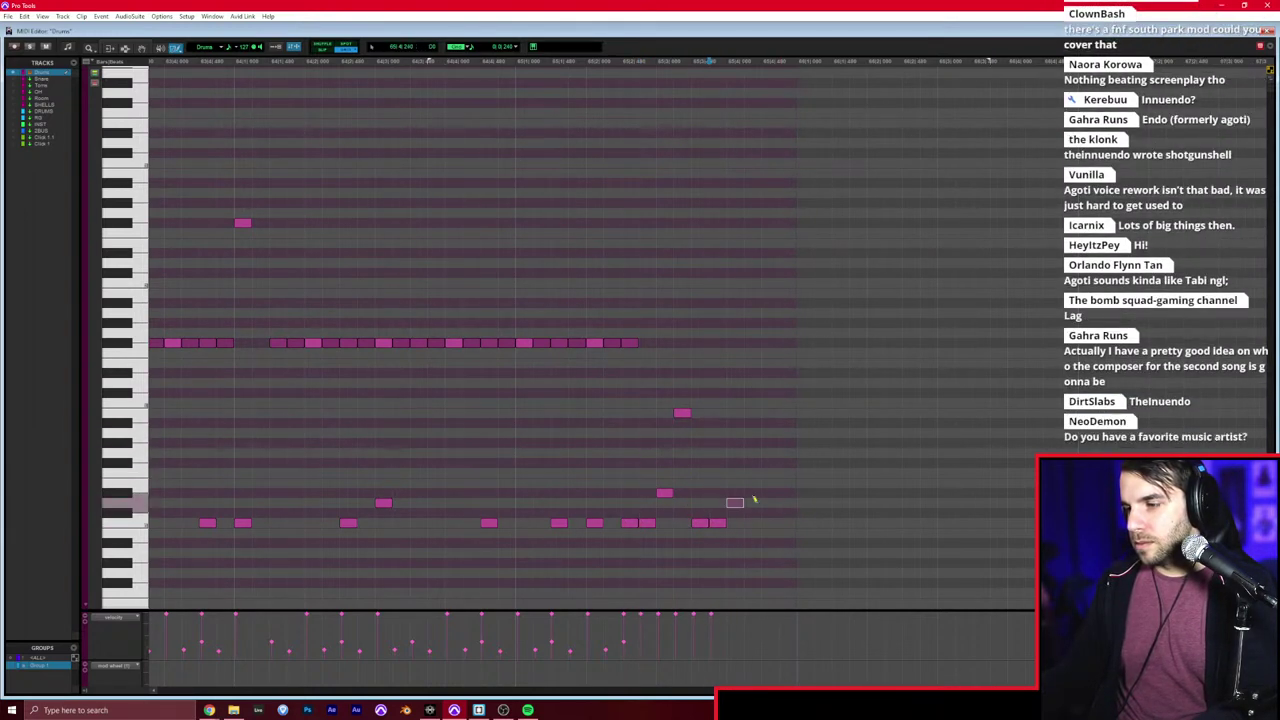
left_click_drag(754, 501, 791, 501)
Step: Audition the new fill from just before beat 3 of bar 65 and close the MIDI editor
key("F7")
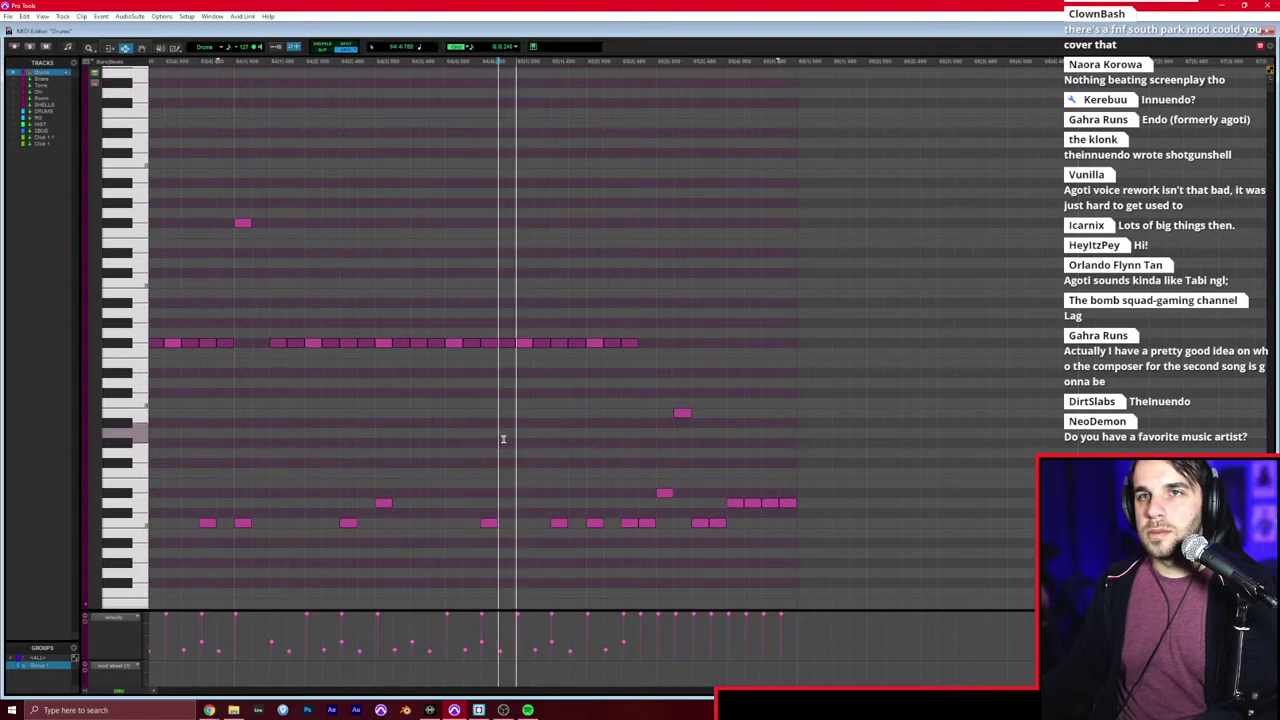
scroll(508, 443, "right", 1)
left_click(526, 418)
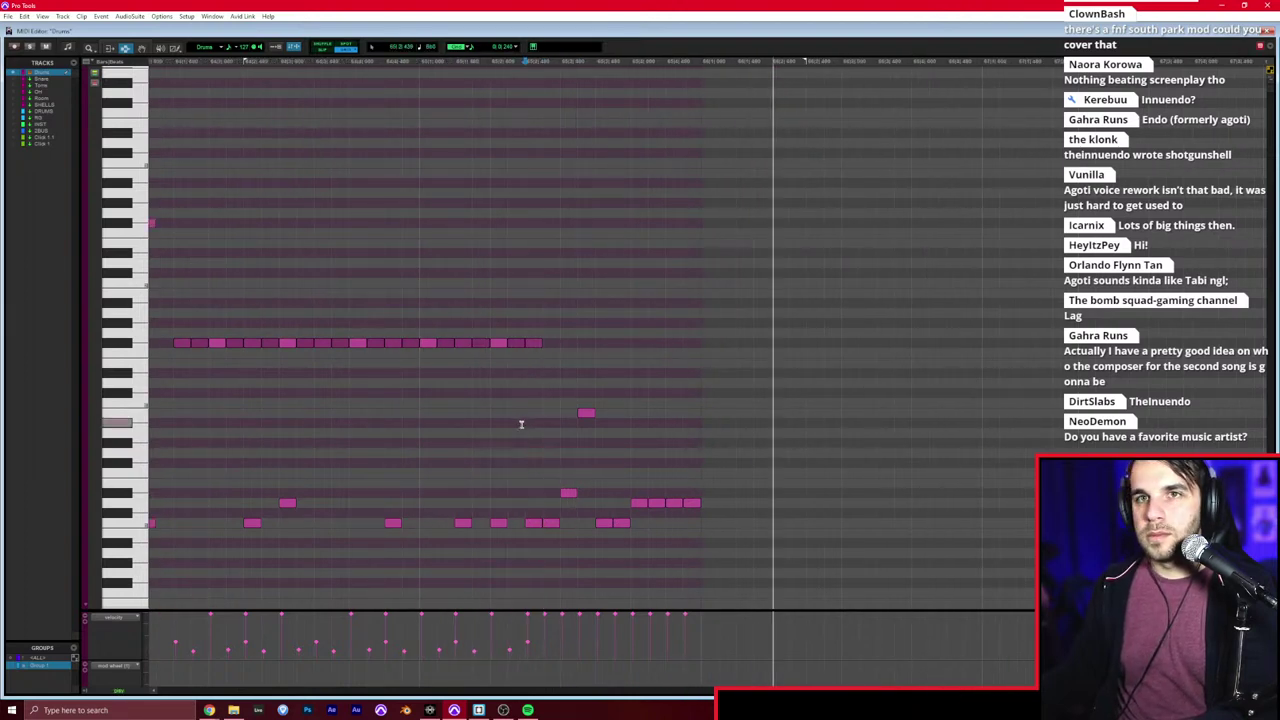
key("ctrl+w")
Step: Audition the reference tracks from bar 66, where the drum clips end
key("r")
key("r")
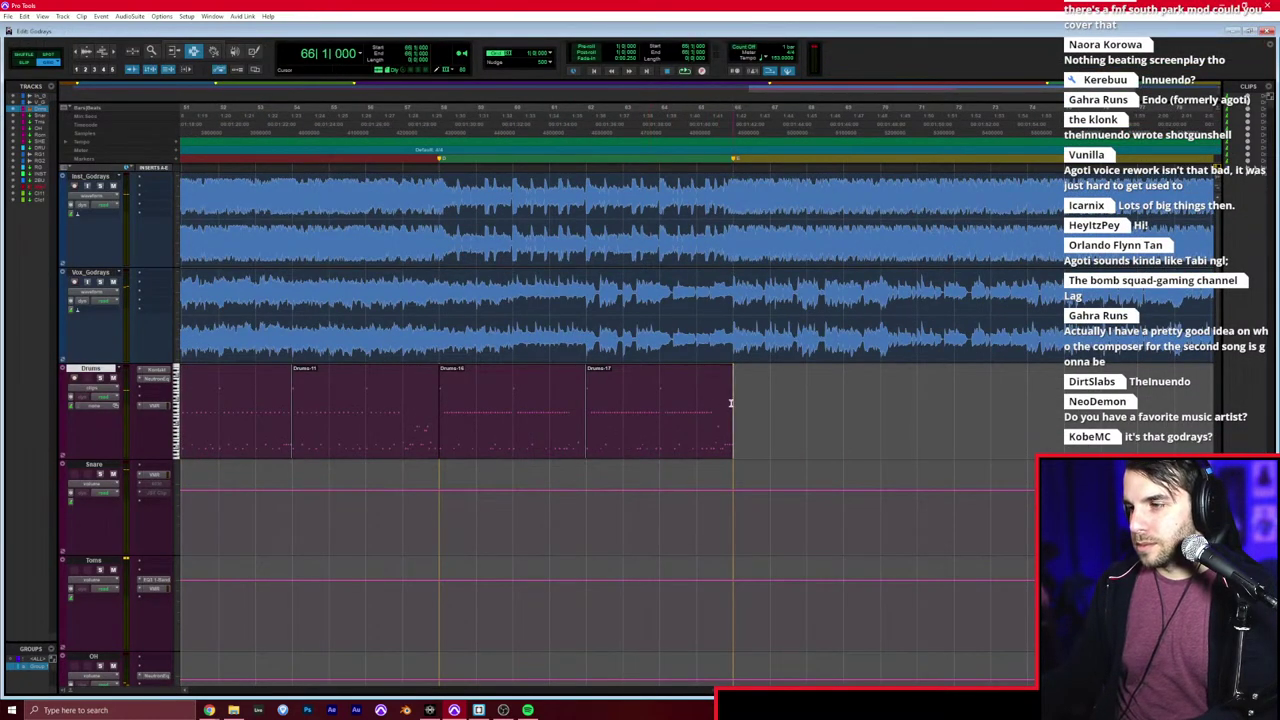
key("space")
key("r")
scroll(637, 448, "left", 2)
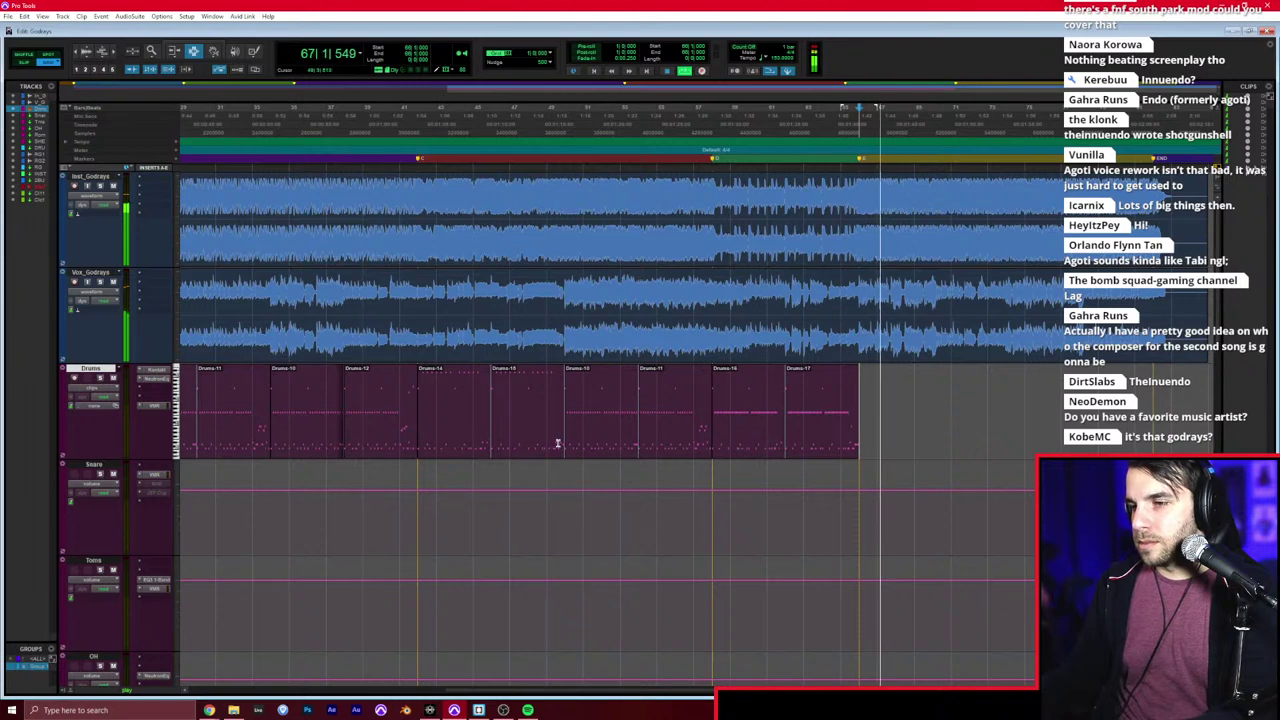
key("space")
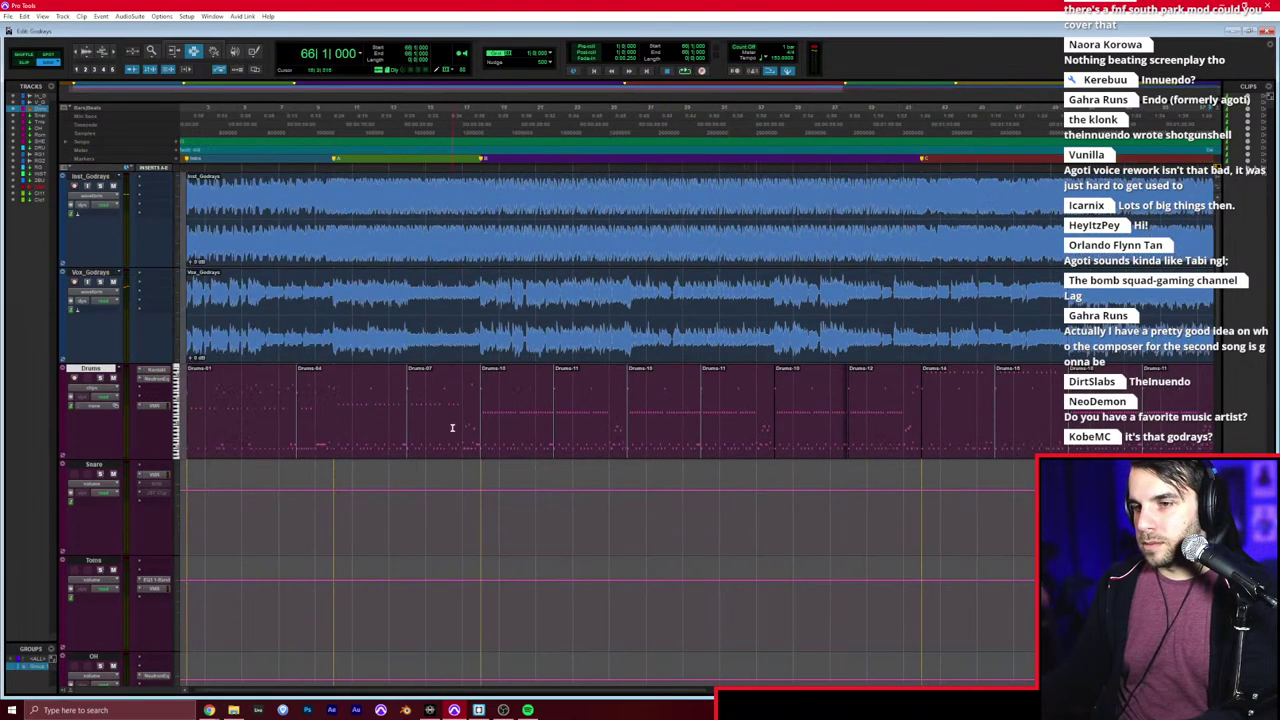
Step: Copy the drum section of bars 10 to 17, paste it at bar 66 and audition it
left_click(331, 411)
key("space")
left_click_drag(331, 411, 474, 405)
key("r")
left_click(777, 405)
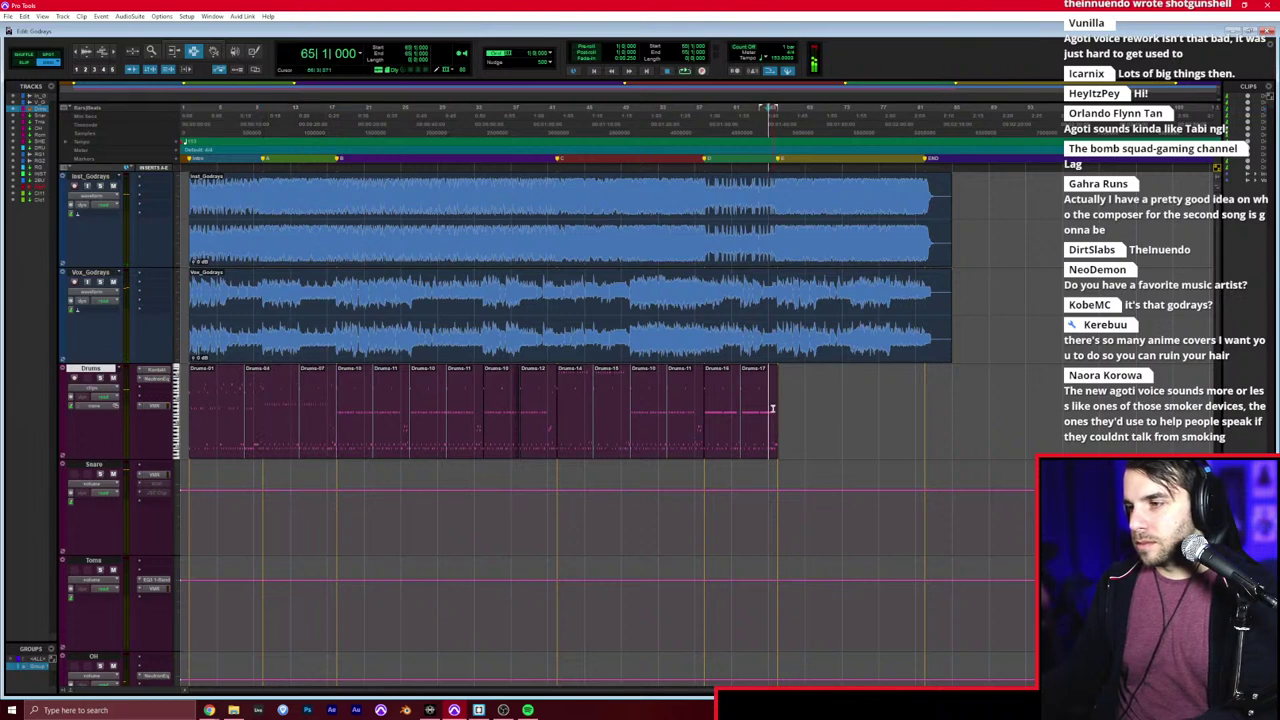
key("ctrl+v")
left_click(777, 405)
key("ctrl+bracketright")
key("ctrl+bracketright")
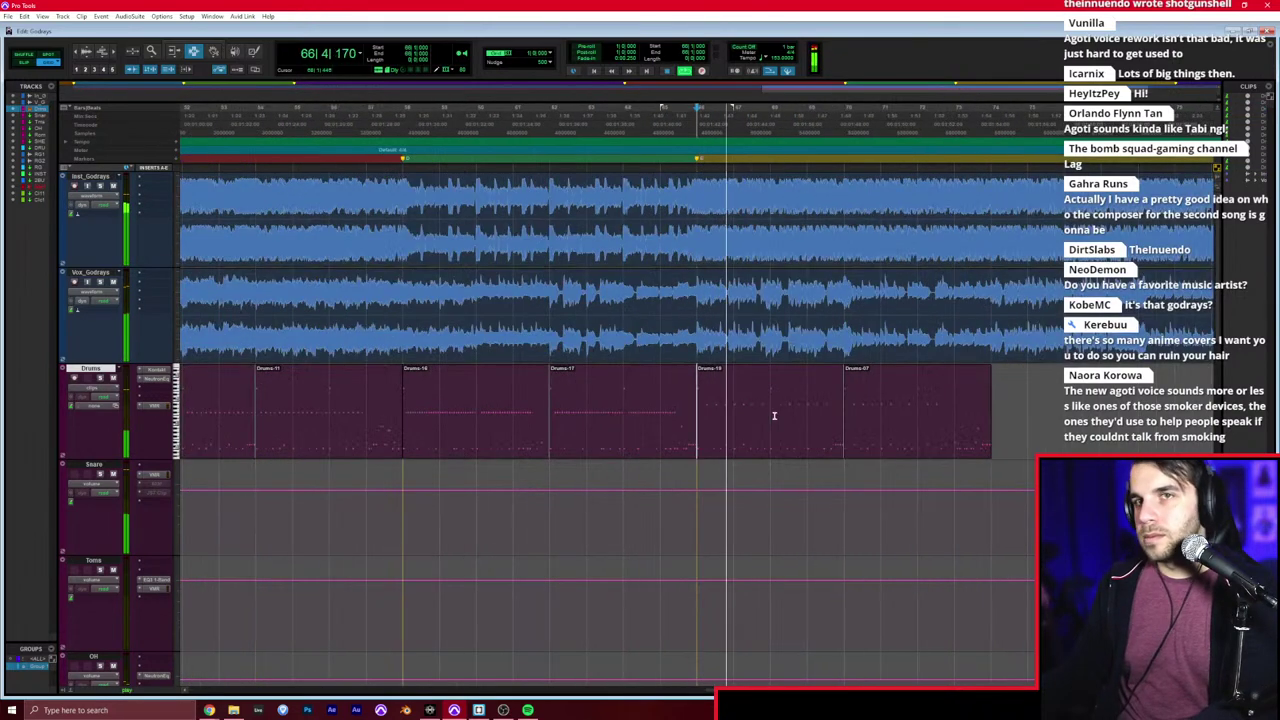
Step: Paste the same eight-bar drum section again at bar 74 and place the edit cursor at bar 73
key("ctrl+bracketright")
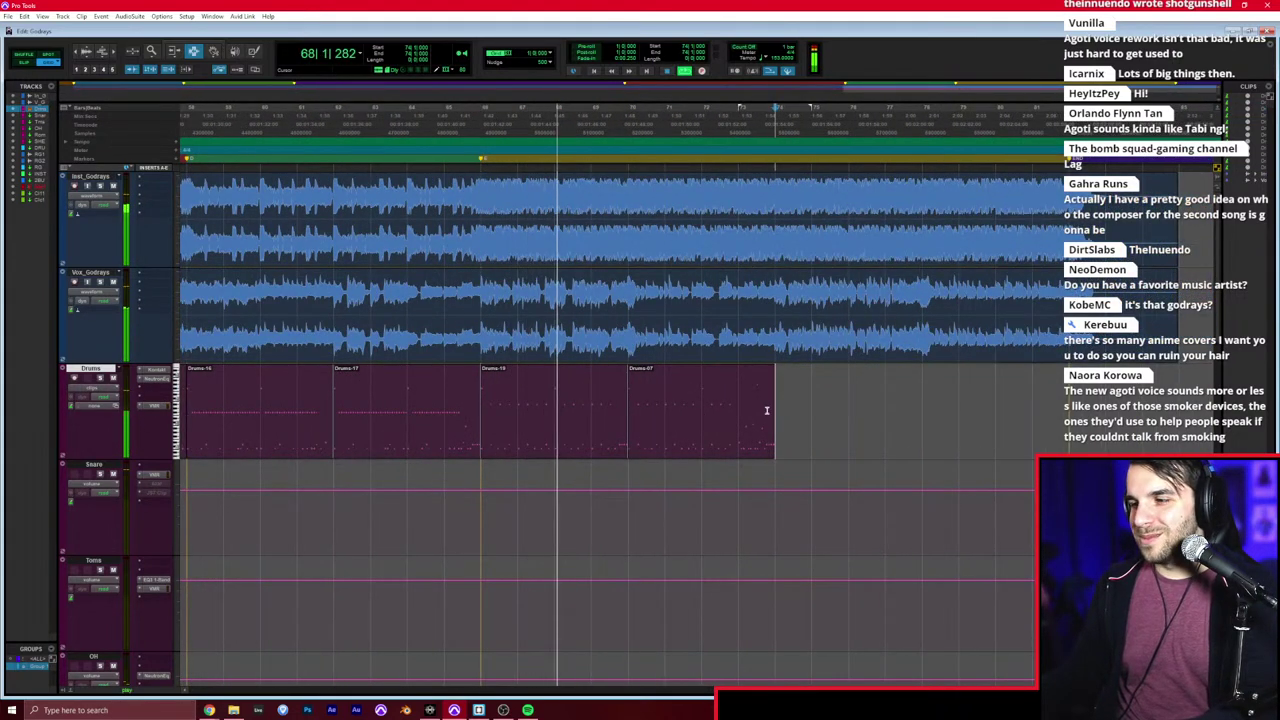
key("ctrl+v")
left_click(752, 416)
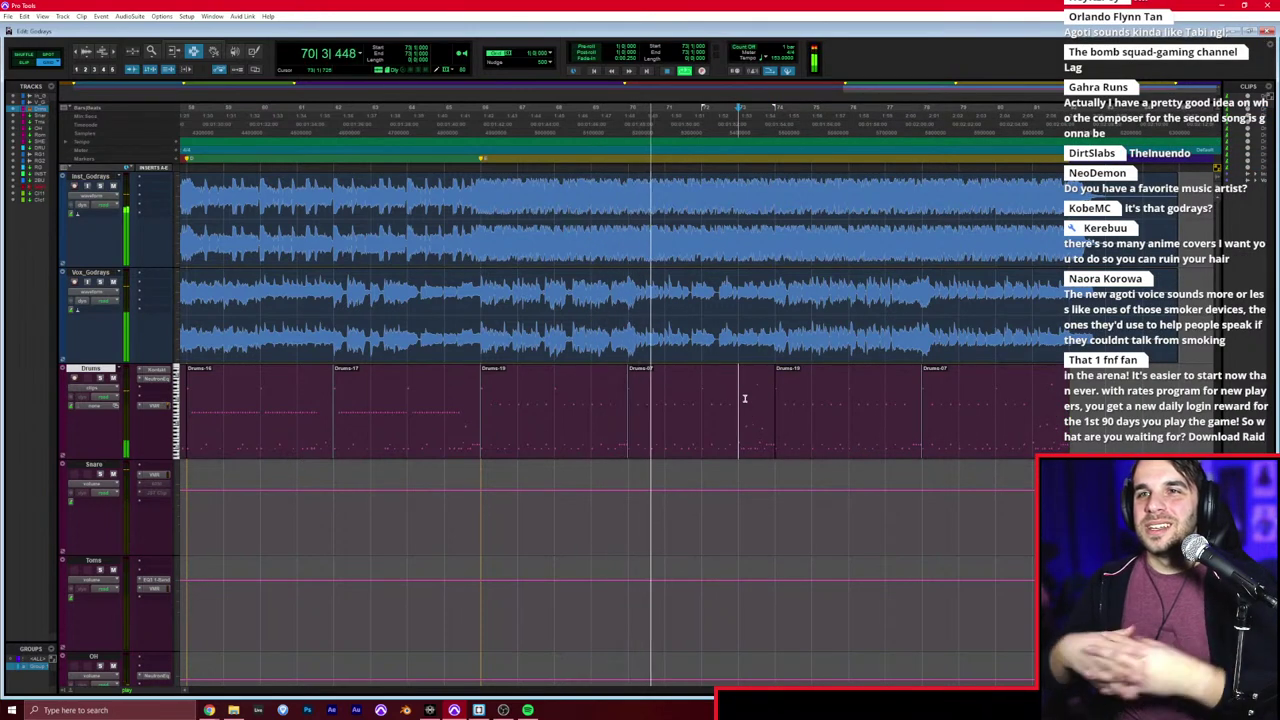
key("space")
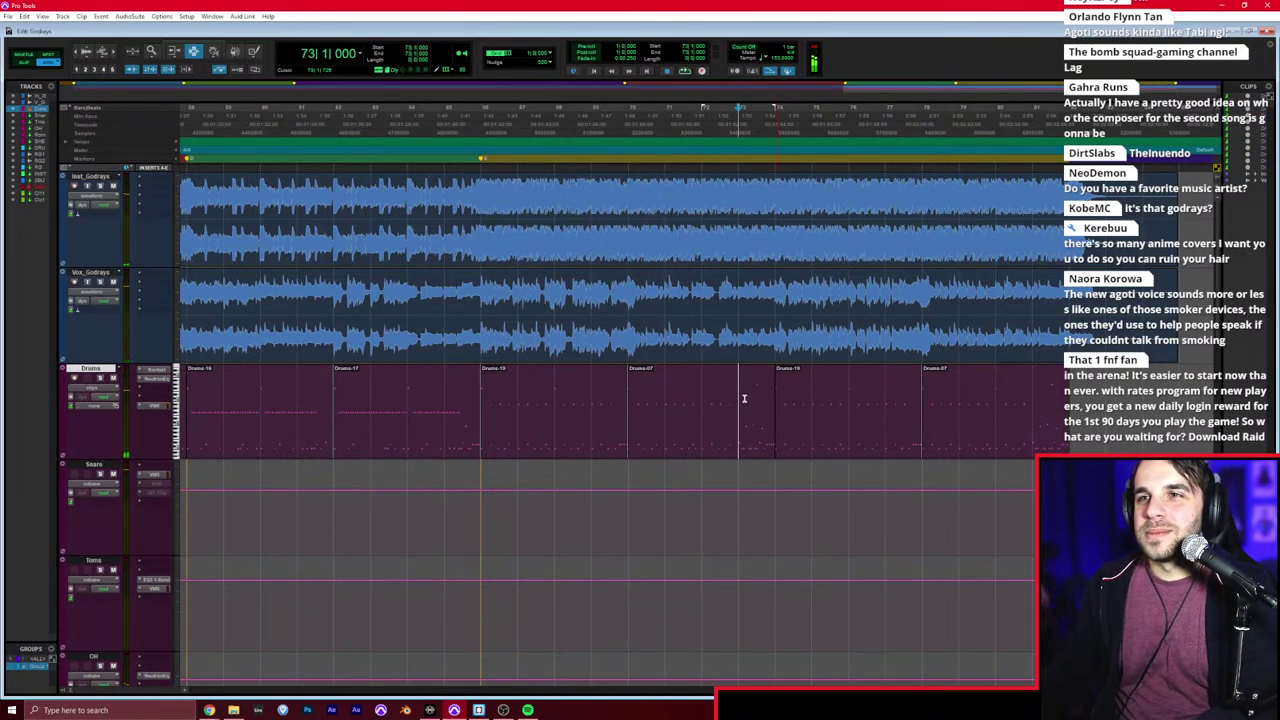
Step: Audition the second pasted drum section from bar 74 and again from about bar 77 toward the song's end
key("alt+Tab")
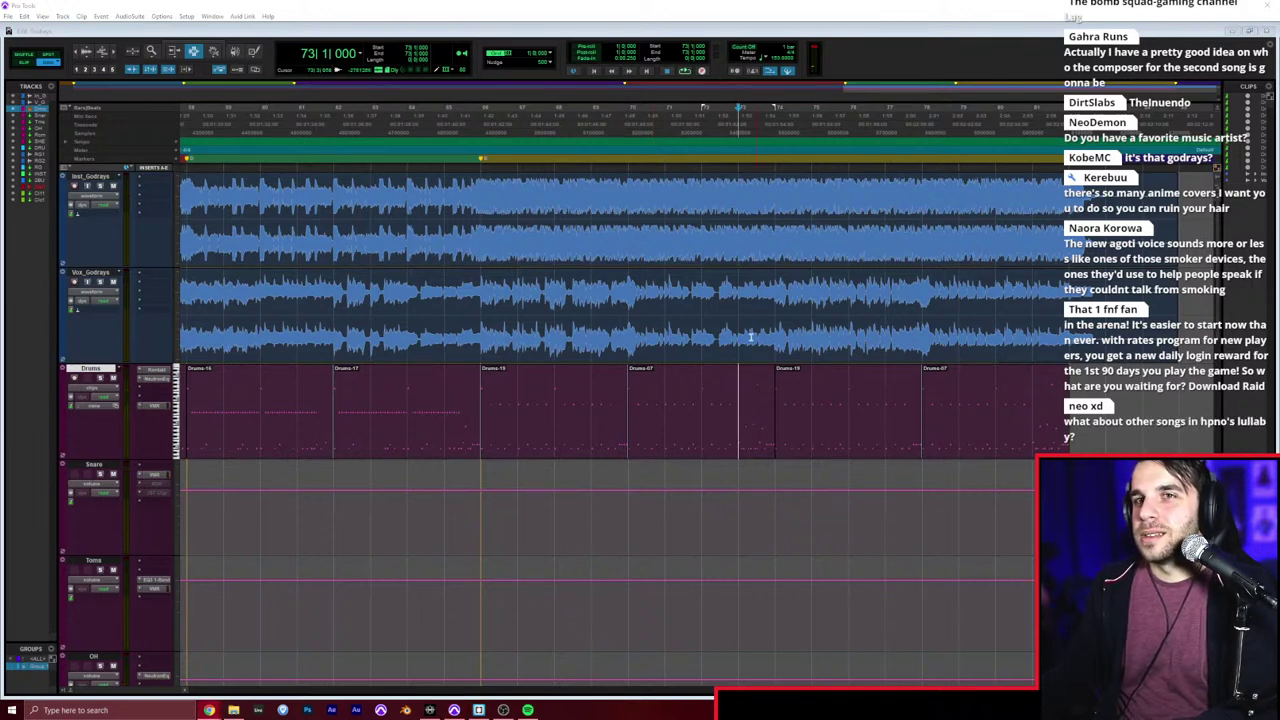
left_click(771, 389)
key("space")
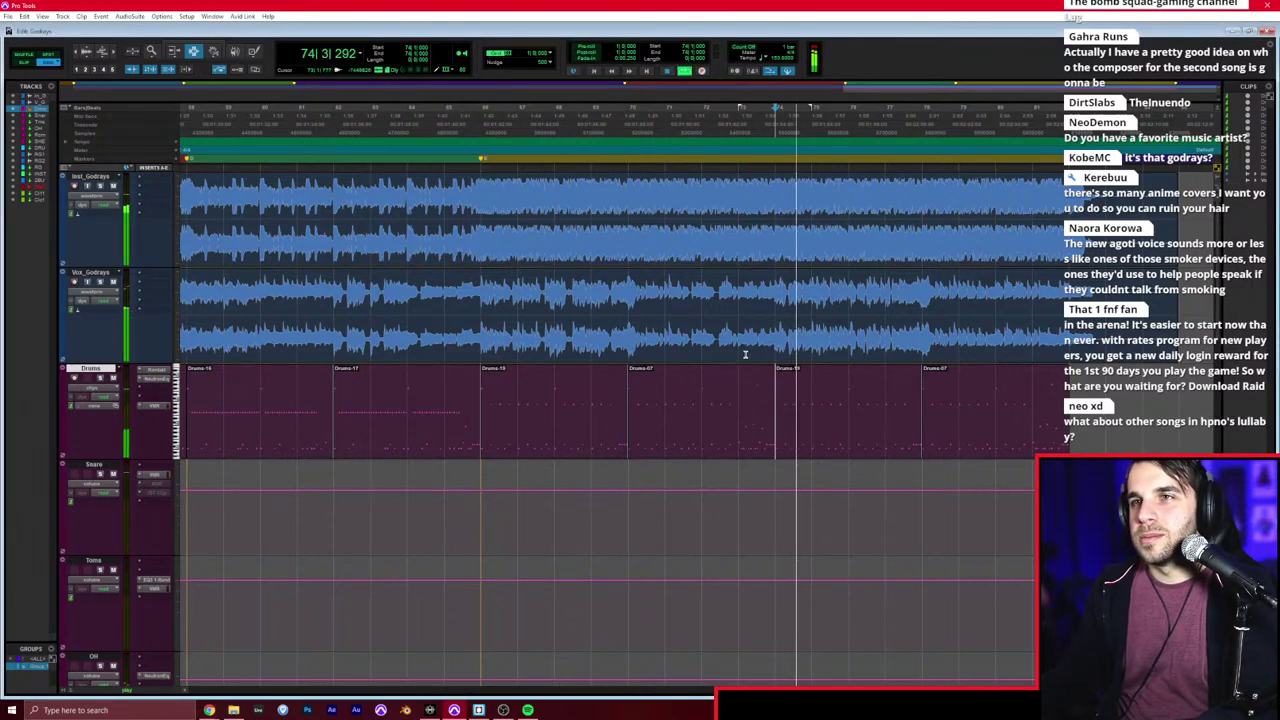
scroll(745, 354, "right", 2)
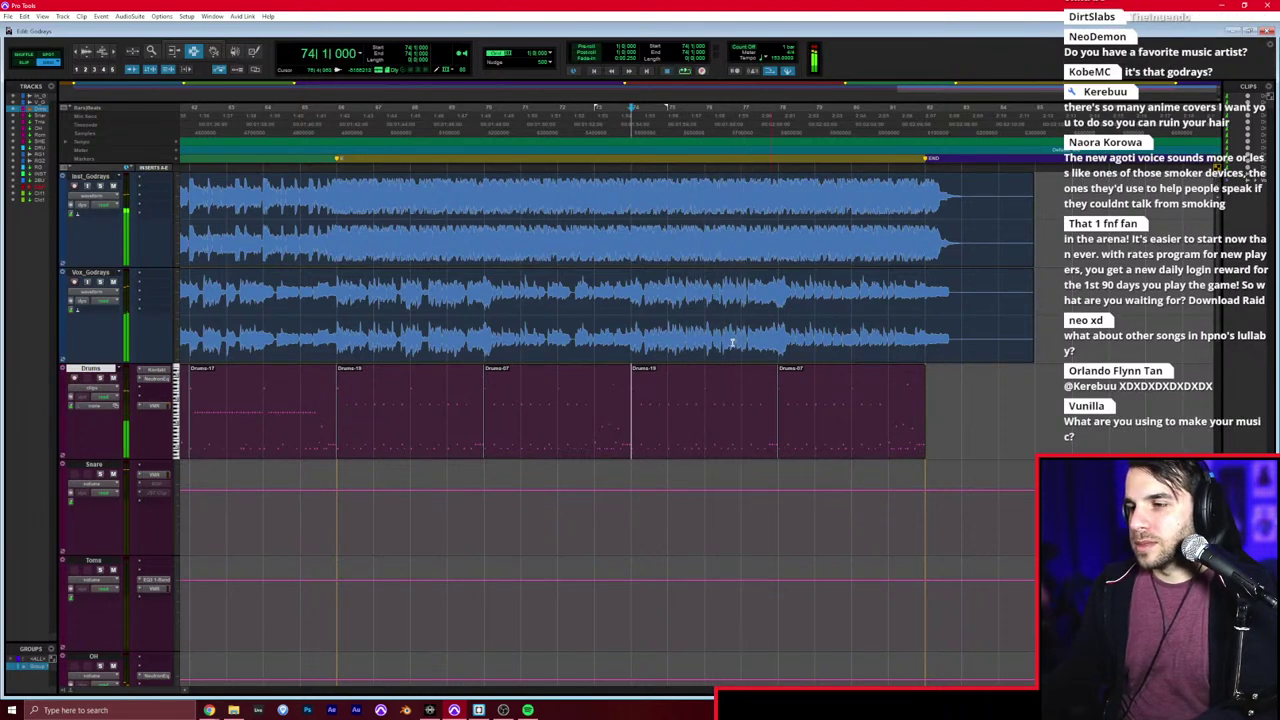
key("space")
left_click(677, 352)
left_click(753, 376)
key("space")
key("t")
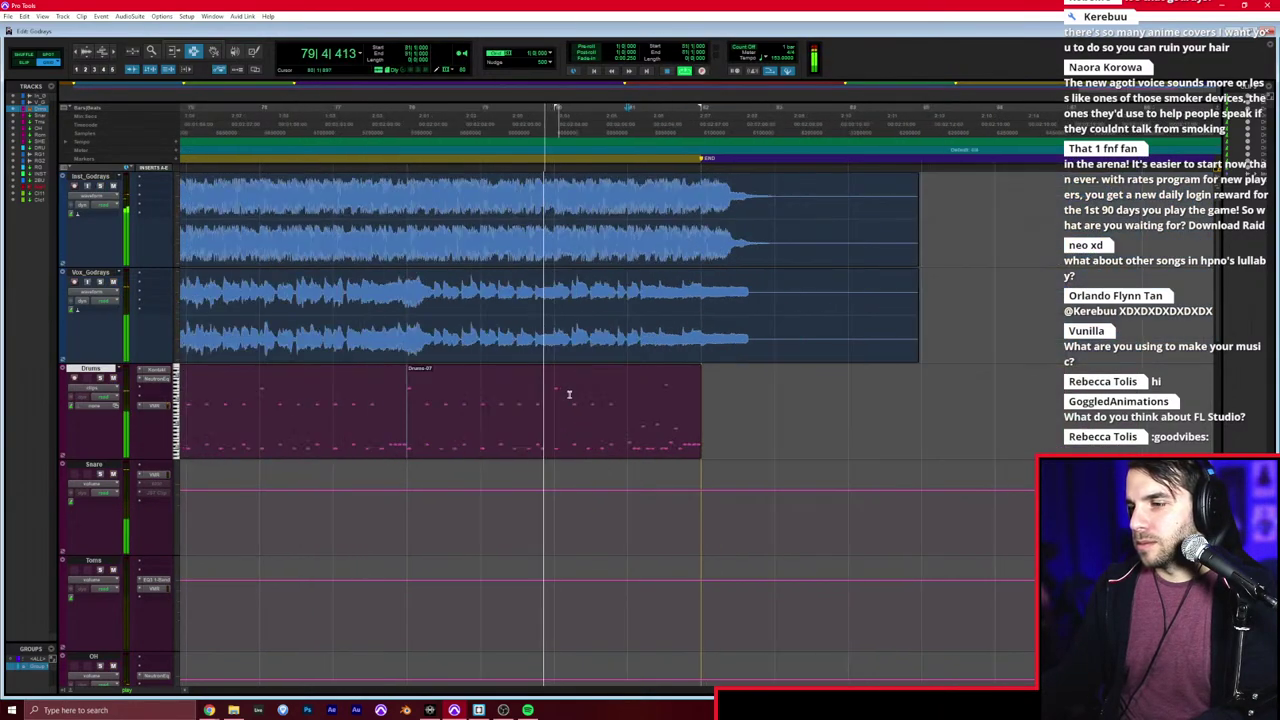
Step: Add a kick and a crash note on beat 1 of bar 82, audition the ending from bar 81 beat 3 and close the MIDI editor
double_click(566, 394)
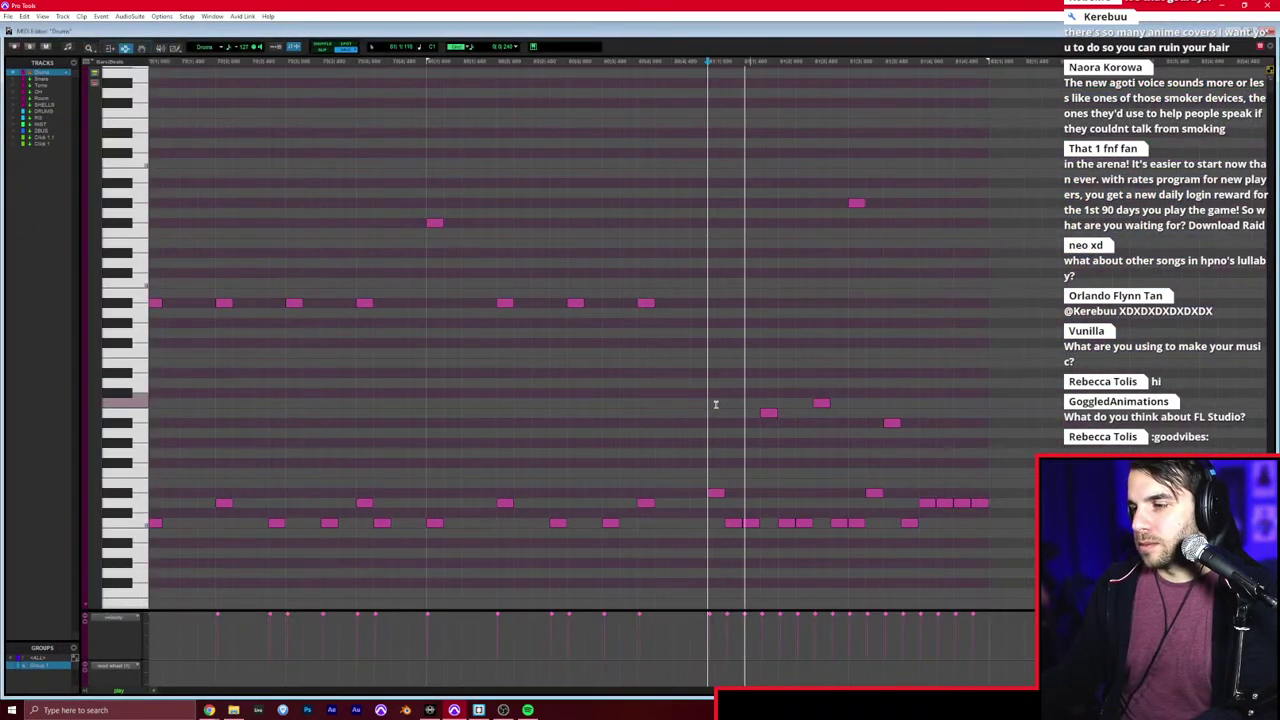
key("ctrl+w")
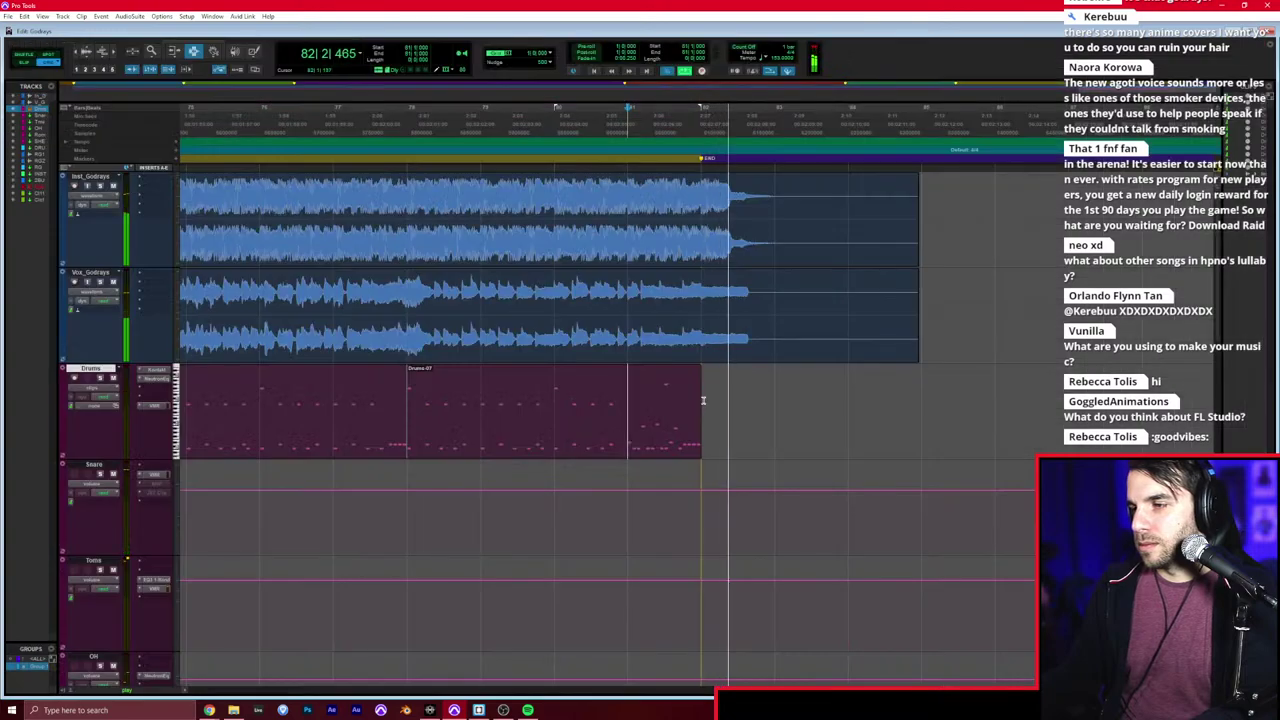
double_click(688, 402)
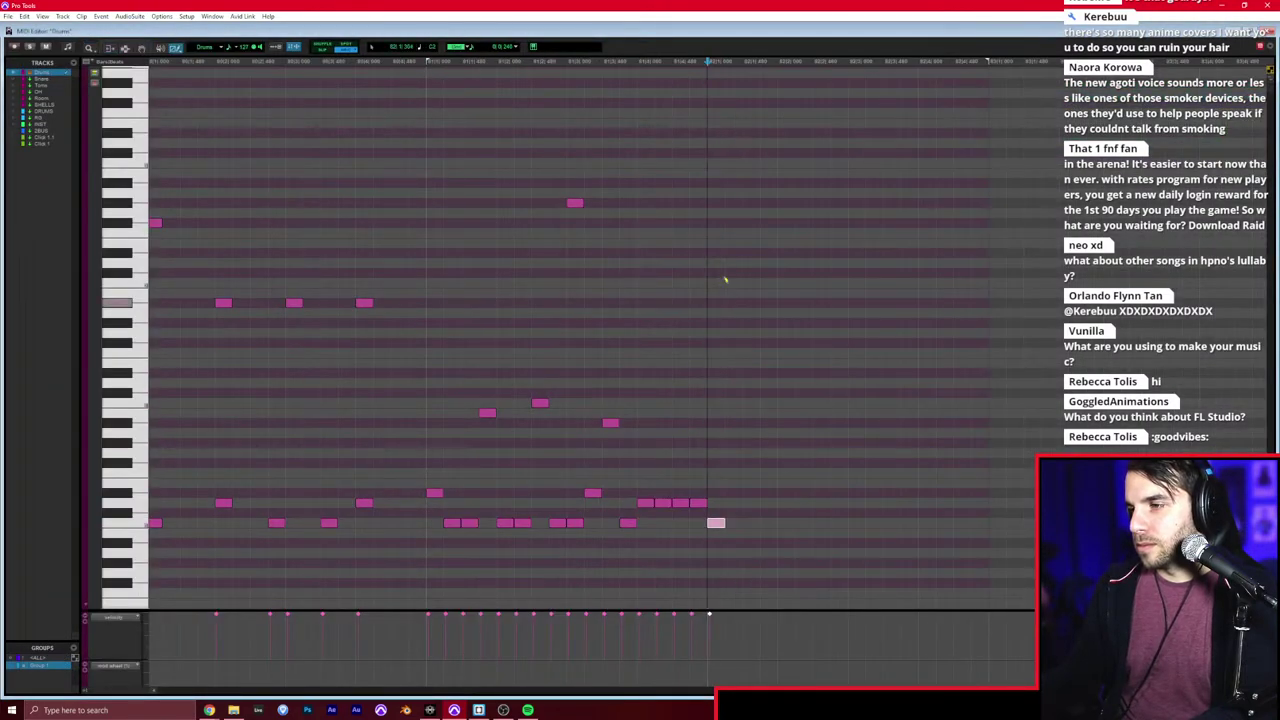
left_click(569, 244)
key("space")
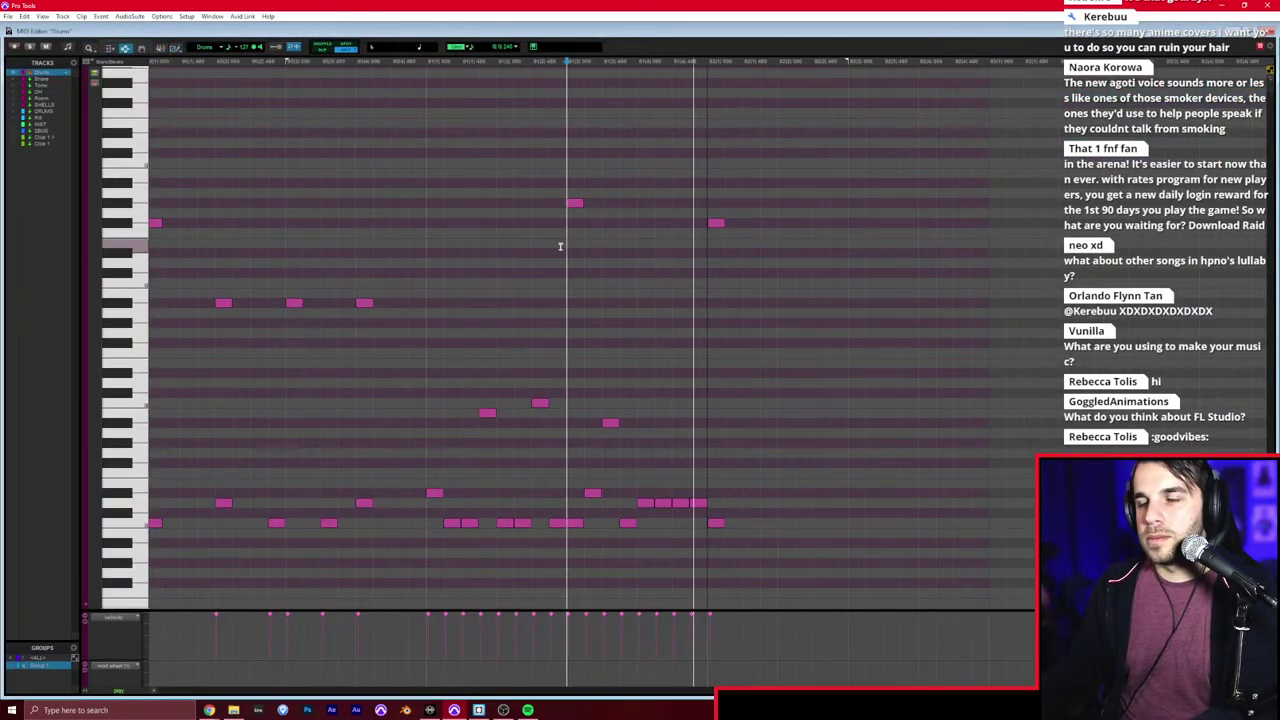
key("space")
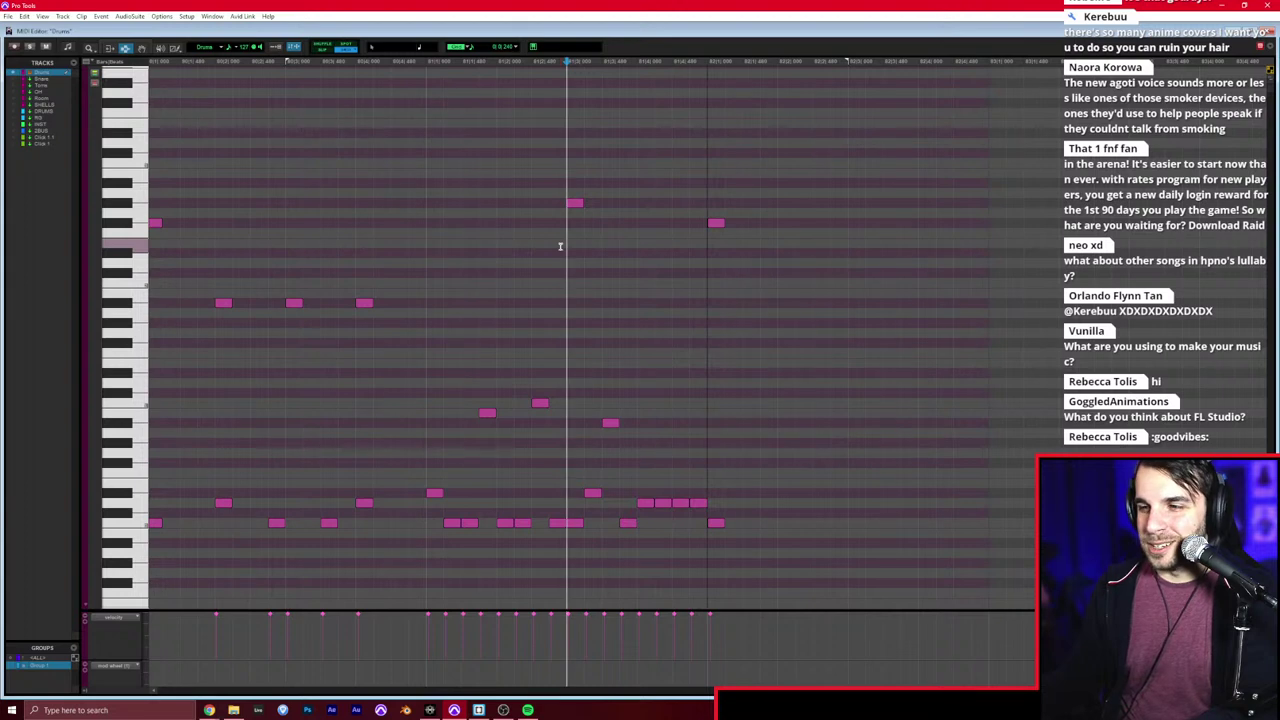
key("super+equal")
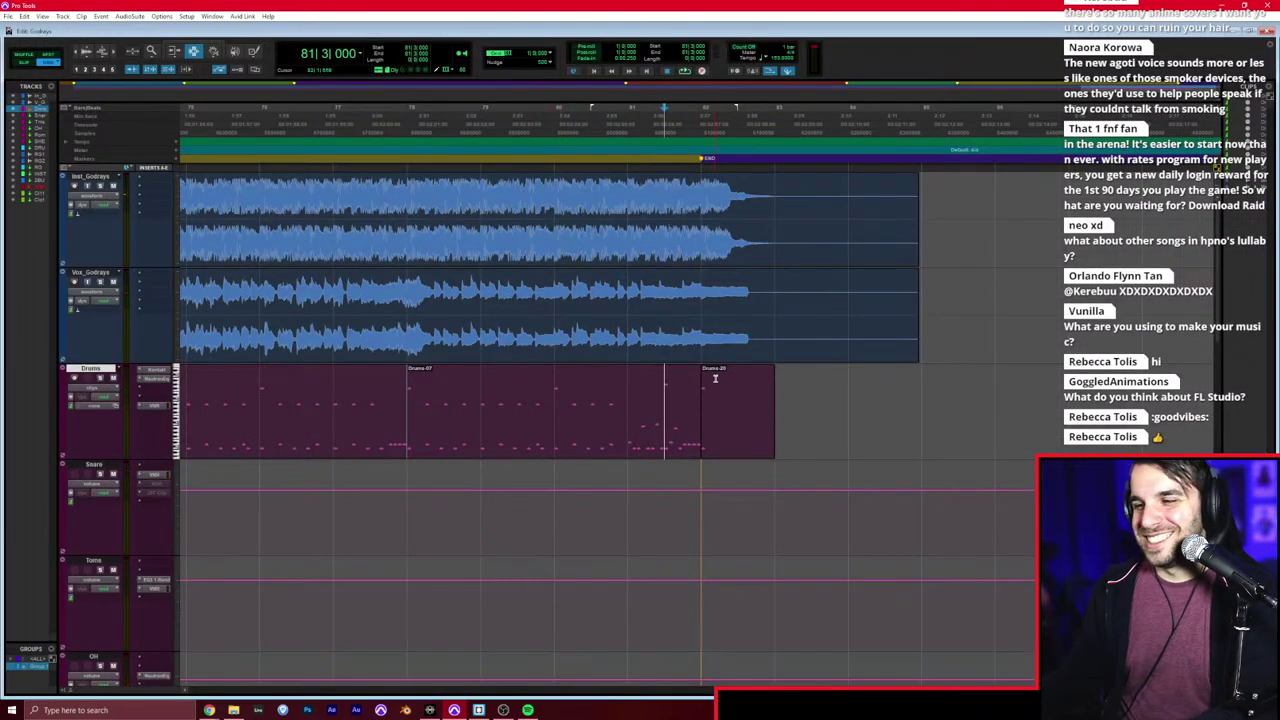
Step: Return to the song's start and view the Kontakt drum instrument on the Drums track
key("Return")
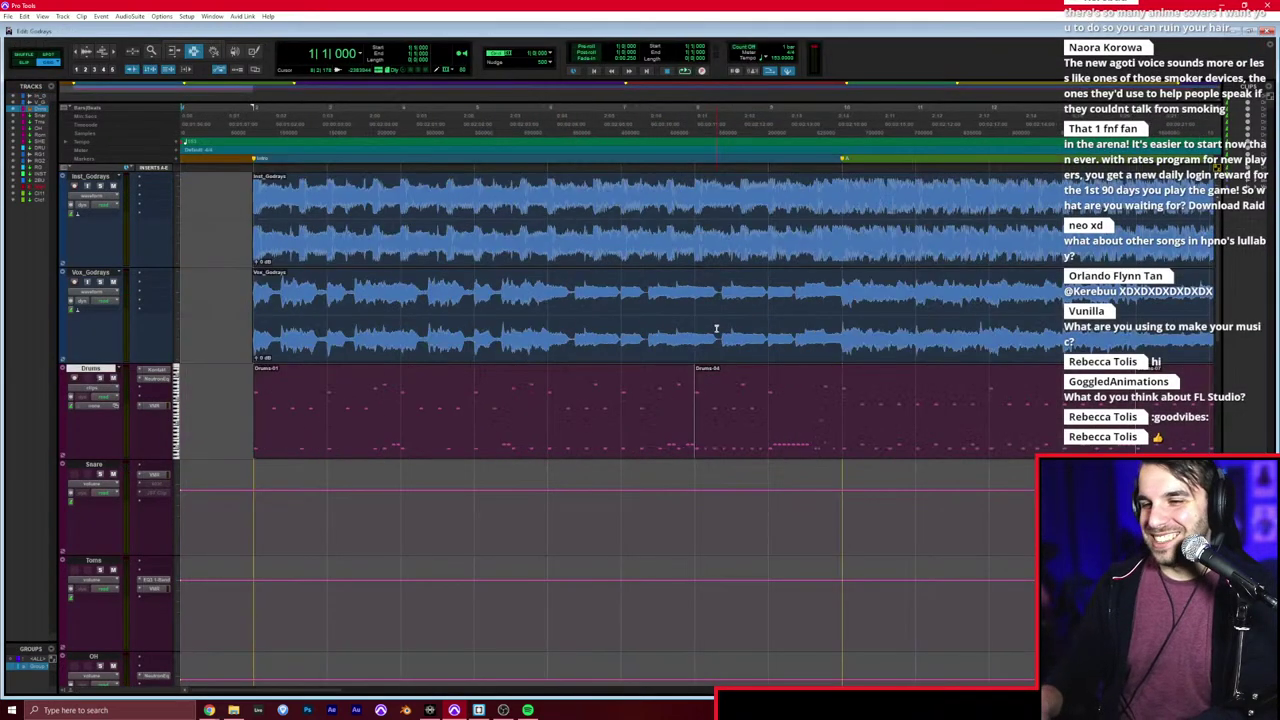
left_click(150, 373)
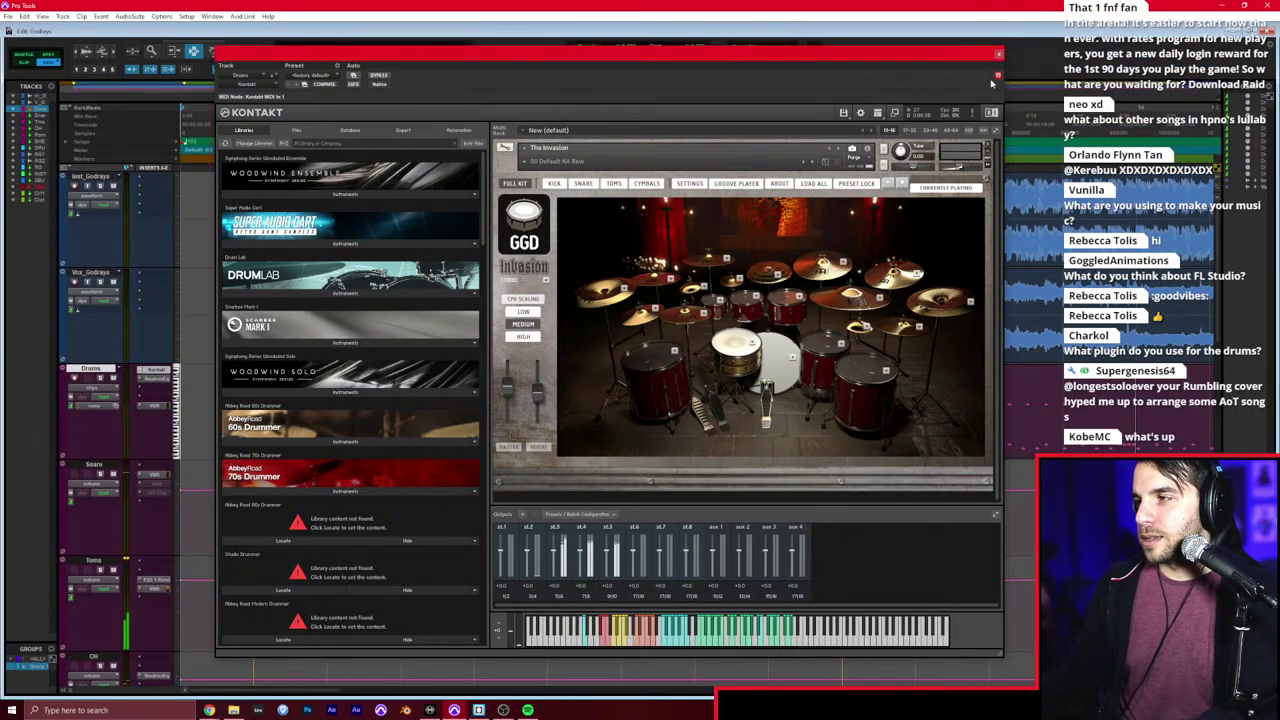
left_click(1001, 55)
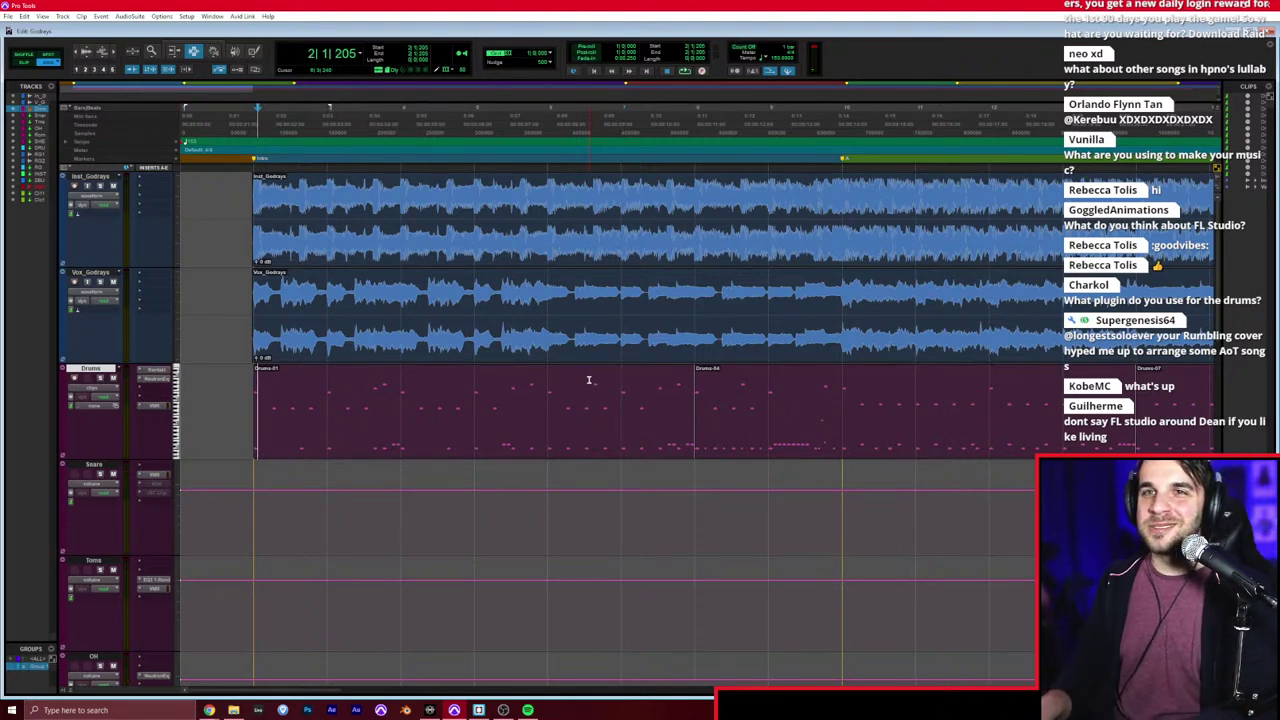
Step: Move the edit cursor to beat 1 of bar 2 and audition the drum track from the intro
key("space")
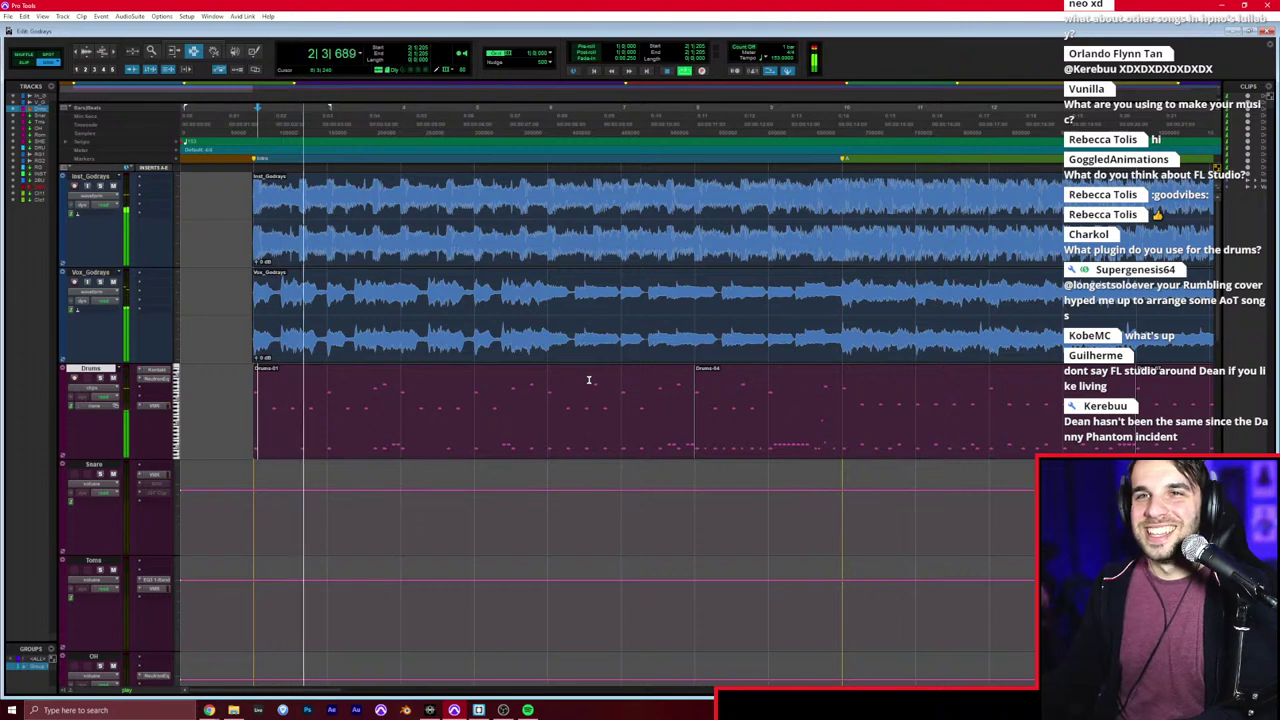
key("space")
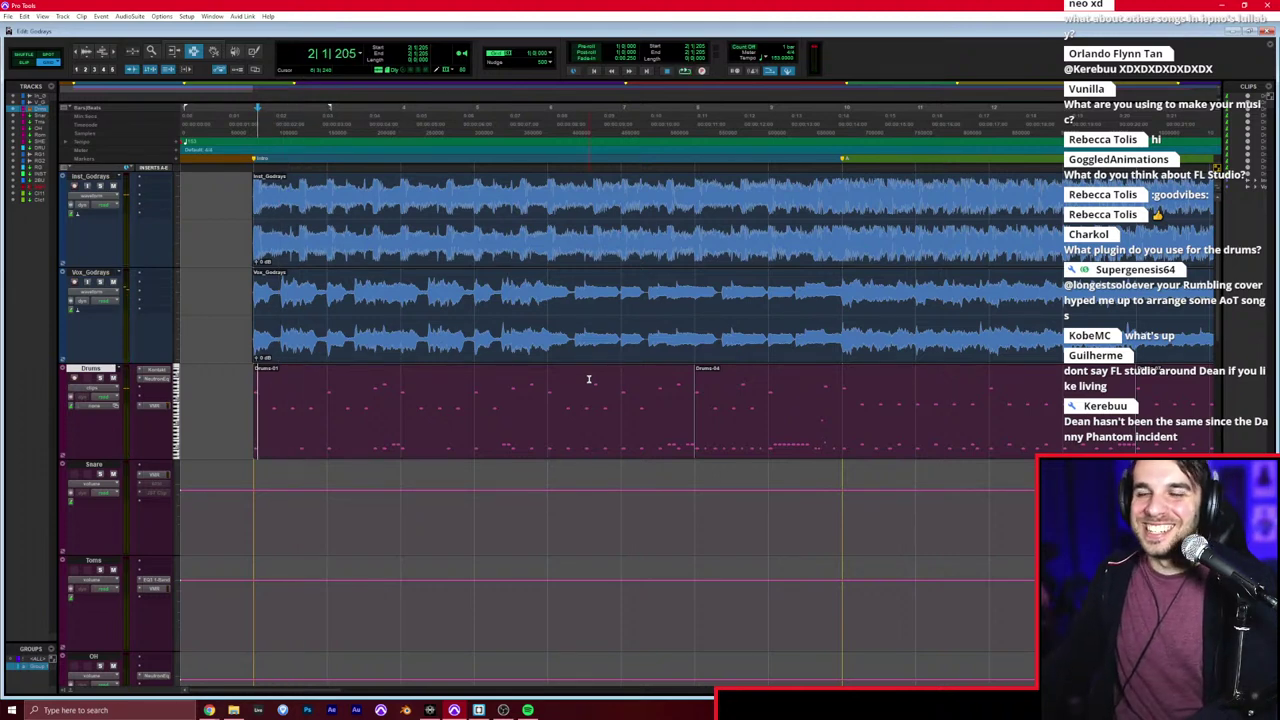
key("ctrl+Tab")
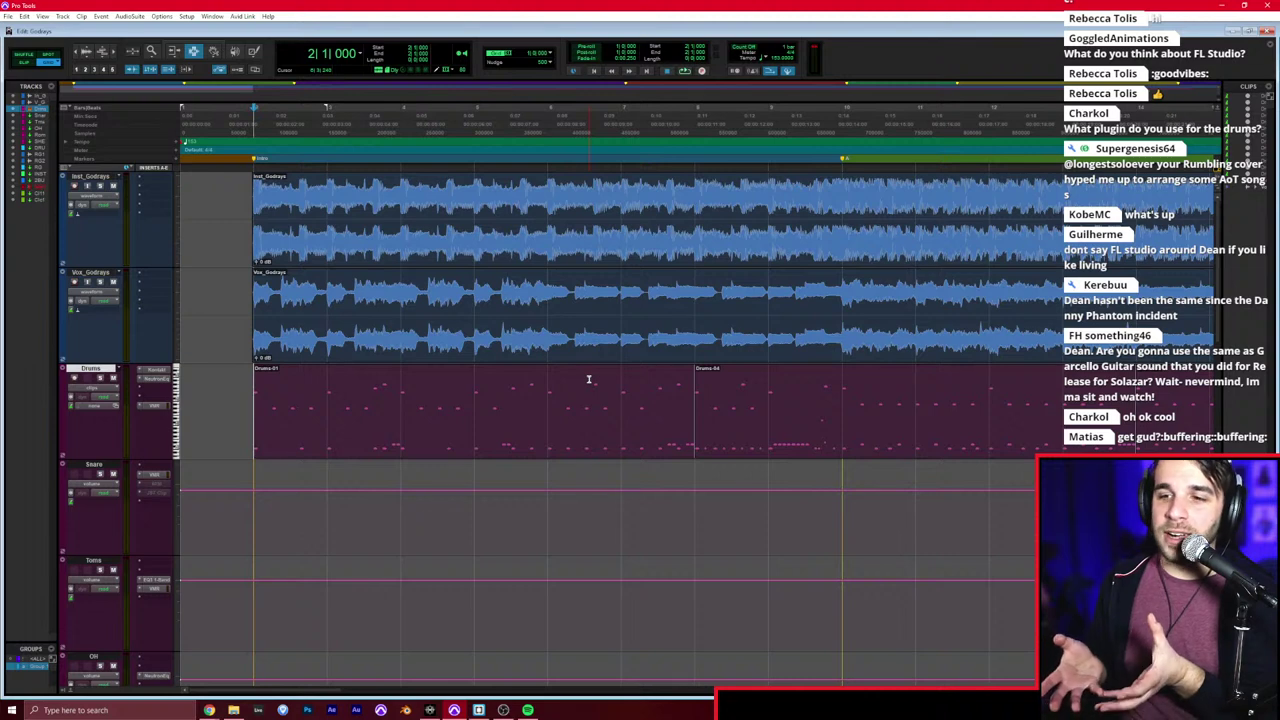
key("space")
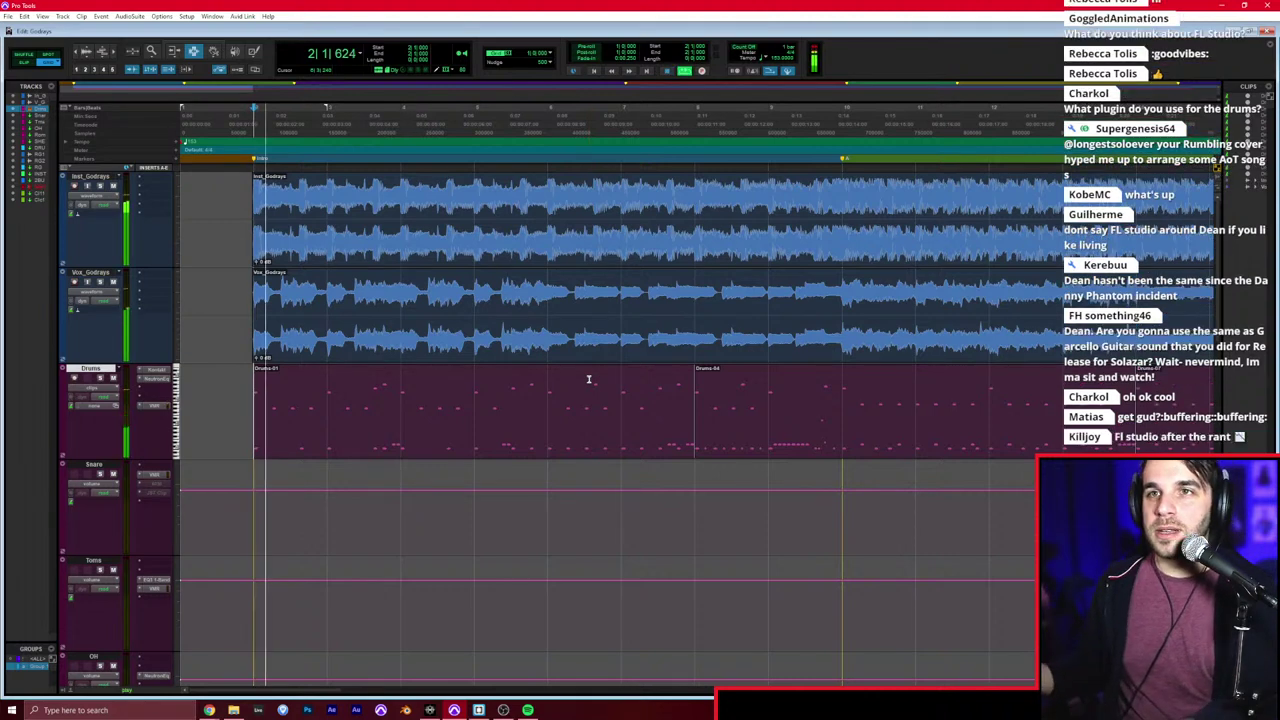
key("ctrl+bracketleft")
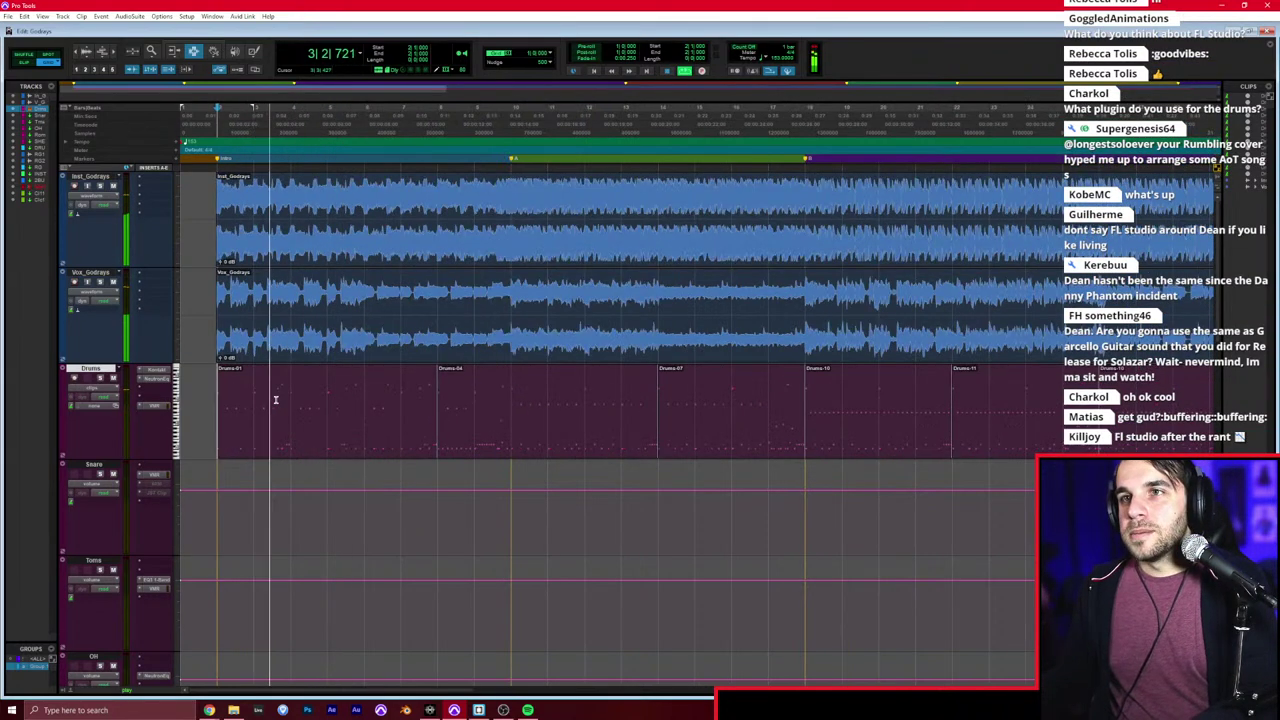
Step: Stop the drum playback and trim the starts of the Inst_Godrays and Vox_Godrays clips to beat 1 of bar 2
key("space")
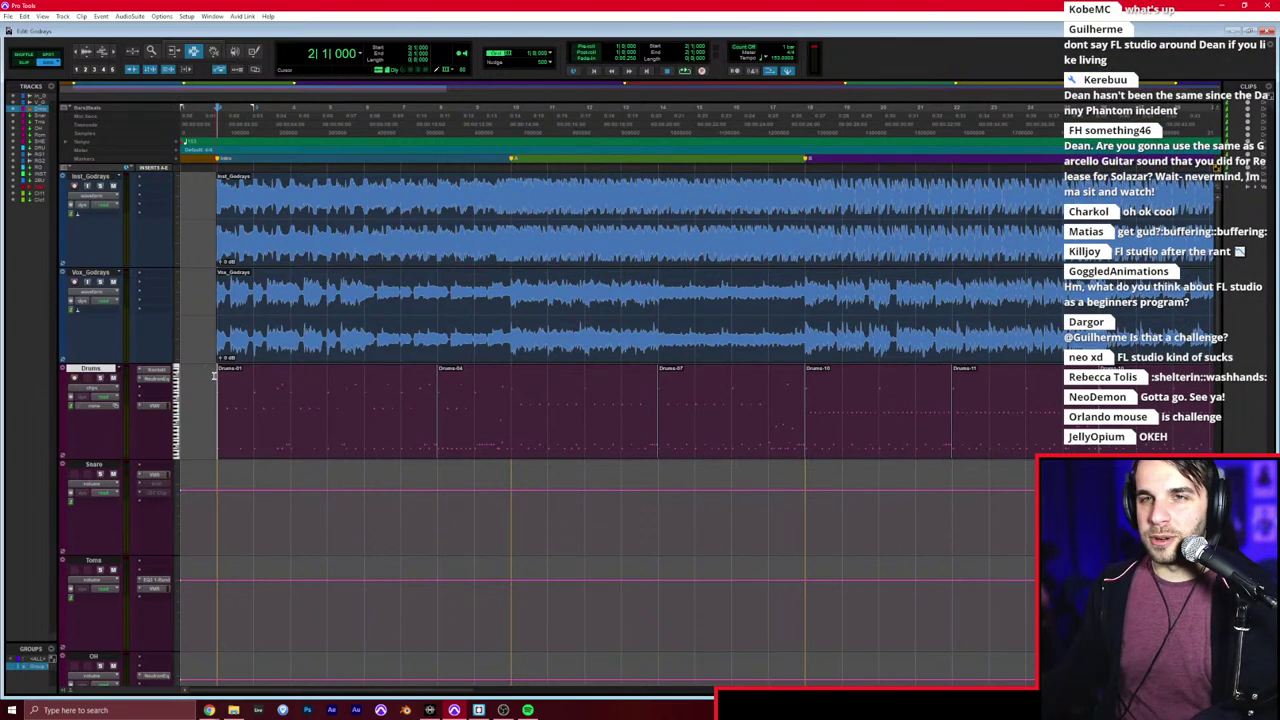
left_click(216, 335)
left_click(218, 237)
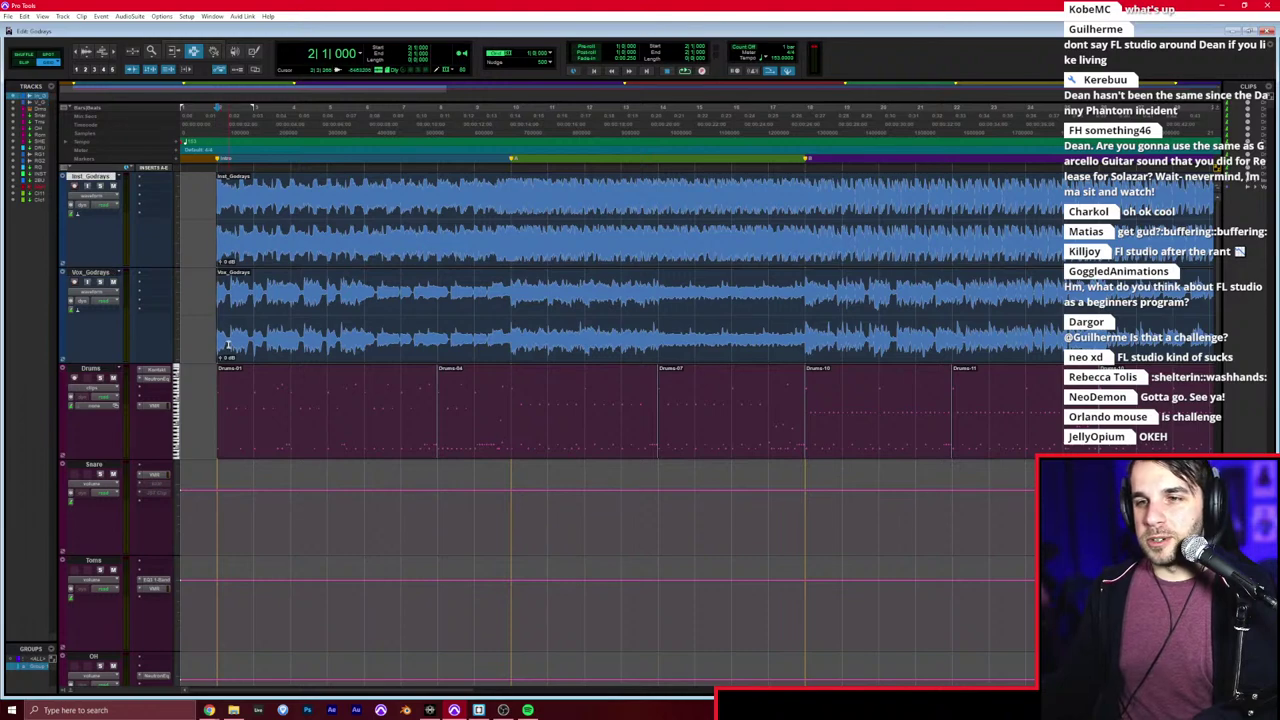
left_click(218, 300)
left_click(218, 250)
key("t")
key("t")
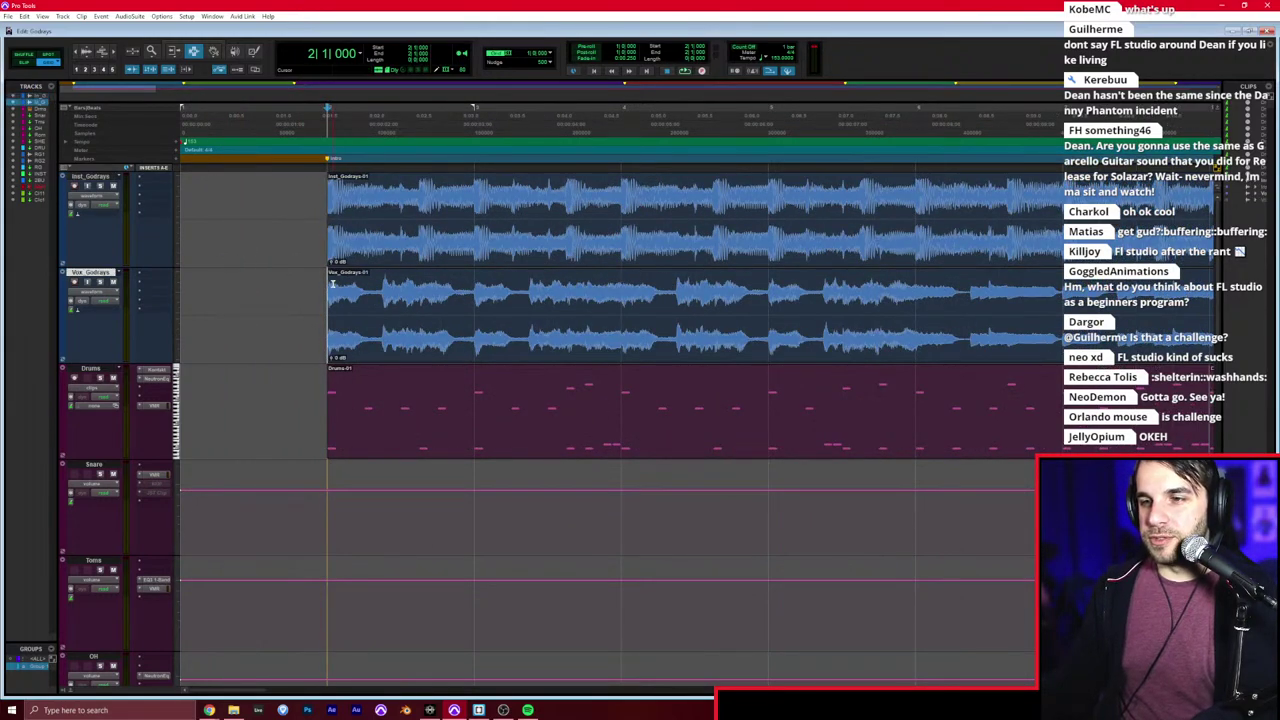
scroll(313, 283, "down", 4)
scroll(313, 293, "down", 2)
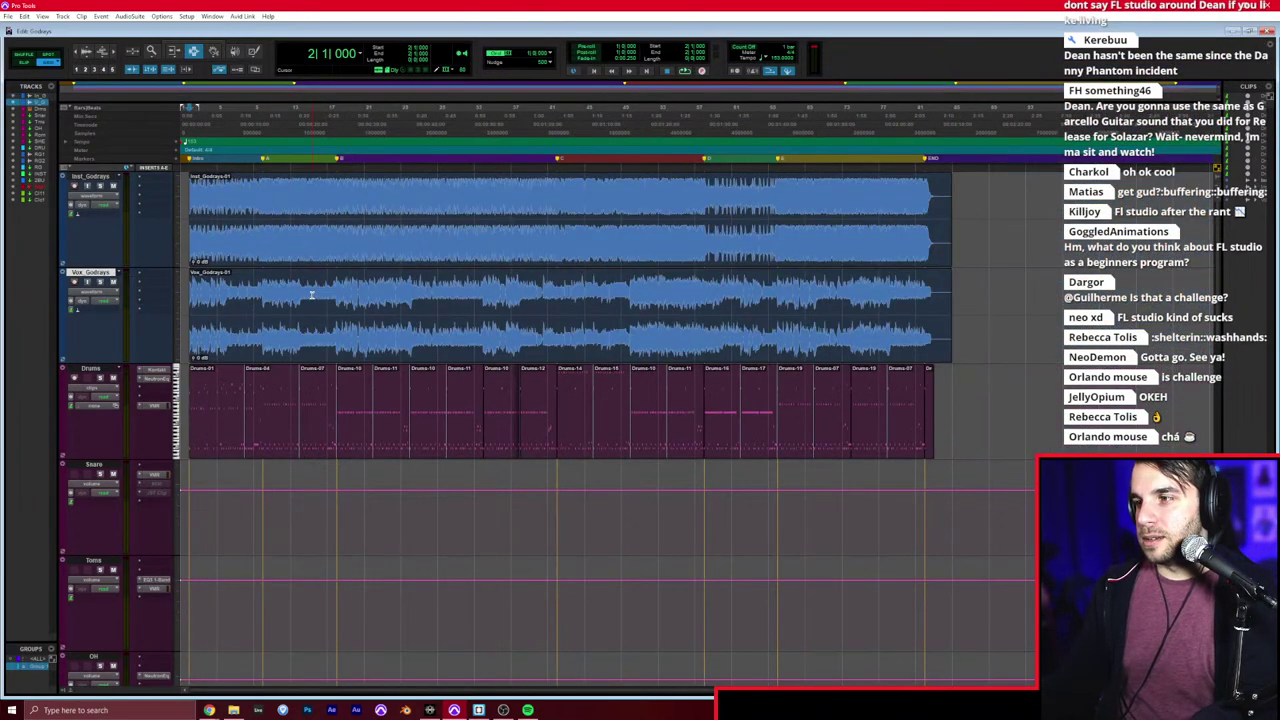
Step: Review the full song layout and audition the song with its drums from bar 2 to about bar 14
left_click(916, 185)
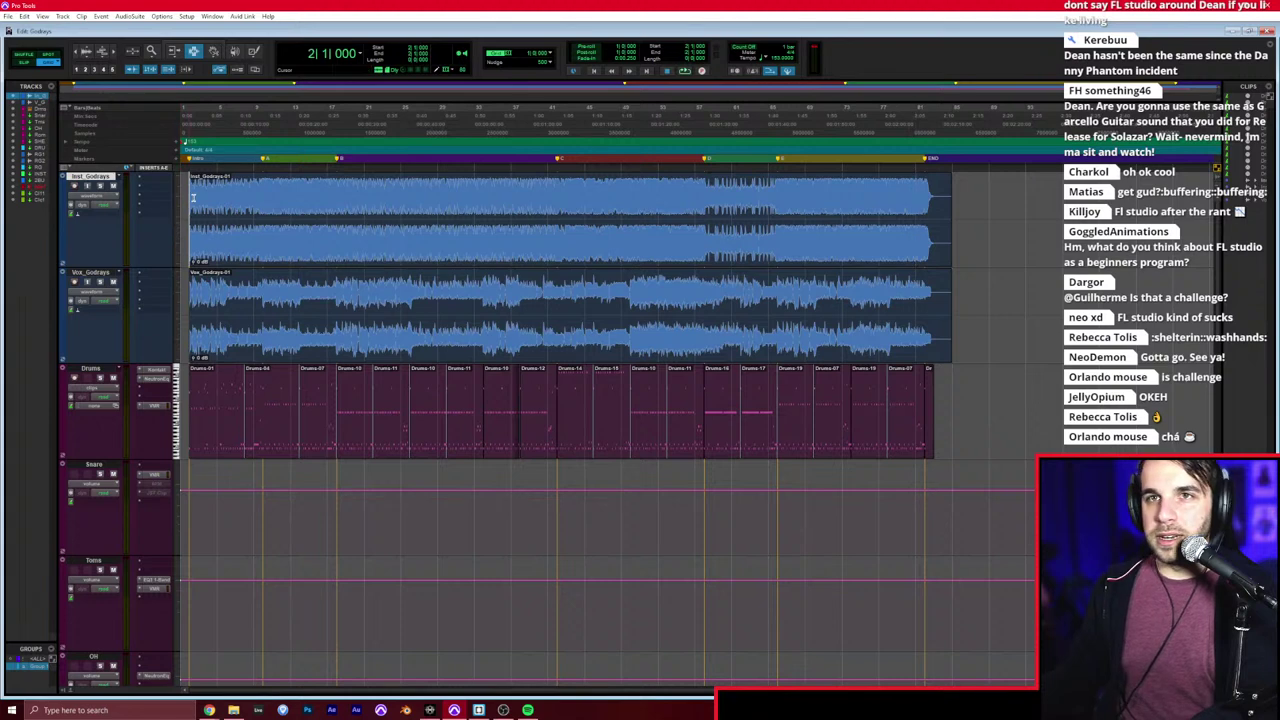
scroll(198, 200, "up", 4)
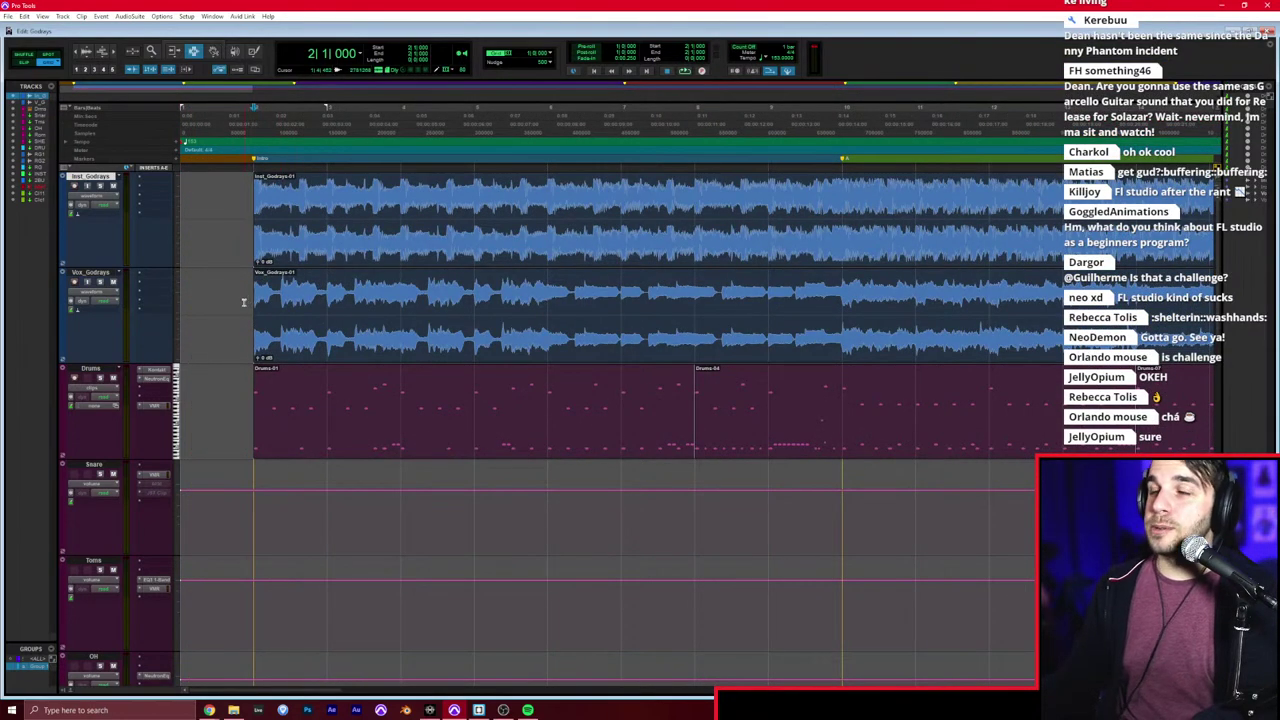
left_click(243, 302)
left_click(254, 396)
key("alt+Tab")
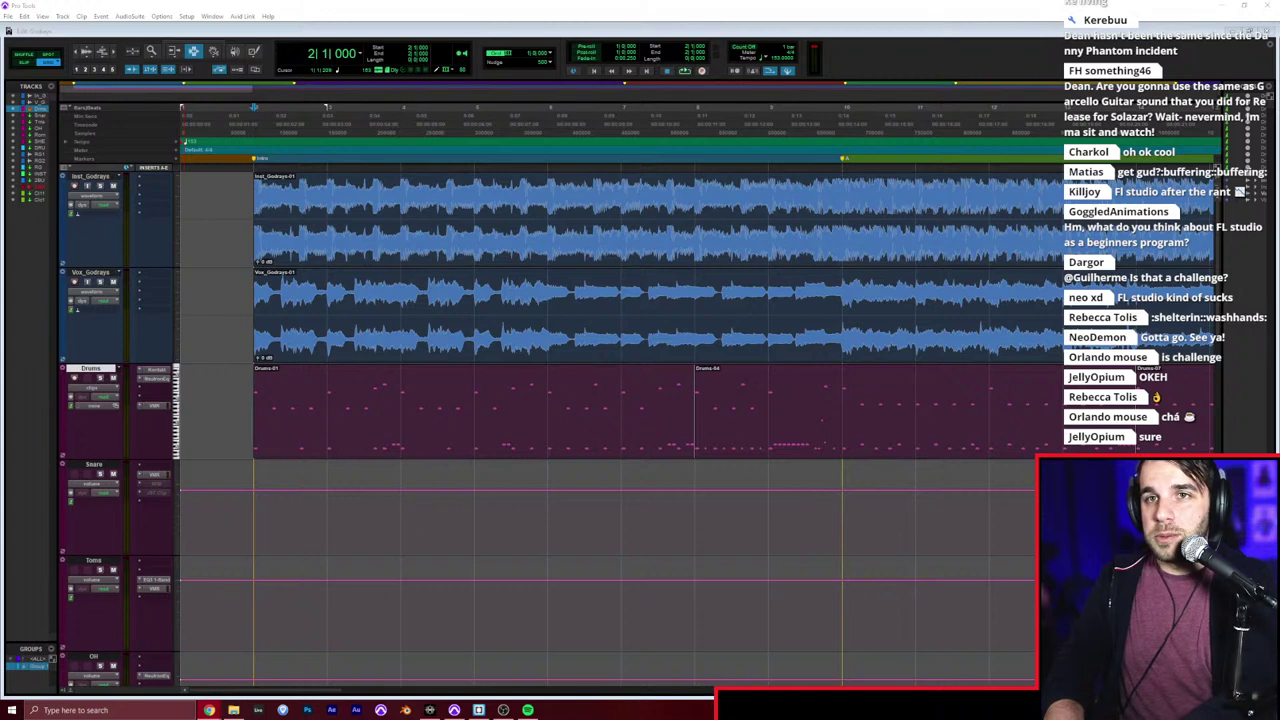
left_click(273, 204)
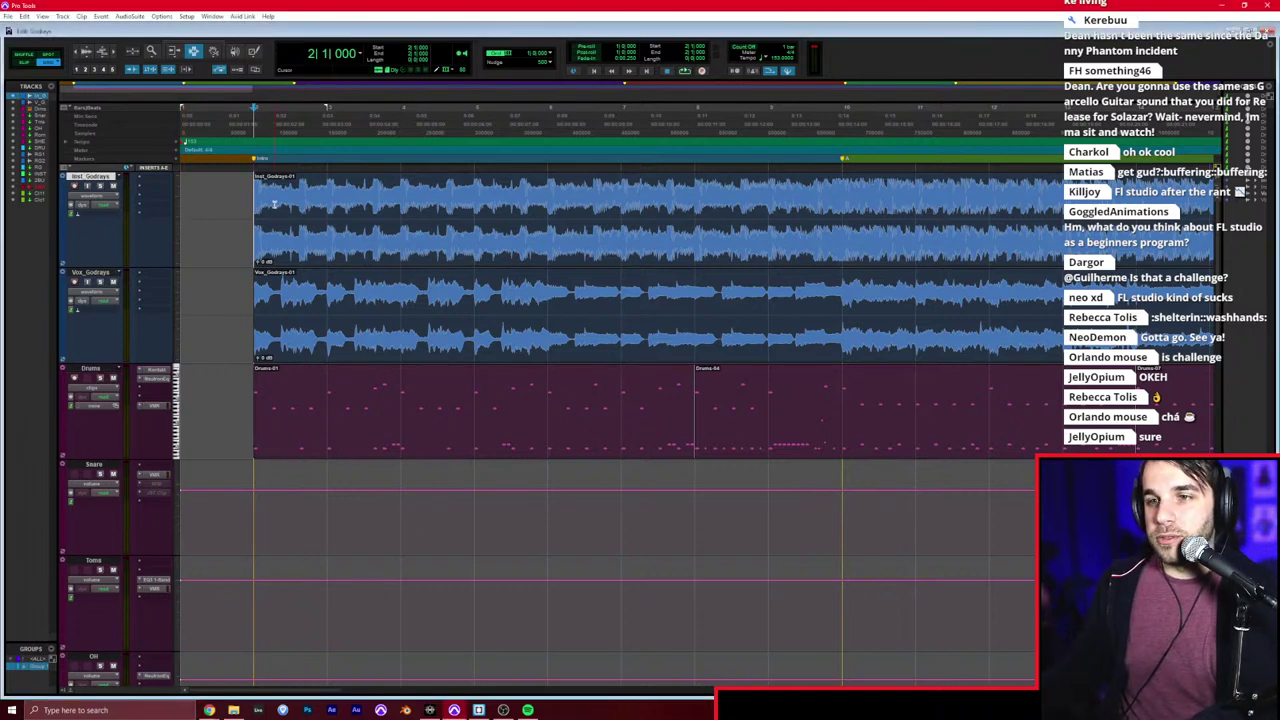
key("ctrl+bracketleft")
key("ctrl+bracketleft")
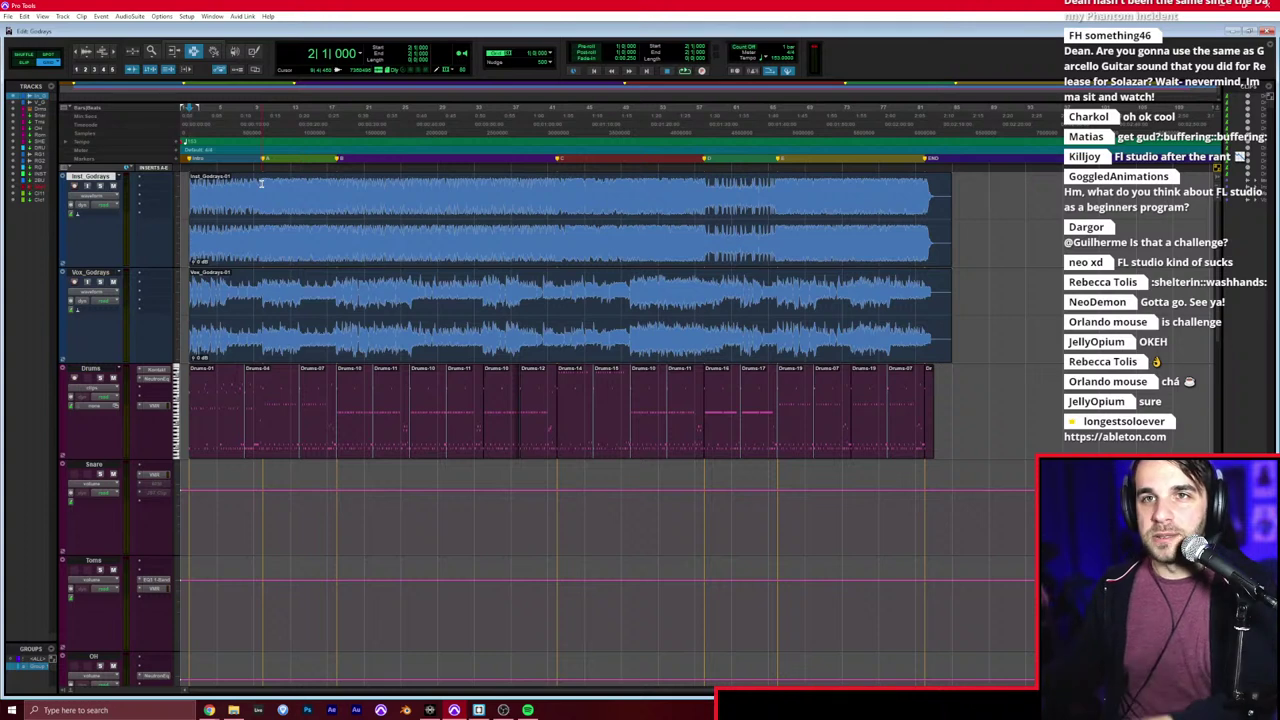
key("space")
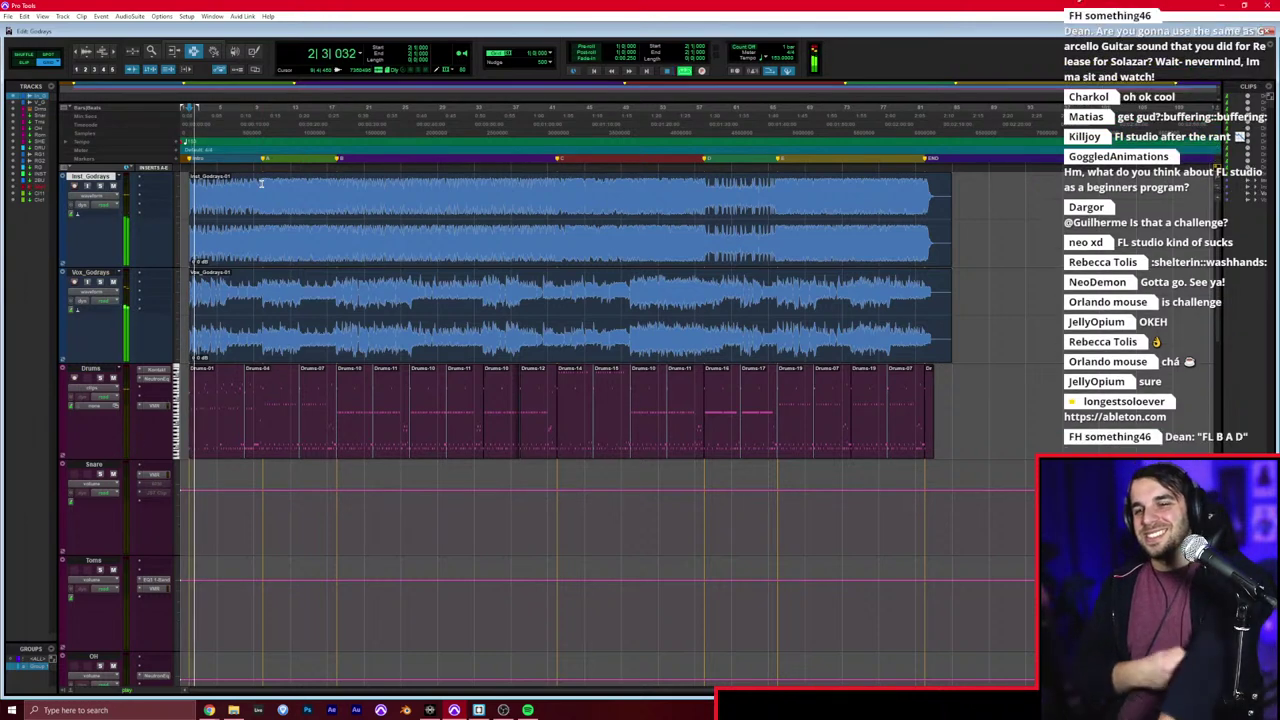
key("t")
key("ctrl+bracketright")
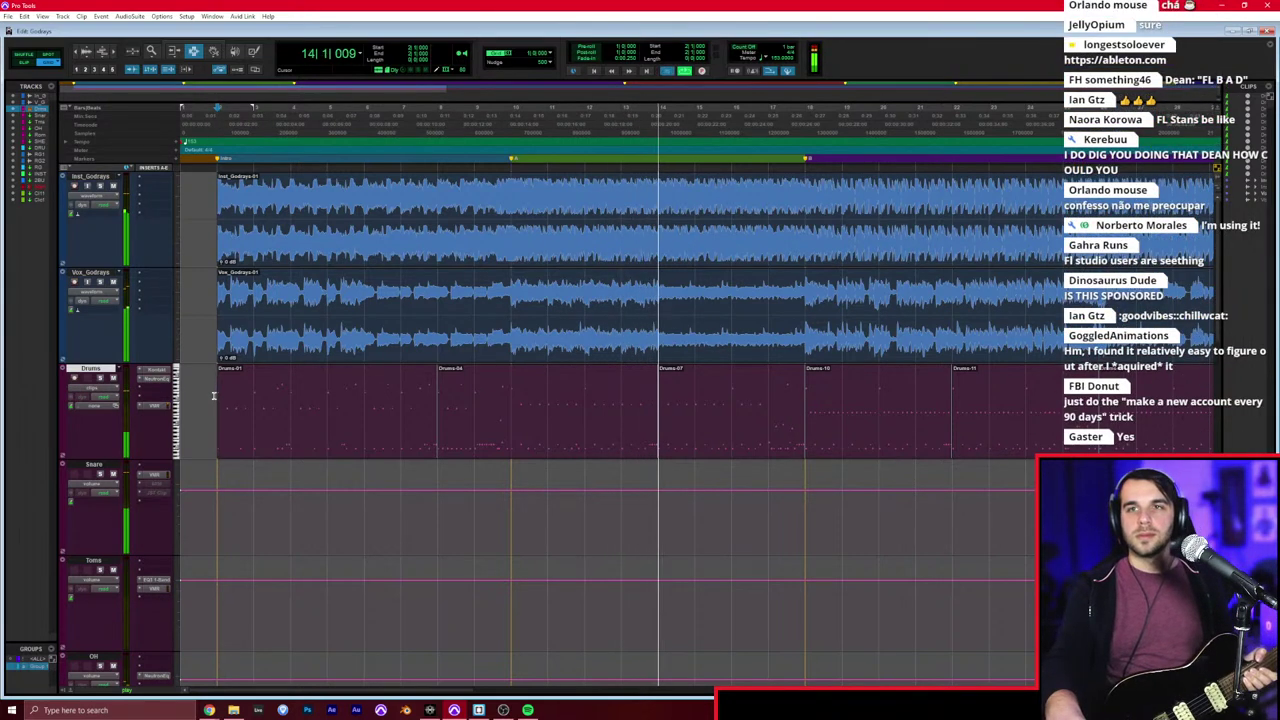
key("space")
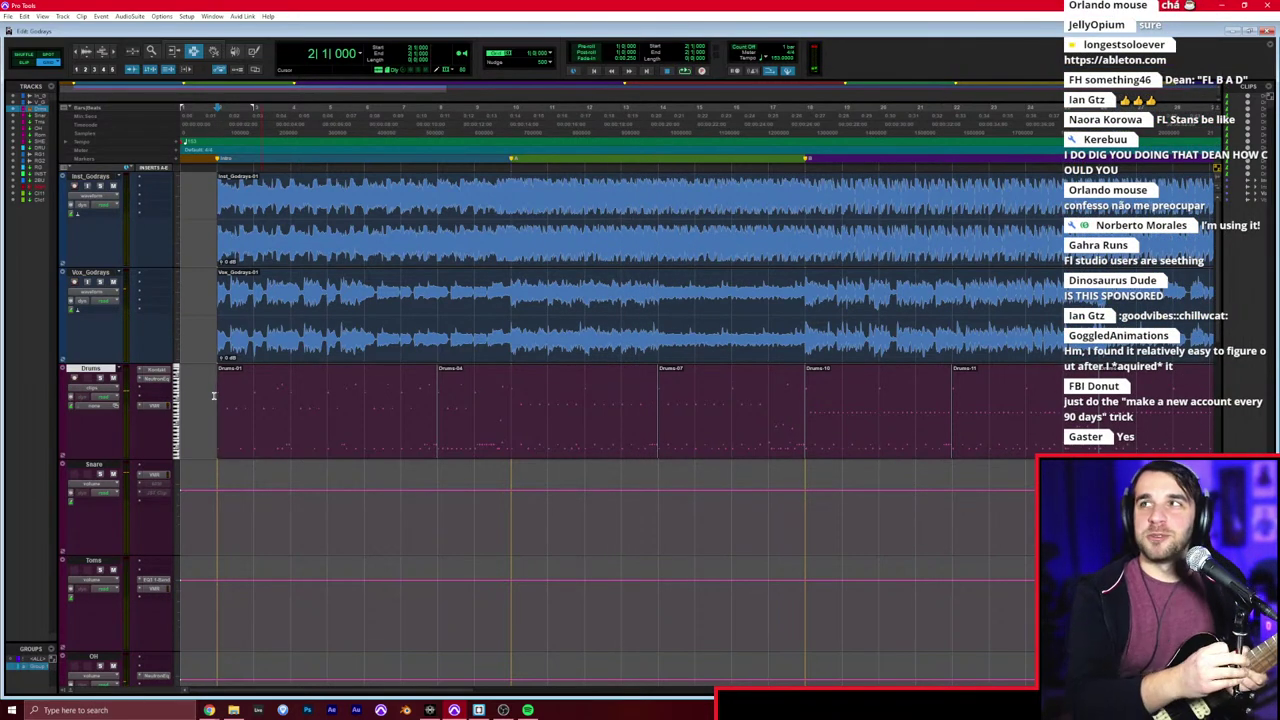
Step: Go to the rhythm guitar tracks, record-enable RG1 and return the edit cursor to the session start
scroll(226, 483, "down", 5)
left_click(227, 491)
left_click(218, 566)
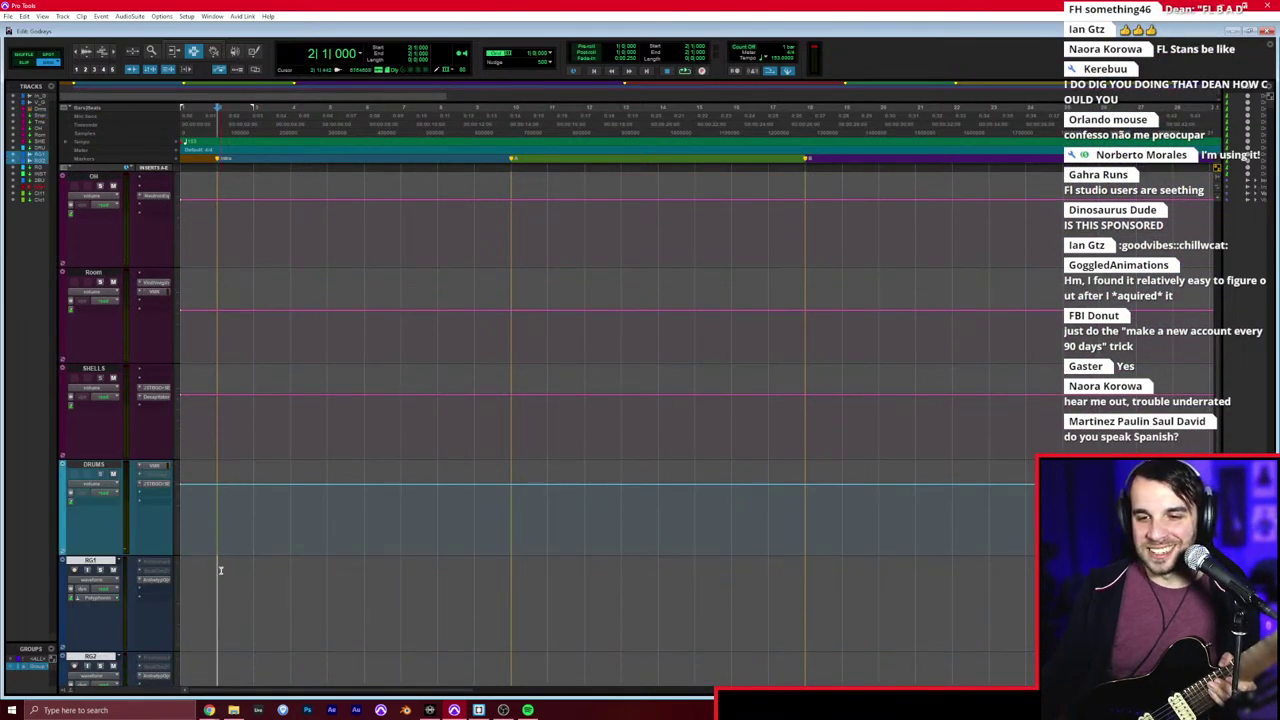
scroll(218, 566, "down", 2)
left_click(75, 378)
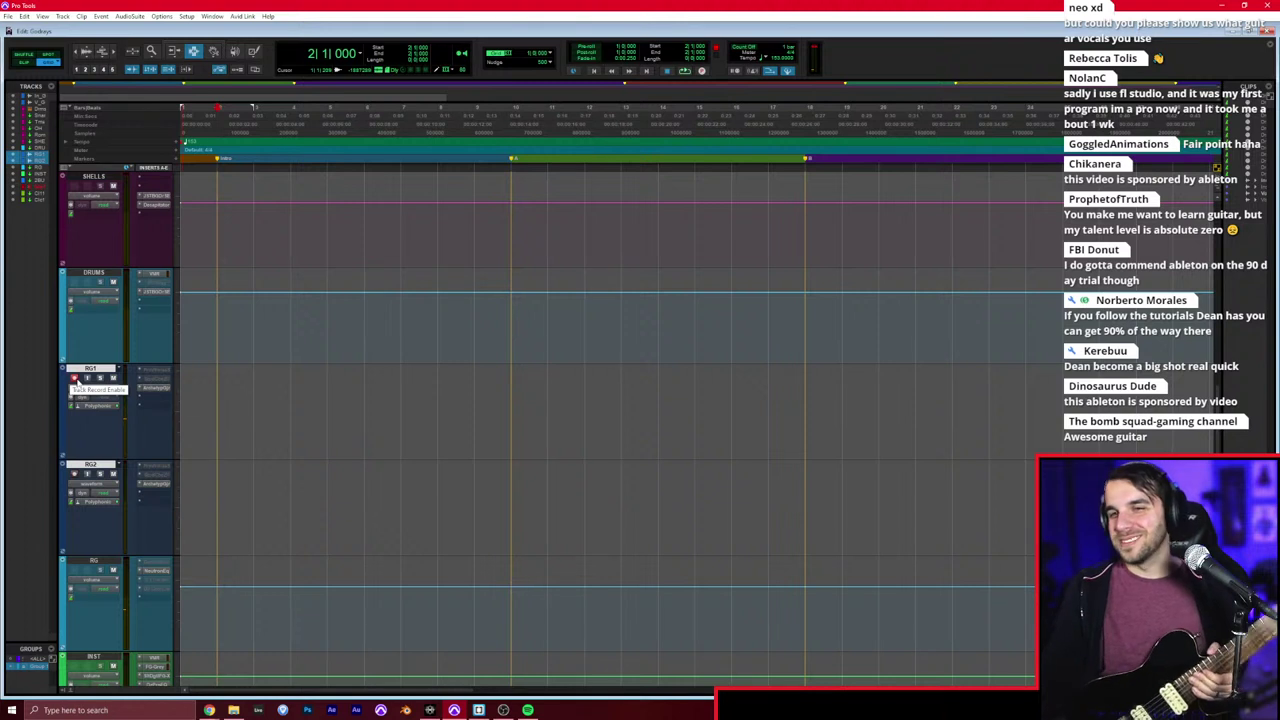
left_click(594, 72)
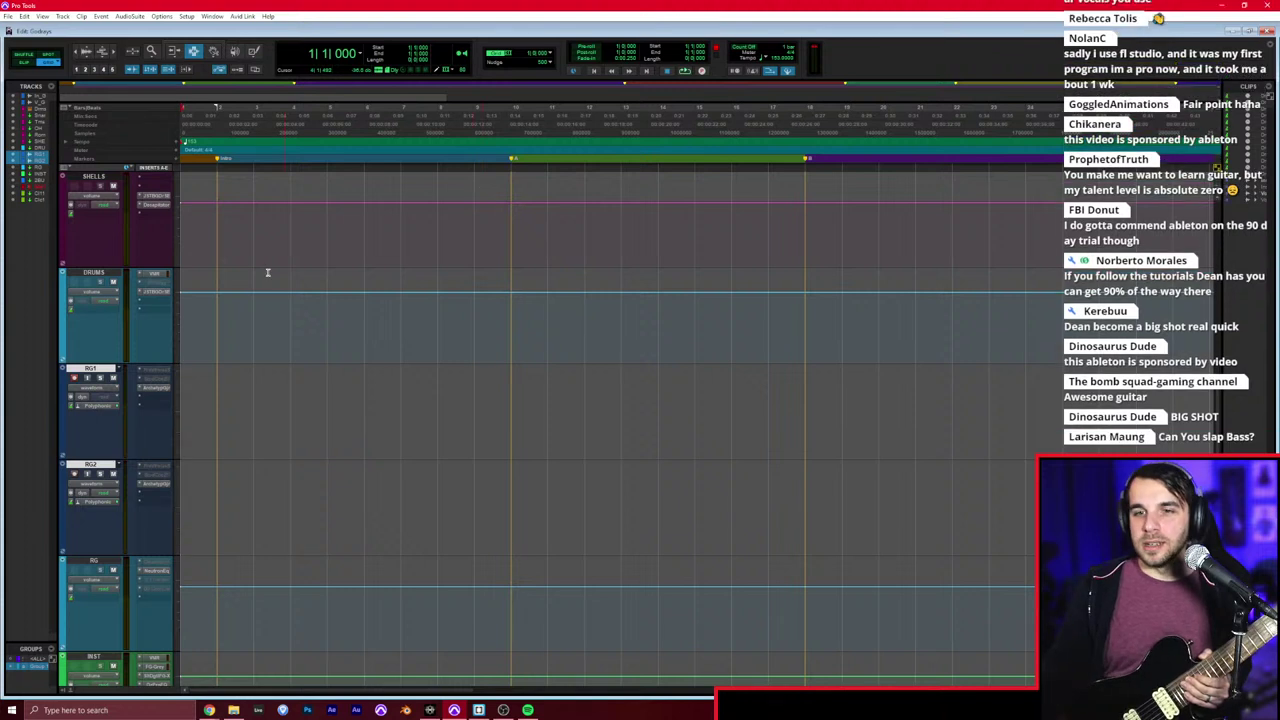
Step: Make the plug-in insert on RG1 inactive to hear the dry guitar and make it active again
right_click(159, 388)
left_click(174, 400)
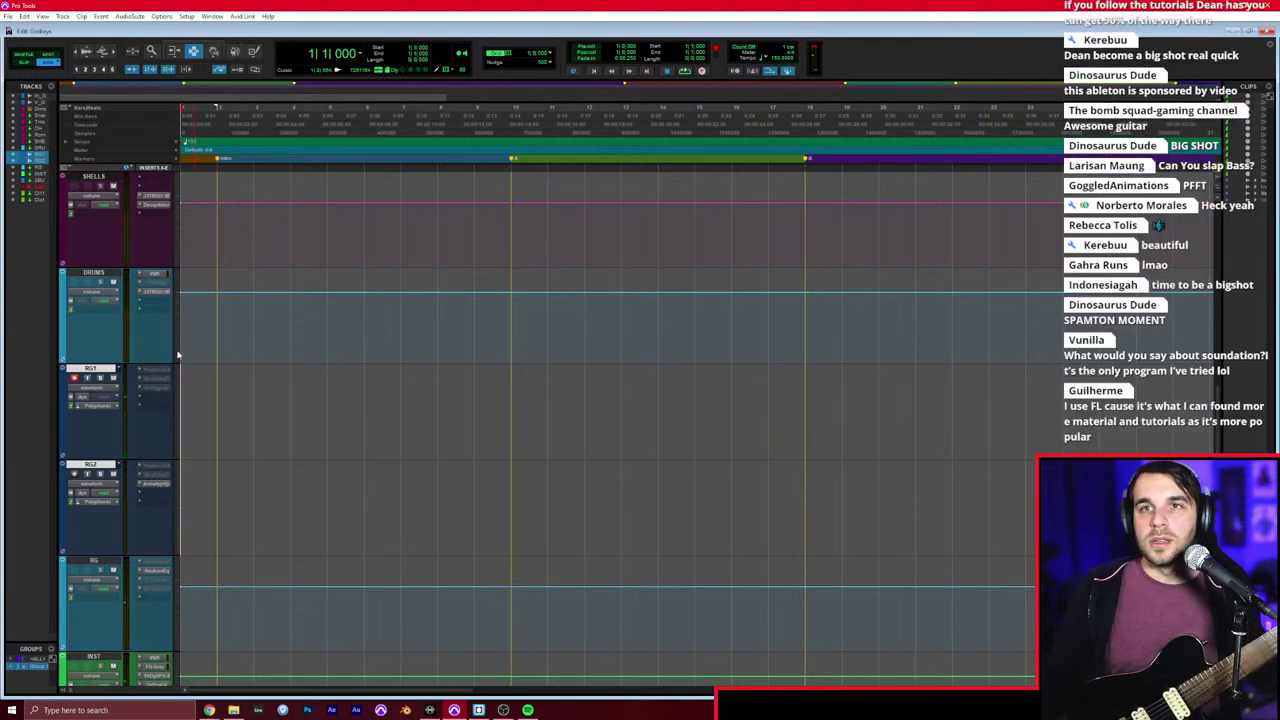
right_click(155, 387)
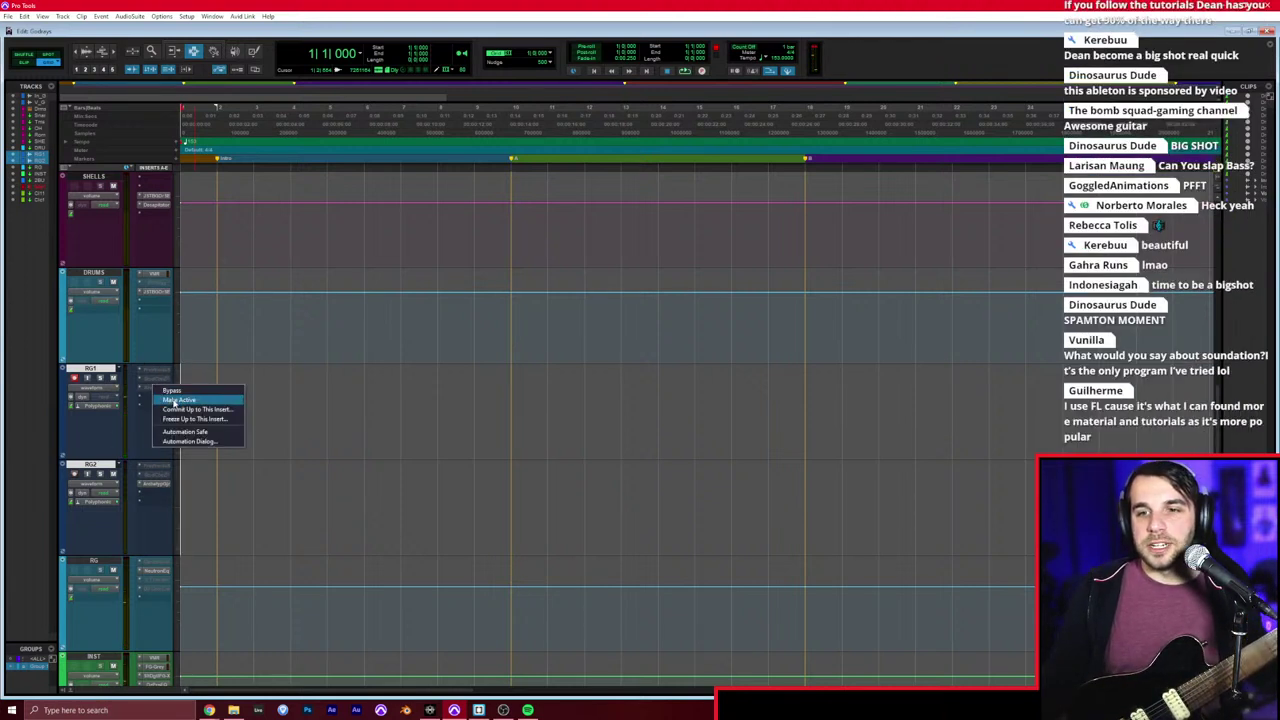
left_click(191, 396)
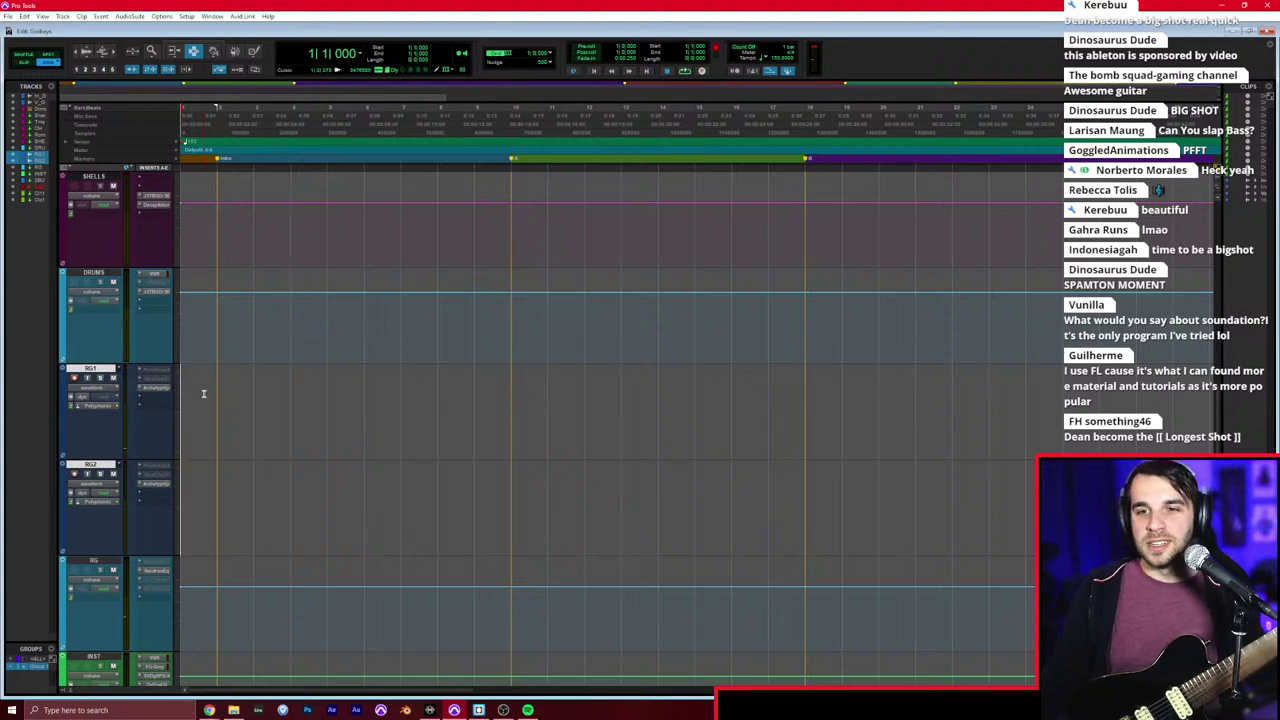
Step: Place the edit cursor at beat 1 of bar 2 on RG1 and play the song to rehearse the guitar part
left_click(219, 395)
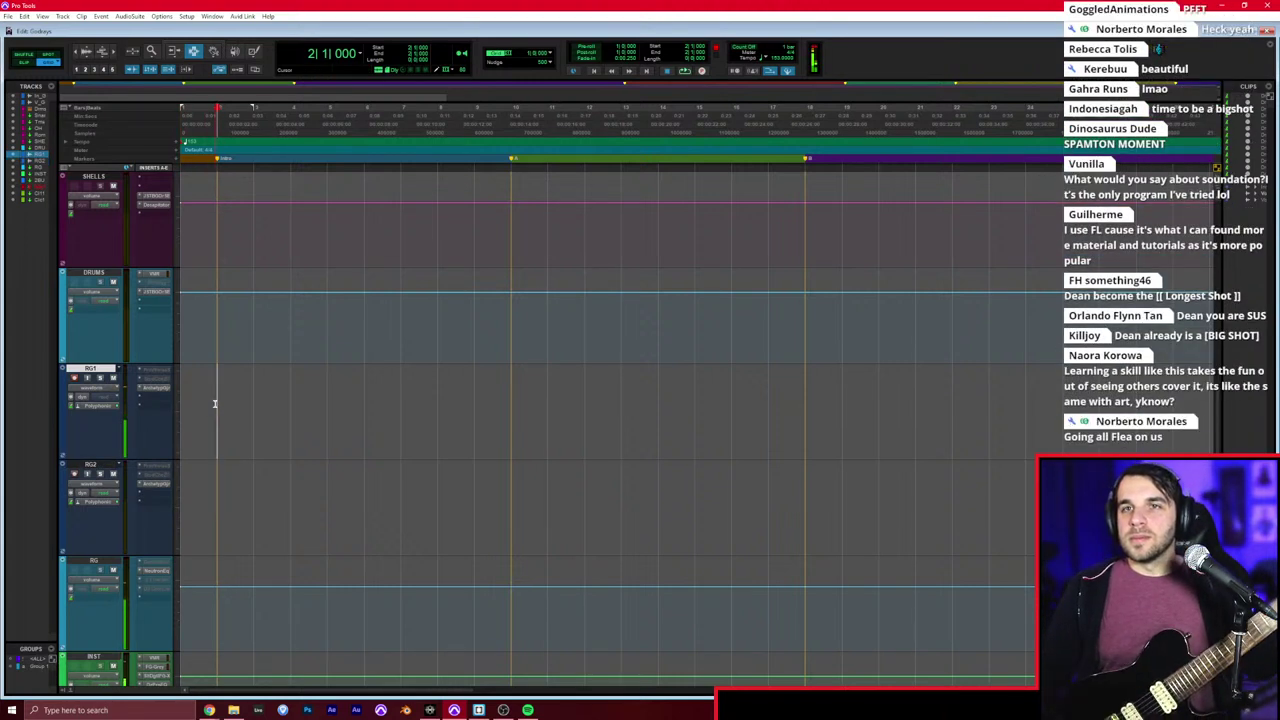
key("space")
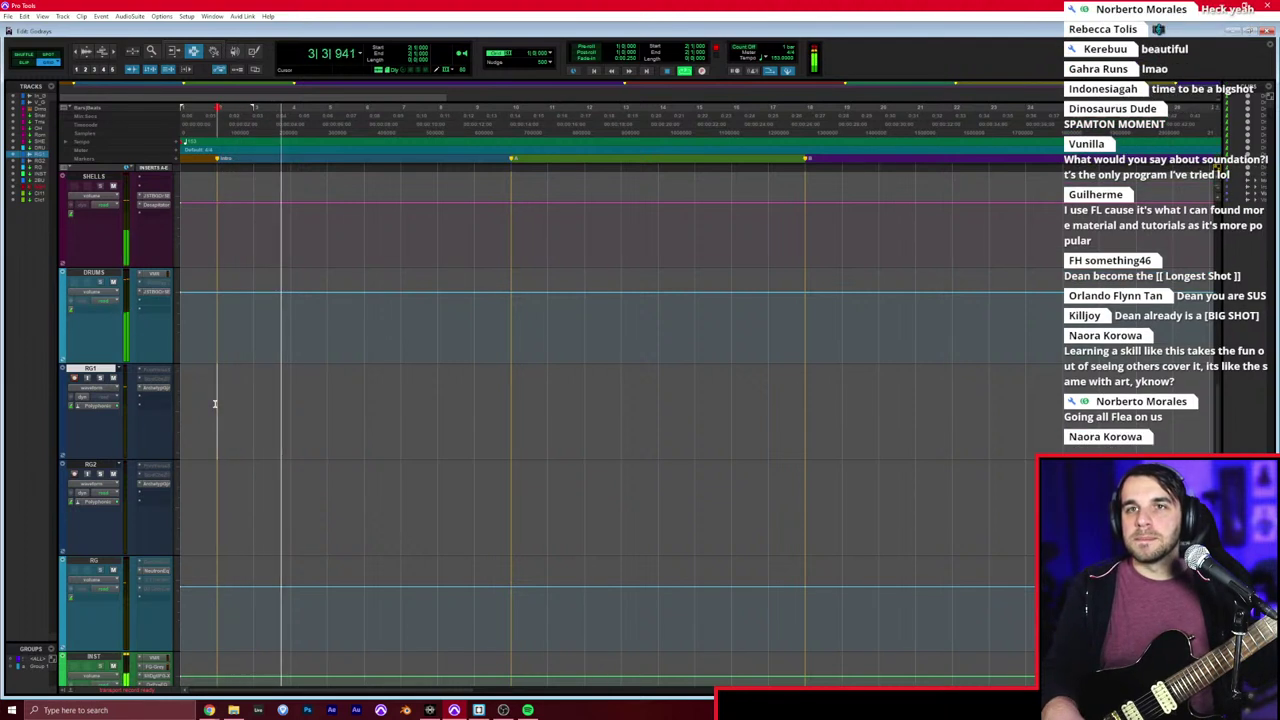
key("space")
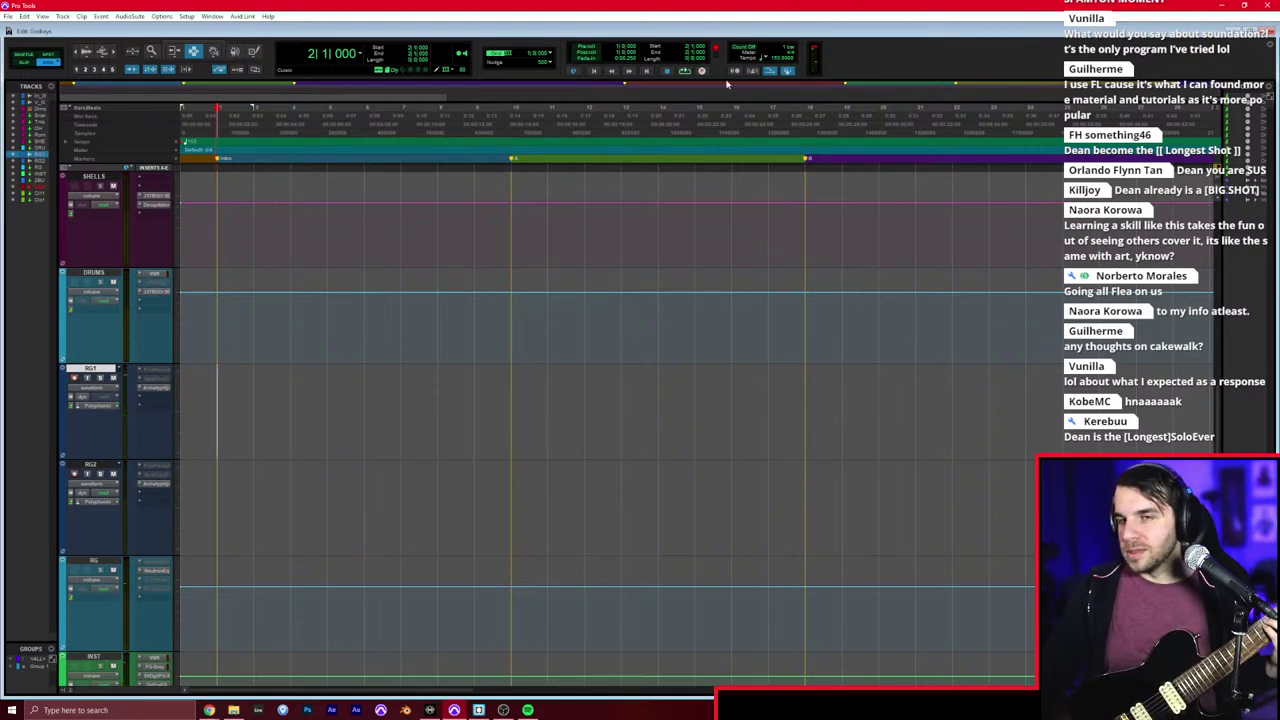
Step: Record the intro guitar on RG1 from bar 1 to about bar 11, restarting the first take
key("Return")
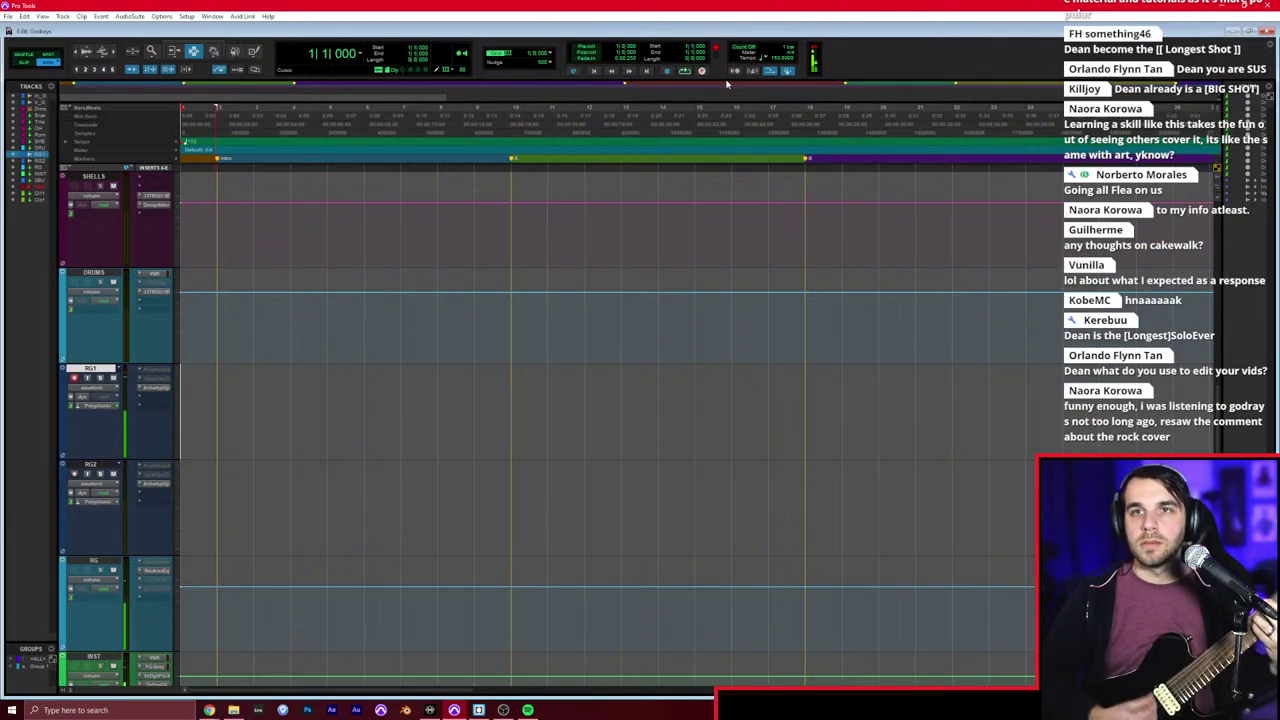
key("ctrl+space")
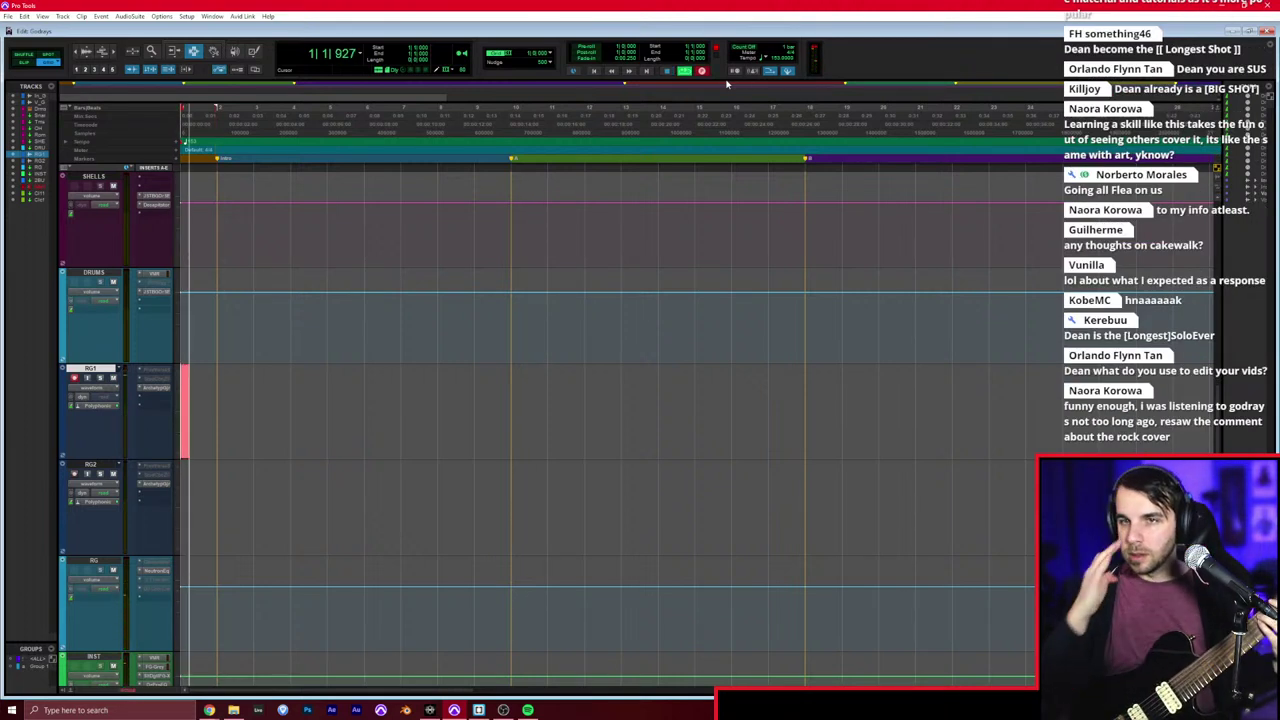
key("space")
key("ctrl+space")
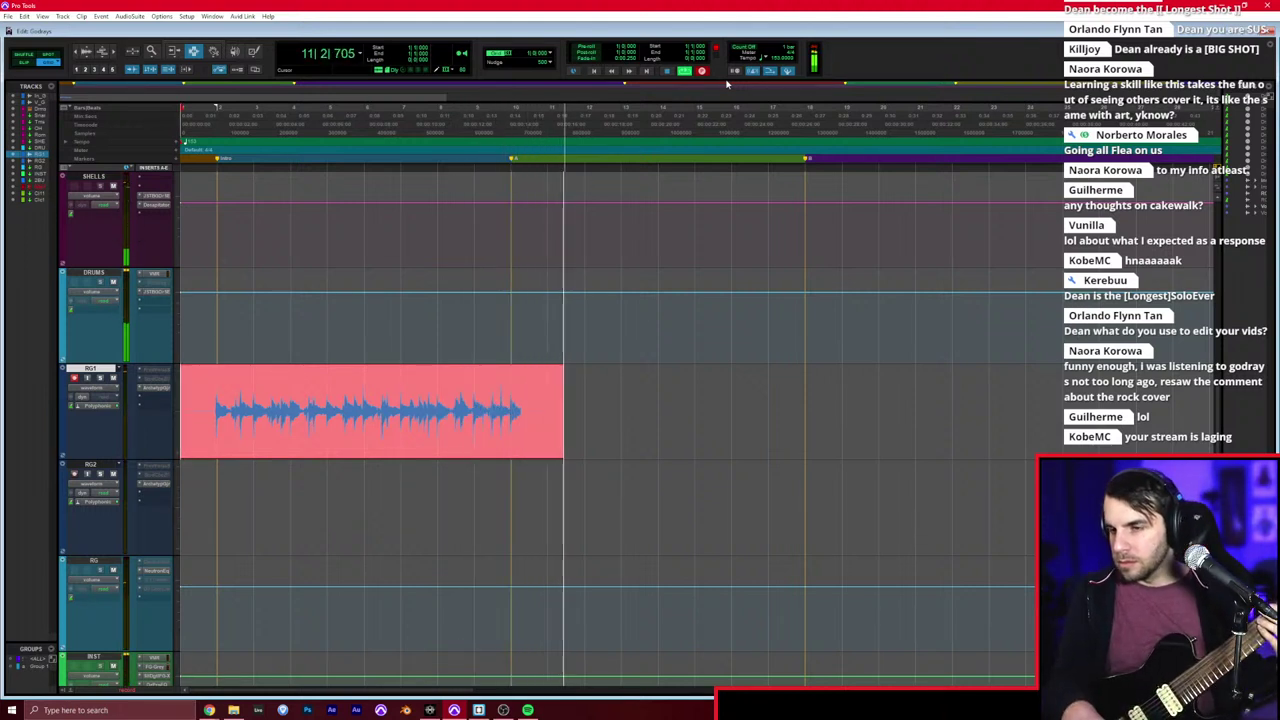
key("space")
Step: Record the next guitar section on RG1 from beat 1 of bar 10 to the end of bar 14, retaking it as needed
left_click(514, 422)
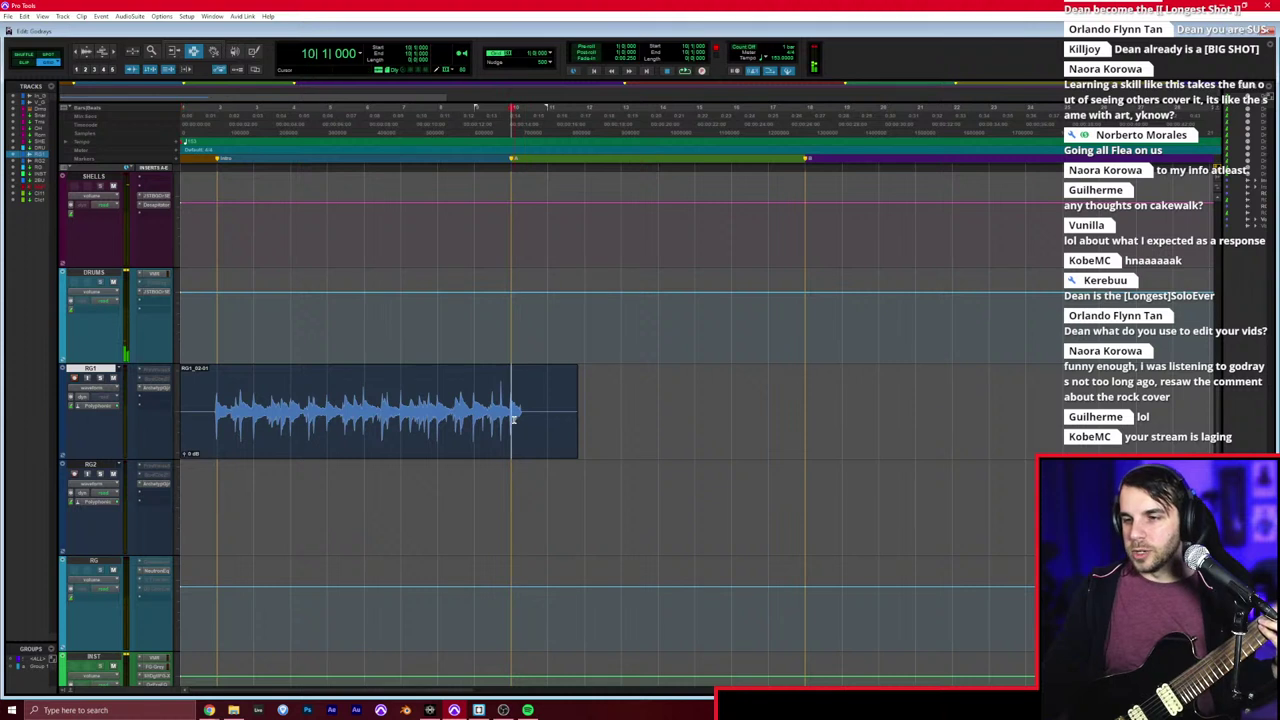
key("ctrl+space")
key("space")
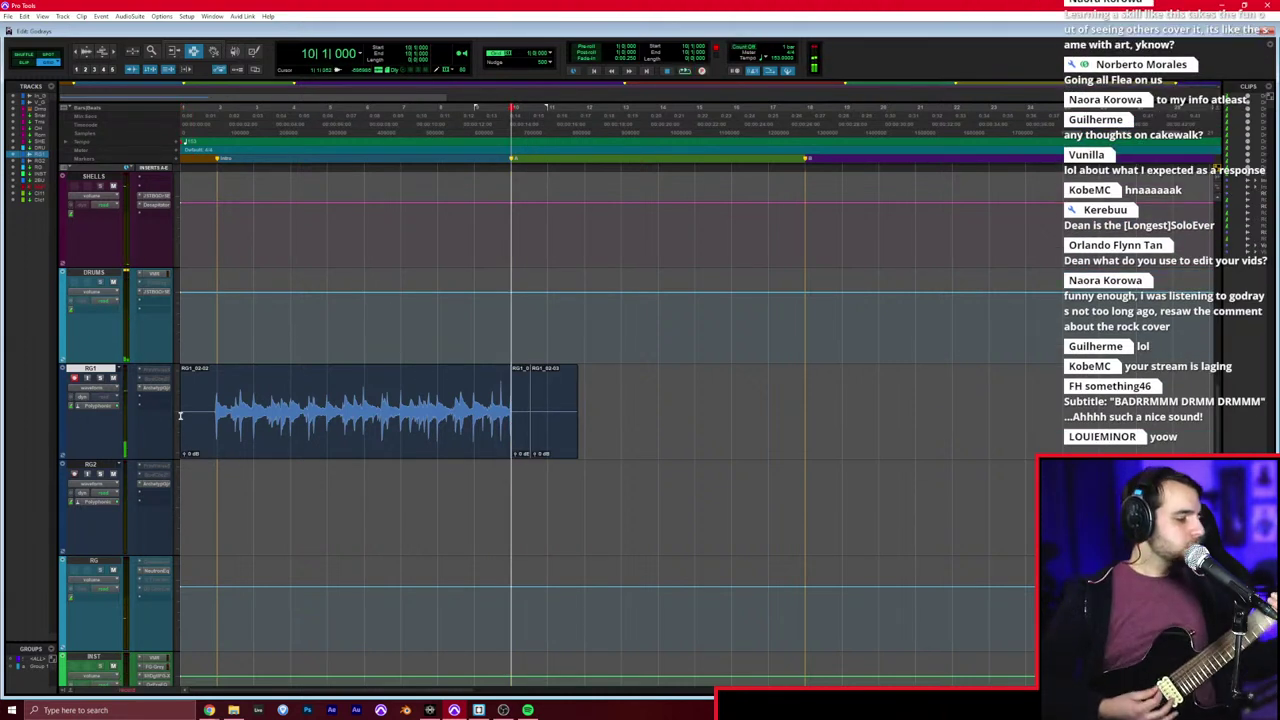
key("ctrl+space")
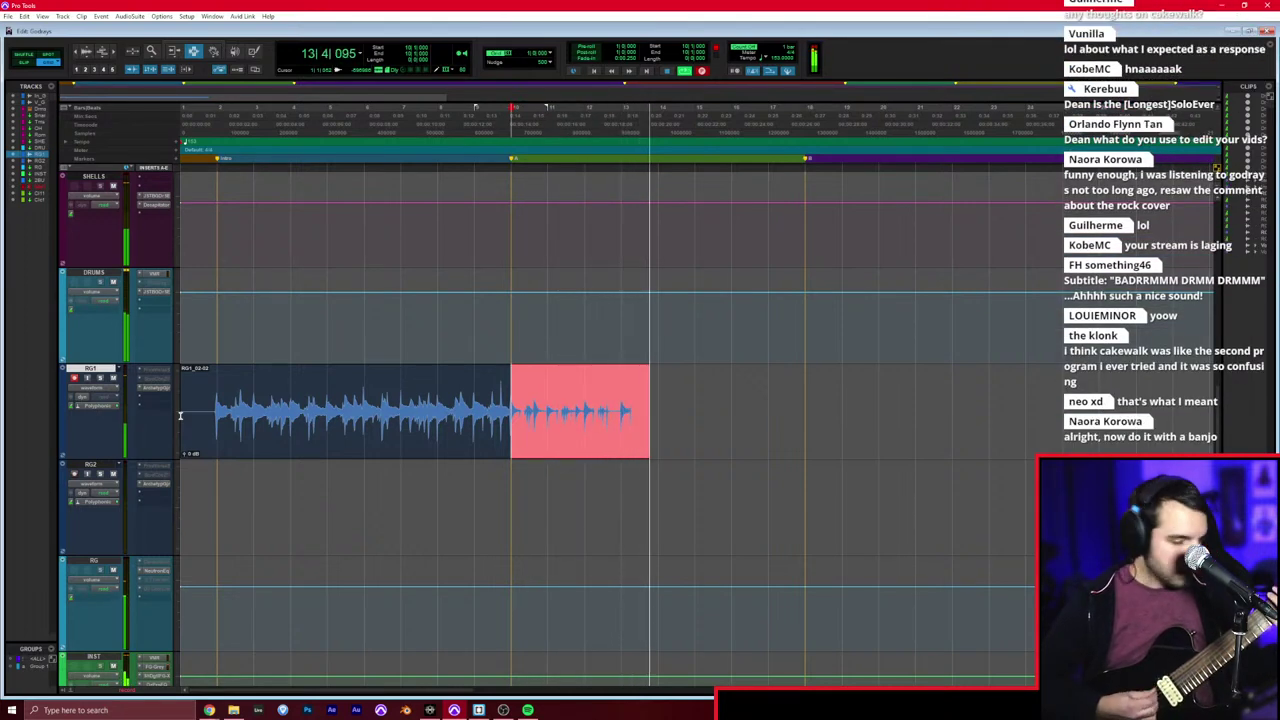
key("space")
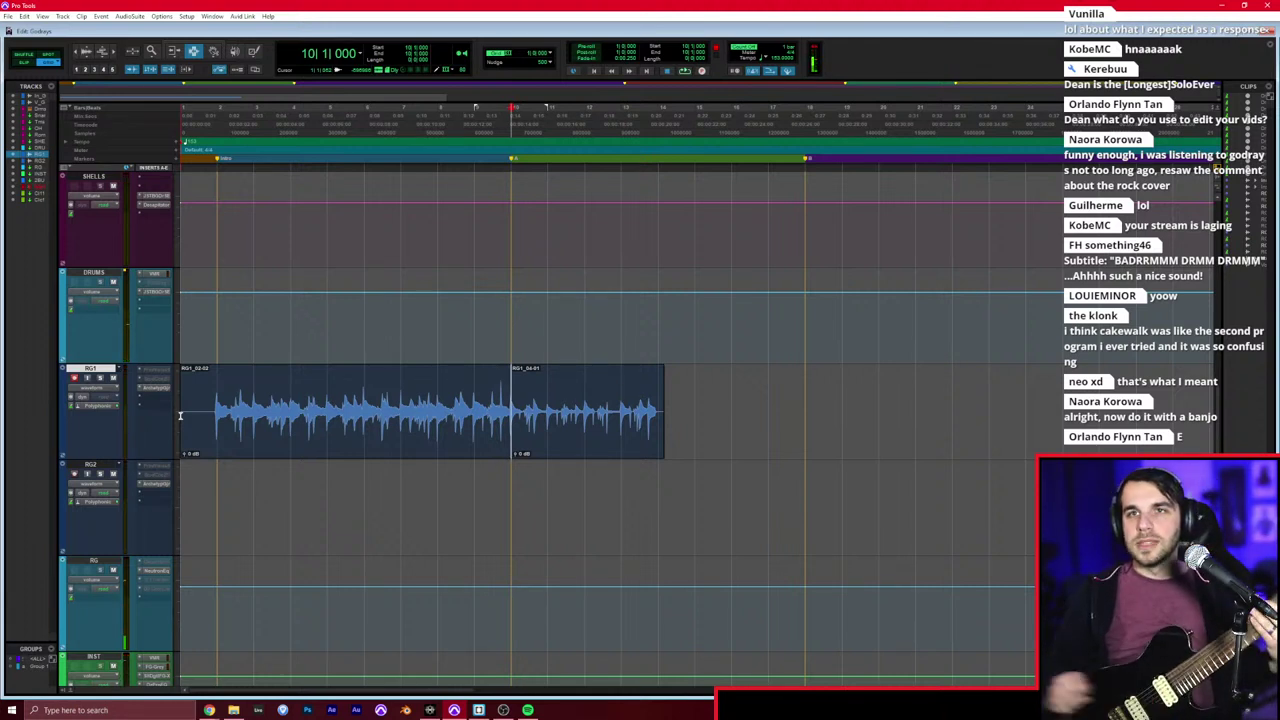
key("space")
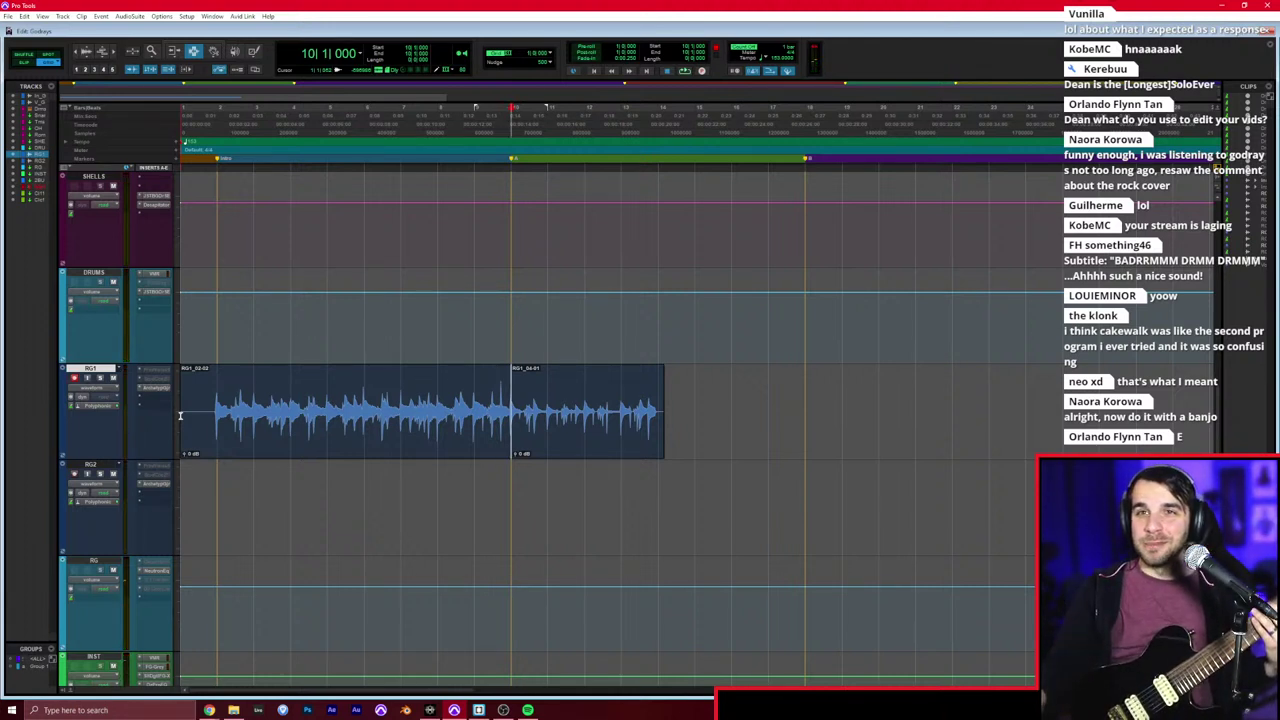
key("ctrl+space")
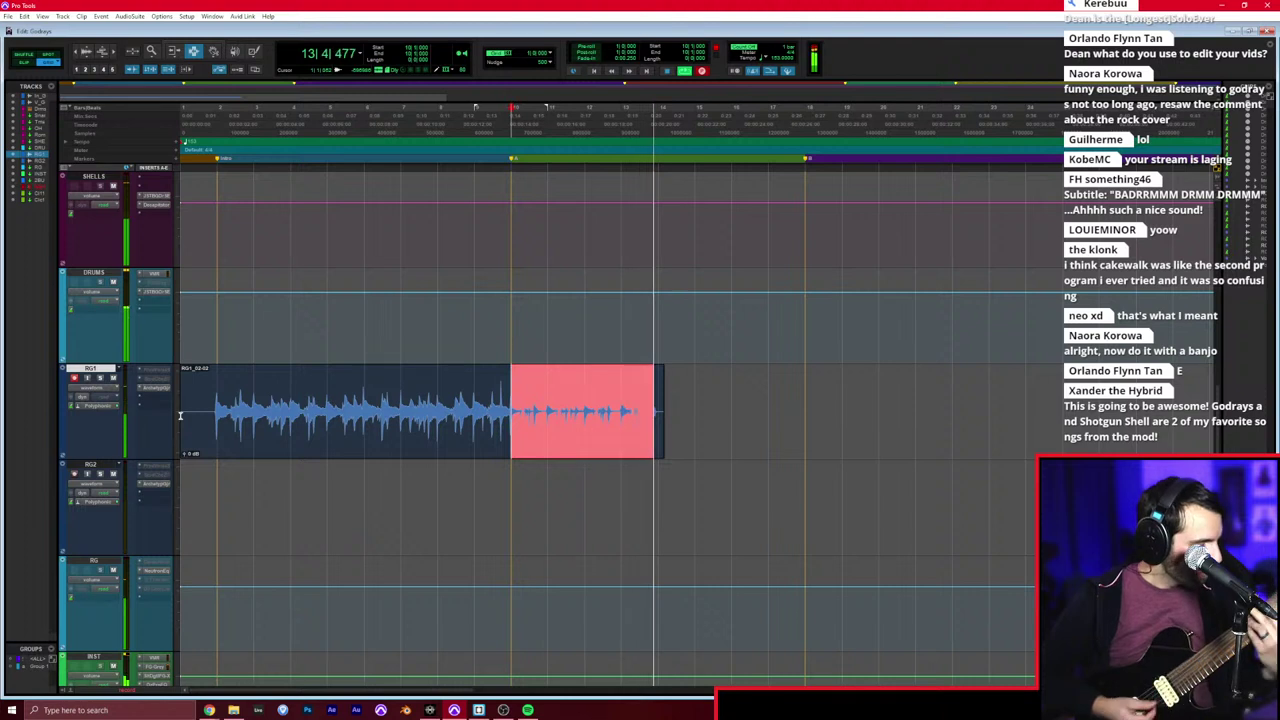
key("space")
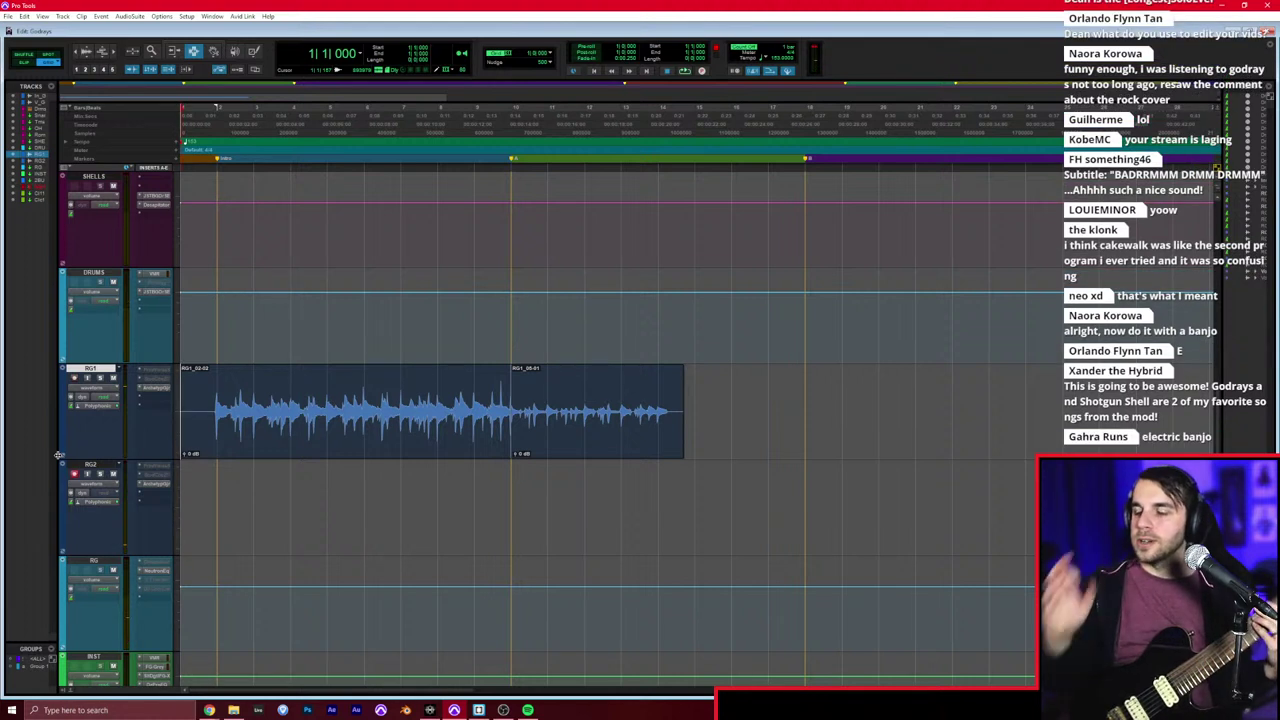
Step: Record the doubled guitar part on RG2 from bar 1 to about bar 15
key("ctrl+space")
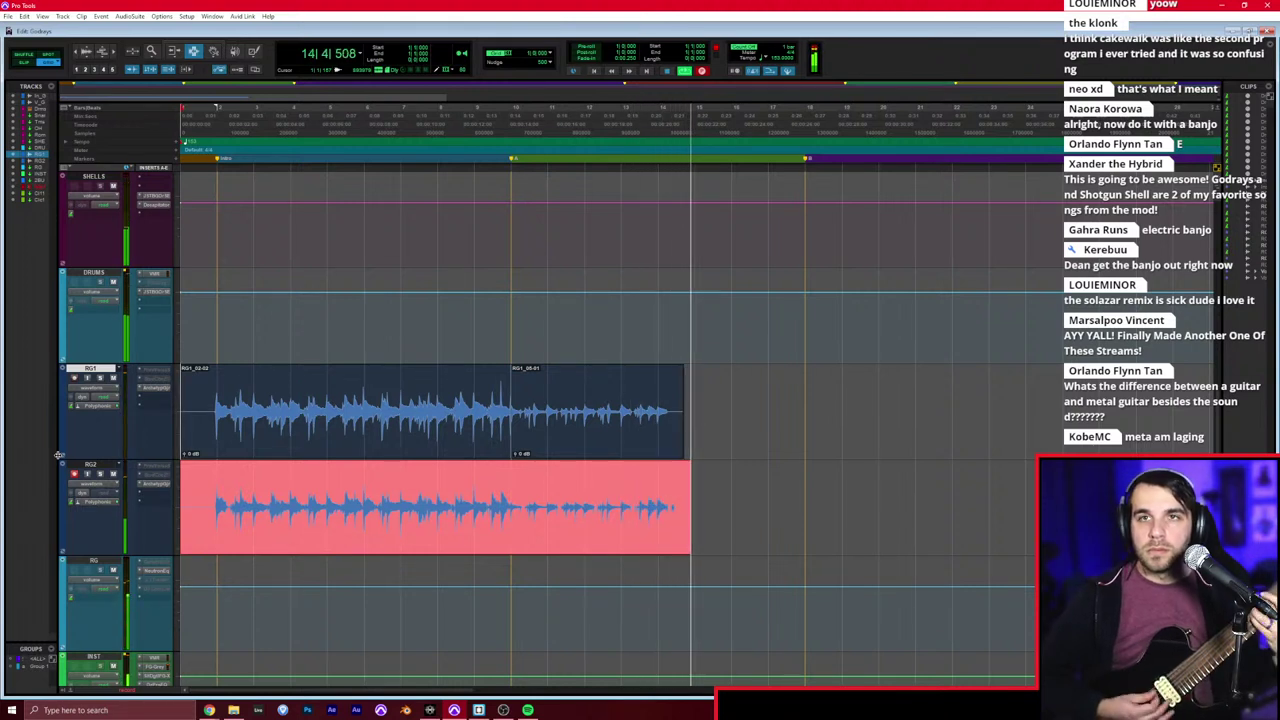
key("space")
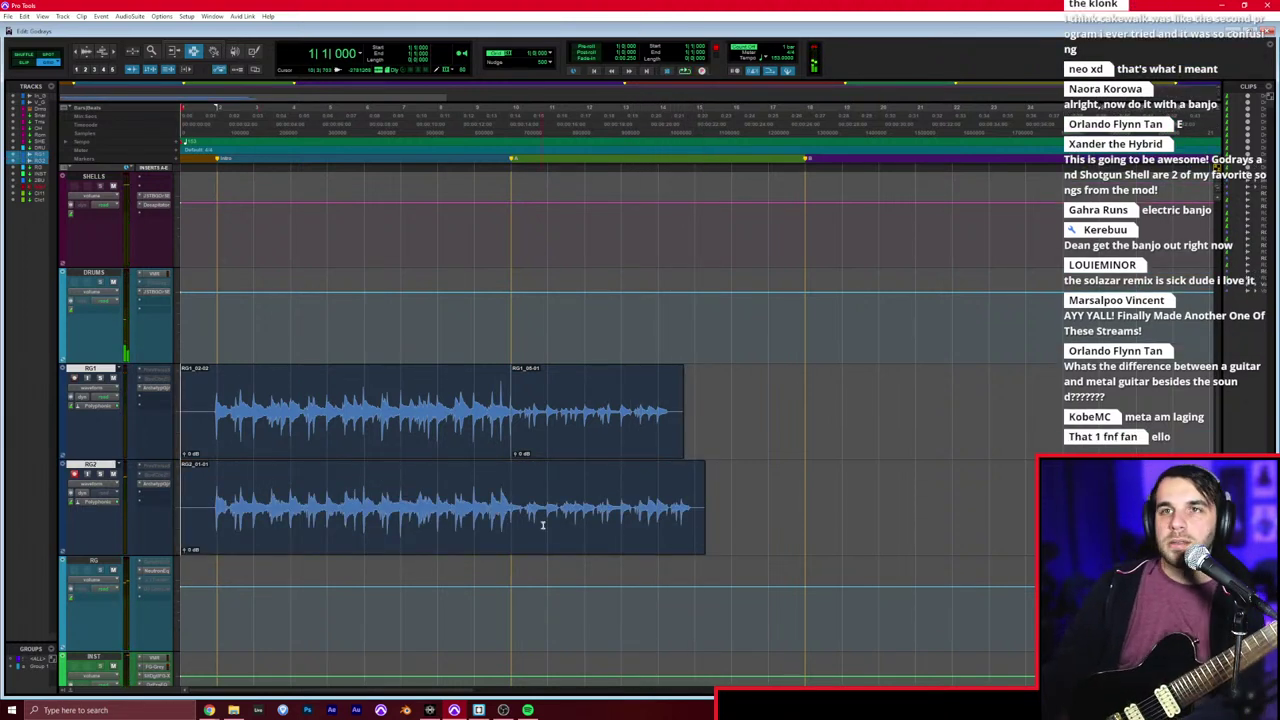
Step: Trim the ends of the RG1 and RG2 guitar clips to beat 1 of bar 14
left_click(677, 491)
key("s")
left_click(657, 440)
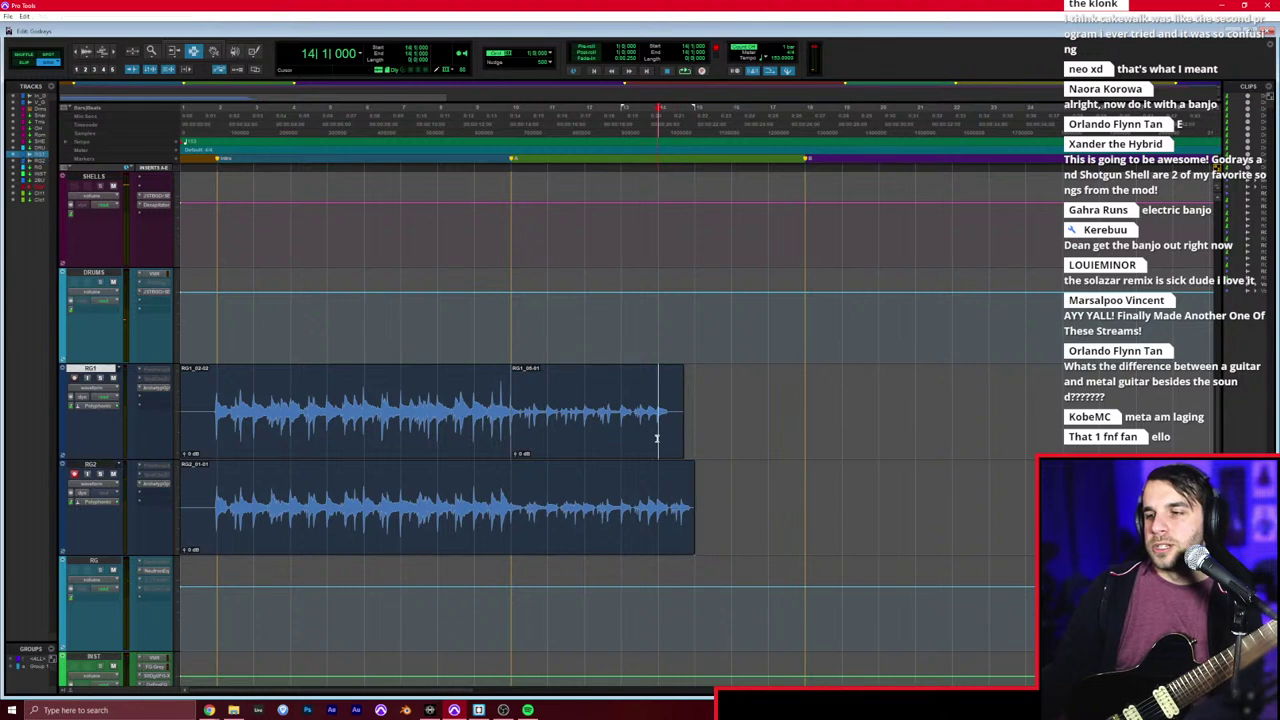
key("s")
left_click(655, 470)
key("s")
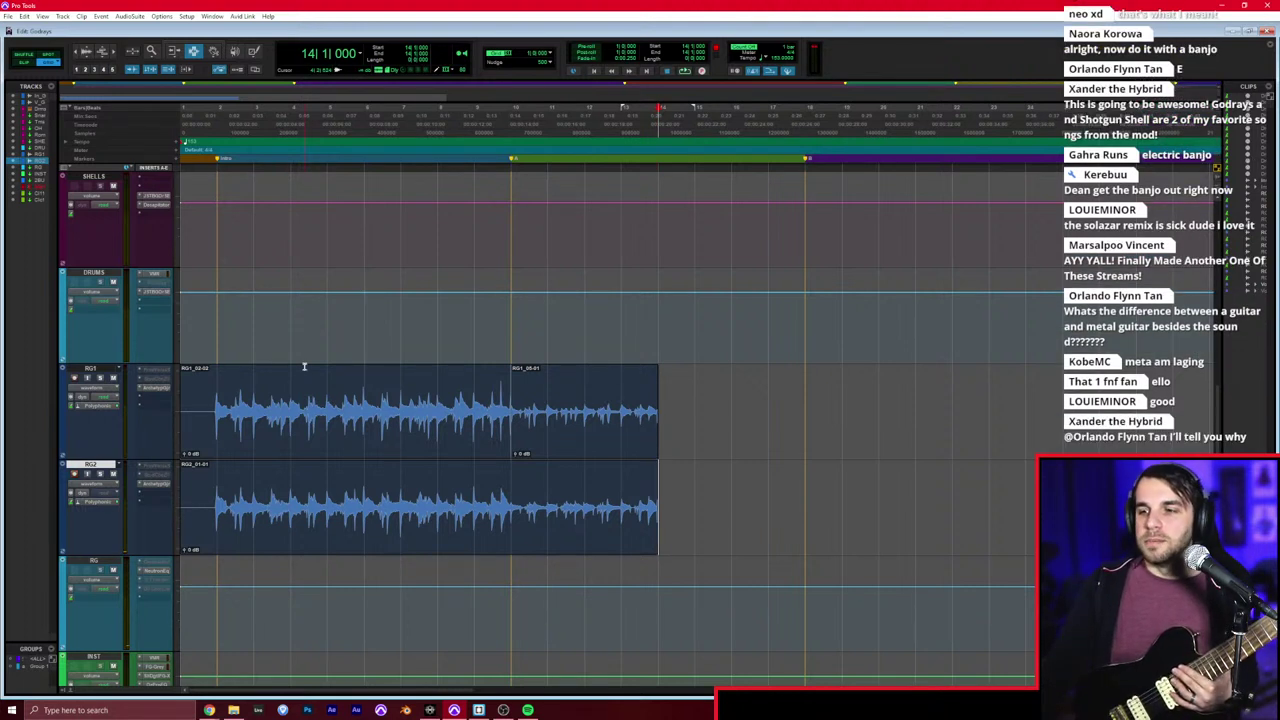
Step: Deactivate and reactivate the guitar amp plug-in insert on the RG2 track
right_click(163, 486)
left_click(175, 498)
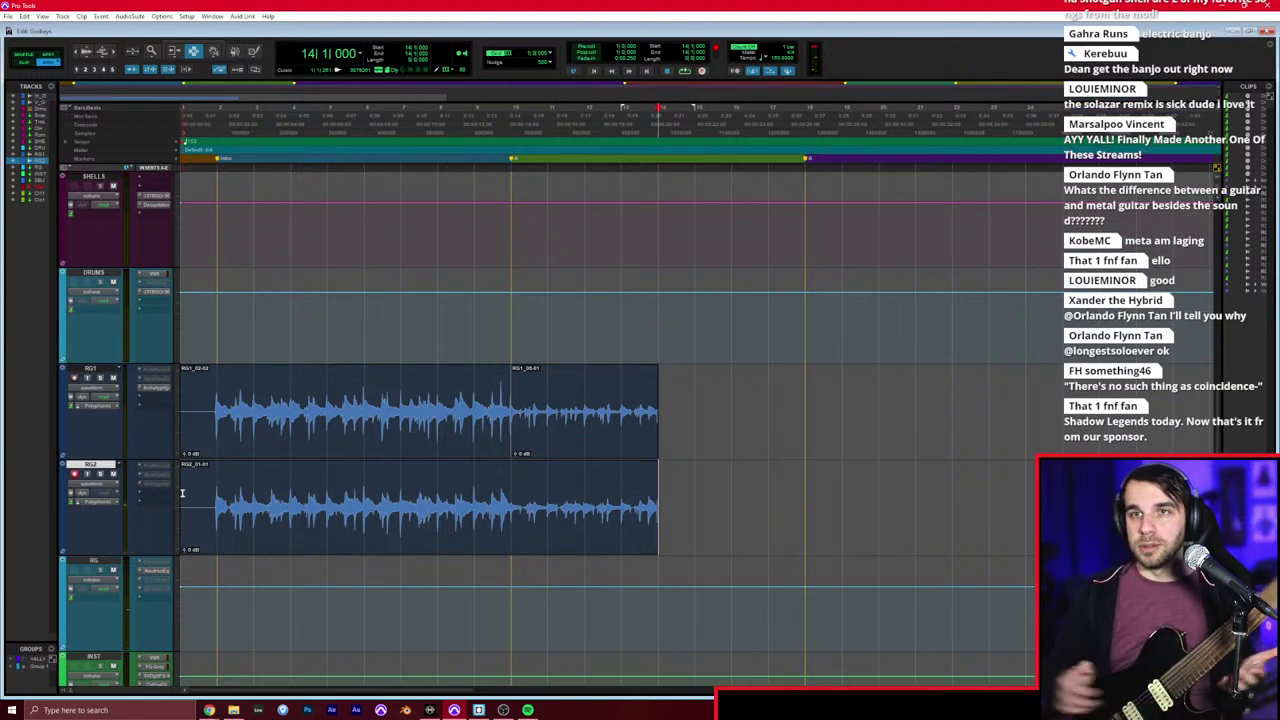
left_click(153, 484)
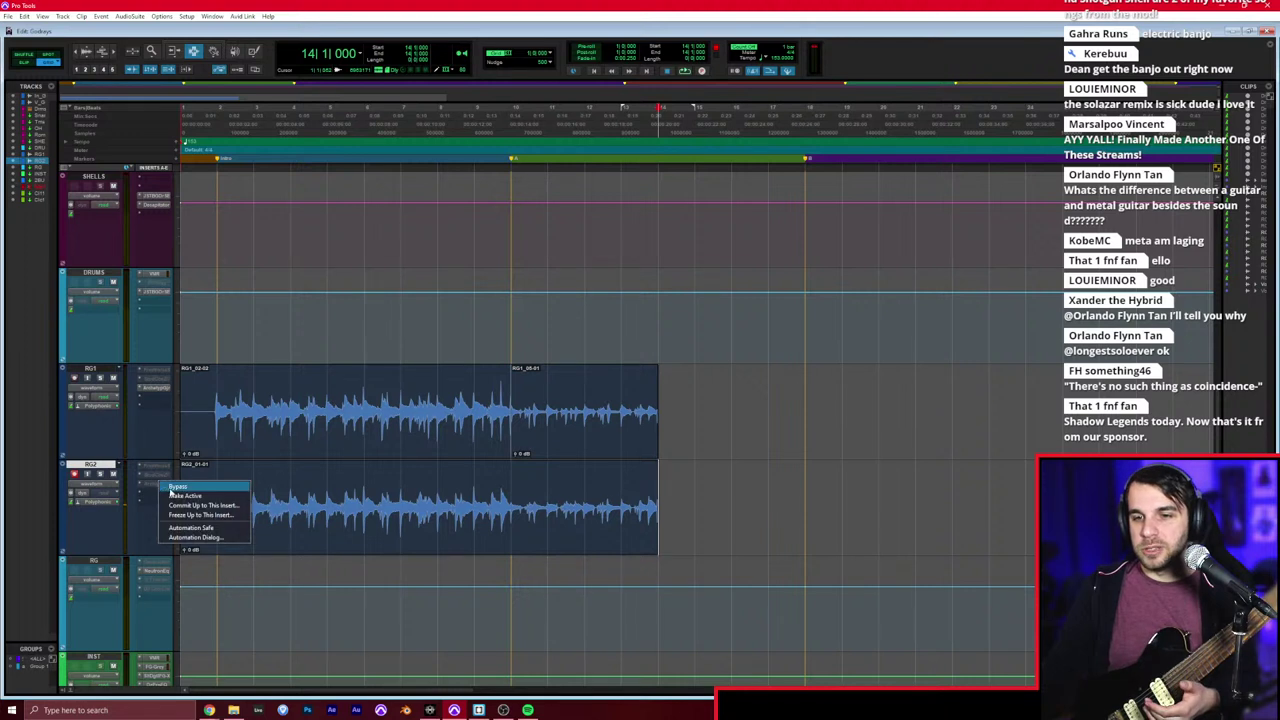
left_click(170, 495)
Step: Duplicate the bars 10 to 14 guitar section on RG1 and RG2 so both tracks extend to beat 1 of bar 18
left_click(516, 443)
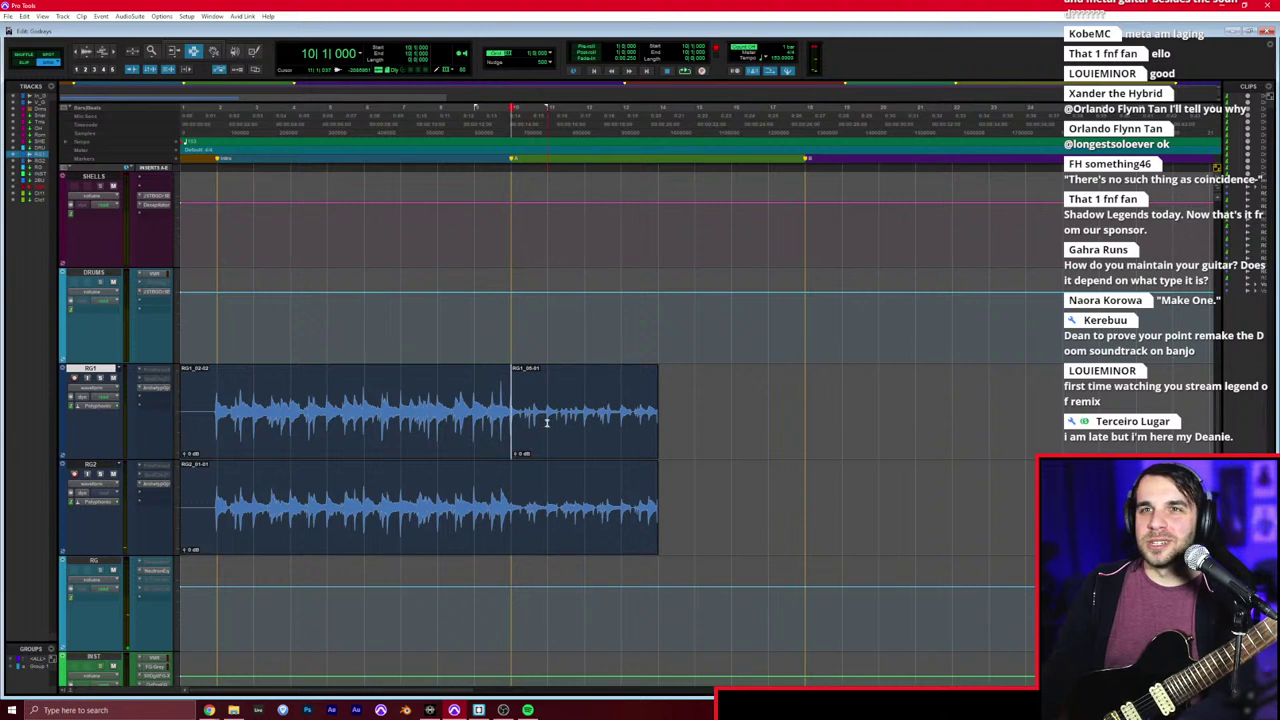
key("ctrl+space")
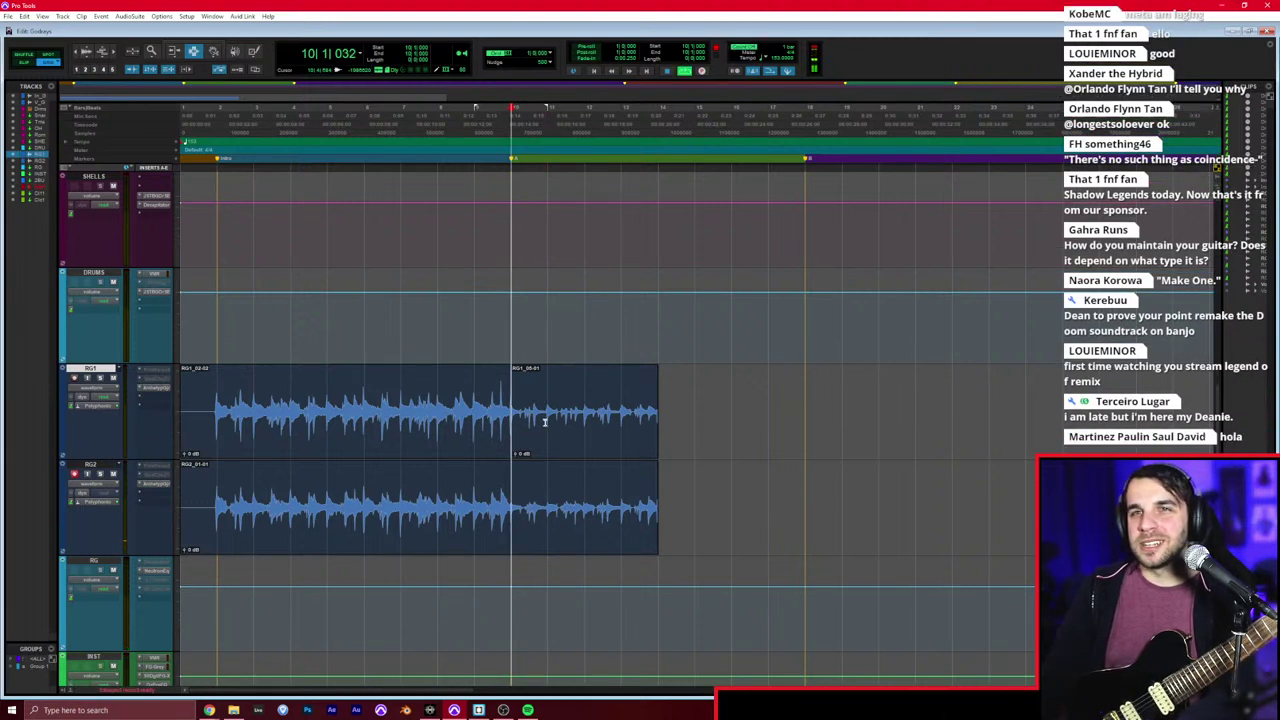
key("space")
scroll(546, 422, "right", 2)
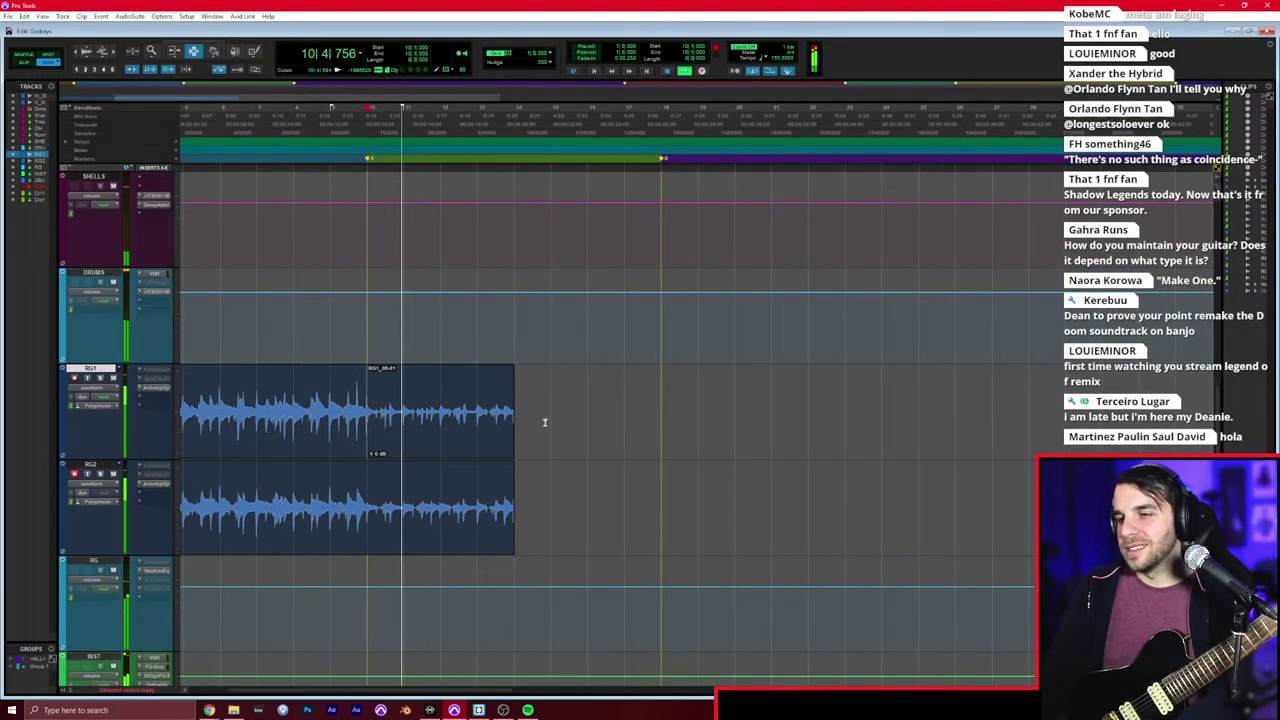
double_click(365, 403)
key("ctrl+d")
left_click(659, 418)
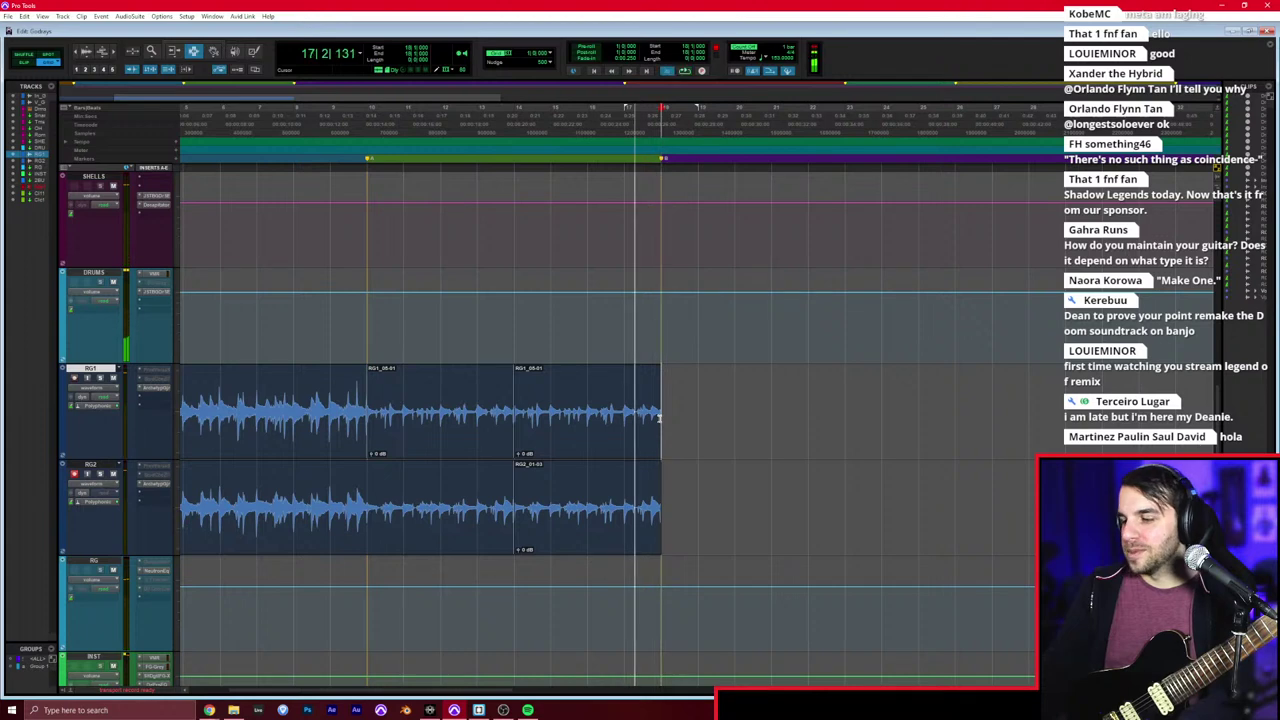
Step: Audition the song after bar 18, including bars 20 and 27 and the section starting at bar 42, for the next guitar part
scroll(660, 419, "right", 2)
scroll(127, 206, "up", 7)
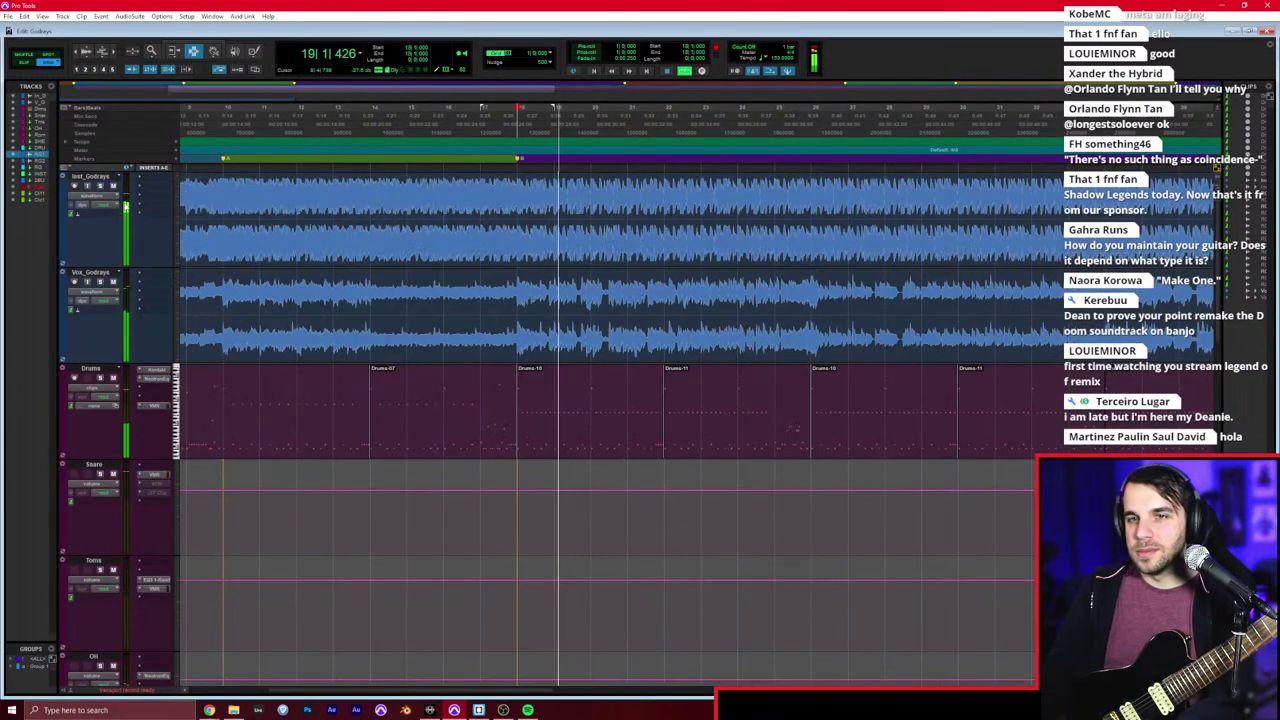
scroll(321, 299, "down", 5)
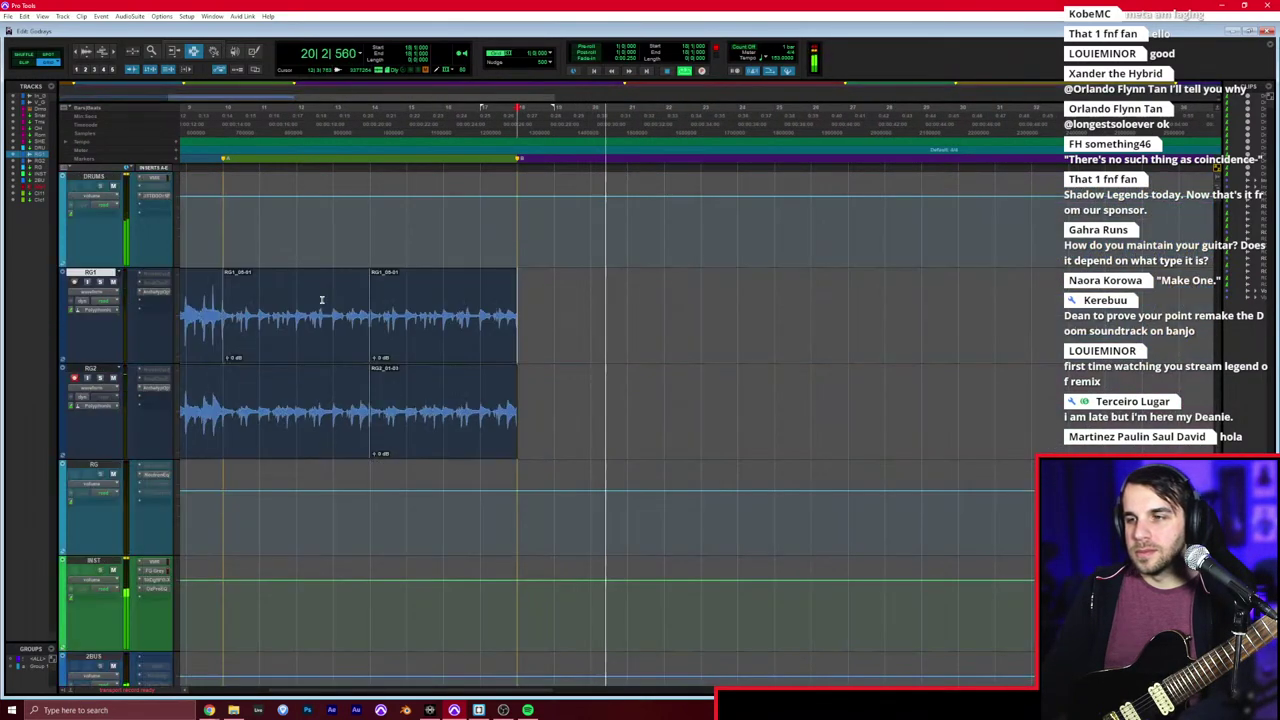
key("r")
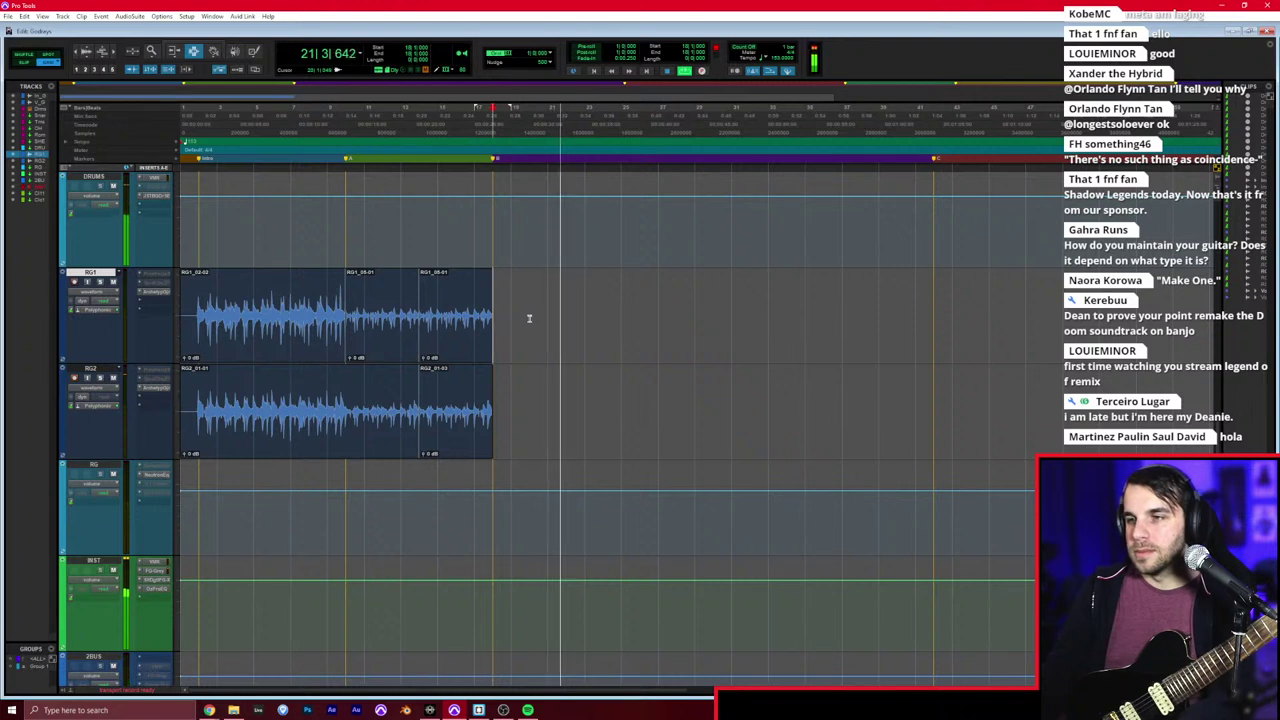
key("space")
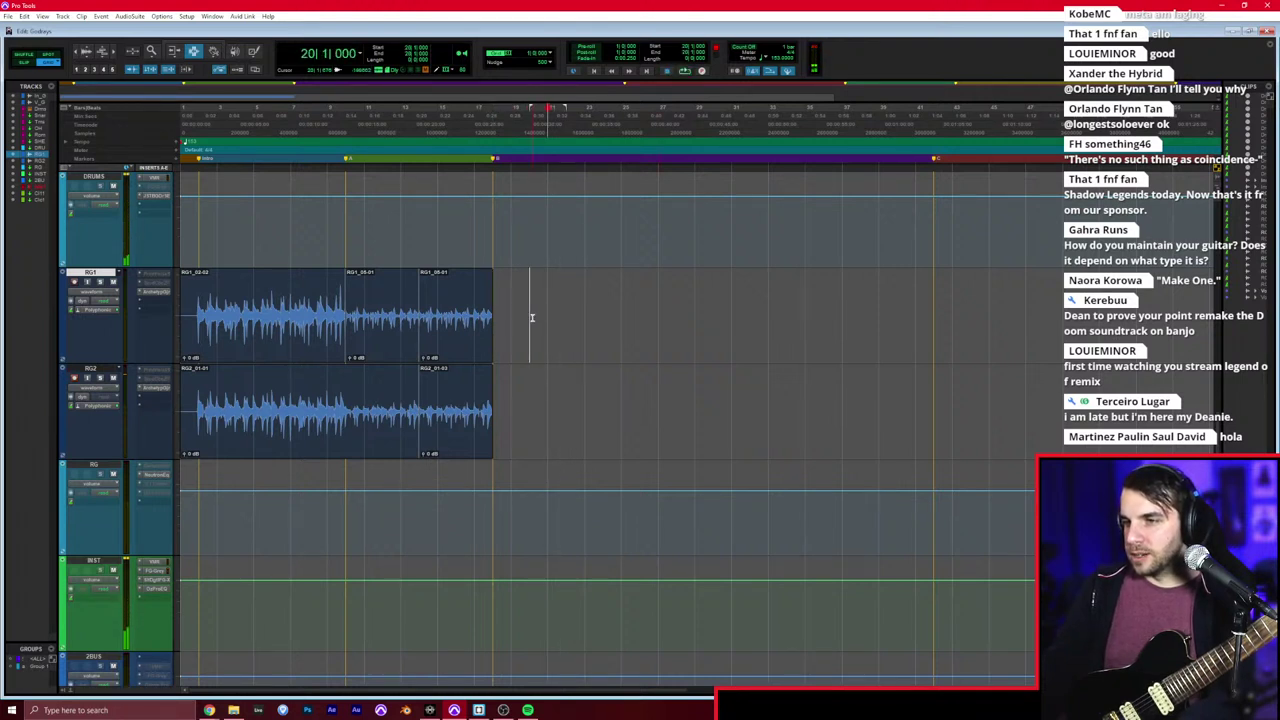
key("space")
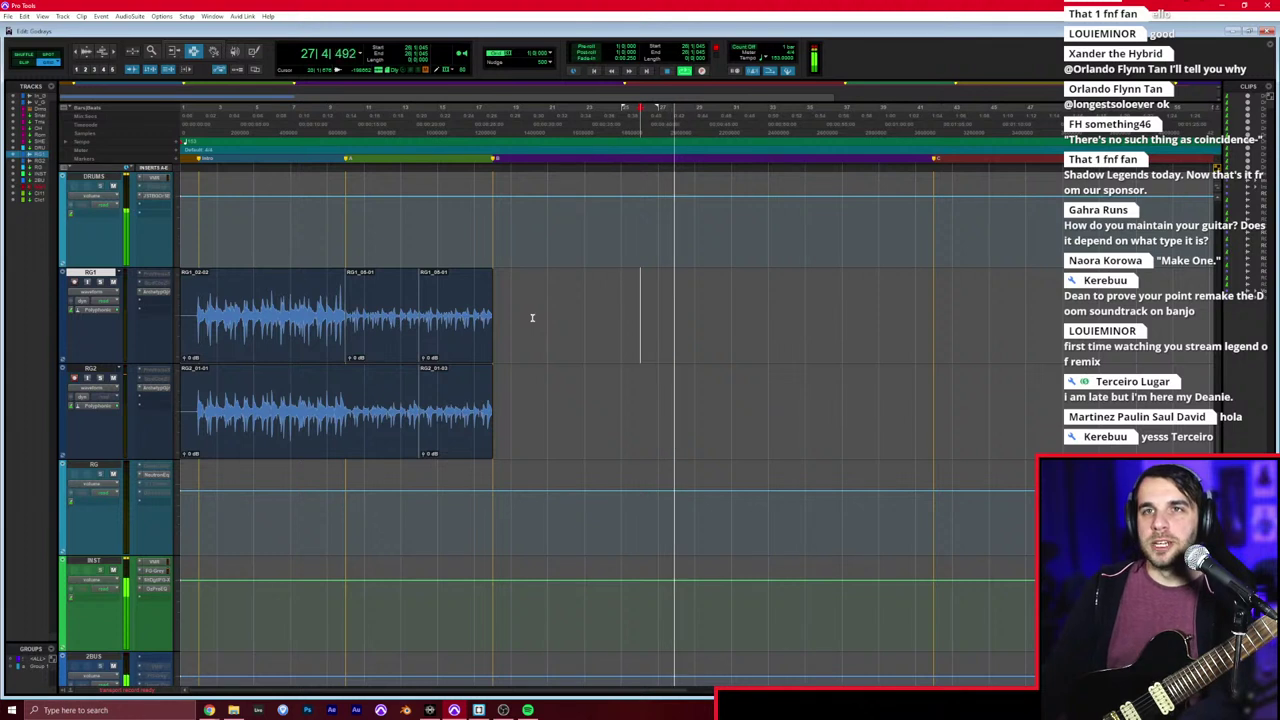
key("space")
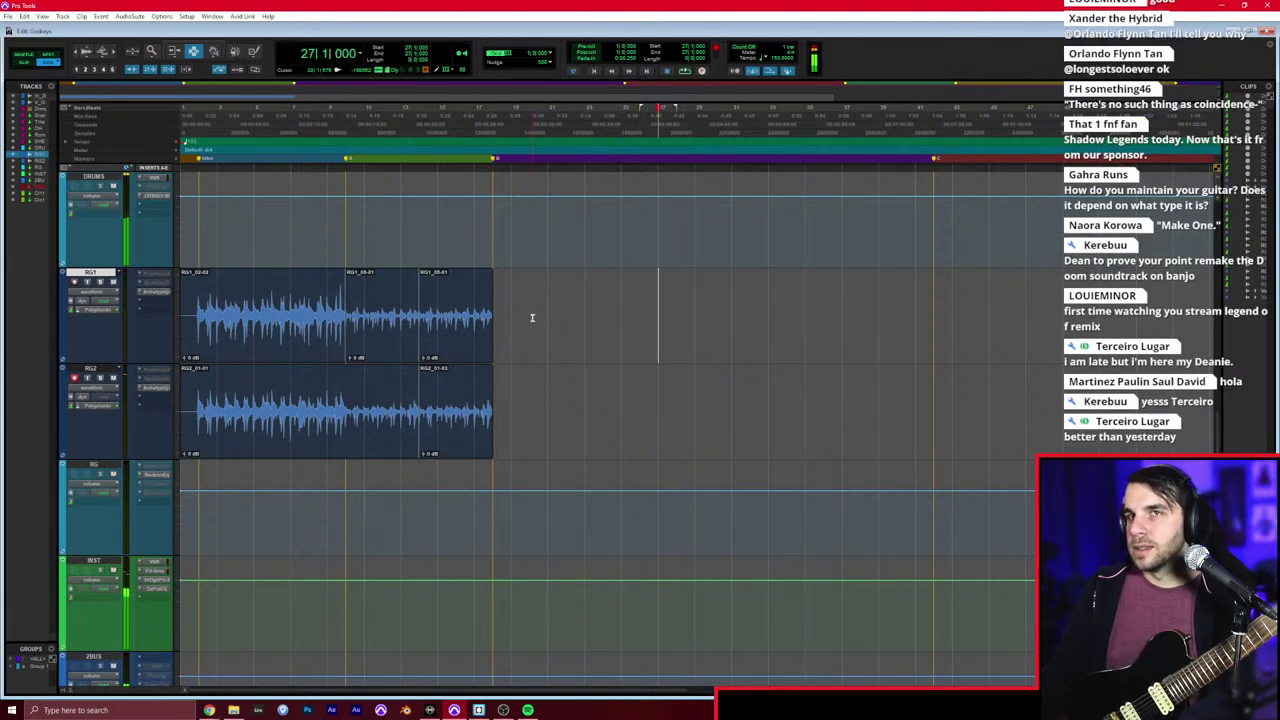
key("space")
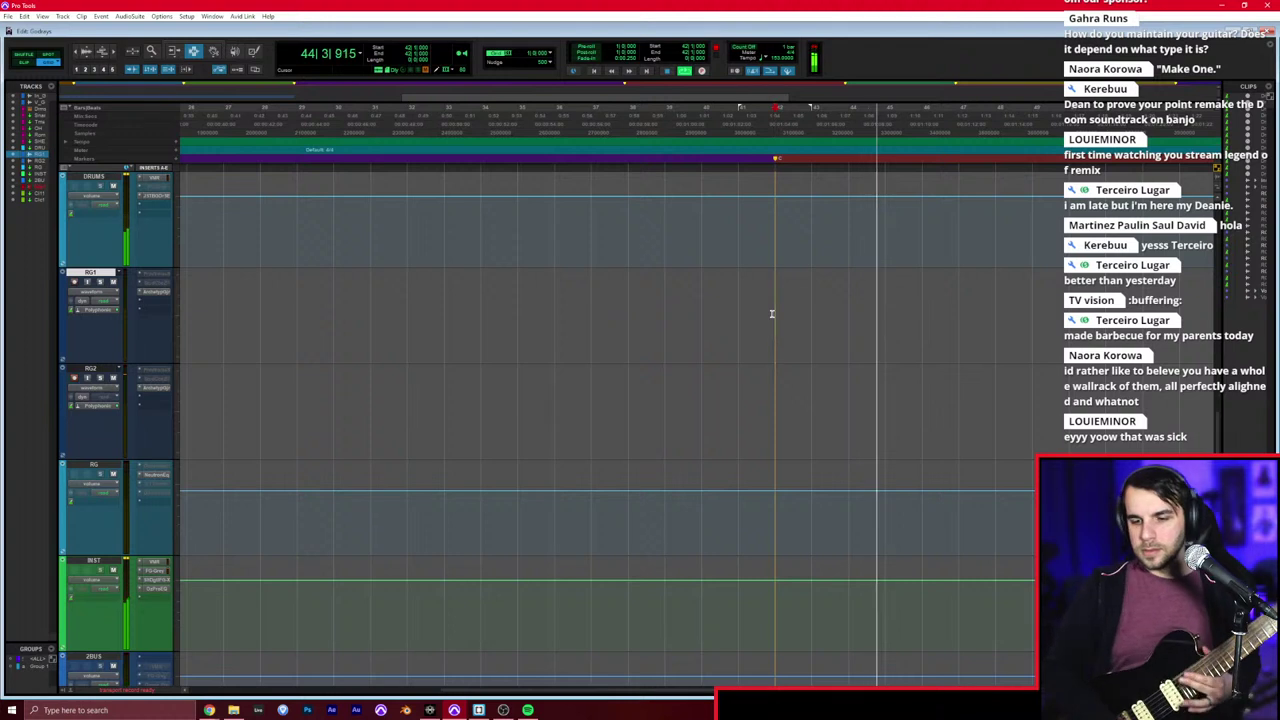
key("space")
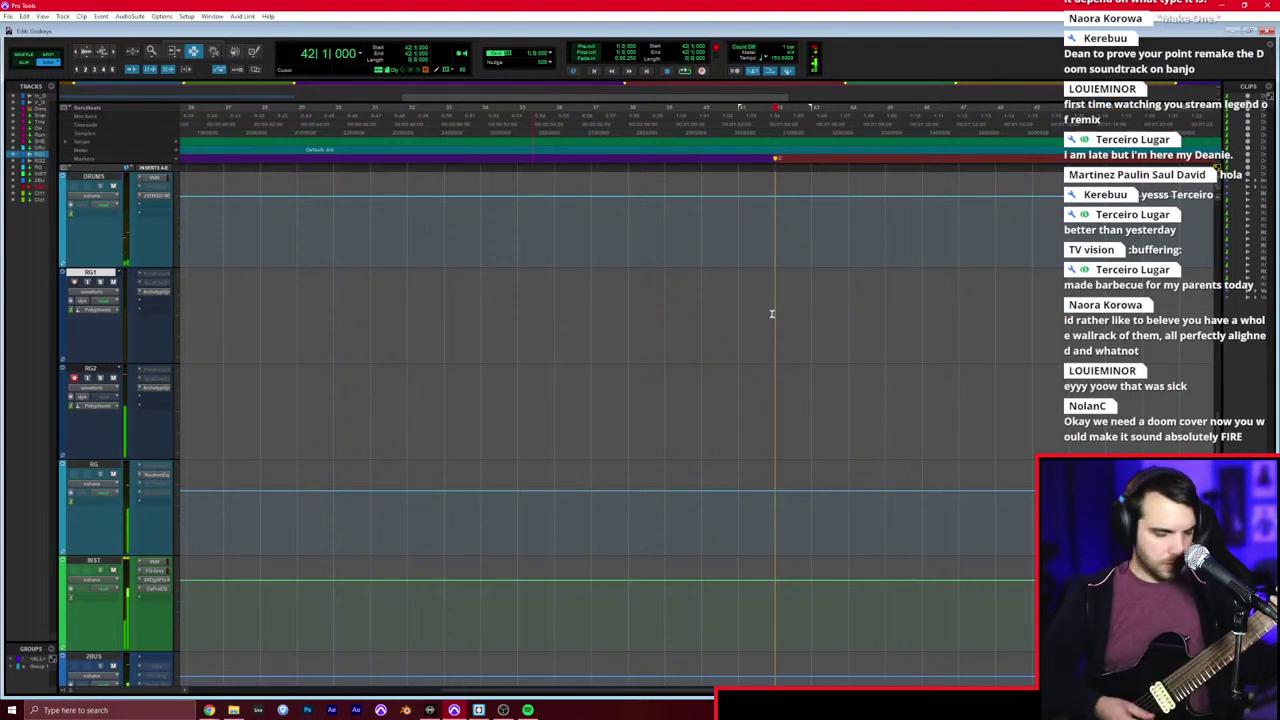
key("space")
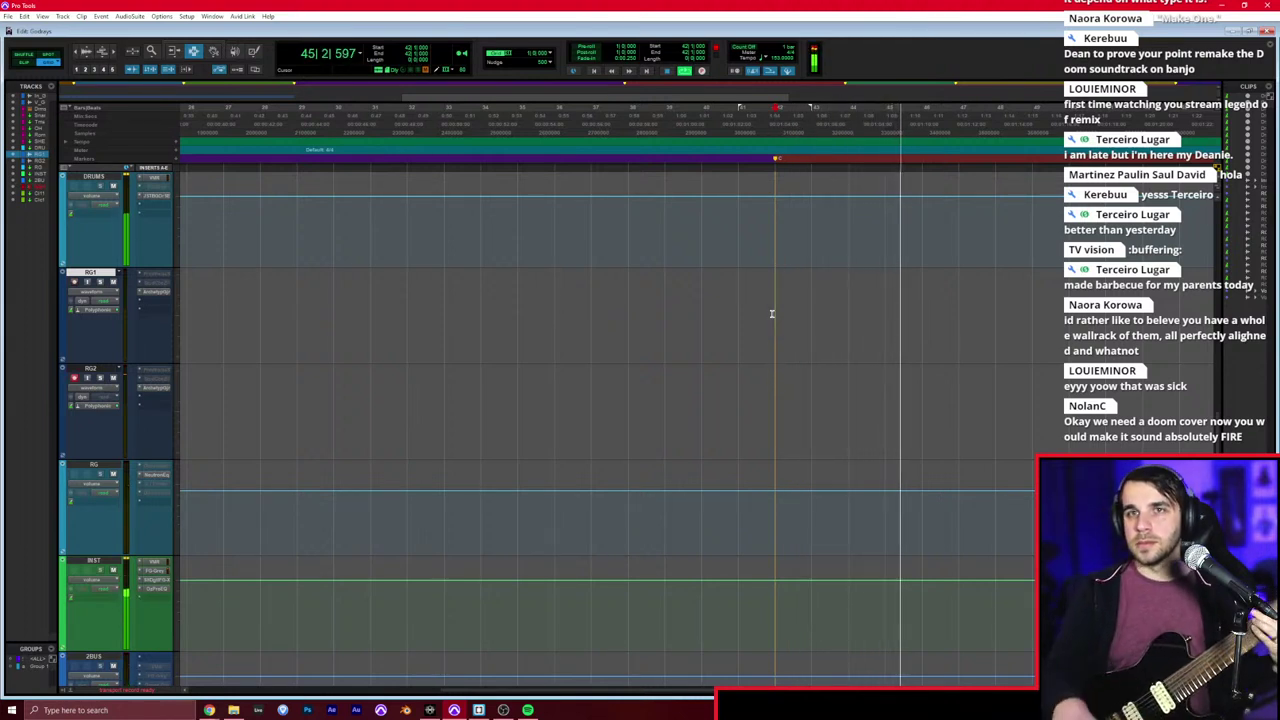
Step: Switch to the browser to view the YouTube search results for "longestsoloever doom", and return to Pro Tools
left_click(212, 710)
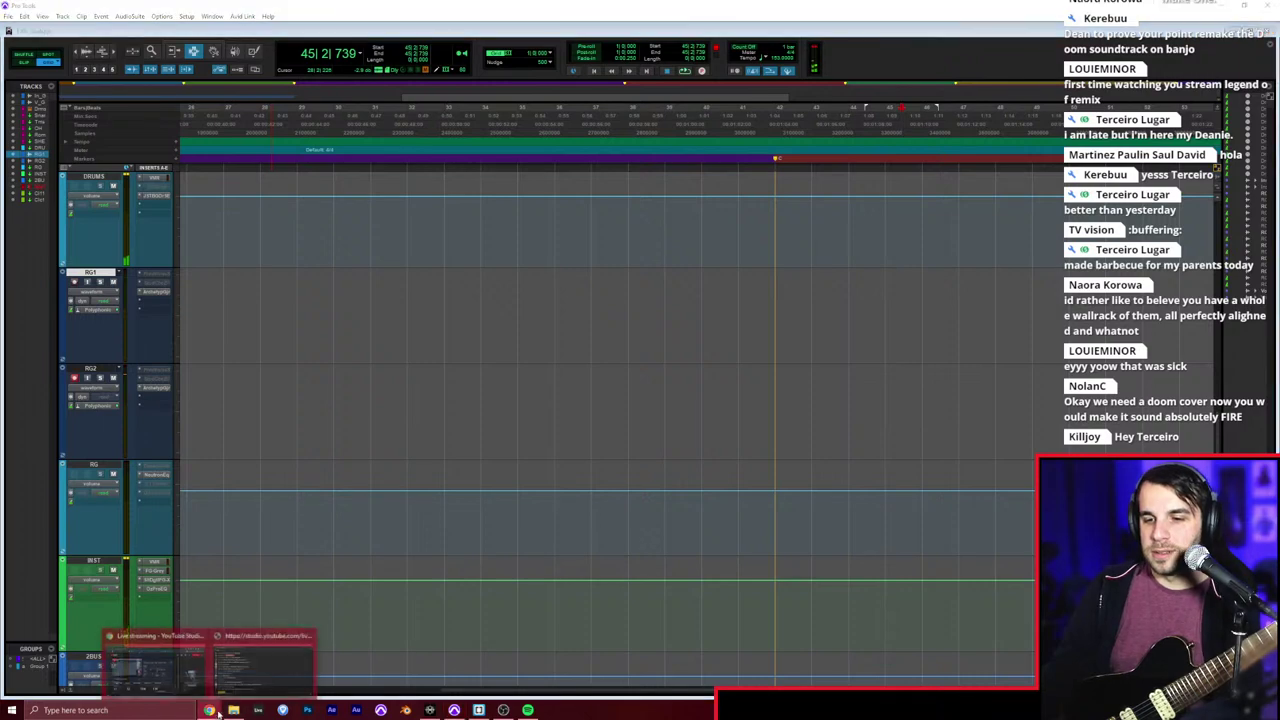
left_click(240, 664)
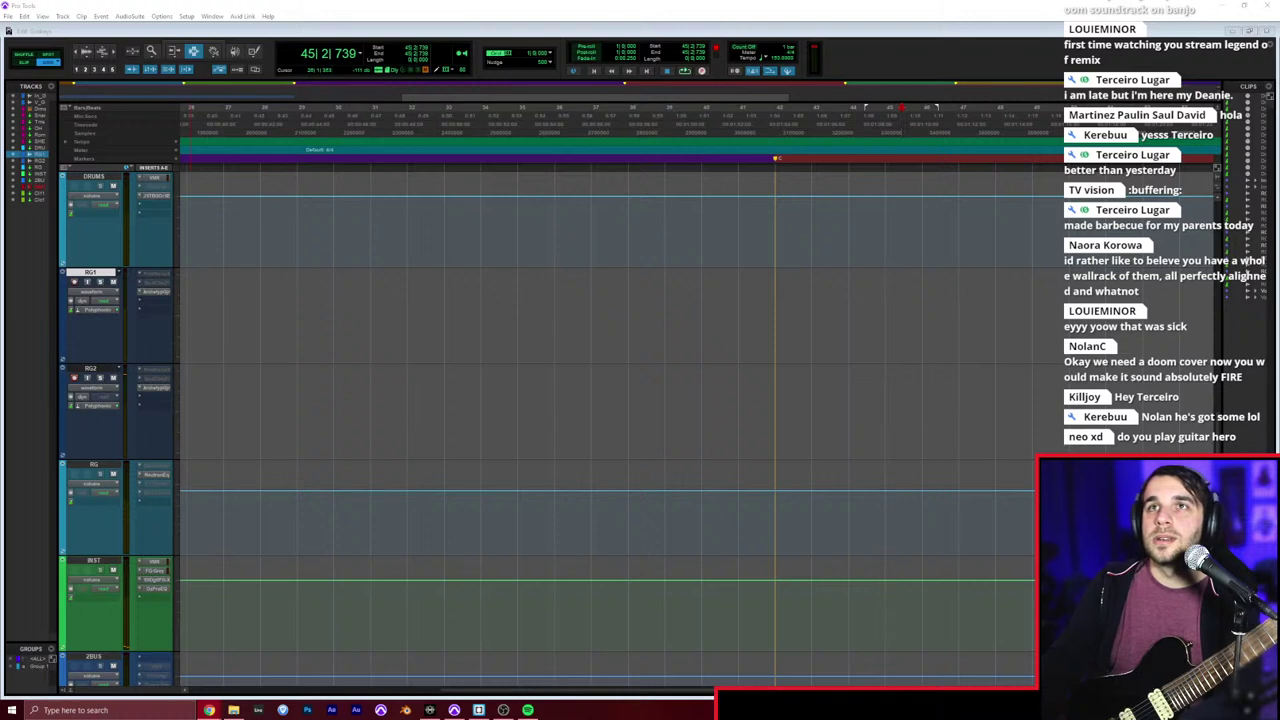
left_click_drag(318, 0, 386, 177)
double_click(386, 177)
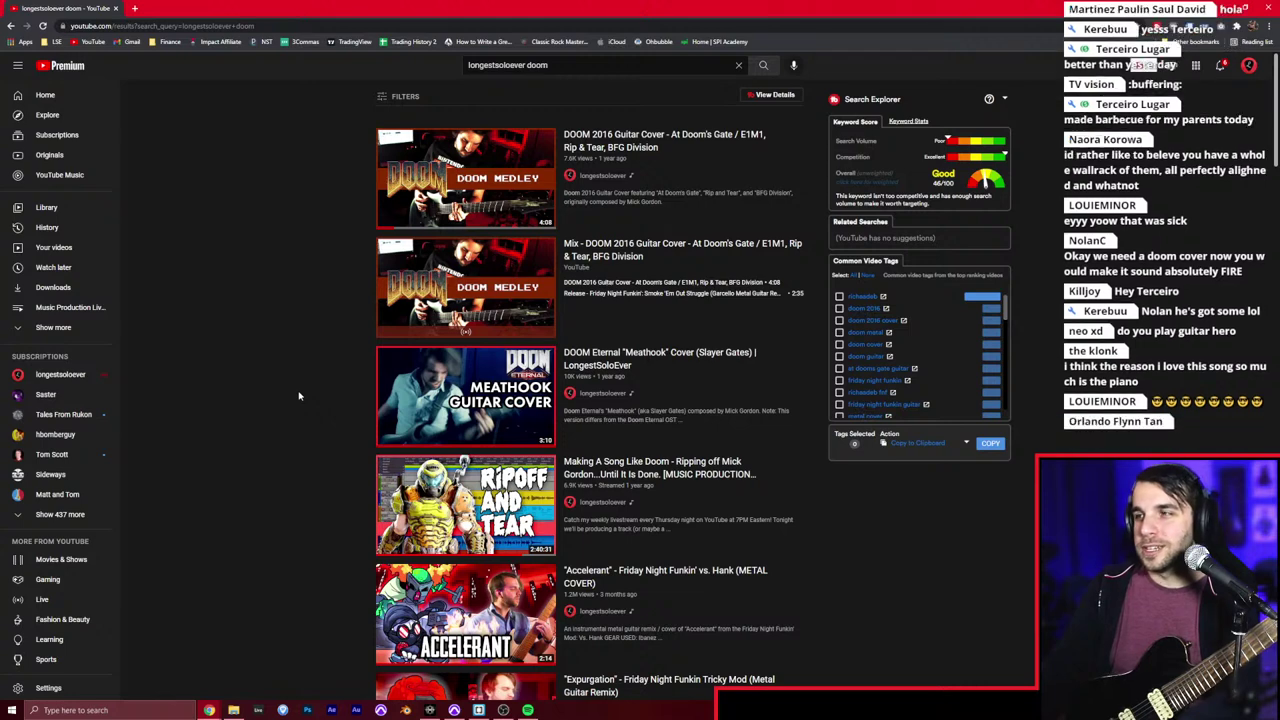
key("alt+Tab")
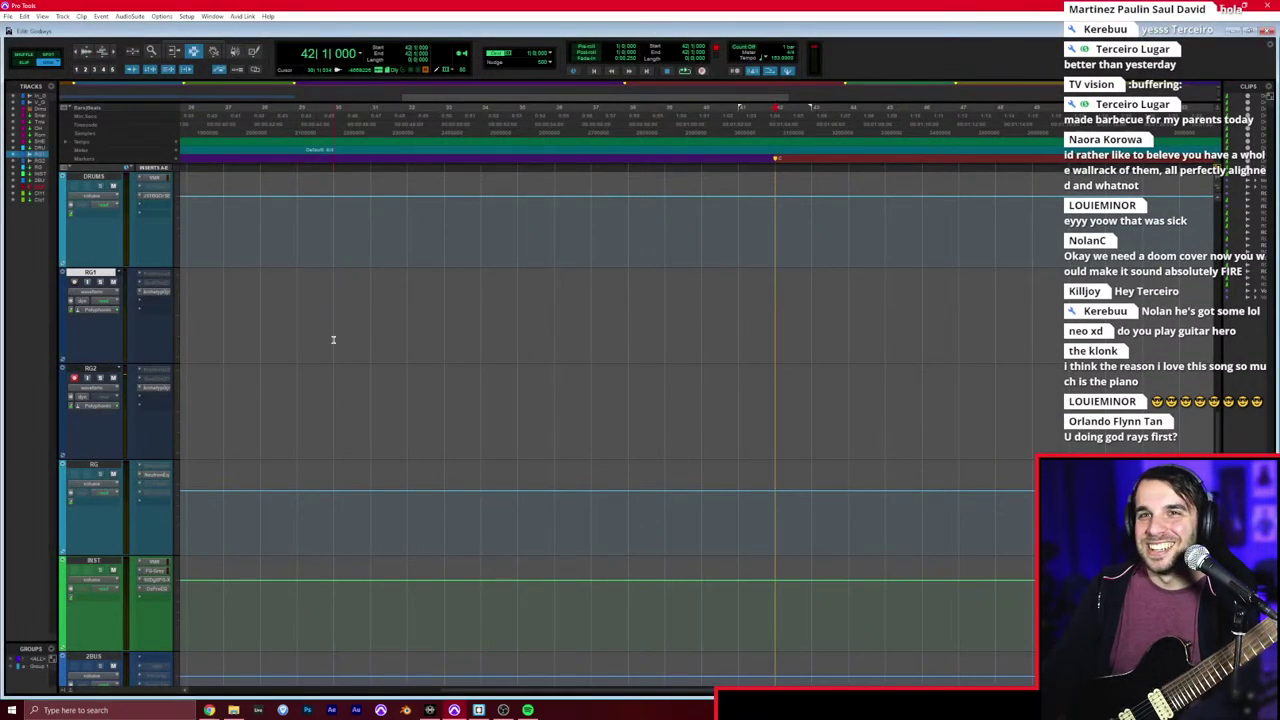
Step: Try a guitar take on RG2 from beat 1 of bar 42 to about bar 50, continuing it in a short second recording
key("space")
scroll(400, 338, "down", 1)
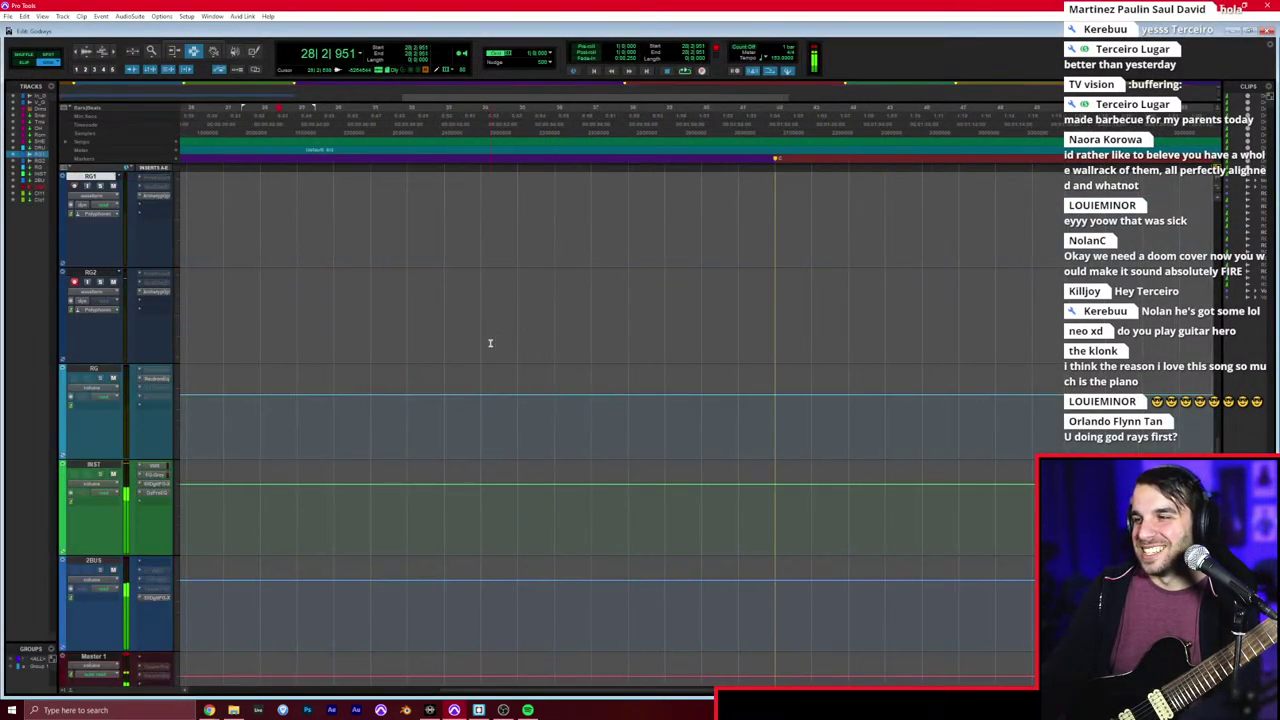
left_click(571, 327)
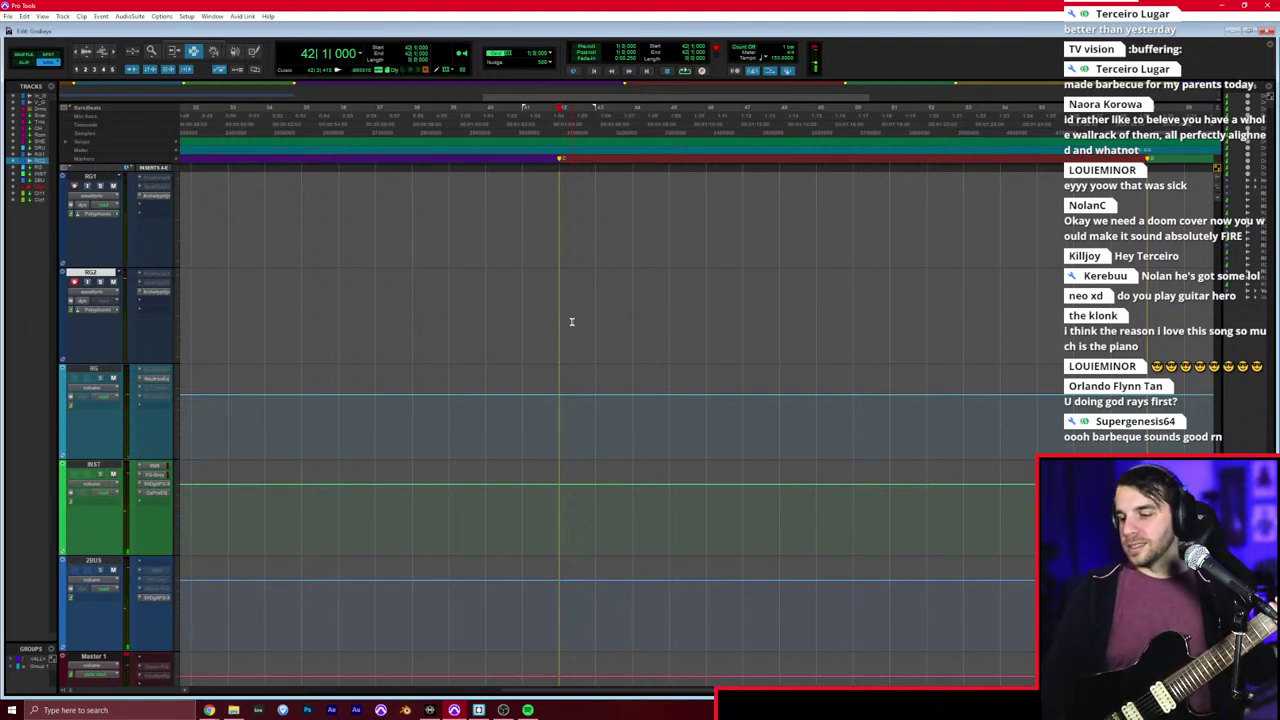
key("ctrl+space")
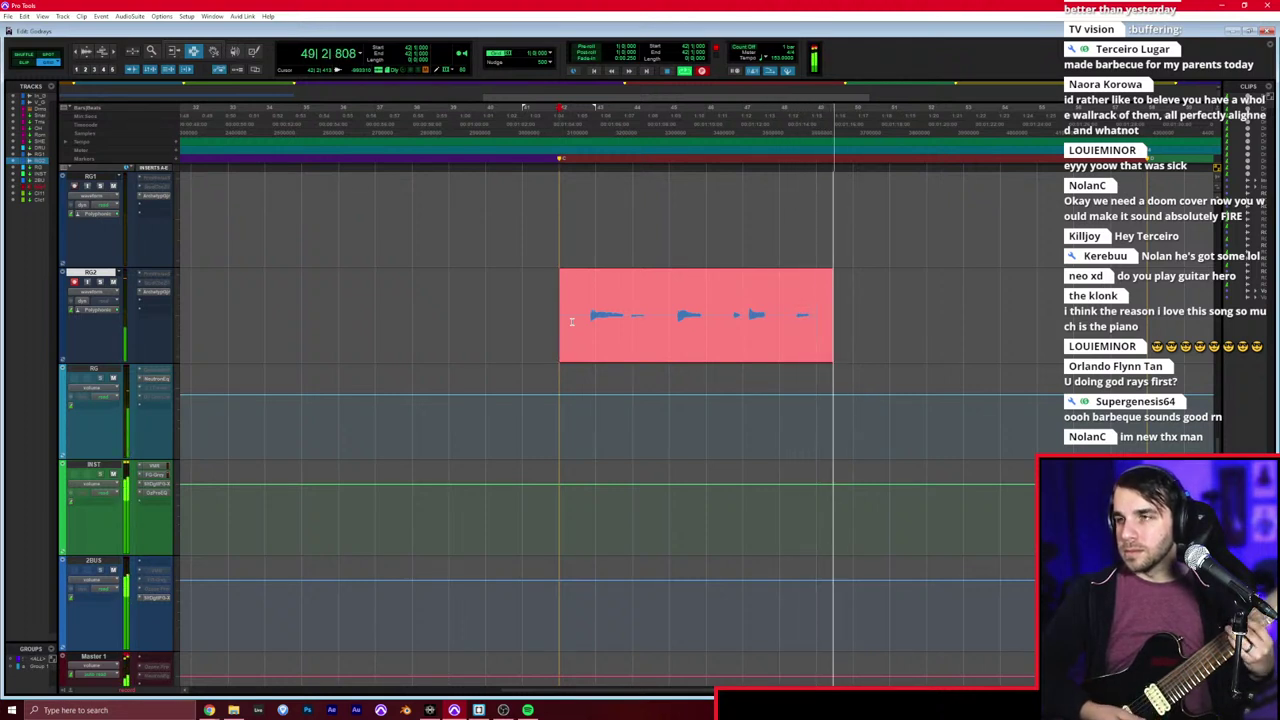
key("space")
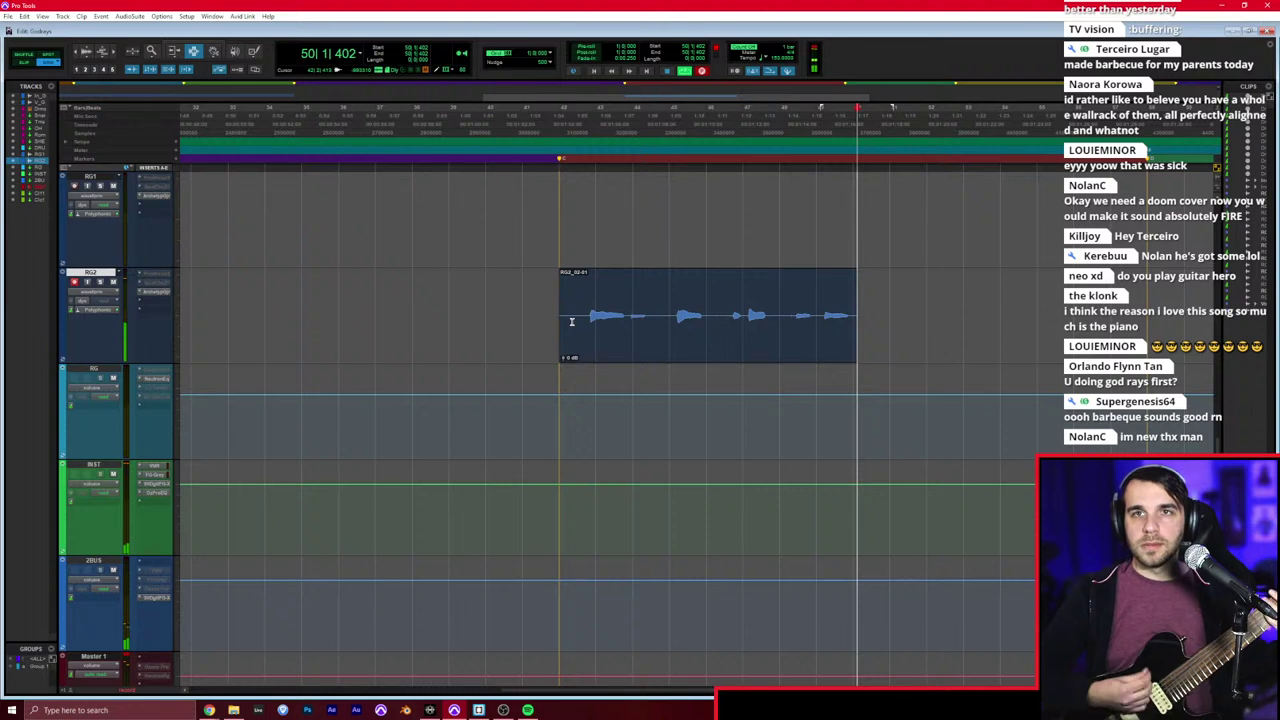
key("space")
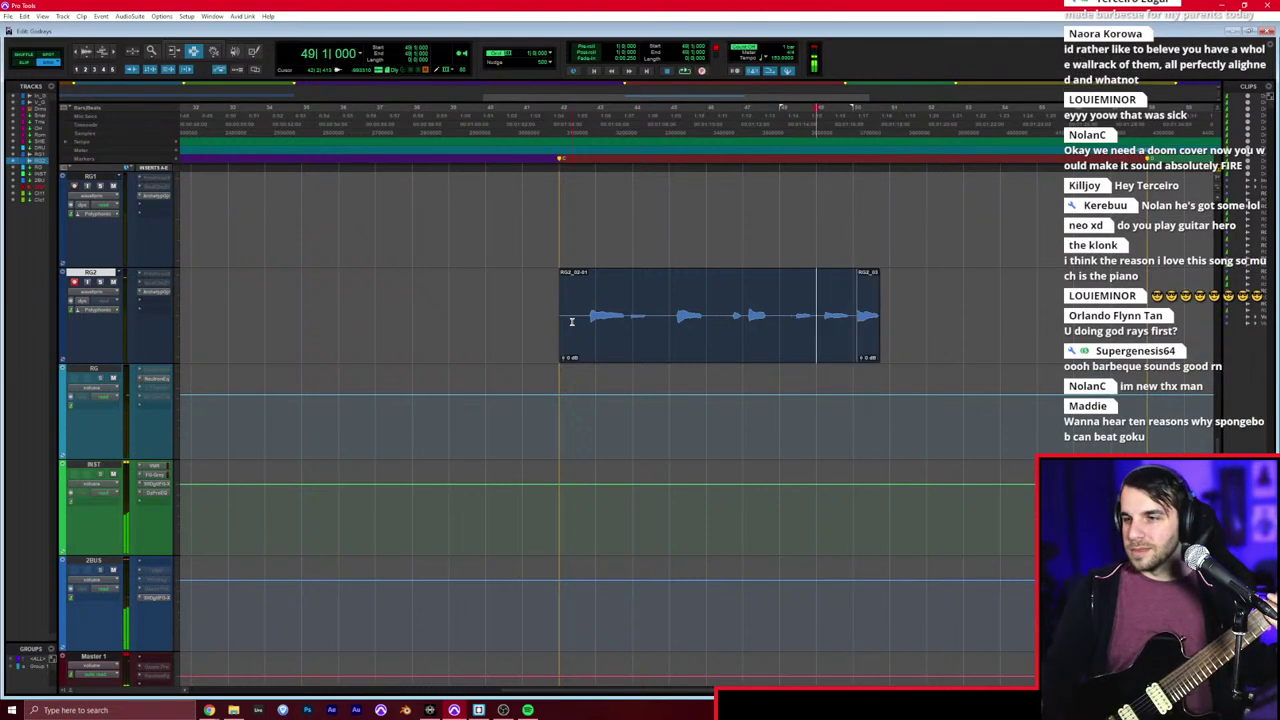
Step: Record the guitar section on RG2 from beat 1 of bar 42, re-recording from bar 48 onward to about bar 58
key("ctrl+Tab")
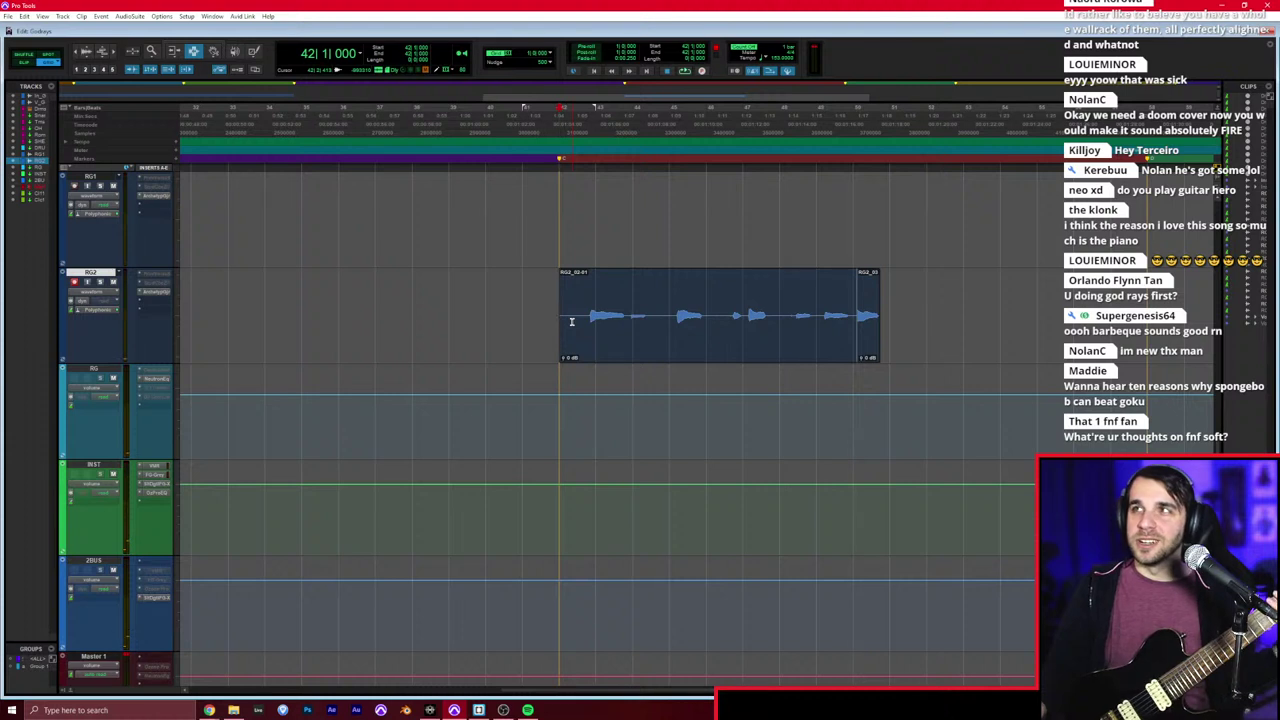
key("ctrl+space")
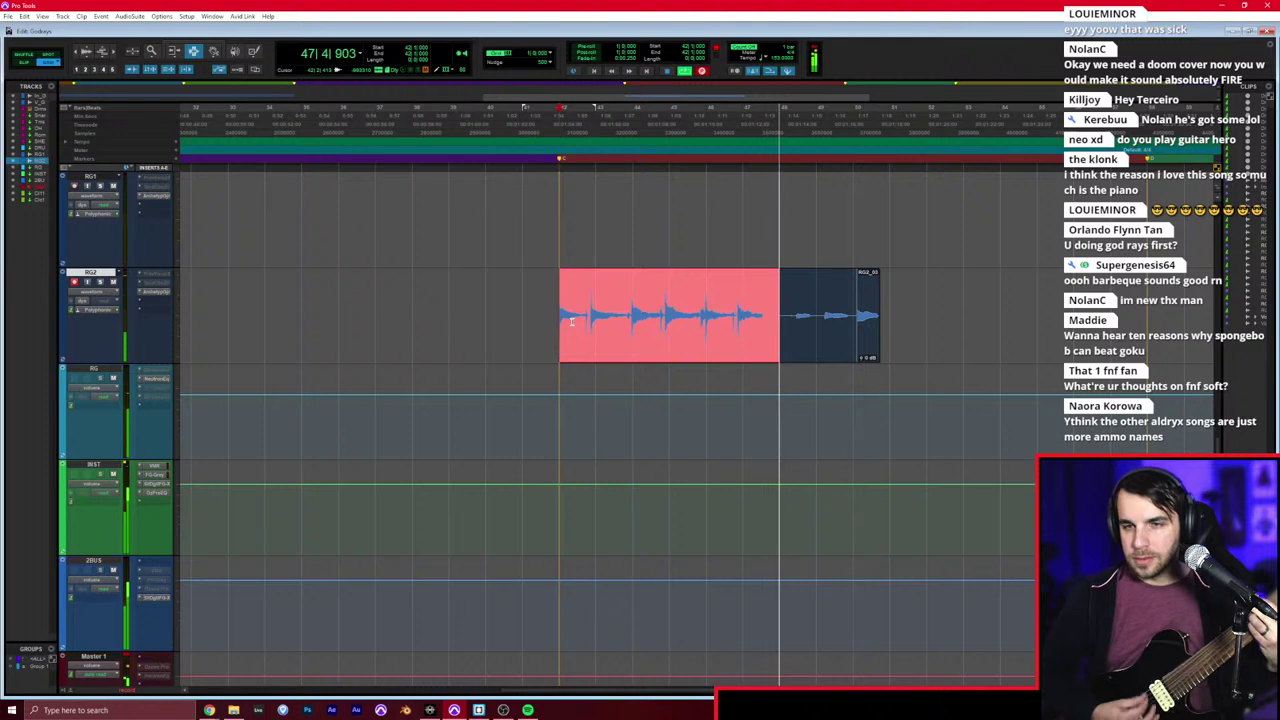
key("space")
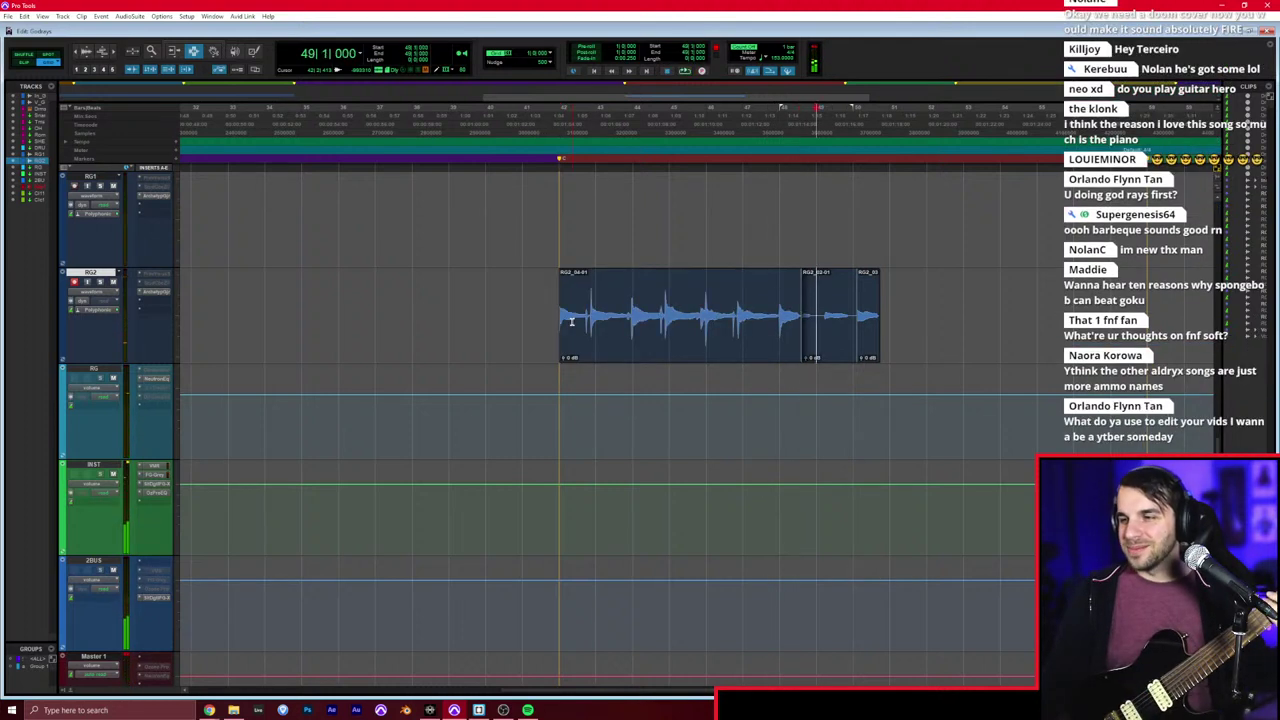
key("ctrl+space")
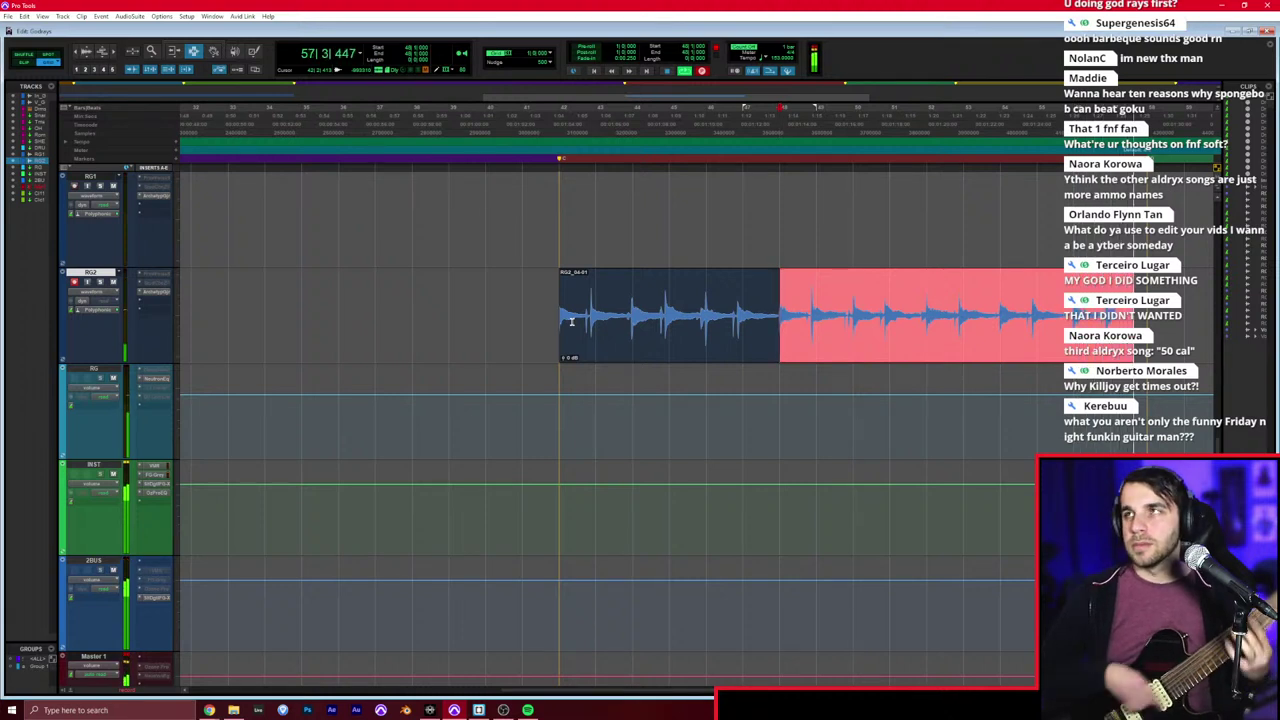
key("space")
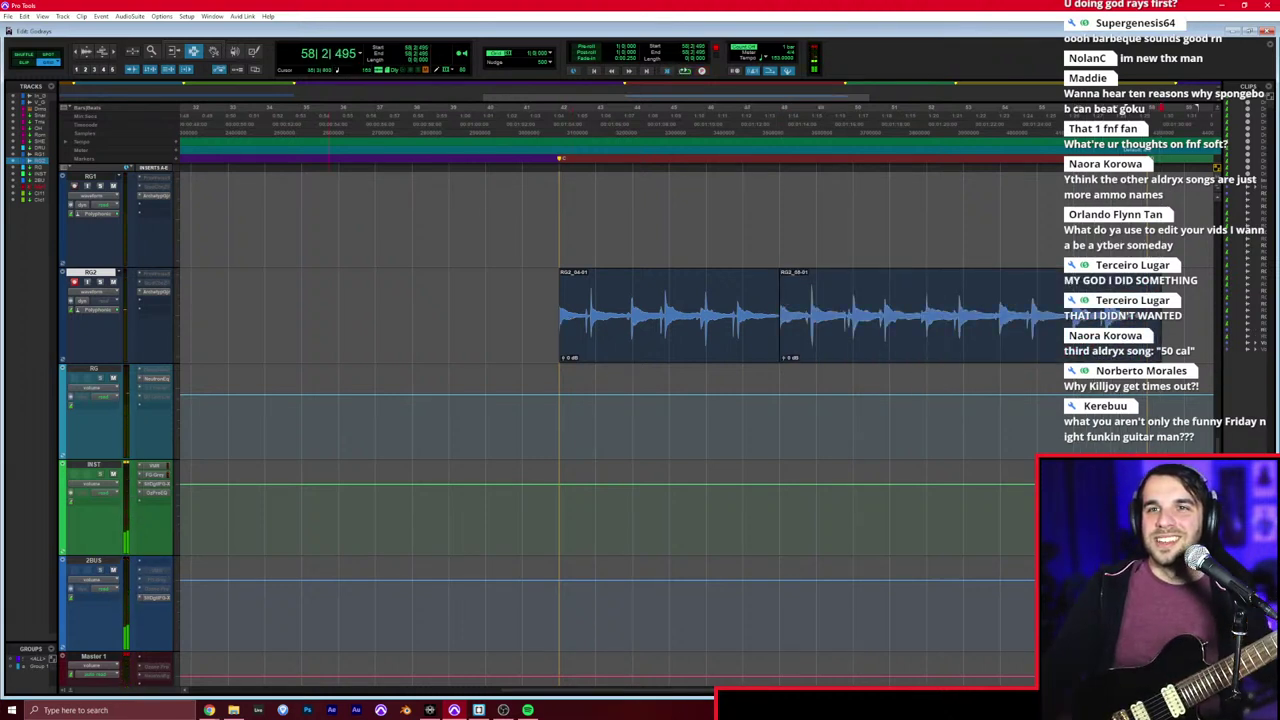
key("alt+Tab")
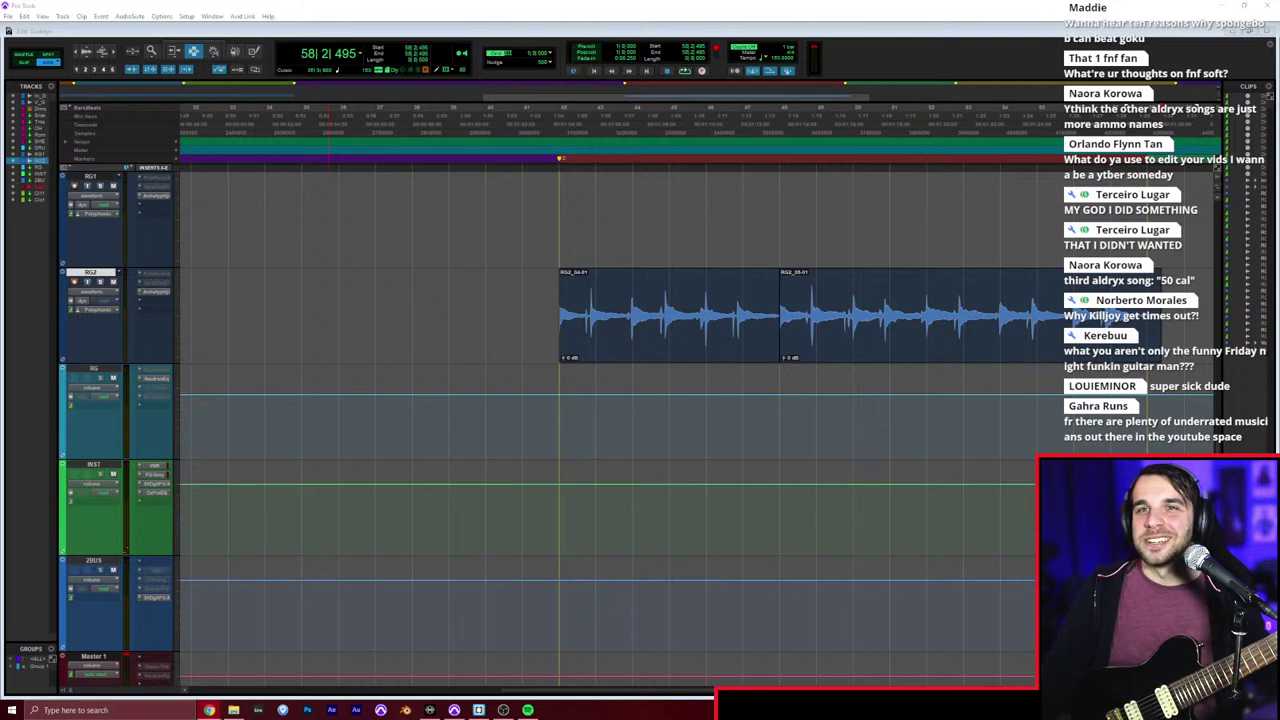
left_click(705, 17)
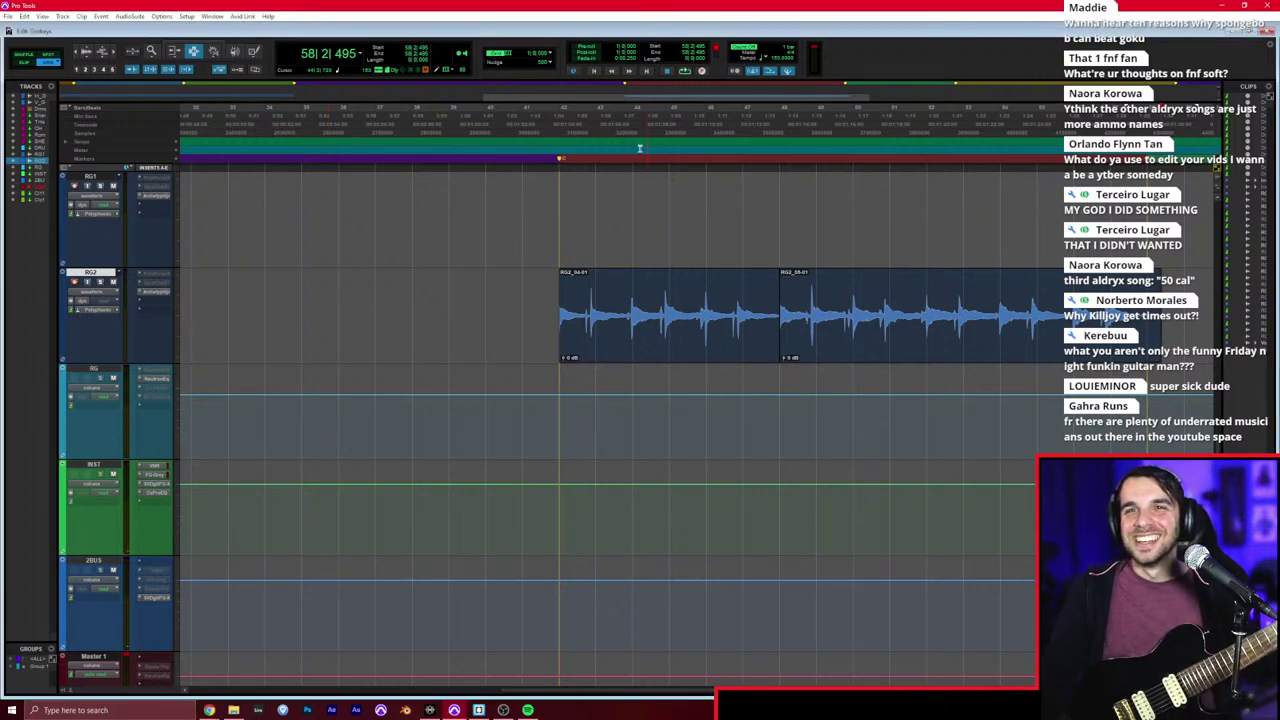
left_click(562, 287)
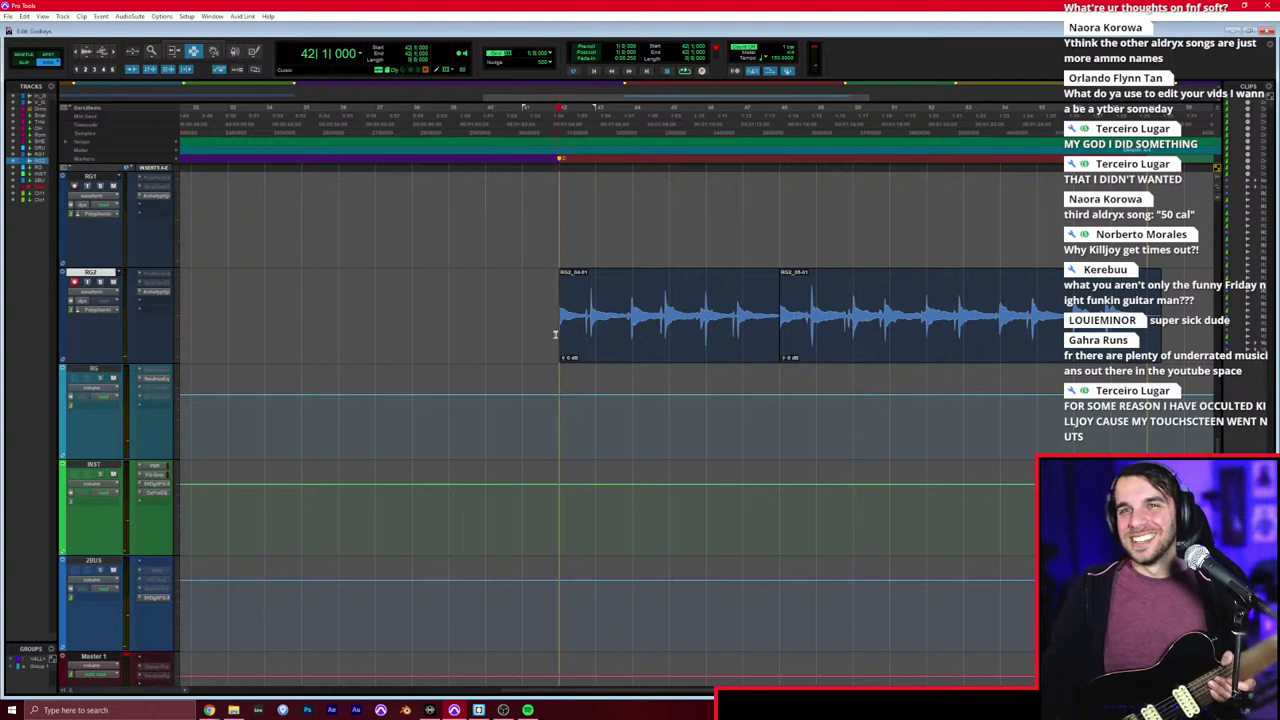
scroll(555, 334, "down", 2)
scroll(560, 300, "up", 2)
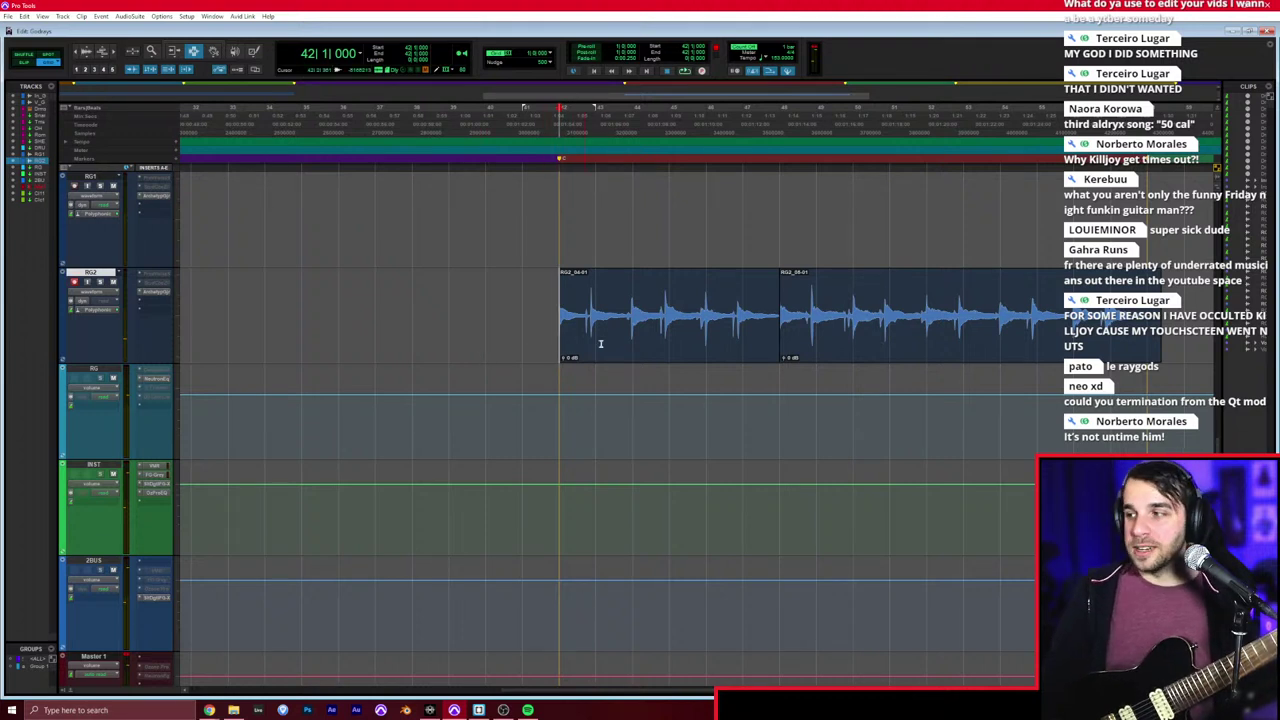
Step: Trim the end of the RG2 recording to beat 1 of bar 58 and play back the section from bar 42
left_click(1139, 325)
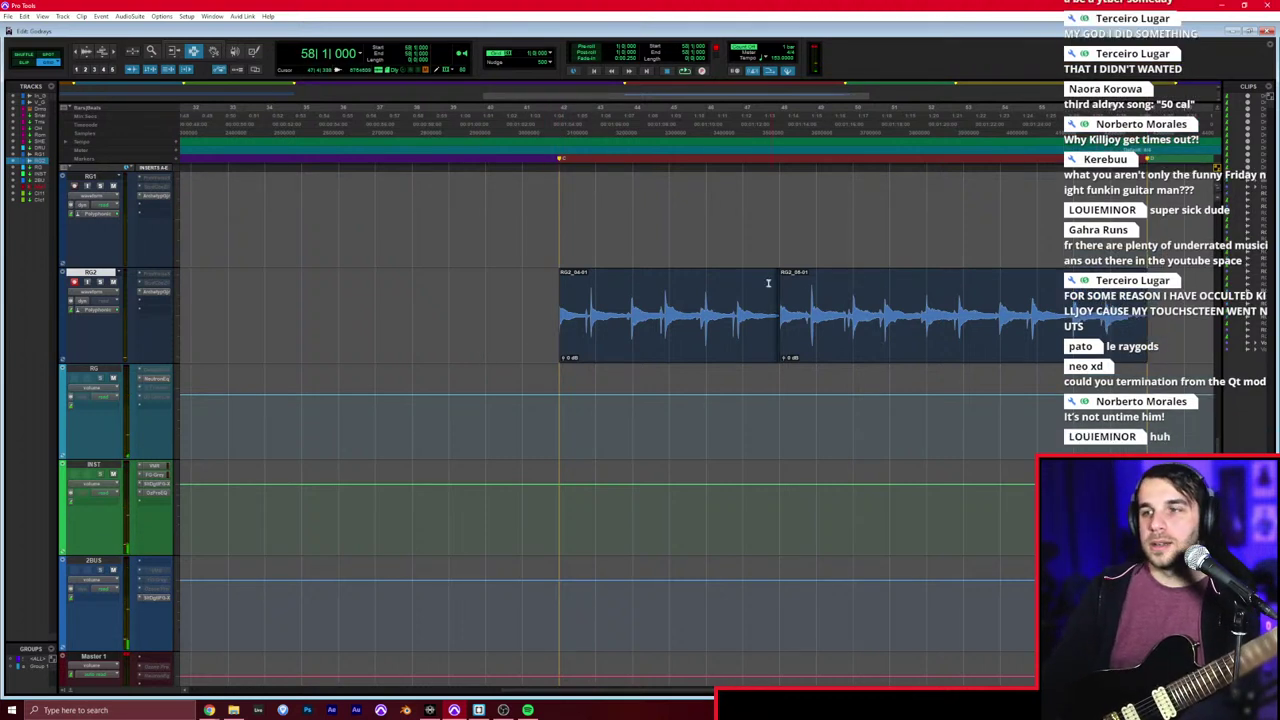
key("space")
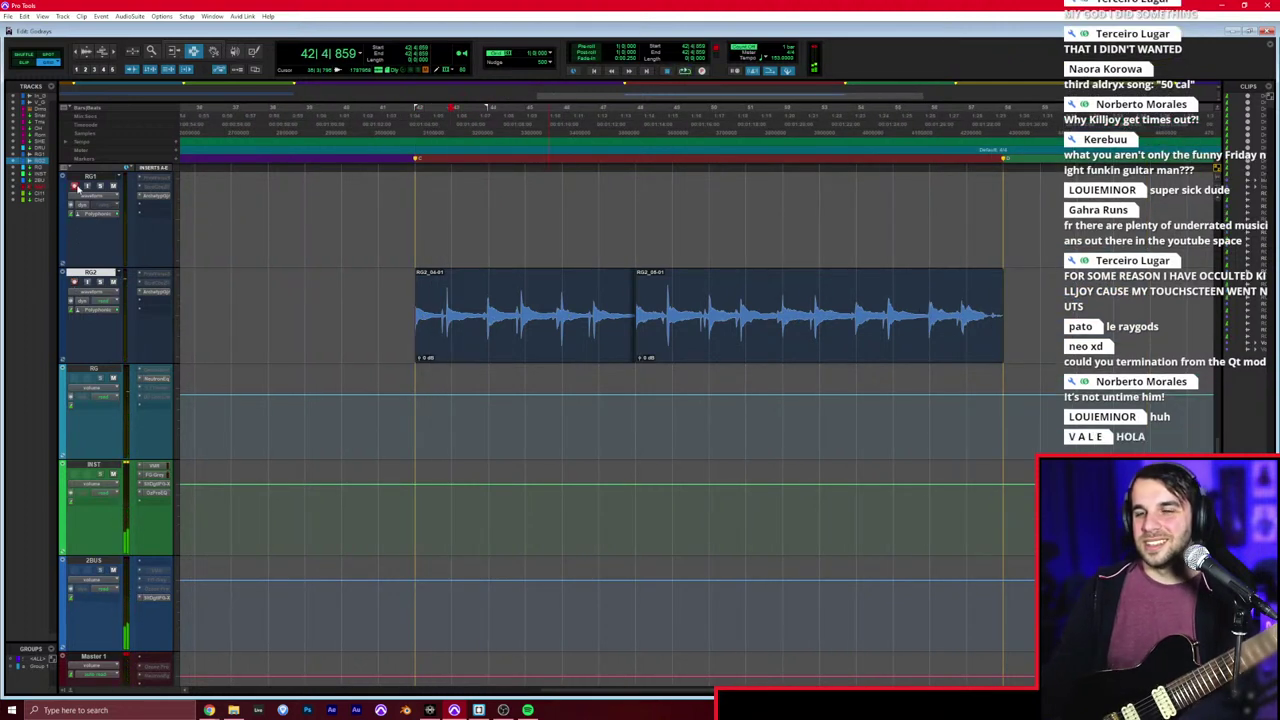
Step: Record the guitar section on RG1 from beat 1 of bar 42, re-recording from bar 56 onward to about bar 58
key("KP_1")
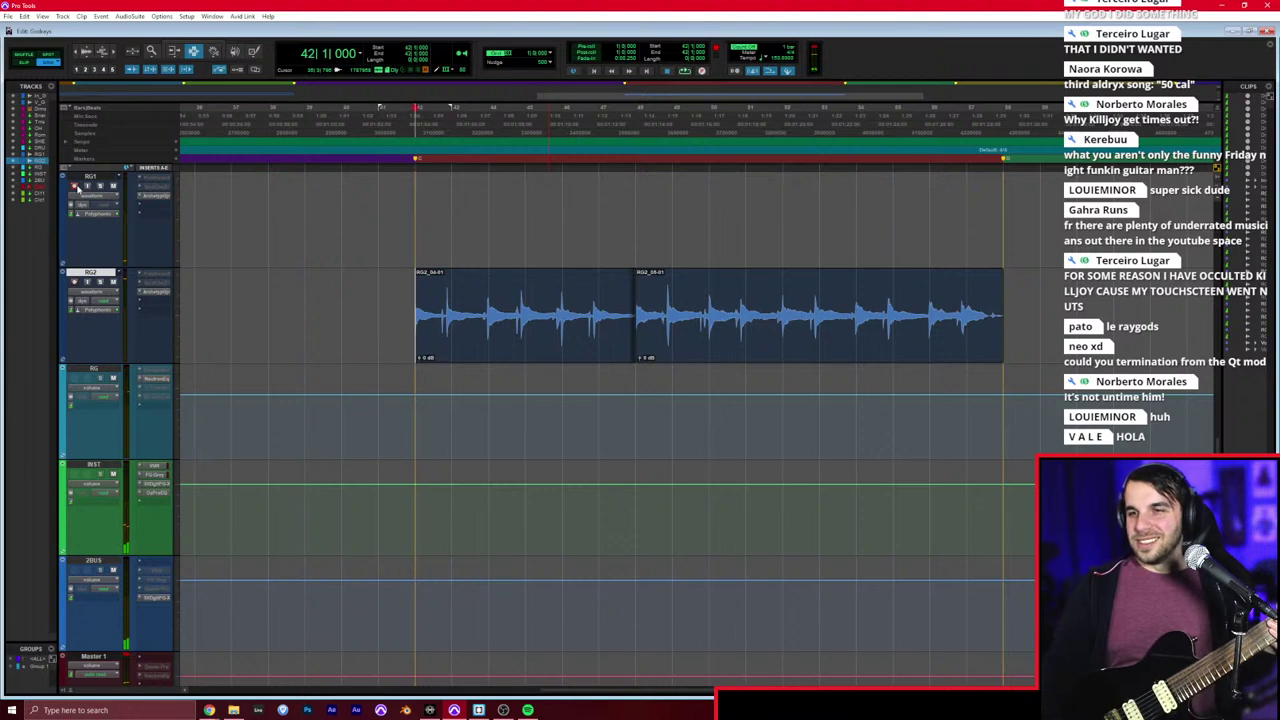
key("ctrl+space")
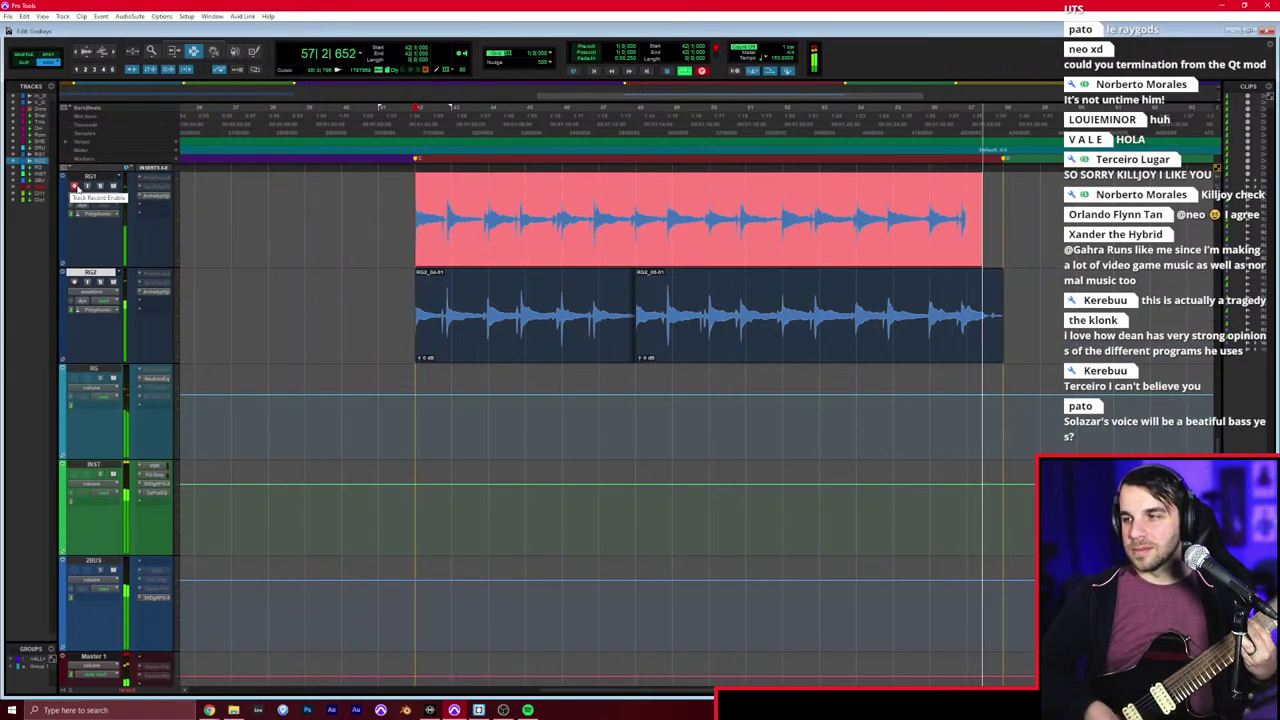
key("space")
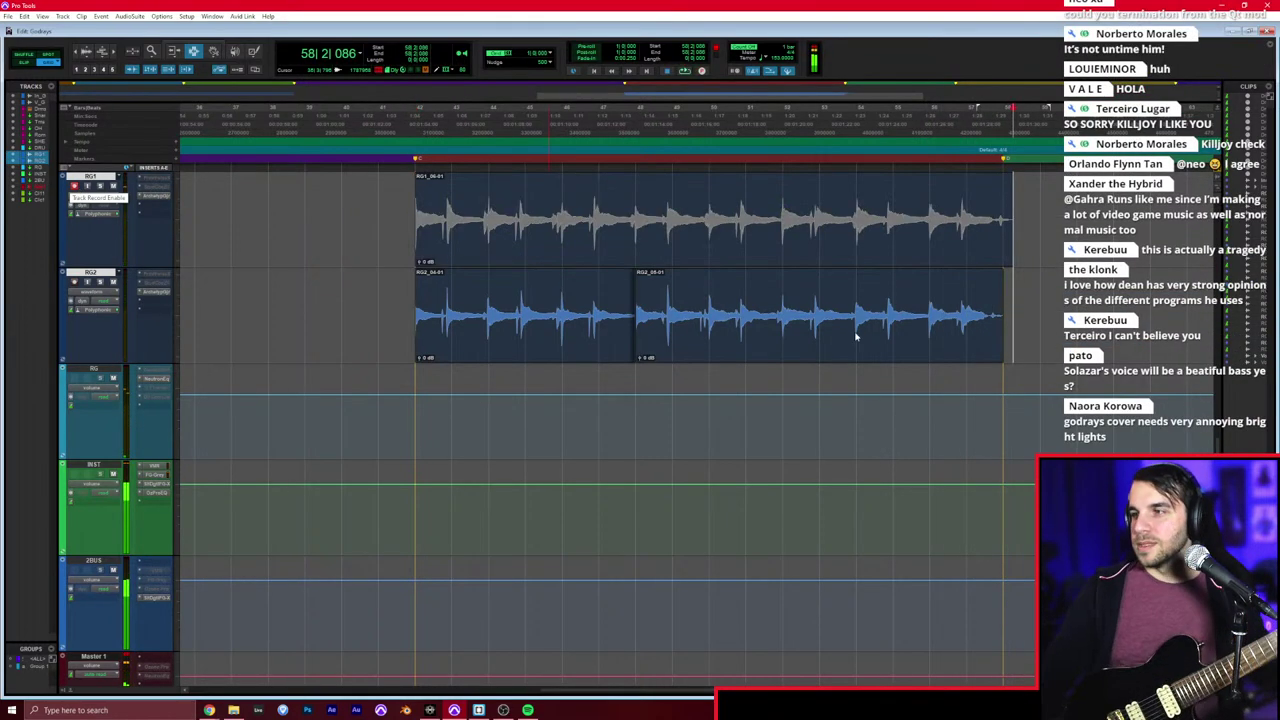
left_click(914, 198)
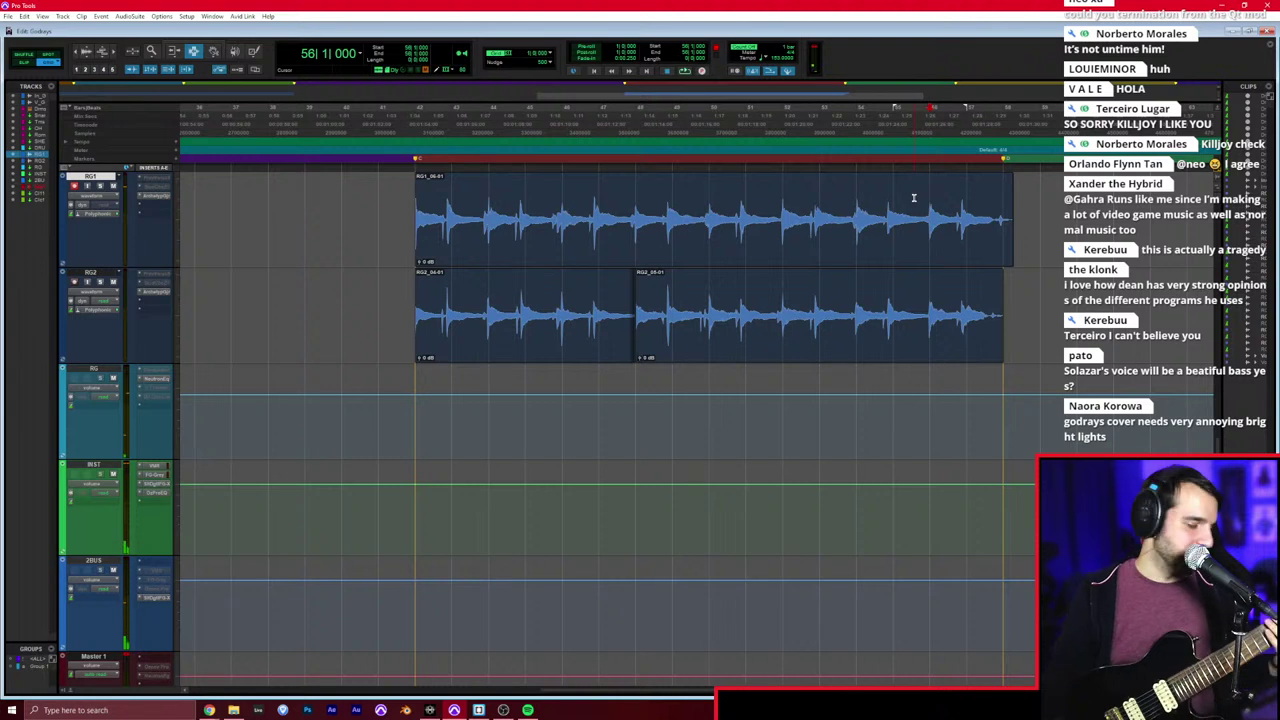
key("ctrl+space")
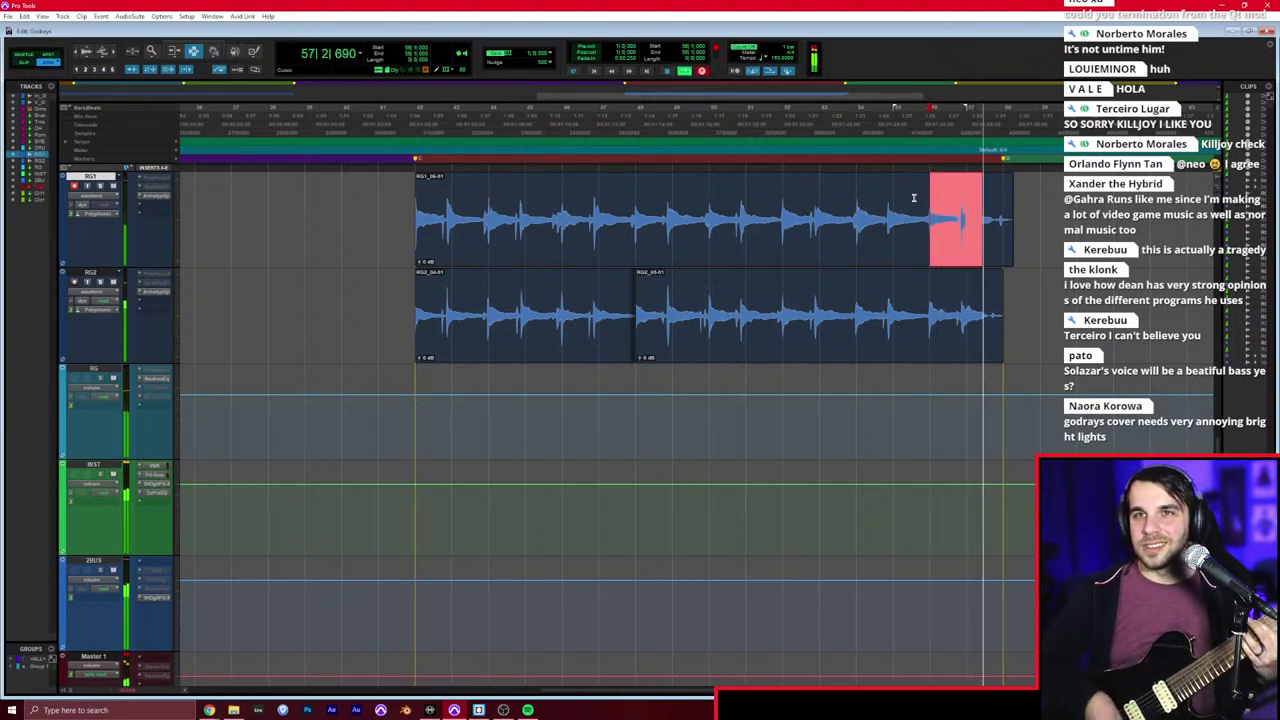
key("space")
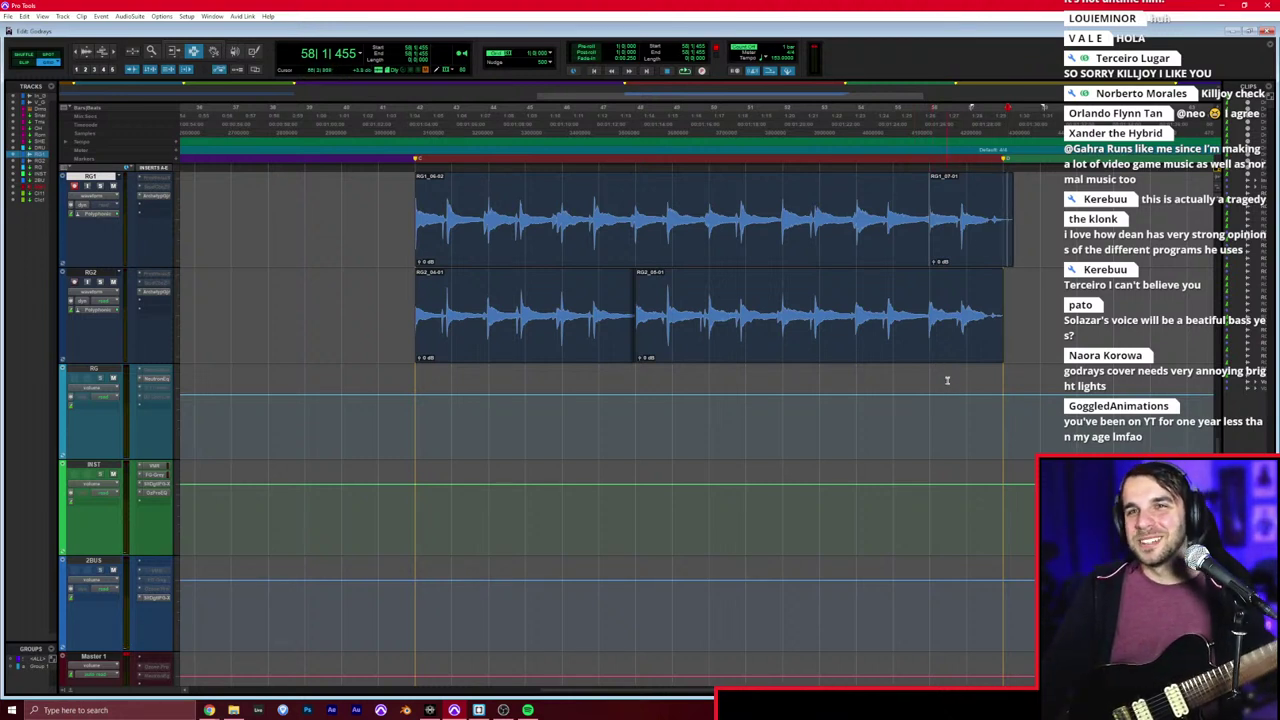
Step: Trim the end of the RG1 recording to beat 1 of bar 58
left_click(412, 330)
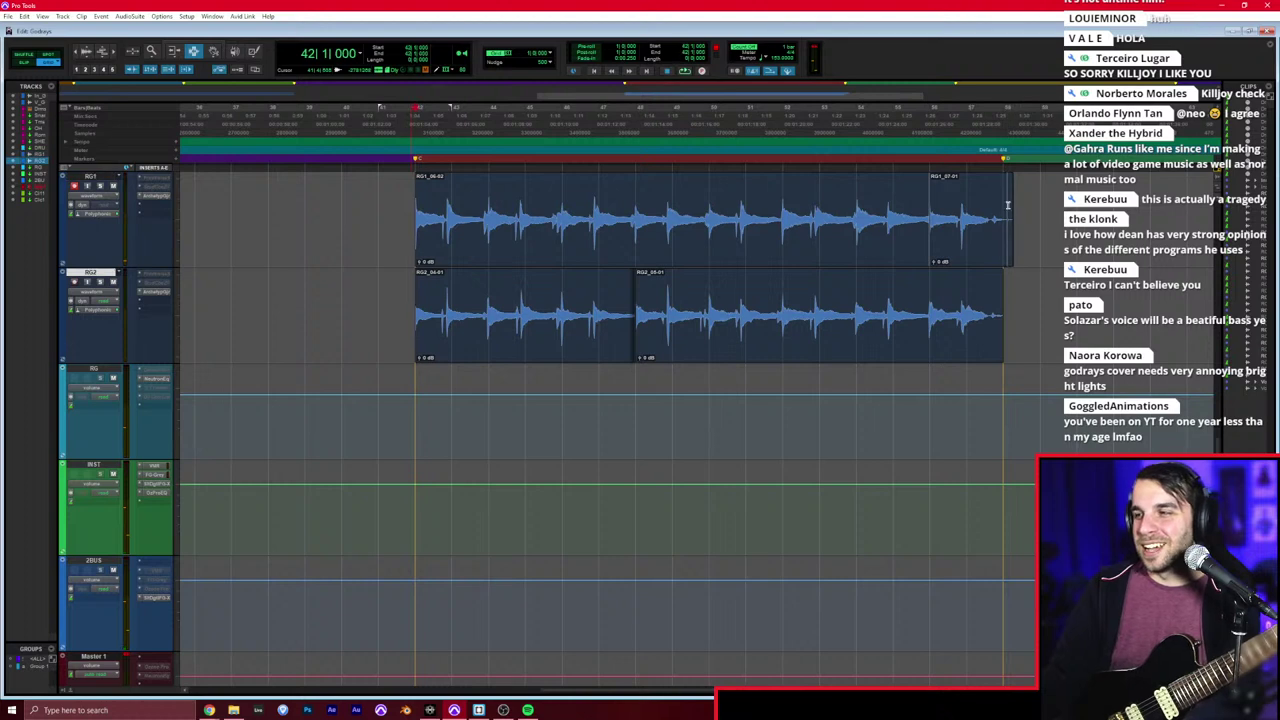
left_click_drag(1004, 210, 1112, 226)
key("Delete")
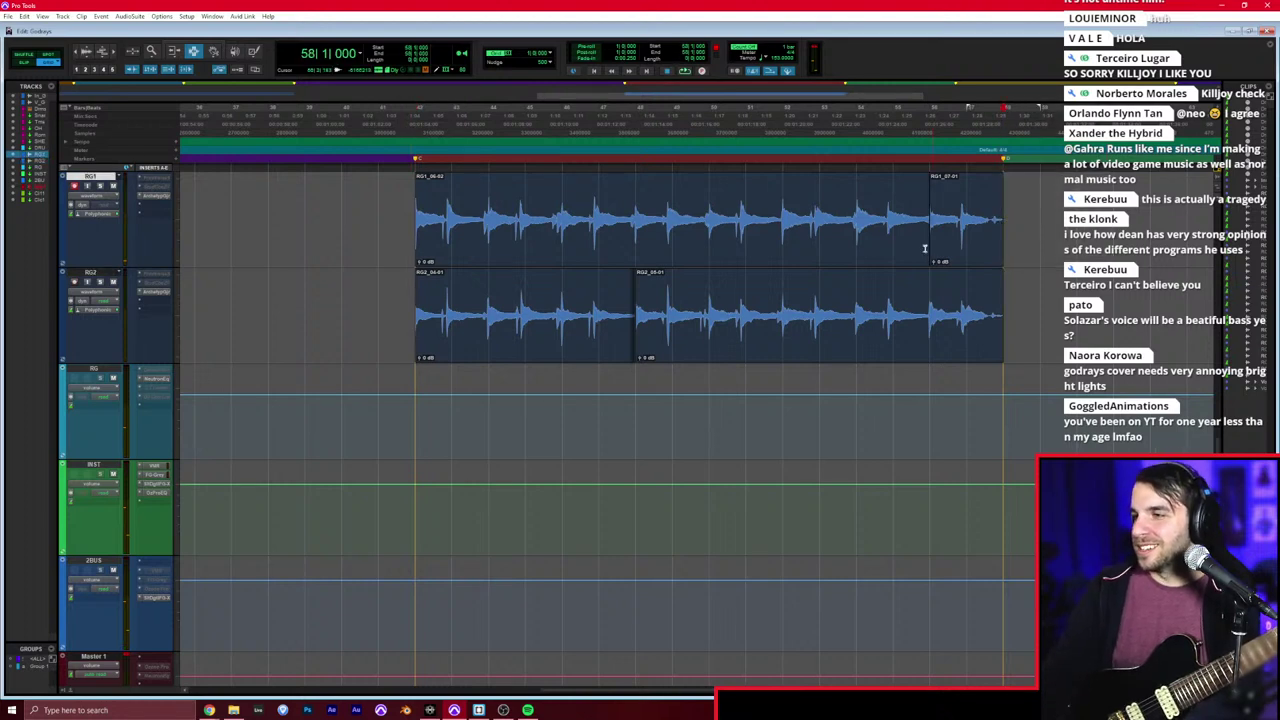
Step: Play back the starts of the sections at bar 58 and bar 66 to check which guitar parts they need
scroll(737, 210, "right", 5)
scroll(730, 239, "up", 3)
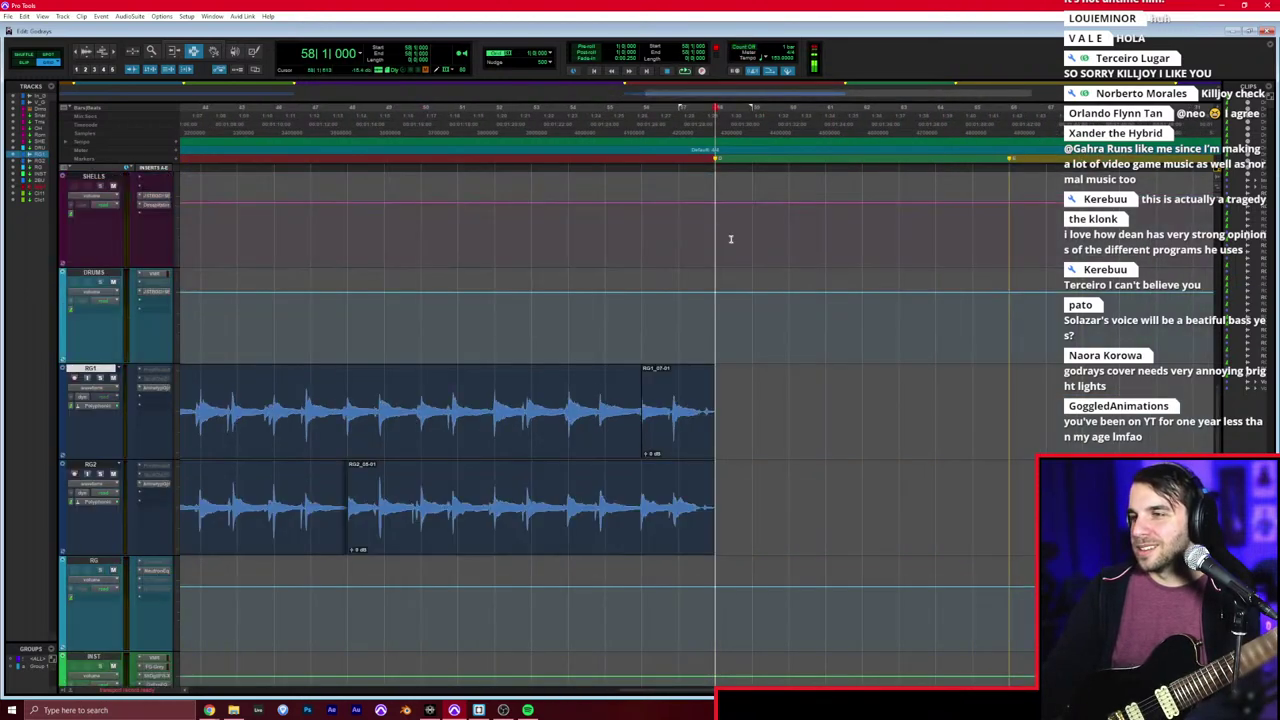
key("space")
scroll(751, 240, "right", 1)
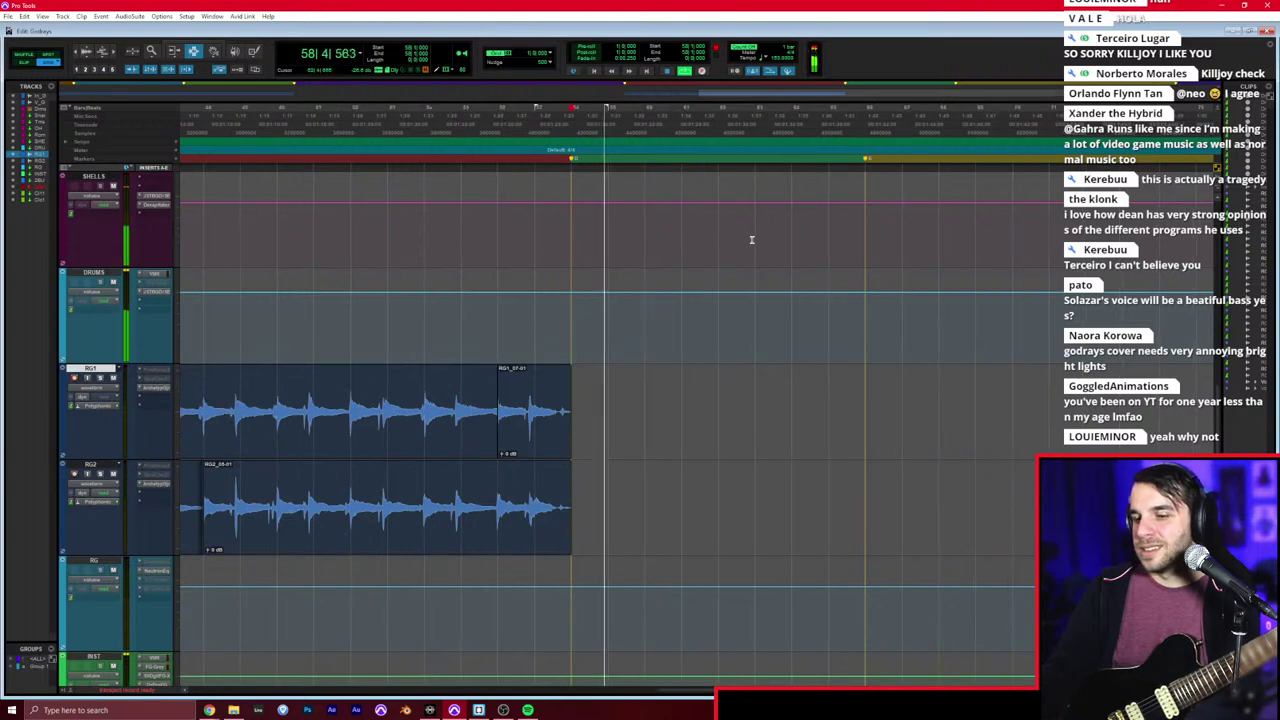
scroll(724, 268, "down", 1)
key("t")
key("t")
scroll(718, 302, "right", 5)
key("space")
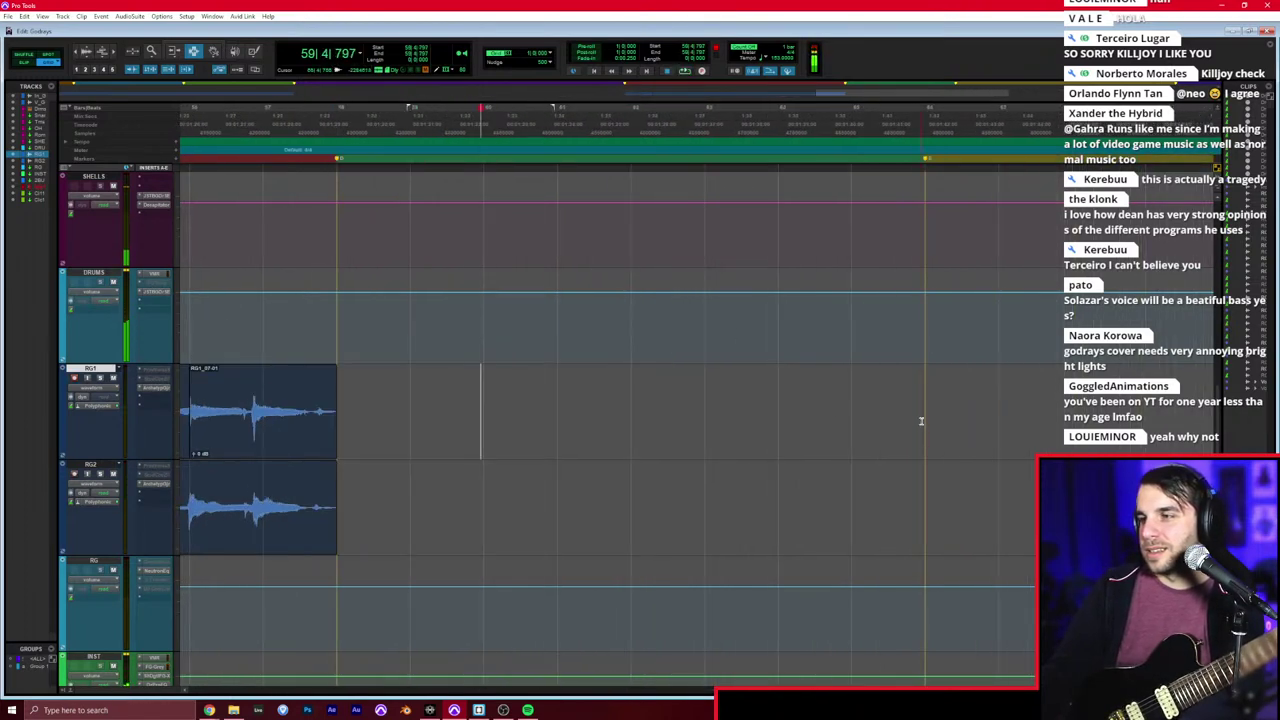
left_click(922, 421)
key("space")
scroll(920, 420, "down", 3)
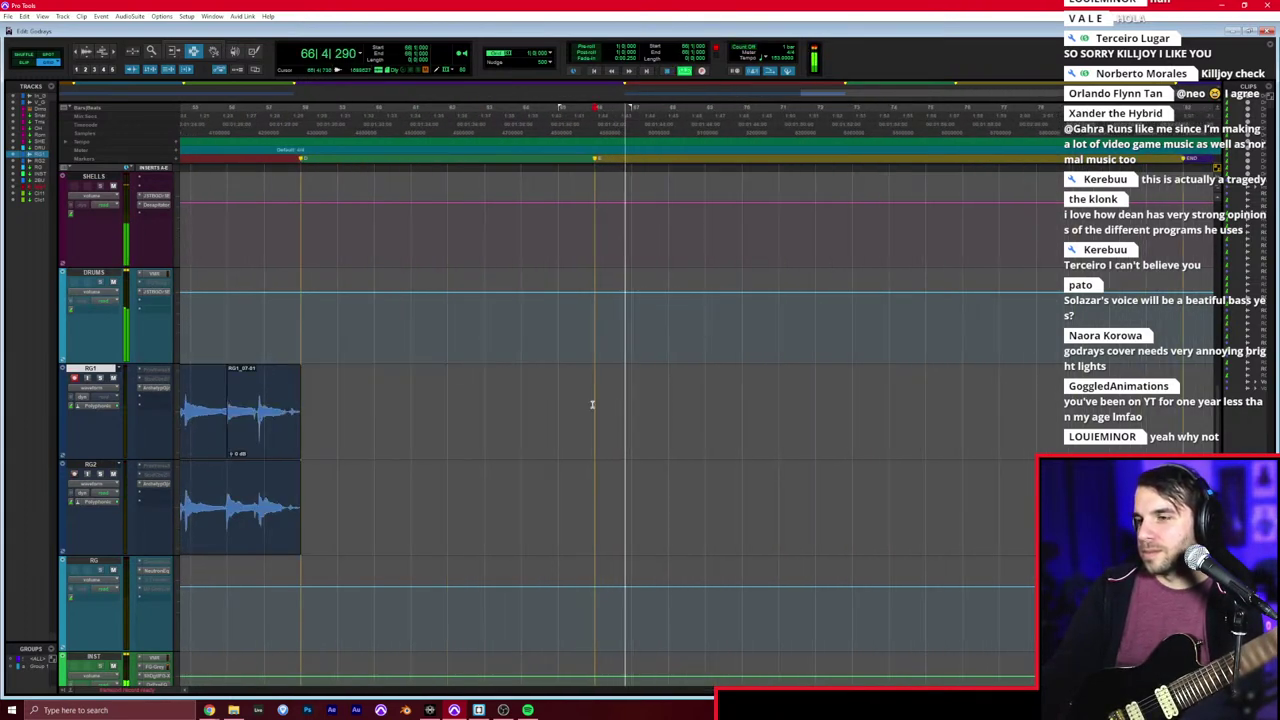
scroll(592, 405, "down", 2)
key("space")
Step: Copy the RG1 and RG2 clips of bars 10 to 18 to bar 66, duplicate them up to bar 82 and play the duplicate
scroll(435, 402, "left", 2)
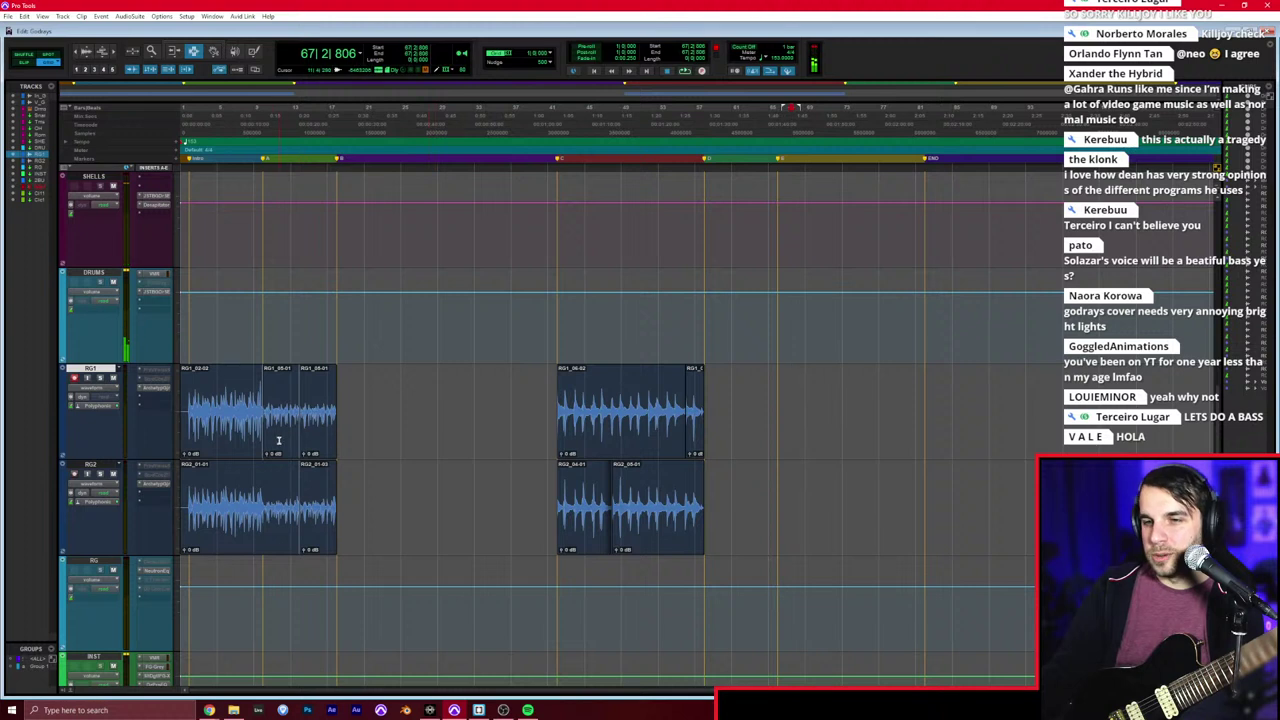
left_click_drag(263, 432, 338, 484)
left_click(776, 435)
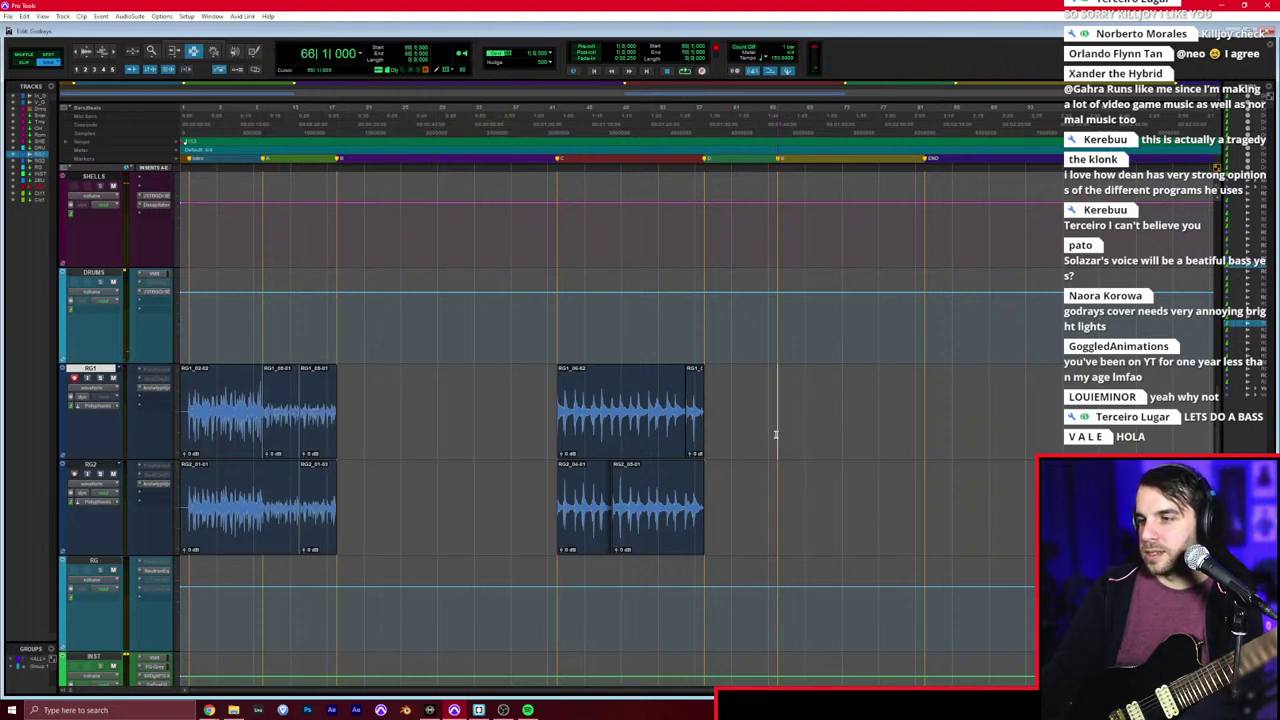
key("ctrl+v")
key("ctrl+d")
key("space")
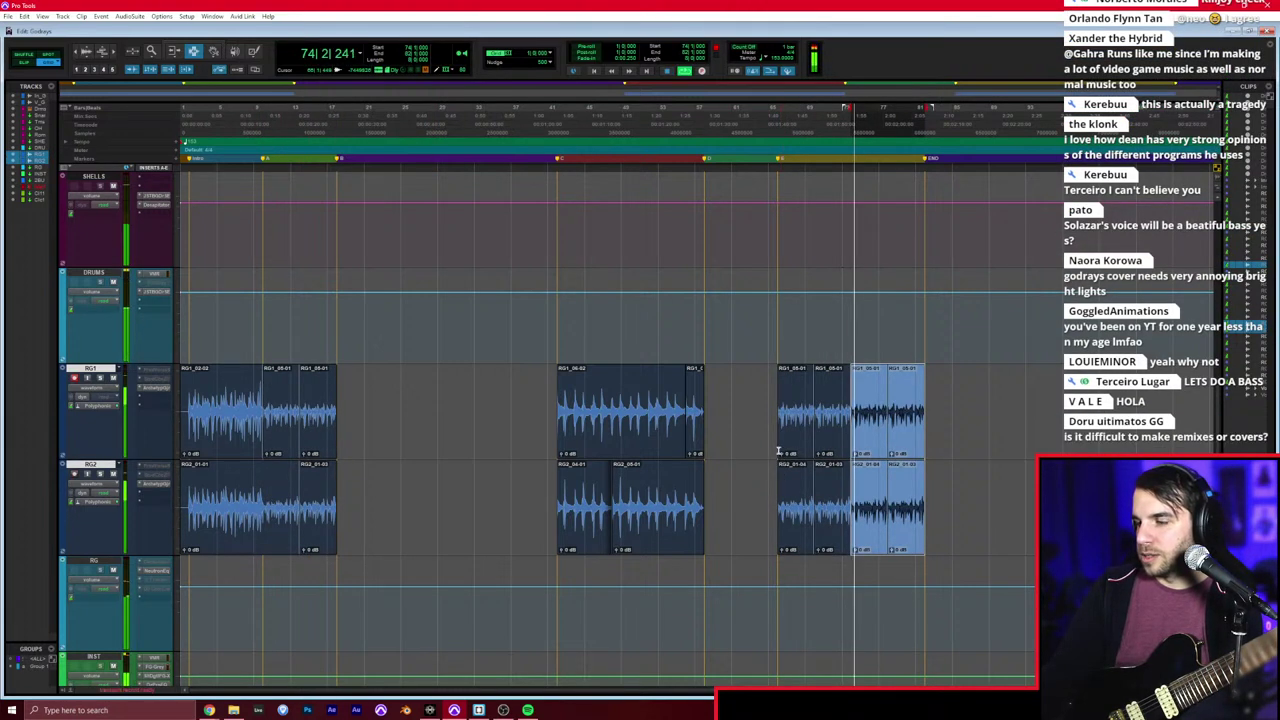
Step: Play back the beginning of the END section from bar 82
left_click(925, 412)
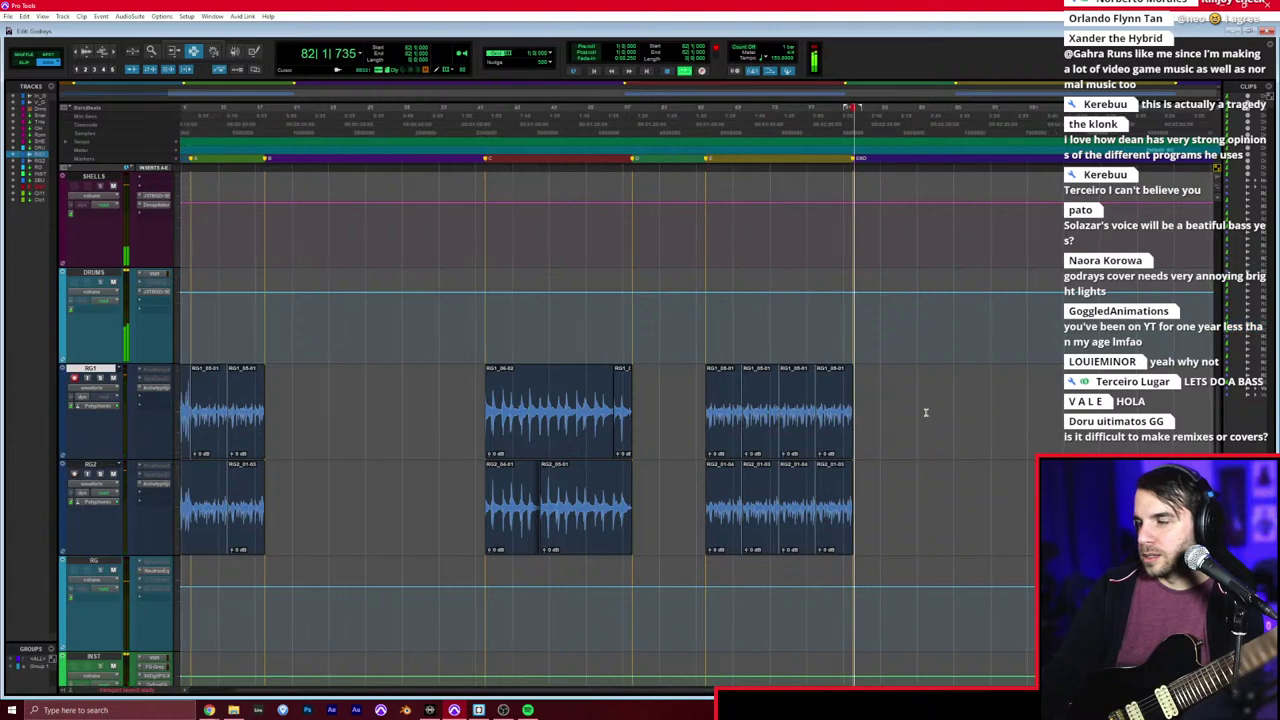
scroll(926, 412, "right", 2)
key("space")
key("t")
key("t")
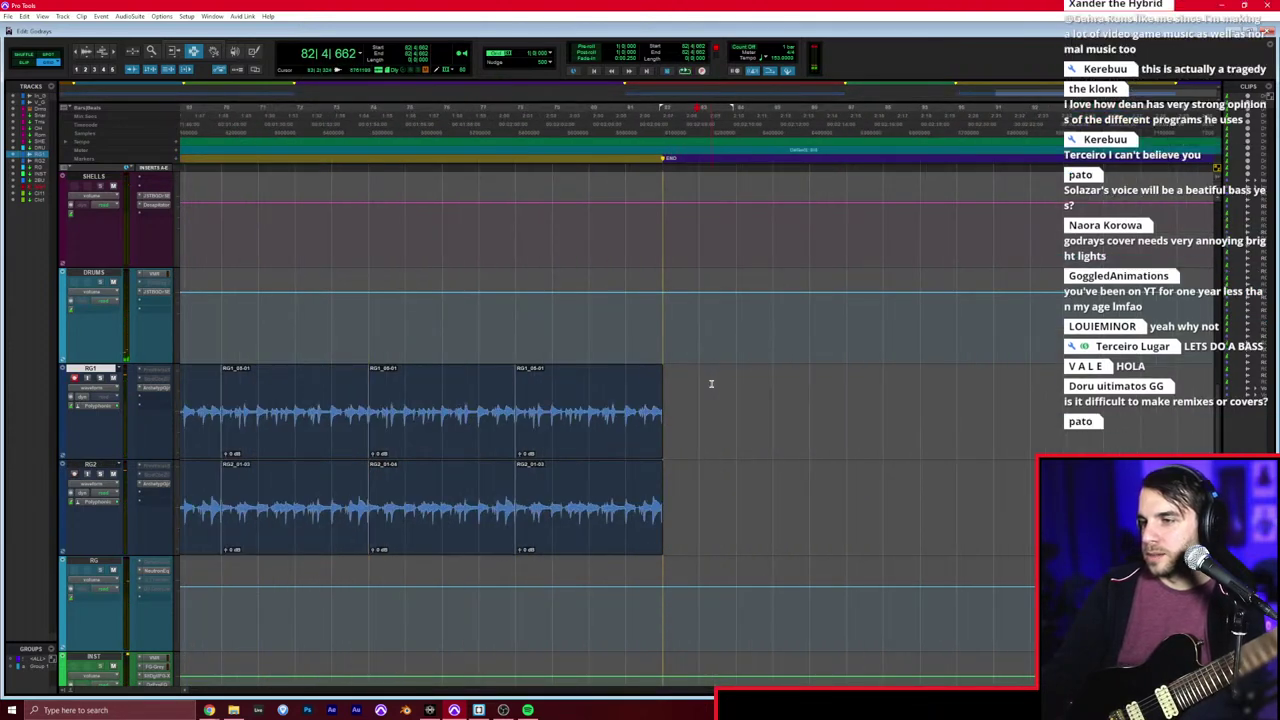
Step: Try a short take of the ending on RG1 from beat 1 of bar 82, continuing it in a second recording from bar 83
key("ctrl+bracketleft")
scroll(650, 395, "left", 1)
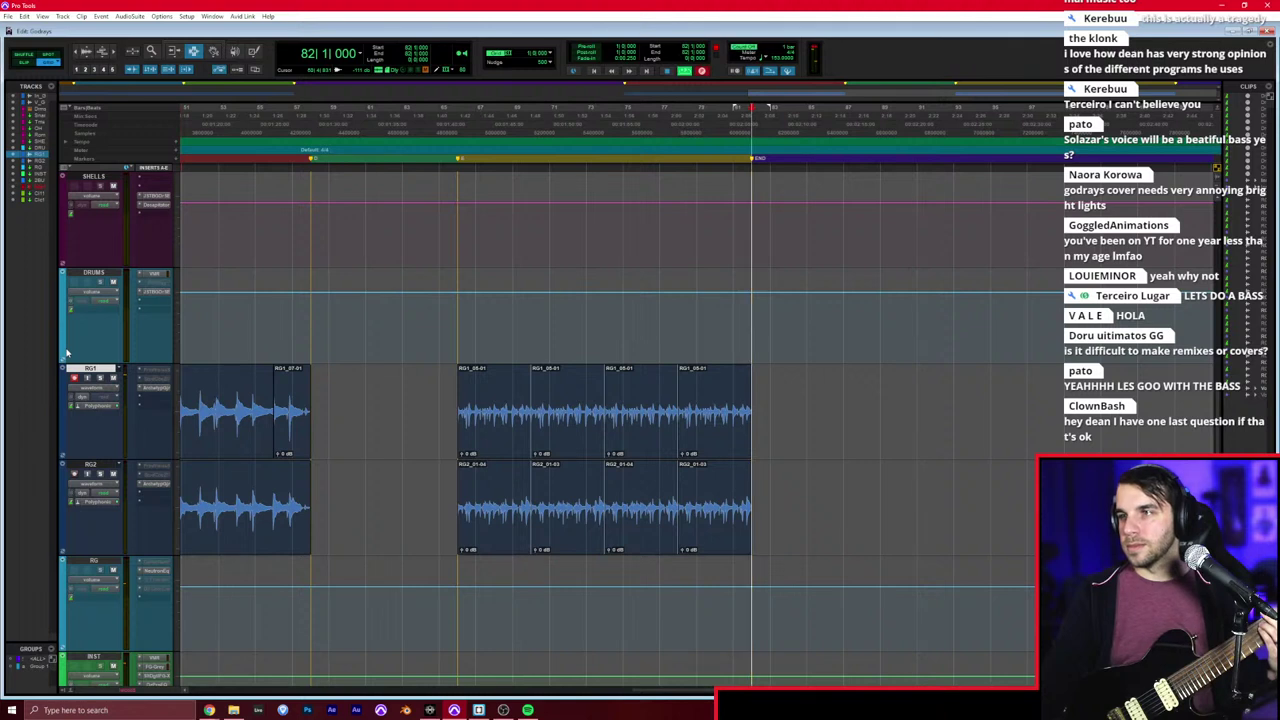
key("ctrl+space")
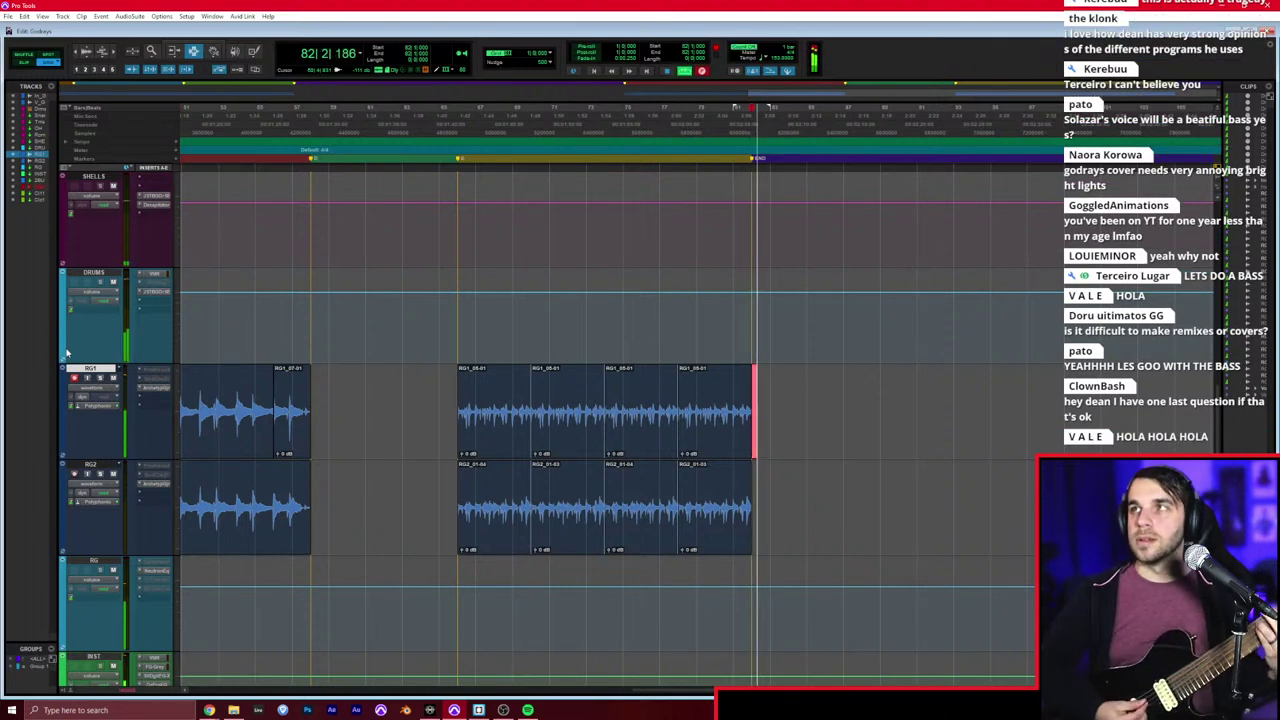
key("space")
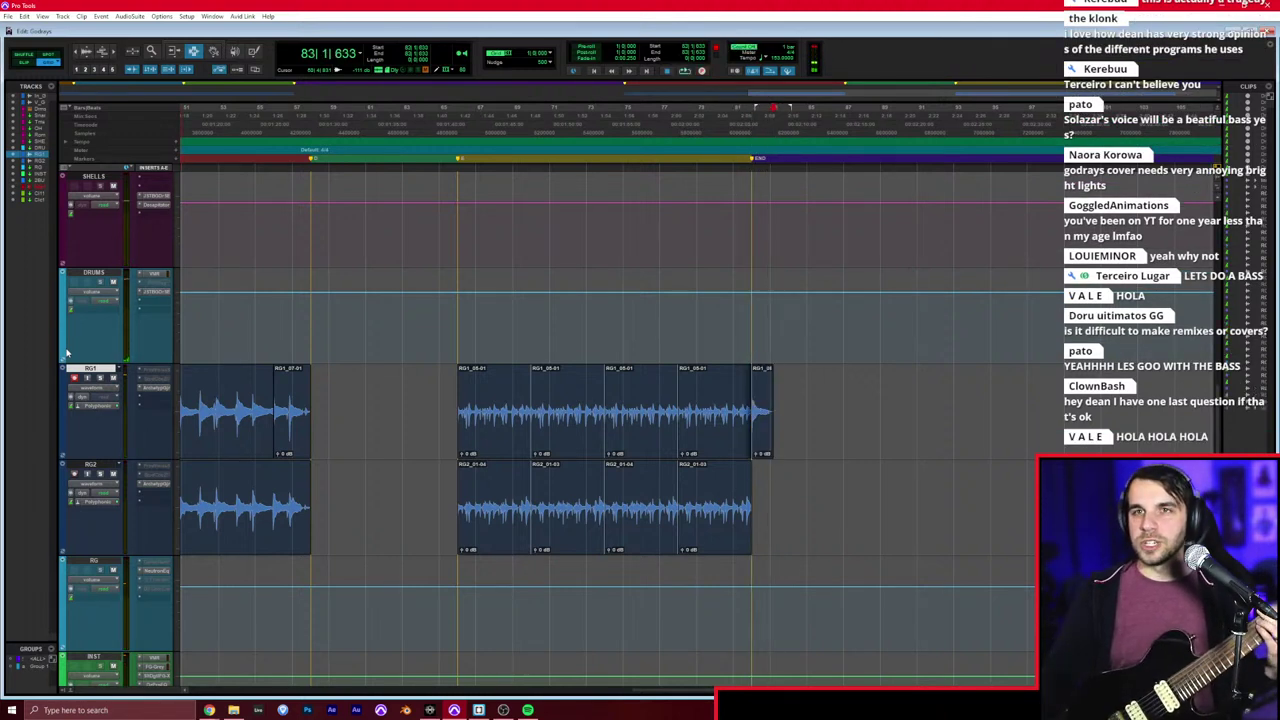
key("ctrl+space")
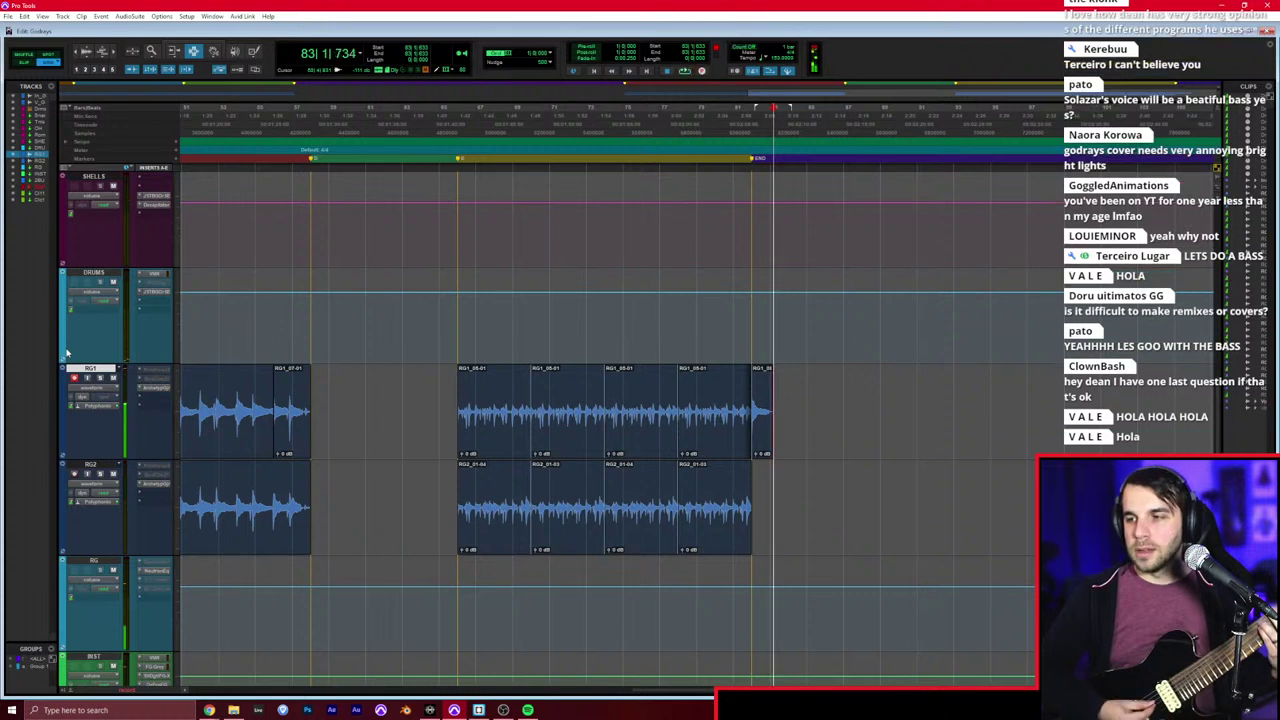
key("space")
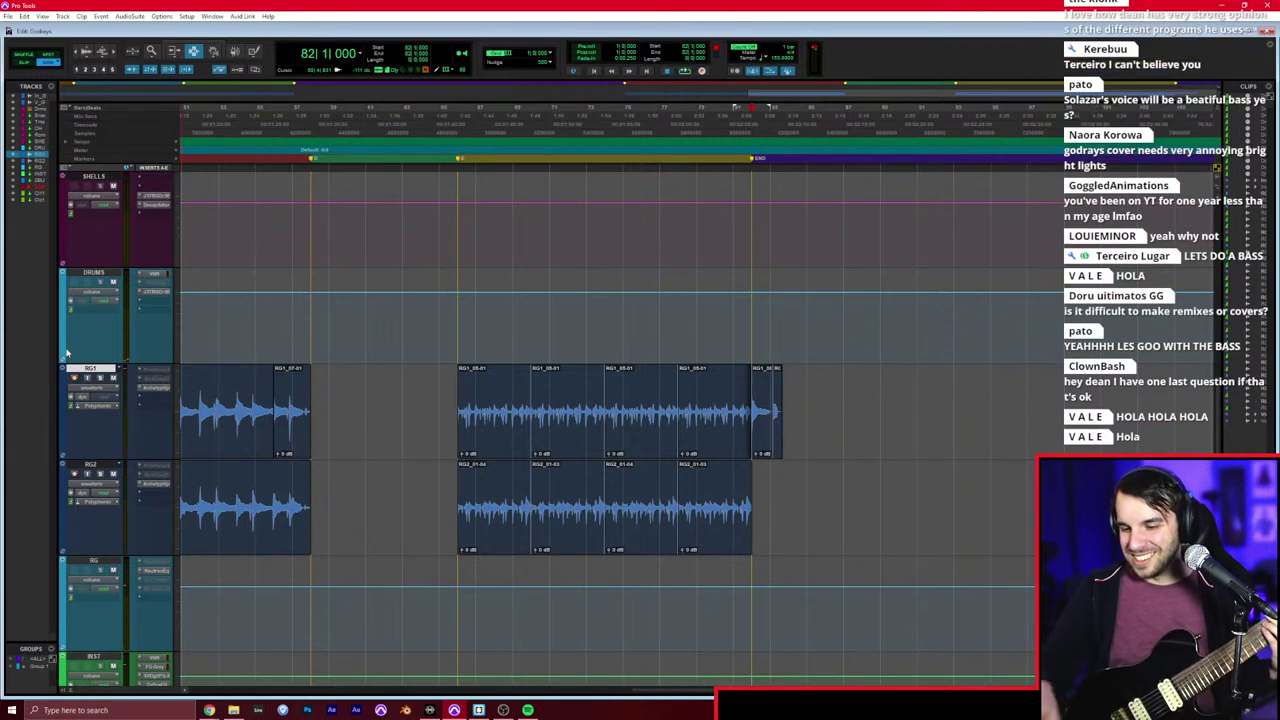
Step: Re-record the ending on RG1 from bar 82 to about bar 83 and delete the leftover audio after it
key("ctrl+space")
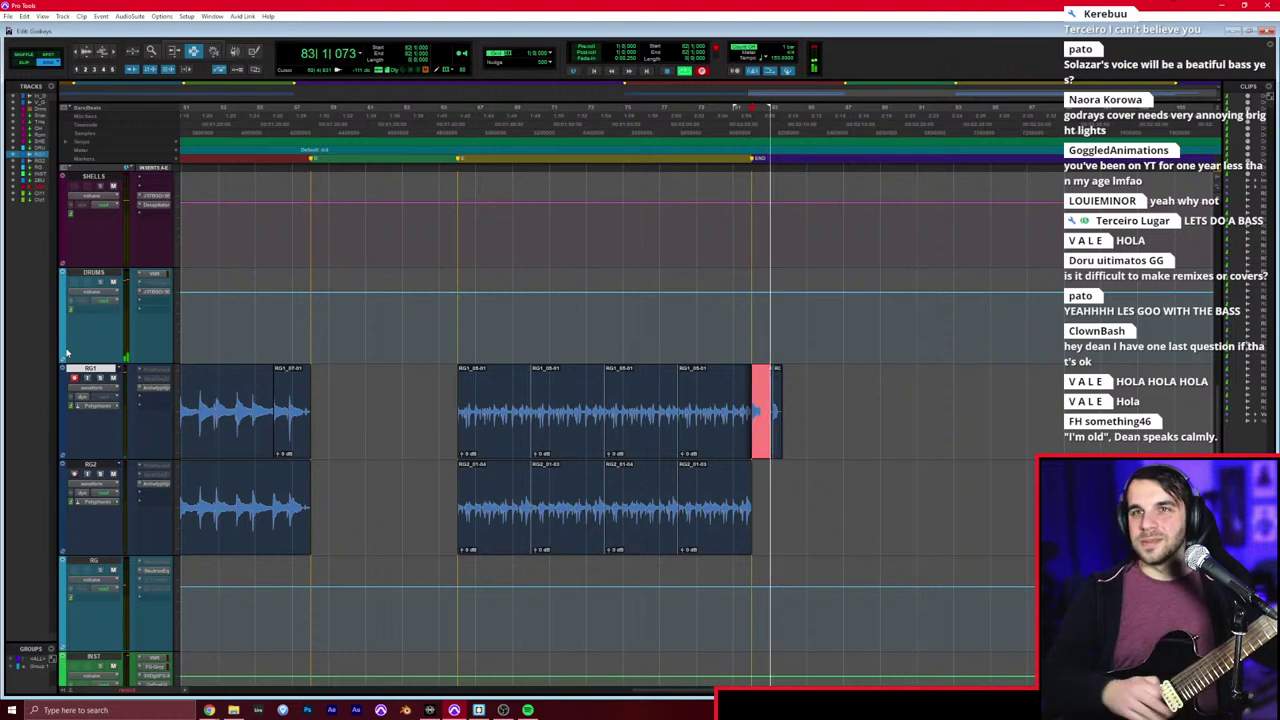
key("space")
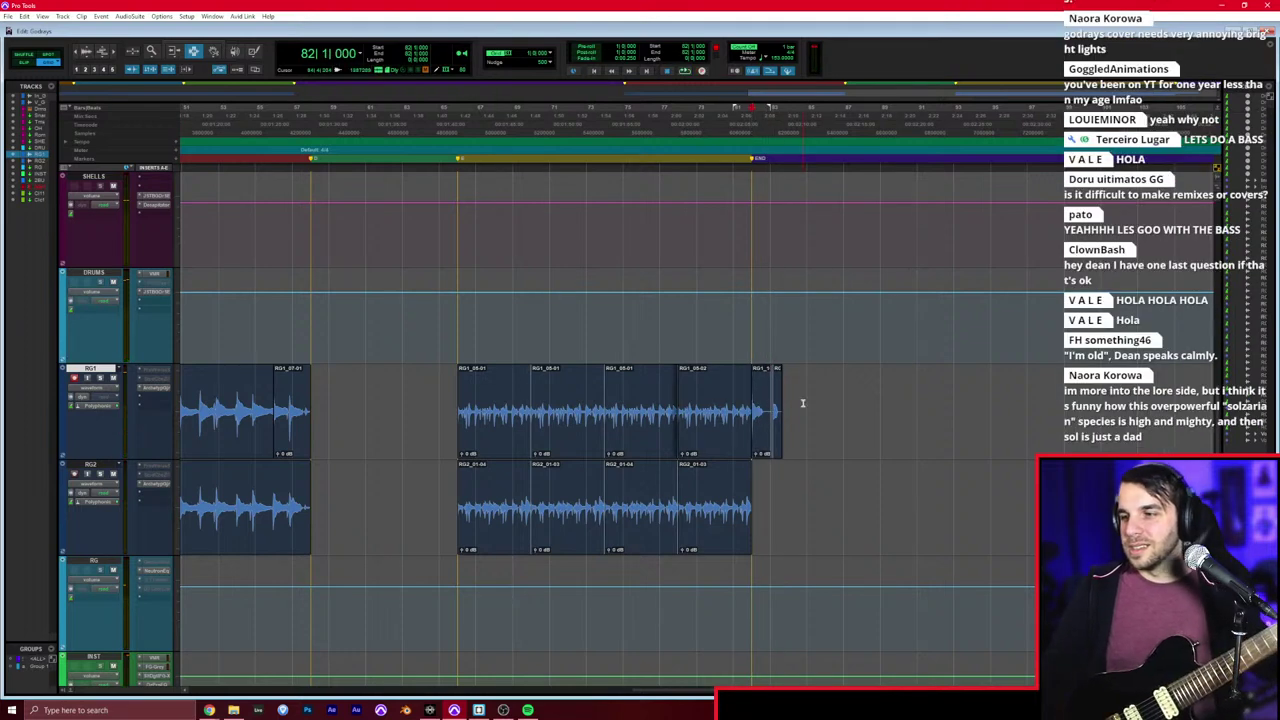
left_click_drag(803, 403, 773, 405)
key("Delete")
Step: Record the ending on RG2 from beat 1 of bar 82 to about bar 83, and disarm the track
left_click(746, 473)
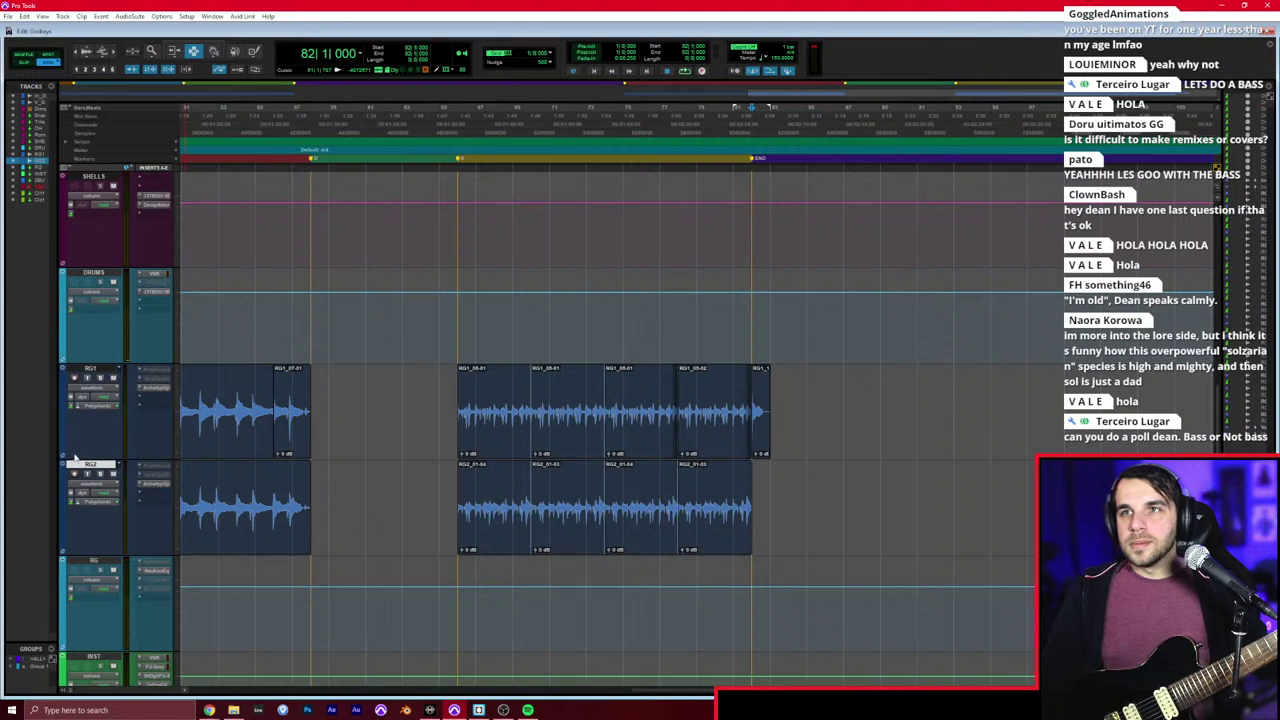
key("ctrl+space")
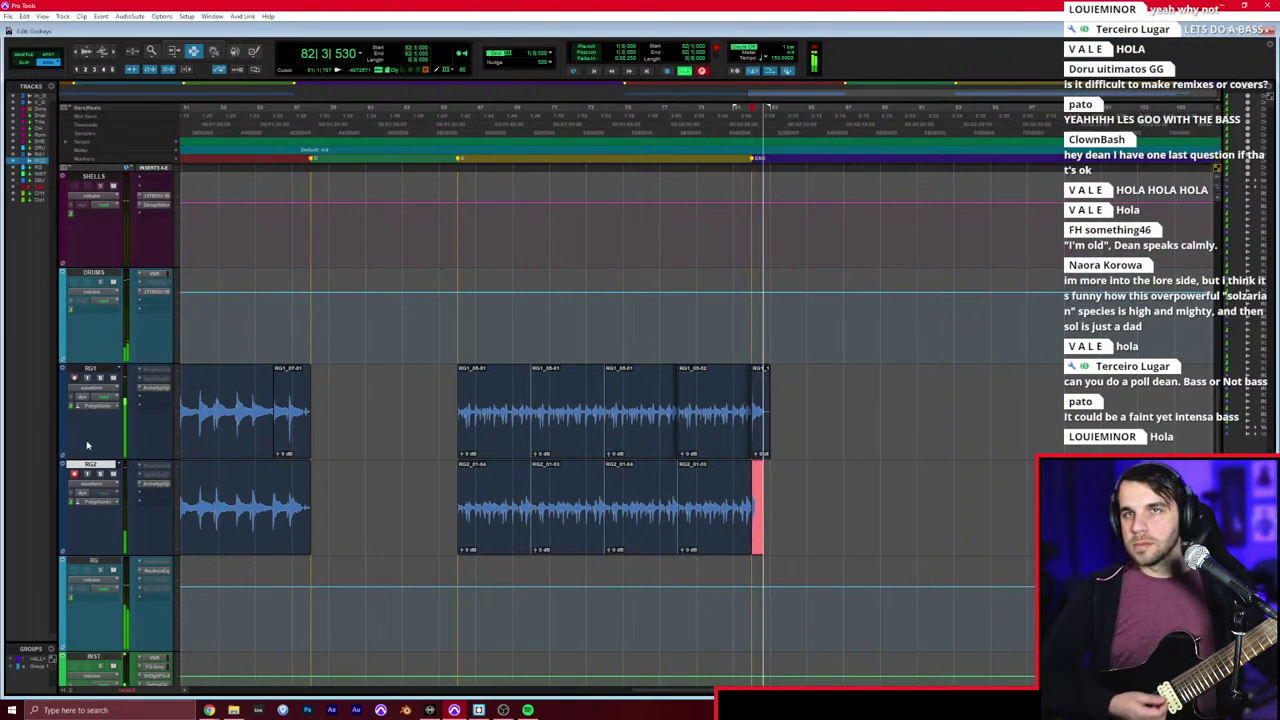
key("space")
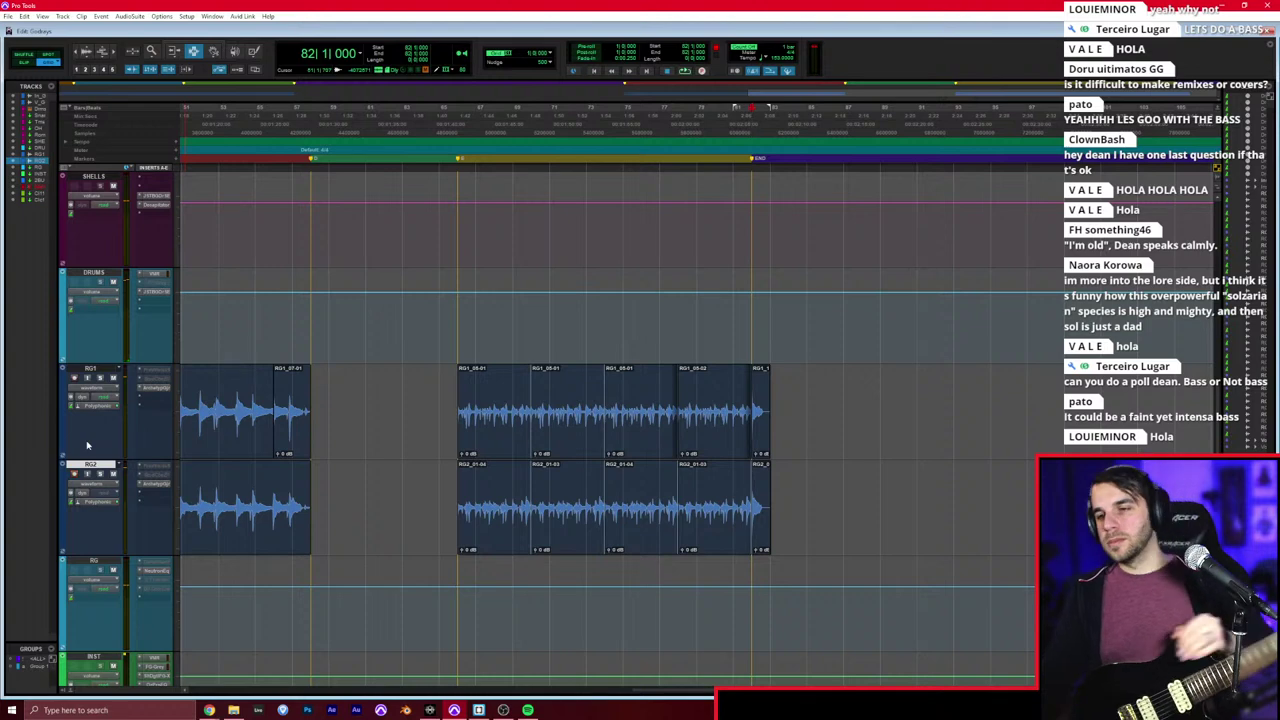
left_click(74, 474)
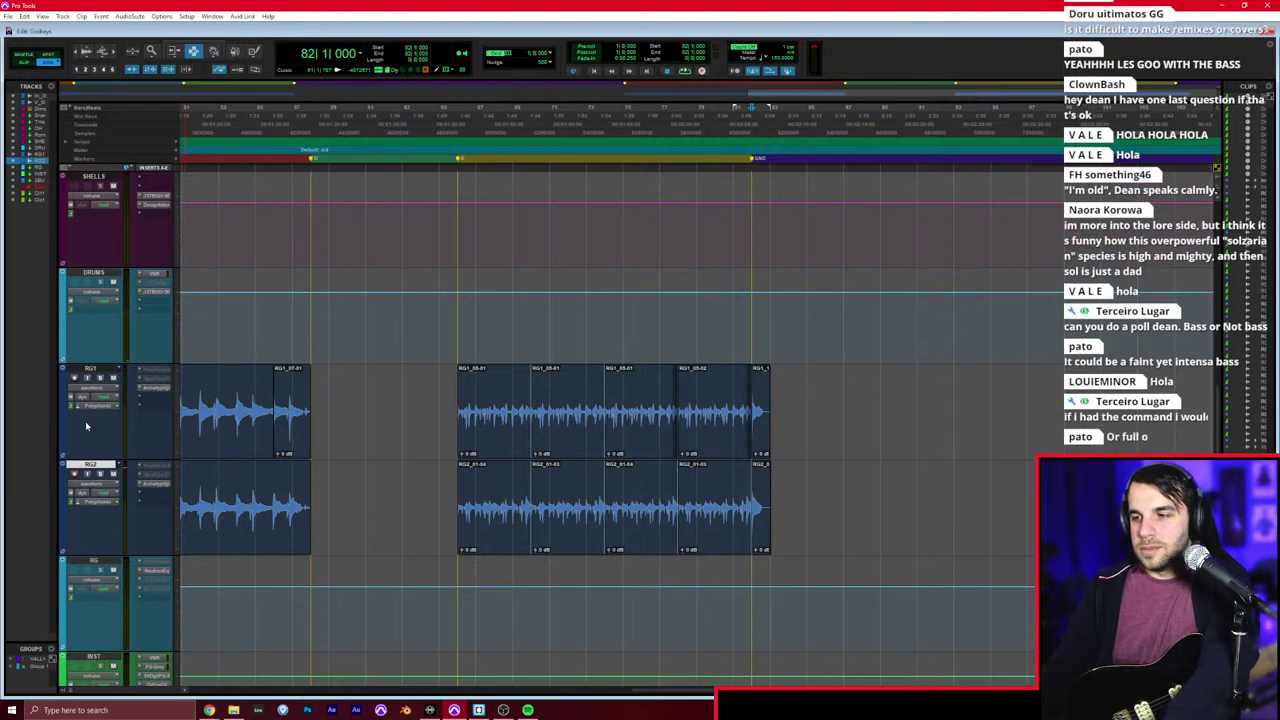
Step: Return the edit cursor to beat 1 of bar 1 on RG1
scroll(274, 464, "left", 3)
scroll(274, 464, "down", 2)
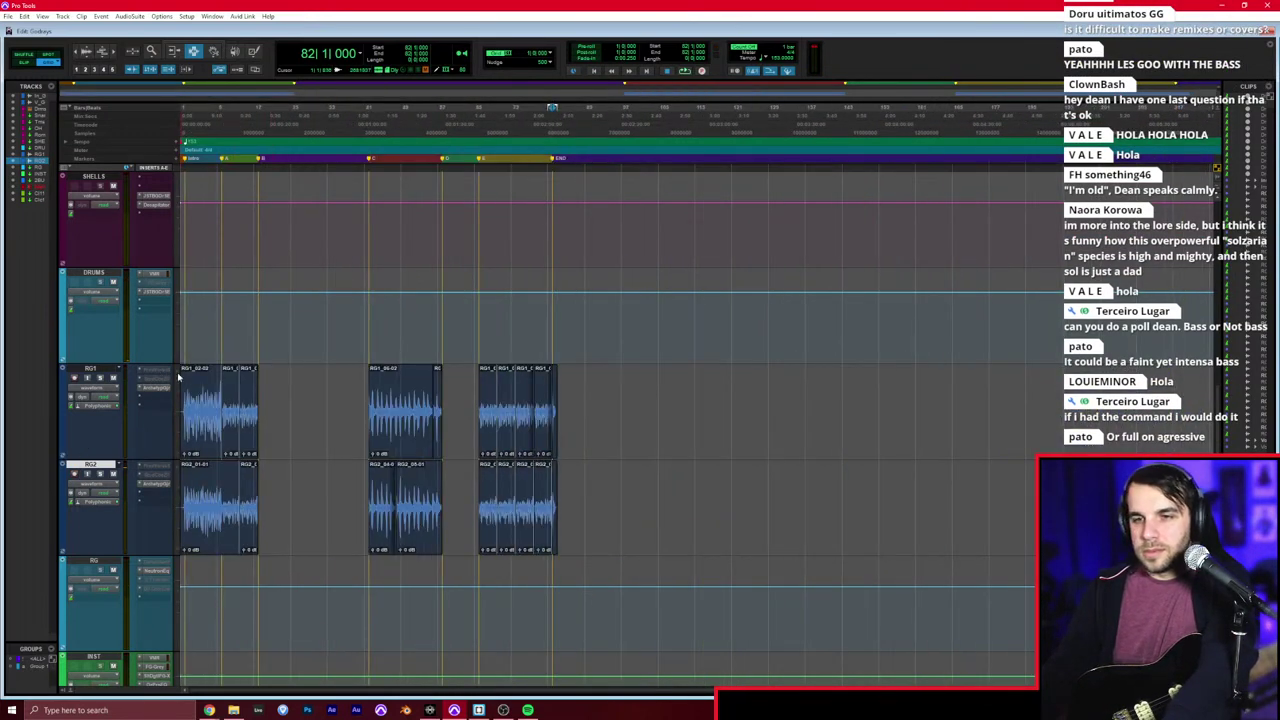
left_click(184, 372)
key("t")
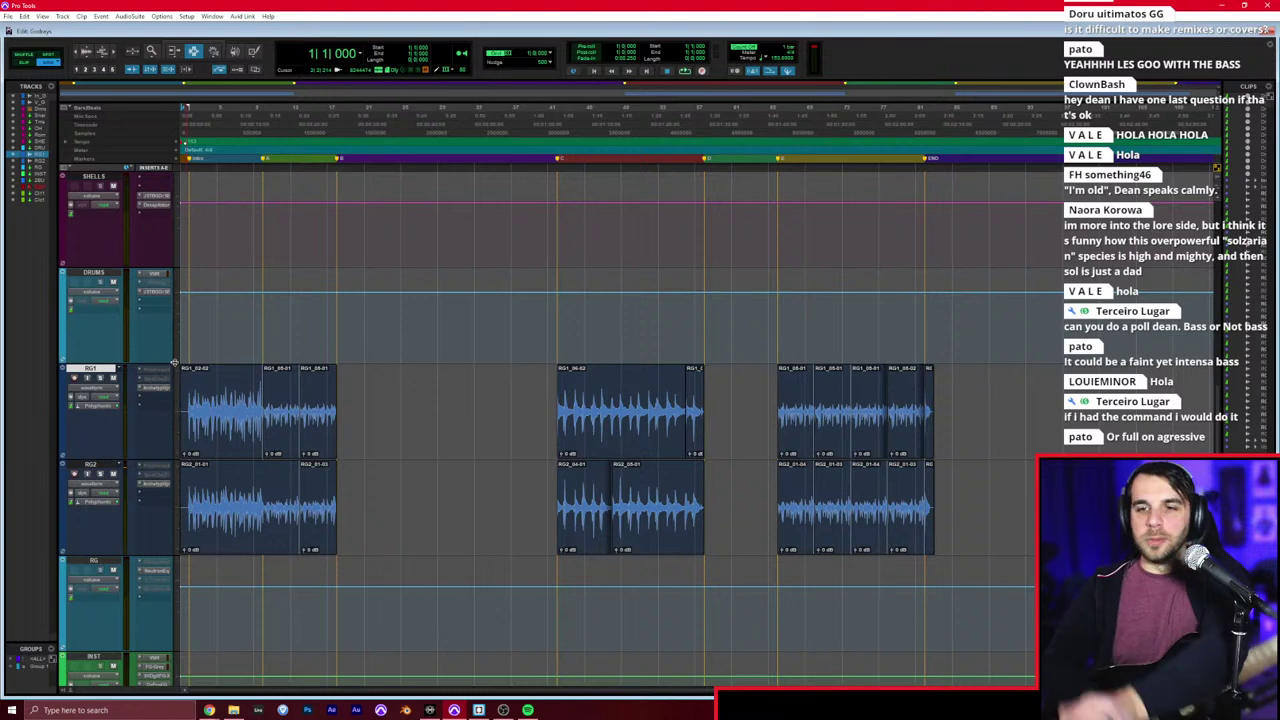
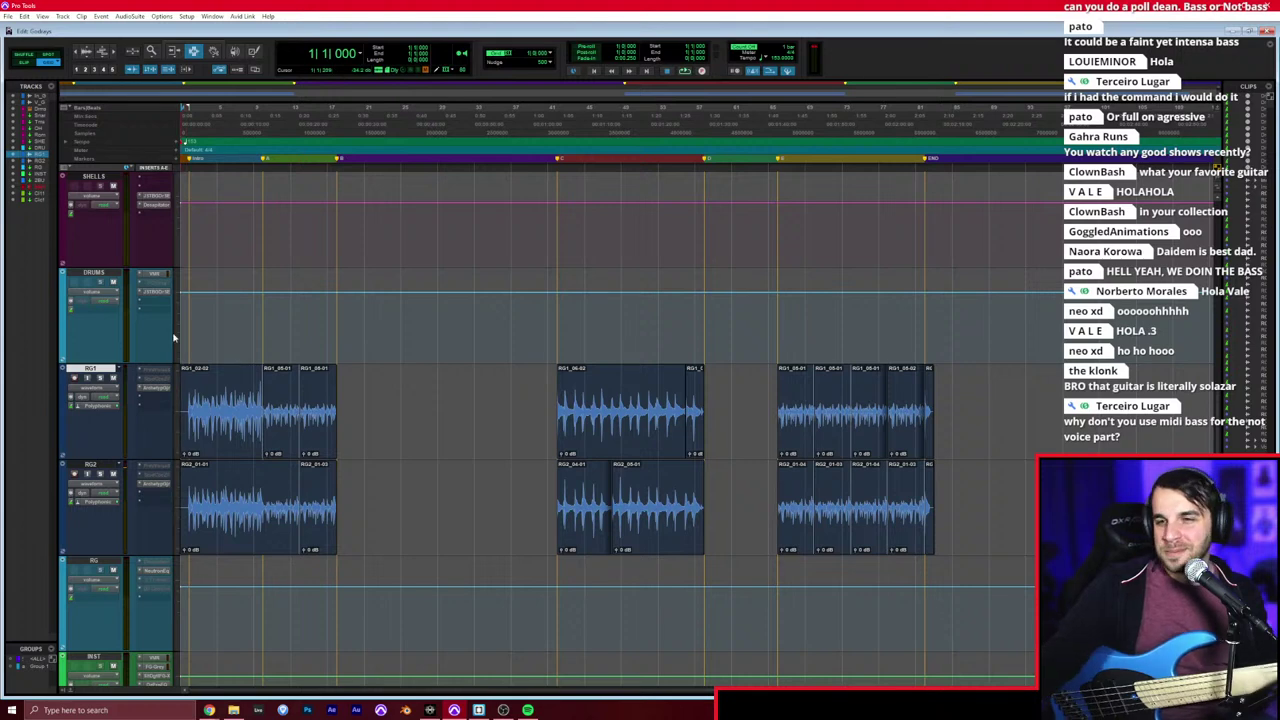
Step: Add a mono audio track directly after DRUMS and set its input to IN 1
left_click(112, 272)
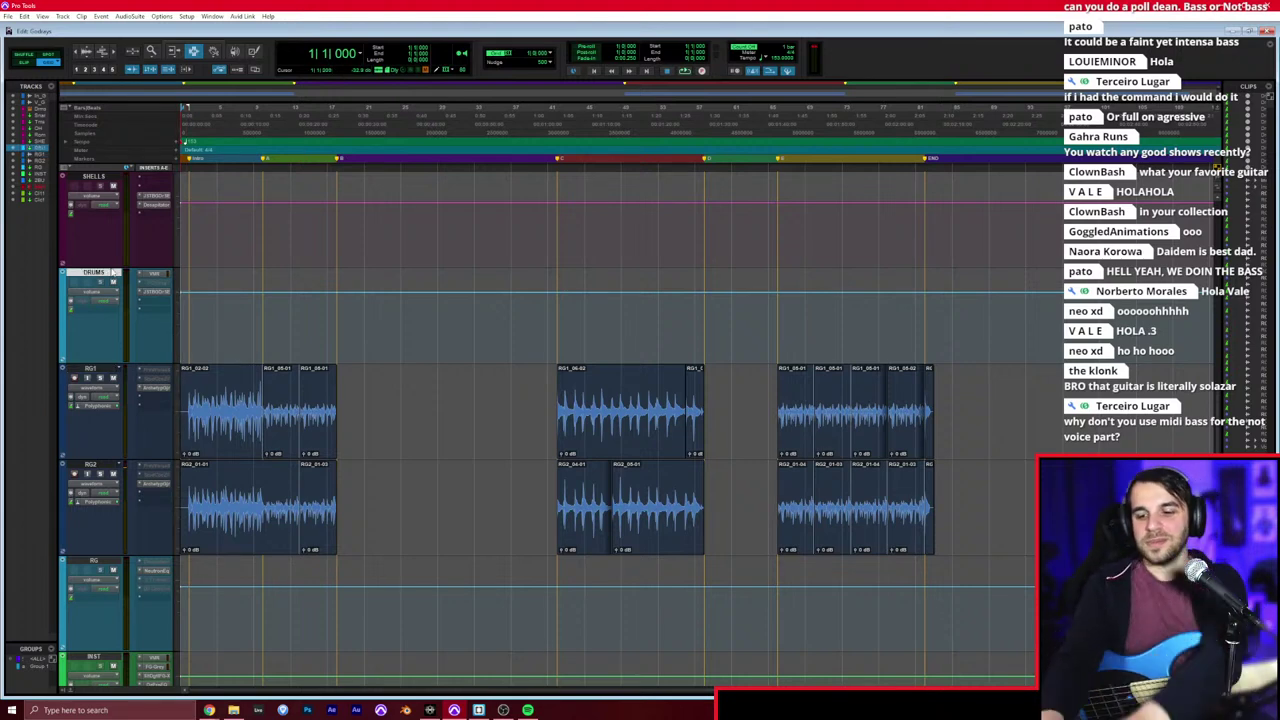
key("ctrl+shift+n")
key("Return")
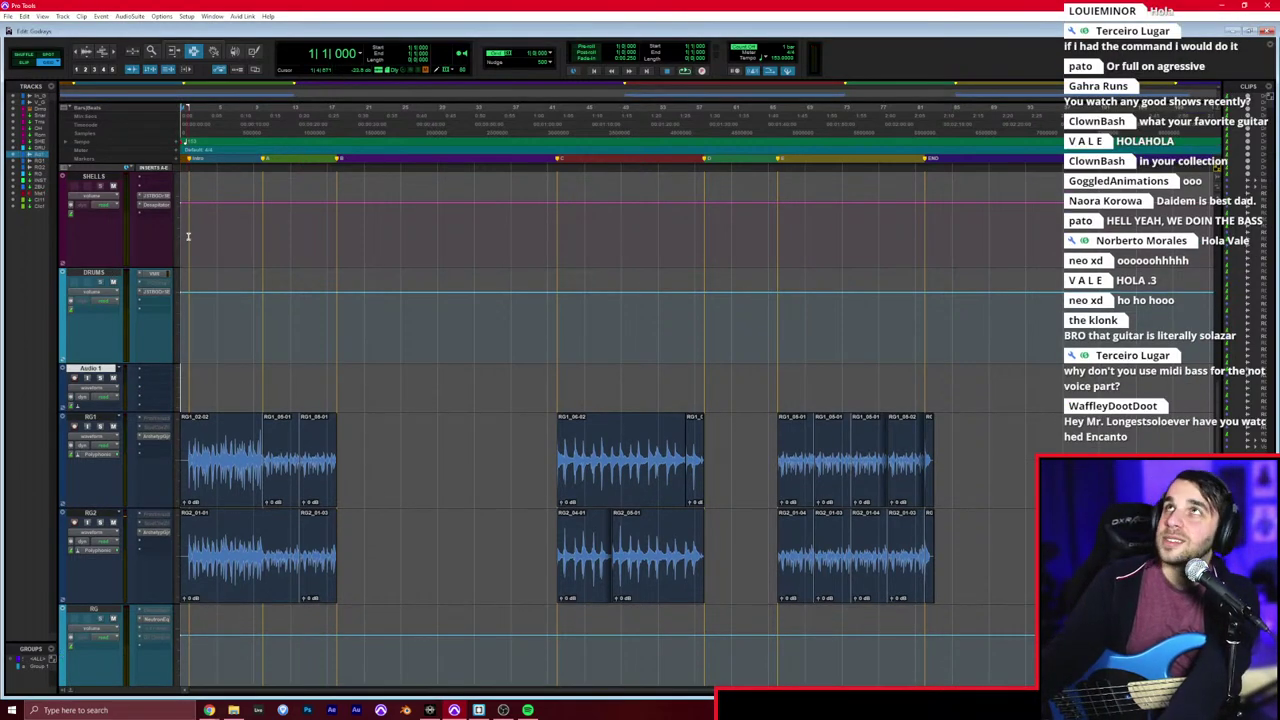
key("ctrl+equal")
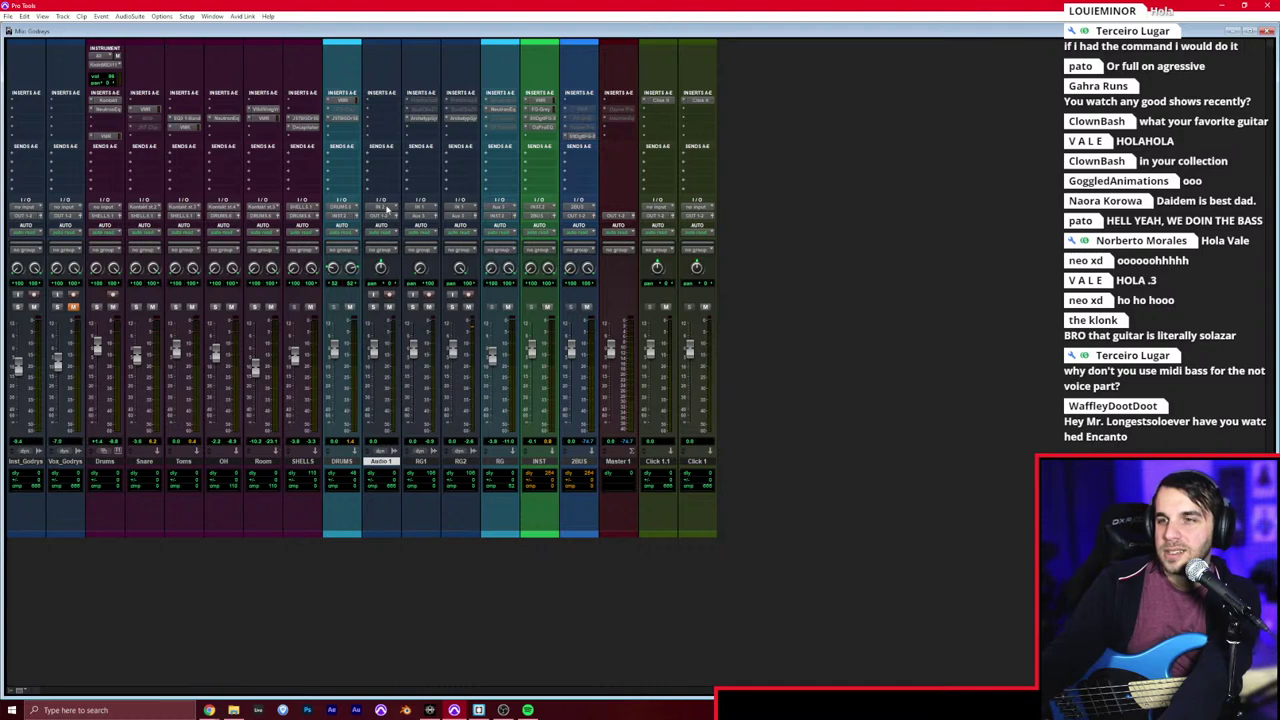
left_click(386, 208)
left_click(466, 241)
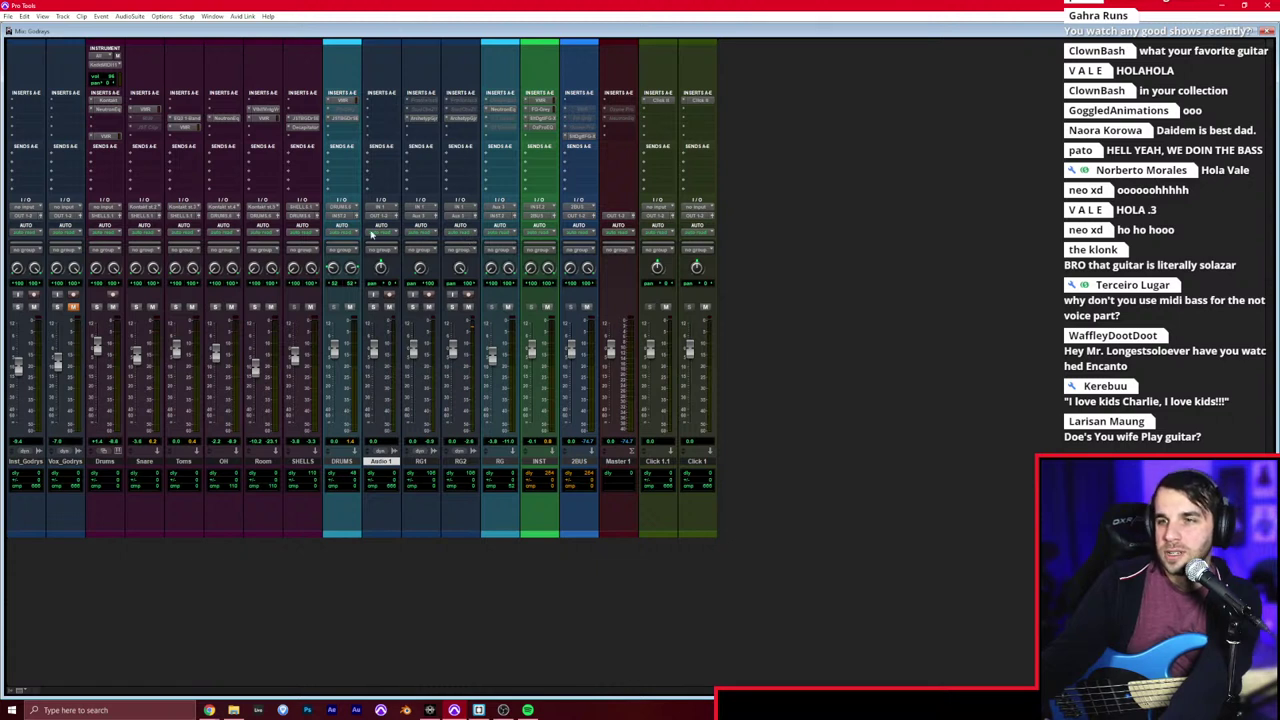
left_click(388, 114)
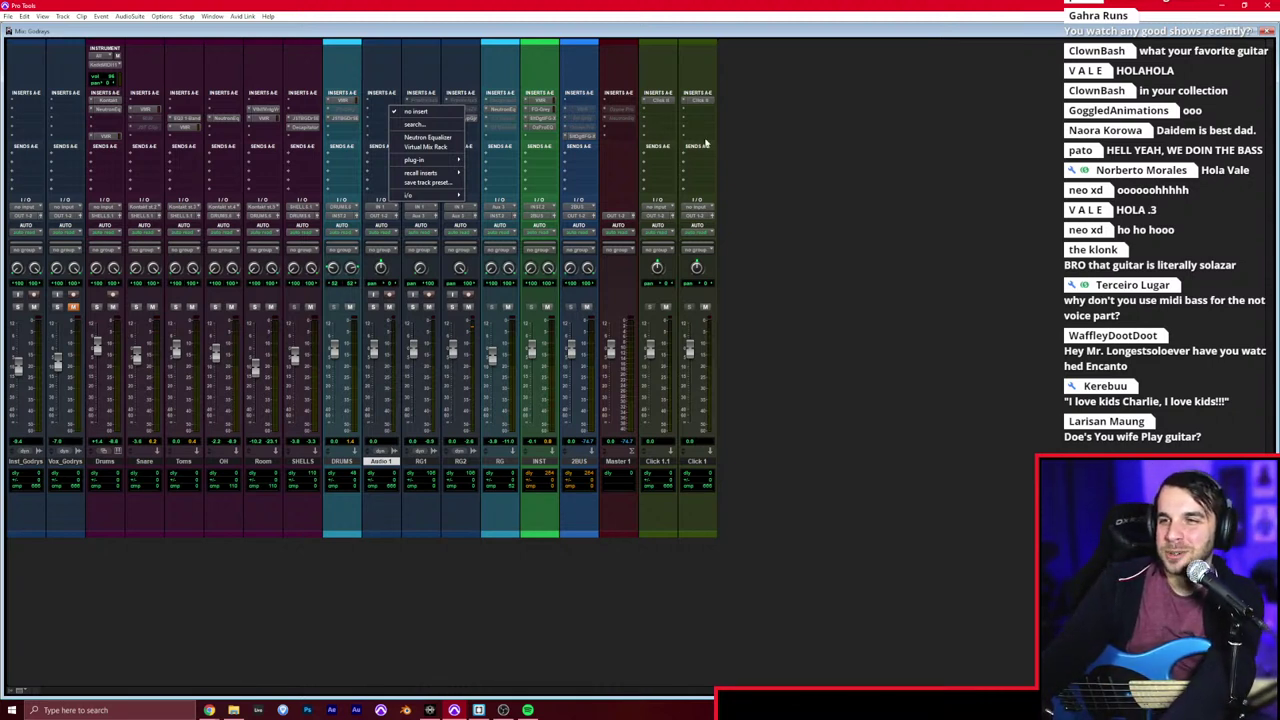
left_click(442, 130)
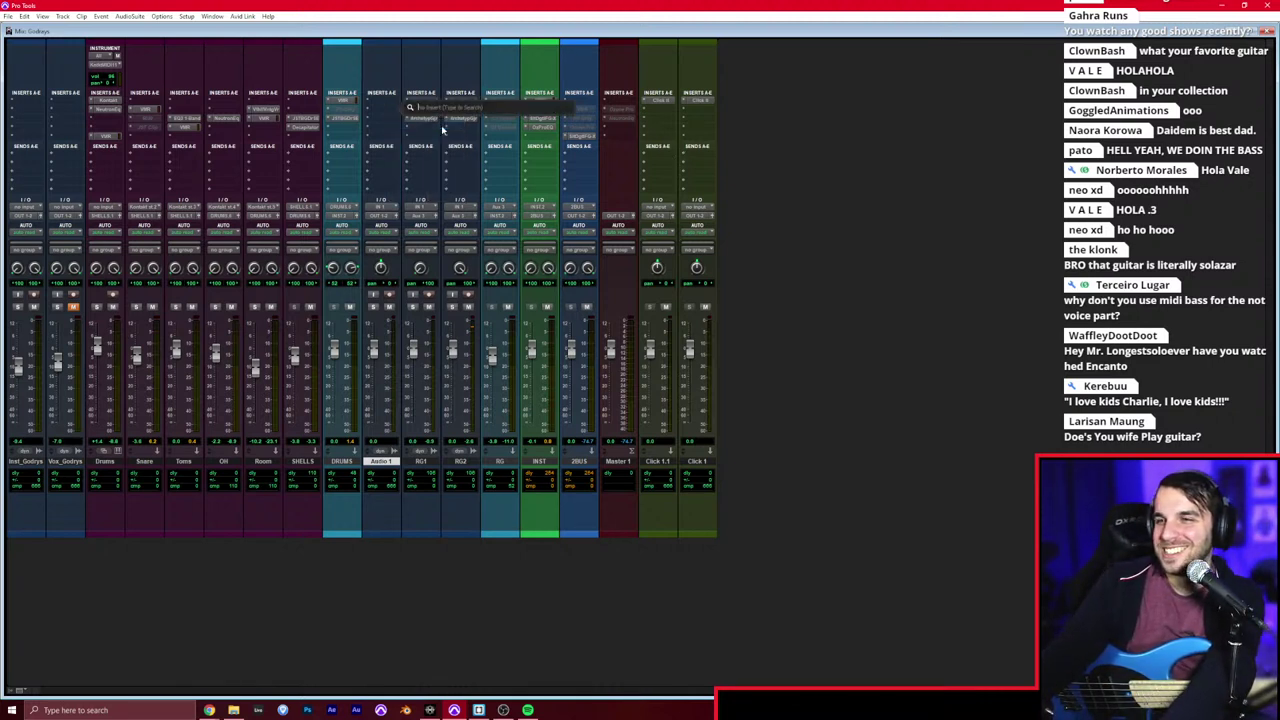
key("Escape")
Step: Insert the Darkglass Ultra plug-in on Audio 1 with its default preset and close the plug-in window
left_click(387, 108)
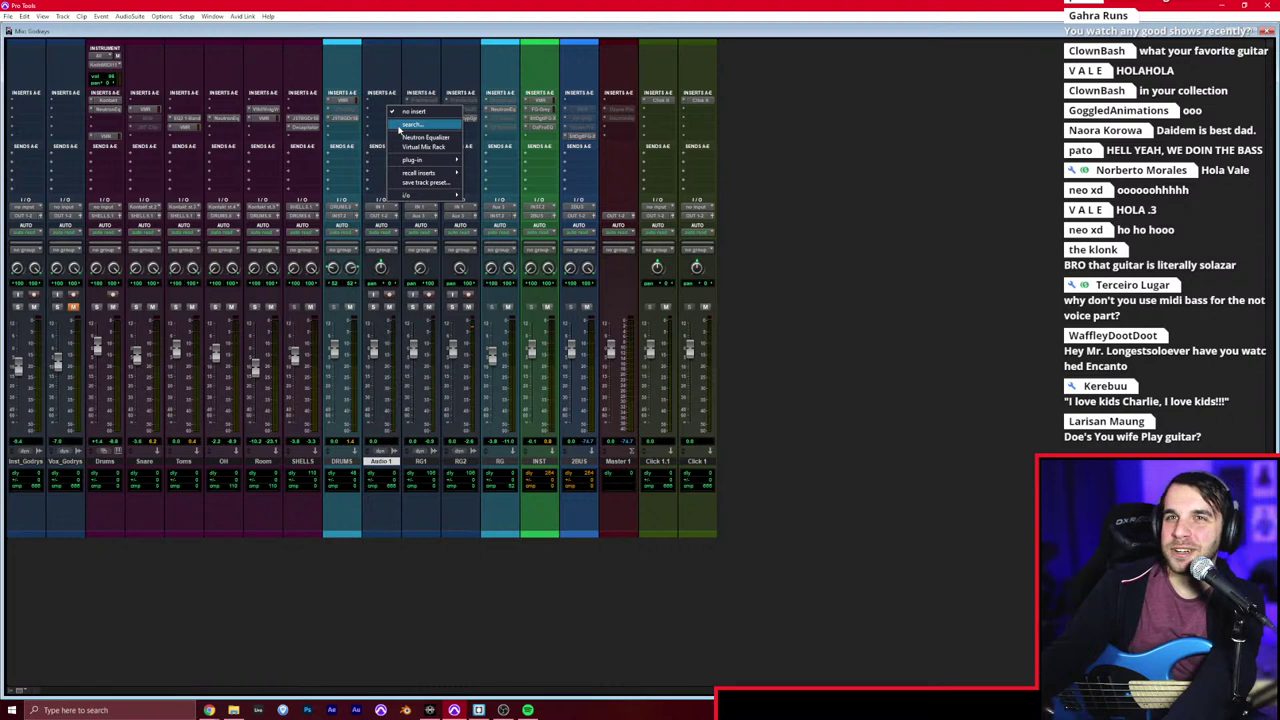
left_click(398, 125)
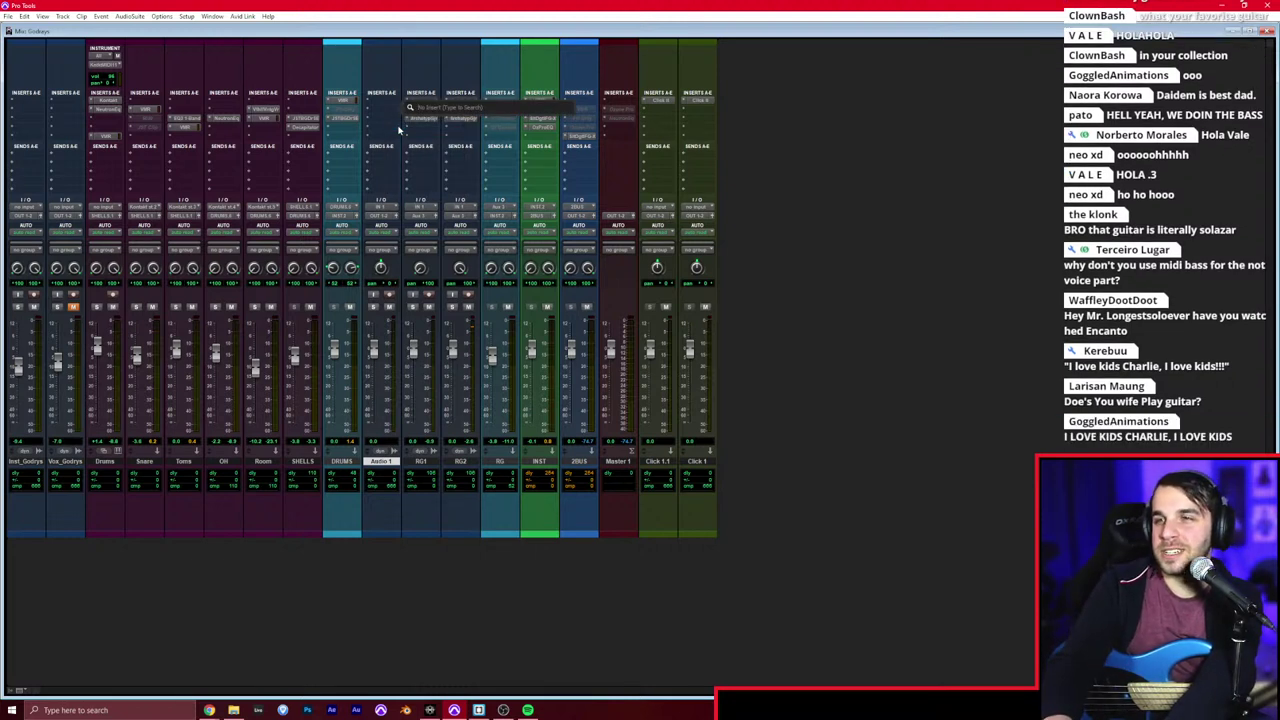
type("par")
key("Return")
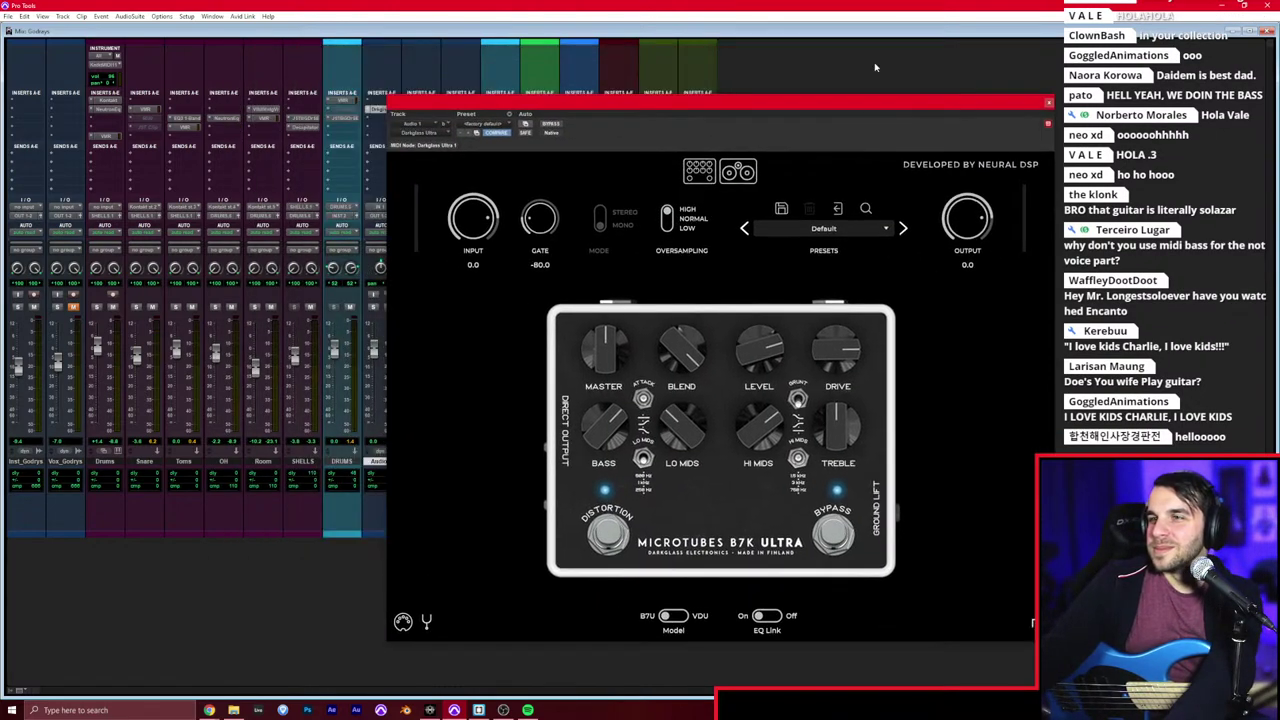
left_click_drag(800, 110, 914, 92)
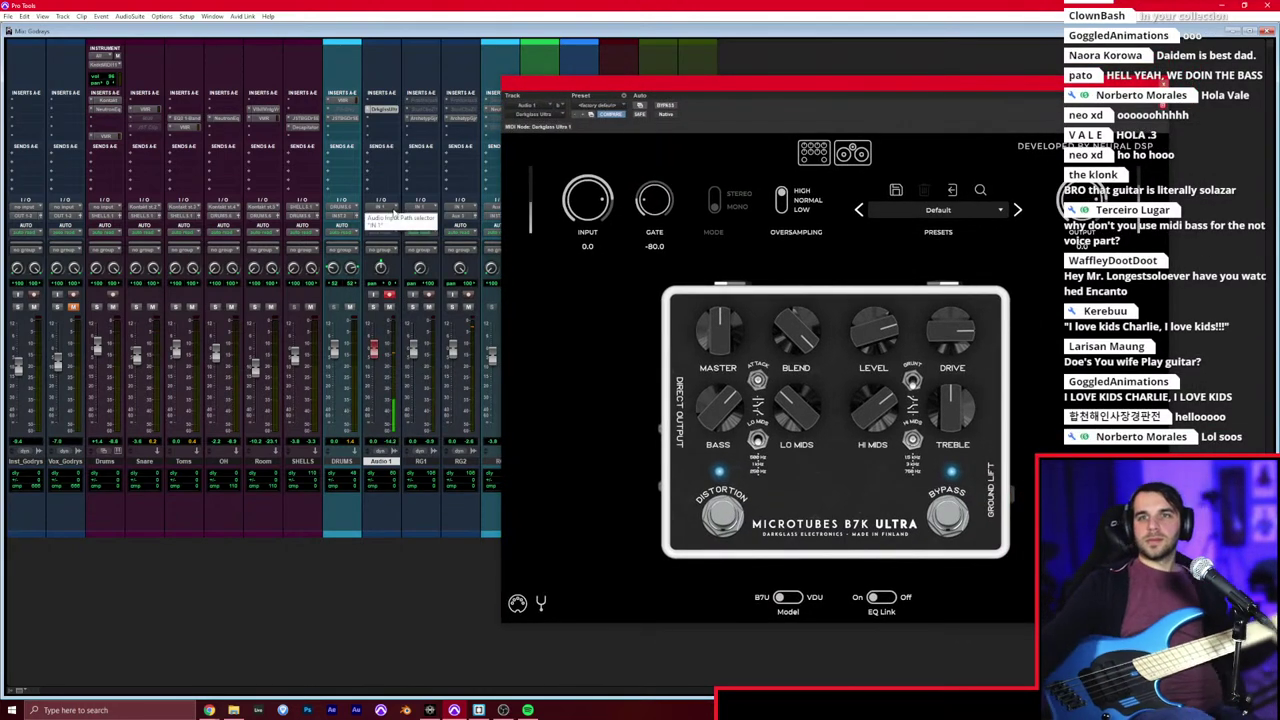
left_click_drag(589, 212, 594, 200)
left_click(1165, 86)
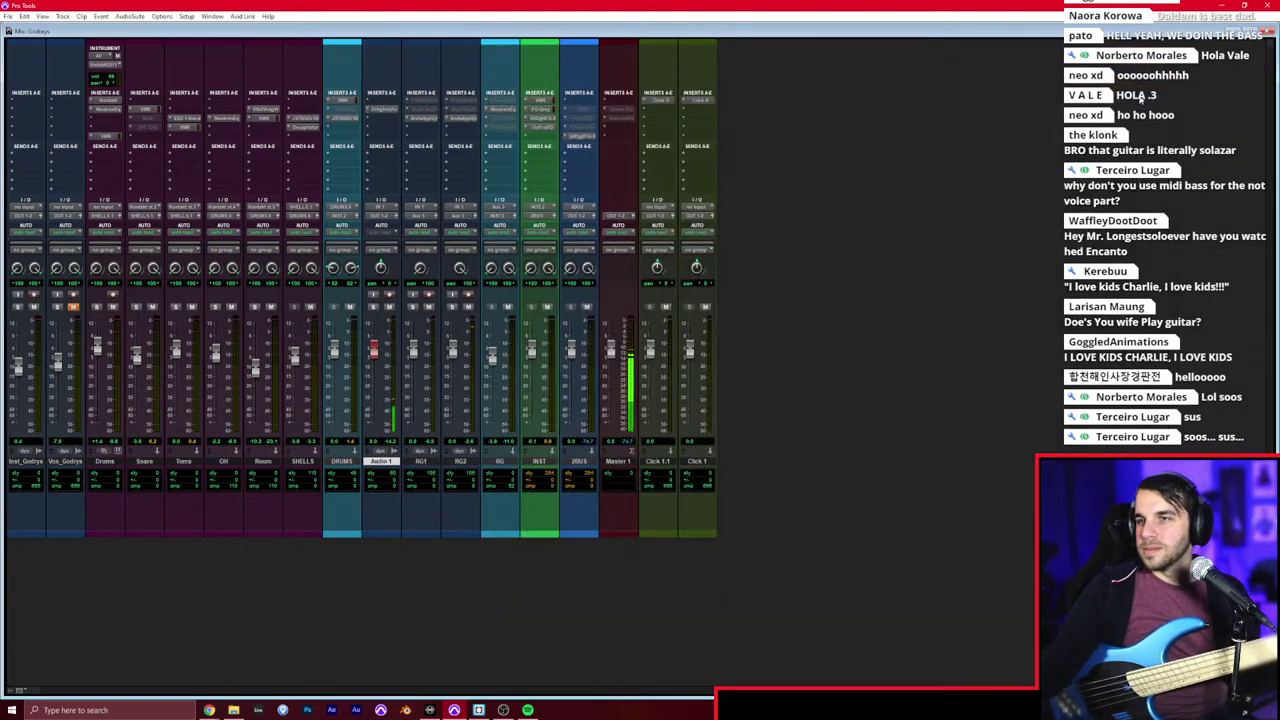
Step: Record the opening bass part on Audio 1 from beat 1 of bar 1 to about bar 16
key("ctrl+equal")
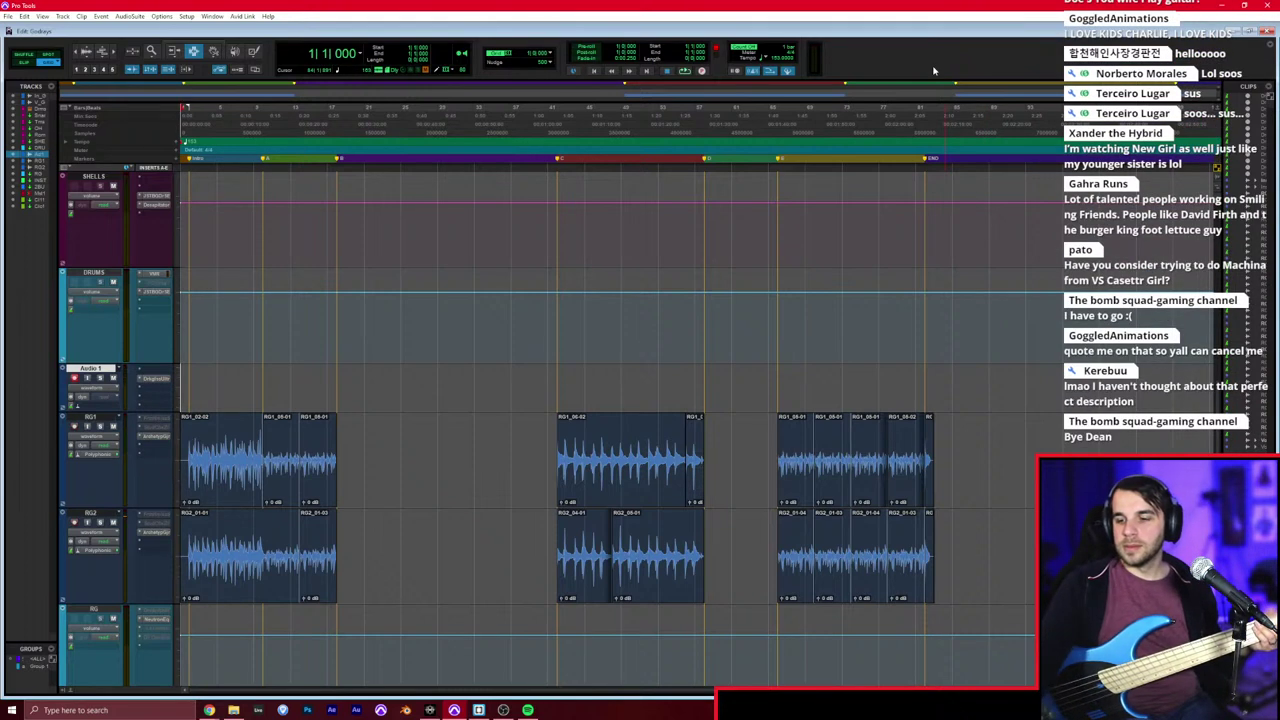
key("ctrl+]")
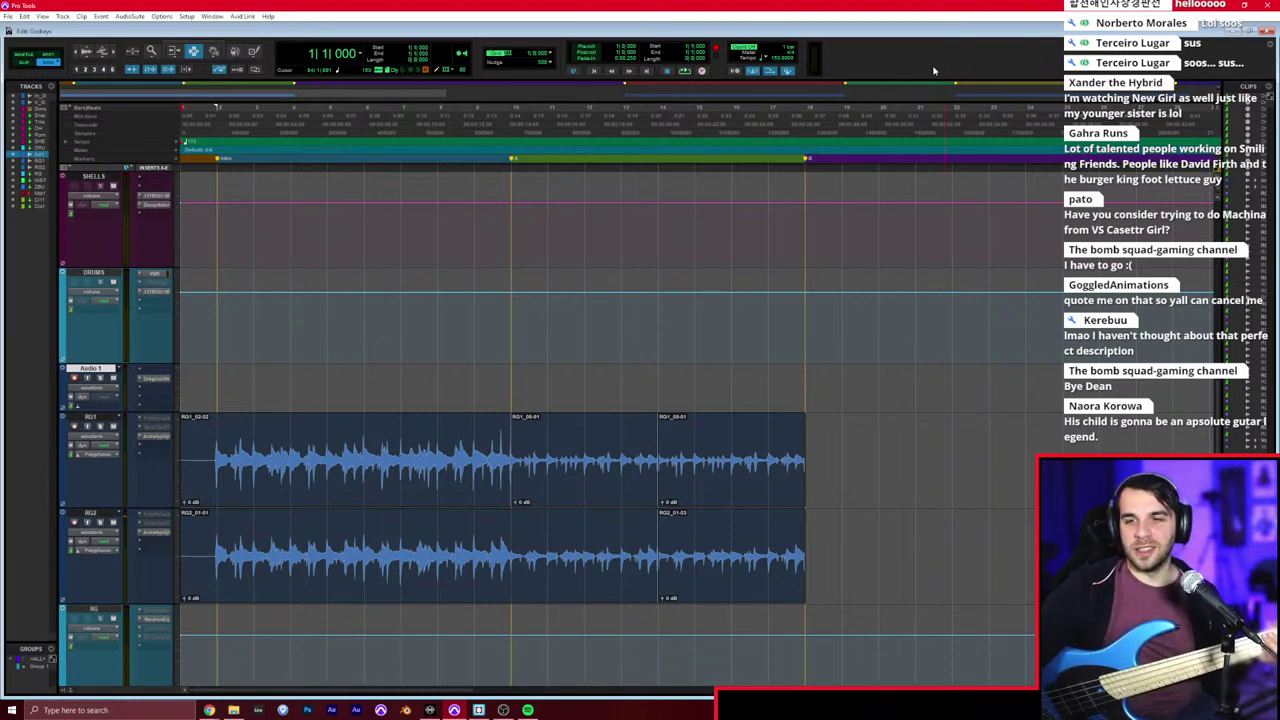
key("F12")
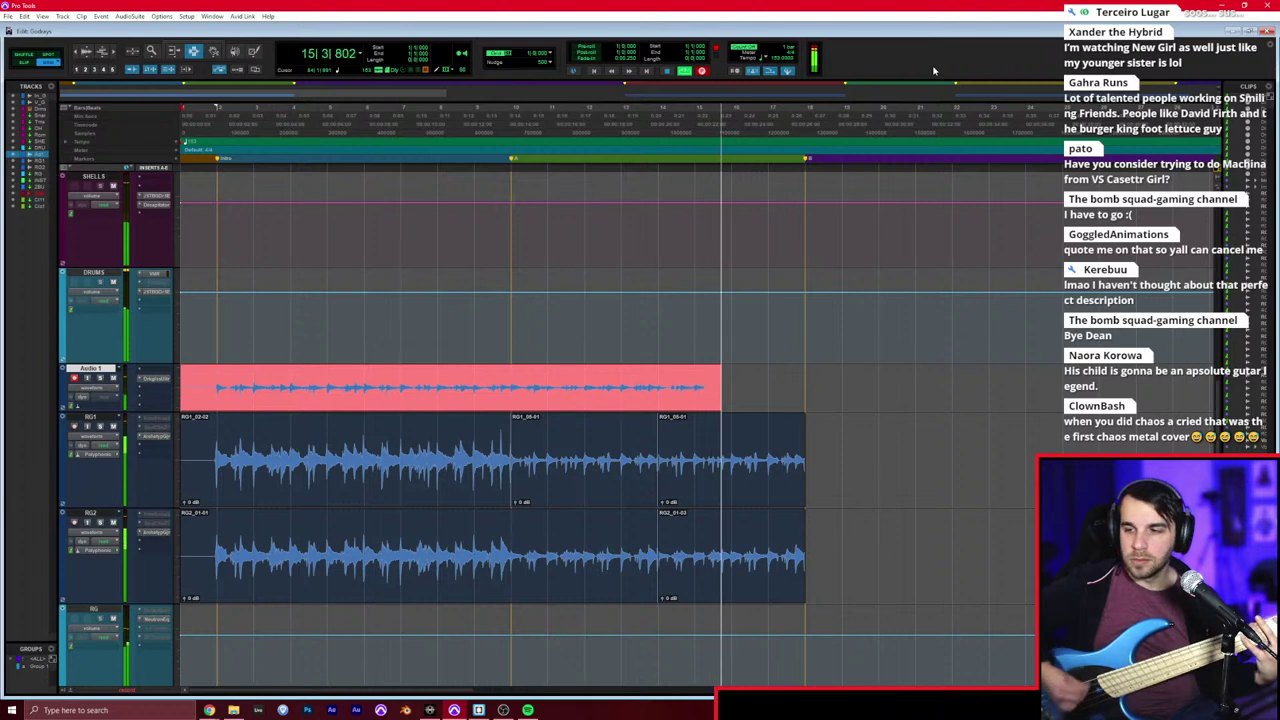
key("space")
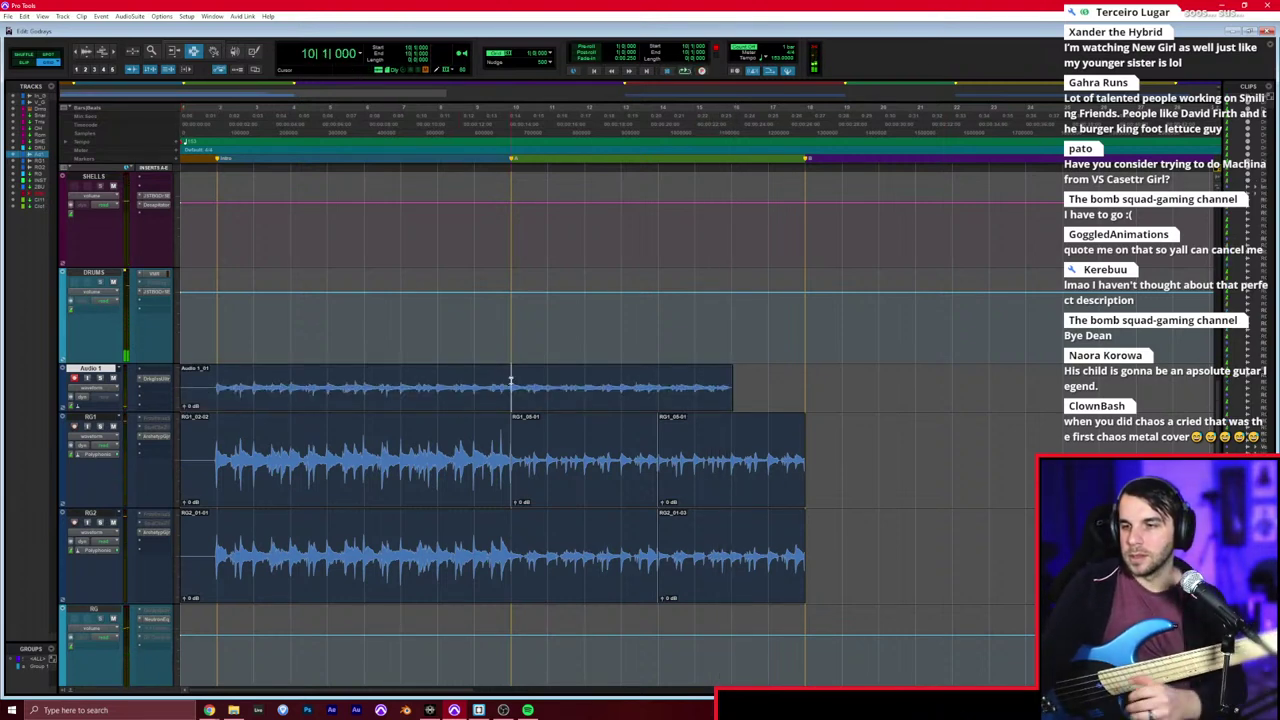
Step: Select the four bass bars from bar 10 to bar 14 on Audio 1 and duplicate them repeatedly up to bar 42
left_click_drag(511, 381, 666, 381)
key("ctrl+d")
key("ctrl+d")
key("r")
key("ctrl+d")
key("ctrl+d")
key("ctrl+d")
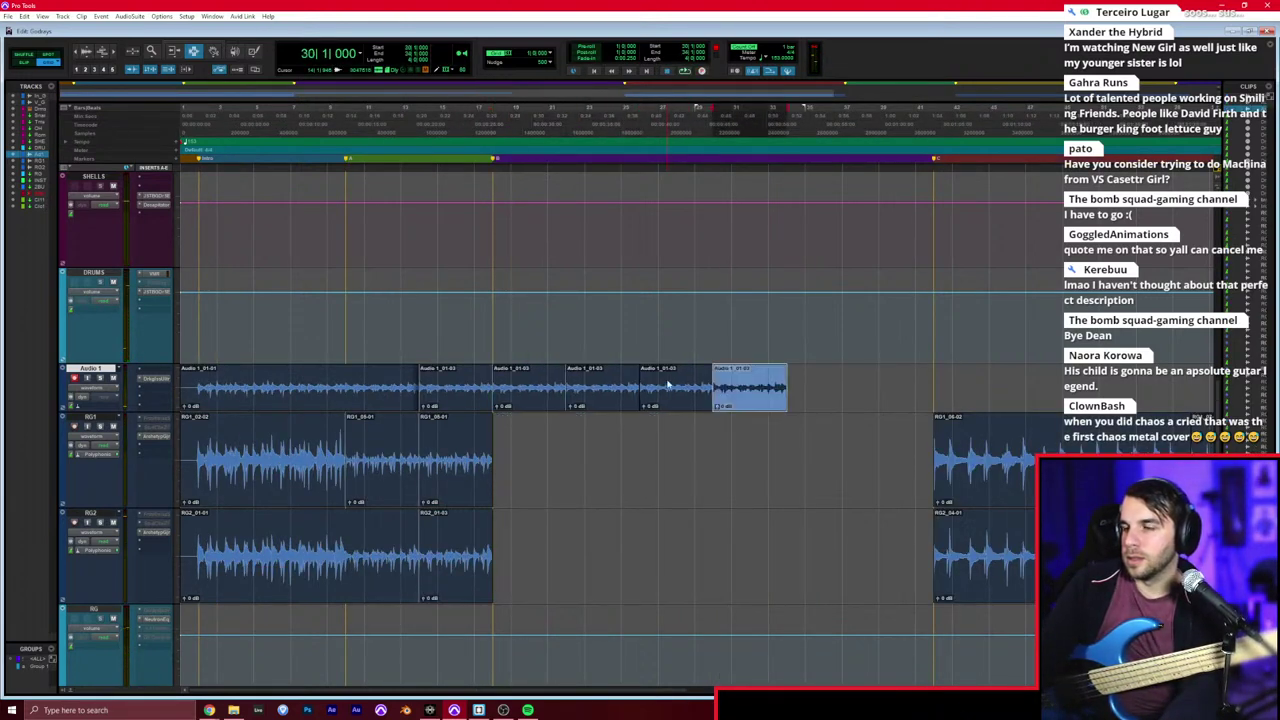
key("ctrl+d")
key("ctrl+d")
Step: Record the bass on Audio 1 from beat 1 of bar 42, replacing the first take with one running to about bar 51
left_click(843, 389)
scroll(768, 391, "right", 3)
left_click(575, 387)
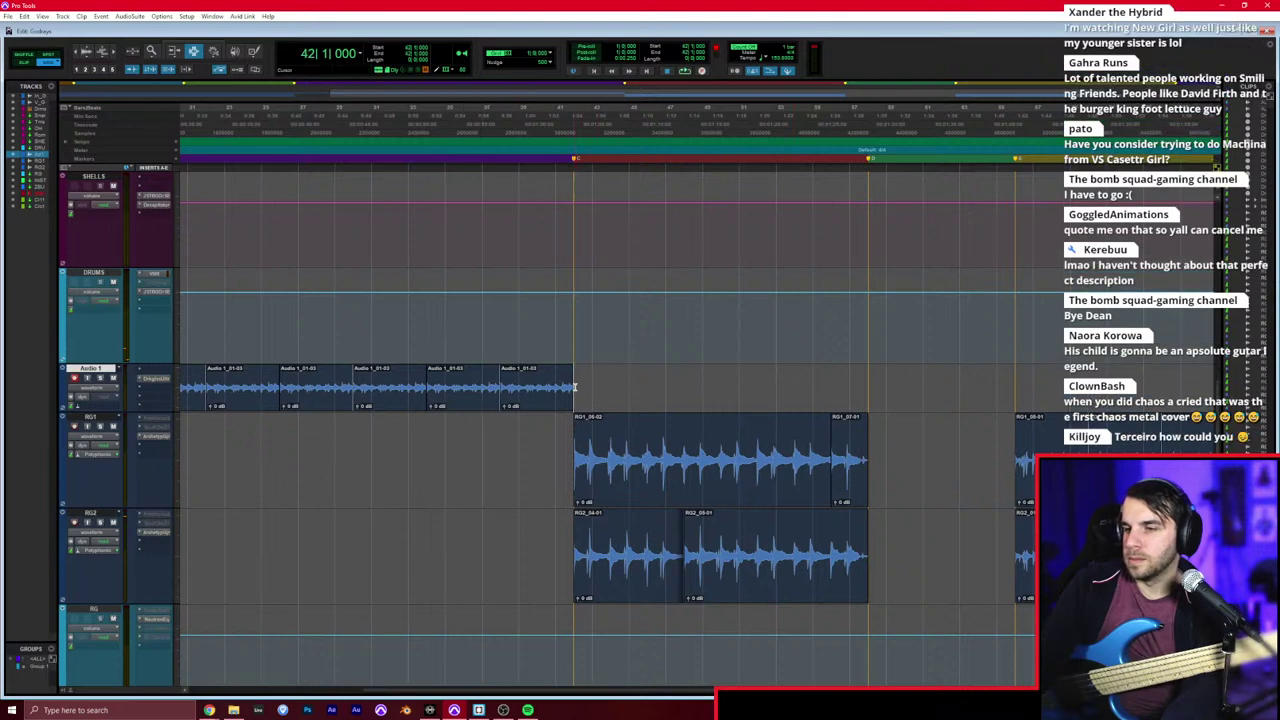
key("ctrl+]")
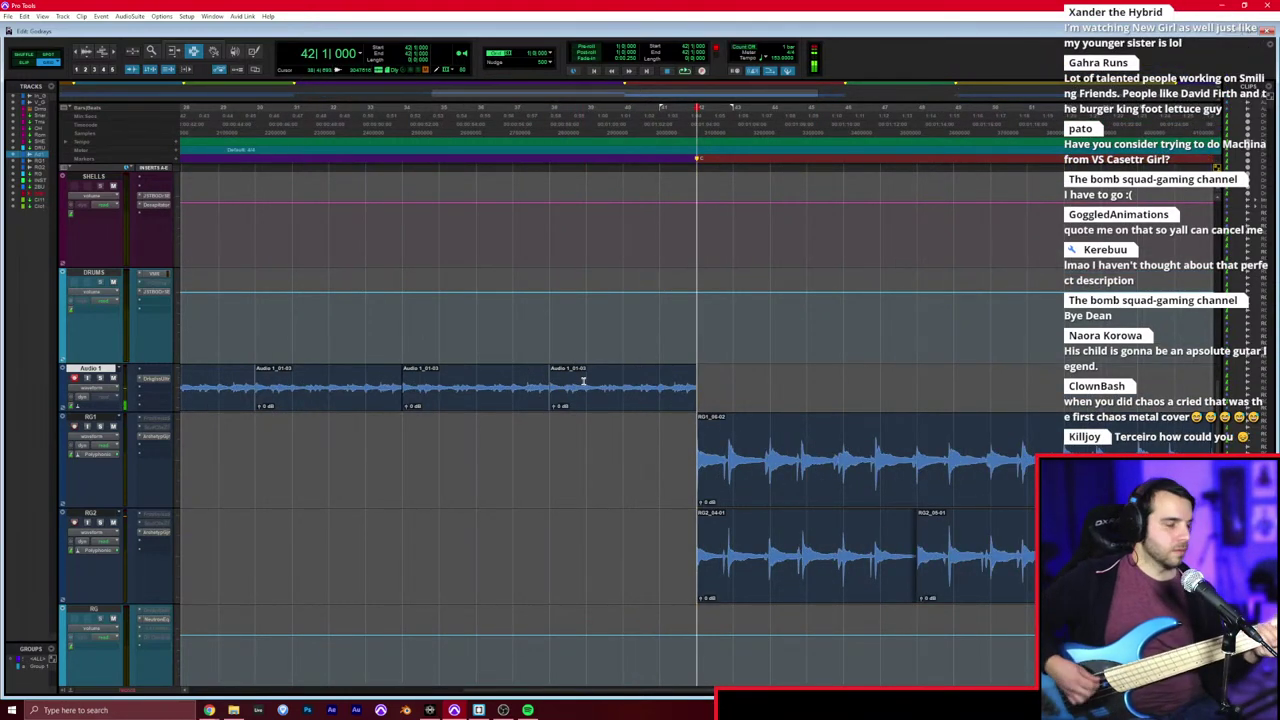
key("ctrl+space")
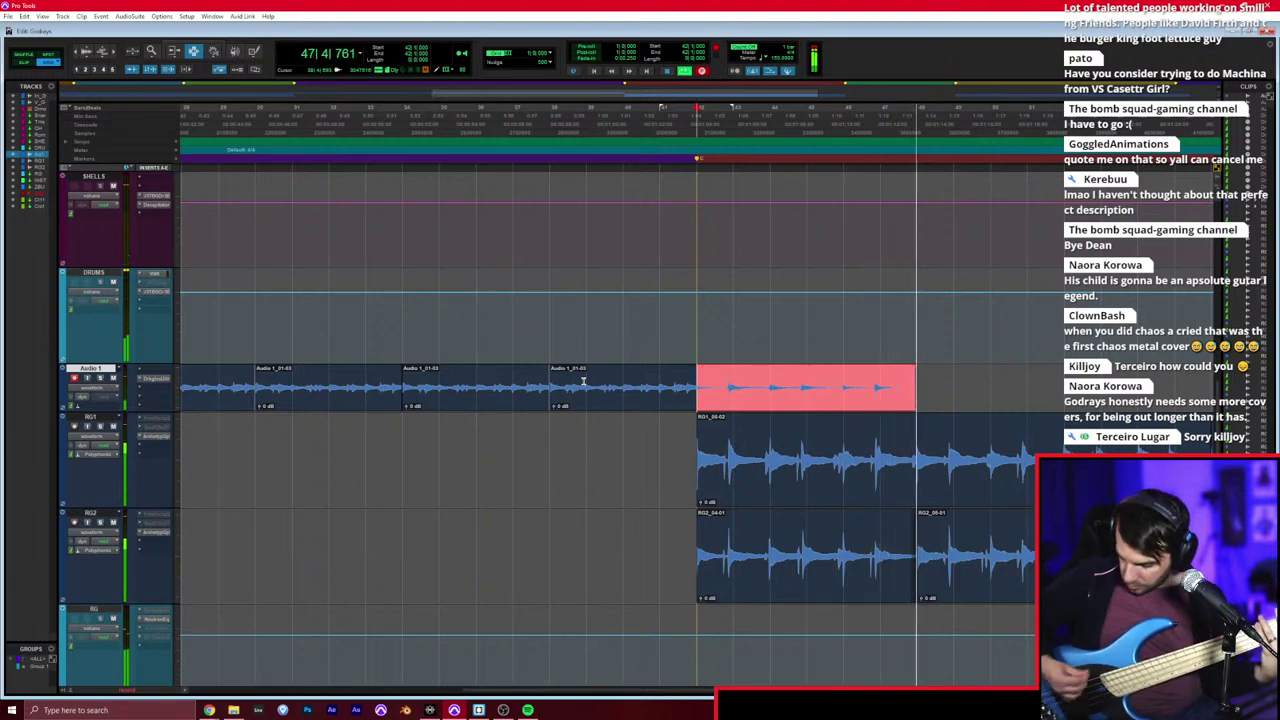
key("space")
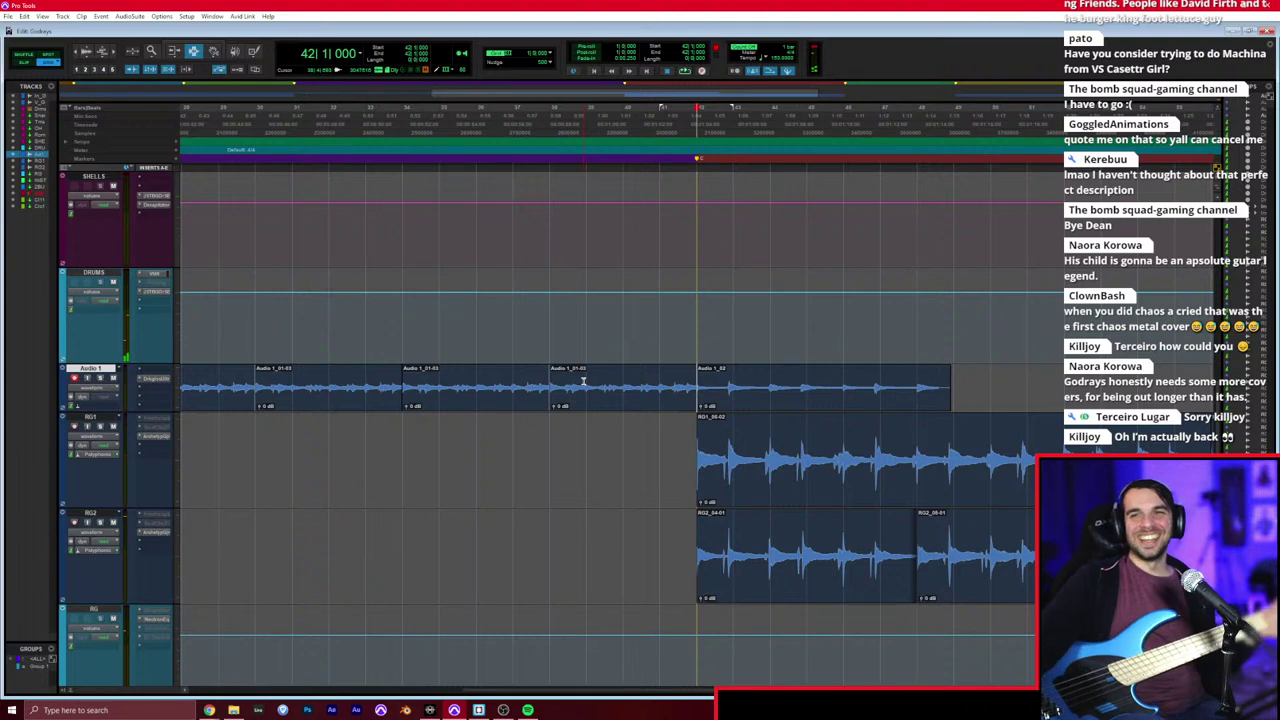
key("ctrl+space")
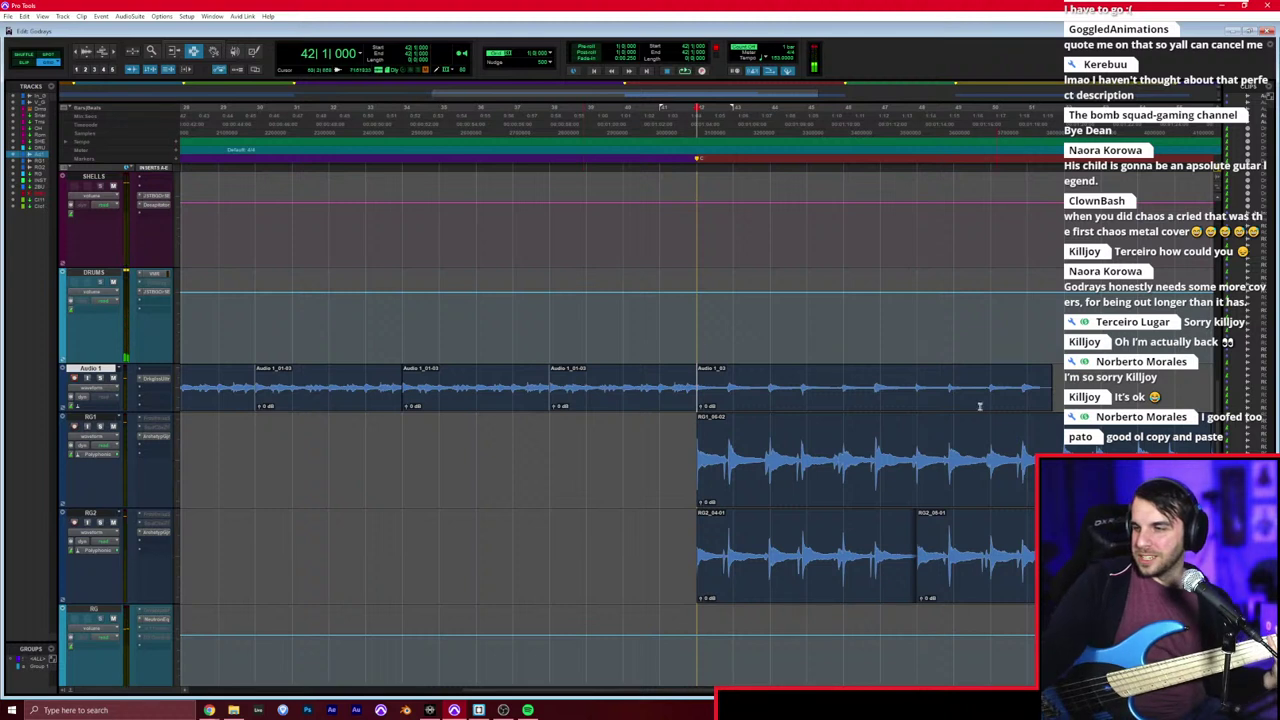
Step: Try re-recording the bass on Audio 1 from bar 48 and undo the take
key("space")
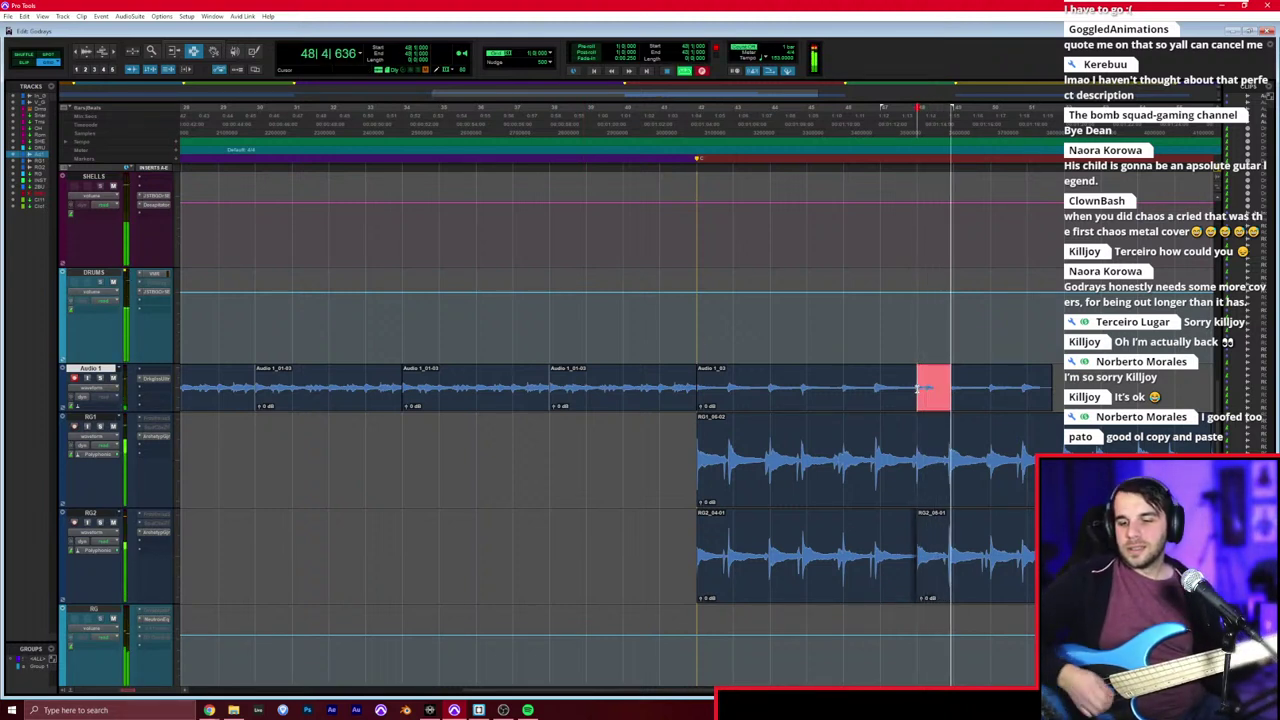
key("space")
key("ctrl+z")
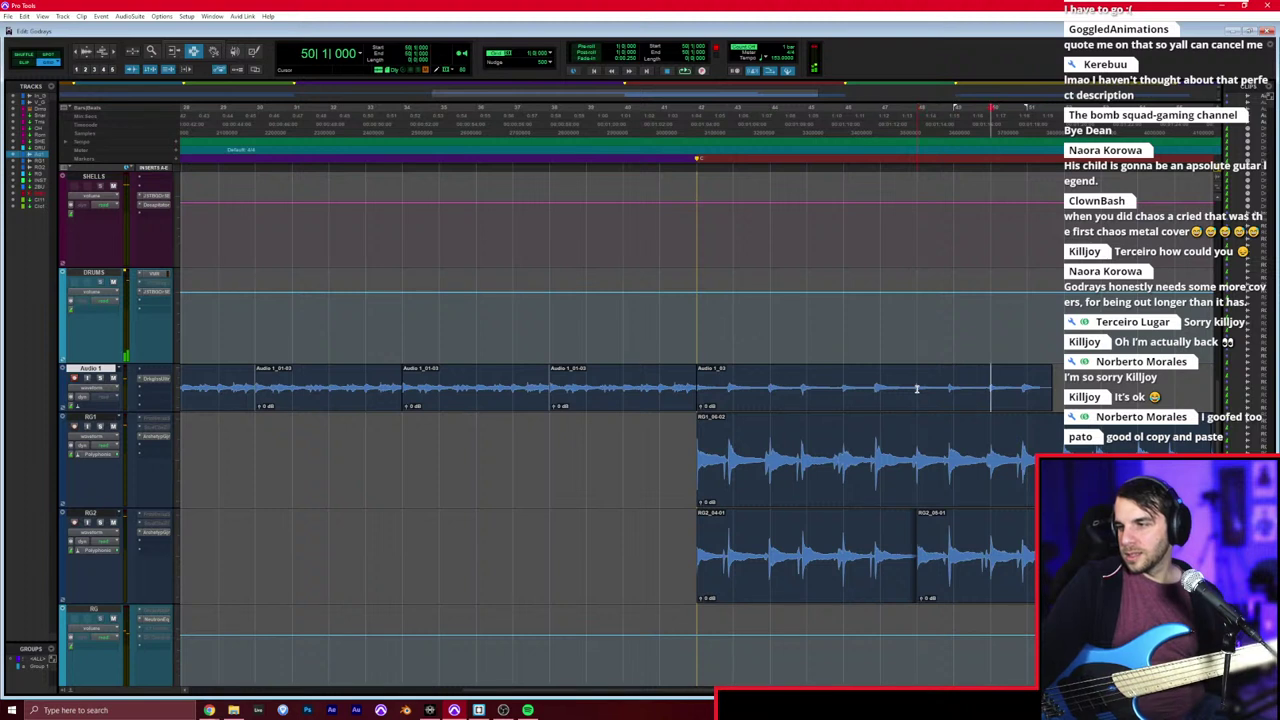
Step: Record the bass on Audio 1 from beat 1 of bar 50 to about bar 58
key("space")
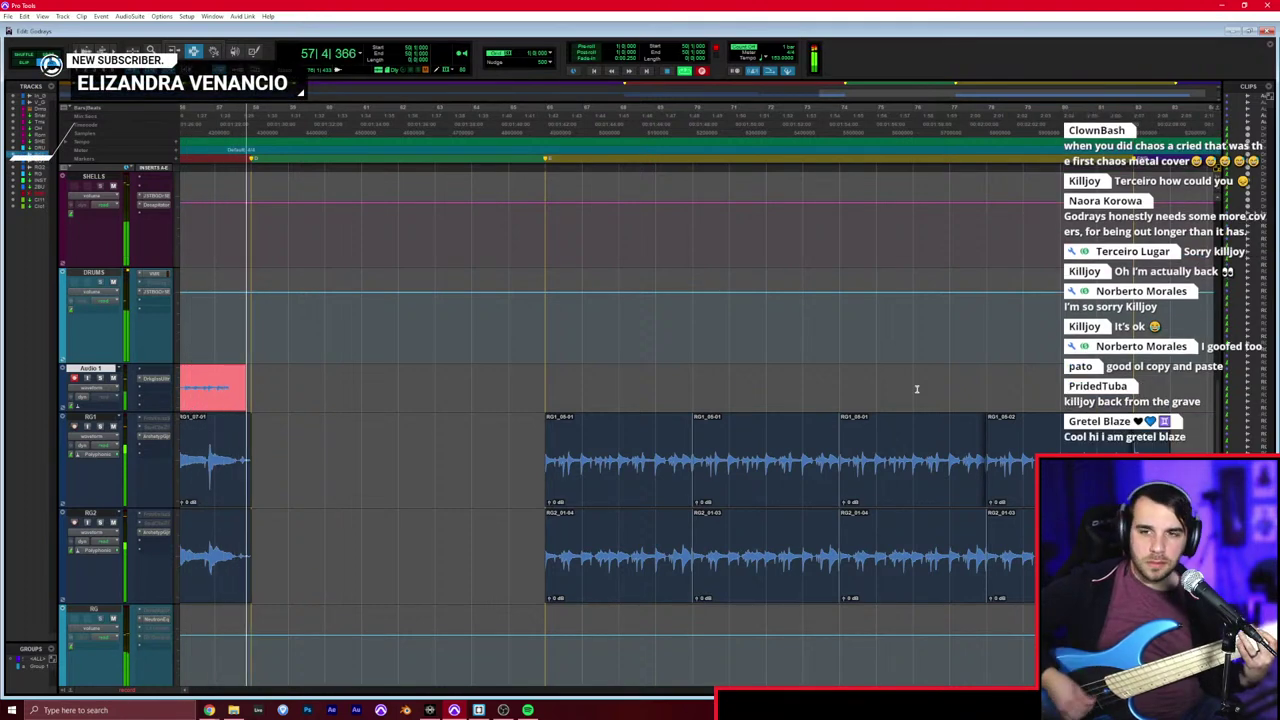
key("space")
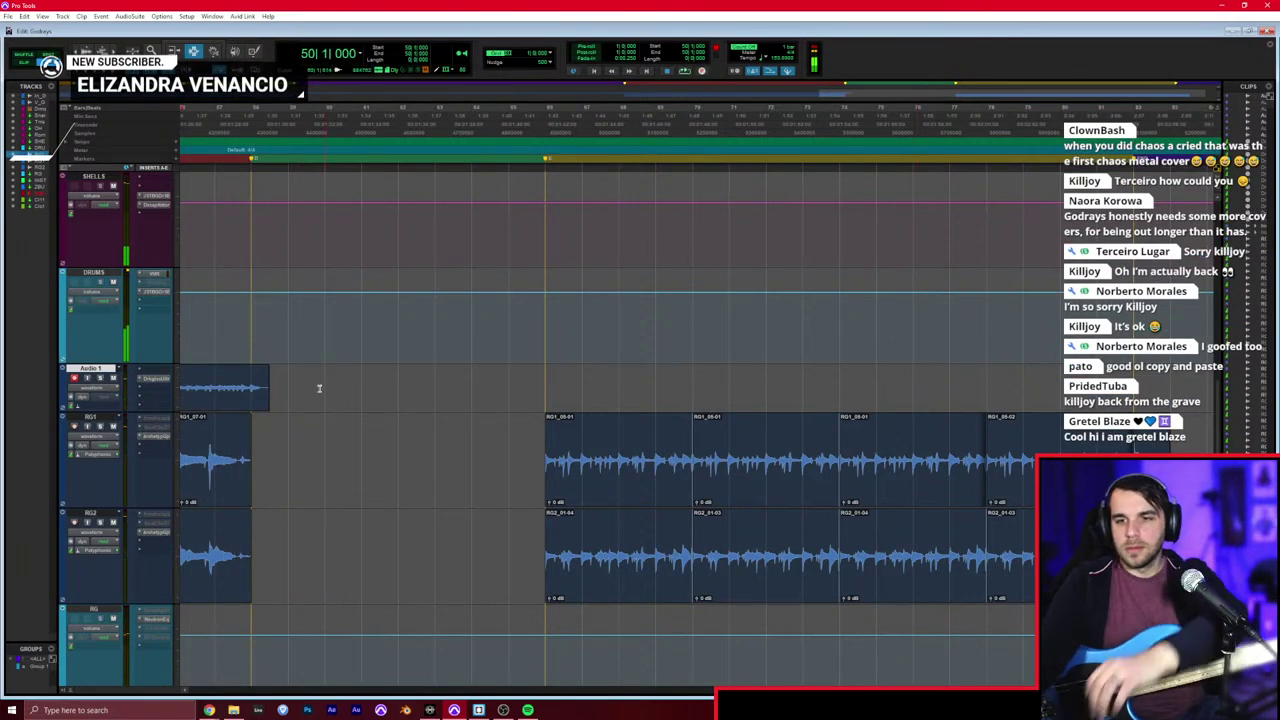
Step: Paste the copied clips on Audio 1 at beat 1 of bar 58 and duplicate them up to bar 82
left_click(251, 384)
key("ctrl+v")
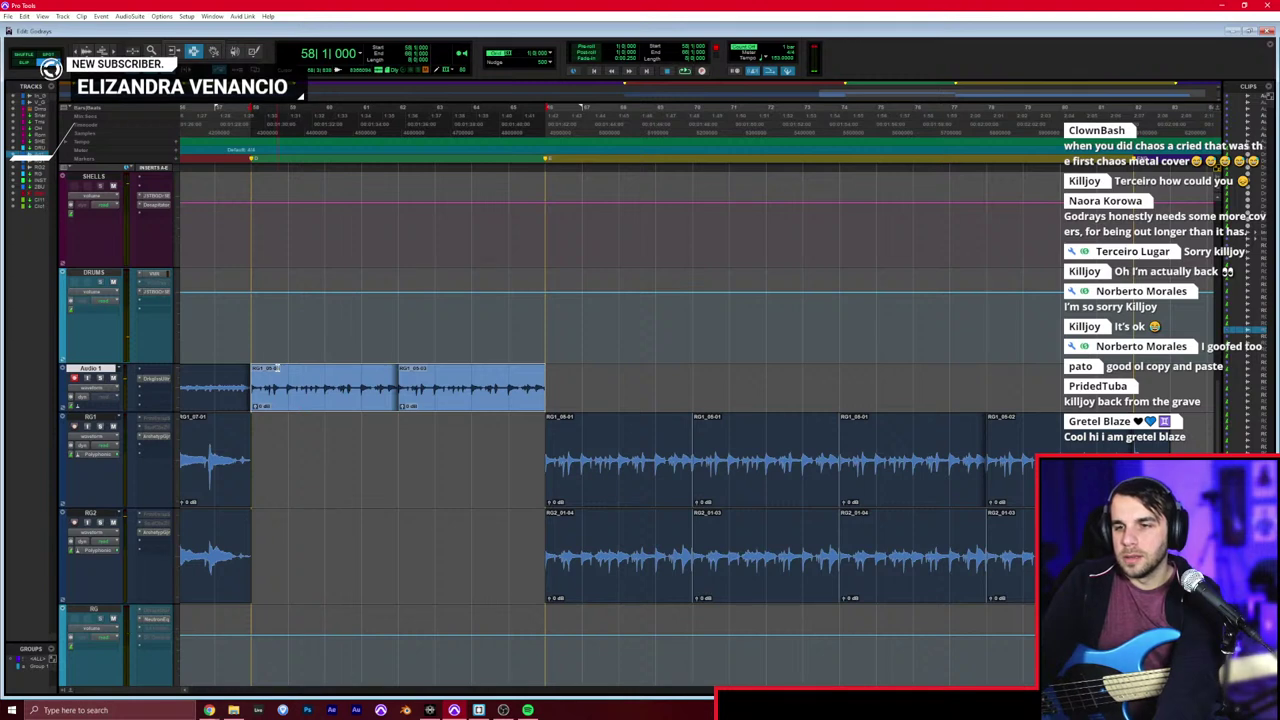
key("ctrl+d")
key("ctrl+d")
key("ctrl+d")
key("ctrl+d")
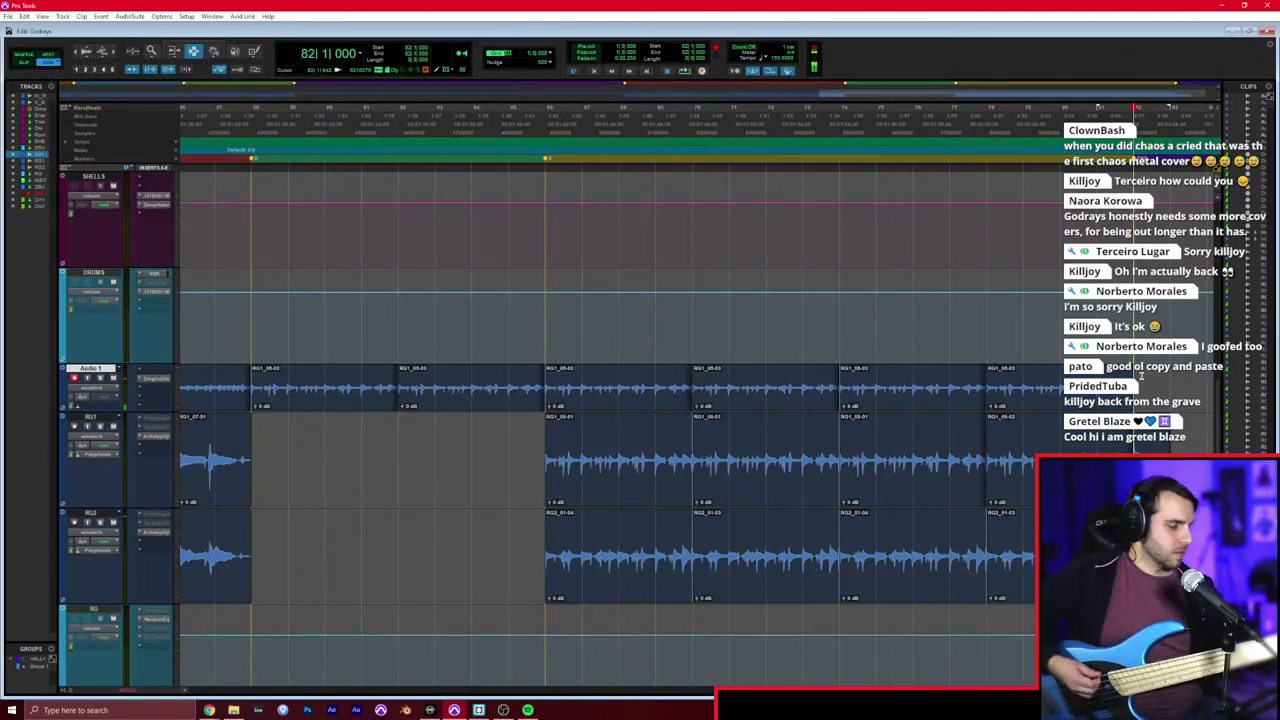
Step: Record the bass ending on Audio 1 from beat 1 of bar 82 to about bar 83, replacing the first take
key("ctrl+space")
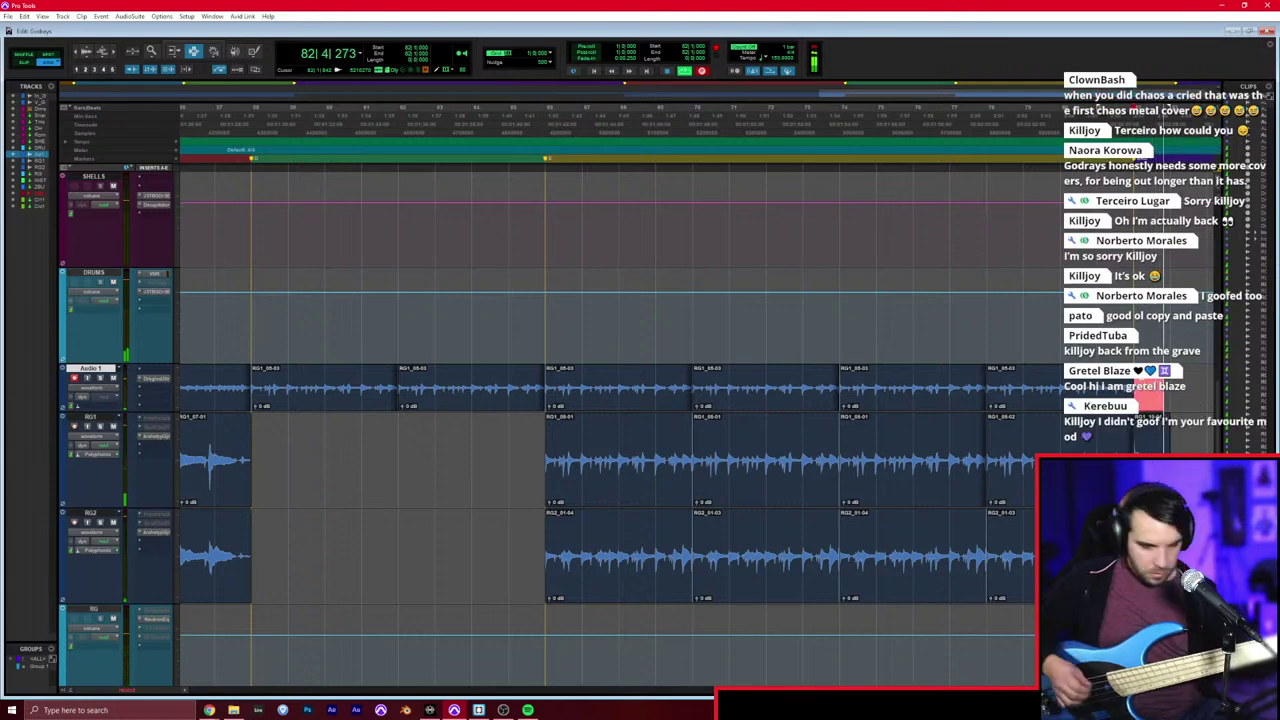
key("space")
key("space")
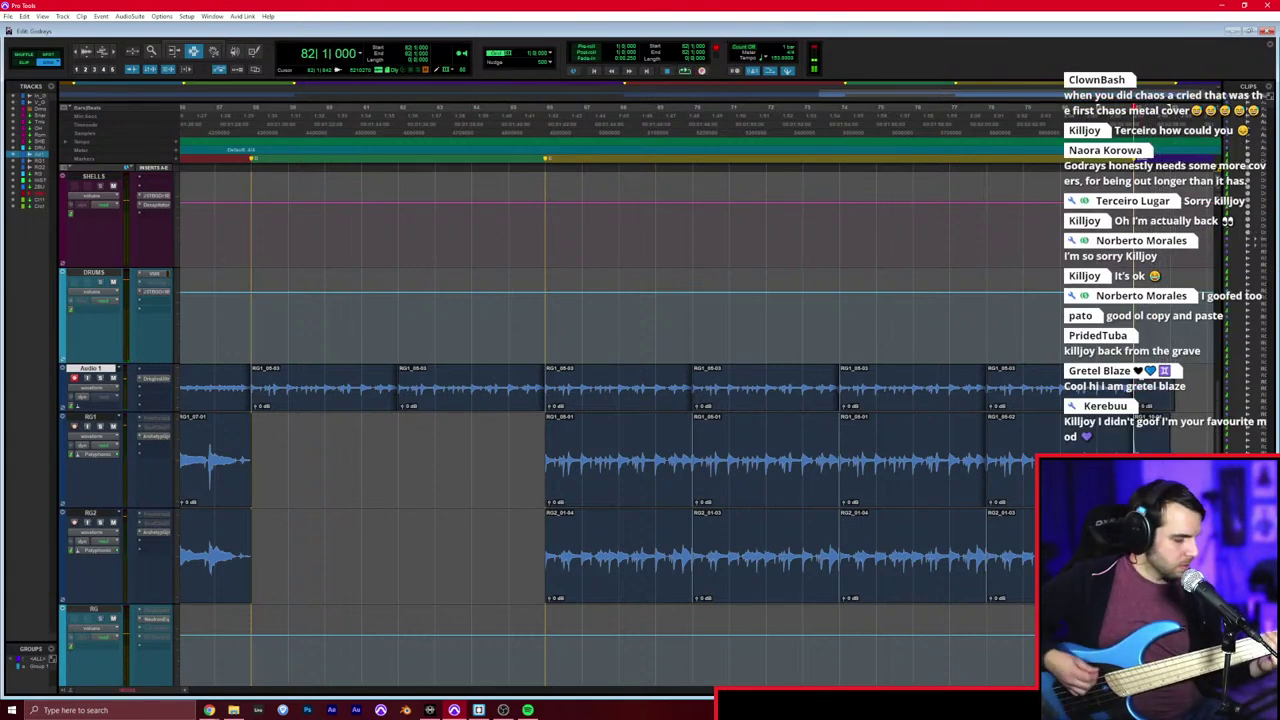
key("space")
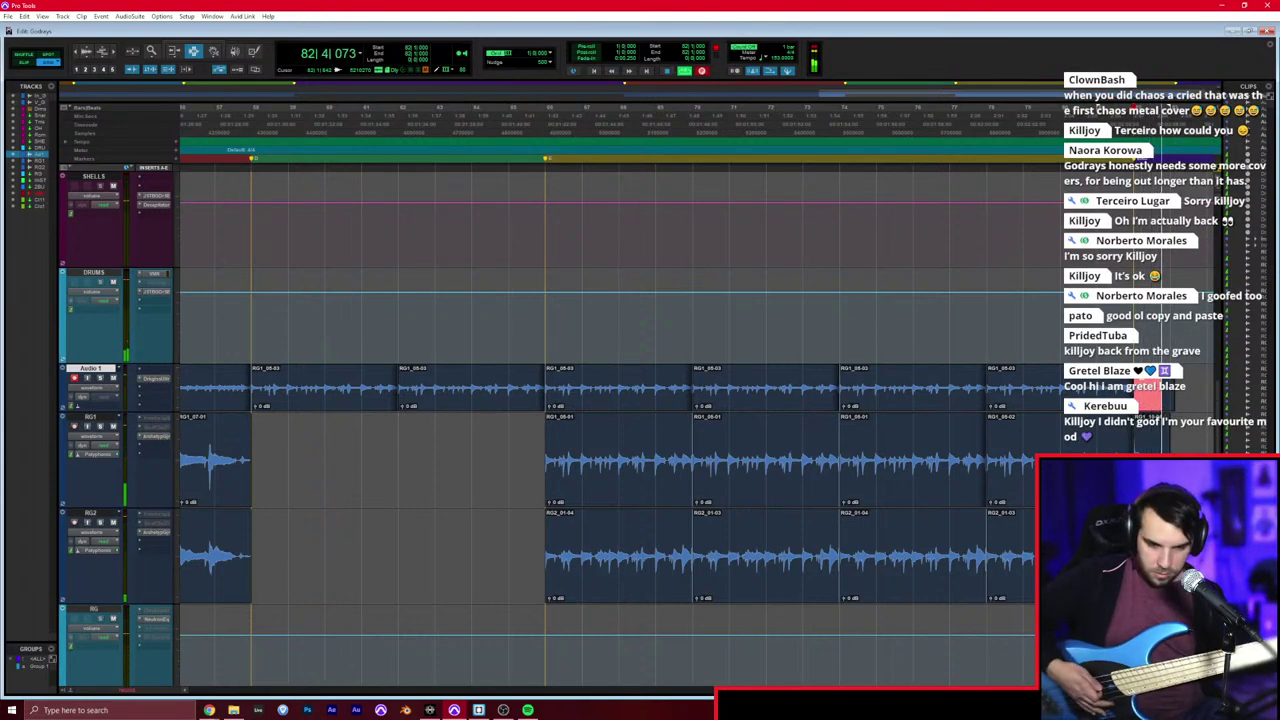
key("space")
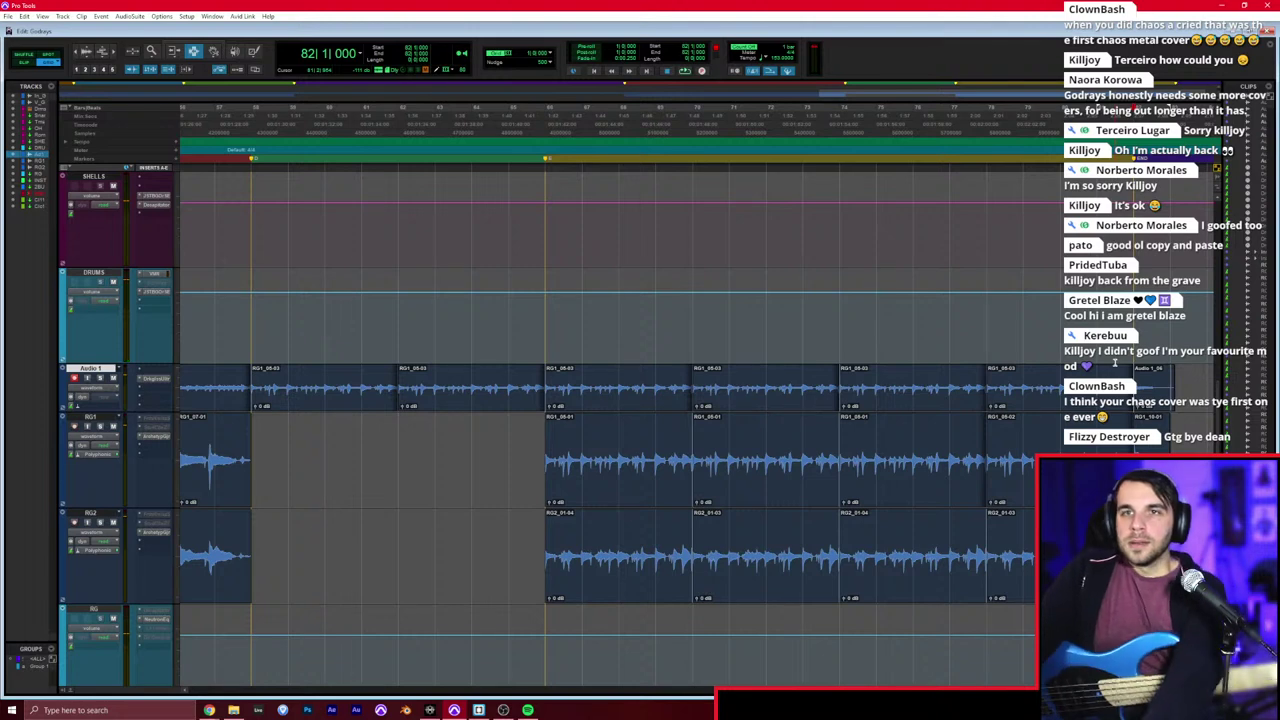
Step: Play back the arrangement from beat 1 of bar 42 to check the bass against drums and guitars
left_click(804, 428)
key("r")
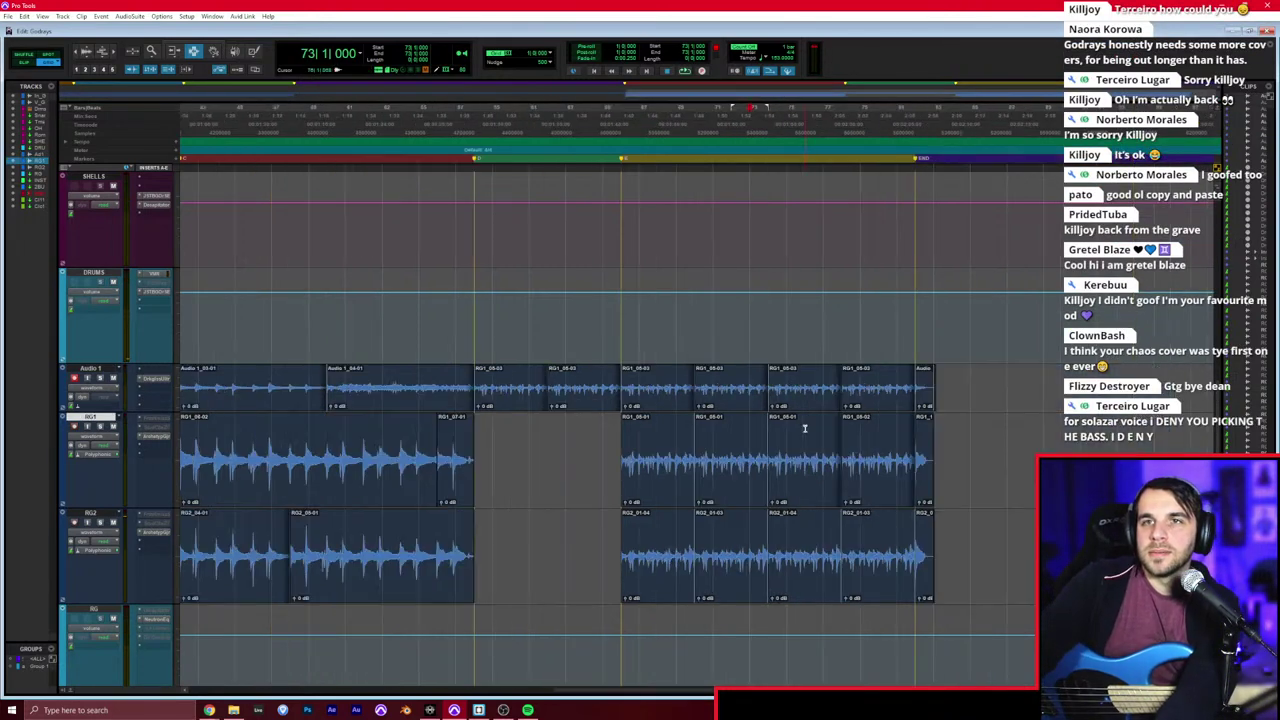
scroll(766, 400, "left", 5)
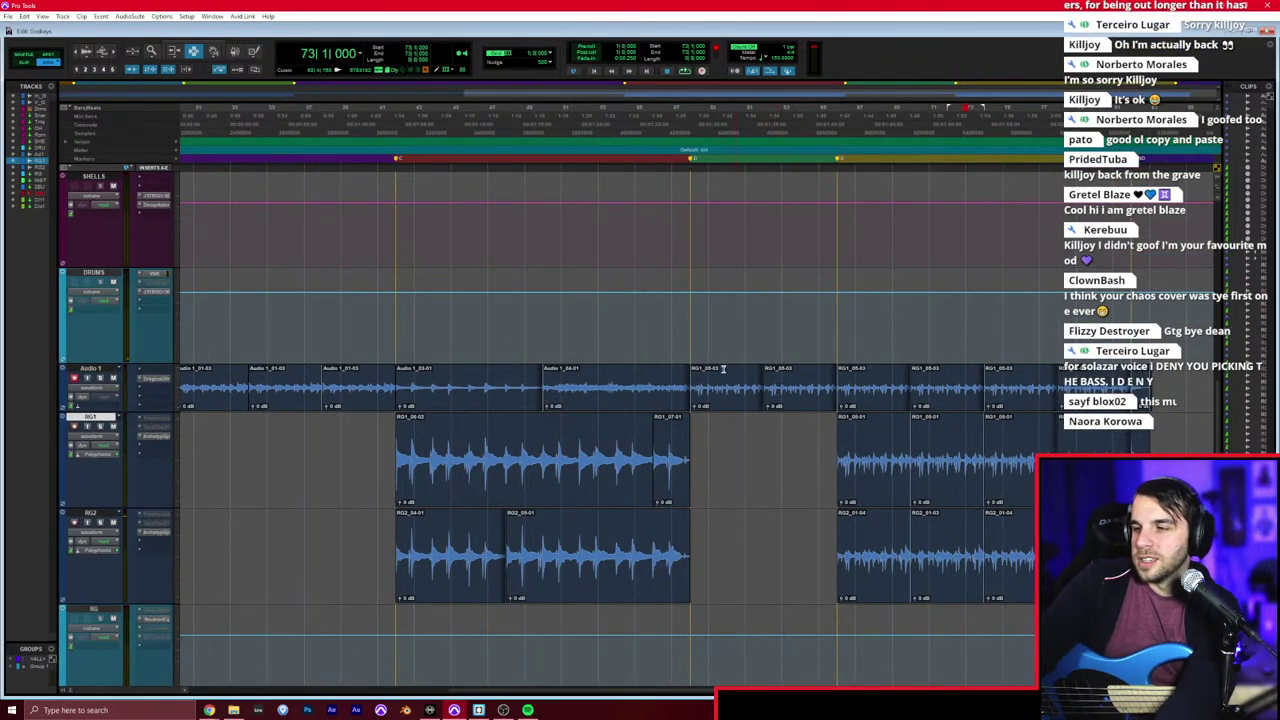
left_click(680, 368)
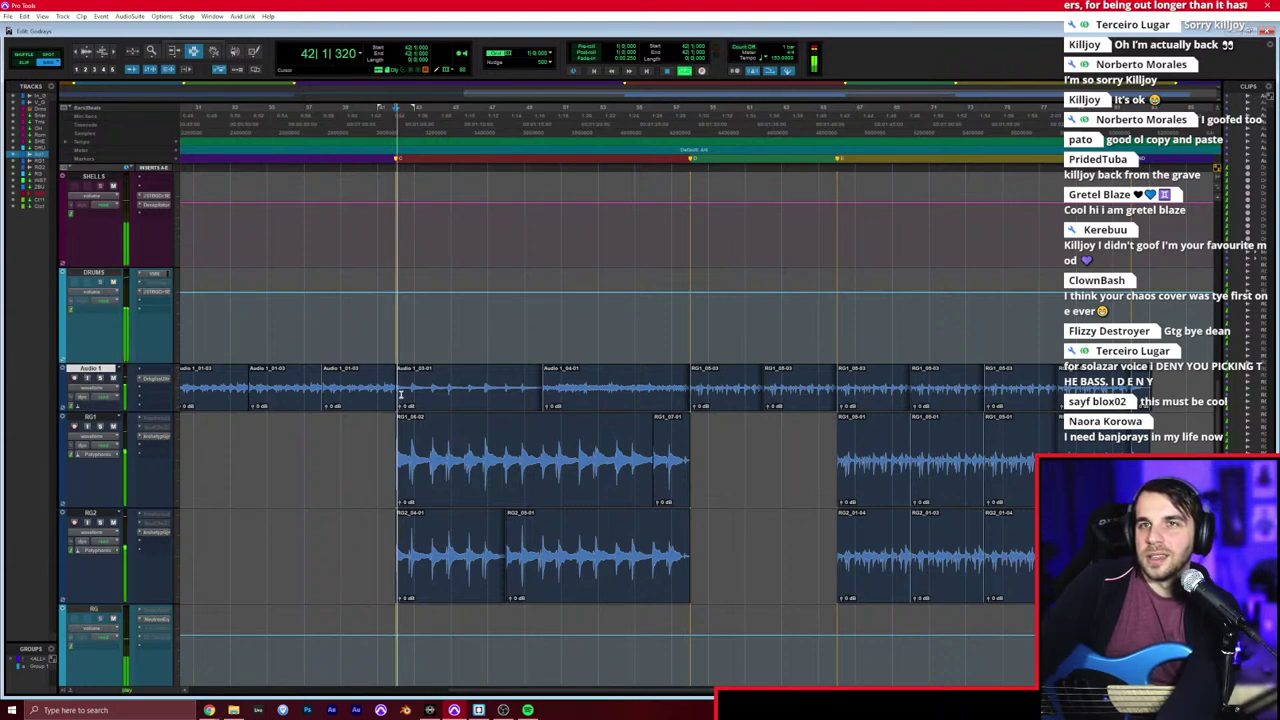
key("ctrl+bracketleft")
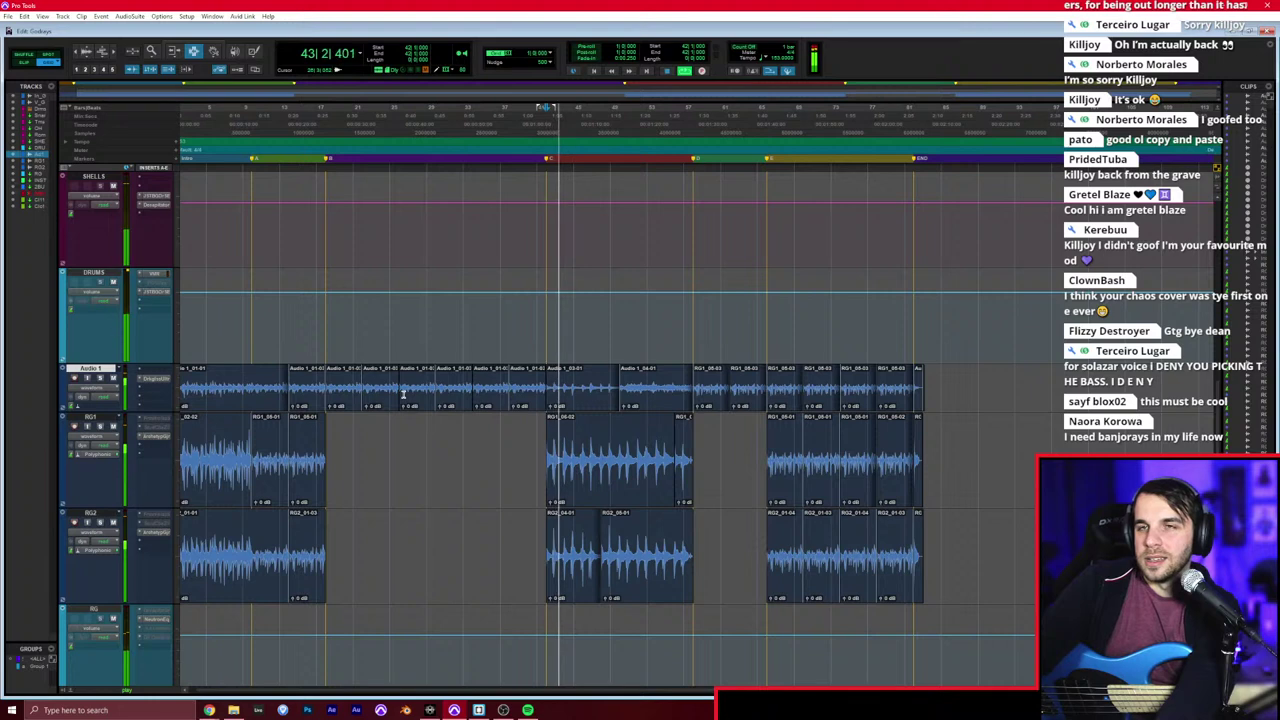
key("space")
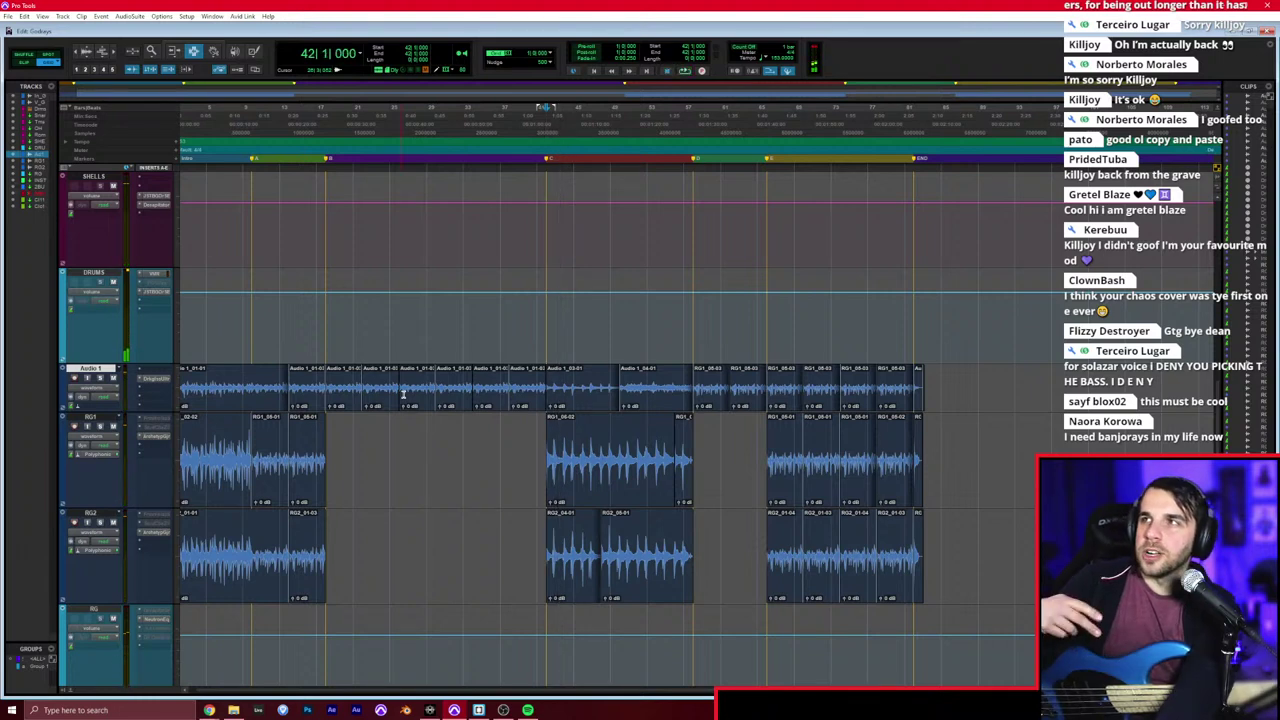
Step: Play back the arrangement from bar 19 and return the edit cursor to beat 1 of bar 2 on Drums
scroll(413, 377, "left", 2)
left_click(380, 484)
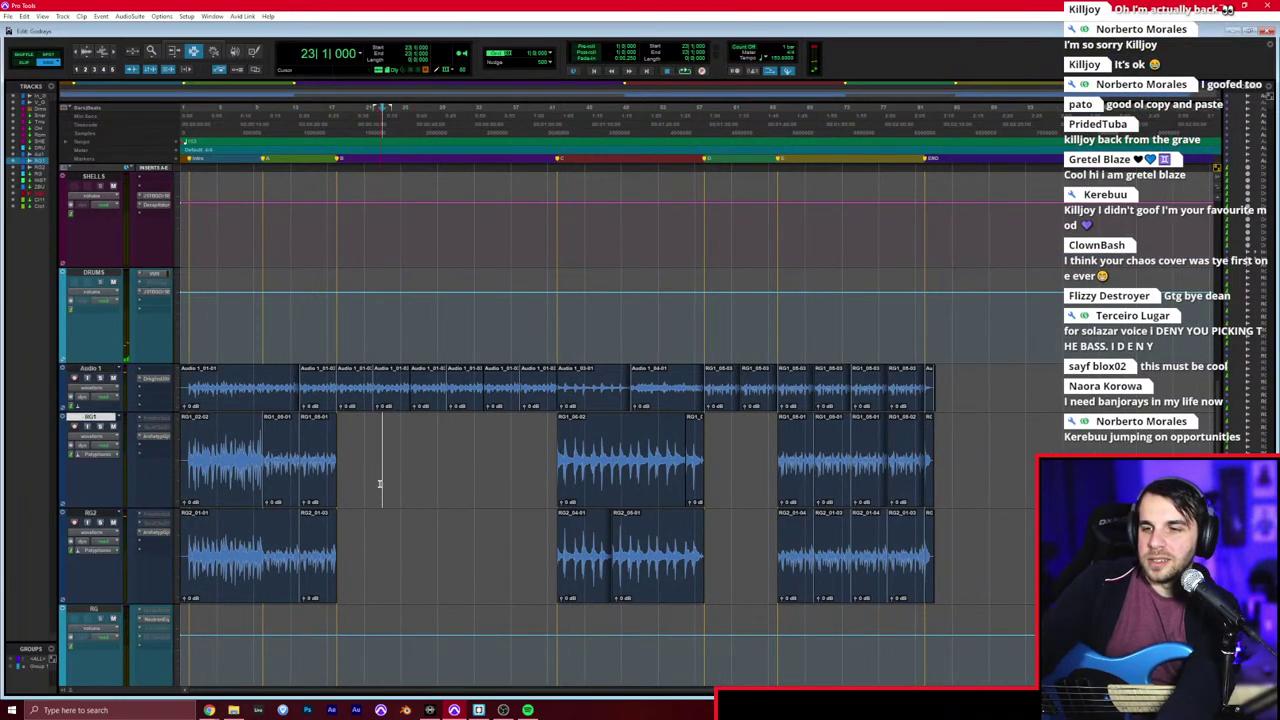
key("space")
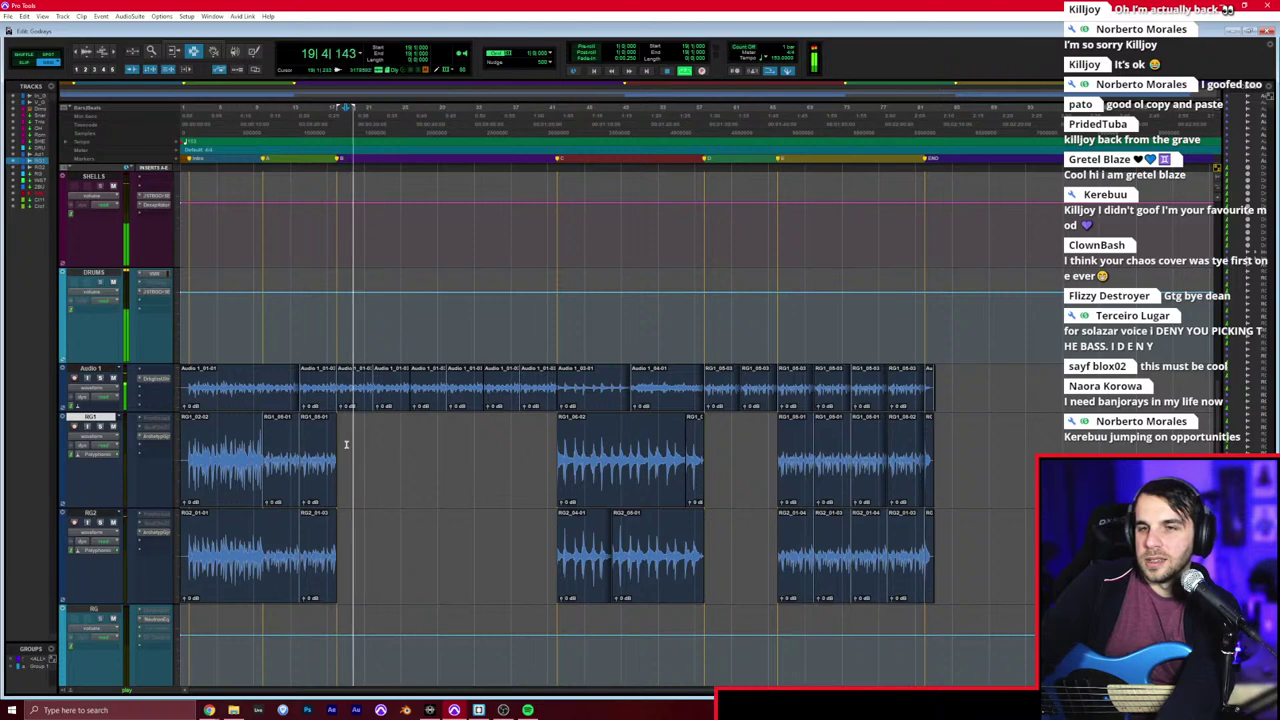
scroll(346, 450, "up", 5)
left_click(187, 420)
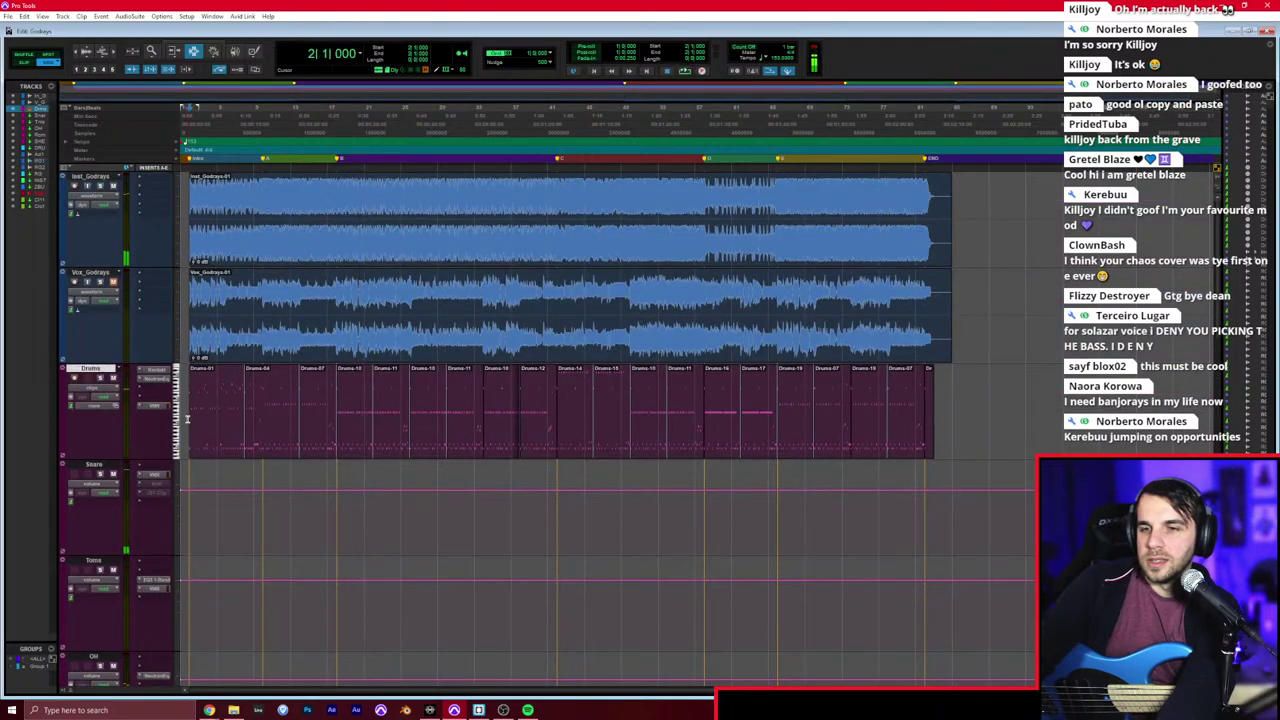
Step: Play back the intro from bar 2 and look over the drum, bass and guitar tracks at closer zoom
key("t")
key("t")
scroll(190, 415, "down", 5)
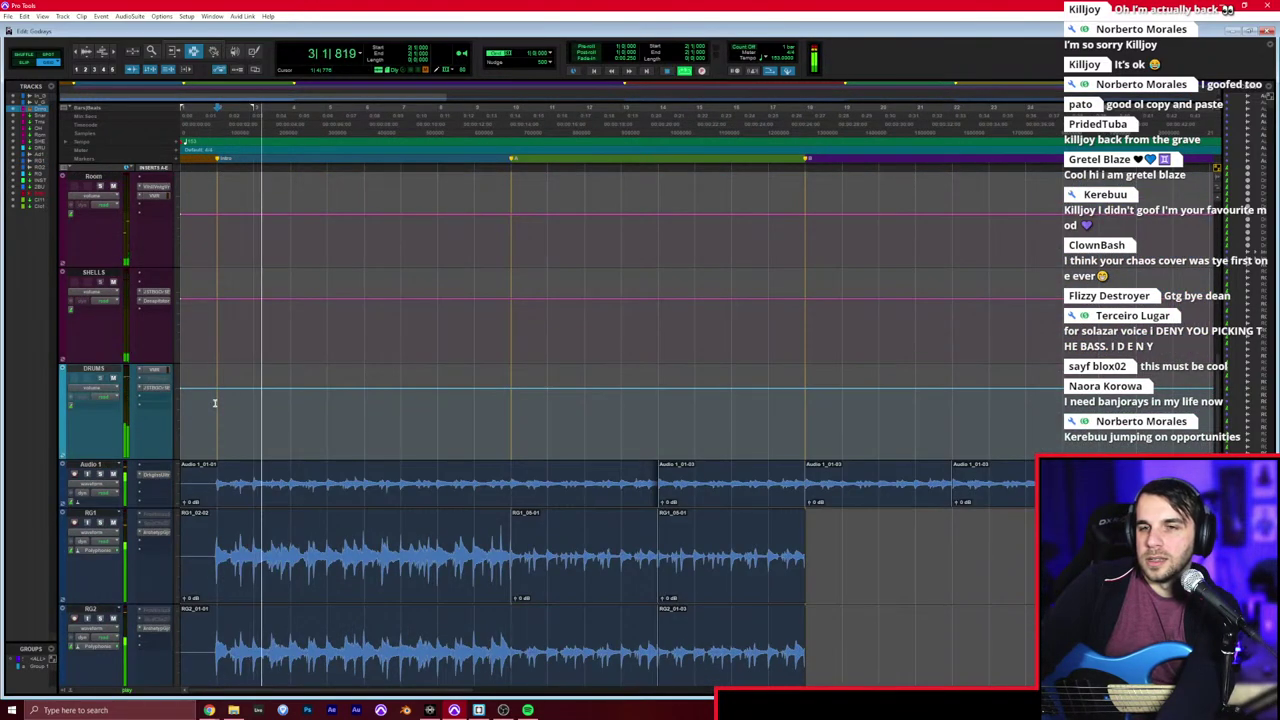
scroll(210, 405, "up", 5)
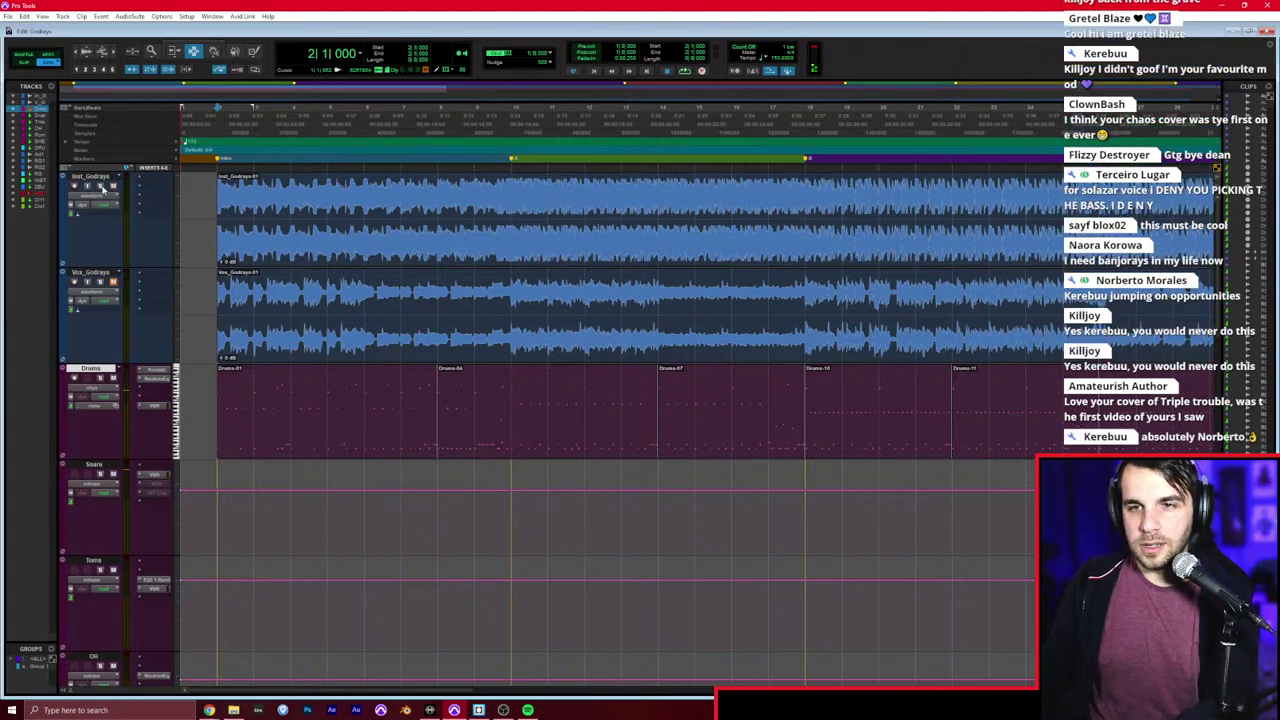
Step: Listen to the soloed Inst_Godrays track repeatedly from beat 1 of bar 10 to study the section
left_click(508, 212)
key("space")
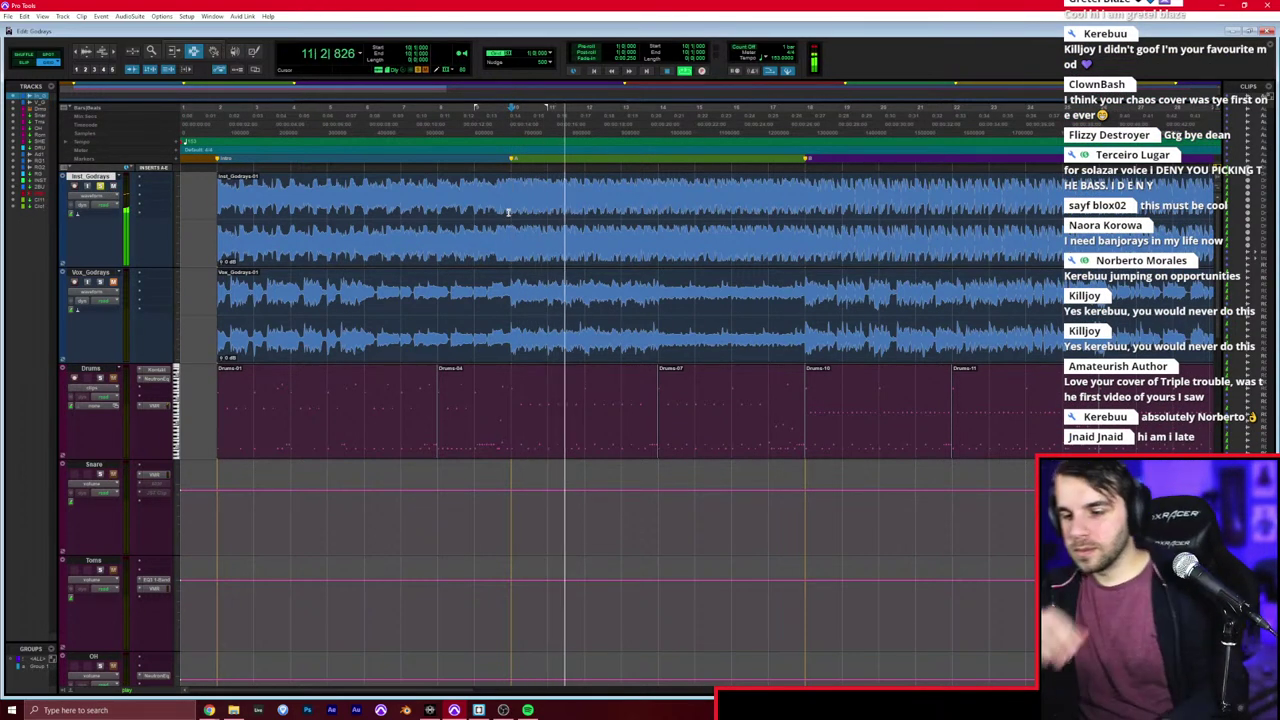
key("t")
scroll(690, 350, "right", 8)
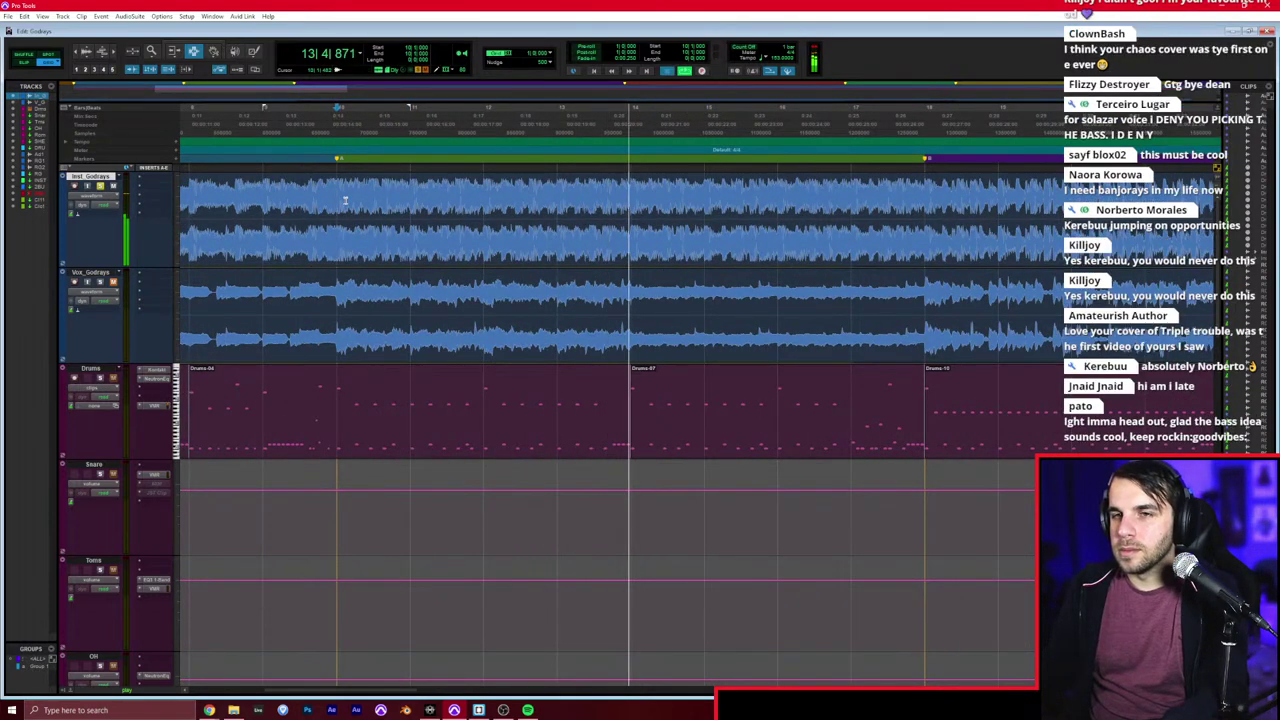
key("space")
key("space")
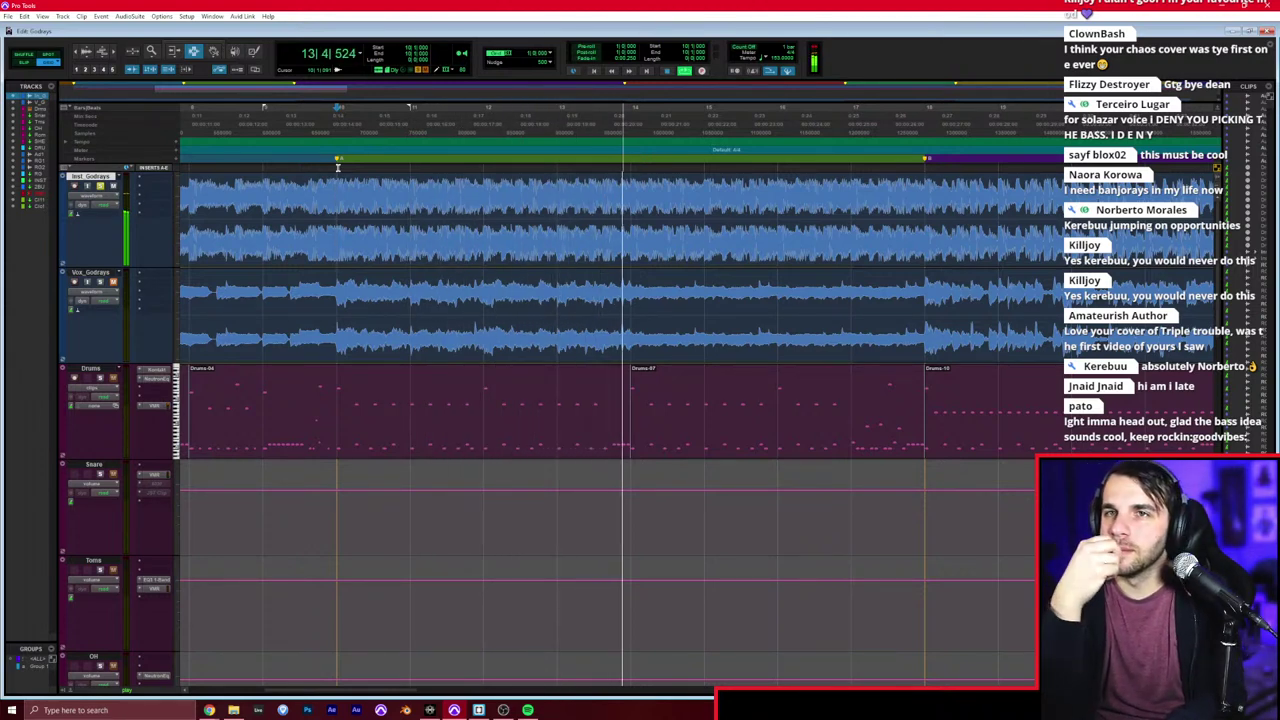
key("space")
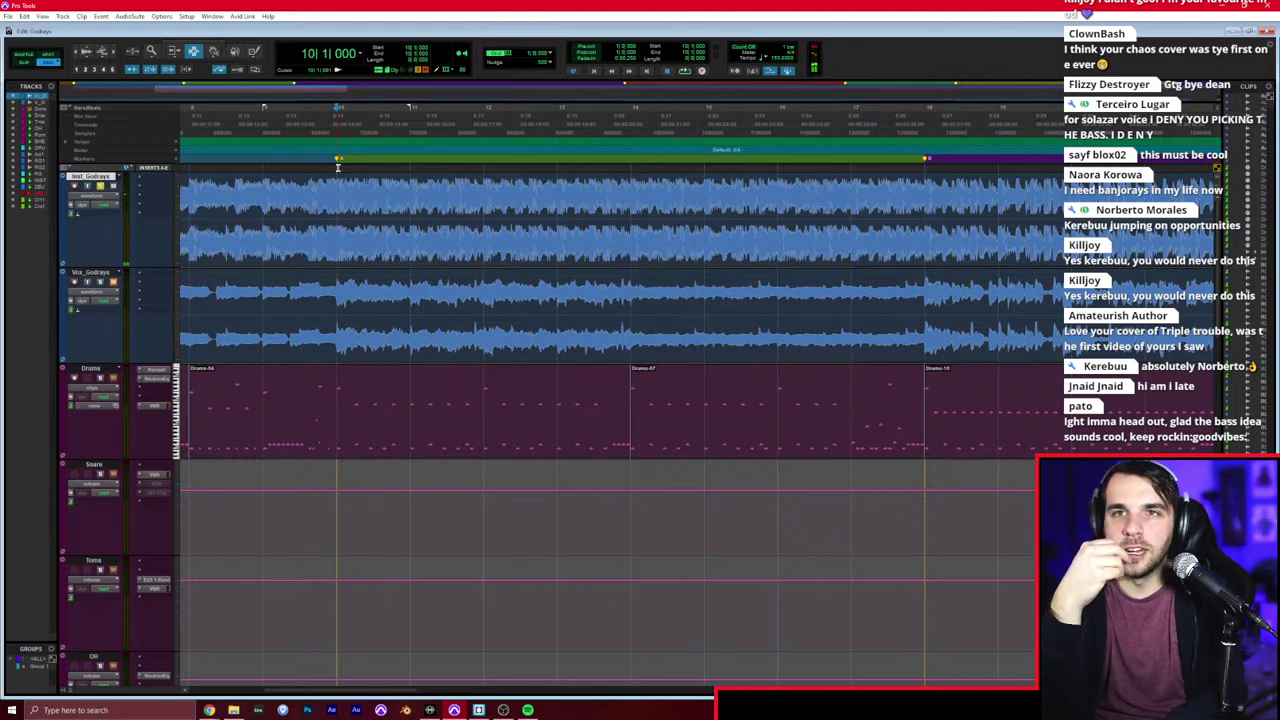
key("space")
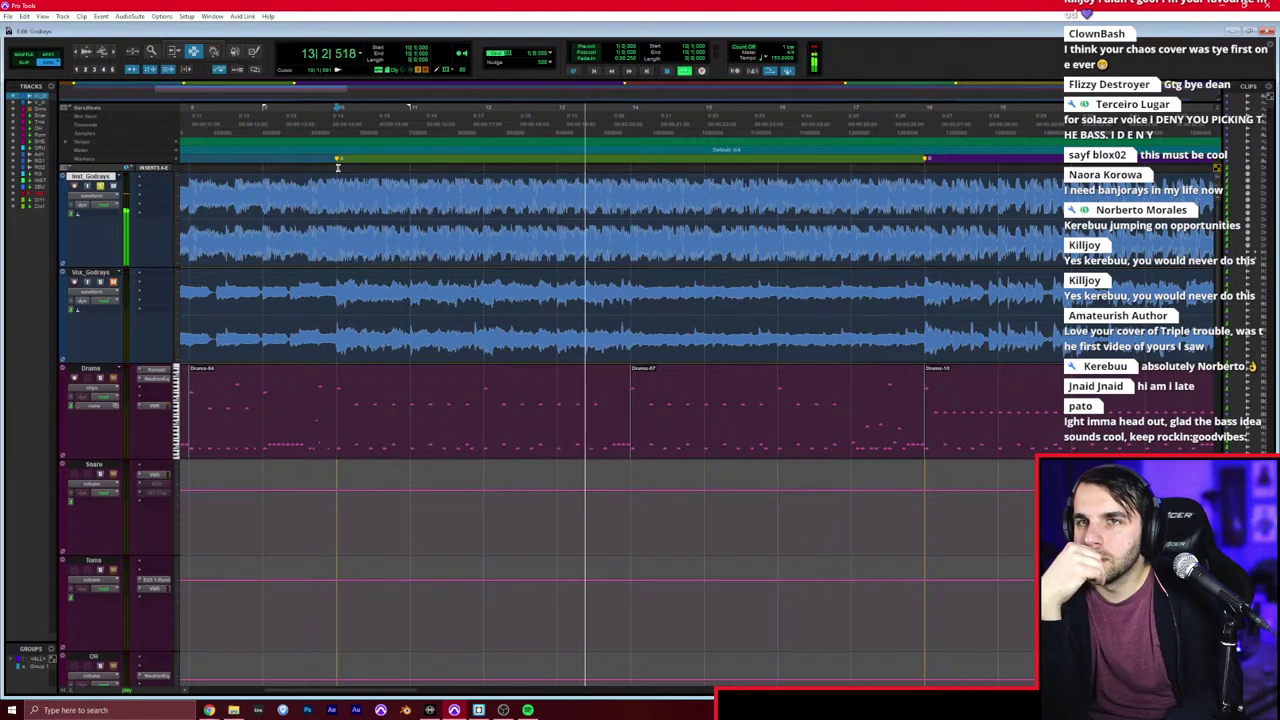
key("space")
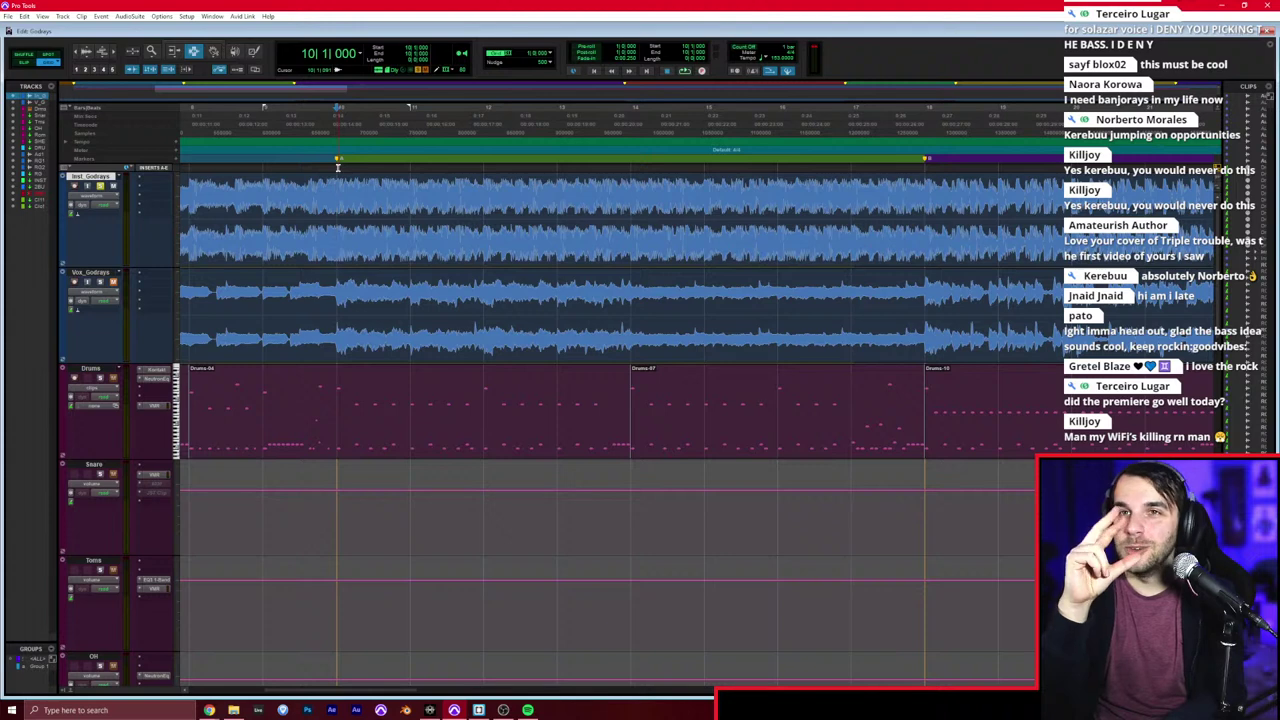
key("space")
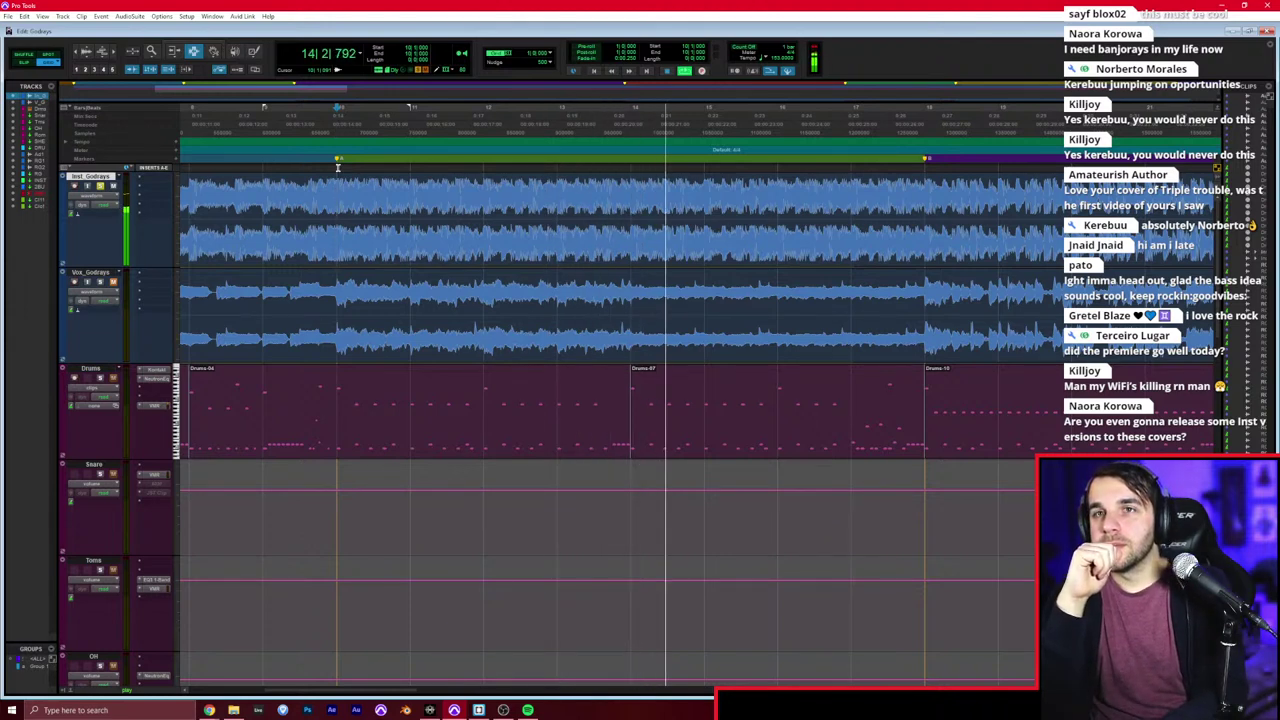
key("space")
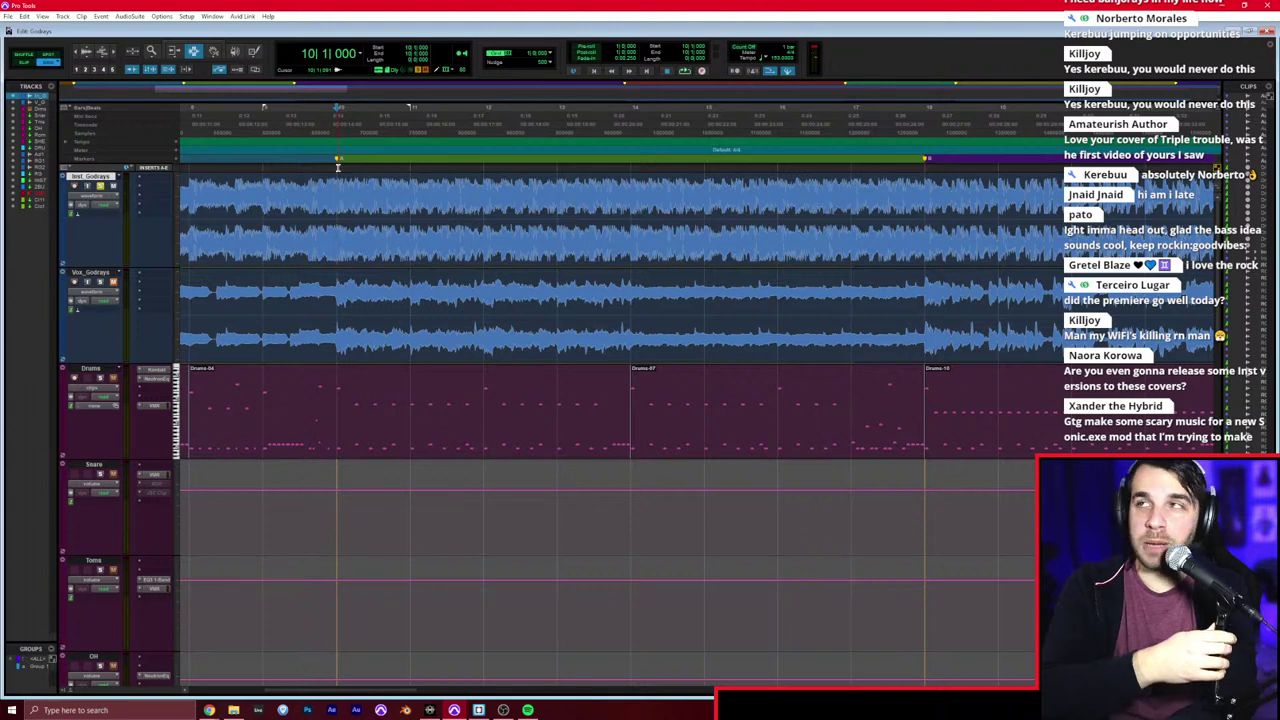
Step: Set the height of all tracks to fit to window
scroll(585, 431, "down", 3)
scroll(585, 431, "down", 6)
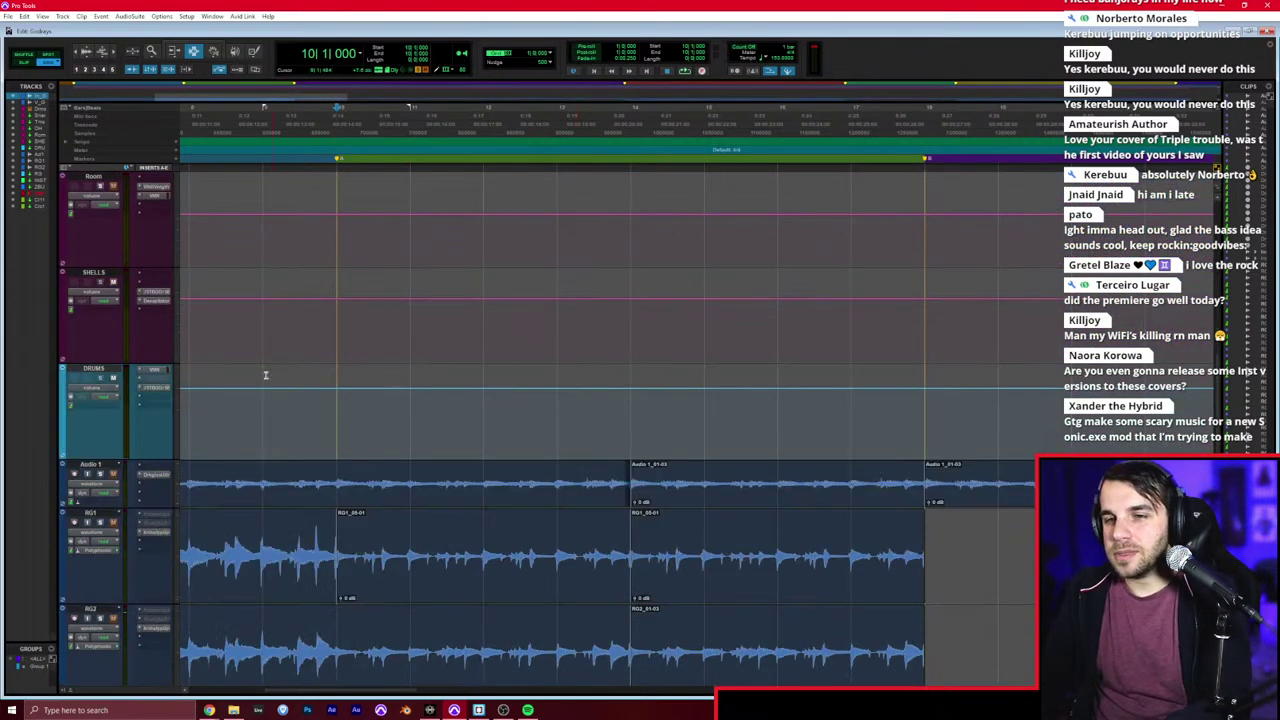
left_click(175, 398)
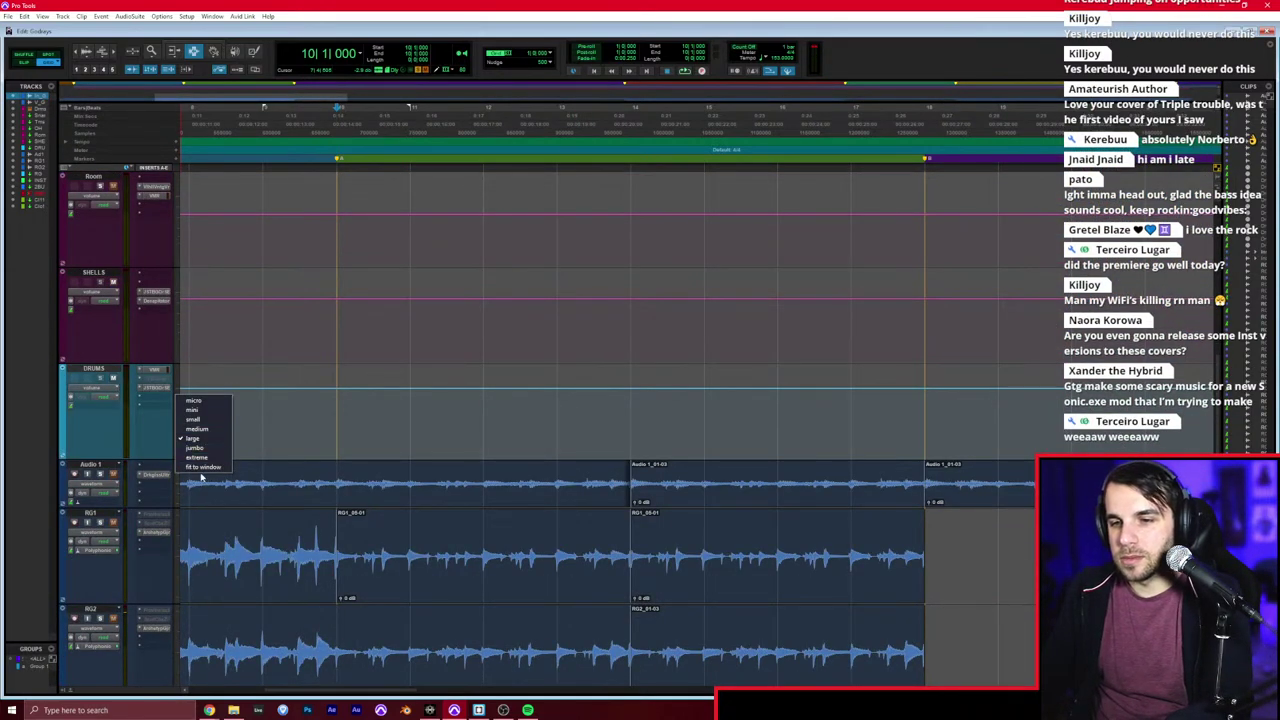
left_click(200, 476)
left_click(178, 437)
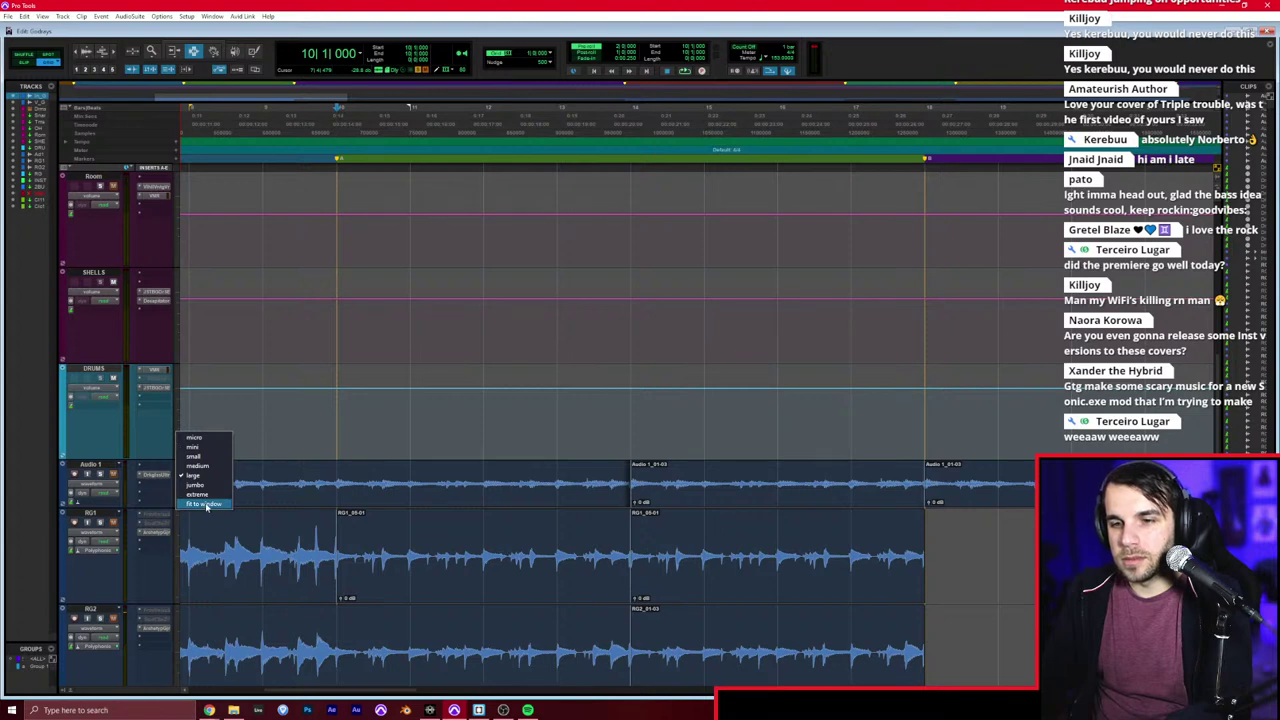
left_click(204, 504)
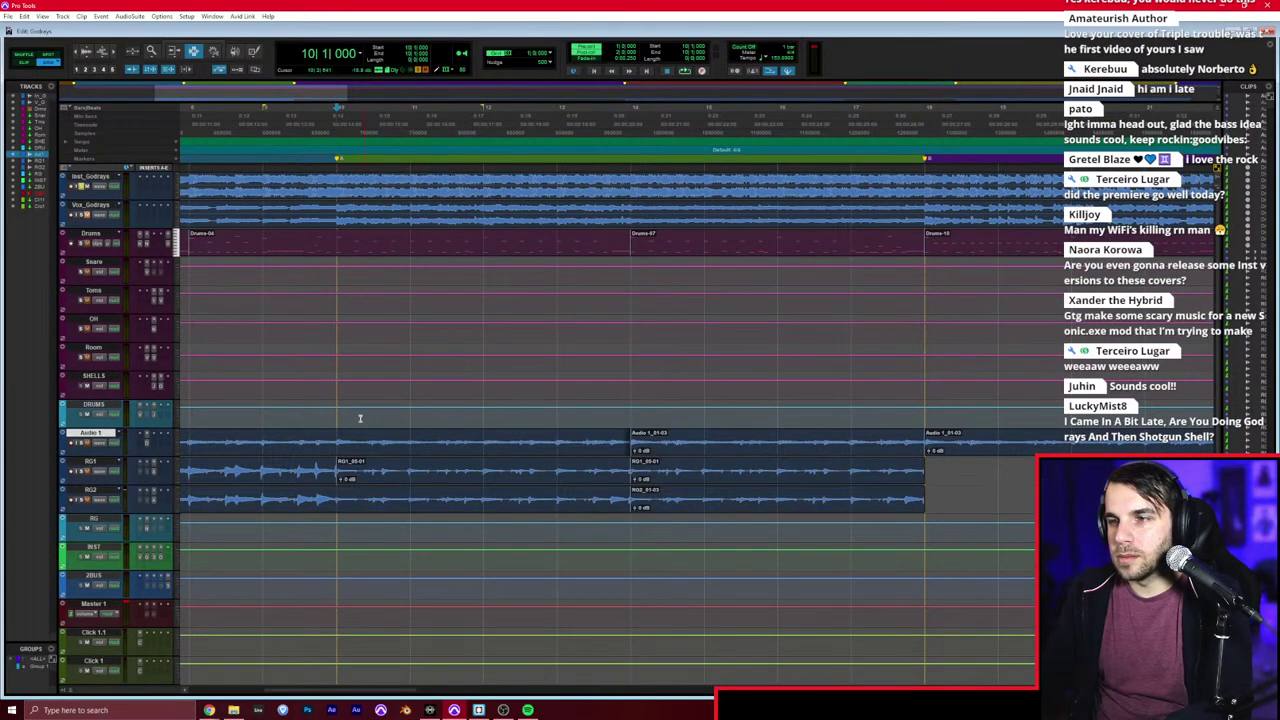
Step: Place the edit cursor at beat 1 of bar 10 and briefly play back the section
left_click(339, 380)
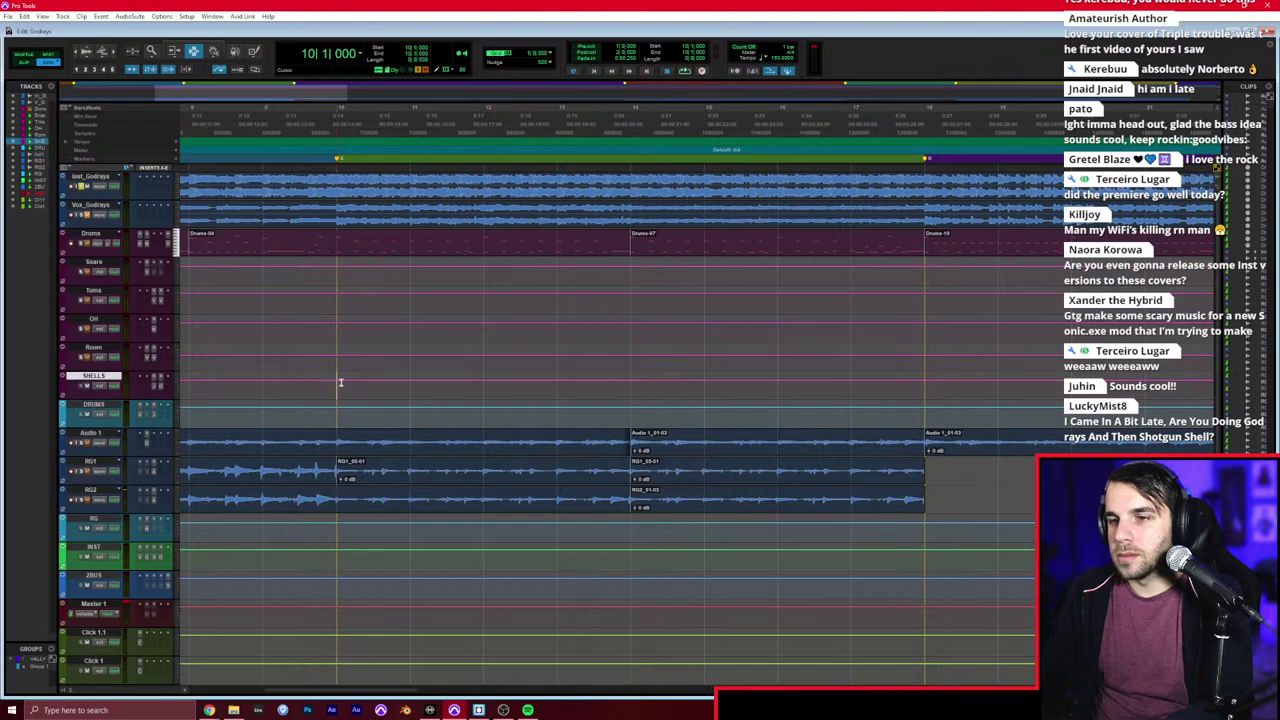
key("space")
key("space")
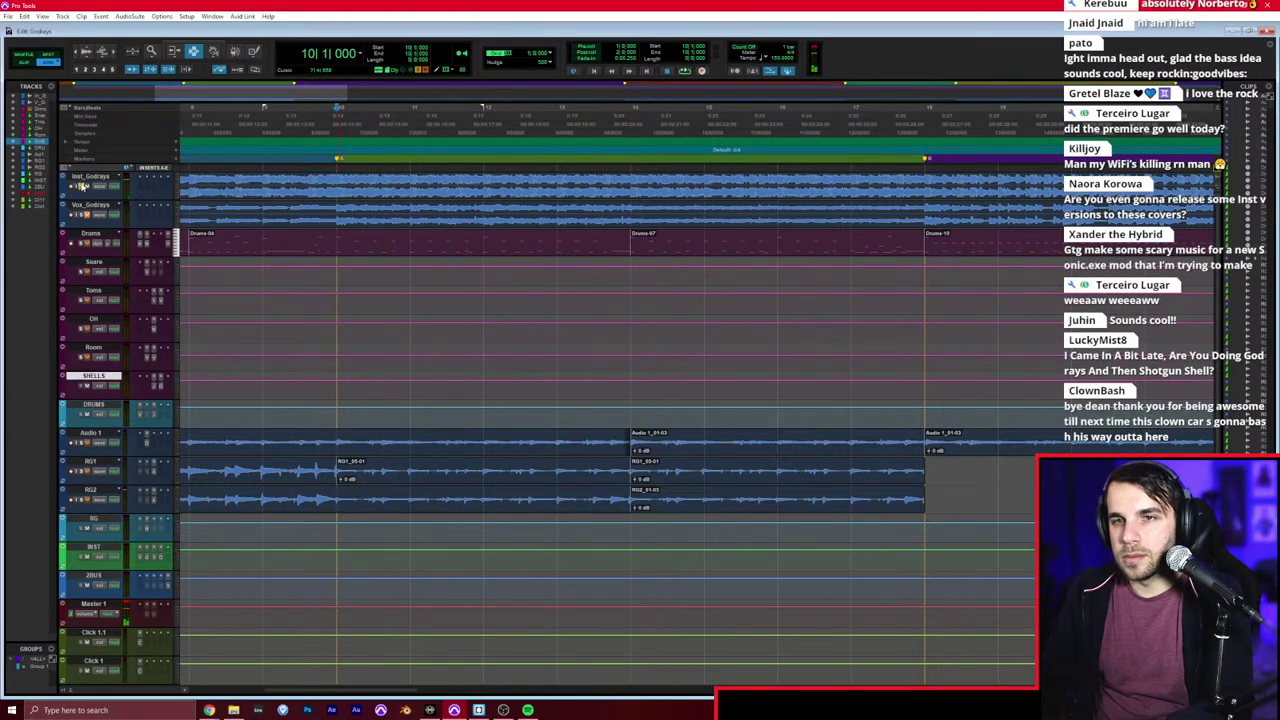
Step: Create three stereo instrument tracks directly below the RG track
left_click(108, 523)
key("ctrl+shift+n")
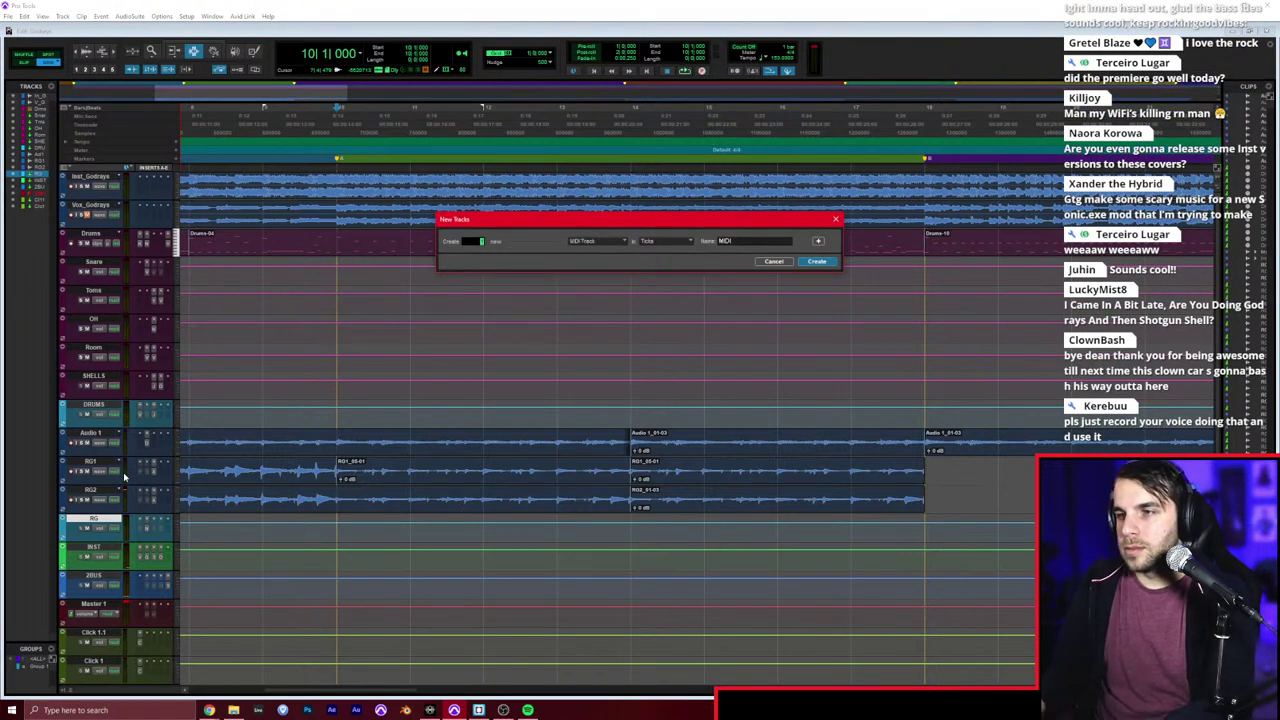
key("Return")
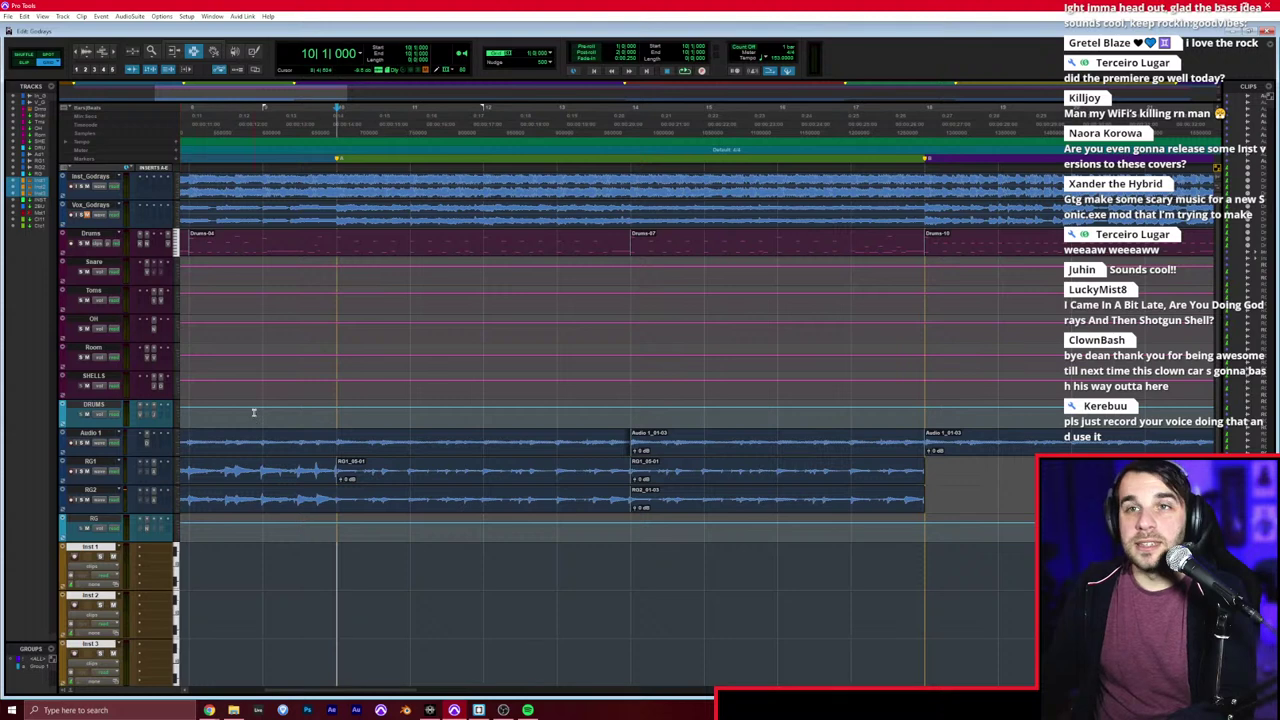
scroll(254, 412, "down", 2)
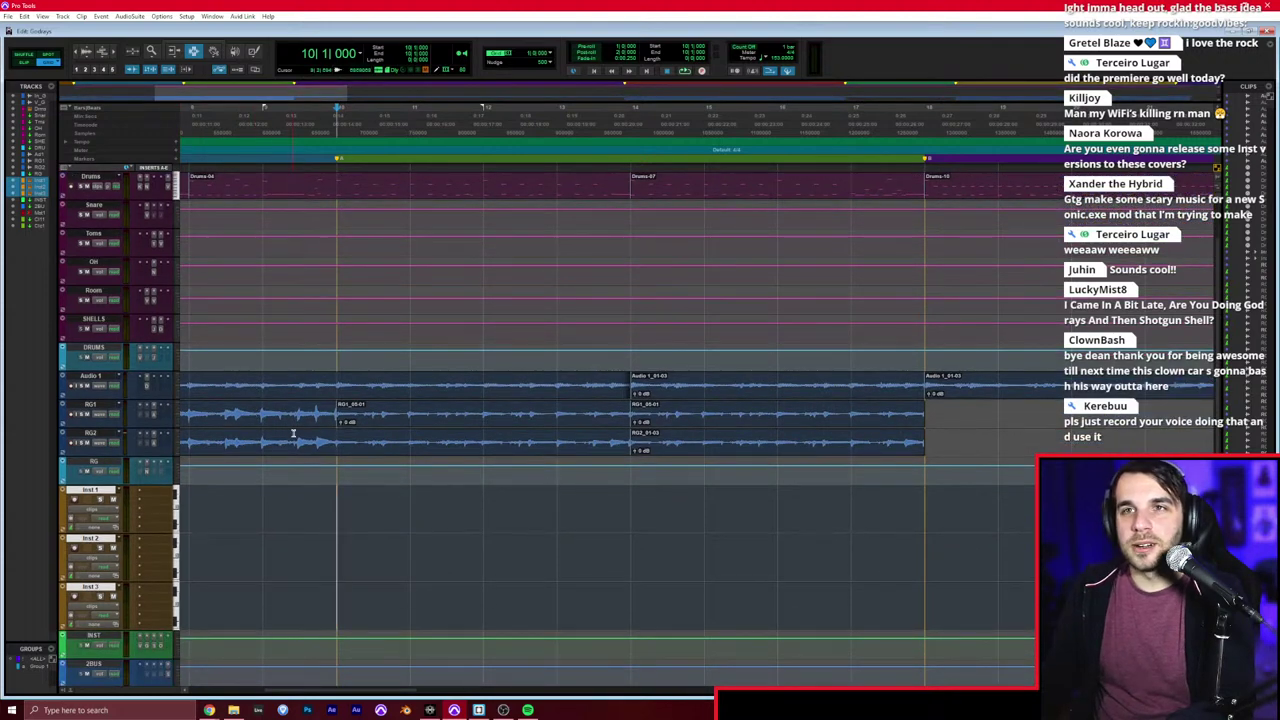
scroll(310, 431, "left", 2)
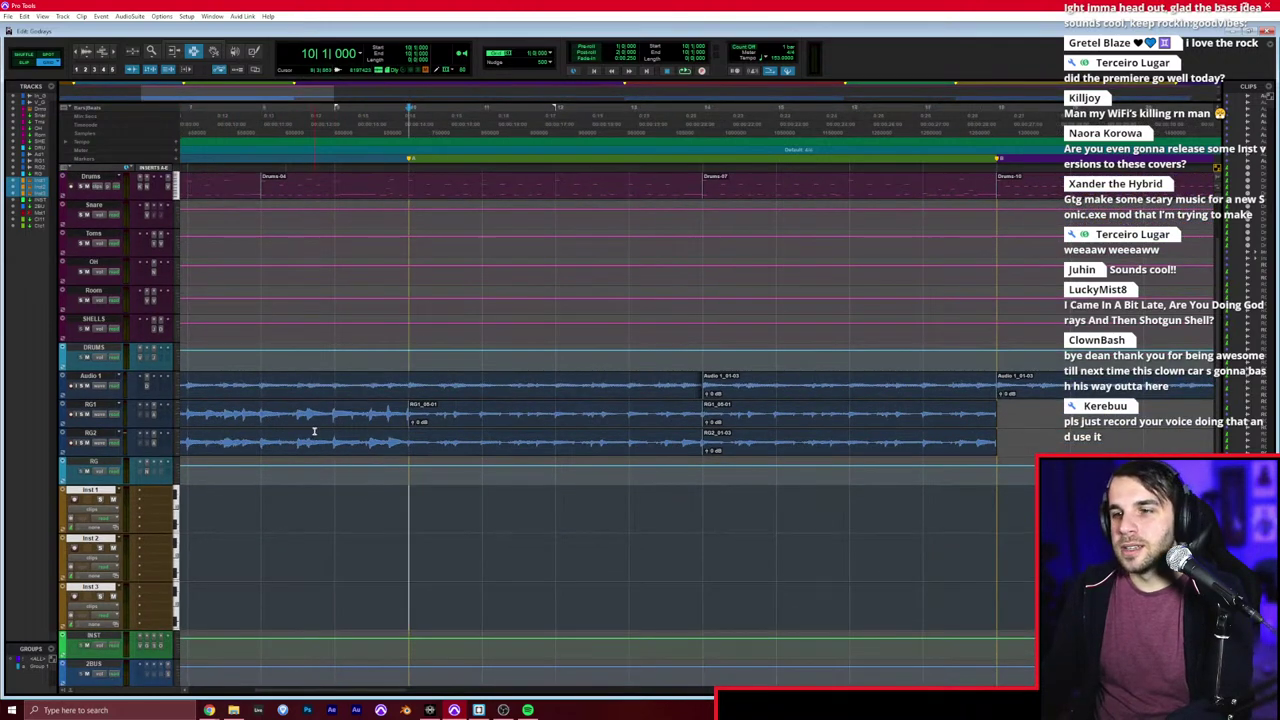
Step: Insert the stereo Kontakt instrument on Inst 1 and reposition its plug-in window
left_click(162, 498)
type("kont")
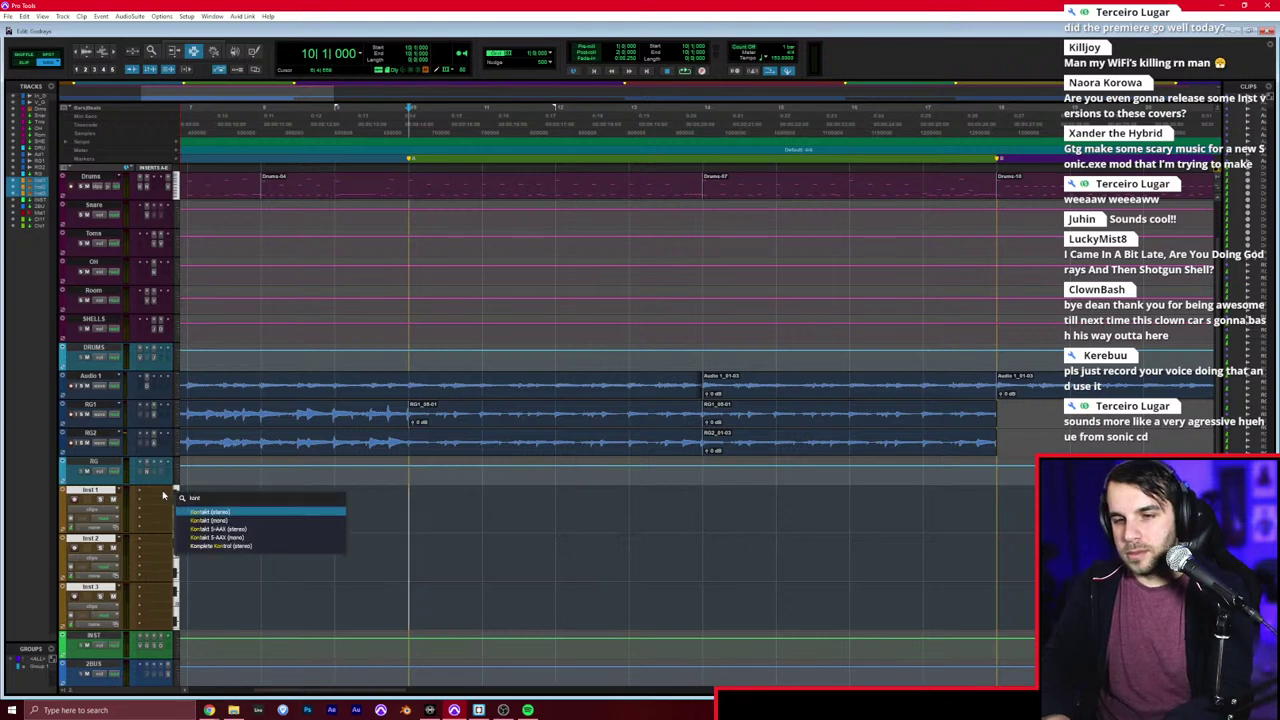
key("Return")
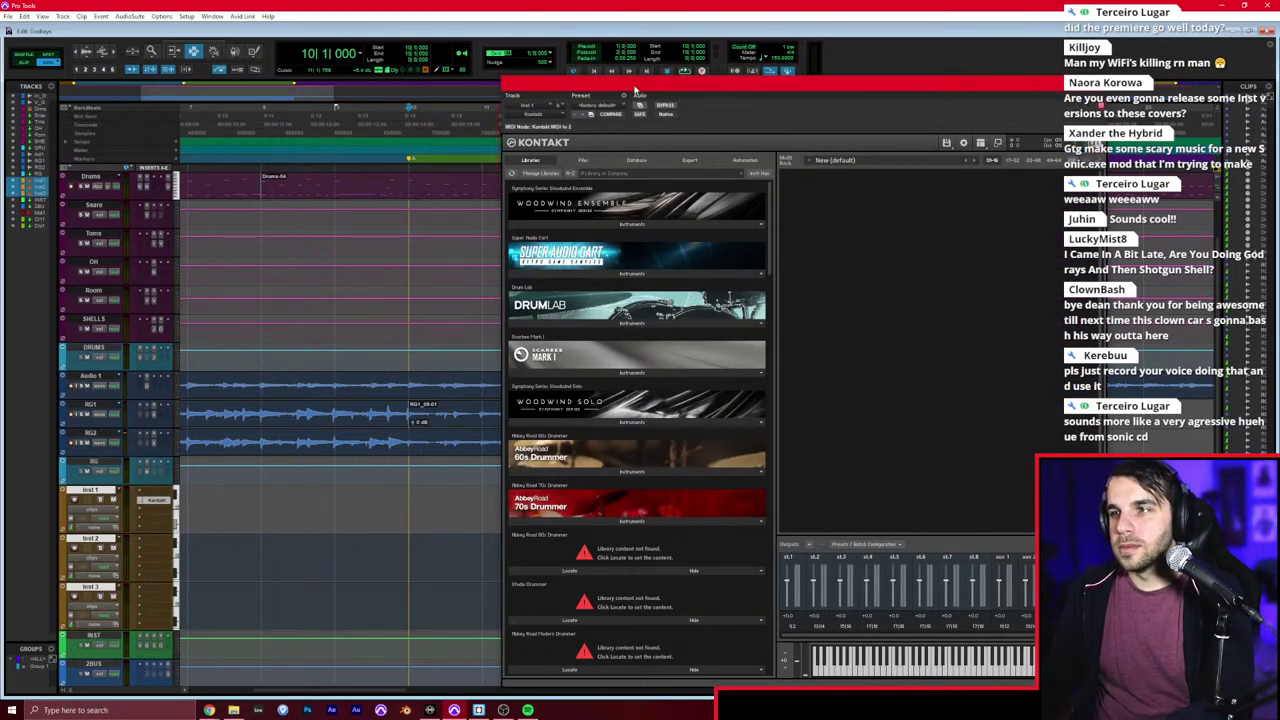
left_click_drag(634, 90, 557, 67)
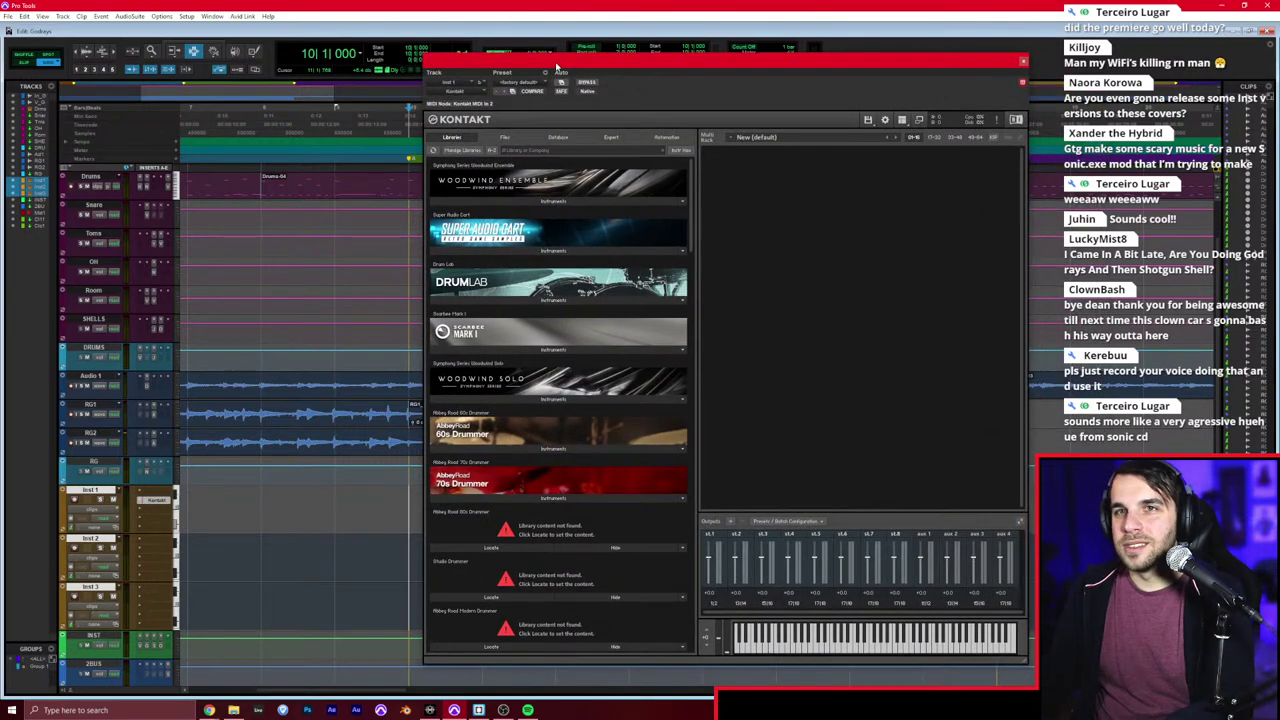
Step: Find the string libraries in Kontakt, load String Ensemble with the Spiccato articulation and close the plug-in window
left_click(529, 154)
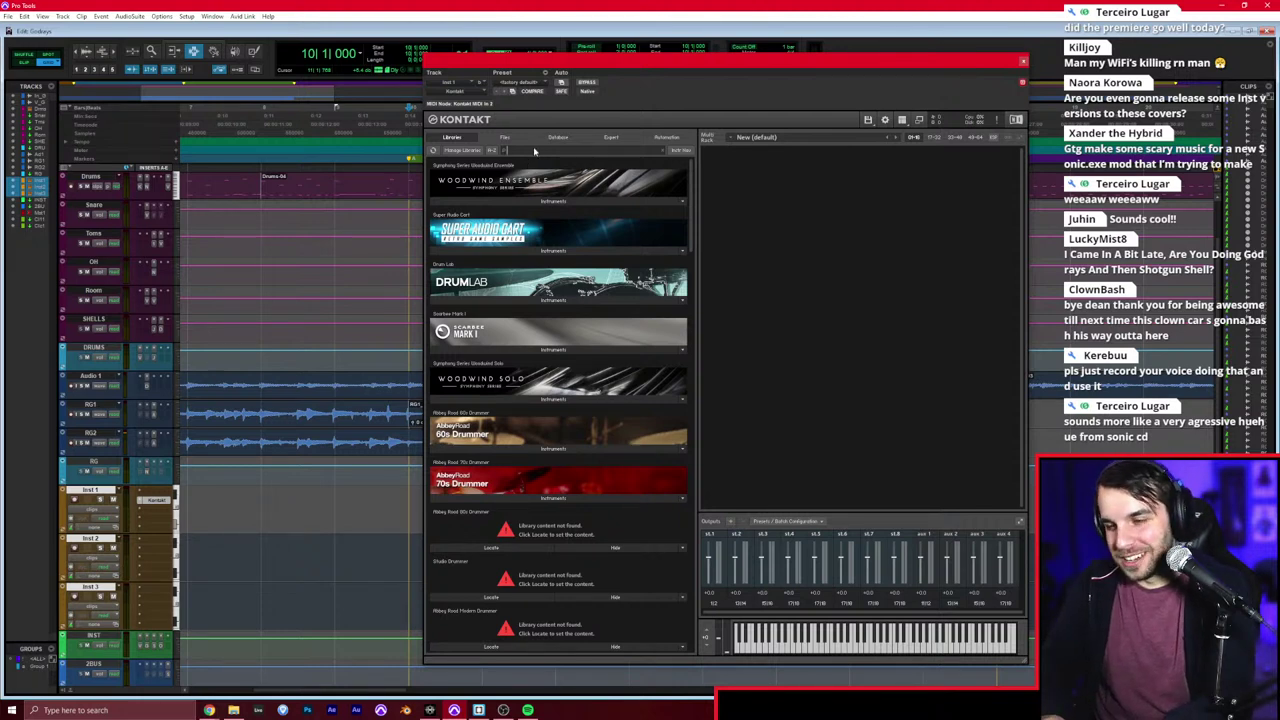
type("string")
left_click(547, 251)
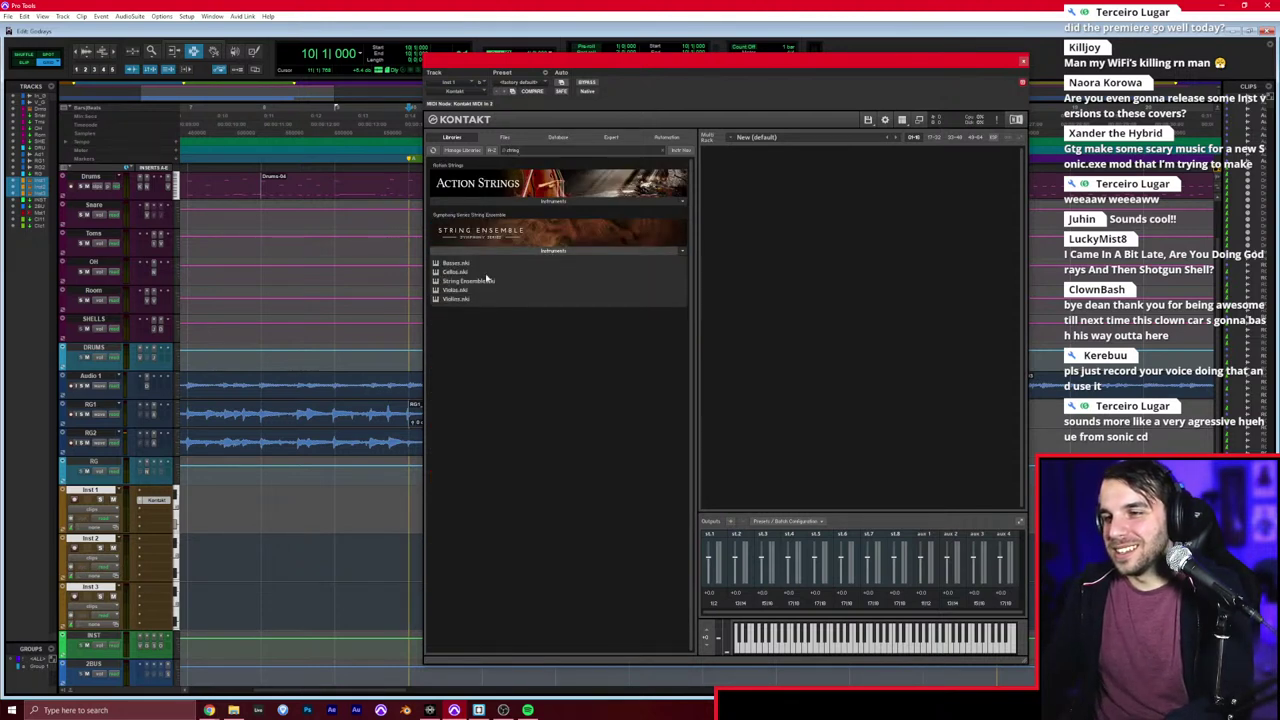
double_click(487, 280)
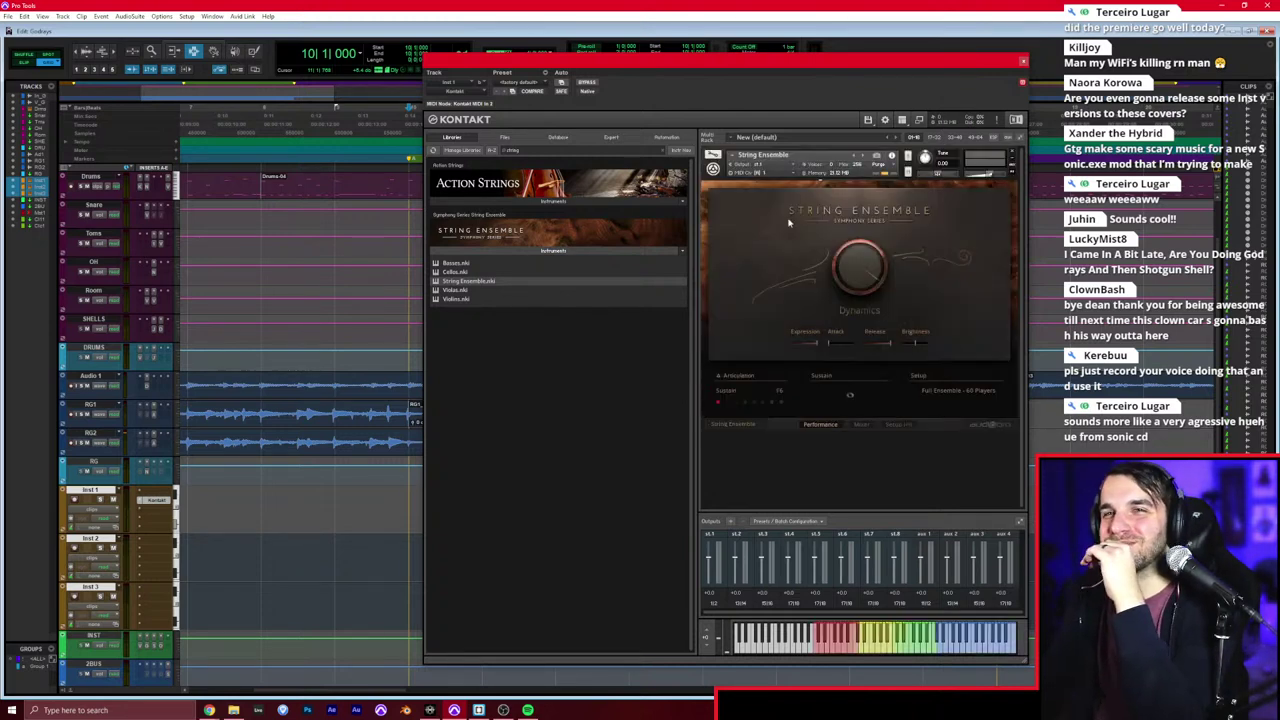
left_click(751, 403)
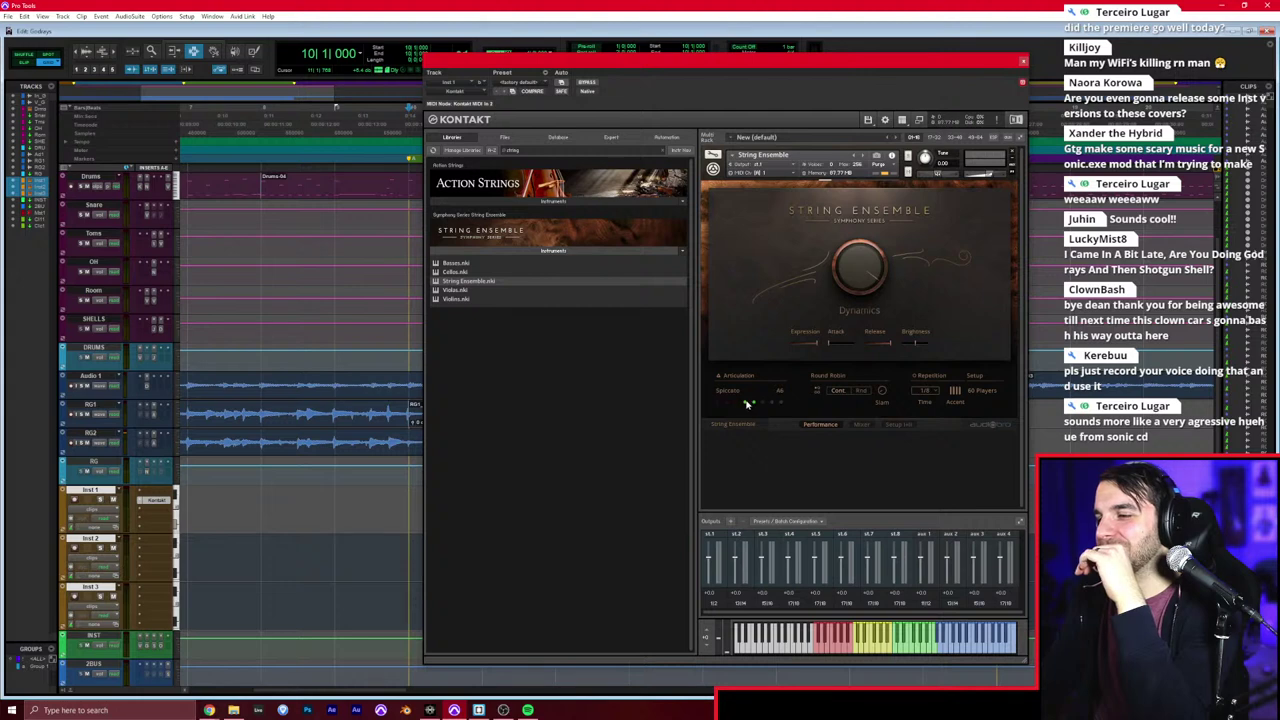
left_click(1022, 61)
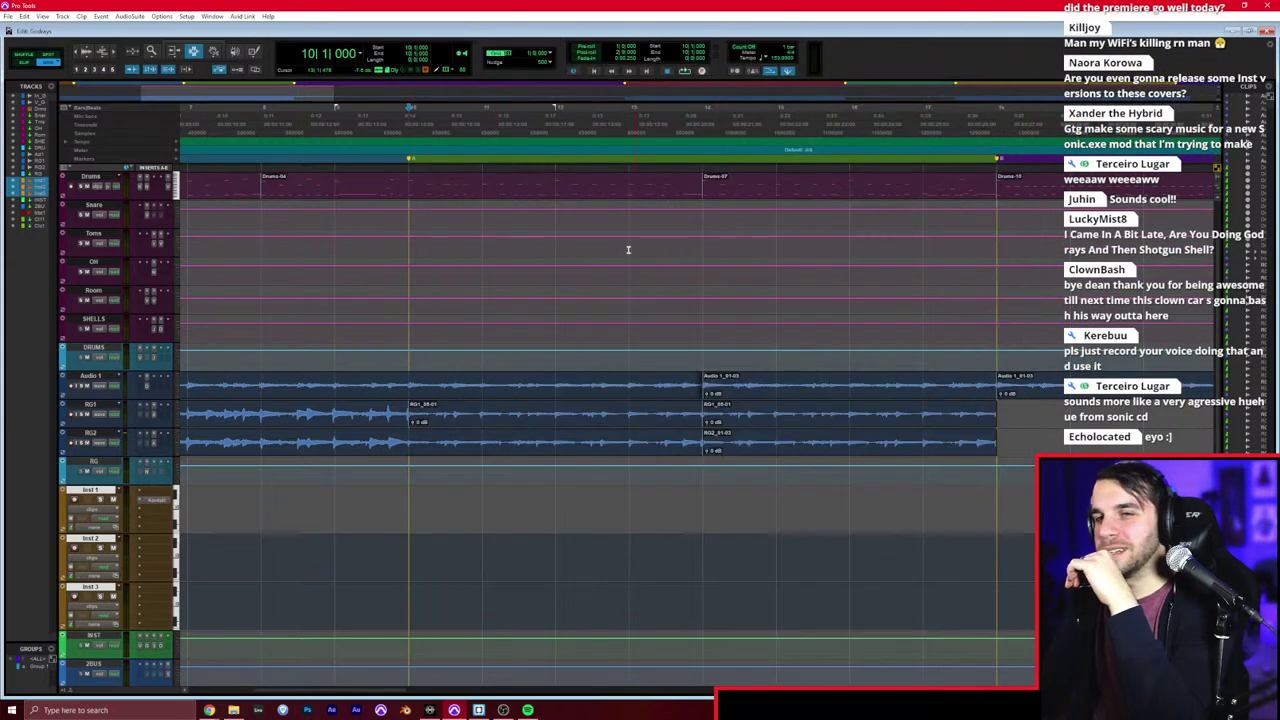
Step: Solo Inst 1 and route the outputs of the selected instrument tracks to the INST track
scroll(259, 292, "up", 2)
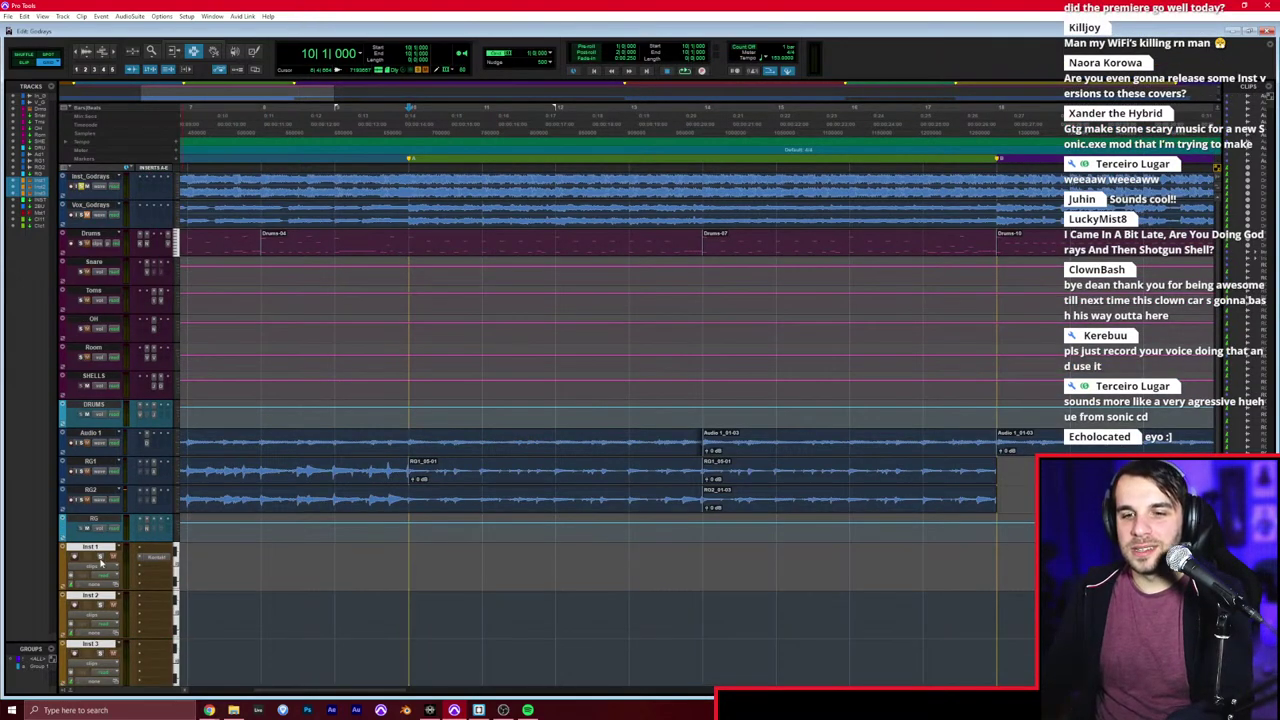
key("ctrl+equal")
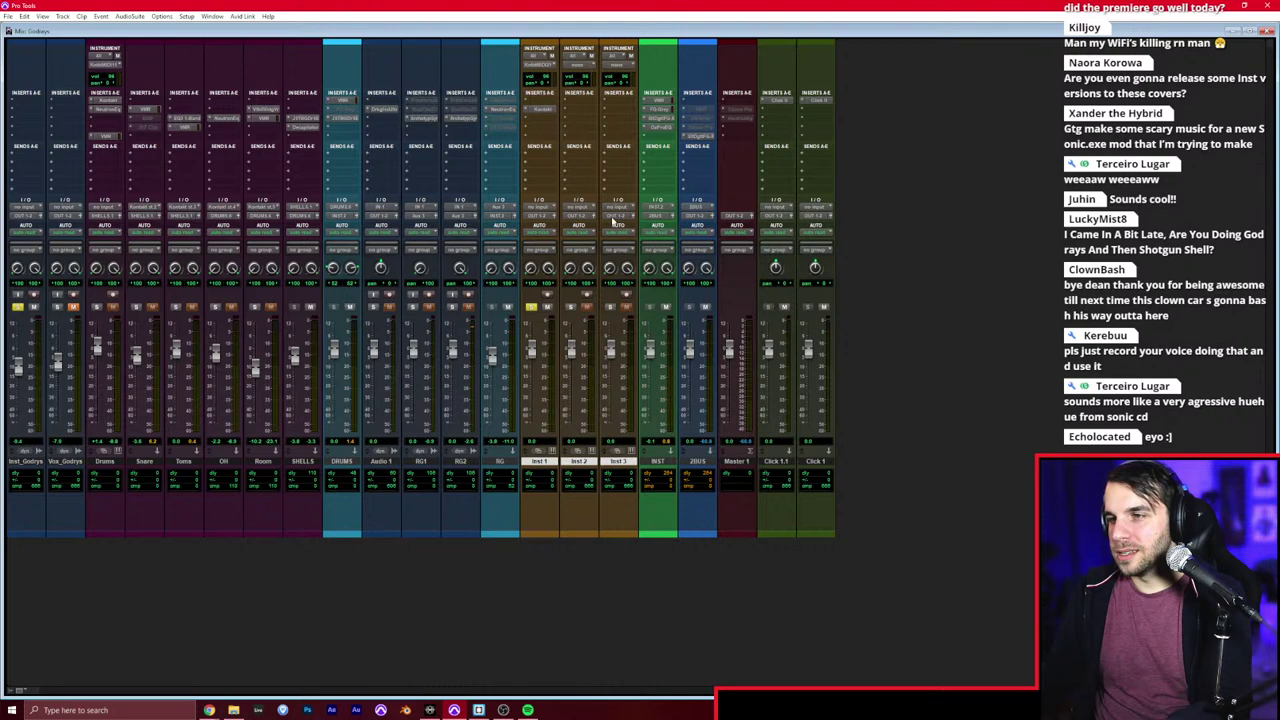
left_click(613, 217)
mouse_move(645, 272)
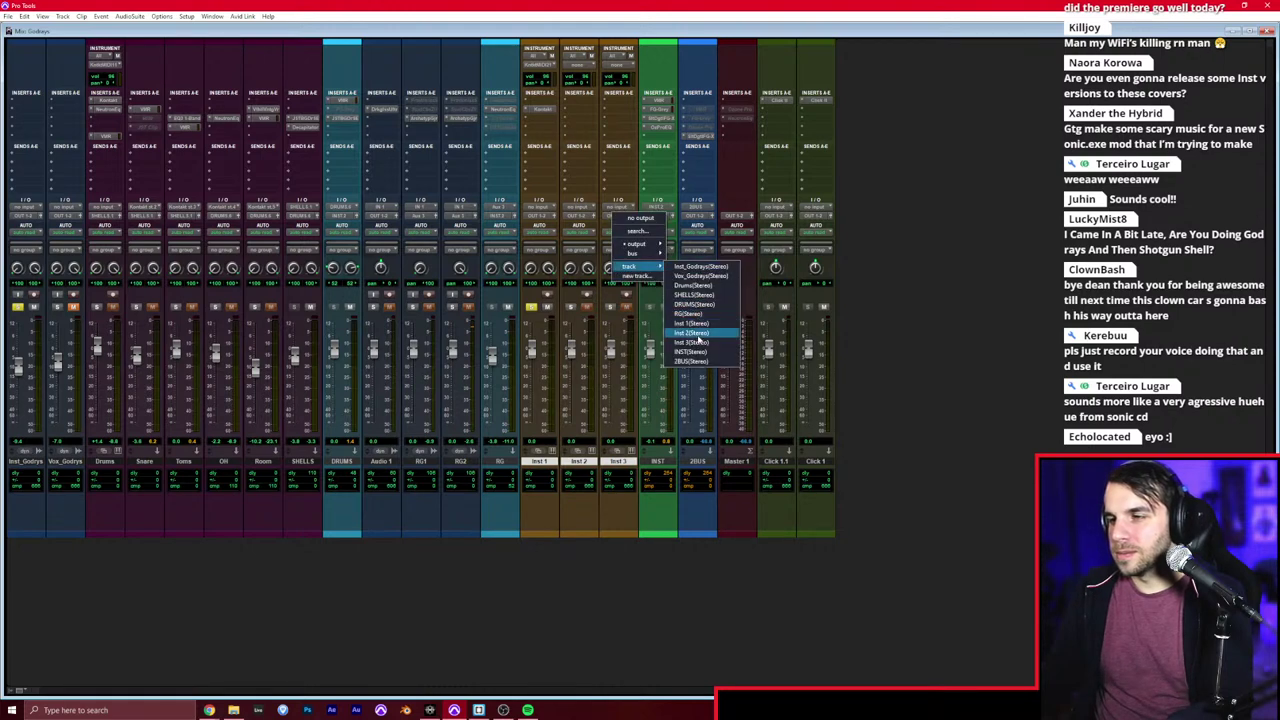
left_click(692, 352)
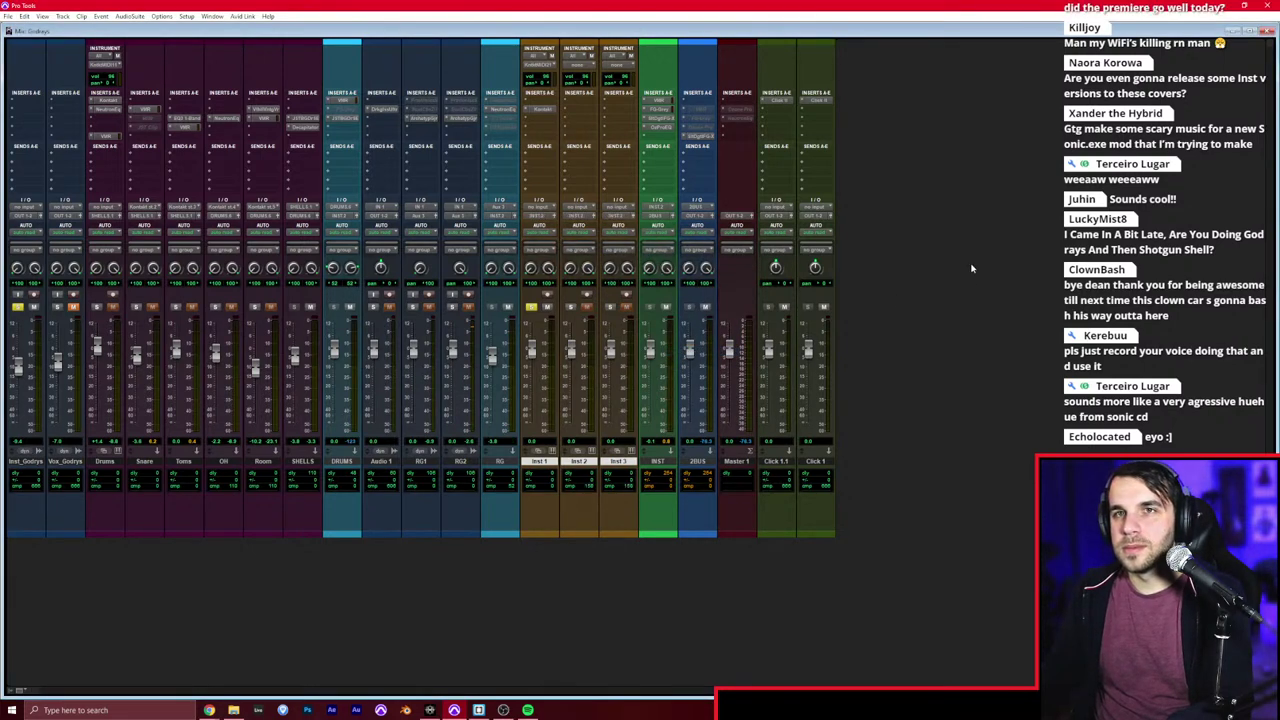
key("ctrl+equal")
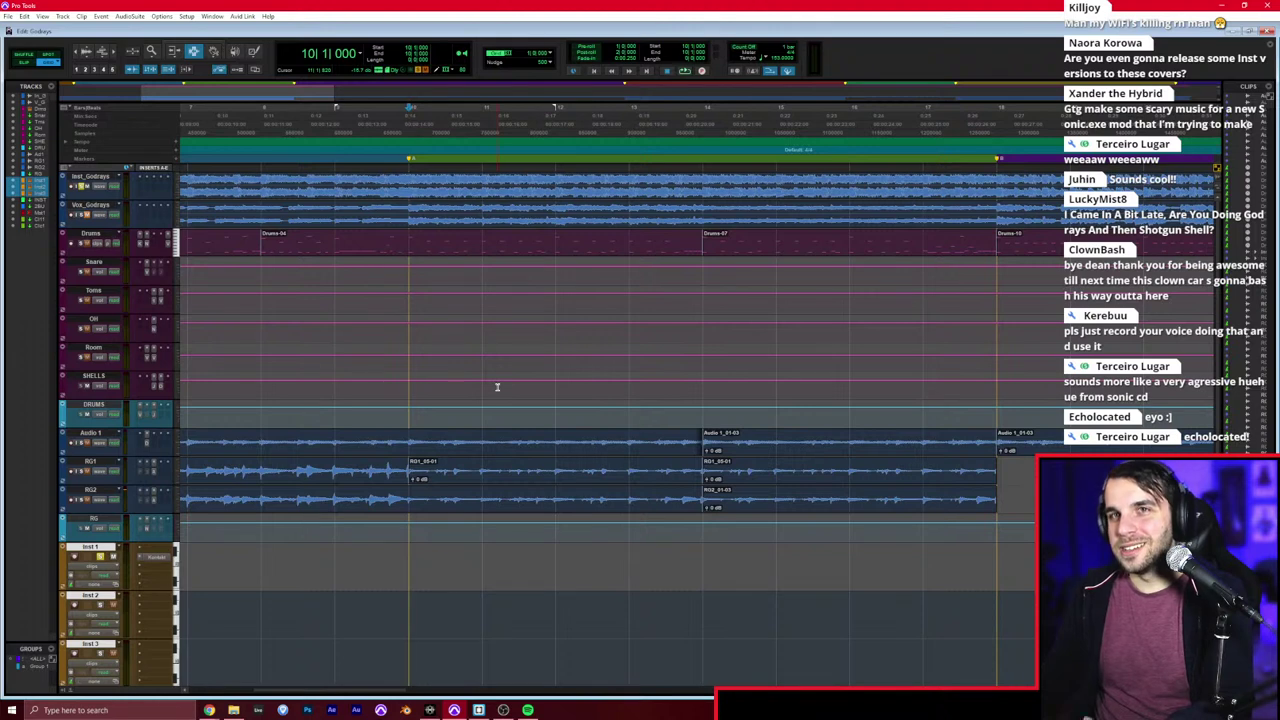
Step: Play the section from bar 10 and open Inst 1 in the MIDI Editor
key("space")
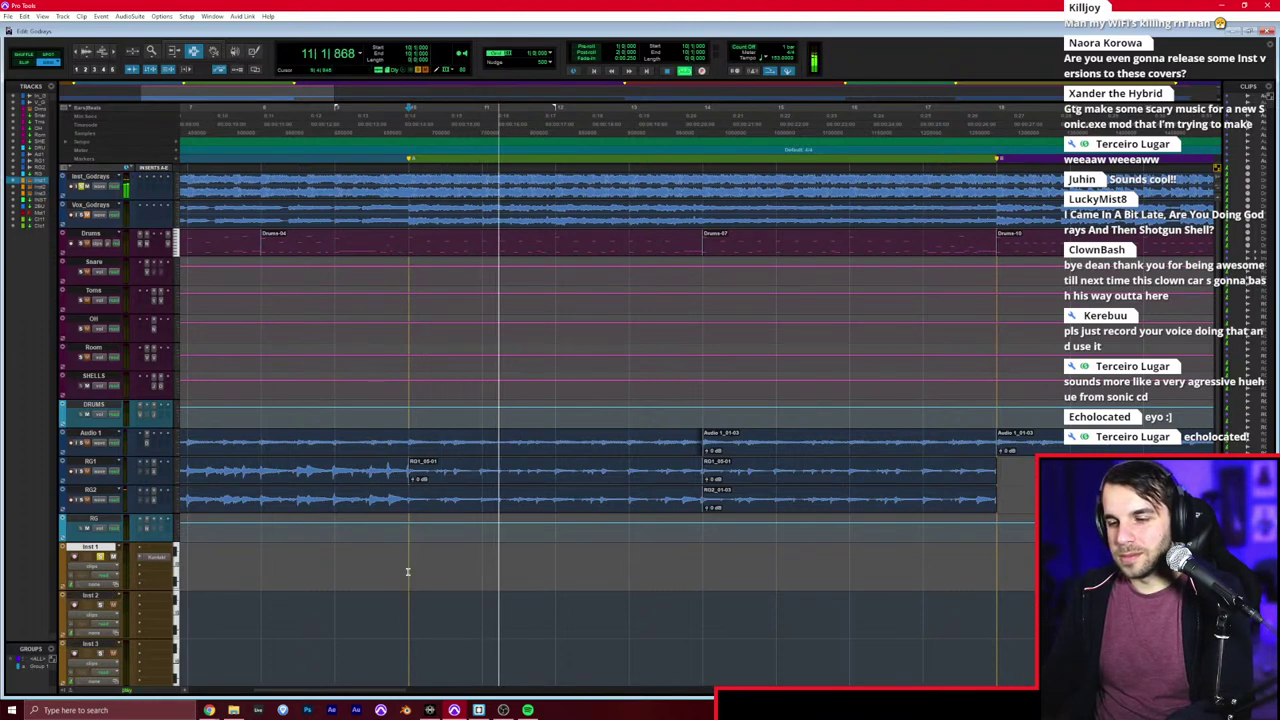
key("super+equal")
key("space")
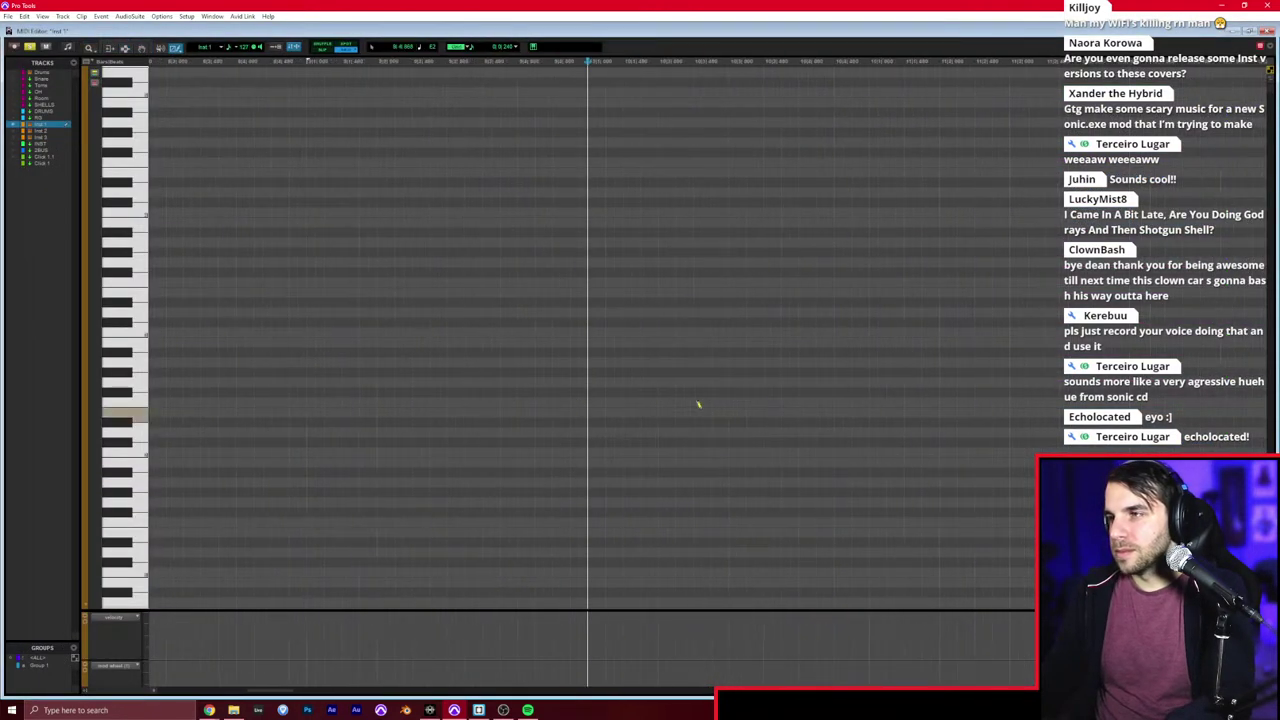
Step: Add a short note at the start of bar 10 on Inst 1, raise it two octaves and audition it
left_click(508, 46)
left_click(535, 79)
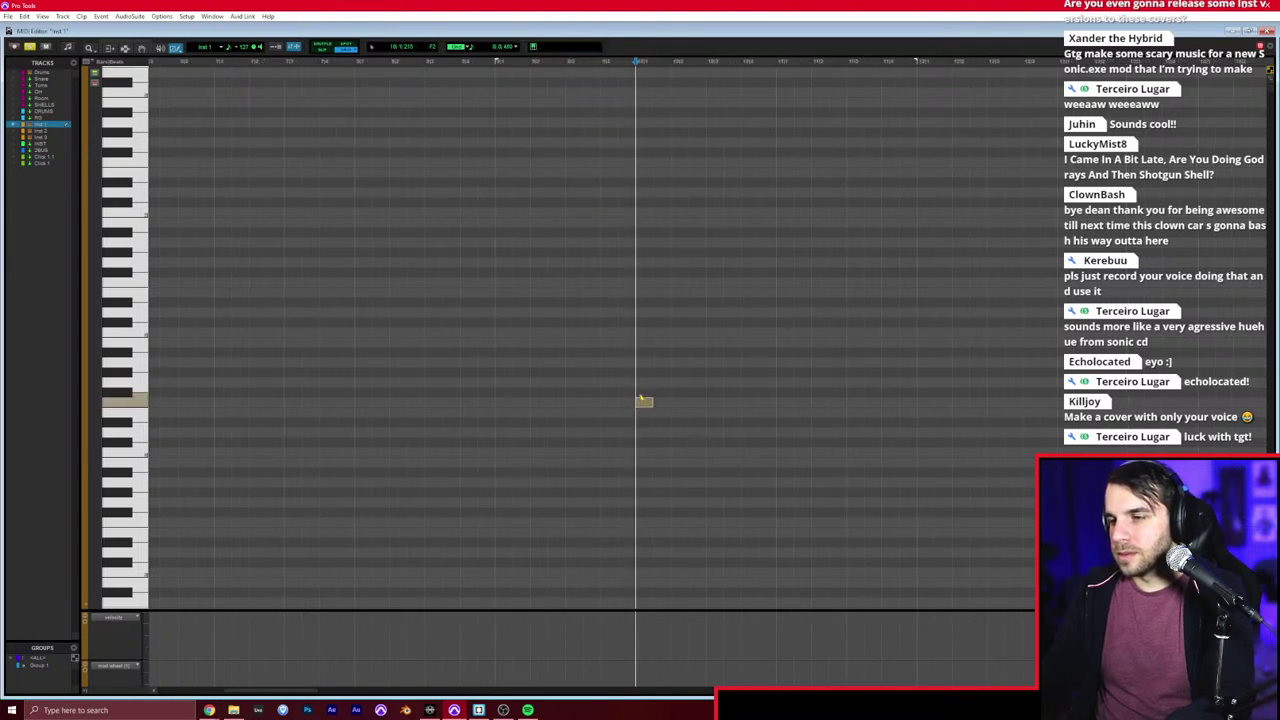
key("alt+shift+super+Up")
key("alt+shift+super+Up")
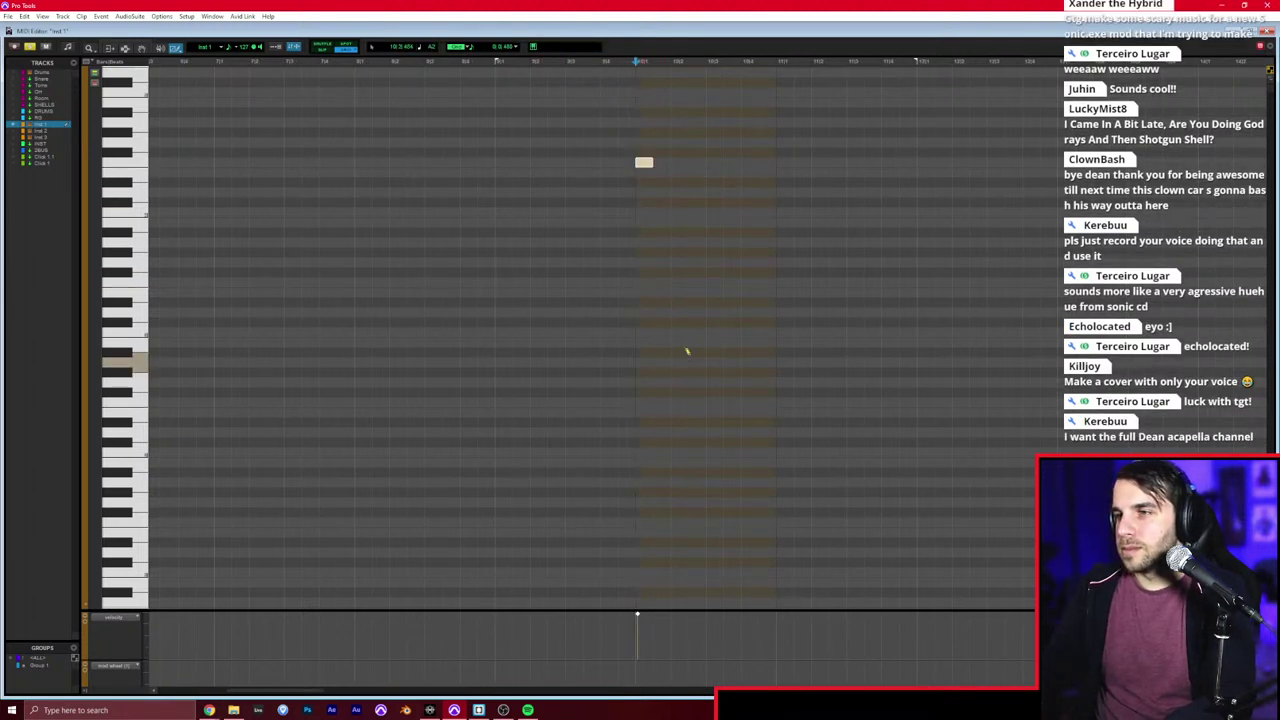
scroll(690, 353, "up", 4)
key("space")
scroll(751, 384, "right", 1)
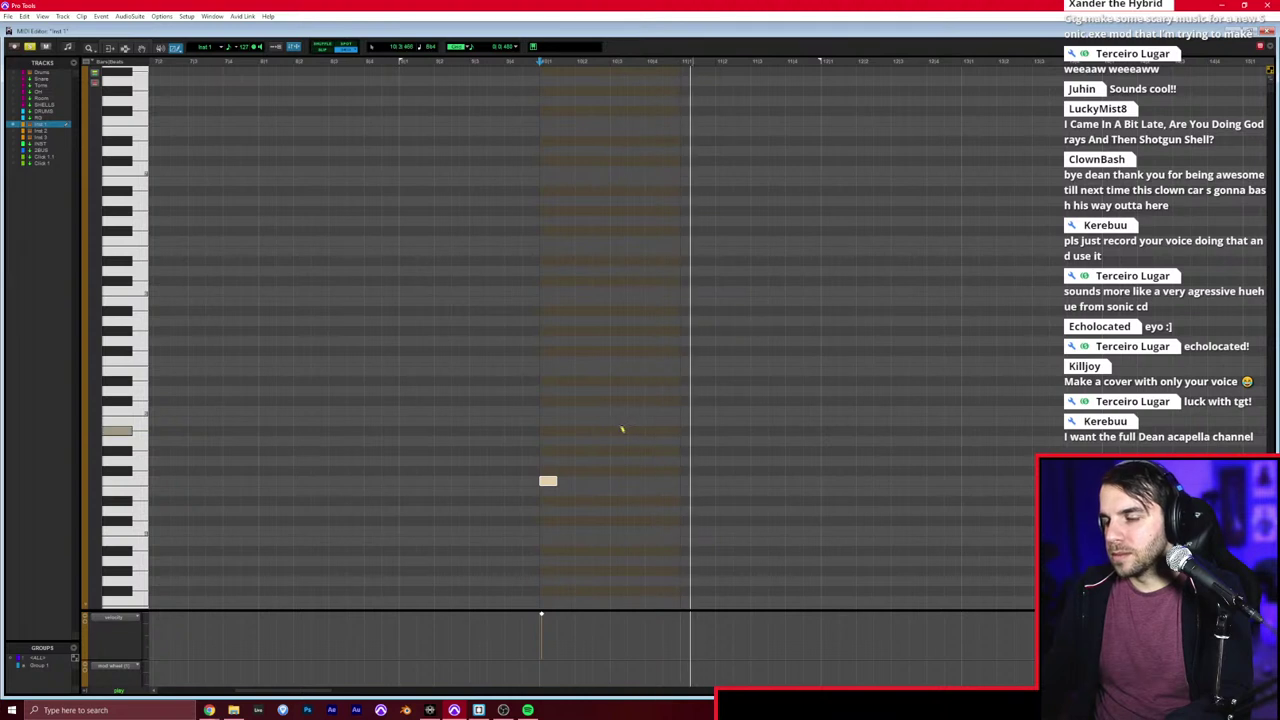
key("space")
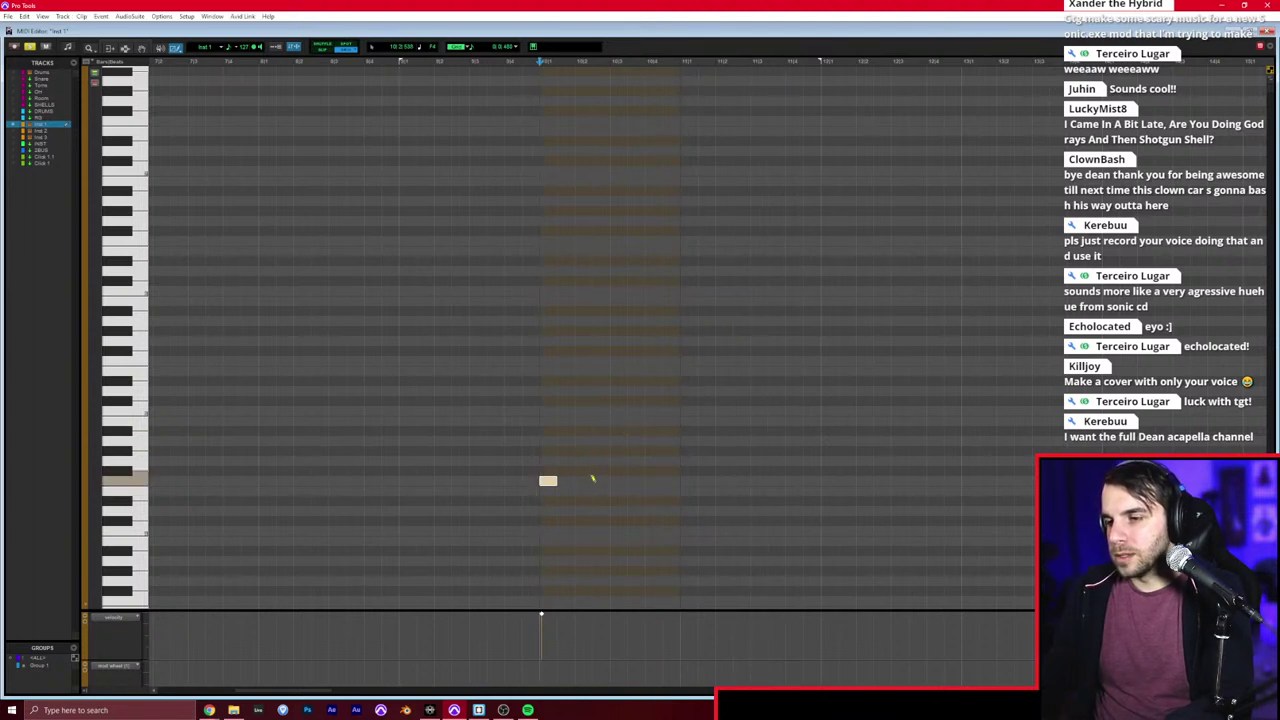
Step: Draw the remaining short notes of the string melody across bars 10 and 11 on Inst 1
key("alt+super+Up")
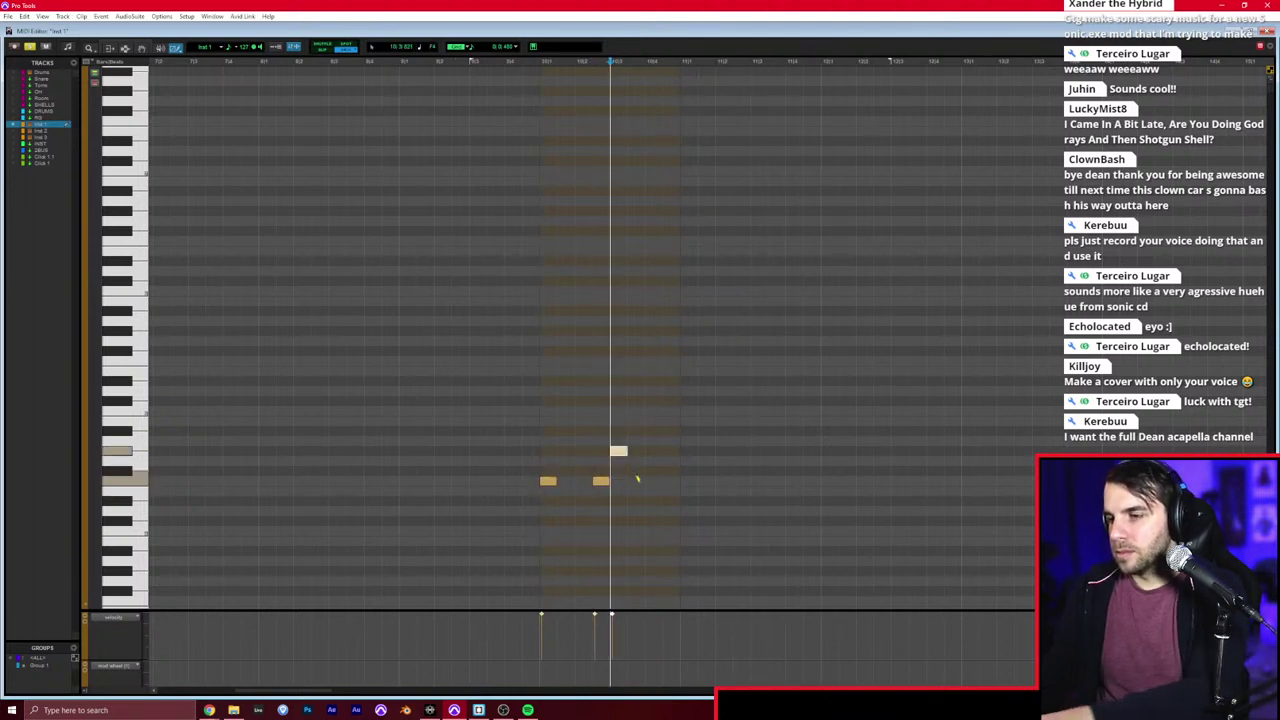
left_click(640, 481)
left_click(669, 502)
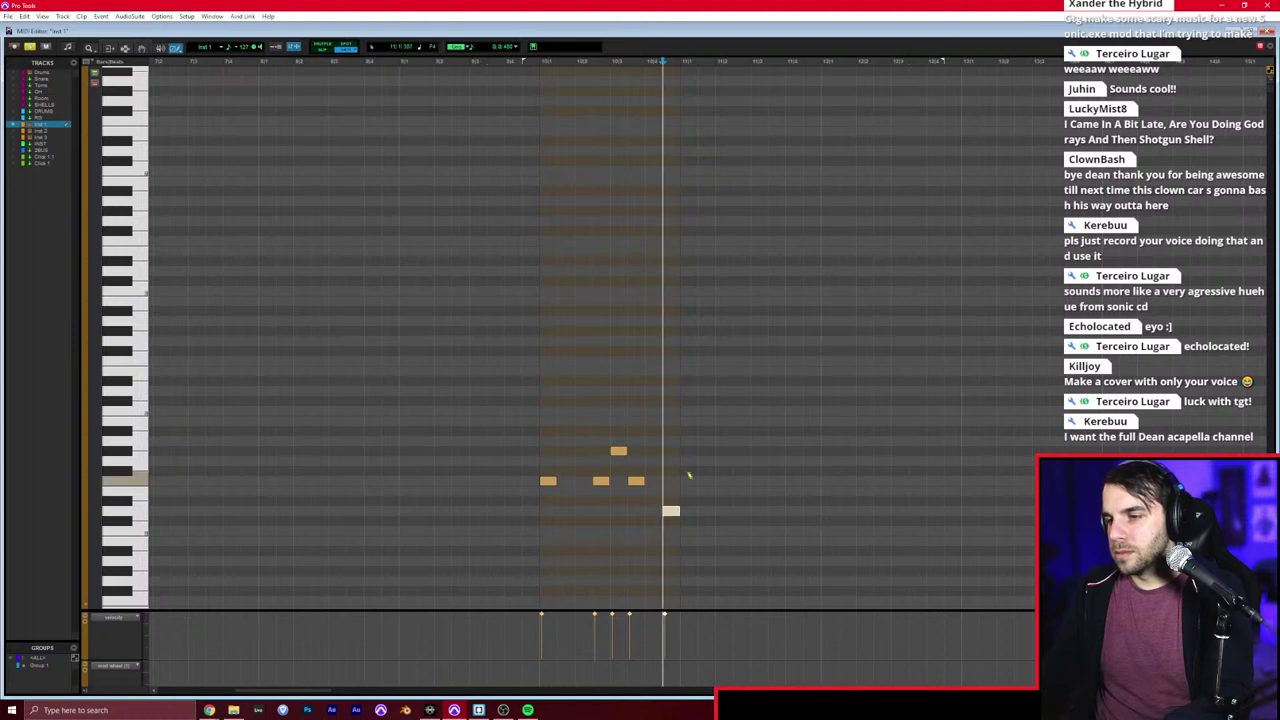
left_click(686, 481)
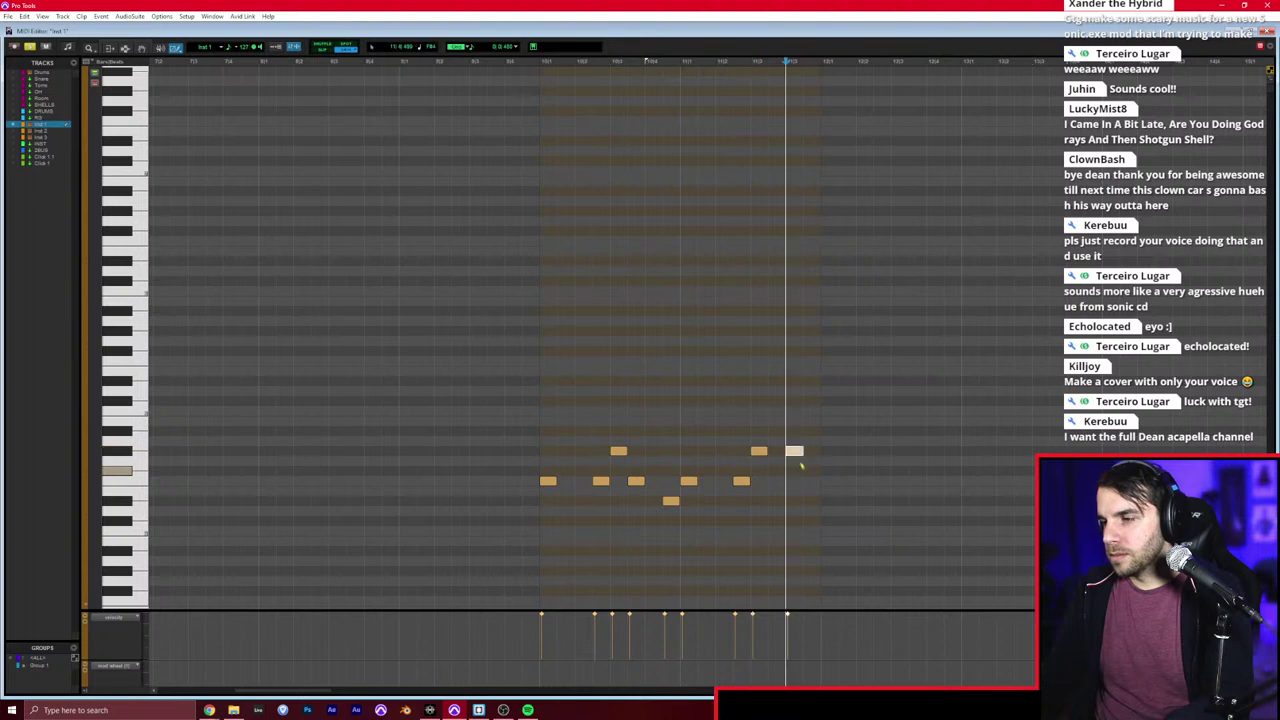
Step: Shift the last four notes of the melody in bar 11 one grid step earlier
key("F7")
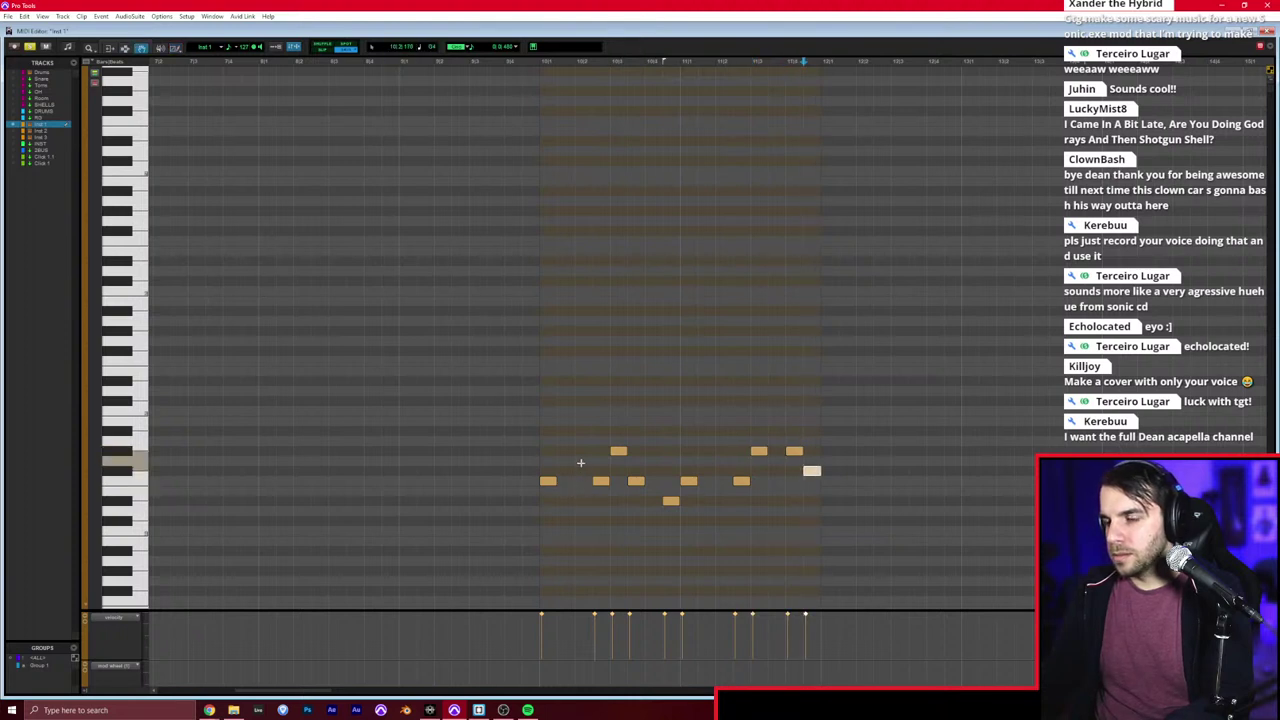
left_click_drag(726, 442, 828, 500)
left_click_drag(745, 483, 727, 483)
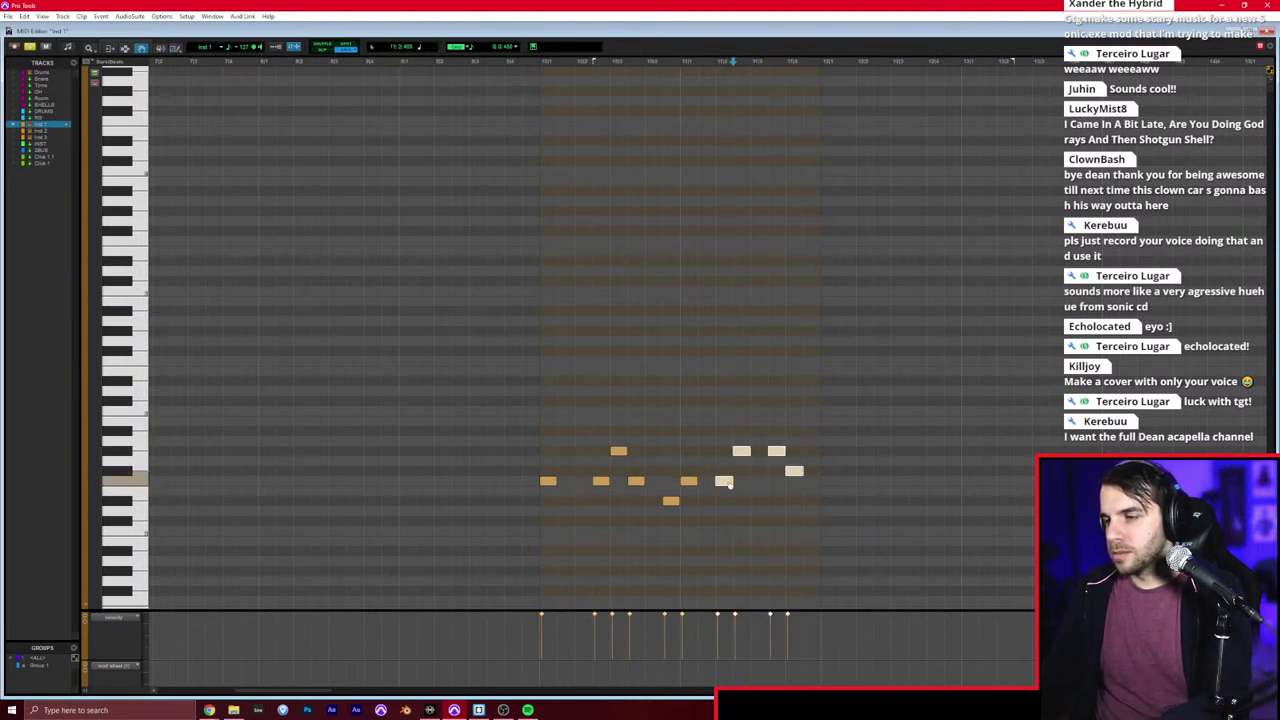
Step: Reopen the melody clip in the MIDI Editor, double all its notes an octave apart and play it back
left_click(542, 458)
key("ctrl+equal")
key("ctrl+equal")
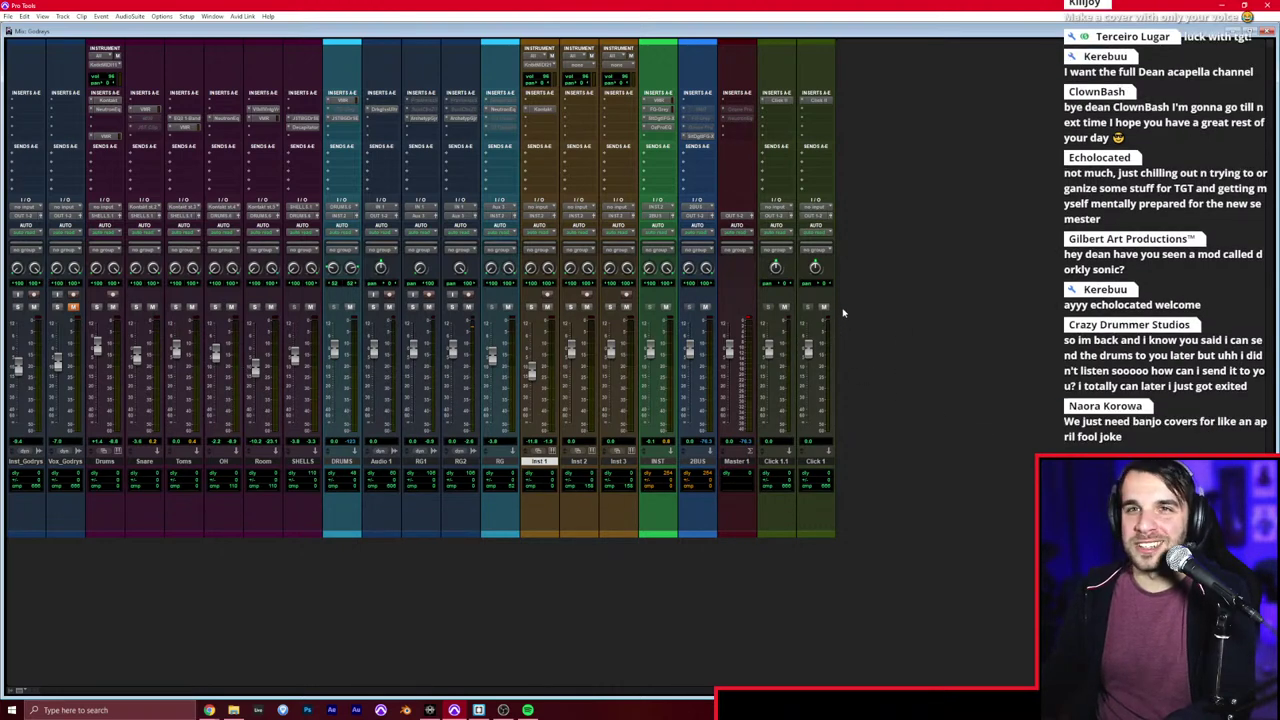
key("ctrl+equal")
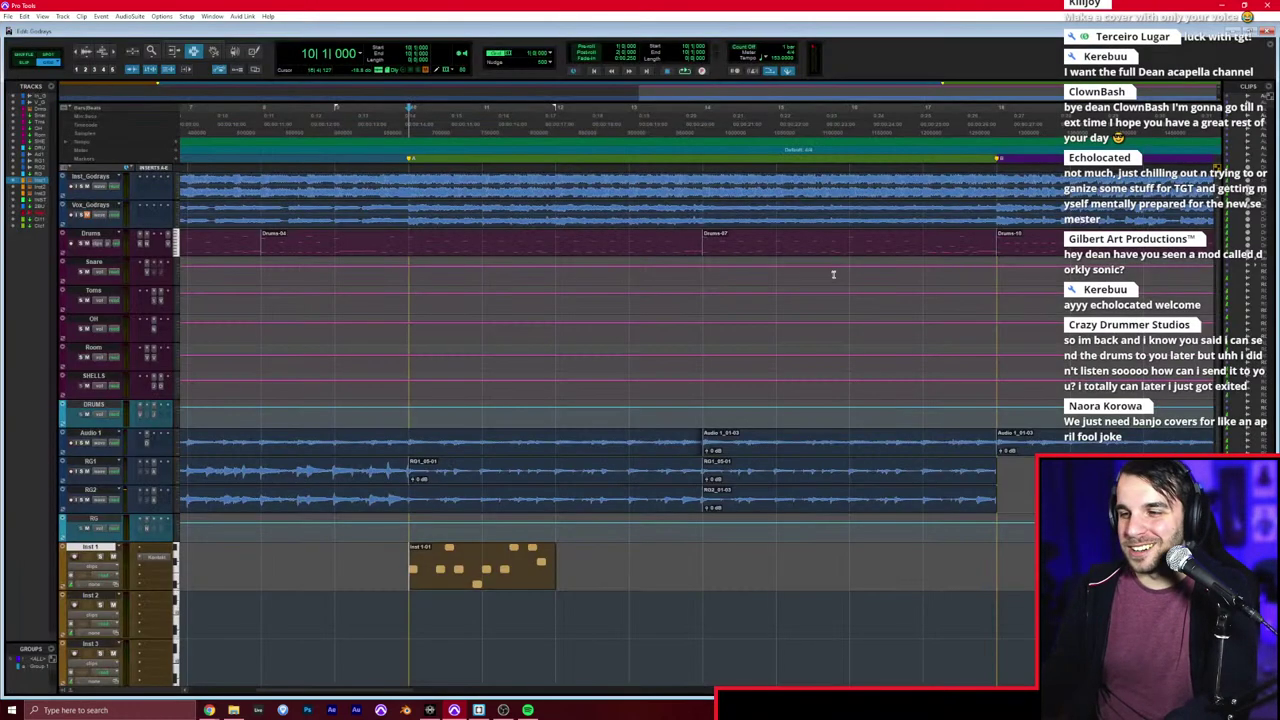
double_click(425, 573)
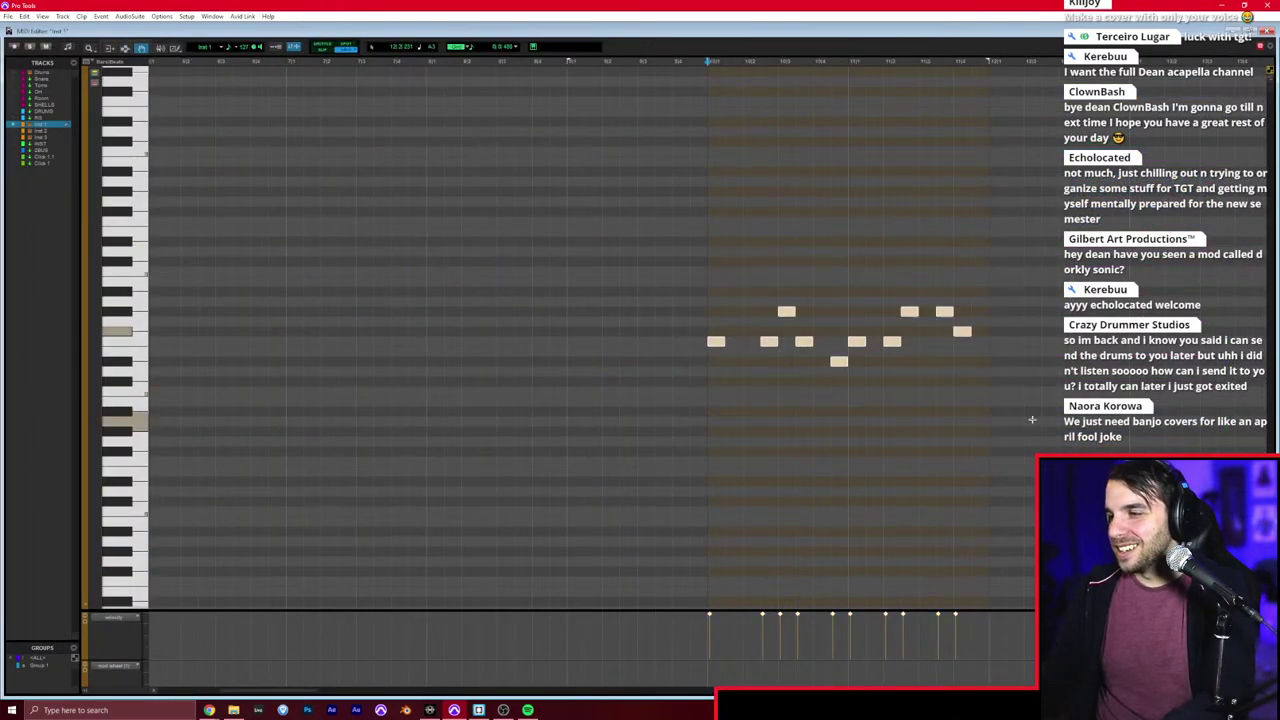
key("space")
key("ctrl+equal")
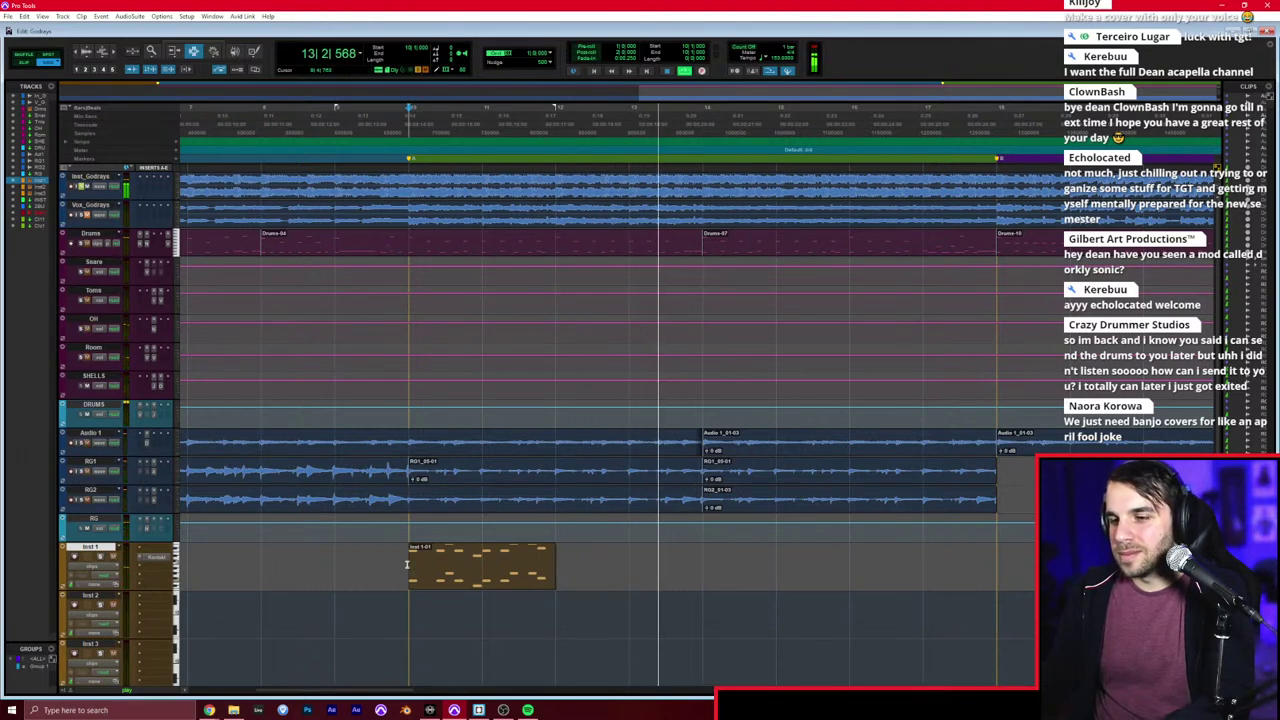
Step: Duplicate the two-bar Inst 1 clip to start at bar 12 and show the notes in the MIDI Editor
left_click_drag(410, 568, 541, 571)
key("space")
key("ctrl+d")
left_click(631, 570)
key("super+equal")
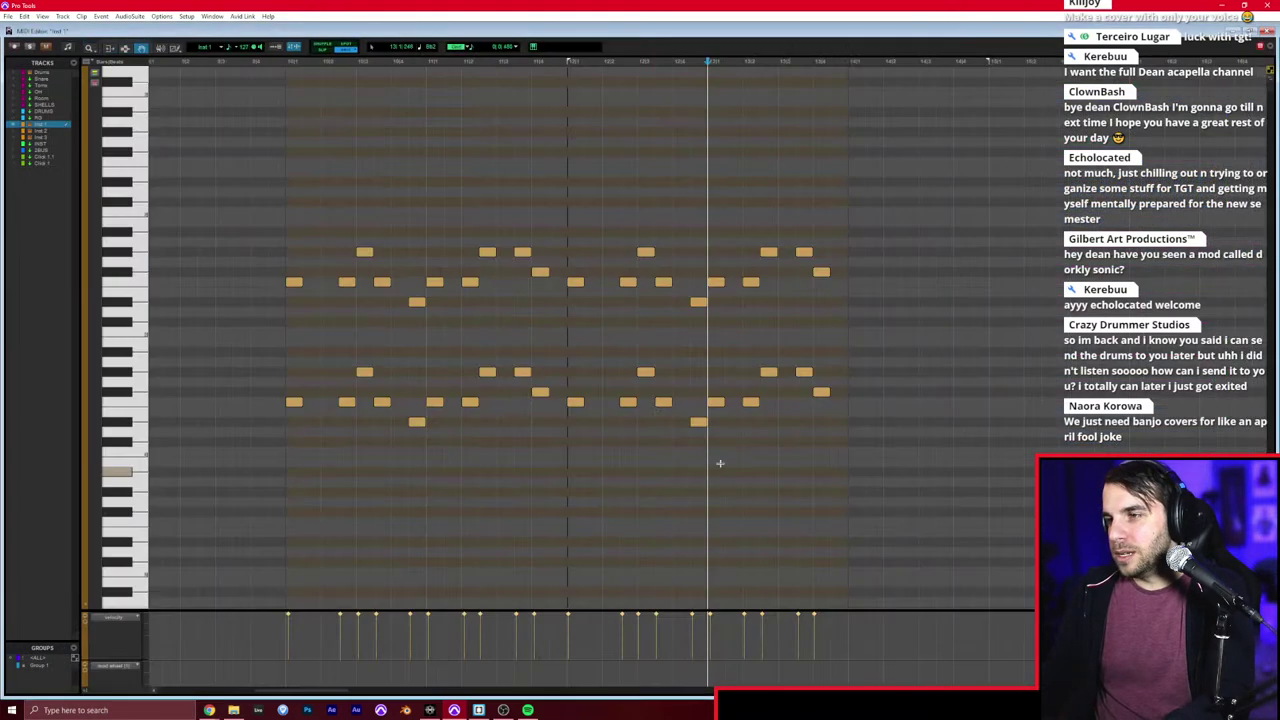
Step: Solo Inst 1 and raise the two notes before the last one in bar 13 by two semitones in both octaves
left_click_drag(821, 272, 822, 273)
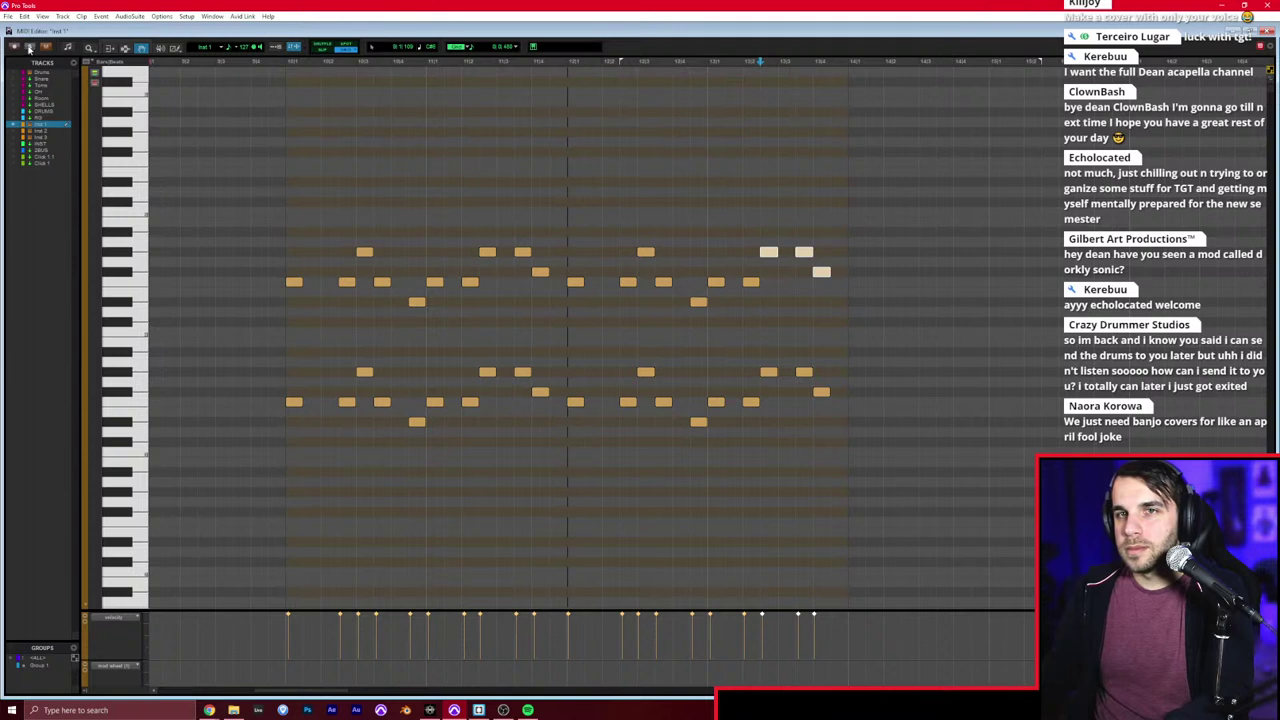
left_click(551, 174)
left_click_drag(720, 194, 813, 252)
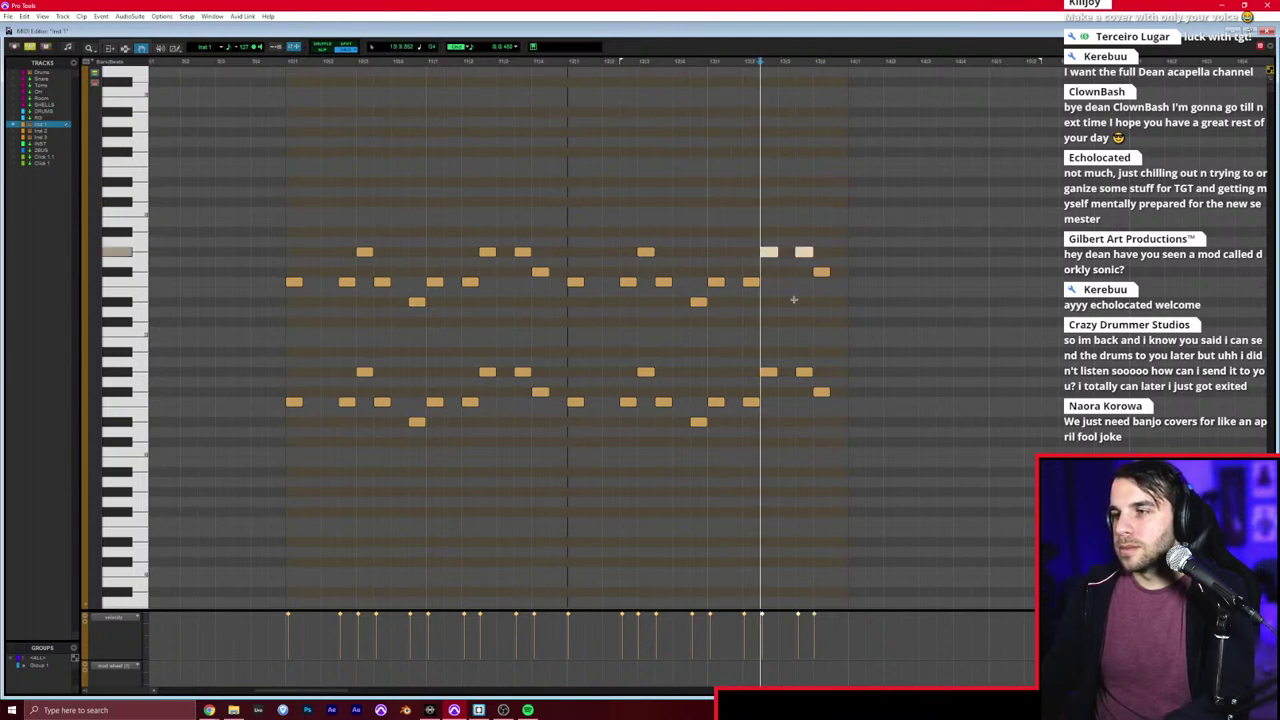
left_click_drag(760, 351, 803, 371)
key("super+Up")
key("super+Up")
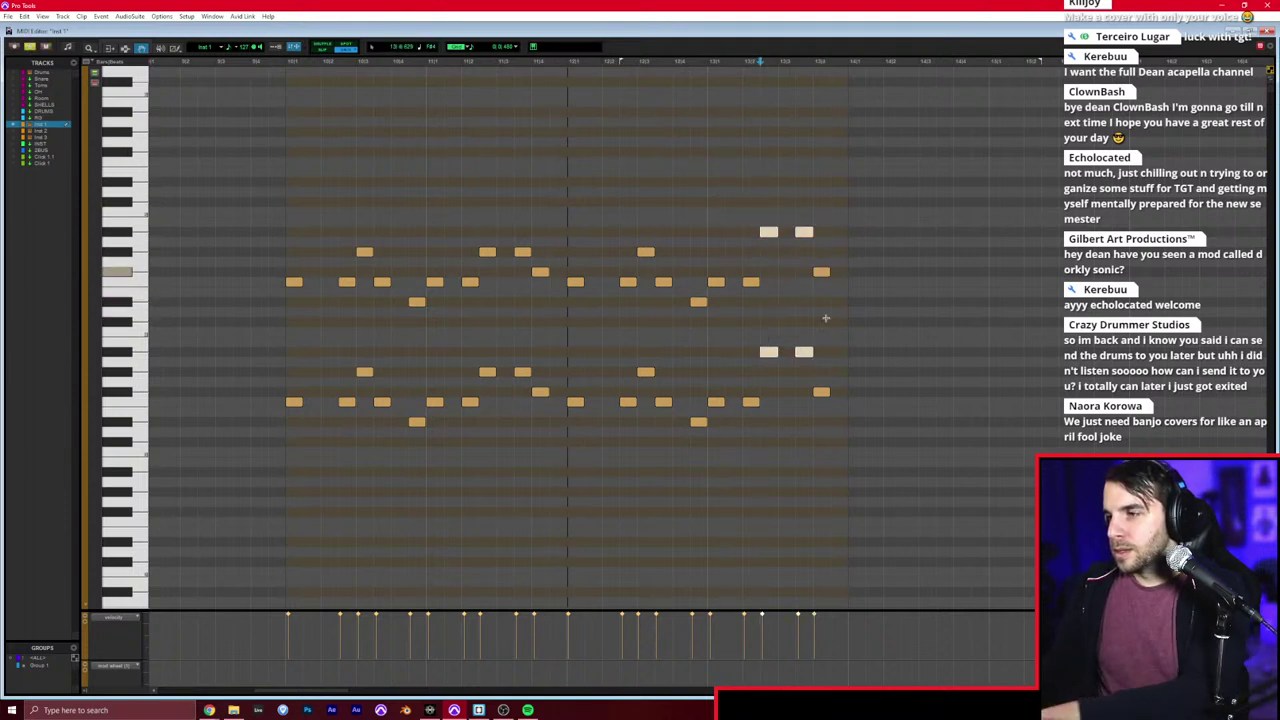
Step: Lower the final note of bar 13 by three semitones in both octaves
left_click_drag(837, 265, 824, 426)
key("super+Down")
key("super+Down")
key("super+Down")
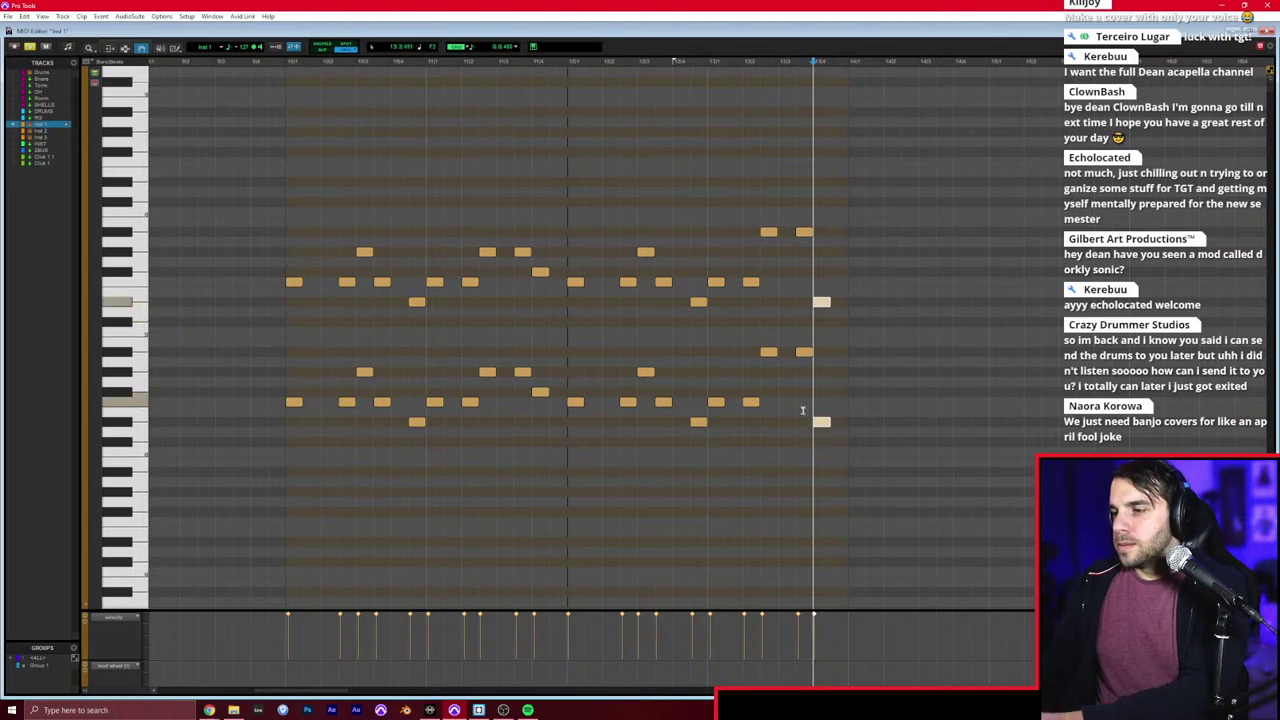
Step: Play the revised ending of the string melody and return to the Edit window
left_click(628, 319)
key("space")
scroll(637, 333, "right", 1)
left_click(622, 408)
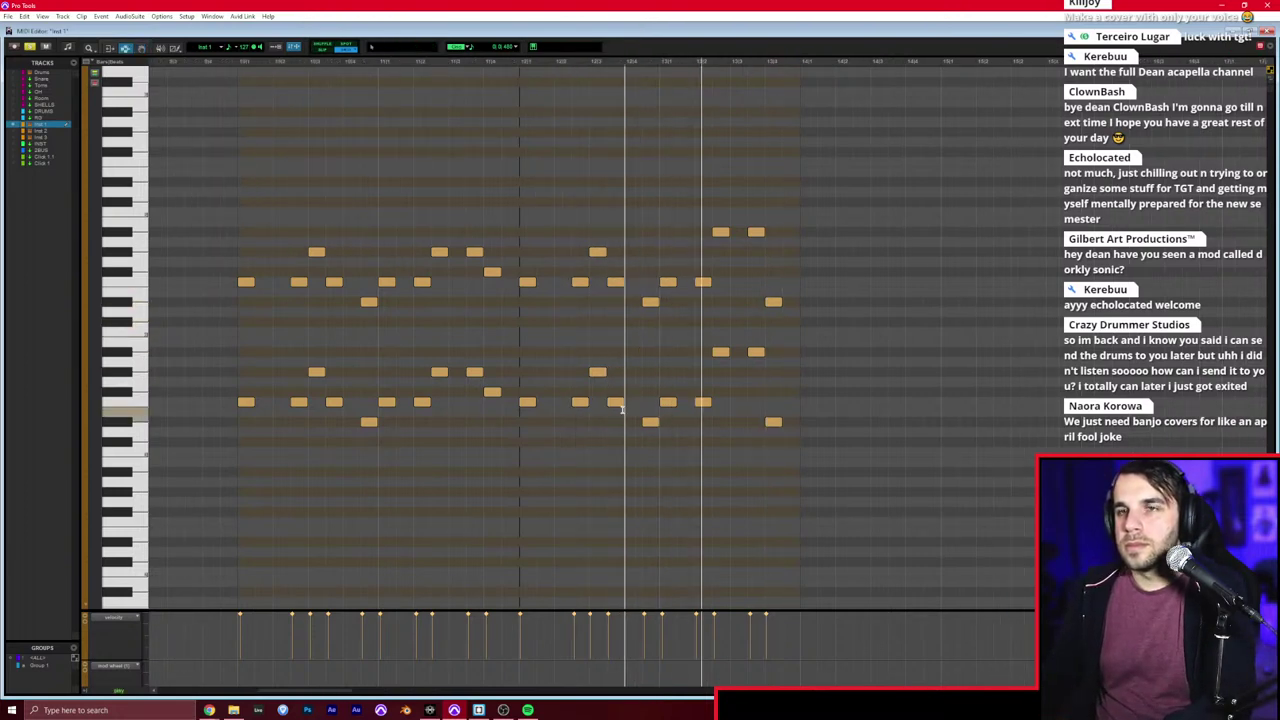
key("ctrl+w")
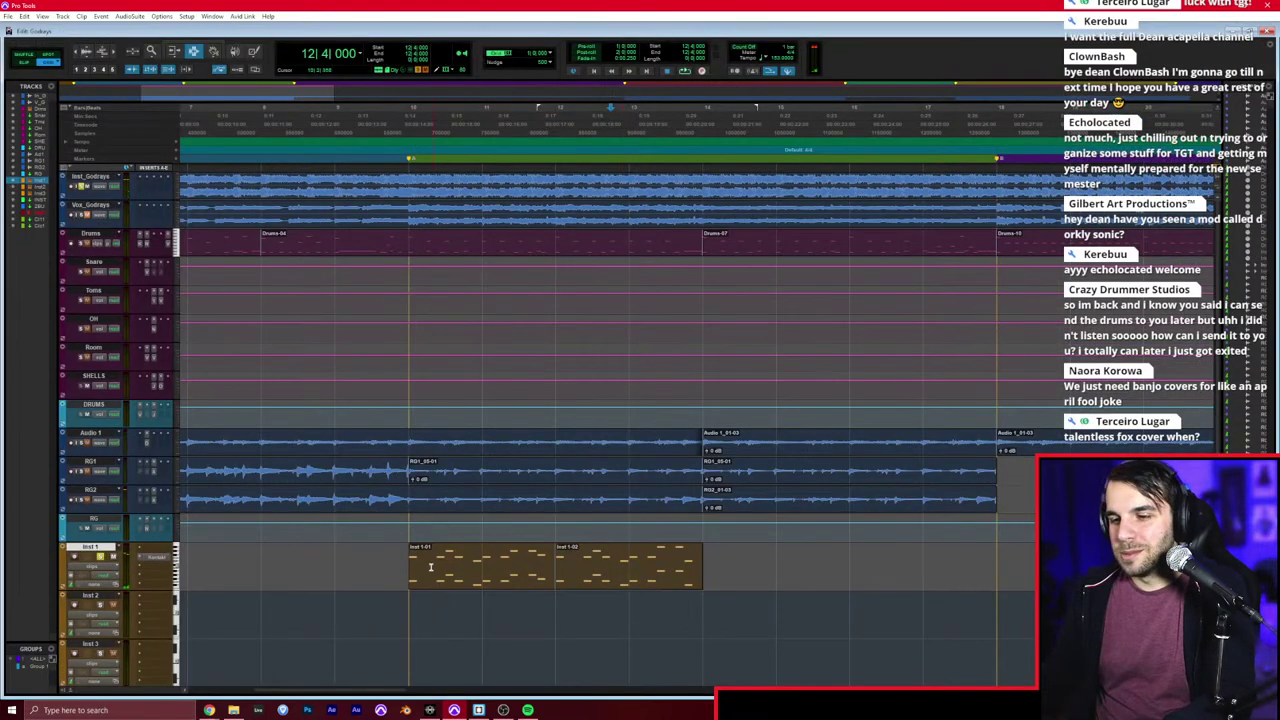
Step: Inspect the String Ensemble's microphone mixer page in Kontakt on Inst 1 and close the plug-in window
left_click(152, 558)
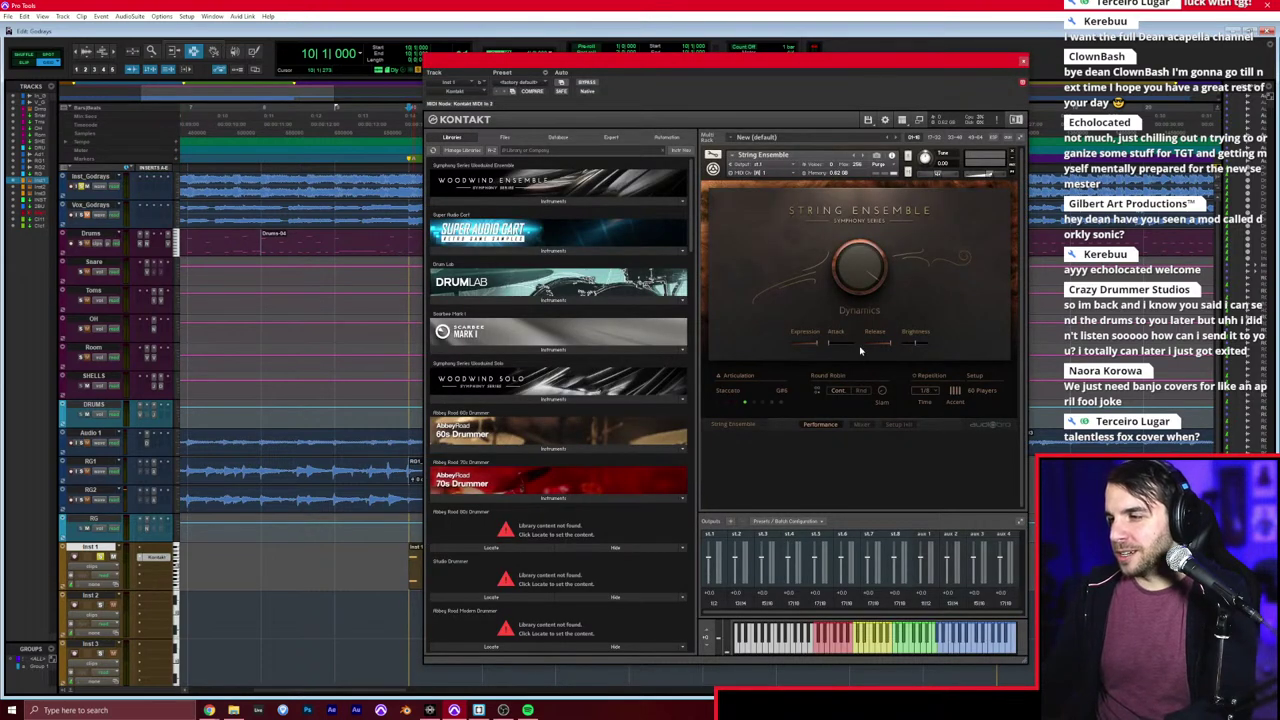
left_click(860, 424)
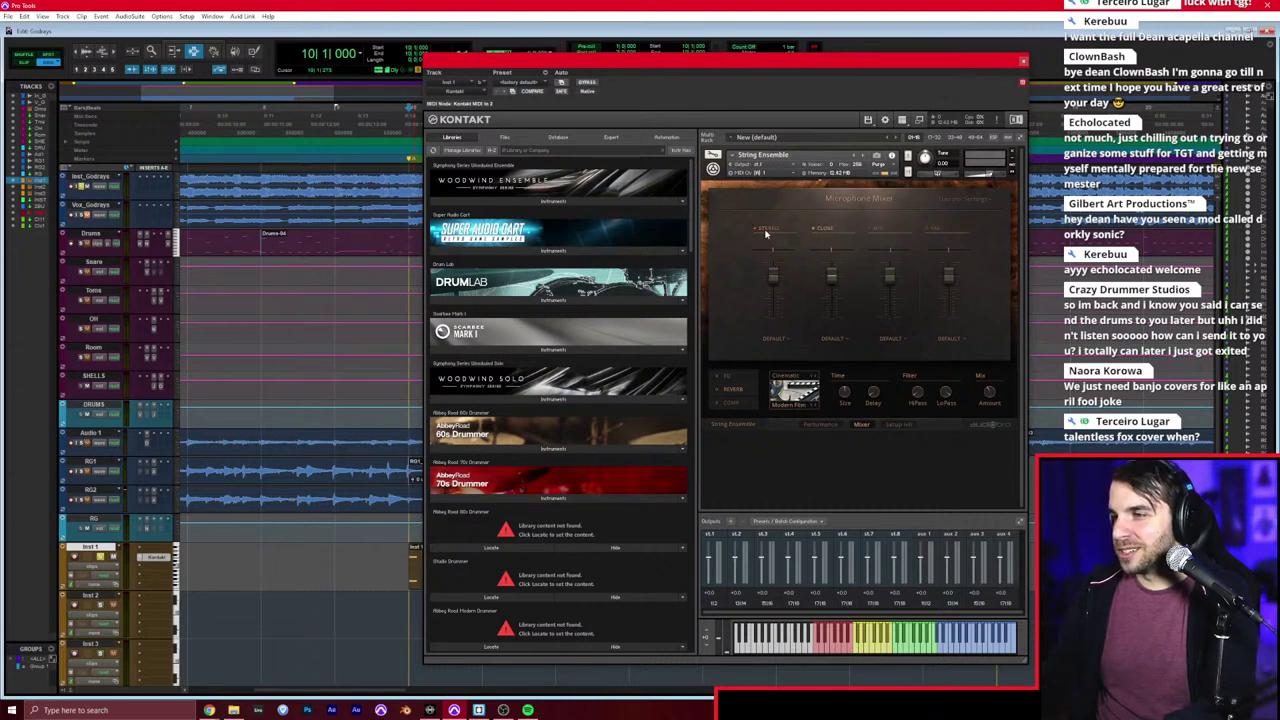
left_click(1022, 62)
Step: Unsolo Inst 1 and compare the full mix from bar 10 with the Inst_Godrays reference by toggling the reference's solo
key("space")
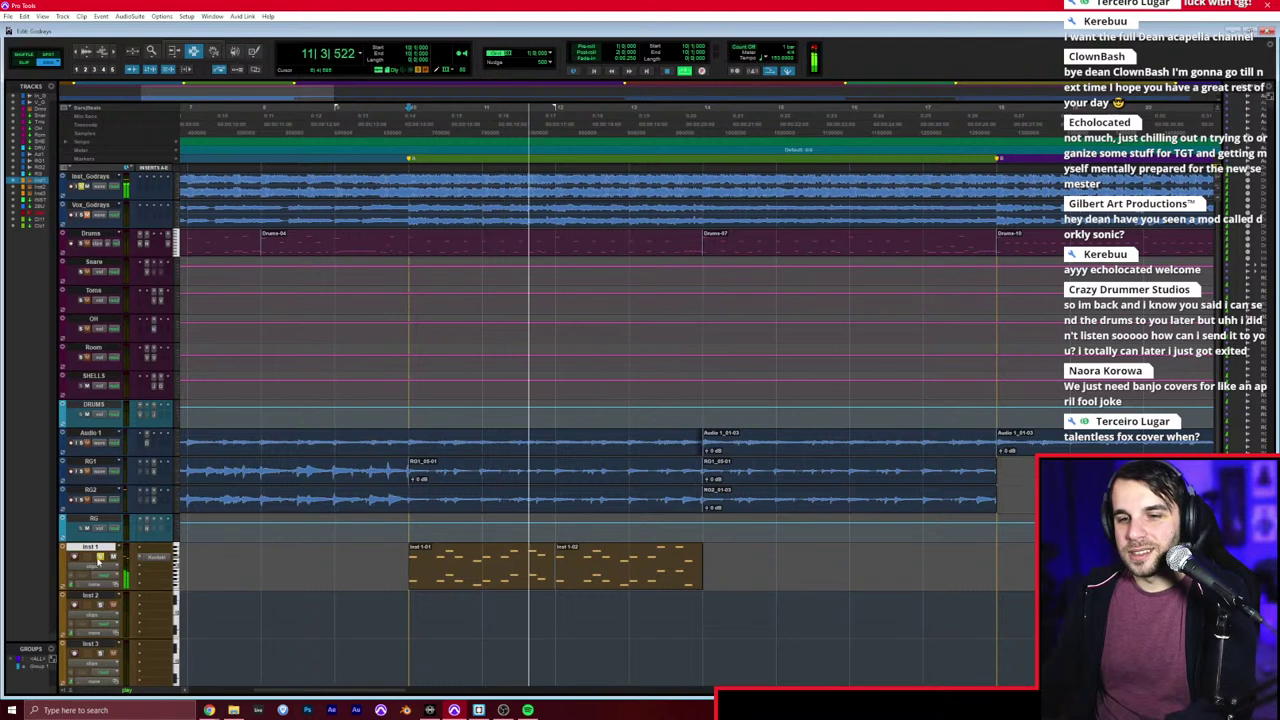
key("space")
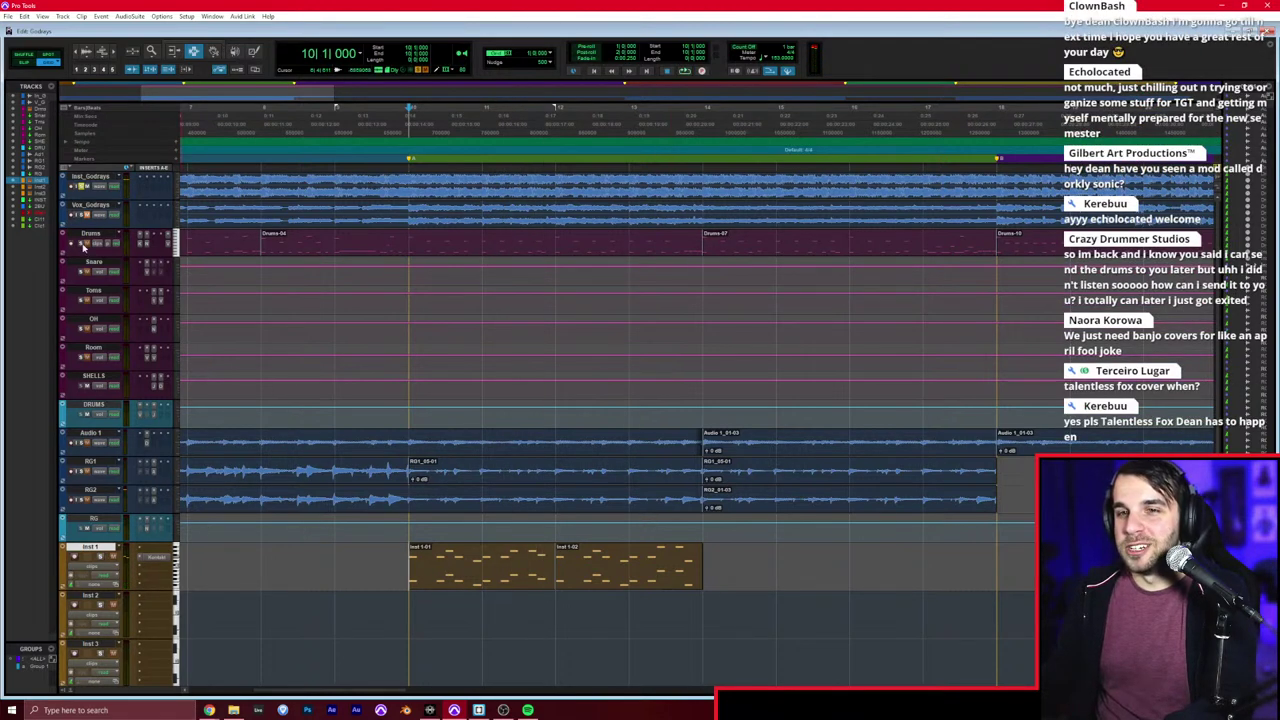
left_click(86, 187)
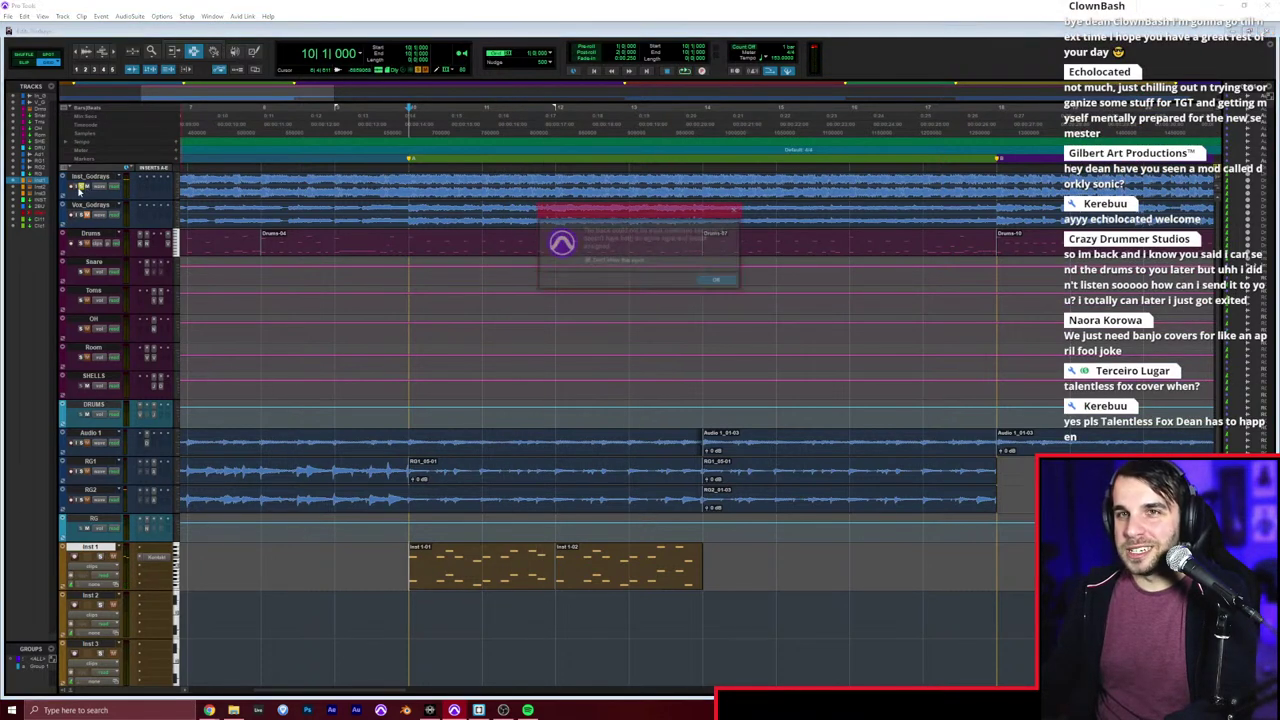
left_click(717, 280)
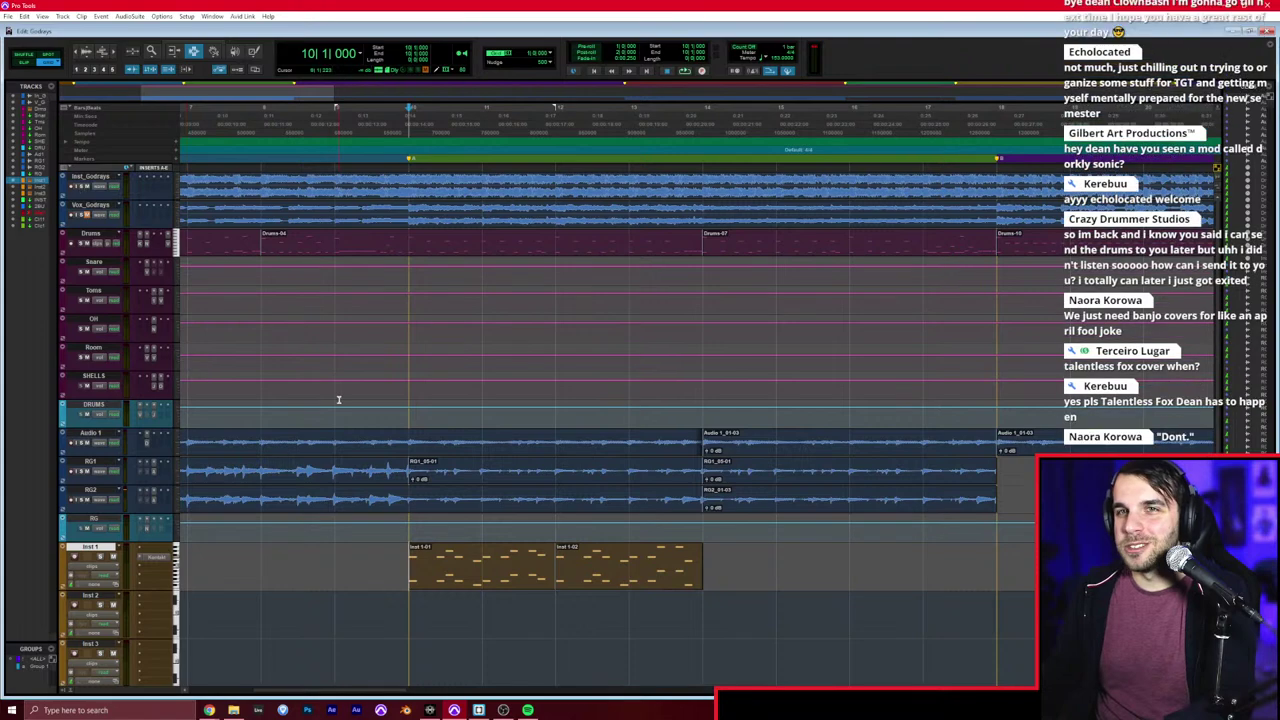
key("ctrl+equal")
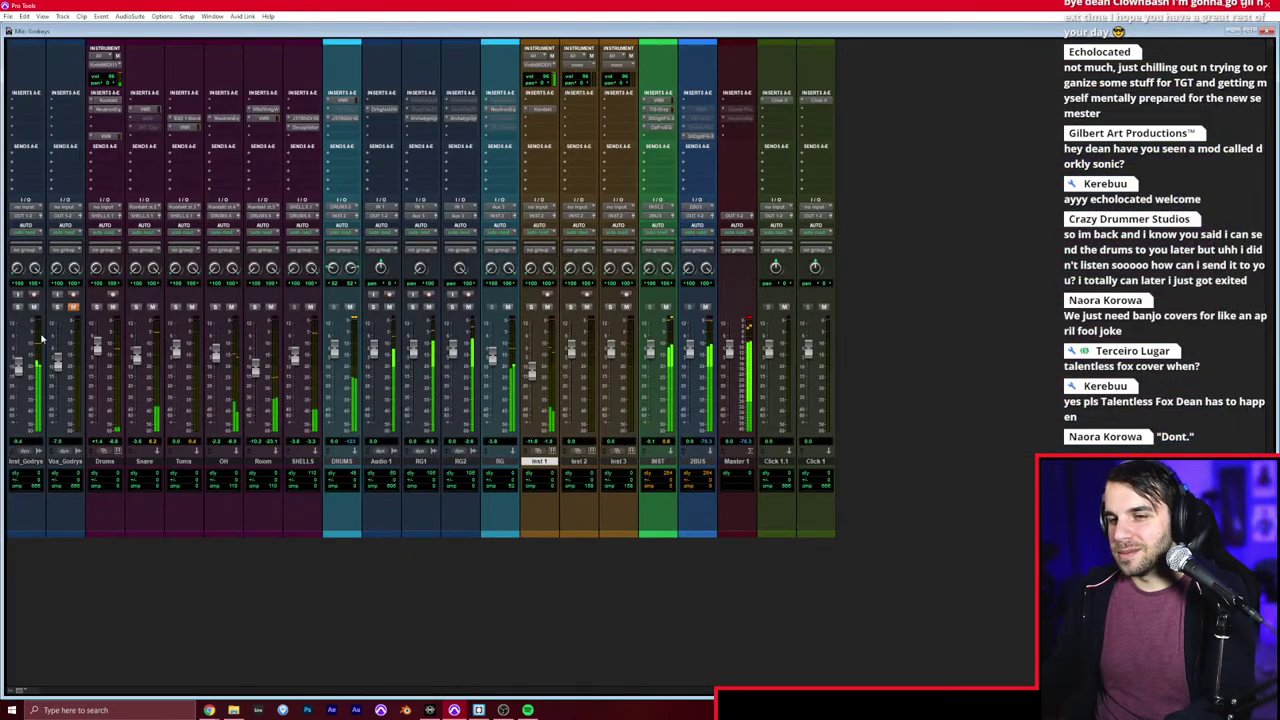
key("ctrl+equal")
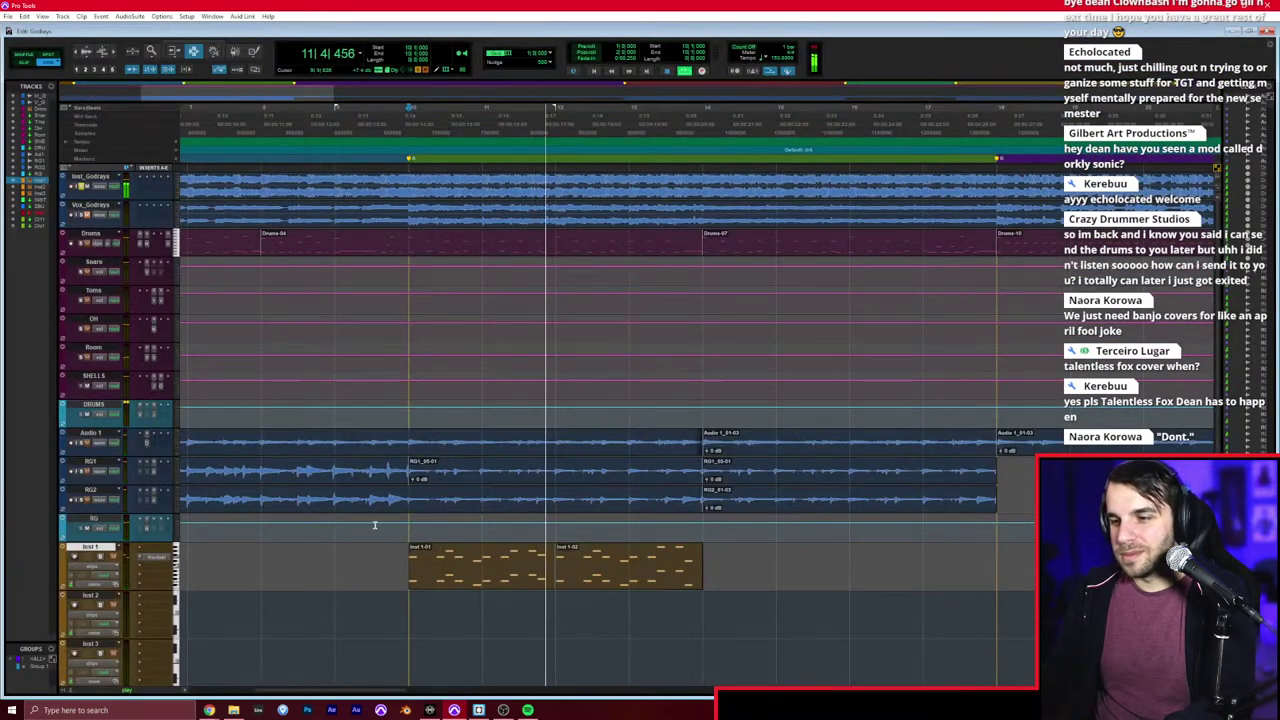
Step: Reopen the Inst 1 melody in the MIDI Editor, solo the track and play it
double_click(429, 542)
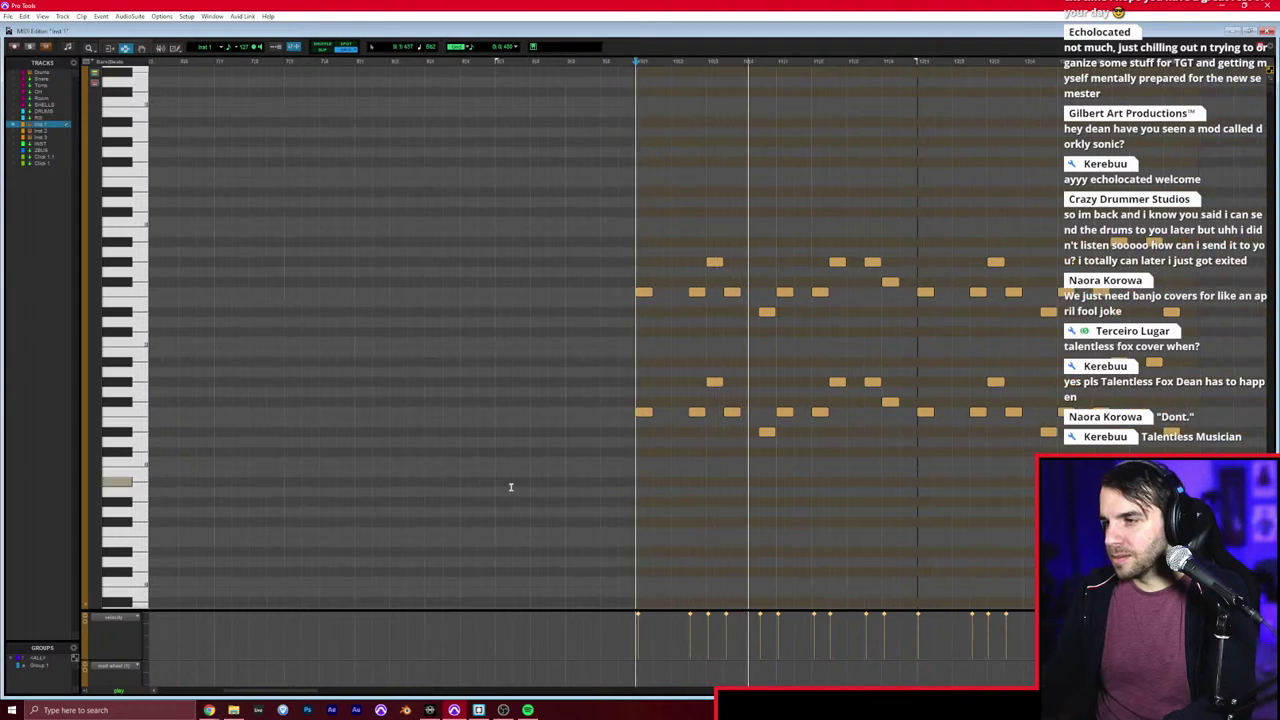
left_click(37, 49)
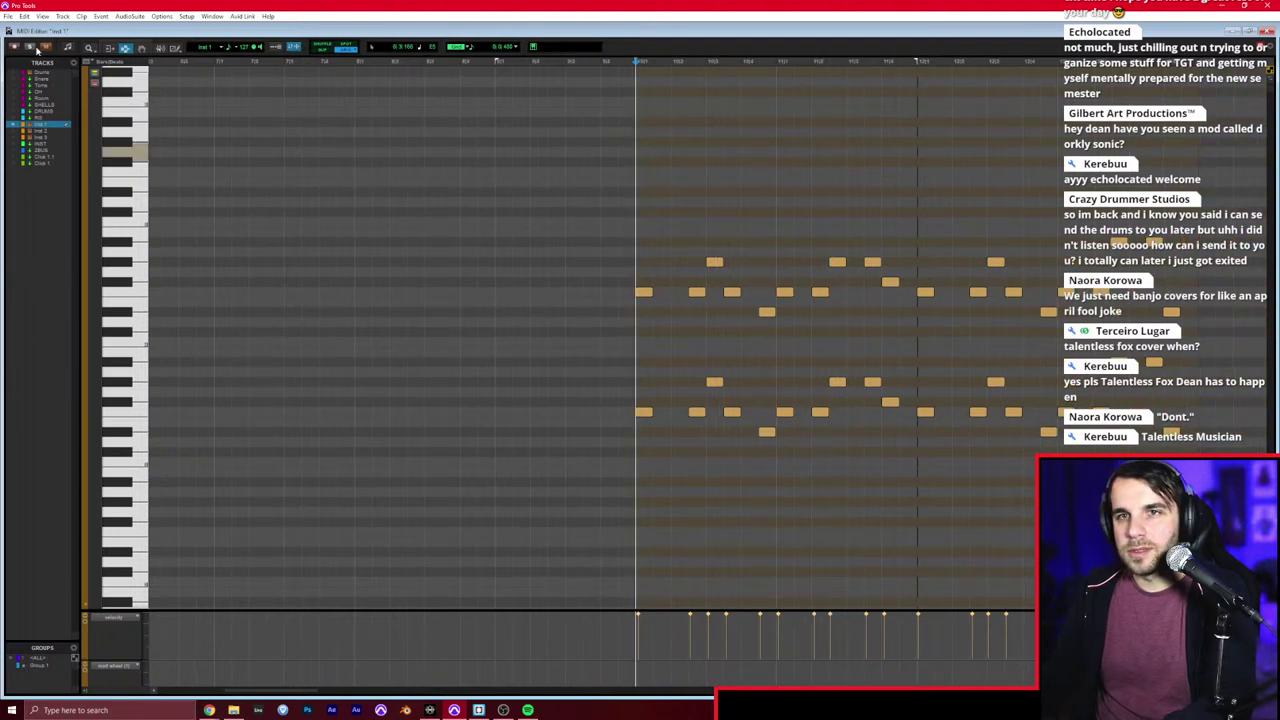
key("space")
scroll(300, 328, "right", 4)
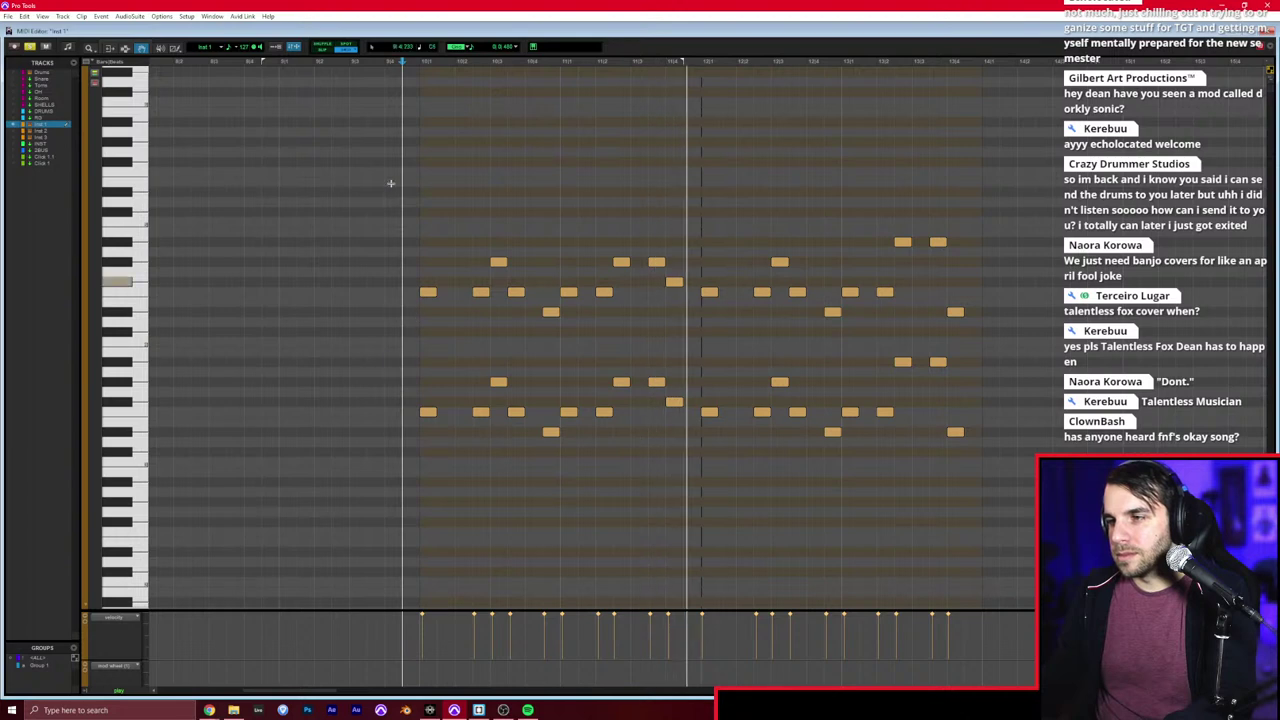
left_click_drag(390, 183, 992, 497)
left_click_drag(955, 432, 921, 432)
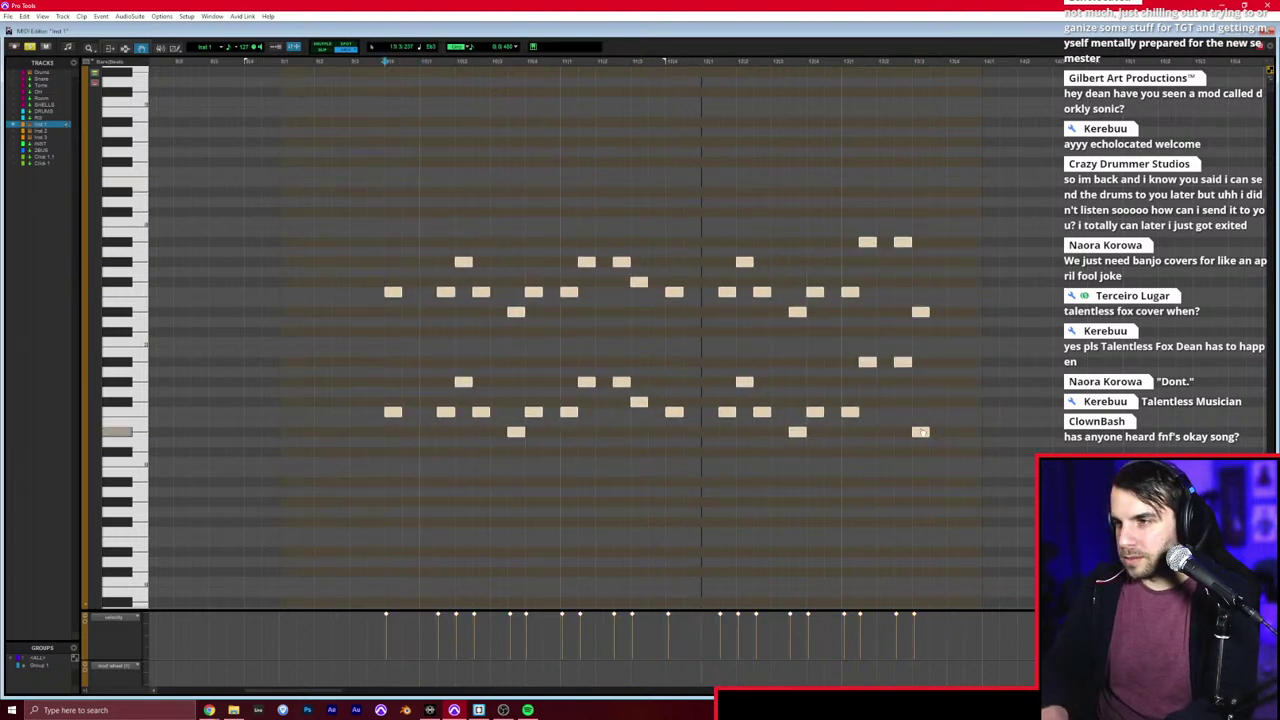
key("ctrl+z")
Step: Select both melody clips on Inst 1 in the Edit window, nudge them slightly earlier and play from bar 9
key("ctrl+w")
double_click(547, 566)
left_click(576, 564, "shift")
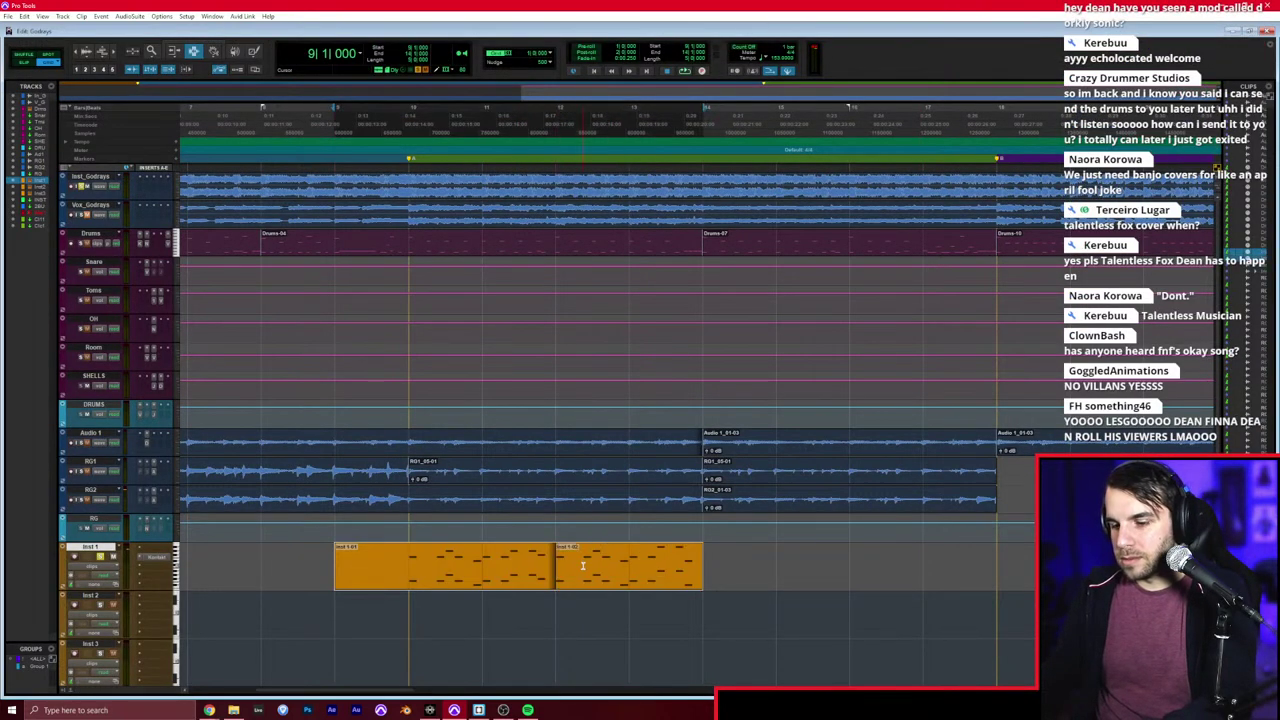
key("space")
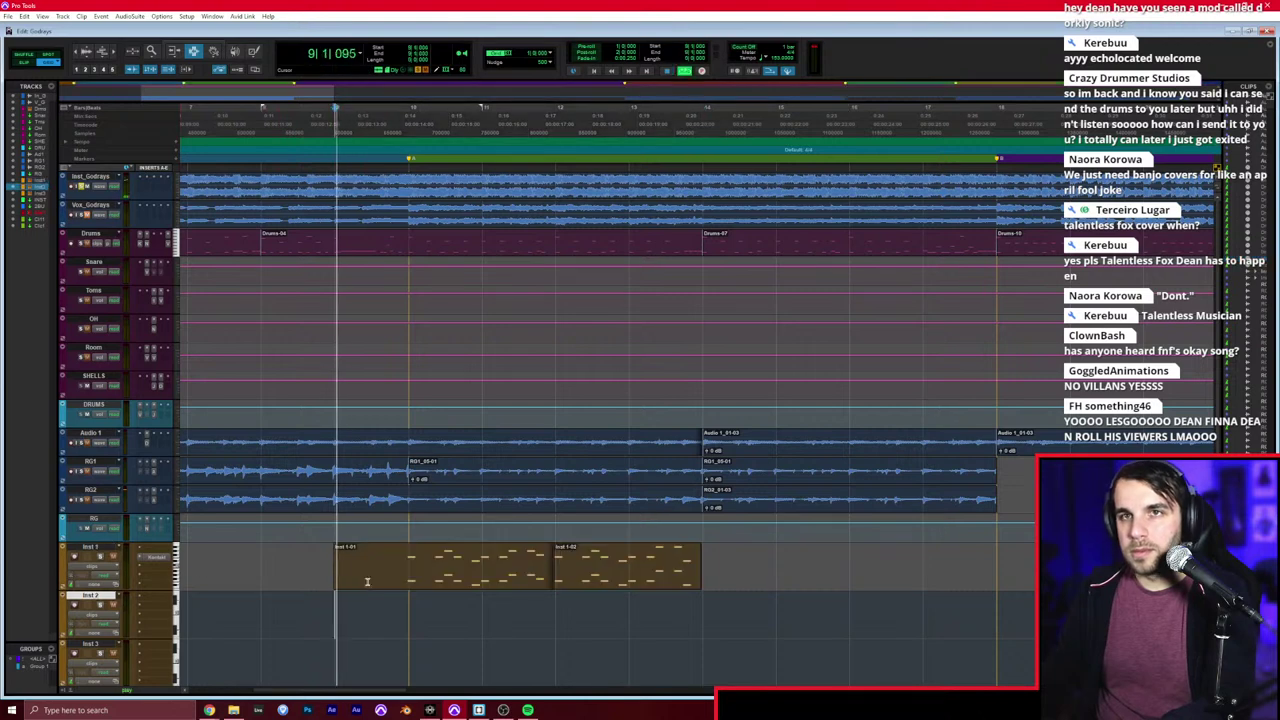
key("ctrl+equal")
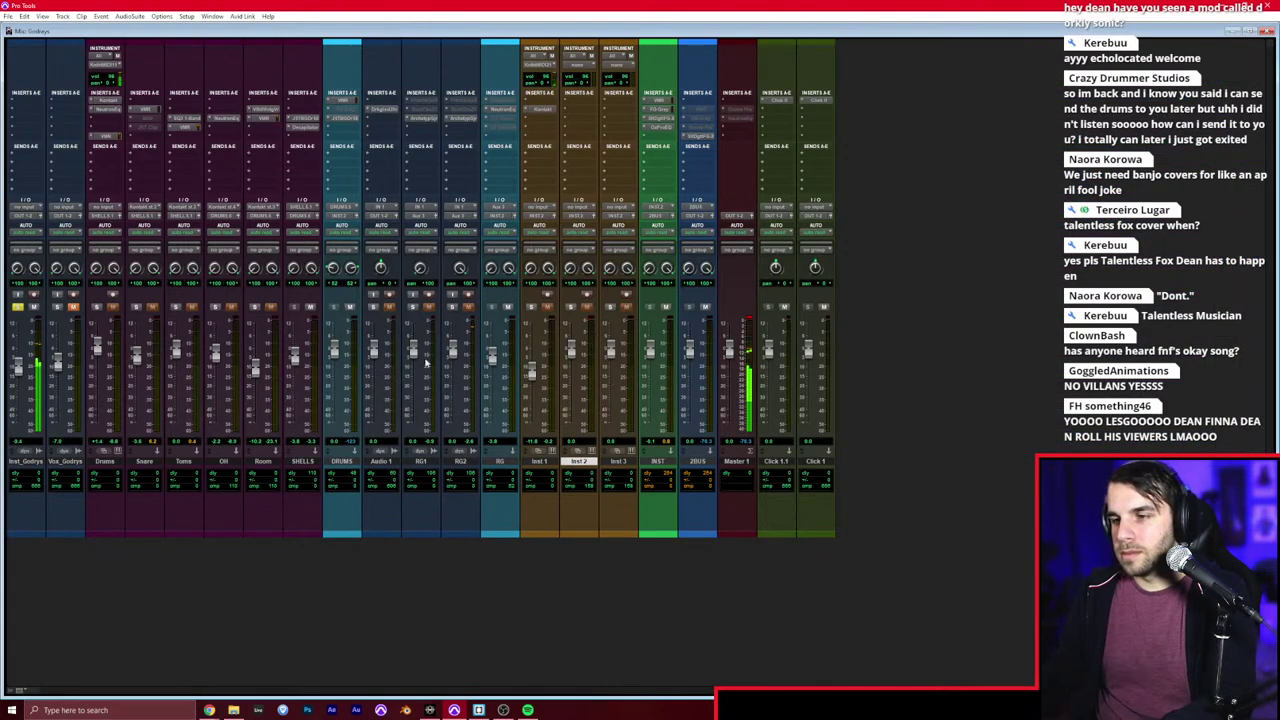
Step: Toggle the solo on the Inst_Godrays reference to compare it with the full mix, and listen on past bar 14 in the Edit window
left_click(17, 307)
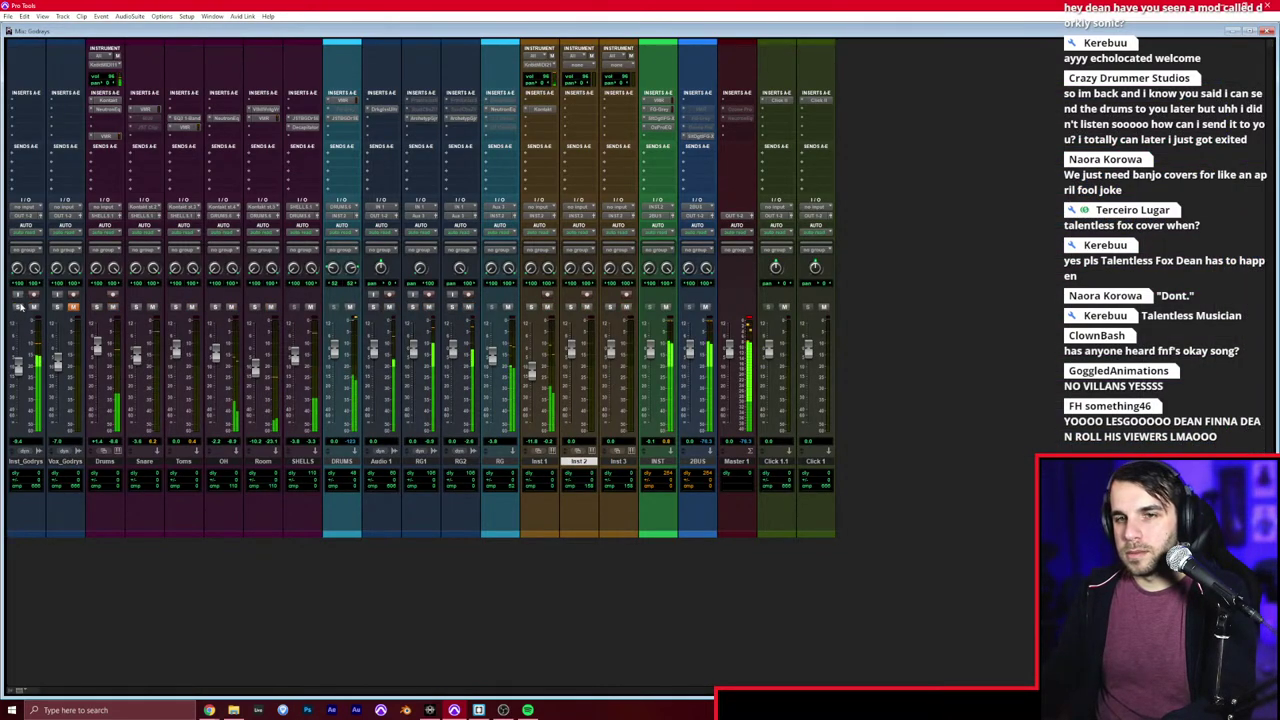
key("ctrl+equal")
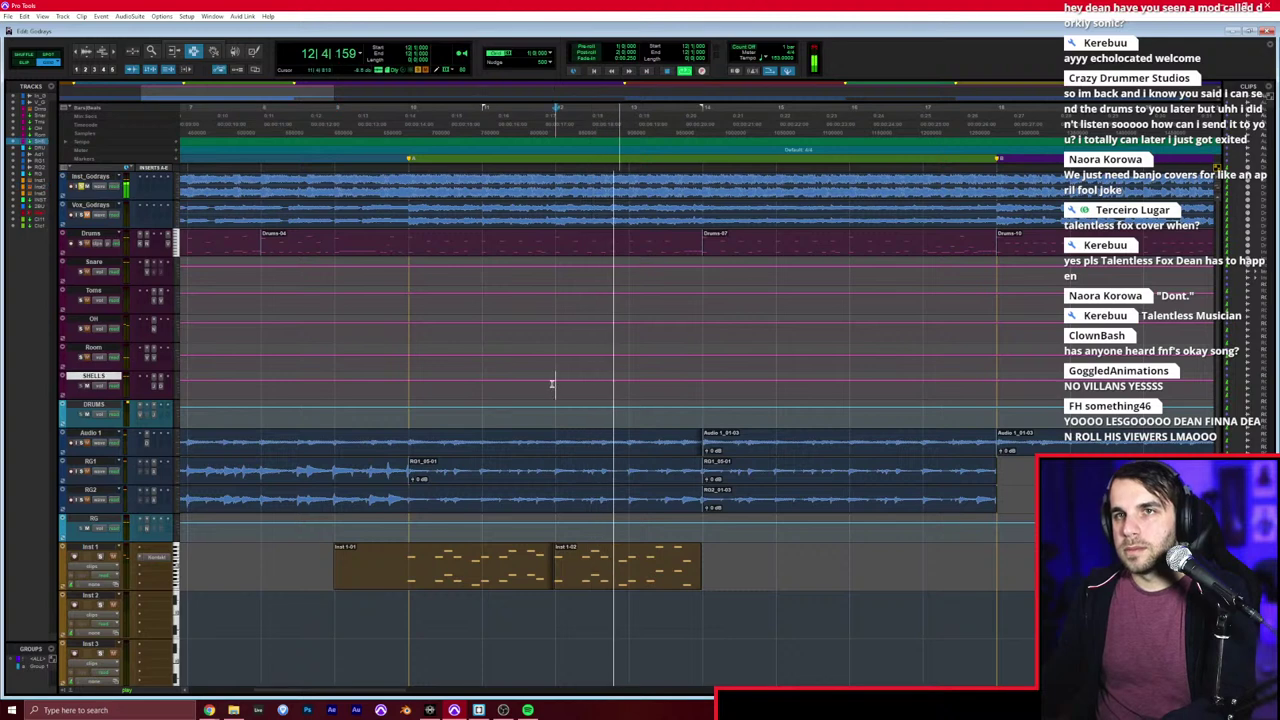
left_click(585, 456)
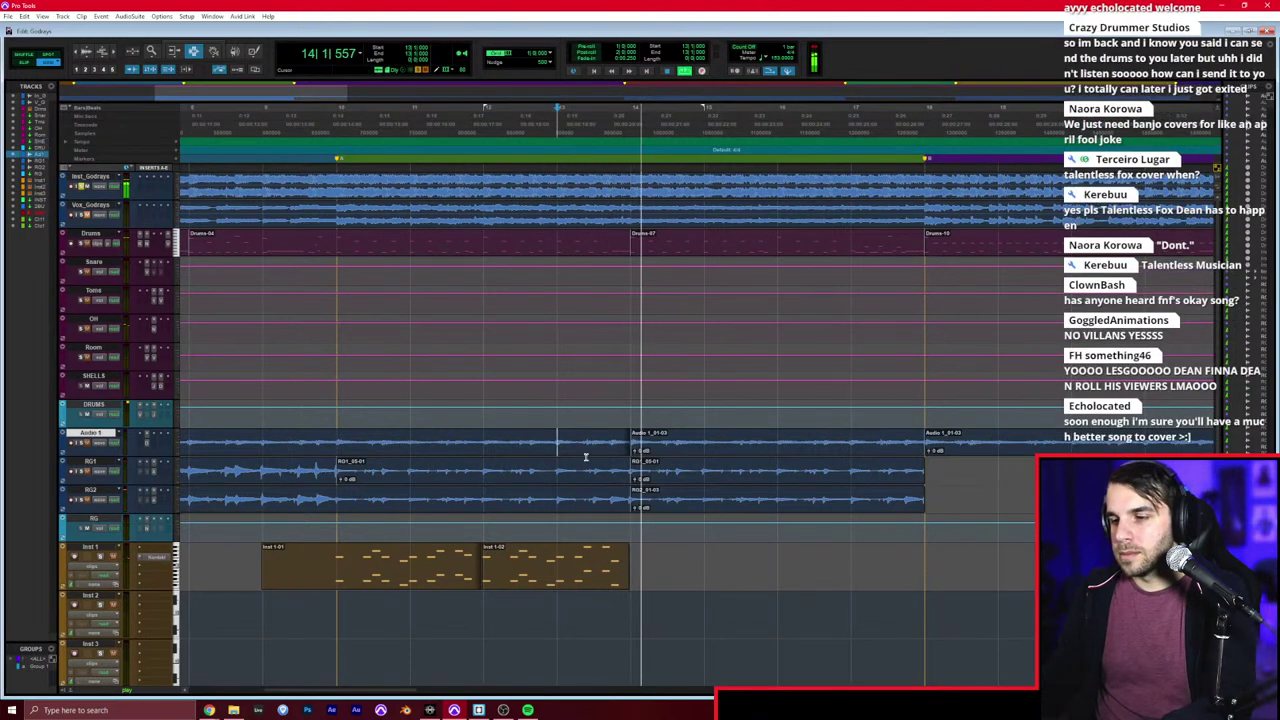
left_click(606, 575)
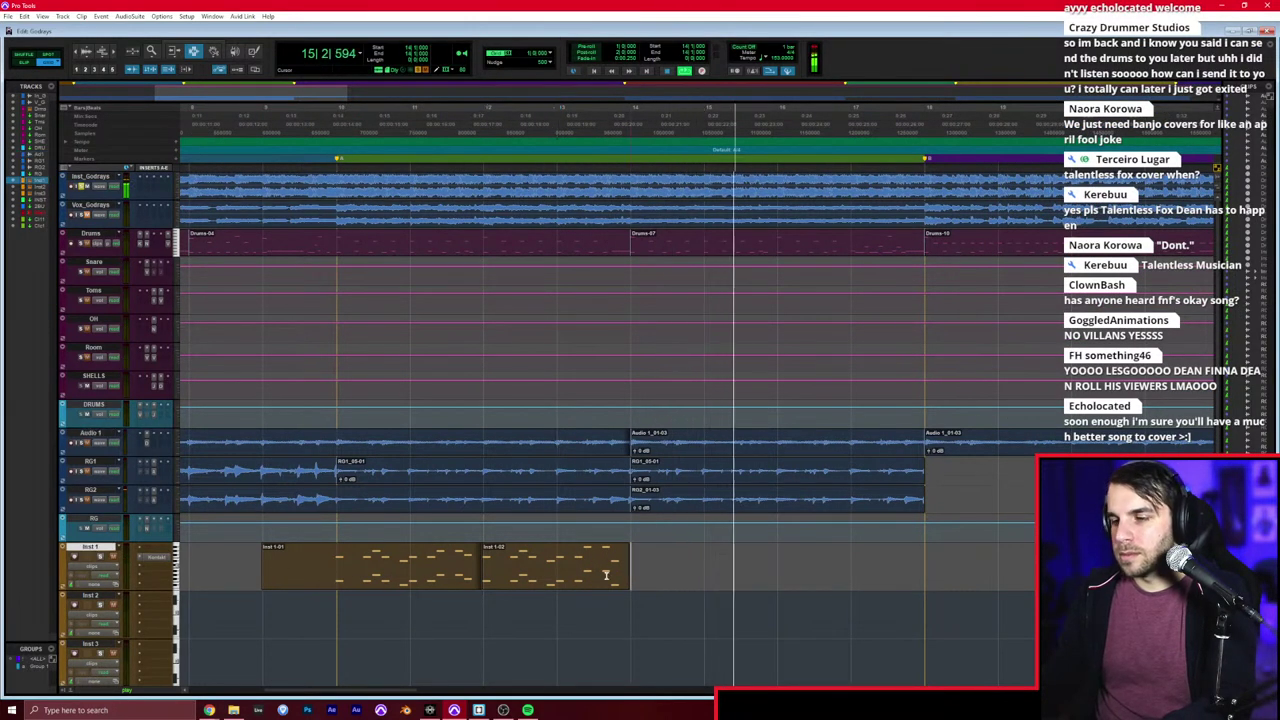
scroll(606, 576, "right", 2)
scroll(606, 575, "right", 1)
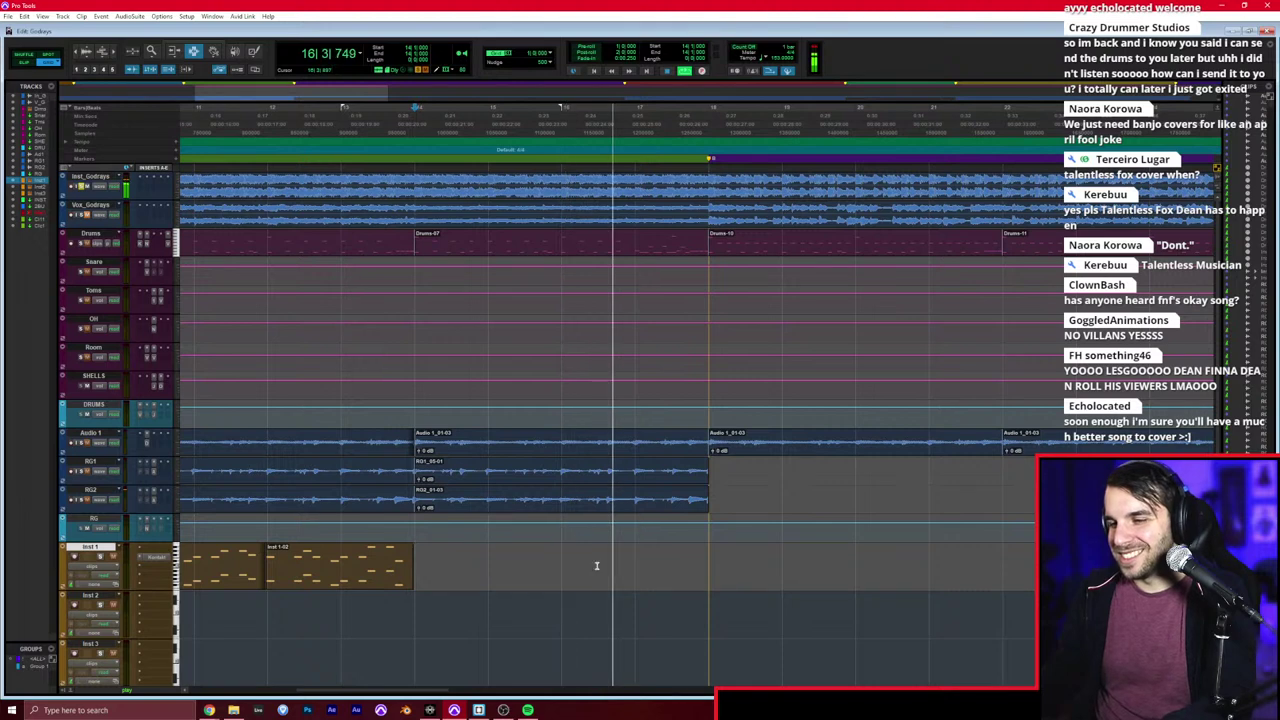
scroll(528, 556, "left", 3)
key("space")
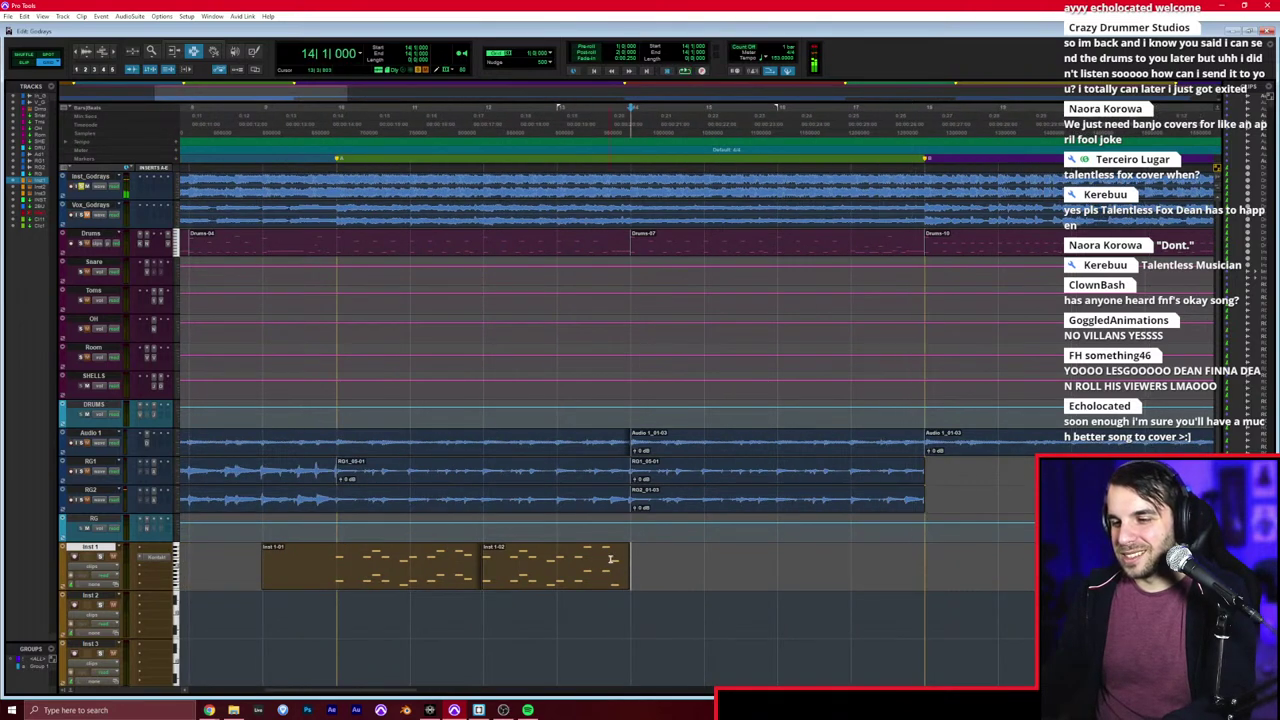
Step: Copy both melody clips on Inst 1, paste them so the melody repeats from bar 14 to bar 18, and play from bar 14
left_click_drag(628, 560, 265, 557)
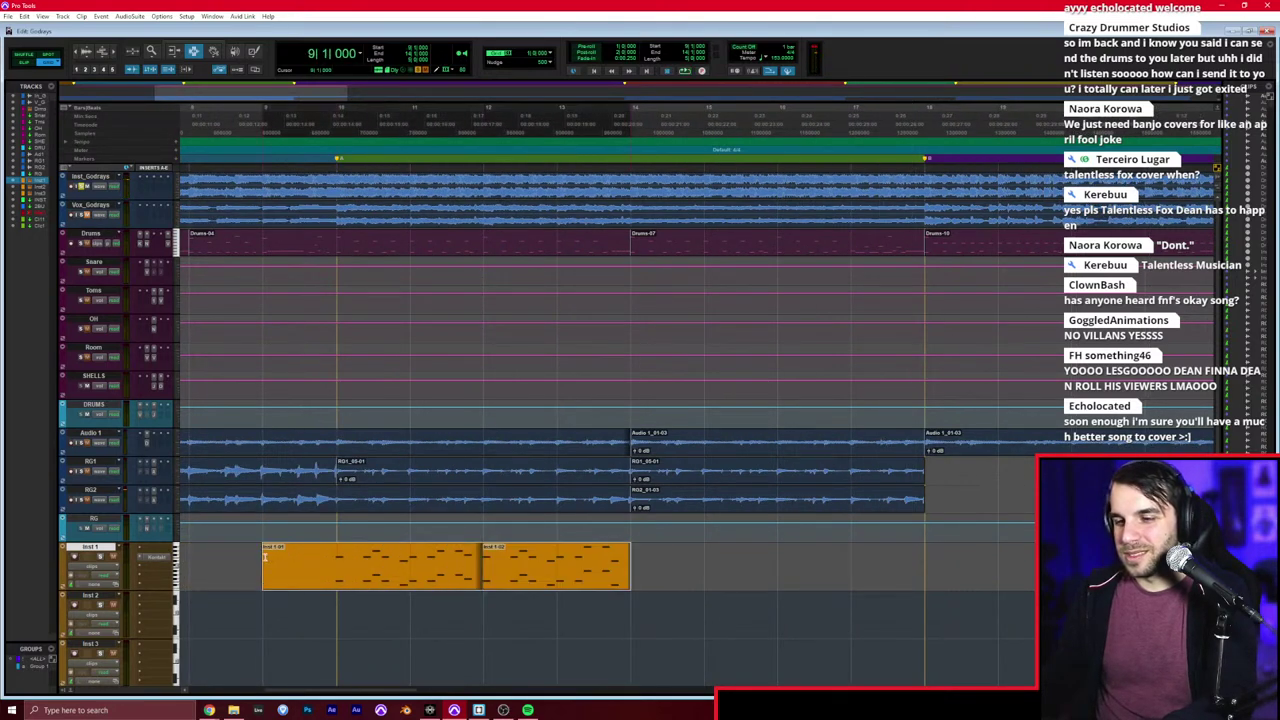
left_click(539, 565)
key("ctrl+v")
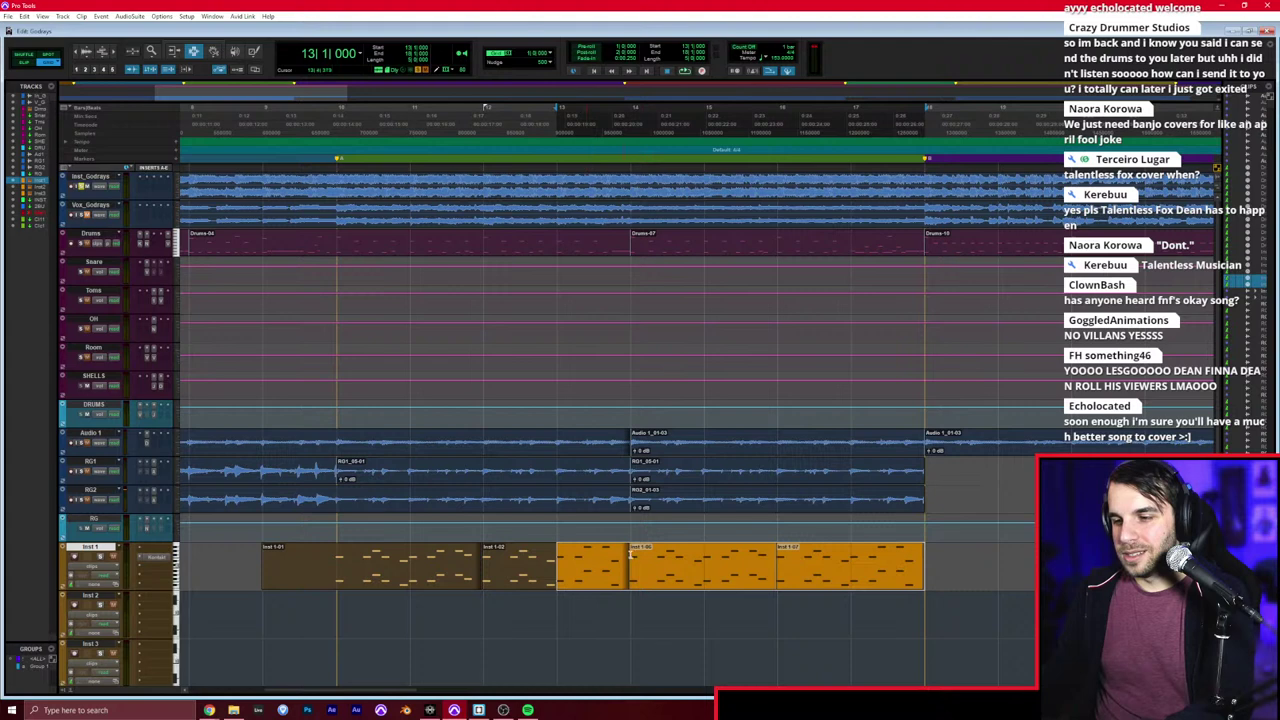
left_click(628, 562)
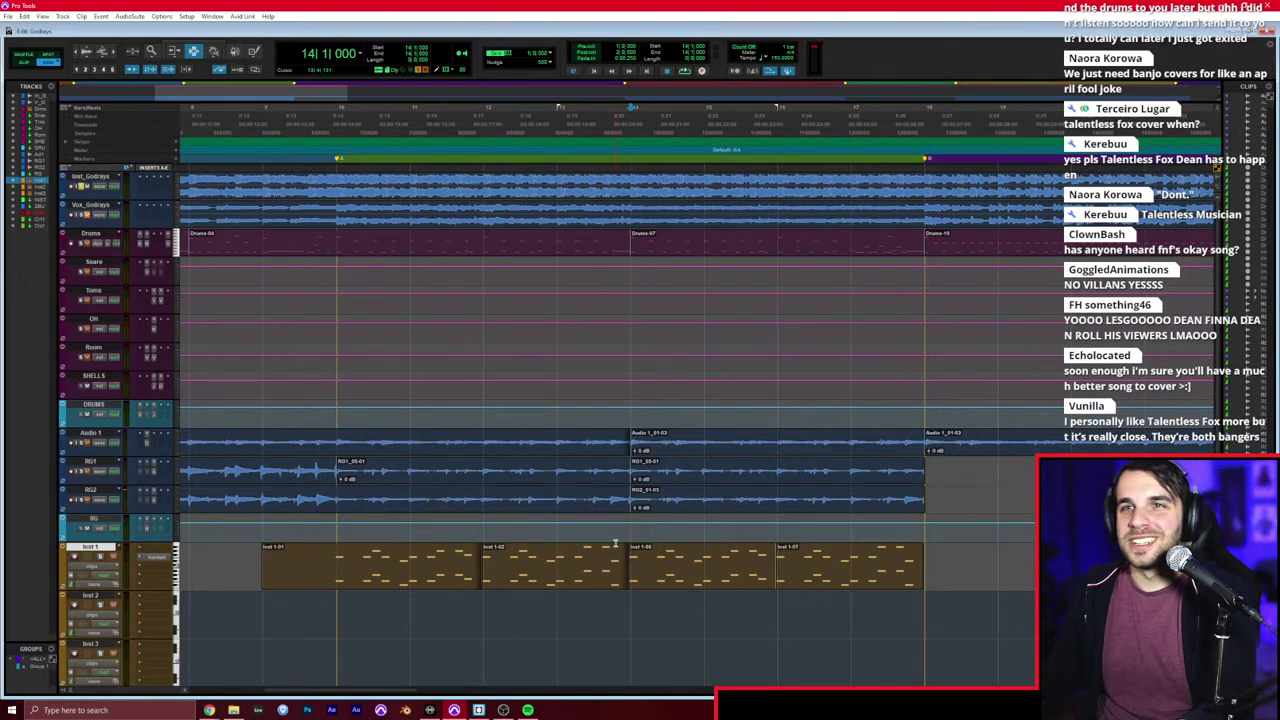
key("space")
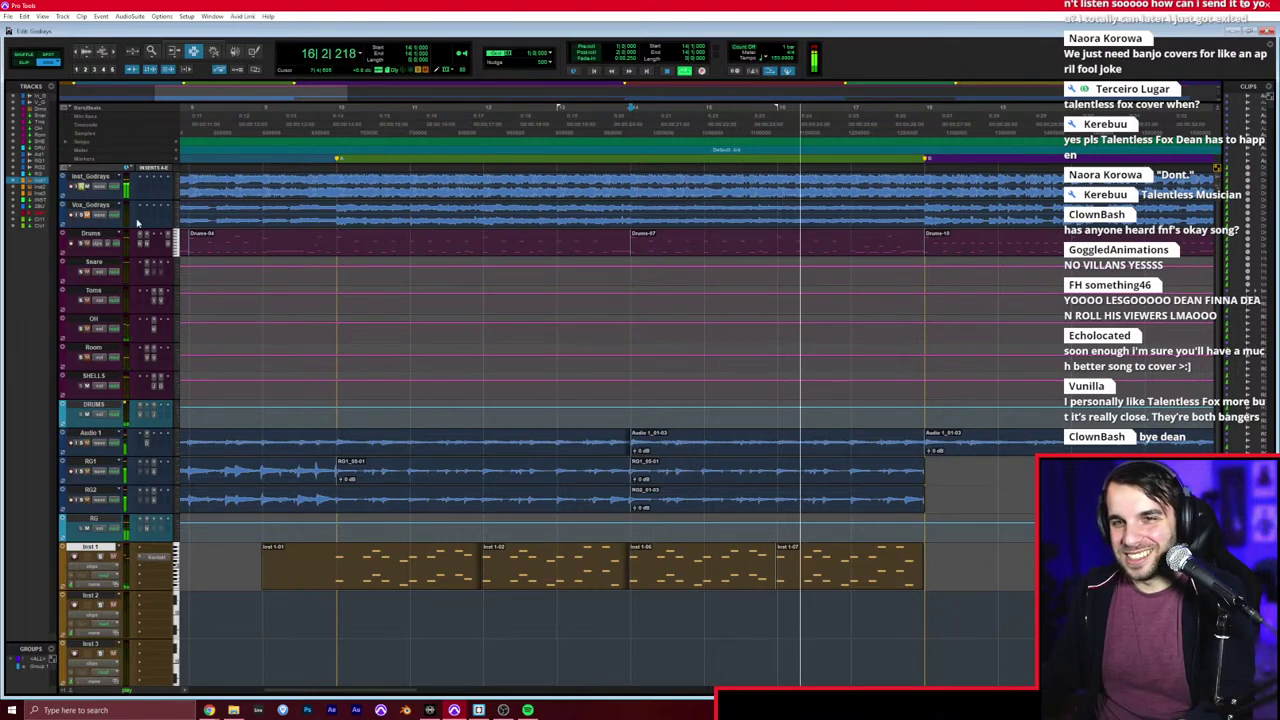
Step: Check the repeated melody's notes in the MIDI Editor and select all four Inst 1 clips from bar 9 to bar 18
double_click(783, 562)
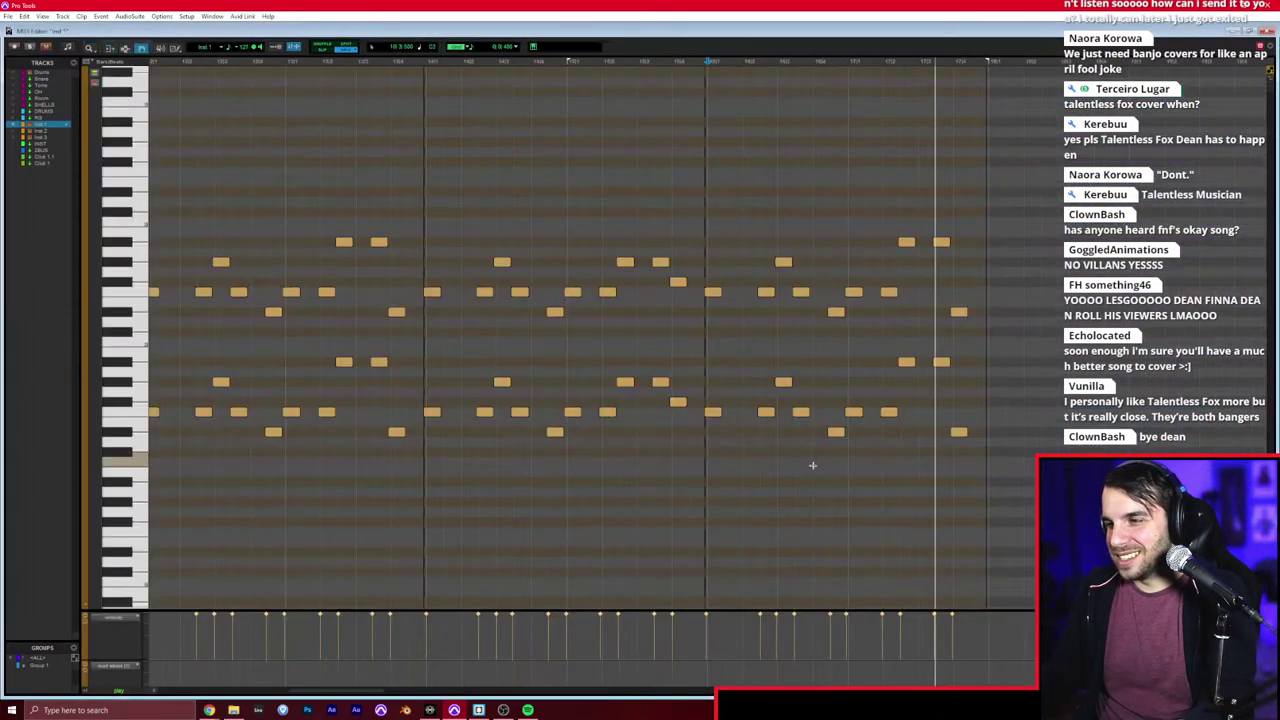
key("ctrl+w")
key("r")
left_click_drag(796, 569, 541, 566)
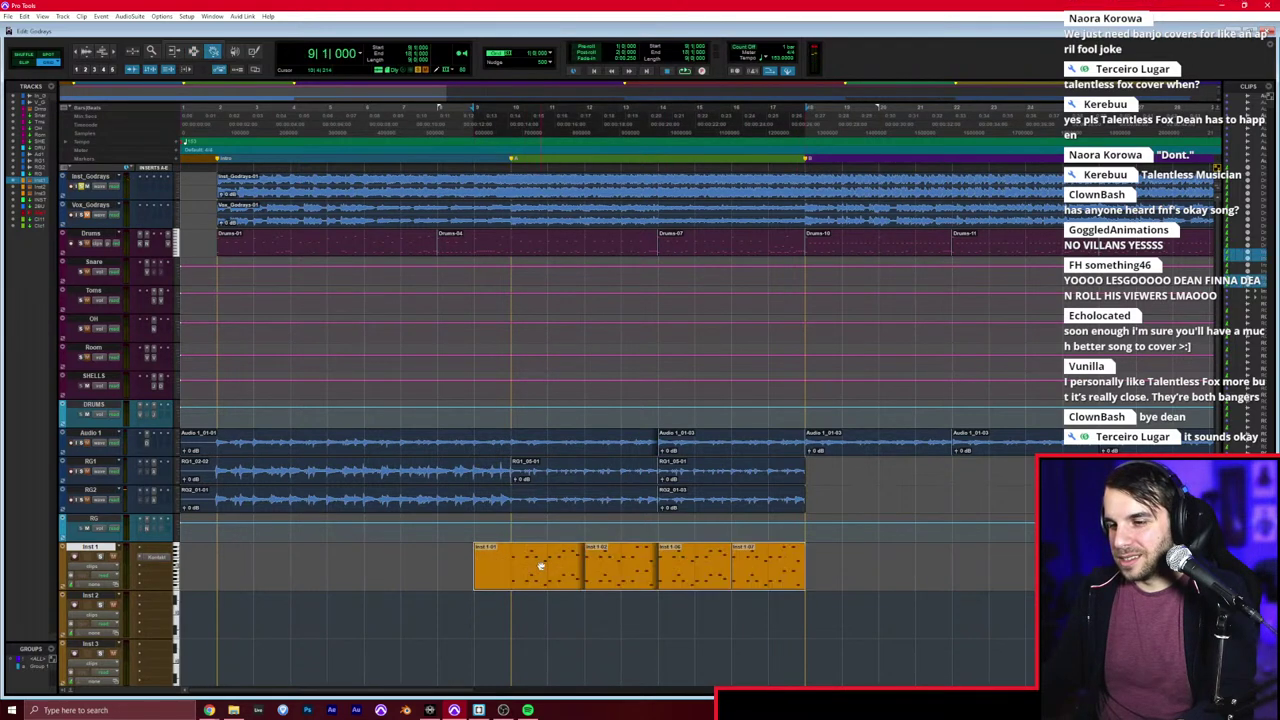
Step: In the MIDI Editor, move the second melody note of bar 16 half a beat earlier, to beat 2, in both octaves
left_click(728, 562)
key("space")
key("t")
key("super+equal")
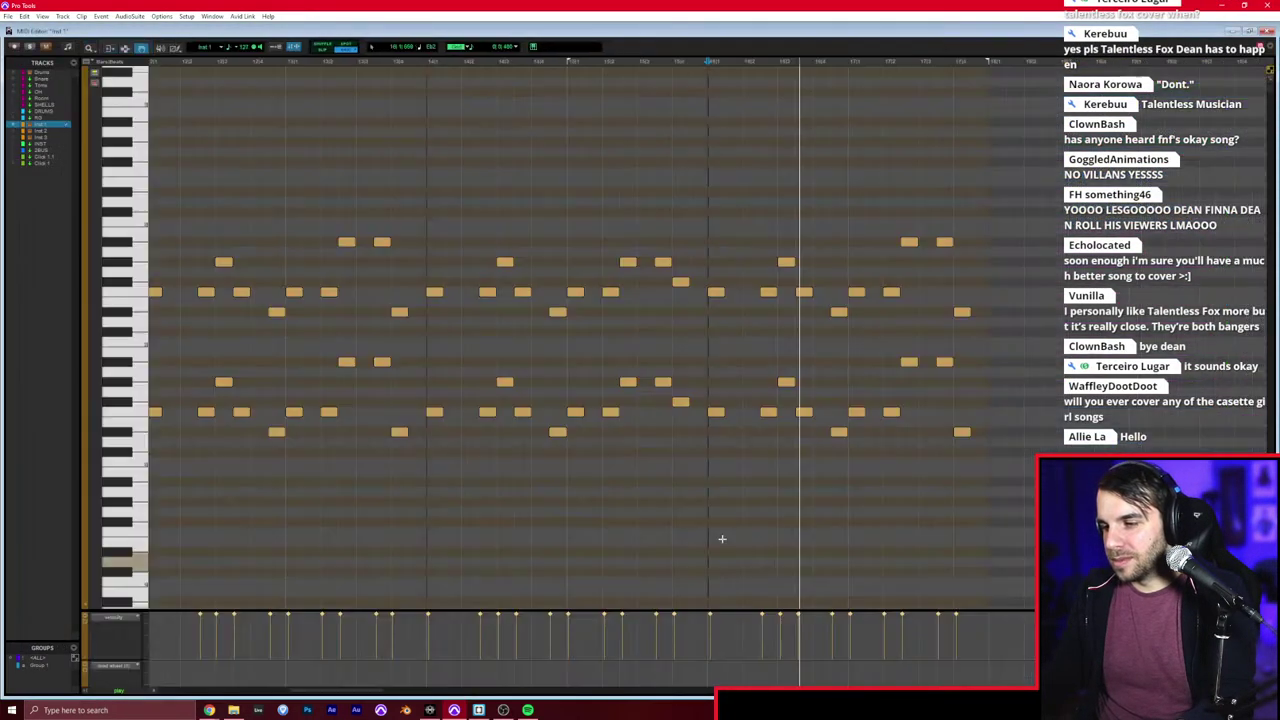
key("space")
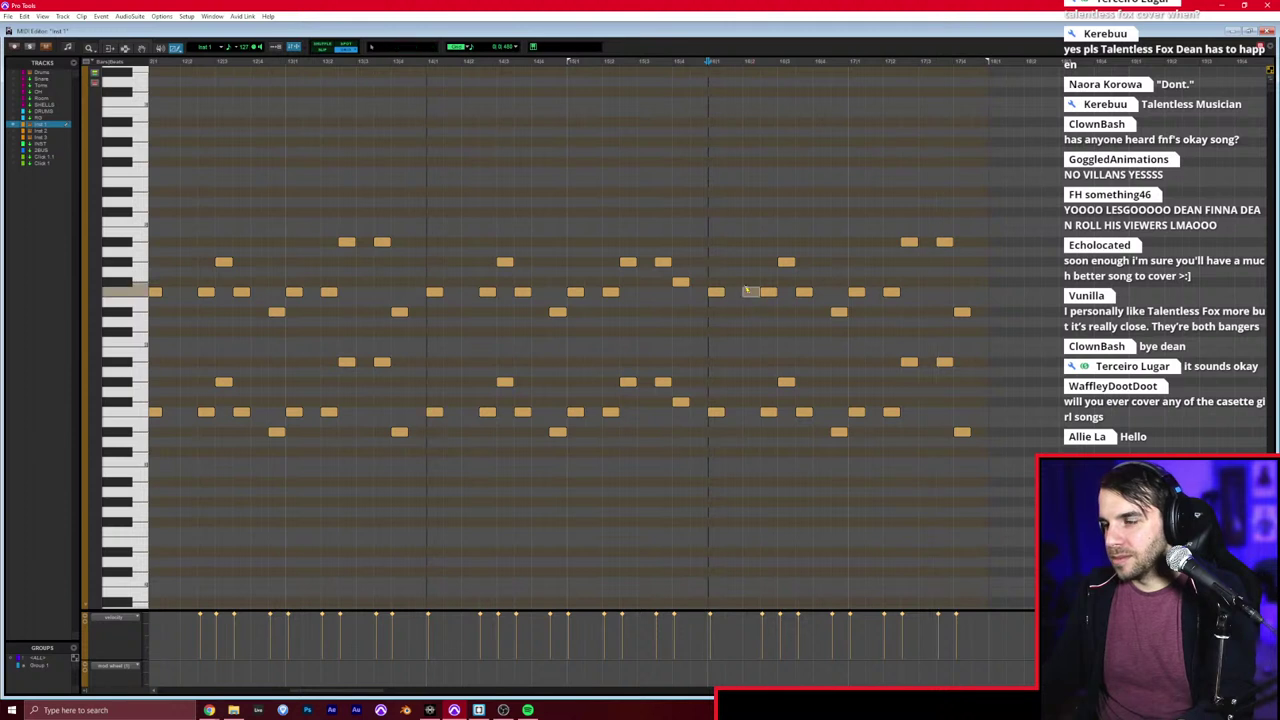
left_click_drag(760, 282, 756, 415)
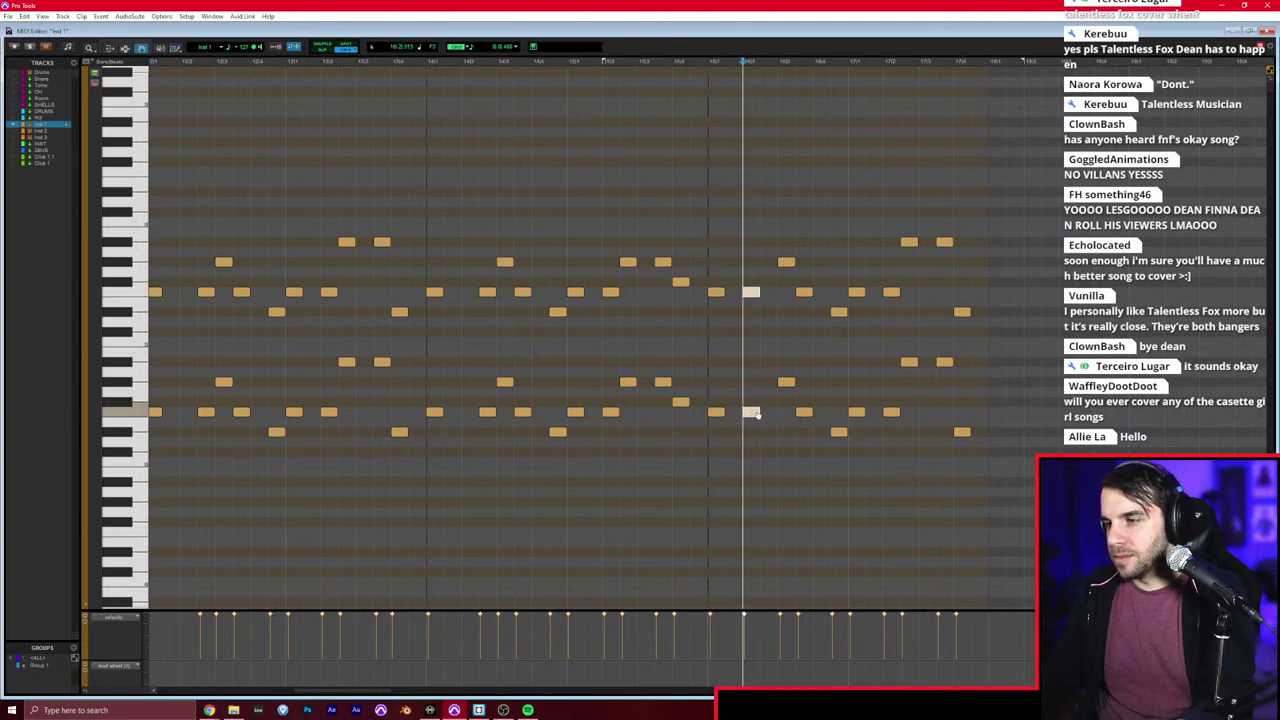
Step: Solo Inst 1 and play the melody from around bar 14 and again from just before bar 10
key("F7")
left_click(409, 348)
key("space")
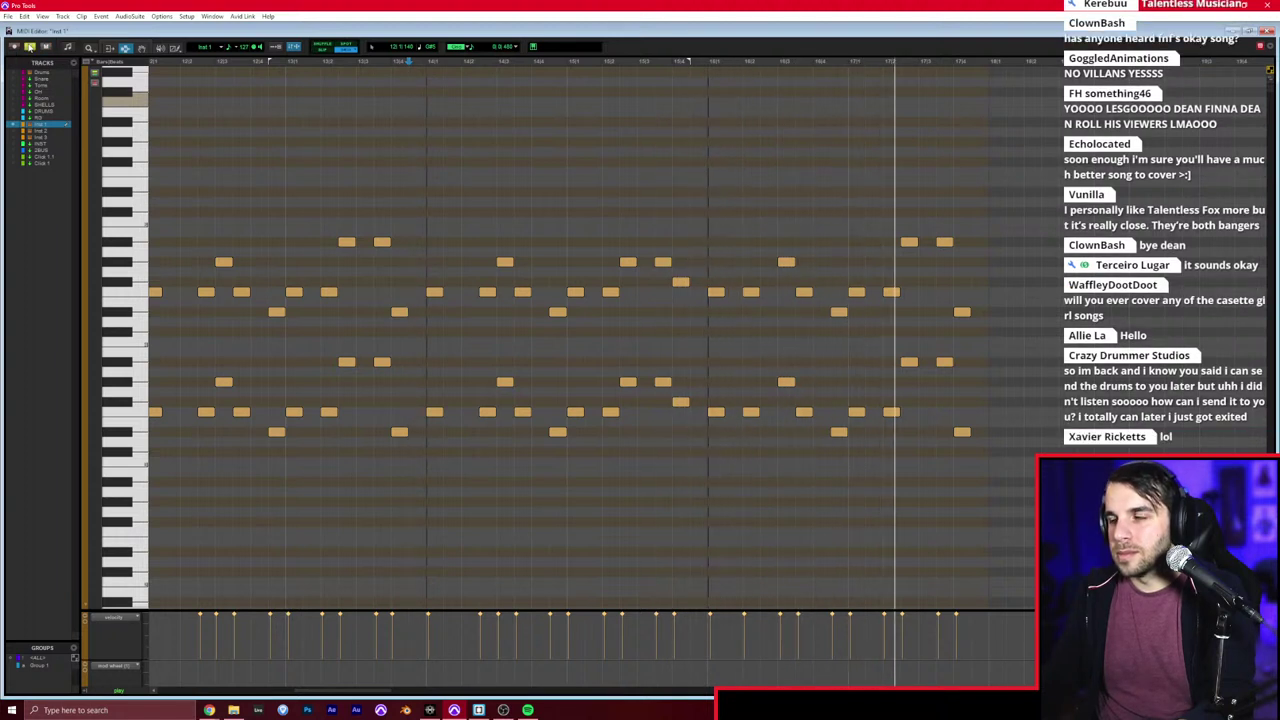
left_click(516, 202)
key("r")
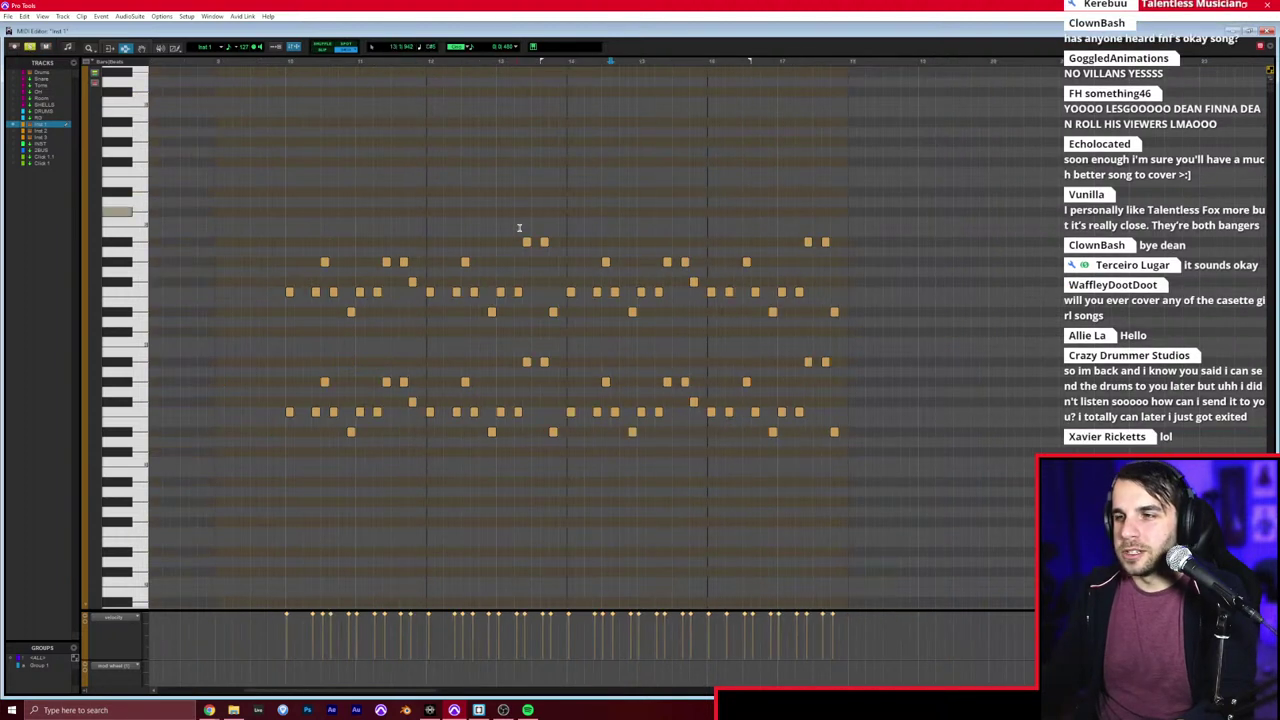
scroll(500, 234, "left", 1)
left_click(307, 230)
key("space")
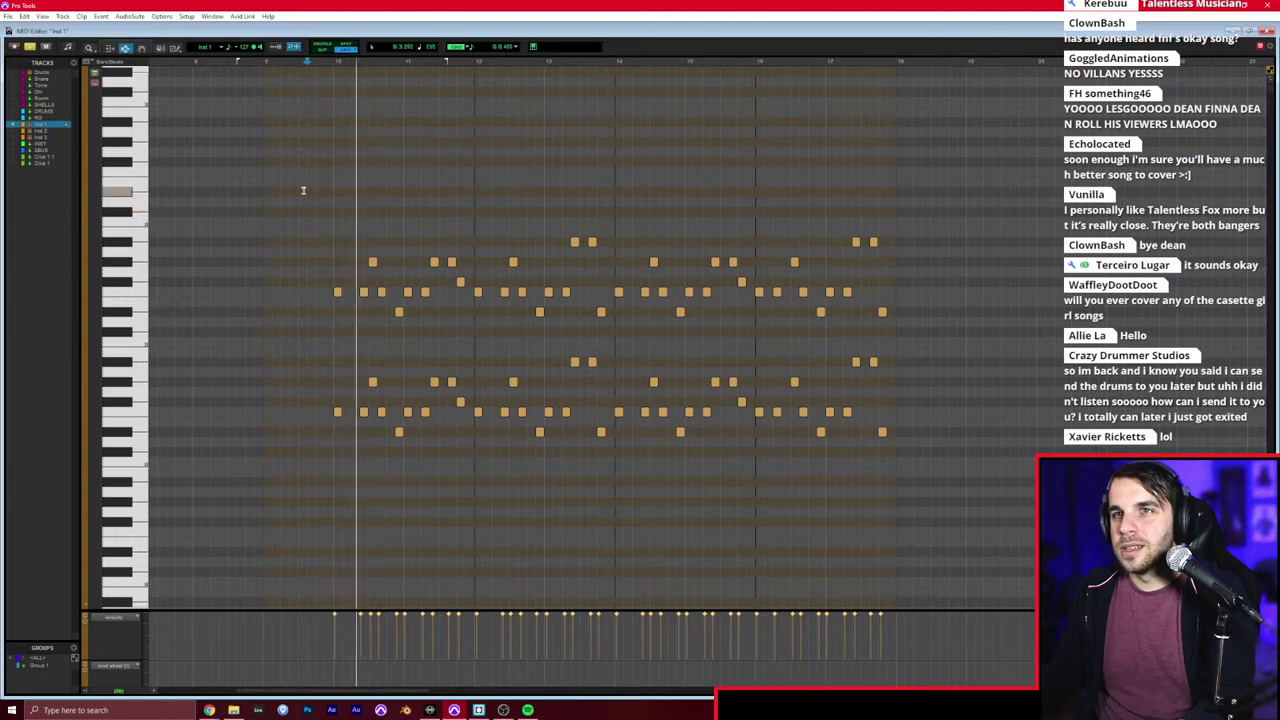
Step: Remove the empty first bar of the opening Inst 1 clip so it starts at bar 10, and reopen the melody in the MIDI Editor
key("ctrl+w")
scroll(607, 374, "left", 3)
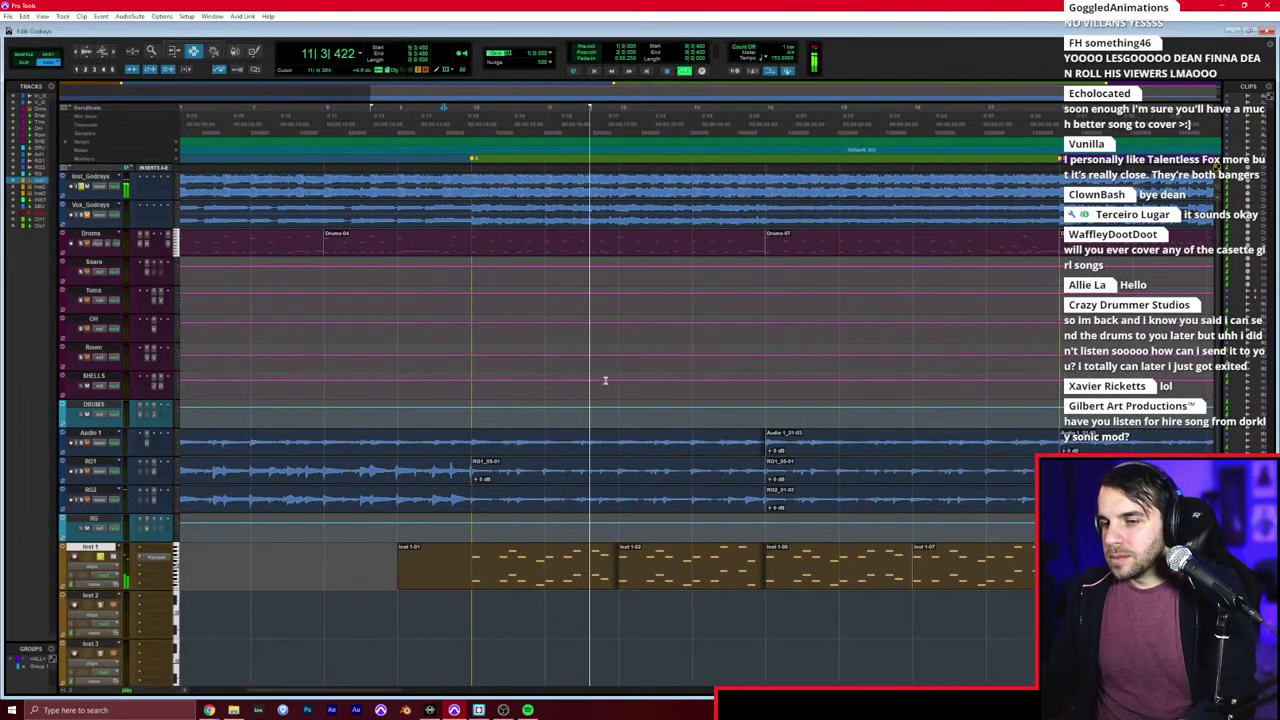
left_click_drag(403, 562, 460, 561)
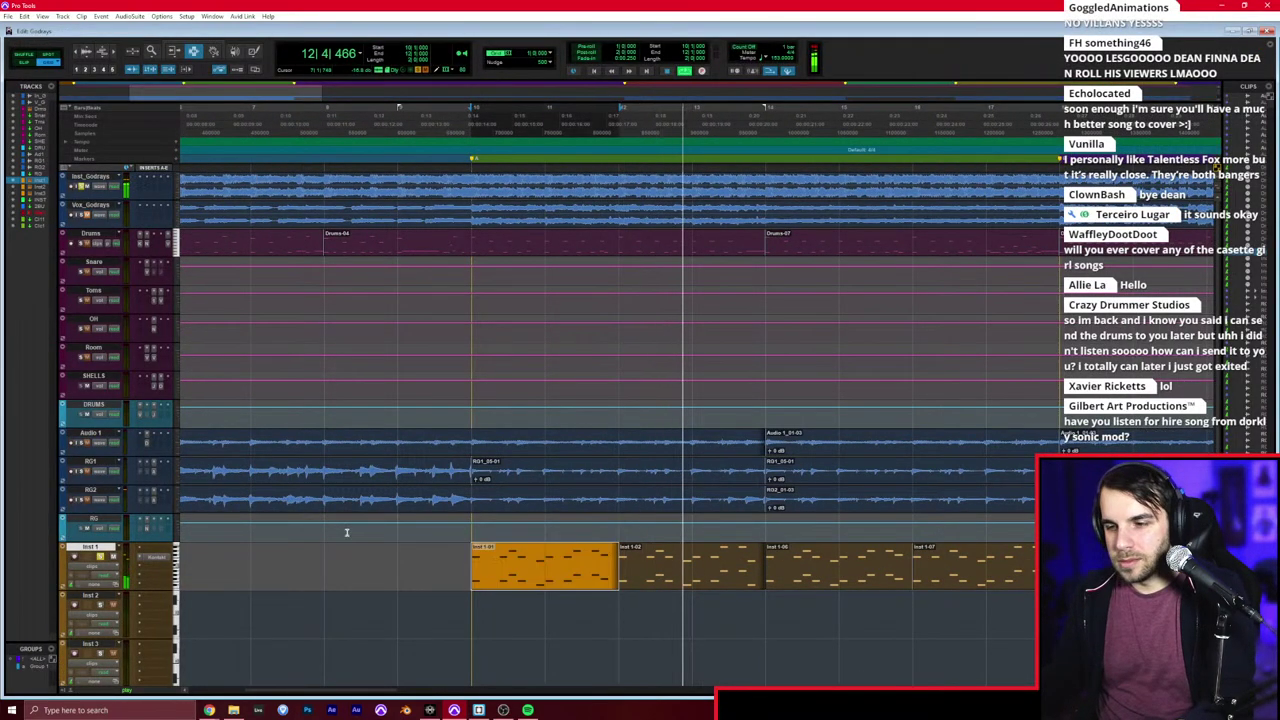
double_click(571, 564)
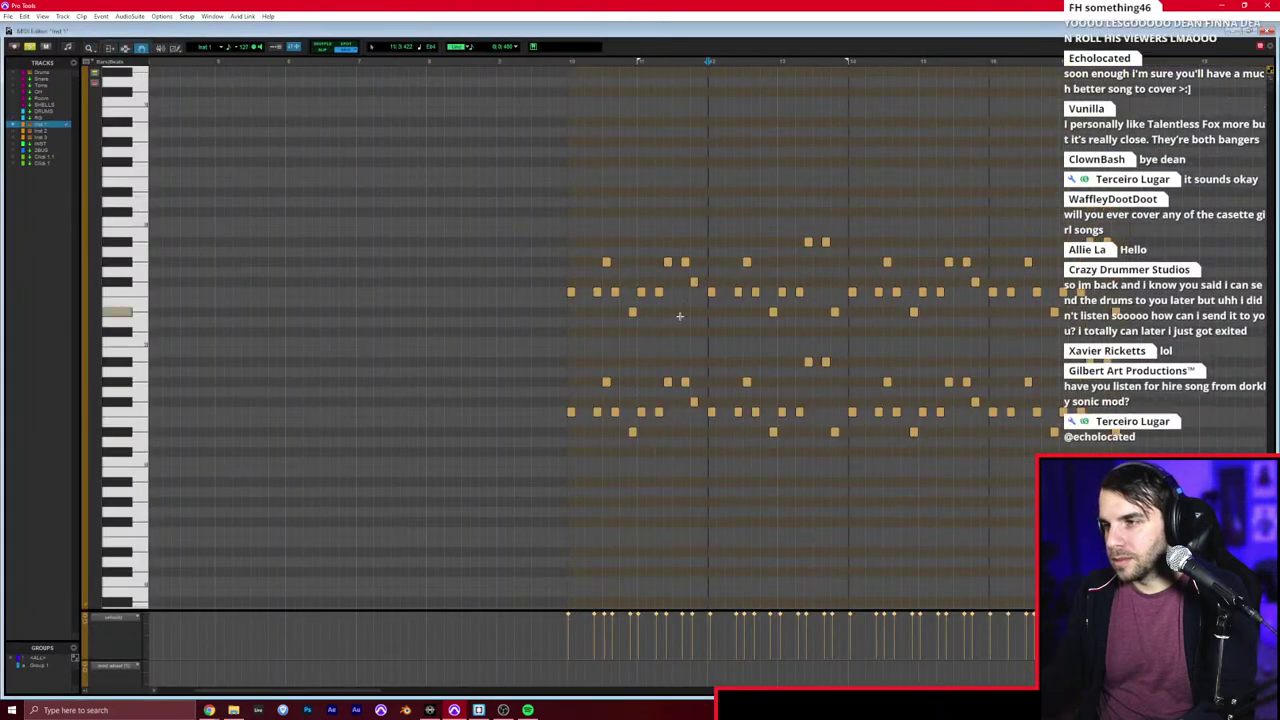
Step: Move the second note pair of bar 12 about an eighth note earlier in both octaves and audition it
left_click_drag(737, 285, 746, 369)
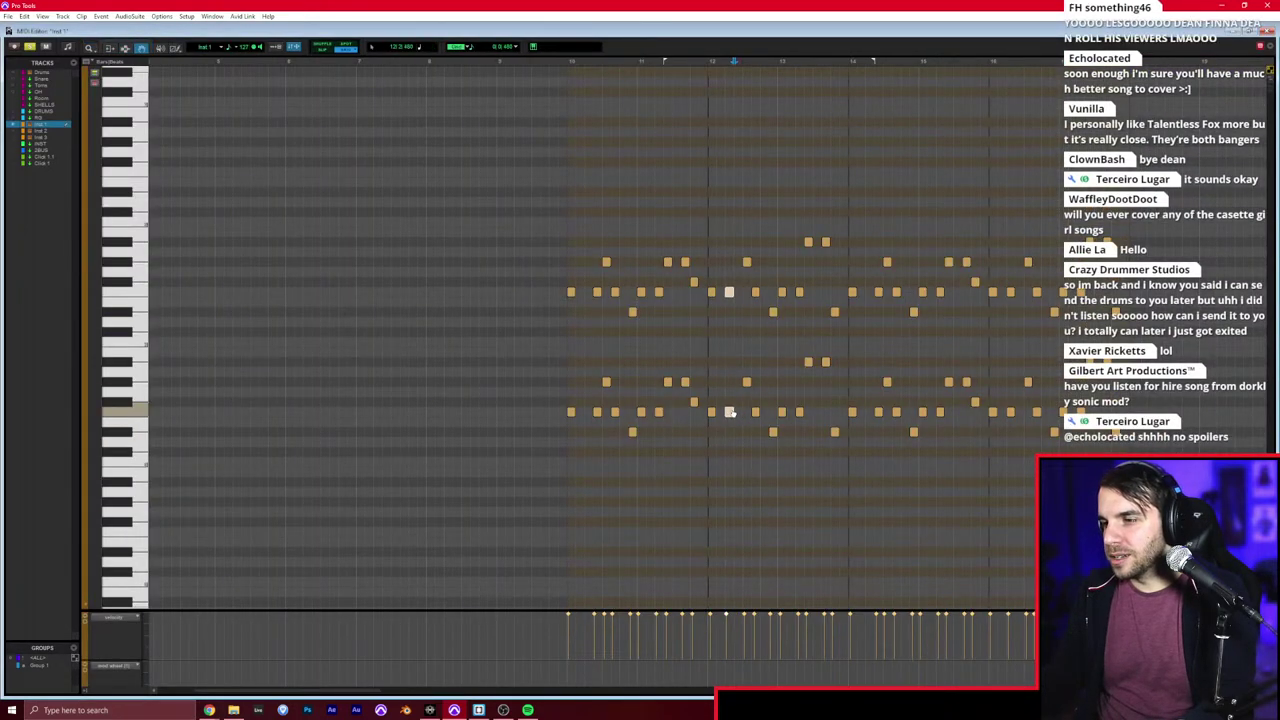
left_click(522, 356)
key("space")
key("ctrl+equal")
key("ctrl+equal")
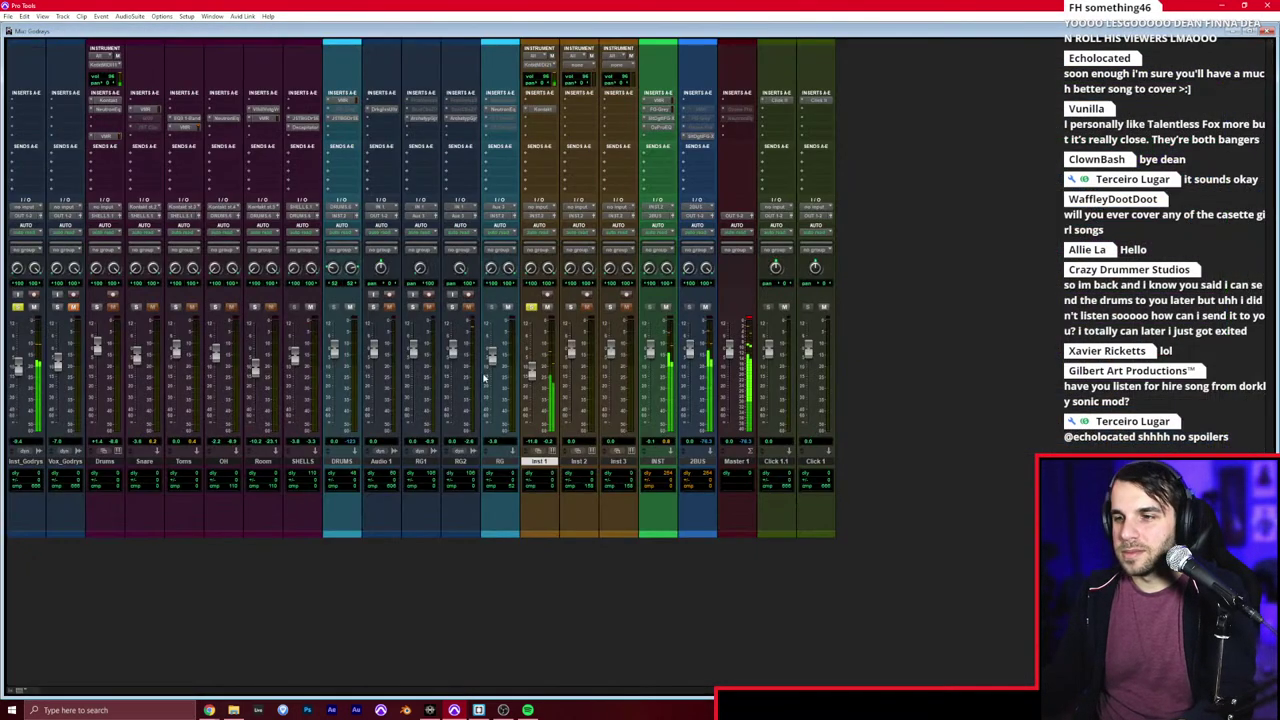
key("ctrl+equal")
key("space")
left_click(466, 549)
key("super+equal")
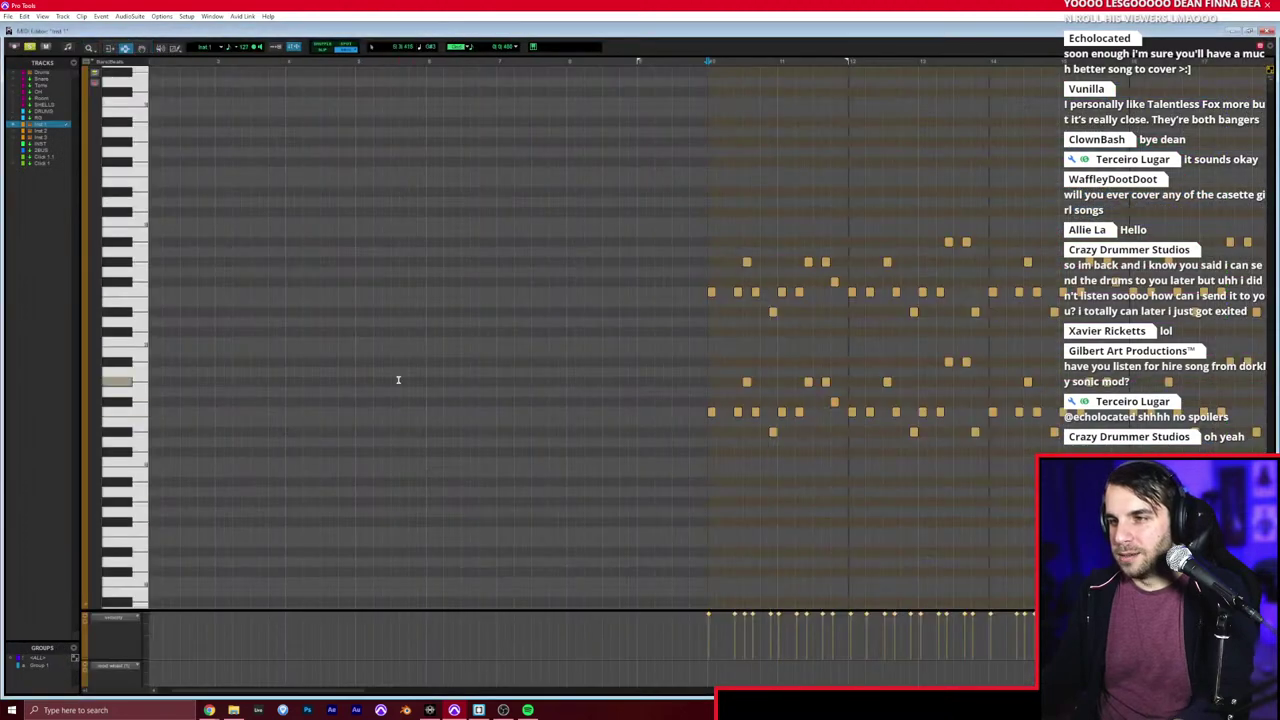
Step: Play the gap leading into bar 10 of the Inst 1 melody to judge what lead-in fits there
left_click(635, 298)
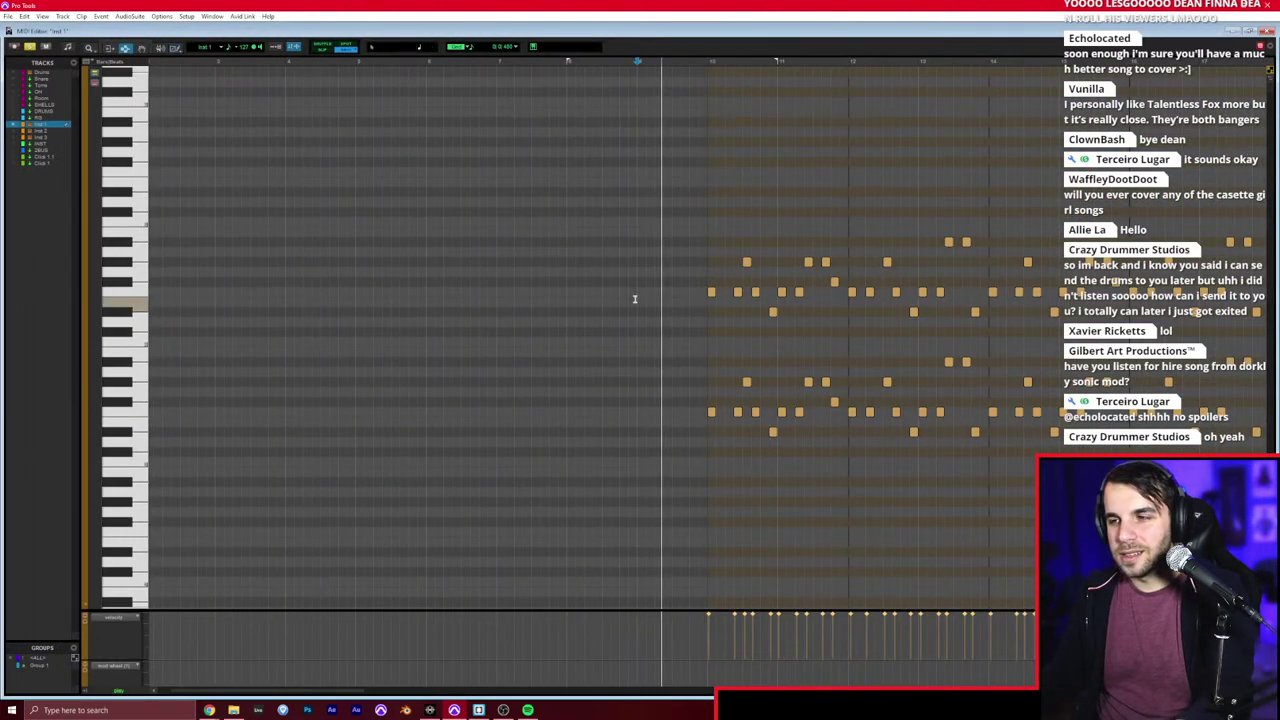
key("space")
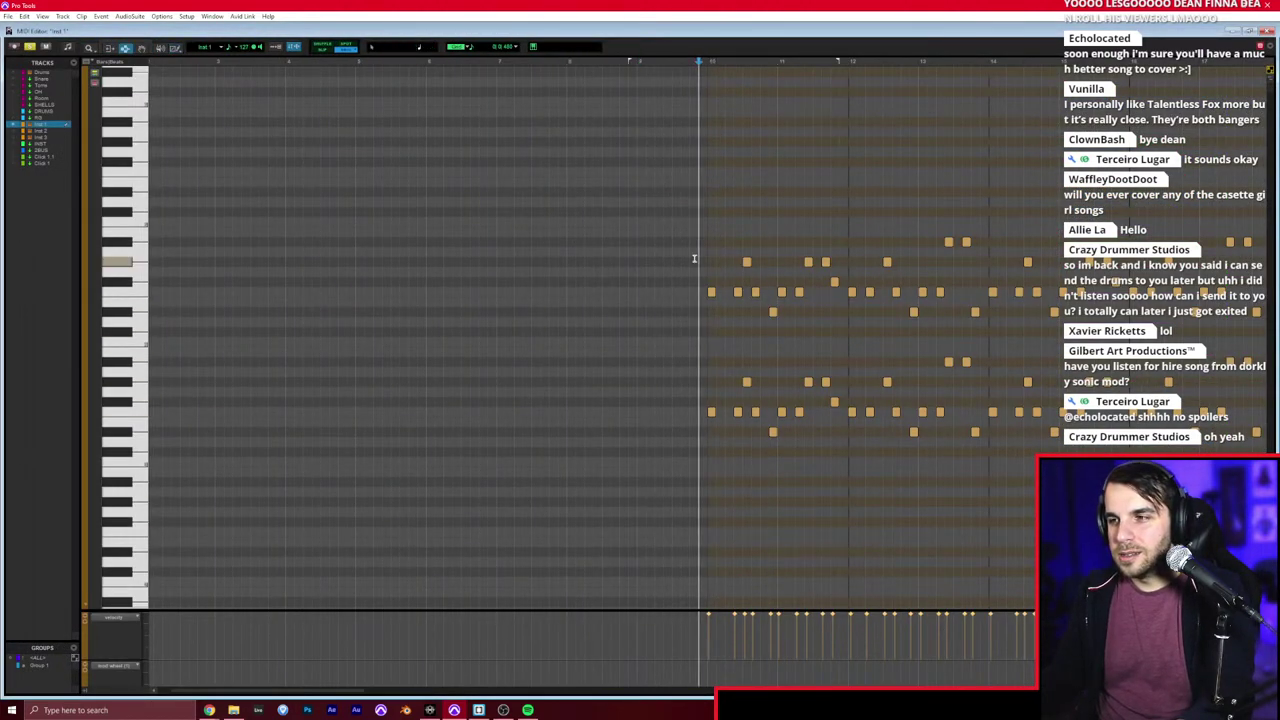
left_click(689, 259)
key("space")
key("t")
key("space")
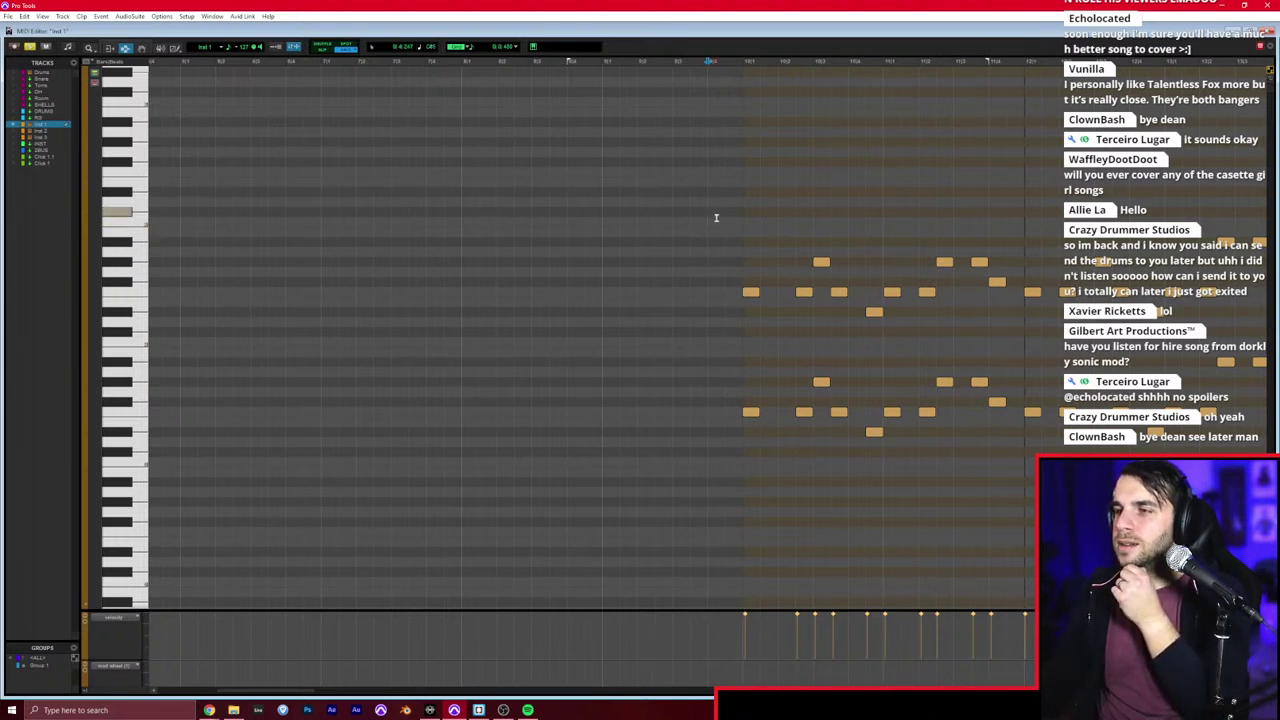
left_click(716, 172)
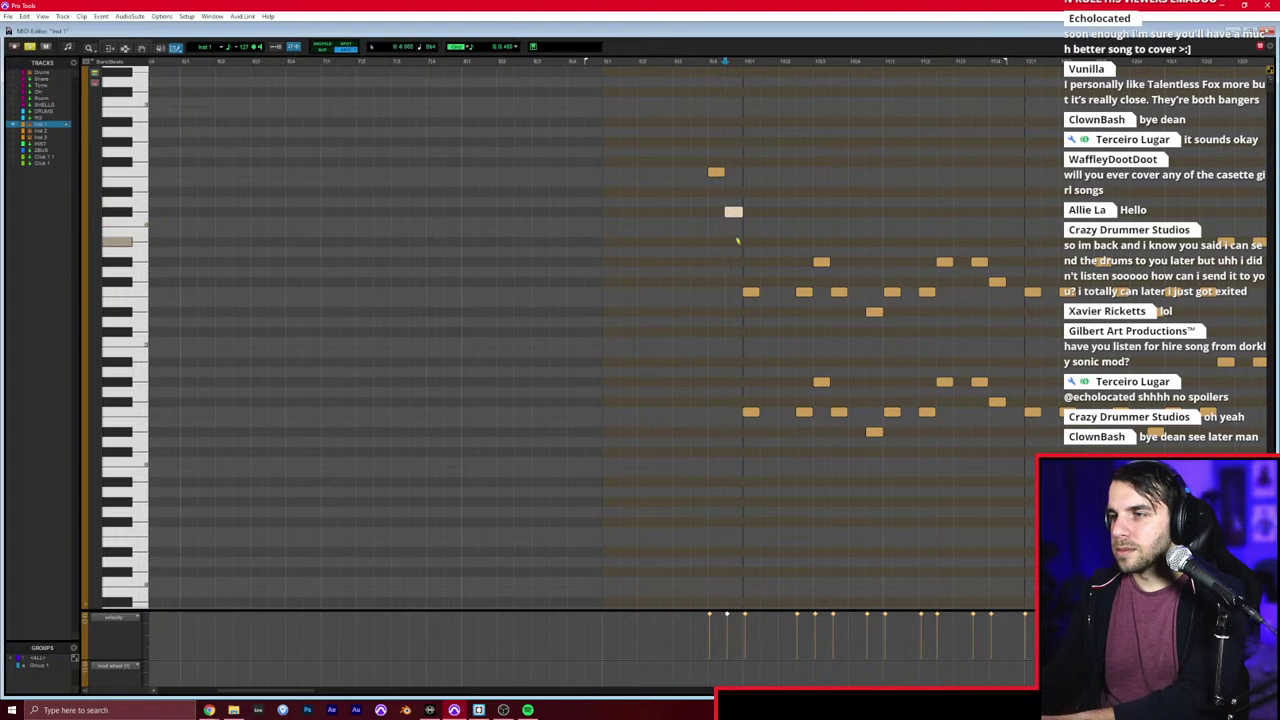
key("t")
key("F8")
Step: Set the grid to 1/16 note and delete the two trial notes just before bar 10
left_click(514, 46)
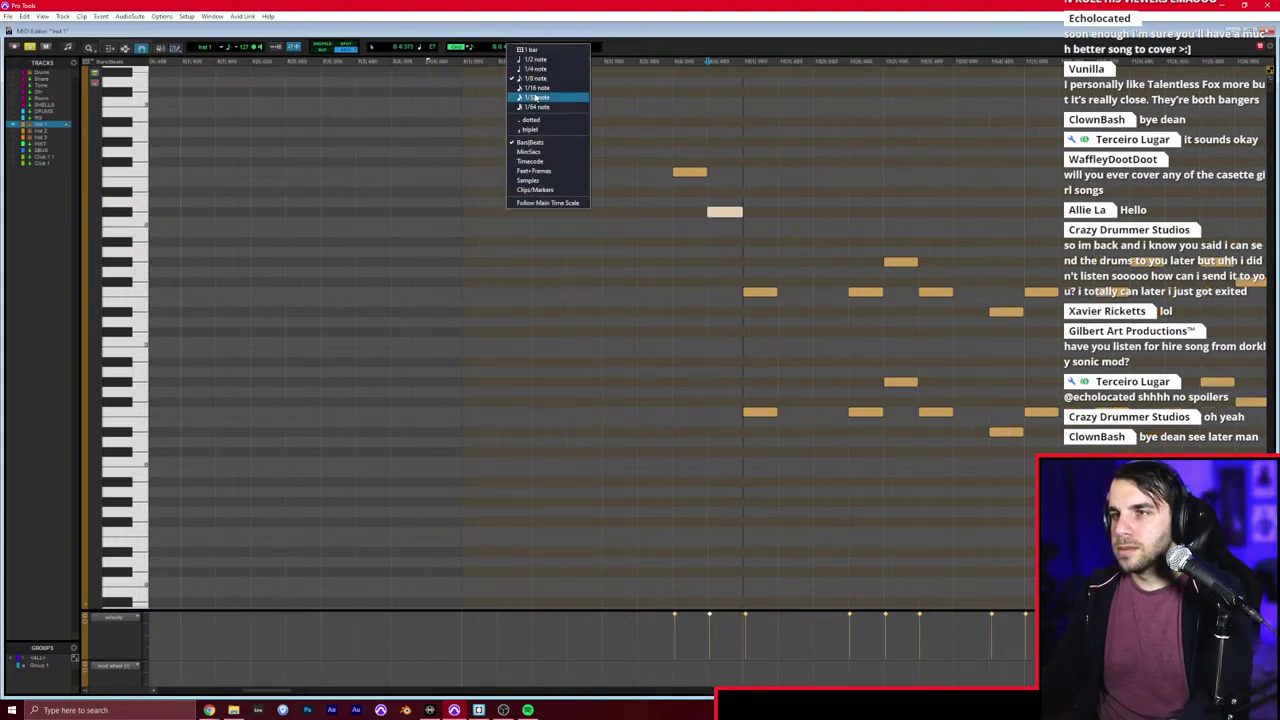
left_click(540, 88)
left_click_drag(680, 137, 700, 211)
key("Delete")
Step: Draw four descending sixteenth notes leading into the first melody note at bar 10
key("F10")
left_click(681, 174)
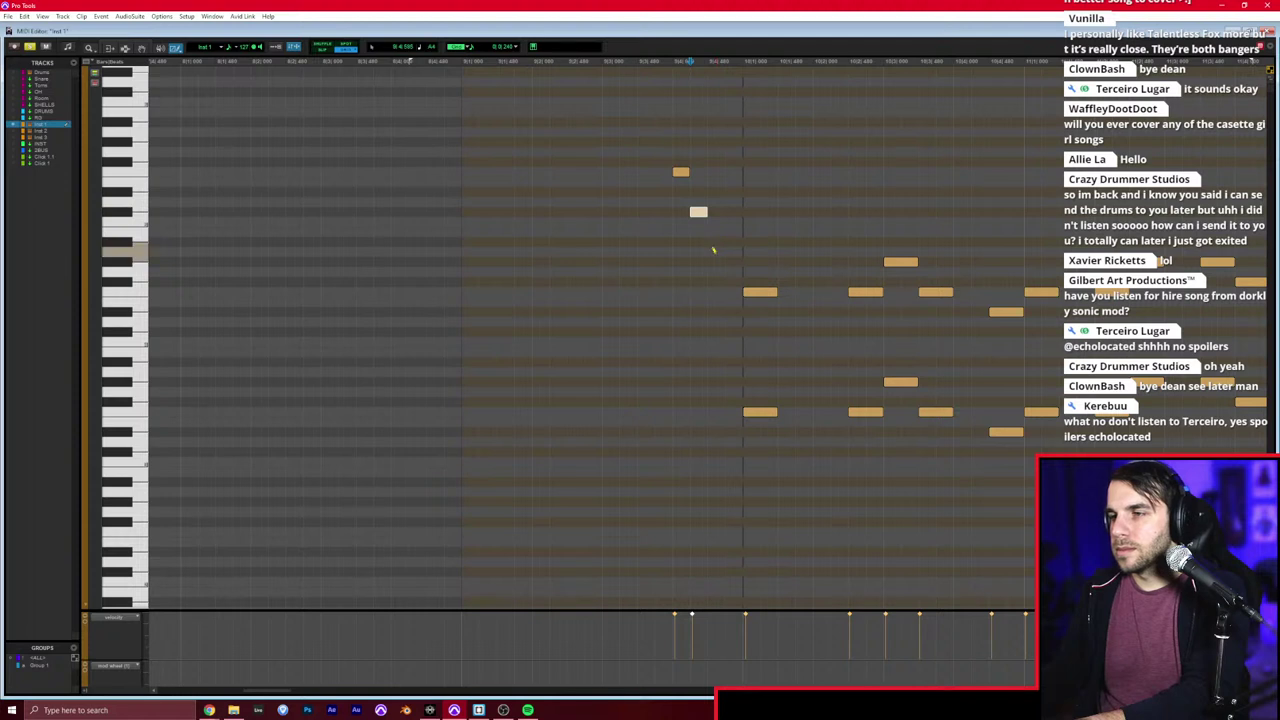
left_click(730, 281)
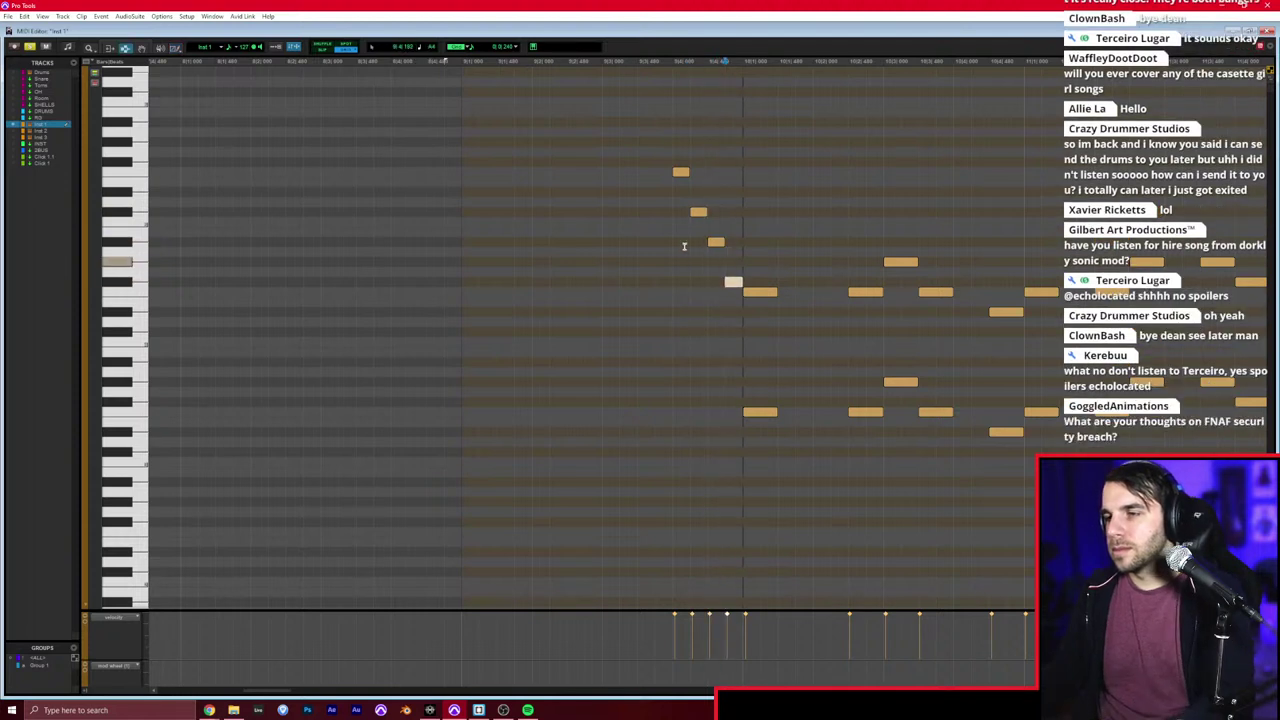
Step: Duplicate the four-note descending run one octave lower, keeping the upper run in place
left_click_drag(665, 135, 744, 286)
key("shift+Down")
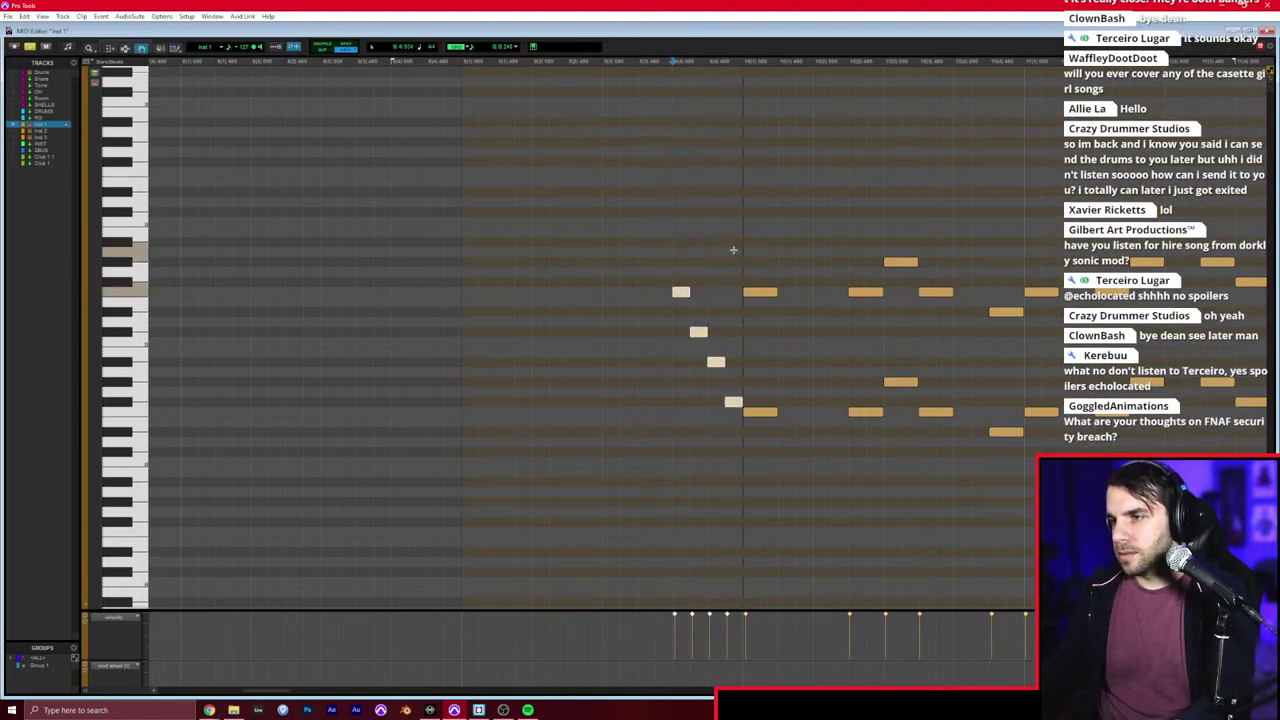
key("alt+shift+Up")
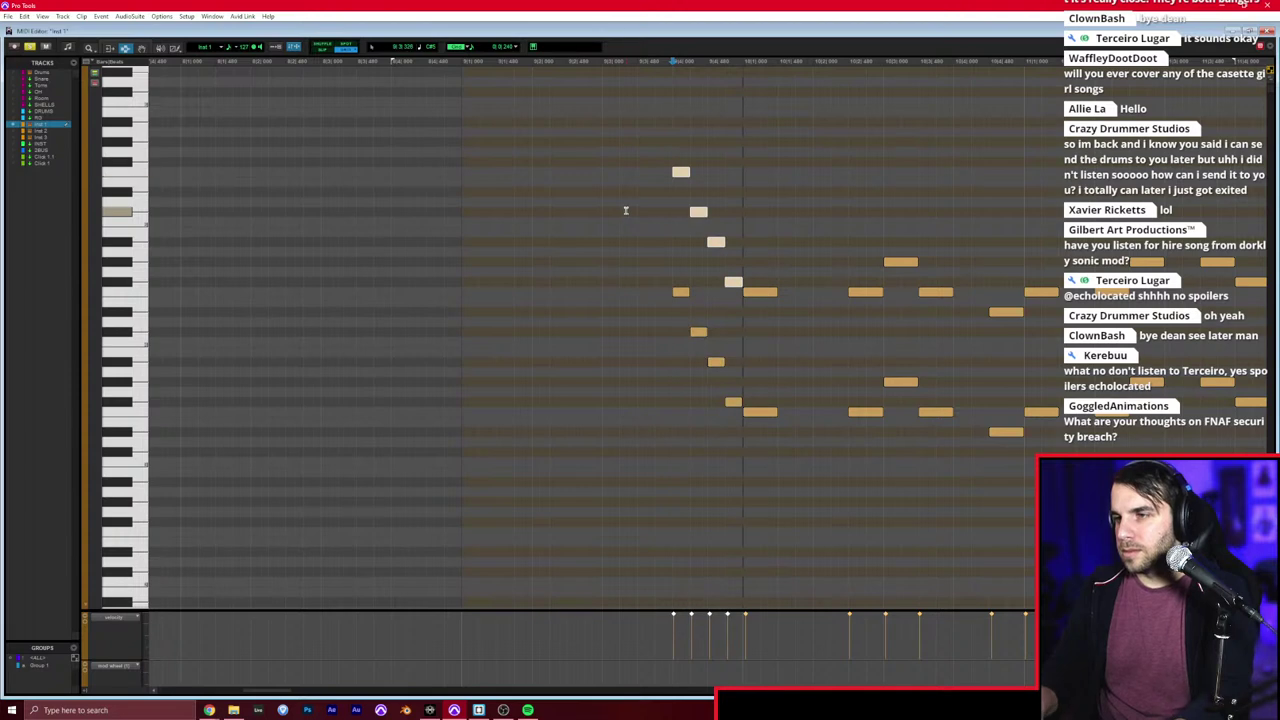
Step: Play back from bar 9 to audition the doubled descending run into the melody
key("space")
key("space")
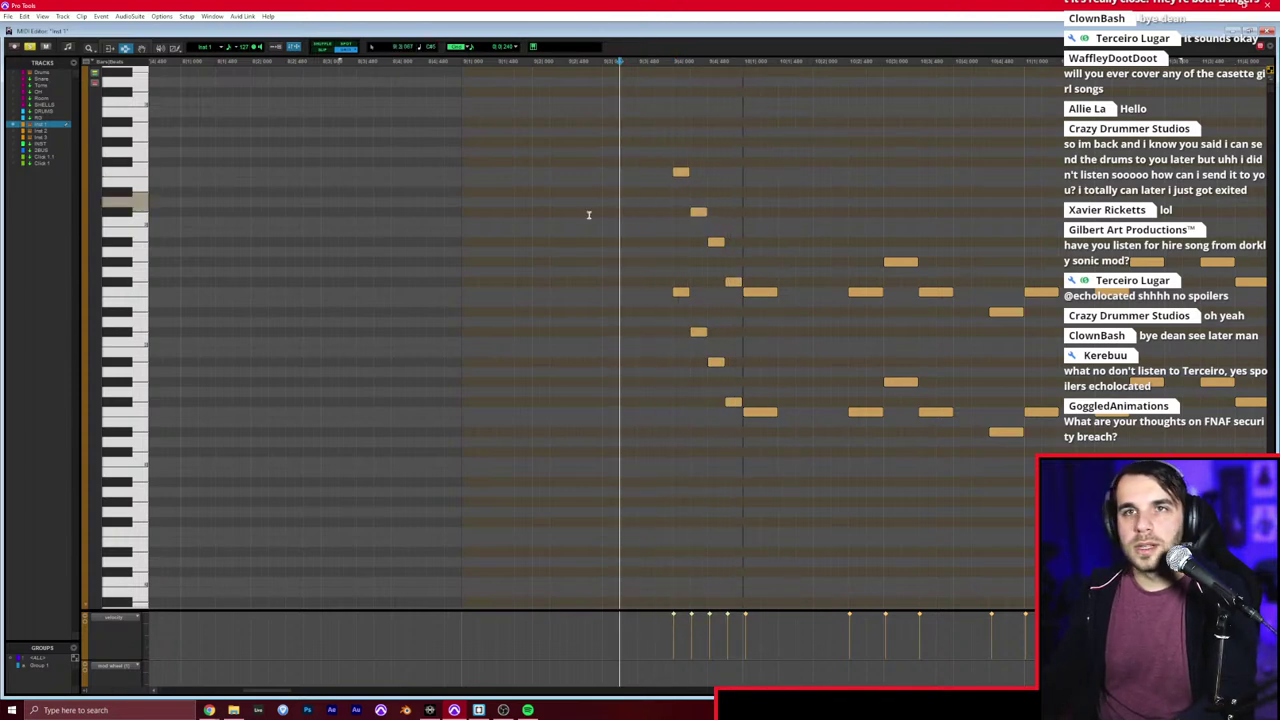
left_click(587, 214)
left_click(500, 205)
key("space")
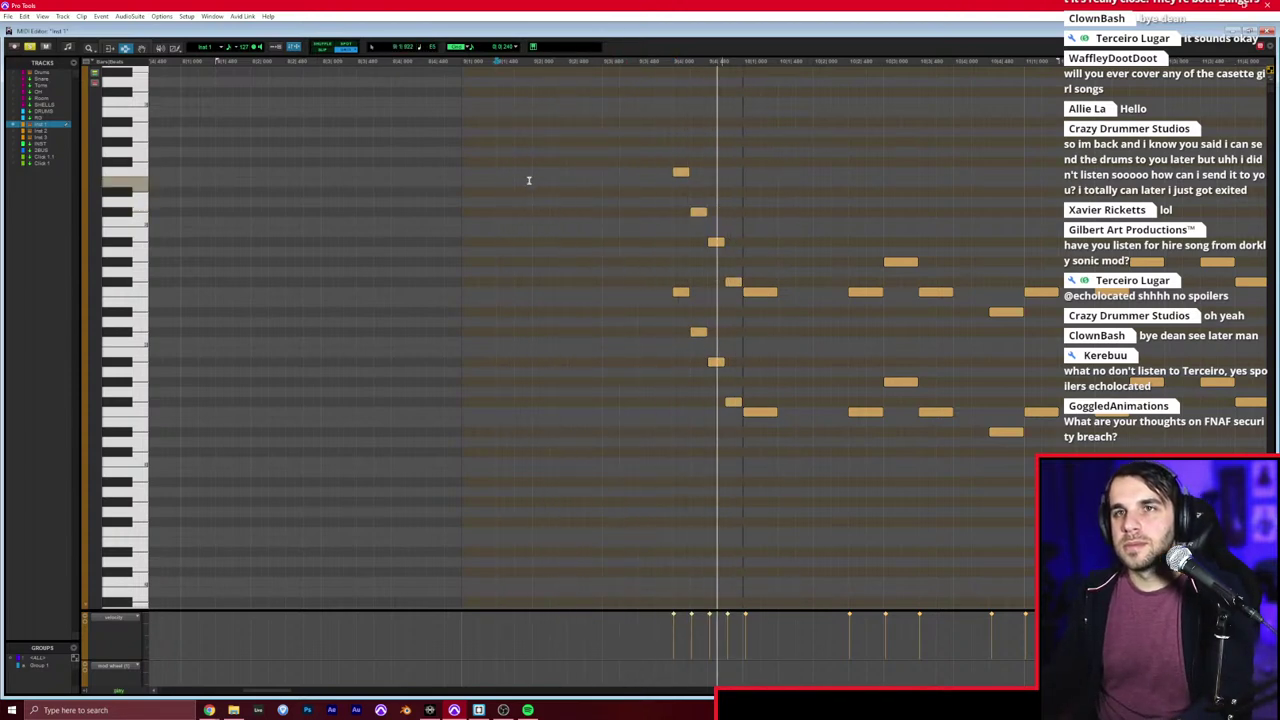
left_click(529, 180)
Step: Close the MIDI editor and review the new part in the full arrangement using the mixer and edit views
key("ctrl+w")
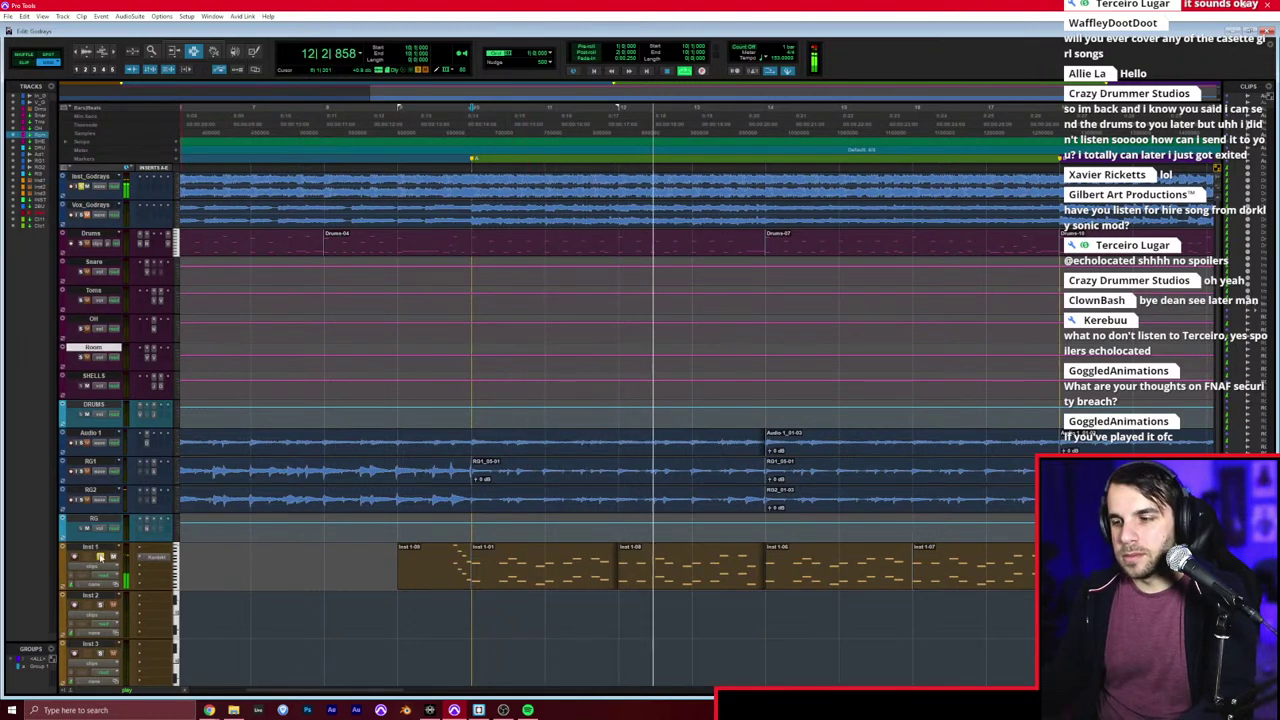
key("ctrl+equal")
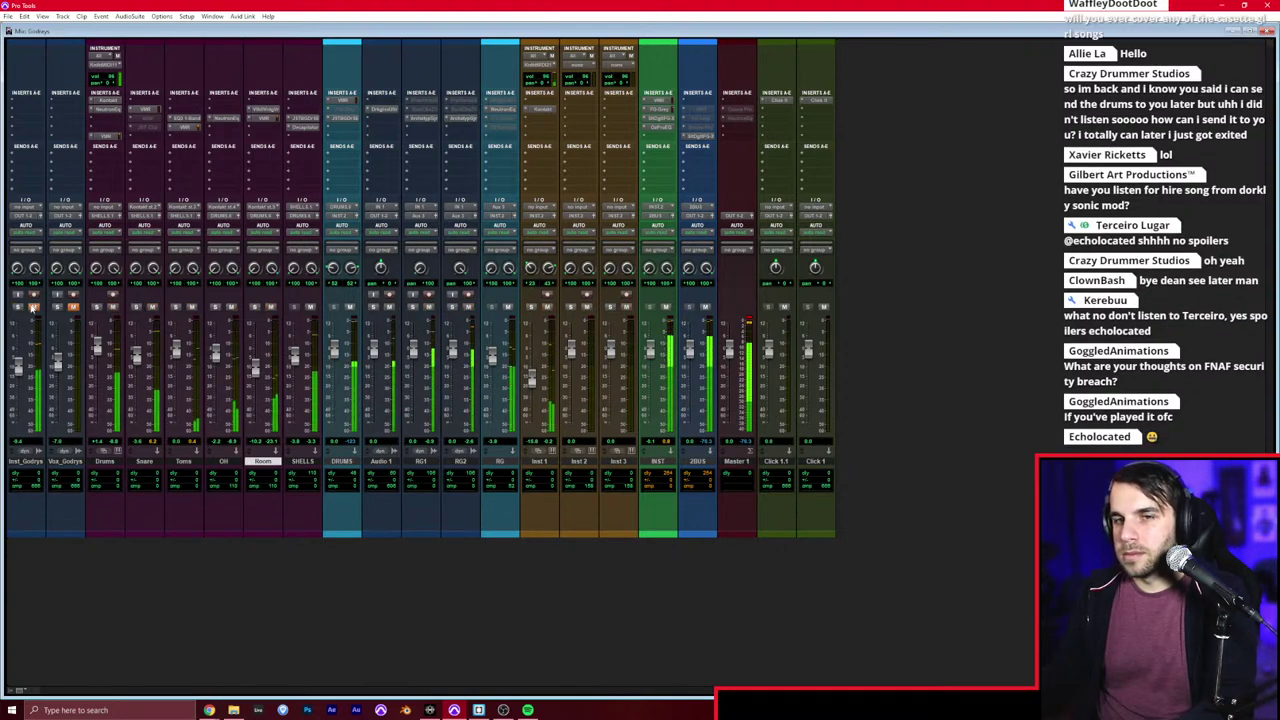
key("ctrl+equal")
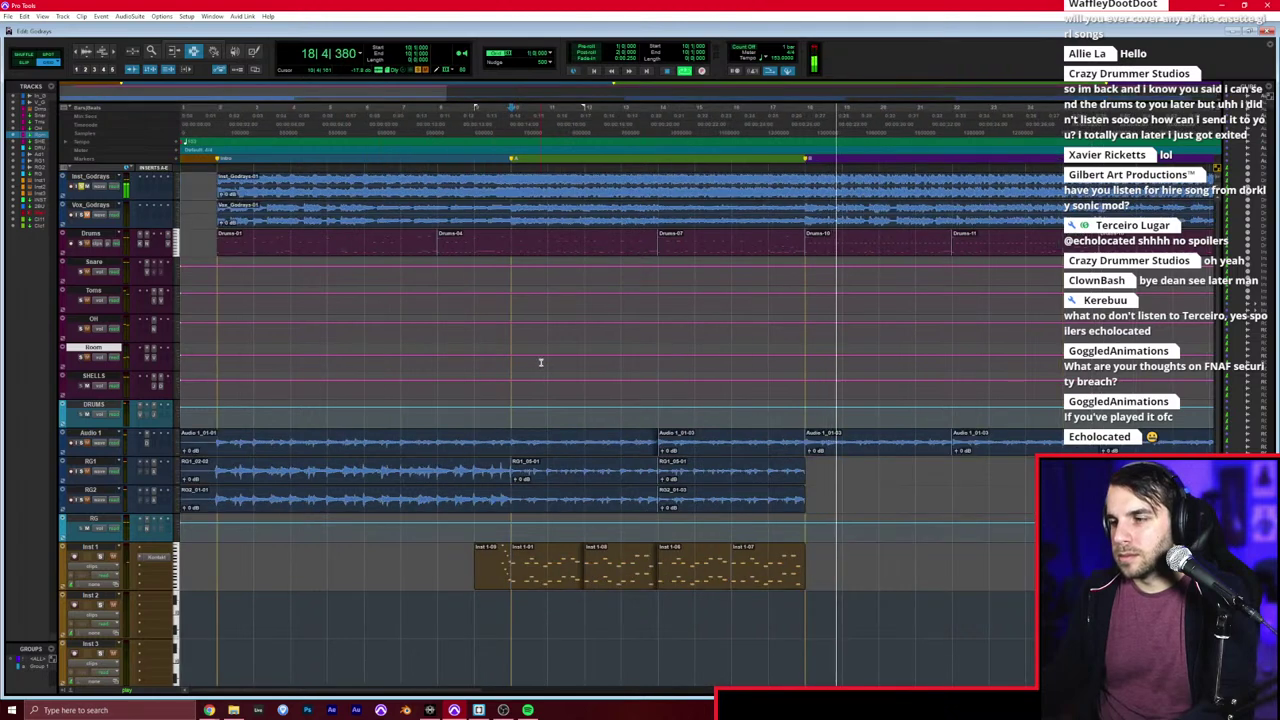
scroll(527, 399, "down", 1)
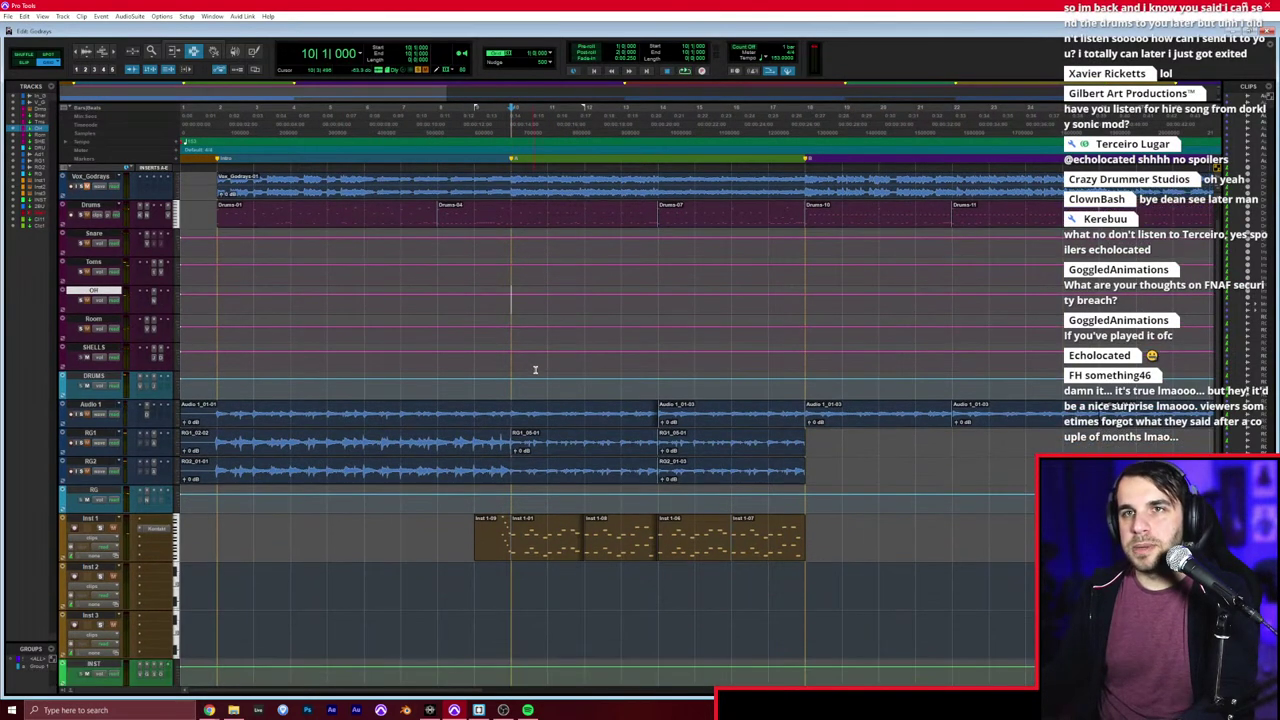
Step: Insert the Kontakt instrument on the Inst 2 track, then reposition and enlarge its window
left_click(97, 567)
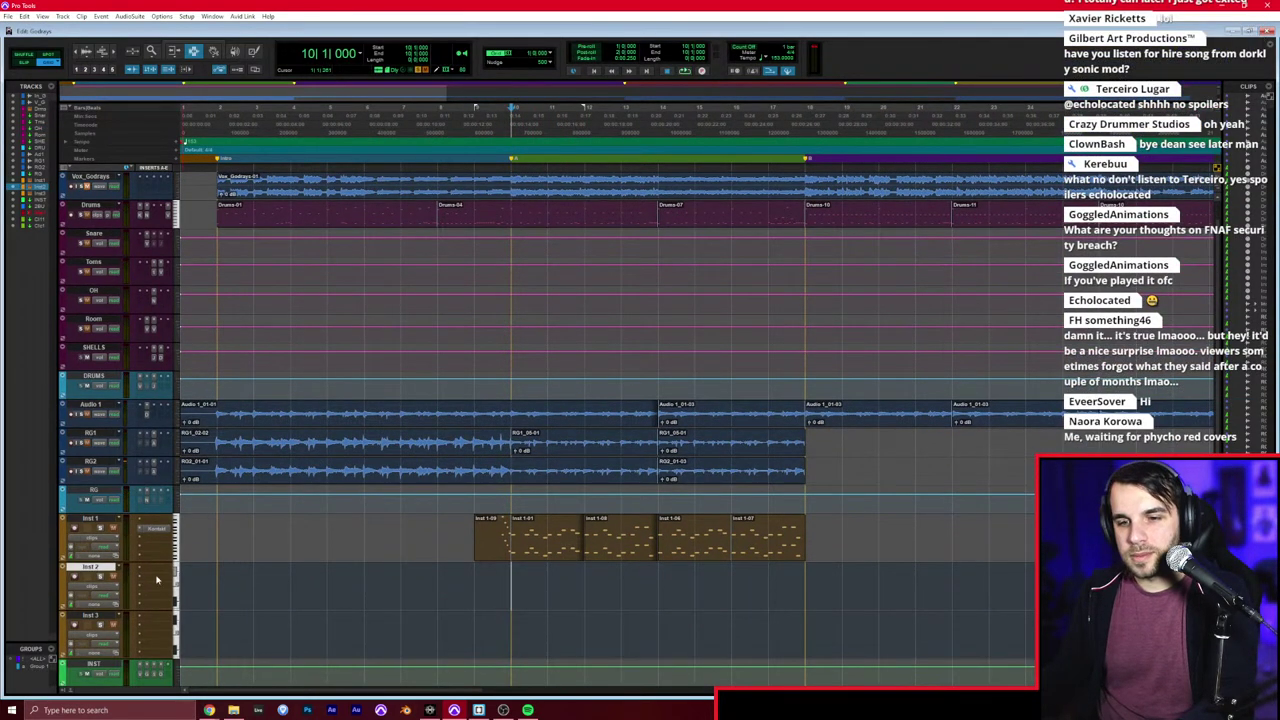
left_click(156, 579)
left_click(257, 561)
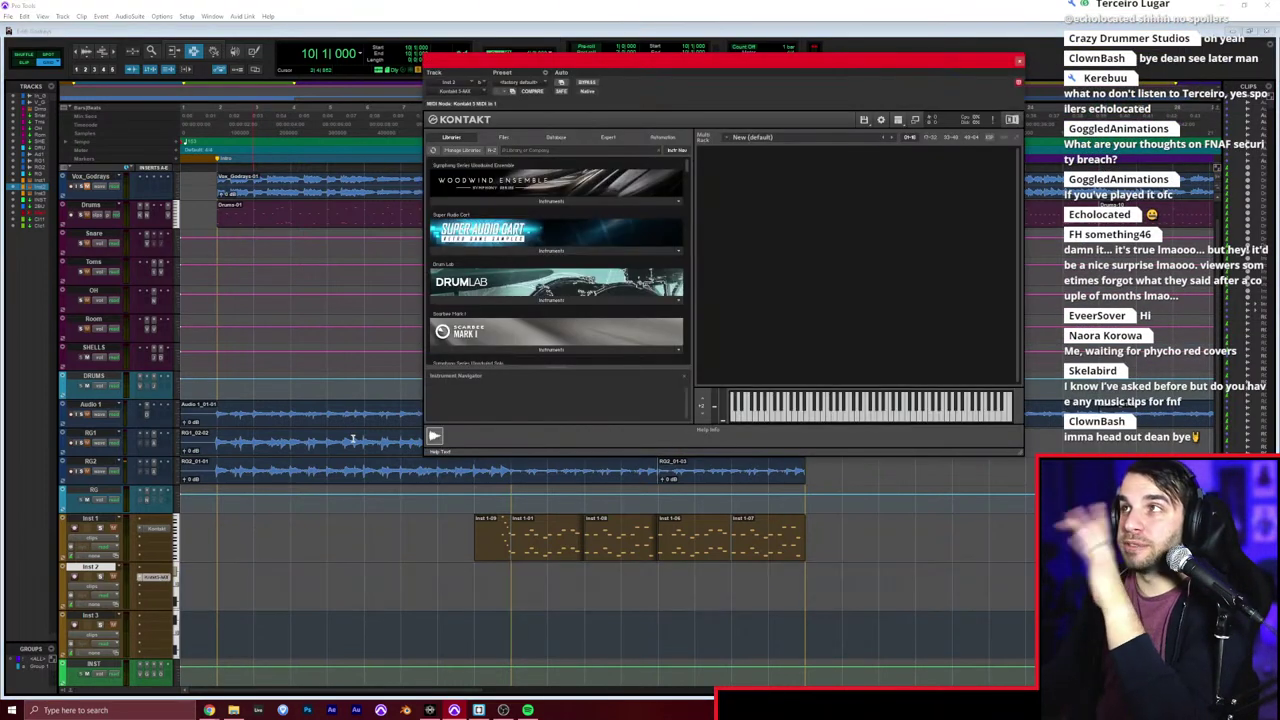
left_click_drag(594, 58, 381, 33)
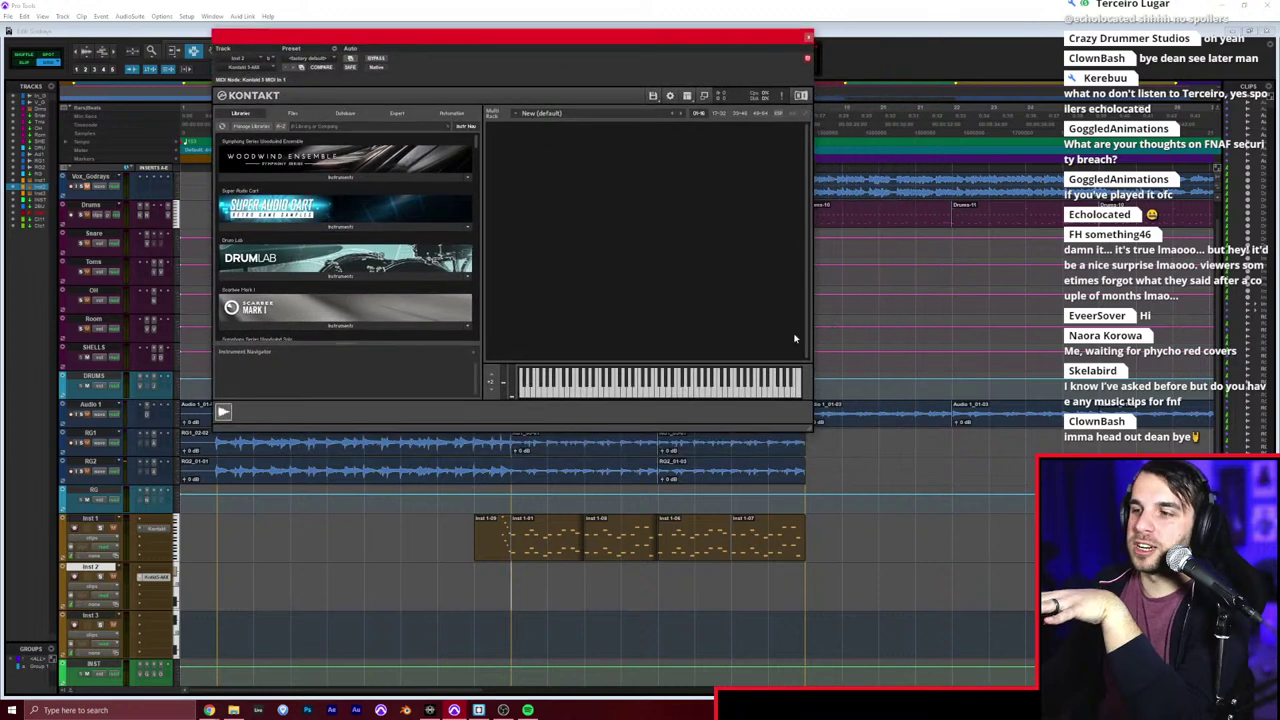
left_click_drag(810, 432, 853, 564)
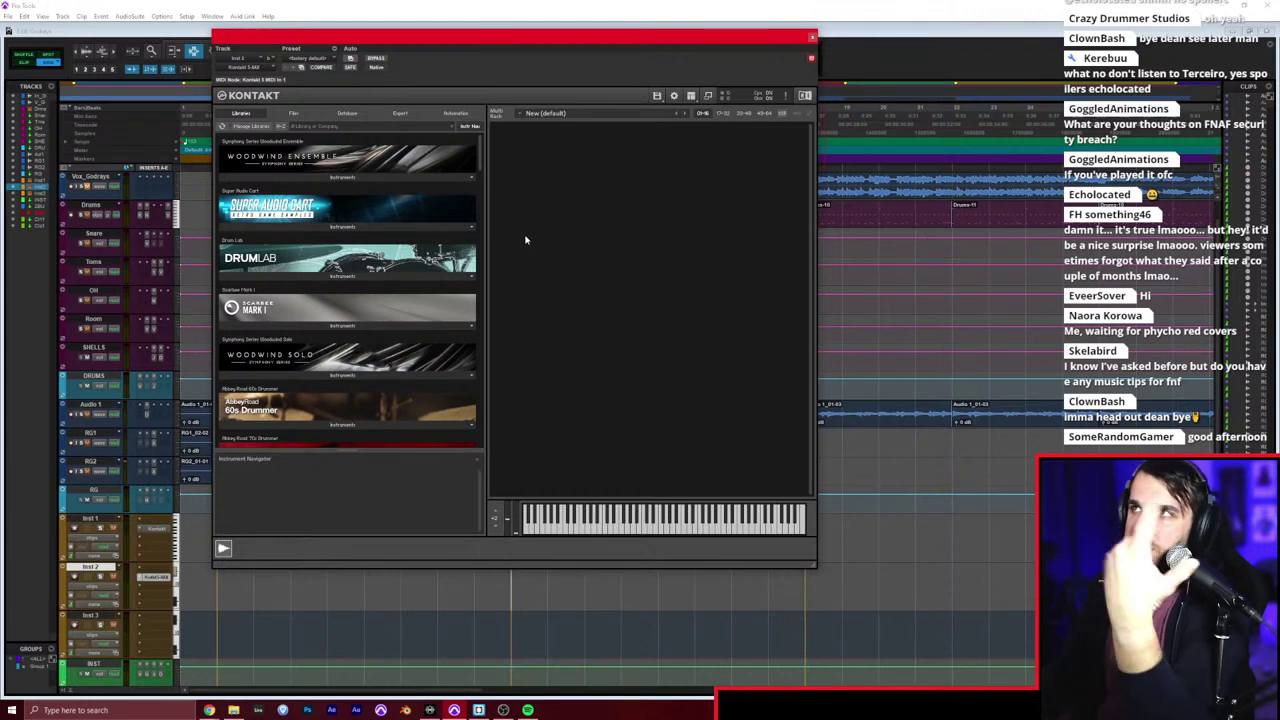
left_click_drag(383, 56, 436, 58)
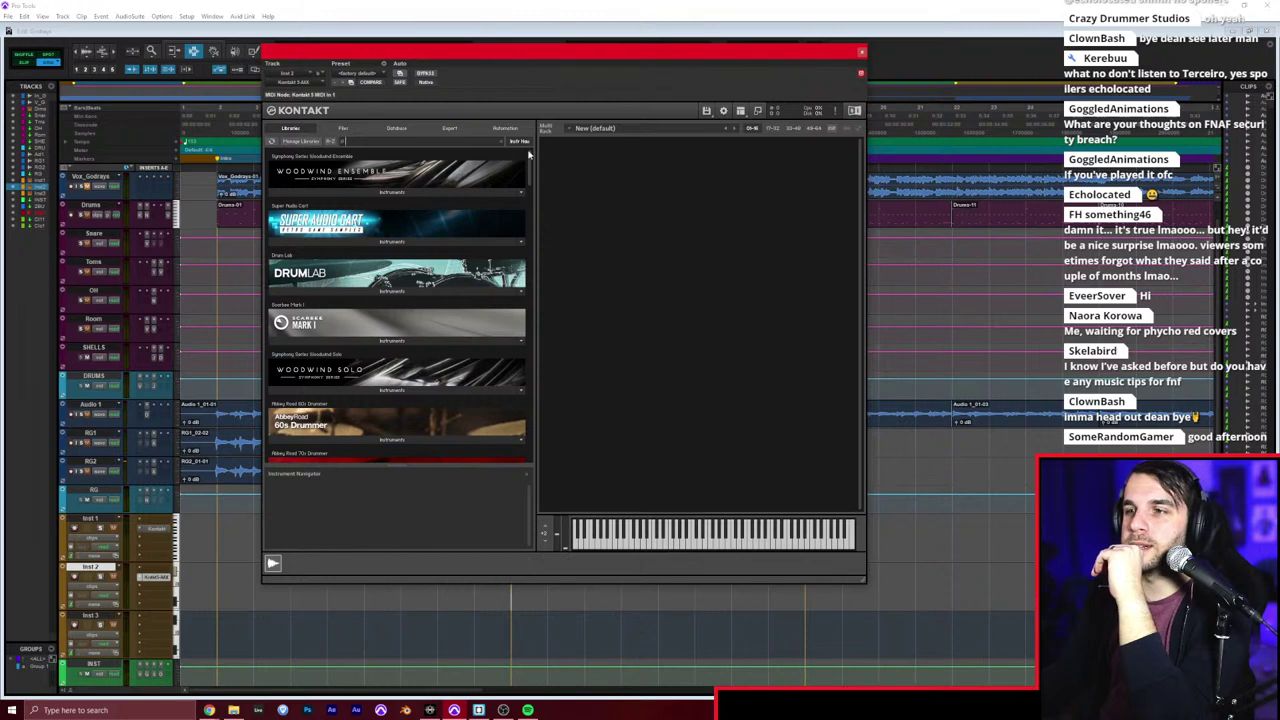
Step: Search the Kontakt libraries for "grand" and load The Grandeur piano into the rack
mouse_move(529, 154)
left_mouse_down()
mouse_move(525, 173)
mouse_move(525, 146)
left_mouse_up()
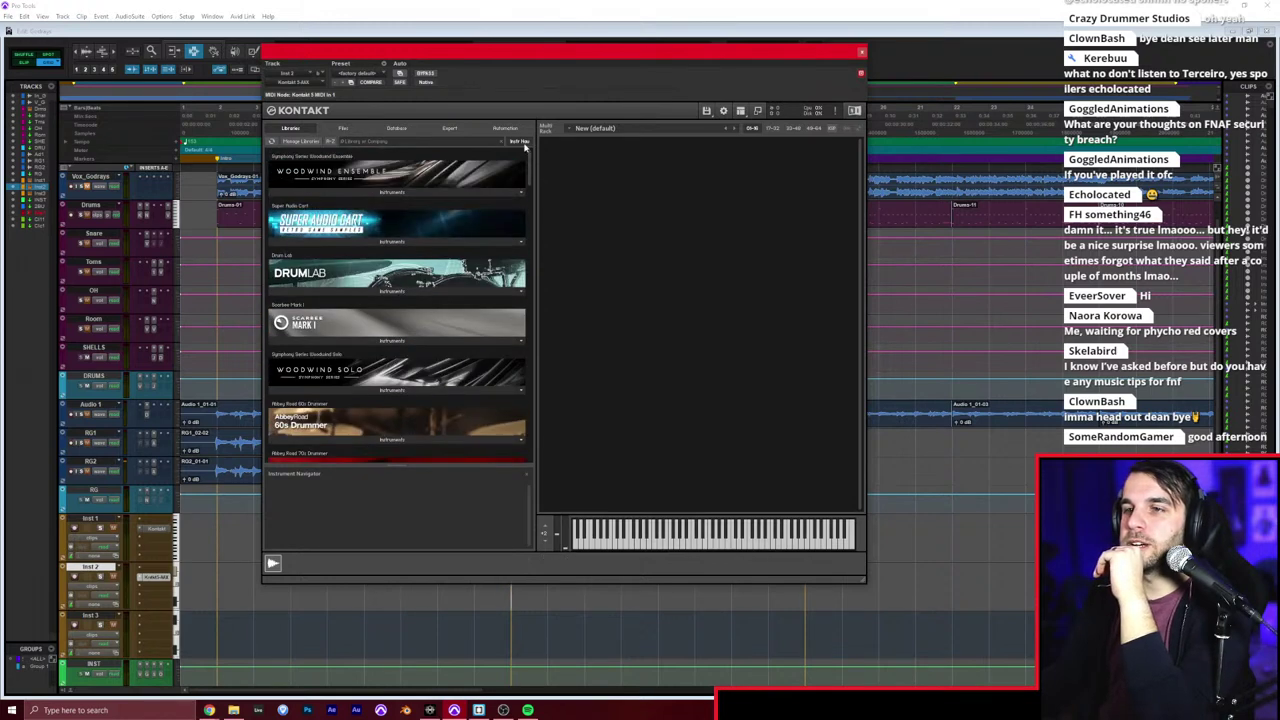
left_click(450, 141)
type("grand")
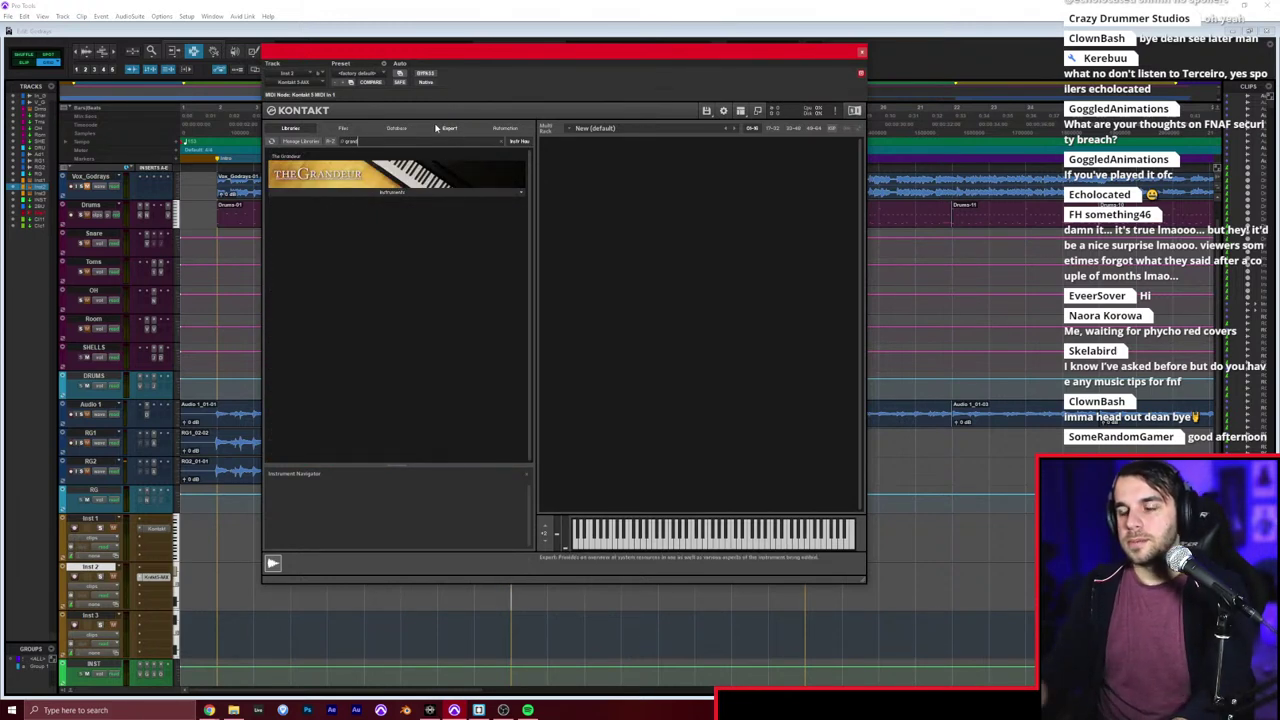
left_click(391, 191)
left_click_drag(394, 208, 714, 241)
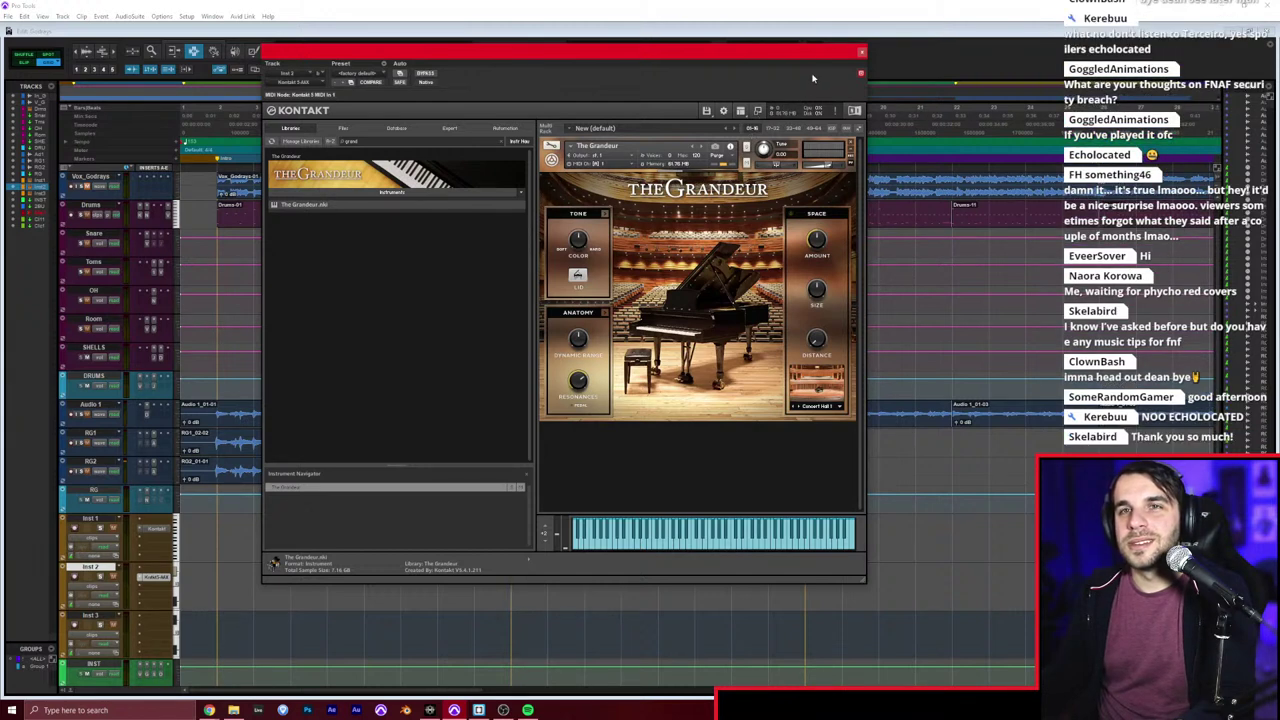
left_click(862, 52)
Step: Play the arrangement from bar 10 to just past bar 18, comparing it with the Inst_Godrays reference track
left_click(589, 361)
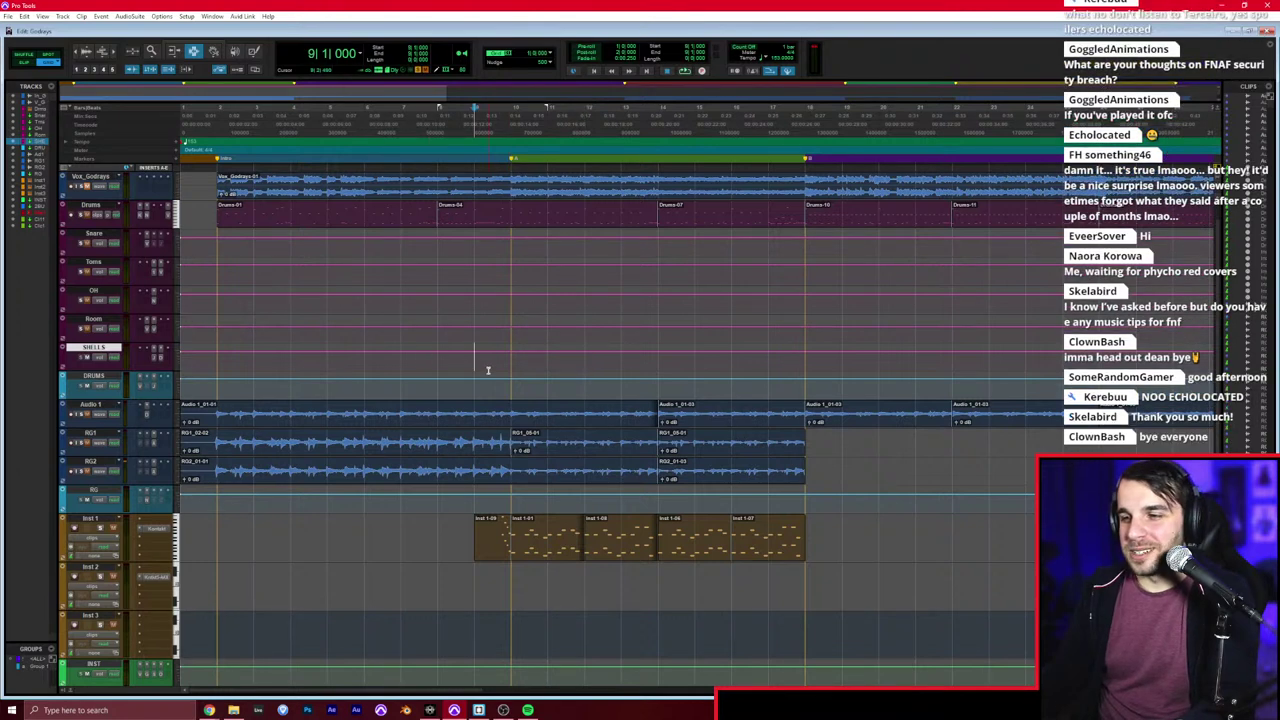
left_click(514, 527)
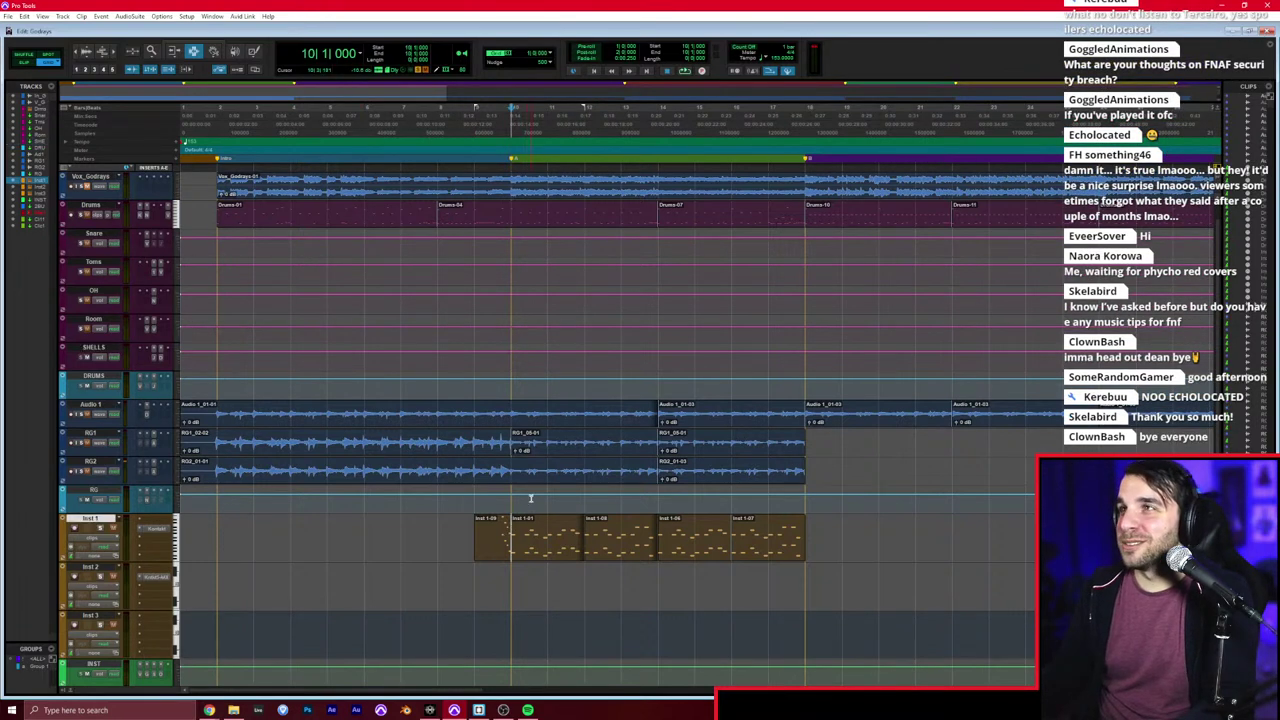
key("space")
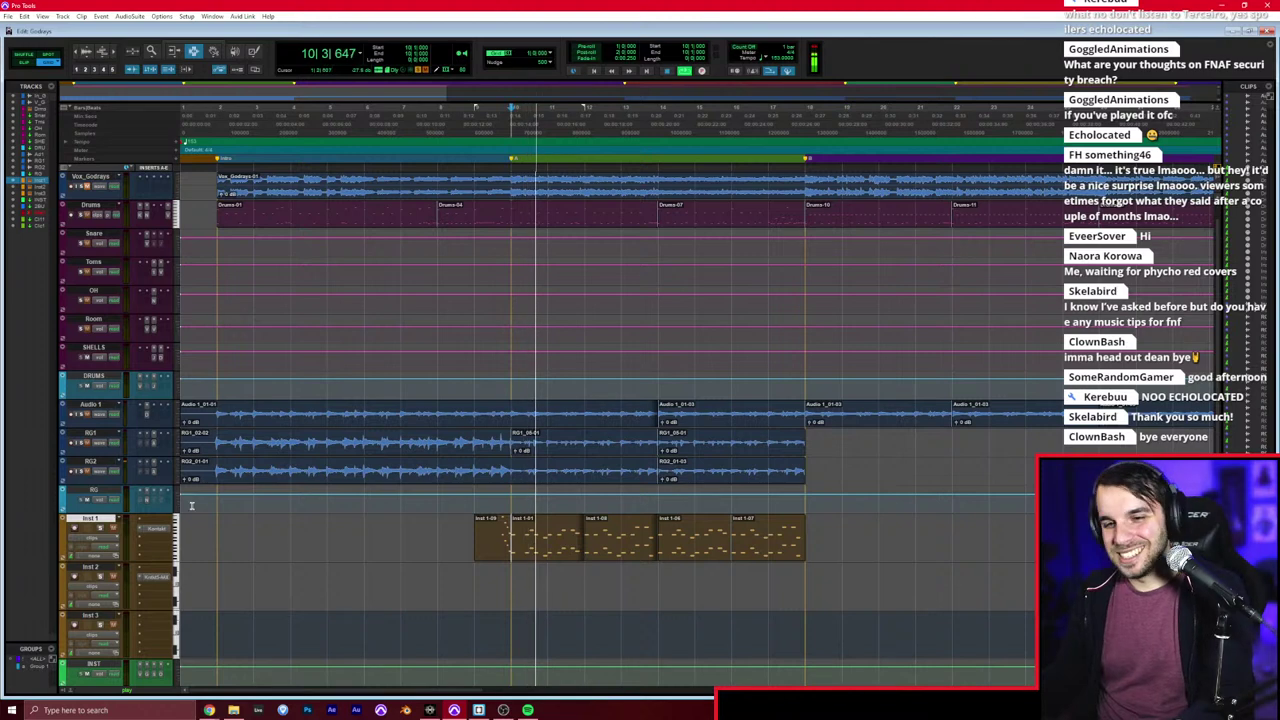
scroll(102, 209, "up", 1)
left_click(81, 187)
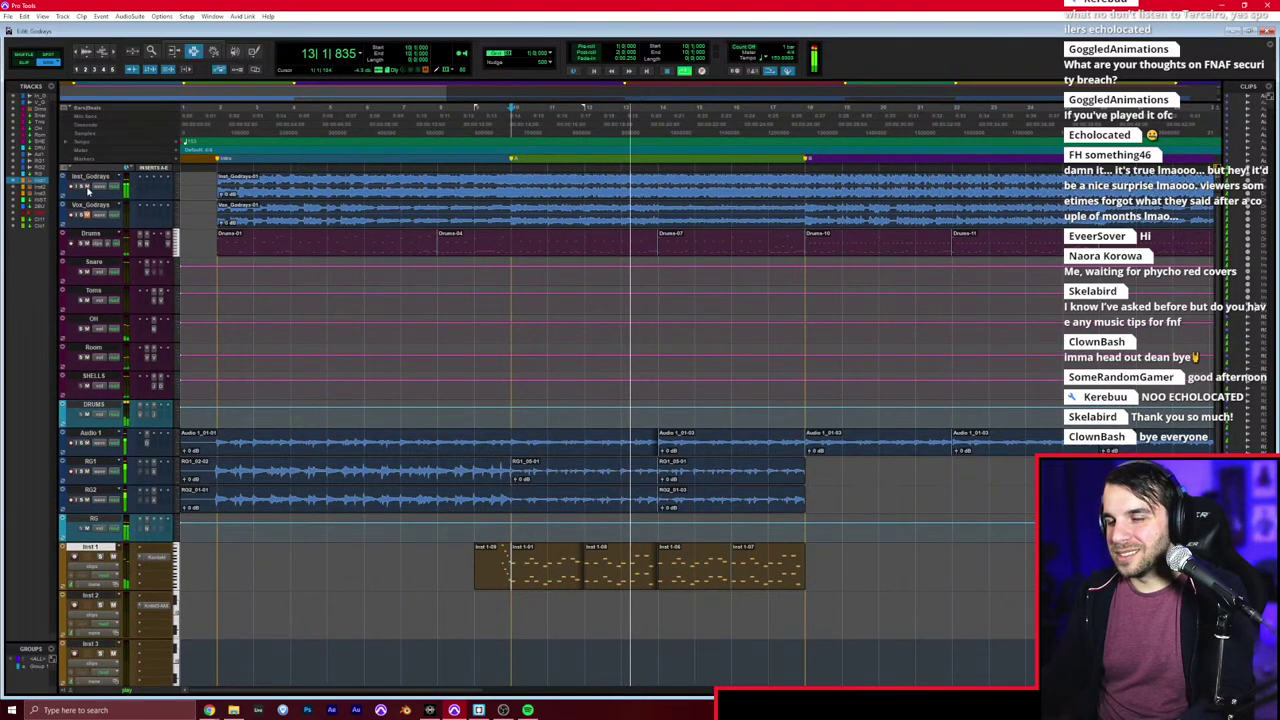
scroll(713, 491, "down", 2)
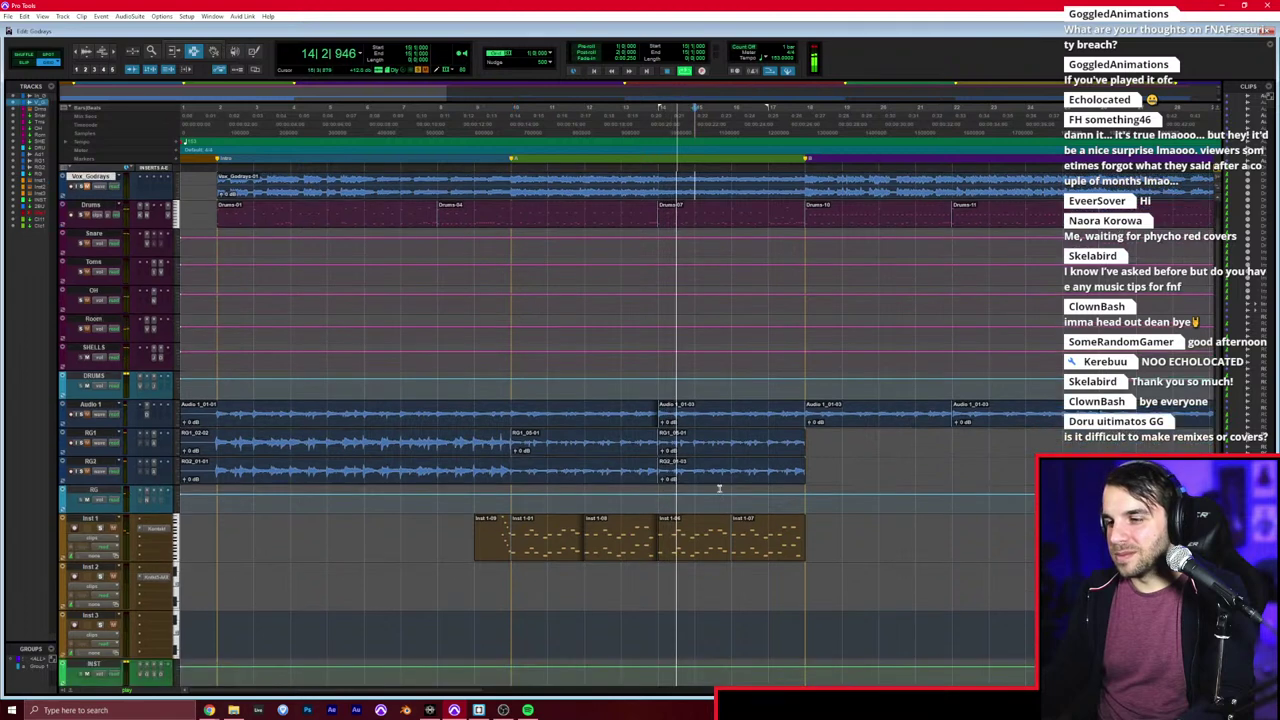
key("t")
scroll(714, 478, "right", 1)
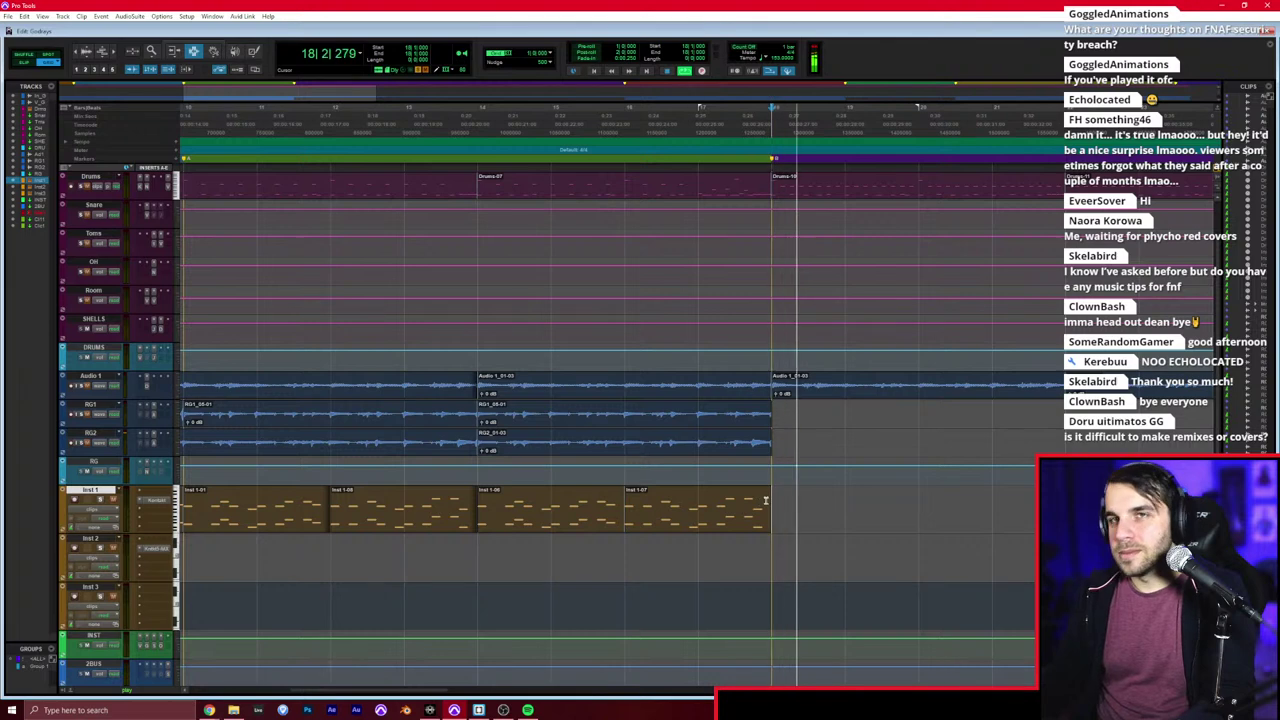
key("space")
Step: Place the edit cursor at bar 10 on the Inst 2 track and check its Kontakt piano
left_click(336, 554)
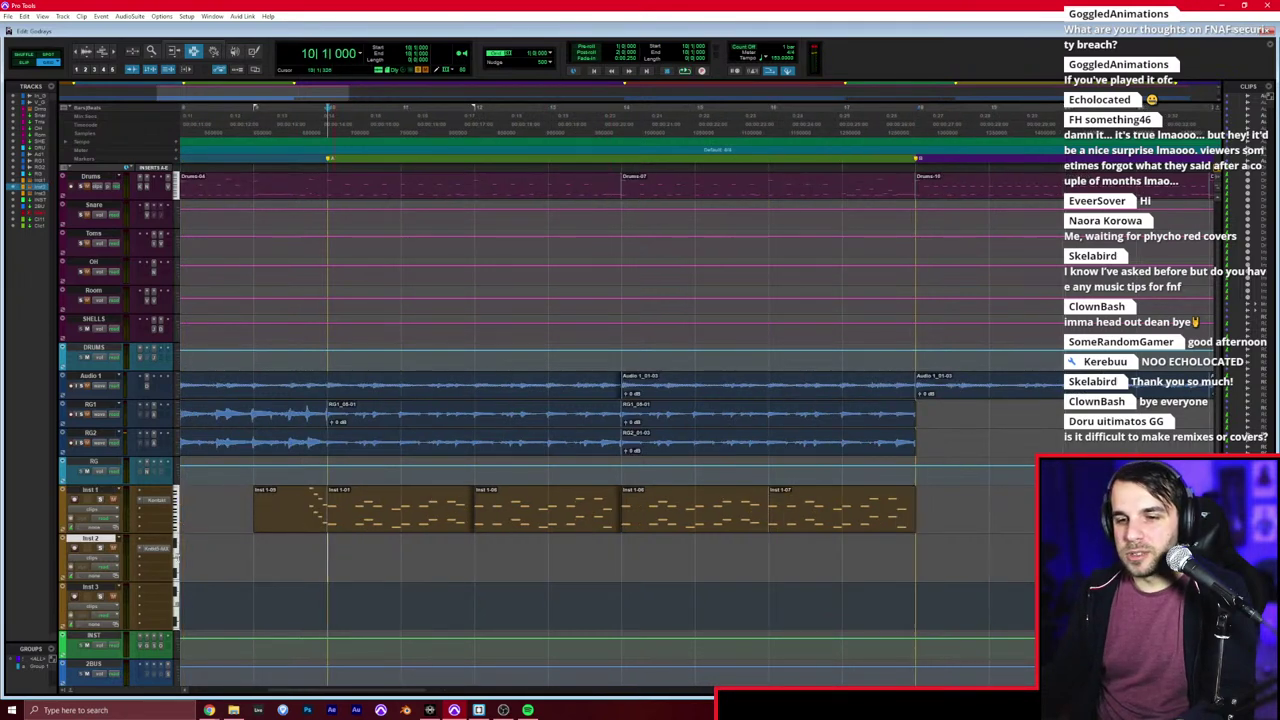
left_click(161, 553)
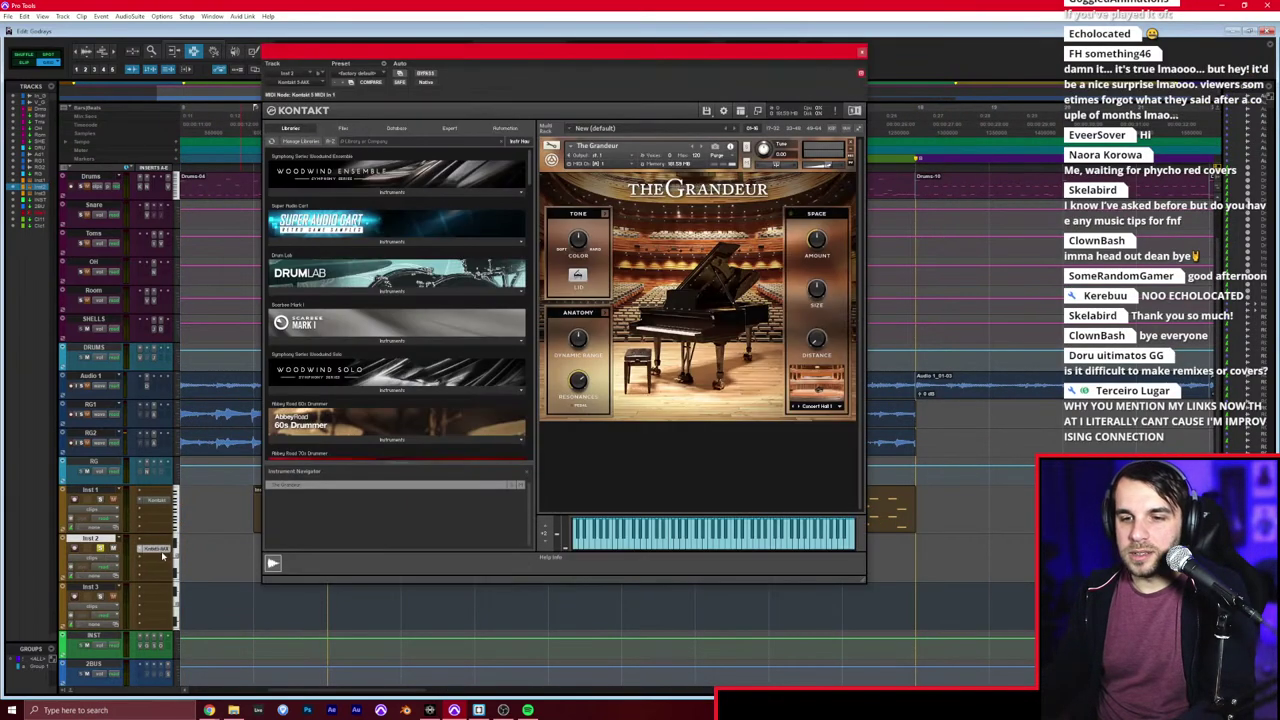
left_click(862, 51)
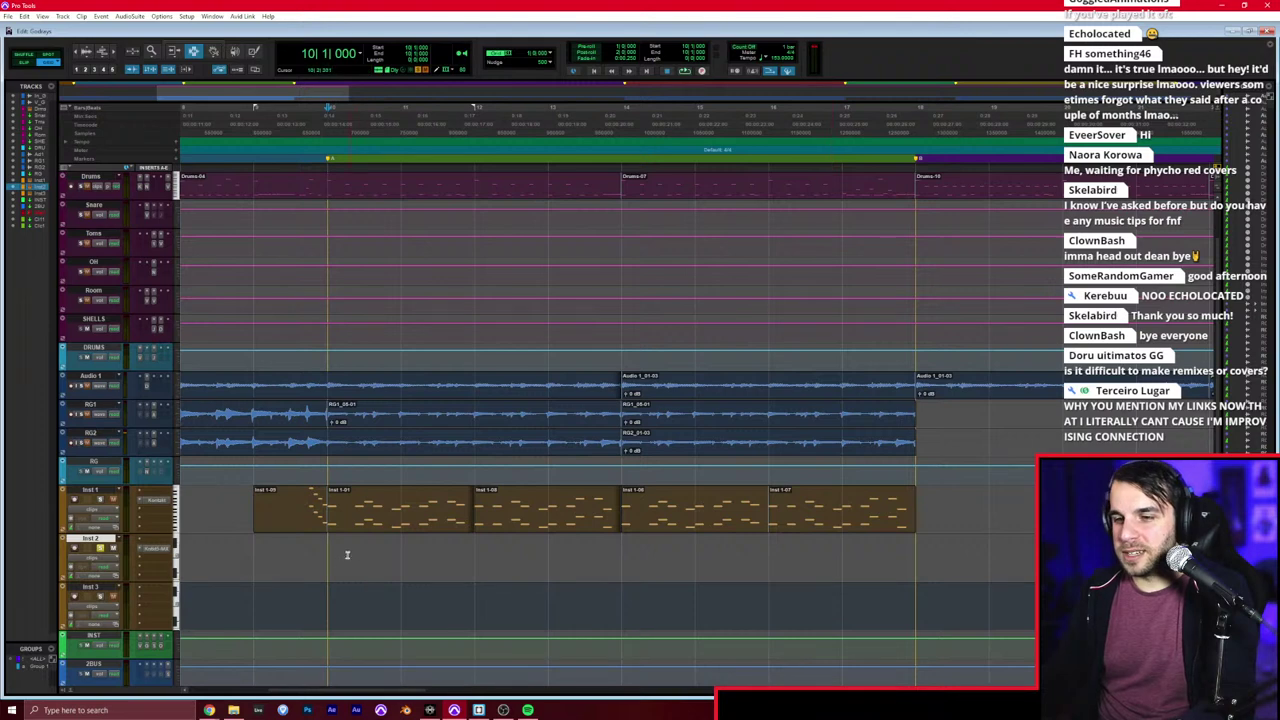
Step: Select bars 10 to 14 on the Inst 2 track, open it in the MIDI Editor, and set the grid to 1/8 note
left_click_drag(347, 555, 631, 554)
key("super+equal")
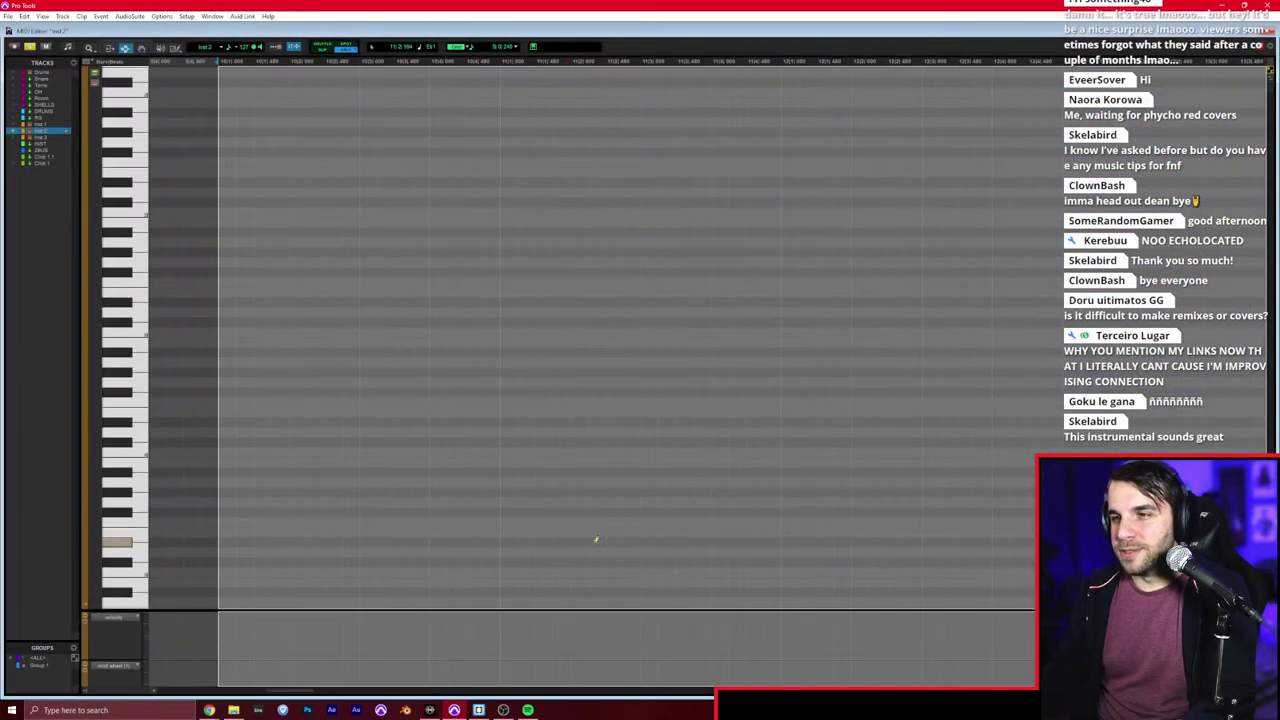
left_click(515, 47)
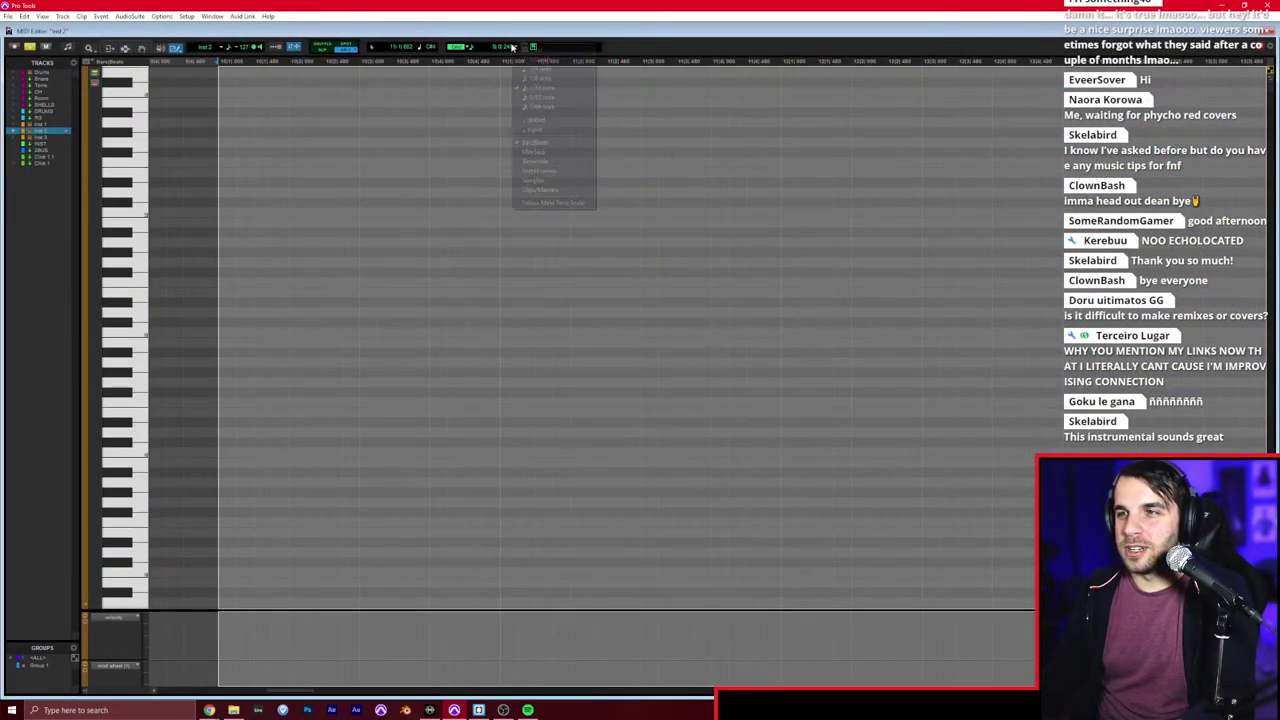
left_click(545, 87)
key("r")
scroll(628, 247, "right", 1)
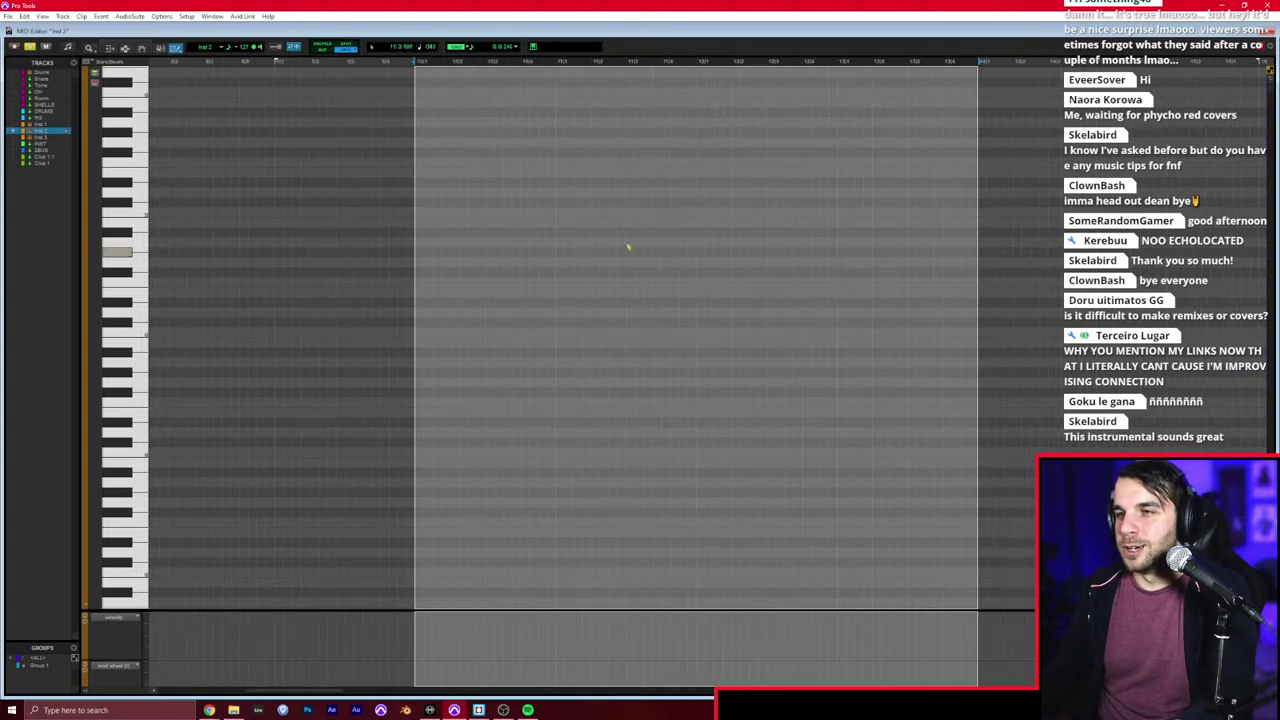
left_click(508, 47)
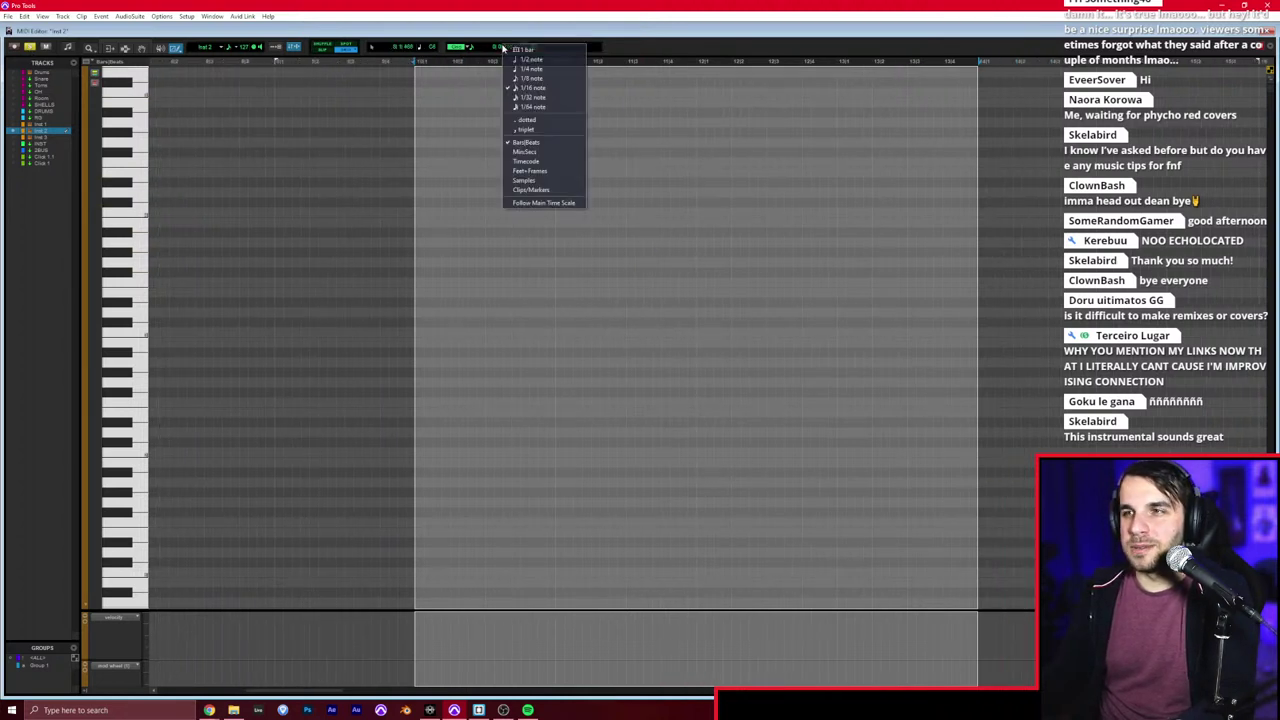
left_click(519, 78)
Step: Play from several positions between bars 14 and 18 to locate where the piano part should begin
key("space")
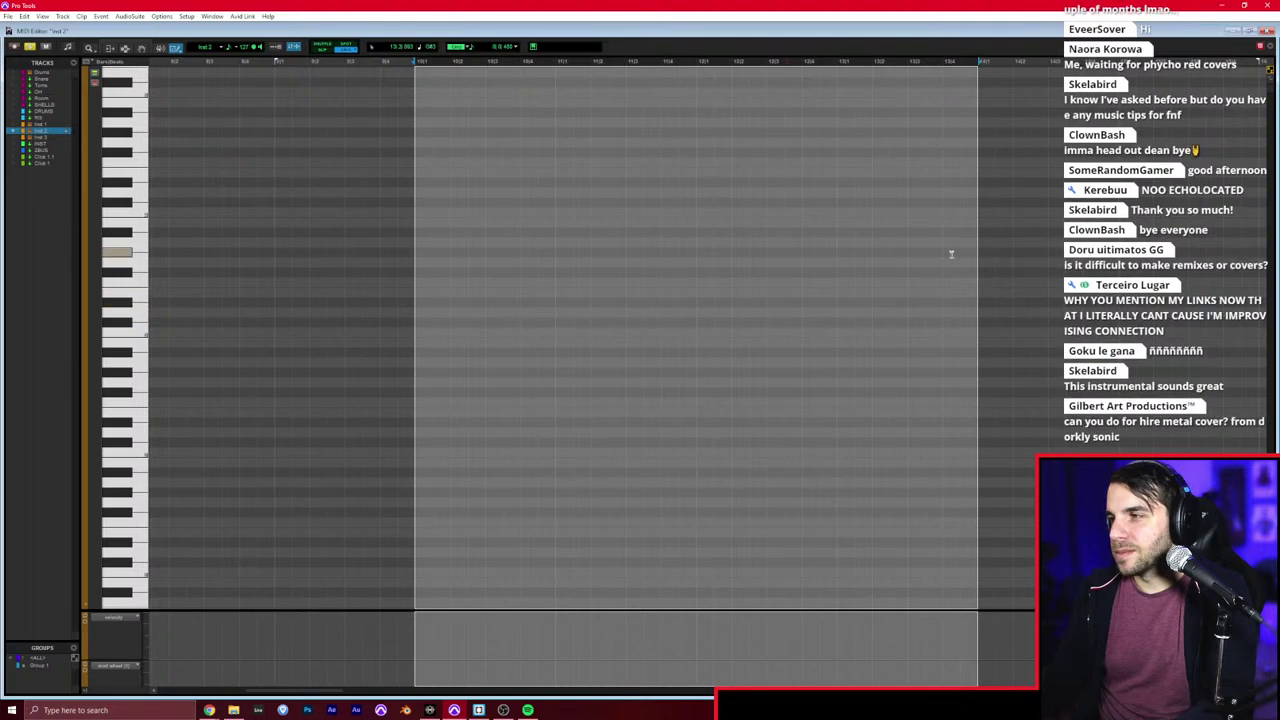
key("F7")
left_click(978, 230)
key("space")
scroll(874, 251, "right", 8)
scroll(838, 265, "up", 1)
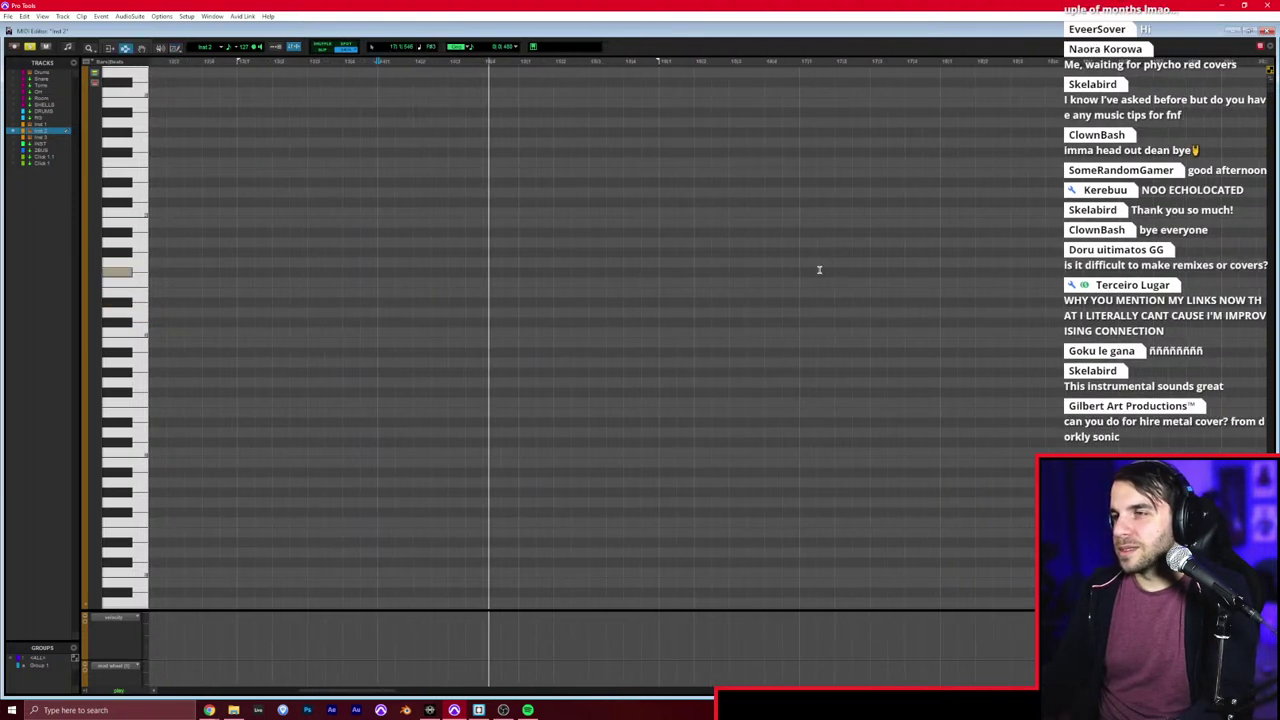
scroll(812, 269, "down", 2)
left_click(694, 239)
left_click(721, 227)
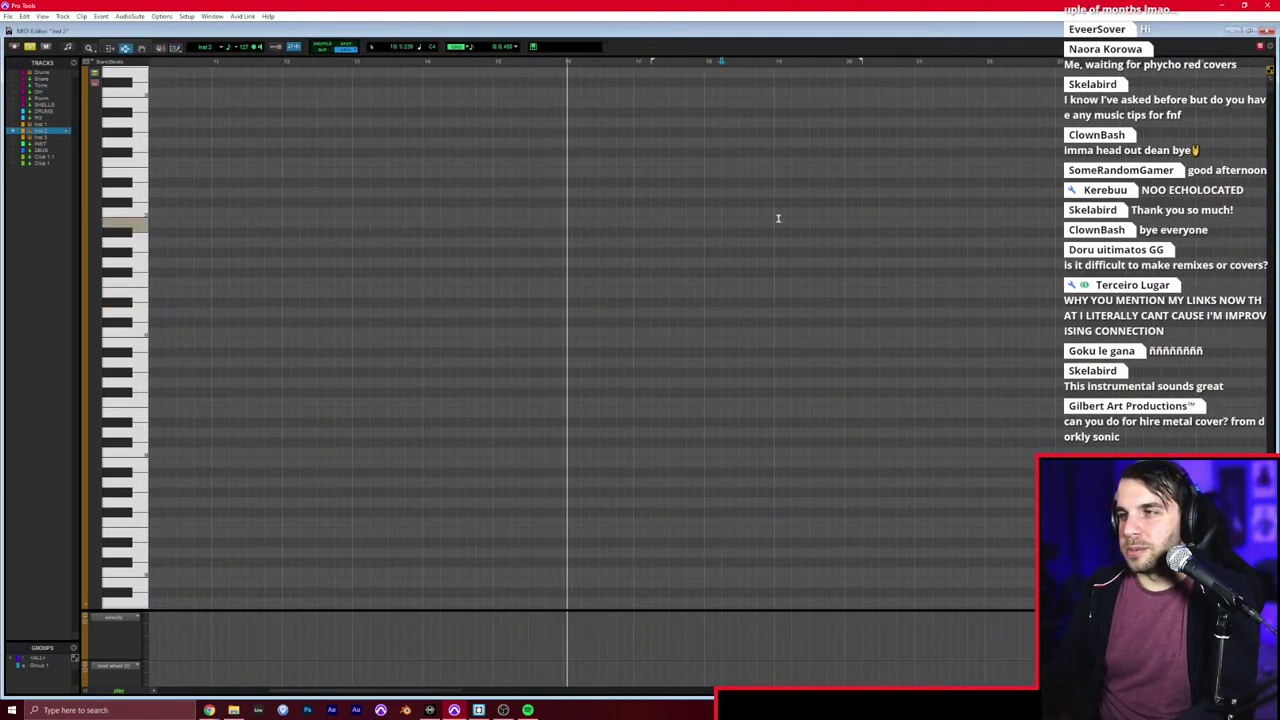
key("space")
left_click(640, 214)
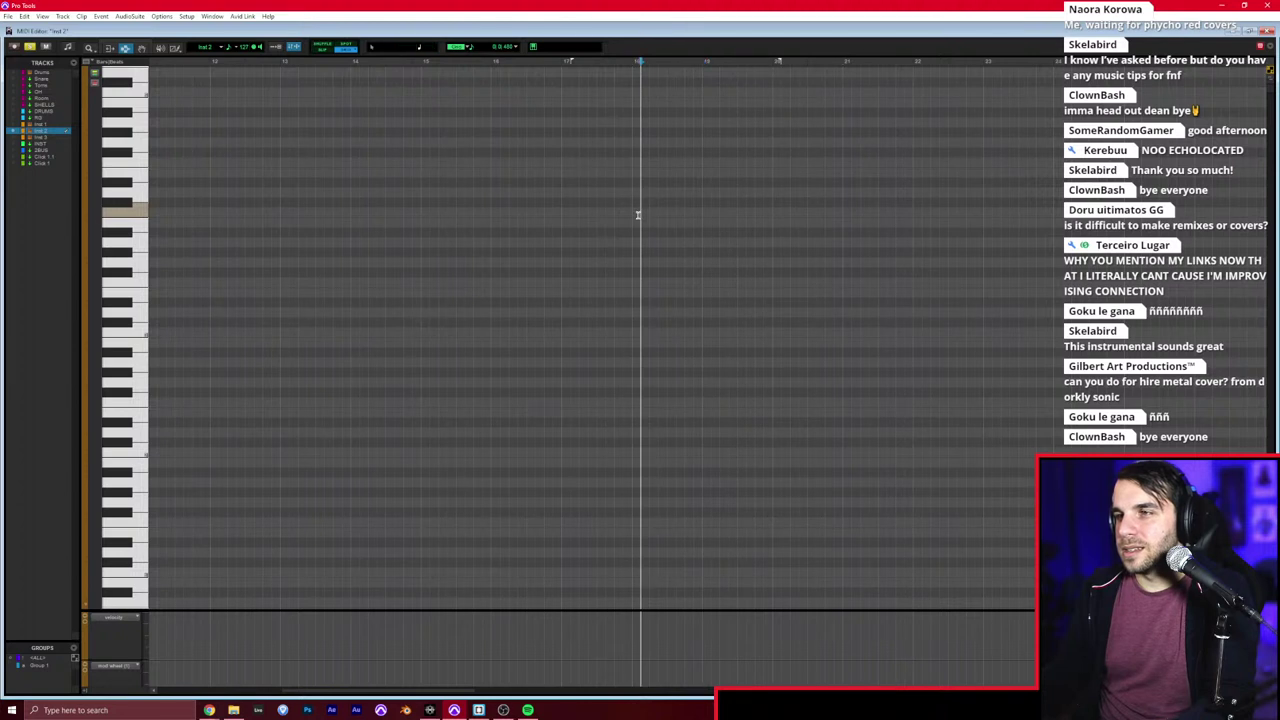
left_click(633, 214)
key("space")
scroll(763, 257, "up", 1)
key("F10")
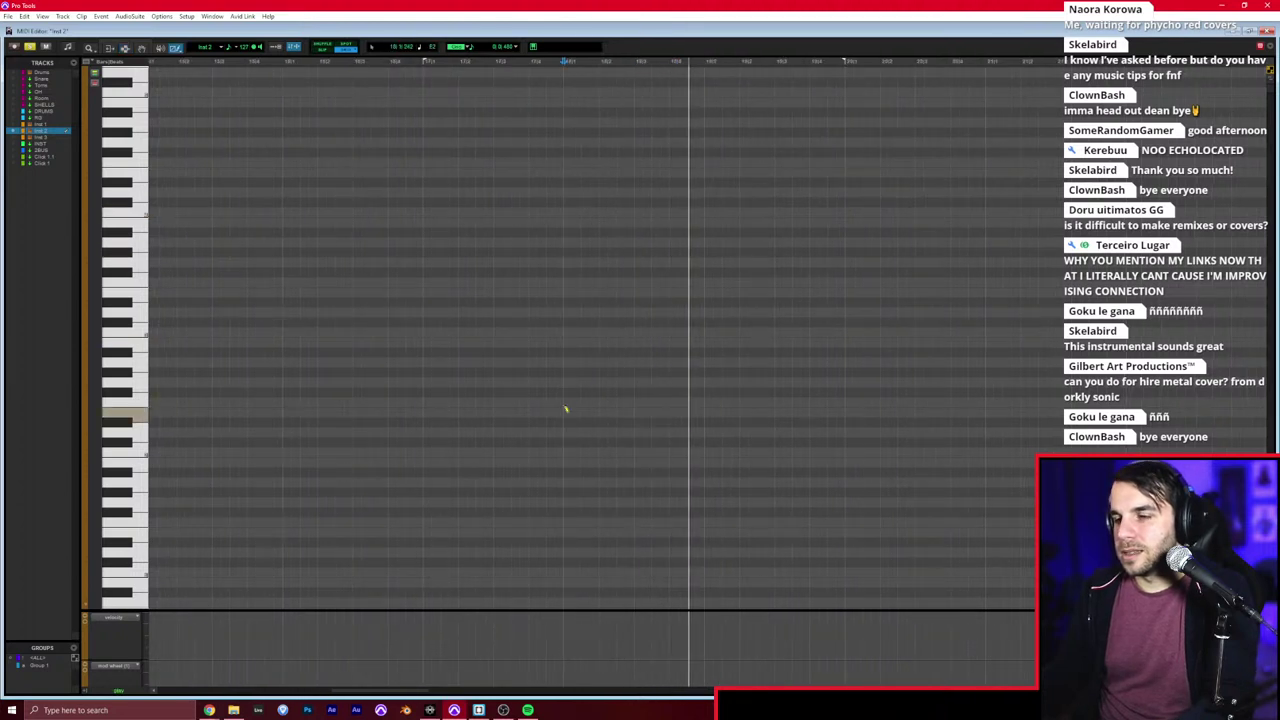
key("space")
Step: Insert an eighth-note F3 at bar 18 on Inst 2 and play the section from there
left_click_drag(567, 428, 569, 395)
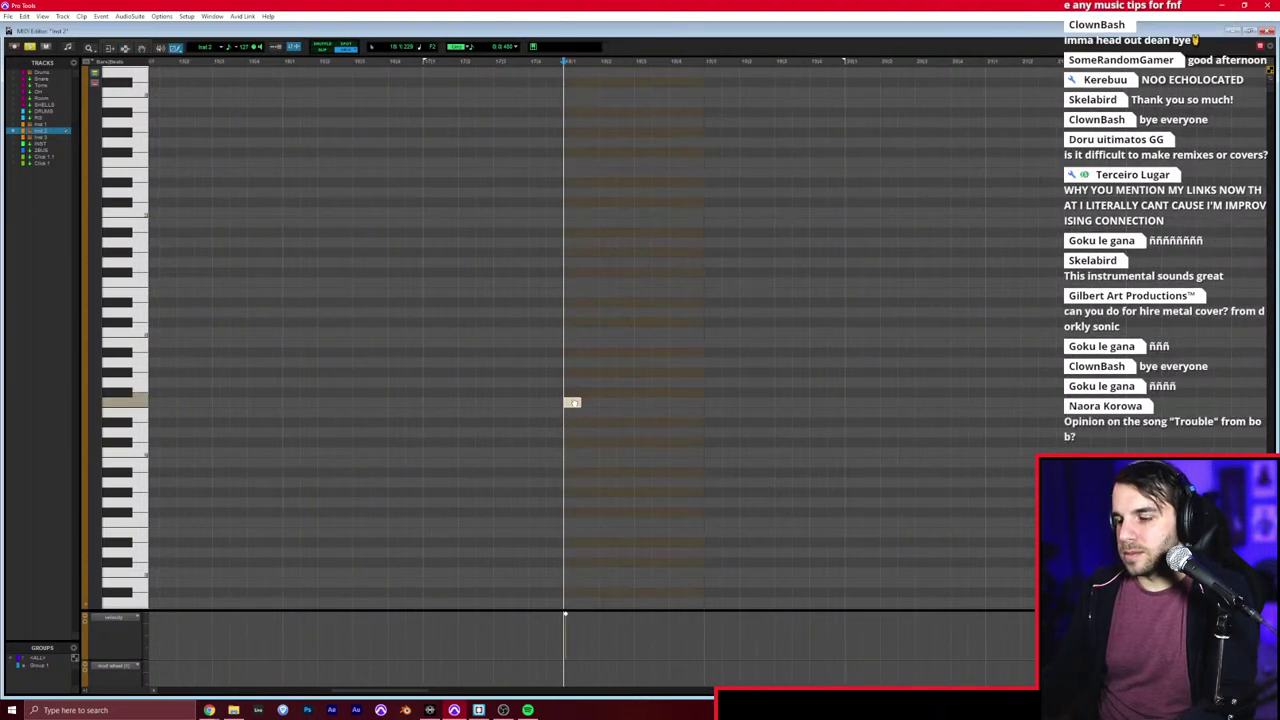
key("ctrl+shift+Up")
scroll(576, 330, "up", 2)
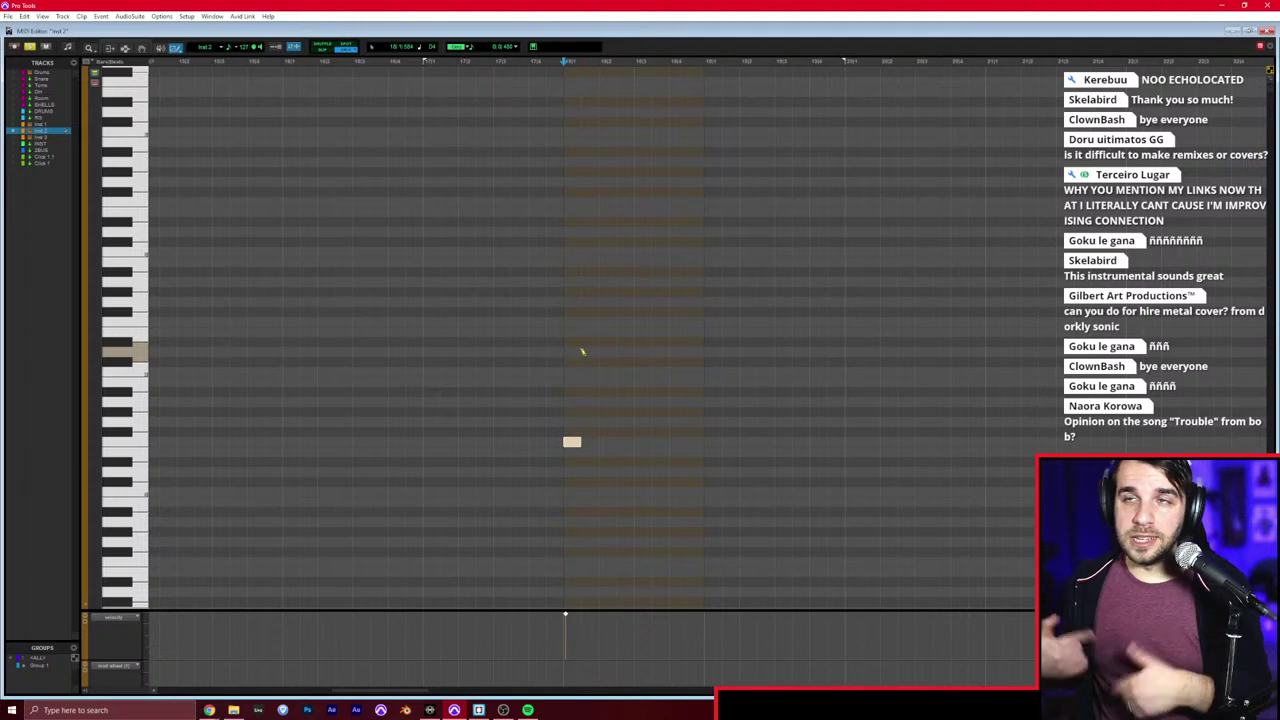
key("F7")
left_click(568, 375)
key("space")
key("t")
key("F10")
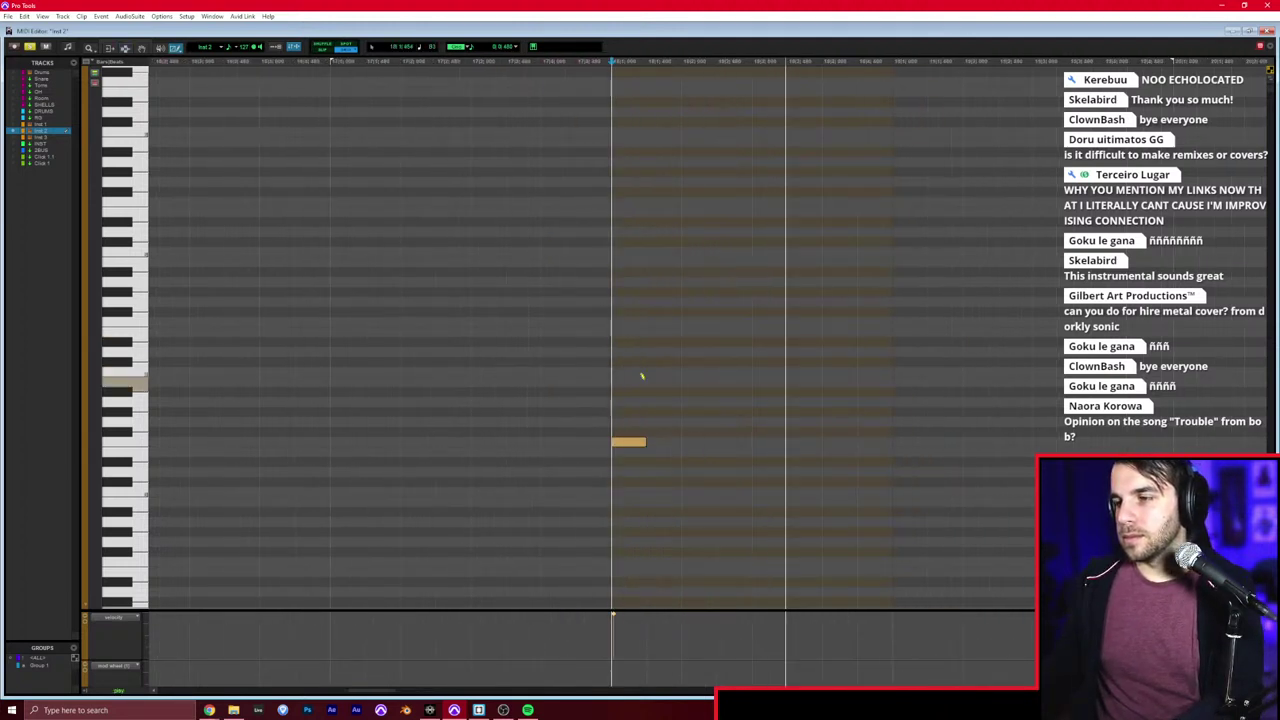
Step: Complete bar 18 with consecutive eighth notes C4, A#3, F3, A#3, C4, F3 and G#3
left_click(655, 370)
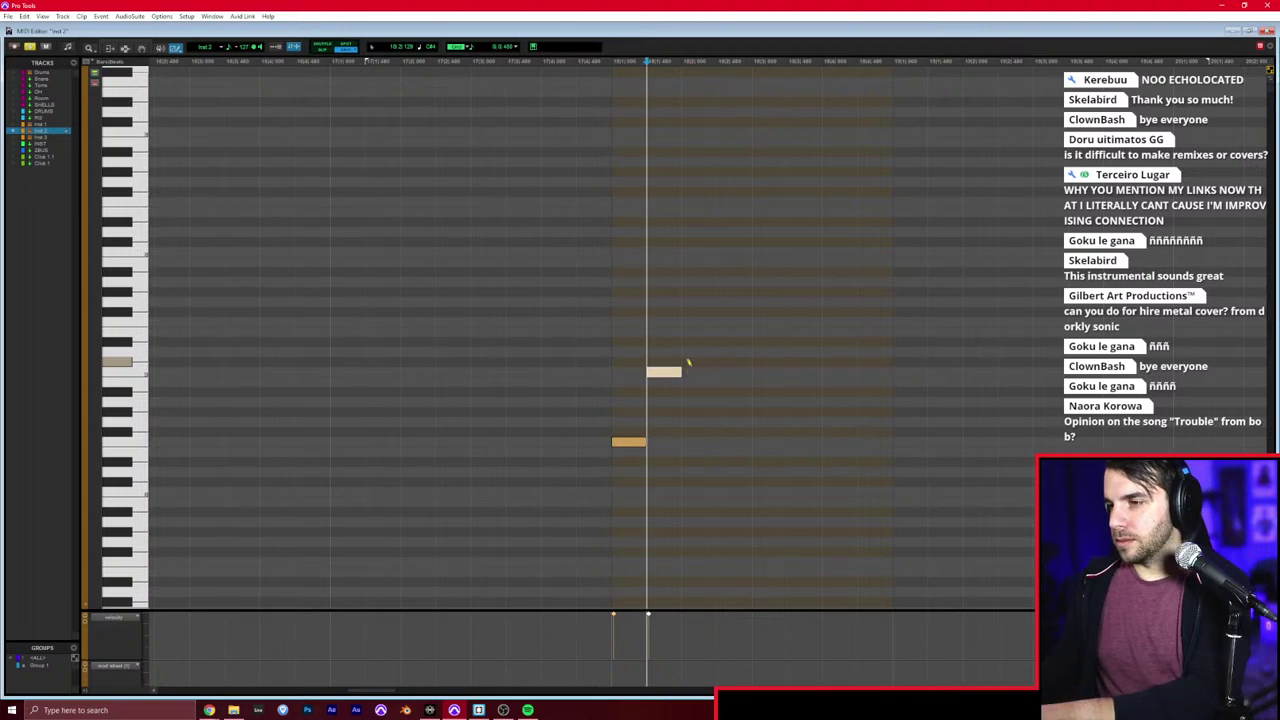
left_click(694, 391)
left_click(727, 441)
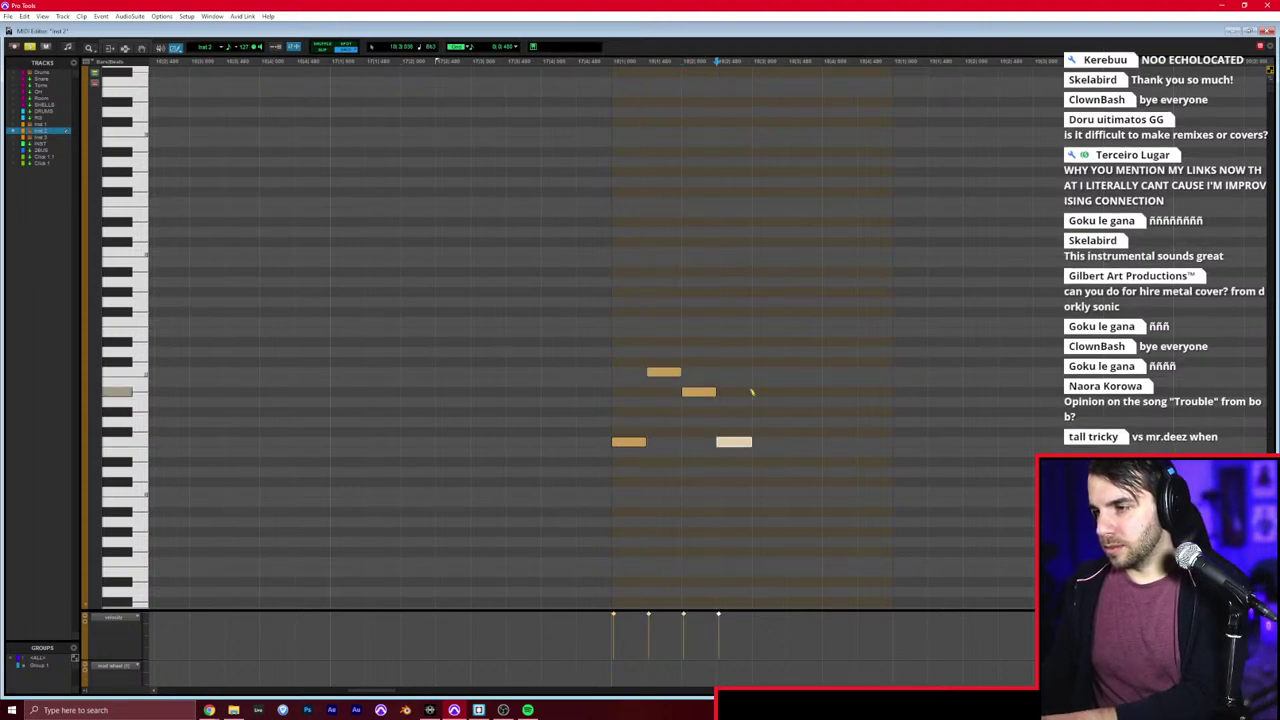
left_click(758, 391)
left_click(795, 371)
left_click(830, 441)
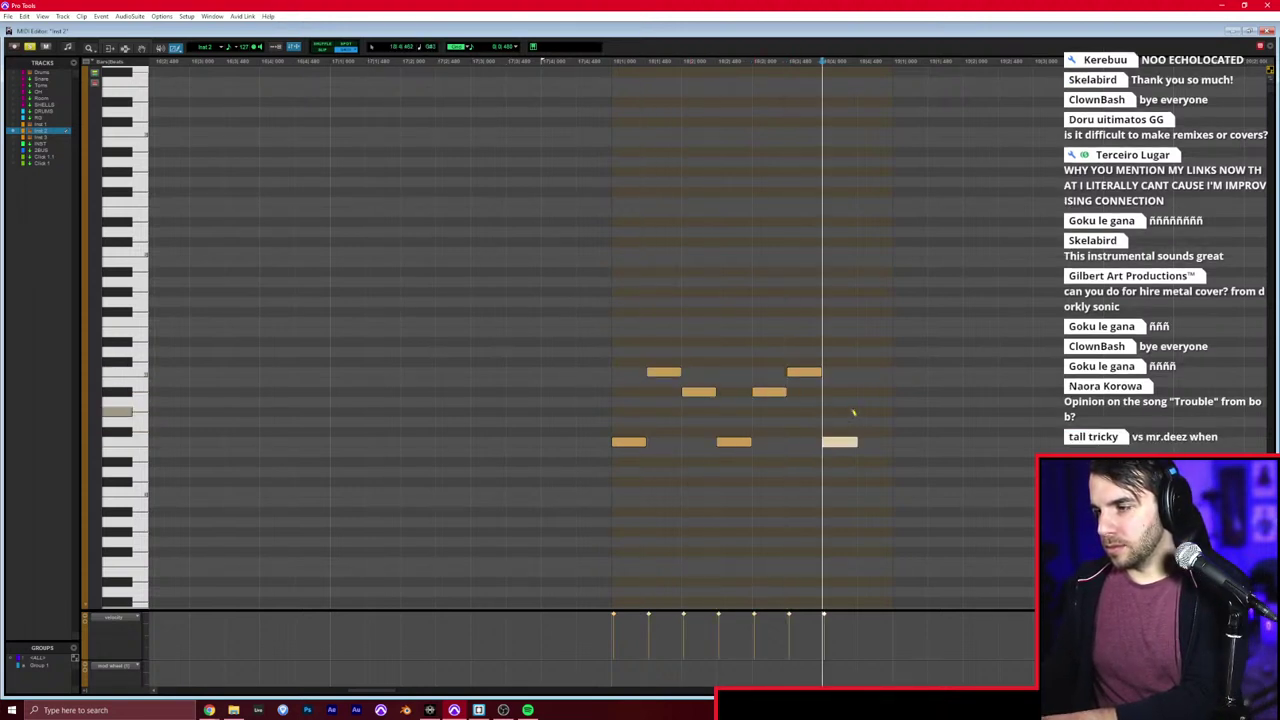
left_click(870, 411)
Step: Play from bar 19, and fill its first half with eighth notes F3, C#4, C4 and A#3
left_click(889, 384)
key("space")
scroll(880, 387, "right", 4)
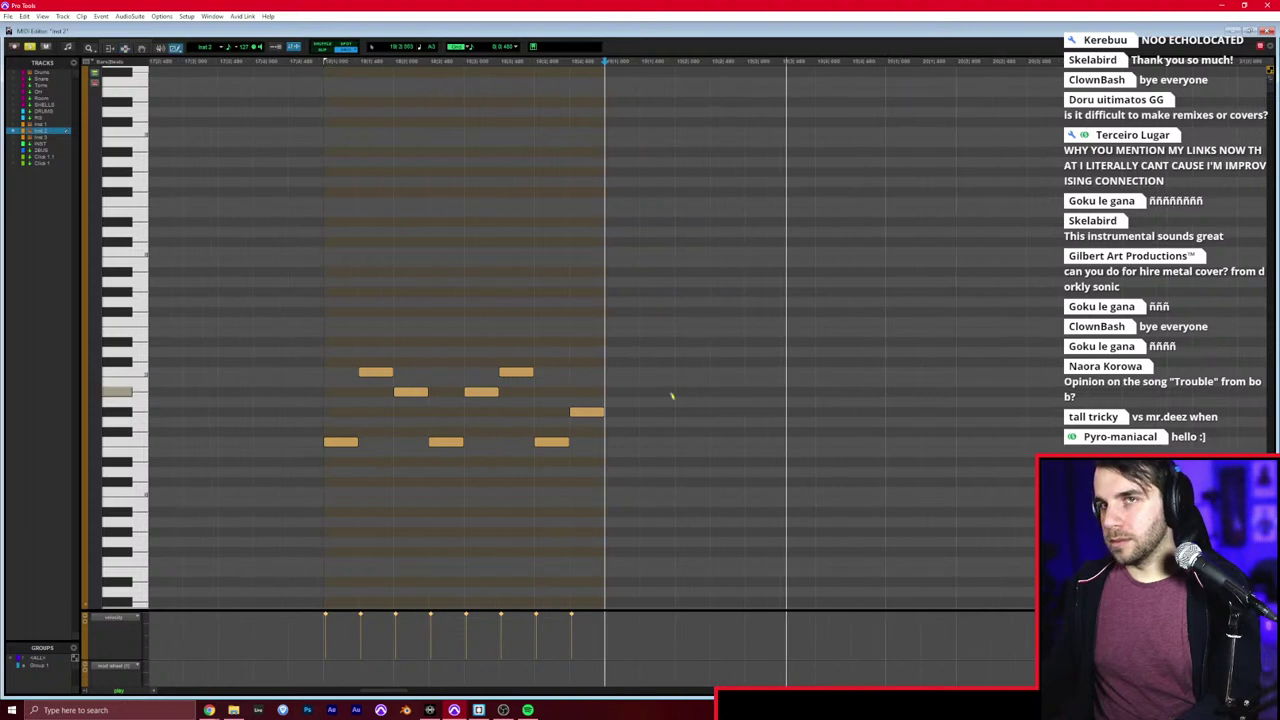
key("F10")
key("space")
left_click(612, 441)
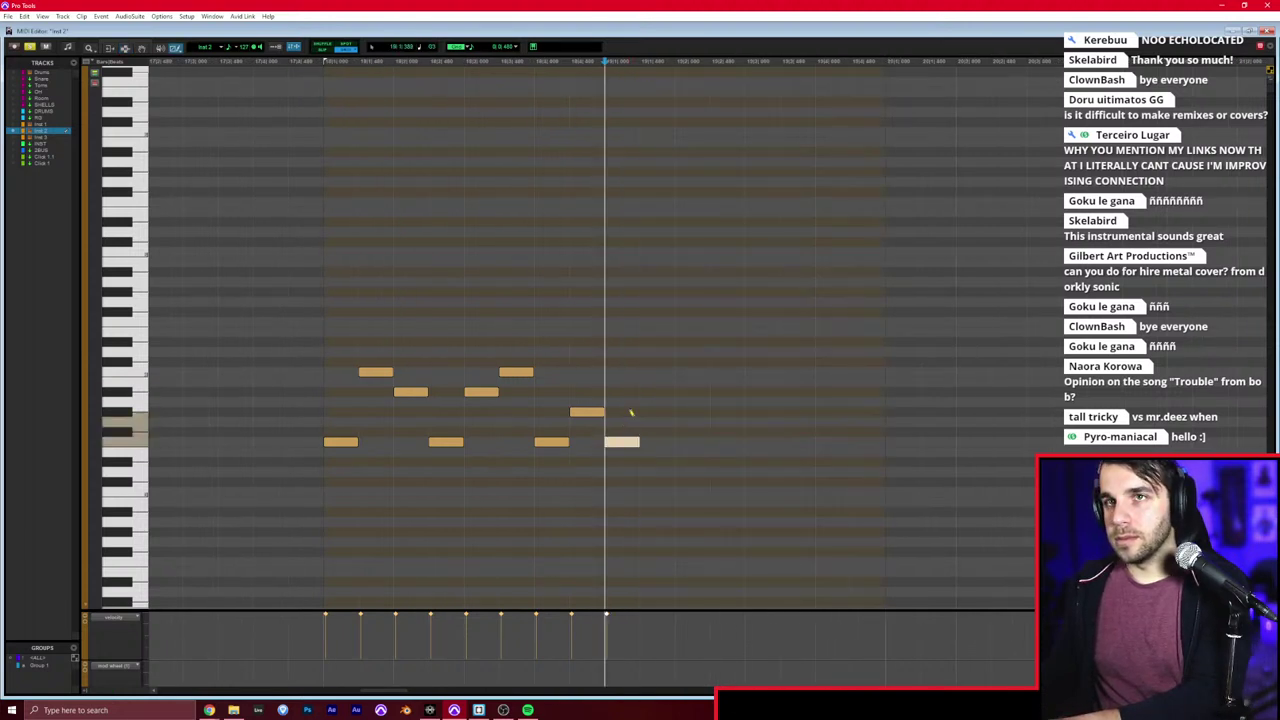
left_click(654, 362)
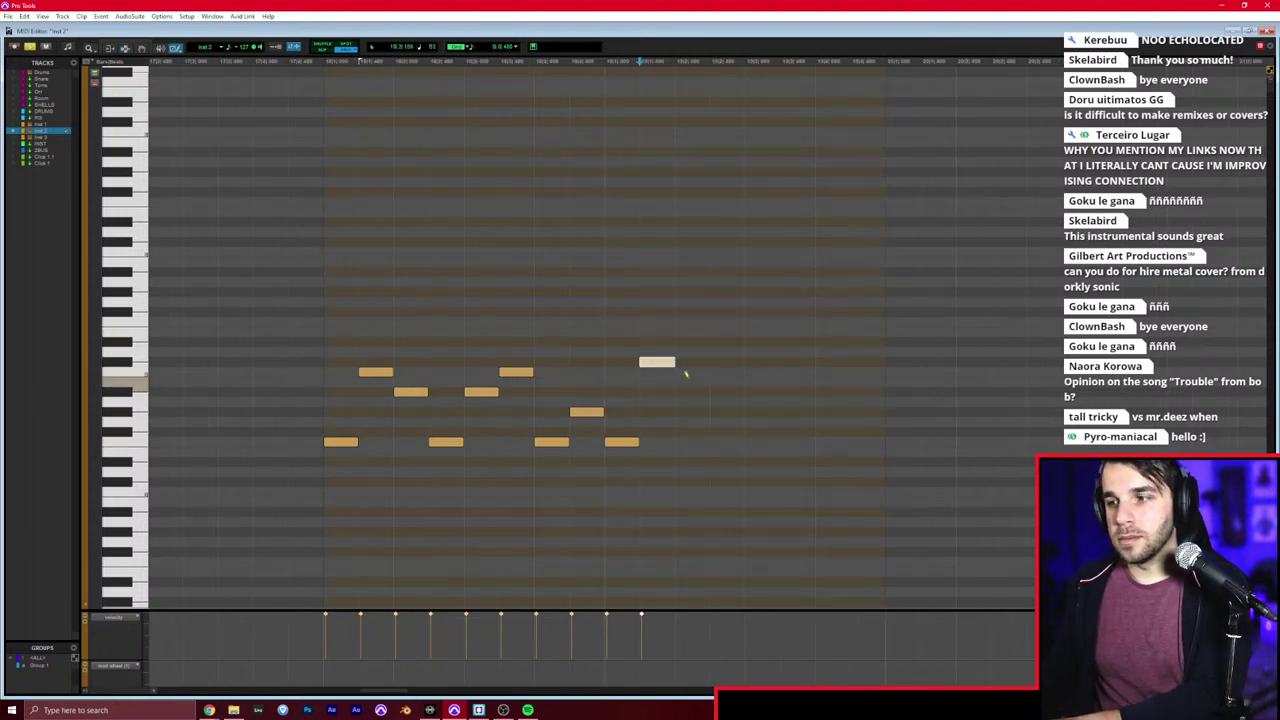
left_click(688, 373)
left_click(712, 391)
Step: Complete bar 19 with eighth notes F3, C4, D#3 and F#3, and return to the whole arrangement in the Edit window
key("space")
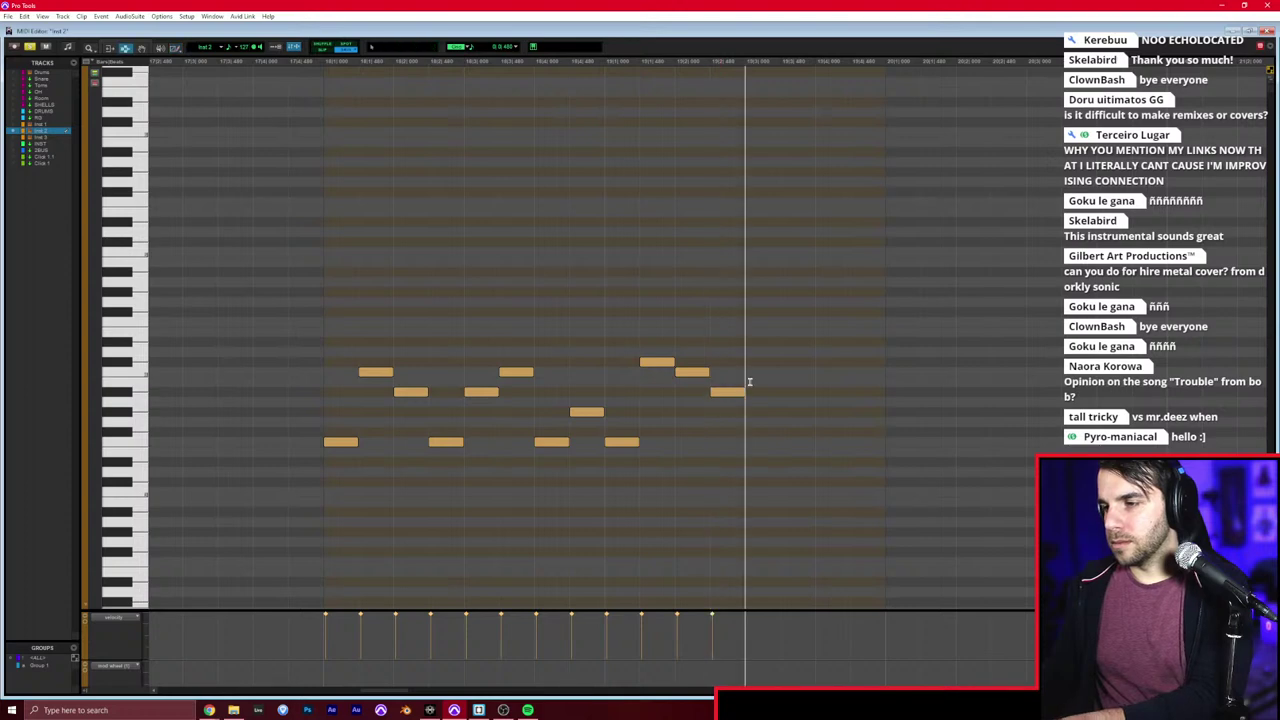
left_click(749, 441)
left_click(783, 372)
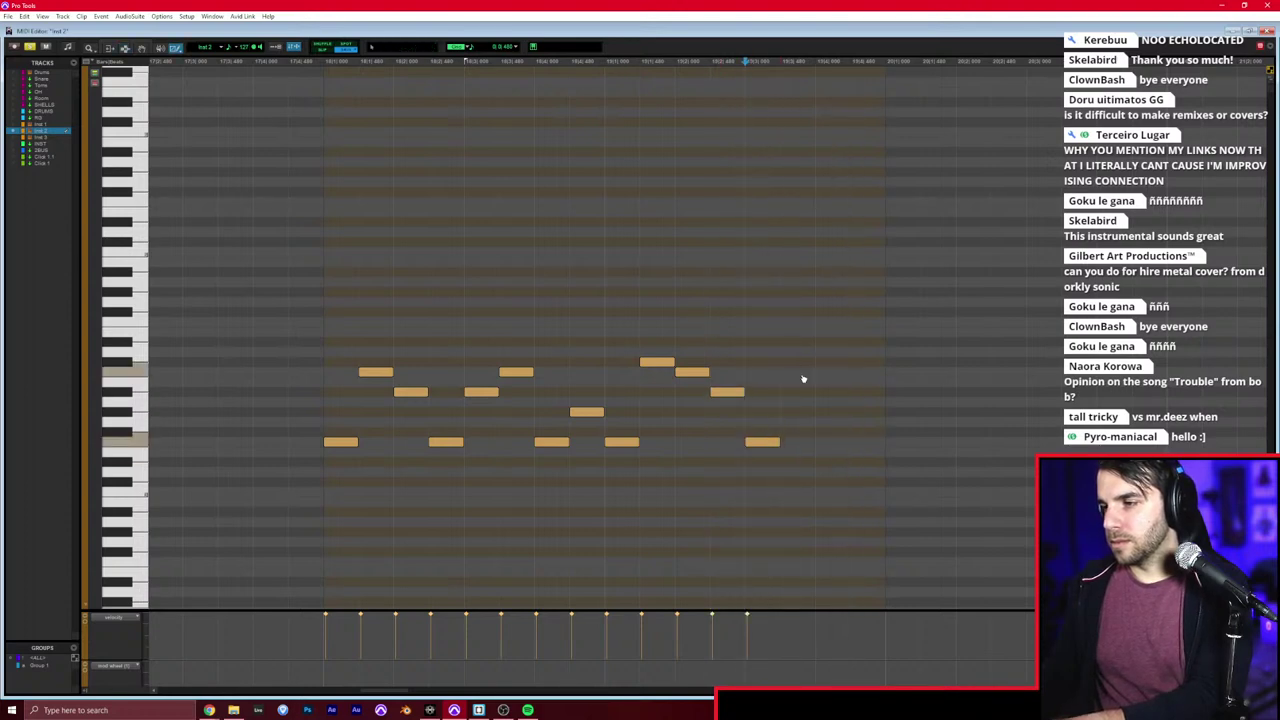
left_click(819, 461)
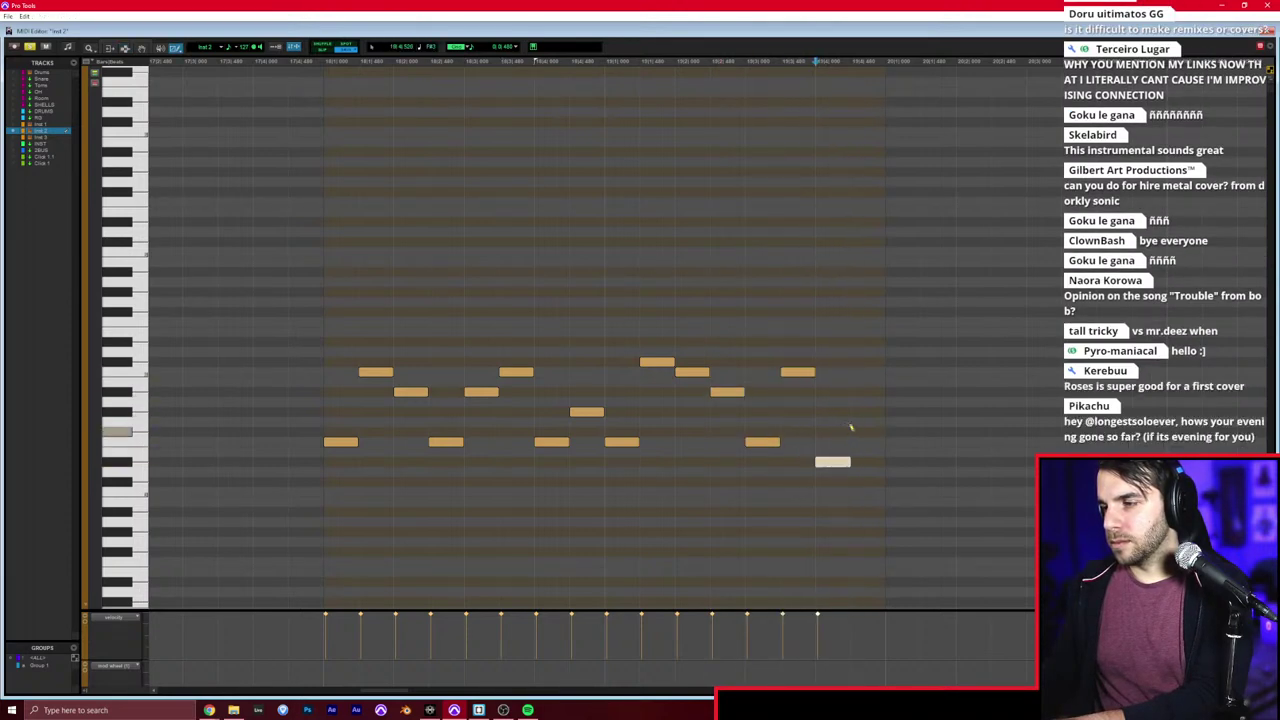
left_click(854, 431)
key("F6")
left_click(328, 406)
key("super+equal")
key("r")
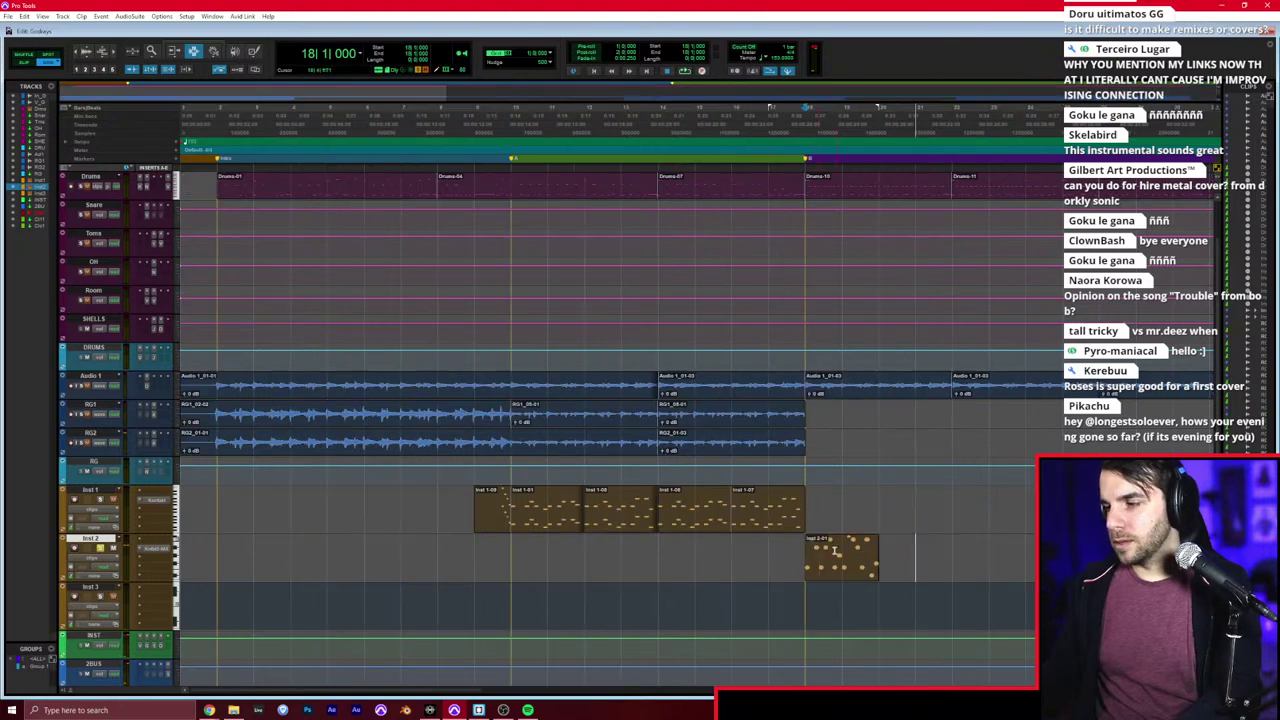
left_click_drag(808, 563, 868, 555)
key("ctrl+d")
key("ctrl+d")
left_click(808, 558)
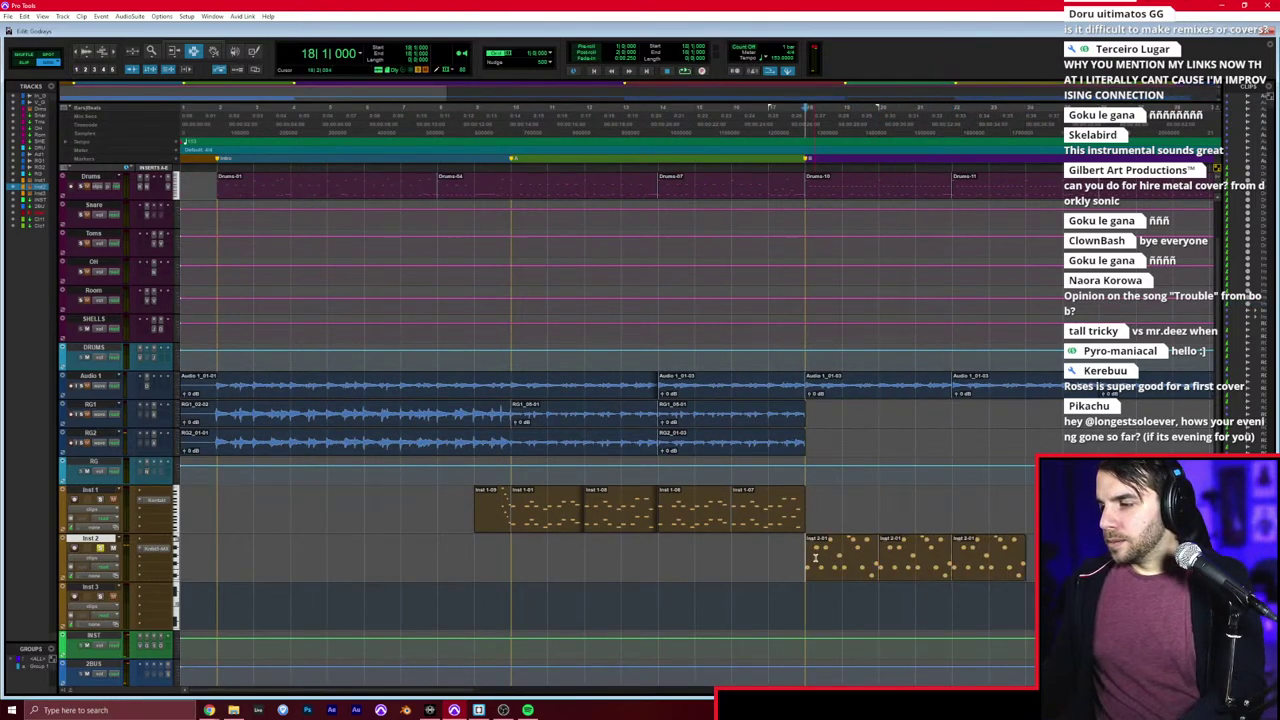
key("ctrl+z")
key("ctrl+z")
Step: Play the two-bar Inst 2 clip from bar 18, and duplicate it once to start at bar 20
key("space")
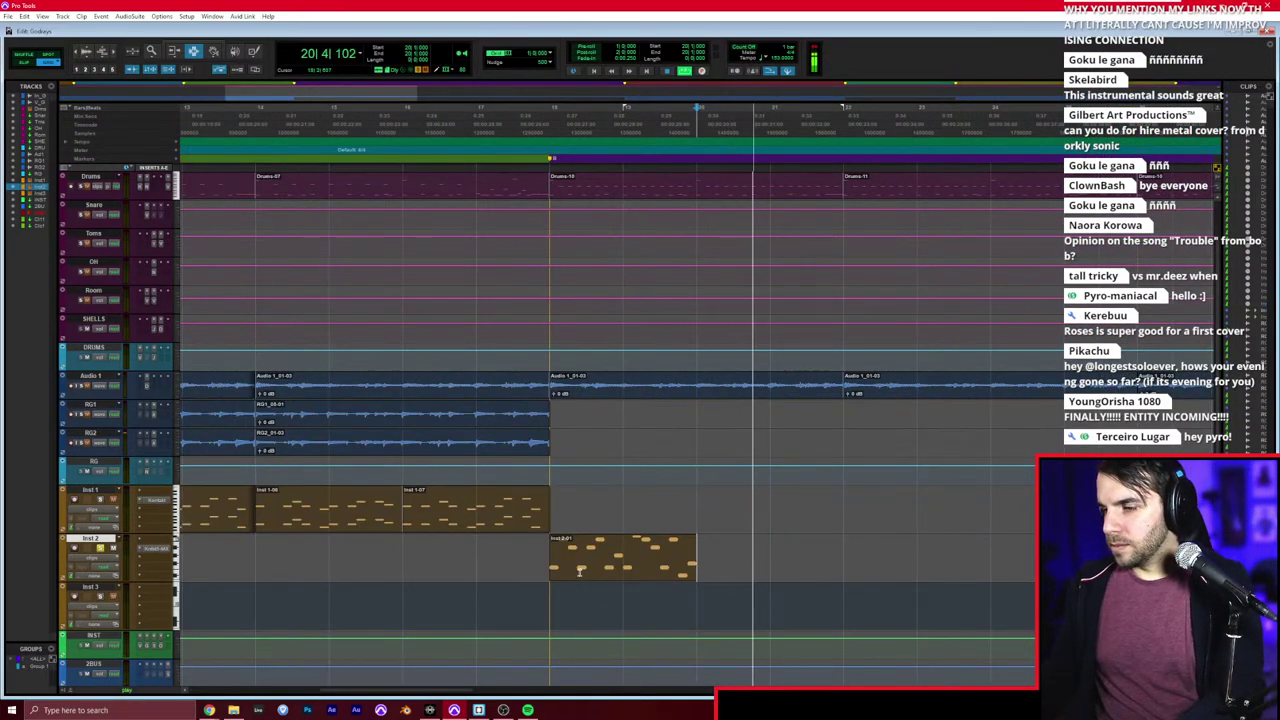
key("space")
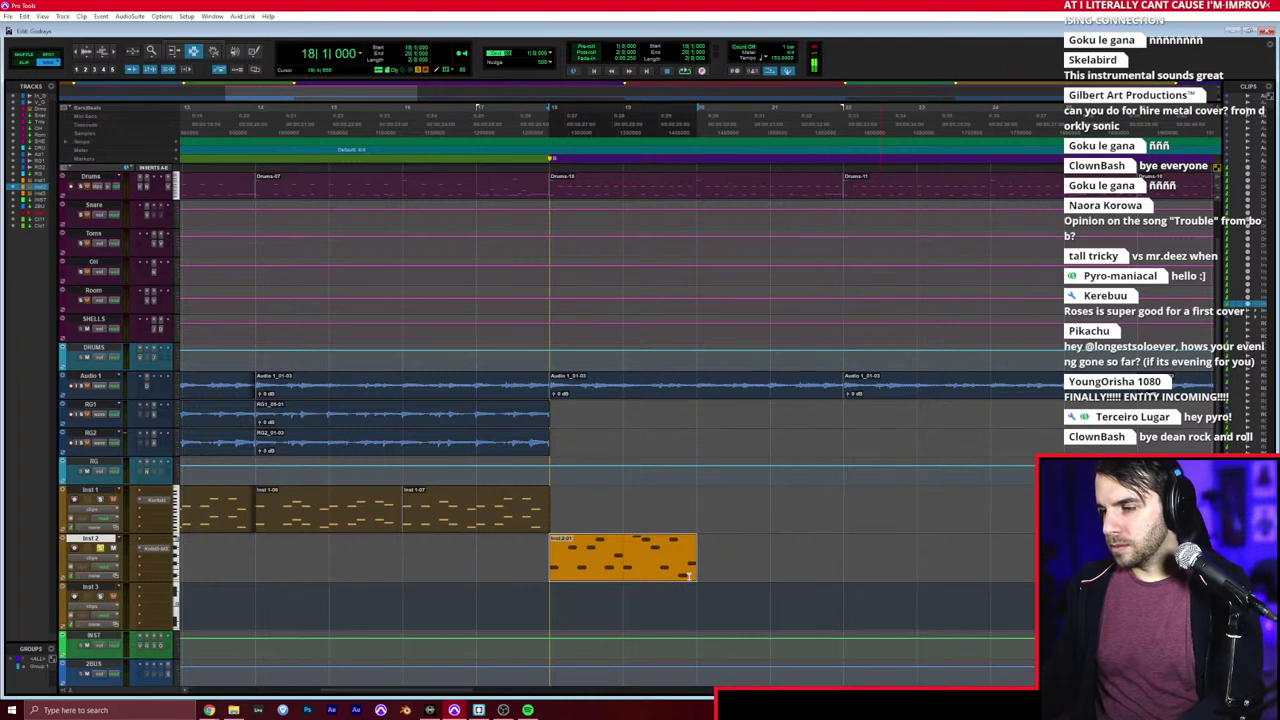
key("ctrl+d")
Step: Raise the second-to-last note of the duplicated Inst 2 clip five semitones to G#3, and close the MIDI Editor
double_click(759, 556)
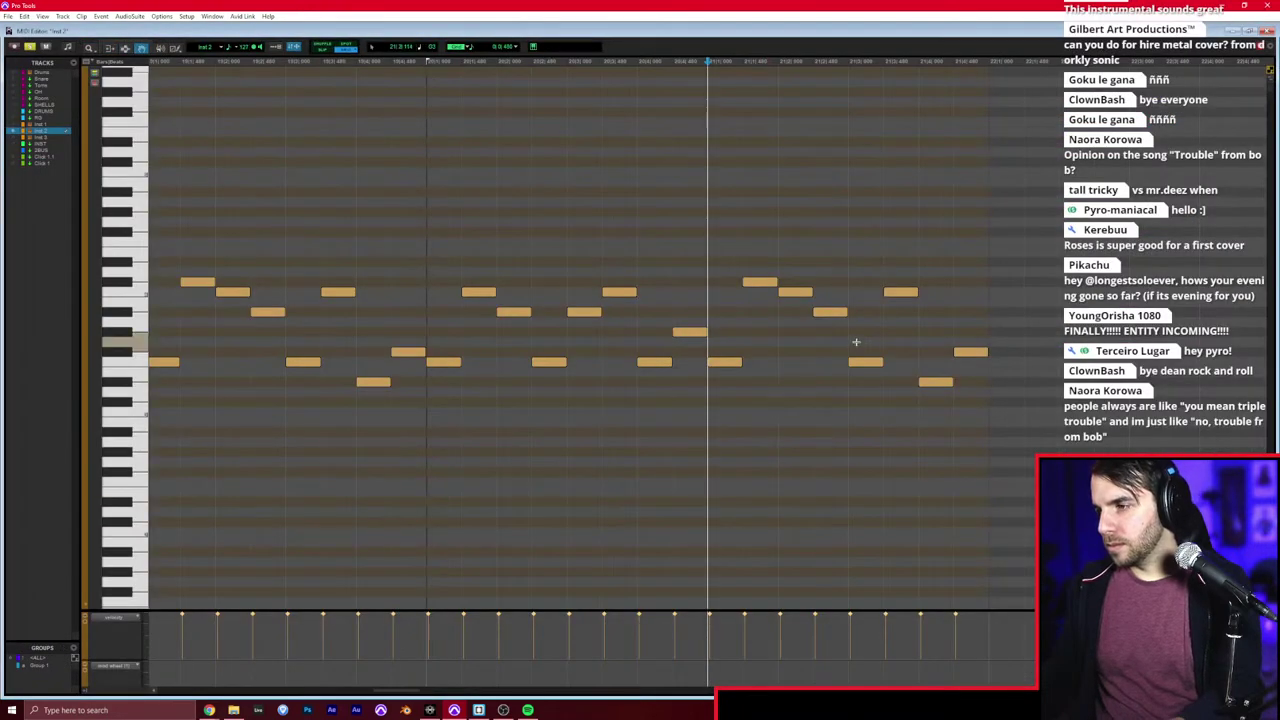
left_click(899, 290)
left_click(933, 382)
key("Up")
key("Up")
key("Up")
key("Up")
key("Up")
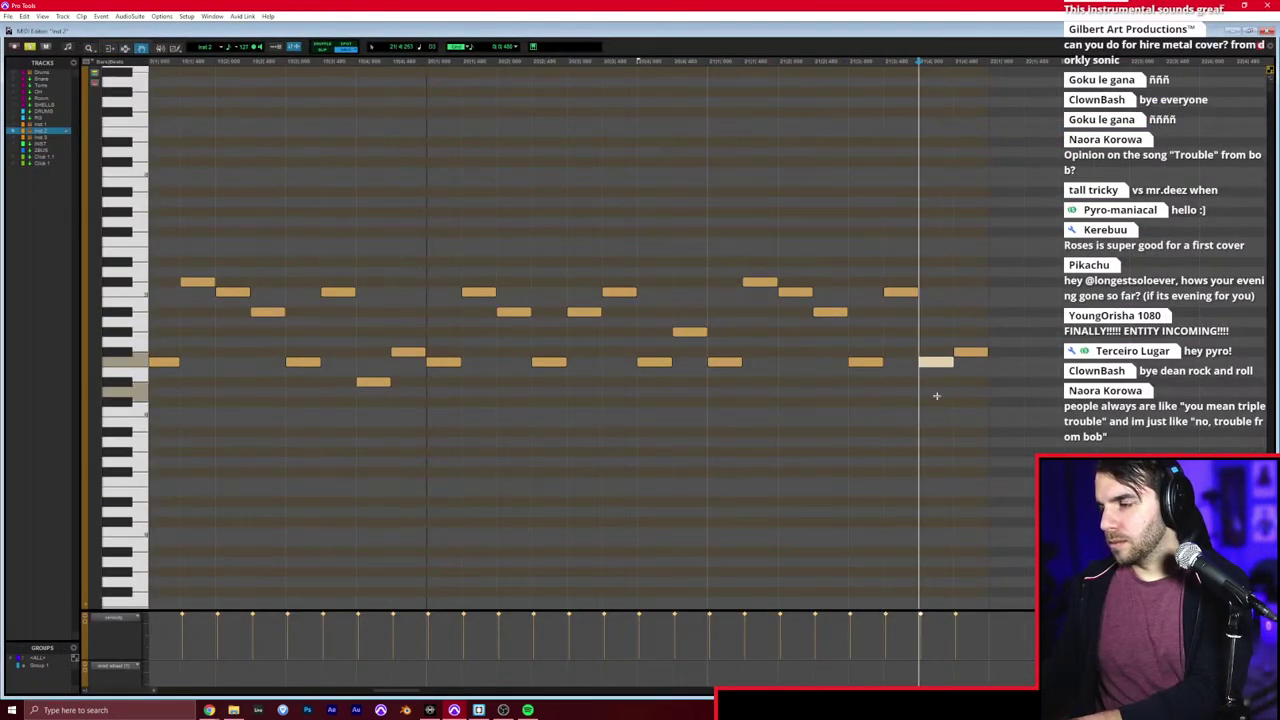
left_click(970, 350)
key("ctrl+w")
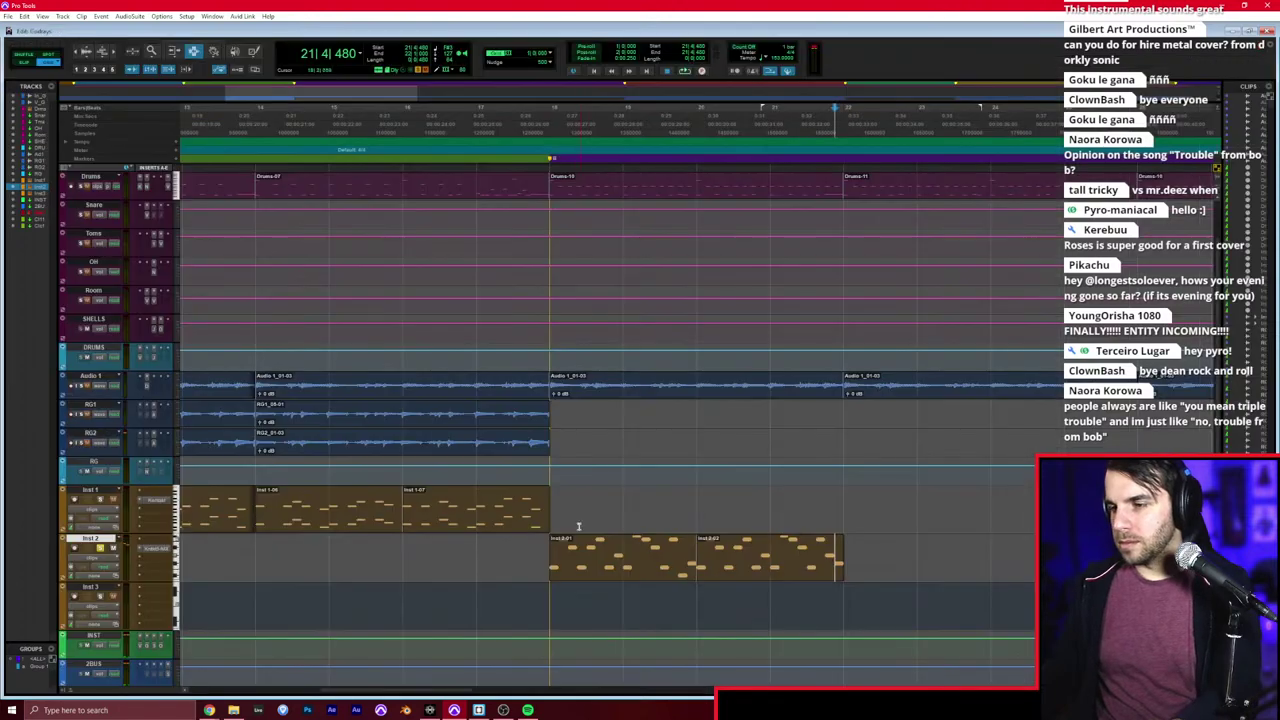
Step: Play both Inst 2 clips from bar 18 and compare them with the soloed Inst_Godrays reference track
left_click_drag(568, 550, 828, 573)
key("space")
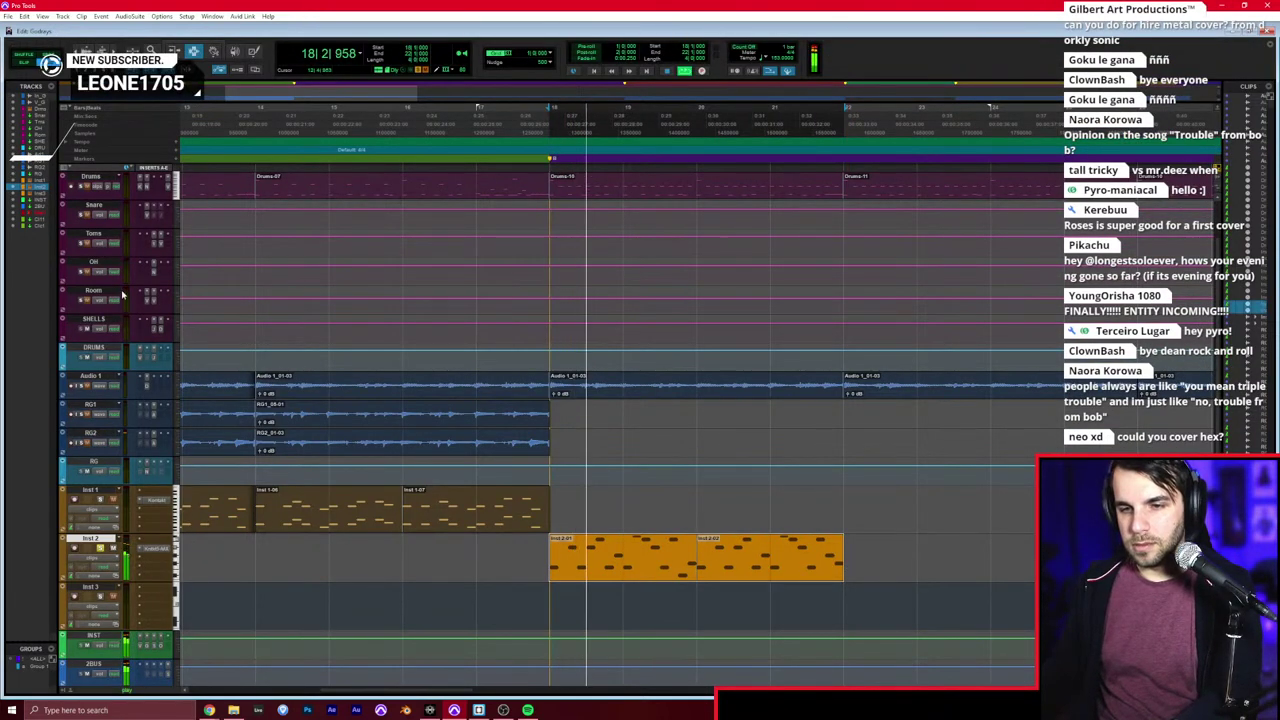
scroll(120, 209, "up", 1)
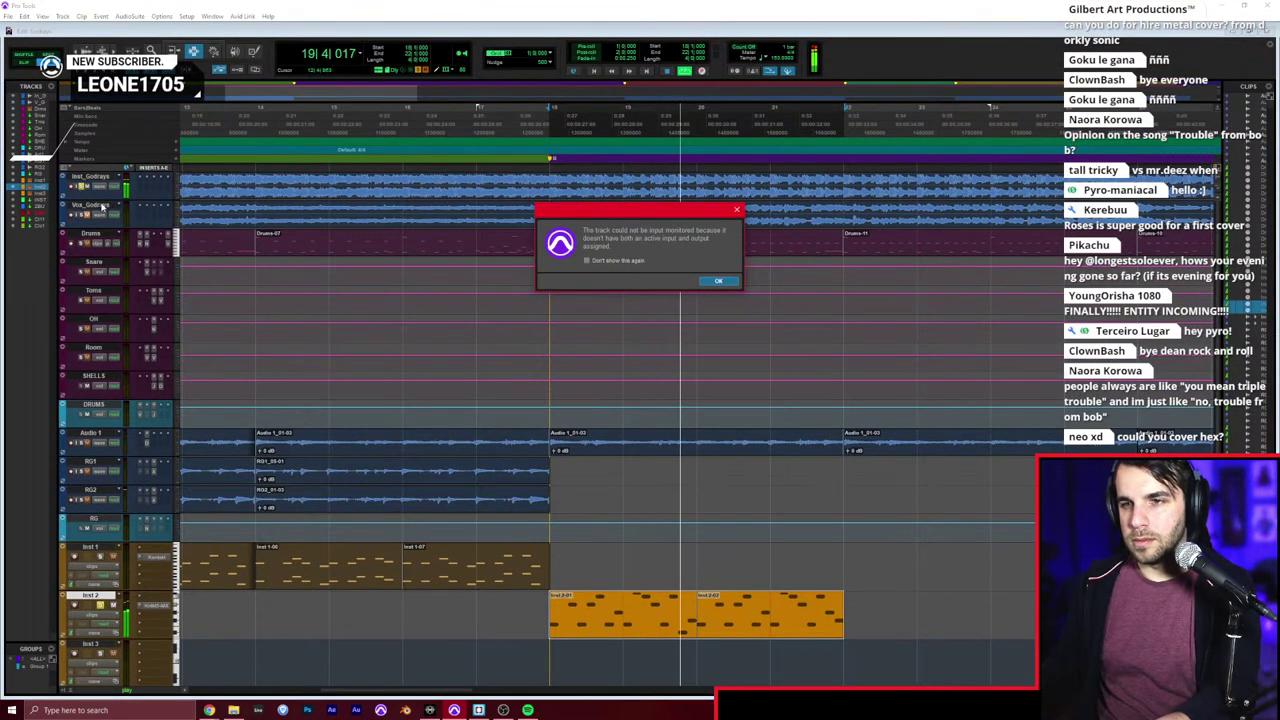
key("Return")
left_click(81, 188)
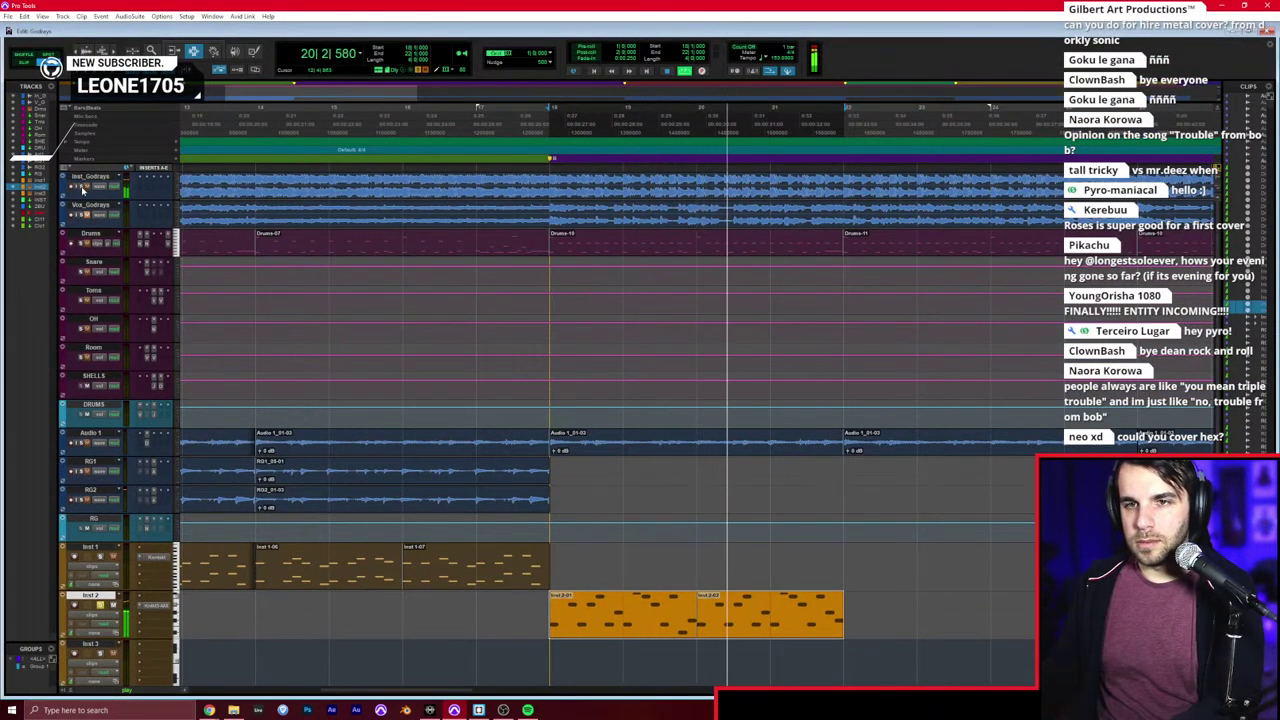
Step: Check The Grandeur piano in Kontakt, and lower the Inst 2 track's level in the mixer
left_click(156, 605)
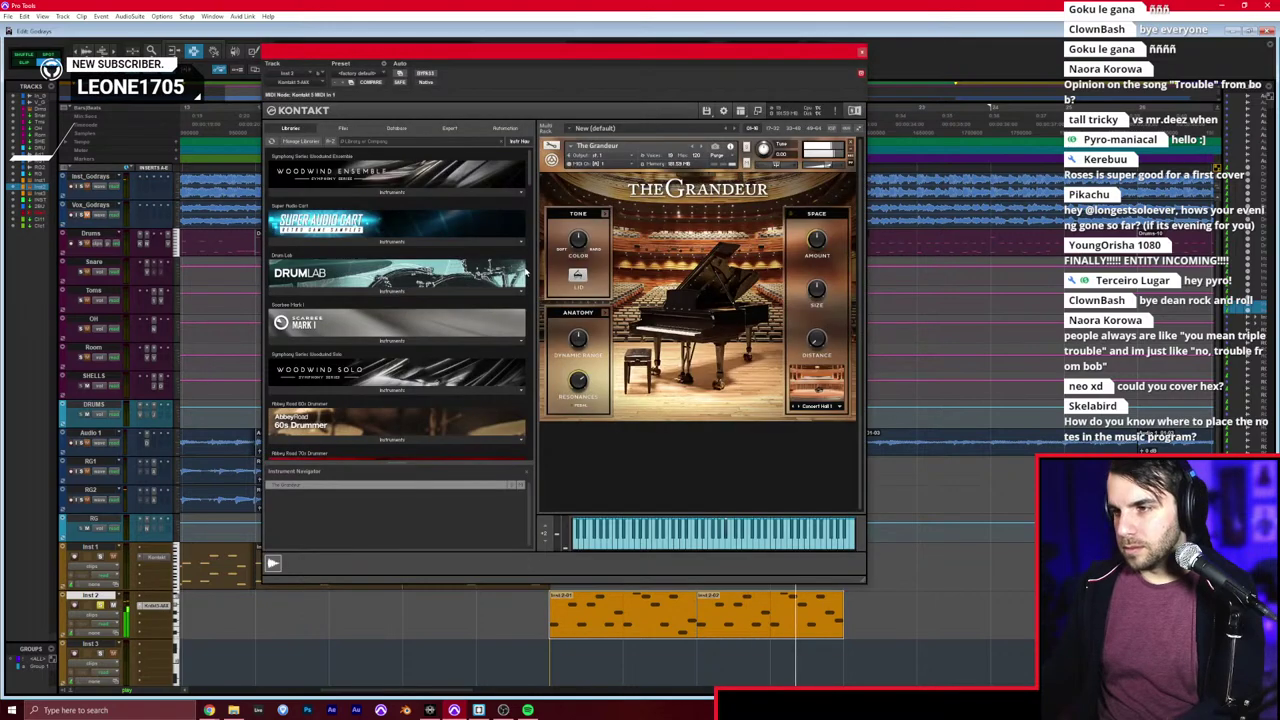
left_click(861, 52)
key("ctrl+equal")
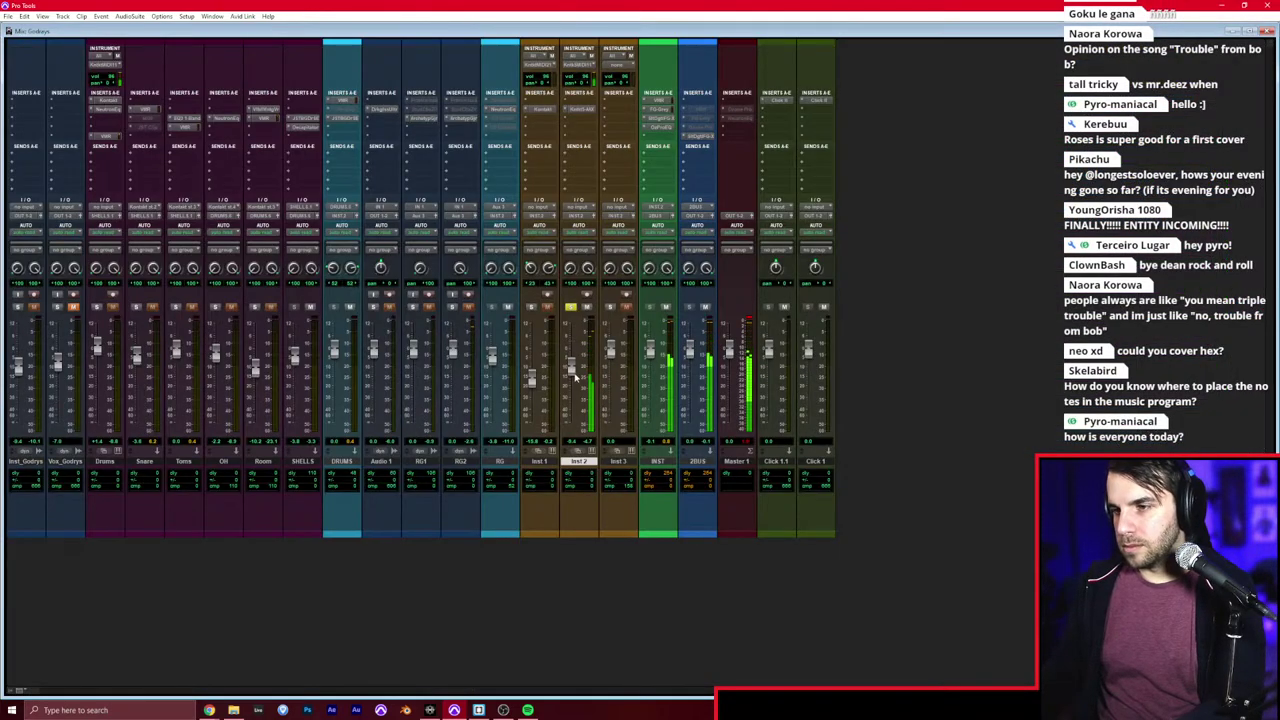
Step: Copy the four-bar Inst 2 phrase starting at bar 18, and paste it on the same track at bar 10
key("ctrl+equal")
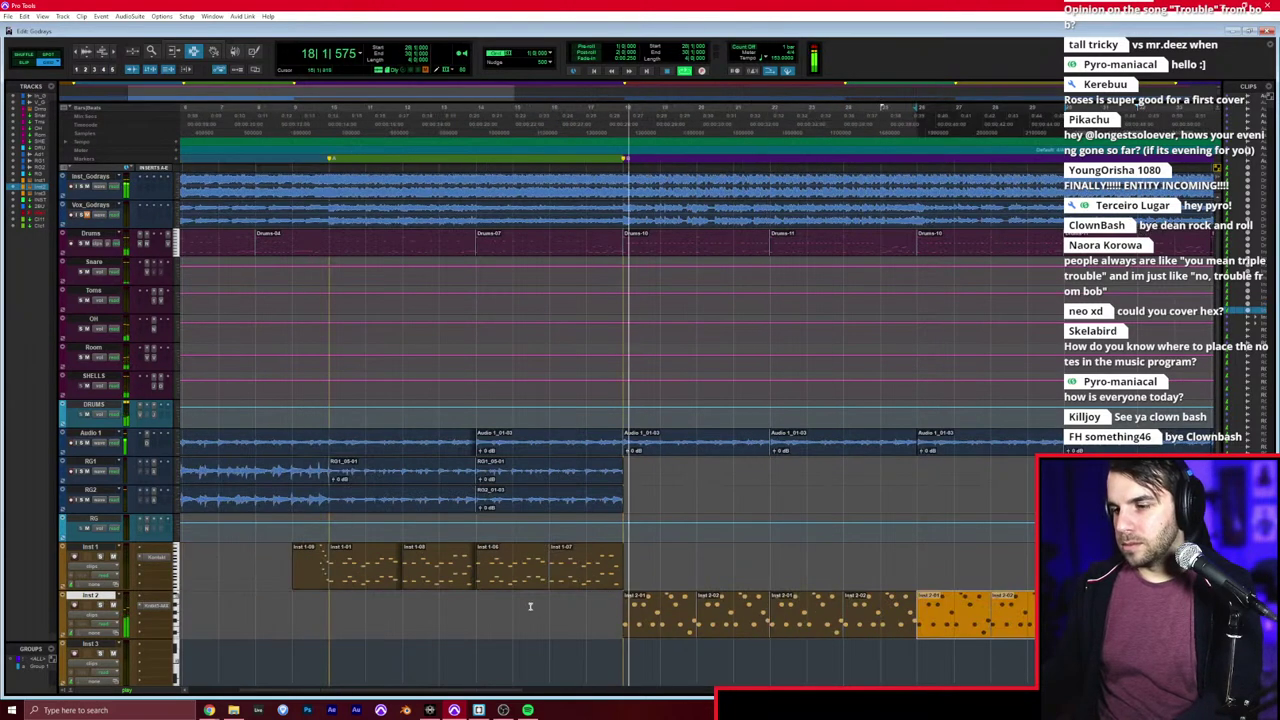
left_click_drag(624, 608, 802, 618)
left_click(629, 620)
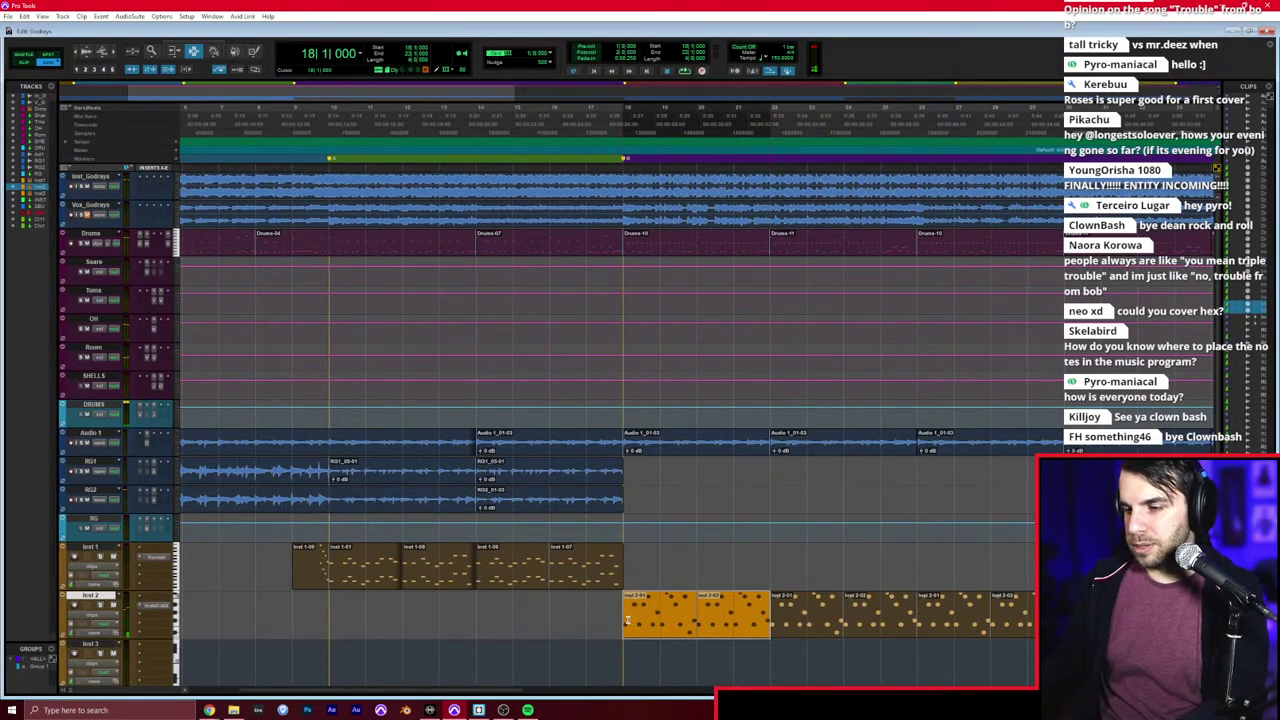
left_click(326, 606)
key("ctrl+v")
Step: Raise all the pasted Inst 2 notes by one octave in the MIDI Editor, and play them from bar 10
key("super+equal")
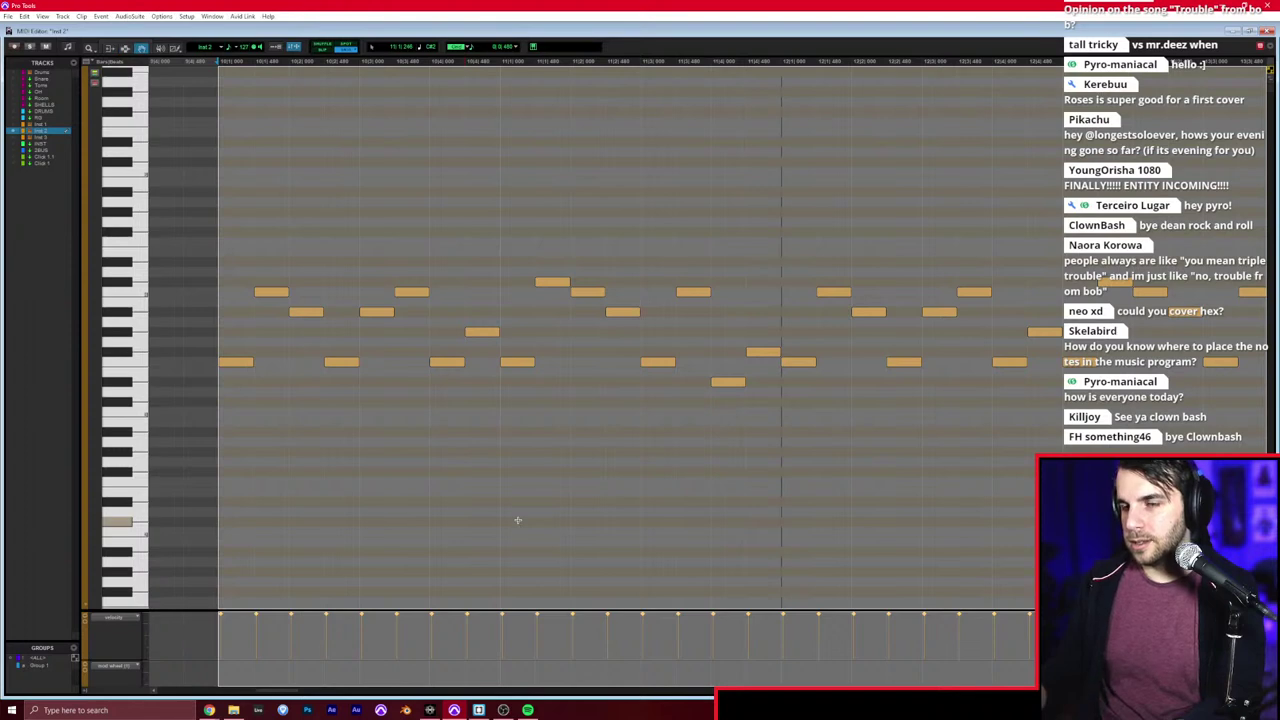
key("r")
key("r")
left_click_drag(537, 230, 860, 451)
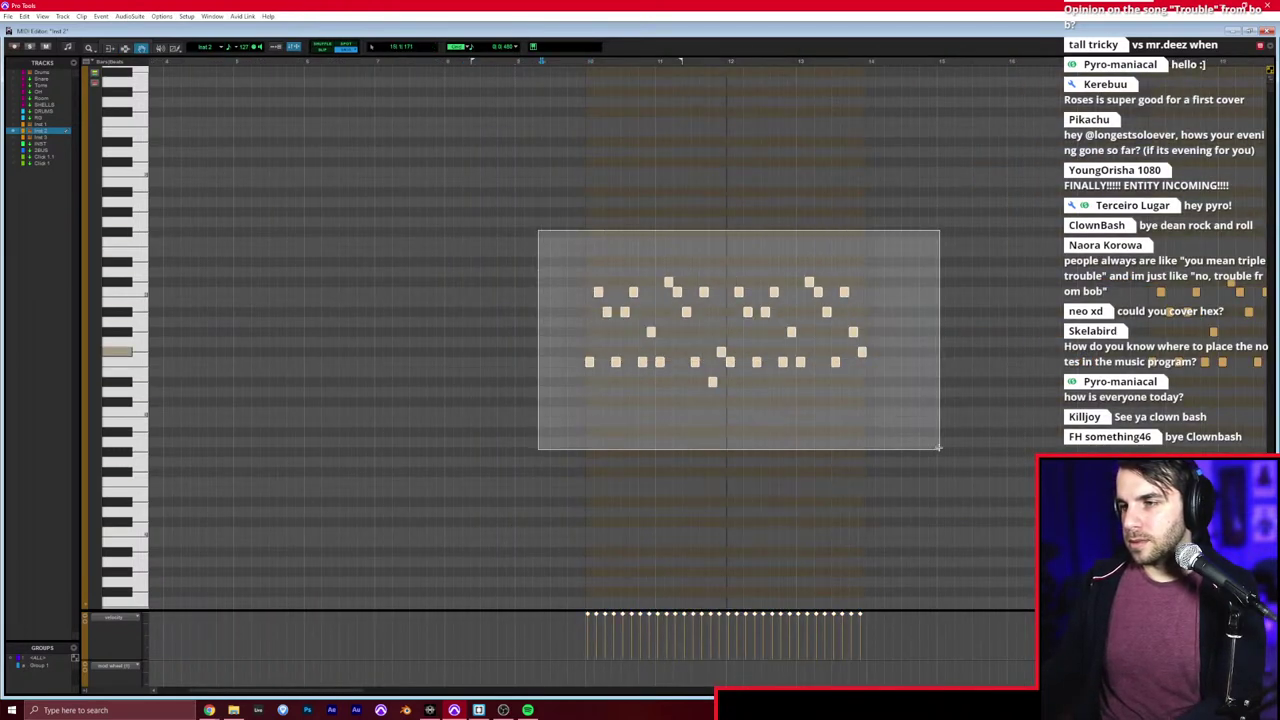
scroll(880, 391, "down", 3)
key("space")
key("super+equal")
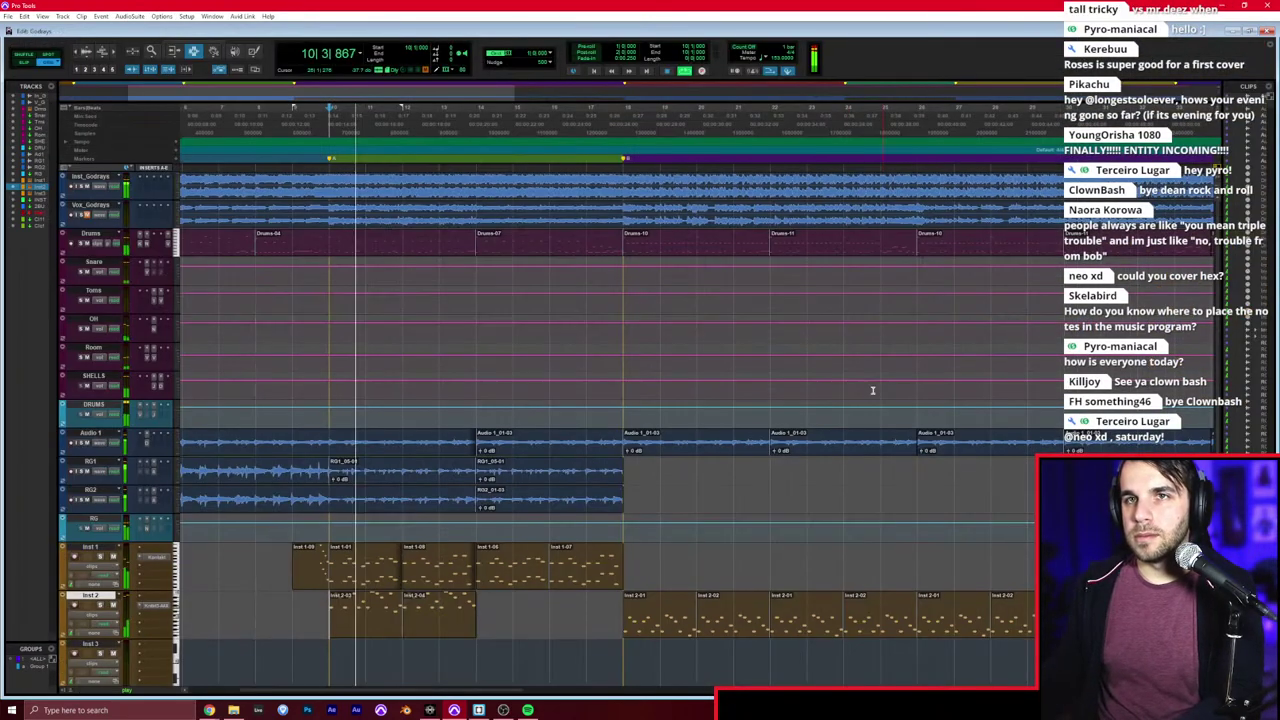
Step: Duplicate the four-bar Inst 2 phrase at bar 10 so the copy starts at bar 14, and stop playback
left_click_drag(334, 606, 458, 608)
key("ctrl+d")
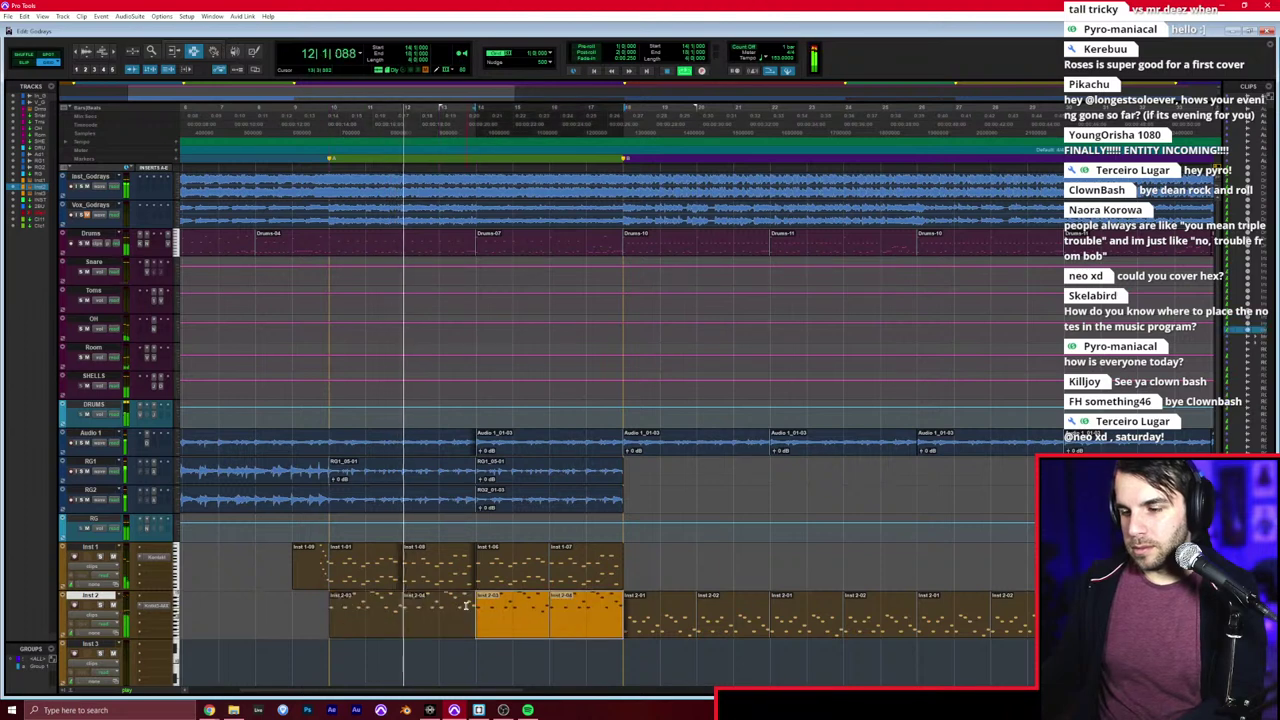
left_click(466, 578)
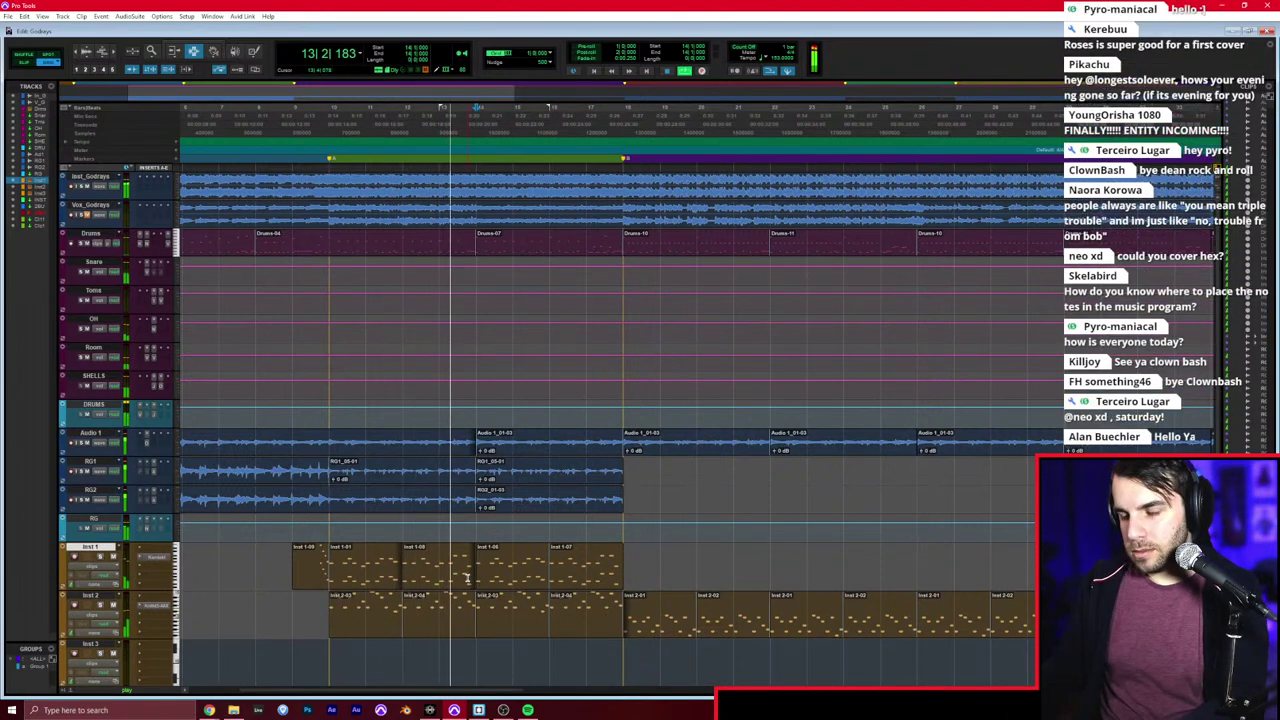
key("space")
Step: Draw a single test note in bar 9 of Inst 2 in the MIDI Editor, trying different pitches, and delete it
scroll(419, 606, "down", 1)
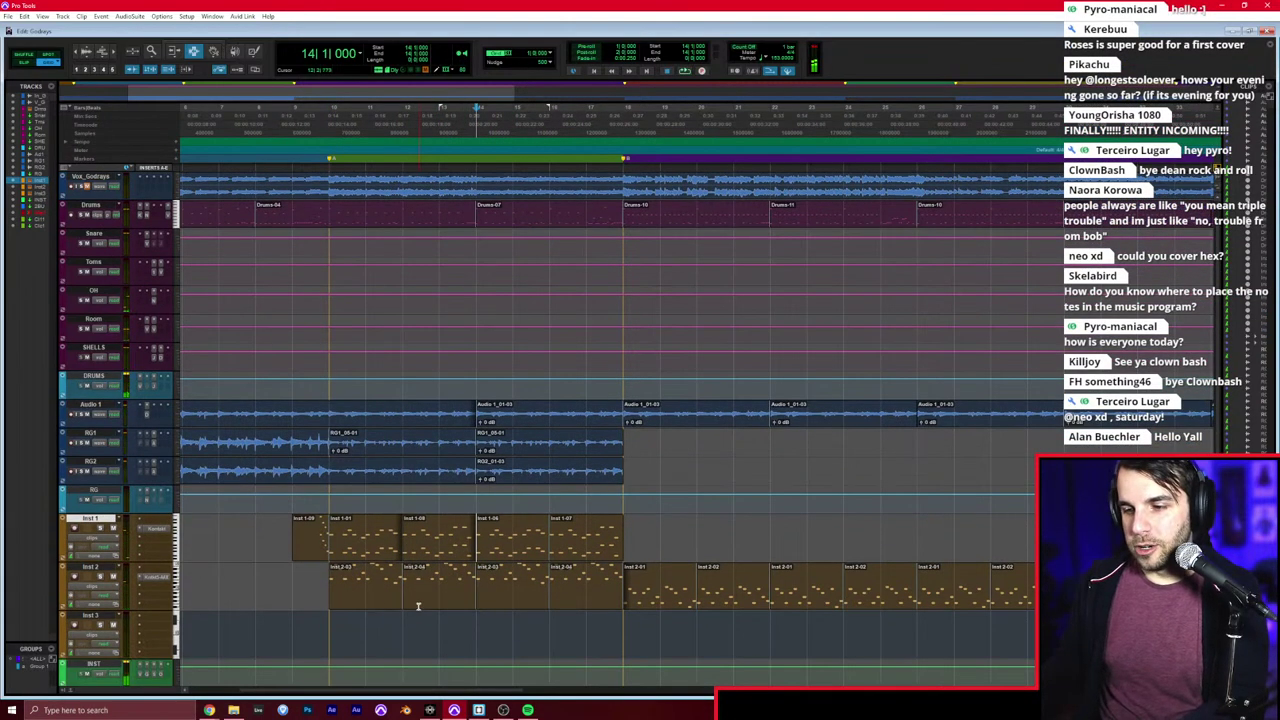
left_click(320, 627)
double_click(335, 604)
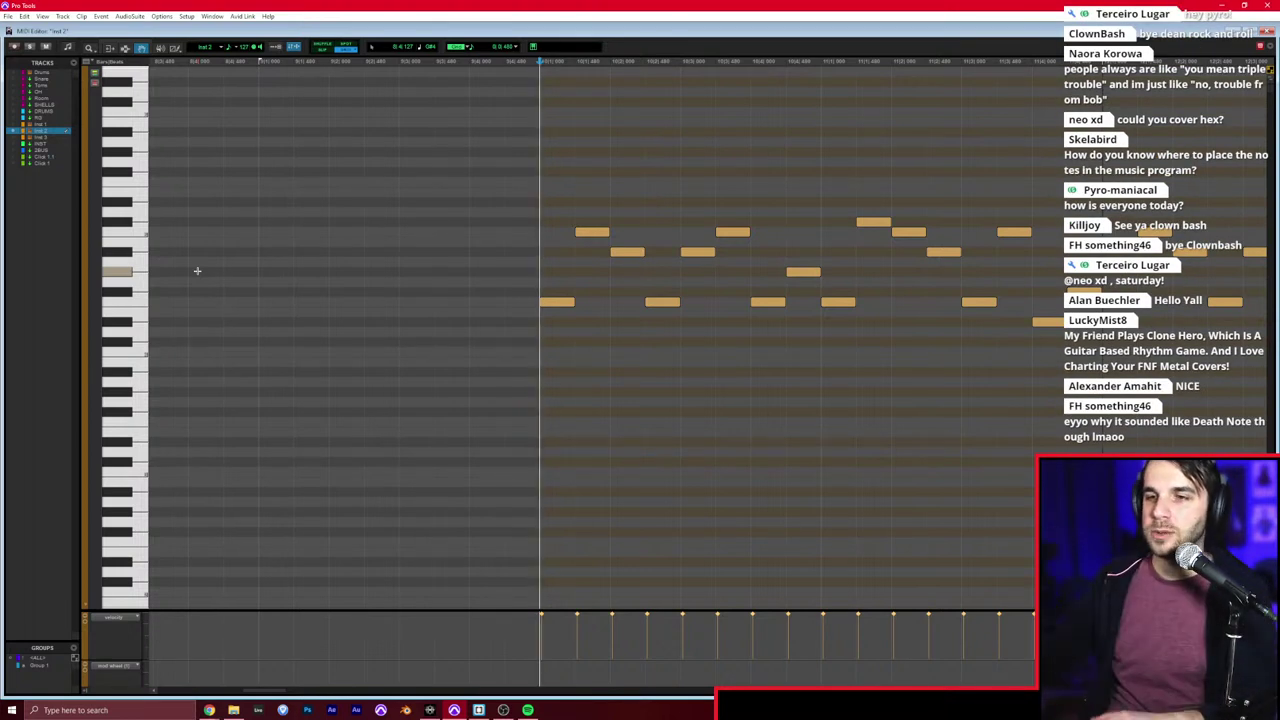
key("F10")
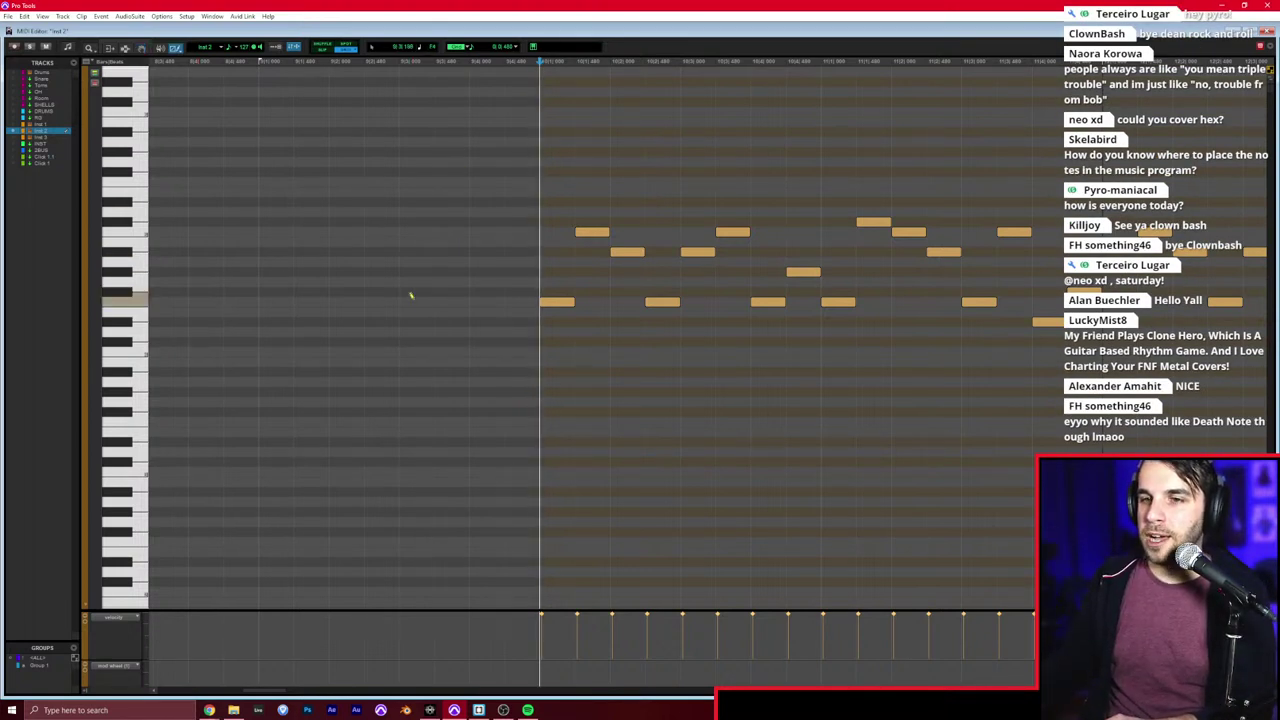
left_click_drag(409, 293, 407, 201)
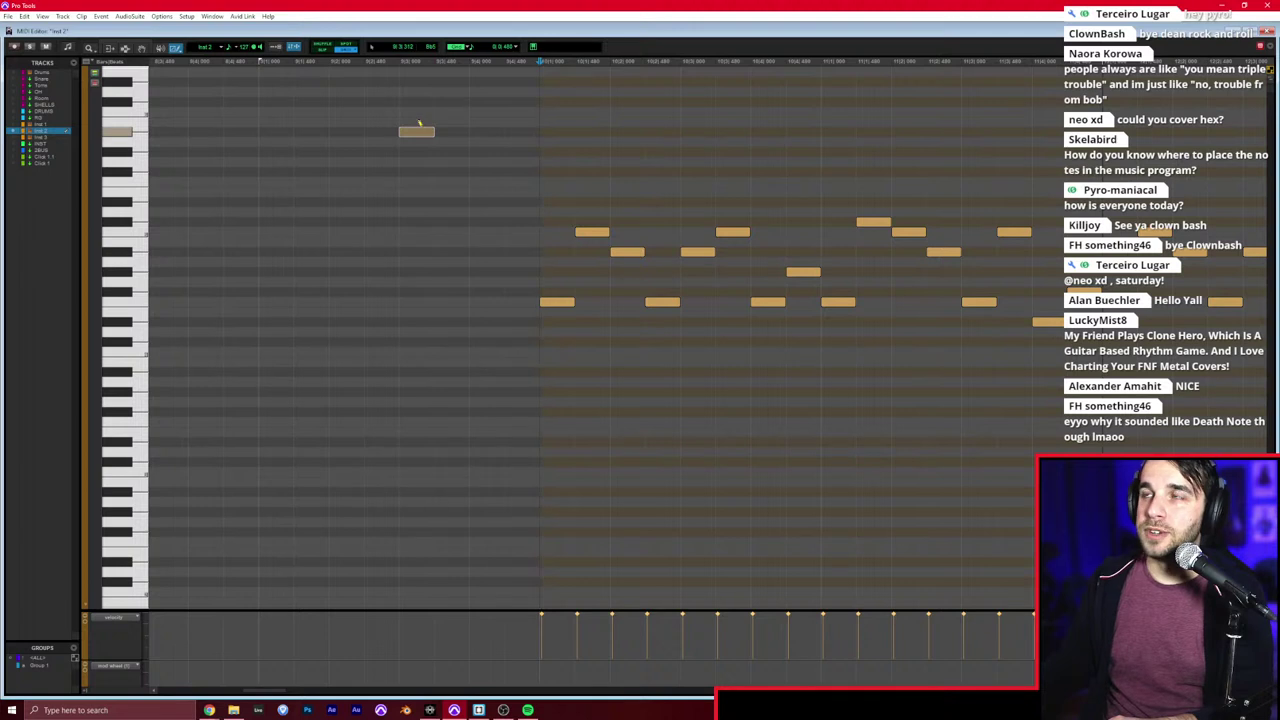
left_click_drag(417, 133, 406, 522)
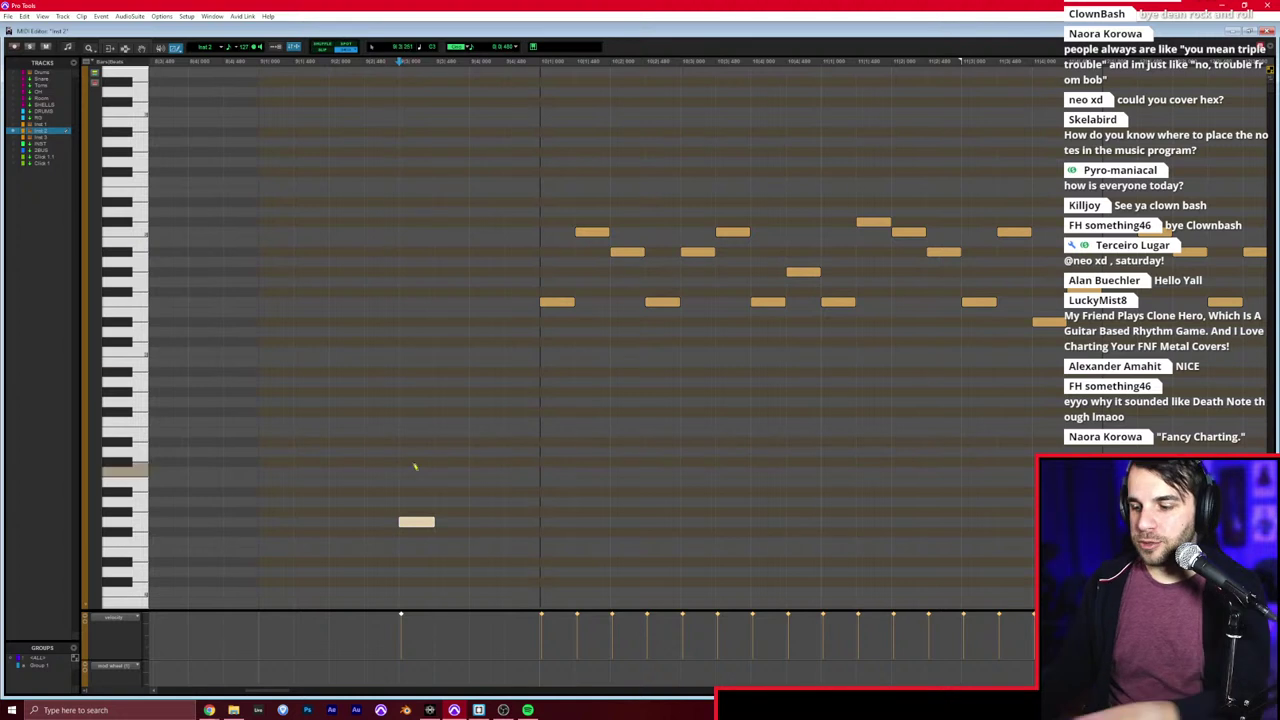
key("Delete")
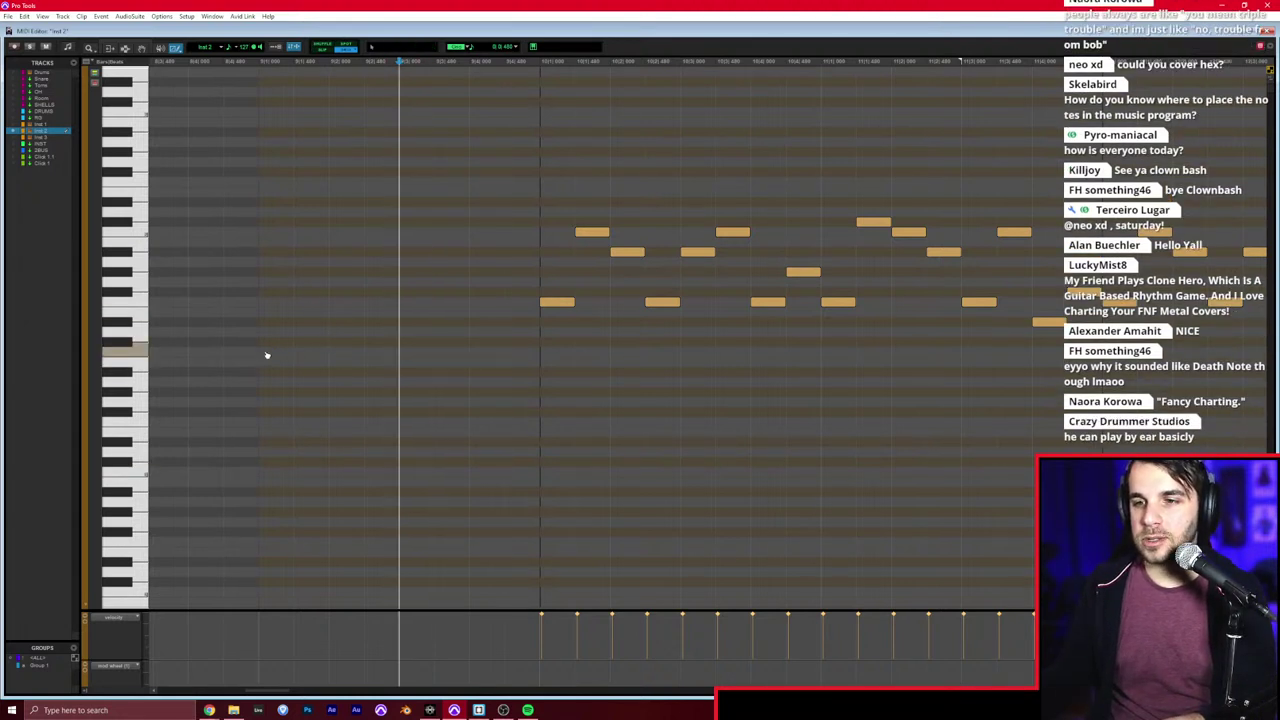
Step: Draw a three-note C major chord at the start of bar 9 on Inst 2, and delete it
left_click(267, 352)
left_click(272, 311)
left_click(266, 281)
key("F8")
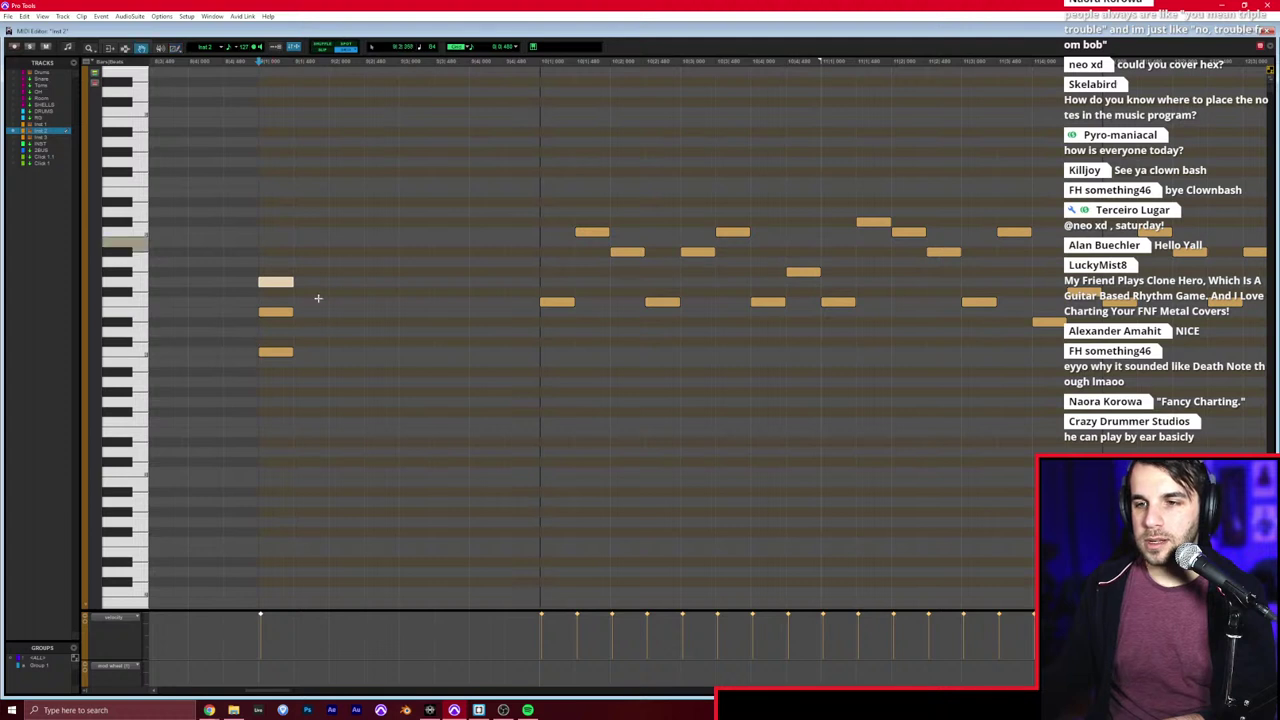
left_click_drag(357, 242, 265, 399)
key("Delete")
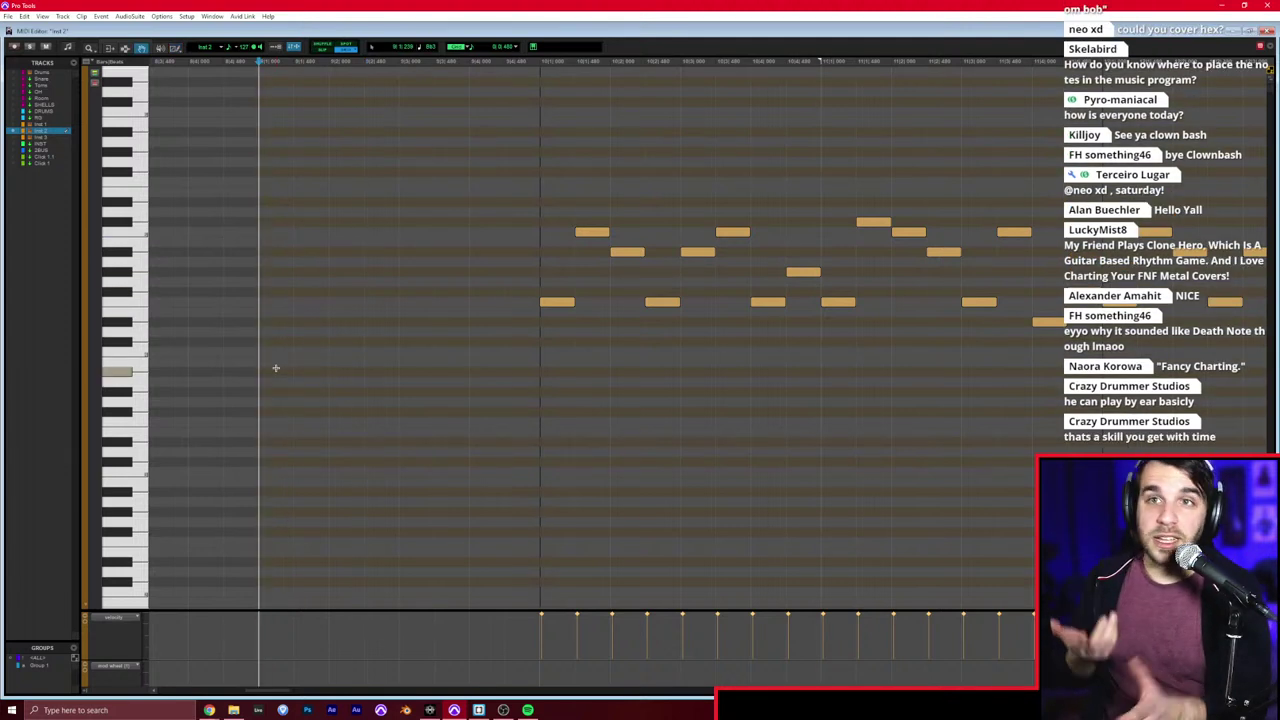
Step: Draw a short two-bar test melody on Inst 2 from bar 32, after the end of the existing phrases
key("F10")
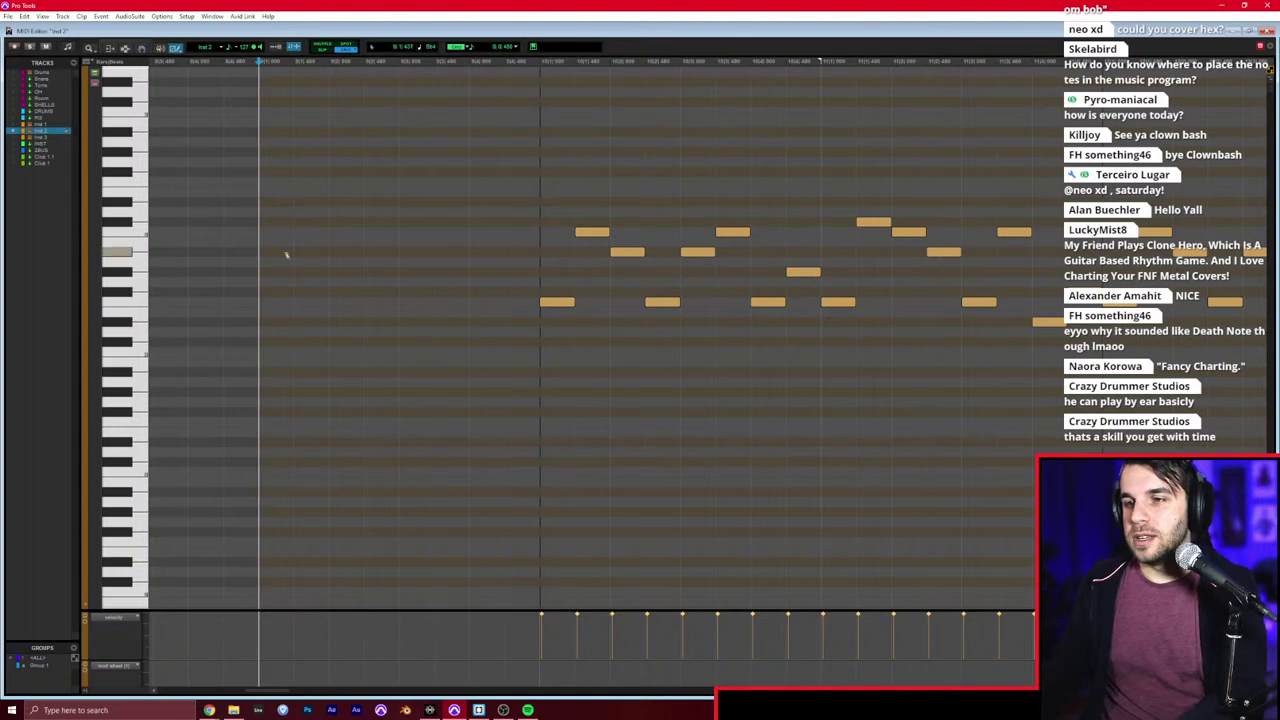
key("space")
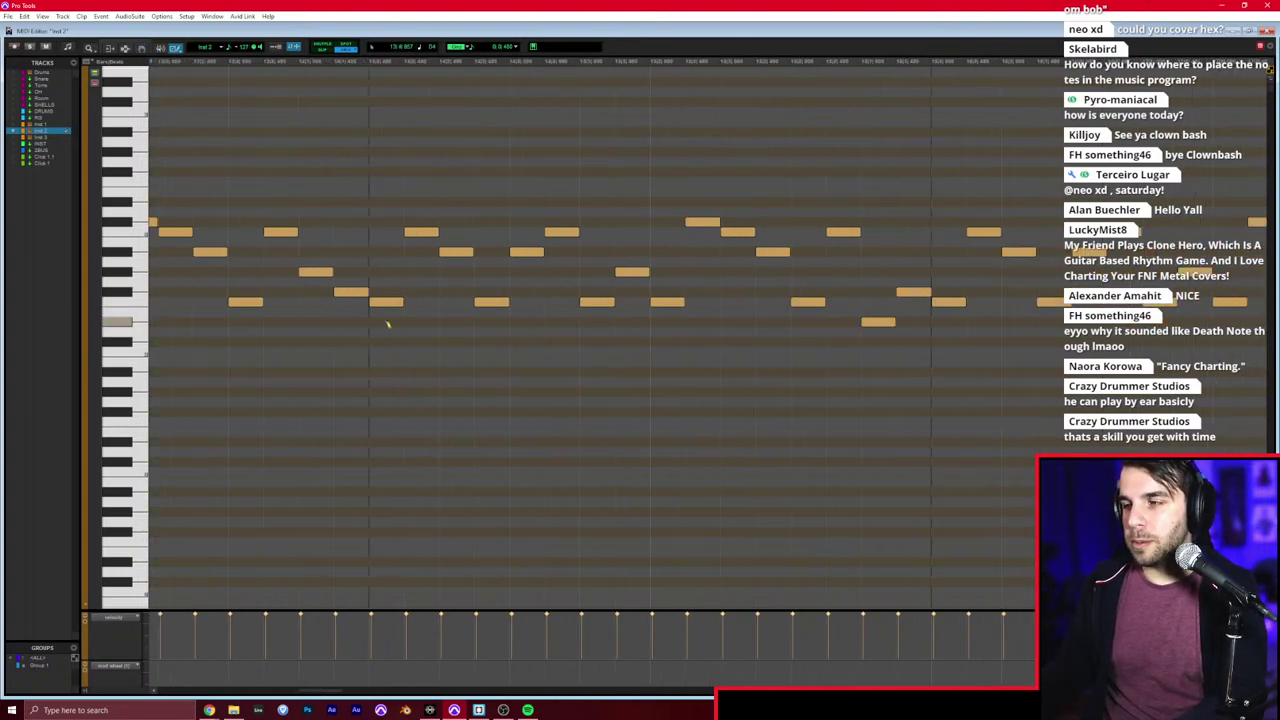
scroll(408, 329, "right", 6)
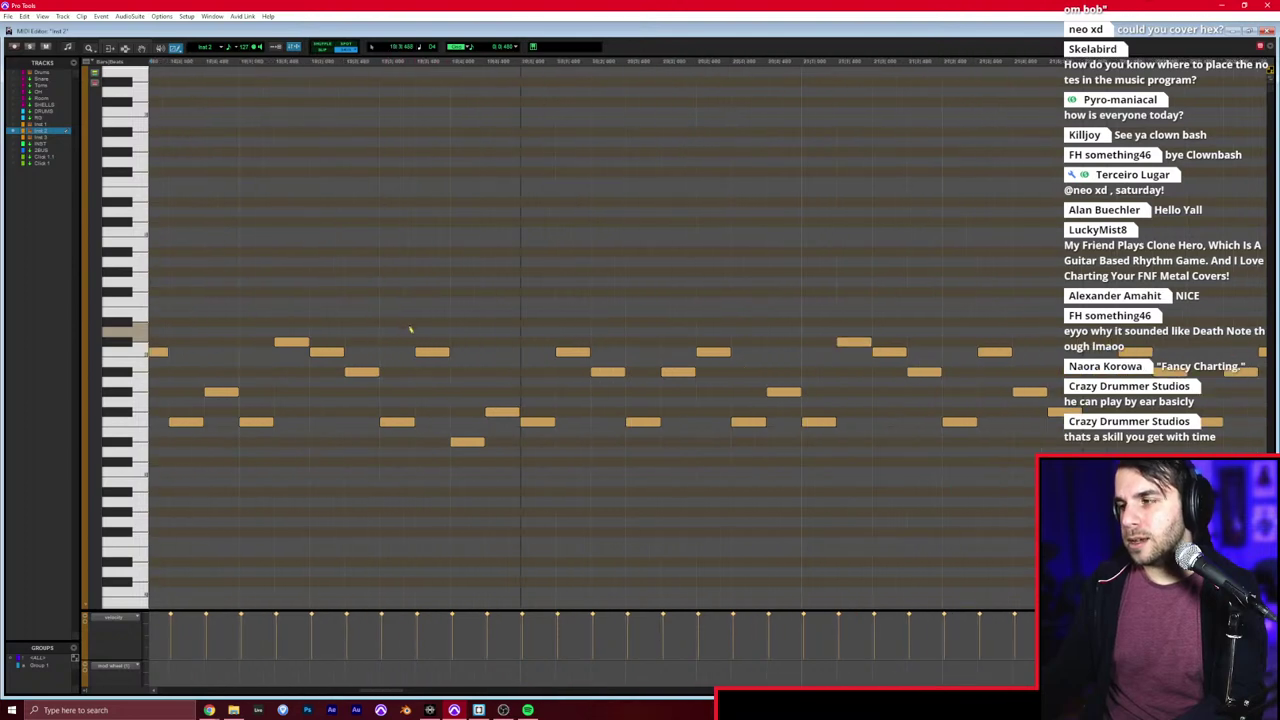
scroll(412, 328, "down", 2)
scroll(430, 325, "right", 4)
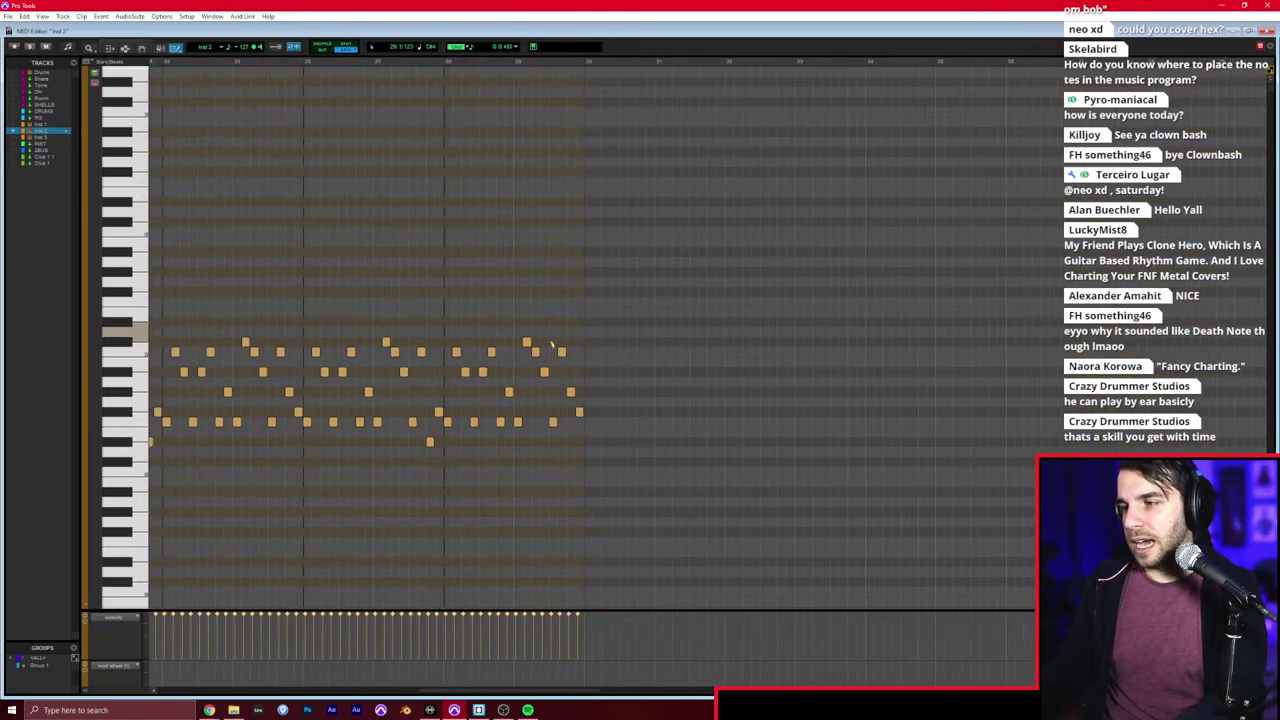
key("ctrl+bracketright")
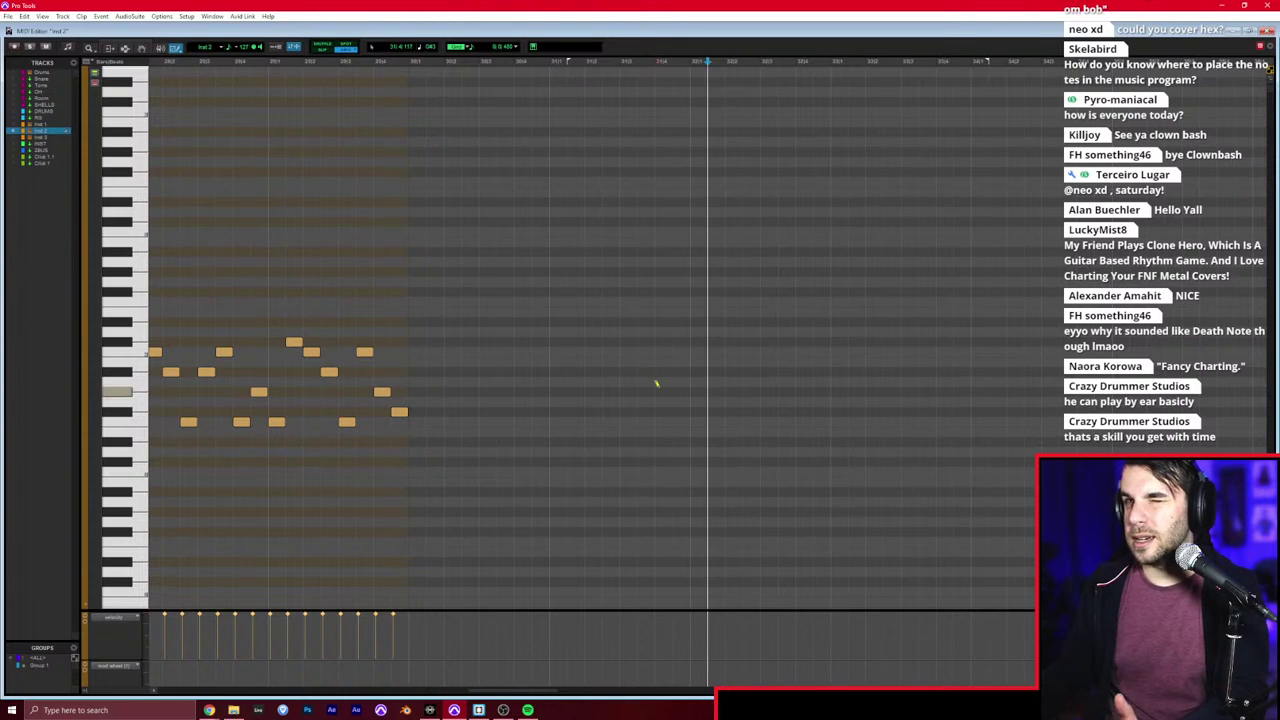
left_click(697, 421)
left_click(734, 421)
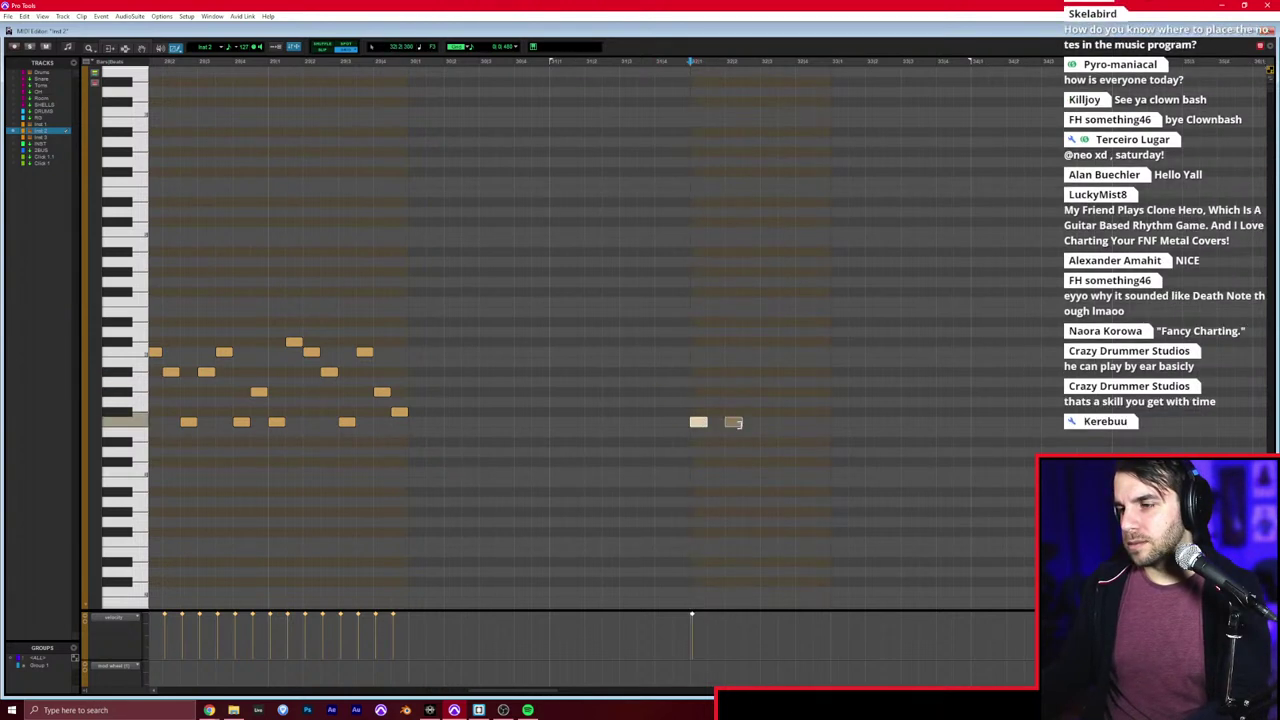
left_click(751, 421)
left_click(781, 421)
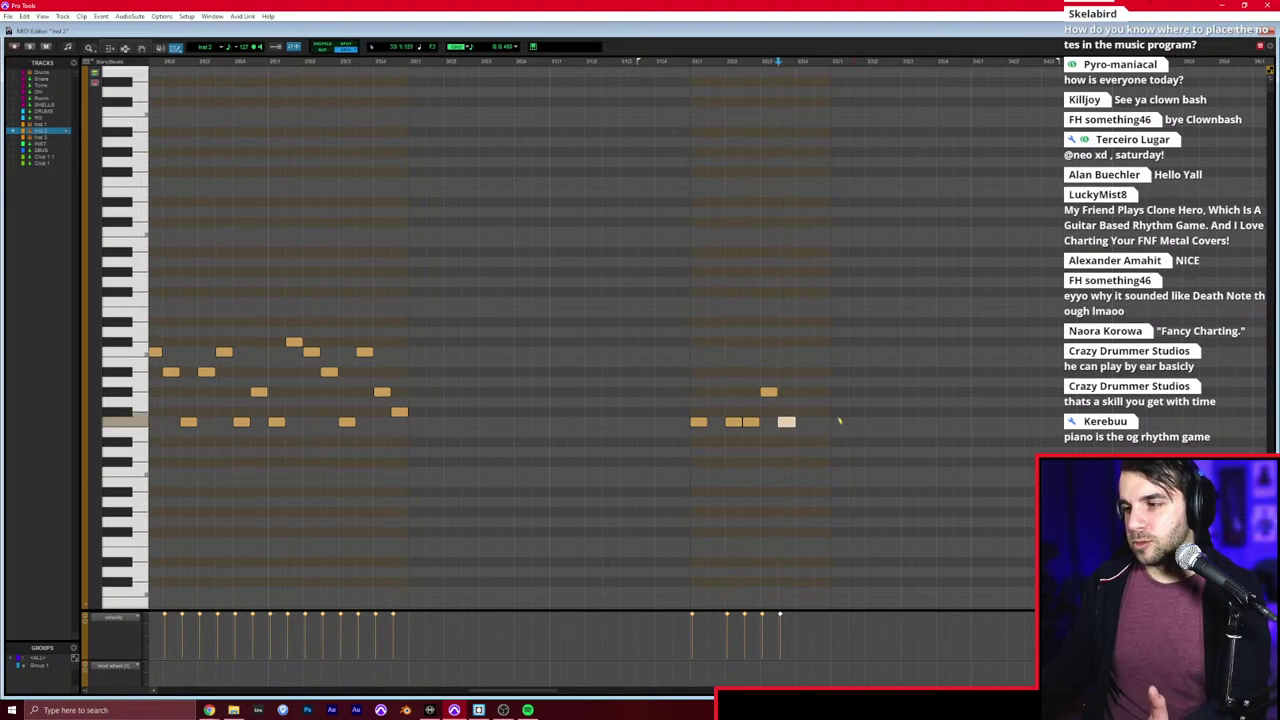
left_click(871, 421)
left_click(889, 421)
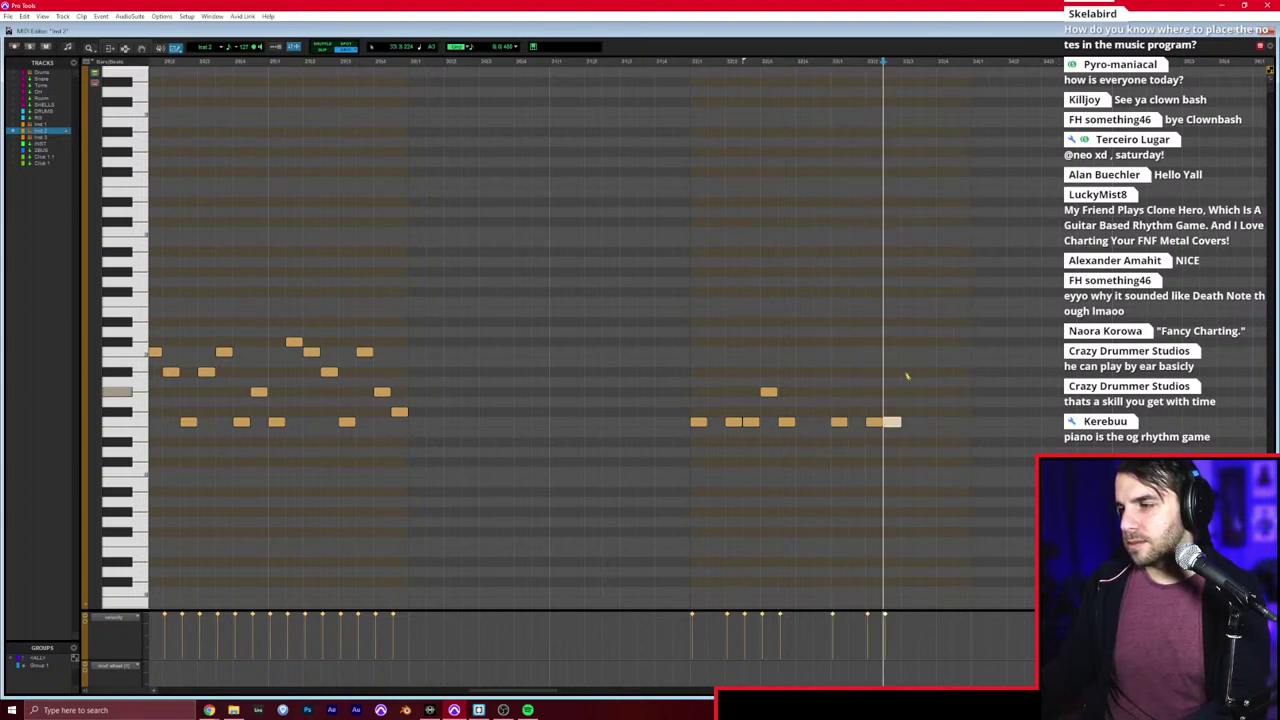
left_click(907, 362)
left_click(942, 390)
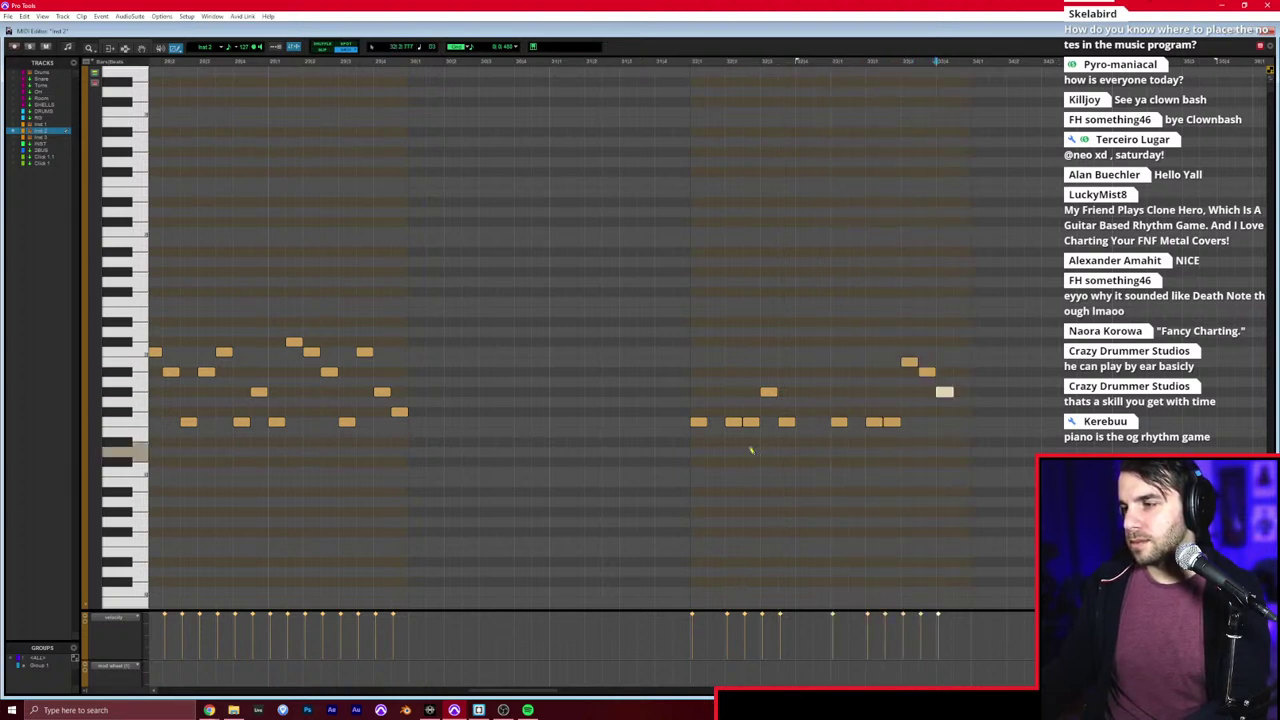
Step: Delete all the test melody notes from bar 32 on Inst 2
key("F7")
key("F8")
left_click_drag(1060, 323, 642, 462)
key("Delete")
key("r")
key("r")
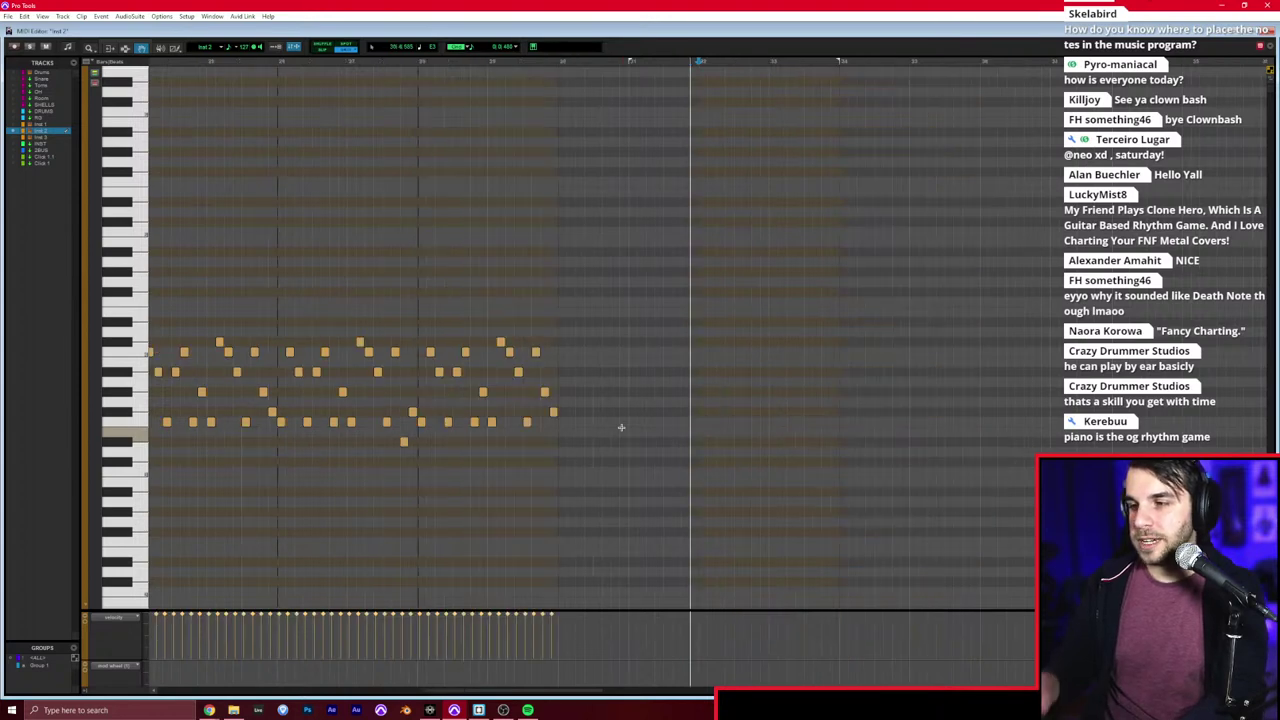
Step: Play the Inst 2 part from bar 9, and compare it with the soloed Inst_Godrays reference track from bar 10
scroll(621, 426, "left", 8)
scroll(523, 352, "left", 3)
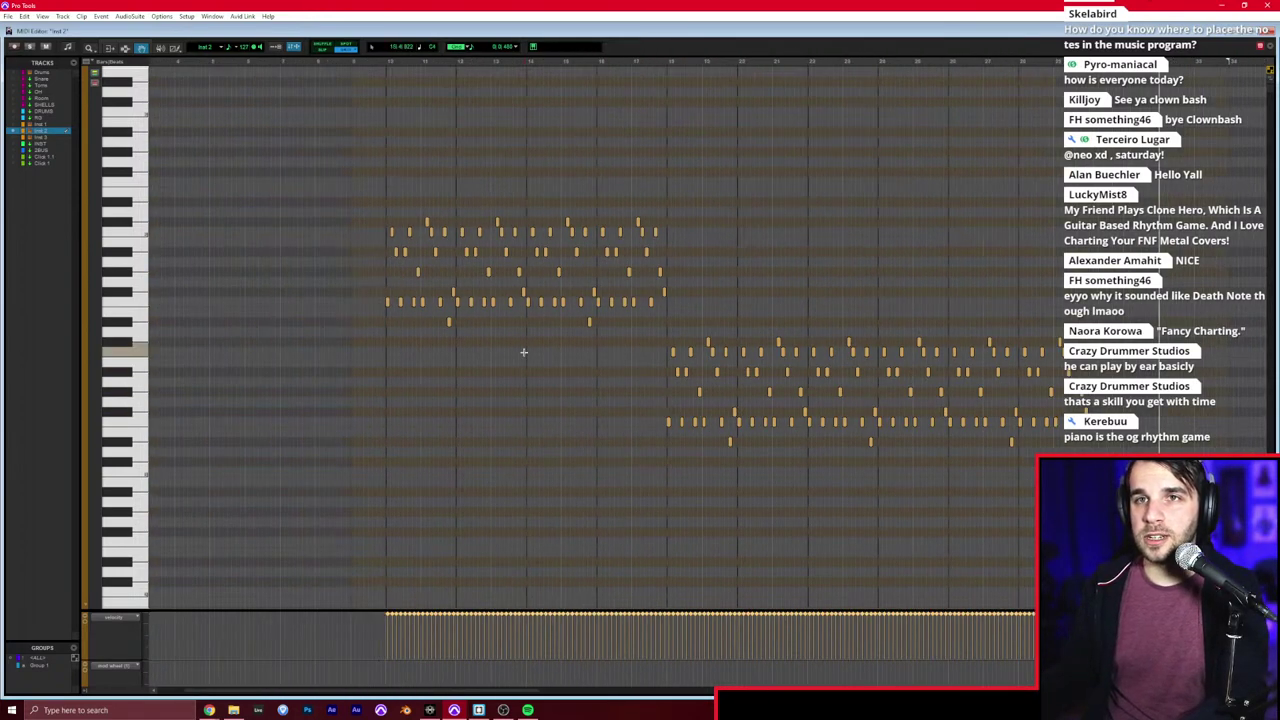
key("ctrl+bracketright")
key("ctrl+bracketright")
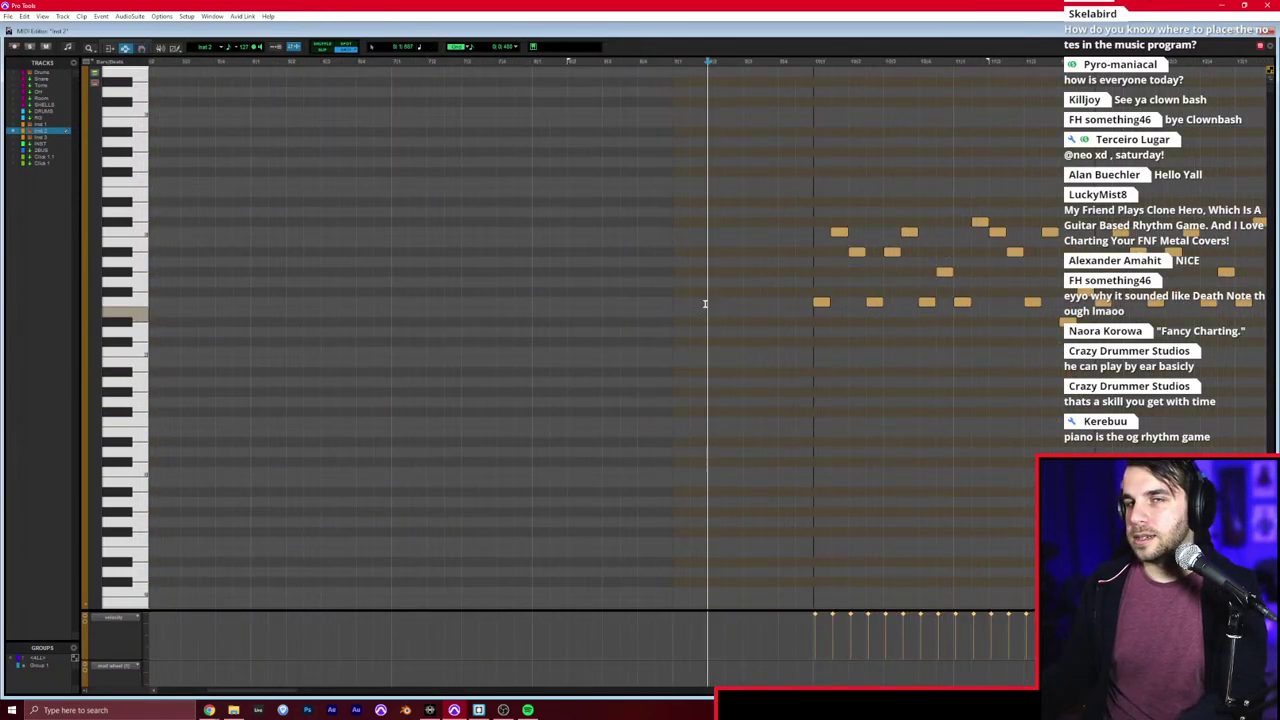
key("space")
scroll(694, 302, "right", 4)
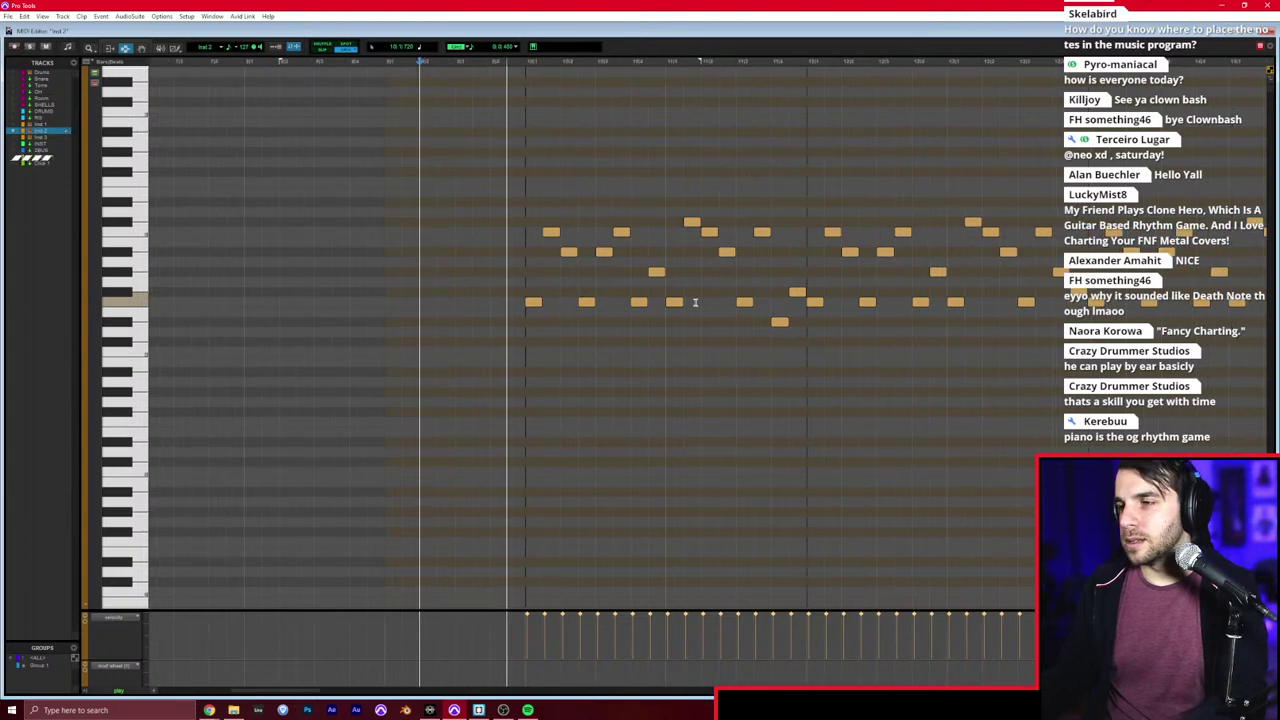
key("ctrl+w")
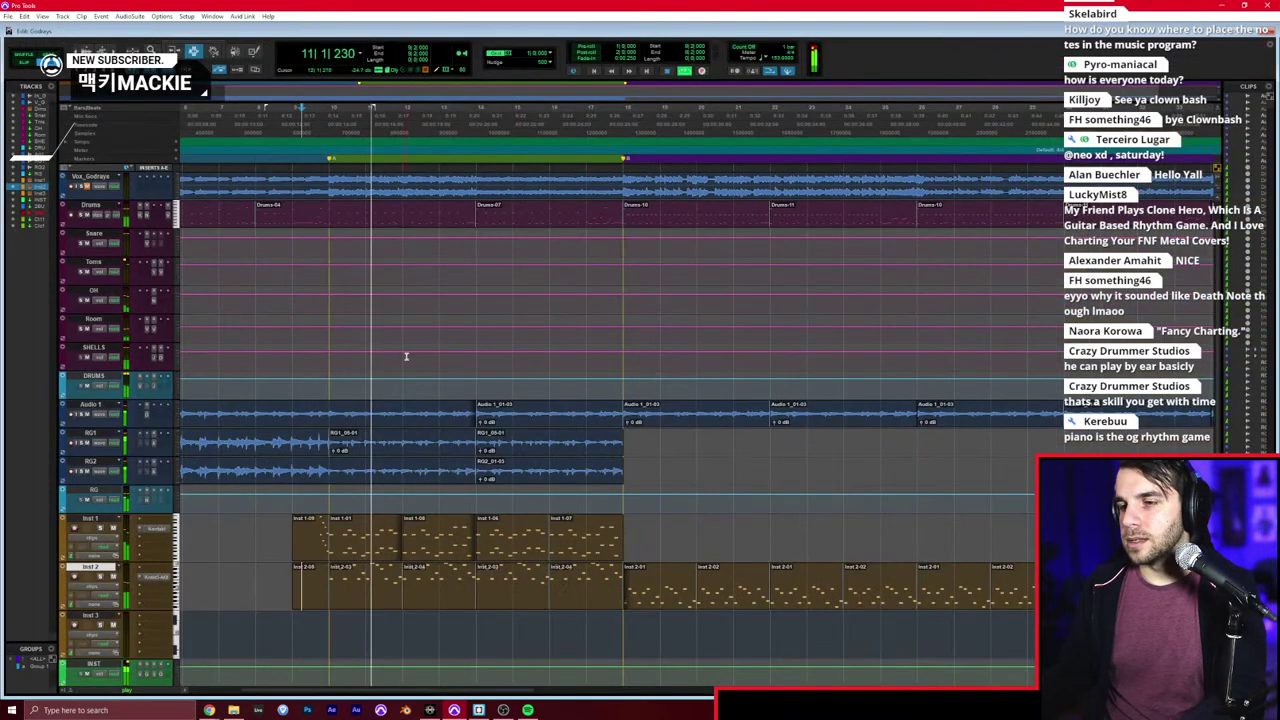
scroll(104, 205, "up", 1)
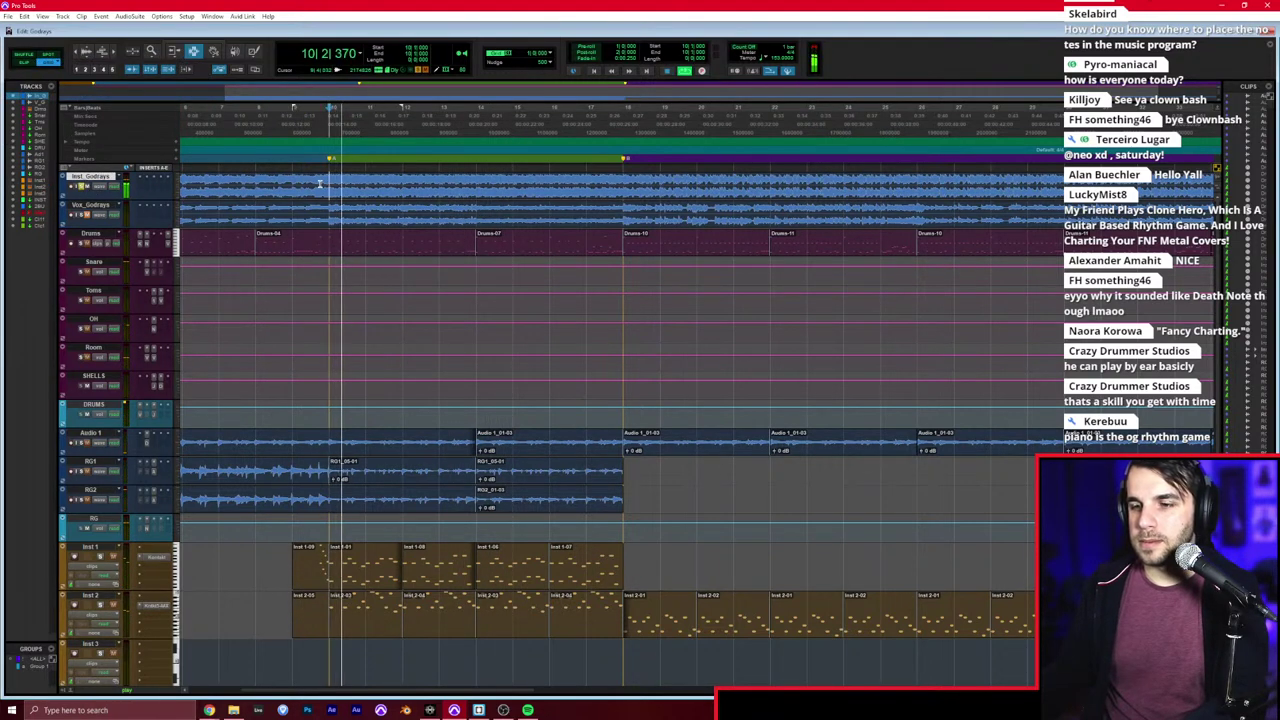
Step: Delete the empty Inst 3 track
scroll(330, 635, "down", 1)
scroll(330, 635, "down", 2)
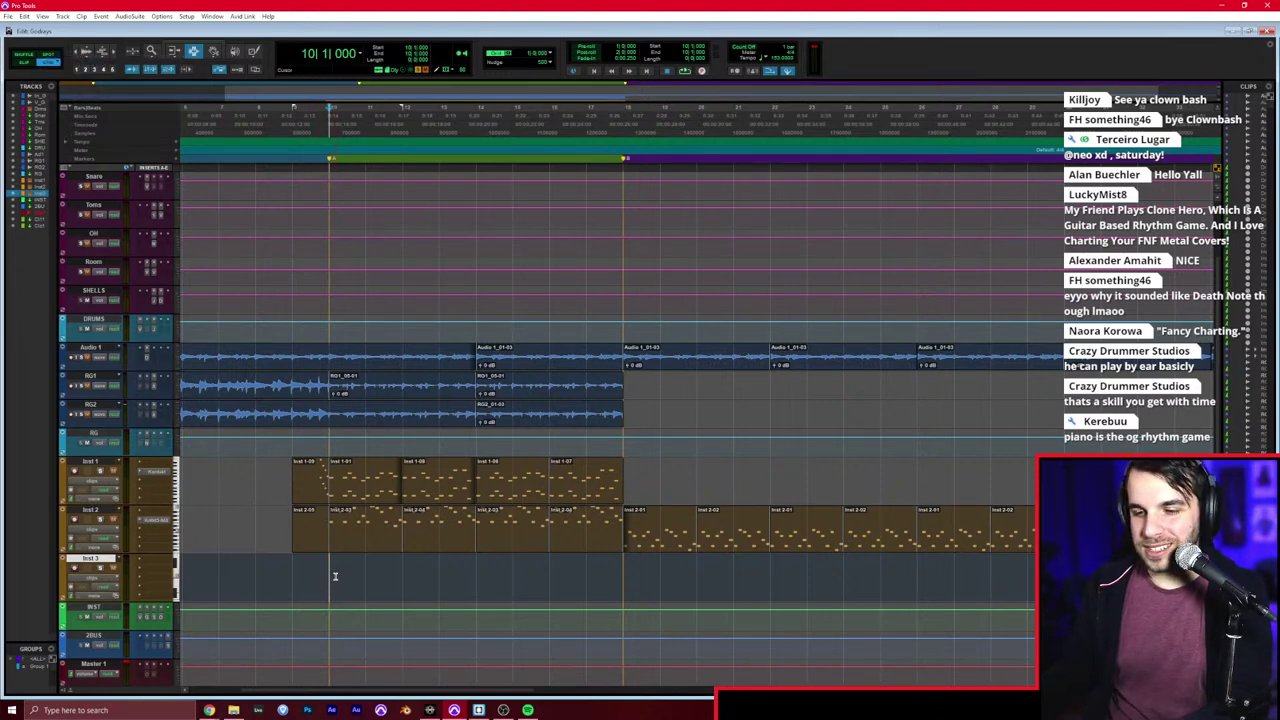
key("ctrl+]")
right_click(97, 568)
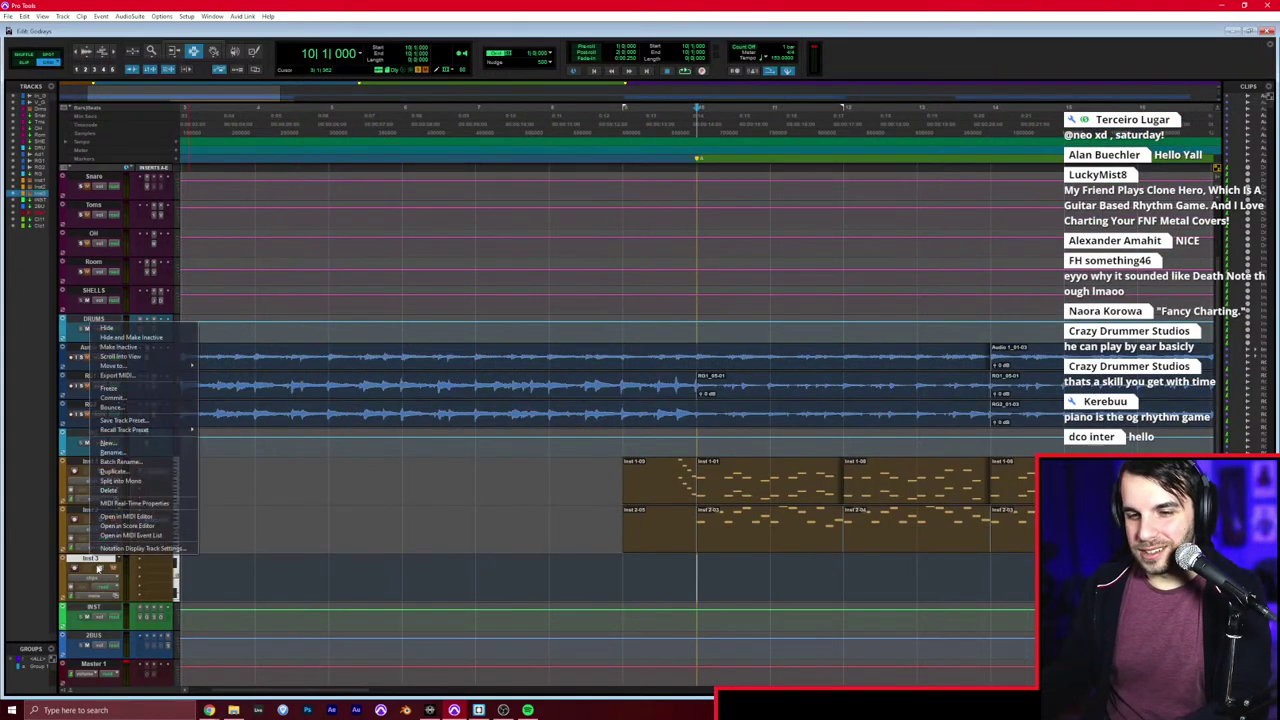
left_click(165, 492)
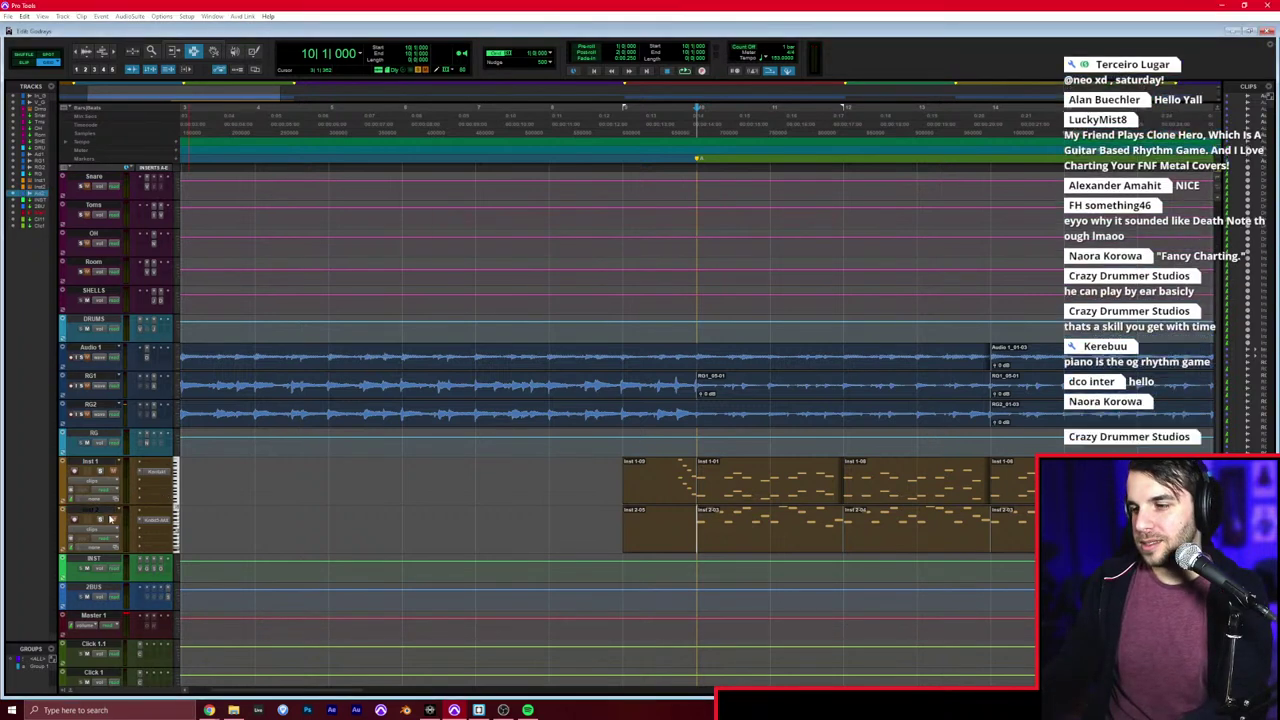
Step: Set the Audio 2 track's input to IN 1 and route its output to the INST track
key("ctrl+=")
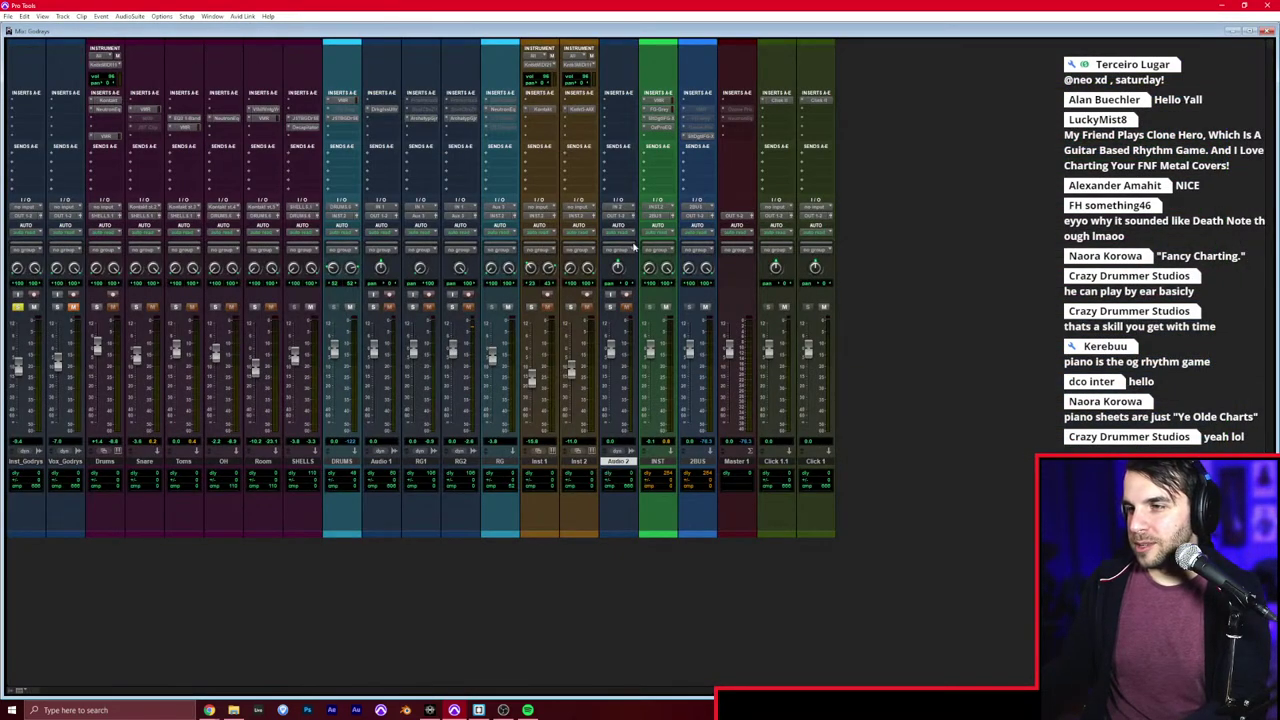
left_click(619, 214)
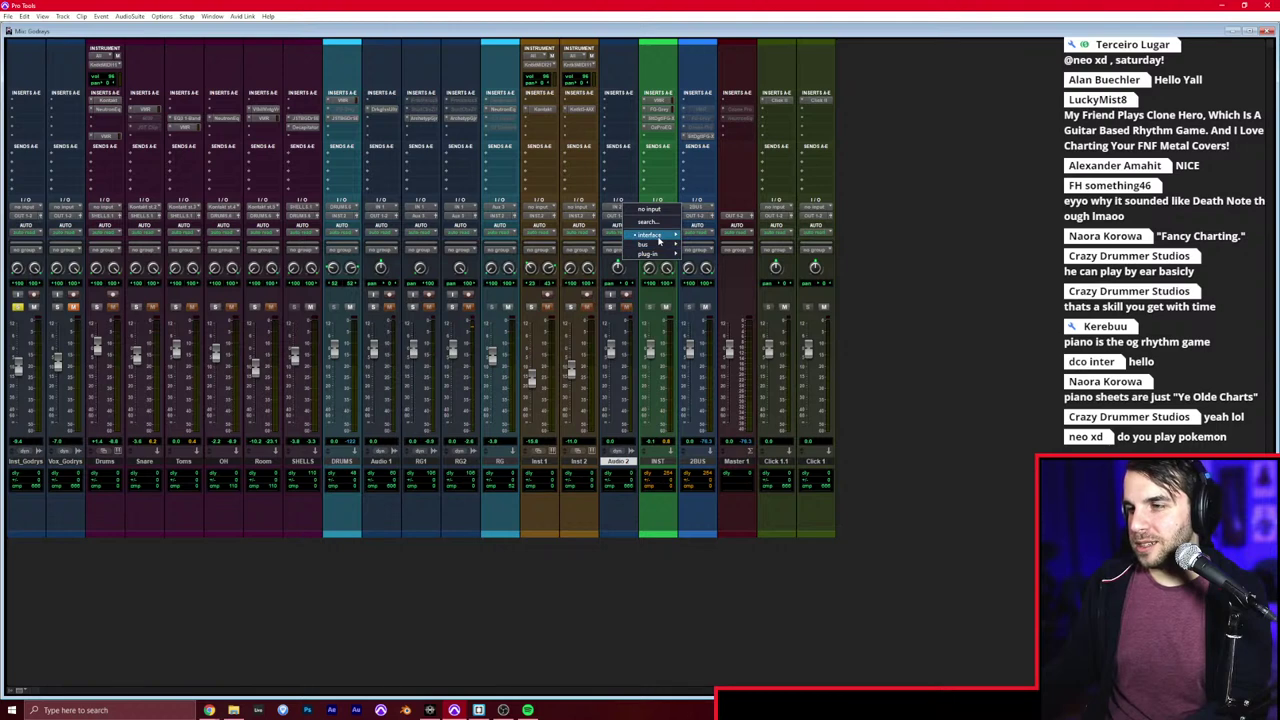
mouse_move(659, 241)
left_click(702, 237)
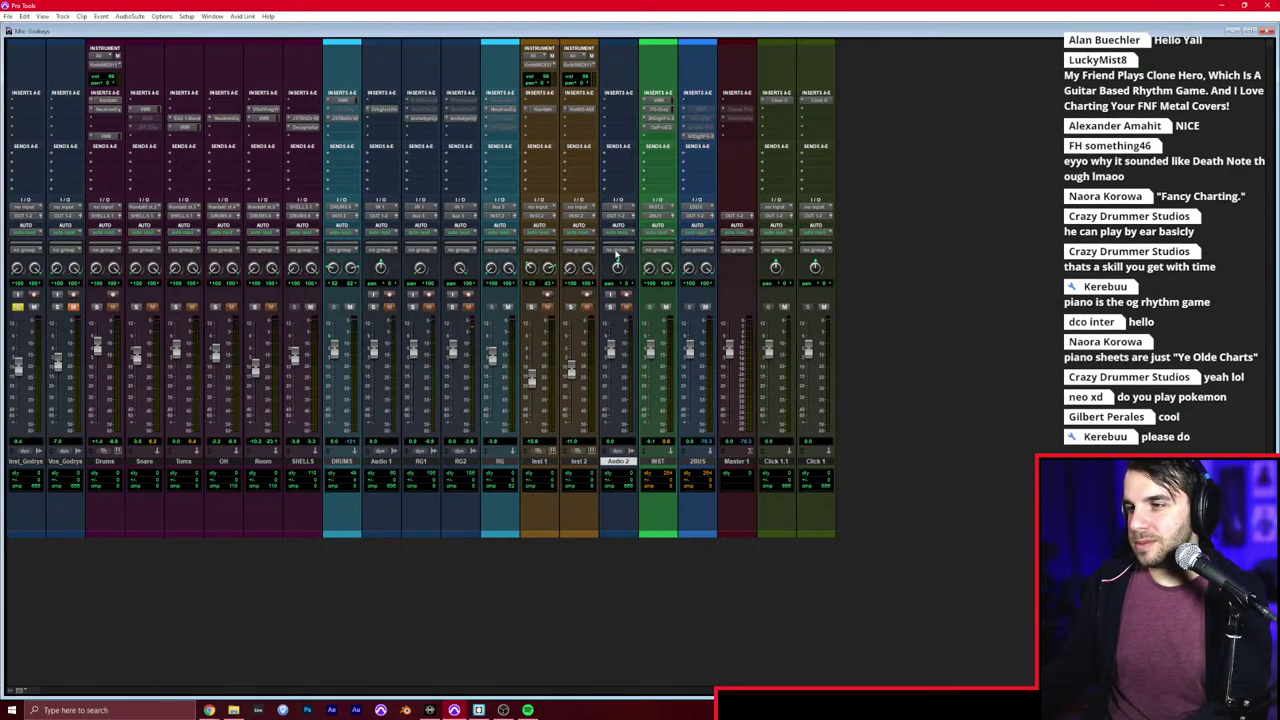
left_click(617, 218)
mouse_move(651, 268)
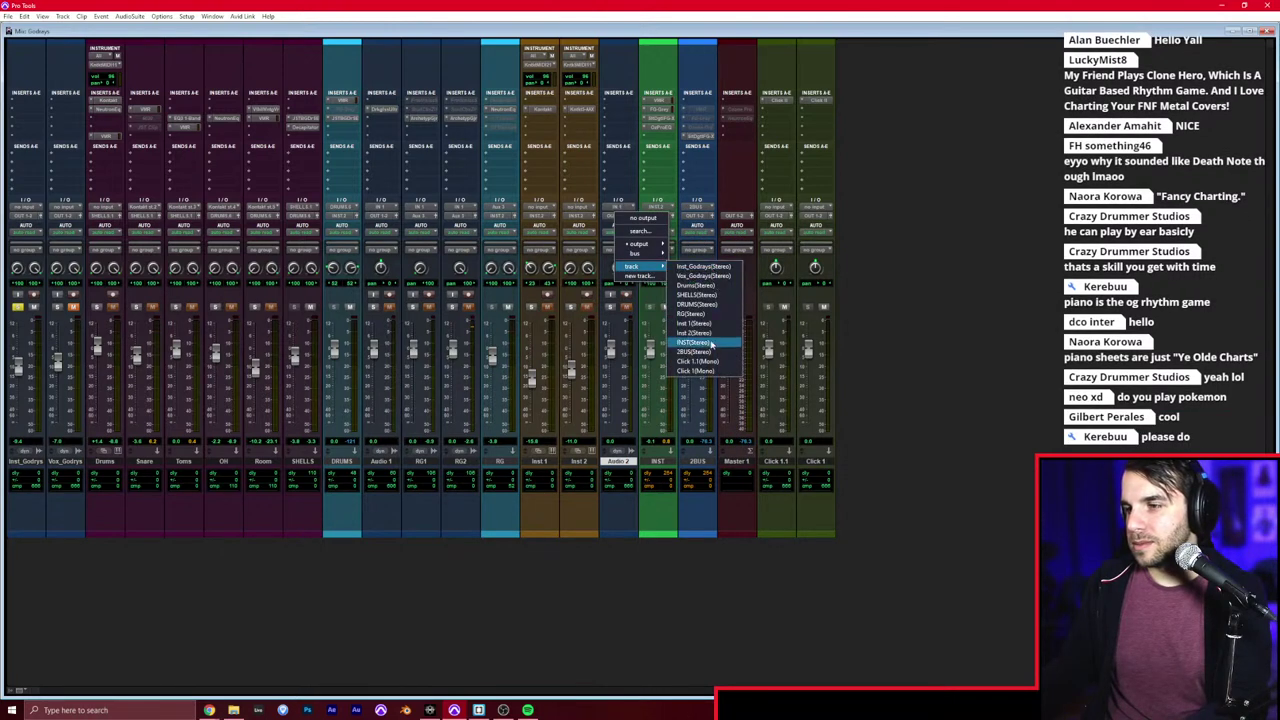
left_click(710, 344)
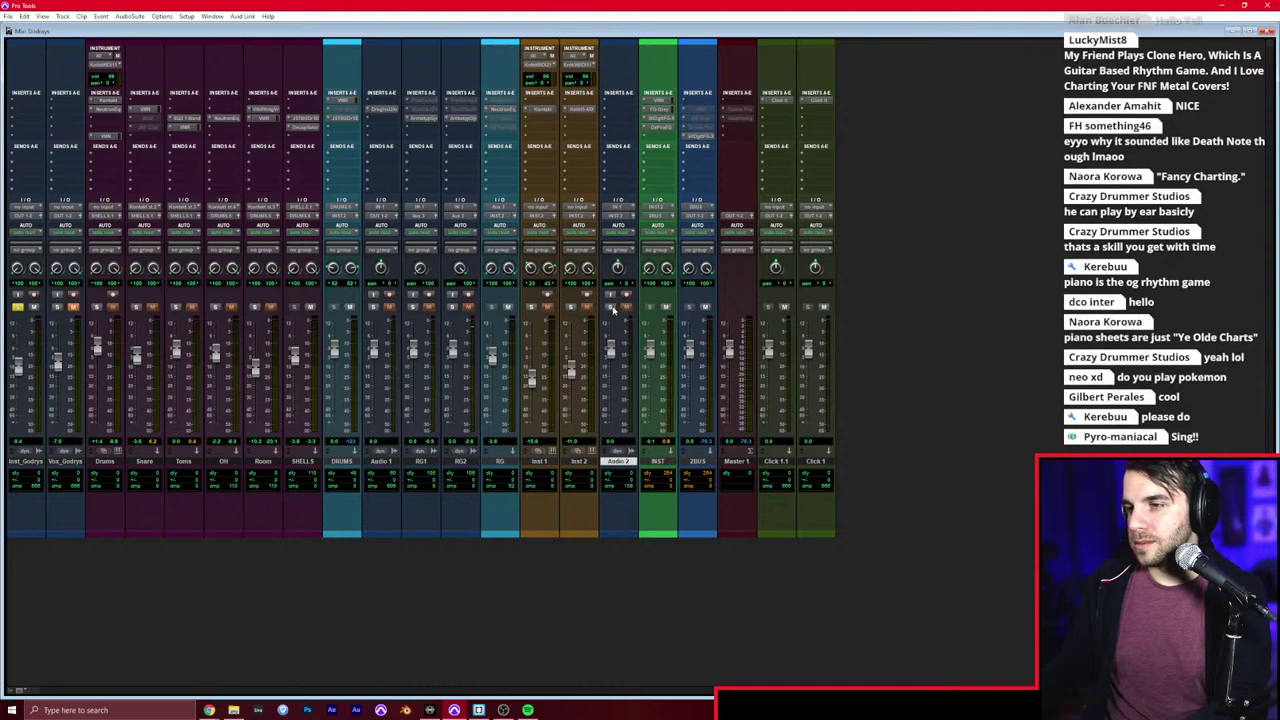
Step: Try to record a soloed take on Audio 2 from bar 9
key("ctrl+equal")
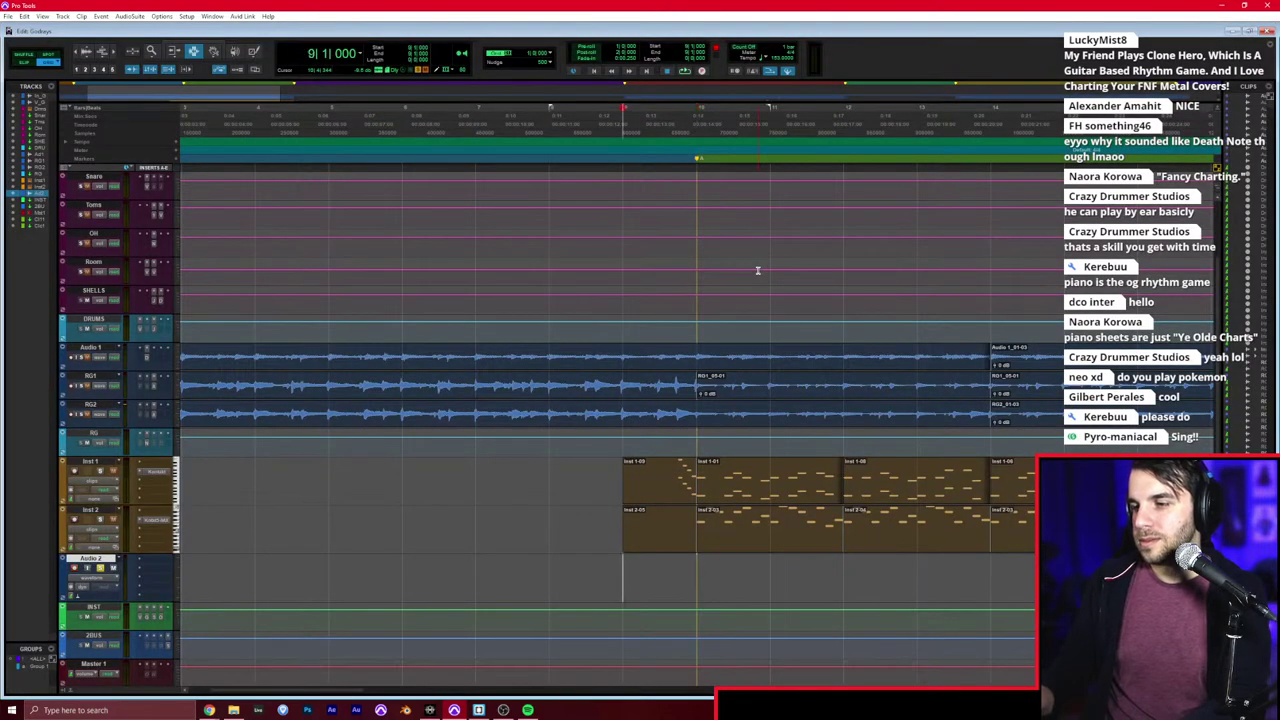
key("ctrl+space")
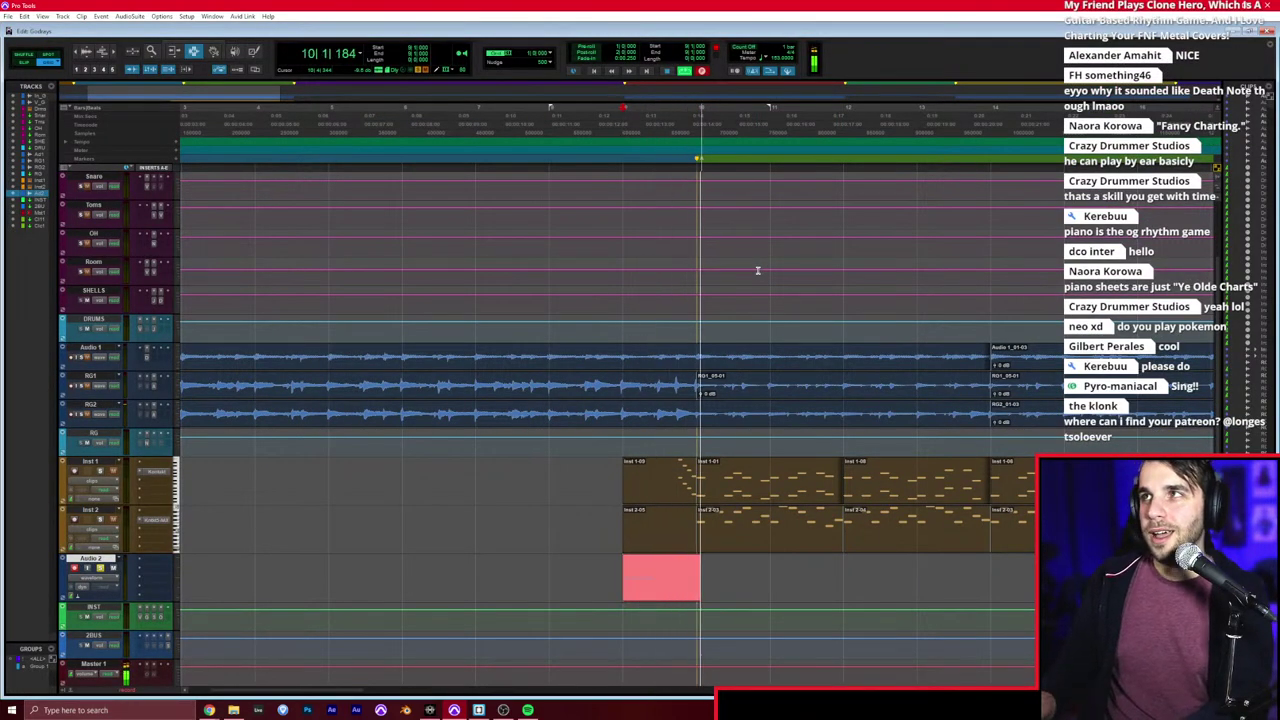
key("space")
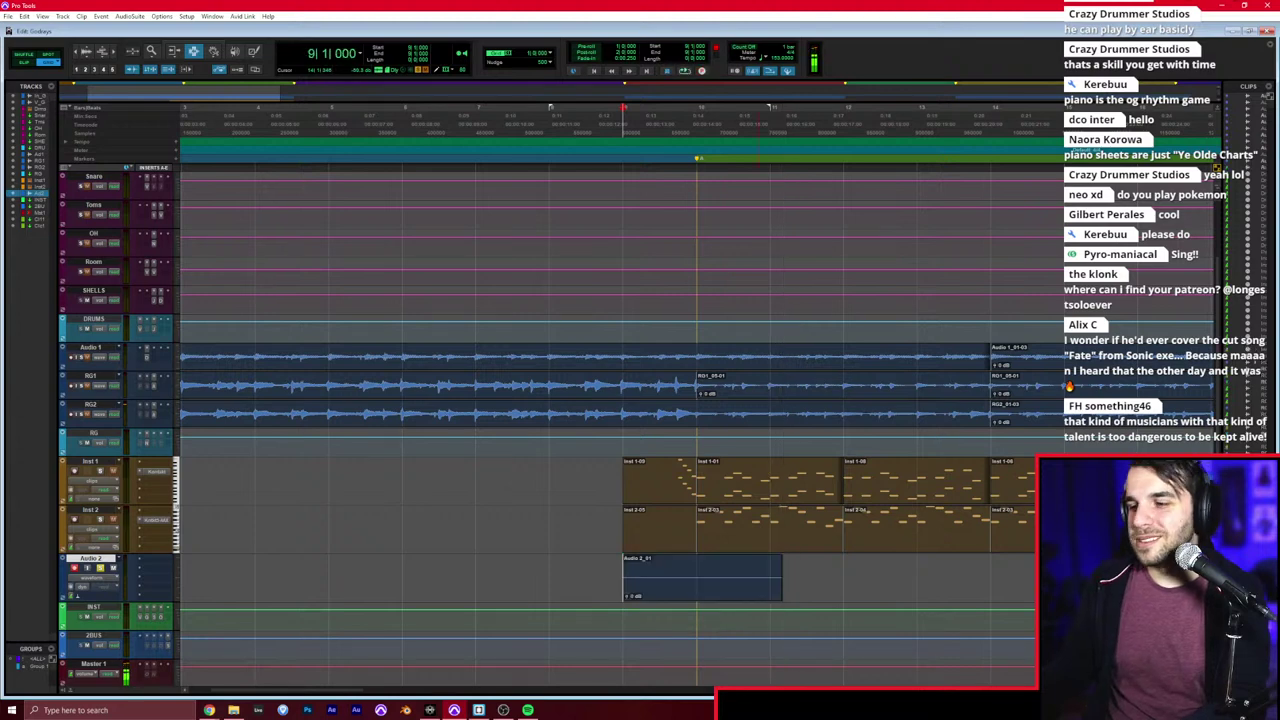
Step: Change Audio 2's input to IN 3 and record a sung note from bar 9 to just past bar 11
key("ctrl+equal")
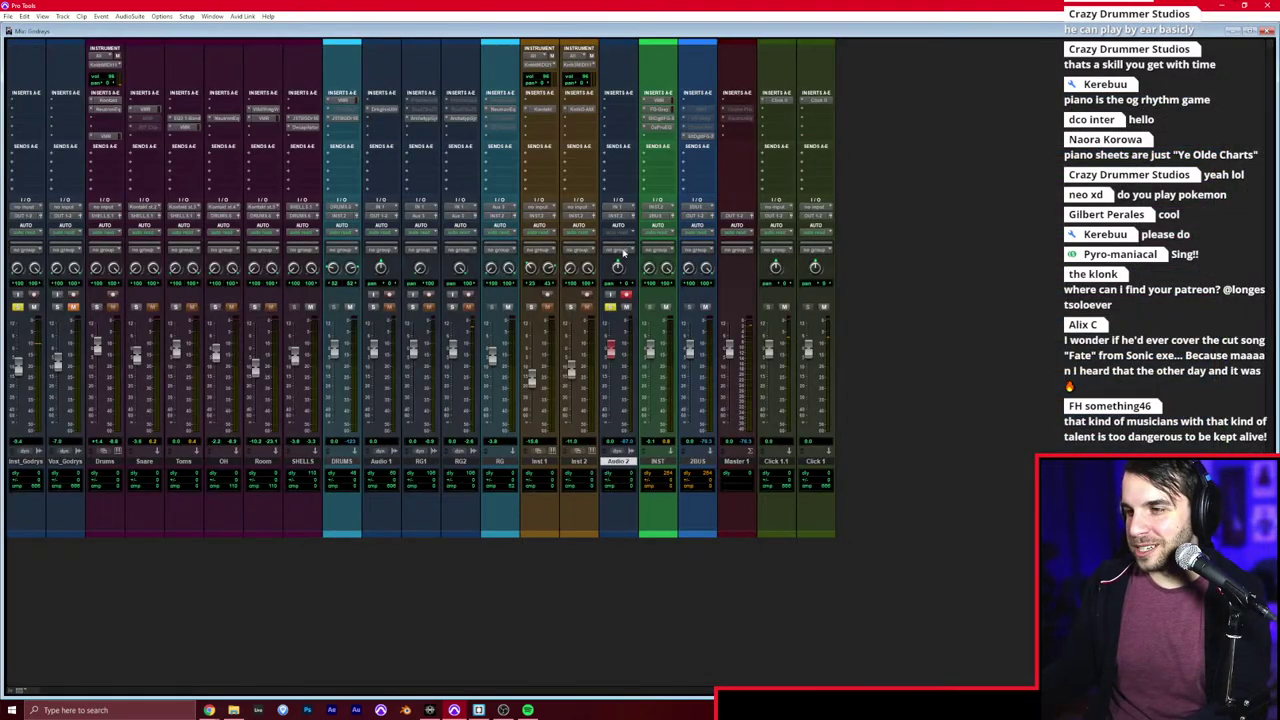
left_click(621, 209)
mouse_move(655, 236)
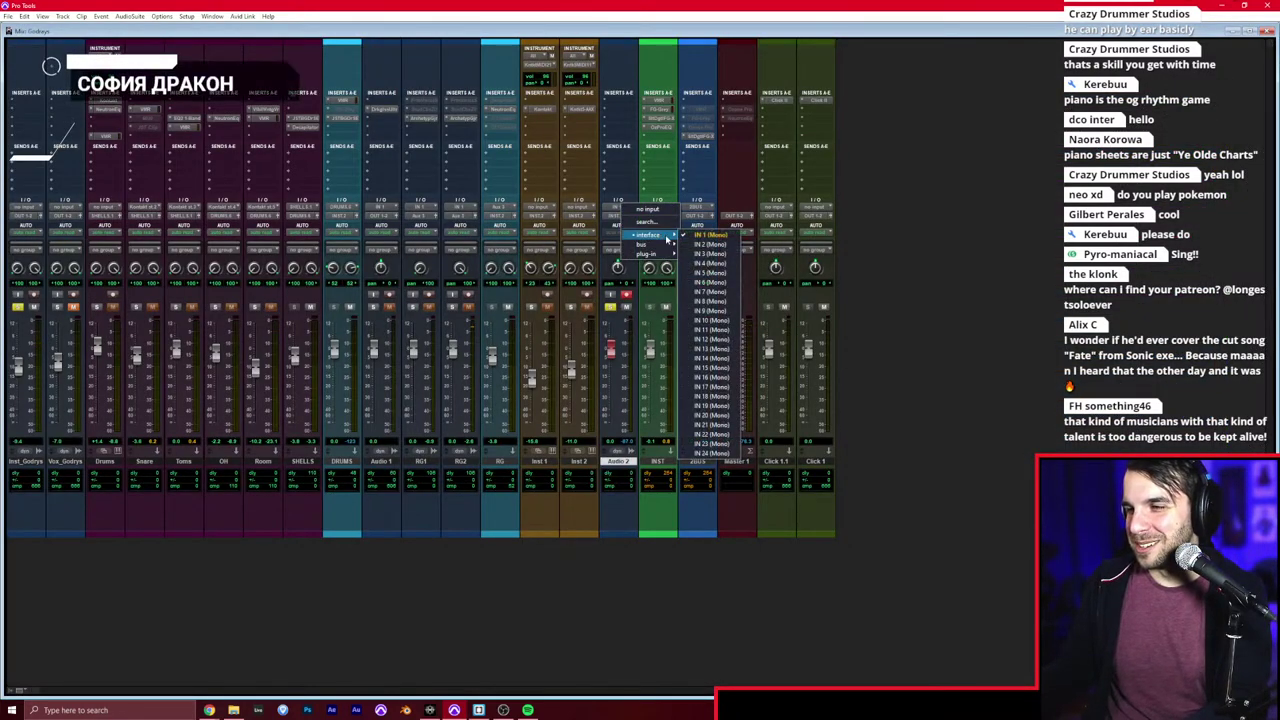
left_click(698, 255)
key("ctrl+equal")
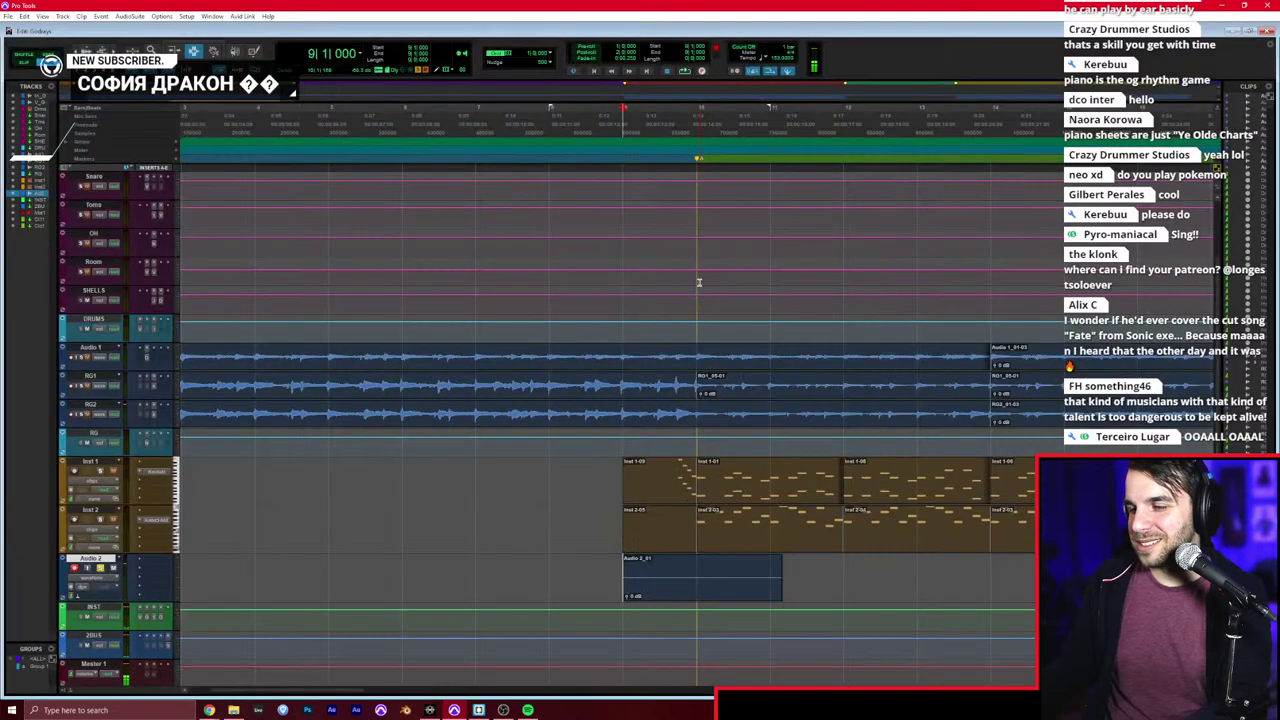
key("ctrl+space")
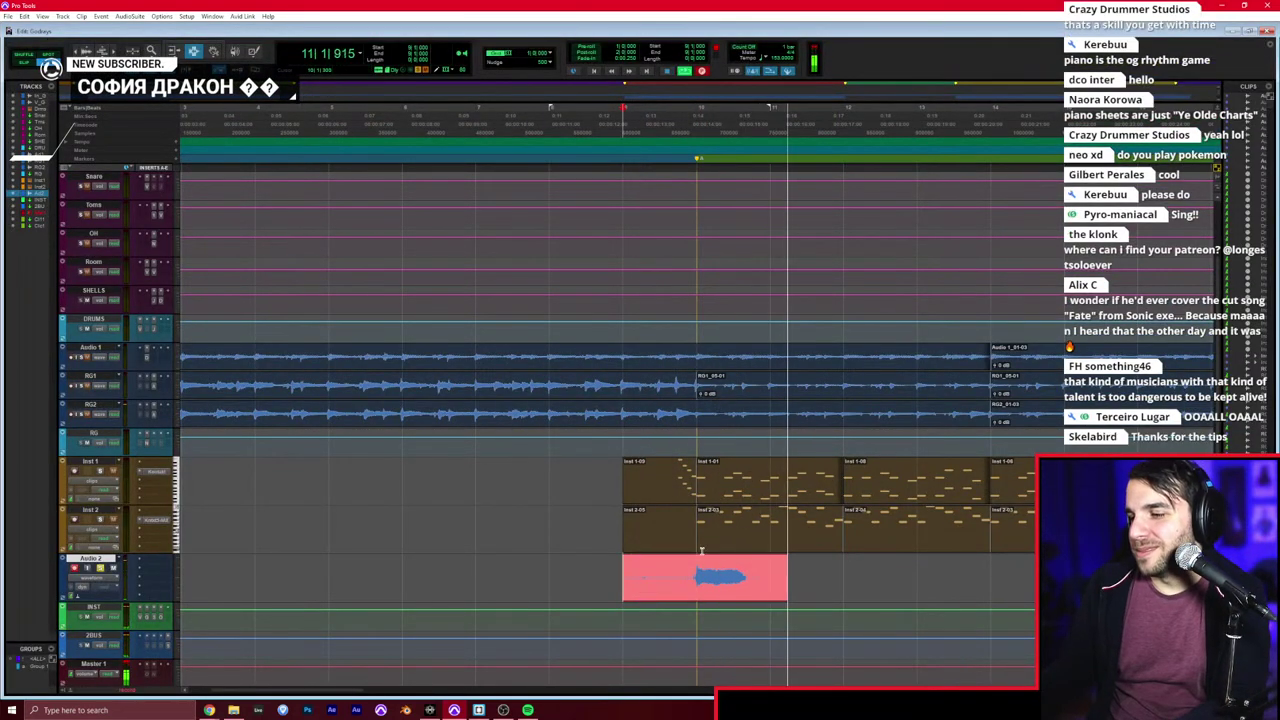
key("space")
Step: Trim both ends of the recorded Audio 2 clip around the sung note, starting the clip at 9|4|528
left_click(788, 575)
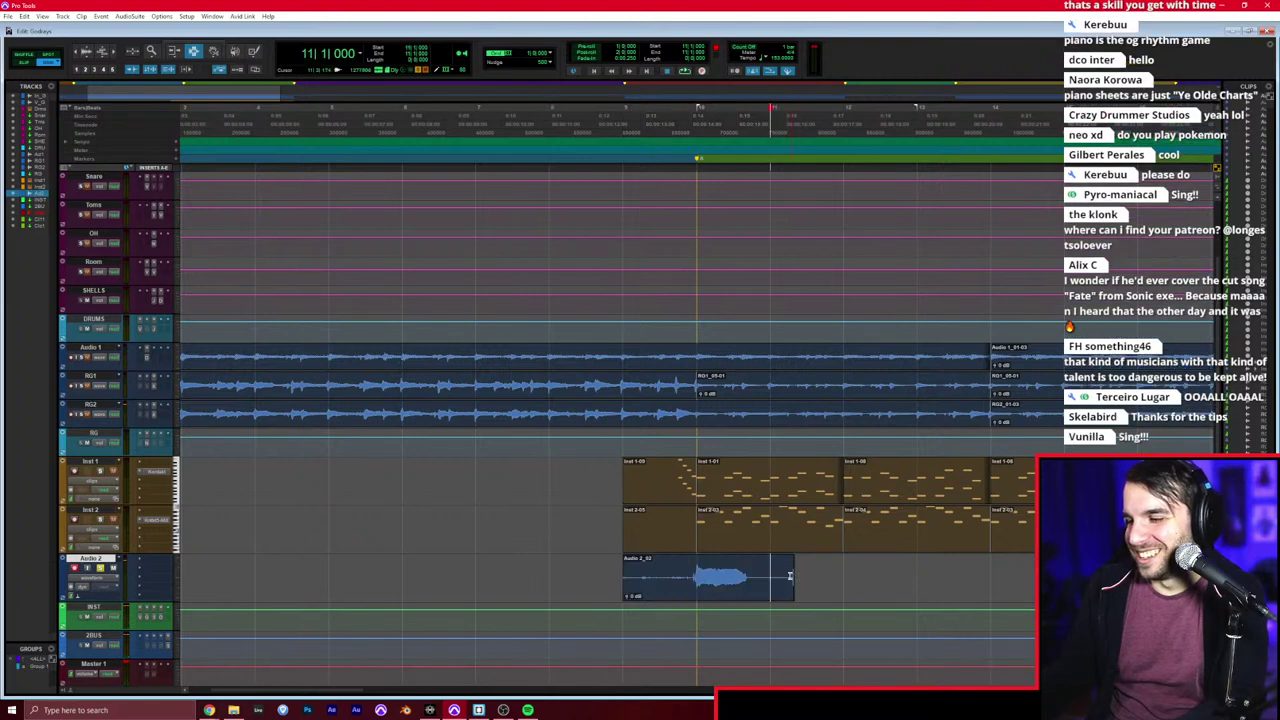
key("F2")
left_click(759, 576)
key("s")
left_click(688, 577)
key("a")
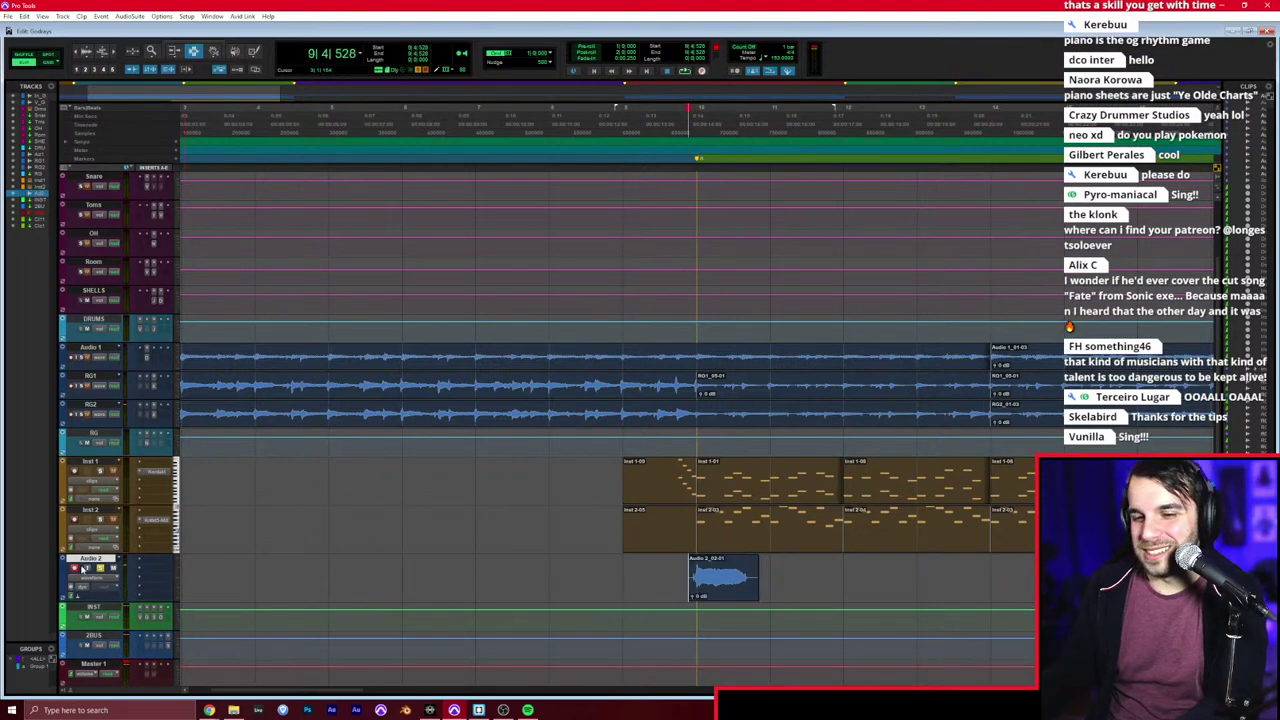
Step: Open AudioSuite Auto-Tune 7 on the trimmed vocal clip and track its pitch in graph mode
left_click(731, 587)
left_click(132, 17)
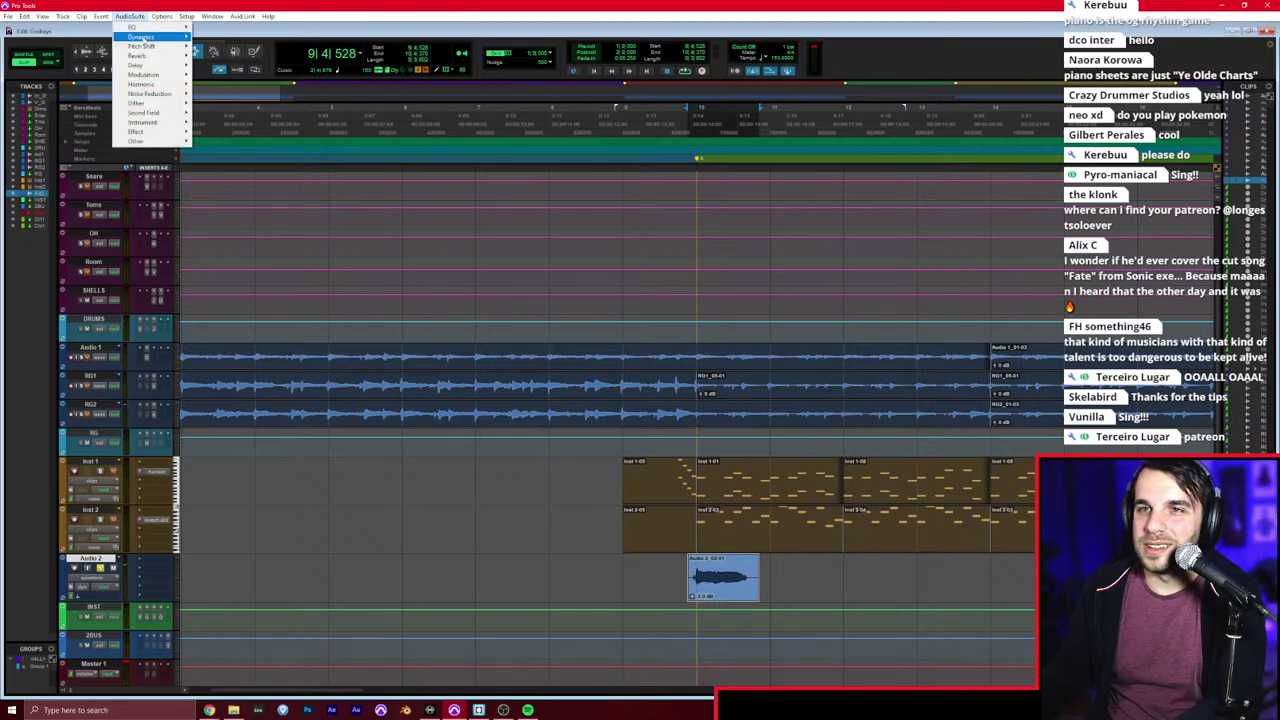
mouse_move(152, 46)
left_click(226, 47)
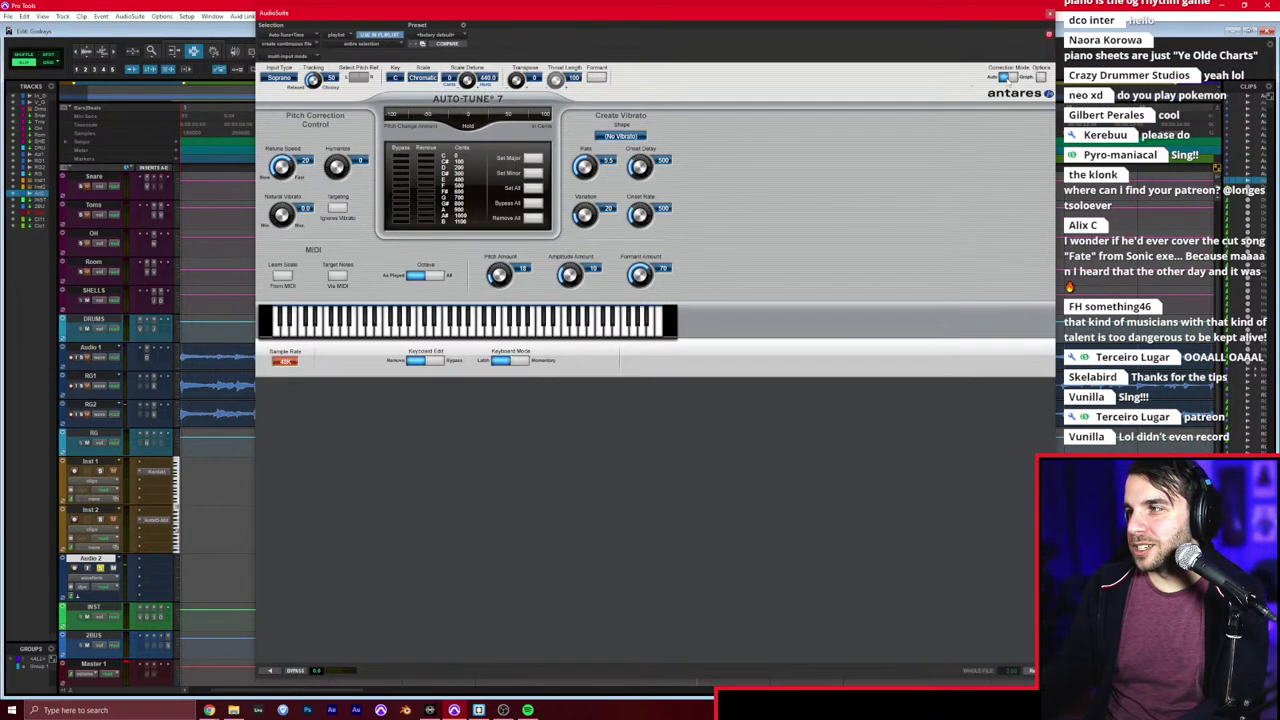
left_click(1013, 77)
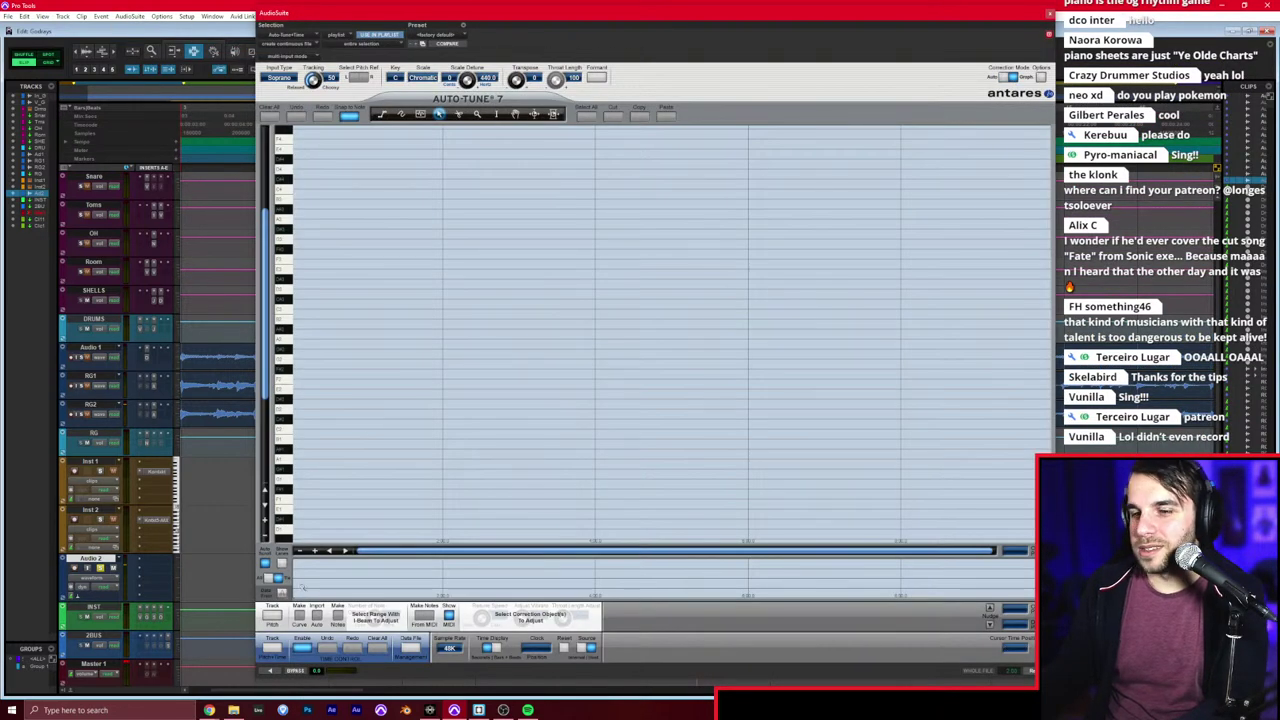
left_click(272, 673)
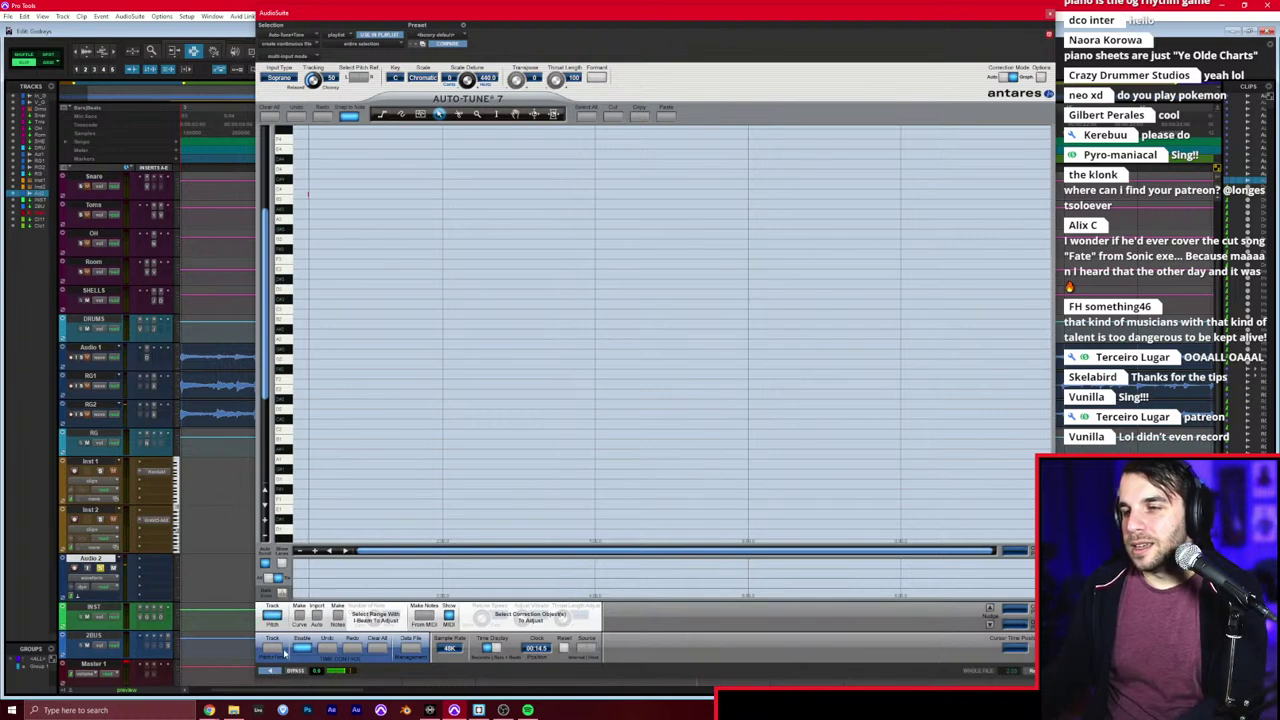
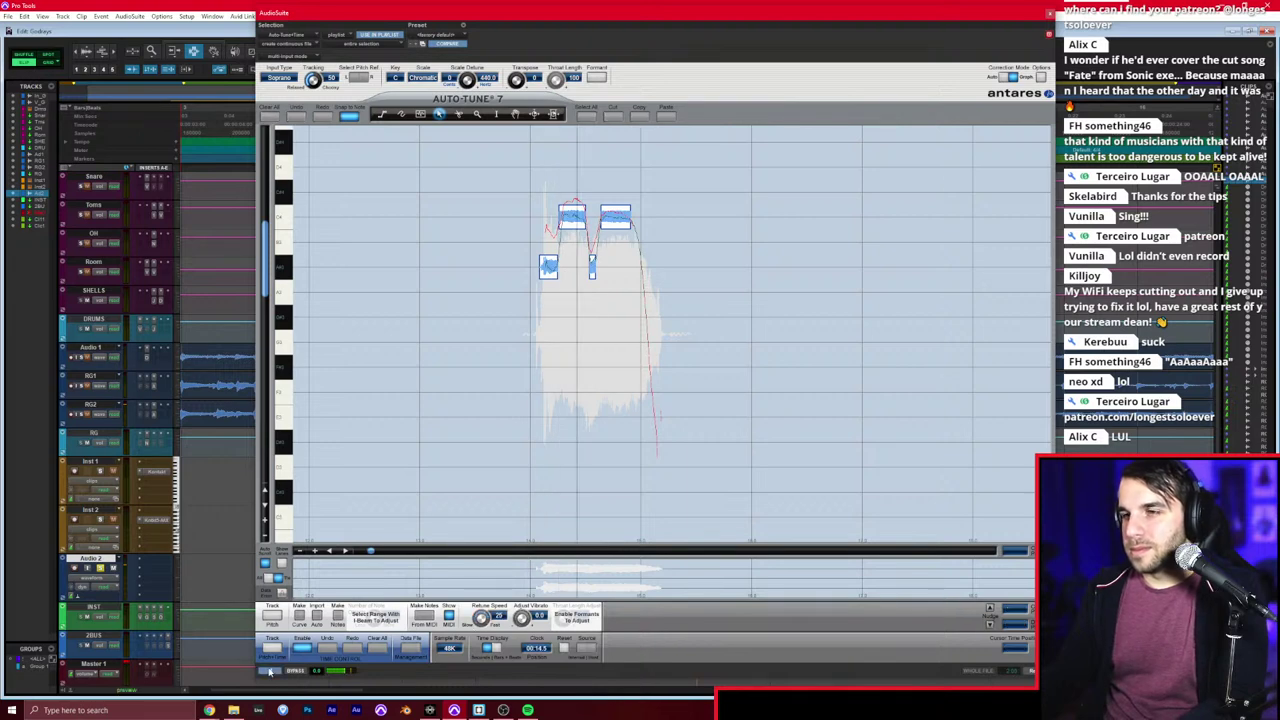
Step: Enable Auto-Tune's formant option, set Transpose to 12 in auto mode, and render the vocal clip
left_click(597, 77)
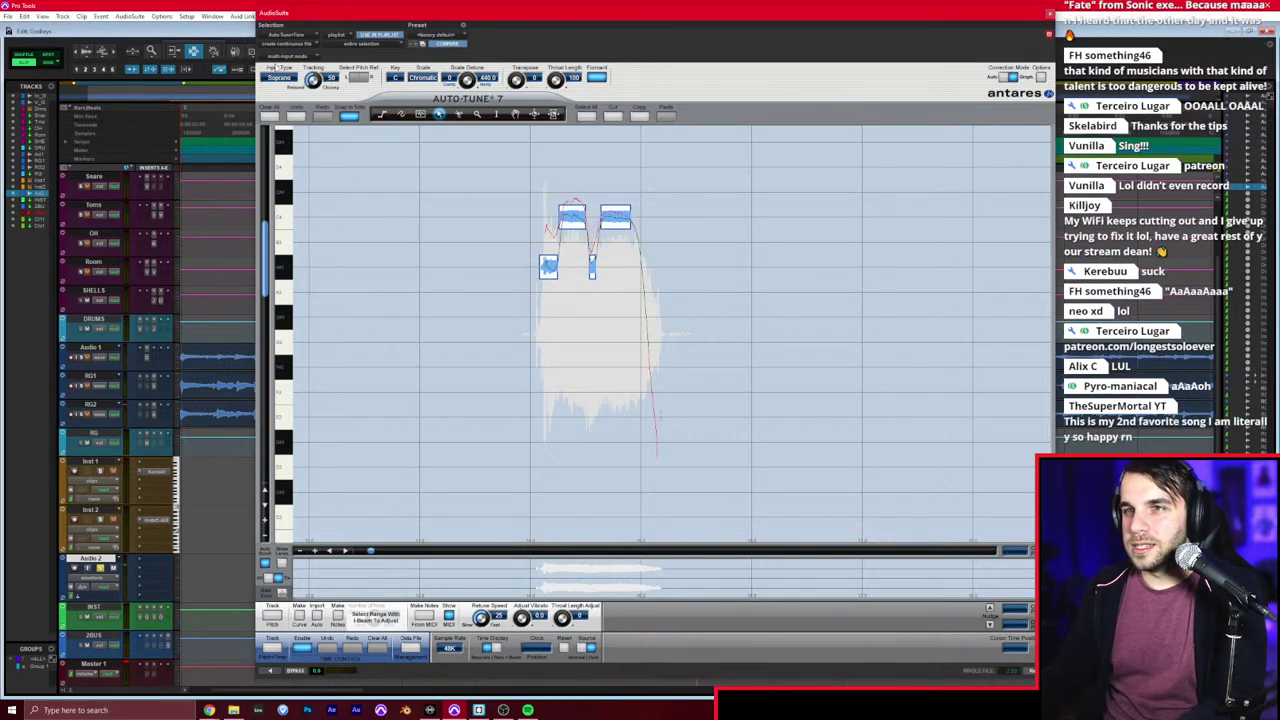
left_click(290, 672)
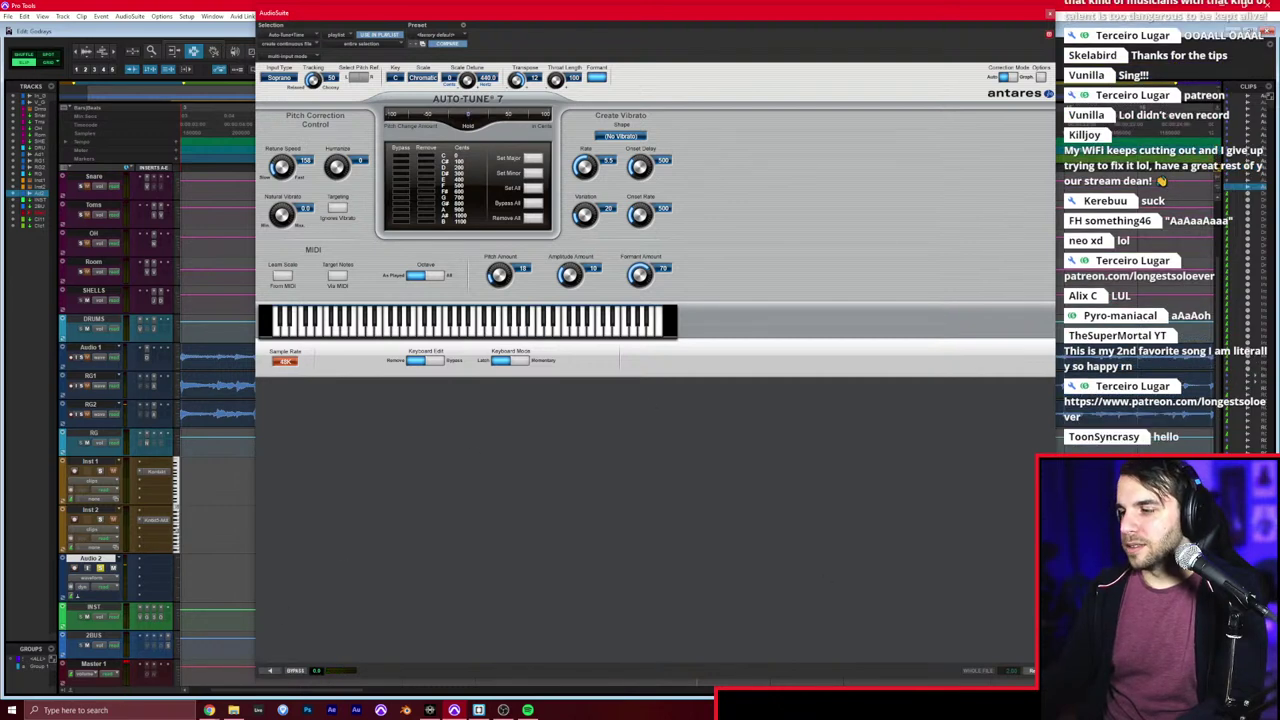
left_click(1047, 15)
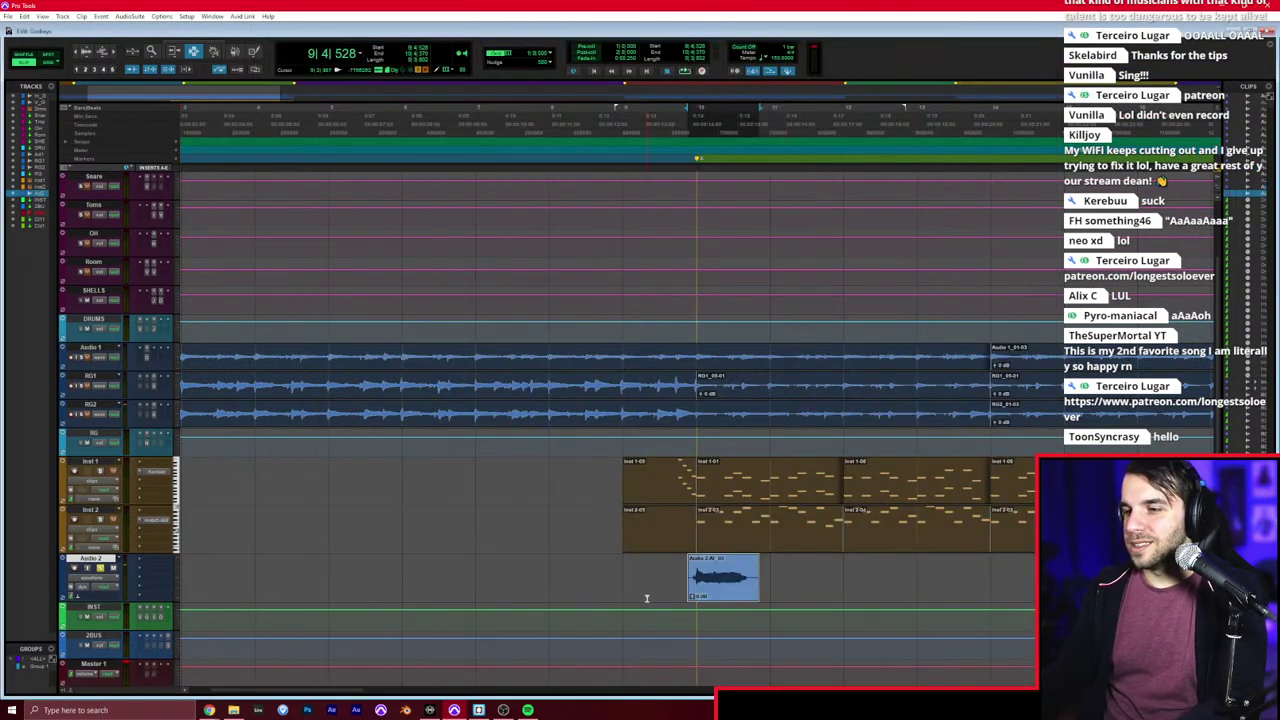
Step: Select bars 10 to 12 on Audio 2 in Grid mode and play the tuned vocal note
left_click_drag(616, 583, 823, 583)
key("F4")
left_click_drag(698, 585, 834, 590)
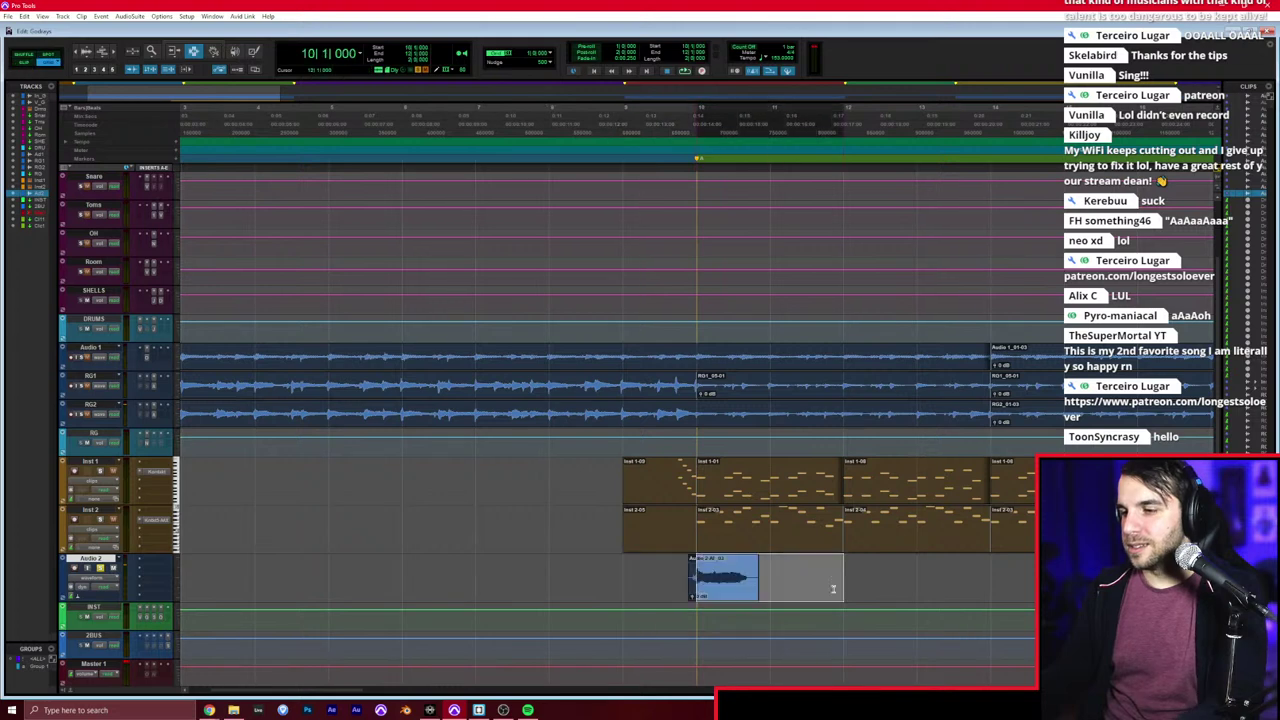
key("space")
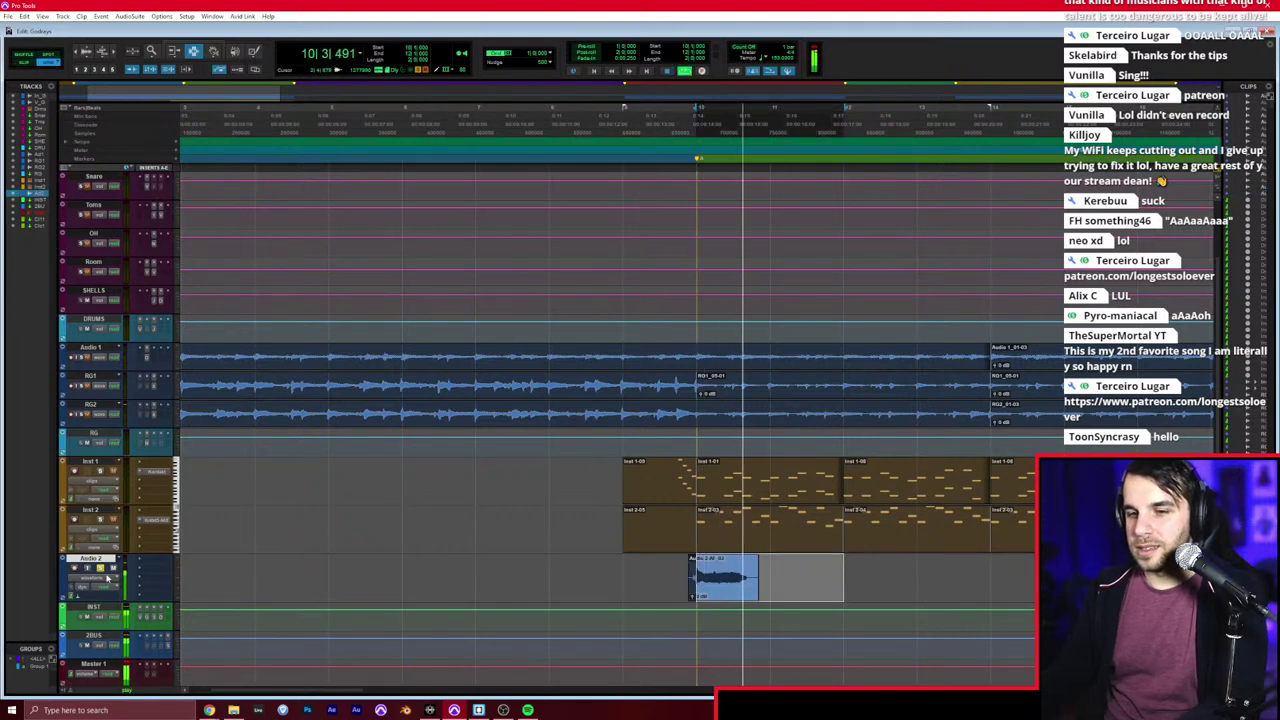
key("space")
key("alt+a")
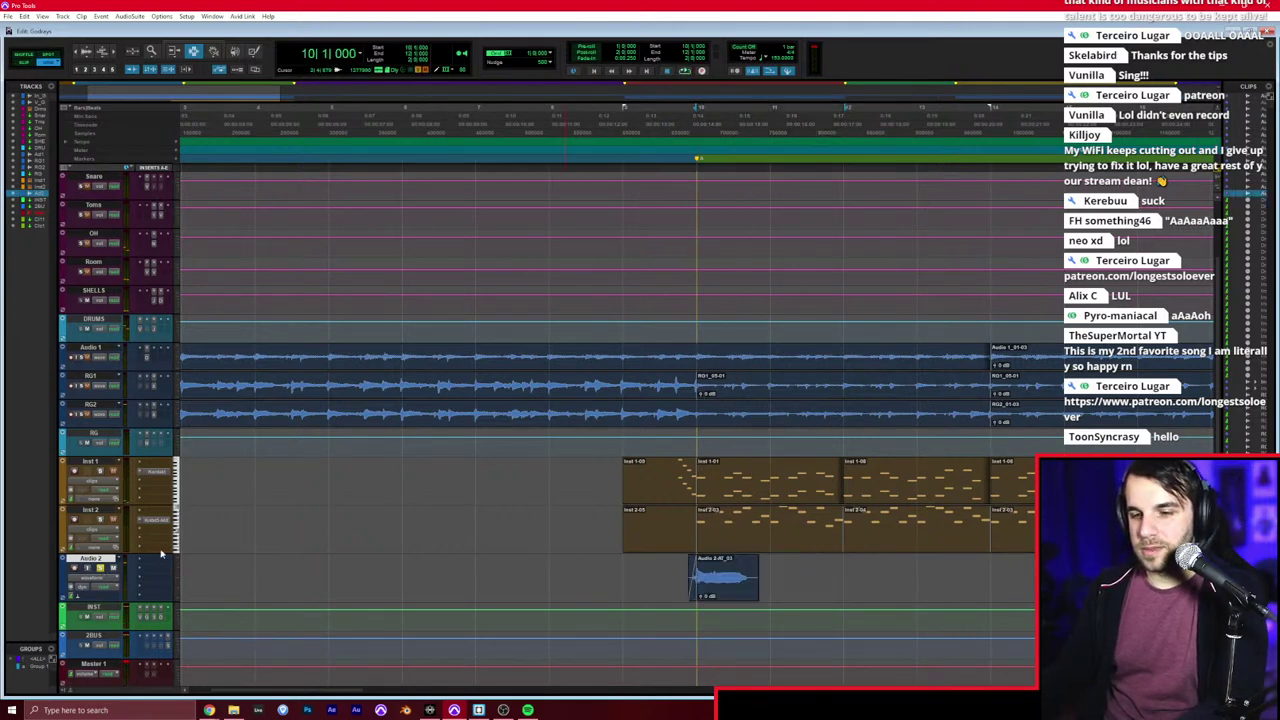
Step: Insert the Decapitator plug-in on Audio 2 and play the vocal note through it
scroll(151, 575, "down", 3)
key("t")
key("t")
key("t")
key("t")
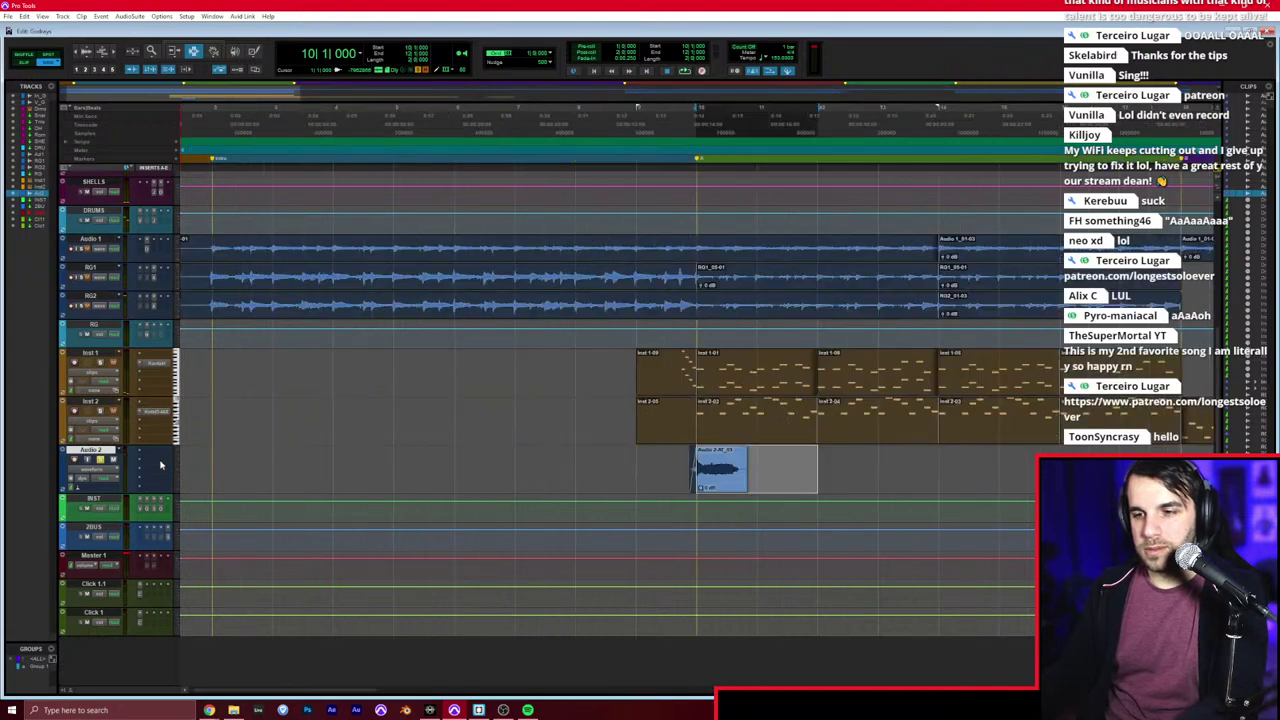
left_click(260, 441)
left_click_drag(429, 60, 427, 177)
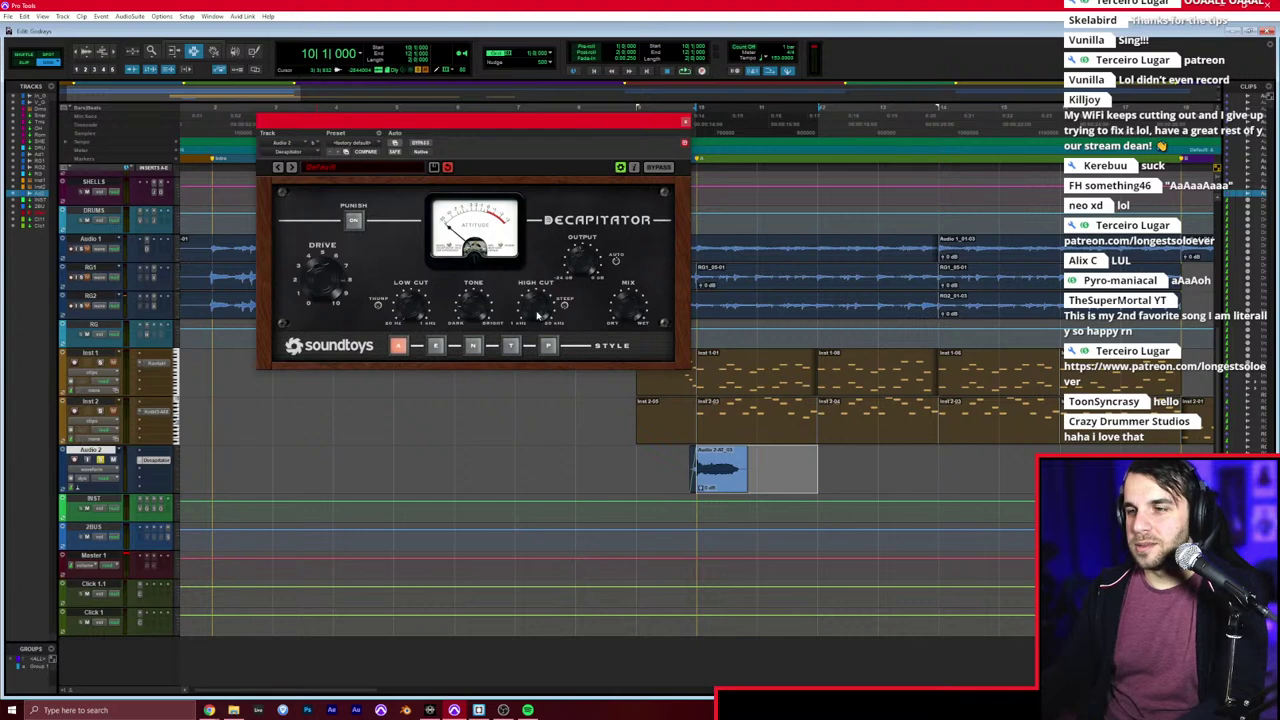
key("space")
key("ctrl+equal")
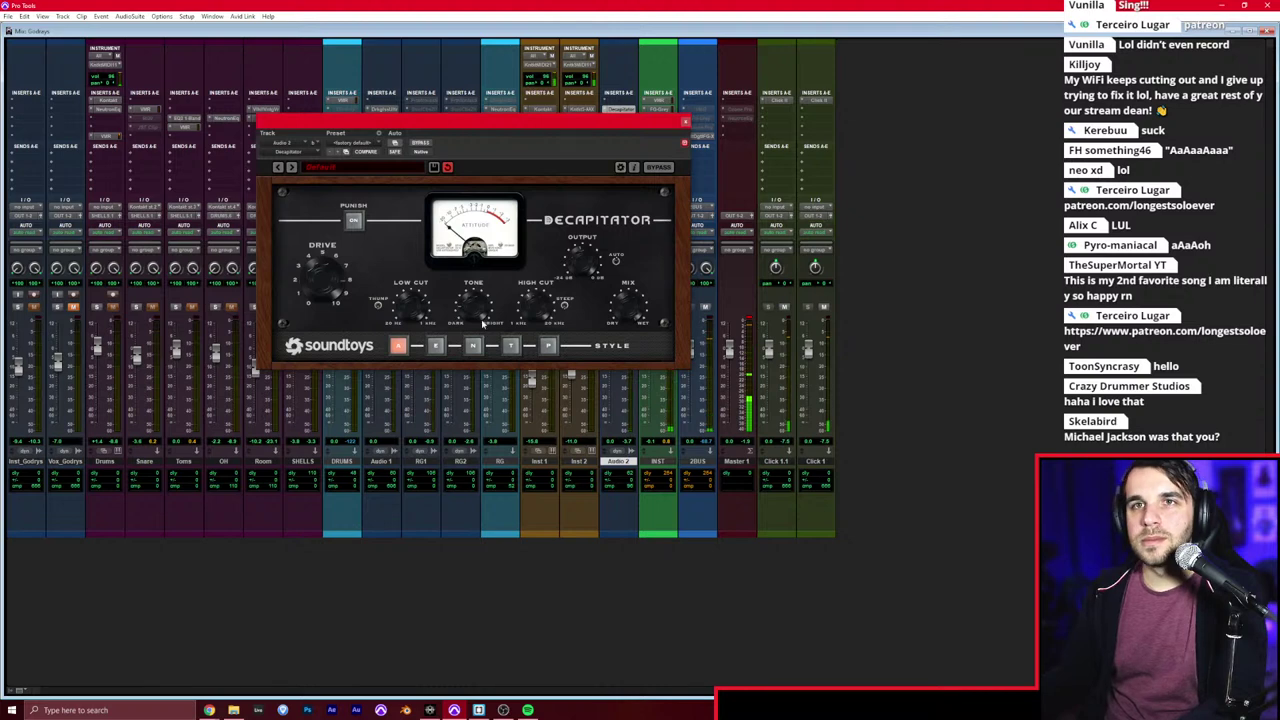
left_click(685, 122)
Step: Insert the EchoBoy delay after Decapitator on Audio 2 and set its mode to Ping-Pong
right_click(619, 115)
left_click(607, 103)
type("neutr")
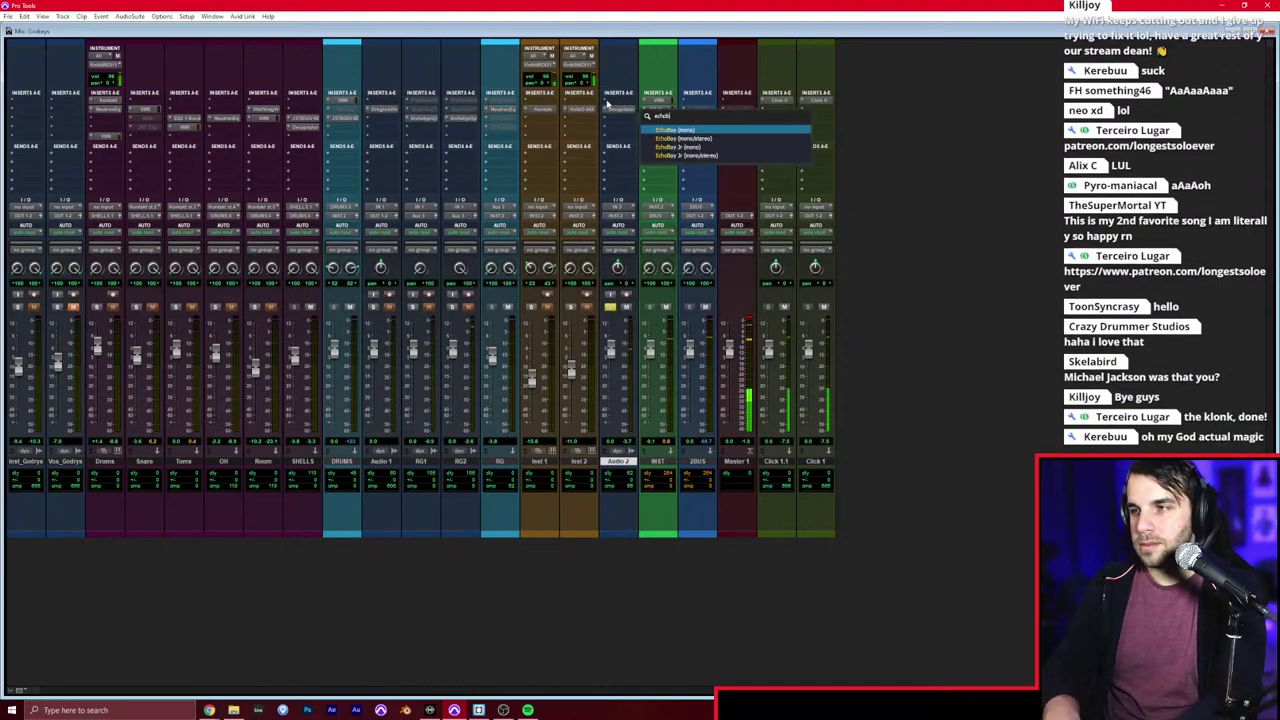
key("Down")
key("Return")
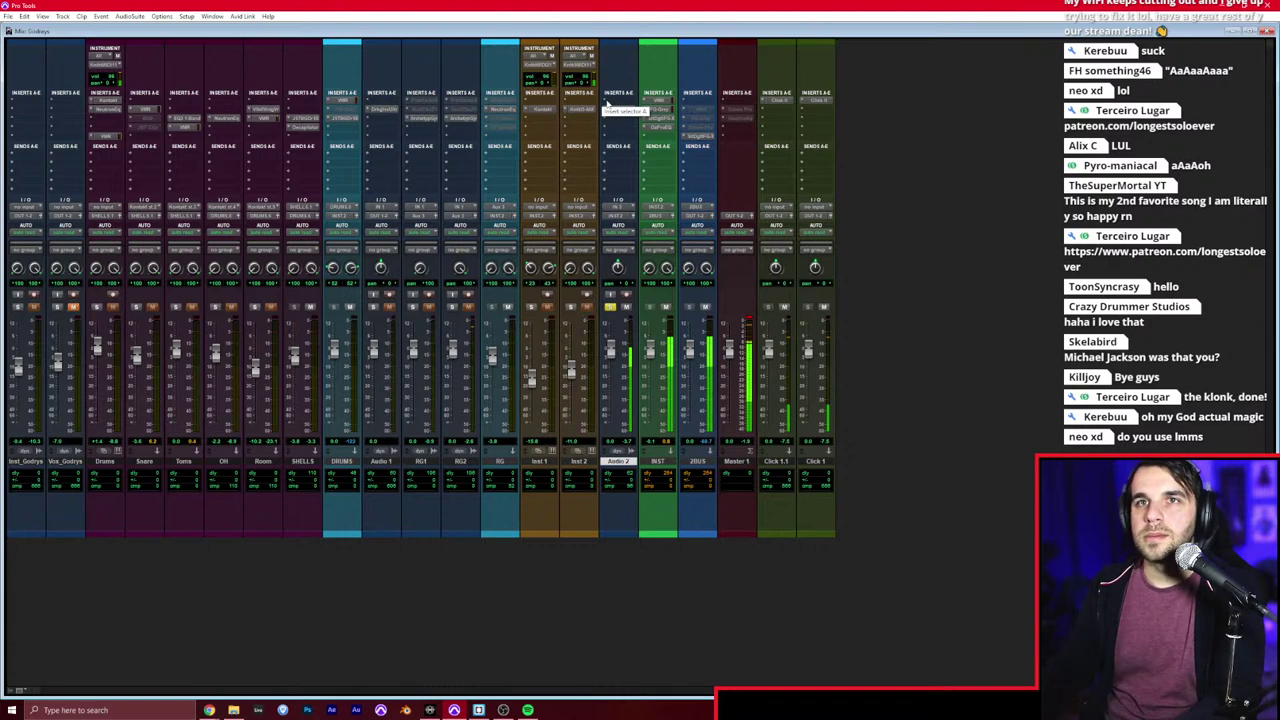
left_click(631, 110)
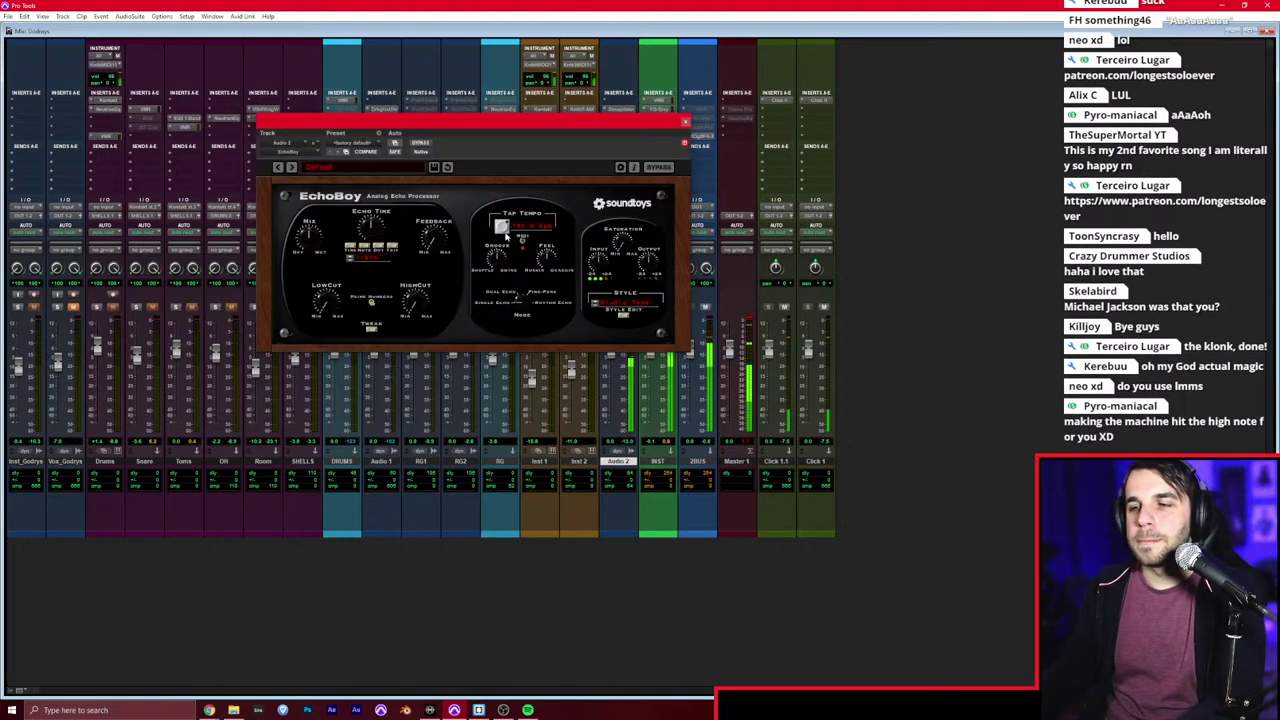
left_click_drag(523, 300, 537, 268)
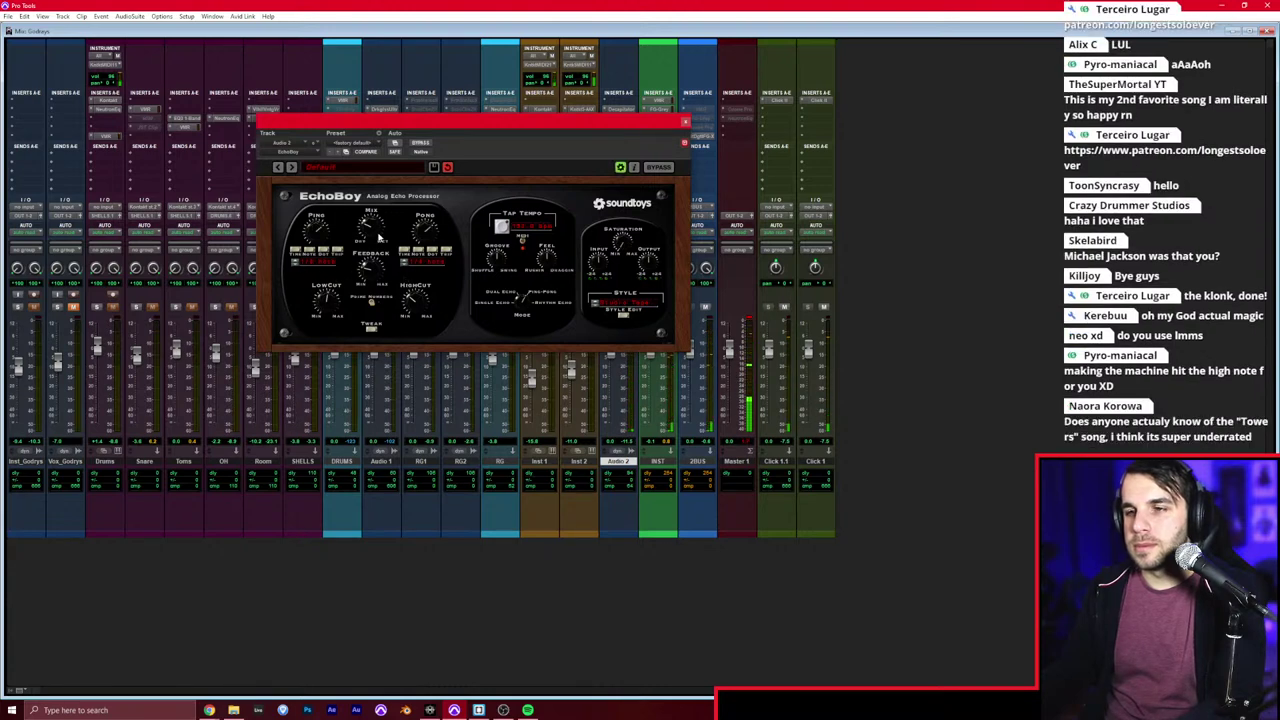
left_click(685, 122)
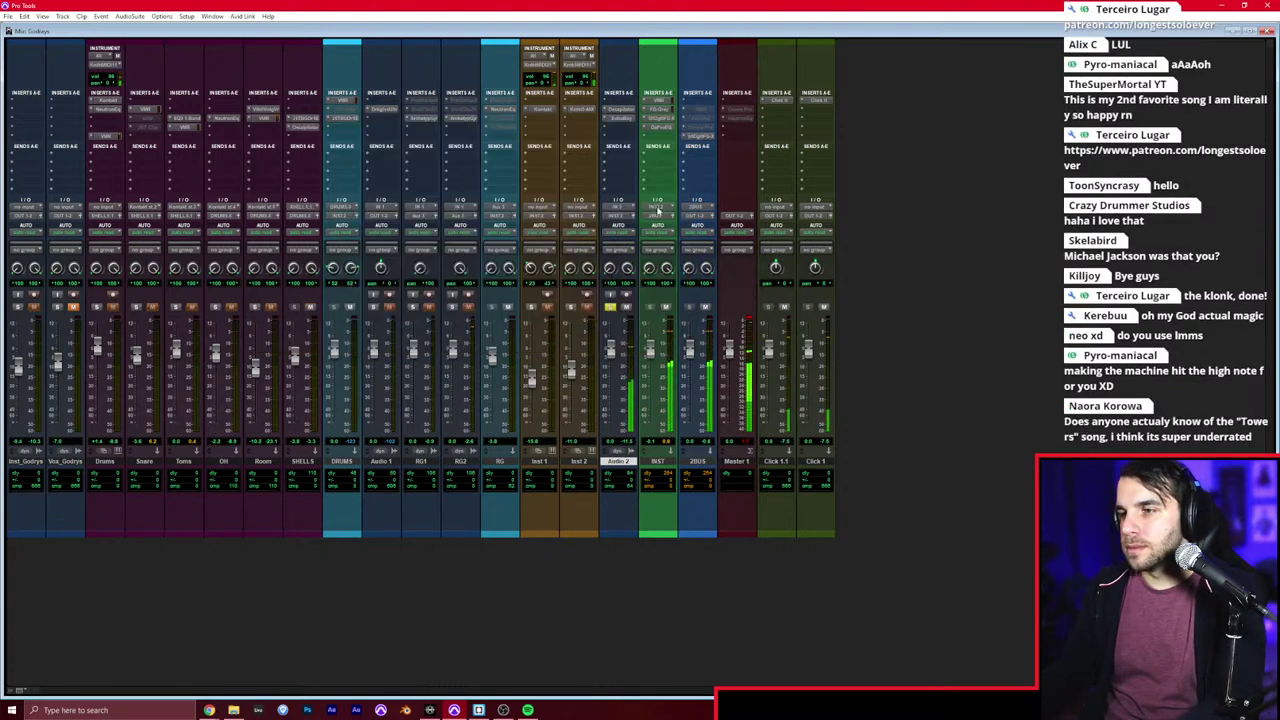
Step: Unsolo Audio 2, lower its volume, and play the vocal note against the rest of the mix
left_click(610, 307)
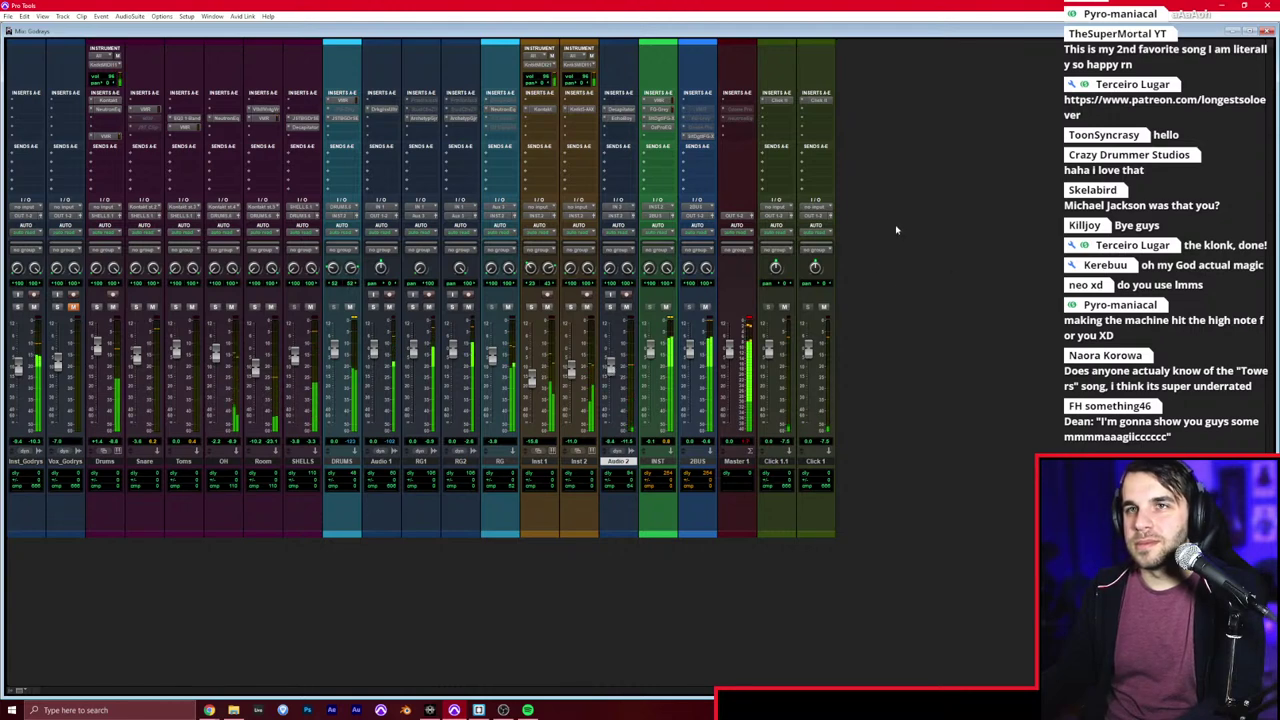
key("ctrl+equal")
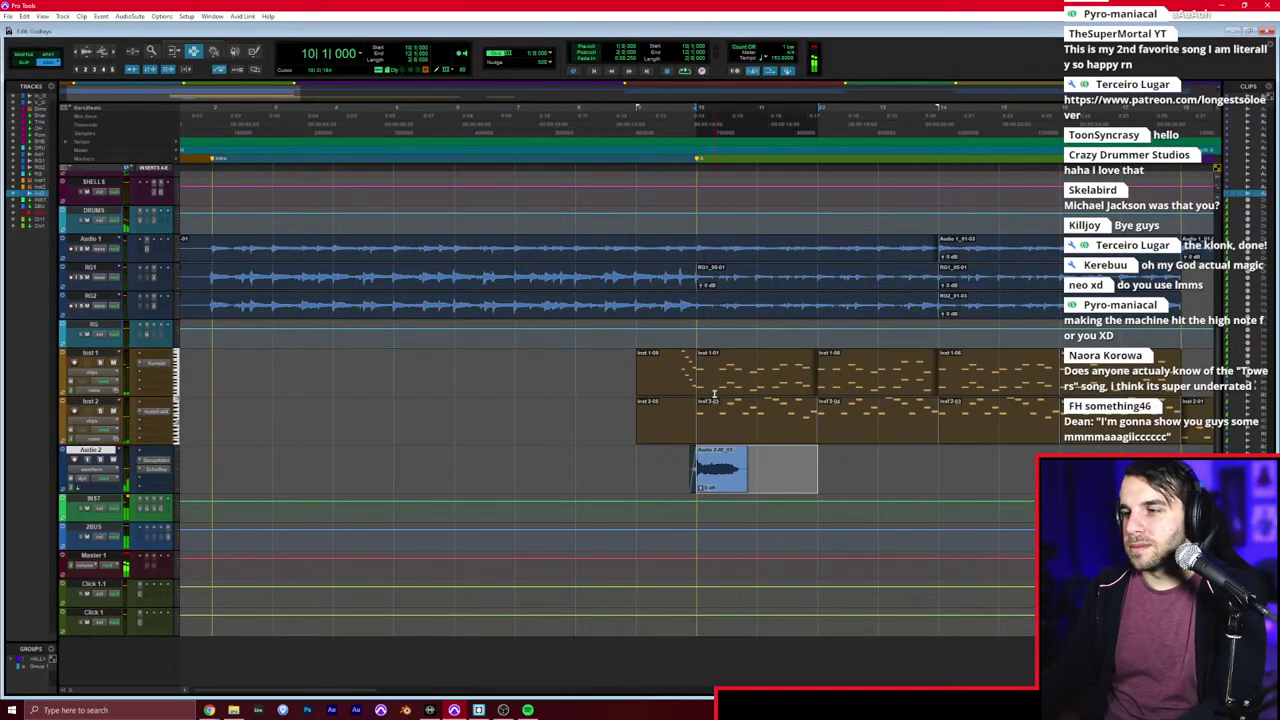
Step: Solo the Inst_Godrays reference track and play it from bar 10
scroll(150, 185, "up", 5)
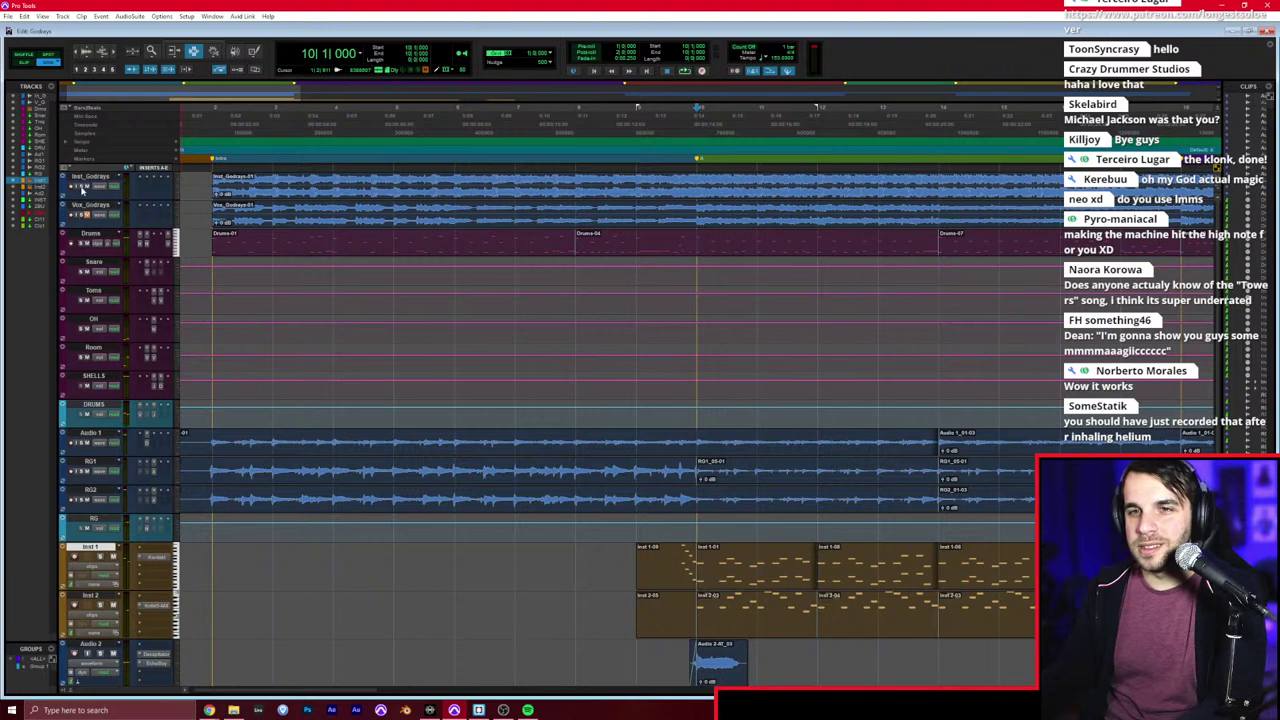
left_click(82, 187)
key("space")
key("r")
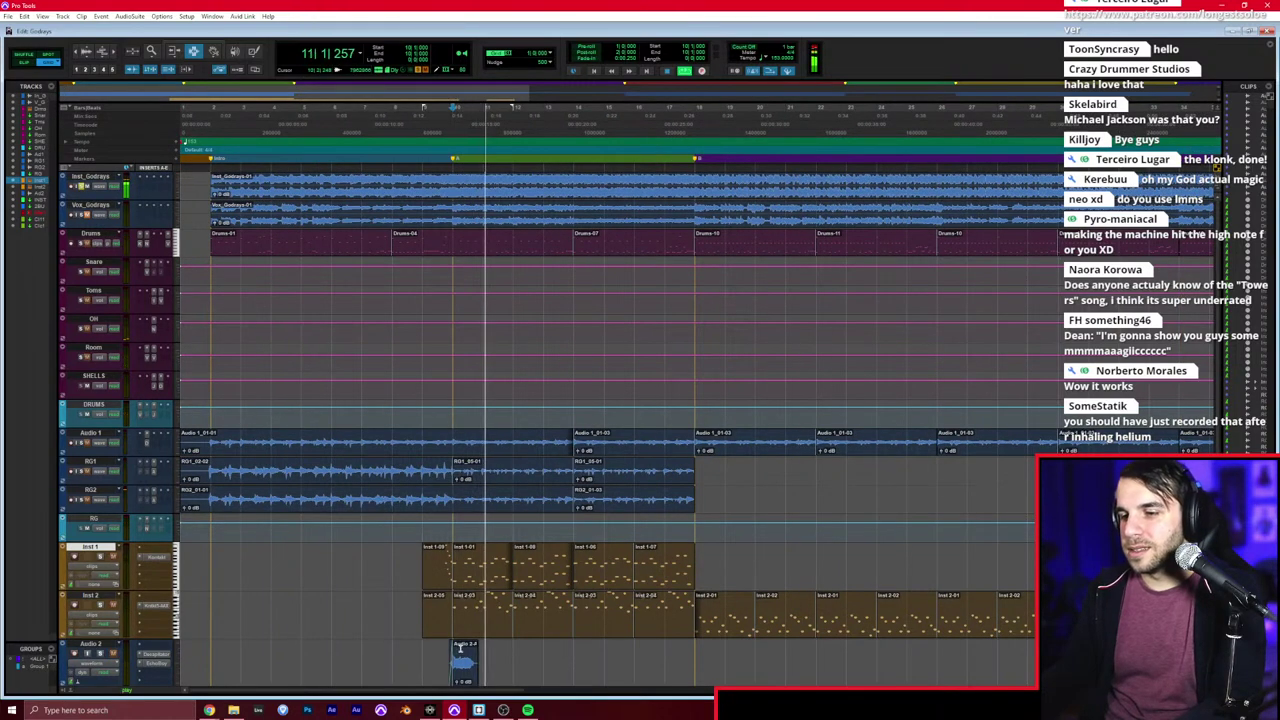
Step: Copy the Audio 2 vocal note at bar 10 to bar 14, and duplicate bars 10 to 18 starting at bar 18
left_click_drag(460, 648, 514, 650)
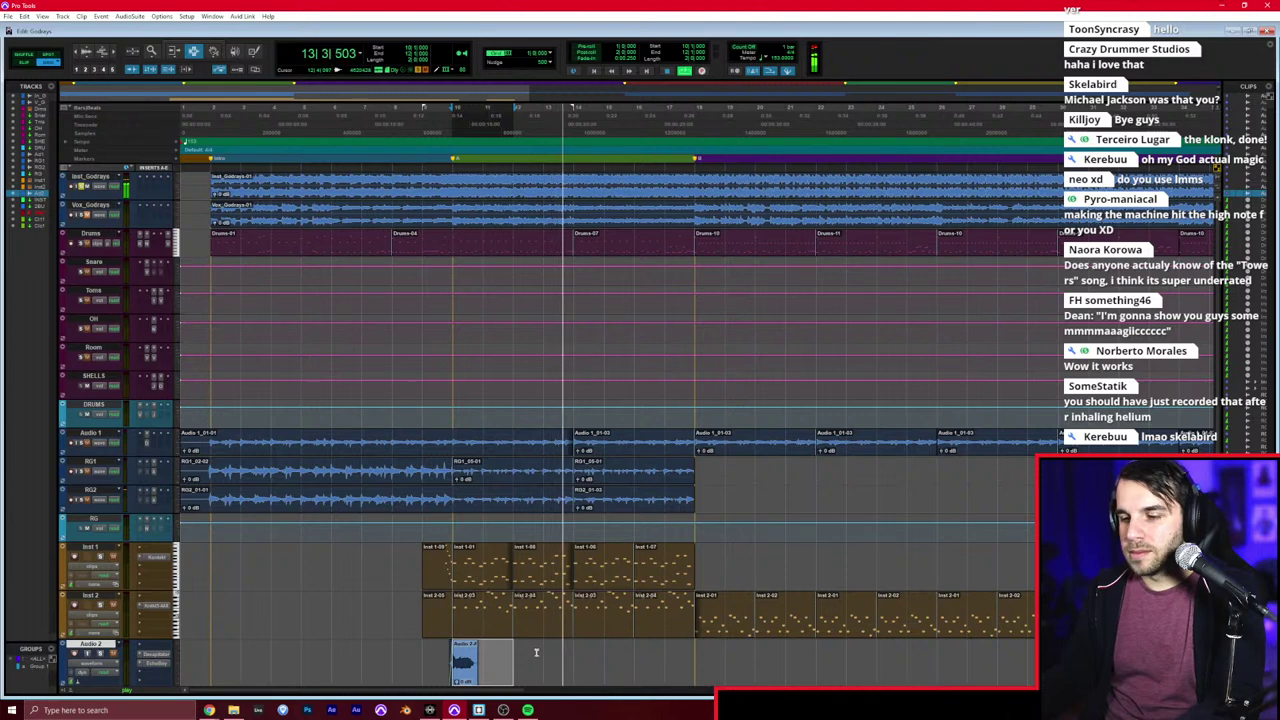
left_click(576, 652)
key("ctrl+v")
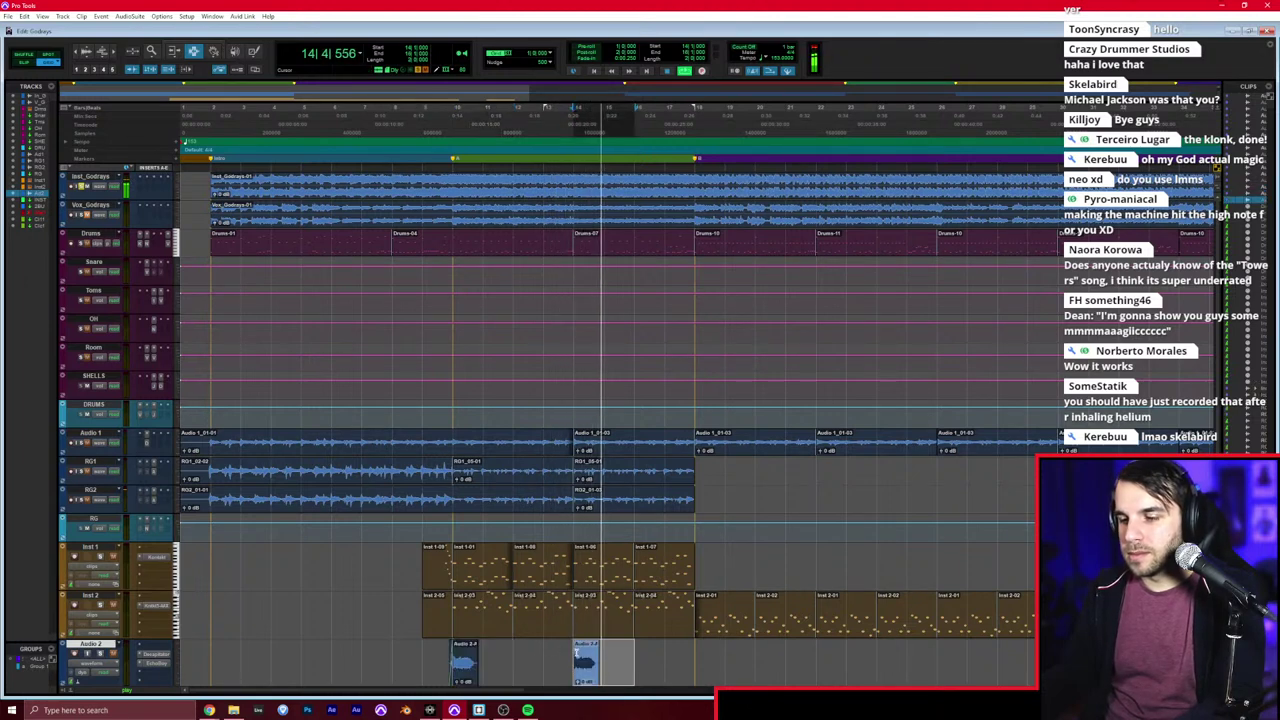
left_click(607, 649)
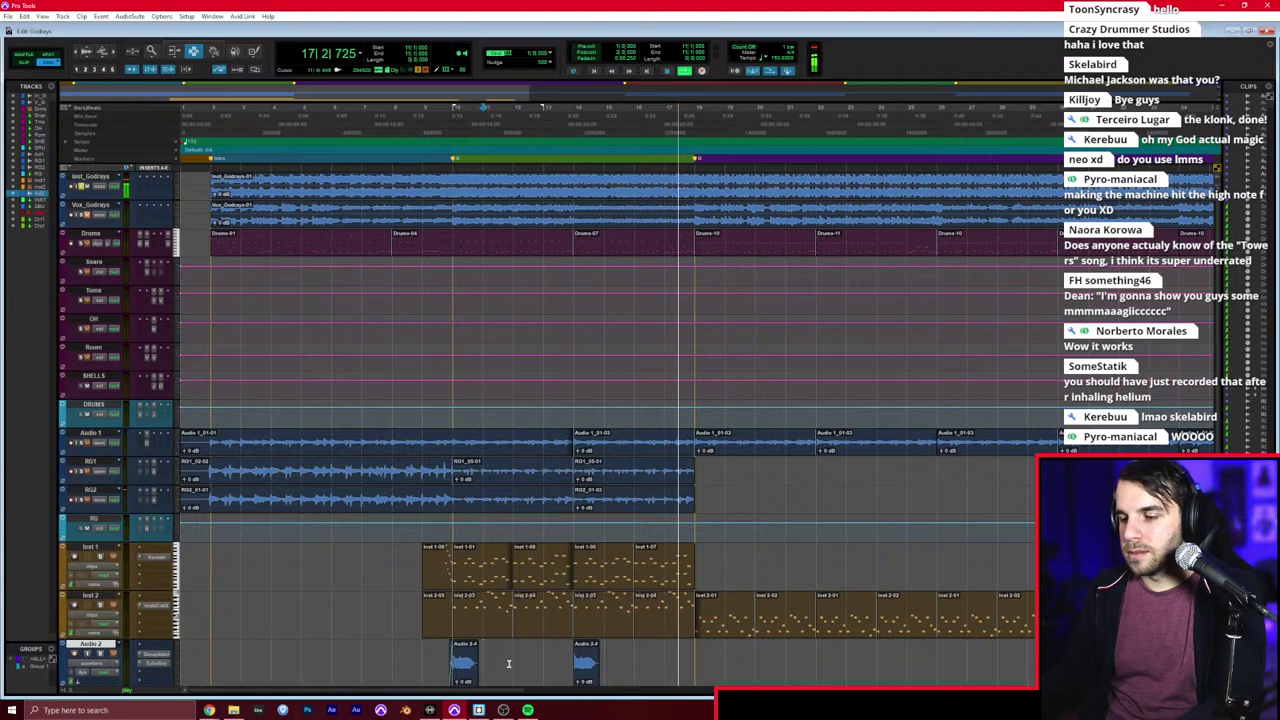
left_click_drag(692, 655, 455, 676)
key("ctrl+d")
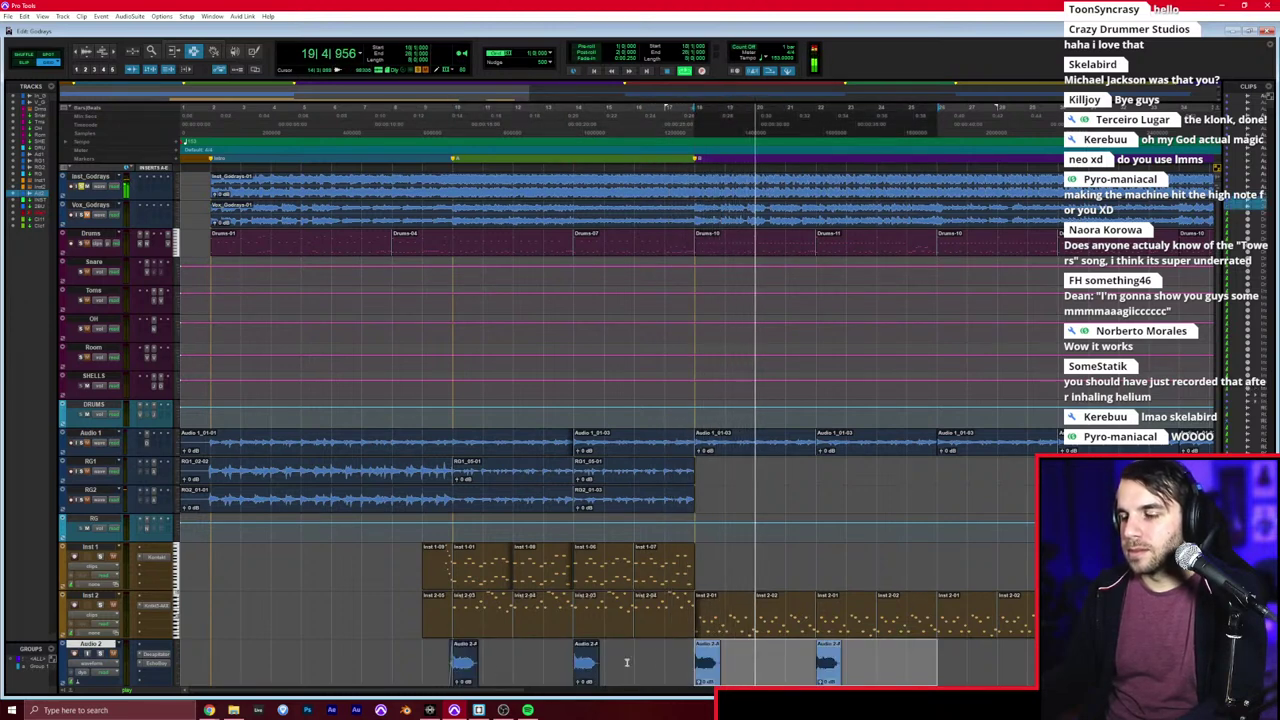
Step: Lower Audio 2's volume in the mix and delete the duplicated vocal note at bar 22
key("ctrl+equal")
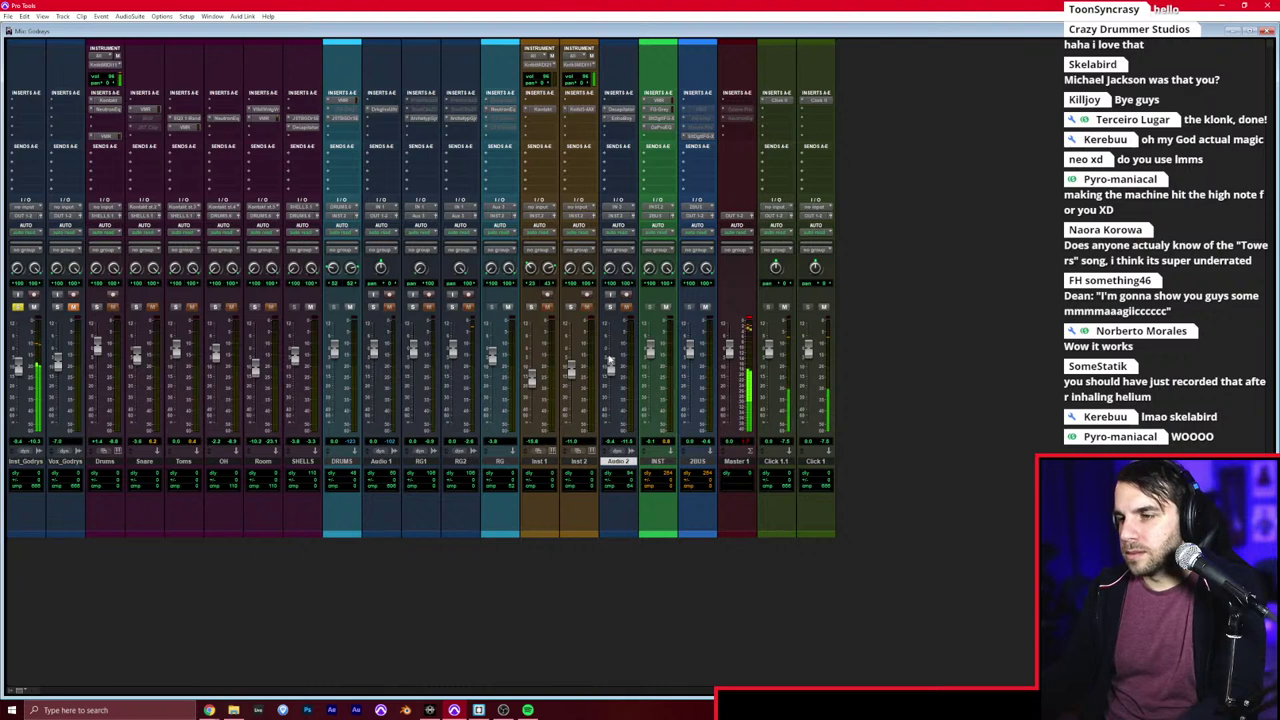
key("ctrl+equal")
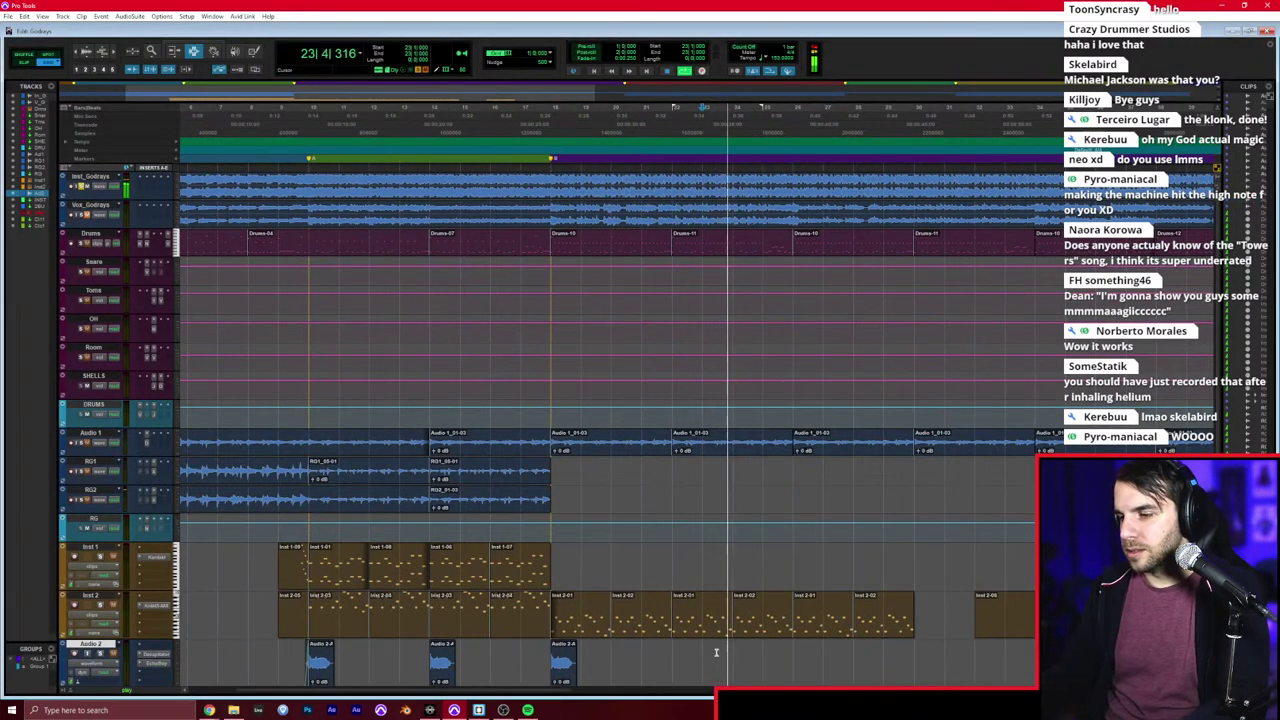
Step: Copy the Audio 2 vocal note at bar 18 and paste it at bar 26
scroll(705, 647, "down", 1)
scroll(710, 648, "right", 1)
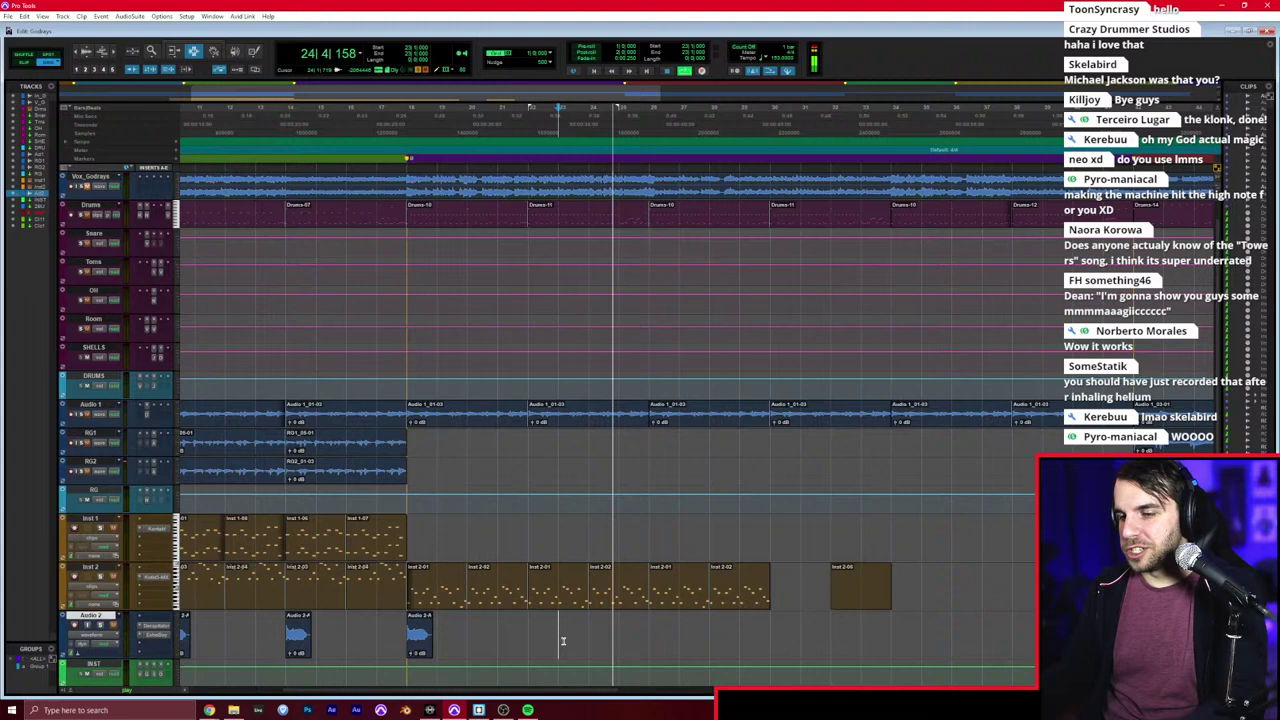
double_click(419, 640)
left_click(600, 639)
left_click(651, 634)
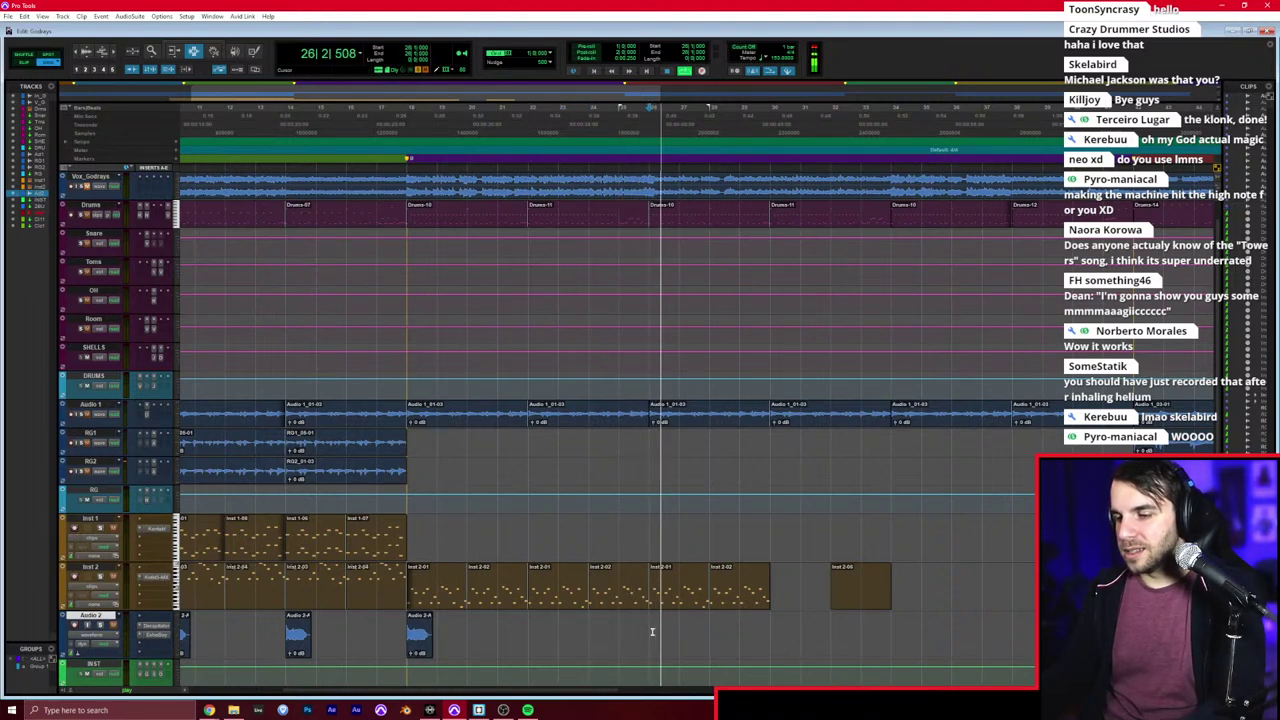
key("ctrl+v")
Step: Check the reference from bar 30 onwards and paste the vocal note on Audio 2 at bar 34
left_click(637, 627)
key("r")
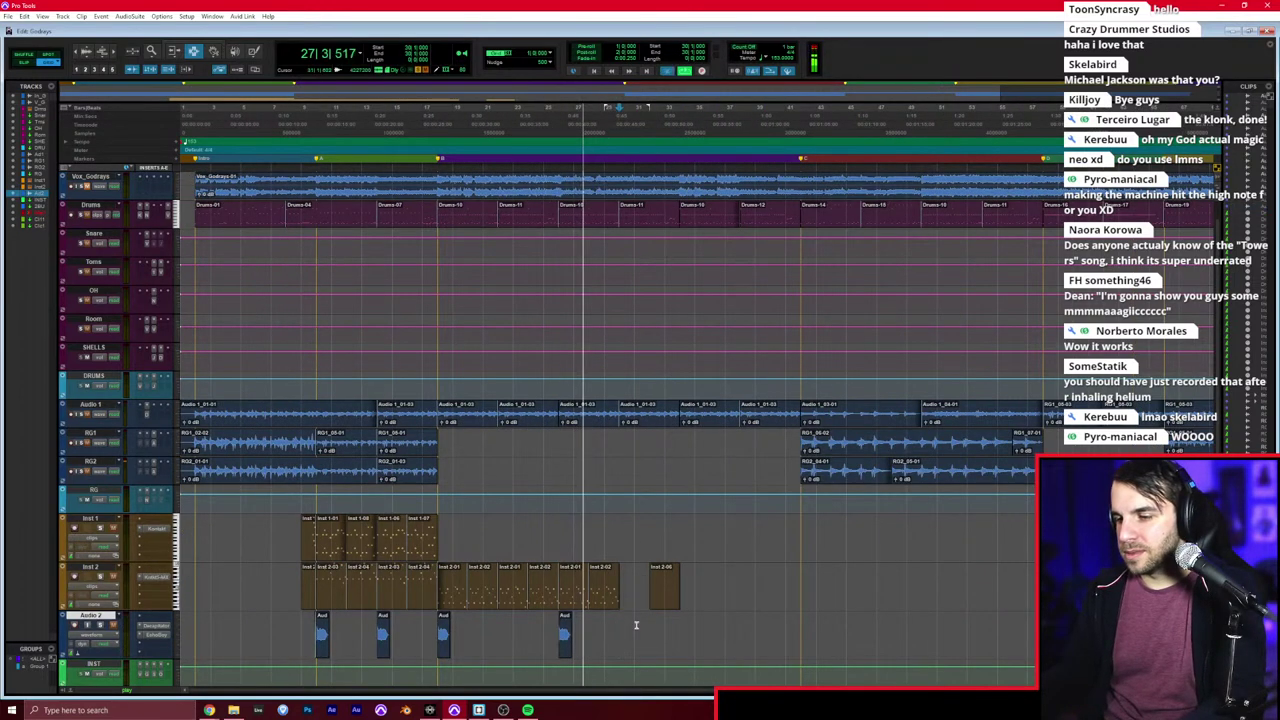
left_click(636, 627)
key("t")
key("t")
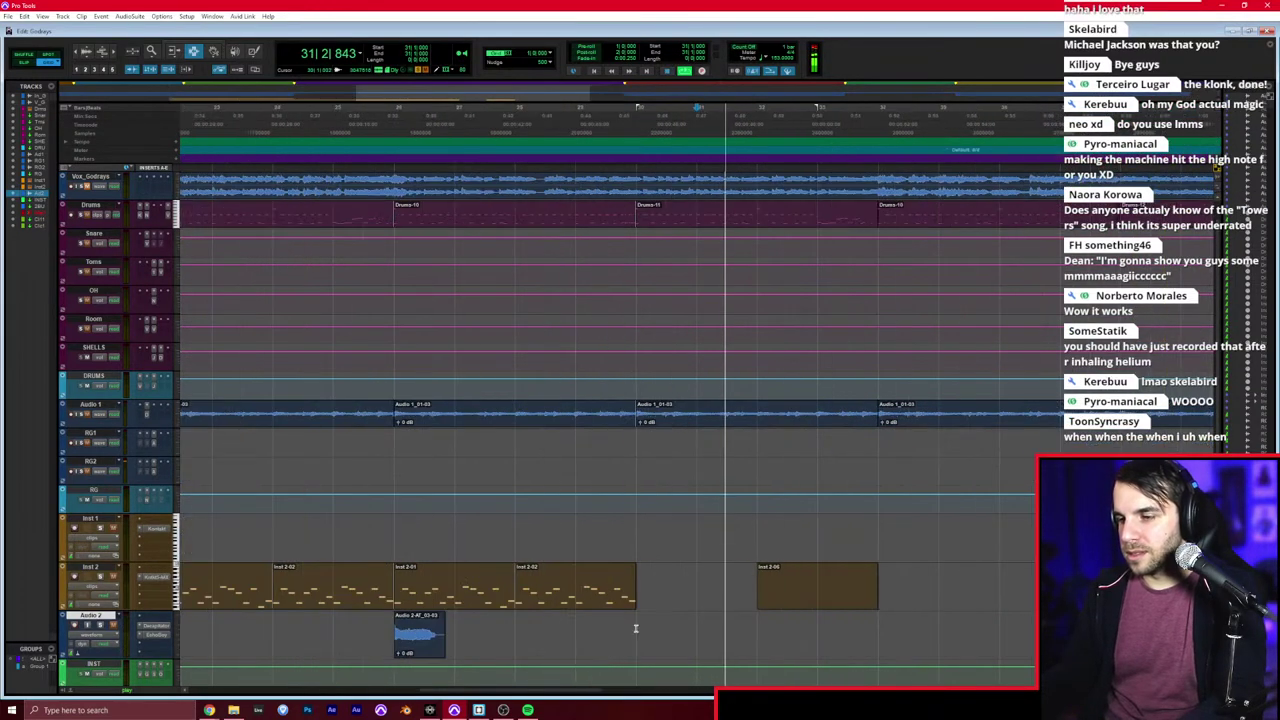
left_click(754, 626)
key("ctrl+v")
key("ctrl+z")
key("ctrl+[")
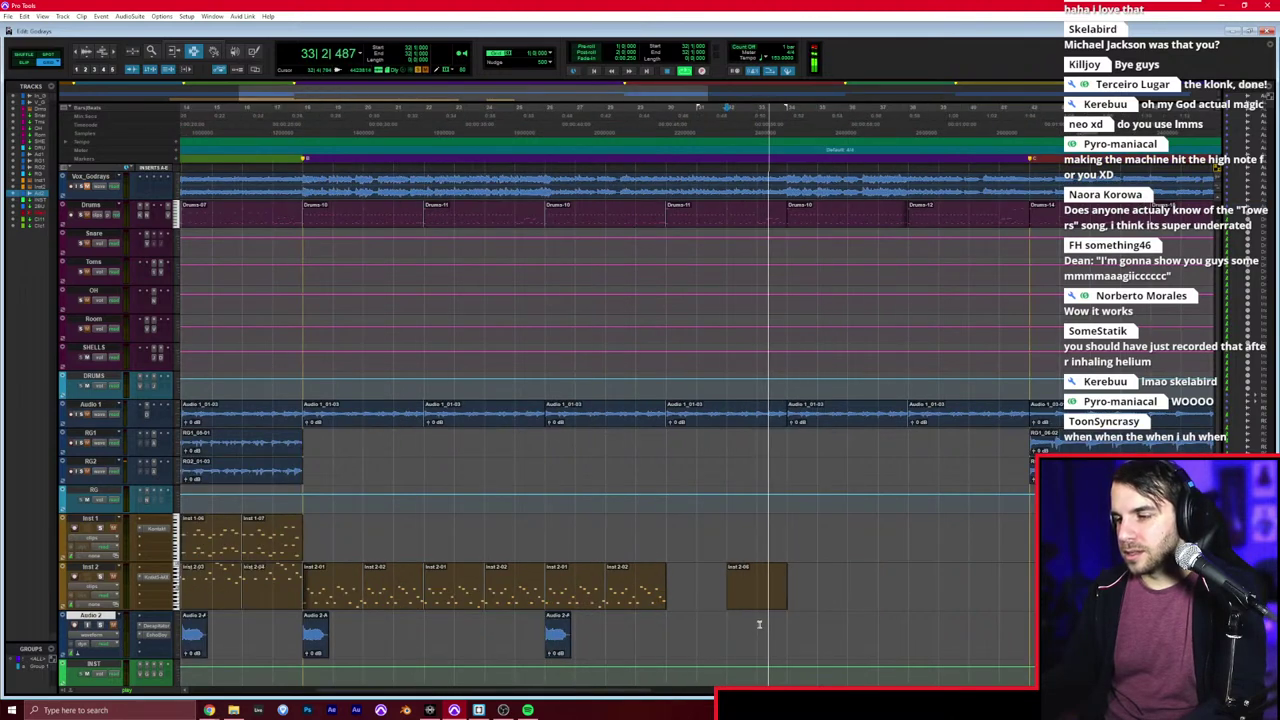
key("ctrl+v")
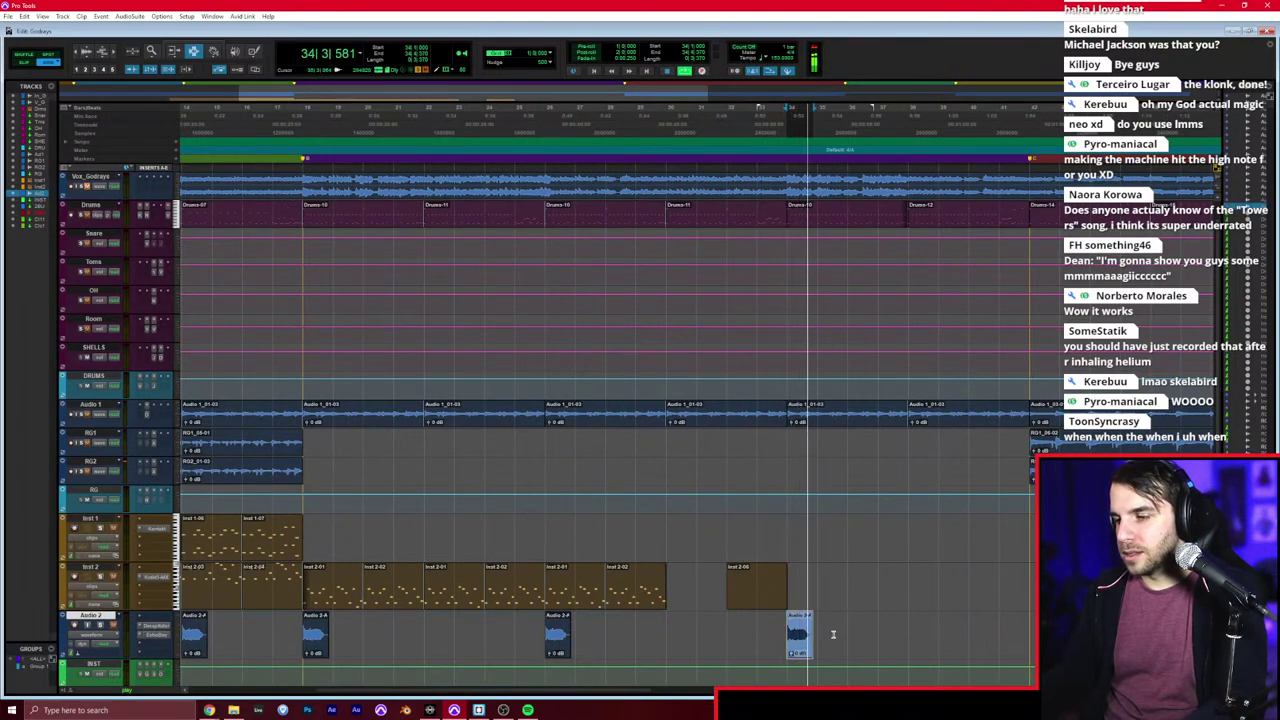
Step: Paste another vocal note on Audio 2 at bar 38, where the Drums-12 clip starts
scroll(834, 634, "right", 2)
left_click(816, 630)
left_click(770, 626)
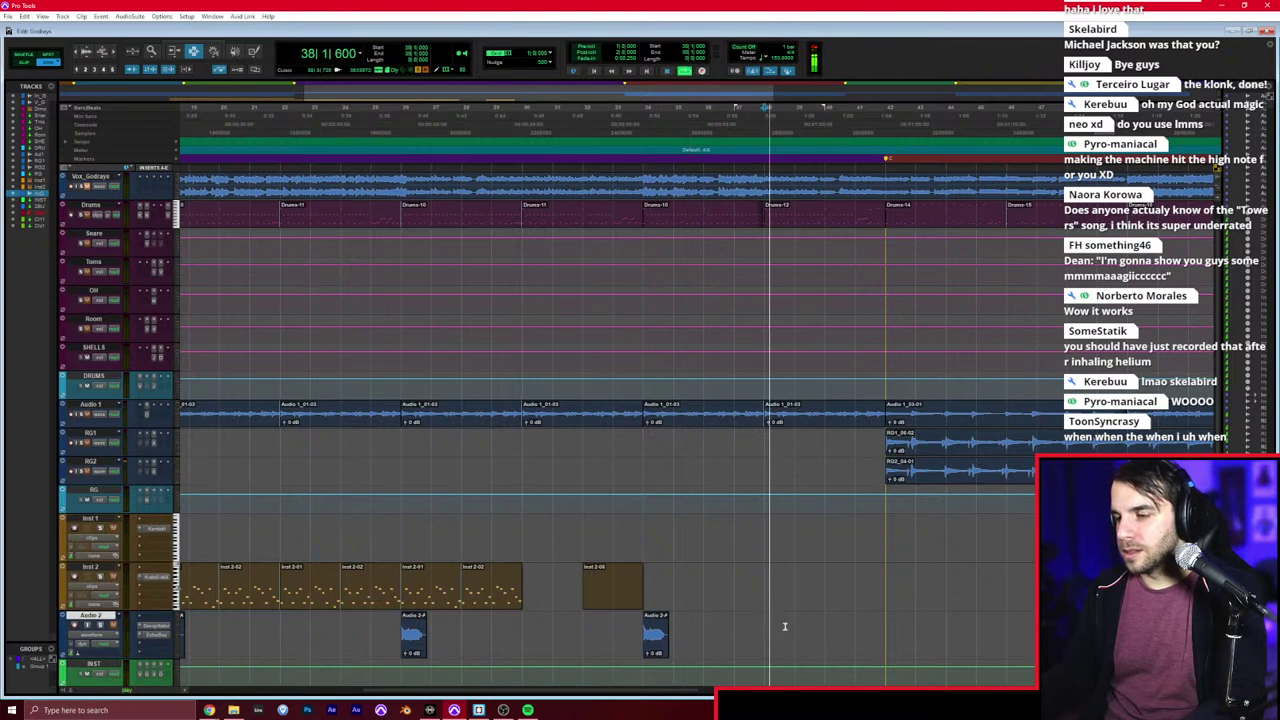
key("ctrl+v")
Step: Spot-check the reference in the sections after bar 42 and paste the vocal note on Audio 2 at bars 66 and 70
left_click(882, 623)
key("space")
scroll(886, 624, "right", 7)
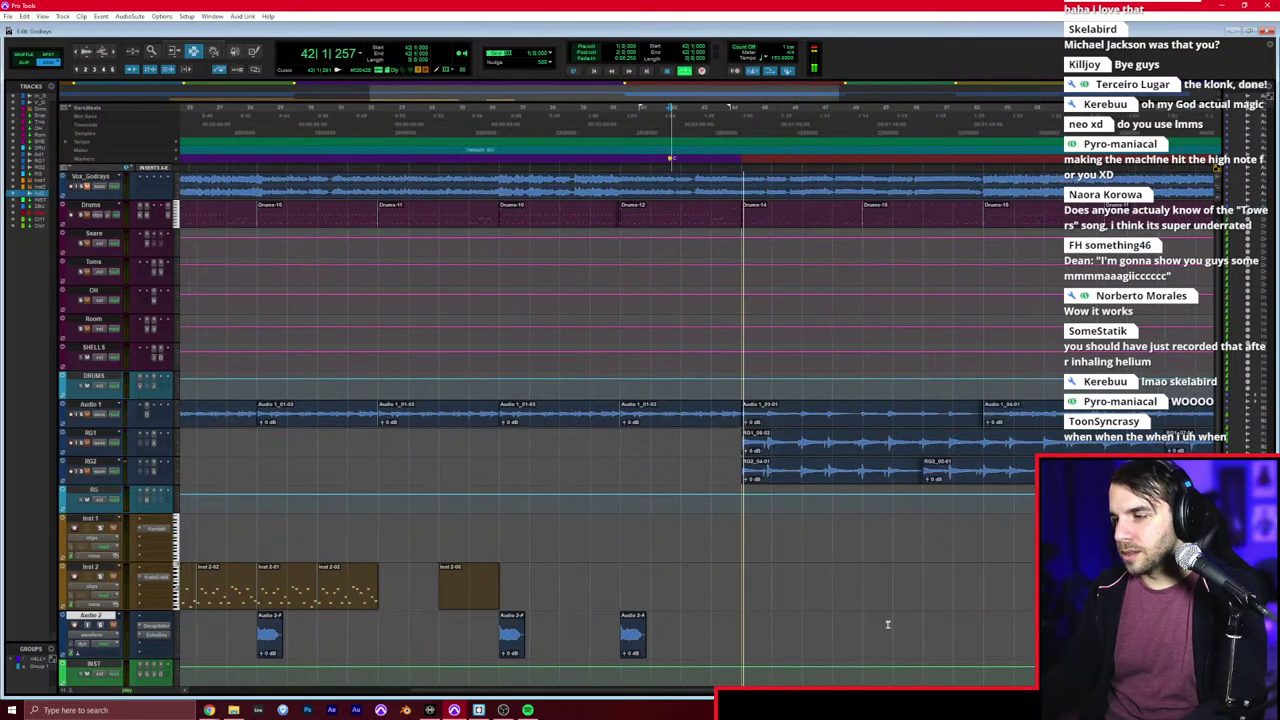
key("space")
left_click(873, 633)
key("space")
scroll(860, 633, "right", 5)
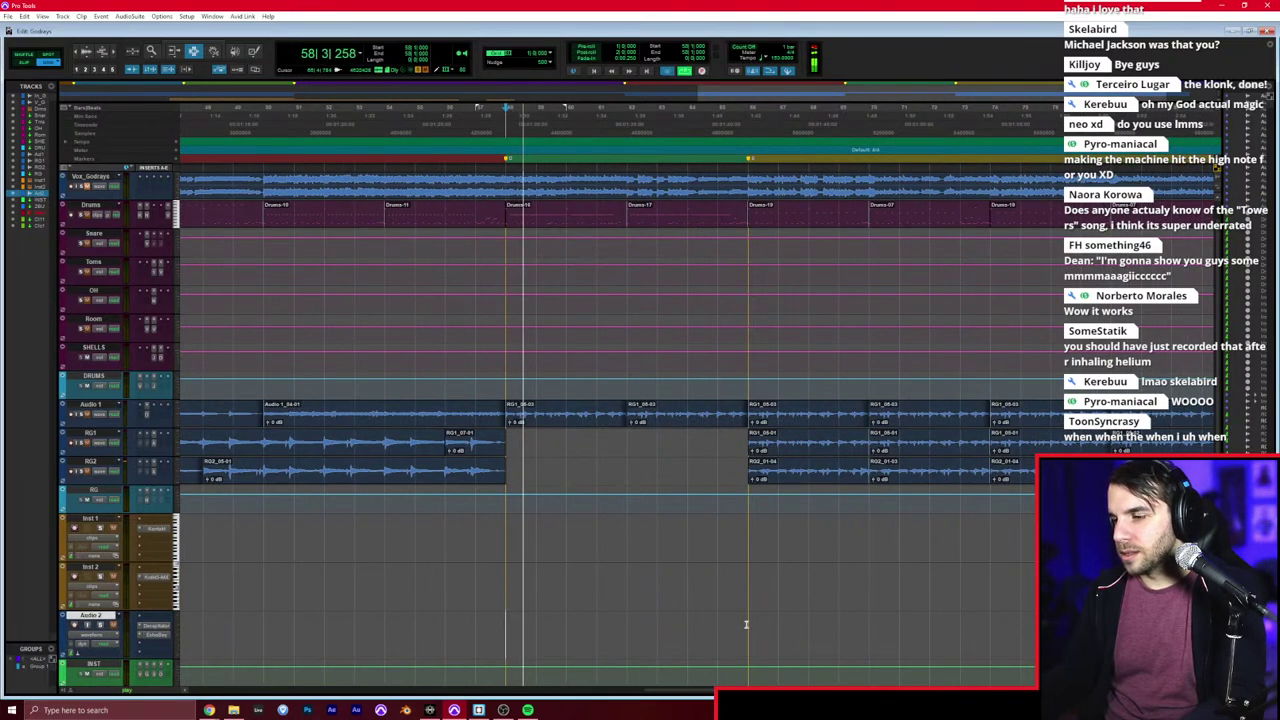
scroll(743, 623, "right", 3)
key("ctrl+v")
left_click(662, 634)
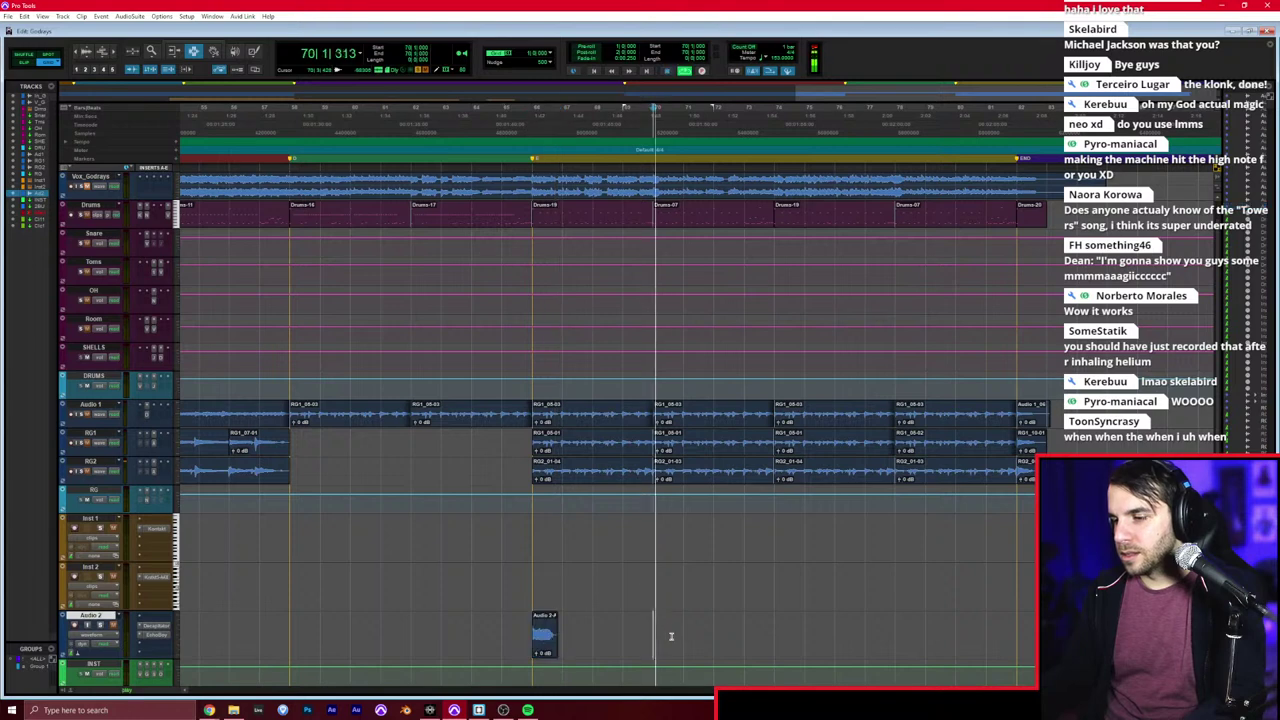
key("ctrl+v")
Step: Paste the vocal note on Audio 2 at bars 74 and 78 and stop playback
left_click(756, 631)
left_click(781, 631)
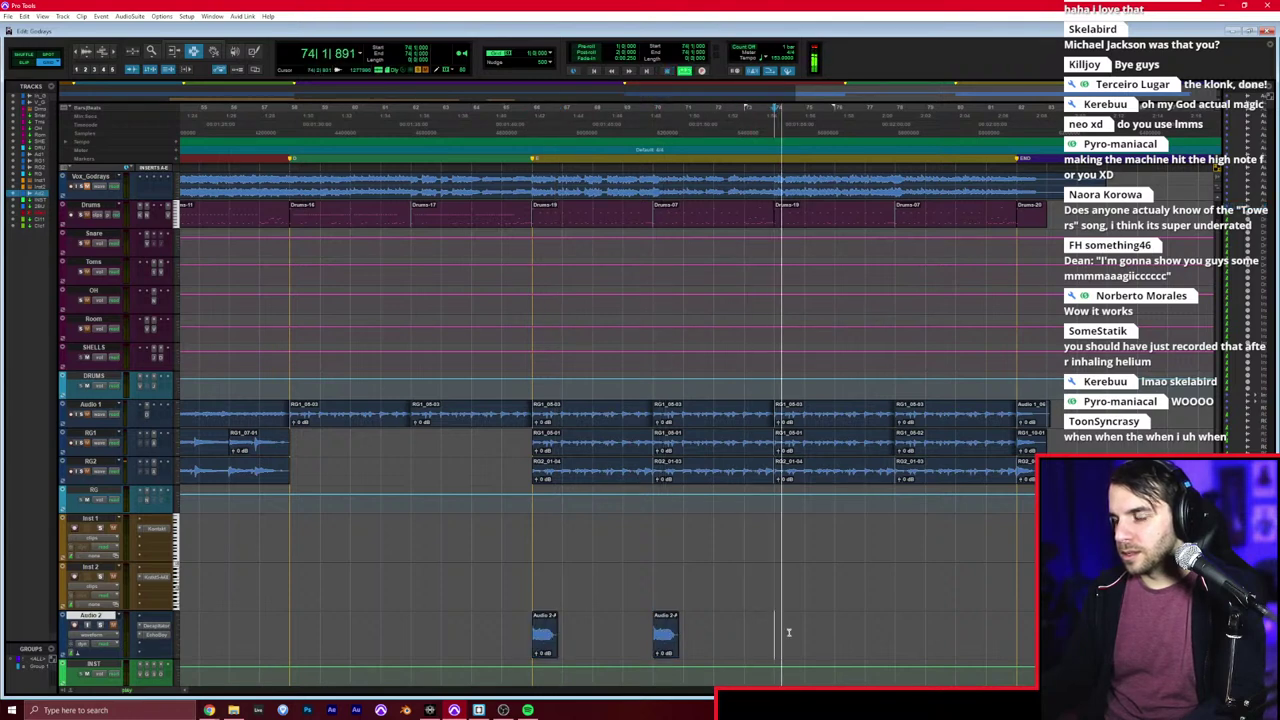
key("ctrl+v")
left_click(891, 628)
key("ctrl+v")
key("space")
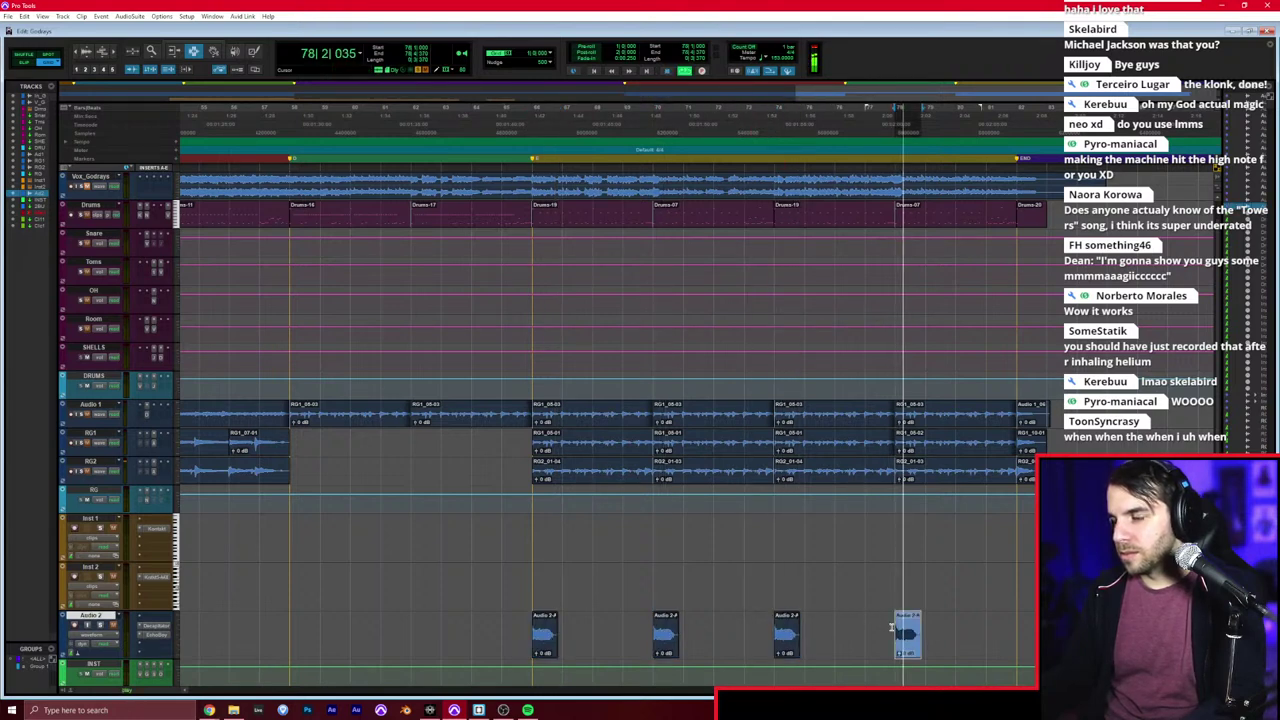
key("space")
Step: Unsolo Inst_Godrays and play the cover arrangement from bar 7
key("r")
scroll(617, 595, "left", 8)
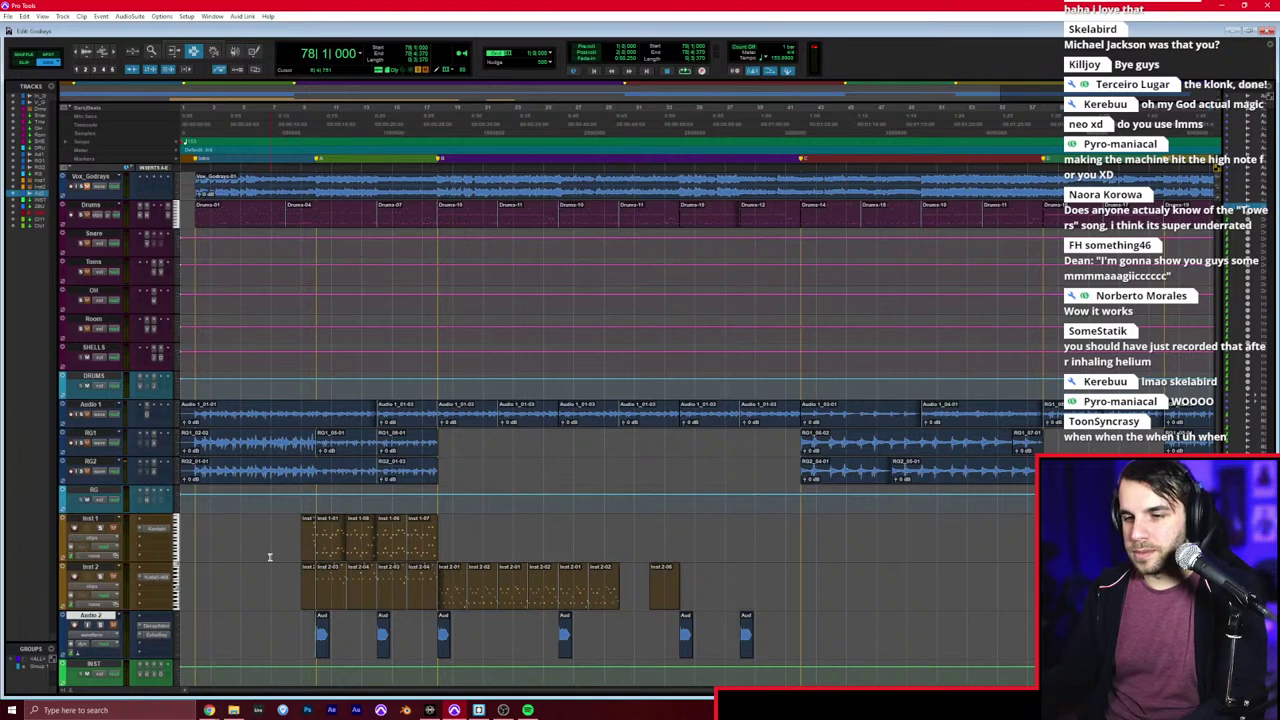
left_click(269, 557)
scroll(90, 186, "up", 1)
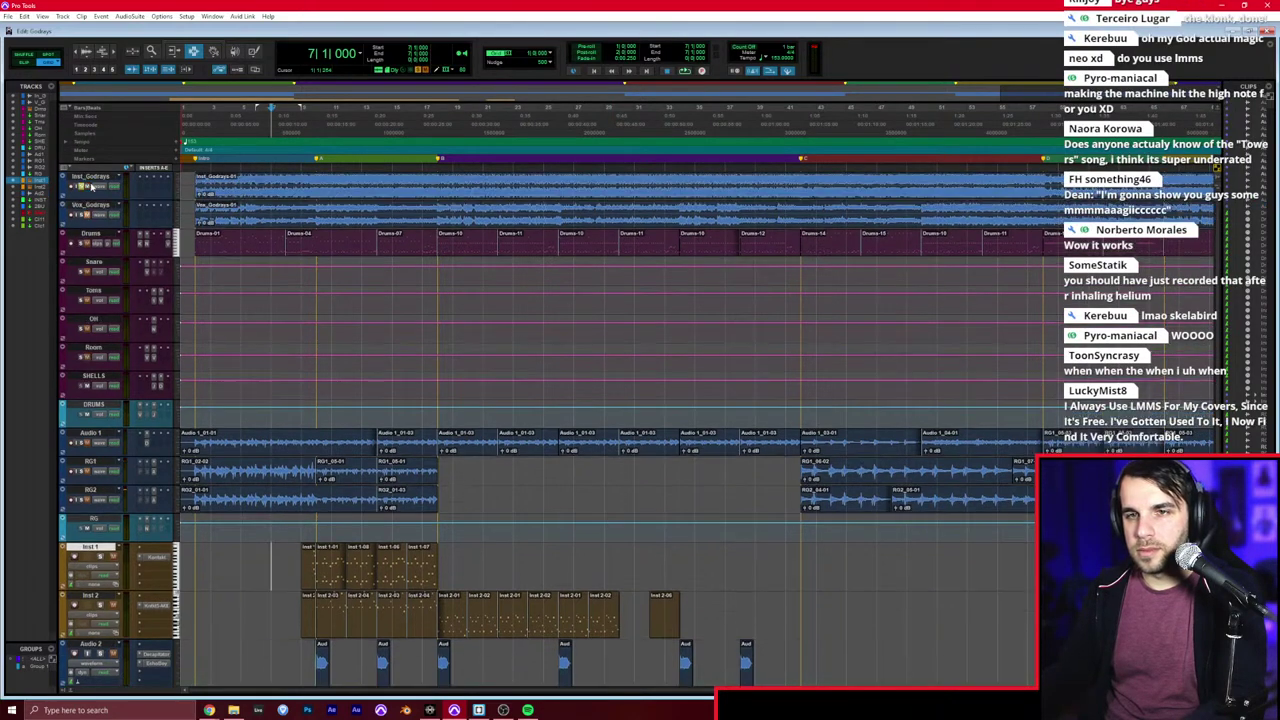
key("space")
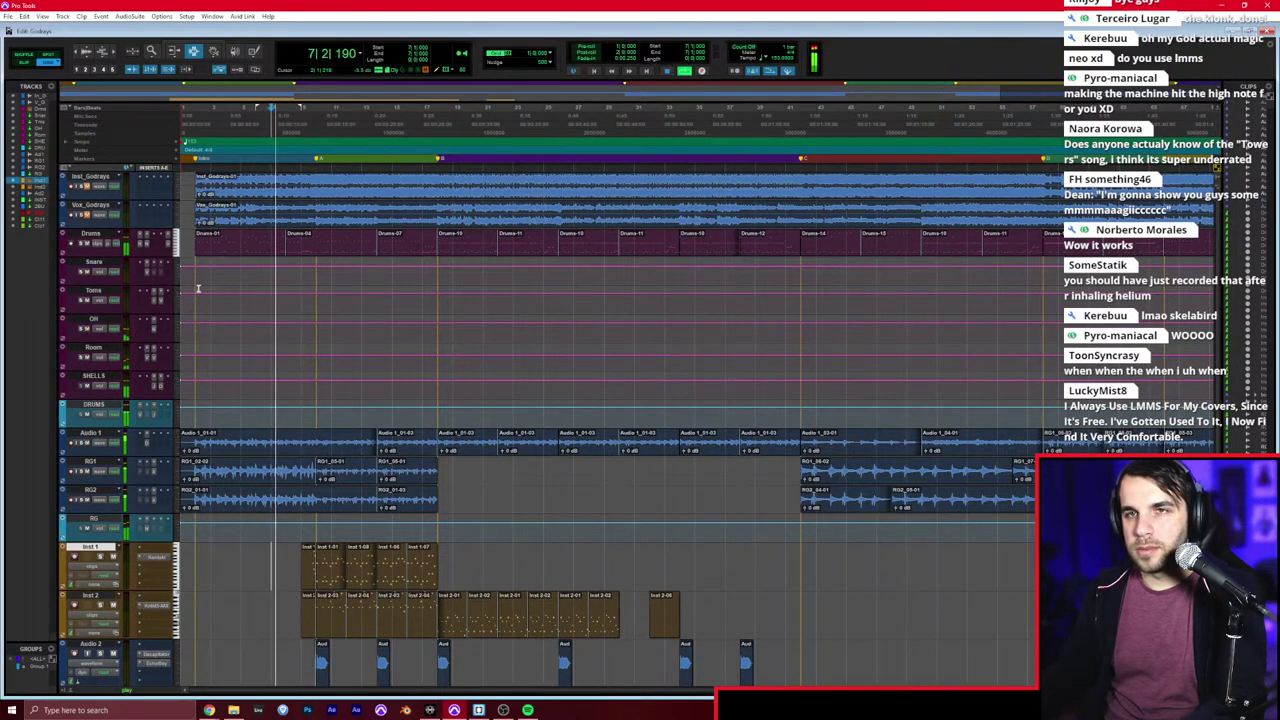
Step: Play the full arrangement from bar 1 through the vocal note entry at bar 10
left_click(225, 236)
key("Return")
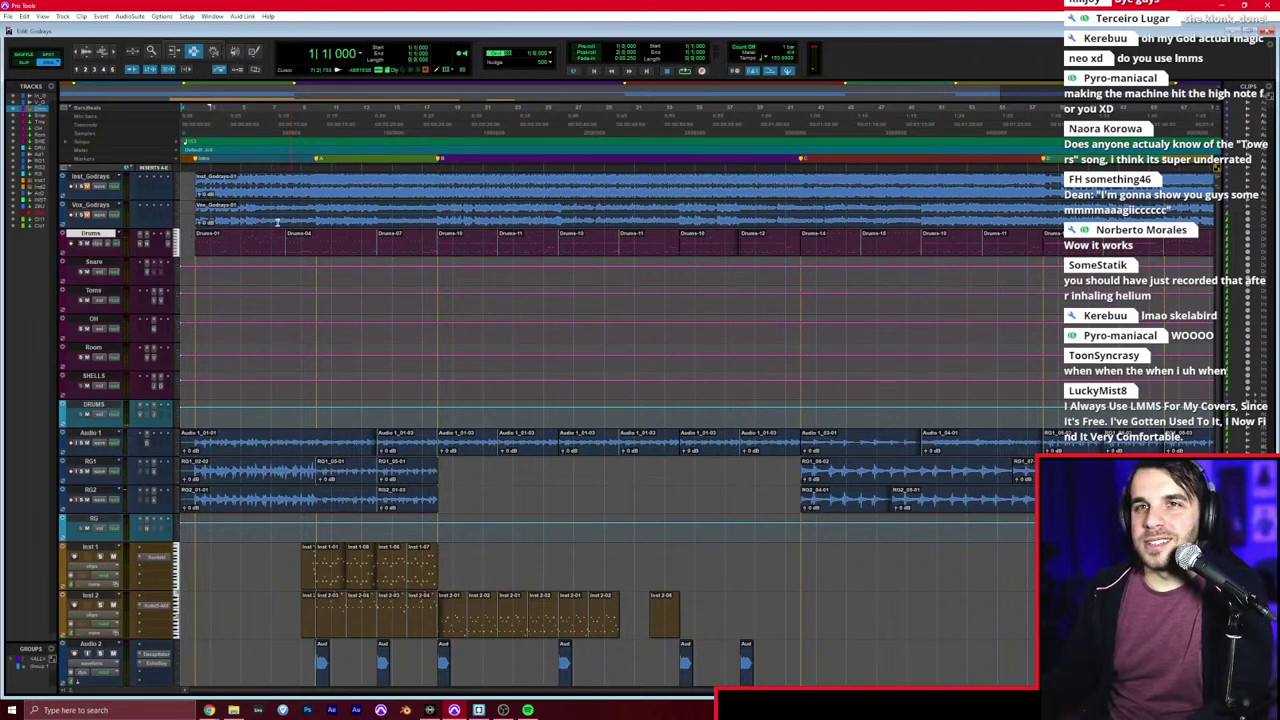
key("ctrl+bracketright")
key("ctrl+bracketright")
key("space")
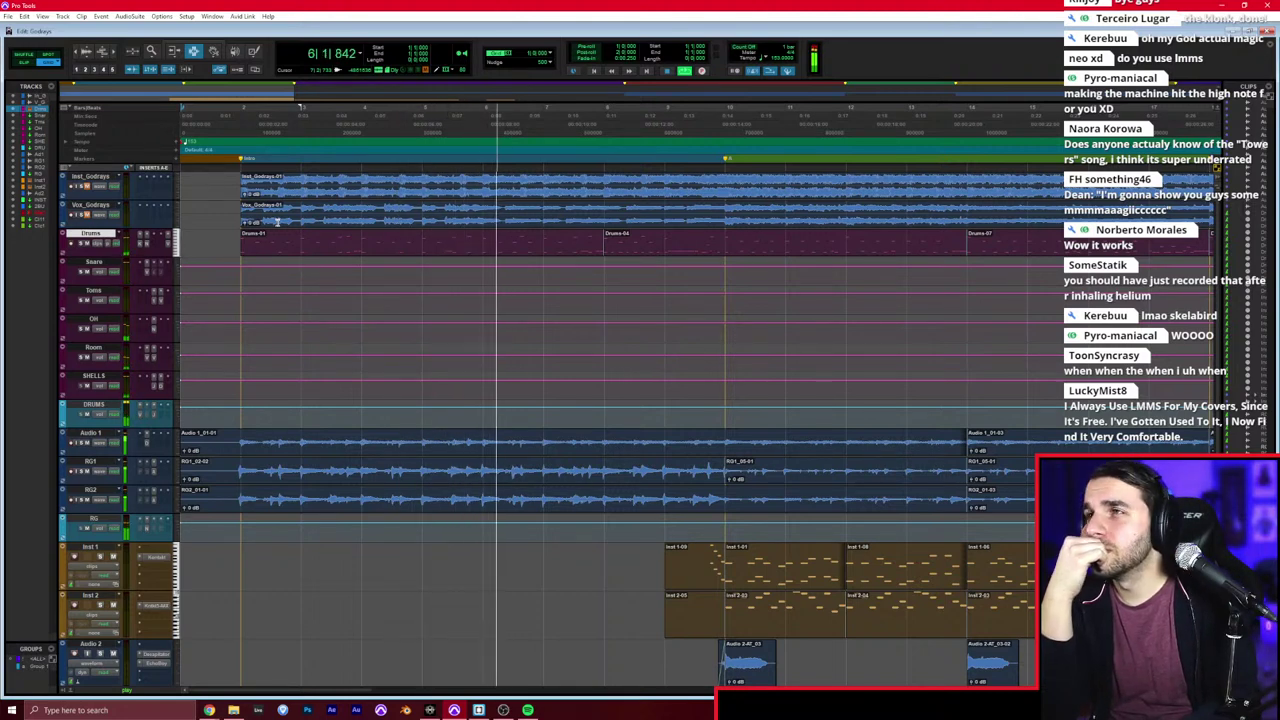
key("r")
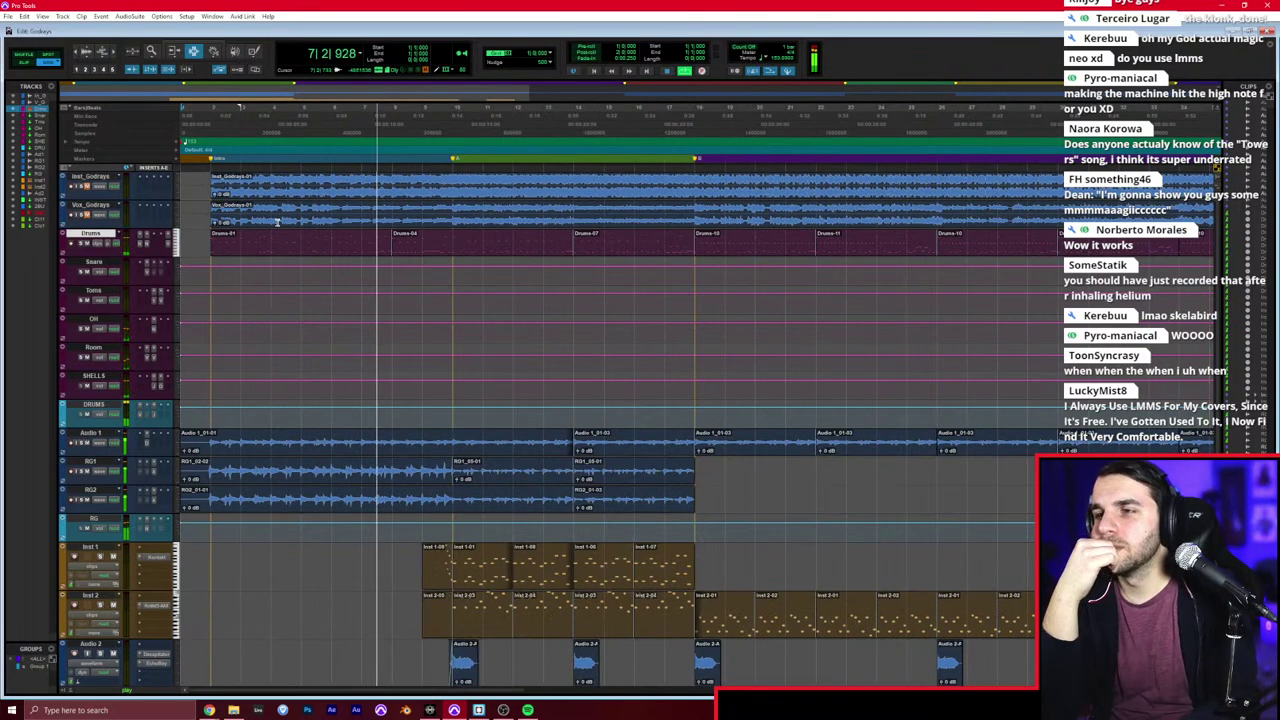
key("ctrl+=")
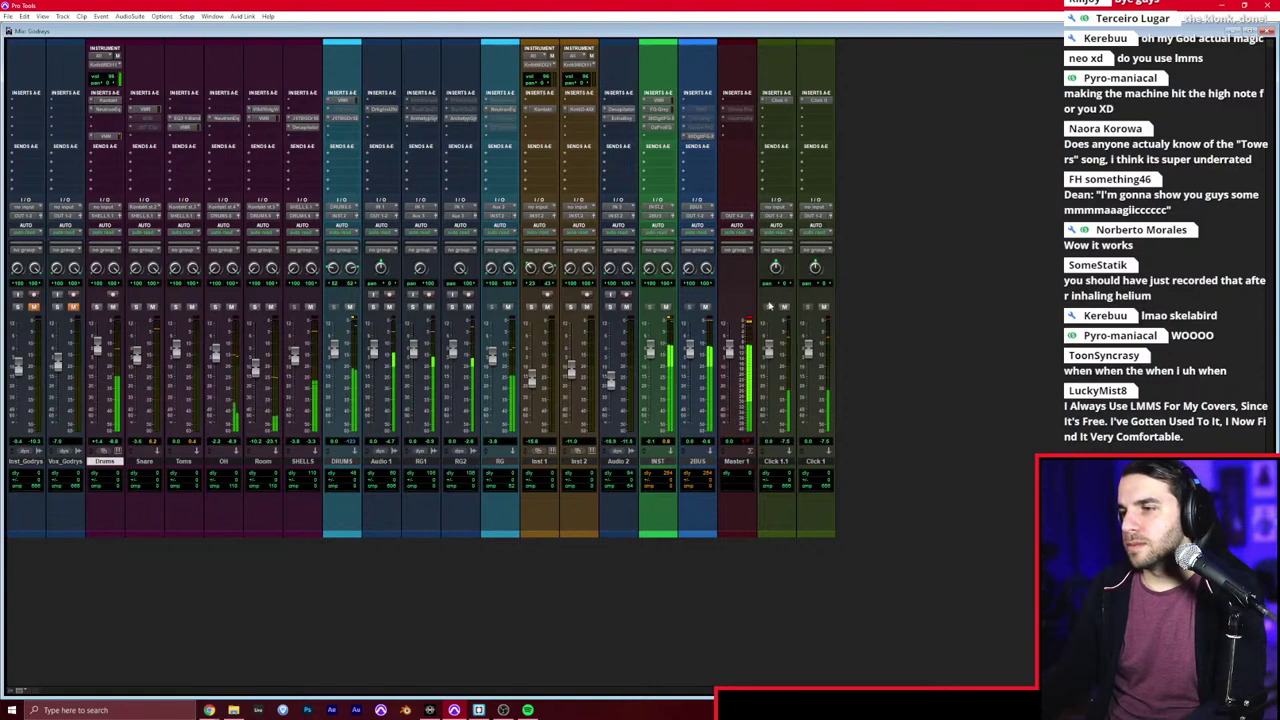
key("ctrl+equal")
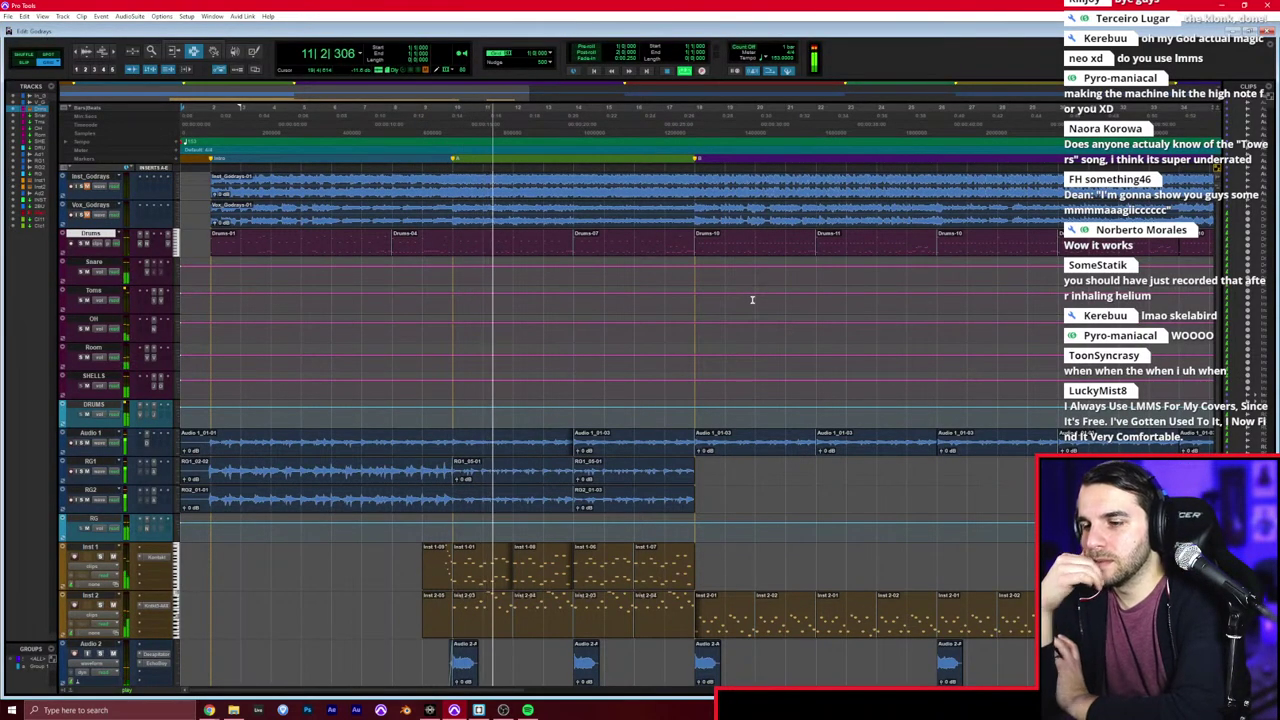
Step: Rename the Audio 2 track as Heehee
key("ctrl+equal")
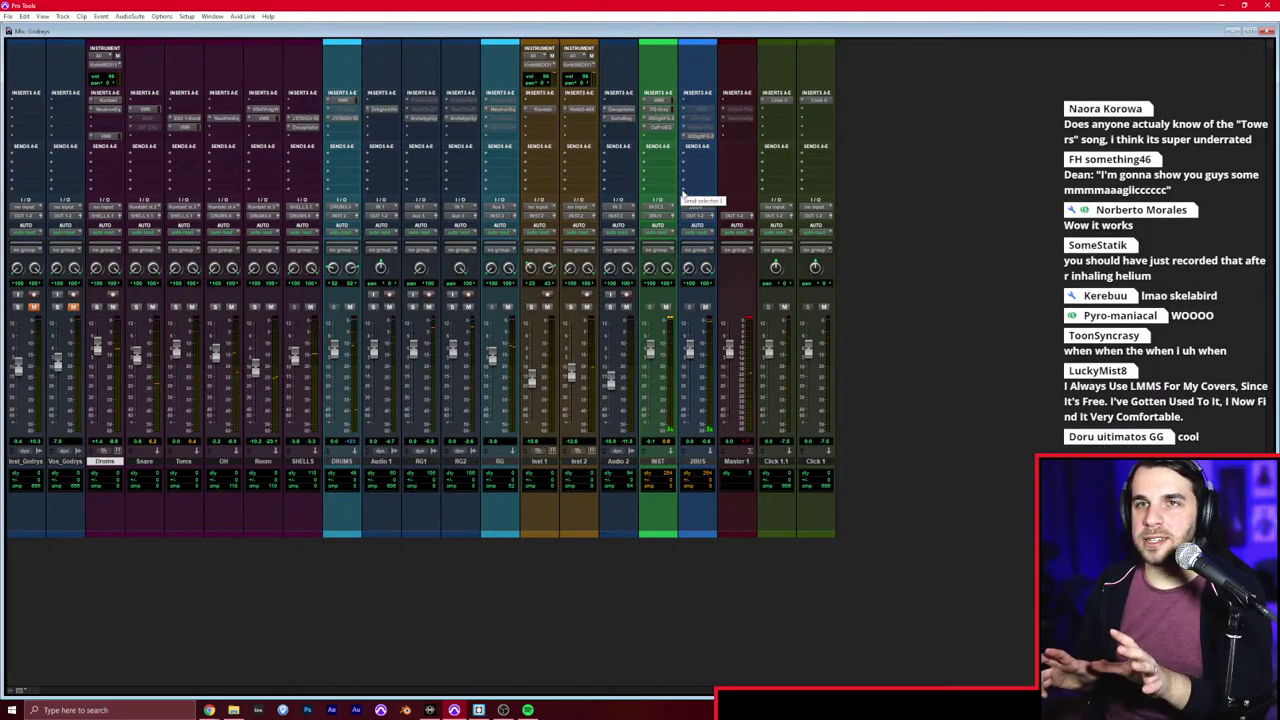
double_click(626, 462)
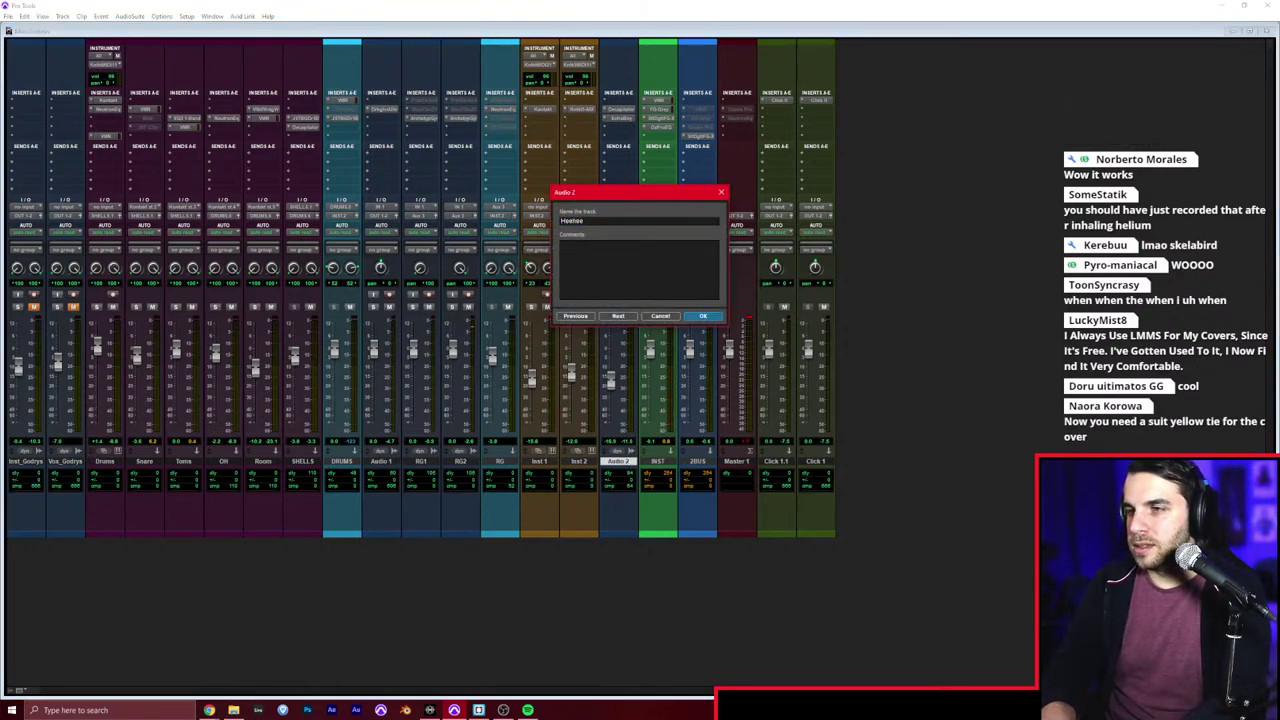
key("Return")
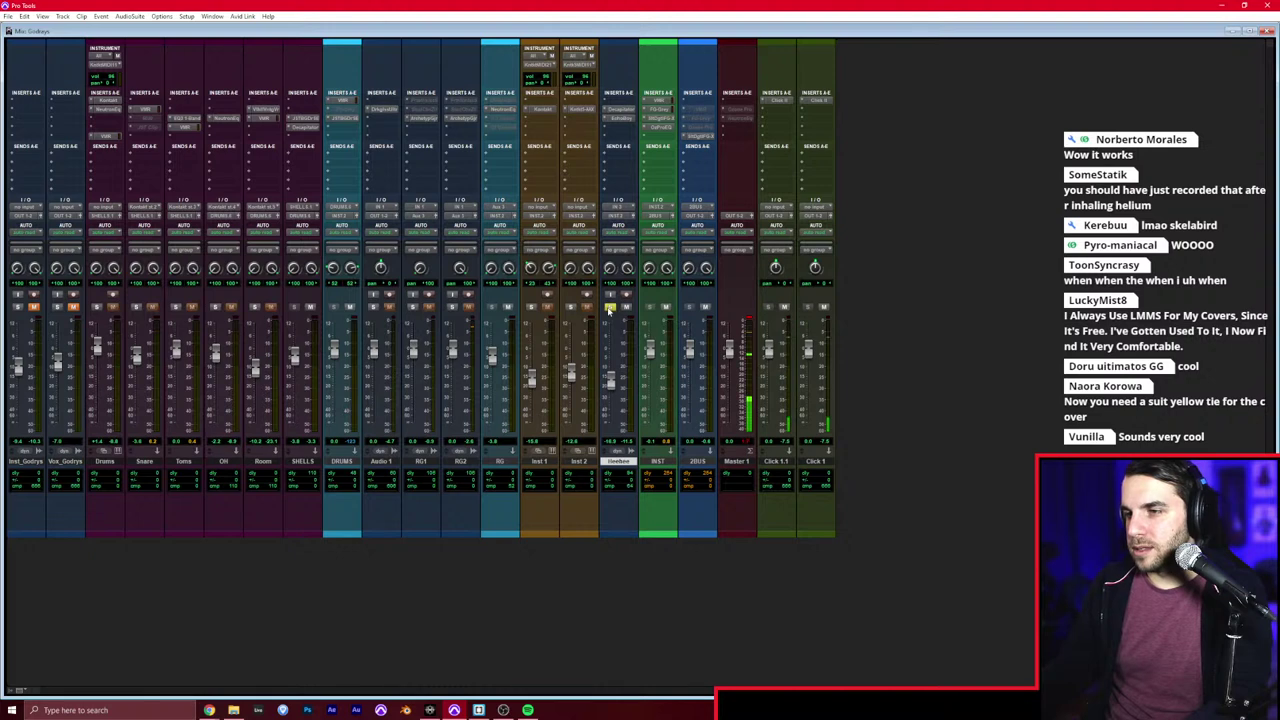
Step: Solo Inst 1 to identify it, rename Inst 1 as Strings and Inst 2 as Piano, and unsolo Strings
left_click(531, 307)
double_click(540, 461)
type("Strings")
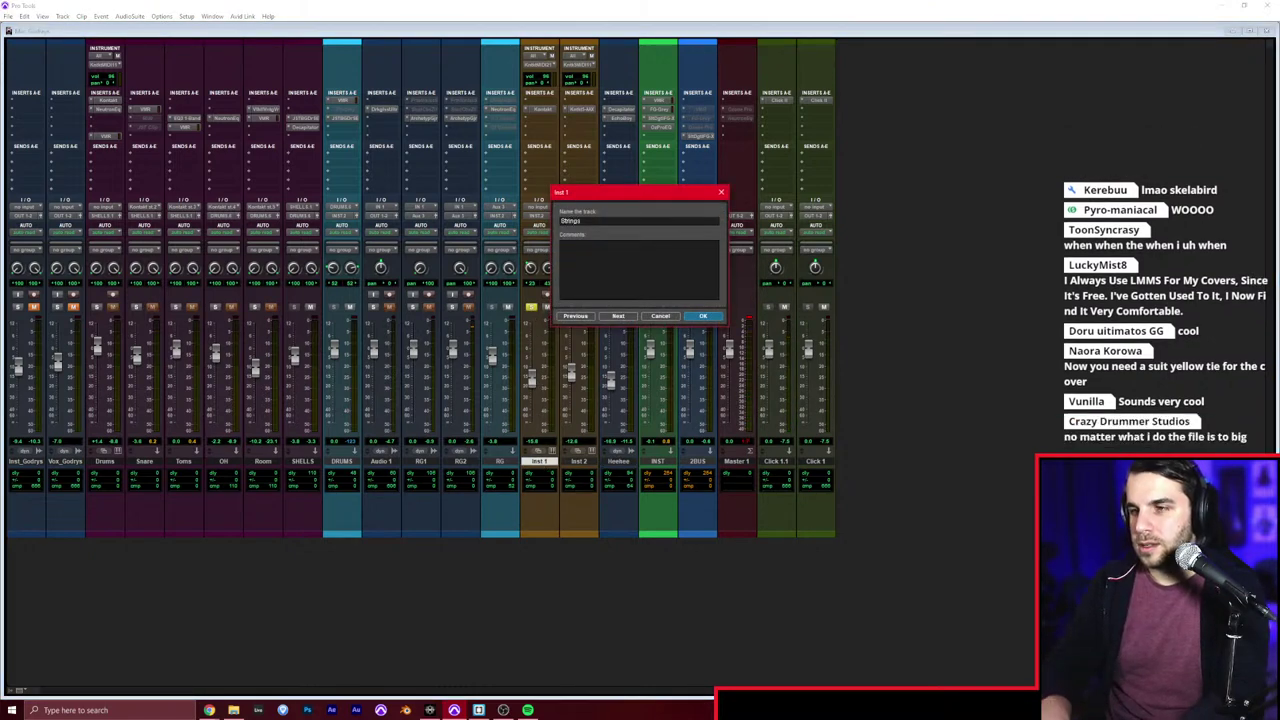
type("Piano")
key("Return")
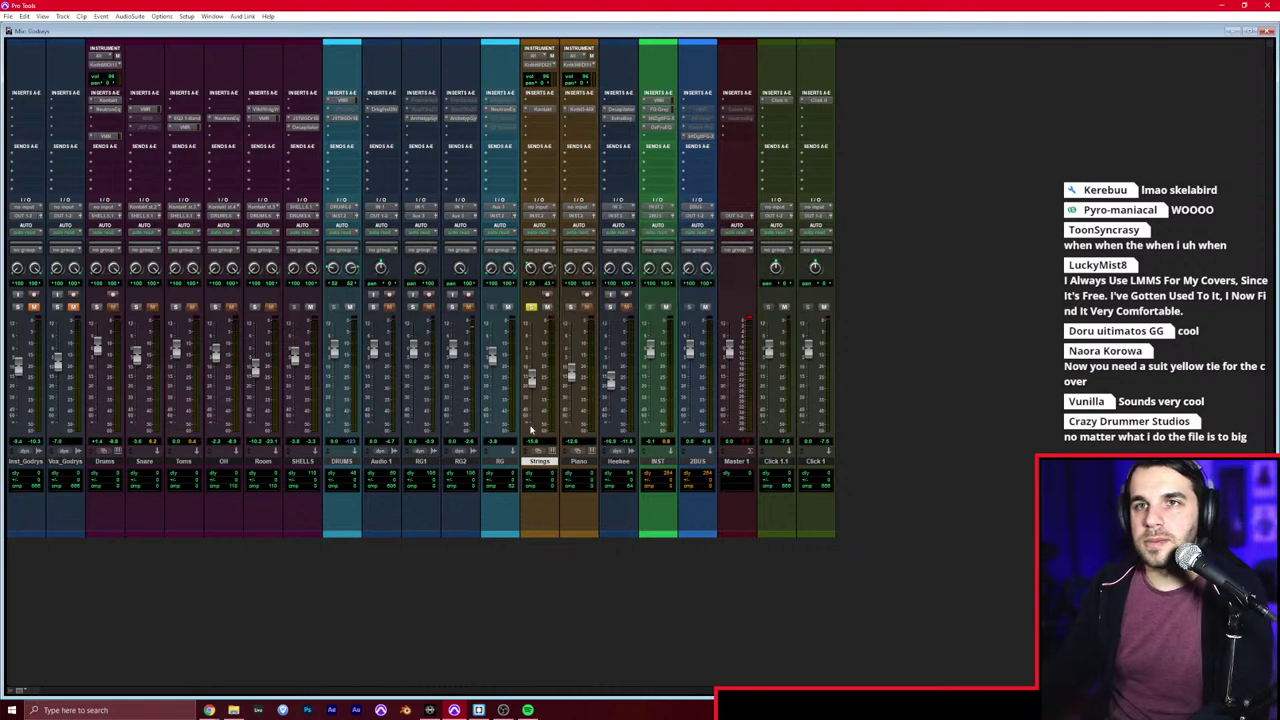
left_click(533, 309)
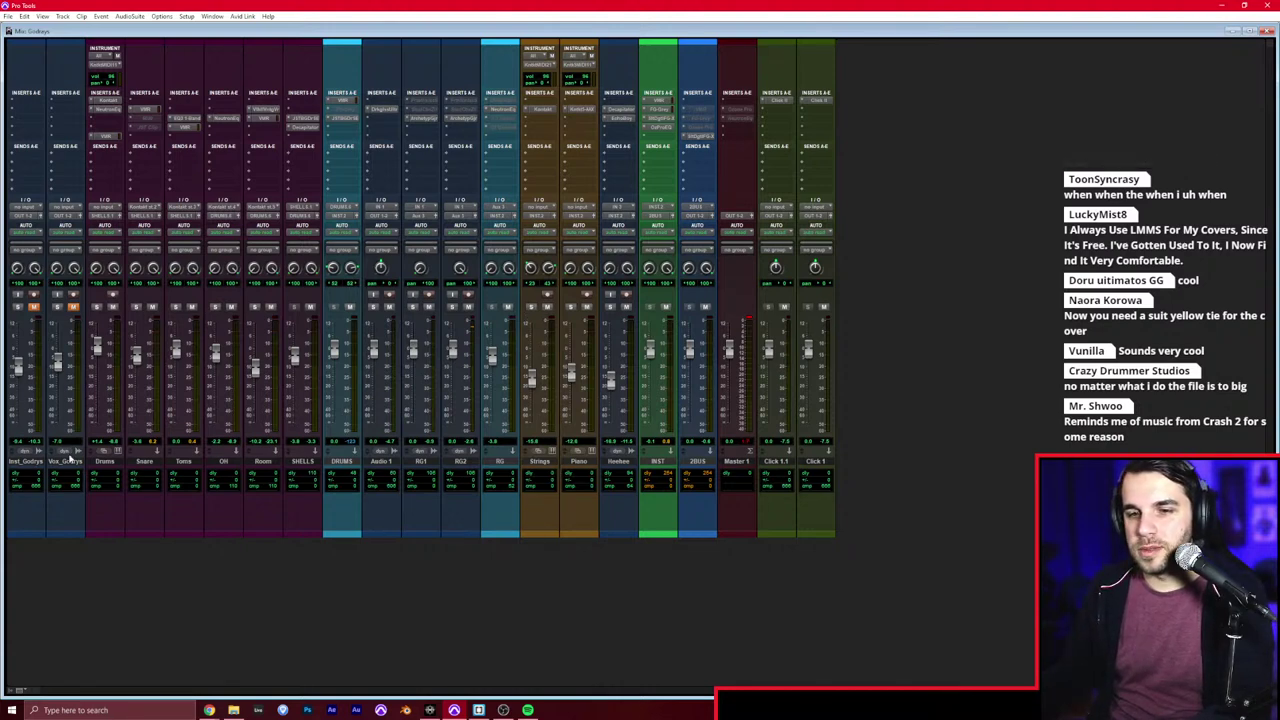
key("ctrl+equal")
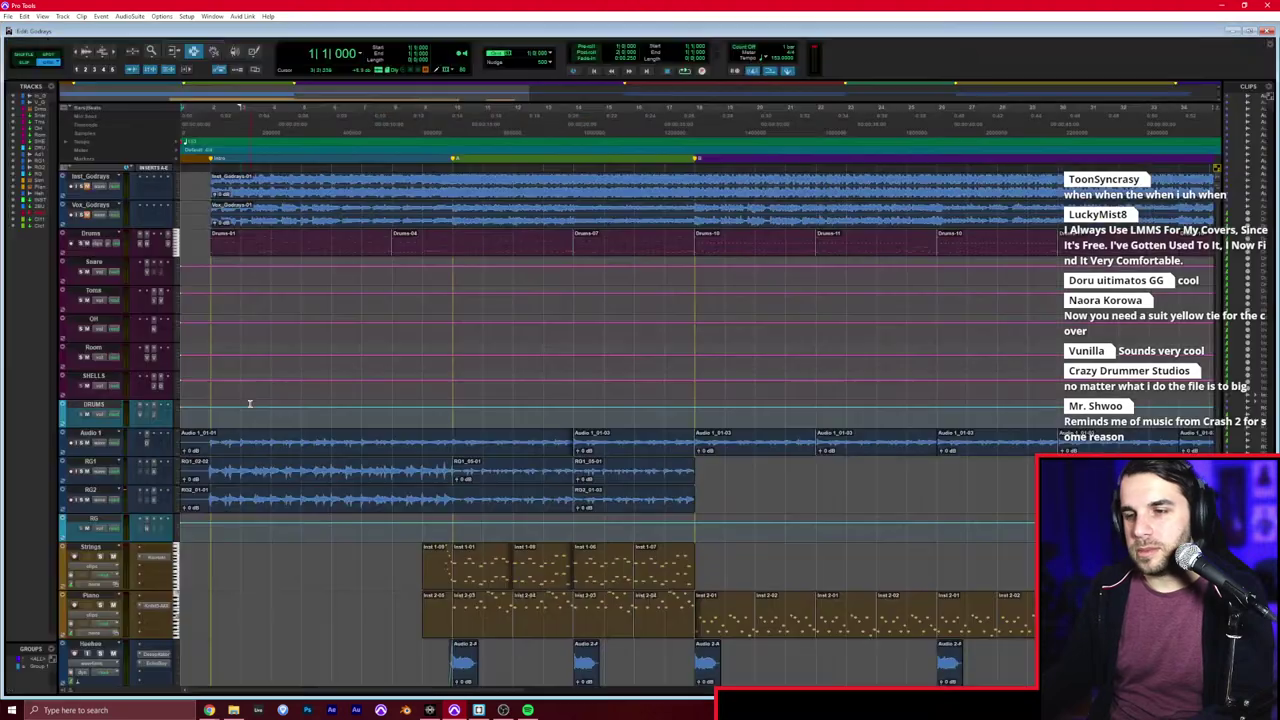
Step: Play the opening of the arrangement from bar 1 and again from bar 2
key("space")
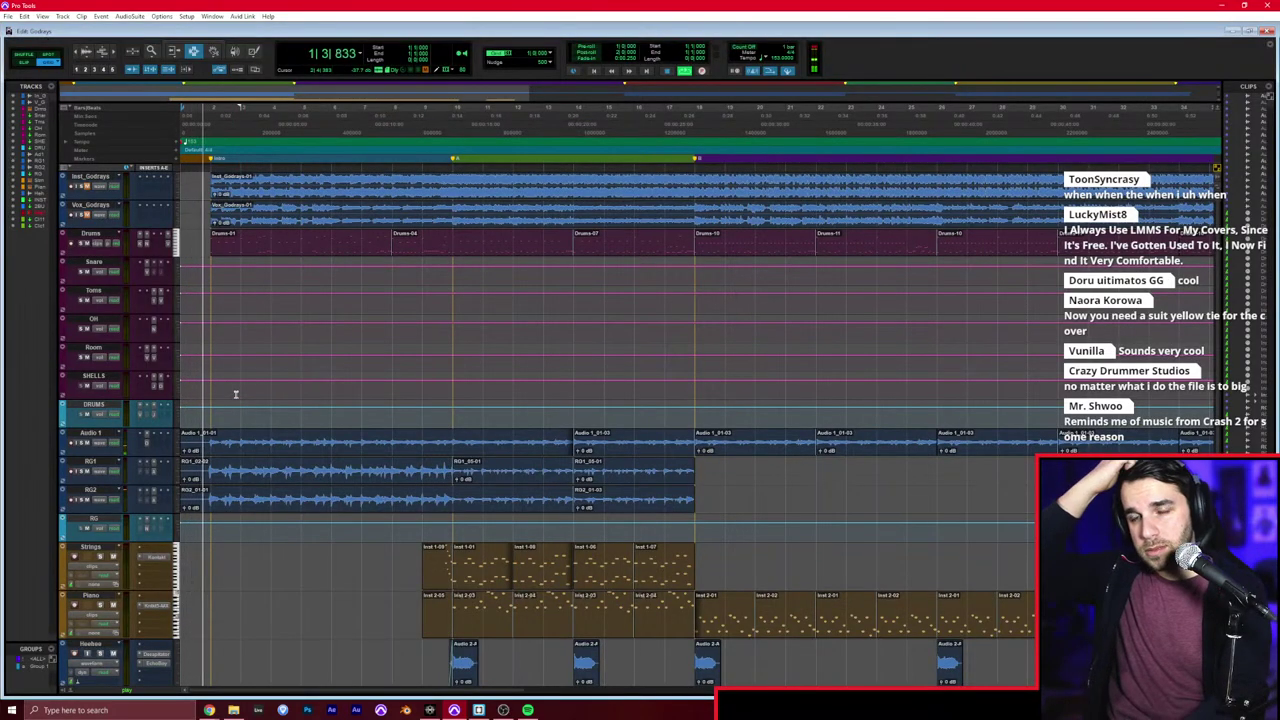
key("space")
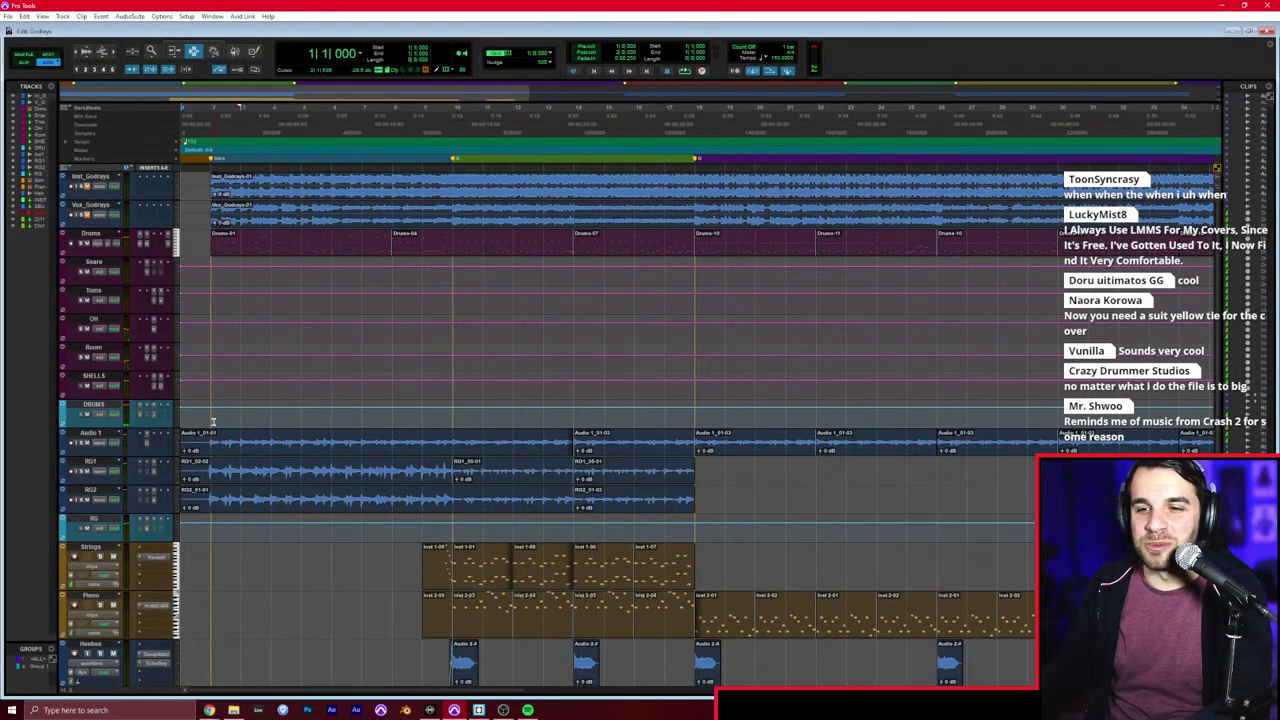
key("ctrl+bracketright")
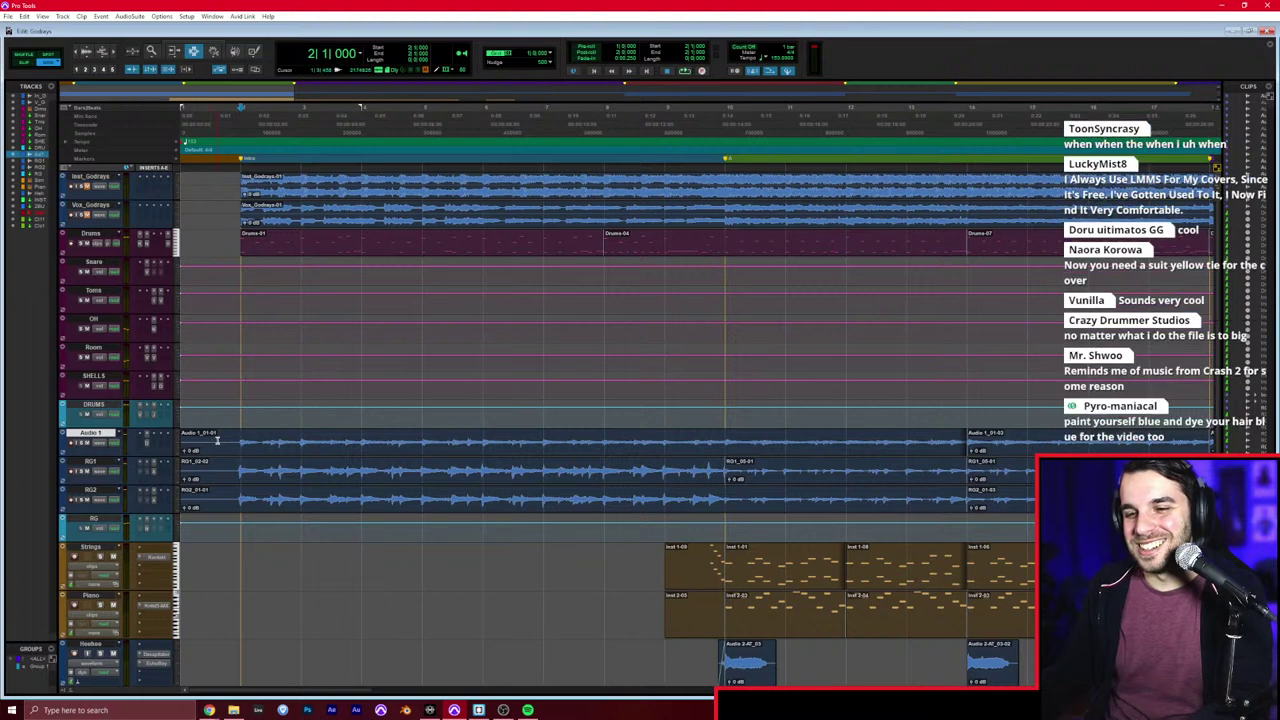
left_click(229, 238)
left_click(244, 196)
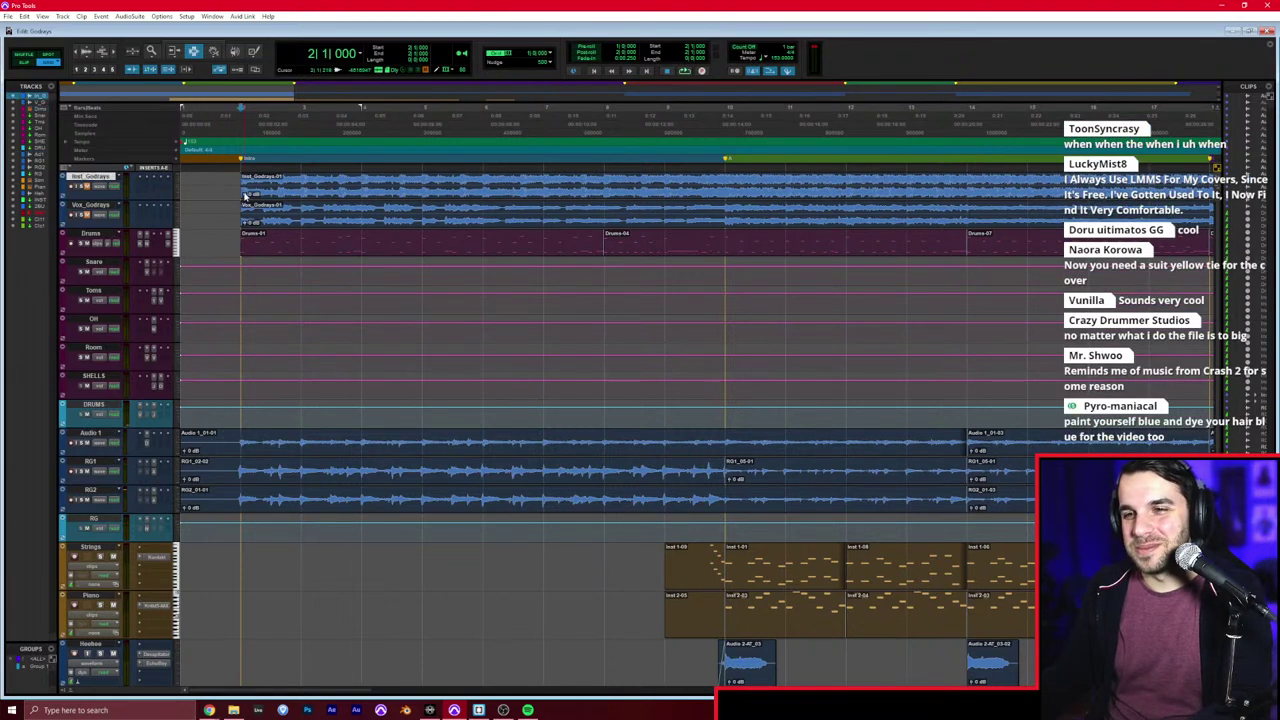
key("space")
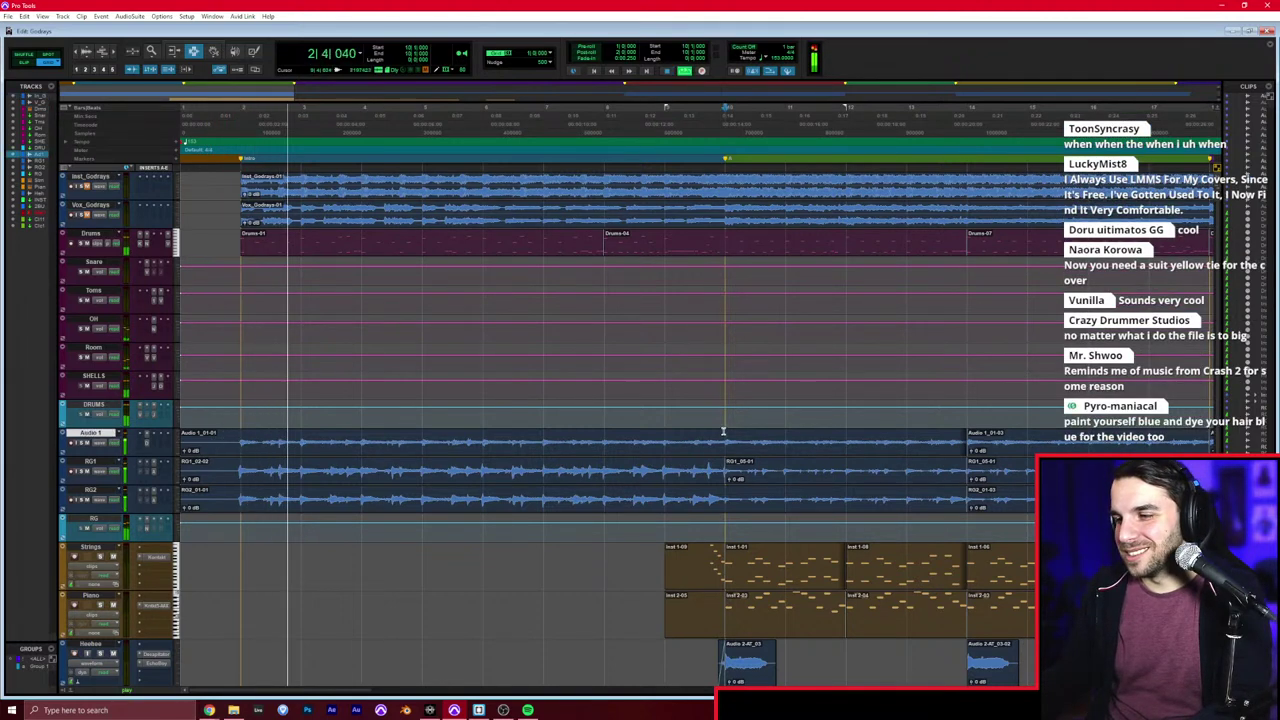
Step: Mute Audio 1 and play the arrangement without it from bar 10
key("ctrl+equal")
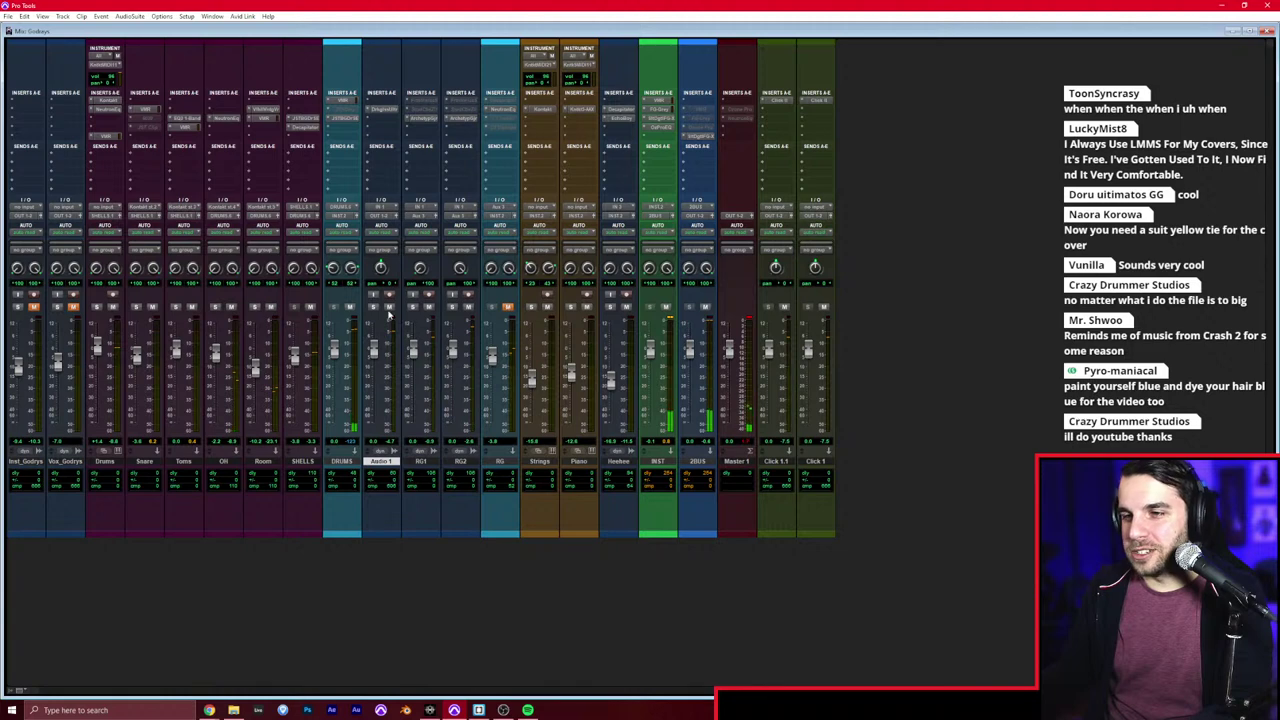
key("ctrl+equal")
left_click(698, 307)
key("r")
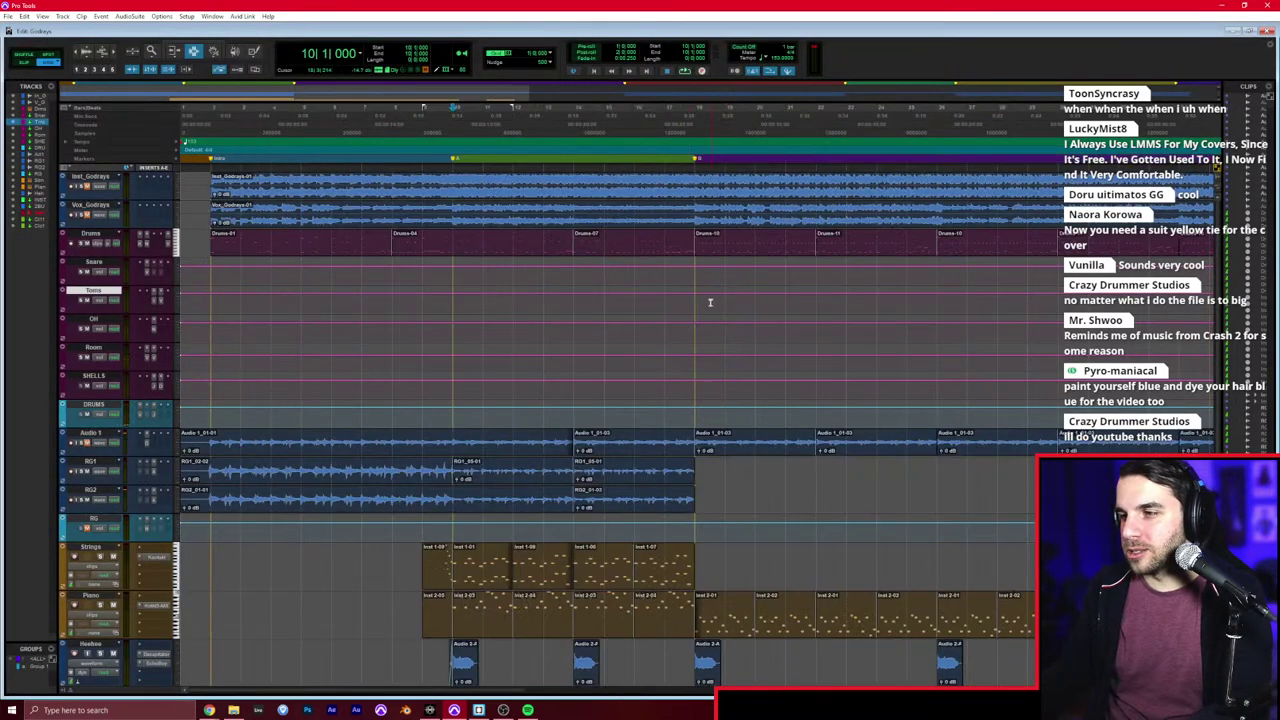
key("space")
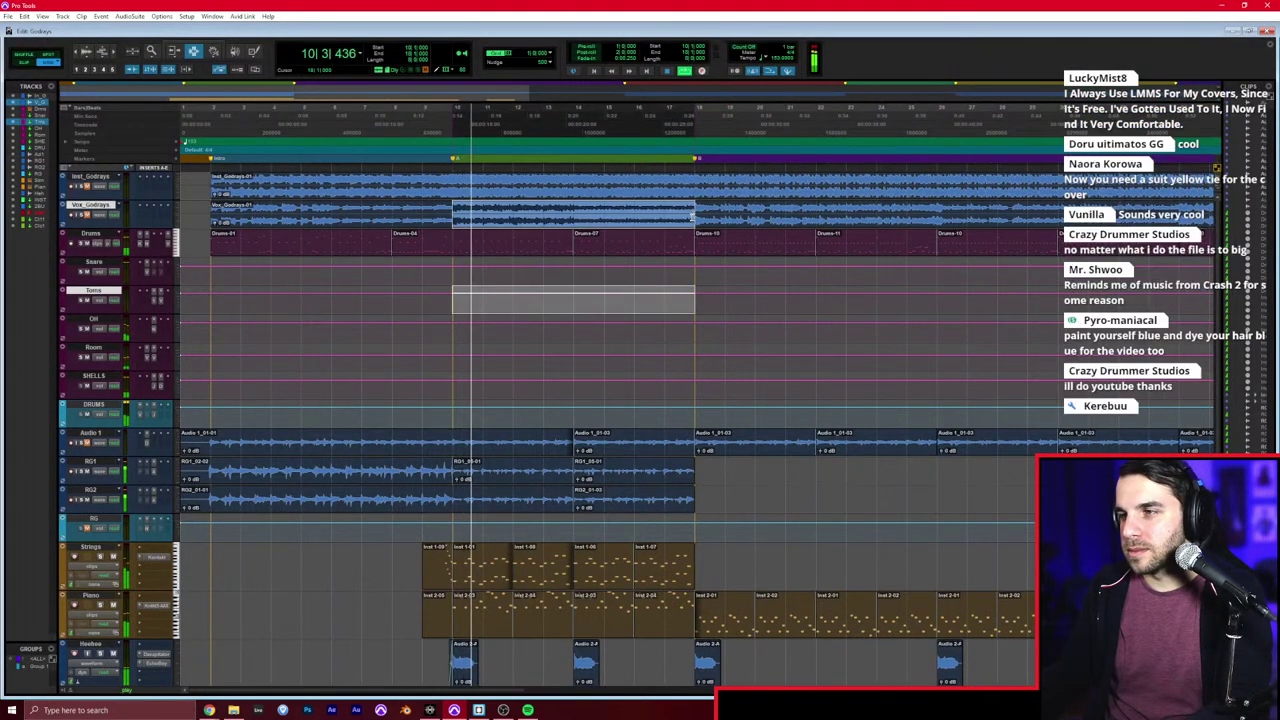
Step: Route the Strings, Piano and Heehee outputs to a new stereo aux input track named KEYS
key("ctrl+equal")
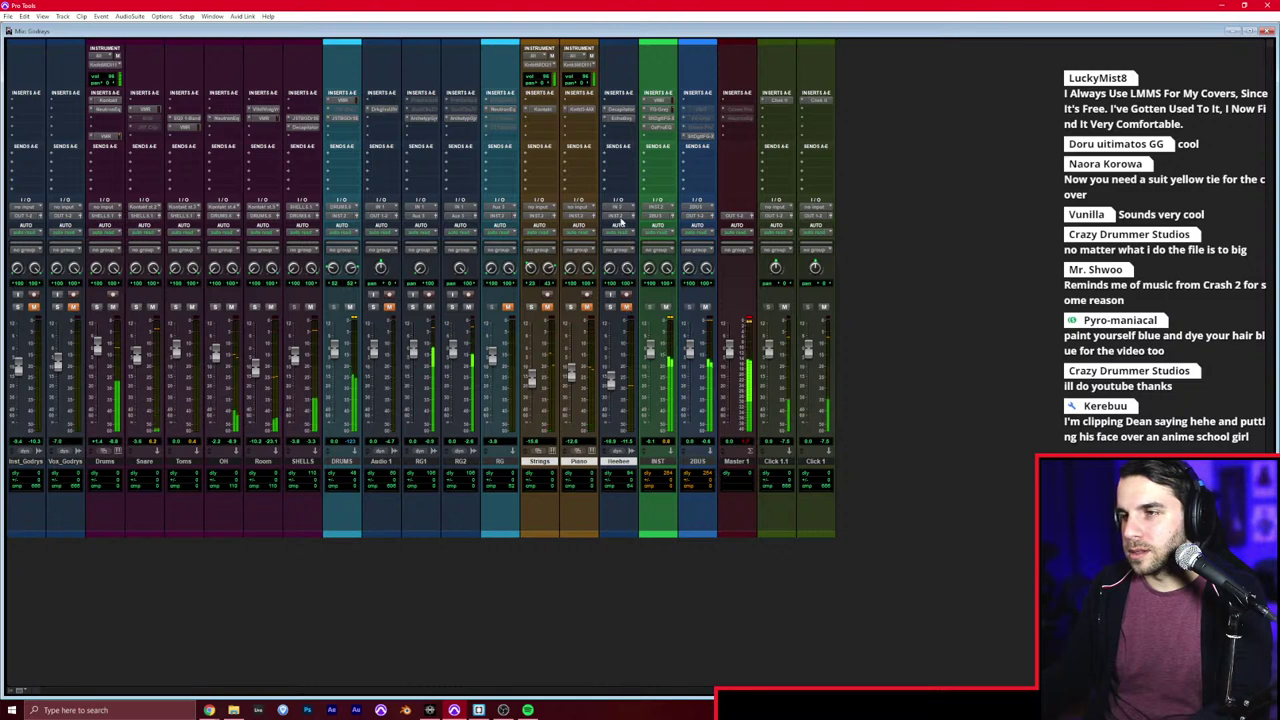
right_click(621, 221)
left_click(645, 272)
type("KE")
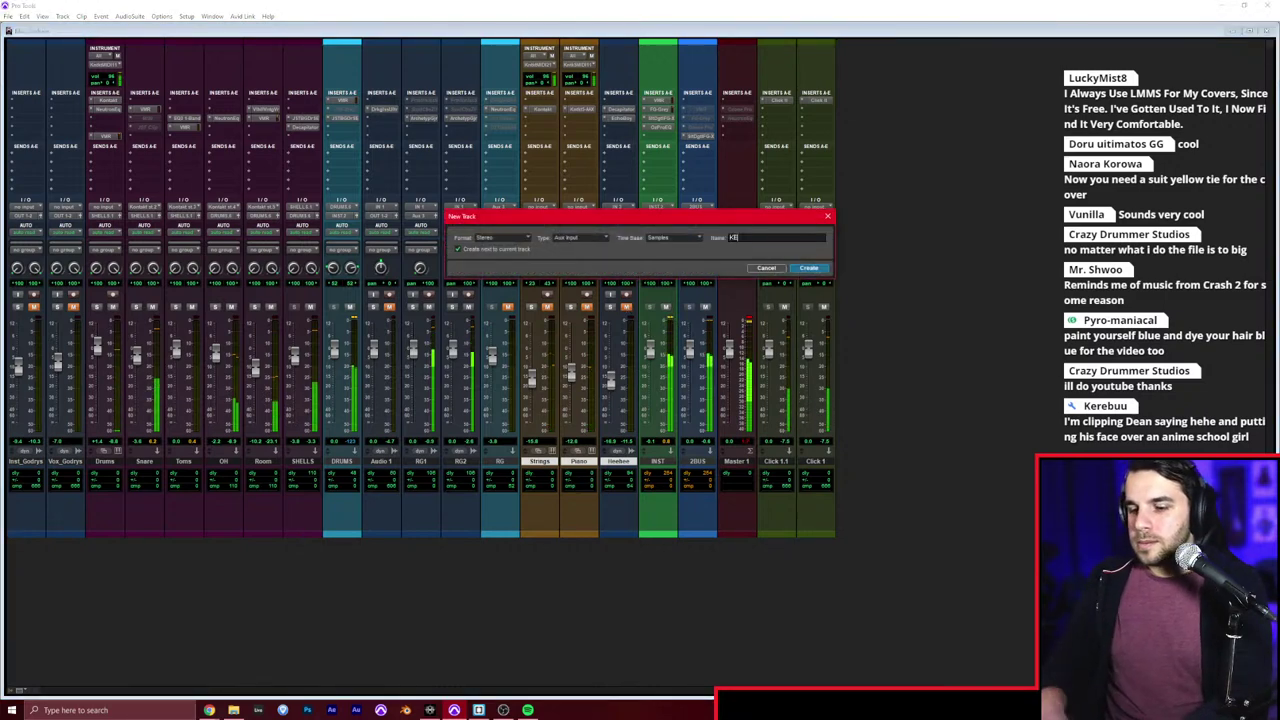
type("YS")
key("Return")
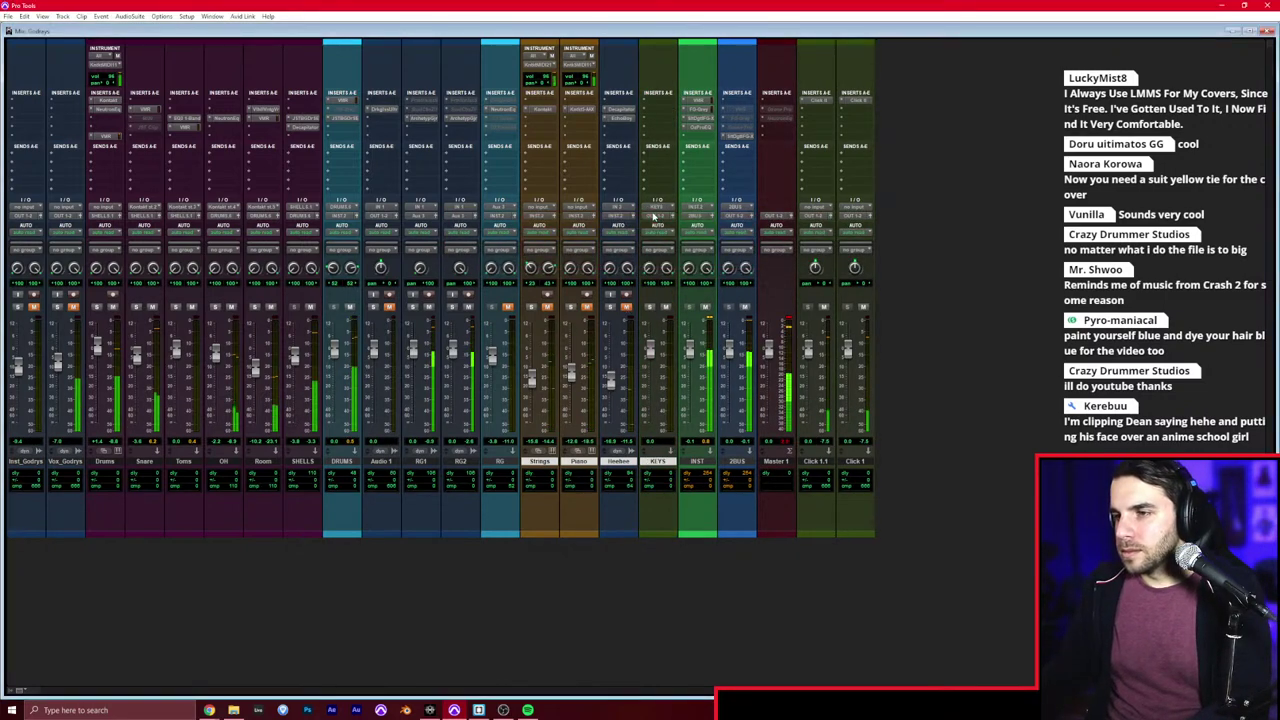
Step: Route the KEYS track's output to the INST track
left_click(656, 218)
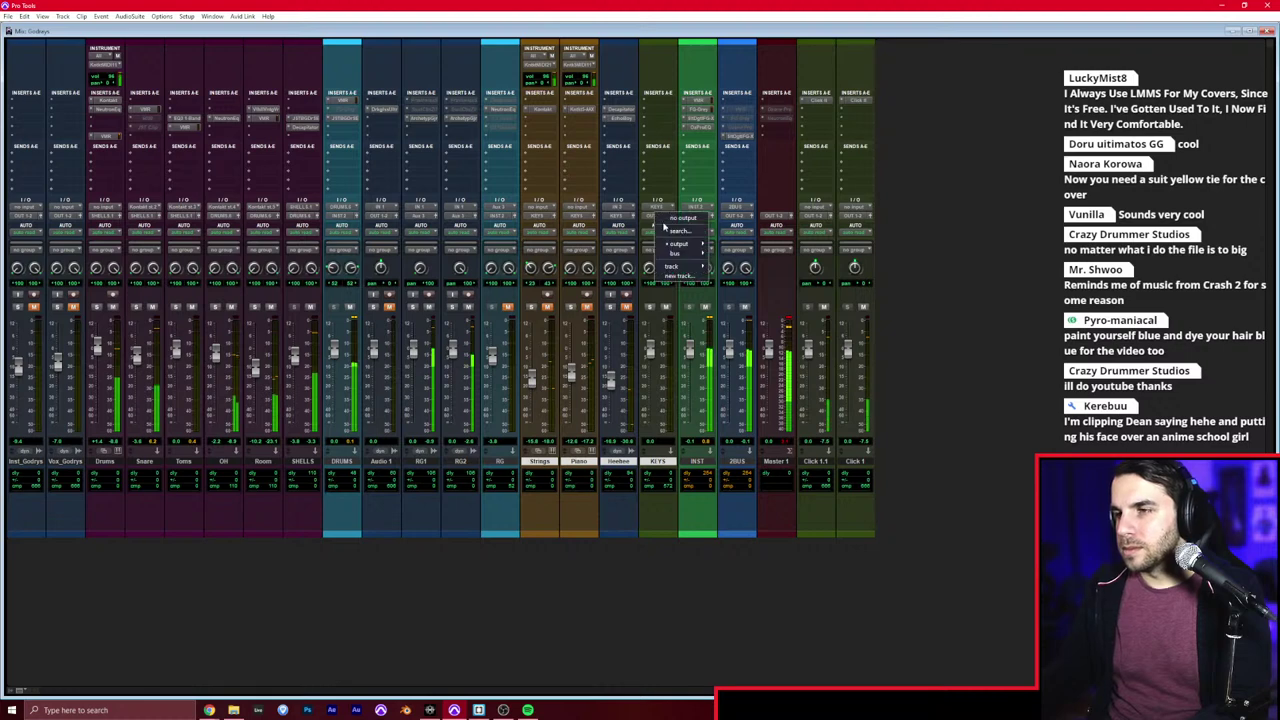
mouse_move(688, 270)
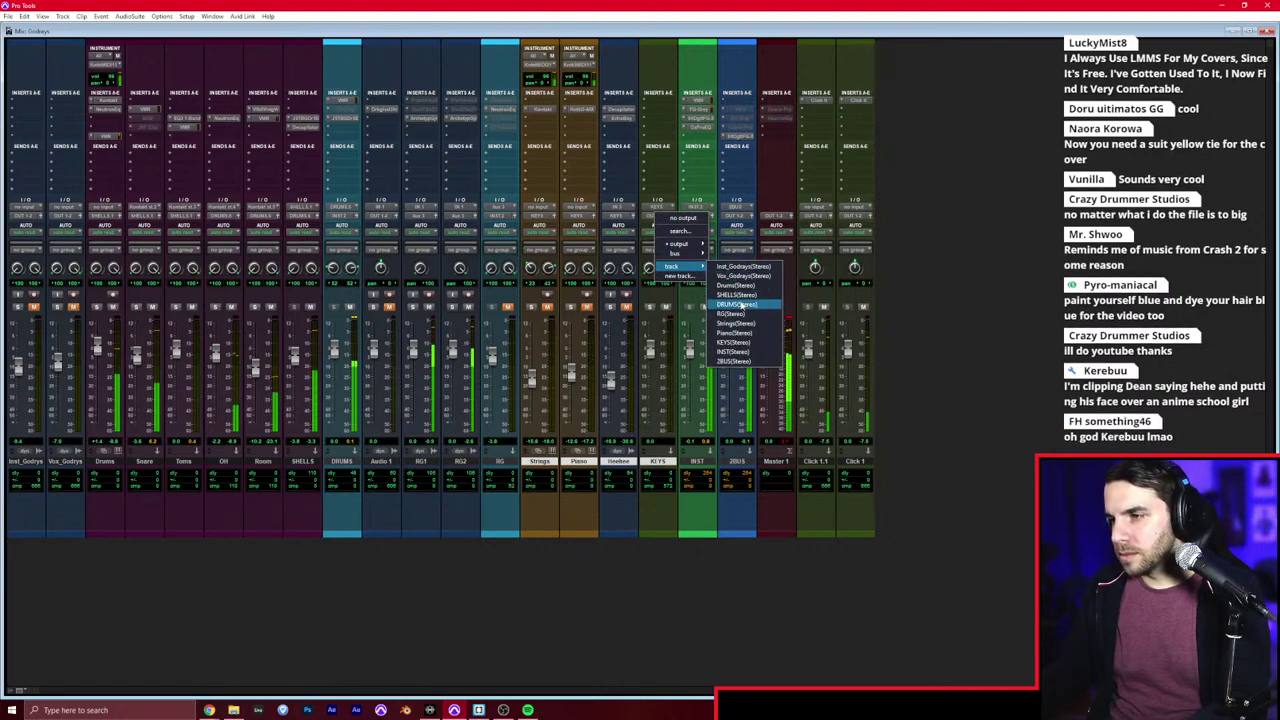
left_click(735, 343)
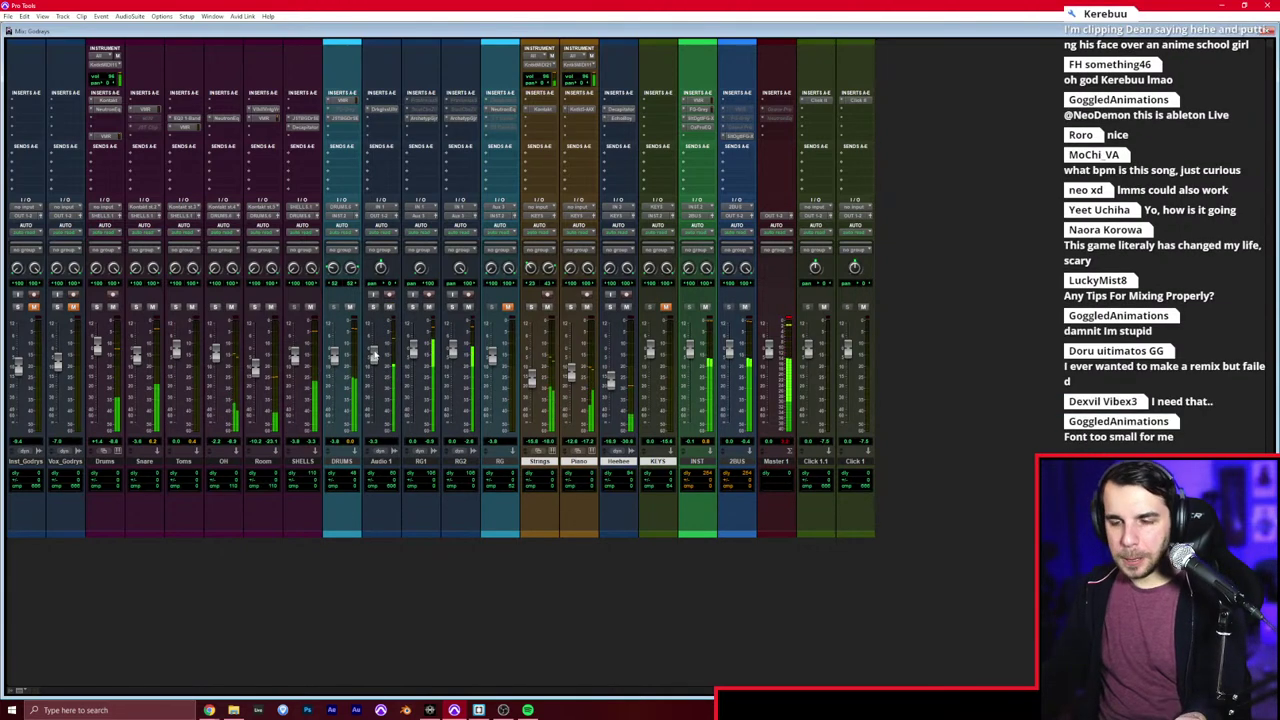
Step: Review the Darkglass Ultra settings on Audio 1, close the plug-in, and select only the Piano track
left_click(388, 129)
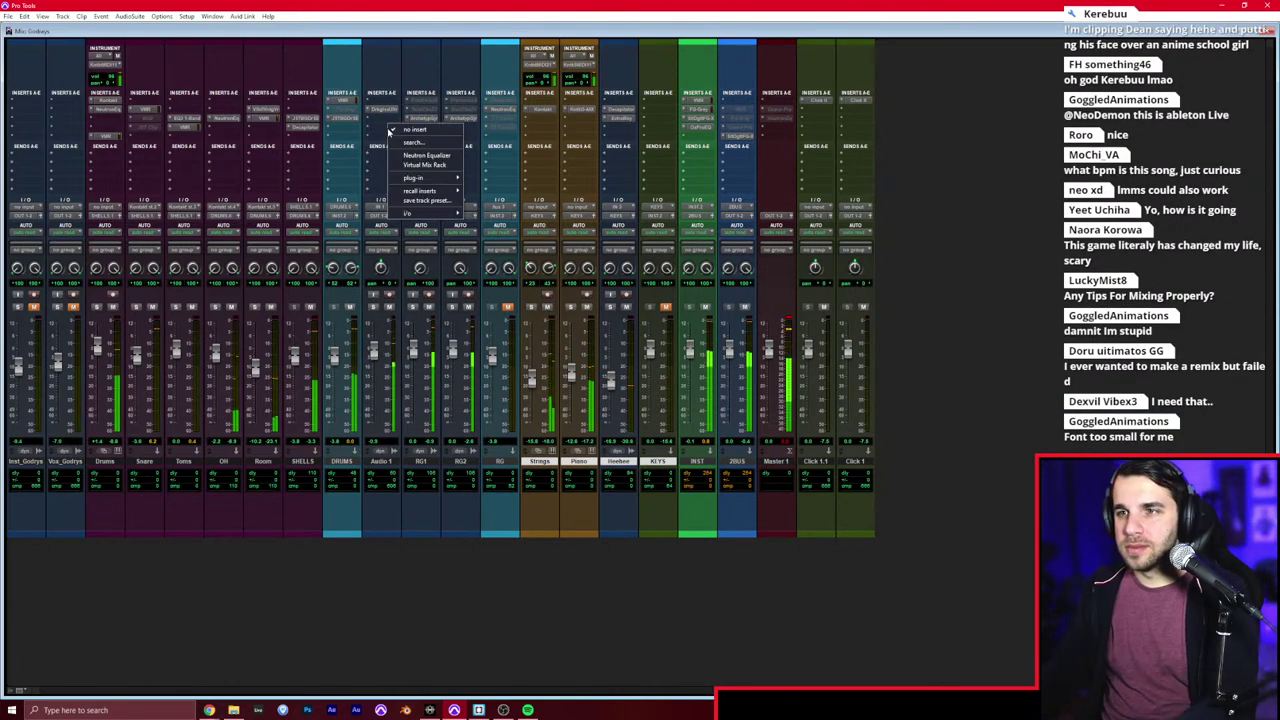
left_click(388, 80)
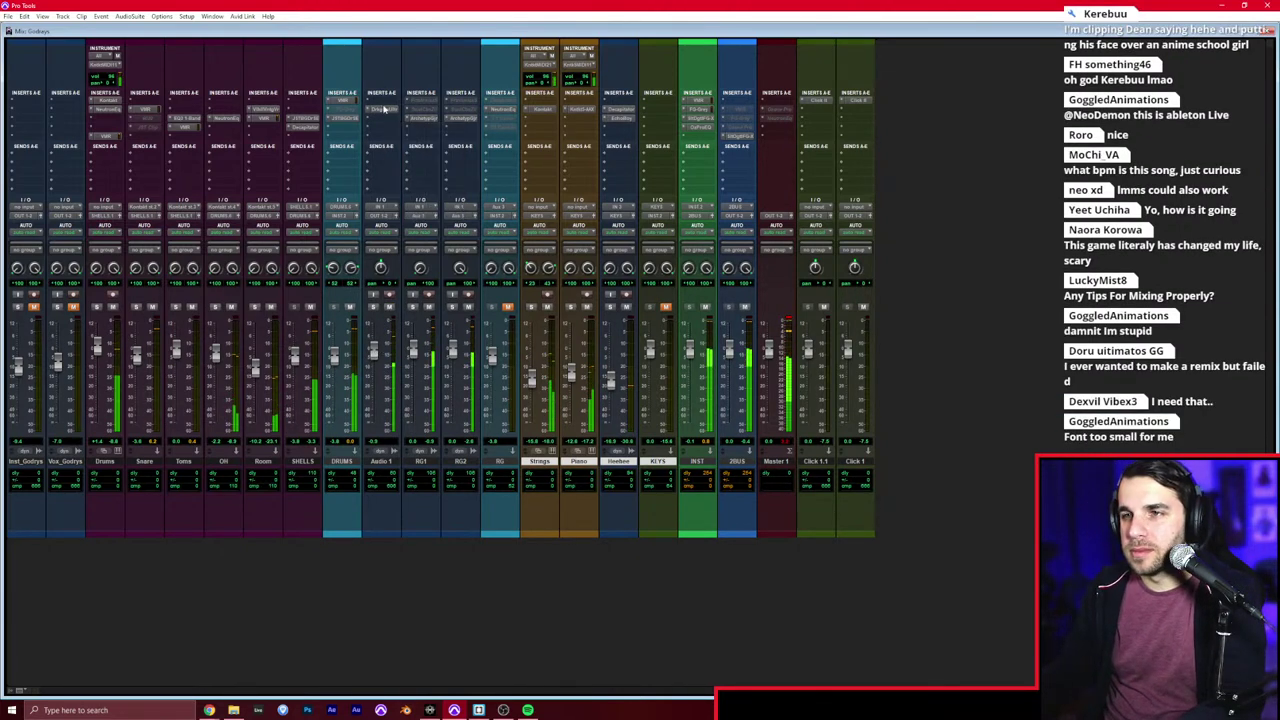
left_click(387, 110)
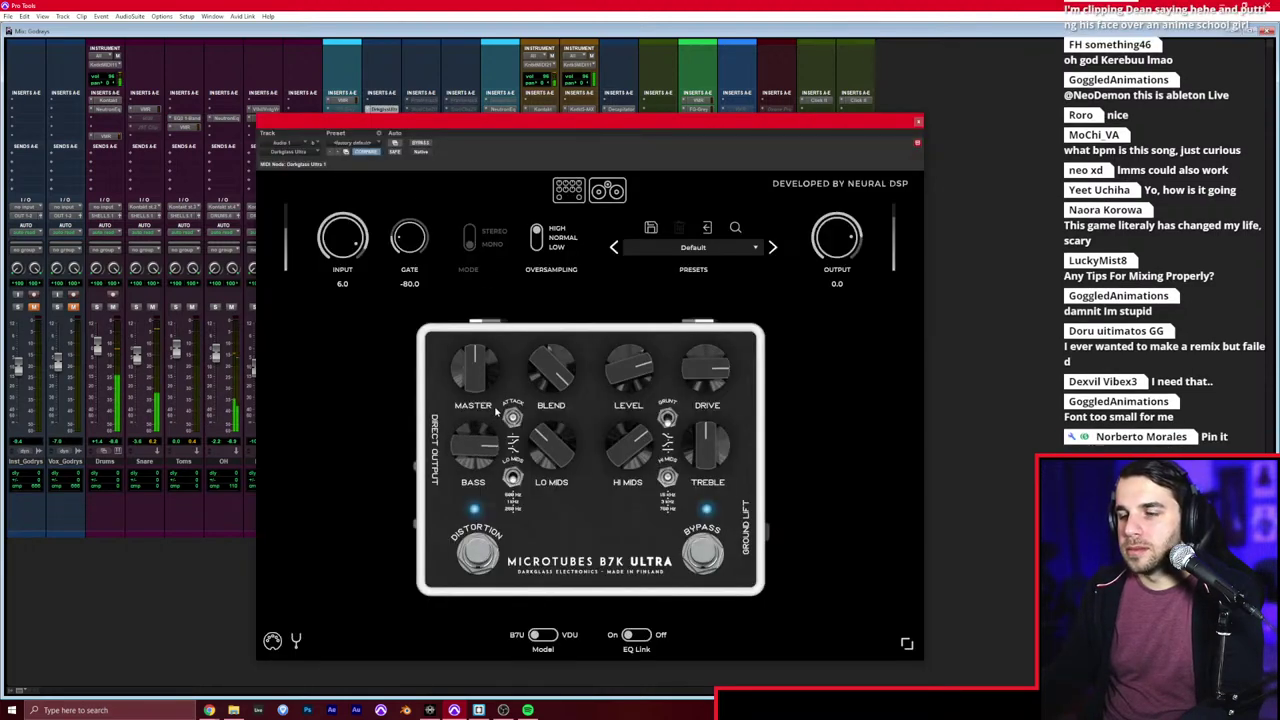
left_click(917, 122)
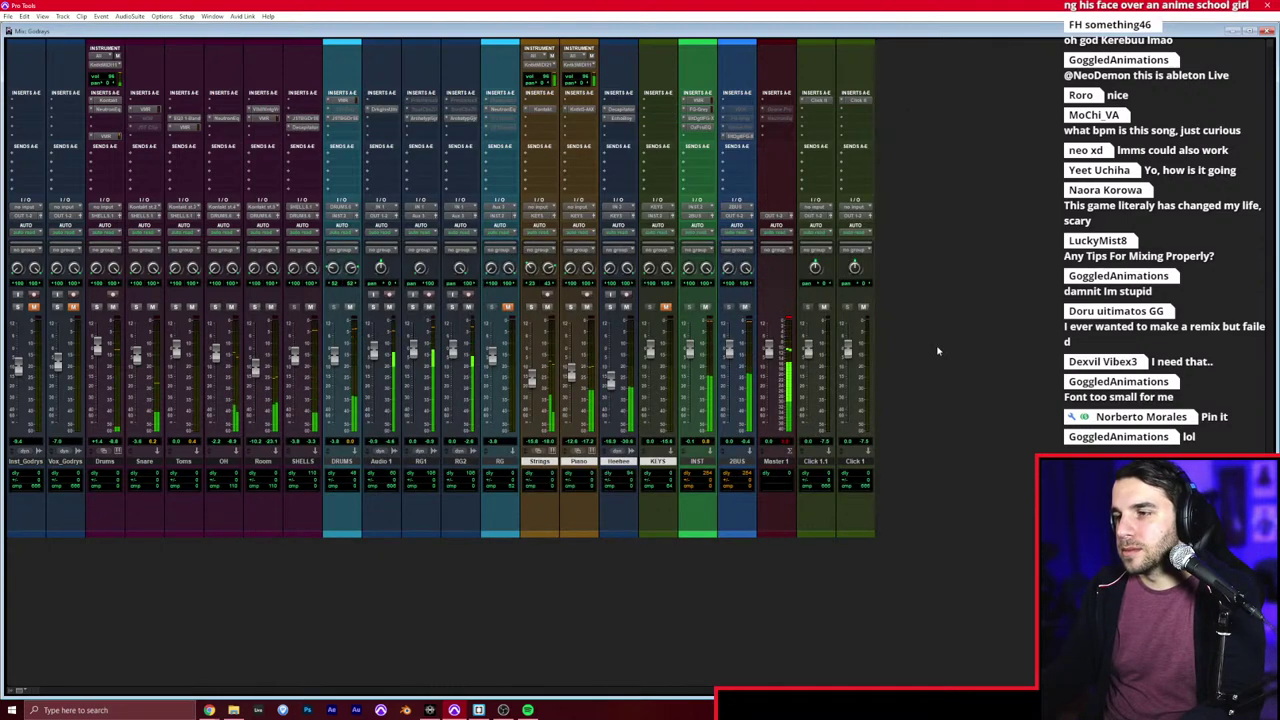
left_click(572, 462)
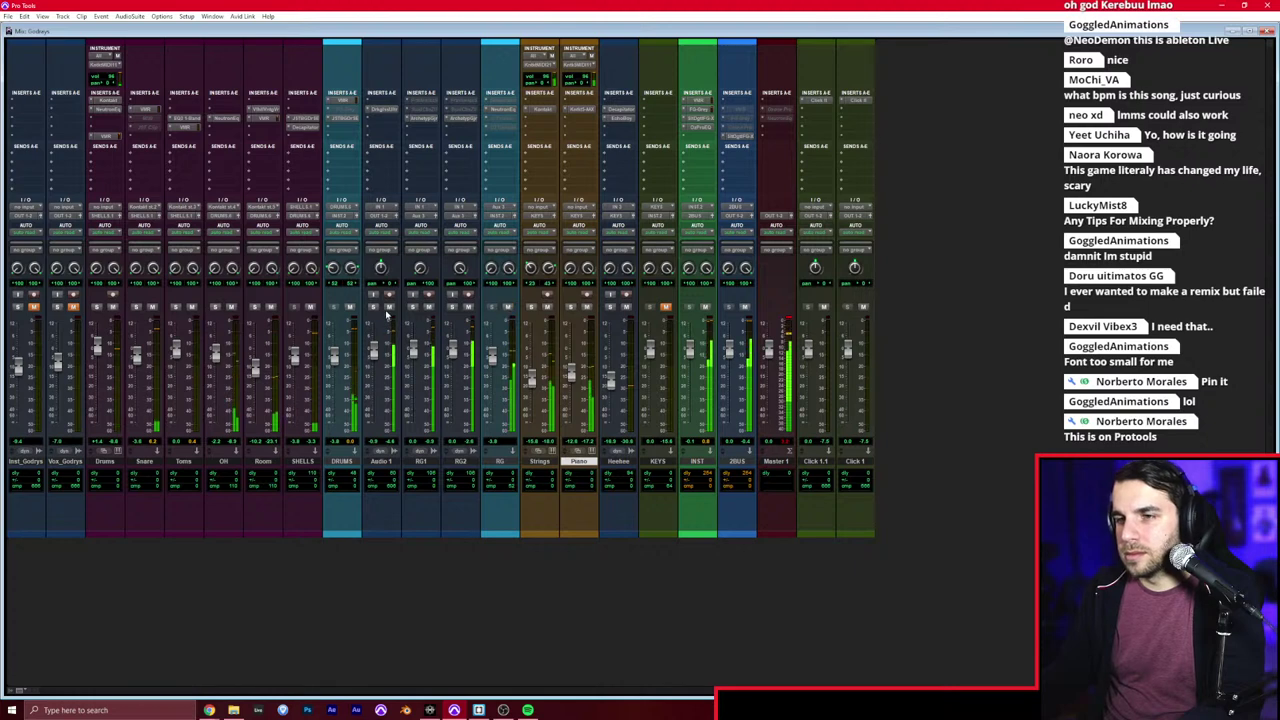
Step: Reset the Neutron Equalizer on the RG track and set its high-pass filter to about 190 Hz
left_click(500, 108)
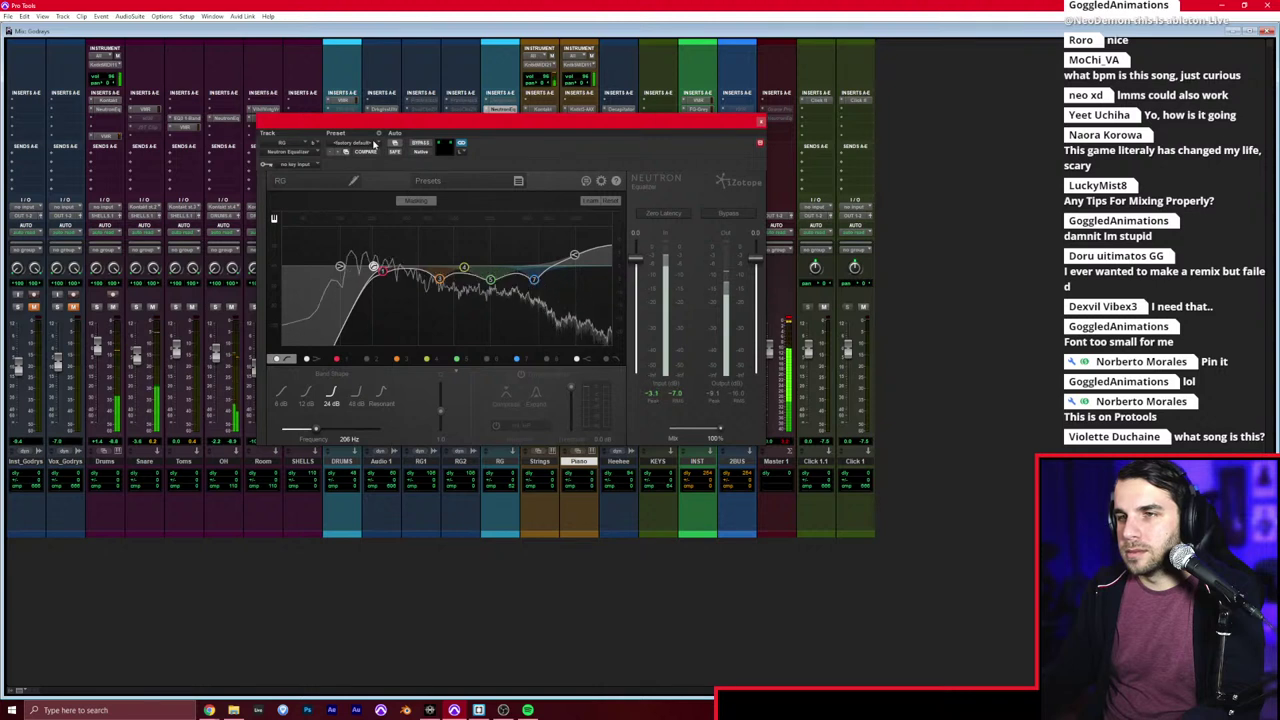
left_click(369, 152)
left_click(278, 359)
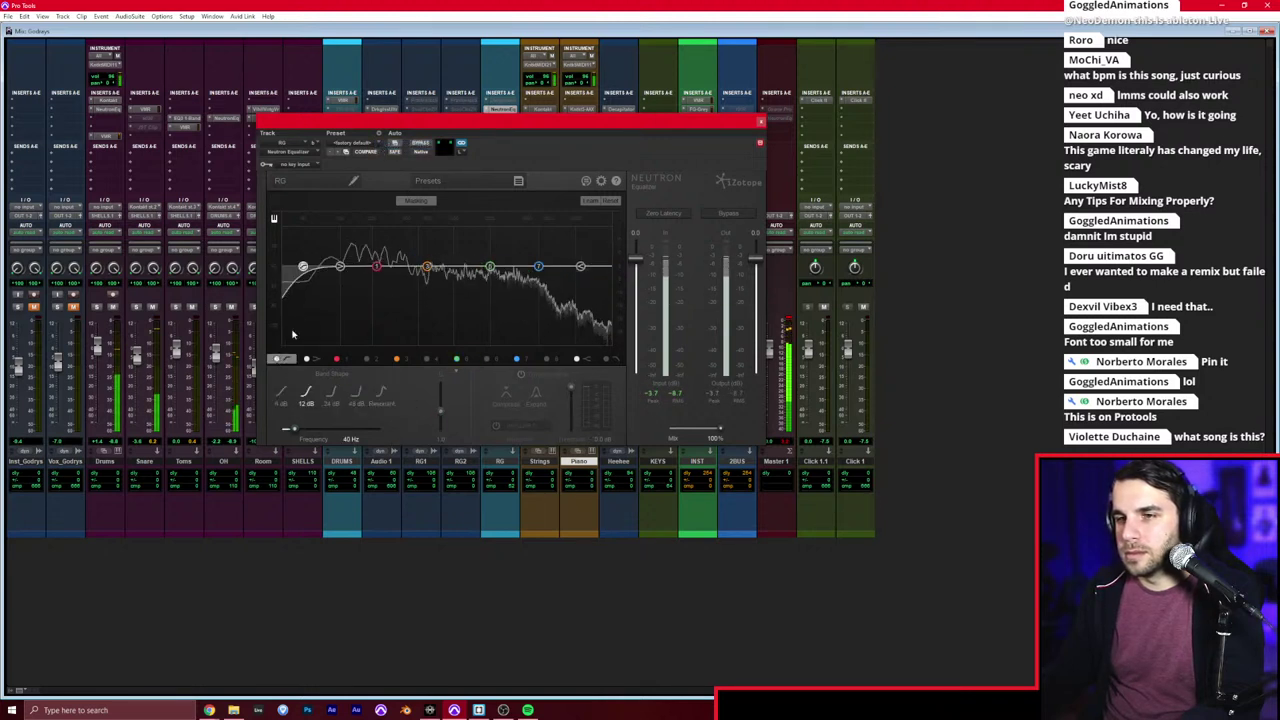
left_click_drag(303, 266, 376, 267)
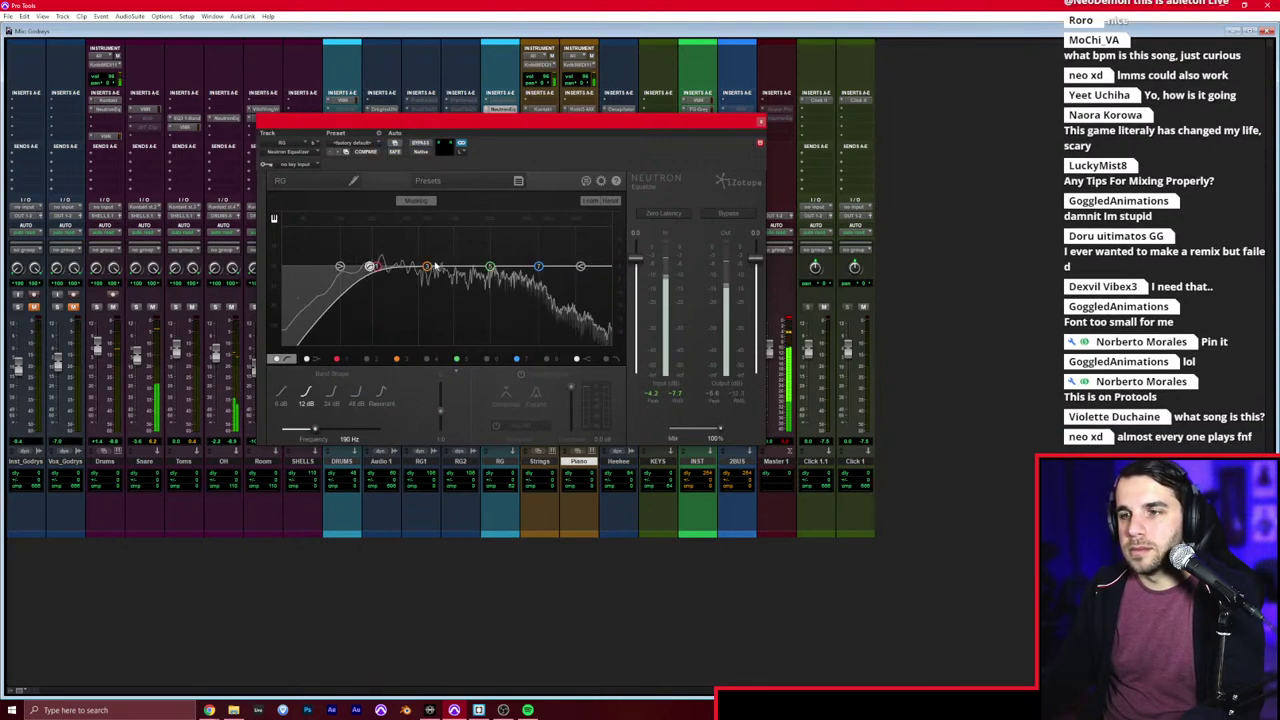
Step: Dip the RG equalizer's mid bands, with about 2.5 dB cut at 718 Hz, and slightly lower the high band
left_click_drag(490, 267, 430, 257)
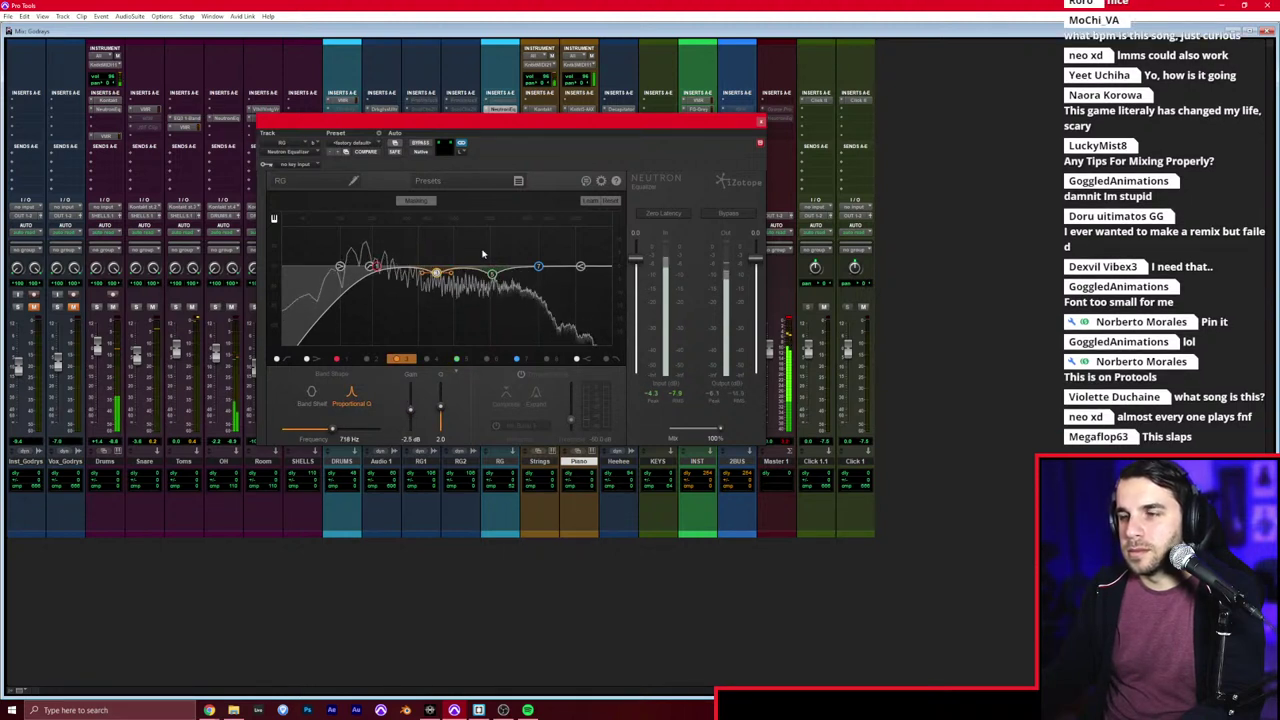
left_click_drag(538, 266, 535, 273)
left_click(760, 122)
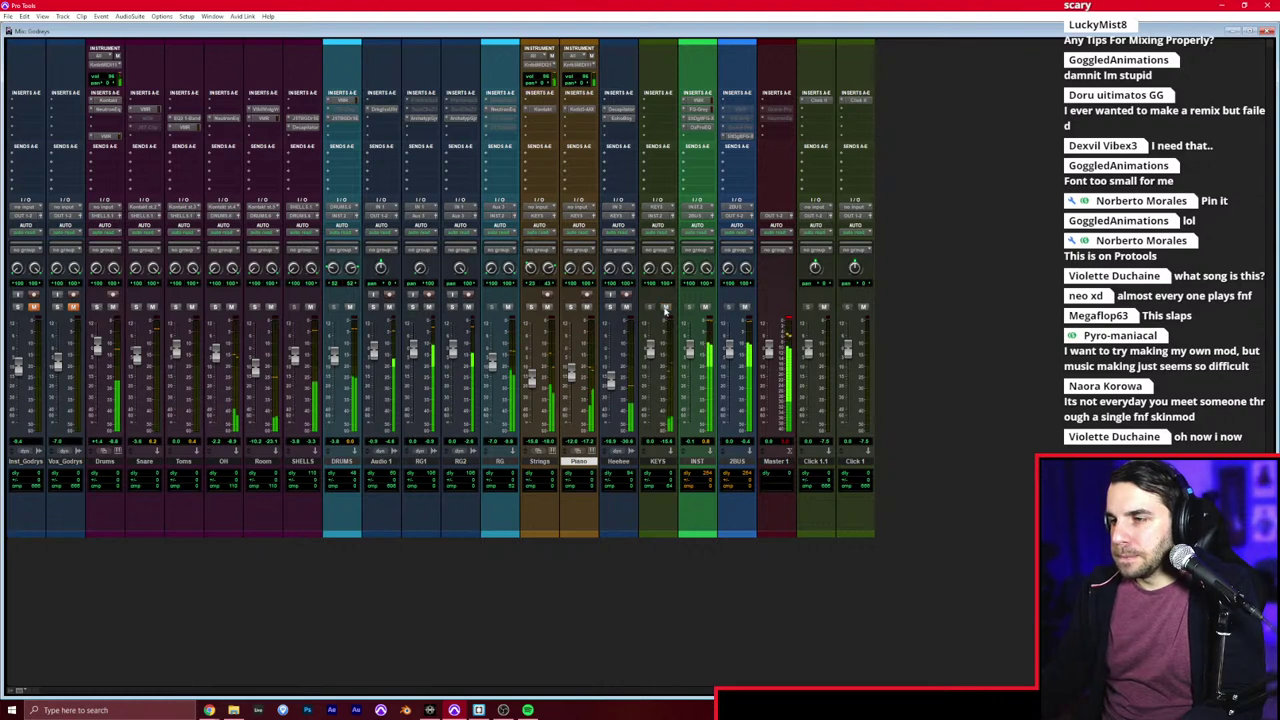
Step: Solo Strings, Piano and Heehee, and insert a Neutron Equalizer on the KEYS track
left_click(610, 307)
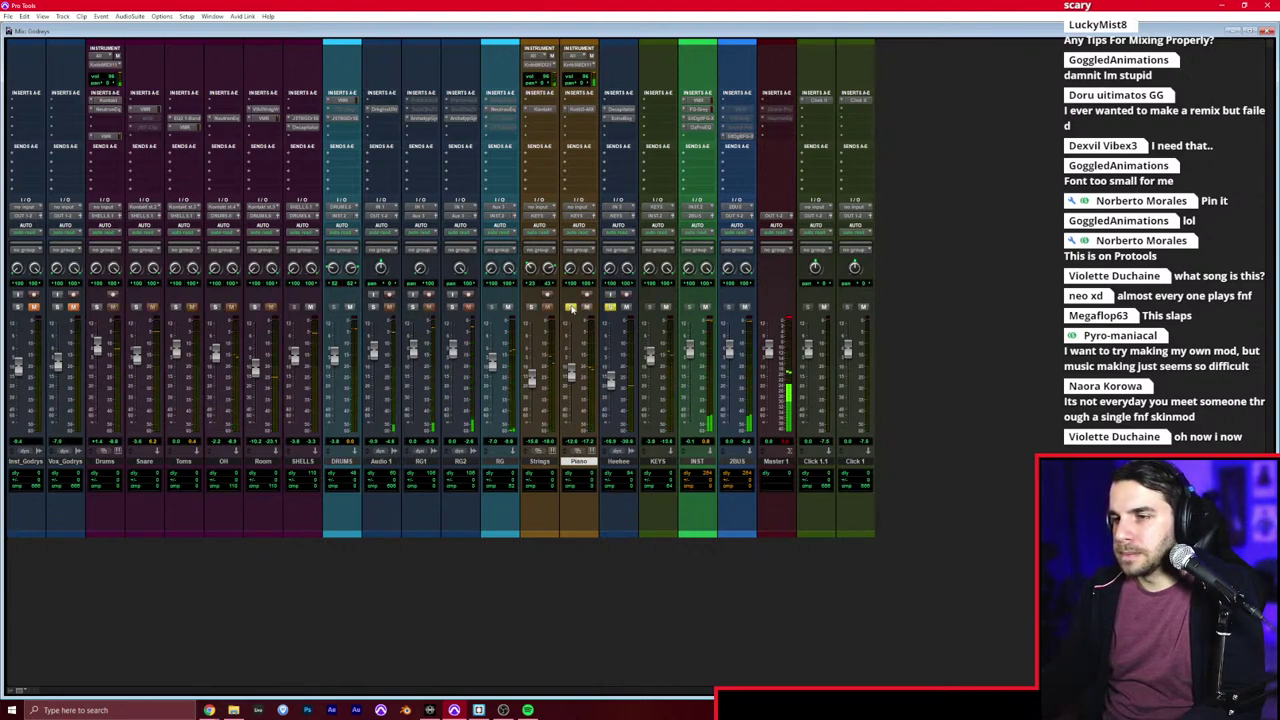
left_click(655, 114)
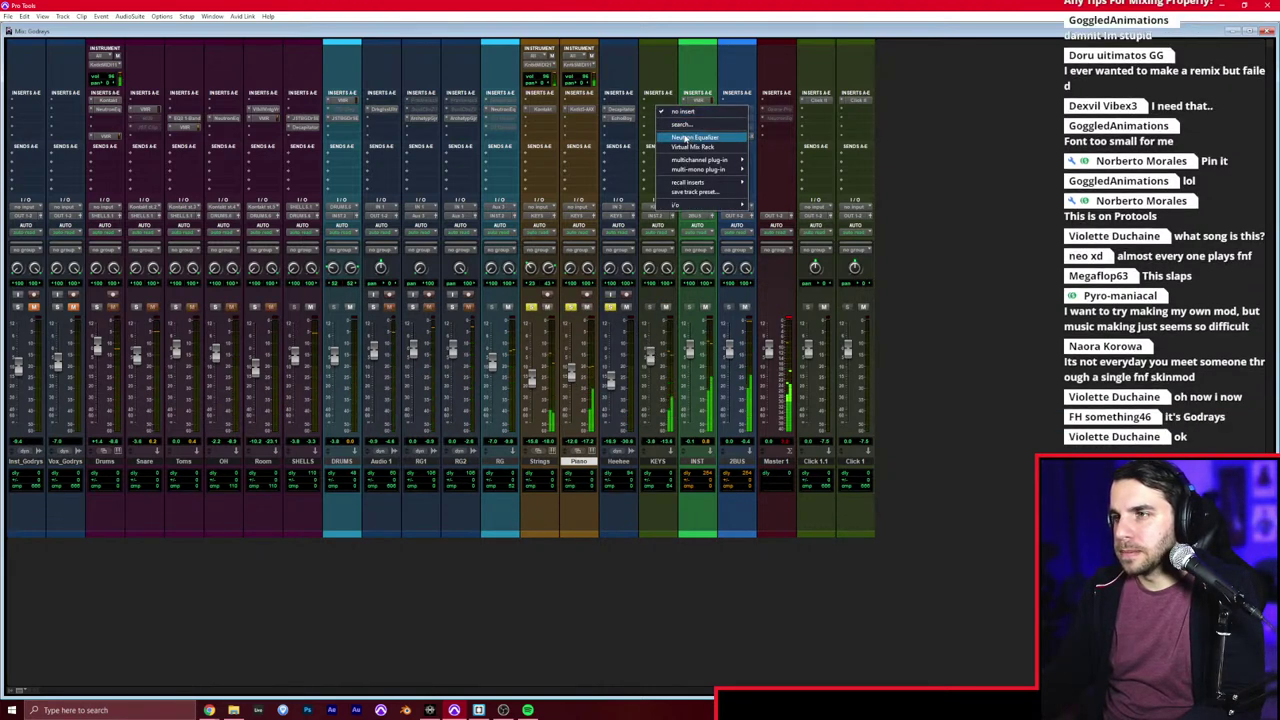
left_click(690, 143)
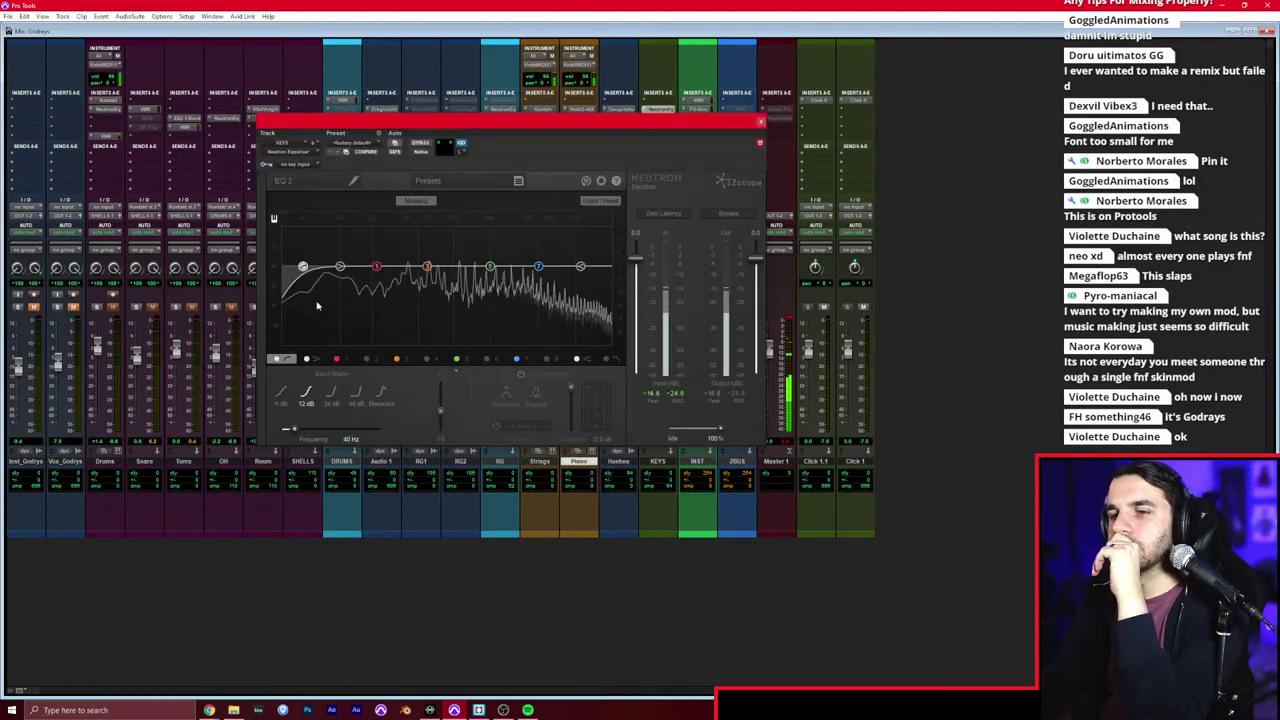
Step: High-pass the KEYS track's low end and cut about 7.6 dB around 2677 Hz in its equalizer
left_click_drag(303, 267, 384, 267)
left_click_drag(490, 267, 506, 287)
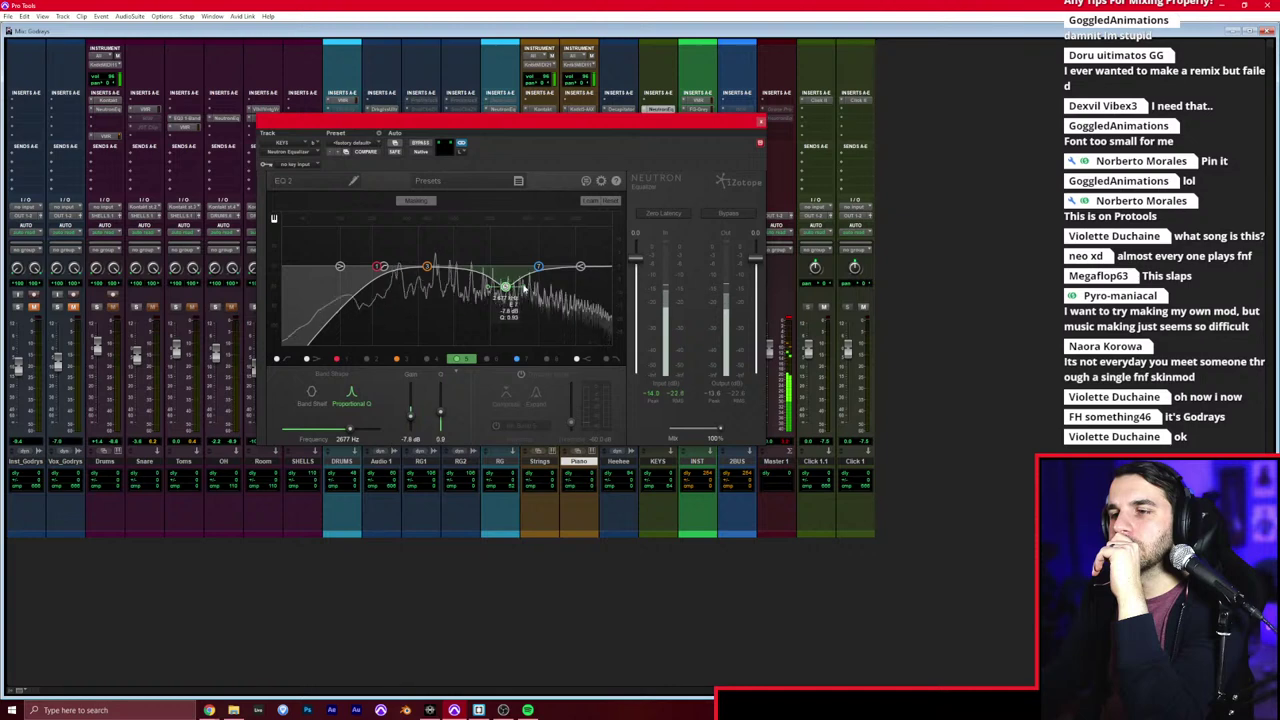
left_click(760, 121)
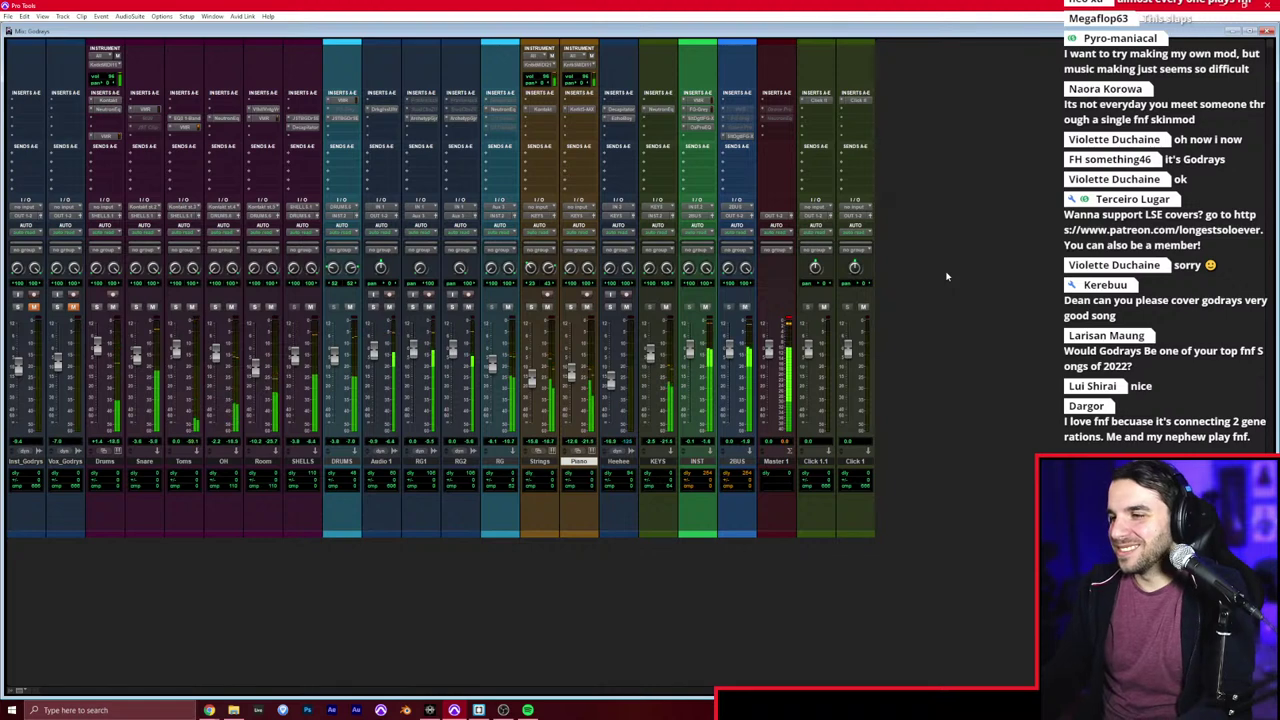
Step: Play the arrangement from bar 16 through the transition into the section at bar 18
key("ctrl+equal")
left_click(609, 246)
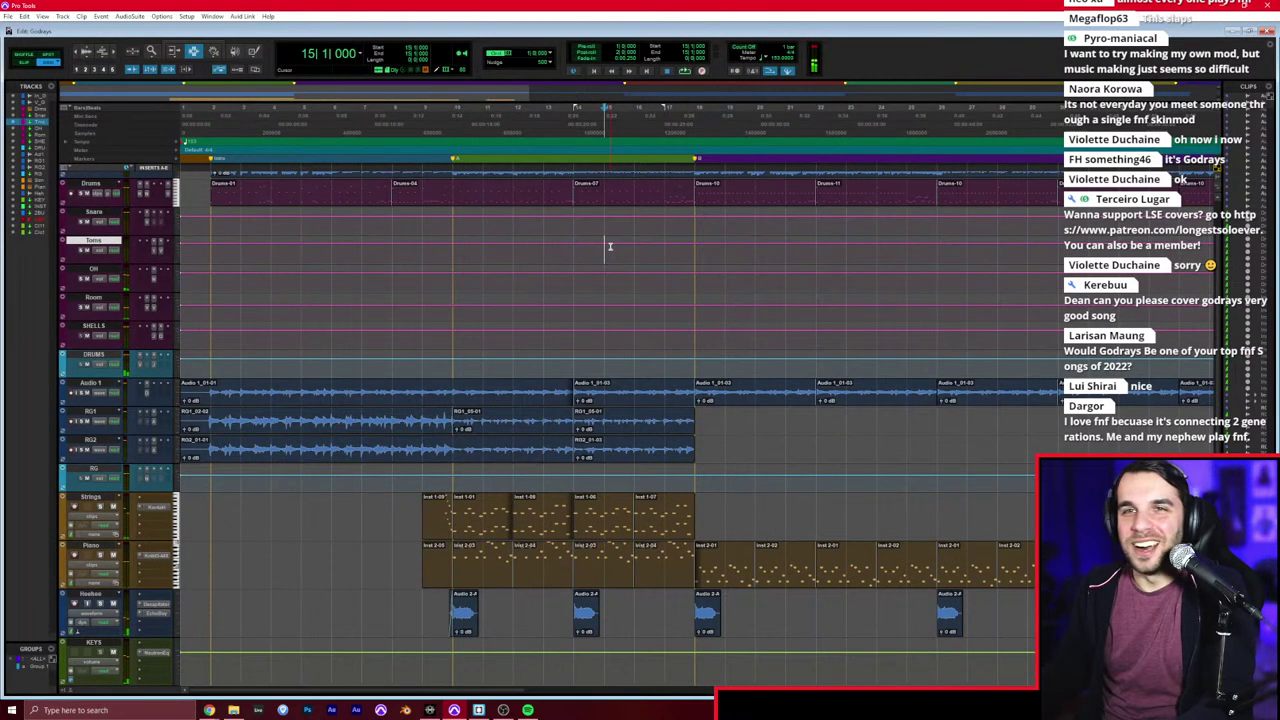
key("ctrl+bracketright")
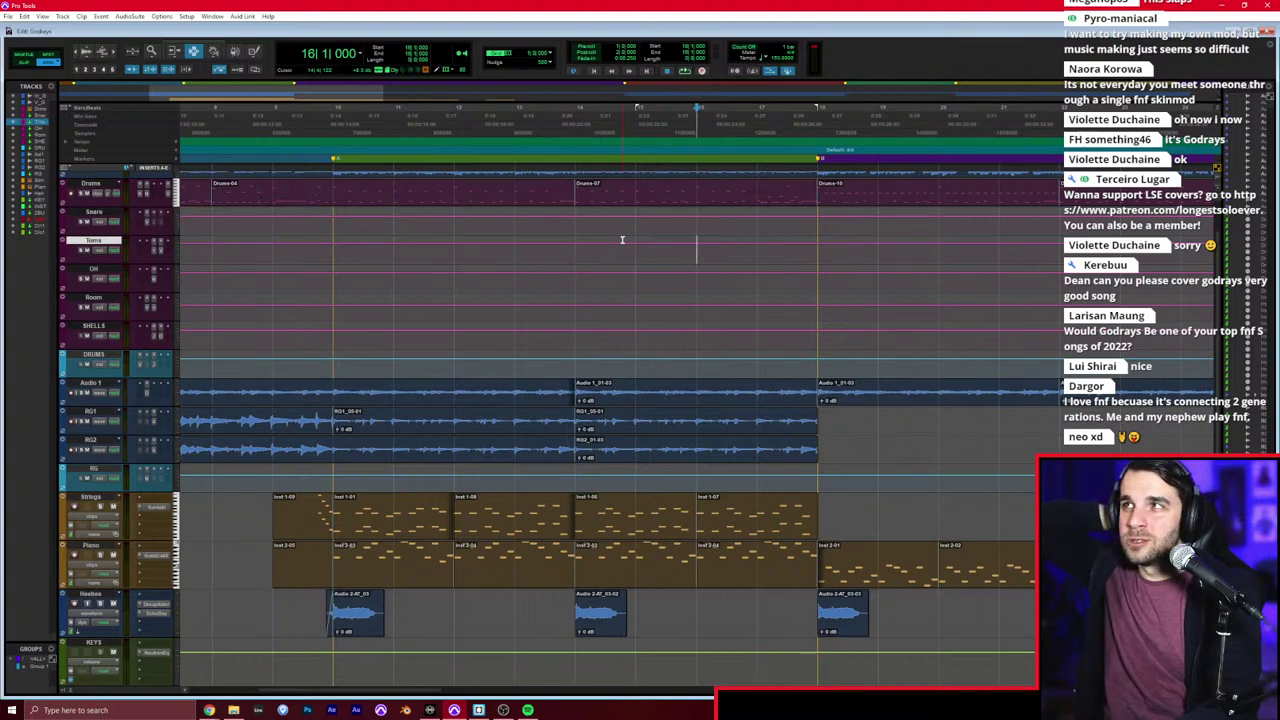
key("space")
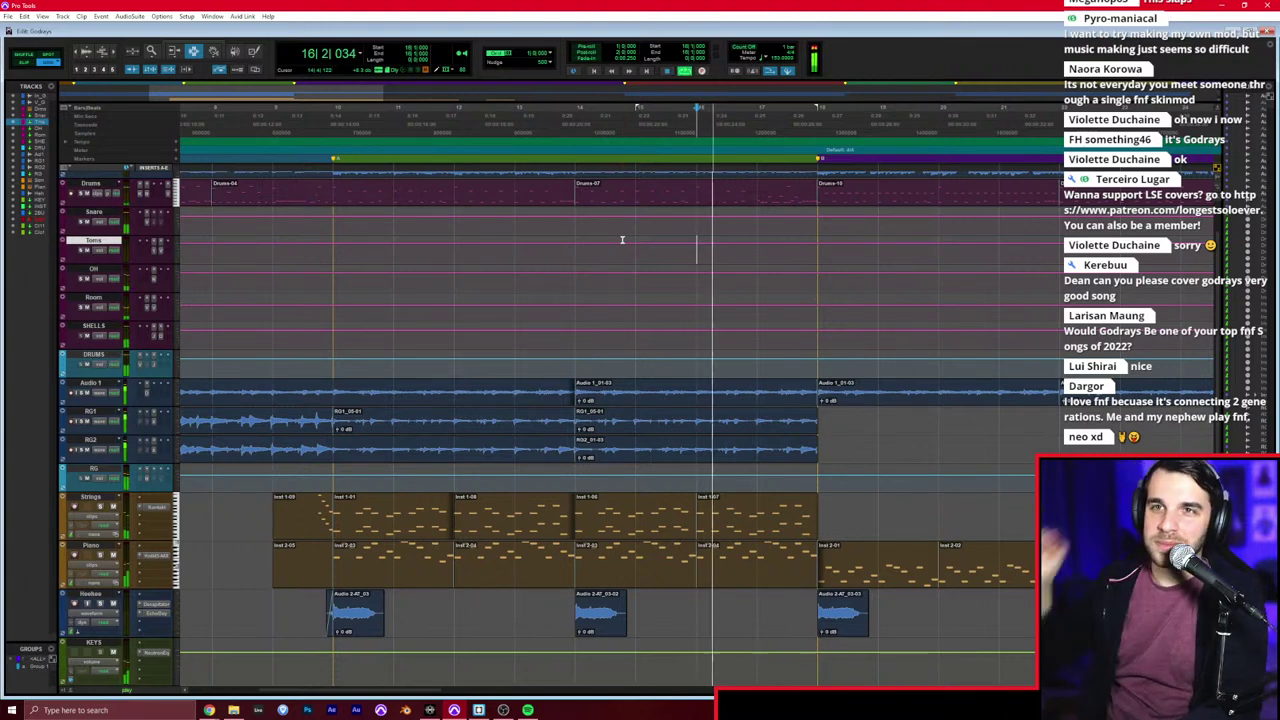
key("ctrl+bracketleft")
key("ctrl+bracketright")
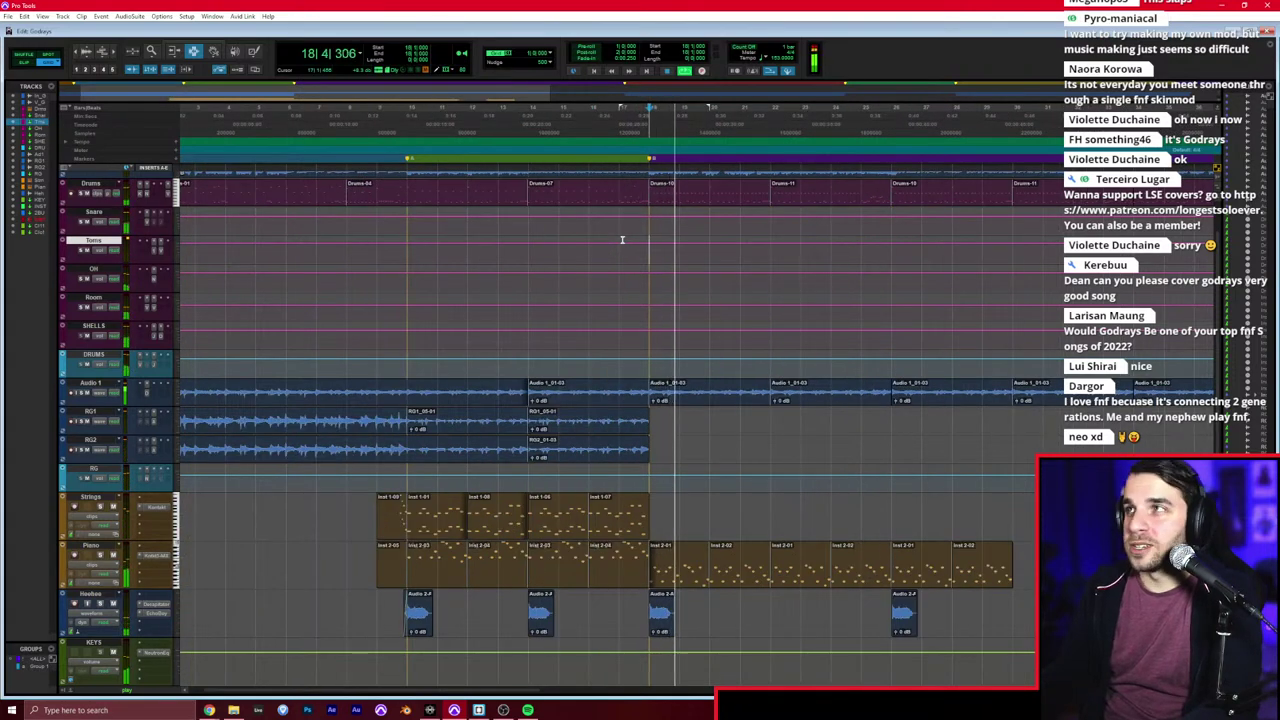
key("ctrl+bracketleft")
Step: Narrow the Piano track's stereo panning in the mixer and return to the arrangement
key("ctrl+equal")
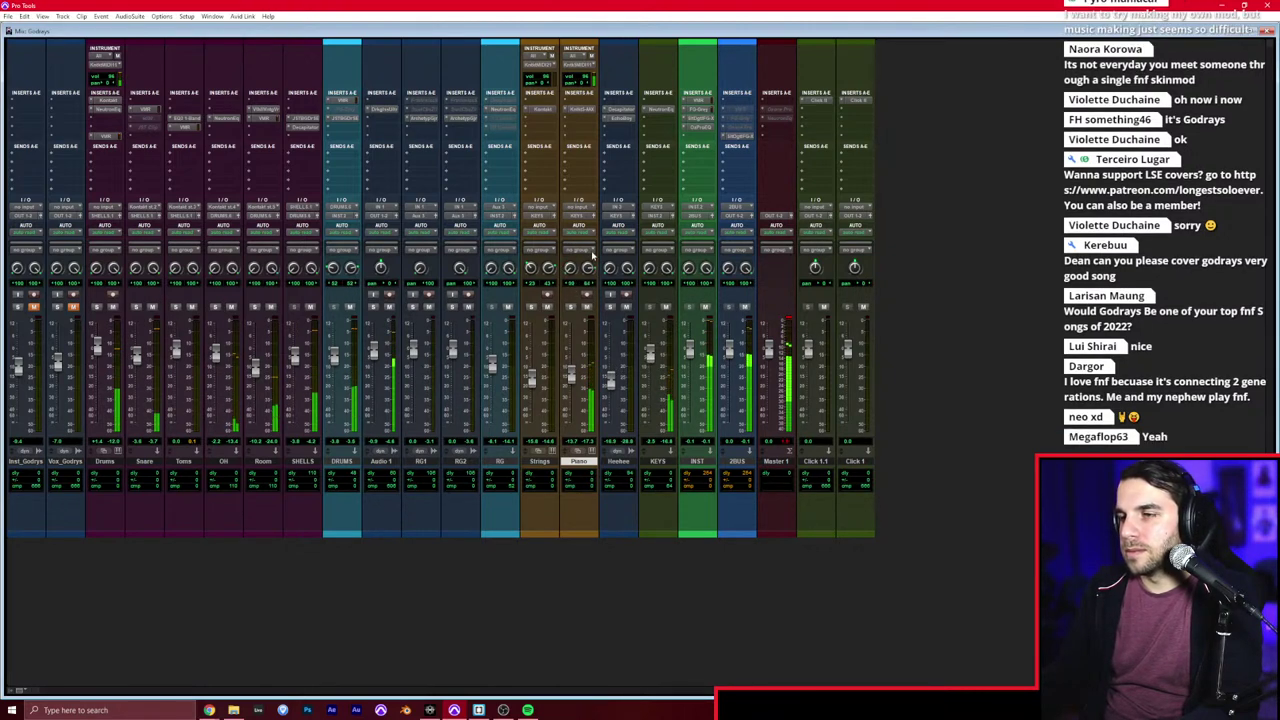
key("ctrl+equal")
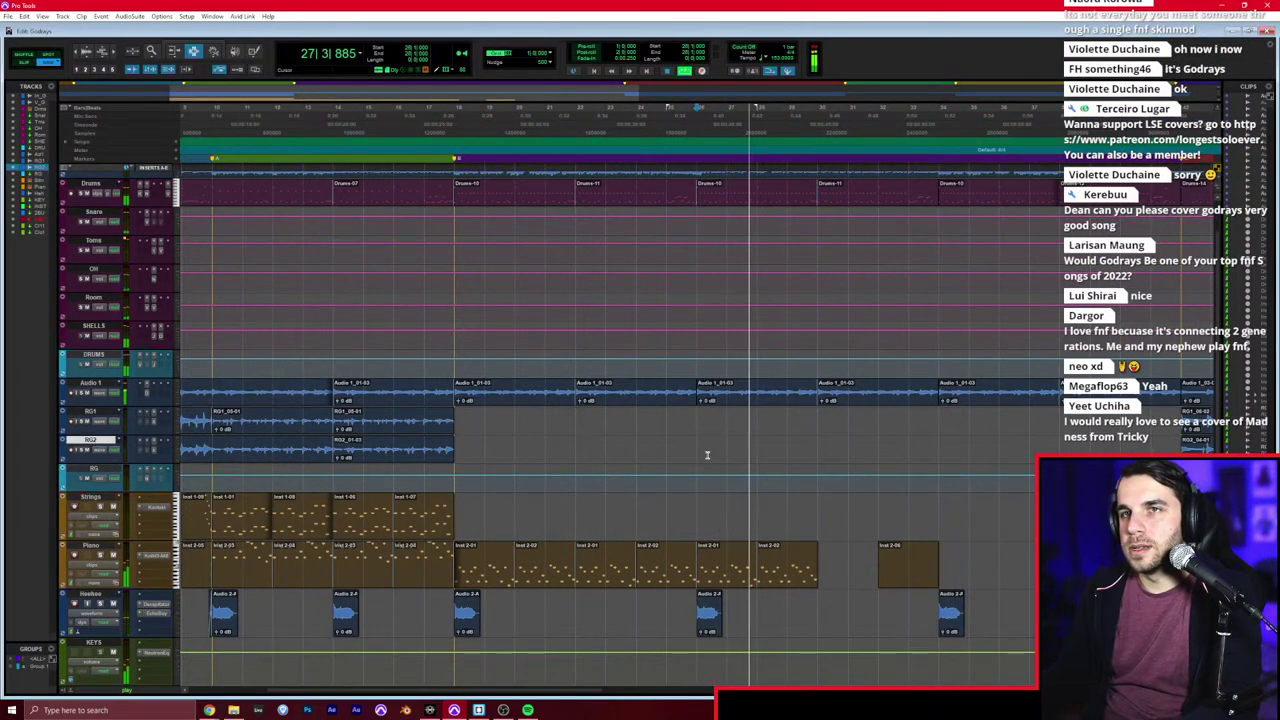
Step: Remove the isolated Piano clip between bars 32 and 34
scroll(709, 442, "right", 2)
left_click(712, 438)
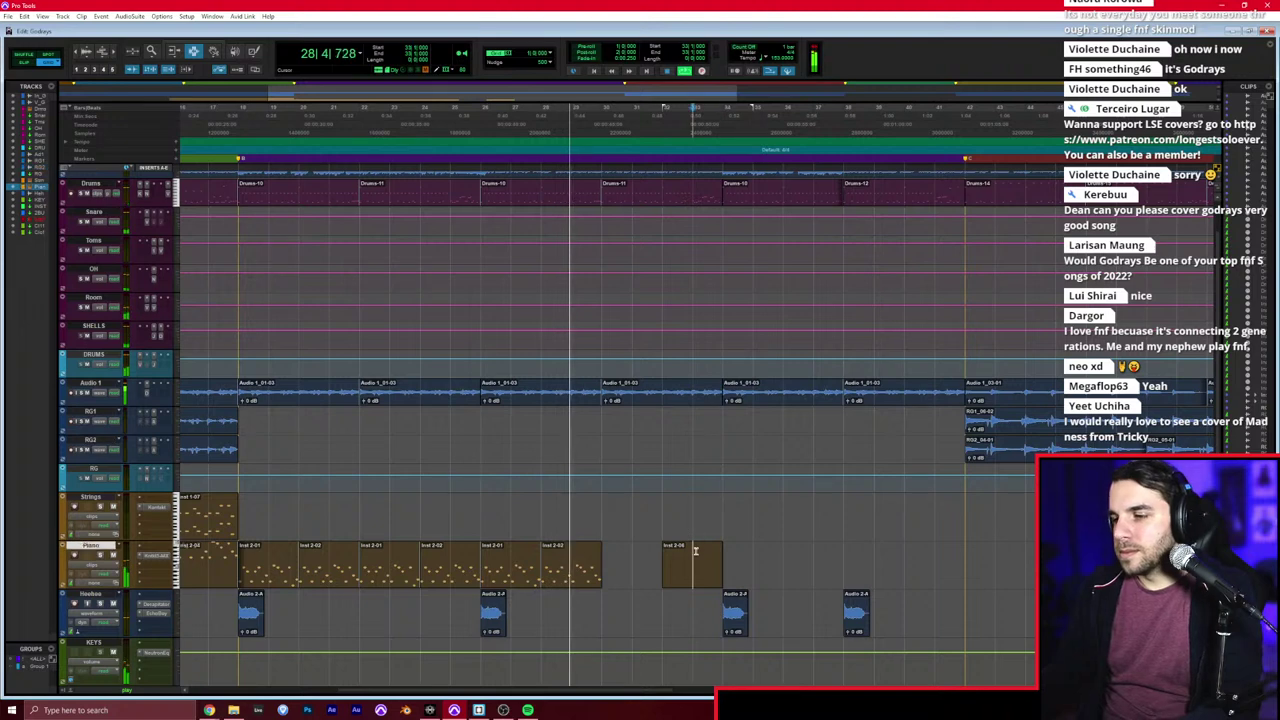
left_click(696, 555)
key("Delete")
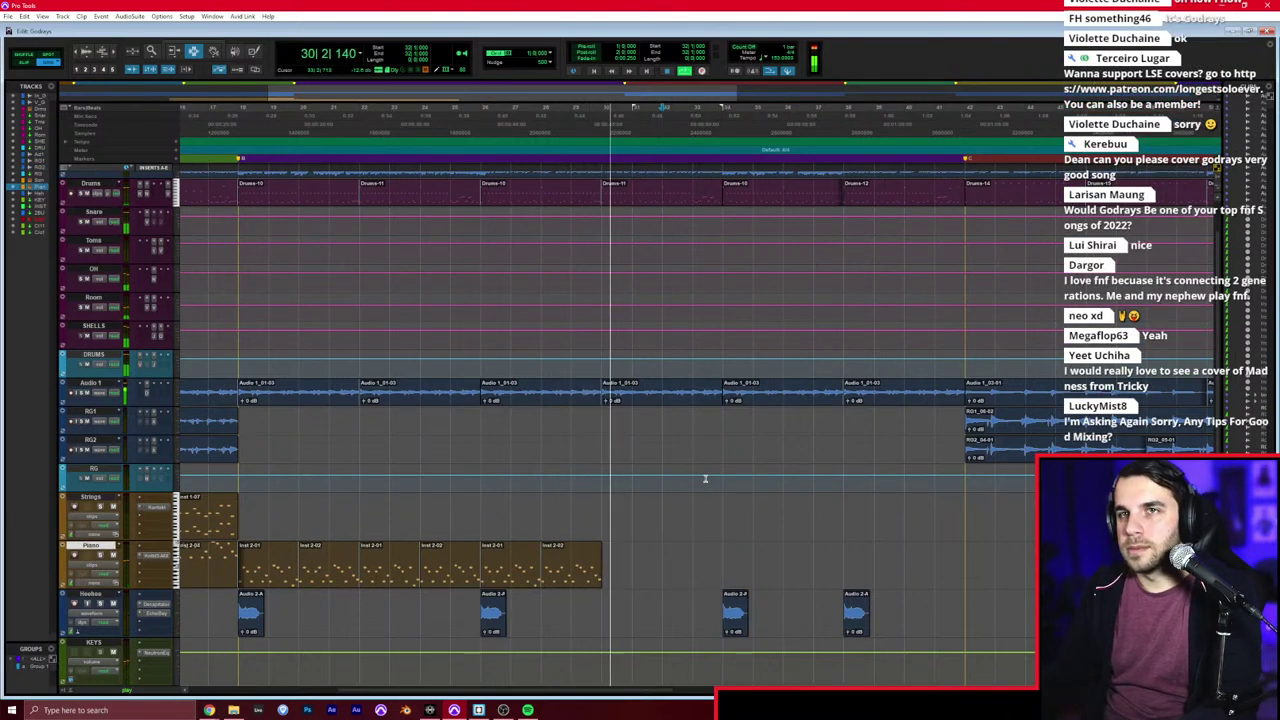
Step: Repeat the last two Piano clips, bars 26 to 30, three times back to back to fill the track up to bar 42
left_click(692, 478)
left_click(575, 557)
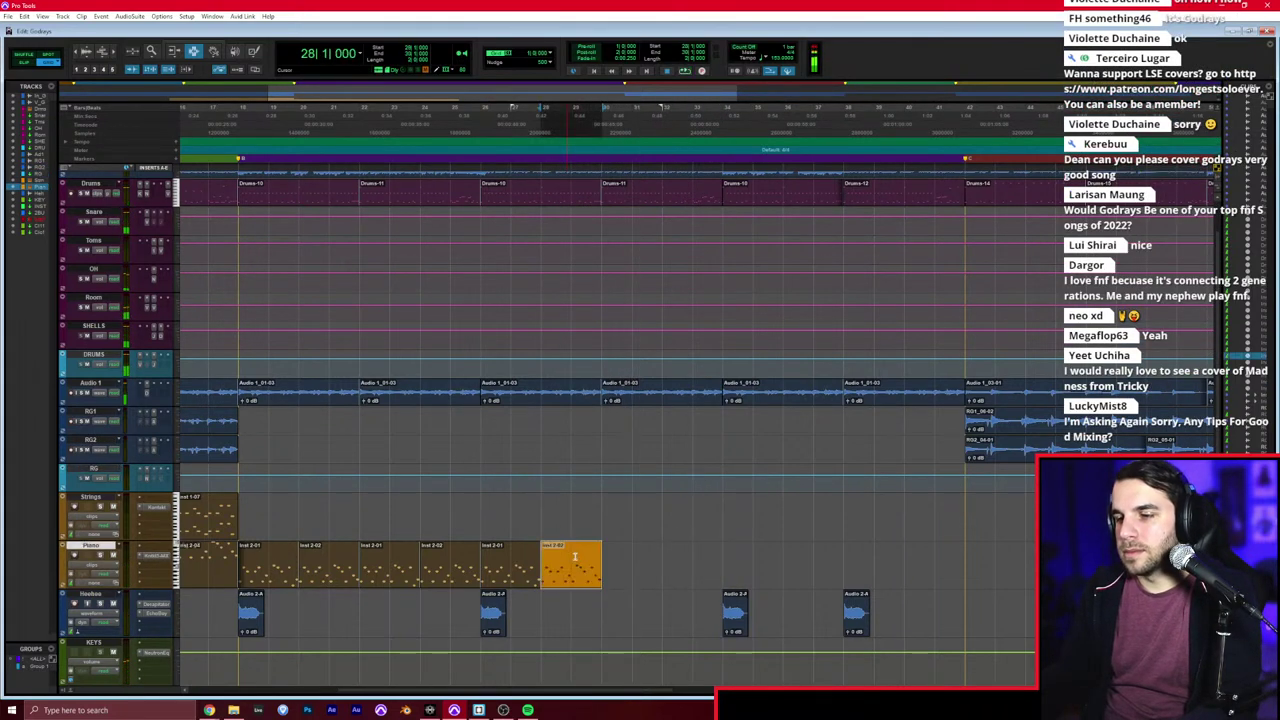
left_click(490, 568, "shift")
key("ctrl+d")
key("ctrl+d")
key("ctrl+d")
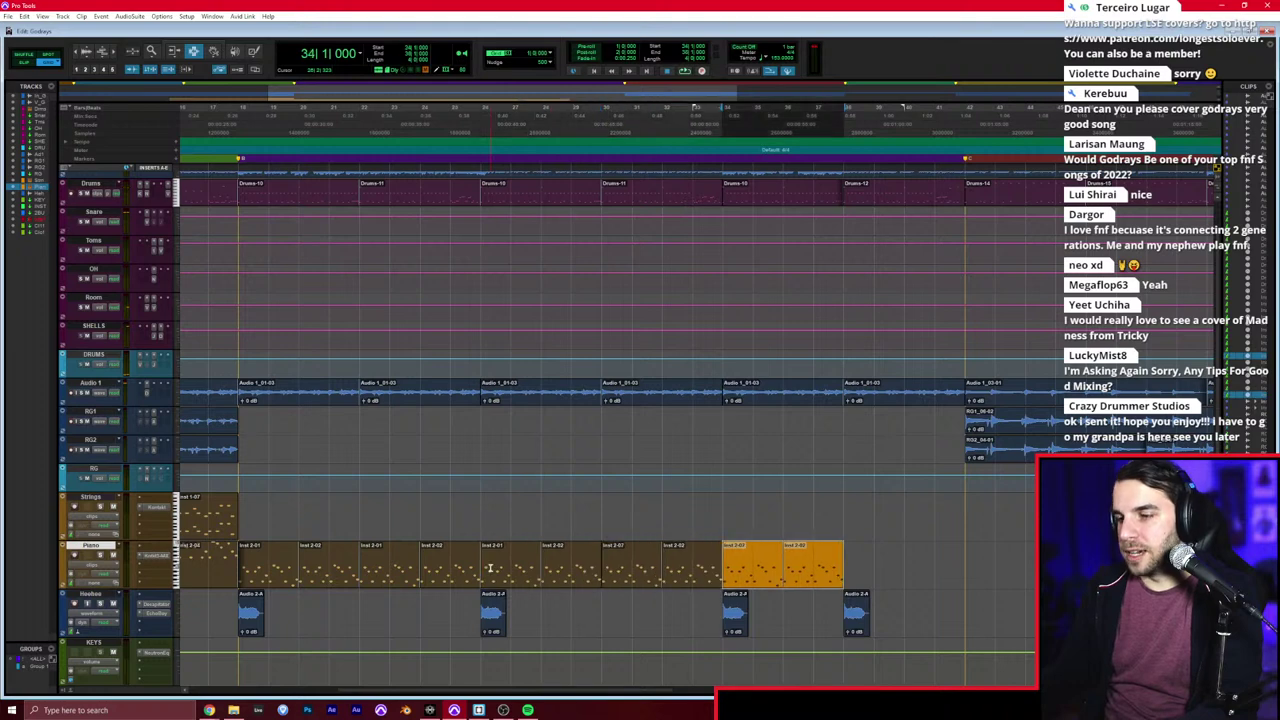
Step: Play the arrangement from bar 26, from bar 36, and from bar 41 through the transition into the section at bar 42
left_click(491, 507)
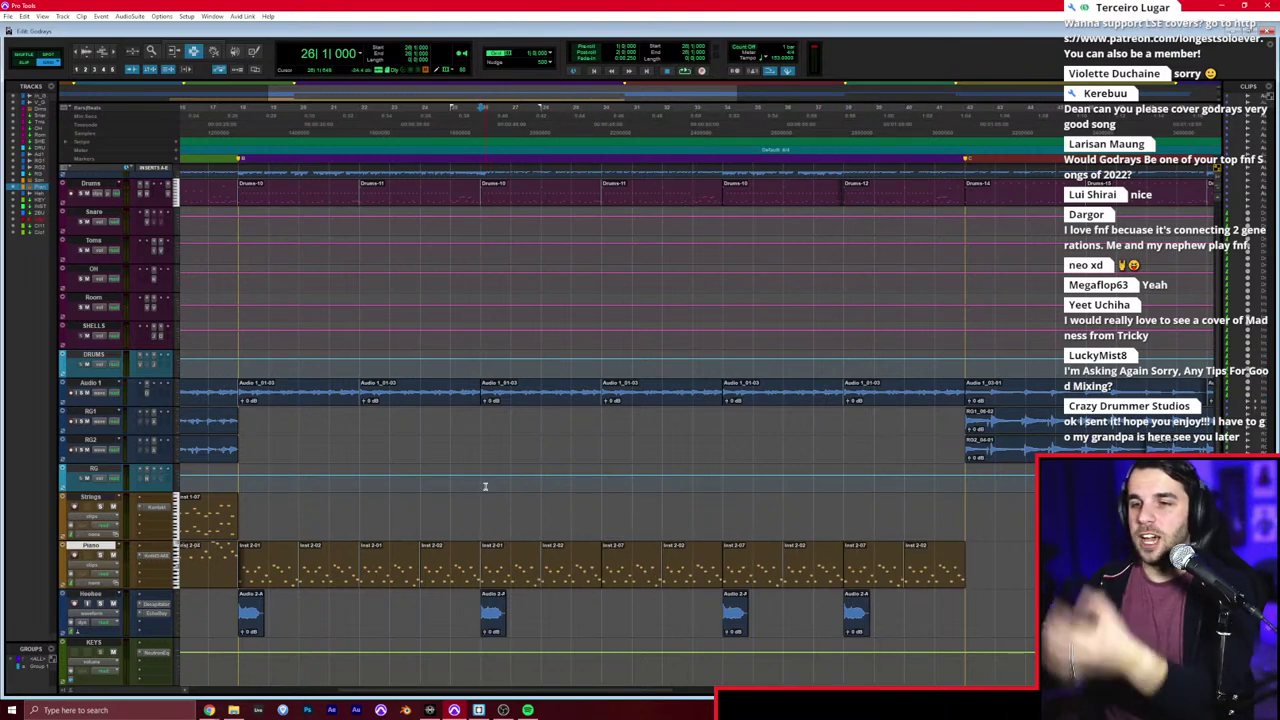
key("ctrl+equal")
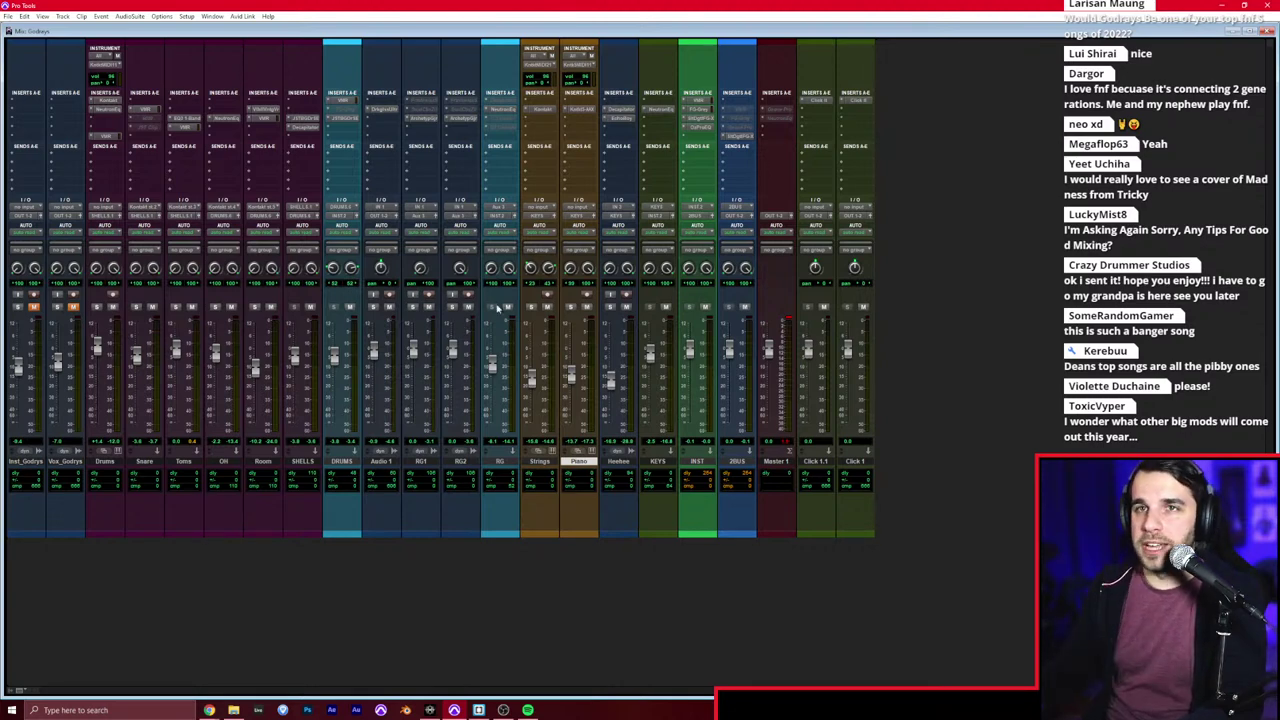
key("ctrl+equal")
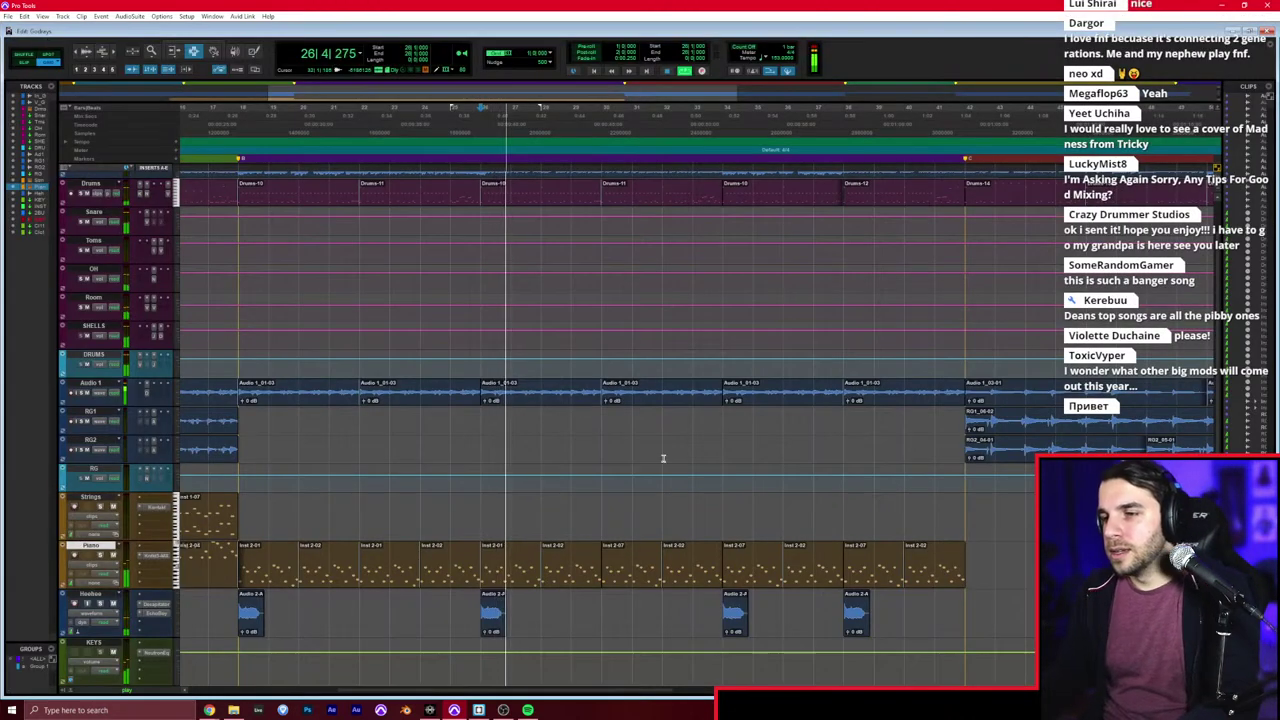
left_click(766, 416)
key("ctrl+bracketright")
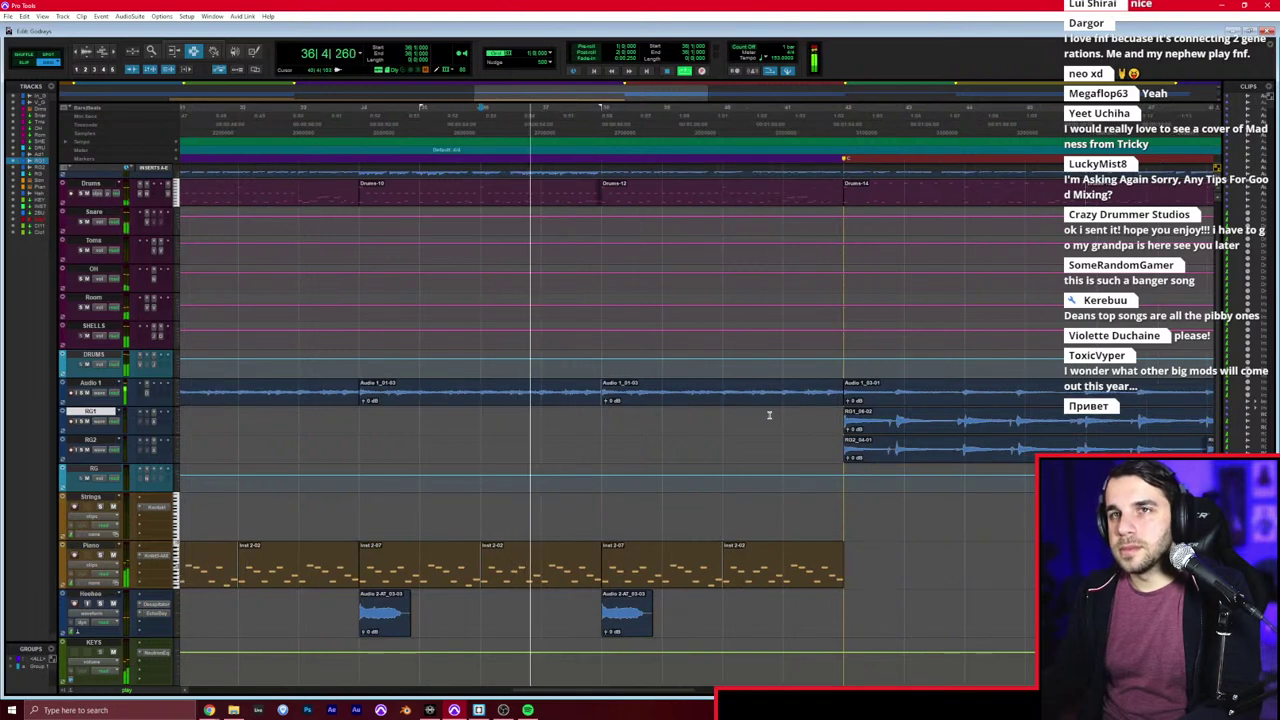
key("space")
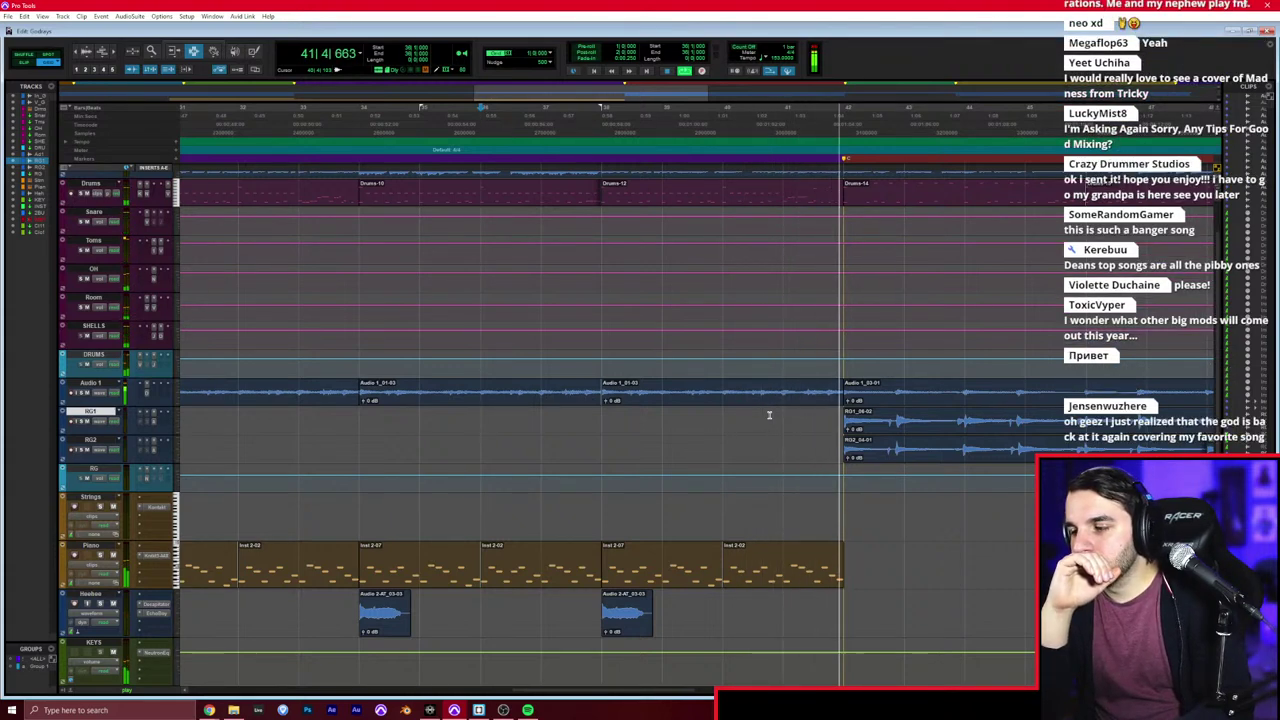
scroll(769, 415, "right", 2)
left_click(637, 413)
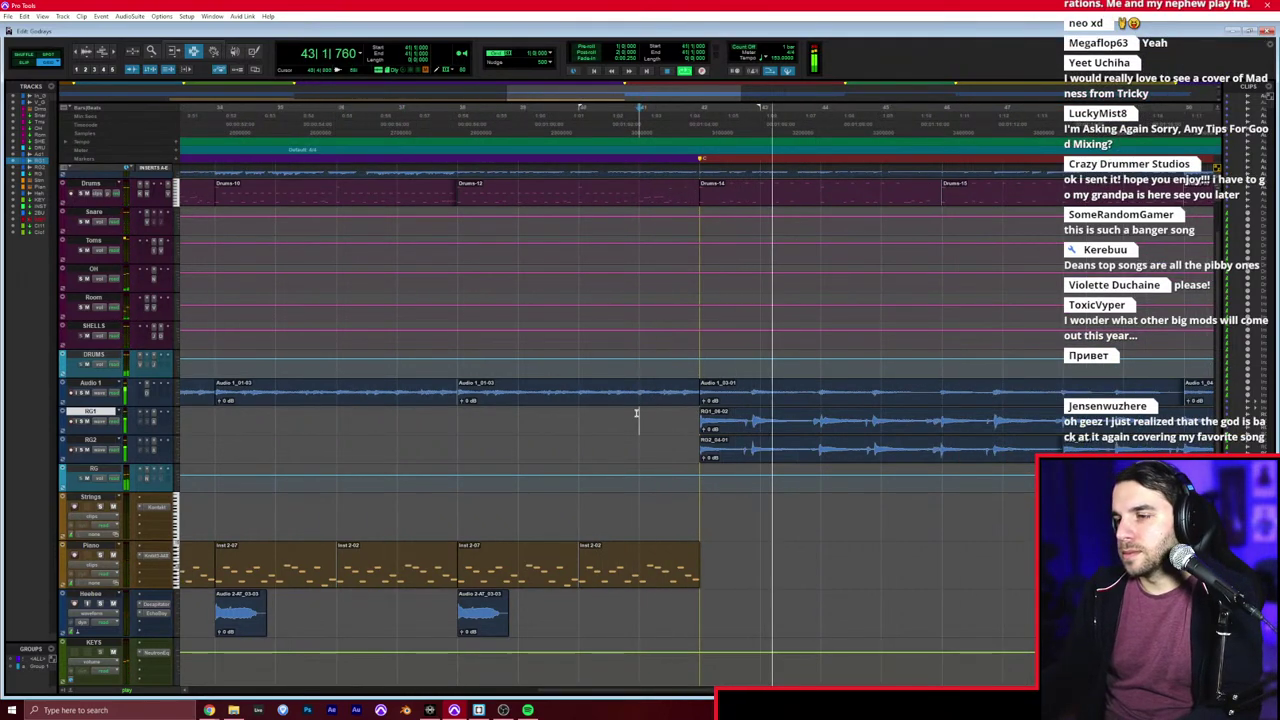
key("r")
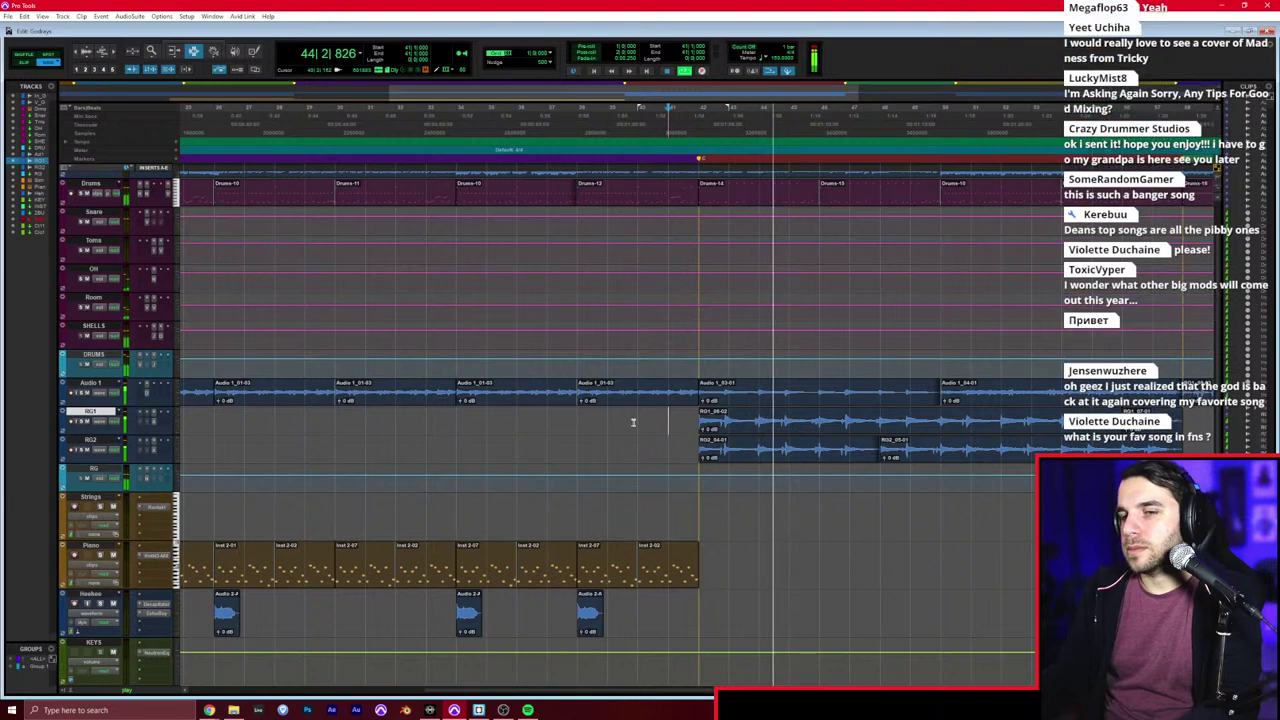
Step: Stop playback and create a mono audio track named LG and a stereo aux input directly below the RG track
left_click(94, 469)
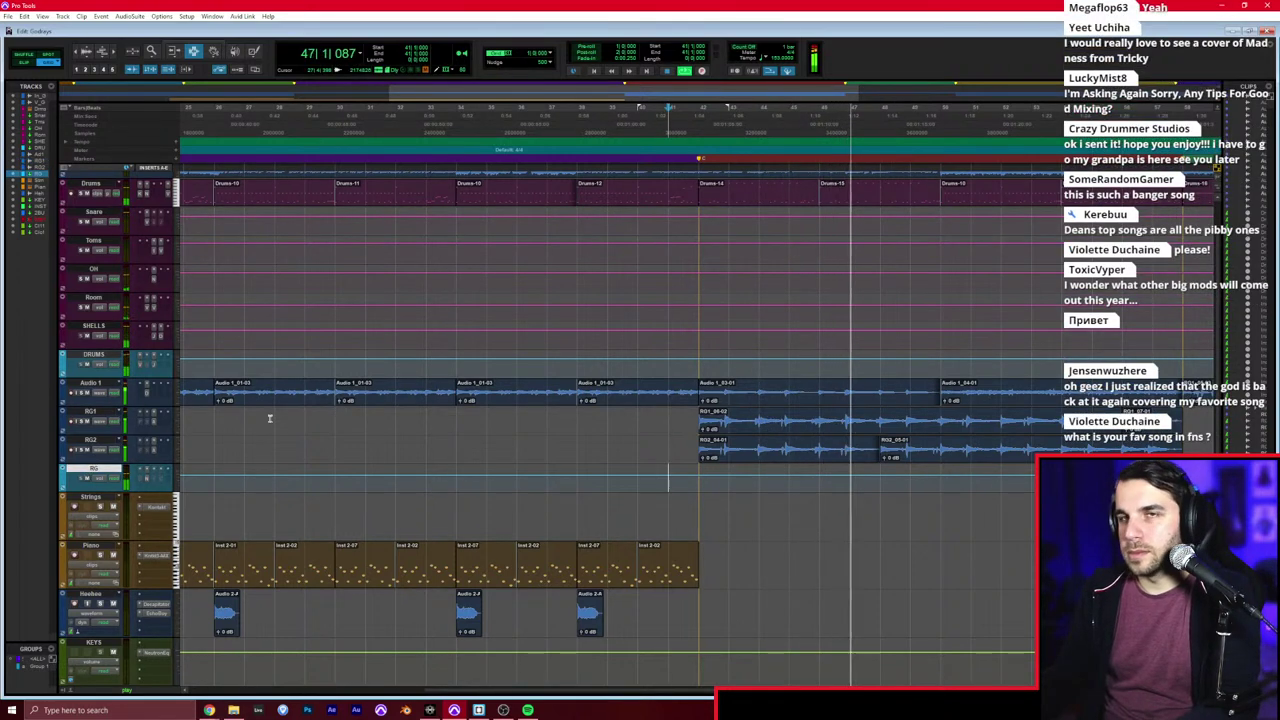
key("space")
key("ctrl+shift+n")
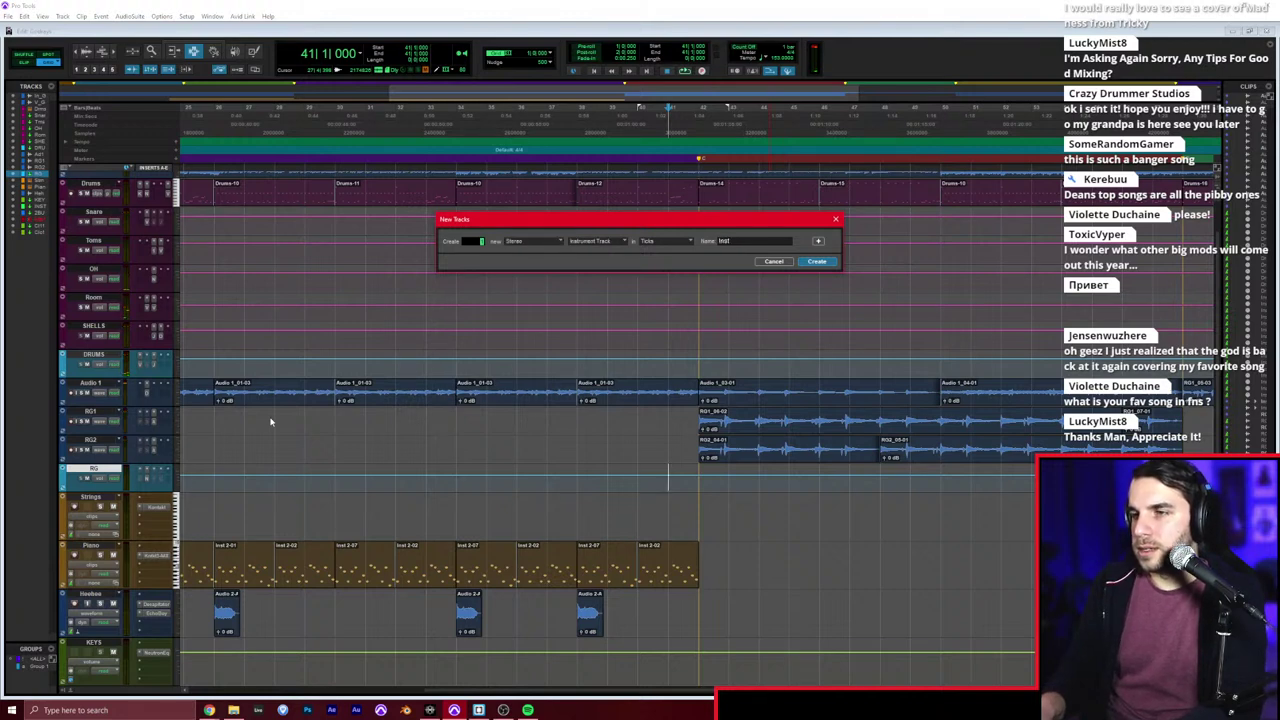
key("ctrl+Down")
key("ctrl+Up")
key("ctrl+Up")
key("ctrl+Up")
key("ctrl+Up")
key("ctrl+Up")
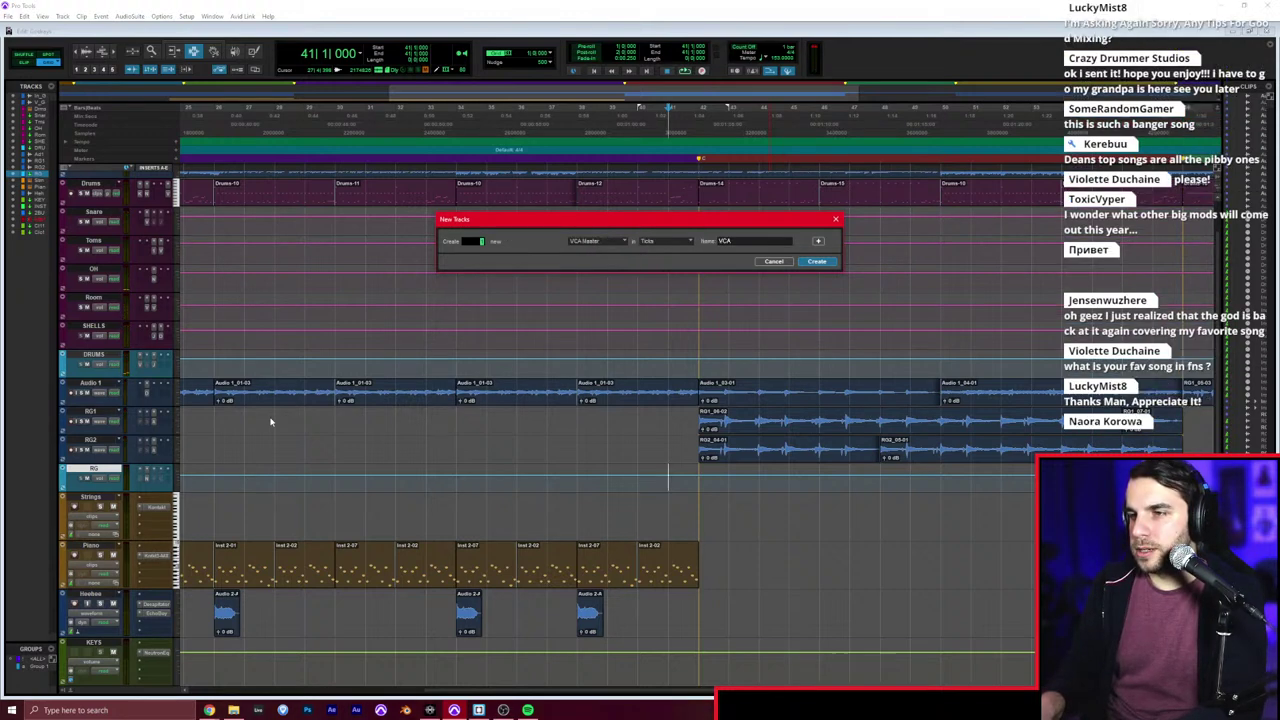
key("ctrl+Up")
key("ctrl+Up")
key("ctrl+Up")
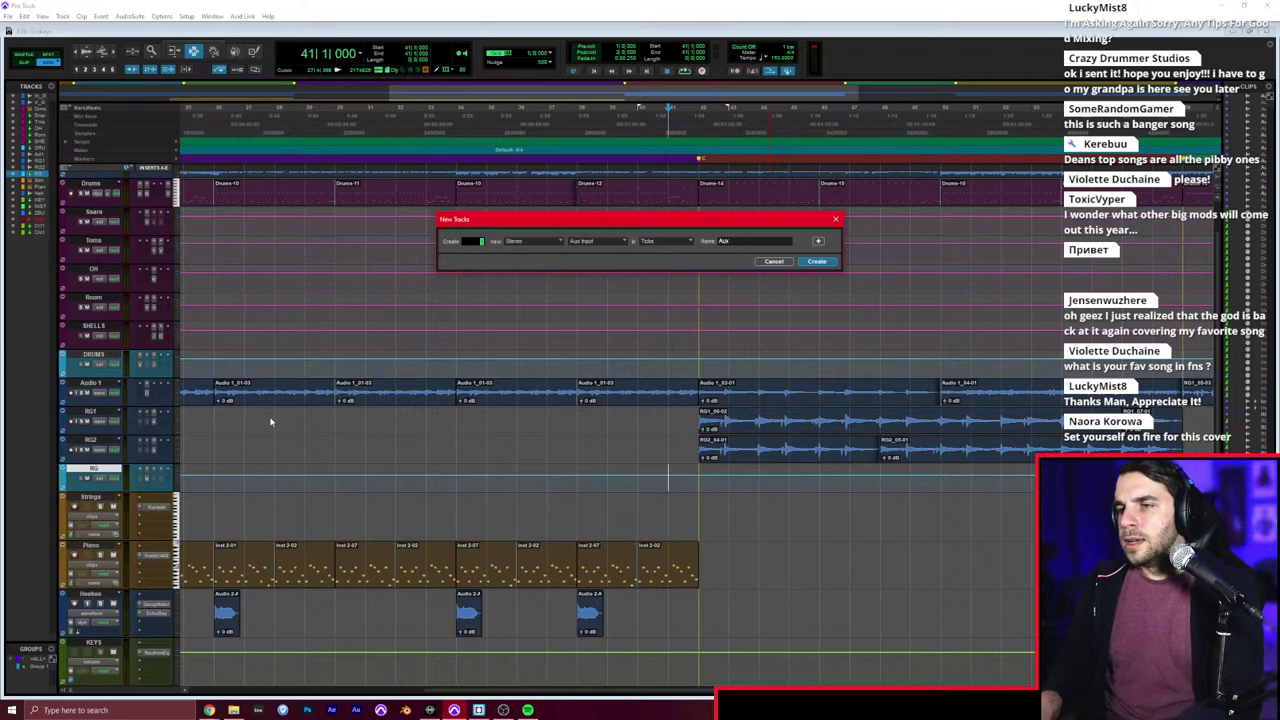
key("Escape")
key("ctrl+shift+n")
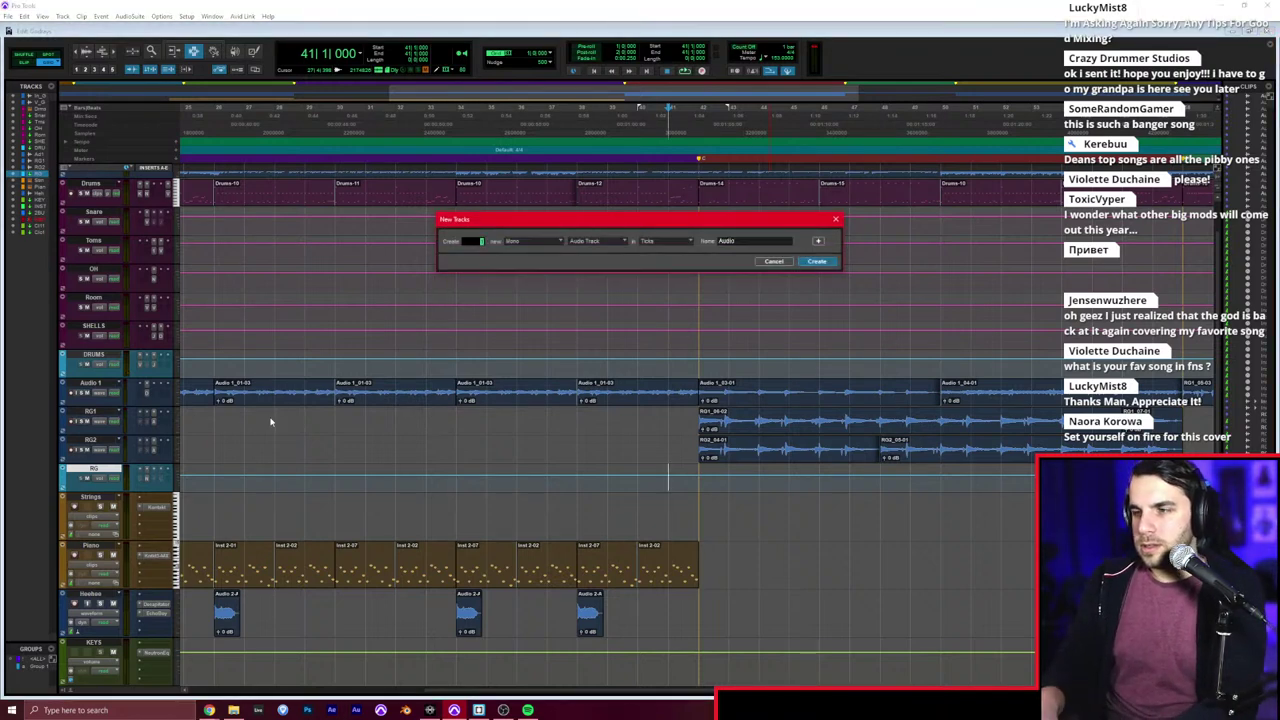
type("Lo")
key("ctrl+shift+Down")
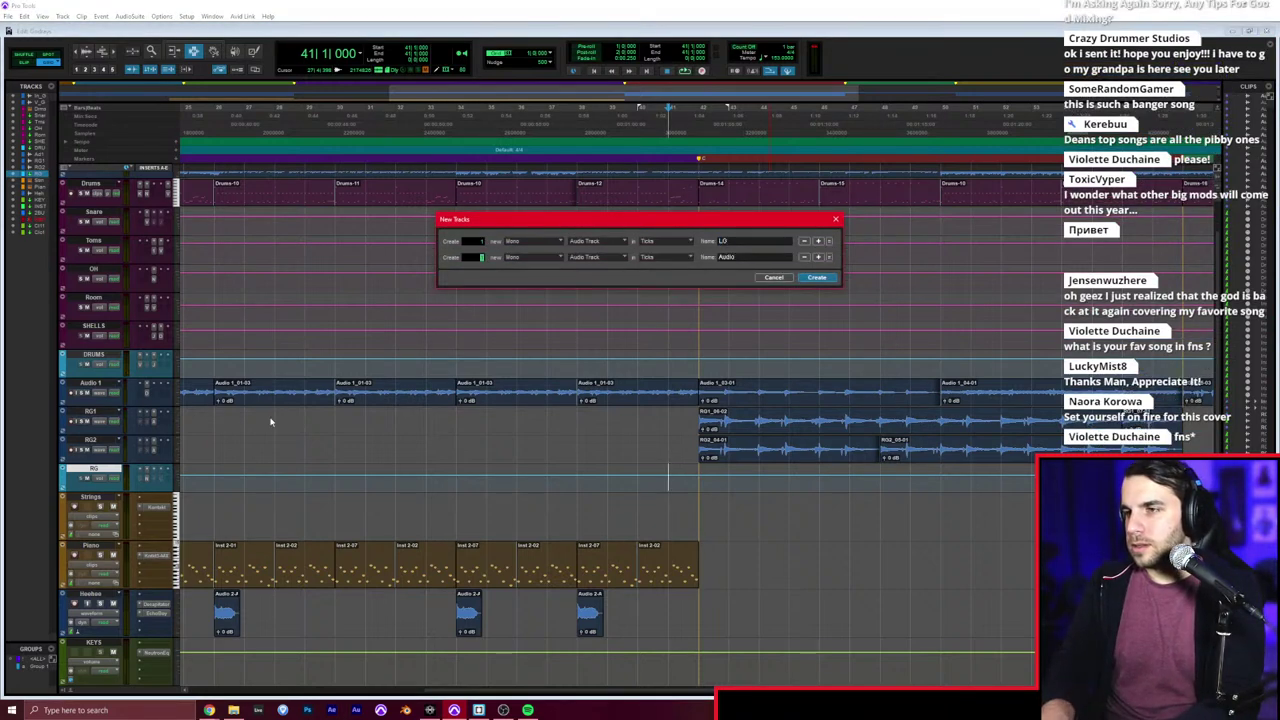
key("Return")
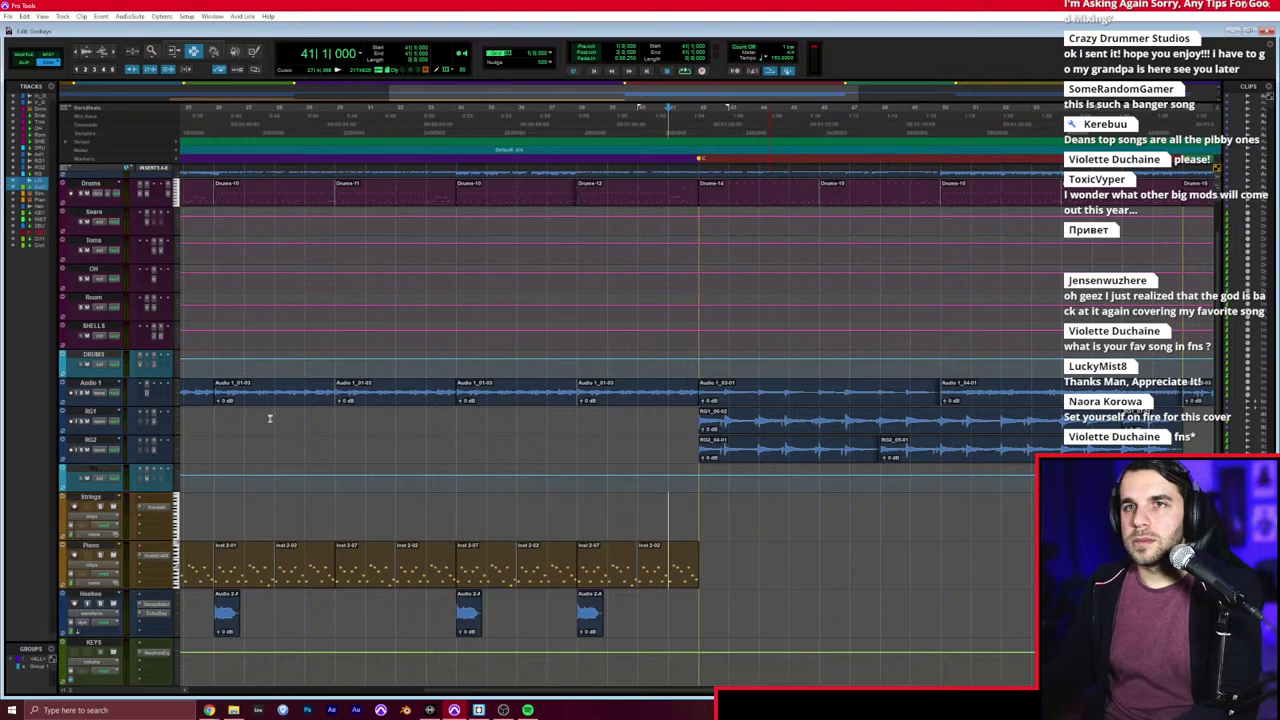
Step: Place the edit cursor at bar 42 on the LG track and insert the Archetype Gojira amp plug-in on it
left_click(686, 517)
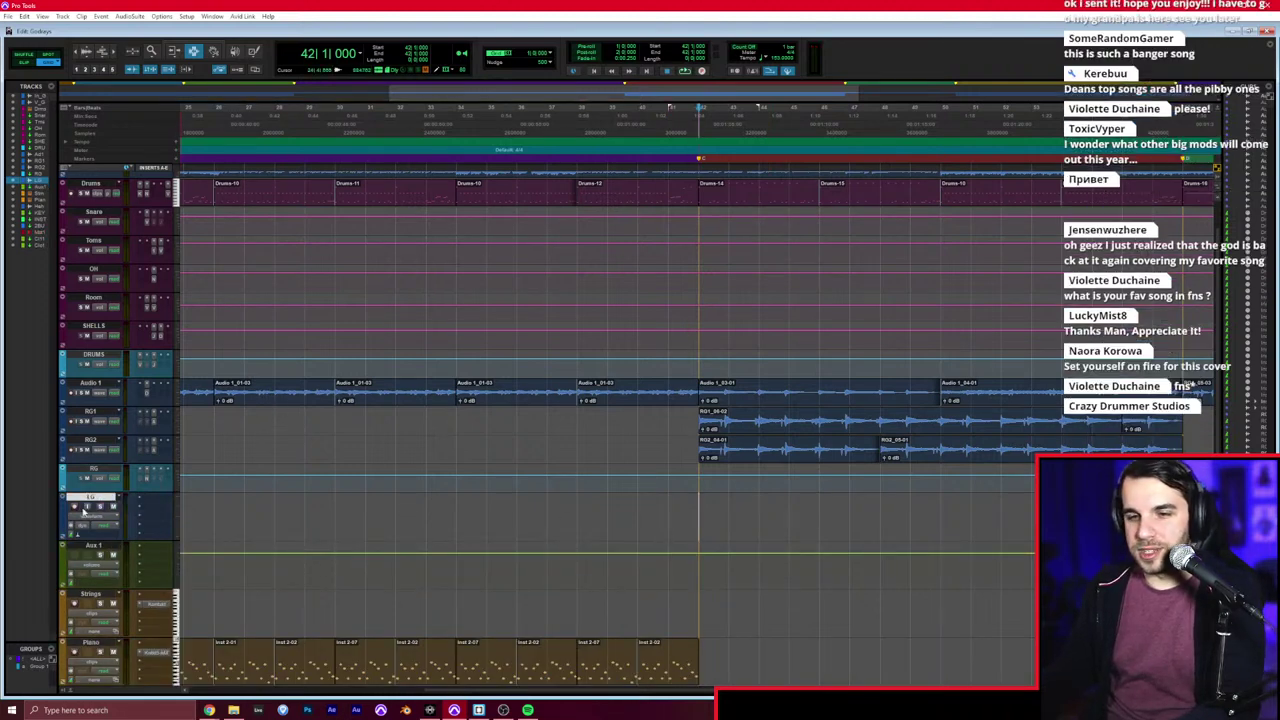
left_click(152, 508)
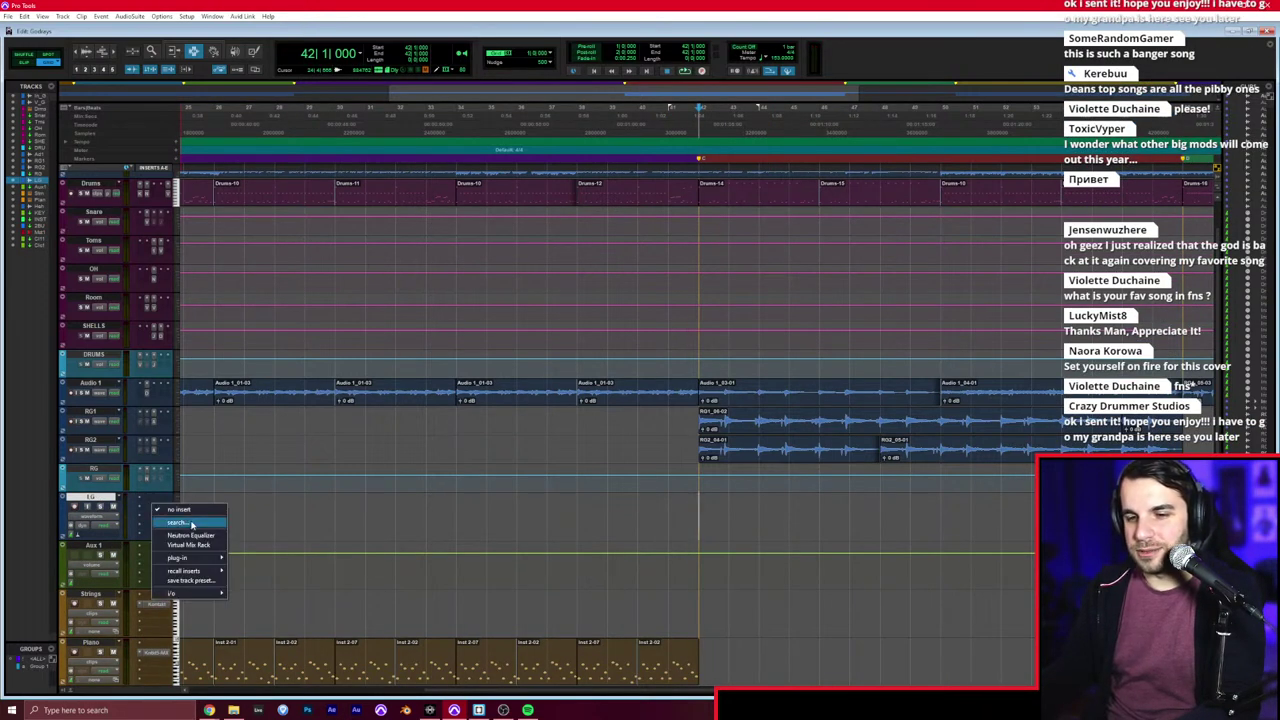
left_click(192, 524)
type("goj")
key("Return")
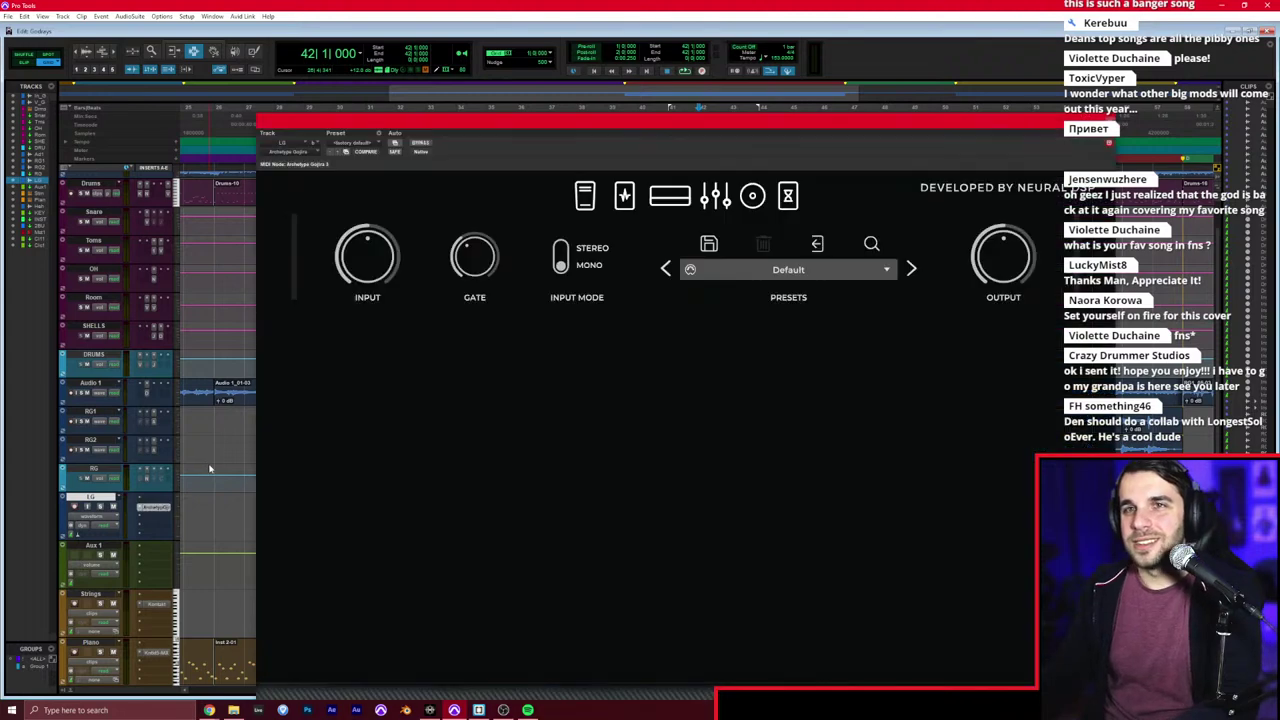
left_click_drag(544, 153, 490, 191)
key("ctrl+=")
left_click(1015, 195)
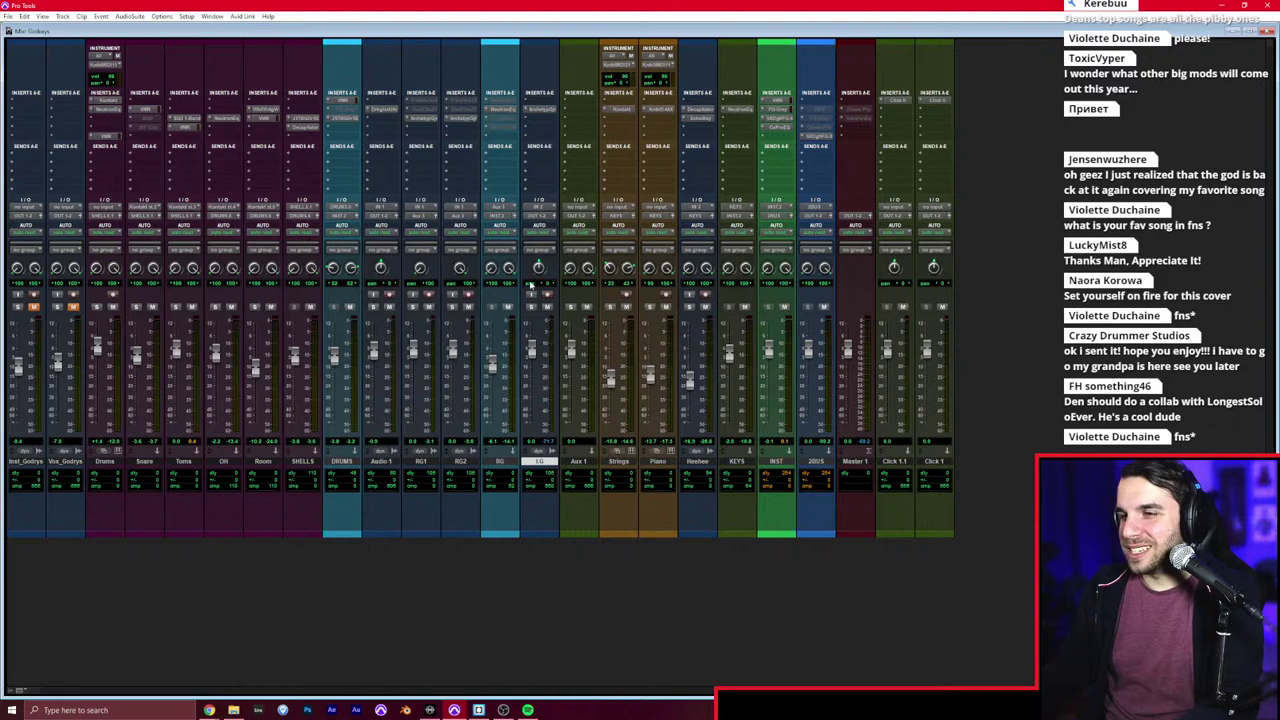
Step: Set the LG track's input to IN 1, record-arm it and route its output to the Aux 1 track
left_click(540, 207)
mouse_move(575, 235)
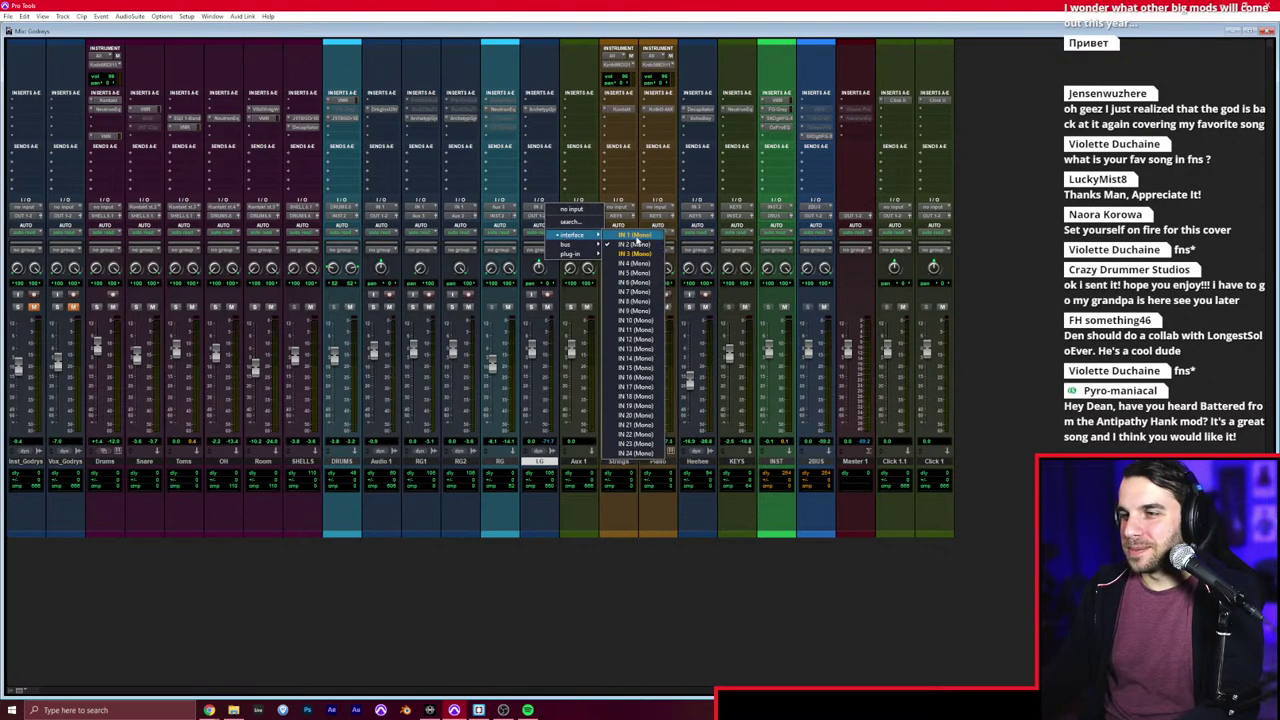
left_click(634, 241)
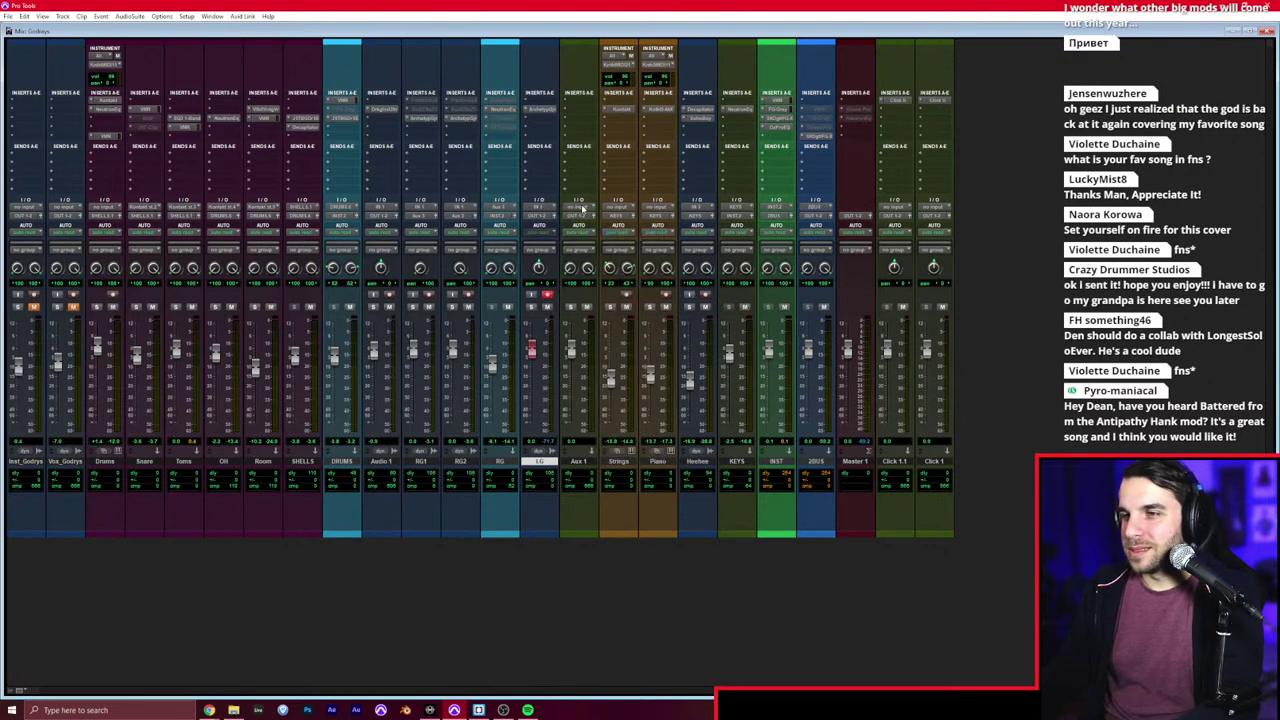
left_click(540, 216)
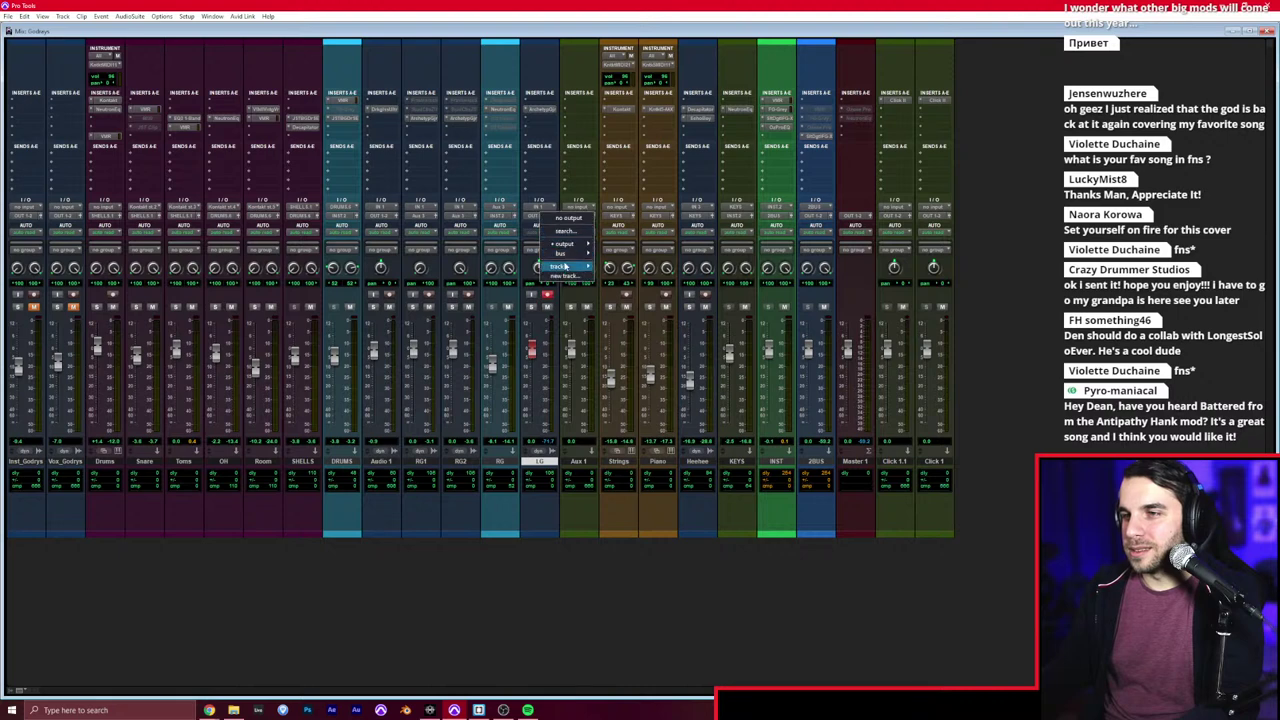
mouse_move(566, 266)
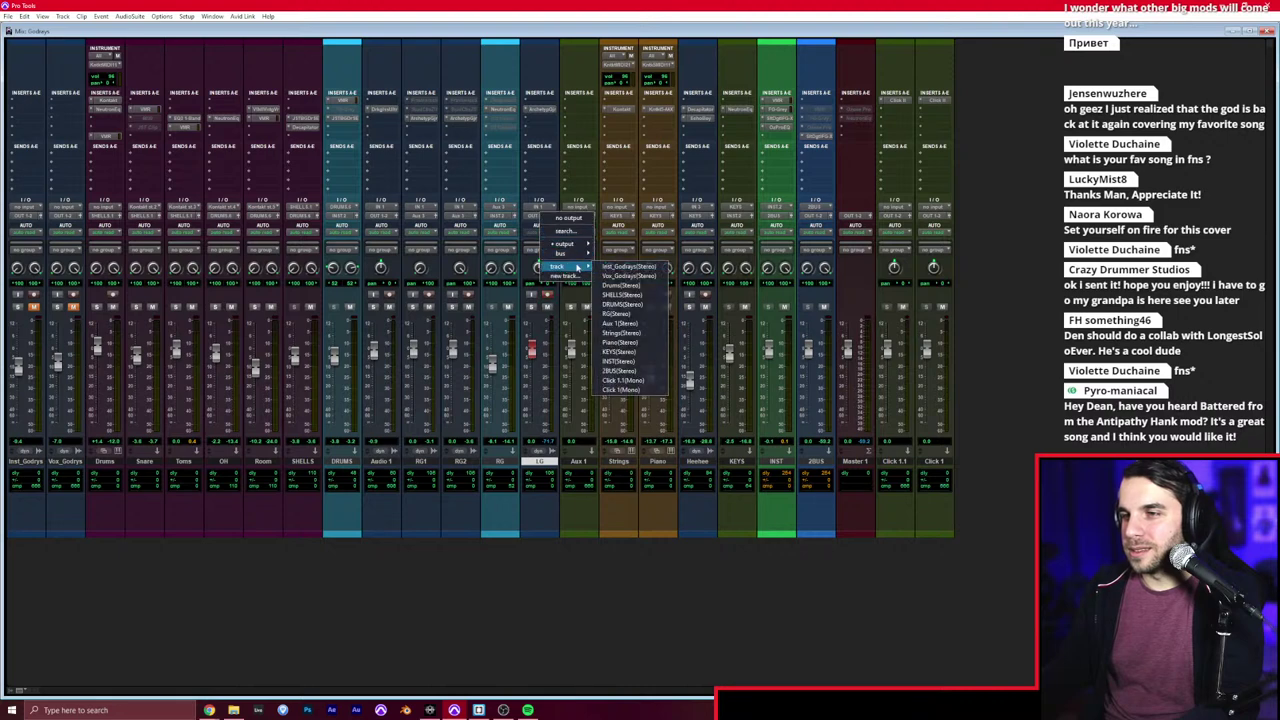
left_click(638, 334)
double_click(580, 461)
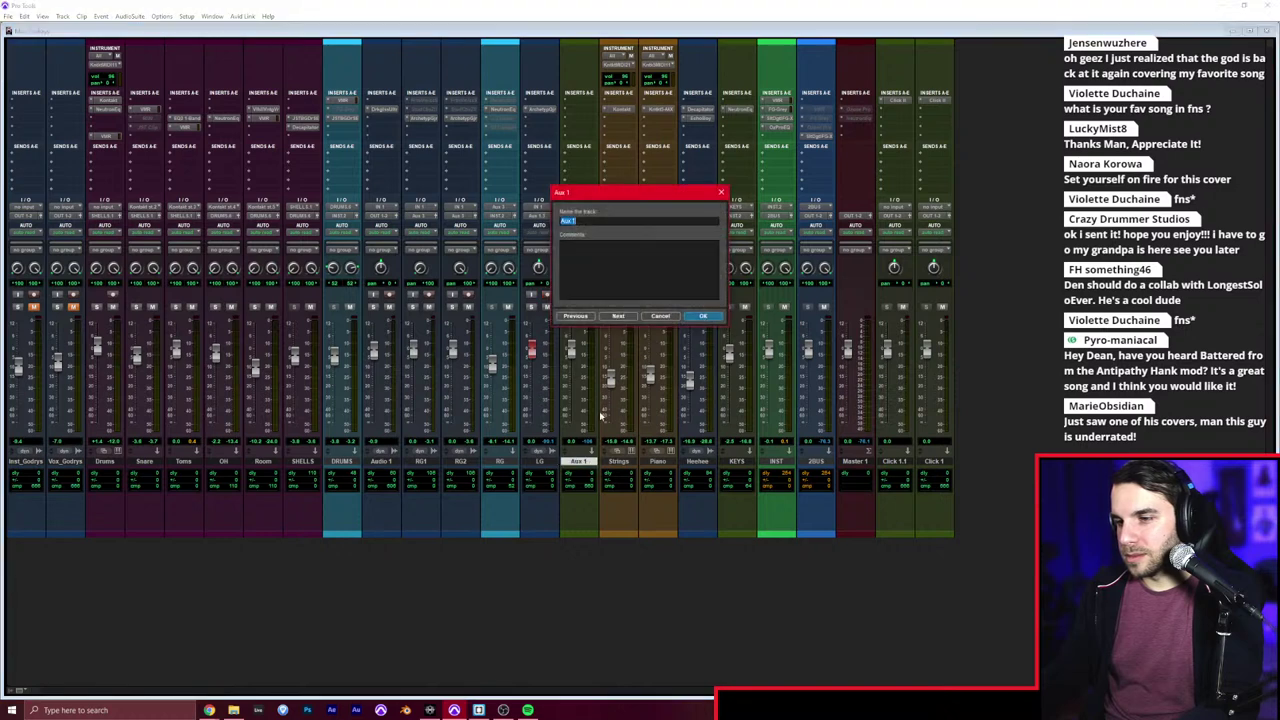
key("Return")
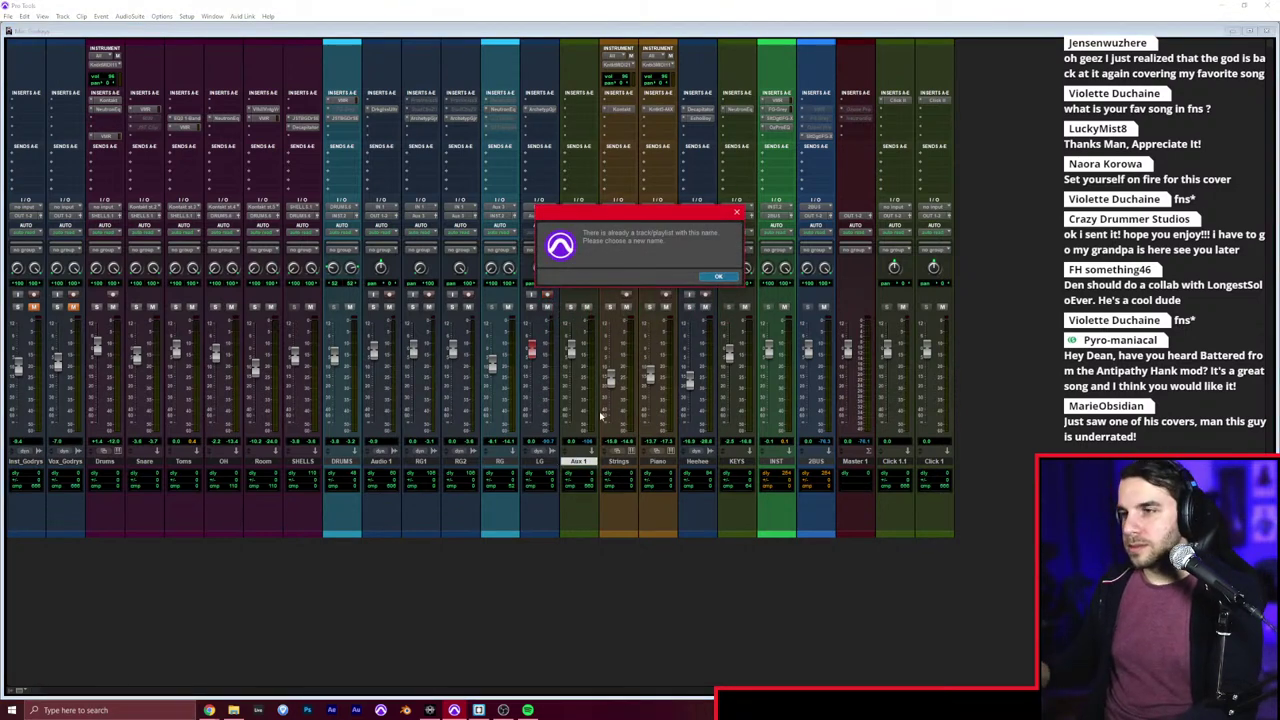
key("Return")
key("Escape")
Step: Rename the LG audio track as LG1 and the Aux 1 track as LG
left_click(543, 465)
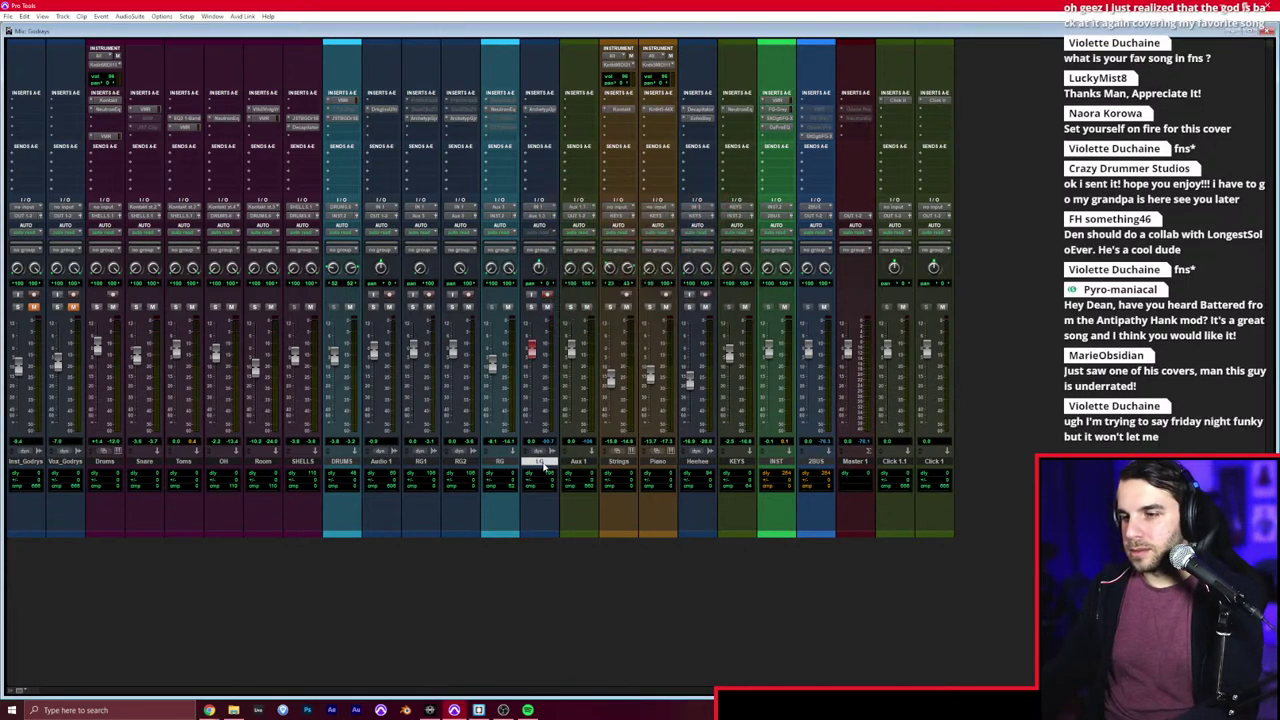
double_click(551, 462)
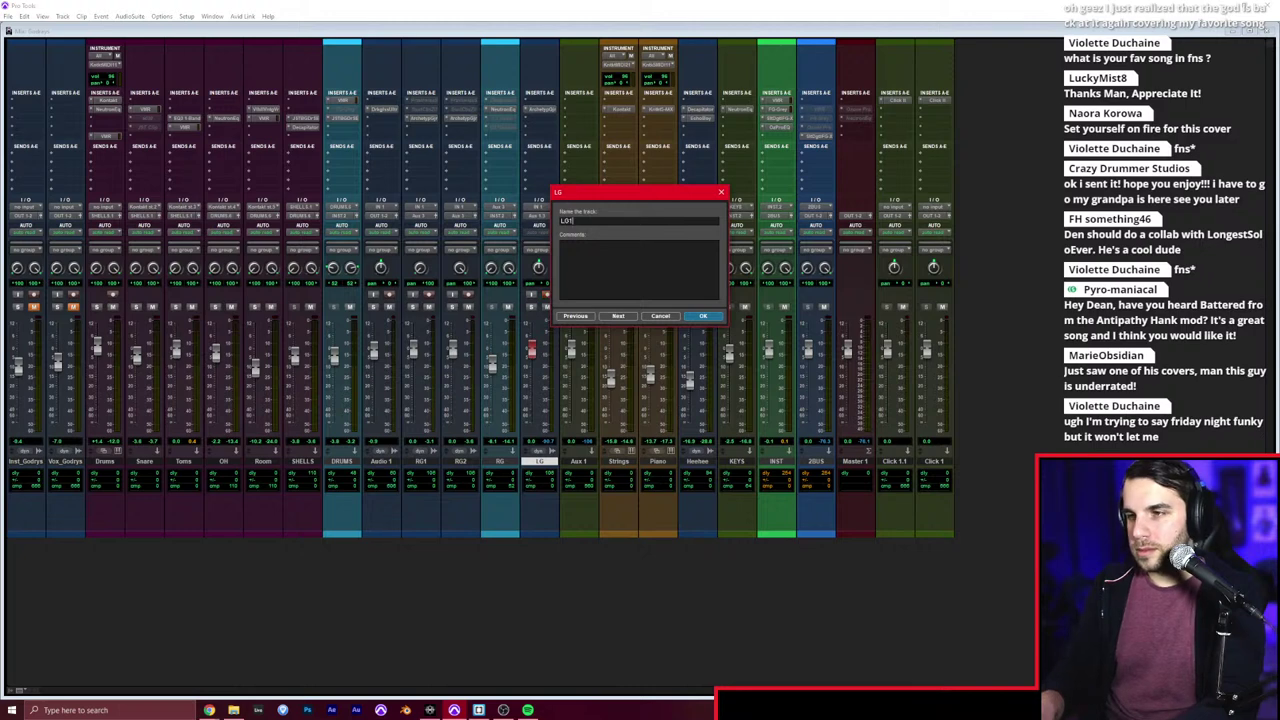
type("LG")
key("Return")
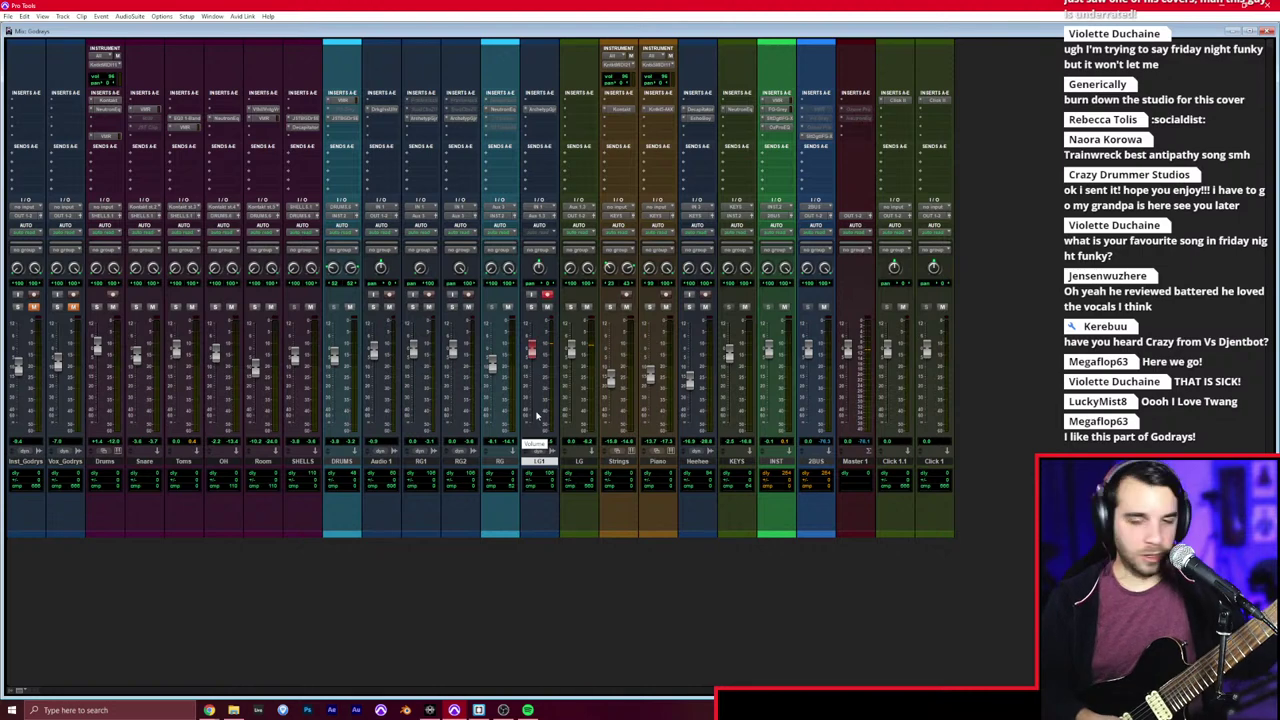
Step: Return to the arrangement and play the section from bar 42 with the LG1 track armed
key("ctrl+equal")
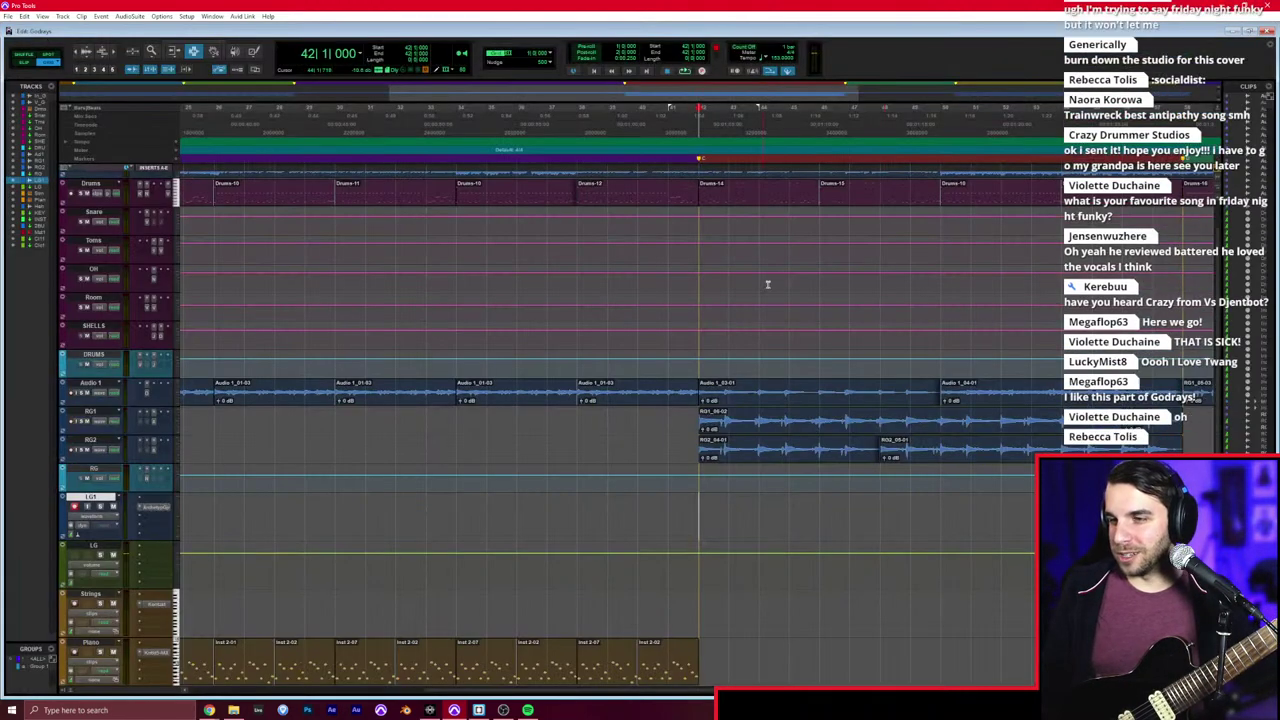
key("space")
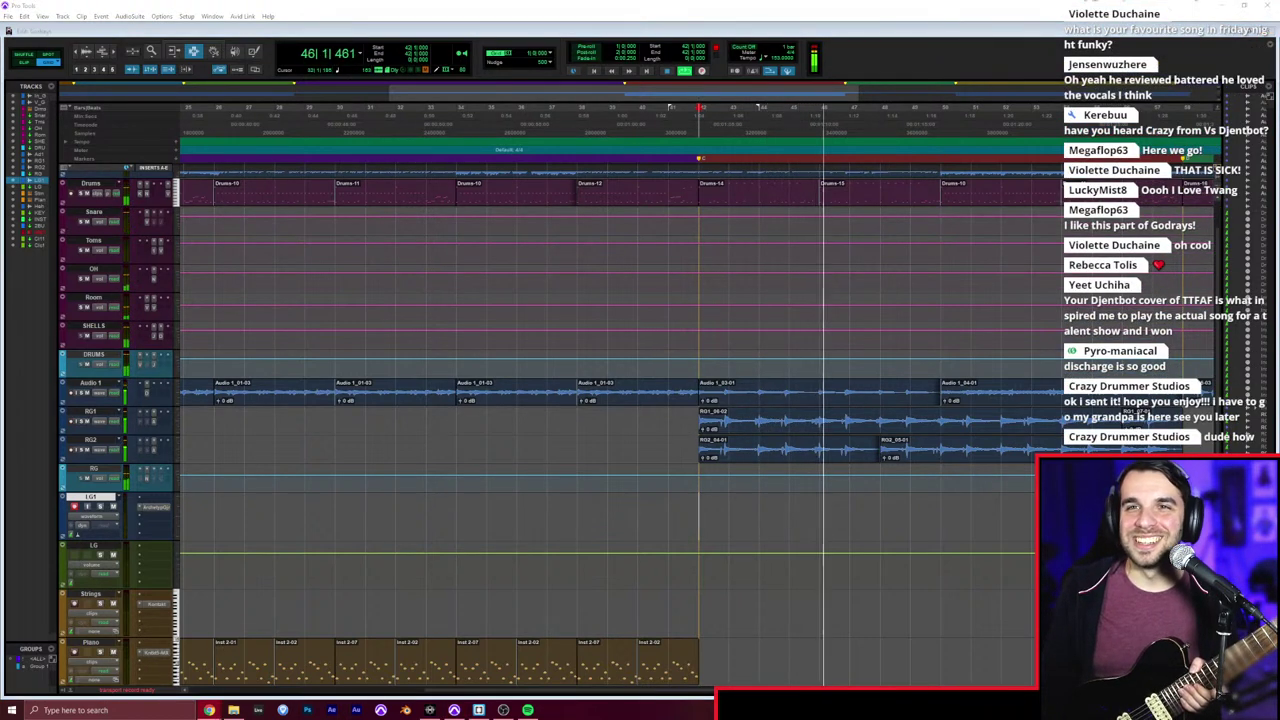
left_click(493, 28)
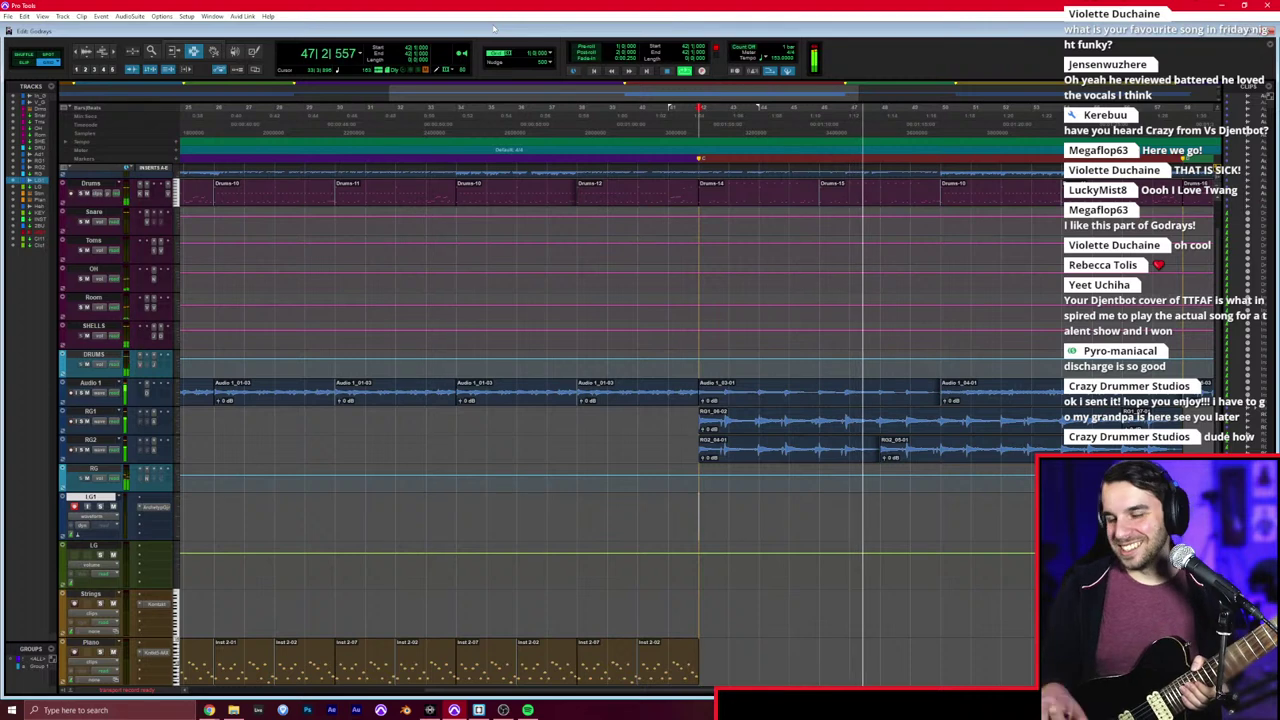
key("space")
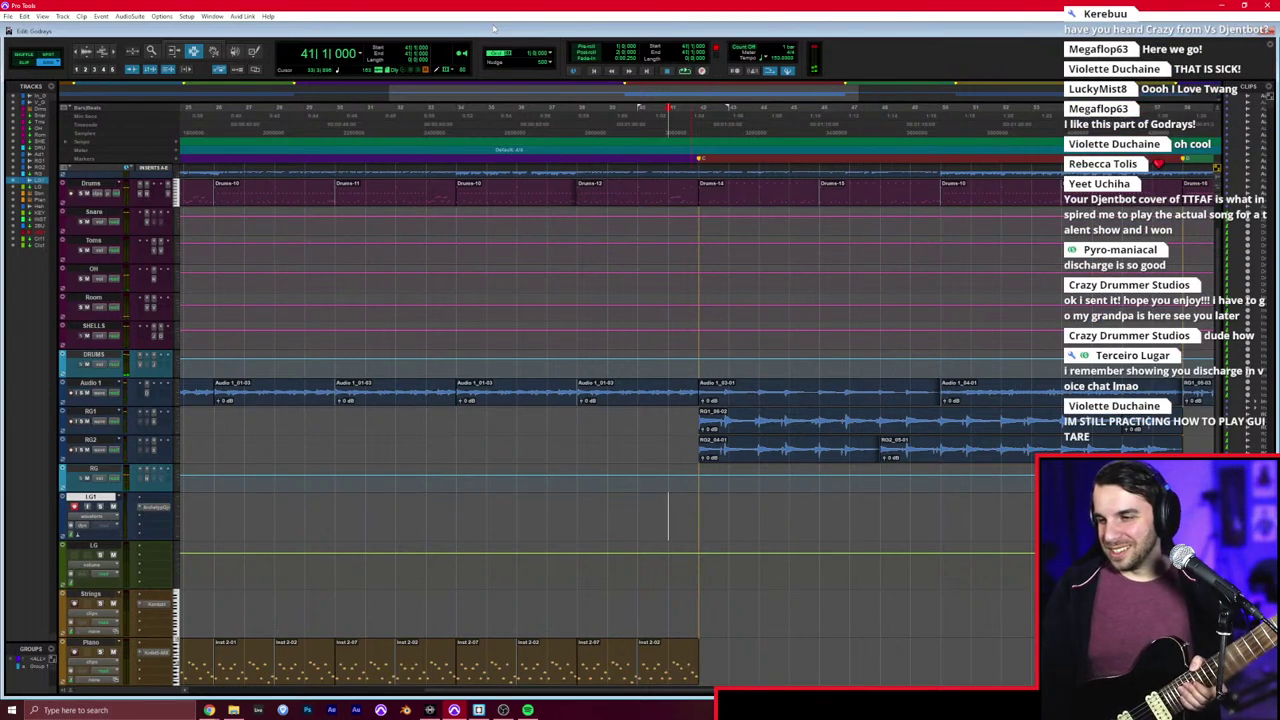
Step: Record lead guitar on the LG1 track from bar 41, stopping and restarting for short takes
scroll(458, 290, "up", 2)
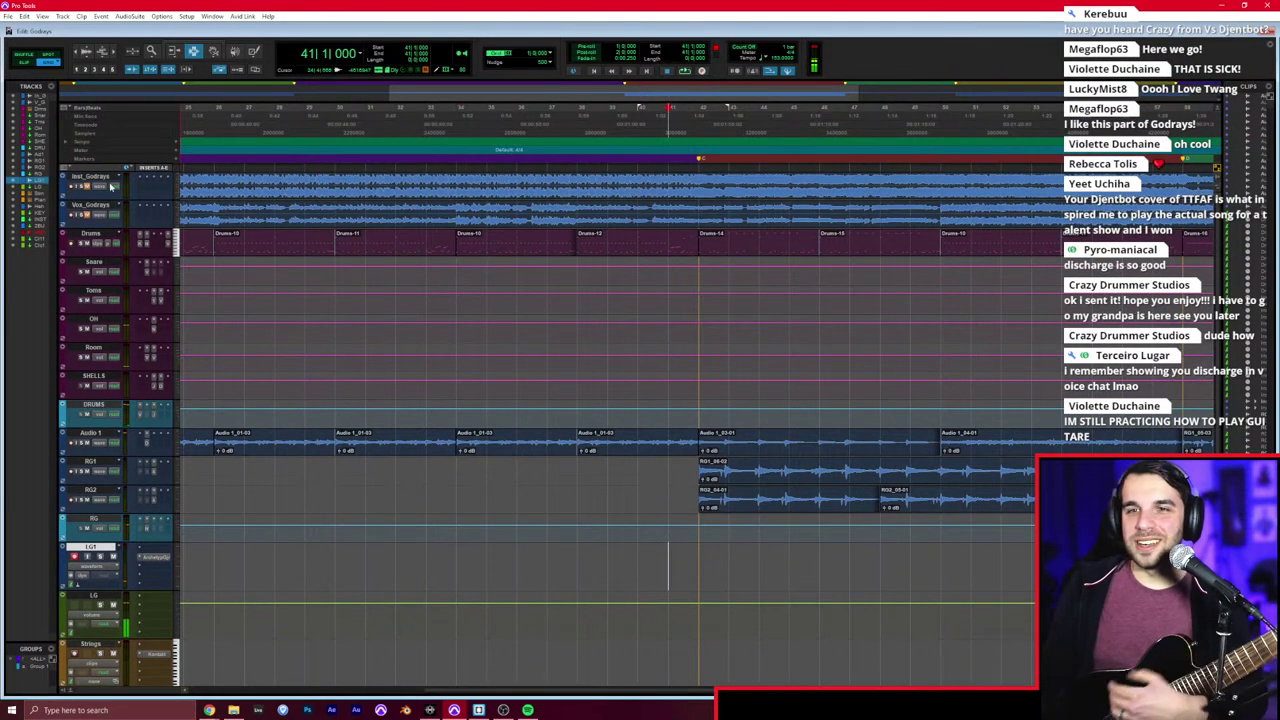
key("space")
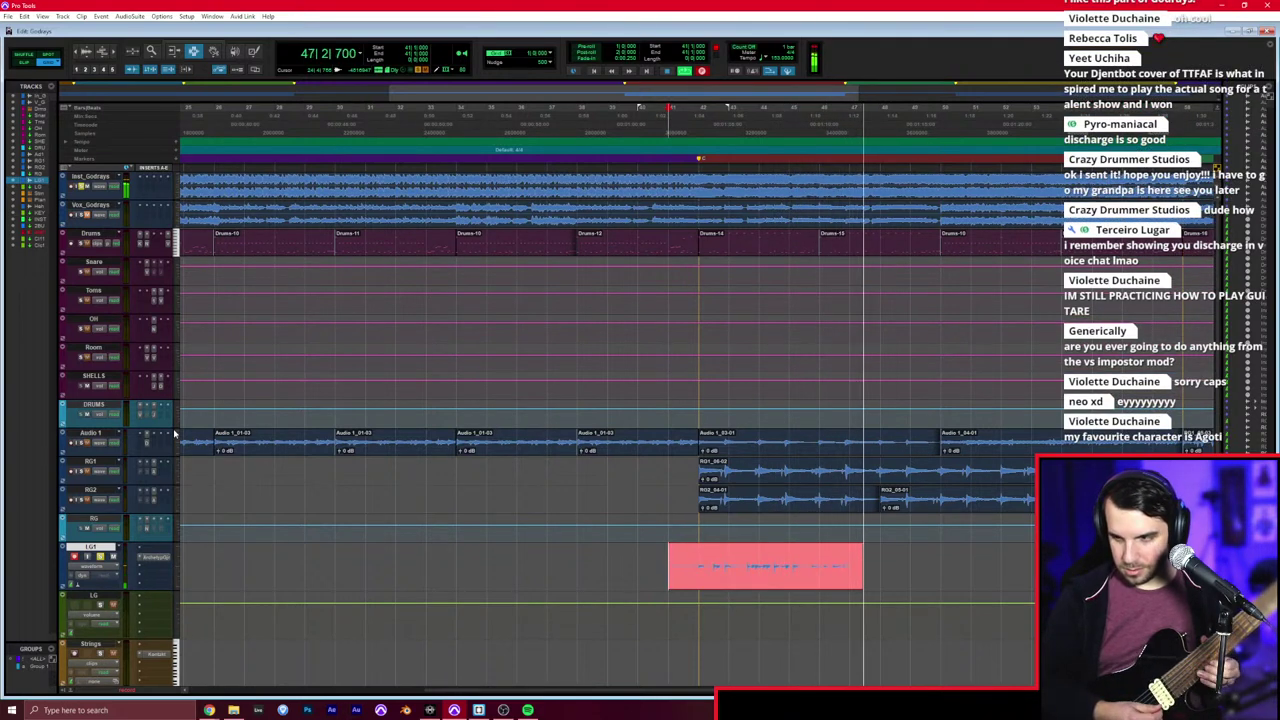
key("space")
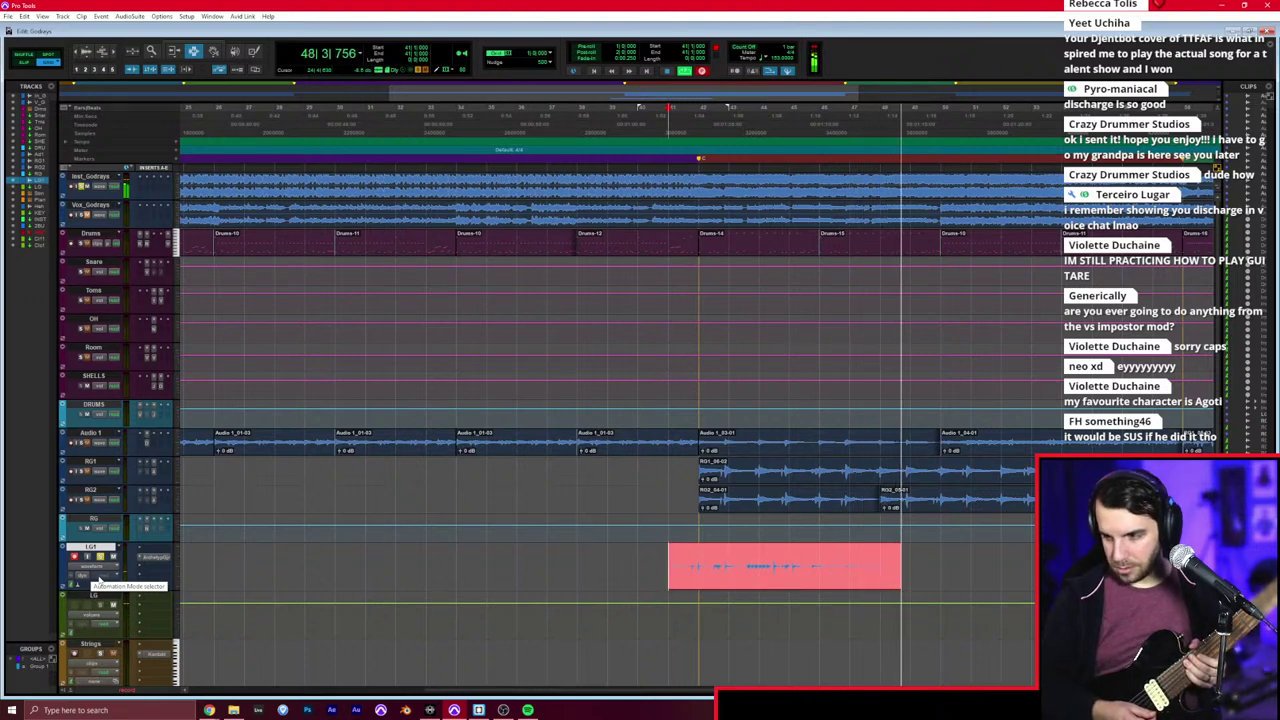
key("space")
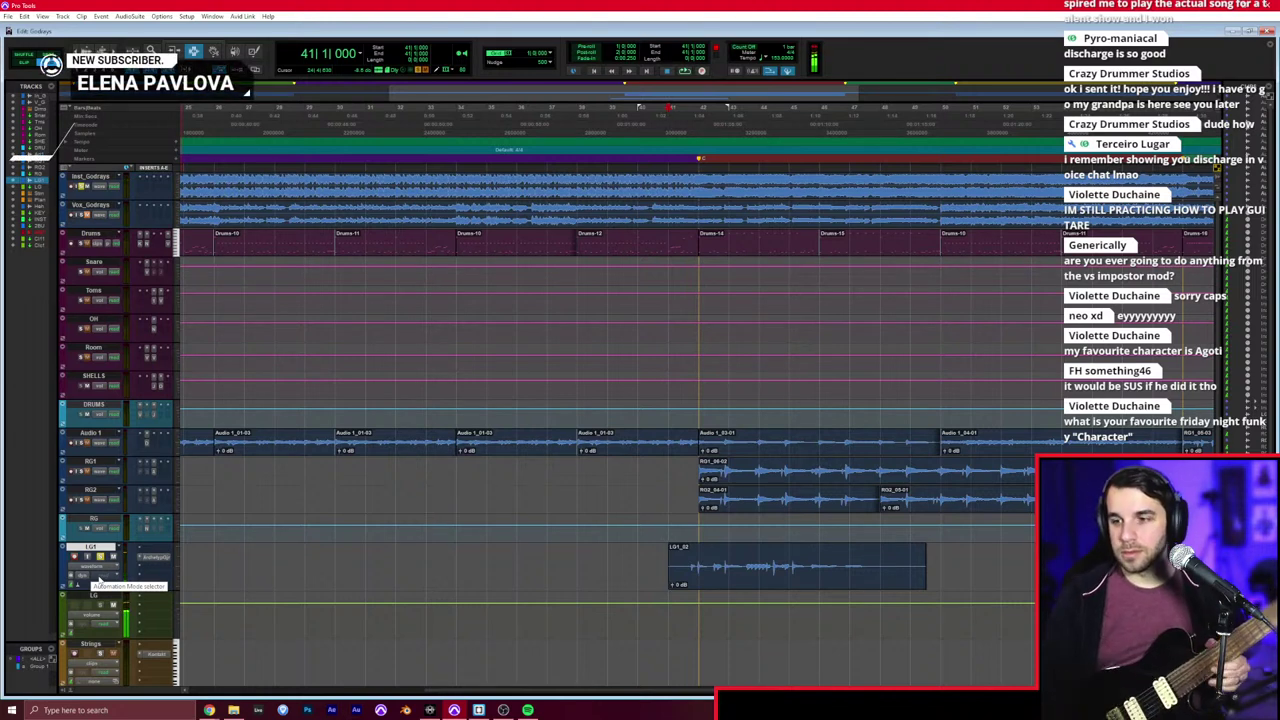
key("ctrl+space")
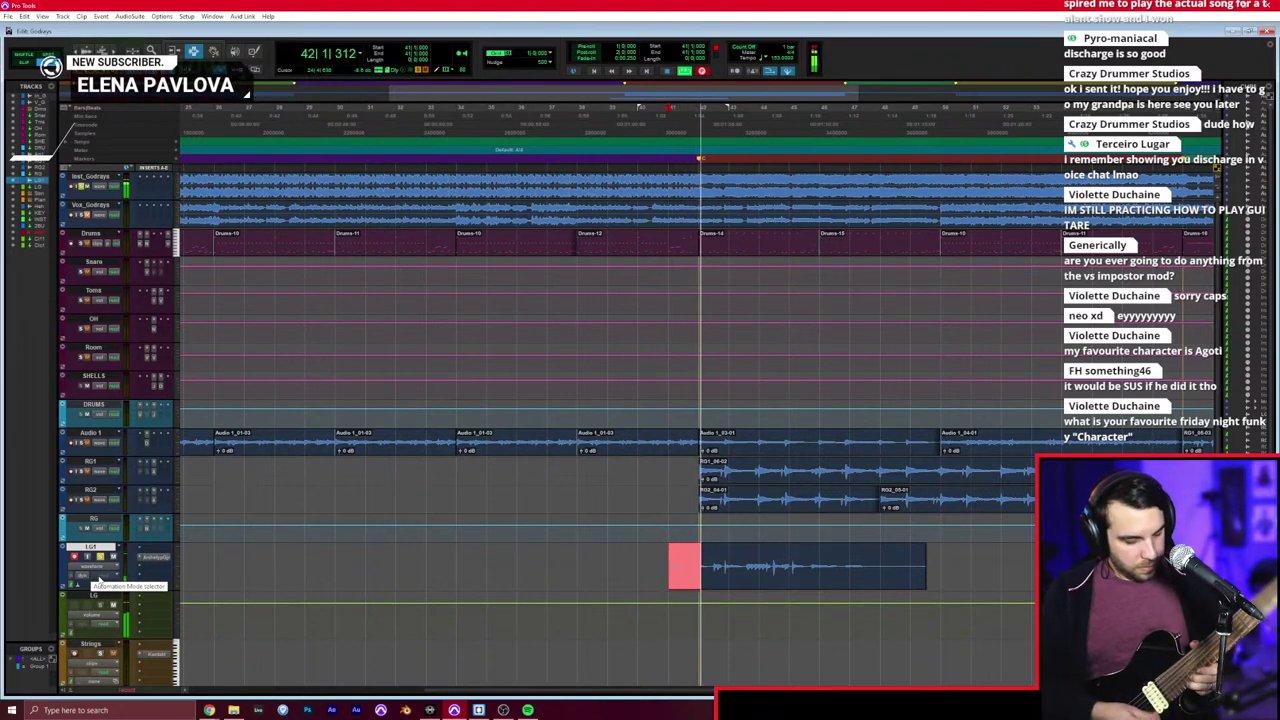
key("space")
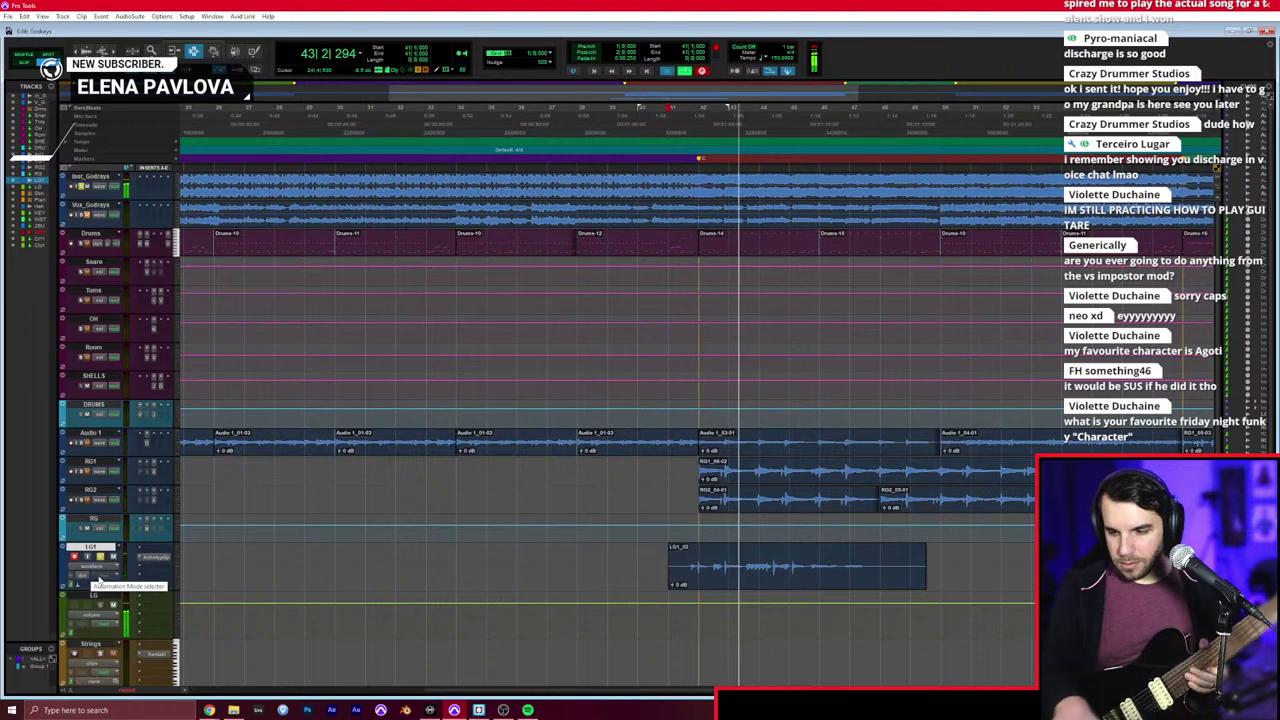
Step: Re-record the lead guitar on LG1 from bar 41, continuing the take past bar 53
key("space")
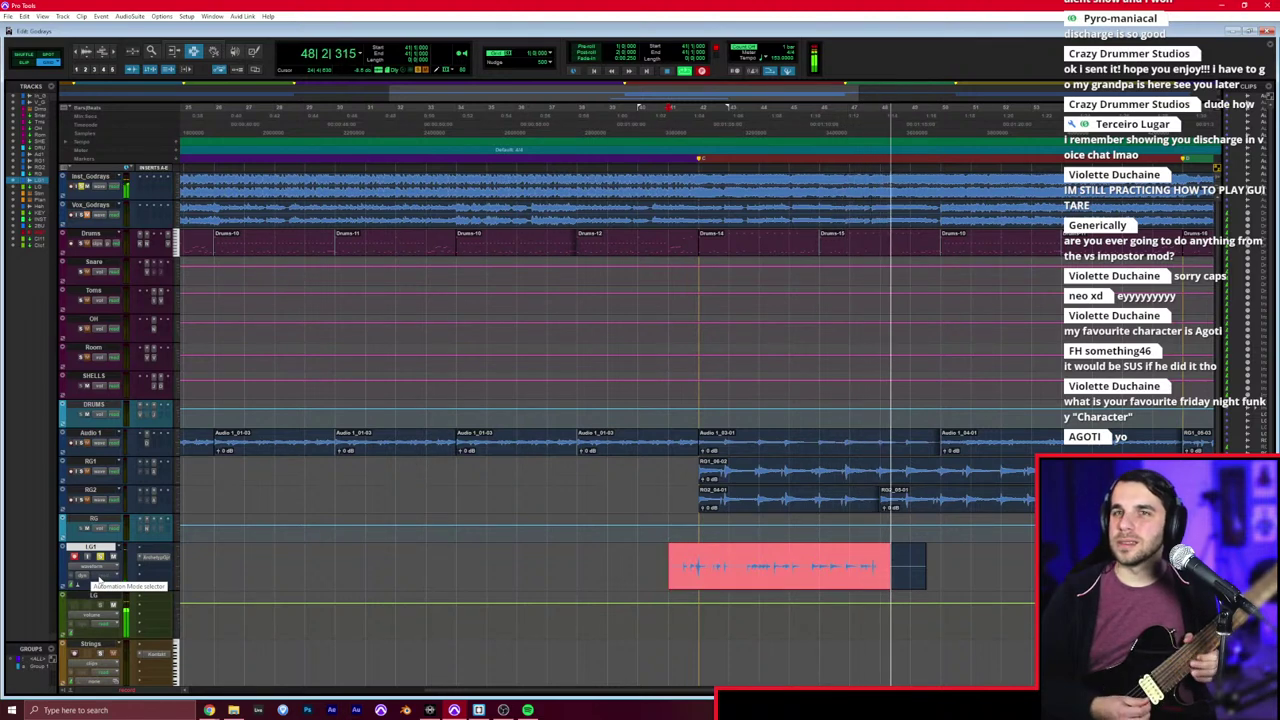
key("space")
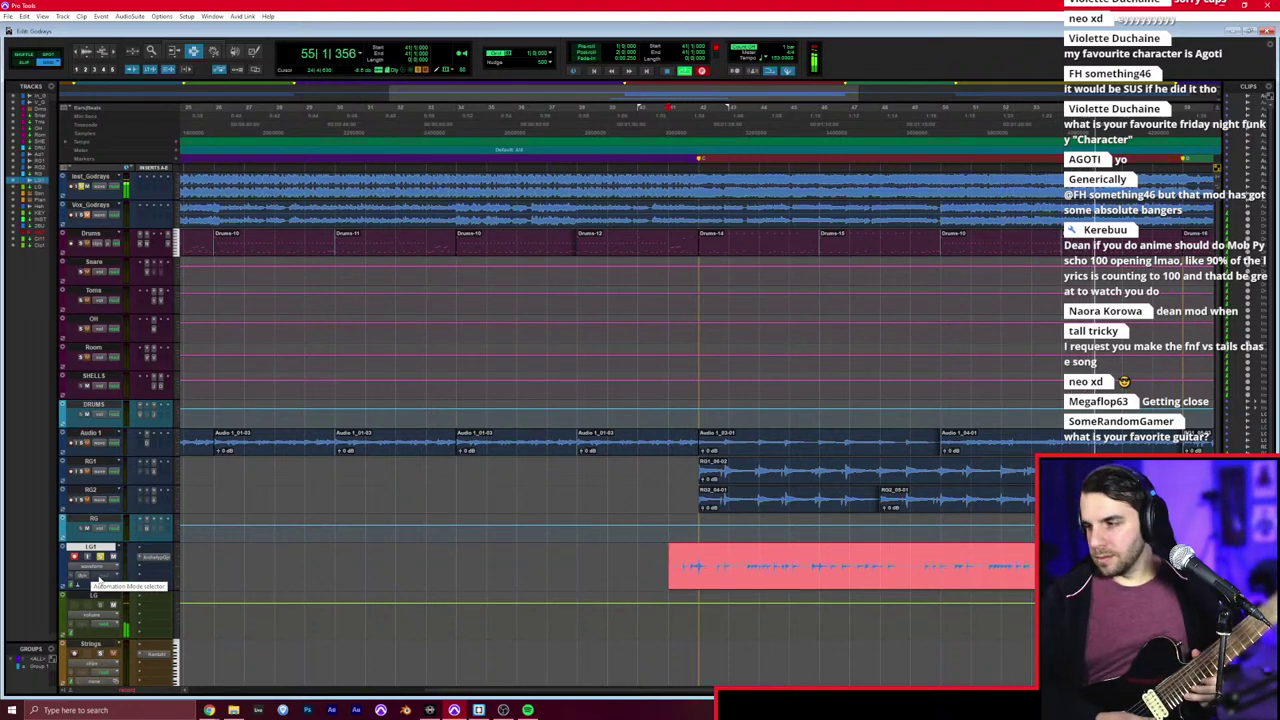
key("space")
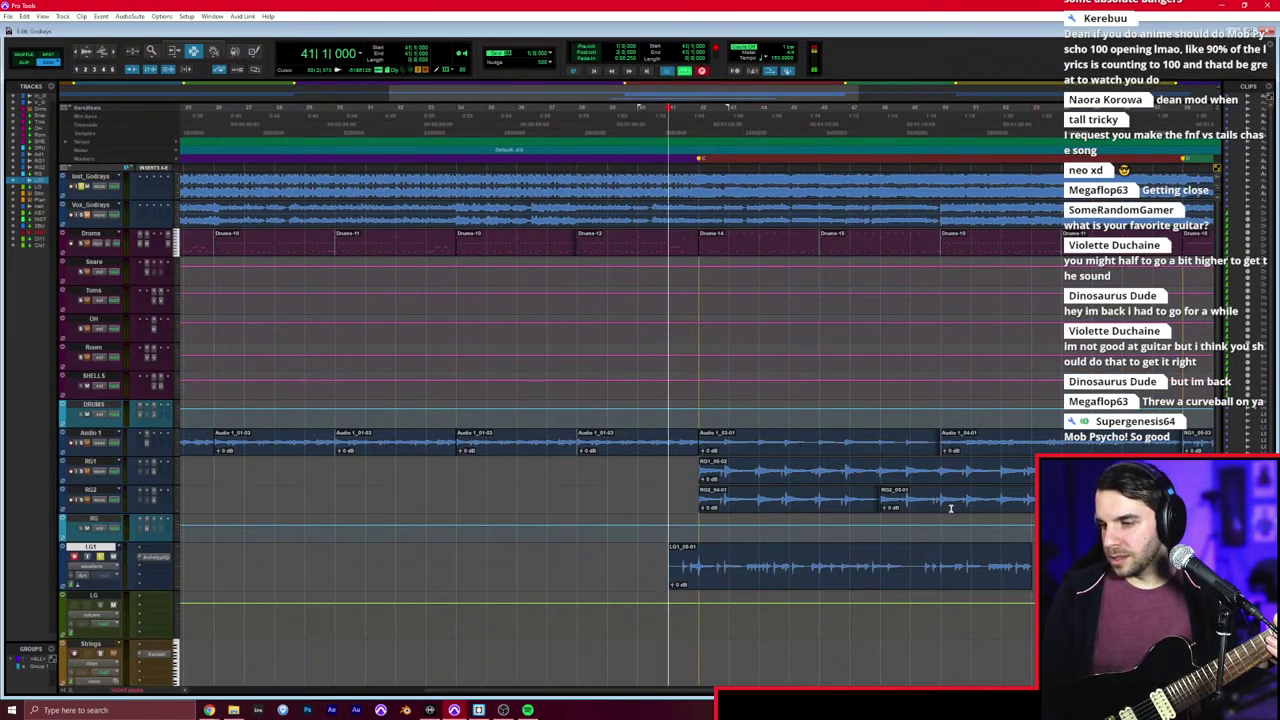
key("ctrl+space")
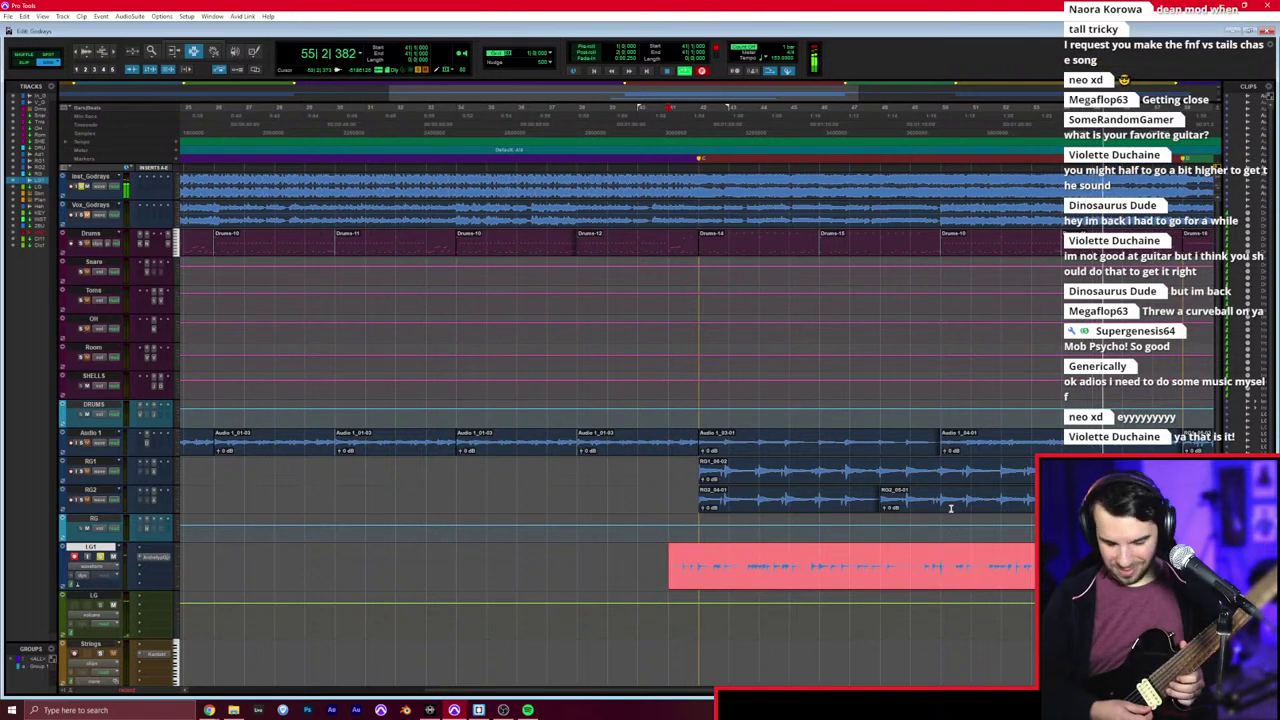
key("space")
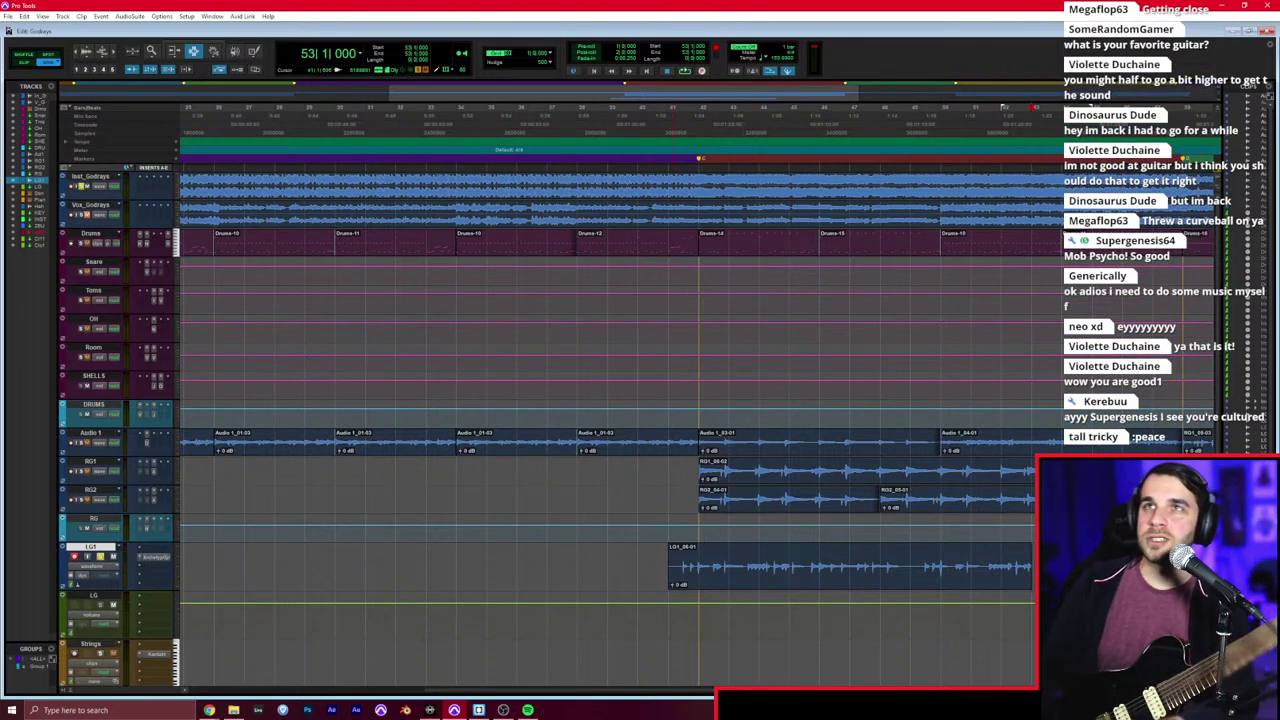
Step: Switch to Chrome, listen through Laser Beam from Persona Q in theater mode, and return to bar 41 in Pro Tools
key("alt+Tab")
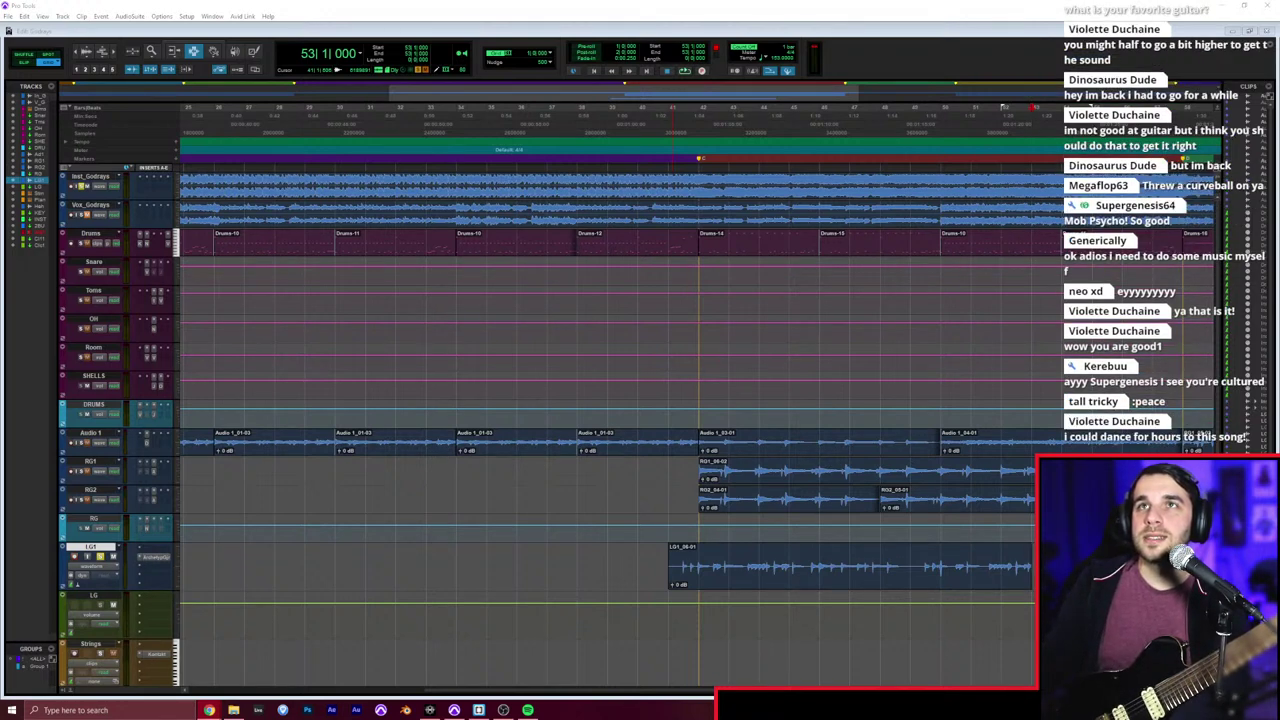
left_click_drag(200, 0, 439, 163)
double_click(439, 163)
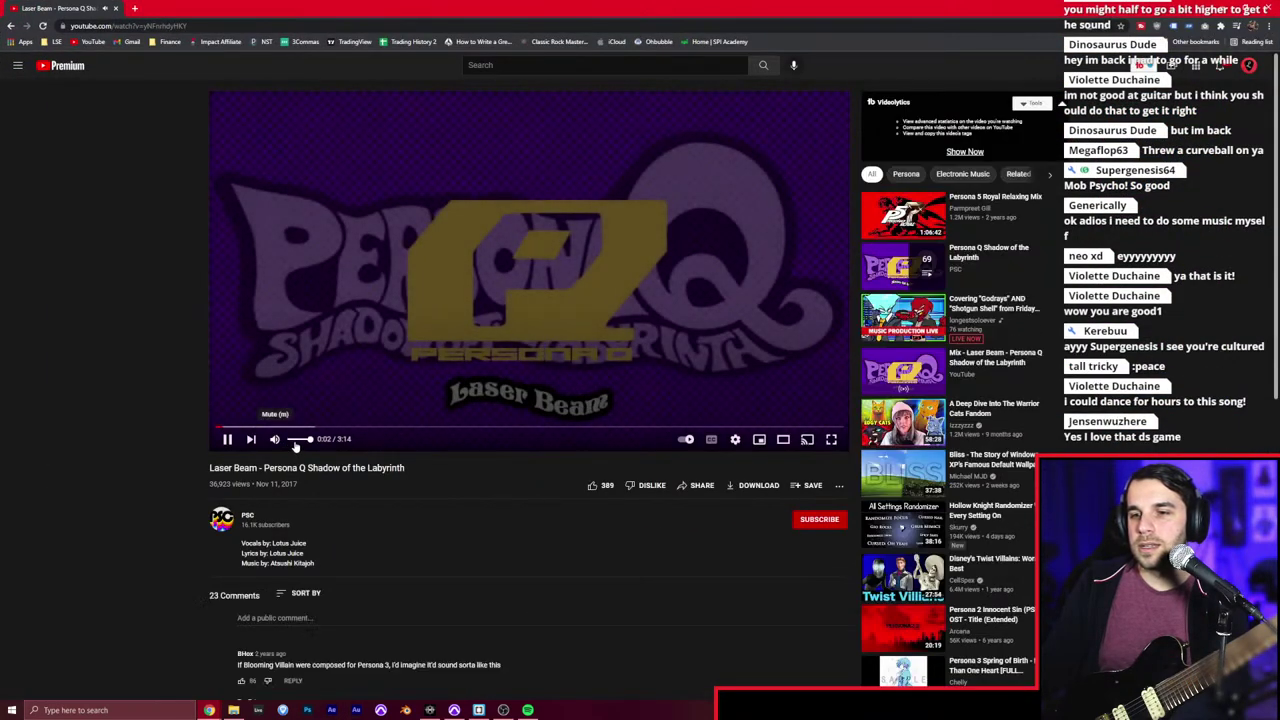
left_click(783, 439)
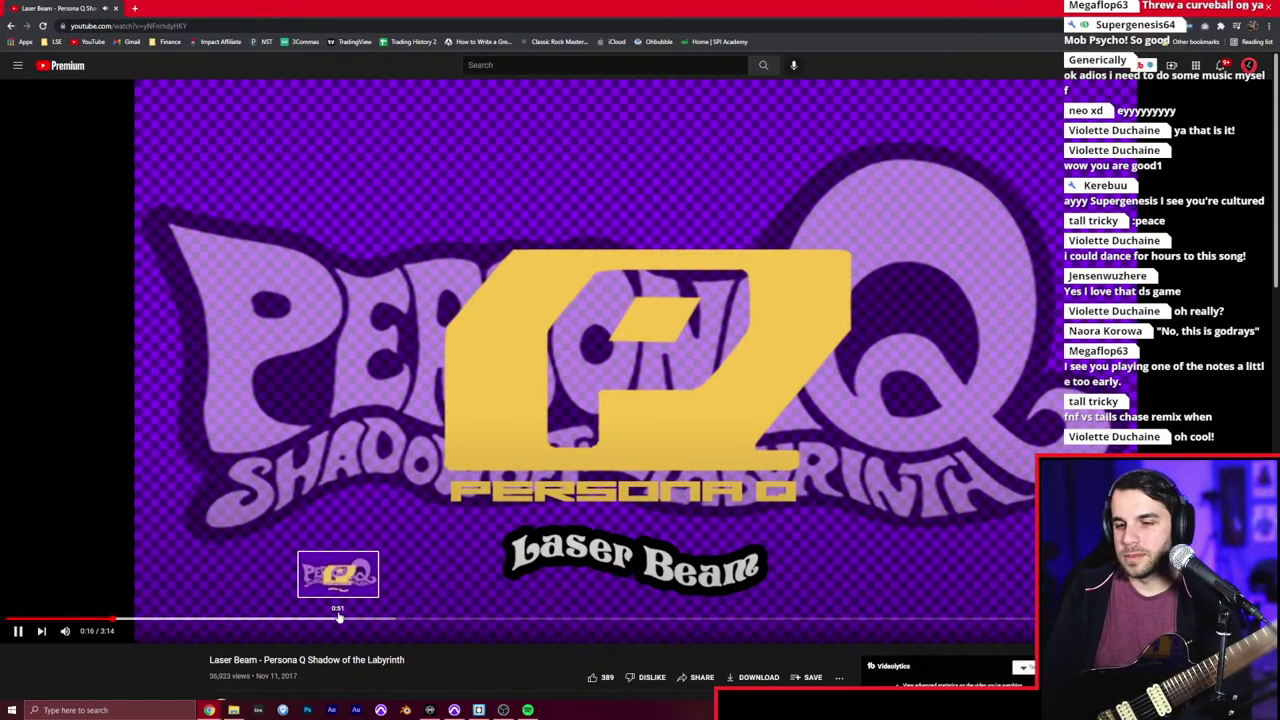
left_click(268, 623)
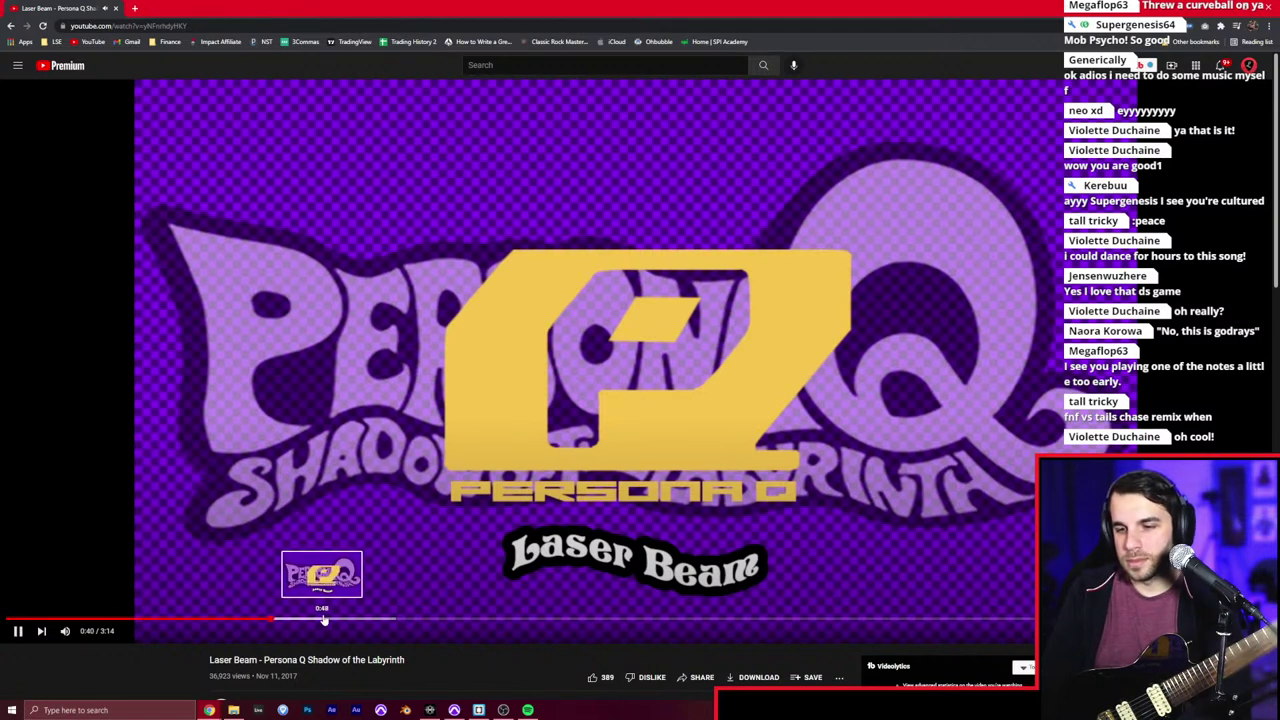
left_click(377, 623)
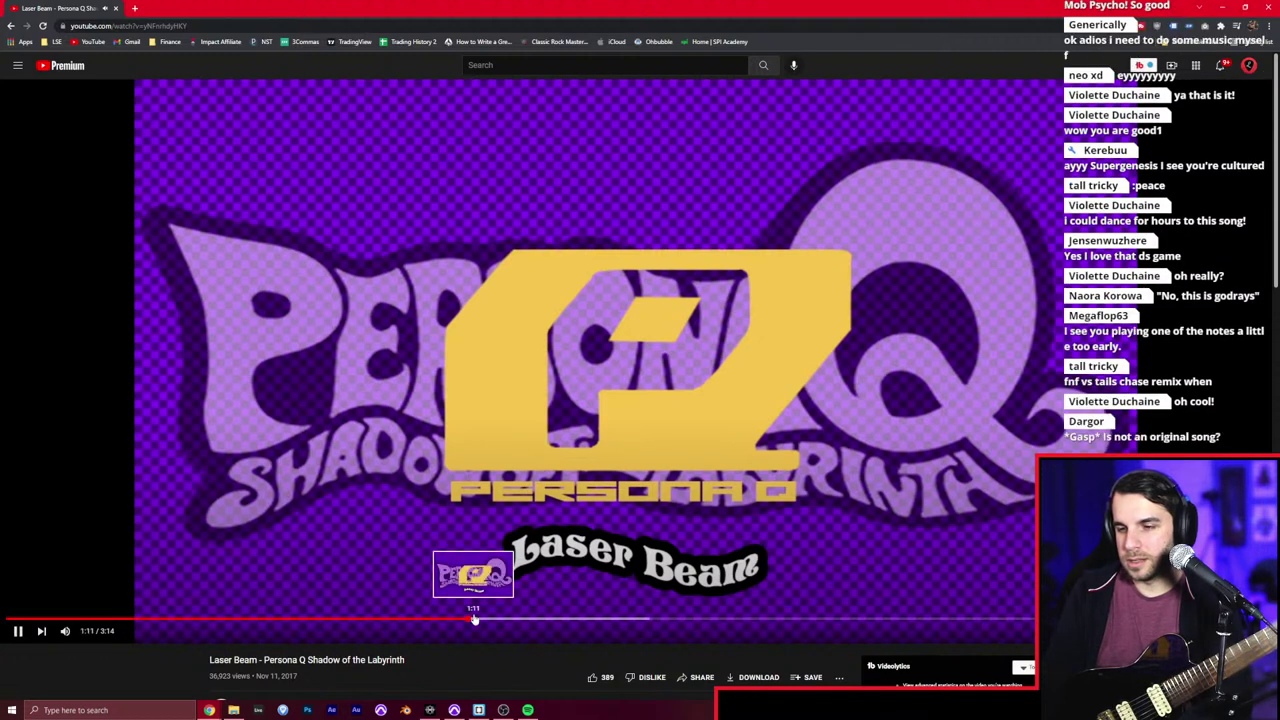
left_click(428, 622)
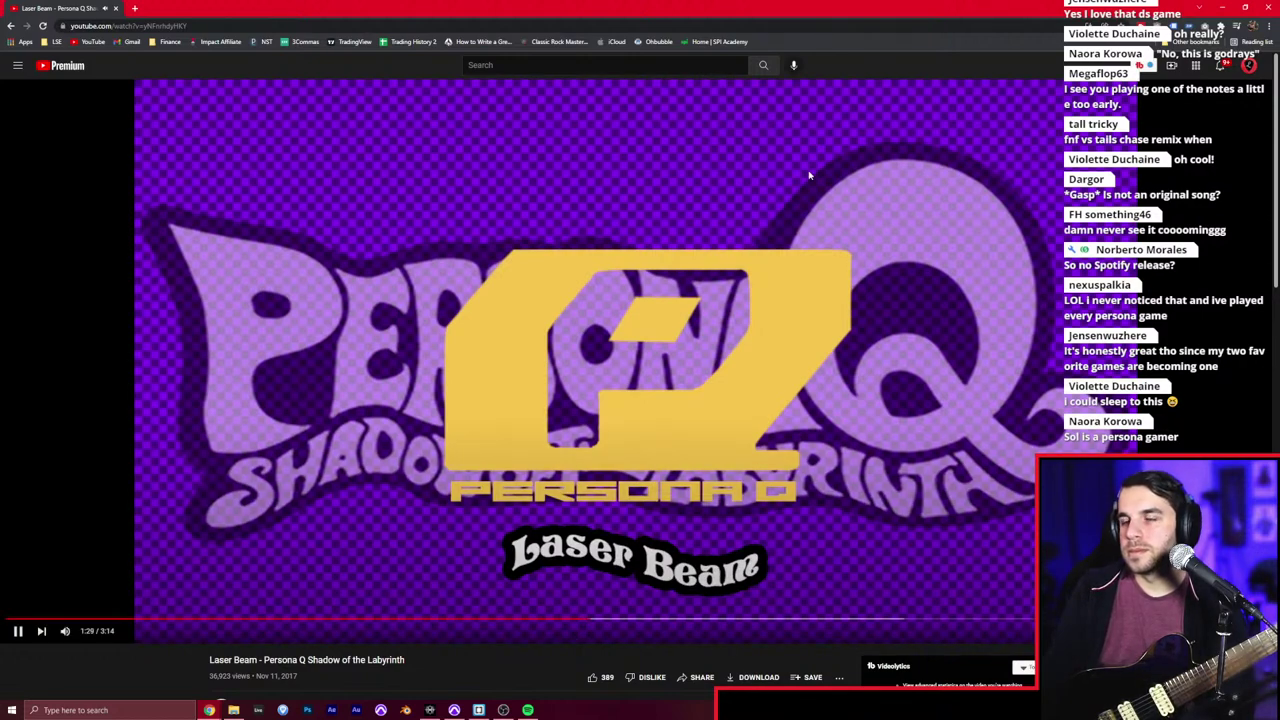
left_click(1224, 8)
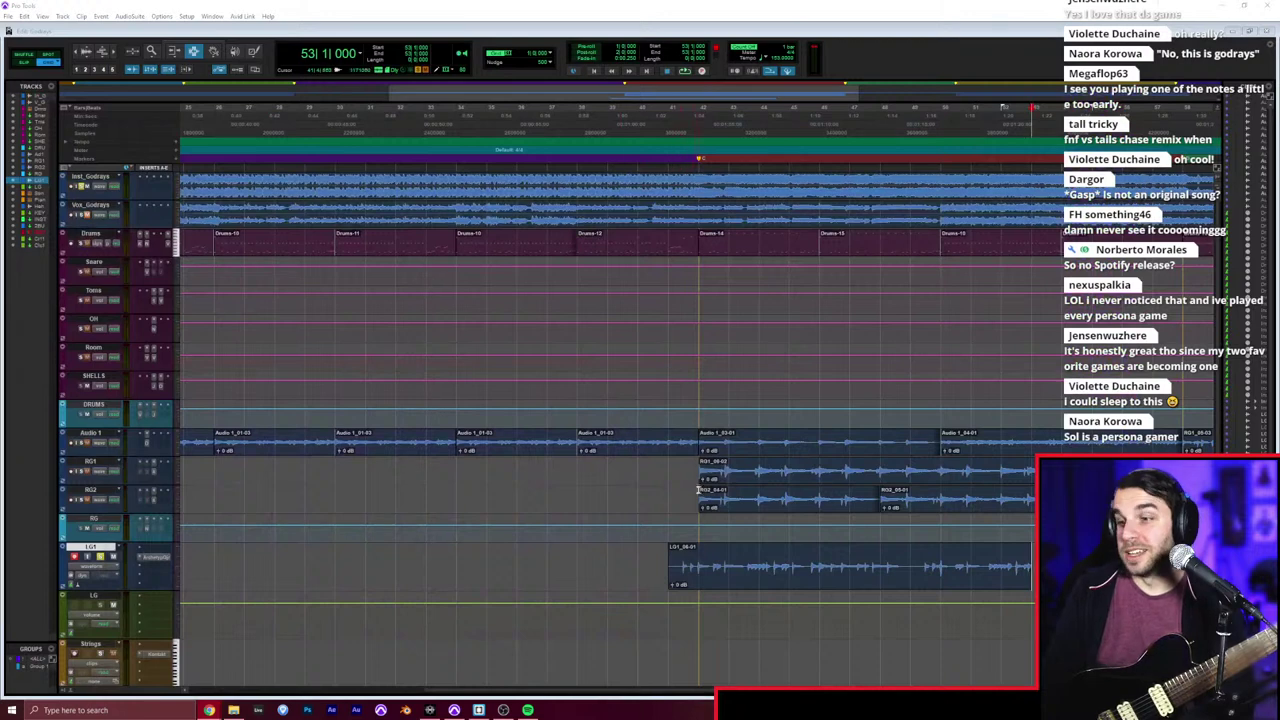
left_click(675, 553)
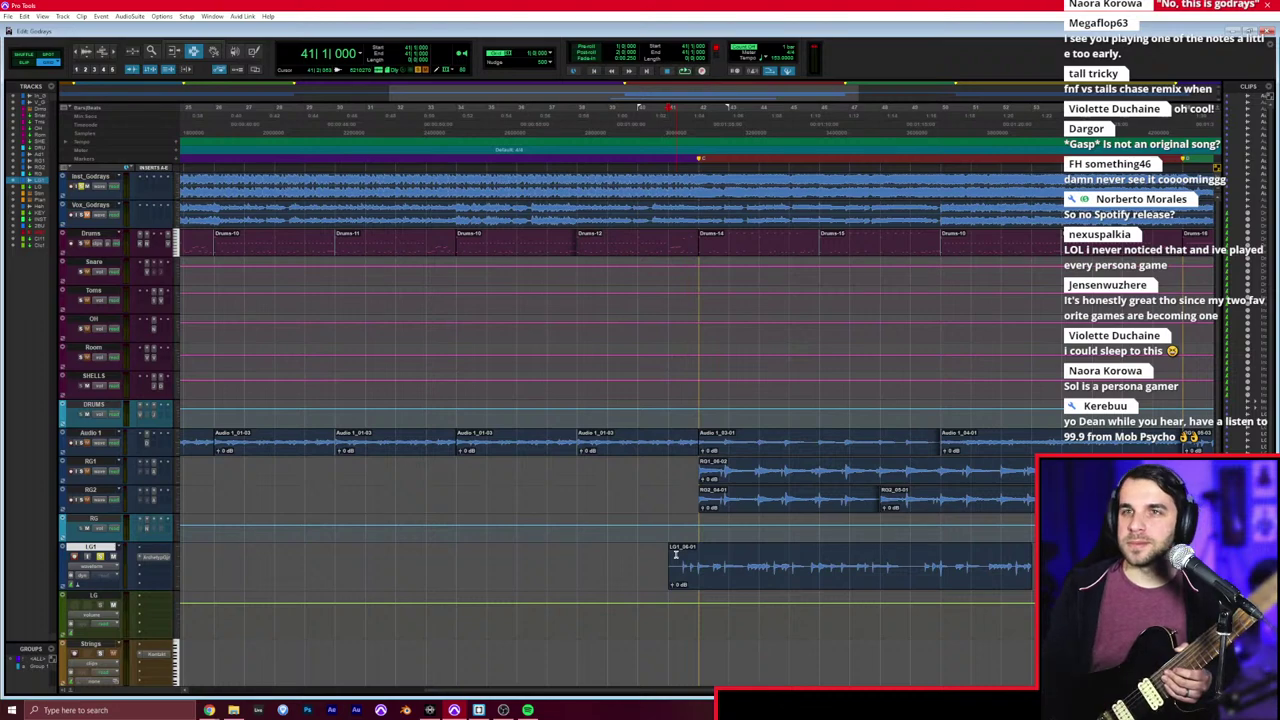
Step: Switch to Chrome, search YouTube for "99.9 mob psycho" and play the Mob Psycho 100 II opening
mouse_move(209, 710)
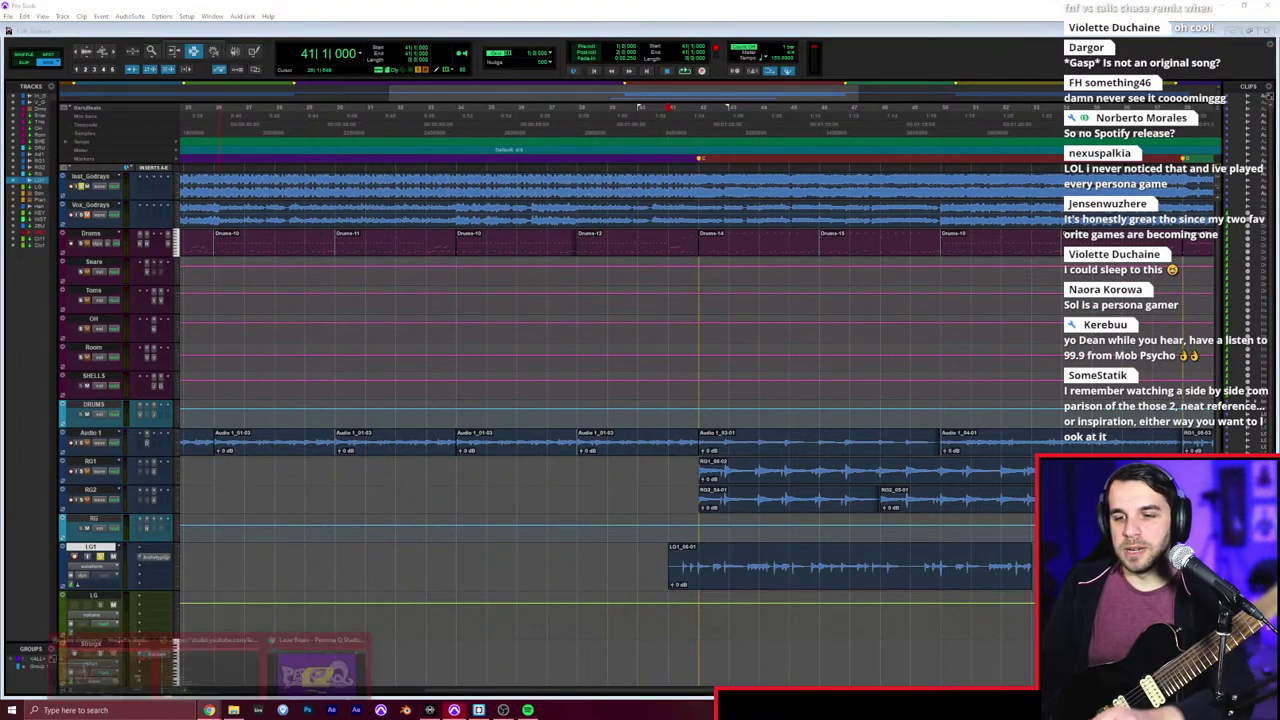
left_click(318, 665)
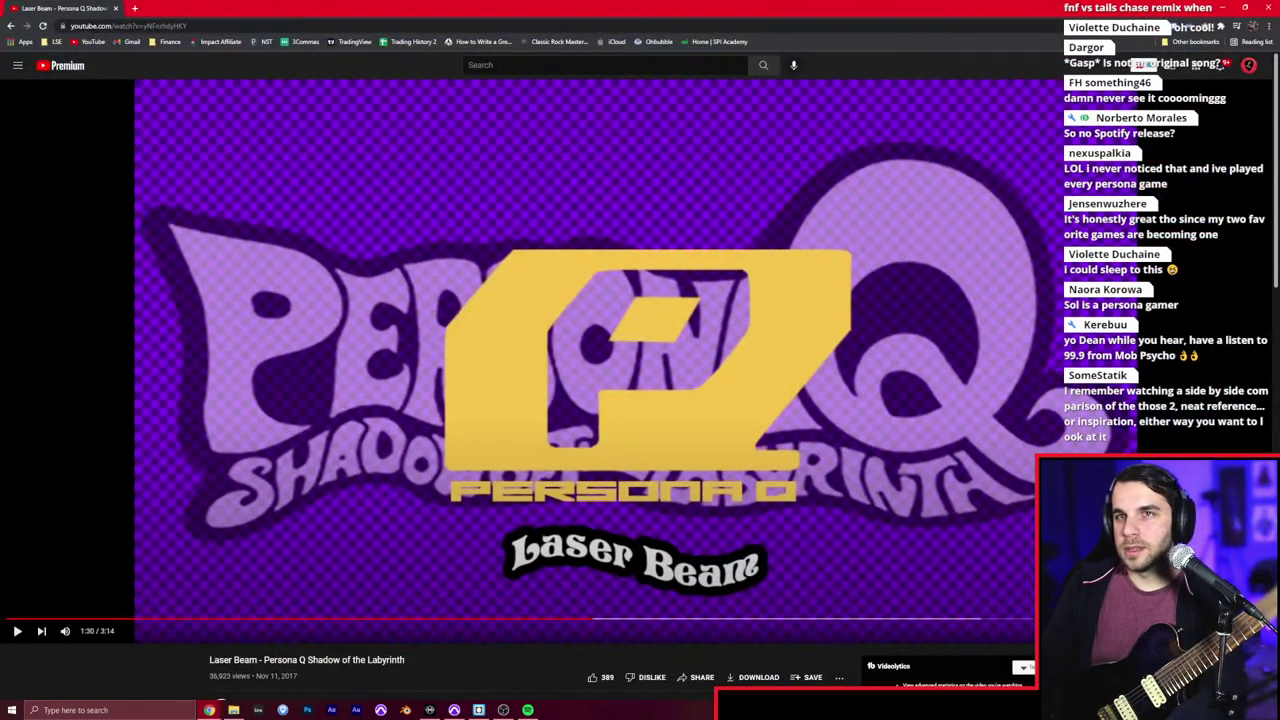
key("slash")
type("99.9 mob ")
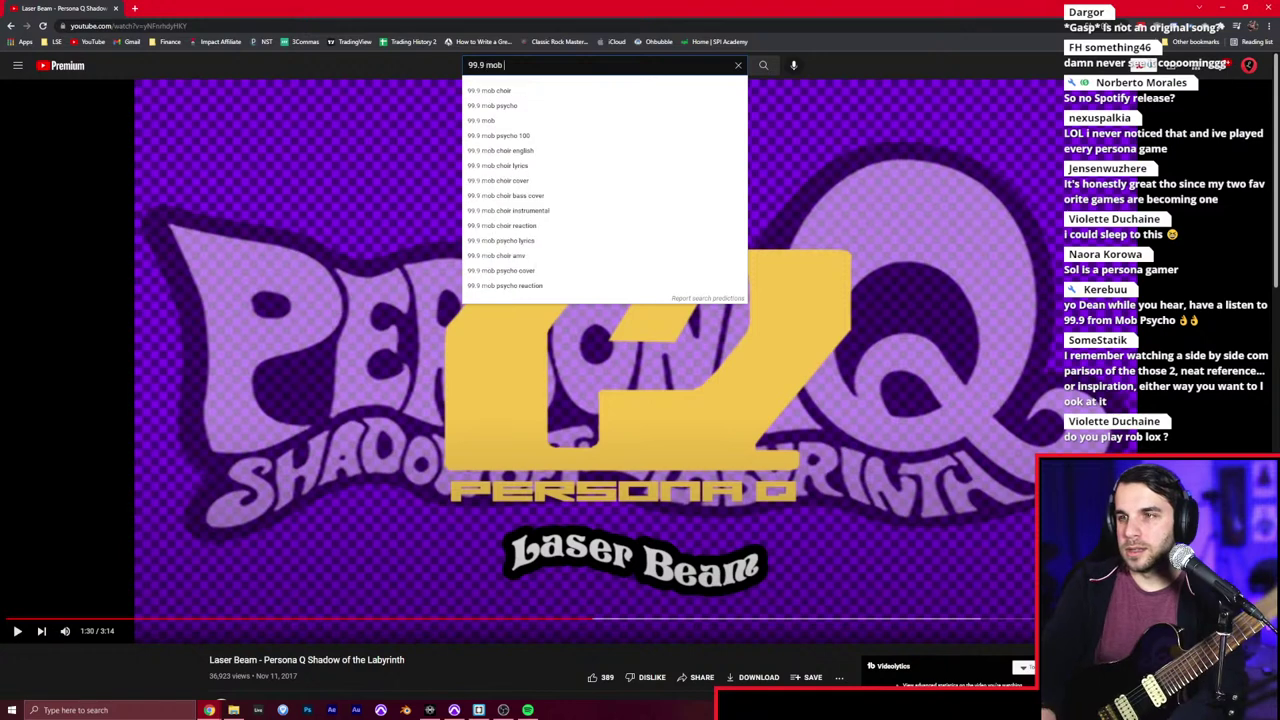
type("psycho")
key("Return")
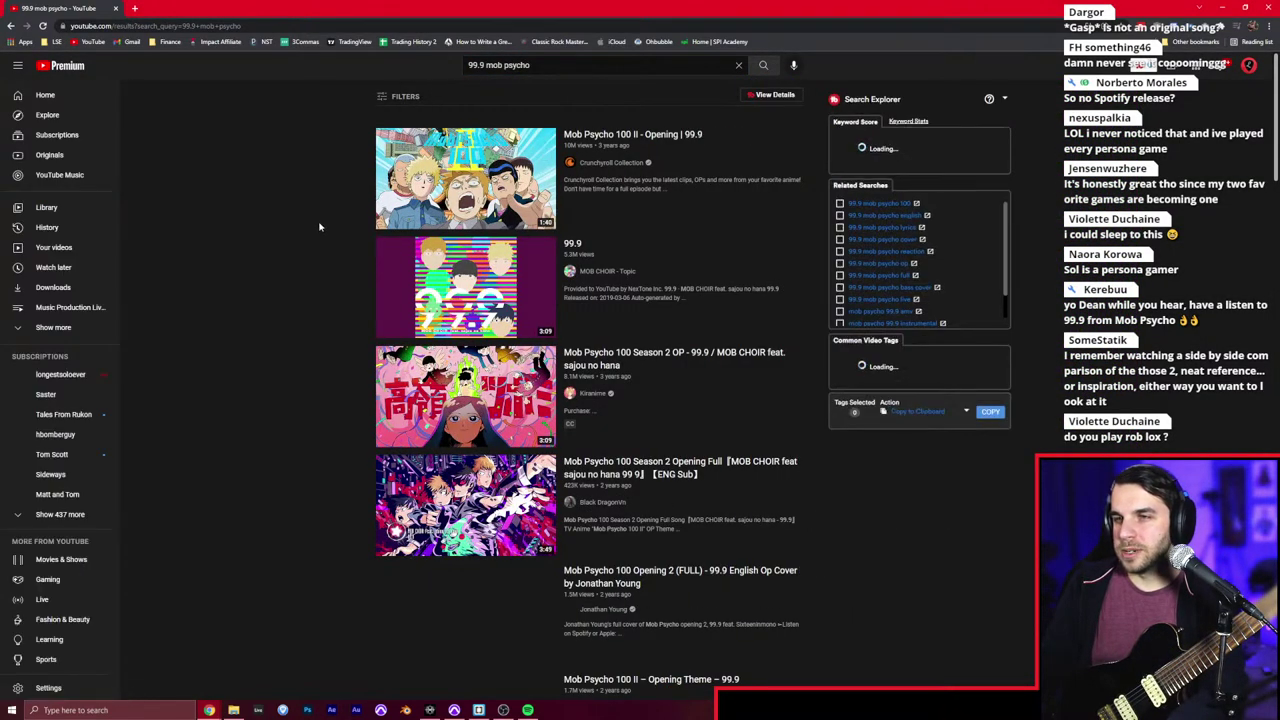
left_click(465, 178)
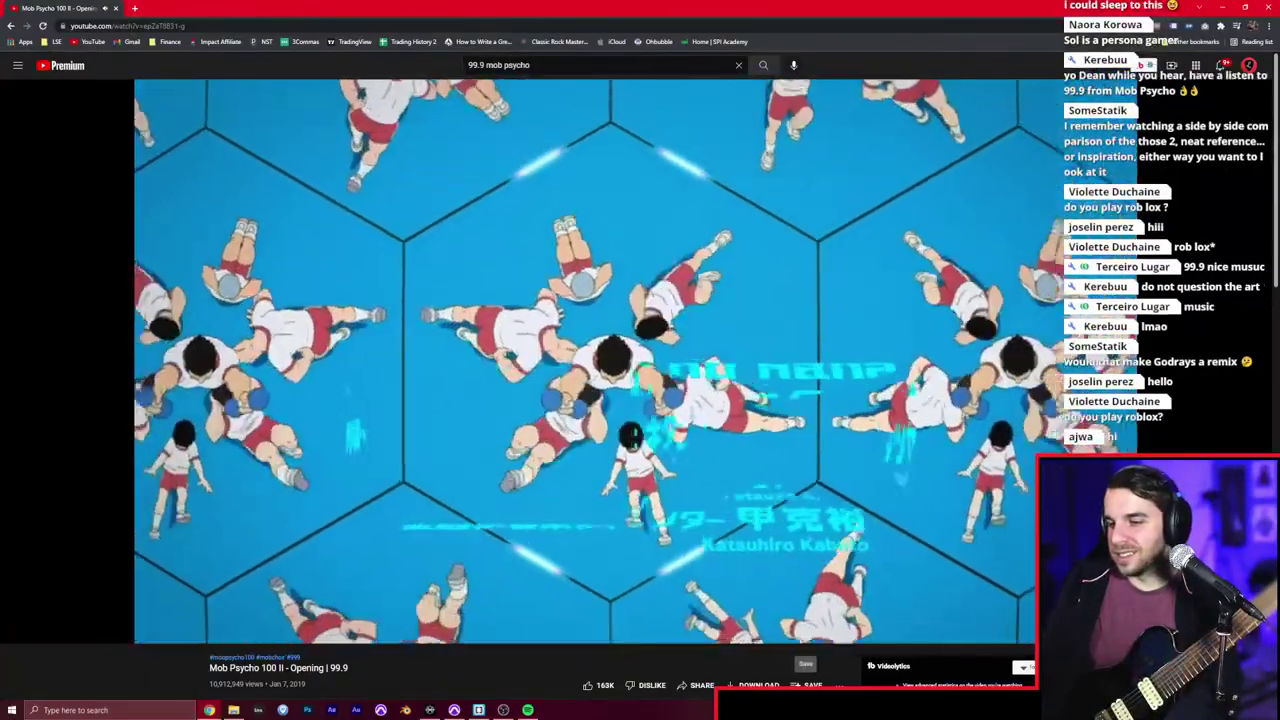
Step: Save the opening video to Watch later, pause its playback and switch back to Pro Tools
left_click(811, 685)
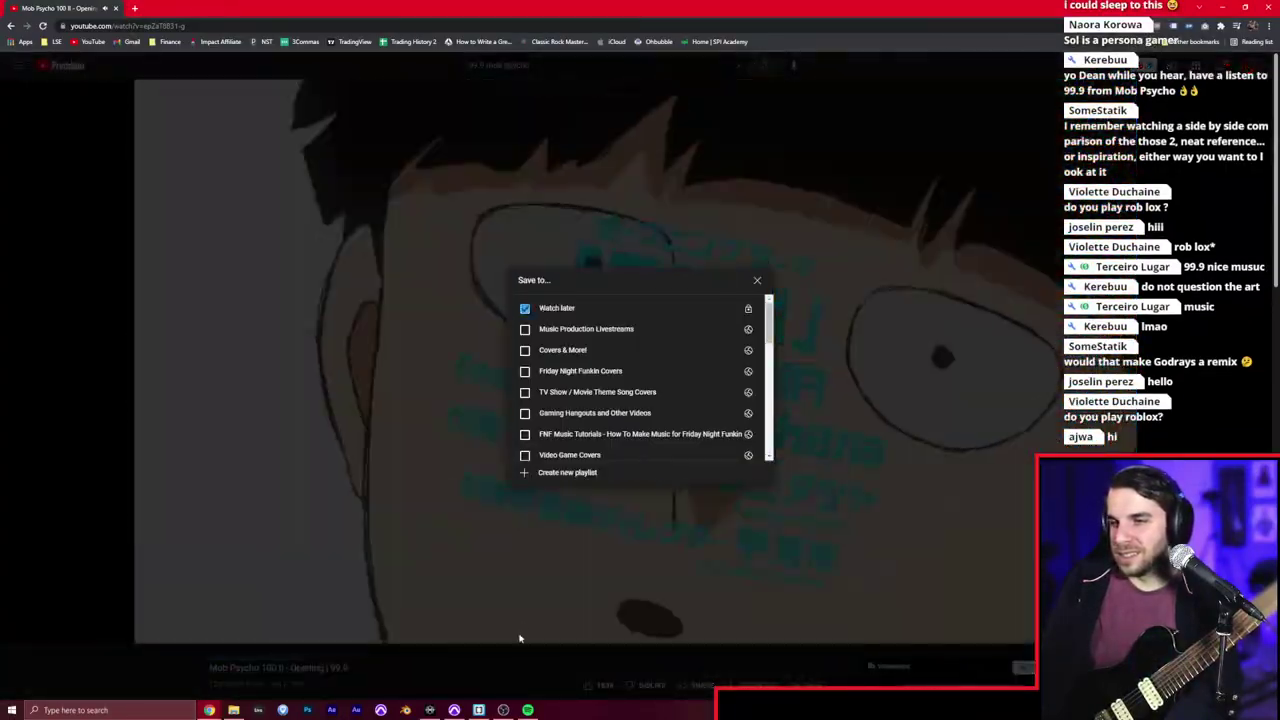
left_click(519, 638)
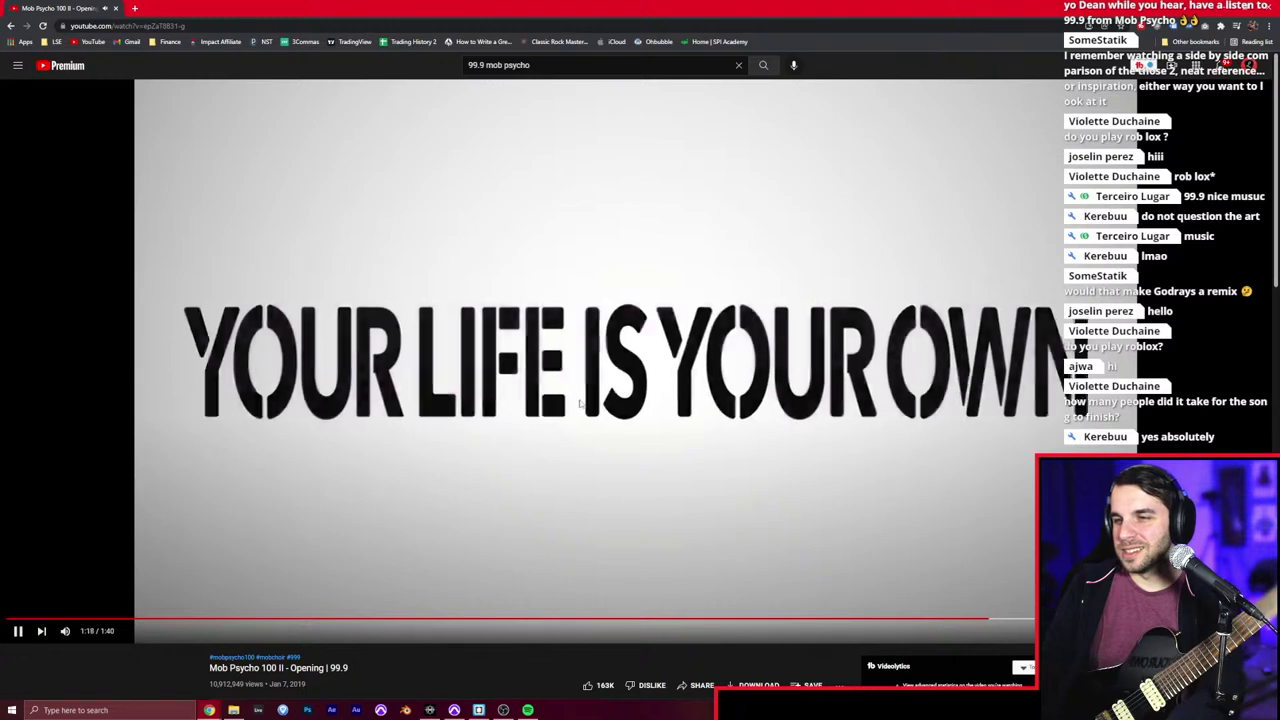
key("space")
key("alt+Tab")
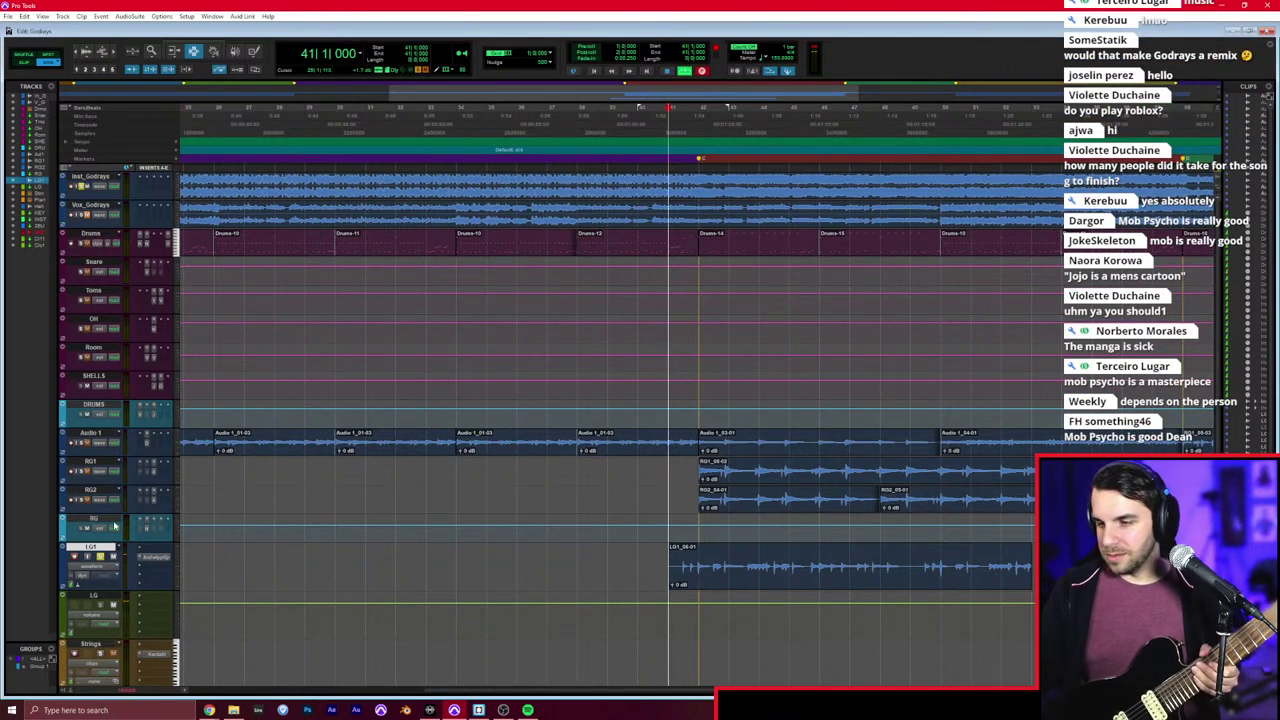
Step: Record a new LG1 guitar take from bar 41, redoing the second half from bar 50
key("ctrl+space")
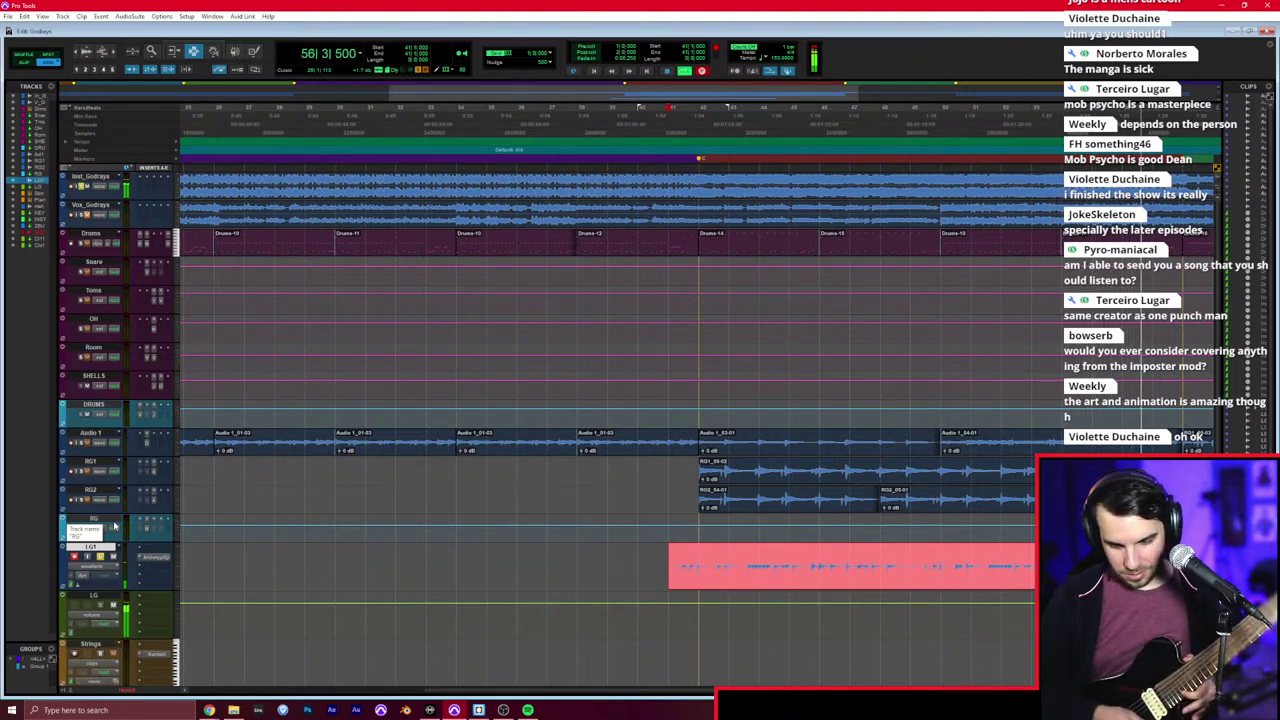
key("space")
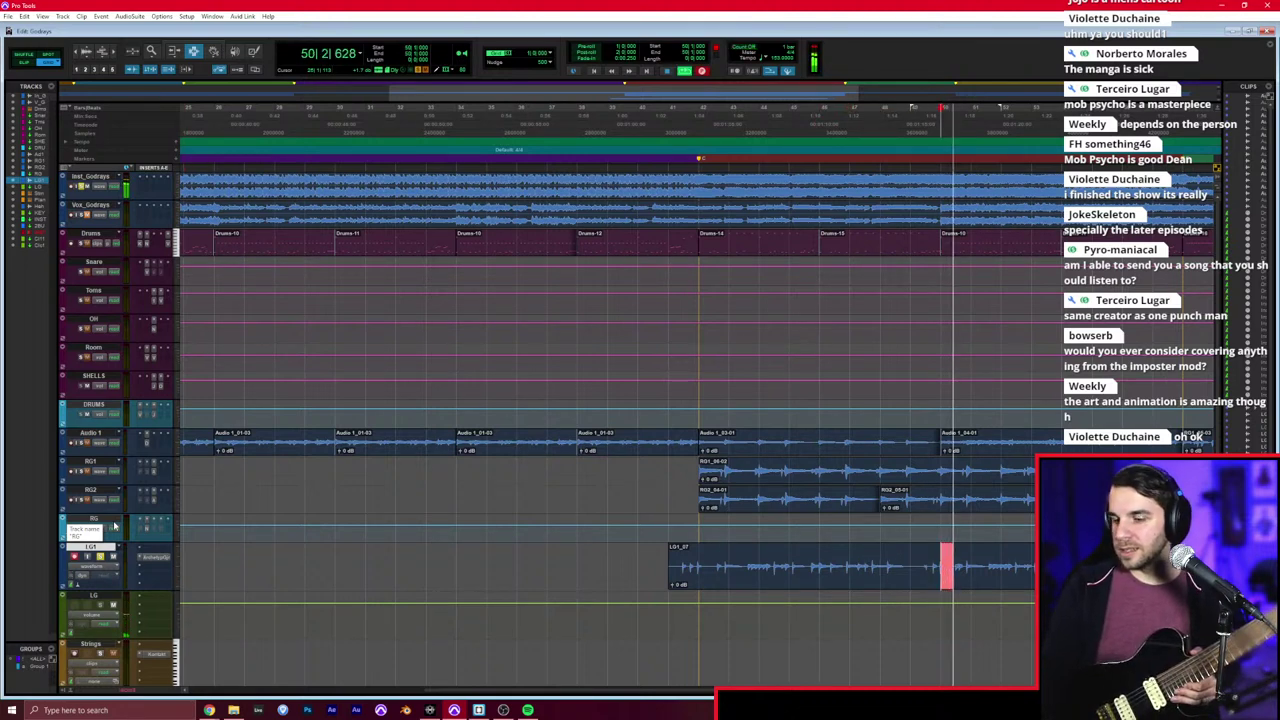
key("space")
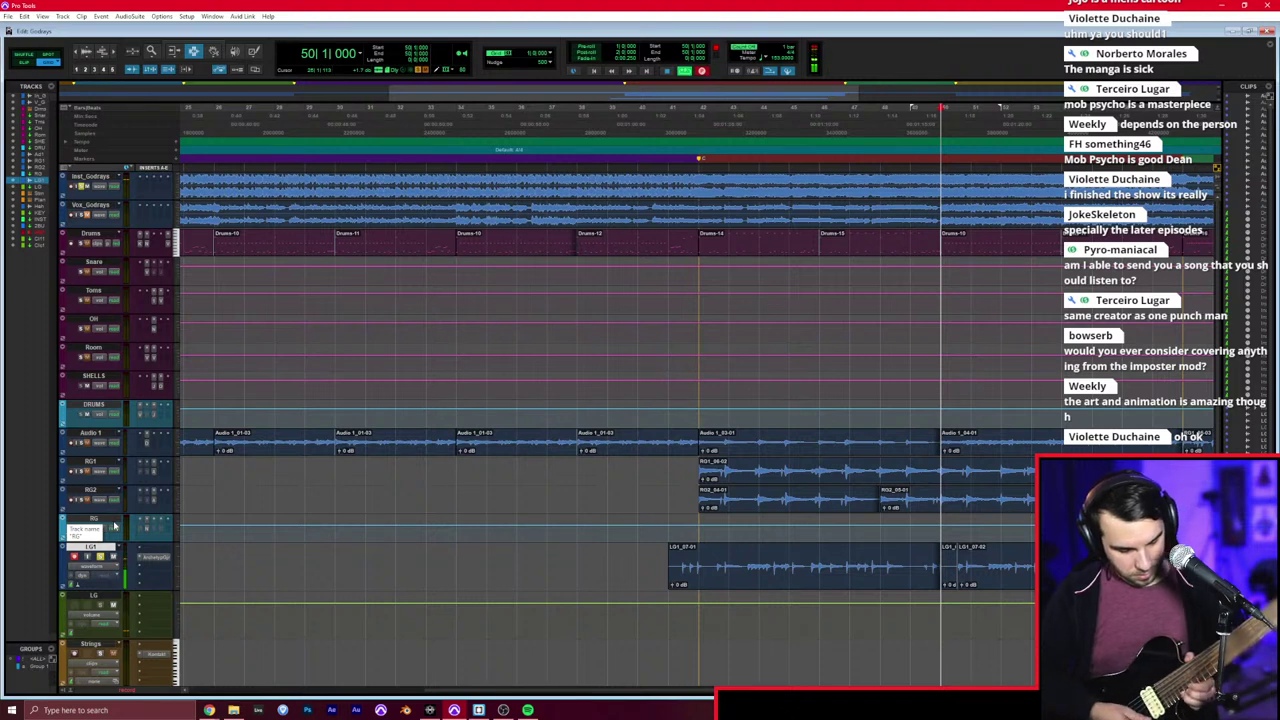
key("ctrl+space")
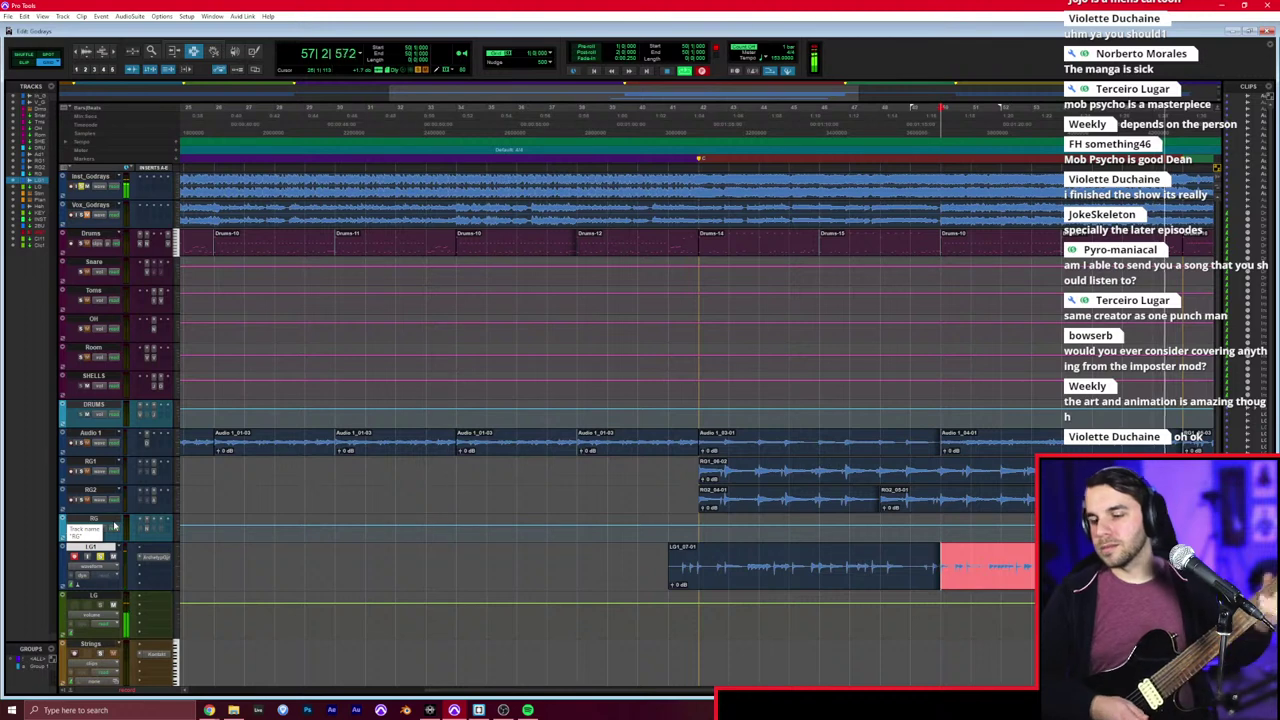
key("space")
Step: Duplicate the LG1 track with its amp plug-in to get a second lead guitar track
right_click(90, 546)
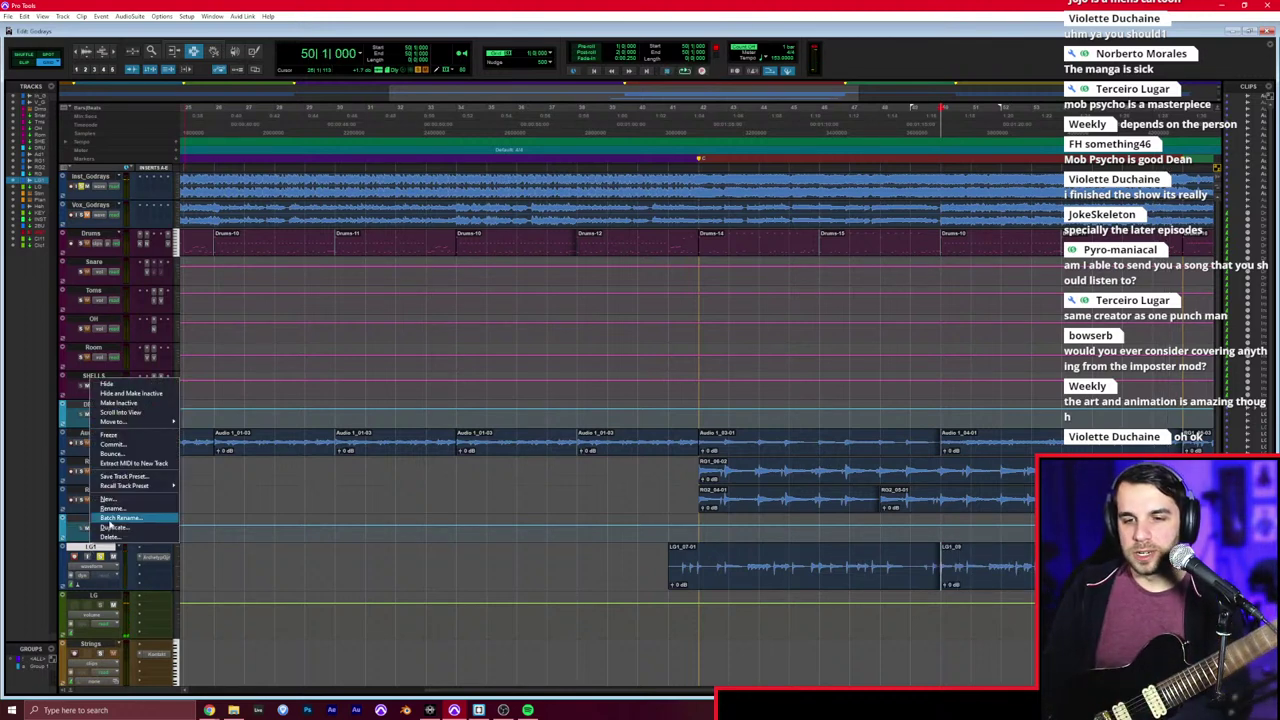
left_click(110, 528)
key("Return")
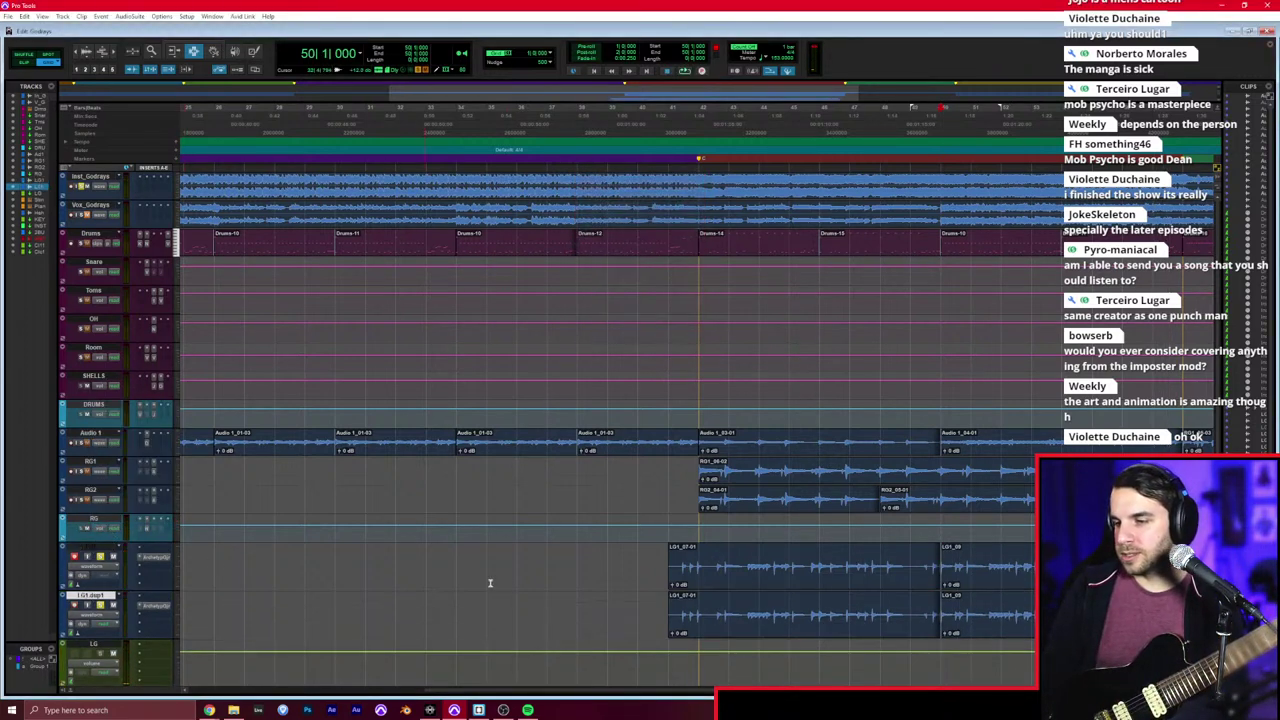
Step: Delete all the recorded guitar clips on LG1 and its duplicate track
scroll(500, 583, "right", 2)
left_click_drag(420, 610, 1003, 575)
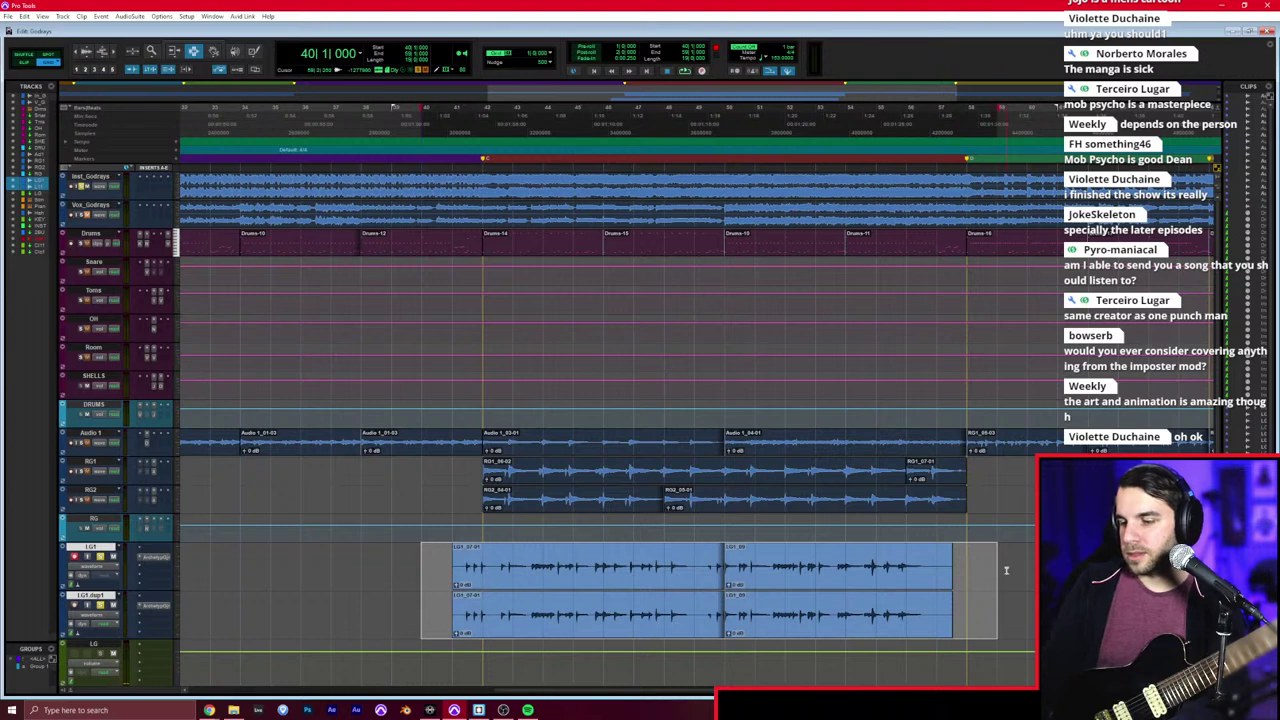
key("Delete")
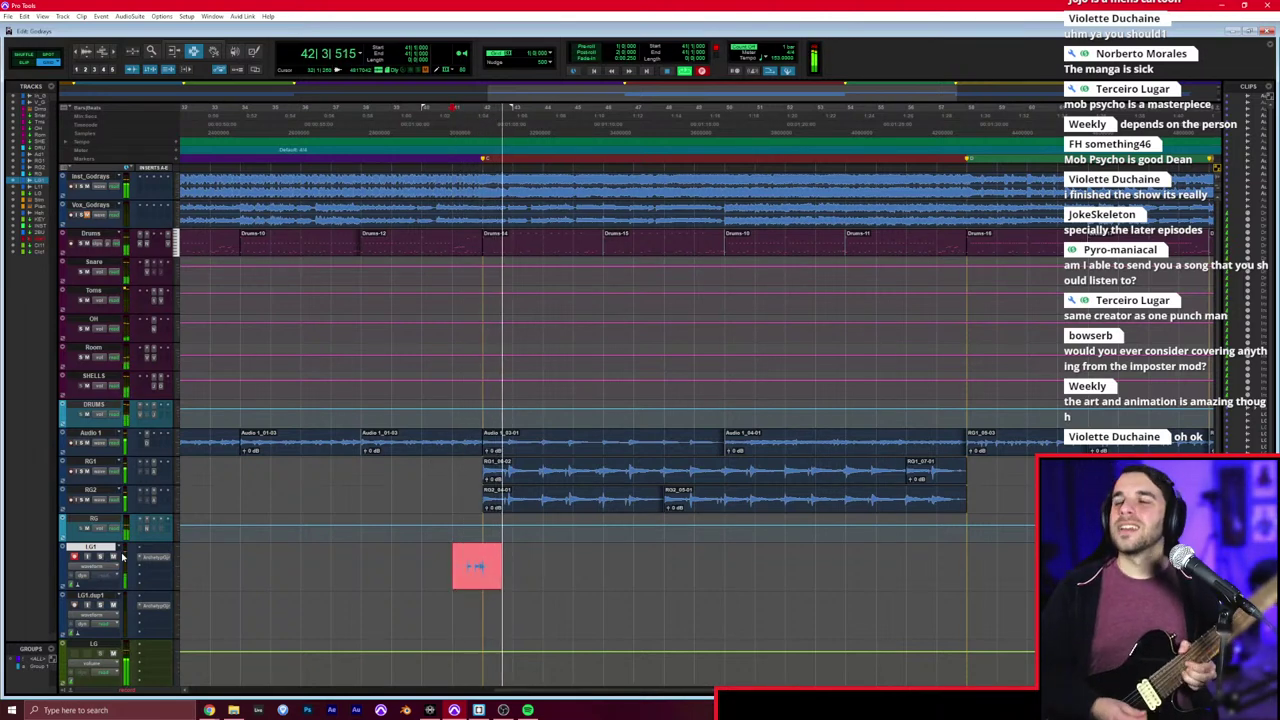
Step: Restart the LG1 guitar recording from bar 41 and record a complete take past bar 58
key("space")
key("ctrl+space")
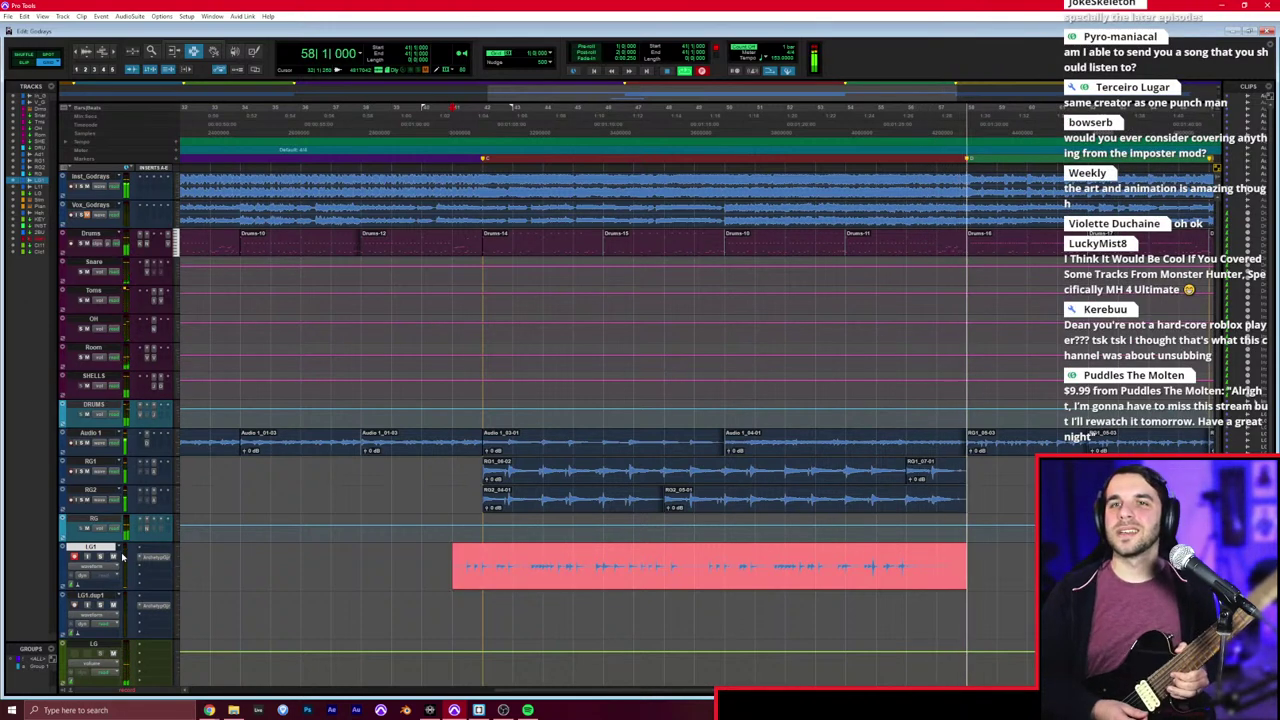
key("space")
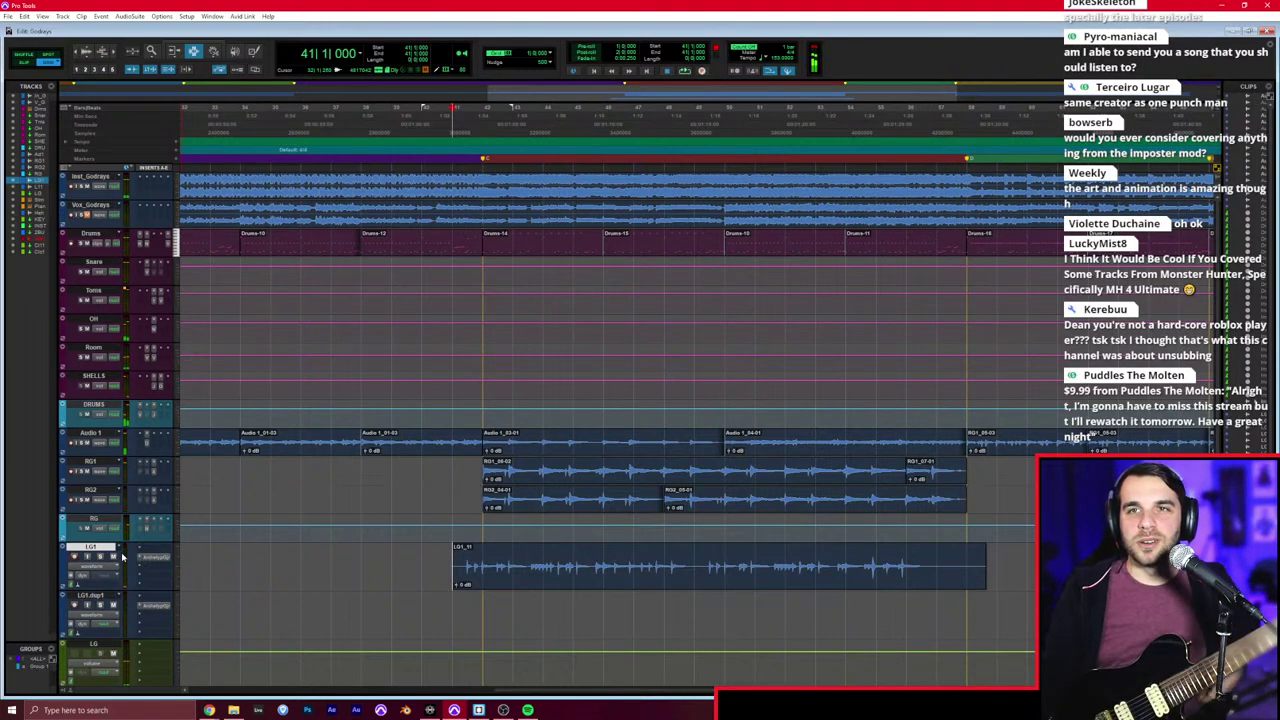
Step: Record a second lead guitar take on the duplicate LG1 track from bar 41 past bar 58, restarting after the aborted attempts
left_click(459, 627)
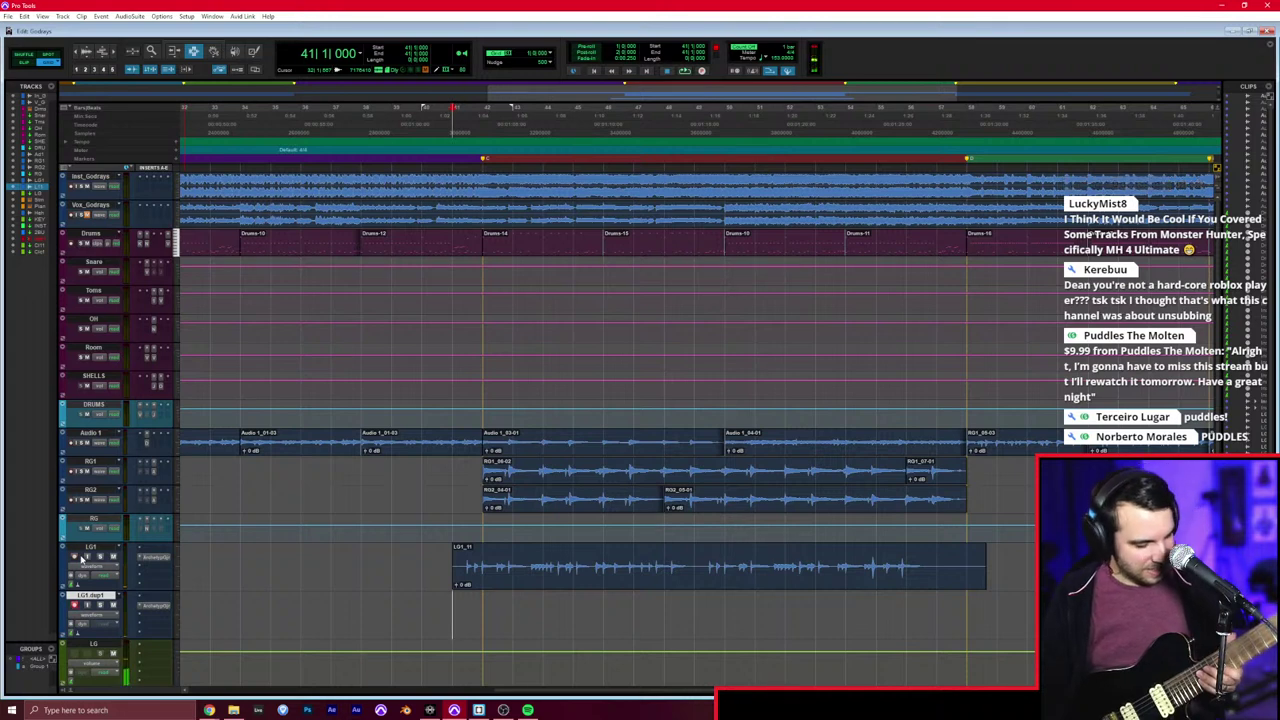
key("ctrl+space")
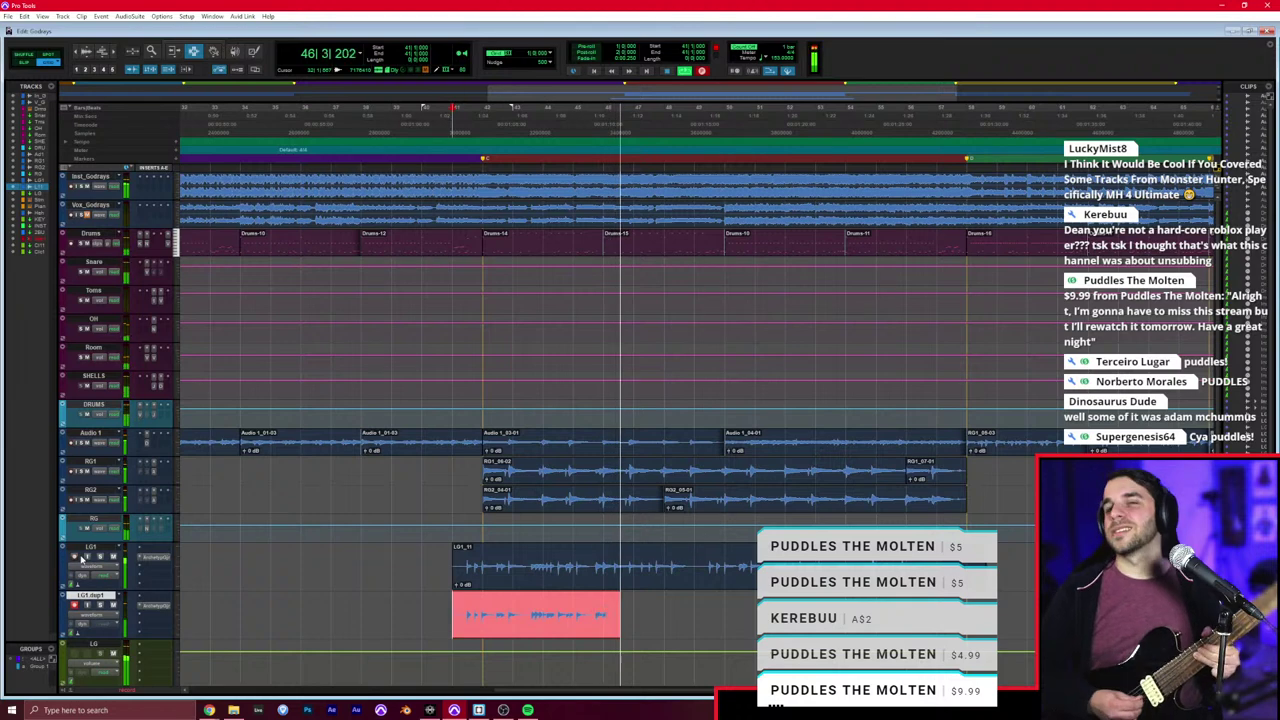
key("space")
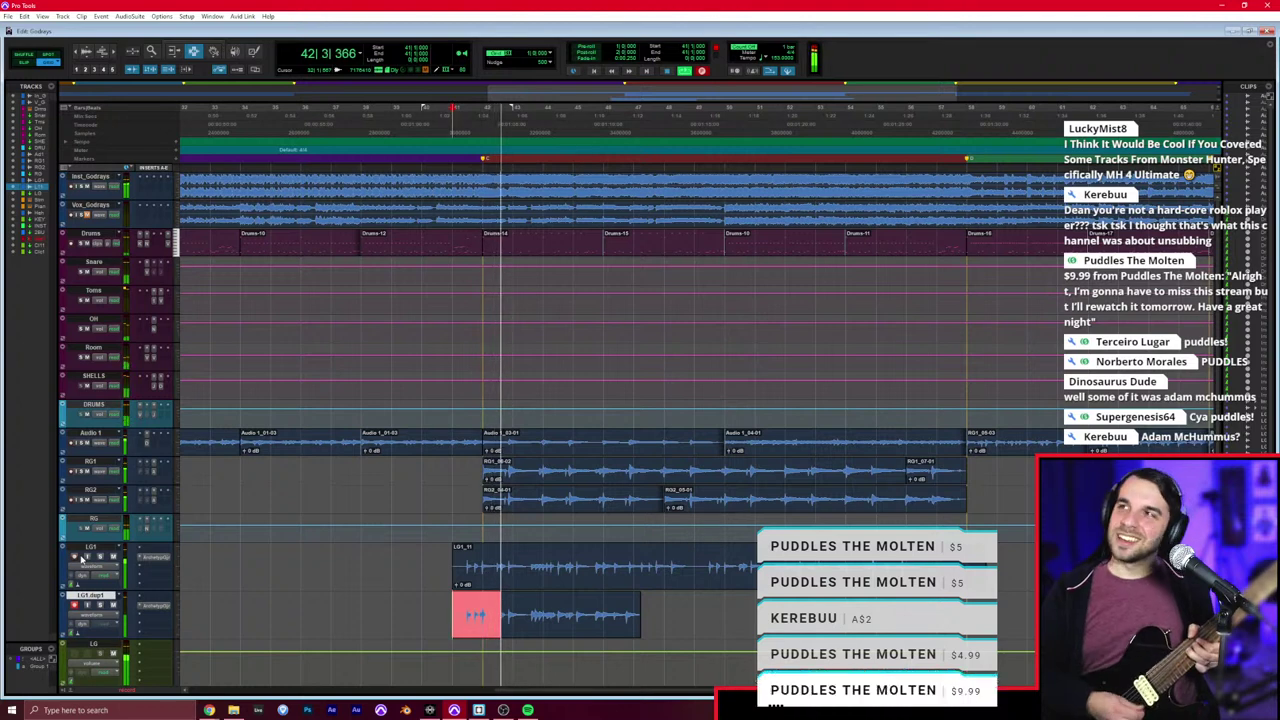
key("space")
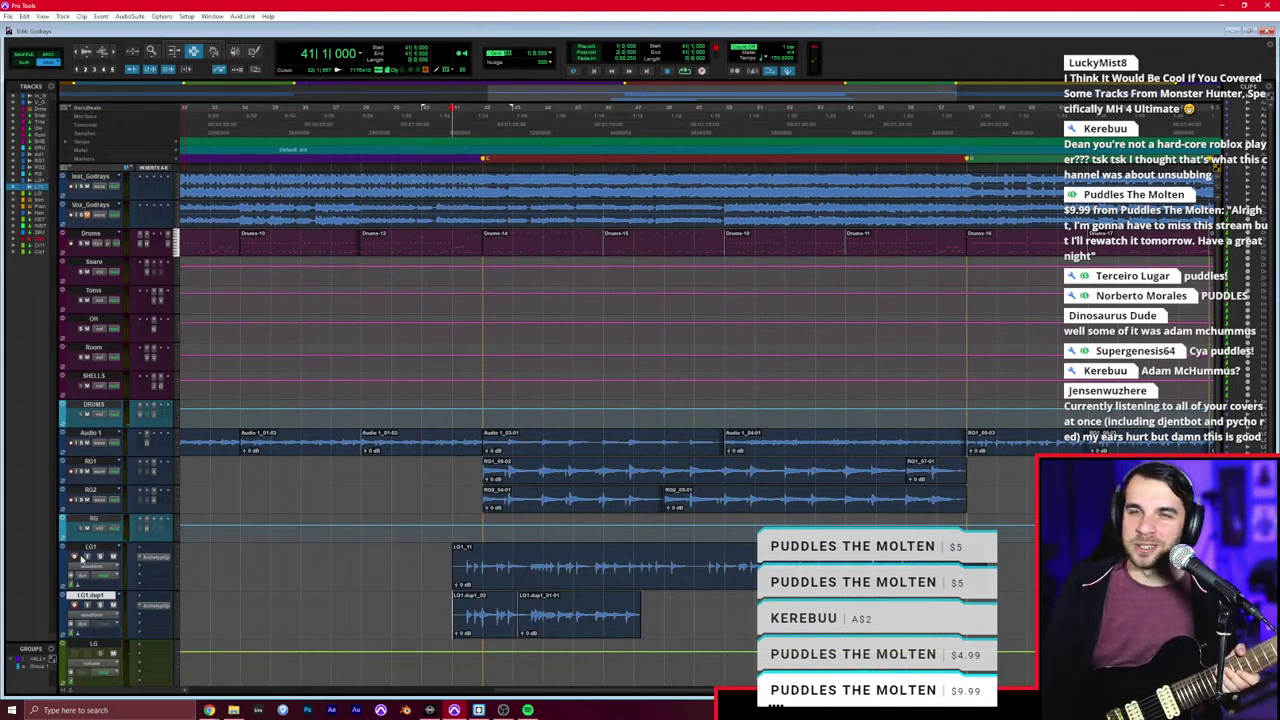
key("ctrl+space")
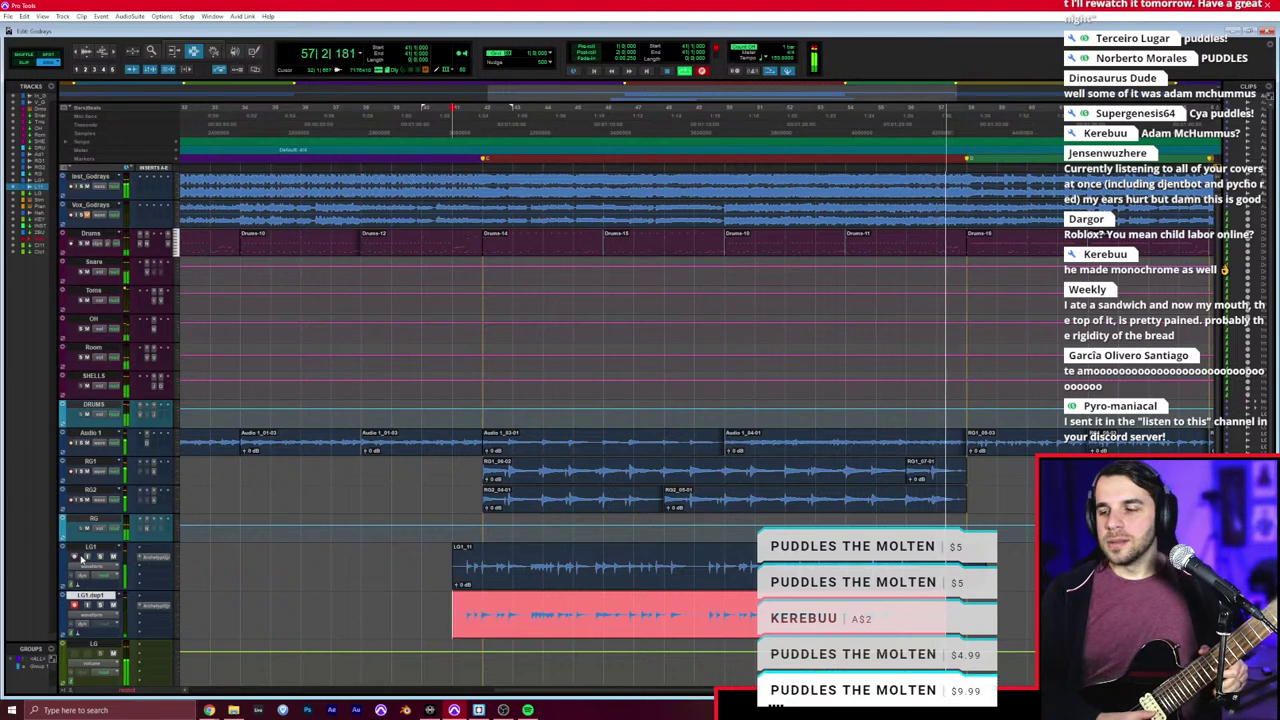
key("space")
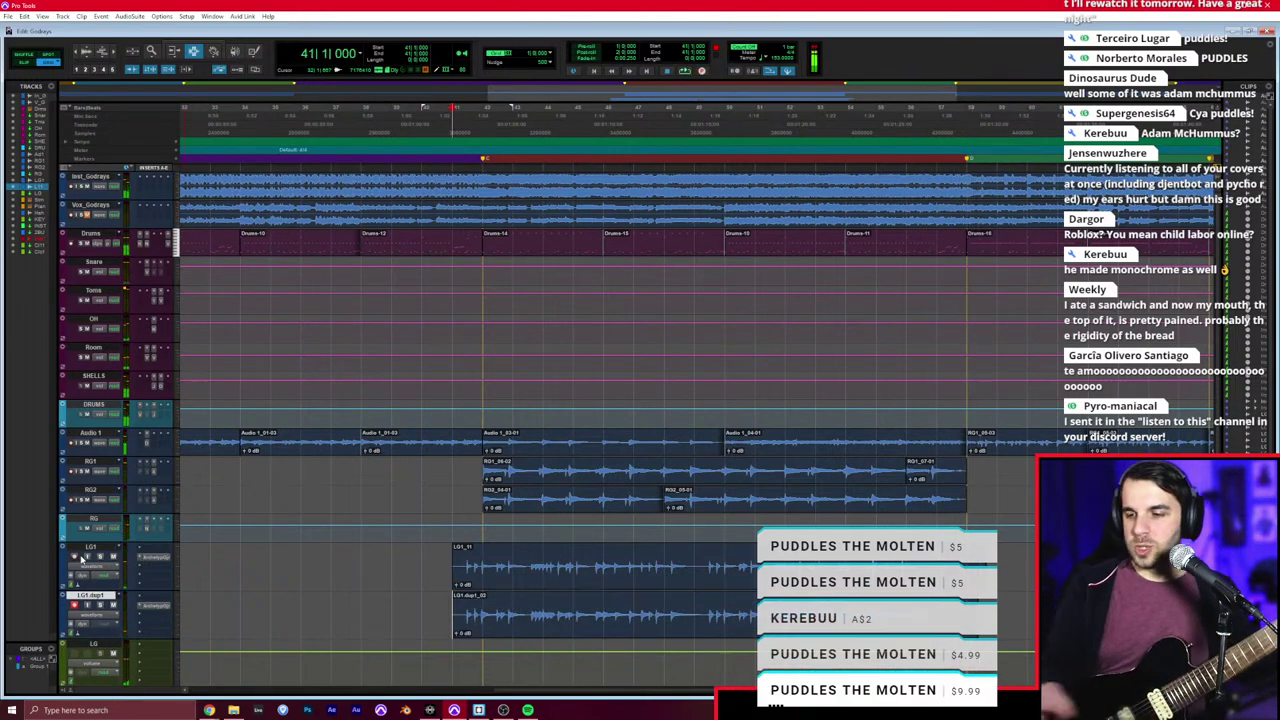
Step: Trim the ends of the guitar clips on LG1 and its duplicate track to bar 58
key("s")
key("semicolon")
key("s")
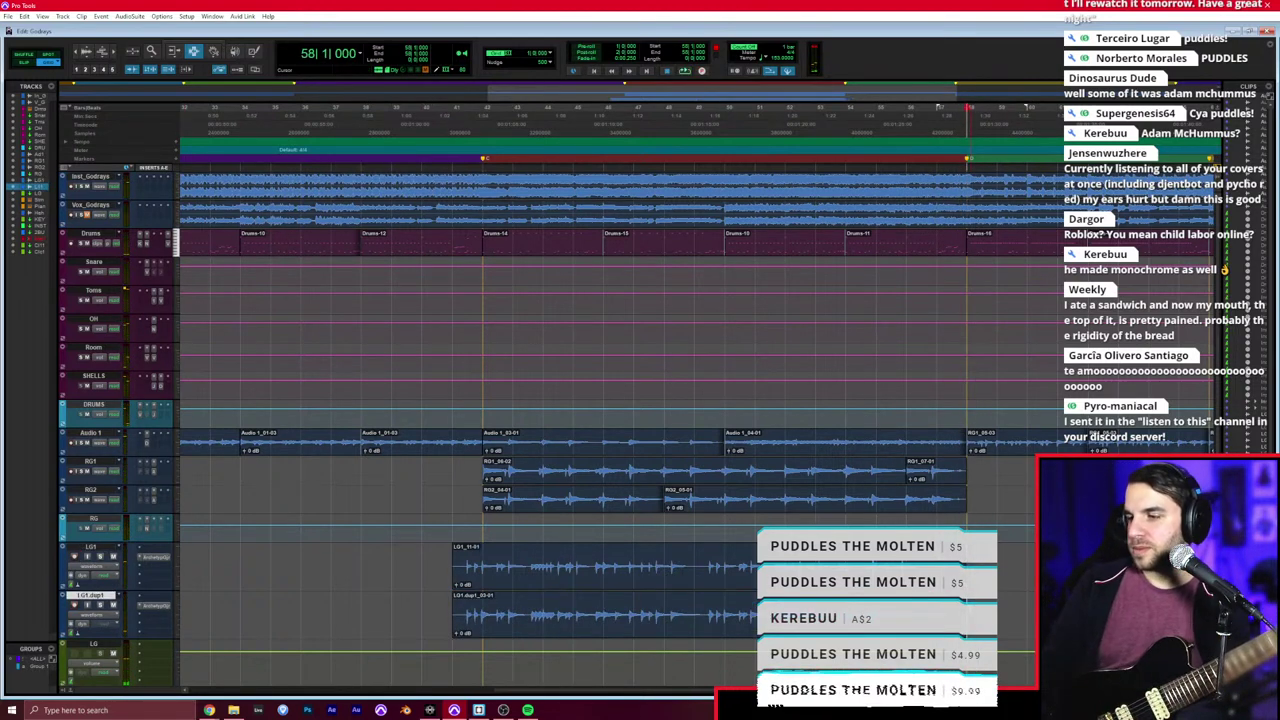
scroll(819, 562, "right", 2)
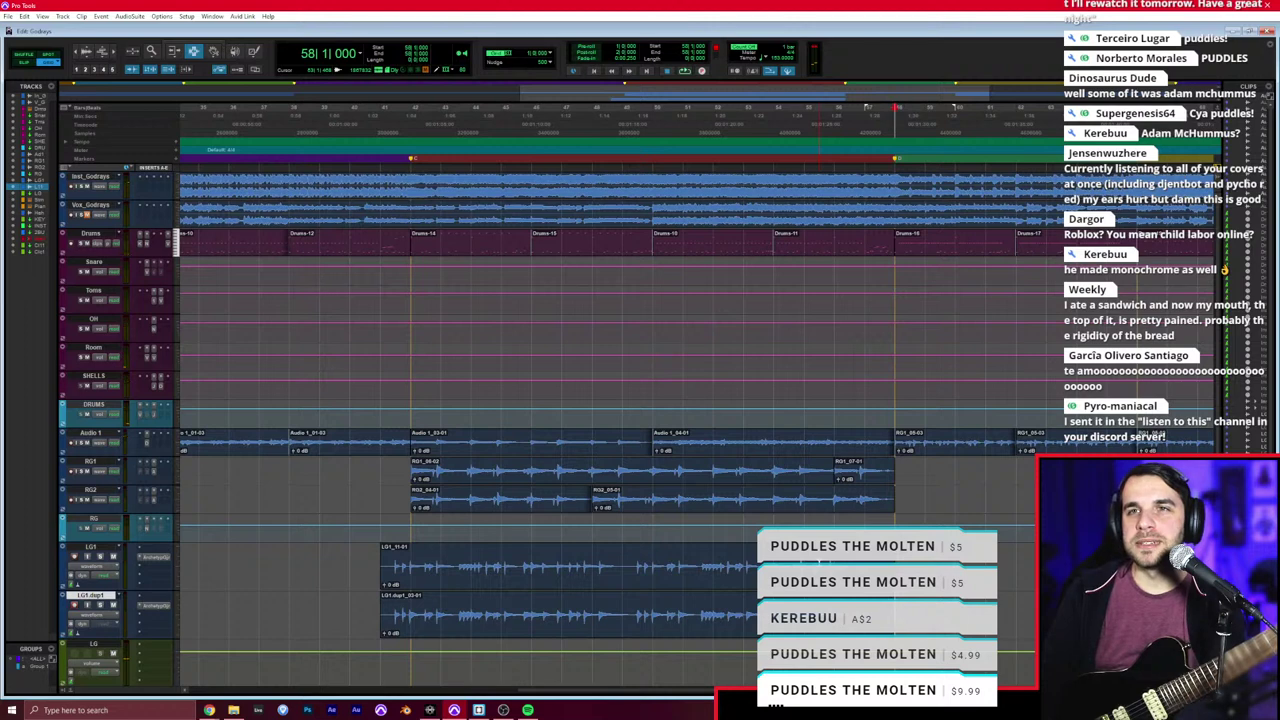
scroll(620, 400, "left", 2)
scroll(901, 563, "right", 2)
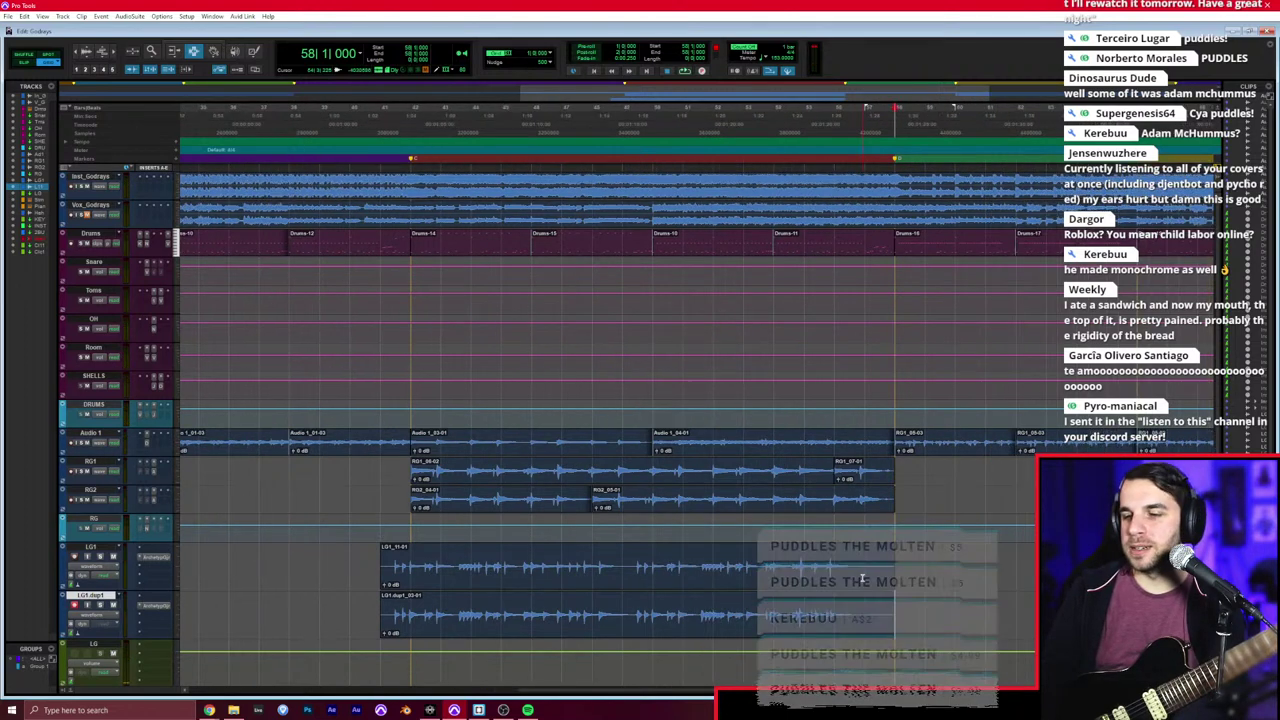
scroll(901, 563, "right", 4)
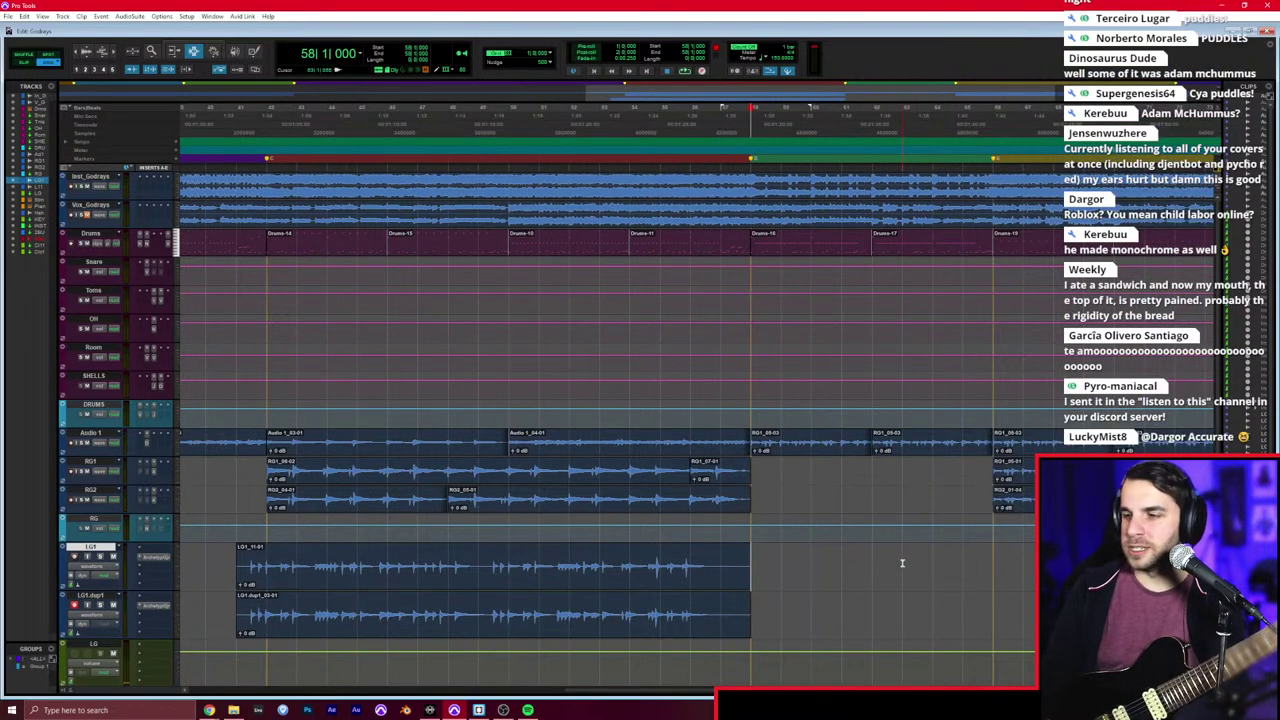
key("ctrl+v")
key("space")
left_click(687, 574)
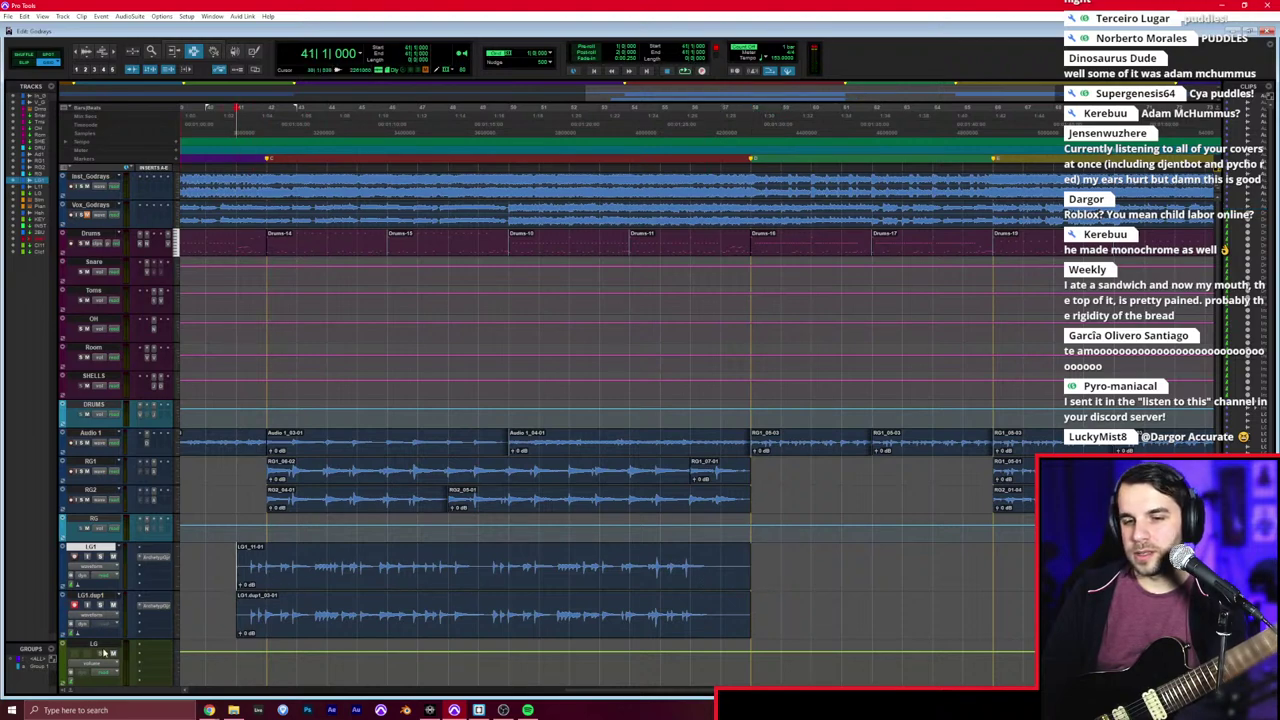
key("ctrl+equal")
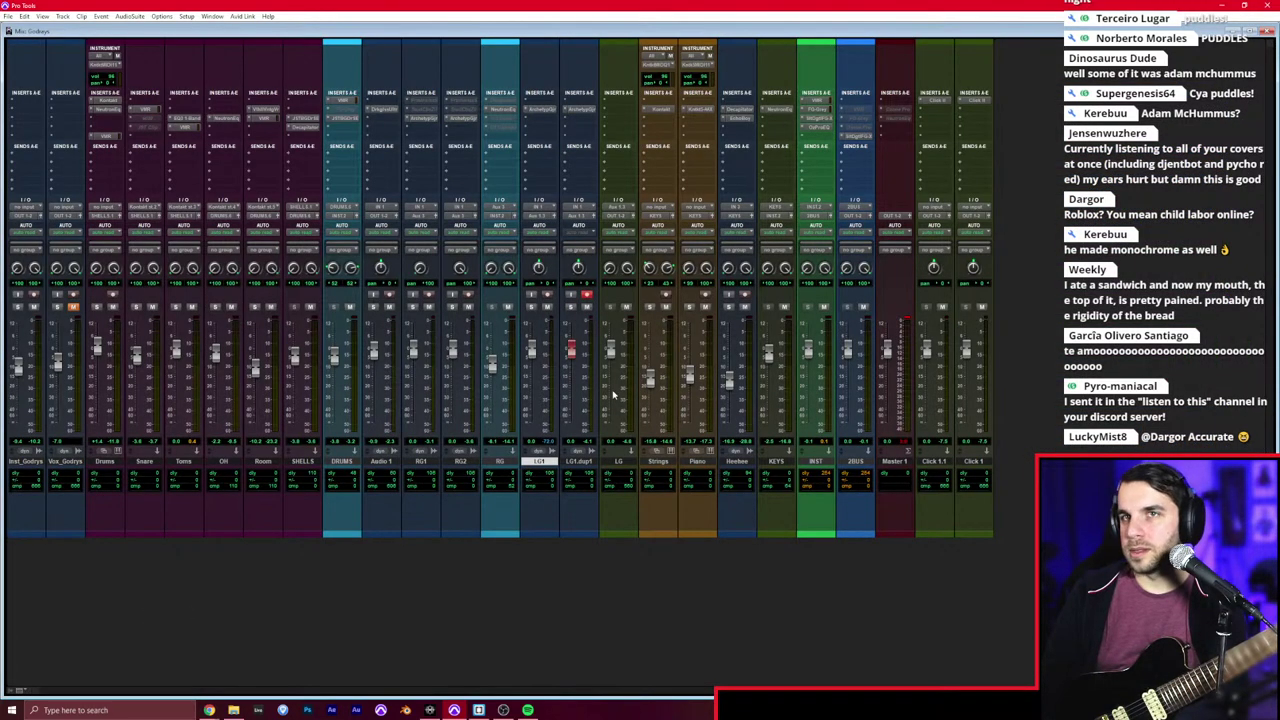
key("ctrl+equal")
Step: Return to the beginning of the session and play the arrangement from bar 1
scroll(613, 392, "down", 2)
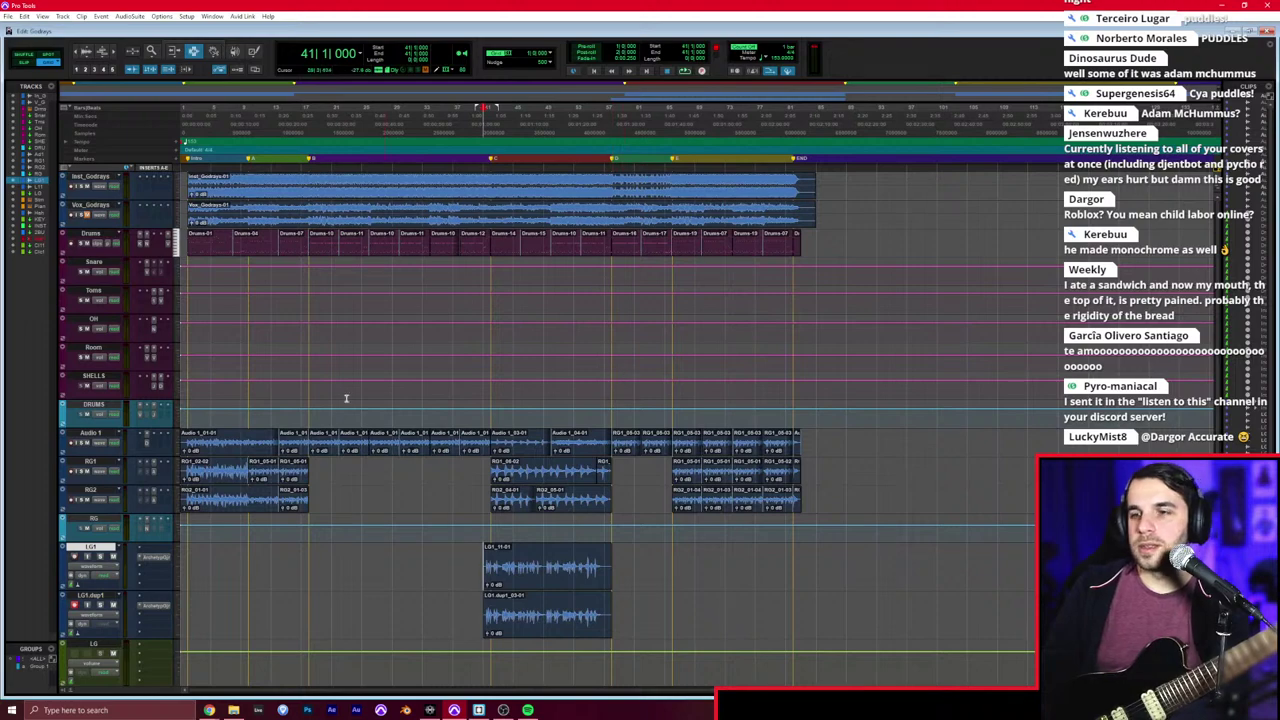
key("ctrl+bracketright")
key("Return")
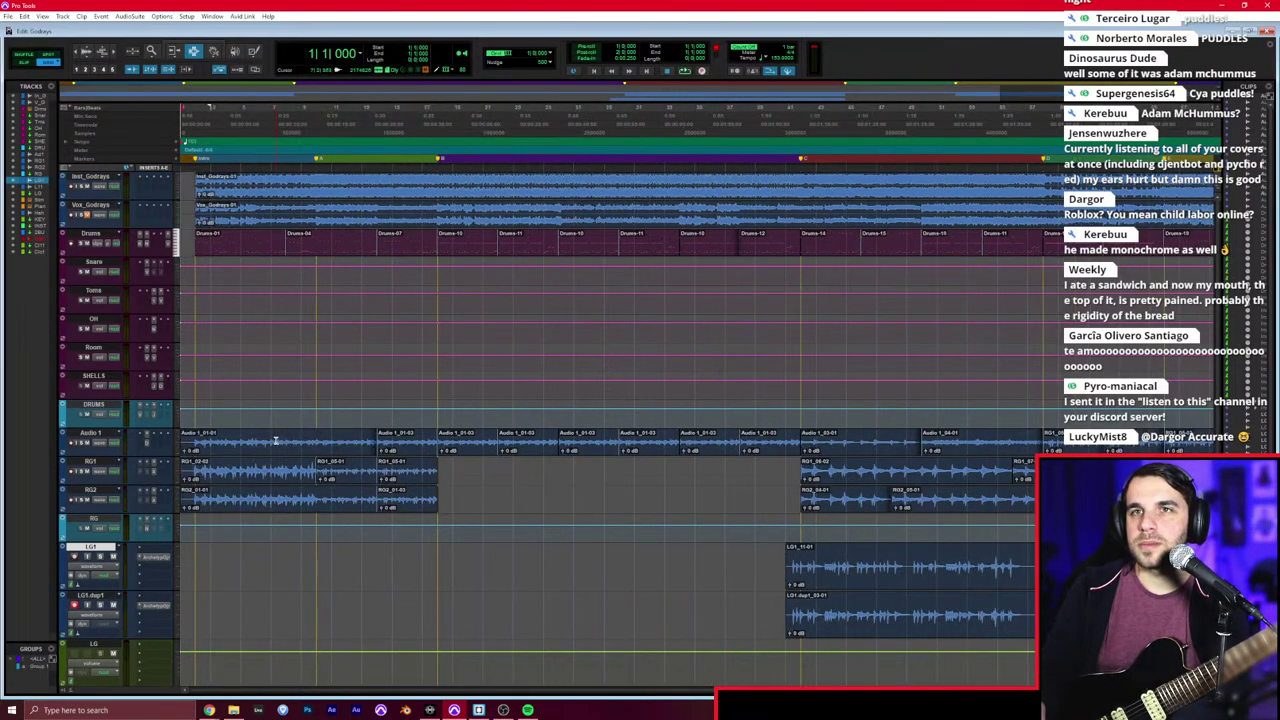
key("t")
key("t")
left_click(219, 476)
key("ctrl+equal")
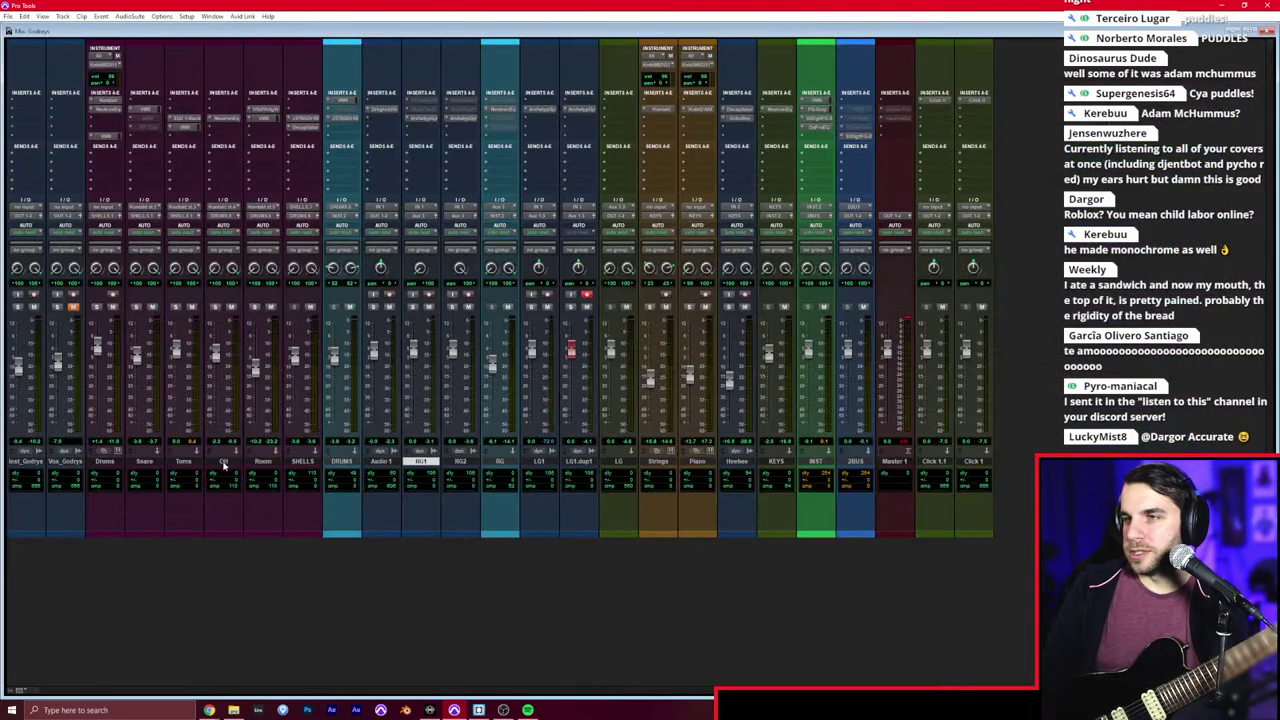
key("ctrl+equal")
key("ctrl+bracketleft")
key("ctrl+bracketleft")
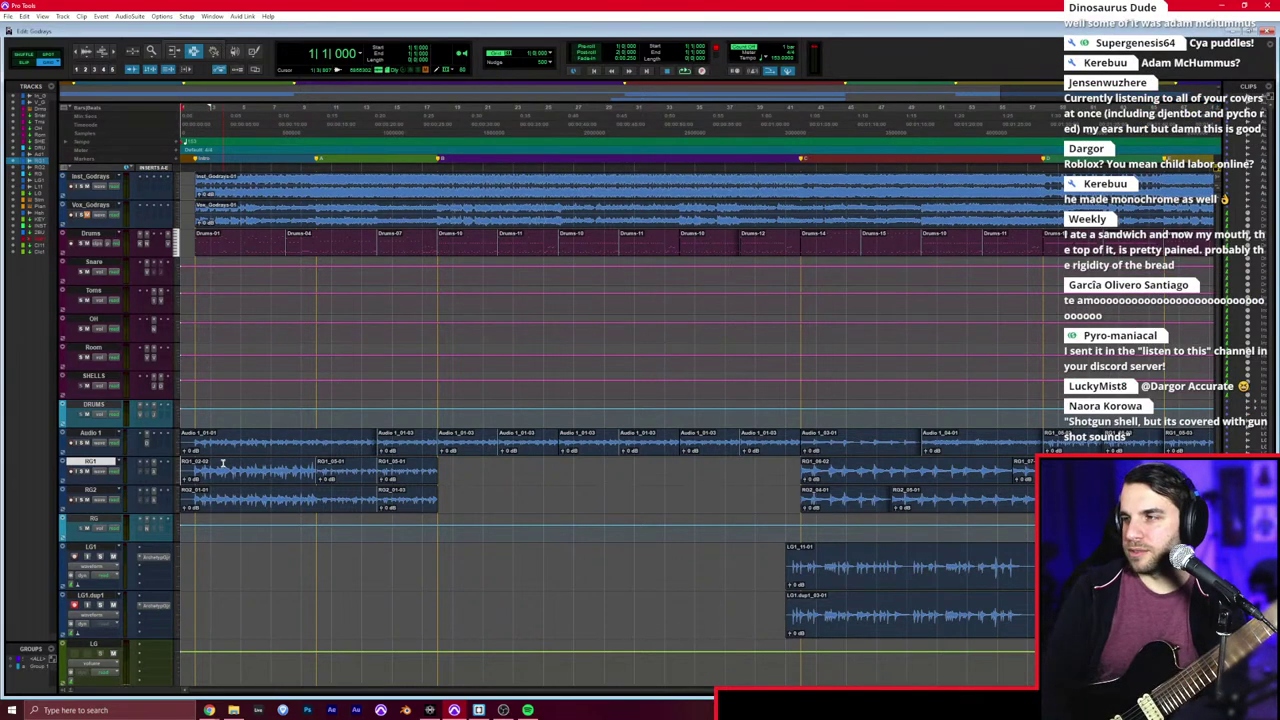
key("space")
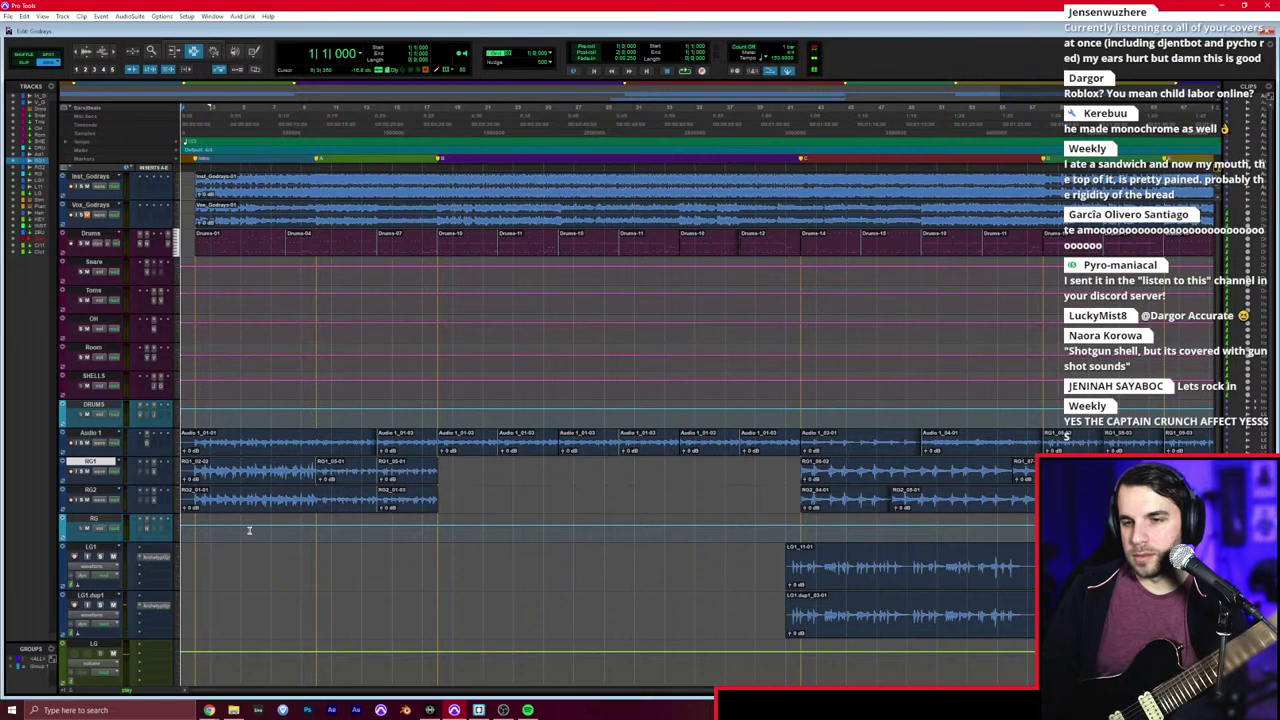
key("space")
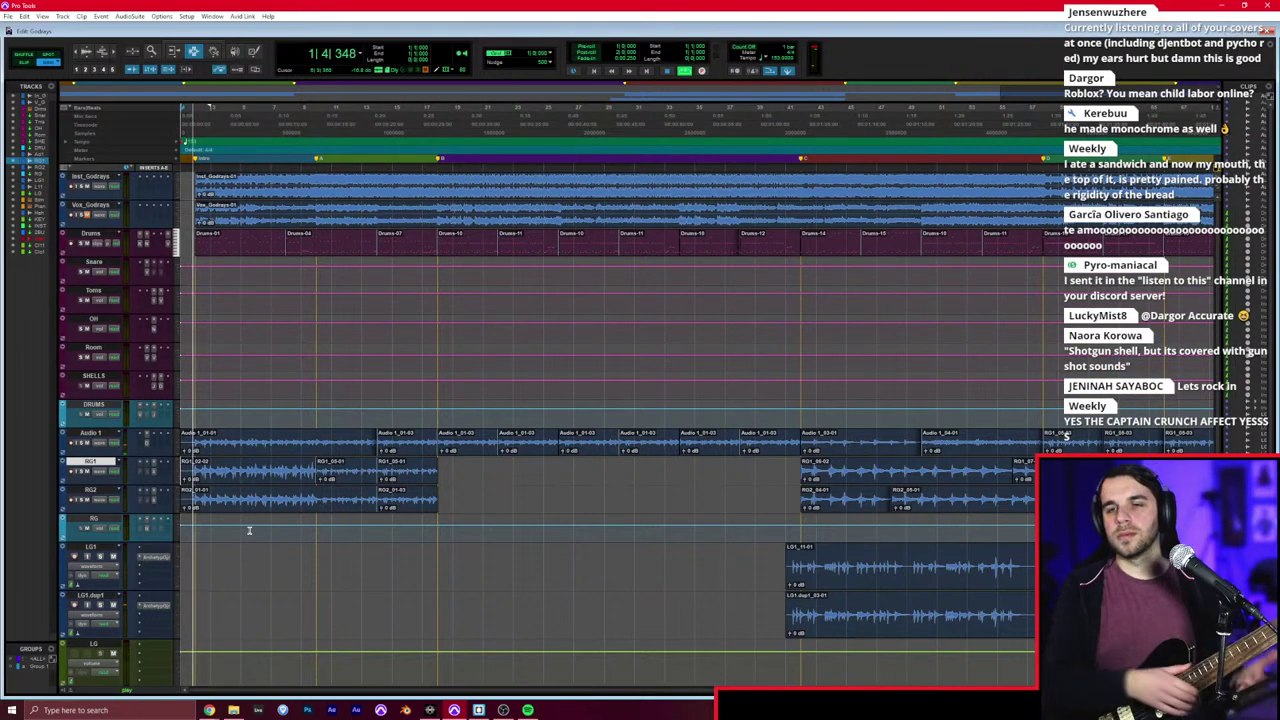
key("space")
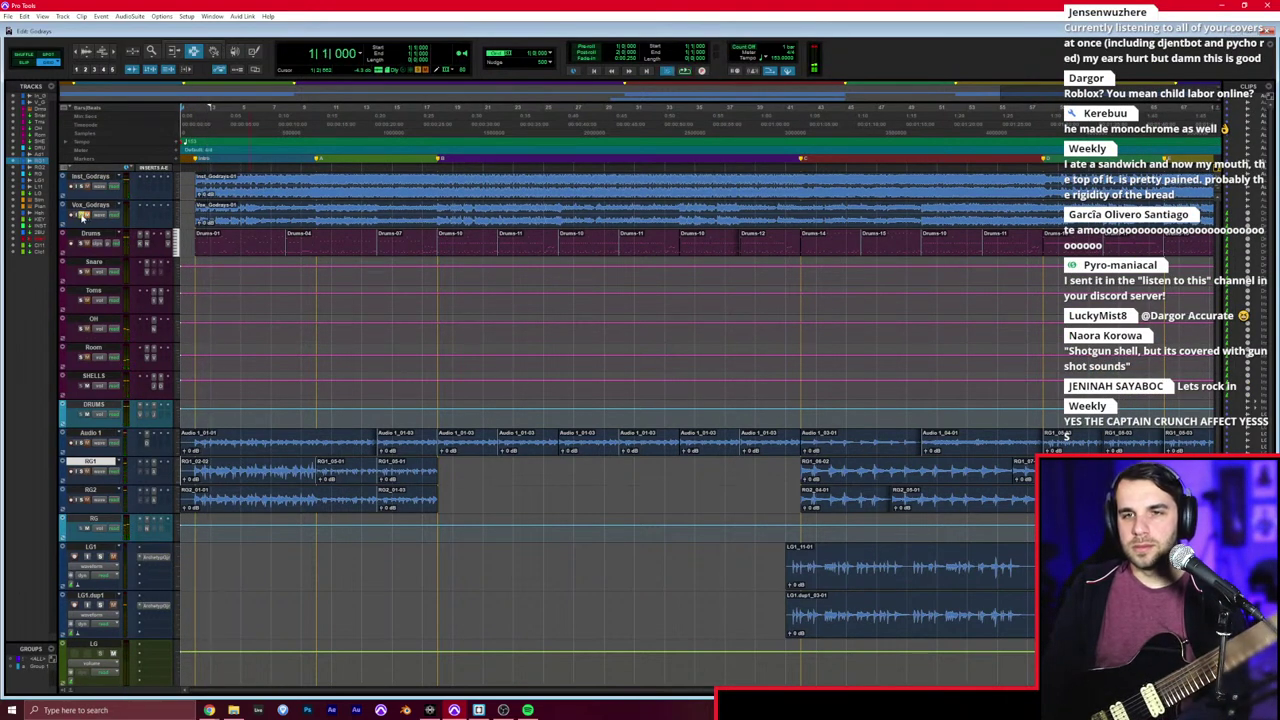
Step: Move band 5 of the Ozone EQ on the INST track to about 2.17 kHz and -3.5 dB, then close the plug-in
key("ctrl+equal")
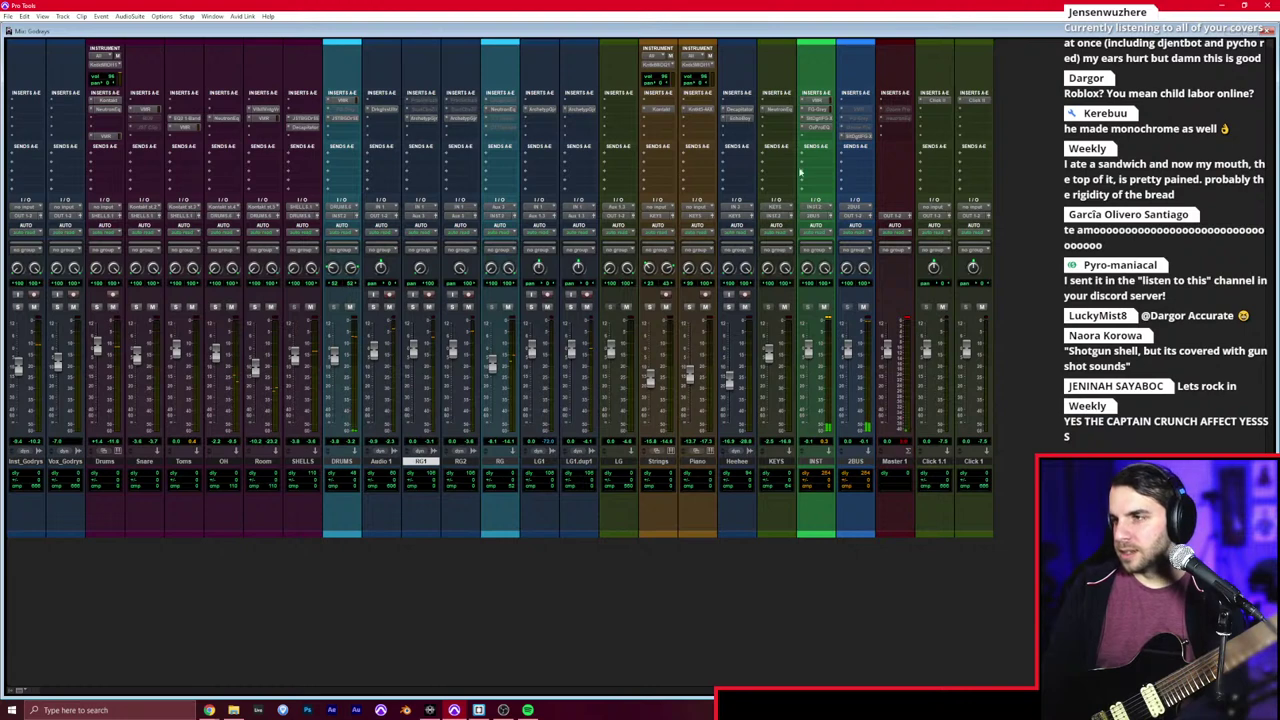
left_click(819, 127)
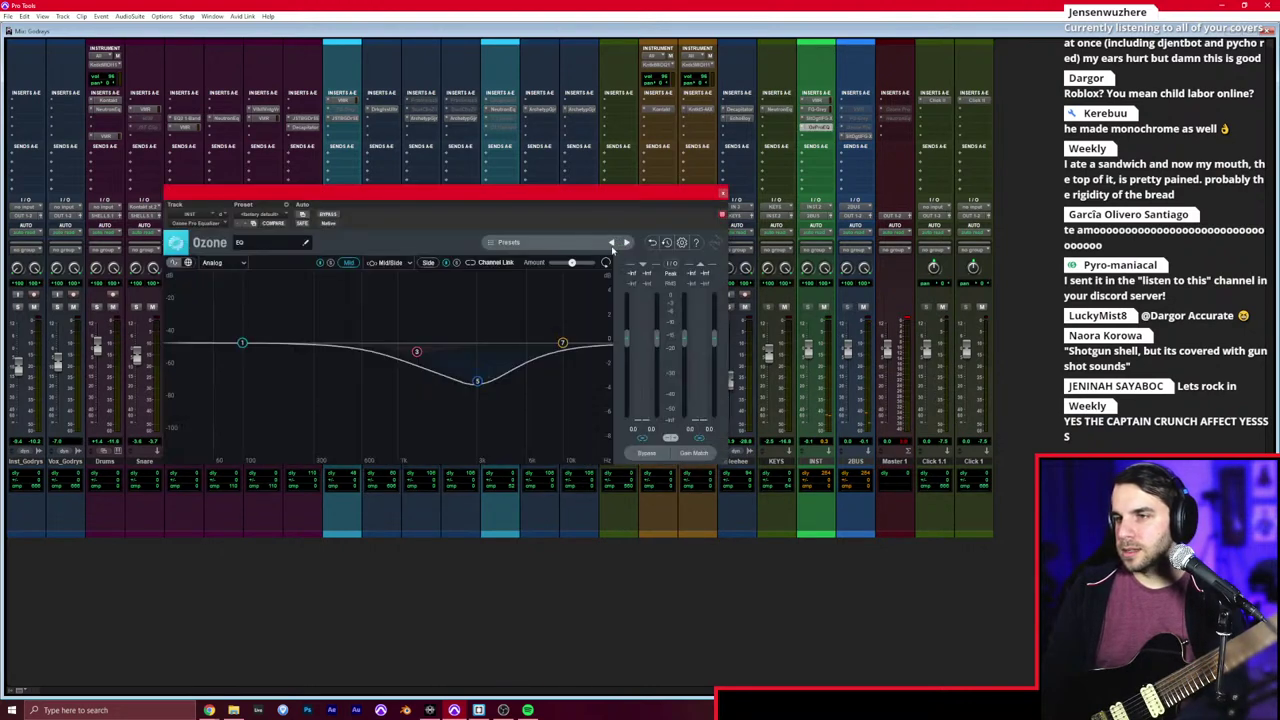
left_click_drag(477, 381, 453, 385)
key("space")
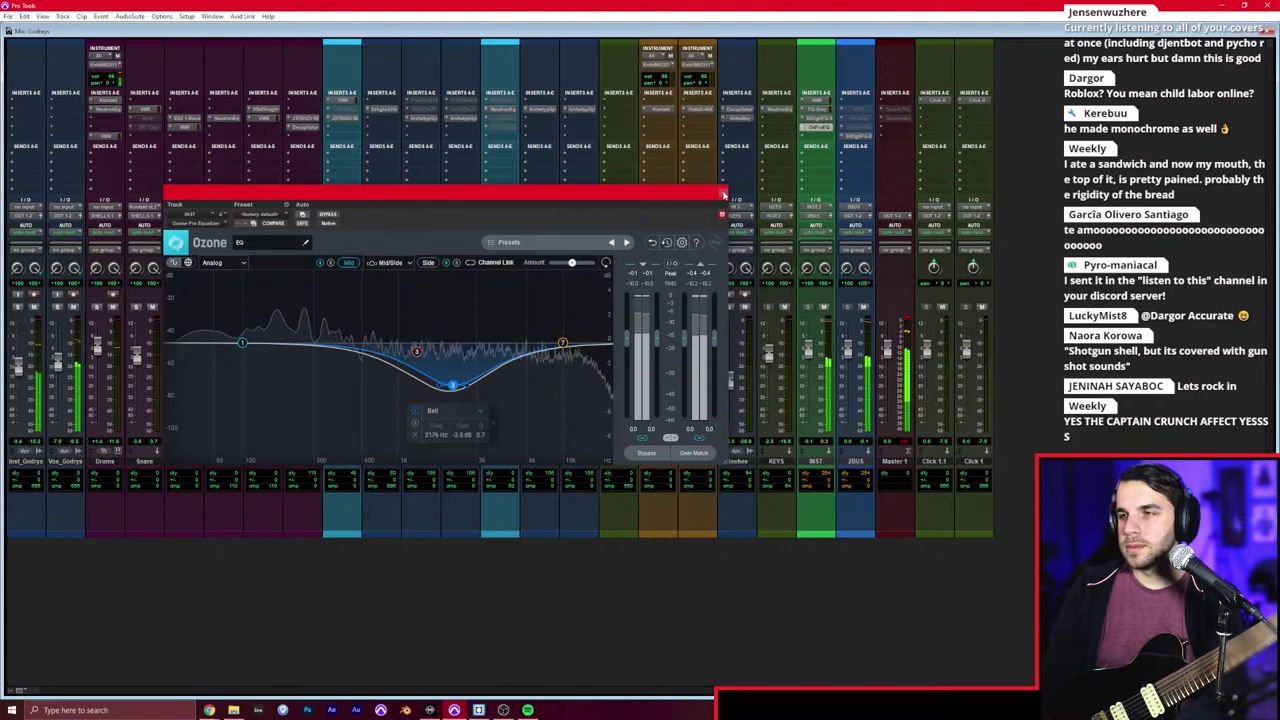
left_click(722, 191)
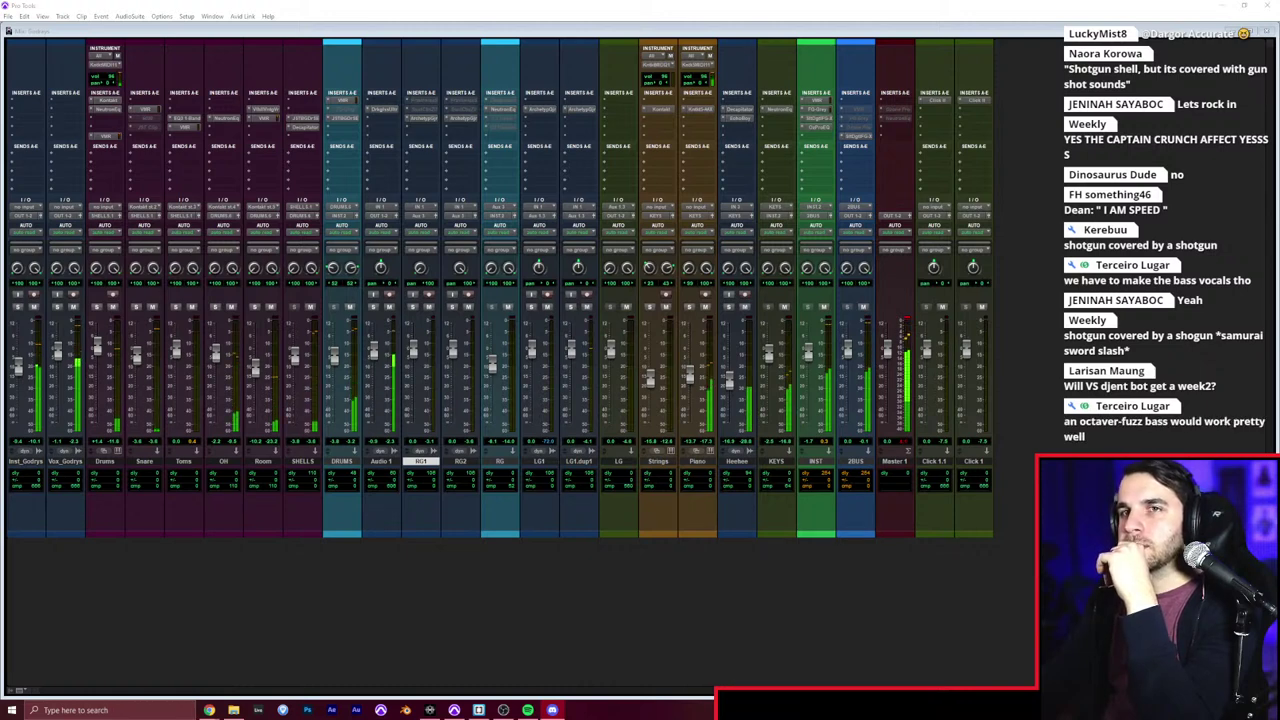
Step: Listen to the playing mix through the lead guitar section while checking the arrangement and the mixer levels
left_click(1199, 341)
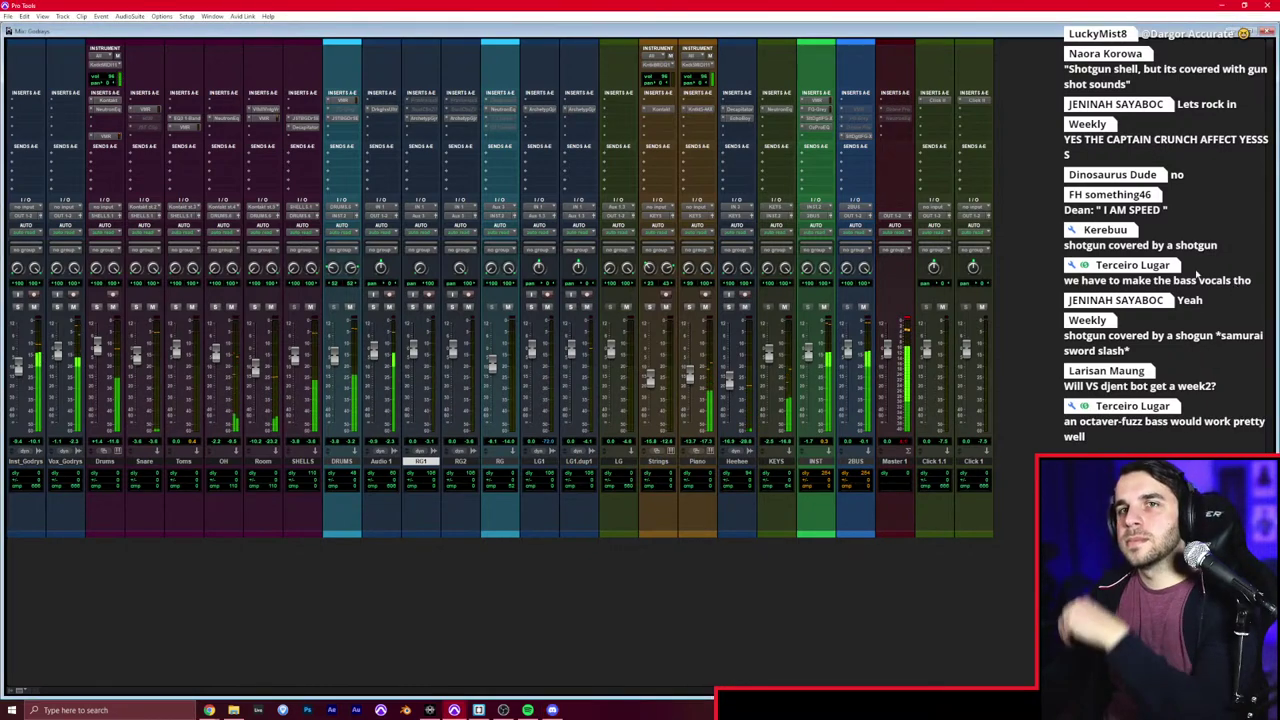
key("ctrl+equal")
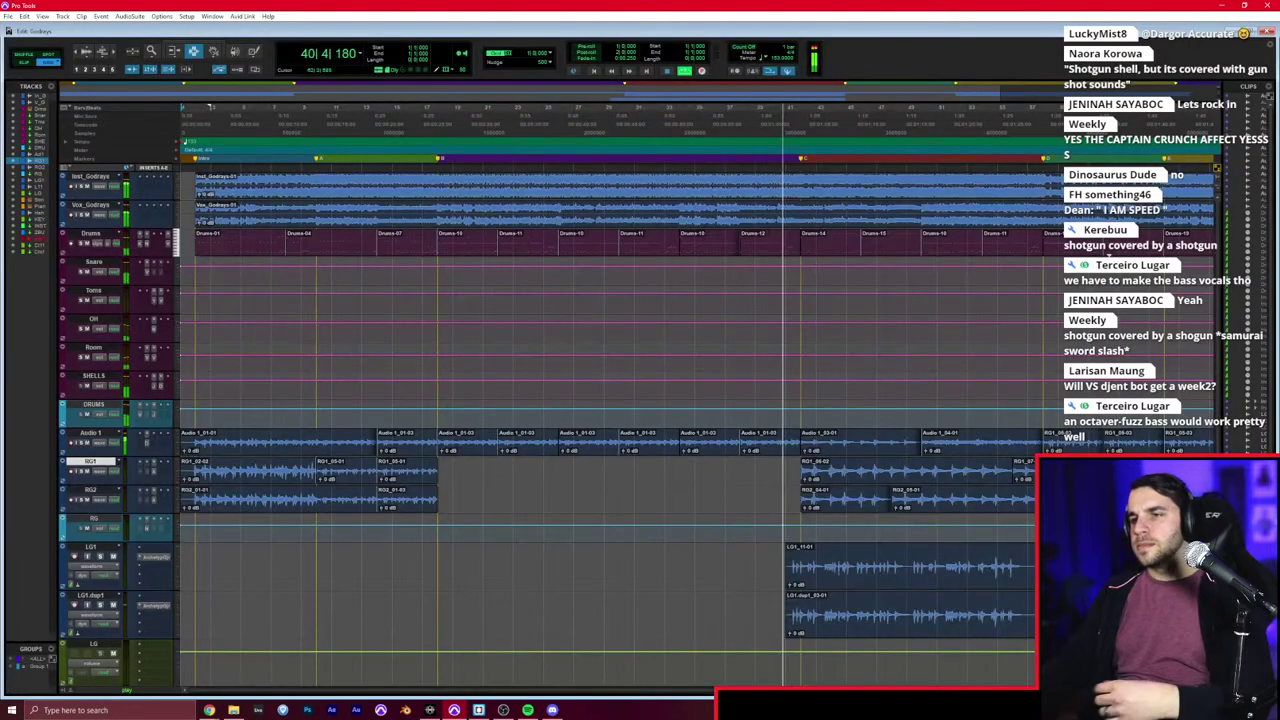
key("ctrl+equal")
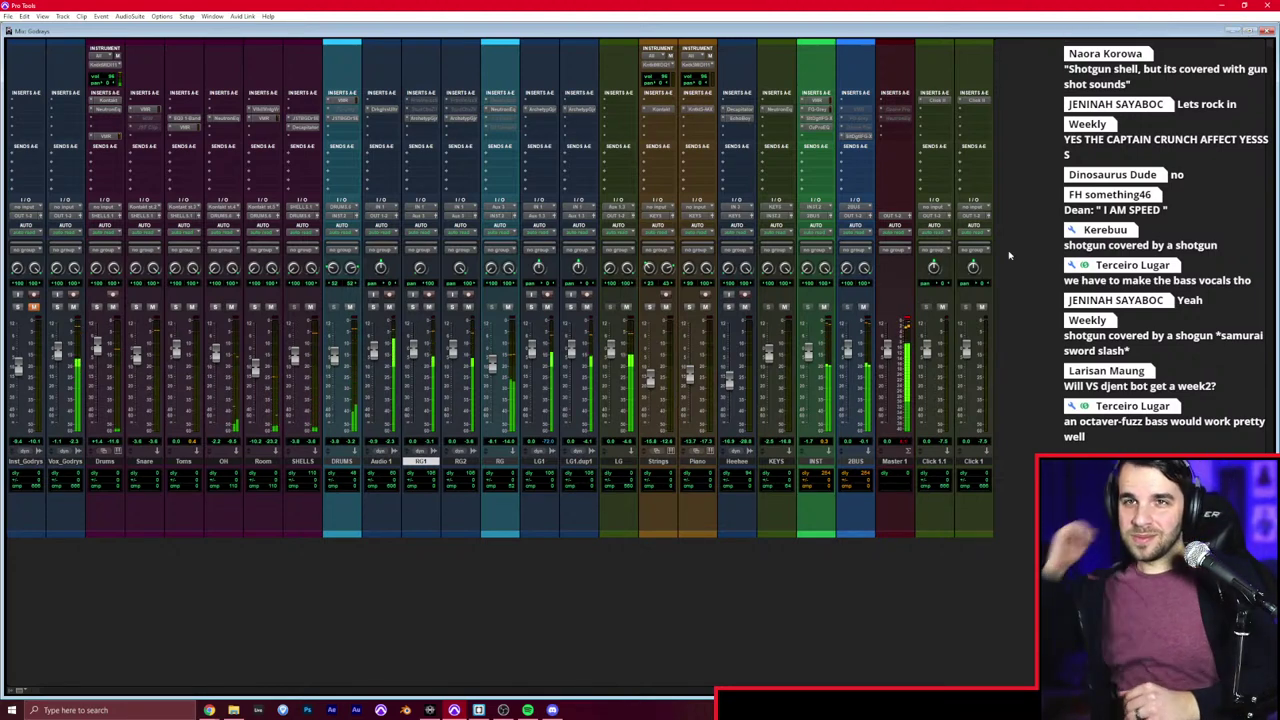
key("alt+Tab")
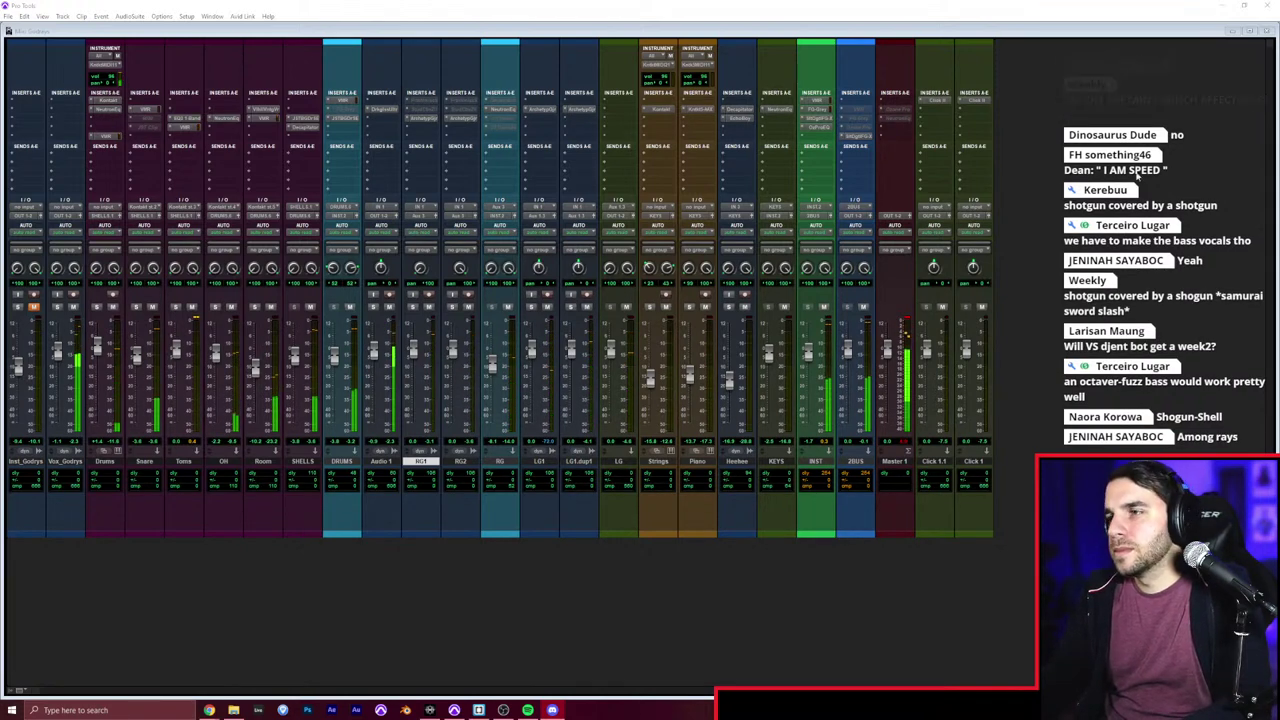
left_click(518, 313)
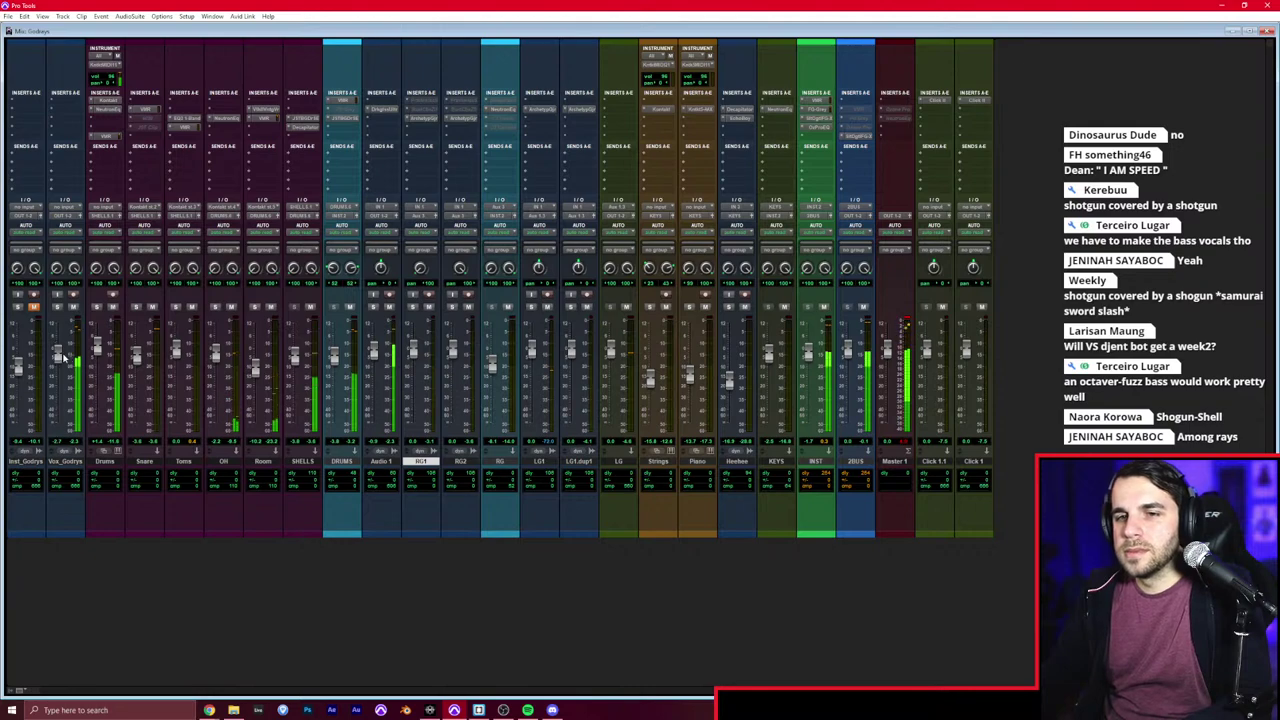
Step: Check the arrangement around bar 61 during playback and lower the Vox_Godrays fader to about -4.0 dB in the mixer
key("ctrl+equal")
left_click(74, 348)
key("r")
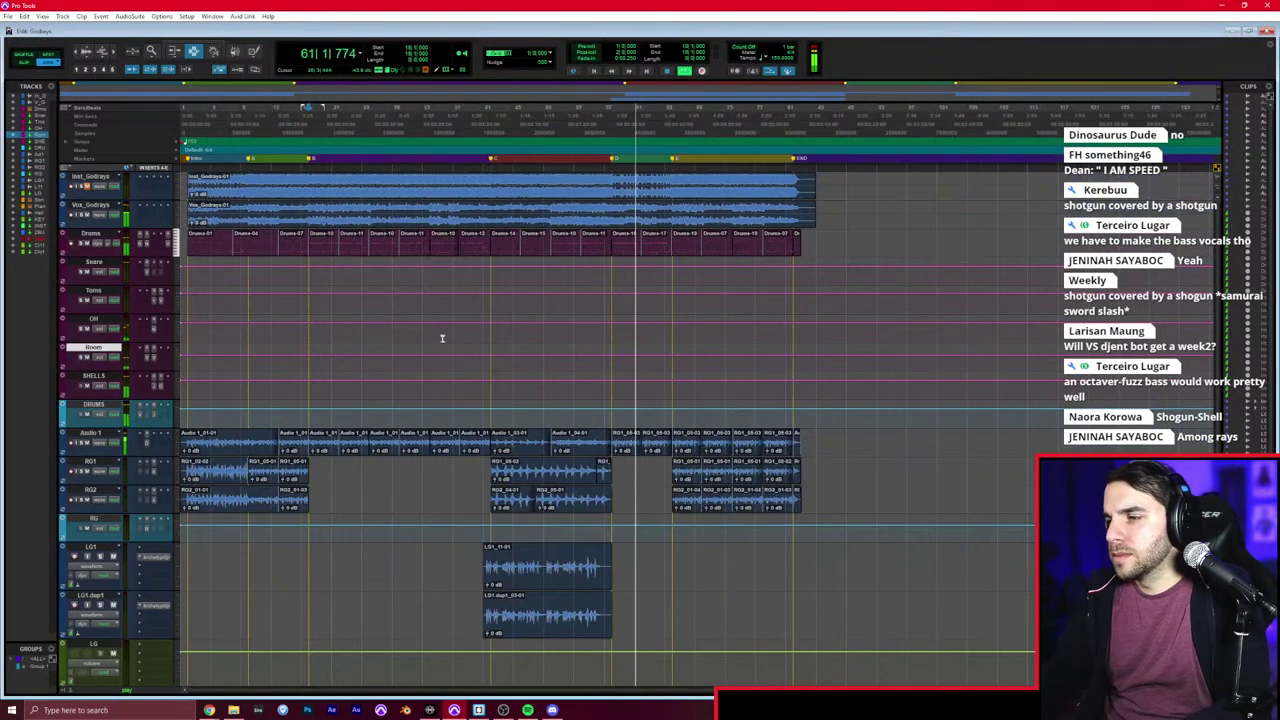
key("t")
key("t")
key("t")
key("t")
key("ctrl+equal")
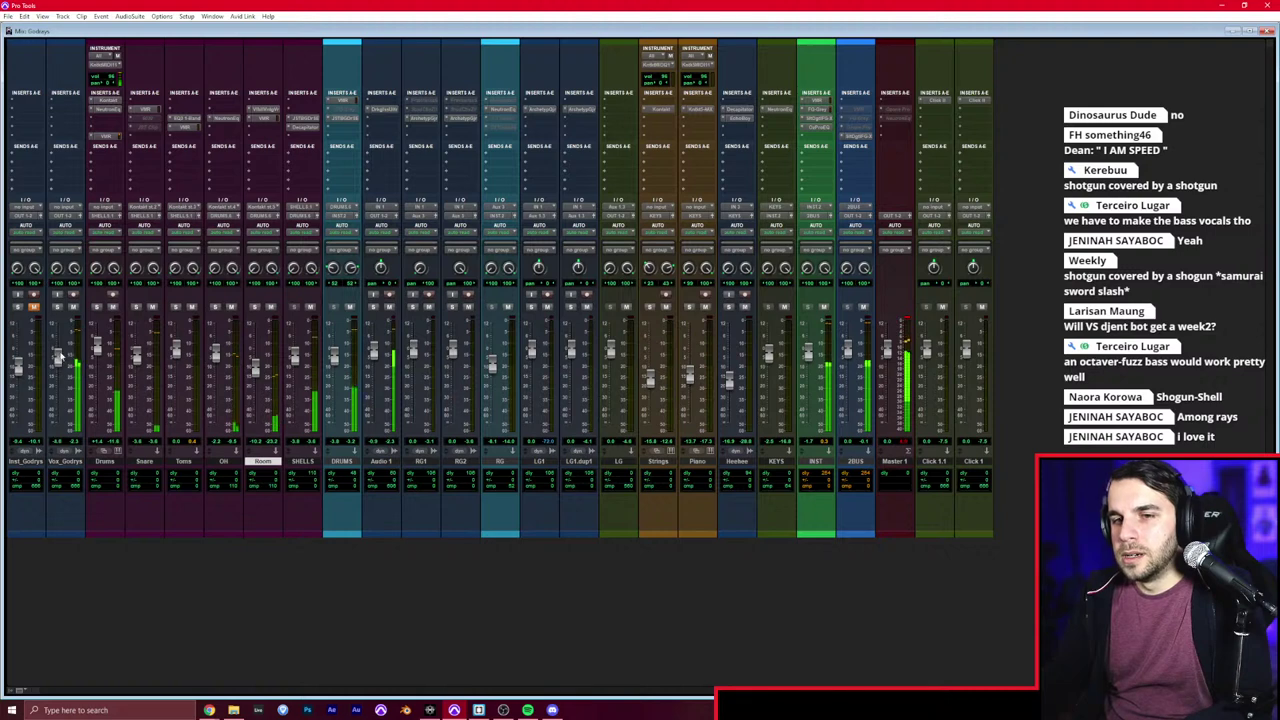
Step: Inspect the FG-X plug-in on the 2BUS track, close it and view the arrangement around bar 67 during playback
left_click(857, 136)
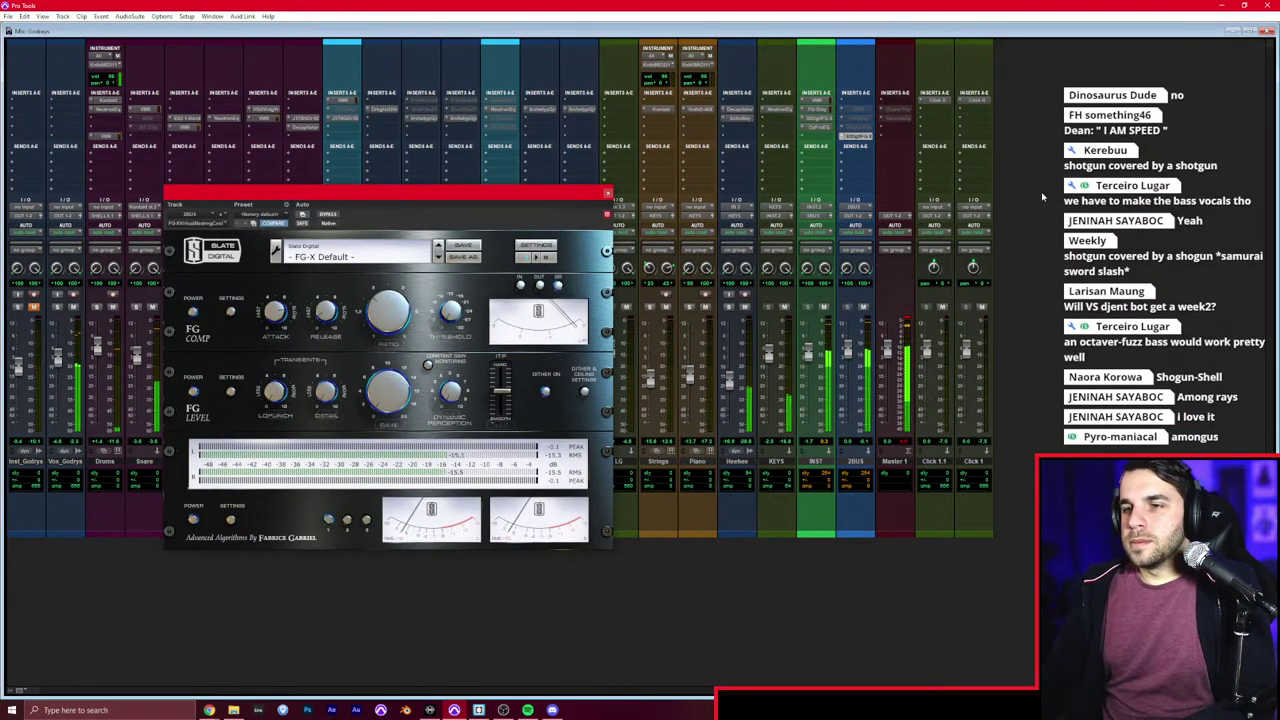
left_click(607, 193)
key("ctrl+=")
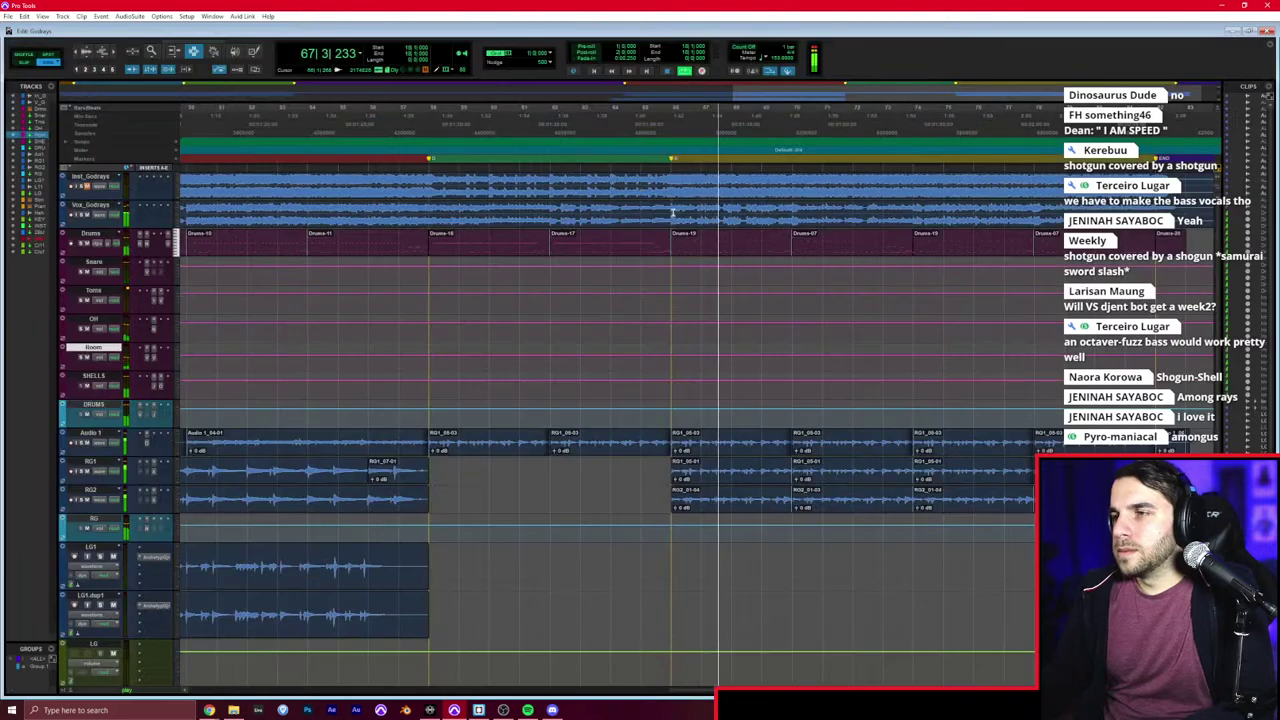
key("alt+Tab")
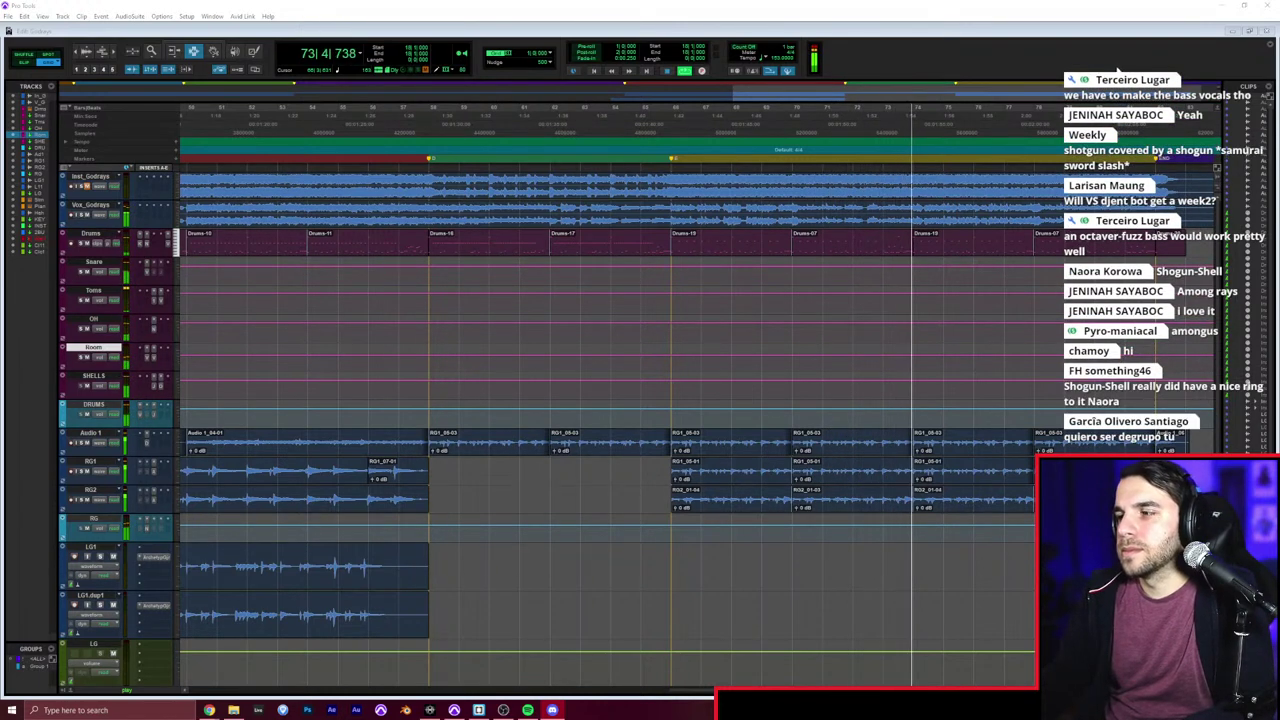
Step: Listen to the mix through the end of the song past the END marker, then stop playback
left_click(1117, 70)
scroll(1114, 300, "right", 2)
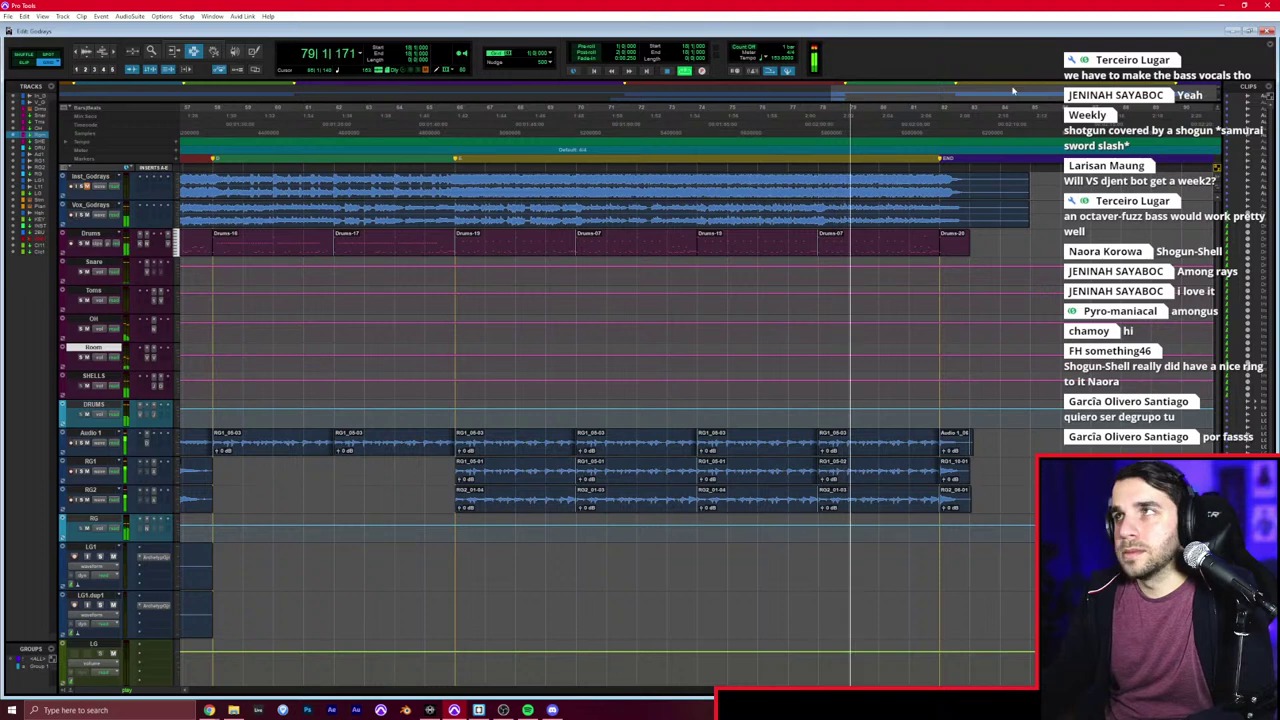
left_click(896, 274)
key("r")
key("r")
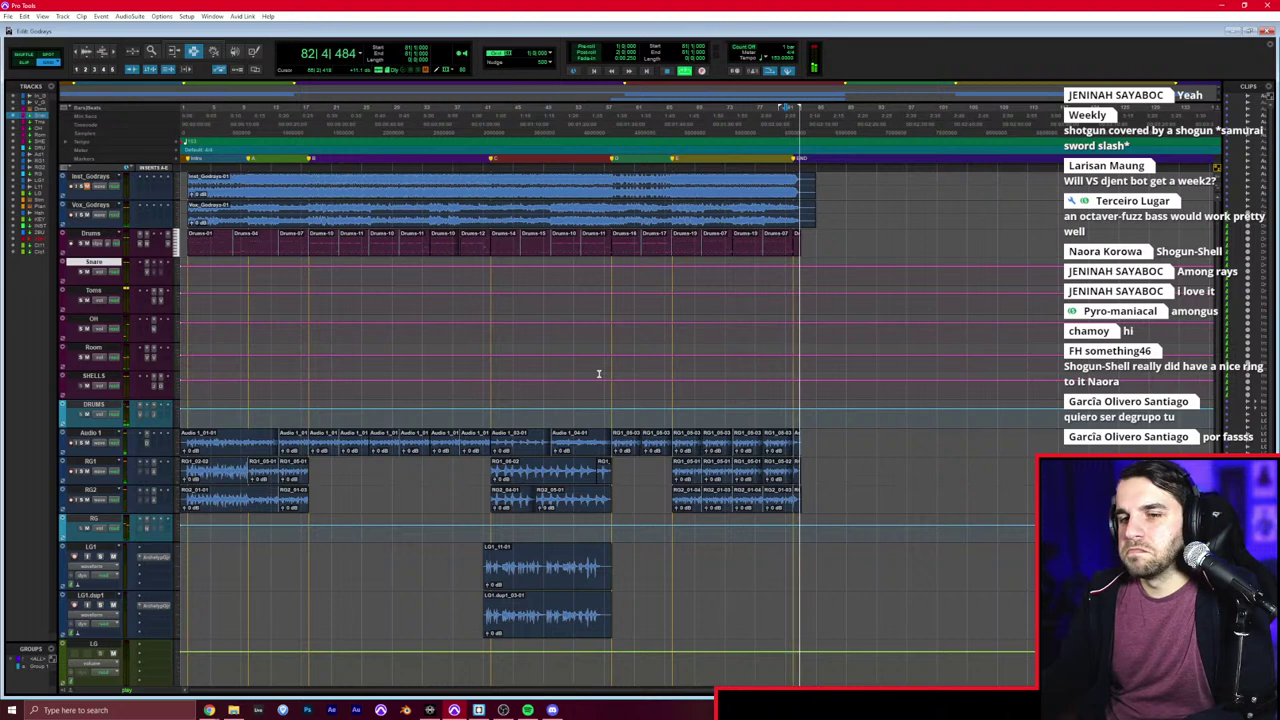
key("space")
Step: Audition the Audio 1 clips from marker B and copy the first two, covering bars 18 to 26
left_click(781, 447)
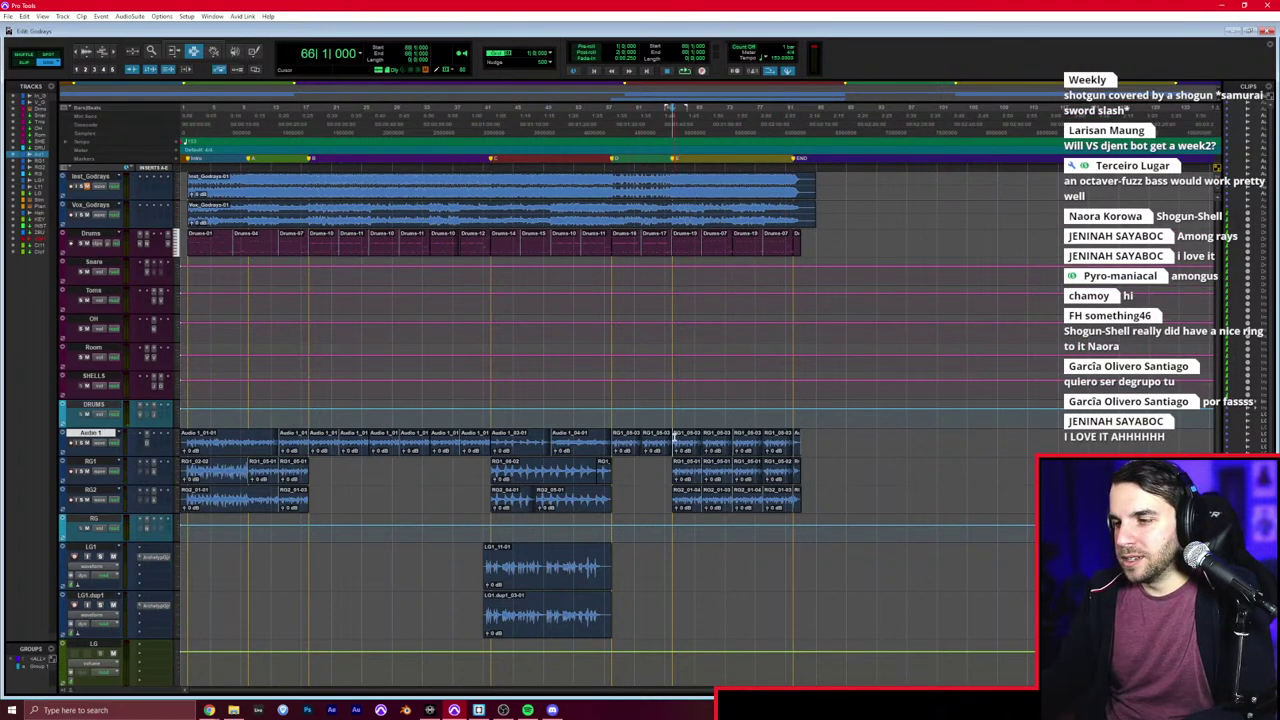
left_click(322, 441)
key("space")
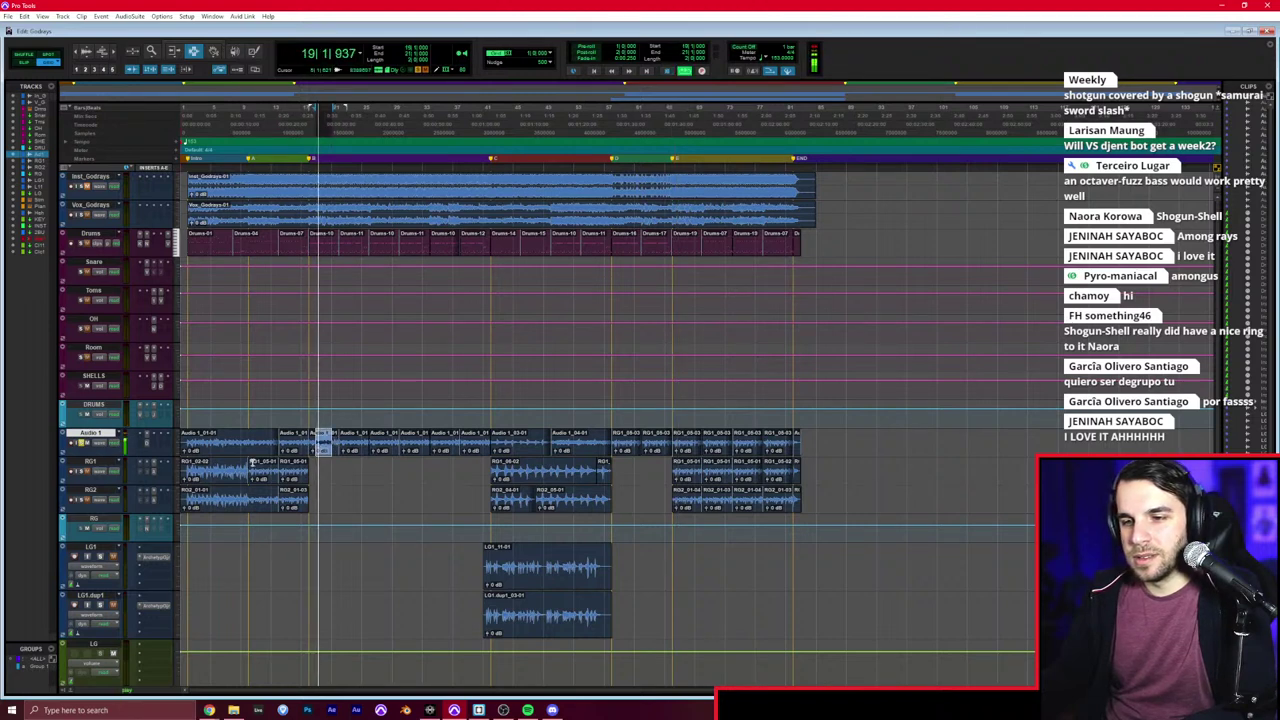
left_click_drag(365, 440, 370, 440)
key("ctrl+c")
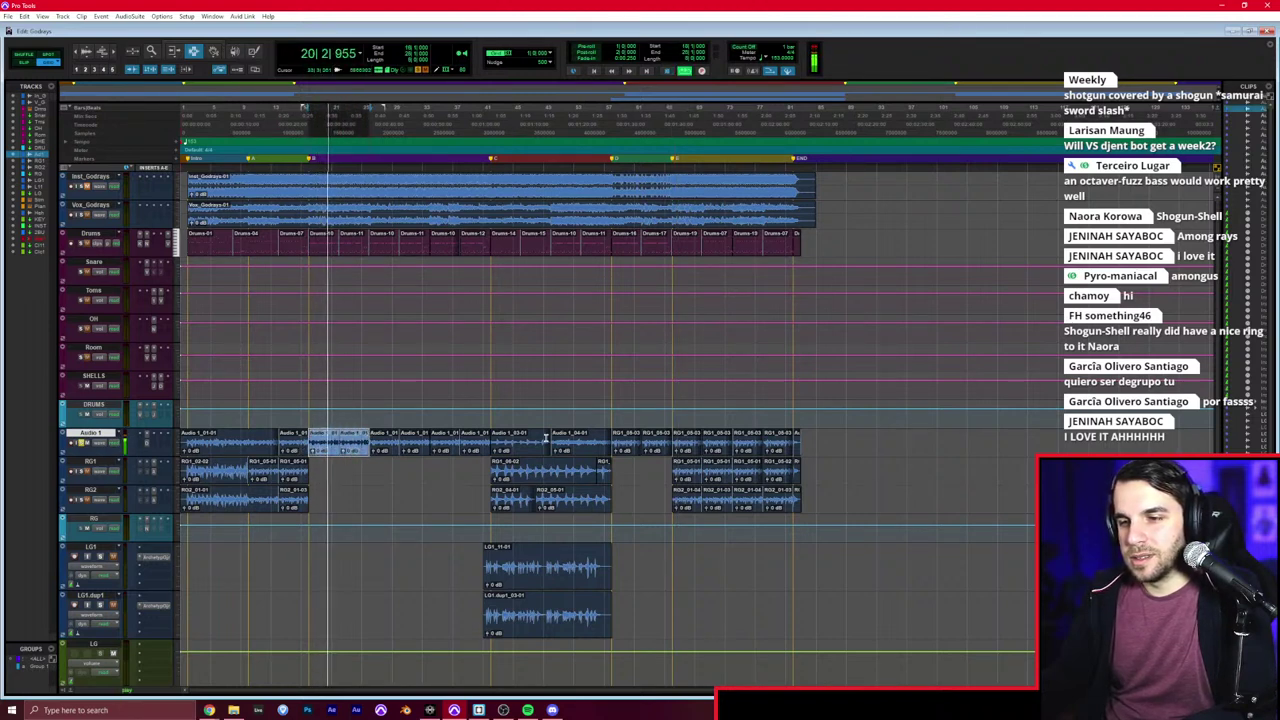
Step: Paste the copied clips into Audio 1 at bar 66, duplicate them once right after, and check the playback from bar 66
key("space")
left_click(672, 438)
key("ctrl+v")
key("ctrl+d")
left_click(672, 440)
key("space")
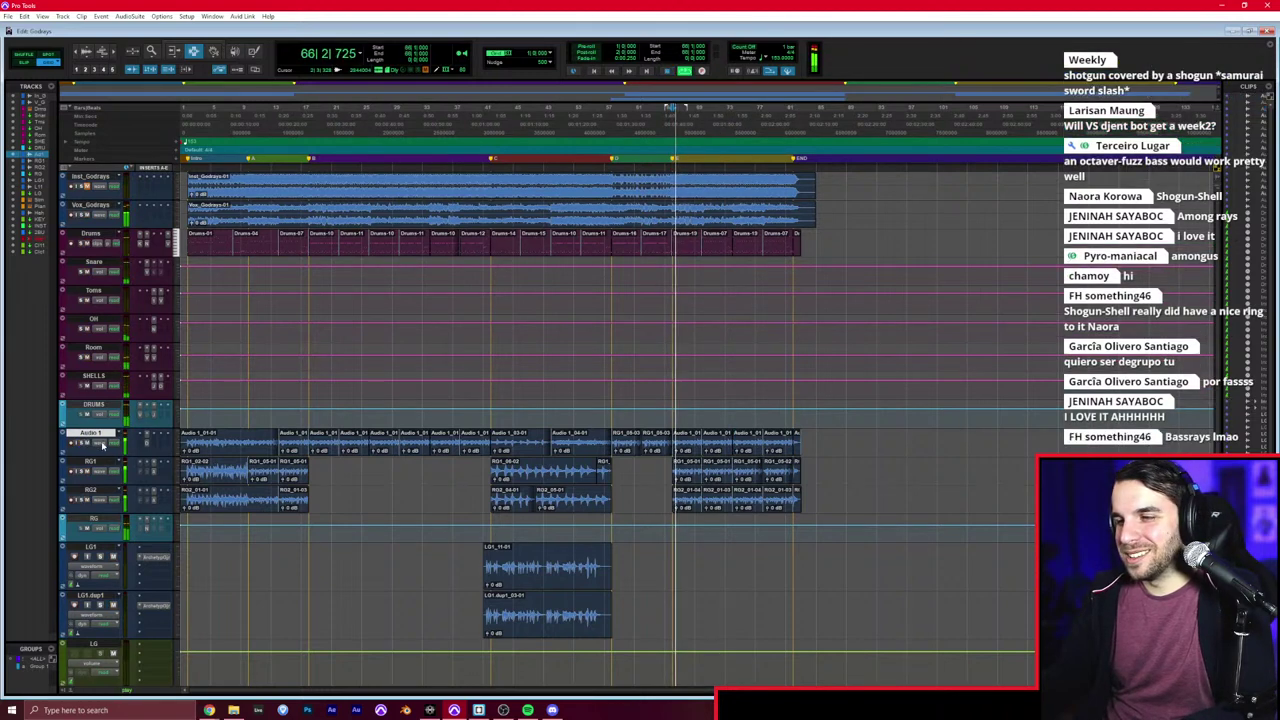
key("space")
Step: Copy the two Audio 1 clips starting at bar 66 and paste them over the section starting at bar 58
left_click_drag(672, 440, 733, 440)
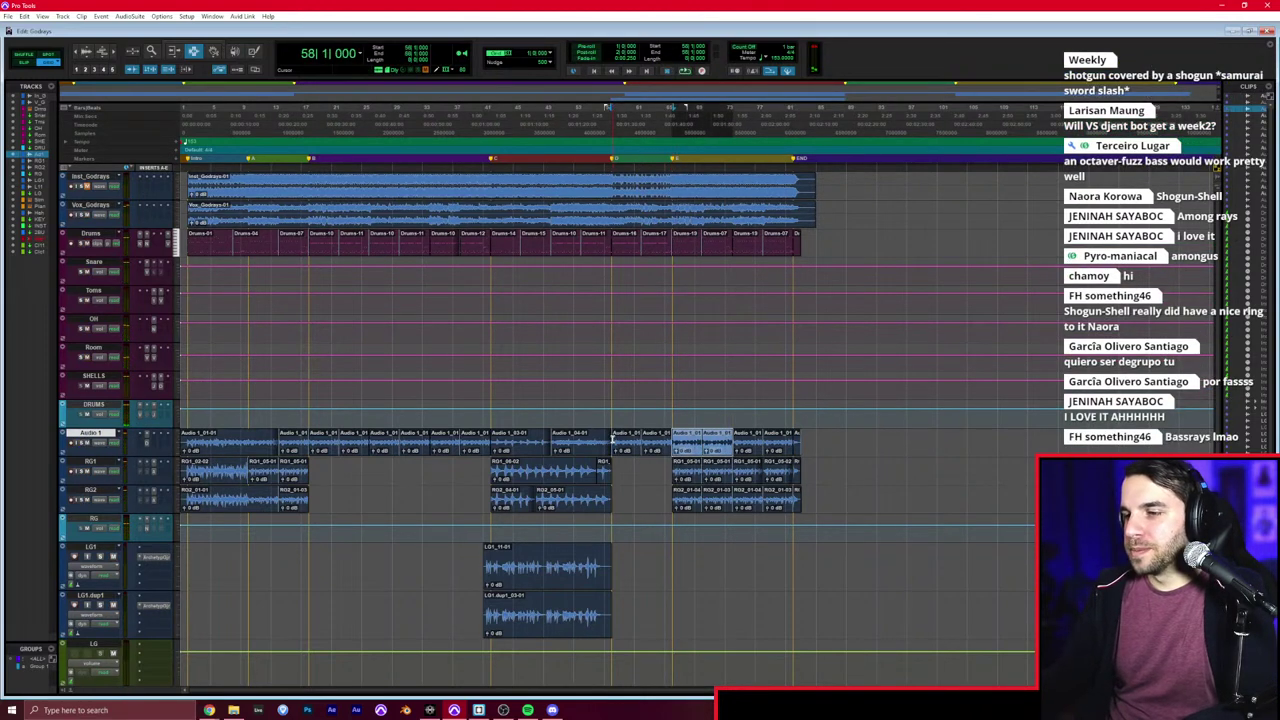
key("ctrl+c")
left_click(613, 440)
key("ctrl+v")
left_click(545, 449)
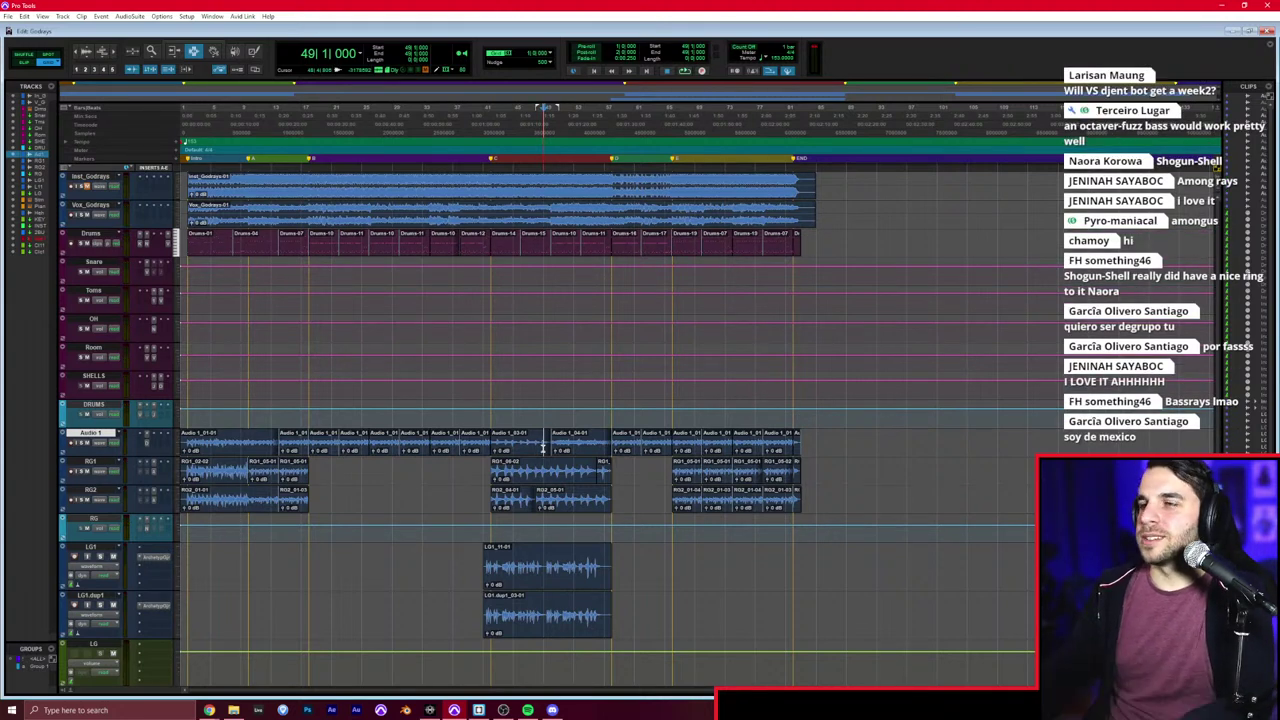
left_click(566, 390)
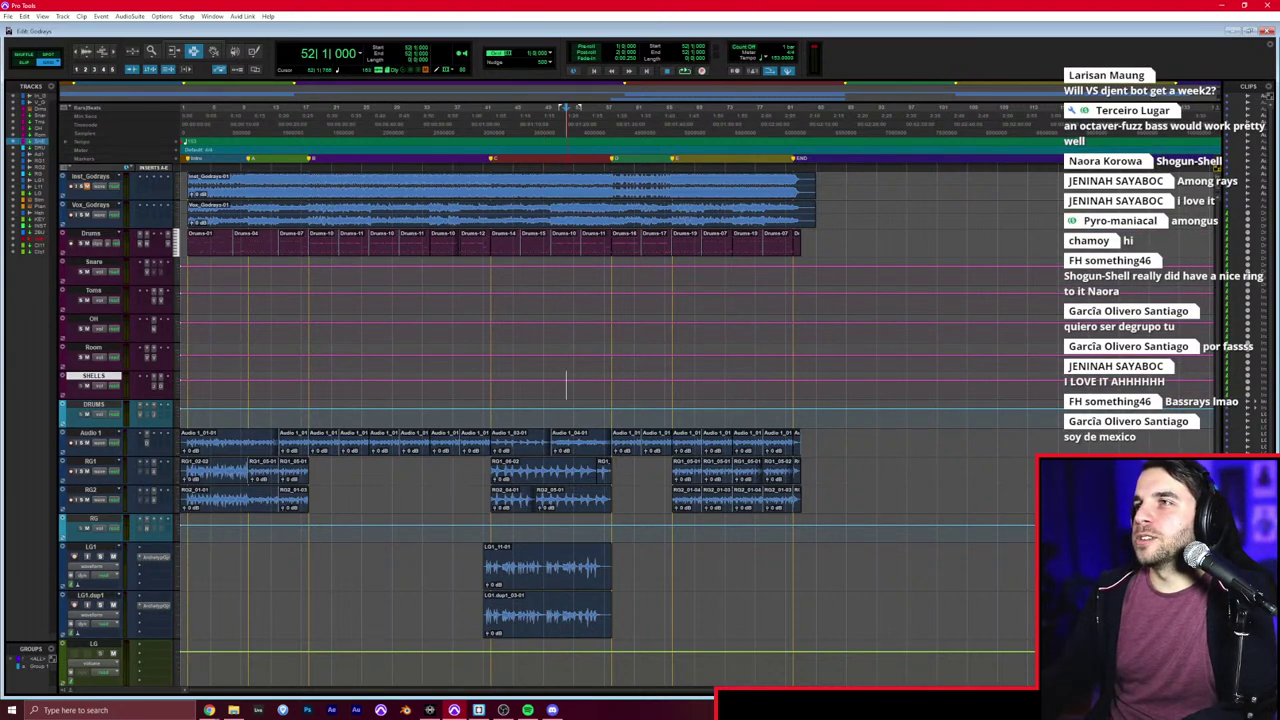
Step: Switch to Chrome, watch several passages of the "Drums for longest solo ever" video, then stop it and close its tab
key("alt+Tab")
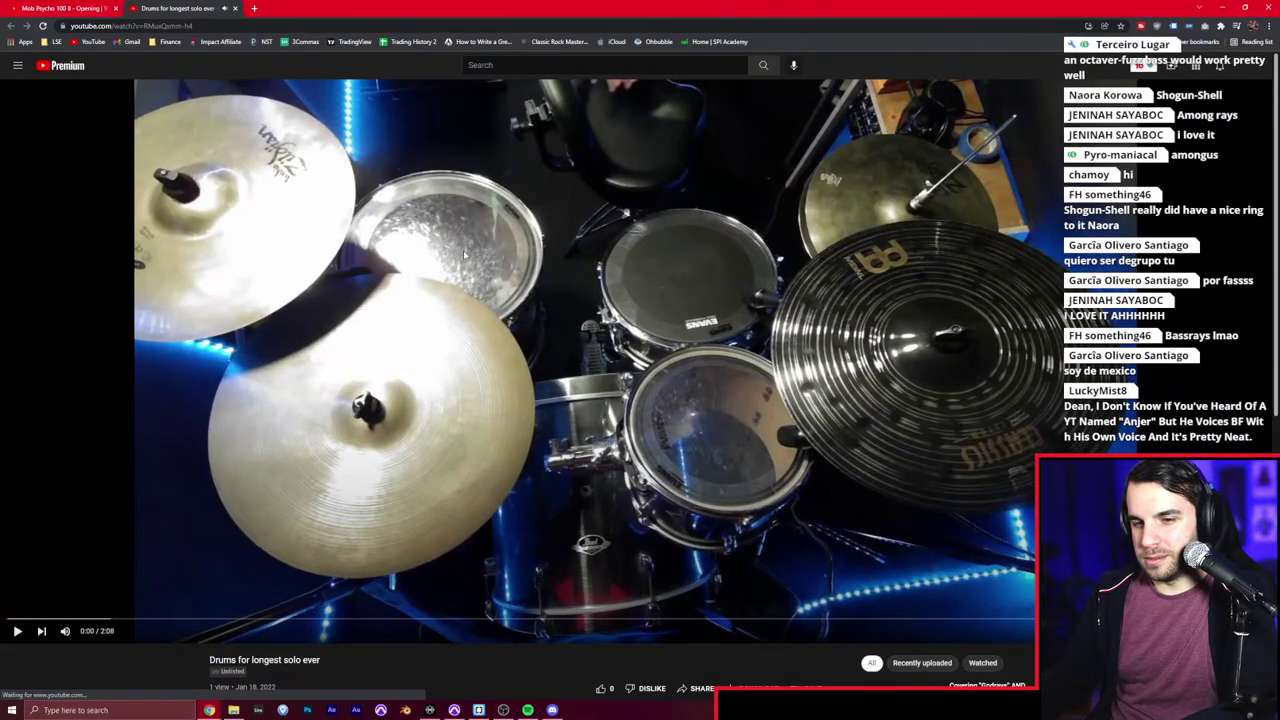
left_click(112, 622)
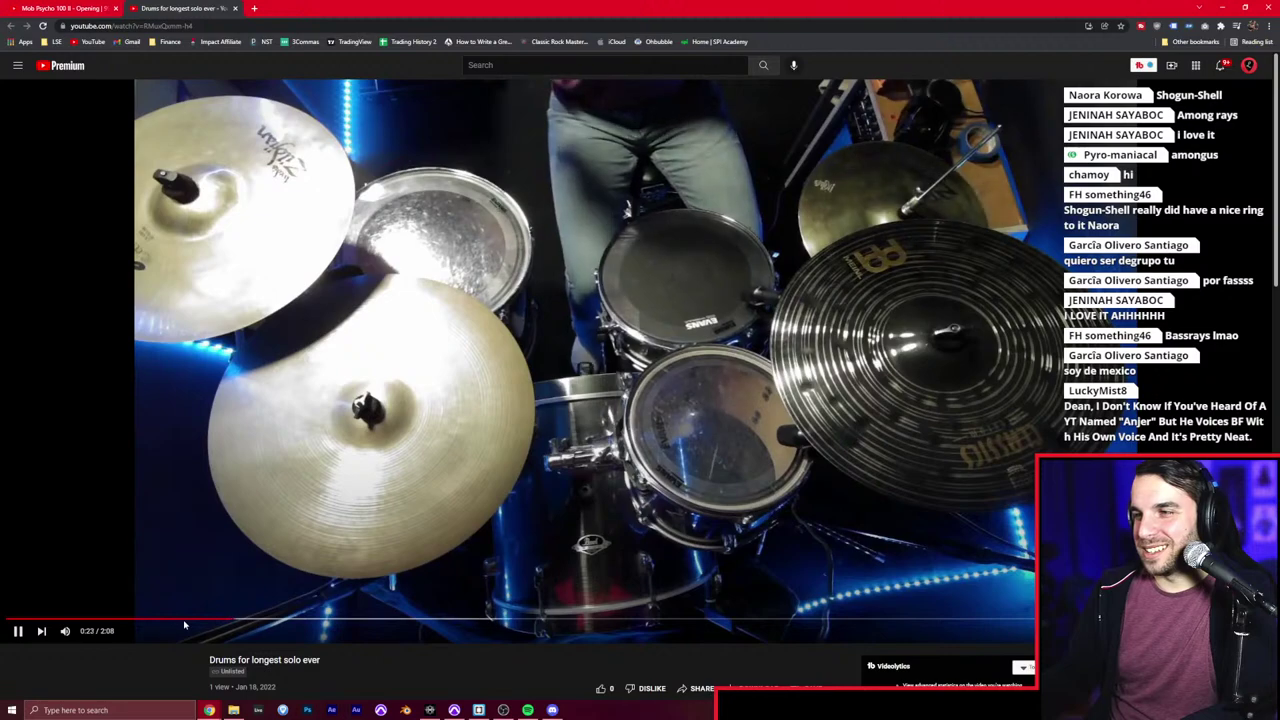
left_click(379, 618)
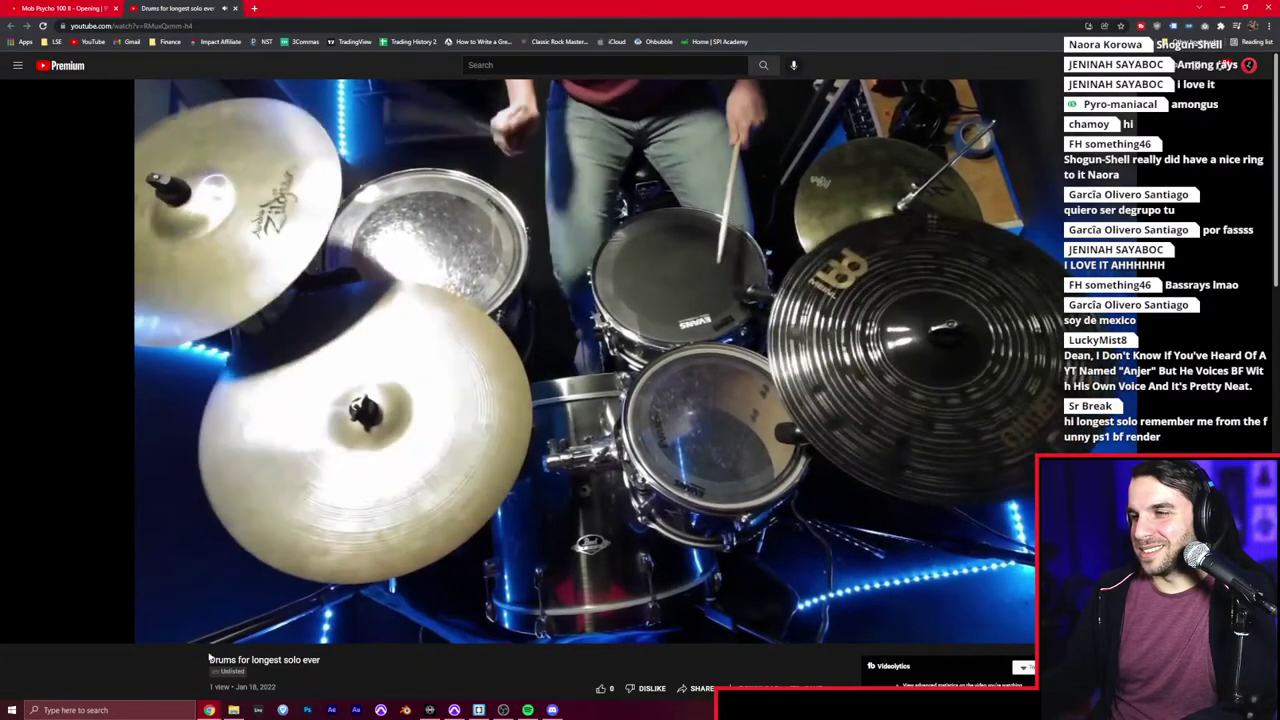
mouse_move(609, 624)
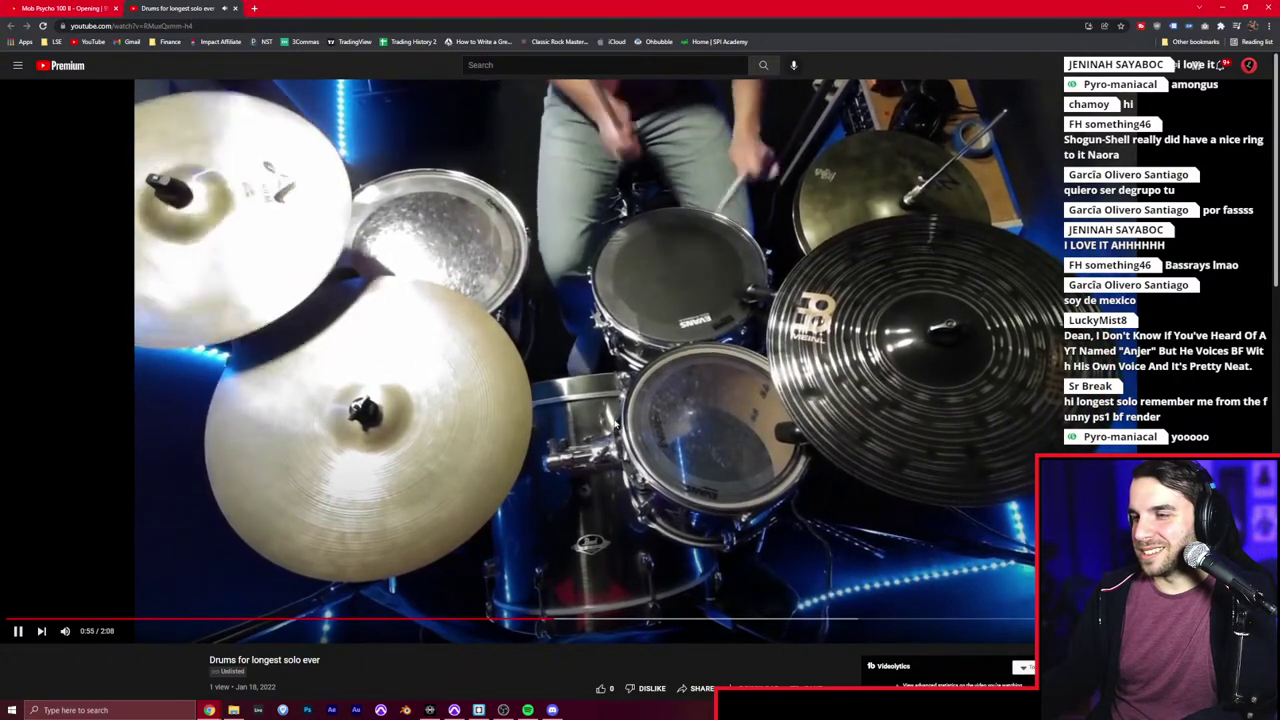
left_click(615, 424)
key("ctrl+w")
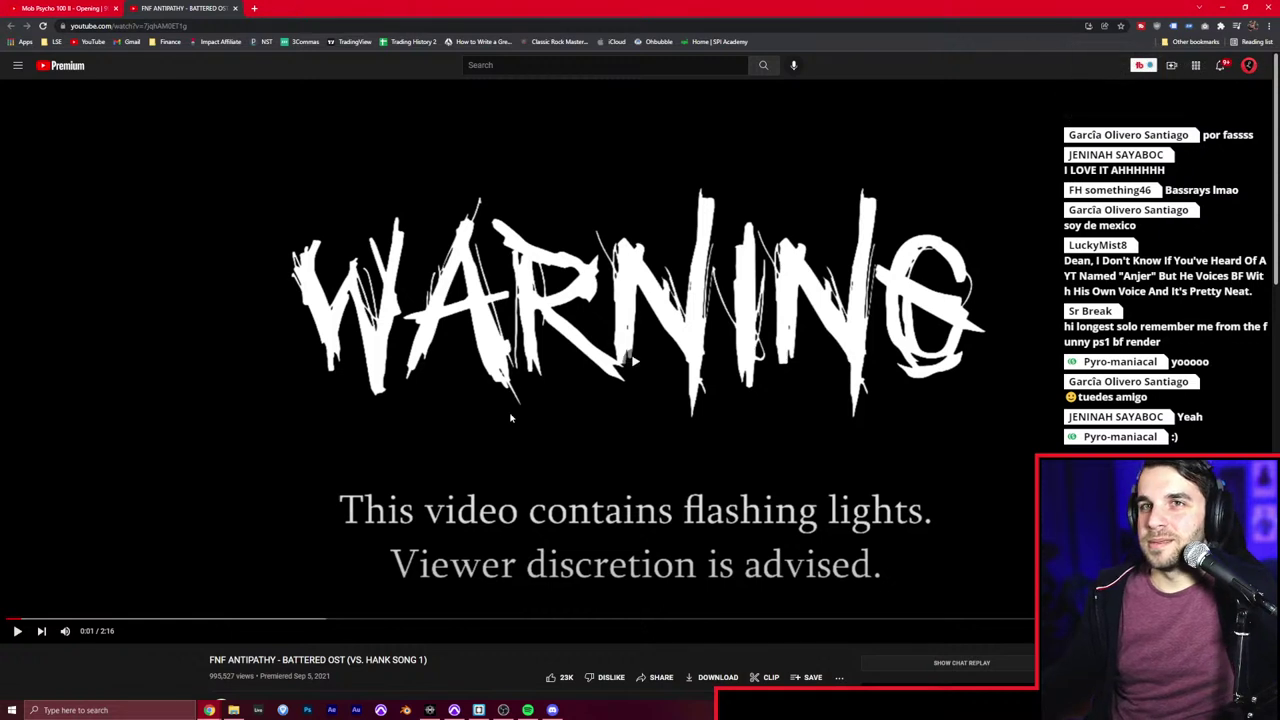
Step: Play the "FNF ANTIPATHY - BATTERED OST" video up to about 1:09, pause it and close the browser
left_click(569, 478)
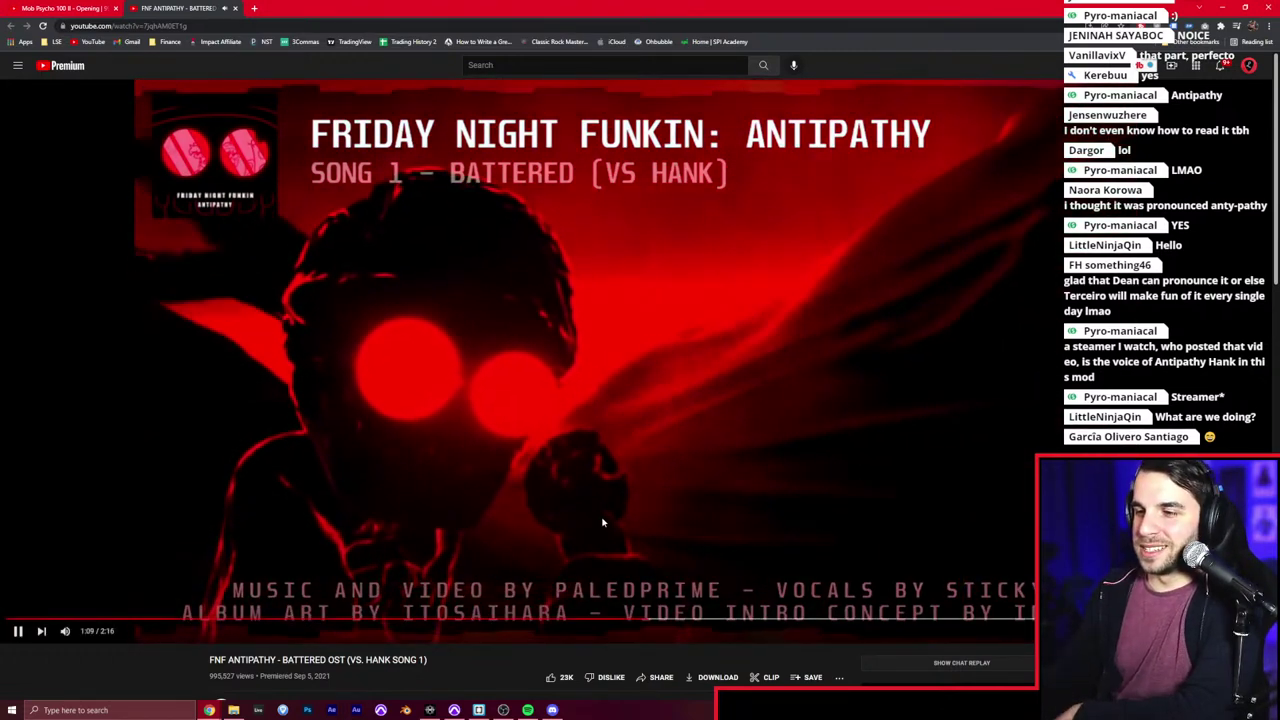
left_click(563, 406)
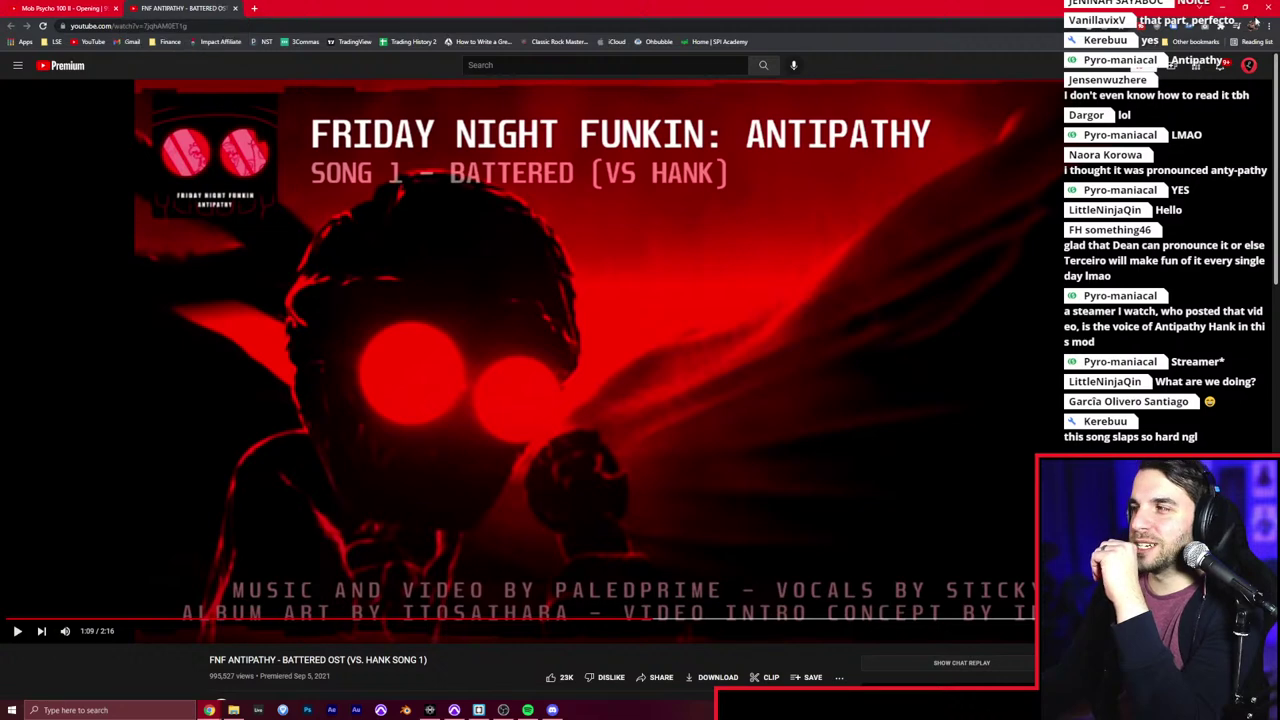
left_click(1267, 8)
left_click(626, 328)
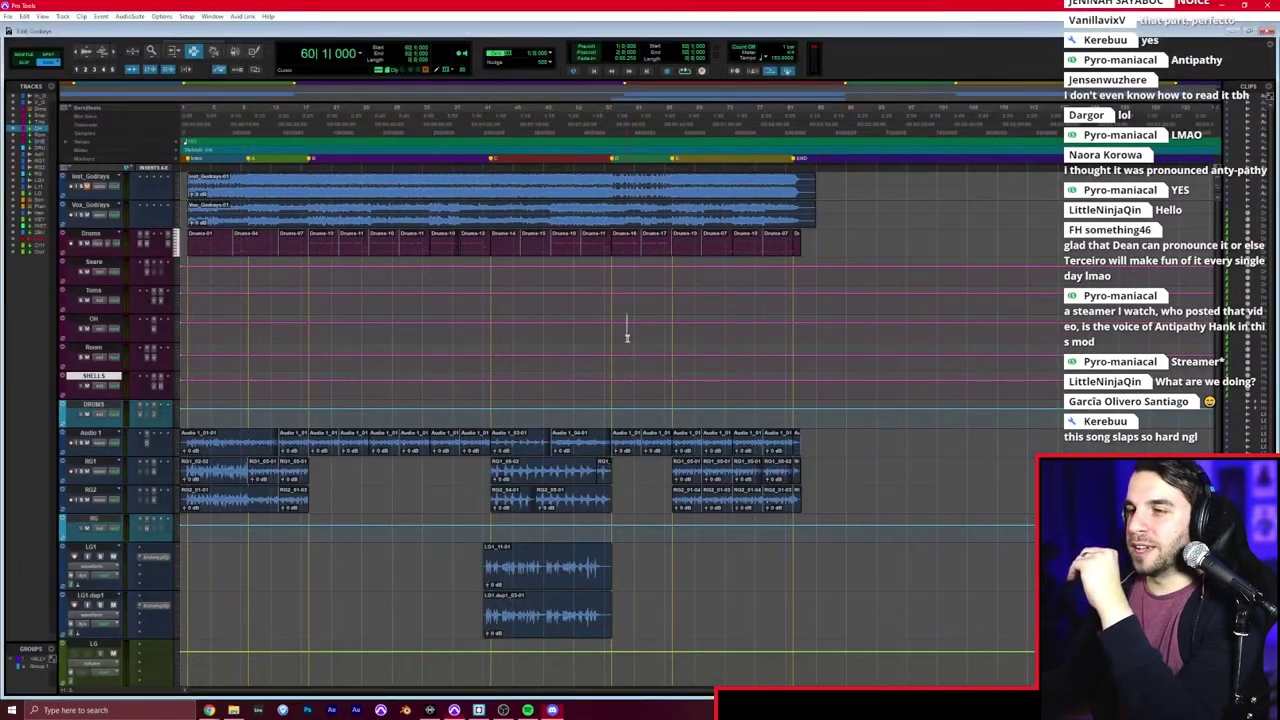
left_click(520, 308)
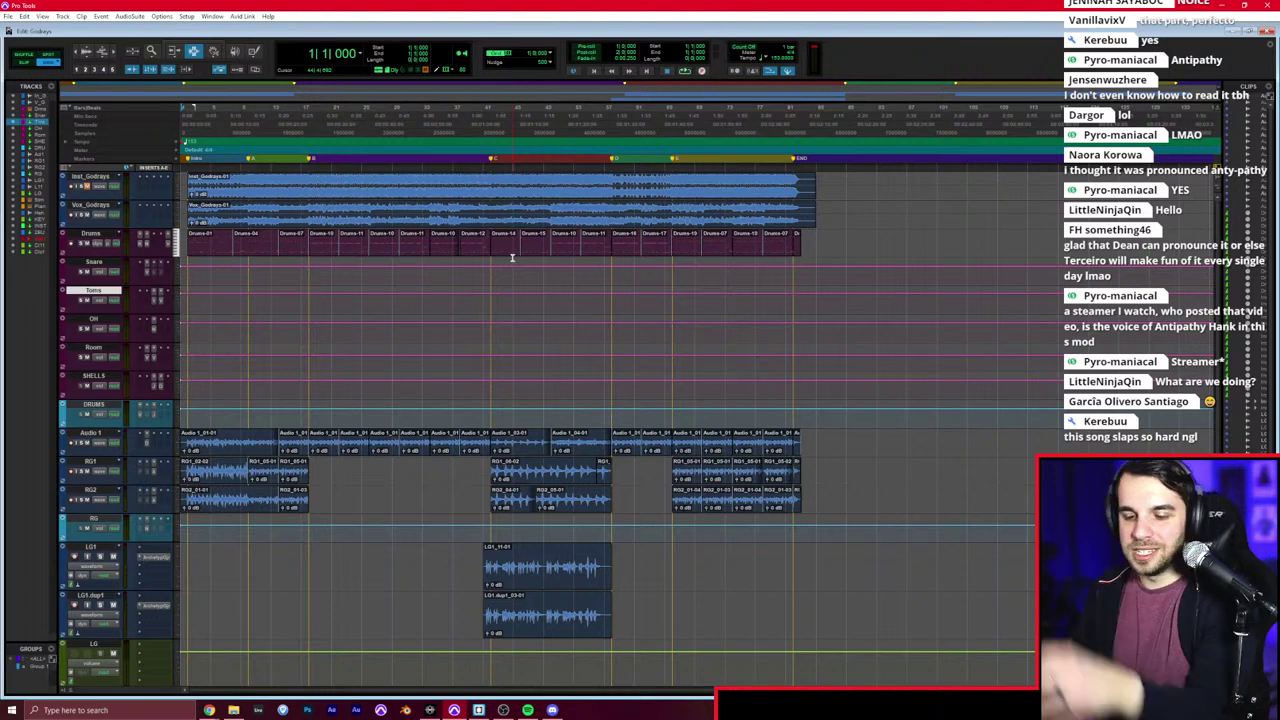
left_click(505, 266)
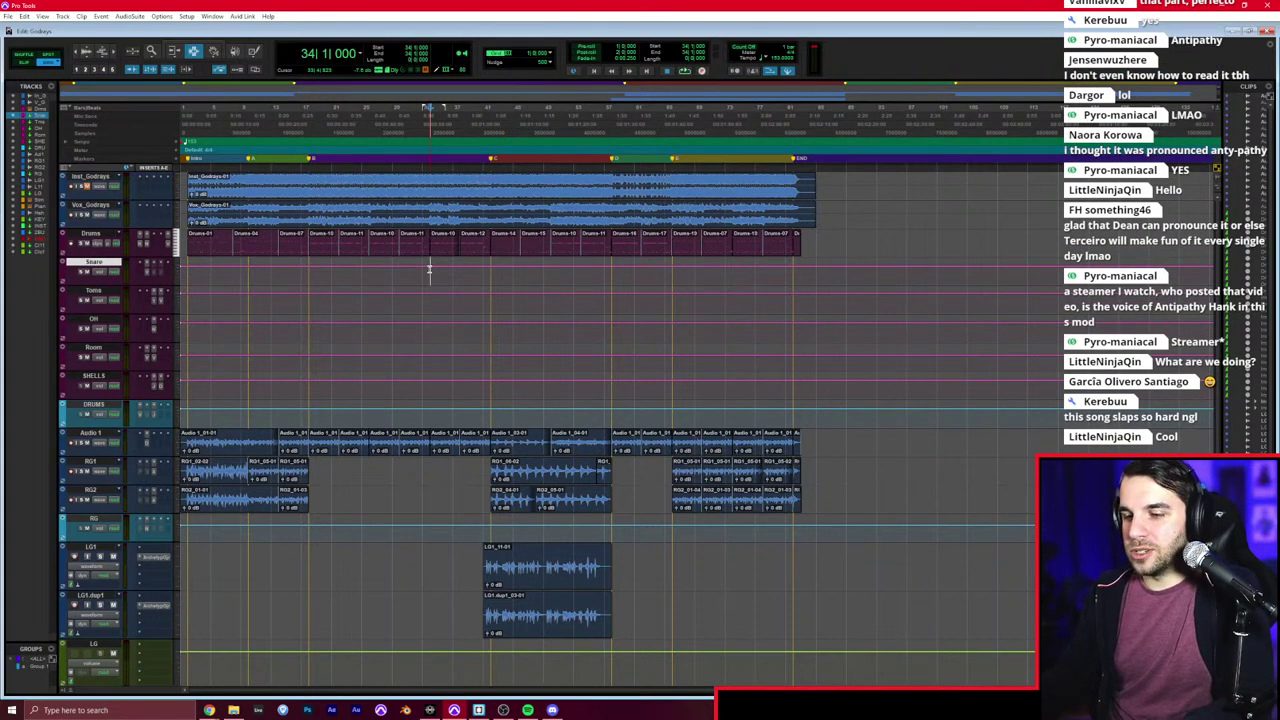
Step: Create a new local session named ShotgunShell, keeping the preset 24-bit, 48 kHz BWF (.WAV) format, and leave the Godrays session
key("ctrl+n")
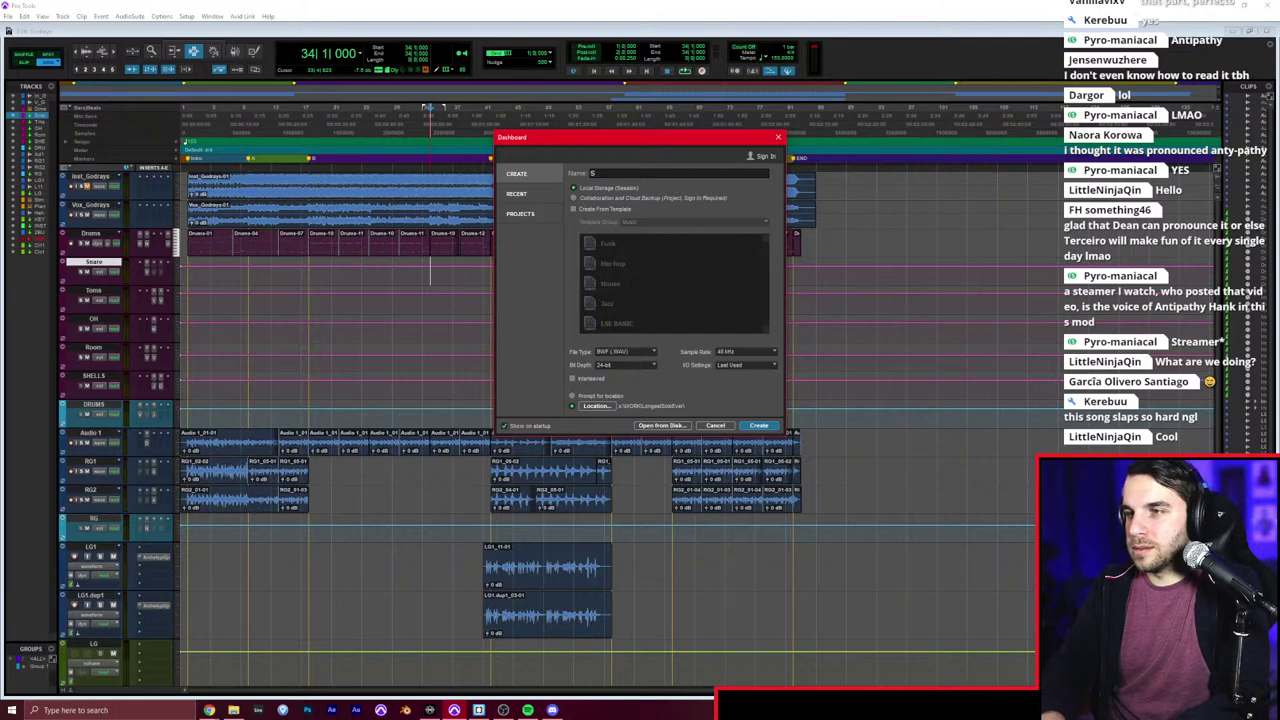
type("ShotgunShell")
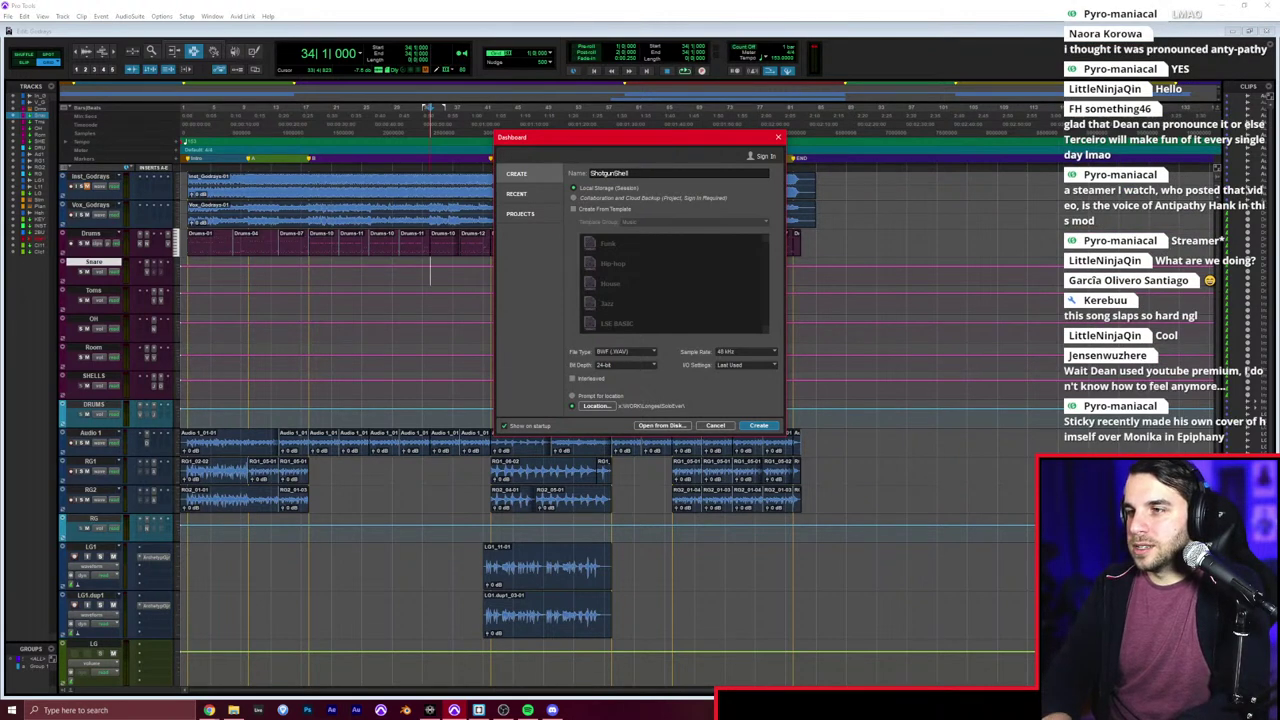
key("Return")
left_click(634, 276)
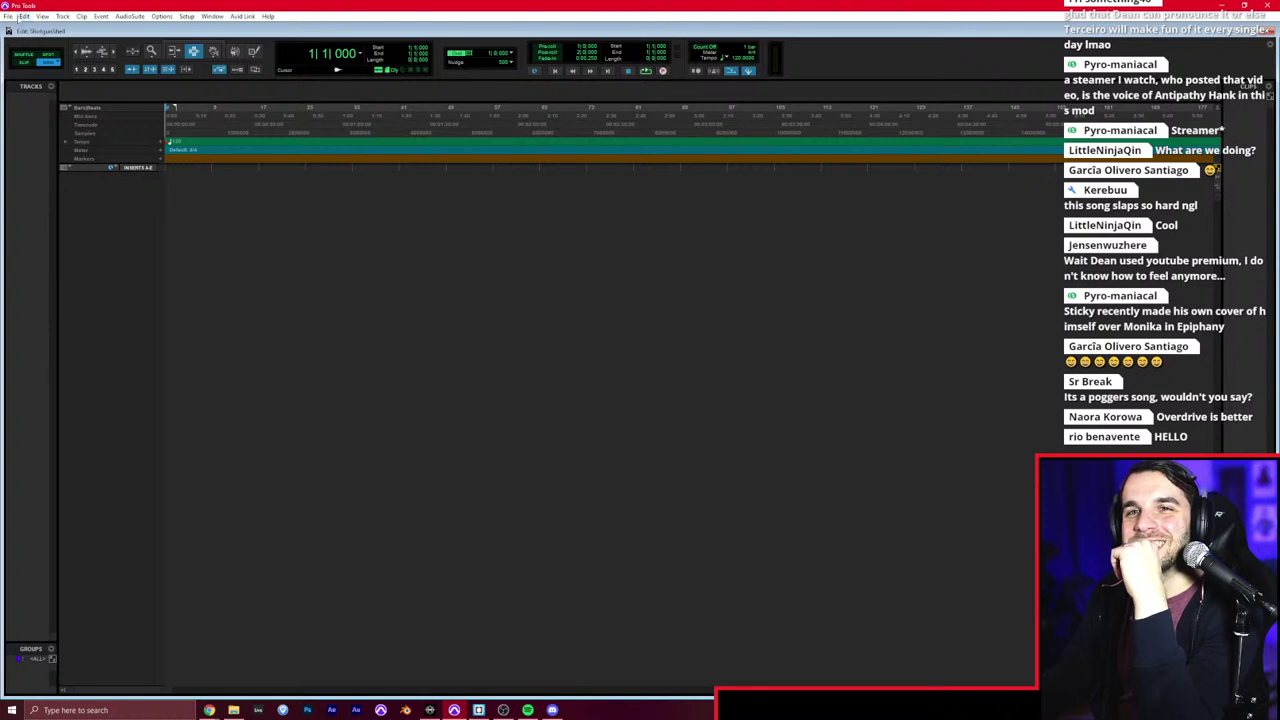
Step: Import Inst_Shotgun.mp3 and Vox_Shotgun.mp3 from the Desktop folder into the session as new audio tracks
left_click(9, 16)
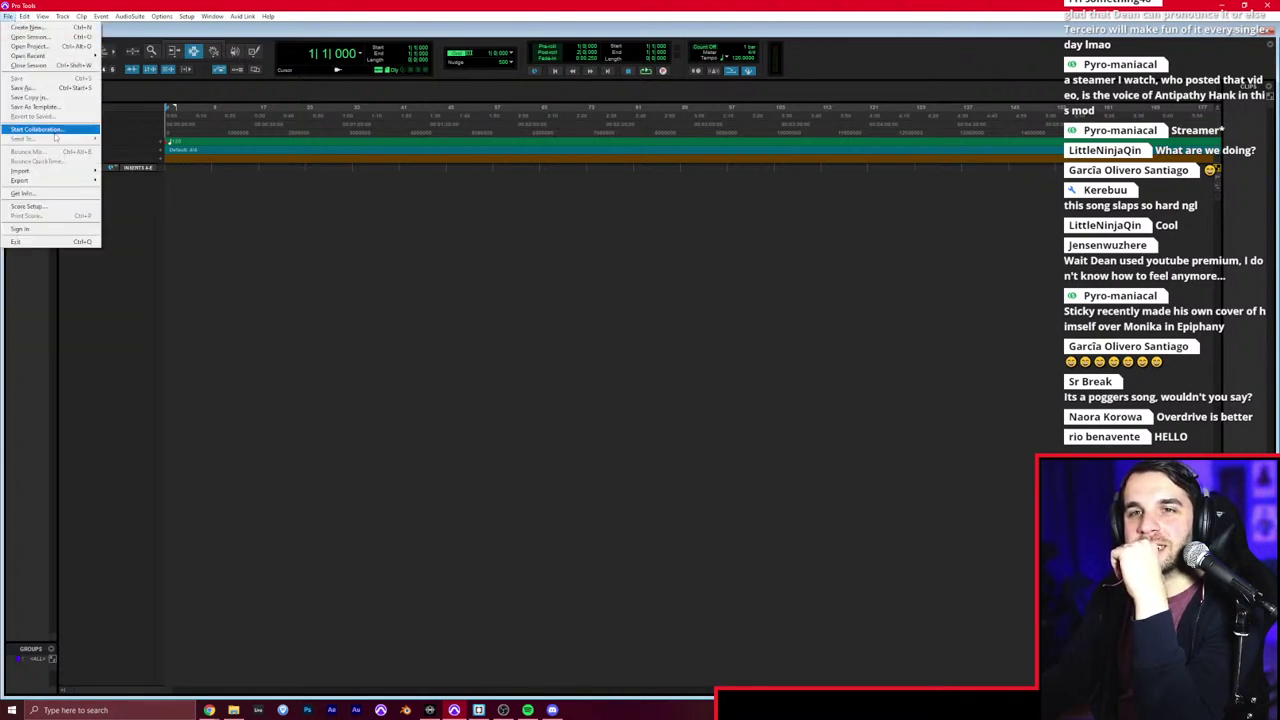
left_click(309, 667)
left_click(236, 711)
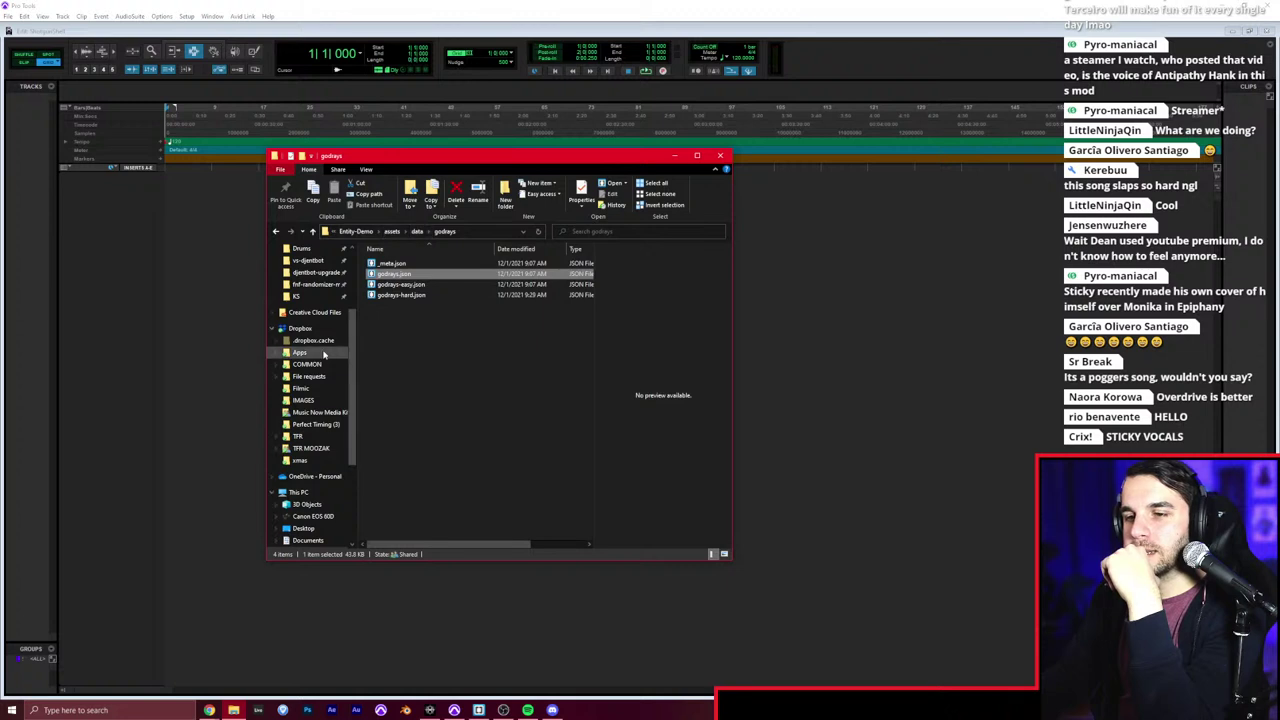
left_click(303, 528)
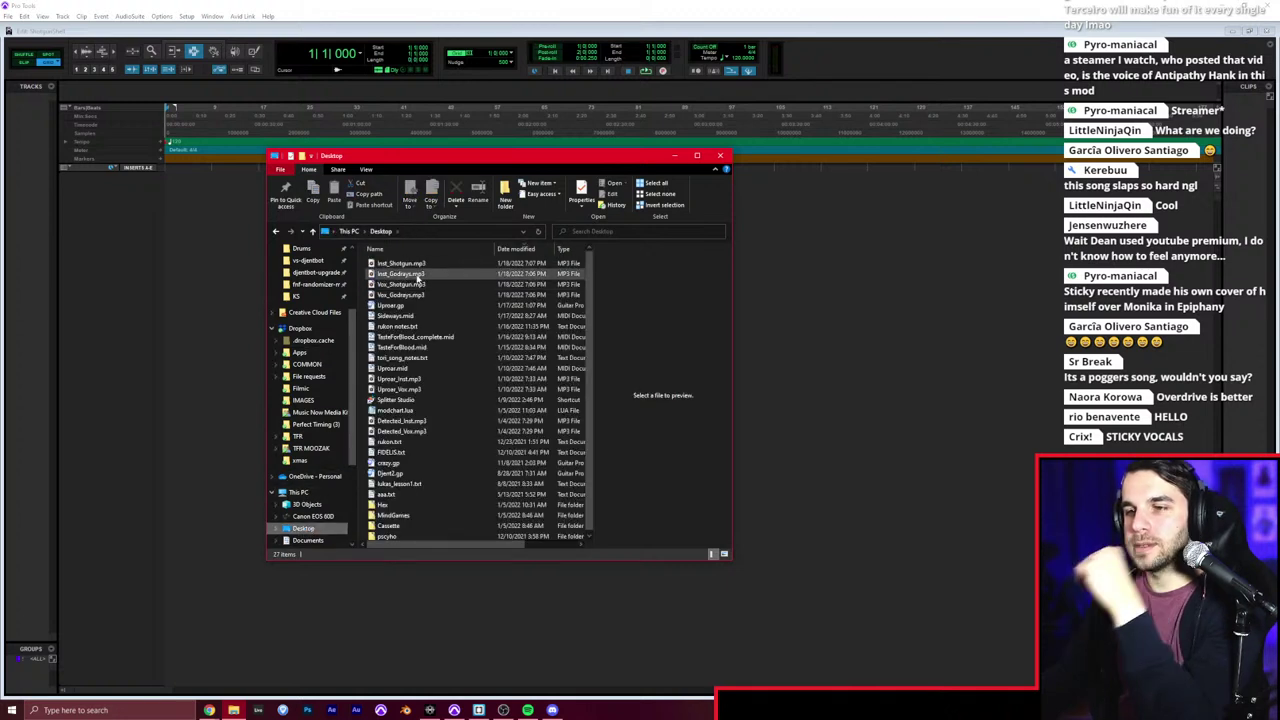
left_click(405, 263)
left_click(416, 285, "ctrl")
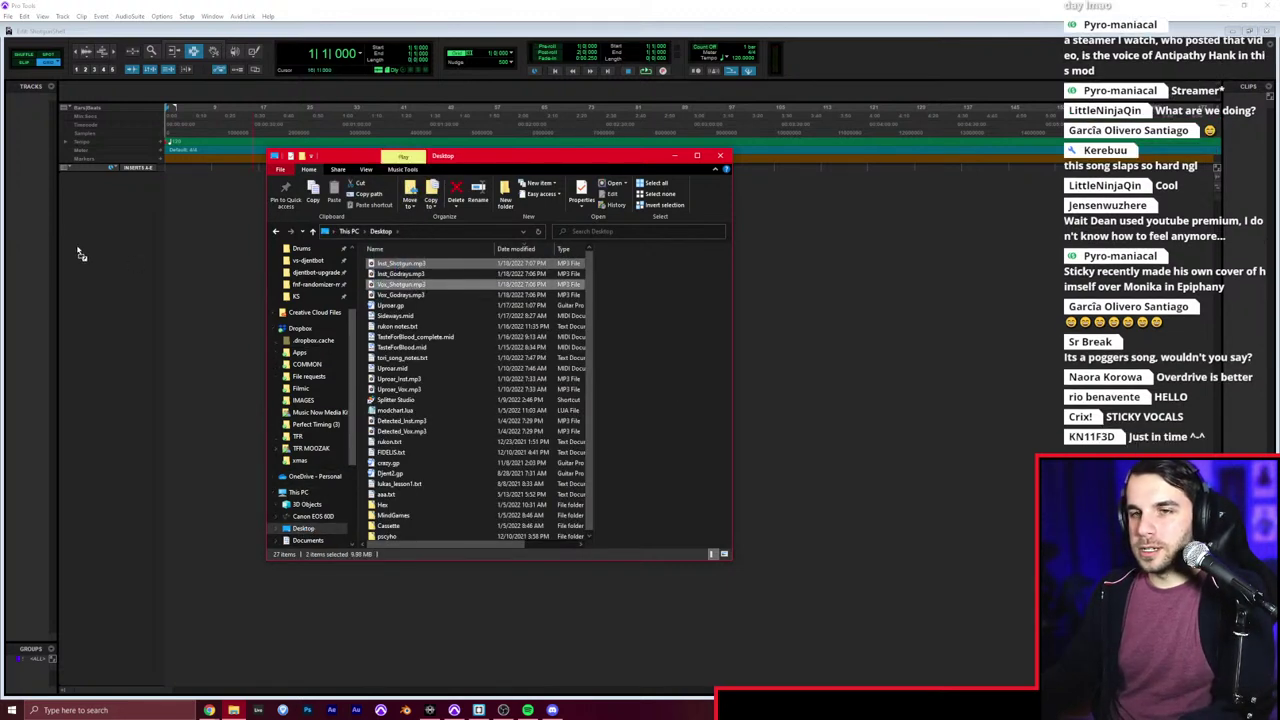
left_click_drag(80, 254, 11, 249)
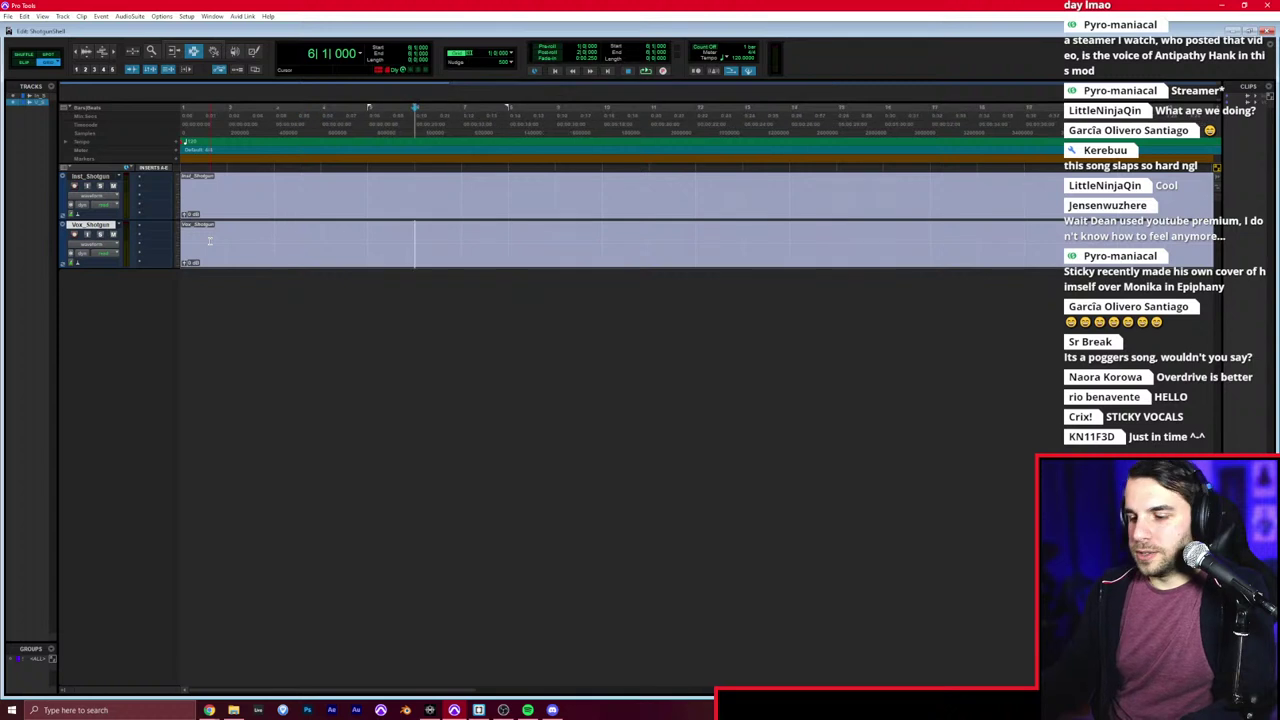
Step: Set both tracks to large height and trim the starts of both clips to the instrumental's first sound at 1|1|054
left_click(177, 250)
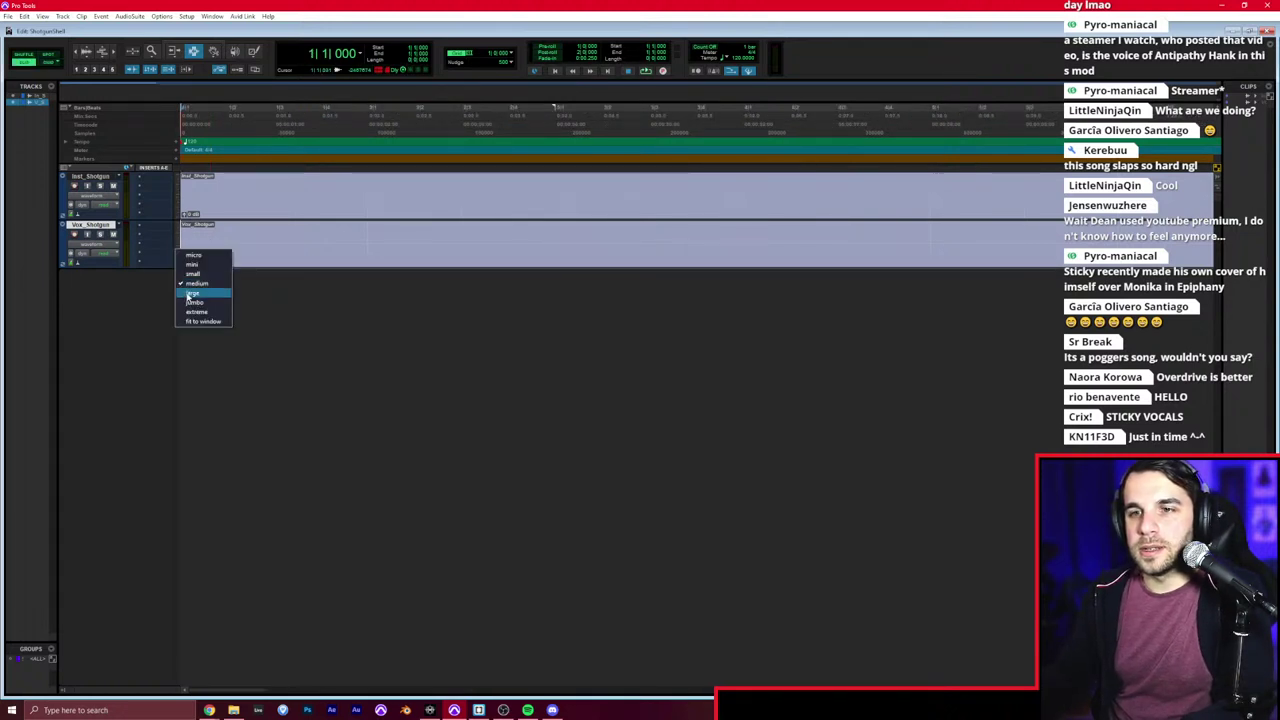
left_click(190, 293)
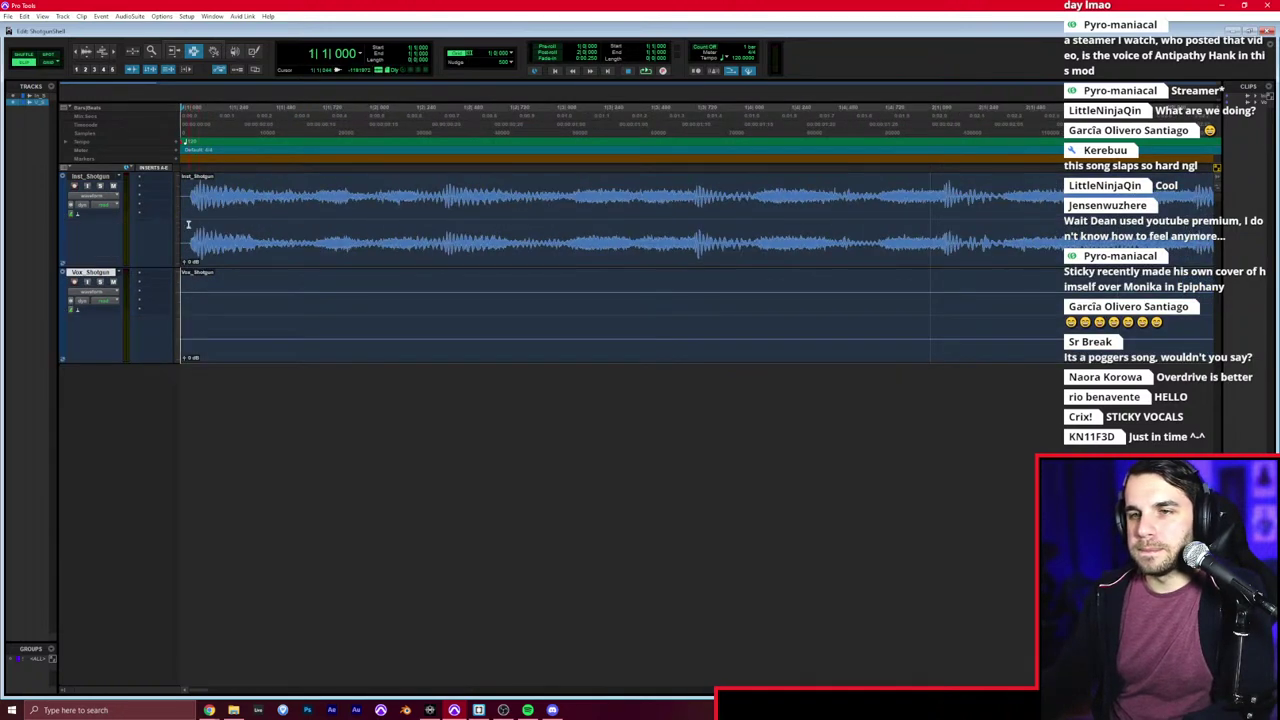
left_click(190, 207)
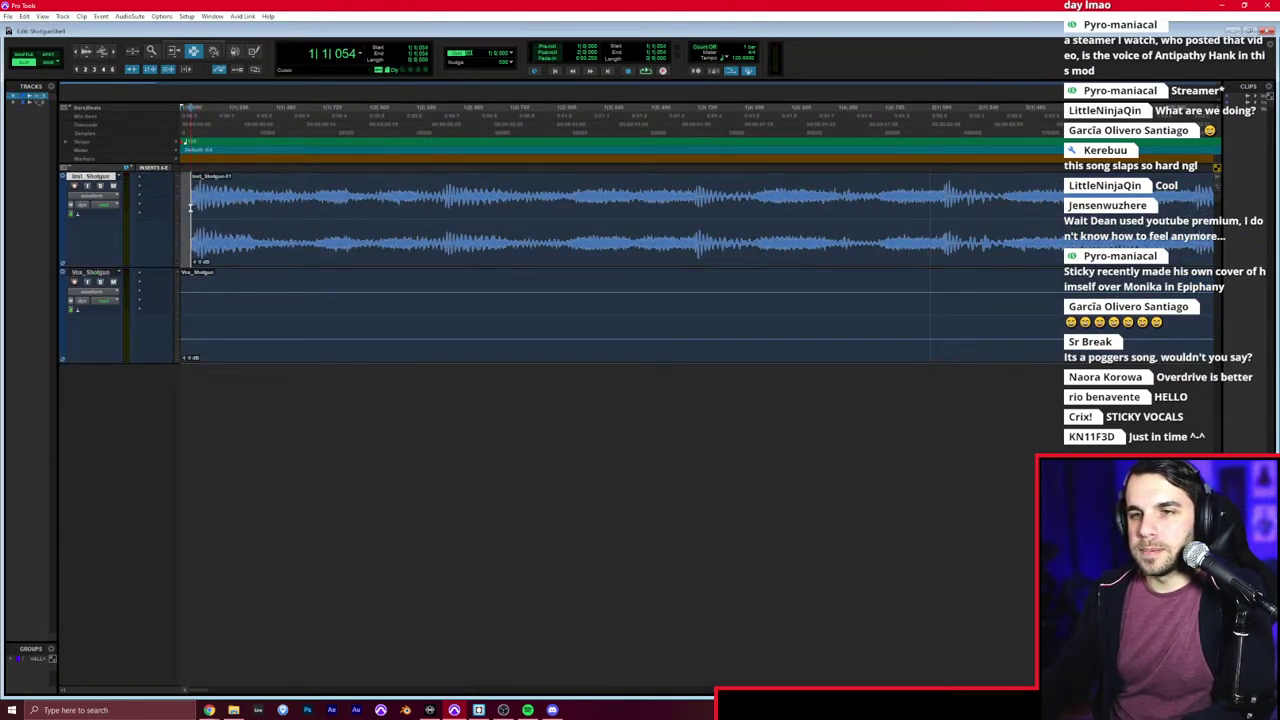
left_click(110, 272)
key("a")
key("F8")
Step: Move the trimmed instrumental and vocal clips together to the very start of the session
left_click(262, 248)
left_click(272, 288, "shift")
left_click_drag(294, 254, 259, 248)
key("r")
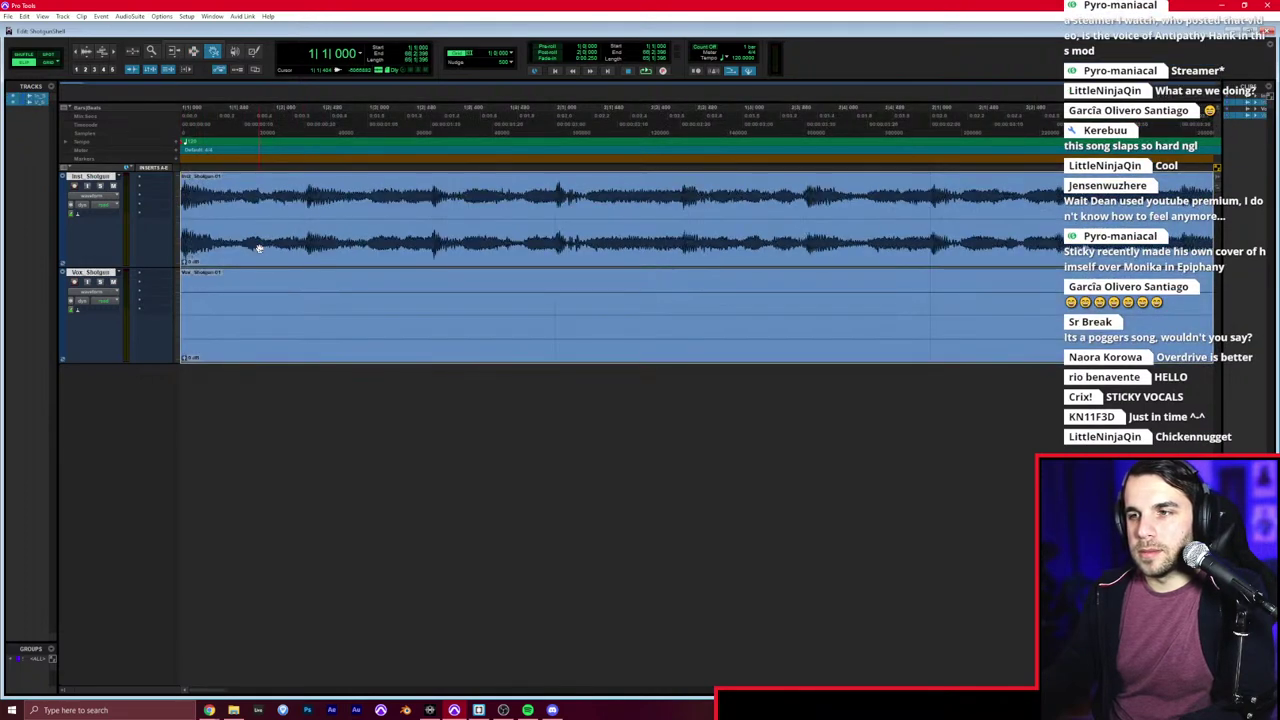
key("r")
key("r")
key("r")
Step: Set the session tempo to 180 BPM and create a click track while the song plays
key("F7")
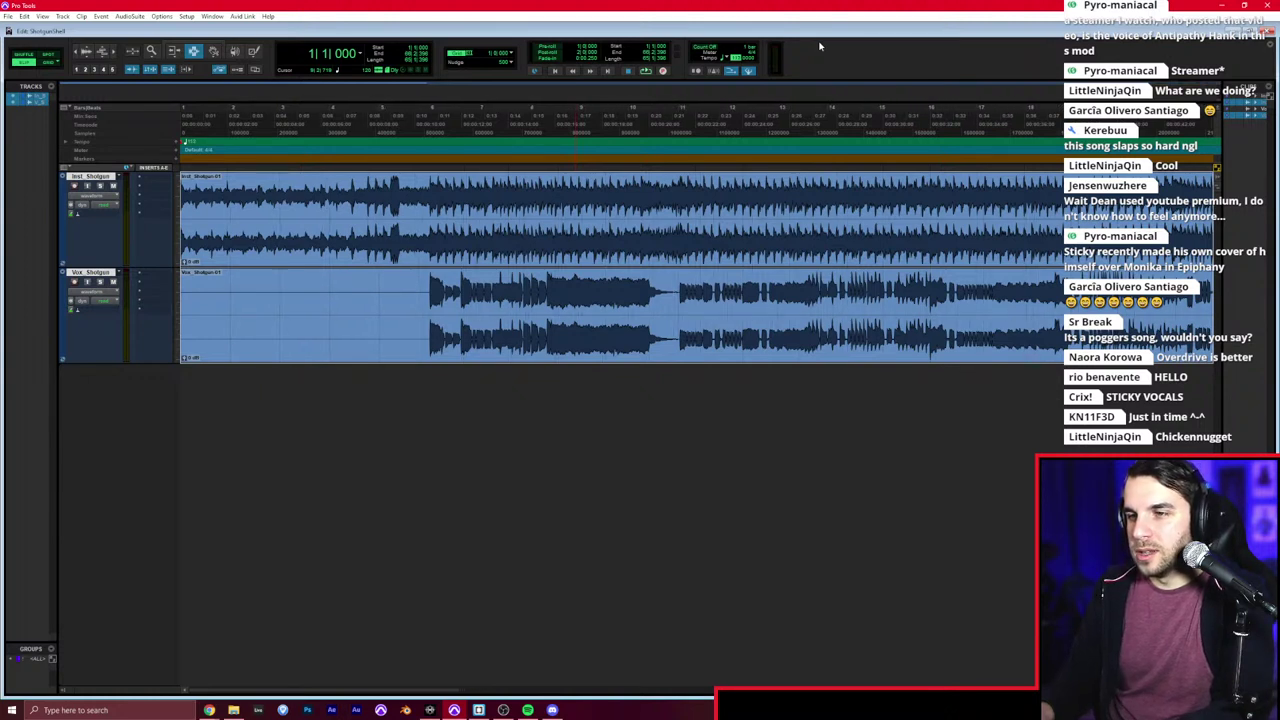
key("space")
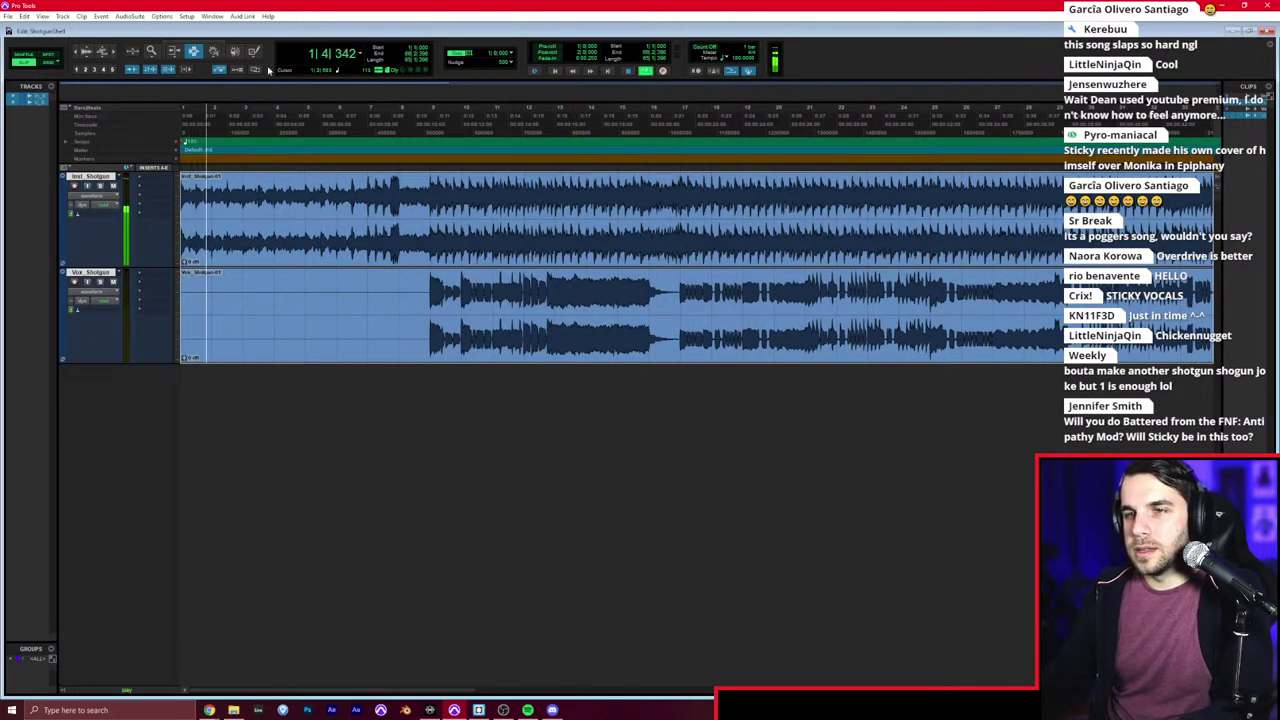
left_click(62, 16)
left_click(100, 261)
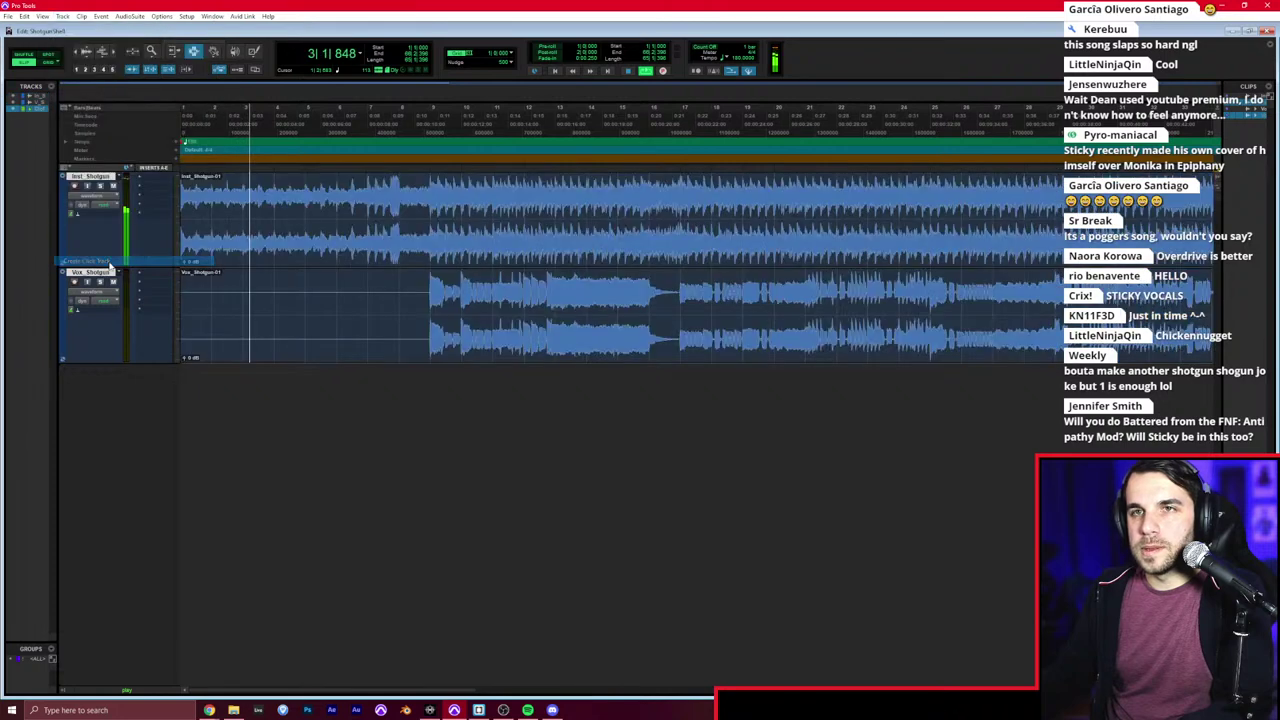
left_click(333, 398)
left_click(312, 342)
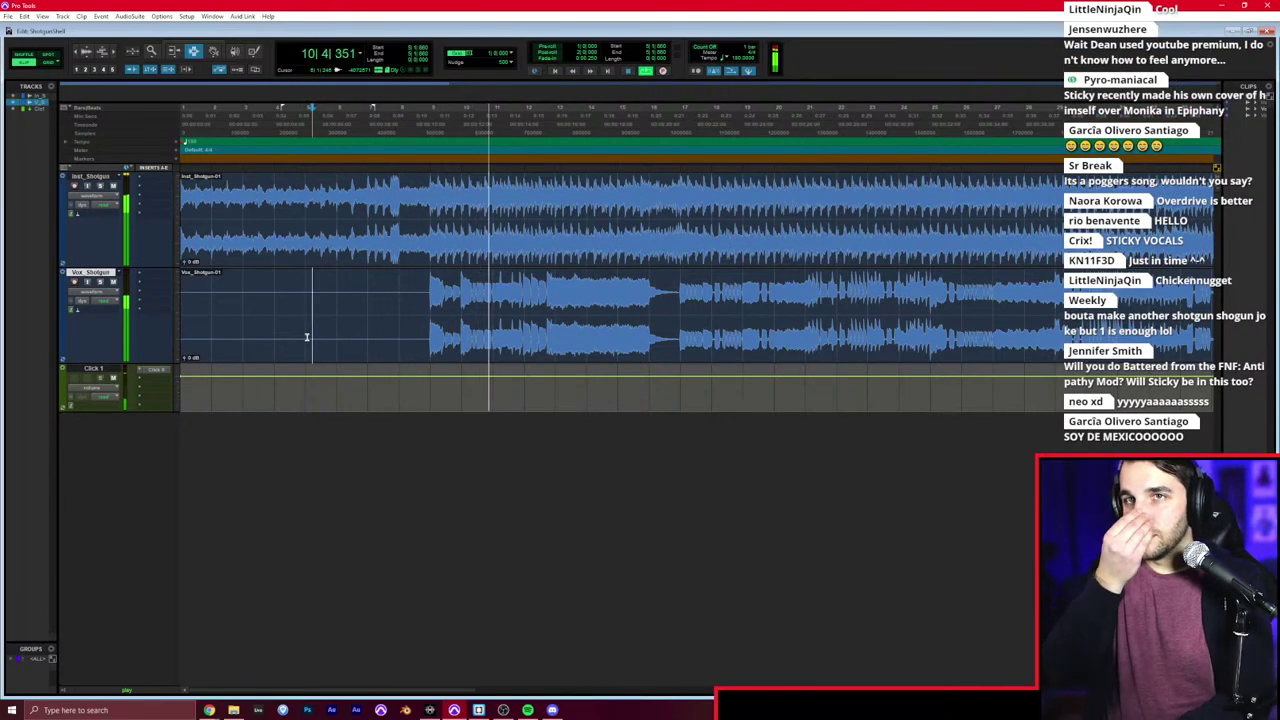
Step: Stop playback, switch to Grid mode and move the instrumental and vocal clips together so they start at bar 3
key("r")
key("F8")
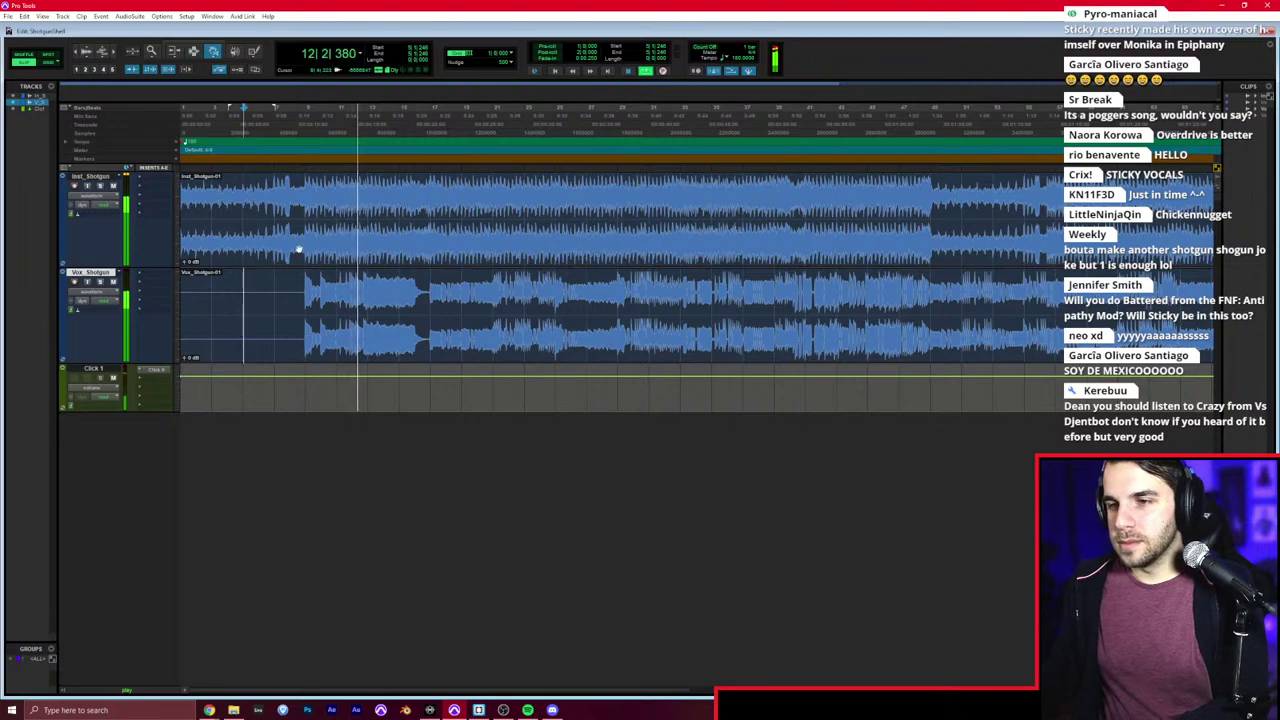
key("t")
left_click(311, 234)
left_click(295, 297, "shift")
key("r")
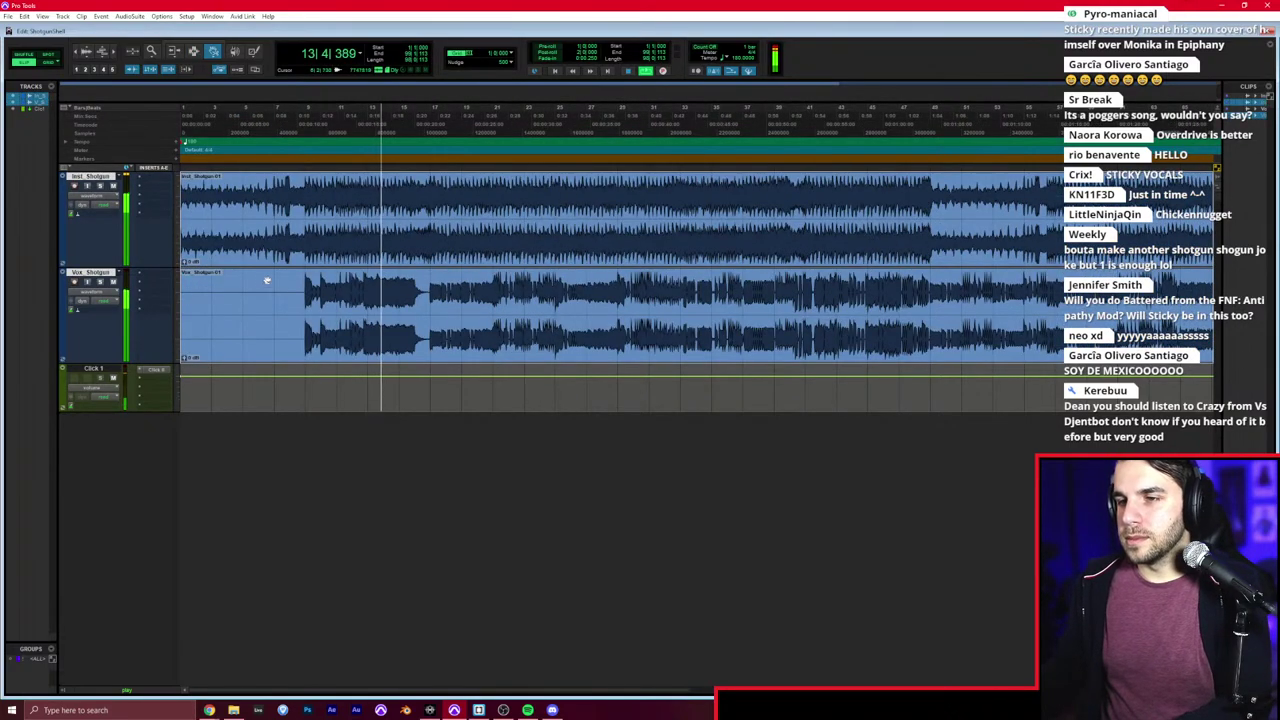
key("space")
left_click_drag(260, 243, 169, 240)
key("F4")
key("F6")
key("F7")
left_click(210, 234)
key("t")
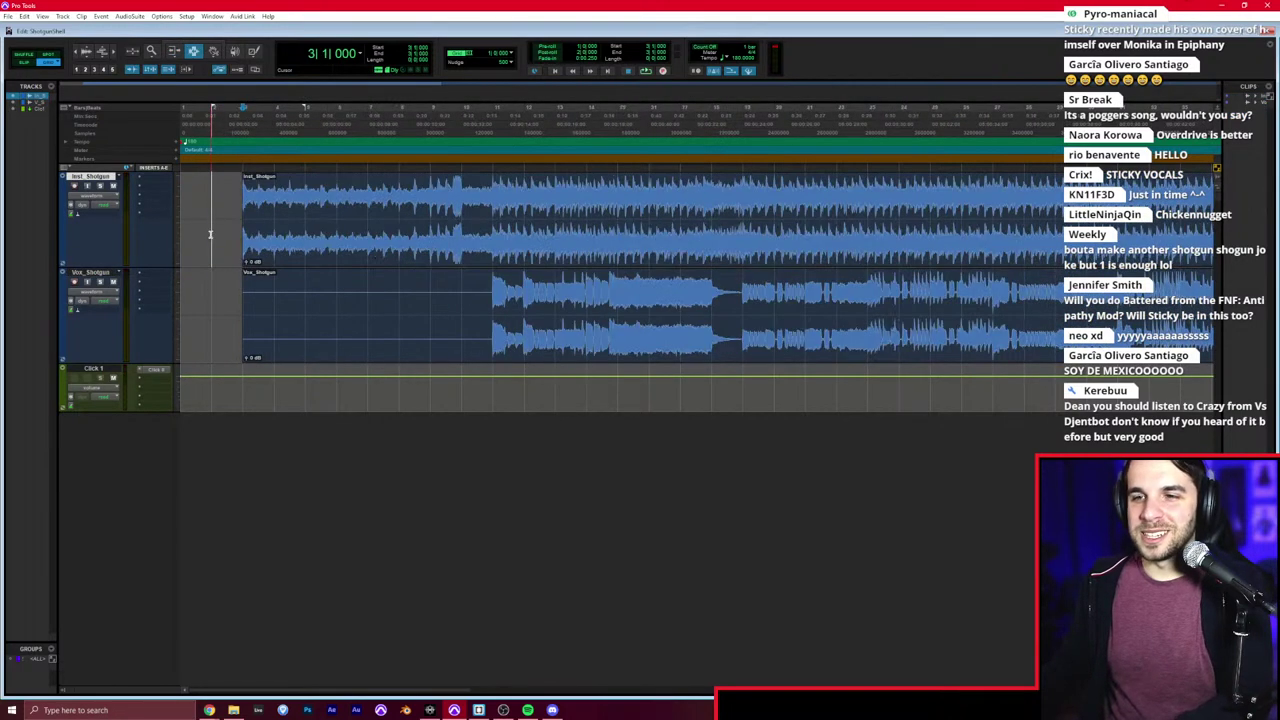
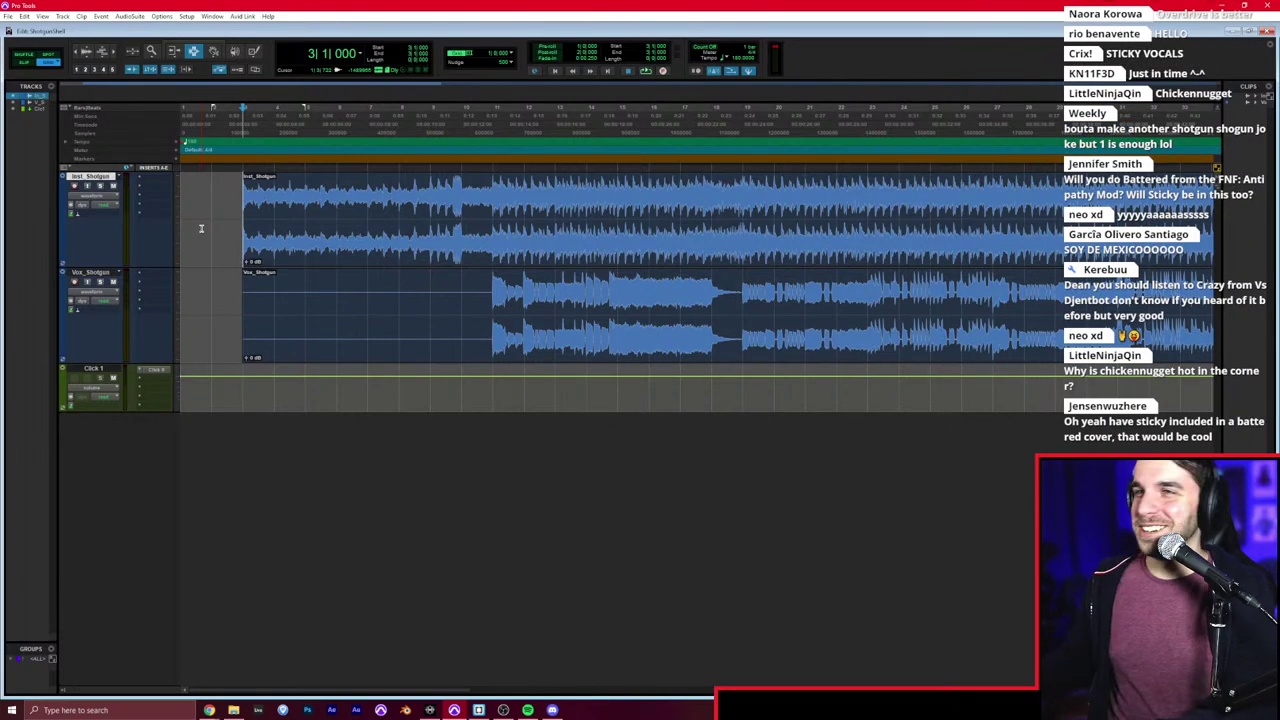
Step: Play the song from bar 3 and lower the Vox_Shotgun track's volume to about -4 dB
key("space")
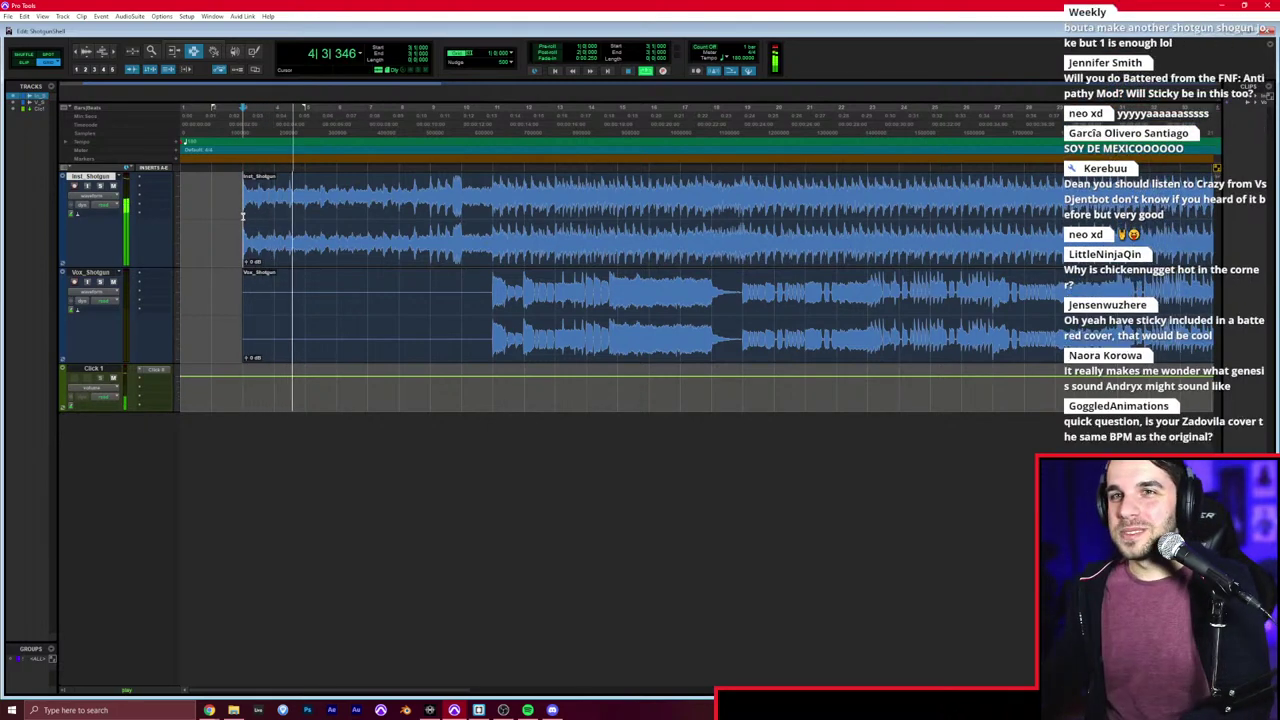
key("ctrl+equal")
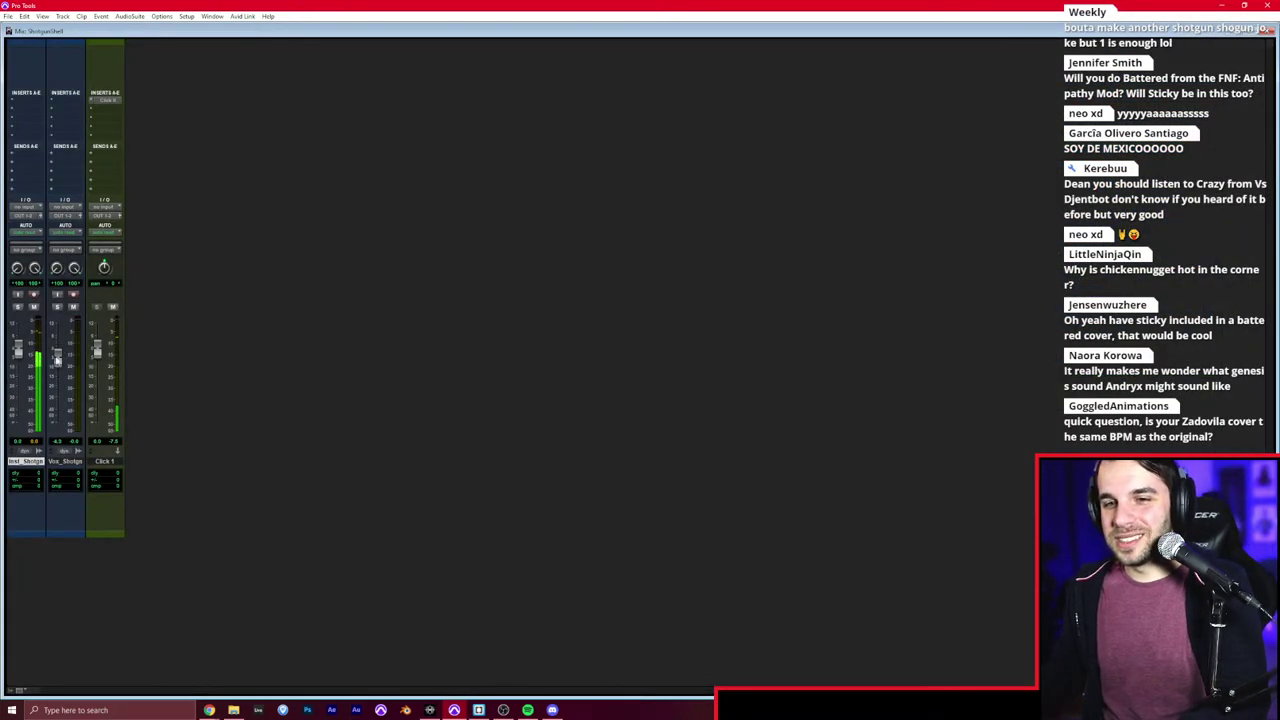
key("ctrl+equal")
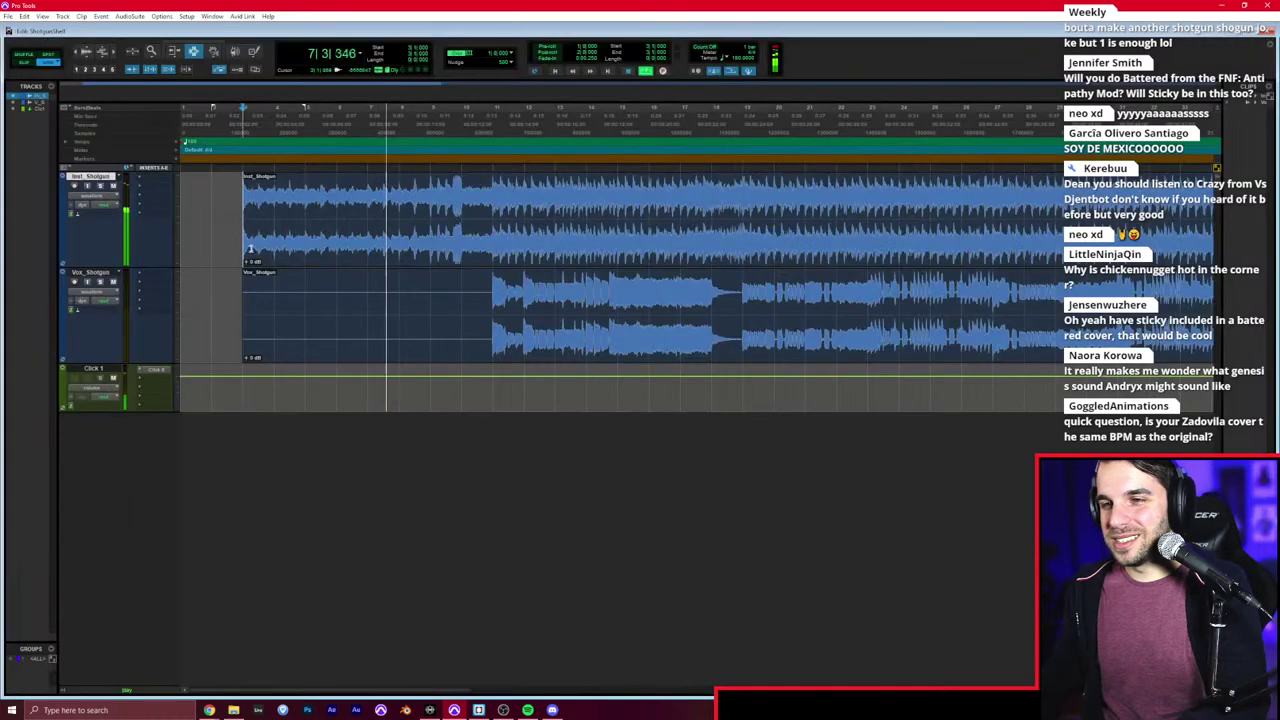
Step: Add a marker named Intro at bar 3 and a marker named A at bar 11
key("space")
key("KP_Enter")
key("Return")
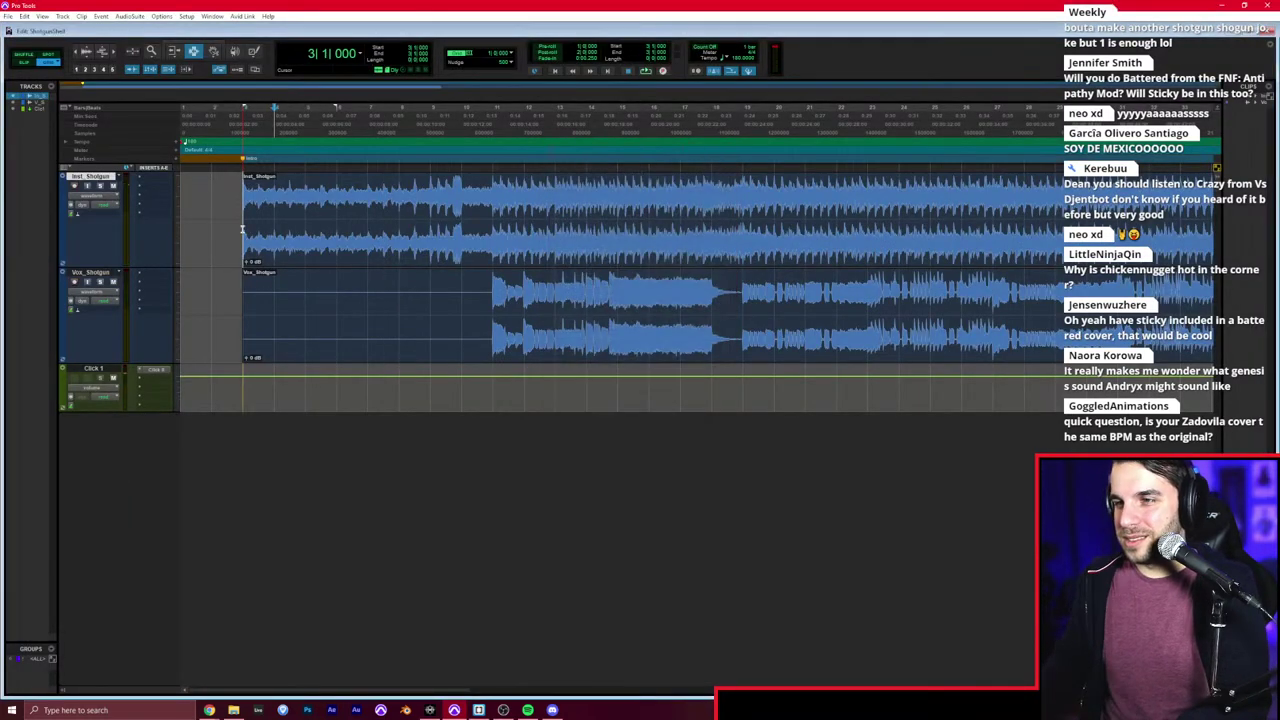
key("space")
key("KP_Enter")
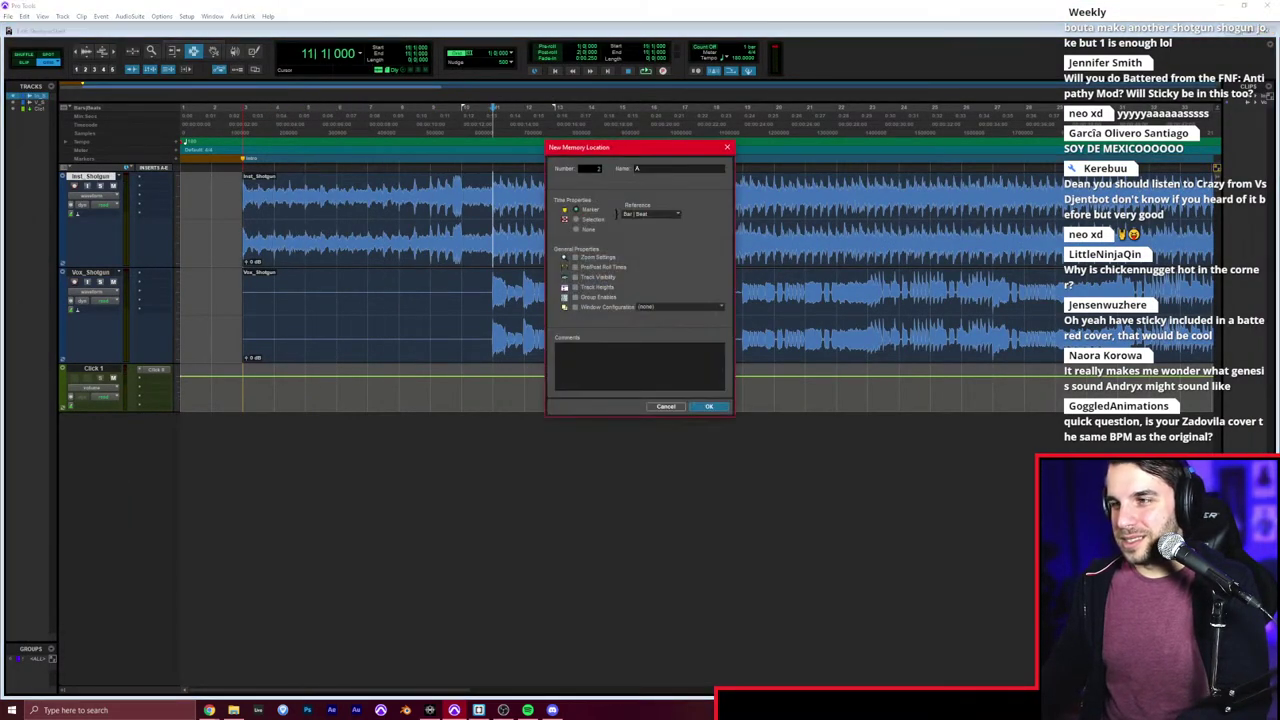
key("Return")
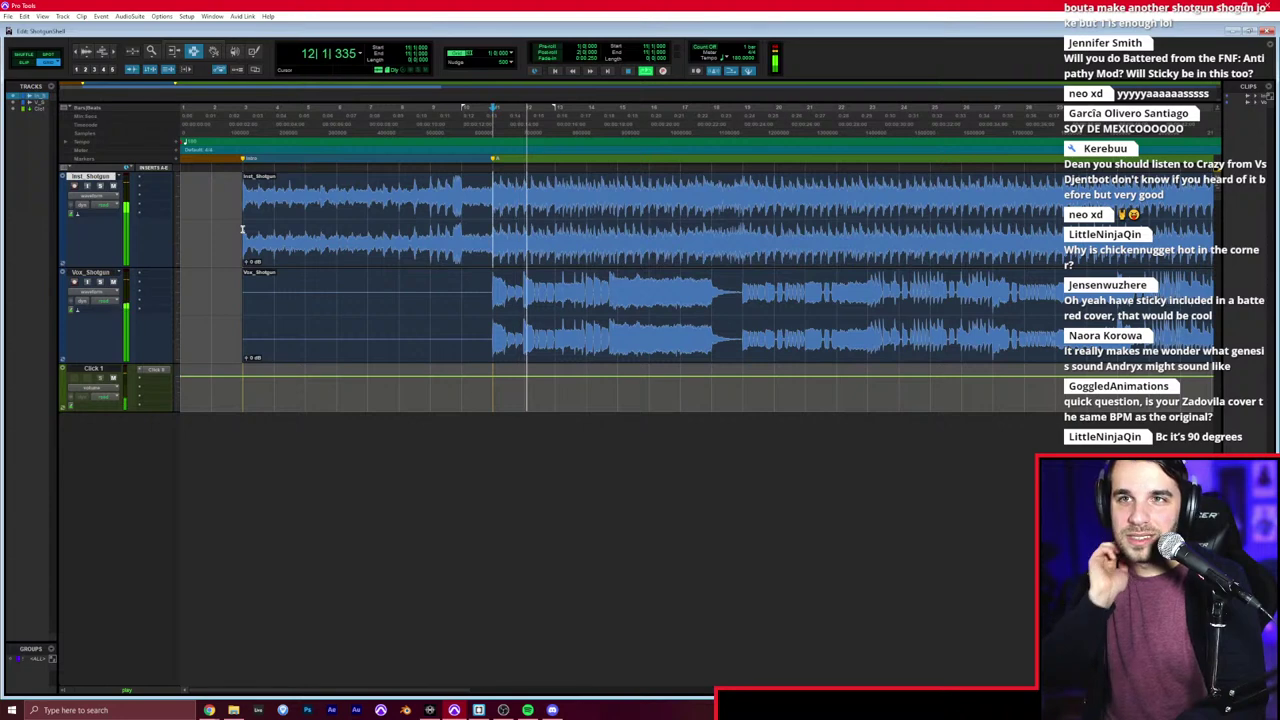
Step: Play the song from marker A and lower the Inst_Shotgun track's volume to about -4 dB
key("space")
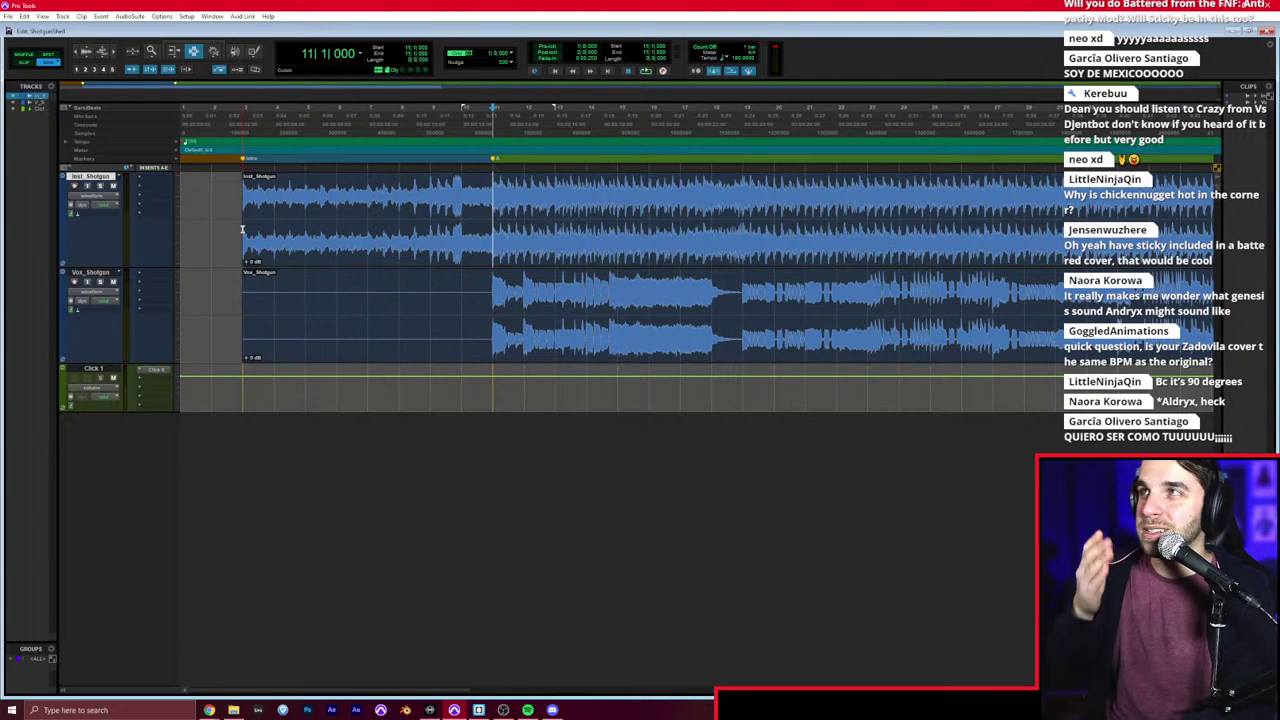
key("space")
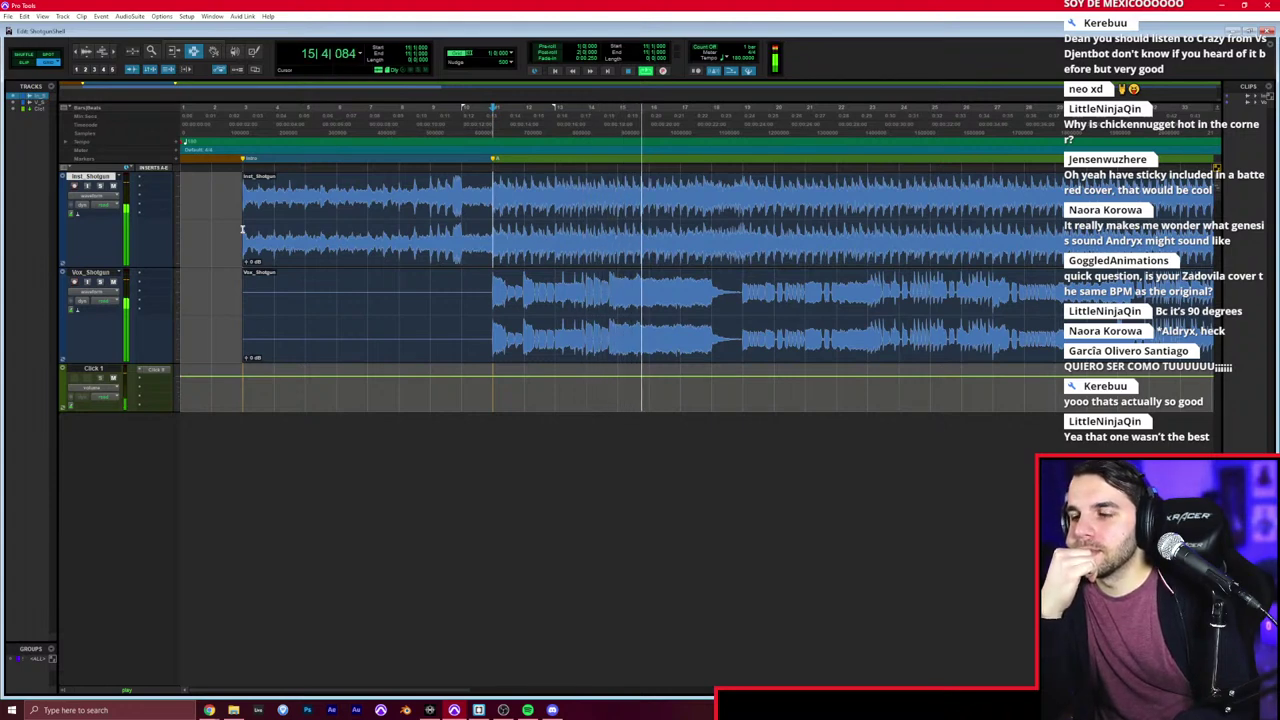
key("ctrl+equal")
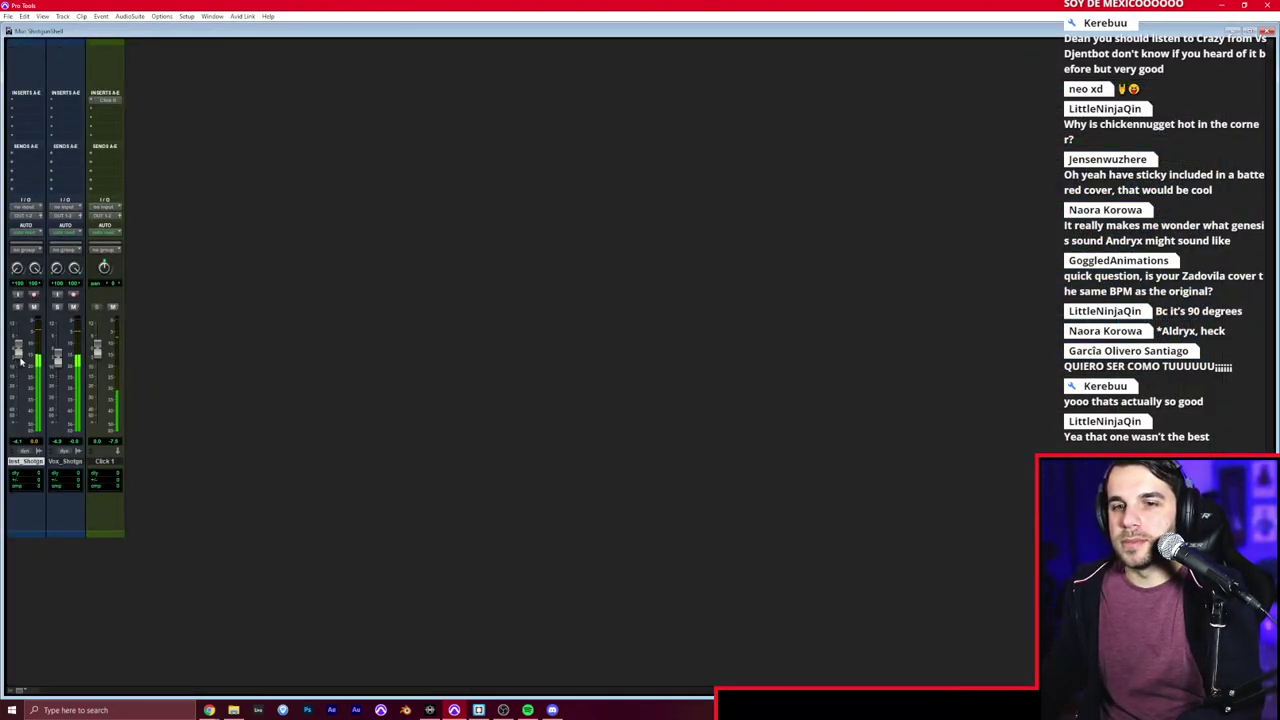
key("ctrl+equal")
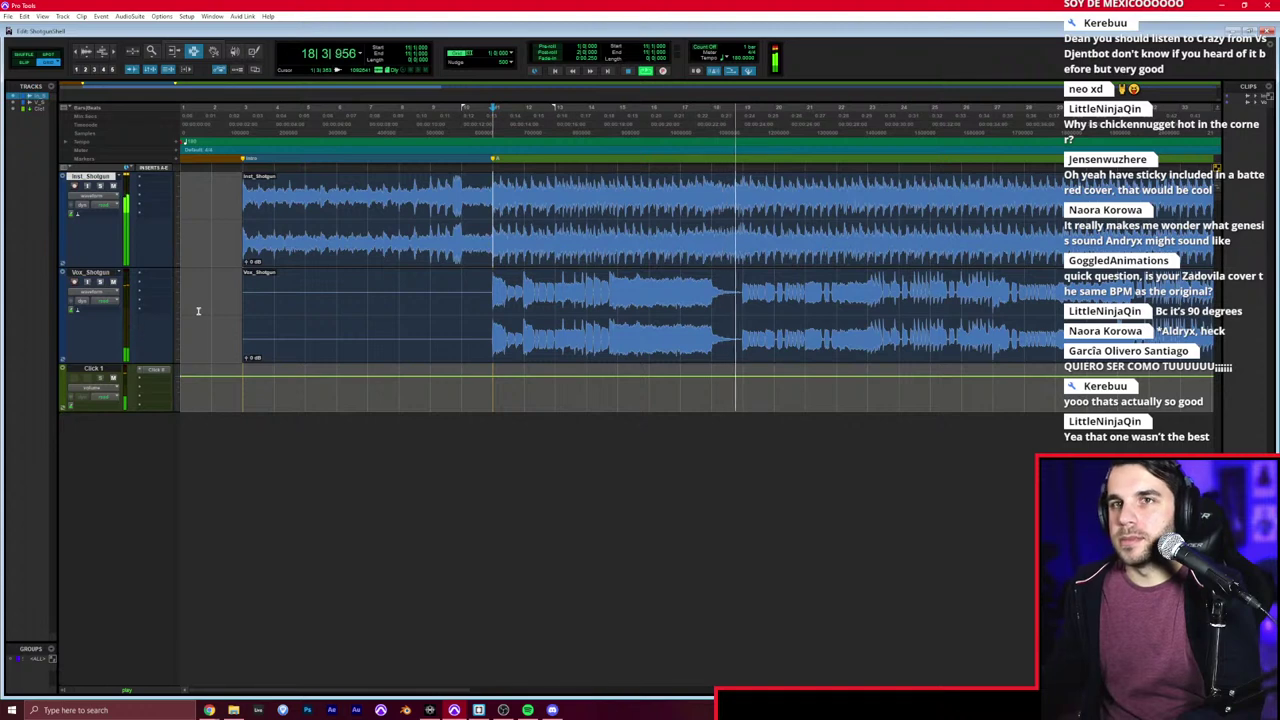
Step: Add a marker named B at bar 19 while the song keeps playing
key("KP_Enter")
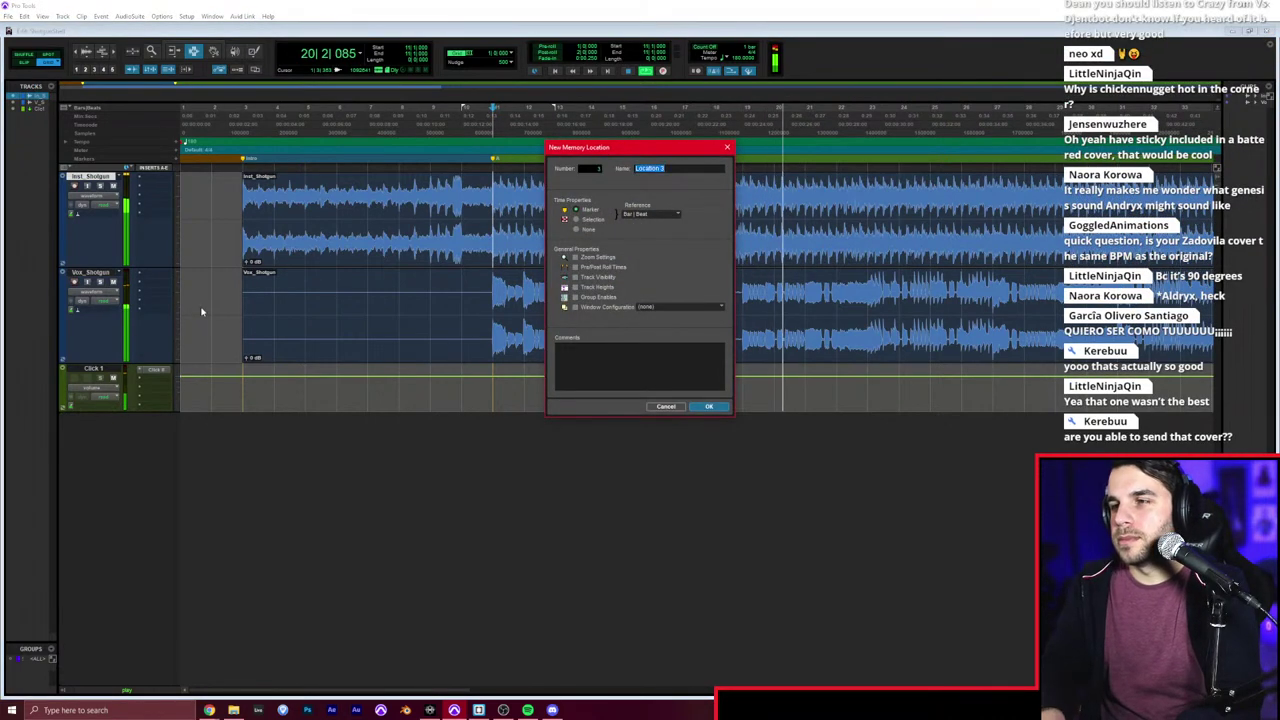
type("B")
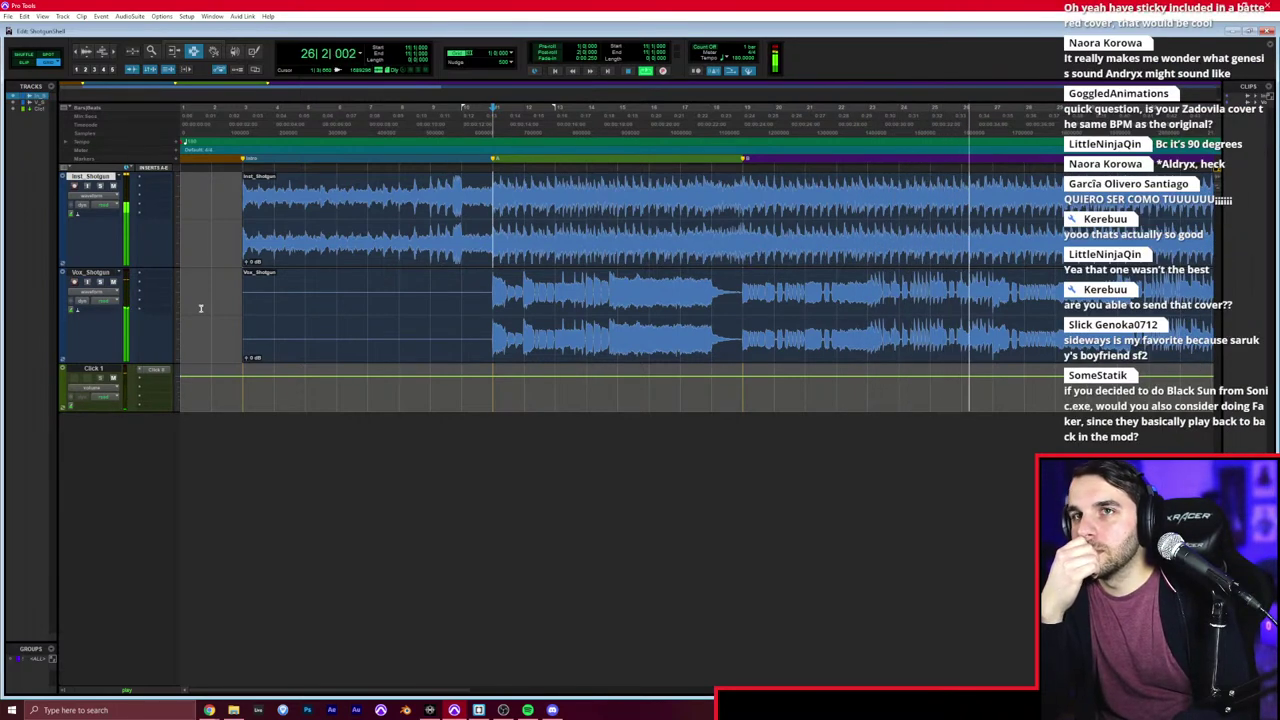
key("KP_Enter")
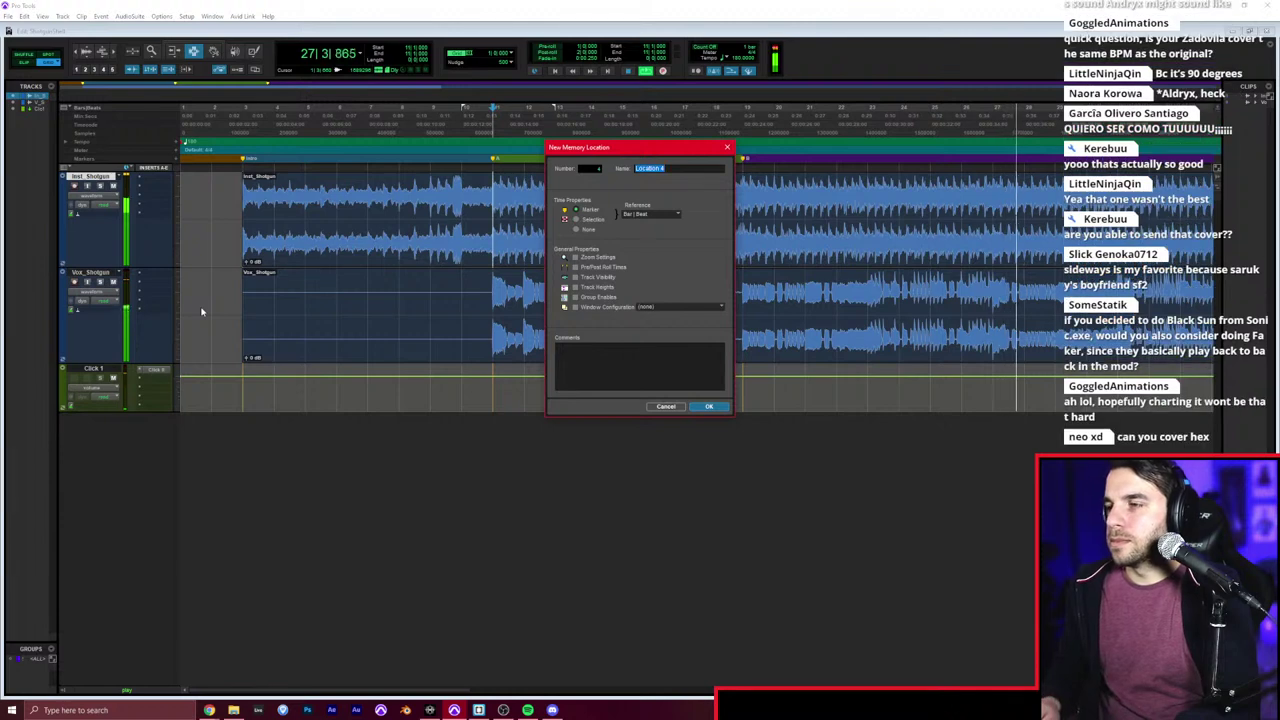
key("Return")
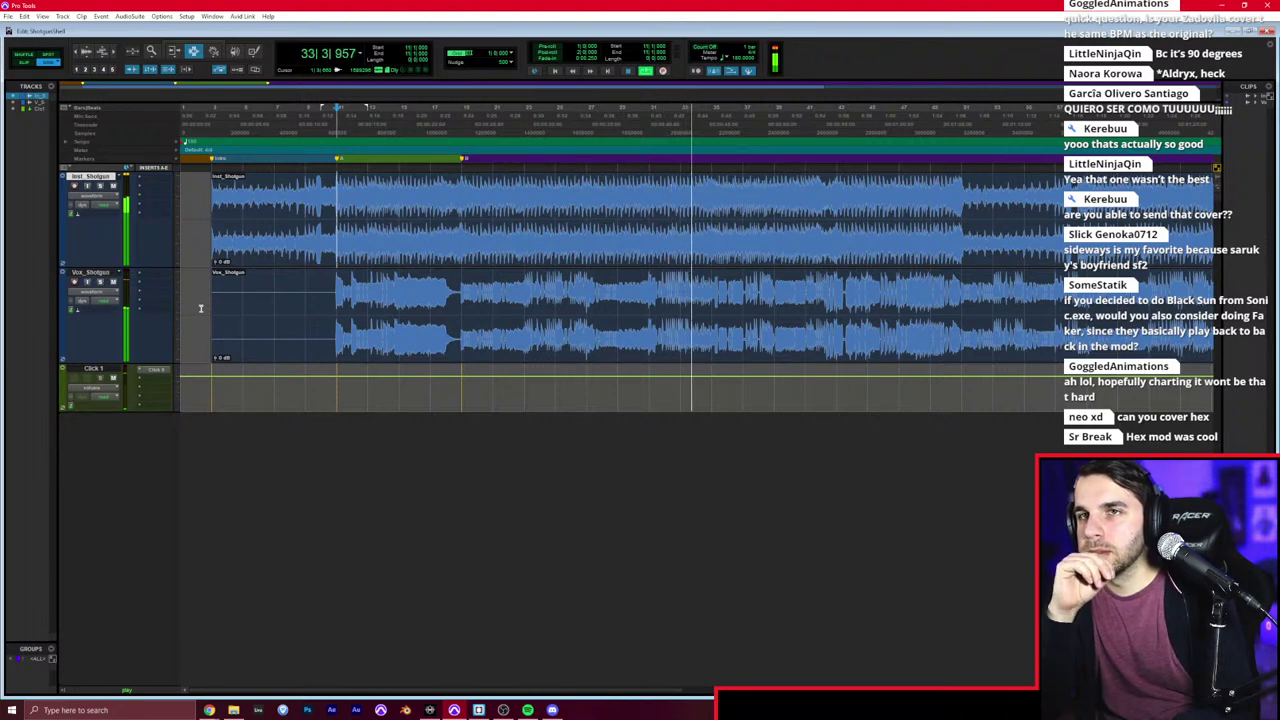
Step: Add a marker named C at bar 35 and a marker named D at bar 43 during playback
key("KP_Enter")
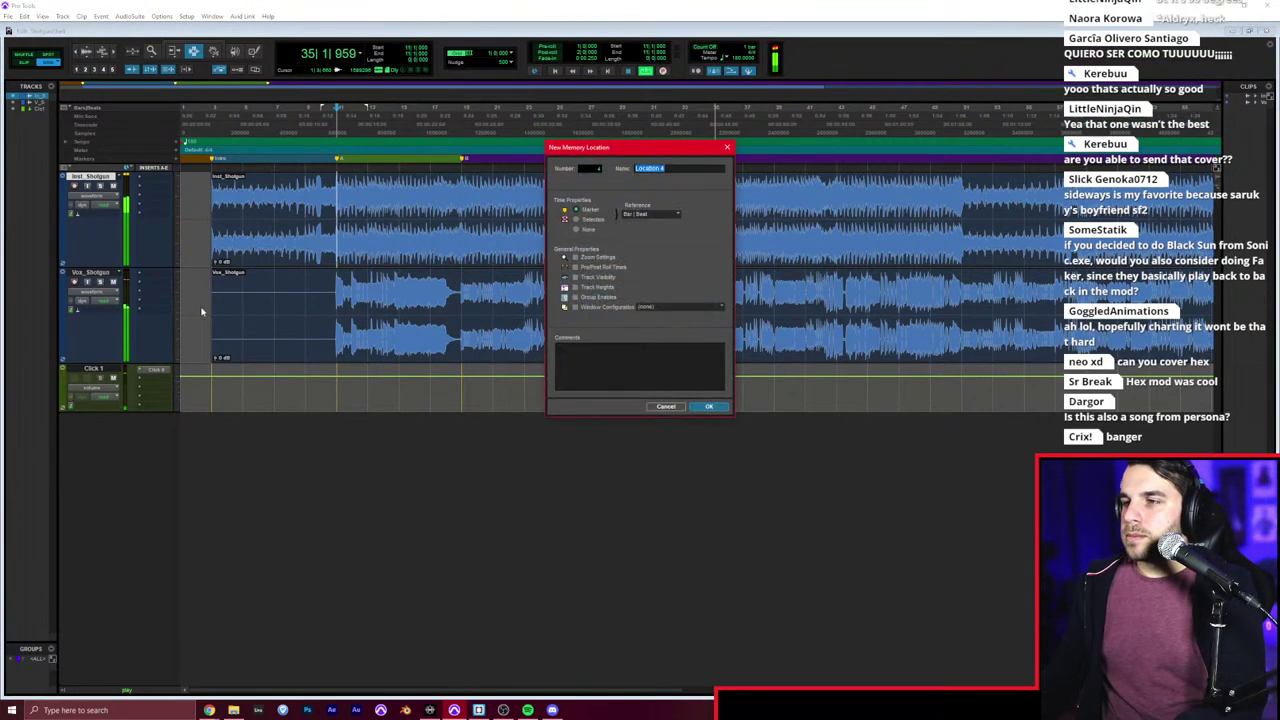
type("C")
key("Return")
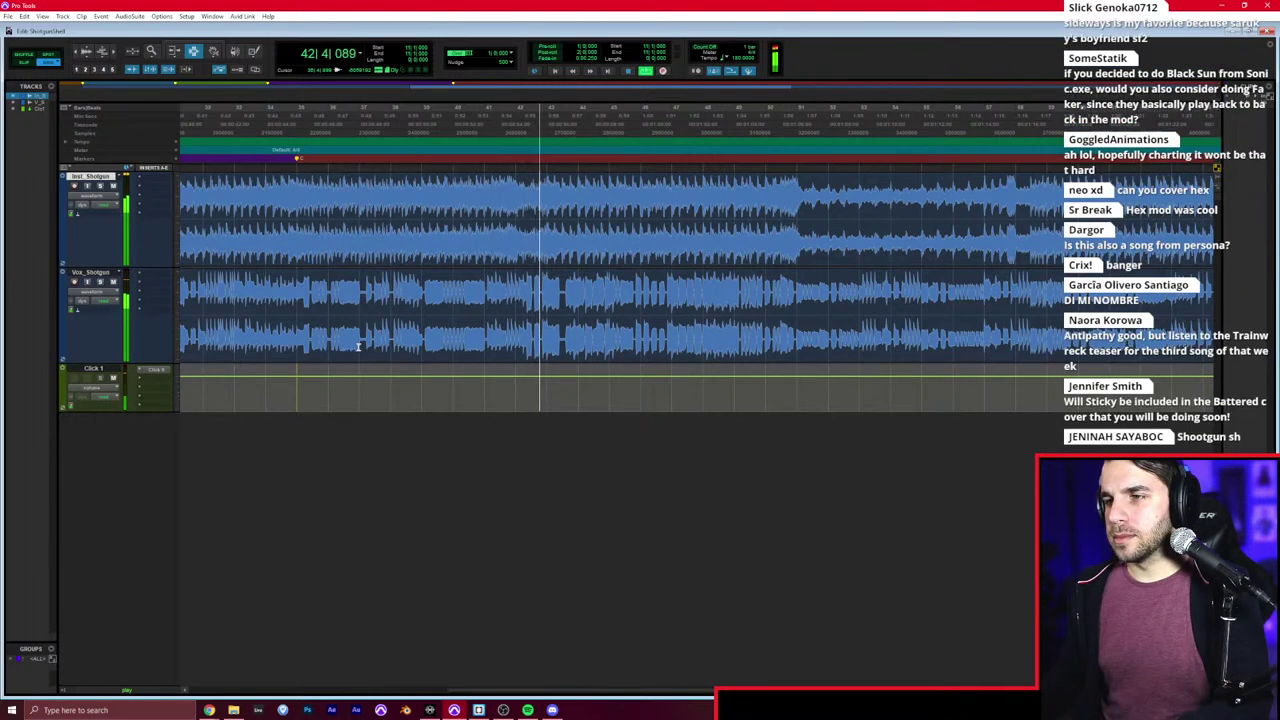
key("KP_Enter")
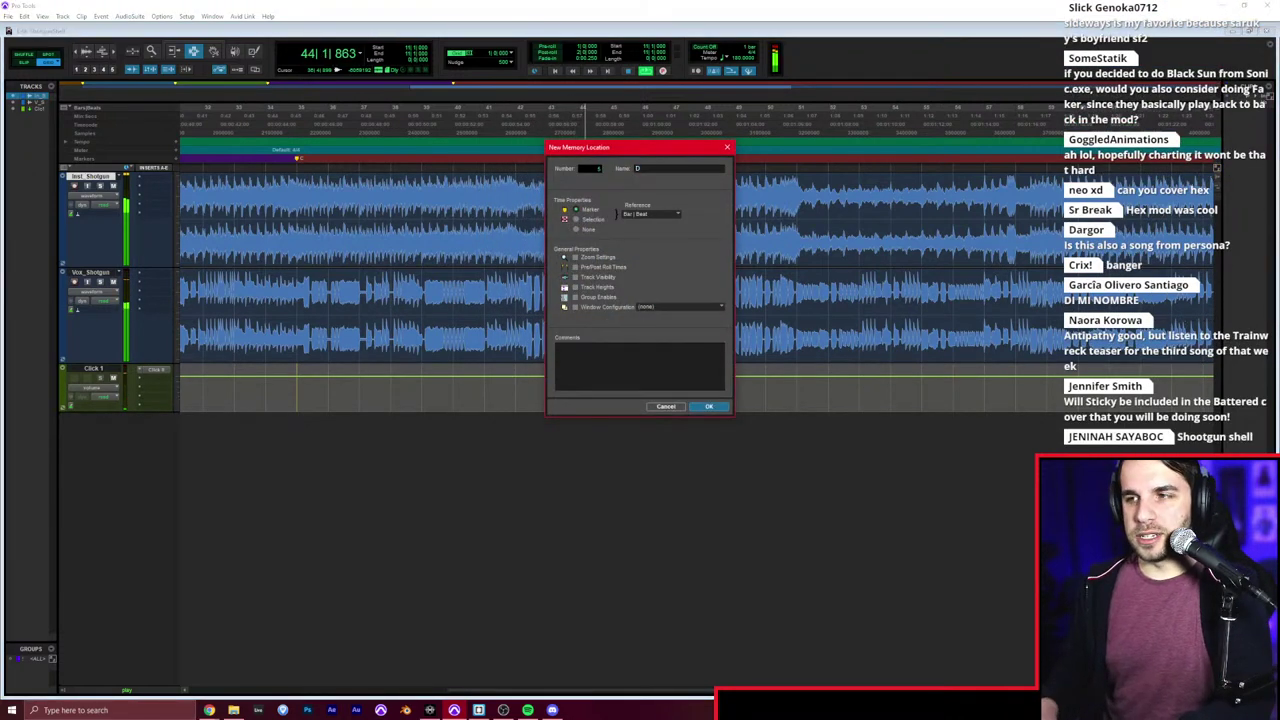
key("Return")
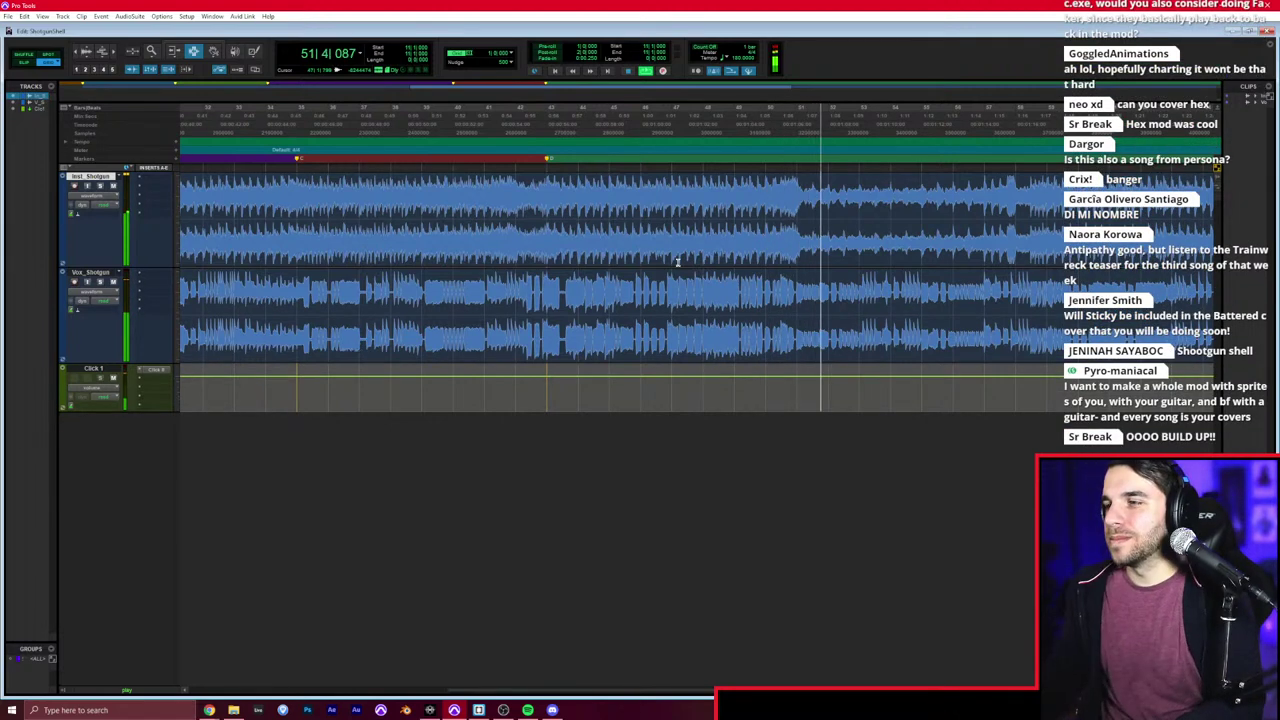
Step: Stop playback and add a marker named E at bar 51, where the instrumental becomes quieter
key("space")
left_click(805, 201)
key("KP_Enter")
key("Return")
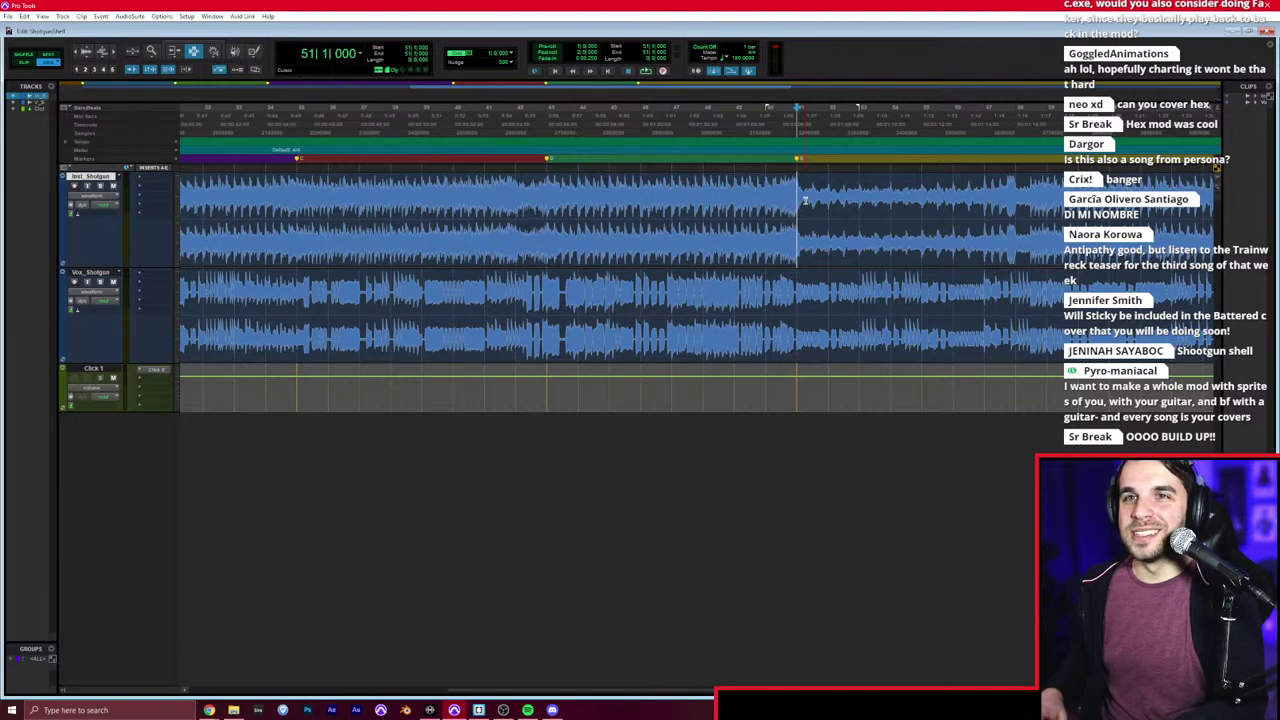
Step: Play the song from bar 51 and add a marker named F at bar 59 during playback
key("space")
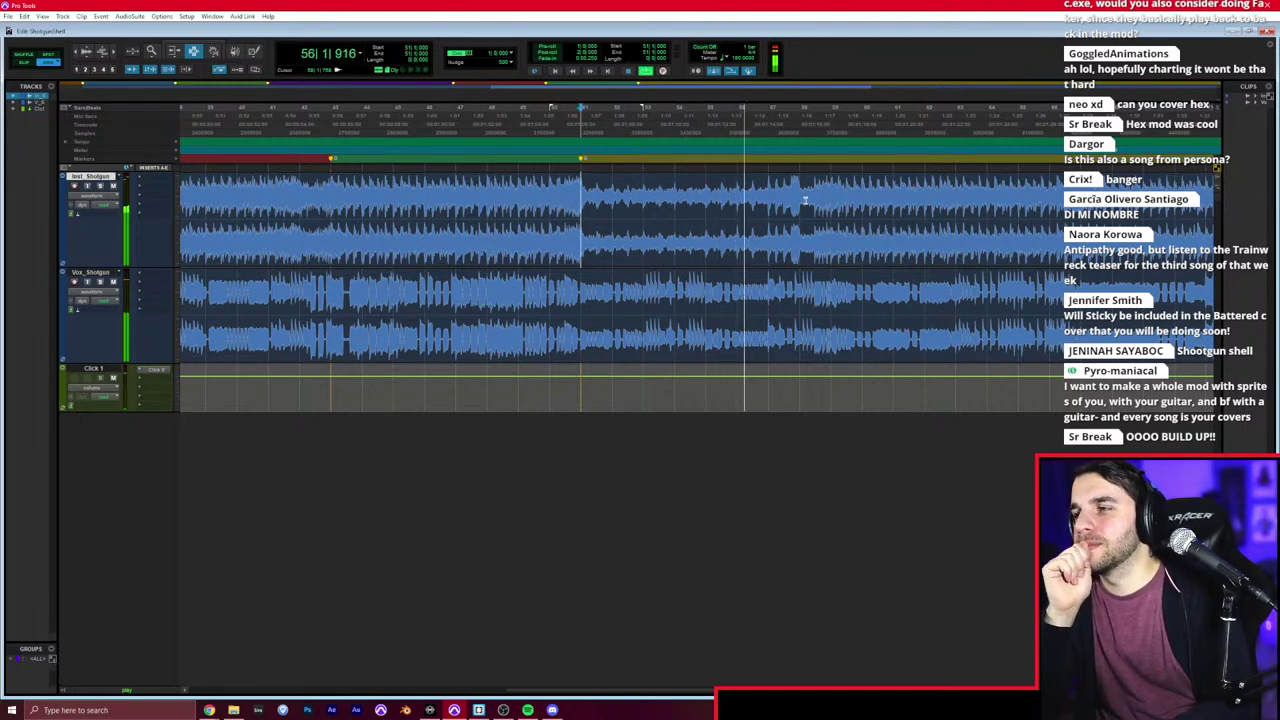
key("ctrl+]")
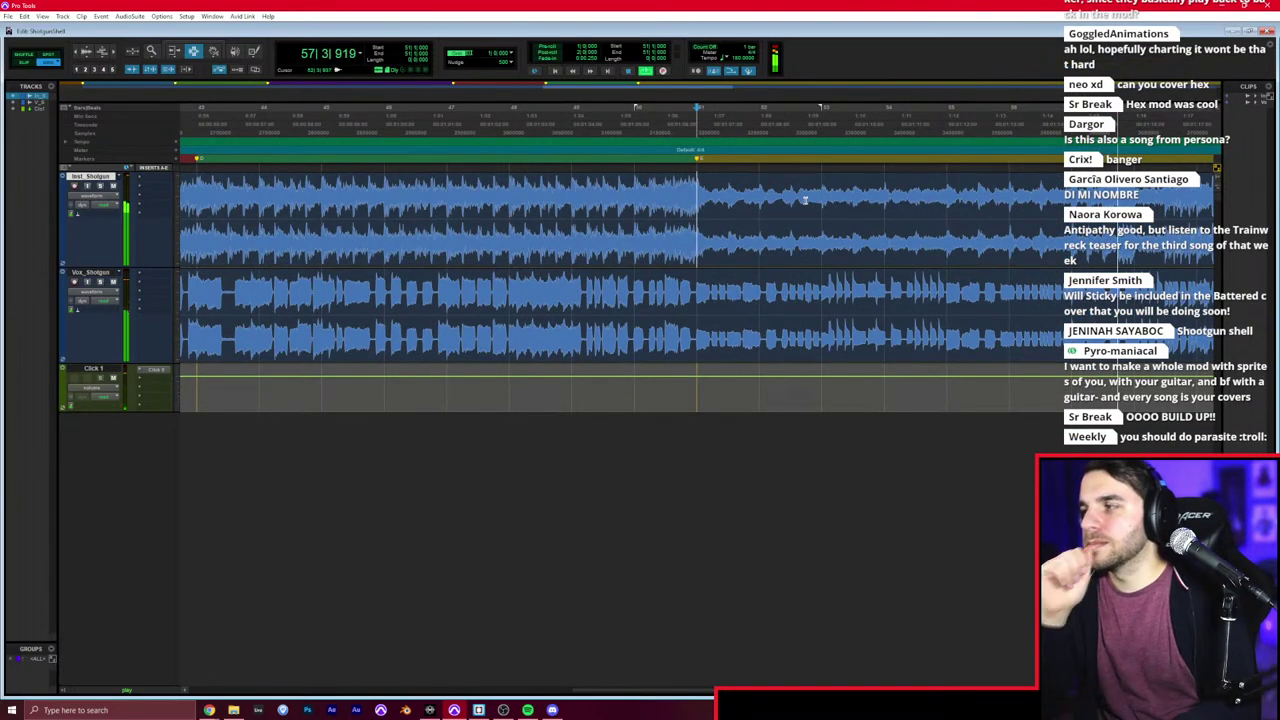
key("KP_Enter")
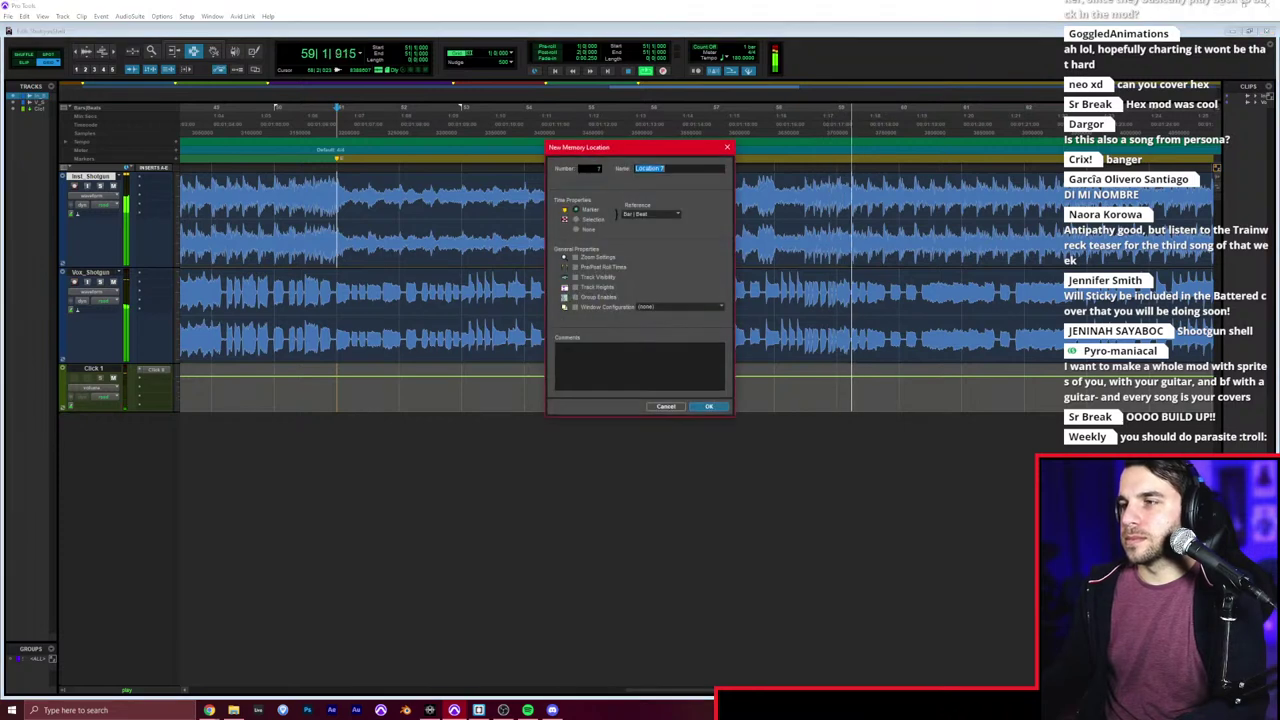
key("Return")
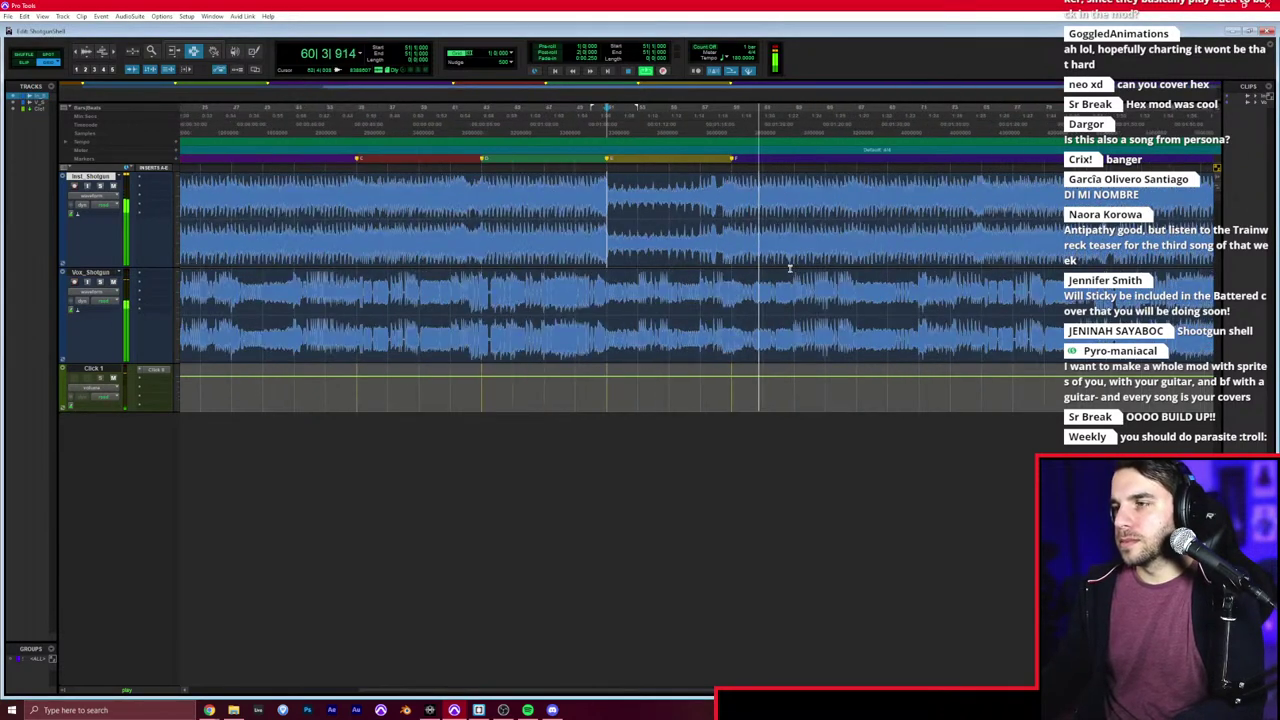
Step: Add a marker named G at bar 75 while the song keeps playing
key("ctrl+[")
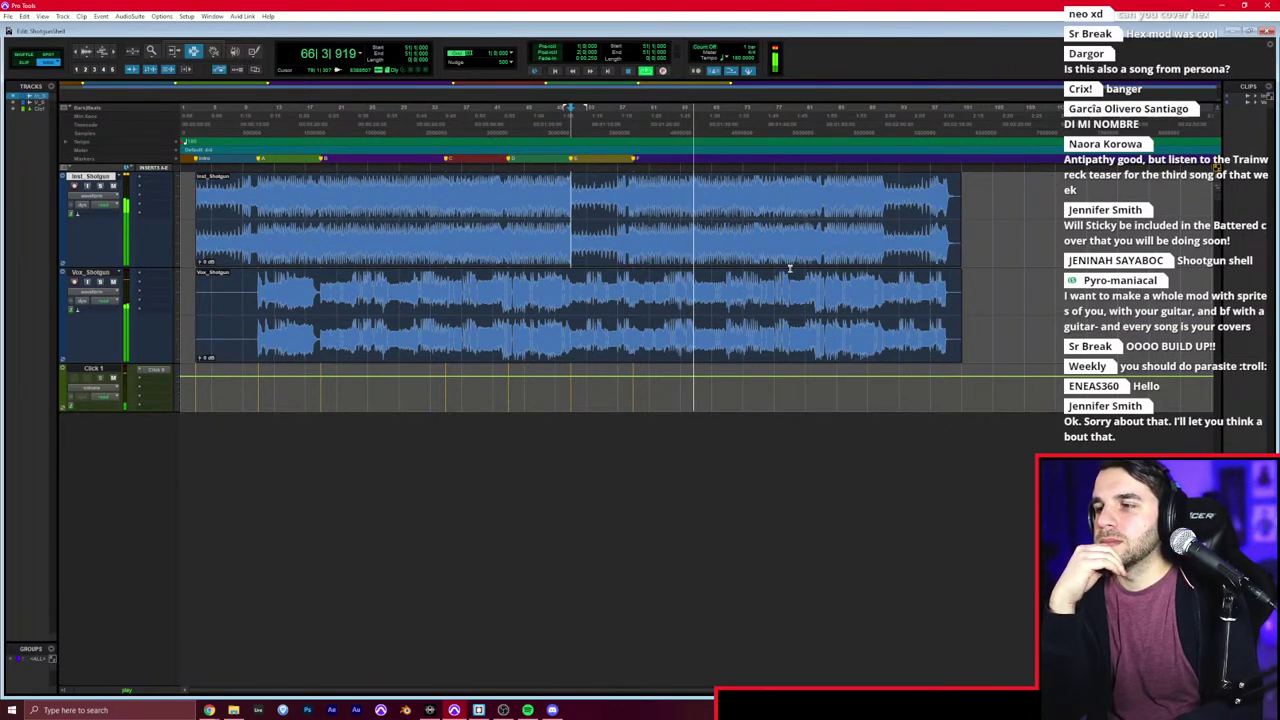
key("t")
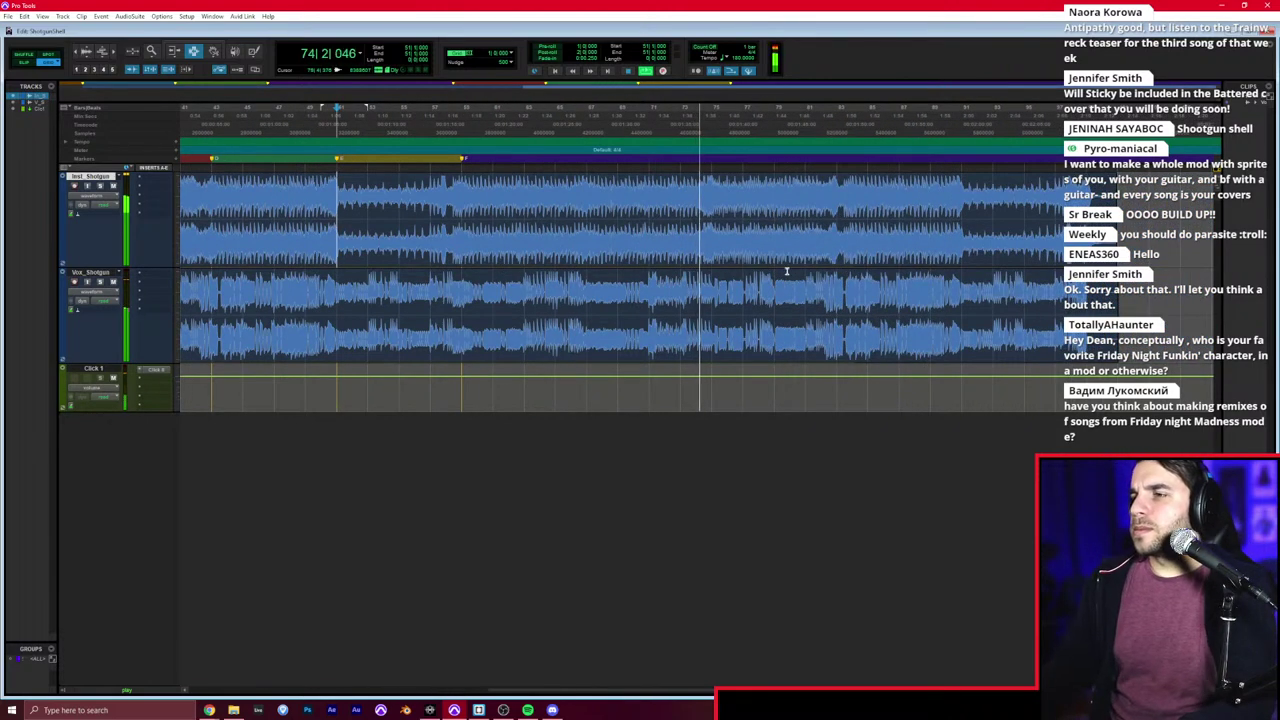
key("KP_Enter")
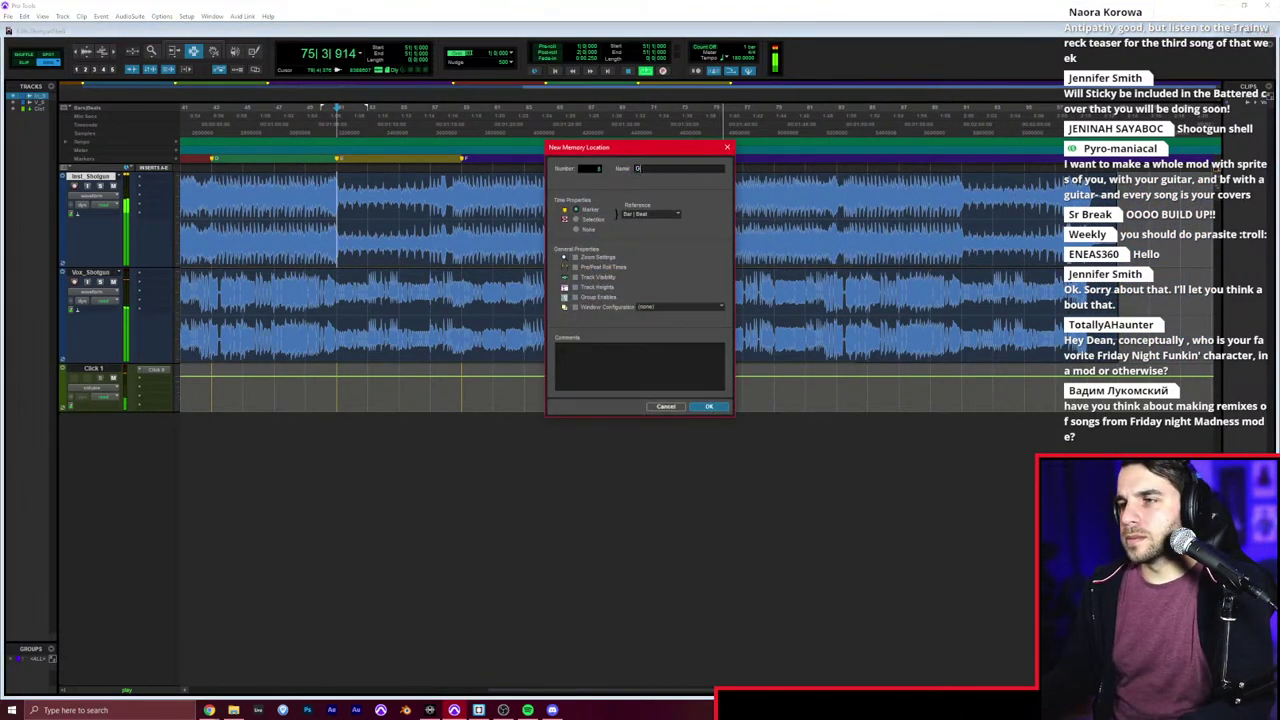
type("G")
key("Return")
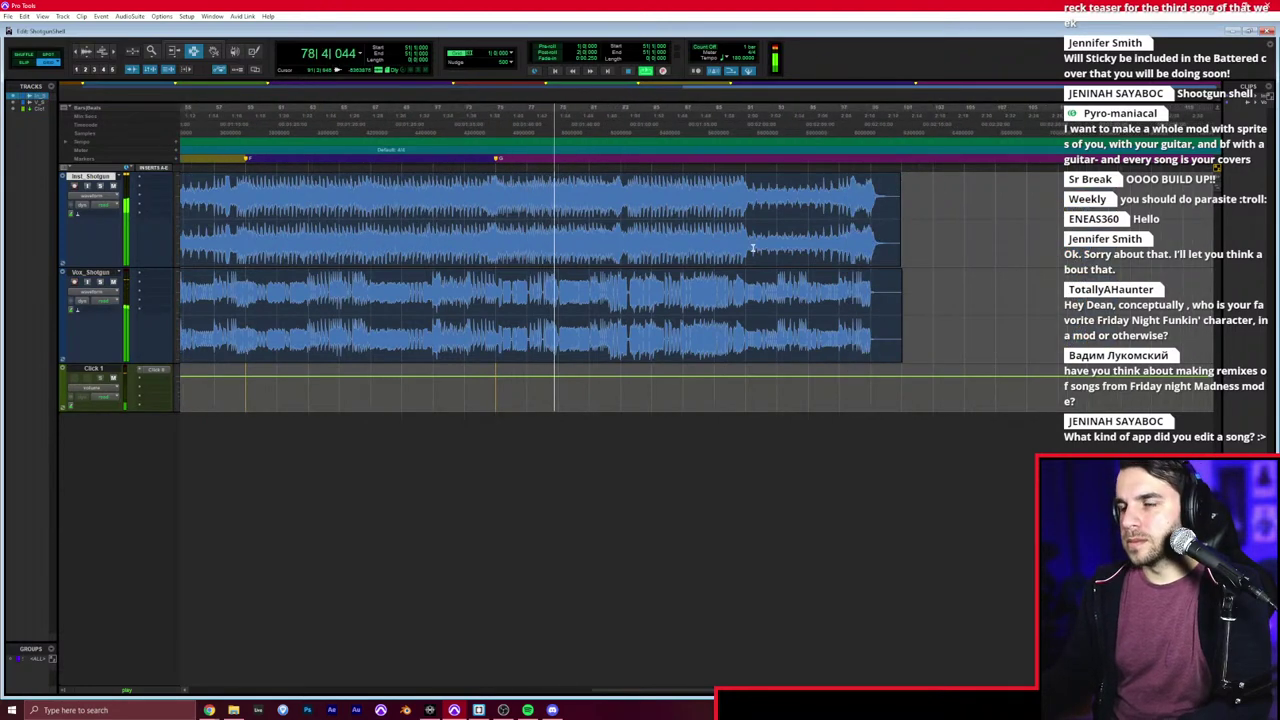
Step: Add a marker named H at bar 83 during playback
left_click(752, 248)
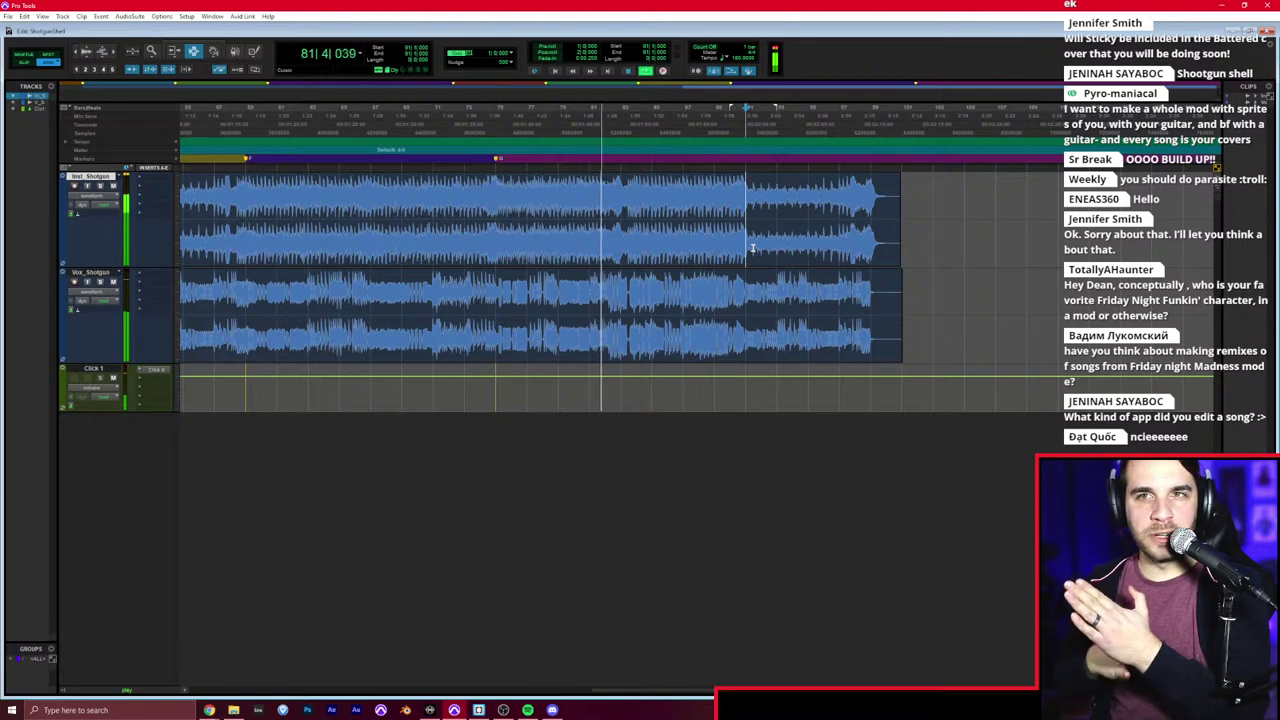
key("KP_Enter")
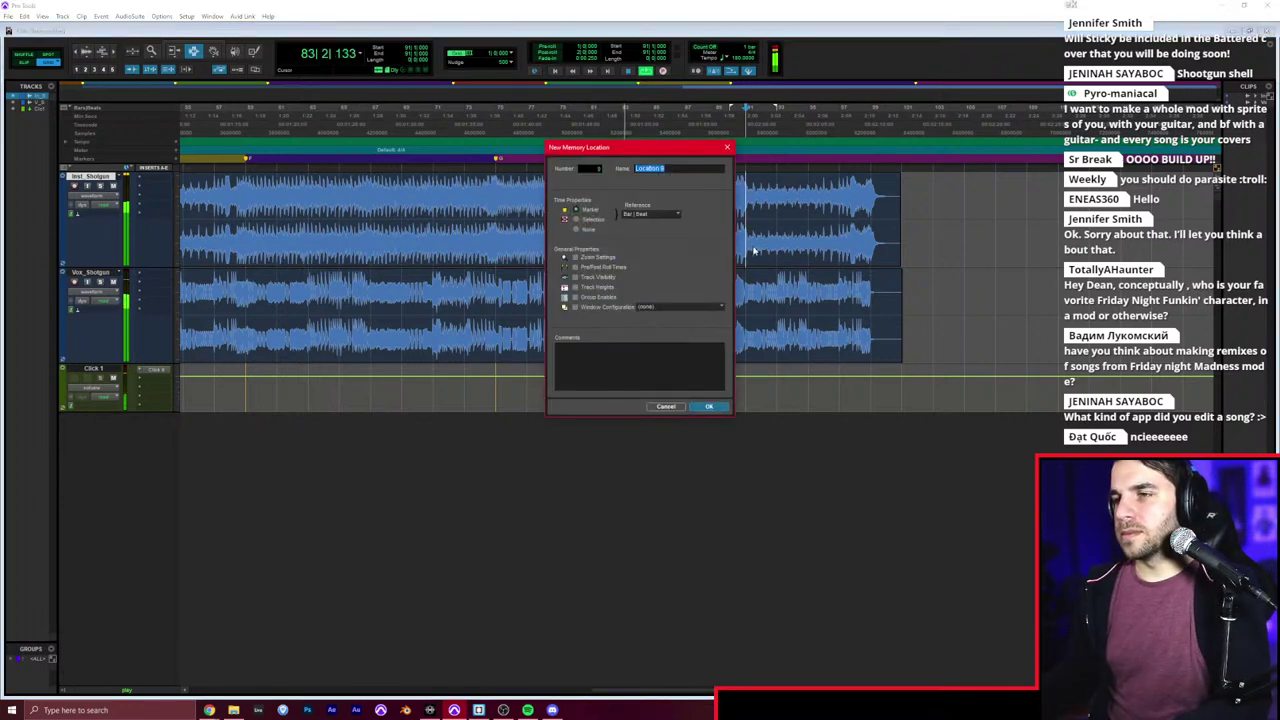
key("Return")
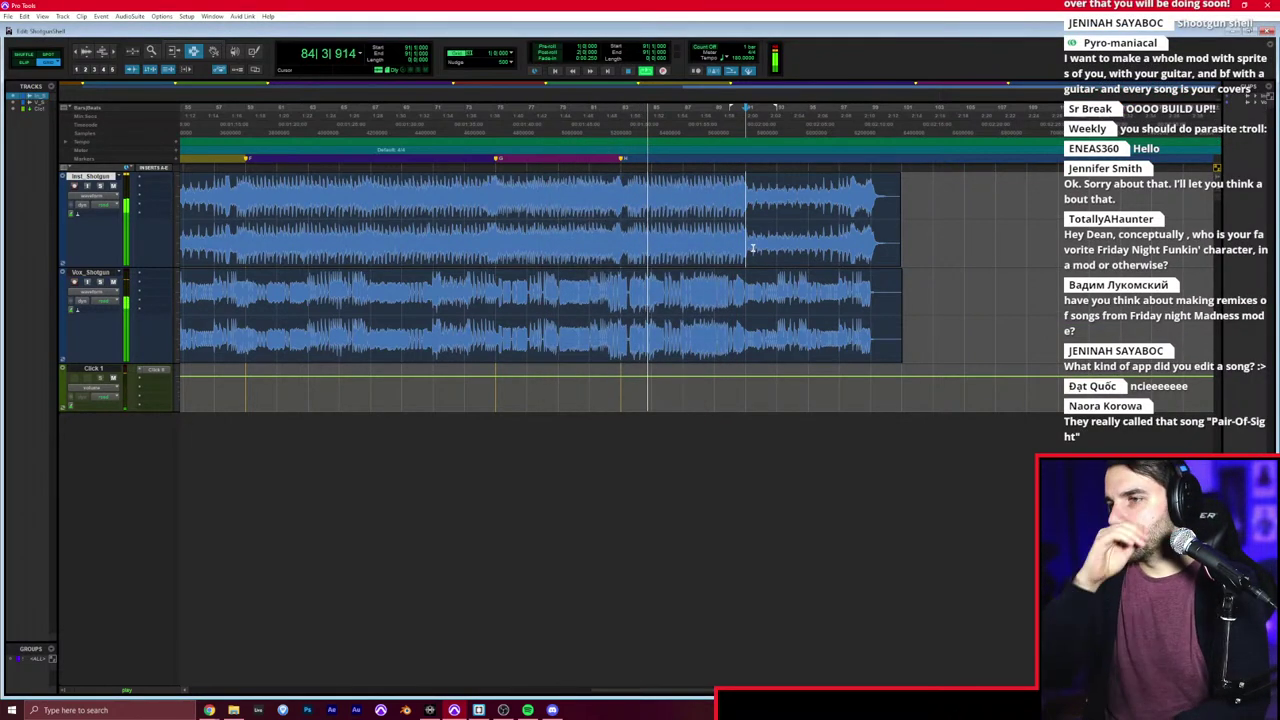
Step: Add a marker named I at bar 91, at the start of the quieter closing section
key("t")
key("t")
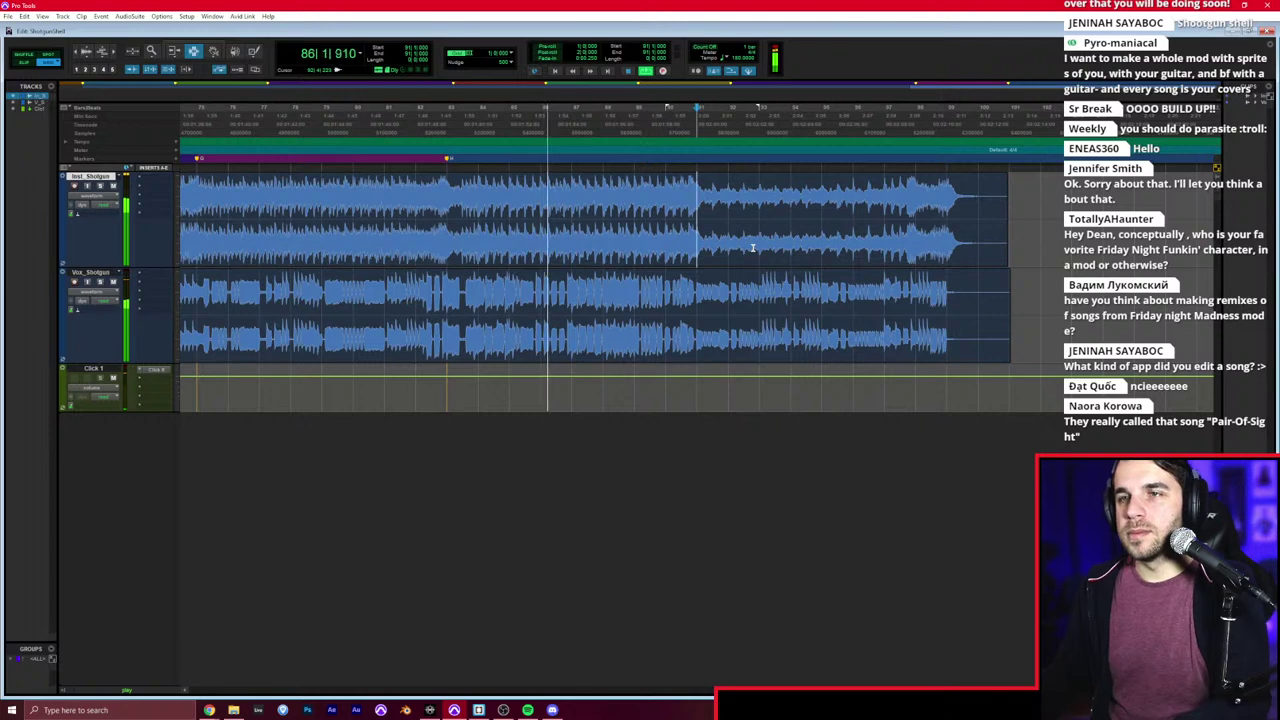
scroll(702, 237, "right", 1)
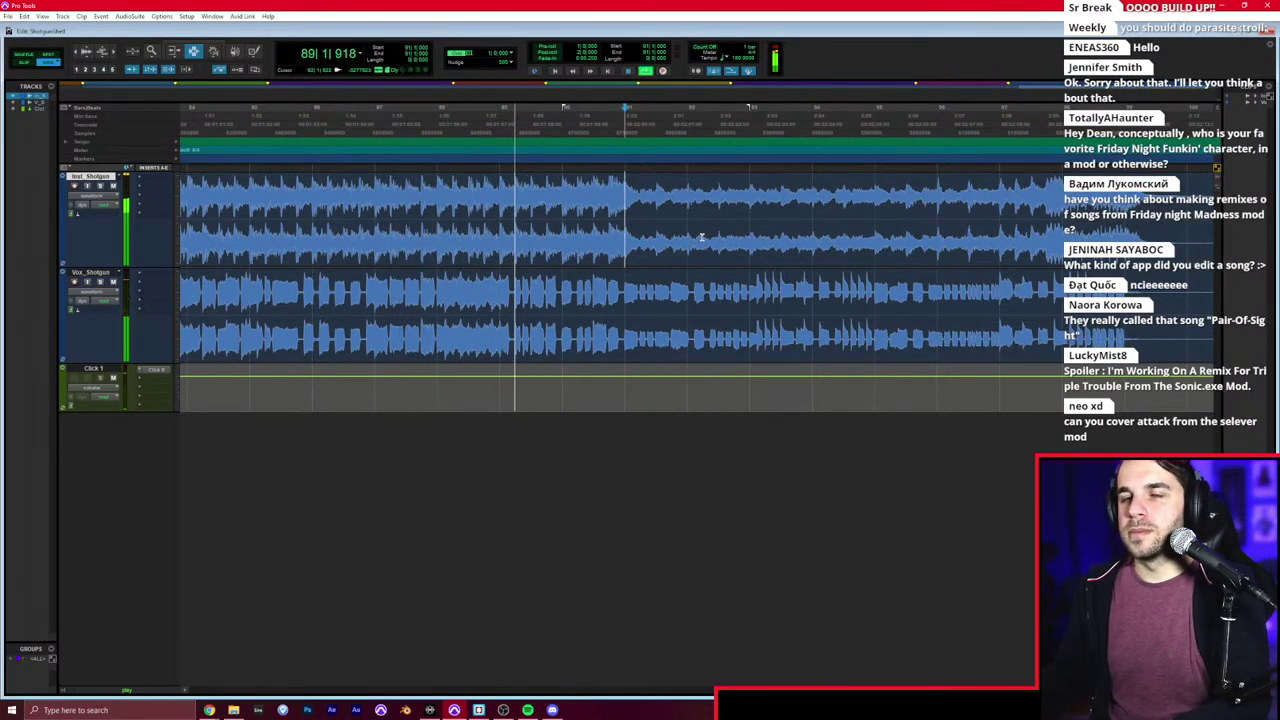
scroll(702, 237, "down", 1)
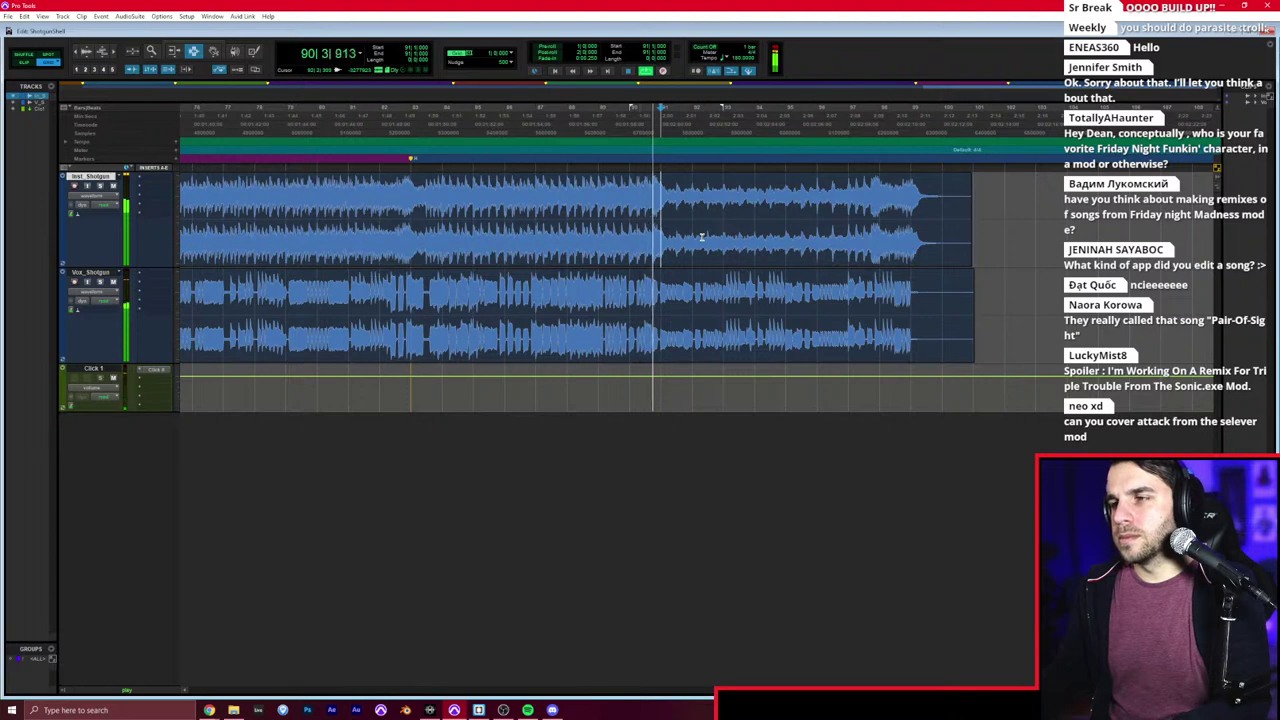
key("KP_Enter")
key("Return")
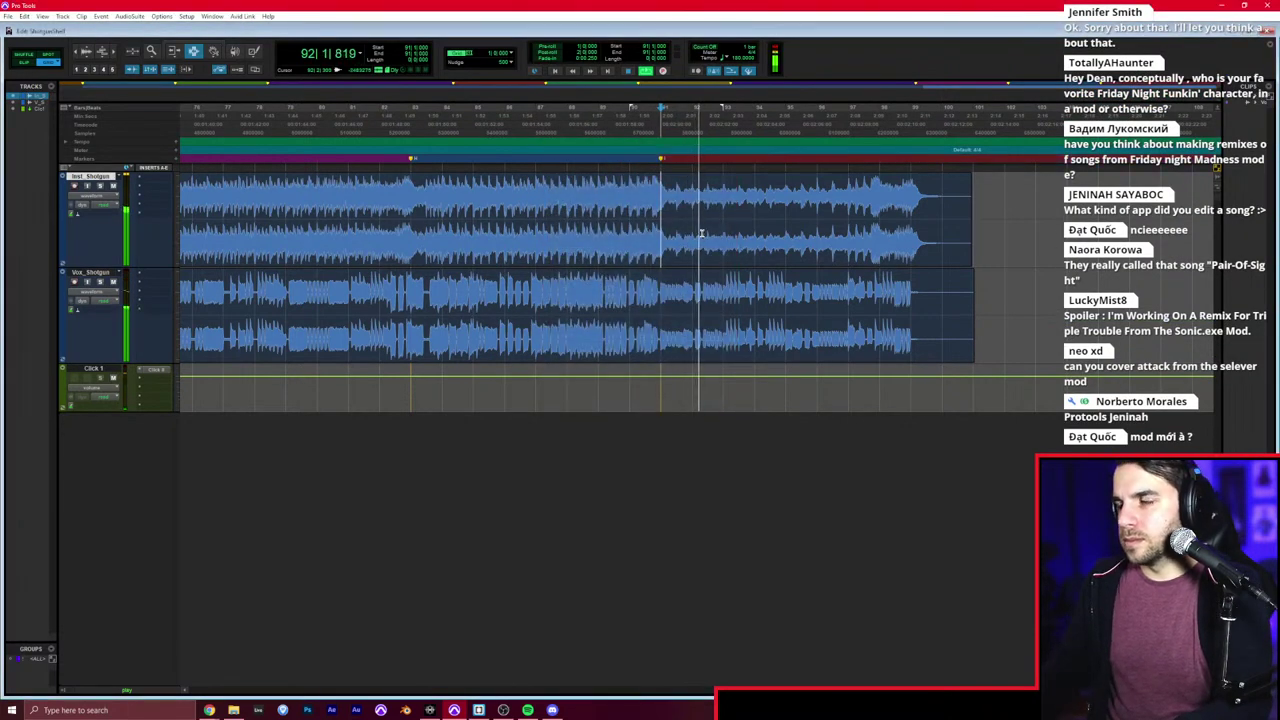
Step: Stop playback and return to the beginning of the session
scroll(702, 235, "down", 1)
key("space")
key("Return")
scroll(702, 233, "up", 2)
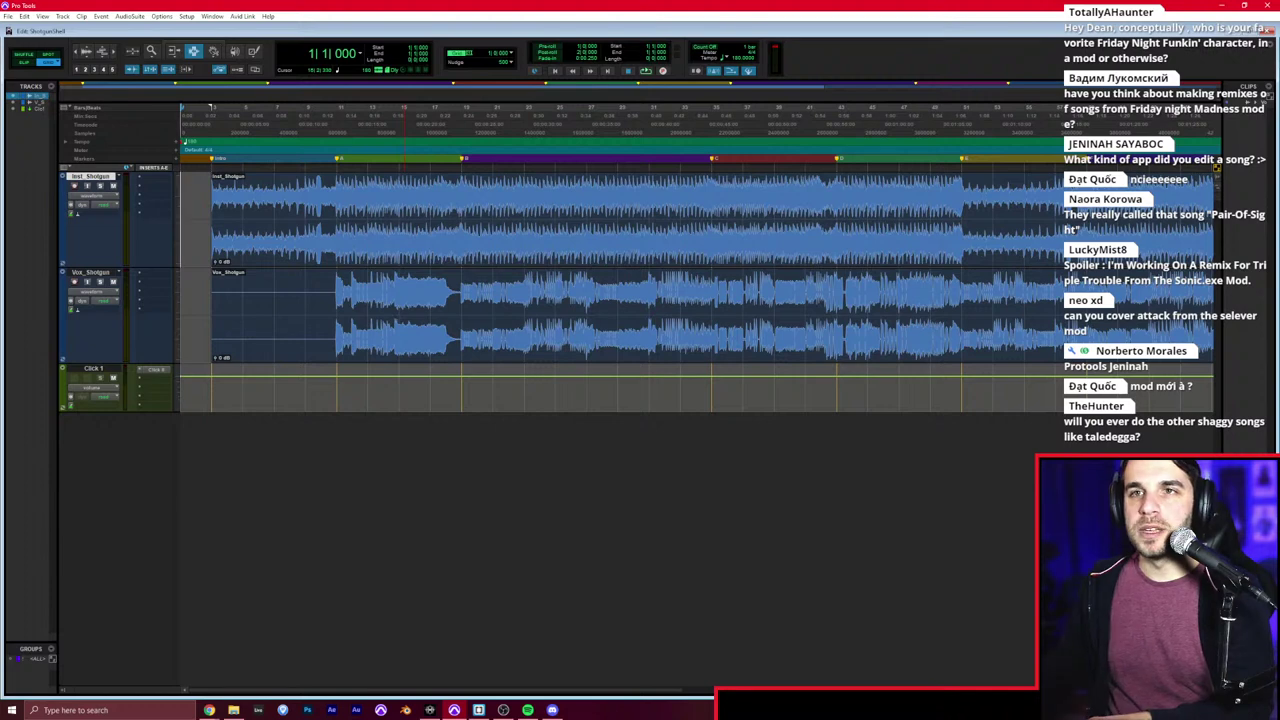
Step: Play the opening of the intro from bar 3, then stop and put the cursor back at bar 3
left_click(221, 247)
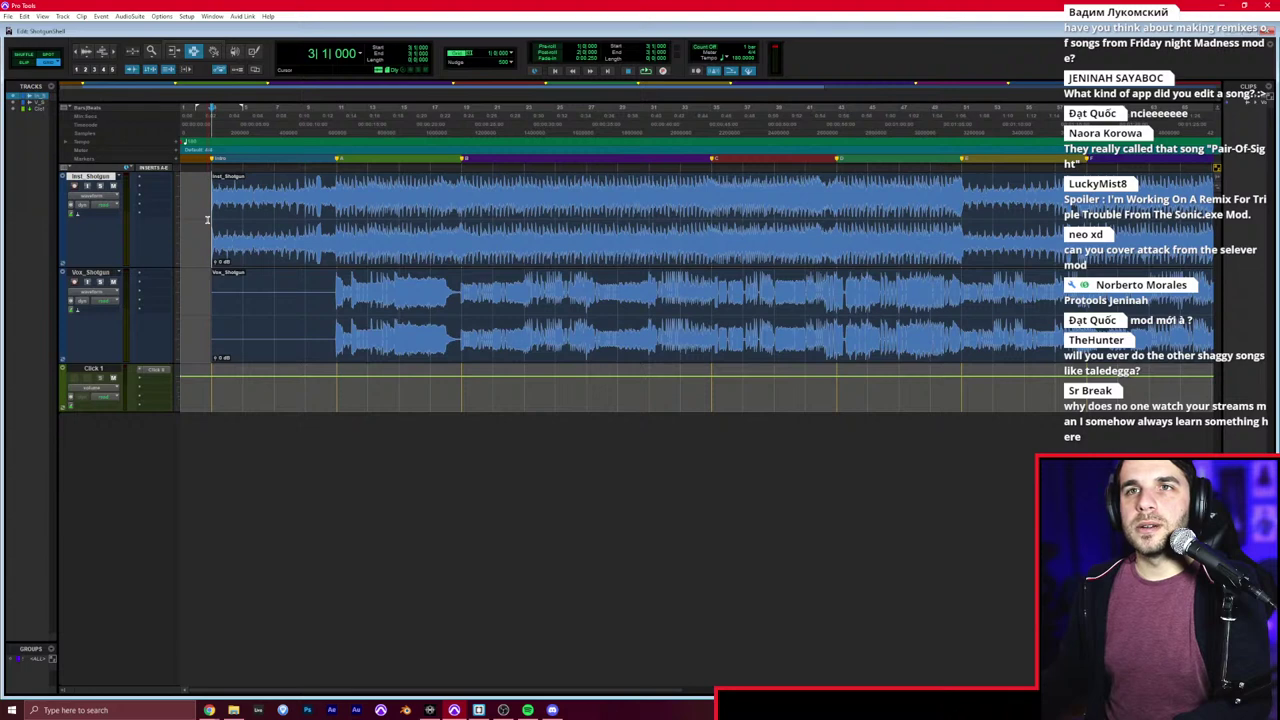
key("ctrl+bracketright")
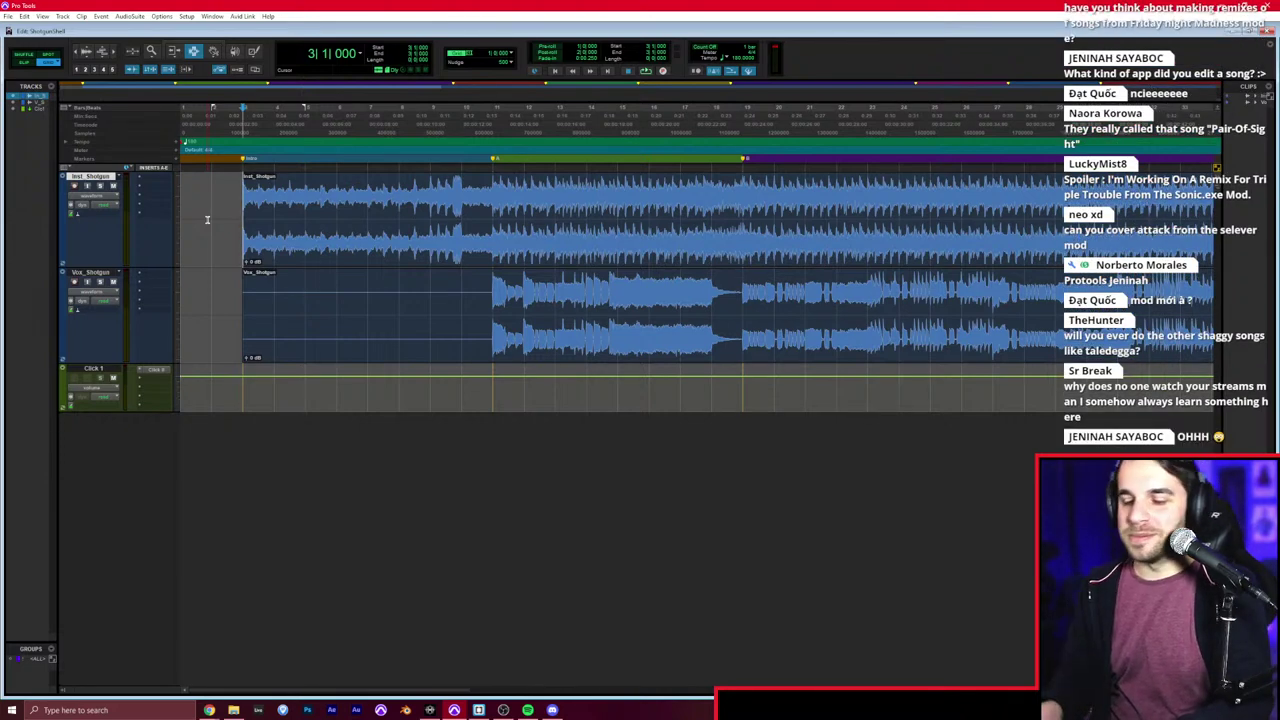
key("space")
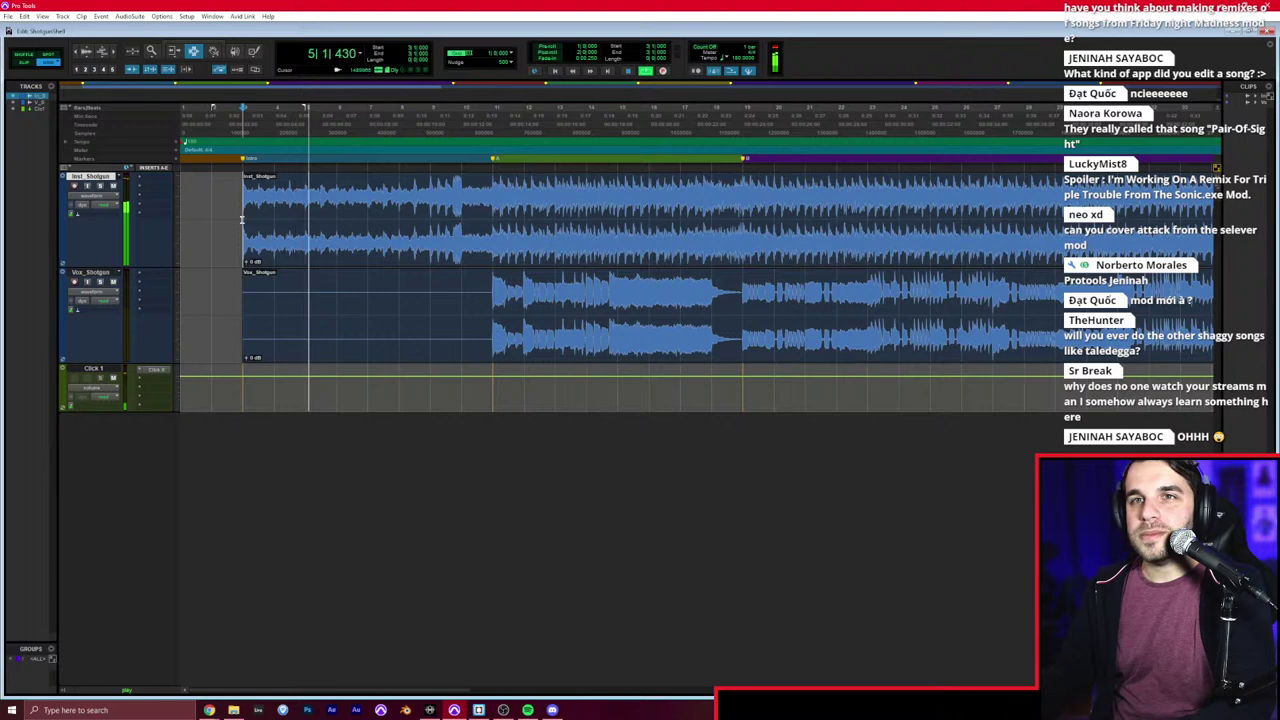
key("space")
left_click(250, 247)
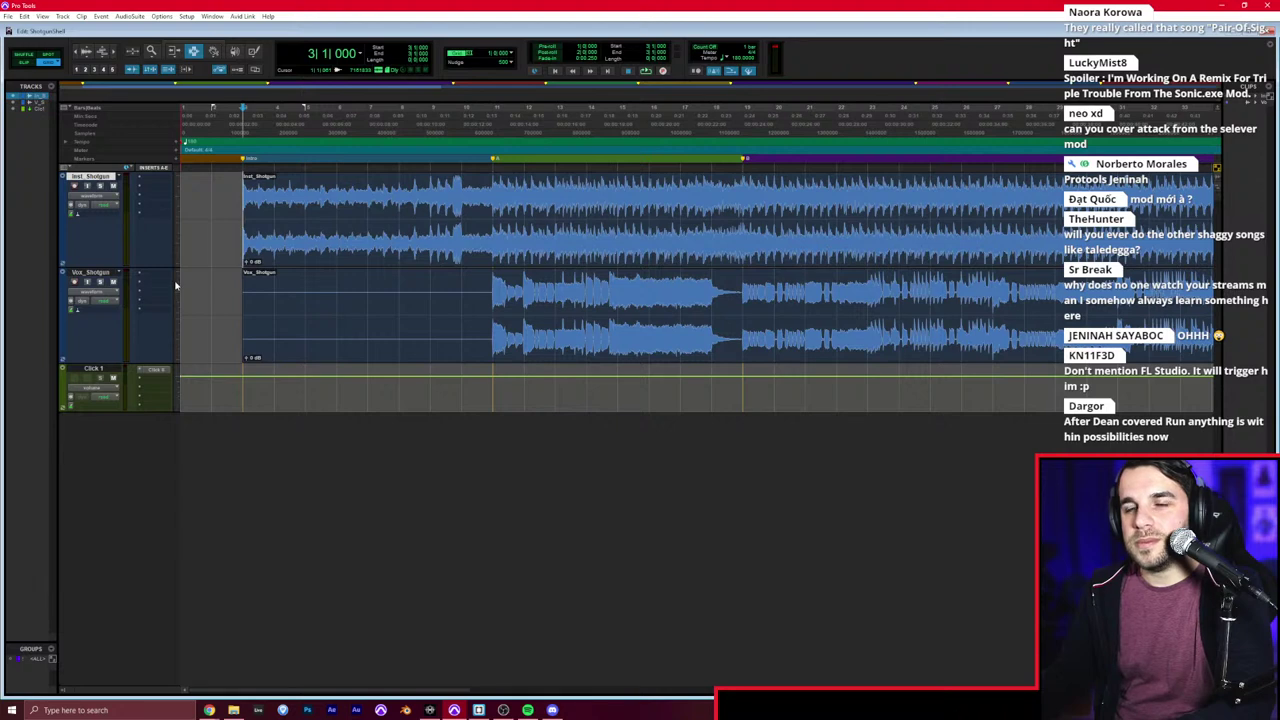
Step: Select the Vox_Shotgun track and open the Godrays session as the source for importing session data
left_click(94, 328)
left_click(8, 16)
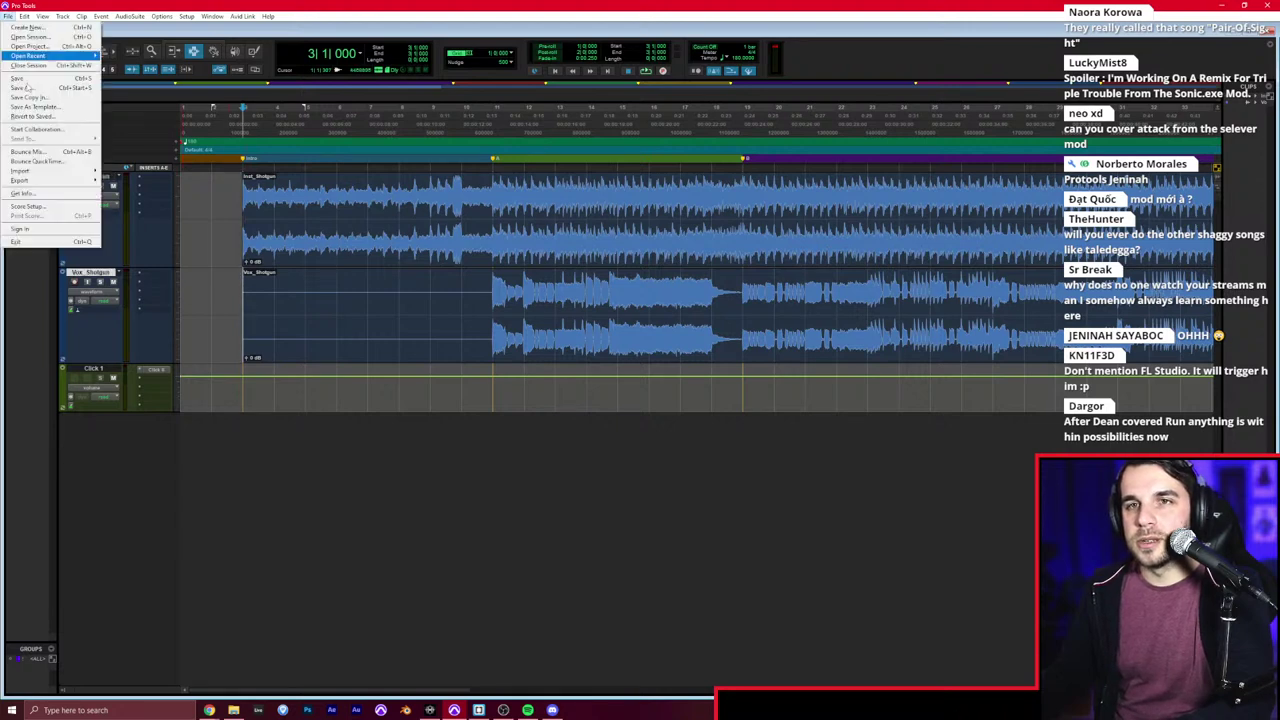
left_click(110, 172)
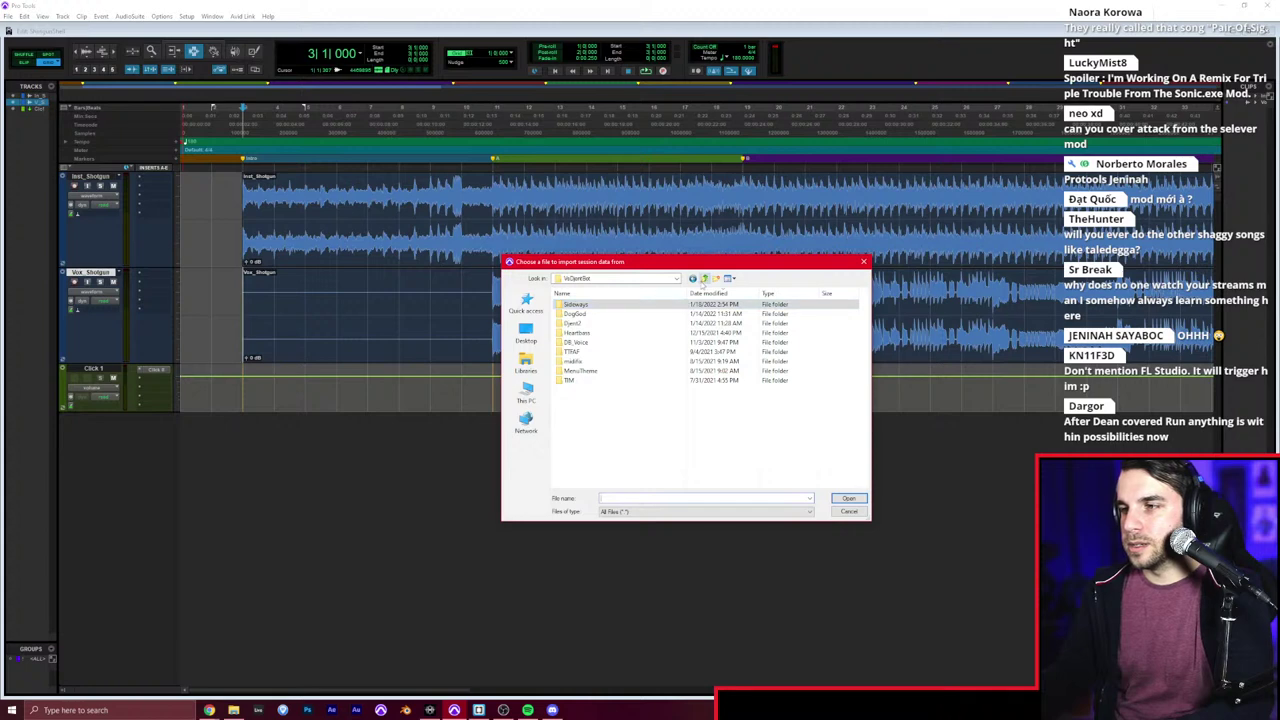
left_click(704, 278)
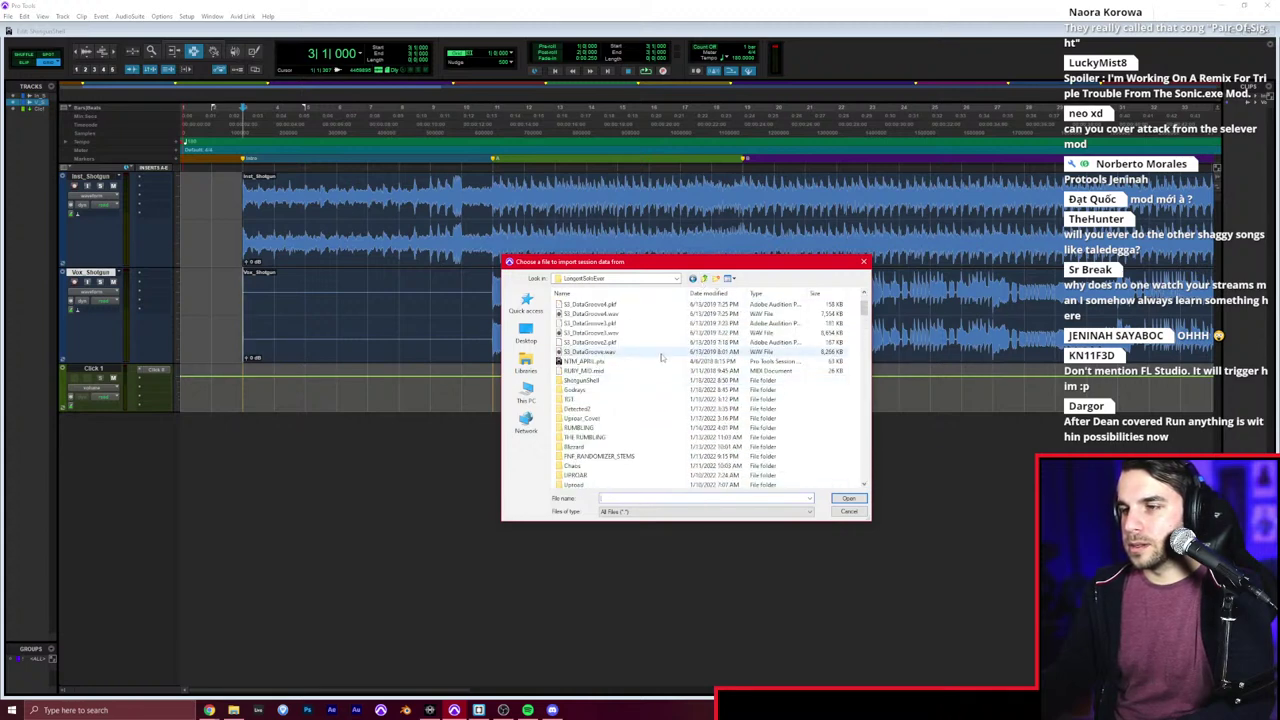
double_click(593, 323)
double_click(590, 323)
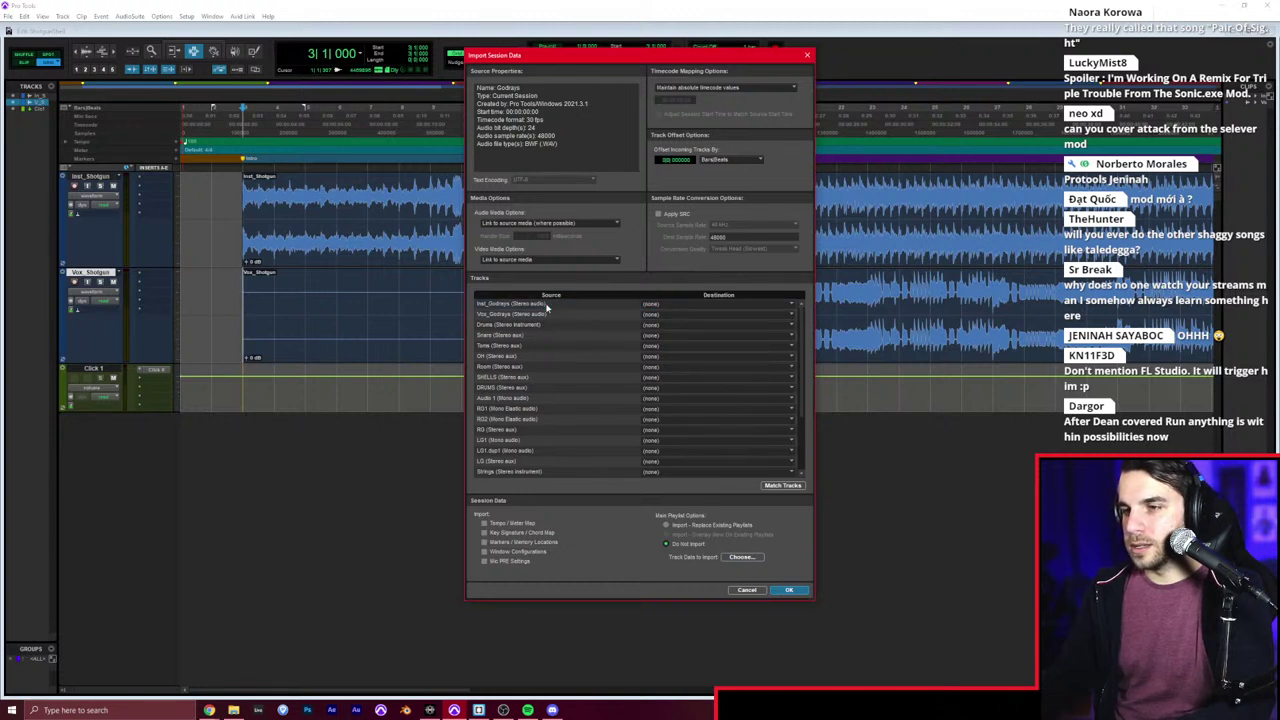
Step: Mark the source tracks from Drums through Click 1.1 for import as new tracks
scroll(553, 363, "down", 4)
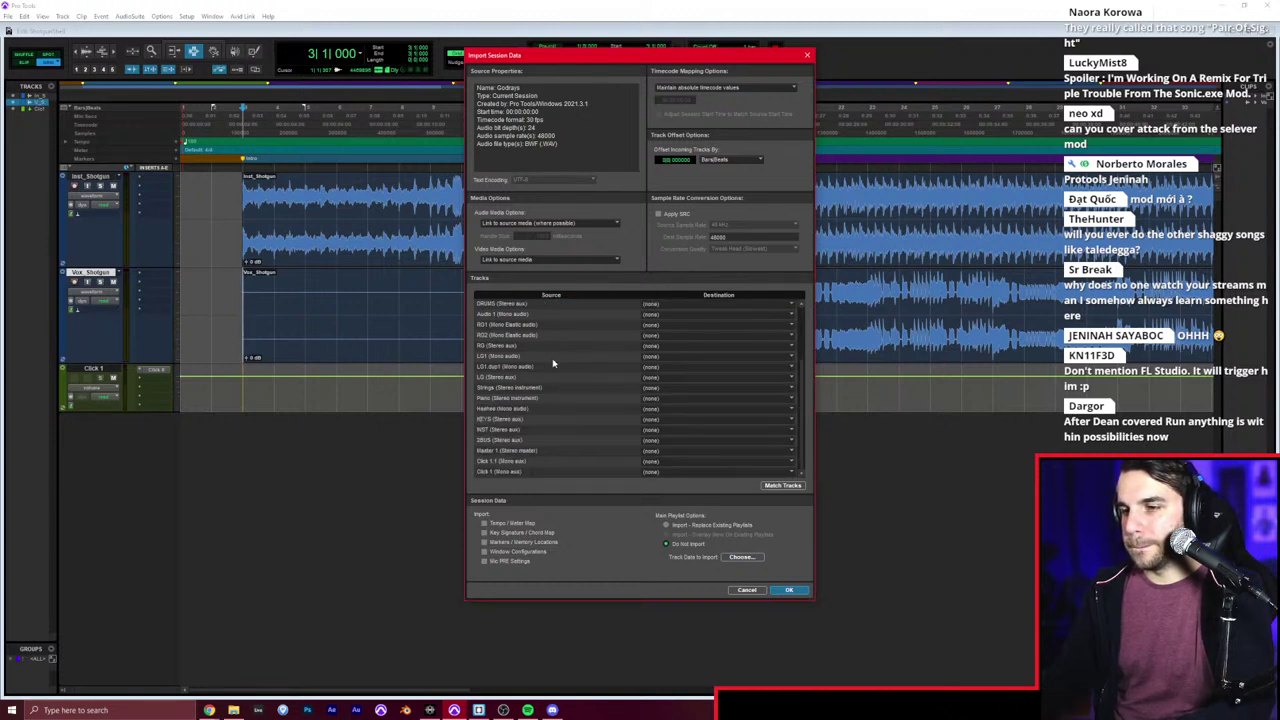
left_click(520, 462, "shift")
scroll(534, 430, "up", 1)
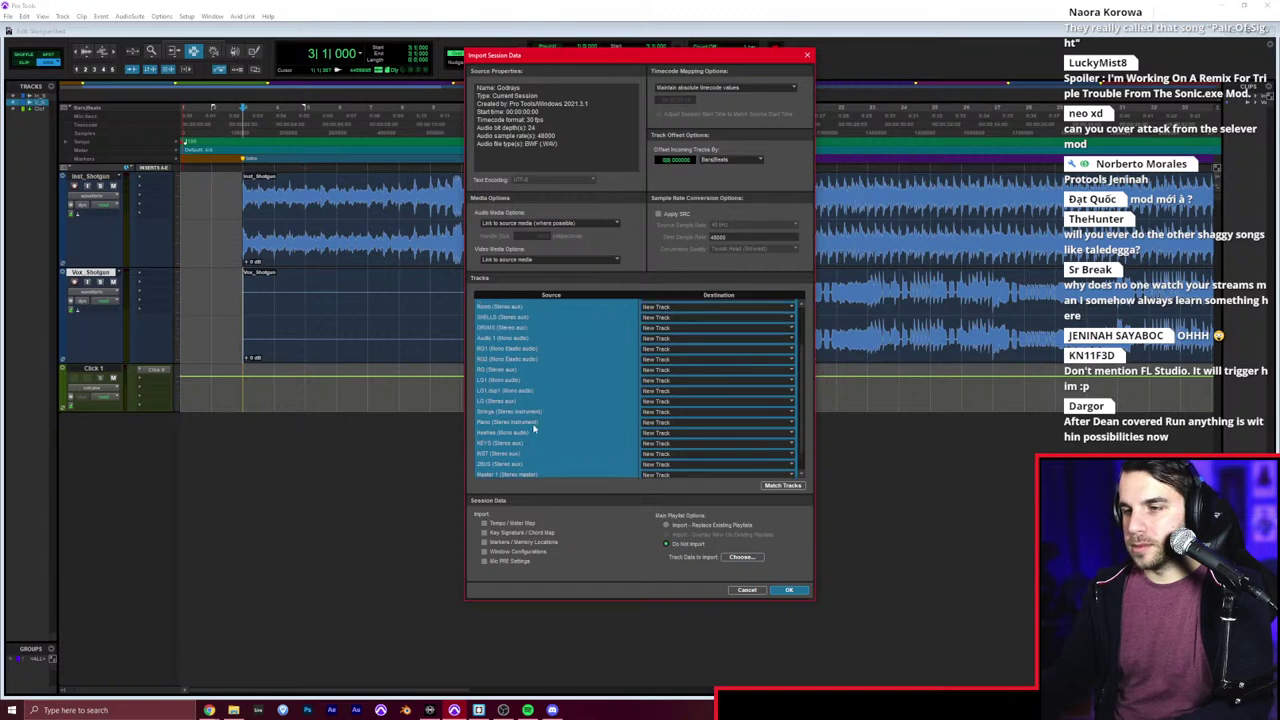
Step: Exclude the Strings, Piano, mono keys audio, LG1, LG1.dup1 and LG tracks and import the remaining marked tracks
left_click(514, 413, "ctrl")
left_click(510, 423)
left_click(515, 432)
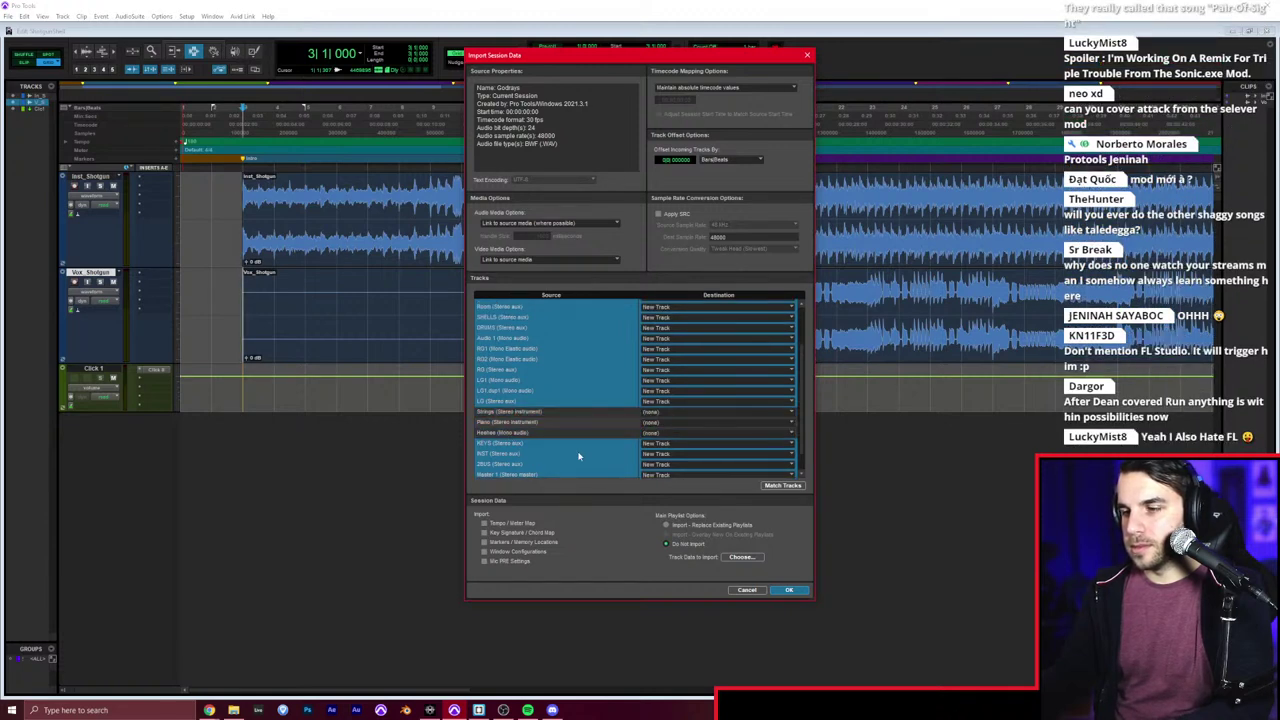
left_click(510, 380)
left_click(510, 390)
left_click(510, 401)
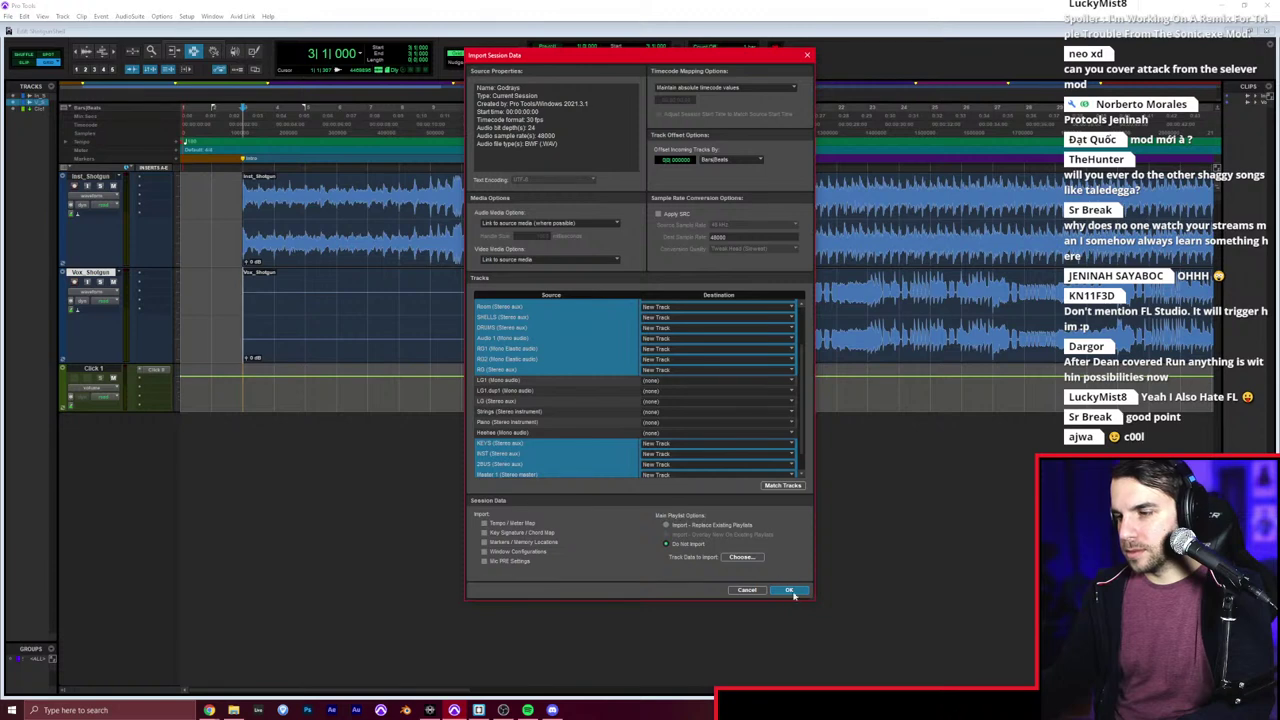
left_click(789, 591)
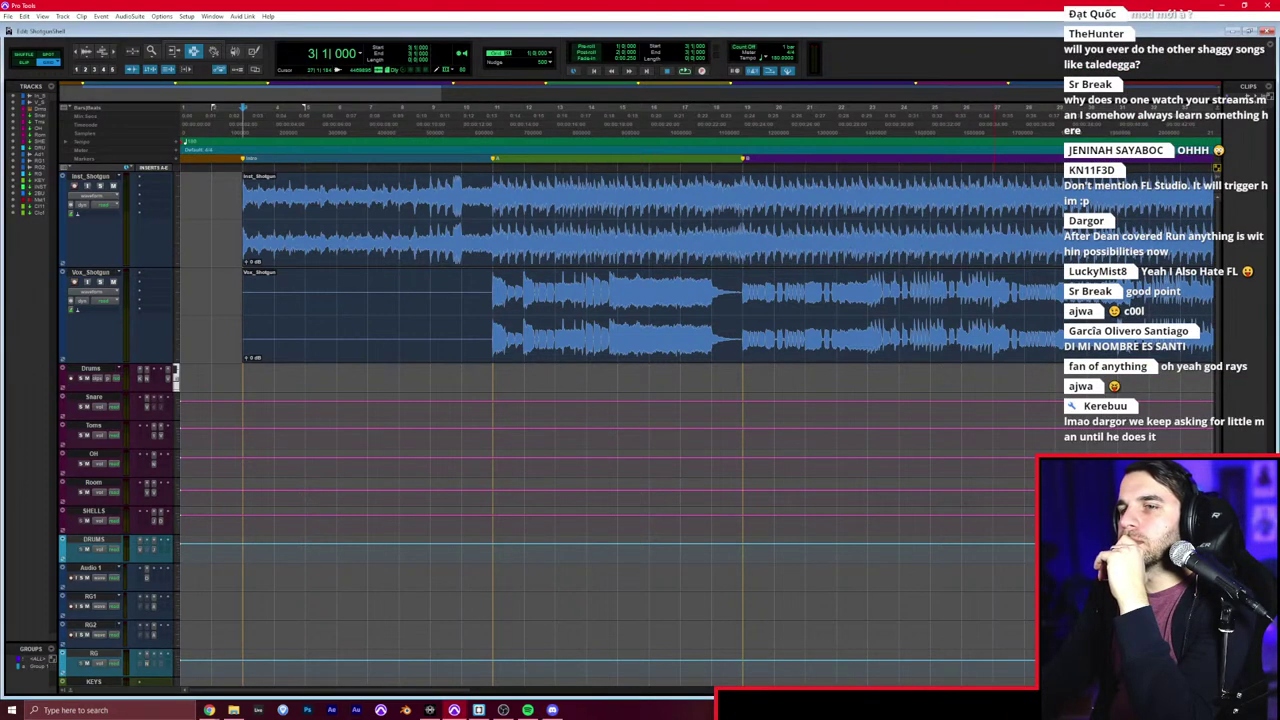
Step: Place the cursor at bar 3 on the Drums track and open that track in the MIDI editor
left_click(247, 395)
left_click(241, 380)
key("t")
key("t")
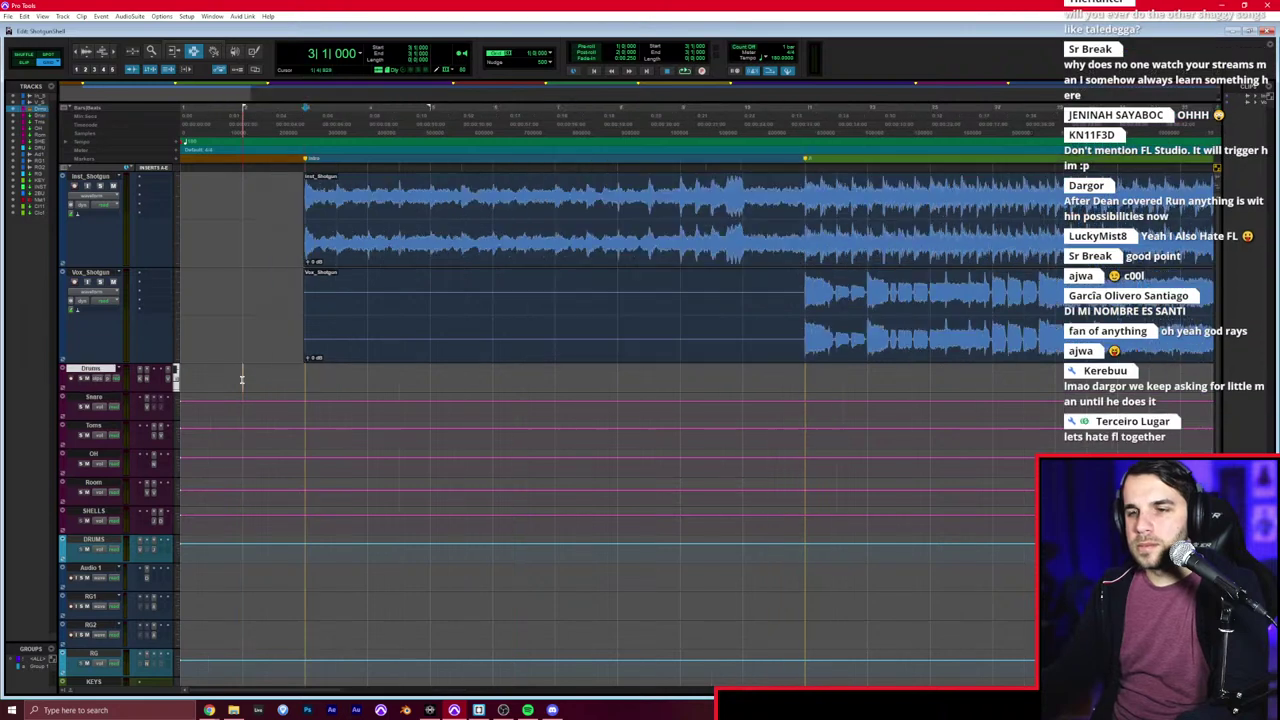
key("super+=")
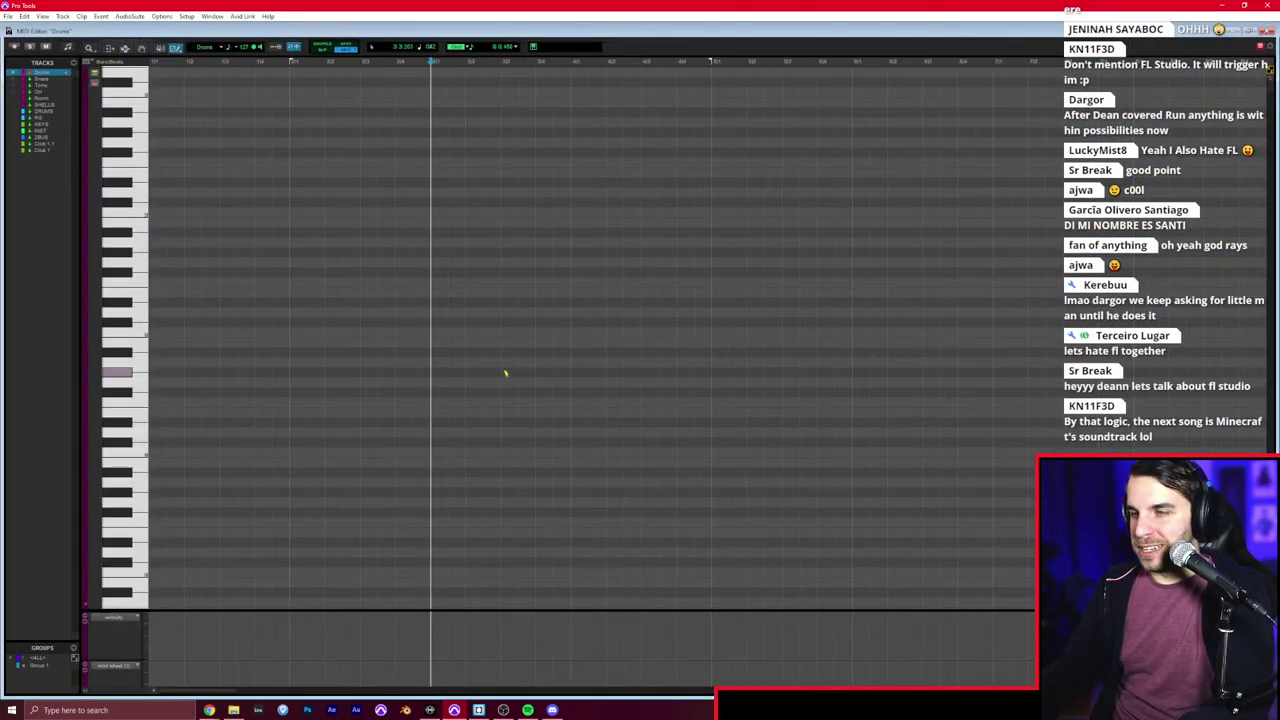
key("space")
key("space")
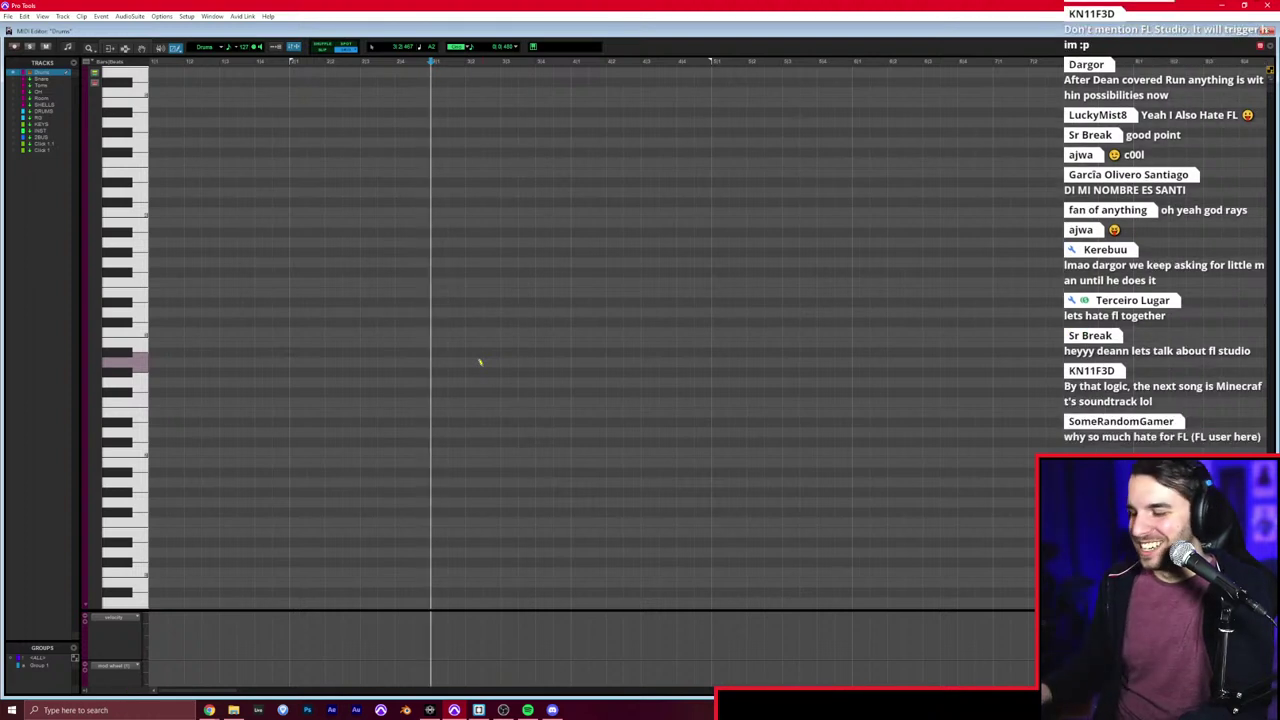
scroll(516, 375, "right", 2)
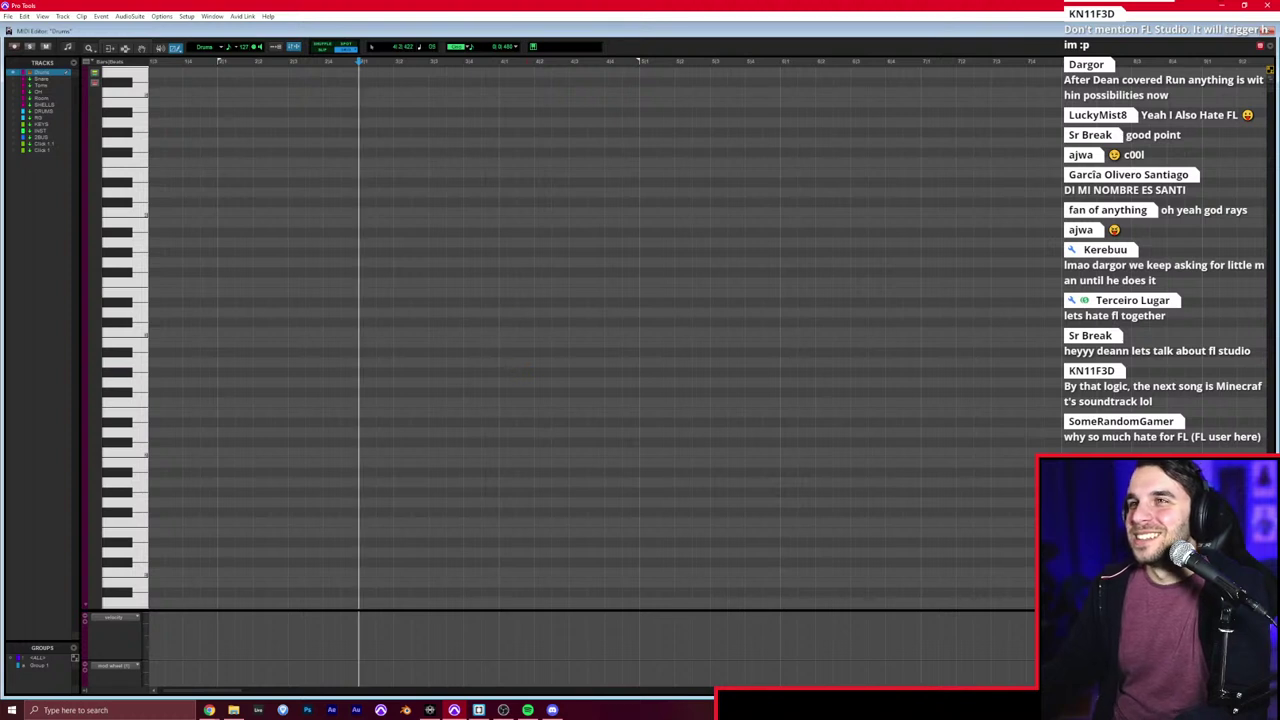
key("alt+Tab")
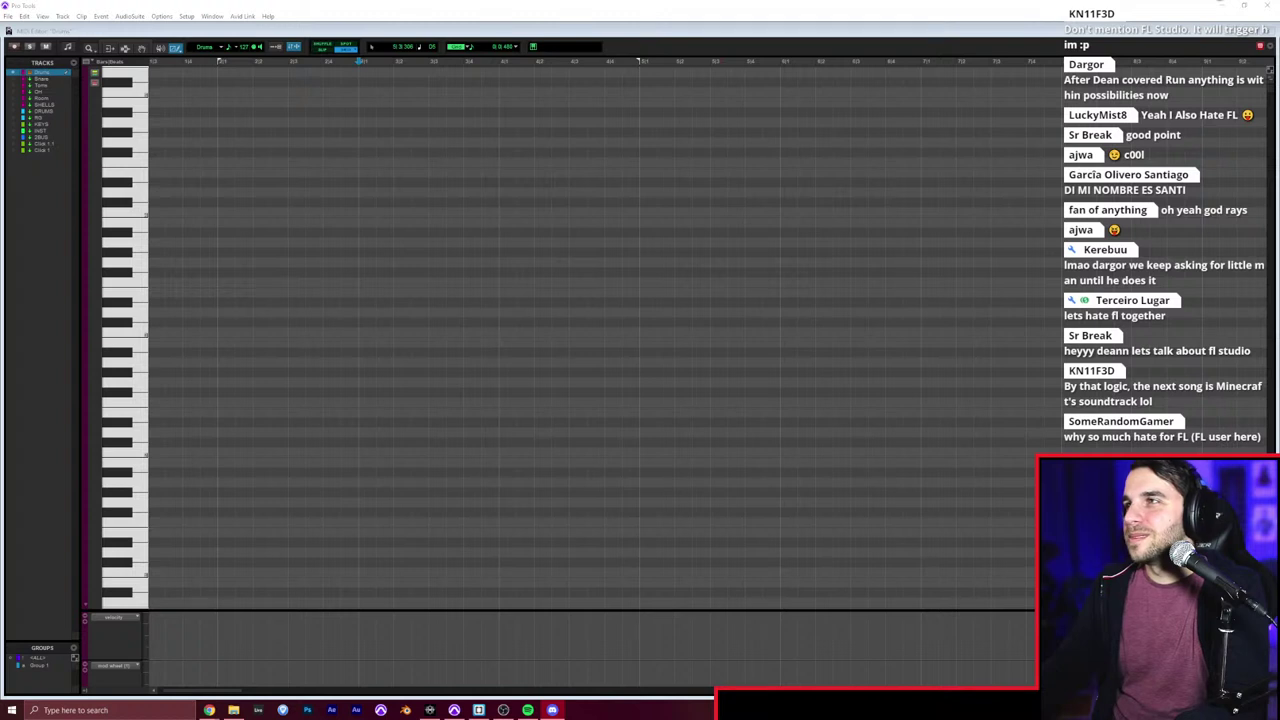
Step: Program kick notes on beats 1 and 3 of bar 3 and duplicate that one-bar pattern three times through bar 6
key("alt+Tab")
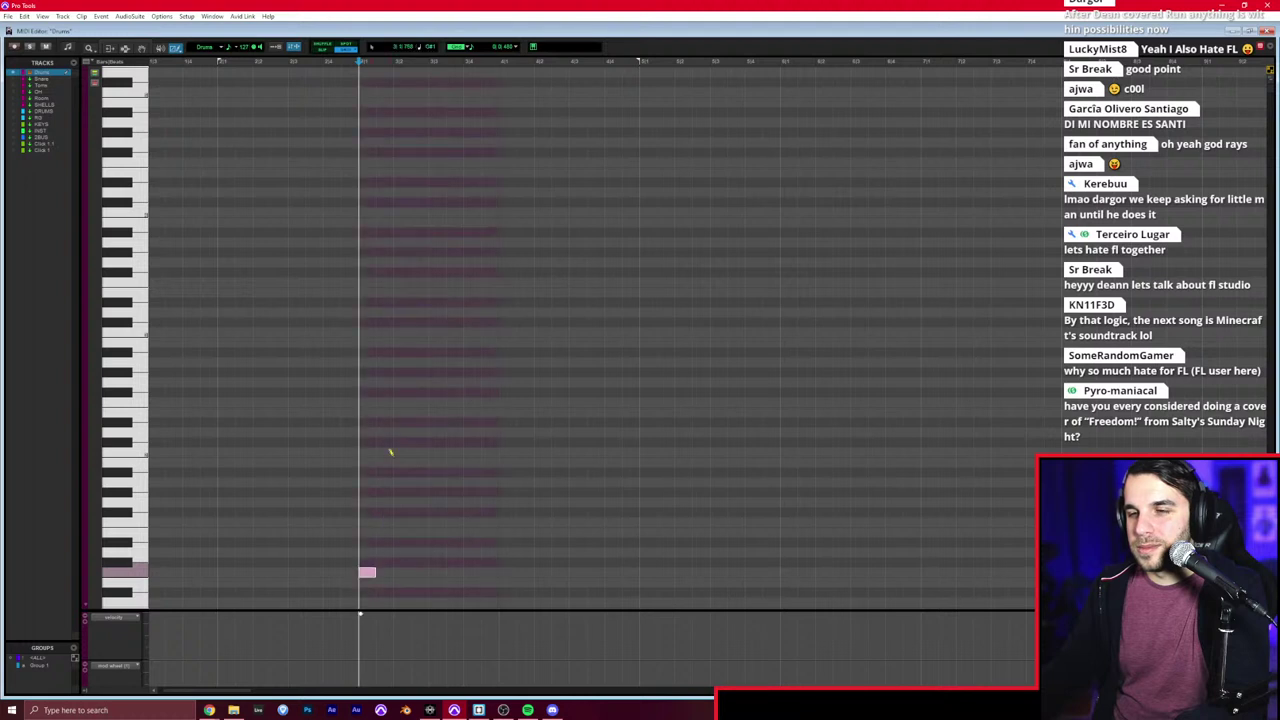
scroll(390, 453, "down", 4)
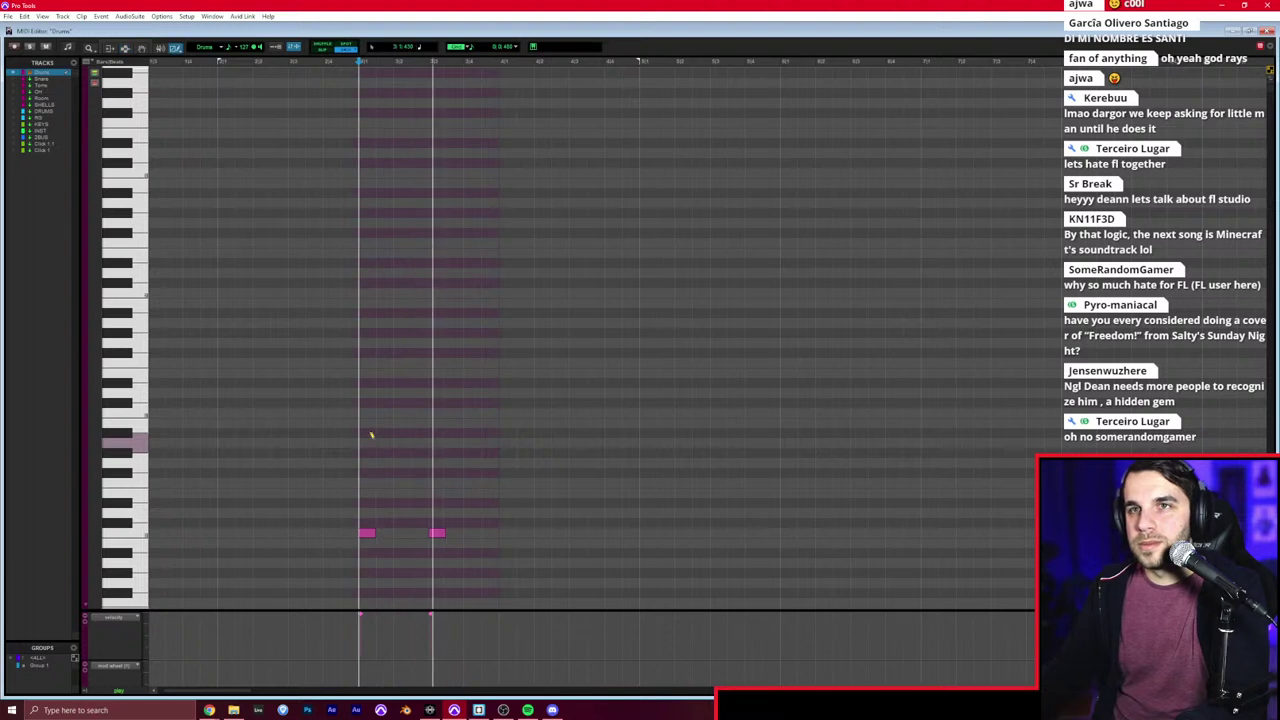
key("space")
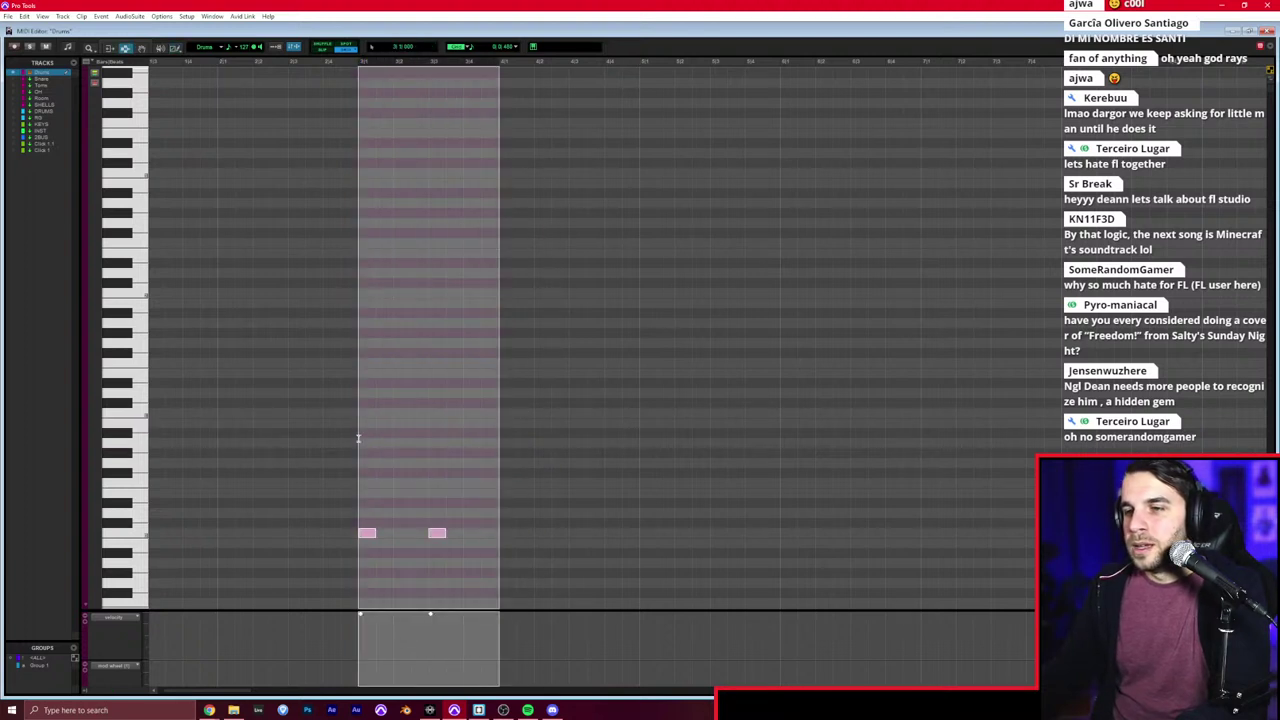
key("ctrl+d")
key("ctrl+d")
key("ctrl+d")
left_click(358, 438)
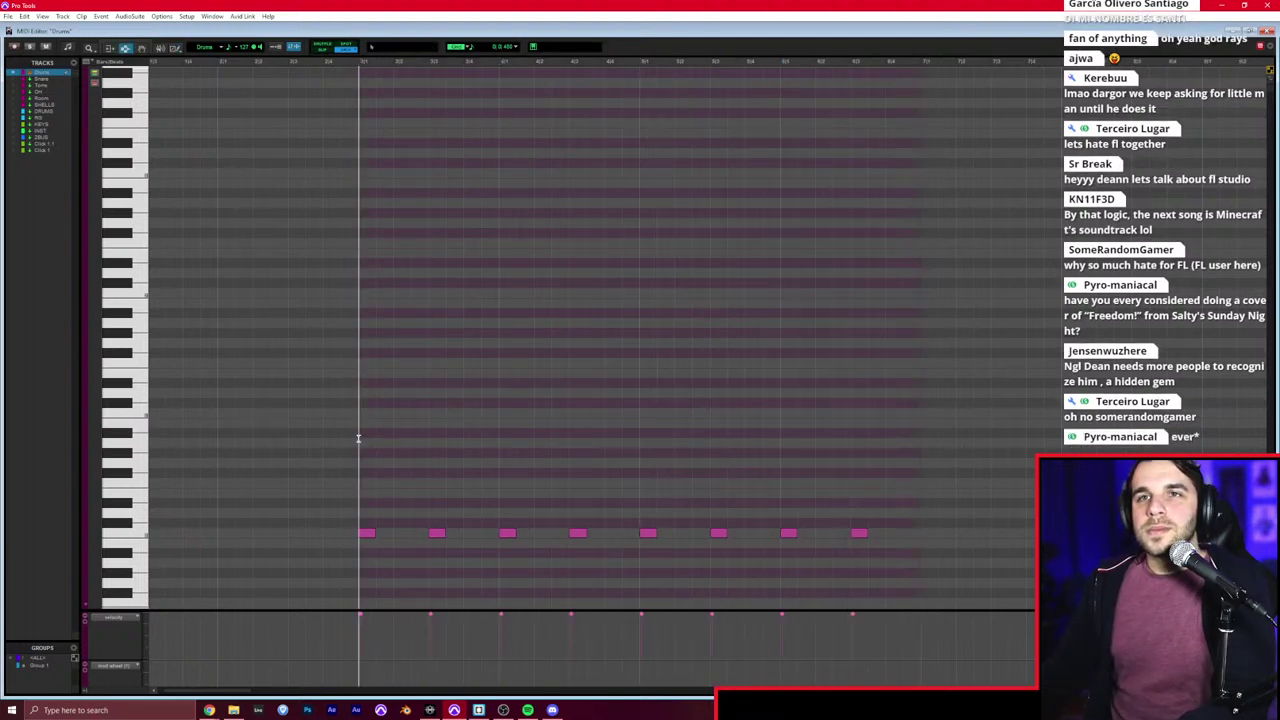
key("space")
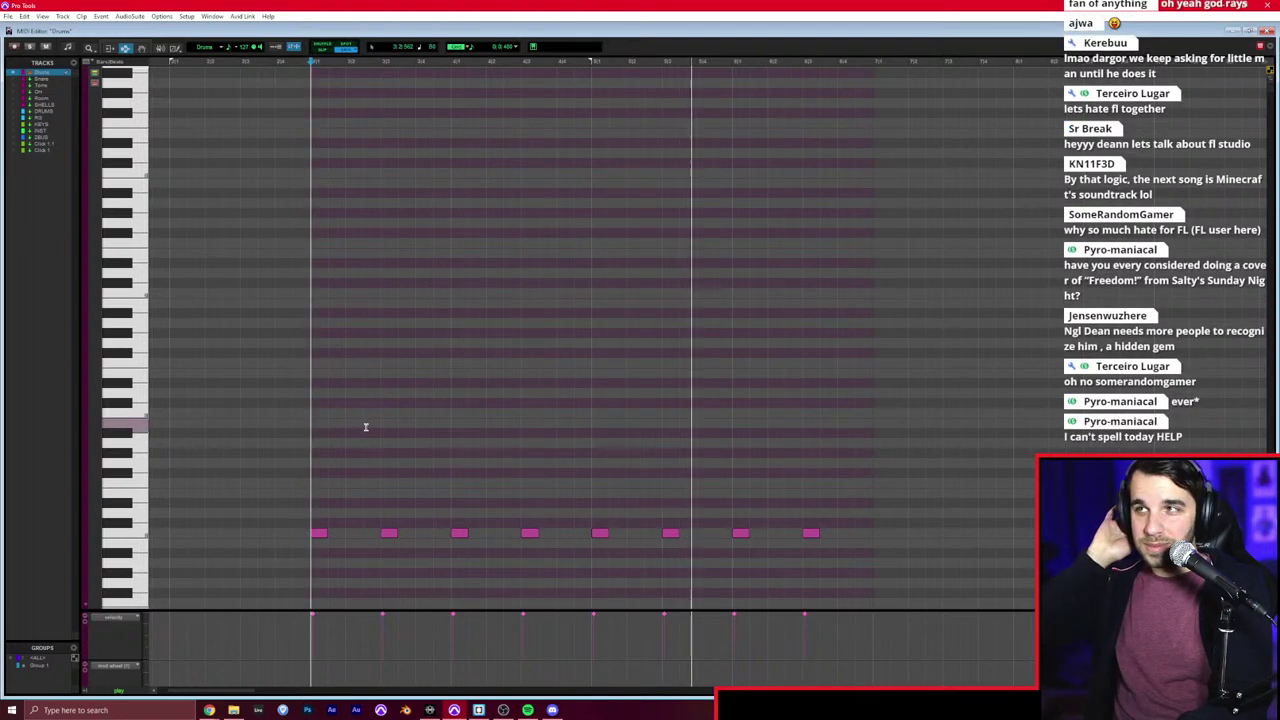
key("space")
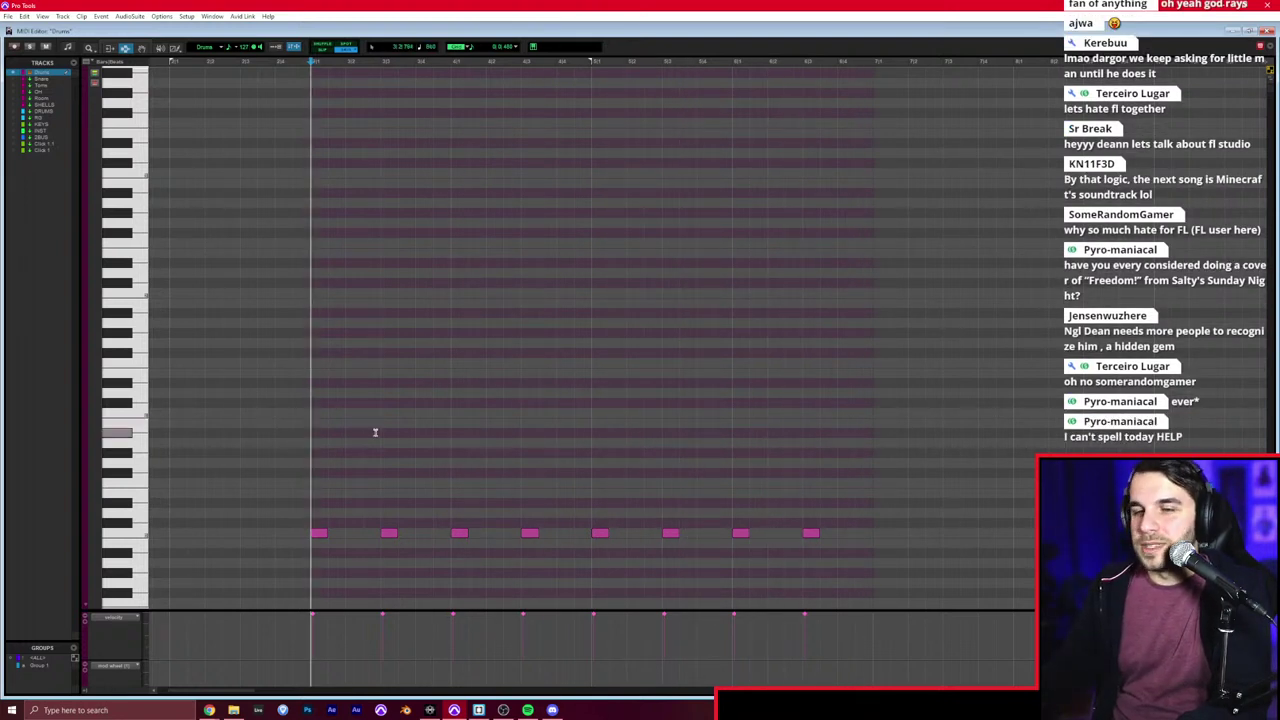
Step: Set the Pencil tool to Free Hand and add a higher-pitched note above the first kick at bar 3
key("F10")
right_click(175, 48)
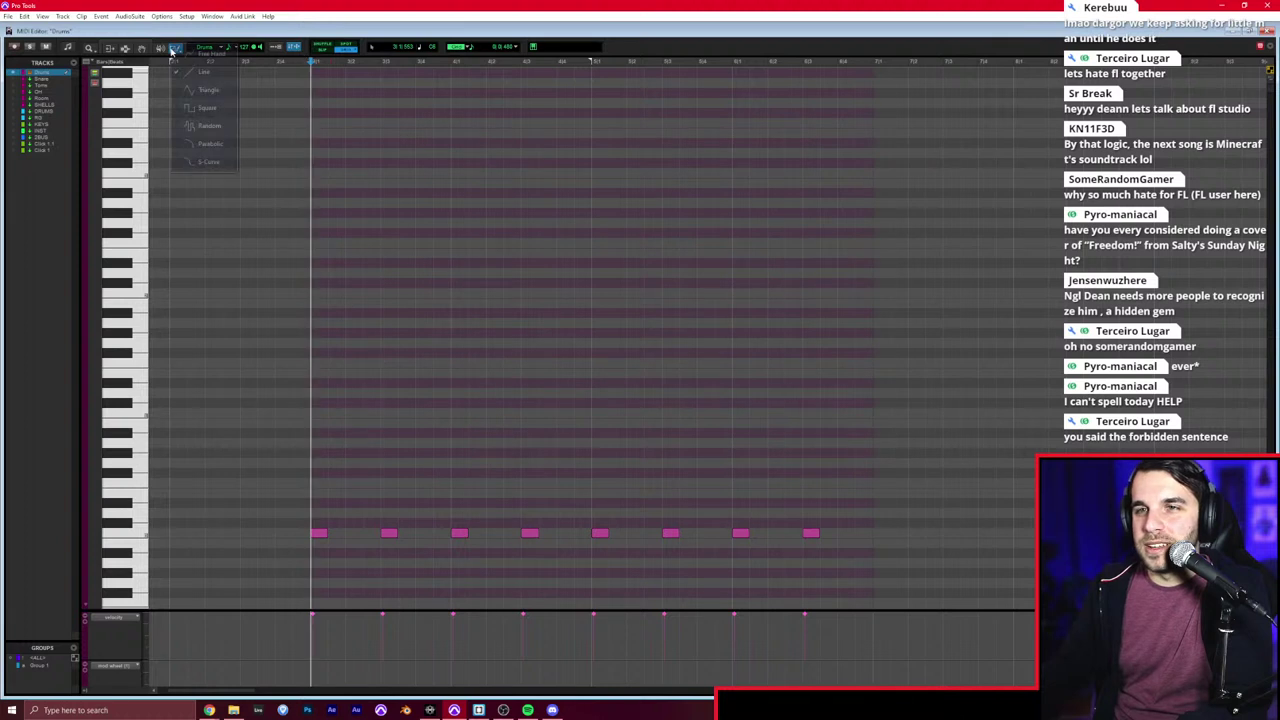
left_click(184, 53)
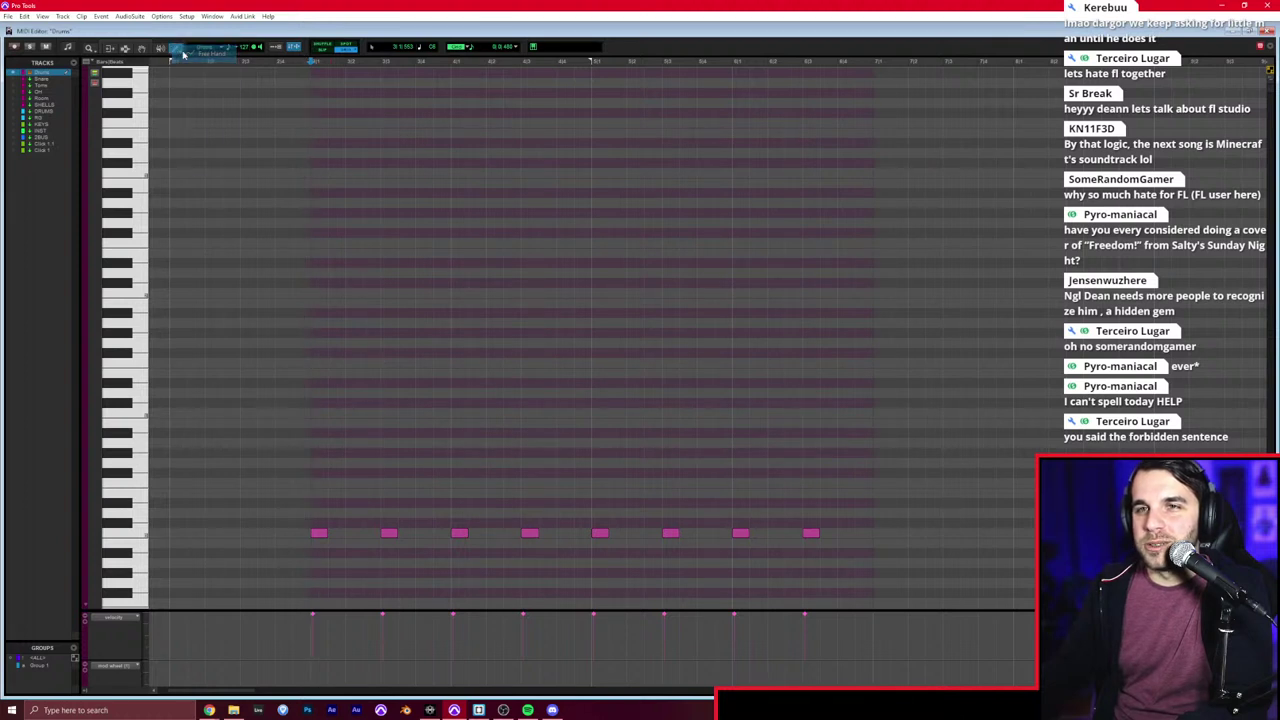
left_click(318, 232)
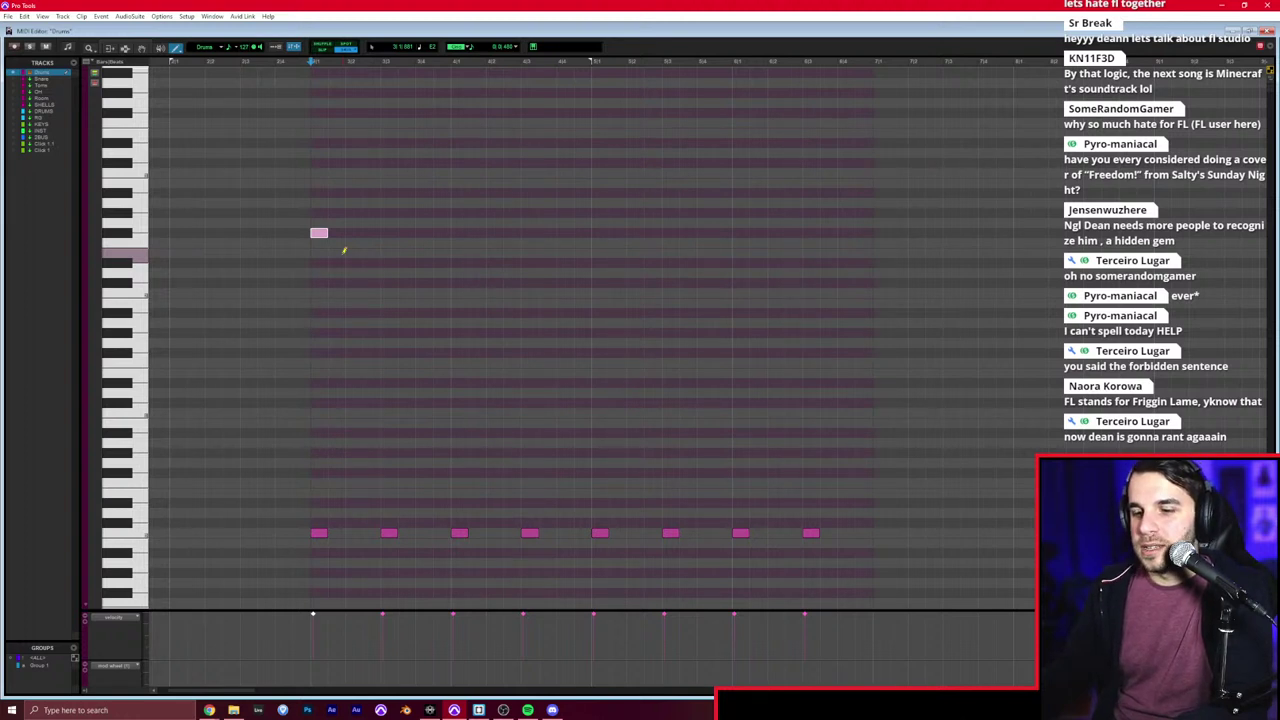
Step: Launch FL Studio, add a GMS synth channel to the channel rack and close its plugin window
key("super")
type("fl")
key("Return")
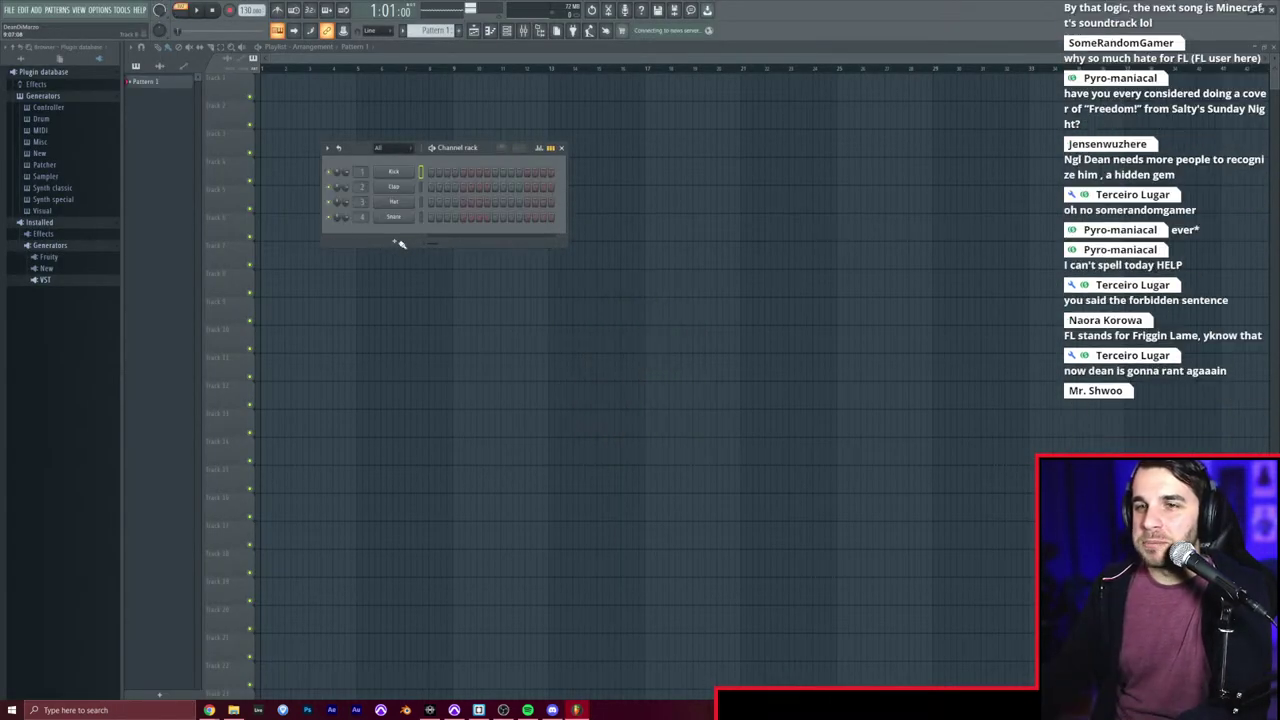
left_click(403, 246)
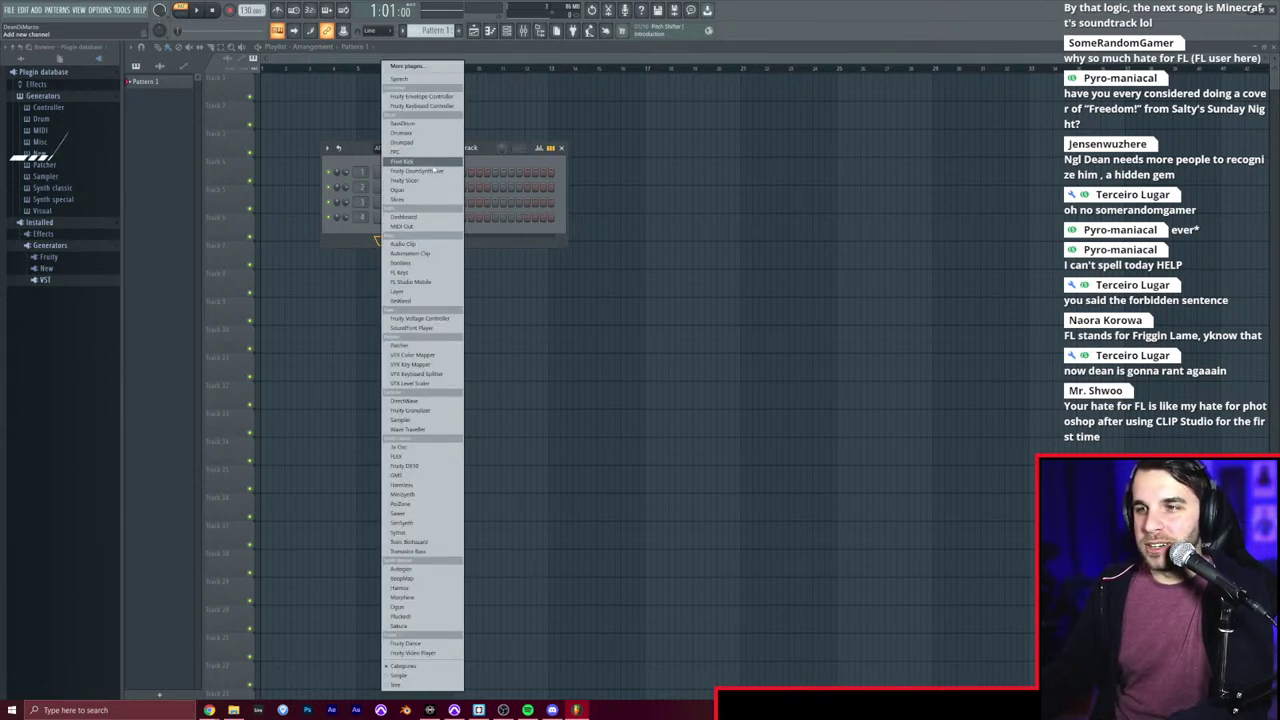
left_click(426, 476)
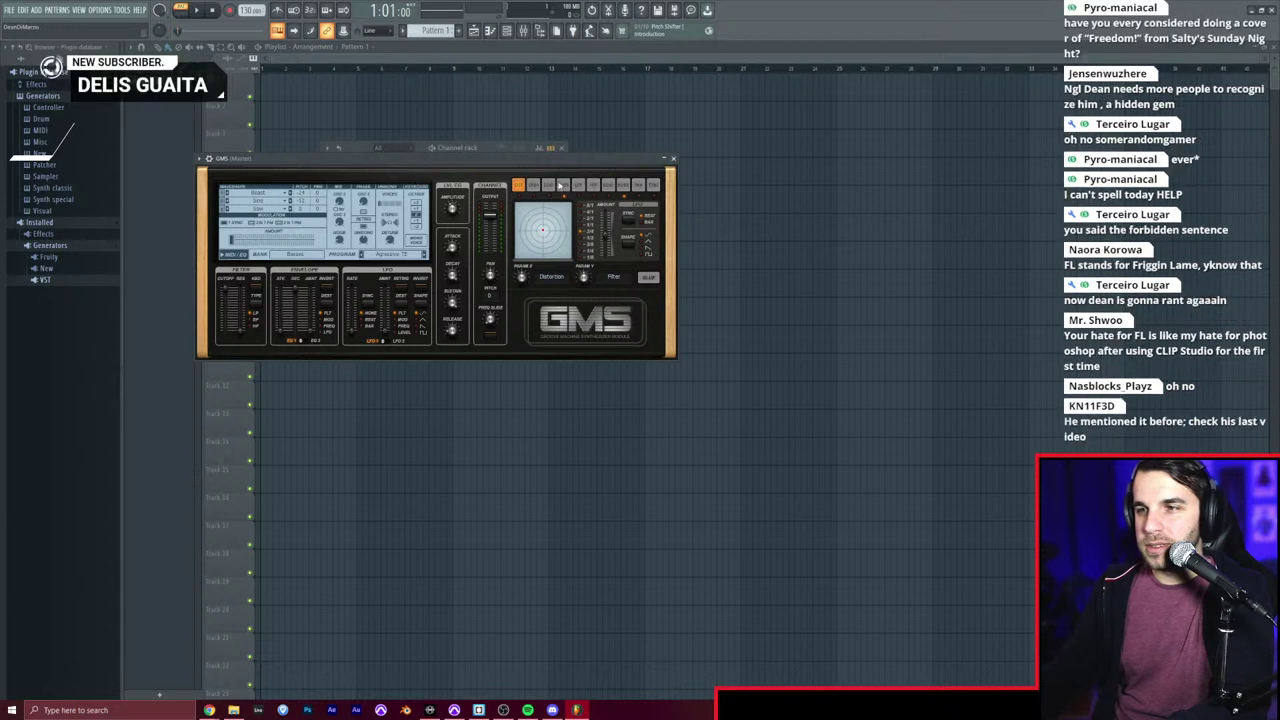
left_click_drag(540, 162, 720, 206)
left_click(850, 203)
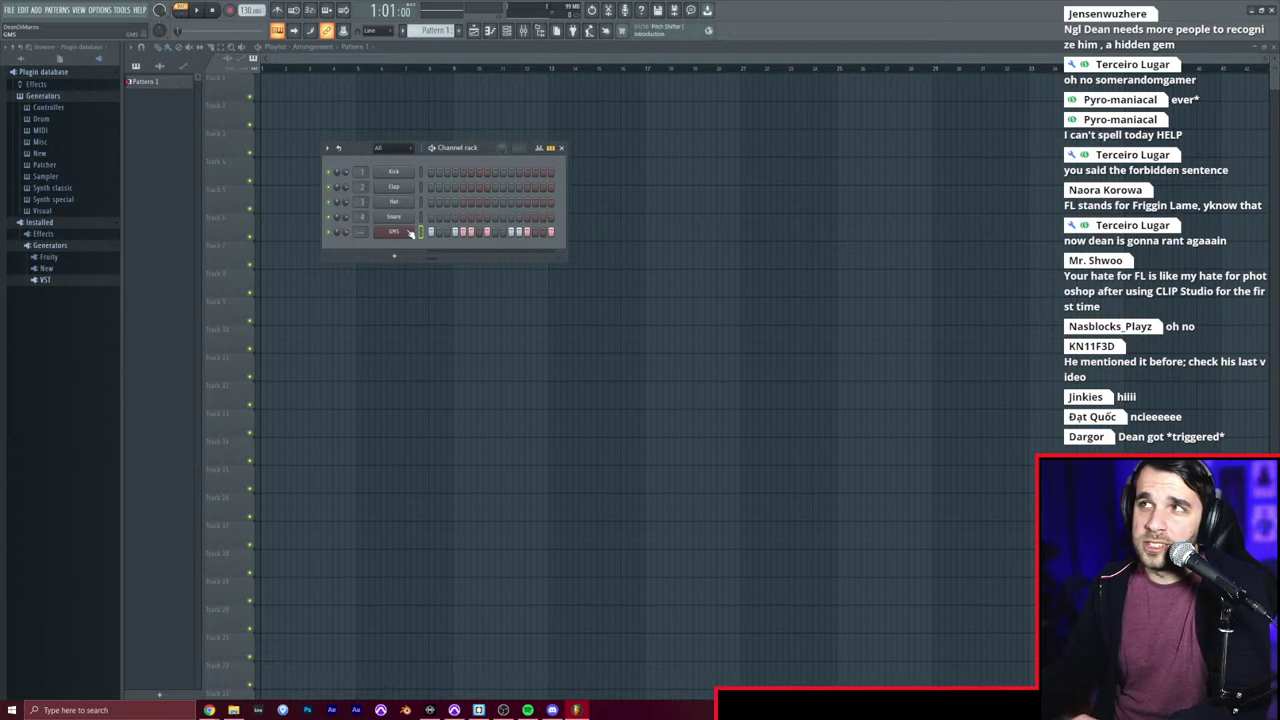
Step: Place Pattern 1 with the GMS steps at the start of Track 1 and play it with the mixer shown
left_click(268, 93)
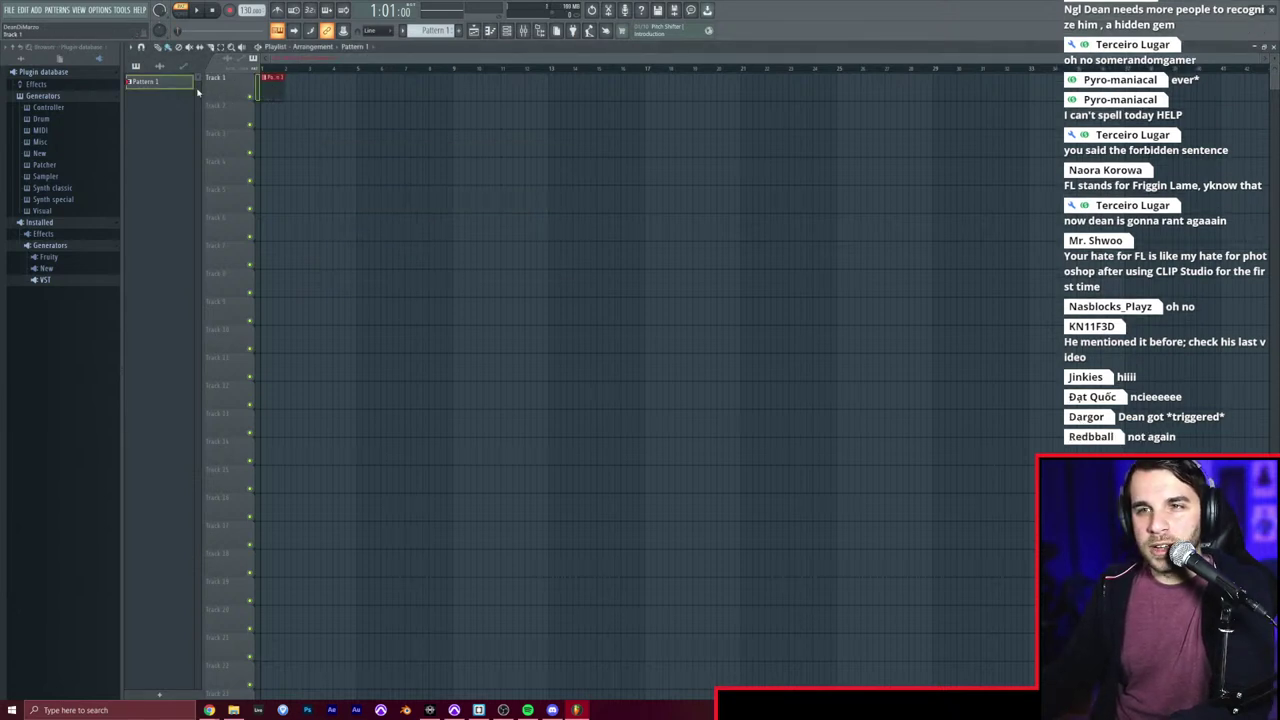
left_click(523, 30)
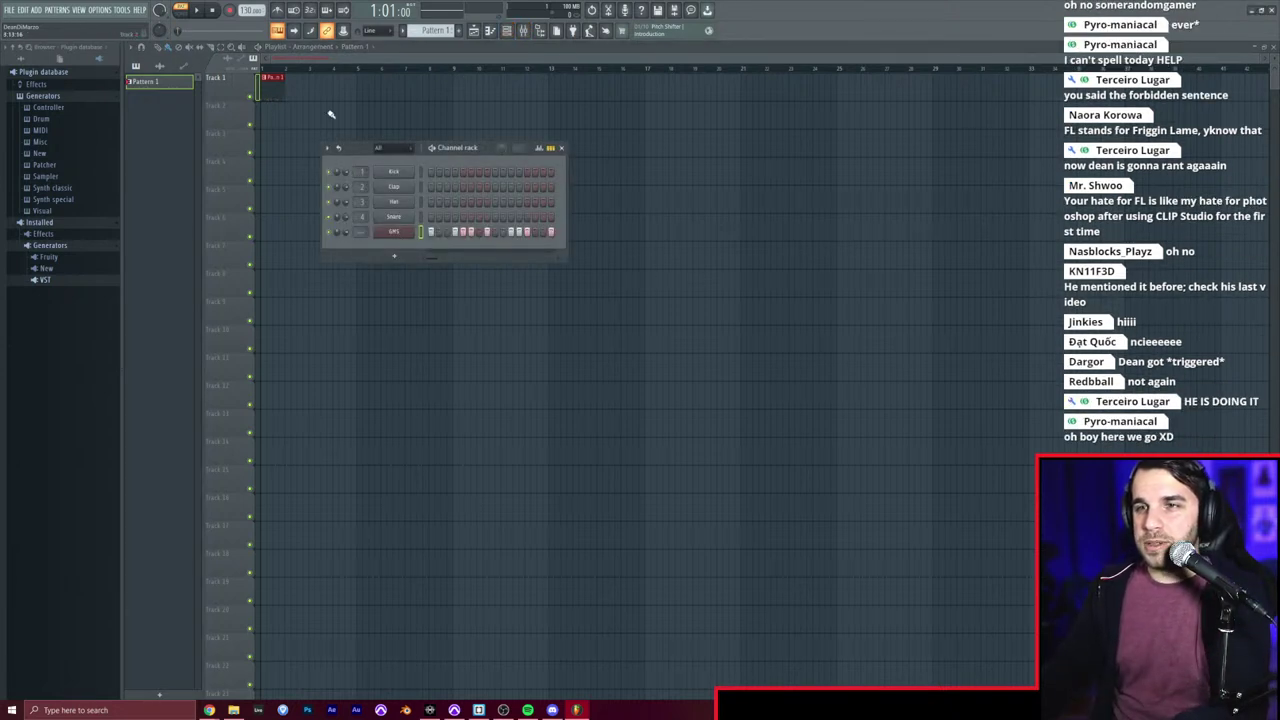
left_click(523, 30)
key("space")
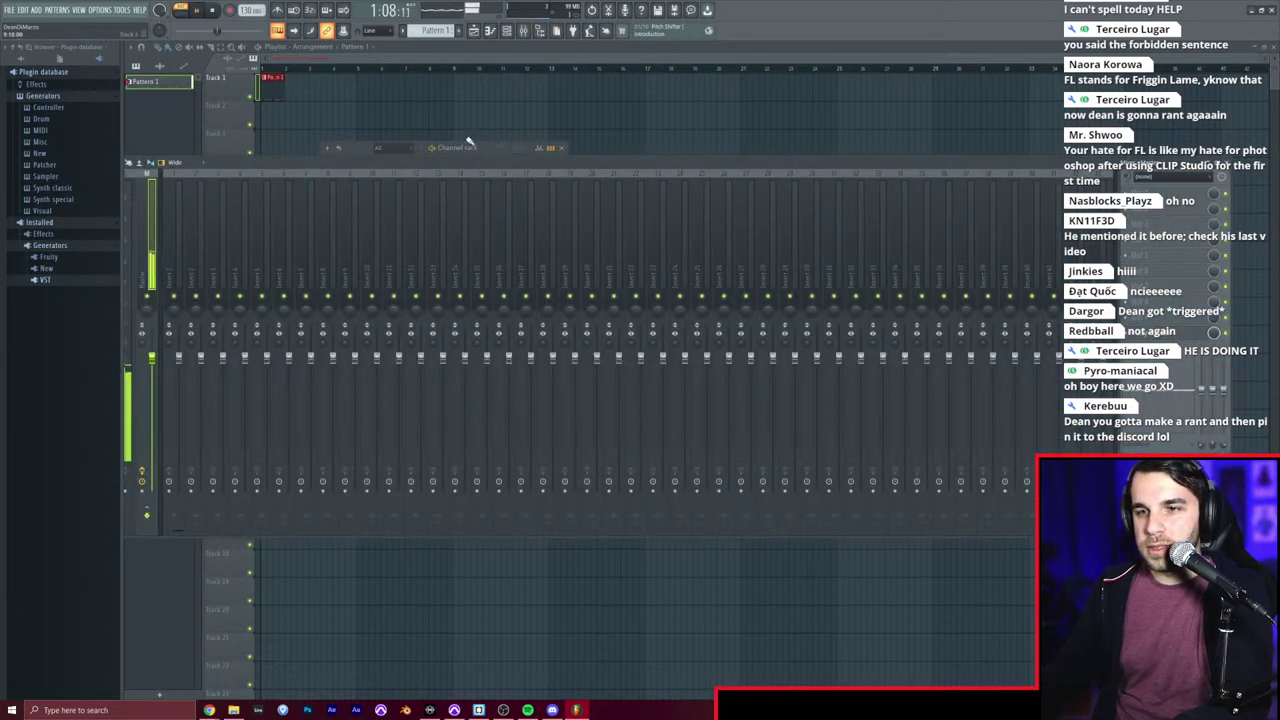
key("space")
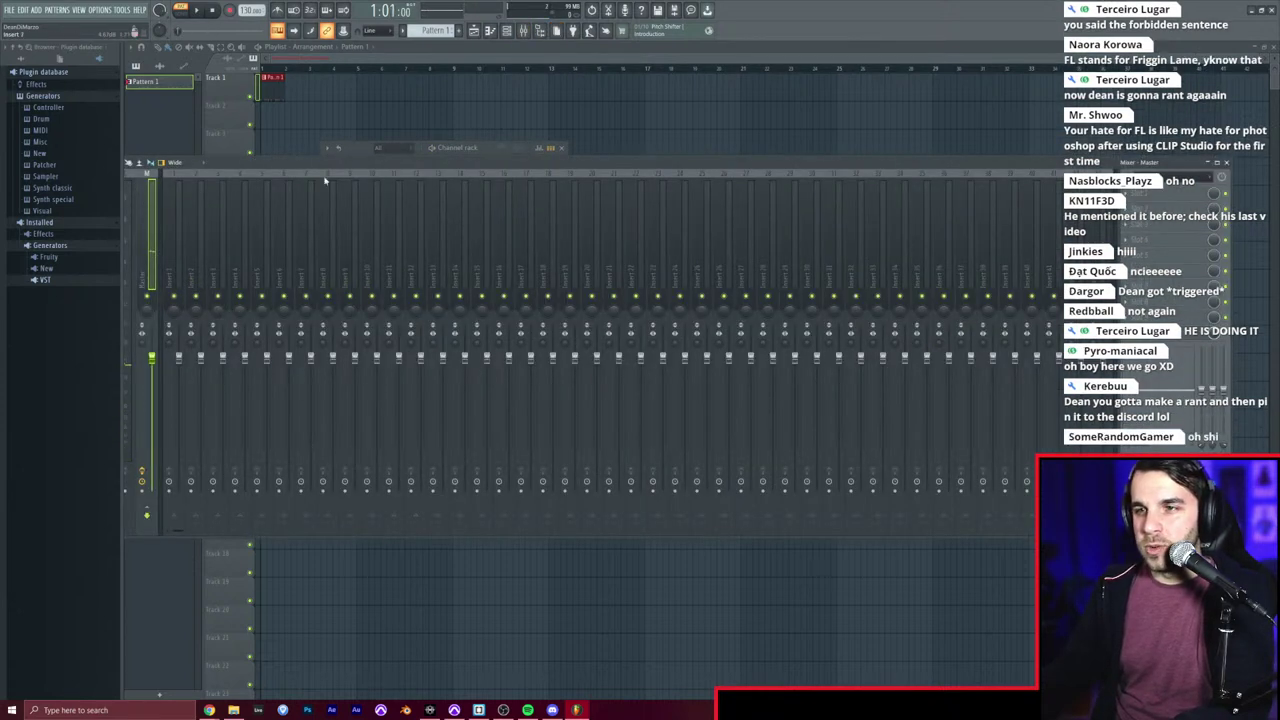
Step: Route the GMS channel to mixer track 5 and play the pattern through it
left_click(365, 147)
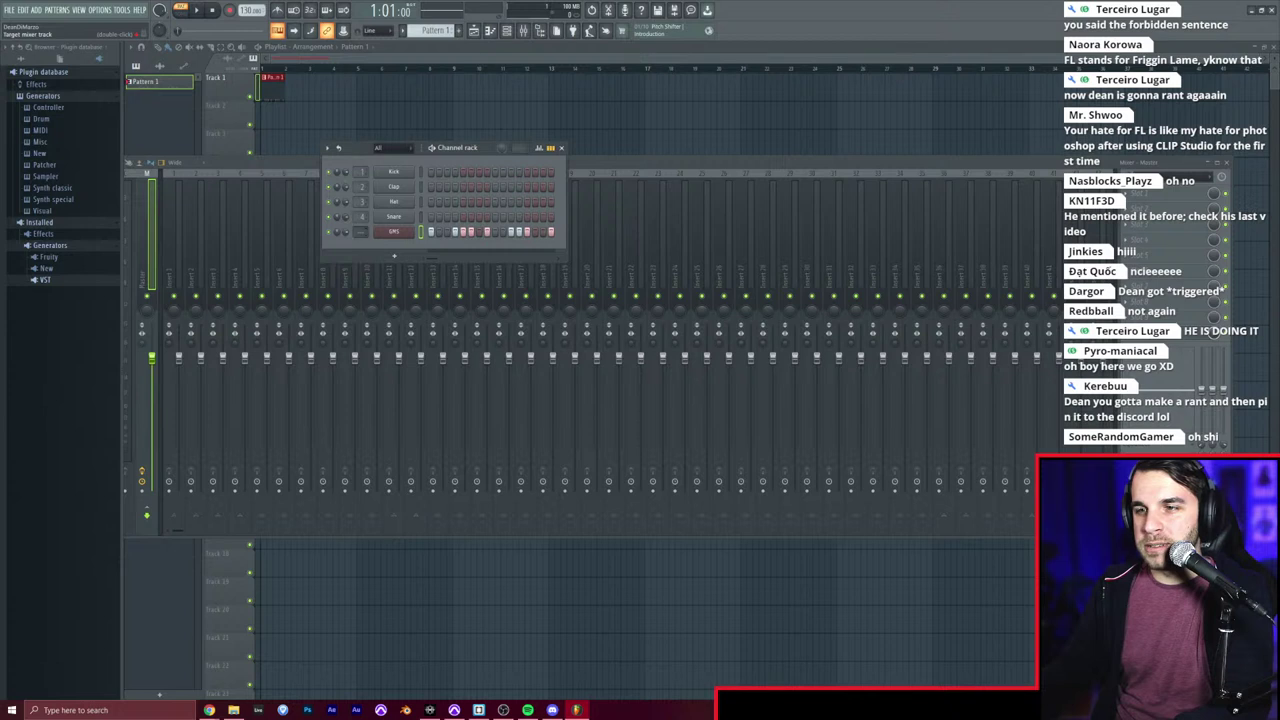
scroll(363, 231, "up", 5)
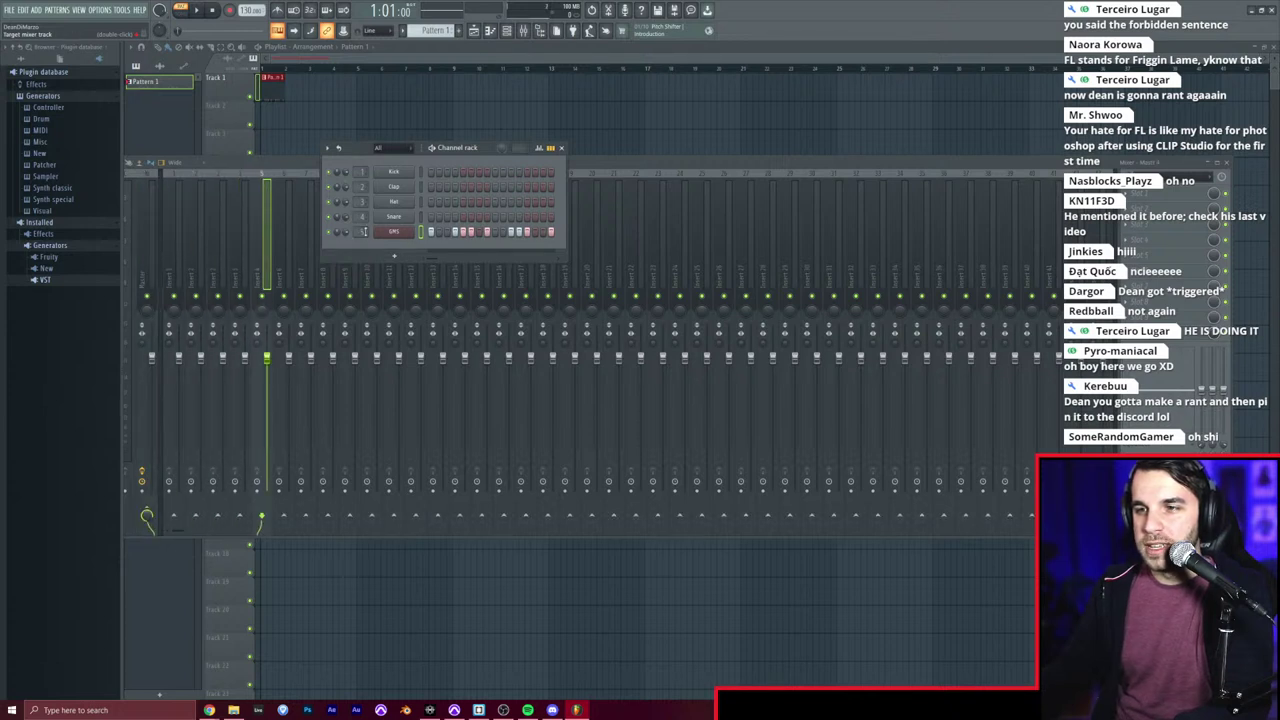
left_click(601, 160)
key("space")
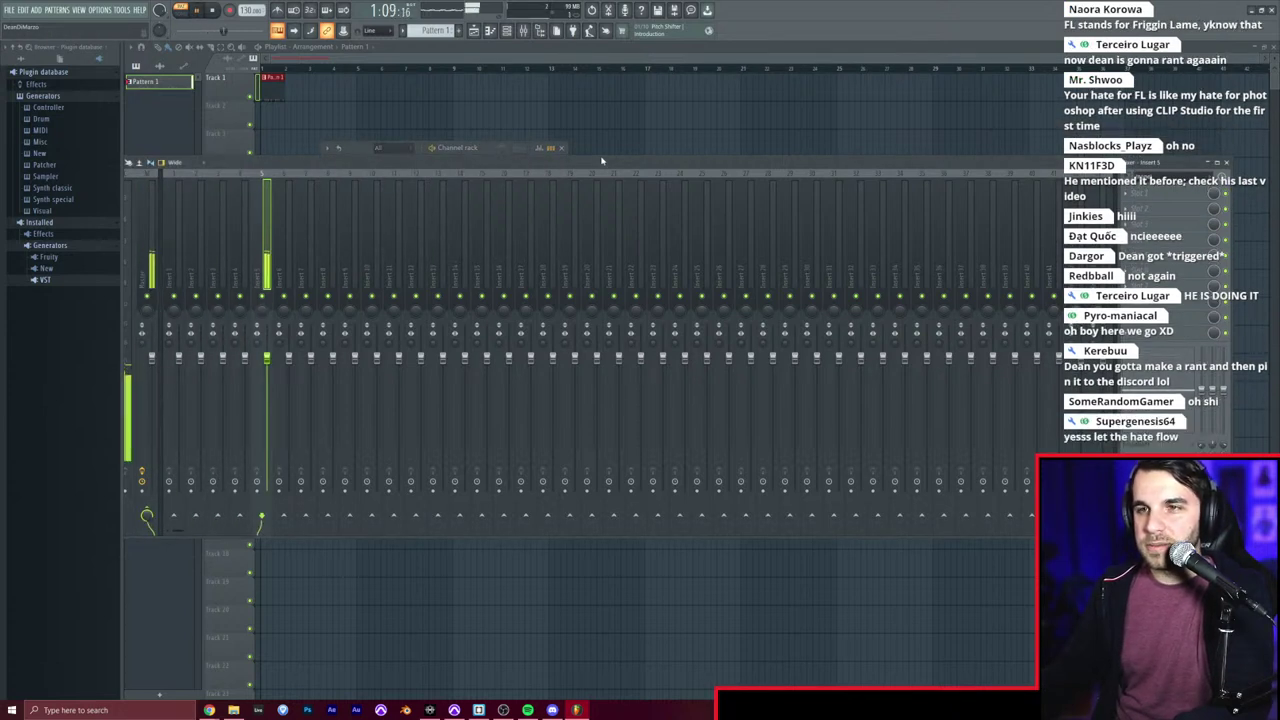
key("space")
Step: Route the GMS channel to mixer track 9, then close FL Studio without saving the project
left_click(479, 148)
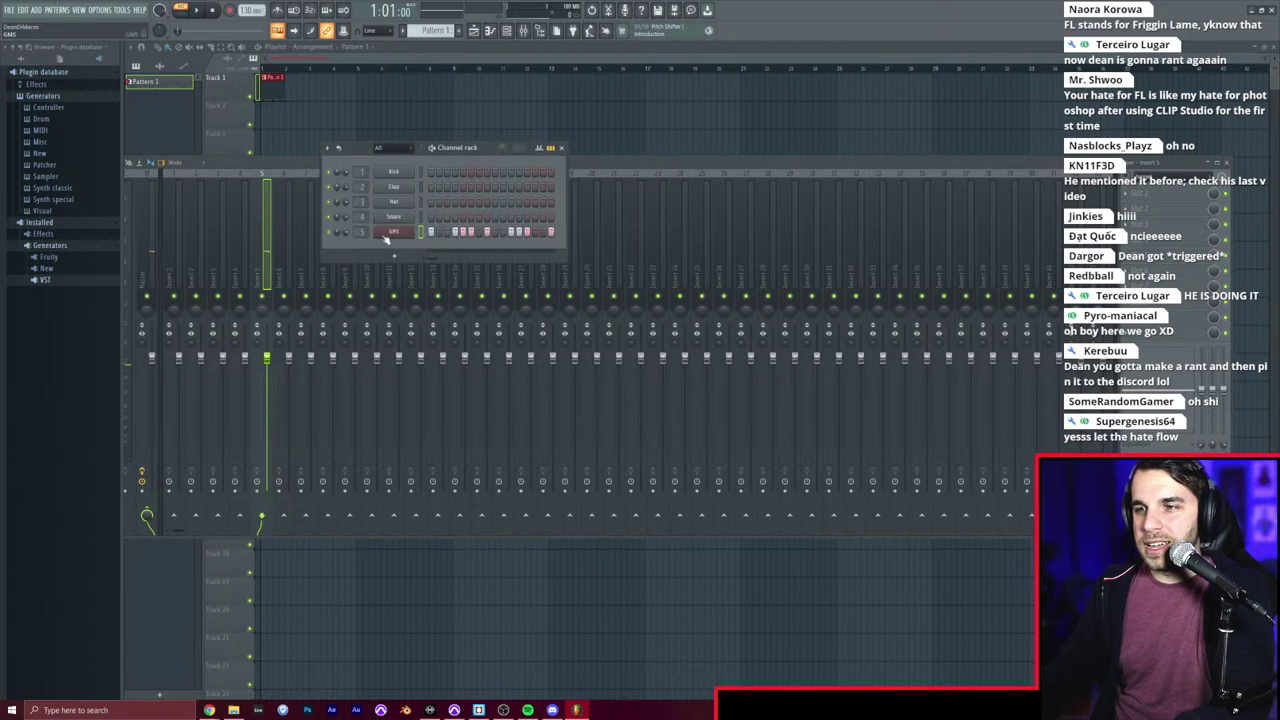
left_click_drag(362, 232, 362, 214)
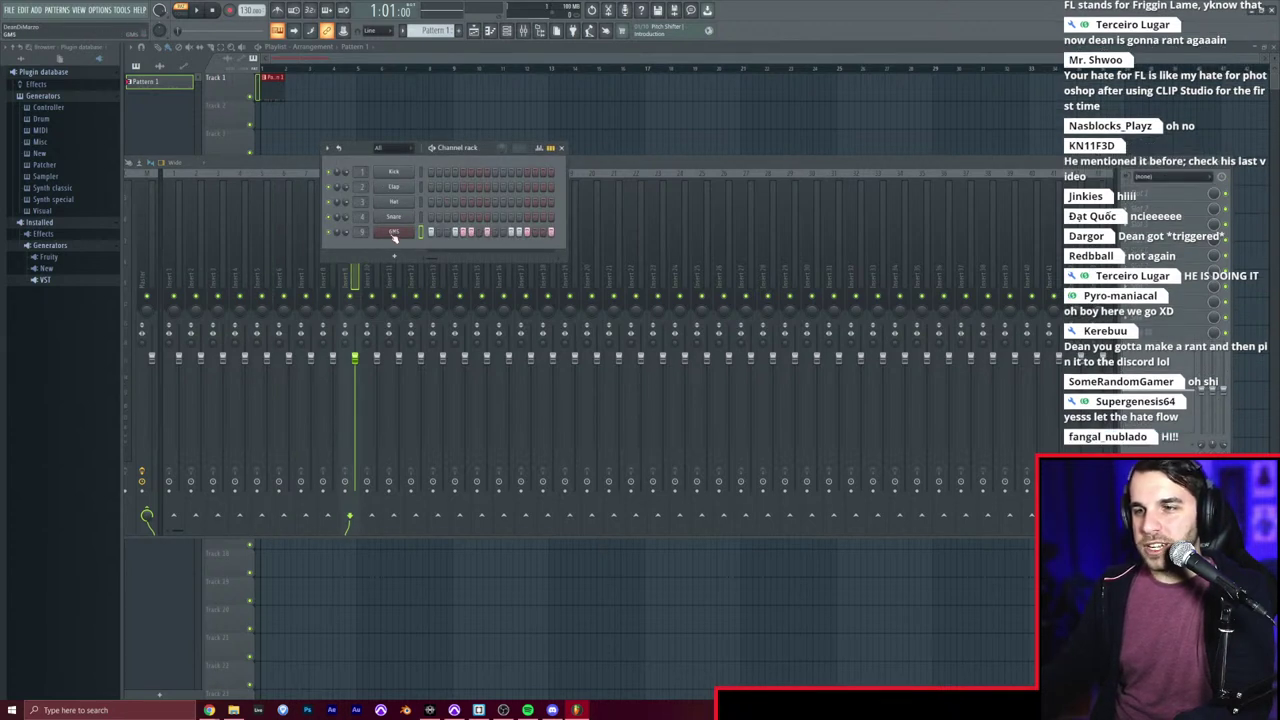
key("F12")
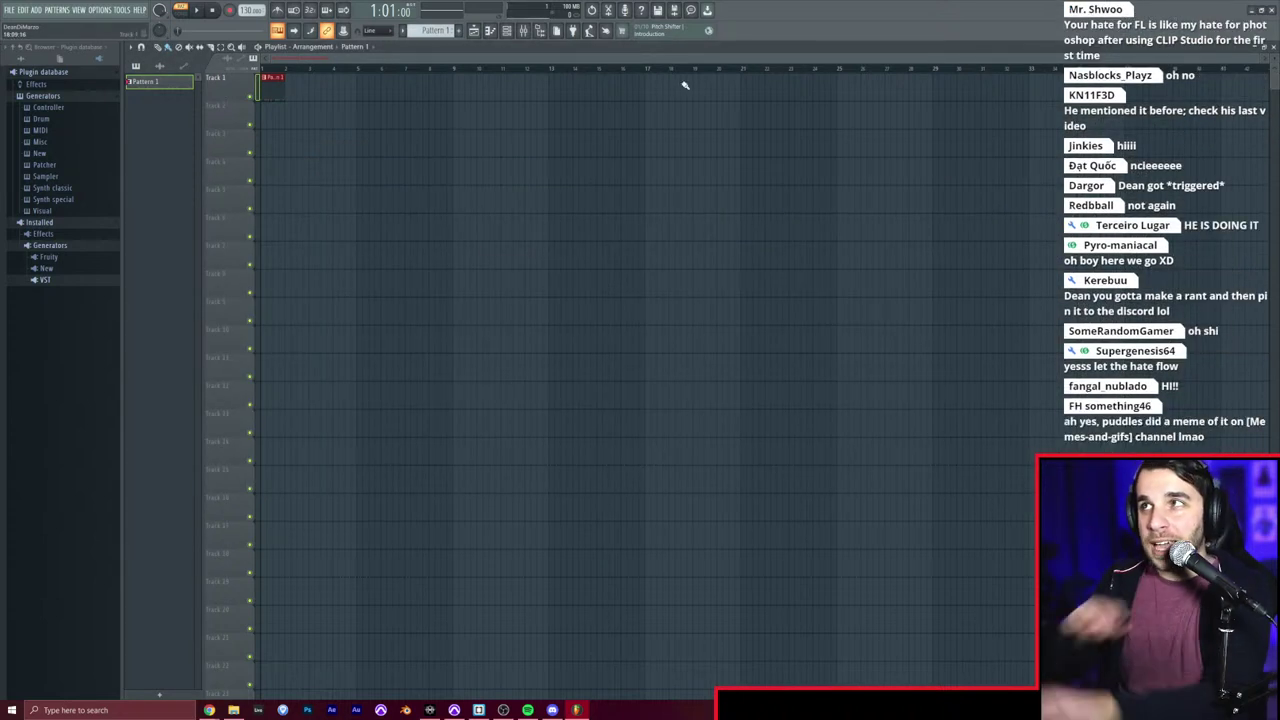
left_click(1273, 10)
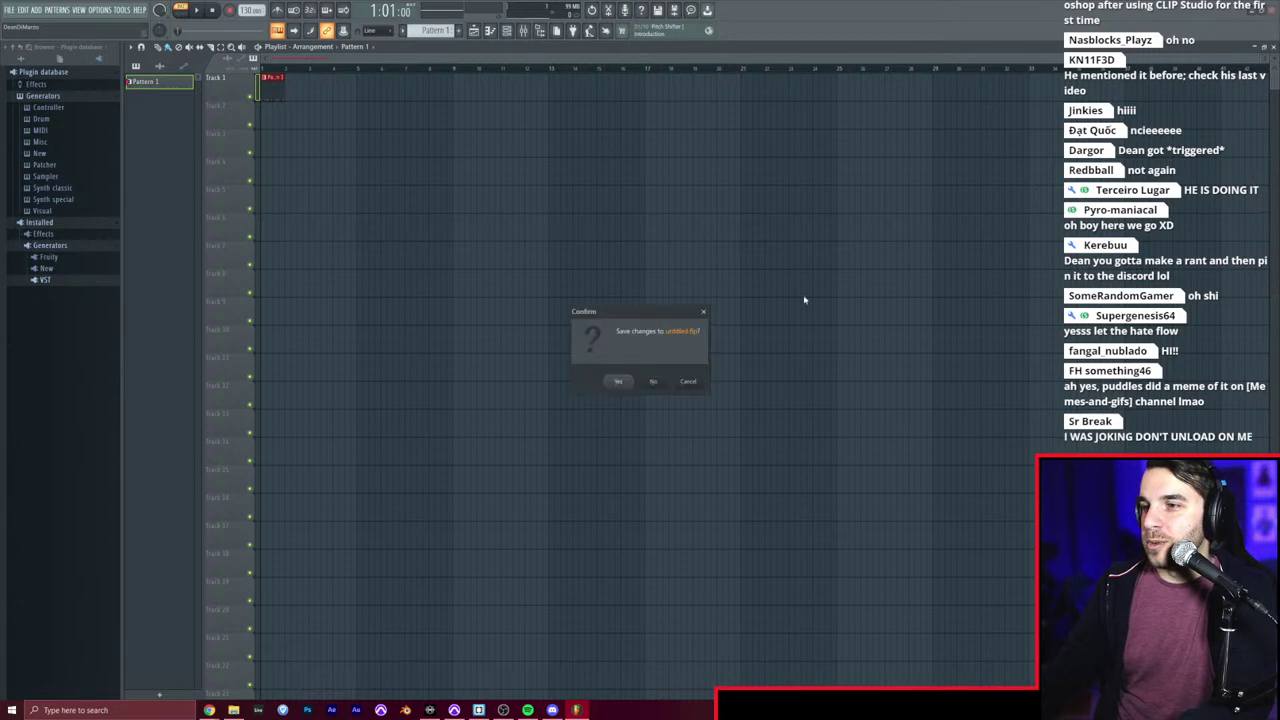
left_click(655, 382)
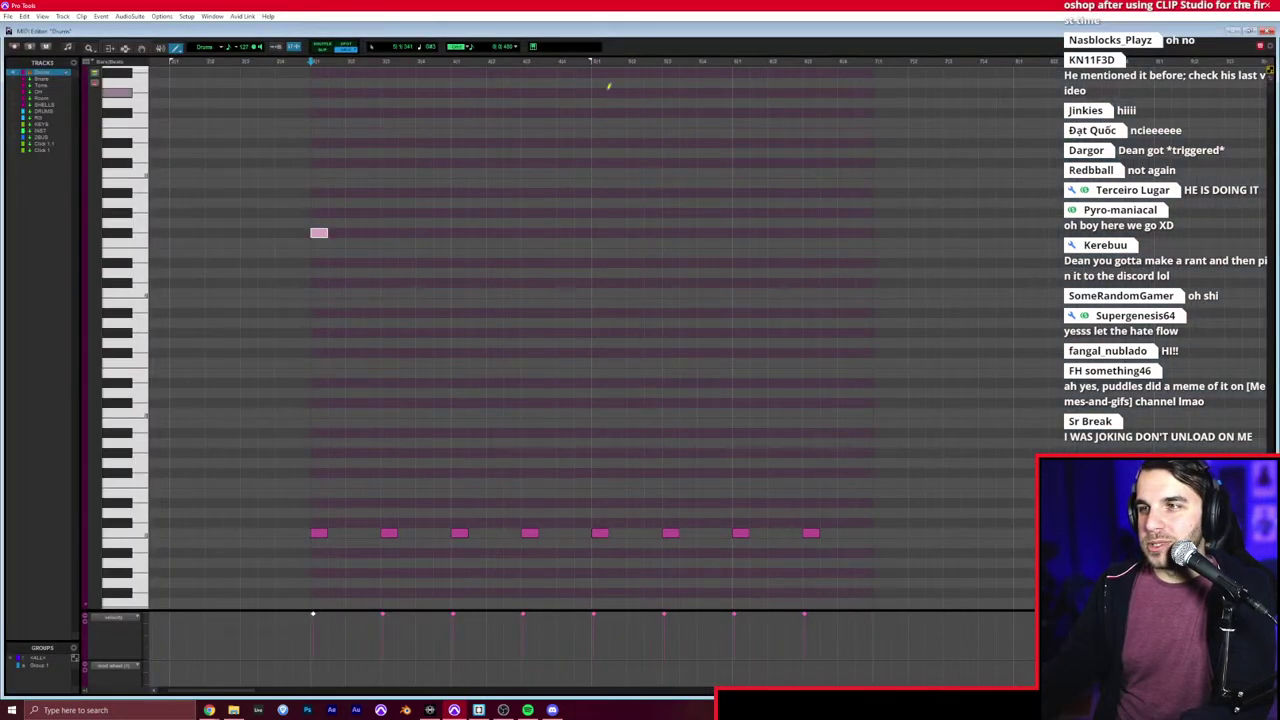
Step: Close the Drums MIDI editor, zoom out to the full Shotgun arrangement and inspect the session's channels in the Mix window
key("ctrl+w")
key("r")
key("r")
key("r")
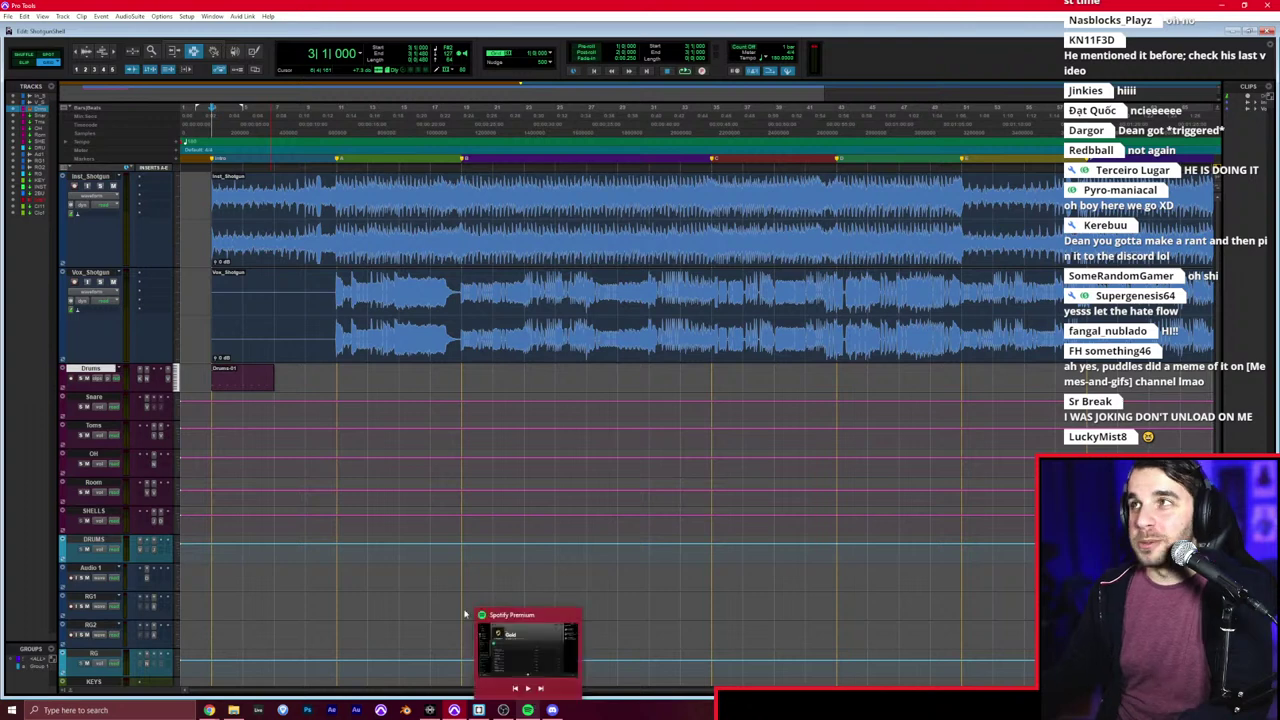
left_click(262, 333)
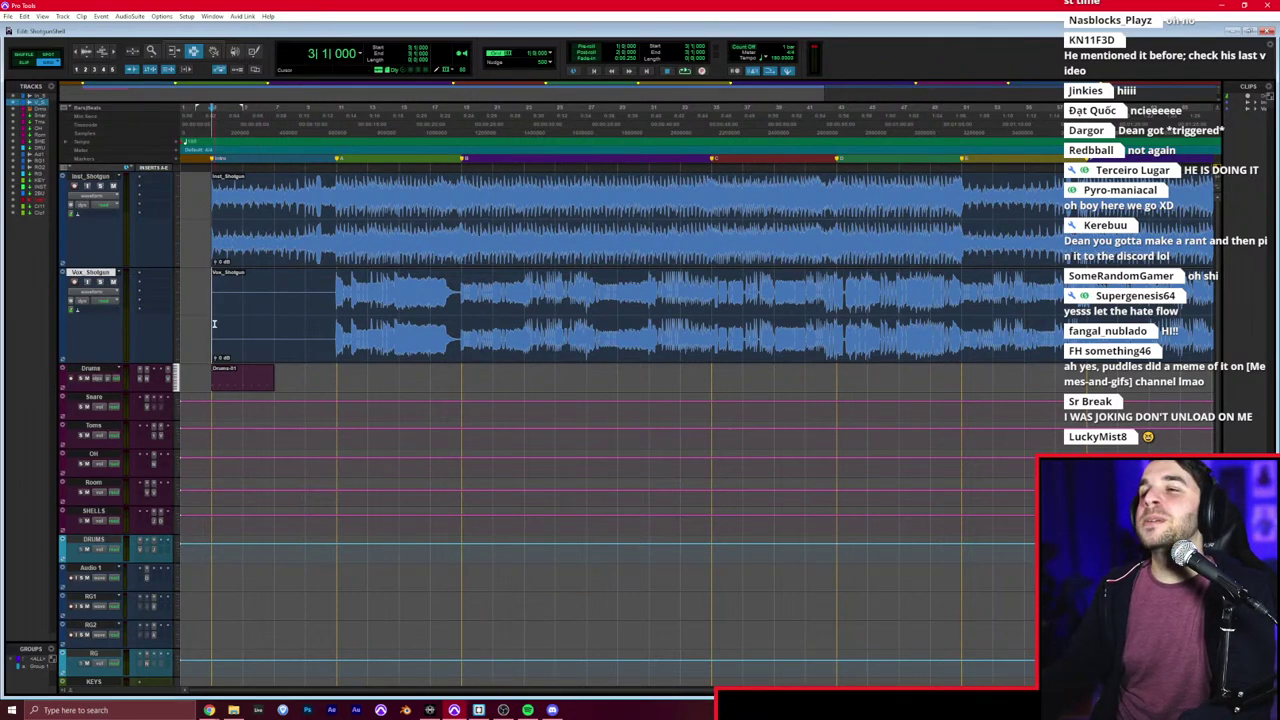
key("r")
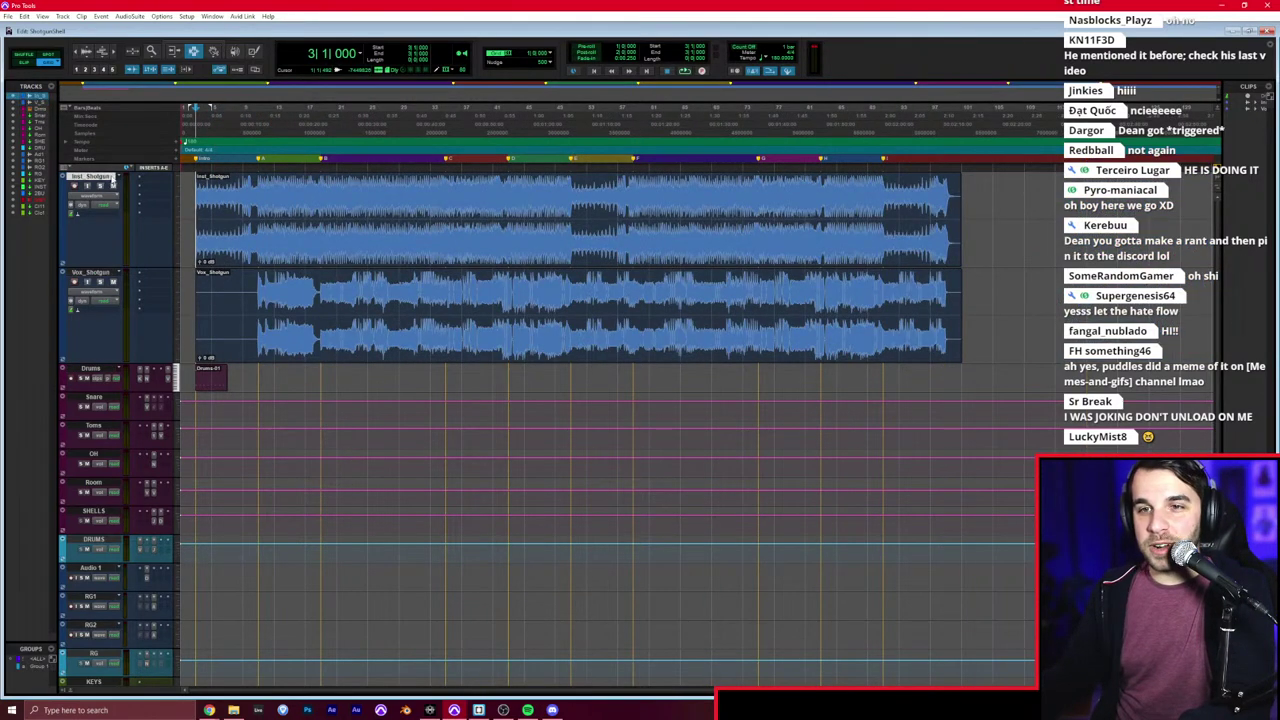
key("ctrl+equal")
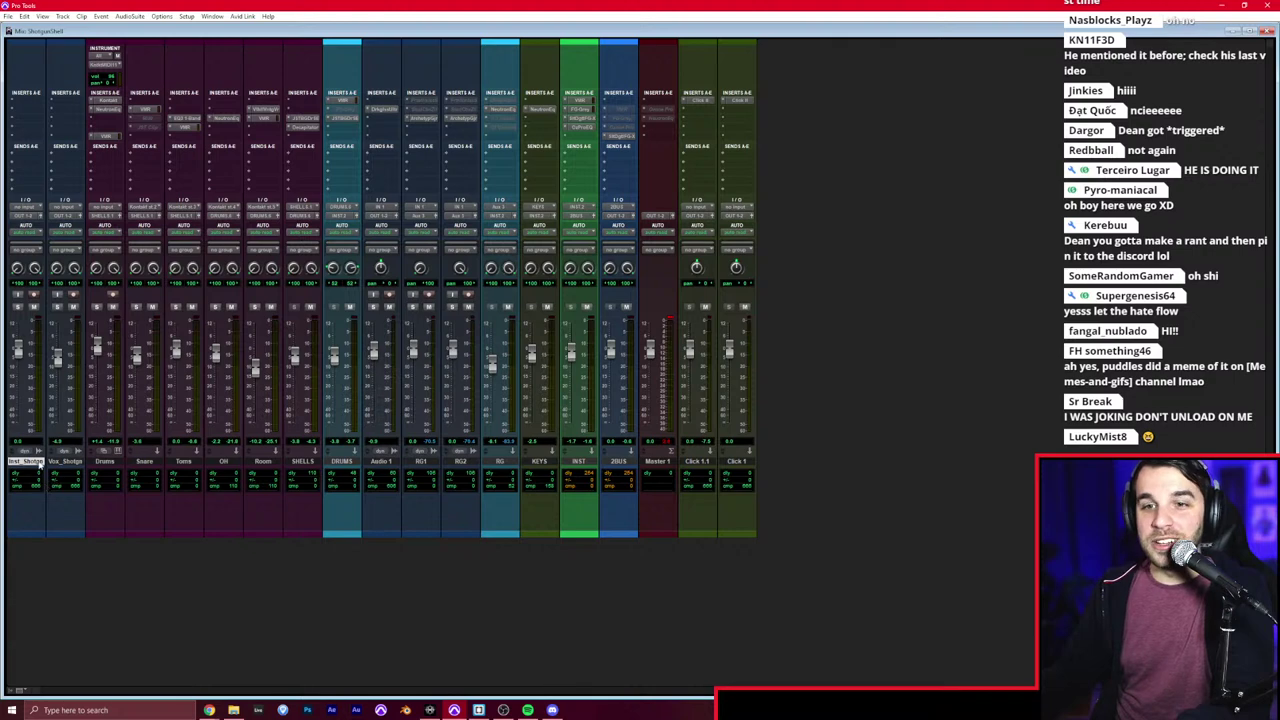
key("ctrl+equal")
Step: Play the intro from bar 3 to hear the programmed drums against the Inst_Shotgun track
left_click(228, 200)
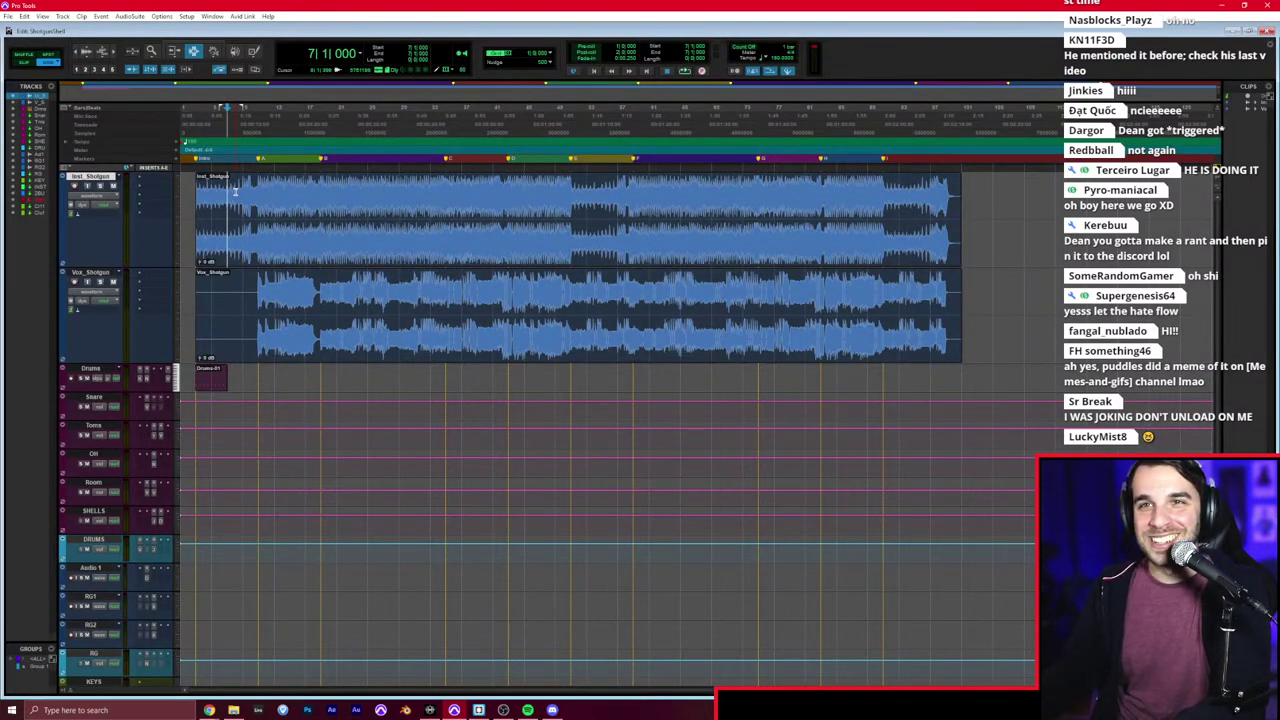
key("space")
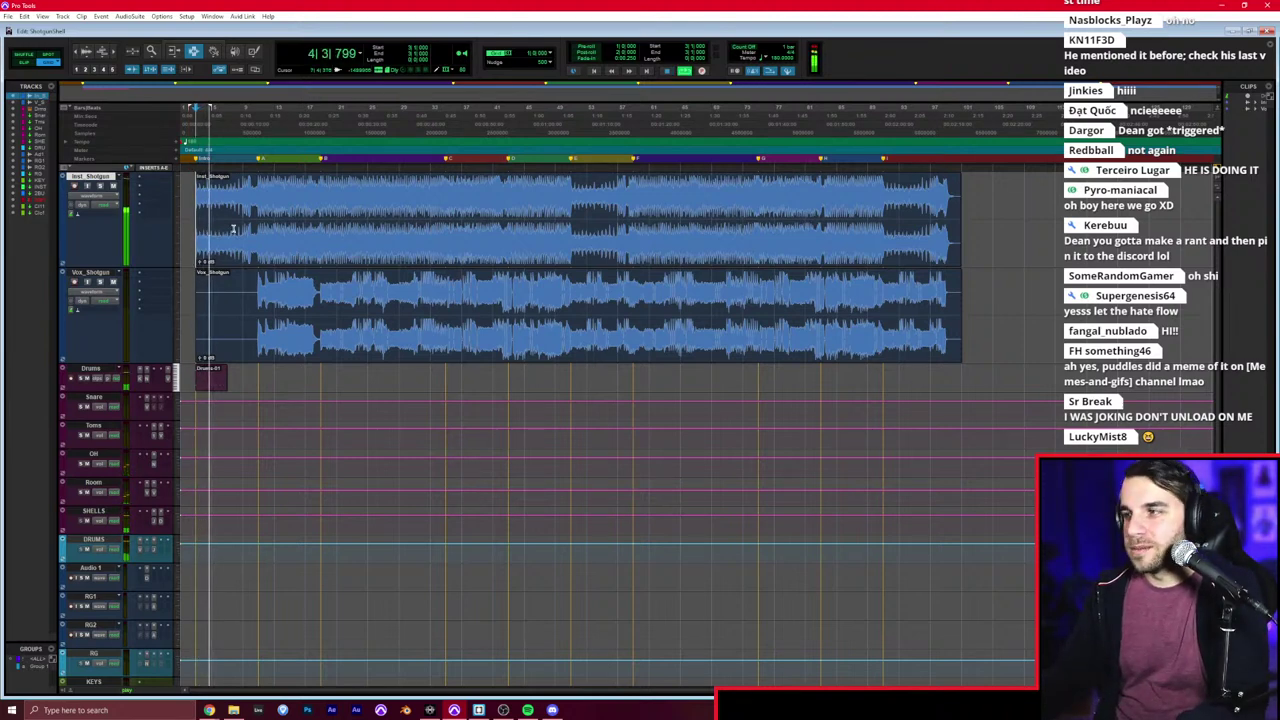
key("t")
key("ctrl+bracketright")
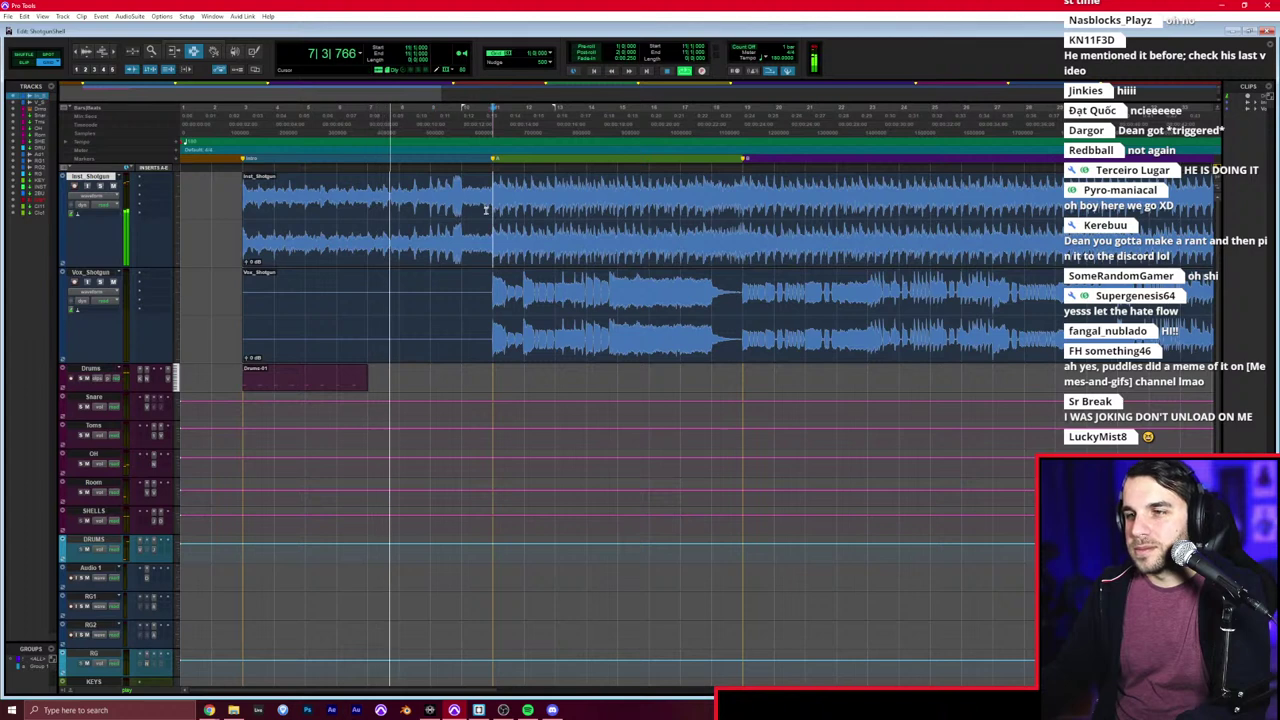
scroll(452, 218, "right", 1)
key("semicolon")
key("space")
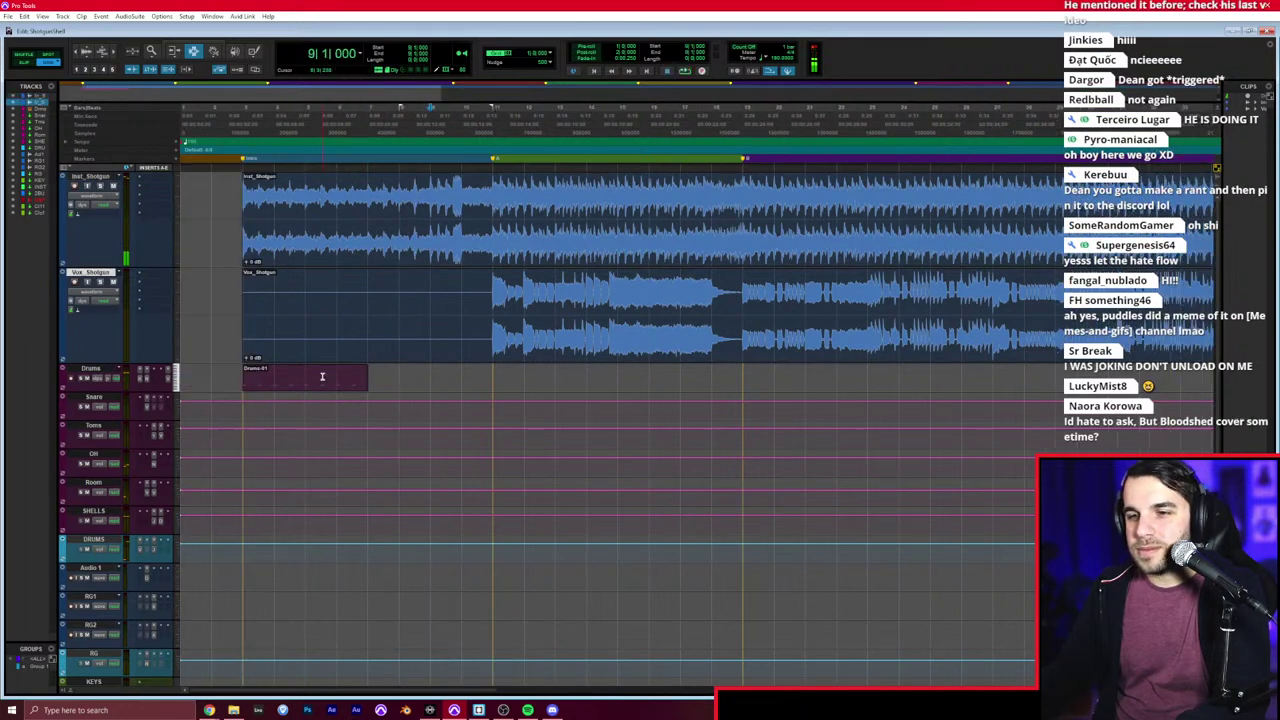
Step: Reopen the Drums clip at bar 3 in the MIDI editor and play the pattern
double_click(253, 380)
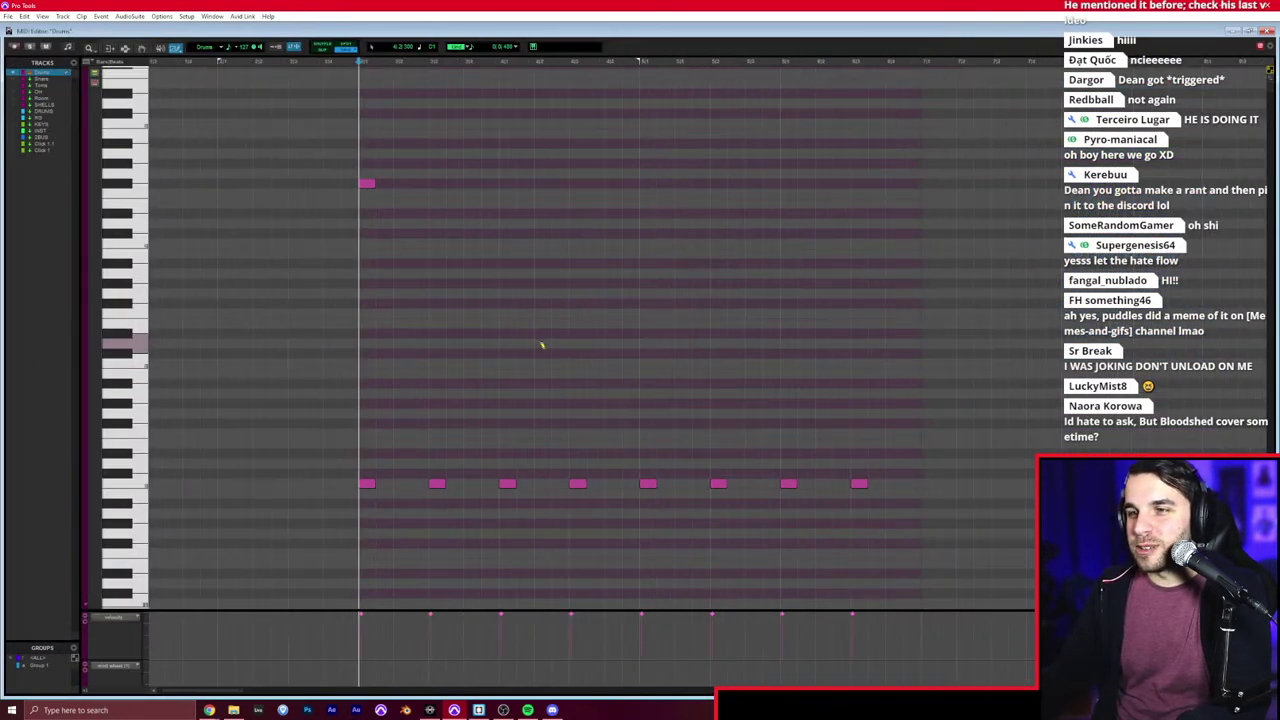
key("space")
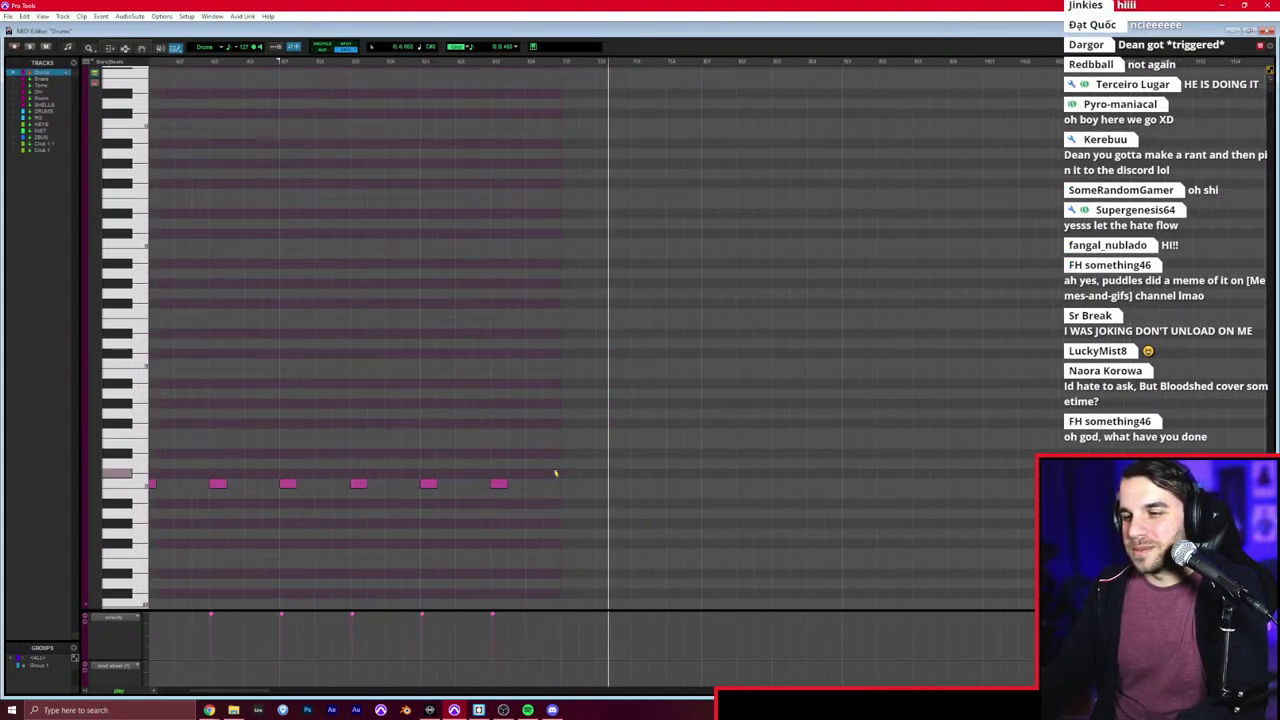
Step: Add a C0 kick and an E2 note on the downbeat of bar 7, undoing the extra kicks on beats 2 and 3
key("space")
left_click(569, 483)
left_click(604, 483)
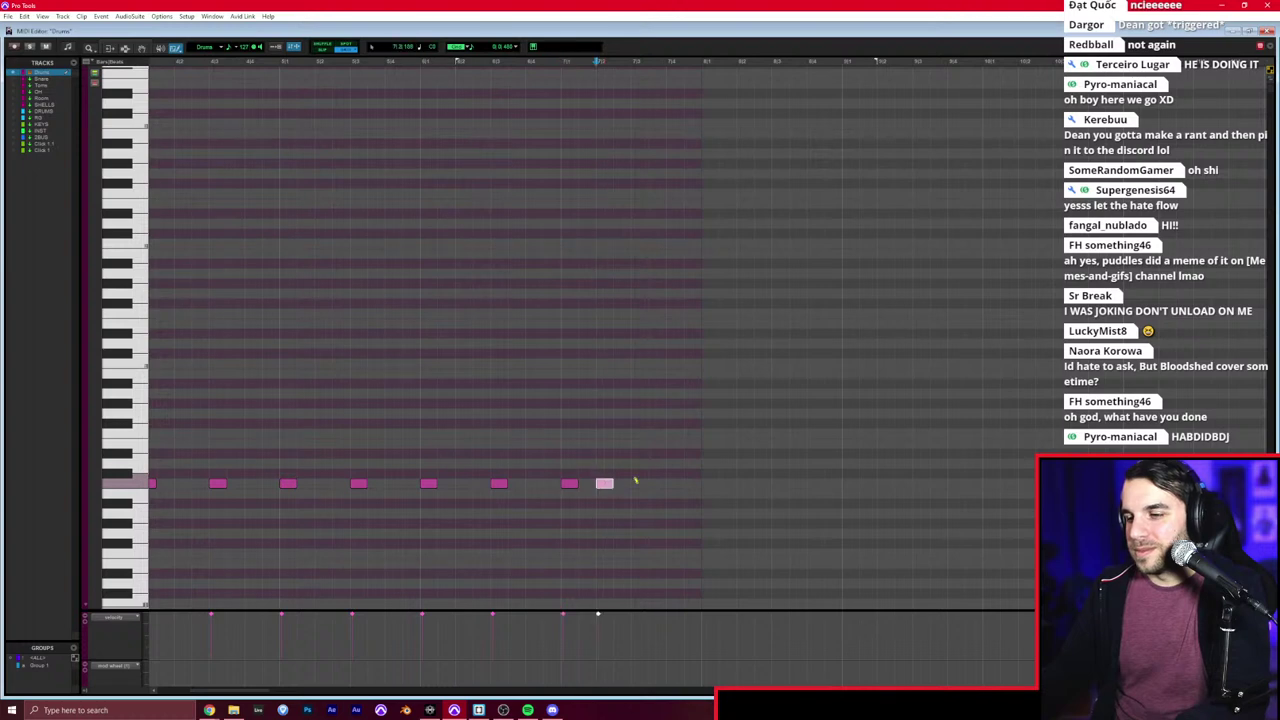
left_click(641, 484)
key("ctrl+z")
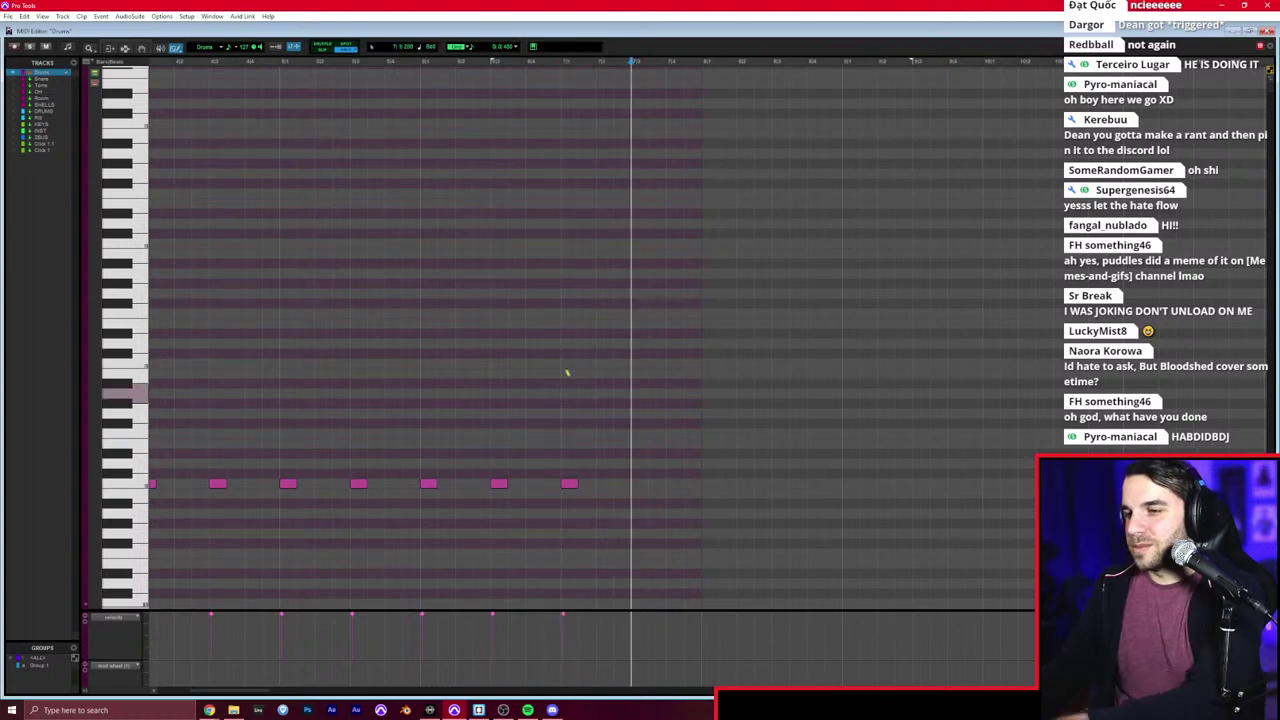
left_click_drag(569, 306, 569, 203)
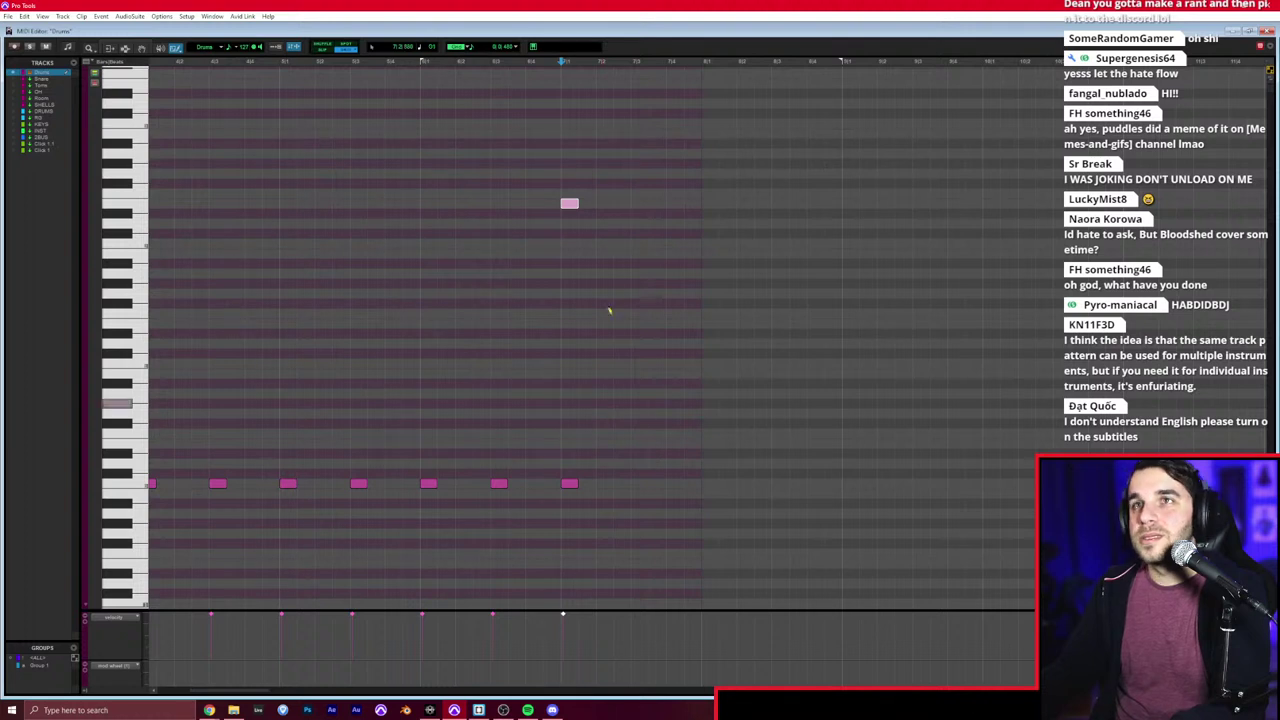
key("alt+Tab")
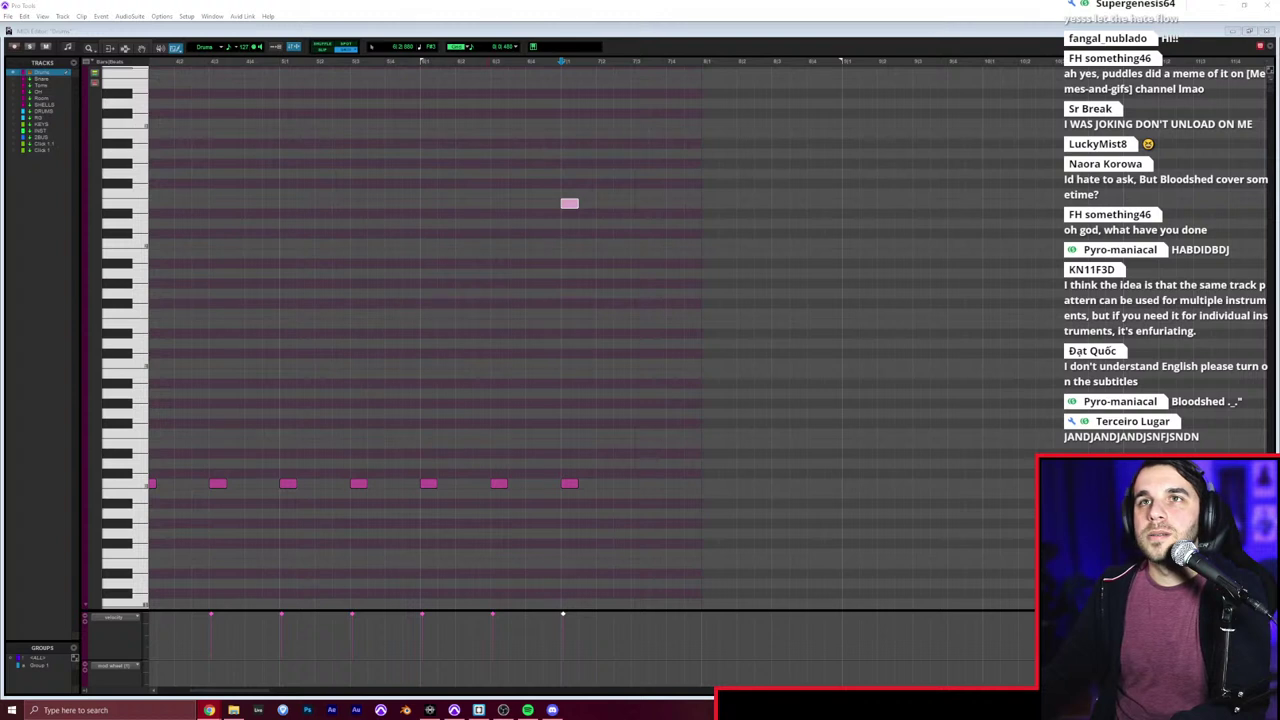
left_click(552, 164)
key("space")
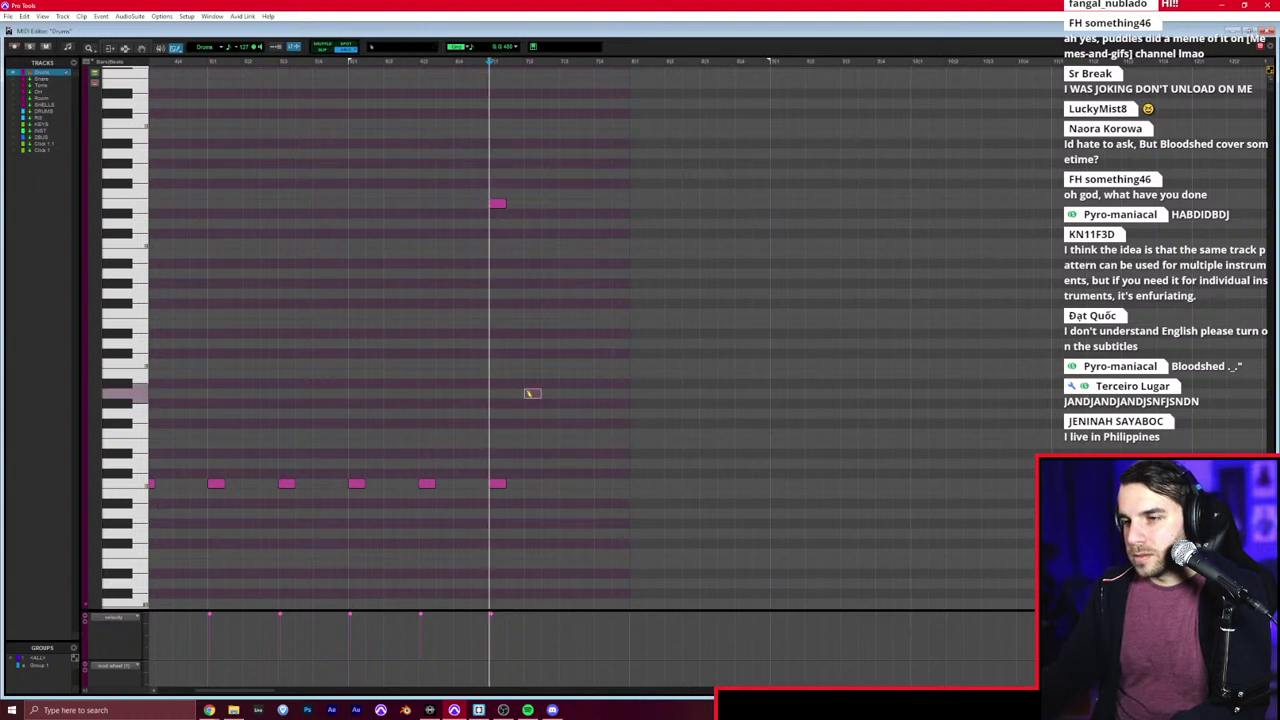
Step: Place C#1 and D0 eighth notes on beat 2 of bar 7 and duplicate the pair through the end of bar 8
left_click(533, 354)
left_click(533, 462)
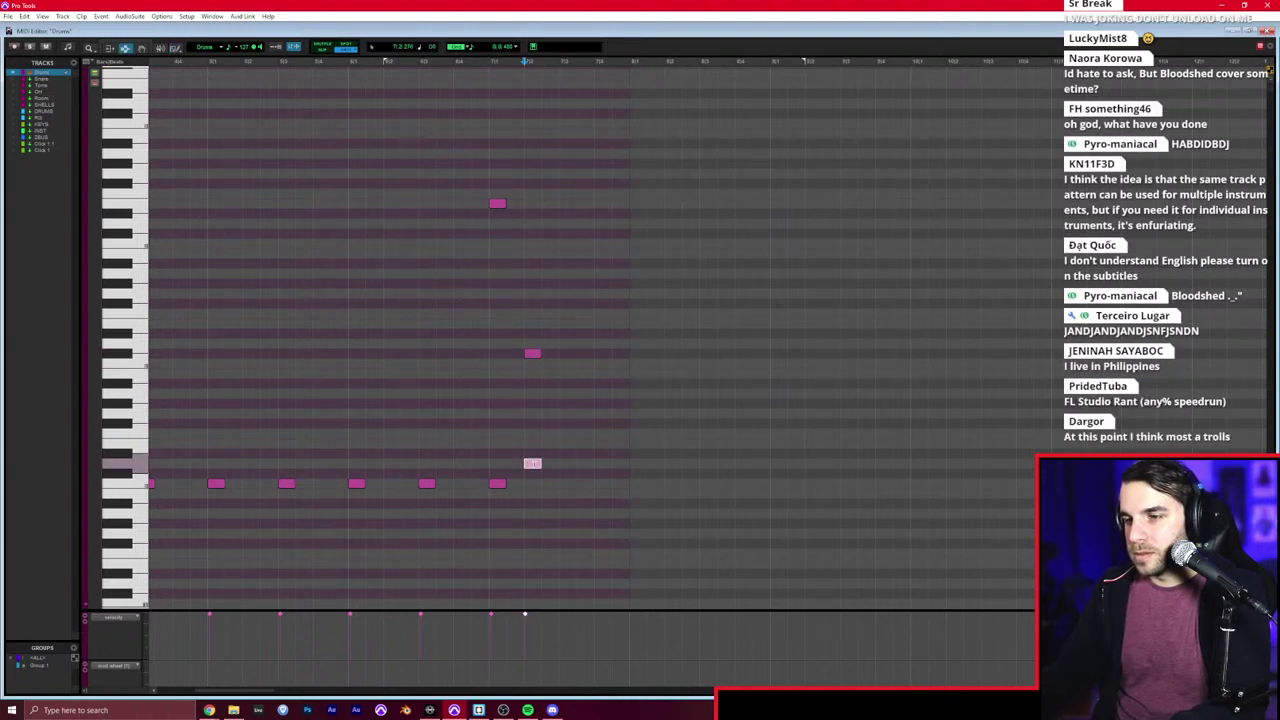
key("F7")
left_click_drag(527, 461, 543, 460)
key("ctrl+d")
key("ctrl+d")
key("ctrl+d")
key("ctrl+d")
key("ctrl+d")
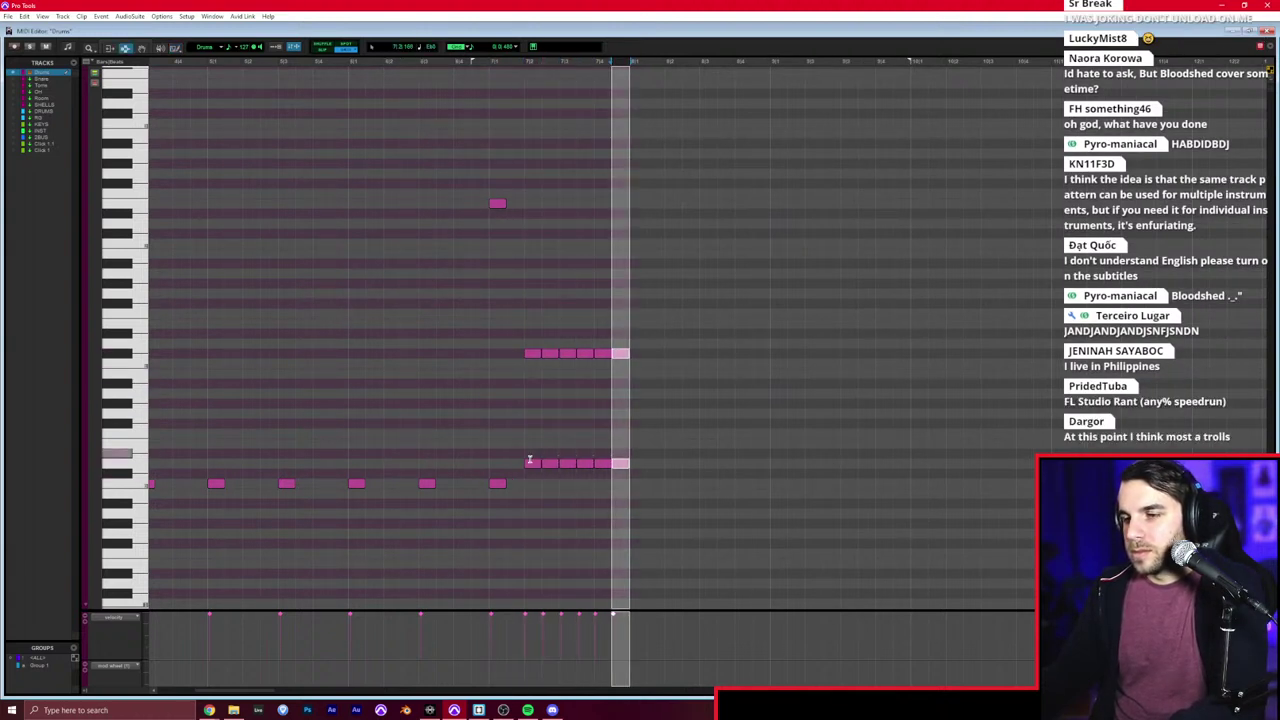
key("ctrl+d")
key("ctrl+d")
key("ctrl+d")
key("ctrl+d")
key("ctrl+d")
key("ctrl+d")
key("ctrl+d")
key("ctrl+d")
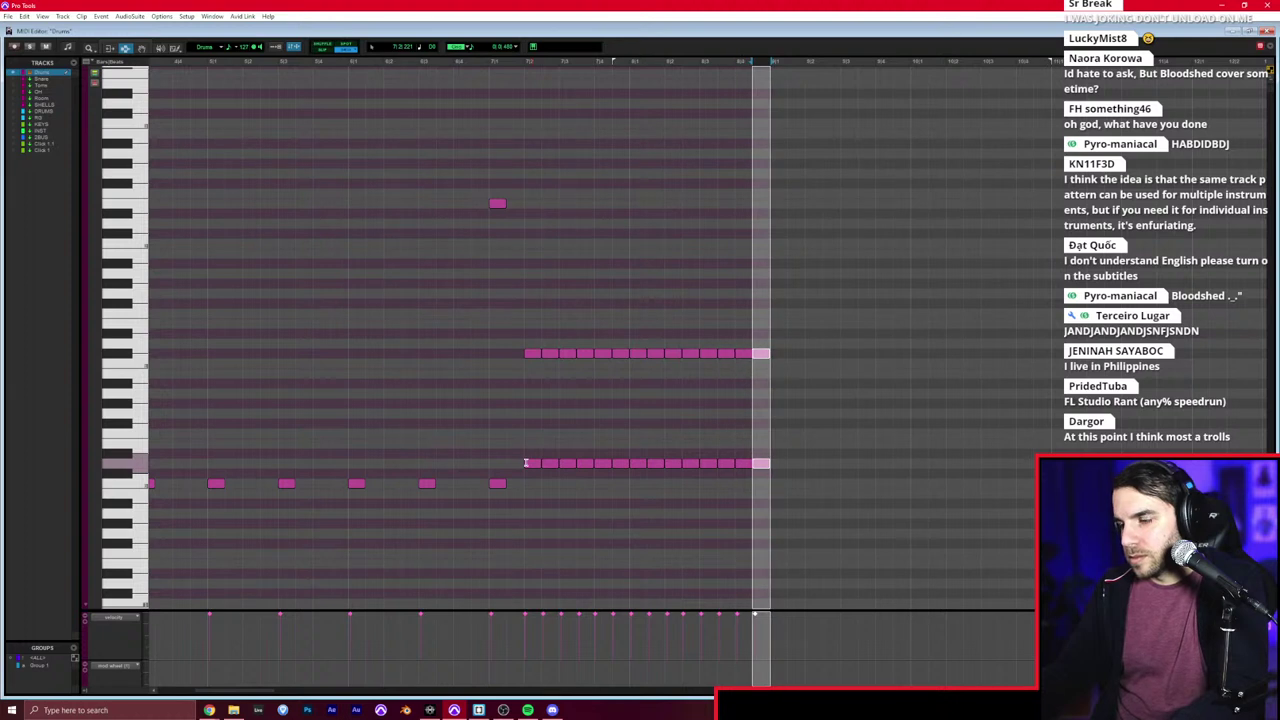
Step: Select the C#1 and D0 run in bars 7 and 8, draw a straight rising velocity ramp with the Line pencil and play it
left_click(489, 451)
left_click_drag(523, 440, 774, 416)
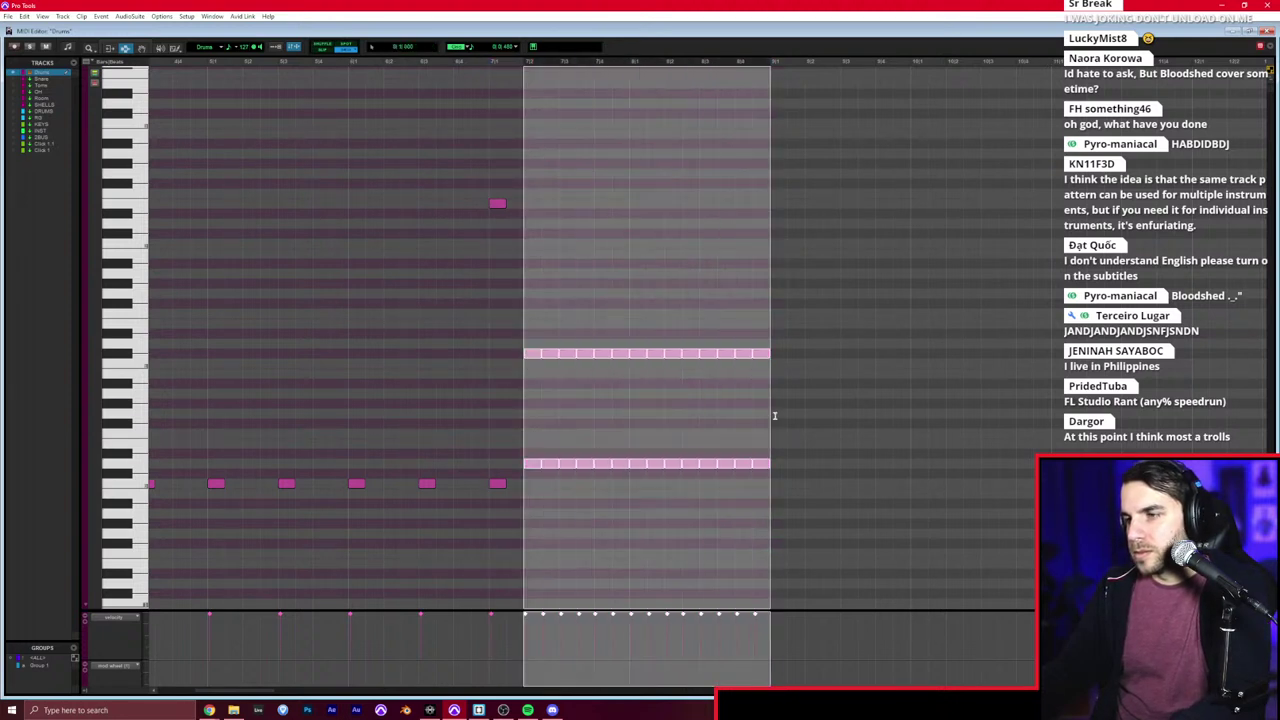
key("F10")
left_click_drag(534, 656, 657, 656)
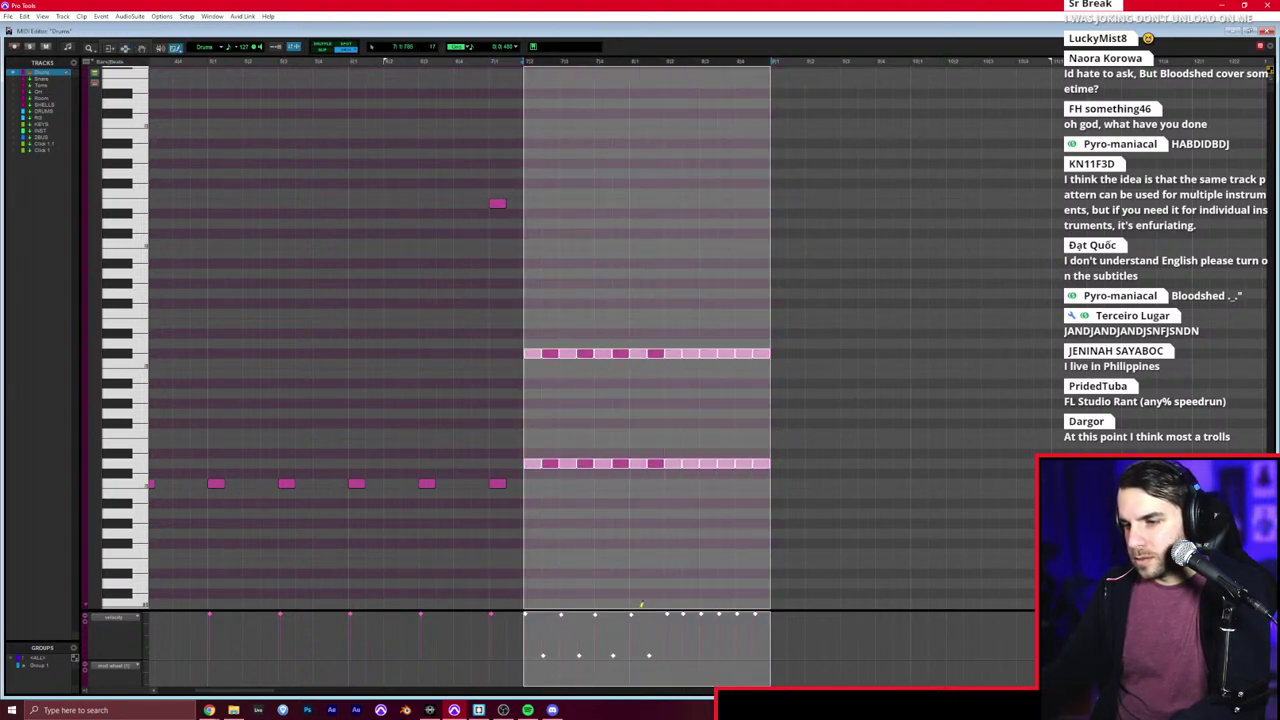
key("ctrl+z")
right_click(175, 48)
left_click(188, 56)
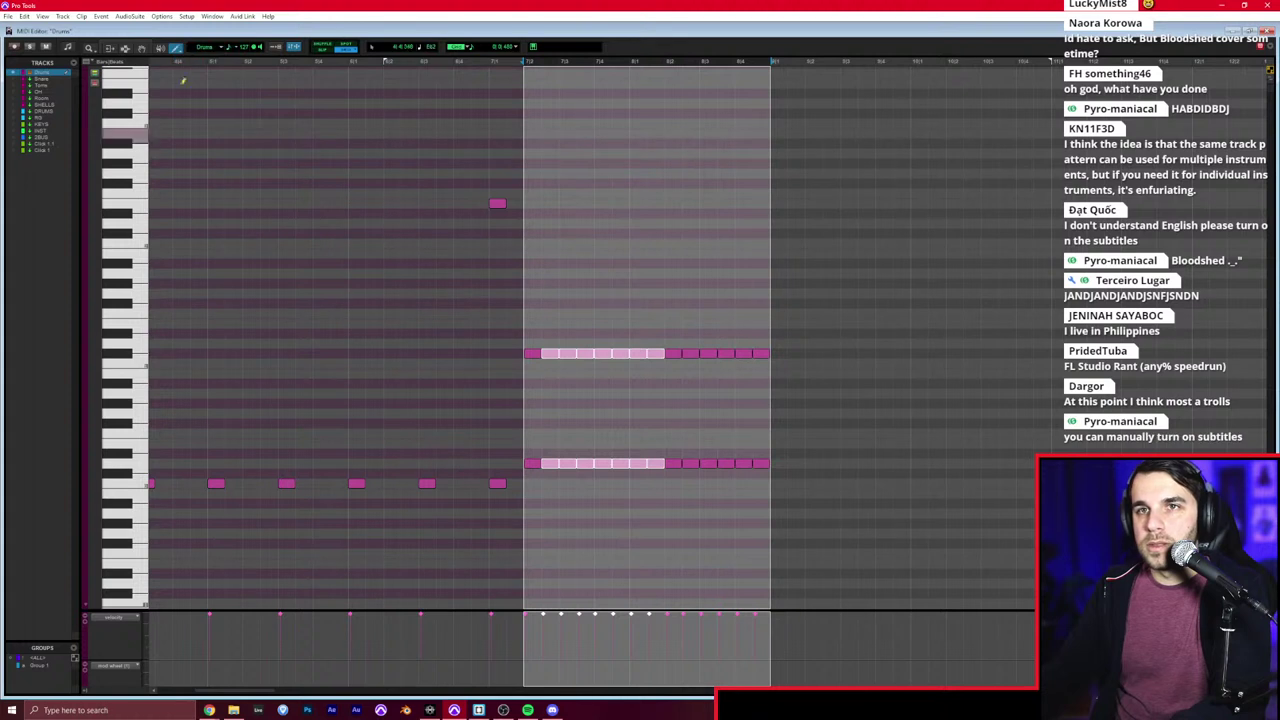
left_click(178, 47)
left_click(200, 68)
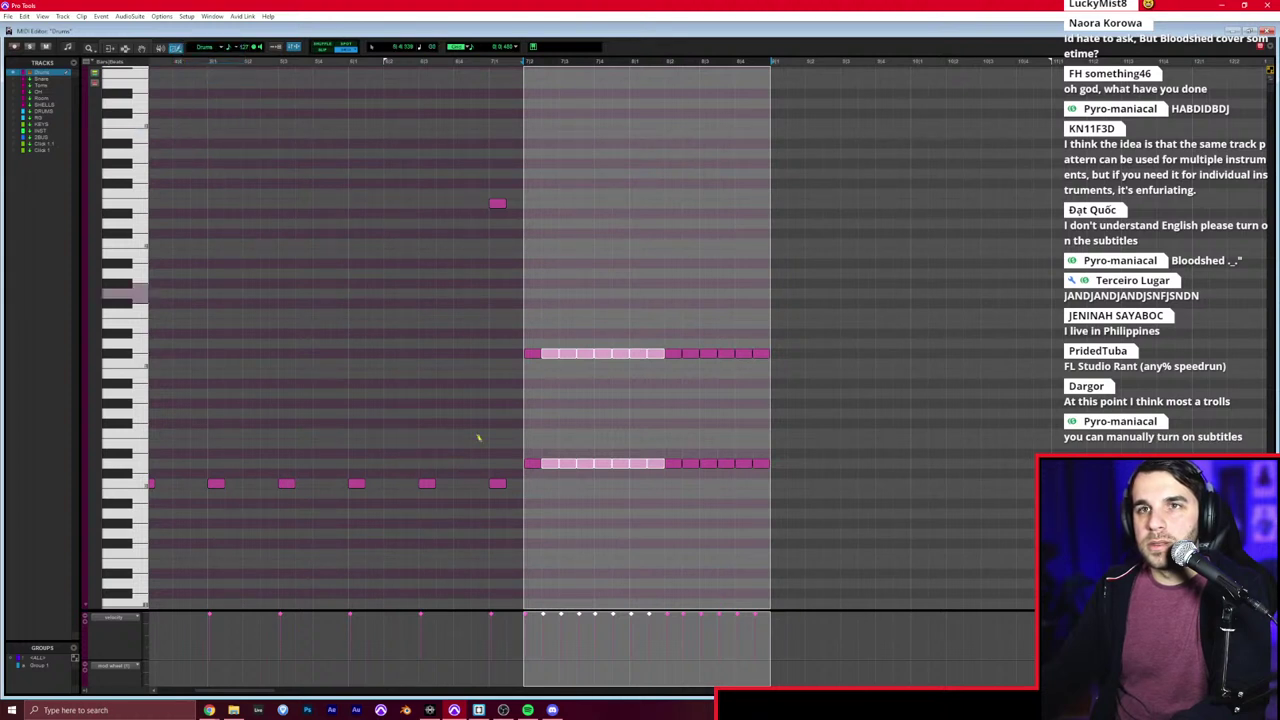
left_click_drag(522, 655, 762, 593)
key("F6")
left_click(465, 509)
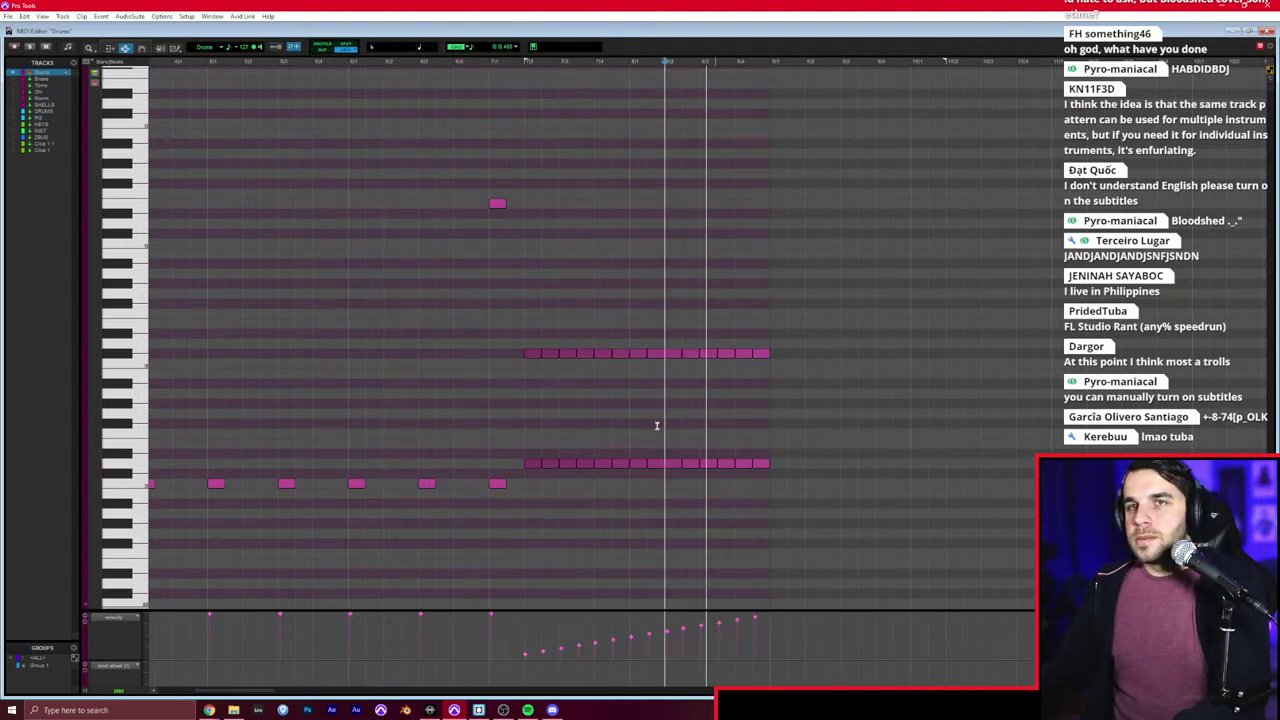
Step: Add a C0 kick and an F#2 note on the downbeat of bar 9
scroll(757, 460, "right", 2)
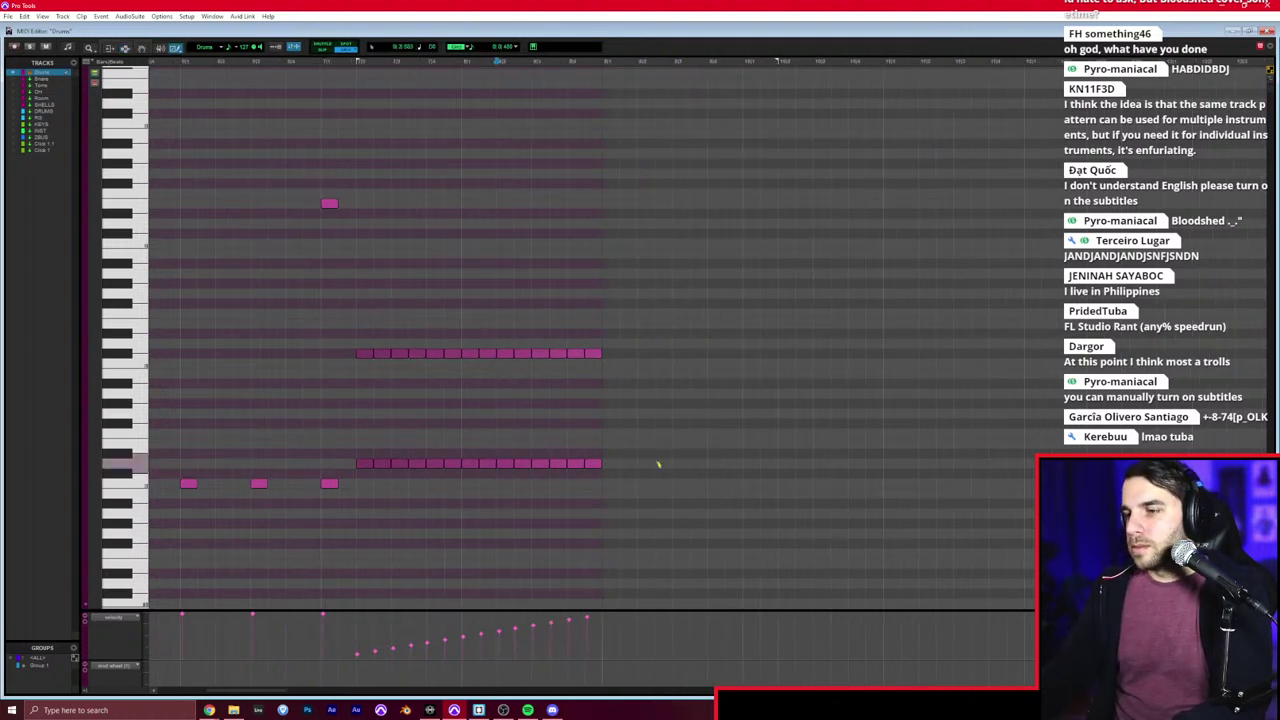
key("F10")
left_click(609, 484)
mouse_move(605, 231)
left_mouse_down()
mouse_move(611, 194)
mouse_move(642, 211)
left_mouse_up()
key("F7")
left_click(535, 228)
key("space")
key("space")
key("F8")
key("Up")
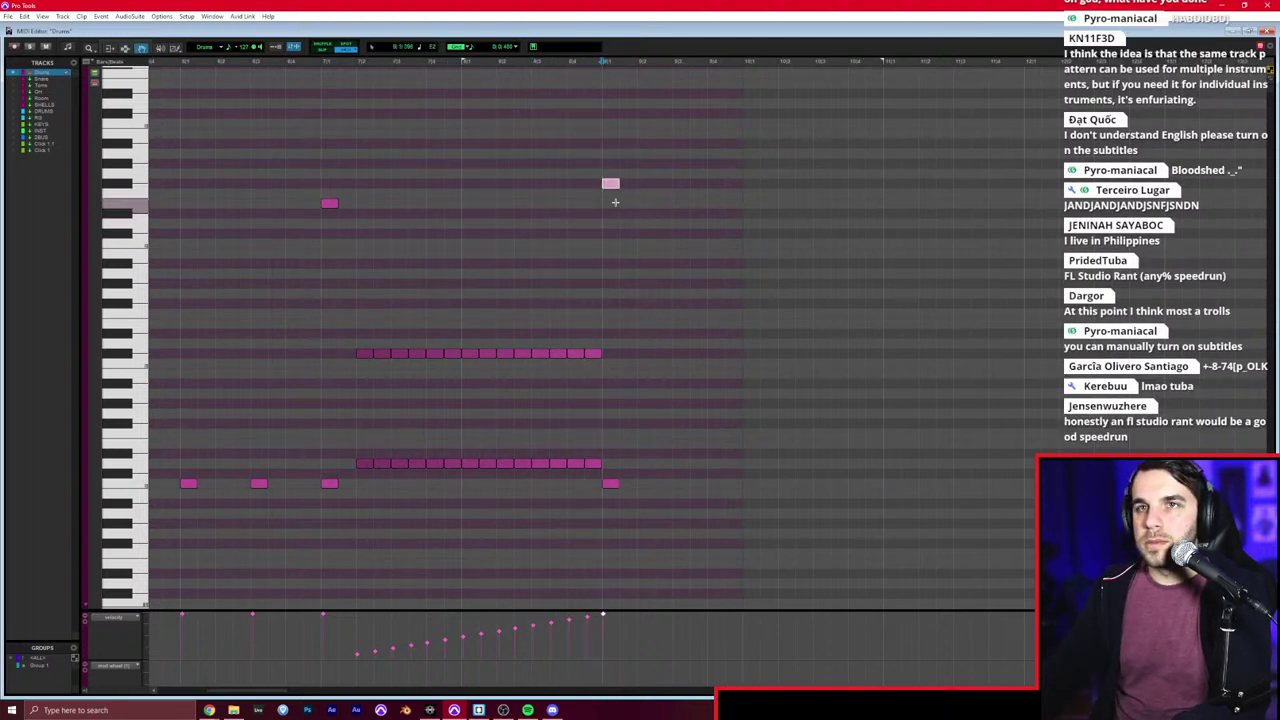
Step: Play back the start of bar 9 and add C0 kicks on its beats 2 and 3
scroll(608, 222, "right", 2)
key("F7")
left_click(481, 313)
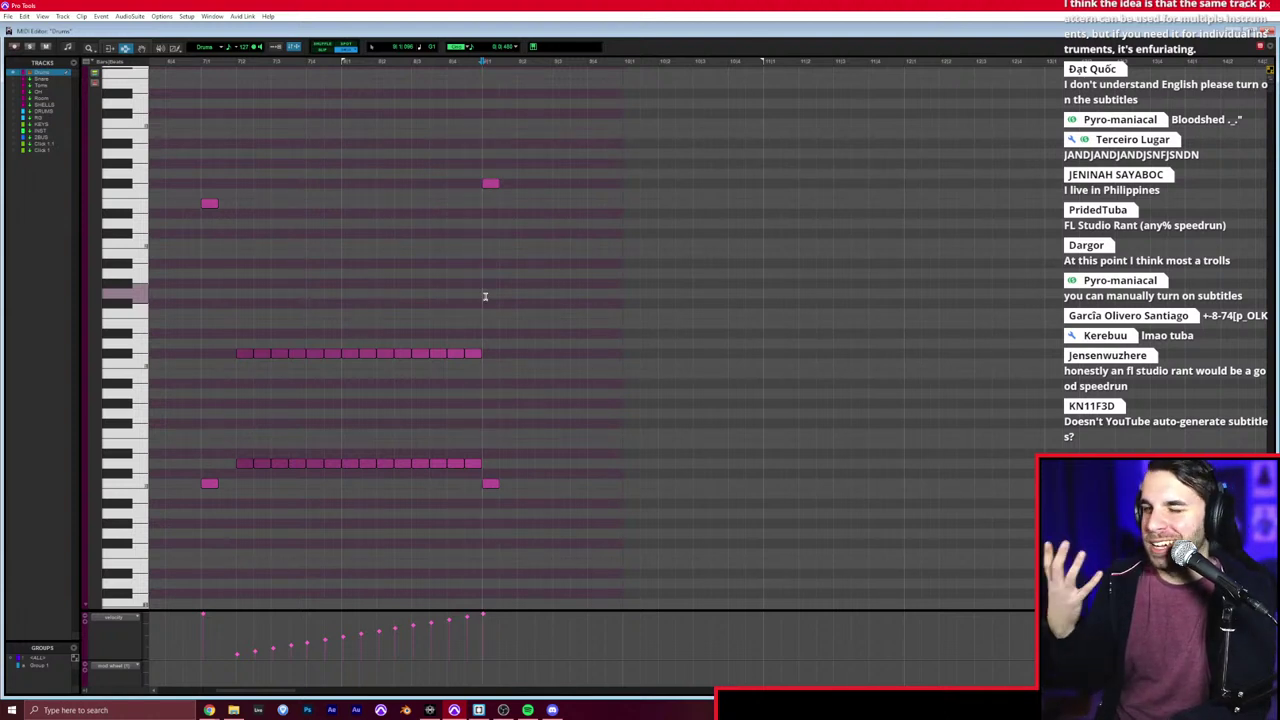
key("space")
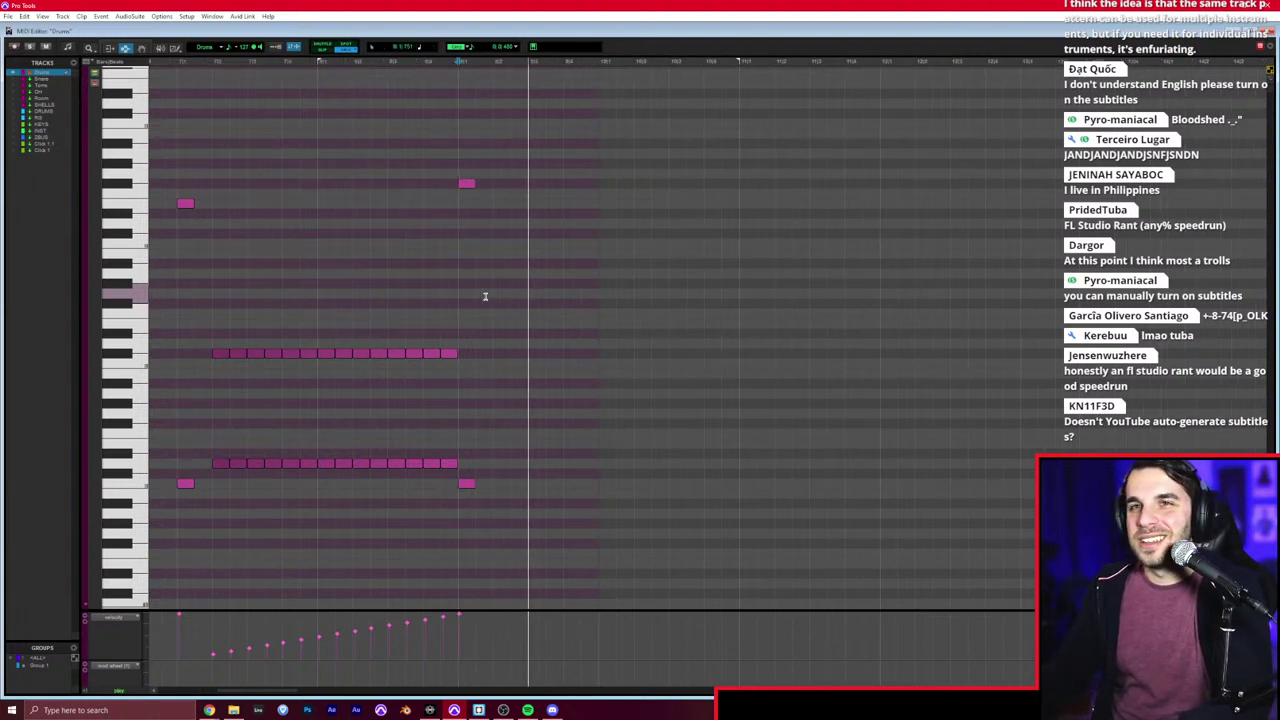
key("space")
key("F10")
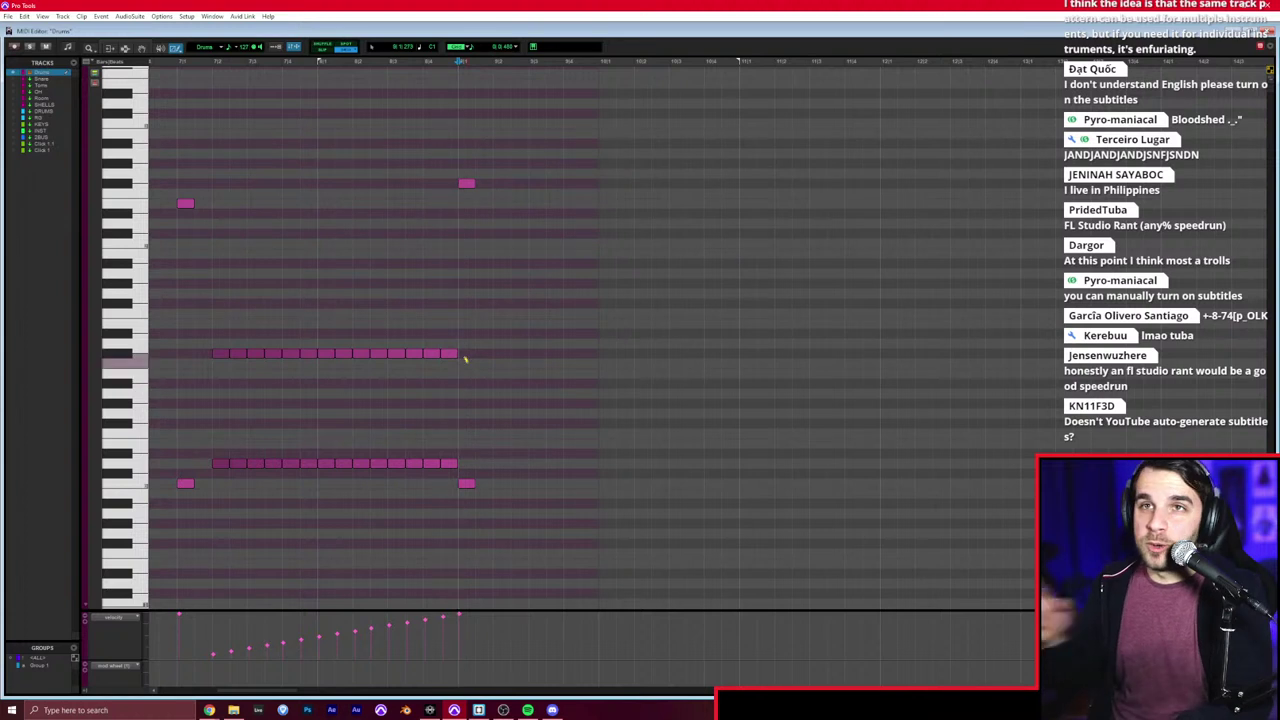
key("space")
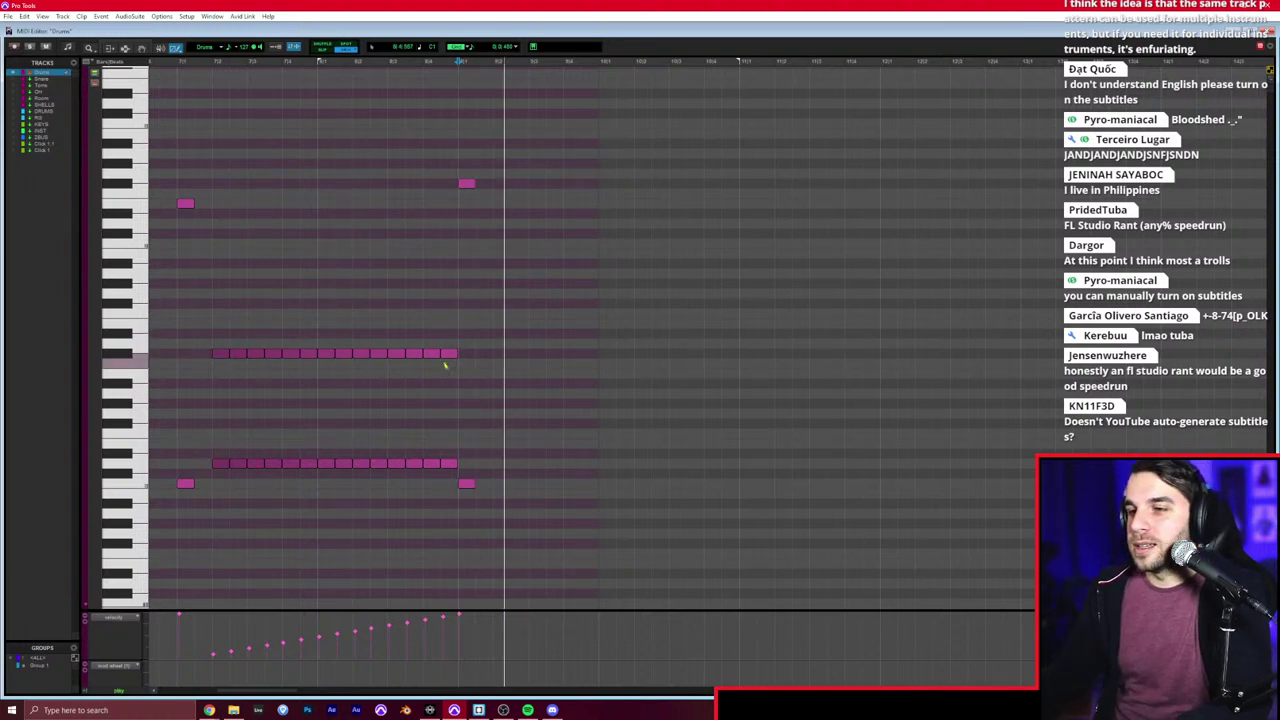
key("space")
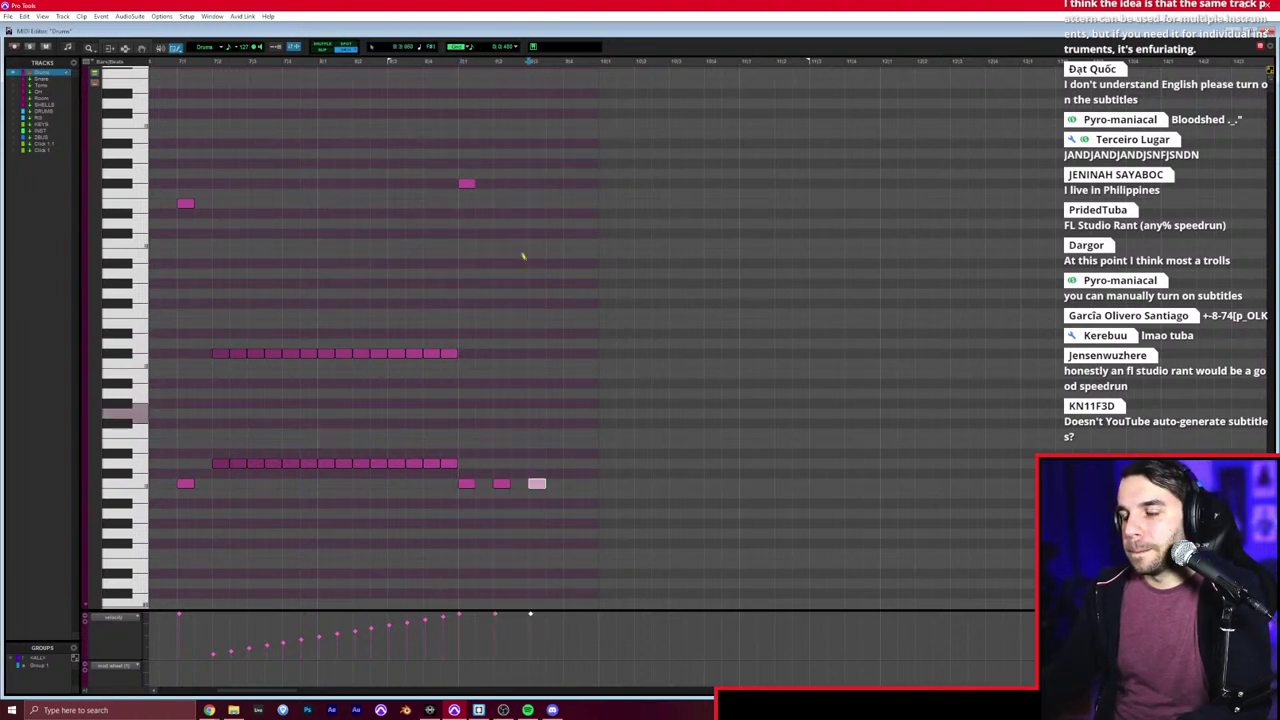
Step: Set the grid to 1/16 note and fill bar 9 with sixteenth notes on D0
left_click(514, 49)
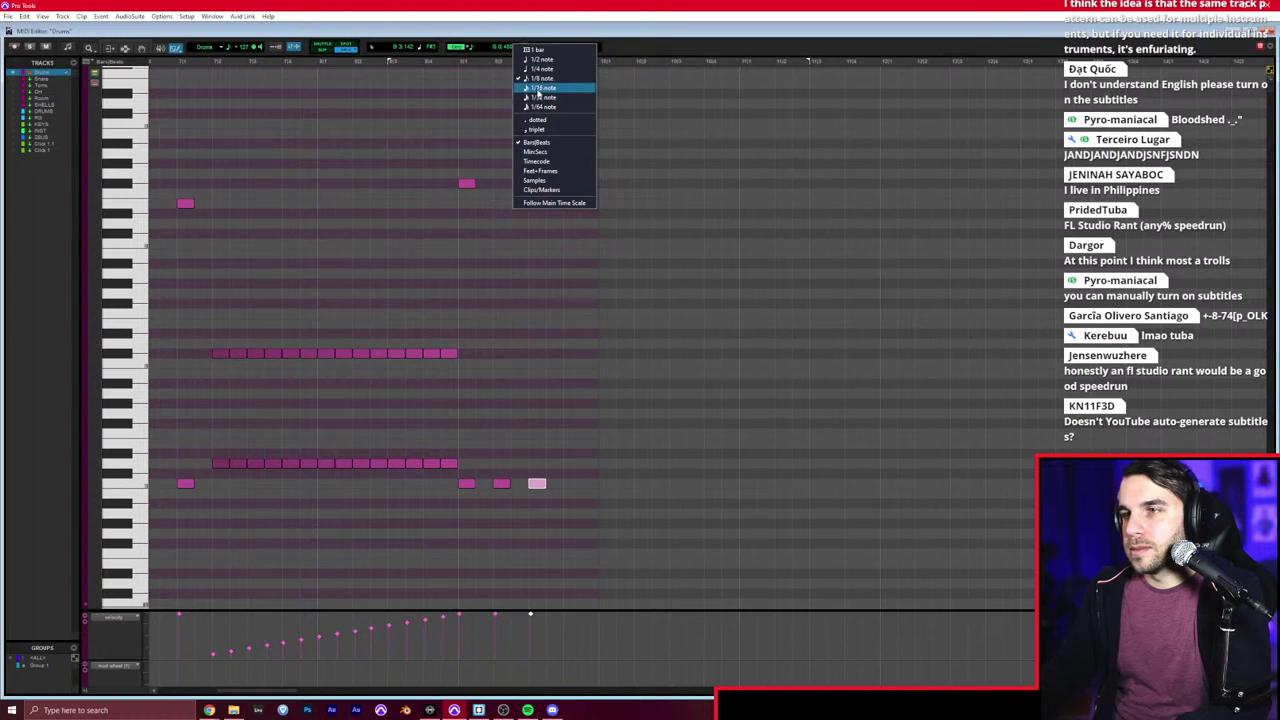
left_click(539, 89)
key("t")
scroll(490, 428, "right", 2)
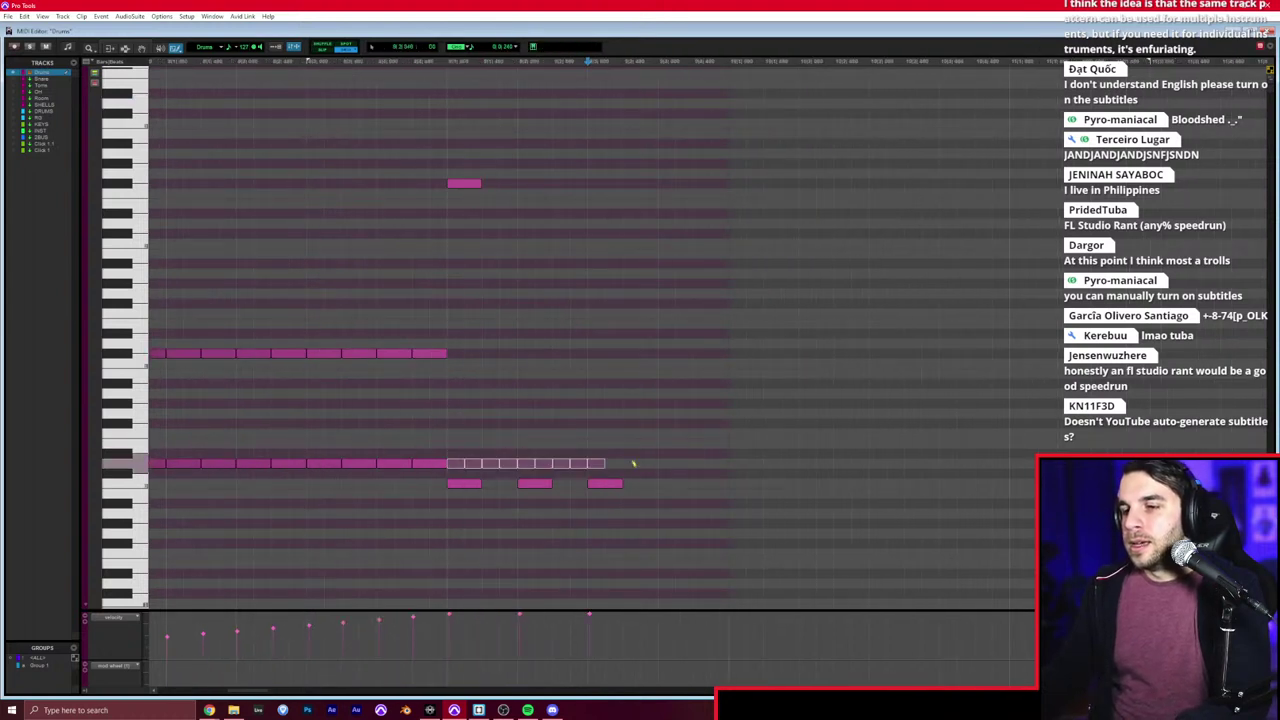
mouse_move(633, 463)
left_mouse_down()
mouse_move(723, 461)
mouse_move(466, 473)
left_mouse_up()
Step: Draw a straight rising velocity ramp with the Line pencil over bar 9's D0 sixteenths, excluding the first note
key("F8")
key("F10")
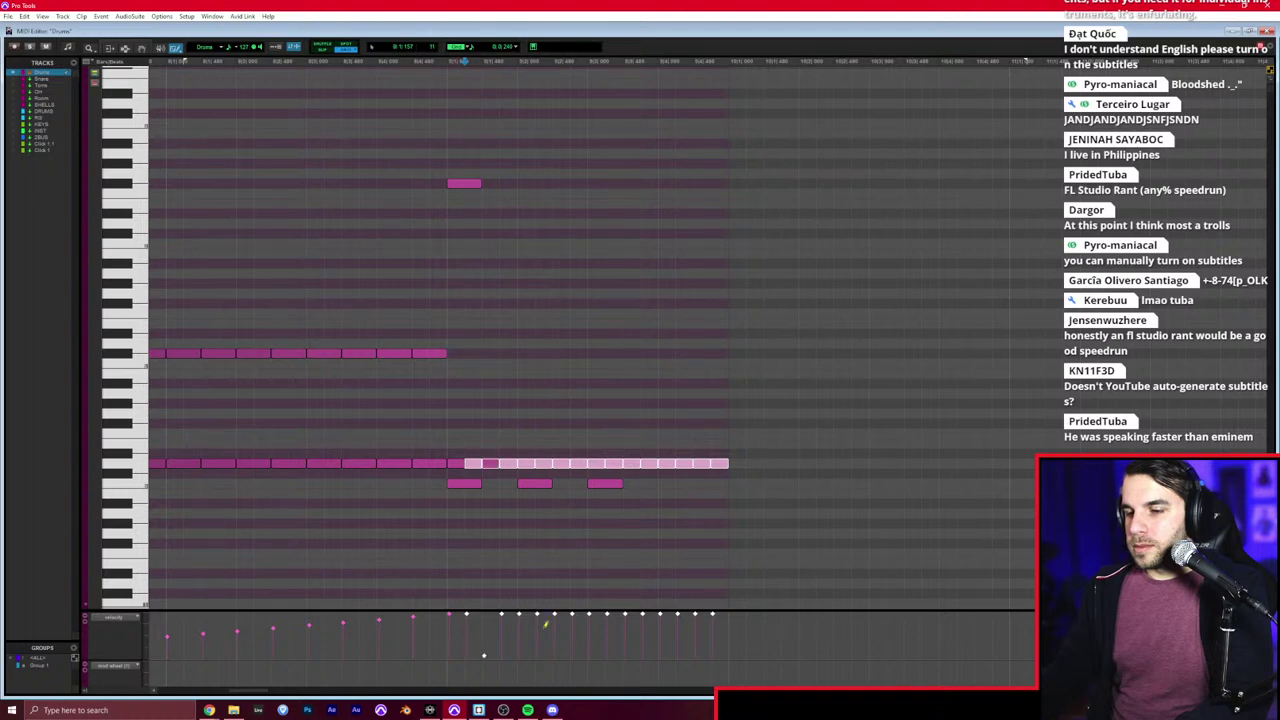
left_click(177, 49)
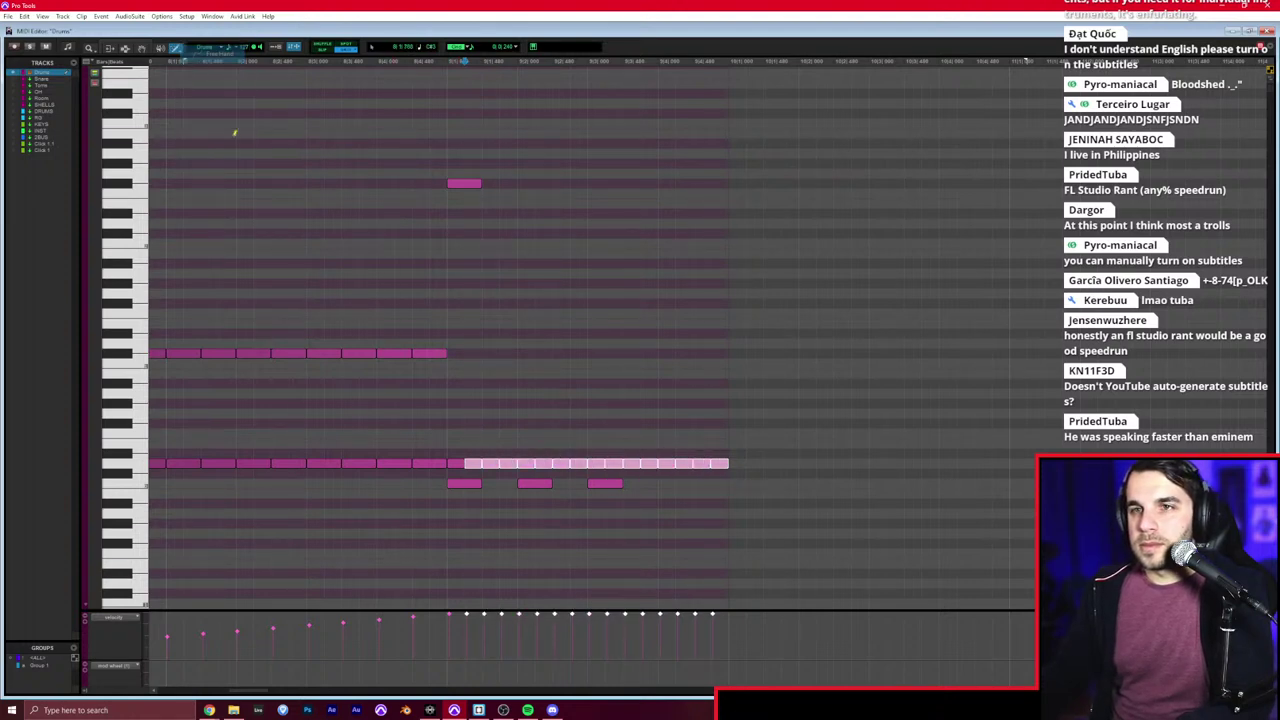
left_click(177, 49)
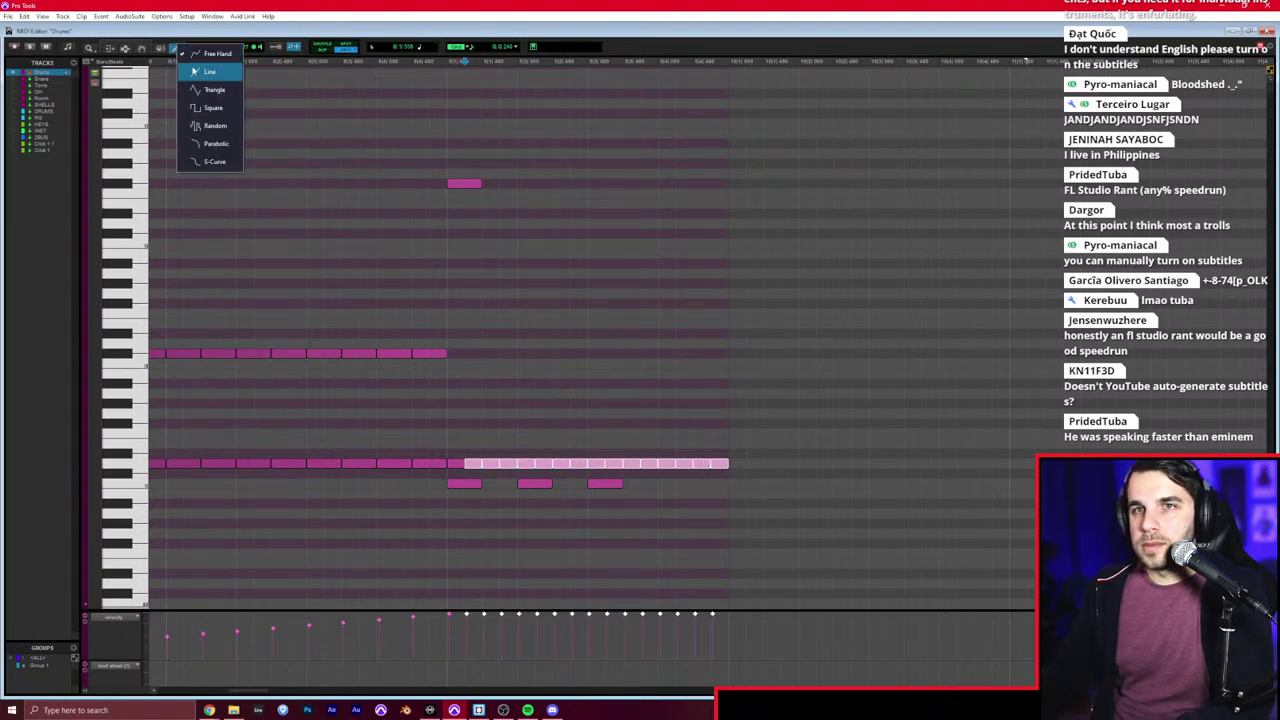
left_click(208, 72)
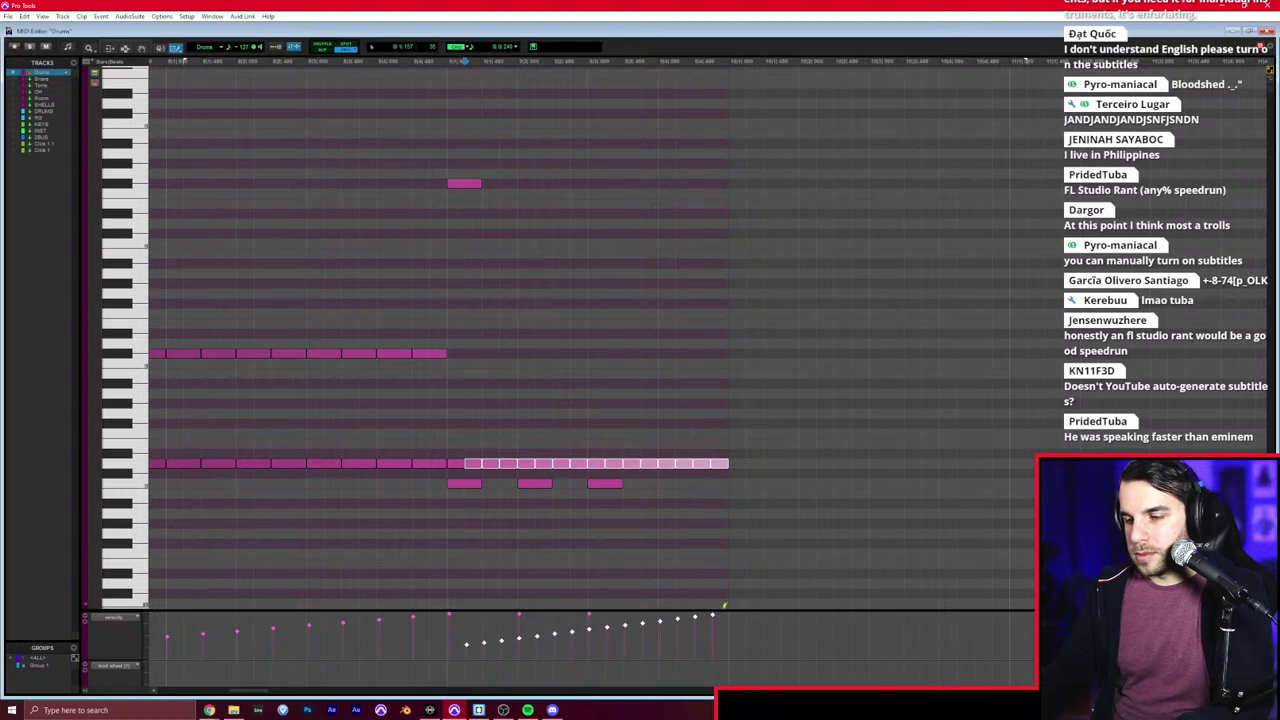
key("space")
key("F7")
key("space")
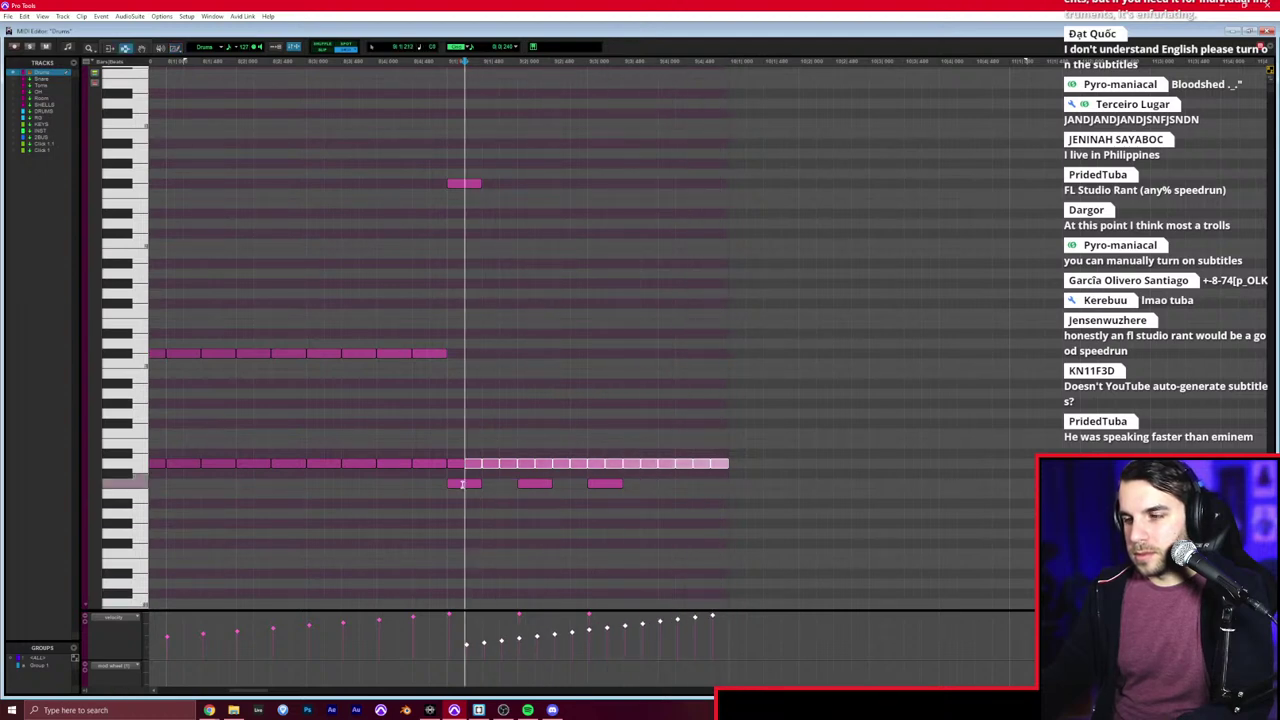
Step: Add four sixteenth-note C0 kicks across beat 4 of bar 9 and play back the fill
left_click(459, 483)
key("F10")
left_click_drag(660, 484, 694, 483)
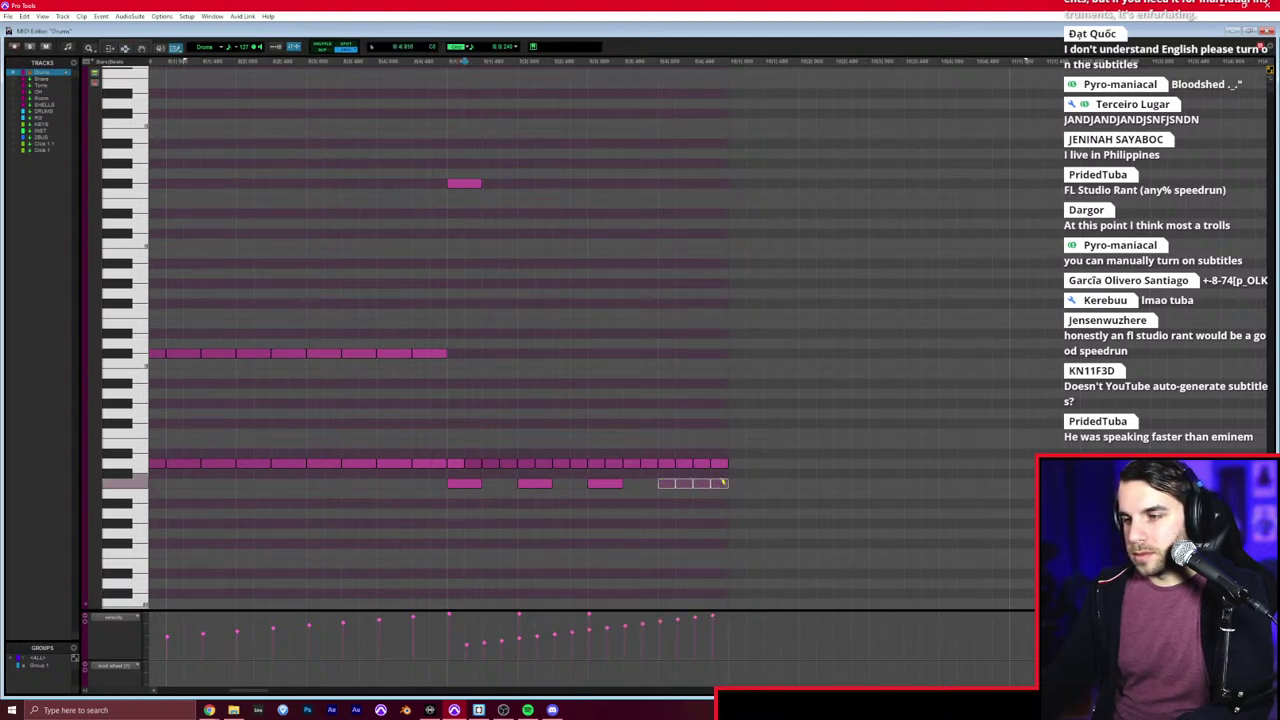
key("space")
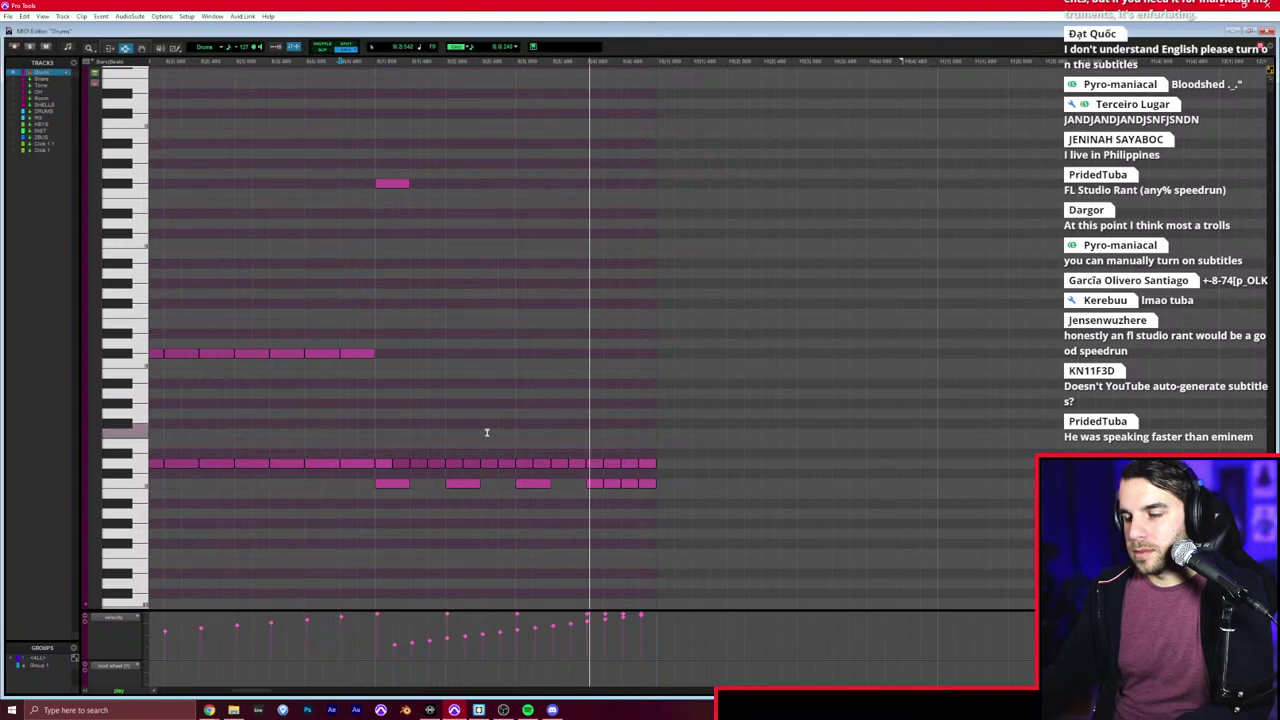
scroll(620, 443, "right", 5)
key("space")
Step: Add a D#0 note on the downbeat of bar 10 and play back the ending
key("F10")
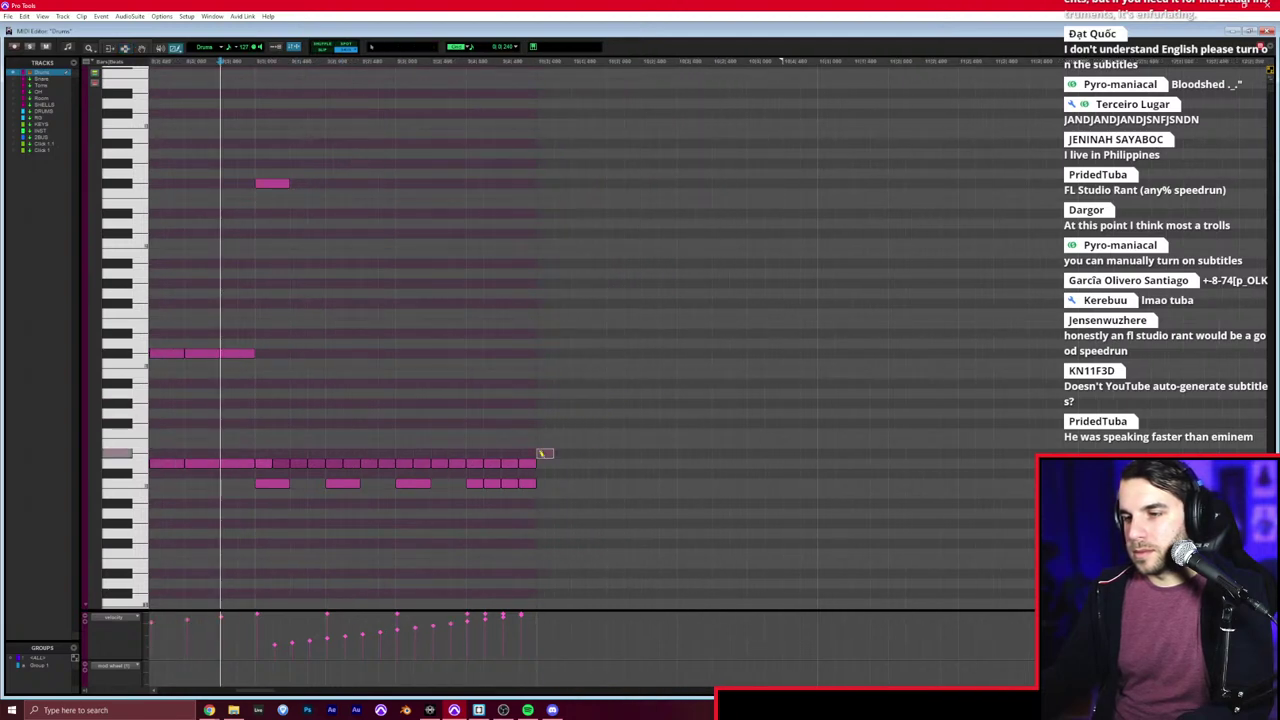
left_click(541, 454)
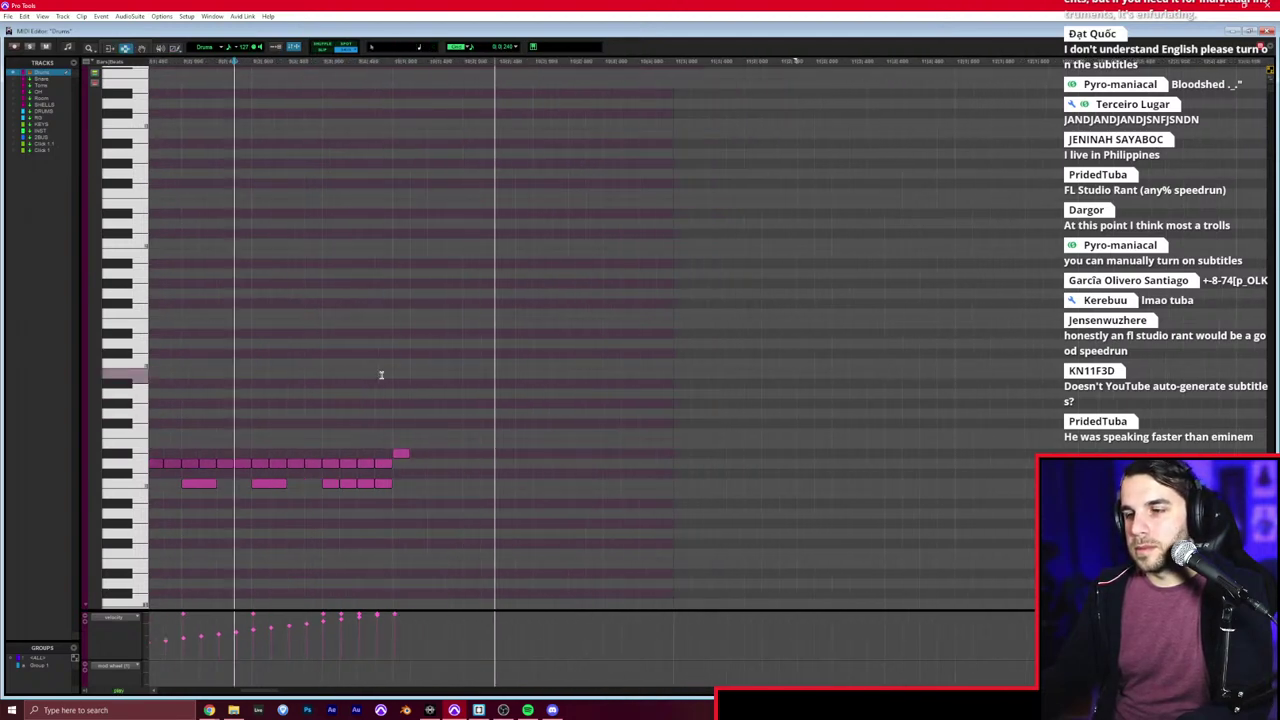
key("F10")
key("space")
Step: Program bar 11 with C0 kicks on beats 1 and 3, D0 snares on 2 and 4, F#2 on 1 and A#1 on 2 to 4
scroll(671, 463, "right", 7)
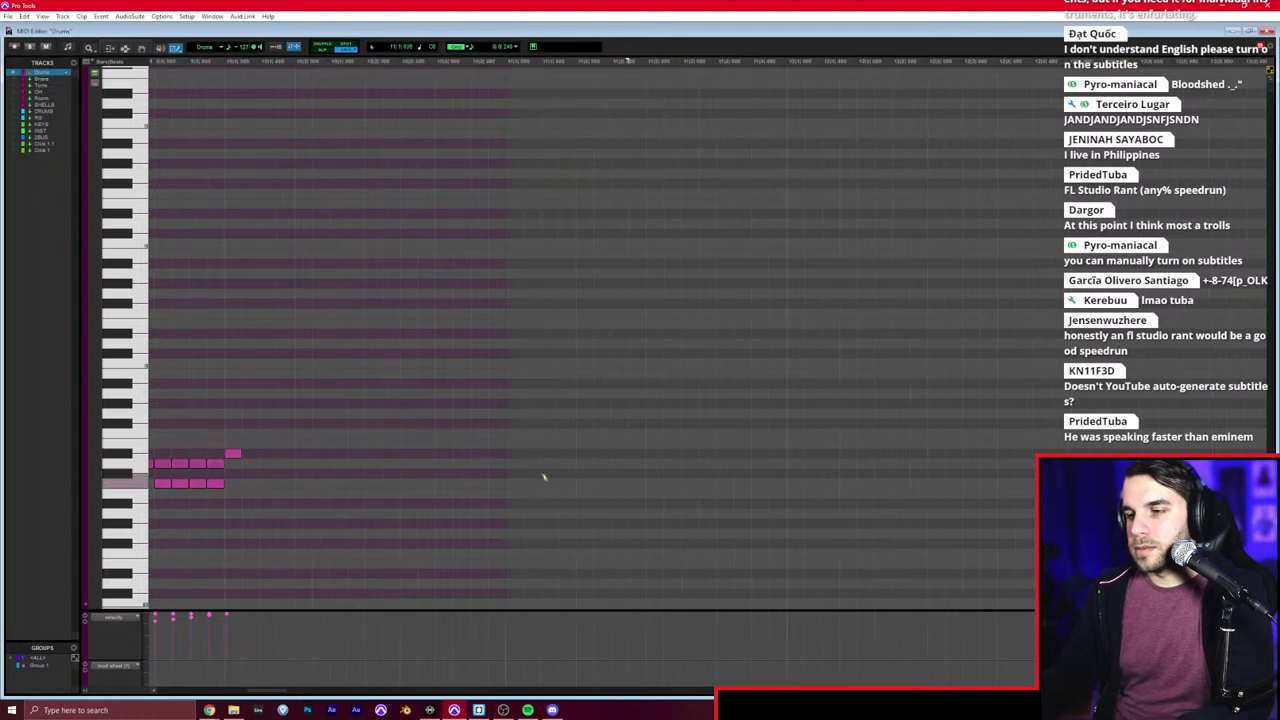
left_click(440, 463)
left_click(510, 483)
left_click(581, 463)
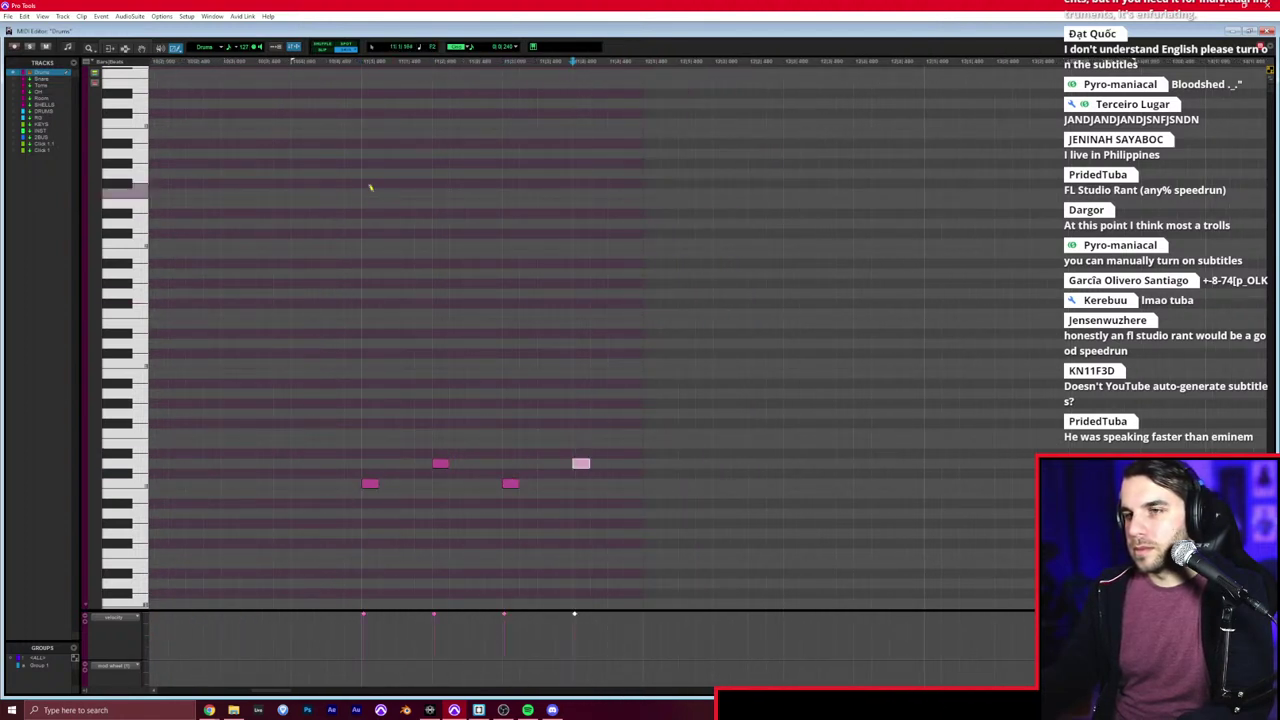
left_click(370, 183)
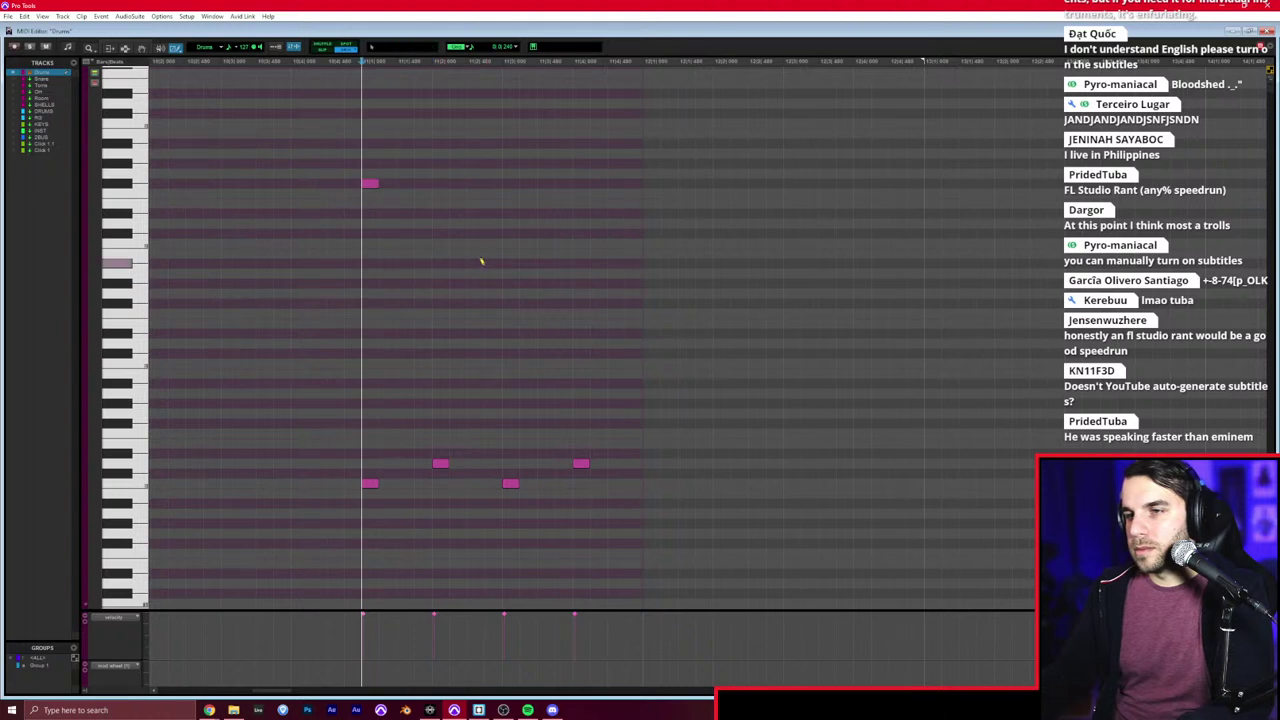
left_click(584, 263)
key("F7")
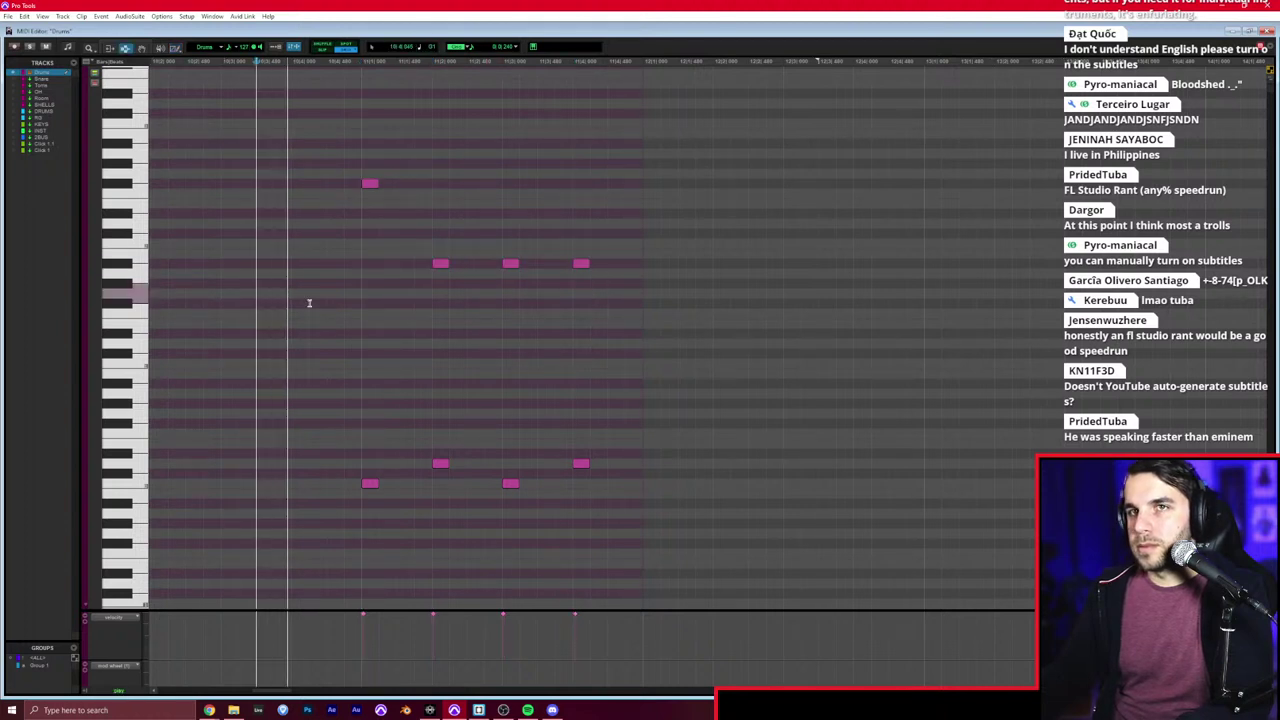
Step: Duplicate bar 11's drum groove into bar 12 and play it back
key("space")
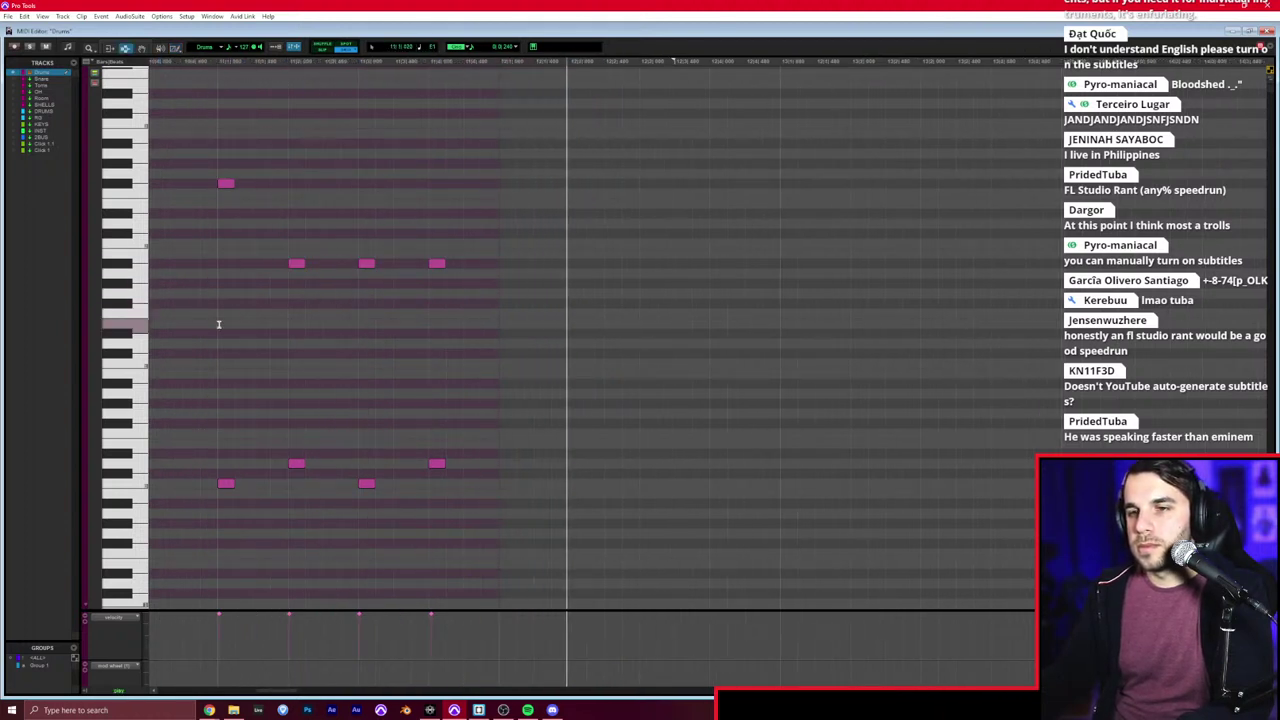
key("space")
left_click_drag(219, 325, 500, 314)
key("ctrl+d")
left_click(432, 306)
key("space")
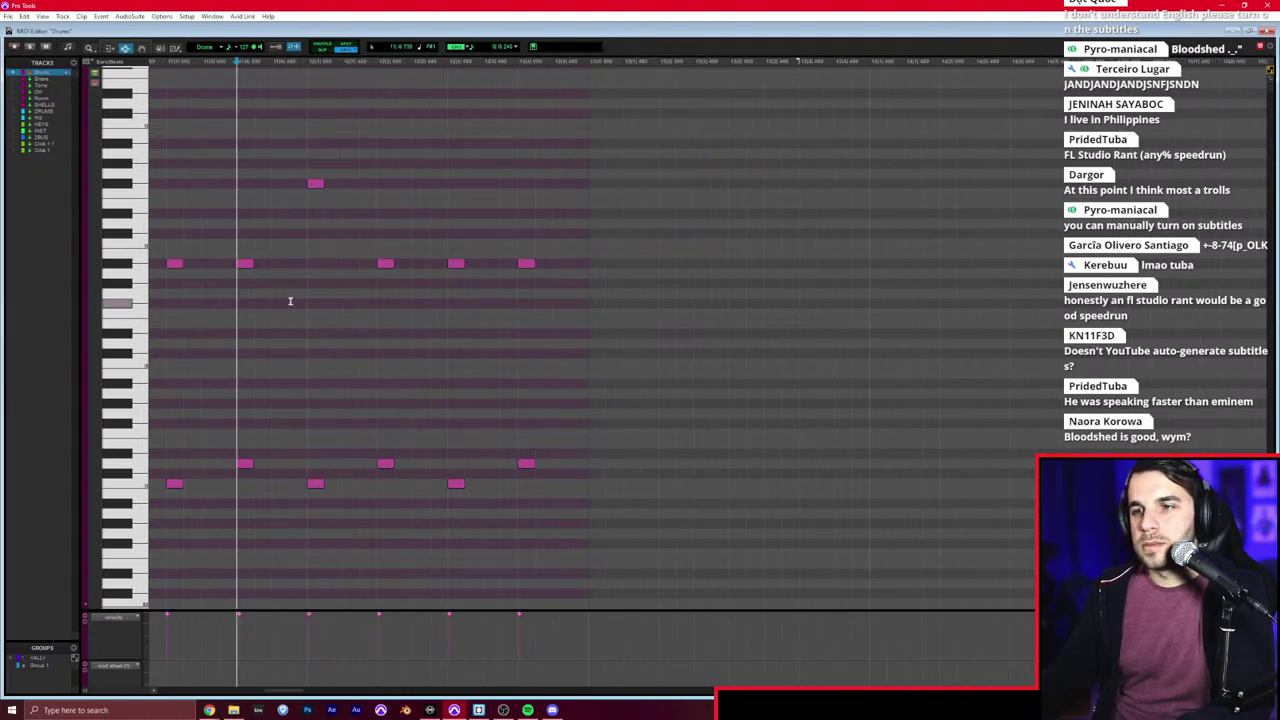
left_click_drag(308, 286, 588, 286)
key("ctrl+d")
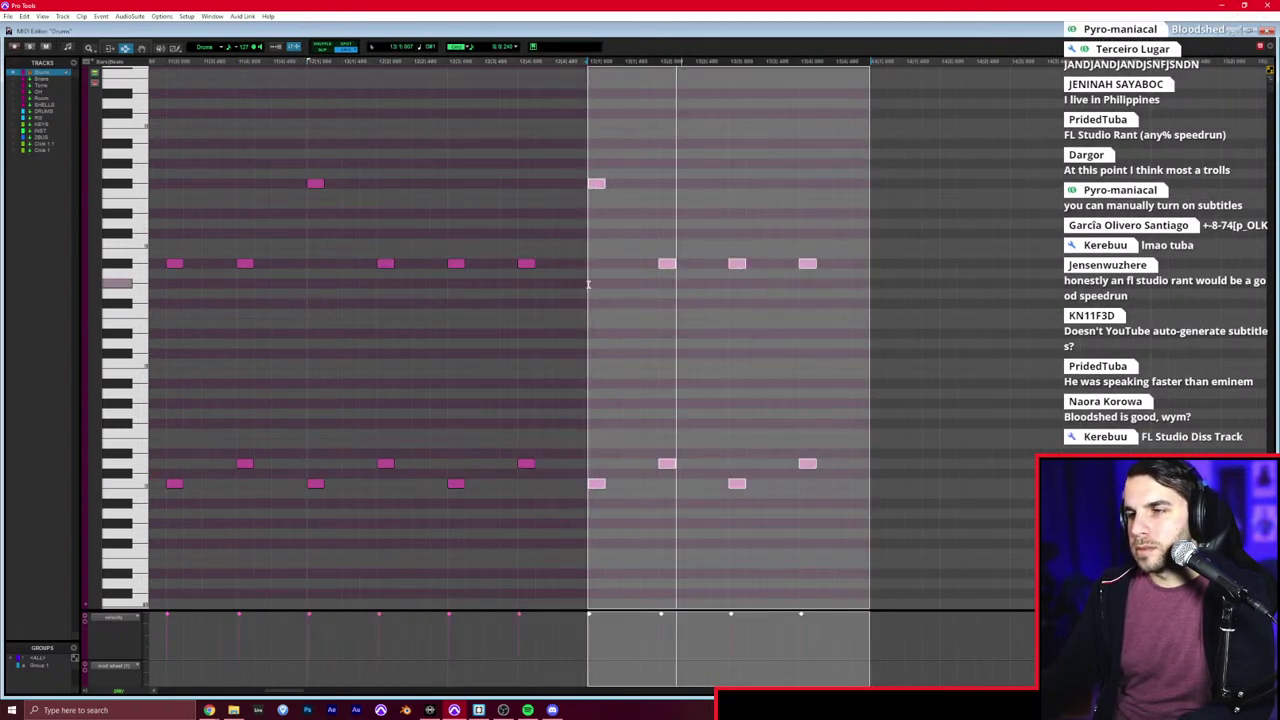
scroll(588, 285, "right", 4)
key("space")
key("Delete")
Step: Return to the Edit window, mute the Vox_Shotgun track and play back from bar 13
key("F10")
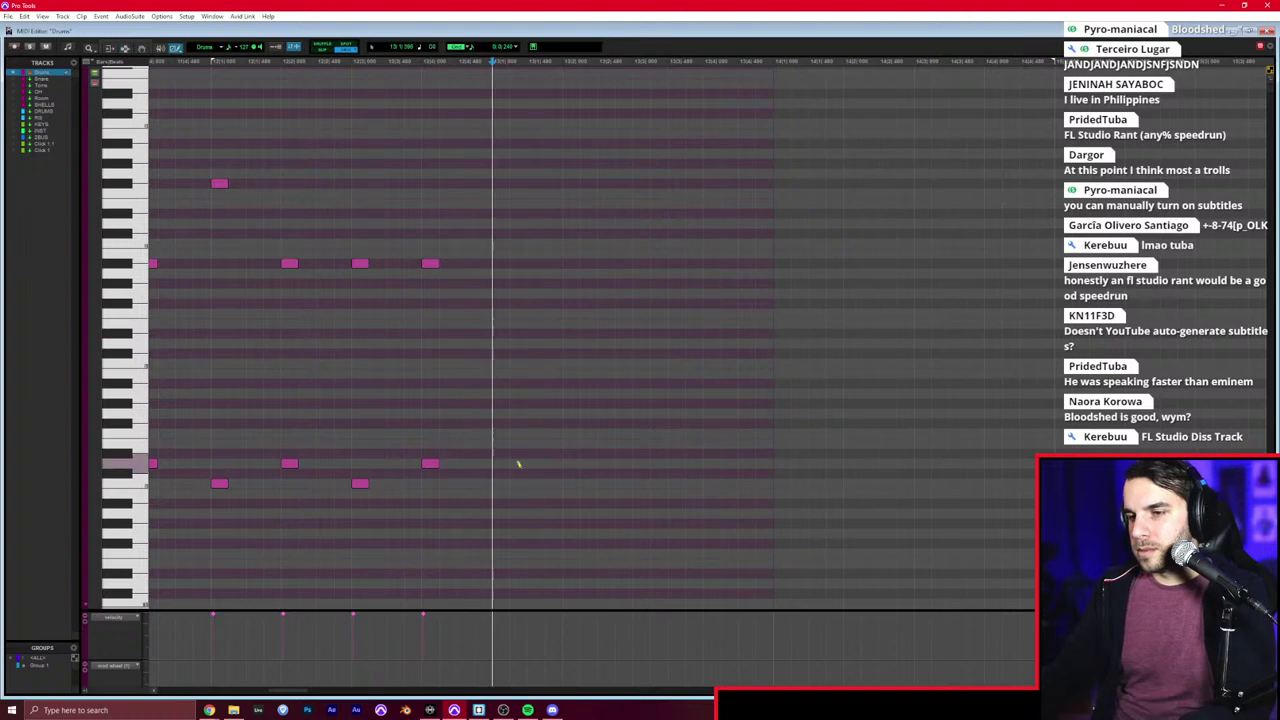
key("space")
key("ctrl+w")
key("space")
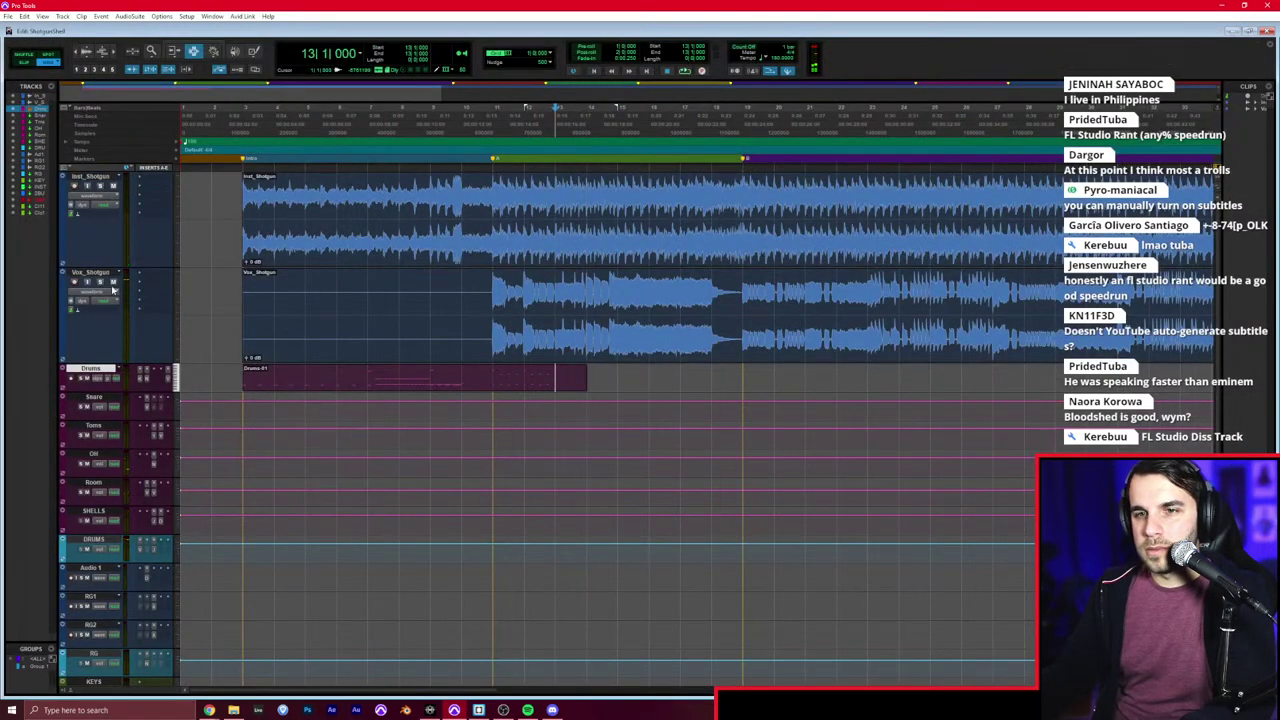
left_click(113, 282)
key("ctrl+equal")
key("ctrl+equal")
key("space")
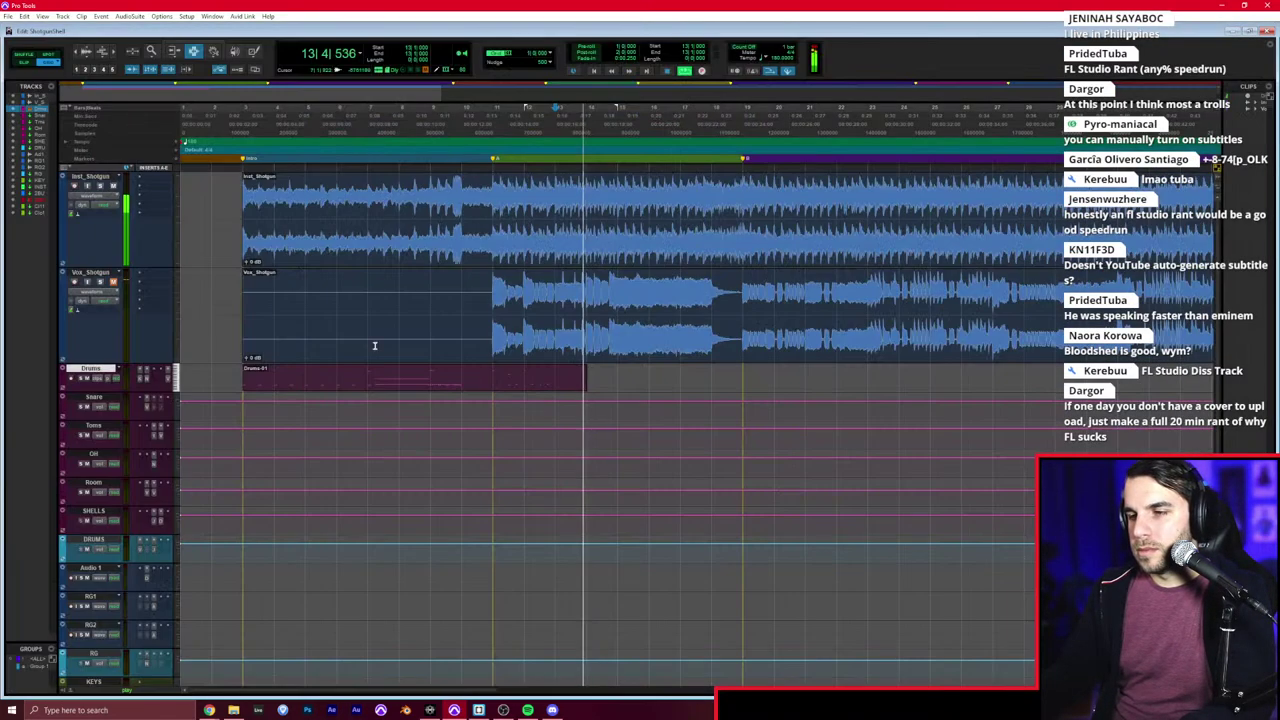
Step: Draw bar 13's C0 kicks in the MIDI editor: eighth-note spacing throughout, with sixteenth-note spacing from beat 2 to beat 3
double_click(562, 382)
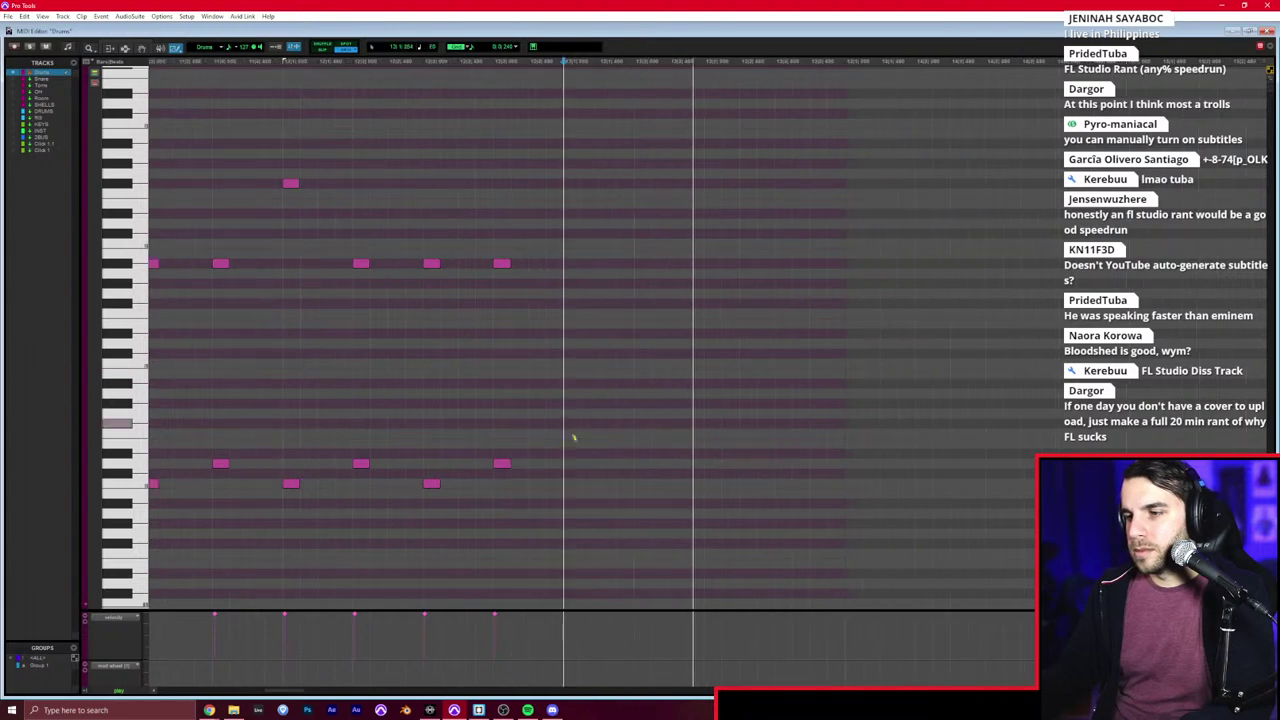
key("space")
left_click_drag(509, 483, 771, 483)
key("ctrl+z")
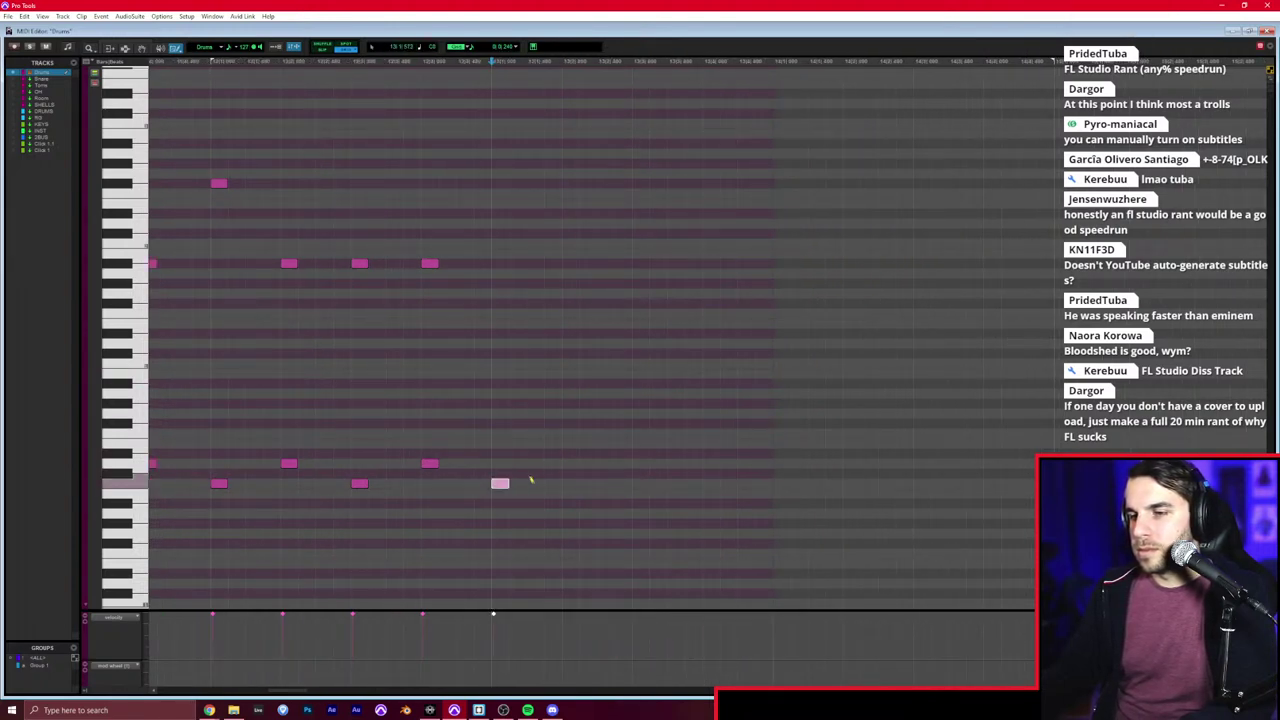
left_click_drag(628, 483, 650, 483)
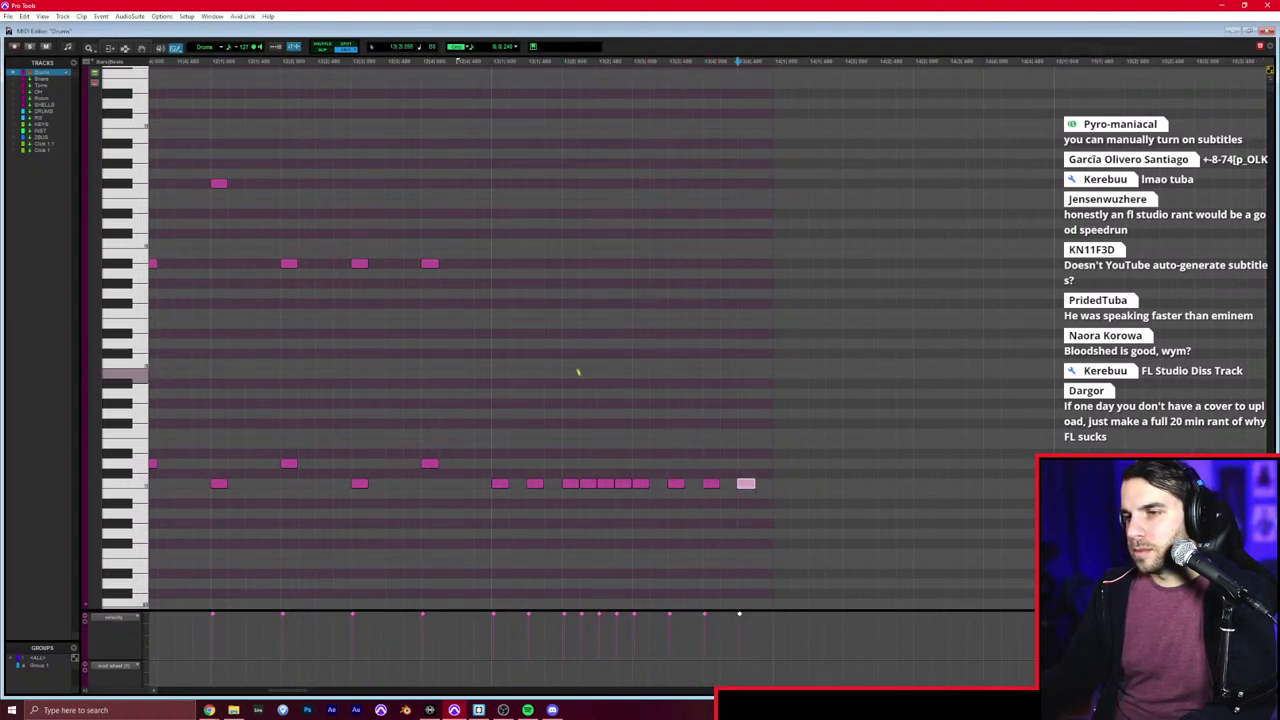
key("space")
key("space")
Step: Add to bar 13 D0 snares on beats 1 and 3, E2 on beat 1 and C#3 on beats 2 to 4, and play it back
left_click(494, 451)
key("space")
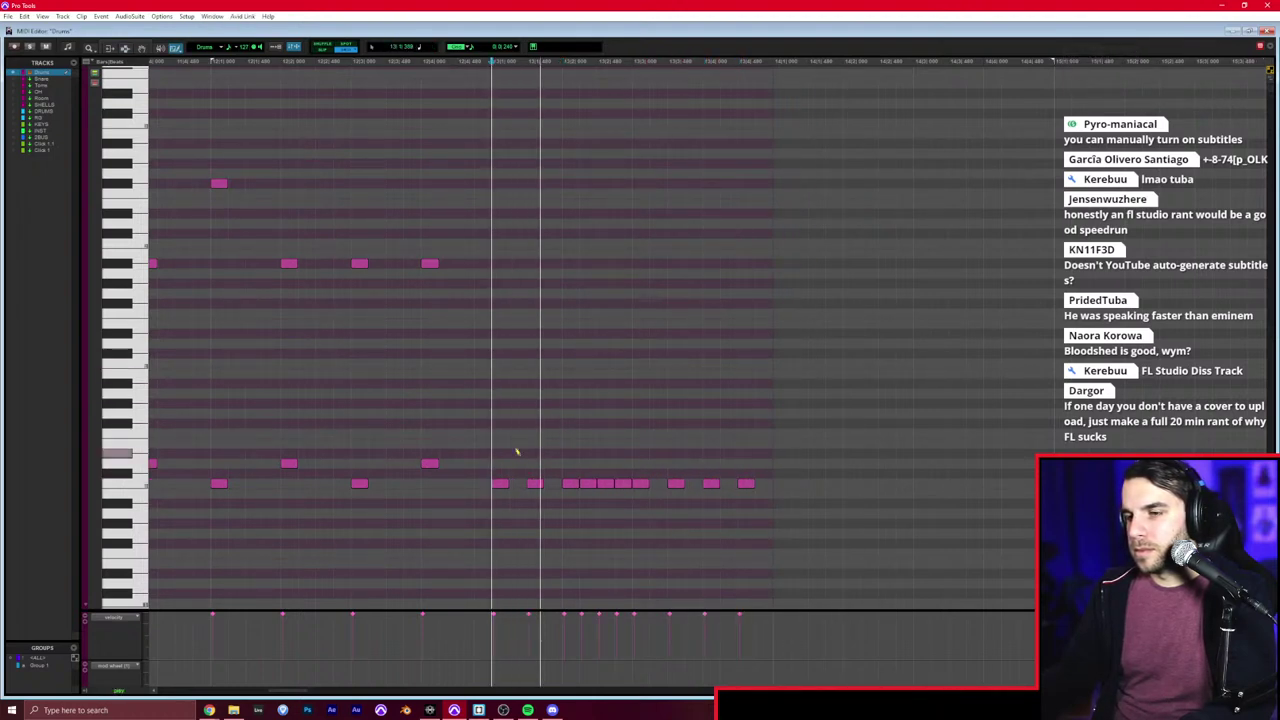
key("space")
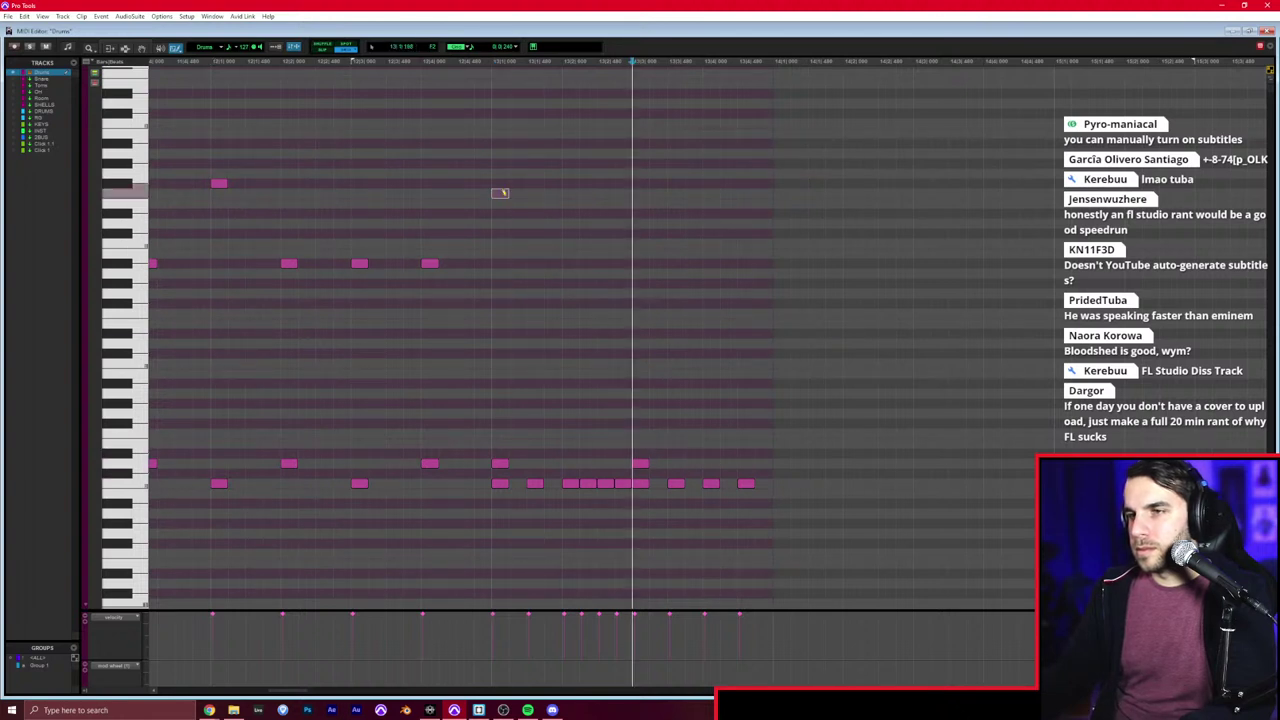
left_click_drag(571, 141, 574, 112)
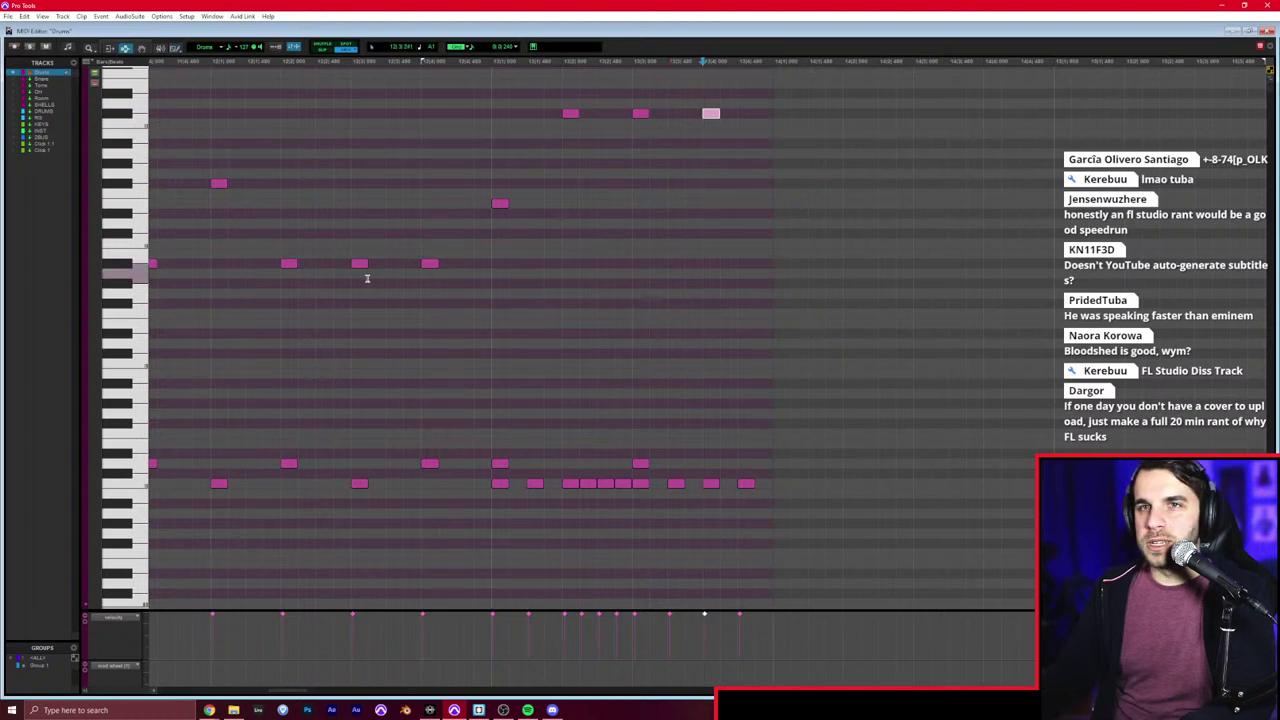
key("space")
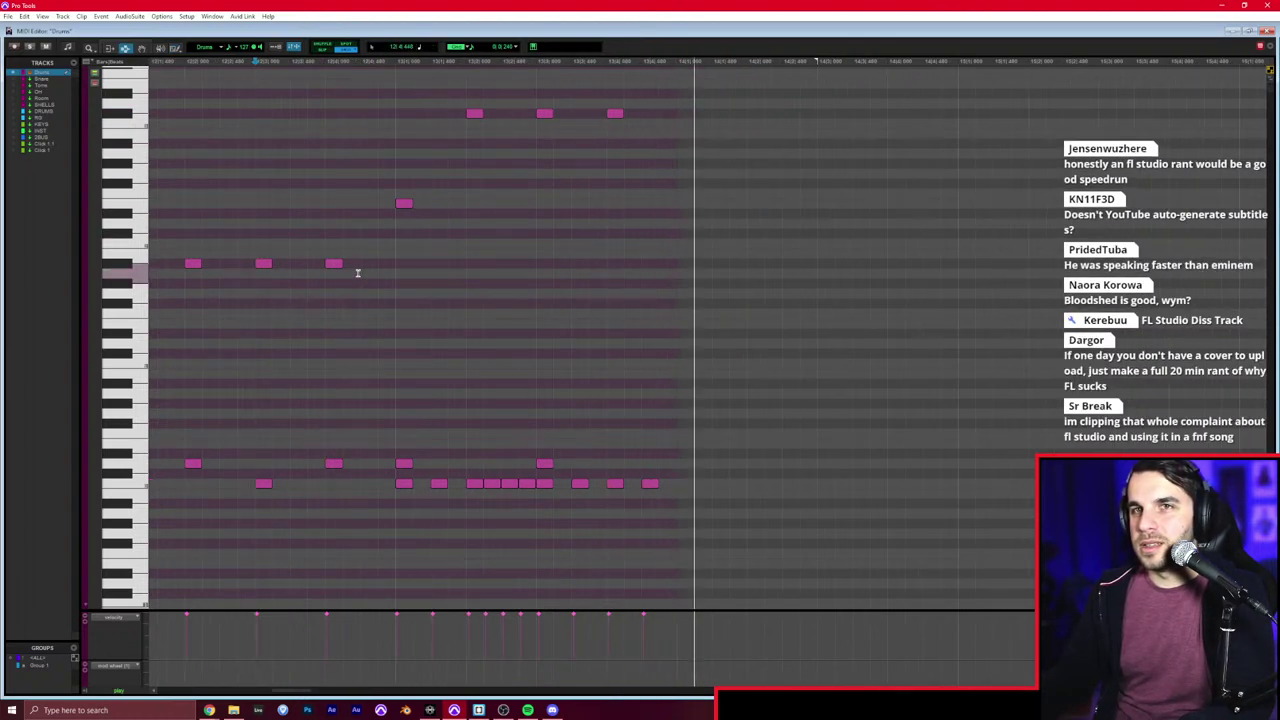
key("space")
Step: Duplicate bar 13's drum pattern into bar 14 and play it back
left_click(446, 236)
left_click_drag(393, 238, 676, 206)
key("space")
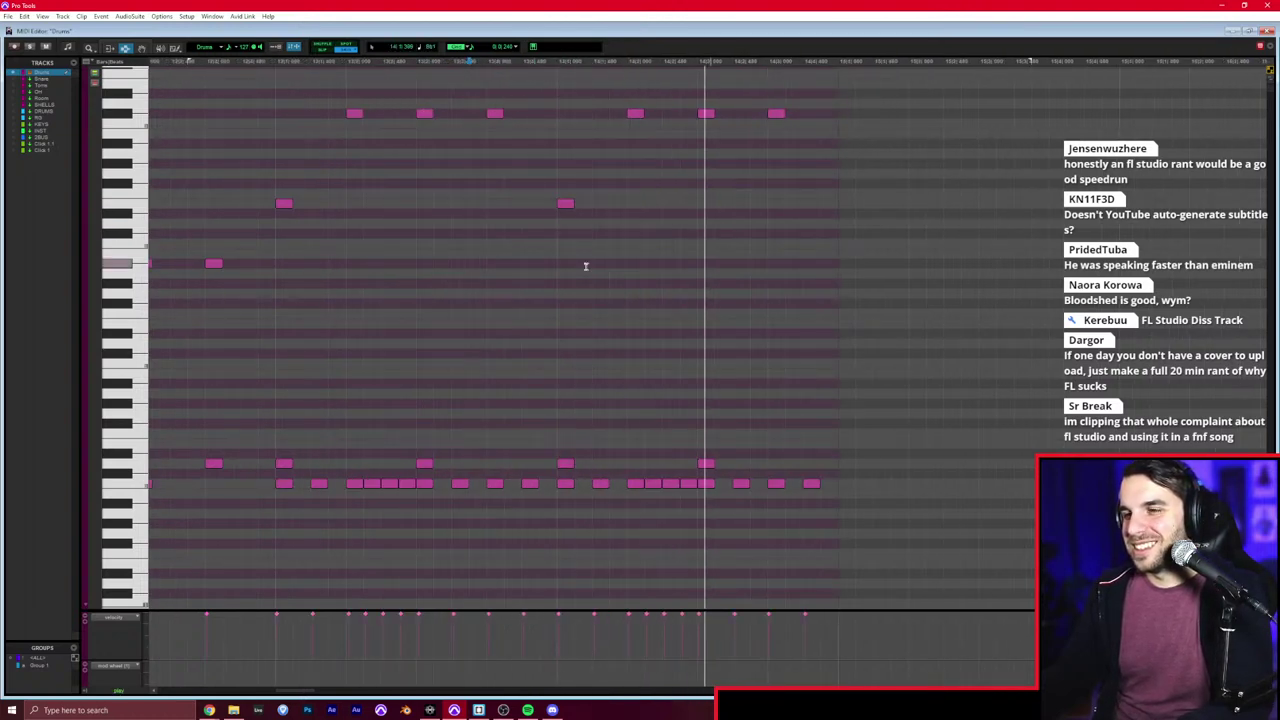
Step: In the Edit window, copy the two-bar groove from bars 11 and 12 to bar 15 on the Drums track
key("ctrl+w")
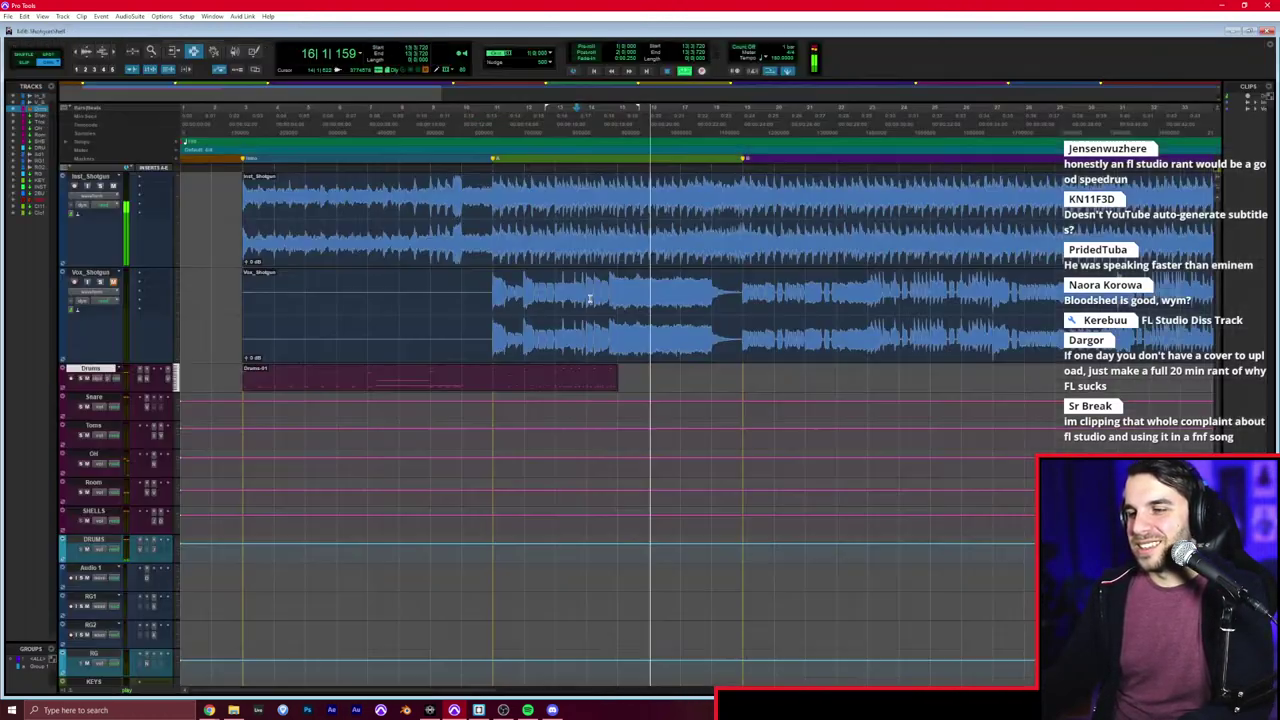
left_click_drag(496, 374, 614, 379)
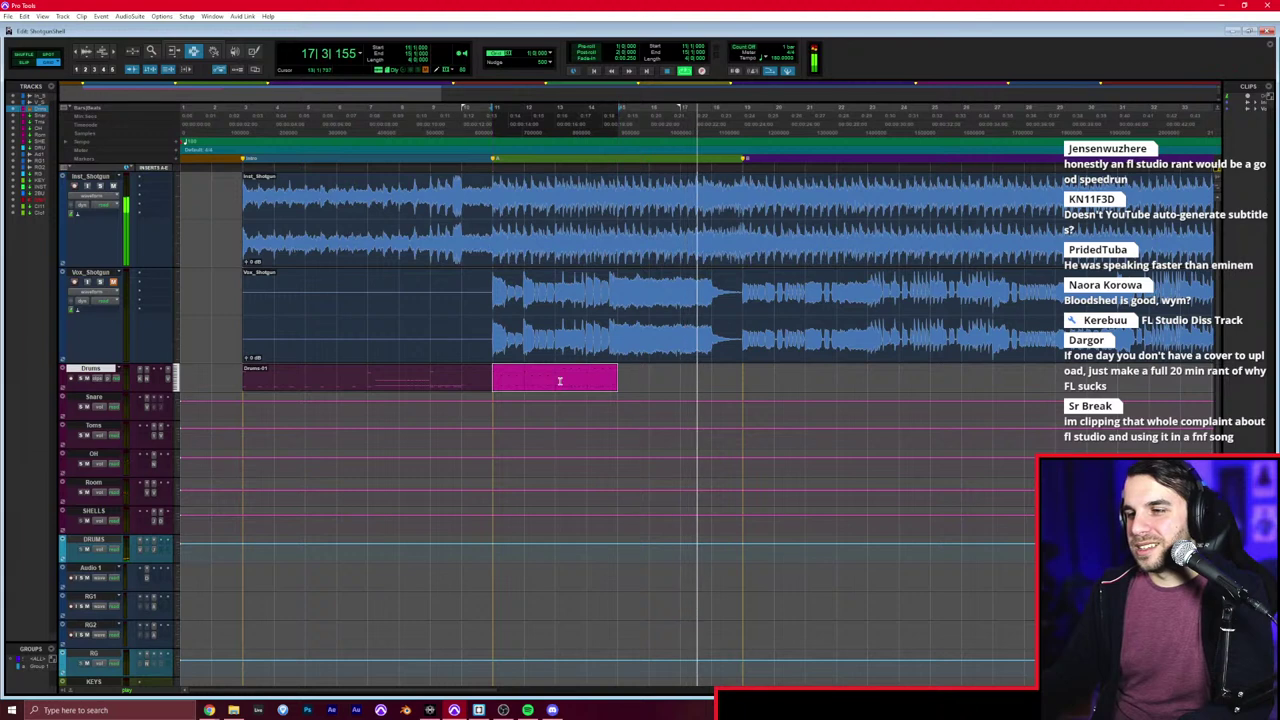
left_click(612, 377)
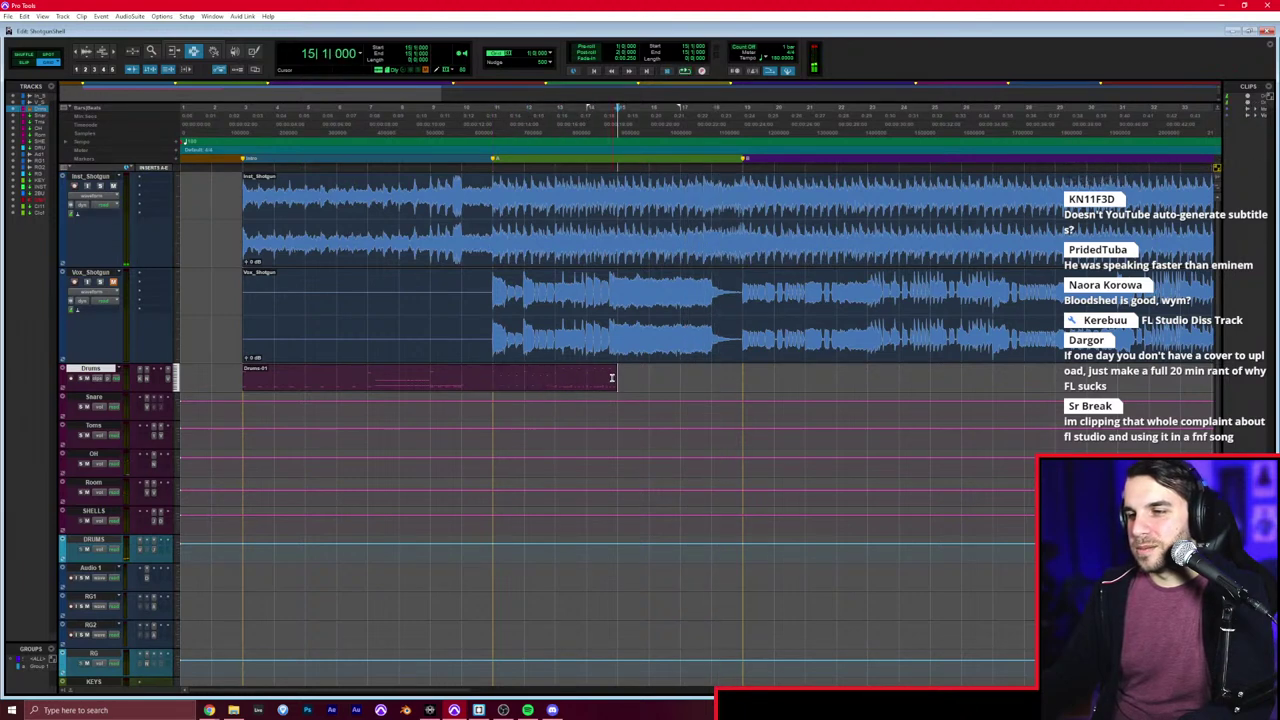
key("space")
key("t")
key("space")
Step: Copy the groove in bar 16 and paste it at bar 17 on the Drums track
left_click_drag(649, 381, 686, 386)
key("ctrl+c")
left_click(698, 379)
key("ctrl+v")
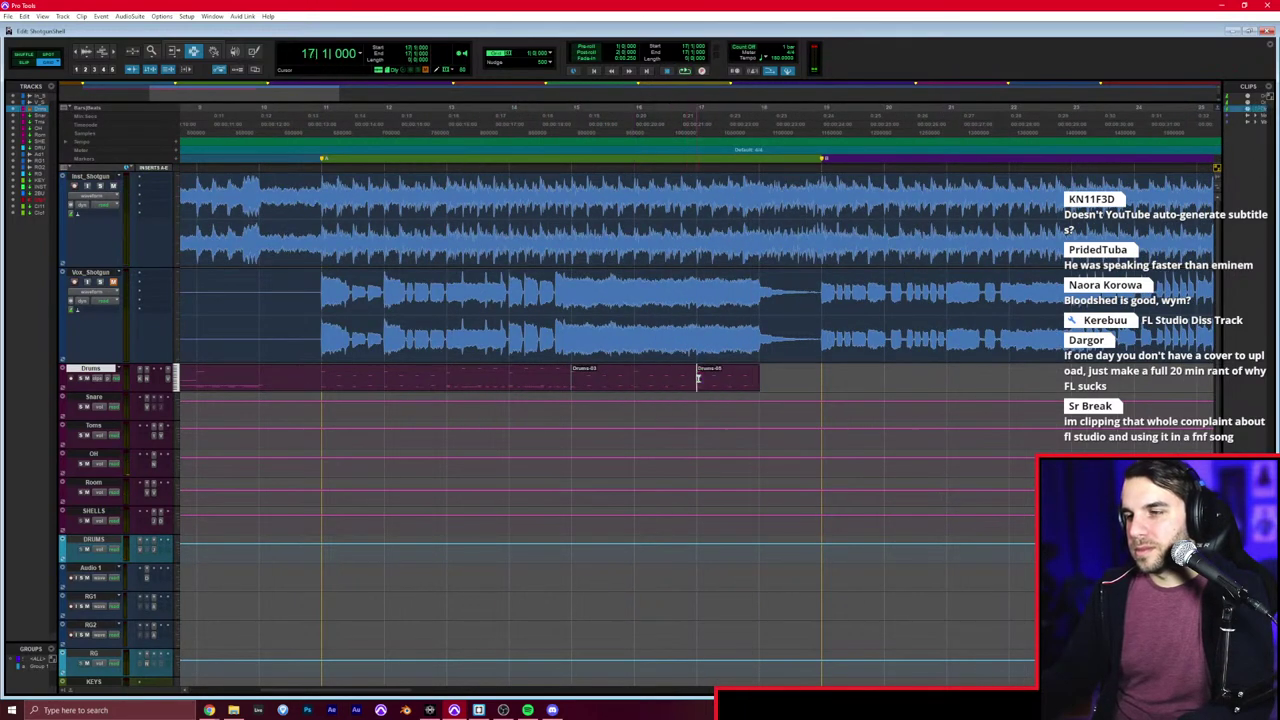
Step: Draw a sixteenth-note fill in bar 18 starting on D0, with rising A0 to C#1 notes interspersed with pairs of C0 kicks
double_click(697, 377)
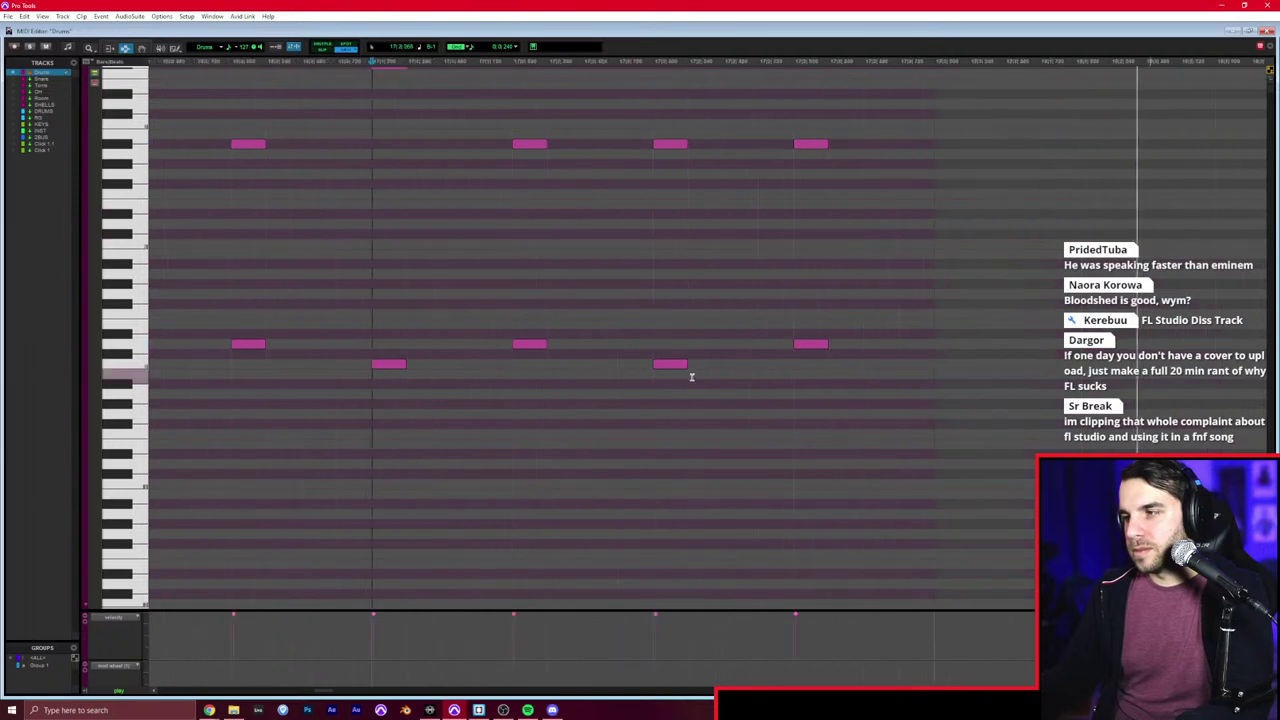
scroll(691, 377, "right", 5)
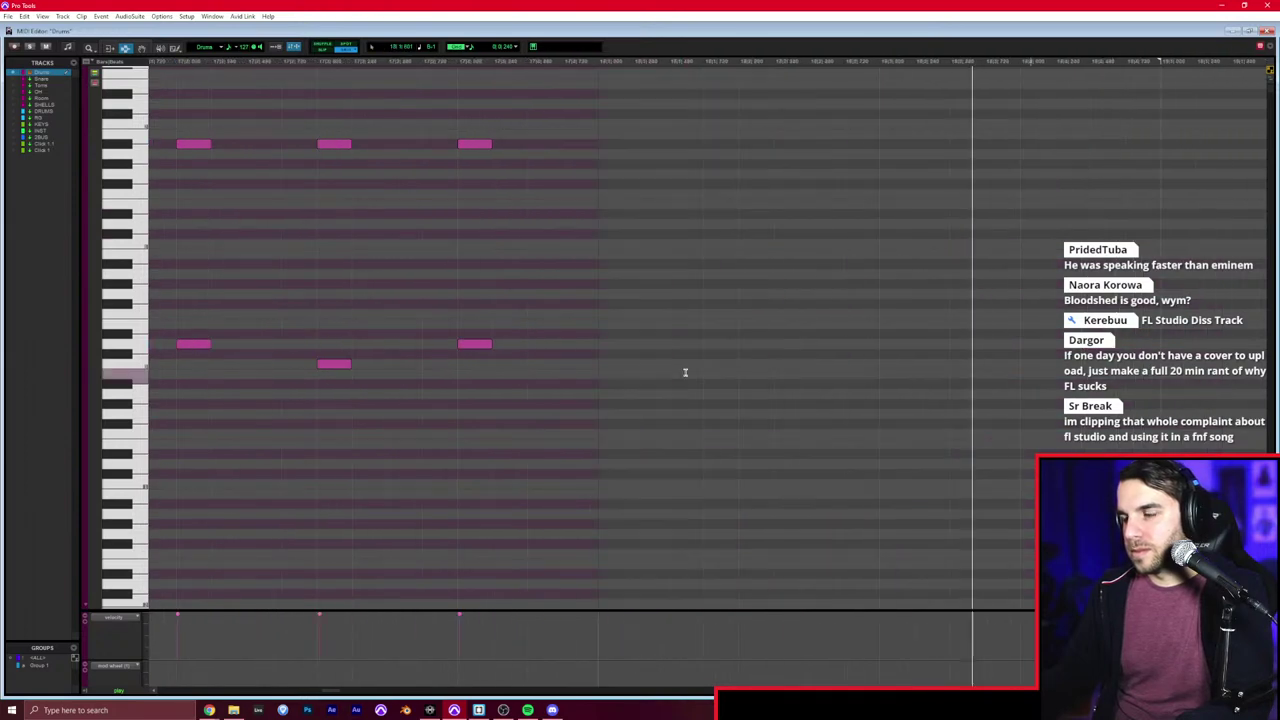
left_click(443, 342)
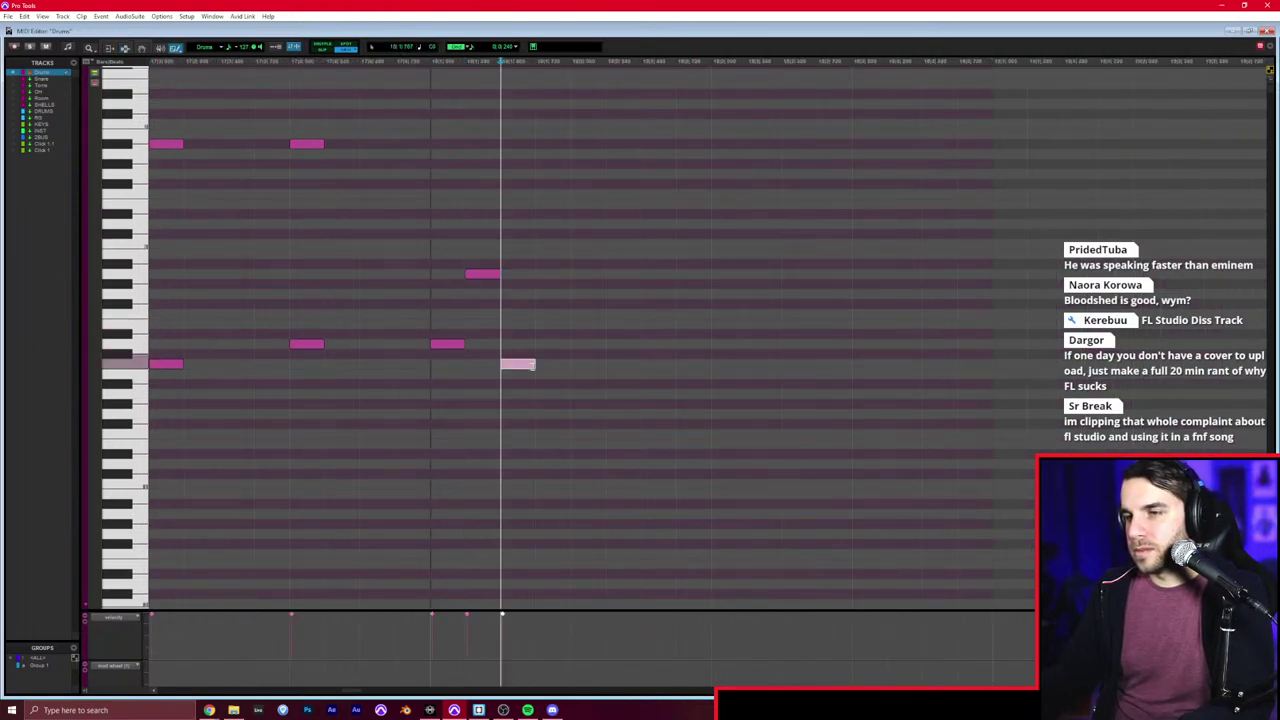
left_click(552, 264)
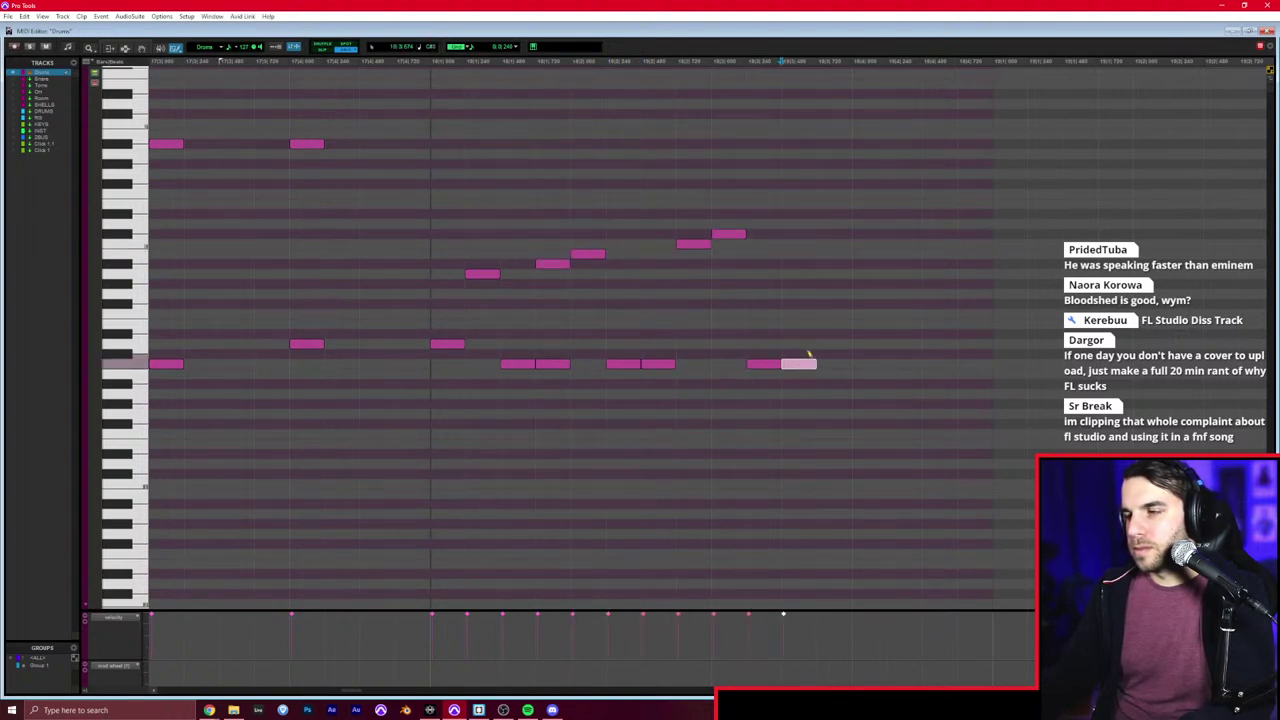
Step: Shift bar 18's fill notes from A#0 onward one sixteenth later, leaving the first two C0 kicks in place, and play back the fill
left_click(433, 322)
key("space")
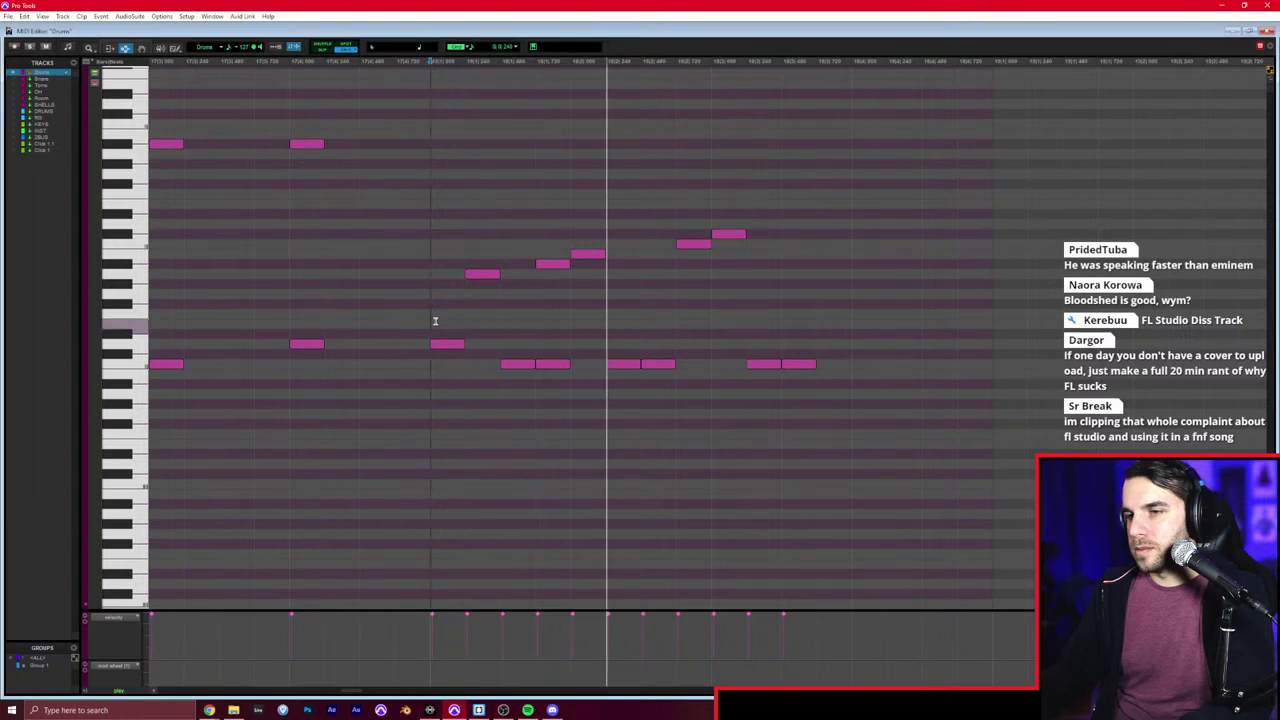
key("space")
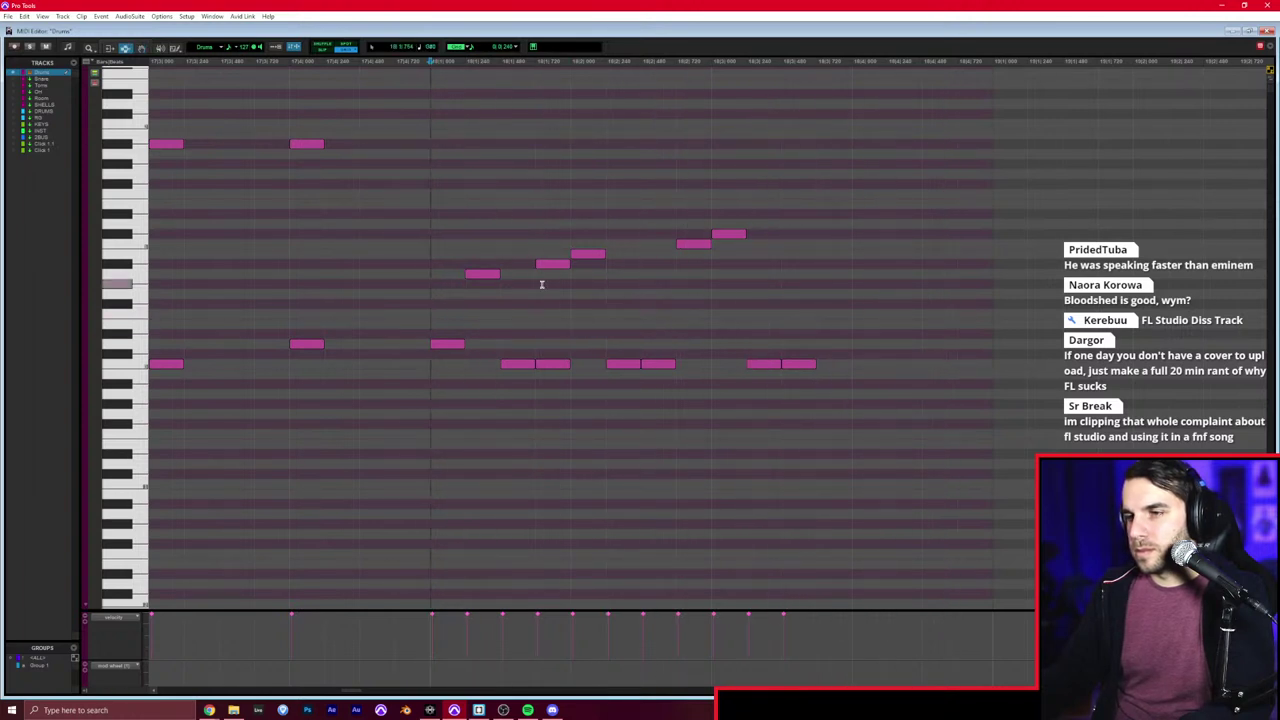
left_click_drag(583, 272, 585, 272)
left_click_drag(623, 209, 816, 395)
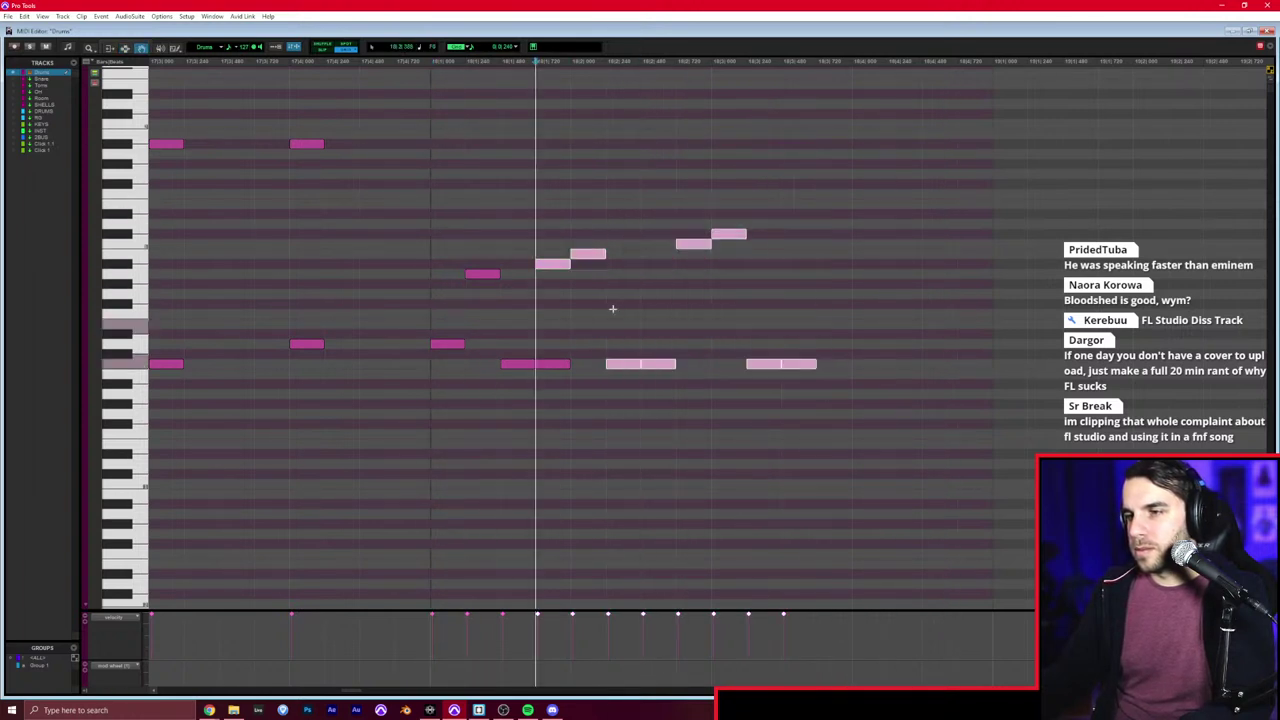
left_click_drag(559, 269, 587, 267)
left_click(432, 290)
key("space")
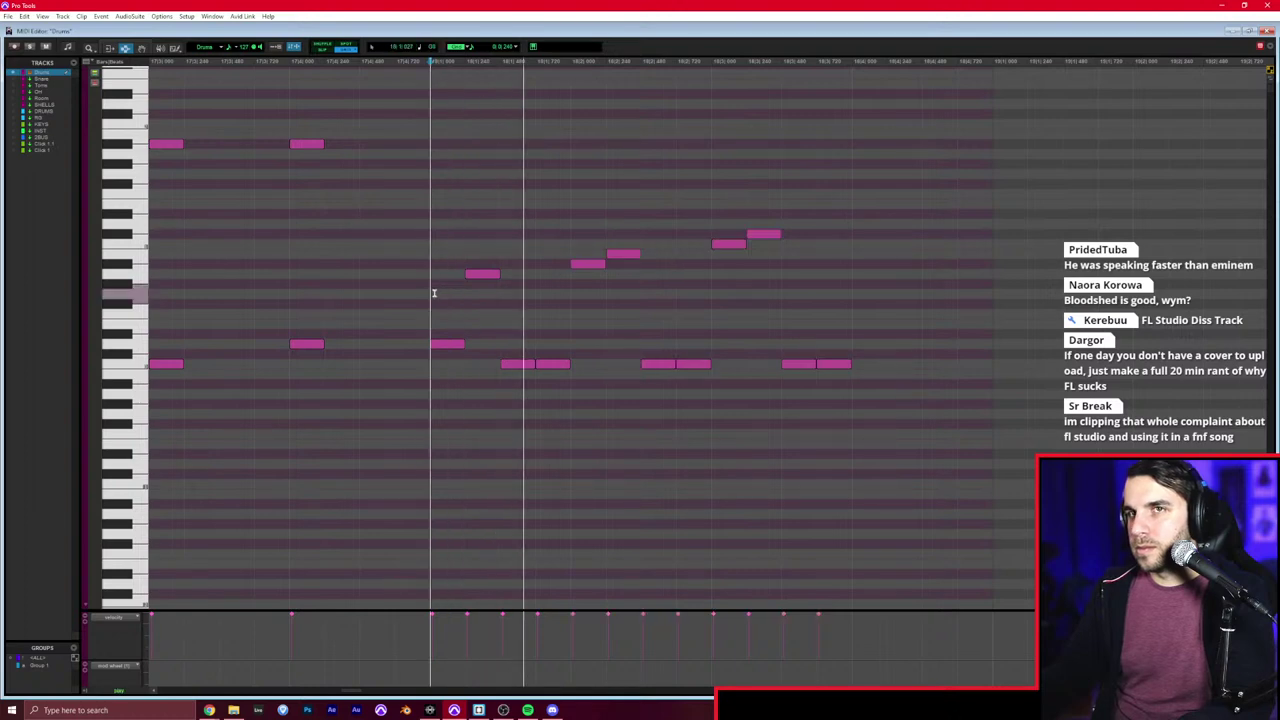
scroll(477, 316, "up", 3)
key("space")
Step: Add four sixteenth-note D0 snares across beat 4 of bar 18 and play back the fill
scroll(477, 316, "right", 3)
scroll(477, 316, "right", 3)
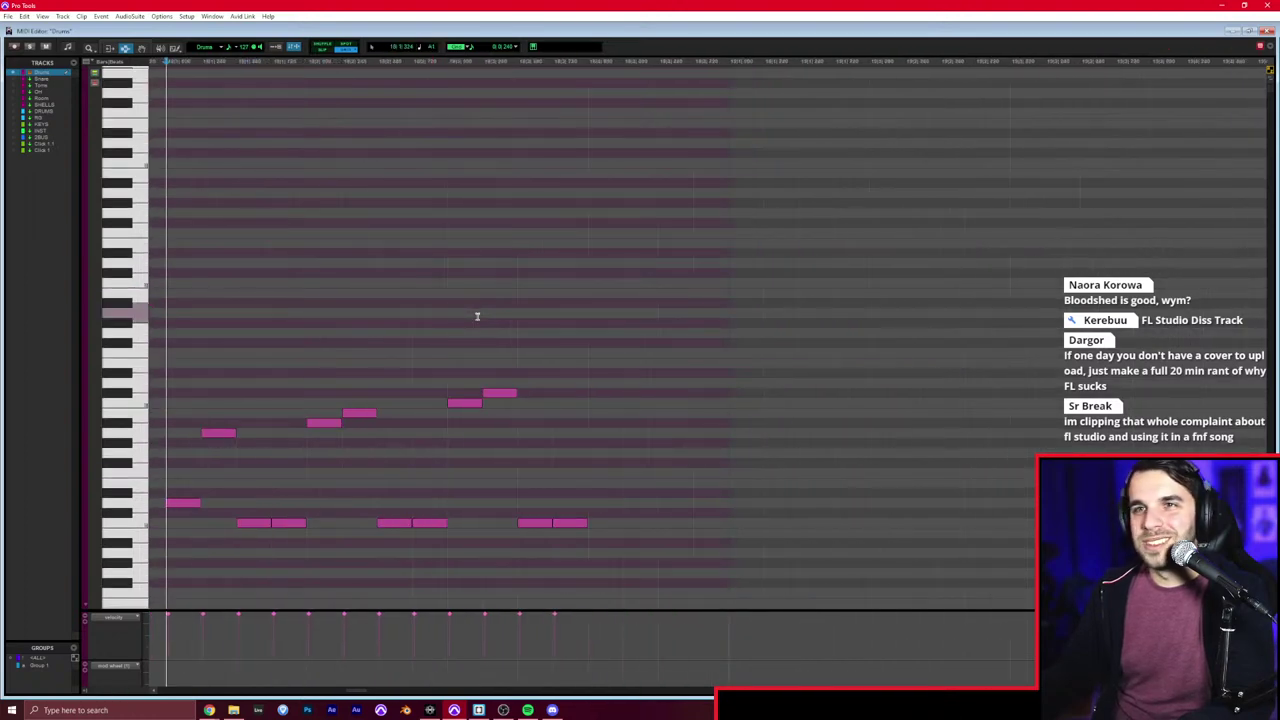
scroll(586, 396, "left", 2)
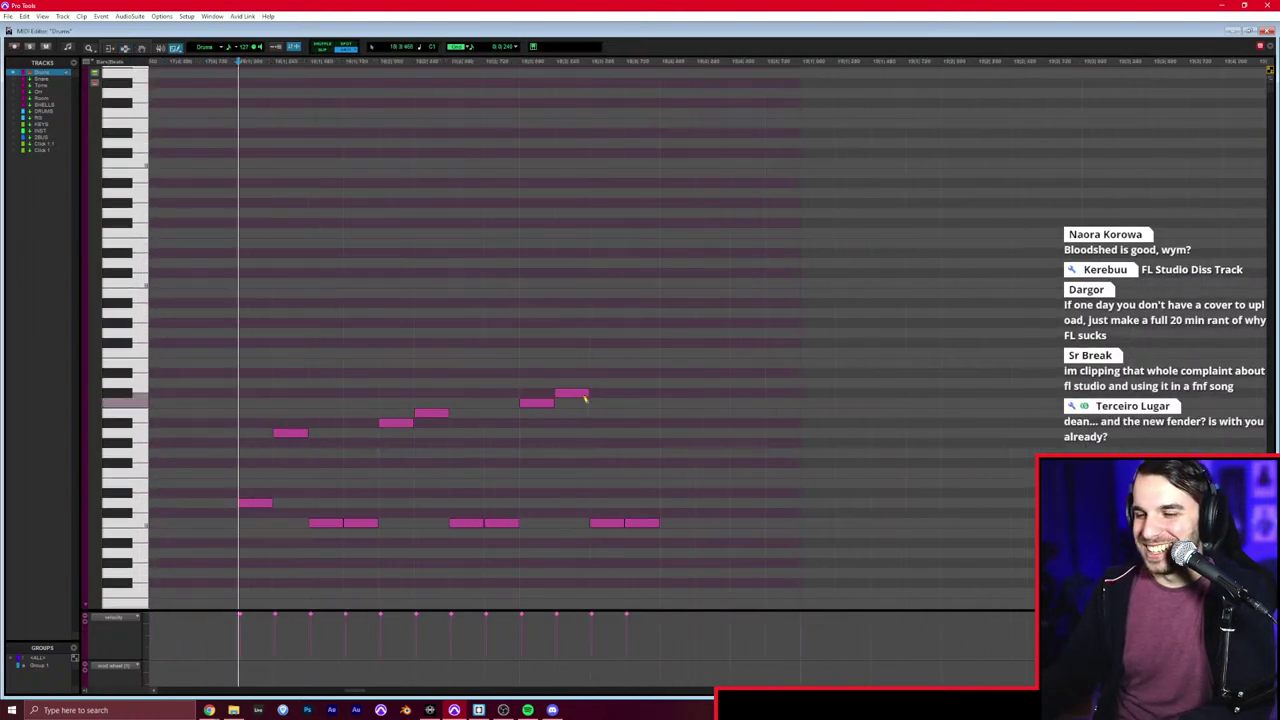
key("space")
key("space")
left_click(672, 502)
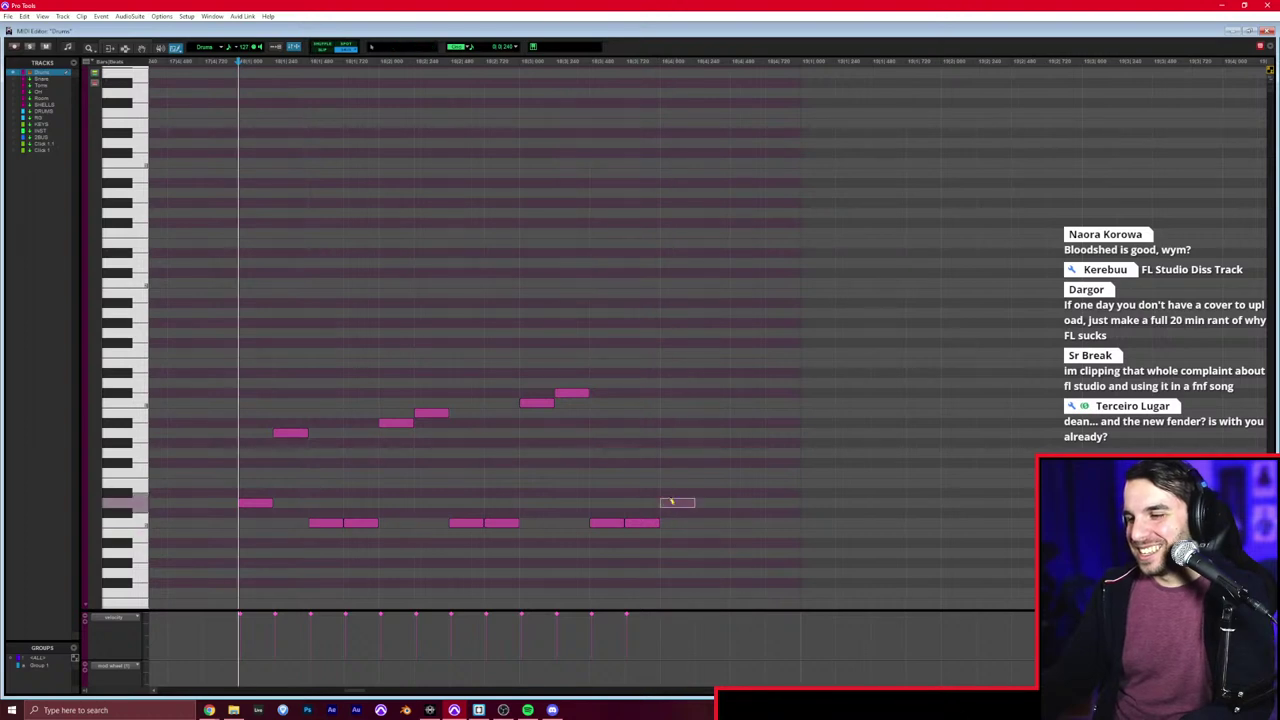
left_click_drag(792, 497, 792, 498)
key("F7")
left_click(471, 394)
key("space")
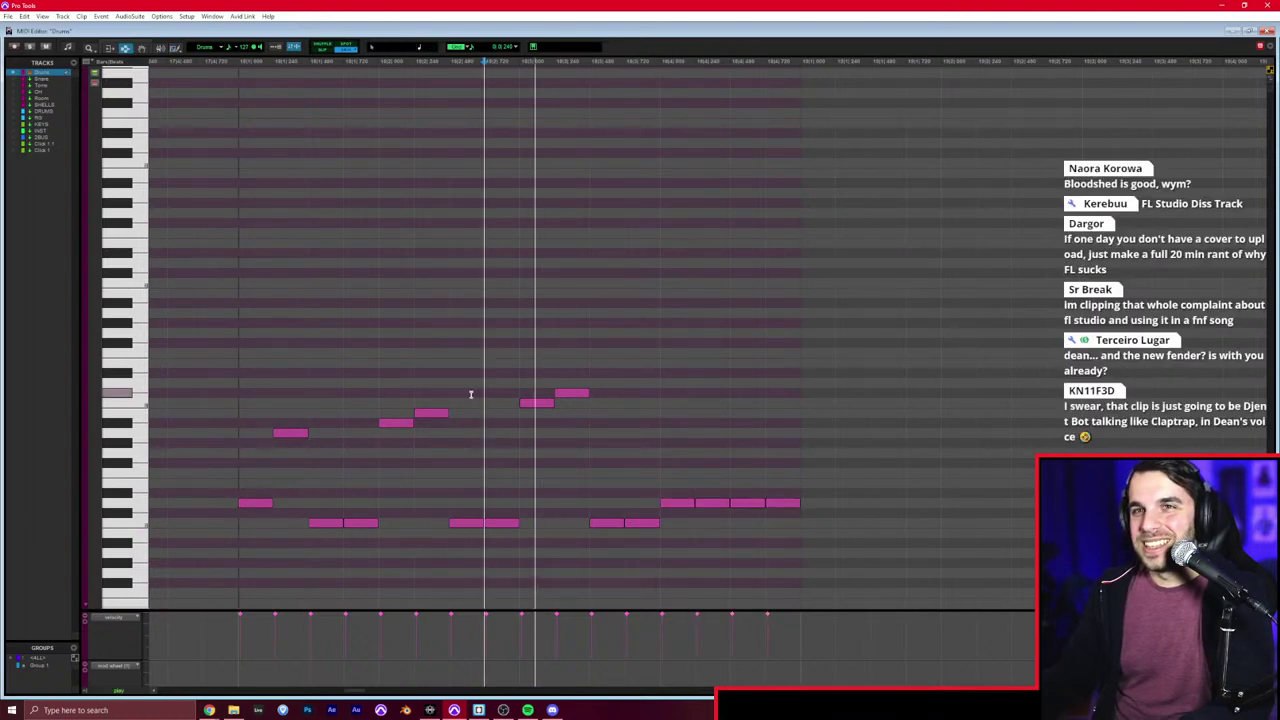
key("r")
key("space")
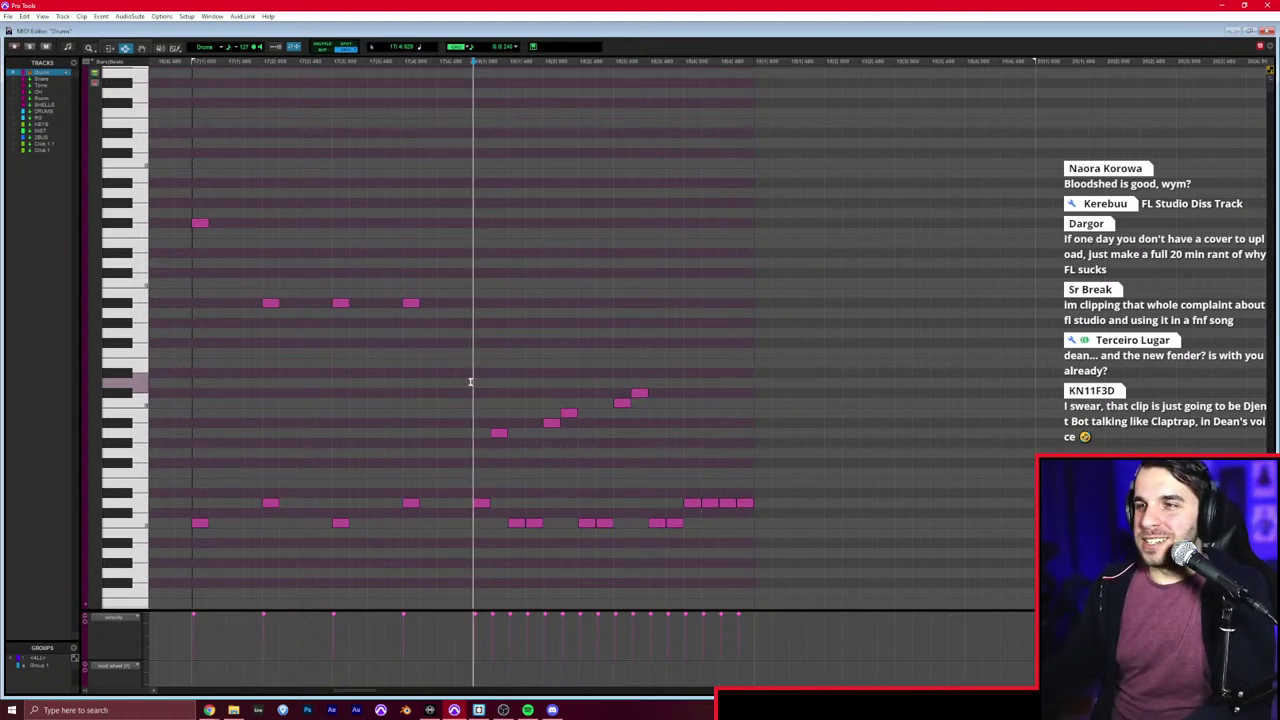
key("space")
Step: With the Free Hand pencil, draw C0 kicks on beats 1 and 3 and D0 snares on 2 and 4 in bars 19 and 20, plus a kick on bar 20's 3-and
scroll(470, 382, "right", 1)
scroll(606, 448, "right", 1)
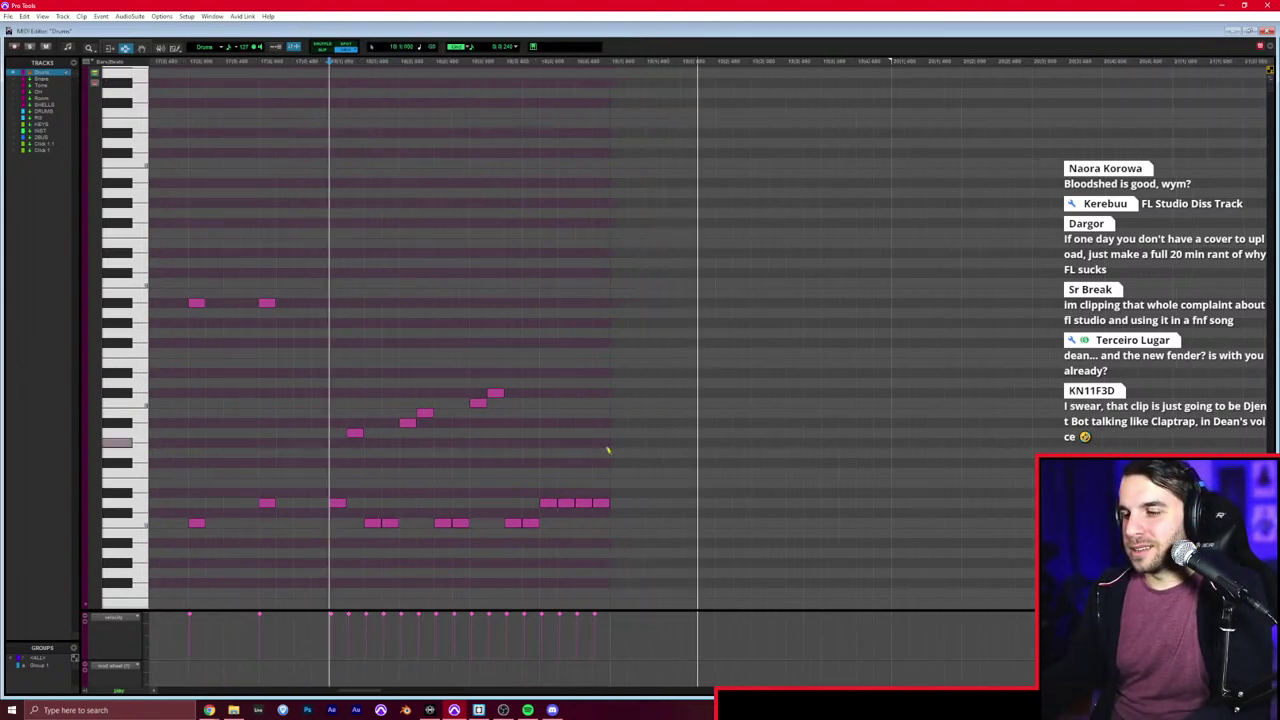
scroll(623, 503, "right", 3)
left_click(175, 49)
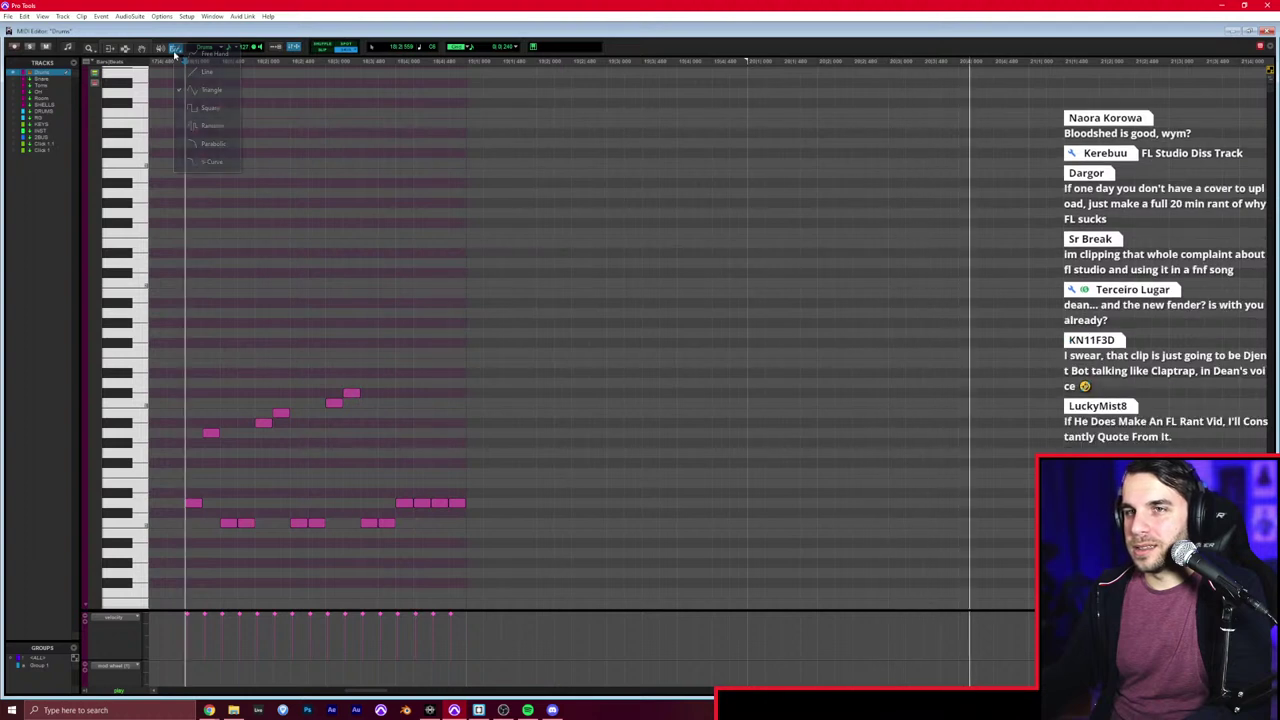
key("space")
left_click(192, 55)
left_click(480, 521)
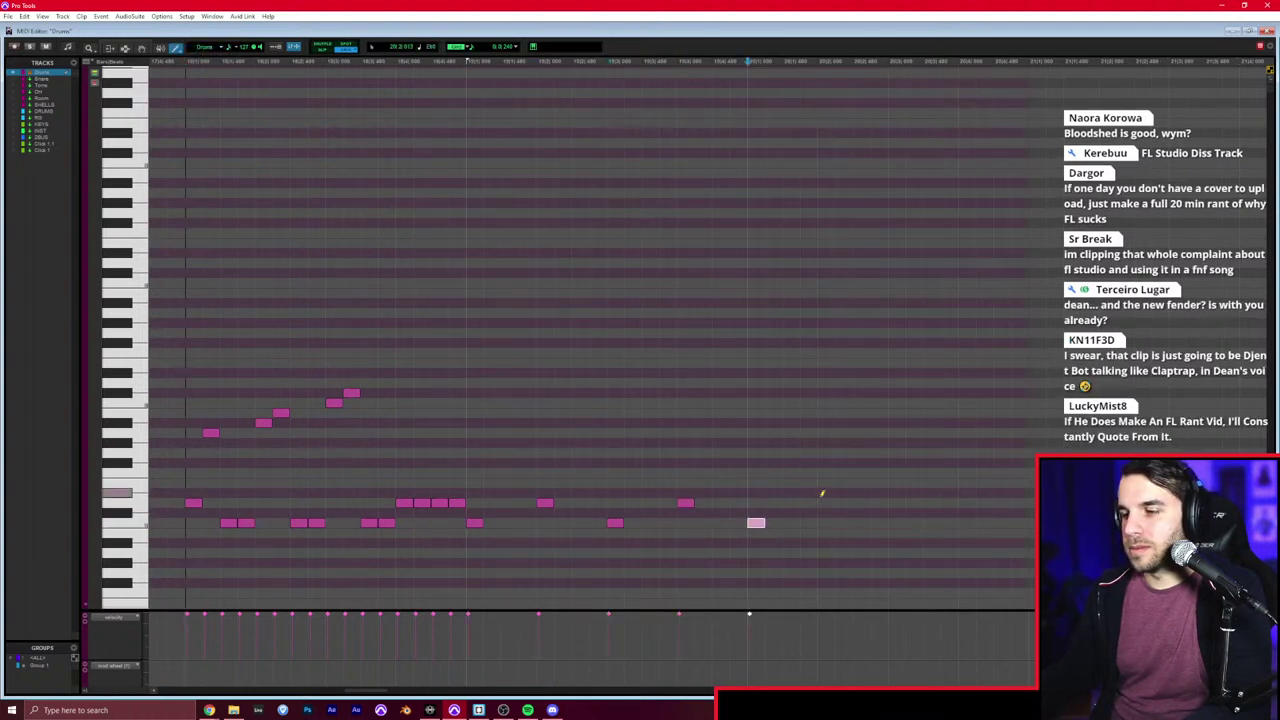
left_click(906, 522)
left_click(967, 500)
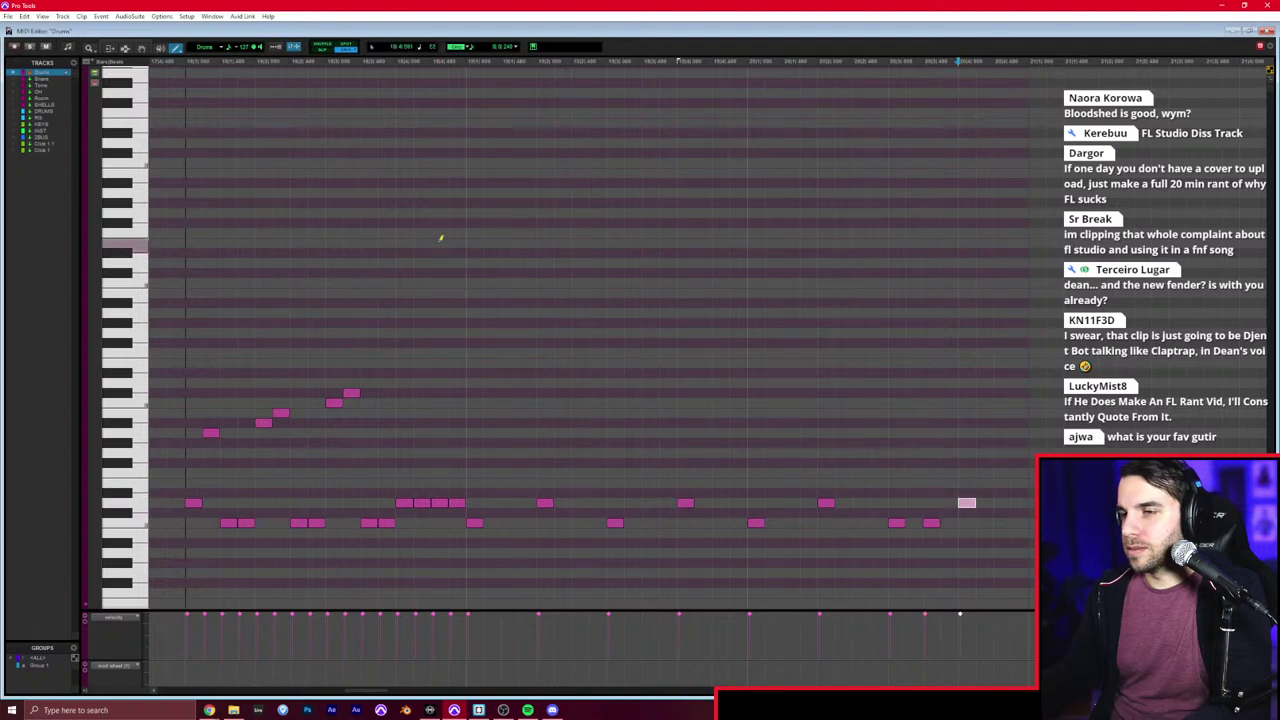
Step: Draw an F#2 crash on bar 19's downbeat and A#1 notes on all remaining beats of bars 19 and 20, and play them back
left_click(474, 221)
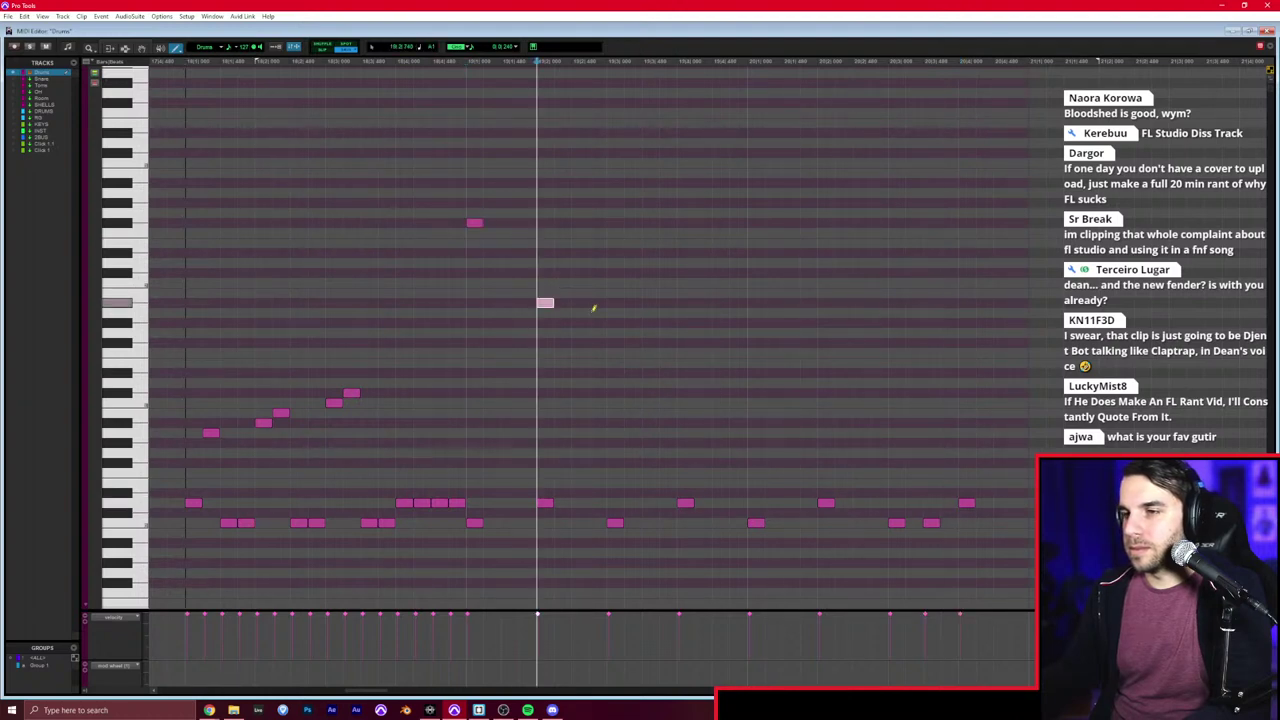
left_click(843, 302)
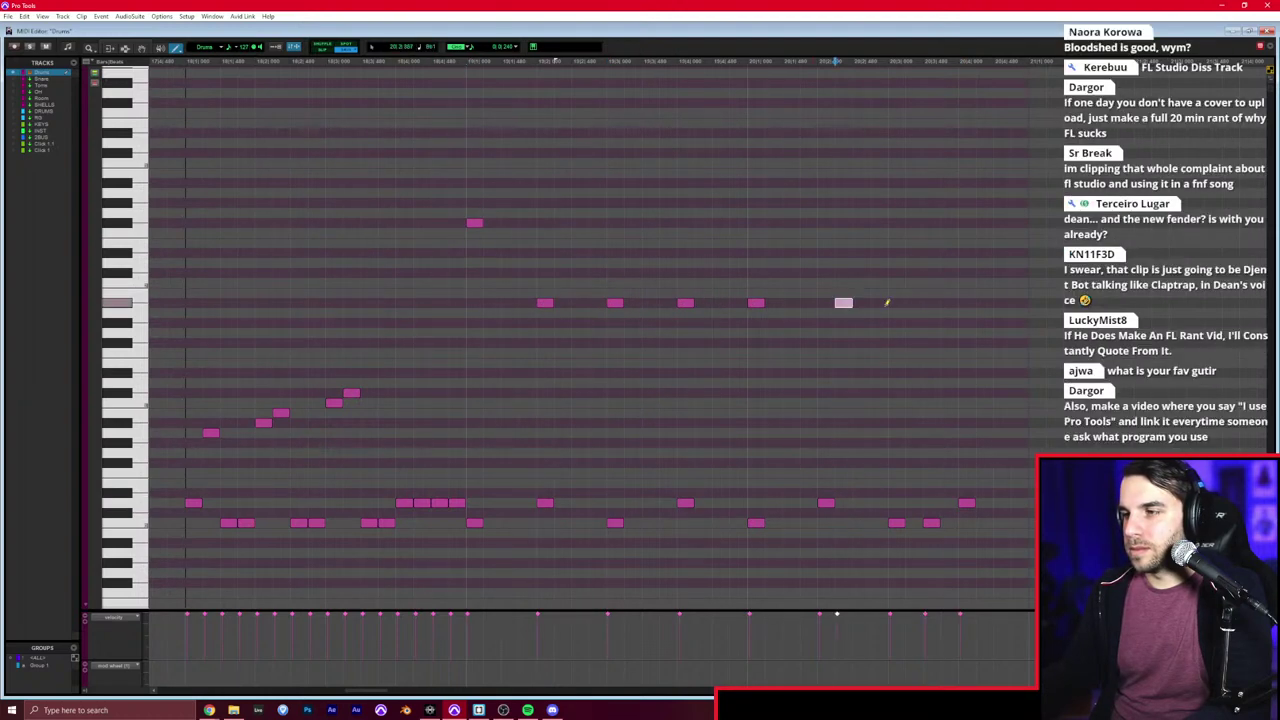
left_click(966, 302)
left_click(843, 303)
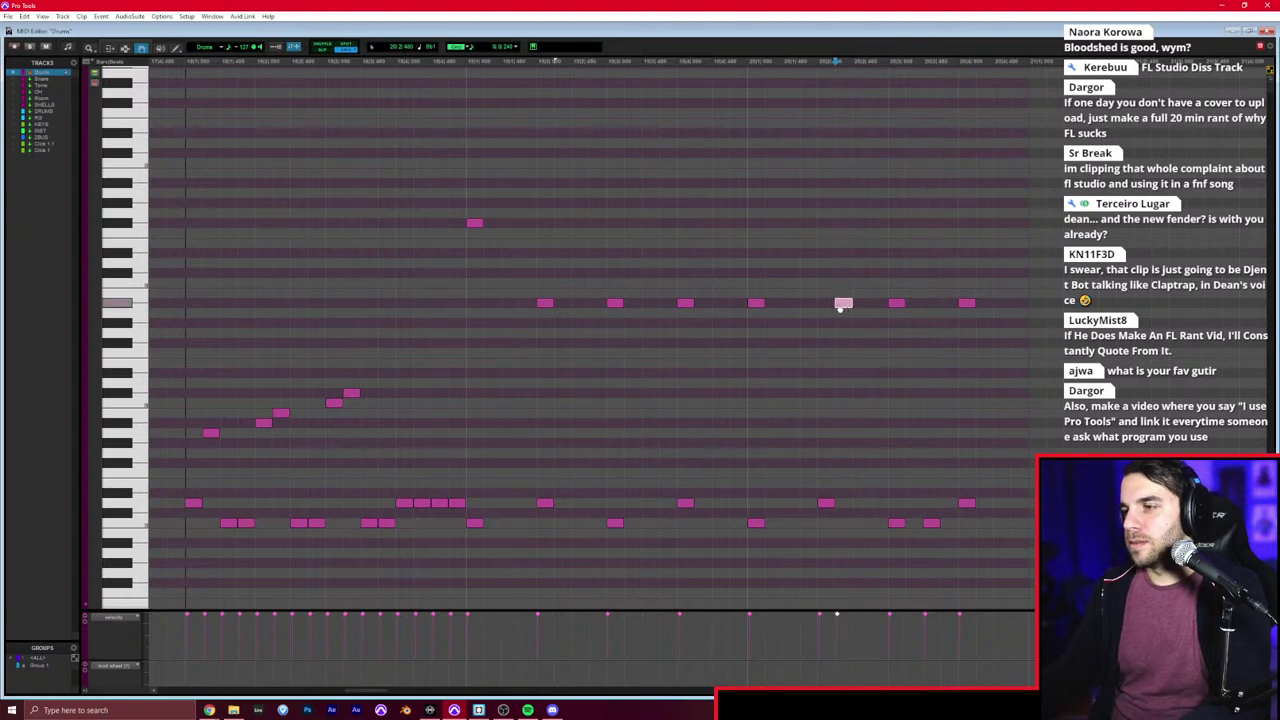
key("space")
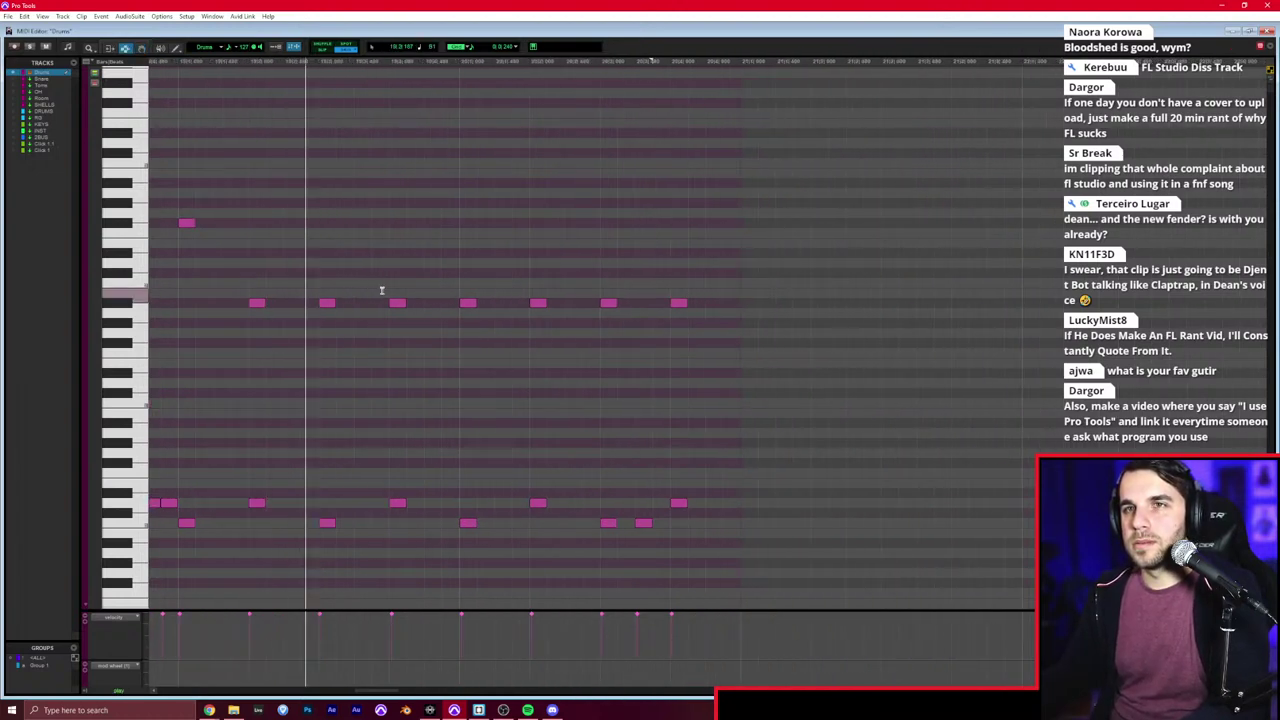
Step: Duplicate bars 19-20 of the Drums track into bars 21-22
key("super+equal")
scroll(680, 354, "right", 3)
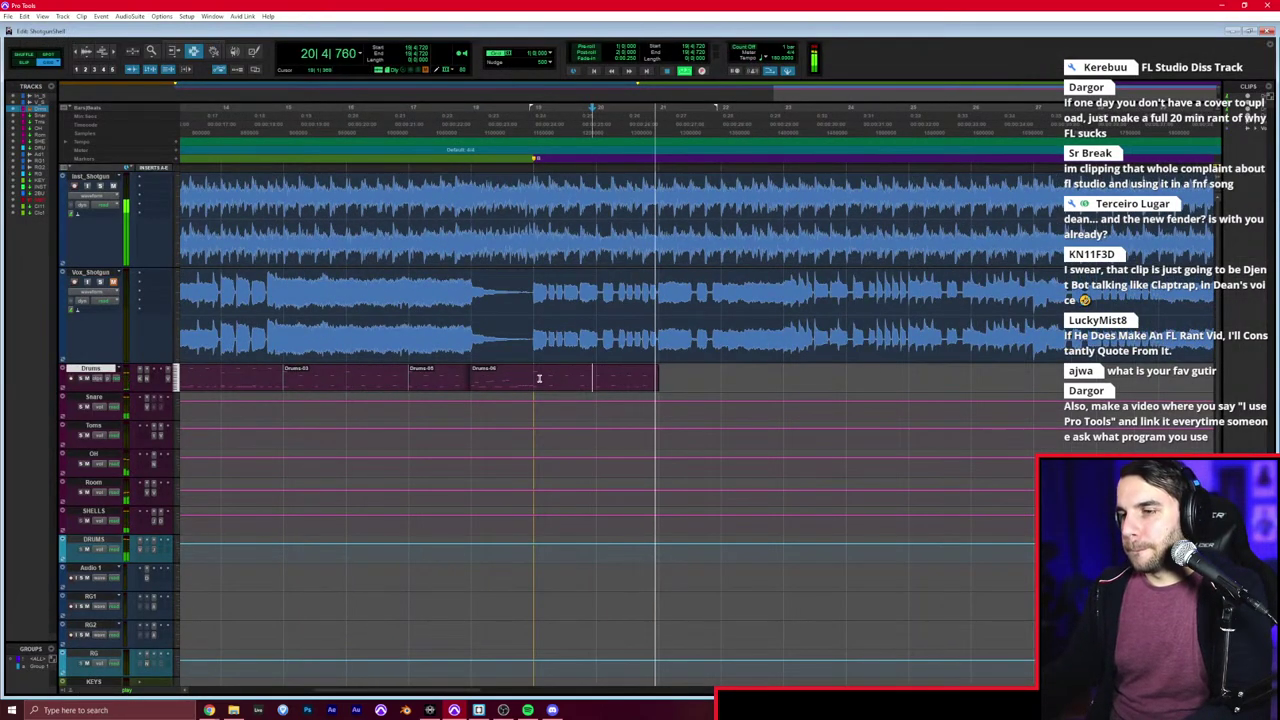
left_click_drag(539, 377, 660, 377)
key("ctrl+d")
Step: Rework bar 22 with off-beat C0 kicks, four sixteenth D0 snares on beat 4, and G#2, A#2, G#2 accents on the 1-, 2- and 3-and
scroll(625, 377, "right", 2)
left_click(585, 377)
key("t")
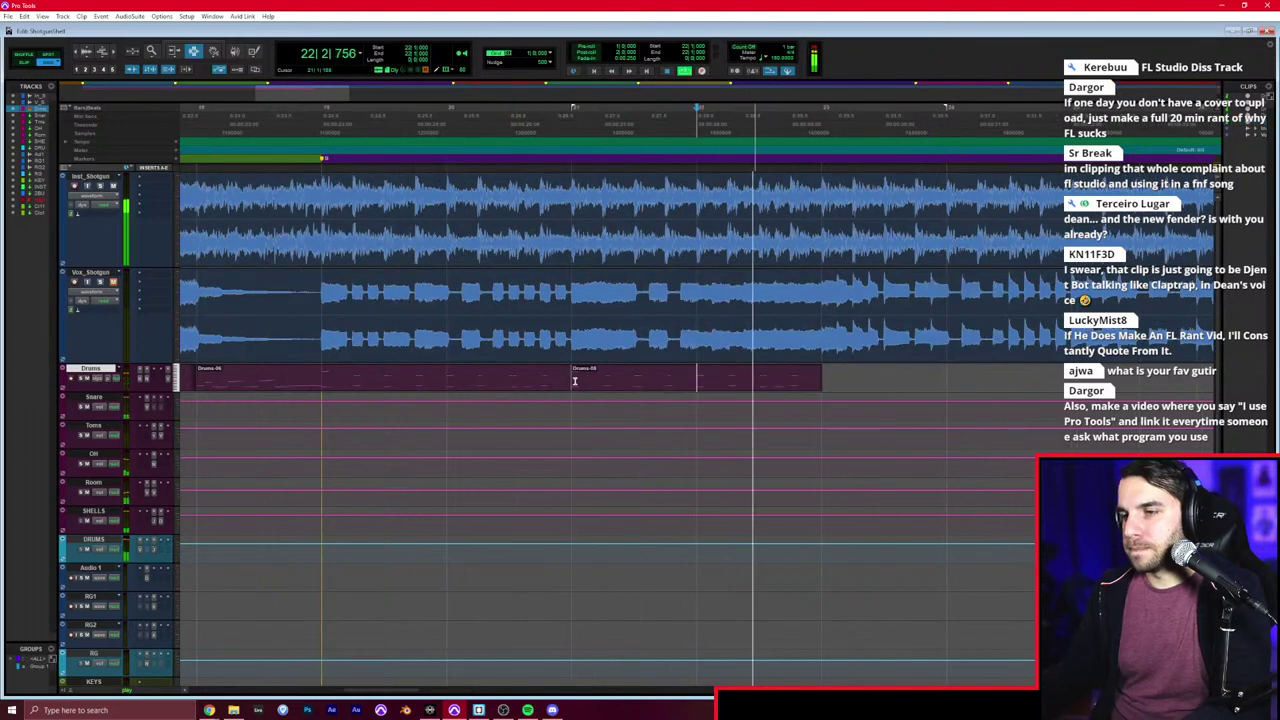
key("super+equal")
key("space")
key("F10")
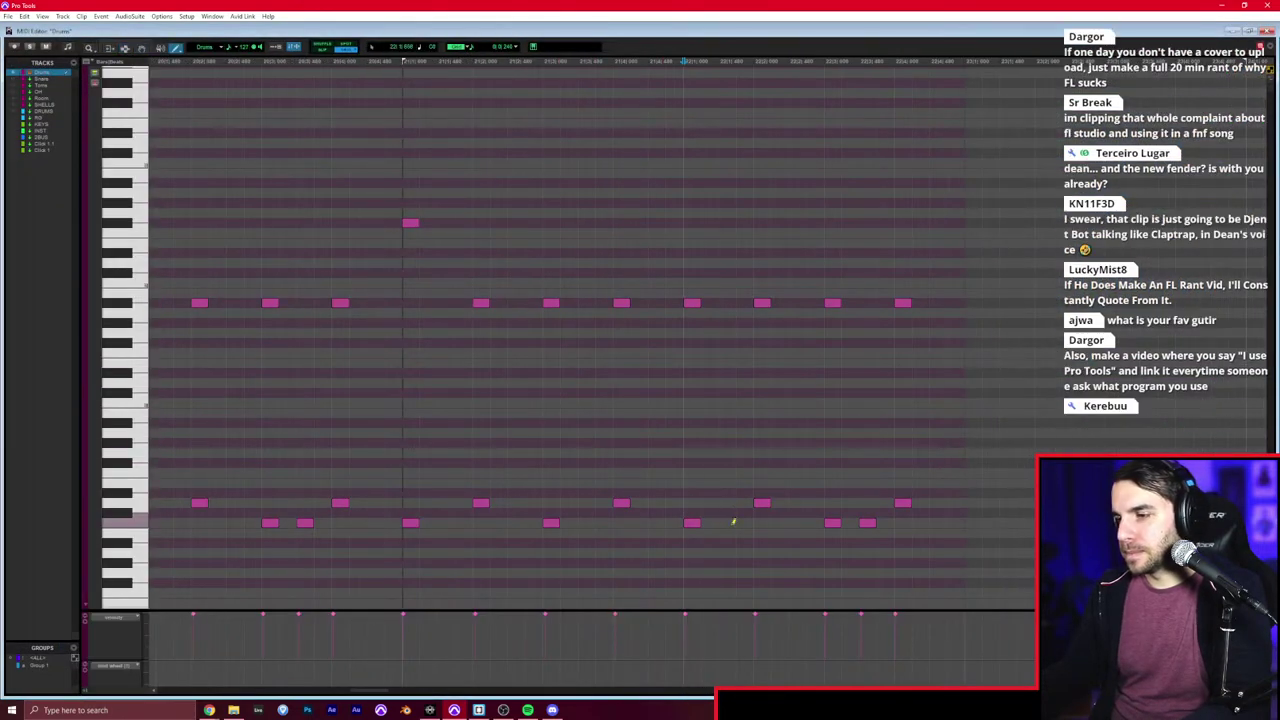
left_click(731, 524)
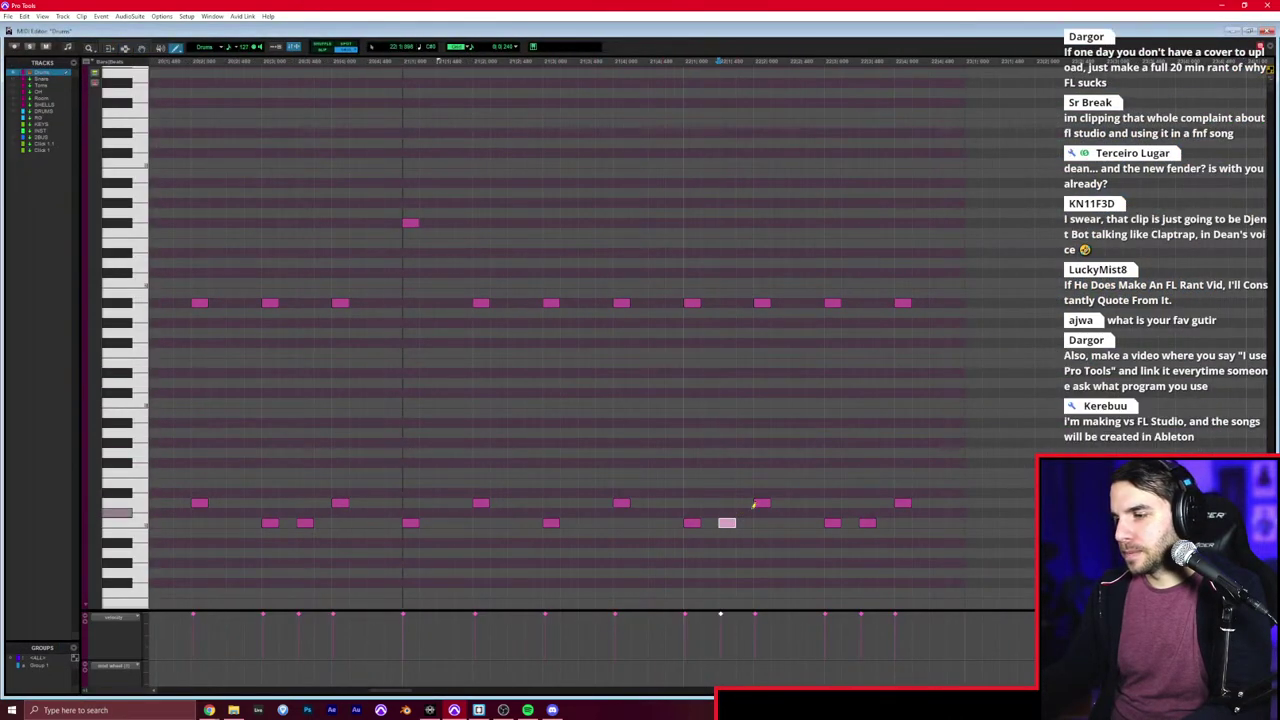
left_click(833, 524, "alt")
key("ctrl+z")
mouse_move(961, 498)
left_mouse_down()
mouse_move(919, 499)
mouse_move(953, 498)
left_mouse_up()
key("F10")
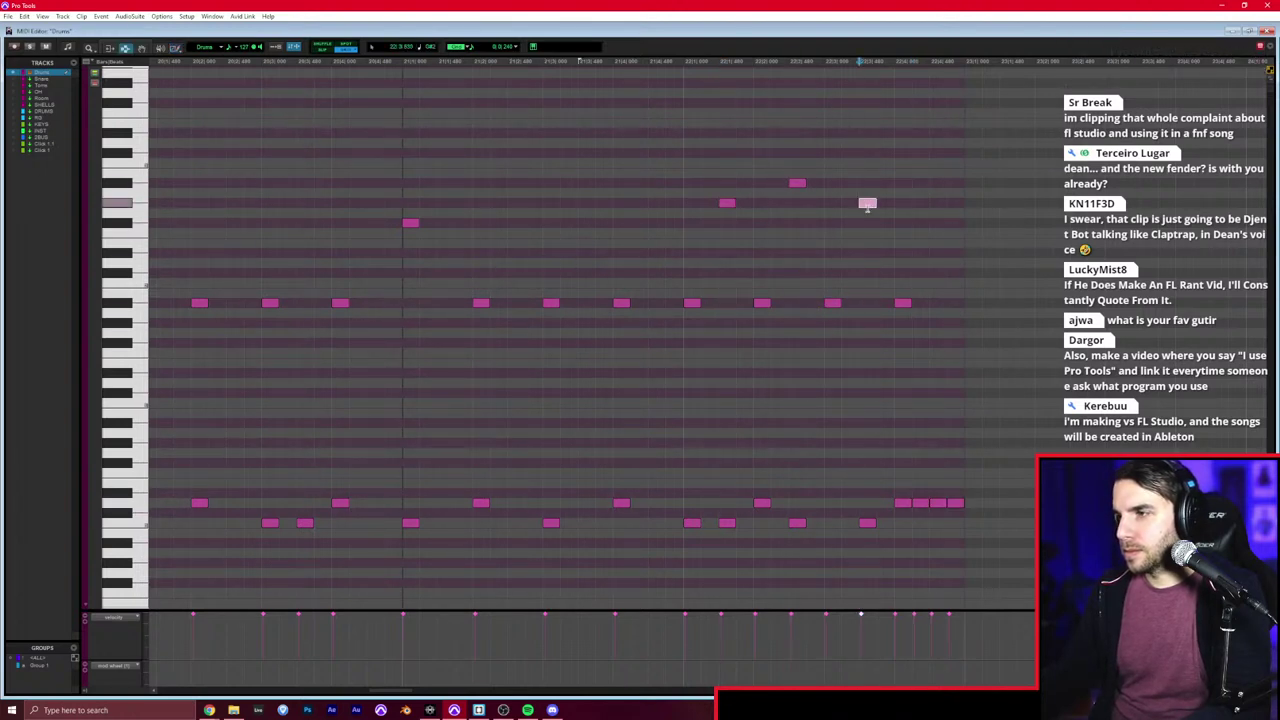
key("space")
scroll(580, 252, "right", 6)
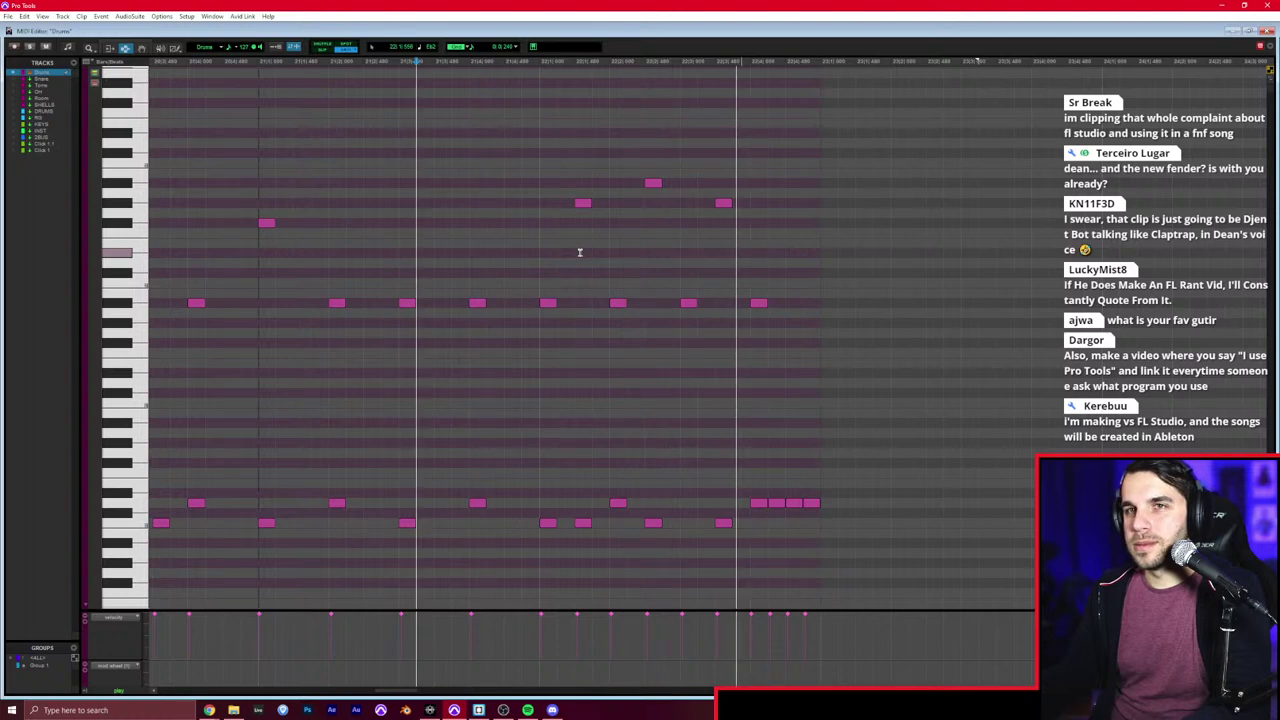
key("space")
Step: Duplicate bars 19-22 of the Drums track into bars 23-26 and play back from bar 19
key("ctrl+w")
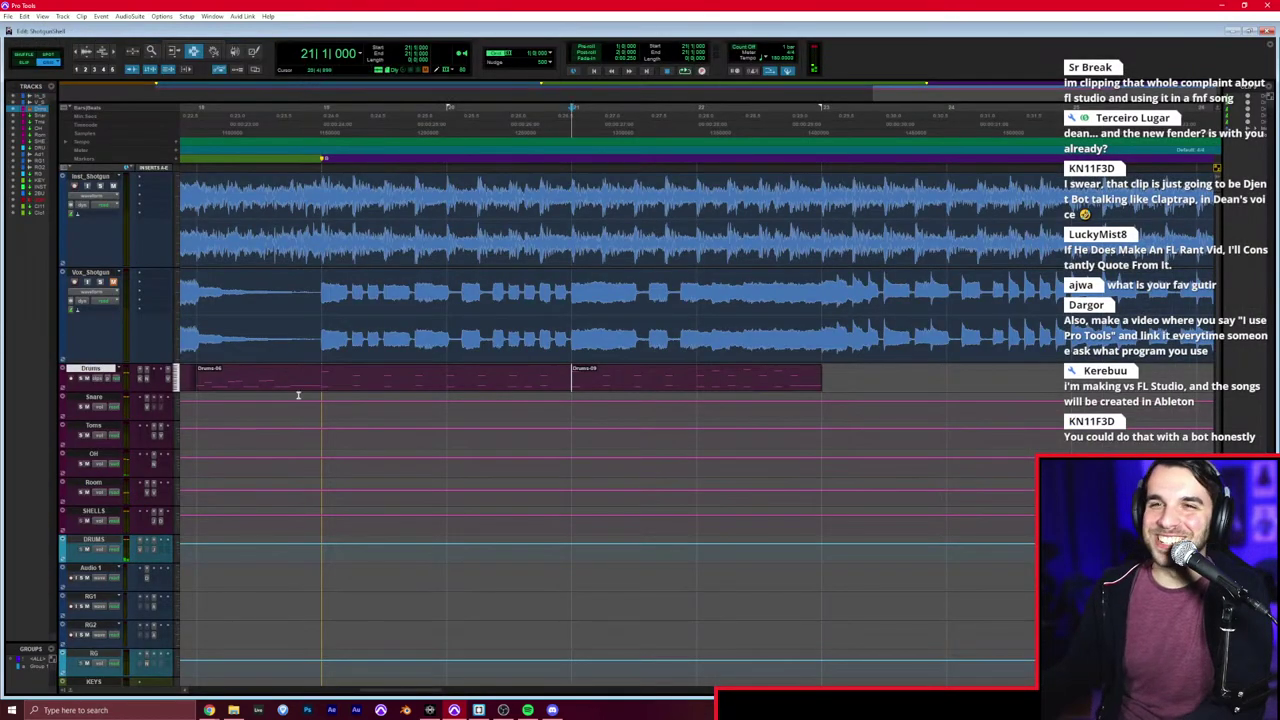
left_click_drag(320, 383, 775, 383)
key("r")
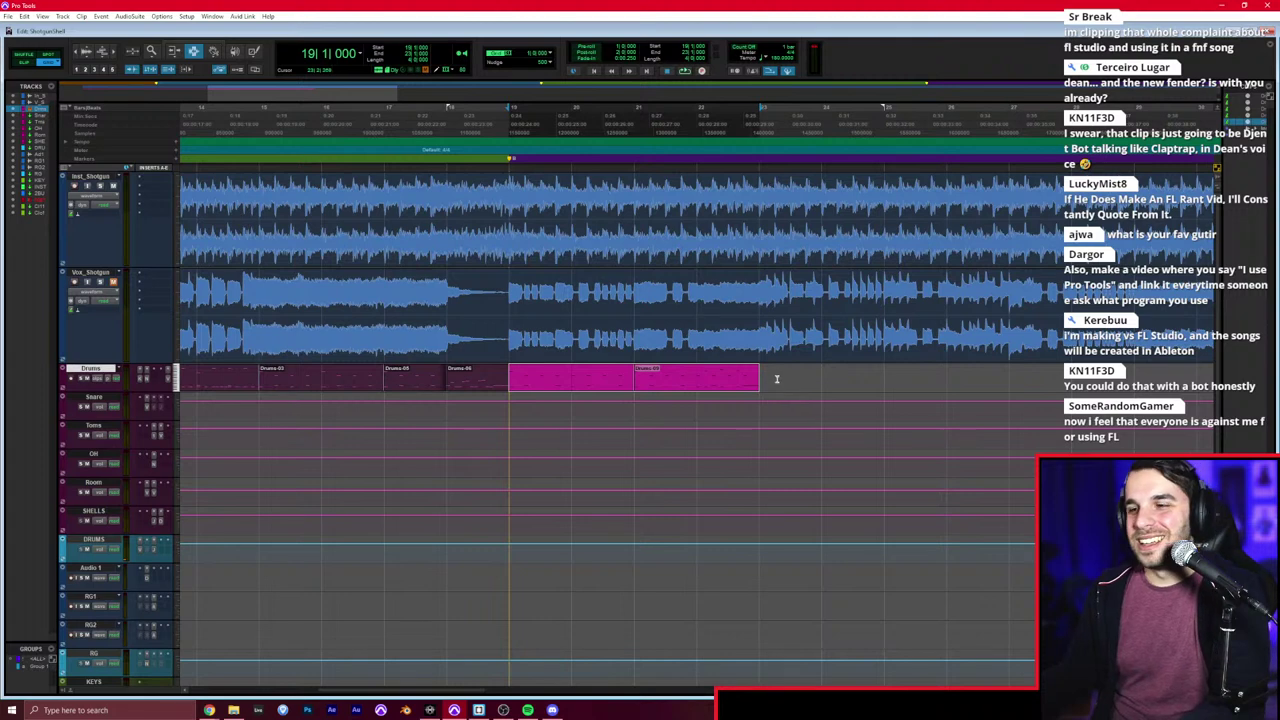
key("ctrl+d")
left_click(510, 362)
key("space")
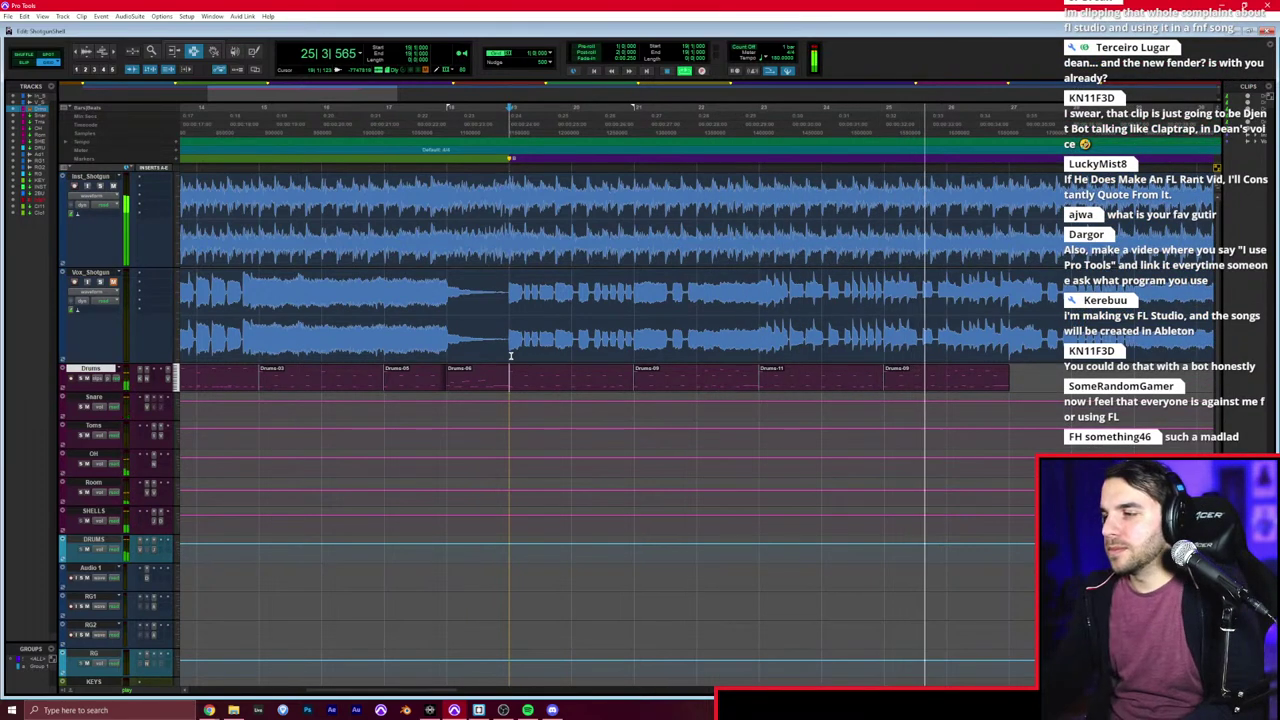
Step: Fill beats 1 to 3 of bar 26 with continuous sixteenth-note C0 kicks and play back the bar
scroll(510, 356, "right", 3)
left_click_drag(595, 377, 667, 380)
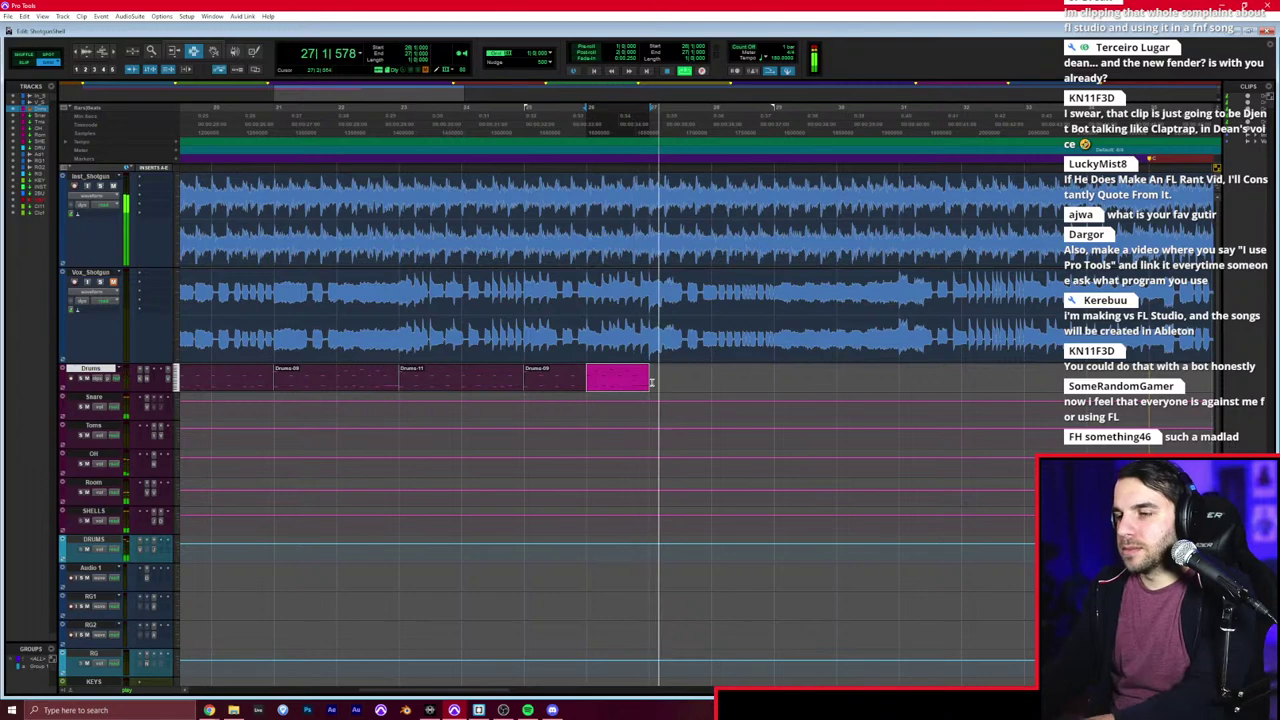
key("space")
key("super+equal")
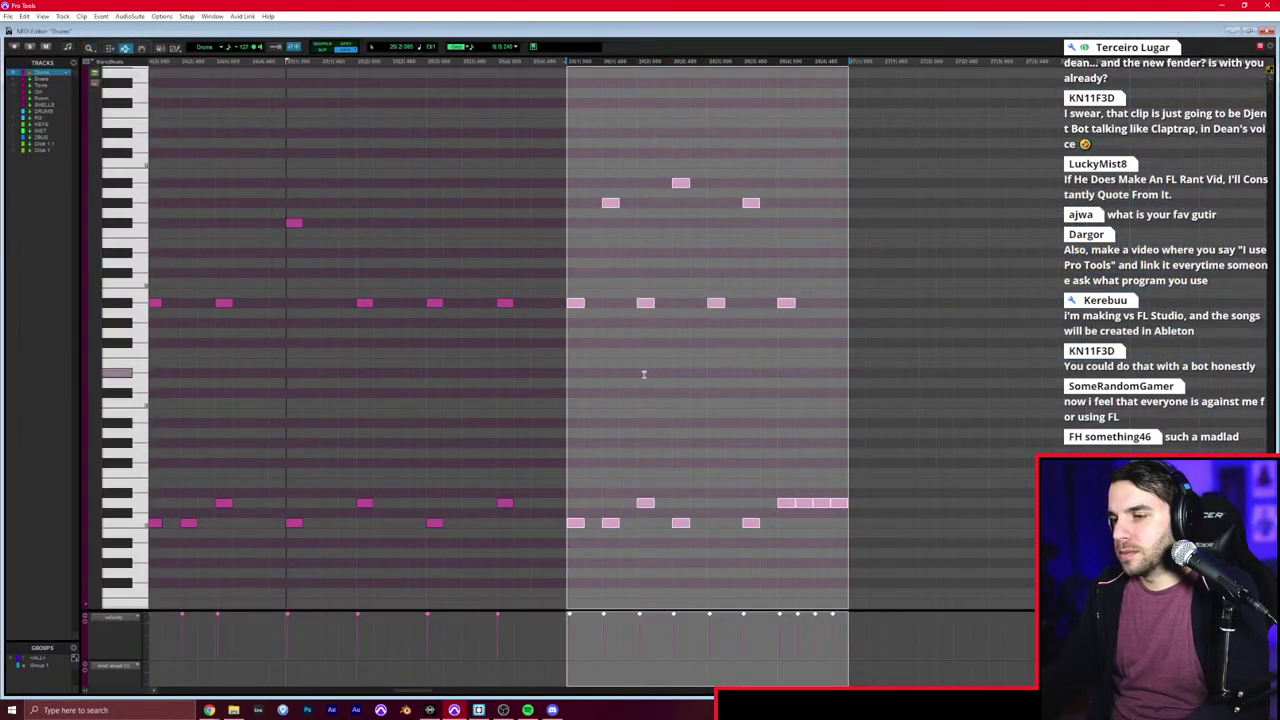
left_click(673, 398)
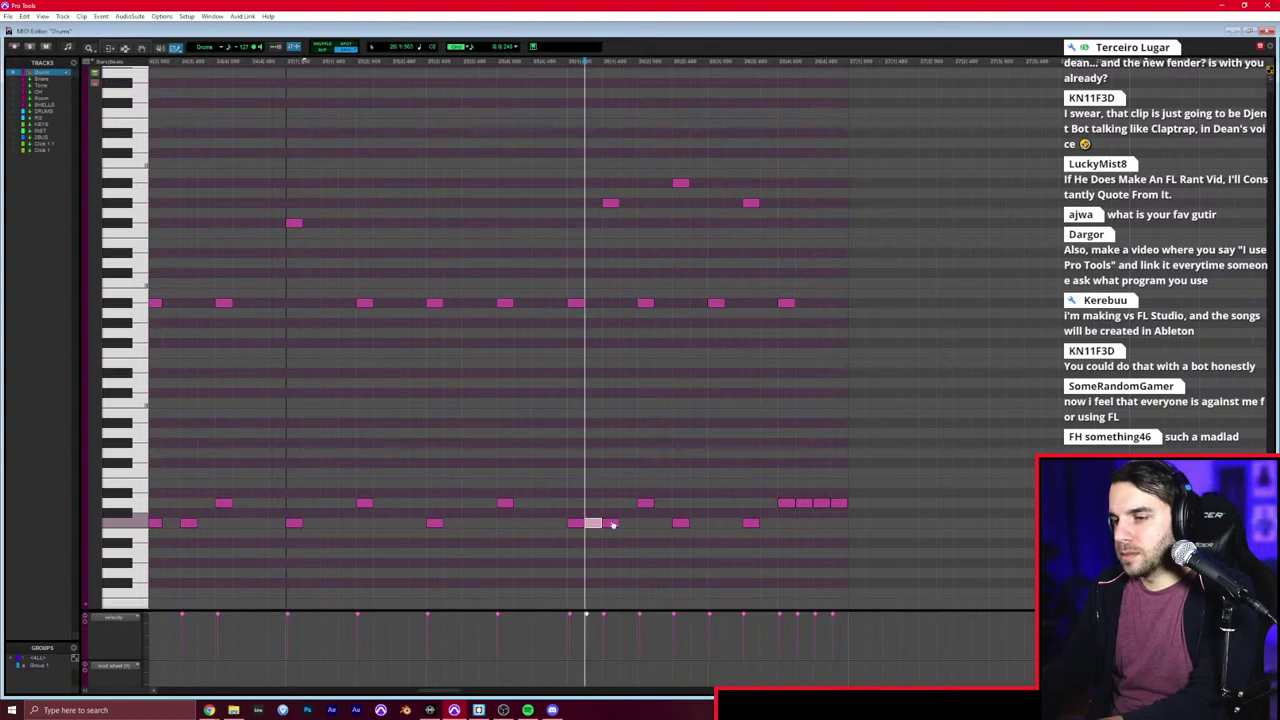
left_click_drag(668, 522, 672, 522)
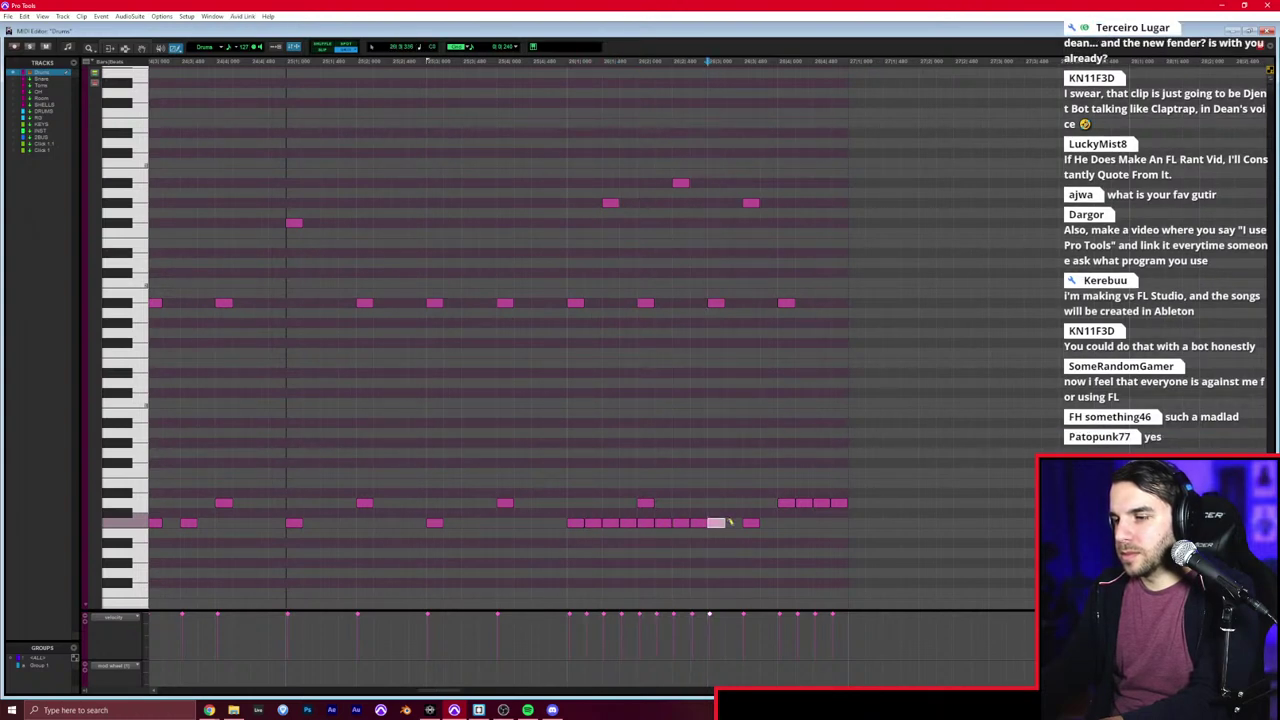
left_click(767, 522)
key("F7")
key("space")
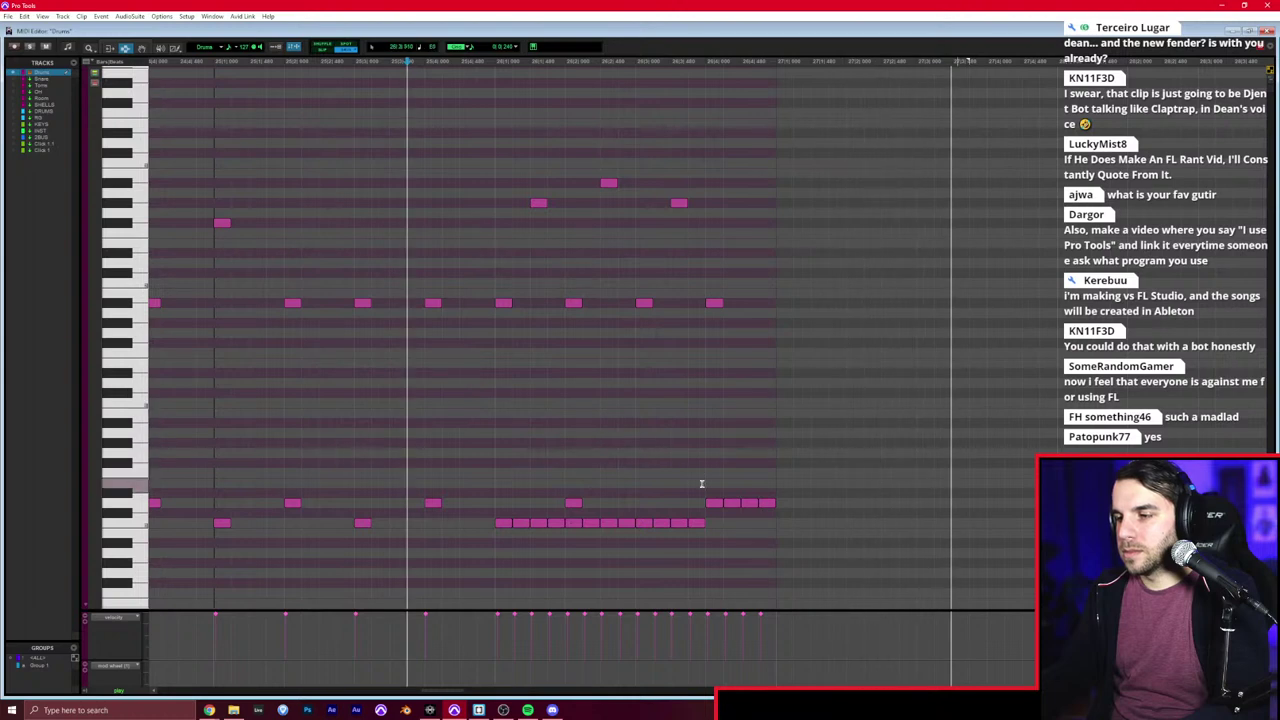
Step: Duplicate bars 19-26 of the Drums track into bars 27-34, up to the next section marker
key("ctrl+equal")
key("r")
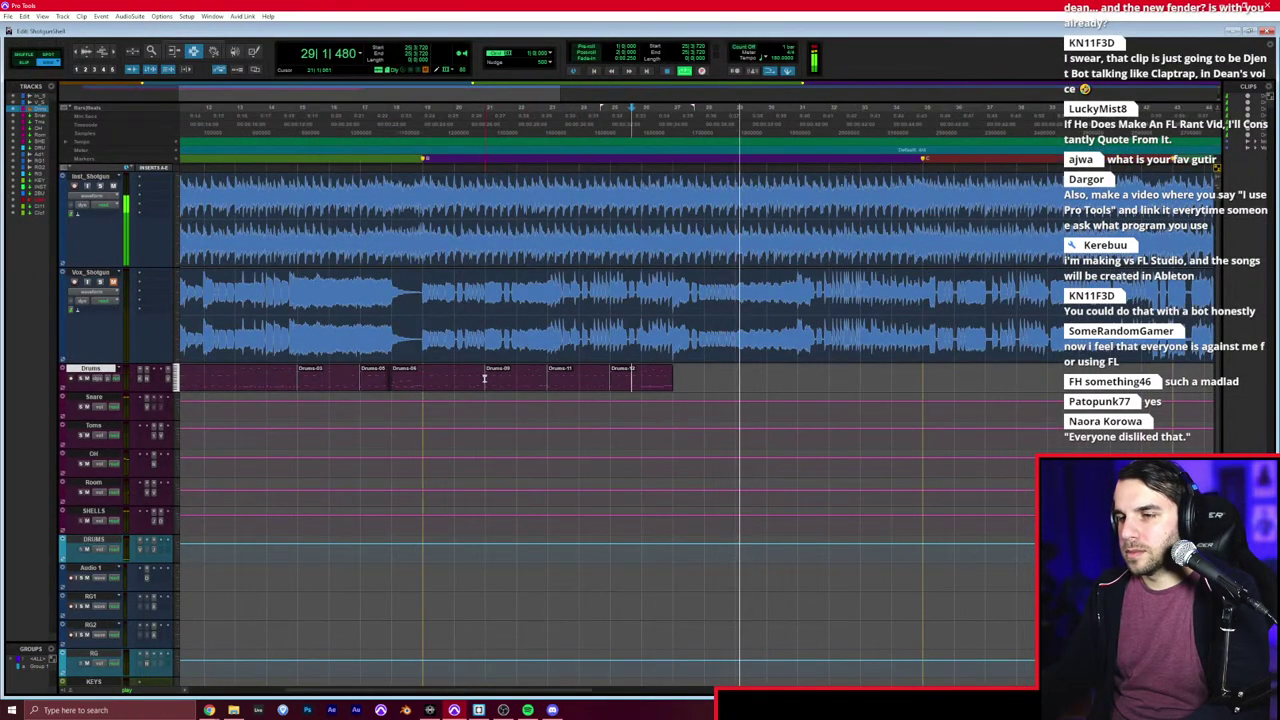
left_click_drag(426, 375, 675, 382)
key("ctrl+d")
left_click(740, 377)
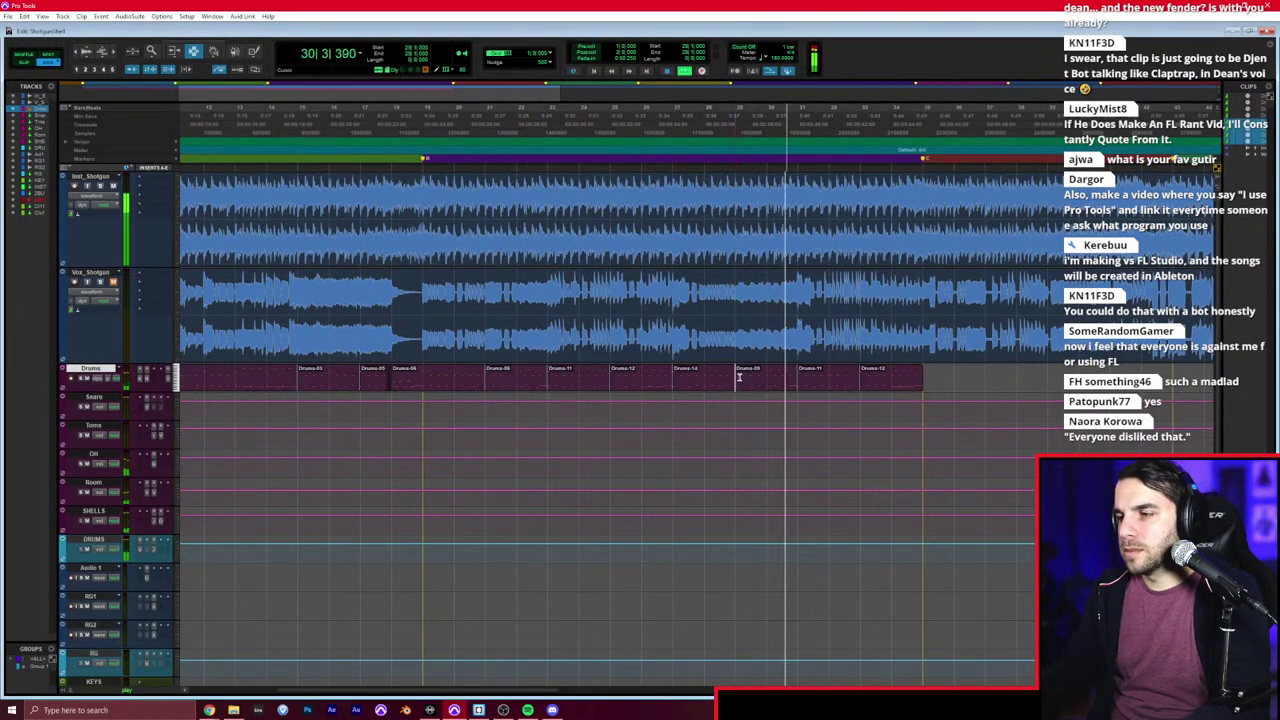
Step: In bar 35, draw C0 kicks on every eighth note and D0 snares on beats 1 and 3
key("t")
scroll(740, 377, "right", 2)
left_click(700, 379)
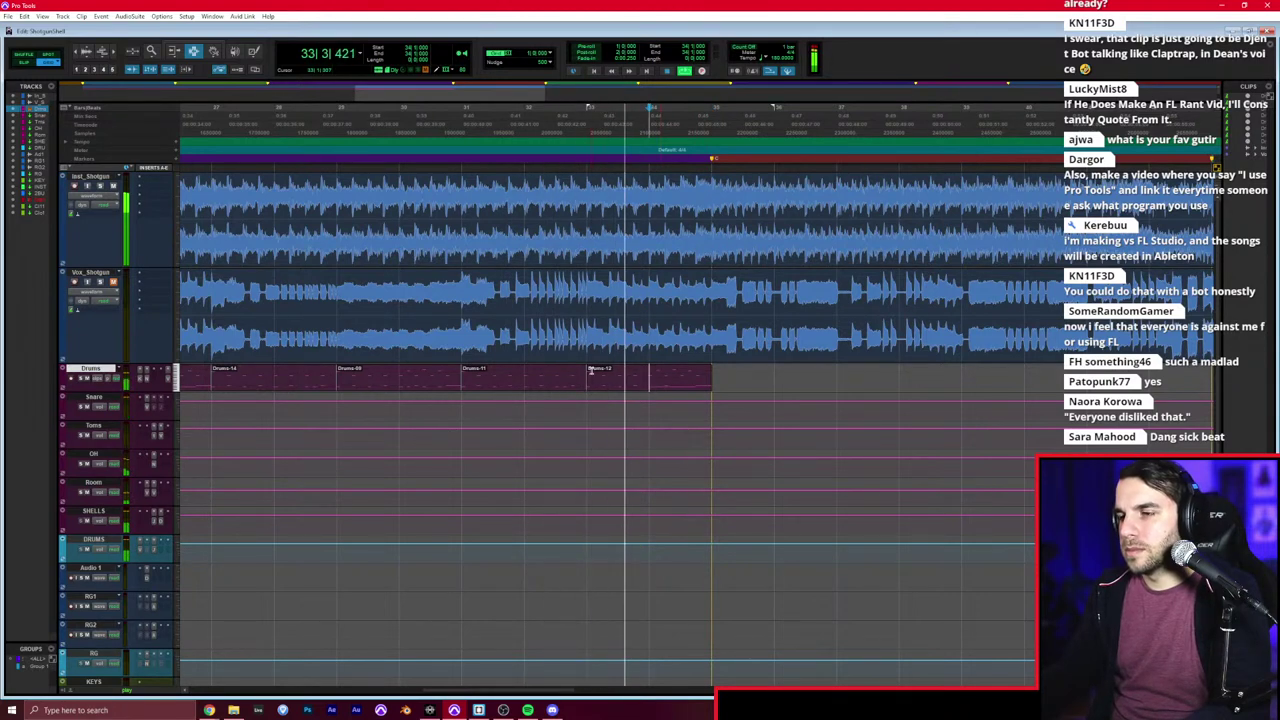
left_click_drag(620, 372, 712, 375)
left_click(715, 377)
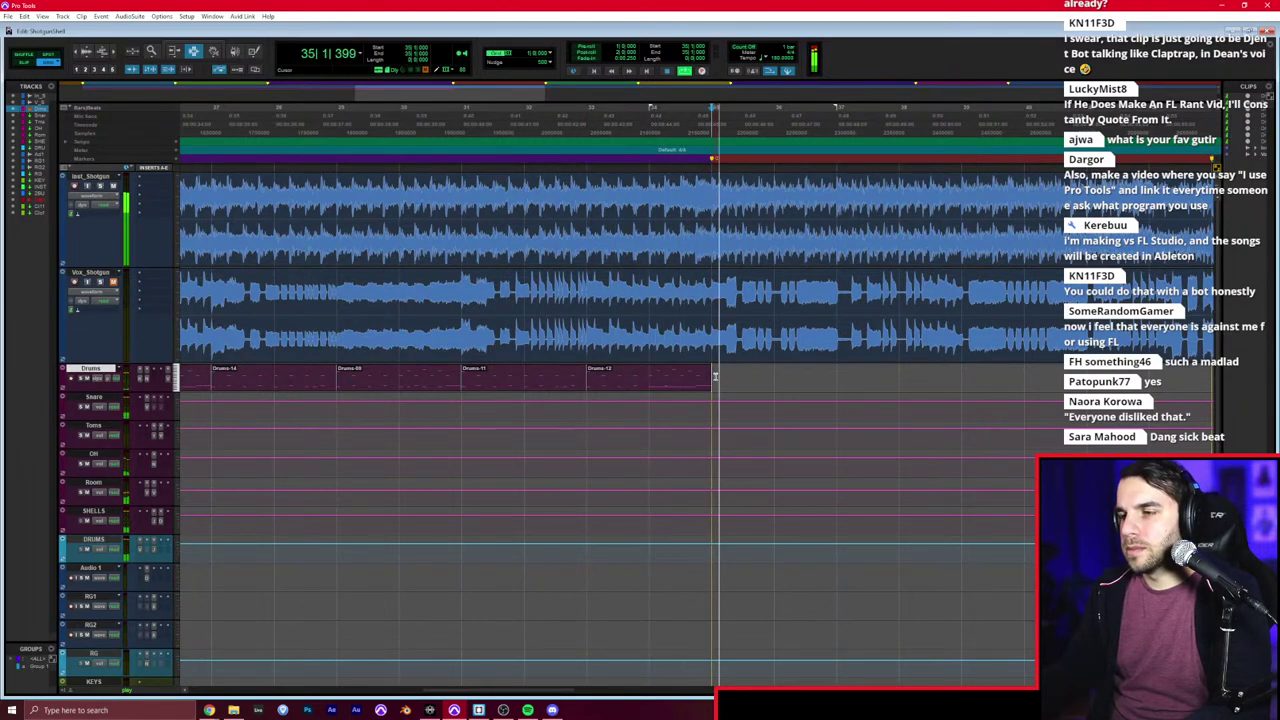
scroll(714, 374, "right", 2)
key("super+equal")
scroll(735, 439, "right", 3)
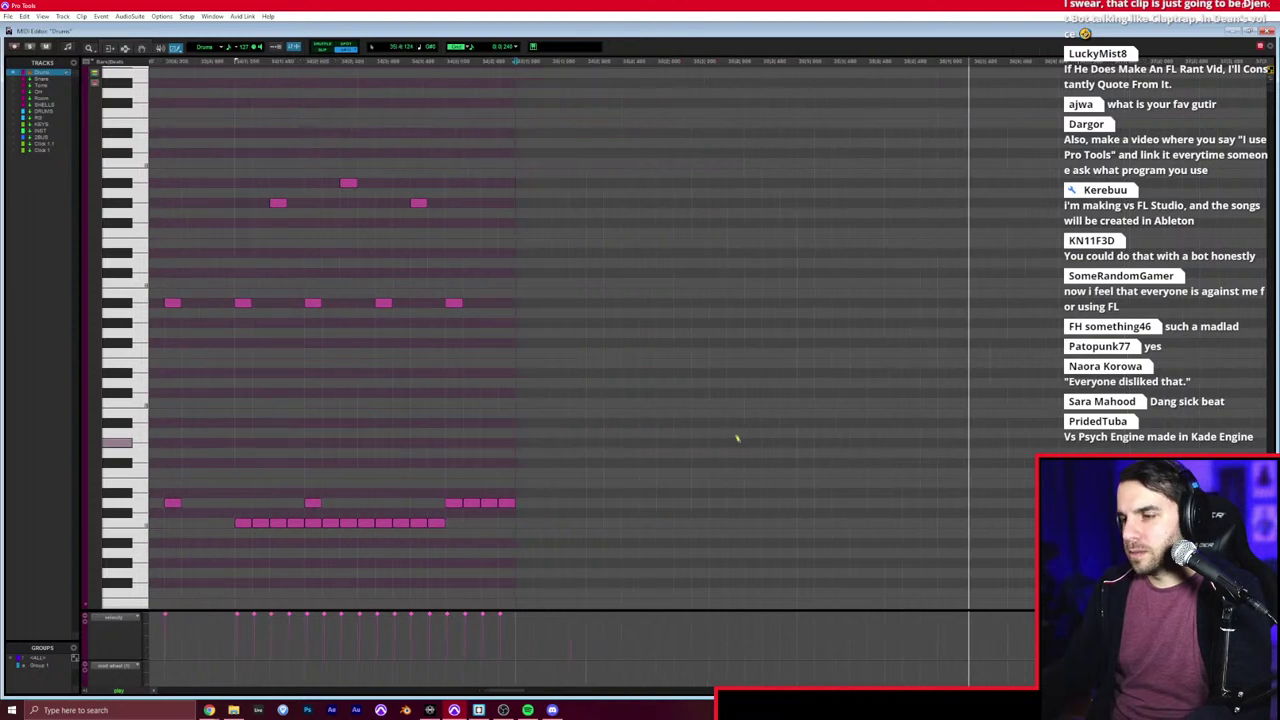
key("space")
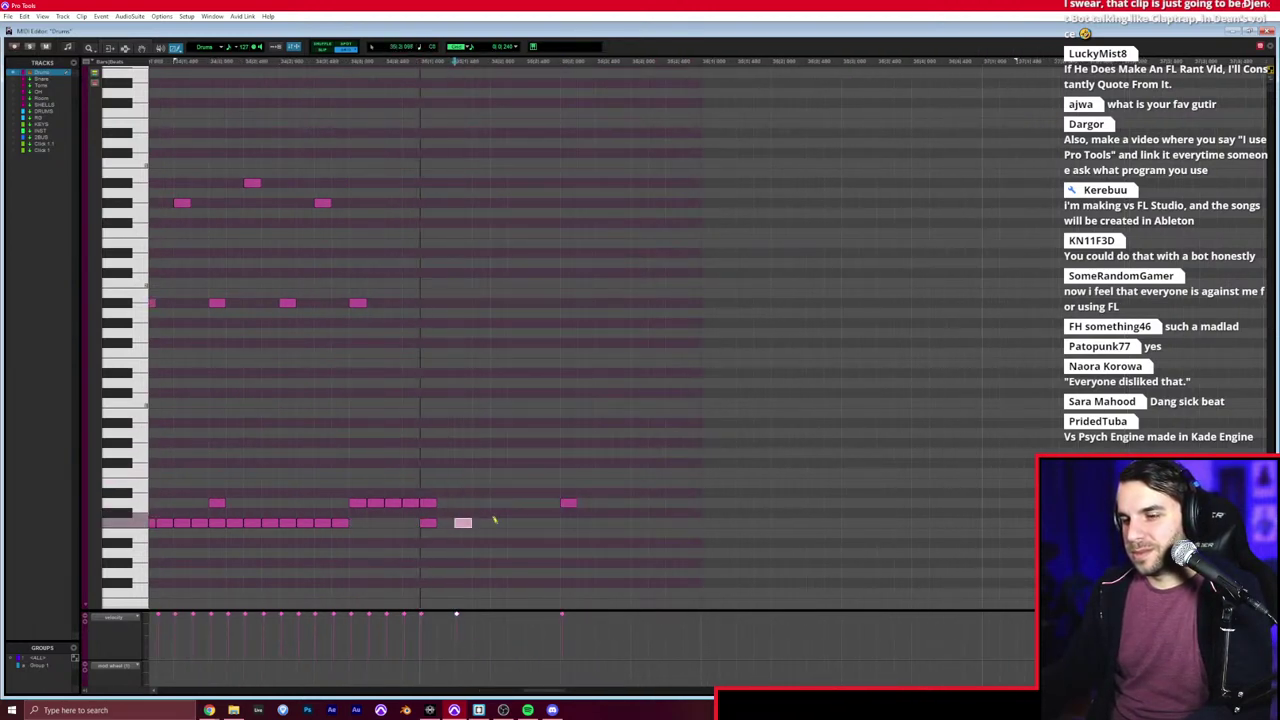
left_click_drag(561, 529, 418, 520)
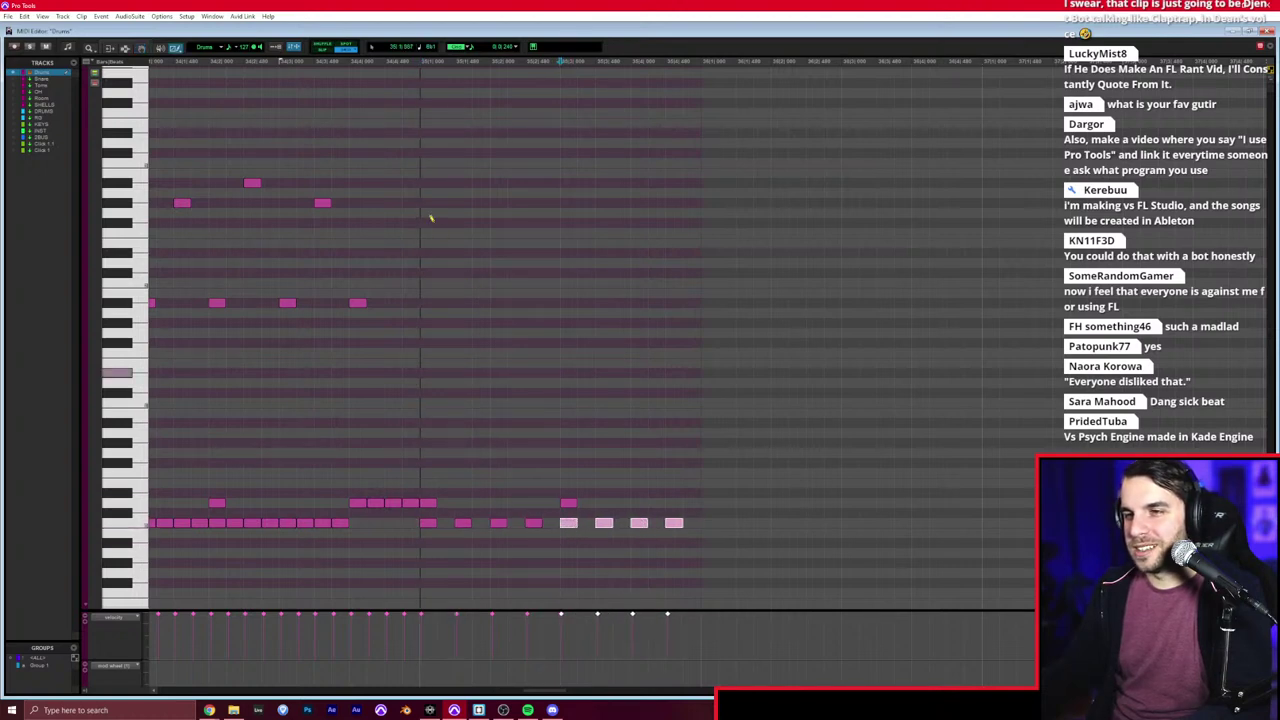
Step: Draw an F#2 crash on bar 35's downbeat and C#3 notes on beats 2, 3 and 4
left_click(429, 221)
scroll(366, 258, "right", 2)
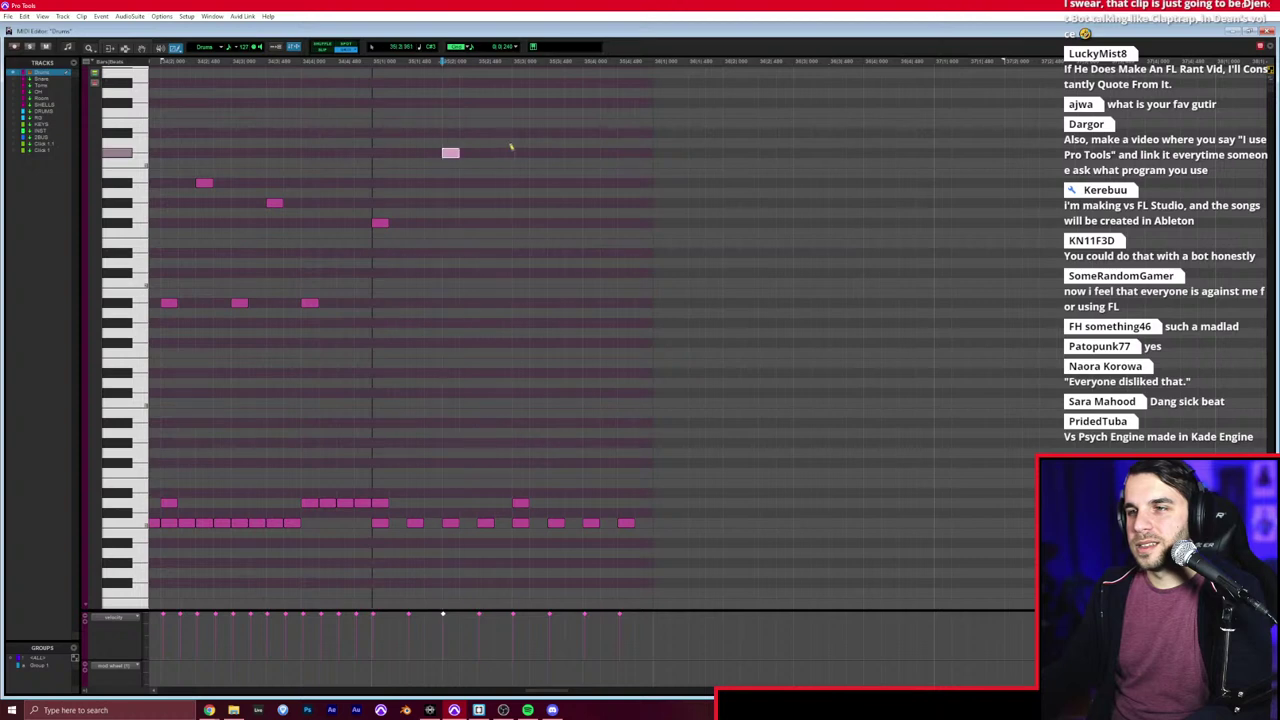
left_click(601, 152)
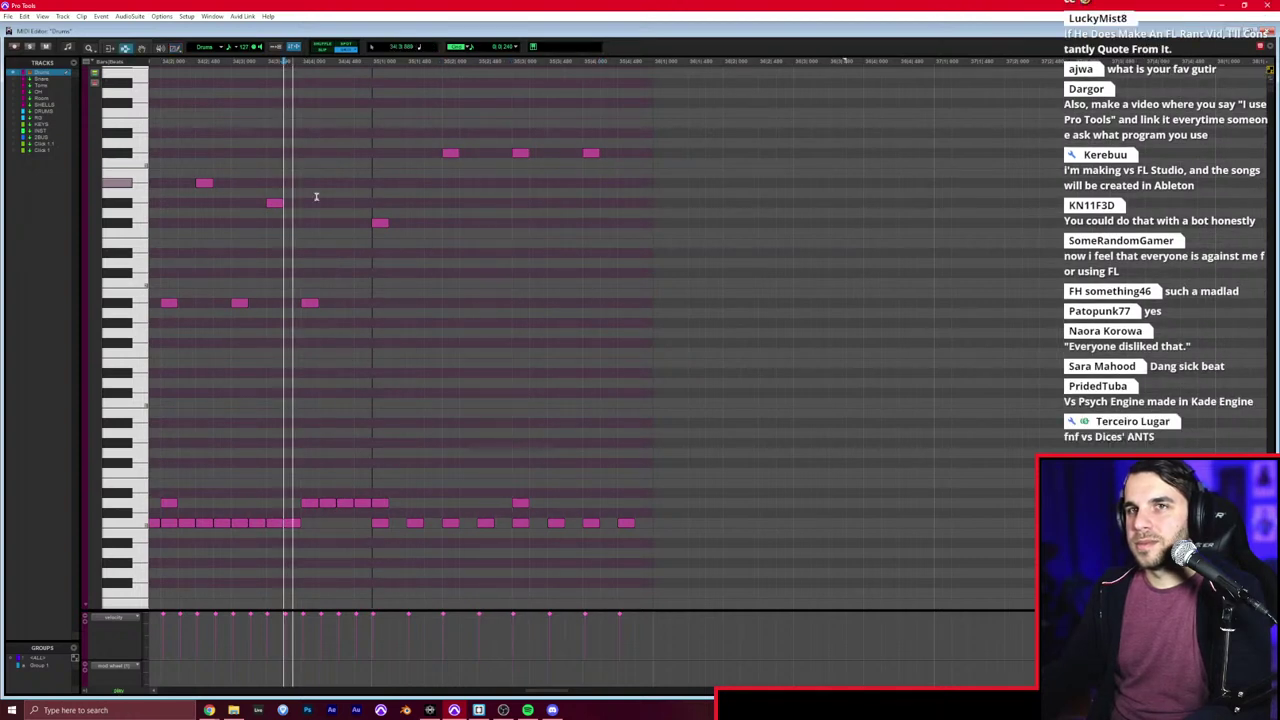
Step: Duplicate the notes of bar 35 into bar 36
key("r")
left_click_drag(542, 224, 683, 222)
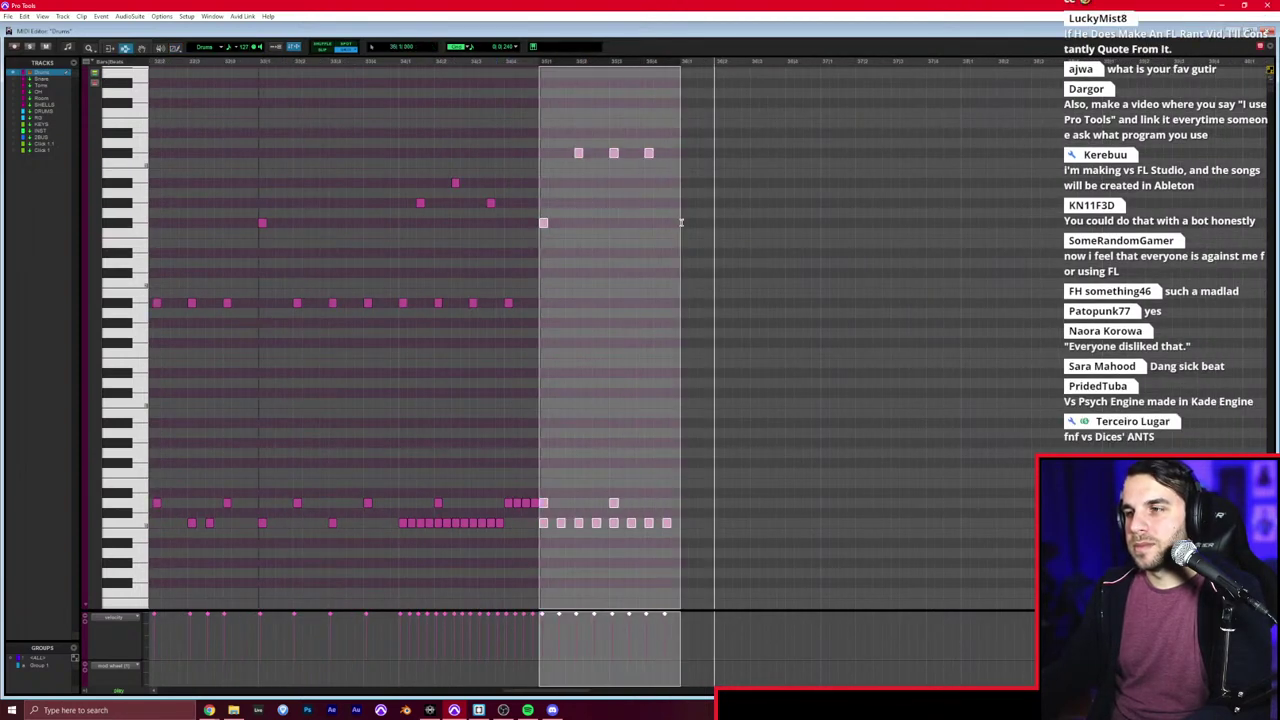
key("ctrl+d")
Step: Replace bar 36's downbeat F#2 crash with three sixteenth C#3 notes starting on beat 1, and play back from bar 34
left_click(590, 153)
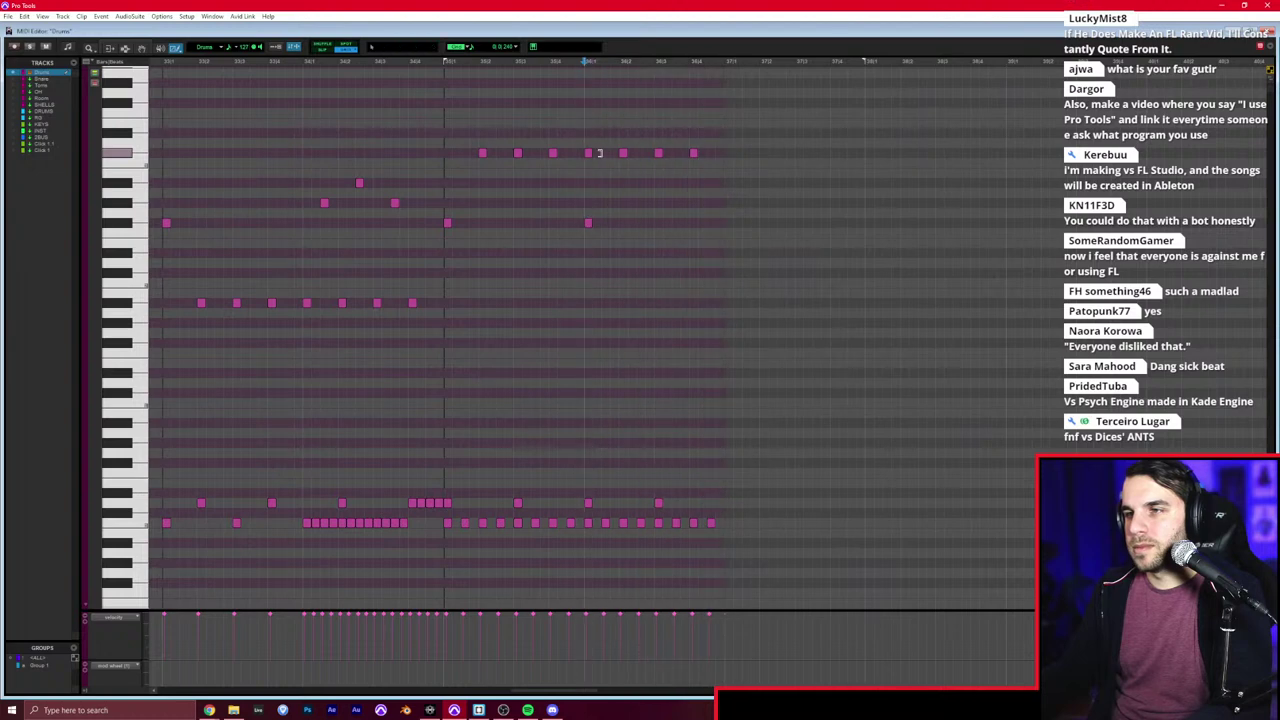
key("F7")
left_click_drag(609, 191, 566, 237)
key("Delete")
left_click(376, 204)
key("space")
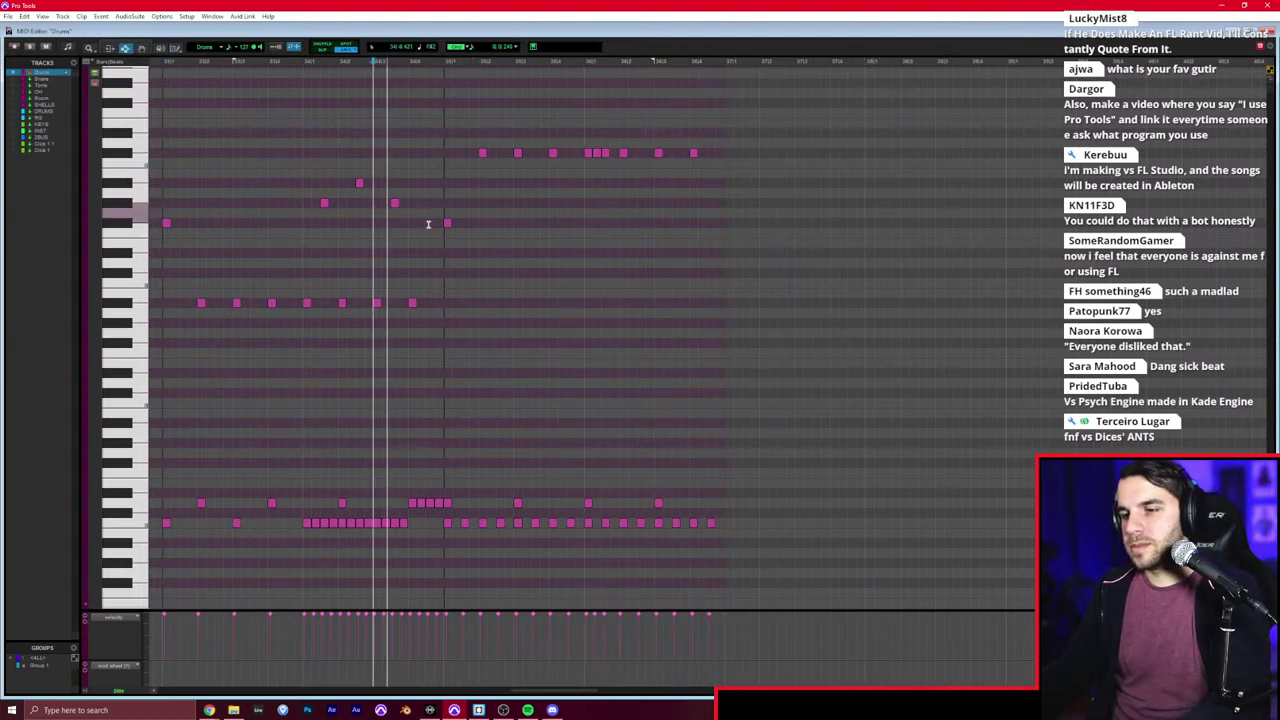
Step: Duplicate the notes of bars 35-36 into bars 37-38
scroll(430, 270, "right", 1)
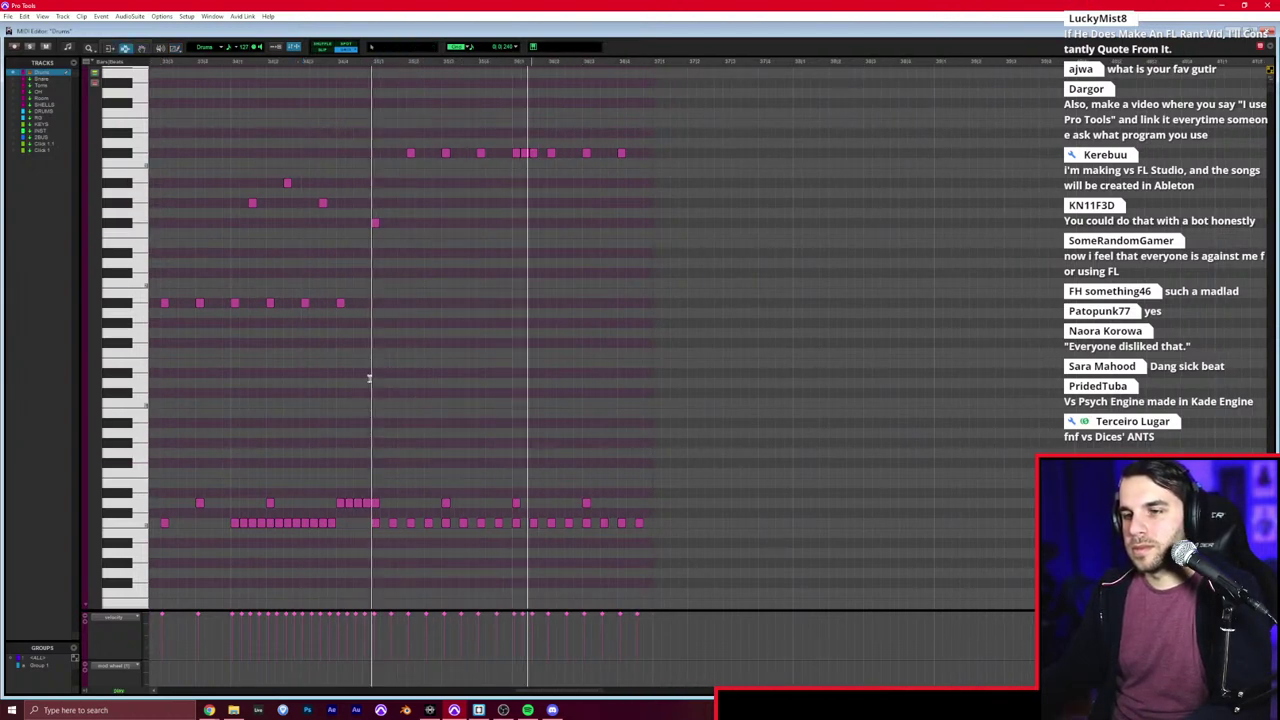
left_click_drag(370, 374, 627, 344)
key("ctrl+d")
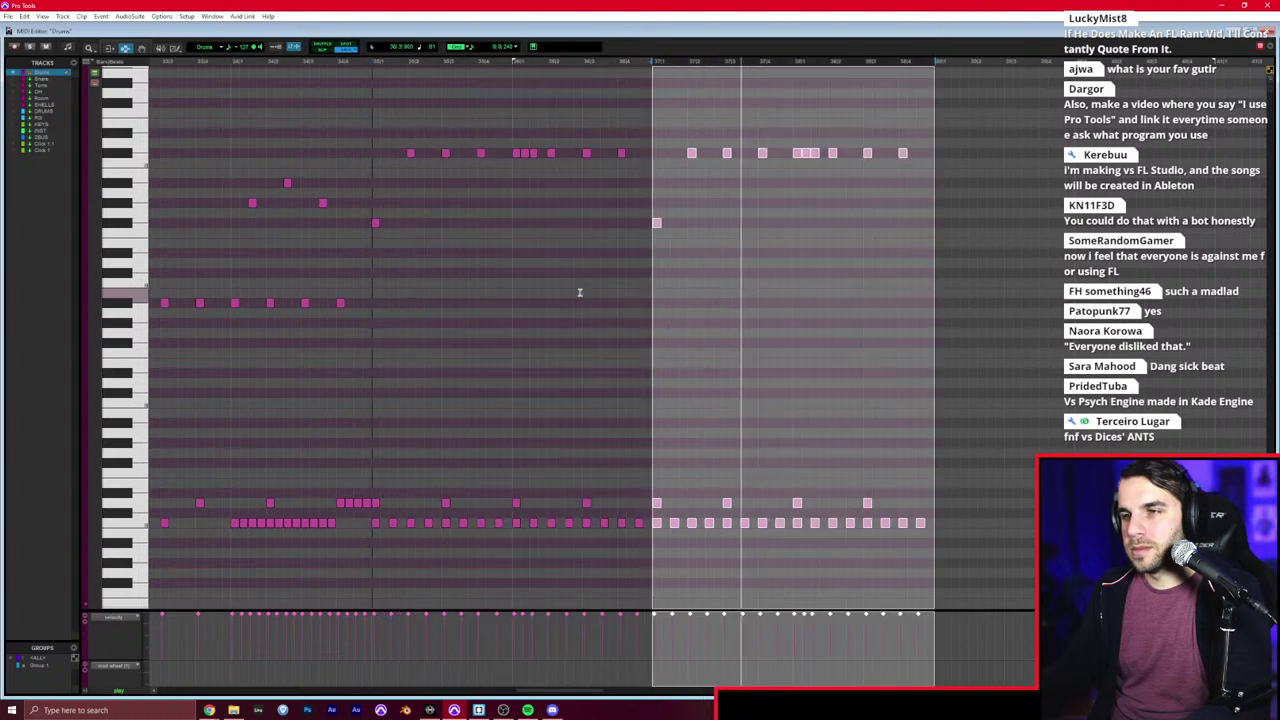
Step: Play back the new drum pattern from bar 35 and check the cymbal notes and the higher note lanes
scroll(570, 309, "right", 3)
scroll(668, 325, "right", 3)
key("F10")
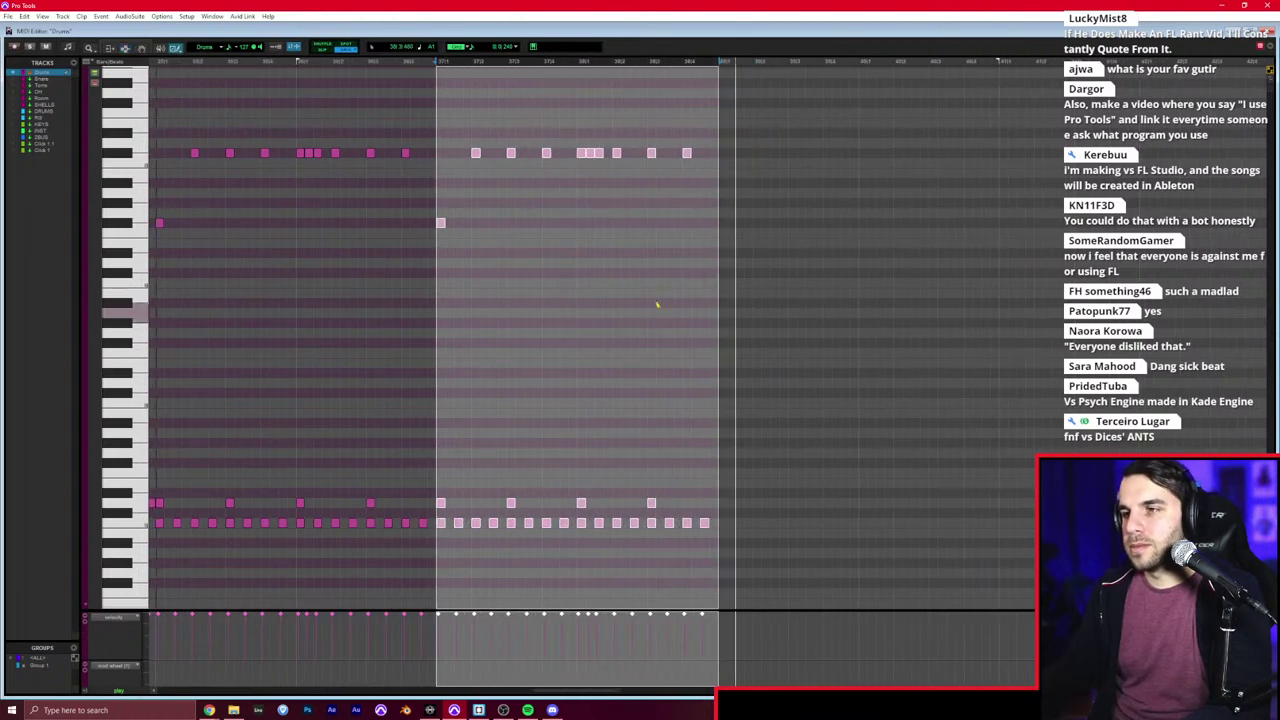
key("space")
scroll(545, 267, "left", 5)
left_click(296, 185)
key("space")
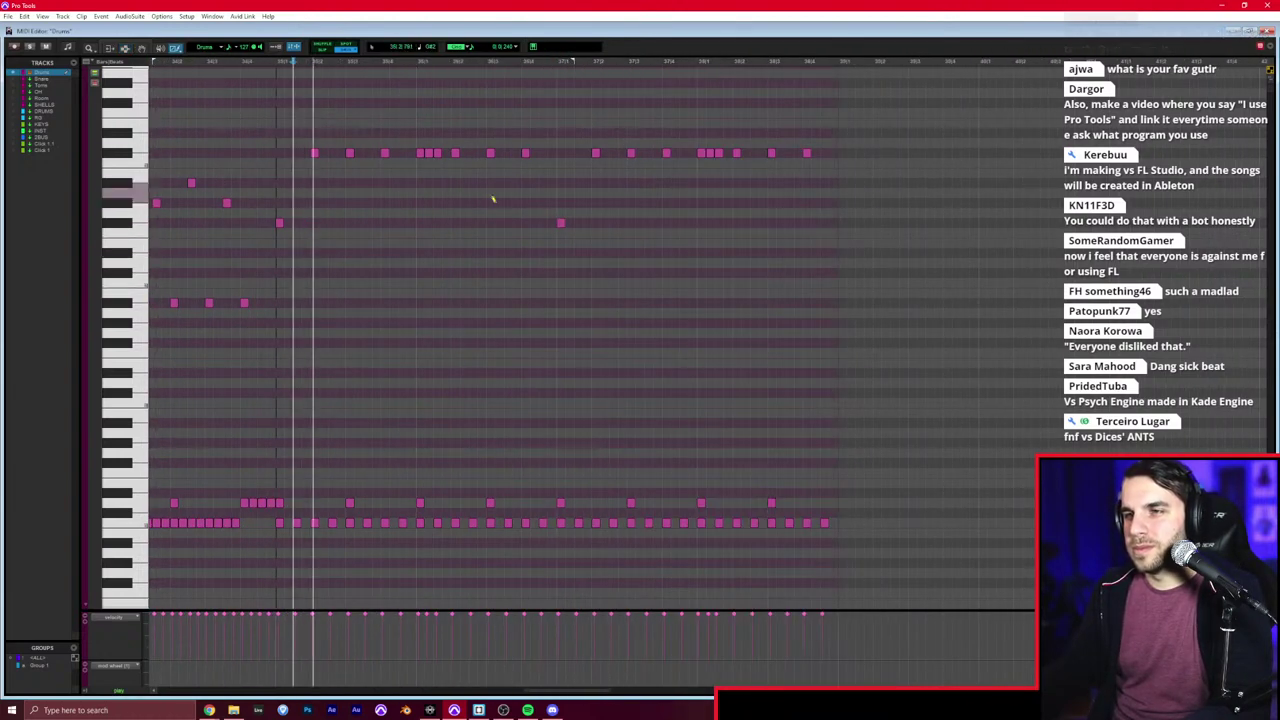
scroll(491, 197, "up", 3)
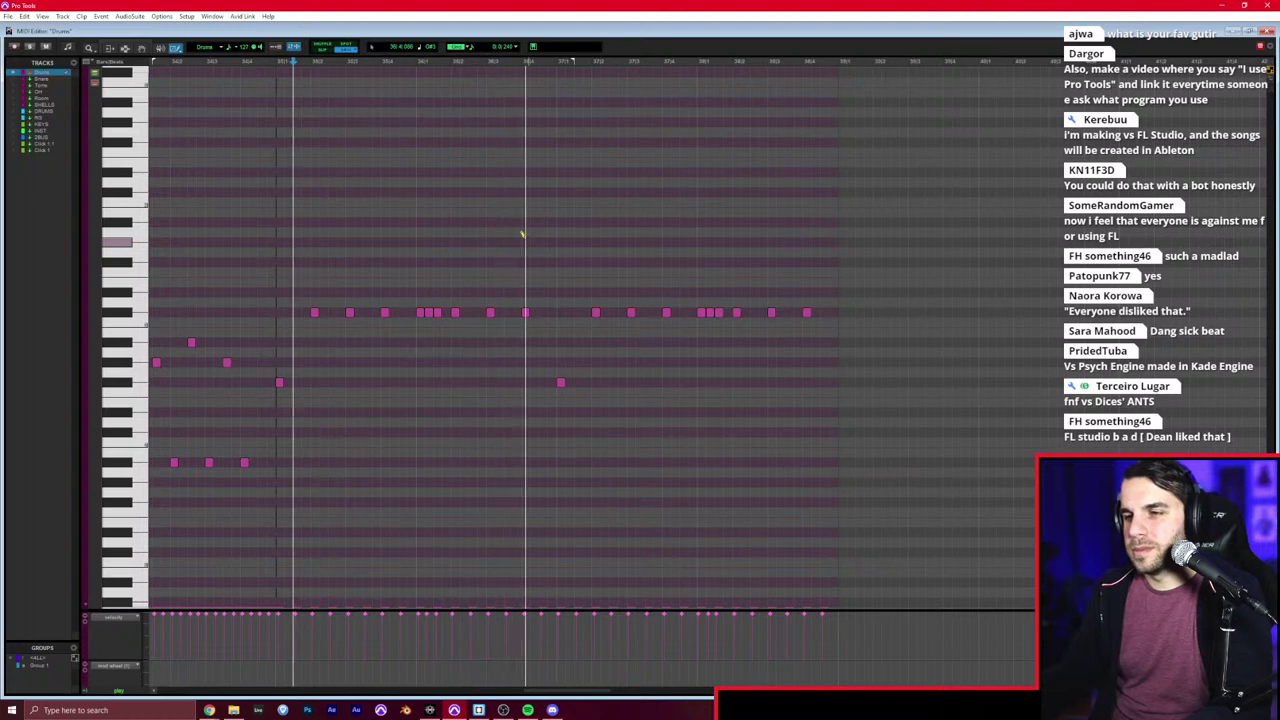
Step: Add a G3 crash note on beat 3 of bar 38 and play back the phrase around it
scroll(650, 250, "right", 3)
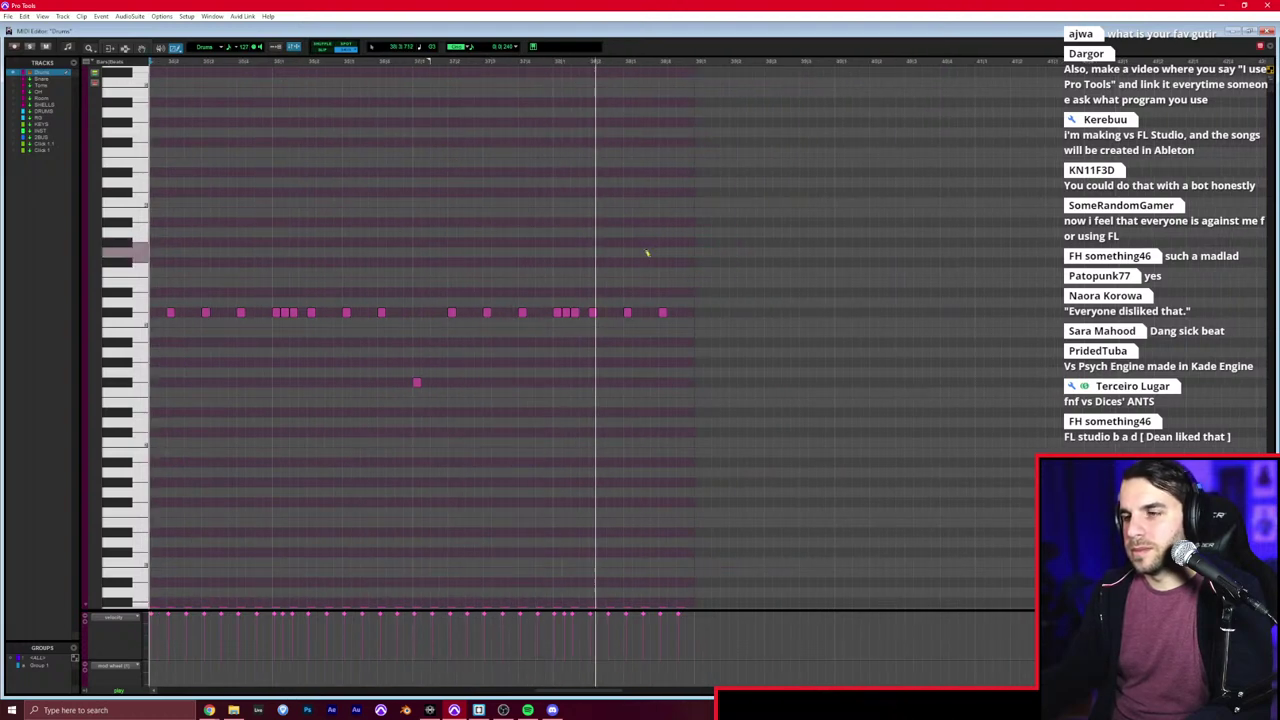
key("space")
left_click(627, 221)
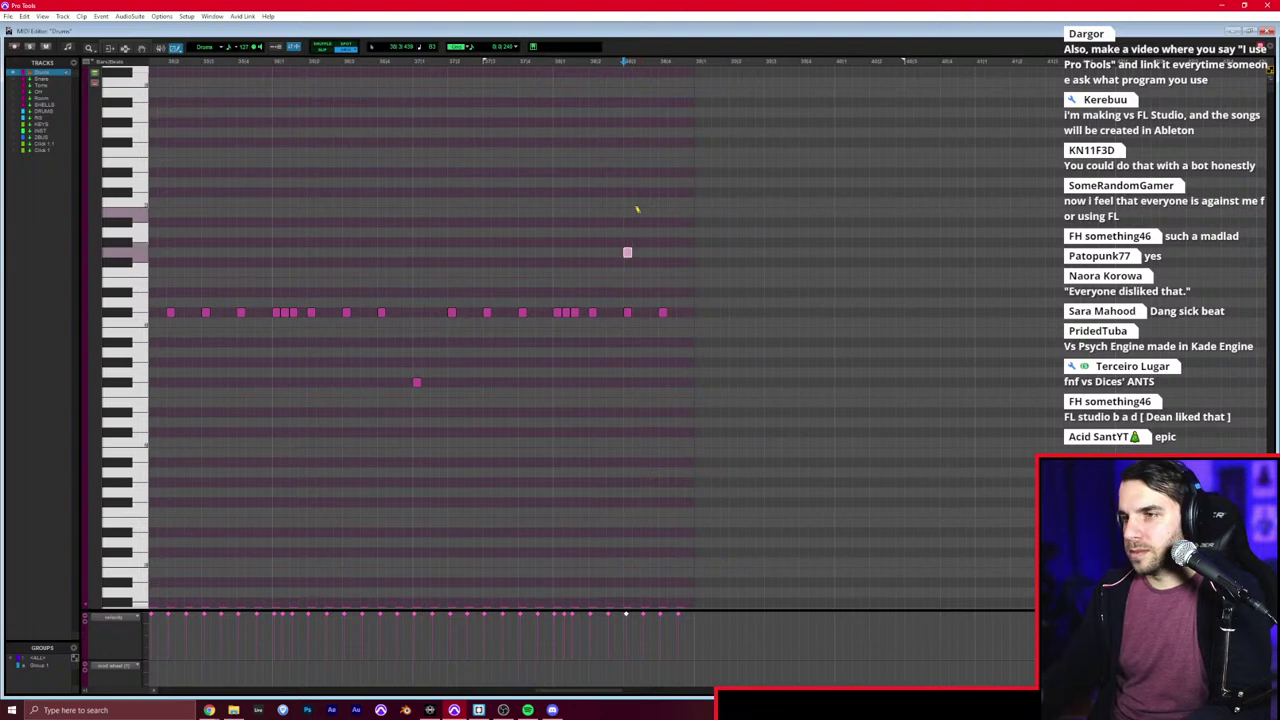
left_click(478, 208)
key("space")
scroll(479, 207, "right", 5)
scroll(474, 266, "down", 3)
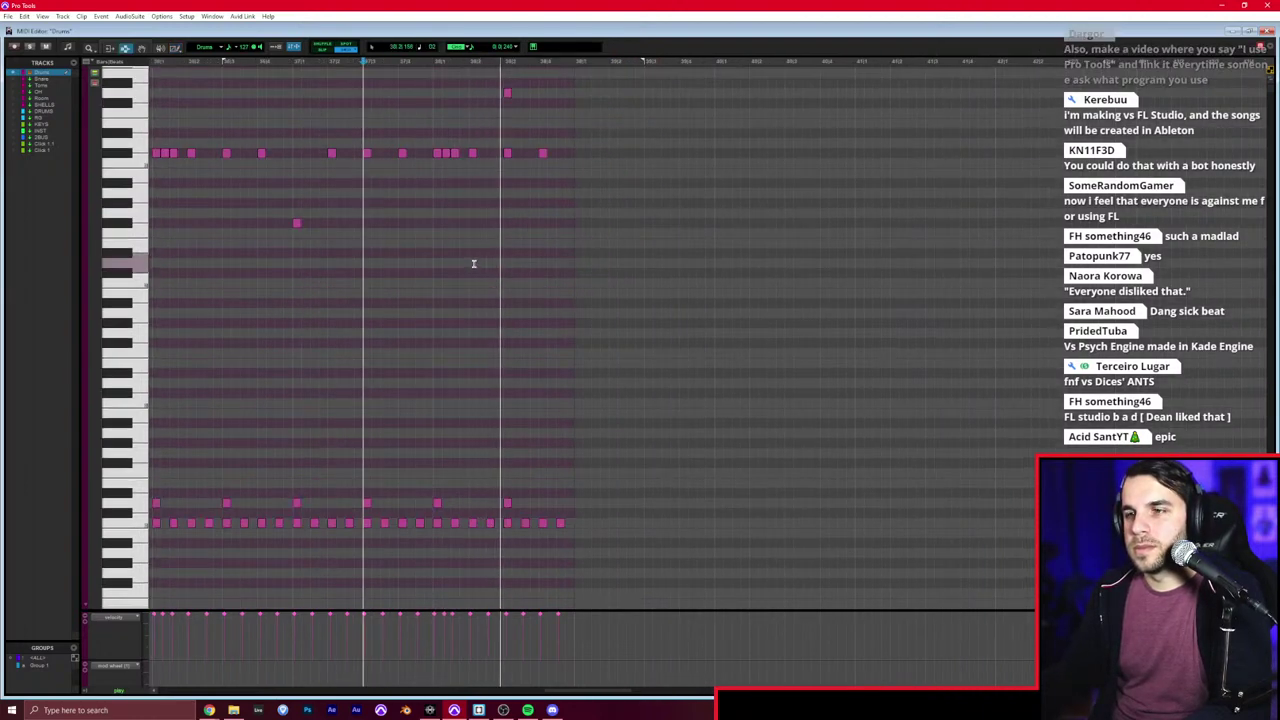
Step: Extend the drums through bars 39-40 with sixteenth-note C0 kicks and quarter-note D0 snares, switching the snares to eighths for the last two beats
scroll(473, 262, "left", 2)
scroll(475, 257, "left", 1)
key("ctrl+w")
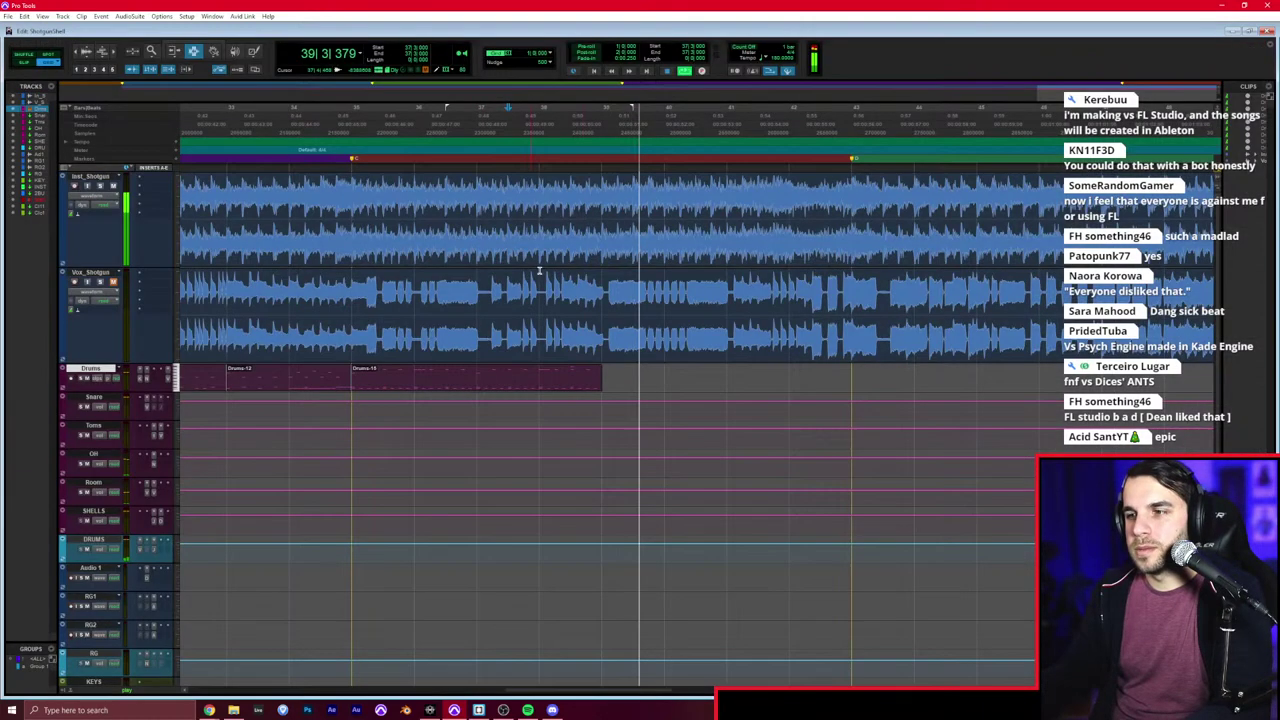
double_click(605, 380)
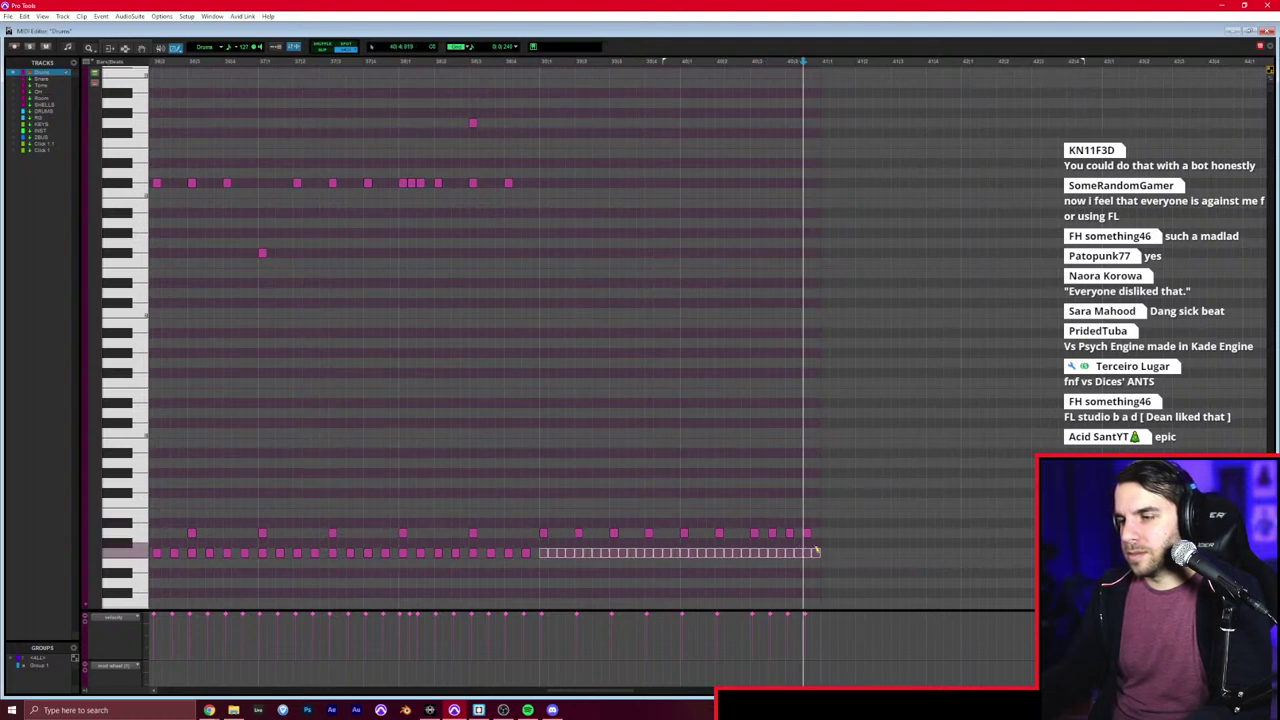
left_click_drag(816, 550, 818, 551)
Step: Add quarter-note G3 hits and a downbeat G#2 note to bar 39, duplicate them into bar 40, and play them back
left_click(543, 128)
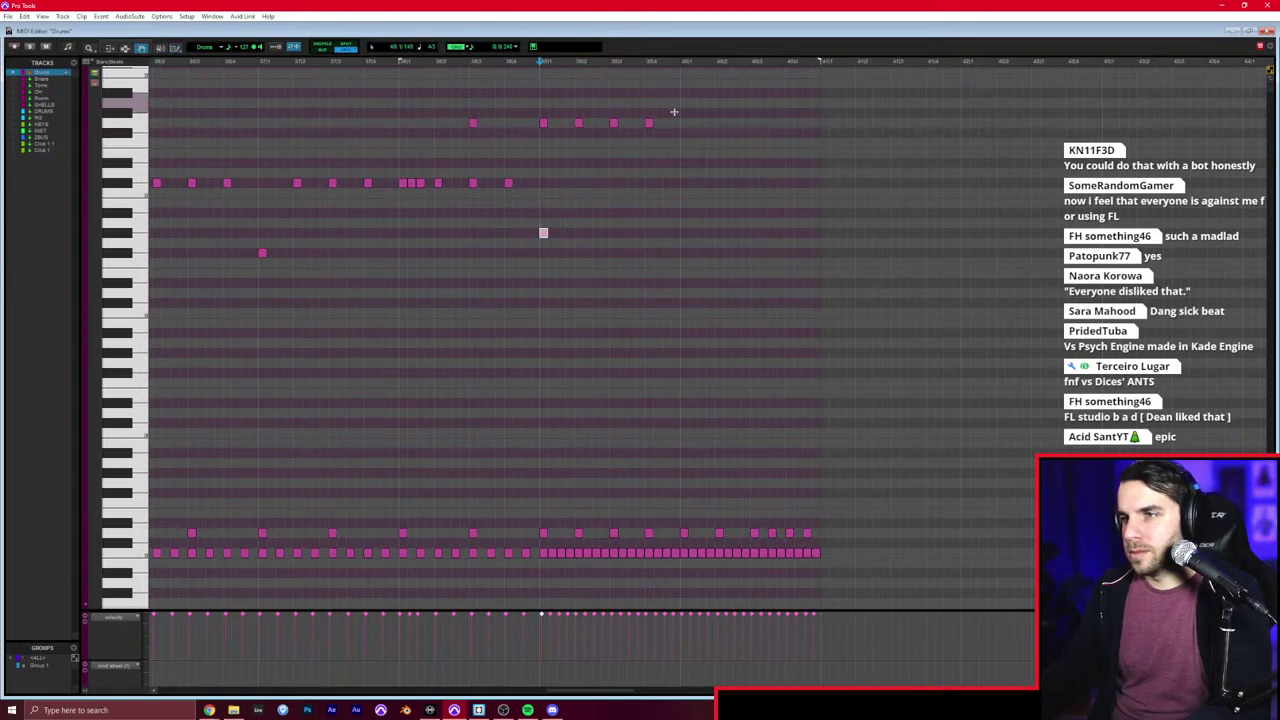
left_click_drag(686, 104, 520, 268)
key("ctrl+d")
left_click(443, 251)
key("space")
scroll(443, 251, "right", 3)
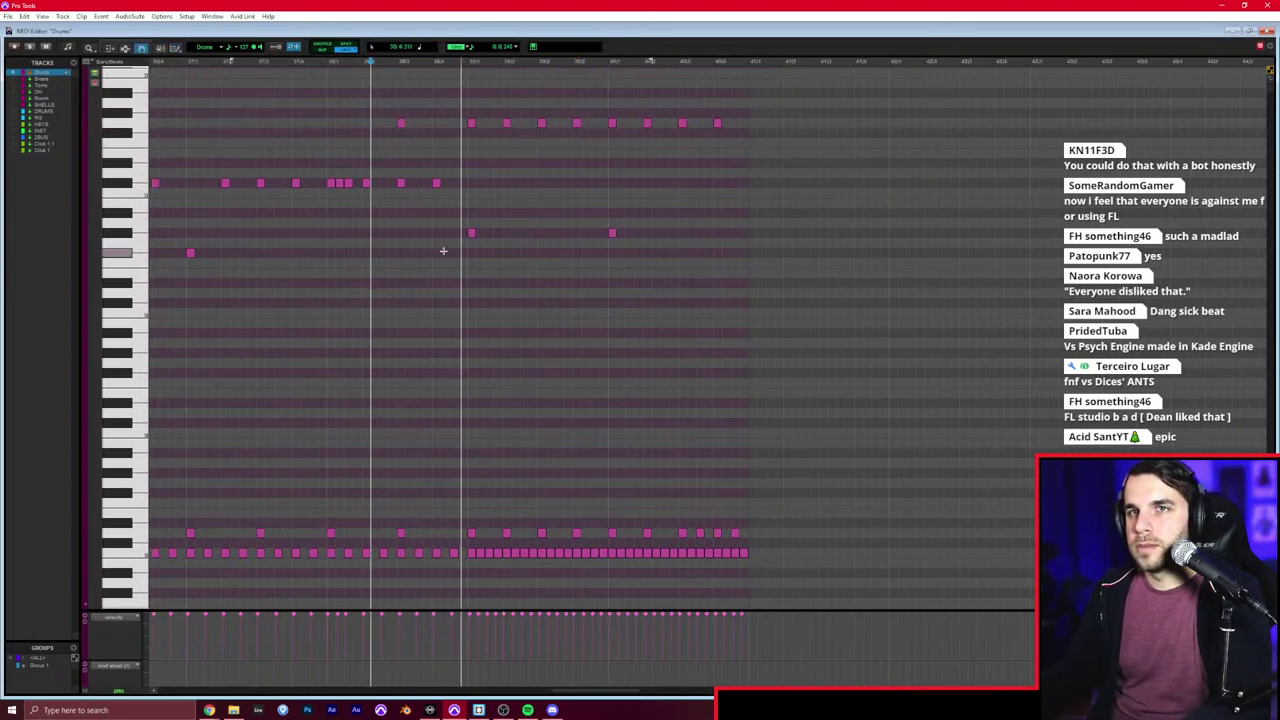
scroll(443, 250, "right", 2)
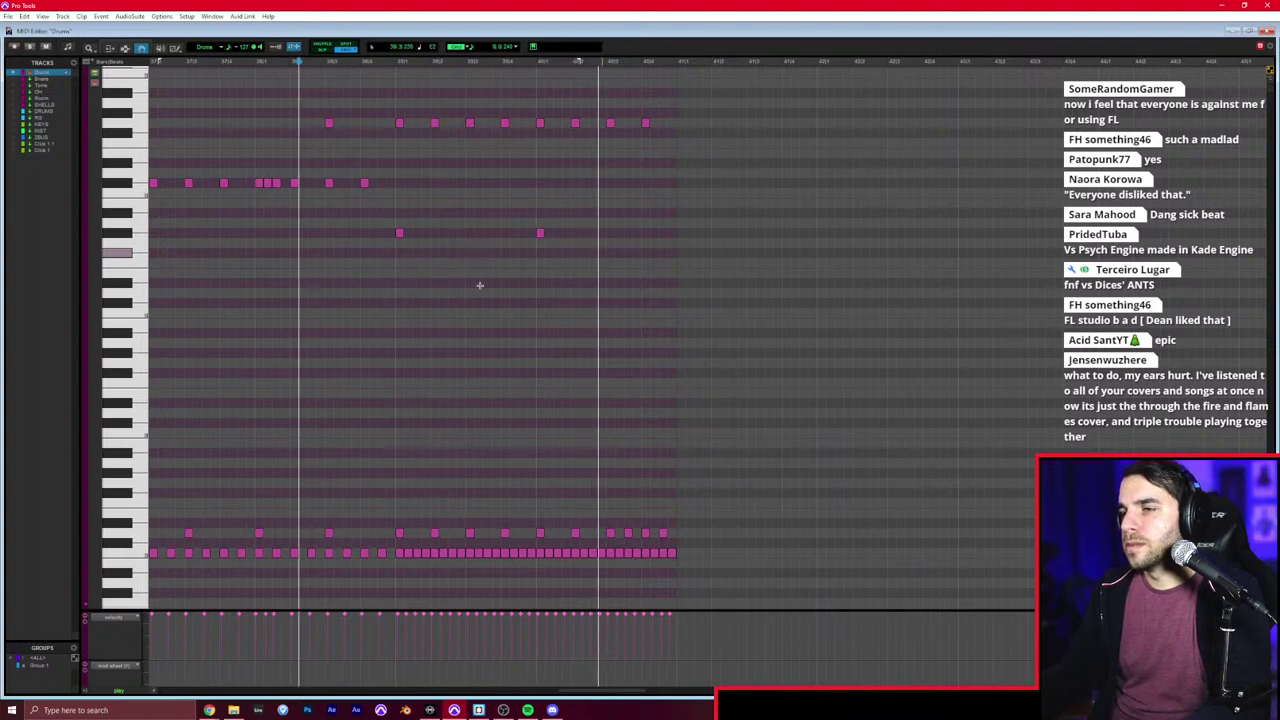
scroll(622, 510, "right", 2)
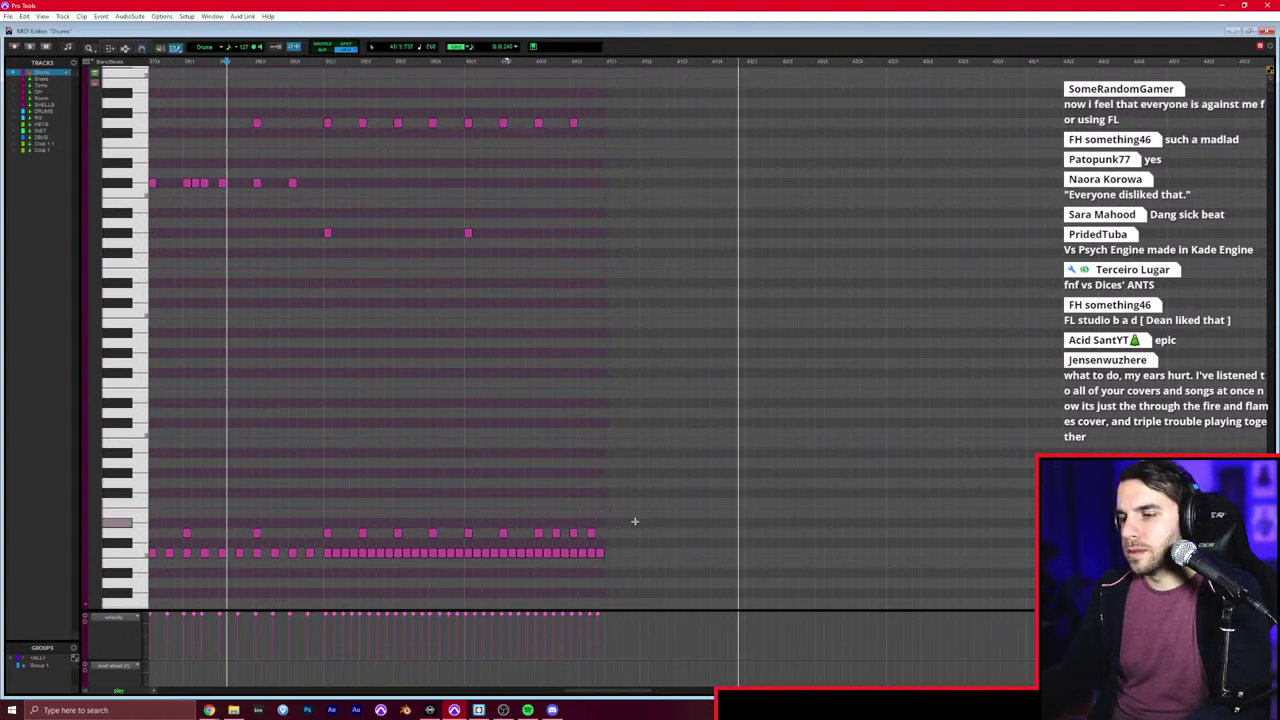
Step: Duplicate the last two beats of bar 40 twice to fill bar 41
key("F7")
left_click_drag(606, 509, 531, 500)
key("ctrl+d")
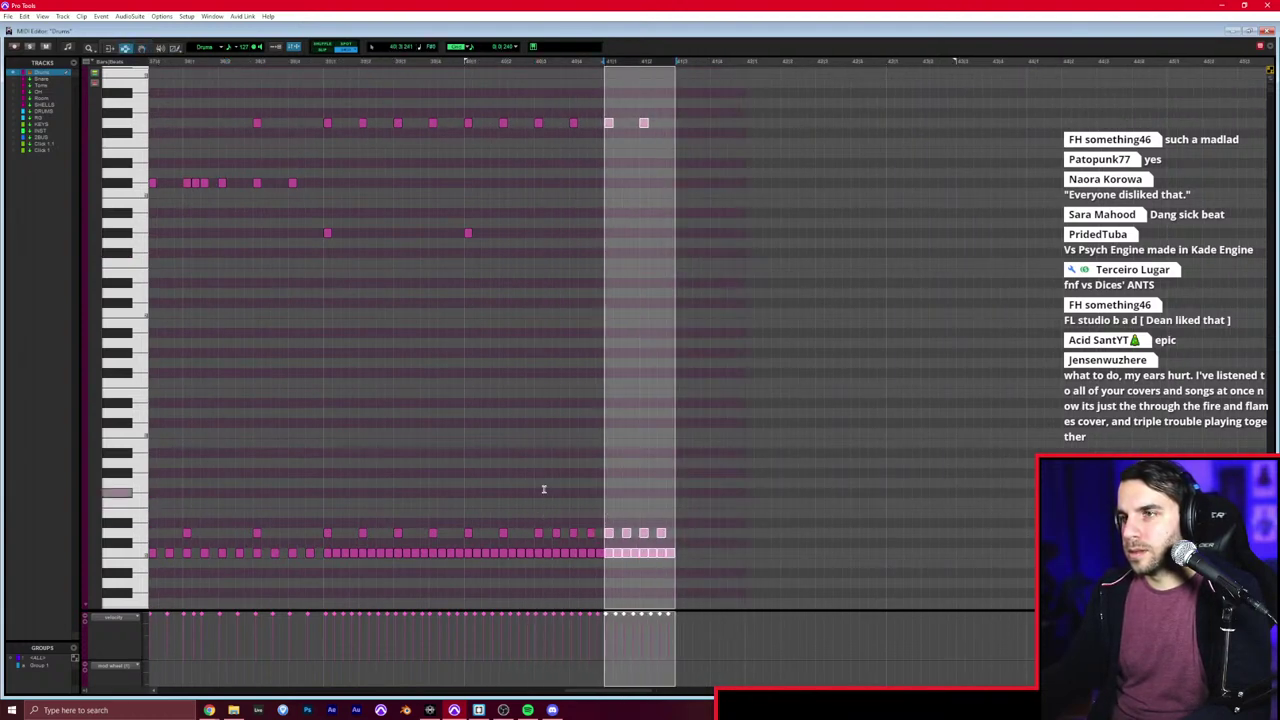
key("ctrl+d")
Step: Transpose the four G3 notes in bar 41 down to C#3 and play back the passage
key("F8")
left_click_drag(752, 106, 597, 145)
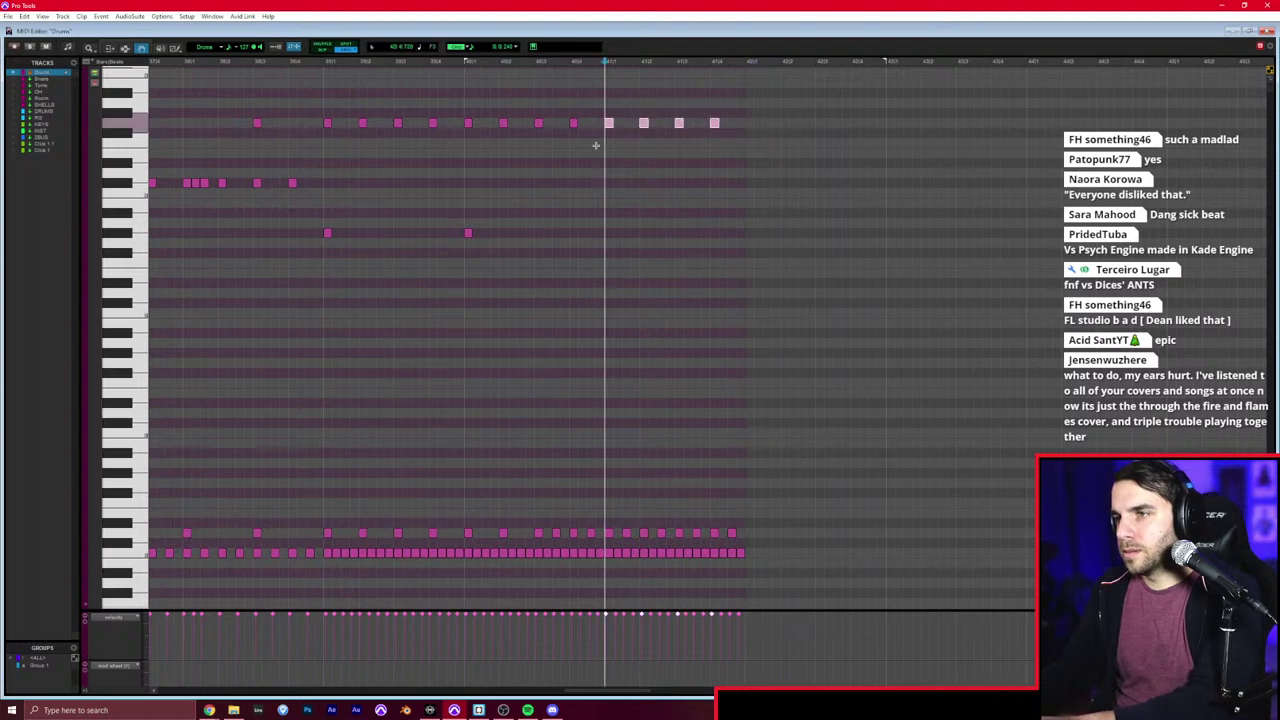
key("Down")
key("Down")
key("Down")
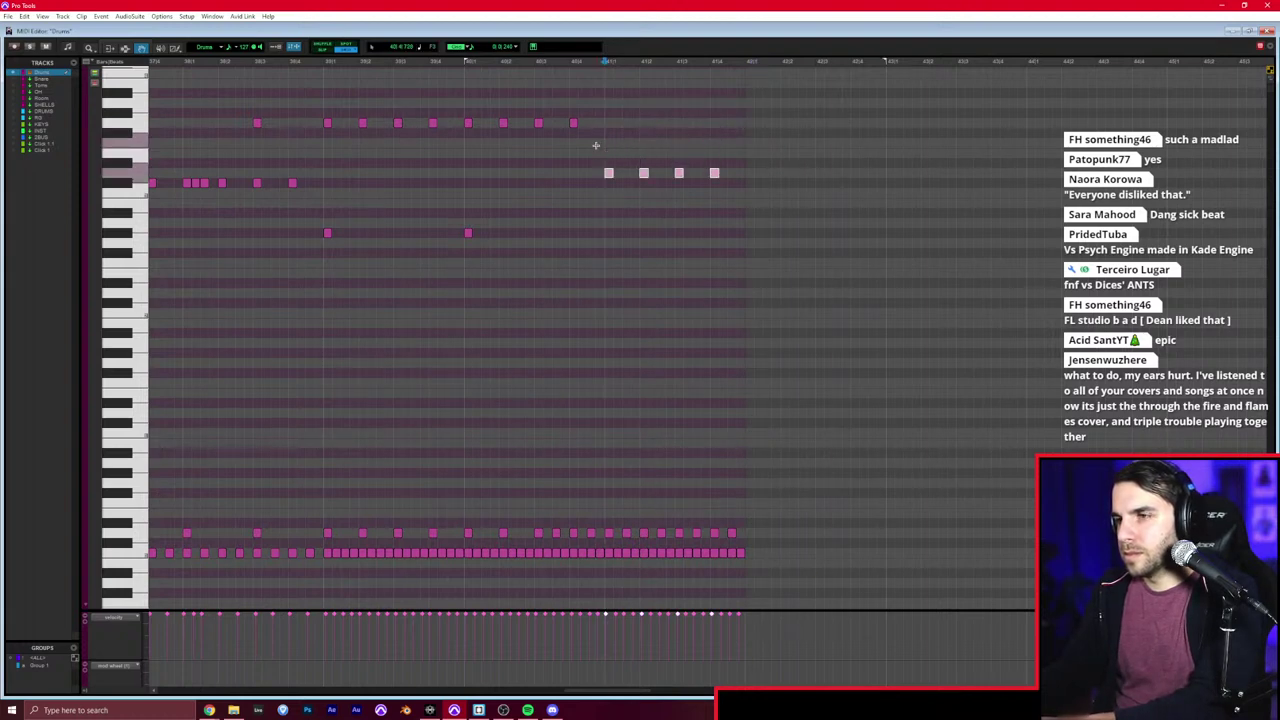
left_click(534, 191)
key("space")
scroll(535, 191, "right", 1)
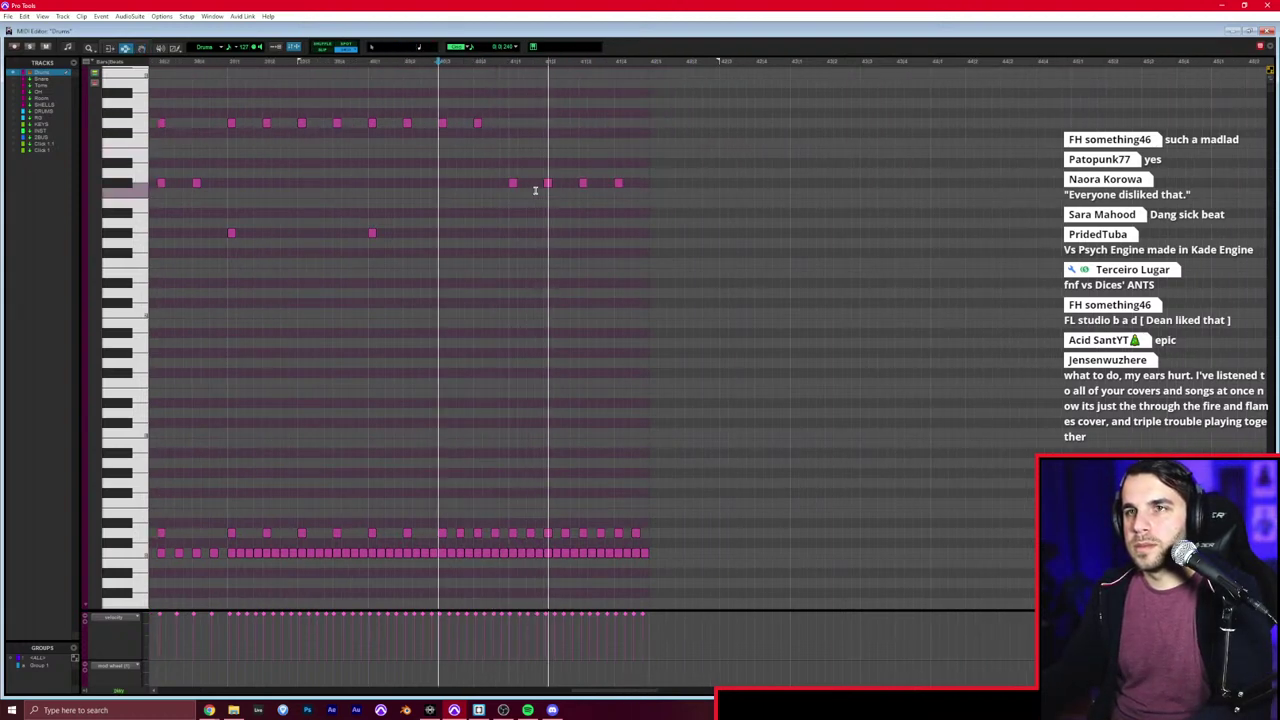
left_click(562, 209)
key("space")
left_click(628, 318)
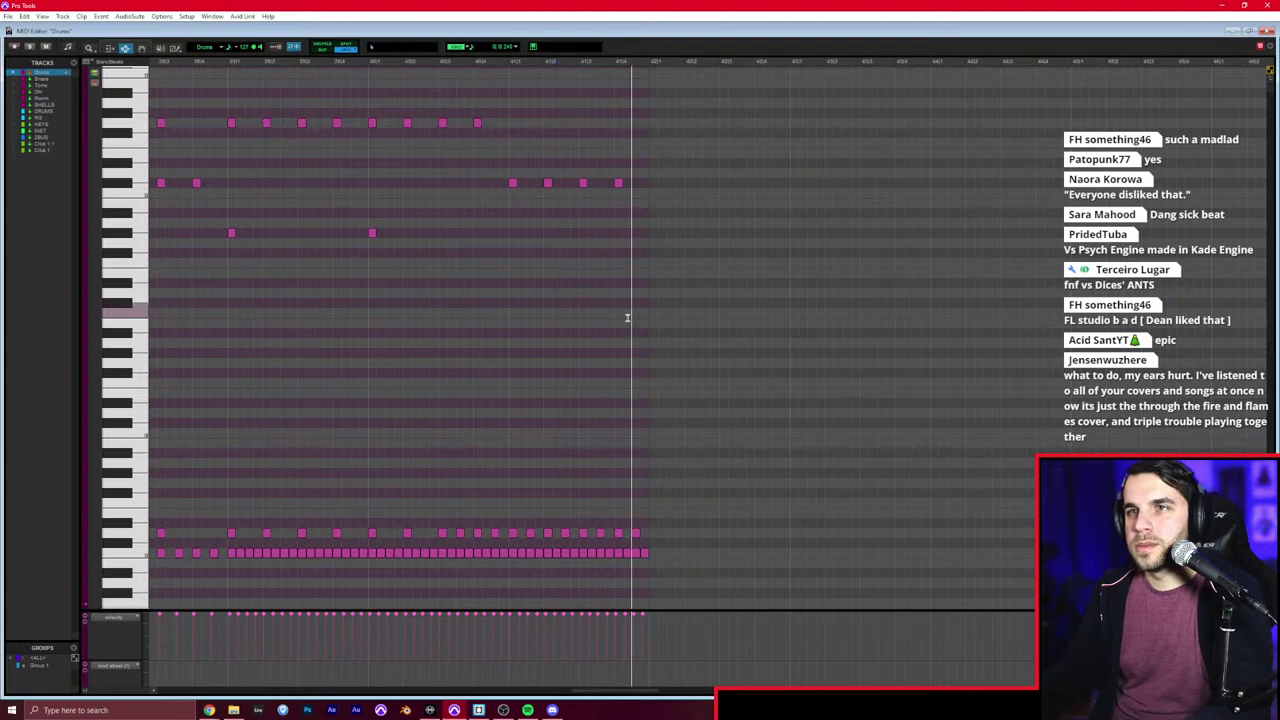
Step: Examine the end of bar 41 and listen to how the song continues from bar 42
key("t")
key("t")
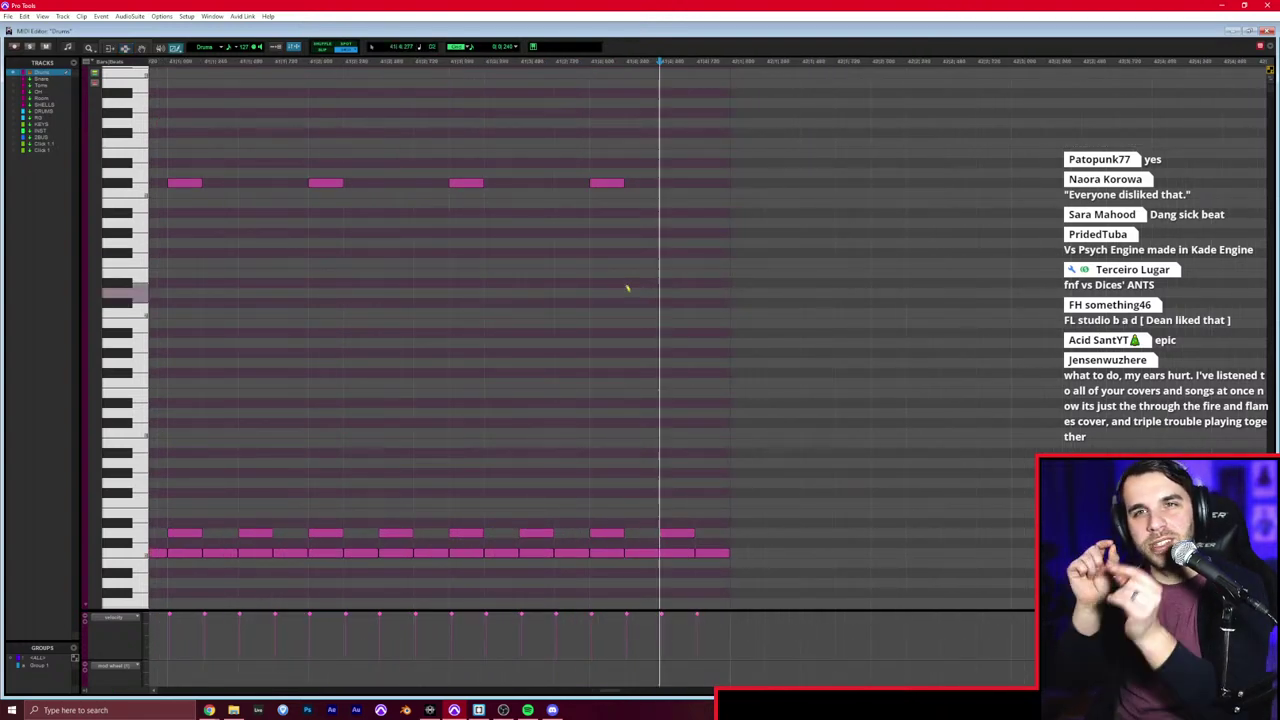
key("r")
key("r")
scroll(607, 293, "right", 1)
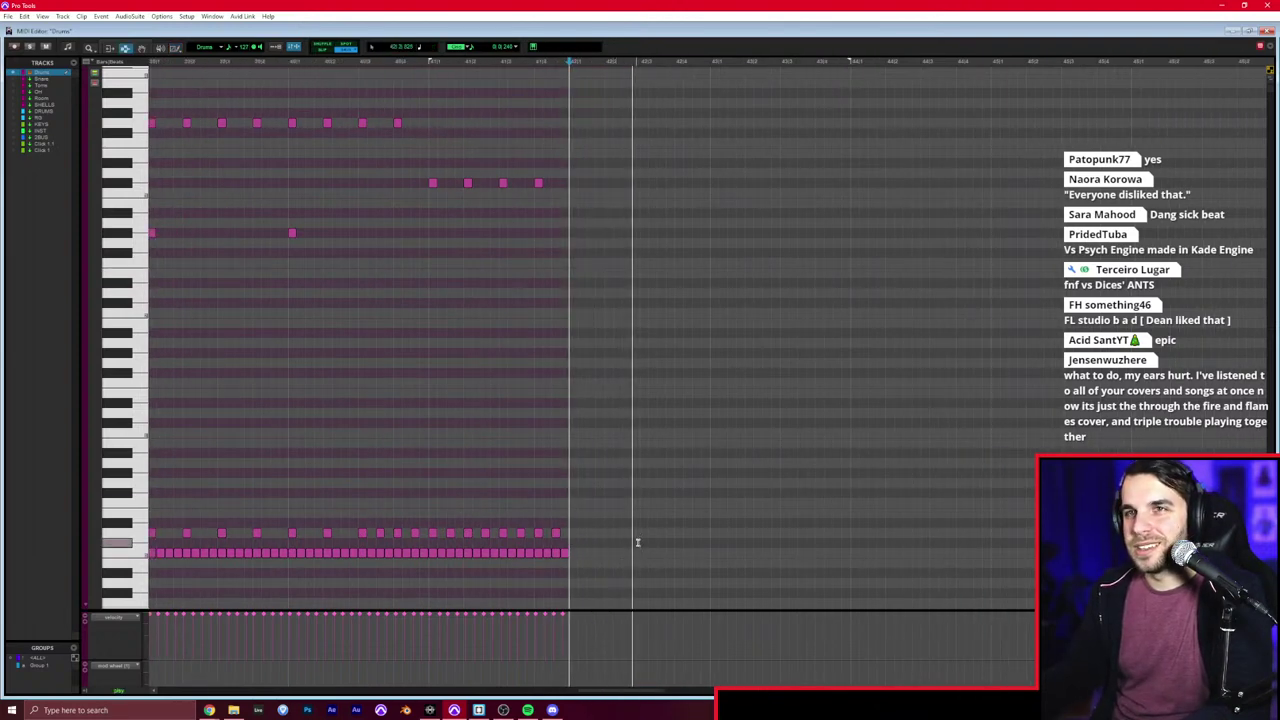
key("space")
key("ctrl+w")
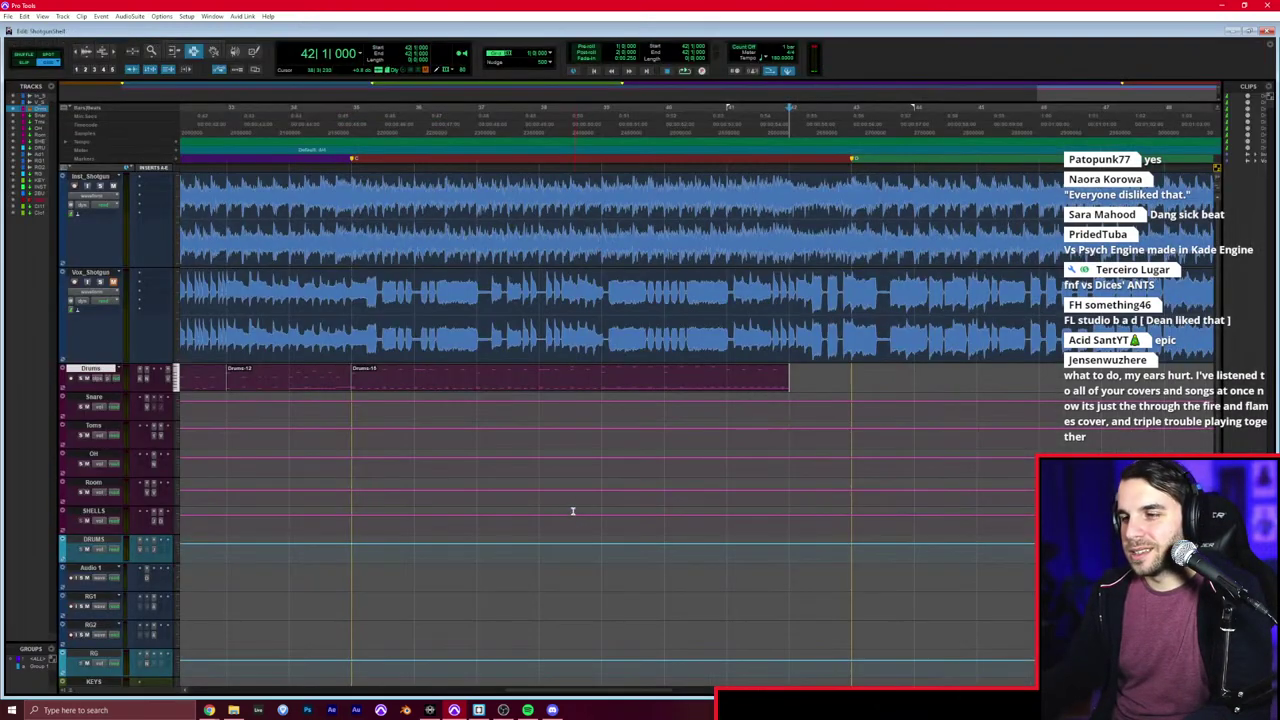
Step: Fill bar 42 with sixteenth-note C0 kicks
key("r")
key("t")
key("t")
key("super+equal")
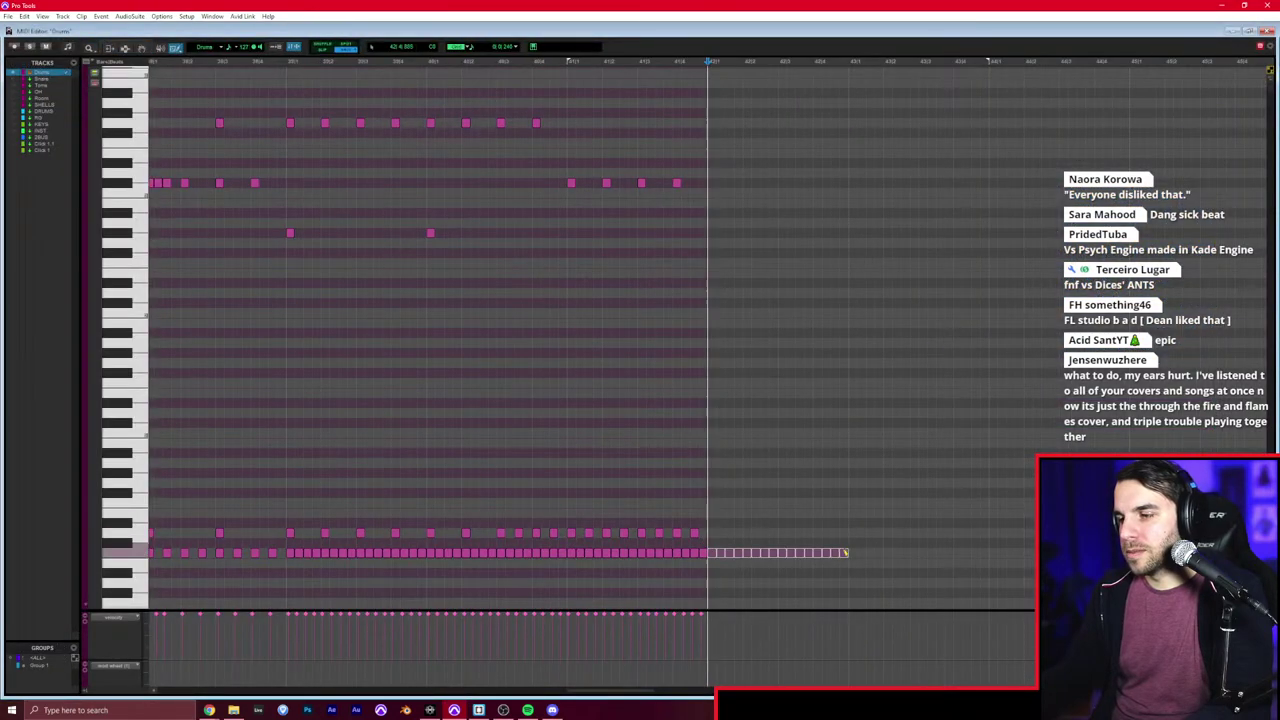
left_click_drag(846, 552, 845, 553)
Step: Write a bar 42 fill opening with D#0 and B0, followed by alternating C1/C#1 and C#1/D1 sixteenths, and play it back
key("t")
left_click(591, 521)
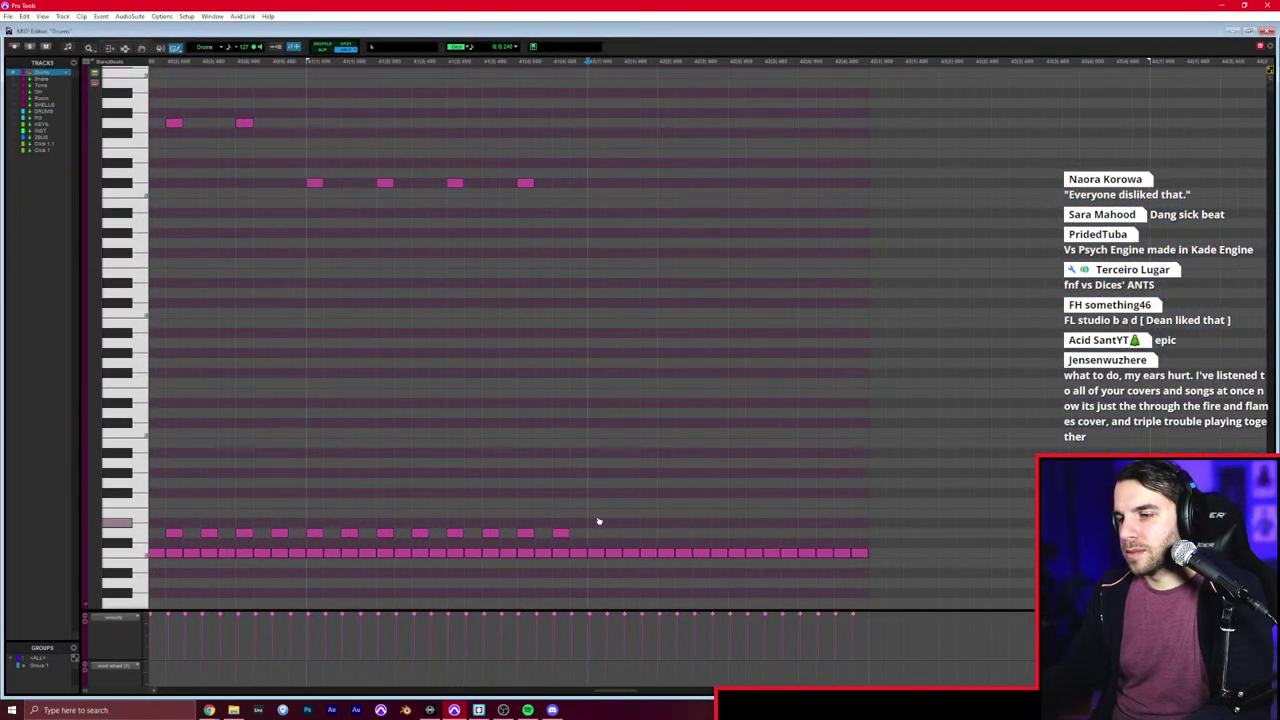
left_click(614, 441)
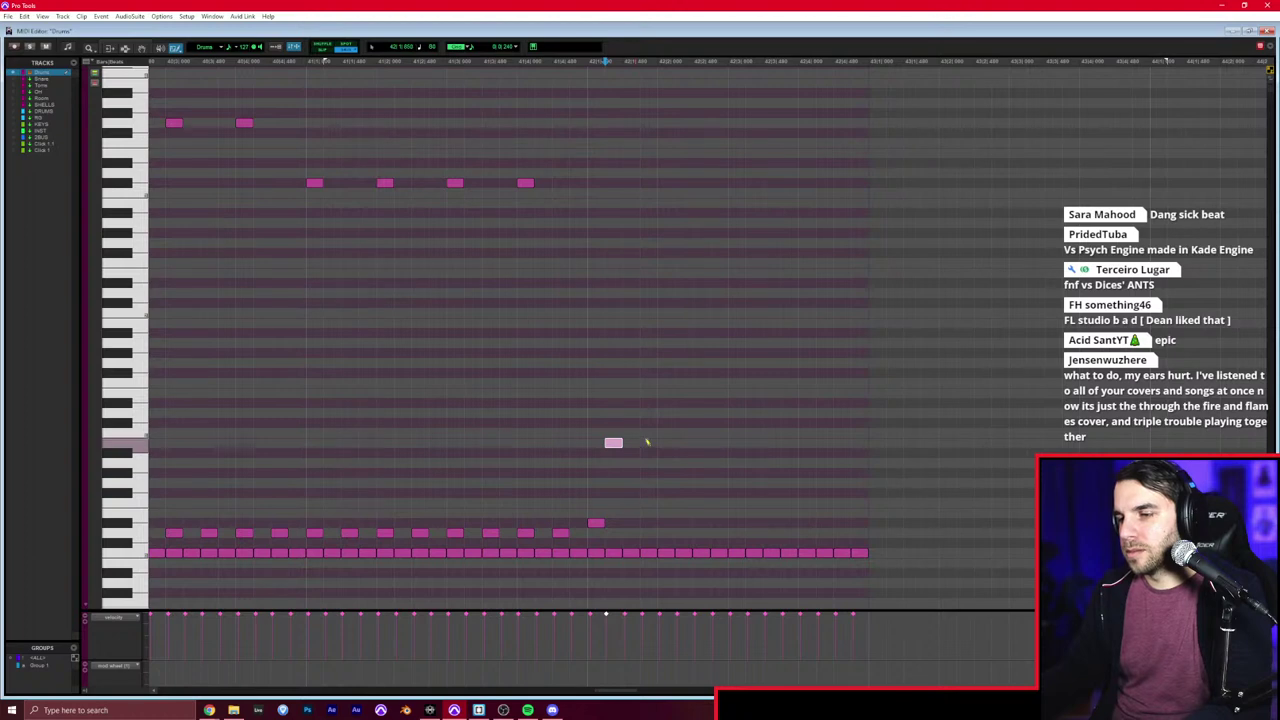
key("space")
key("F10")
key("space")
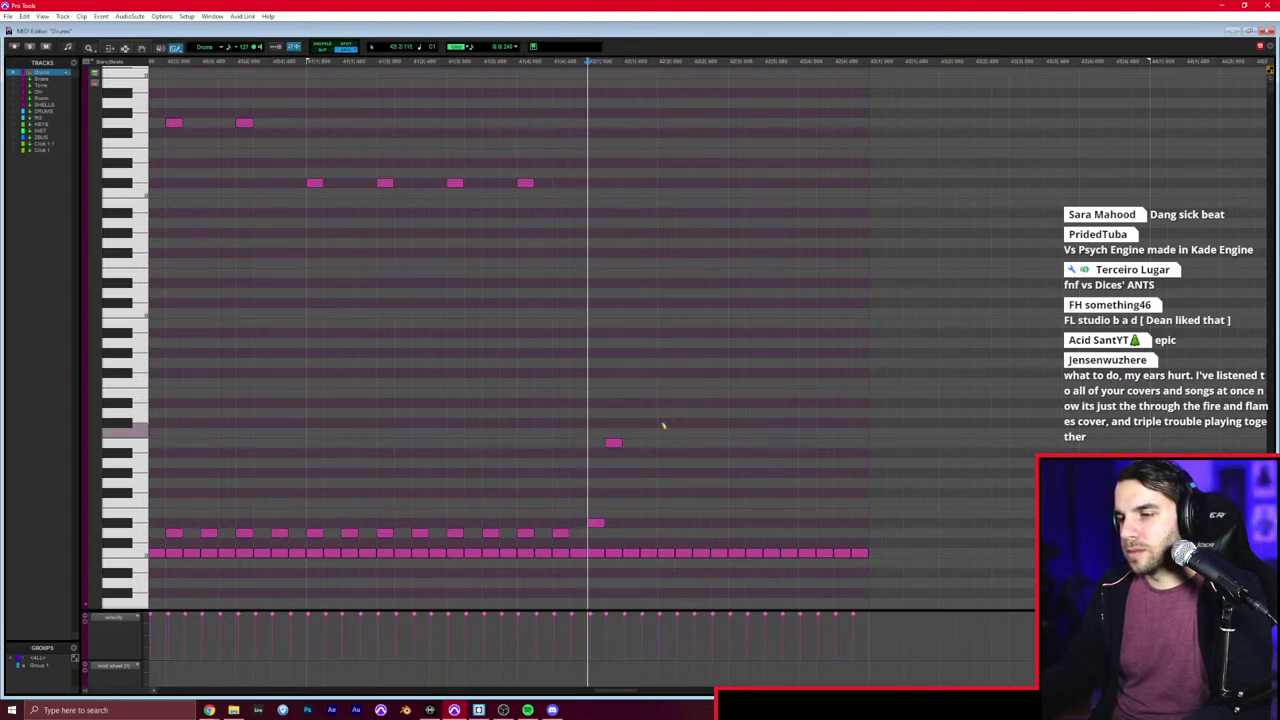
left_click(703, 432)
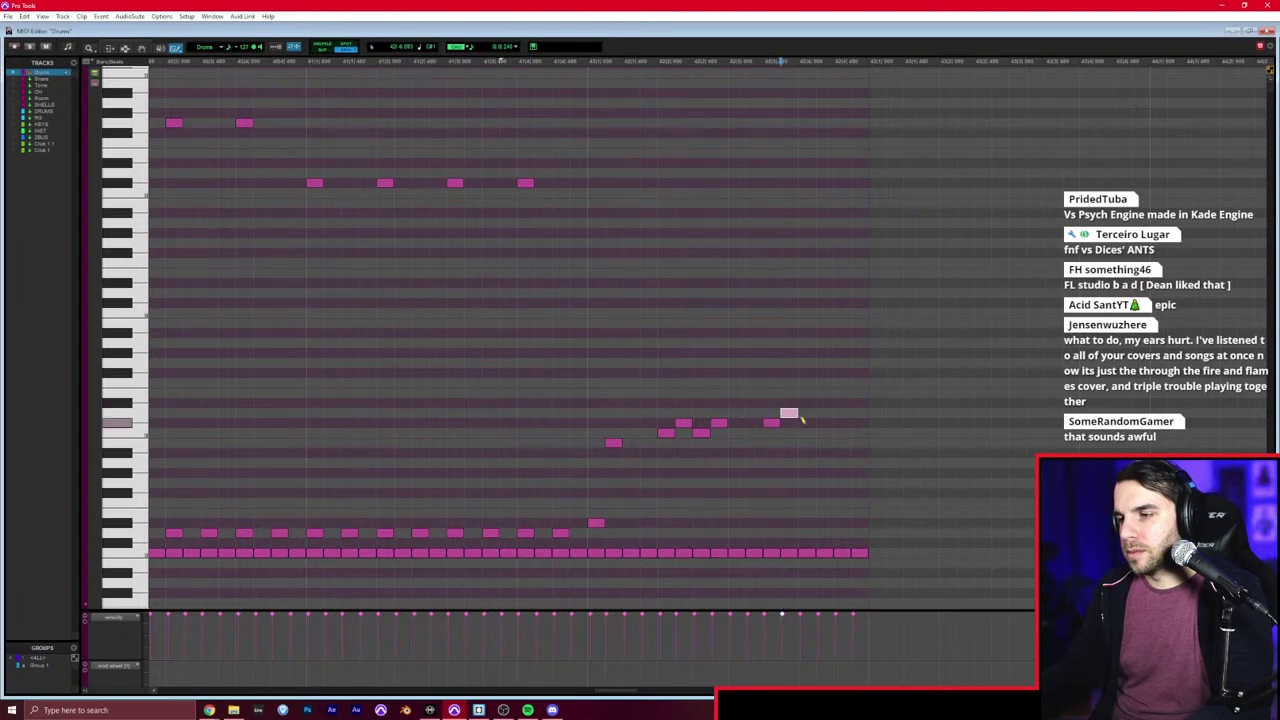
left_click(517, 376)
key("space")
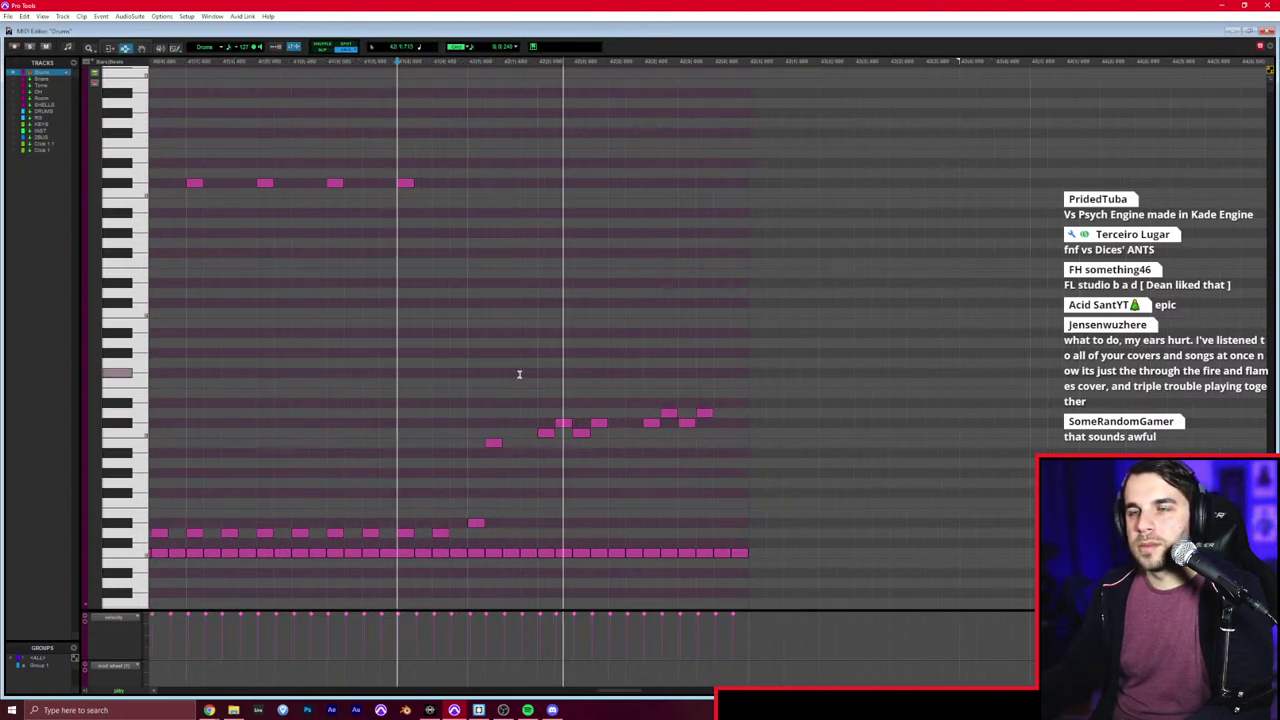
key("ctrl+equal")
key("space")
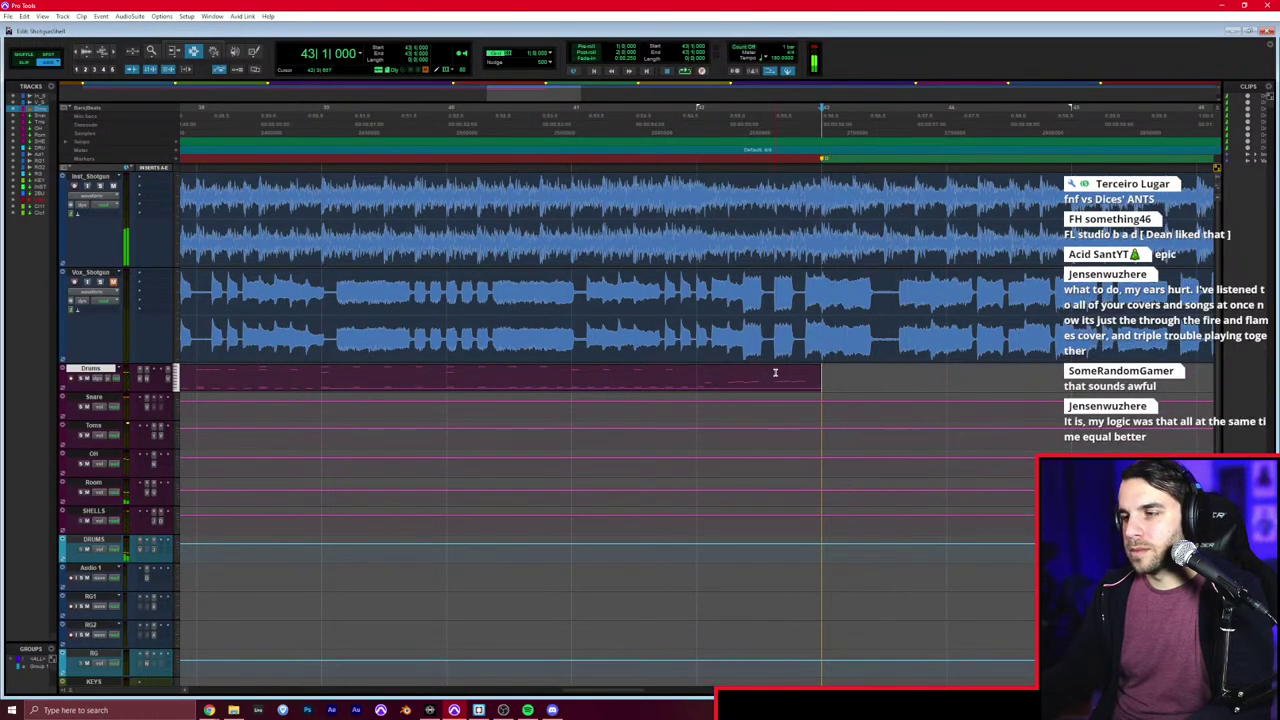
Step: Add D0 snare notes on the last two sixteenths of bar 42 and return to the session timeline
double_click(688, 382)
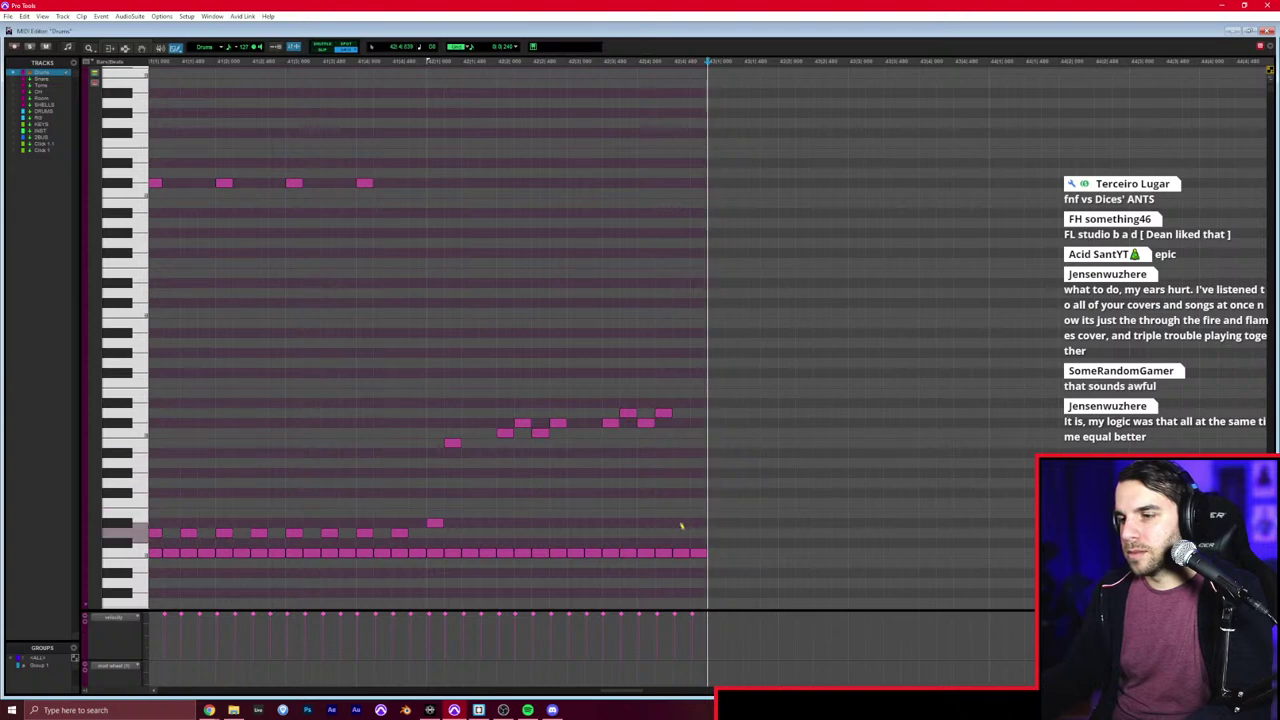
key("ctrl+equal")
key("r")
key("r")
key("r")
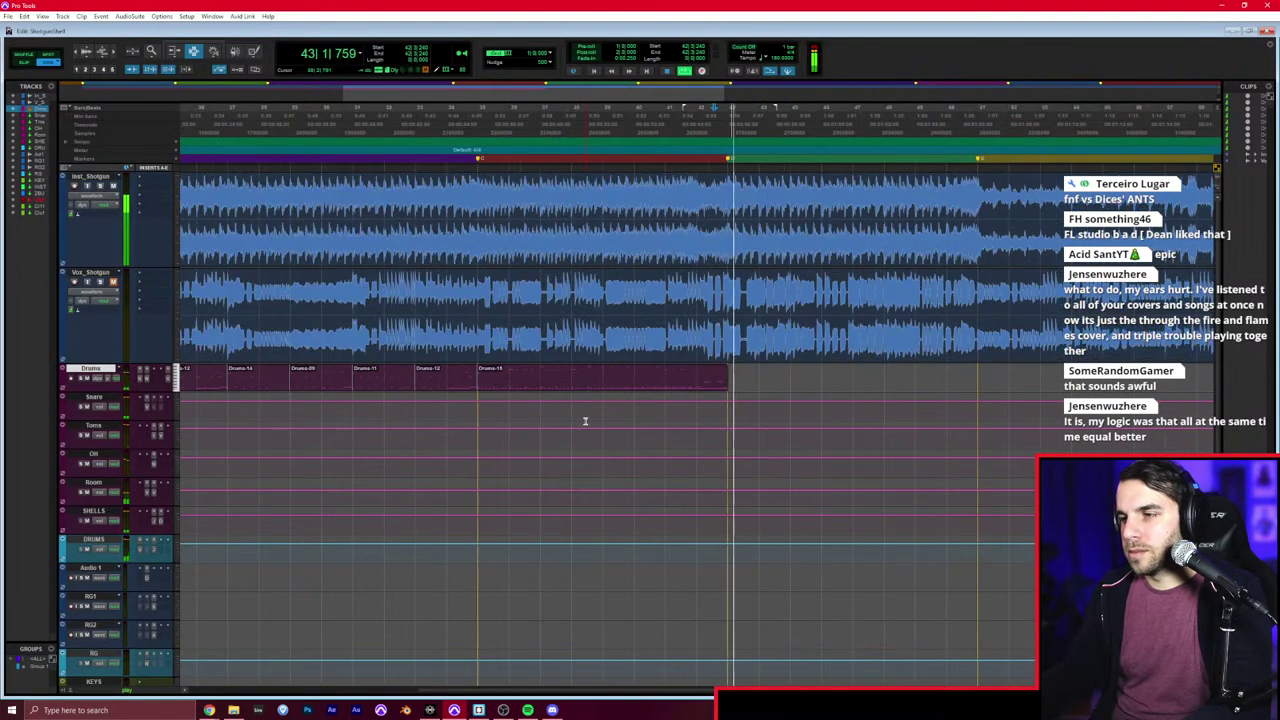
Step: Program bars 43-44 with quarter-note C0 kicks, eighths from beat 3 of bar 44, and D0 snares just after beat 2 and on beat 4
scroll(532, 396, "left", 1)
left_click_drag(412, 379, 661, 367)
left_click(787, 377)
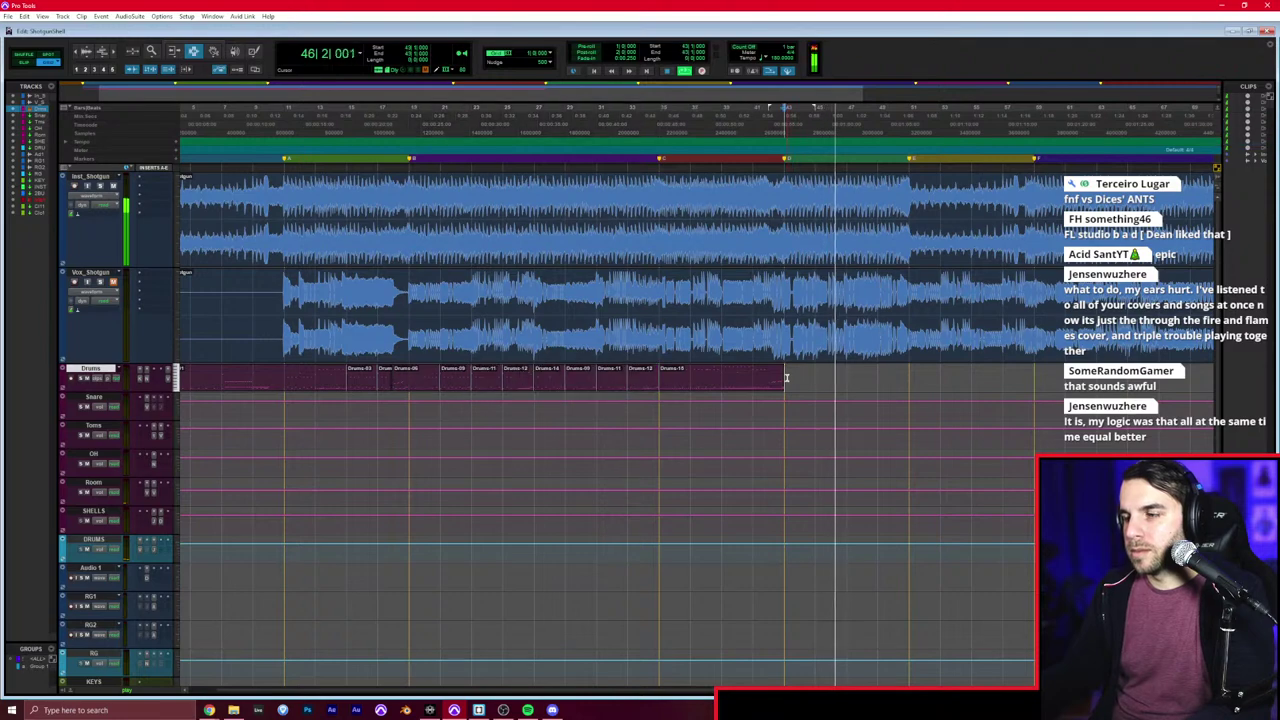
key("super+equal")
scroll(698, 520, "right", 7)
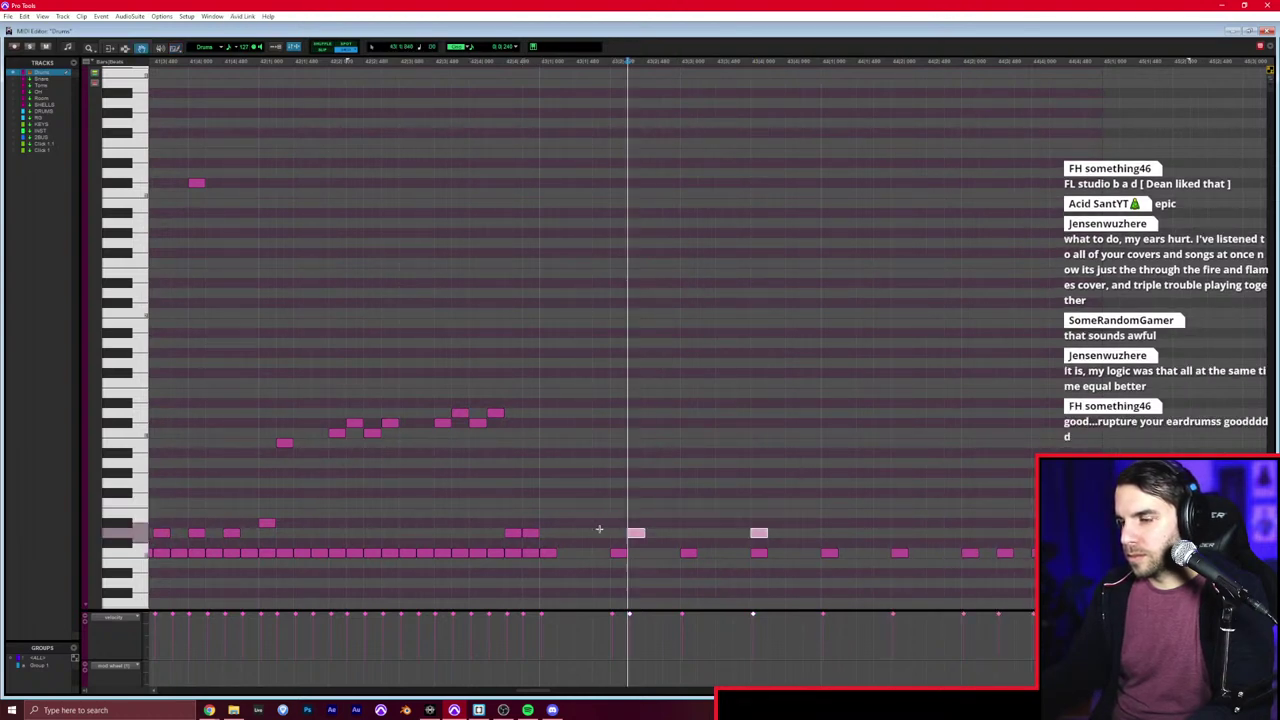
Step: Add an F#2 crash on bar 43's downbeat and quarter-note G#2 hits through bar 44, and play back the section
left_click(550, 253)
key("space")
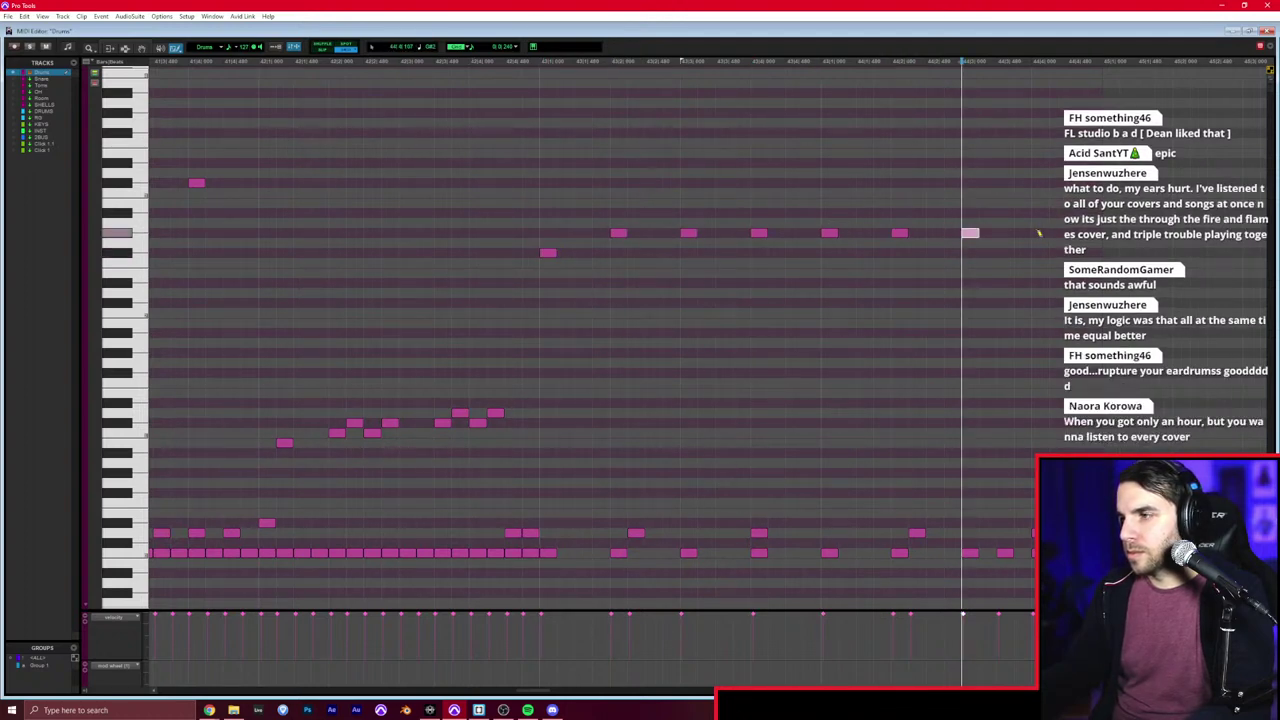
key("space")
scroll(486, 248, "down", 1)
scroll(492, 251, "right", 6)
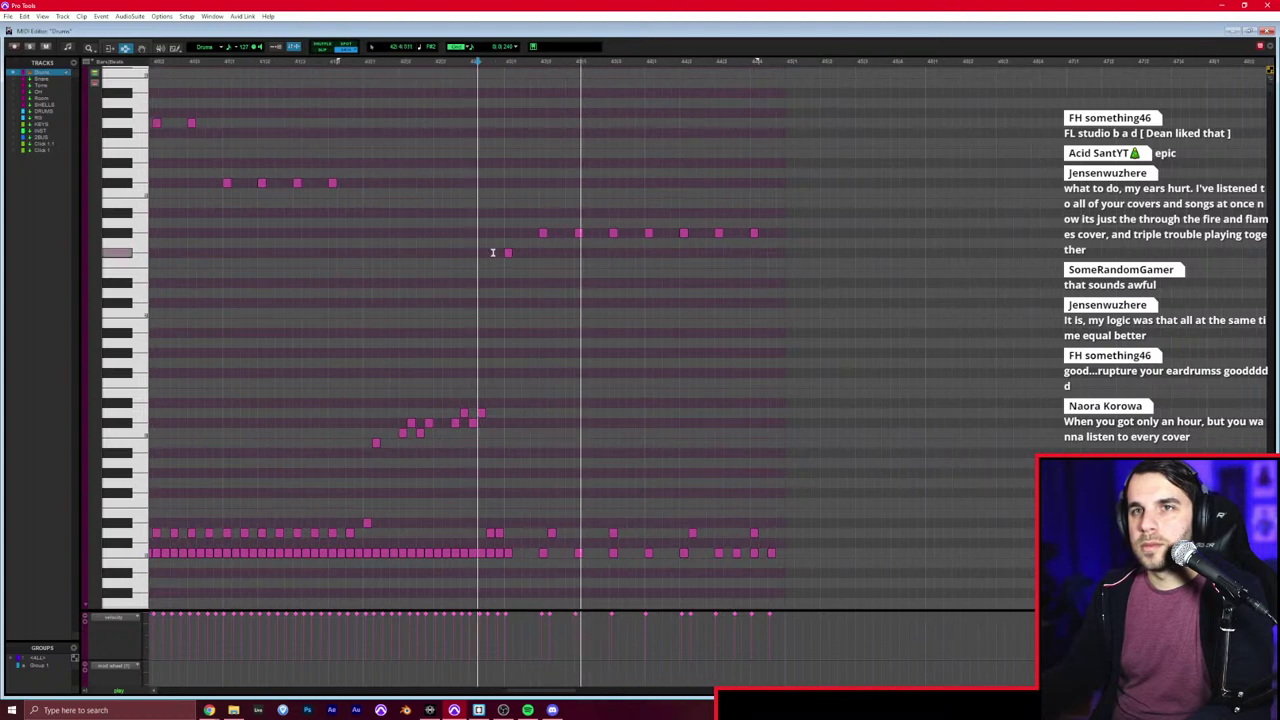
key("F8")
key("space")
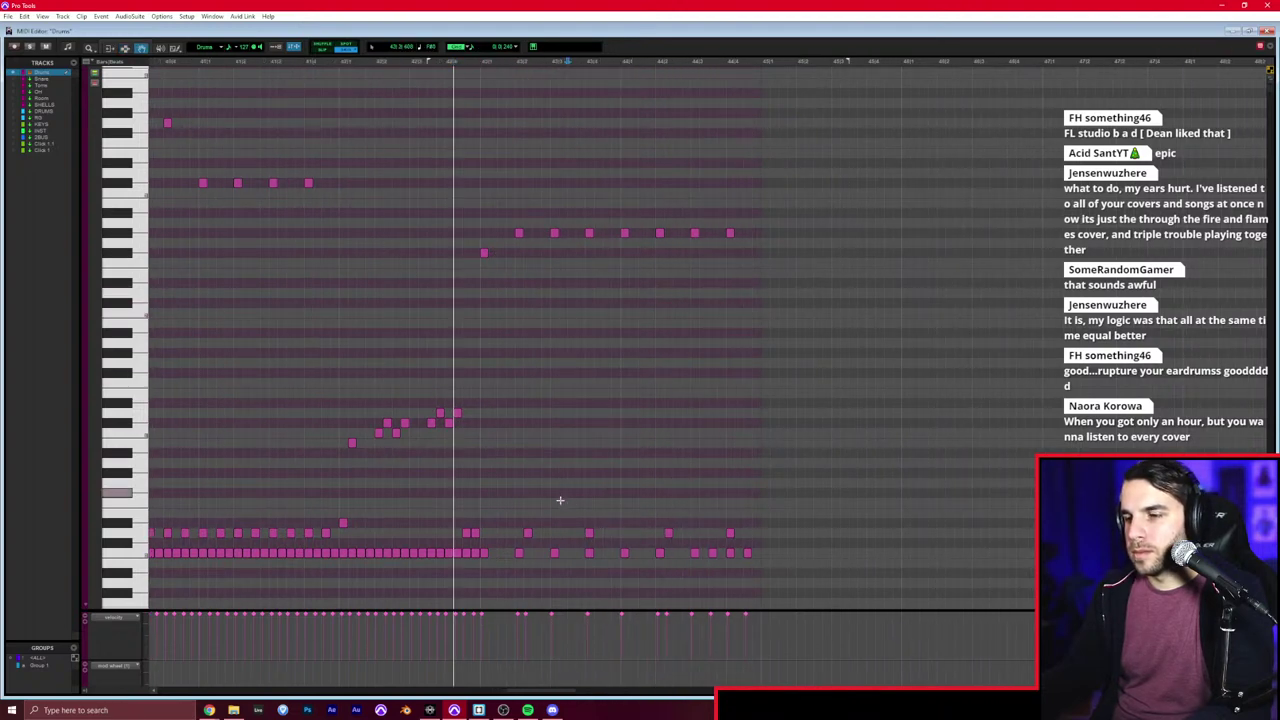
Step: Move the late D0 snares in bars 43 and 44 a sixteenth earlier onto beat 2 and play them back
left_click(527, 532)
left_click(668, 532)
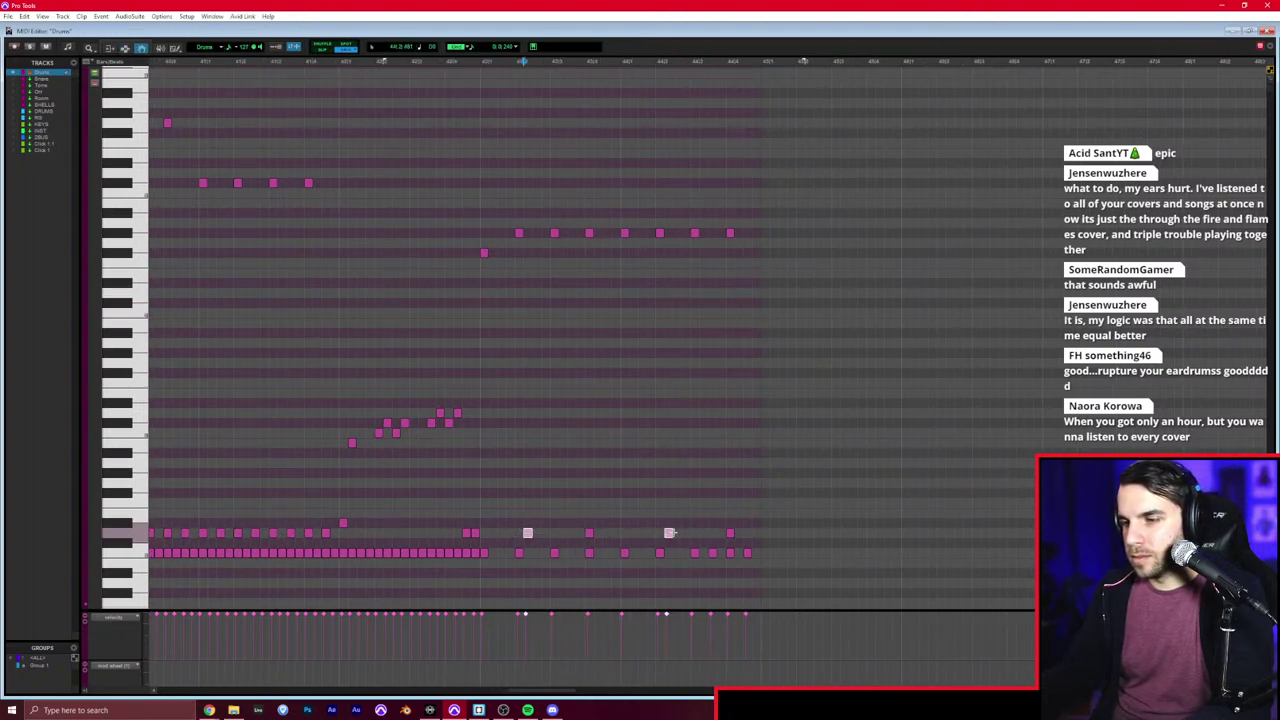
left_click(424, 387)
key("space")
scroll(423, 387, "right", 3)
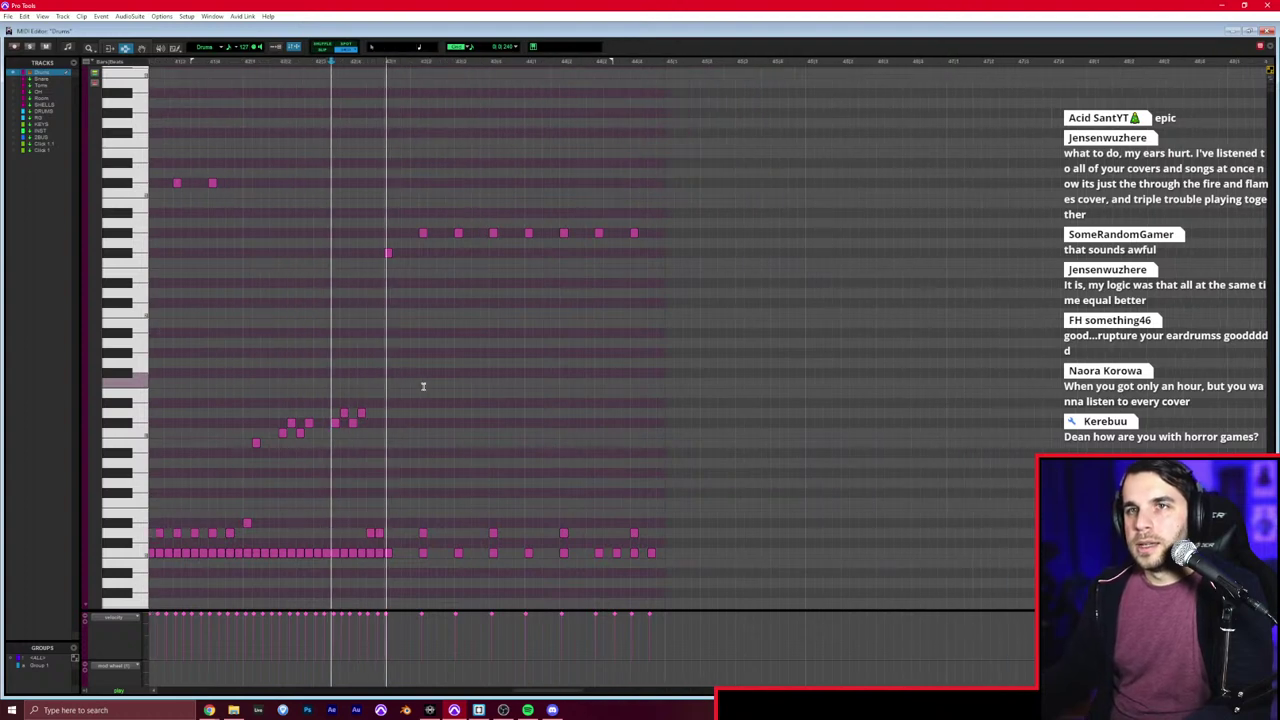
Step: Listen to the new drums against the song in the session timeline and place the cursor at the start of bar 43
key("ctrl+w")
scroll(423, 387, "right", 3)
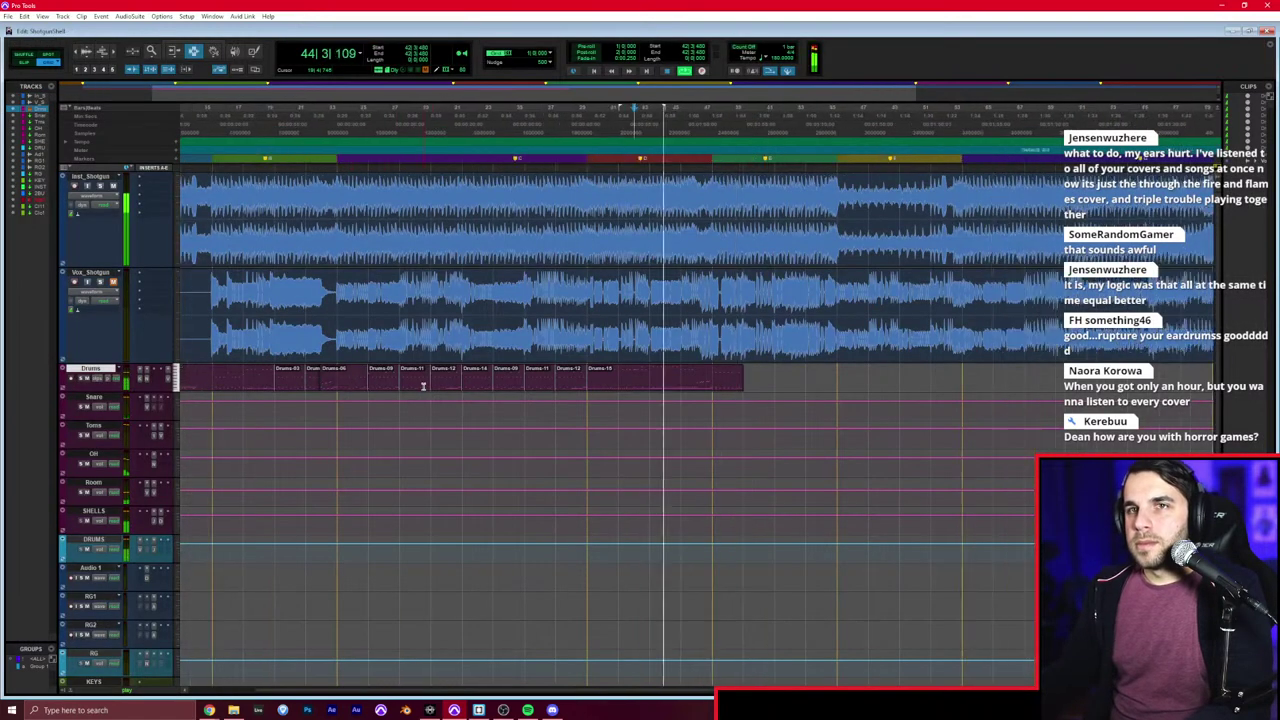
key("space")
left_click(575, 375)
key("t")
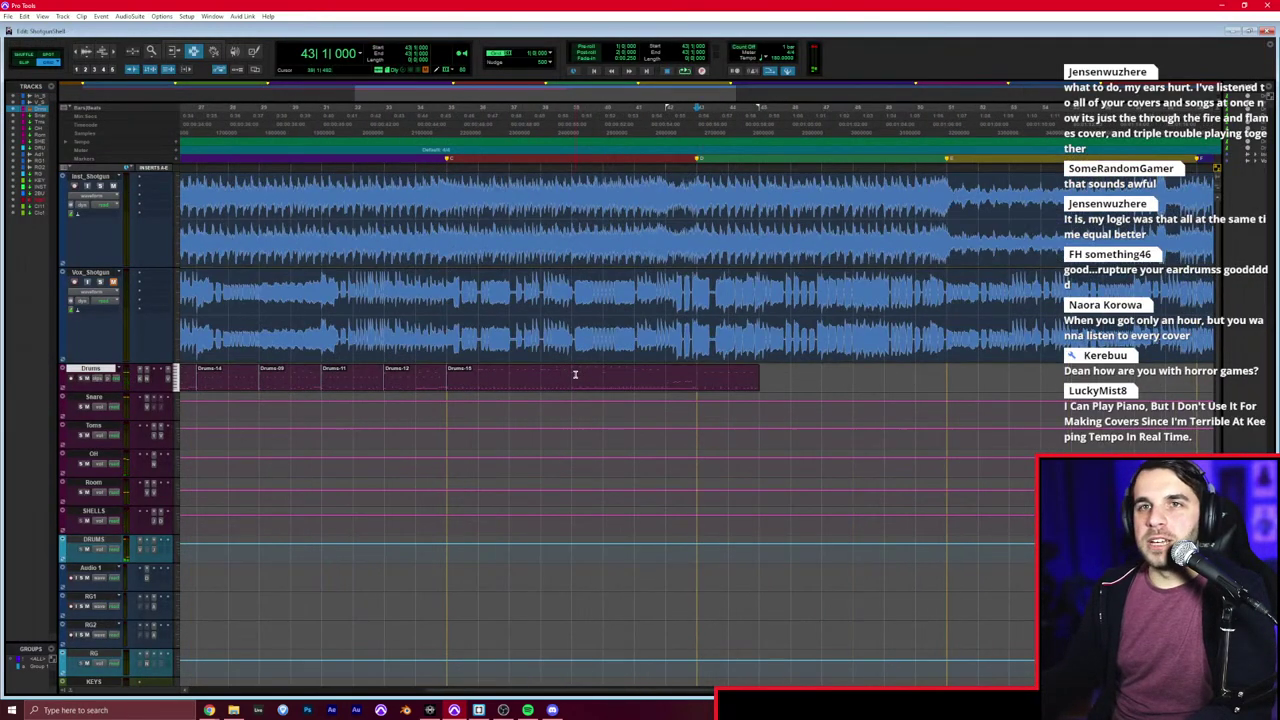
Step: Duplicate the bars 43-44 drum pattern three times to fill the Drums track up to bar 51
left_click(757, 378, "shift")
key("ctrl+d")
key("ctrl+d")
key("ctrl+d")
Step: Make the Drums track taller and play back the repeated pattern from bar 43
left_click(697, 384)
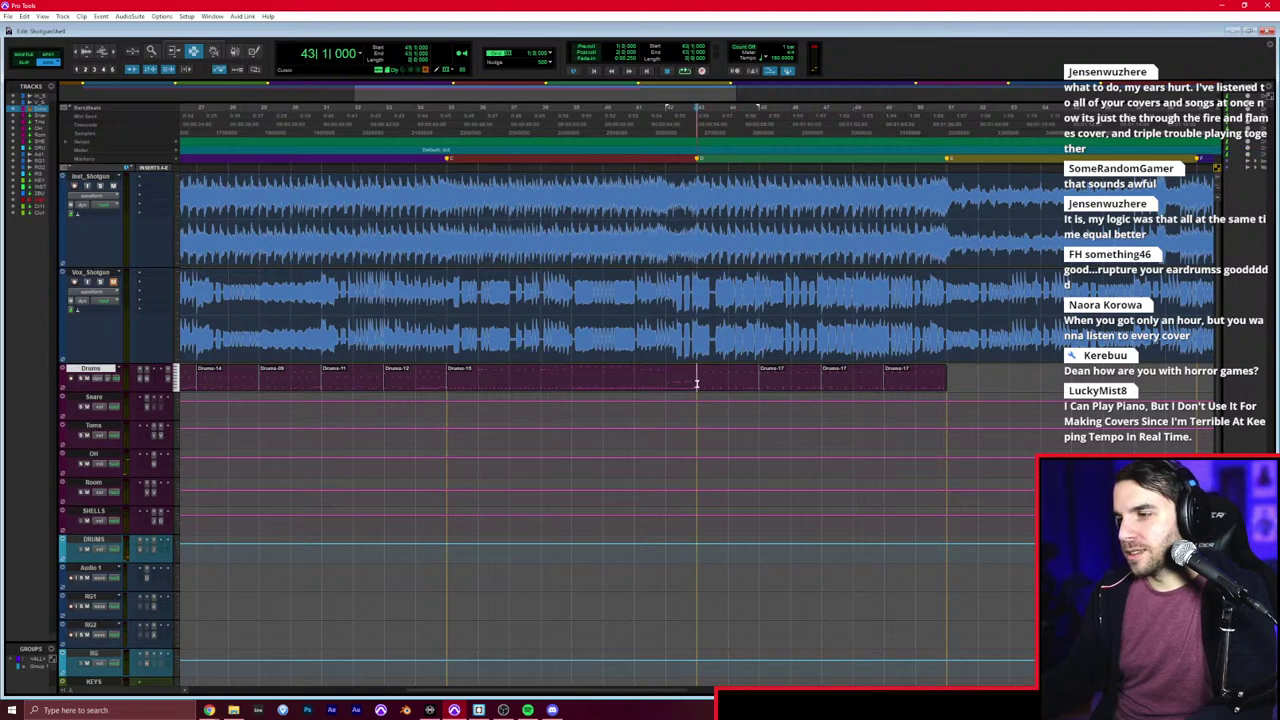
key("t")
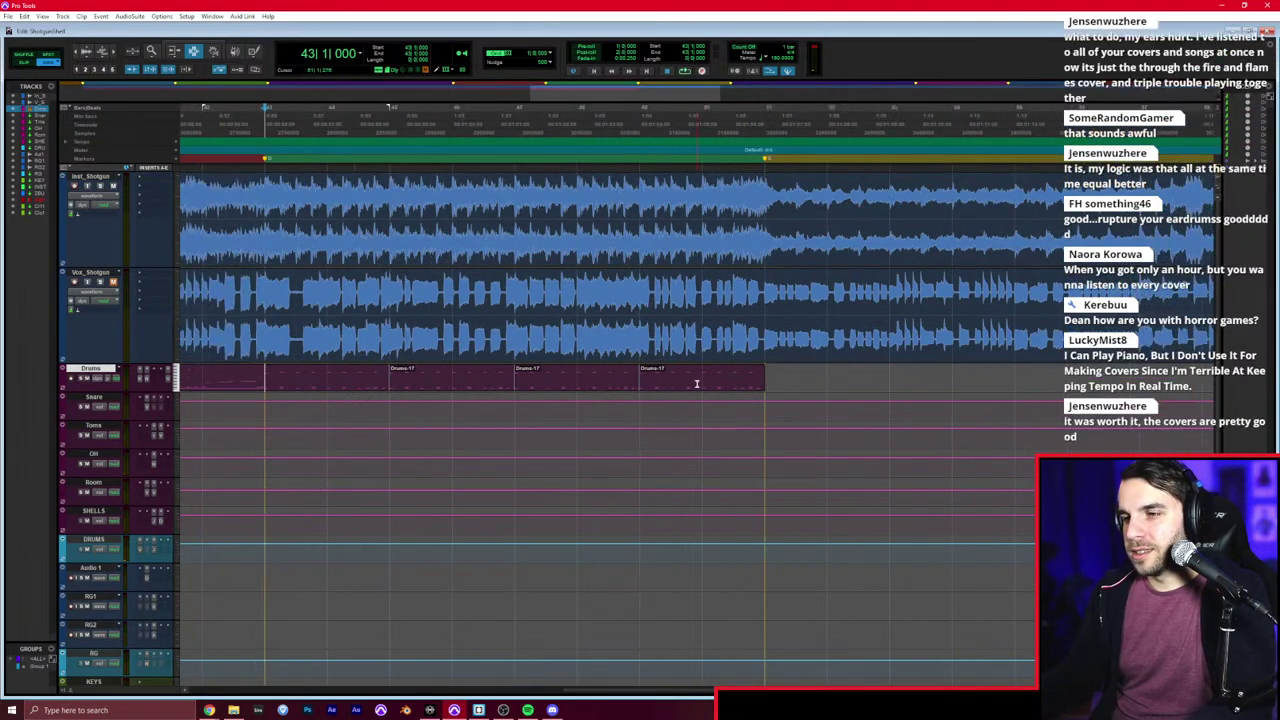
scroll(697, 383, "left", 3)
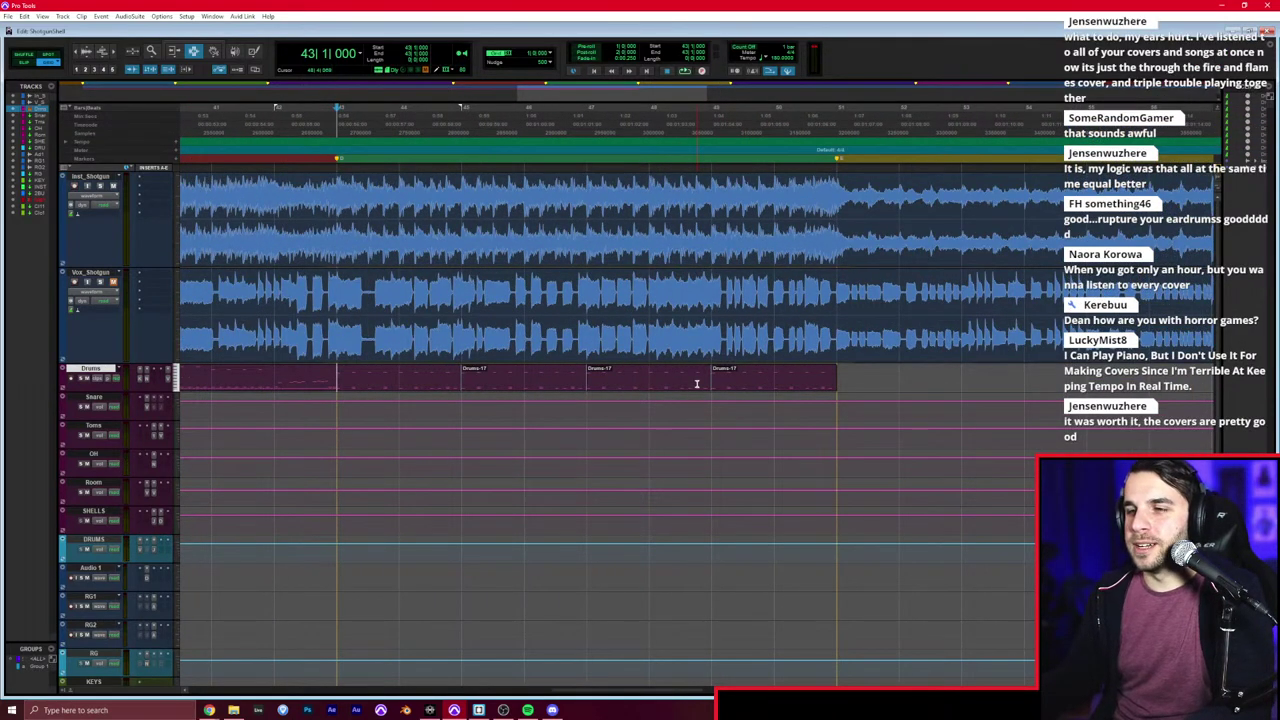
left_click_drag(168, 392, 162, 436)
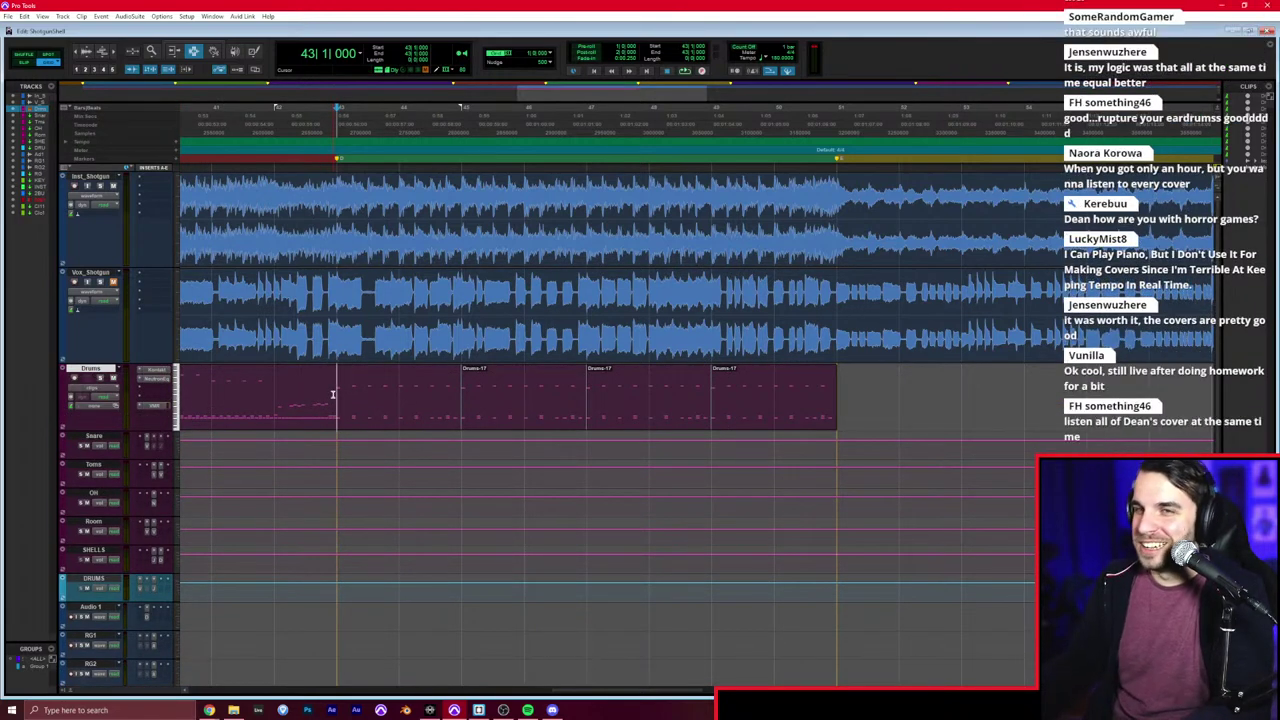
key("space")
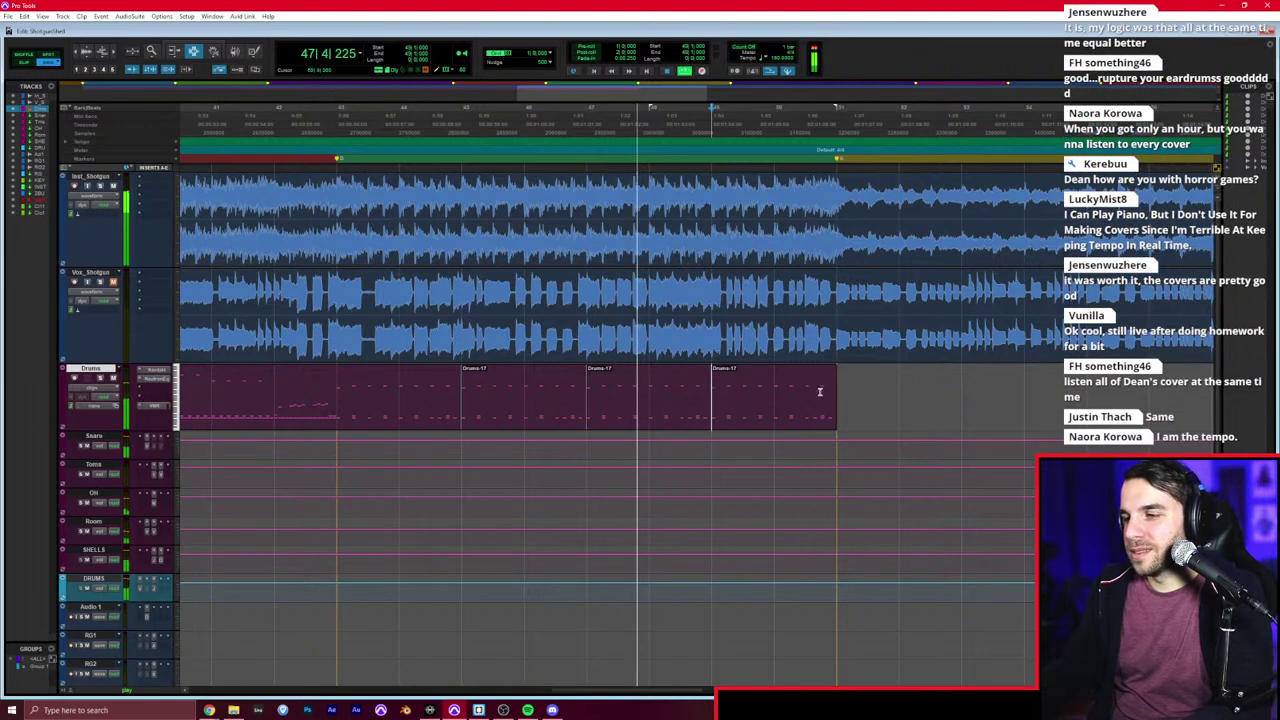
Step: Fill beats 3 and 4 of bar 50 with sixteenth-note C0 kicks and add a D0 snare on beat 3
double_click(713, 388)
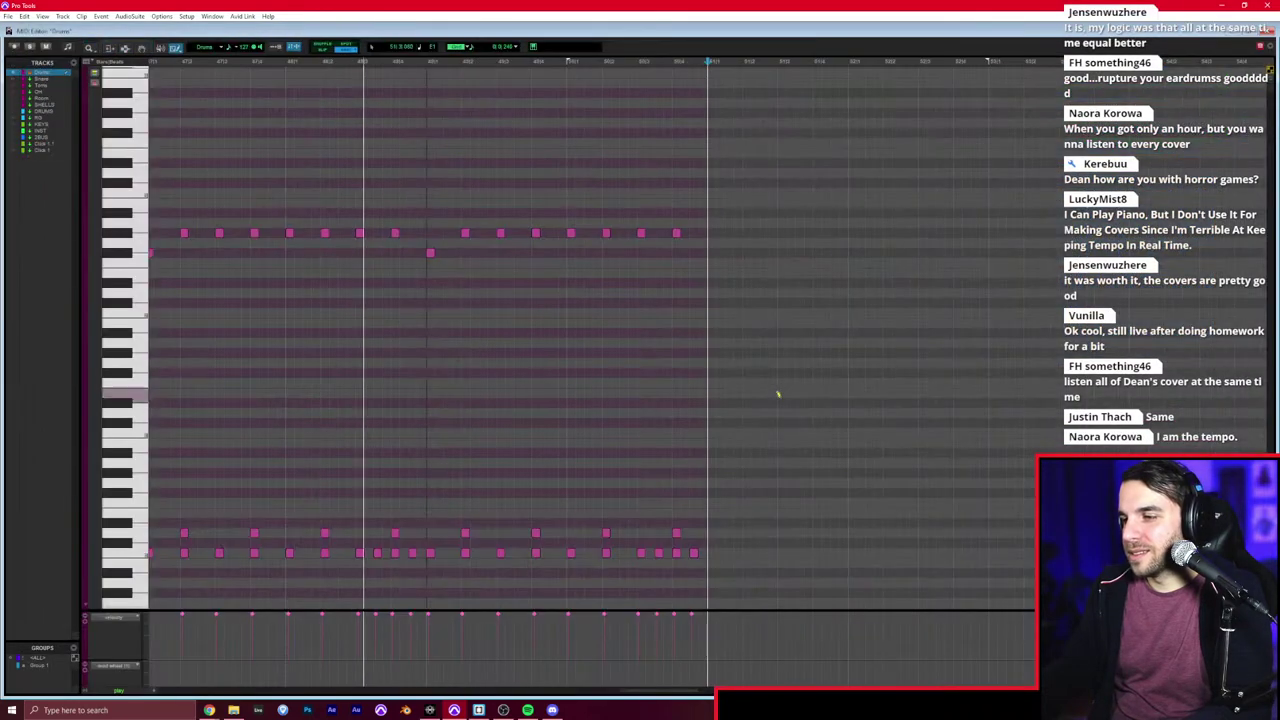
left_click(597, 552)
left_click(631, 553)
left_click(667, 553)
left_click(701, 555)
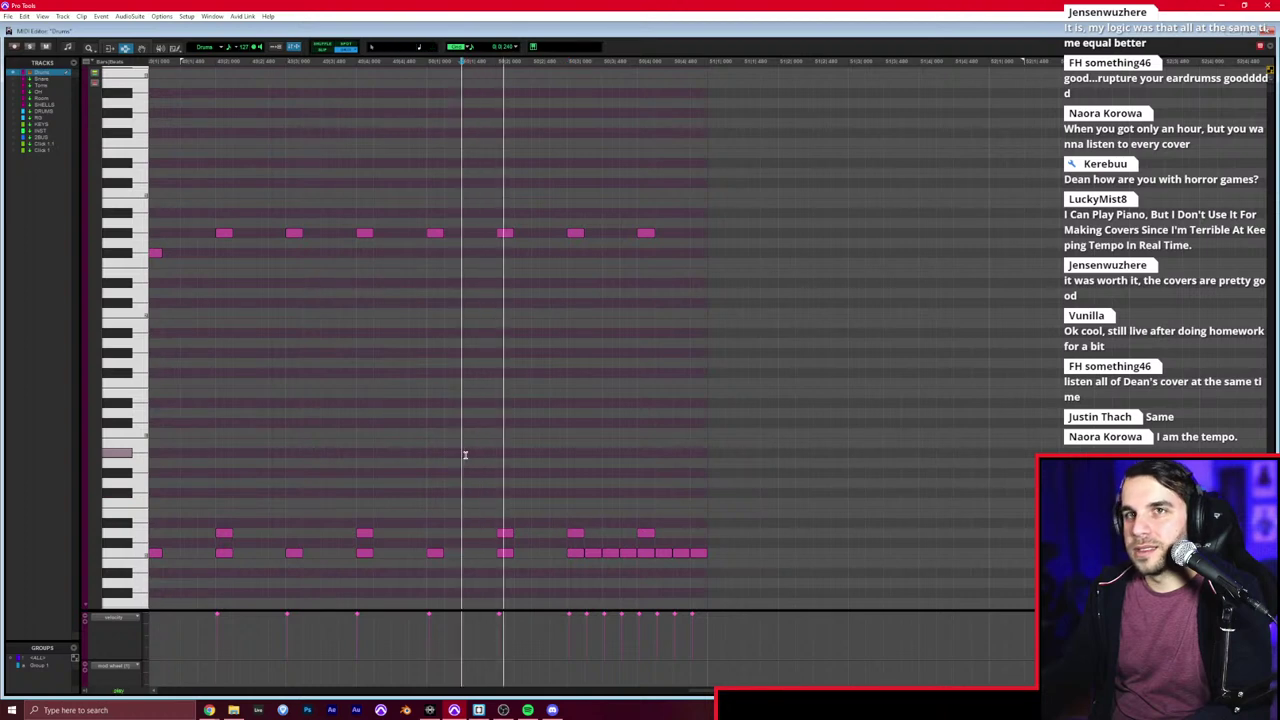
scroll(465, 455, "right", 9)
key("F10")
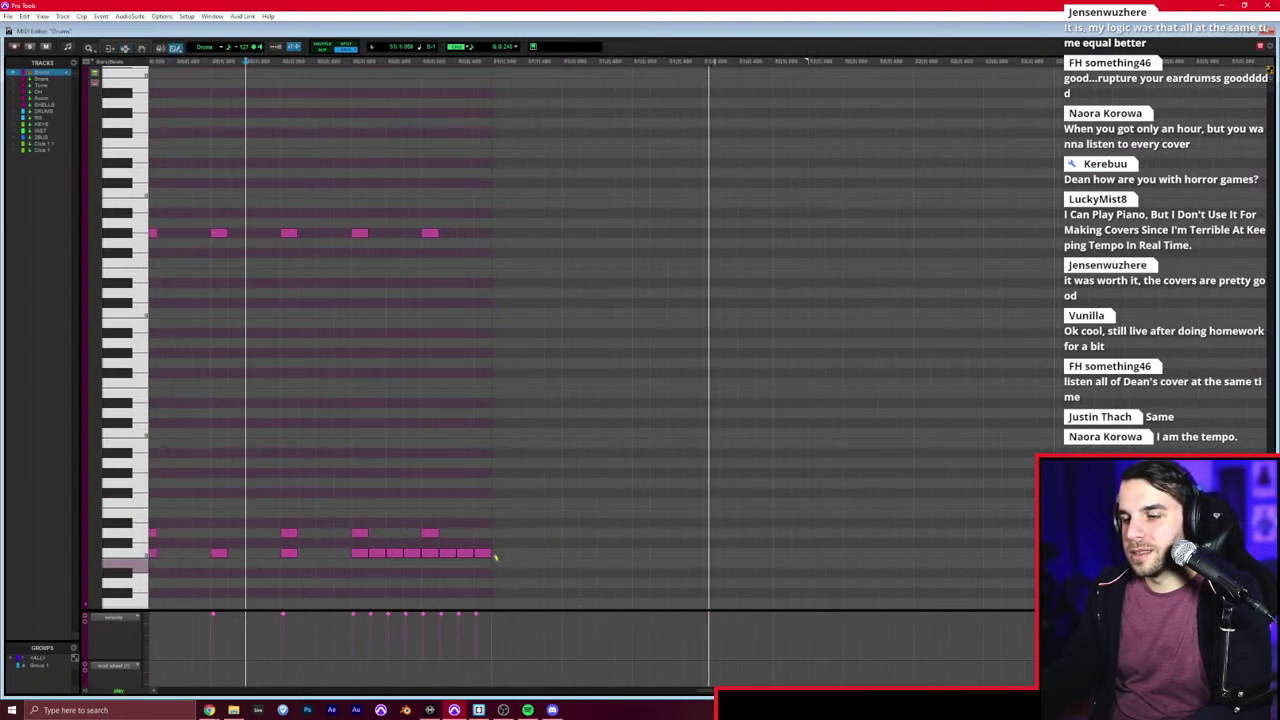
key("ctrl+w")
Step: Copy the intro drums from bars 3-10 into bars 51-58 as two four-bar pastes
key("r")
key("r")
scroll(449, 471, "left", 5)
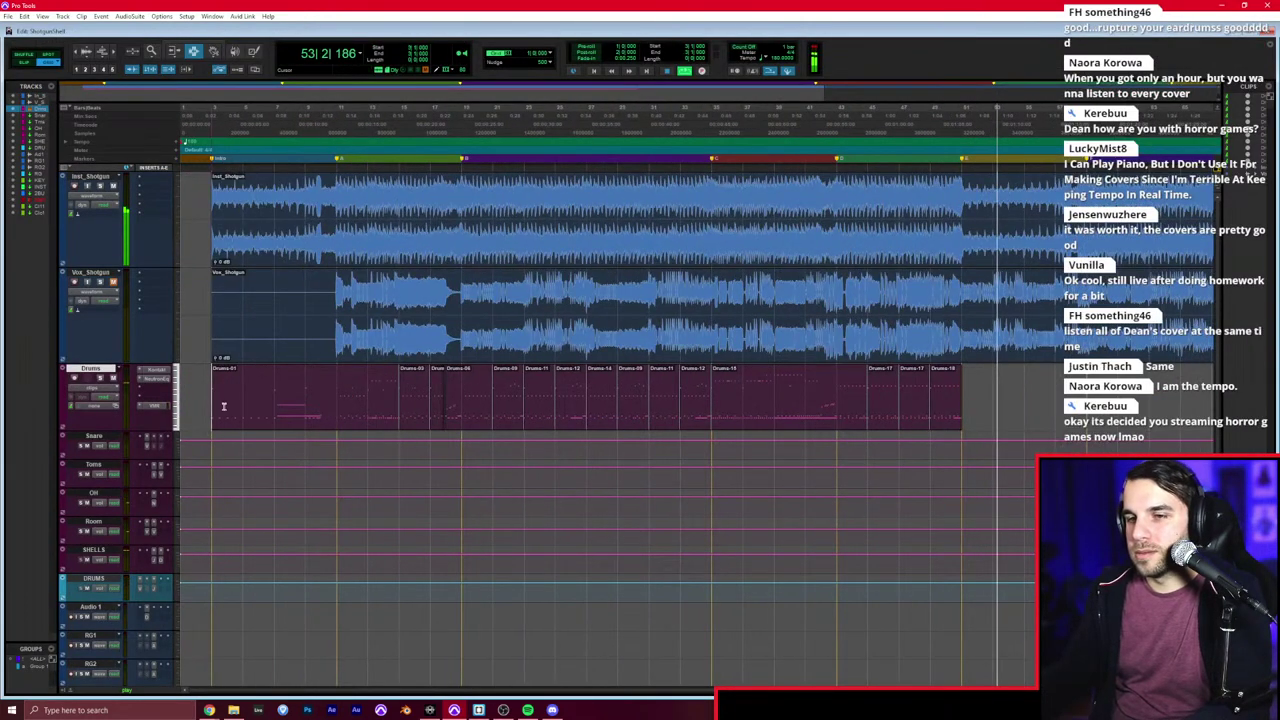
left_click_drag(215, 406, 336, 412)
key("ctrl+c")
left_click(962, 392)
key("ctrl+v")
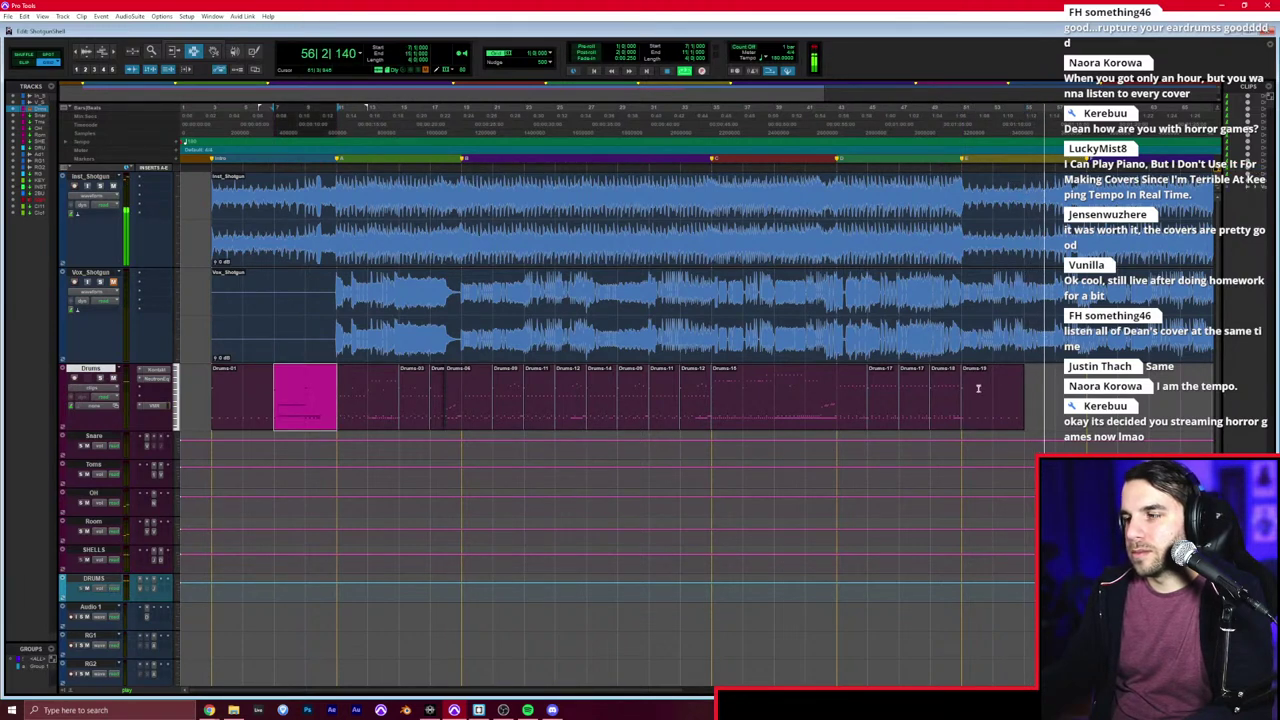
left_click(1024, 390)
key("ctrl+v")
Step: Add a sixteenth-note fill on beats 3 and 4 of bar 58: D0, A0, two C0, D0, A#0, two C0, and play it back
key("t")
key("t")
left_click(821, 389)
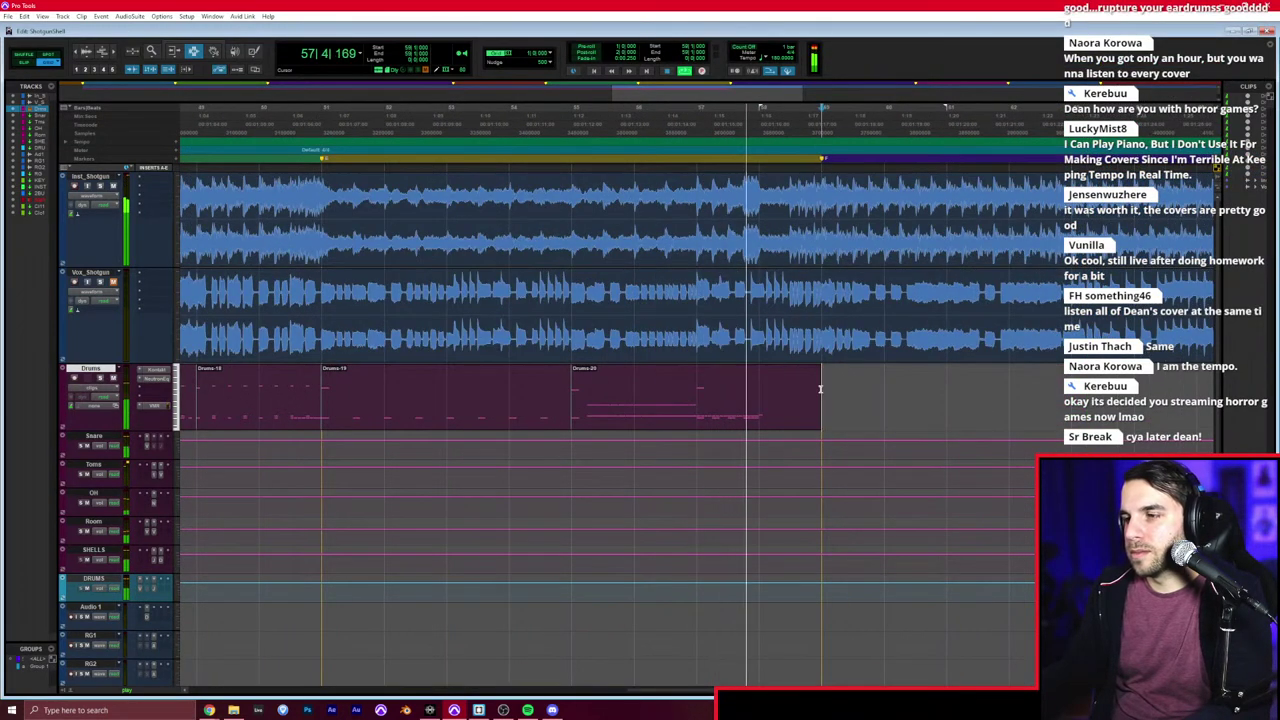
double_click(766, 389)
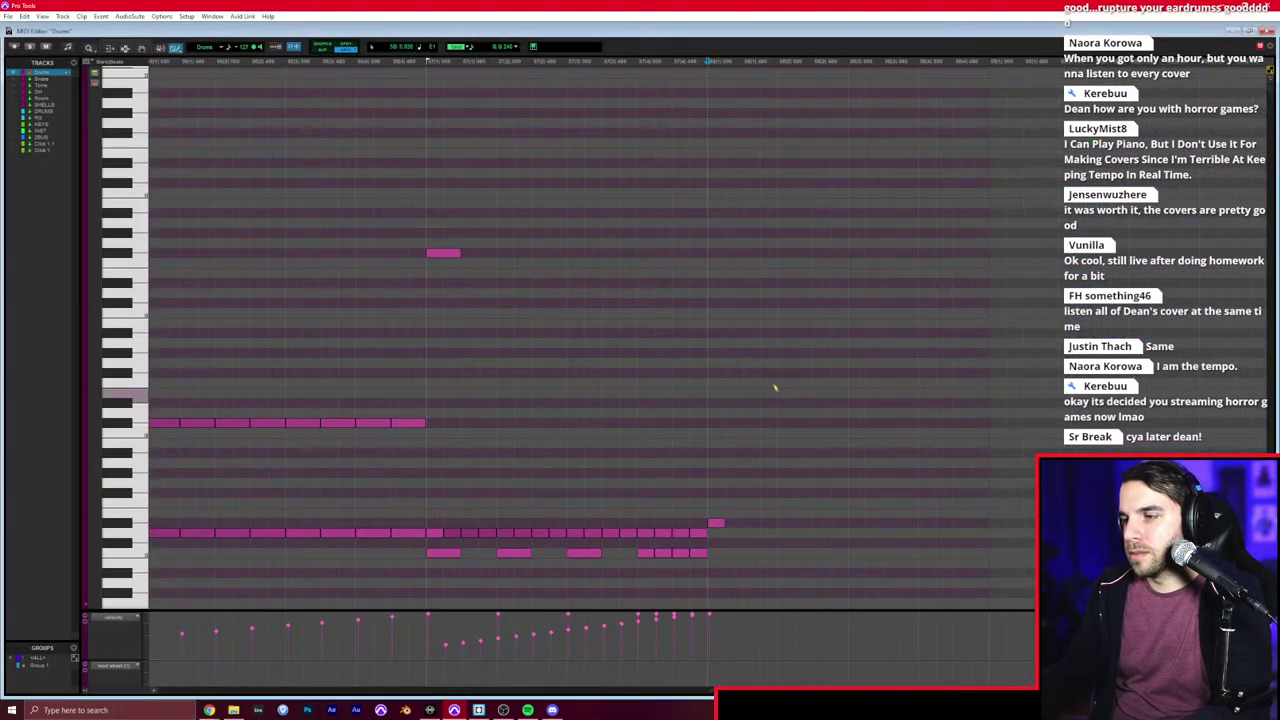
left_click(851, 531)
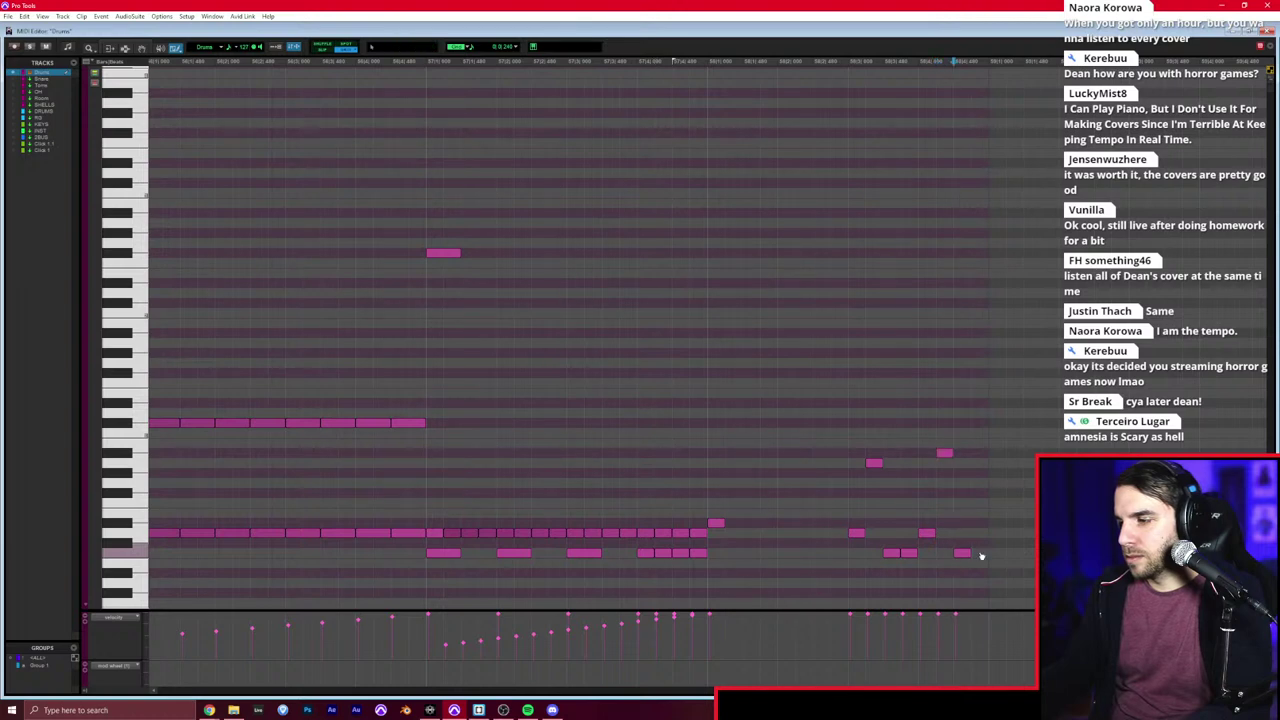
left_click(675, 436)
key("space")
scroll(708, 452, "right", 2)
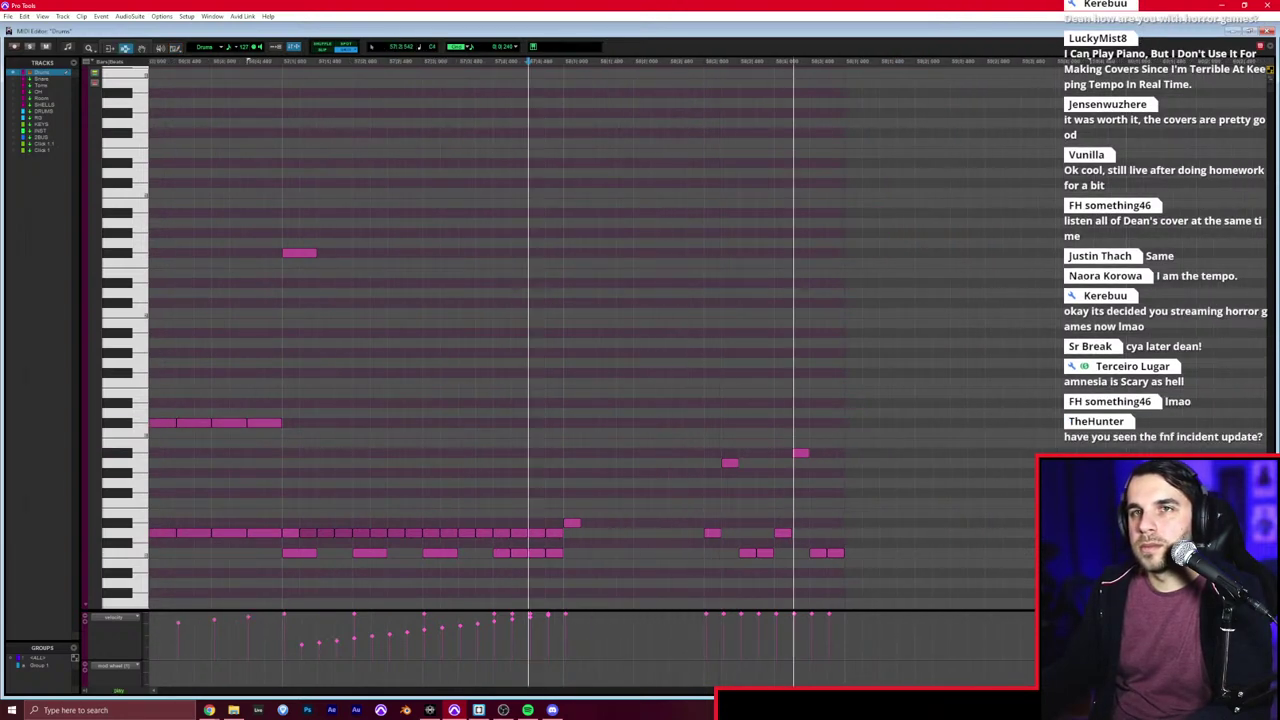
key("space")
Step: Listen to bars 57-58 with the new fill and return to the session timeline
key("alt+Tab")
left_click(356, 206)
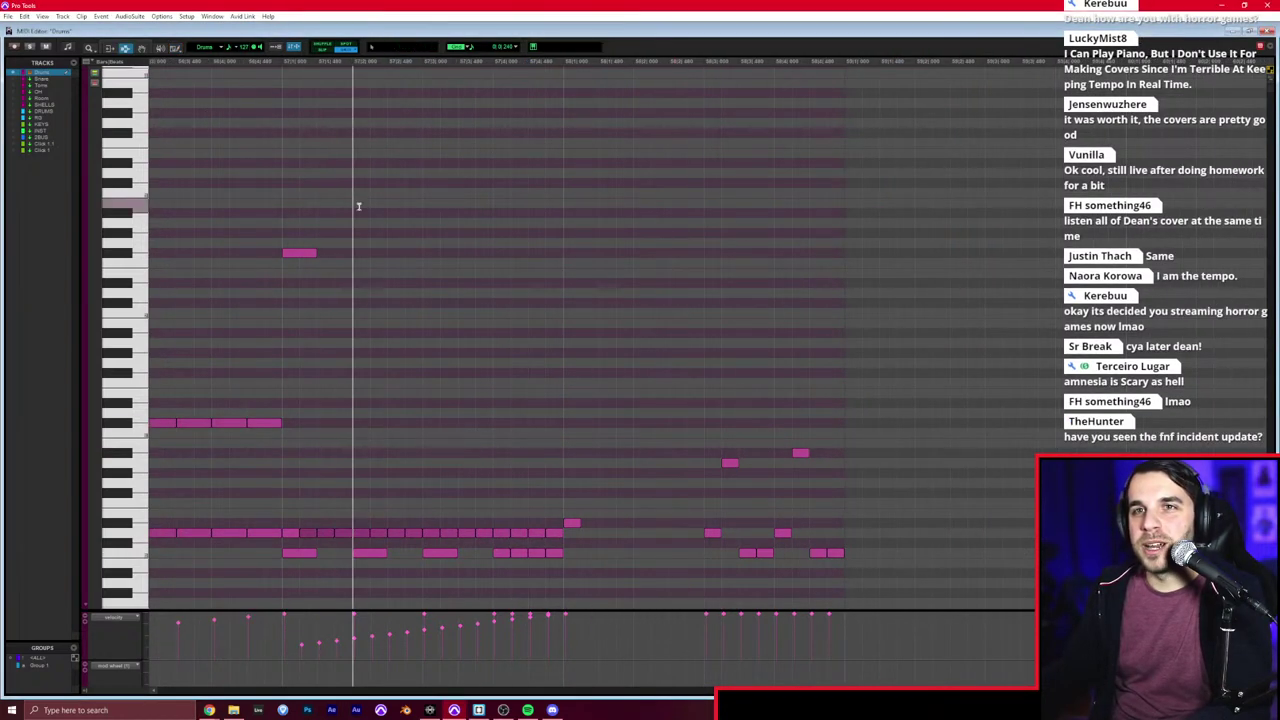
key("r")
key("r")
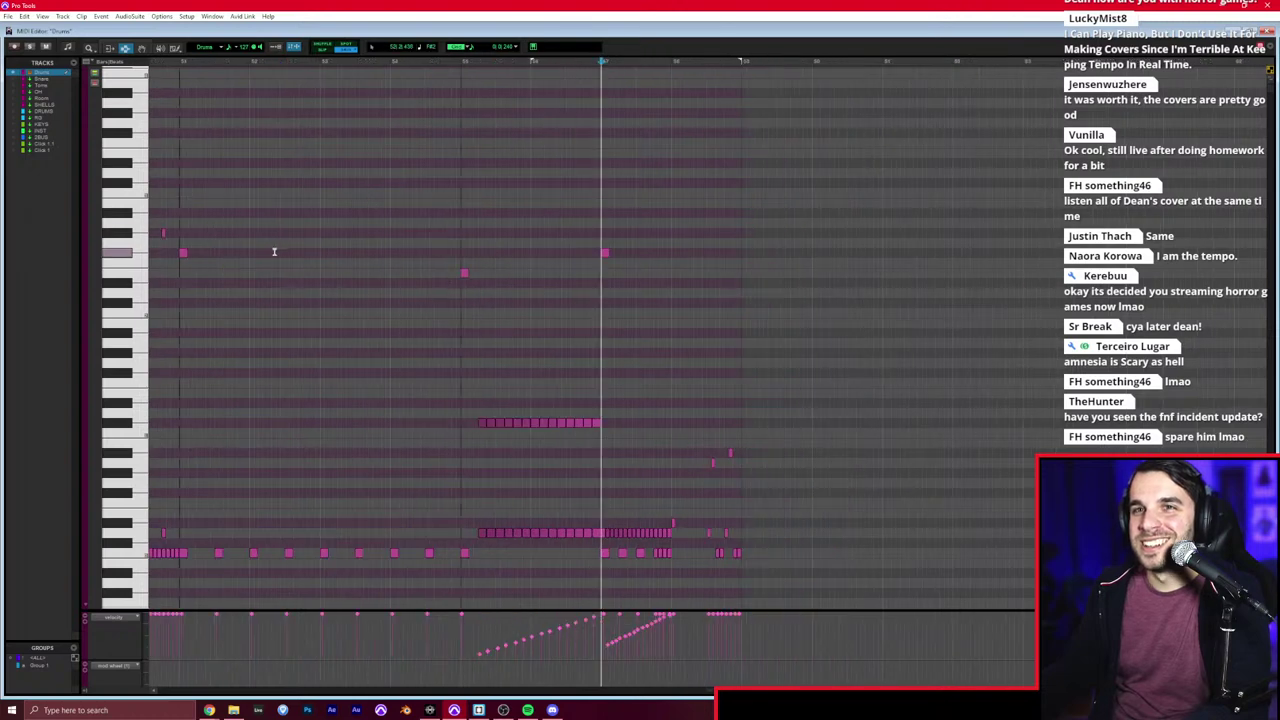
key("t")
key("t")
key("t")
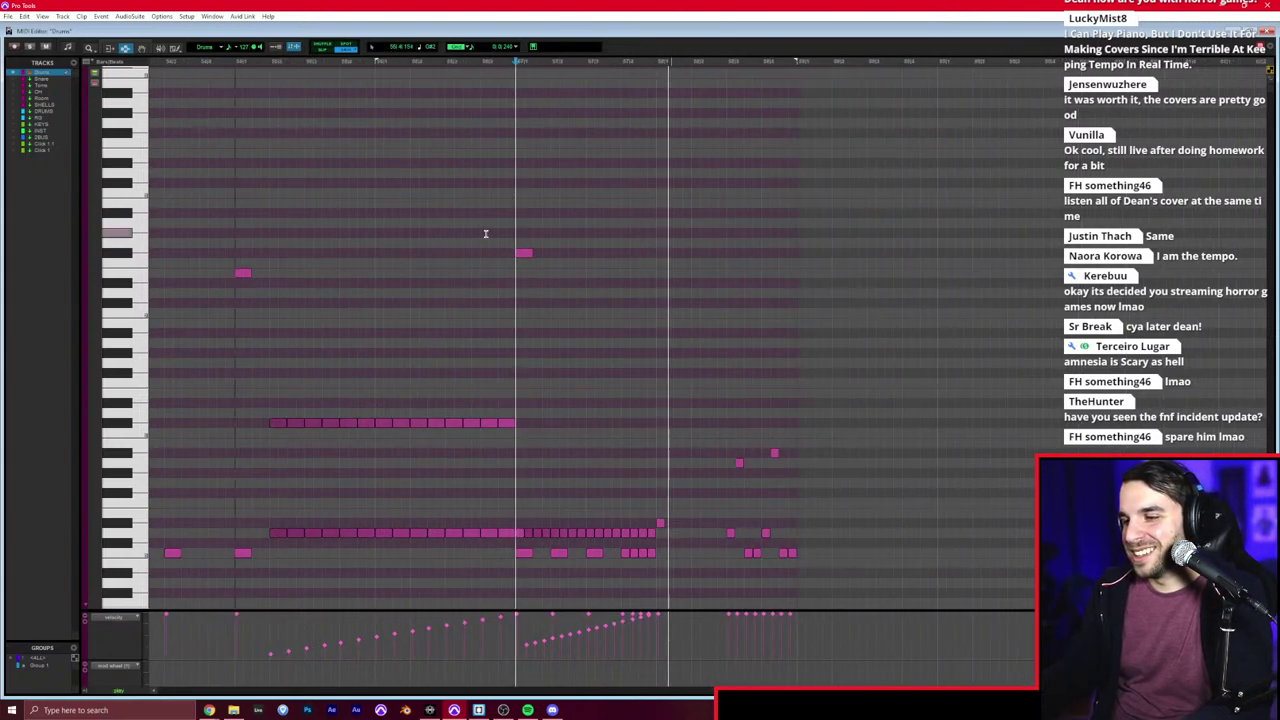
key("ctrl+w")
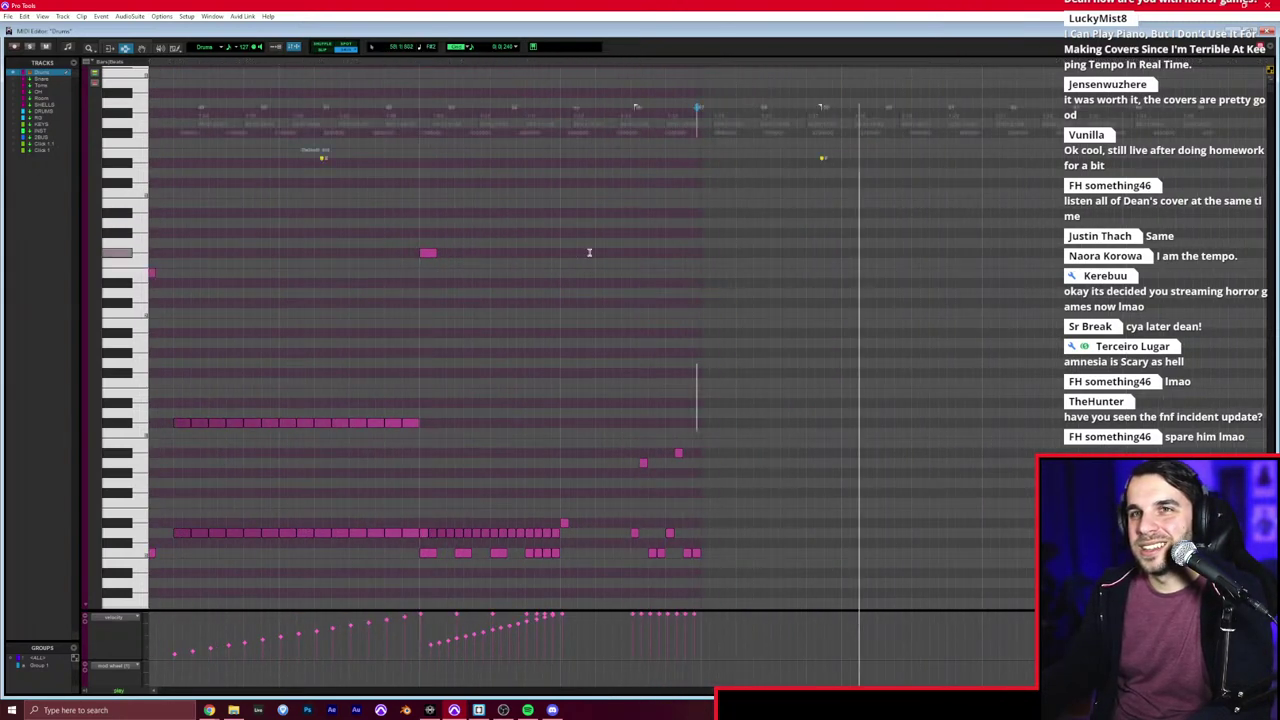
Step: Copy the drums from bars 19-44 and paste them on the Drums track at bar 59
key("r")
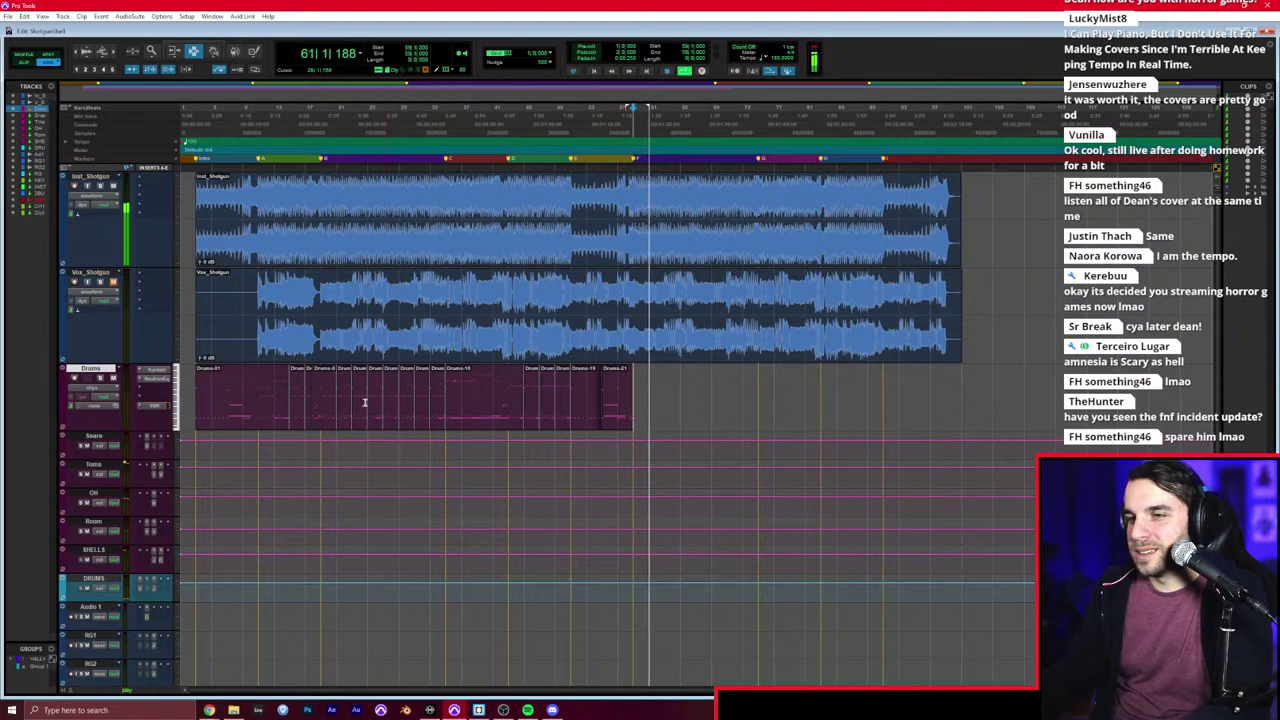
left_click(322, 408)
key("space")
left_click_drag(361, 410, 526, 406)
key("ctrl+c")
left_click(632, 403)
key("ctrl+v")
Step: Play back the pasted drums against the song from bar 59
key("space")
left_click(632, 403)
key("space")
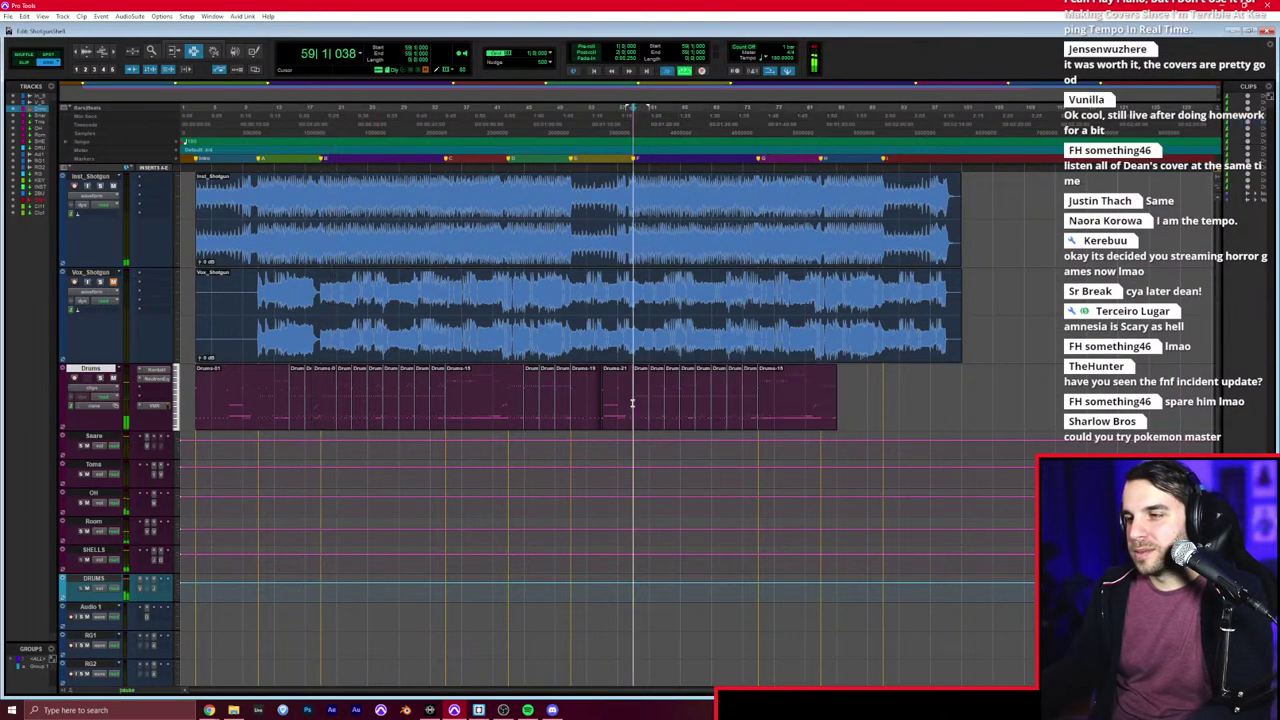
key("t")
key("t")
scroll(632, 403, "right", 3)
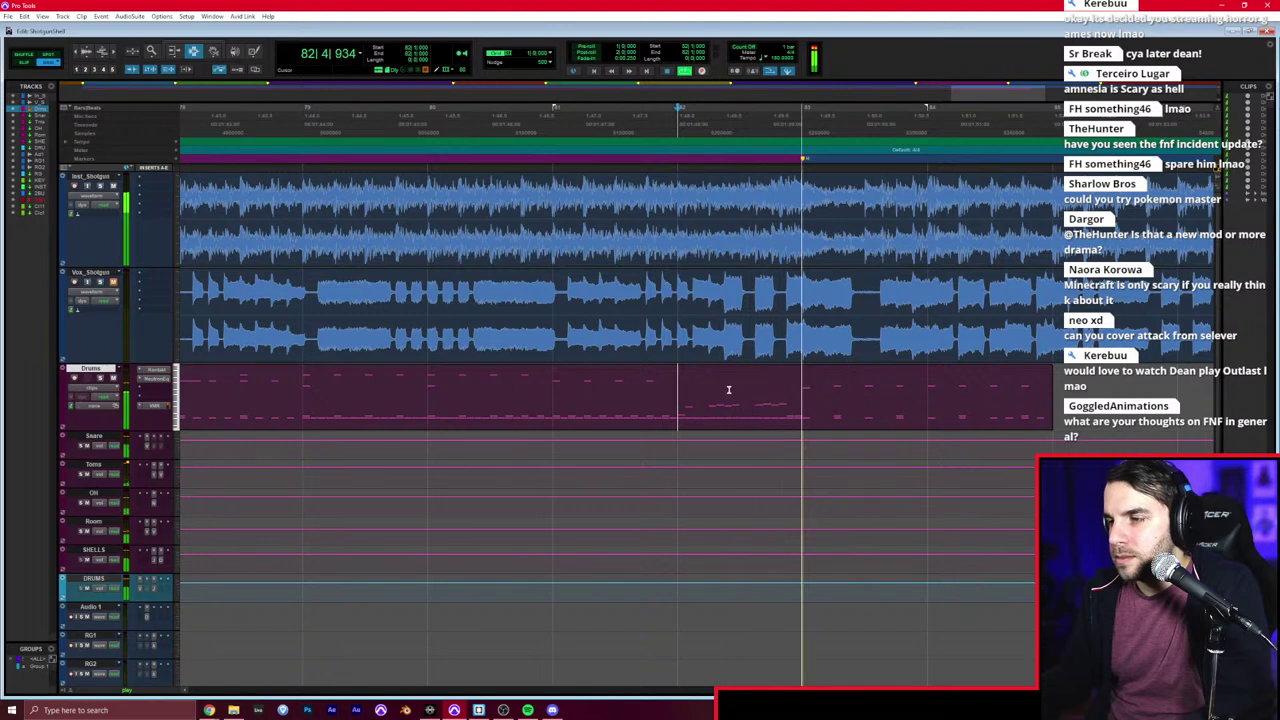
Step: Remove the pasted drums from bar 83 onward and play the song from that bar
left_click(806, 390)
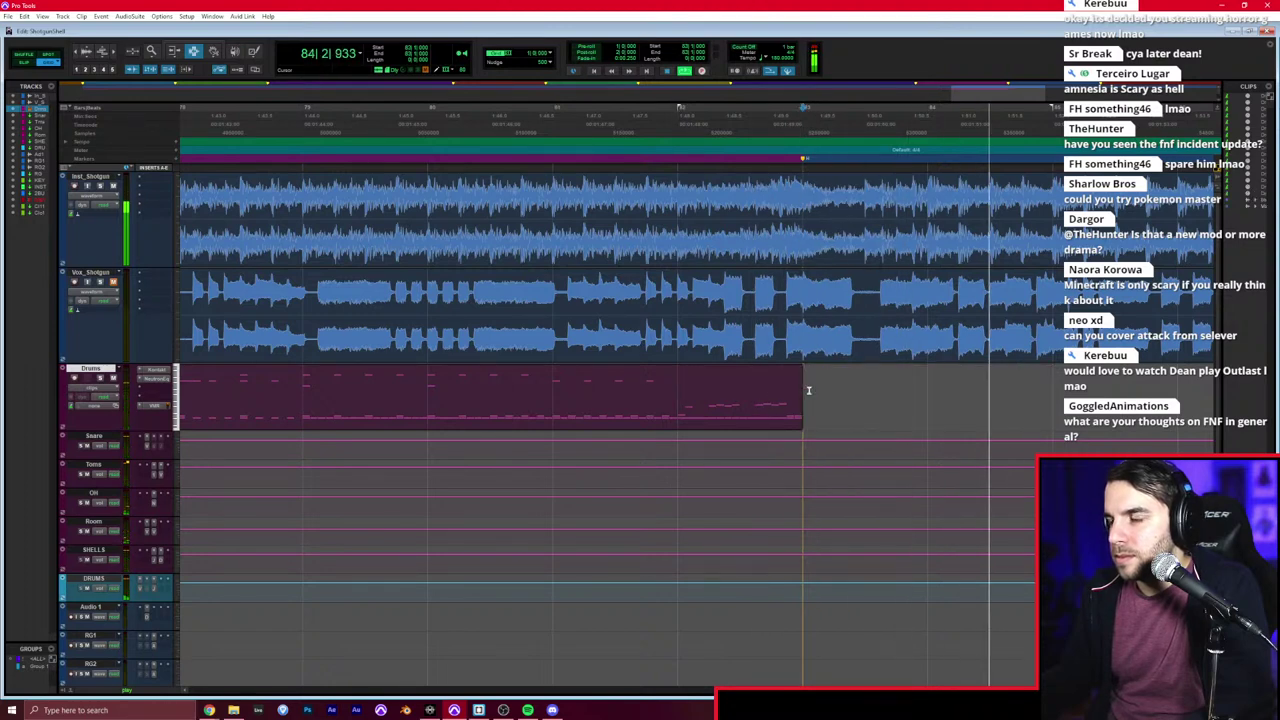
key("space")
key("space")
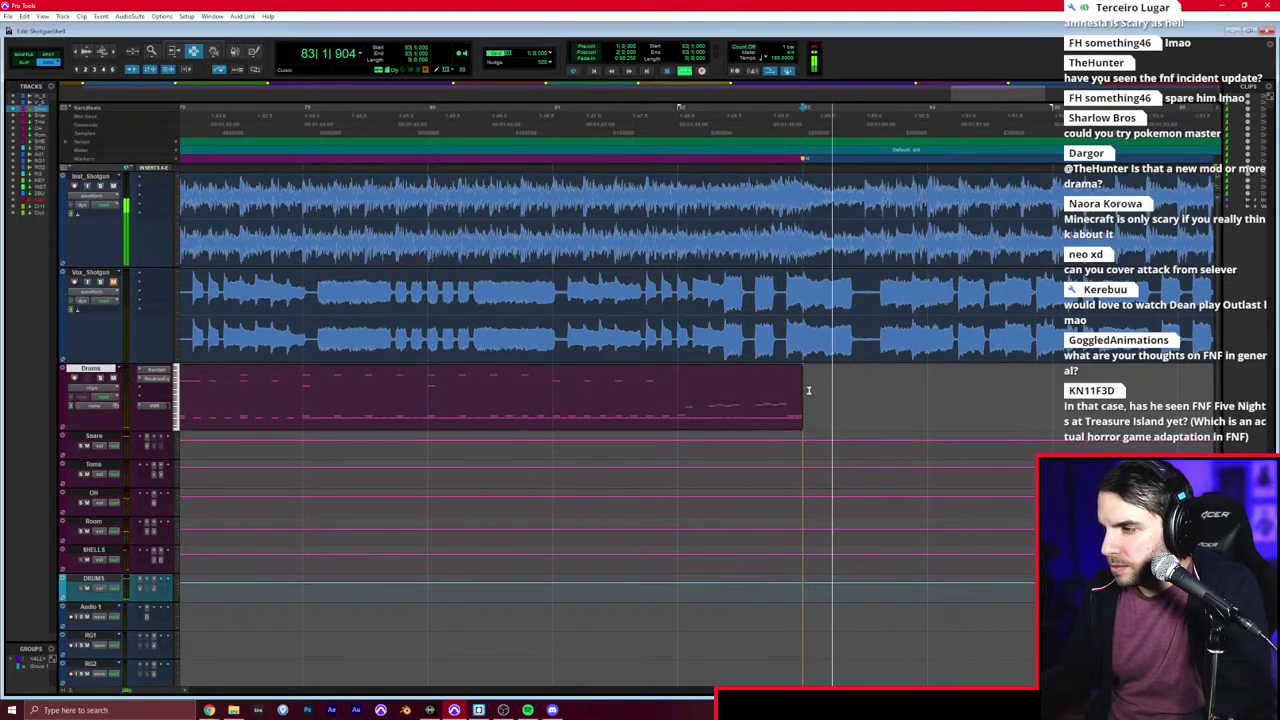
Step: Add an F2 crash on bar 83's downbeat and a sixteenth-note fill from beat 3: D0, C1, two C0, two D0, two C0
double_click(726, 387)
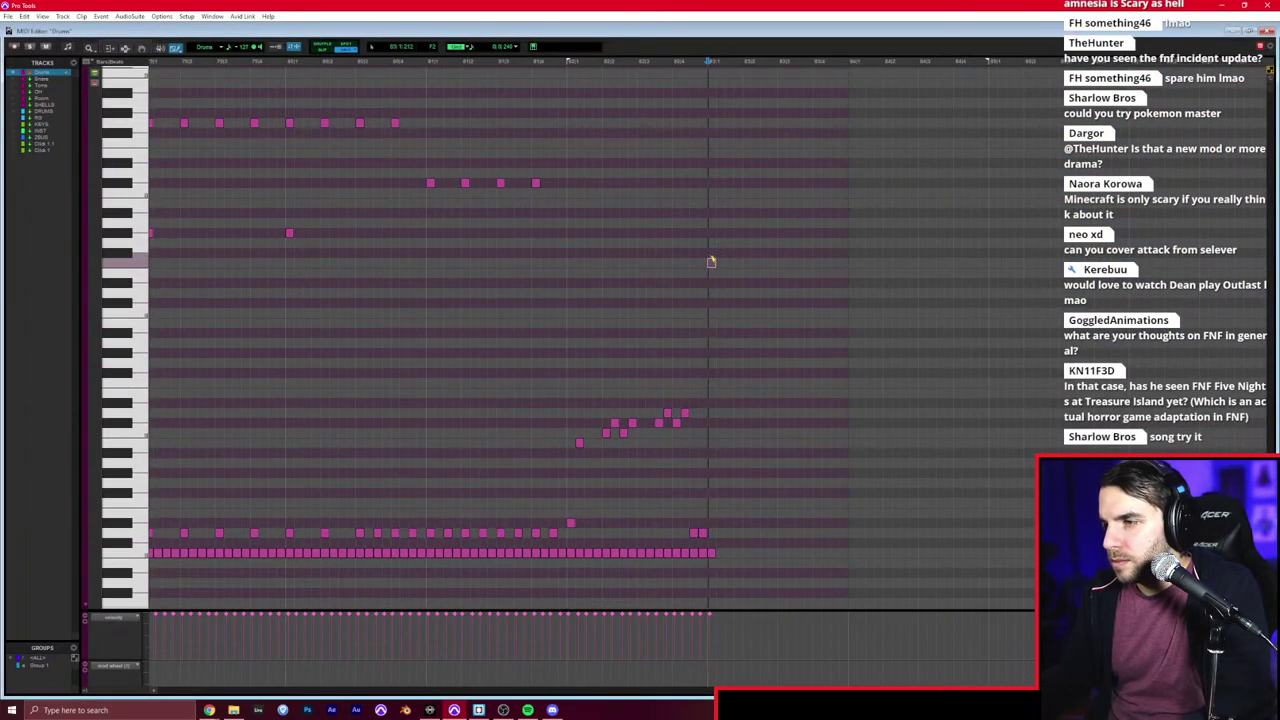
scroll(711, 263, "right", 1)
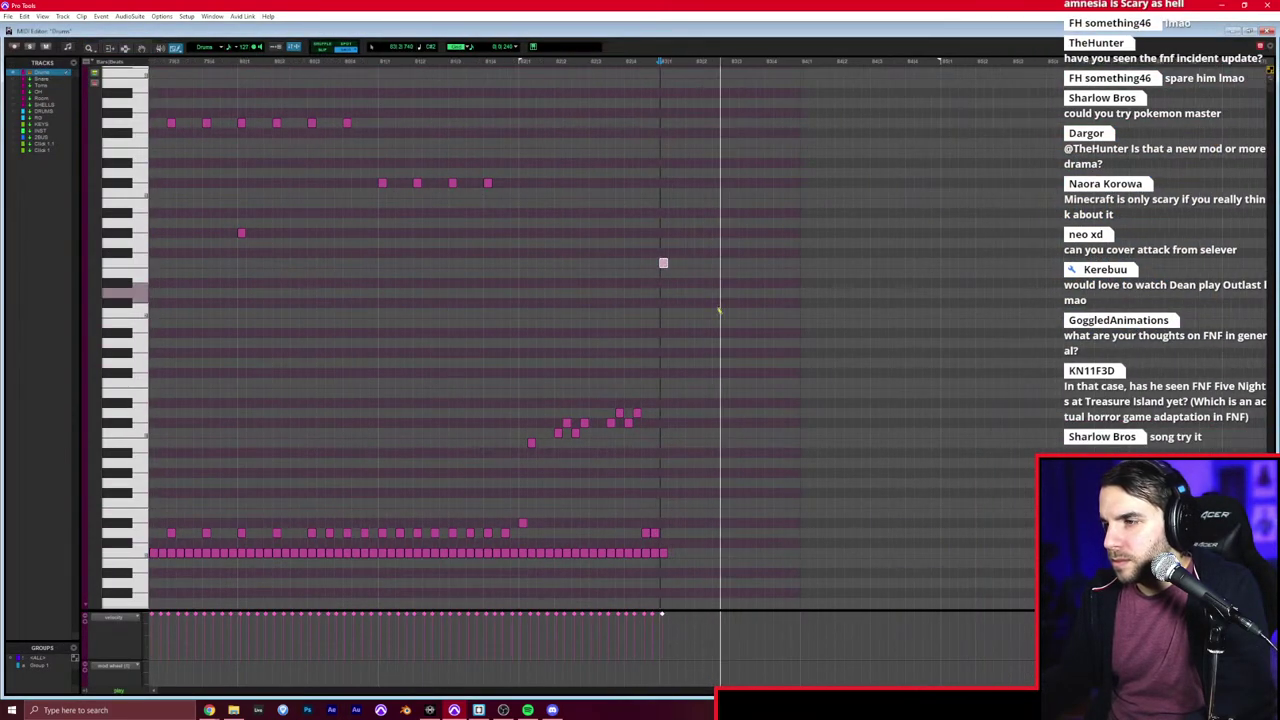
left_click(733, 532)
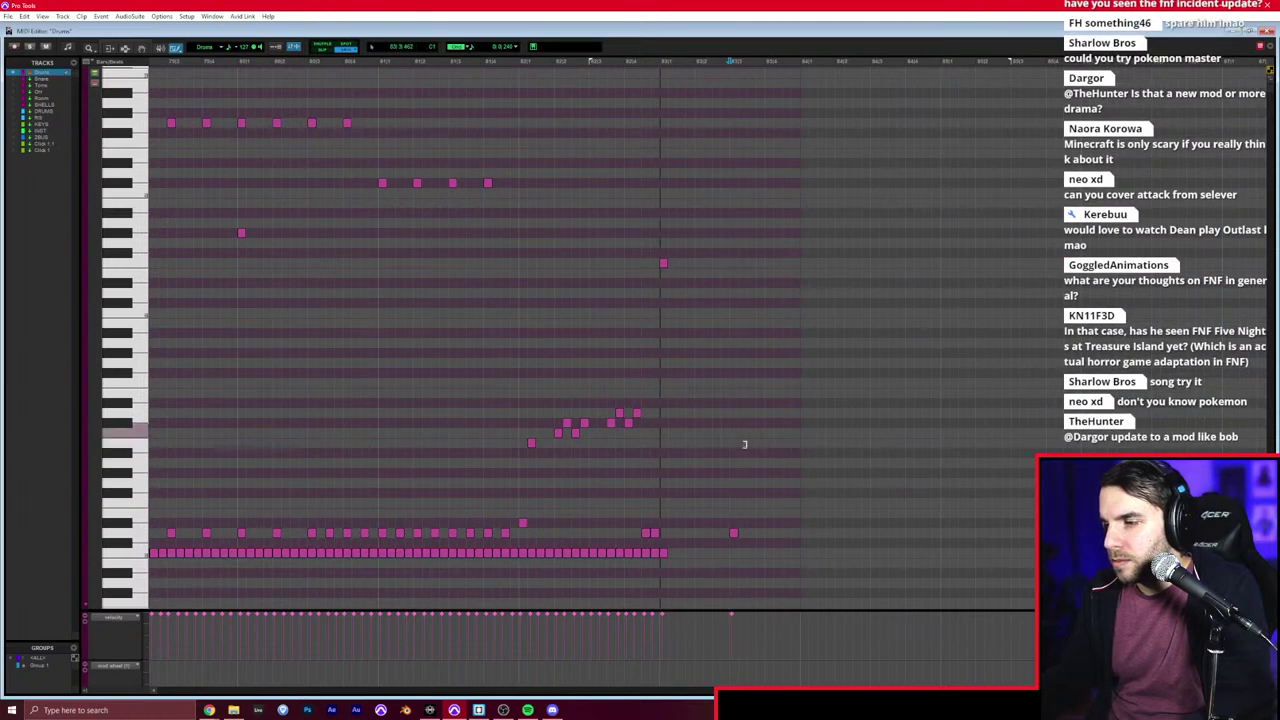
left_click(760, 552)
left_click(769, 532)
left_click(778, 532)
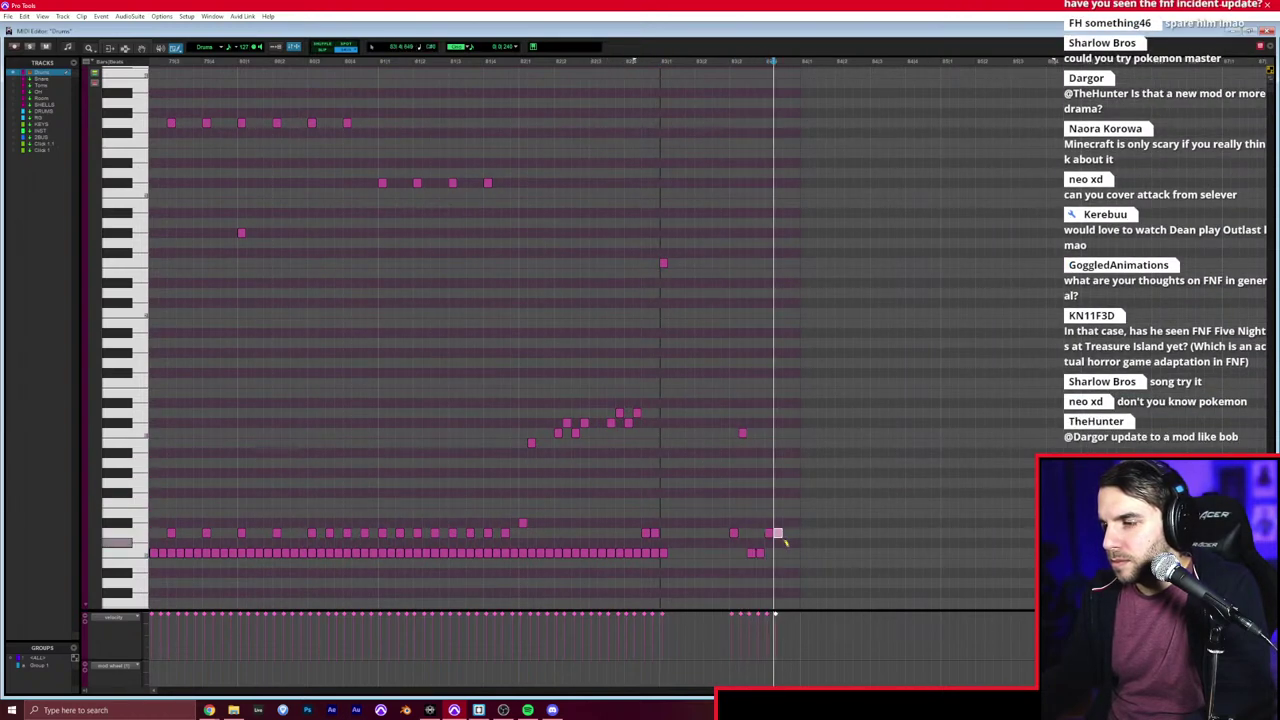
left_click(786, 552)
left_click(795, 552)
key("space")
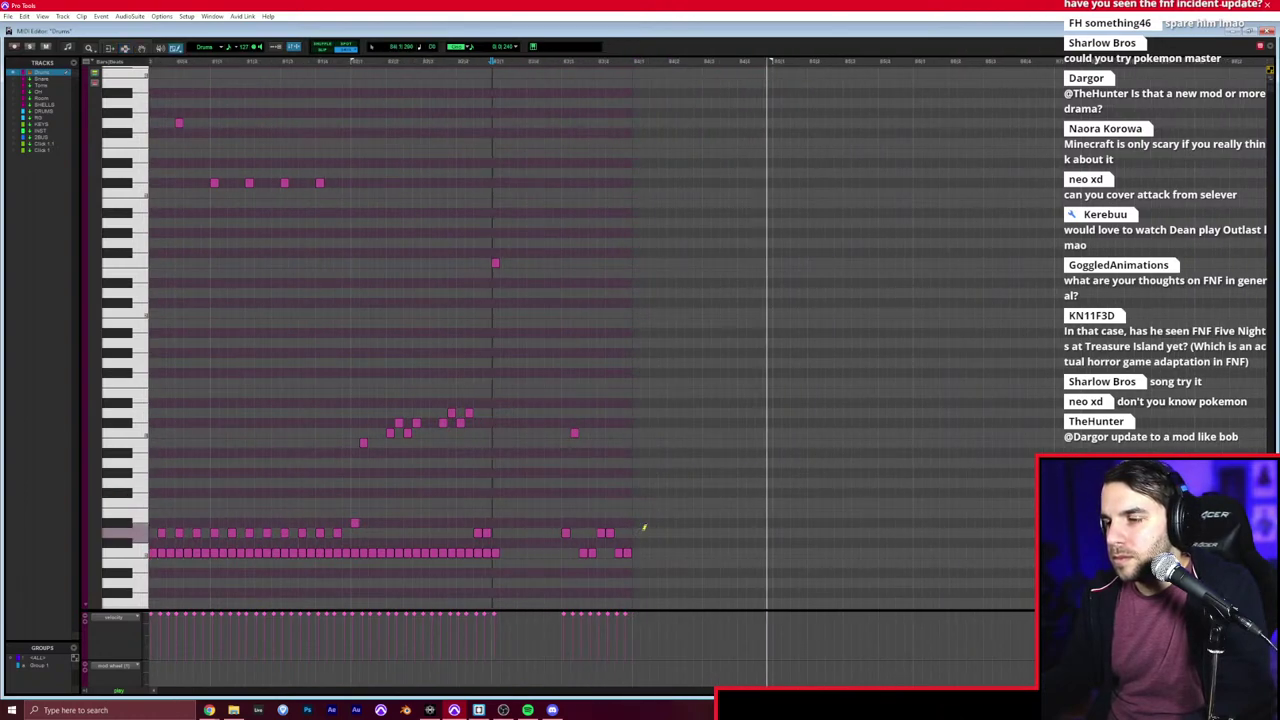
key("space")
key("ctrl+w")
Step: Copy the drums from bars 44-50 and paste them at bar 84, right after the new fill
key("r")
key("r")
key("r")
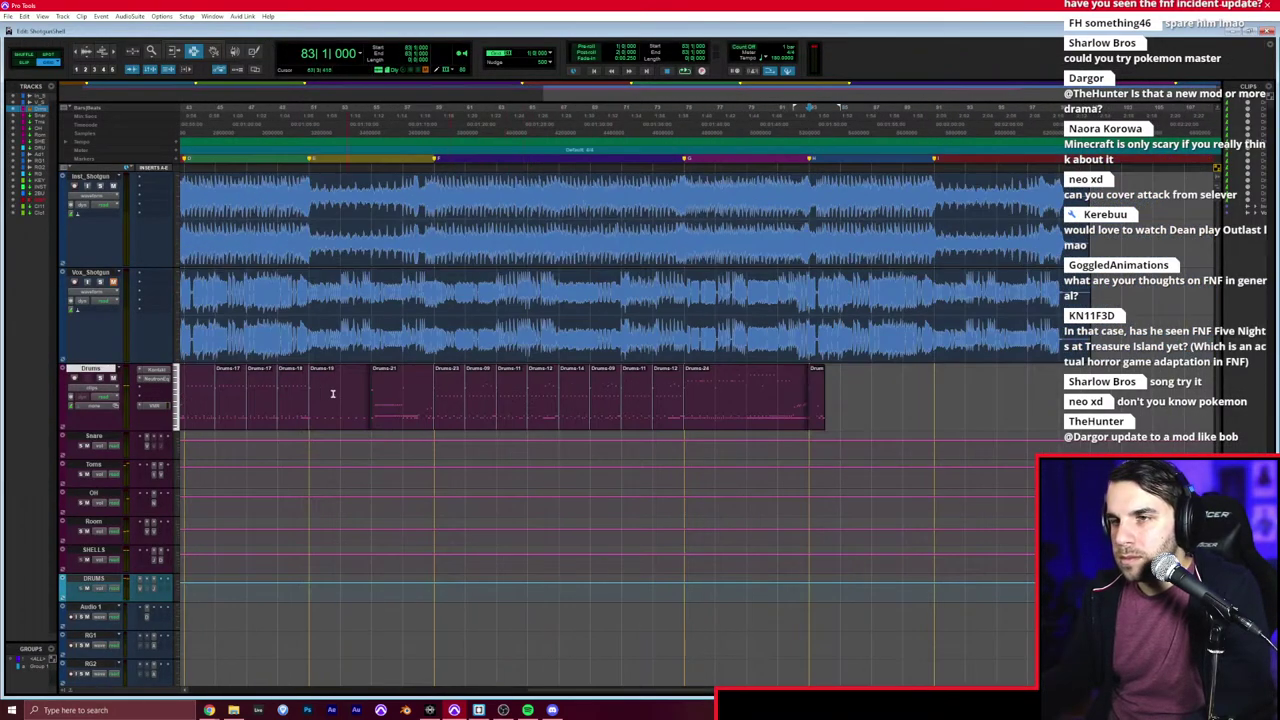
left_click(310, 396)
key("space")
scroll(311, 385, "left", 3)
key("space")
left_click(416, 389)
key("space")
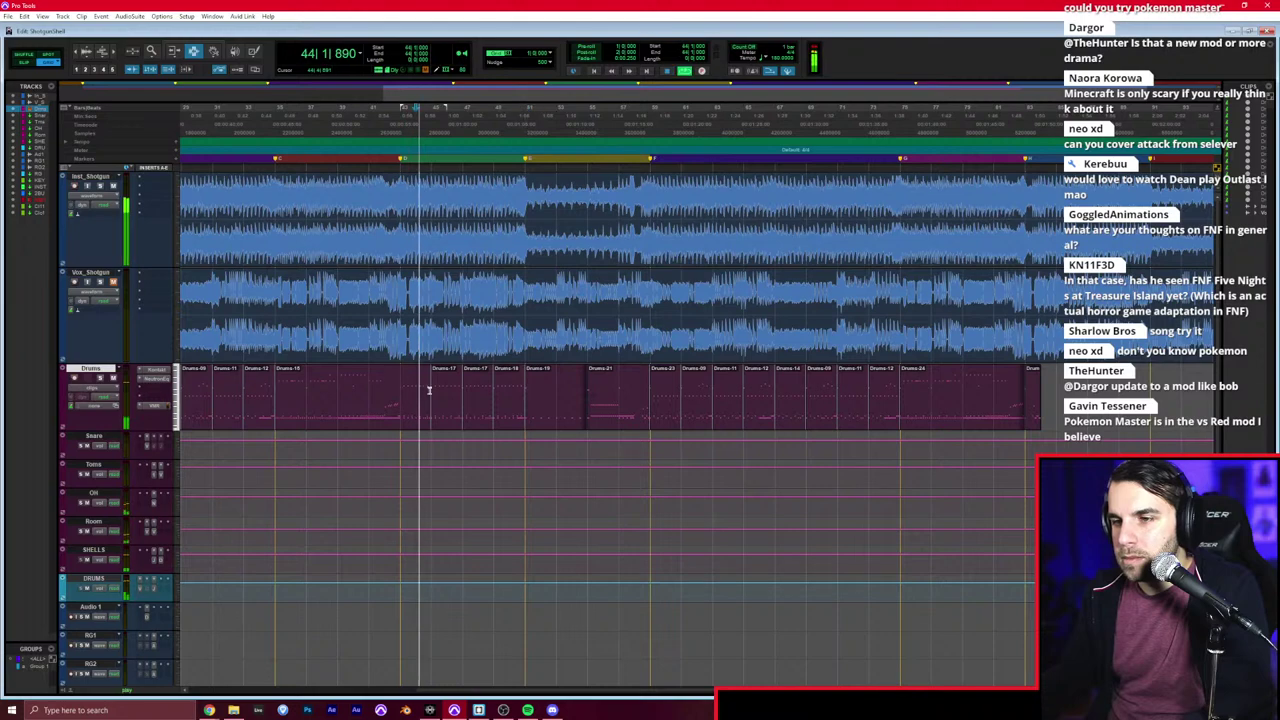
left_click_drag(429, 392, 525, 395)
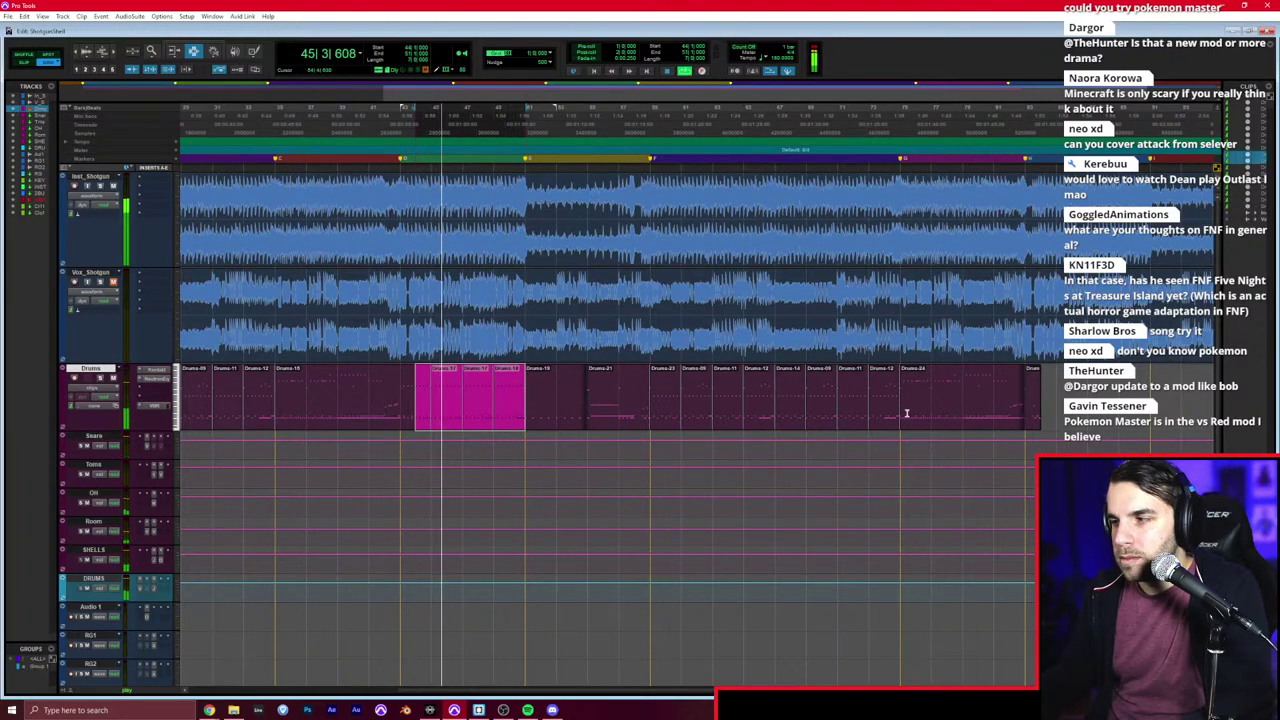
left_click(1038, 407)
key("ctrl+v")
Step: Play back the drums from bar 83 through the newly pasted section
key("space")
left_click(1023, 407)
key("space")
key("t")
key("t")
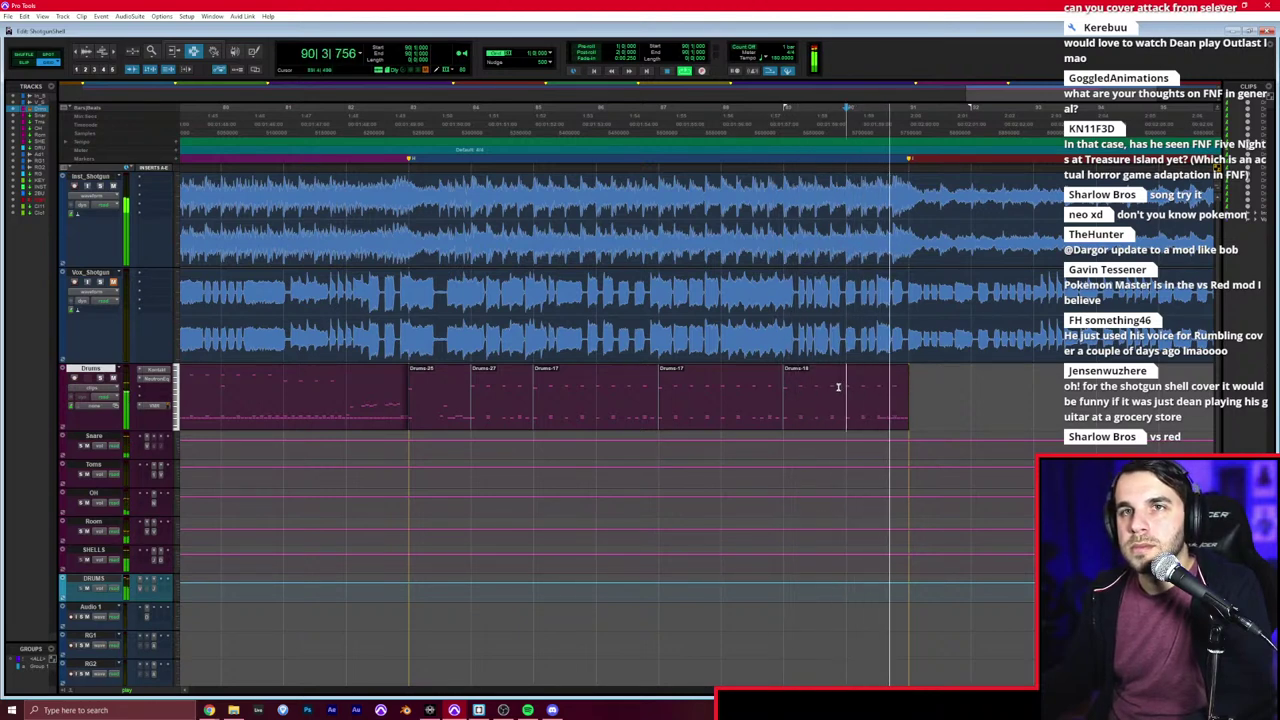
key("space")
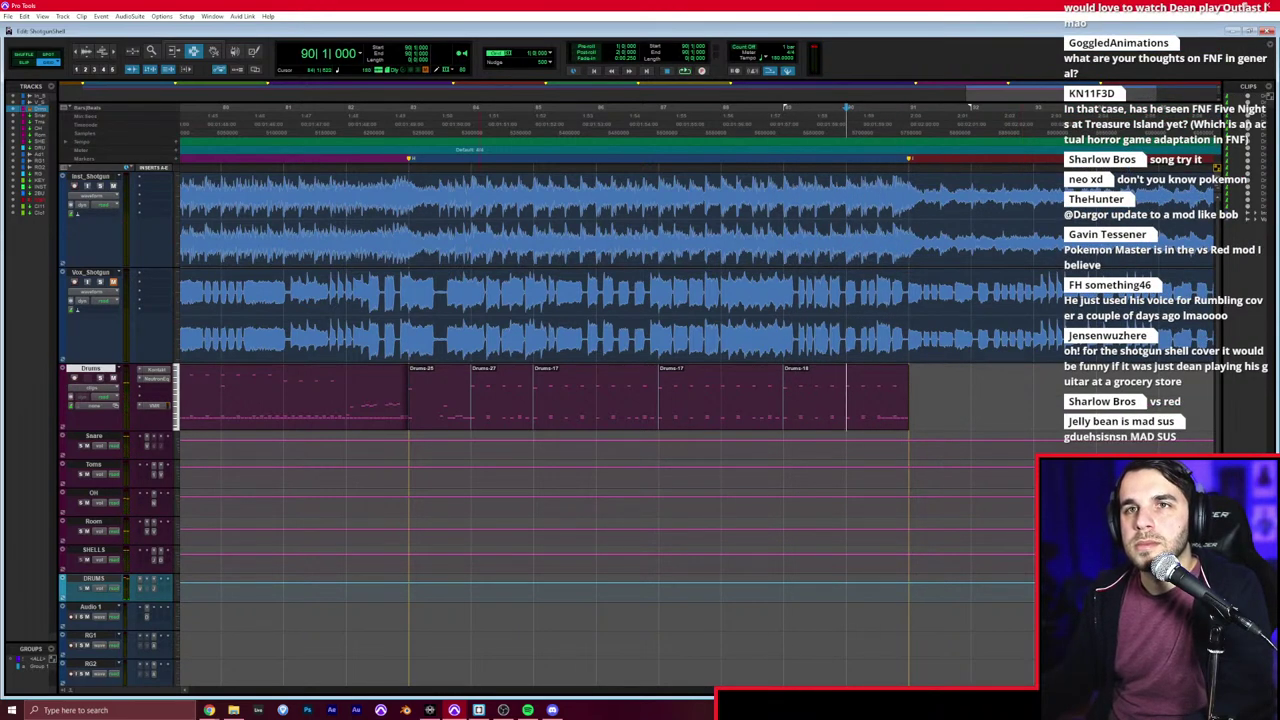
key("alt+Tab")
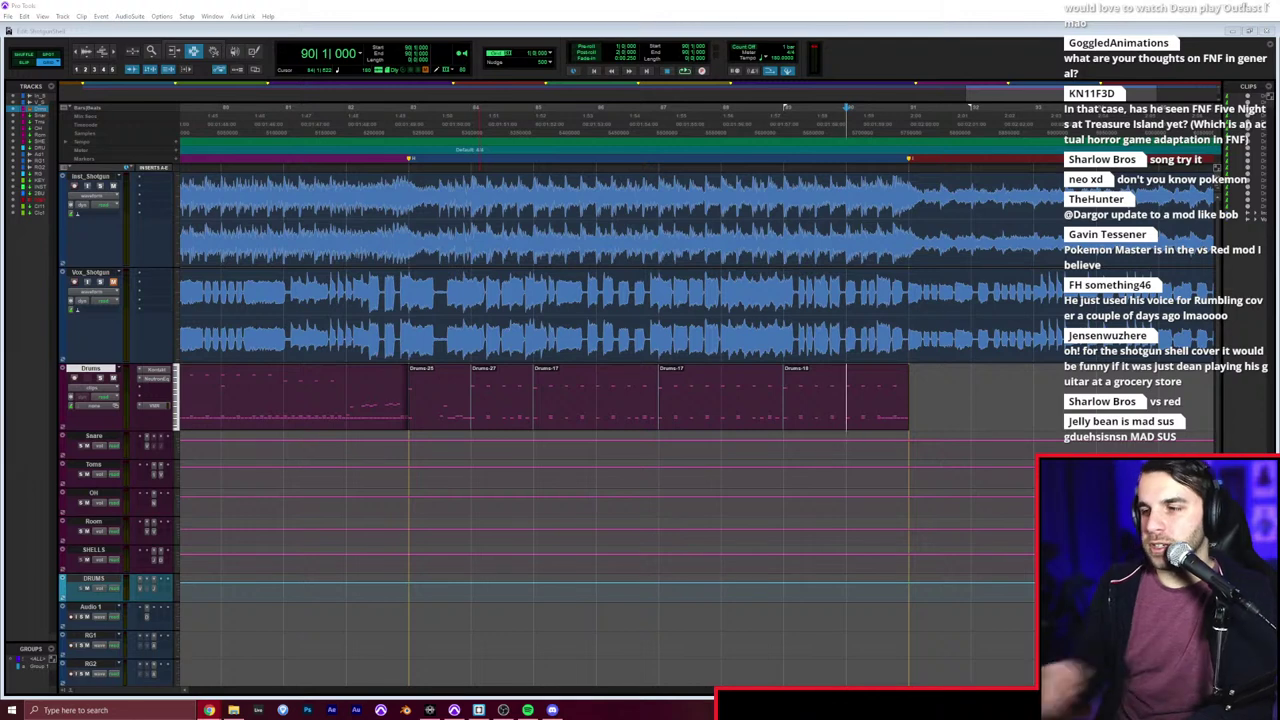
left_click(424, 398)
left_click_drag(482, 391, 892, 397)
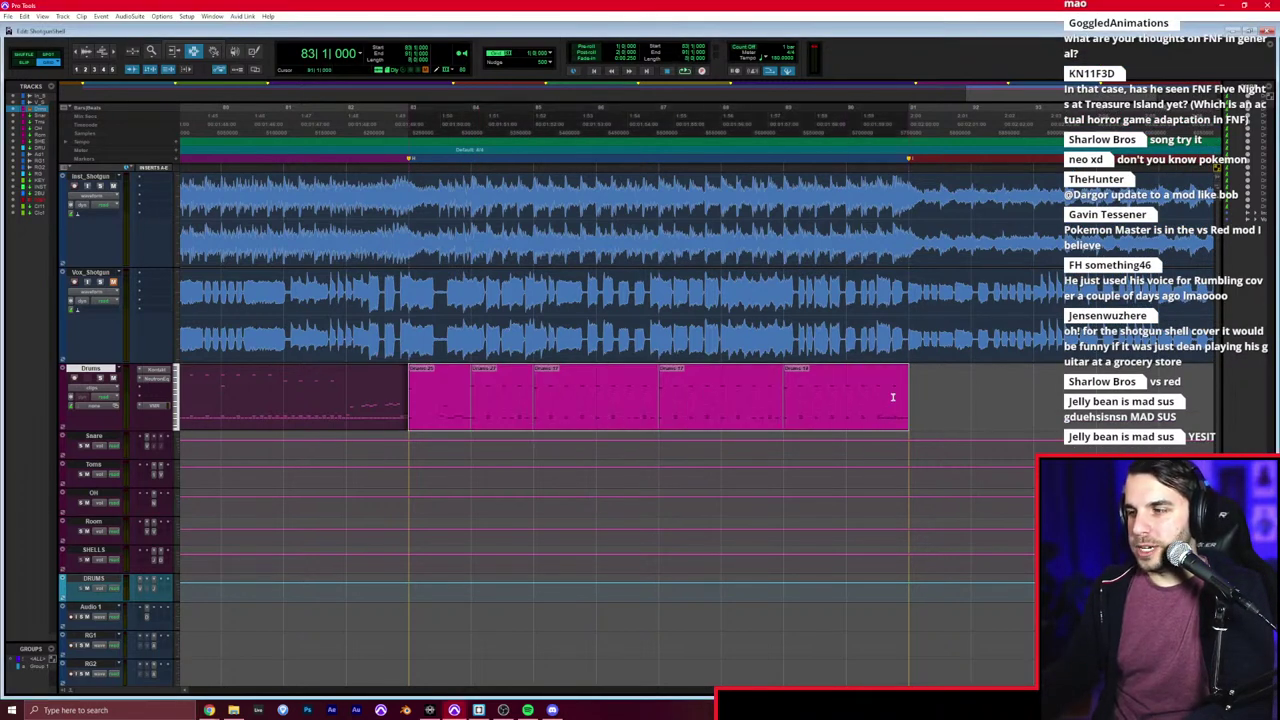
key("r")
scroll(890, 398, "right", 2)
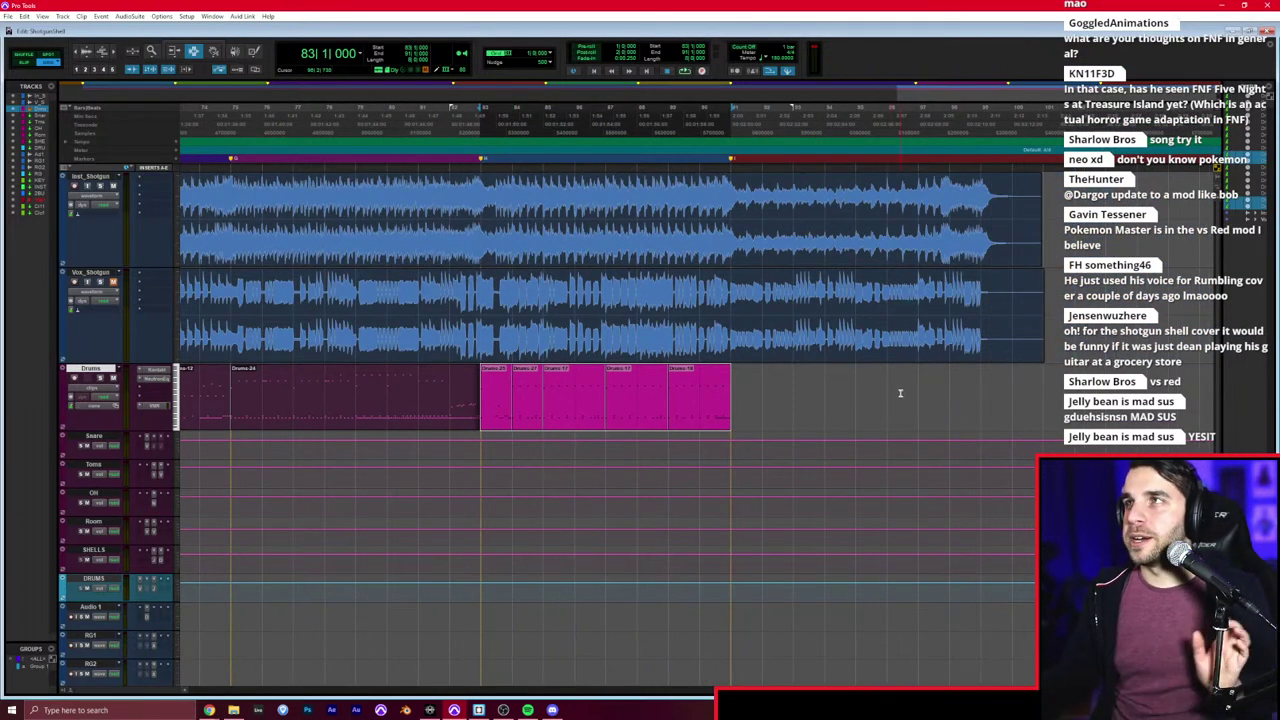
Step: Play the song from bar 91 to hear the section that still has no drums
left_click(728, 383)
key("r")
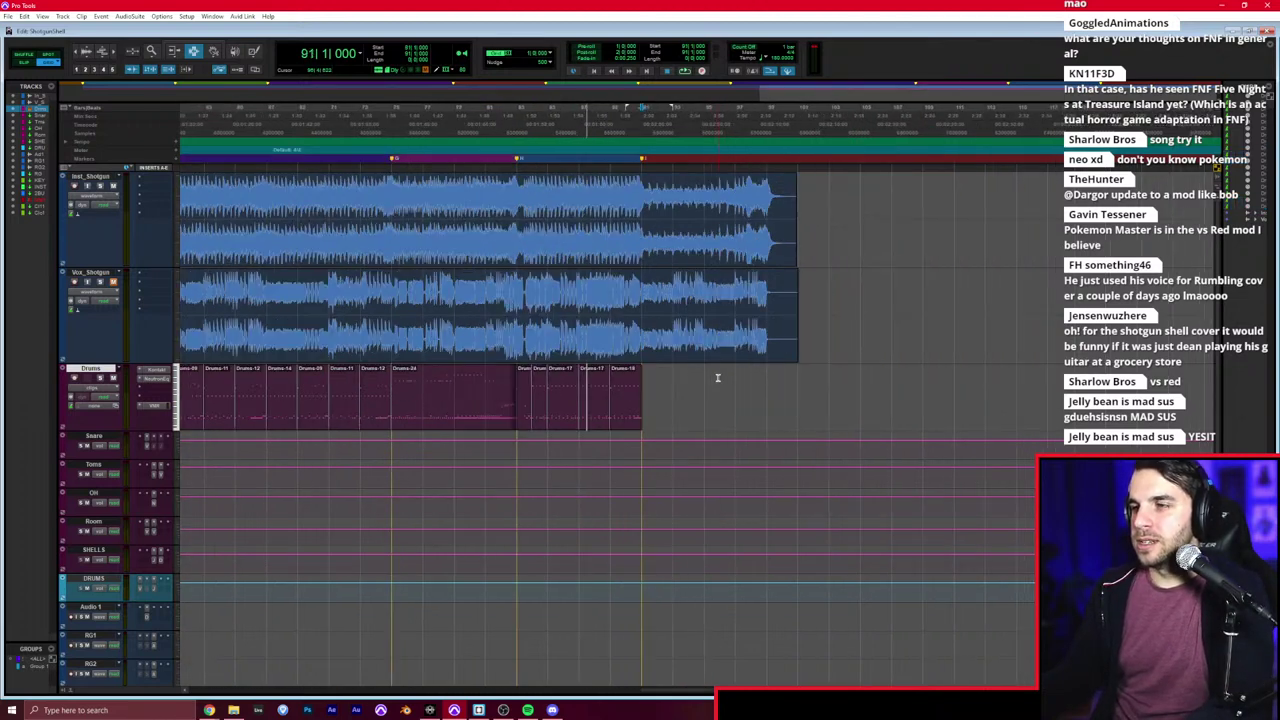
key("t")
key("space")
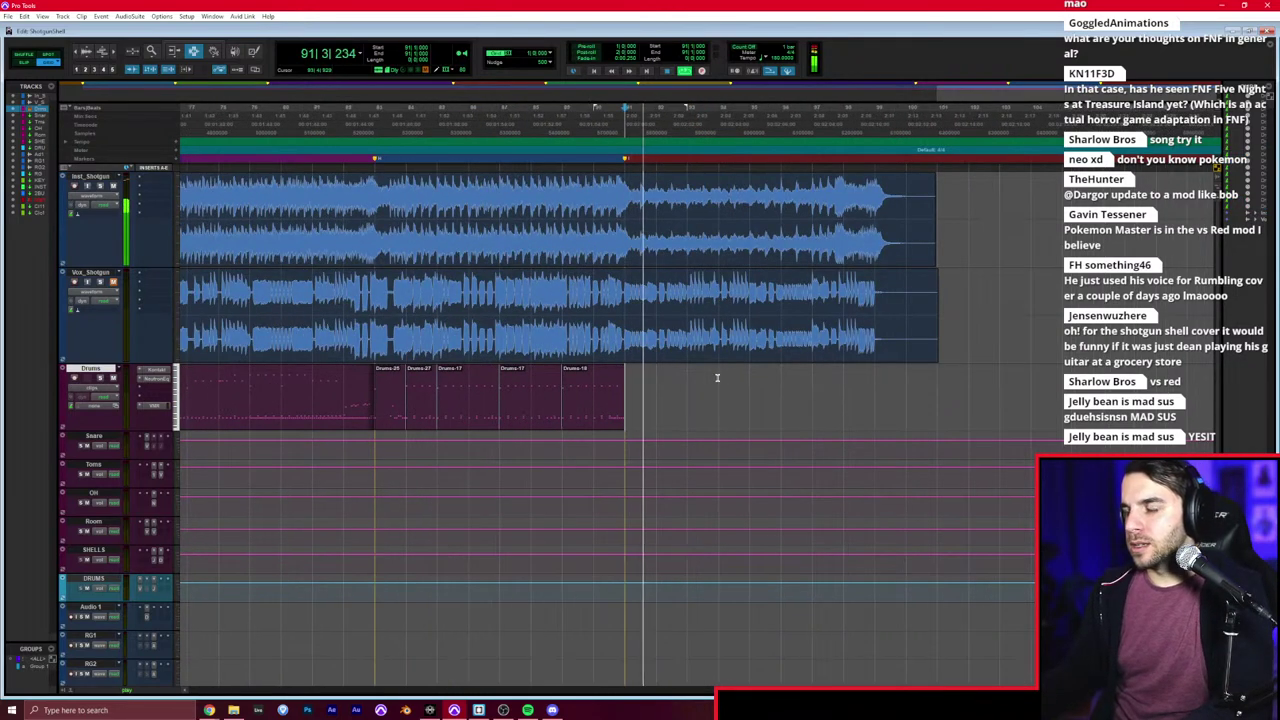
key("r")
key("r")
Step: Copy the intro drum clip from bar 3 to bar 91, trim it at bar 99 and play it back
scroll(646, 357, "left", 4)
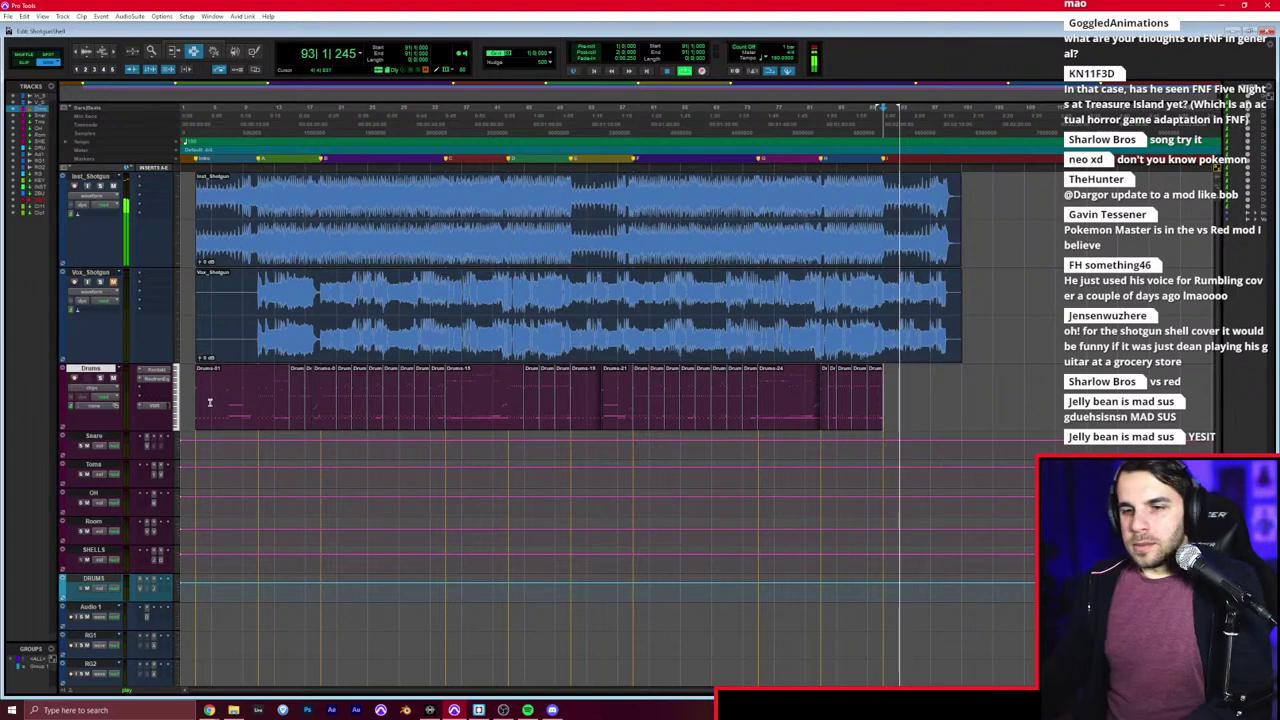
key("space")
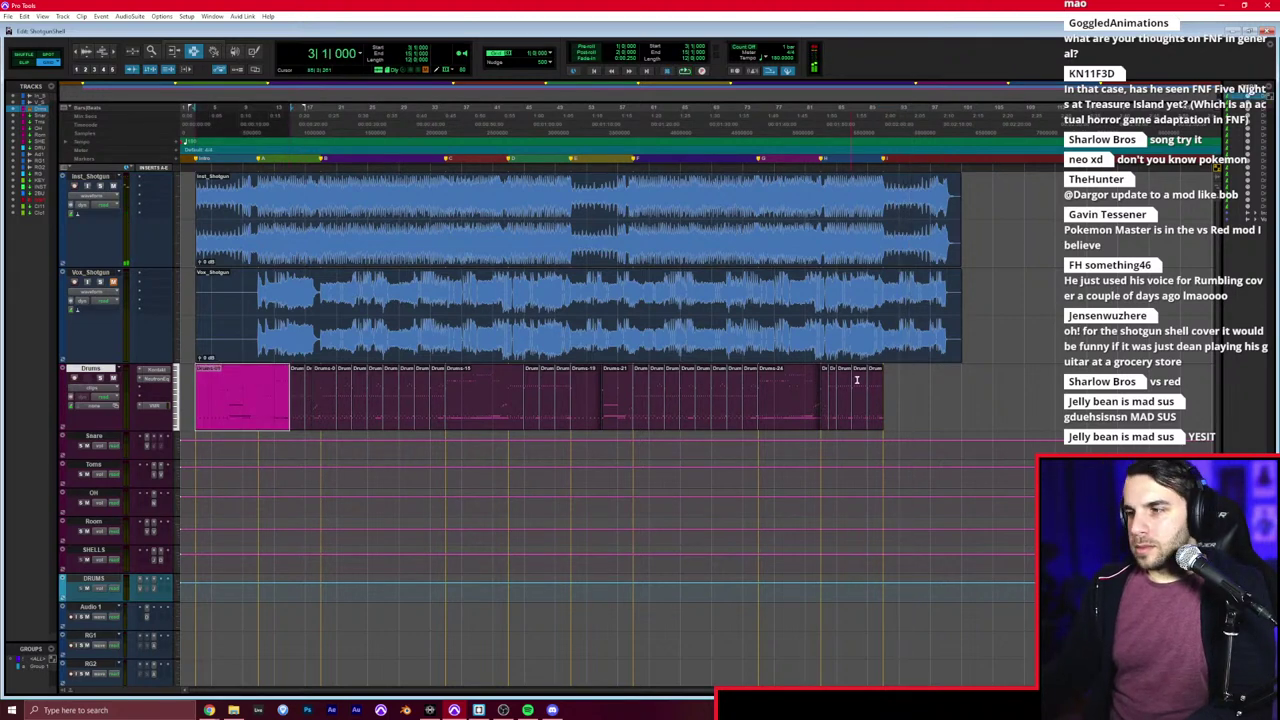
key("ctrl+v")
left_click(889, 382)
key("space")
key("t")
key("t")
key("t")
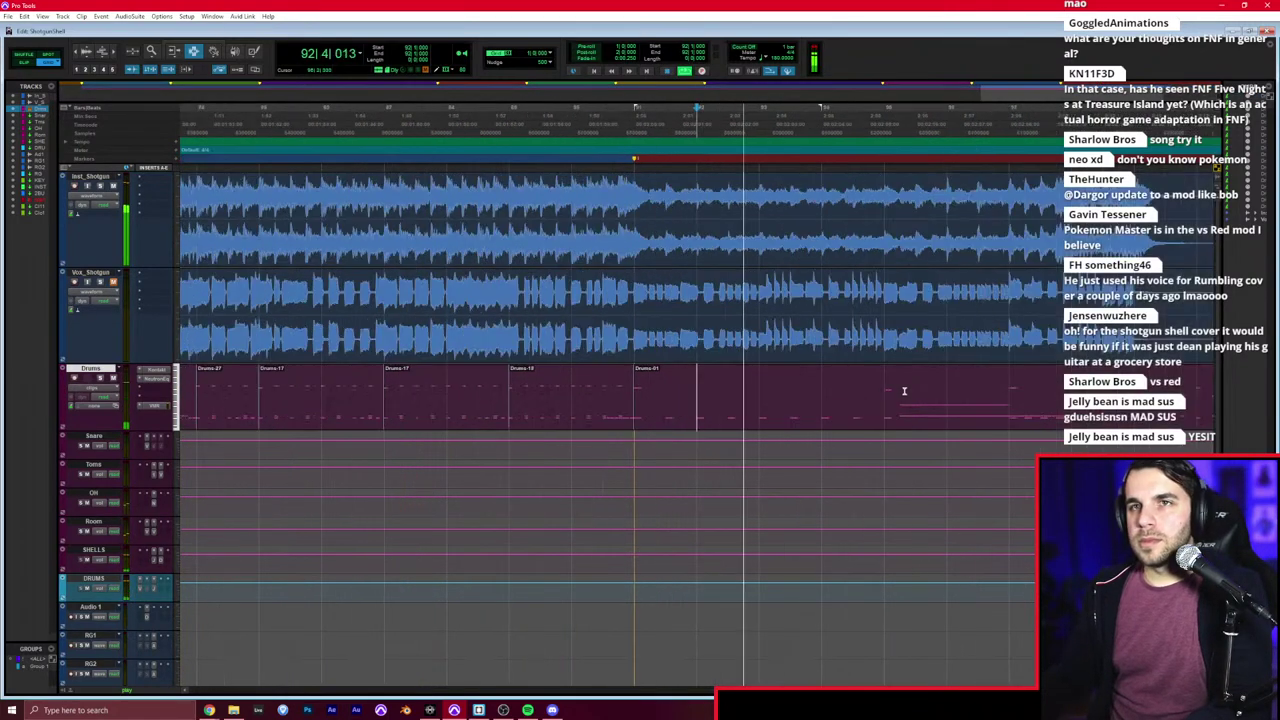
scroll(898, 385, "right", 1)
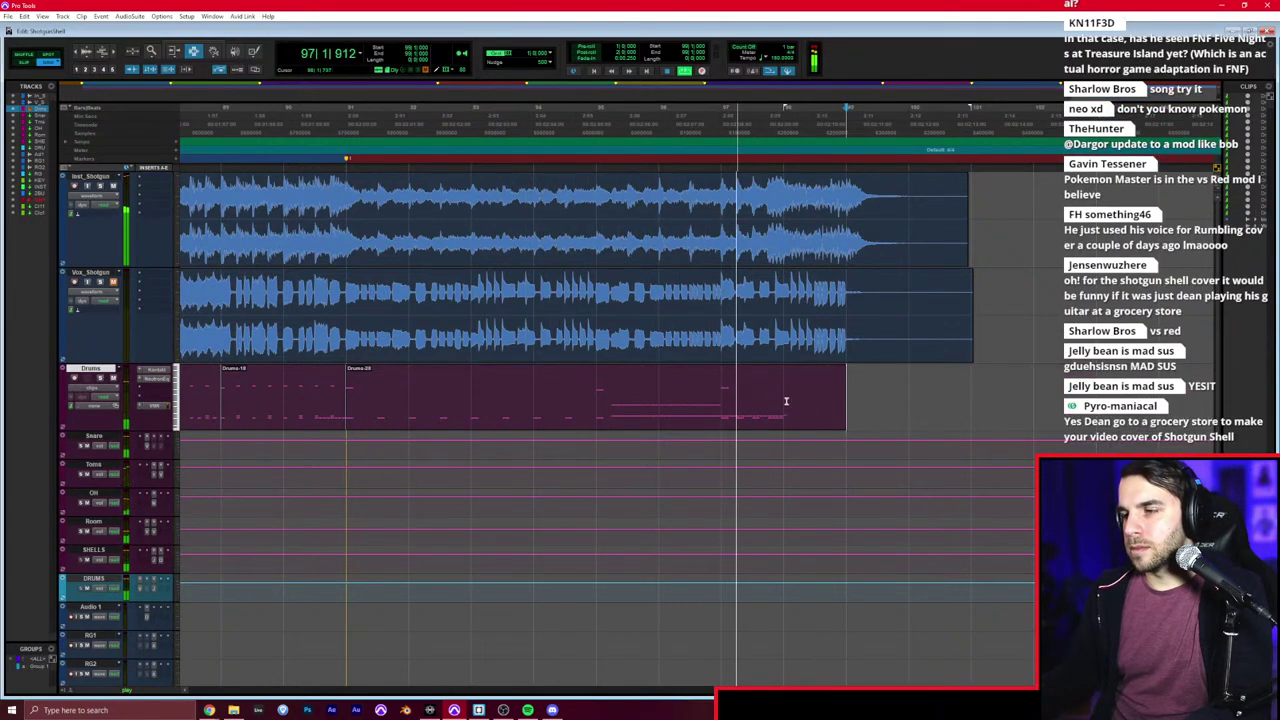
Step: Delete the D#0 note on bar 98's downbeat in the MIDI editor and set the grid to sixteenth-note triplets (0|0|160)
double_click(695, 393)
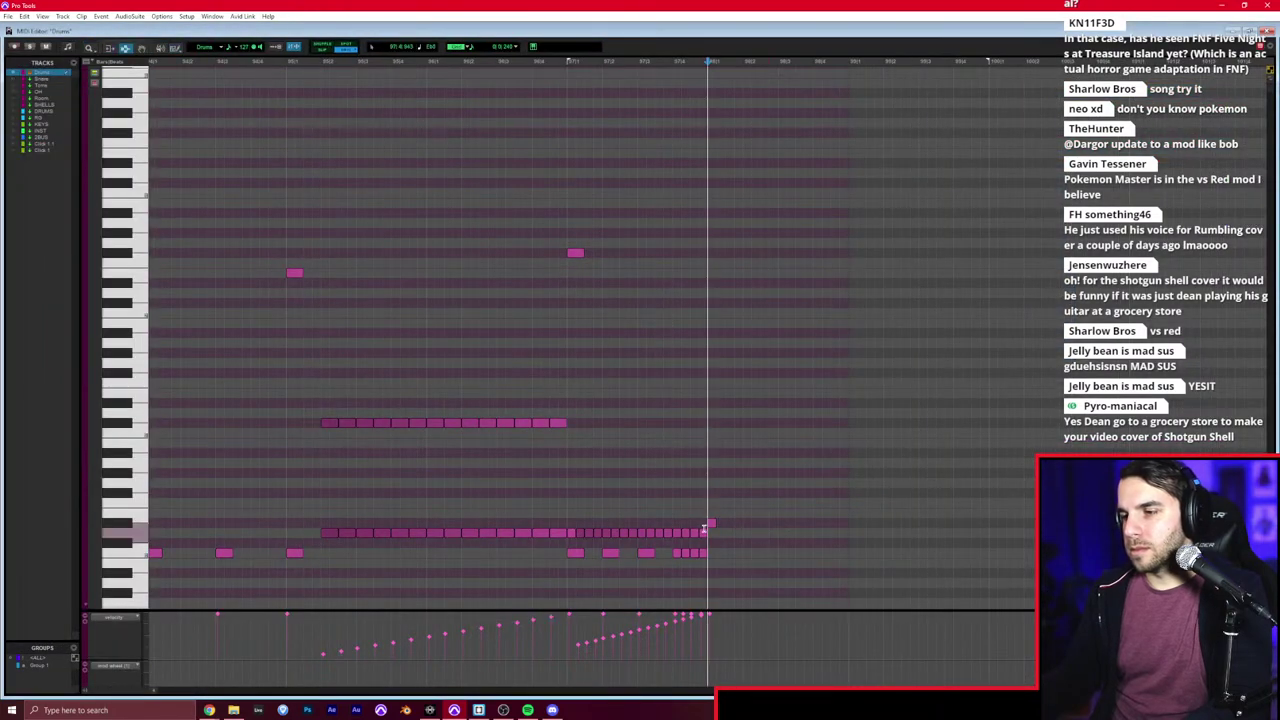
left_click_drag(705, 529, 860, 490)
key("Delete")
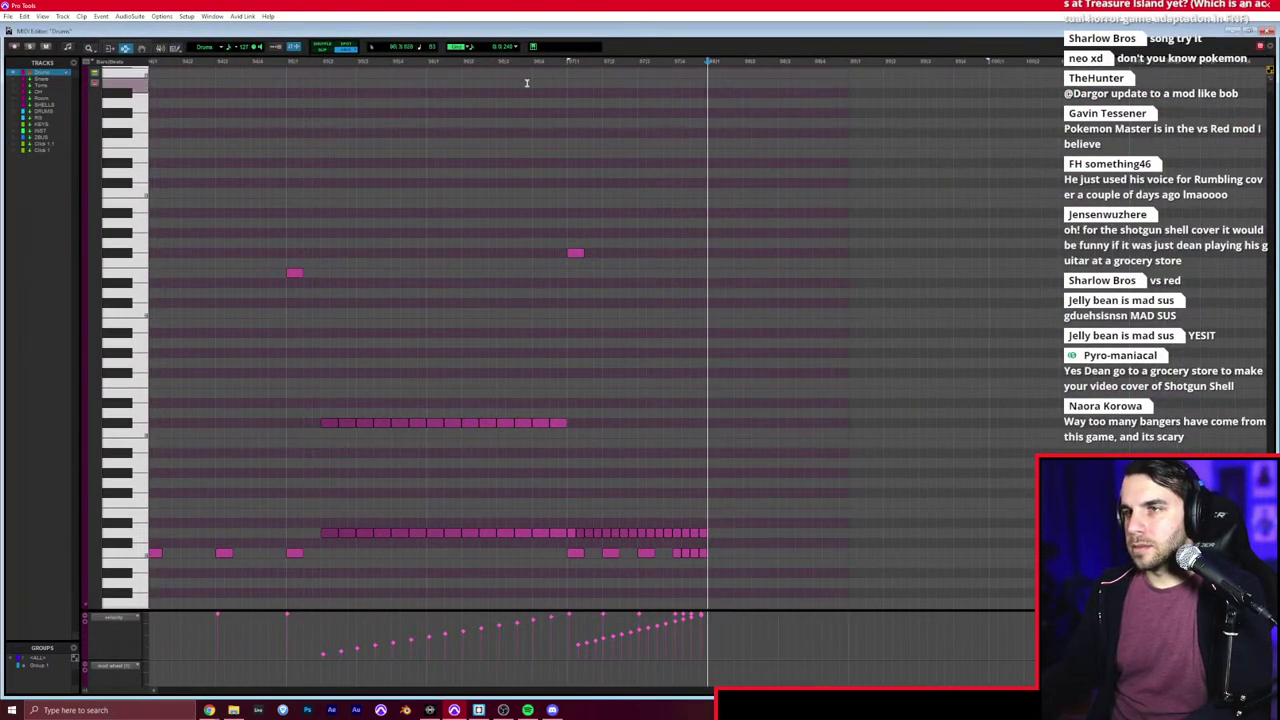
left_click(514, 47)
left_click(530, 130)
Step: Draw a triplet fill from bar 98's downbeat: three D0, two A0, three B0 and one C0
key("t")
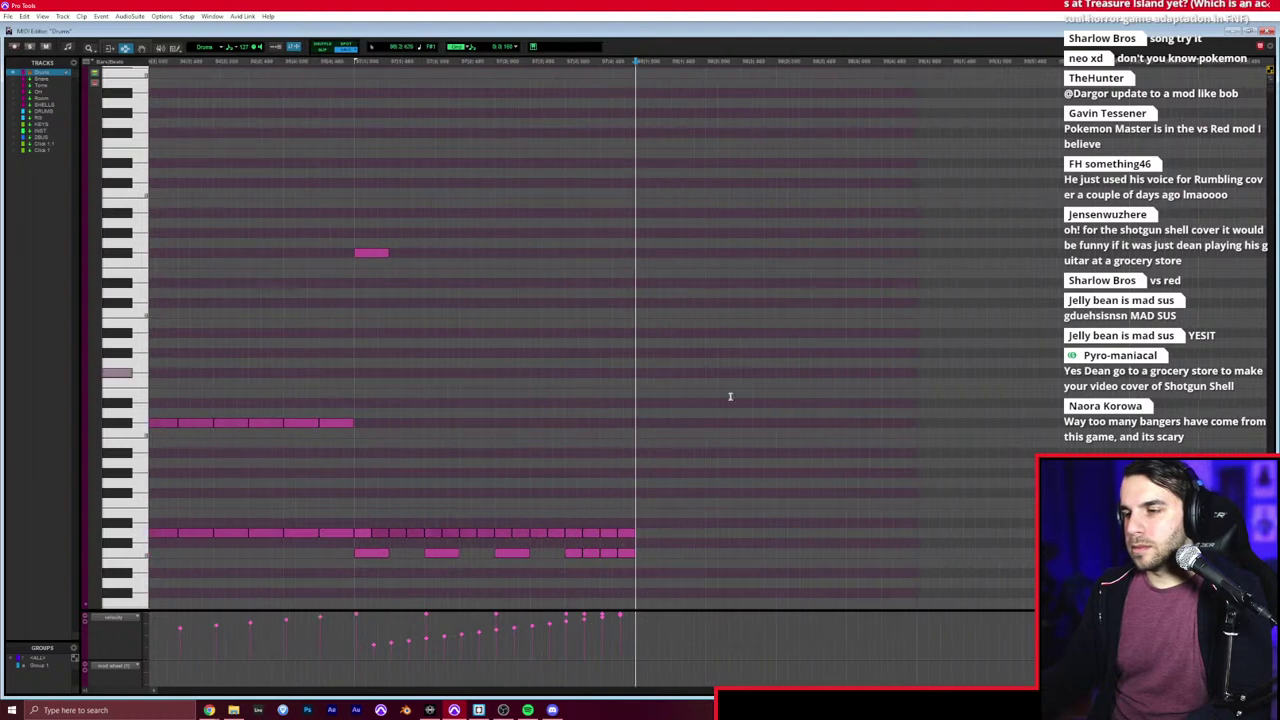
key("t")
scroll(645, 540, "right", 3)
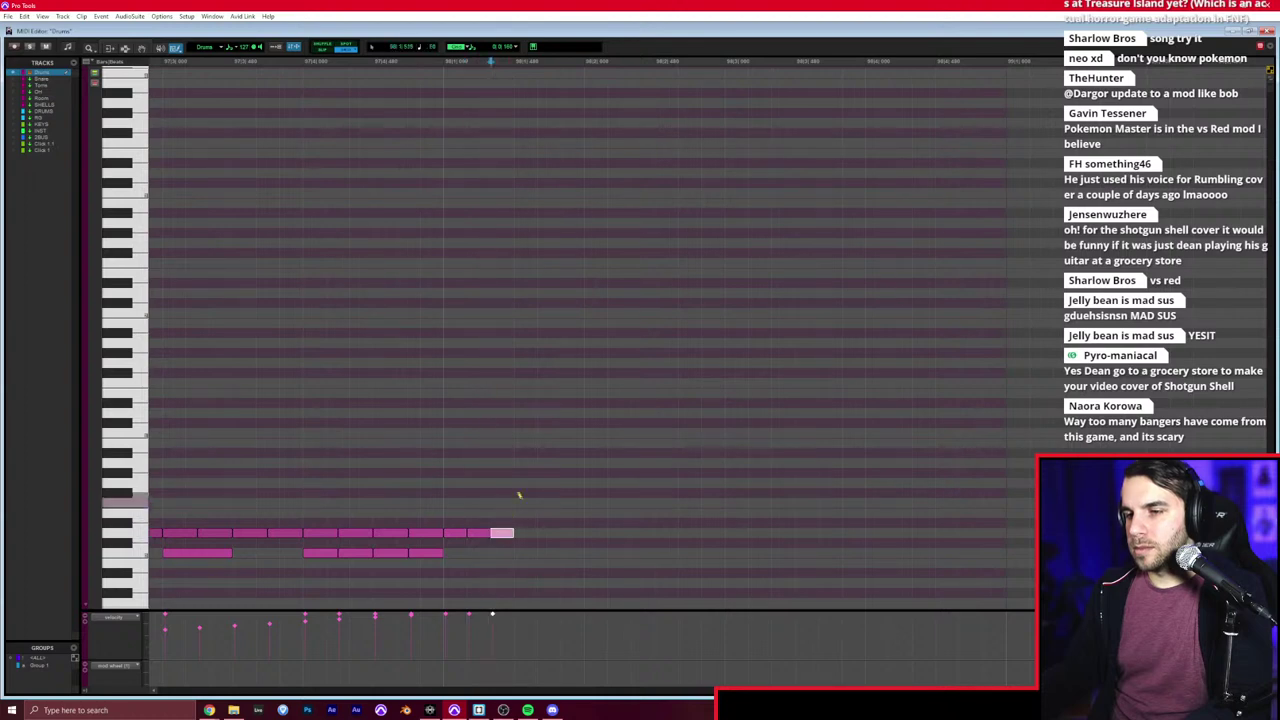
left_click_drag(529, 467, 562, 460)
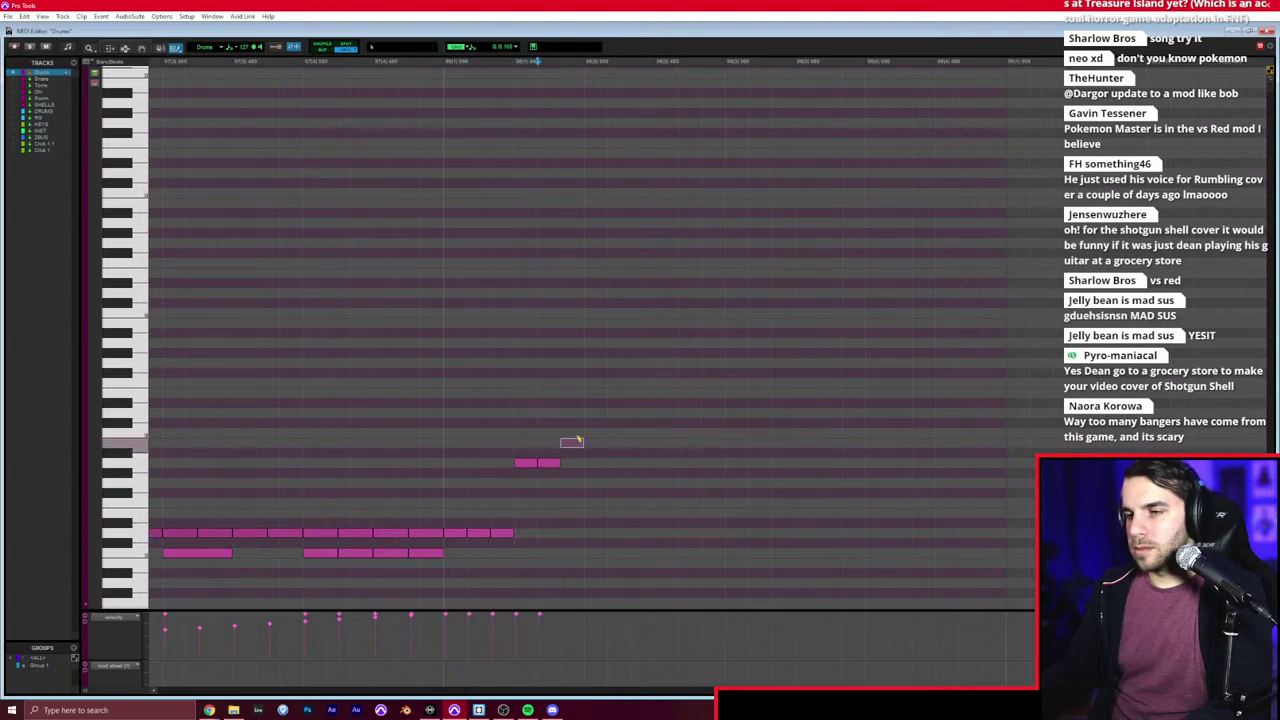
left_click(621, 443)
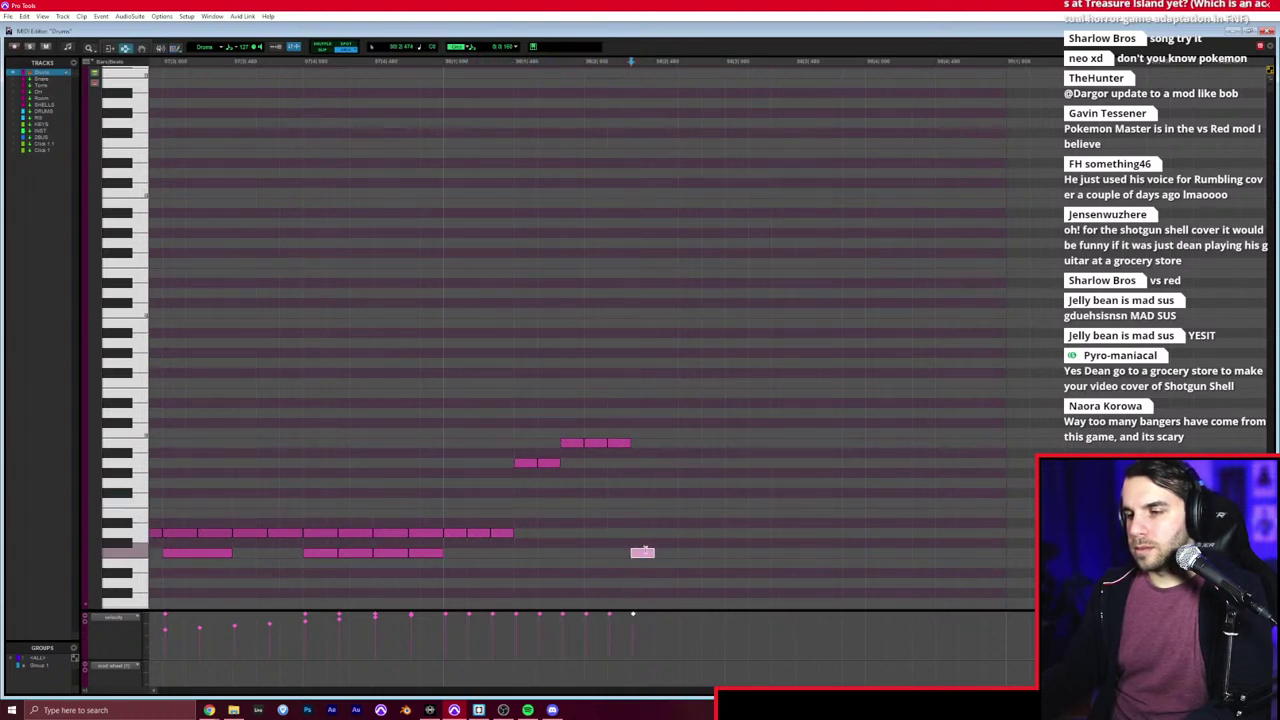
Step: Extend the bar 98 fill with three D0 notes after the C0 and play it back
left_click(444, 533)
key("space")
key("space")
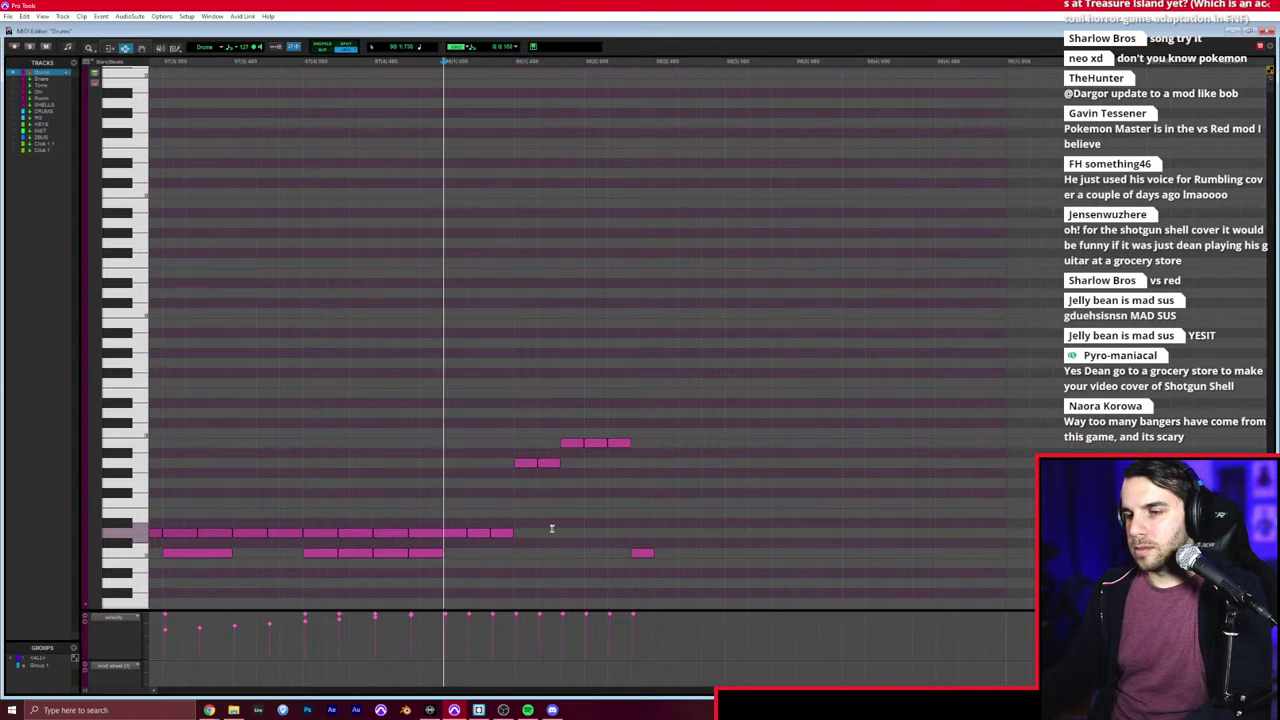
key("F10")
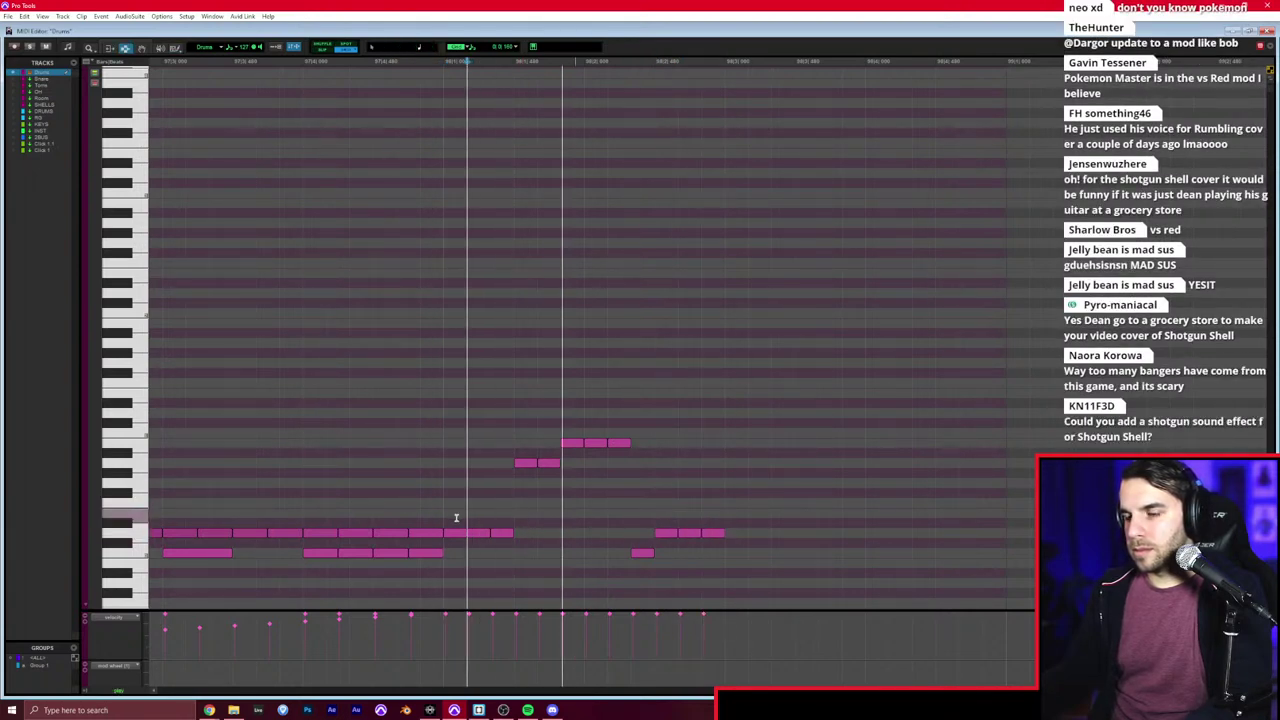
key("space")
Step: Delete all fill notes after the first two D0 hits of bar 98
left_click_drag(635, 503, 794, 491)
key("Delete")
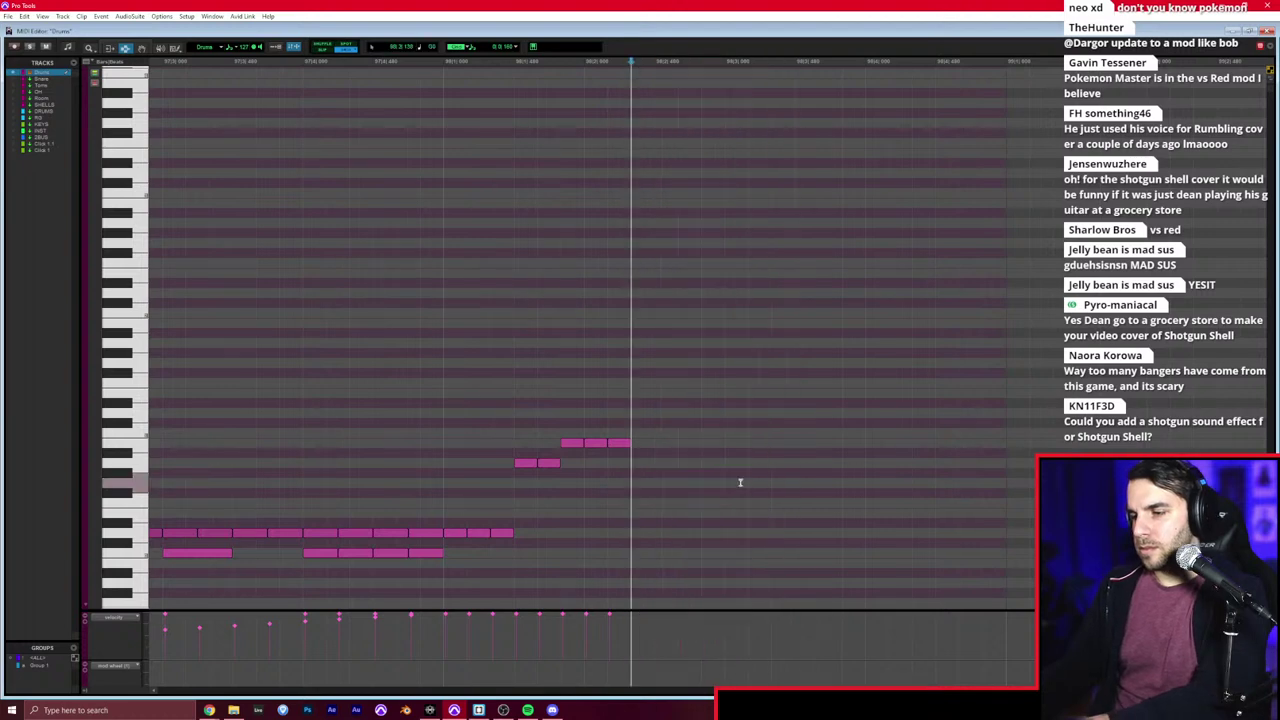
left_click_drag(484, 513, 655, 517)
key("Delete")
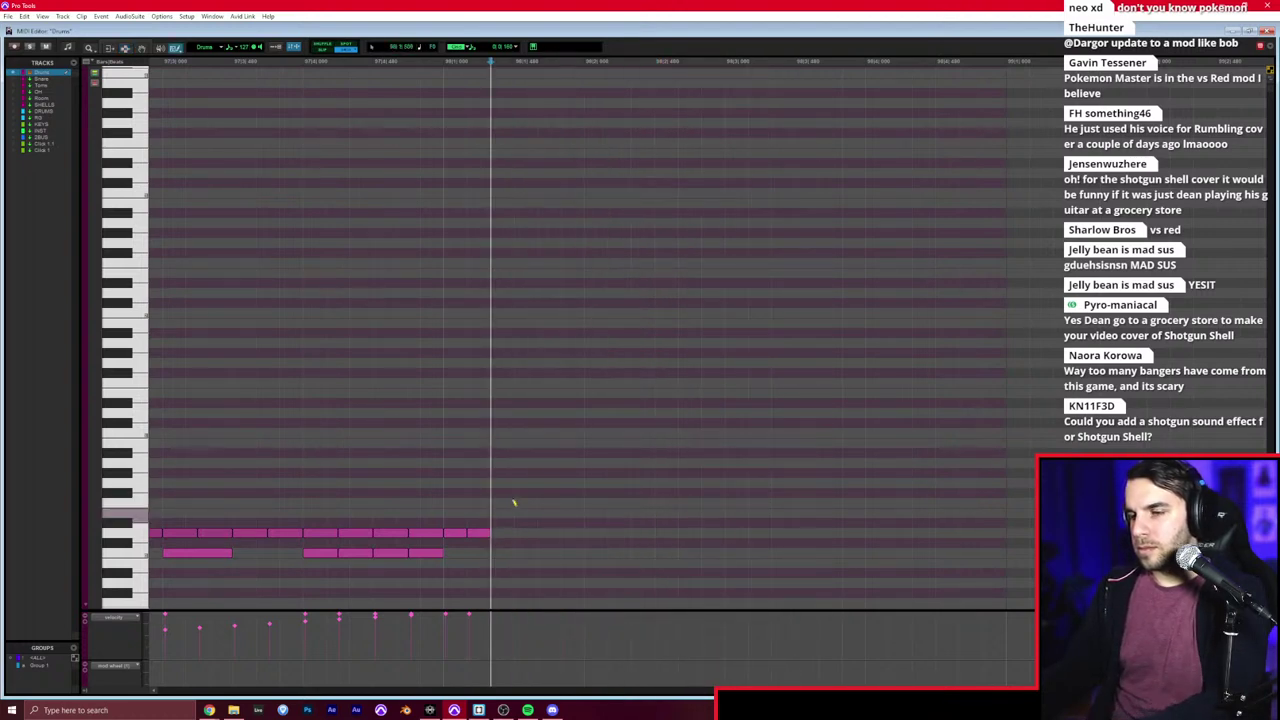
Step: Continue the fill after the two D0 hits with two A0, one C1 and one C0, and play it from bar 98
left_click_drag(509, 463, 528, 462)
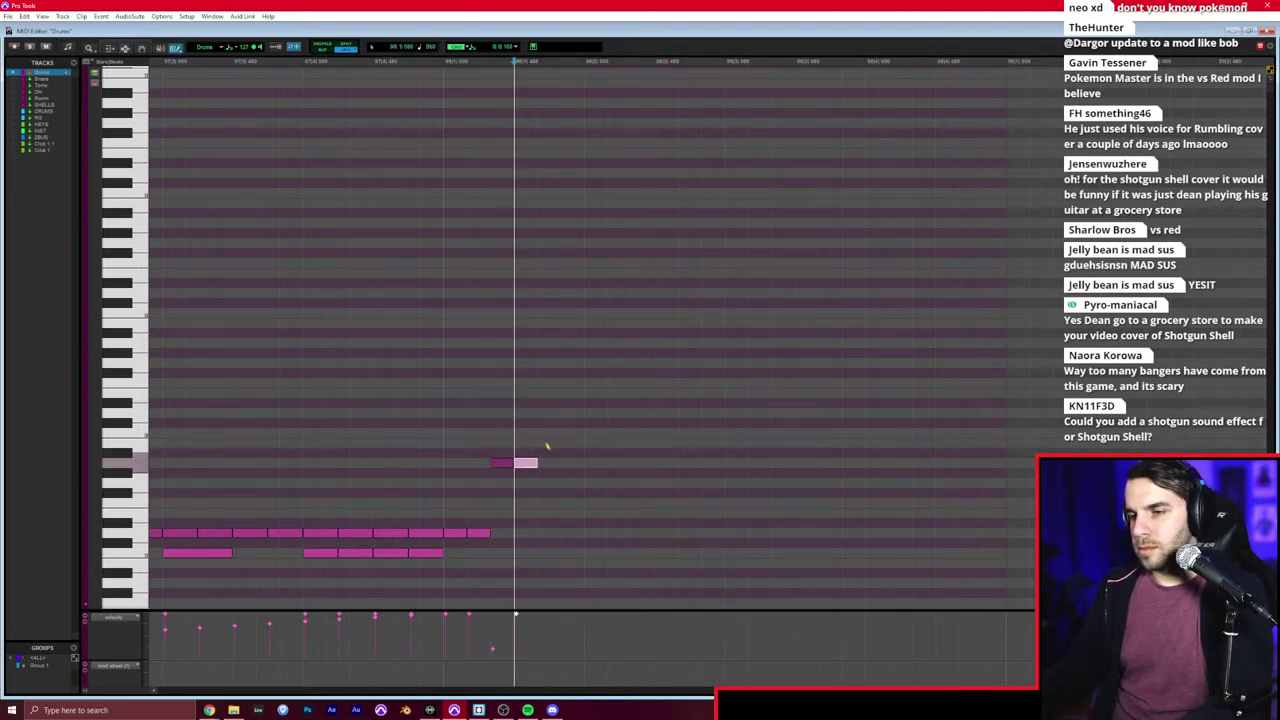
left_click(548, 432)
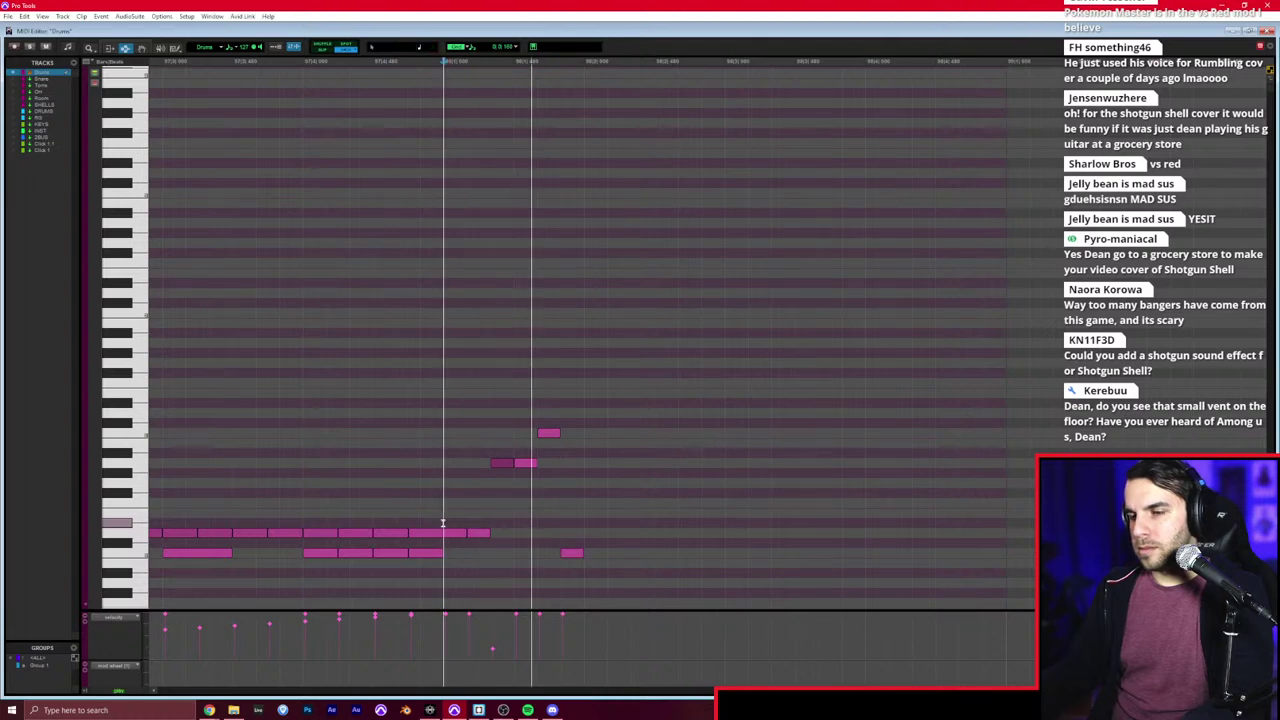
key("space")
key("F10")
Step: Raise the first A0 hit to full velocity and switch the Pencil tool to Free Hand
key("F10")
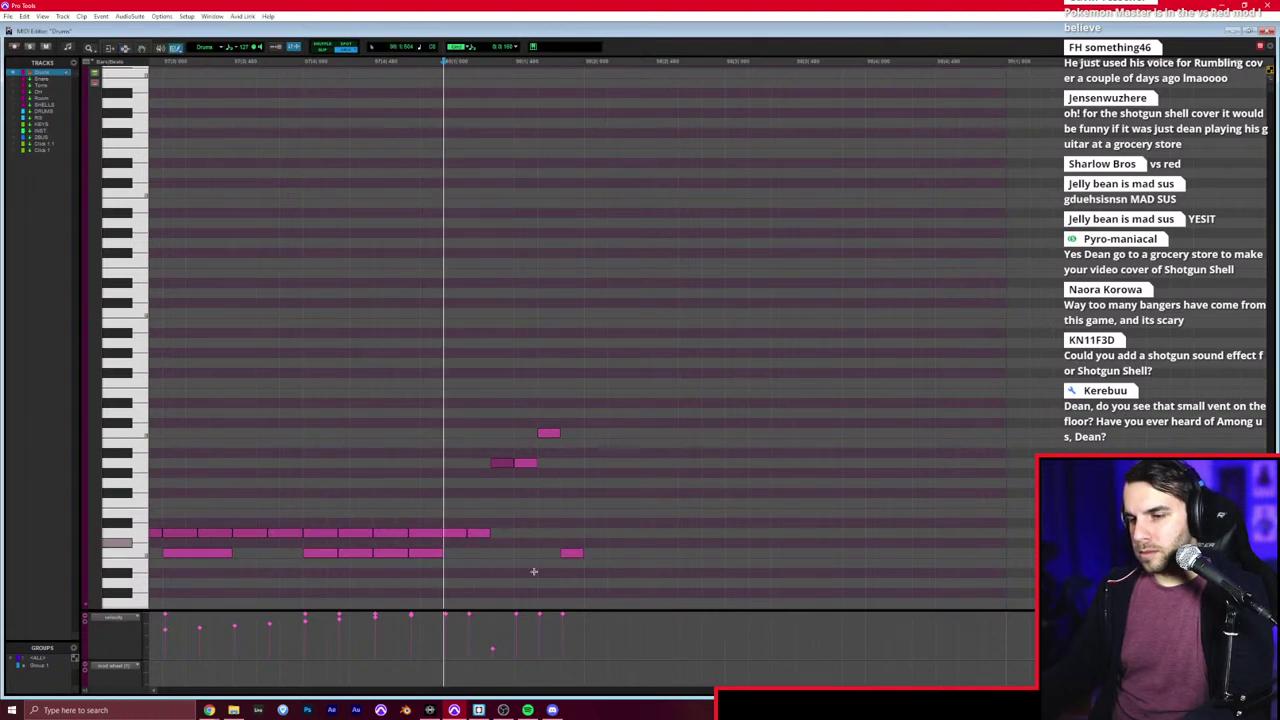
left_click(177, 48)
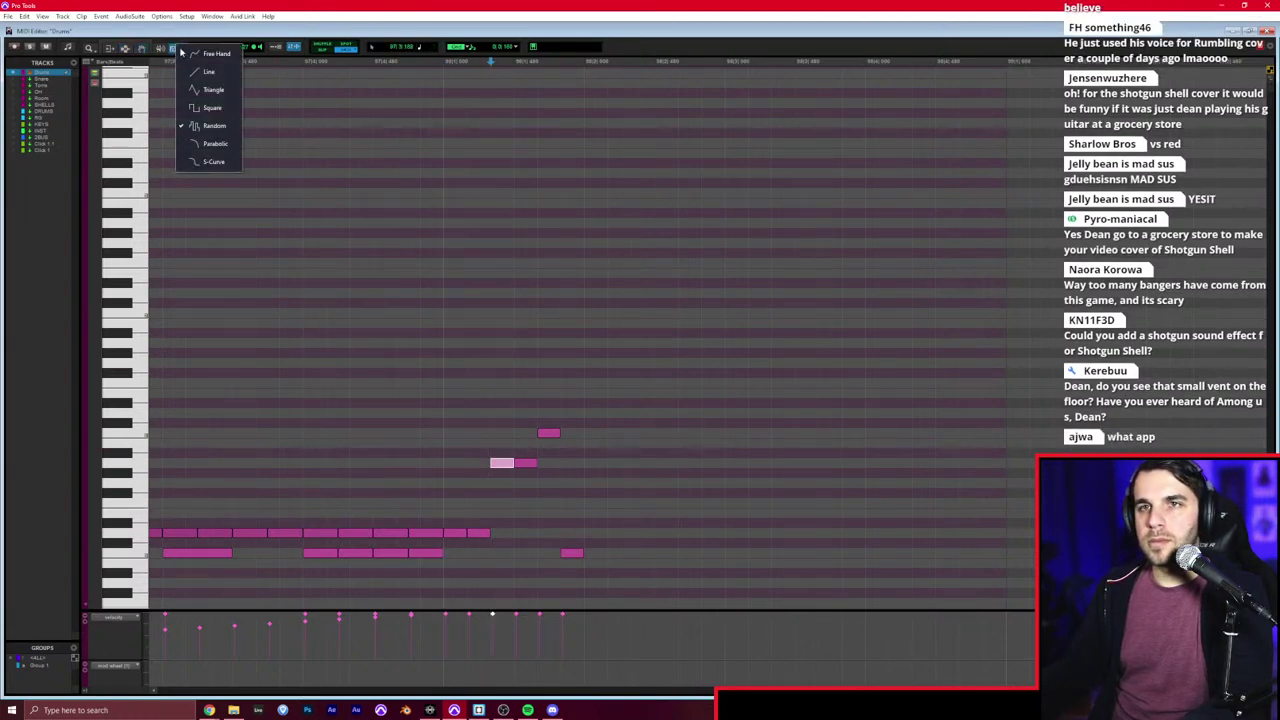
left_click(192, 55)
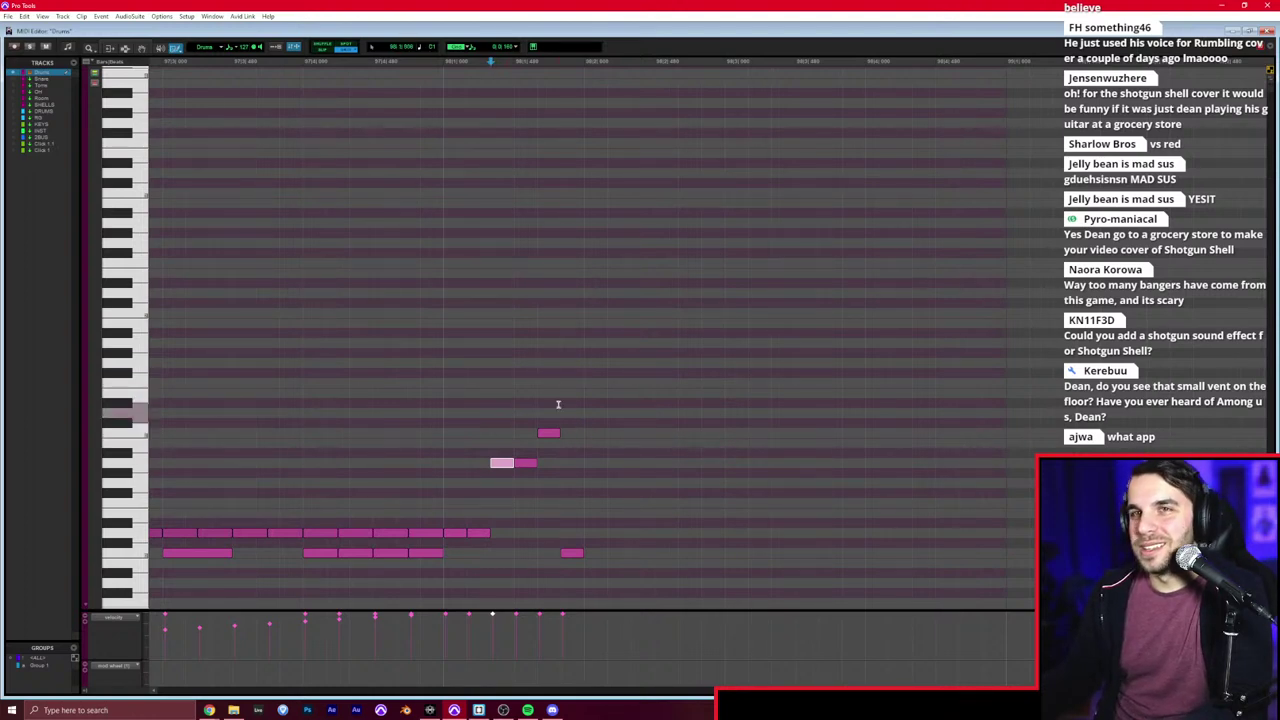
Step: Play the fill from bar 98 and continue it with two A0, two B0 and two C0 notes
left_click(441, 434)
key("space")
key("space")
key("F10")
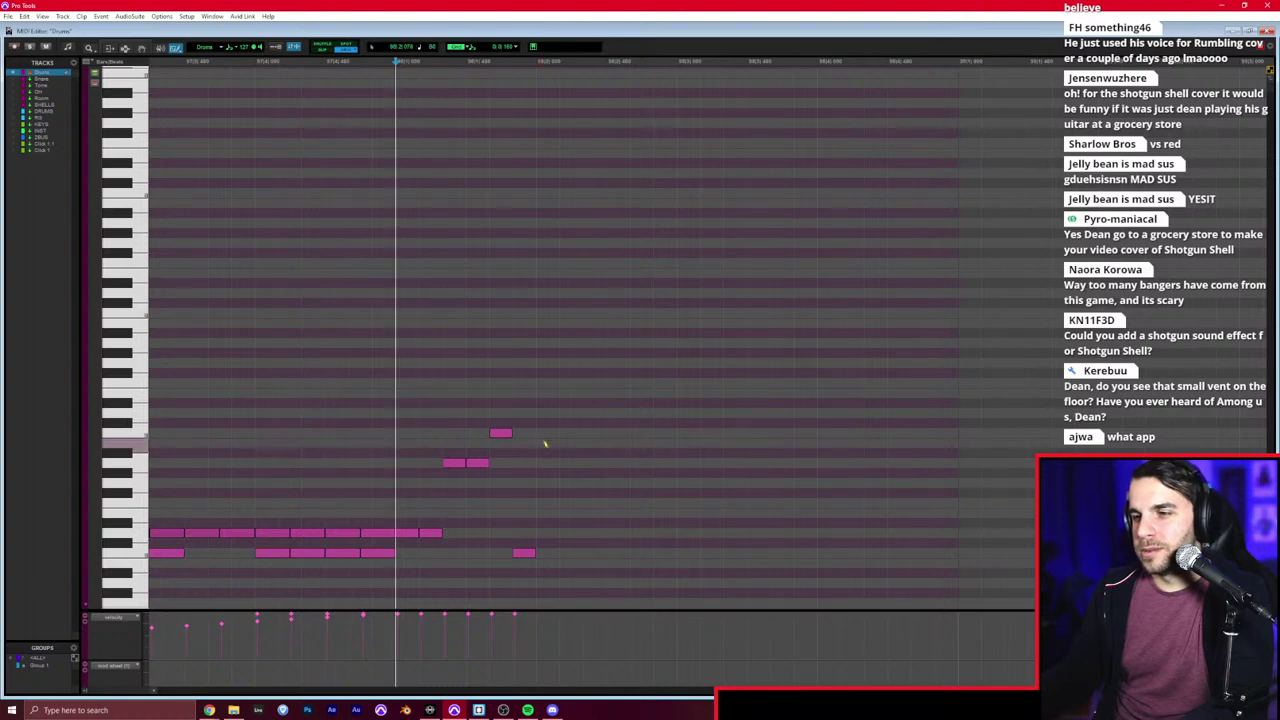
left_click(573, 465)
left_click(599, 443)
left_click(617, 440)
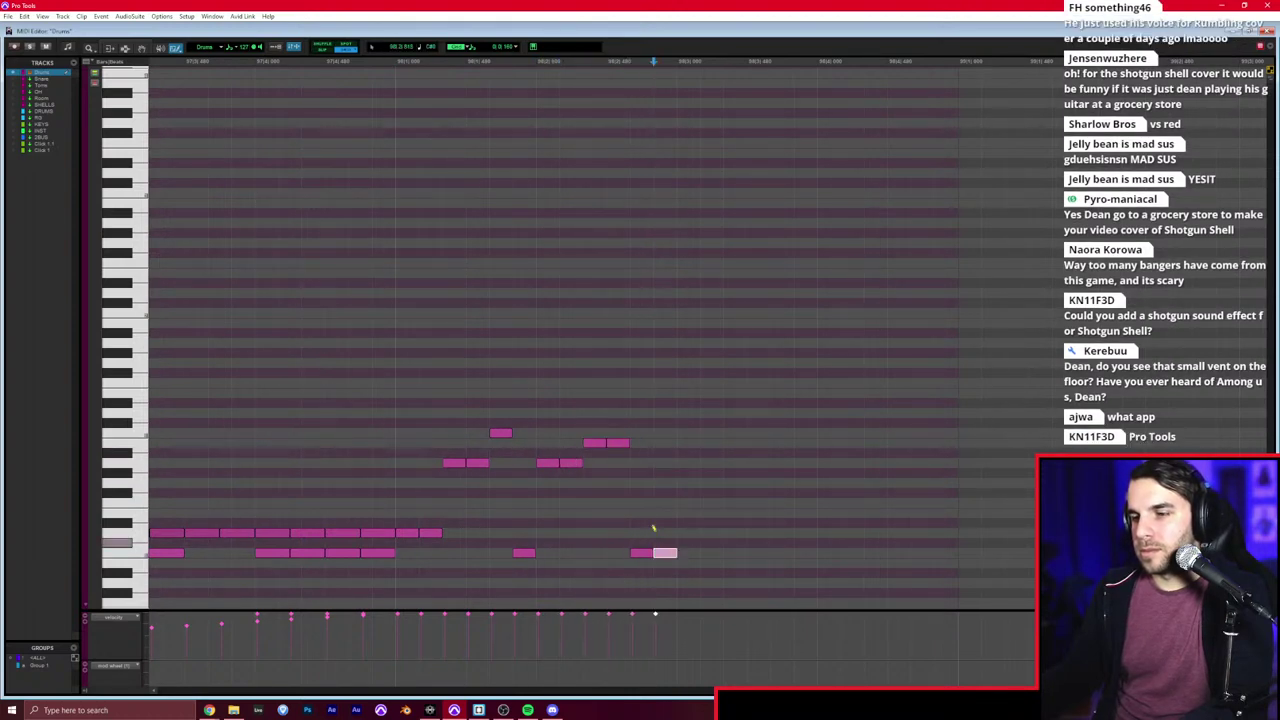
Step: Transpose the newly drawn A0 and B0 pairs up two semitones
key("F7")
left_click_drag(652, 430, 542, 489)
key("super+Up")
key("super+Up")
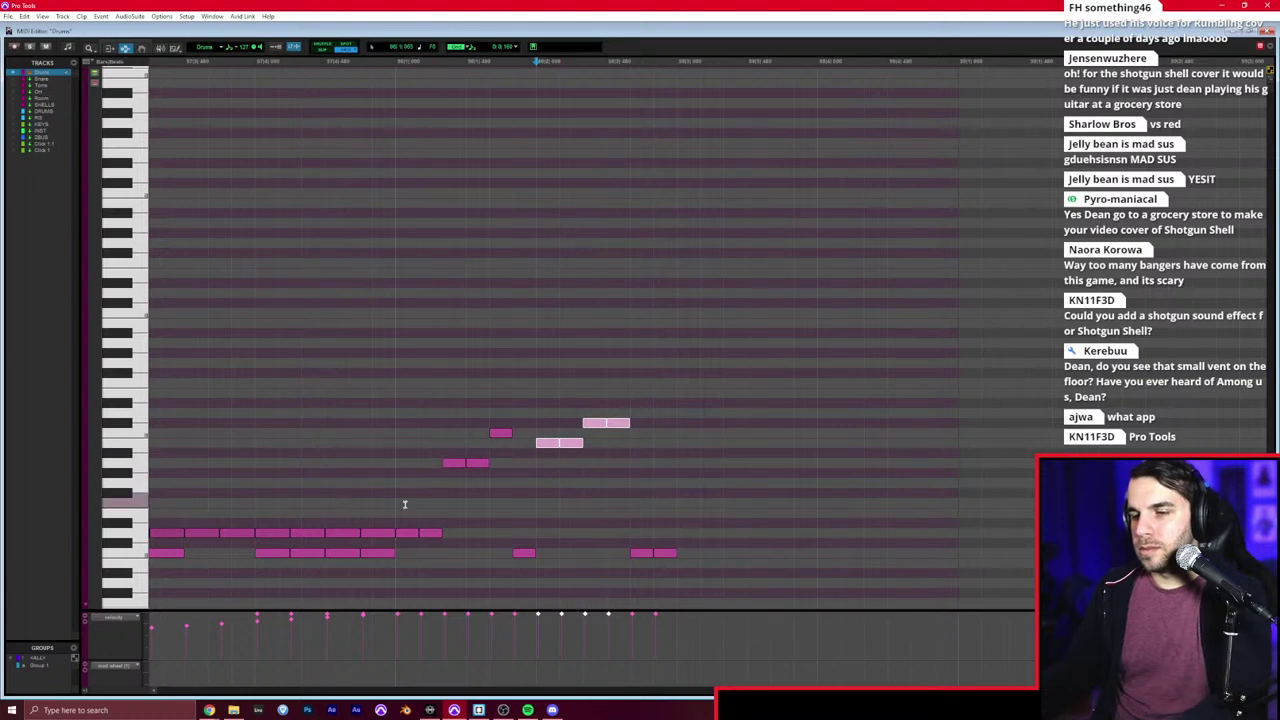
Step: Duplicate the two-beat fill onto beats 3 and 4 of bar 98 and play it back
left_click(677, 466, "shift")
key("ctrl+d")
left_click(425, 460)
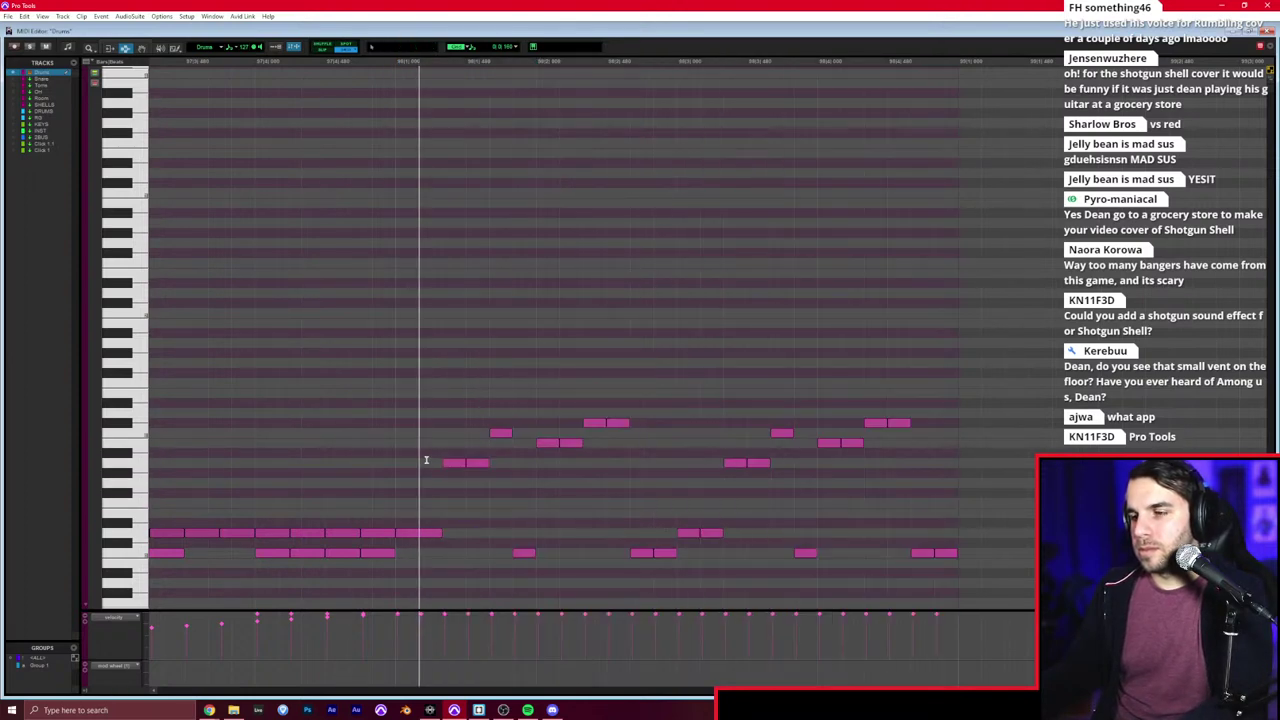
key("space")
key("r")
scroll(427, 460, "right", 1)
key("space")
Step: Add a D#0 note on bar 99's downbeat and play the ending in the Edit window
key("F10")
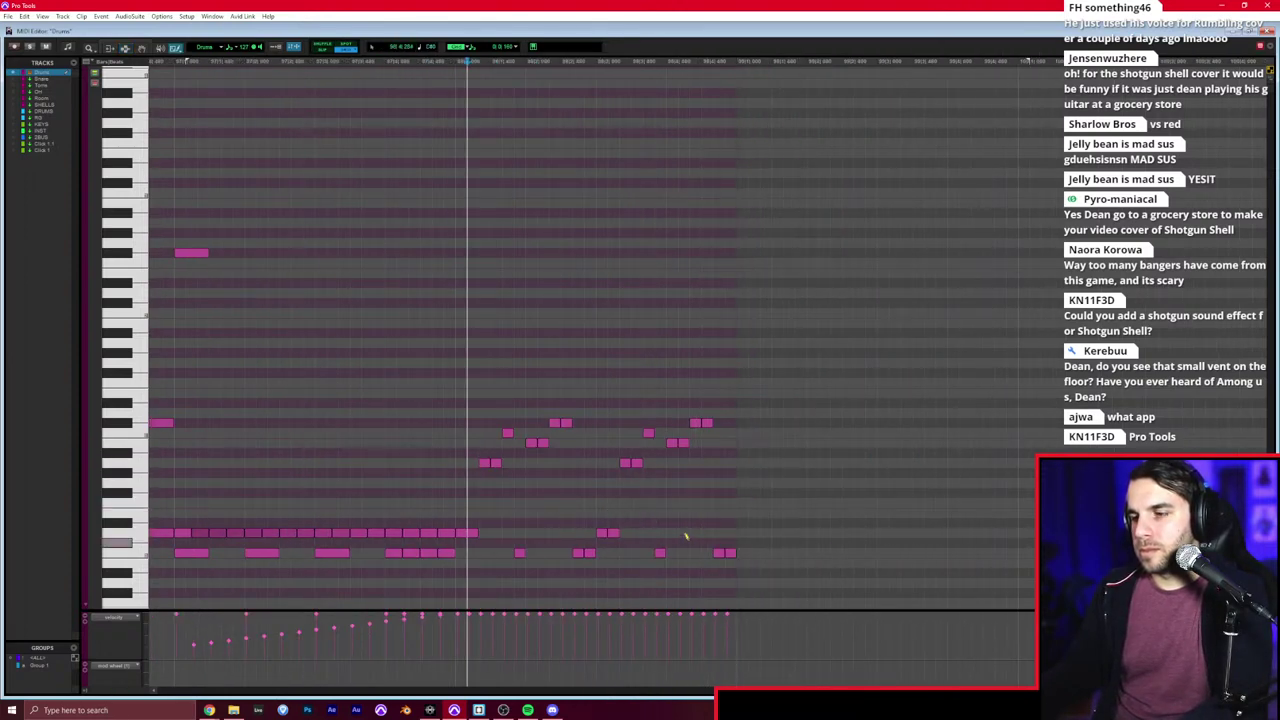
left_click(739, 523)
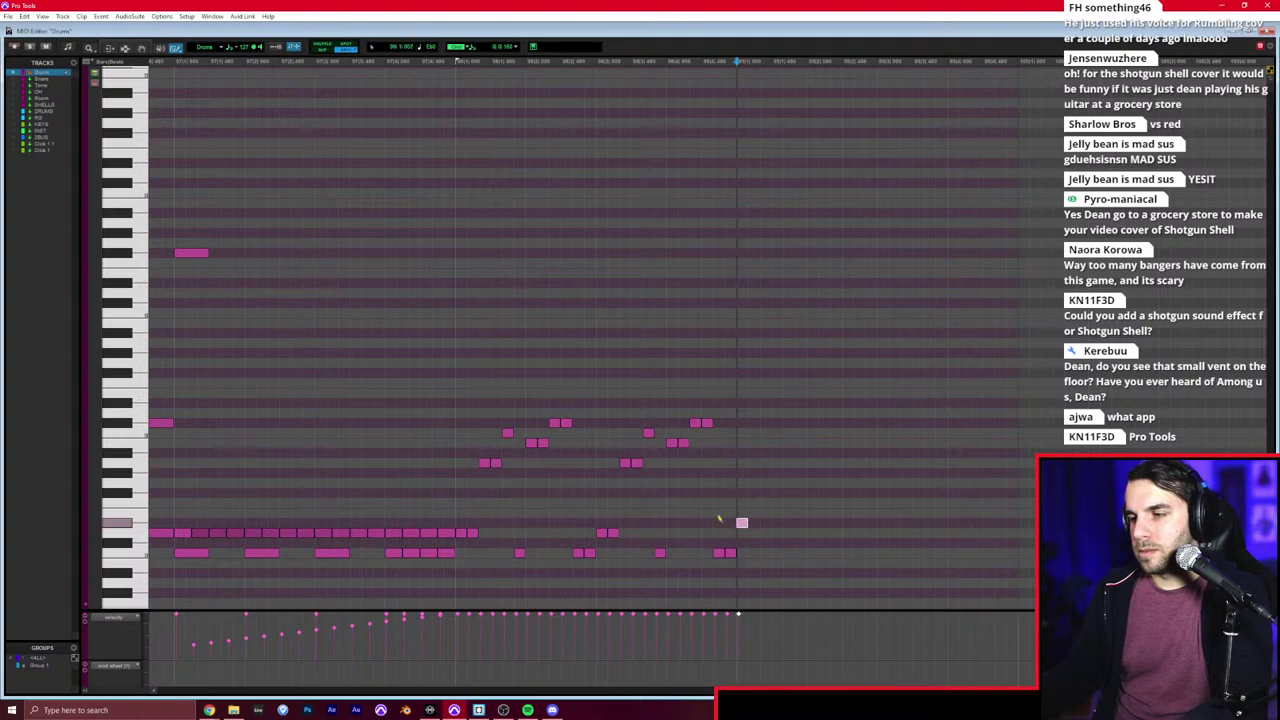
key("ctrl+equal")
key("r")
key("r")
key("space")
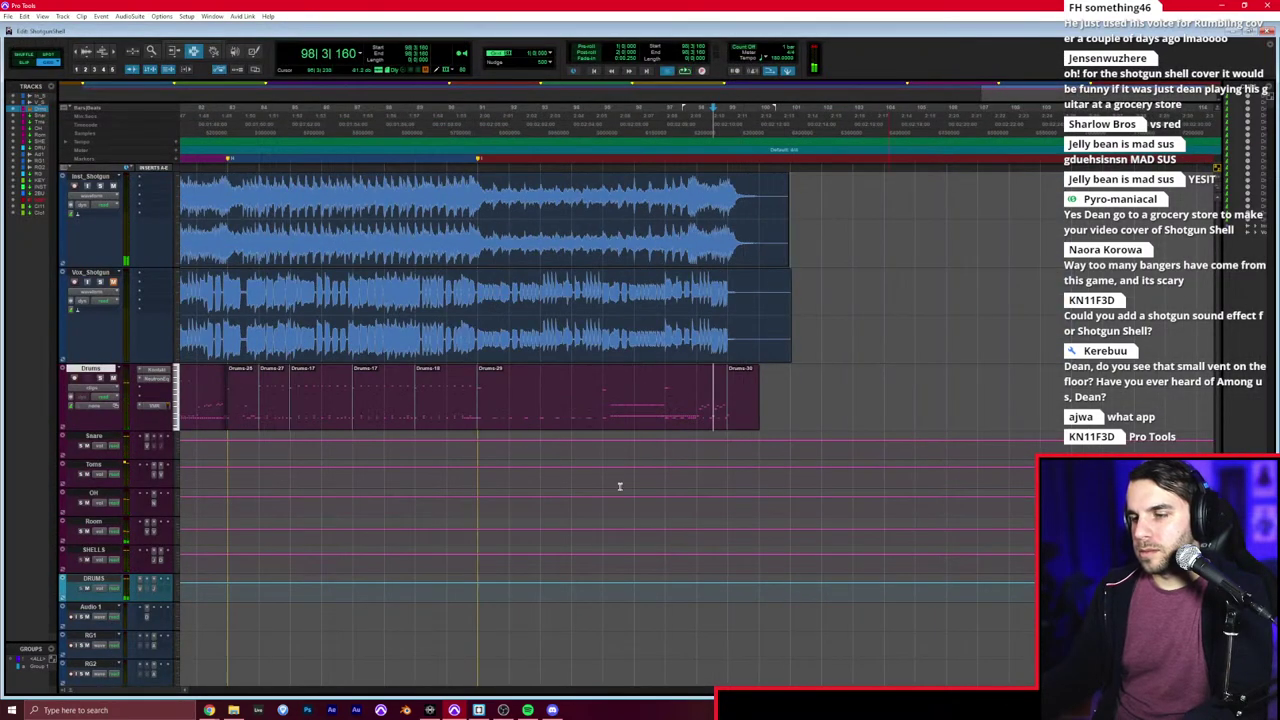
Step: Place the cursor at bar 3 on the Audio 1 track and play the song's intro
key("Return")
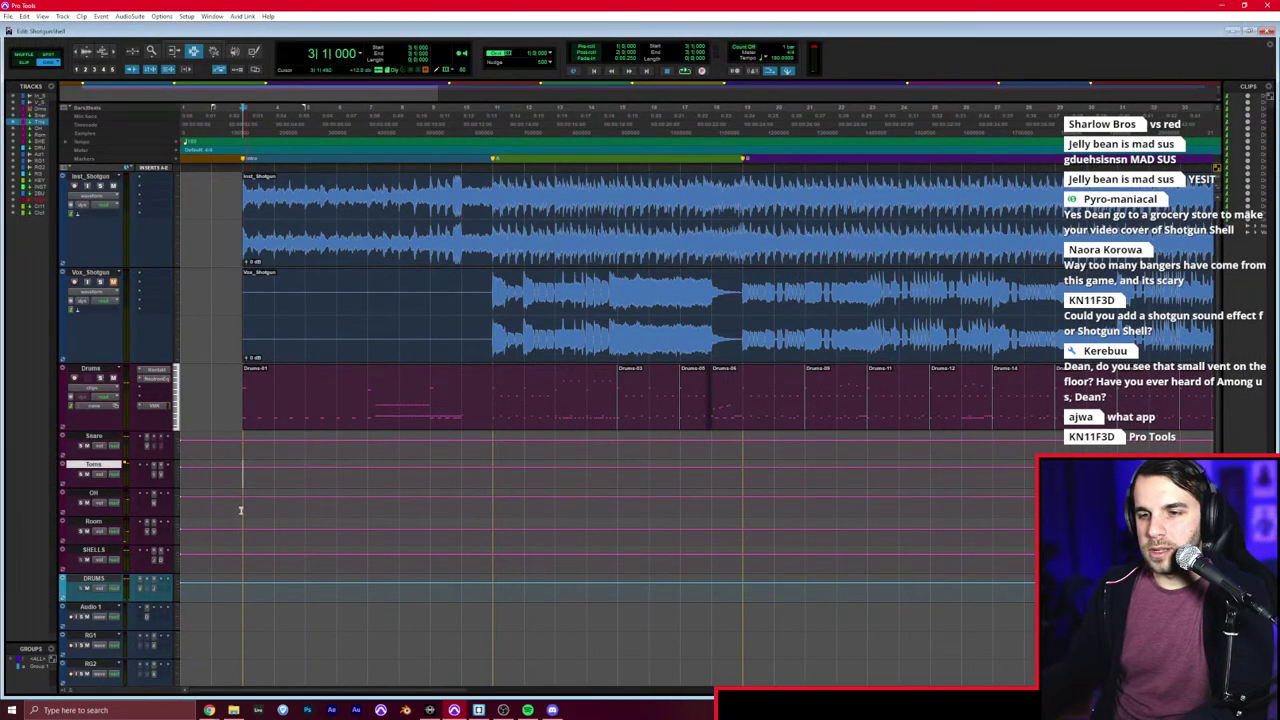
left_click(242, 608)
key("space")
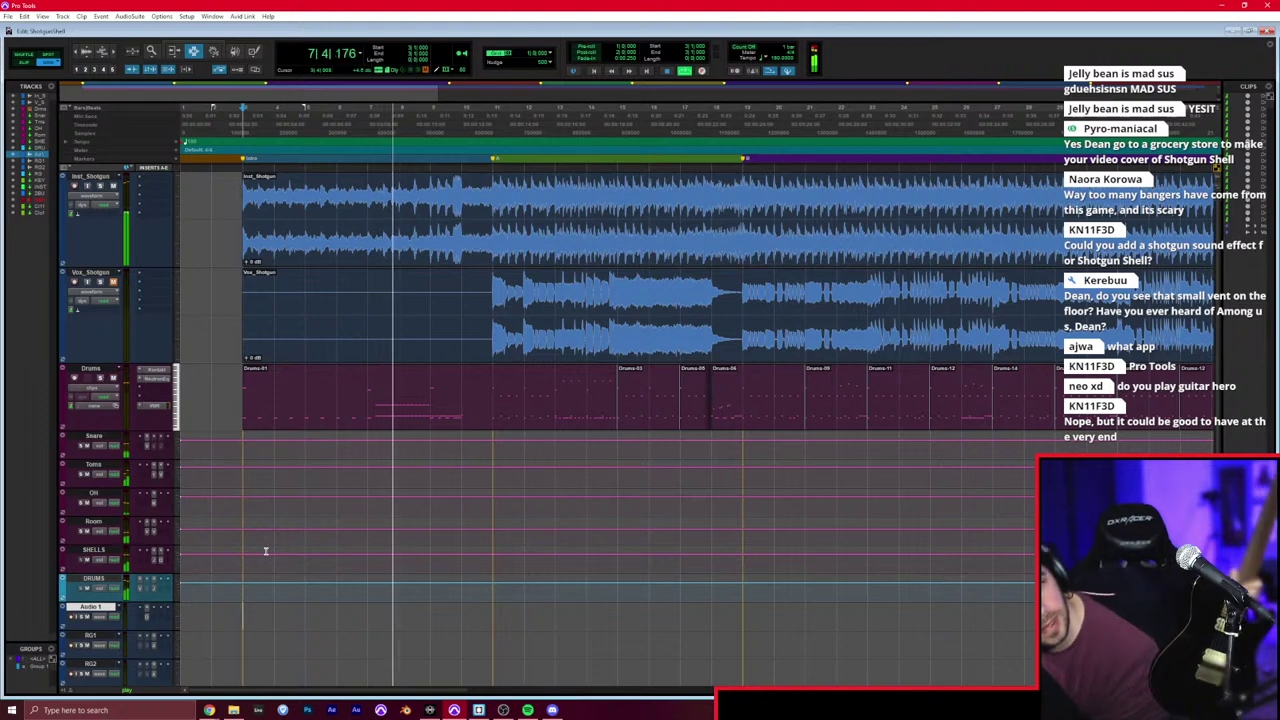
key("space")
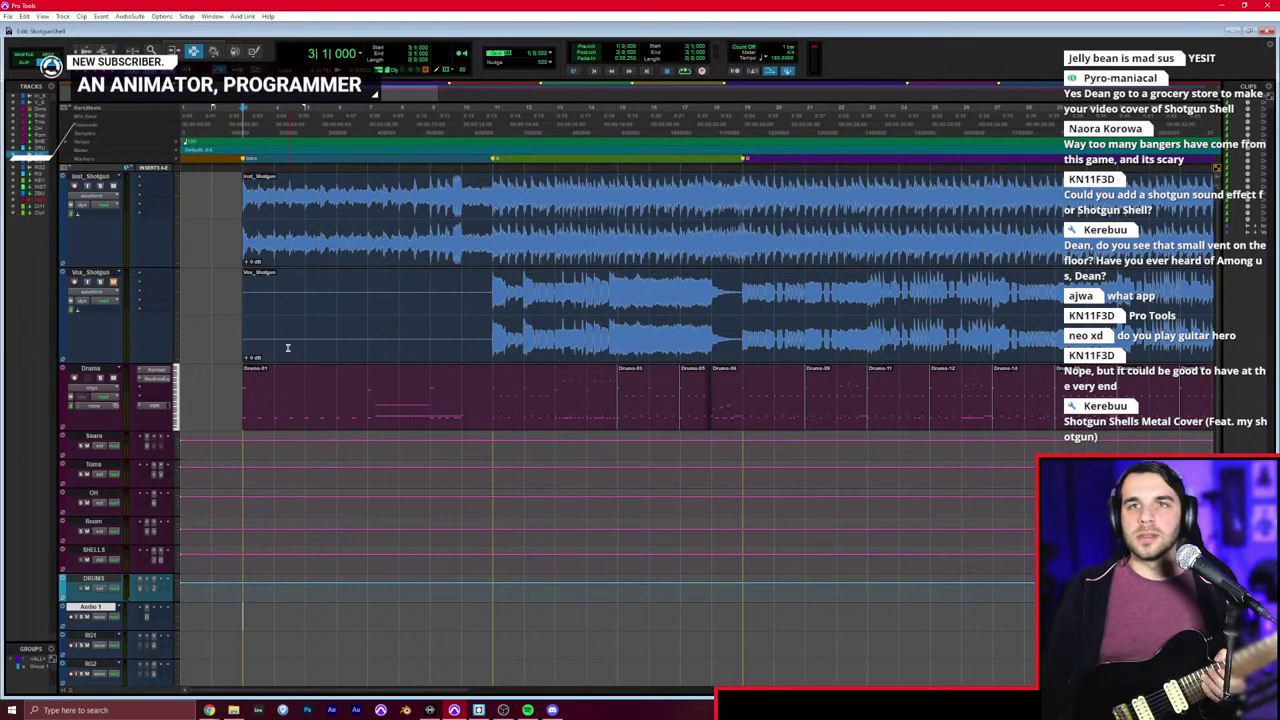
scroll(85, 358, "down", 5)
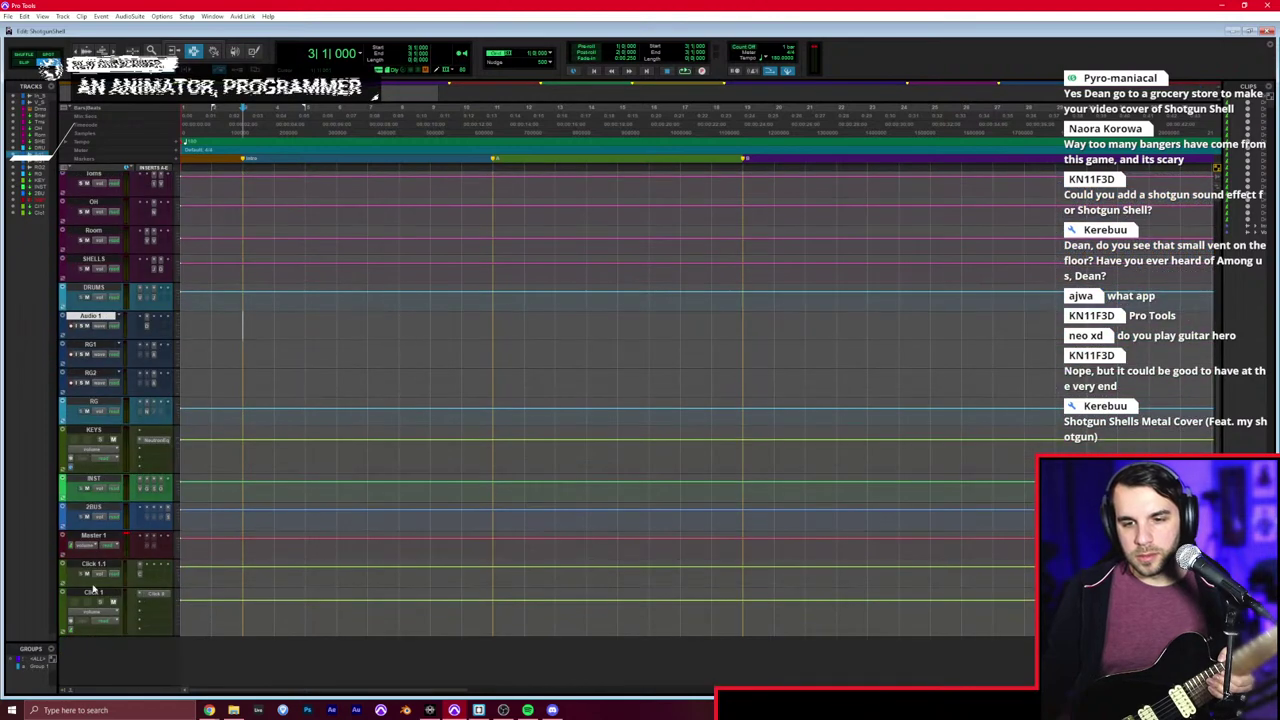
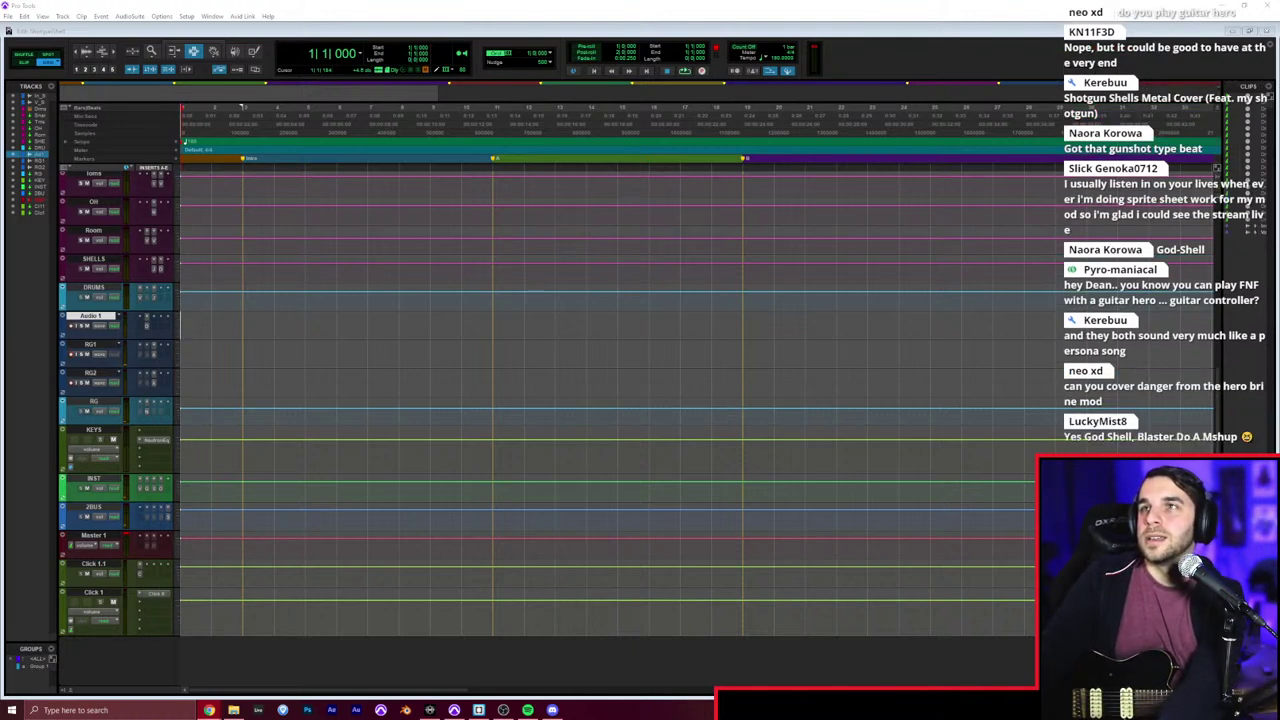
Step: Try to record the intro guitar on the RG1 track from bar 1 and undo the latest take
left_click_drag(457, 0, 334, 0)
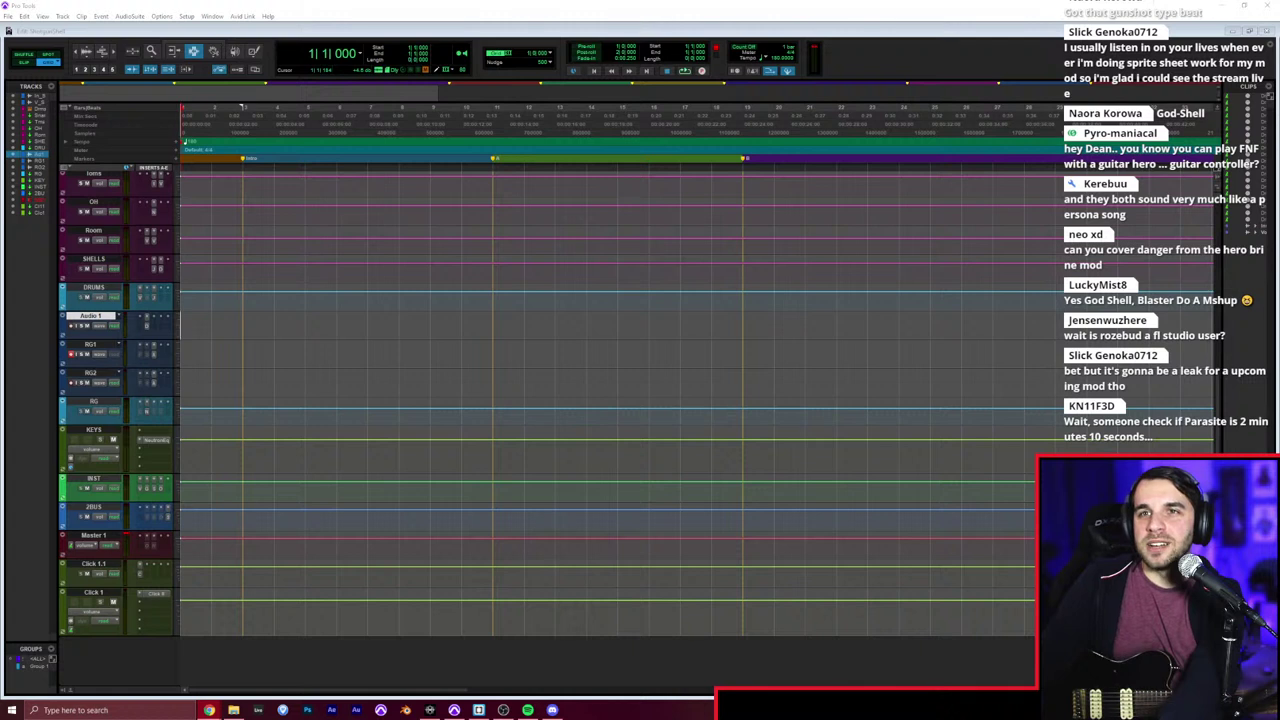
left_click(493, 11)
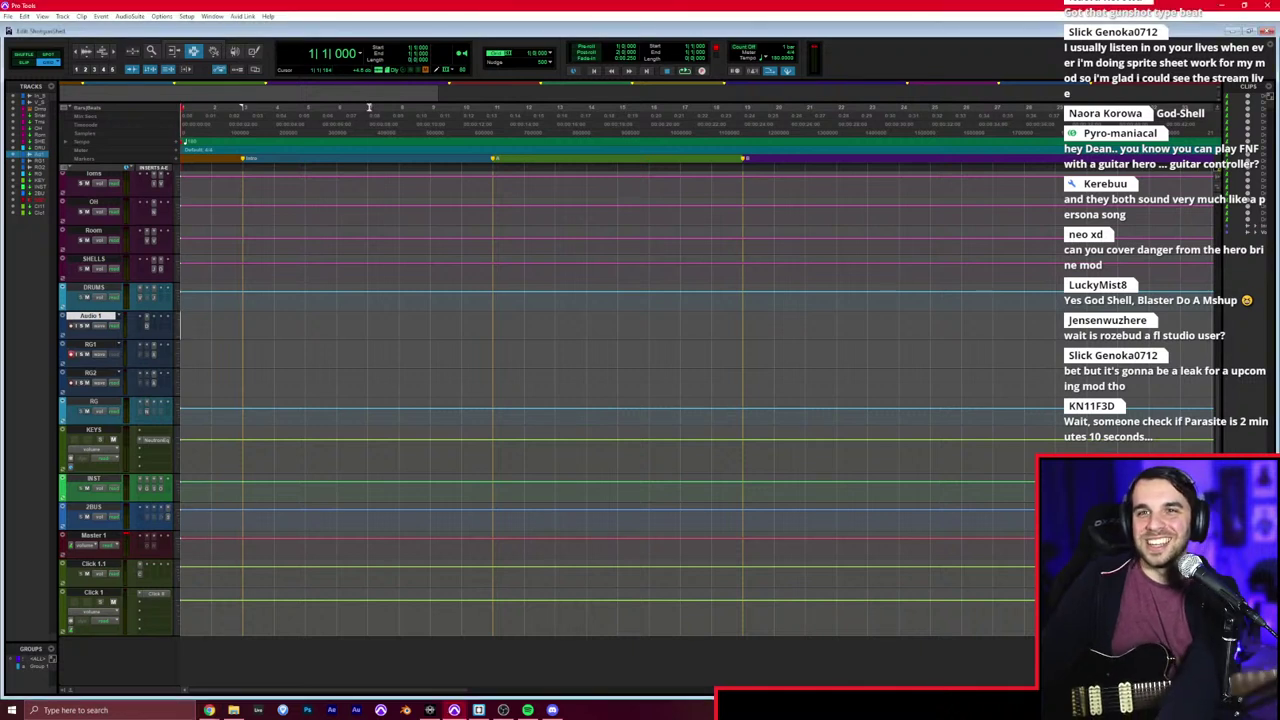
key("t")
key("t")
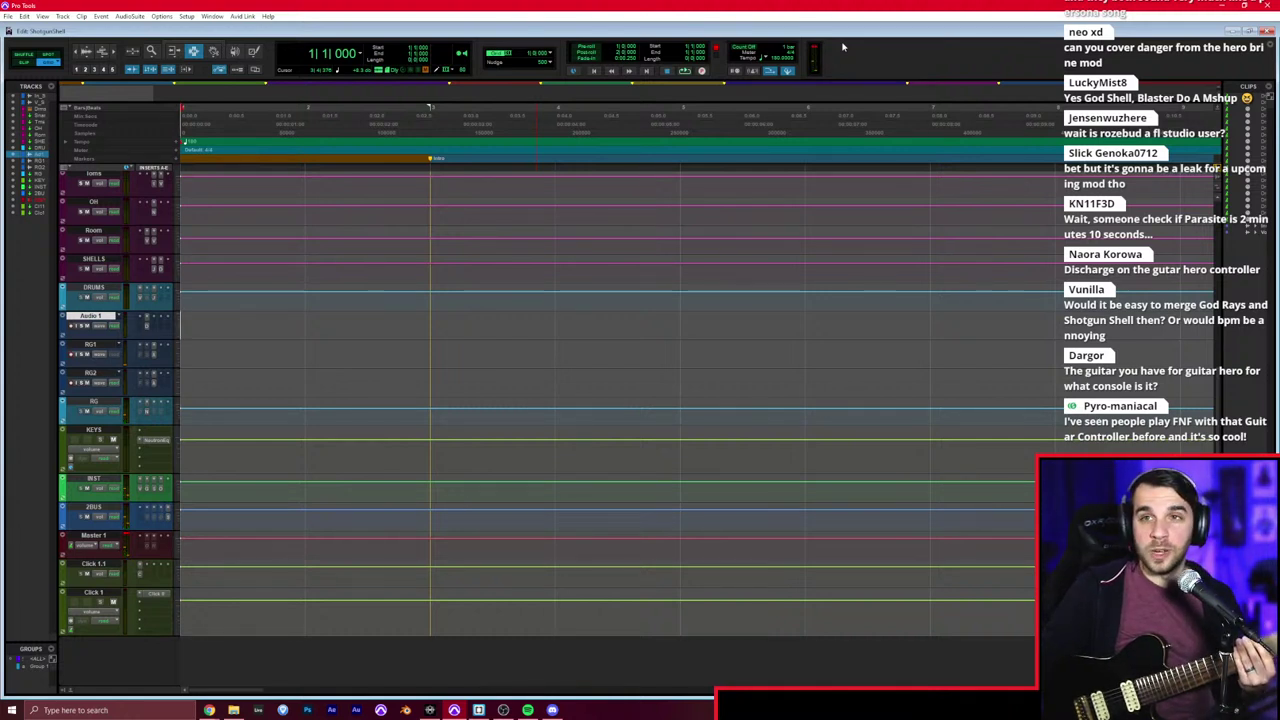
key("ctrl+space")
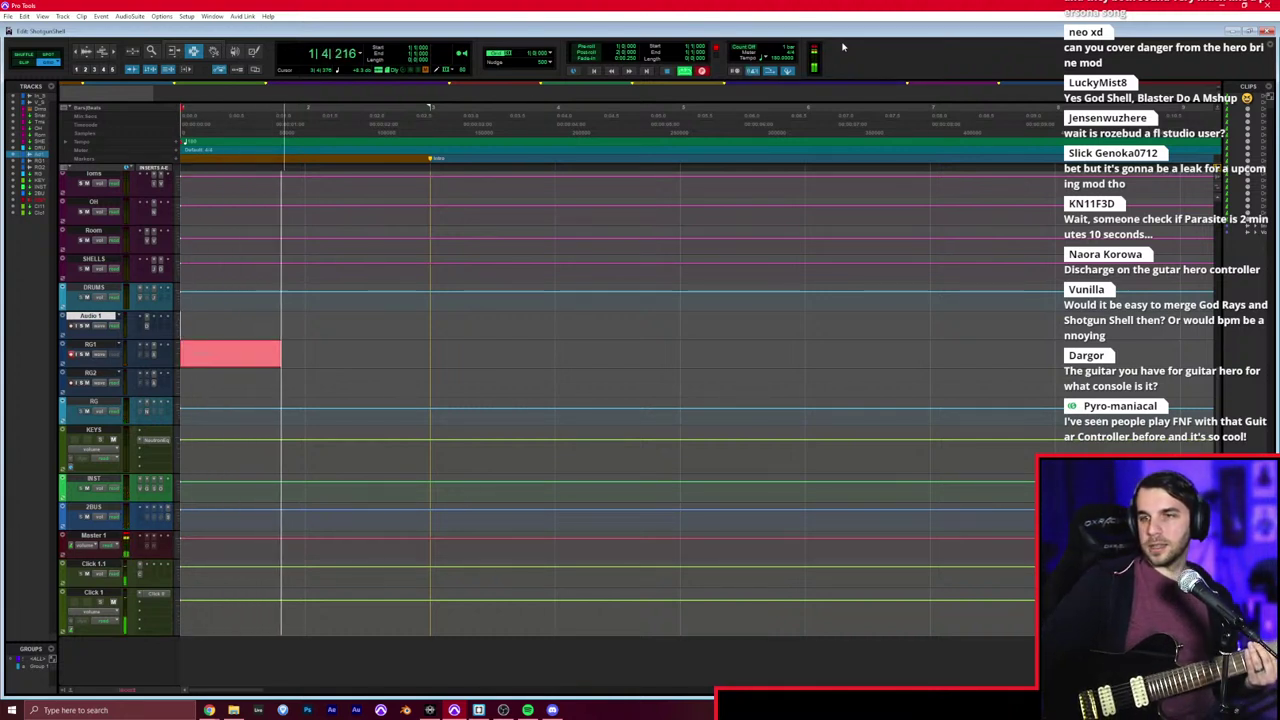
key("space")
key("ctrl+space")
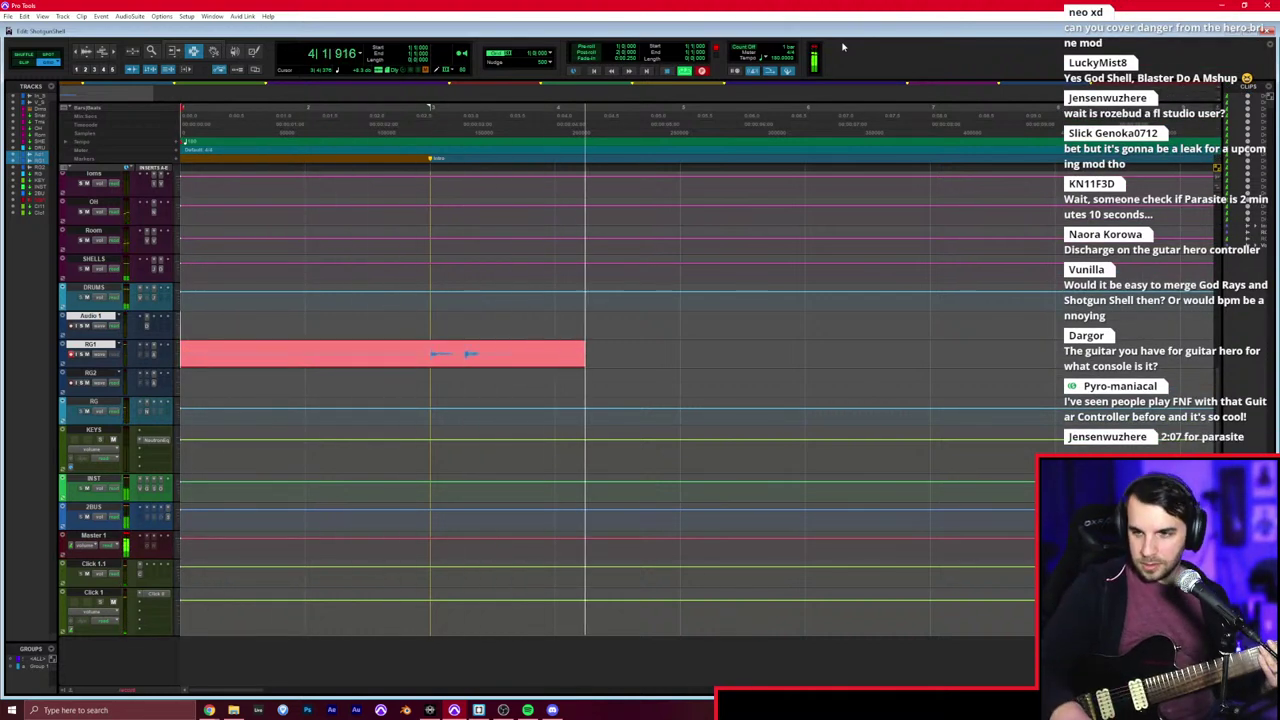
key("space")
key("ctrl+z")
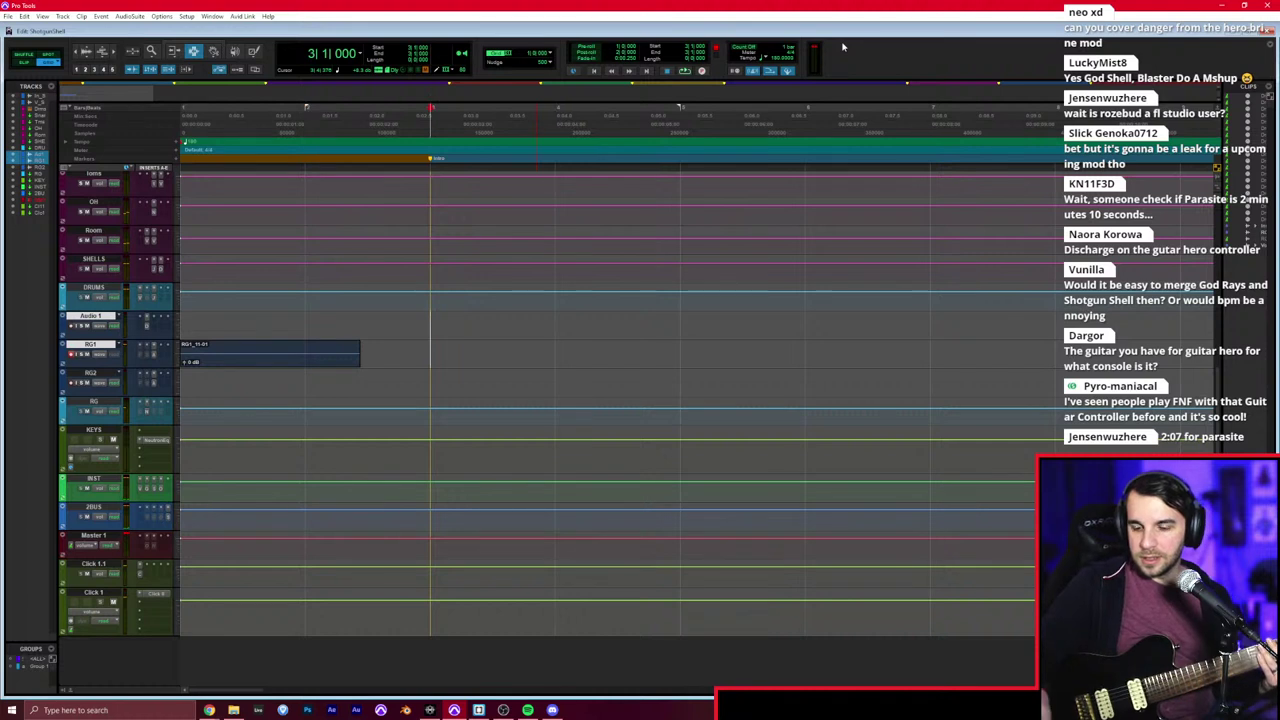
Step: Play the intro from bar 3 to rehearse the guitar part
key("space")
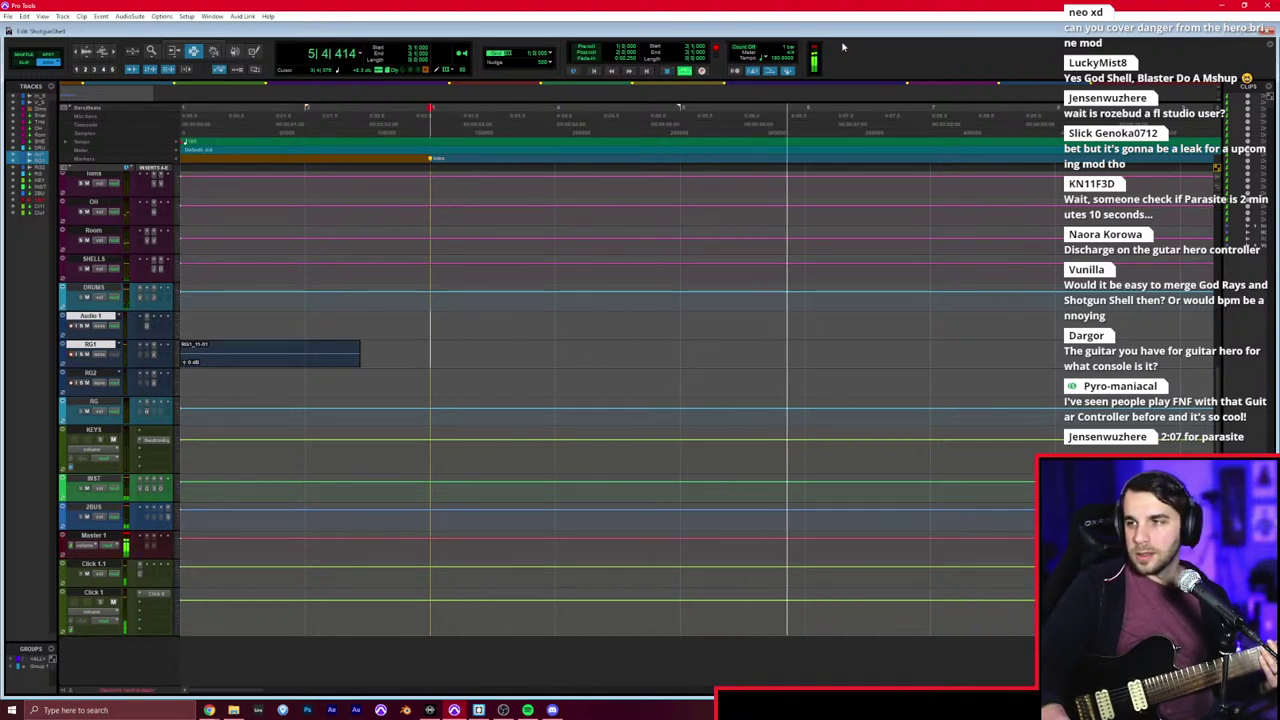
key("space")
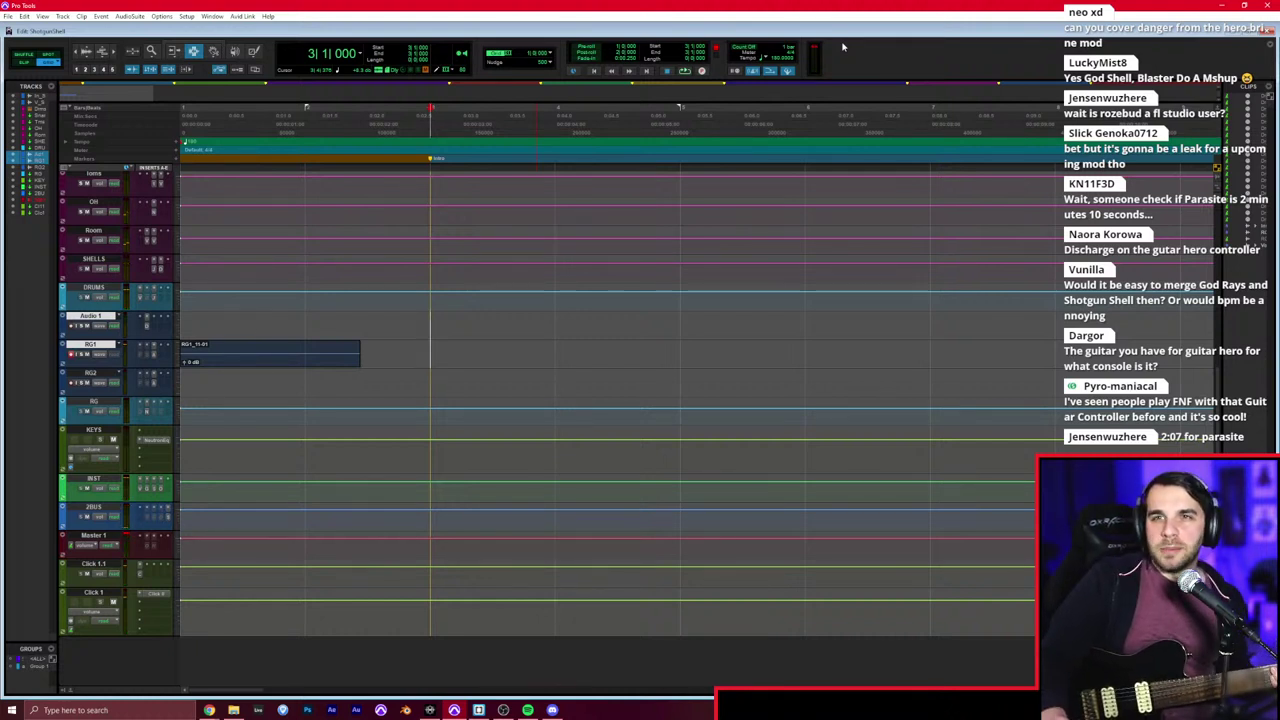
key("space")
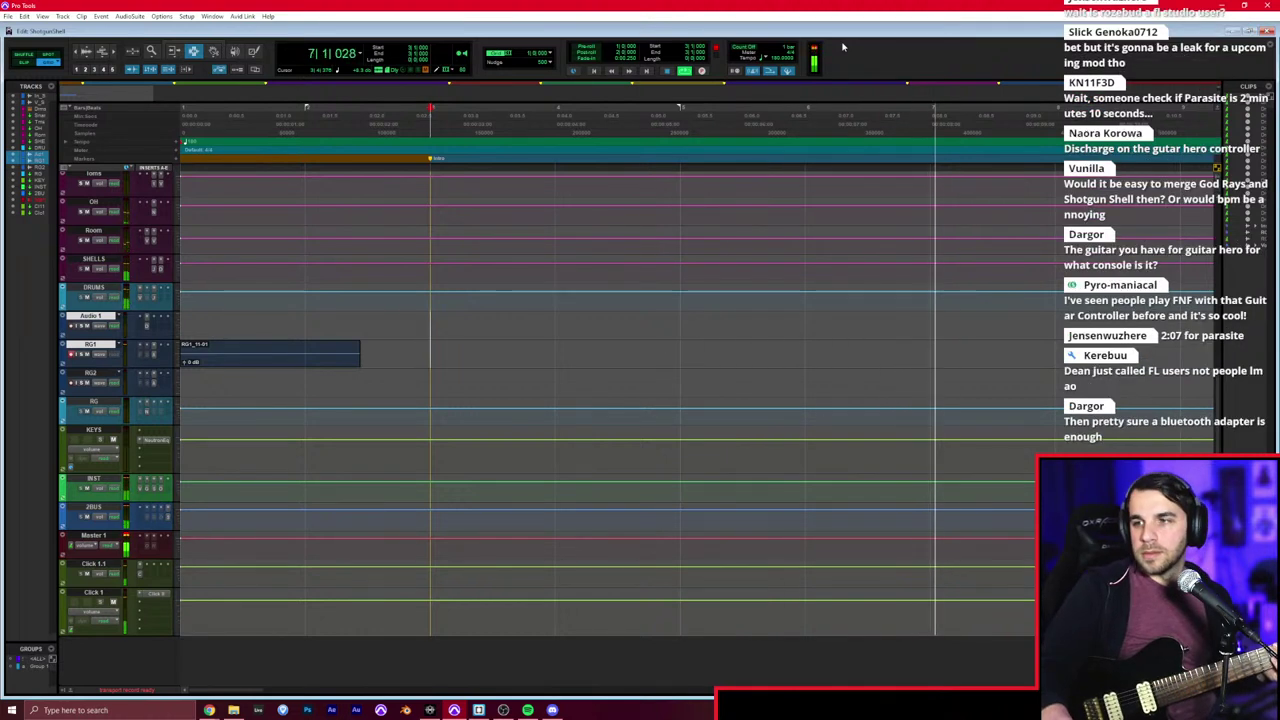
key("r")
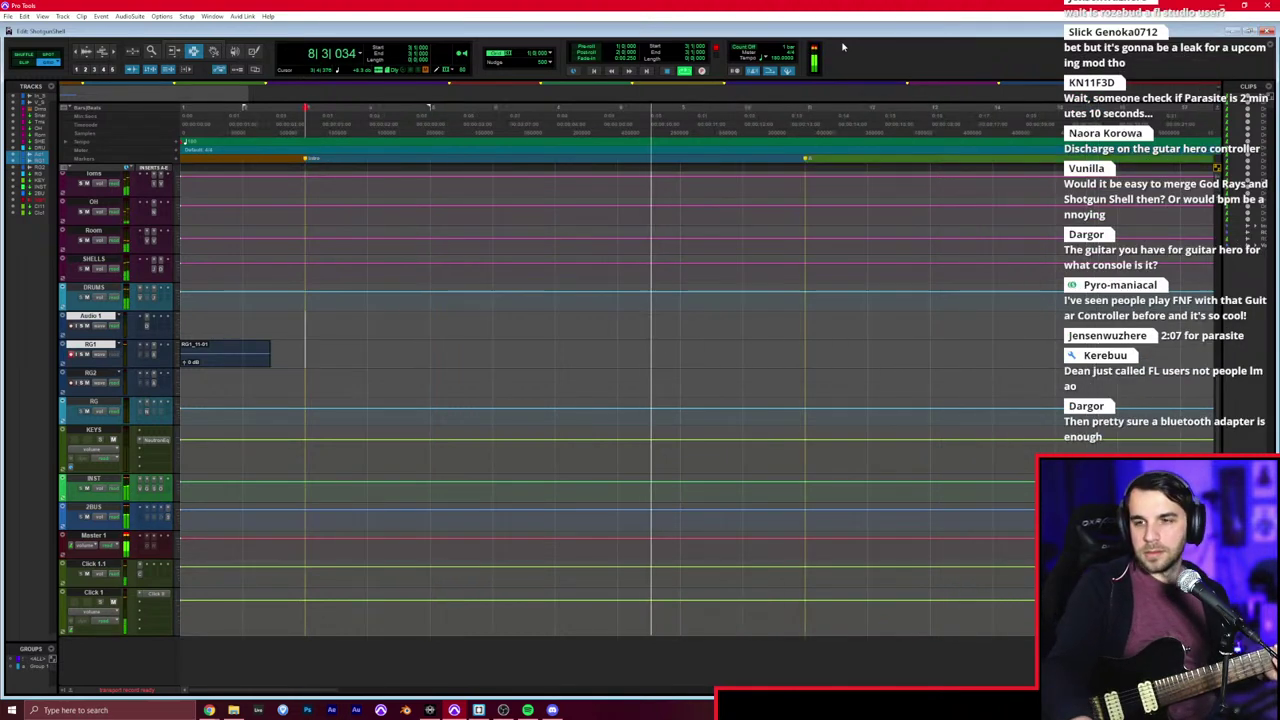
key("r")
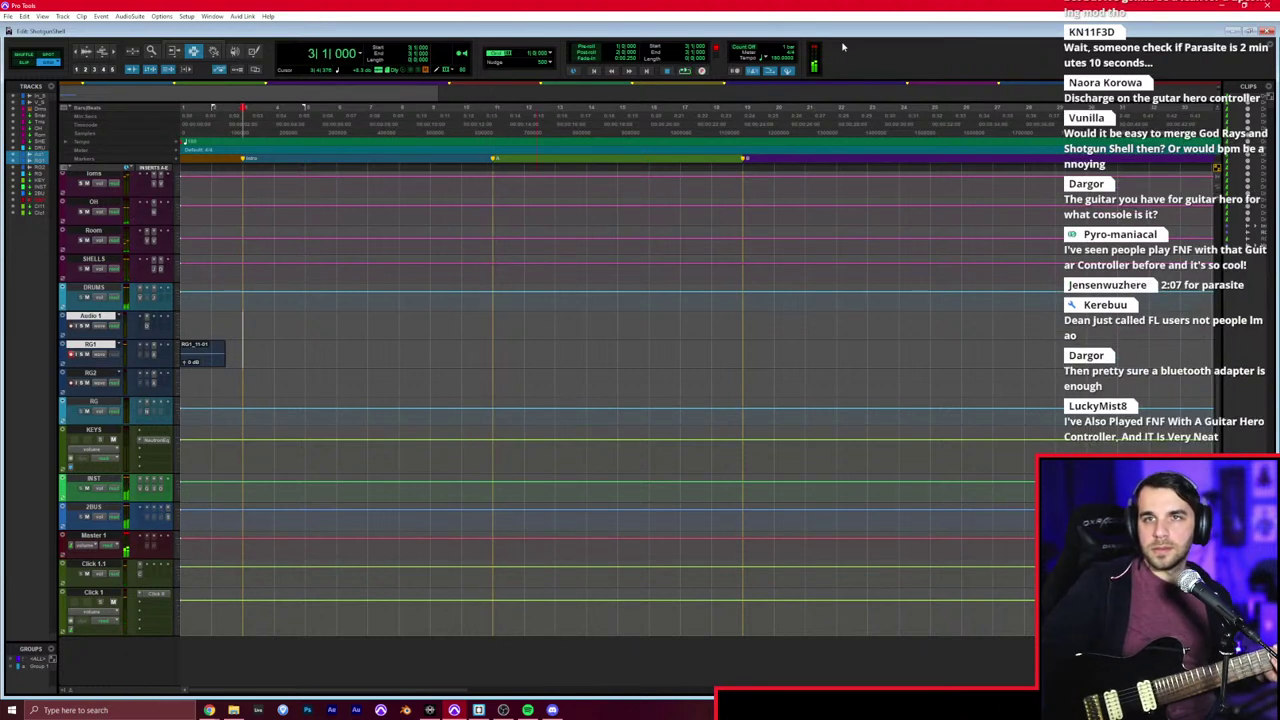
Step: Record a guitar take on RG1 from bar 1 through the intro to about bar 18
key("ctrl+space")
key("space")
key("Return")
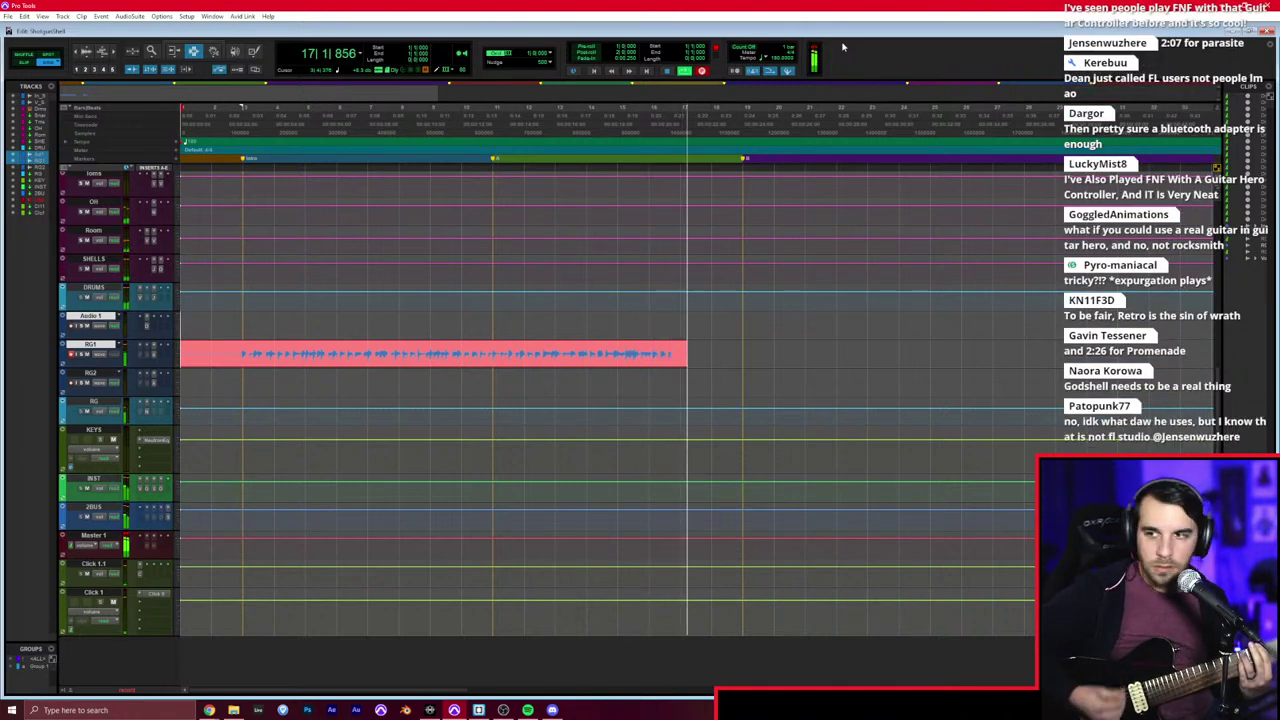
key("space")
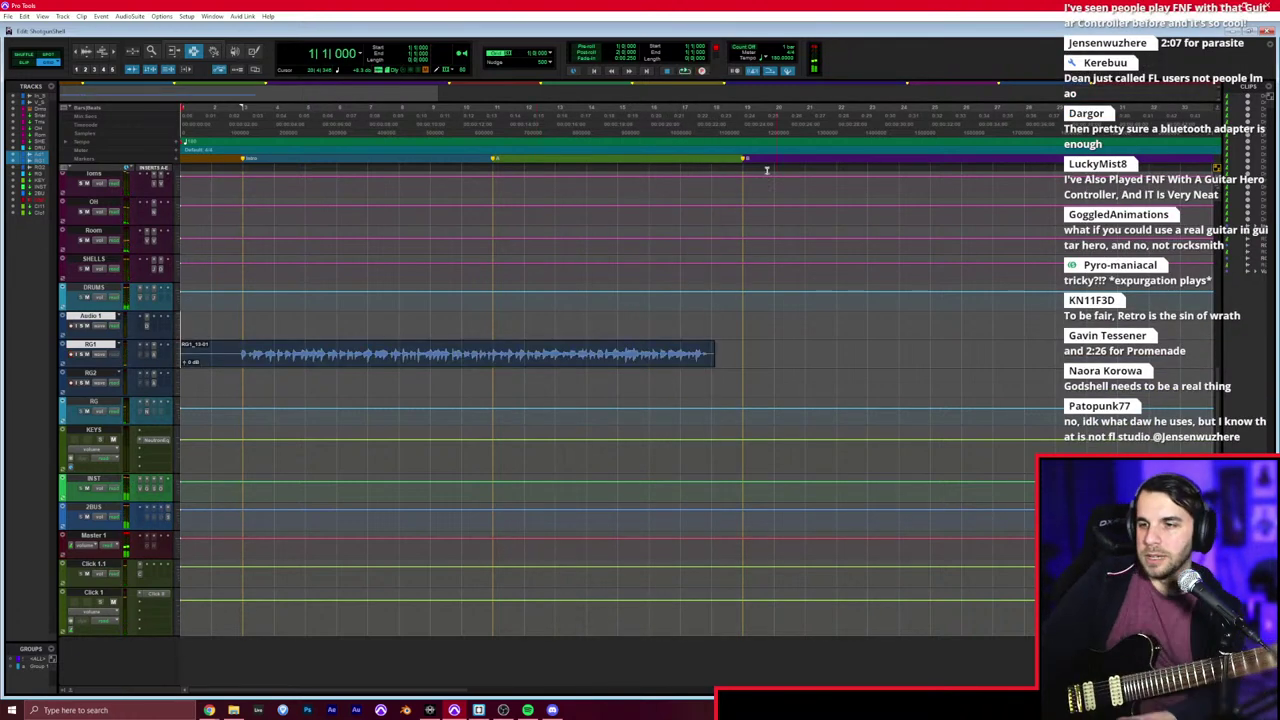
Step: Cut the RG1 take back to end at bar 11 and play the following section from there
key("space")
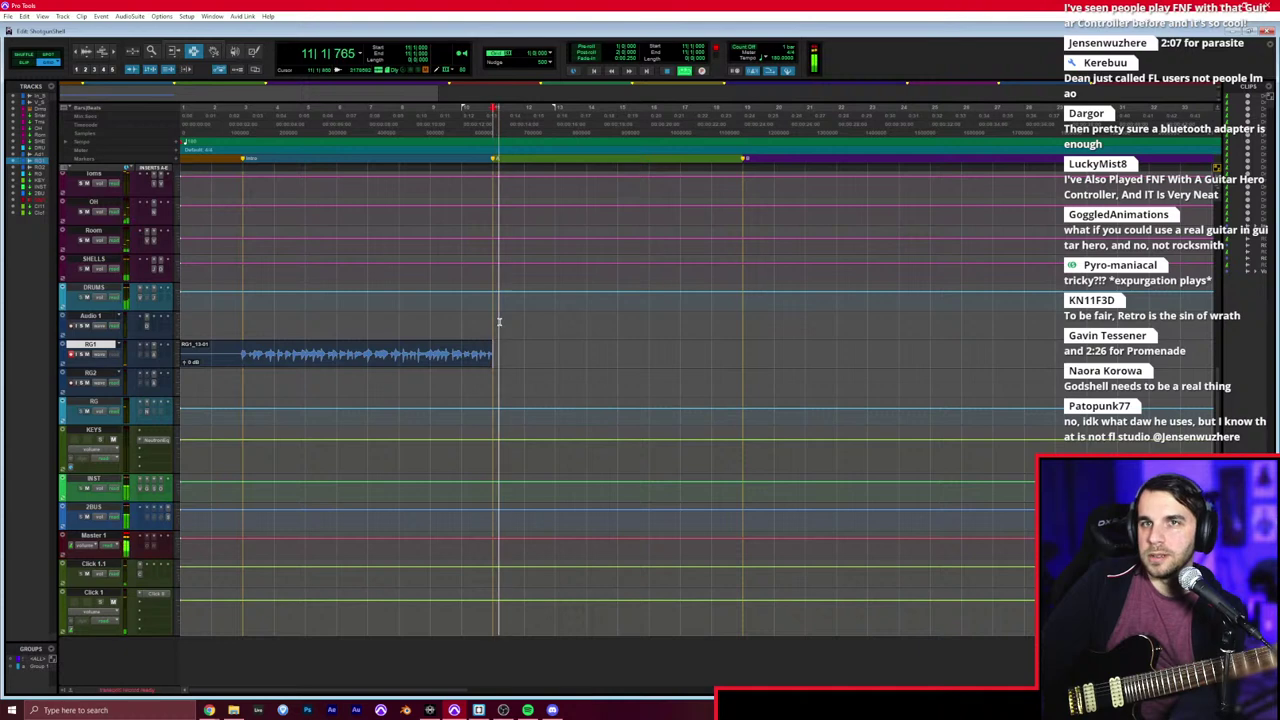
scroll(470, 300, "up", 5)
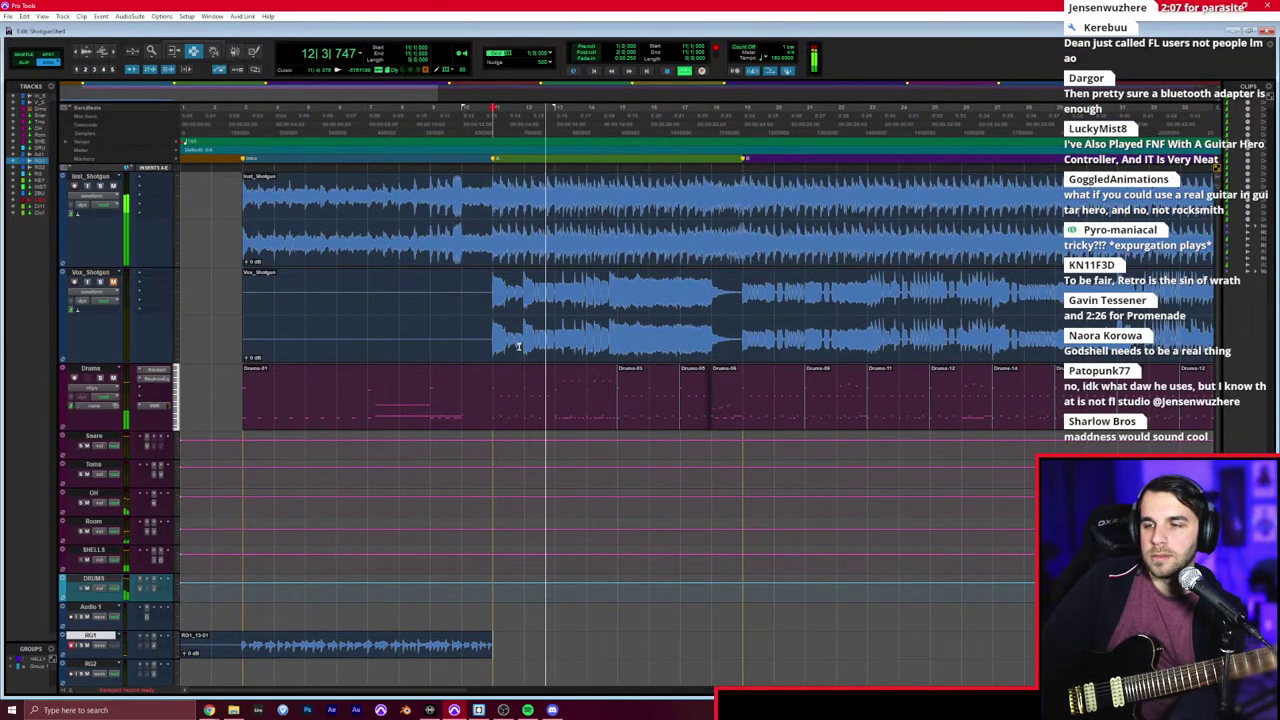
scroll(518, 347, "down", 5)
key("t")
scroll(519, 347, "right", 2)
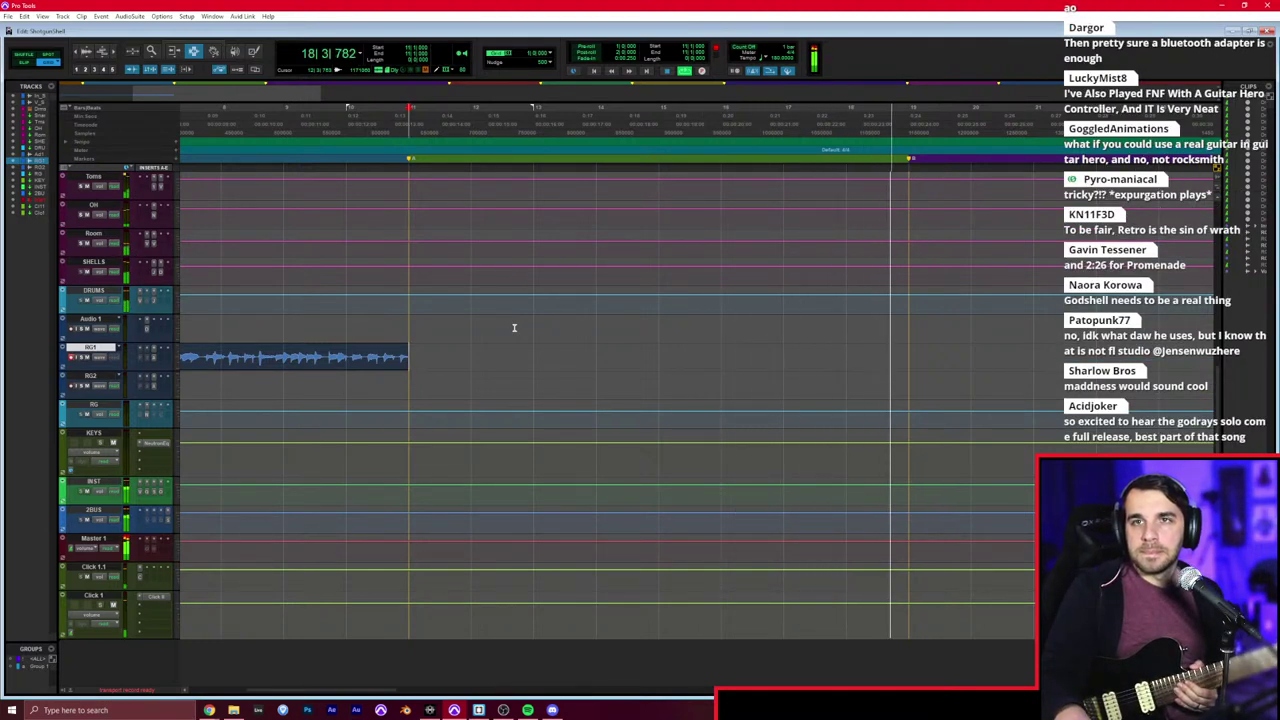
Step: Record the next guitar part on RG1 from bar 11 to about bar 22 and return to the session start
key("space")
key("ctrl+space")
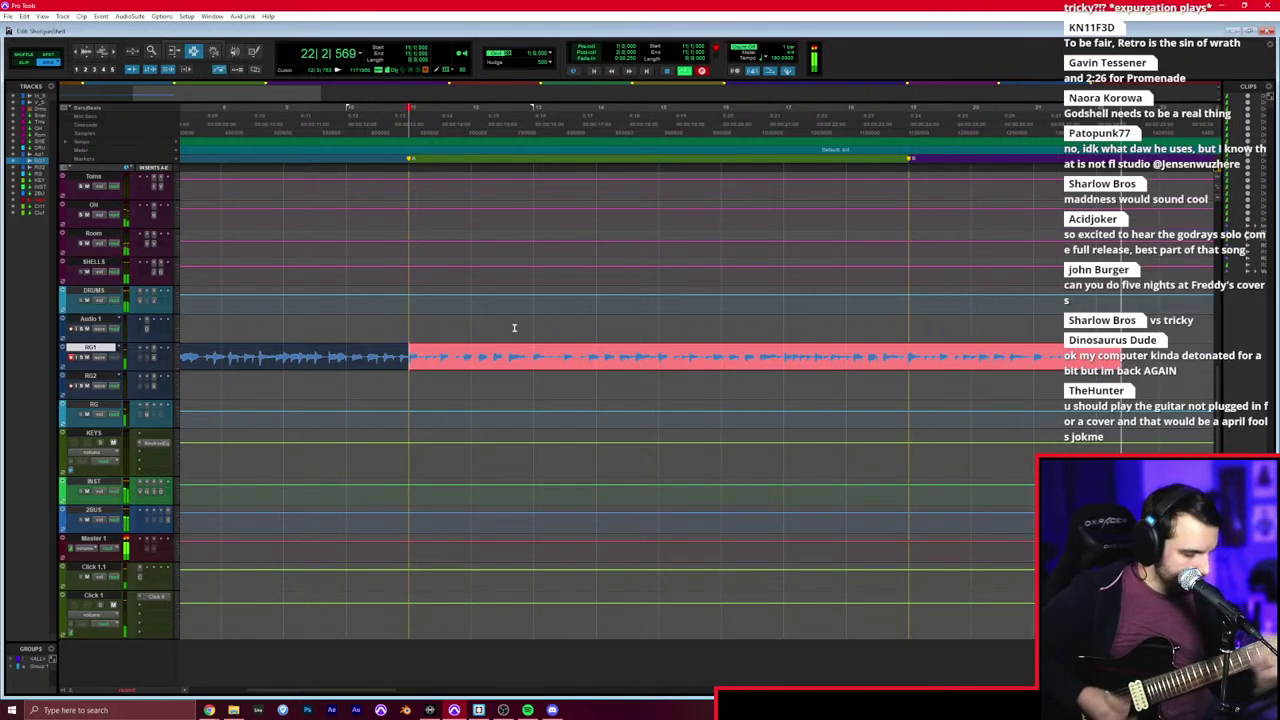
key("space")
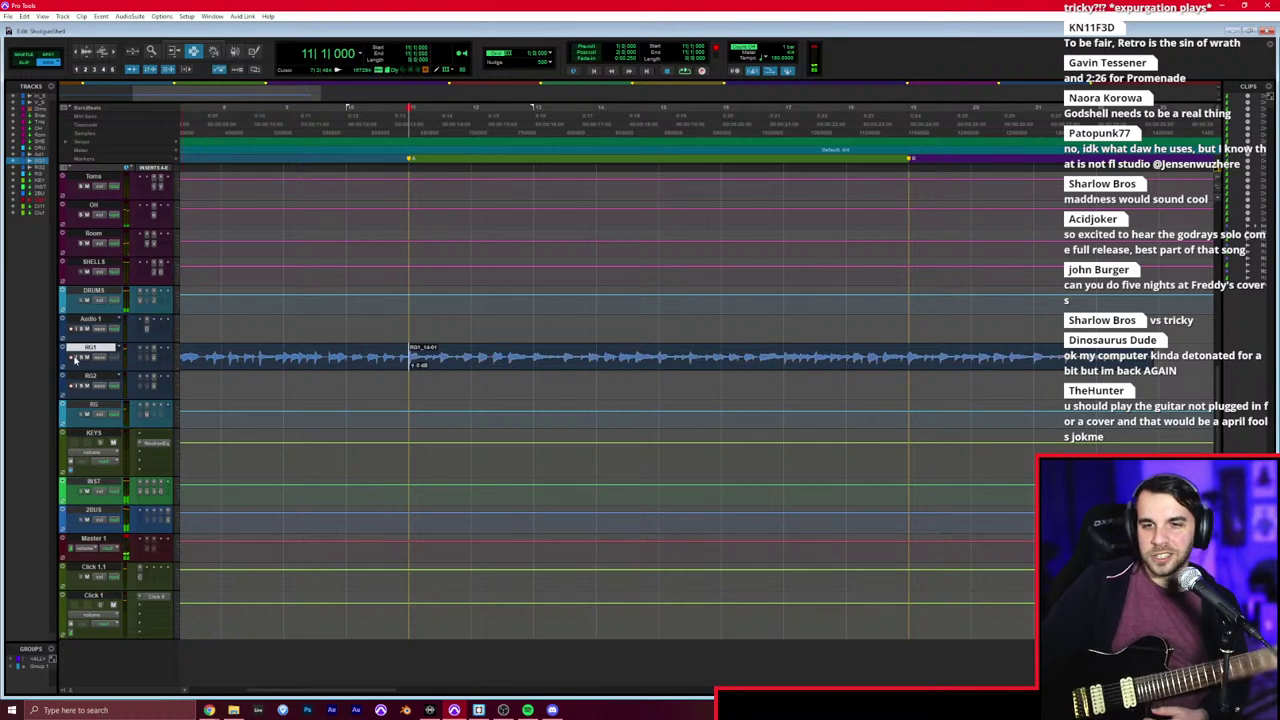
key("Return")
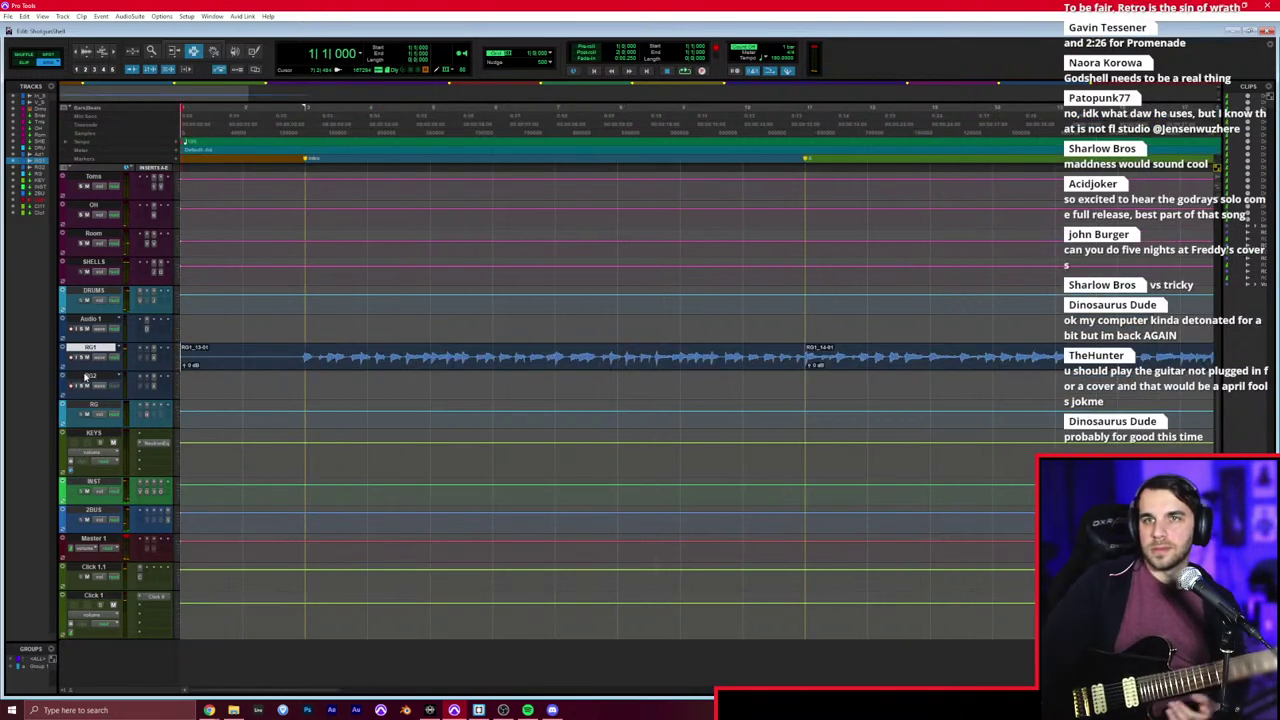
Step: Record a guitar take on the RG2 track from bar 1 to about bar 27
key("space")
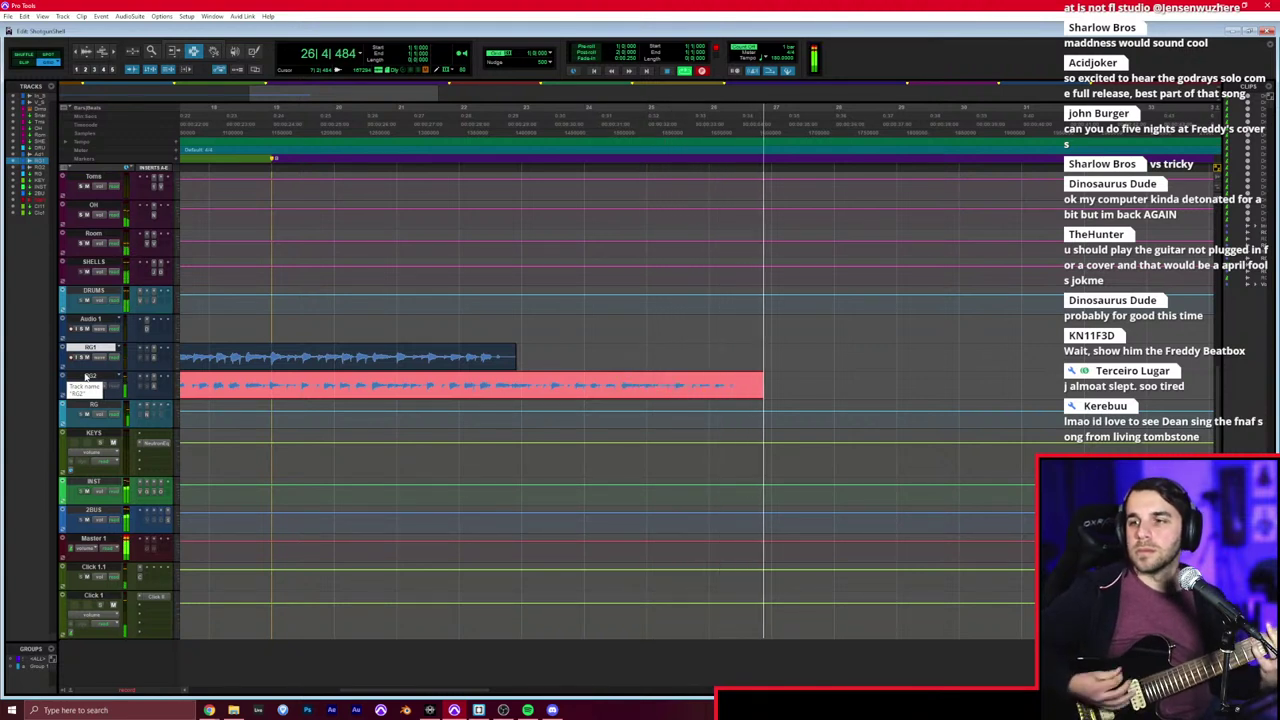
key("space")
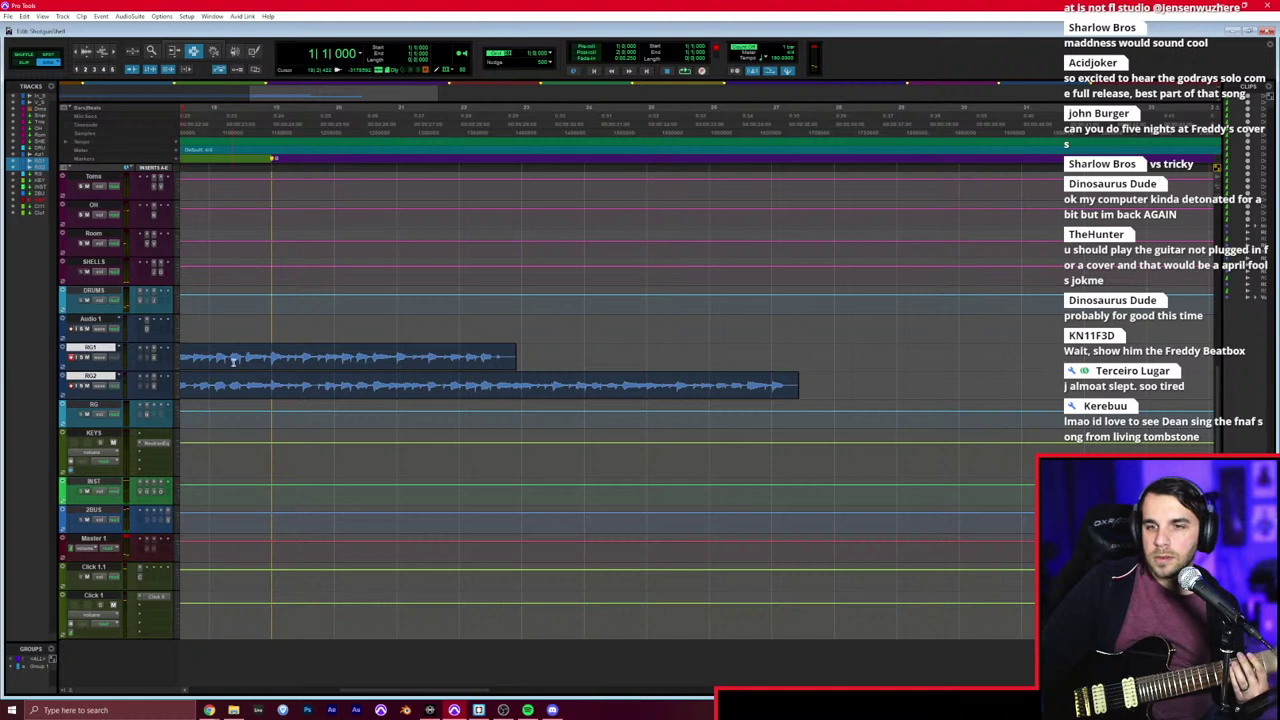
Step: Record a guitar take on RG1 from bar 19 and duplicate its bars 19–23 to fill bars 23–27
key("ctrl+space")
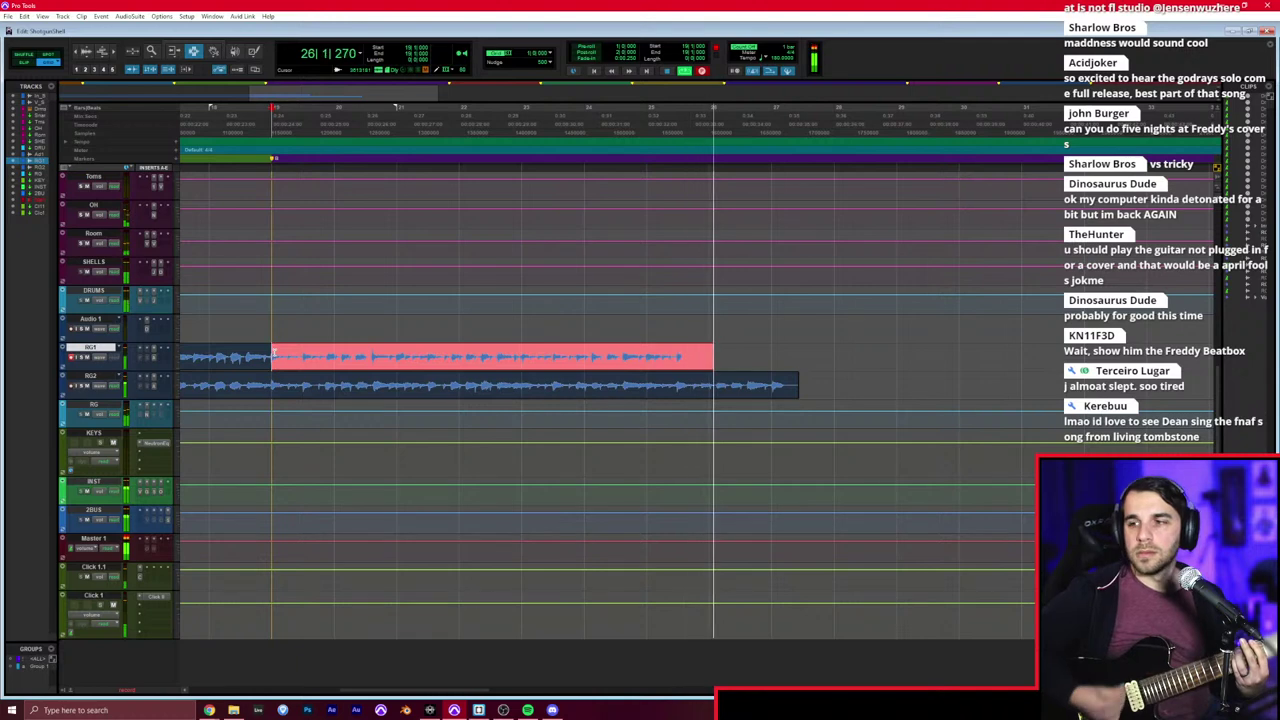
key("space")
left_click_drag(284, 358, 525, 358)
key("ctrl+d")
key("r")
key("r")
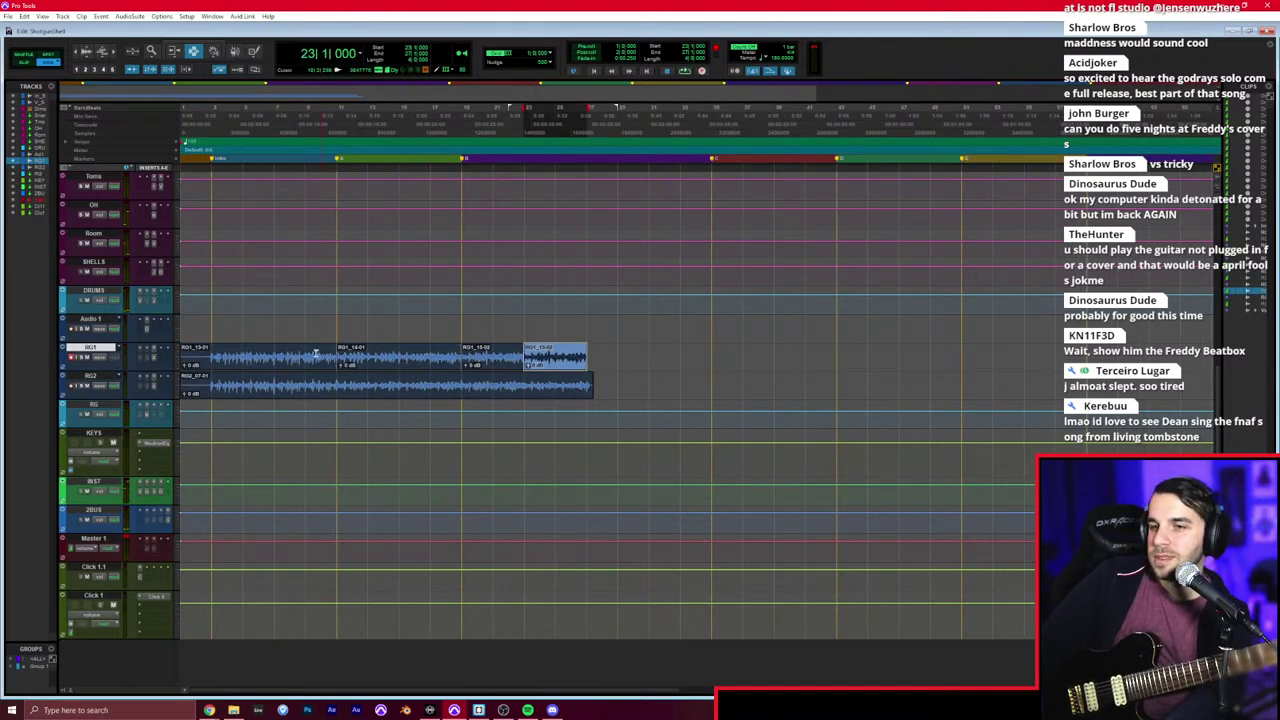
Step: Duplicate the bars 19–27 sections of RG1 and RG2 so the copies start at bar 27
left_click(211, 355)
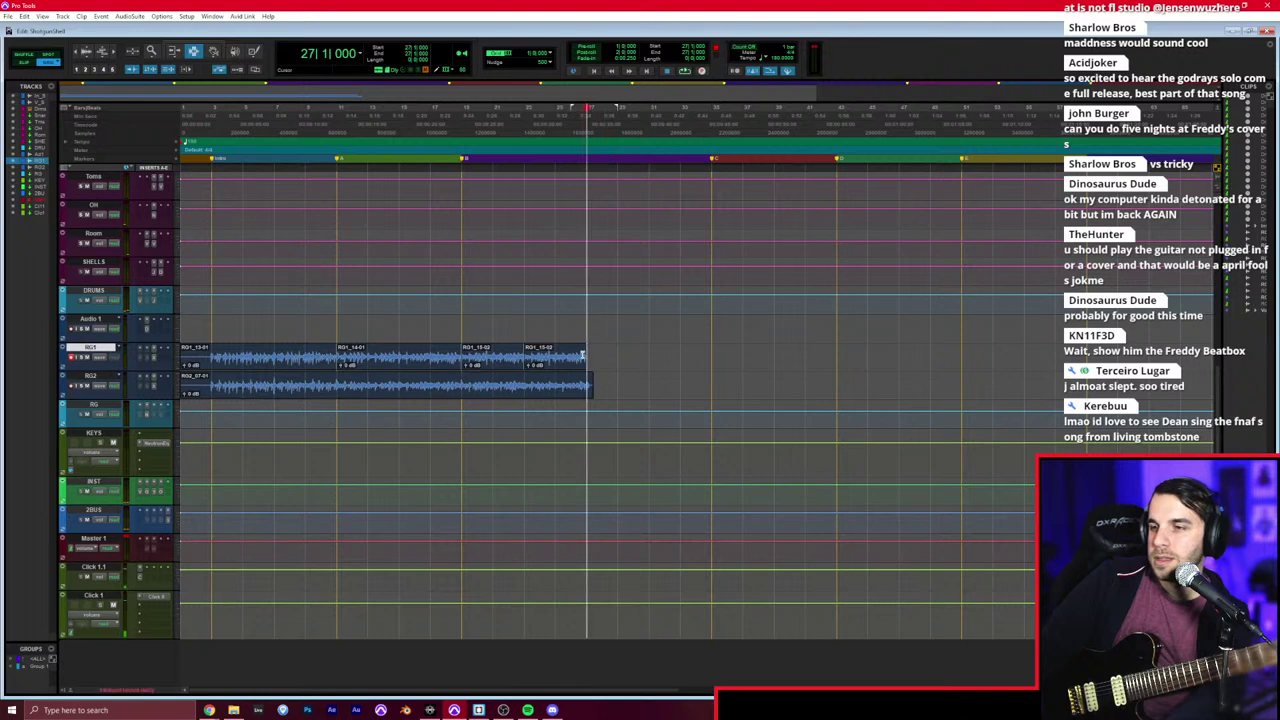
key("space")
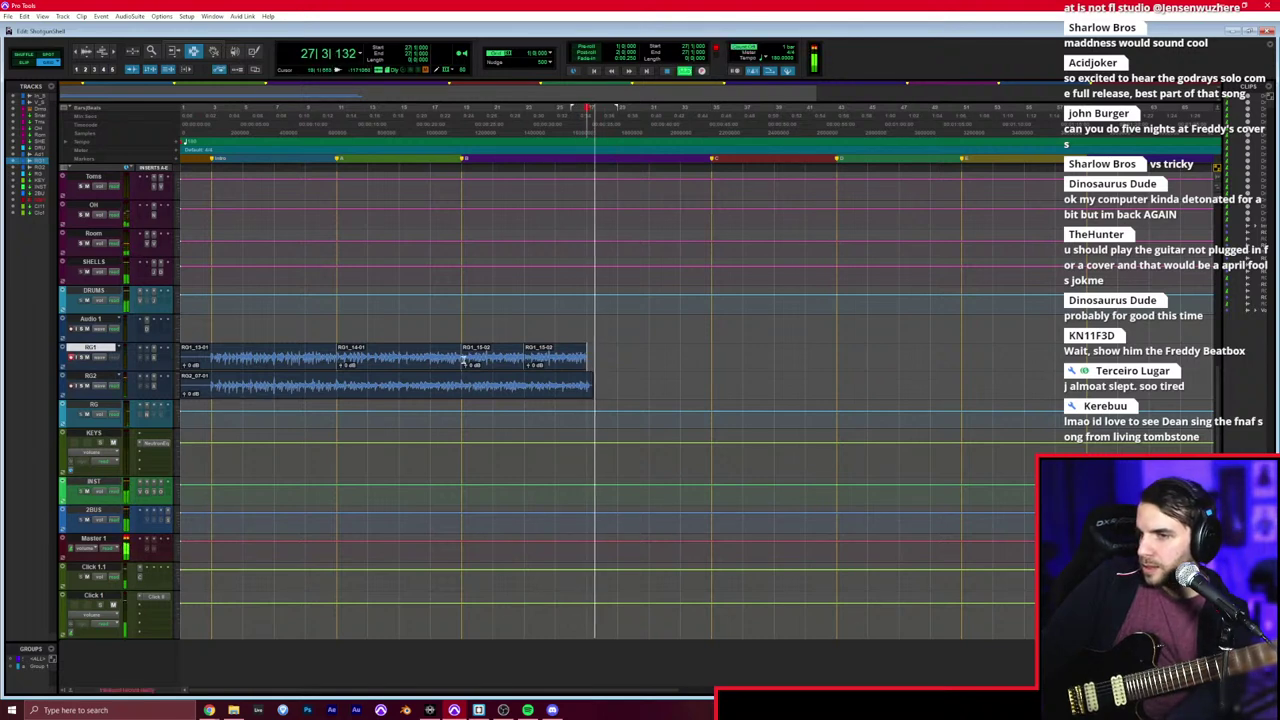
left_click_drag(461, 356, 585, 382)
key("ctrl+d")
key("ctrl+bracketright")
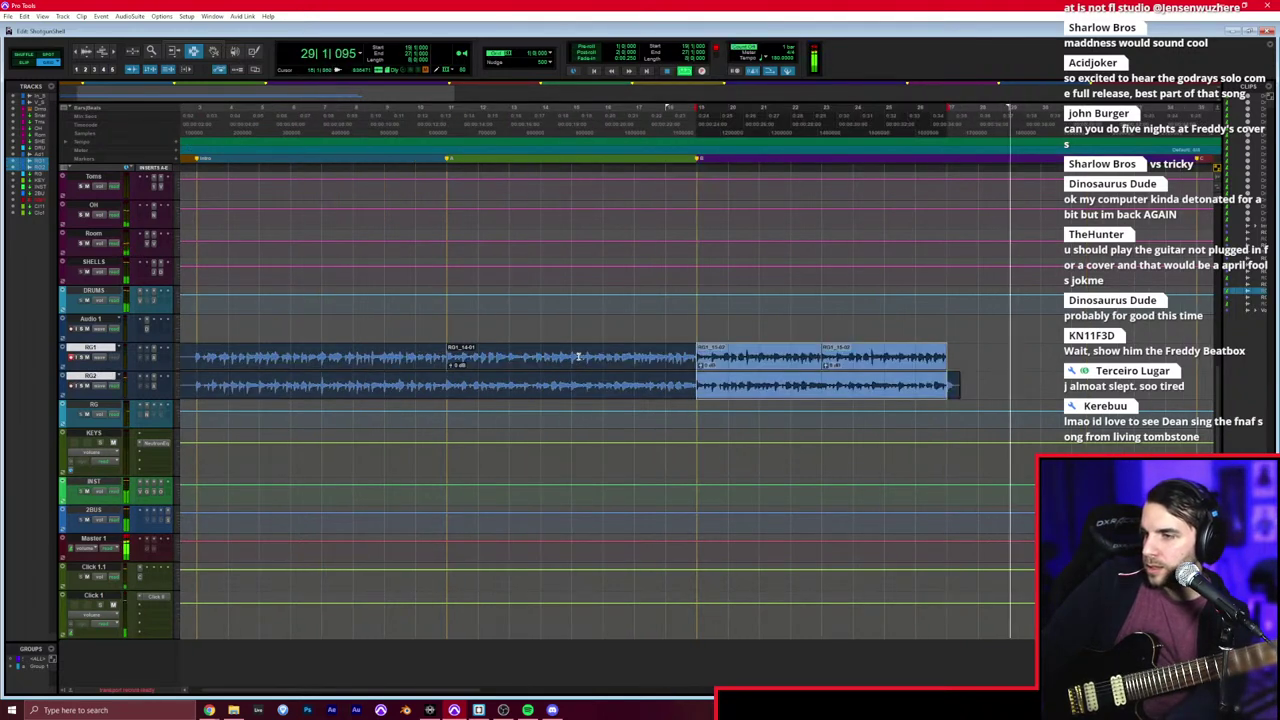
key("ctrl+equal")
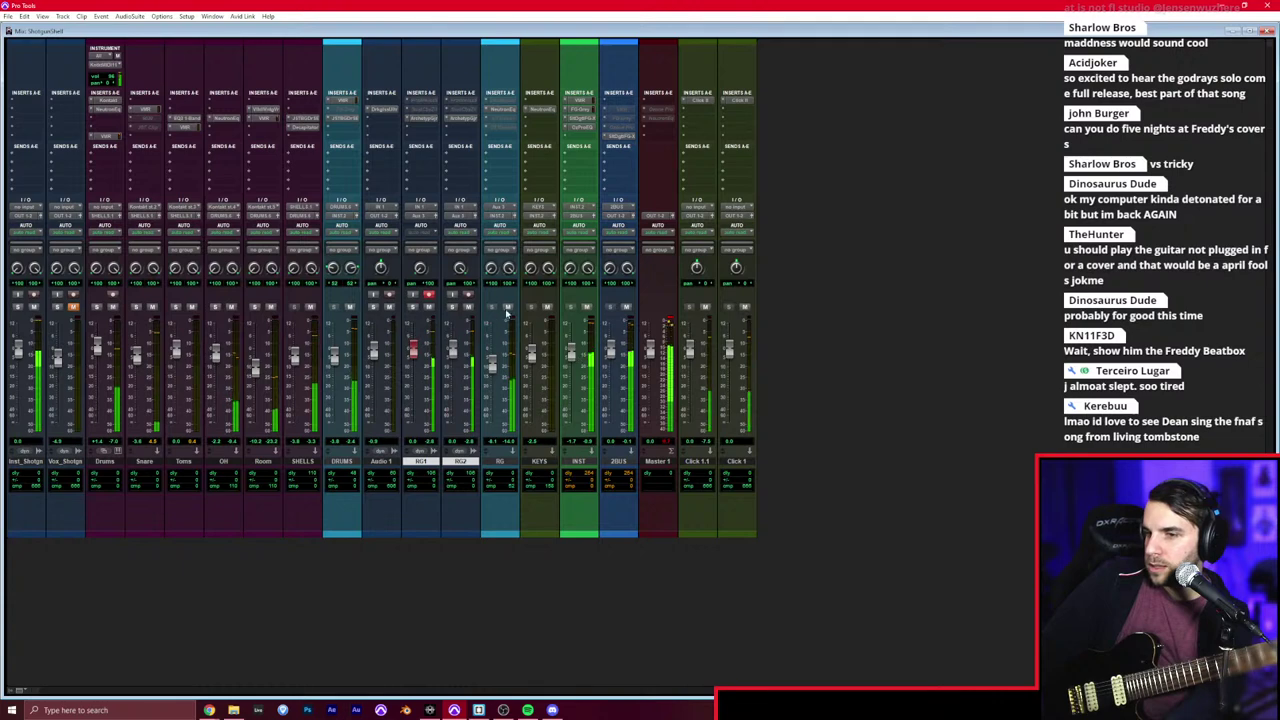
key("ctrl+equal")
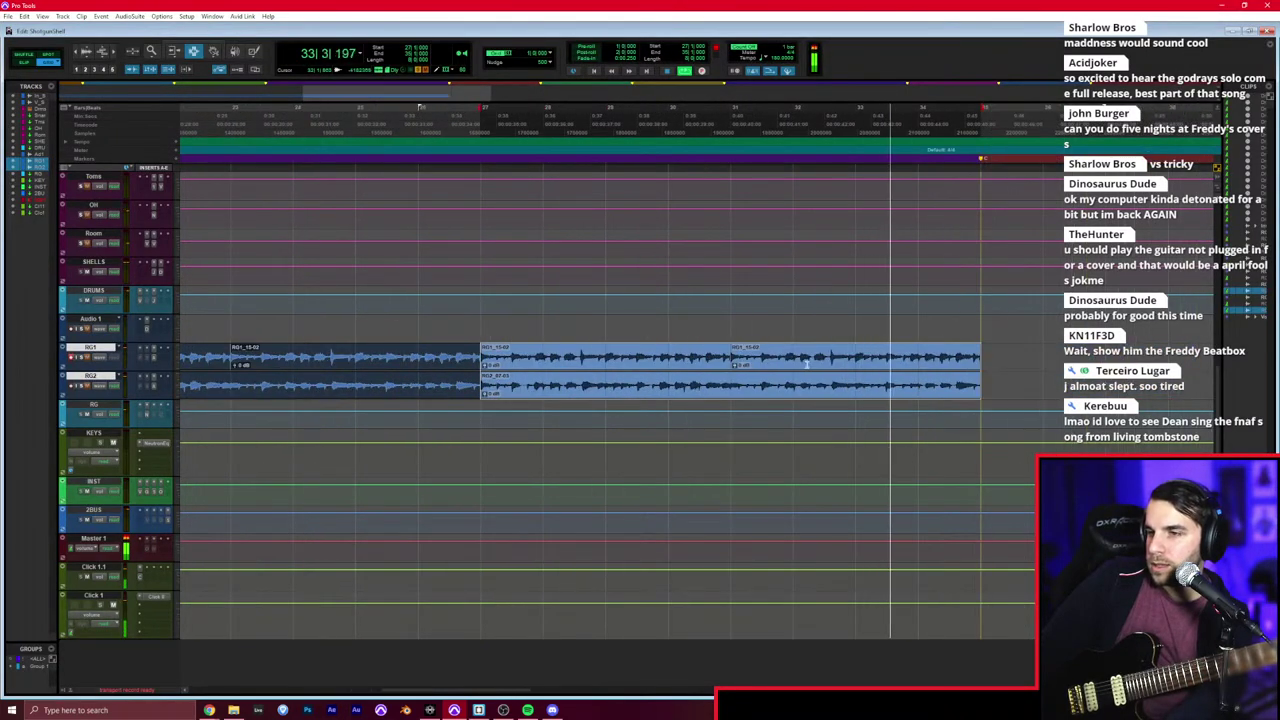
Step: Audition the passage from bar 31, and record new takes over it on RG1 and RG2
left_click(735, 343)
key("space")
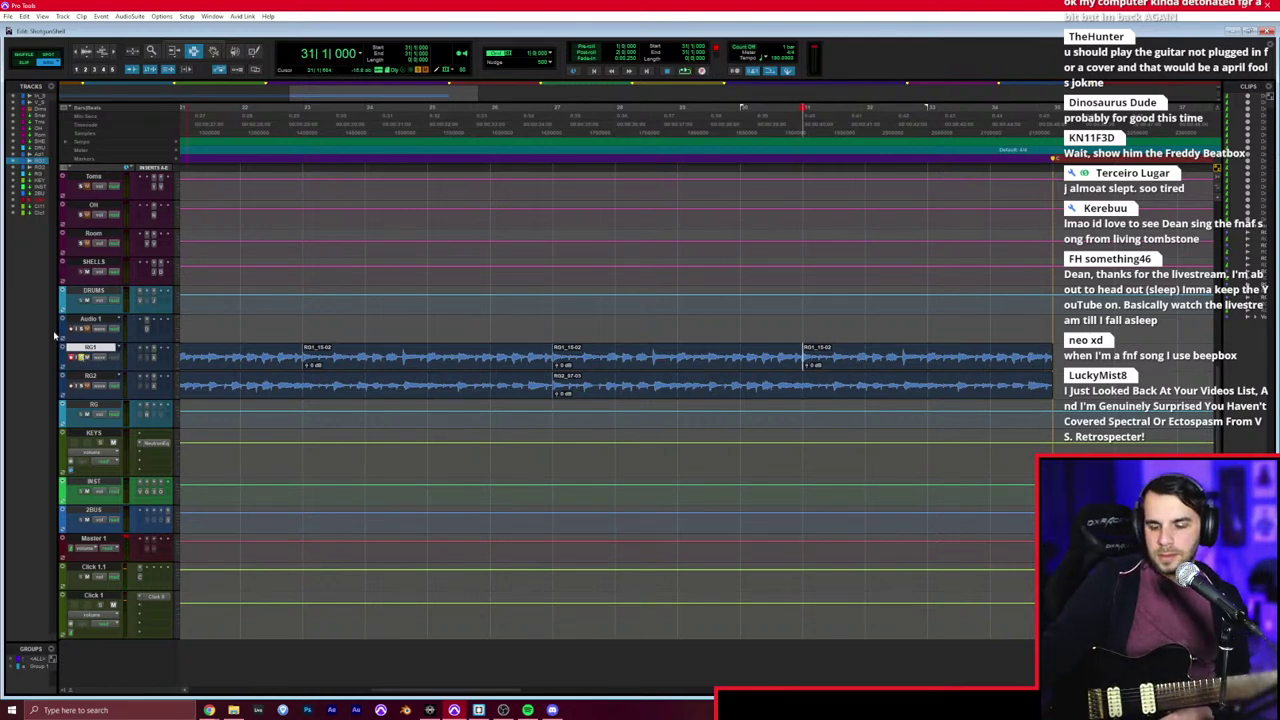
key("space")
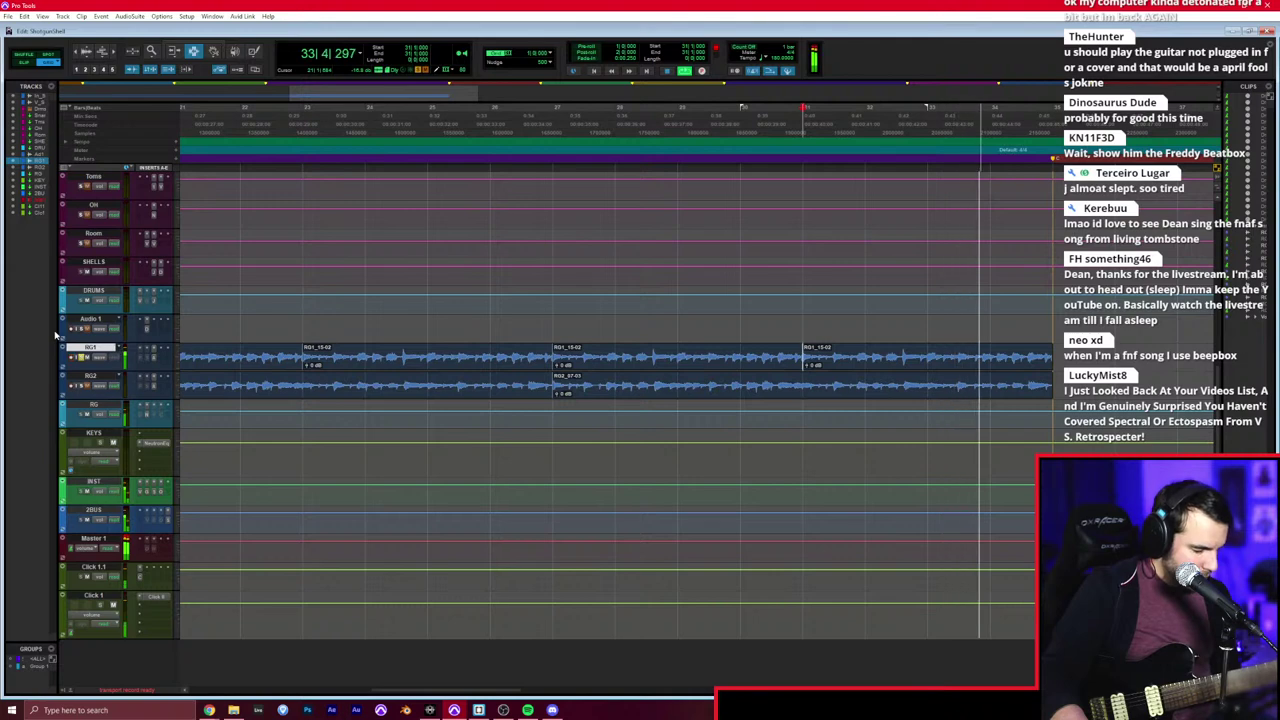
key("space")
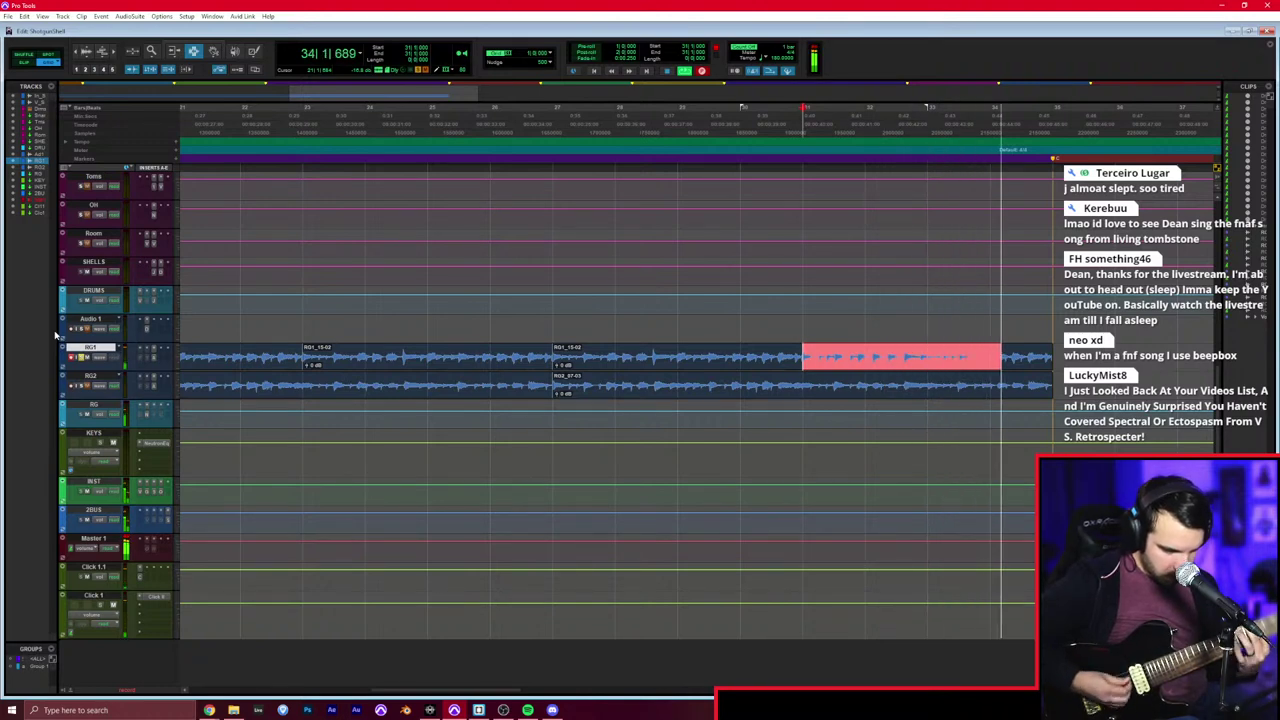
key("space")
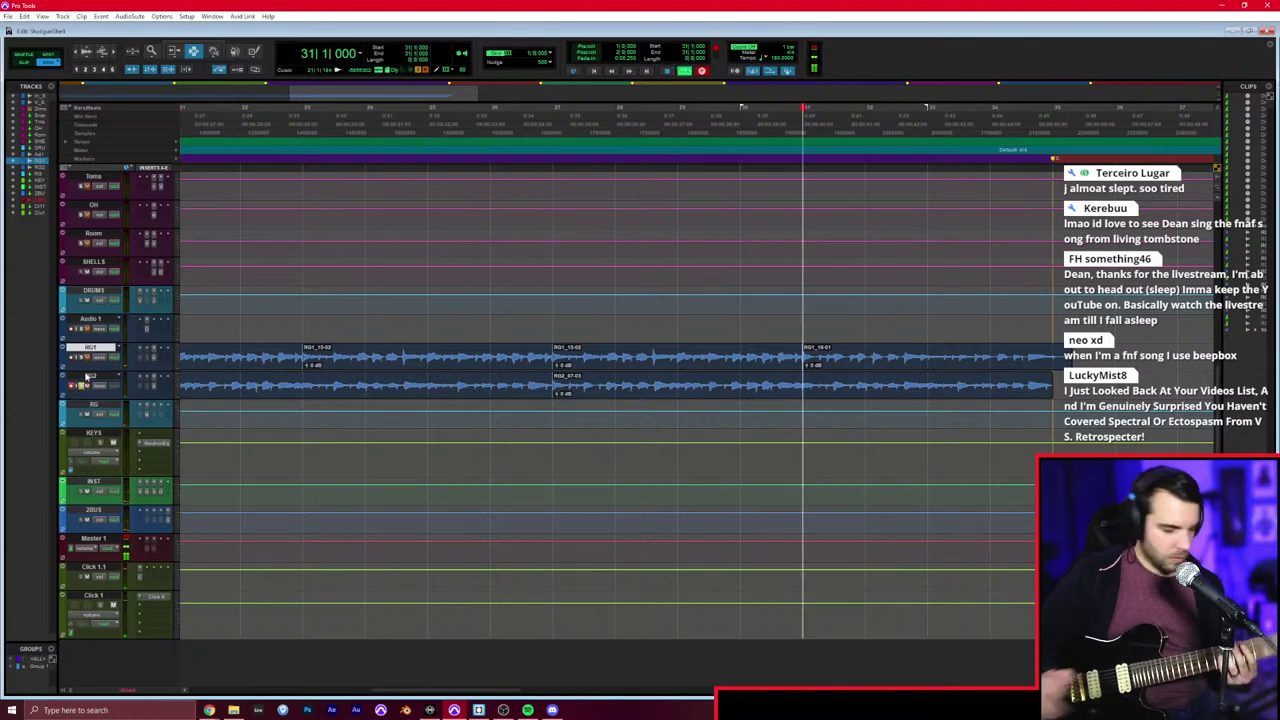
key("ctrl+space")
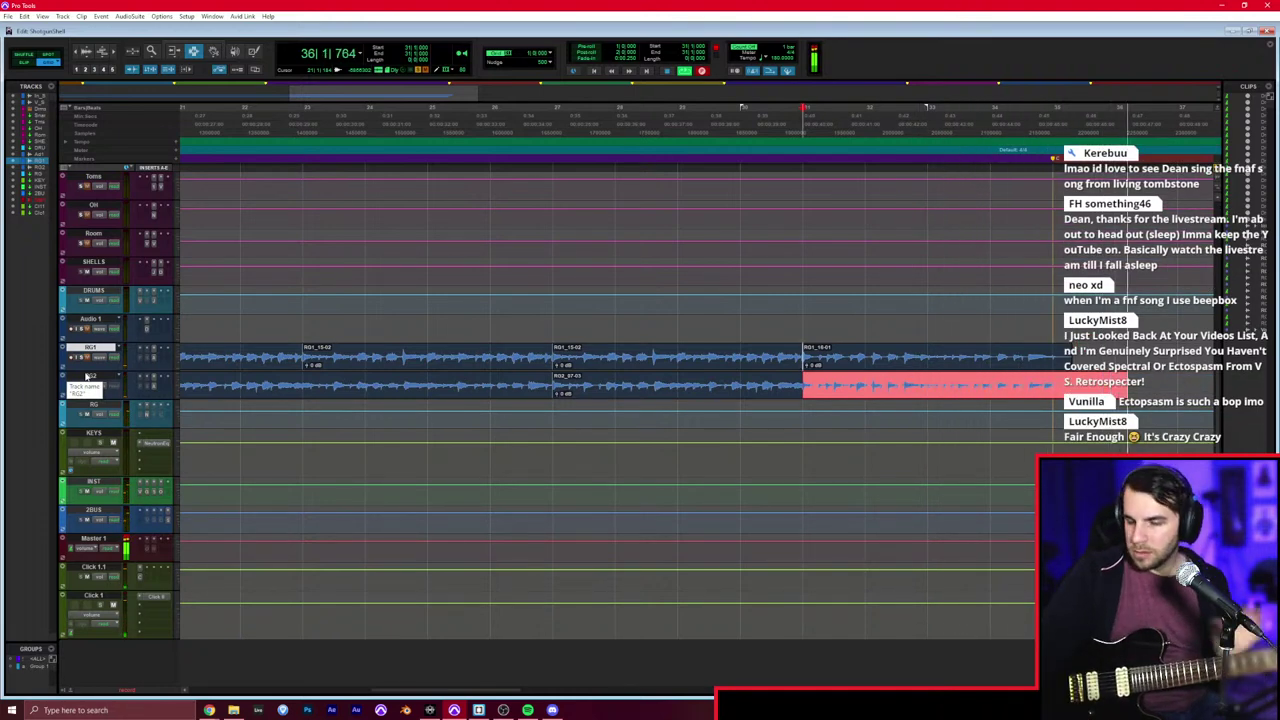
key("space")
Step: Trim the ends of the latest RG1 and RG2 clips to bar 35
scroll(90, 250, "up", 5)
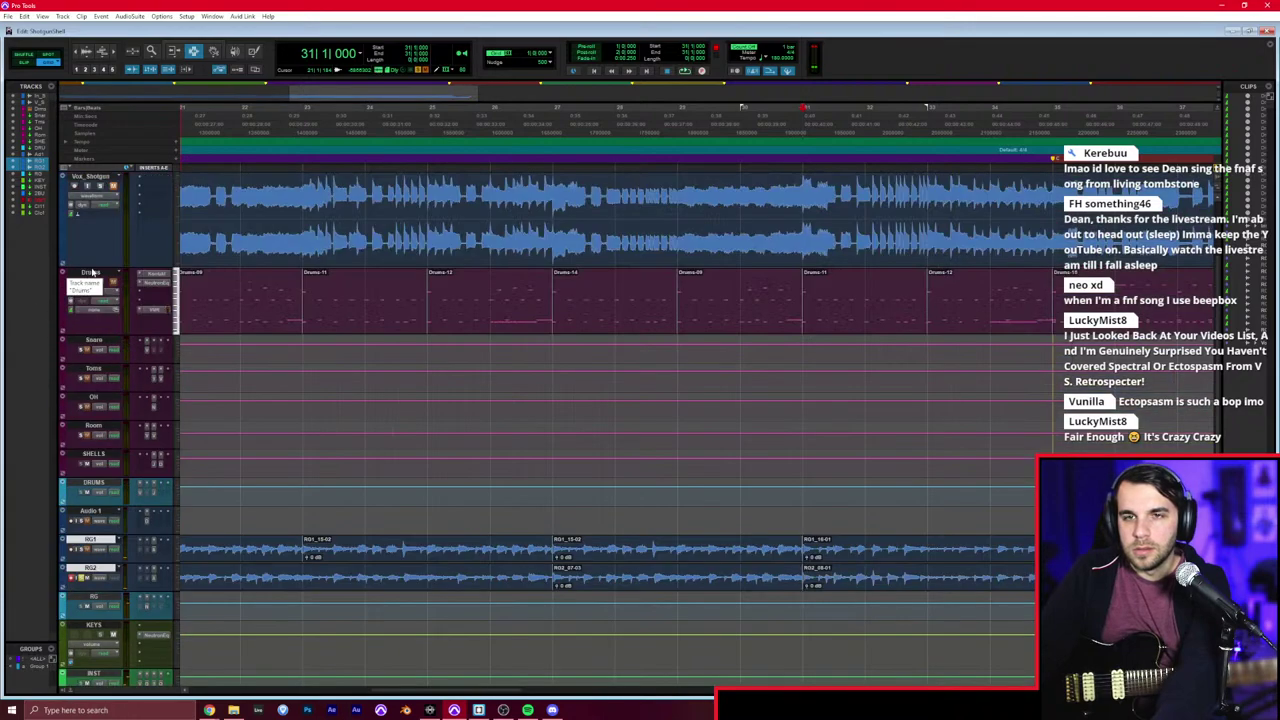
scroll(101, 420, "down", 5)
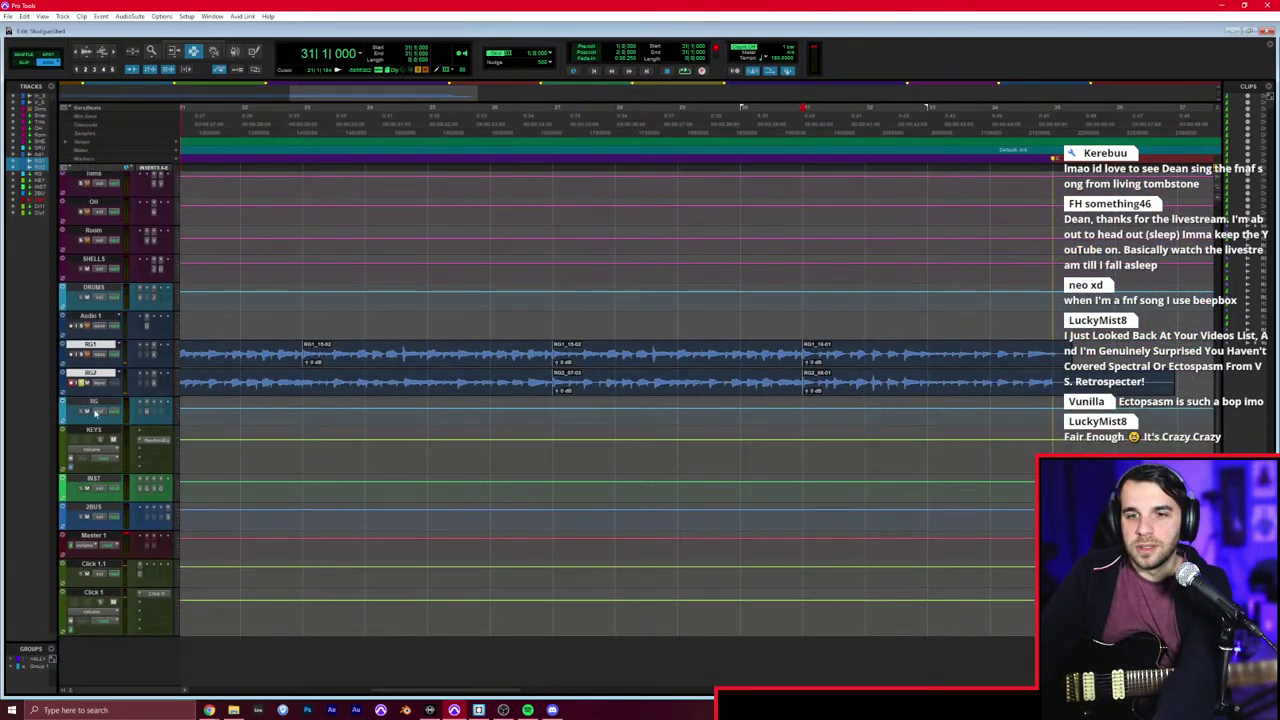
scroll(430, 437, "right", 8)
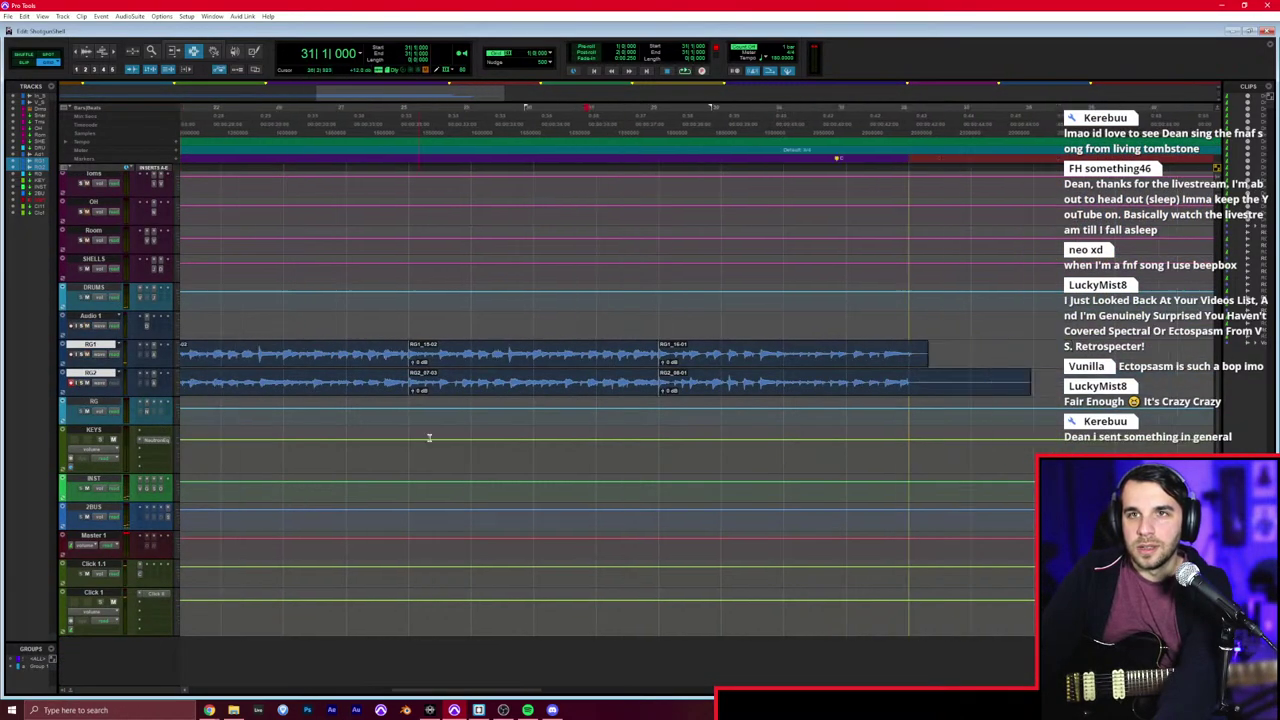
key("s")
left_click(621, 365)
scroll(621, 372, "right", 5)
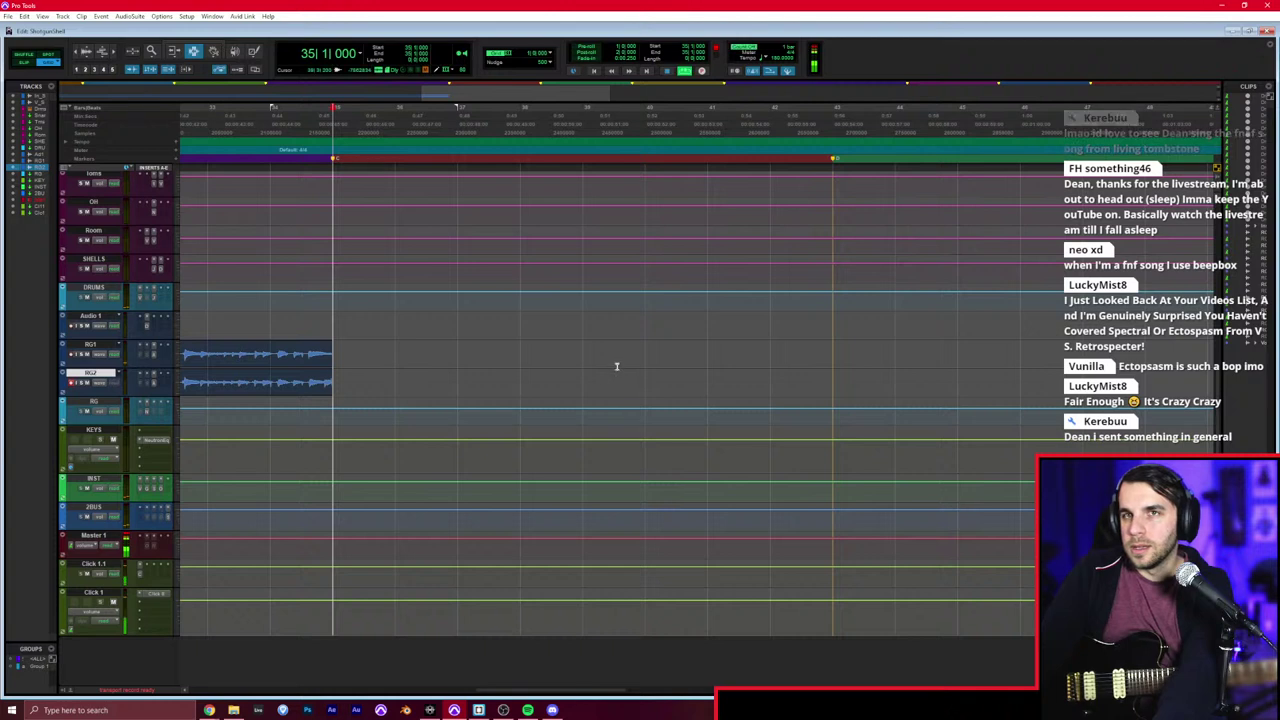
Step: Record guitar takes on RG2 and RG1 from bar 35 through the section ending at bar 43
key("space")
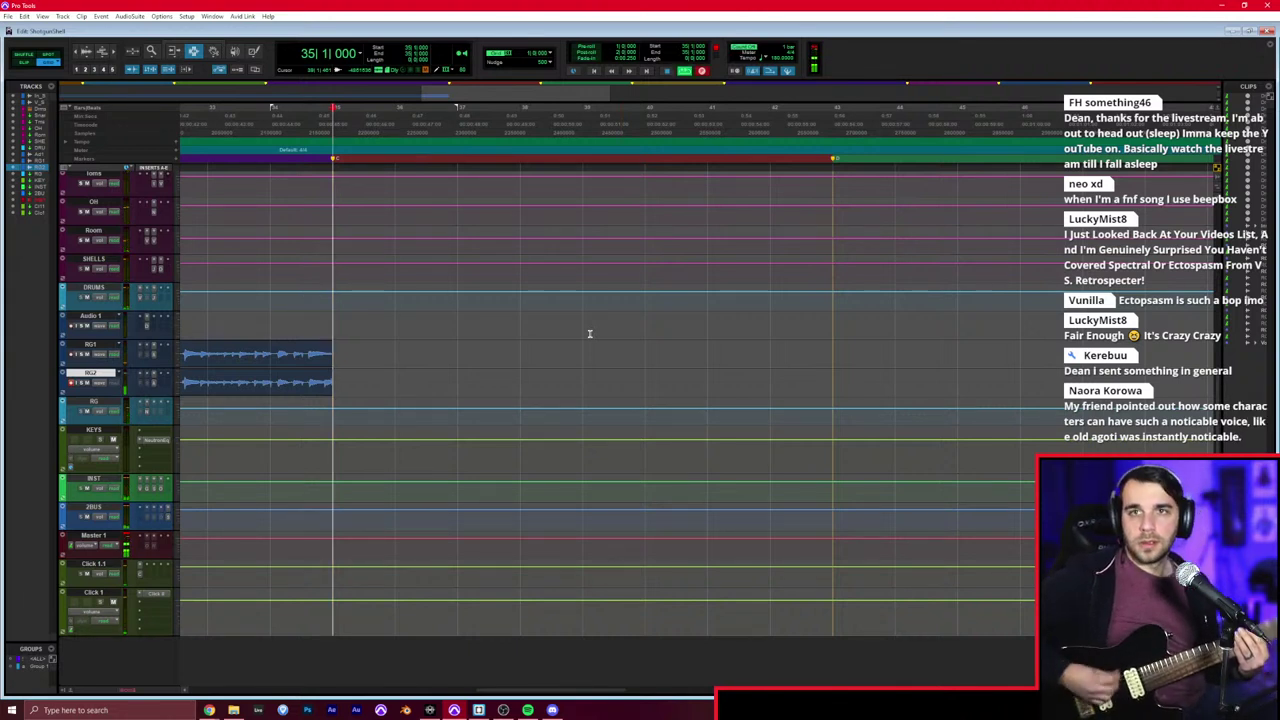
key("space")
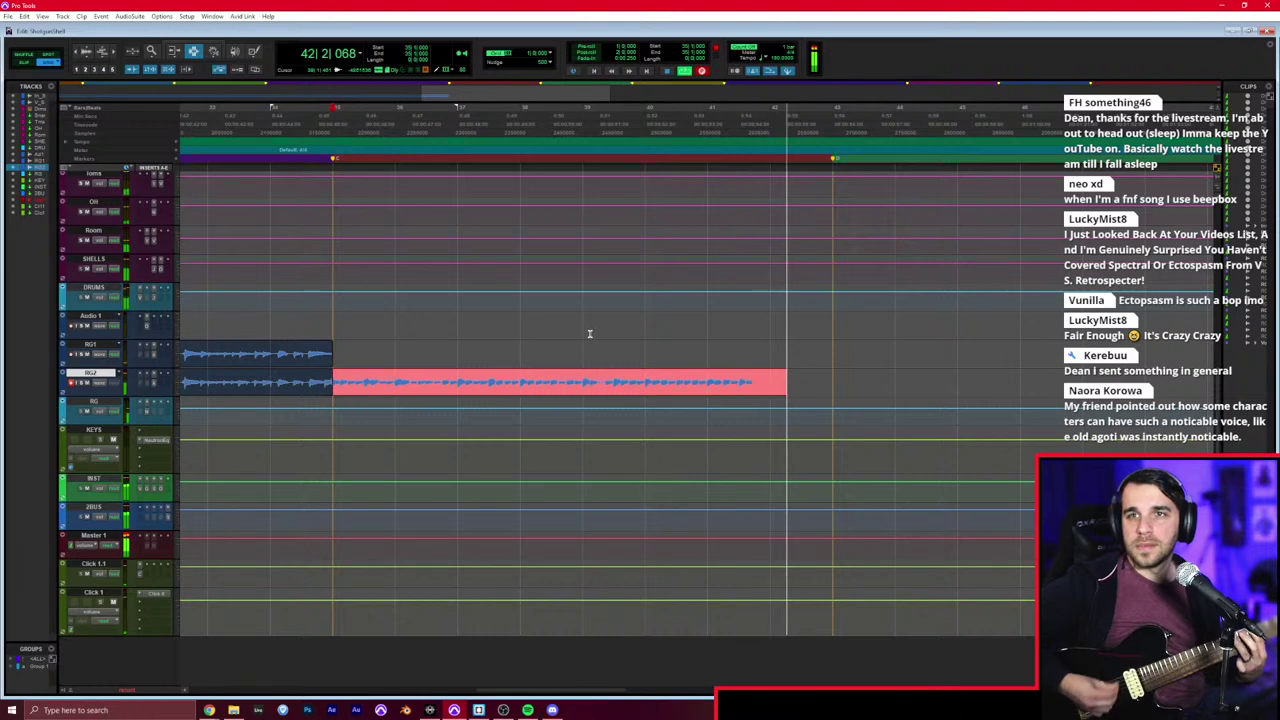
key("space")
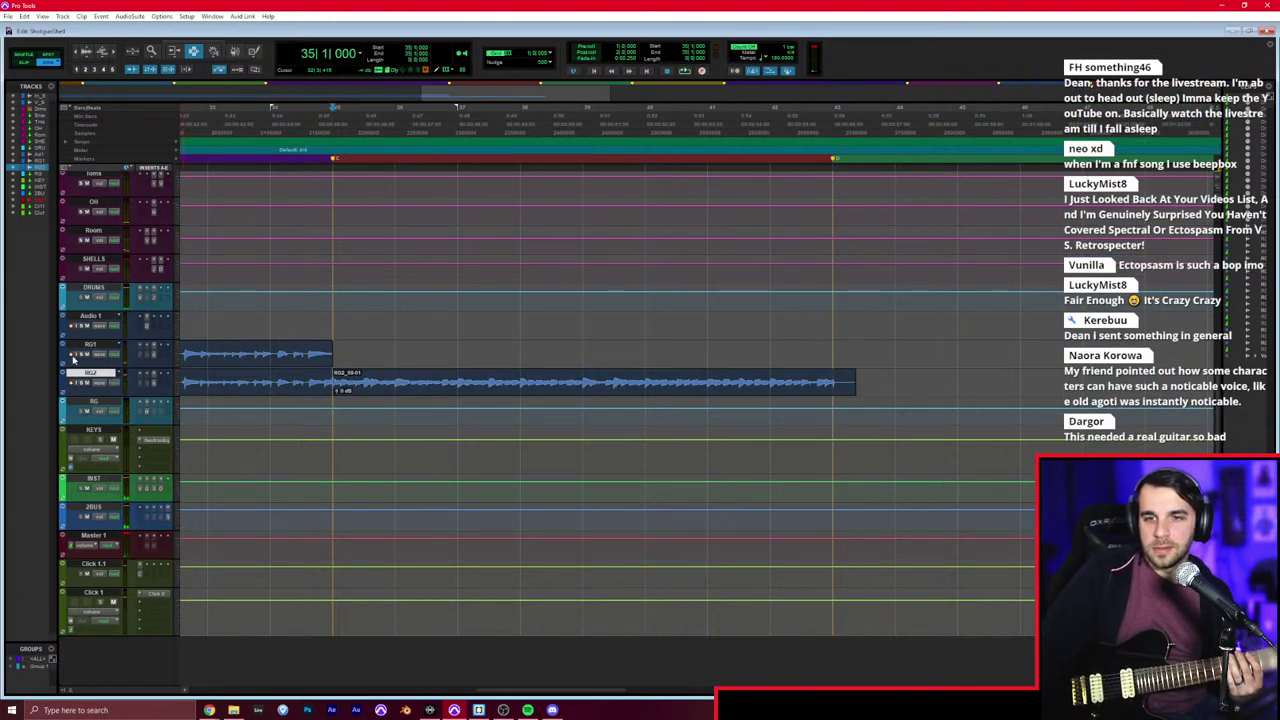
key("ctrl+space")
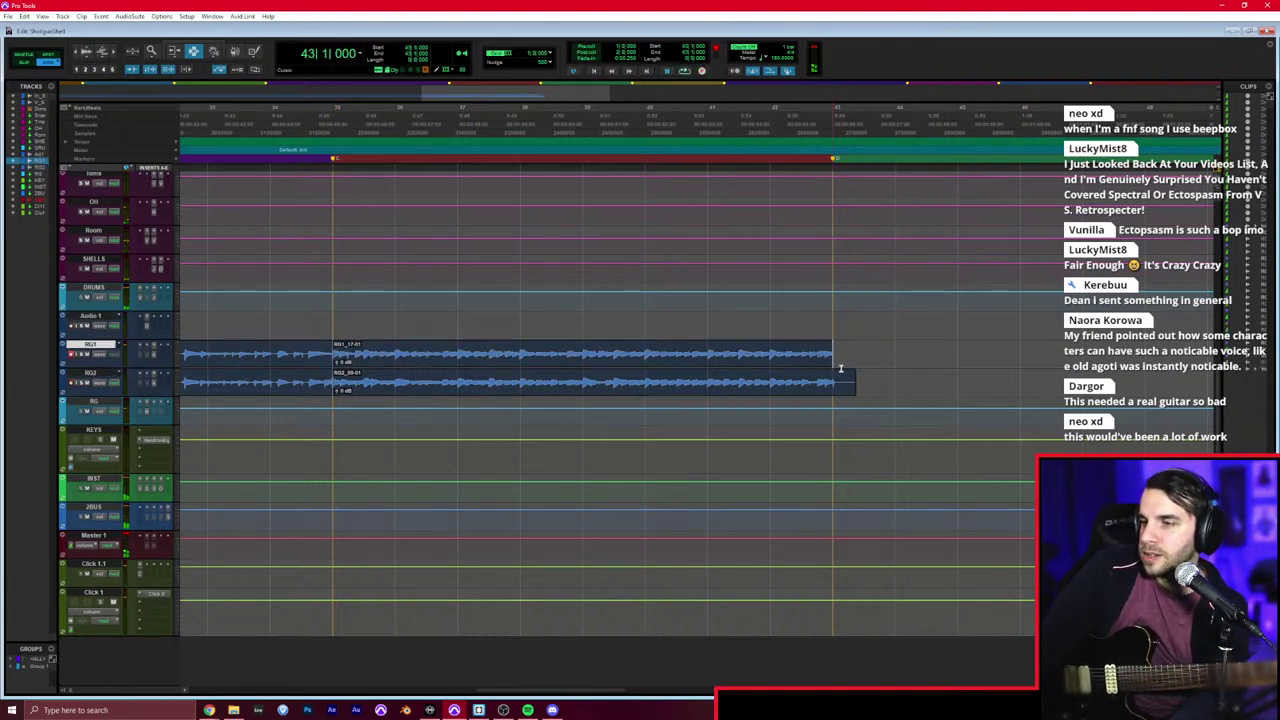
Step: Trim the end of the RG2 clip to bar 43 and play from there
left_click(838, 377)
key("s")
key("ctrl+space")
scroll(832, 378, "right", 3)
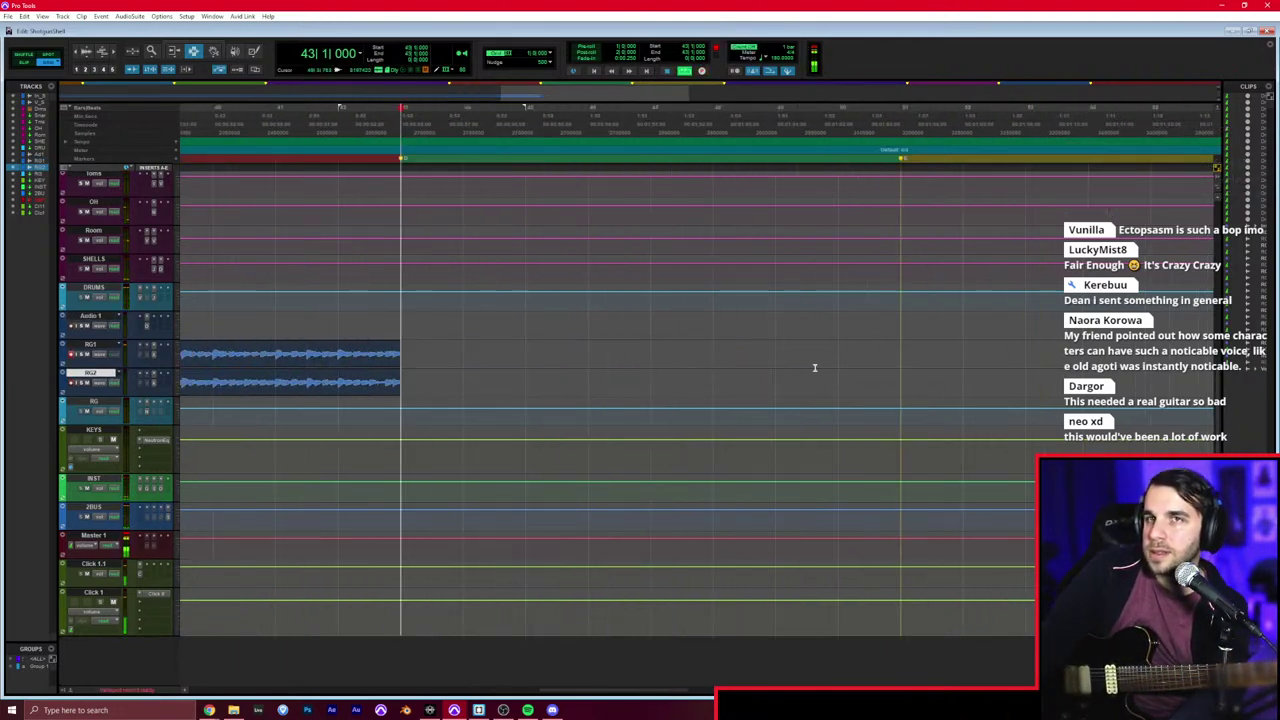
Step: Record guitar takes on RG1 and RG2 from bar 43 to just past bar 51
key("space")
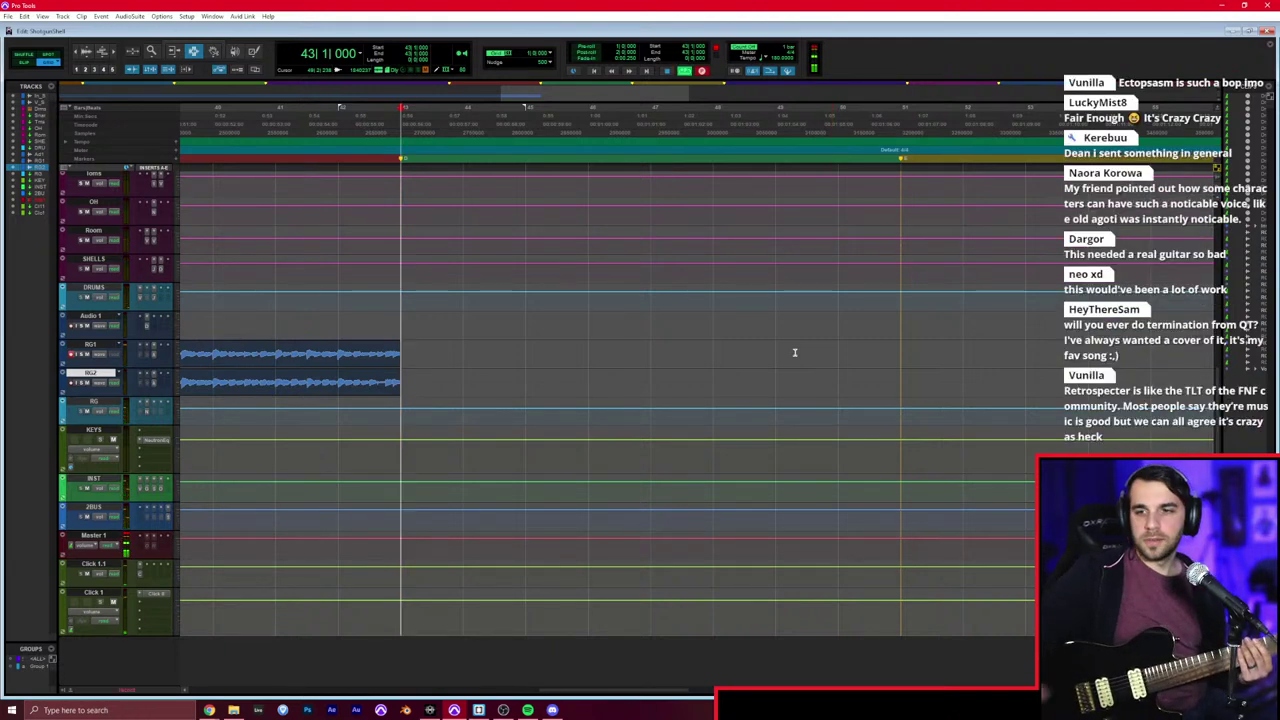
key("ctrl+space")
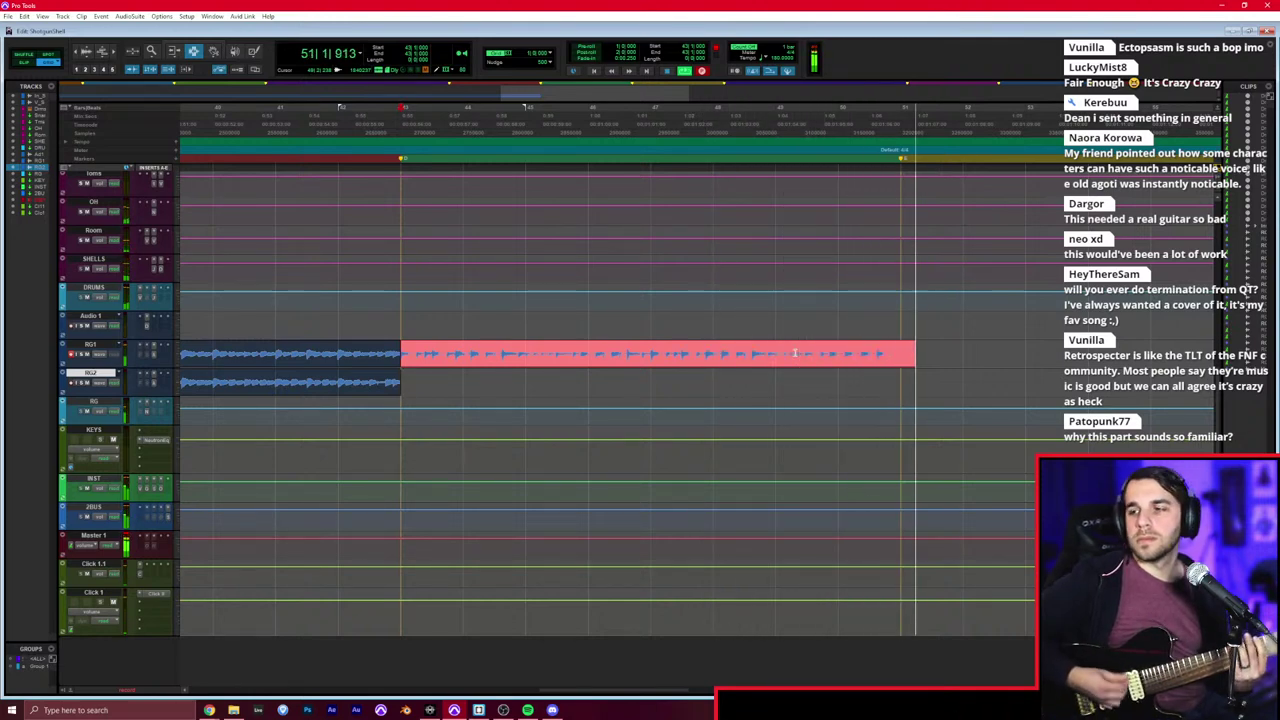
key("space")
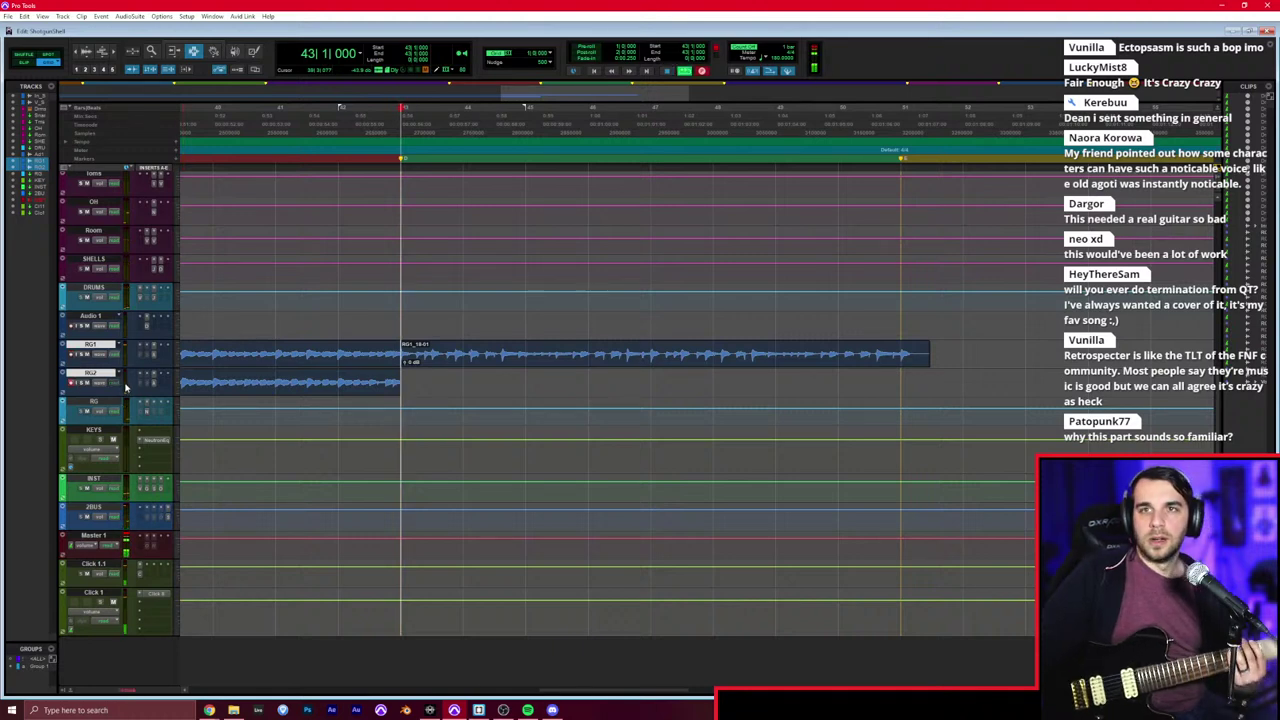
key("ctrl+space")
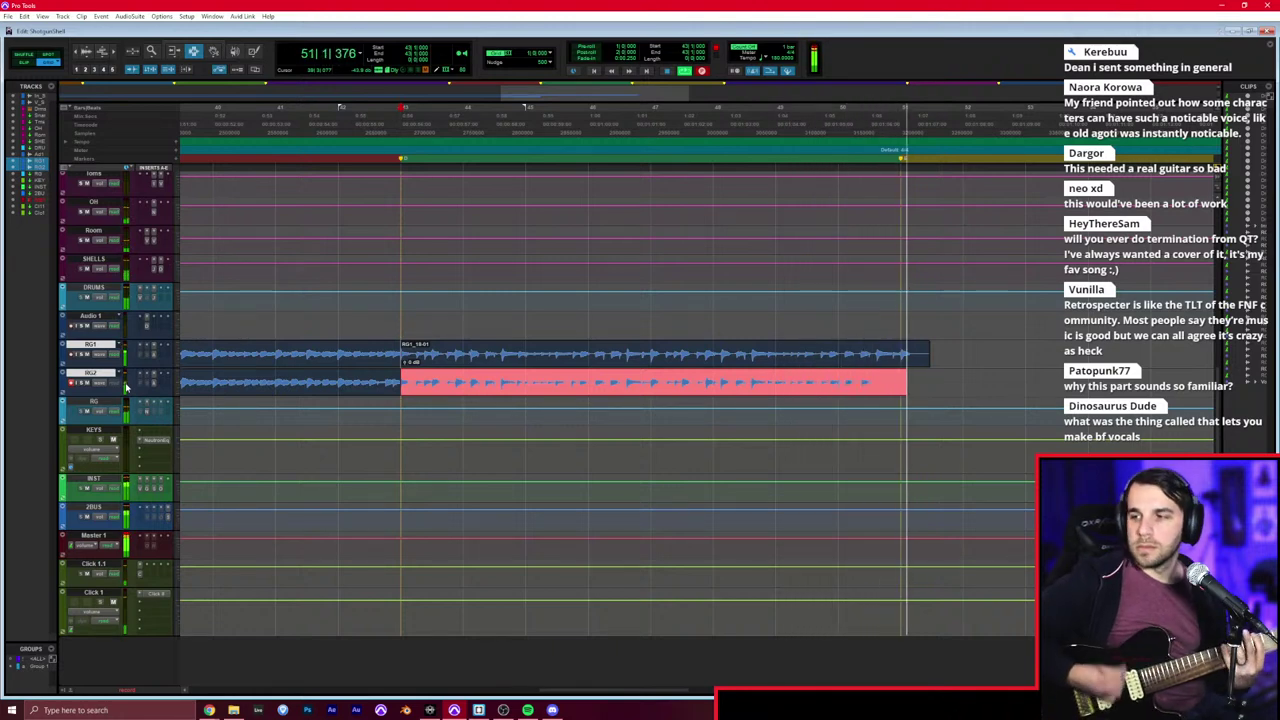
key("space")
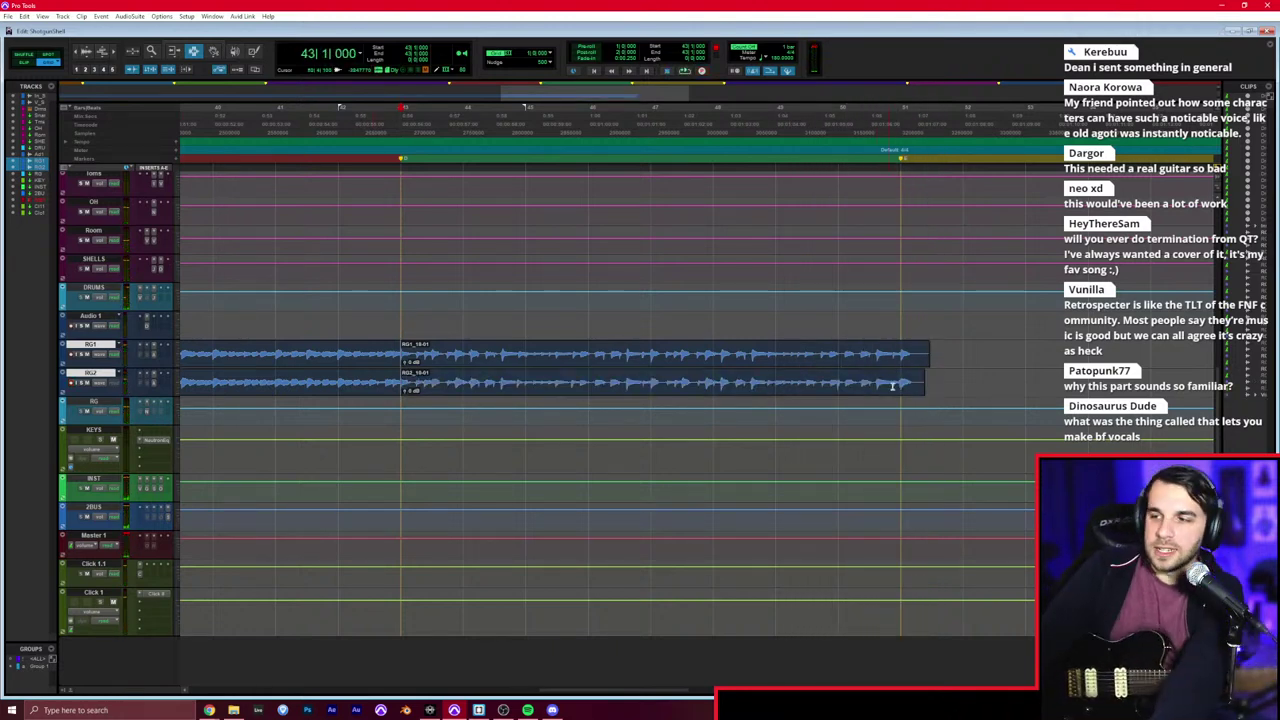
Step: Trim the newest RG1 and RG2 clips to end at bar 51 and play the song from there
key("s")
left_click(899, 378)
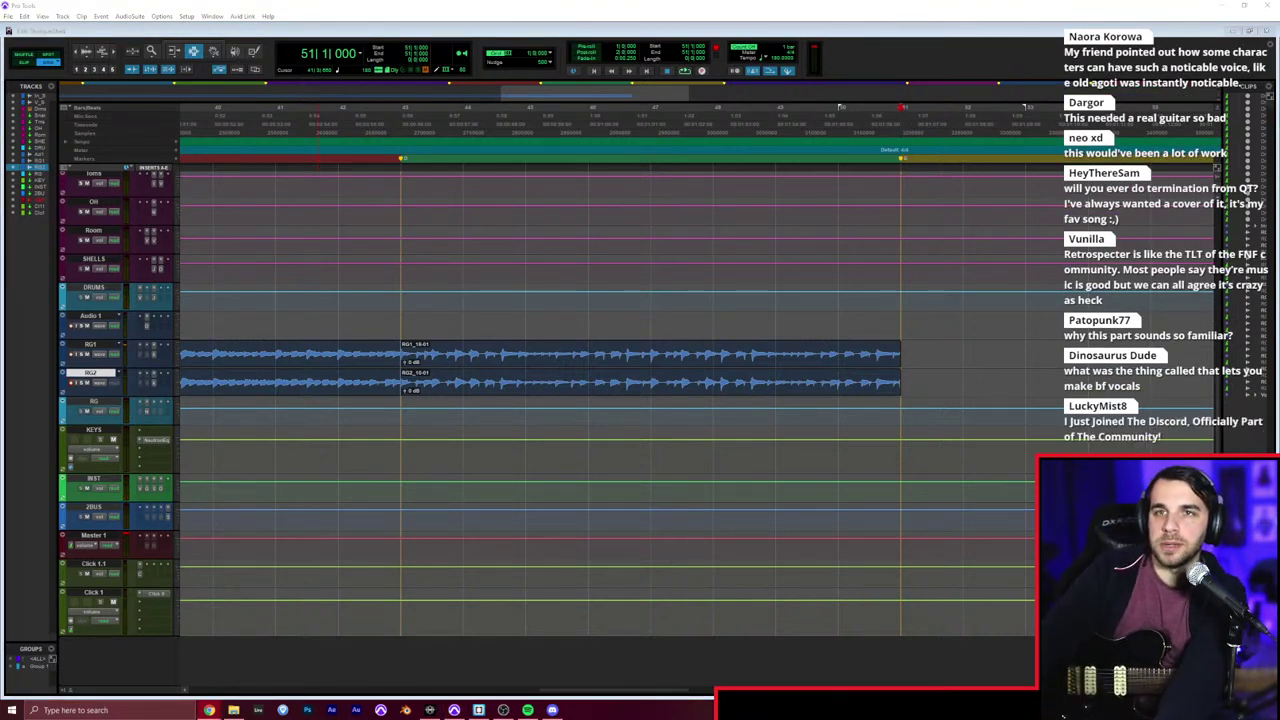
left_click(886, 360)
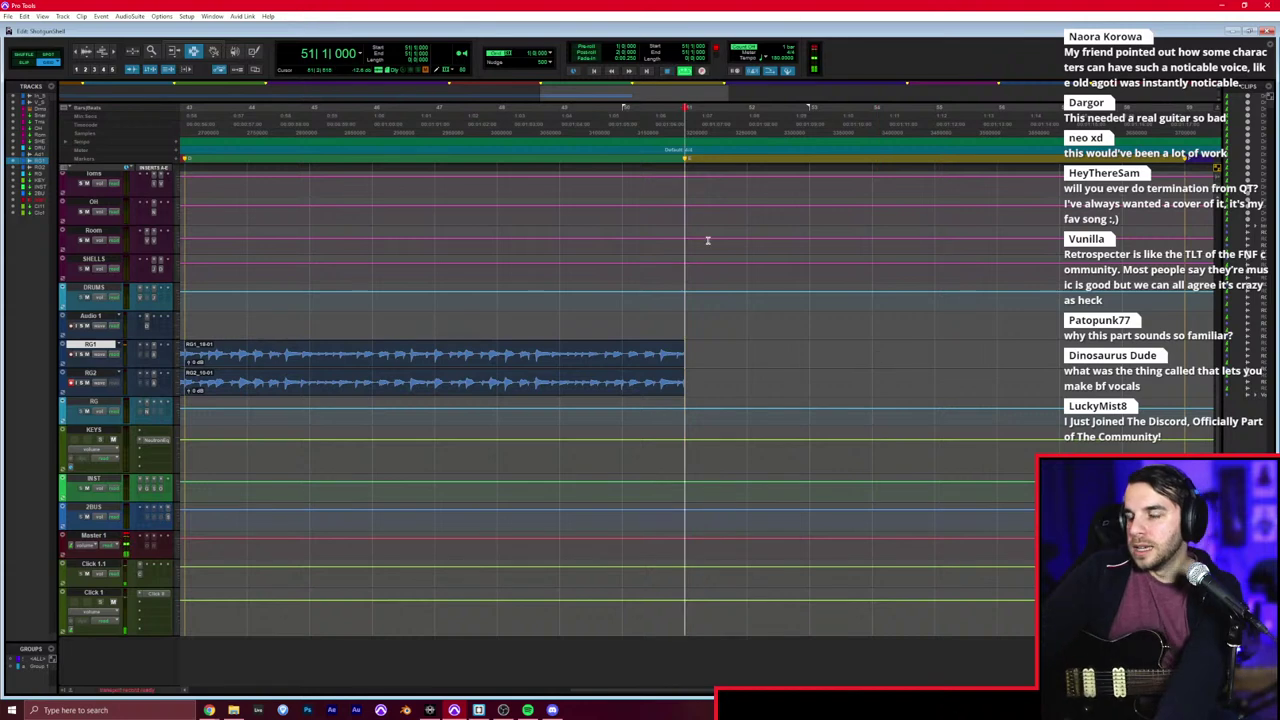
scroll(707, 240, "right", 1)
scroll(706, 236, "down", 2)
key("space")
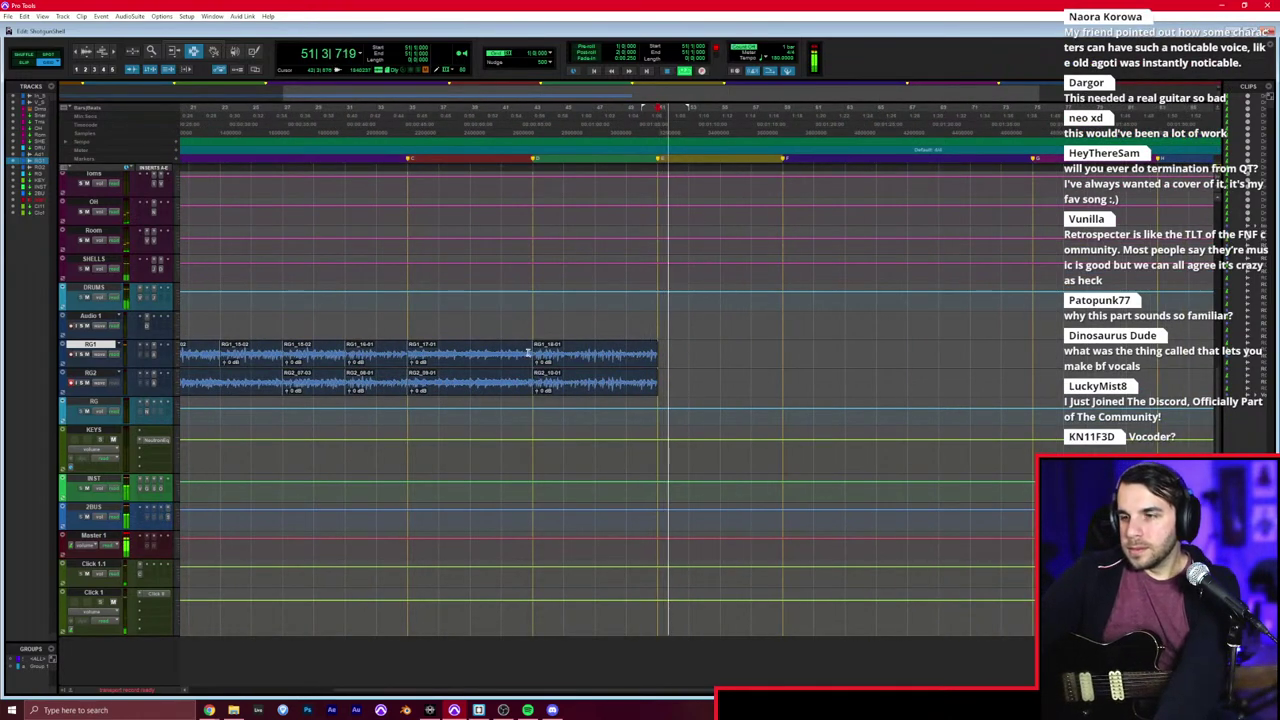
Step: Copy the bars 3–11 sections of RG1 and RG2 and paste them at bar 51
key("r")
left_click_drag(195, 345, 259, 381)
left_click(571, 373)
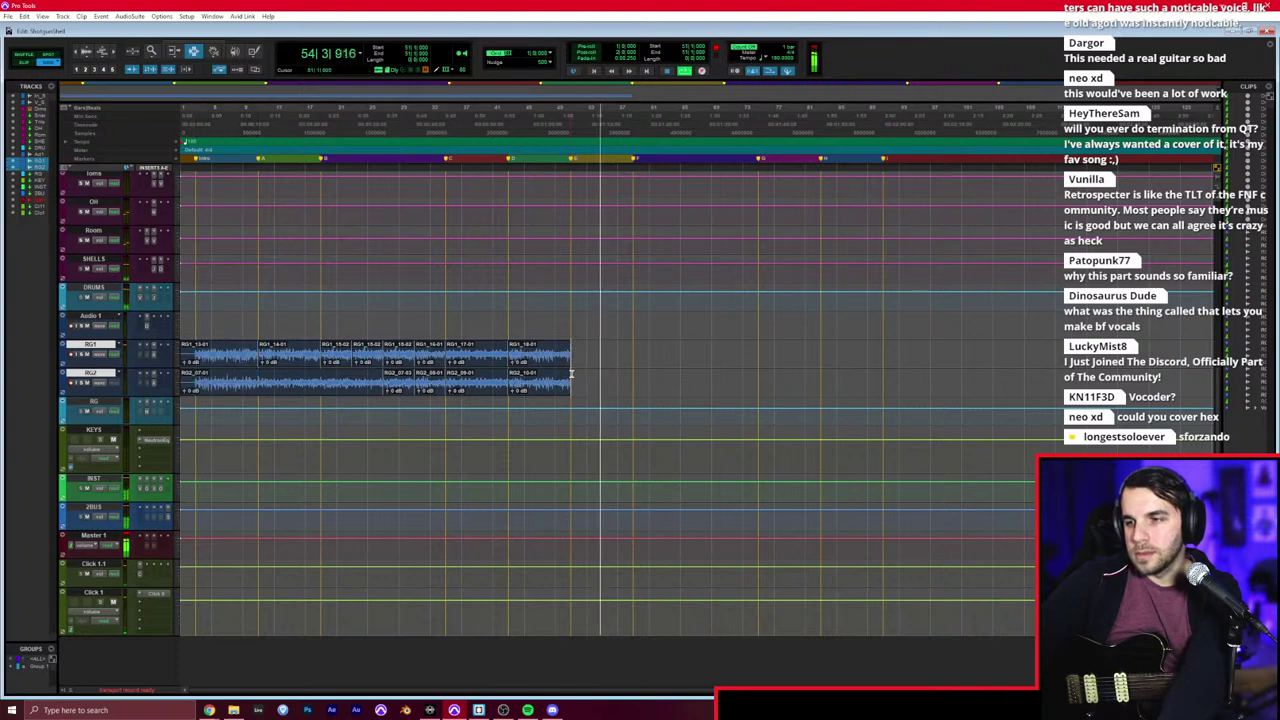
key("ctrl+v")
left_click_drag(579, 356, 587, 355)
key("t")
scroll(707, 347, "right", 1)
left_click(709, 346)
key("t")
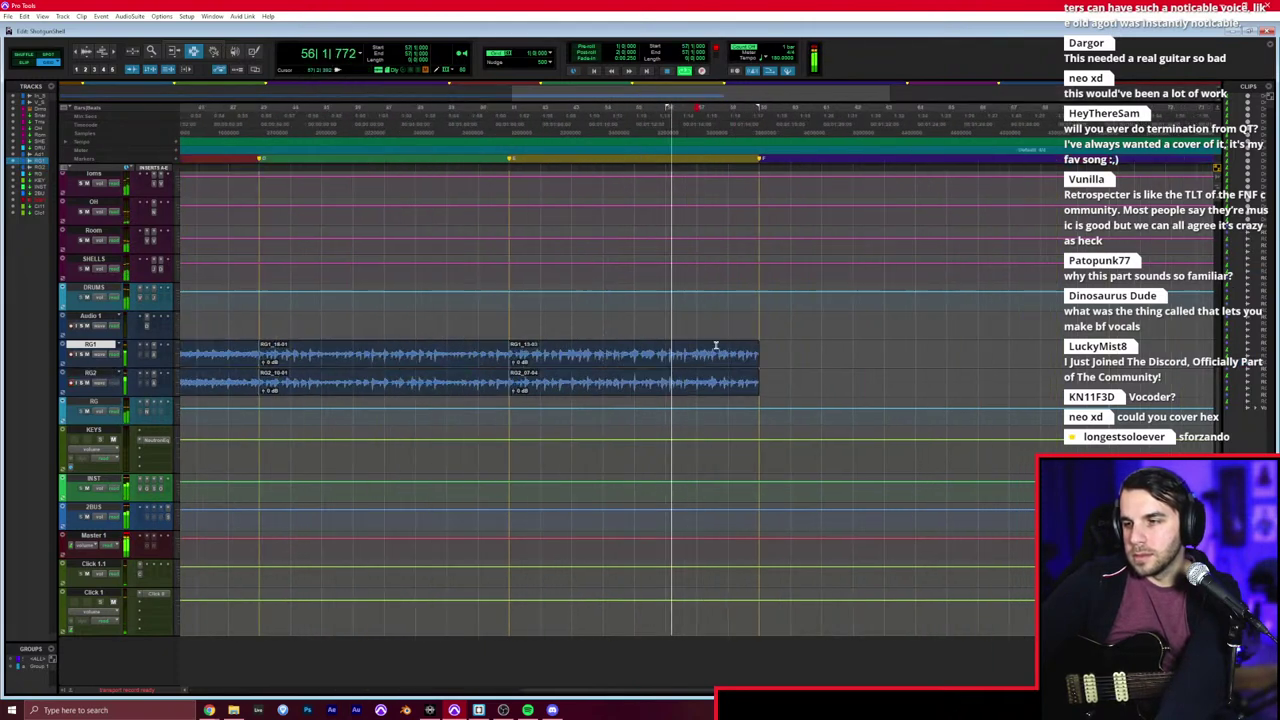
Step: Copy the bars 31–35 sections of RG1 and RG2 and paste them at bar 55
key("r")
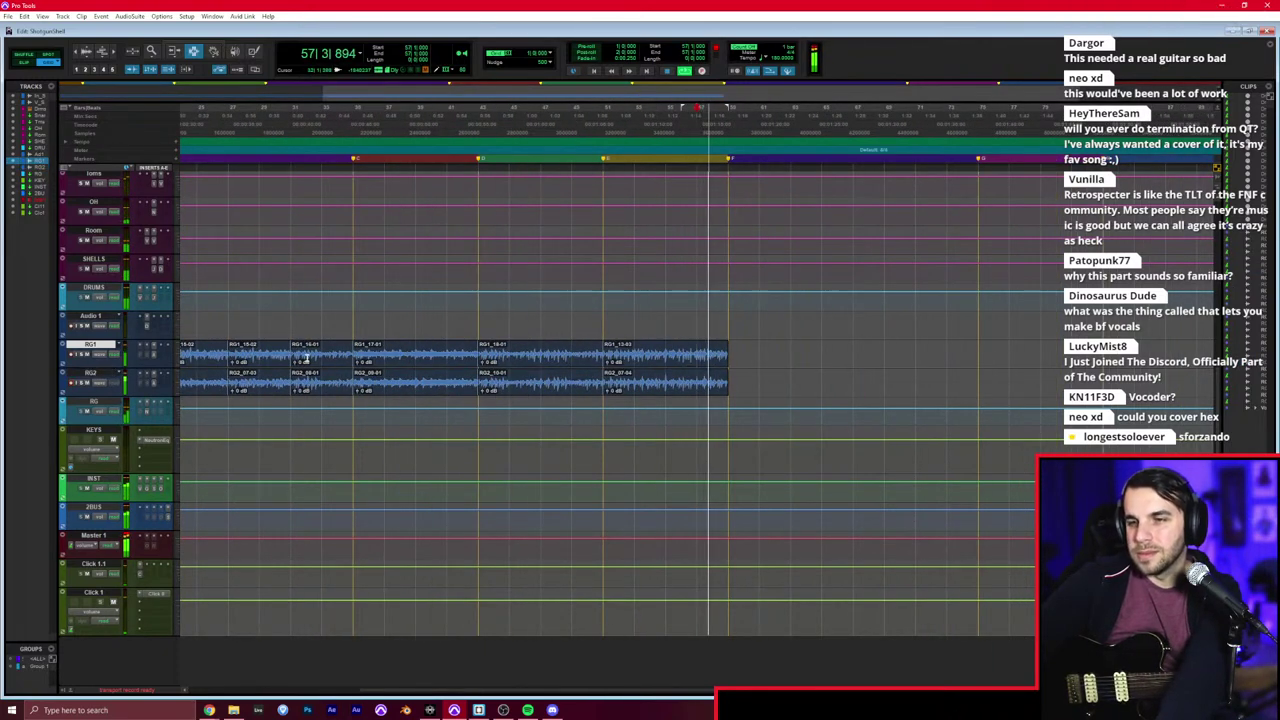
left_click_drag(291, 355, 352, 380)
left_click(664, 353)
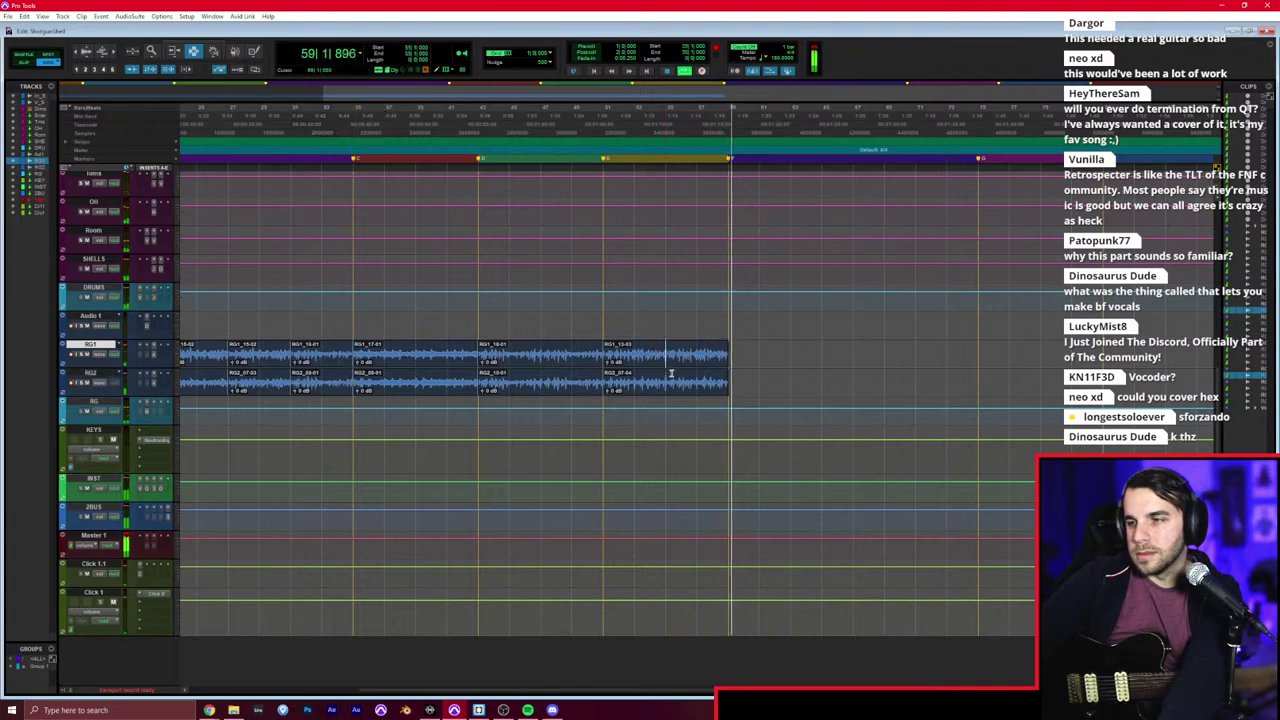
left_click_drag(671, 373, 666, 375)
key("ctrl+v")
scroll(389, 377, "left", 1)
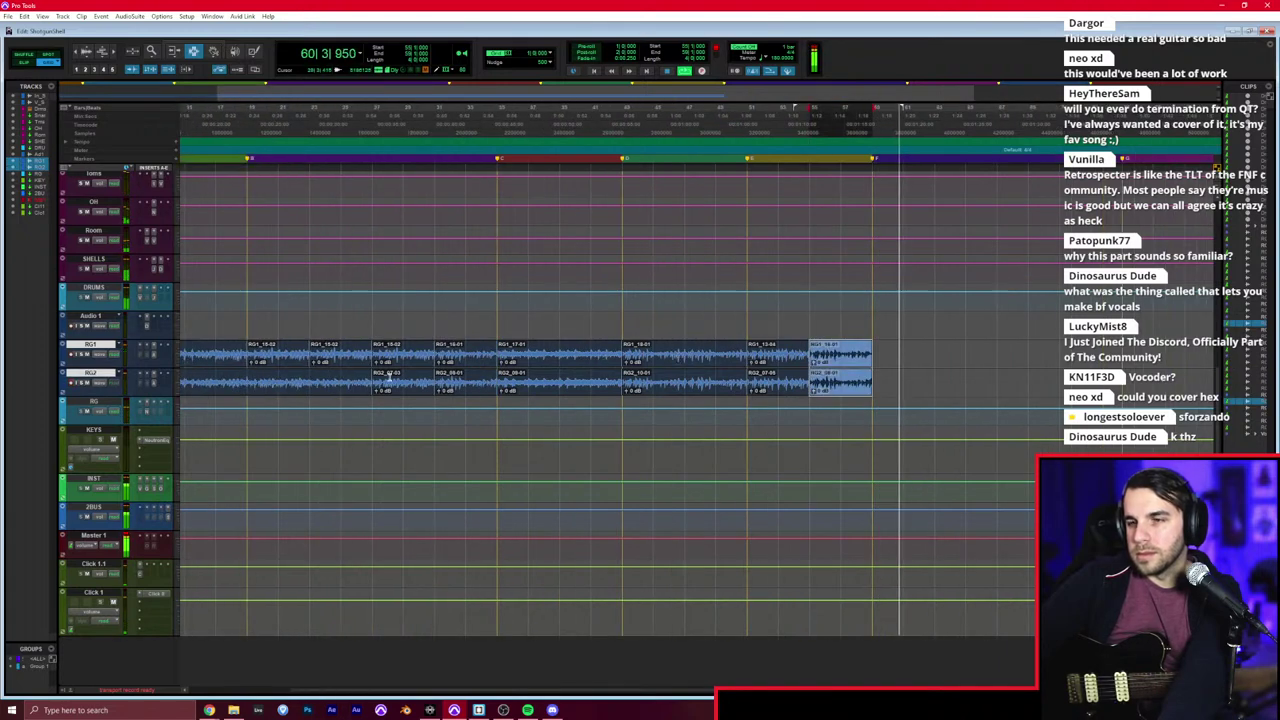
Step: Copy the bars 19–35 sections of RG1 and RG2 and paste them at bar 59
left_click_drag(248, 358, 495, 383)
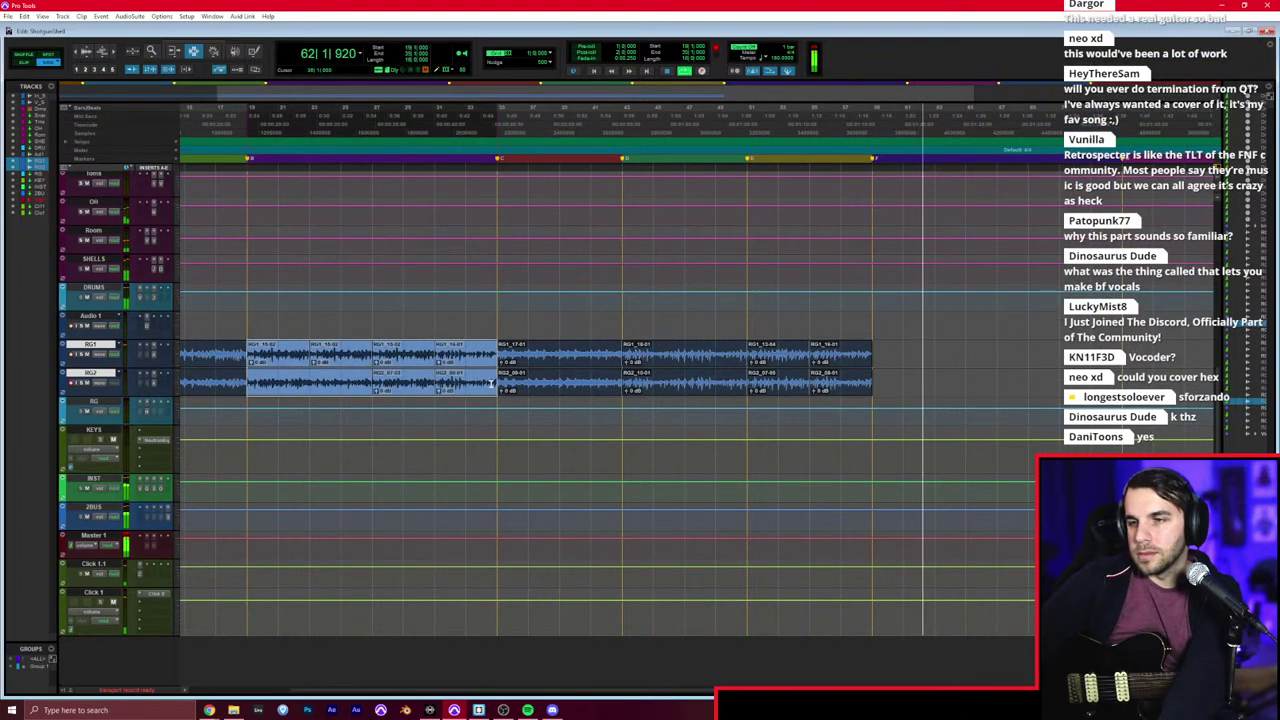
scroll(490, 382, "left", 3)
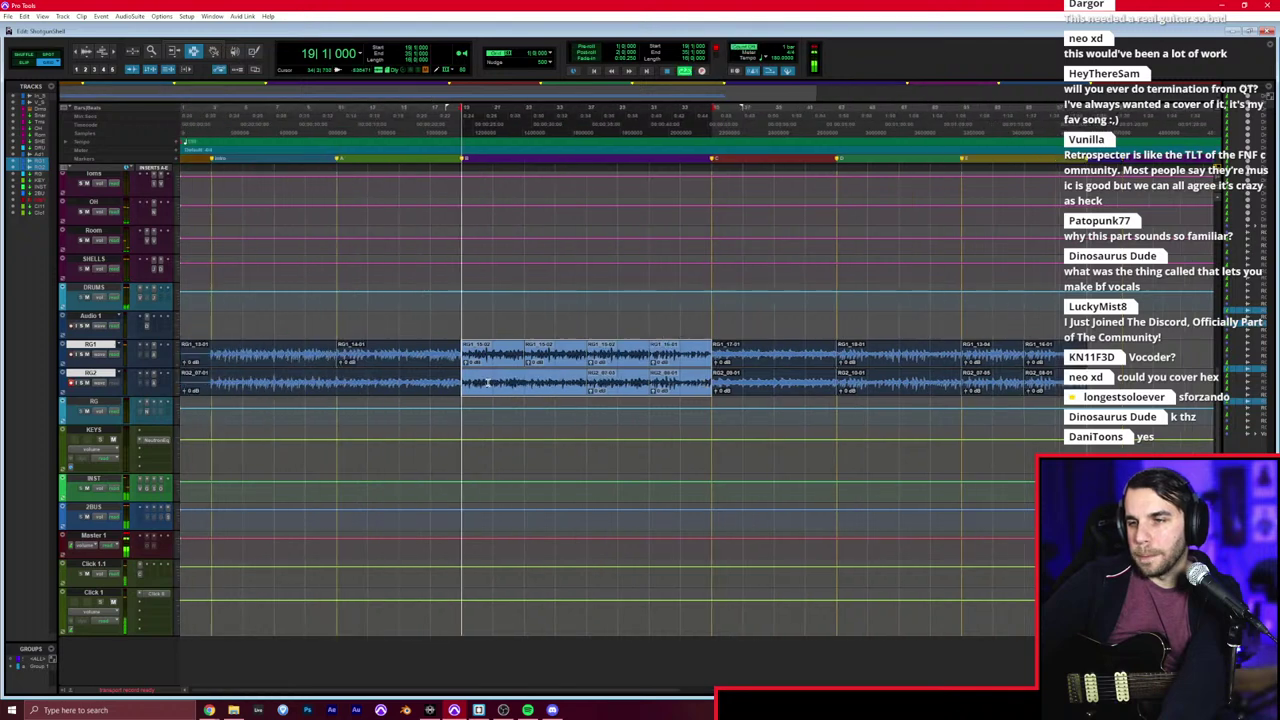
key("space")
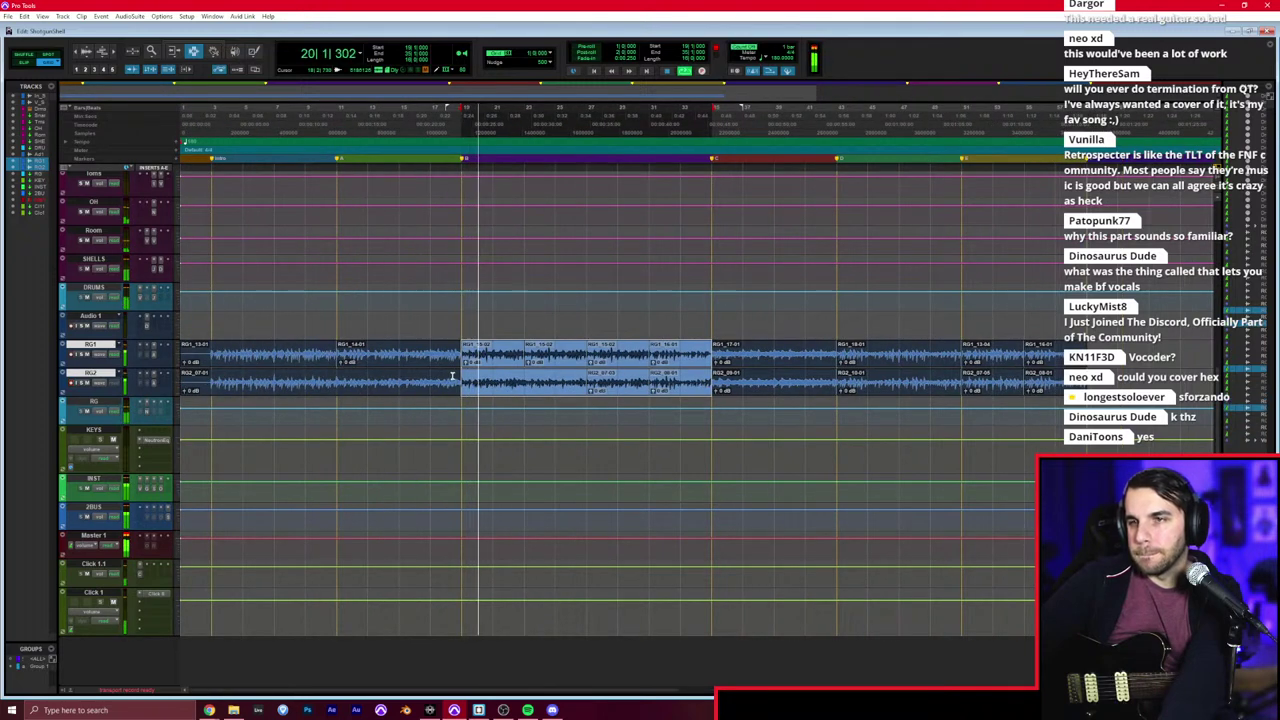
scroll(360, 356, "right", 2)
left_click(942, 366)
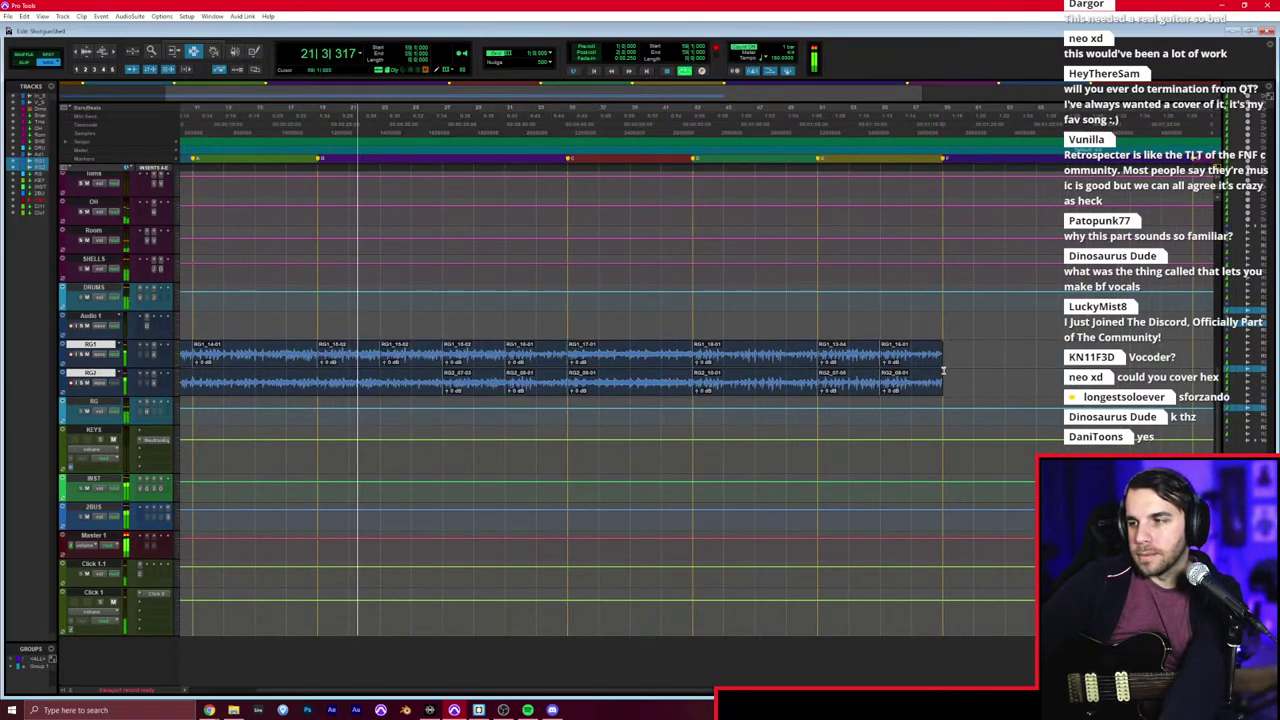
key("ctrl+v")
Step: Play the song from bar 62 to check the pasted rhythm guitars
key("space")
left_click(987, 360)
scroll(987, 360, "right", 1)
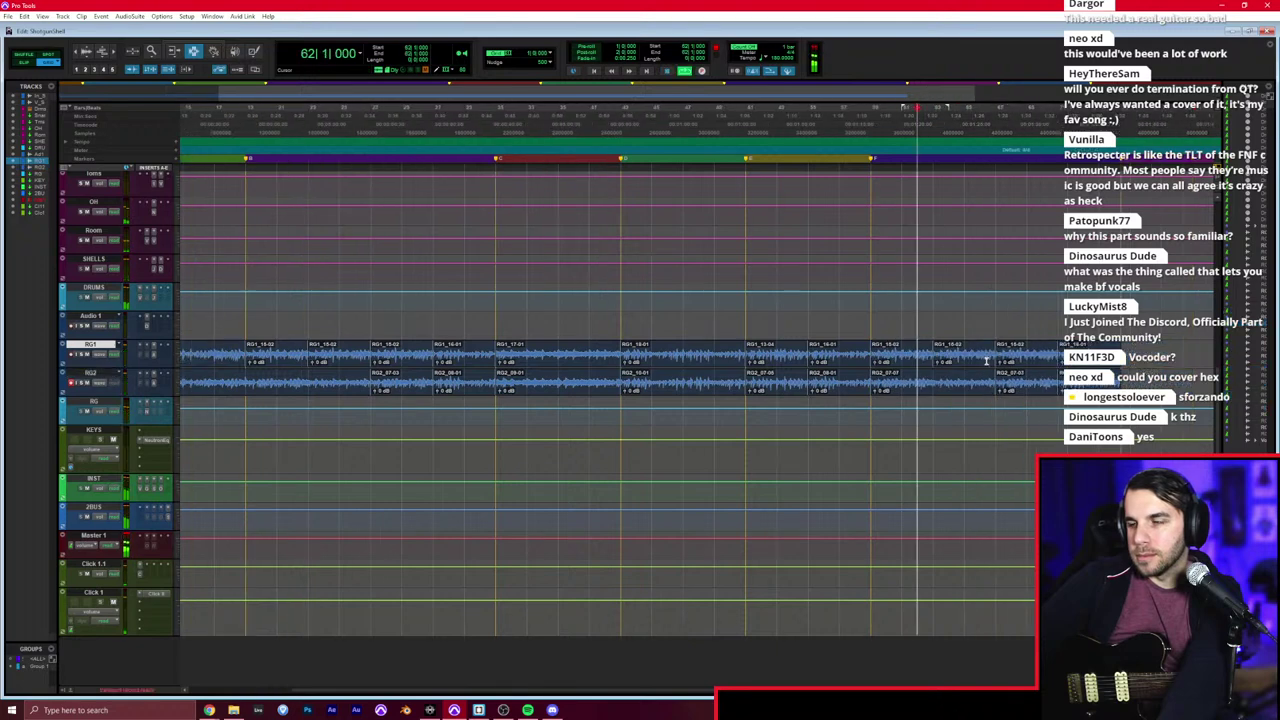
key("t")
key("space")
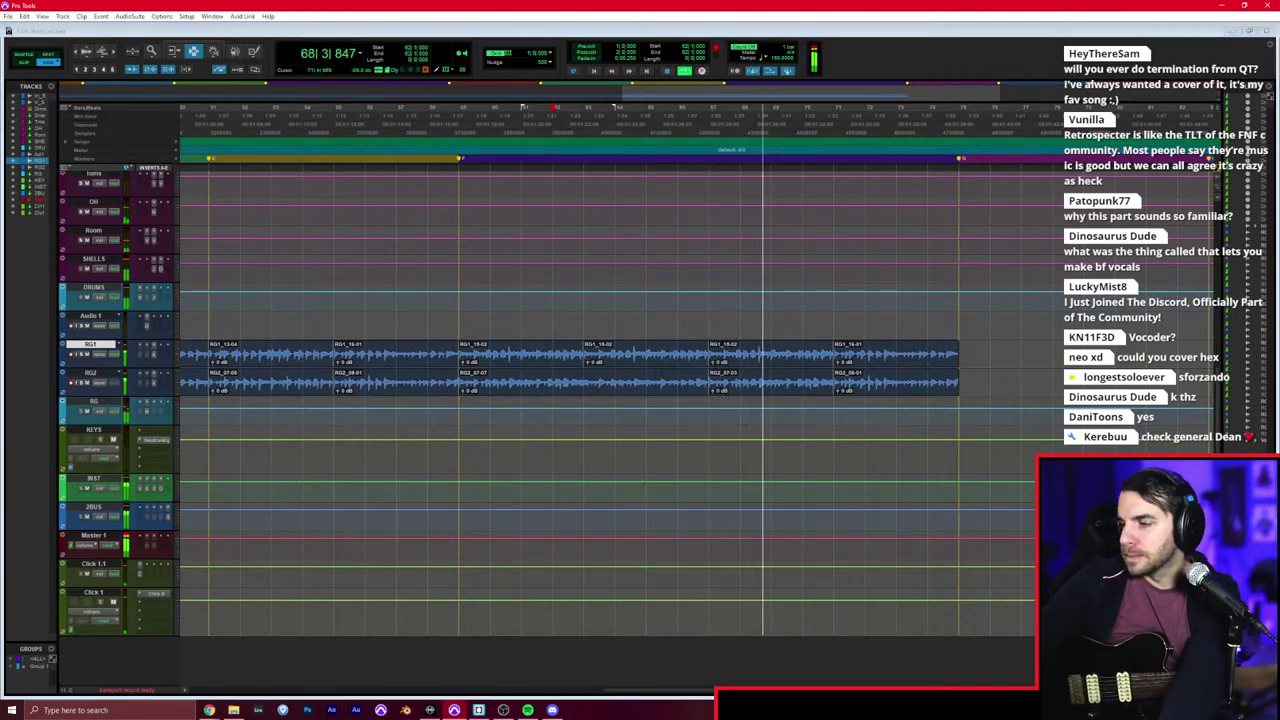
Step: Stop playback and replay the song from bar 69 to audition the rest of the section
key("alt+Tab")
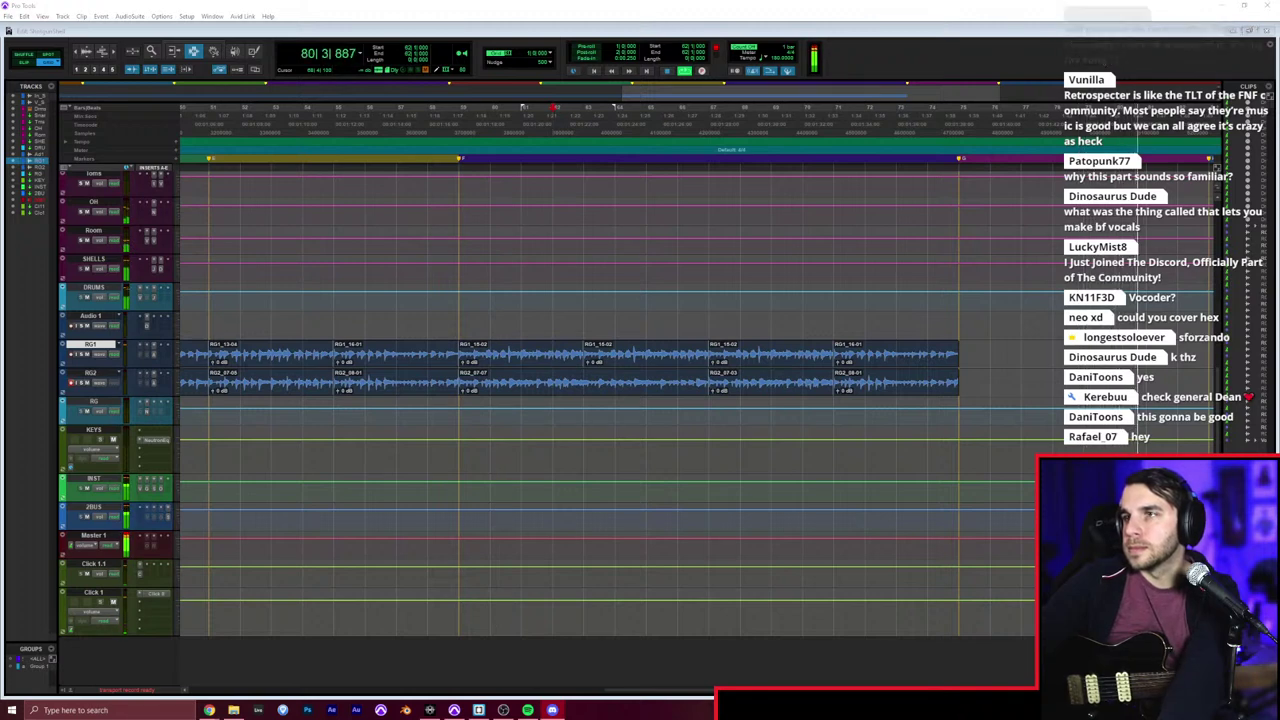
left_click(1046, 36)
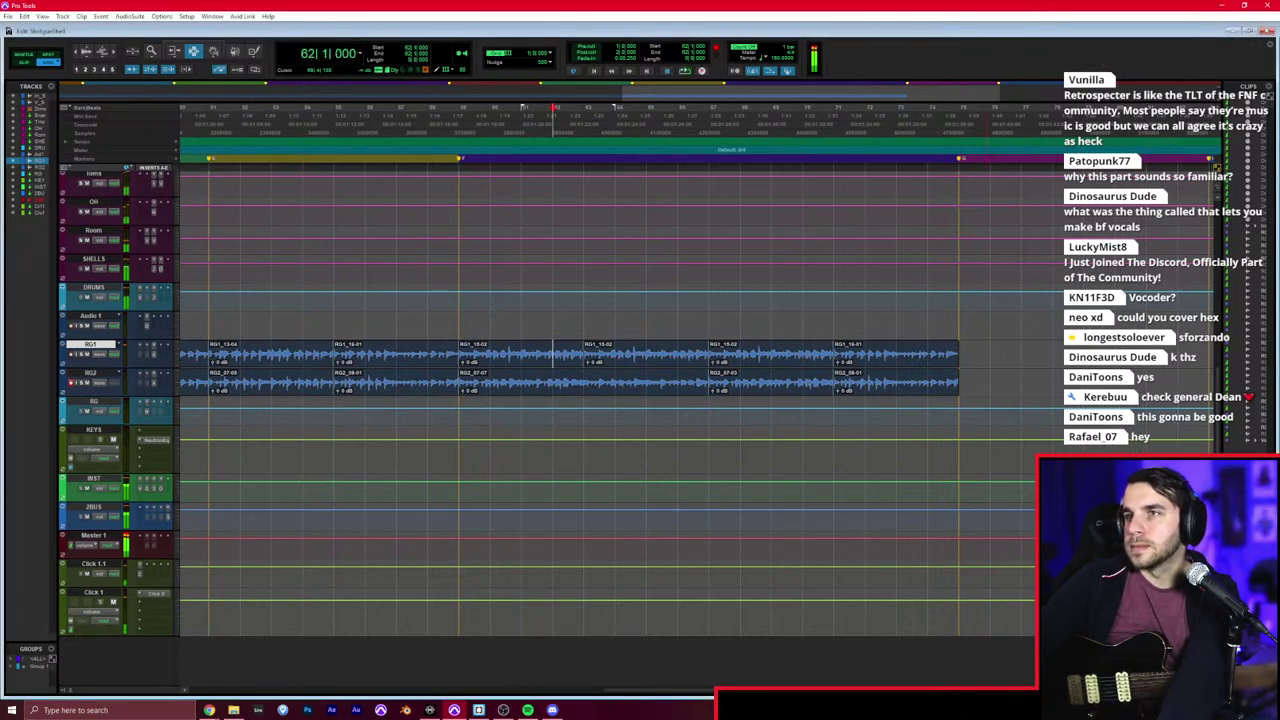
key("alt+Tab")
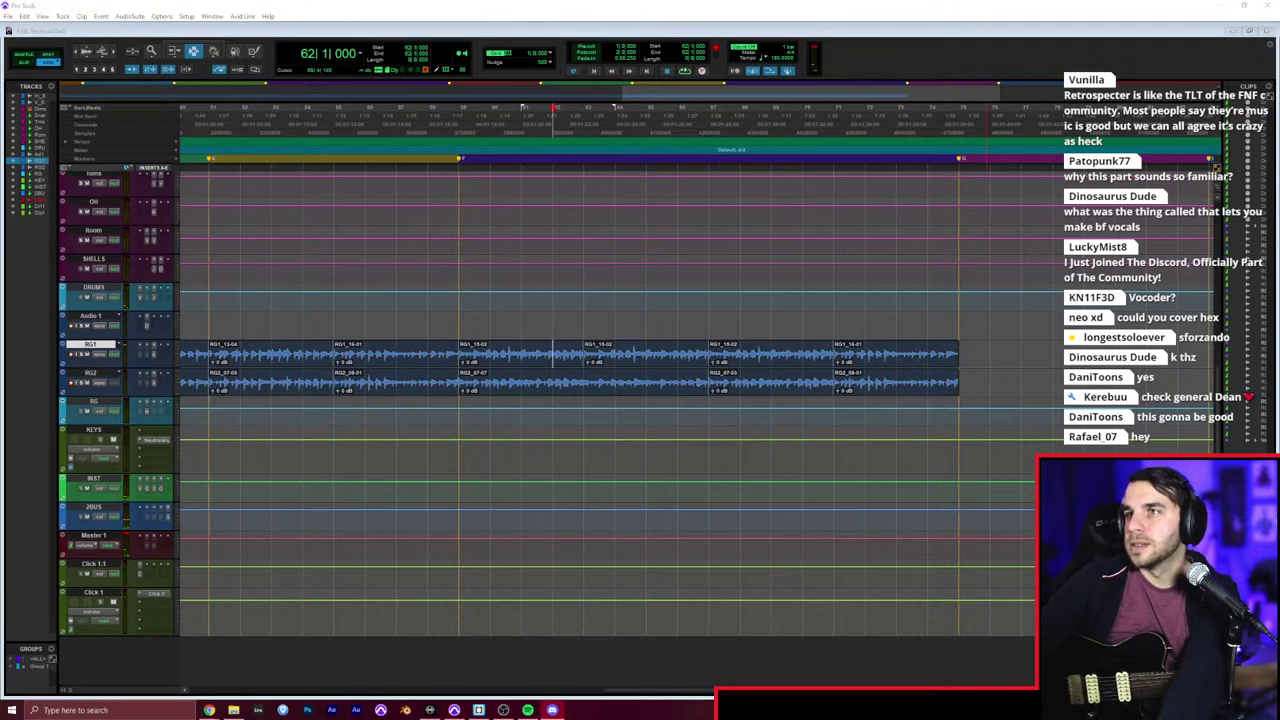
key("alt+Tab")
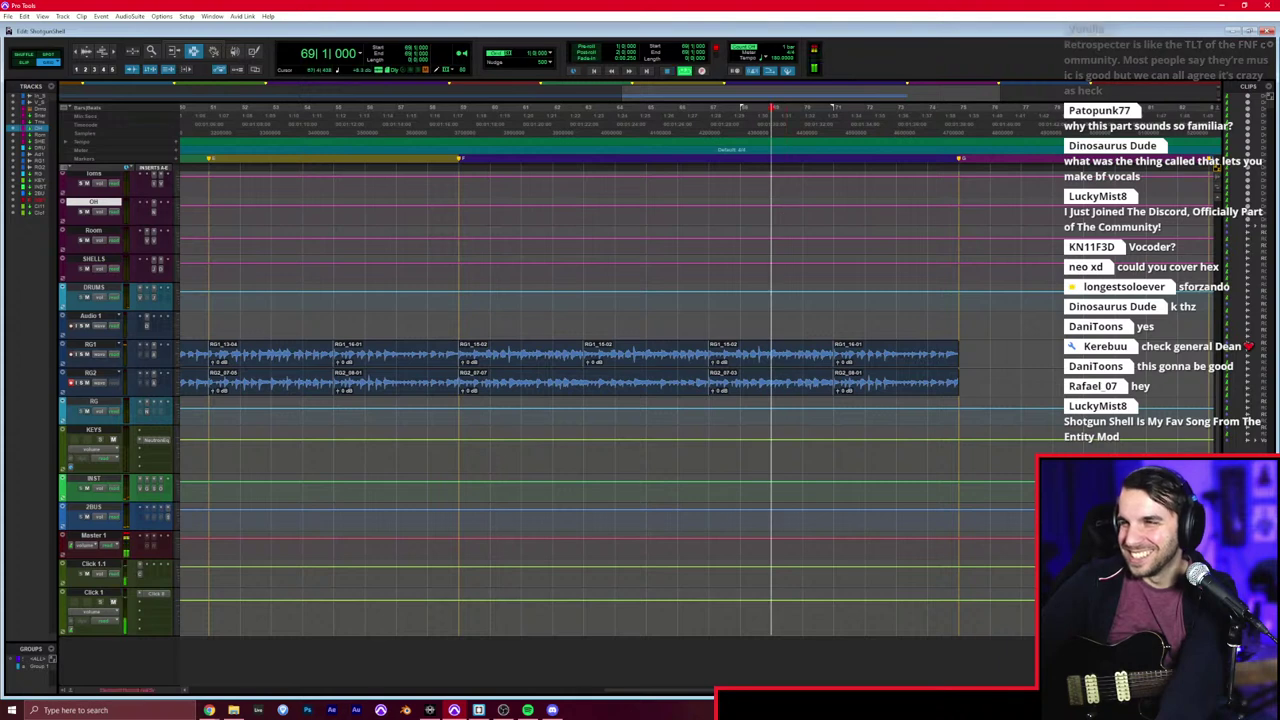
key("space")
key("alt+Tab")
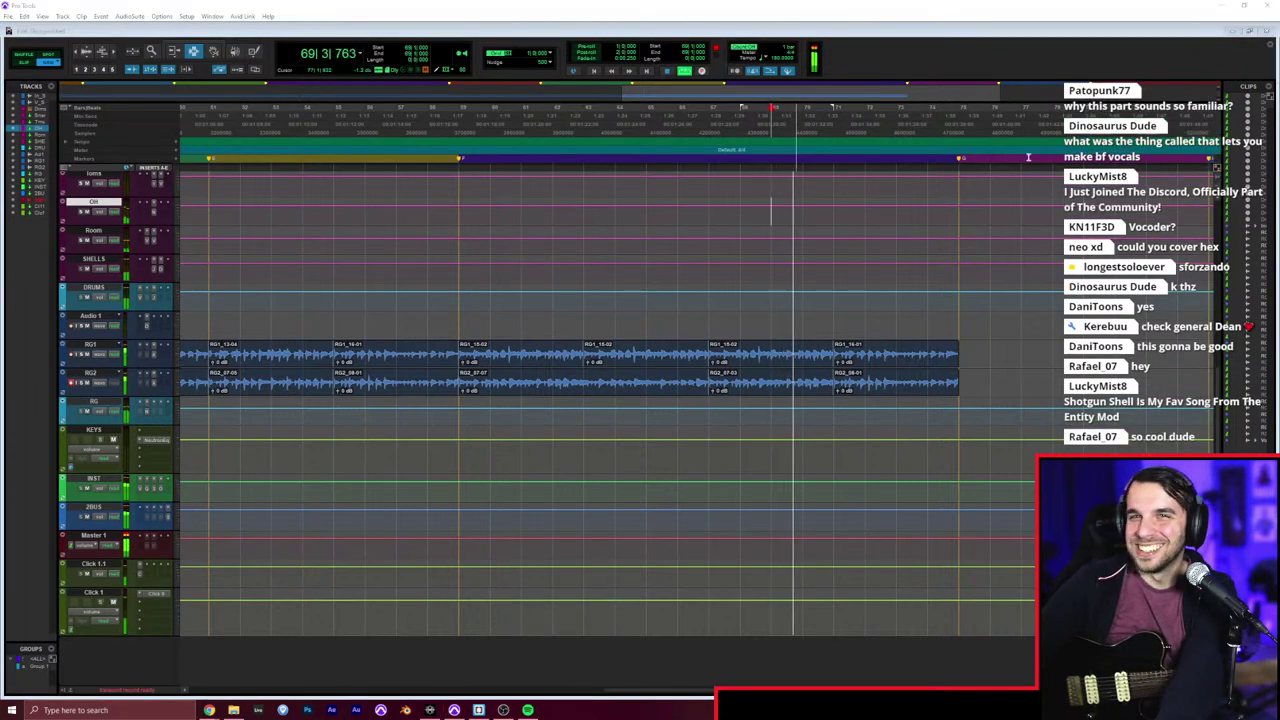
key("alt+Tab")
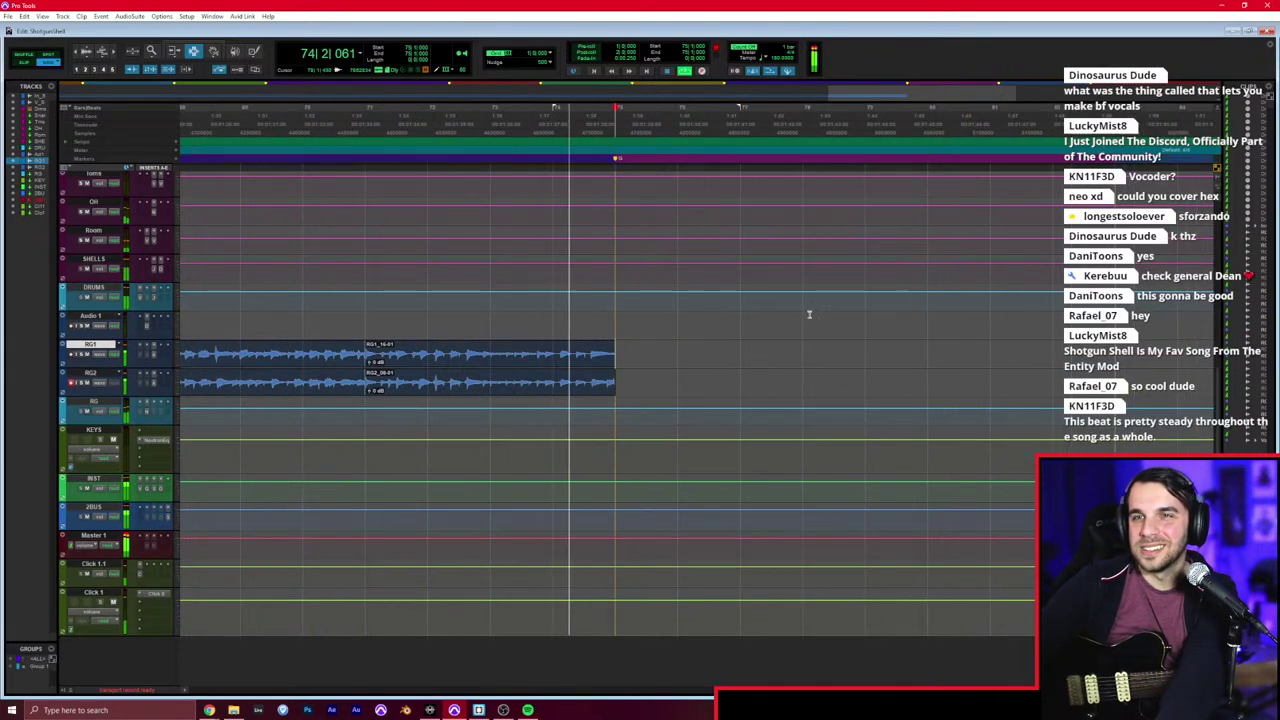
Step: Copy the bars 35–51 sections of RG1 and RG2 and paste them at bar 75
key("r")
key("r")
key("r")
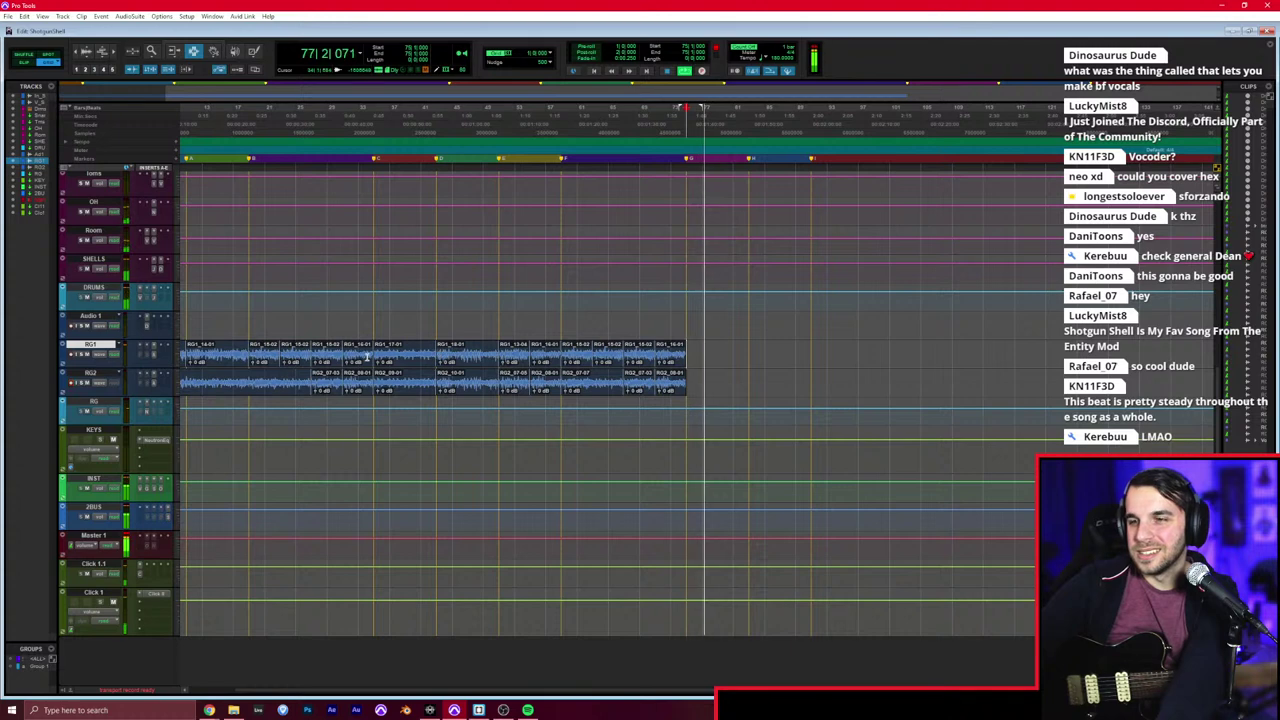
left_click_drag(372, 352, 536, 353)
key("ctrl+c")
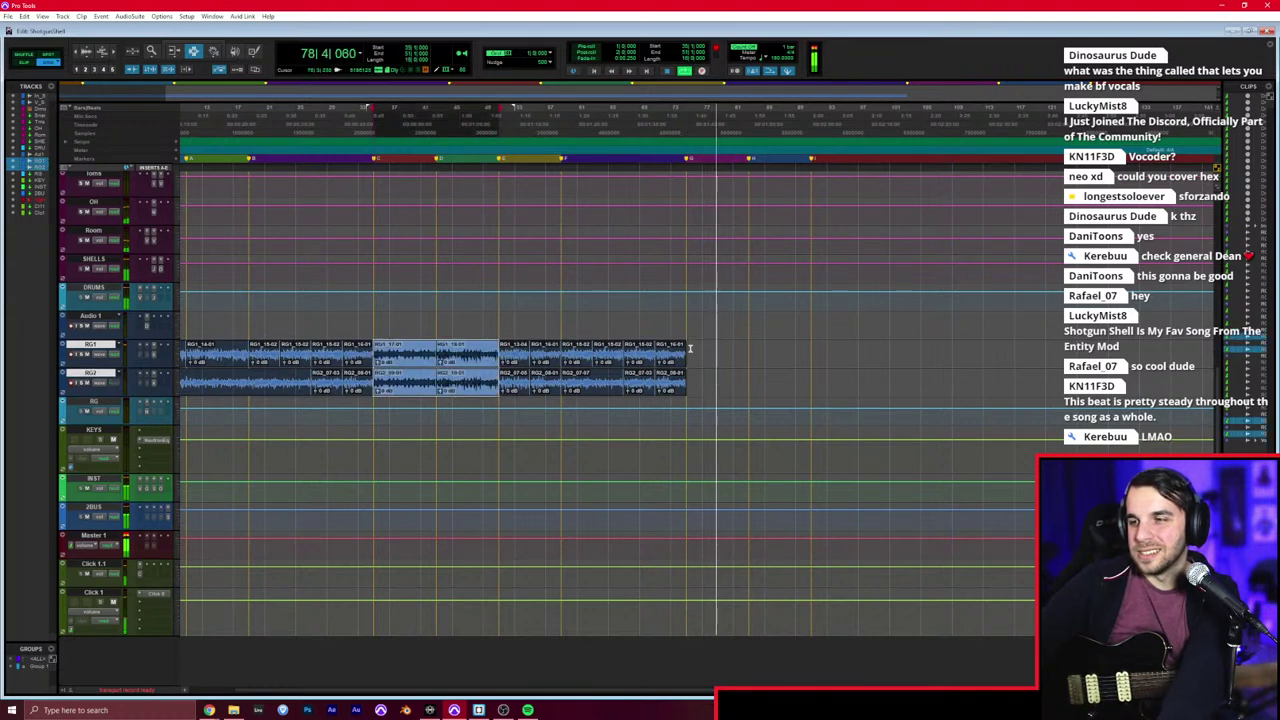
left_click_drag(688, 351, 689, 375)
key("ctrl+v")
Step: Play the song from the end of the pasted guitars at bar 91
left_click(688, 372)
key("t")
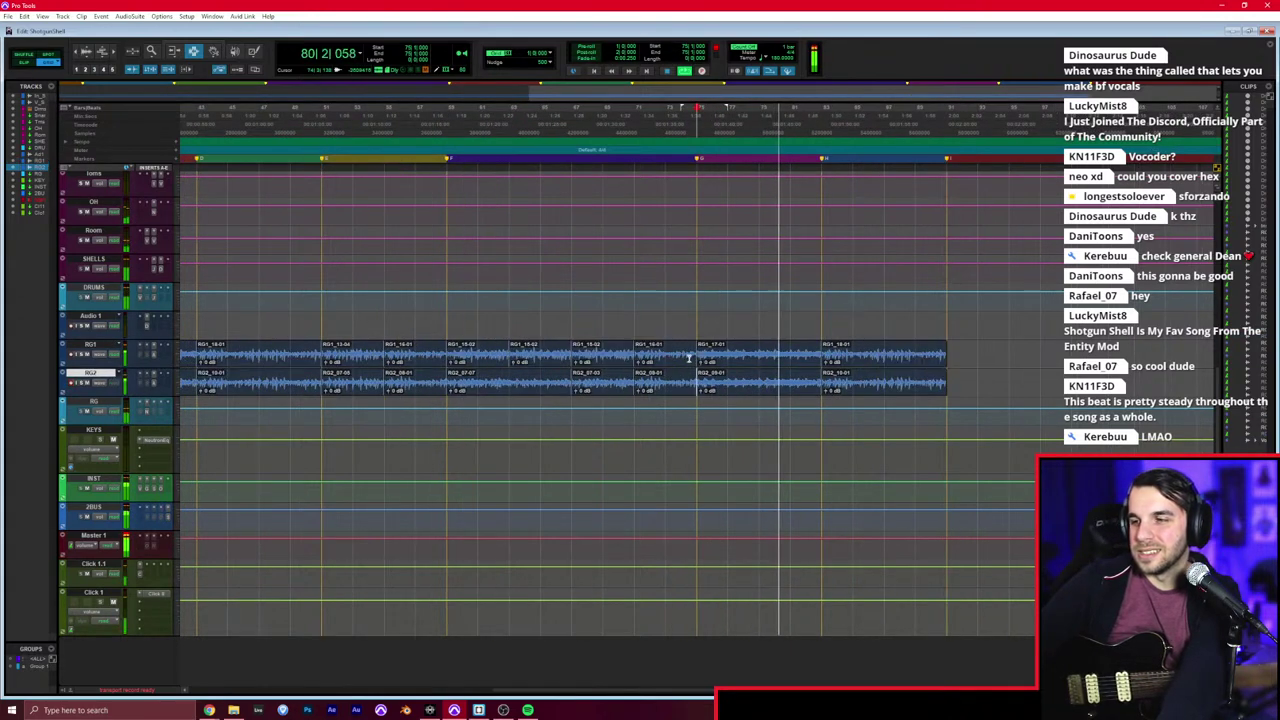
key("t")
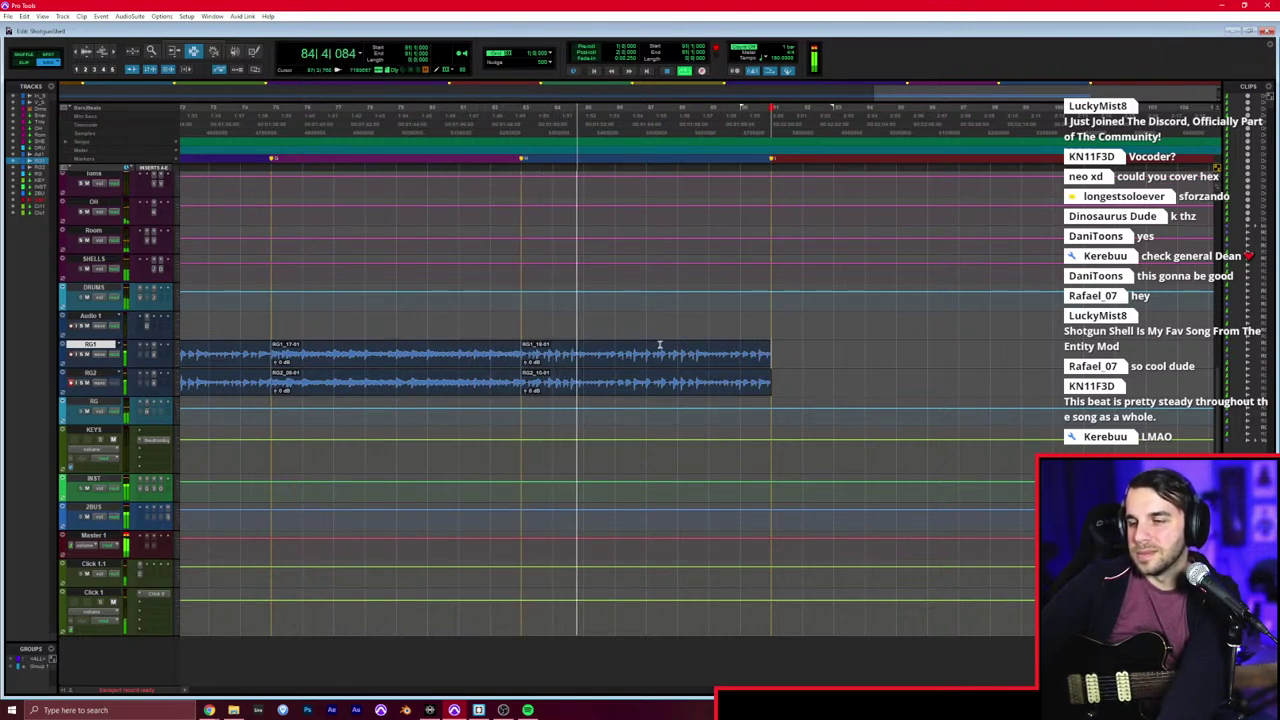
key("t")
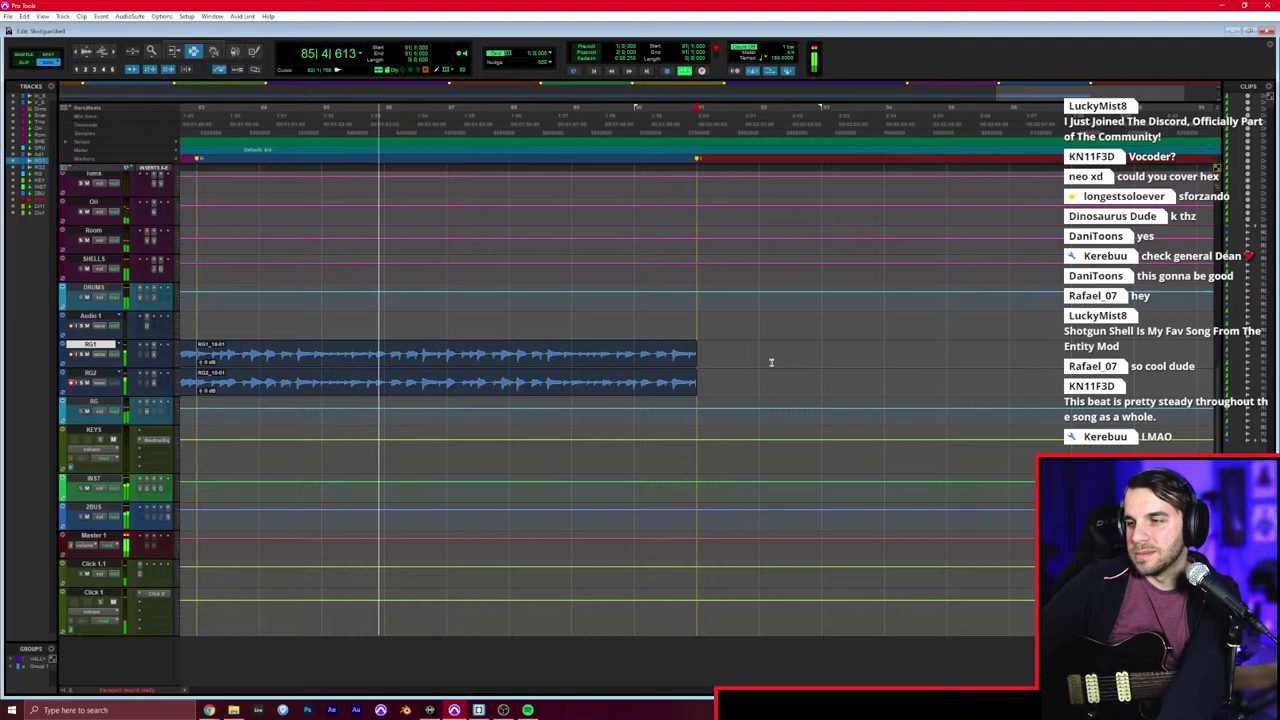
left_click(697, 354)
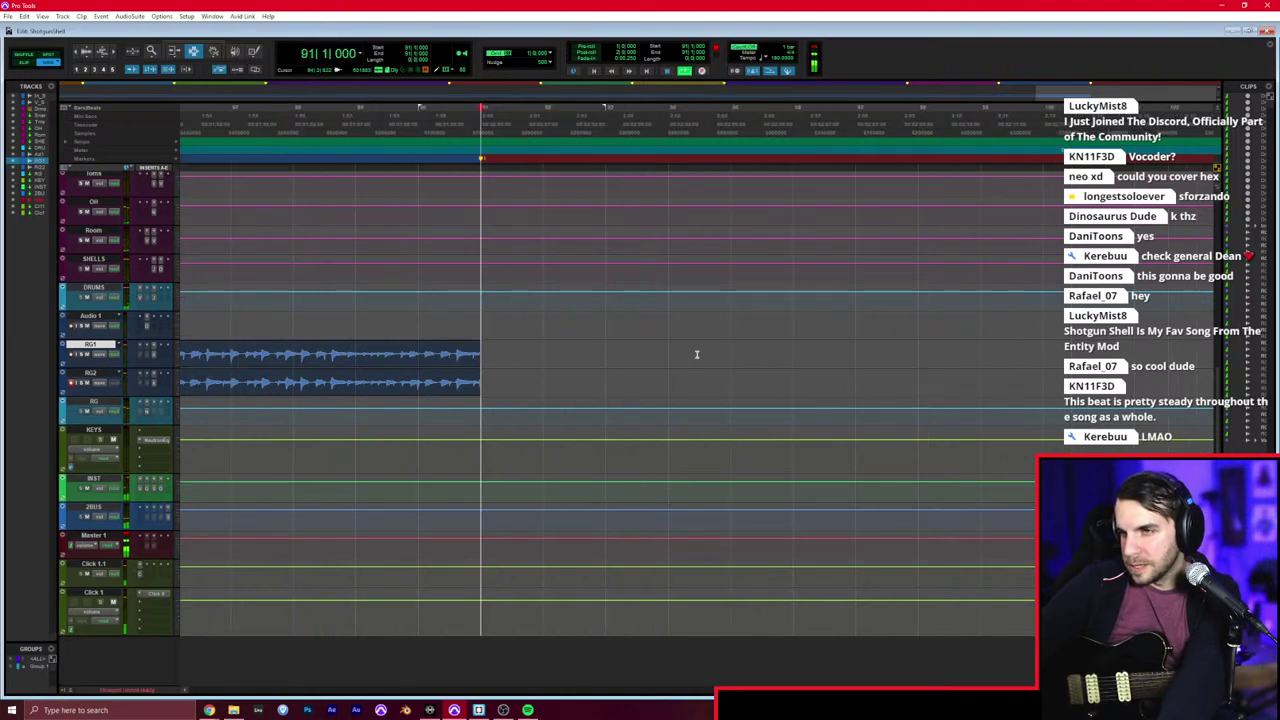
scroll(697, 354, "right", 1)
key("space")
Step: Copy the bars 3–11 sections of RG1 and RG2 and paste them at bar 91
key("r")
key("r")
key("r")
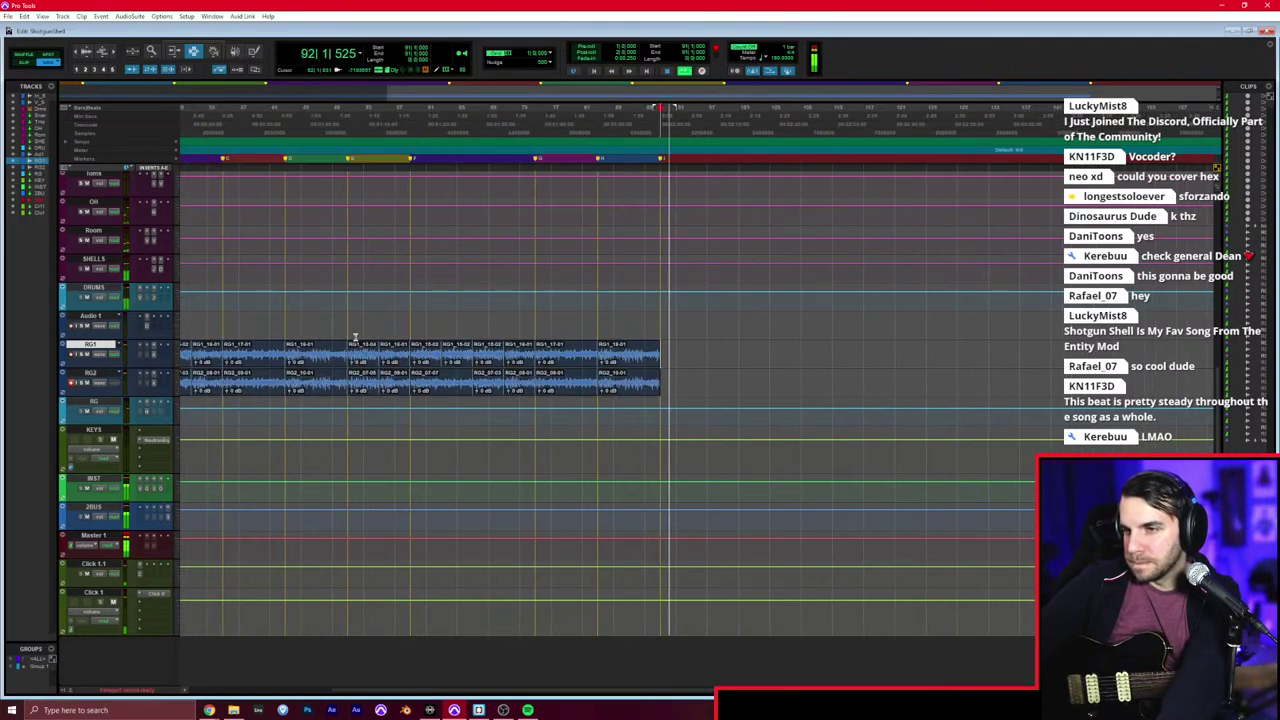
scroll(355, 338, "left", 3)
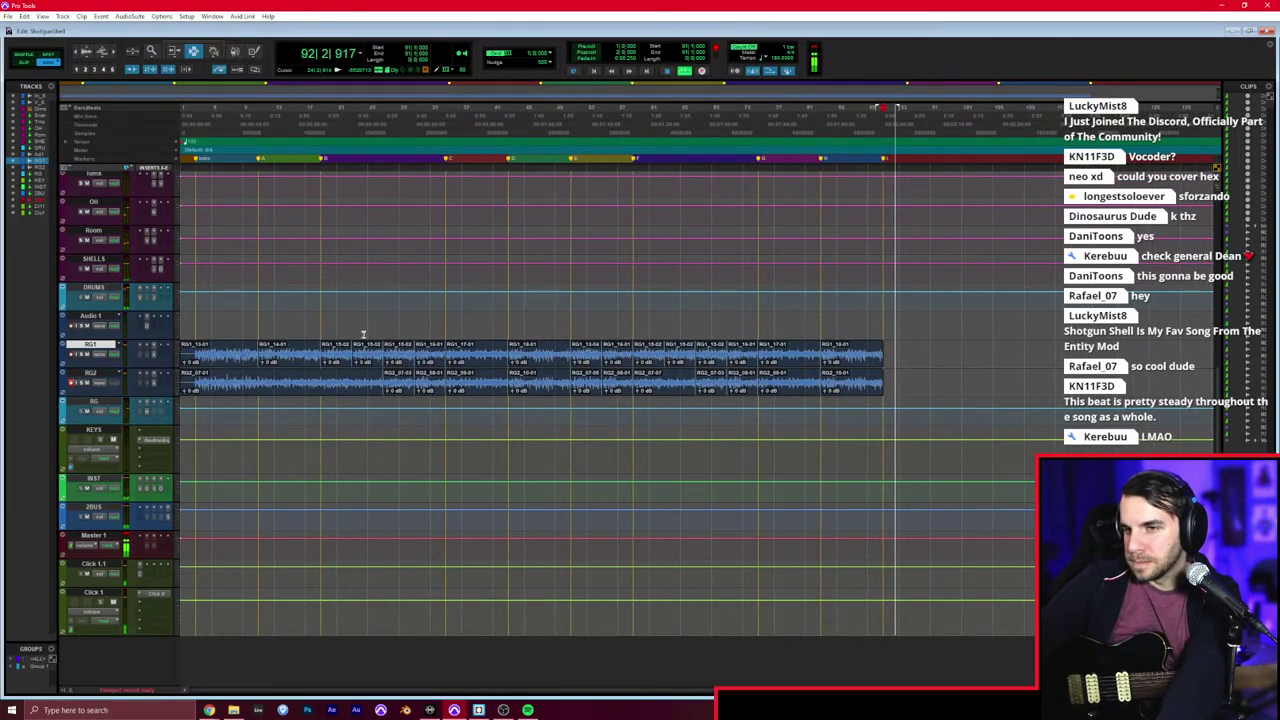
left_click(446, 348)
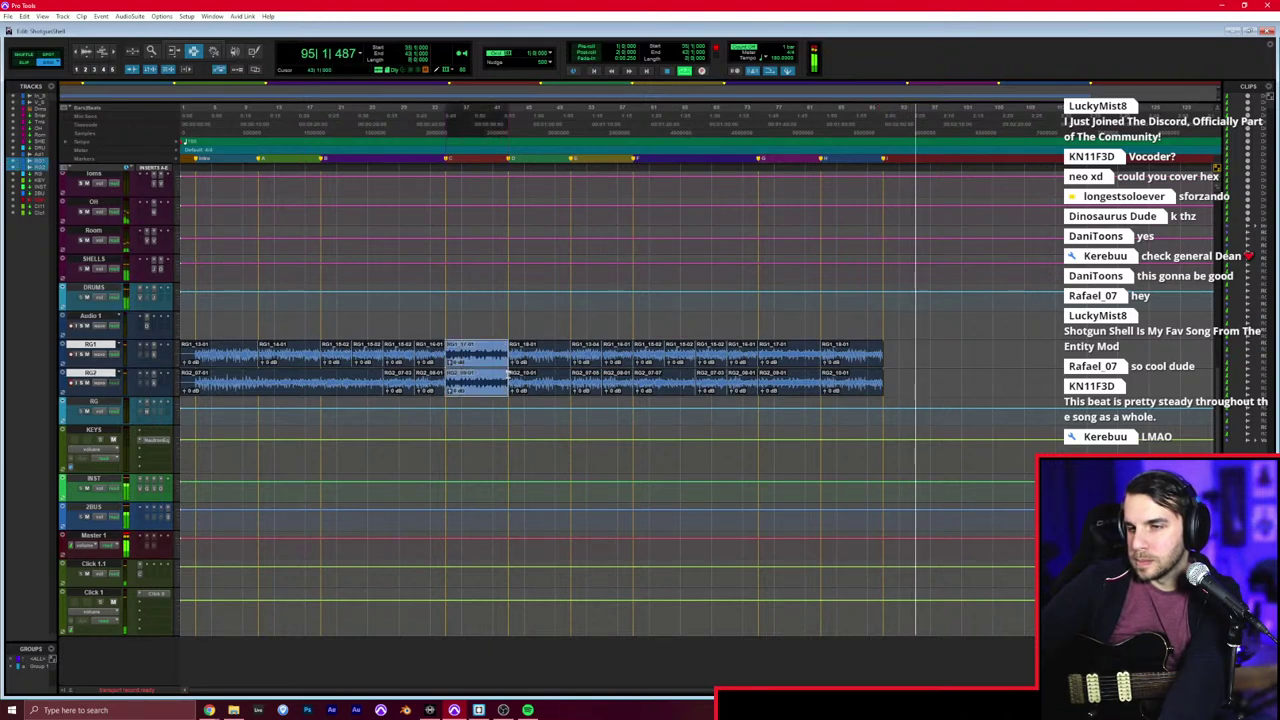
left_click_drag(196, 361, 320, 378)
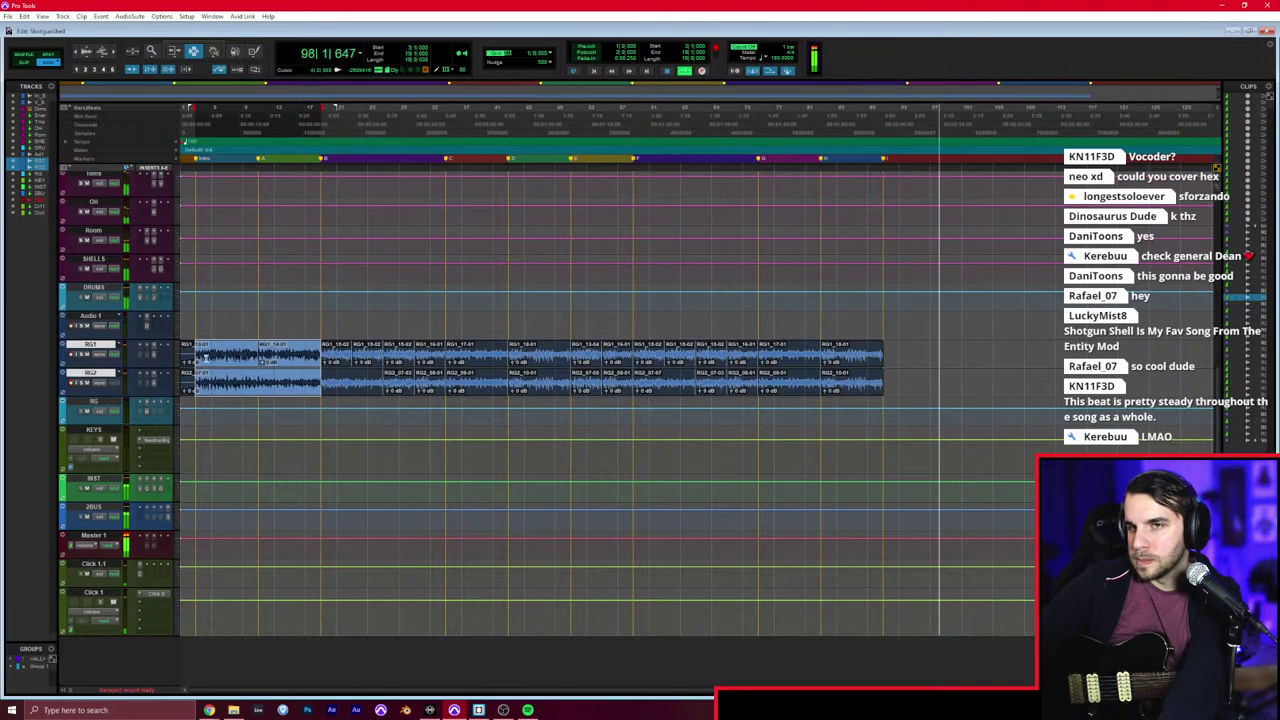
left_click_drag(197, 359, 258, 376)
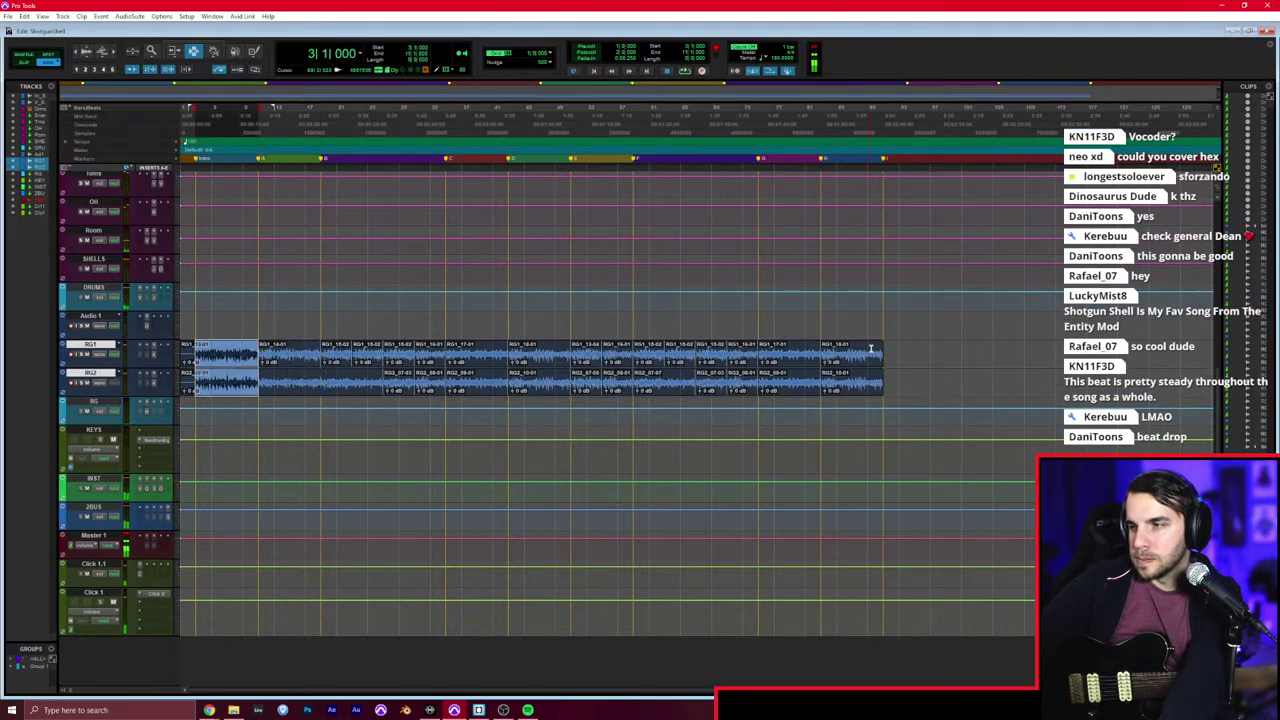
left_click_drag(874, 352, 886, 378)
key("ctrl+v")
Step: Record a short closing guitar hit at bar 99, first on RG2 and again on RG1
left_click(946, 357)
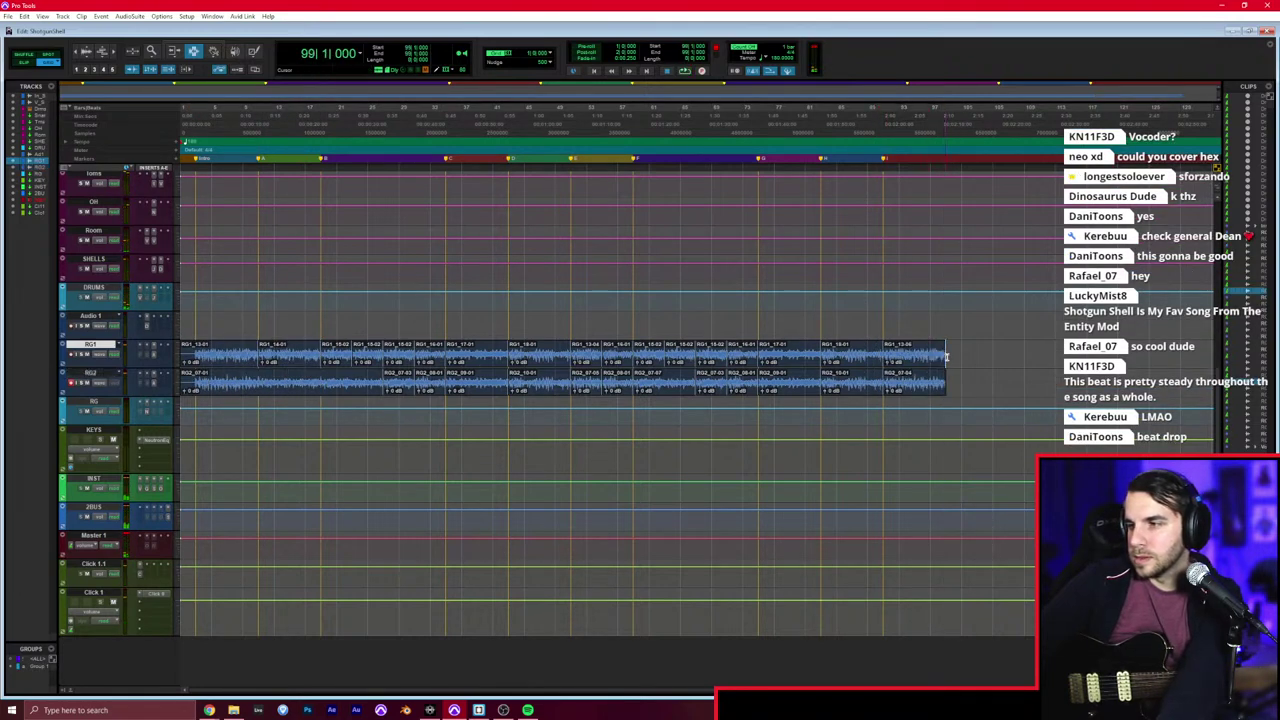
key("t")
key("t")
key("ctrl+space")
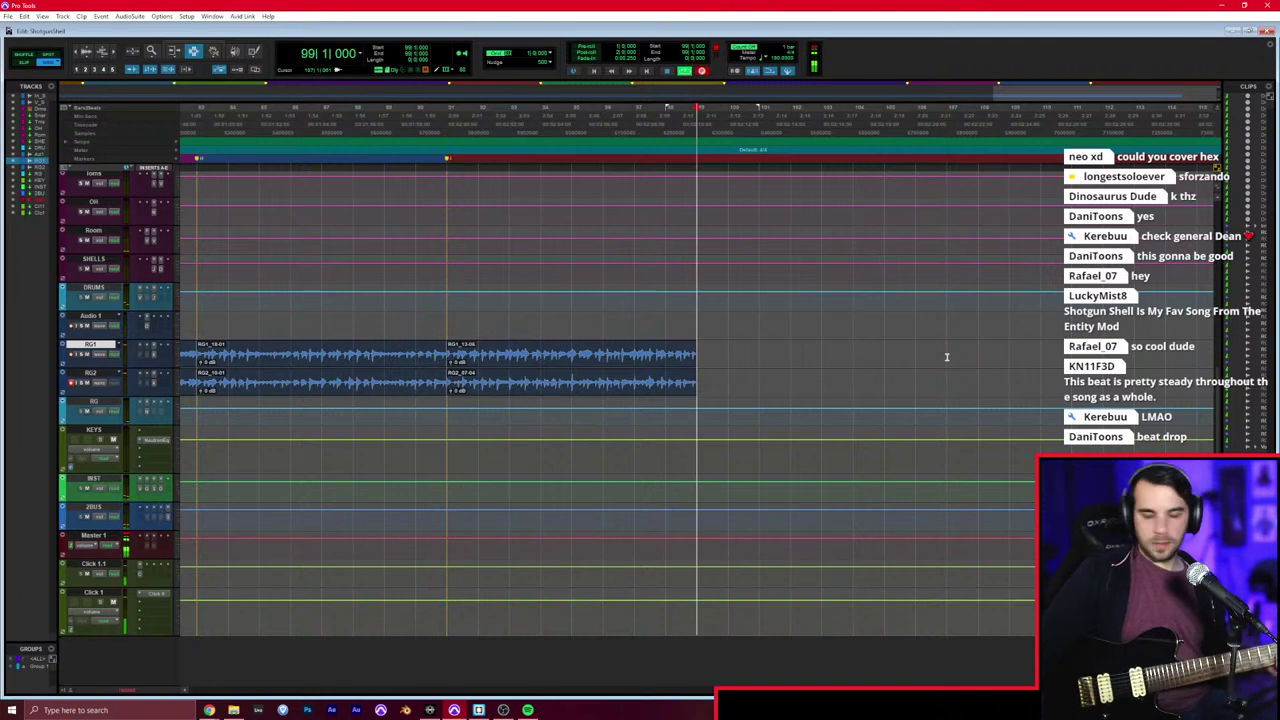
key("space")
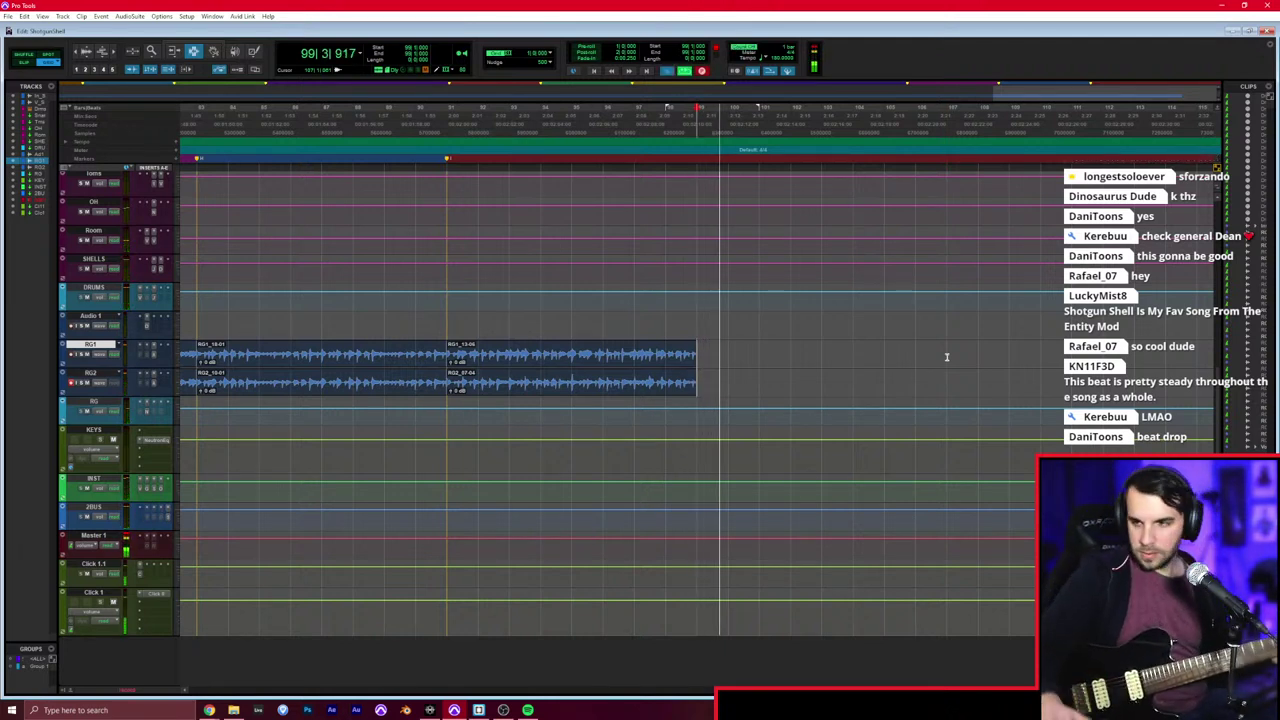
key("space")
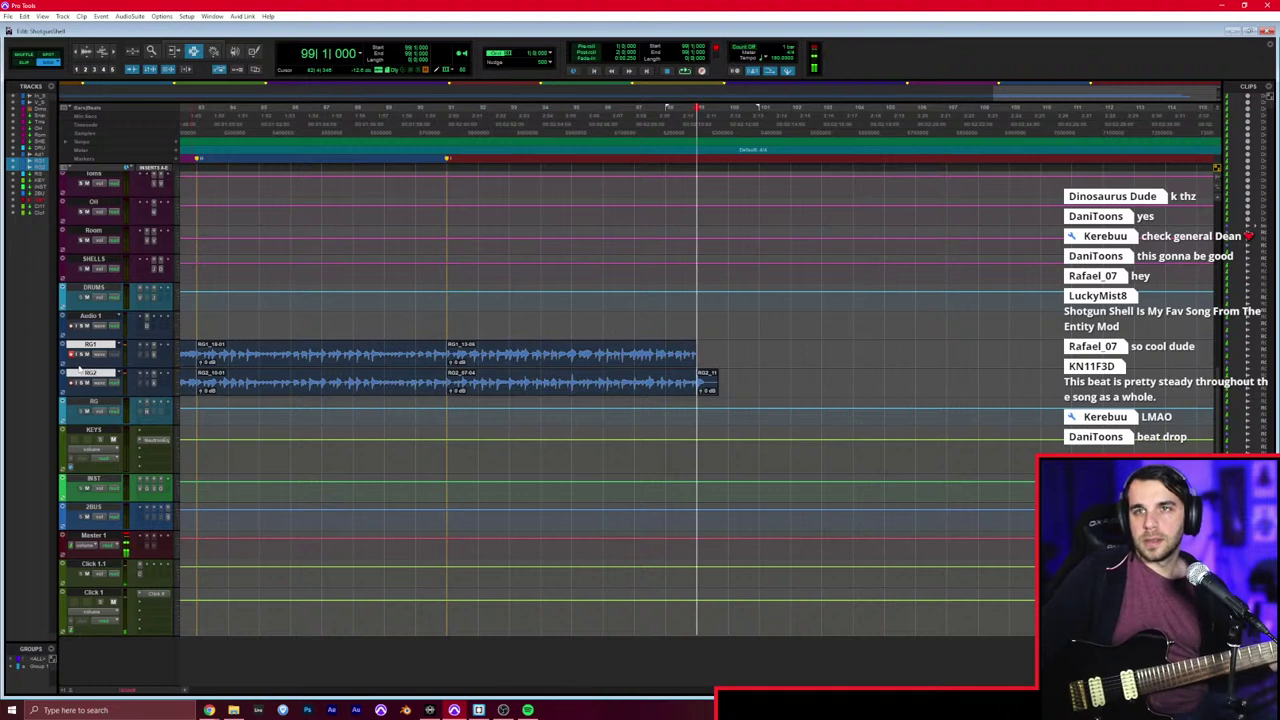
key("space")
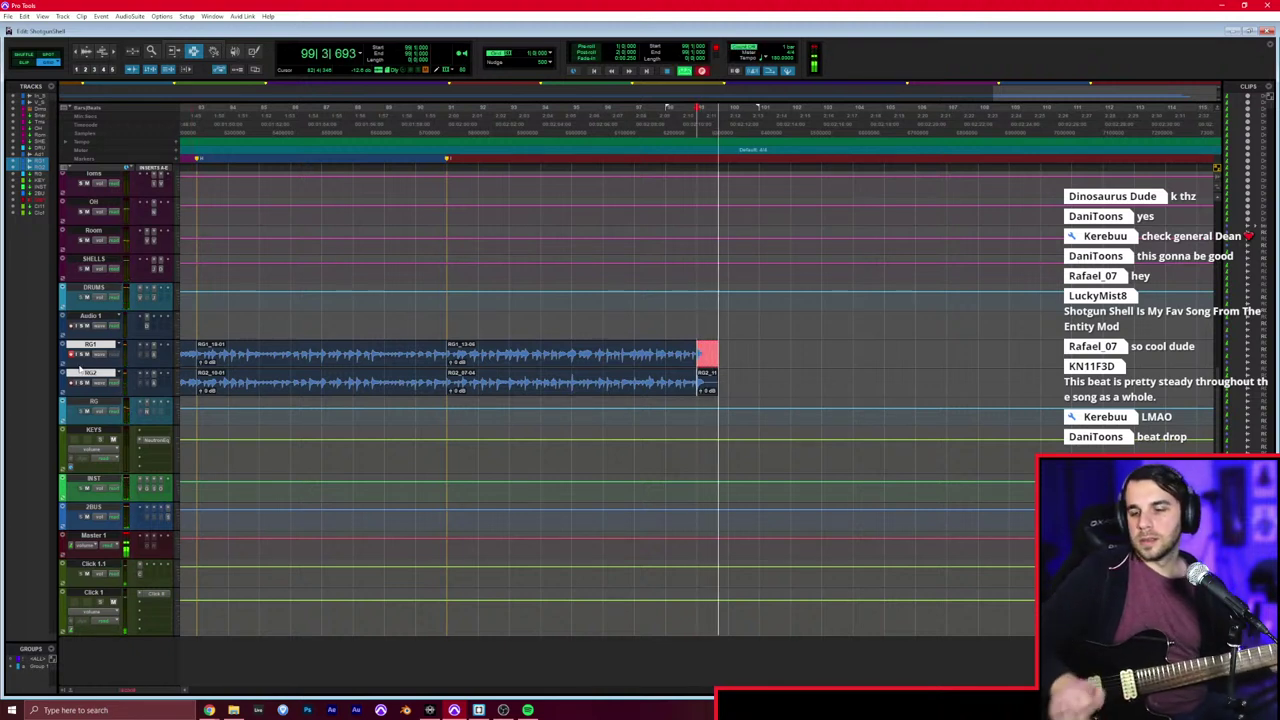
key("space")
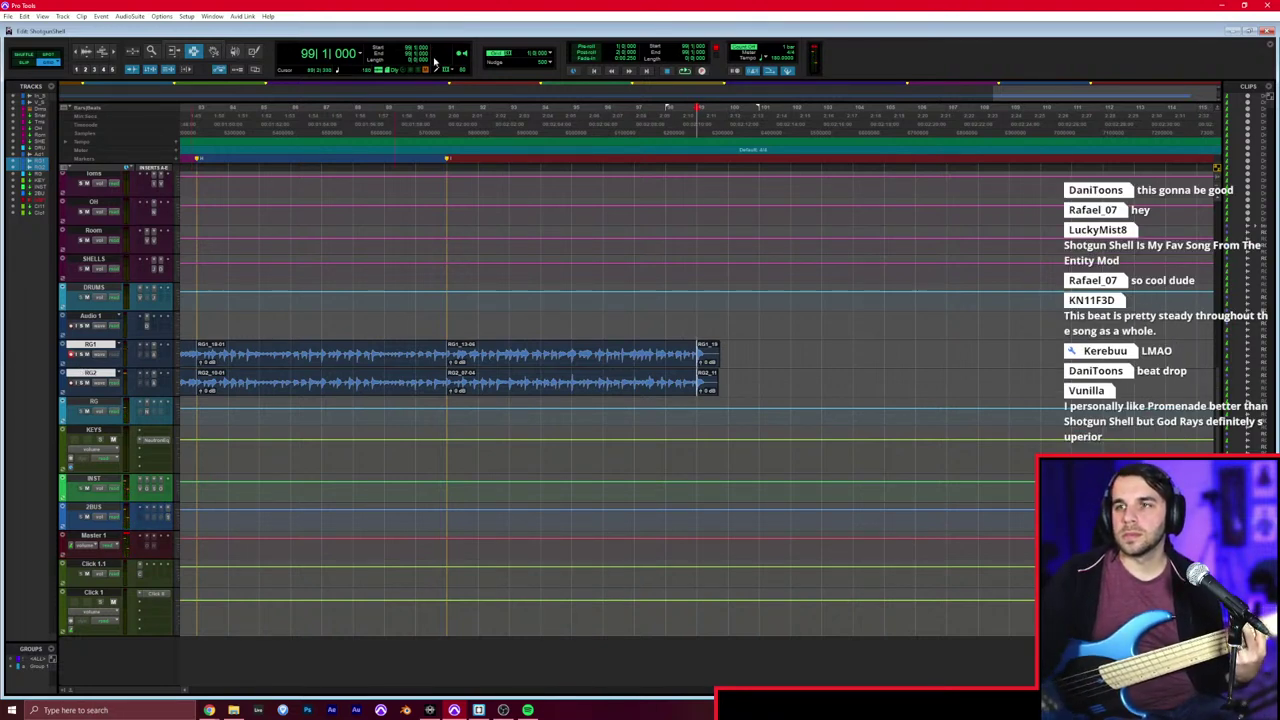
Step: Record the bass on Audio 1 from the start of the song, with a new take from bar 19
left_click(594, 71)
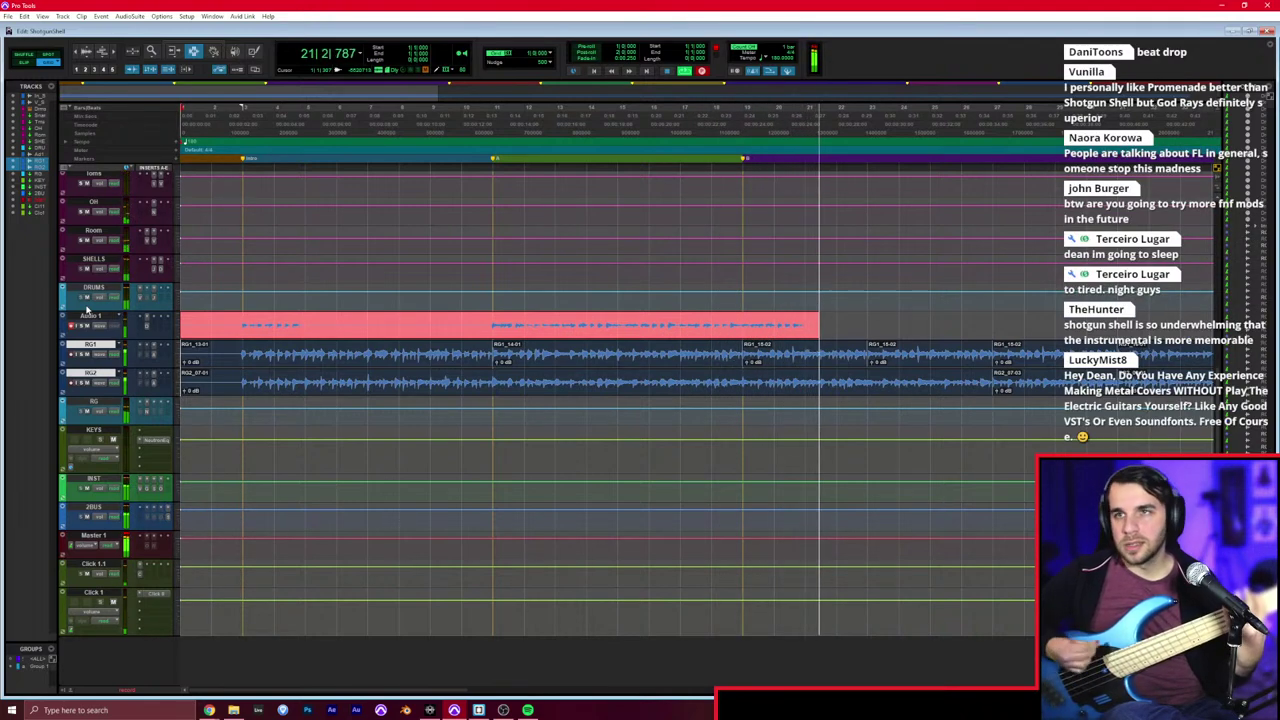
key("space")
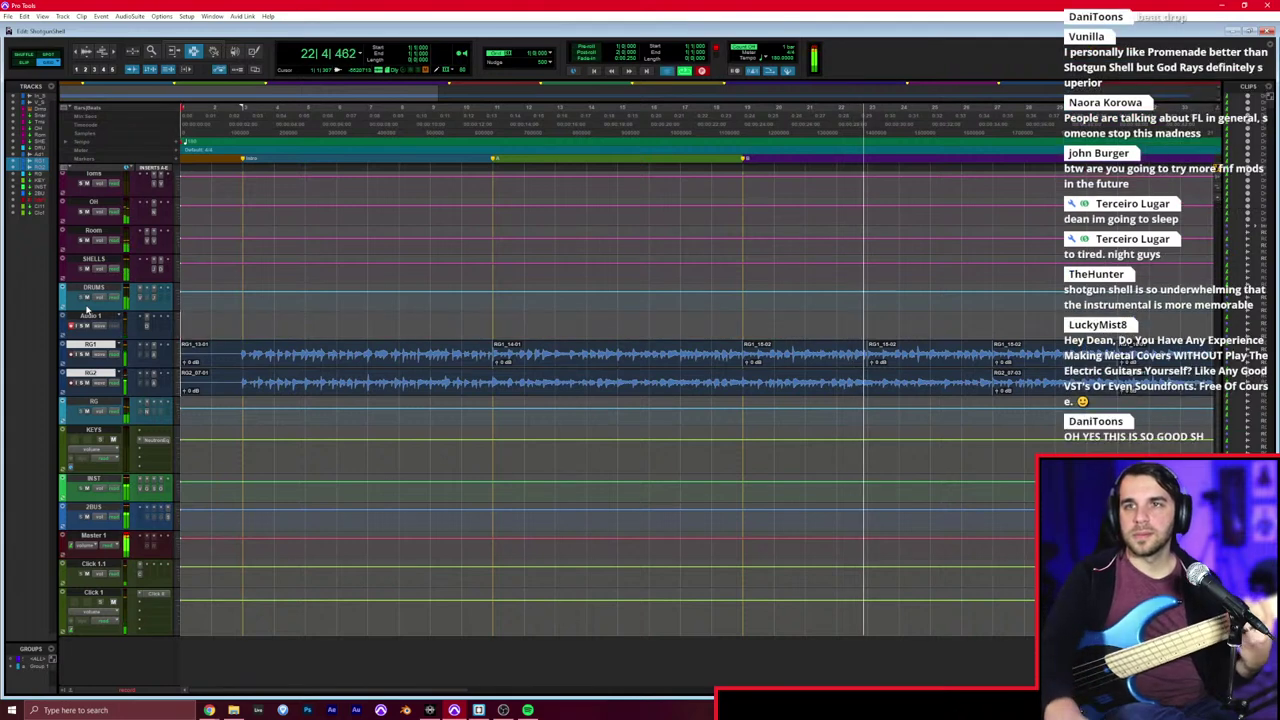
left_click(741, 338)
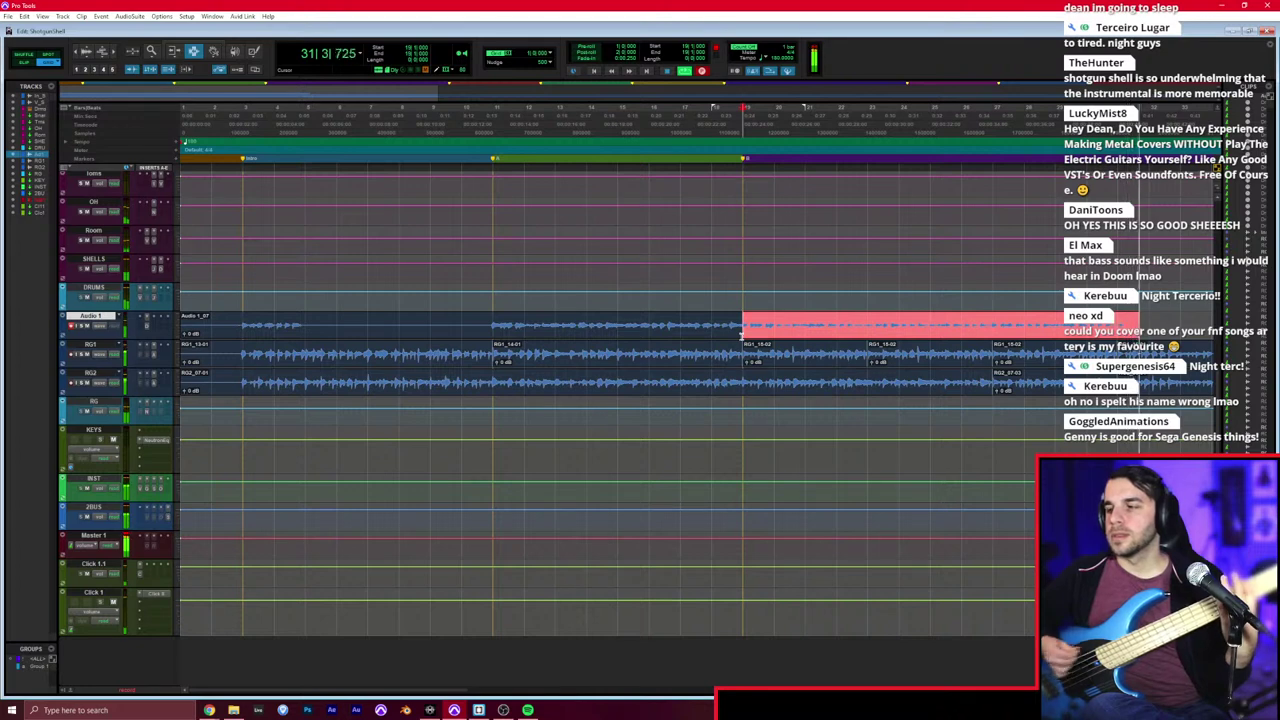
key("space")
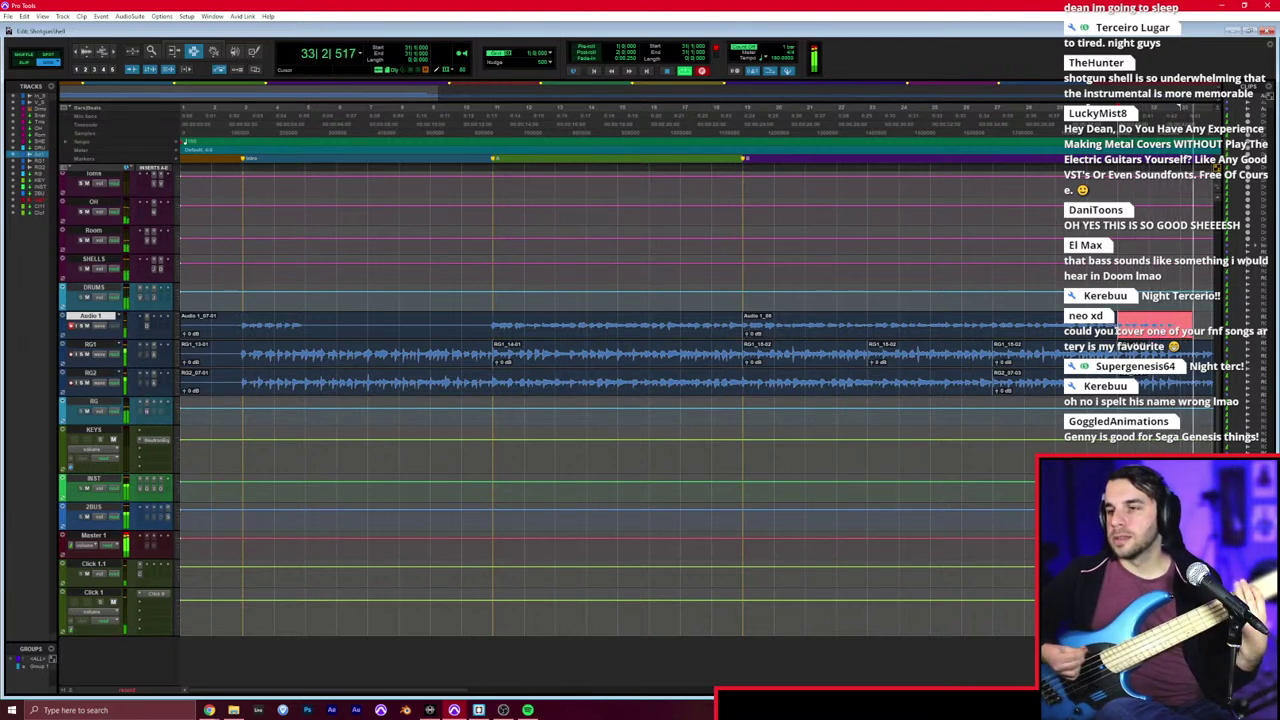
Step: Continue the bass on Audio 1 with takes recorded from bar 31 and bar 59
key("ctrl+space")
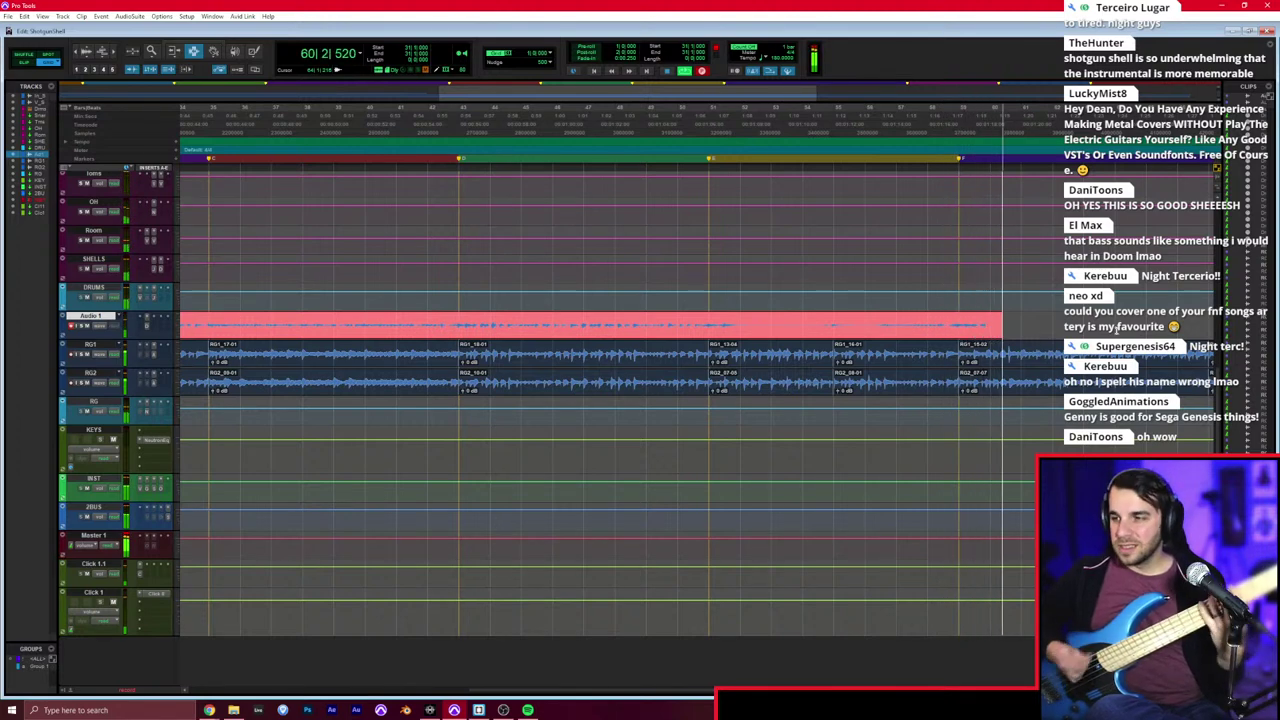
key("space")
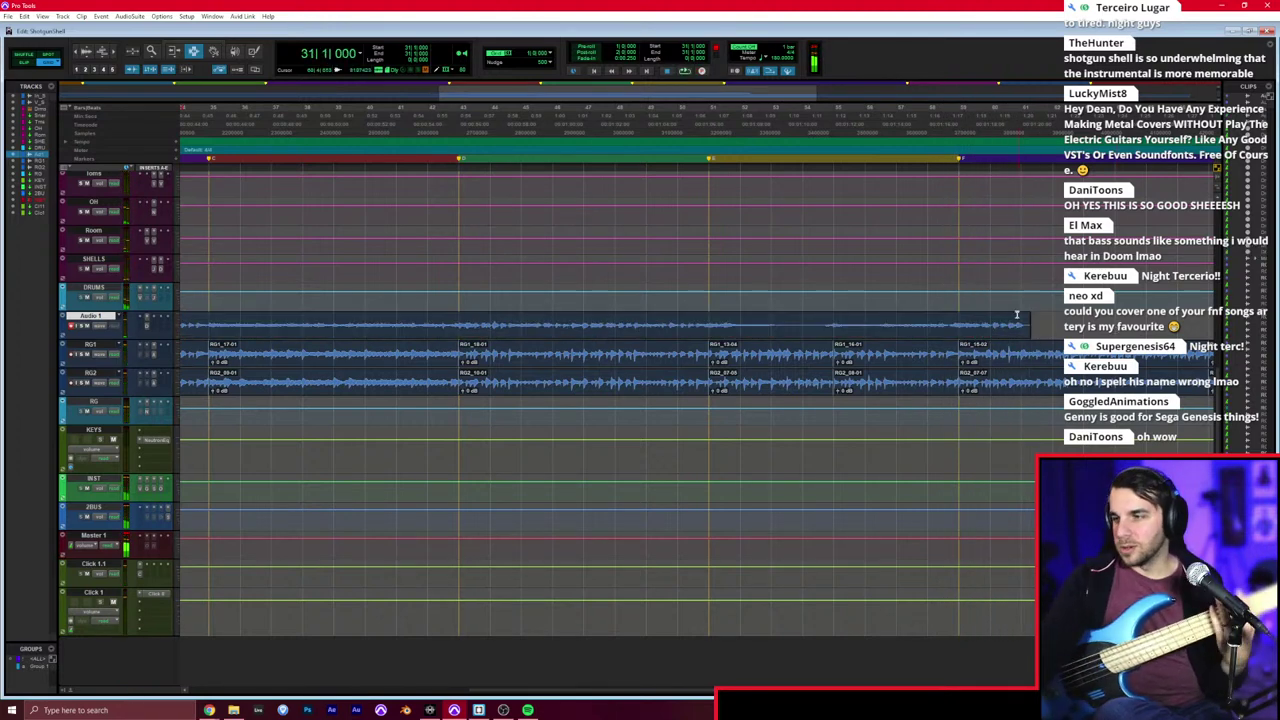
key("ctrl+space")
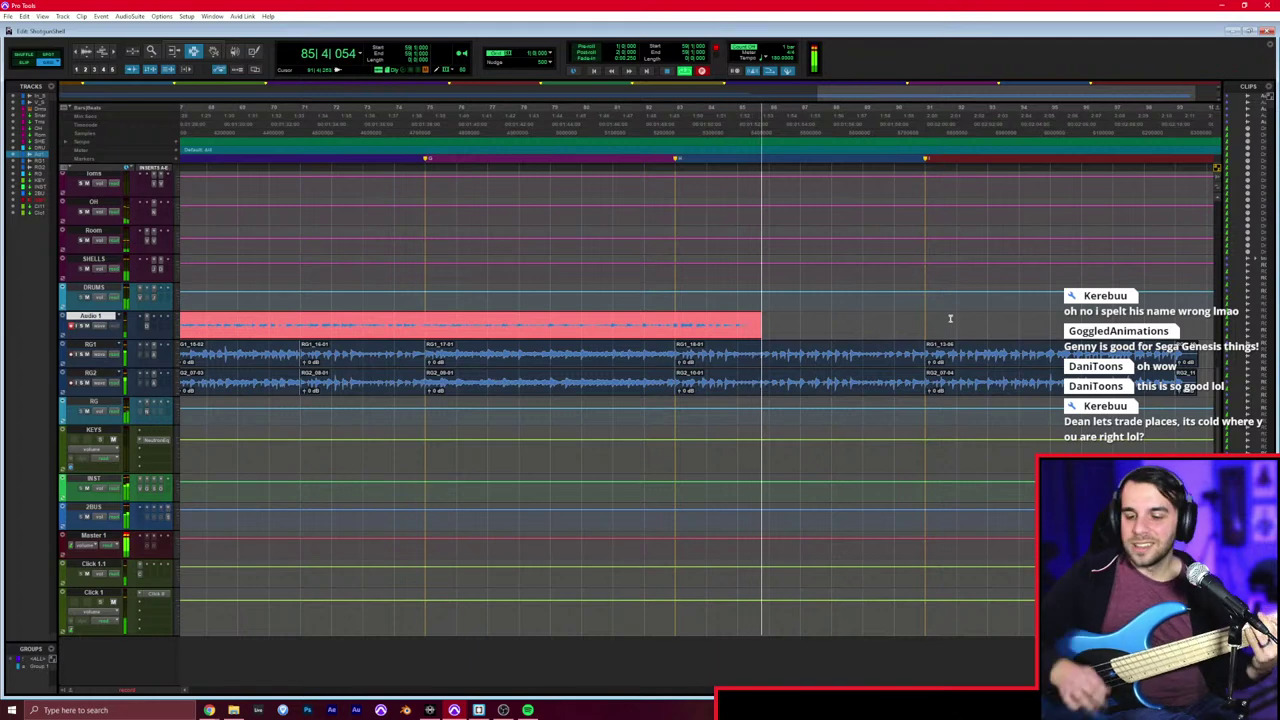
key("space")
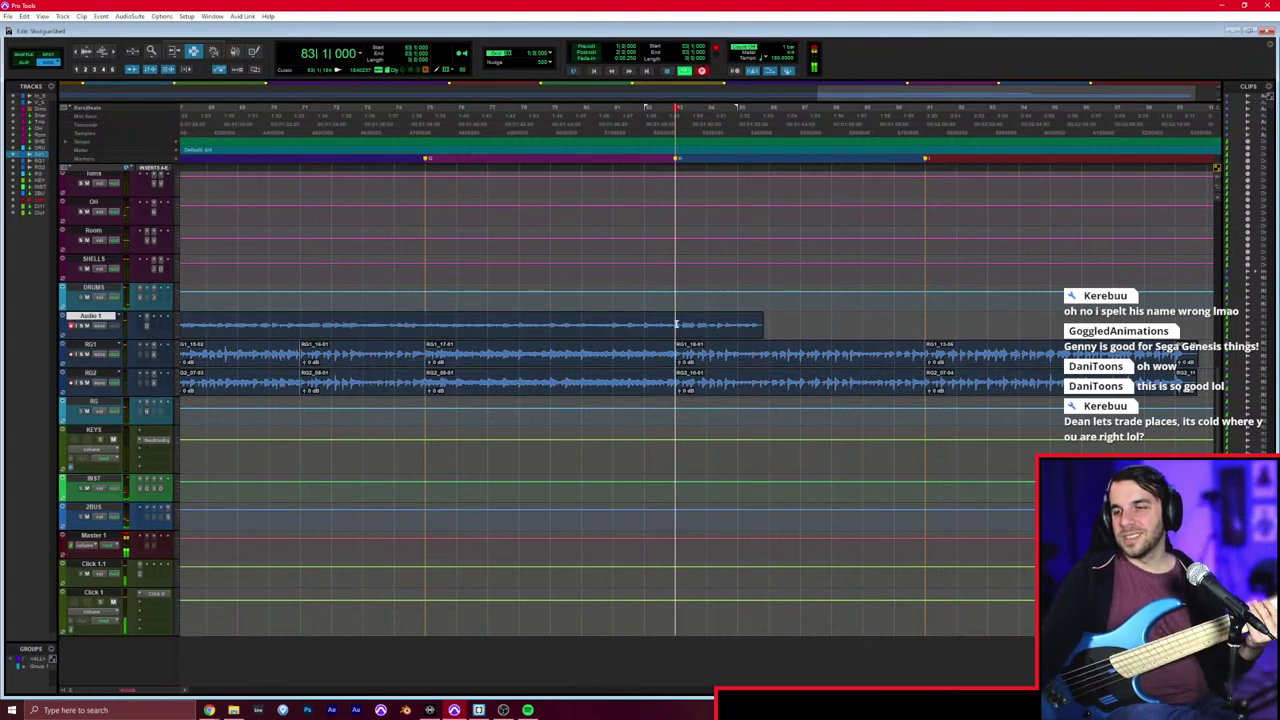
Step: Record the remaining bass on Audio 1 in takes from bars 83 and 91, plus a closing take from bar 98
key("space")
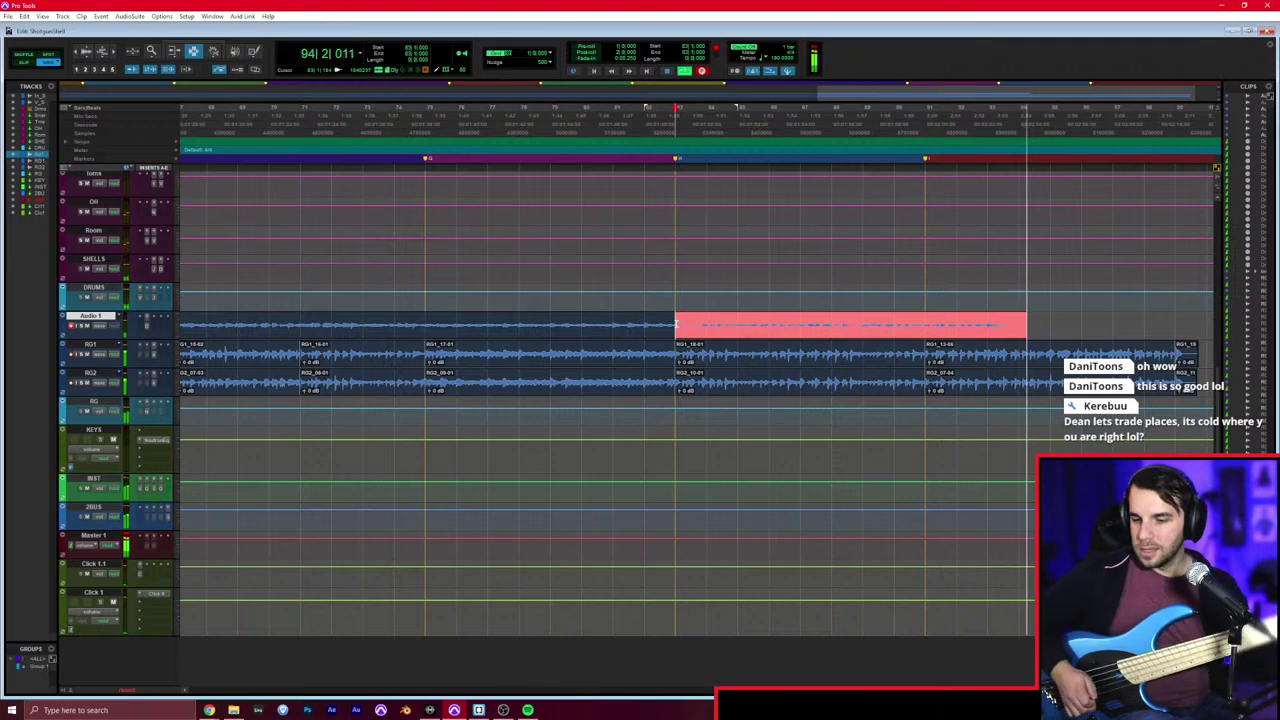
key("space")
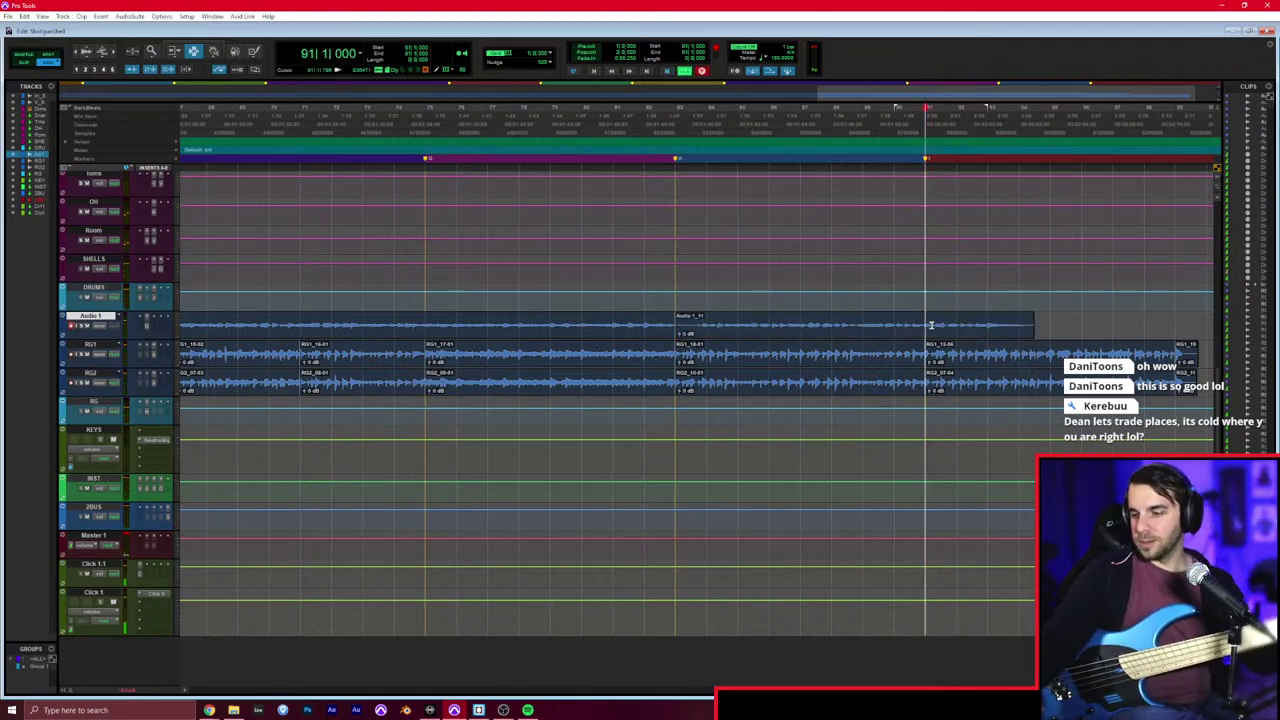
key("ctrl+space")
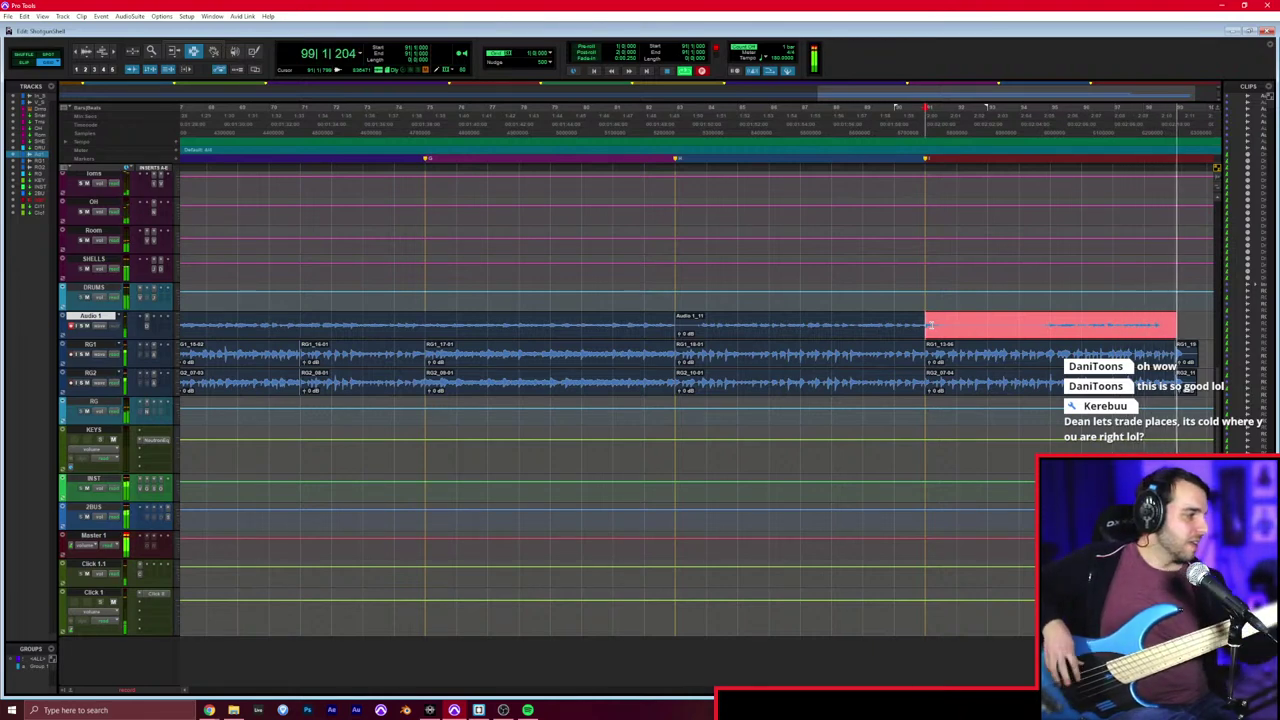
key("space")
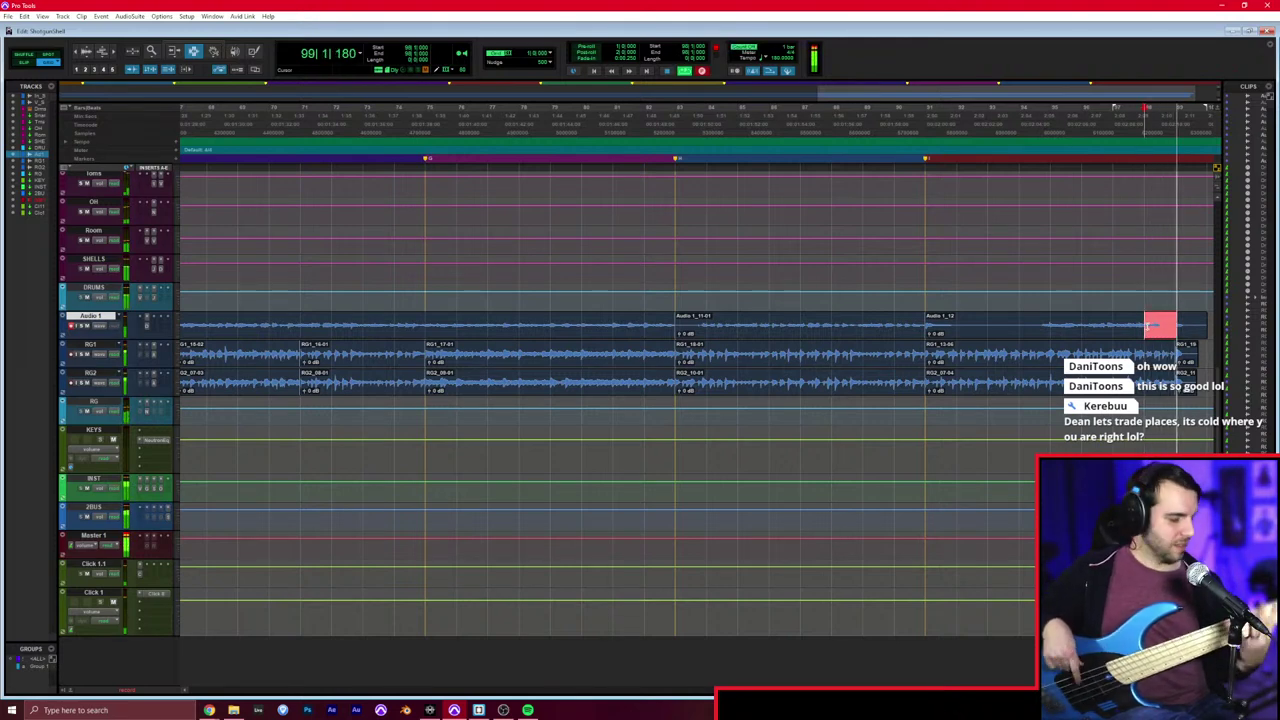
key("space")
Step: Start playback from the song's beginning, then solo the Inst_Shotgun reference track and play it from bar 11
key("Return")
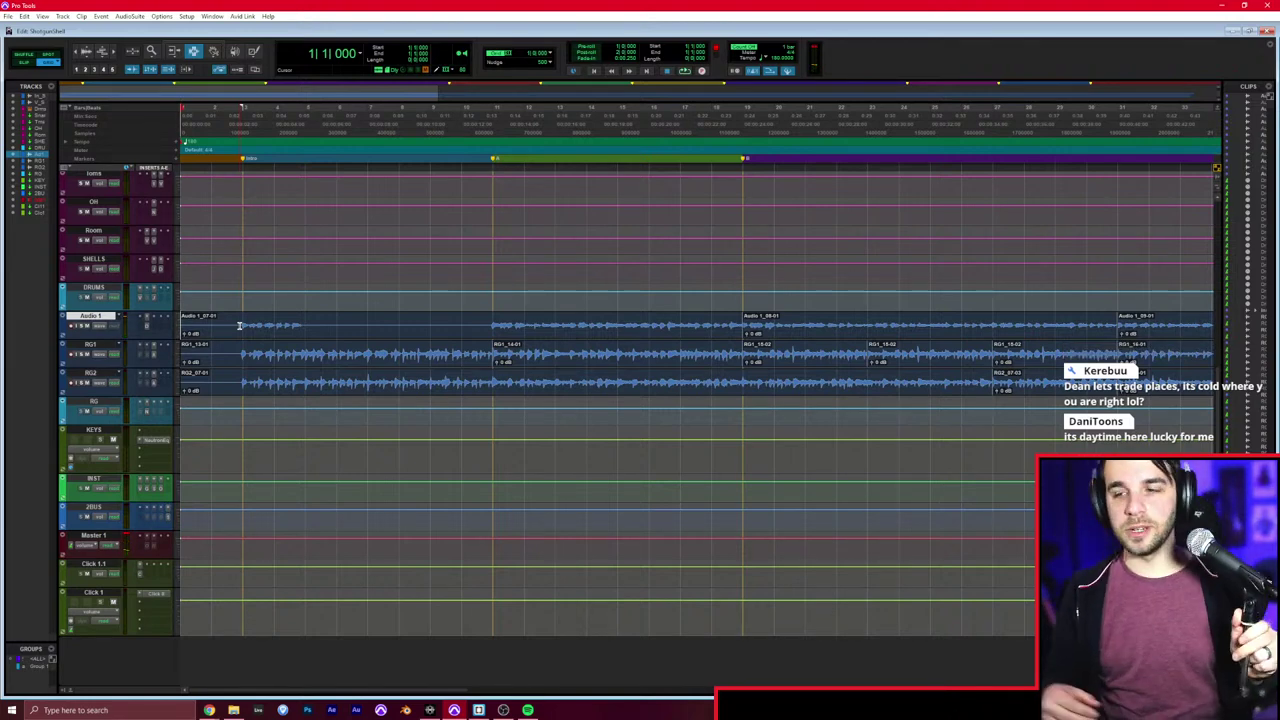
key("space")
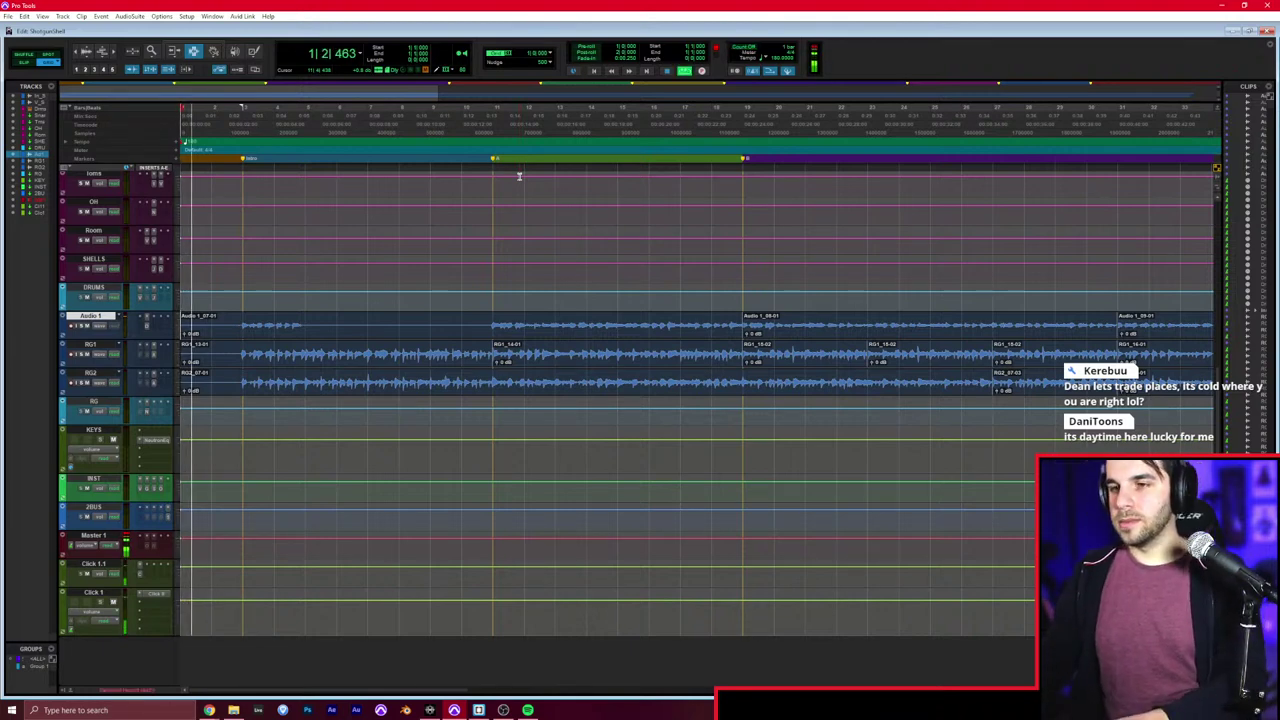
scroll(518, 179, "down", 2)
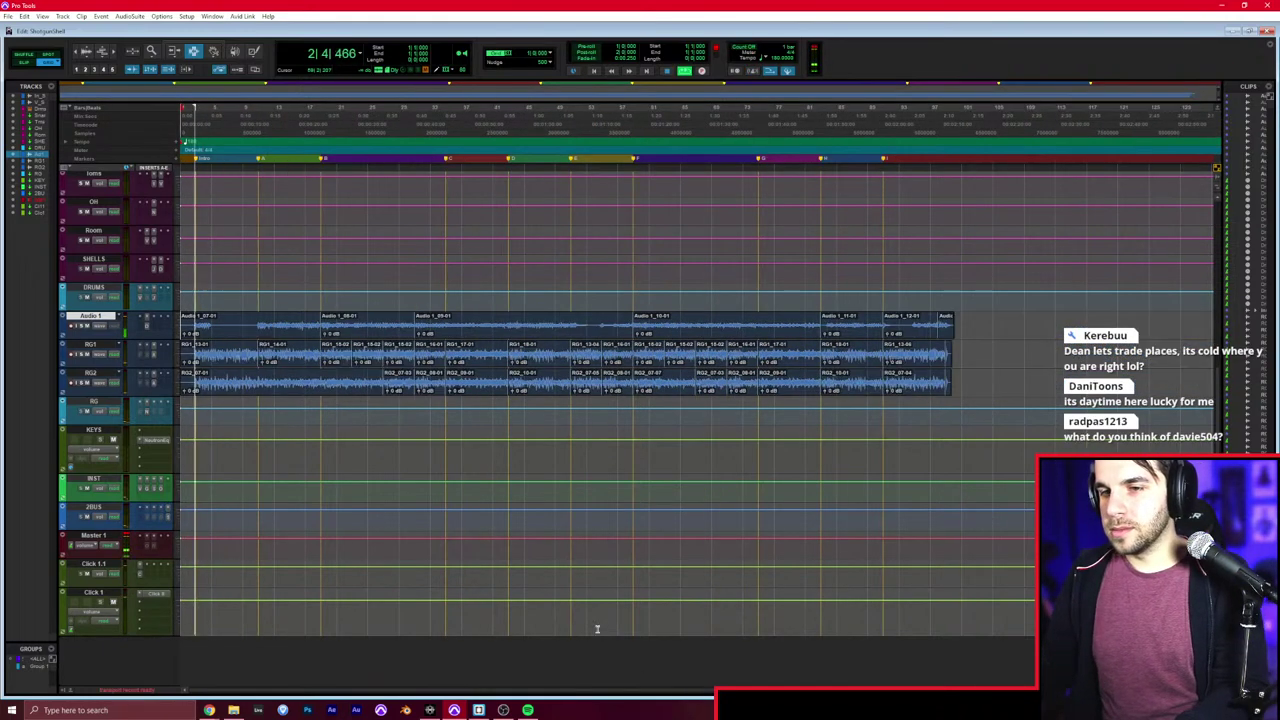
scroll(159, 238, "up", 5)
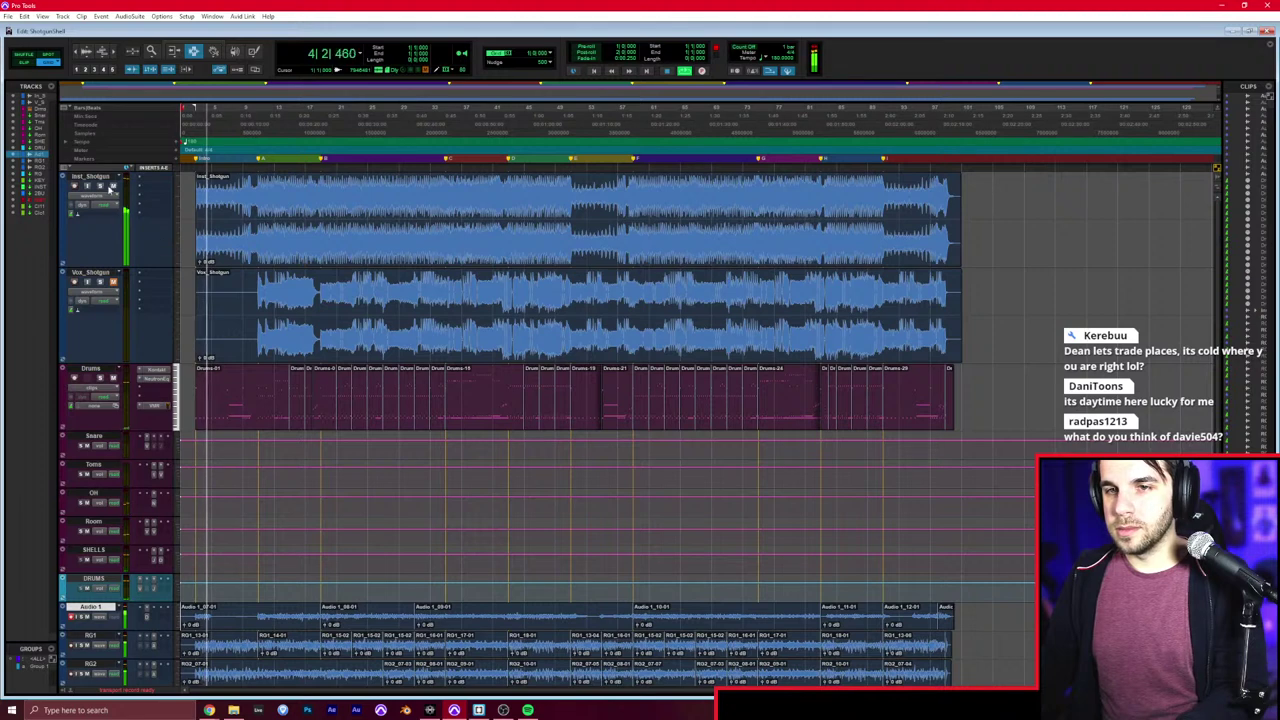
left_click(258, 192)
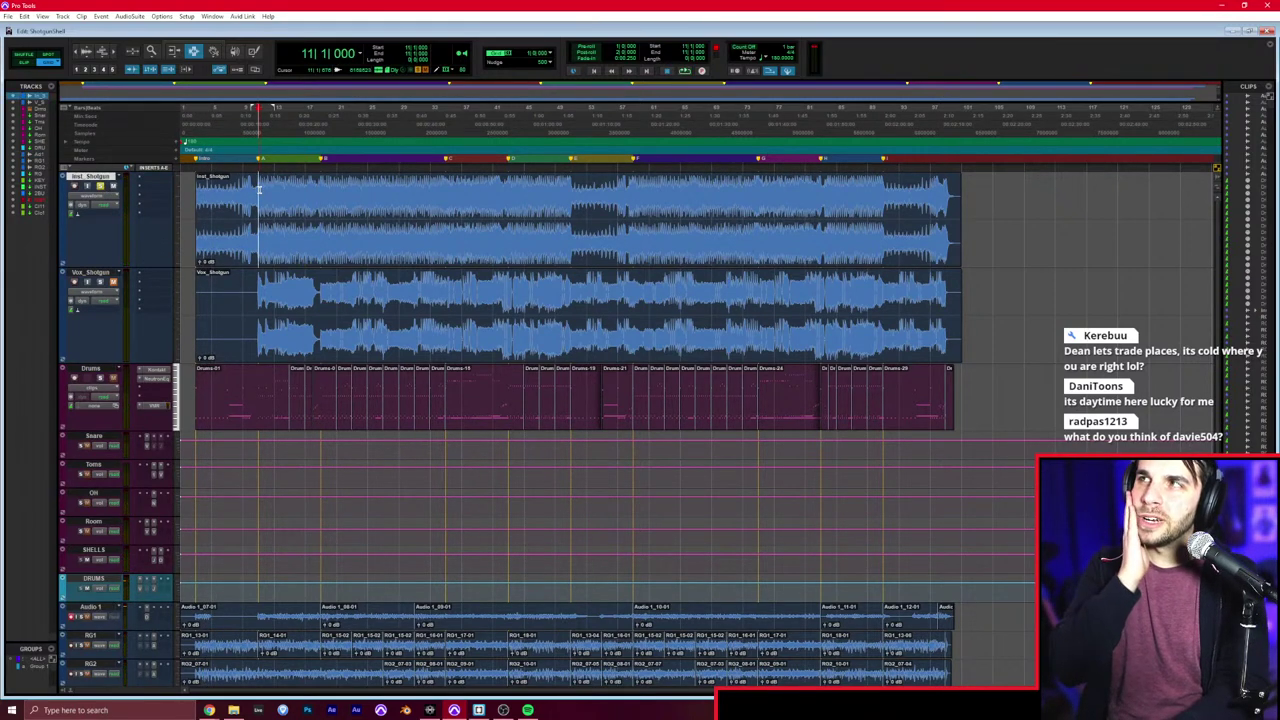
key("space")
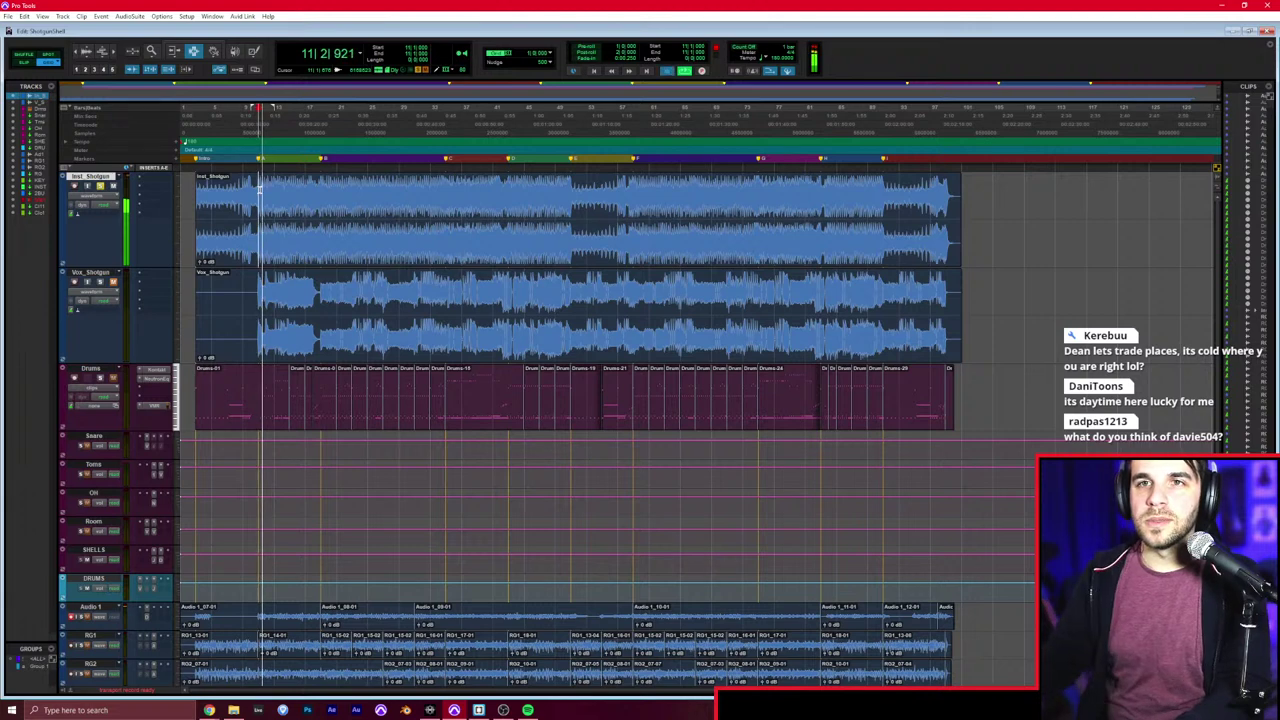
key("space")
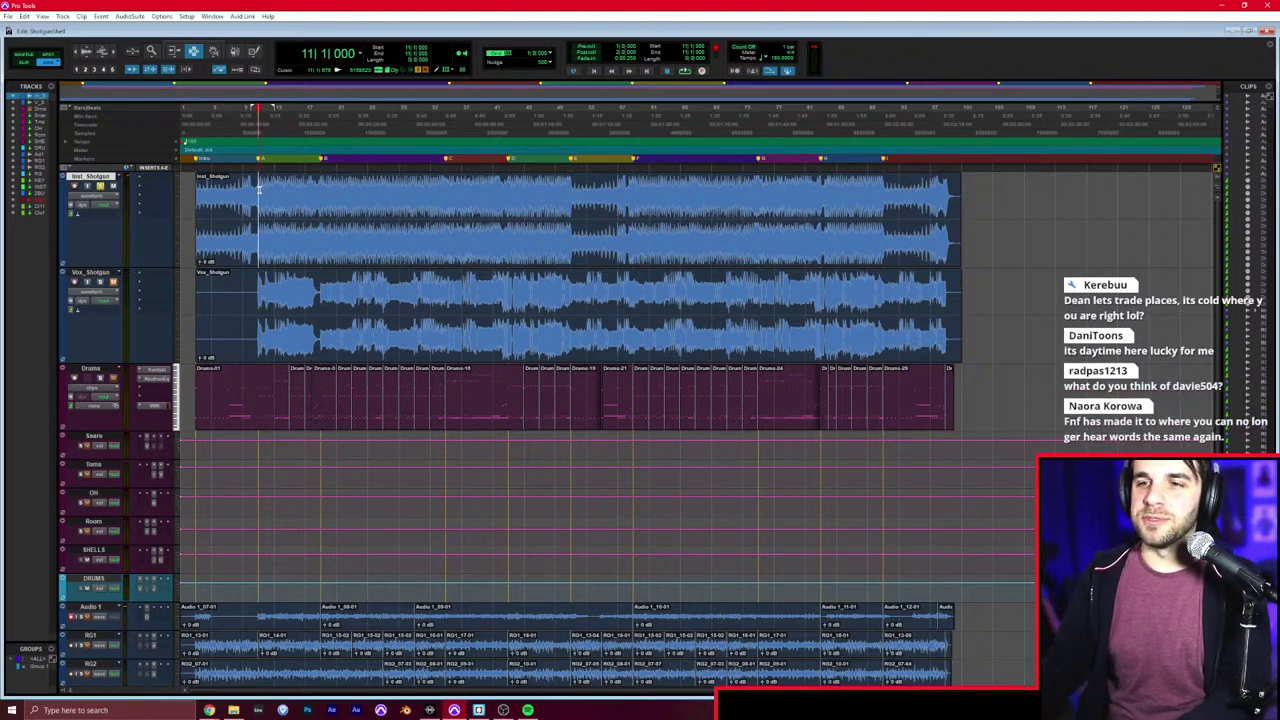
key("space")
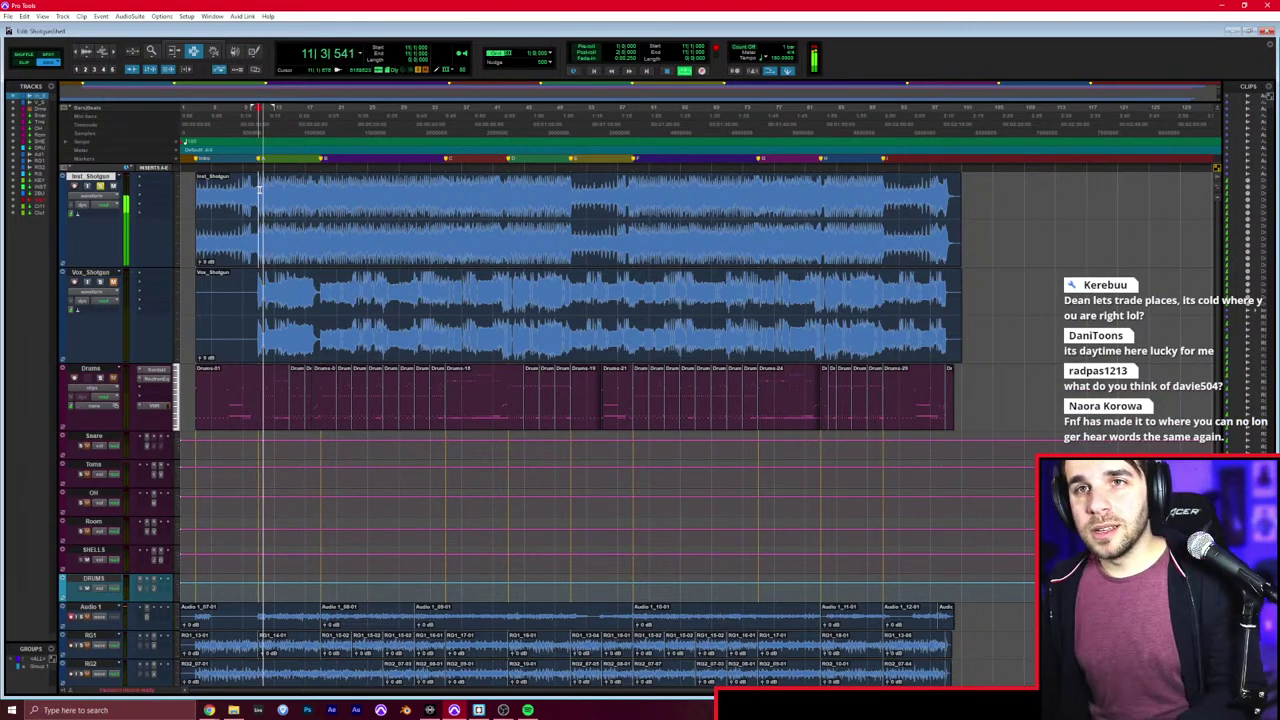
Step: Listen to the Inst_Shotgun reference at the sections starting at bars 19, 35 and 43
scroll(259, 189, "up", 2)
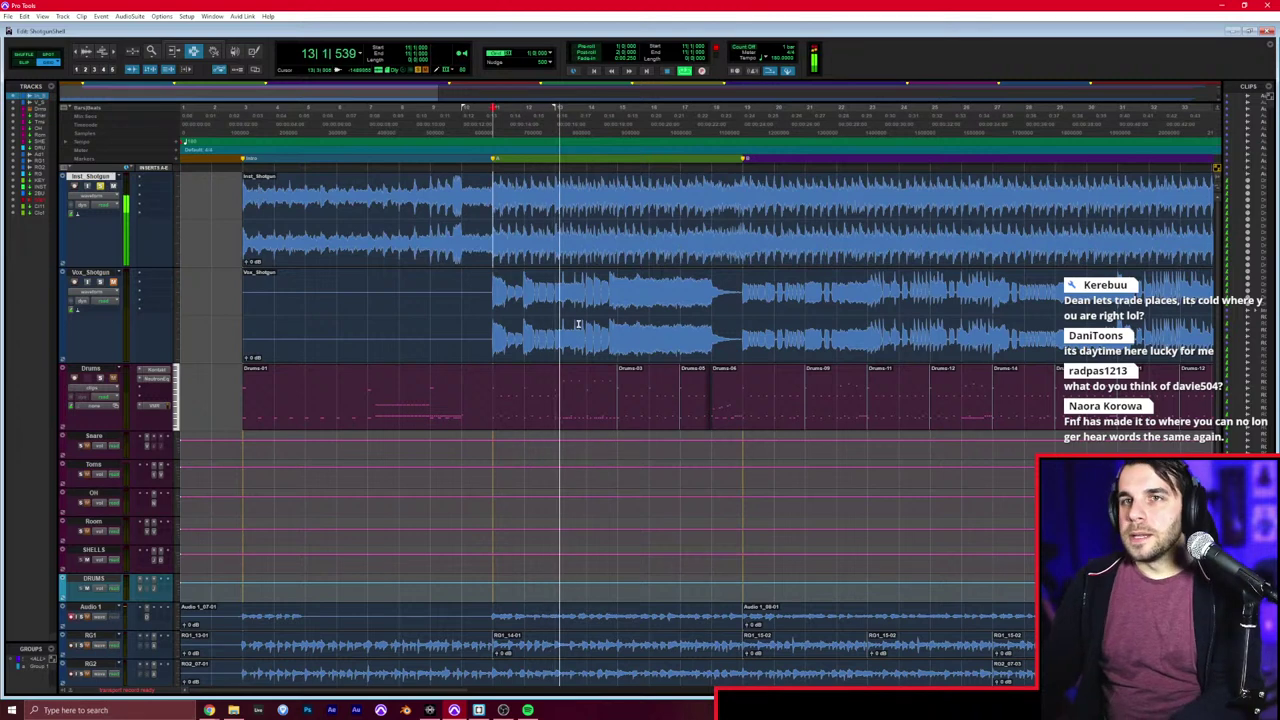
scroll(577, 323, "right", 2)
key("space")
left_click(600, 229)
key("space")
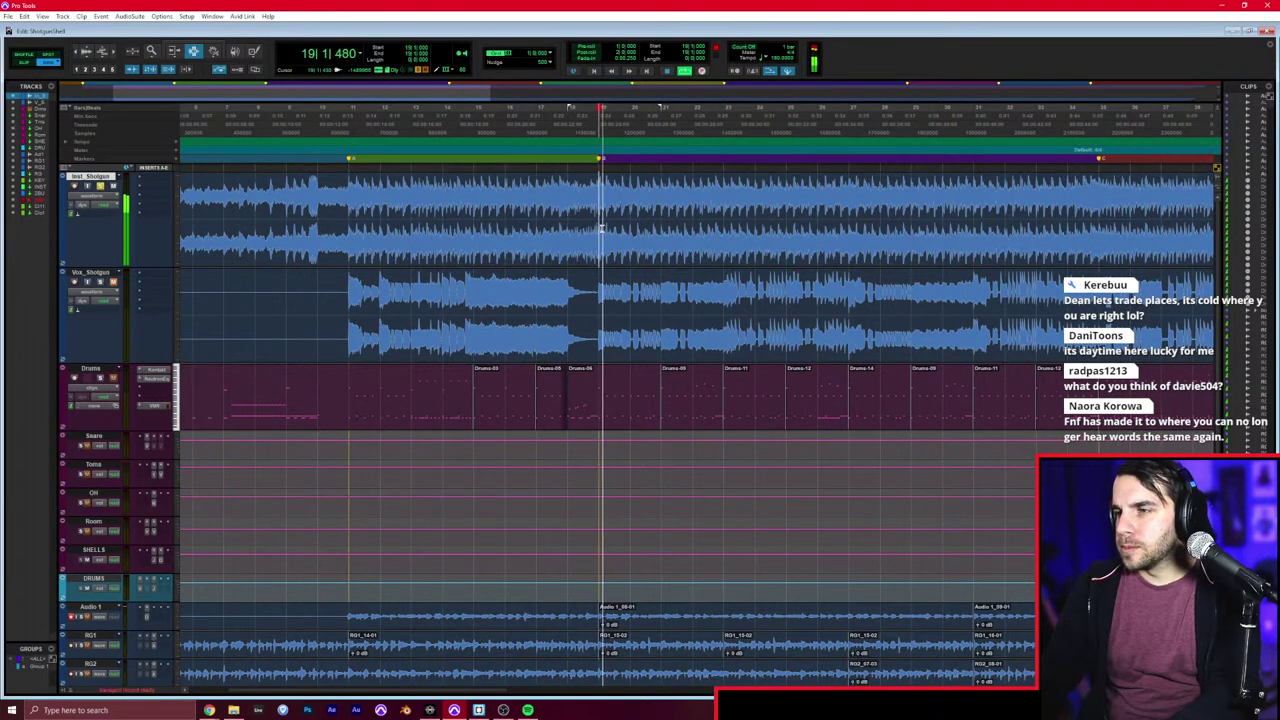
scroll(858, 209, "right", 3)
left_click(856, 208)
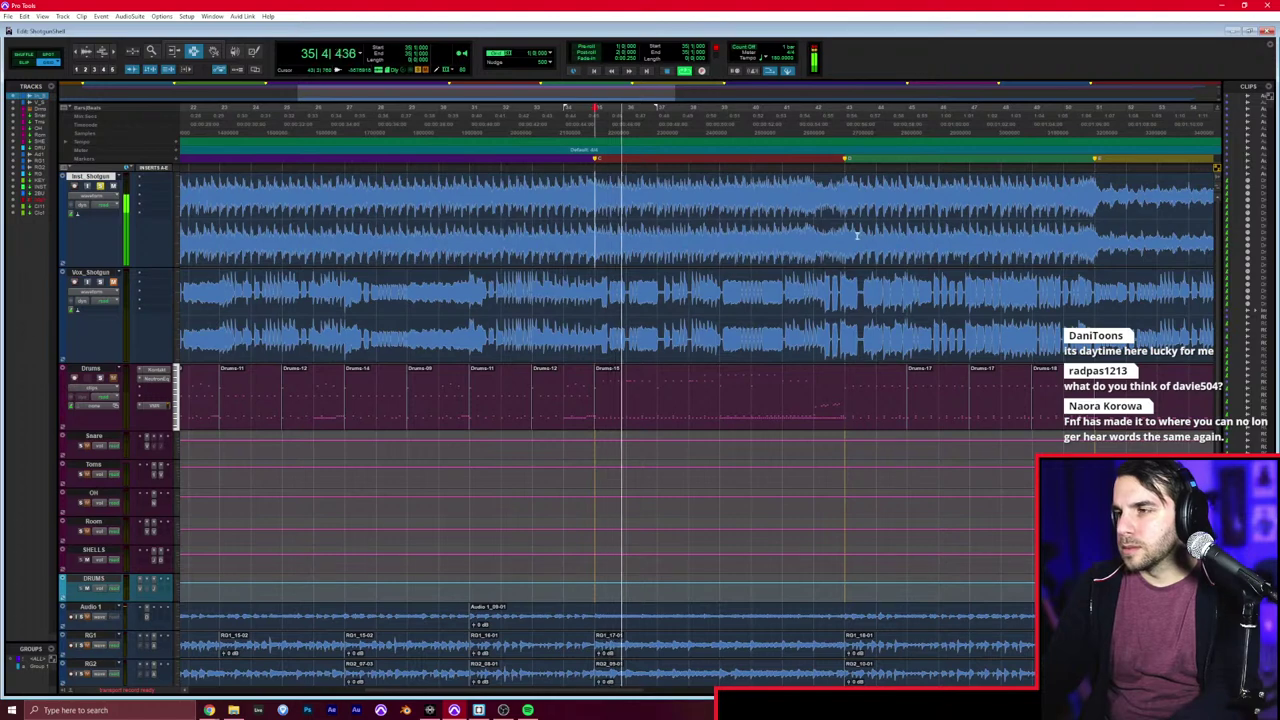
left_click(845, 220)
Step: Select the RG track and stop playback
scroll(300, 400, "down", 5)
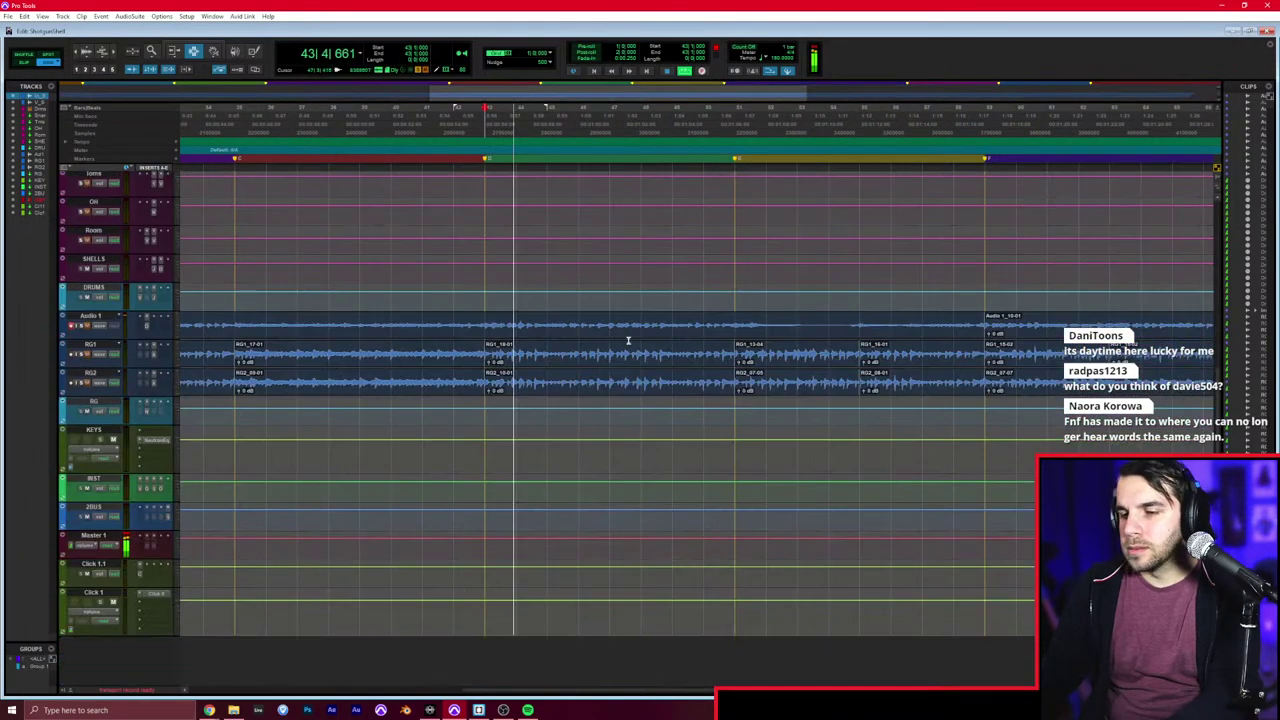
left_click(105, 402)
key("space")
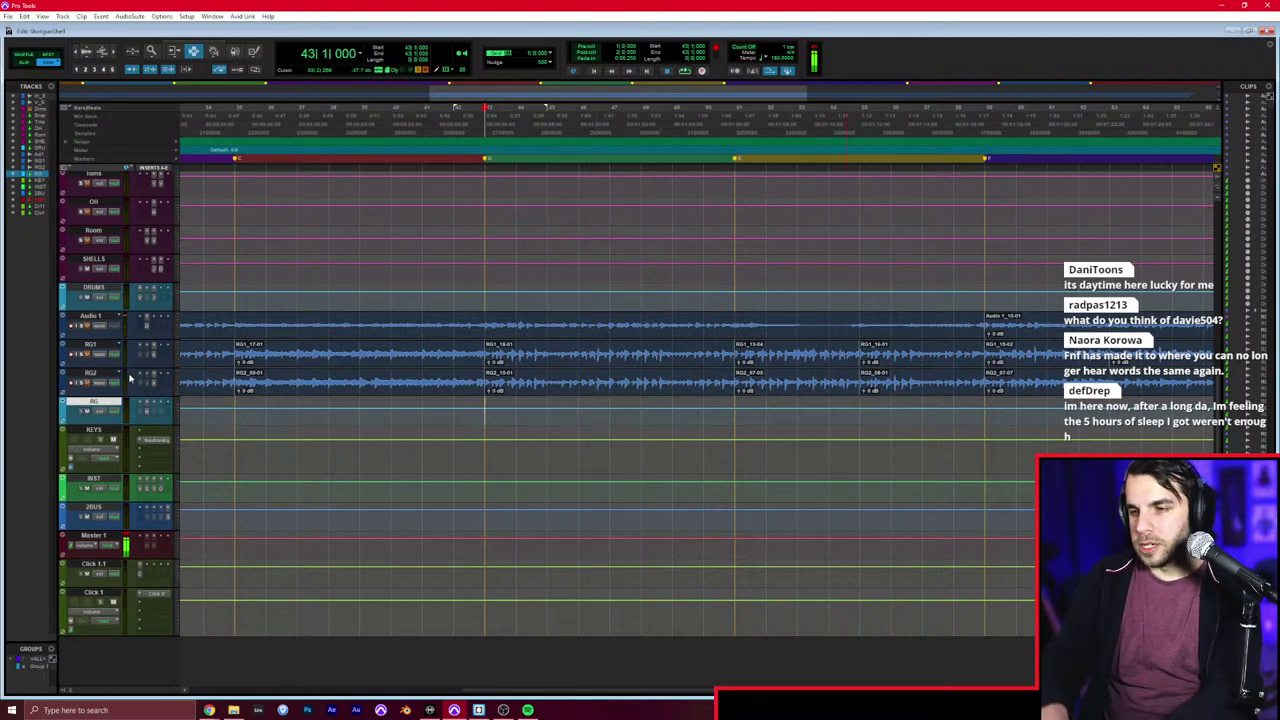
key("ctrl+n")
key("Escape")
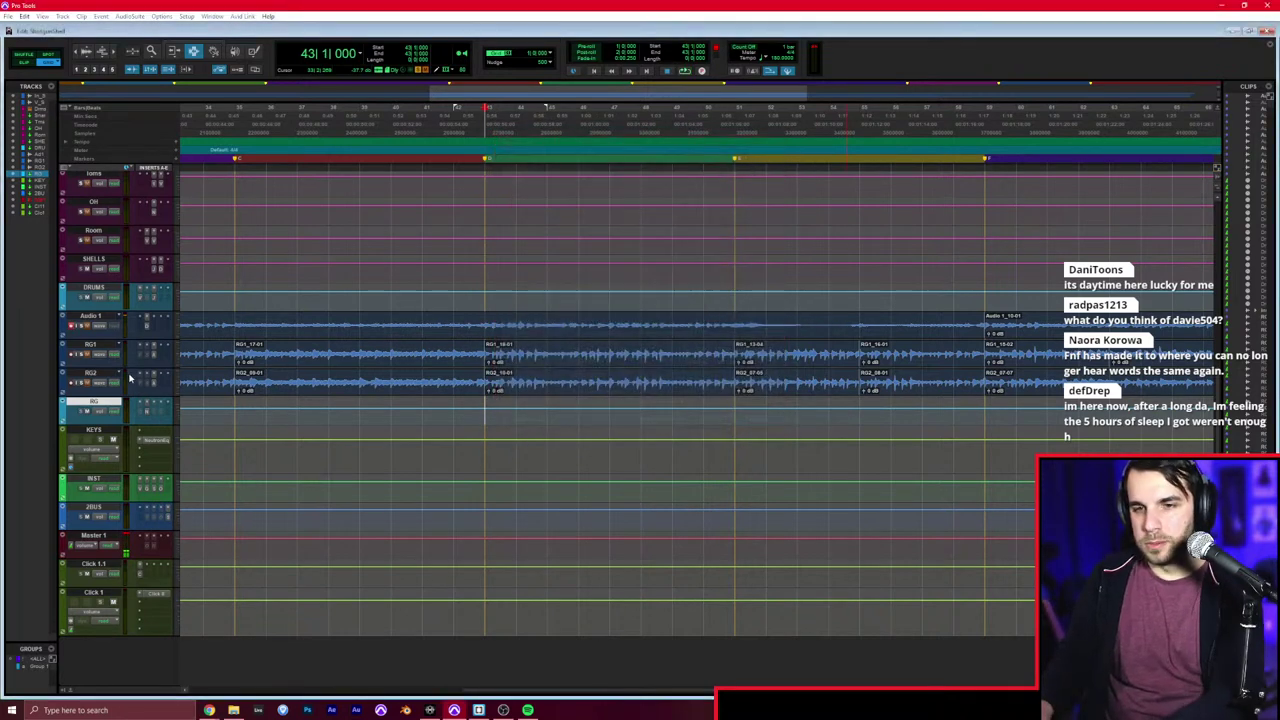
key("ctrl+shift+n")
key("Escape")
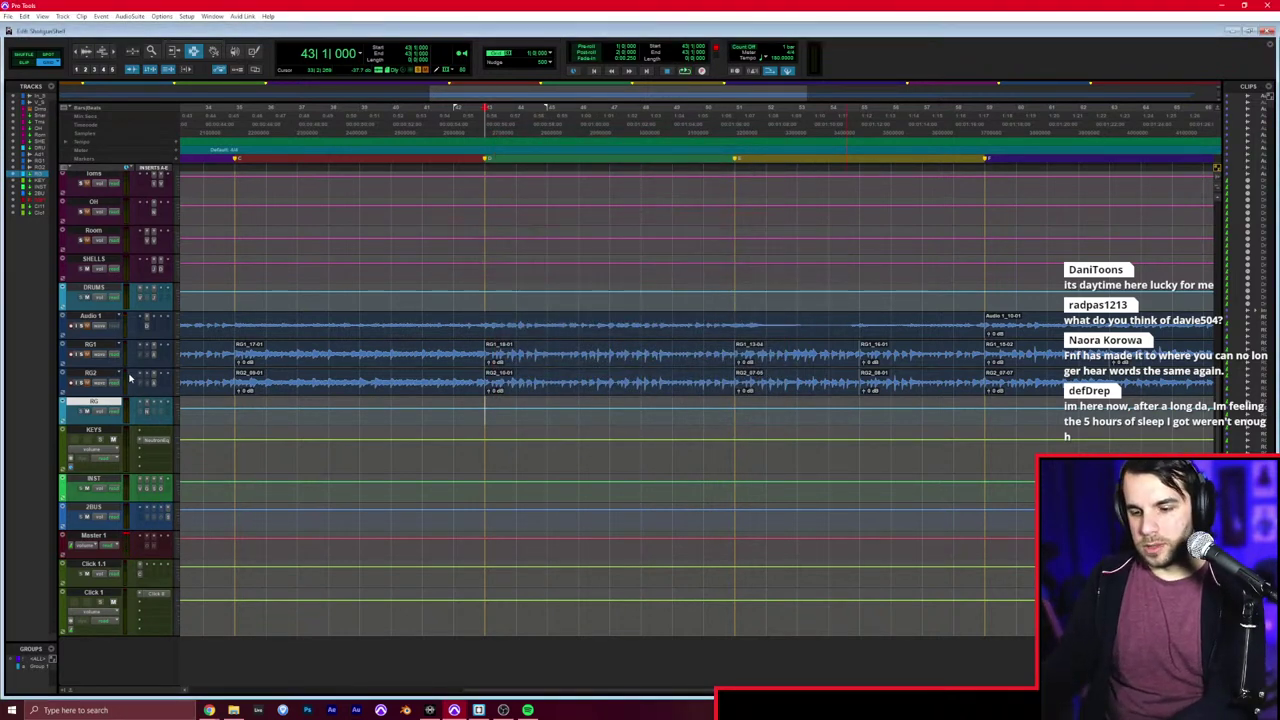
Step: Create one new stereo instrument track named Piano below the RG track
left_click(63, 17)
left_click(72, 27)
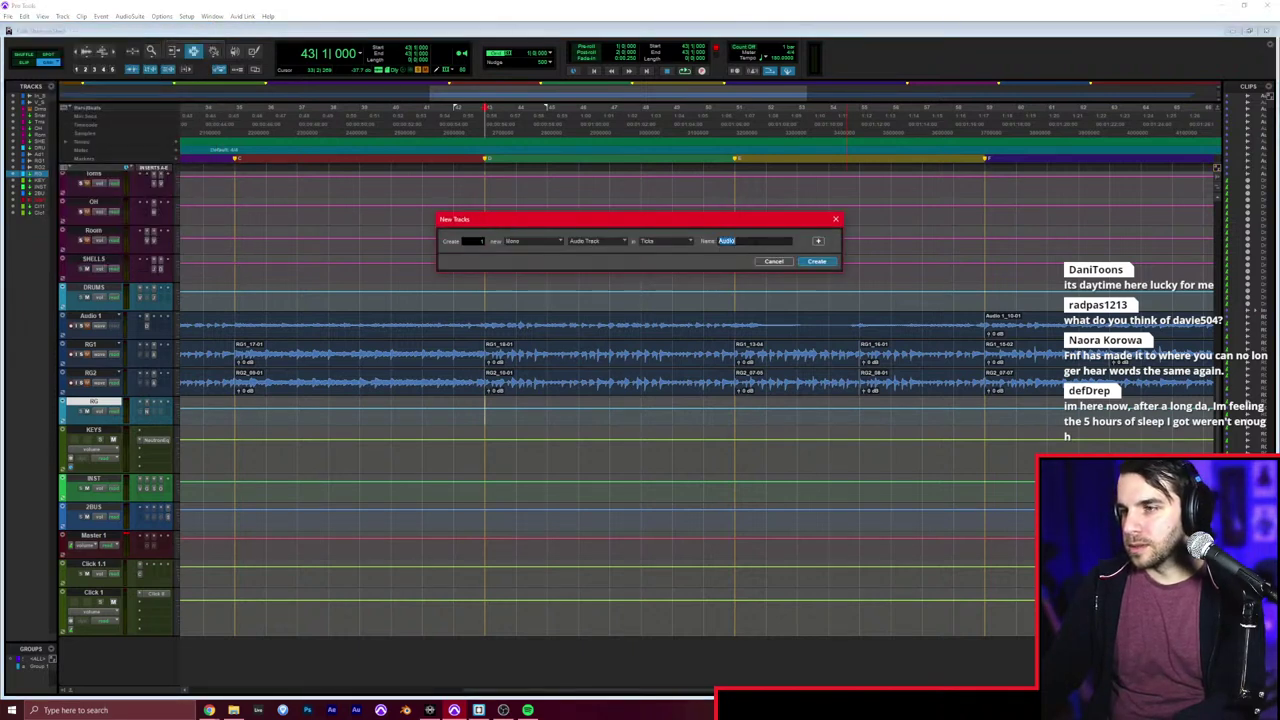
key("ctrl+Down")
key("ctrl+Down")
key("ctrl+Down")
key("ctrl+Down")
key("ctrl+Down")
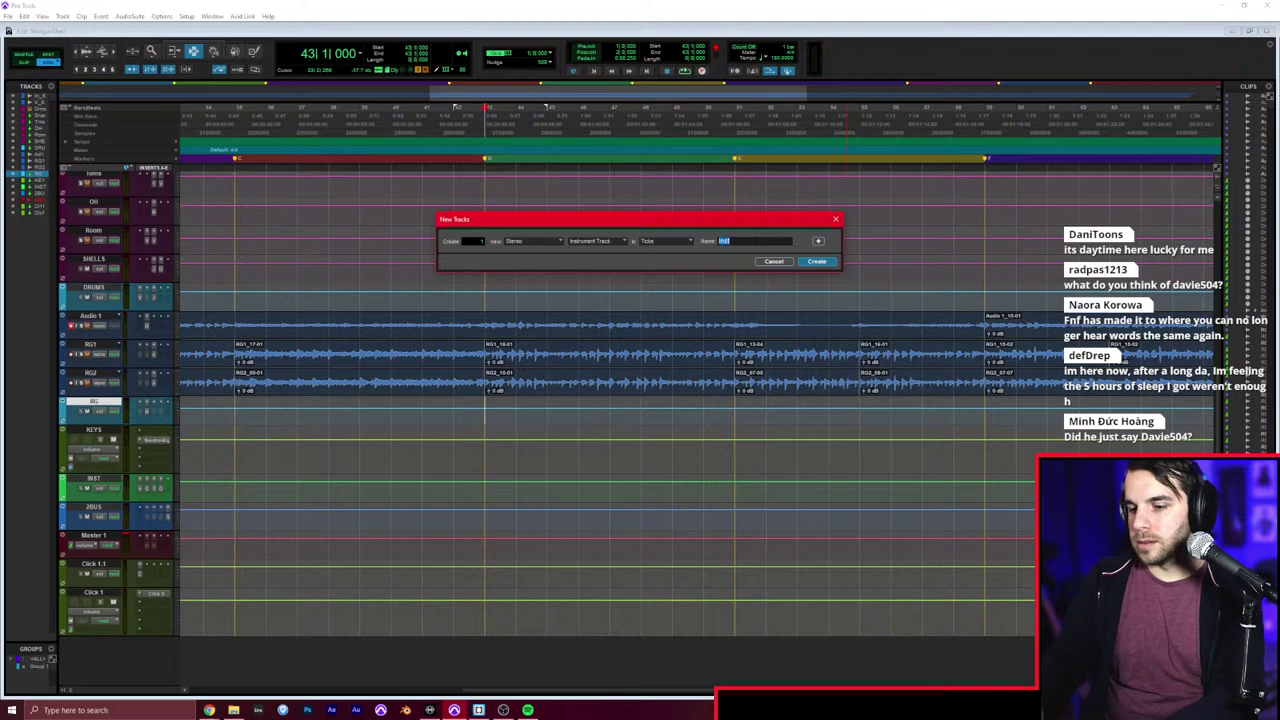
type("Piano")
key("Return")
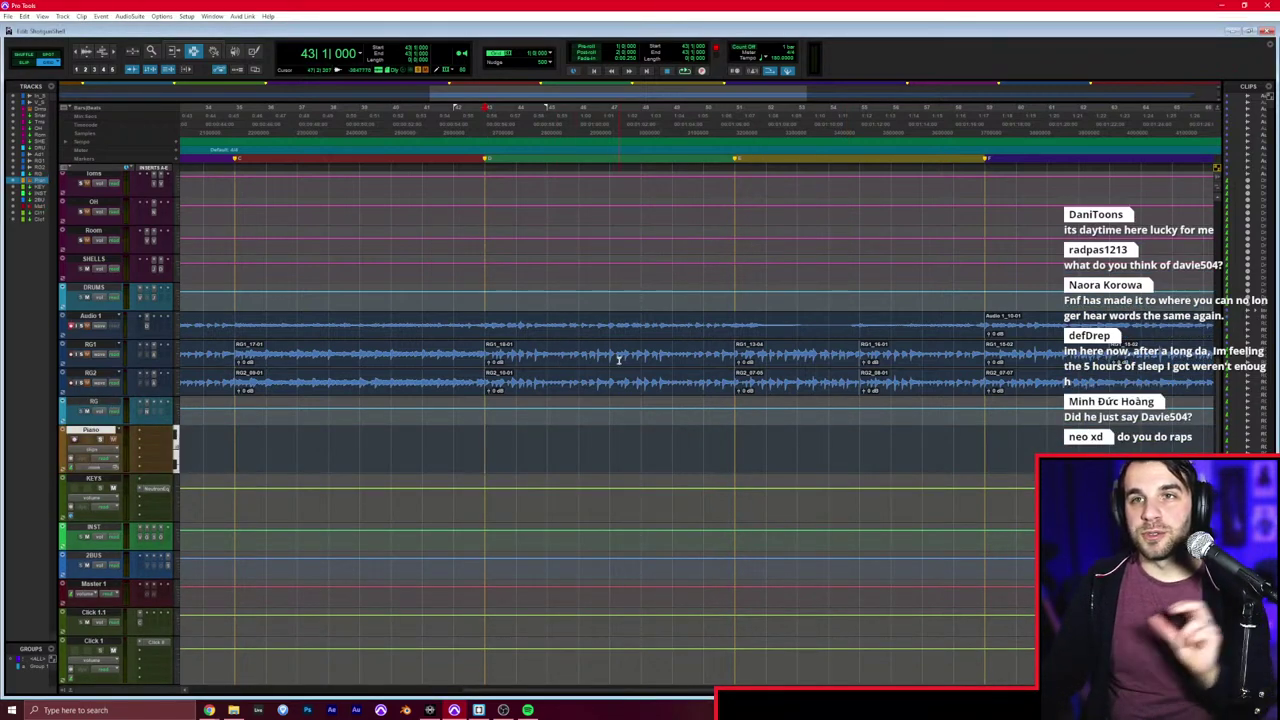
Step: Route the Piano track's output to the stereo KEYS track in the mixer
key("ctrl+equal")
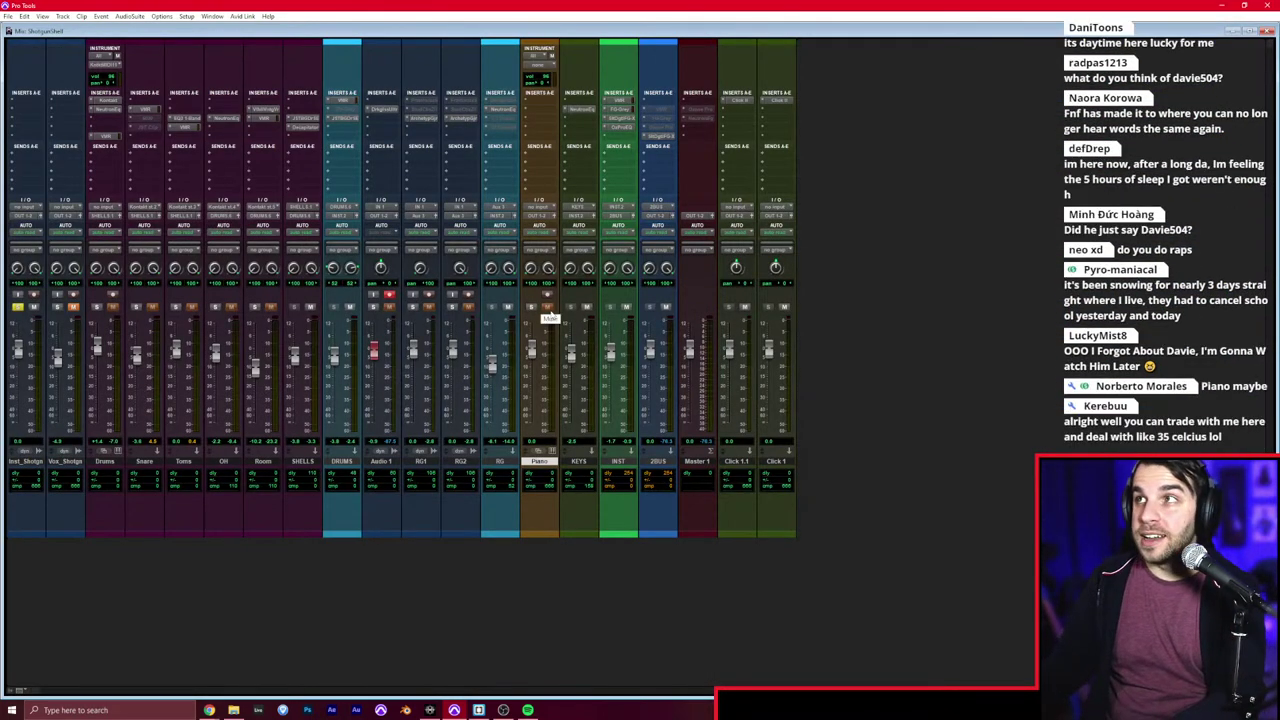
left_click(539, 209)
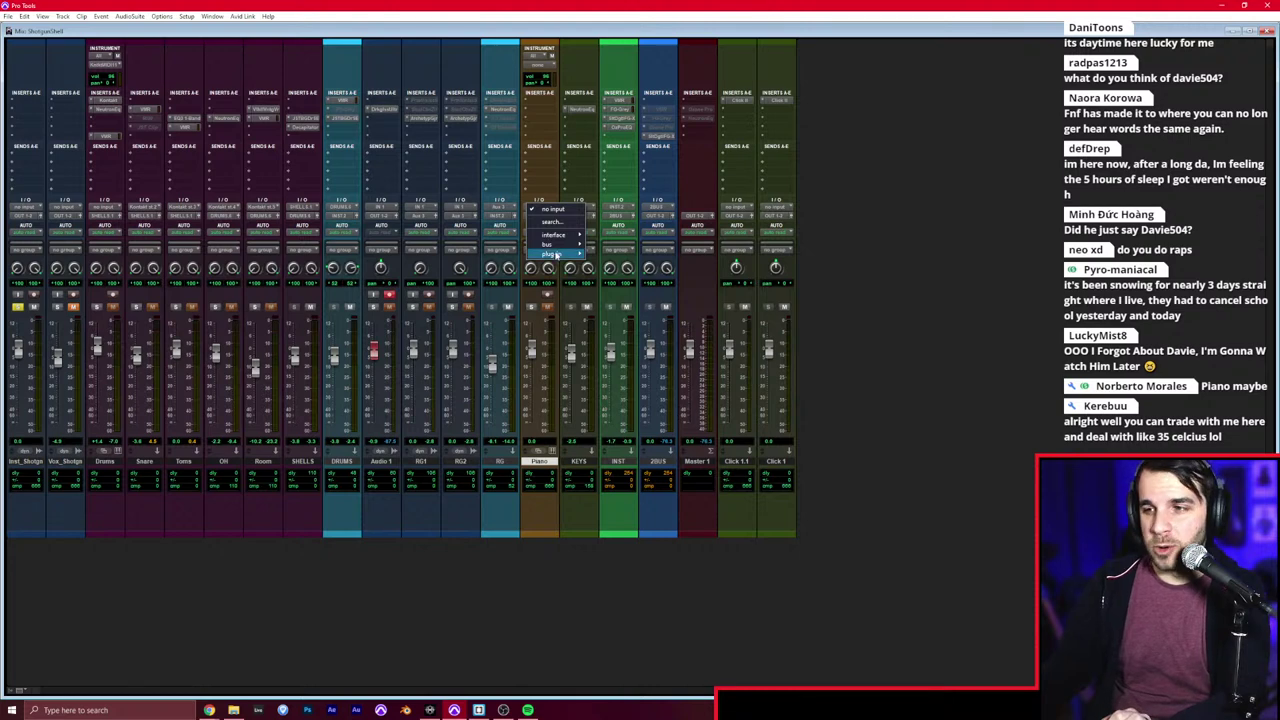
left_click(897, 229)
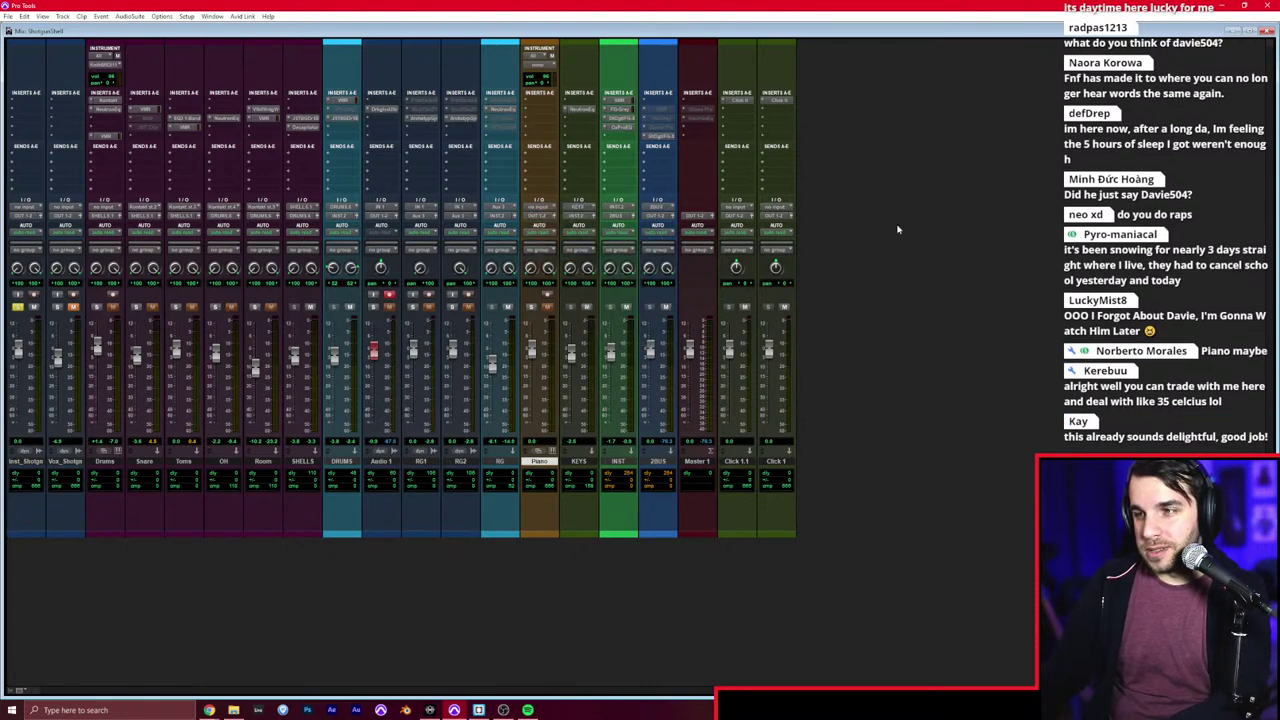
left_click(555, 218)
mouse_move(585, 266)
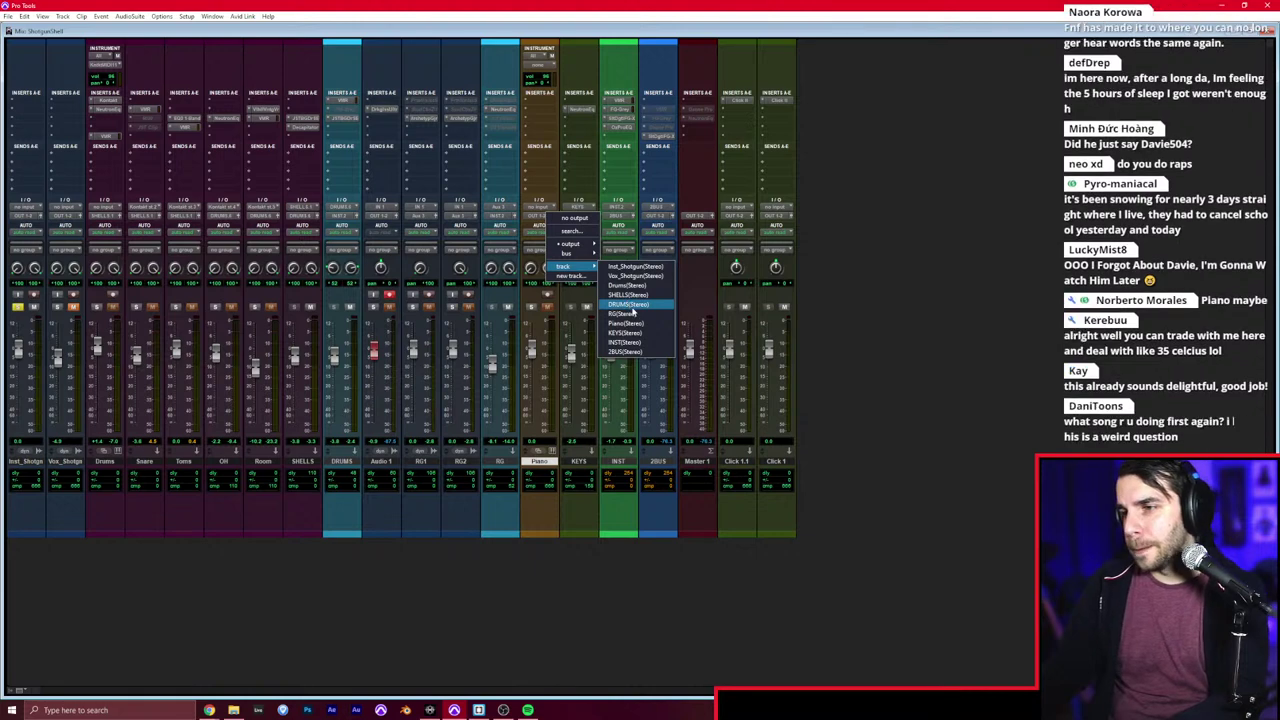
left_click(628, 333)
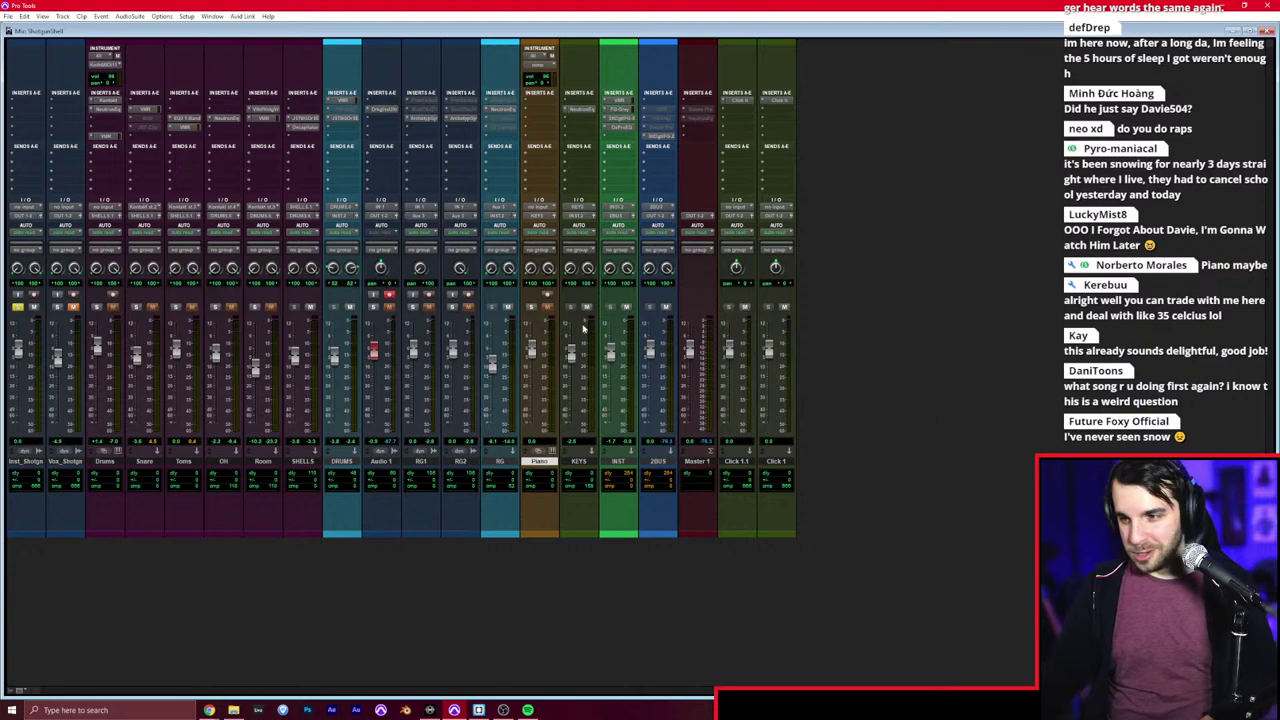
Step: Insert Kontakt as the instrument on the Piano track and reposition its window over the mixer
left_click(549, 109)
left_click(549, 112)
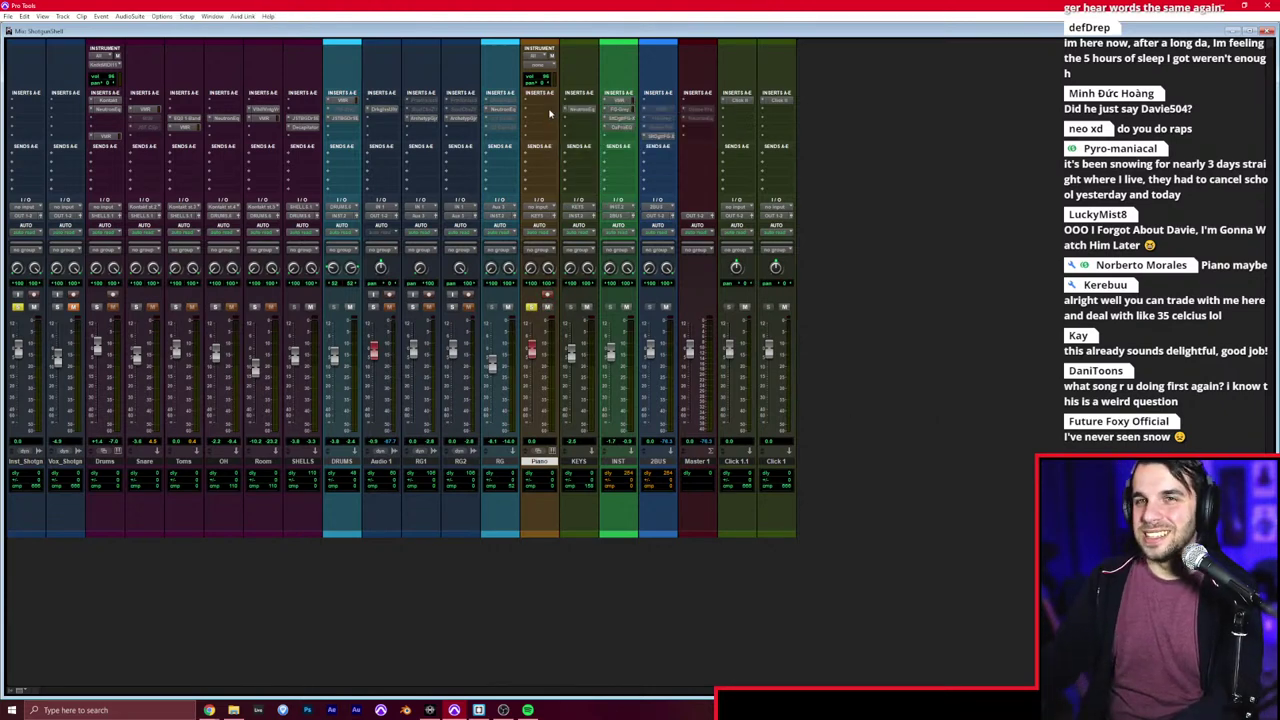
left_click_drag(575, 195, 560, 60)
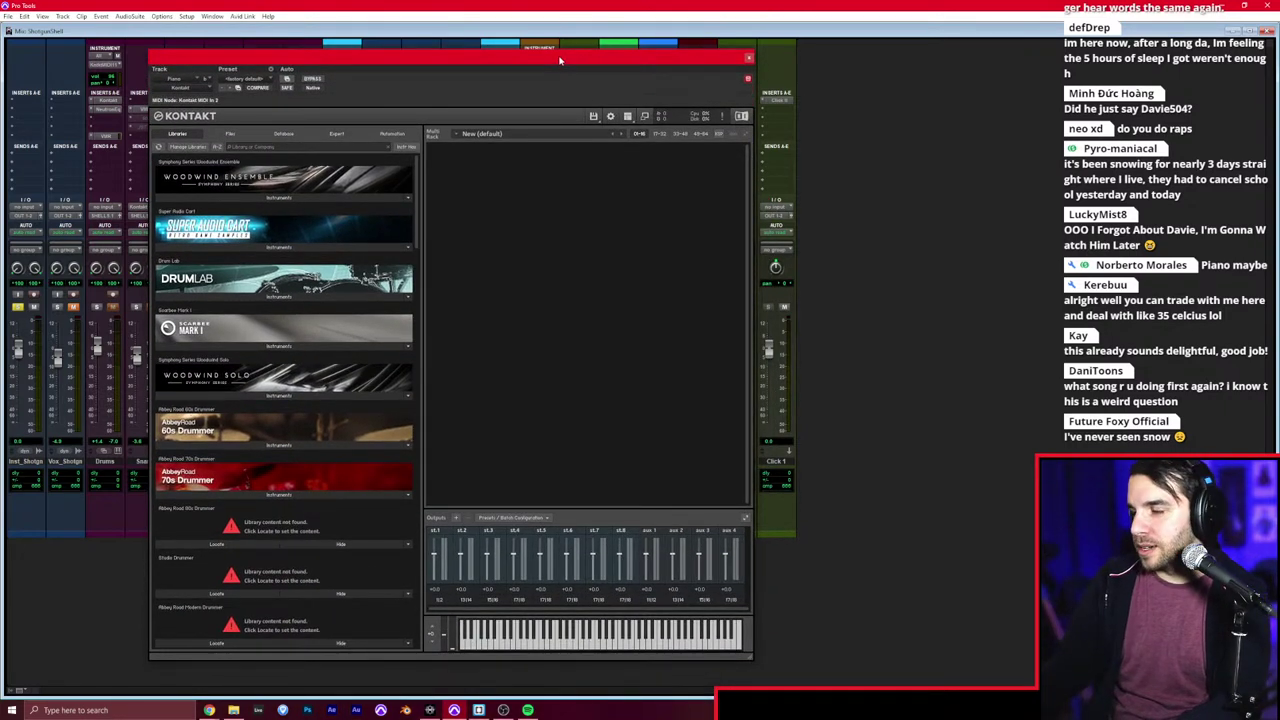
left_click_drag(560, 60, 468, 60)
left_click_drag(387, 52, 390, 57)
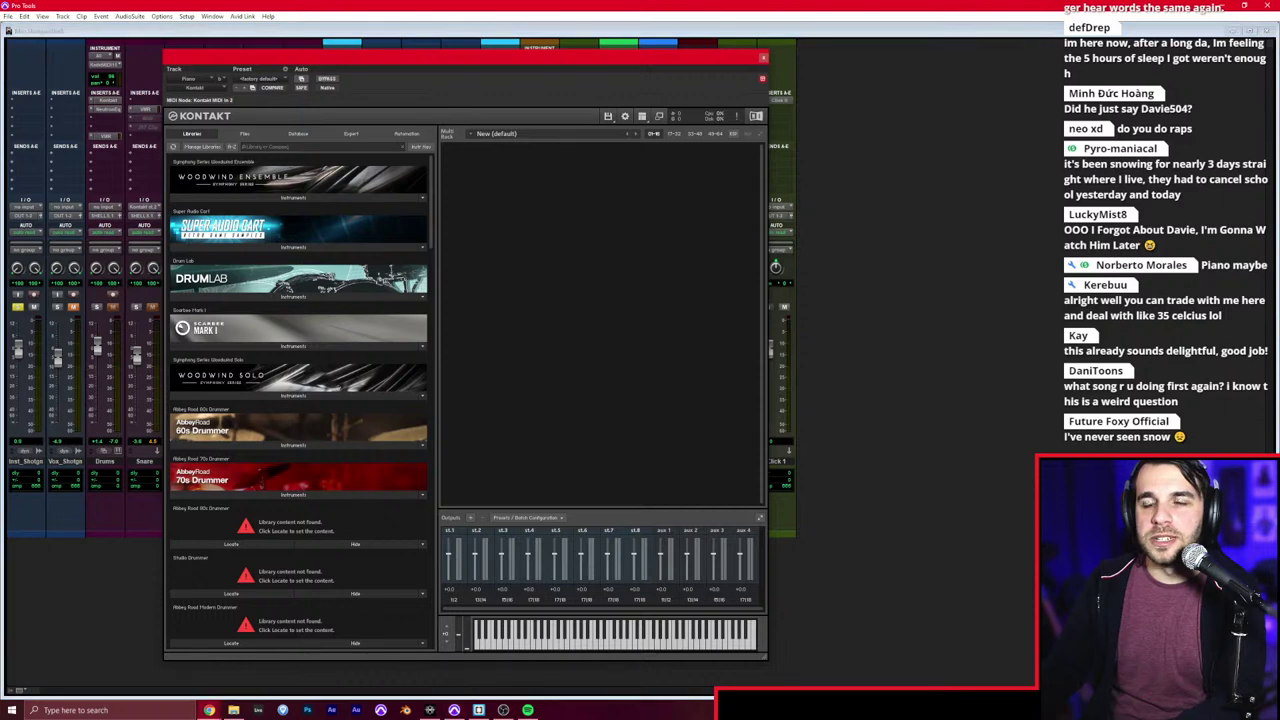
mouse_move(404, 60)
left_mouse_down()
mouse_move(397, 41)
mouse_move(398, 56)
left_mouse_up()
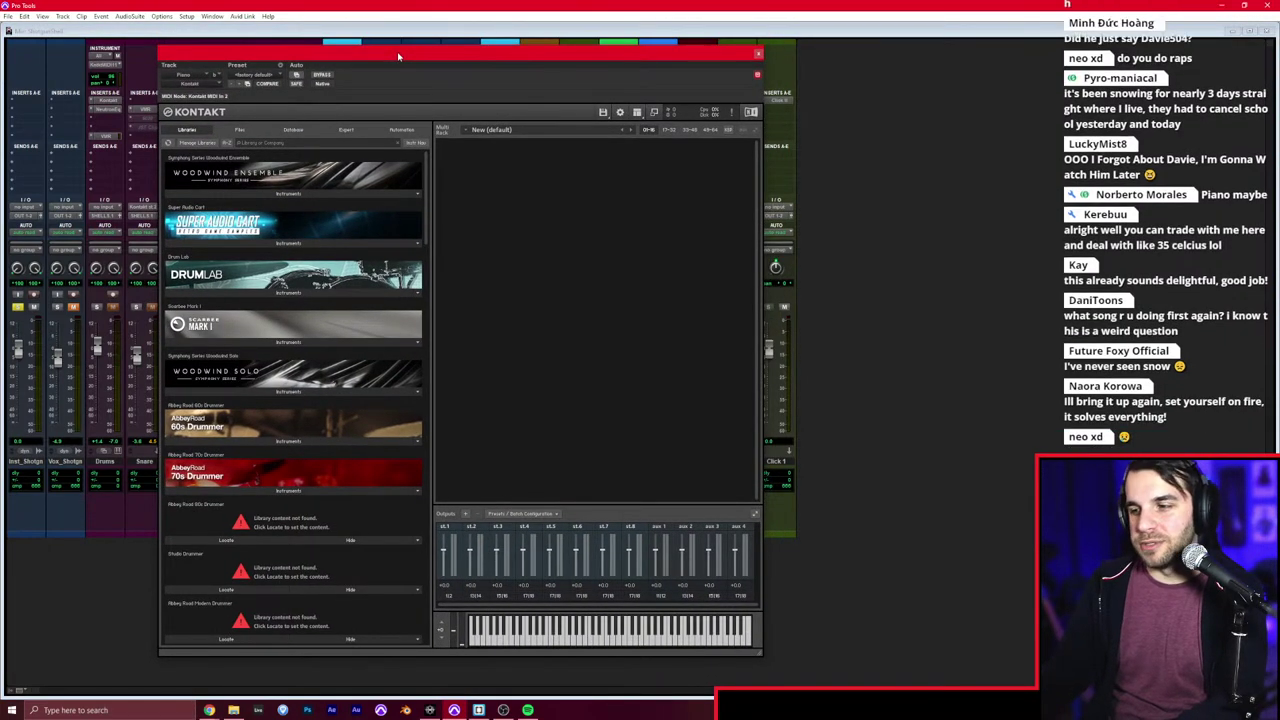
left_click_drag(398, 56, 373, 49)
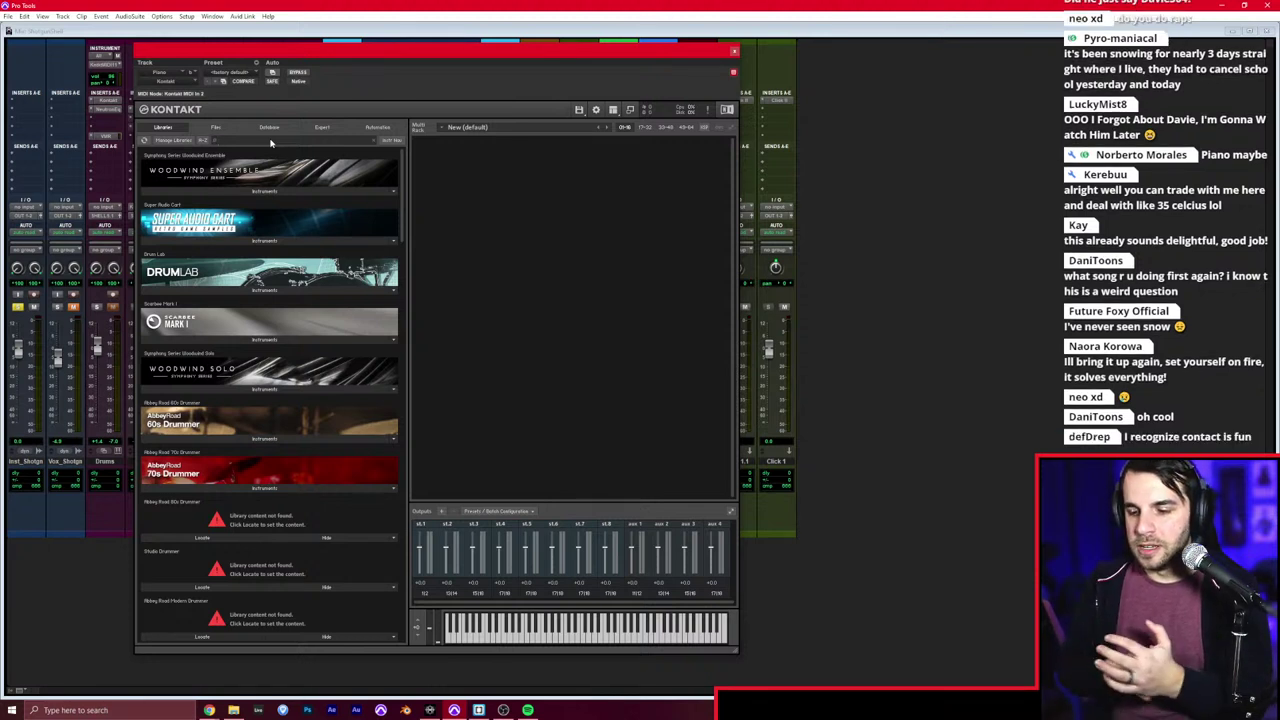
Step: Search Kontakt's libraries for "grand", load The Grandeur, and lower the Piano fader to about -3.3 dB
type("grand")
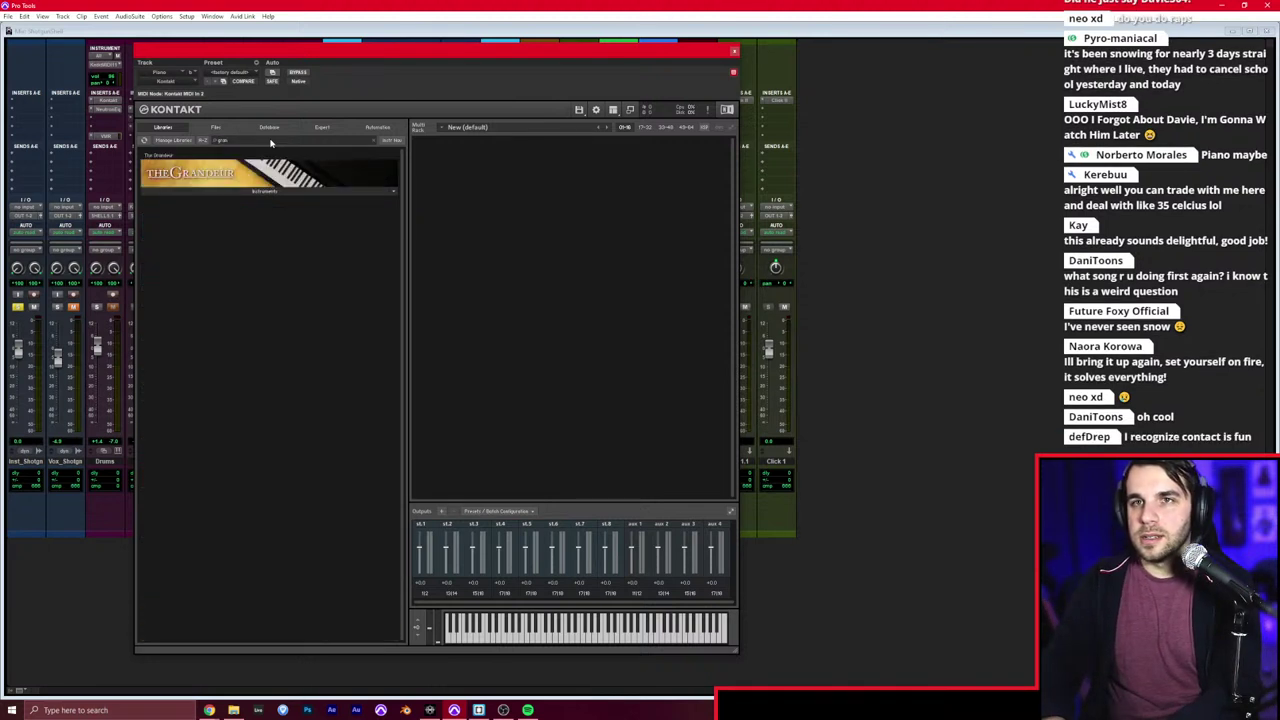
left_click(240, 191)
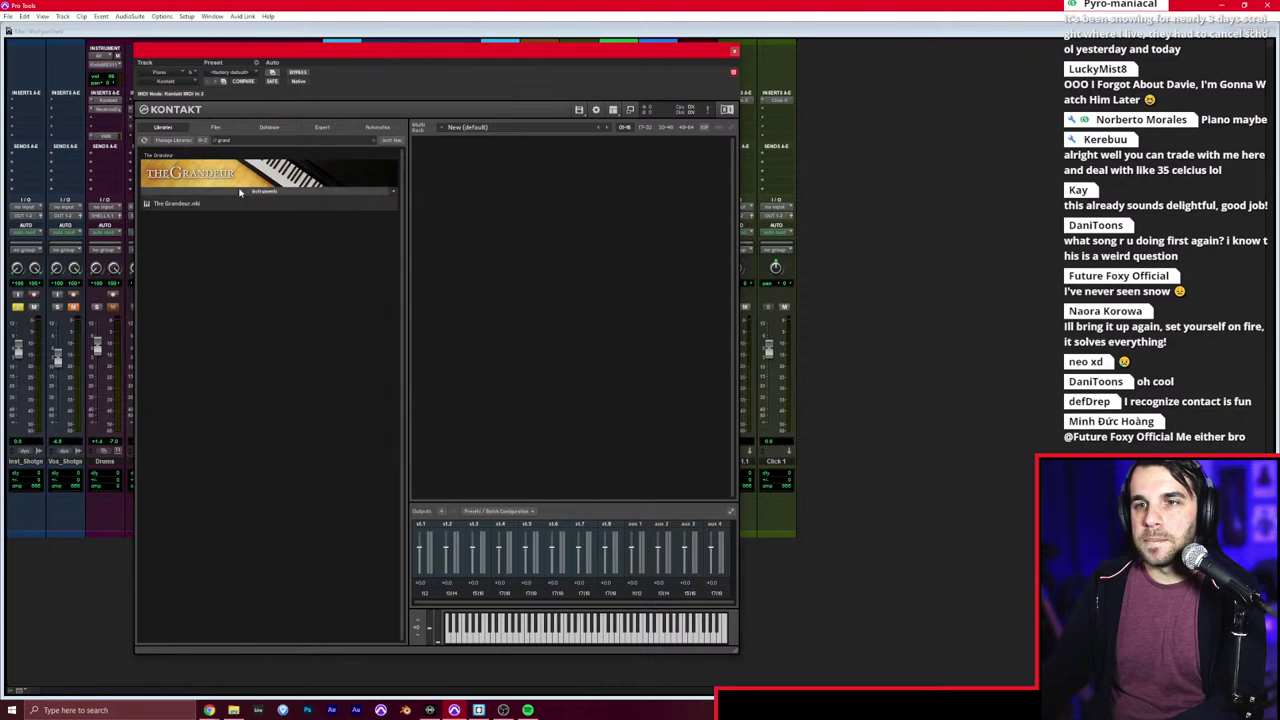
left_click_drag(185, 203, 571, 243)
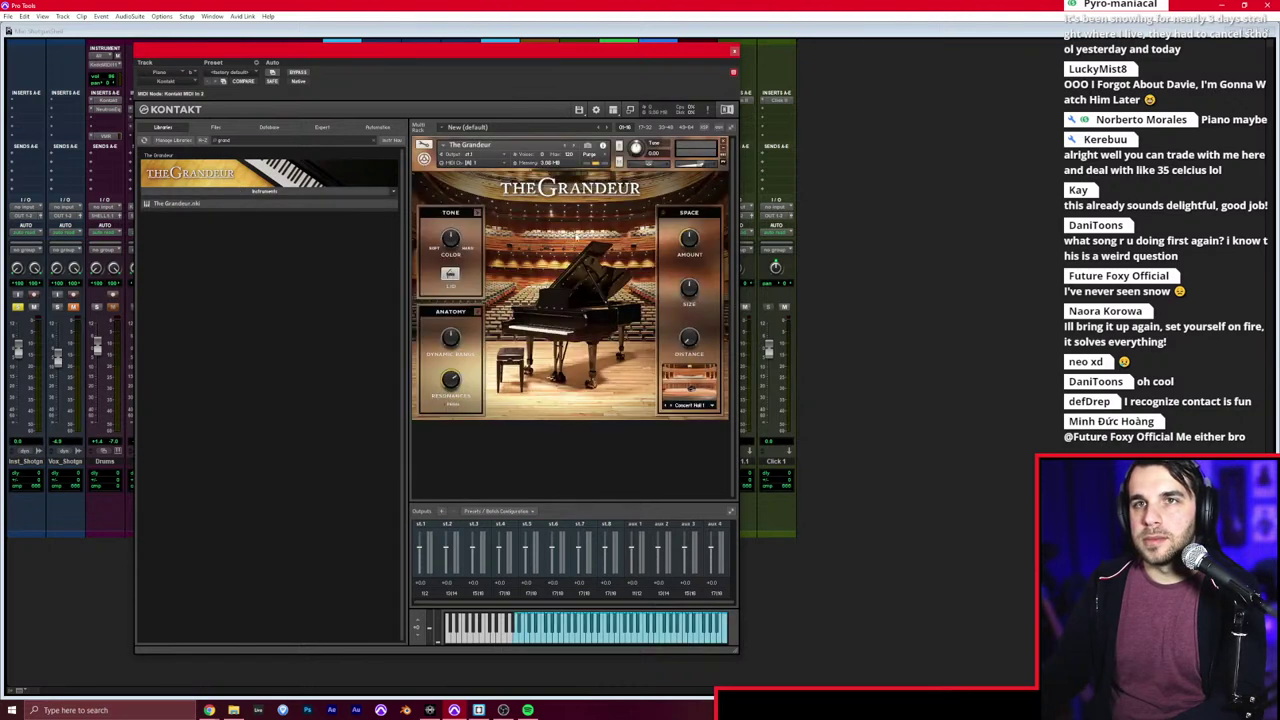
left_click(734, 52)
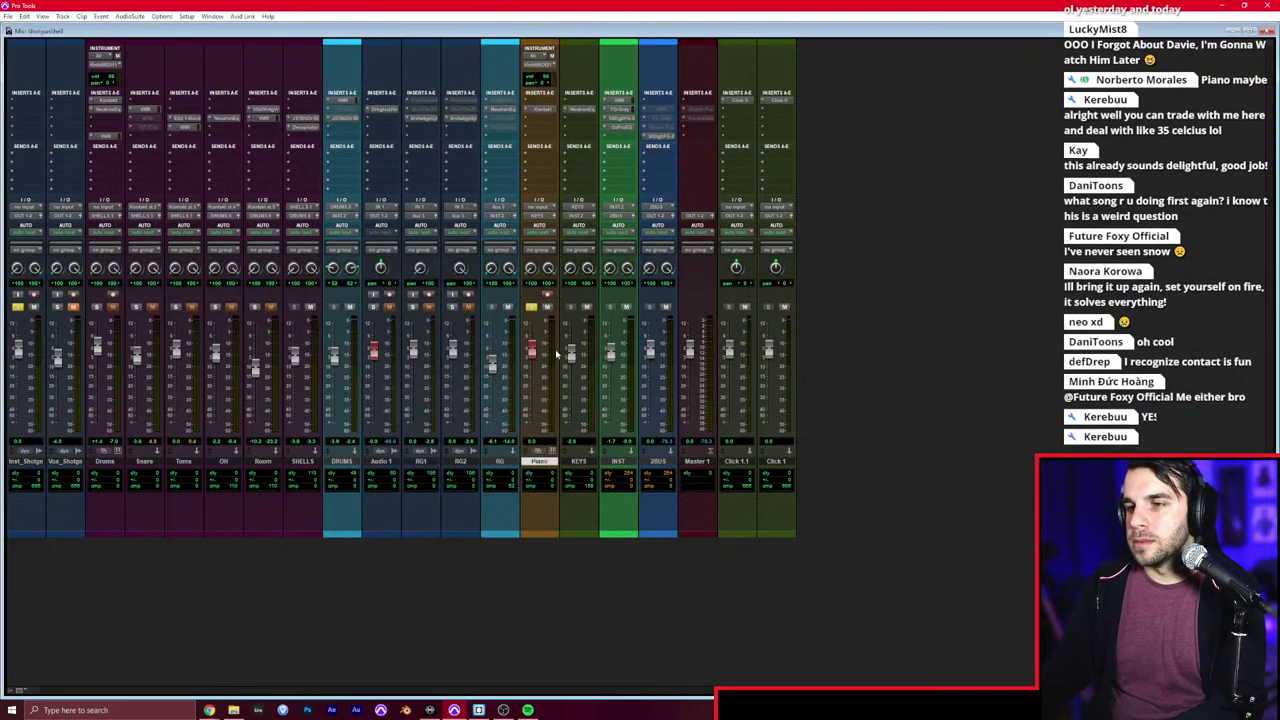
left_click_drag(535, 349, 536, 360)
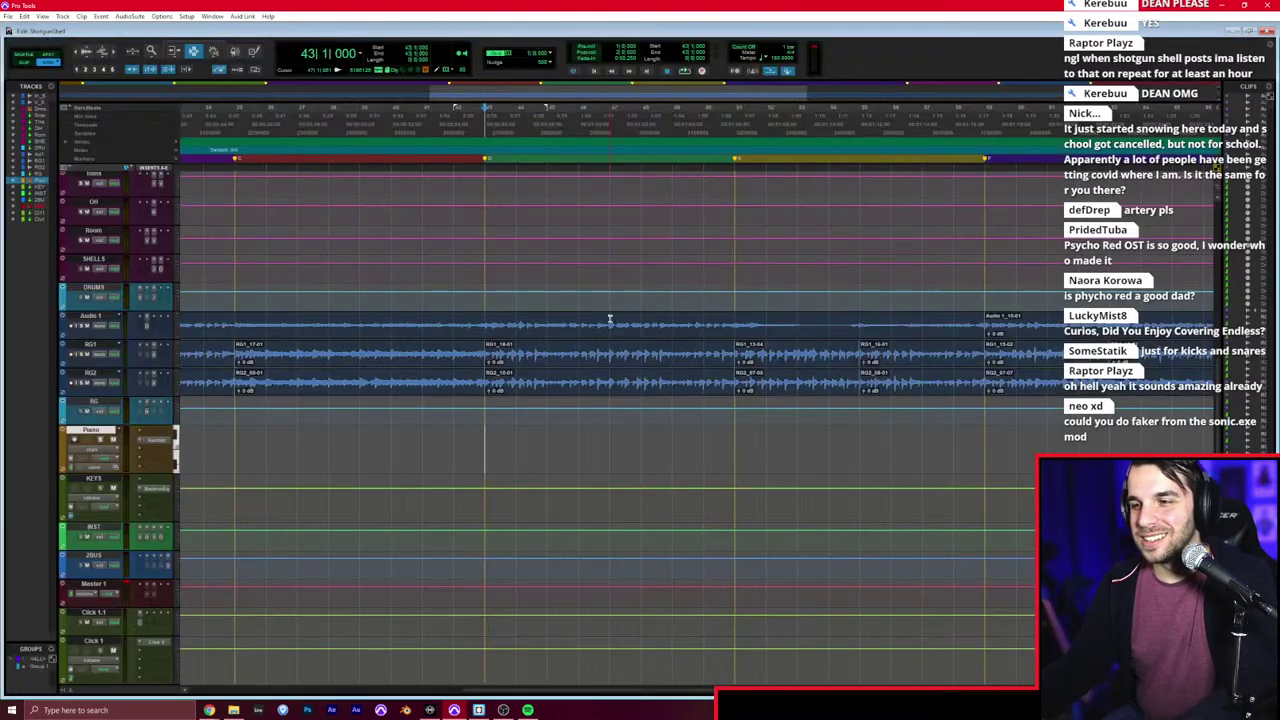
Step: Record a chord part on the Piano track with playback starting at bar 42, restarting the take once
key("ctrl+equal")
key("KP_1")
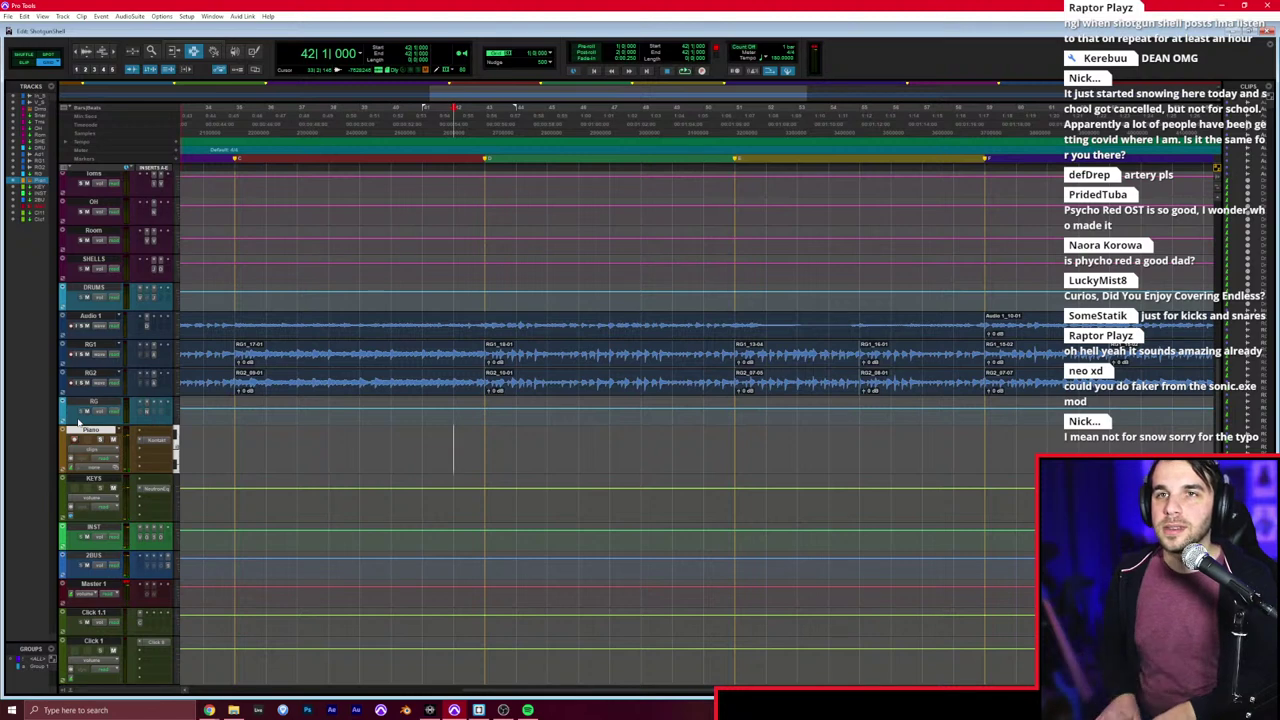
key("ctrl+space")
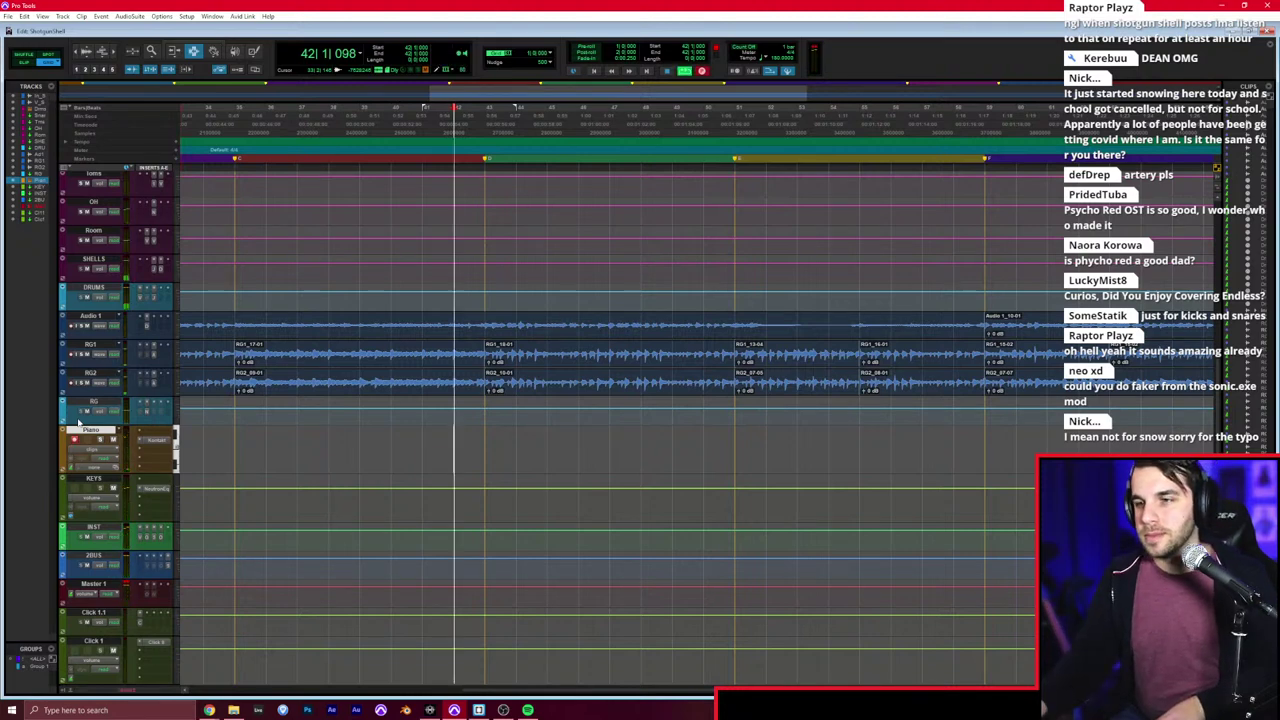
key("space")
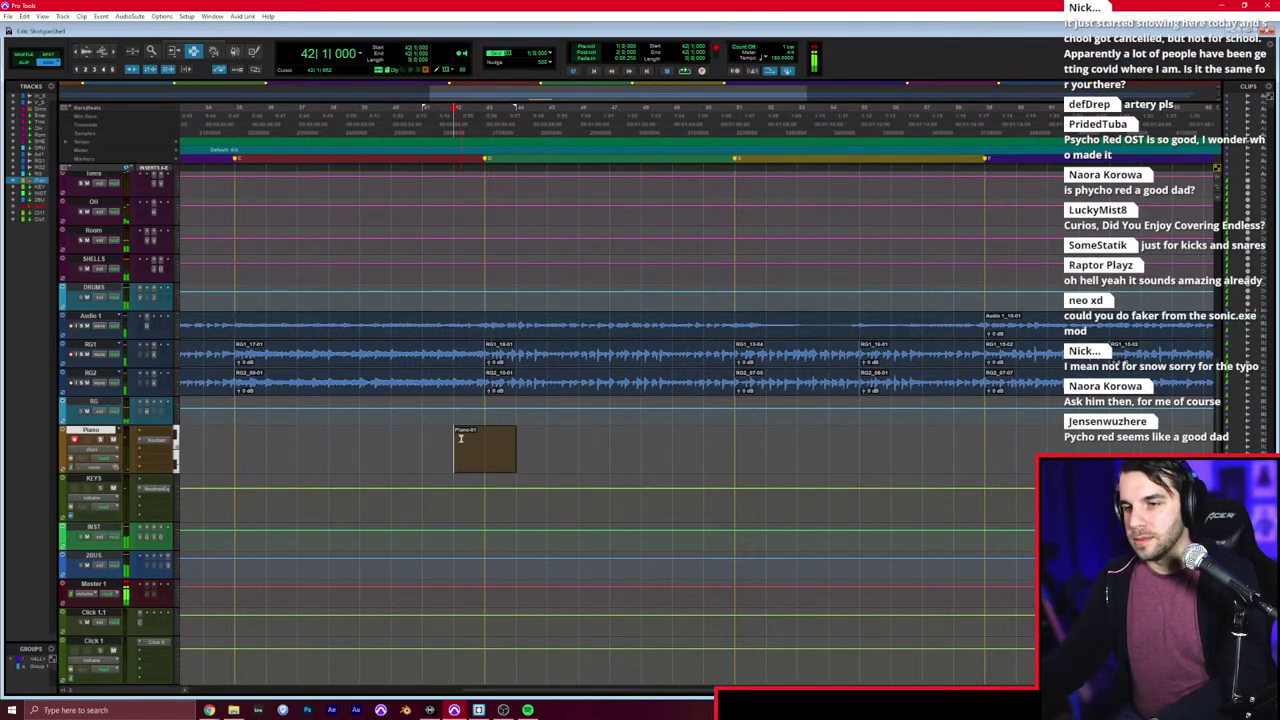
key("ctrl+space")
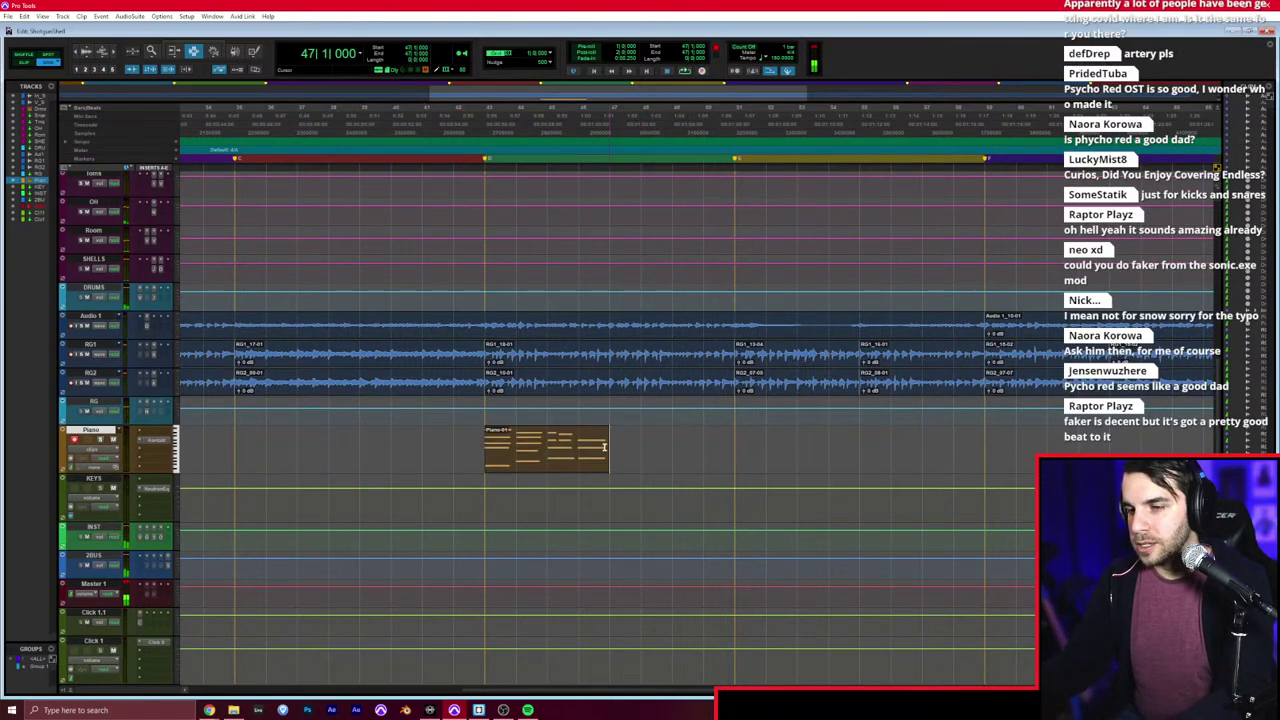
Step: Quantize the recorded piano notes in the bar 43 clip to a 1/8 note grid
double_click(605, 447)
key("ctrl+=")
key("alt+0")
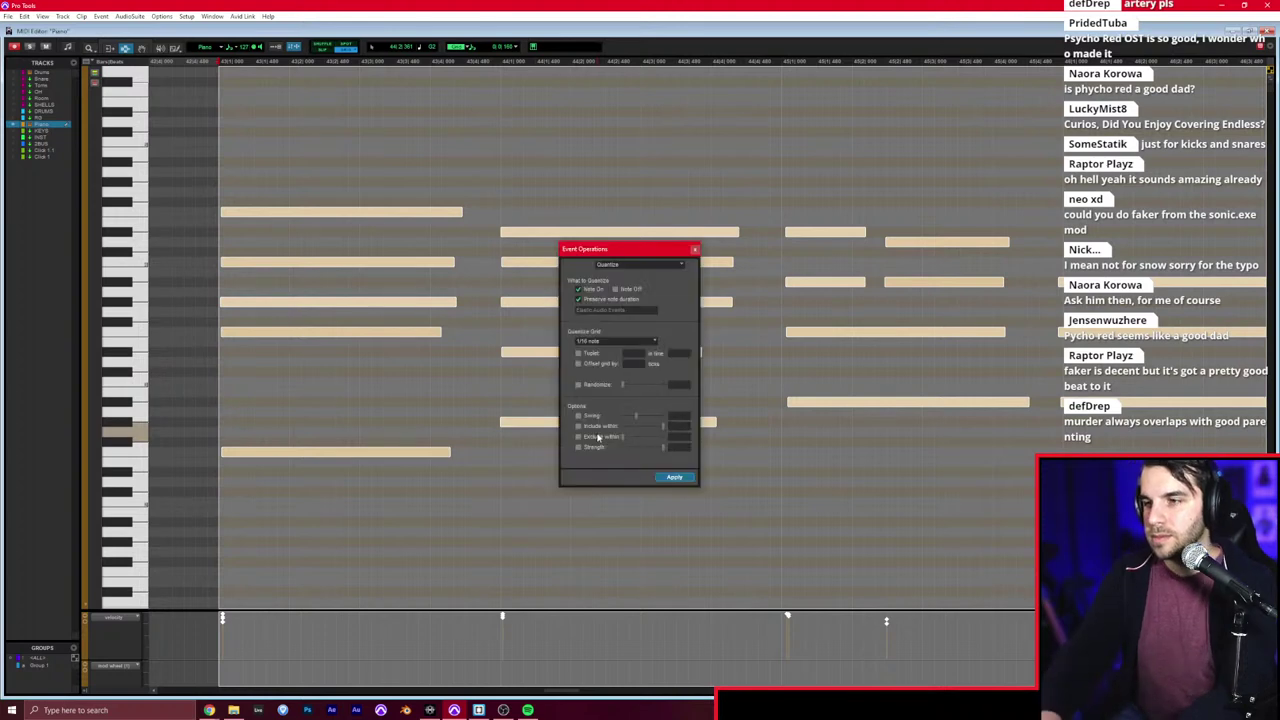
left_click(590, 341)
left_click(621, 376)
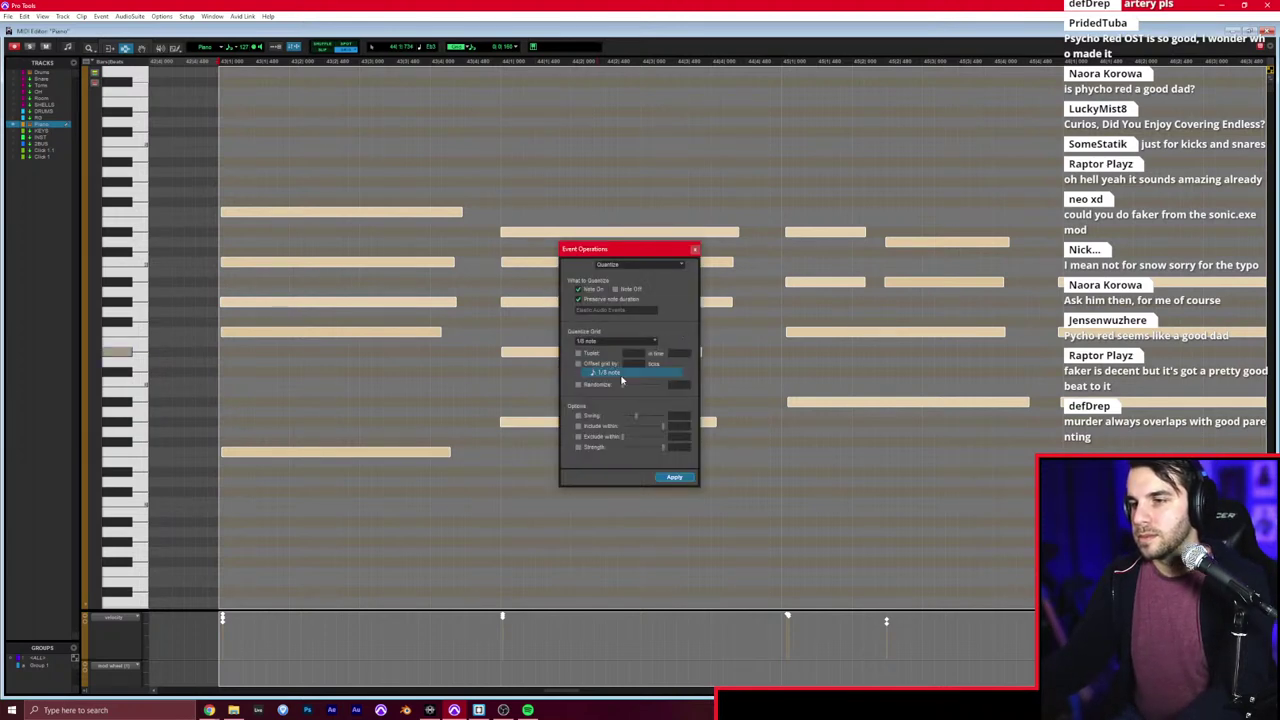
left_click(675, 477)
left_click(695, 250)
key("ctrl+w")
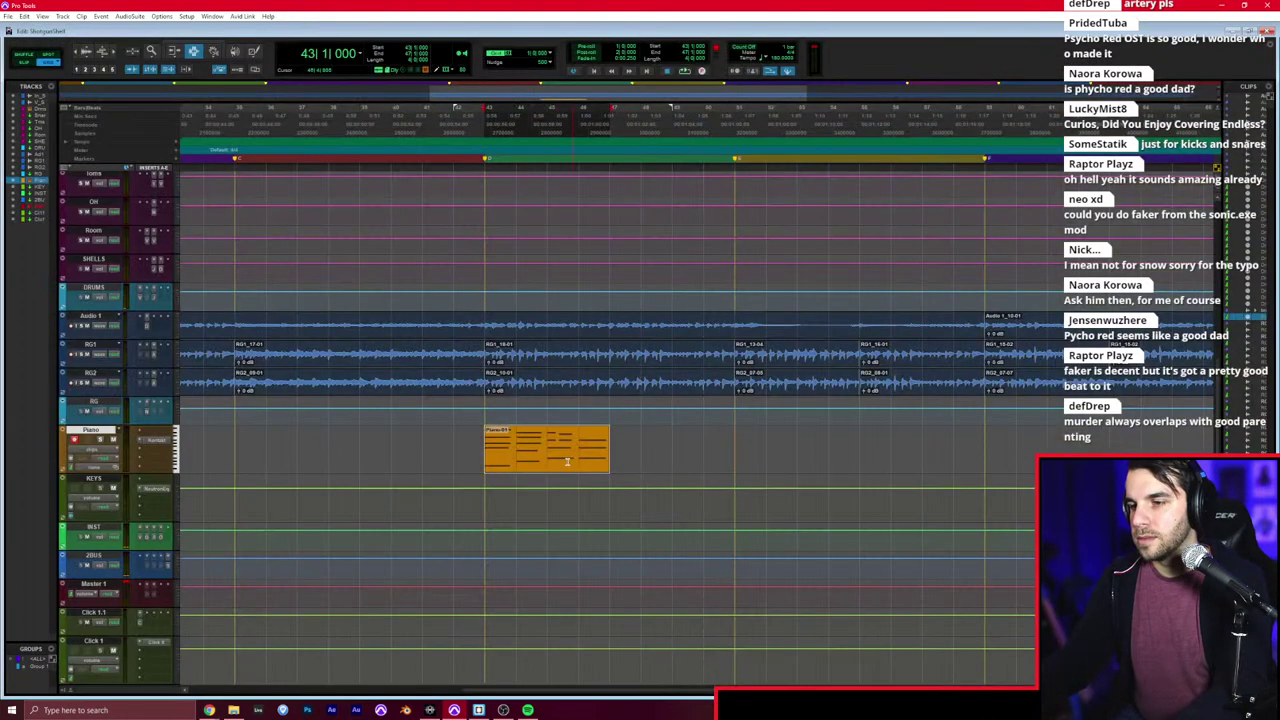
Step: Duplicate the quantized piano clip into bars 47 to 51 and play the part back from bar 41
key("ctrl+d")
left_click(423, 451)
key("space")
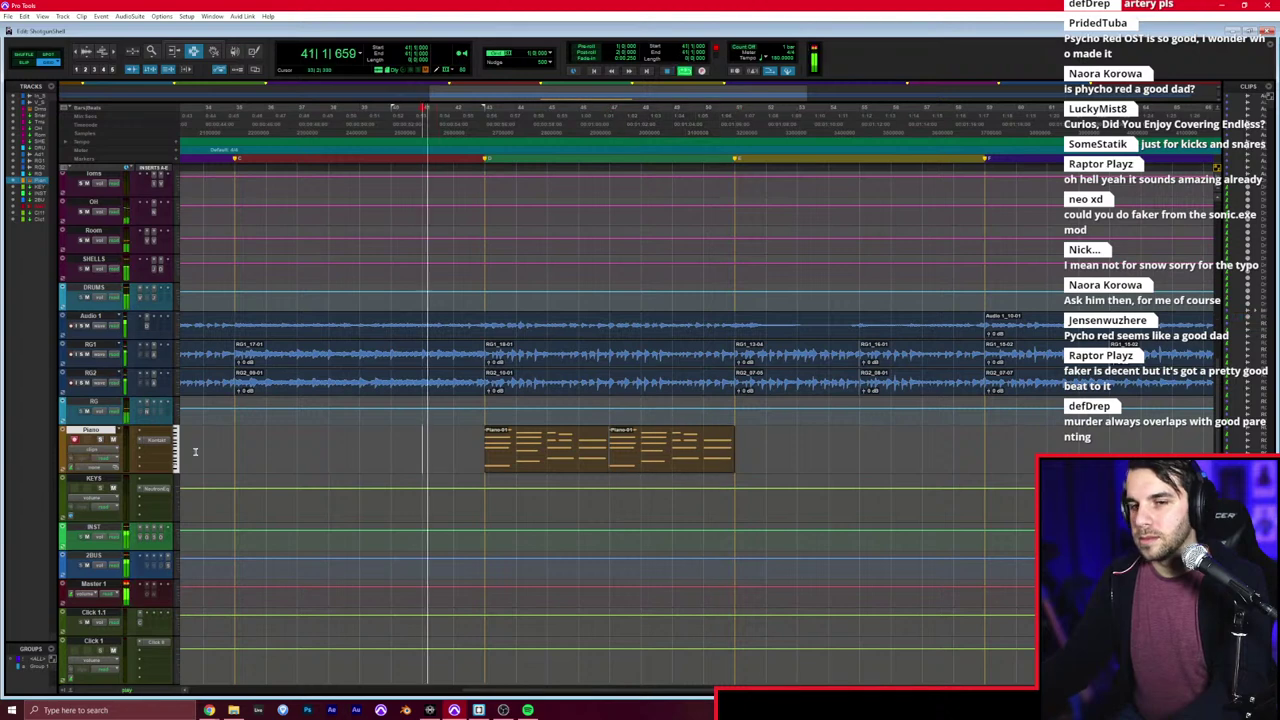
key("ctrl+equal")
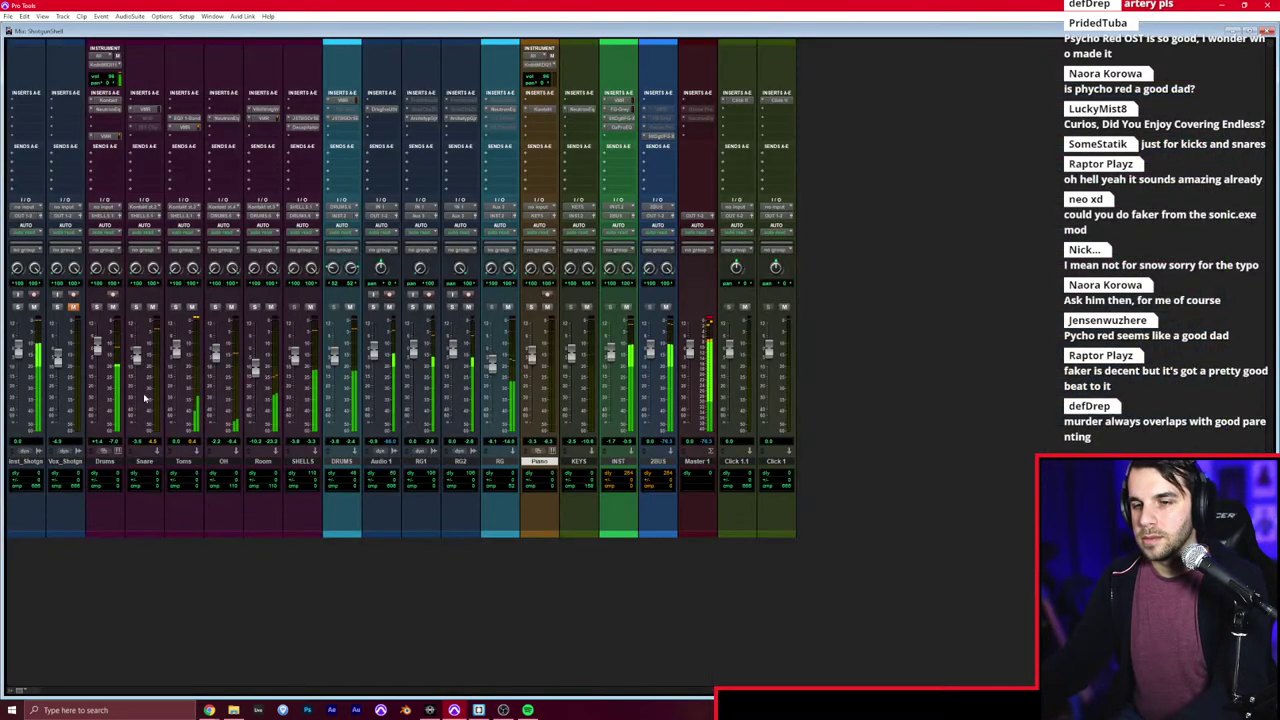
key("ctrl+equal")
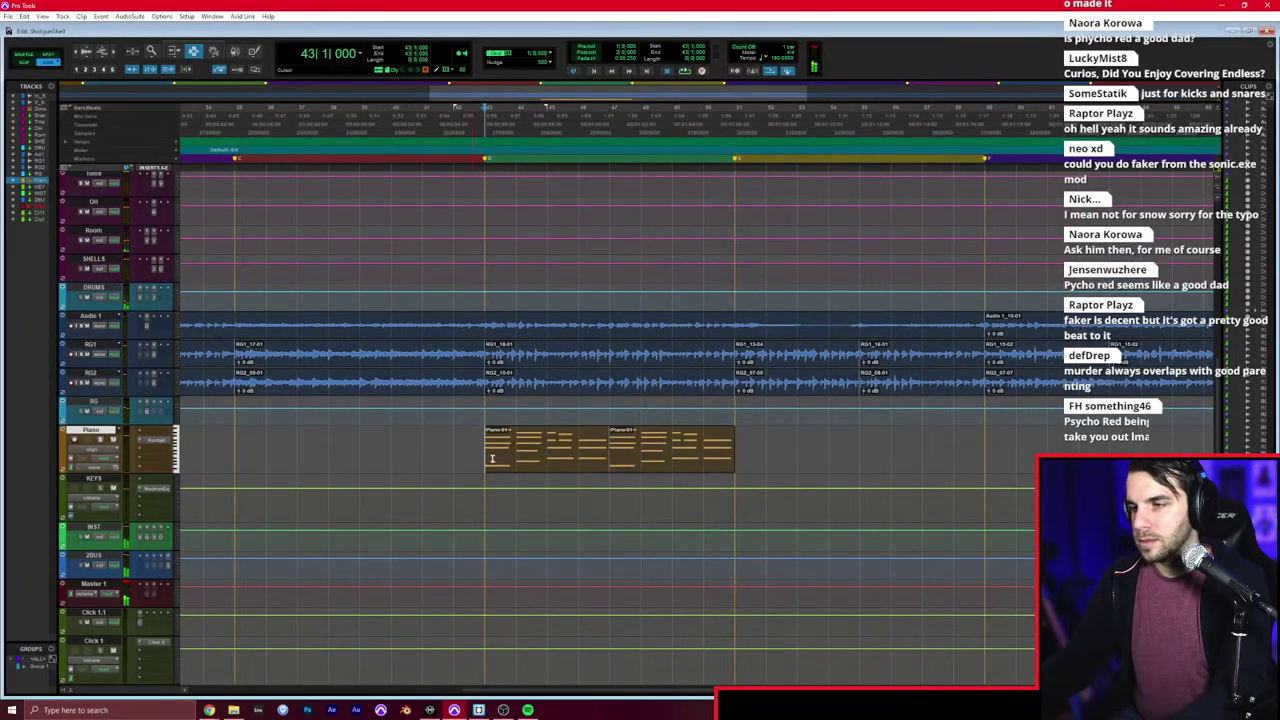
Step: Import the KSHMR_Short_Sweep_08 sample as a new audio track below the Piano track
scroll(491, 458, "down", 2)
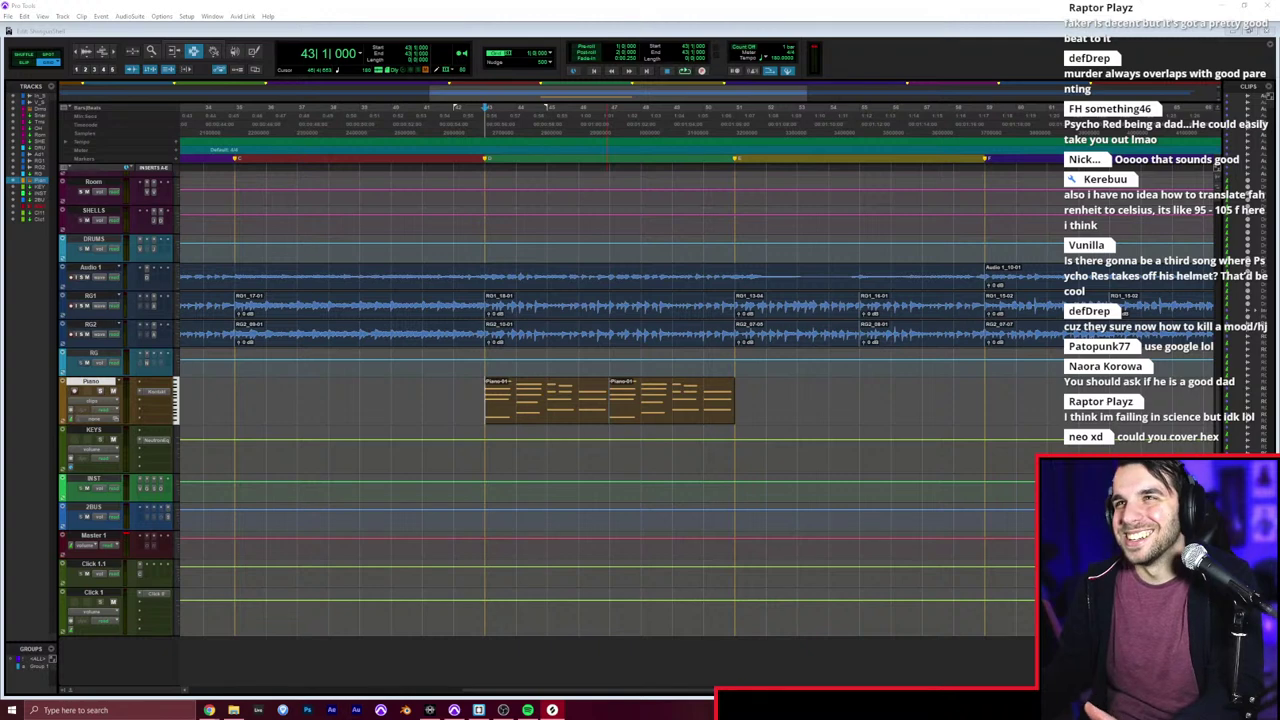
left_click_drag(54, 229, 30, 260)
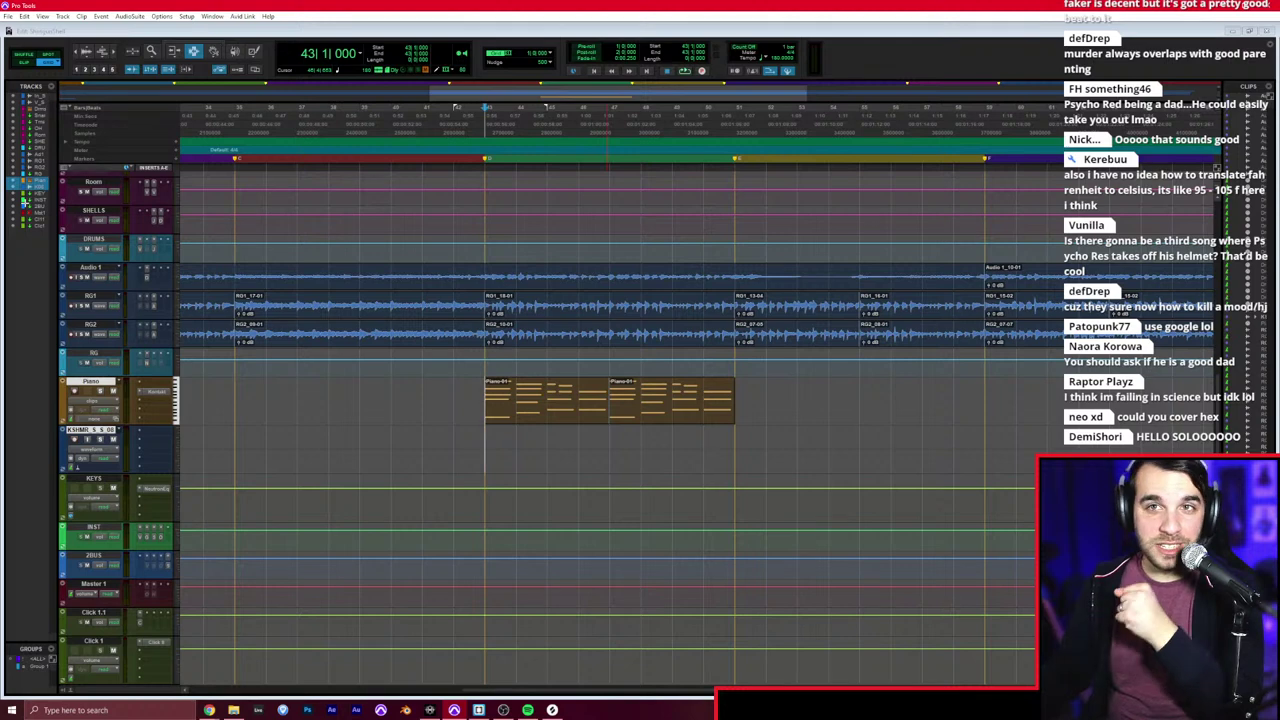
Step: View the detected.png cover art from the LSE aLBUMS folder in File Explorer at full size, and return to Pro Tools
left_click(235, 710)
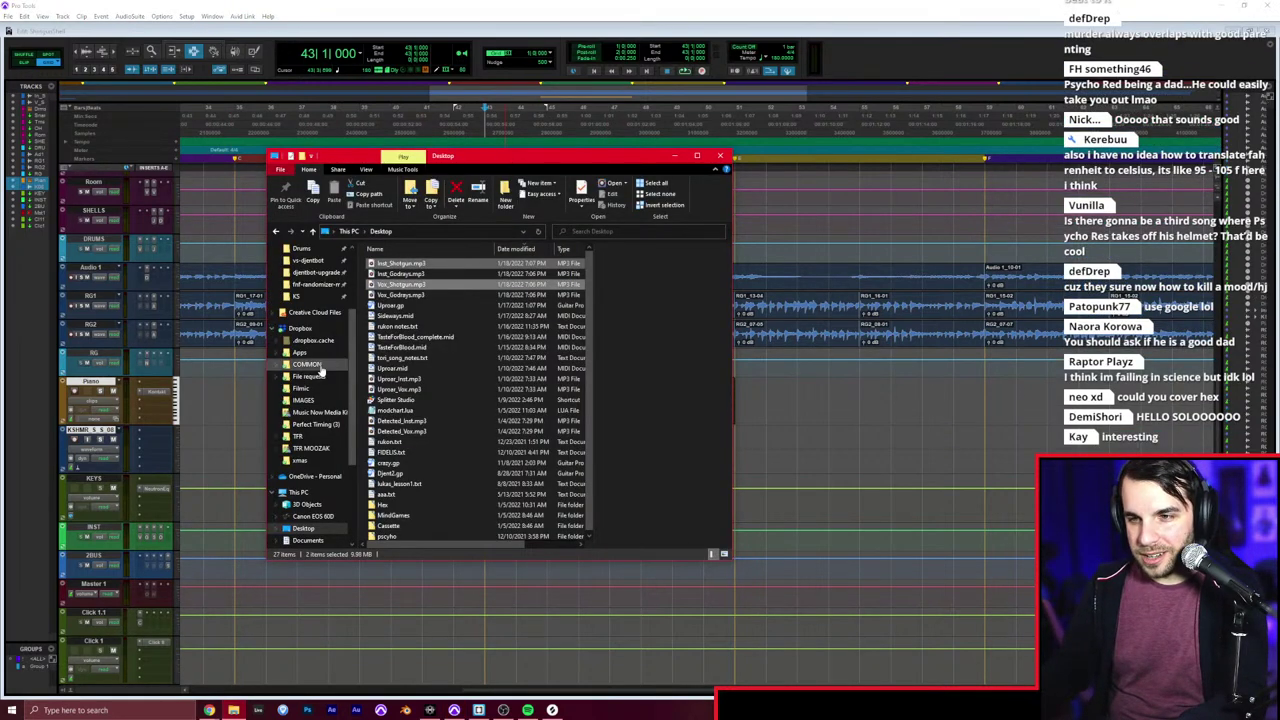
scroll(320, 370, "up", 3)
left_click(300, 340)
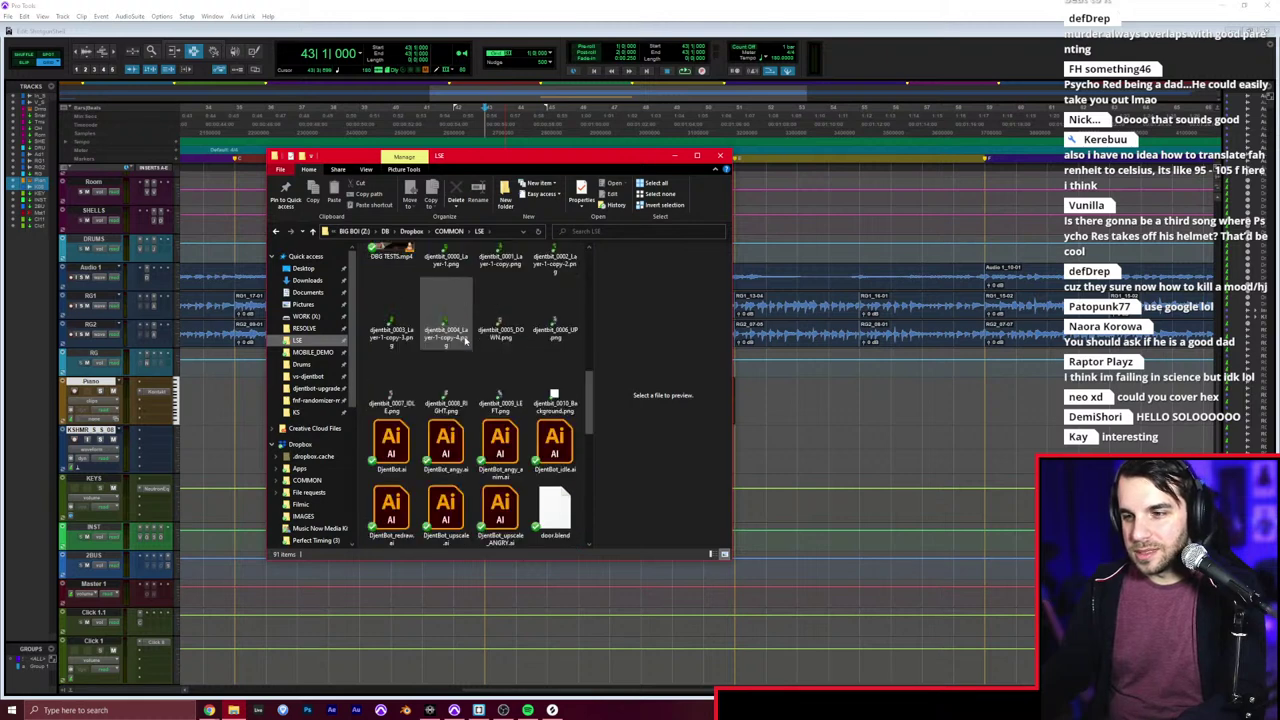
scroll(464, 340, "up", 5)
double_click(446, 285)
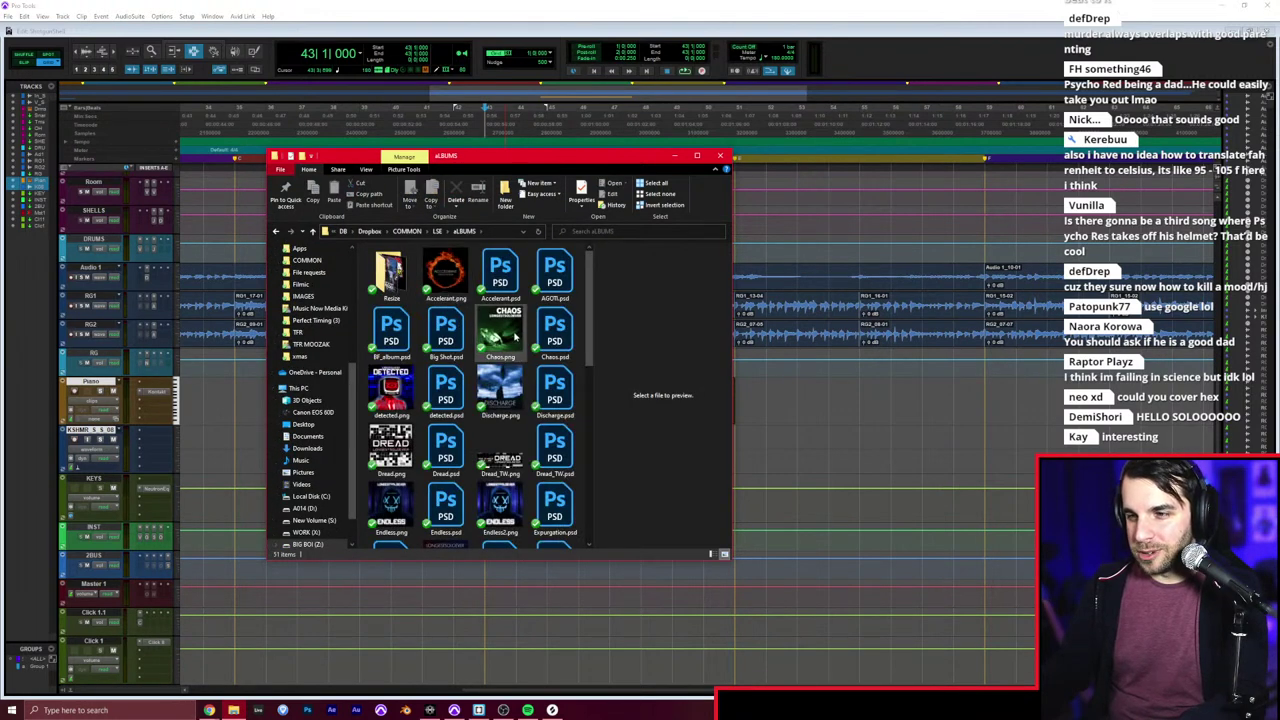
left_click(406, 393)
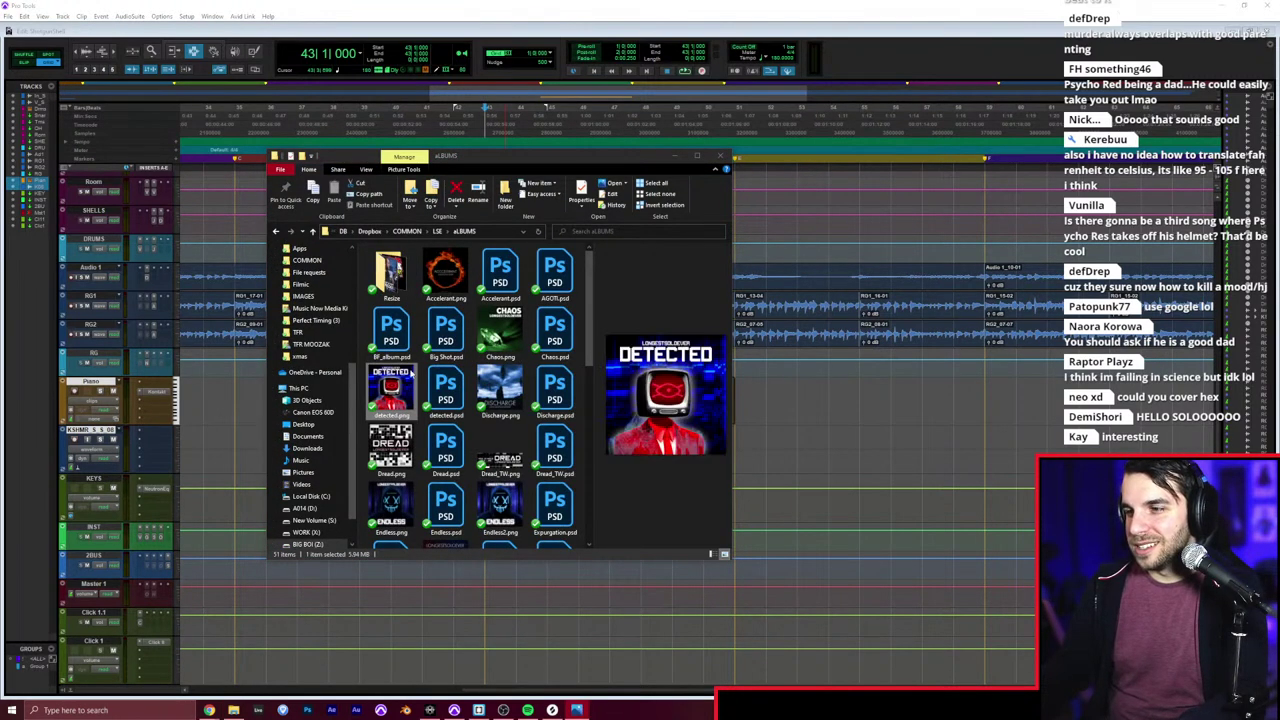
left_click_drag(556, 165, 520, 304)
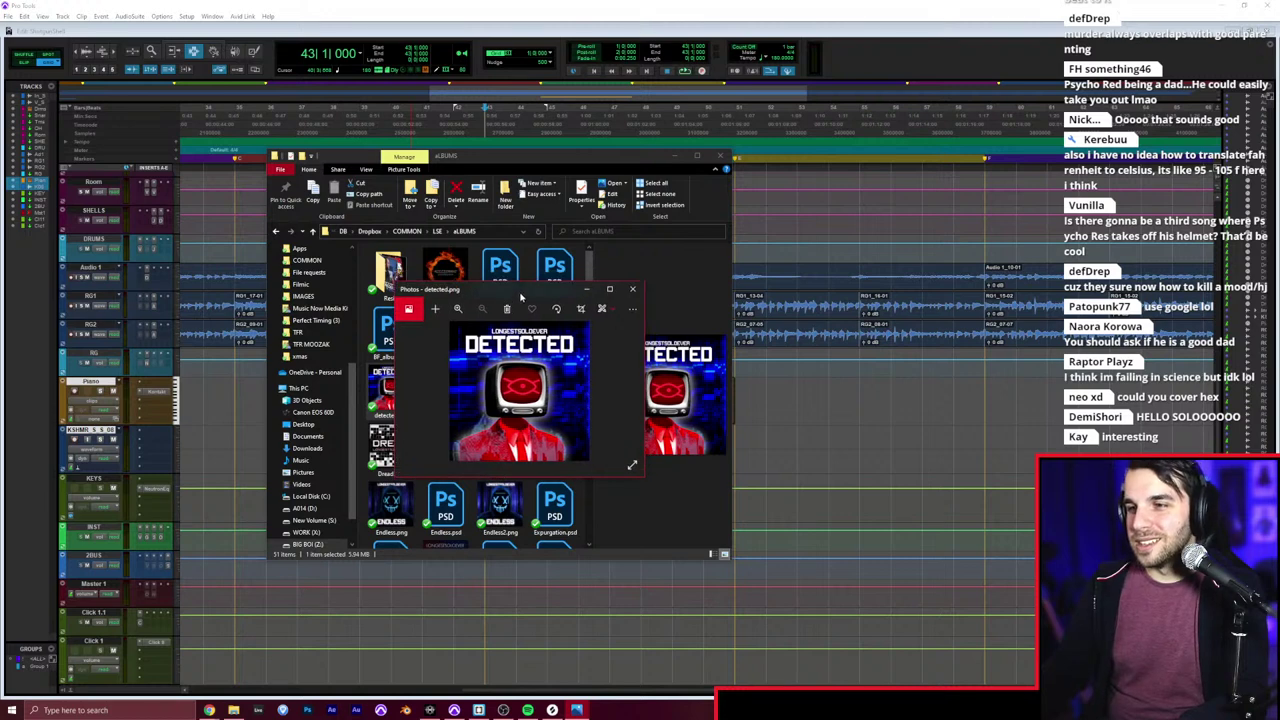
double_click(520, 296)
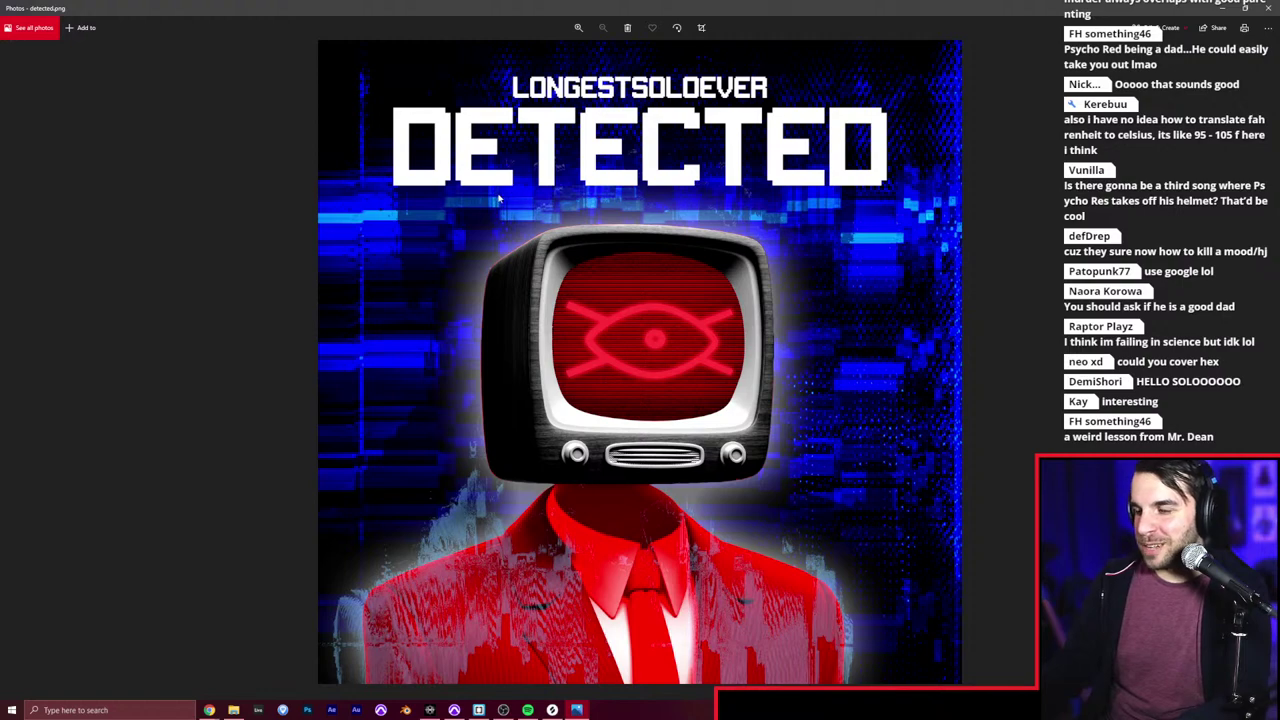
left_click(1267, 9)
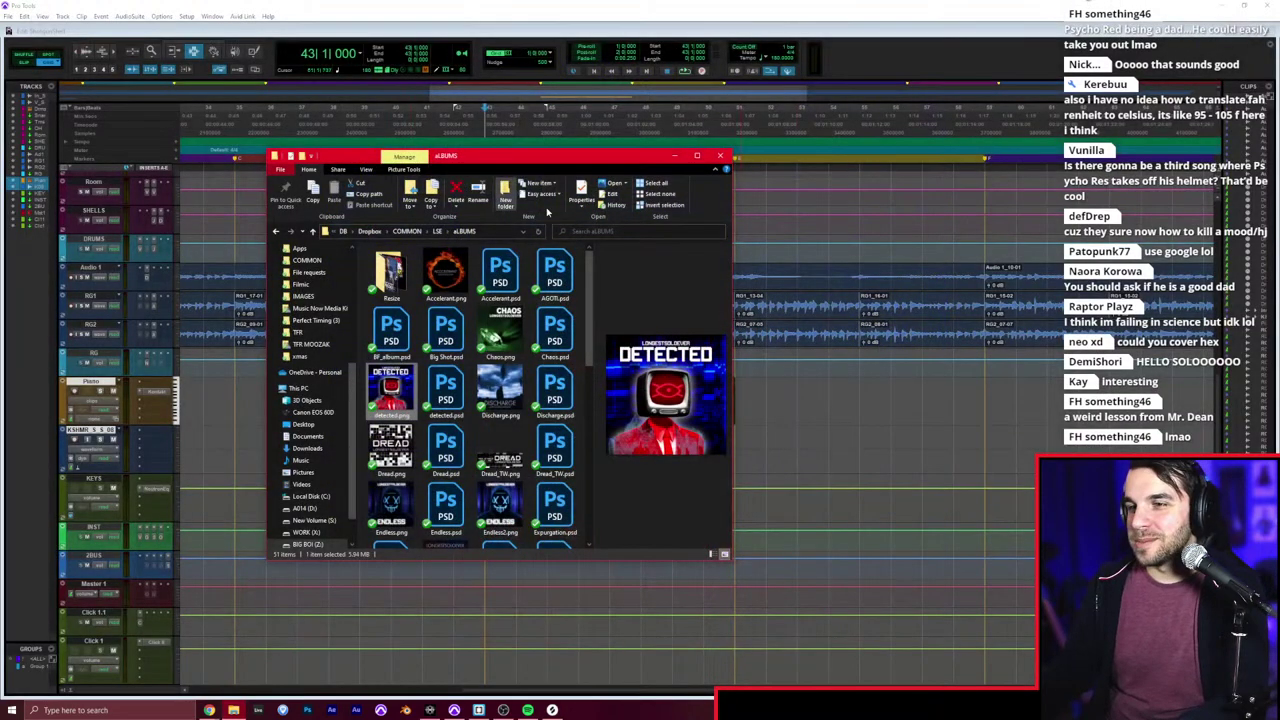
left_click(719, 155)
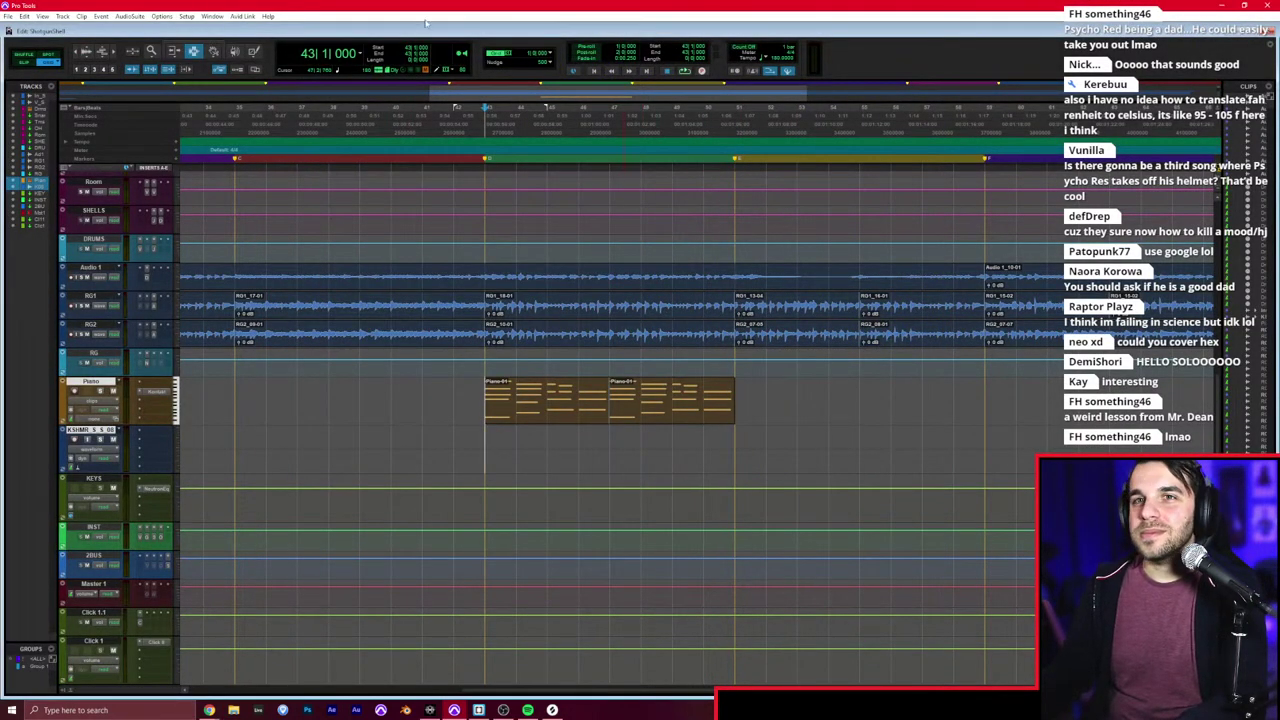
Step: Move the short sweep clip so it ends at bar 11 and consolidate it over bars 9 to 11
key("r")
key("r")
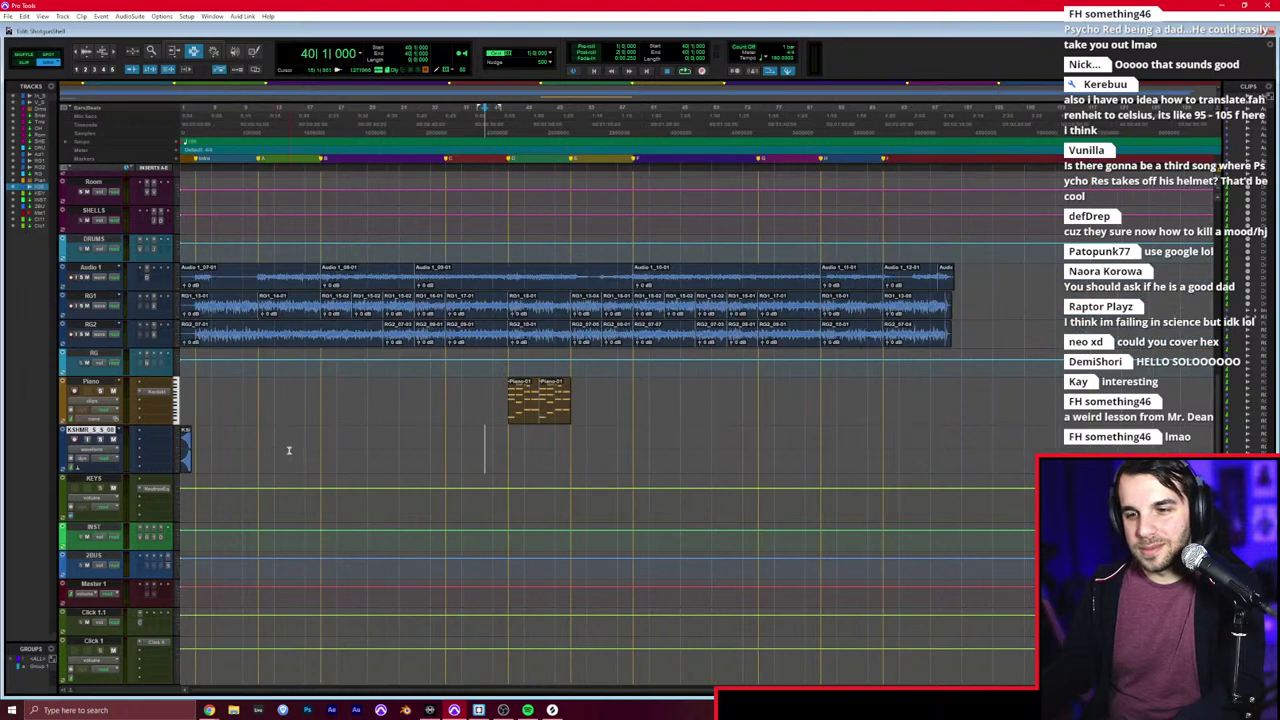
key("t")
key("t")
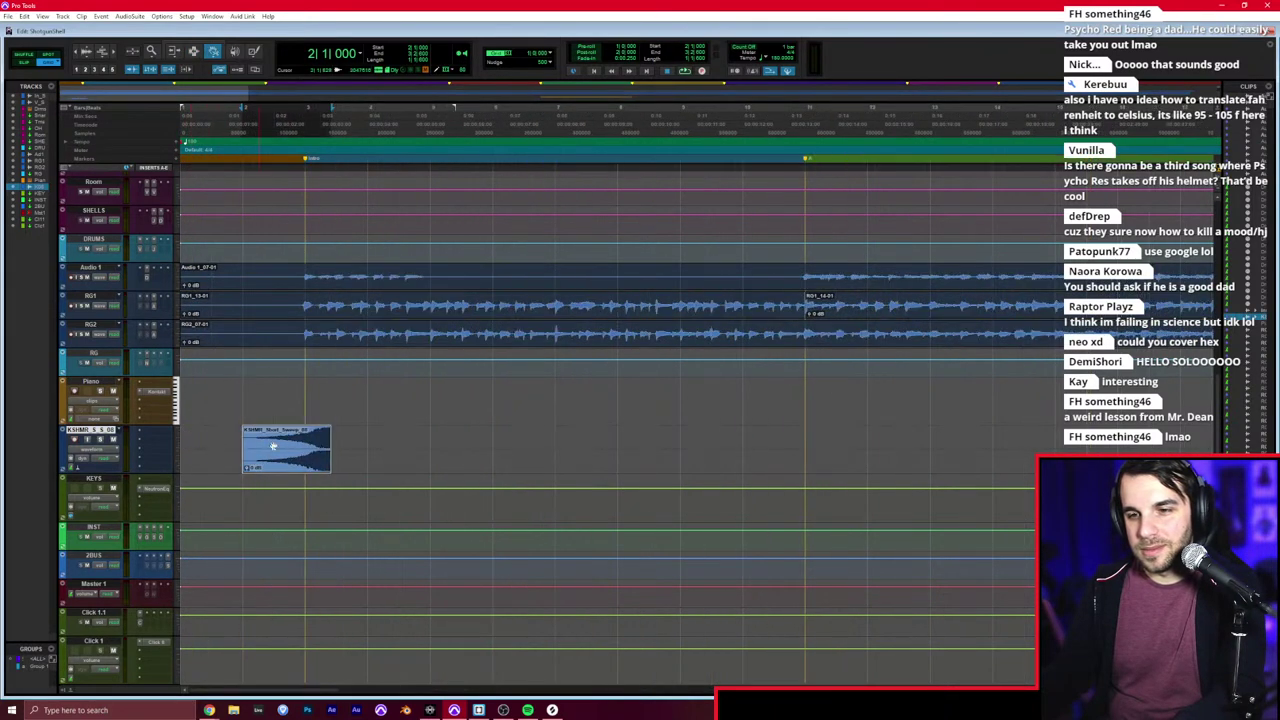
left_click_drag(276, 450, 682, 469)
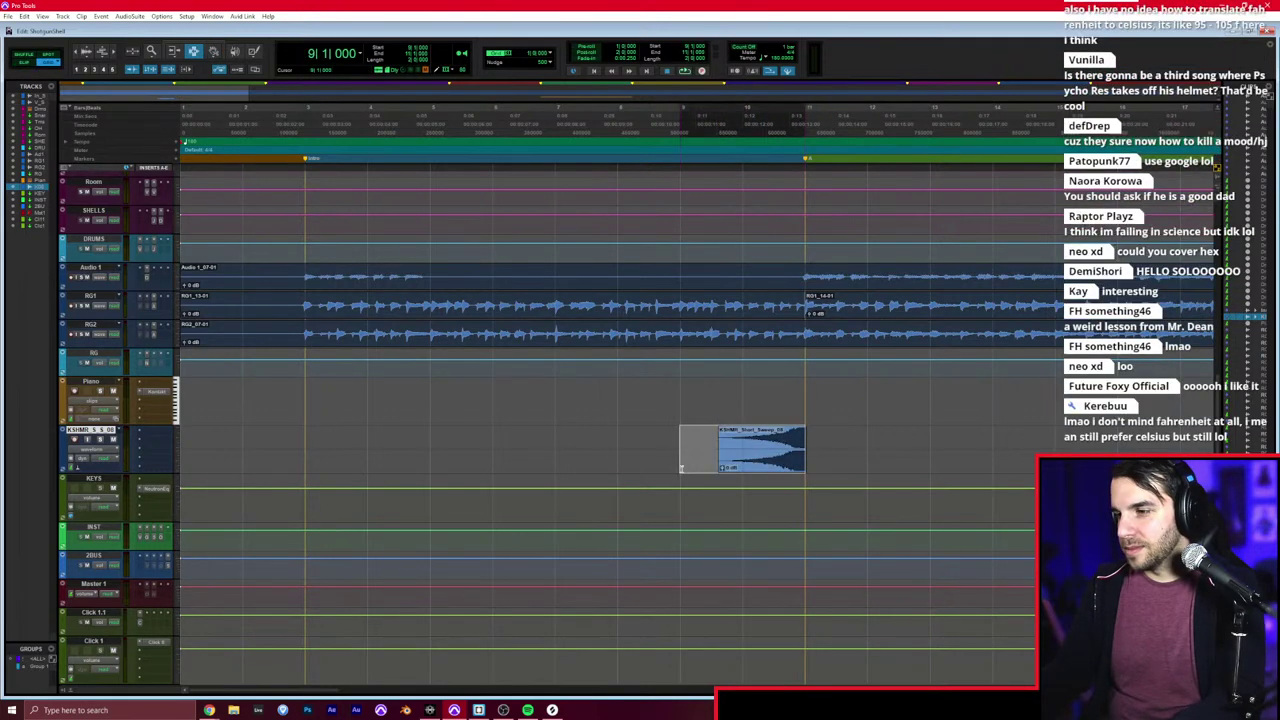
key("alt+shift+3")
Step: Route the short sweep track's output to the KEYS track
left_click_drag(808, 446, 926, 449)
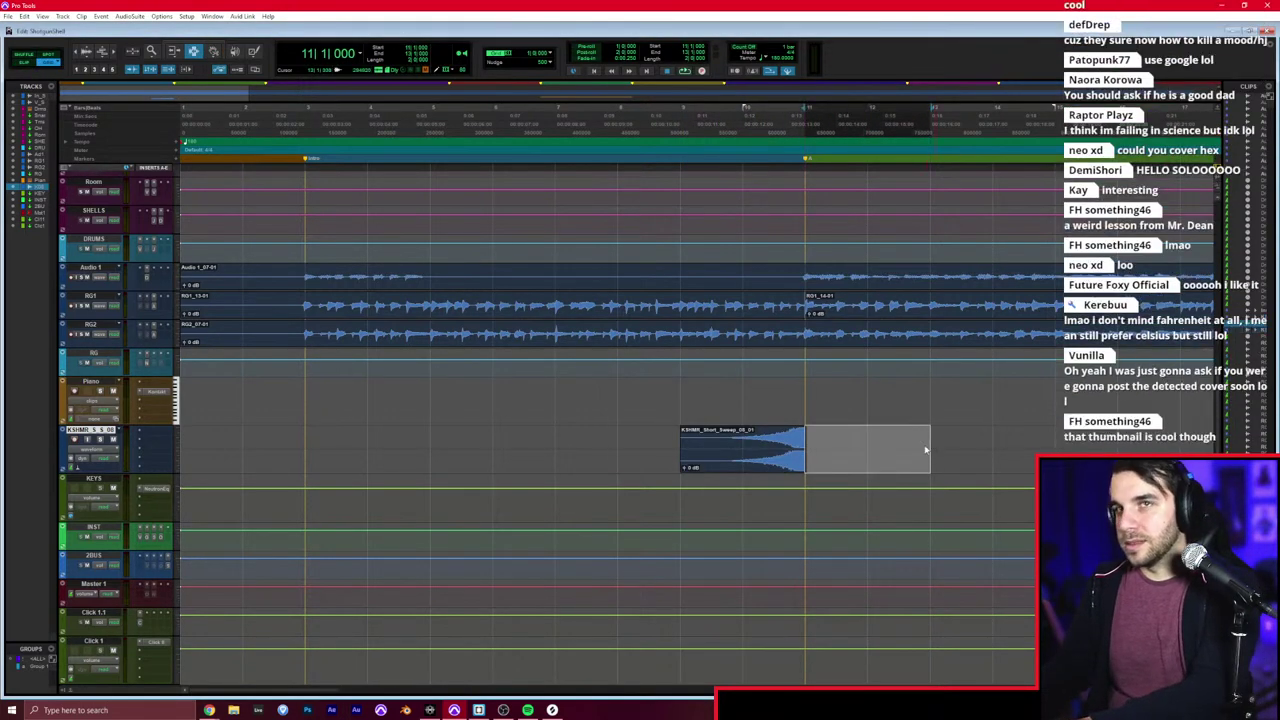
left_click(870, 456)
key("ctrl+equal")
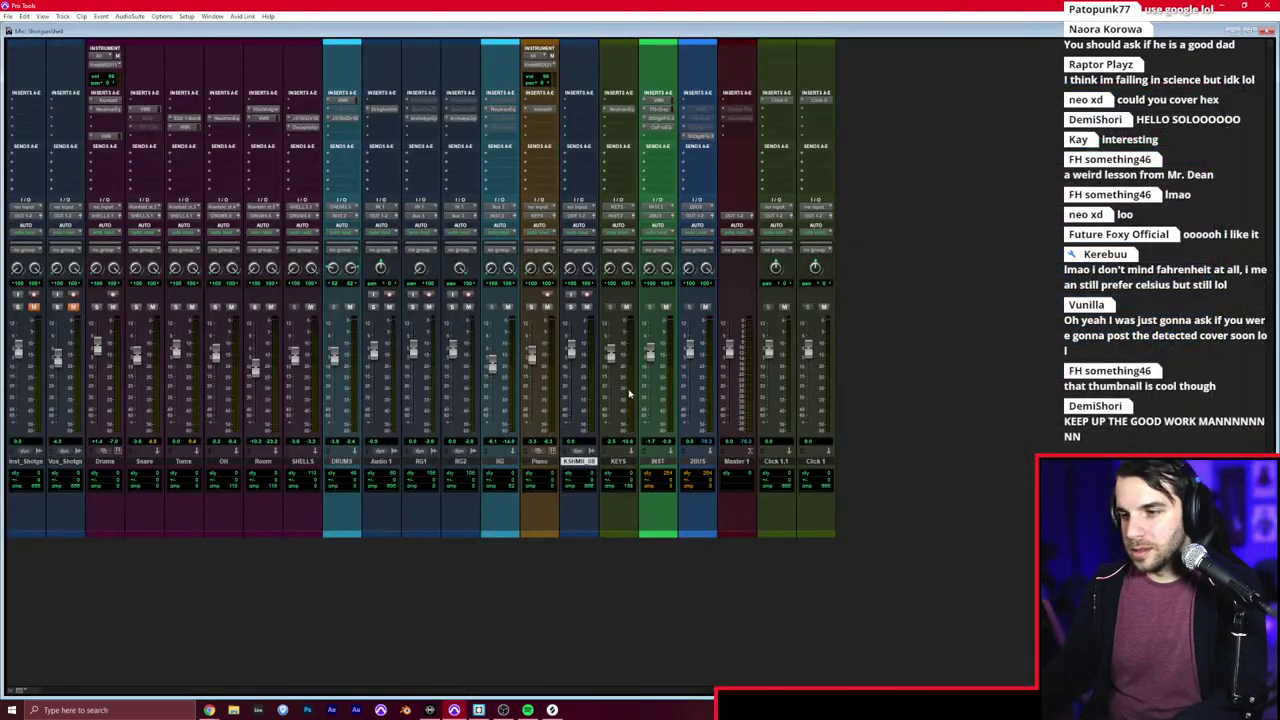
left_click(578, 216)
mouse_move(600, 266)
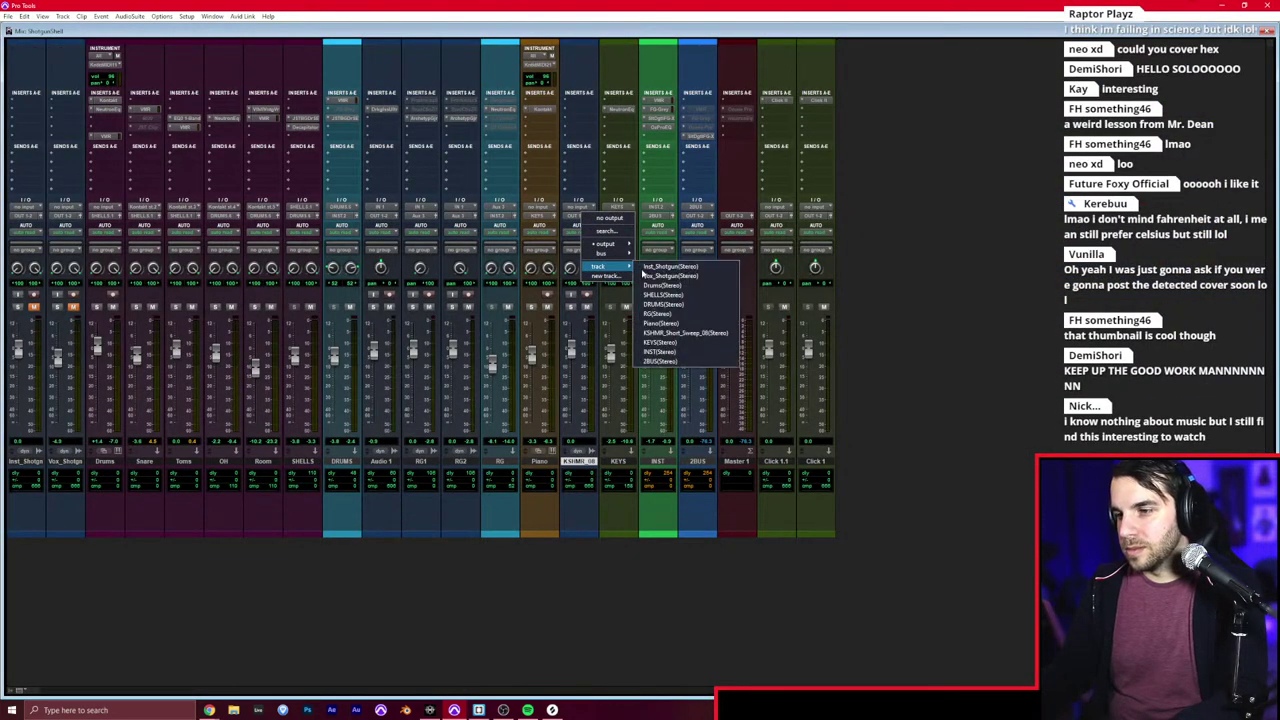
left_click(683, 343)
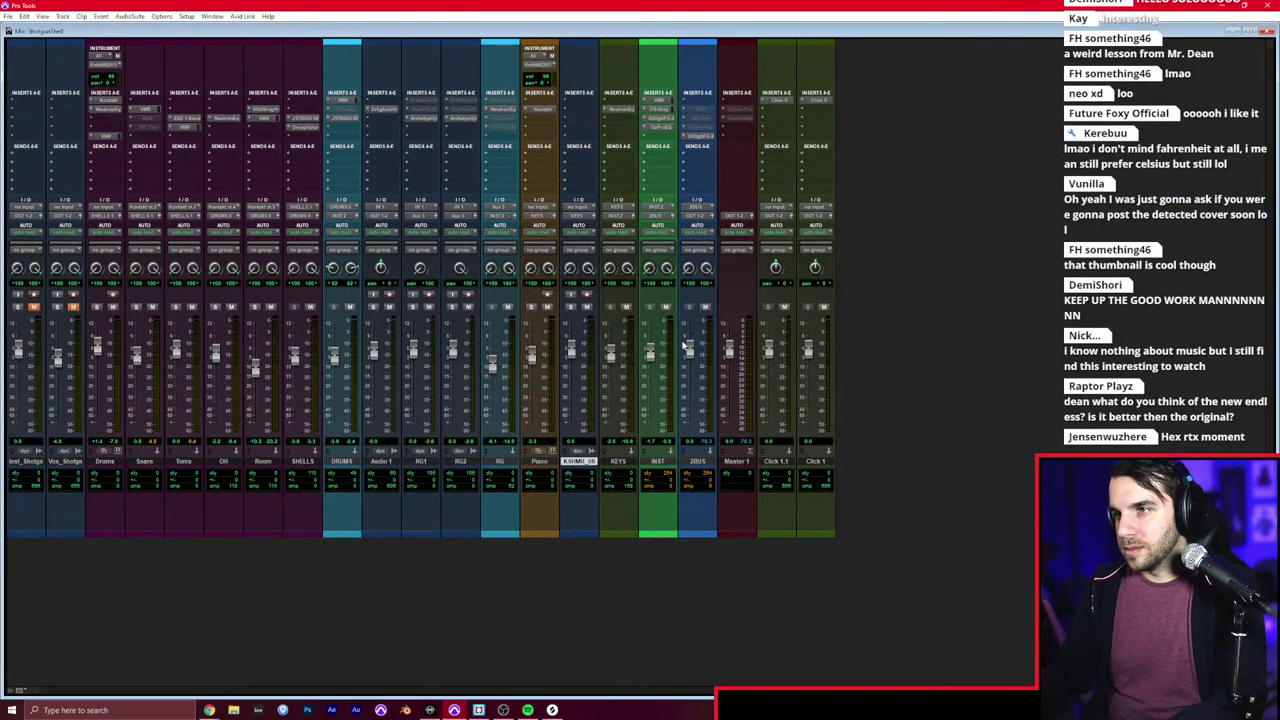
Step: Route the short sweep track's output to the INST track and move the track between KEYS and INST
left_click(577, 217)
mouse_move(600, 266)
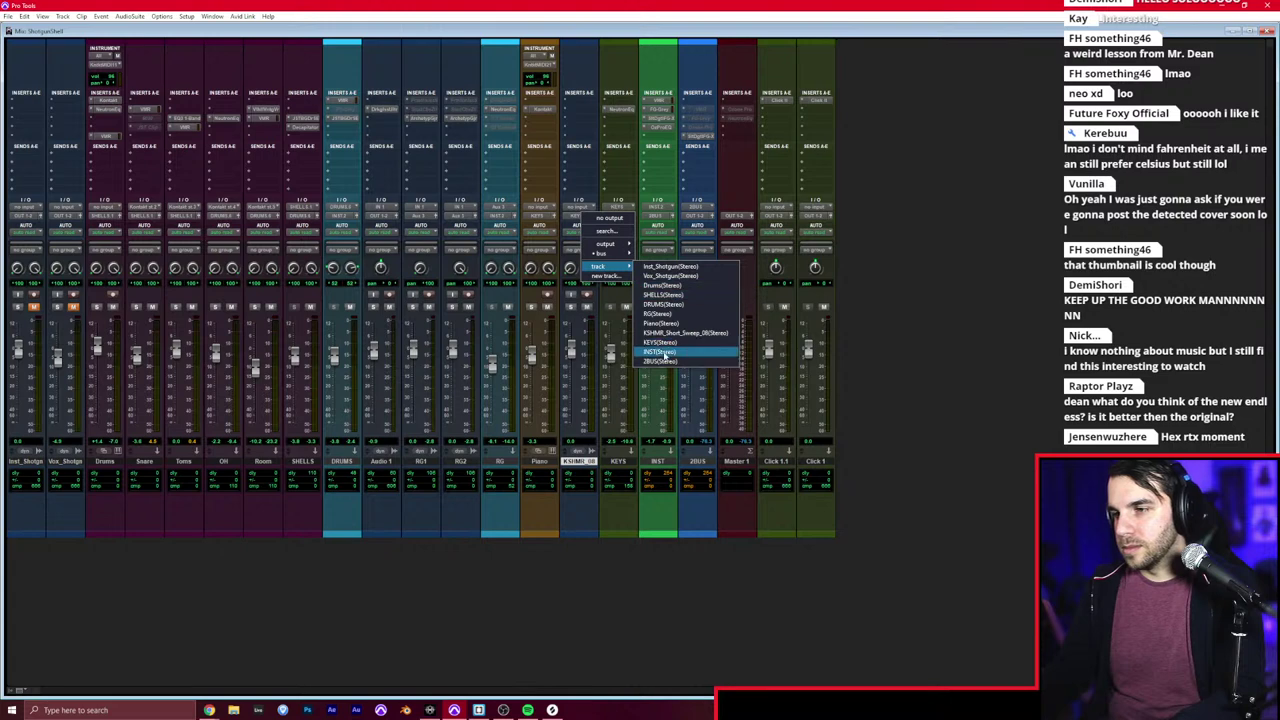
left_click(667, 350)
left_click_drag(588, 466, 622, 464)
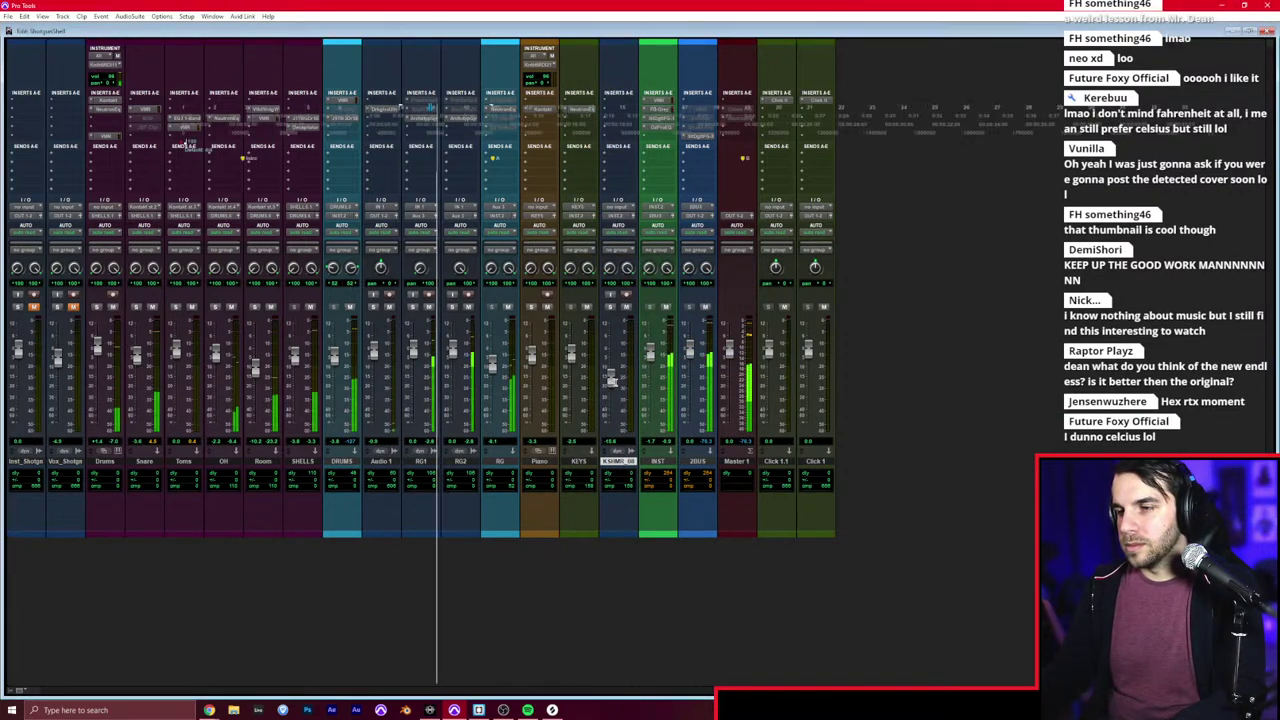
Step: Lower the short sweep track's volume and audition the sweep clip from bar 9 against the mix
key("ctrl+equal")
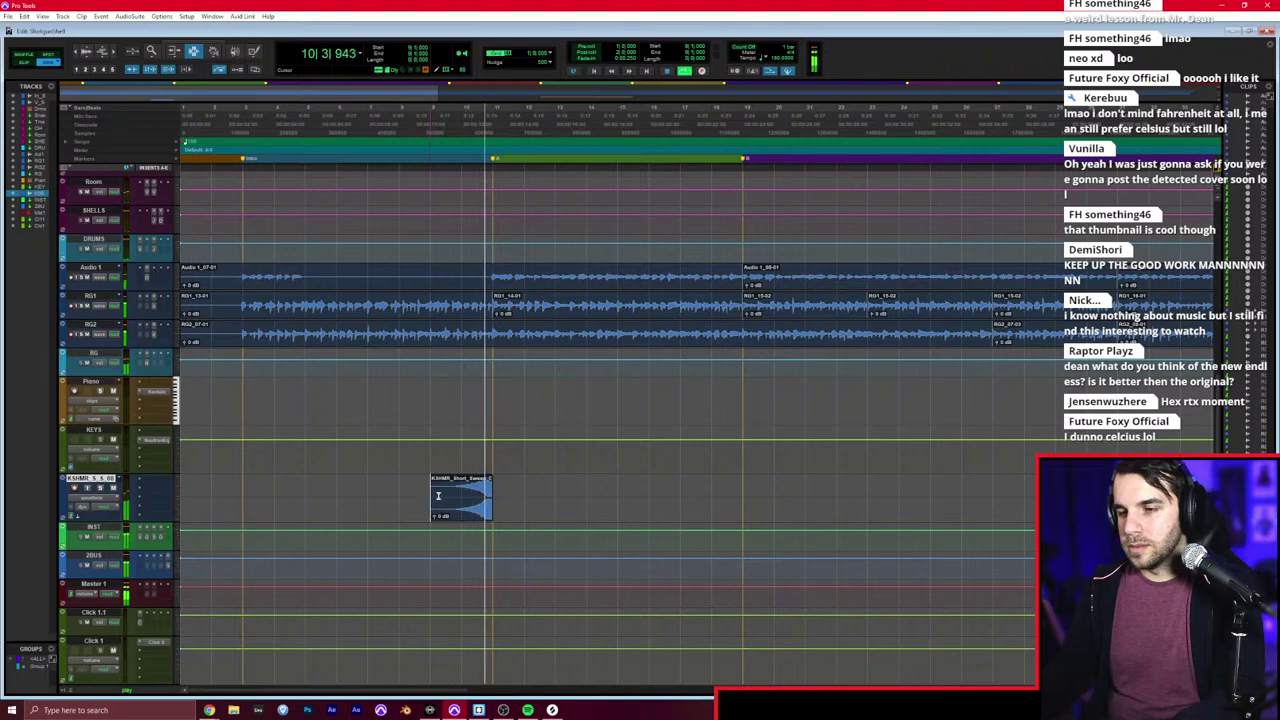
key("ctrl+equal")
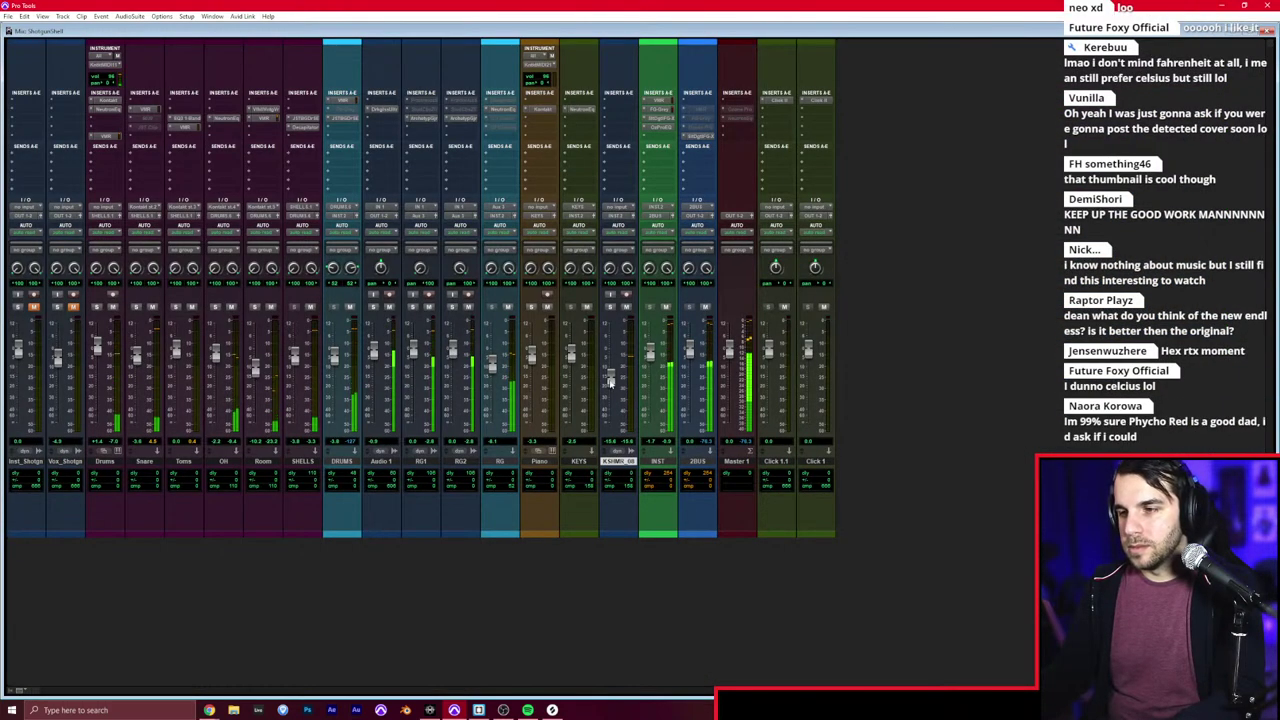
key("ctrl+equal")
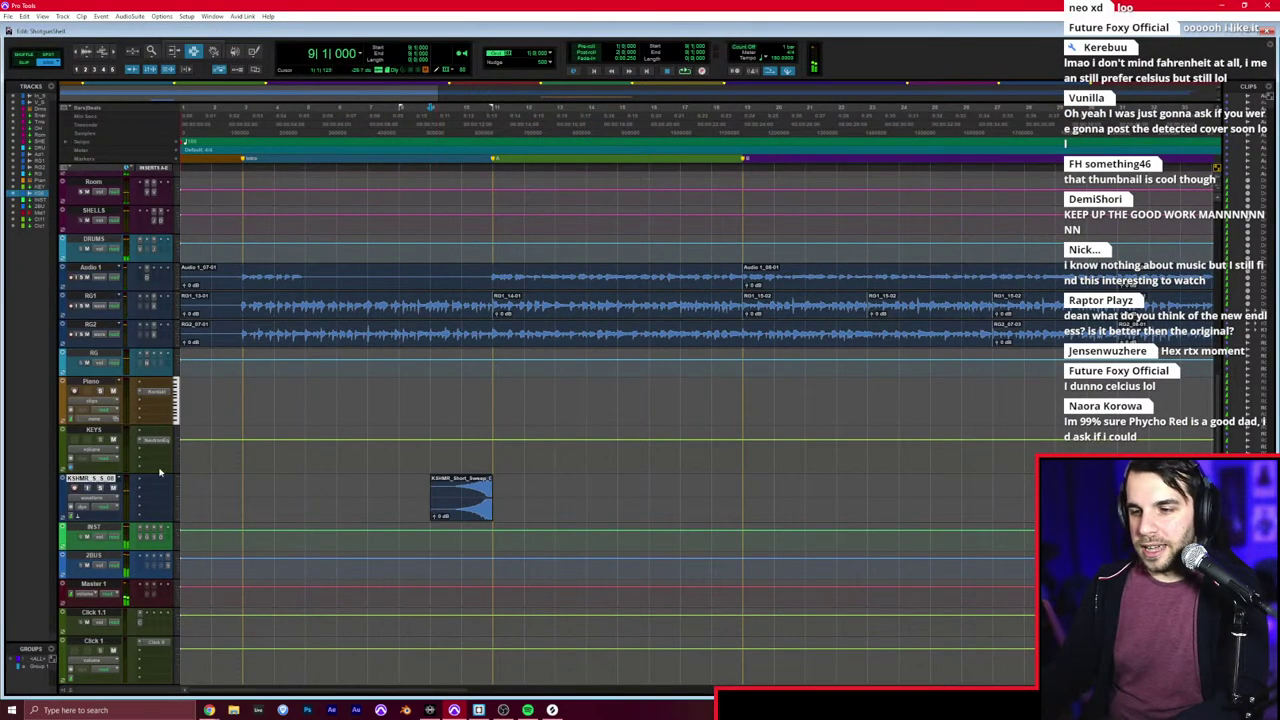
key("ctrl+bracketright")
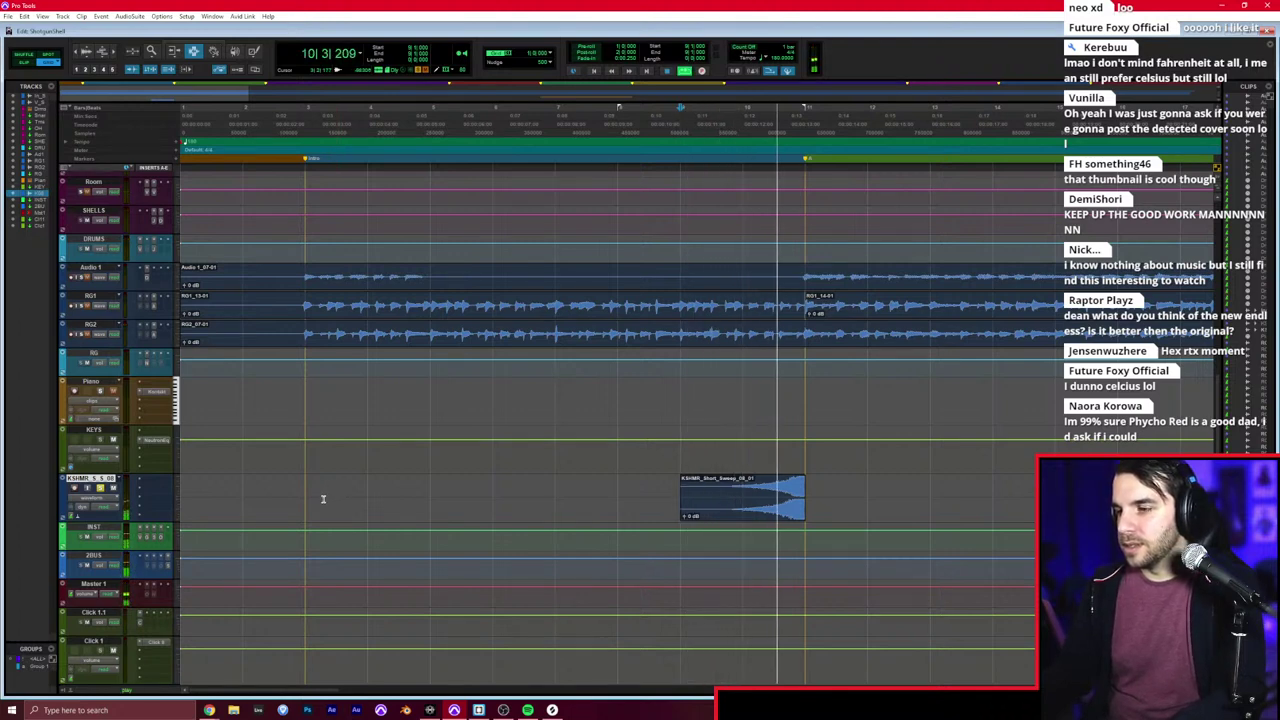
key("space")
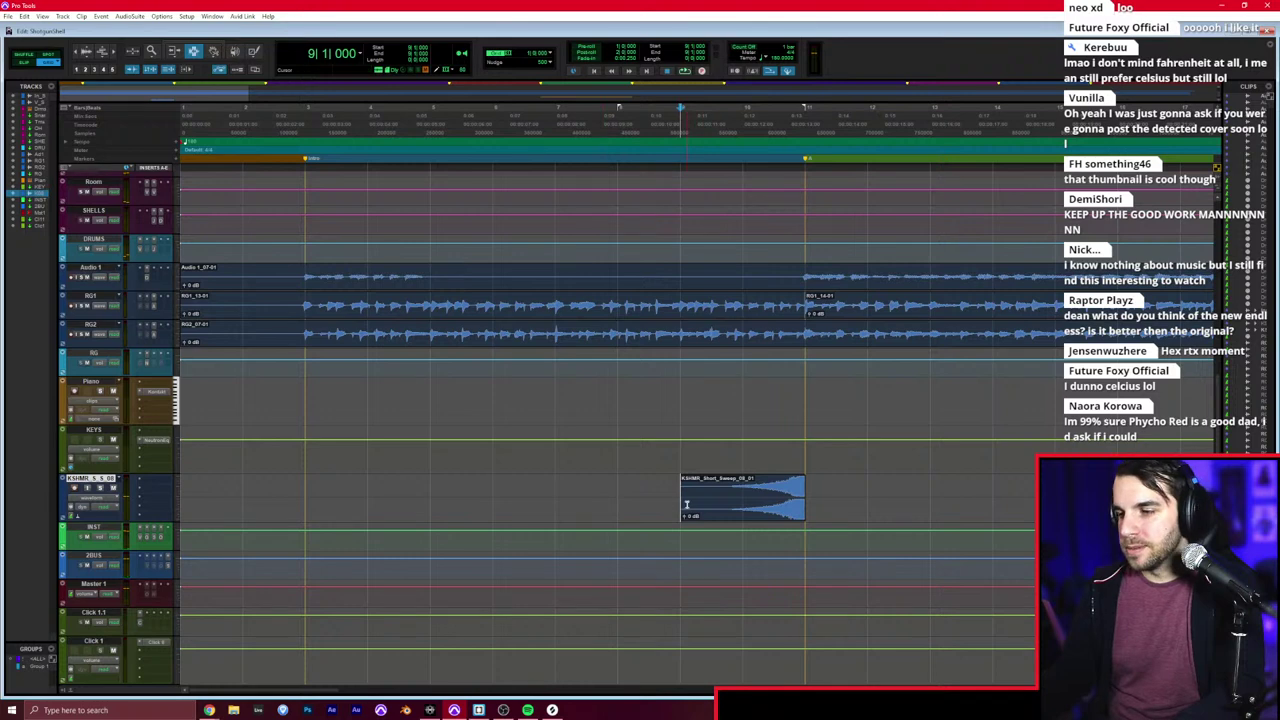
Step: Copy the short sweep clip to bars 17 to 19 and play the song from bar 8
key("ctrl+bracketleft")
left_click(460, 505)
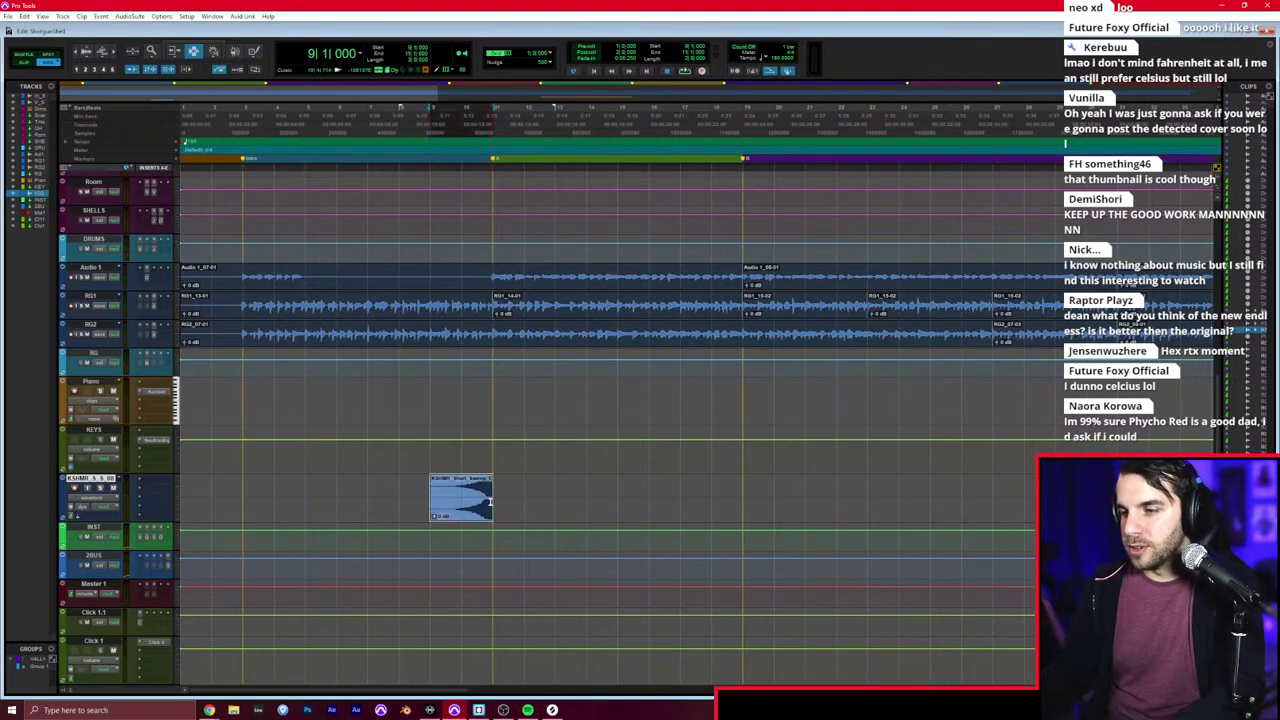
left_click(690, 492)
key("ctrl+v")
left_click(647, 494)
left_click(401, 487)
key("space")
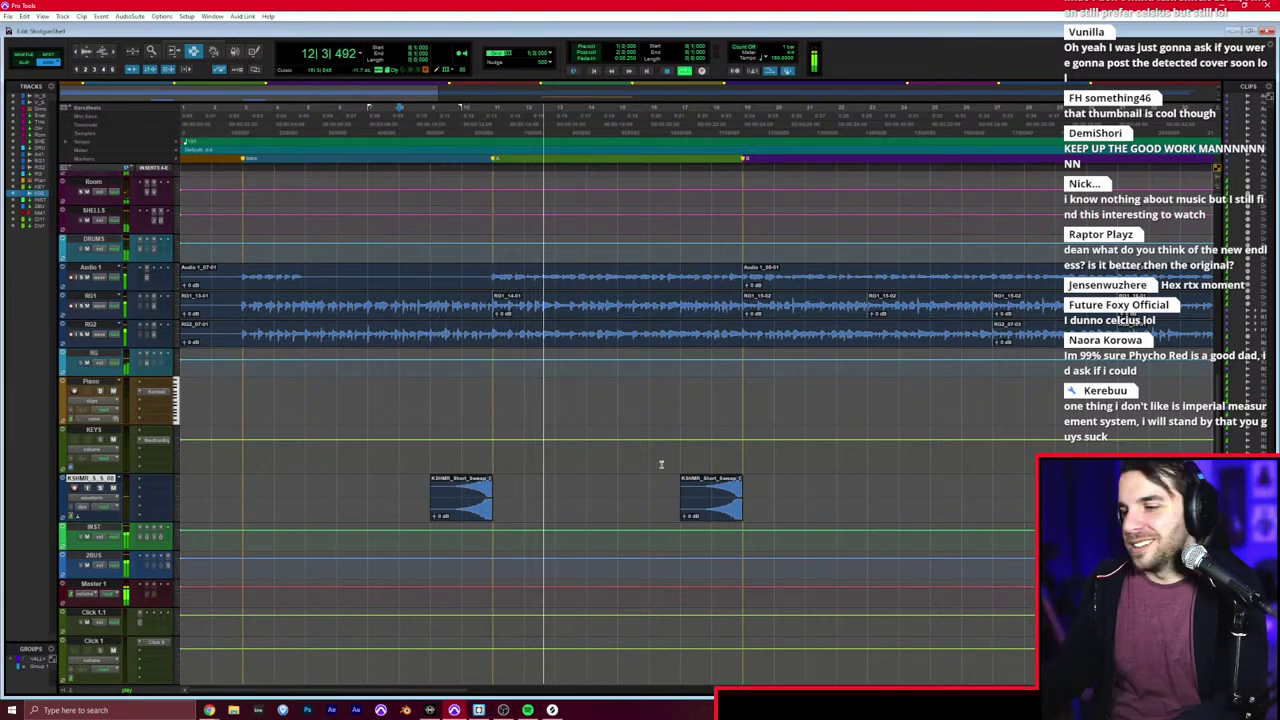
Step: Try pasting the short sweep clip at bar 25, and undo the paste
scroll(676, 492, "right", 1)
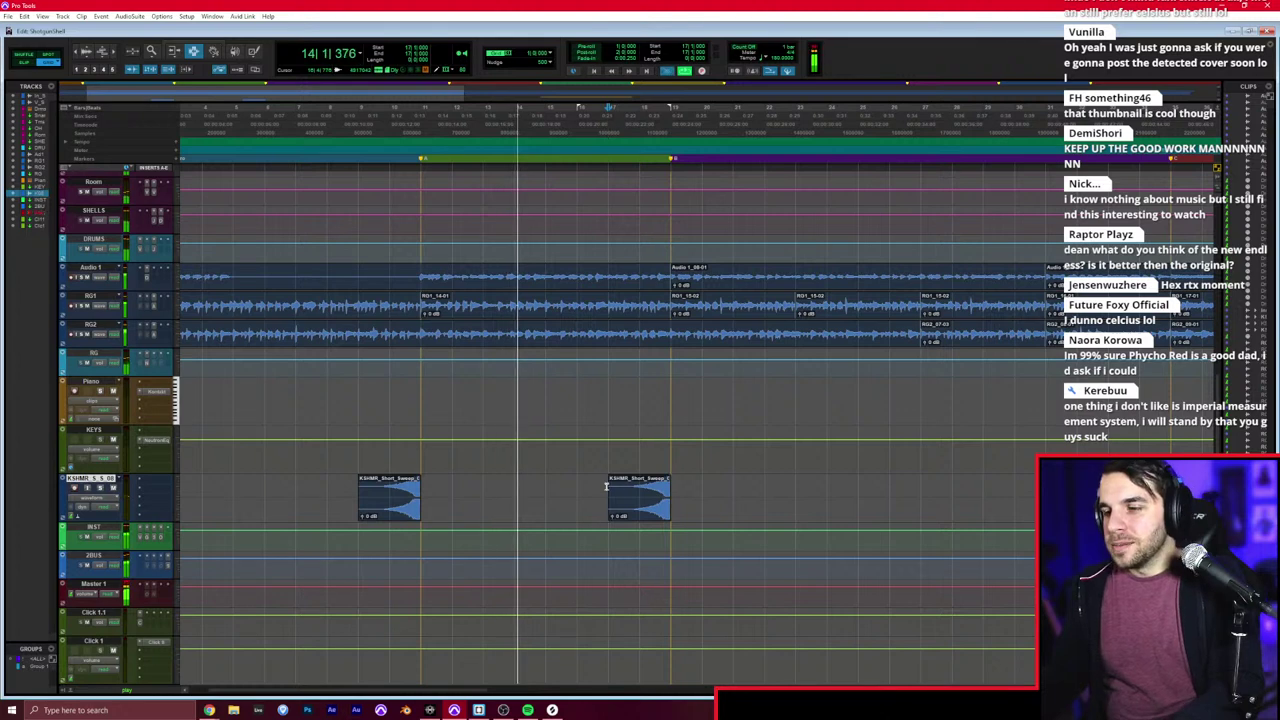
key("space")
key("space")
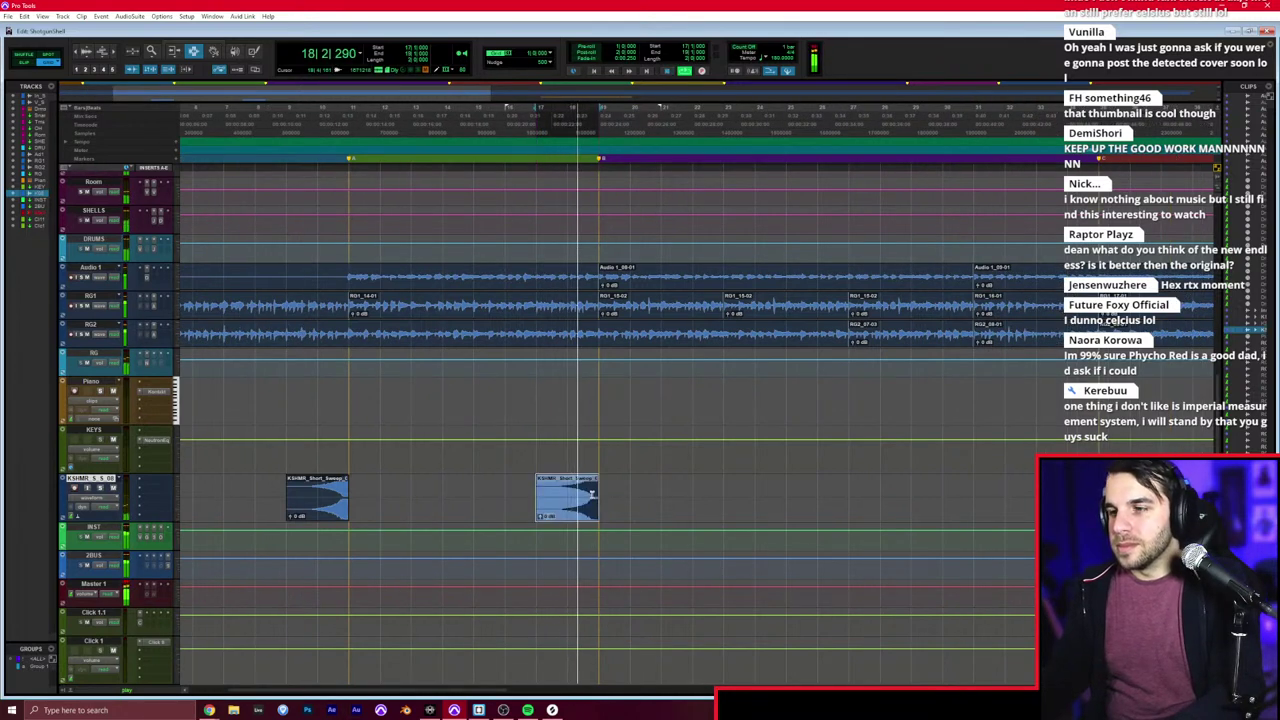
left_click(652, 502)
key("ctrl+v")
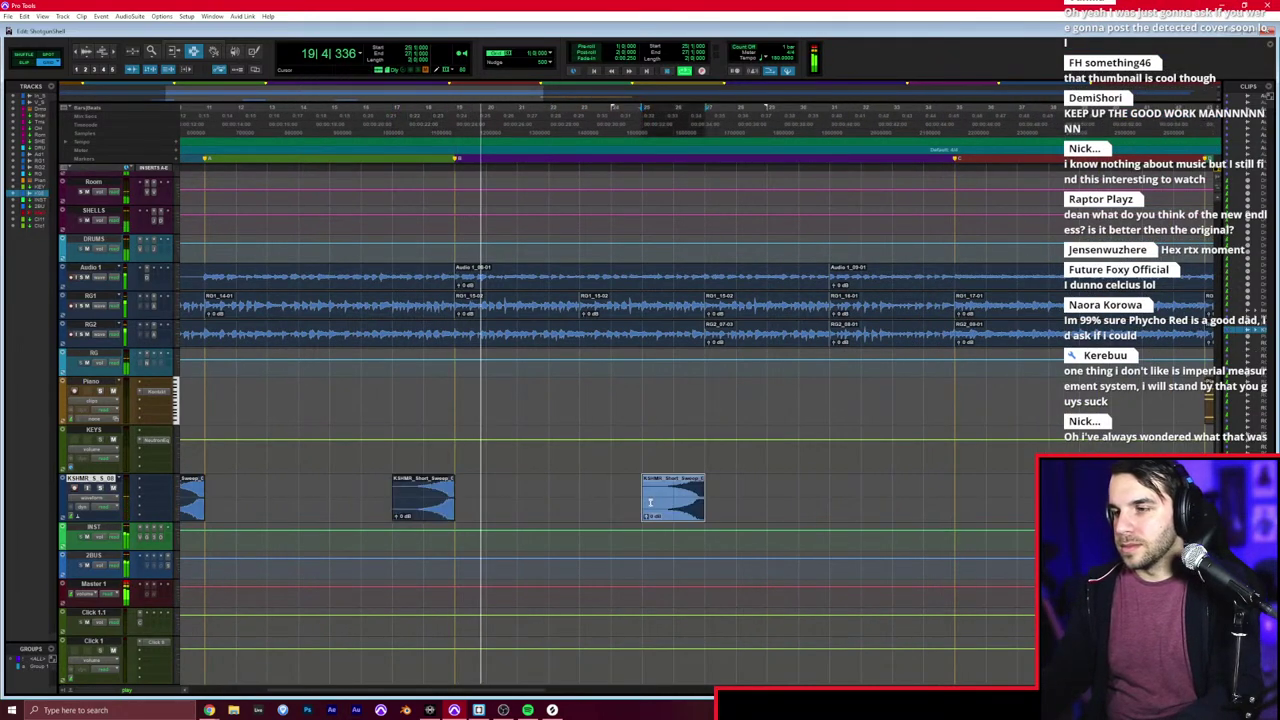
left_click(894, 484)
key("ctrl+z")
Step: Paste the short sweep clip at bars 33 and 41, leading into the following song sections
key("ctrl+v")
left_click(894, 485)
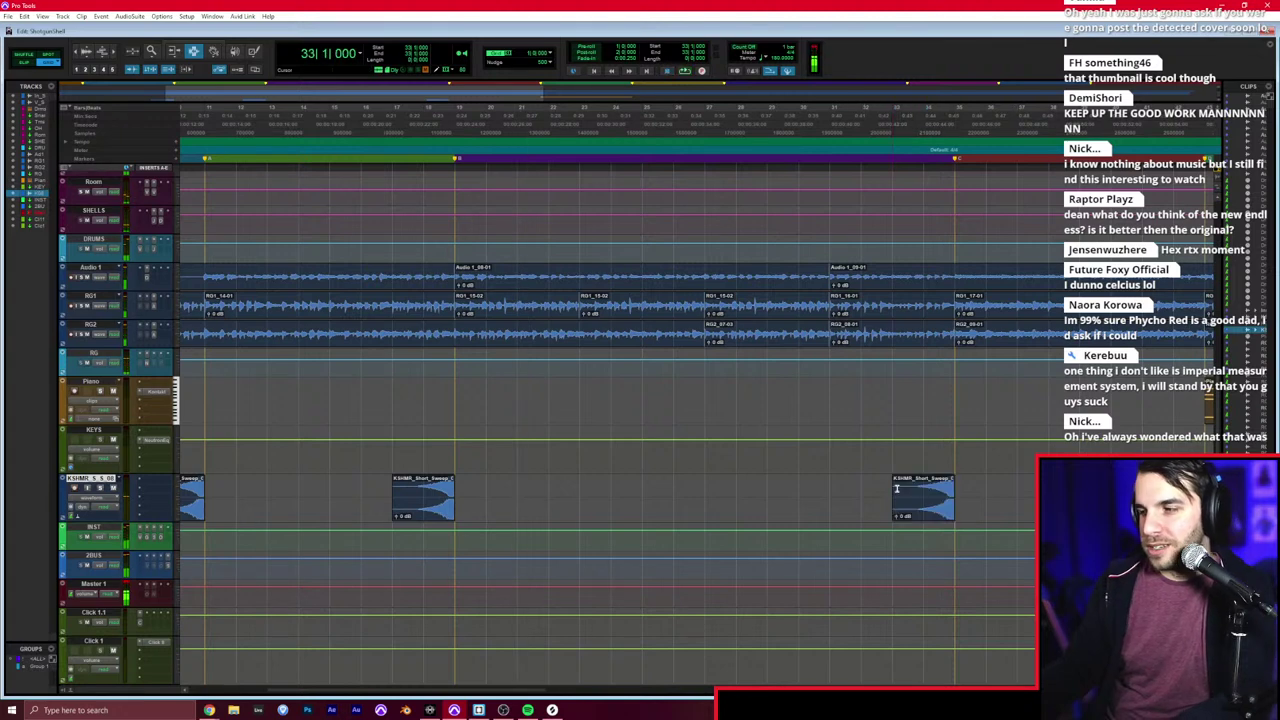
scroll(880, 490, "right", 6)
key("space")
key("space")
left_click(737, 507)
key("ctrl+v")
key("ctrl+z")
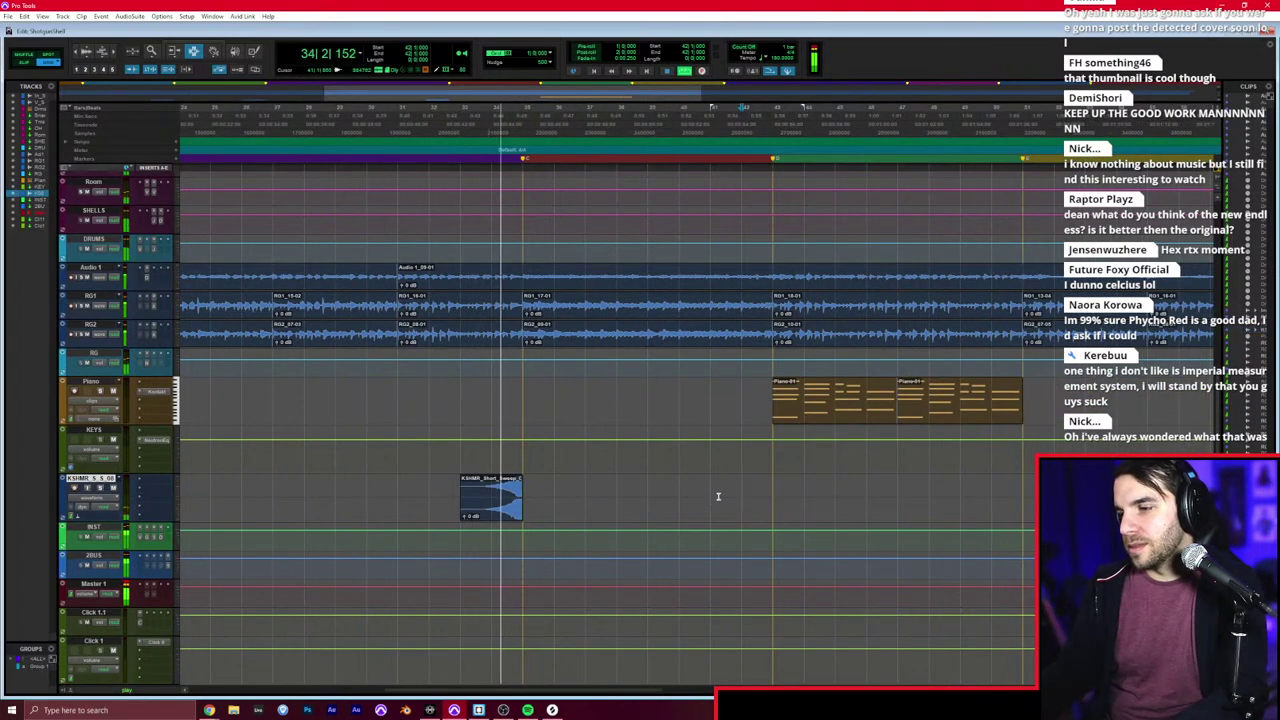
left_click(711, 498)
key("ctrl+v")
left_click(703, 498)
Step: Paste the short sweep clip at bars 49 and 57, ending at the next section markers
scroll(718, 492, "right", 3)
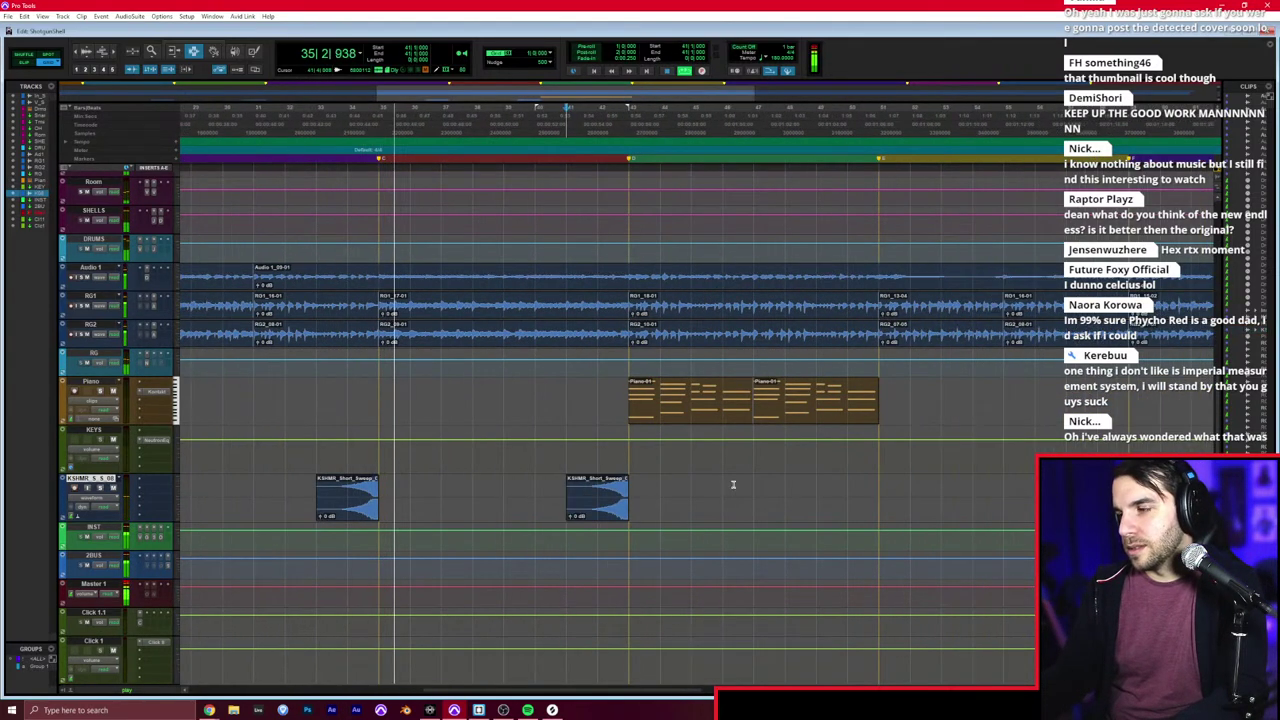
left_click(814, 488)
key("ctrl+v")
left_click(796, 492)
scroll(805, 490, "right", 3)
left_click(854, 486)
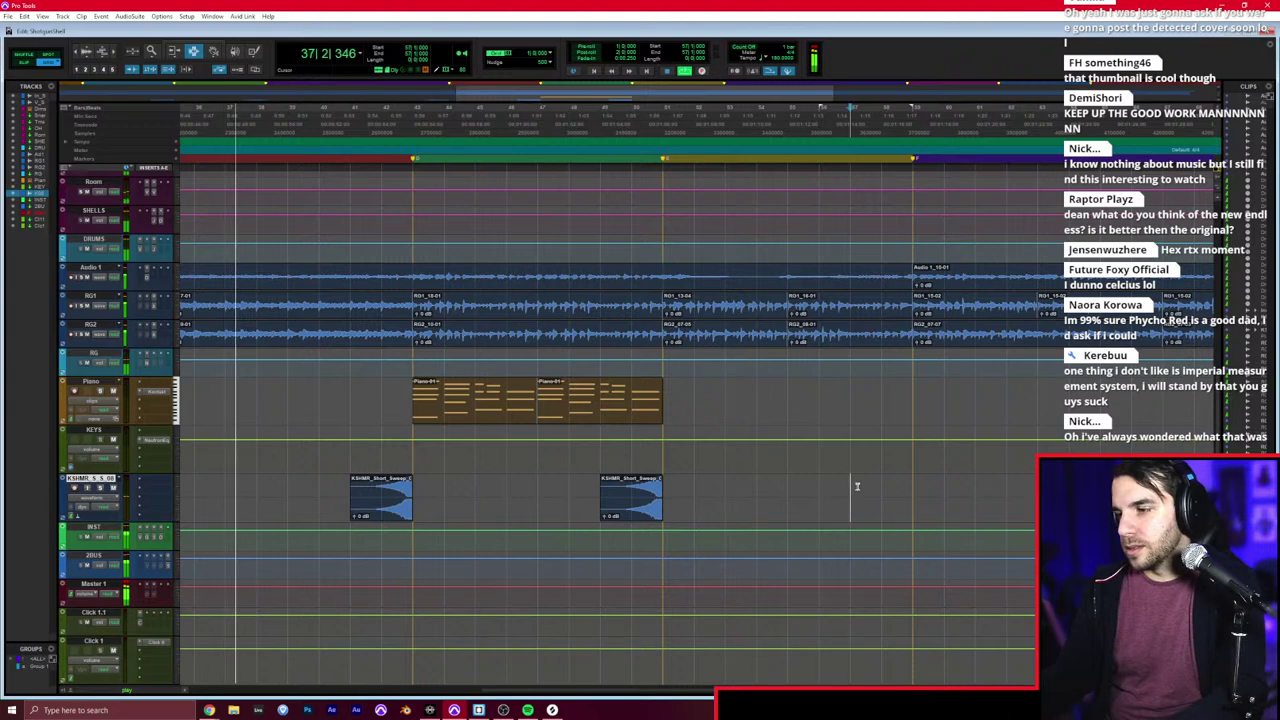
key("ctrl+v")
left_click(818, 489)
Step: Paste the short sweep clip at bars 73, 81 and 89 to cover the remaining section changes
key("r")
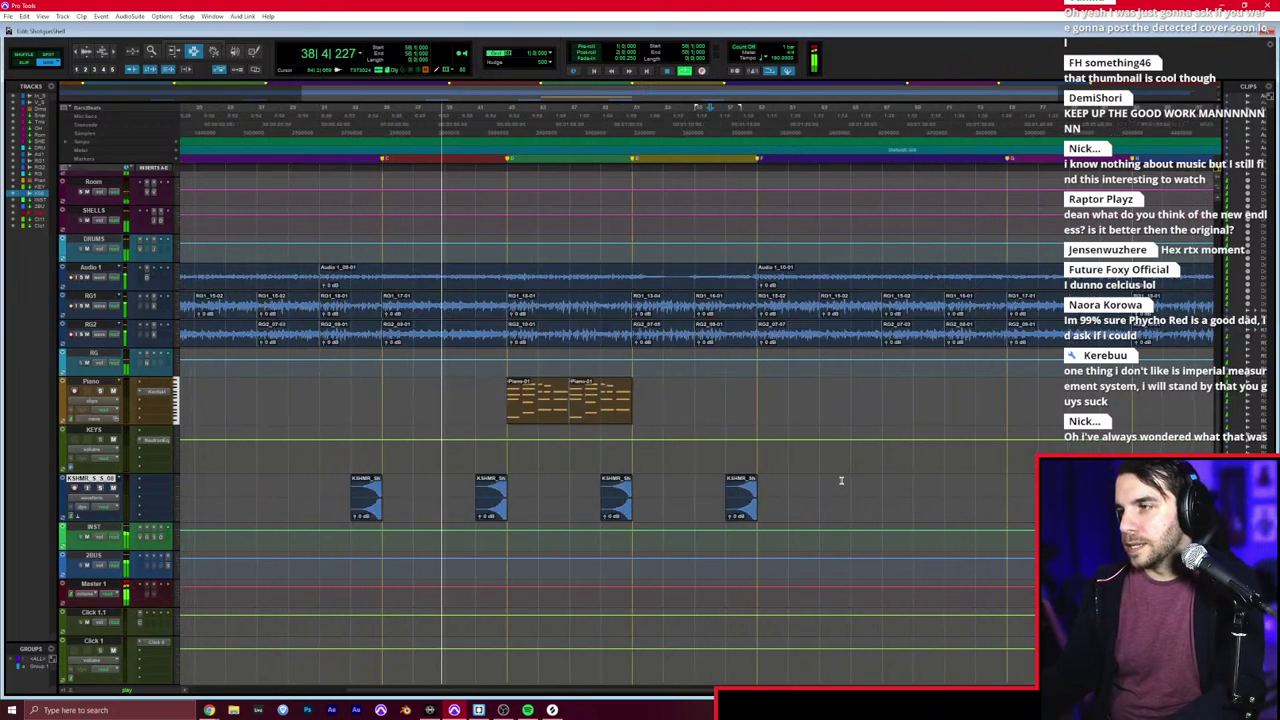
left_click(963, 480)
key("ctrl+v")
left_click(979, 485)
key("ctrl+z")
key("ctrl+v")
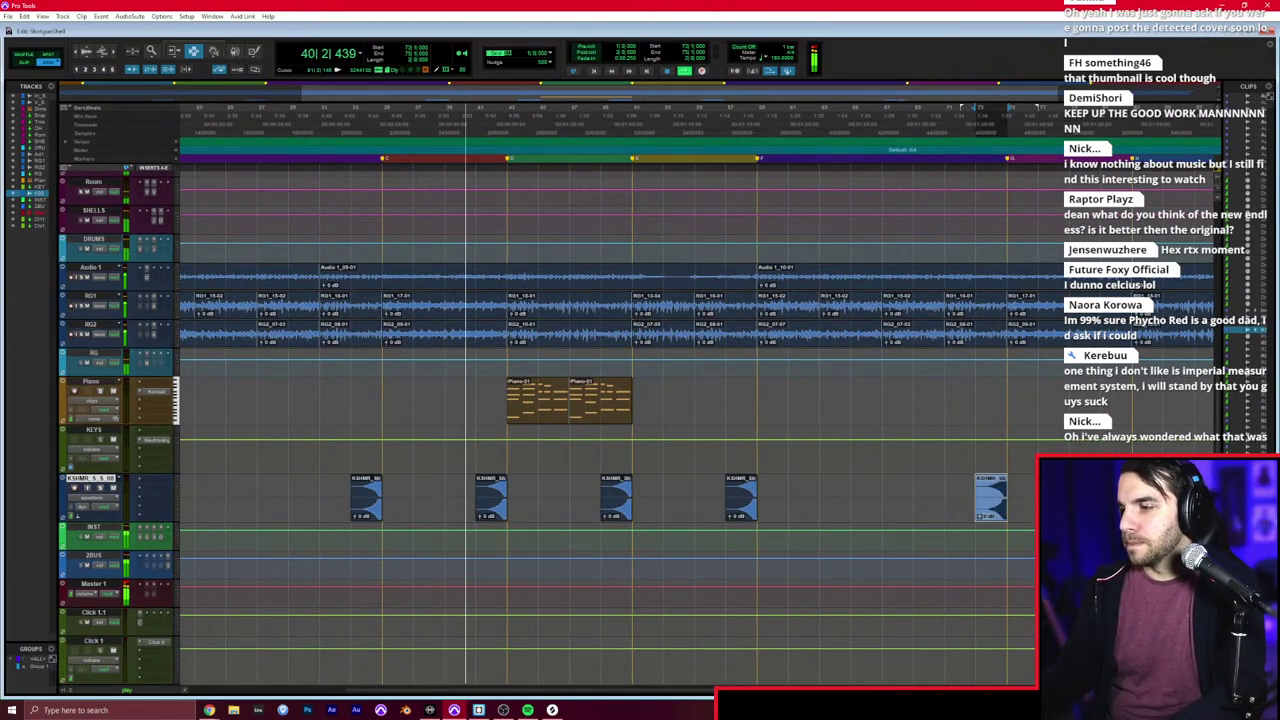
left_click(1101, 487)
key("r")
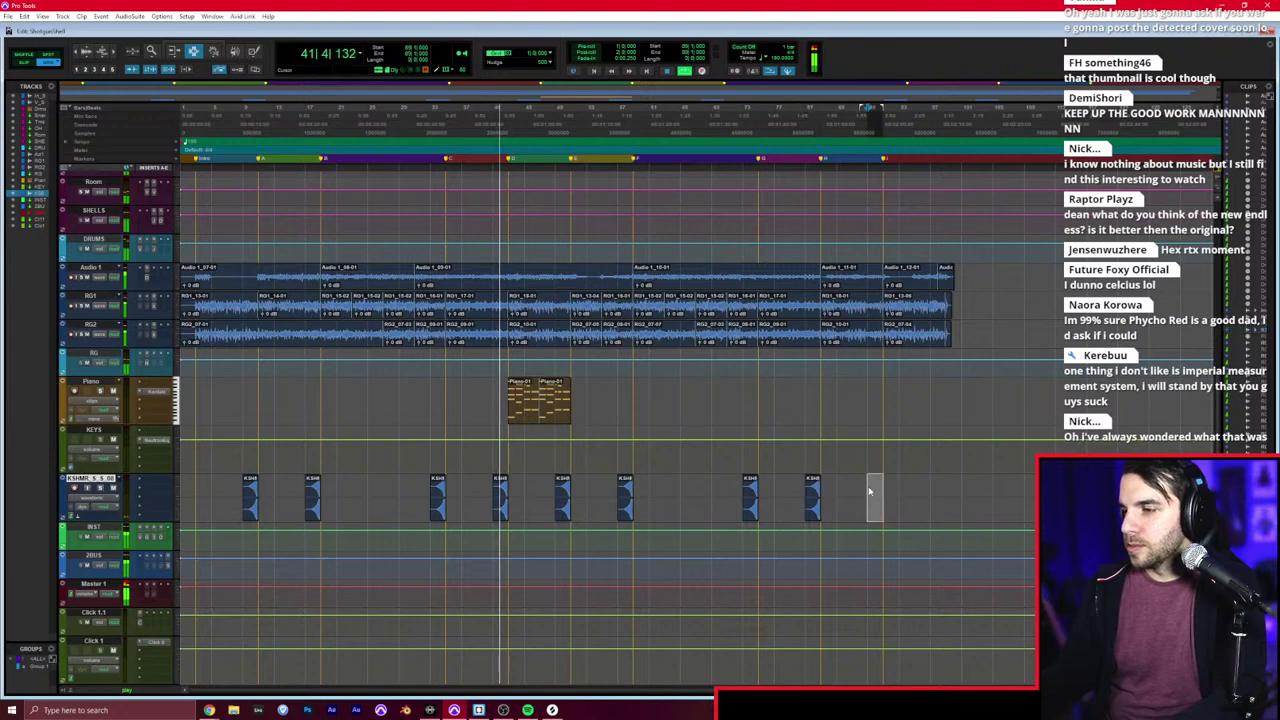
scroll(615, 468, "up", 2)
Step: Lower the Piano track's volume slightly and check The Grandeur's settings in its Kontakt instance
left_click(620, 467)
scroll(611, 466, "left", 2)
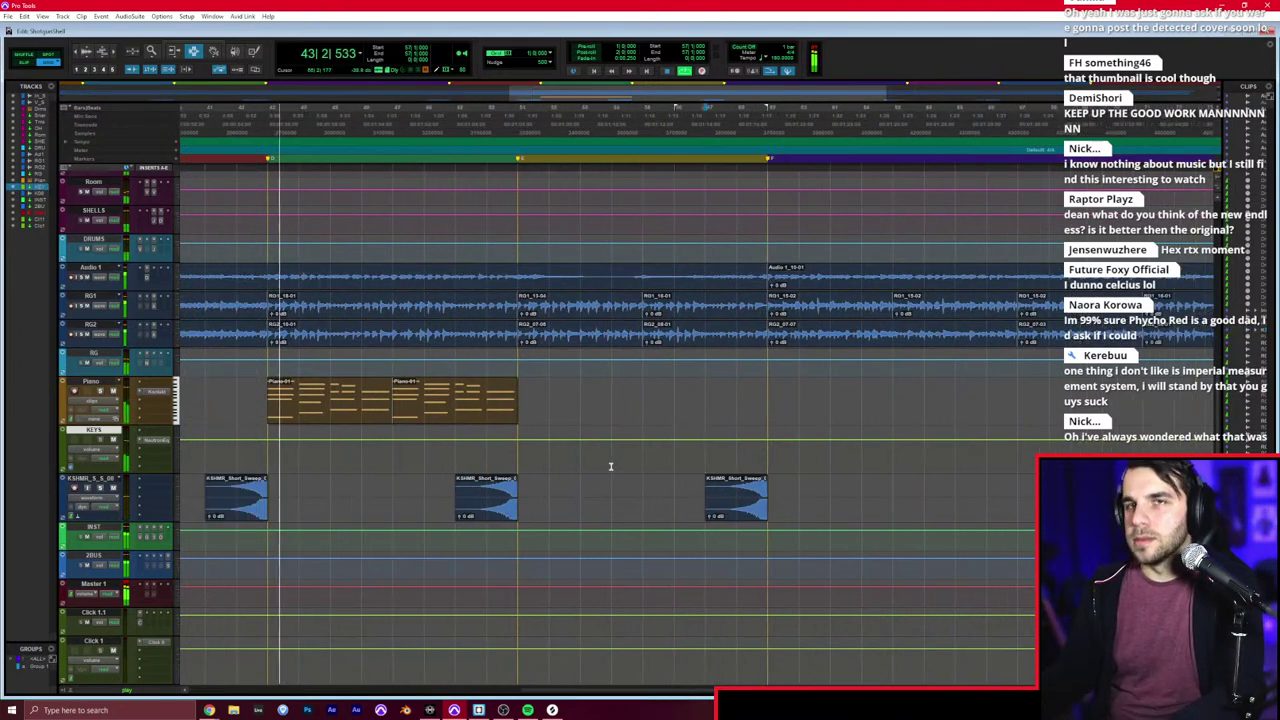
key("ctrl+equal")
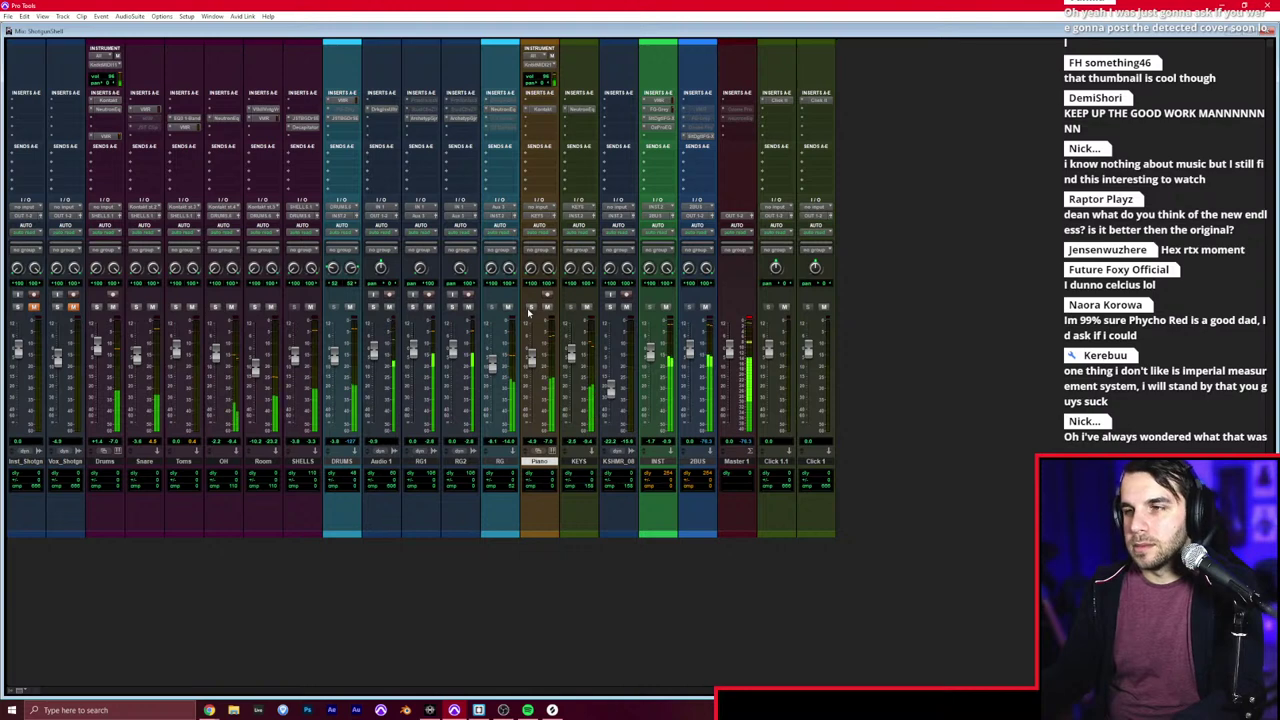
left_click(541, 110)
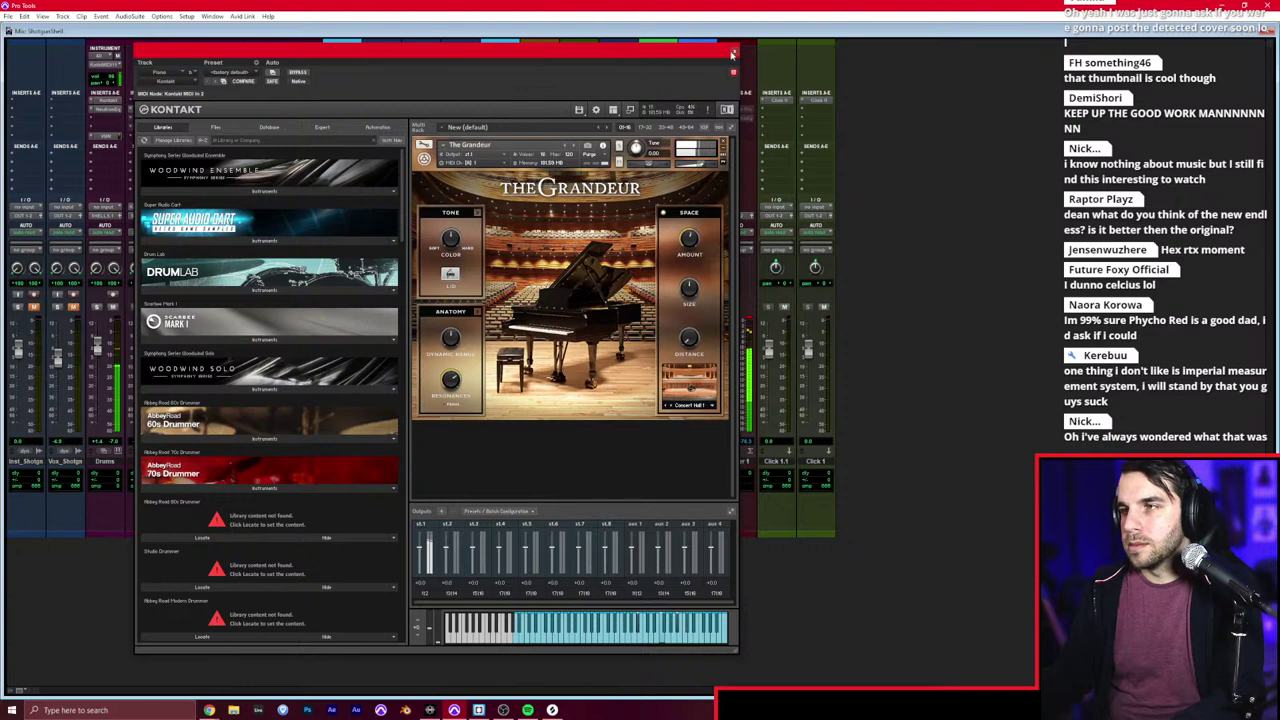
left_click(732, 53)
key("ctrl+equal")
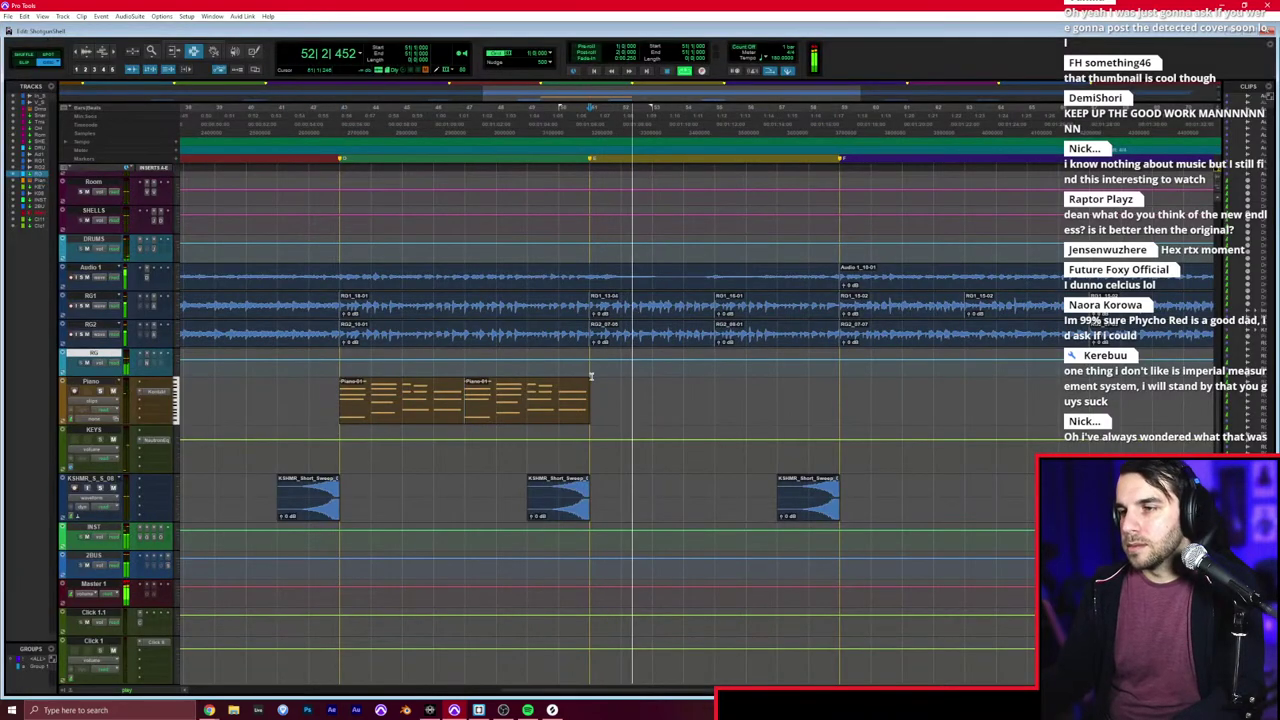
Step: Review the piano clips, sweep clips and guitar tracks across the arrangement during playback
left_click(630, 437)
key("r")
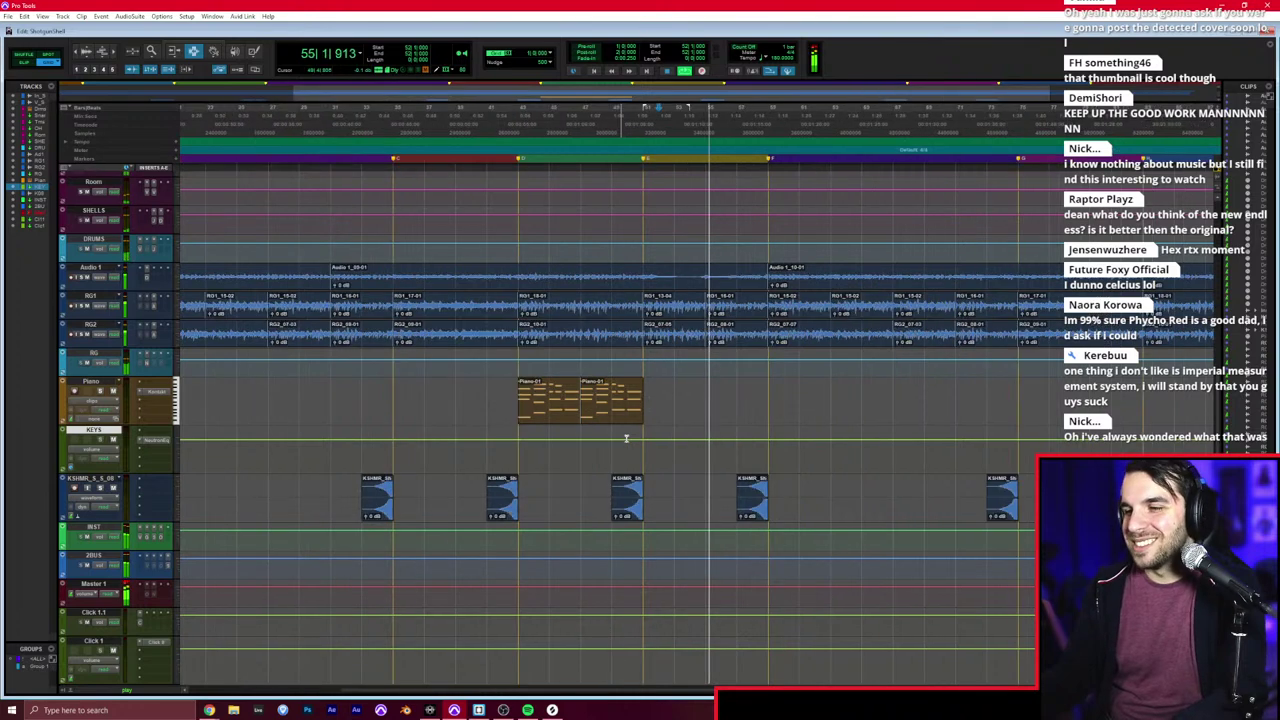
key("ctrl+bracketleft")
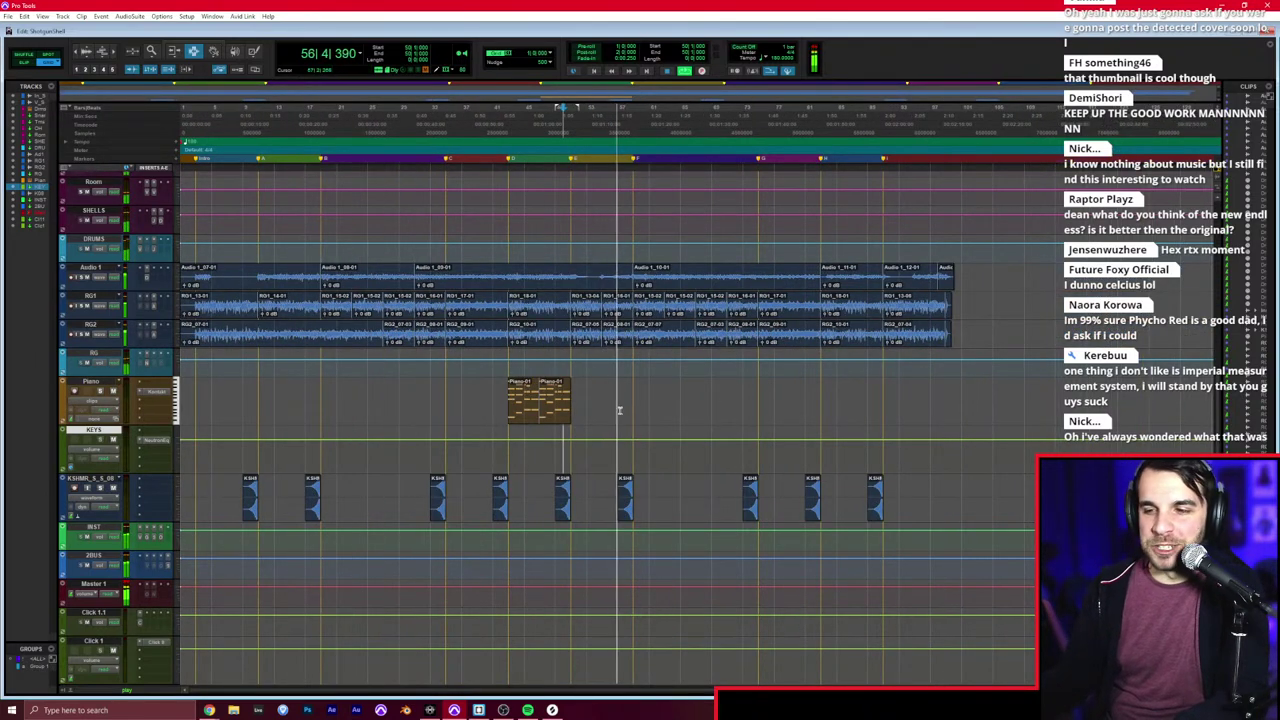
key("ctrl+bracketright")
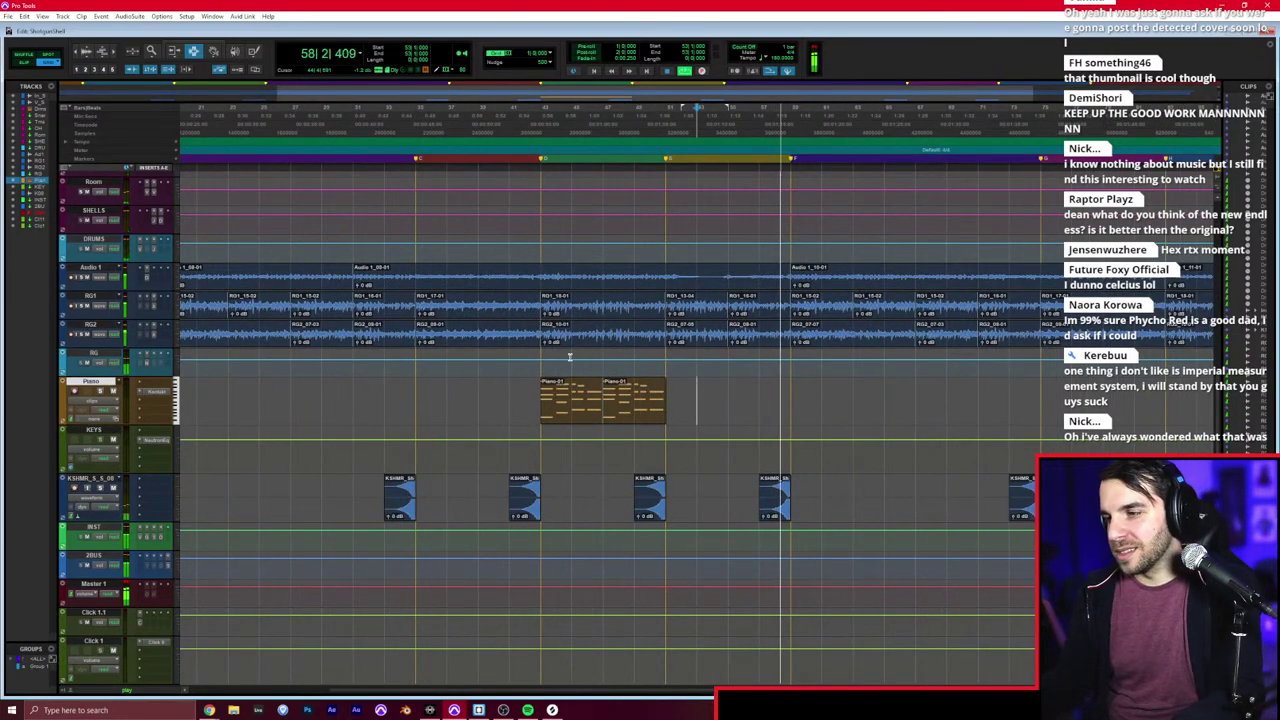
scroll(692, 356, "right", 2)
left_click(693, 355)
key("ctrl+bracketleft")
key("ctrl+bracketleft")
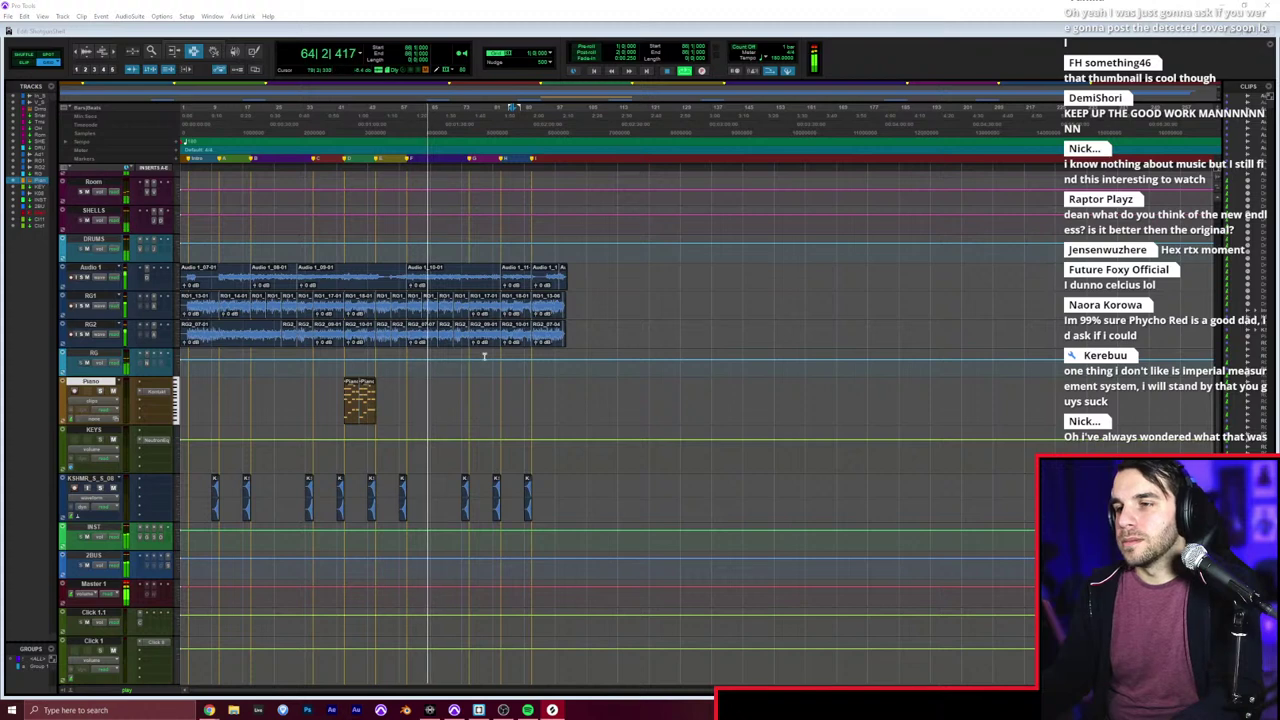
left_click(415, 326)
key("ctrl+bracketright")
key("ctrl+bracketright")
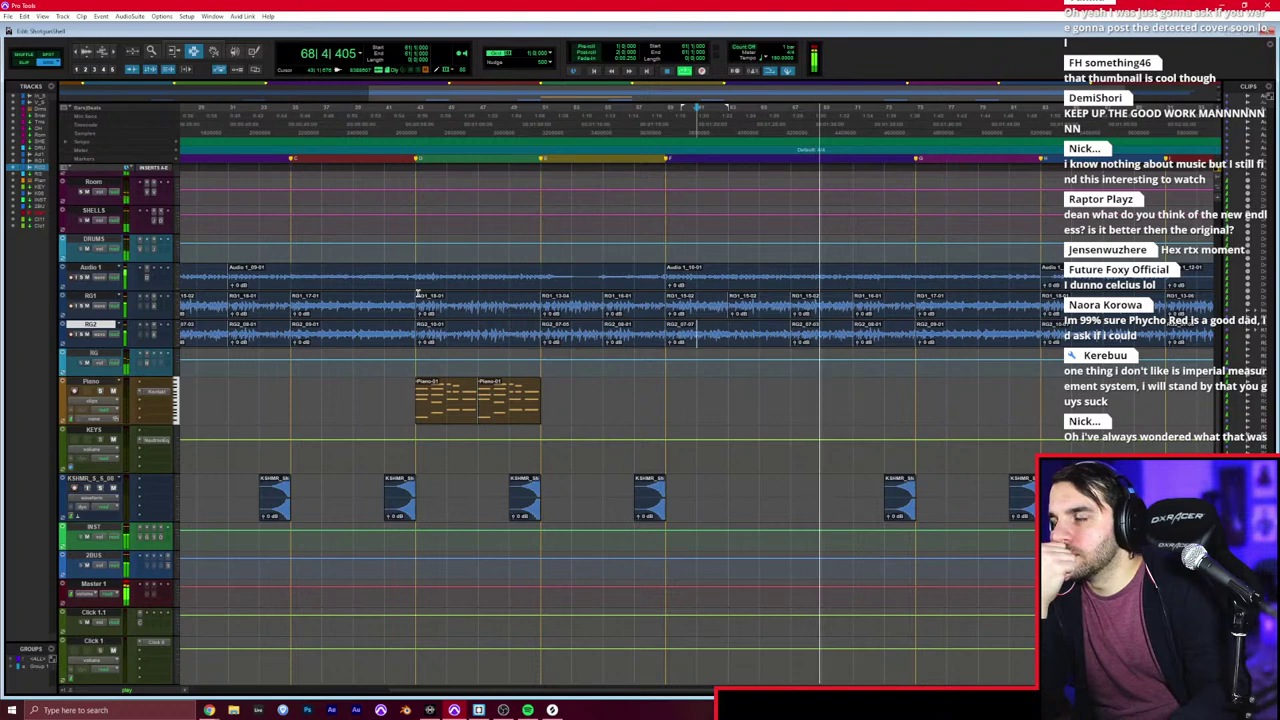
left_click(588, 343)
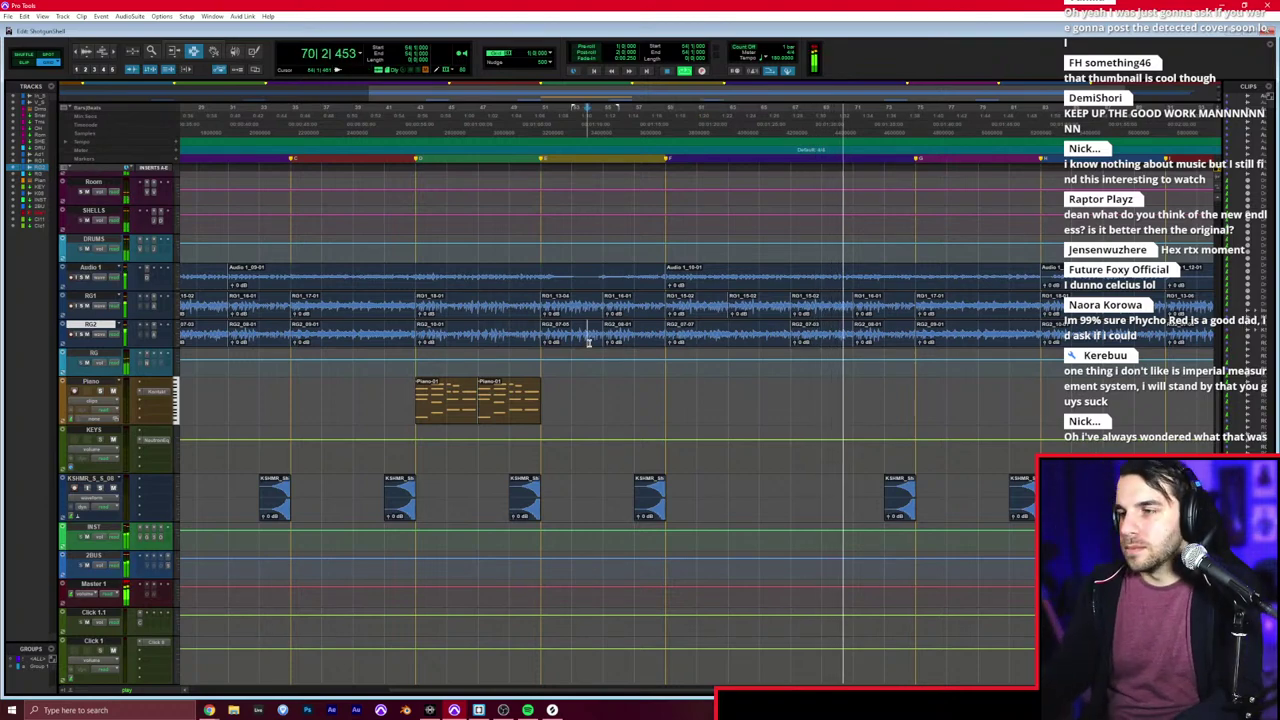
Step: Unmute the Vox_Shotgun track and lower its volume to -7.0 dB
scroll(620, 352, "up", 4)
key("r")
key("r")
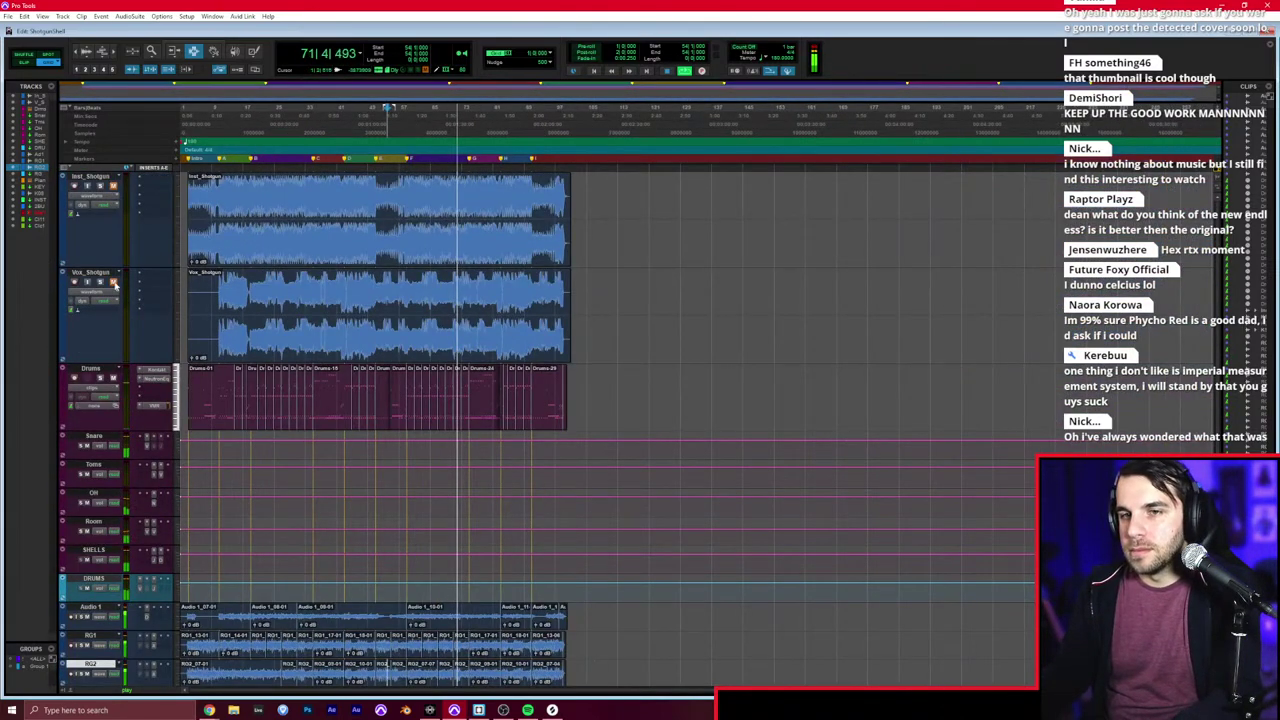
key("ctrl+equal")
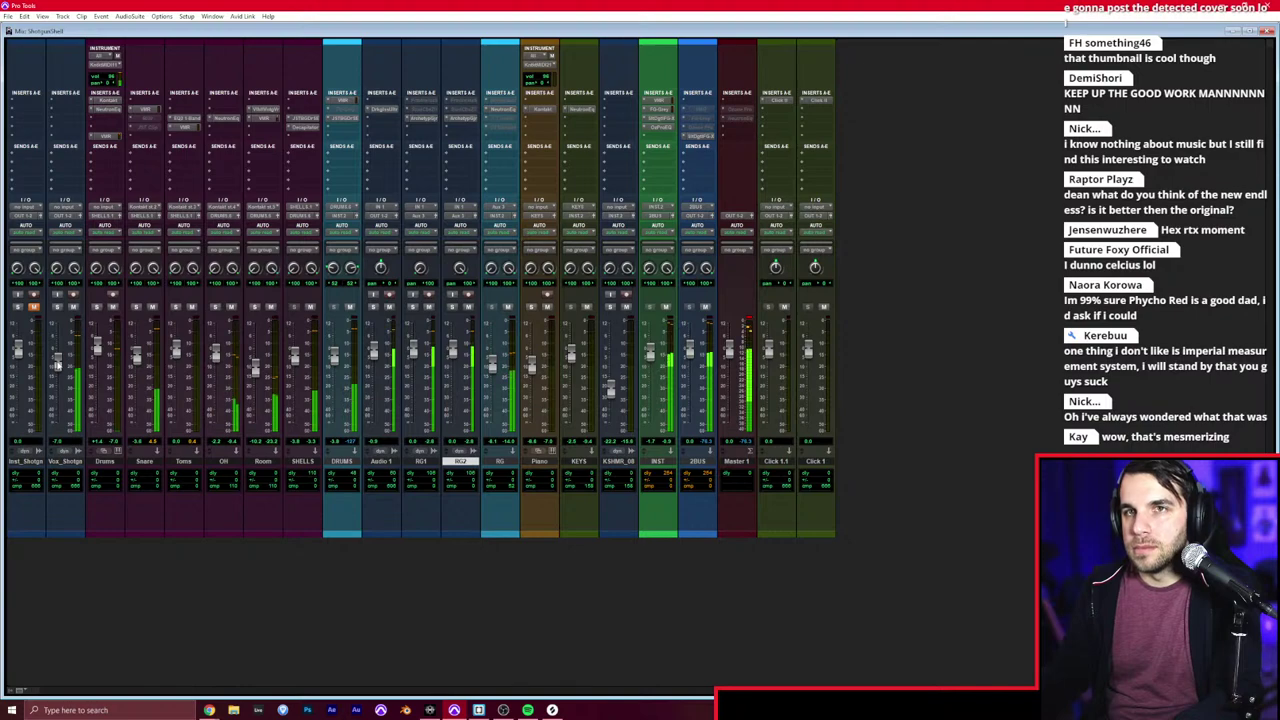
Step: Audition the final sections around bars 77 to 89 and inspect the guitar, drum bus and sweep tracks there
key("ctrl+equal")
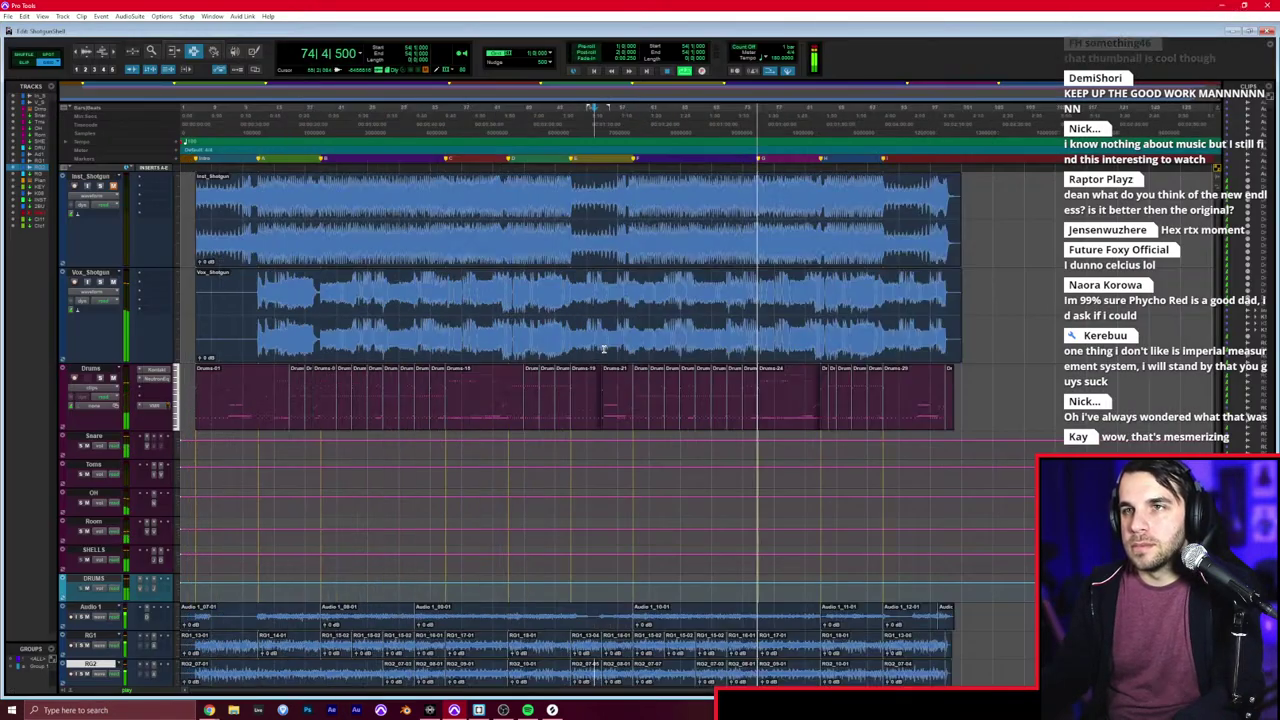
scroll(610, 344, "down", 5)
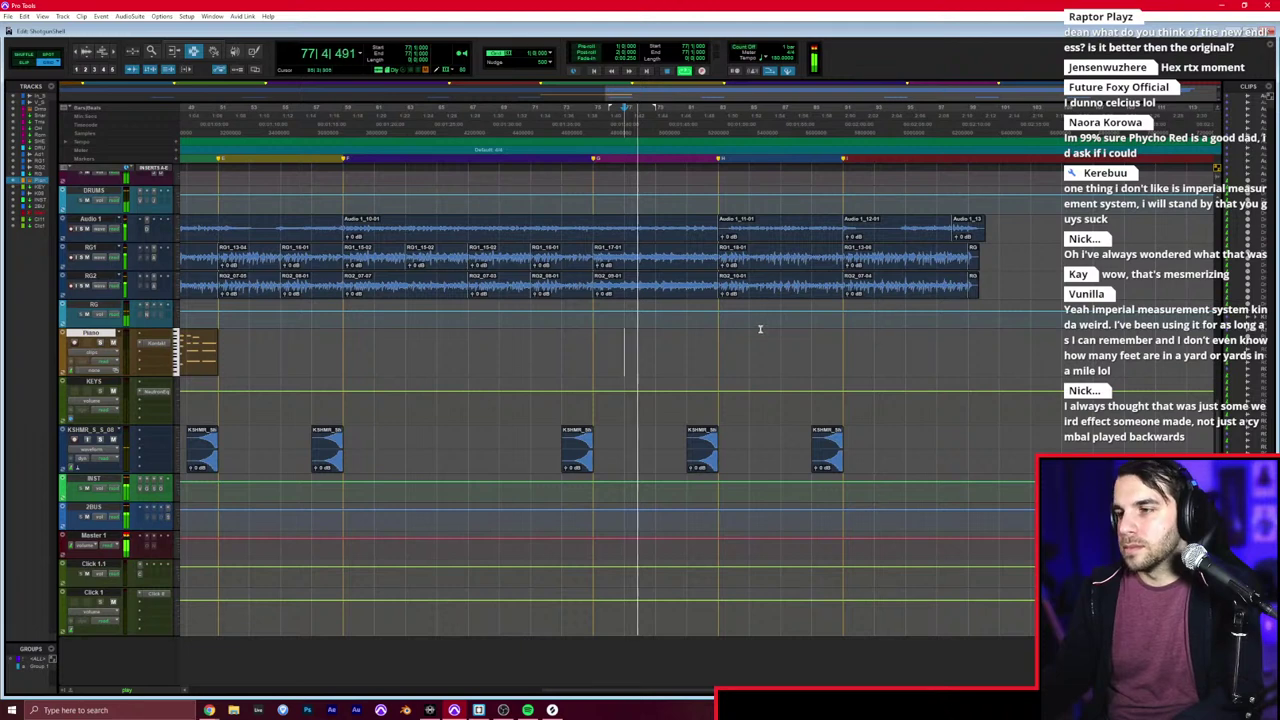
scroll(741, 343, "up", 1)
scroll(741, 343, "up", 4)
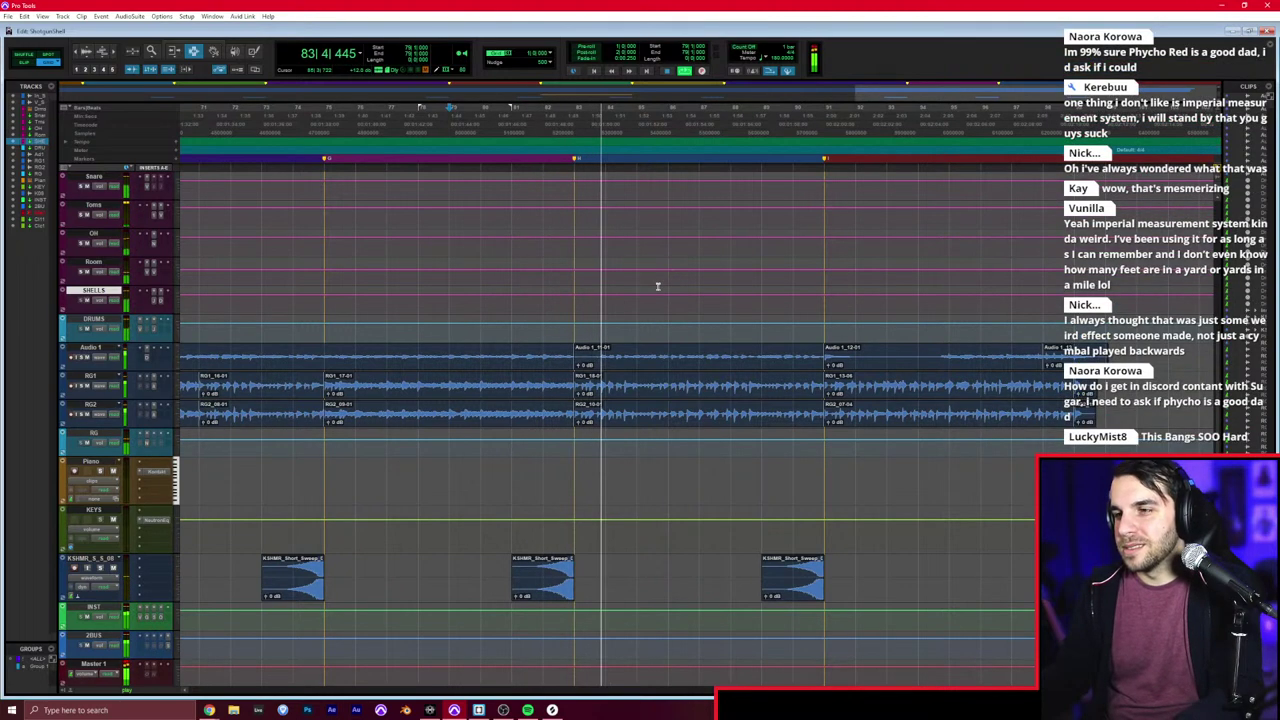
left_click(668, 287)
left_click(697, 284)
left_click(709, 292)
left_click(731, 286)
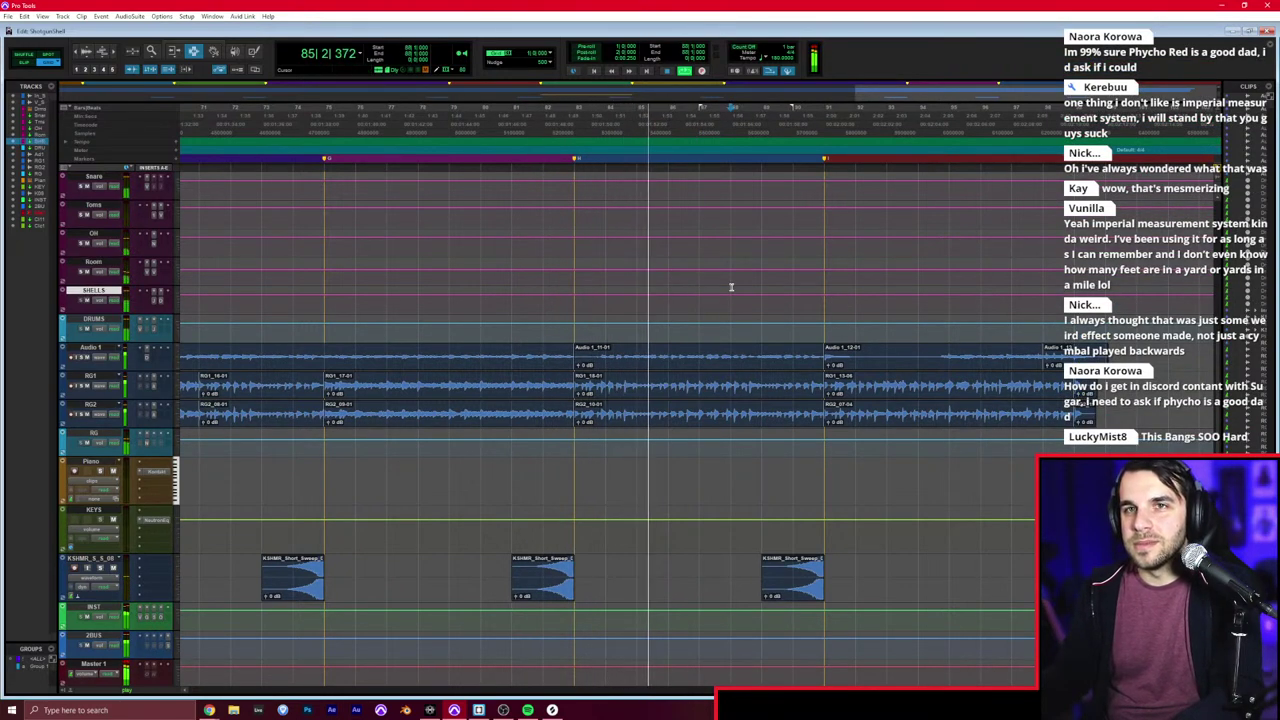
left_click(748, 275)
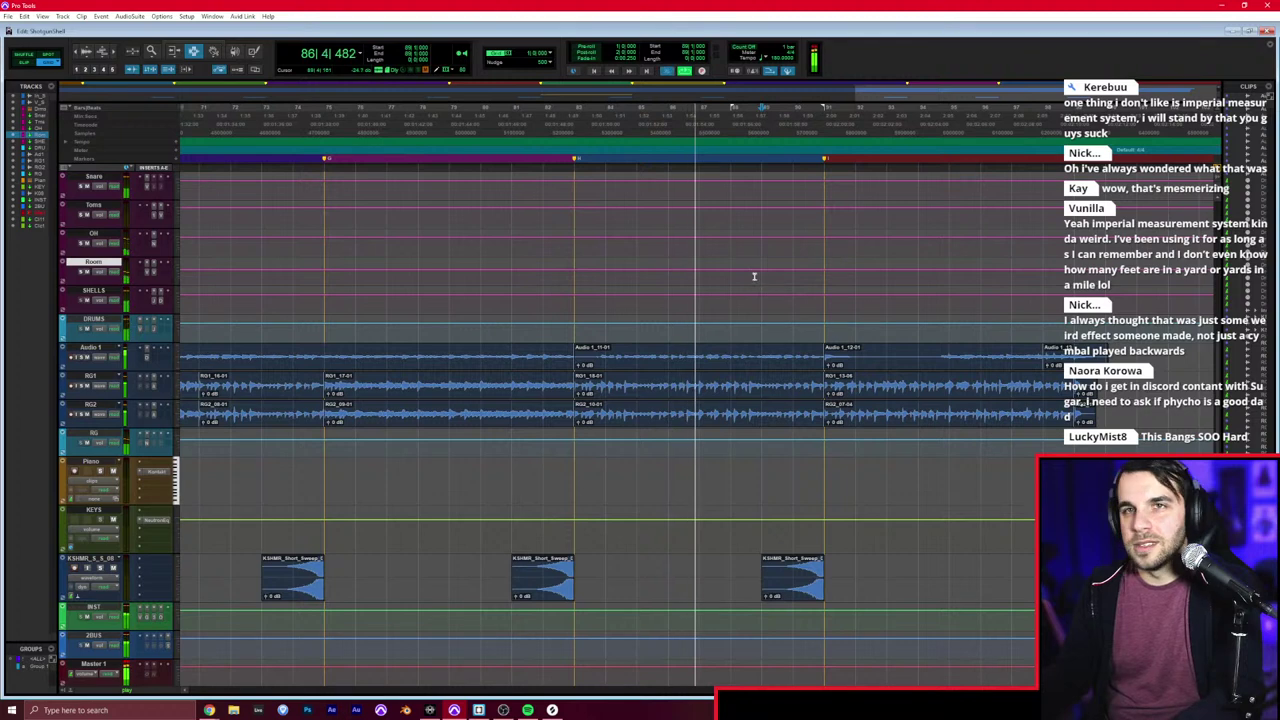
left_click(700, 265)
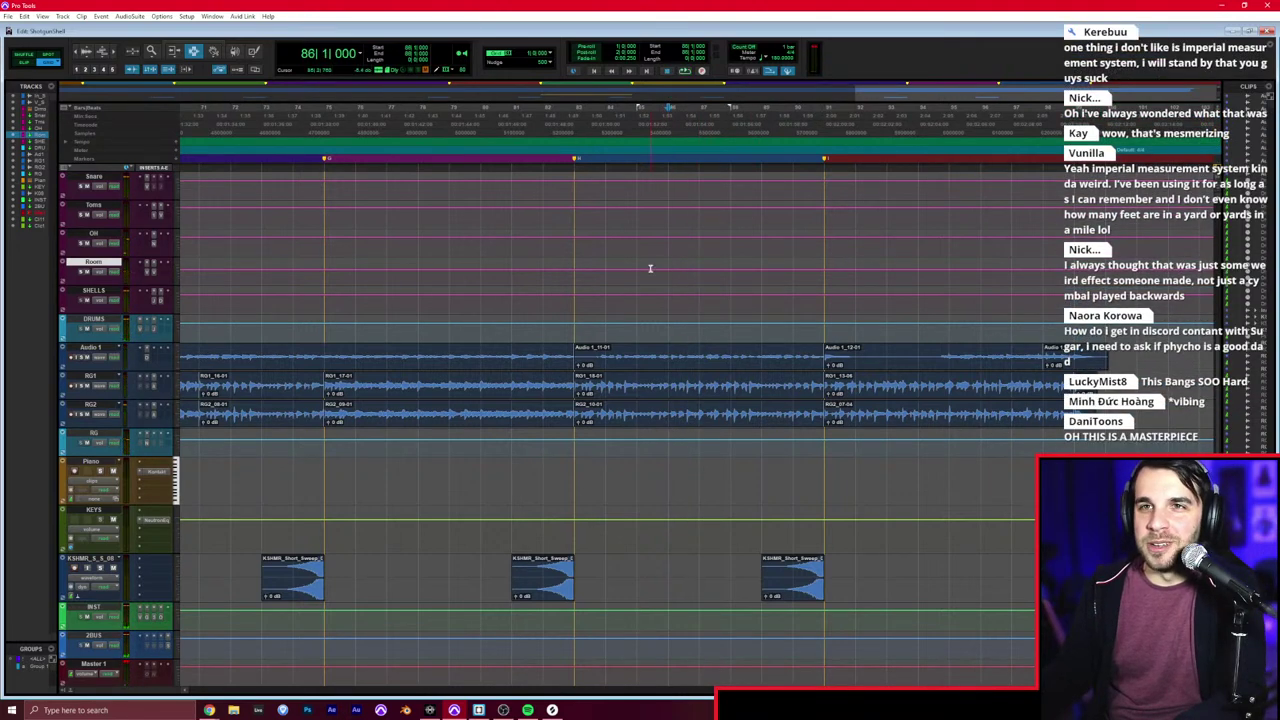
scroll(702, 278, "right", 2)
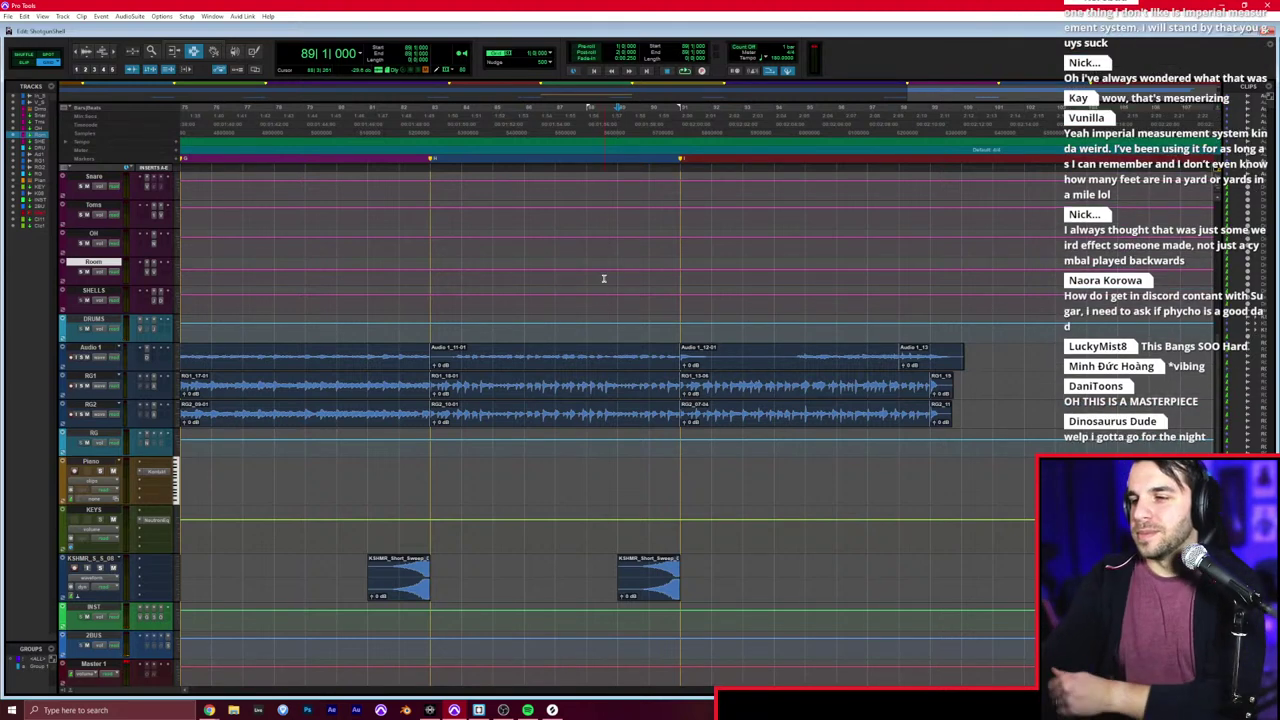
scroll(603, 279, "down", 2)
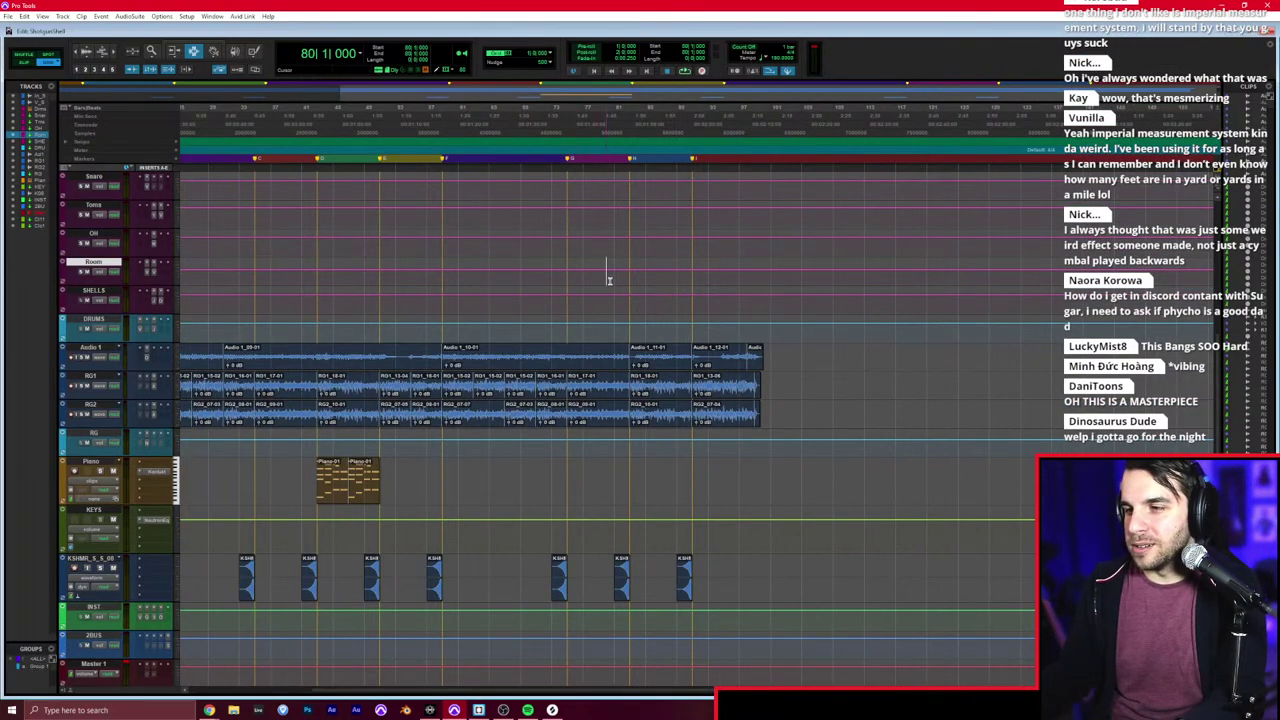
Step: Play the last section and set the FG Level gain in the 2BUS track's FG-X to 6.2 dB
key("space")
key("t")
key("t")
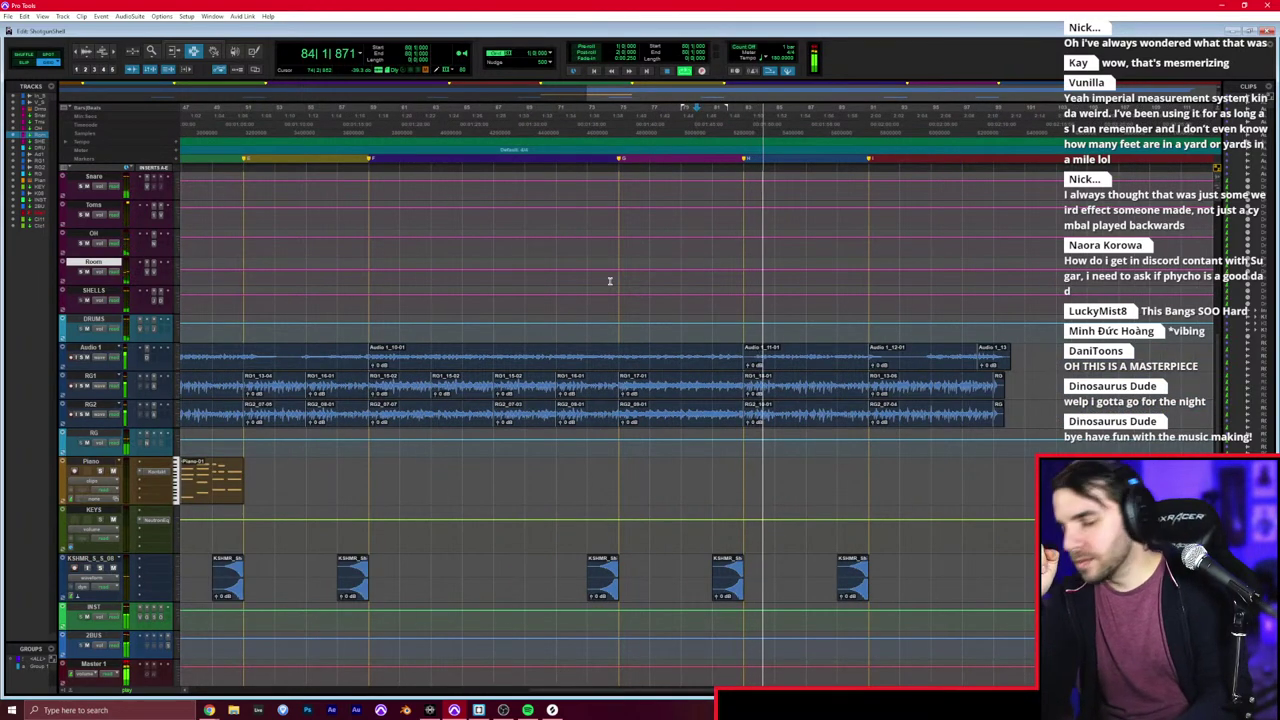
key("ctrl+equal")
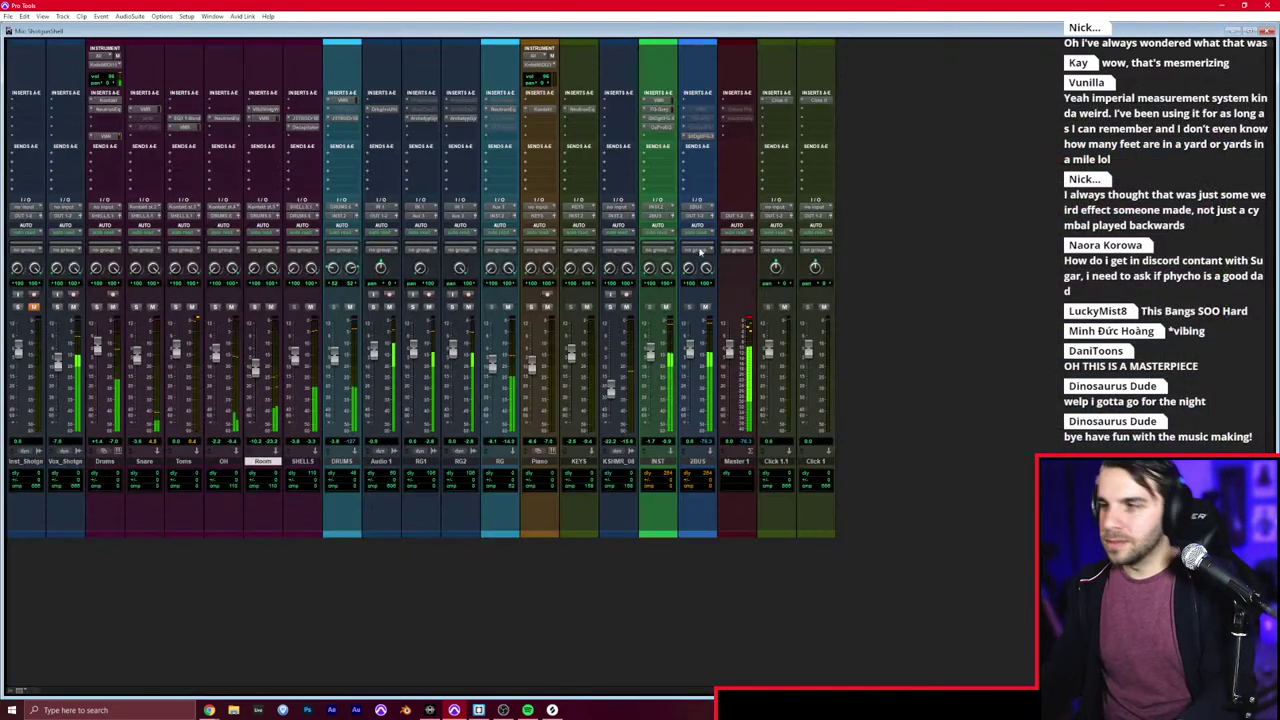
left_click(694, 134)
left_click_drag(370, 232, 378, 214)
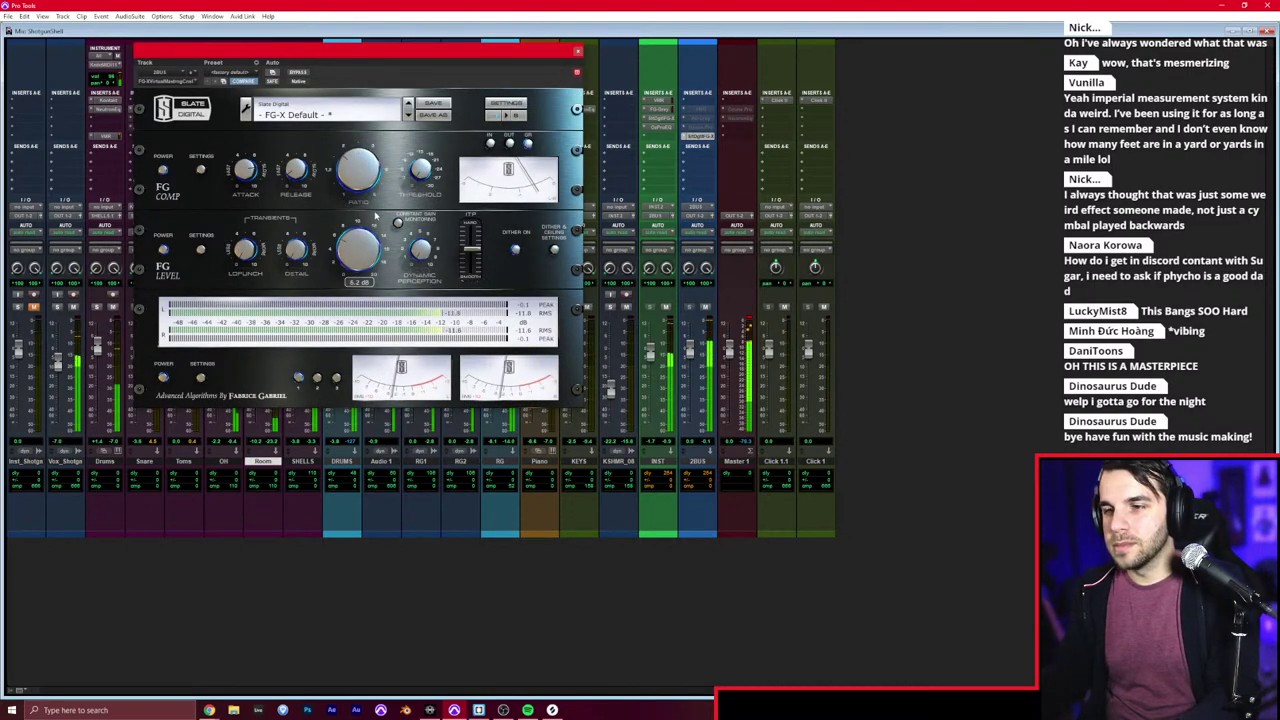
left_click(576, 51)
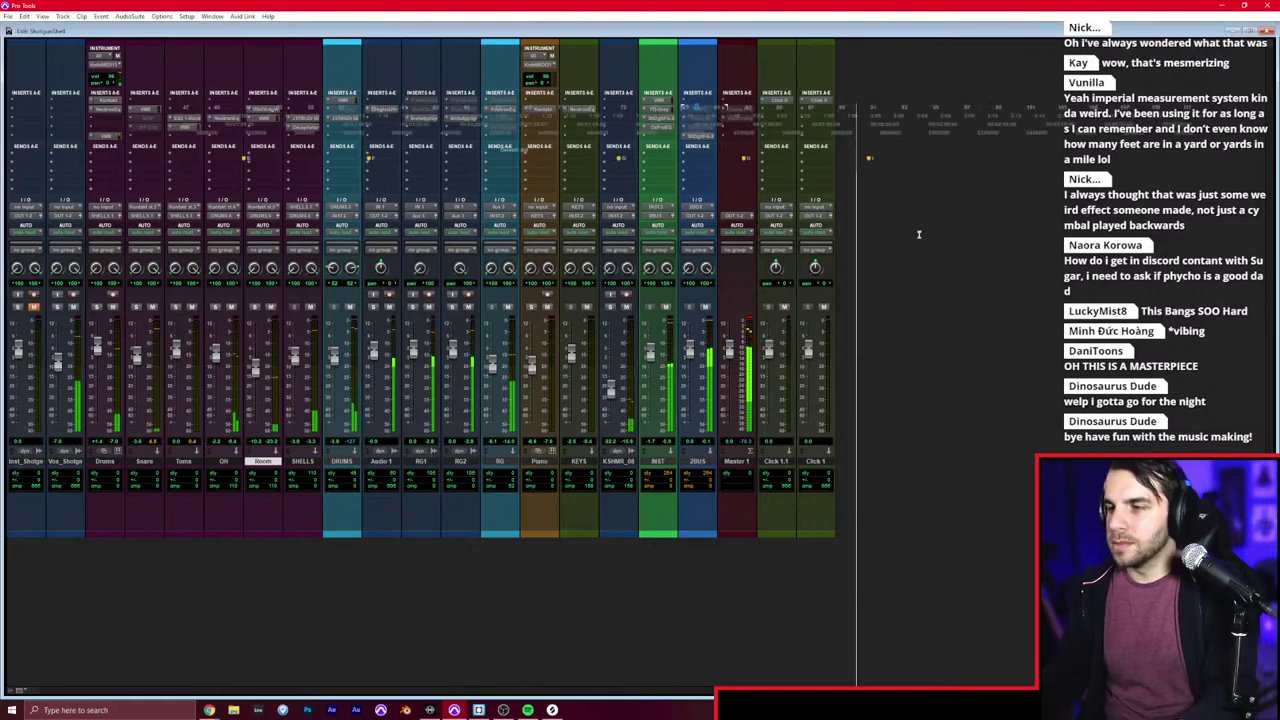
Step: Delete the tails of the Inst_Shotgun and Vox_Shotgun clips after bar 100
key("ctrl+equal")
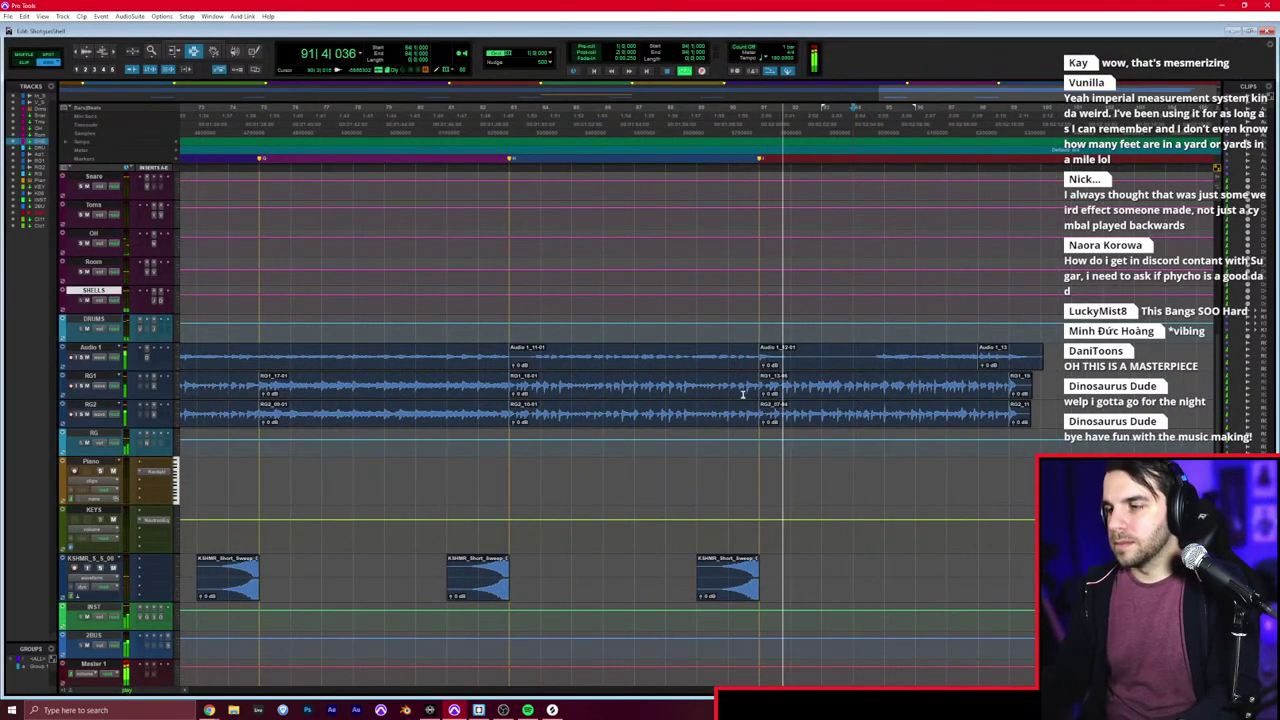
left_click(781, 365)
key("r")
key("ctrl+bracketright")
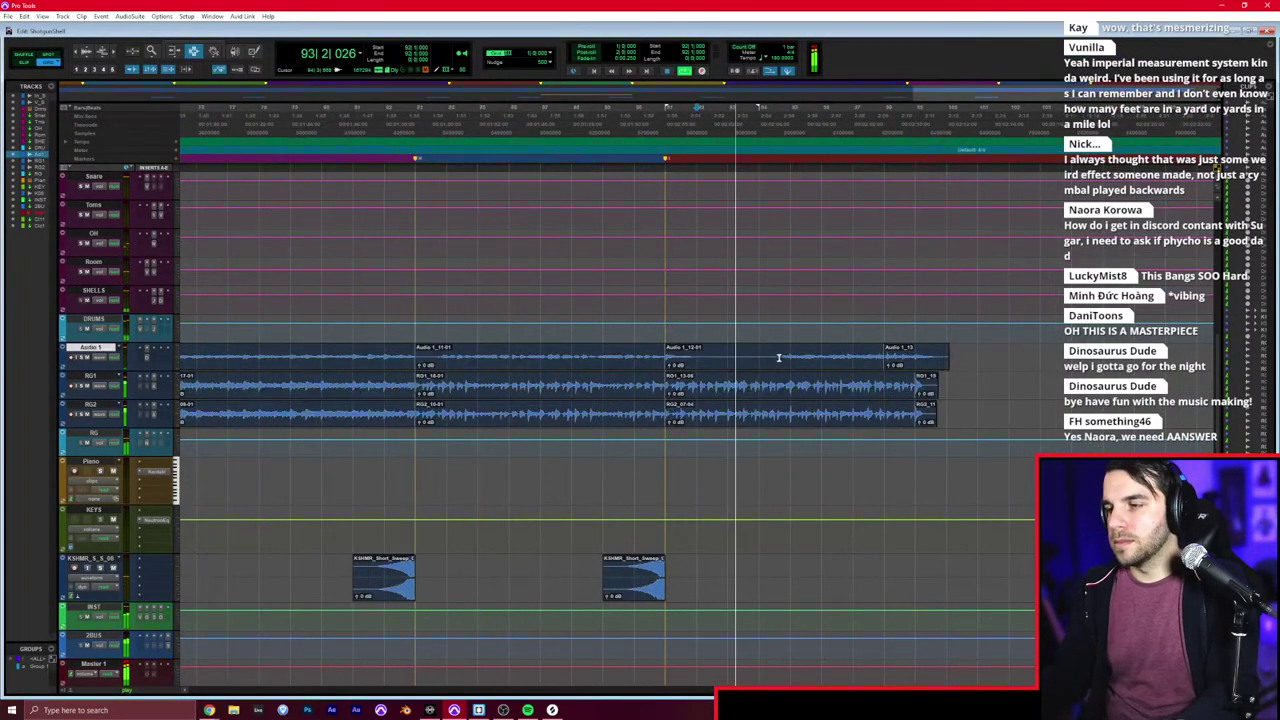
scroll(786, 362, "up", 5)
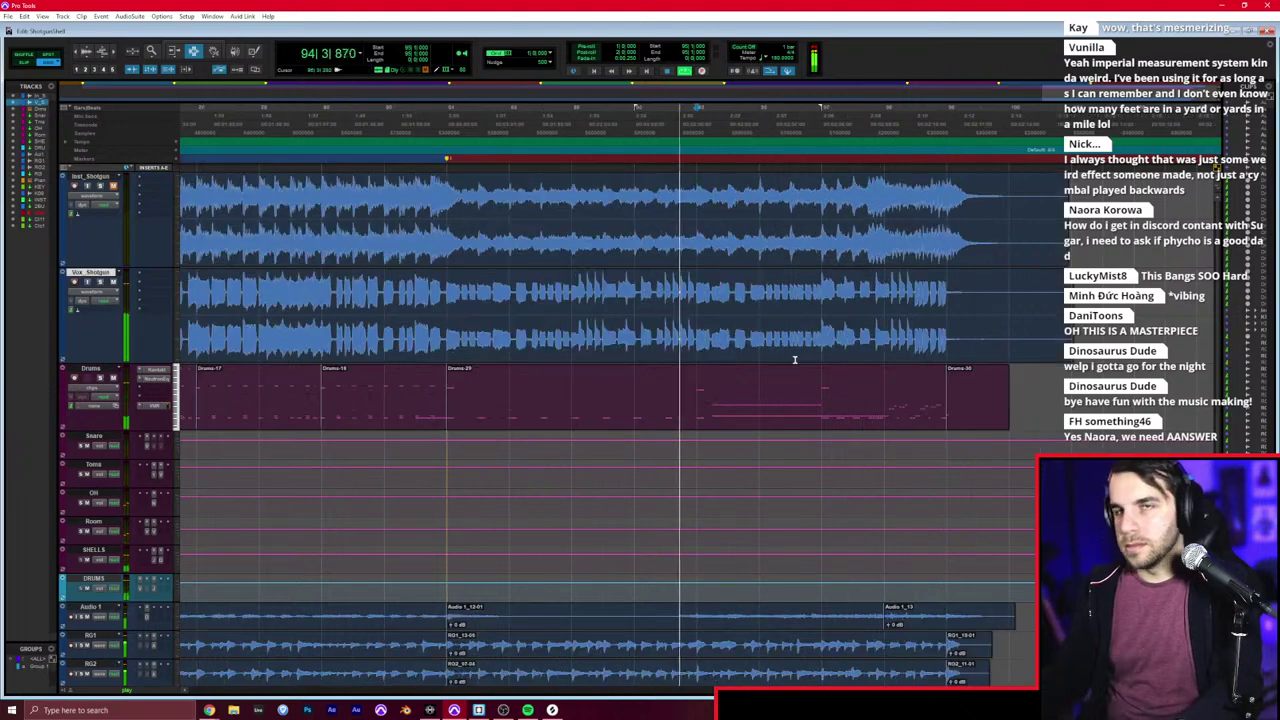
scroll(795, 359, "down", 3)
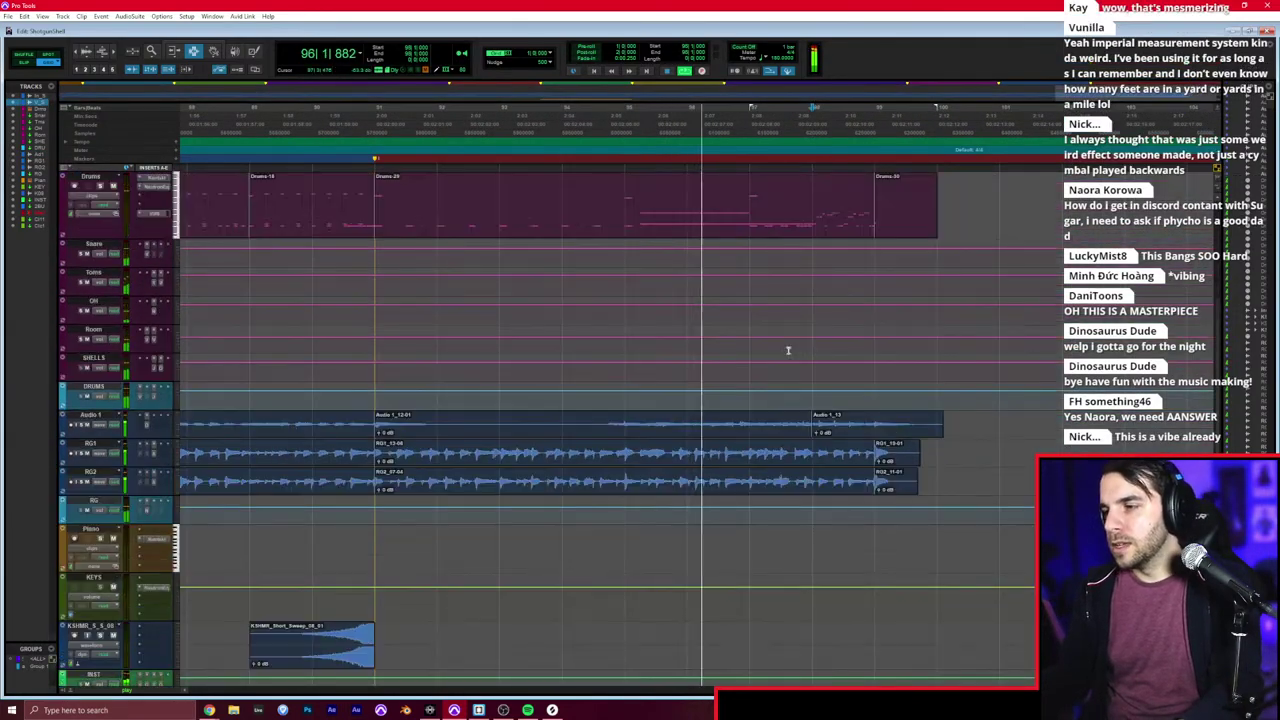
scroll(790, 352, "up", 3)
left_click_drag(950, 335, 1042, 222)
key("Delete")
left_click(997, 234)
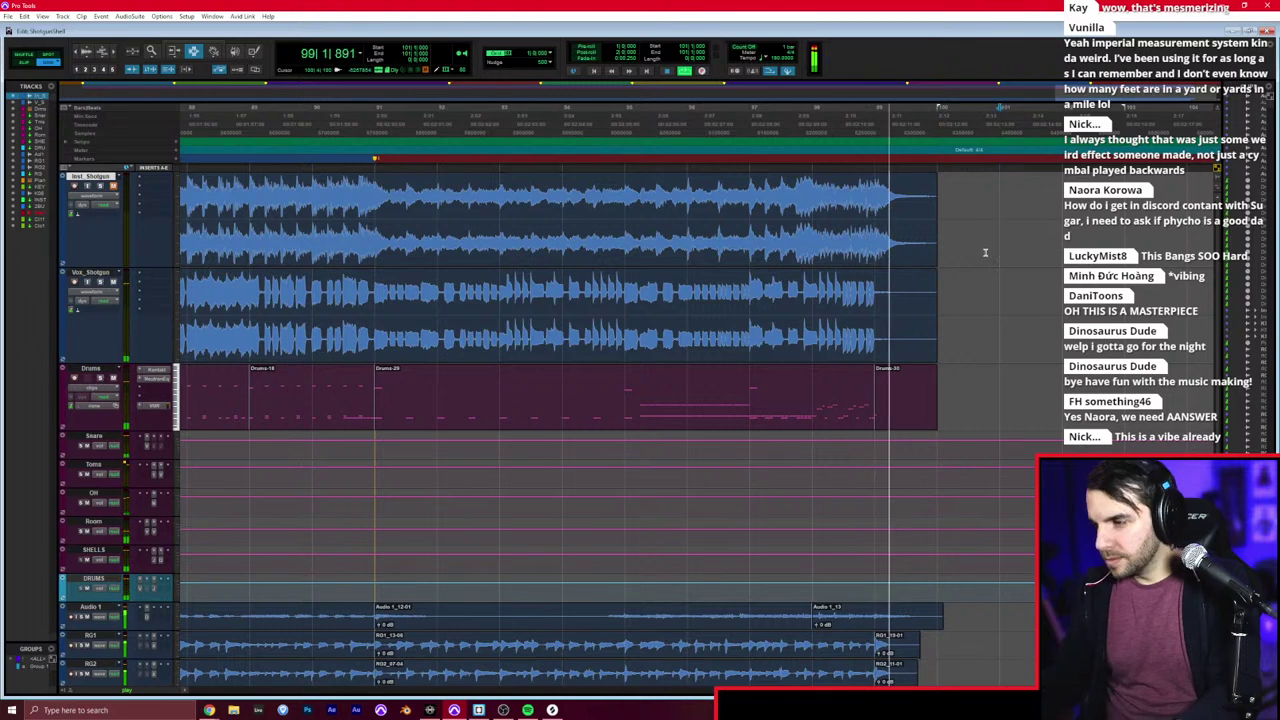
left_click(962, 271)
Step: Stop playback and reduce the height of all tracks to show the whole arrangement at once
key("space")
key("r")
key("r")
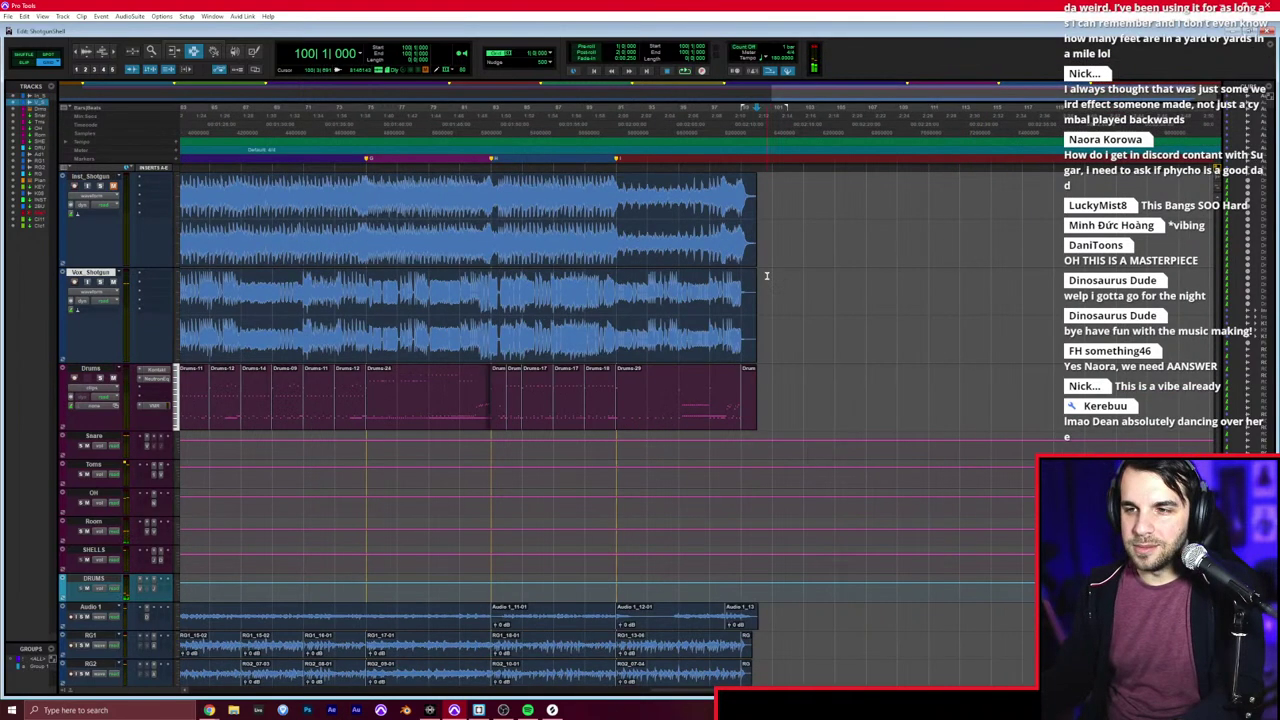
key("t")
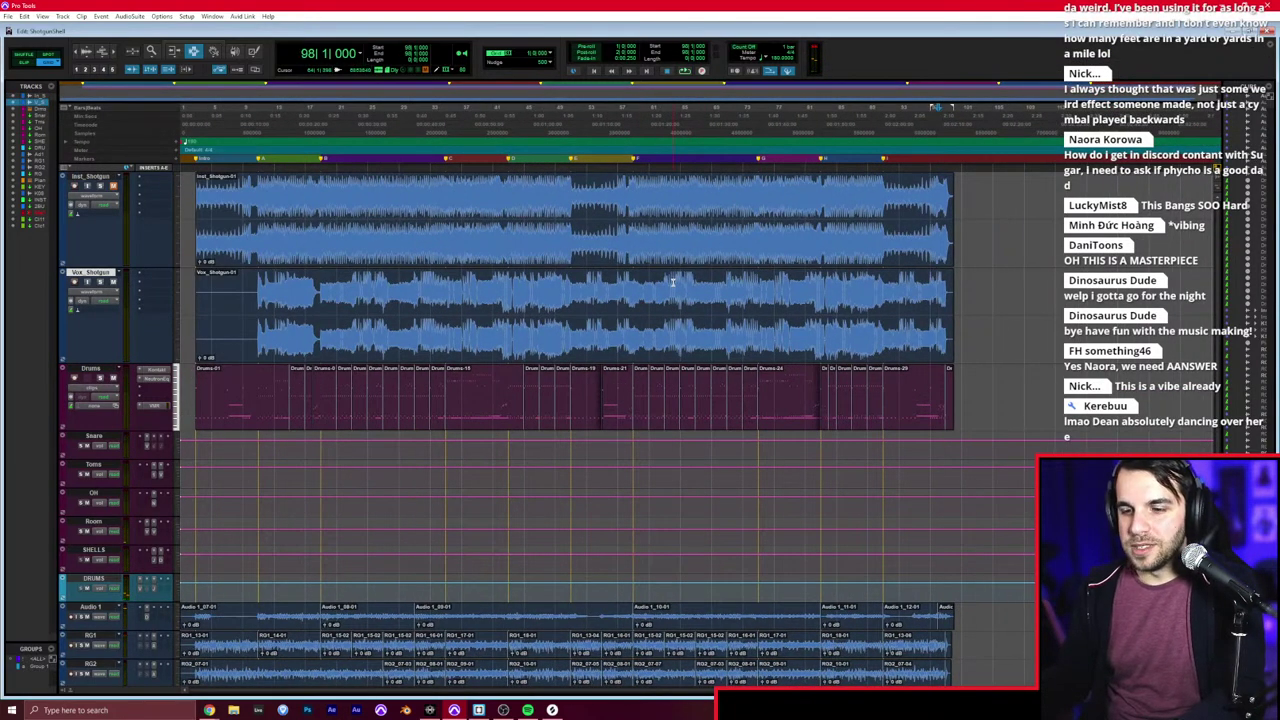
left_click(179, 322)
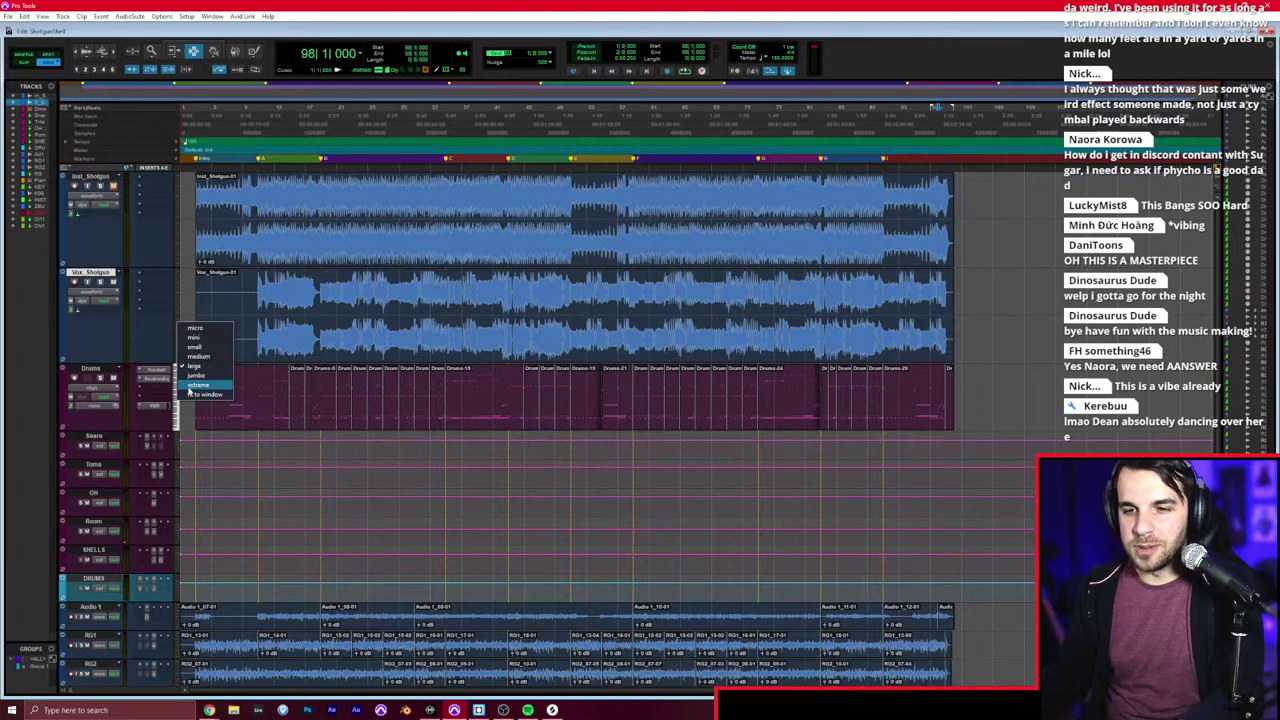
left_click(212, 341)
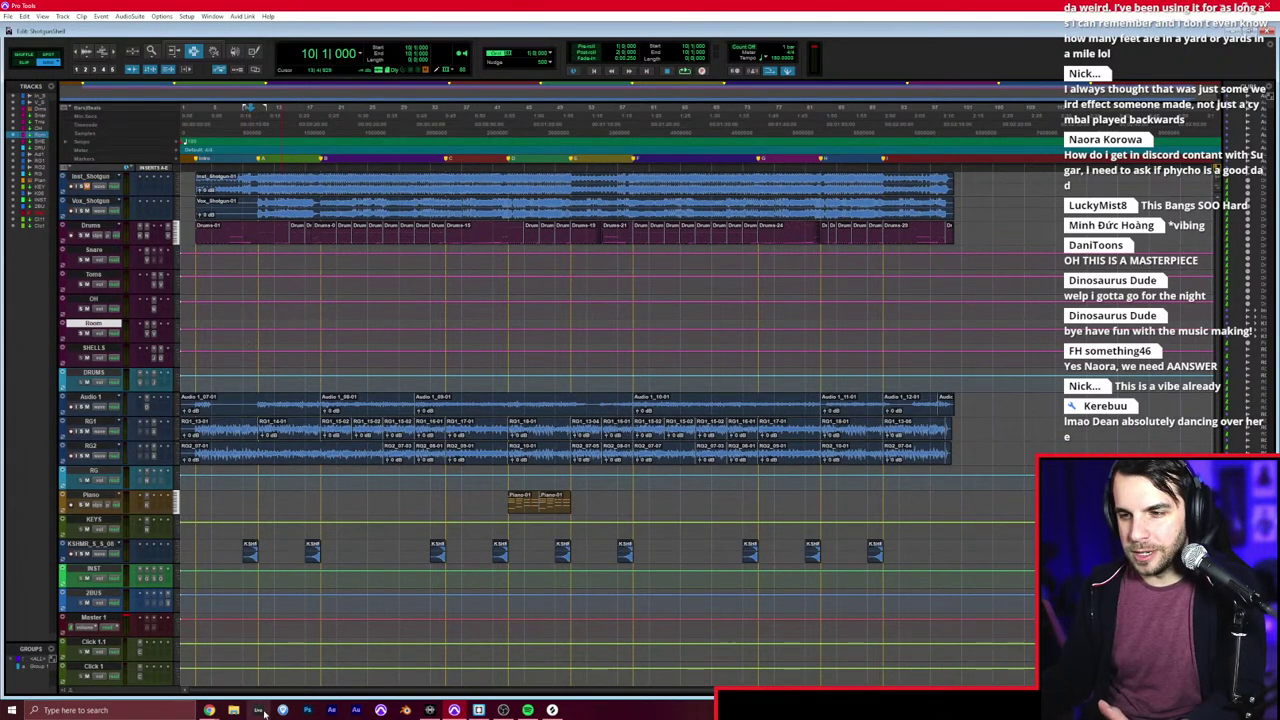
left_click(242, 372)
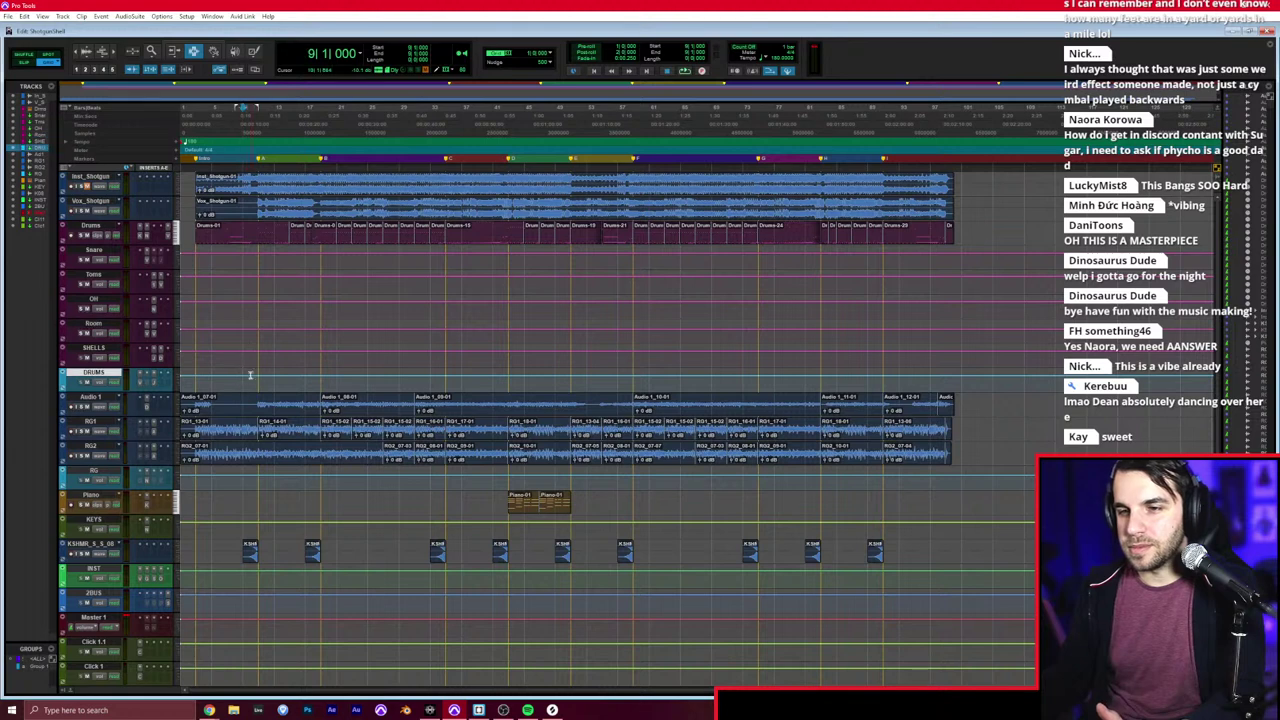
left_click(256, 349)
left_click(223, 307)
left_click(198, 282)
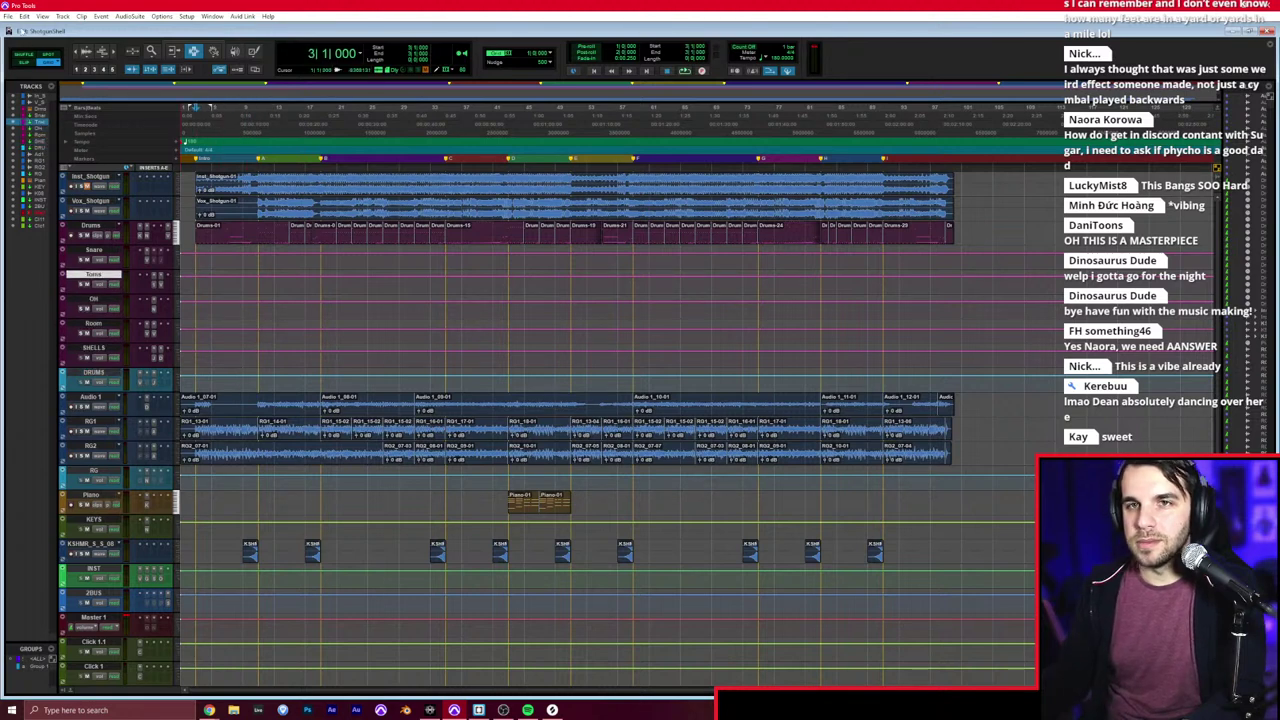
left_click(7, 17)
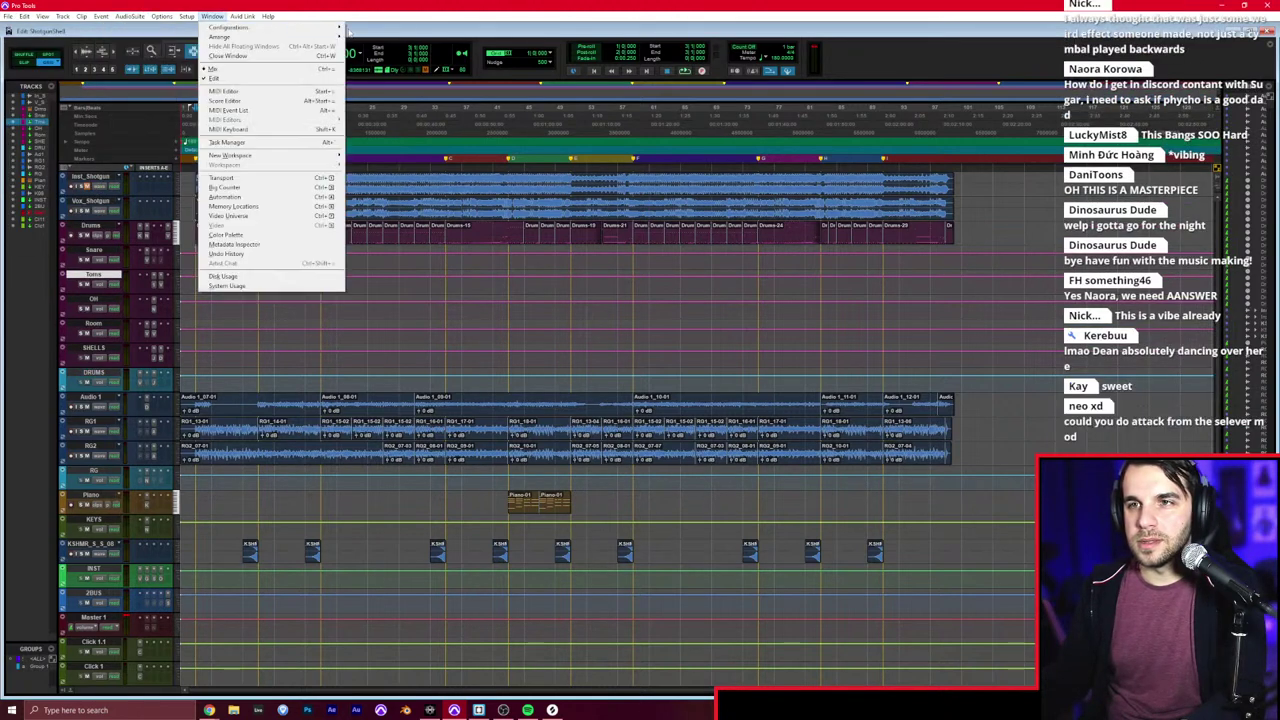
left_click(368, 25)
Step: Switch to Ableton Live, open the recent set Breathe.als and dismiss the Kontakt message
left_click(262, 713)
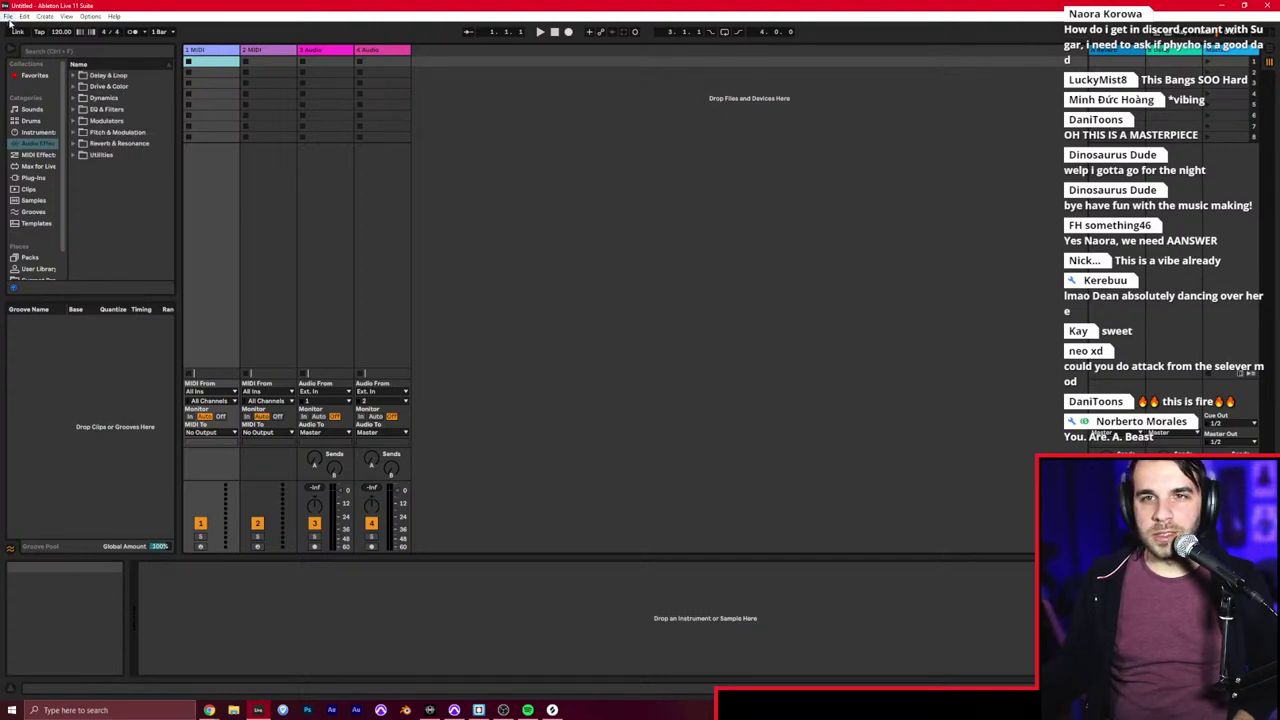
left_click(8, 17)
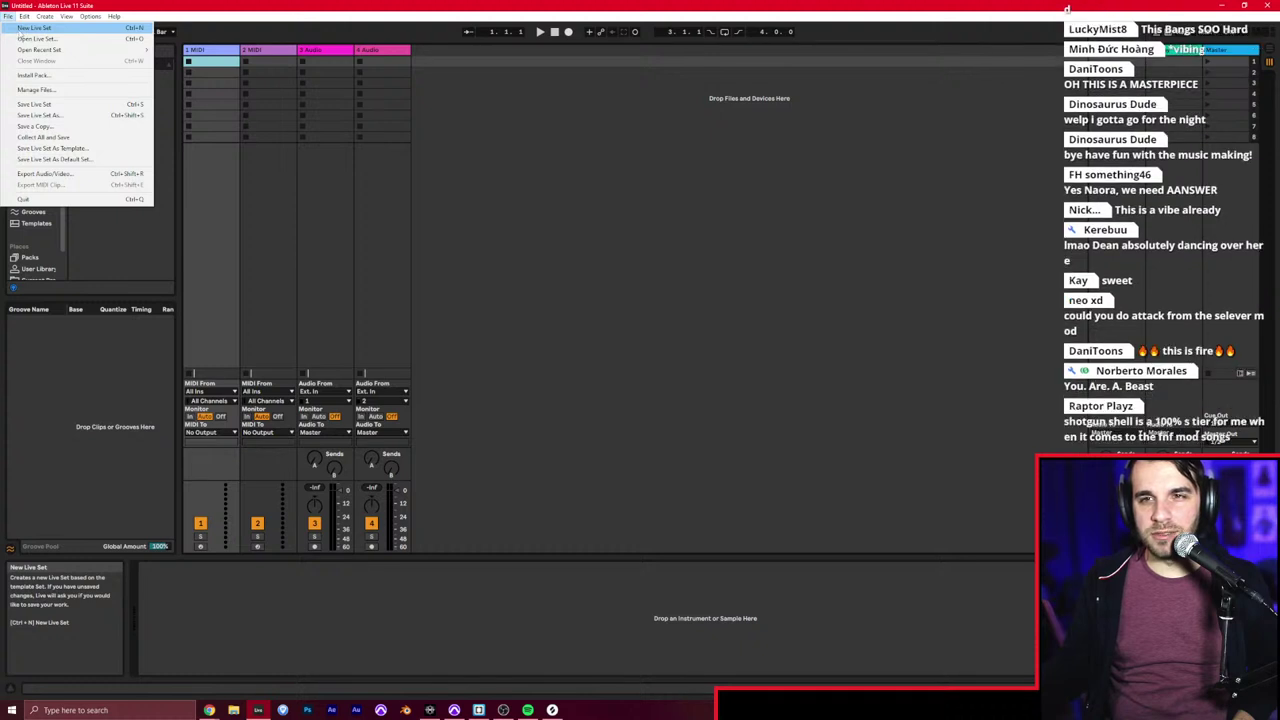
mouse_move(42, 51)
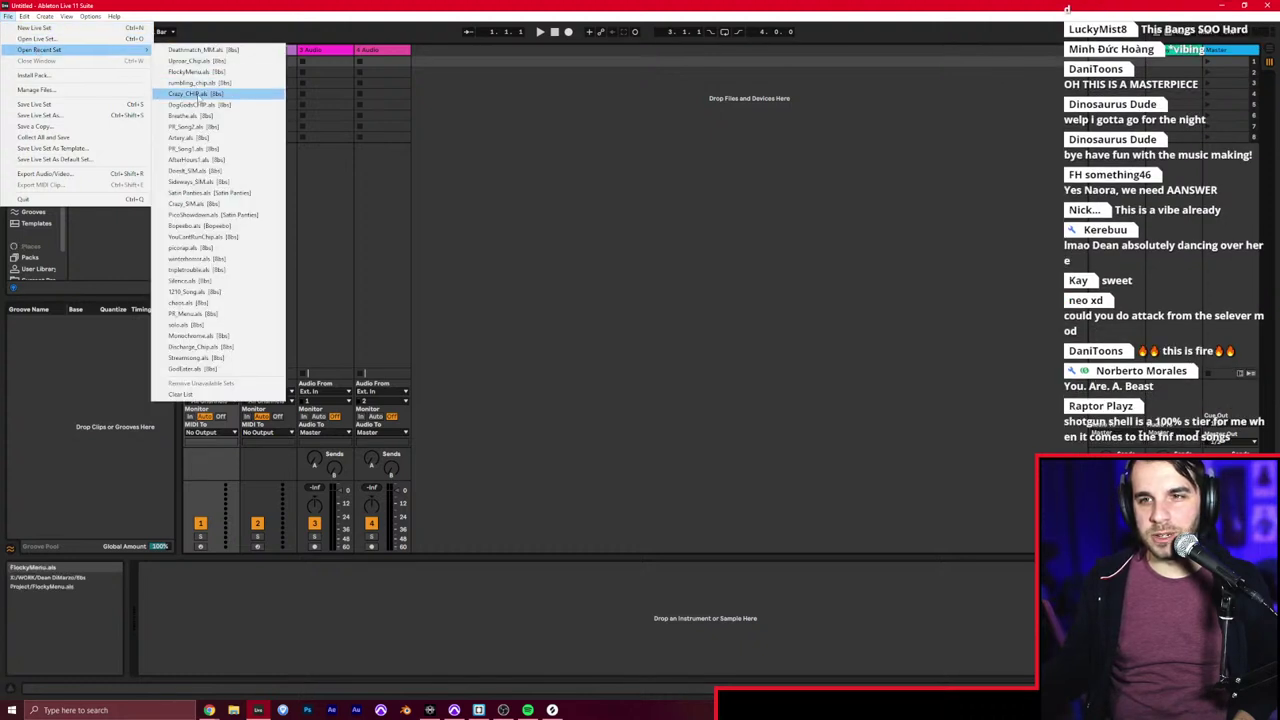
left_click(191, 114)
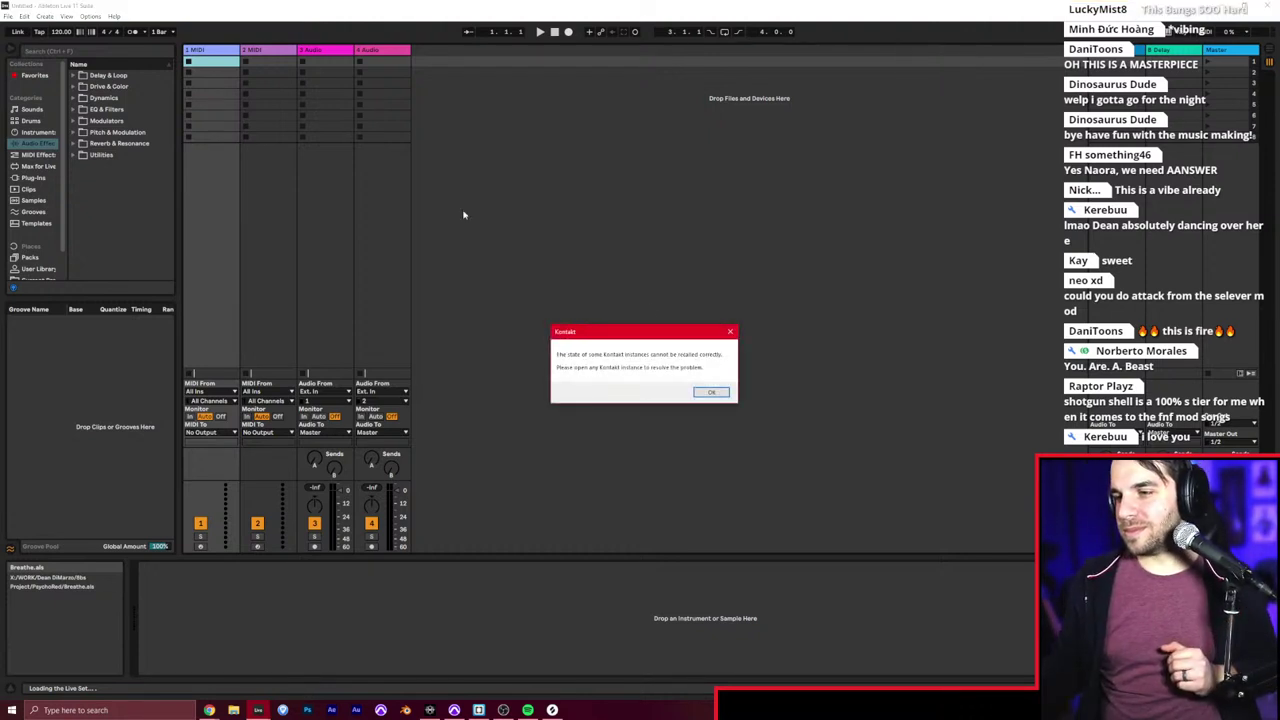
left_click(708, 394)
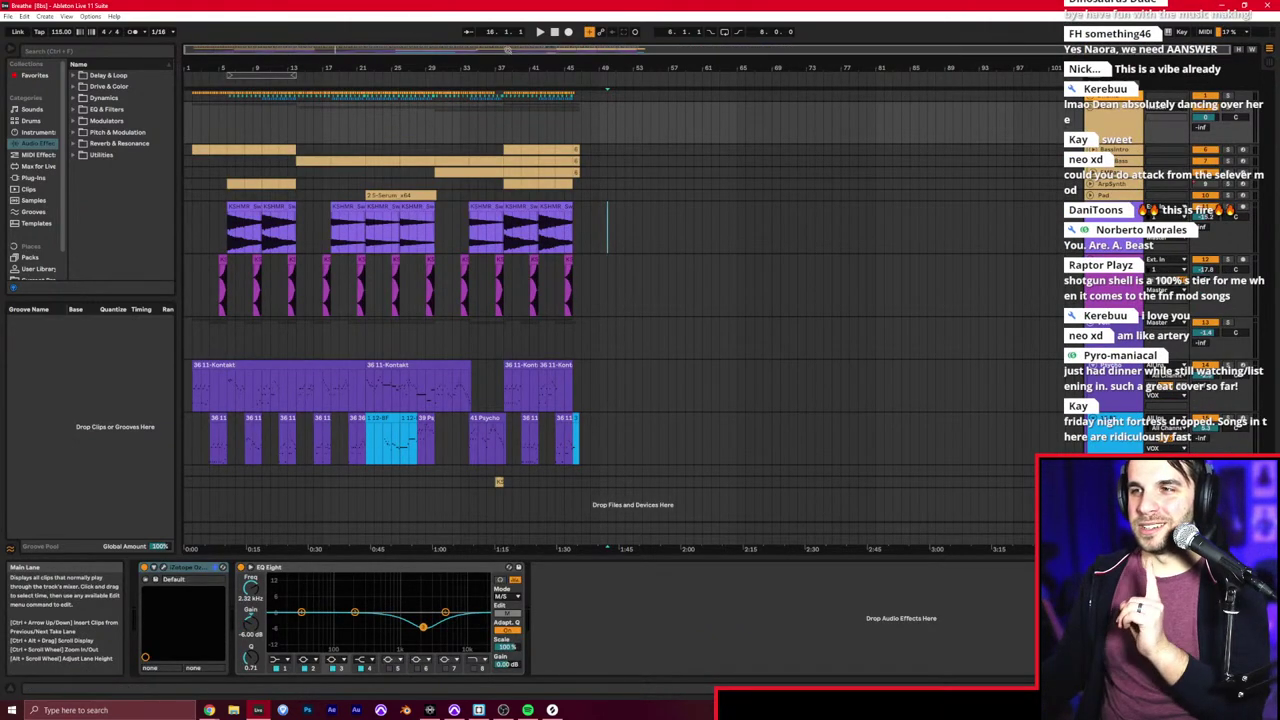
Step: Play the Breathe arrangement from the start and examine its sweep clips and synth tracks
left_click(555, 34)
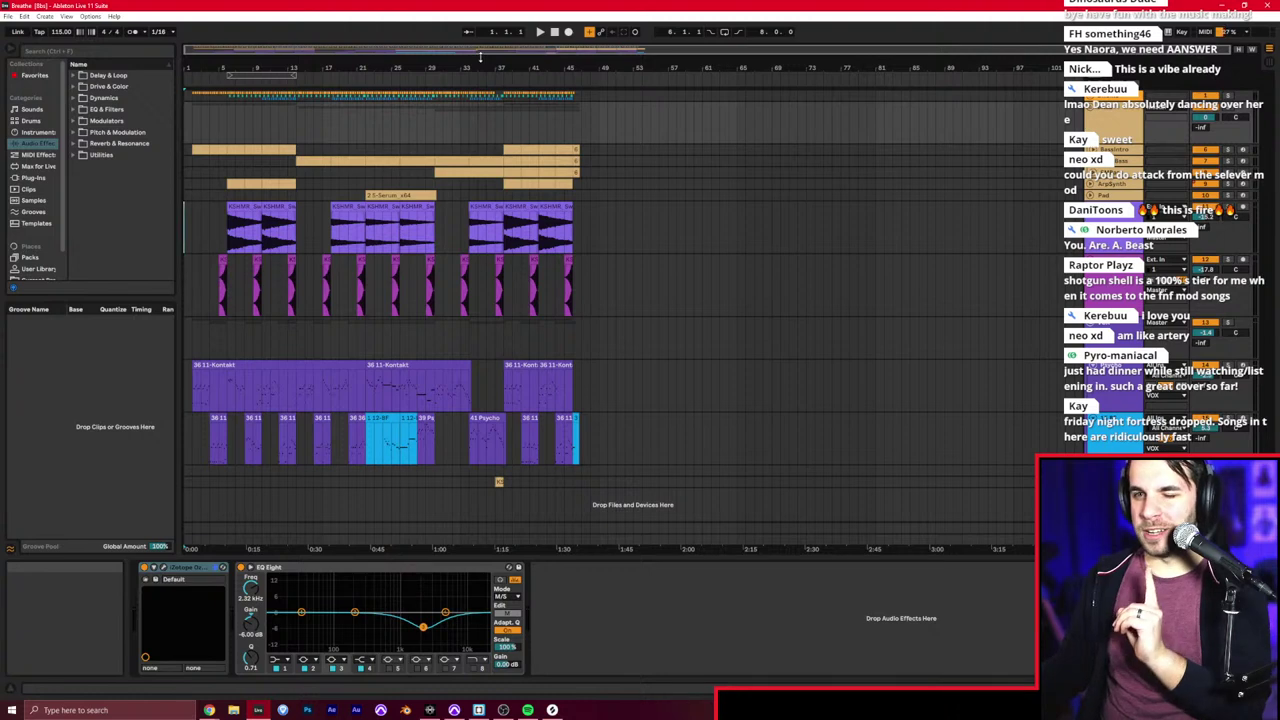
left_click_drag(480, 67, 480, 98)
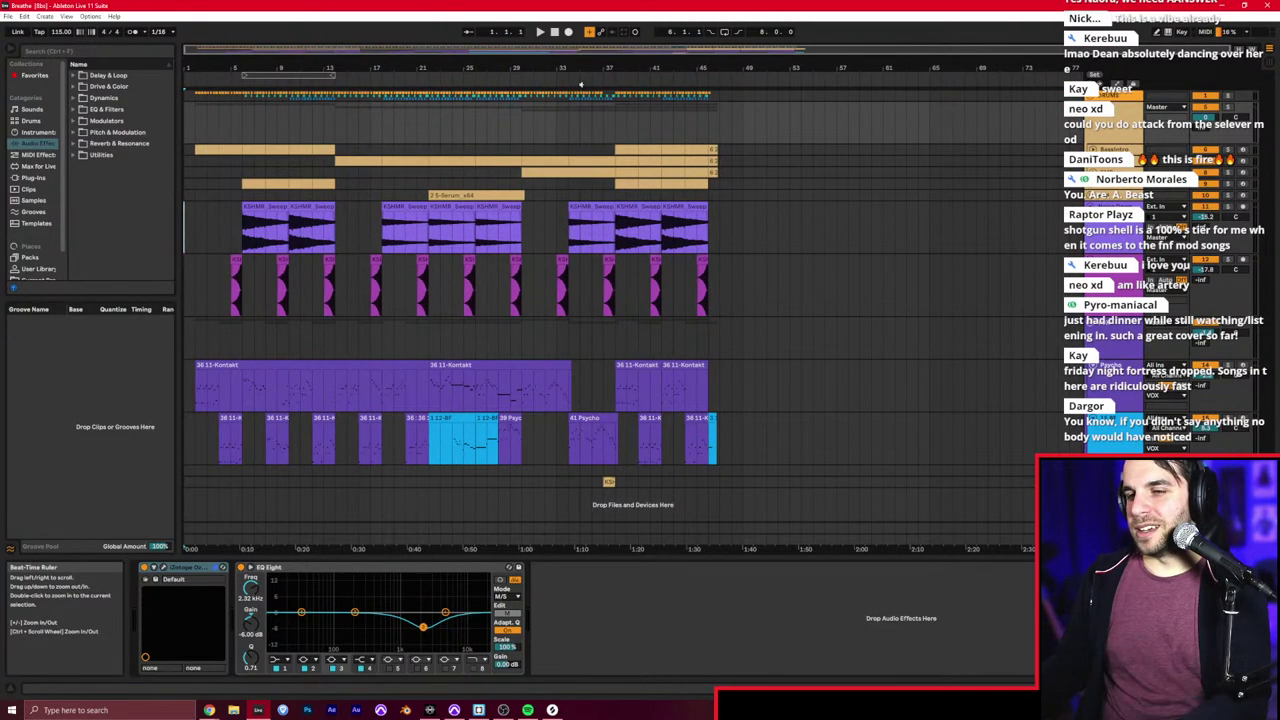
key("space")
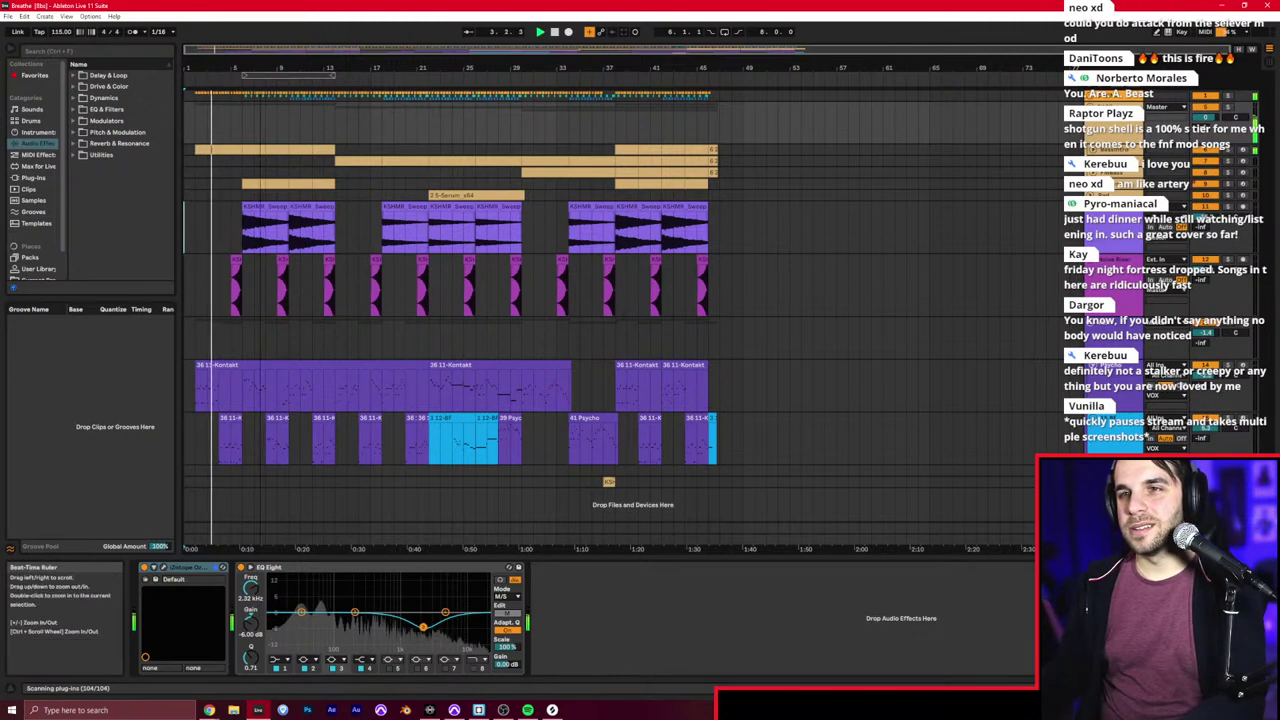
left_click_drag(262, 68, 289, 68)
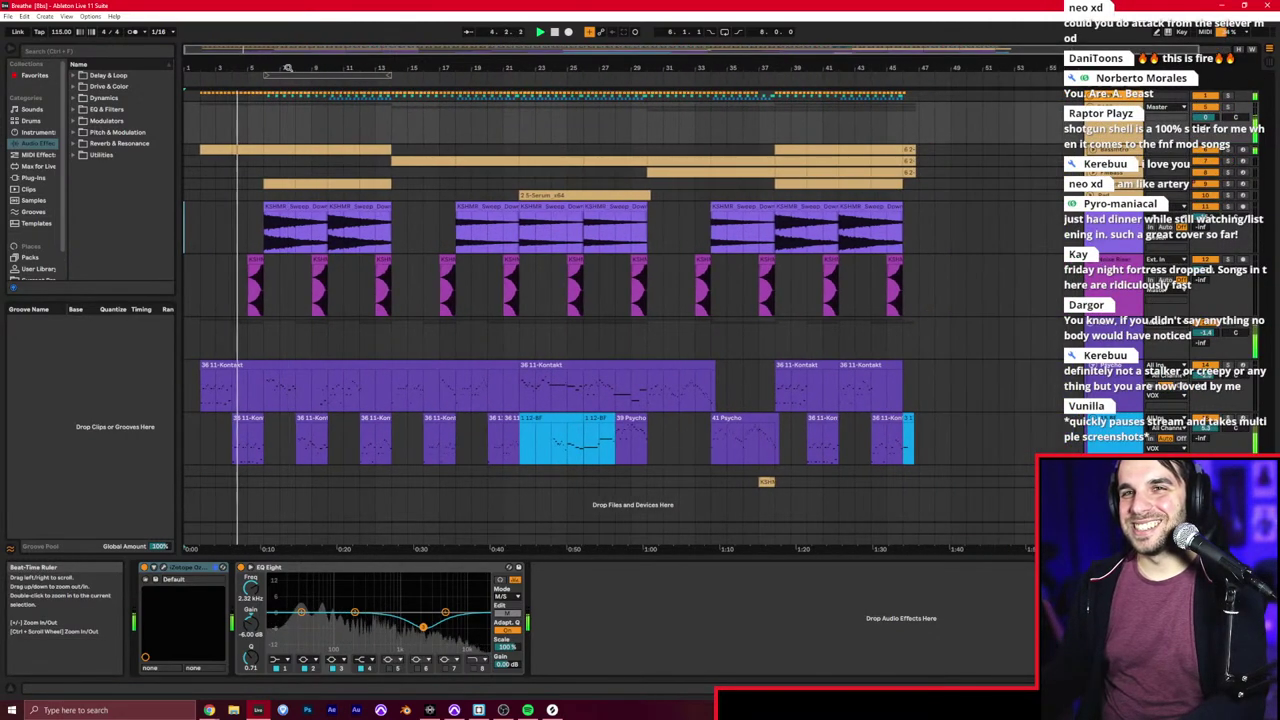
left_click(302, 204)
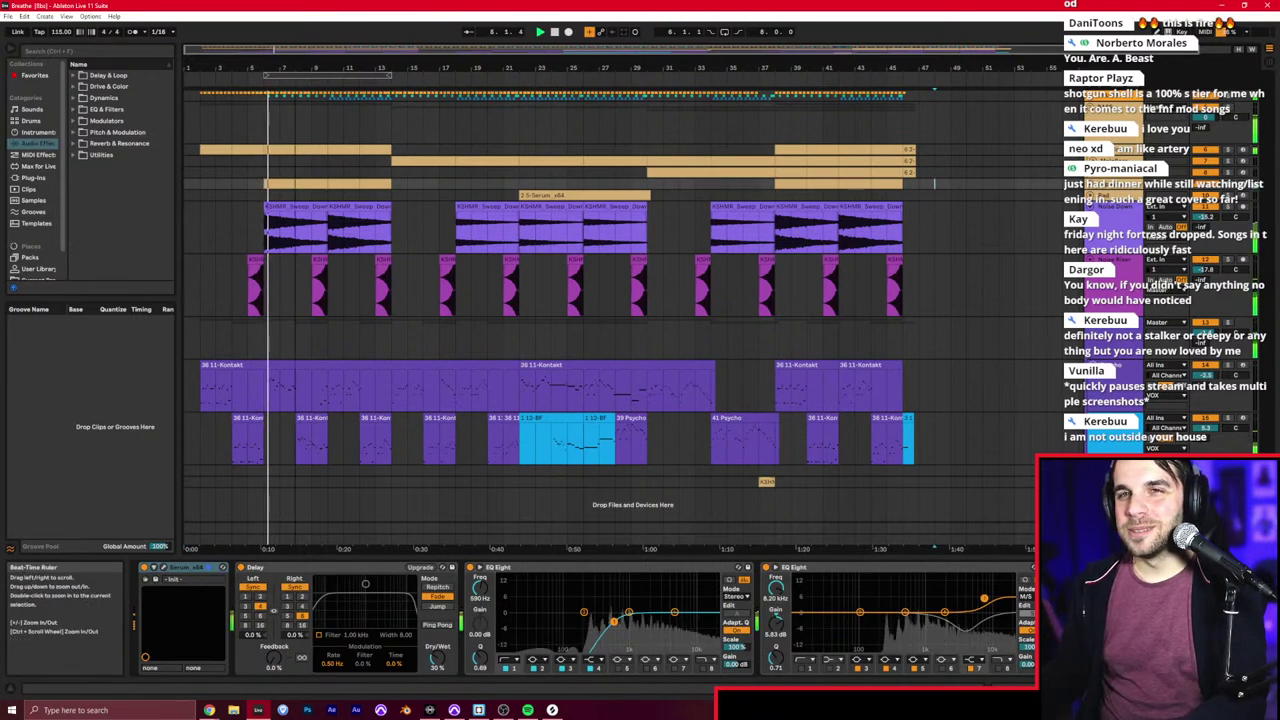
mouse_move(297, 68)
left_mouse_down()
mouse_move(303, 84)
mouse_move(304, 56)
left_mouse_up()
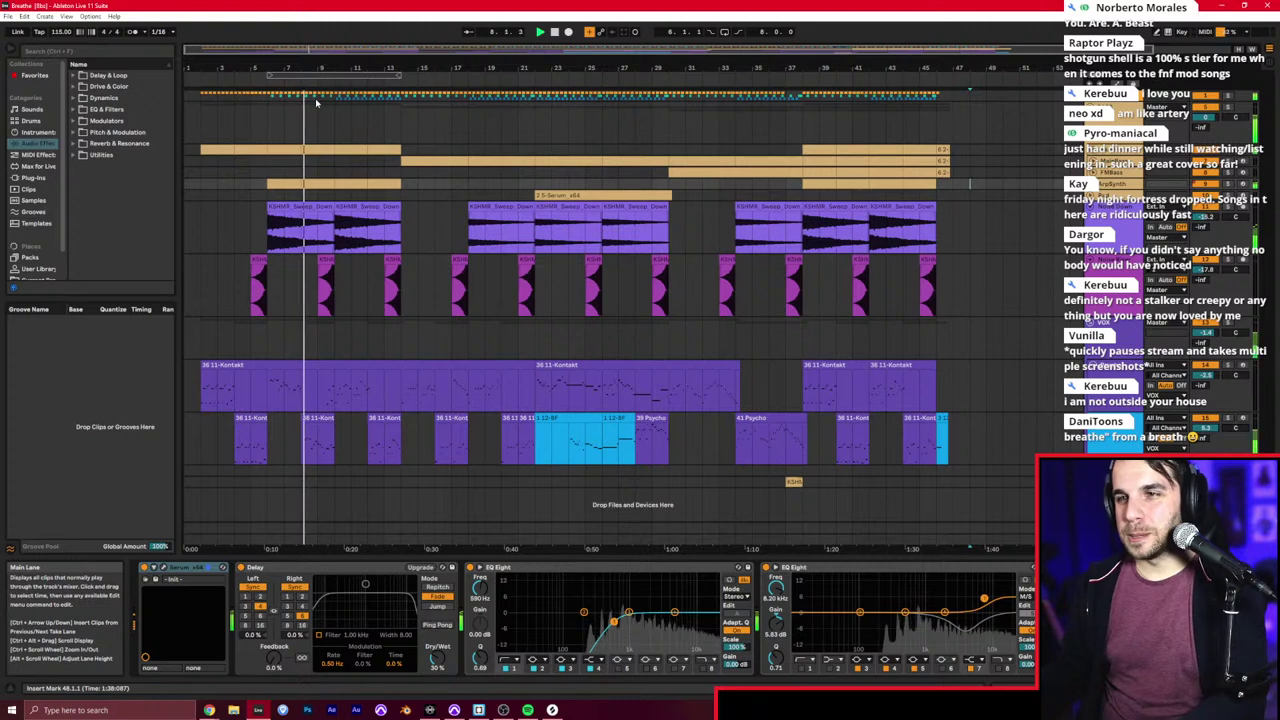
Step: Select the arrangement time from bar 2 to bar 48 and open the audio export settings
left_click(963, 131)
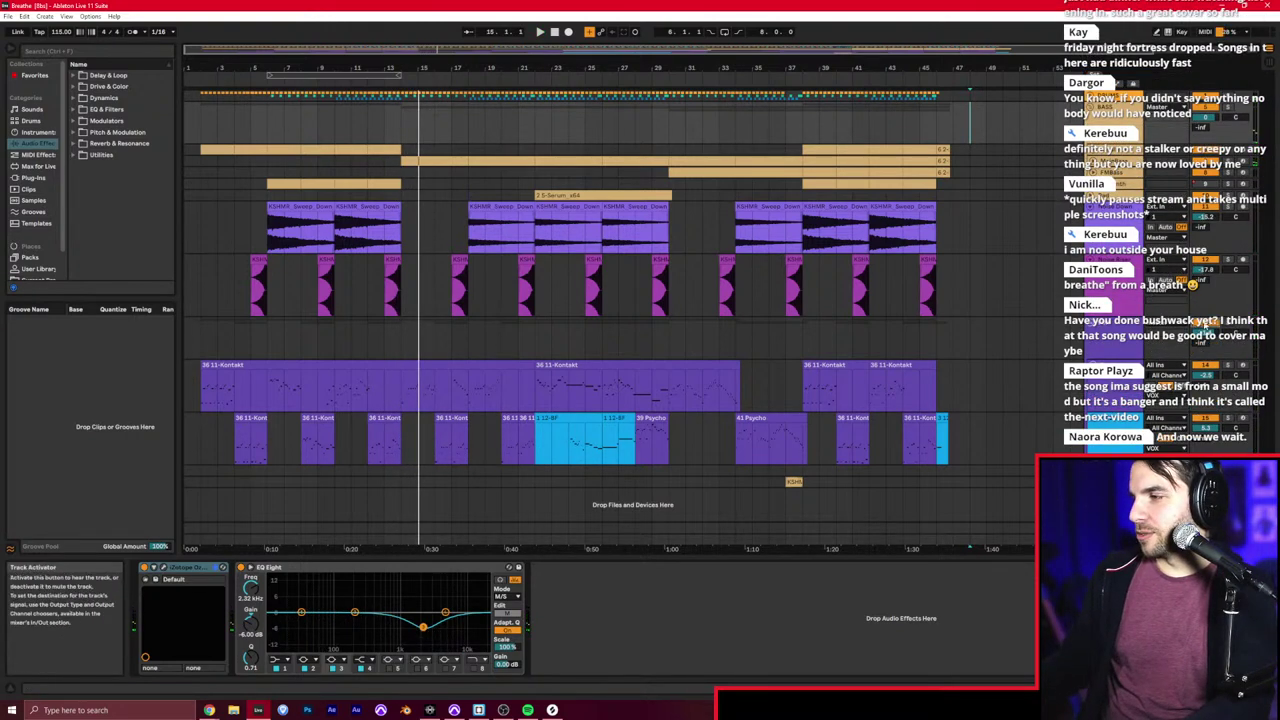
left_click(958, 171)
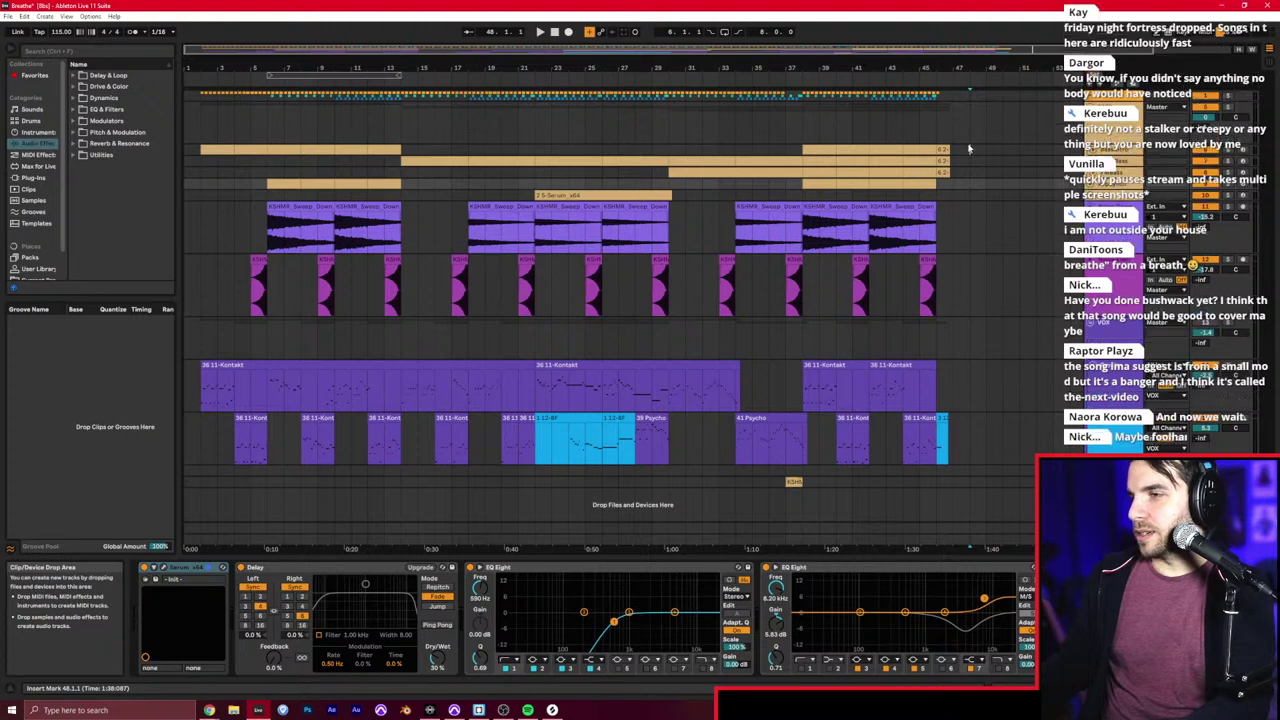
left_click(968, 148)
left_click_drag(968, 150, 202, 156)
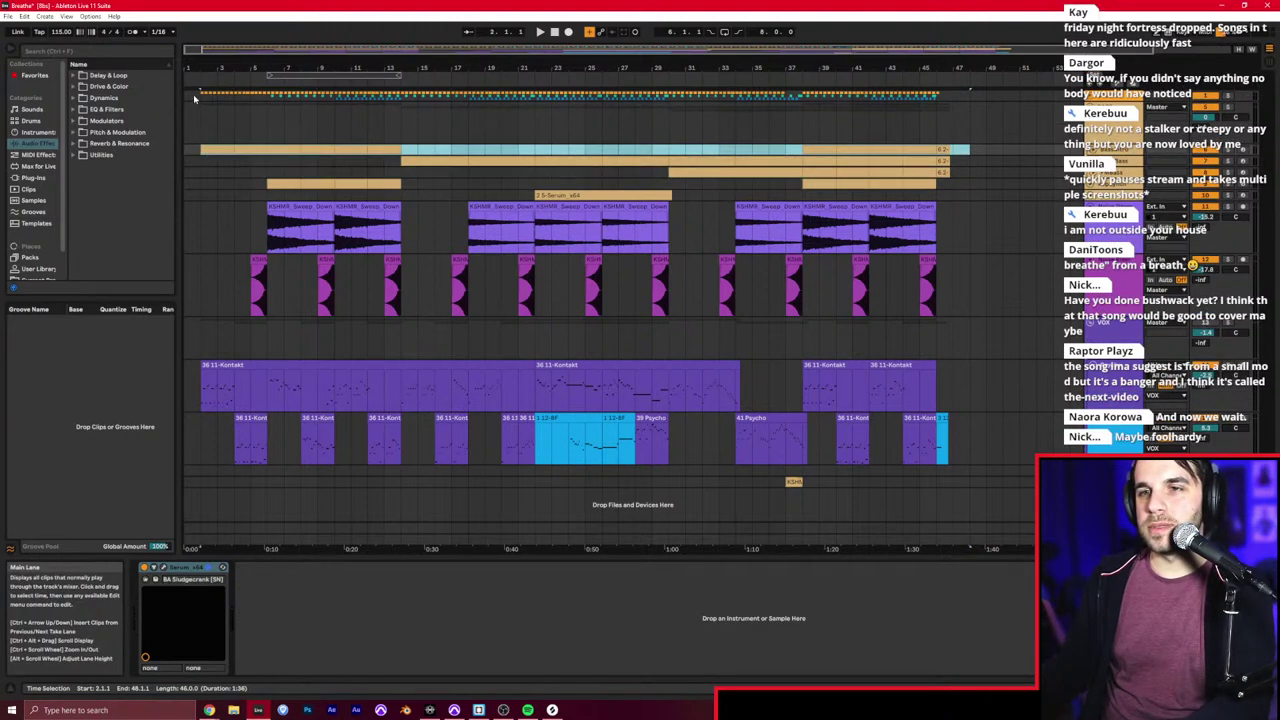
left_click(10, 18)
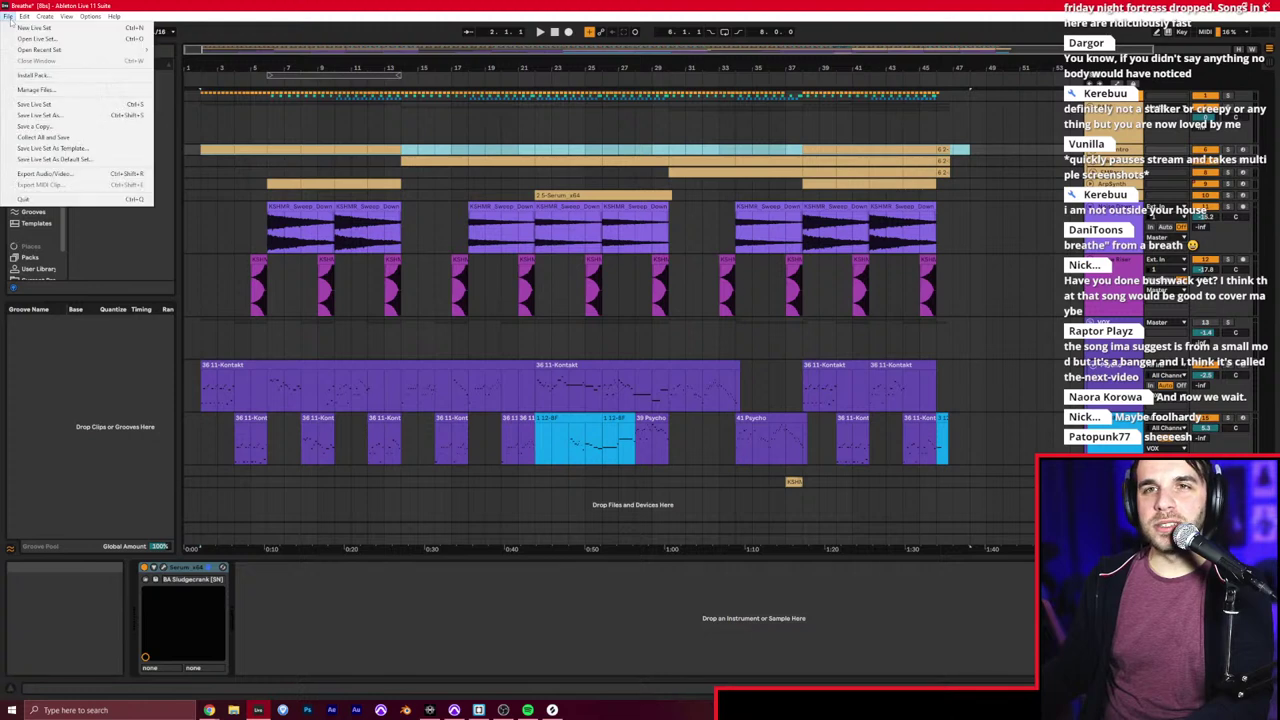
left_click(76, 175)
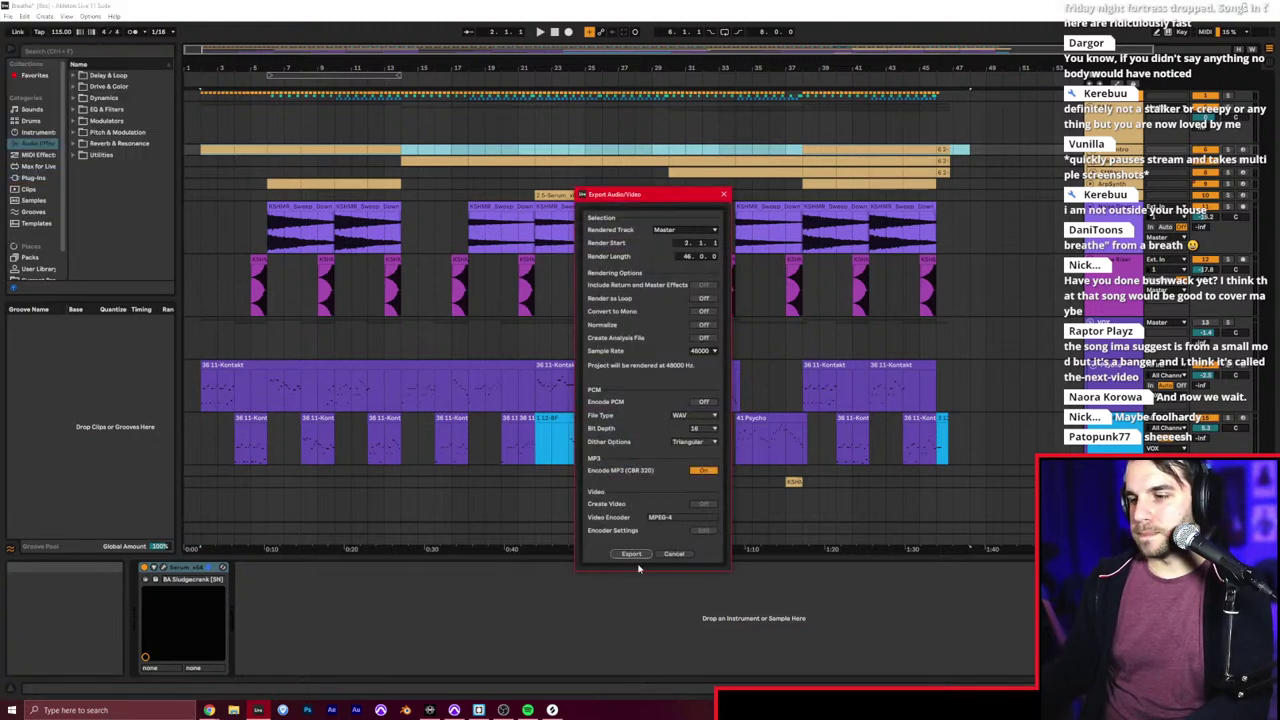
Step: Export the Master track as an MP3 named breathe_instrumental to the Desktop
left_click(631, 553)
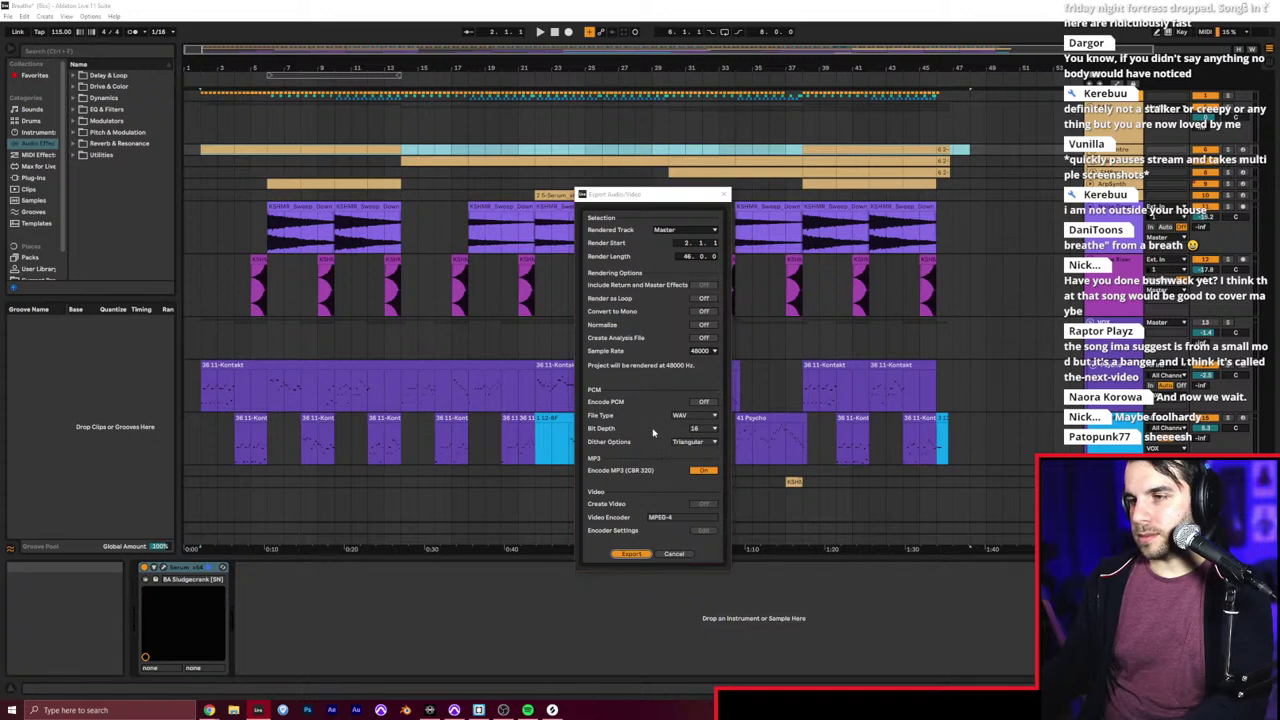
type("breath")
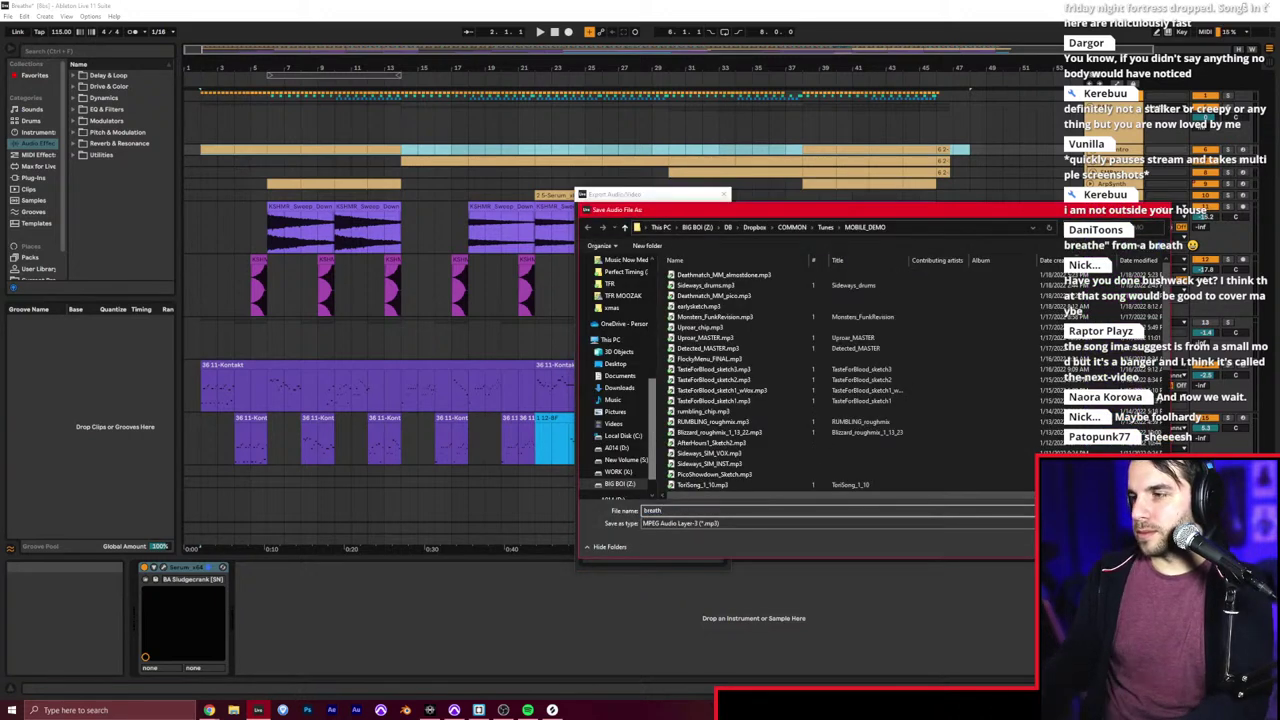
left_click(614, 364)
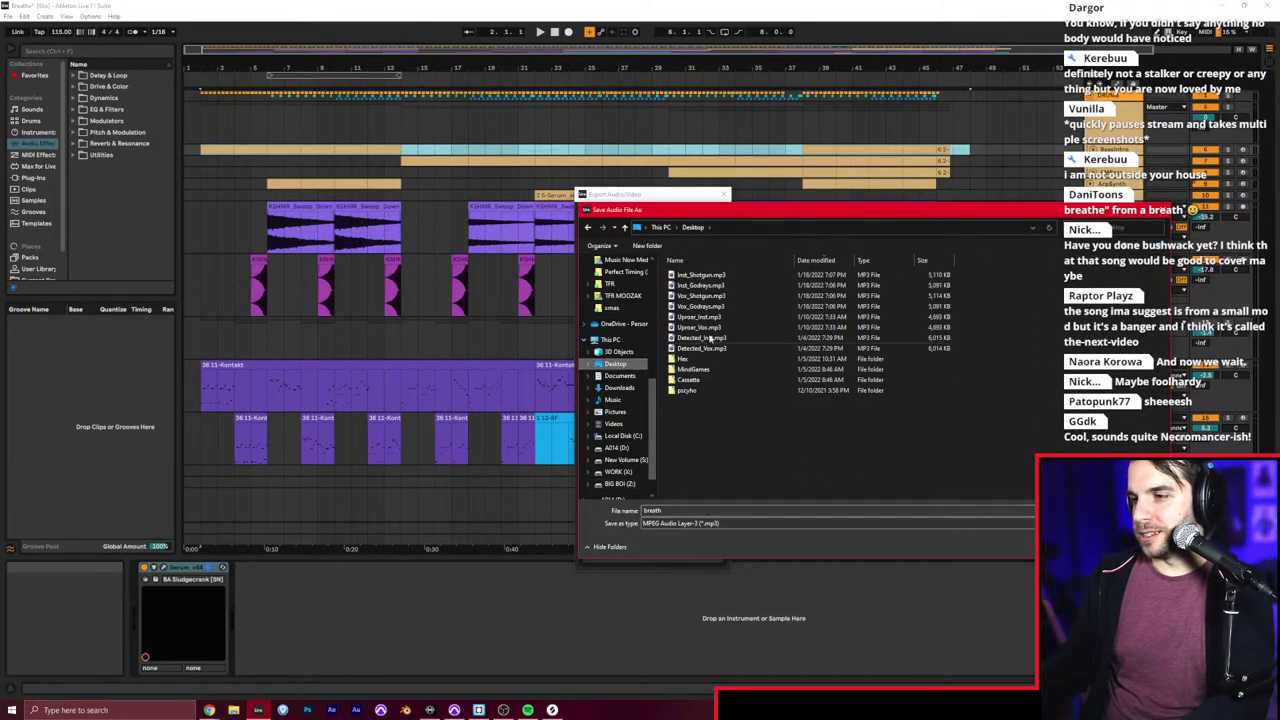
left_click(690, 512)
left_click(691, 513)
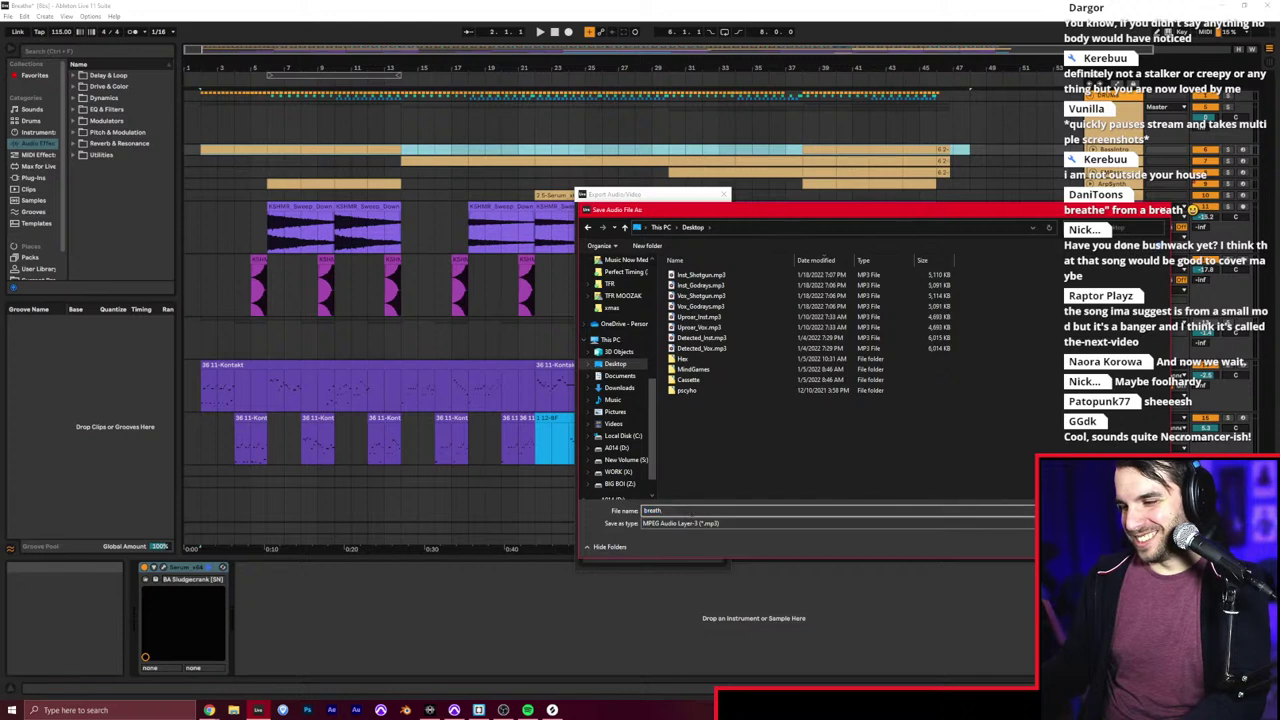
type("_instrumental")
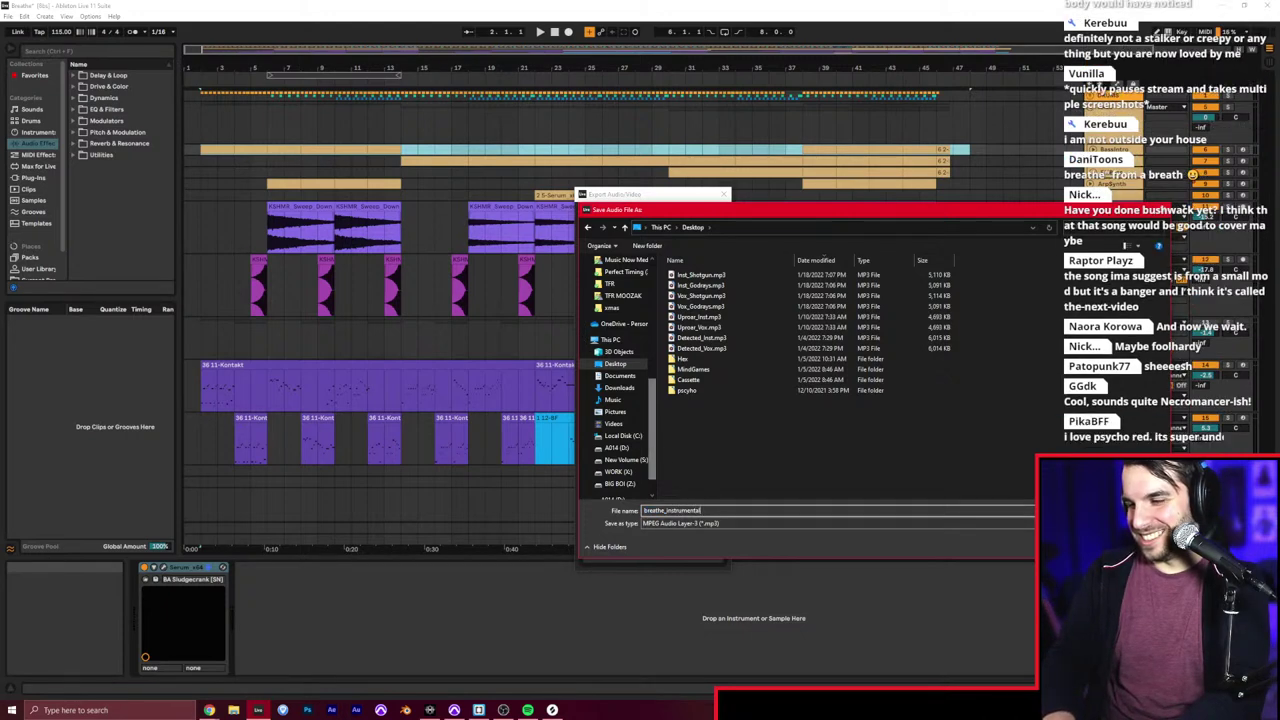
key("Return")
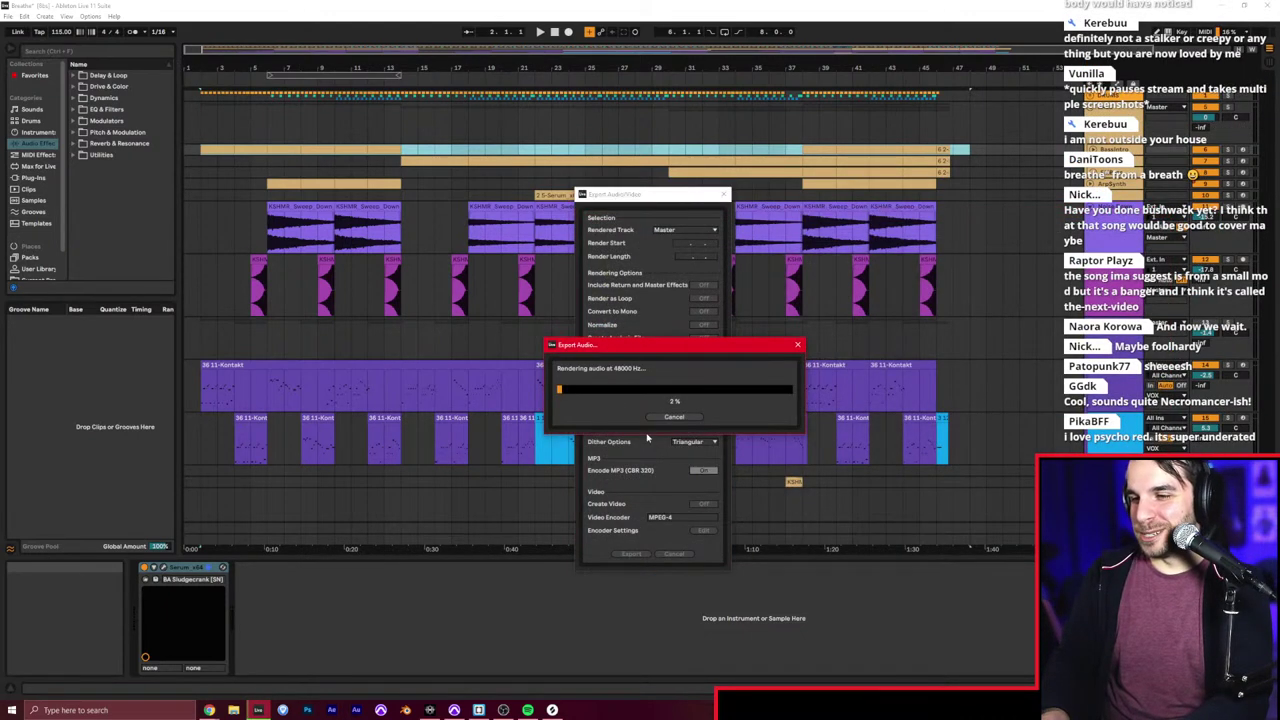
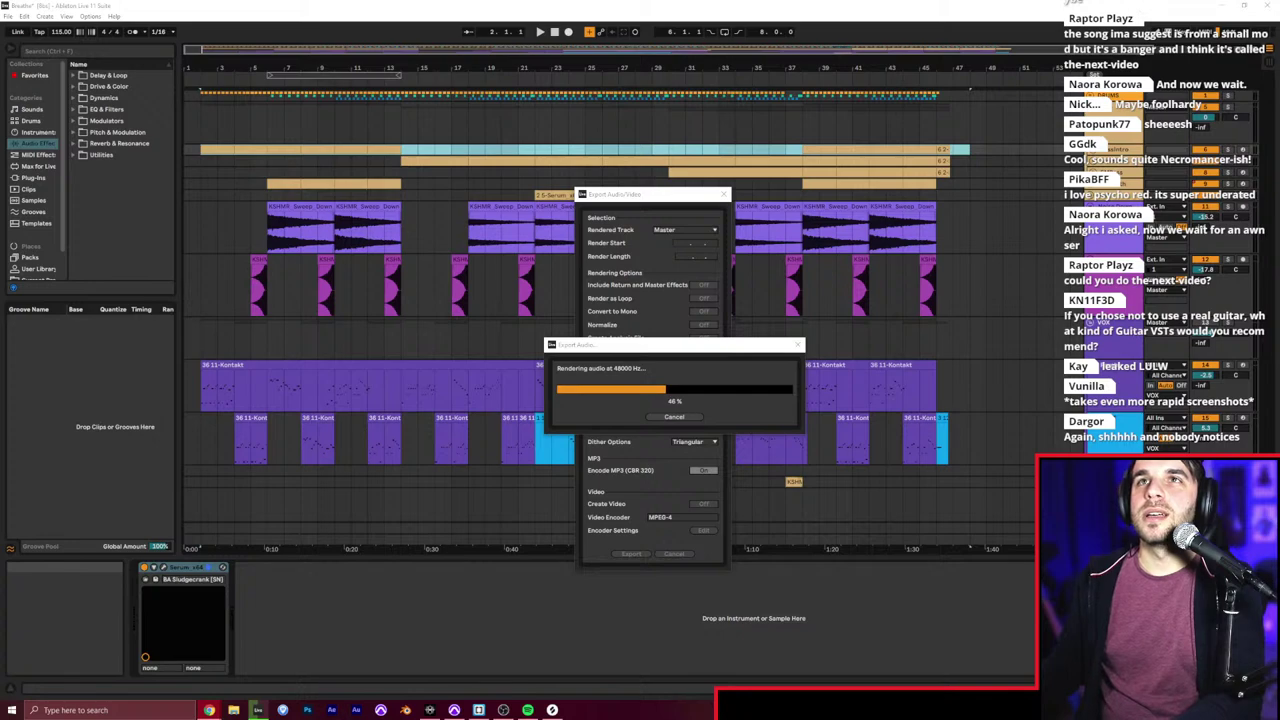
Step: Switch to Chrome, browse Impact Soundworks' Shreddage 3 Series page, play the Hydra demo briefly and return to Ableton Live
left_click_drag(242, 0, 277, 151)
double_click(287, 151)
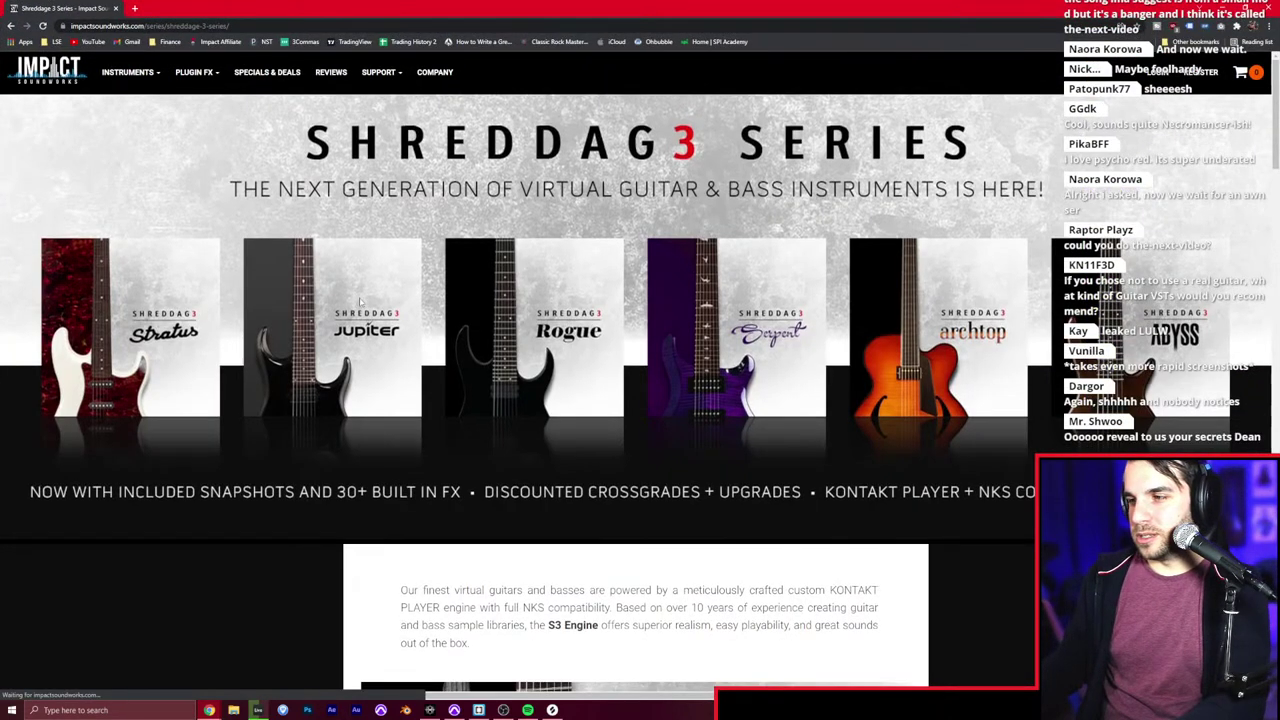
scroll(286, 417, "down", 1)
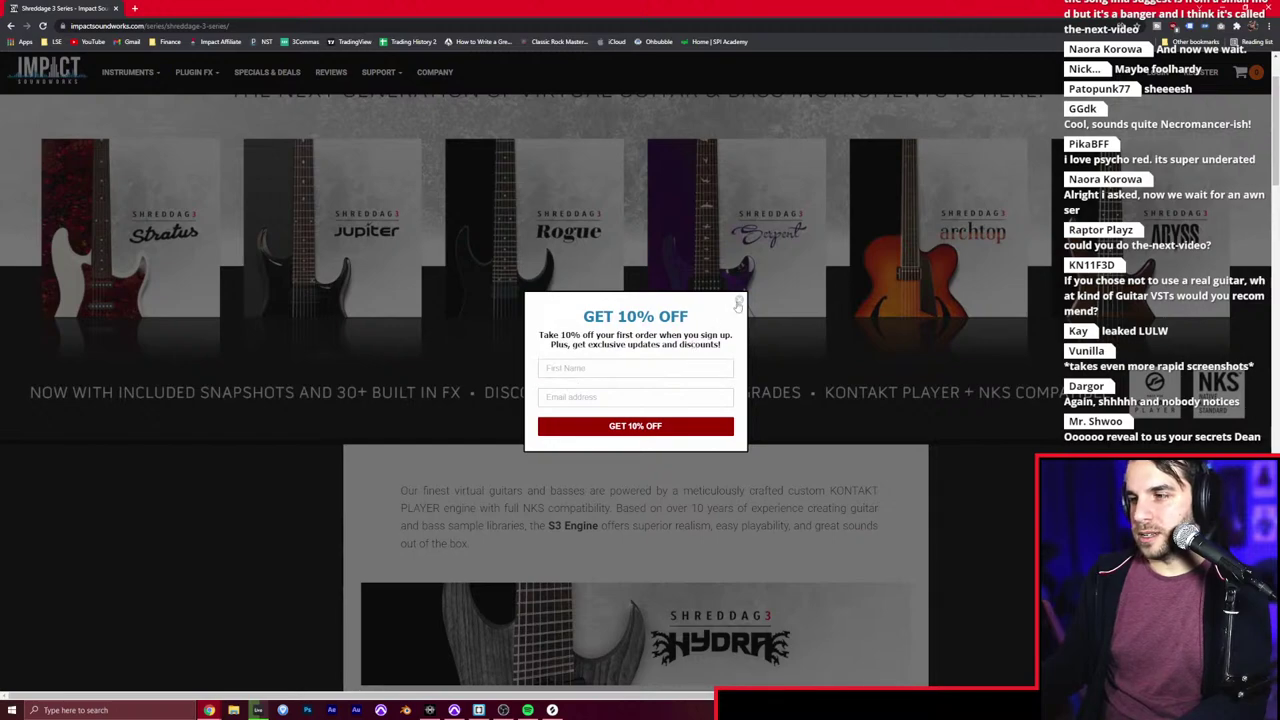
left_click(738, 302)
scroll(742, 310, "down", 4)
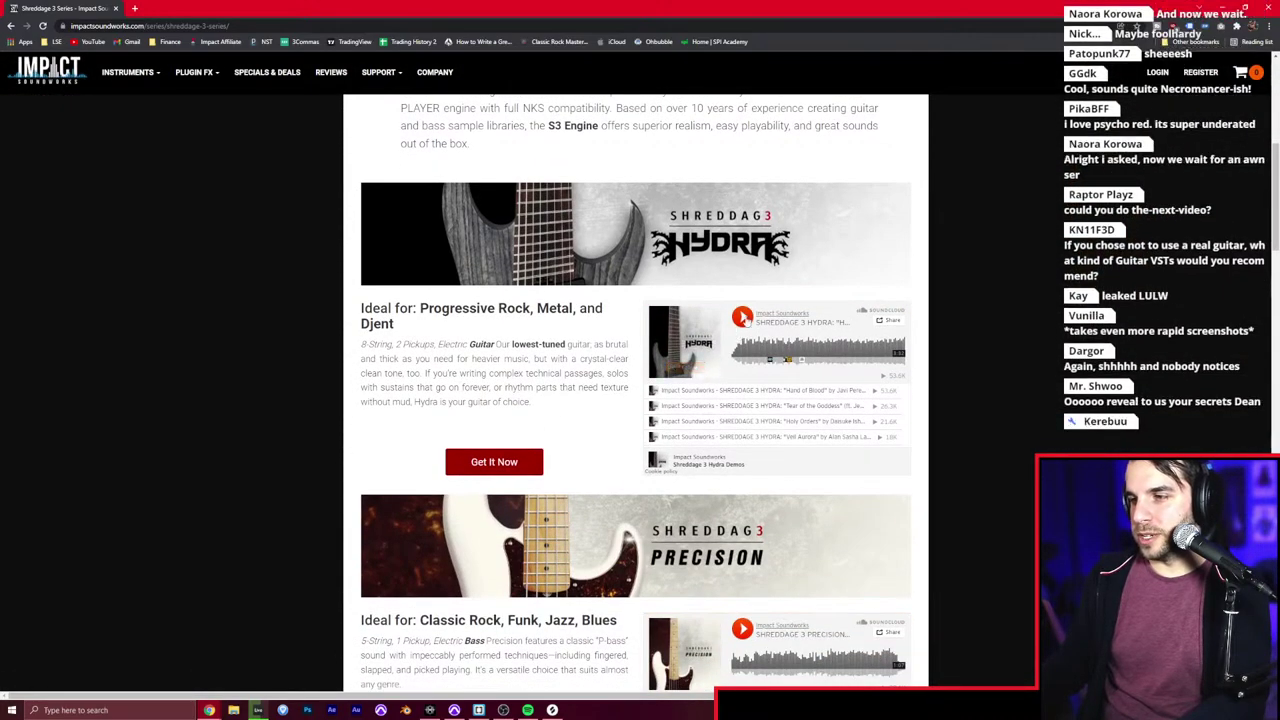
left_click(742, 317)
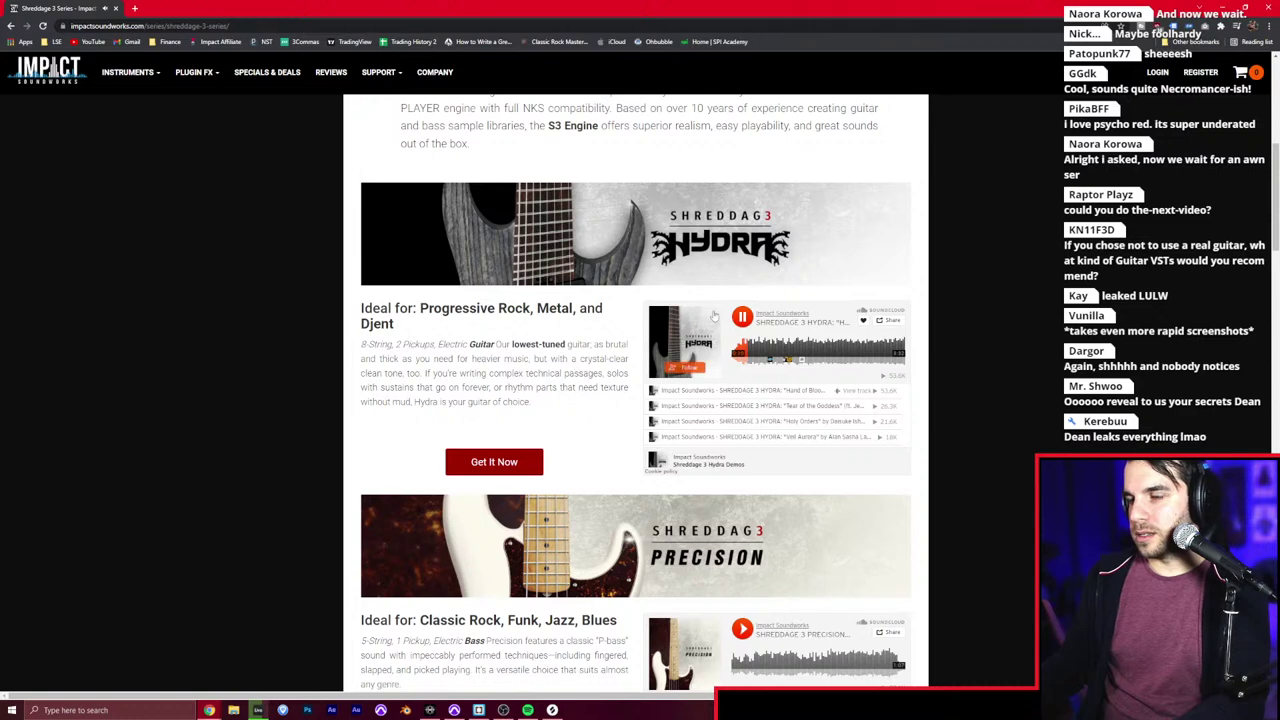
left_click(742, 317)
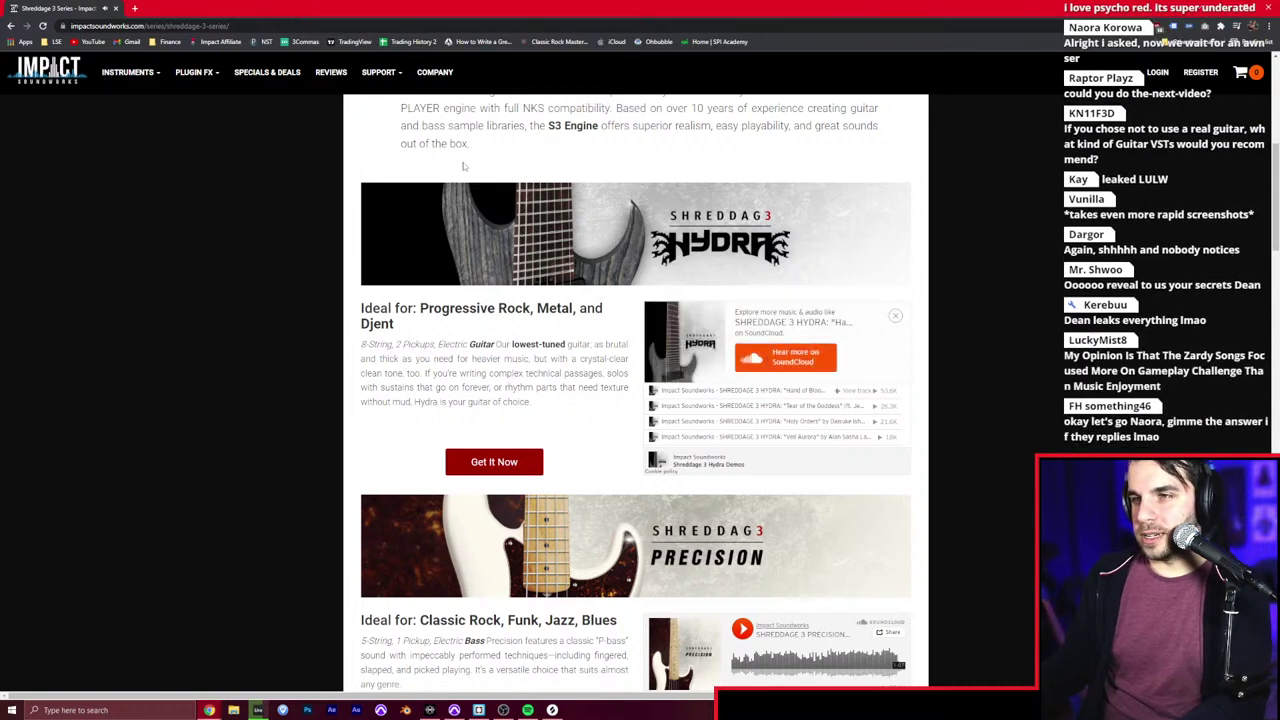
key("alt+Tab")
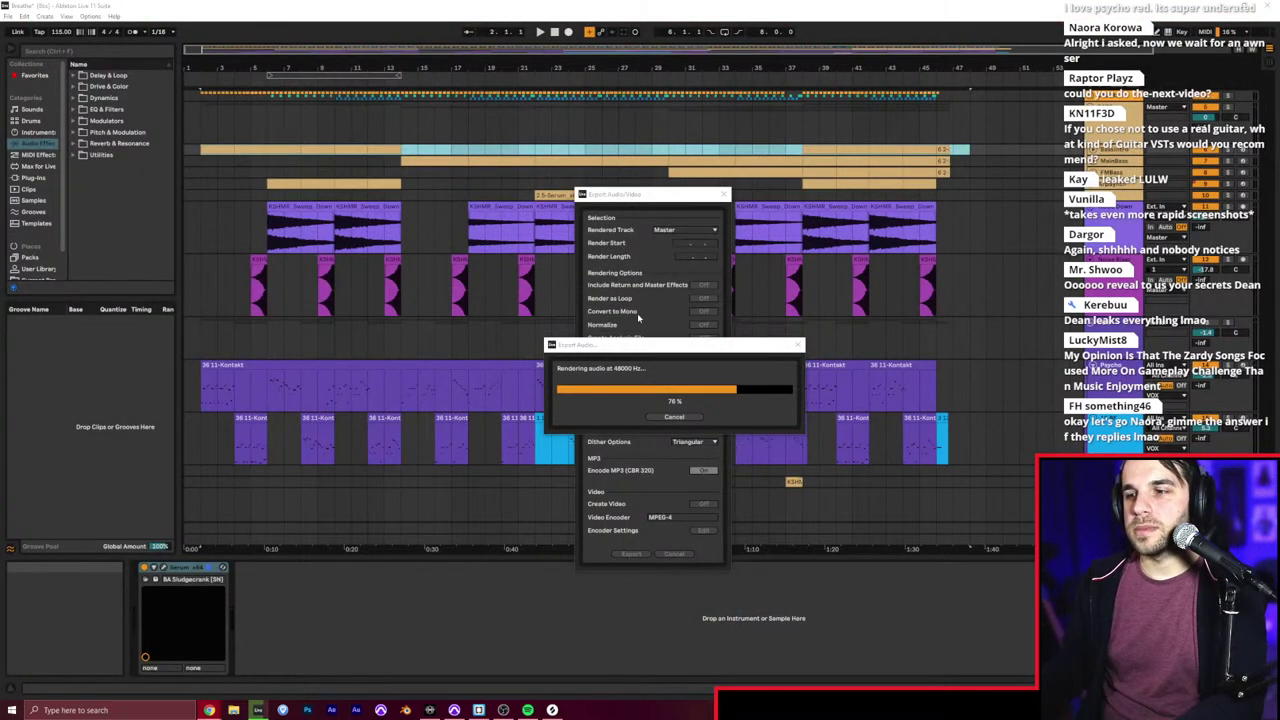
left_click(652, 348)
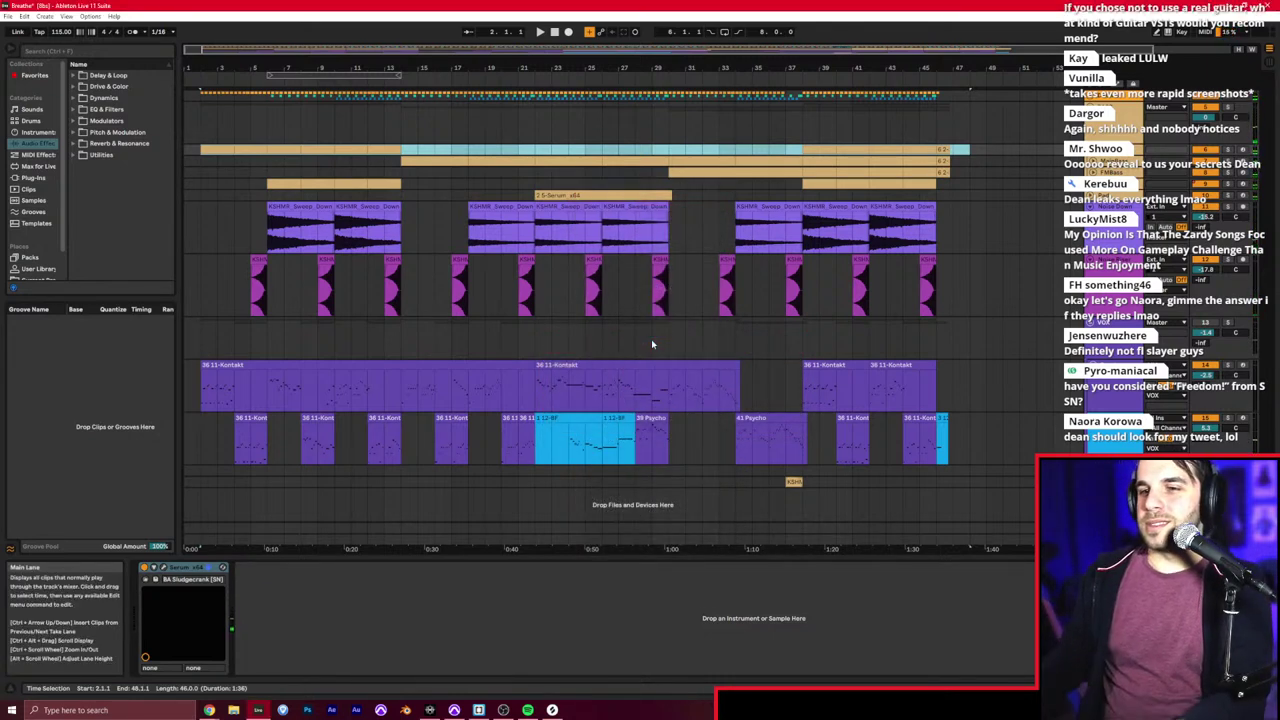
left_click(202, 287)
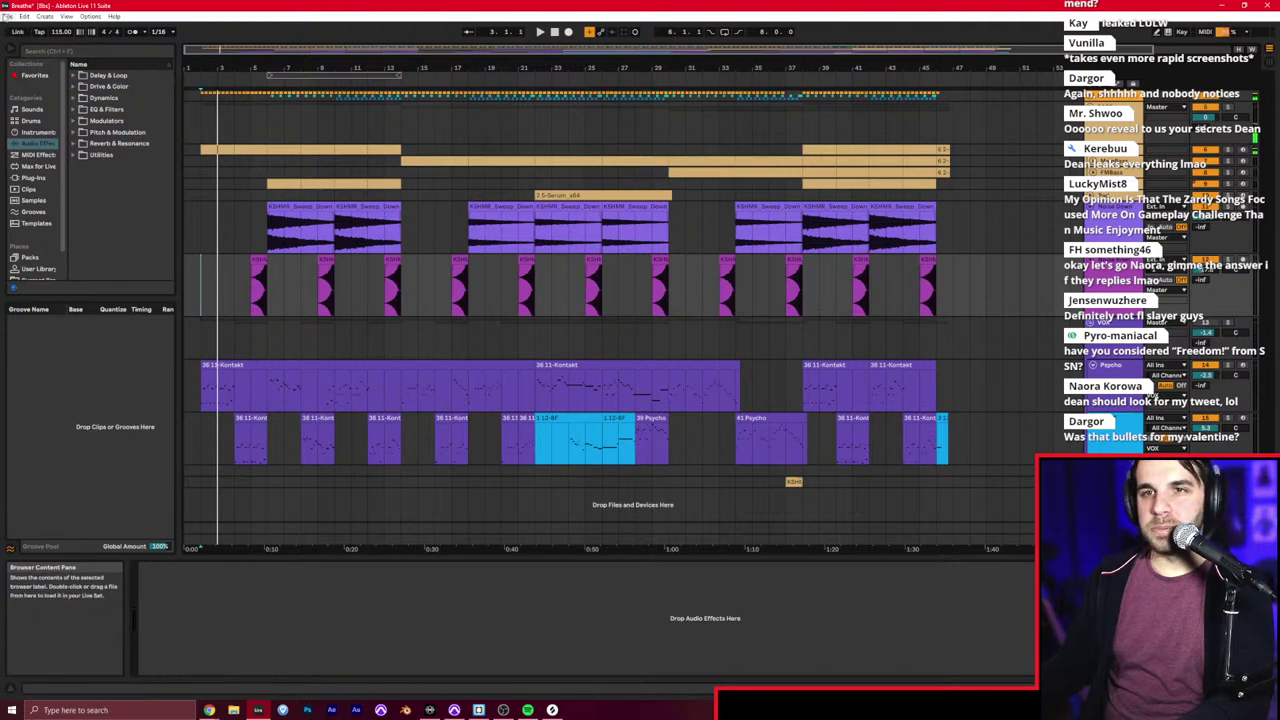
left_click(8, 16)
left_click(52, 173)
key("End")
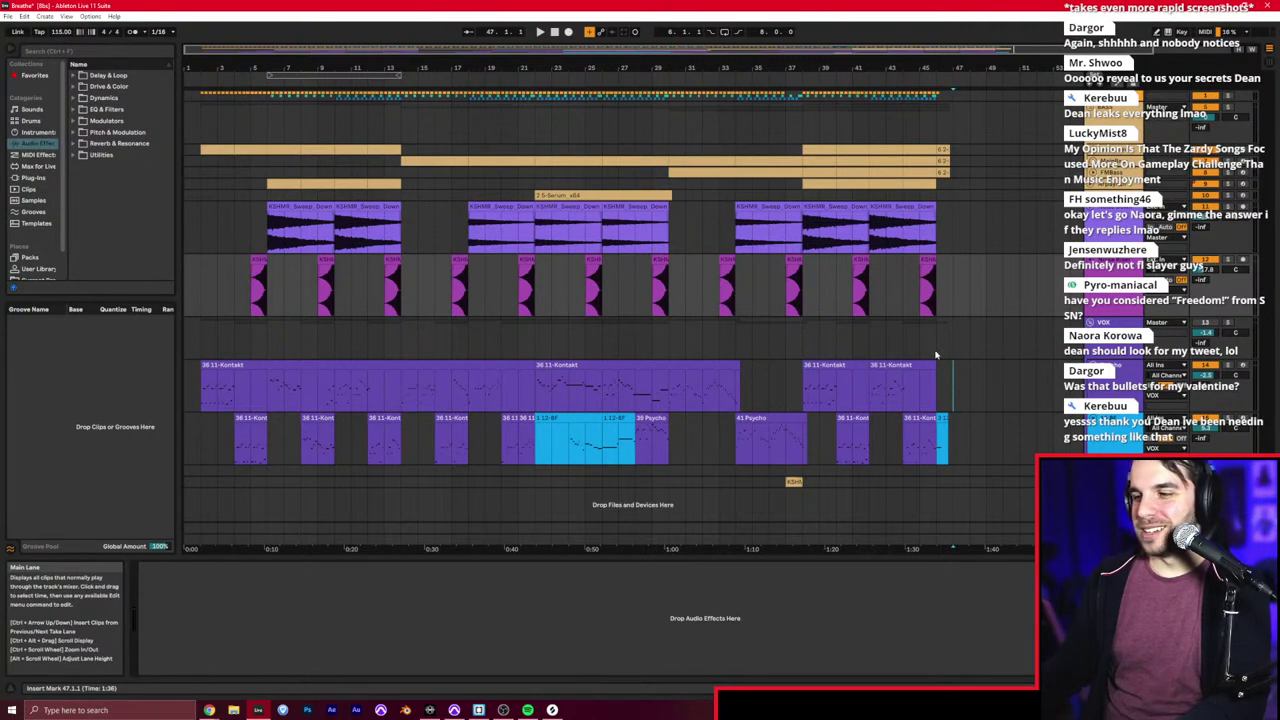
left_click_drag(823, 438, 200, 443)
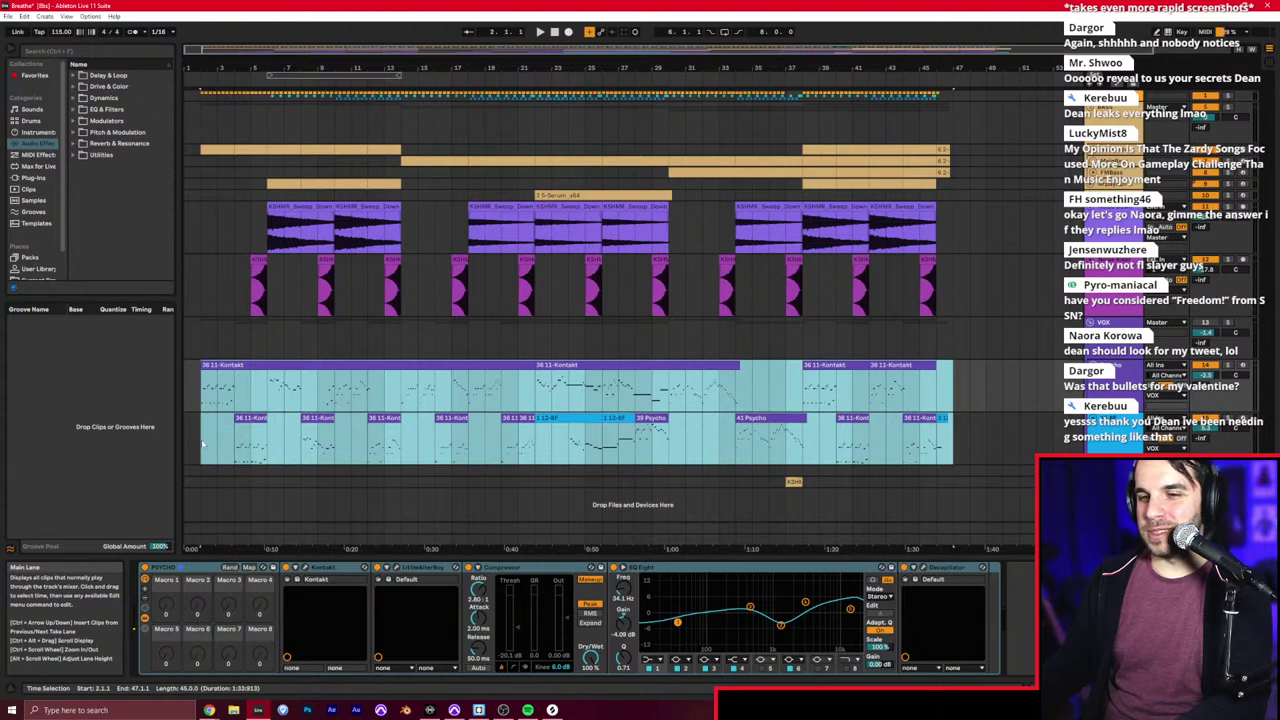
left_click(9, 17)
left_click(75, 175)
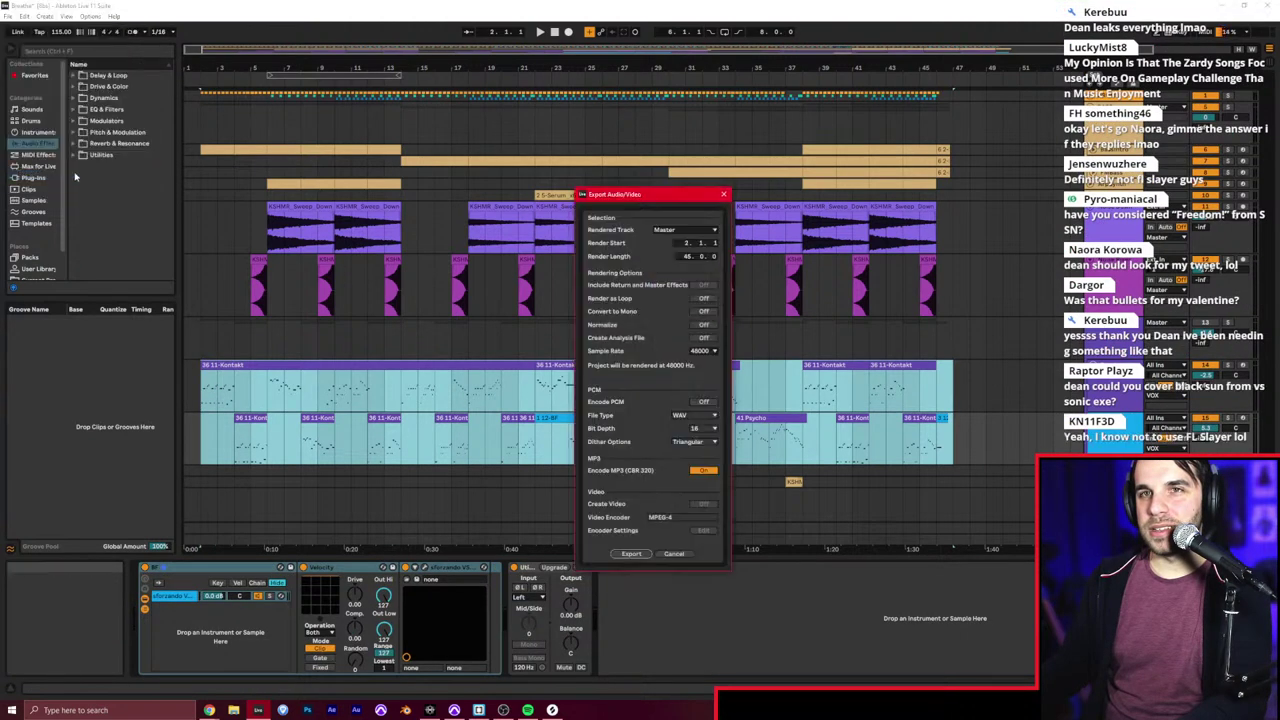
left_click(675, 554)
left_click(9, 17)
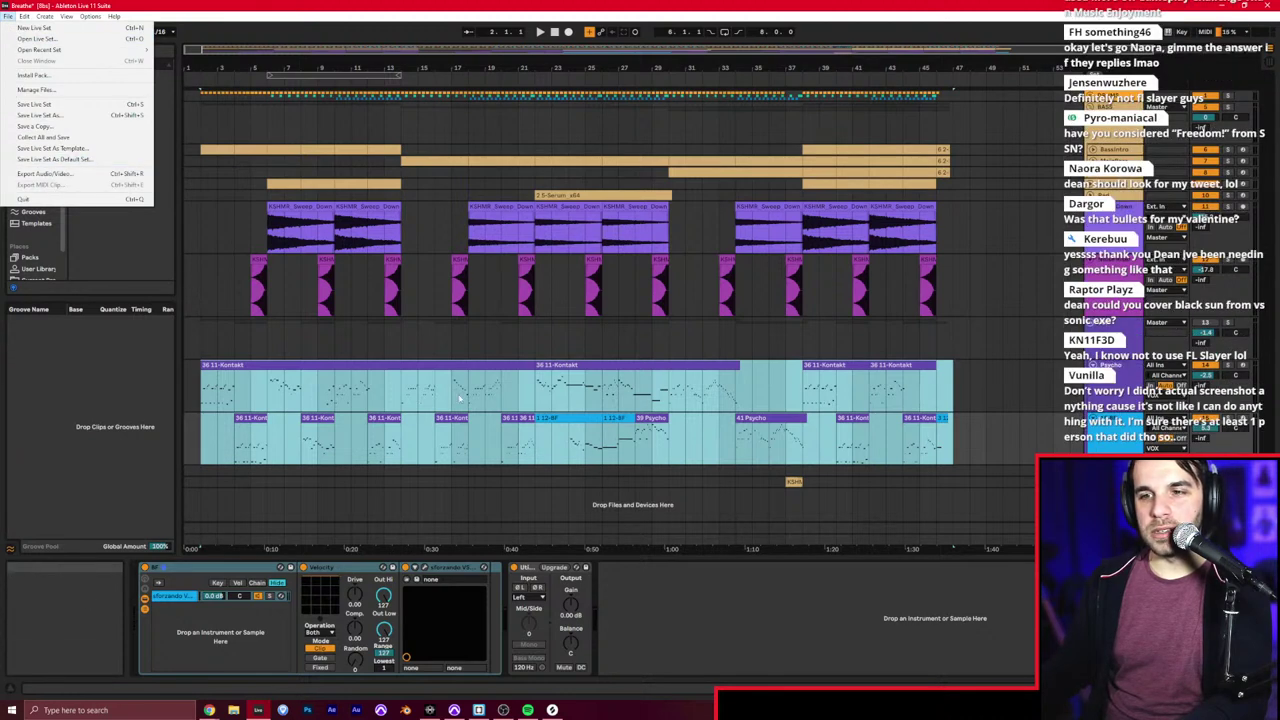
left_click(300, 335)
left_click(1112, 385)
left_click_drag(972, 401, 203, 449)
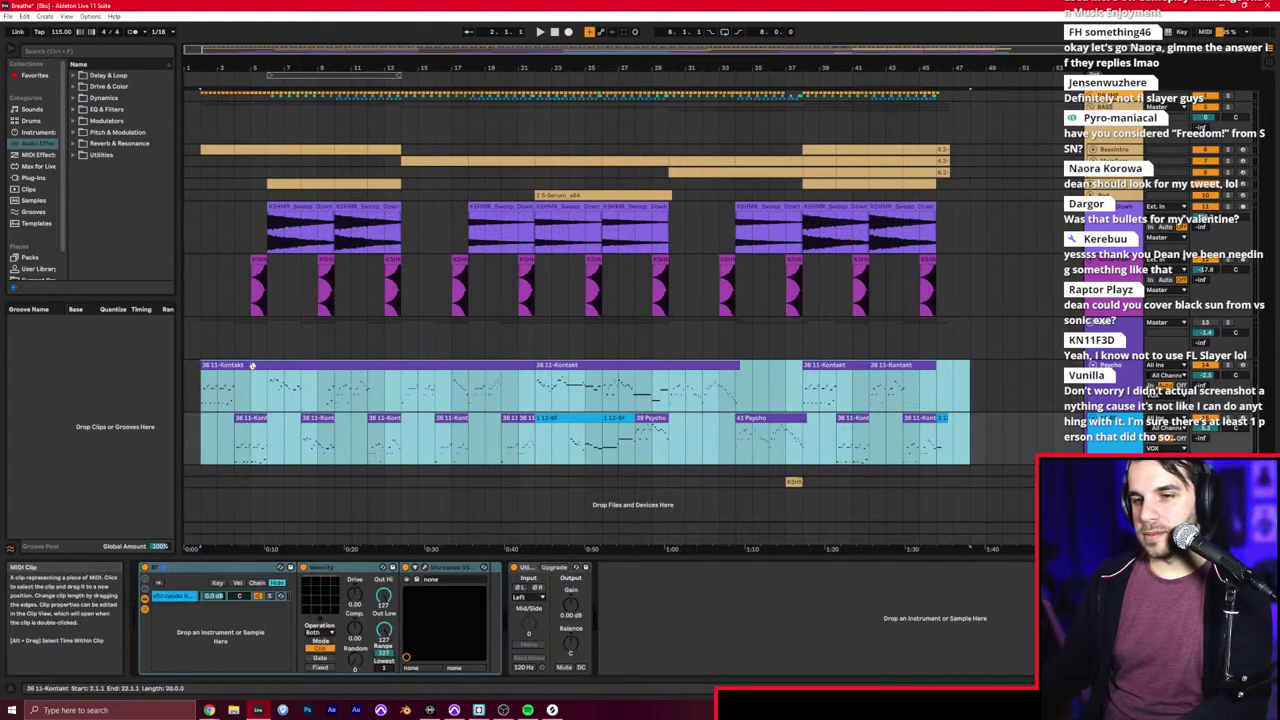
right_click(256, 369)
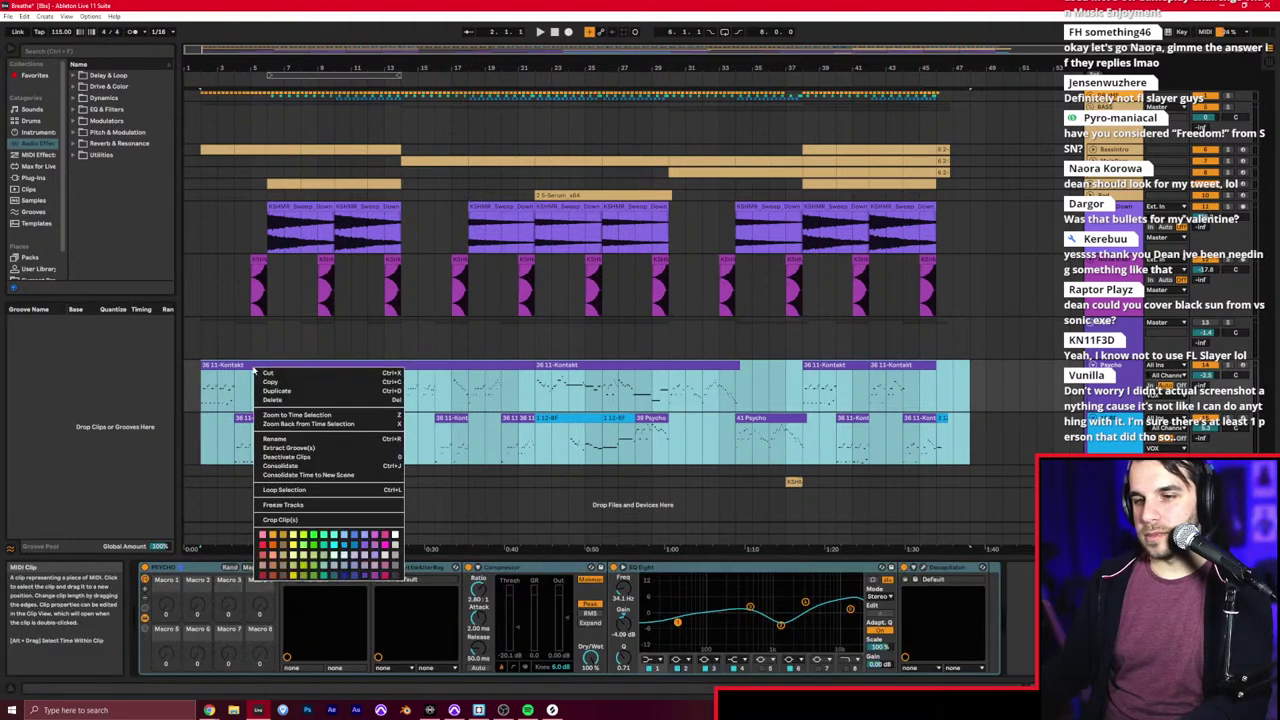
left_click(10, 17)
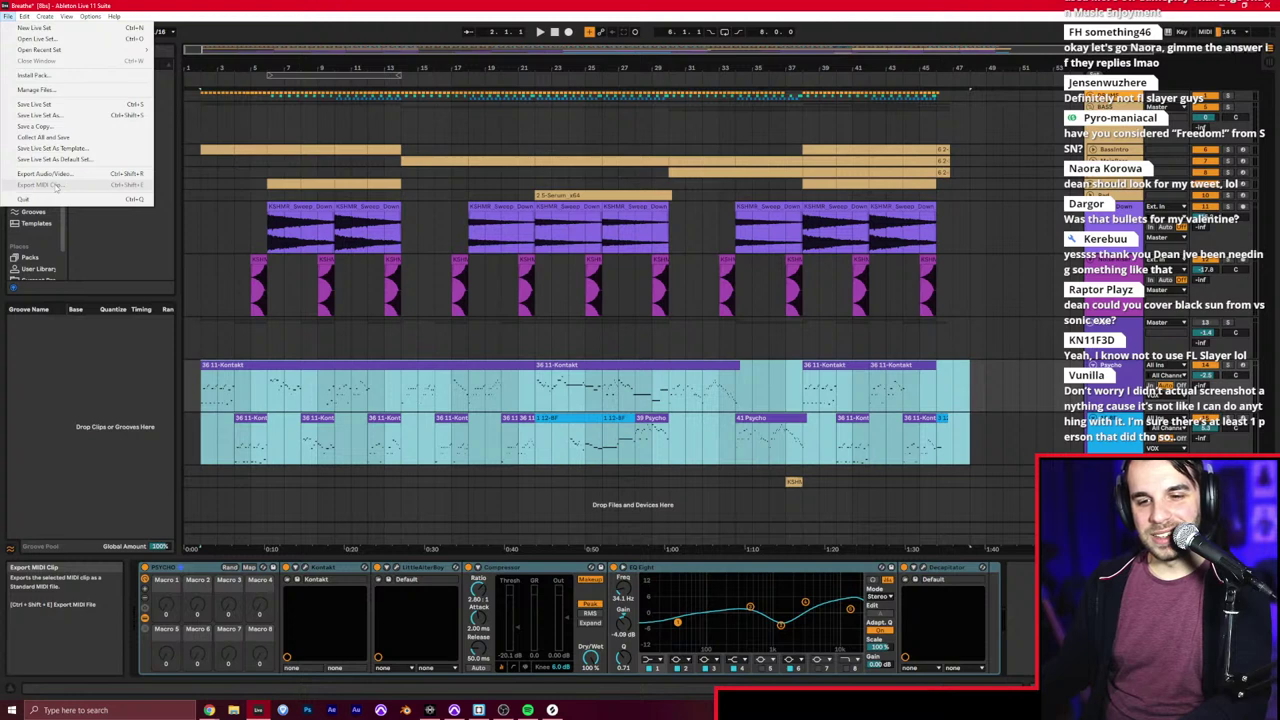
left_click(222, 436)
Step: Consolidate the Psycho track's clips from bar 2 to 48 and the clips on the track below up to bar 47
left_click_drag(202, 390, 966, 397)
left_click(935, 416)
left_click_drag(953, 442, 202, 441)
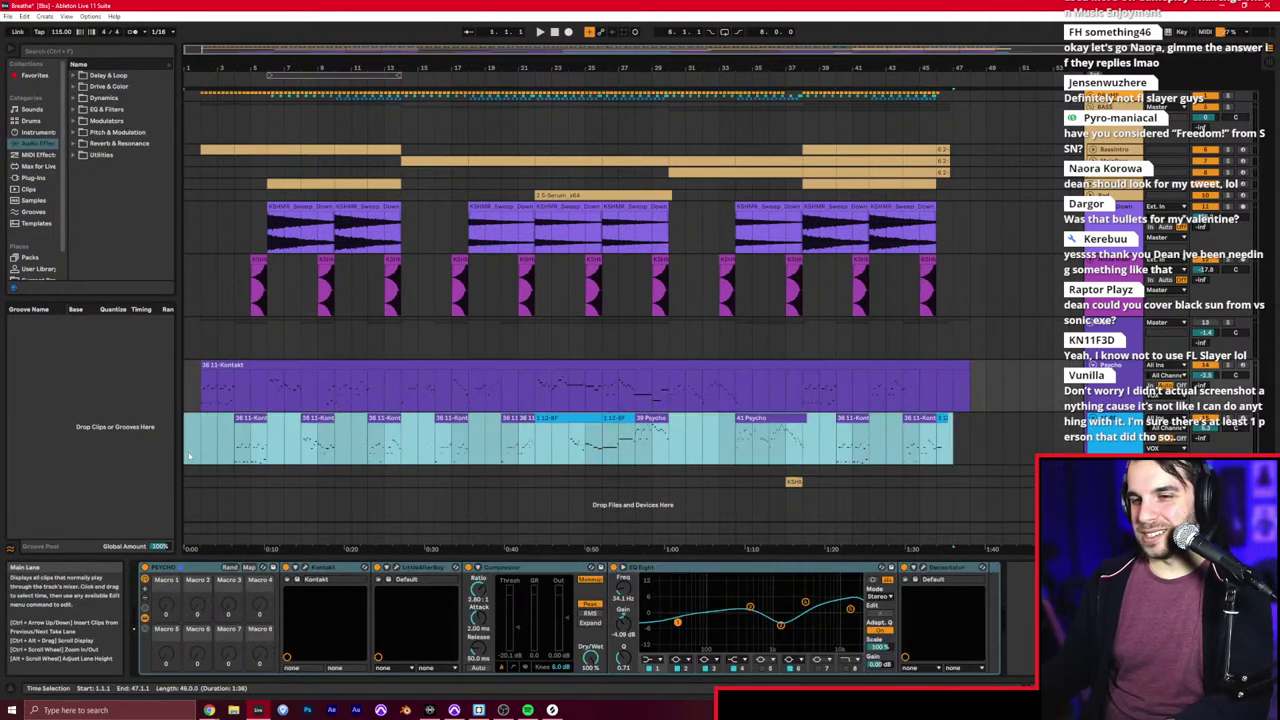
key("ctrl+j")
Step: Export the consolidated Psycho clip as a MIDI file named breathe_psychored to the Desktop
left_click(236, 367)
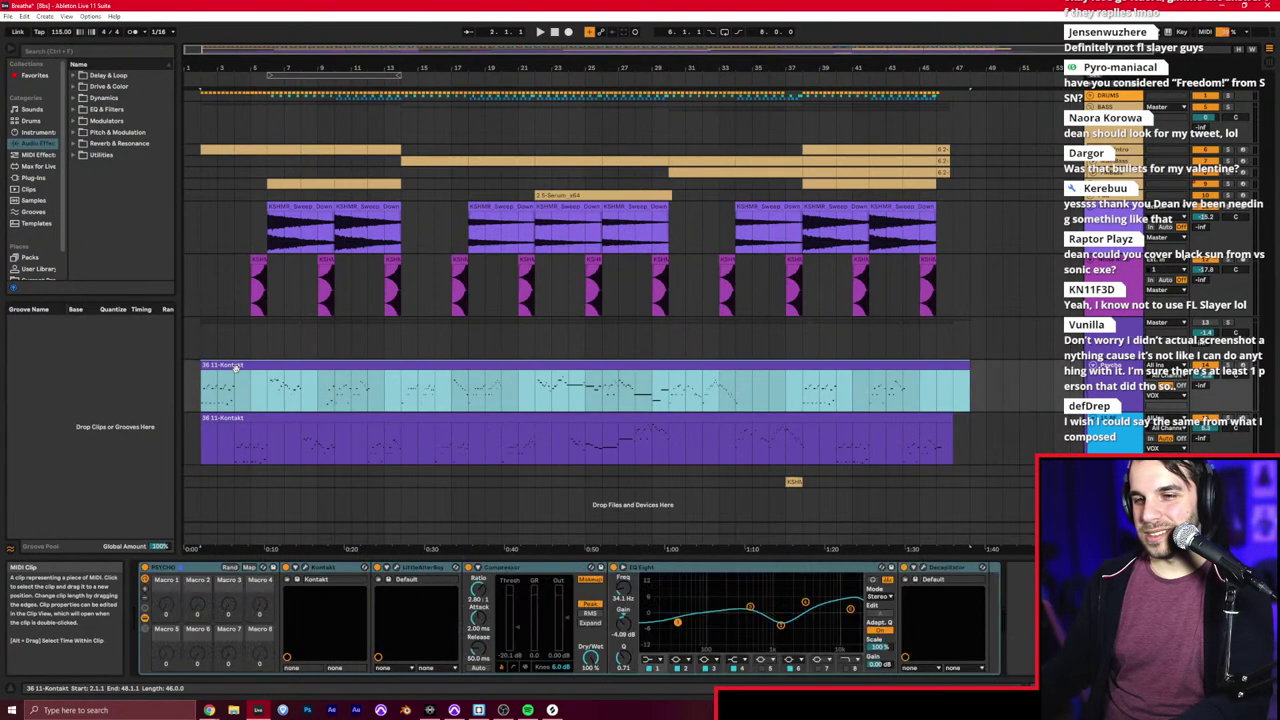
left_click(8, 16)
left_click(60, 182)
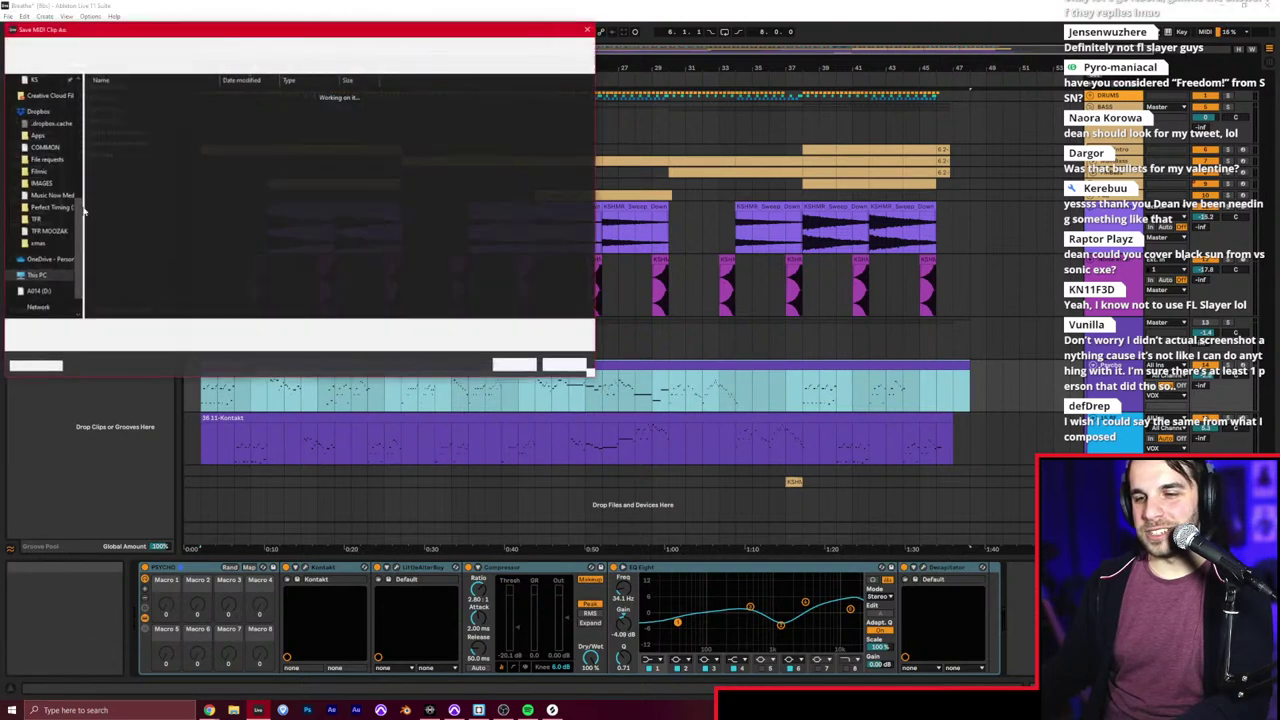
type("pro")
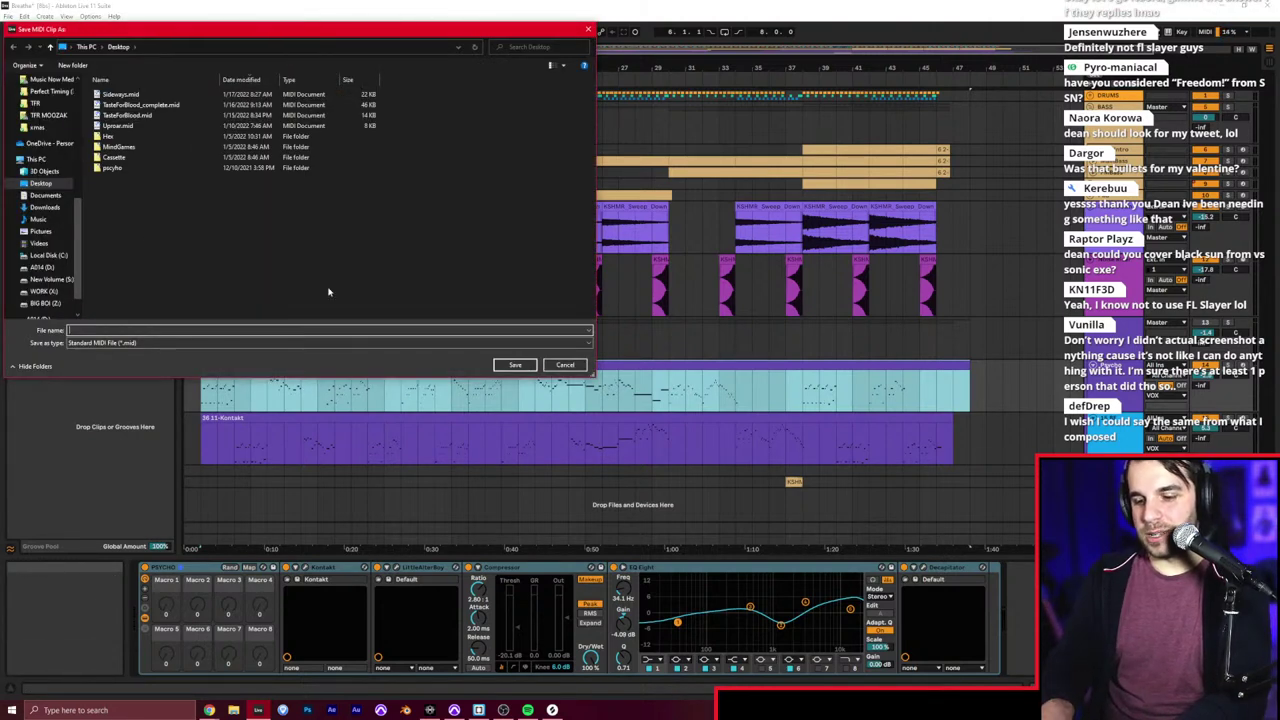
type("breathe_psycho")
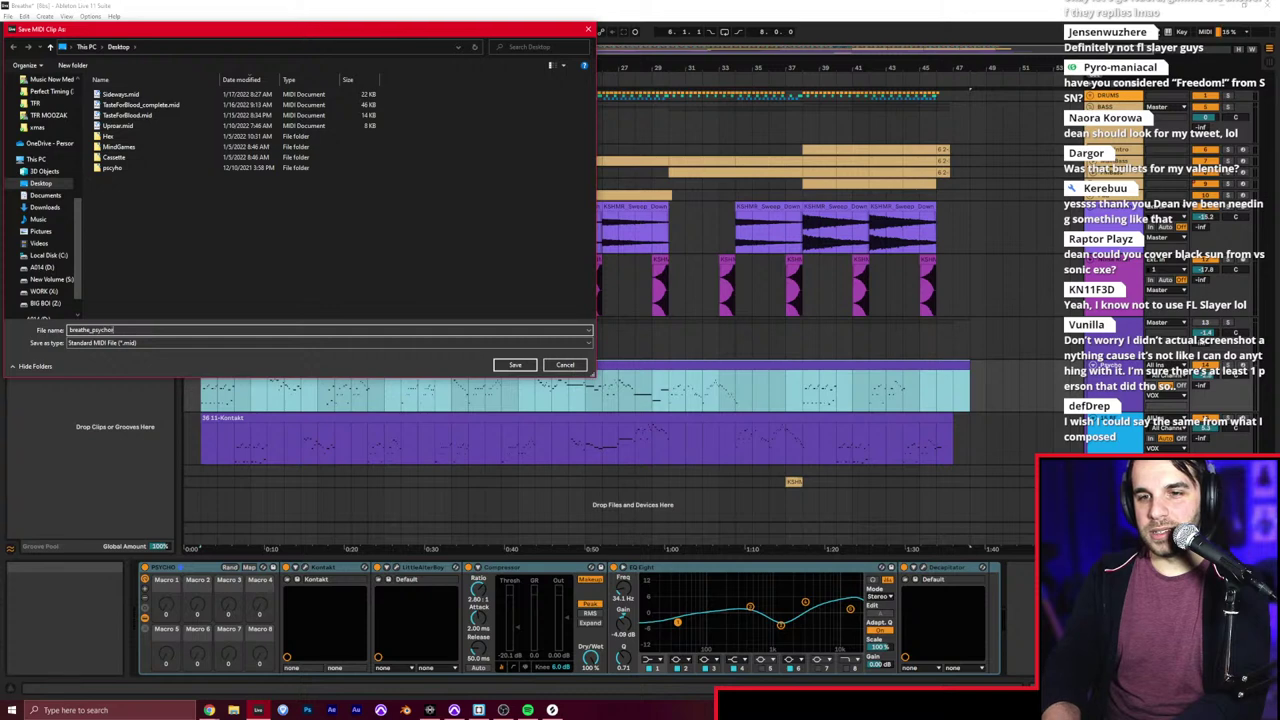
key("Return")
Step: Export the lower Kontakt clip, ending at bar 47, as a MIDI file named breathe_bf to the Desktop
left_click(415, 428)
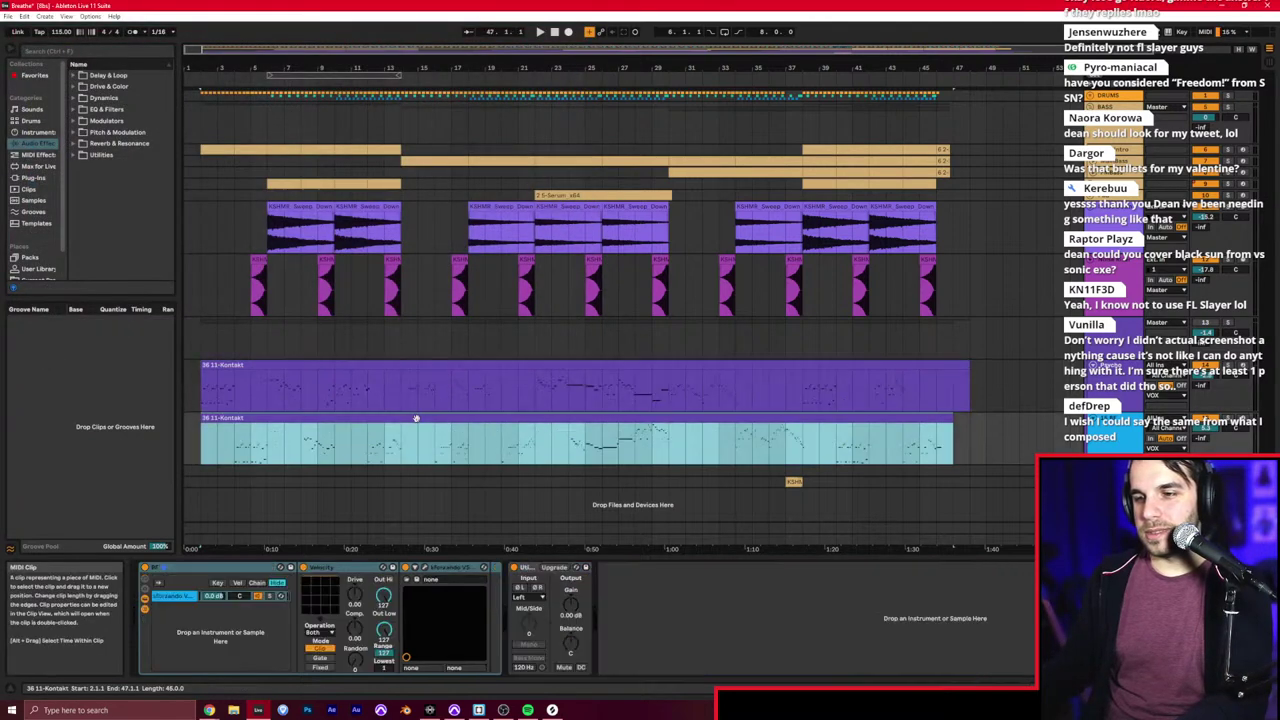
left_click(8, 17)
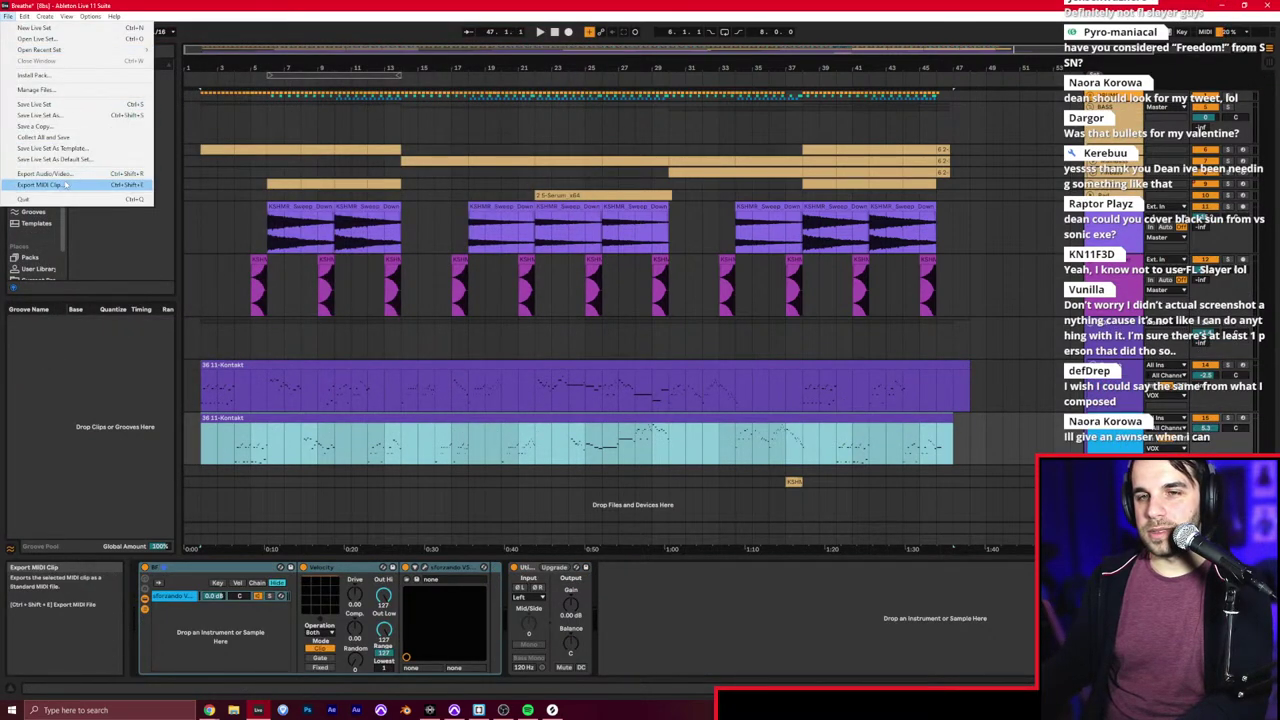
left_click(60, 184)
type("breathe_")
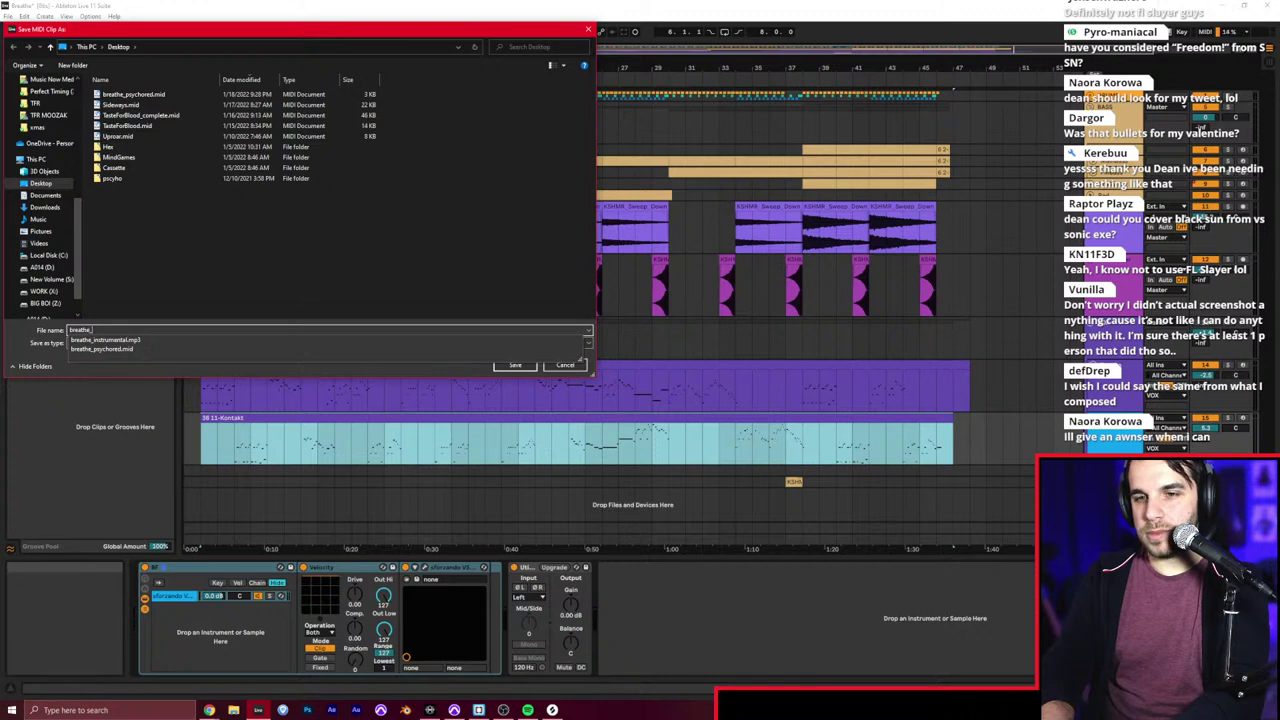
key("Return")
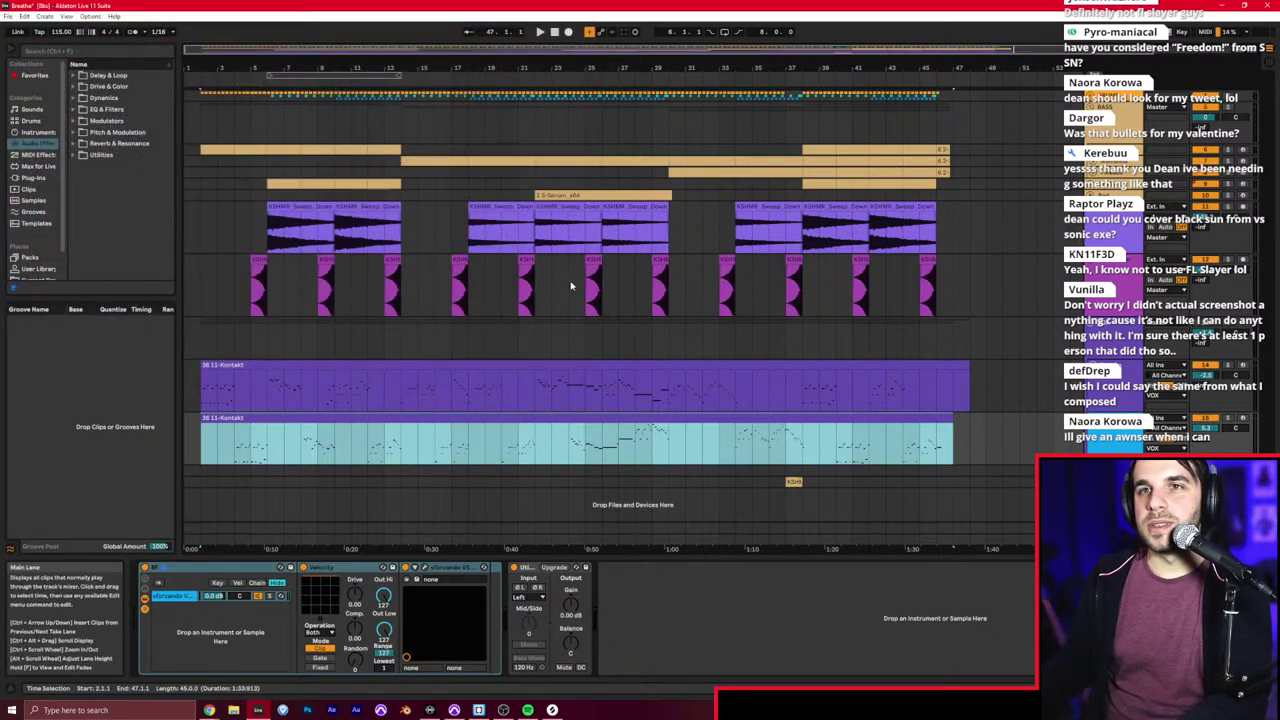
Step: Close Ableton Live, saving the changes to the Breathe set
left_click(686, 248)
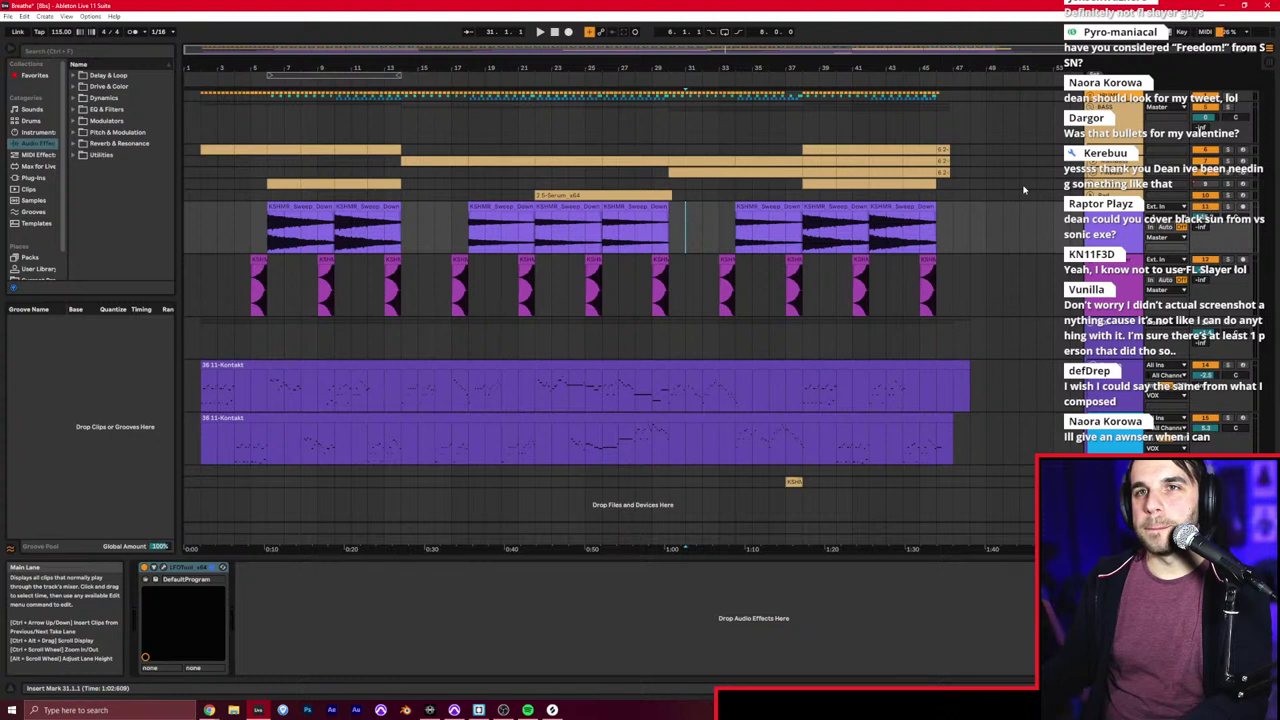
left_click(1268, 6)
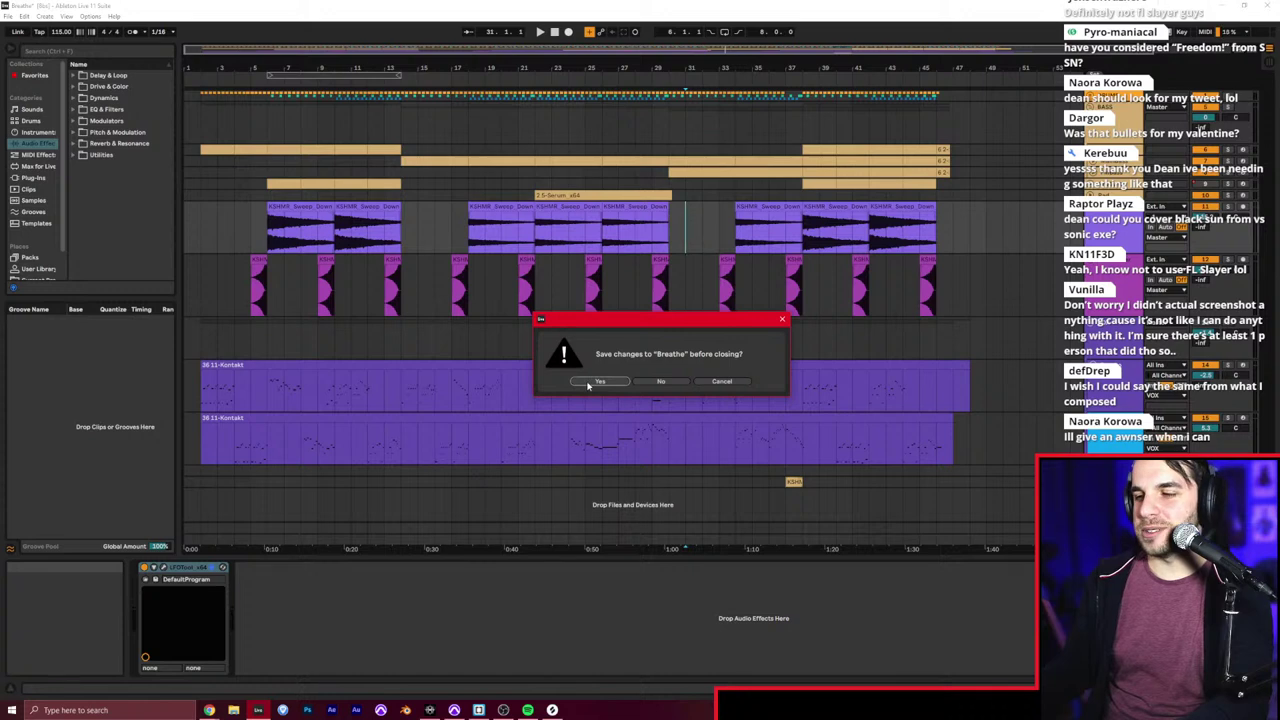
left_click(599, 381)
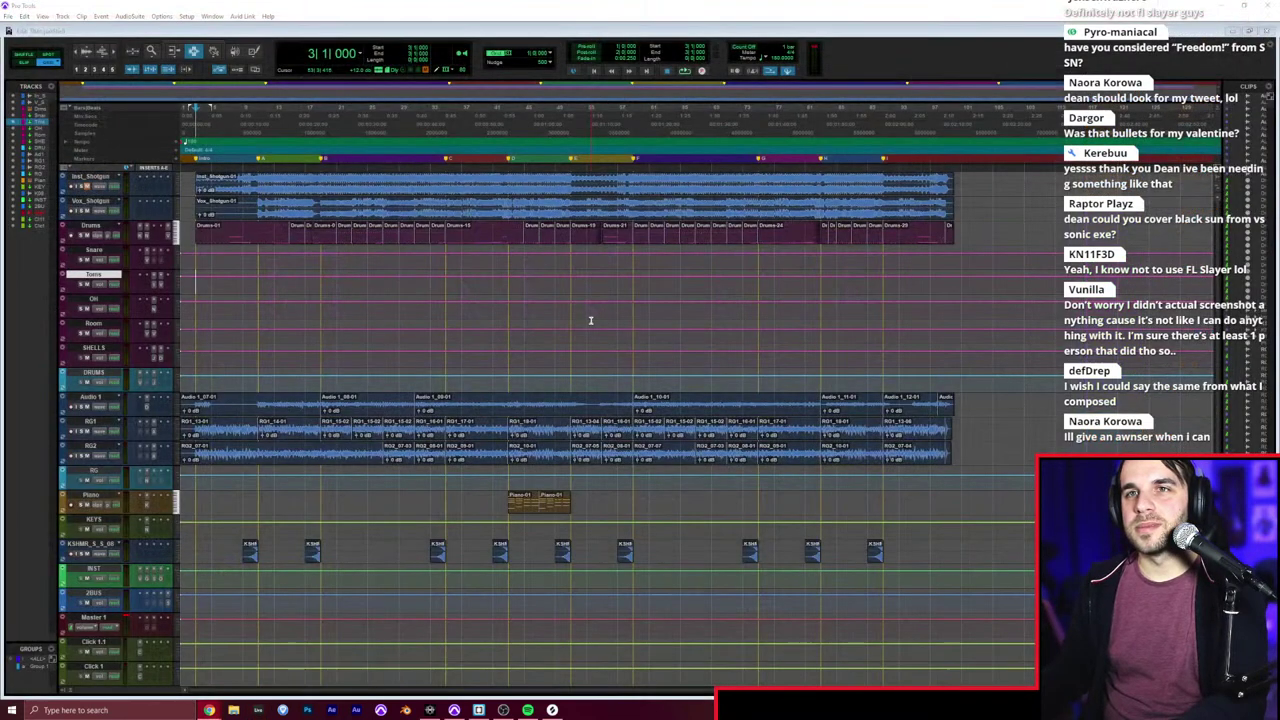
Step: In Pro Tools, create a local session named Breathe from the LSE BASIC template, saving the open ShotgunShell session
key("t")
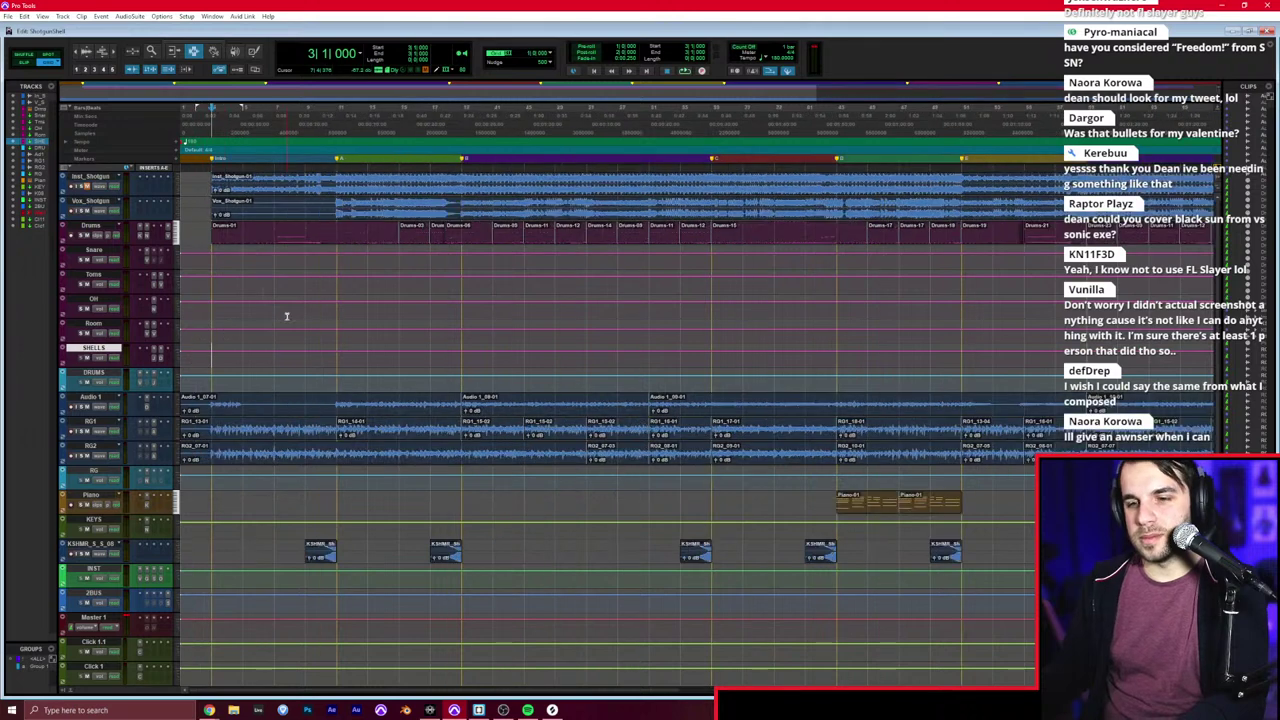
key("ctrl+n")
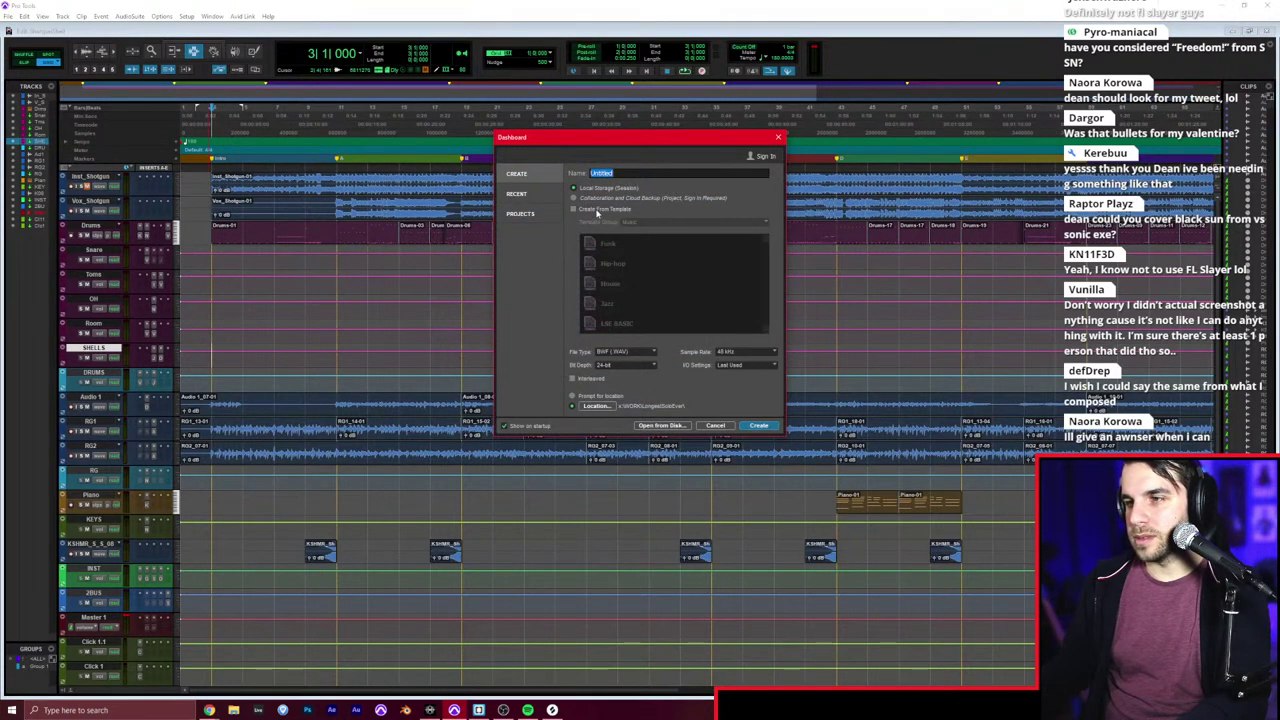
left_click(597, 211)
left_click_drag(626, 174, 528, 146)
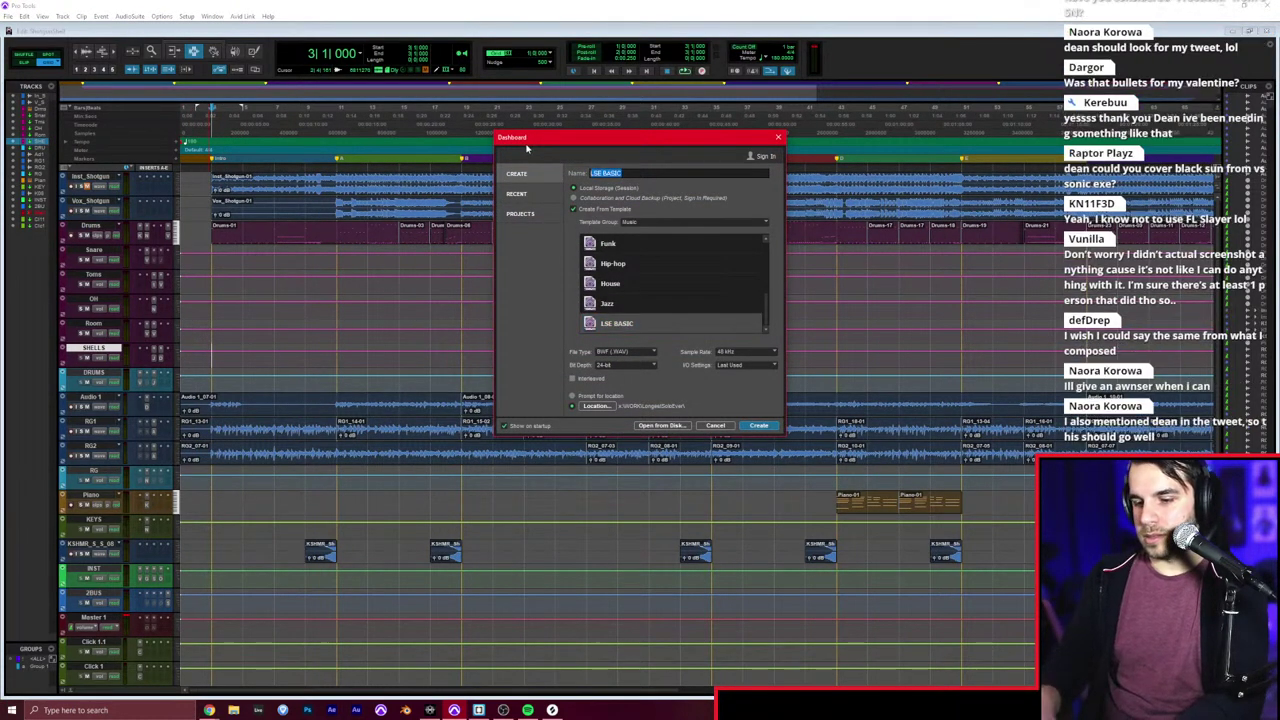
type("Breathe")
key("Return")
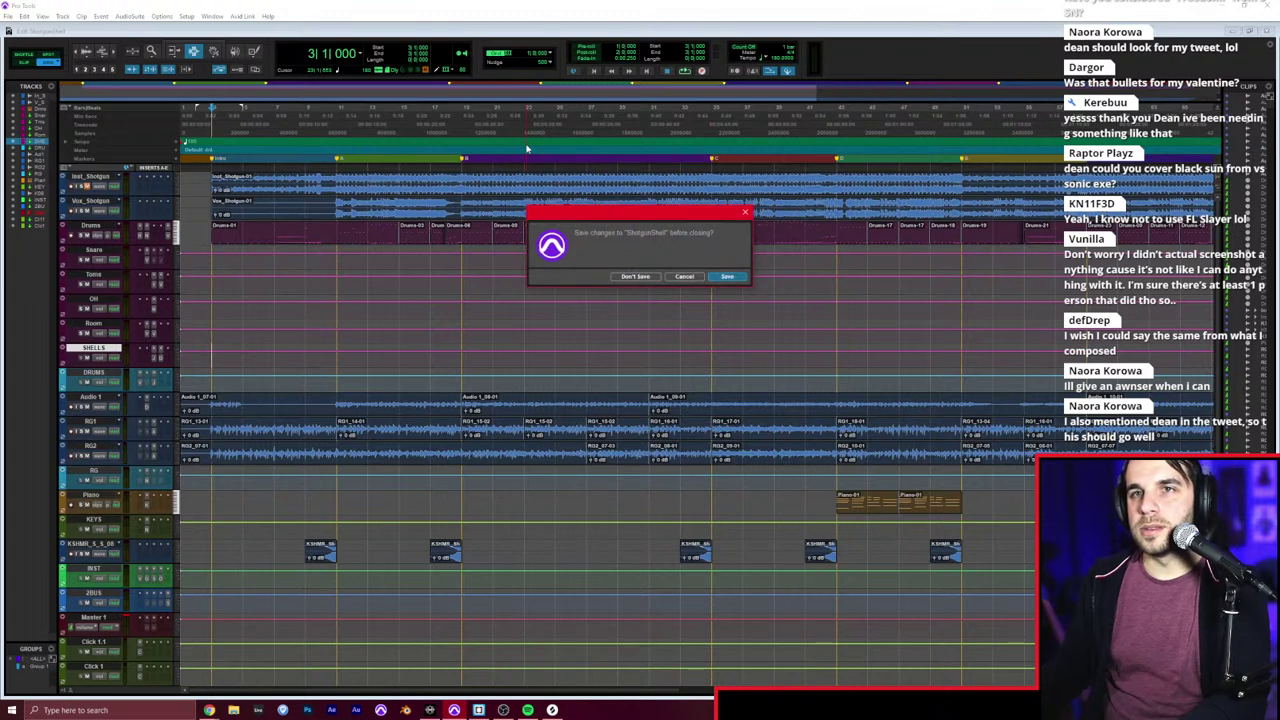
key("Return")
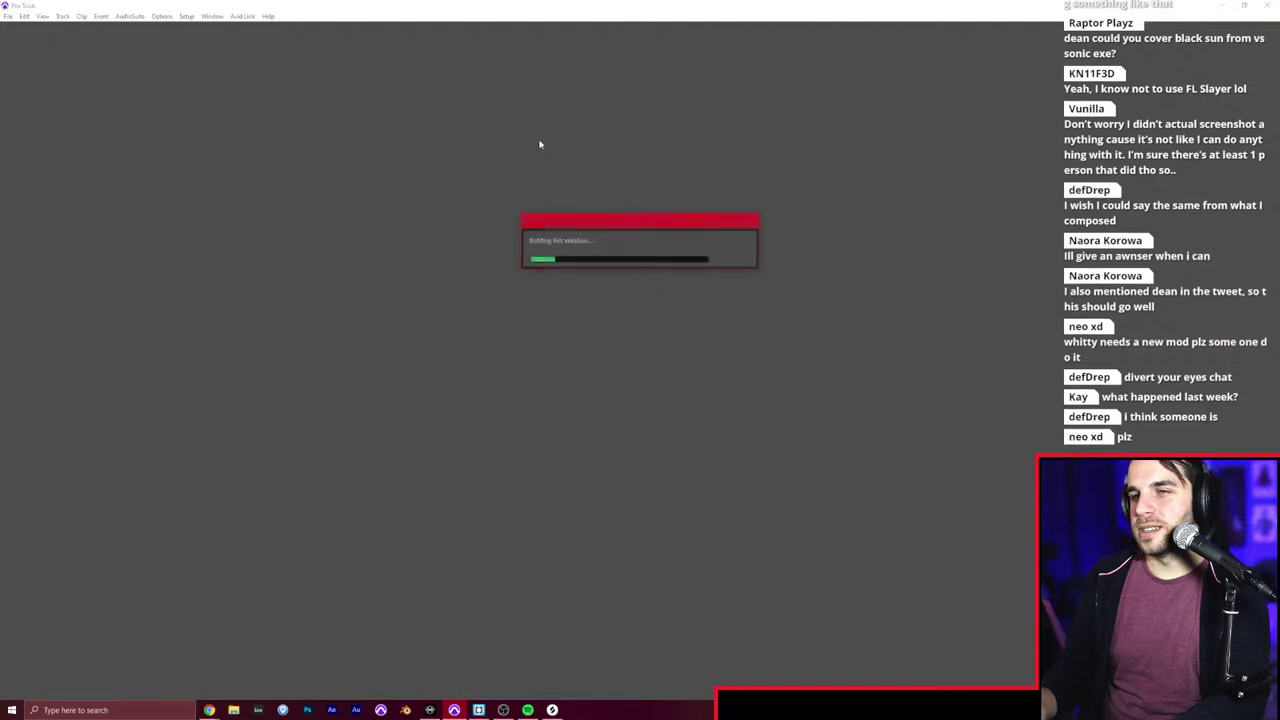
Step: Maximize the Mix window, return to the Edit window and increase the height of all tracks
key("ctrl+equal")
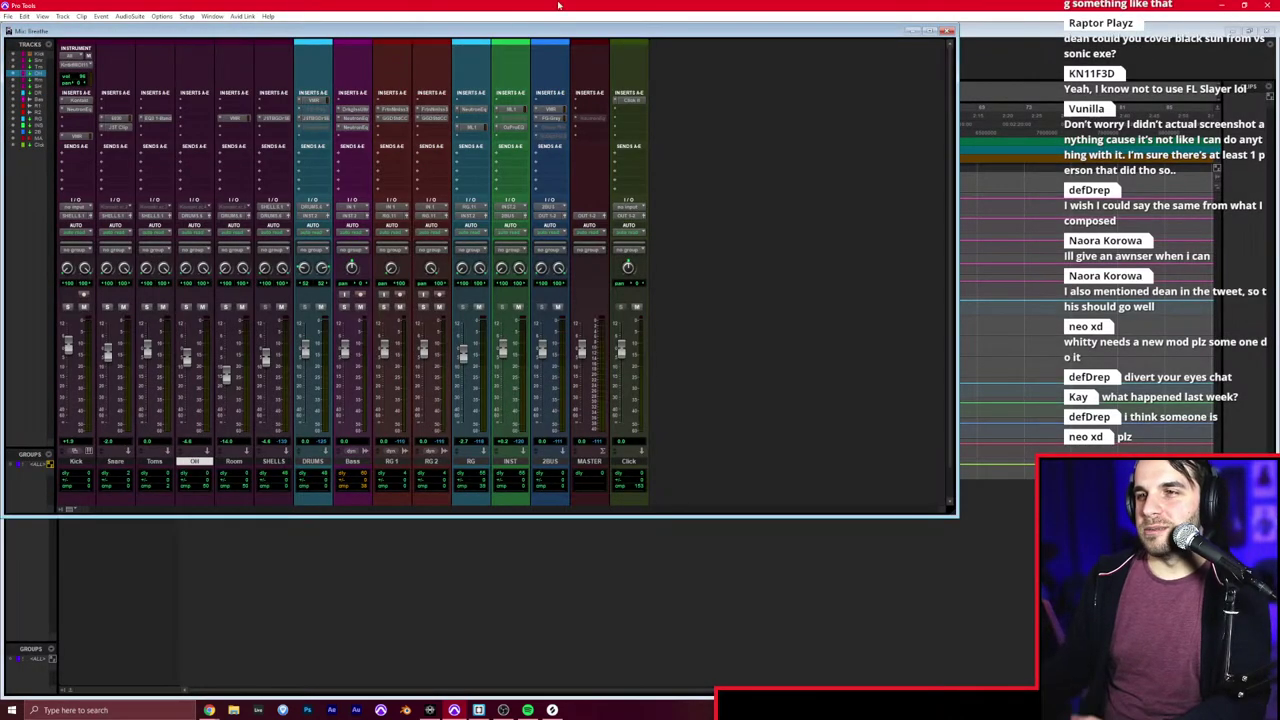
double_click(526, 31)
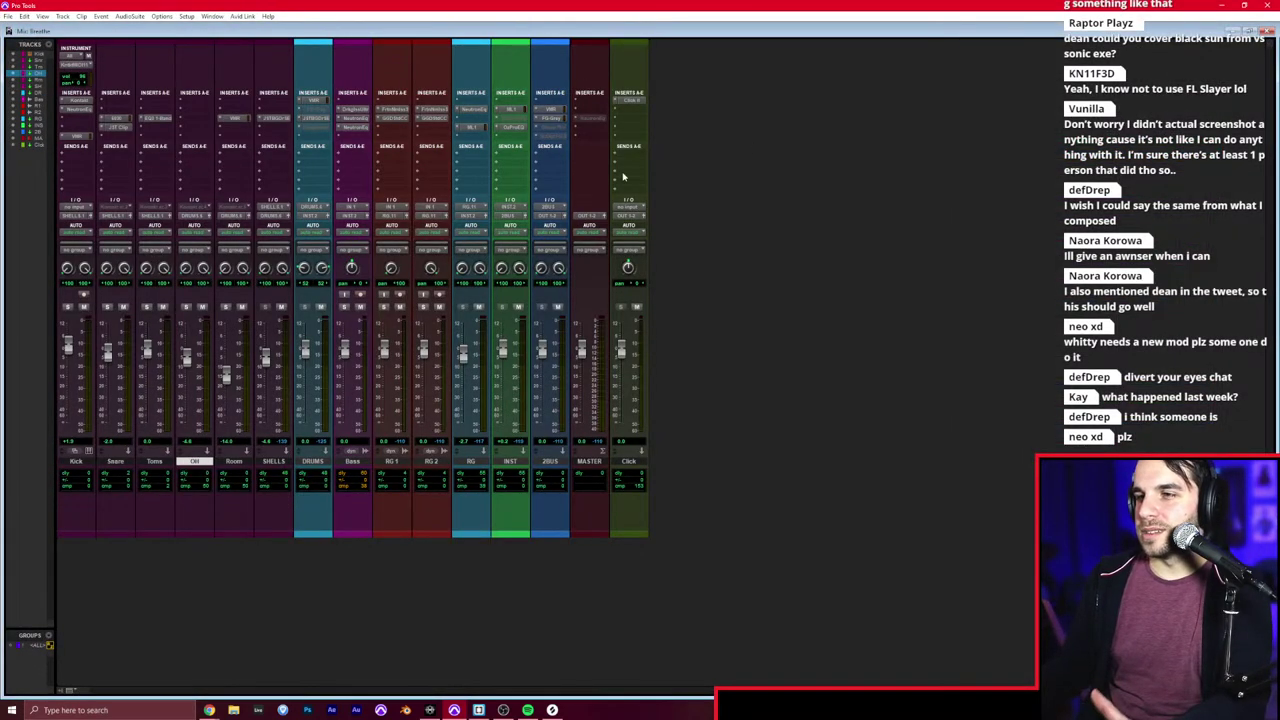
key("ctrl+equal")
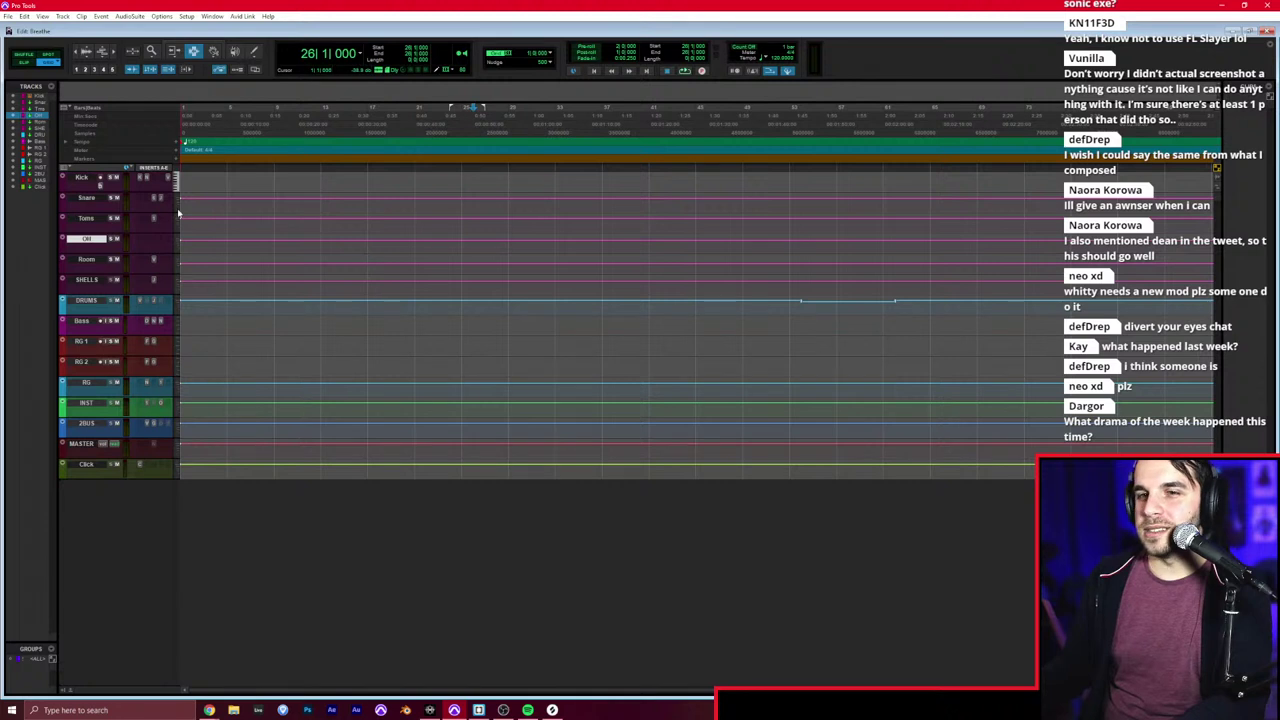
left_click(179, 213)
left_click(212, 275)
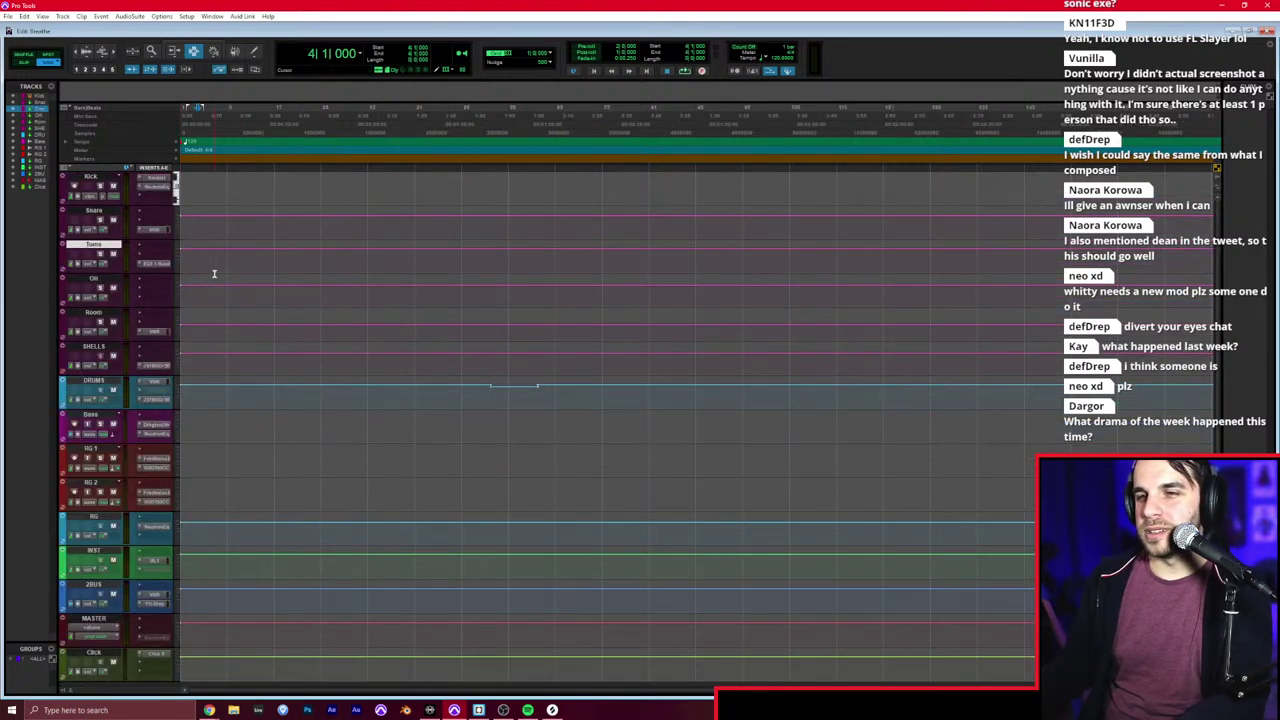
Step: Delete all volume automation from the DRUMS track
left_click(468, 393)
key("ctrl+a")
key("Delete")
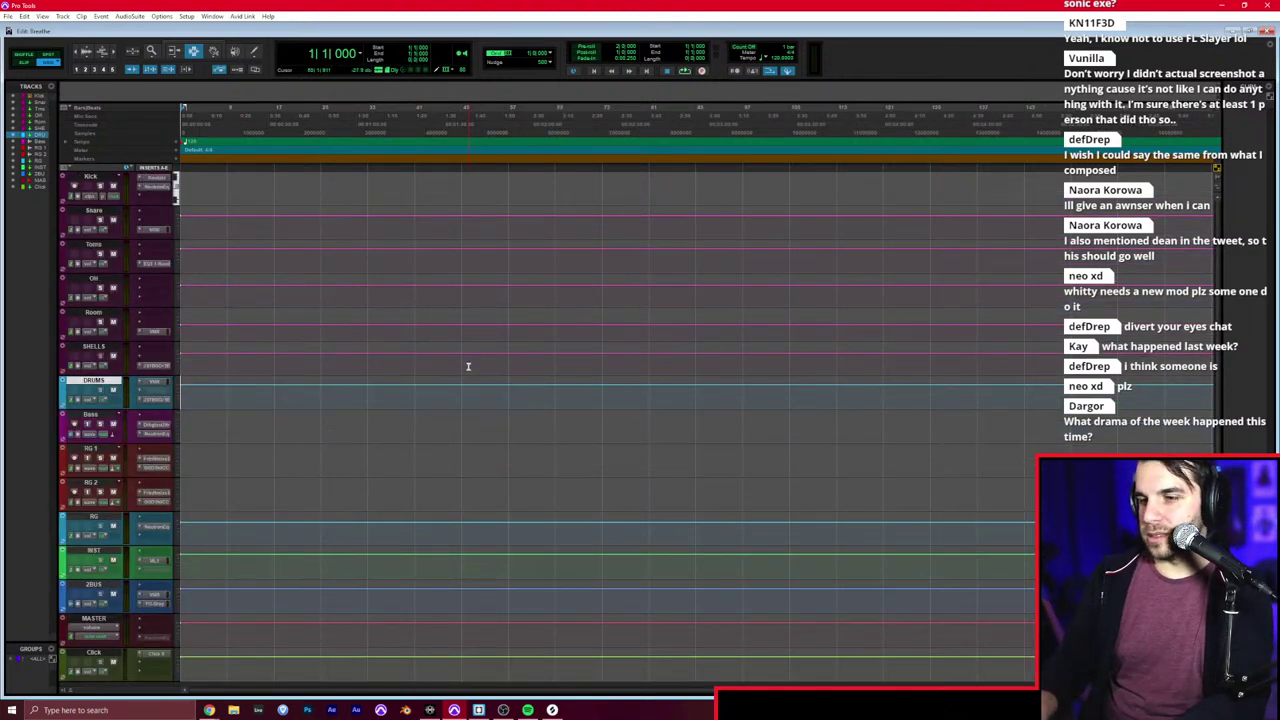
key("t")
left_click(381, 327)
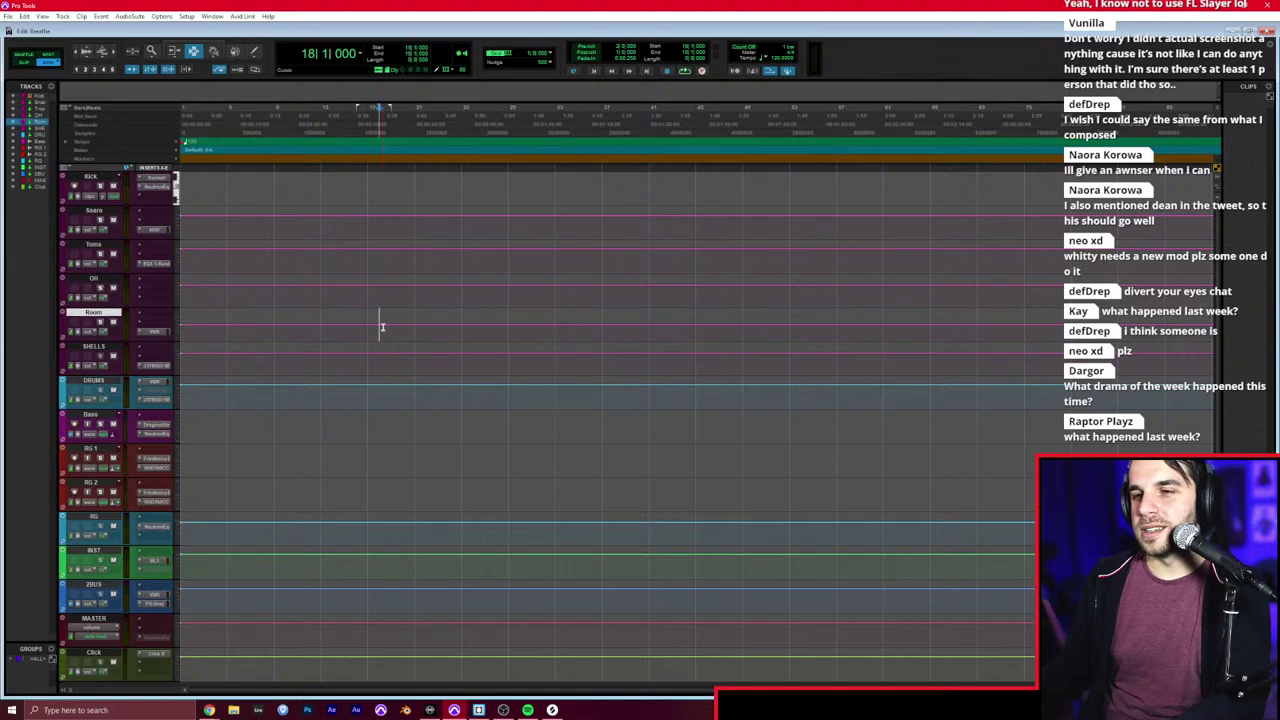
key("Return")
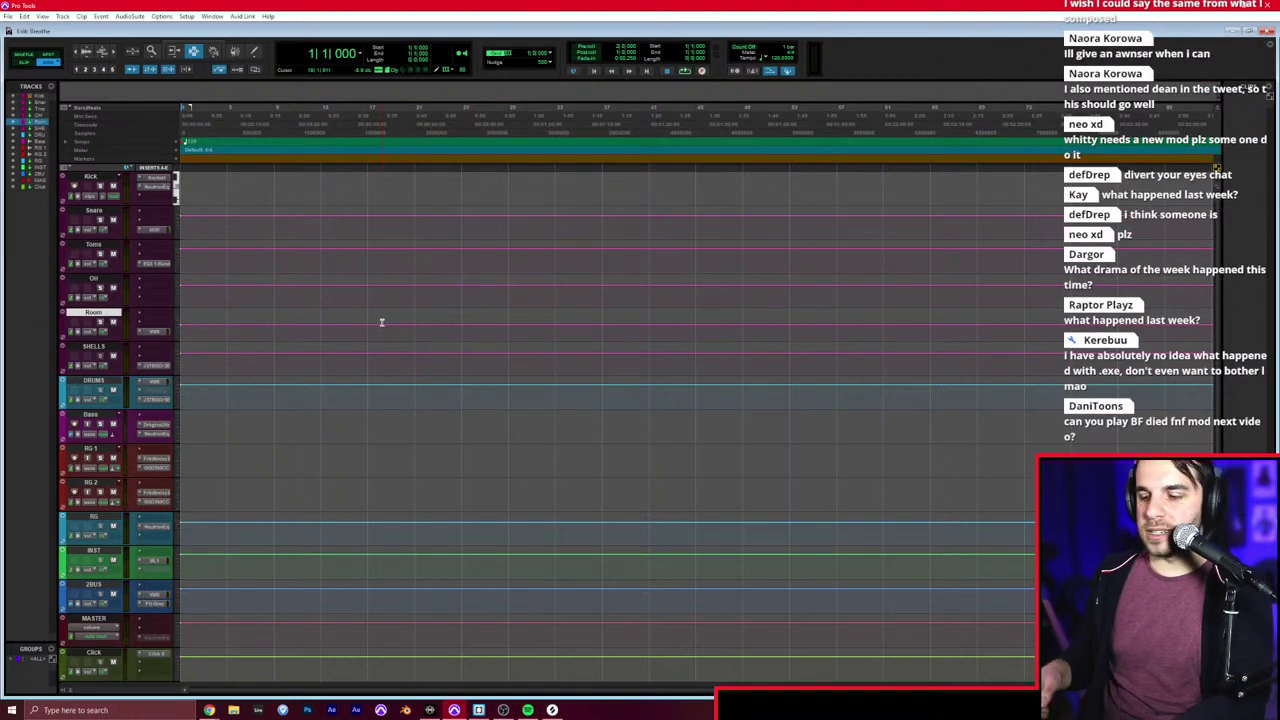
right_click(179, 281)
left_click(219, 352)
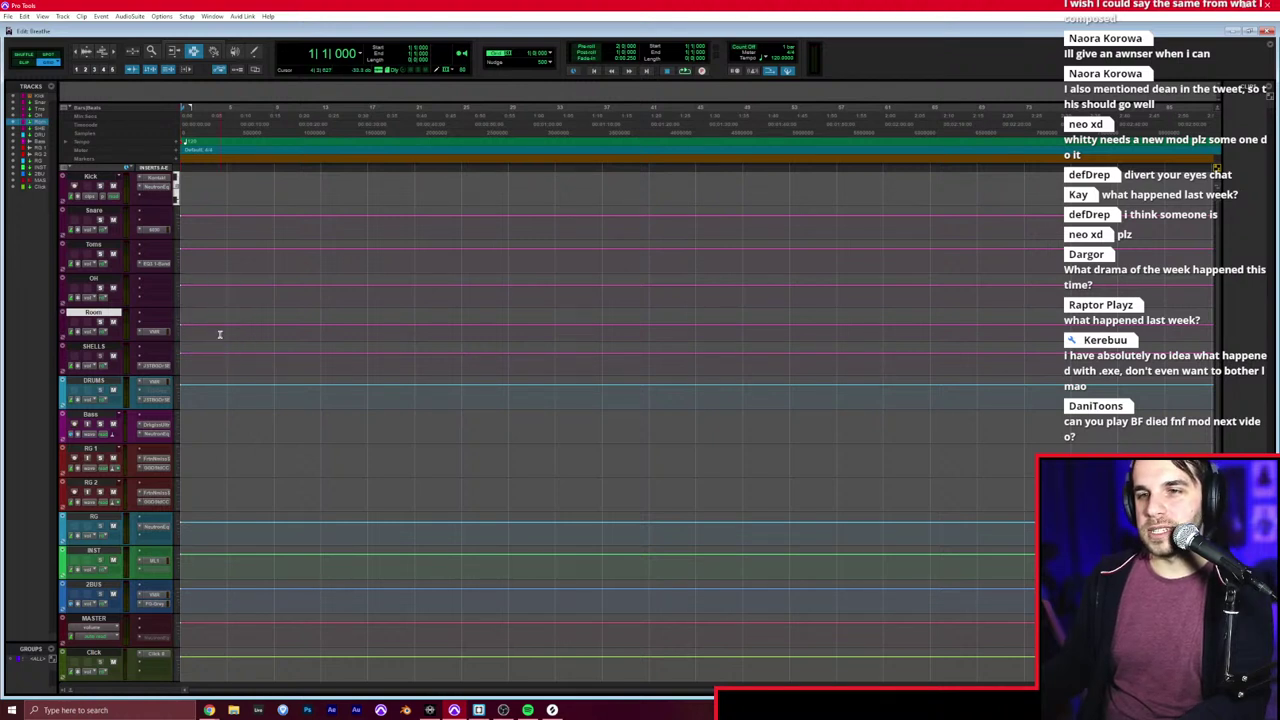
key("space")
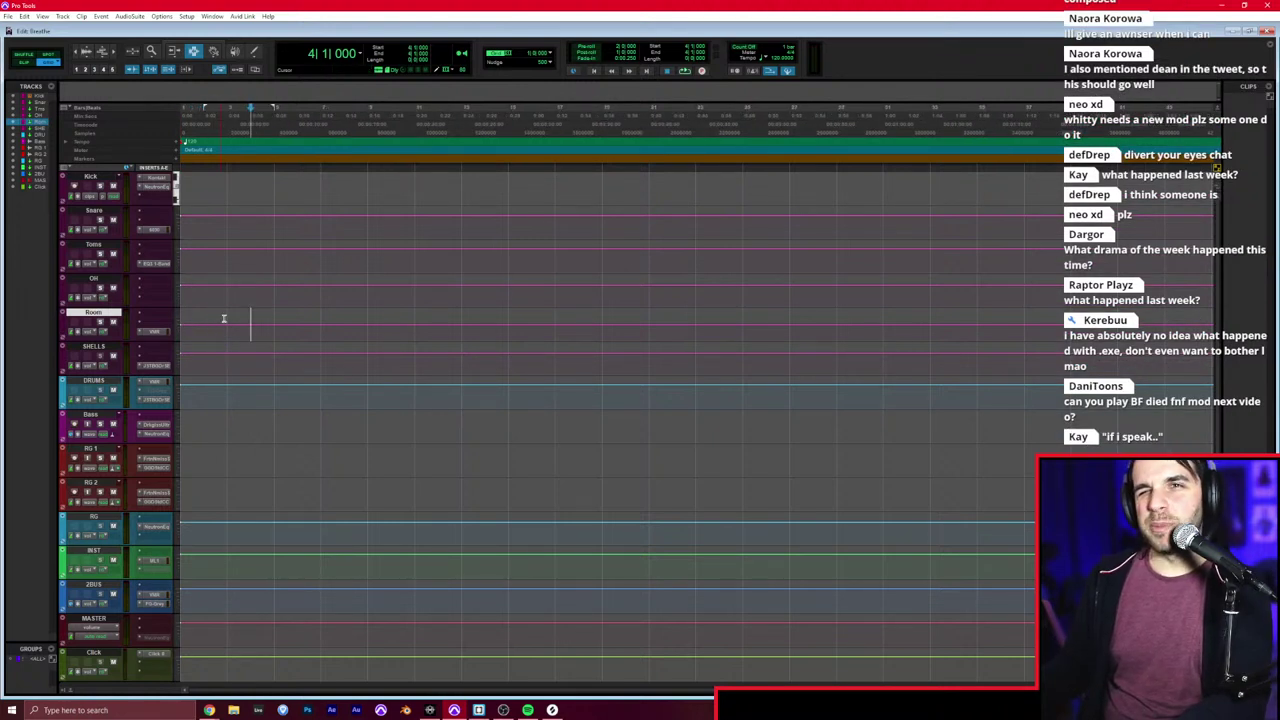
key("space")
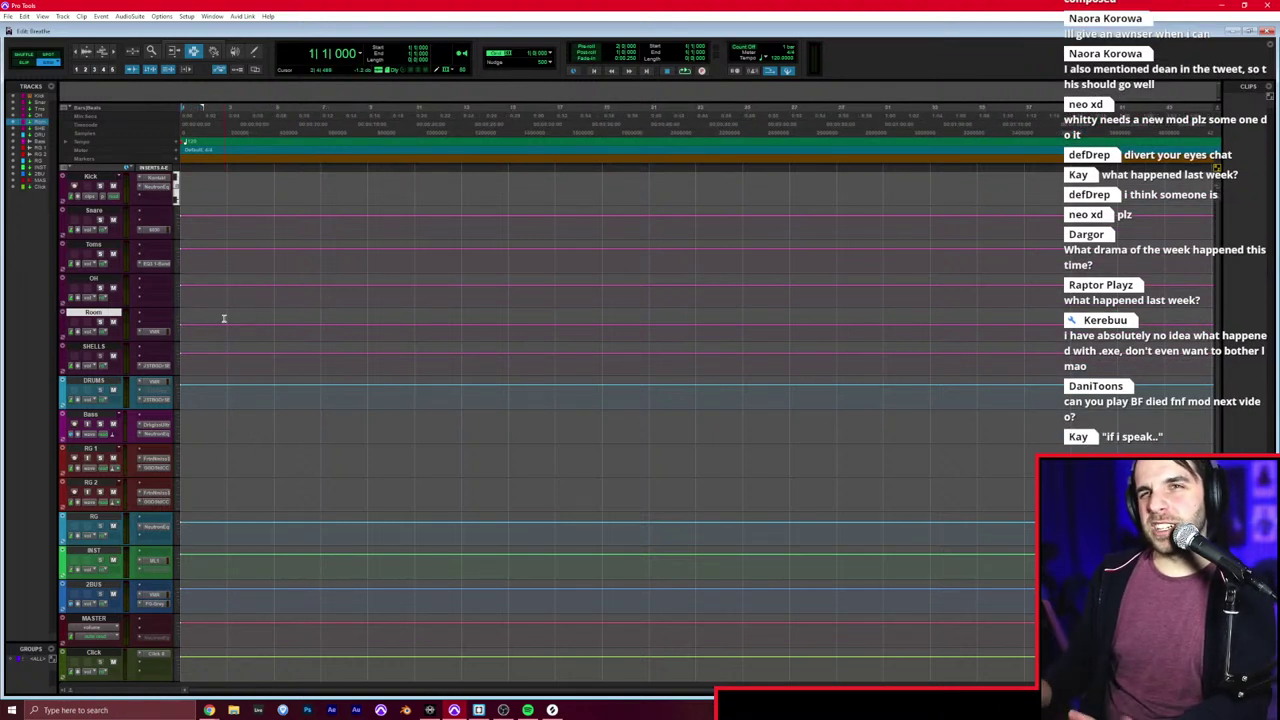
Step: Import breathe_instrumental.mp3 from the Desktop as a new audio track and place it above the Kick track
left_click(233, 710)
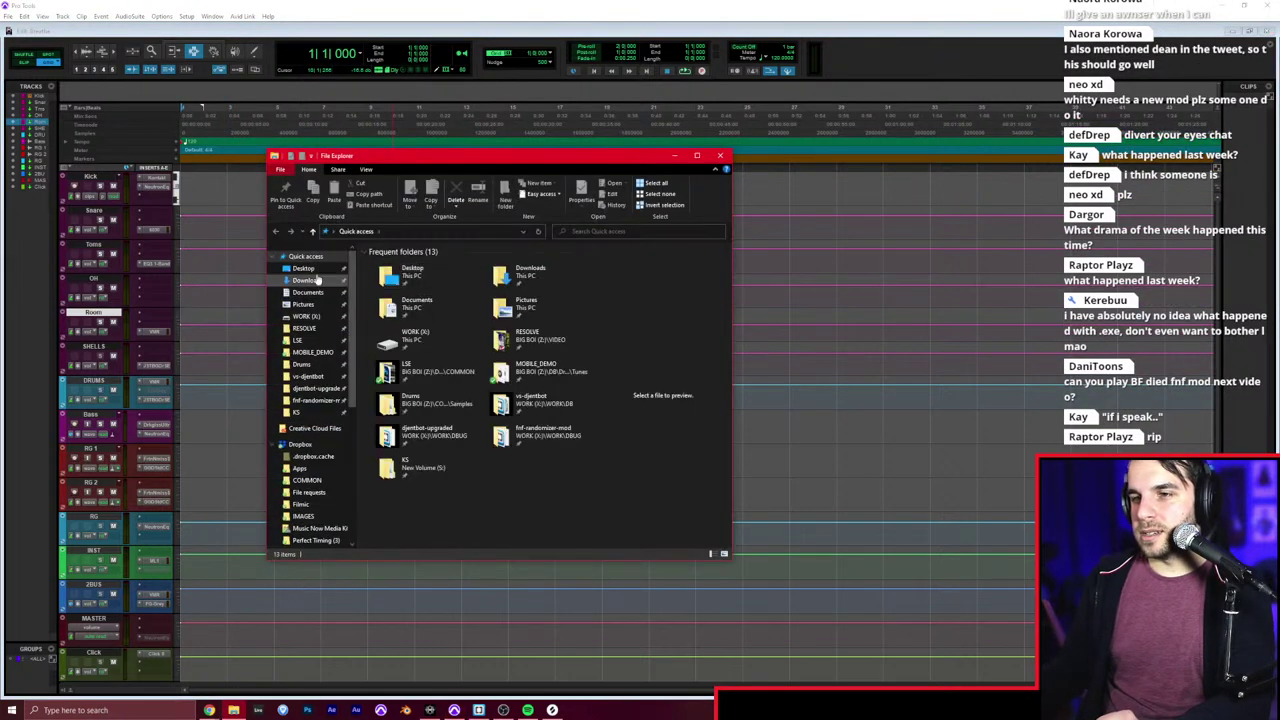
left_click(302, 268)
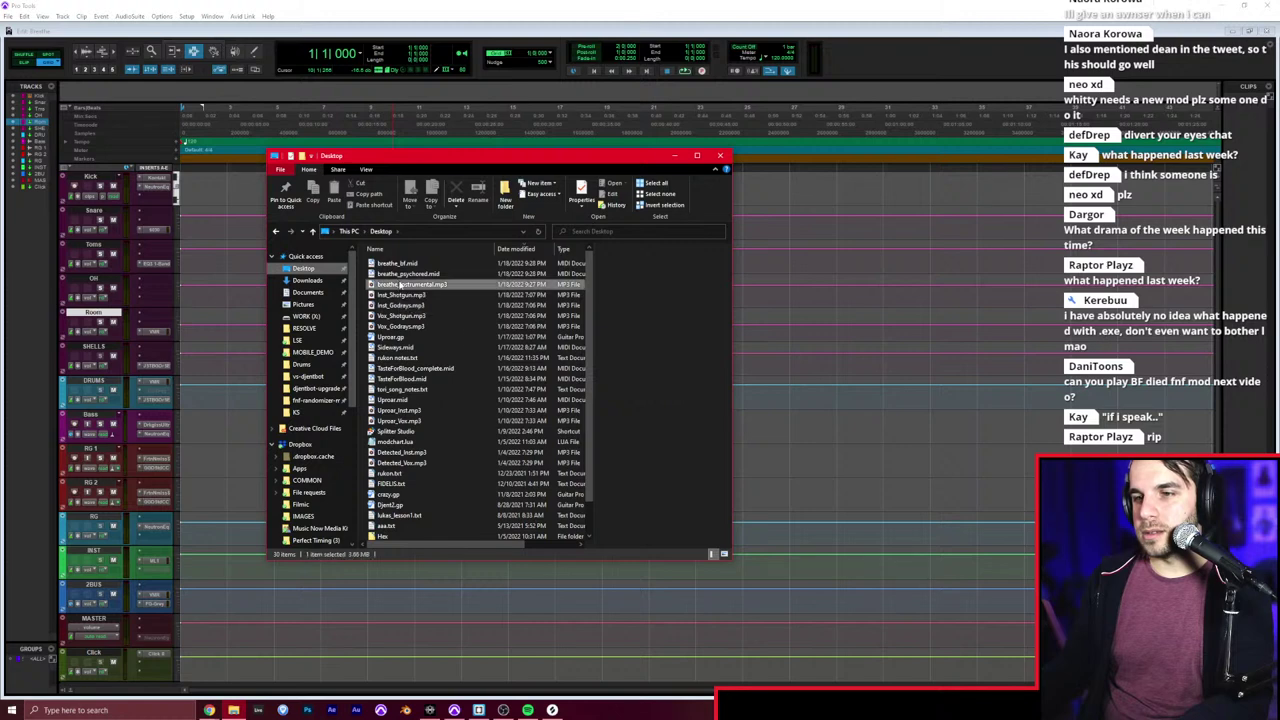
left_click(392, 286)
left_click_drag(45, 260, 22, 252)
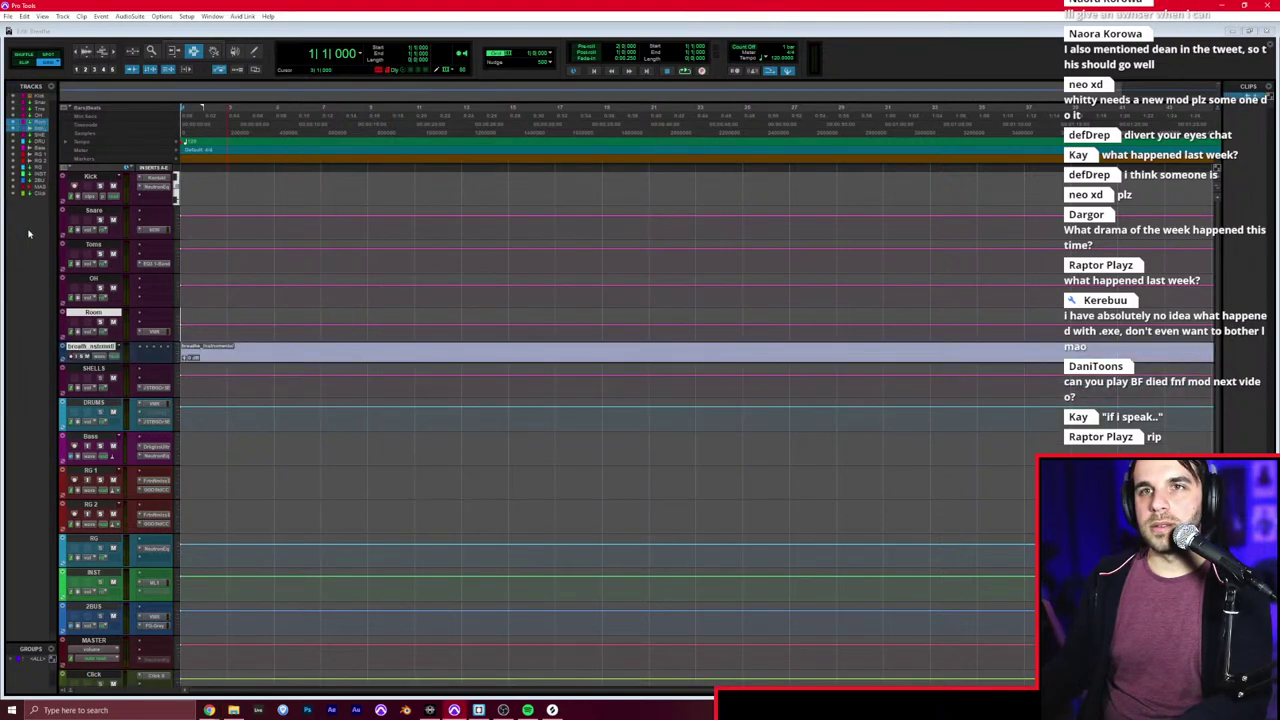
left_click(111, 348)
left_click_drag(110, 347, 128, 172)
Step: Move the breathe_instrumental clip so that it starts at bar 2
key("t")
key("t")
key("F8")
left_click_drag(205, 185, 294, 167)
key("Return")
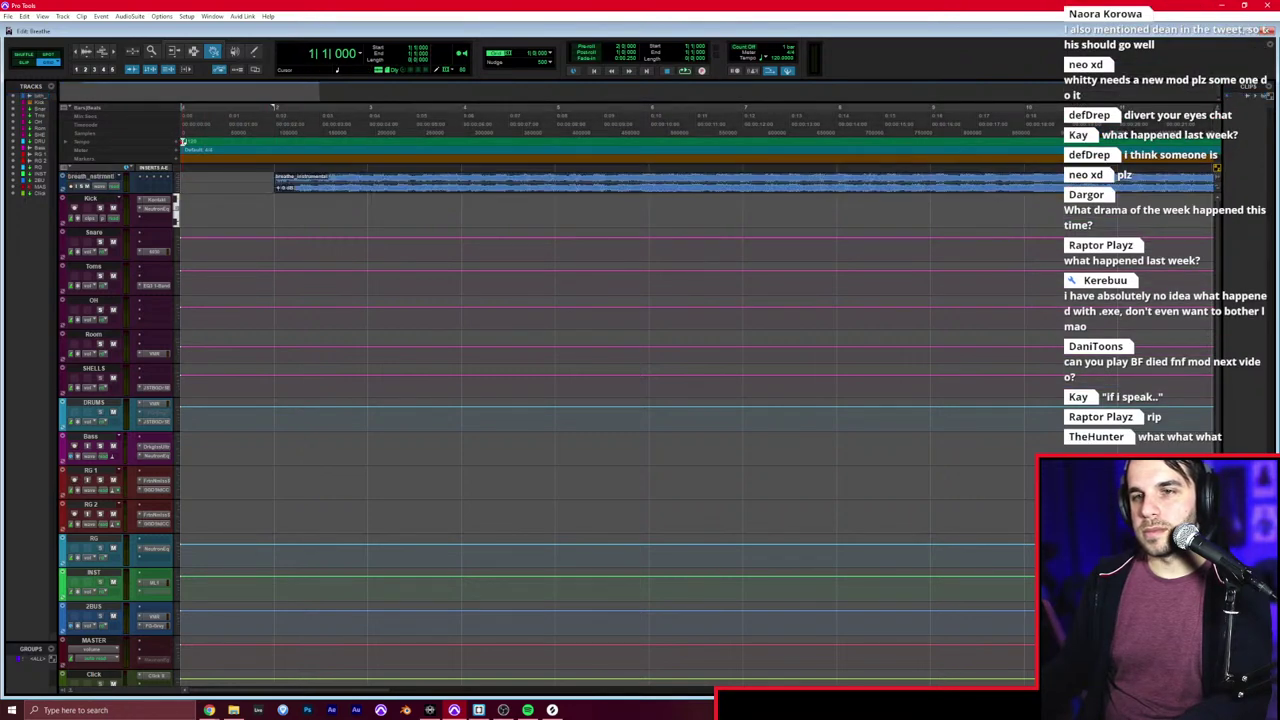
Step: Set the session's starting tempo to 115 BPM
double_click(184, 146)
type("115")
key("Return")
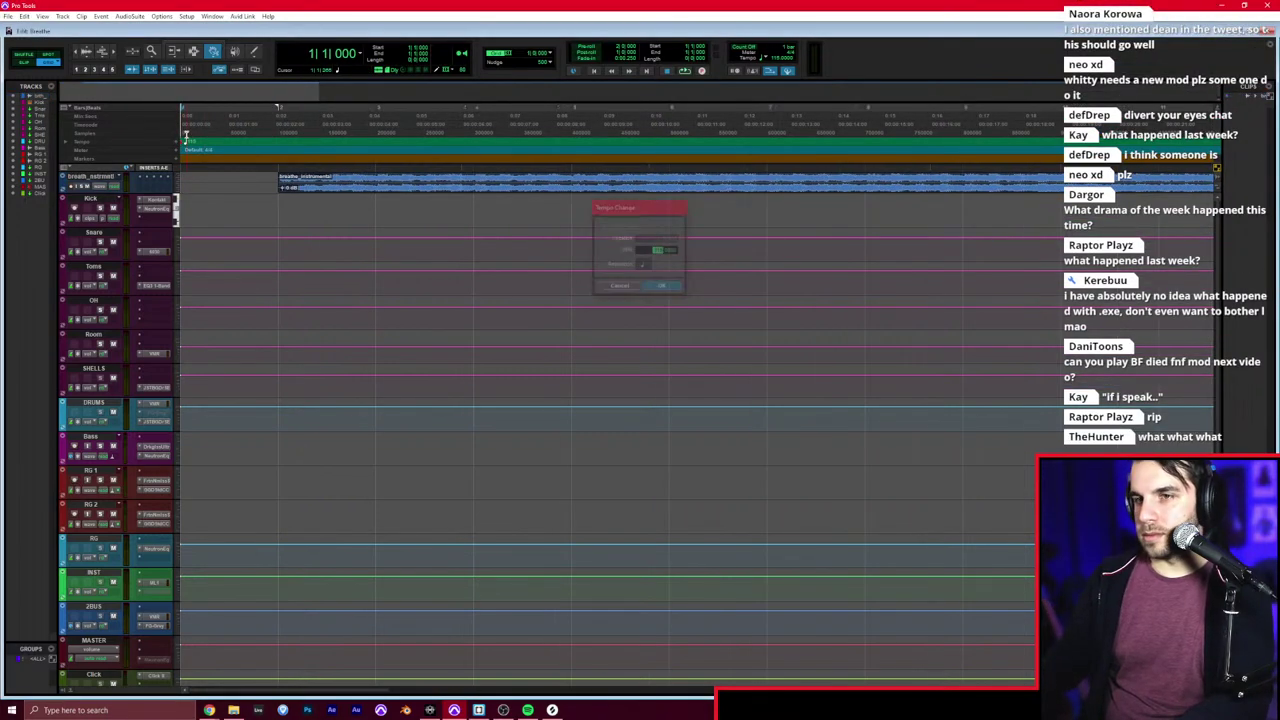
Step: Enlarge the instrumental track and nudge its clip earlier in small increments to line up the audio's onset with bar 2
key("F7")
left_click_drag(126, 192, 143, 320)
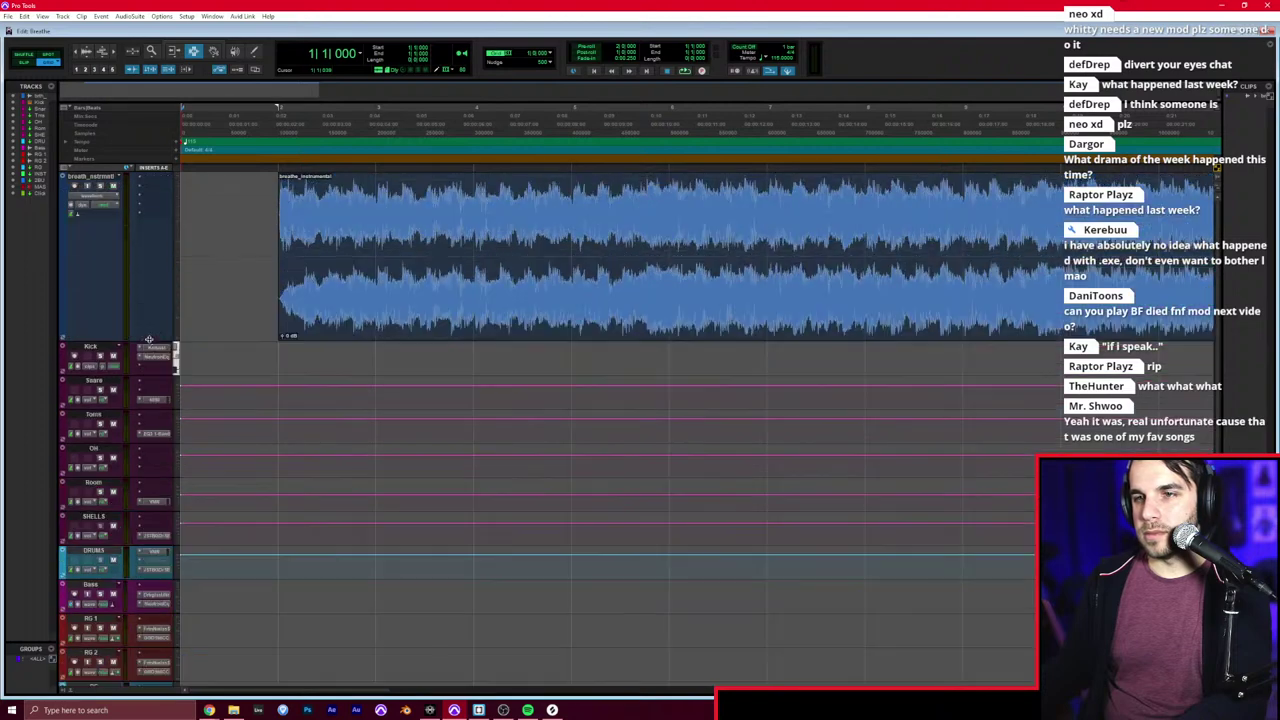
key("t")
key("t")
key("t")
key("F8")
left_click(1082, 240)
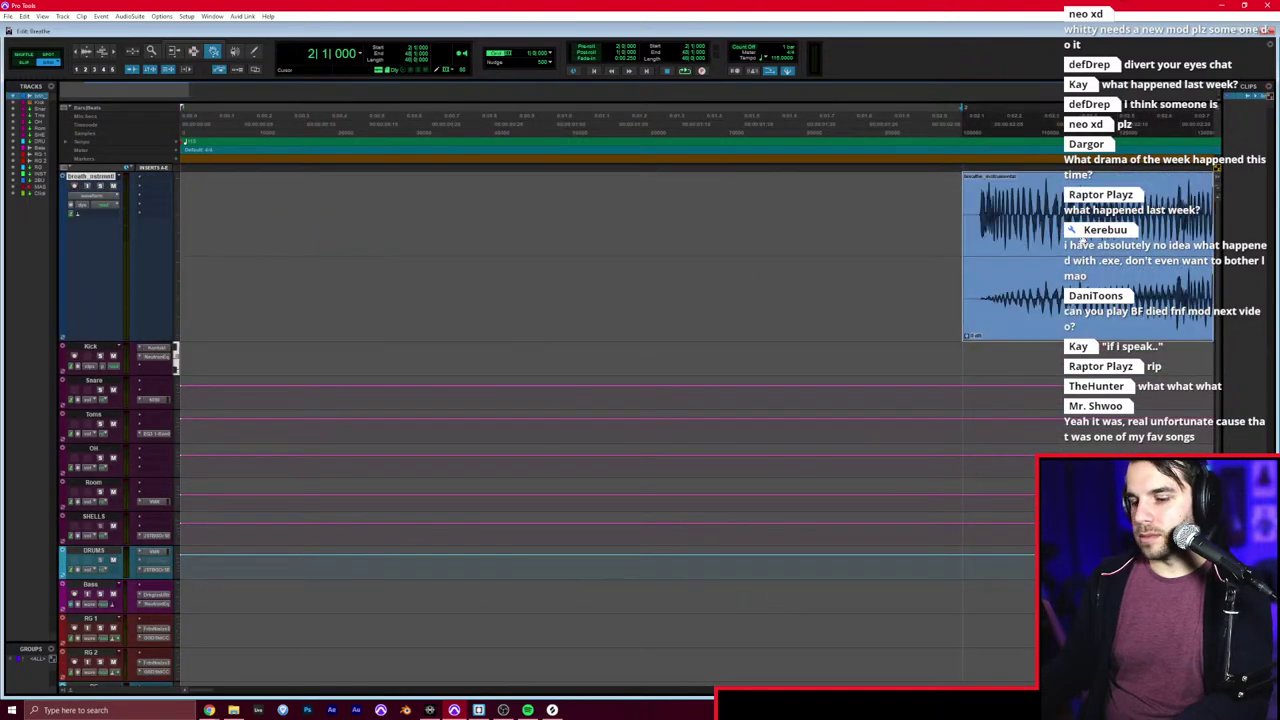
key("comma")
key("comma")
key("comma")
key("comma")
key("comma")
key("F7")
left_click(752, 238)
key("r")
key("r")
key("r")
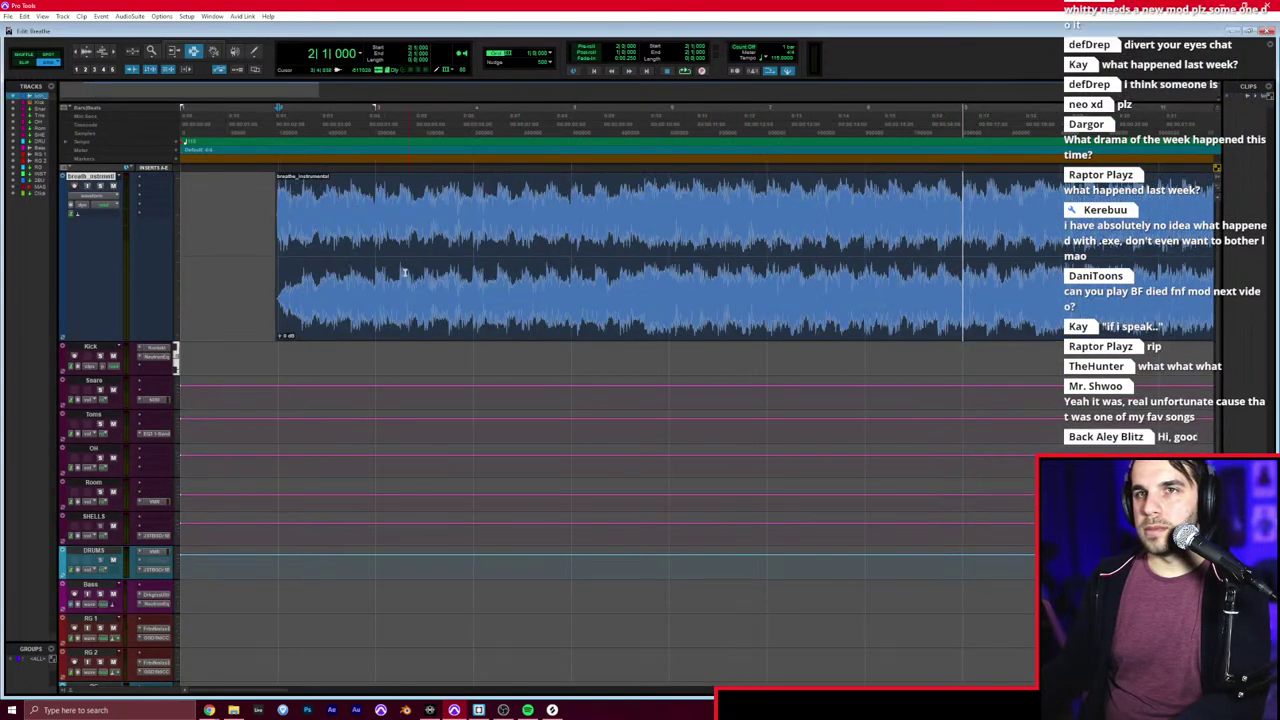
Step: Play the instrumental from bar 2 and lower its track fader to about -10 dB in the Mix window
key("ctrl+equal")
key("ctrl+equal")
key("space")
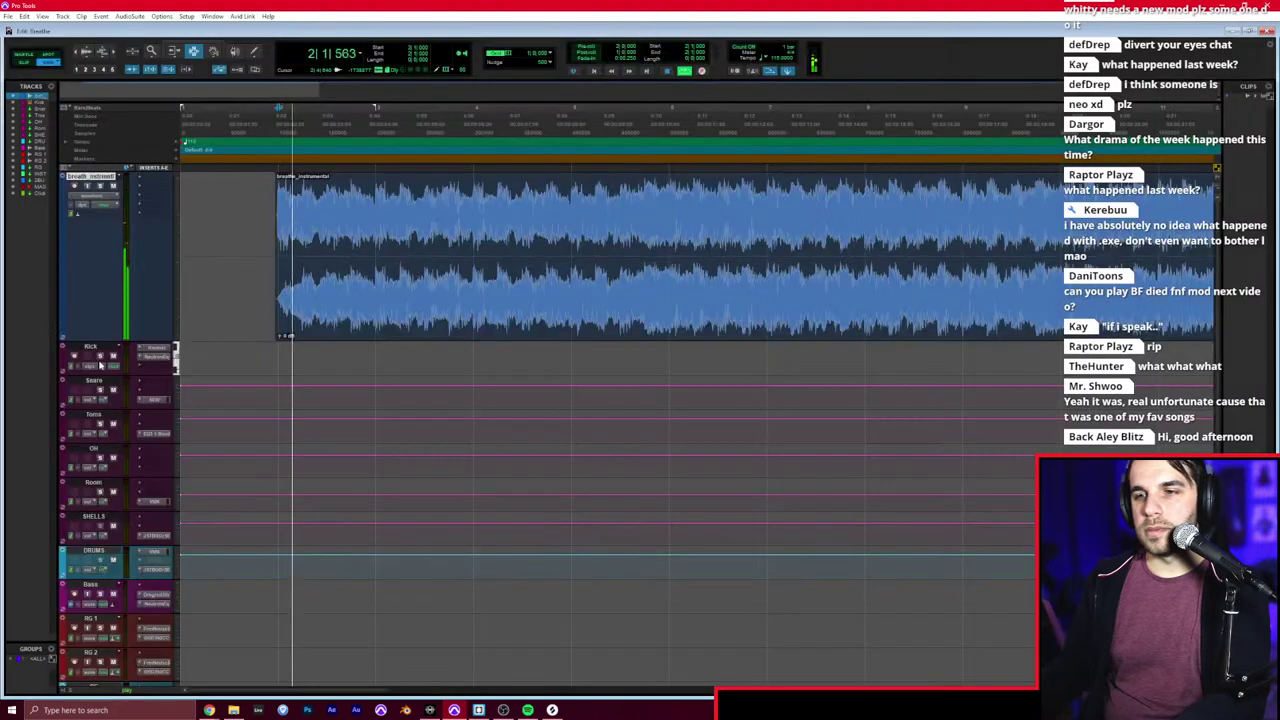
key("ctrl+equal")
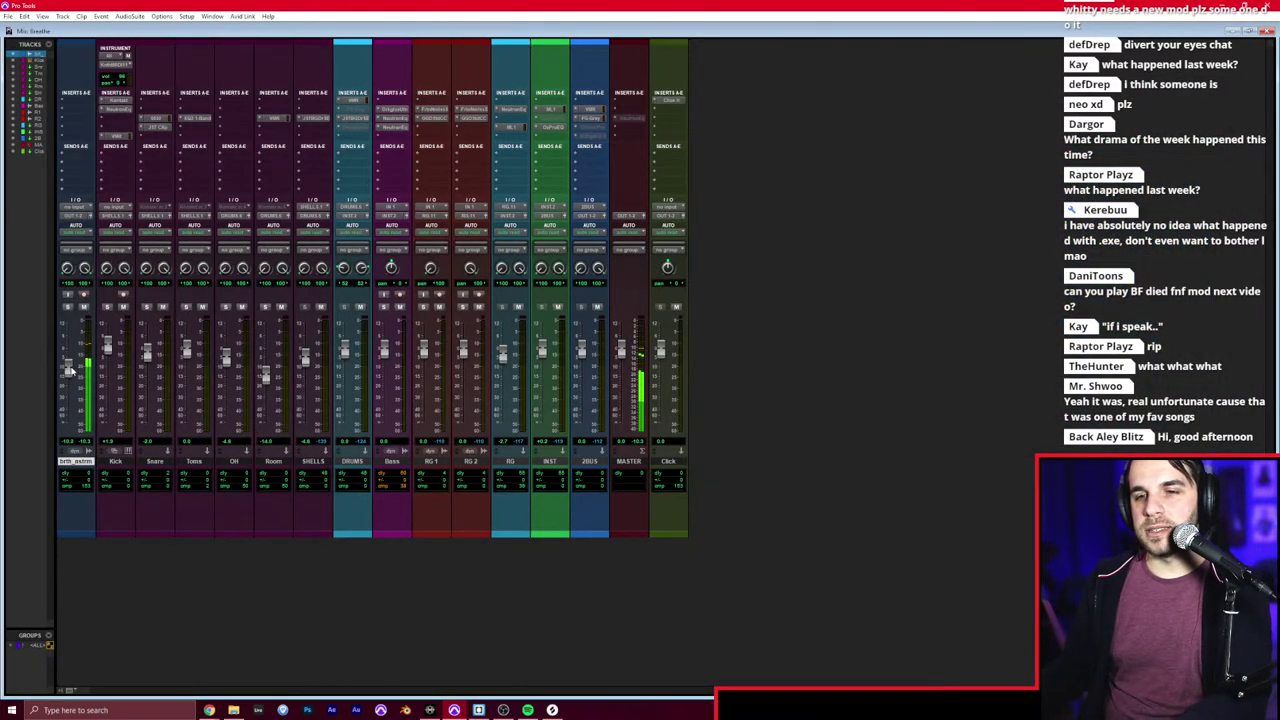
key("ctrl+equal")
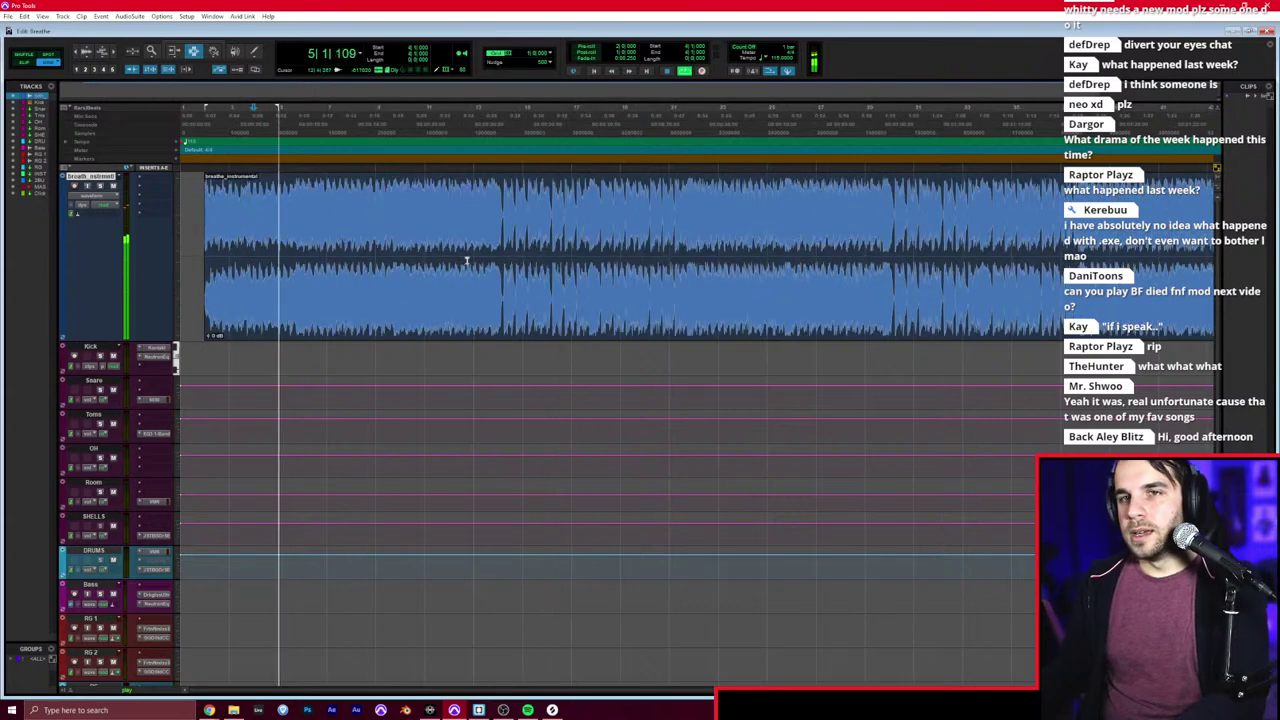
Step: Reduce the instrumental track's height to a compact row
key("ctrl+bracketleft")
key("ctrl+bracketleft")
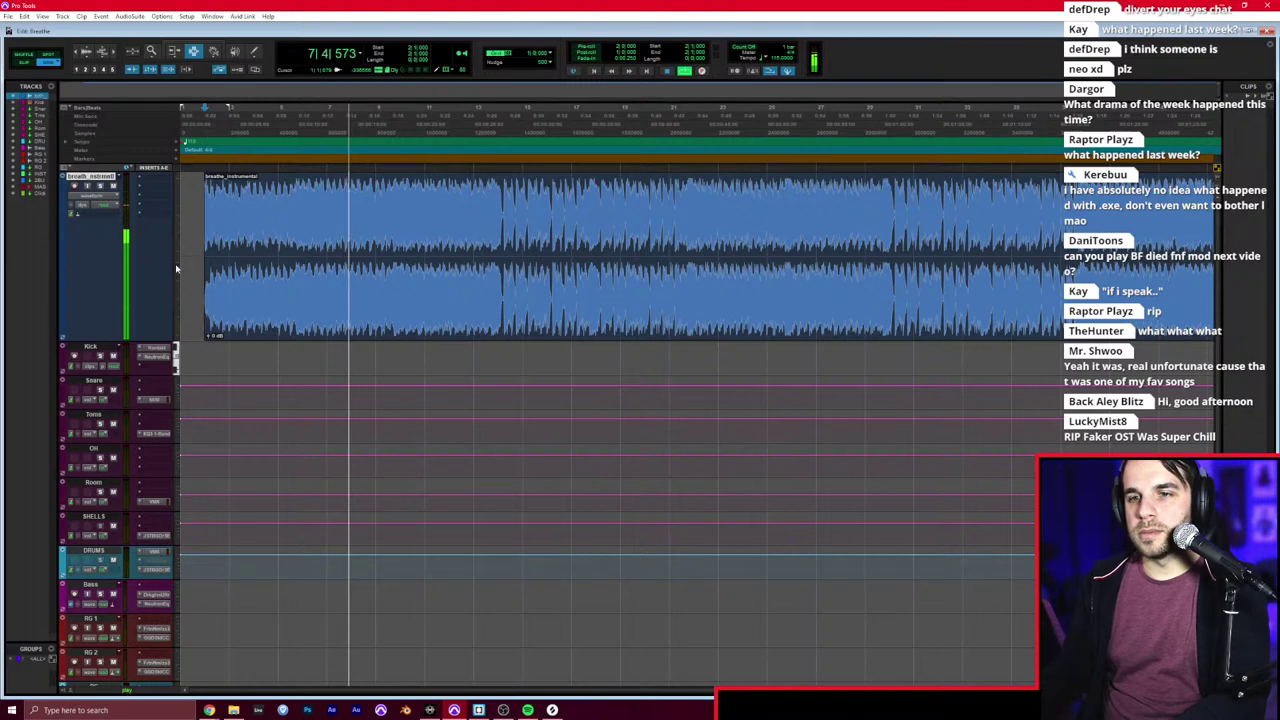
left_click(208, 336)
left_click_drag(205, 336, 205, 200)
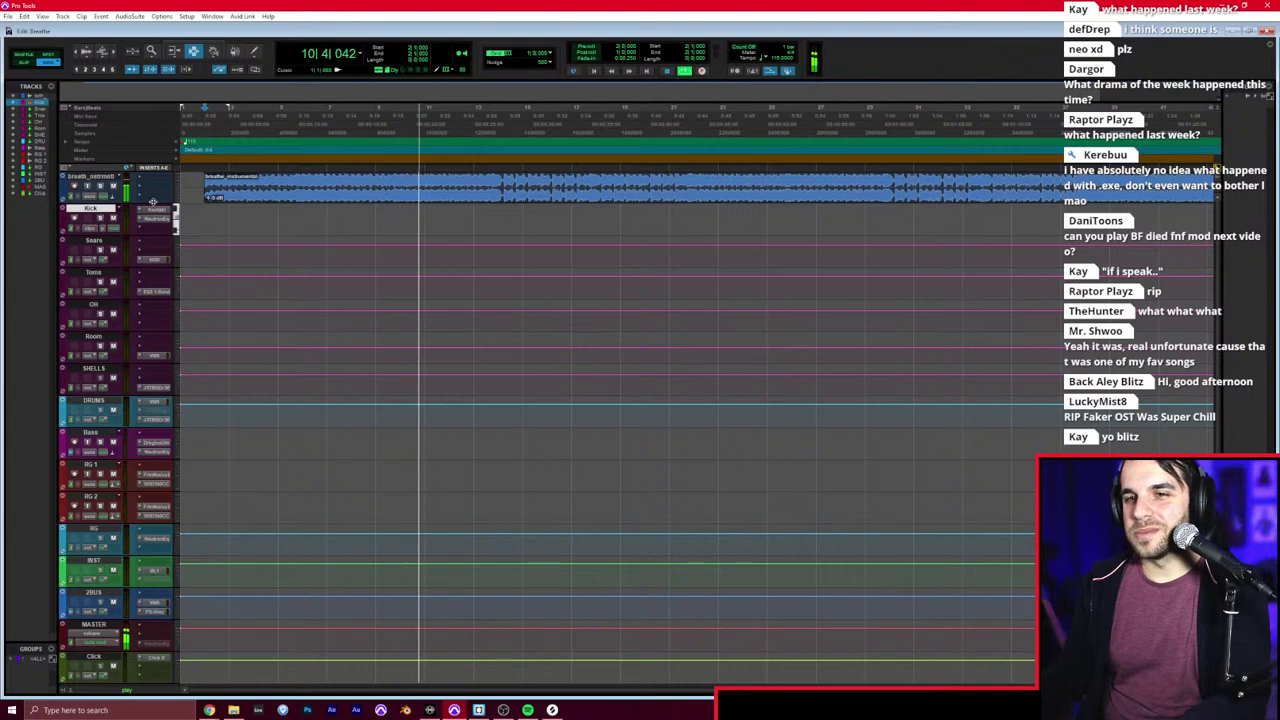
Step: Enlarge the instrumental track's row and zoom the timeline in on the song's opening bars
left_click_drag(190, 205, 189, 438)
left_click(198, 468)
key("t")
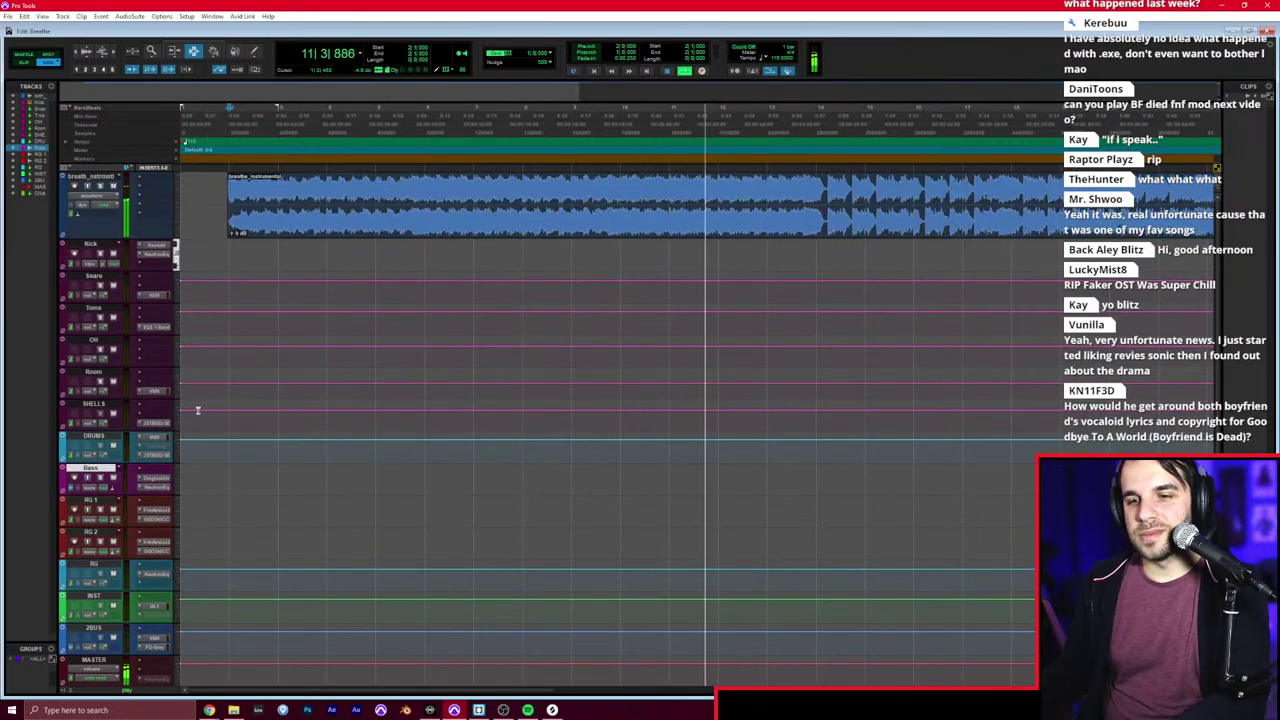
Step: Open the Kick track in the MIDI editor and turn off the triplet option for its 1/16 note grid
left_click(220, 251)
key("super+equal")
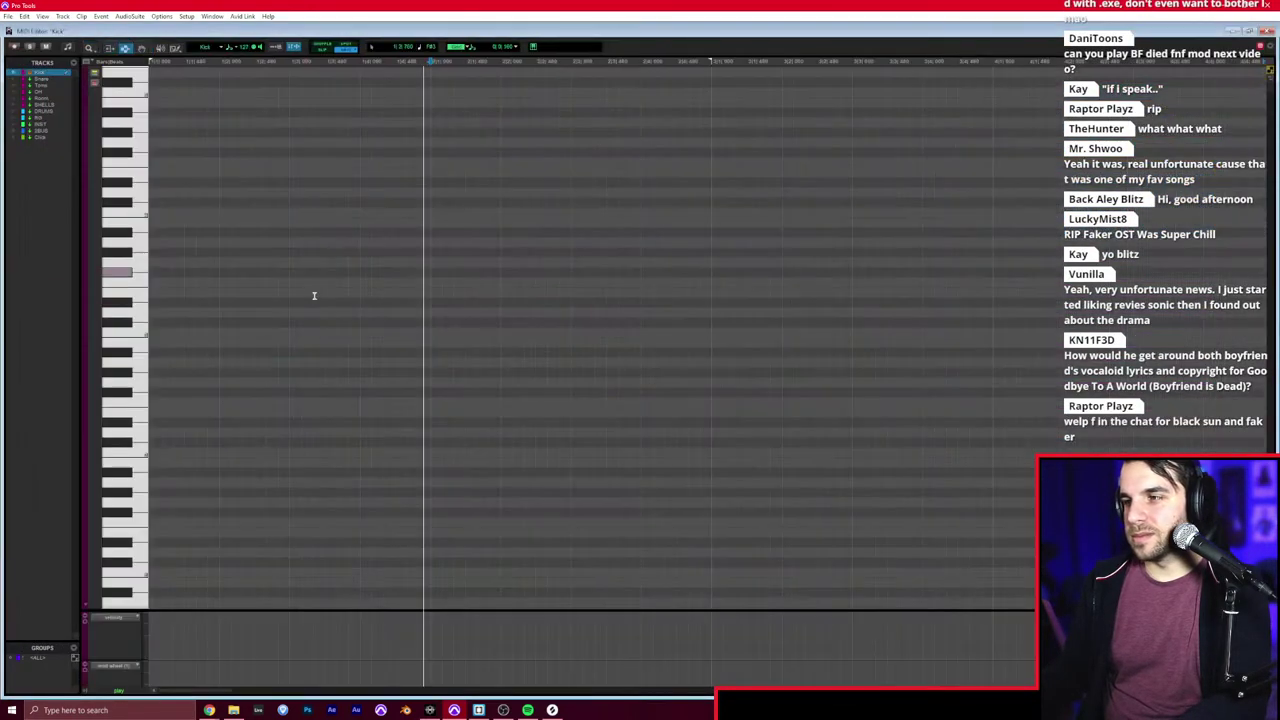
left_click(505, 46)
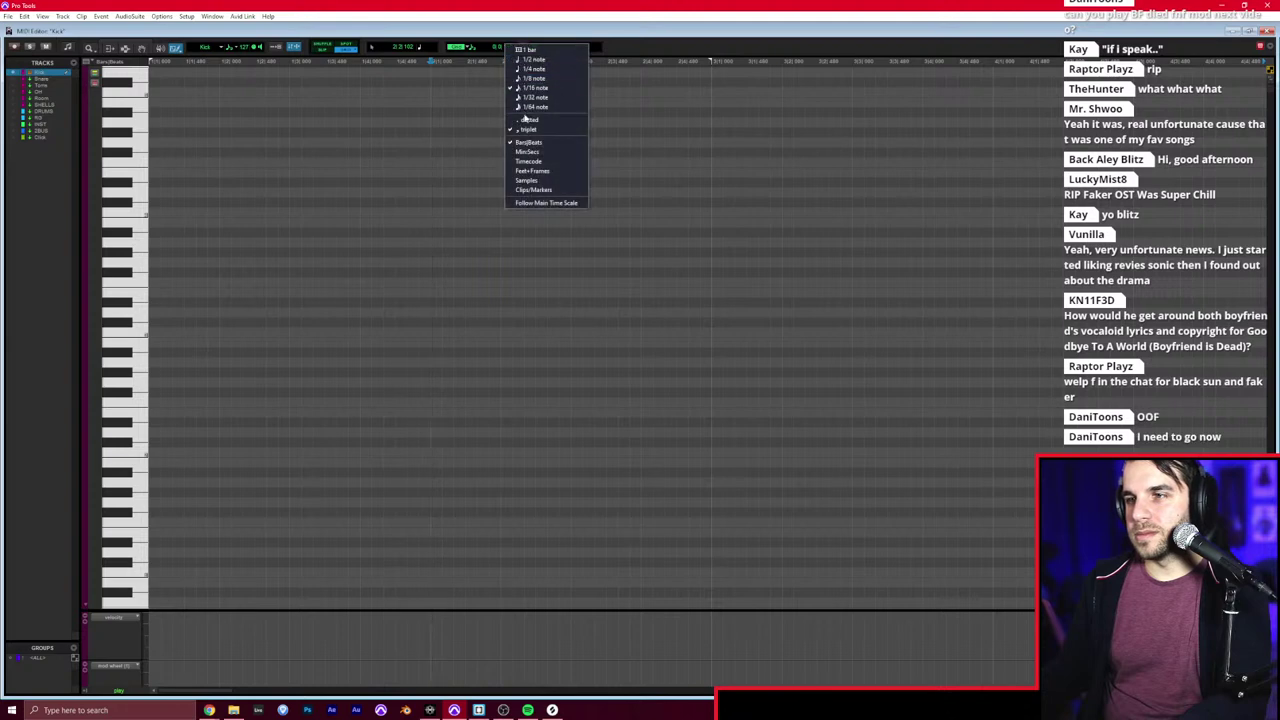
left_click(523, 128)
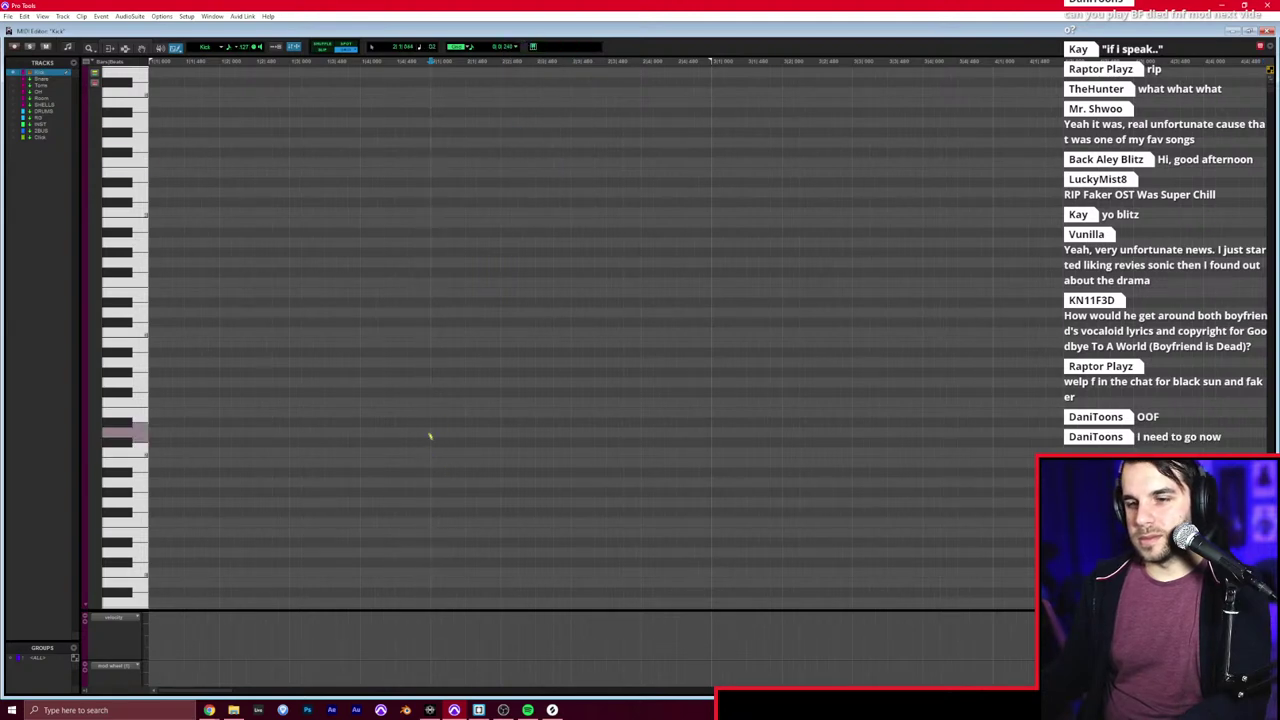
Step: Draw four kick notes on C0, one on each beat of bar 2
scroll(437, 537, "down", 2)
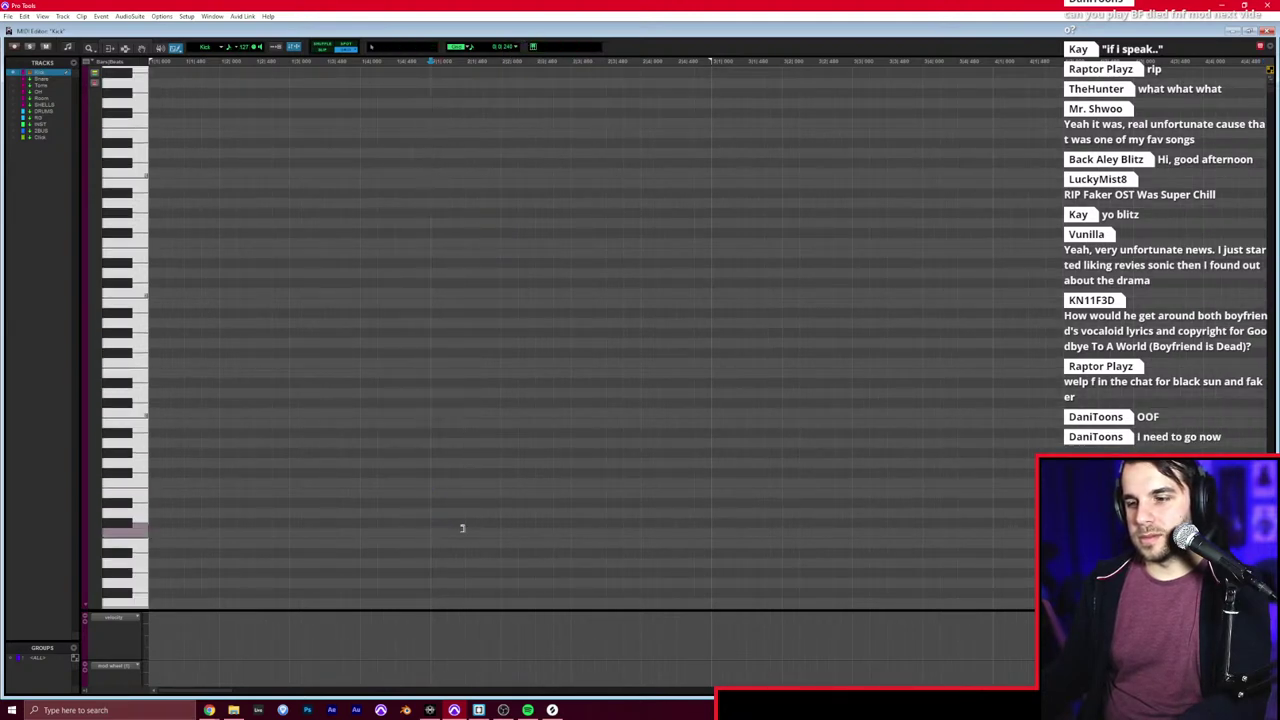
left_click(436, 532)
left_click(506, 532)
left_click(577, 532)
left_click(647, 532)
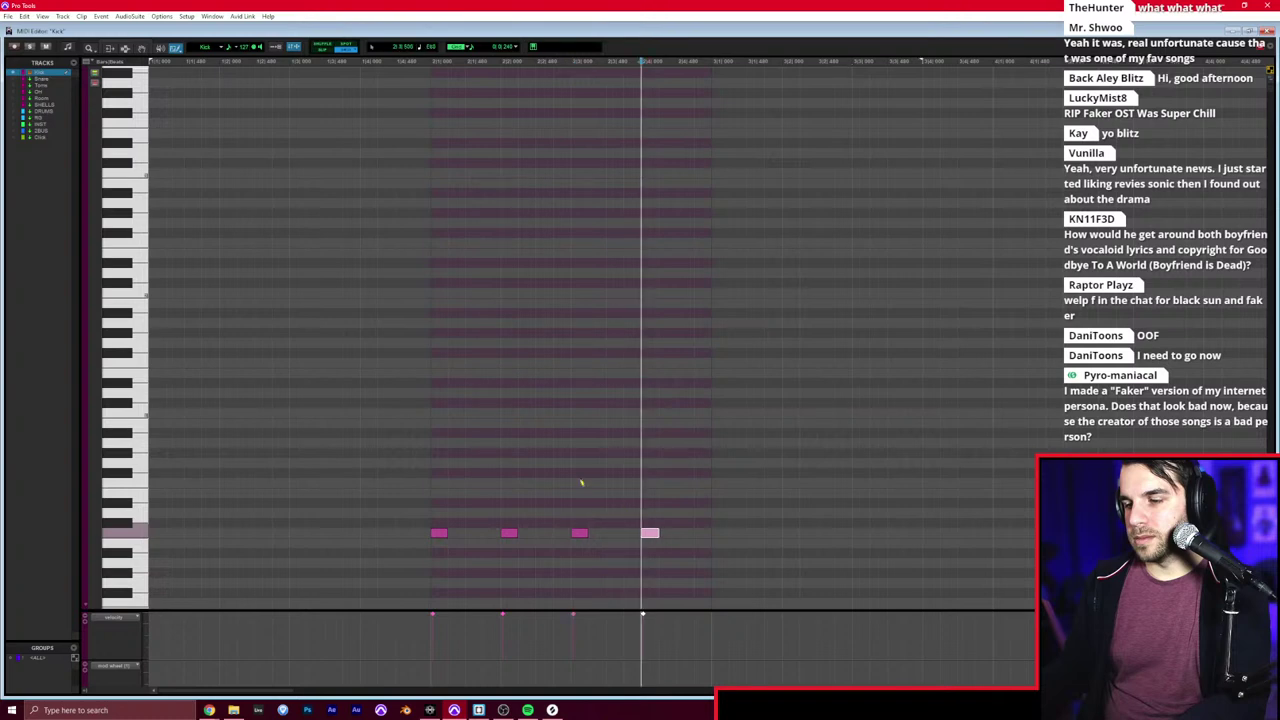
key("ctrl+z")
key("F7")
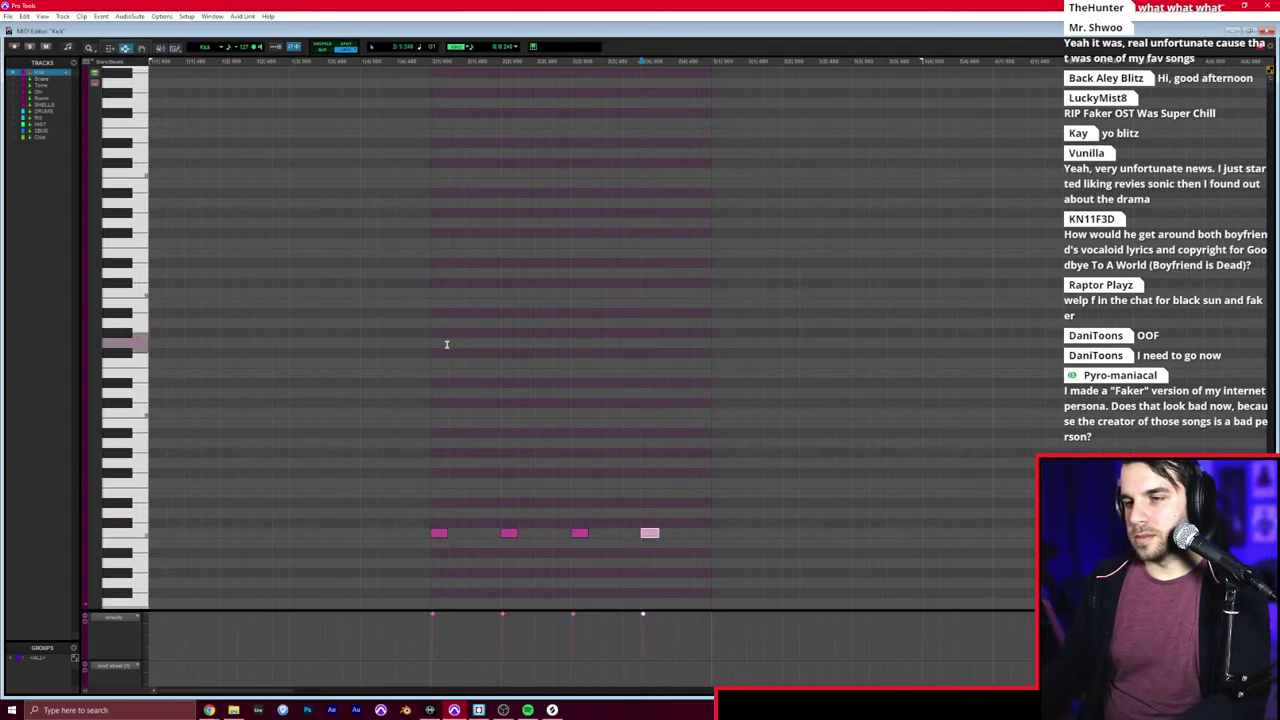
Step: Add a single G#2 note at the start of bar 2, above the first kick
left_click(437, 348)
key("F10")
left_click(437, 212)
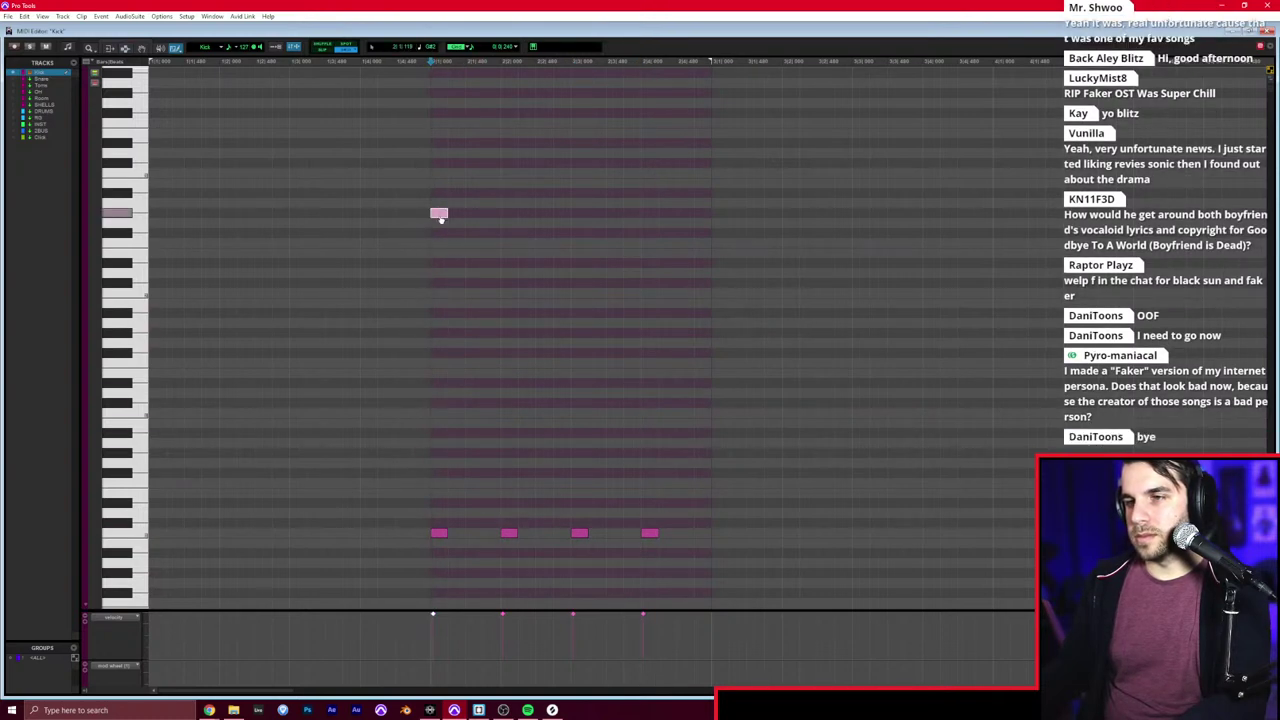
Step: In the Mix window, assign the Snare, Toms, OH, Room and SHELLS inputs to consecutive Kontakt plug-in outputs starting from st.2
key("ctrl+equal")
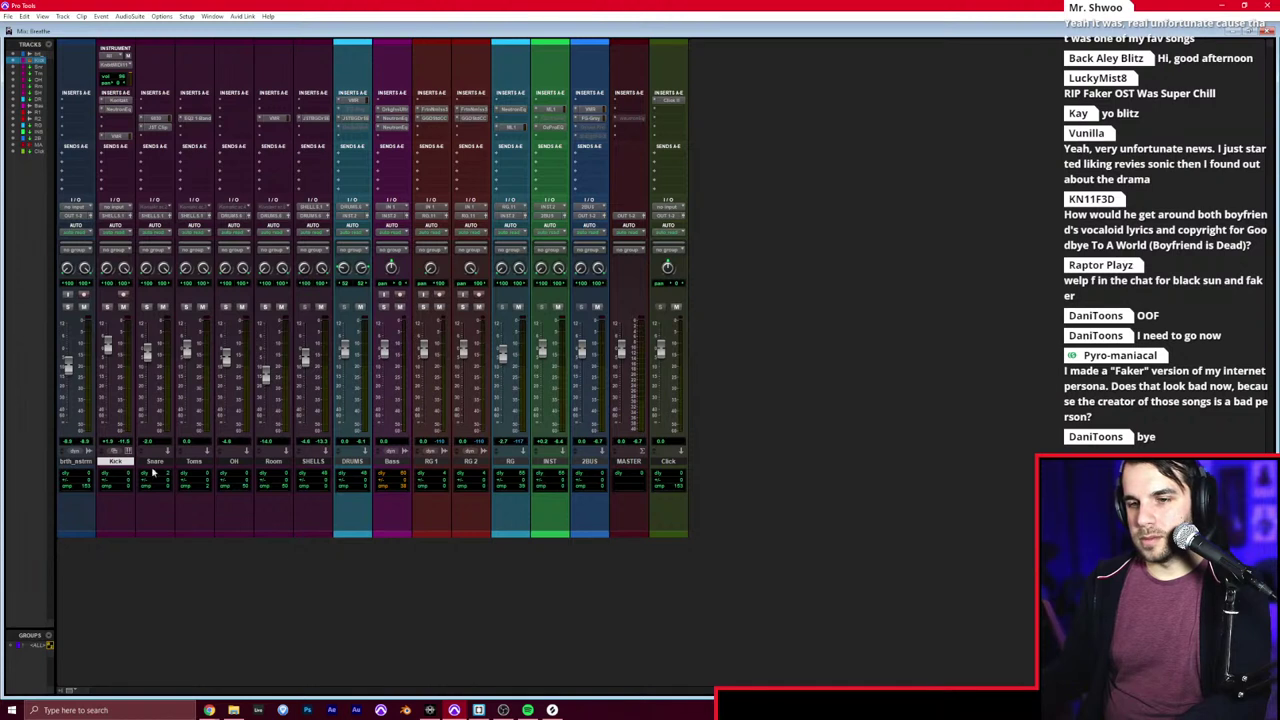
left_click_drag(152, 472, 280, 412)
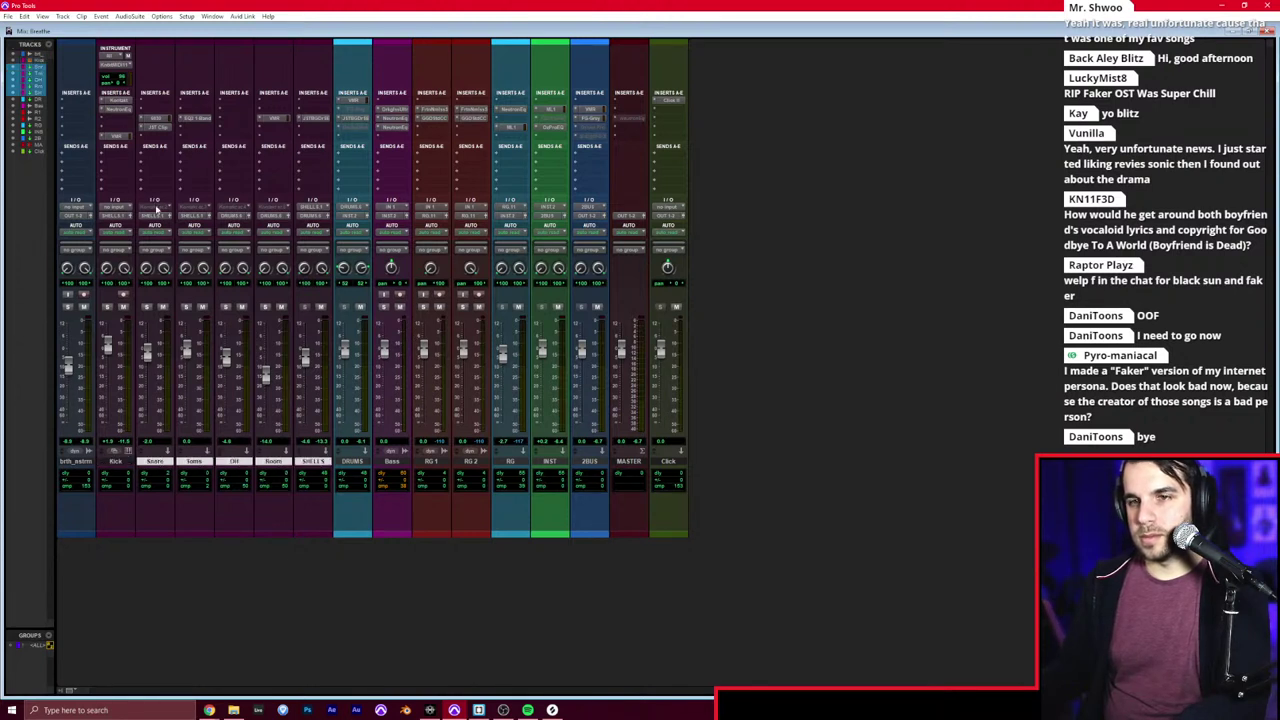
left_click(156, 209)
mouse_move(183, 257)
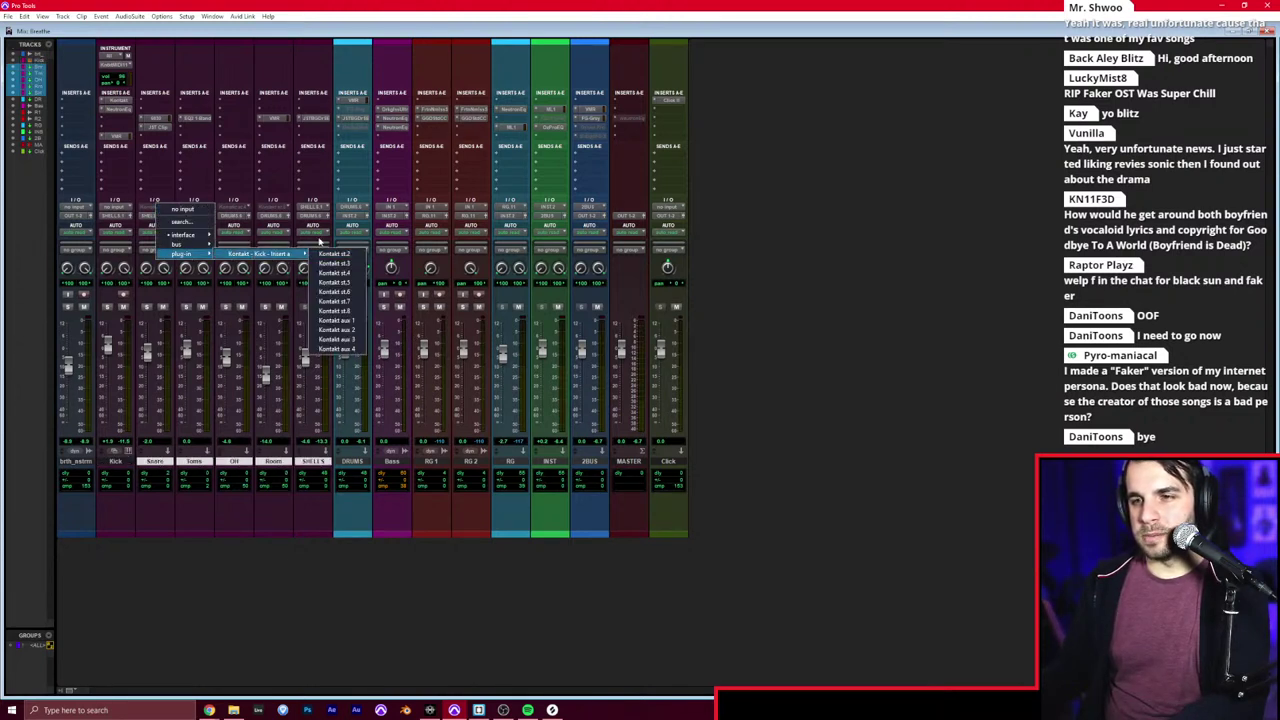
left_click(330, 255)
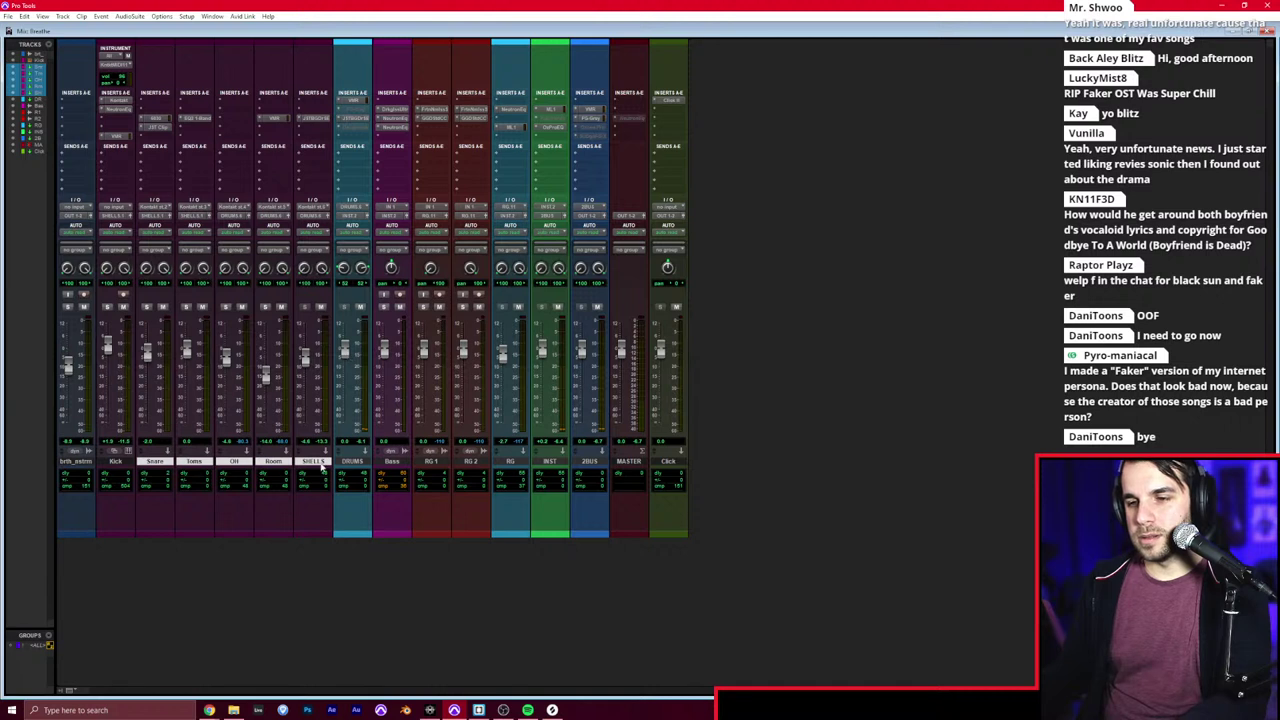
Step: Set the SHELLS track's input to the SHELLS.1 stereo bus and return to the Edit window
left_click(313, 210)
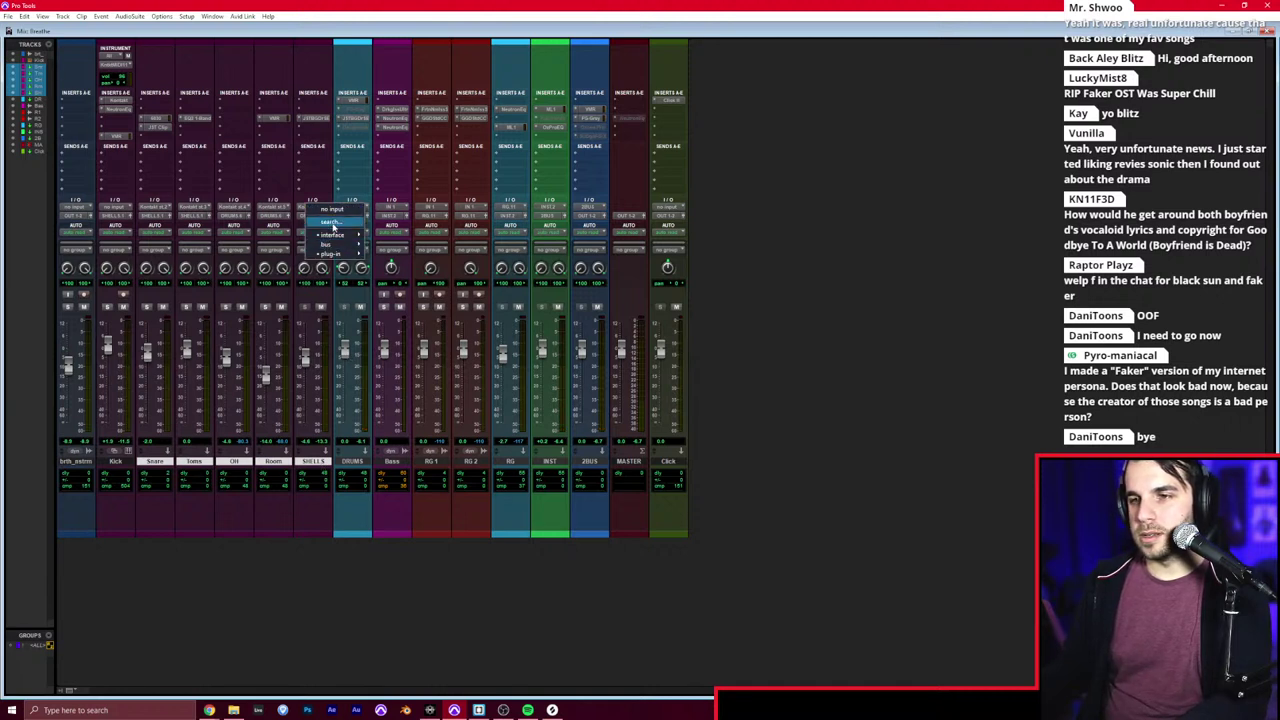
left_click(330, 221)
type("shells")
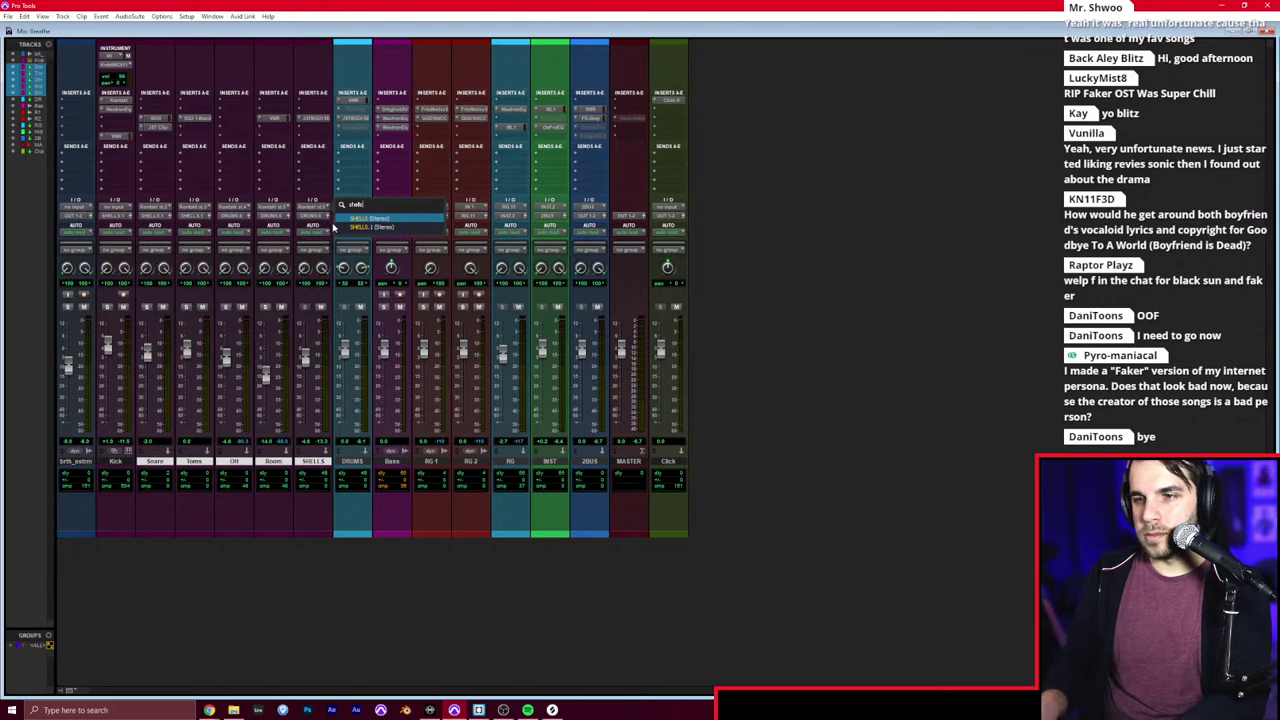
key("Down")
key("Return")
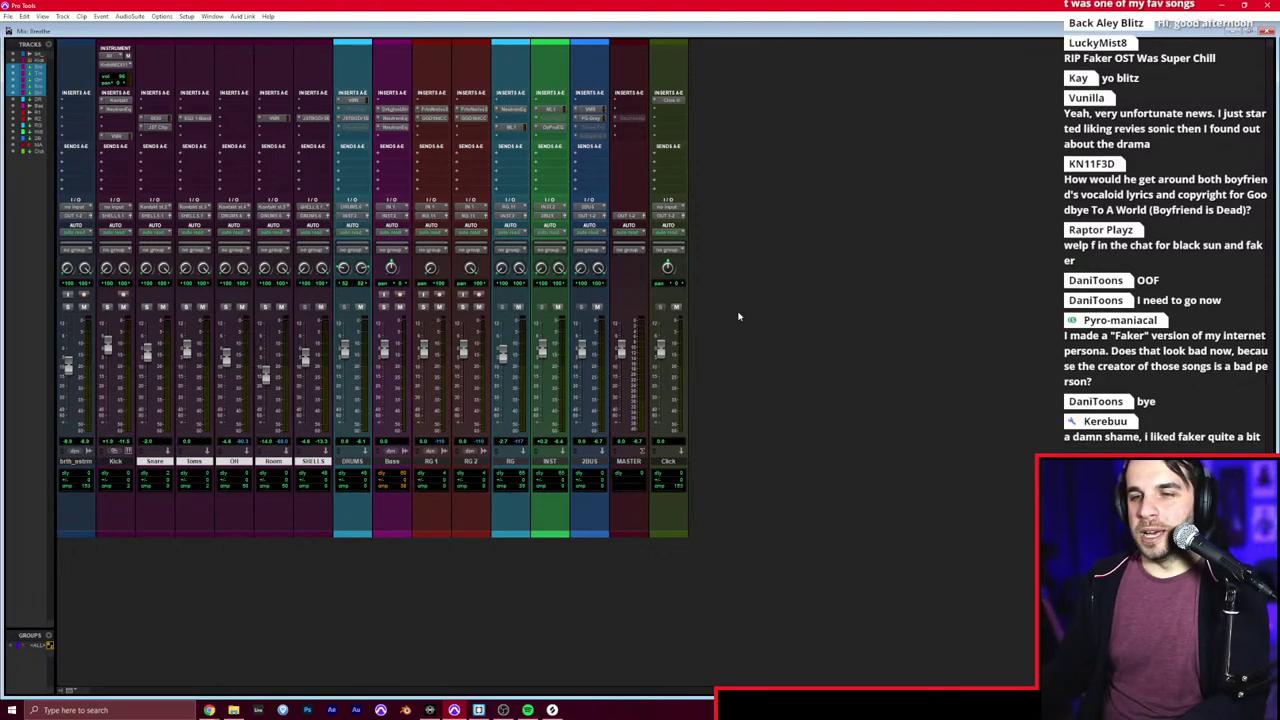
key("ctrl+equal")
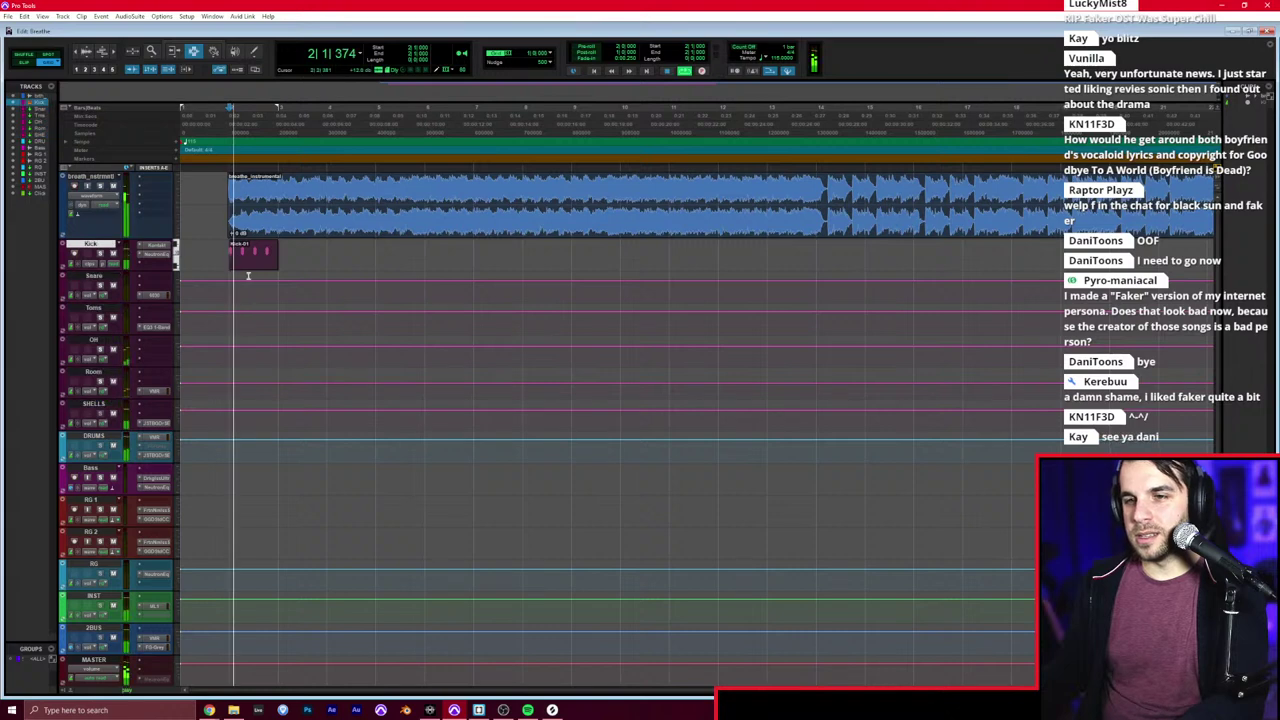
Step: Reopen the Kick clip in the MIDI editor and play it from just before bar 2
double_click(248, 264)
key("space")
mouse_move(438, 194)
left_mouse_down()
mouse_move(441, 49)
mouse_move(440, 85)
left_mouse_up()
key("F7")
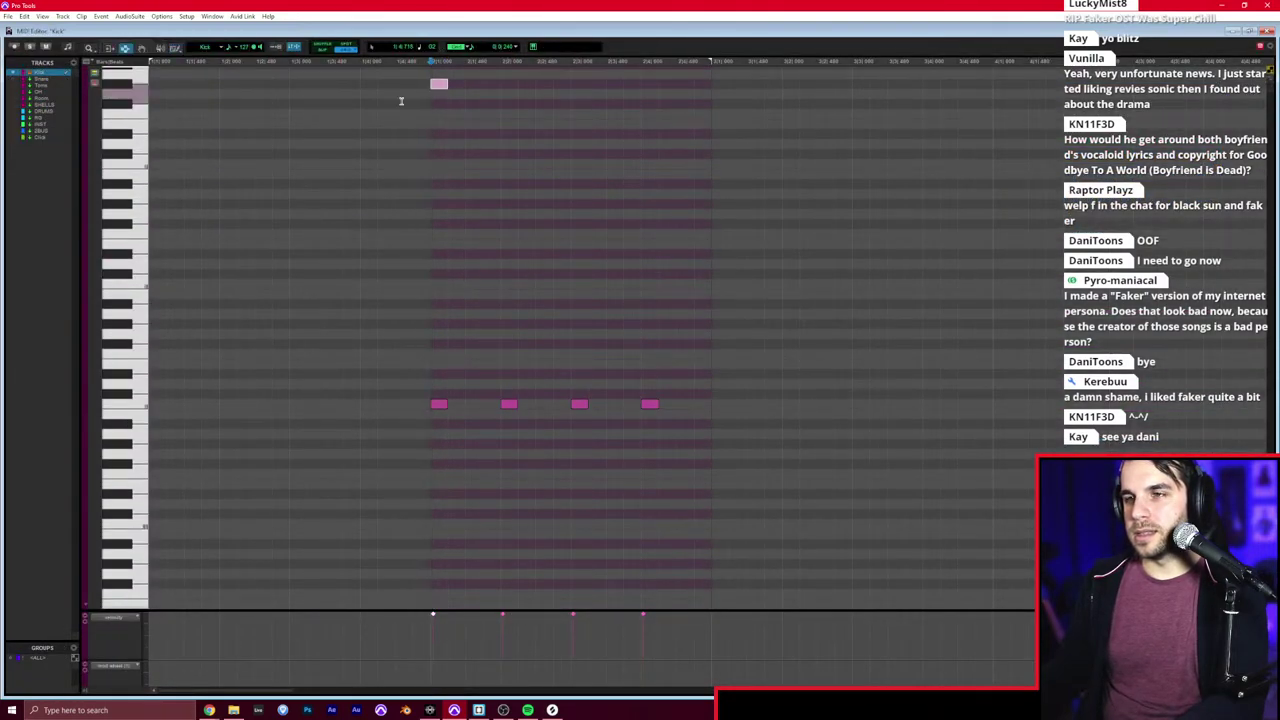
left_click(395, 105)
key("space")
key("space")
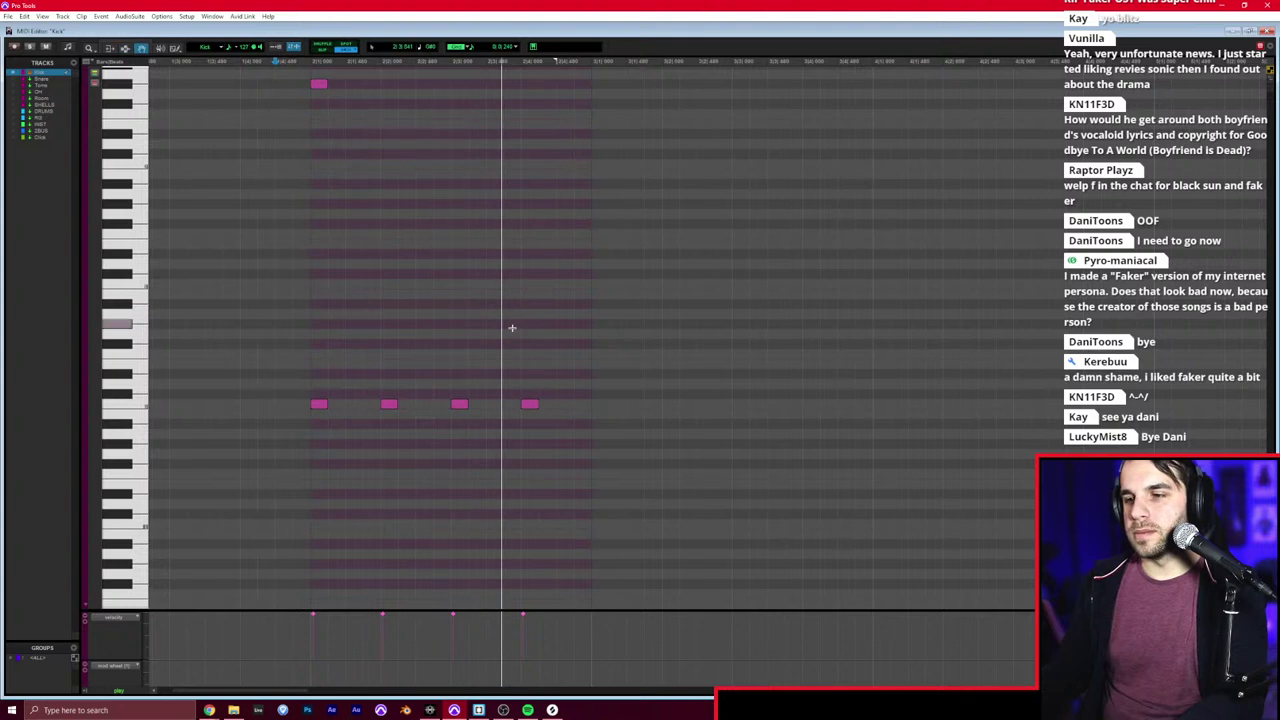
Step: Try a row of four F#1 notes on the offbeats of bar 2, listen to it, and delete it
key("F10")
left_click(354, 223)
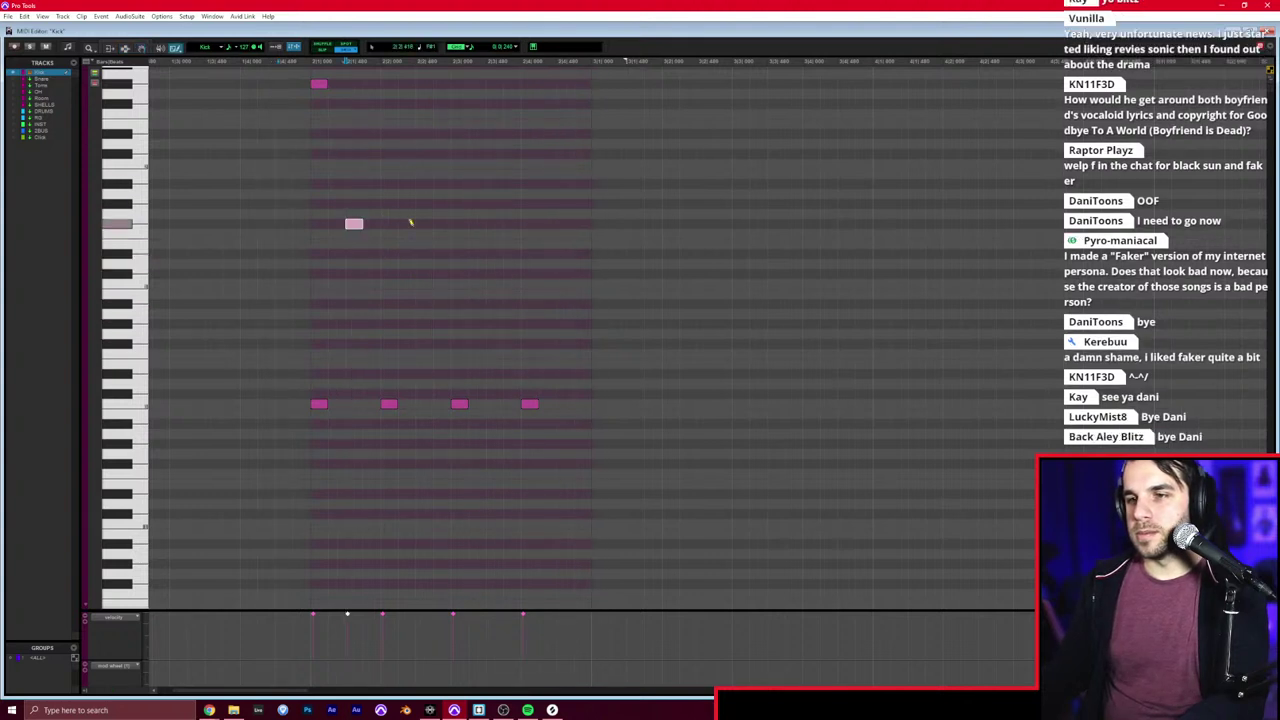
left_click(494, 223)
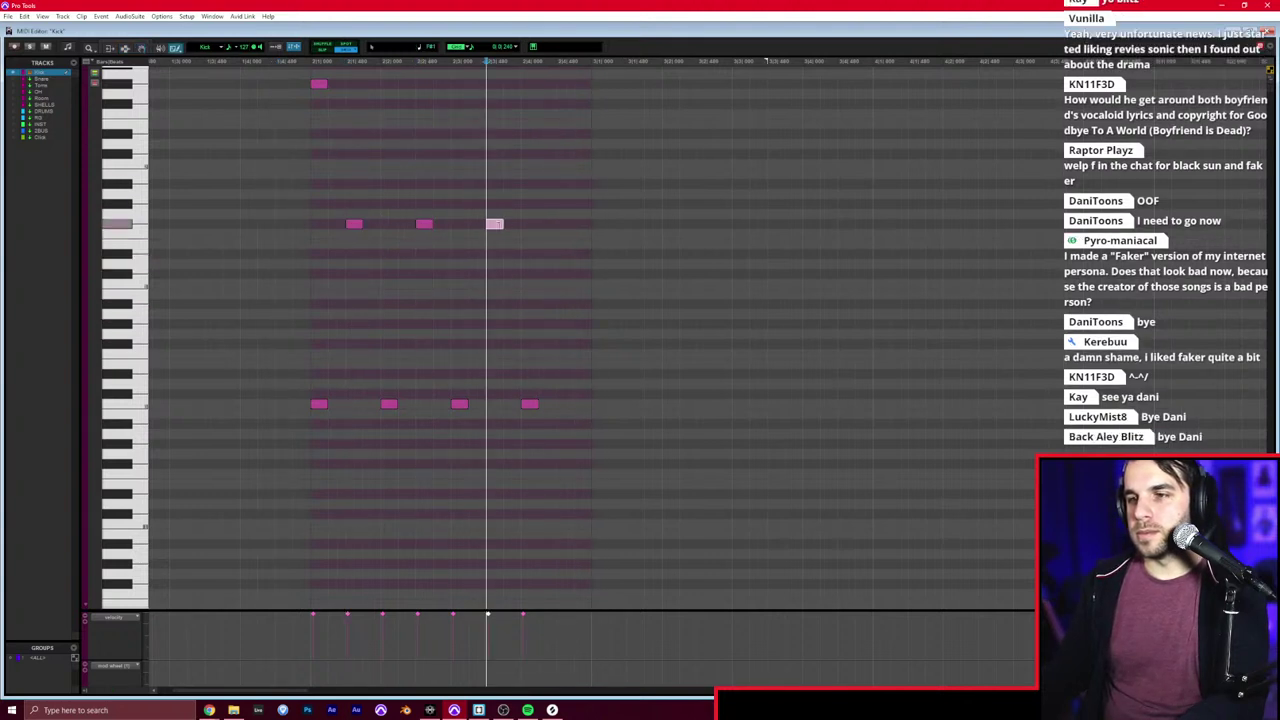
left_click(565, 223)
key("F7")
left_click(273, 216)
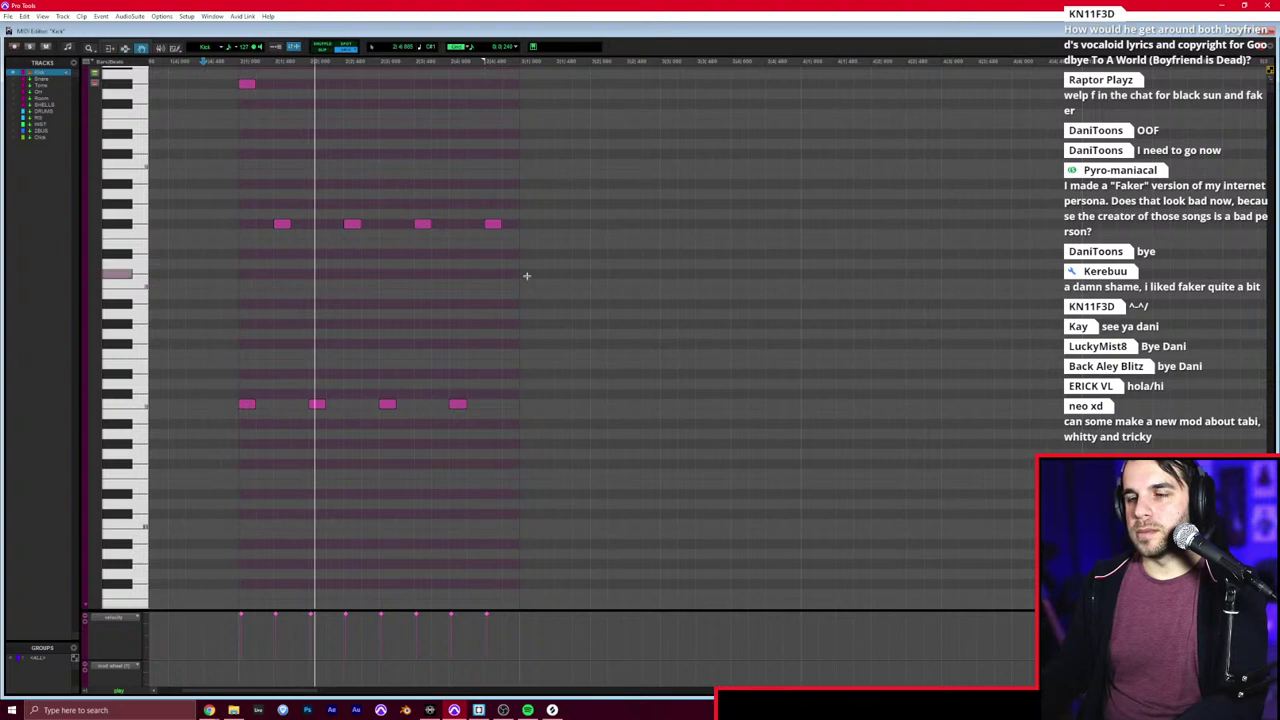
left_click_drag(577, 280, 280, 205)
key("Delete")
Step: Duplicate bar 2's four kick notes repeatedly so the kick pattern runs through bar 9
left_click_drag(510, 438, 234, 369)
key("ctrl+d")
key("ctrl+d")
key("ctrl+d")
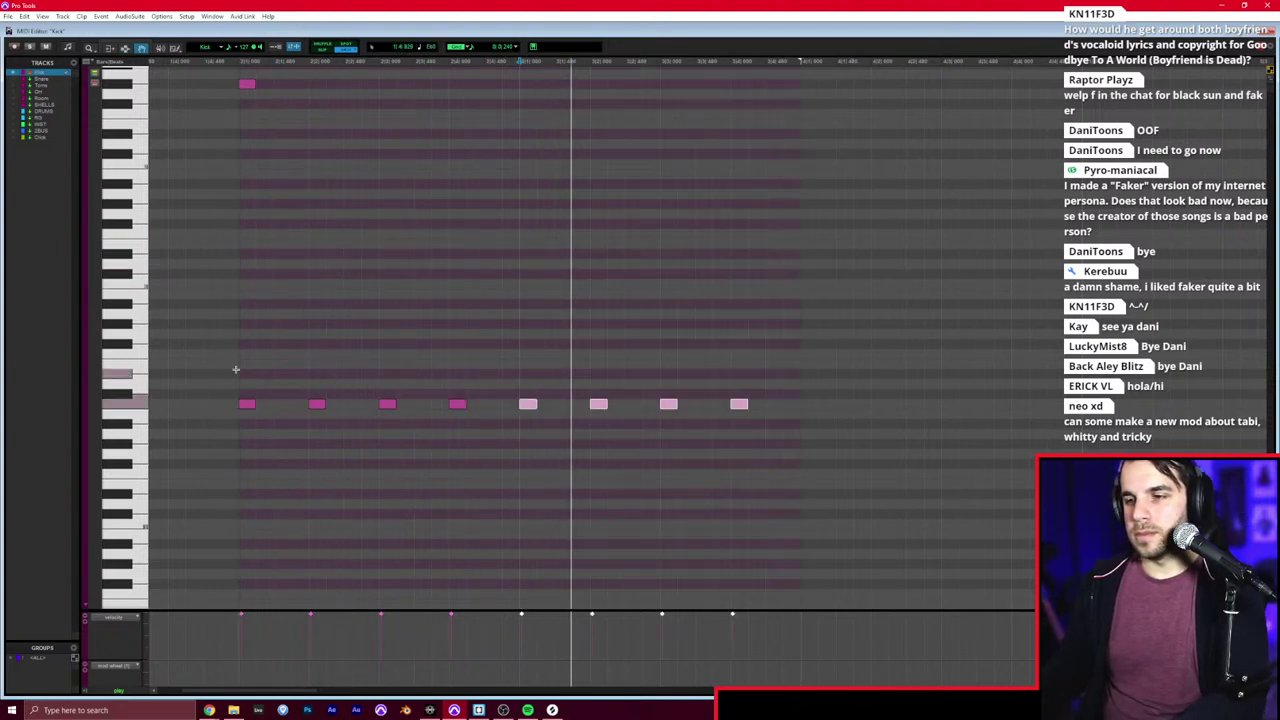
key("r")
scroll(404, 378, "right", 1)
key("ctrl+d")
key("ctrl+d")
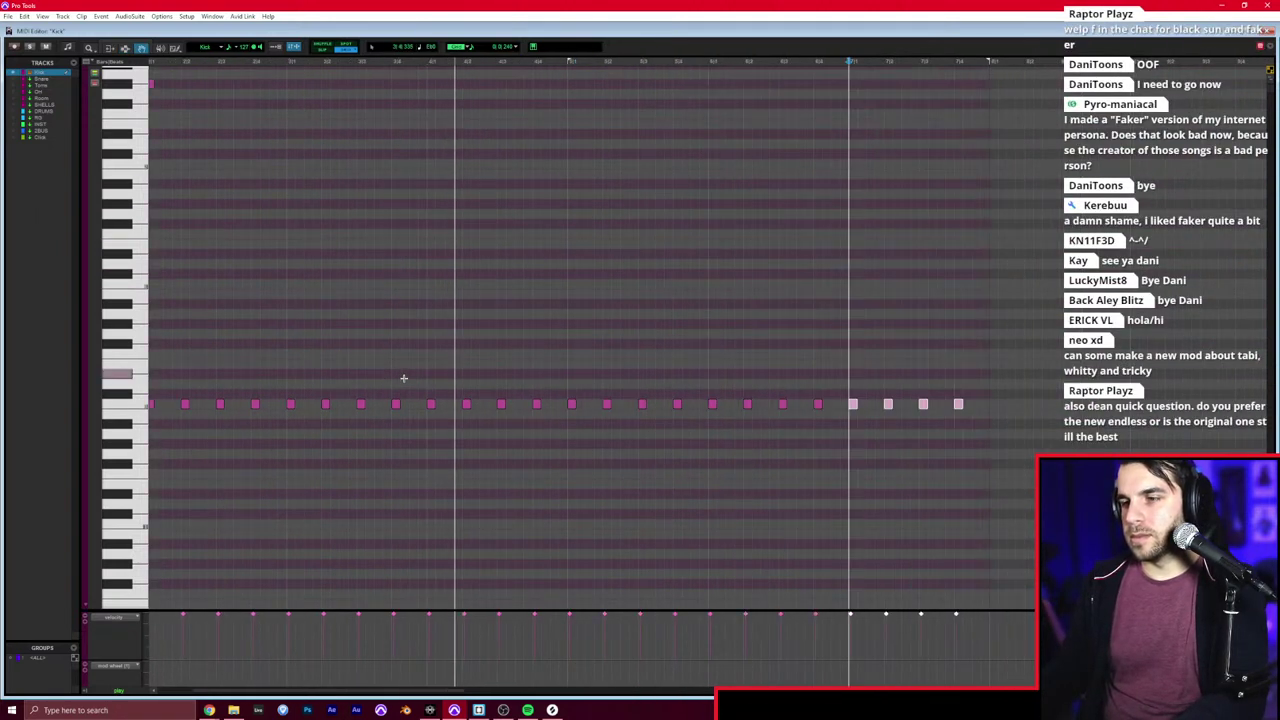
key("ctrl+d")
Step: Add a single F#2 note on the first beat of bar 6
key("F10")
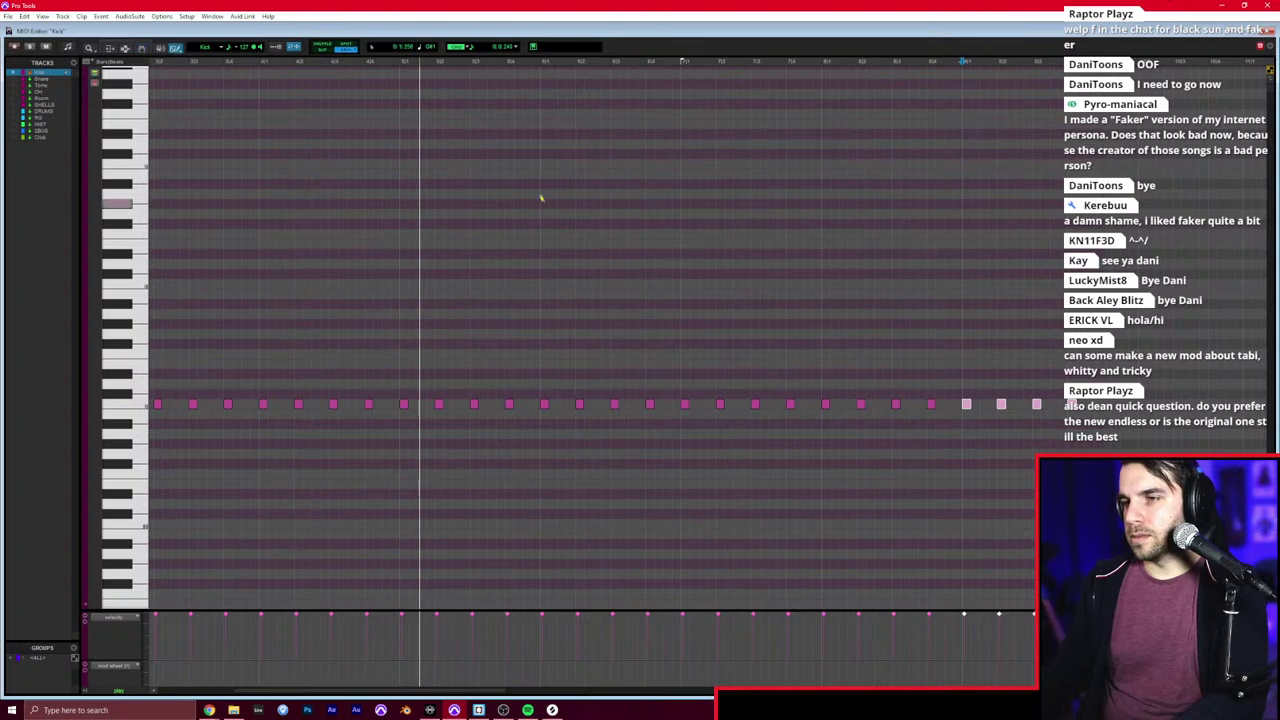
left_click(545, 105)
scroll(550, 120, "right", 3)
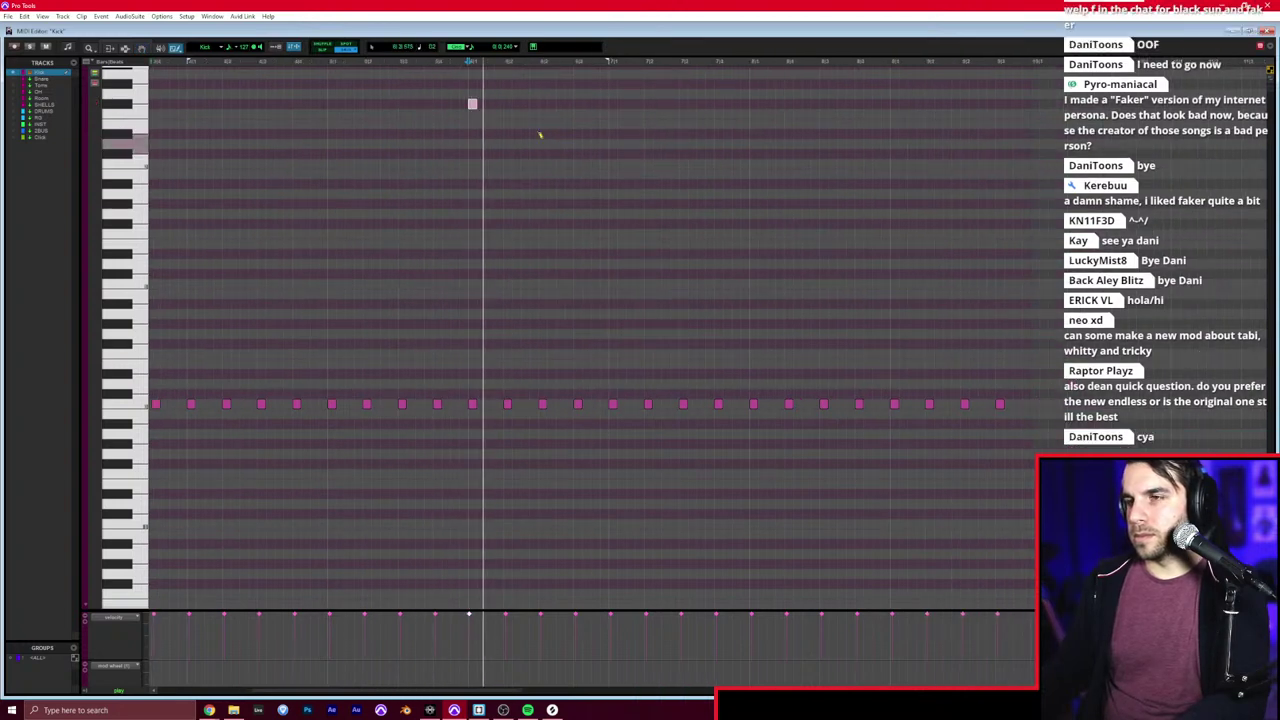
Step: Draw a row of G#1 notes on the offbeats of bar 6 and duplicate it through bar 9
key("space")
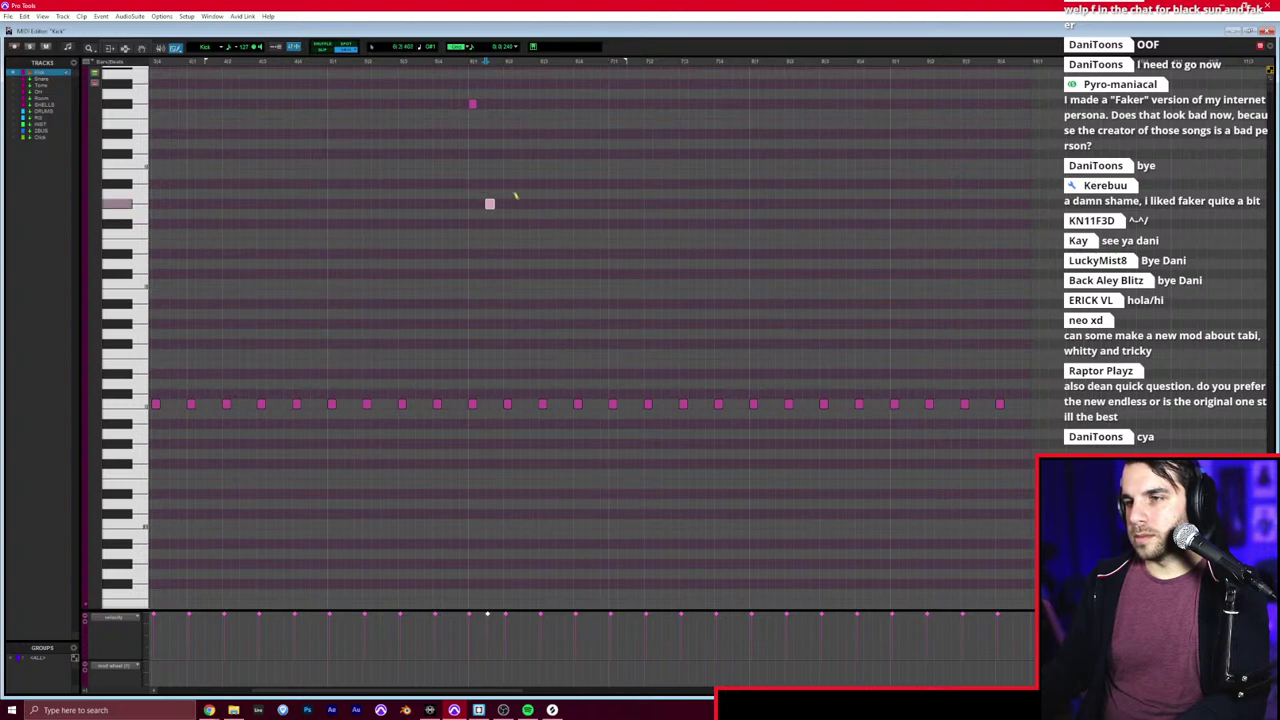
left_click(524, 203)
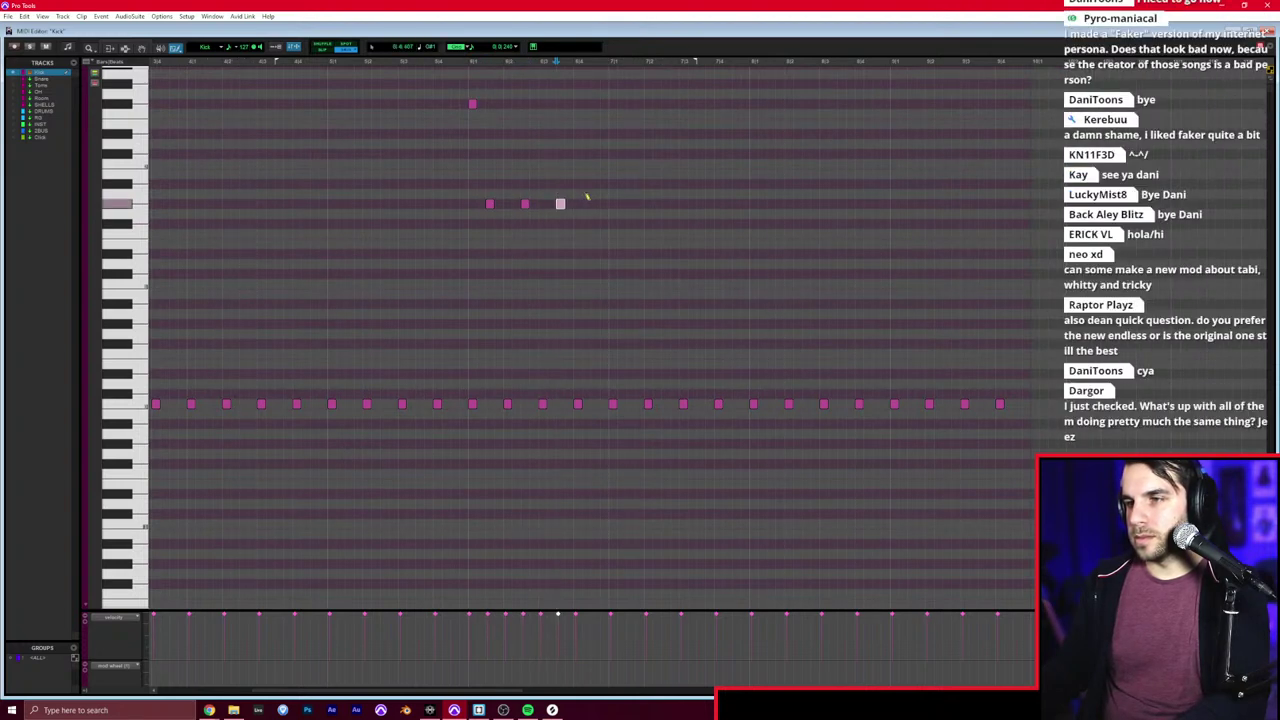
left_click_drag(637, 198, 438, 252)
key("ctrl+d")
key("ctrl+d")
key("ctrl+d")
Step: Play the drum pattern from just before bar 6 to check the offbeat notes
left_click(424, 241)
key("space")
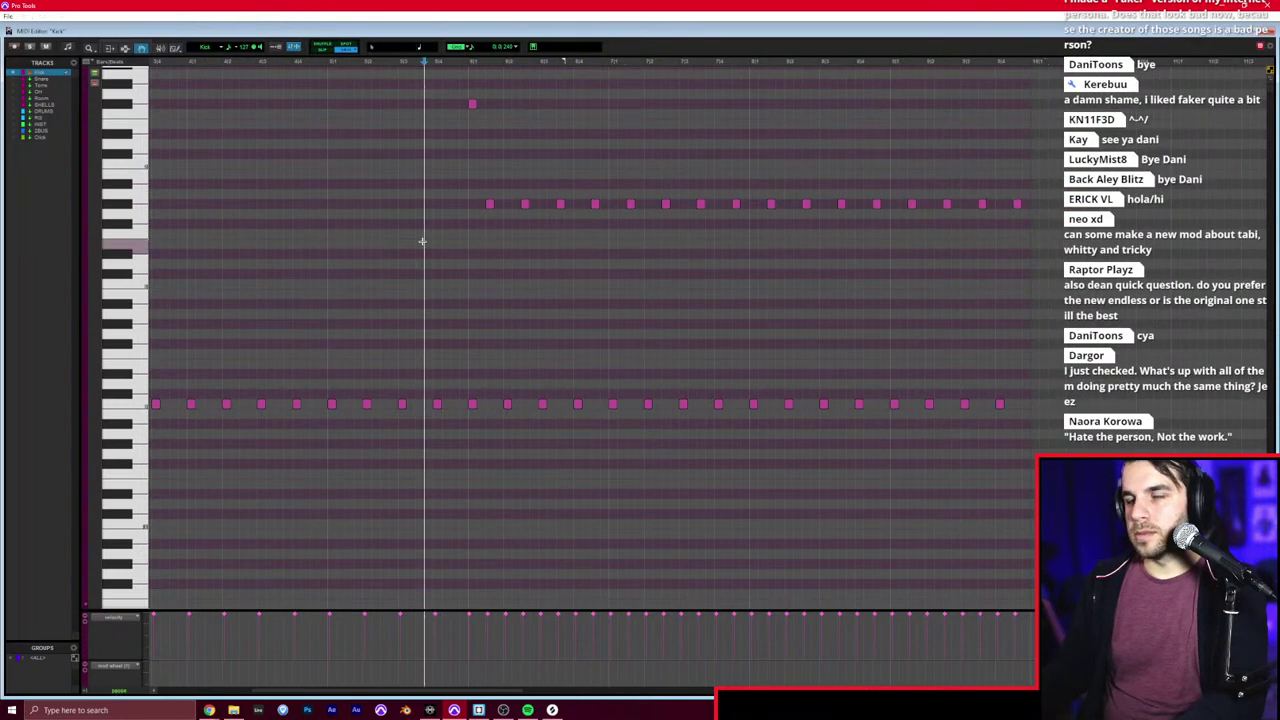
scroll(421, 243, "right", 4)
scroll(420, 244, "right", 1)
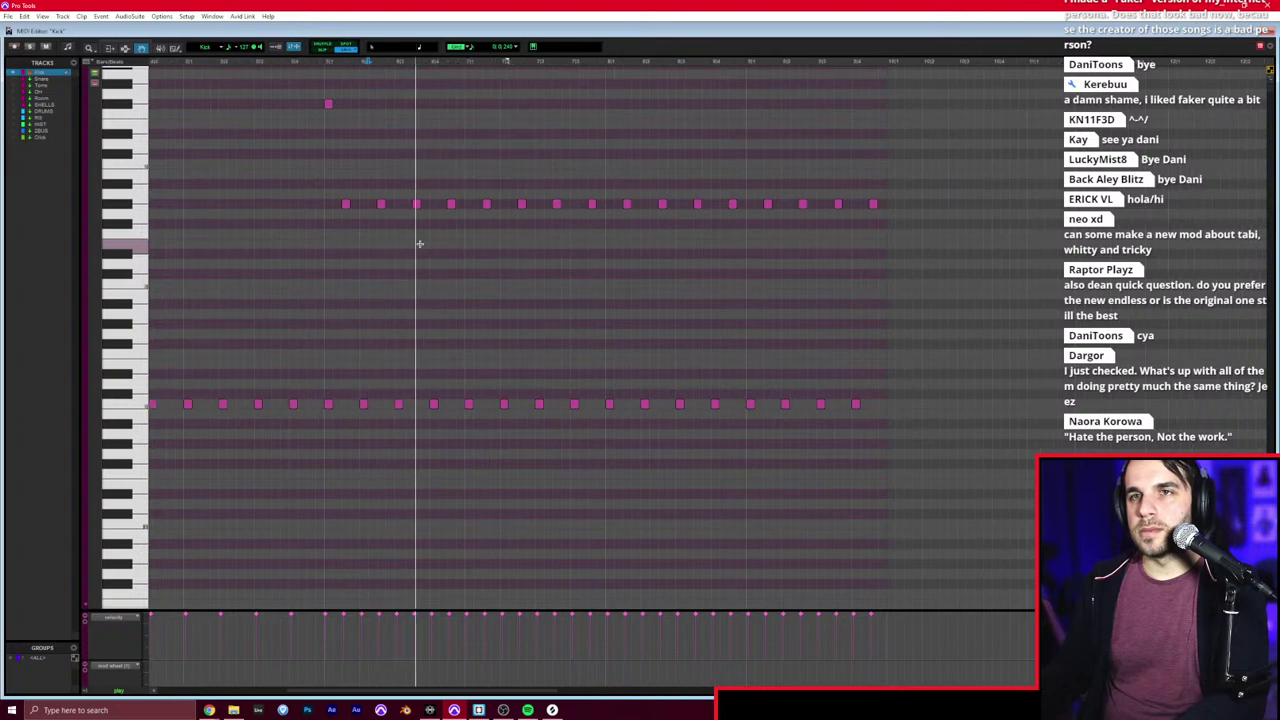
key("space")
Step: Draw D0 snare notes on beats 2 and 4 of bar 6 and duplicate them through bar 9
key("F10")
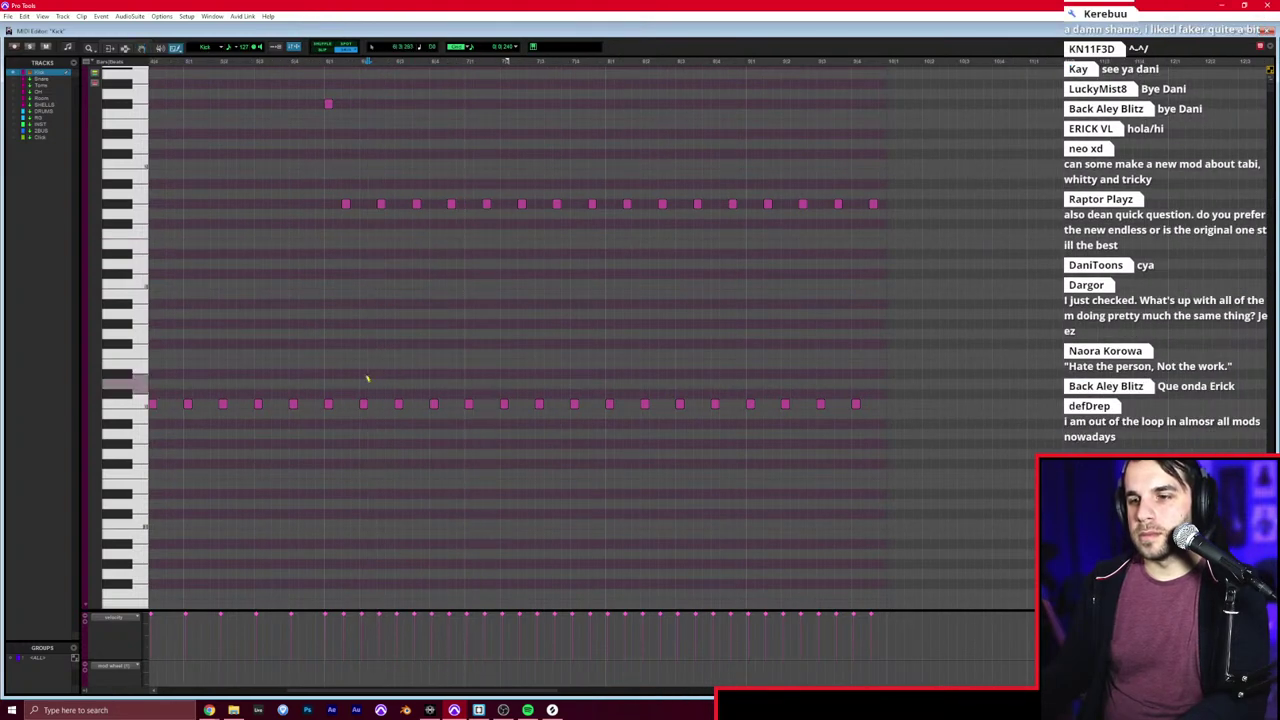
left_click_drag(470, 366, 352, 390)
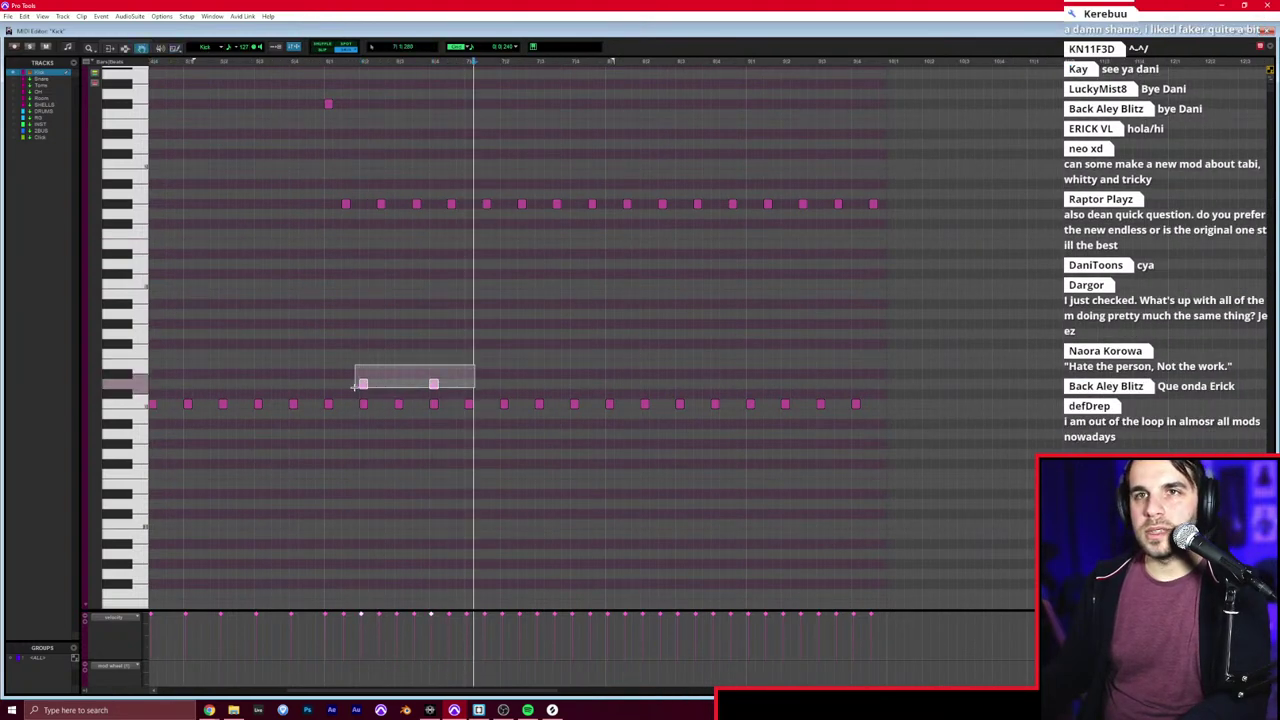
key("ctrl+d")
key("ctrl+d")
key("ctrl+d")
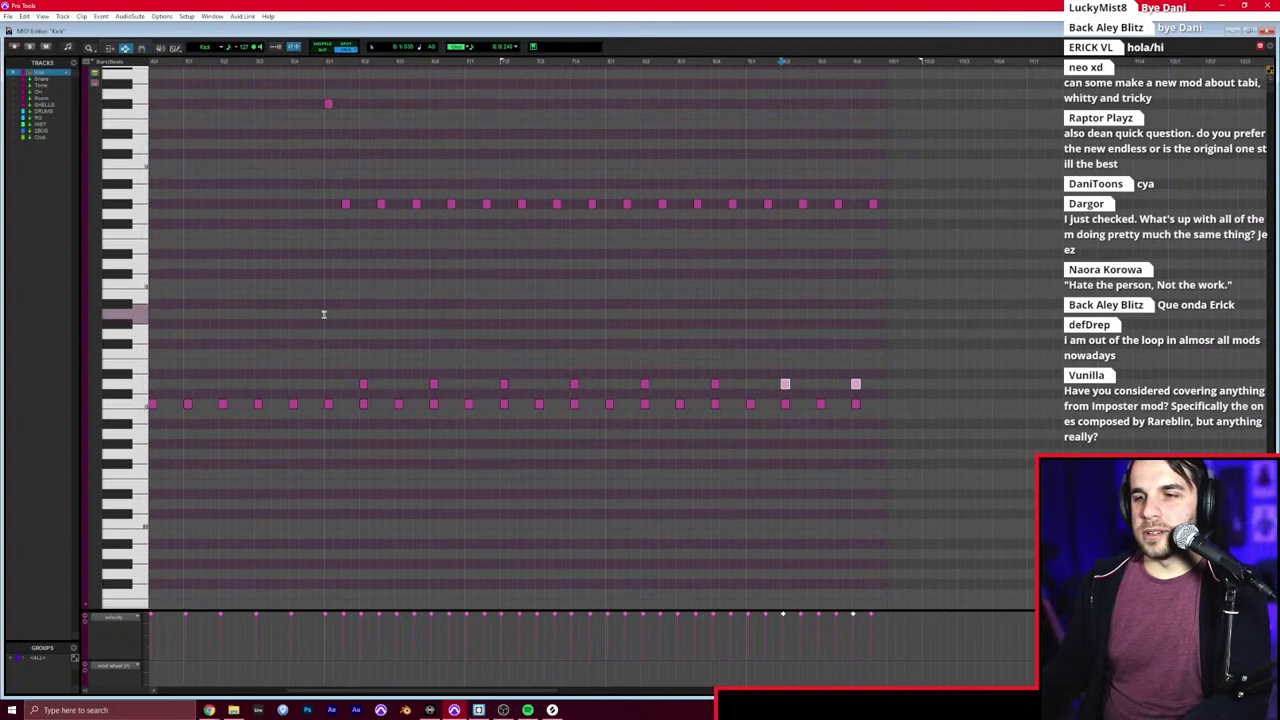
scroll(323, 311, "left", 10)
key("r")
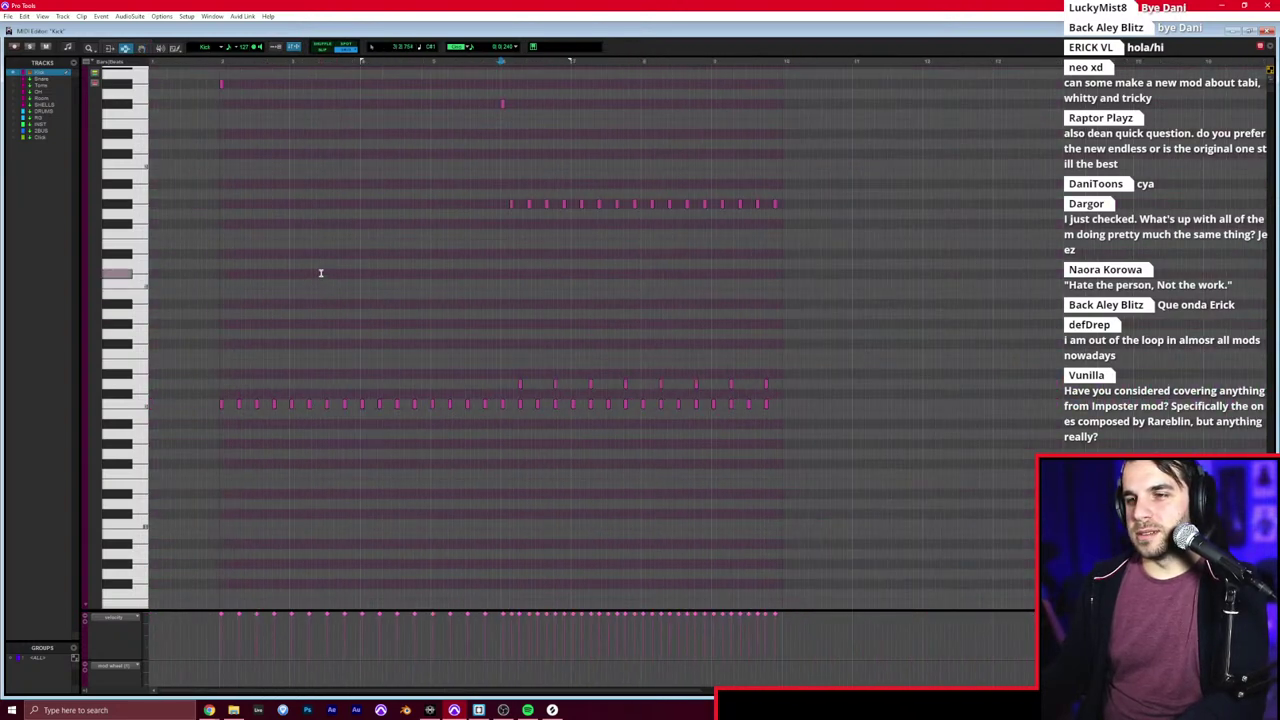
scroll(222, 252, "up", 6)
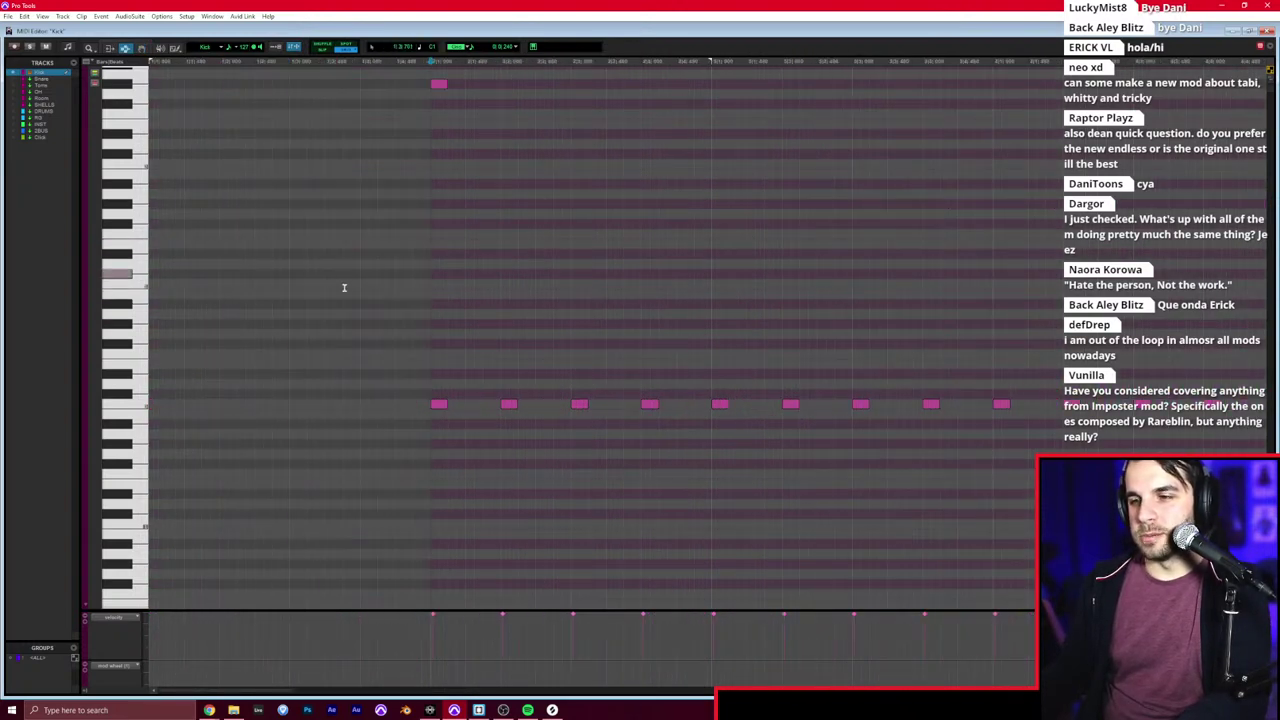
scroll(352, 292, "down", 2)
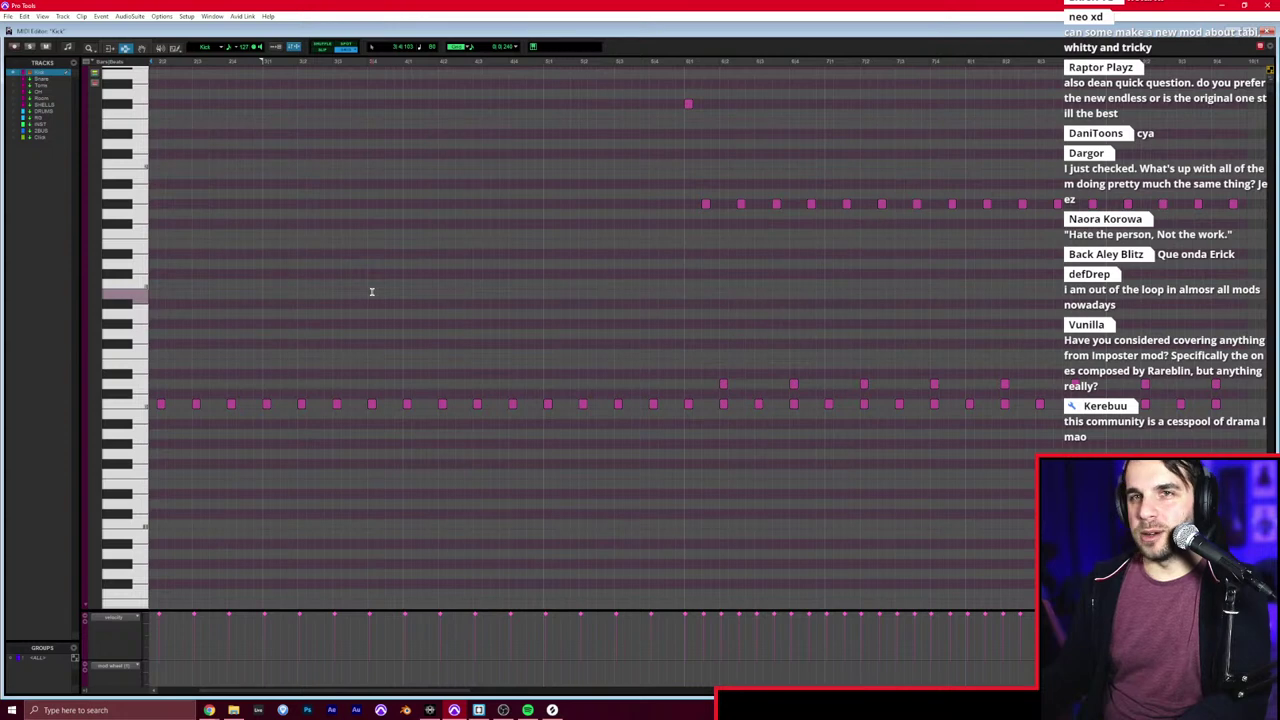
Step: Select all the drum notes and lengthen them together to eighth notes
scroll(376, 290, "left", 2)
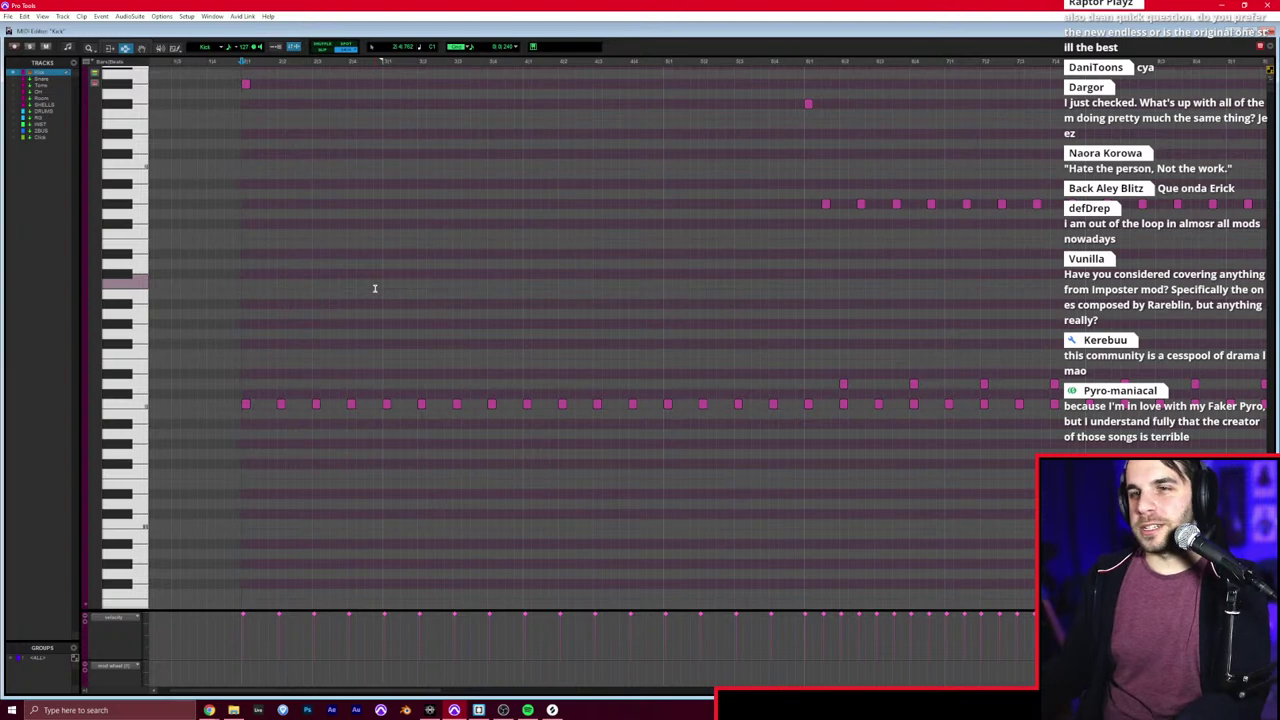
key("r")
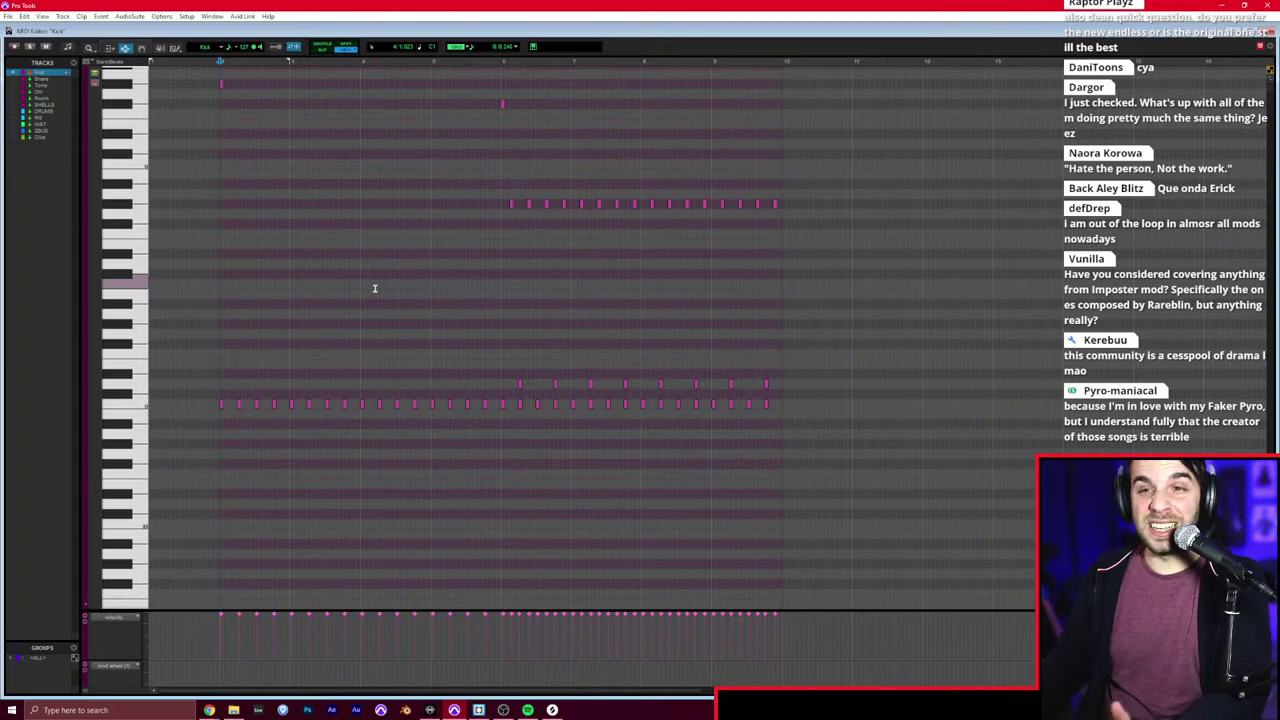
key("t")
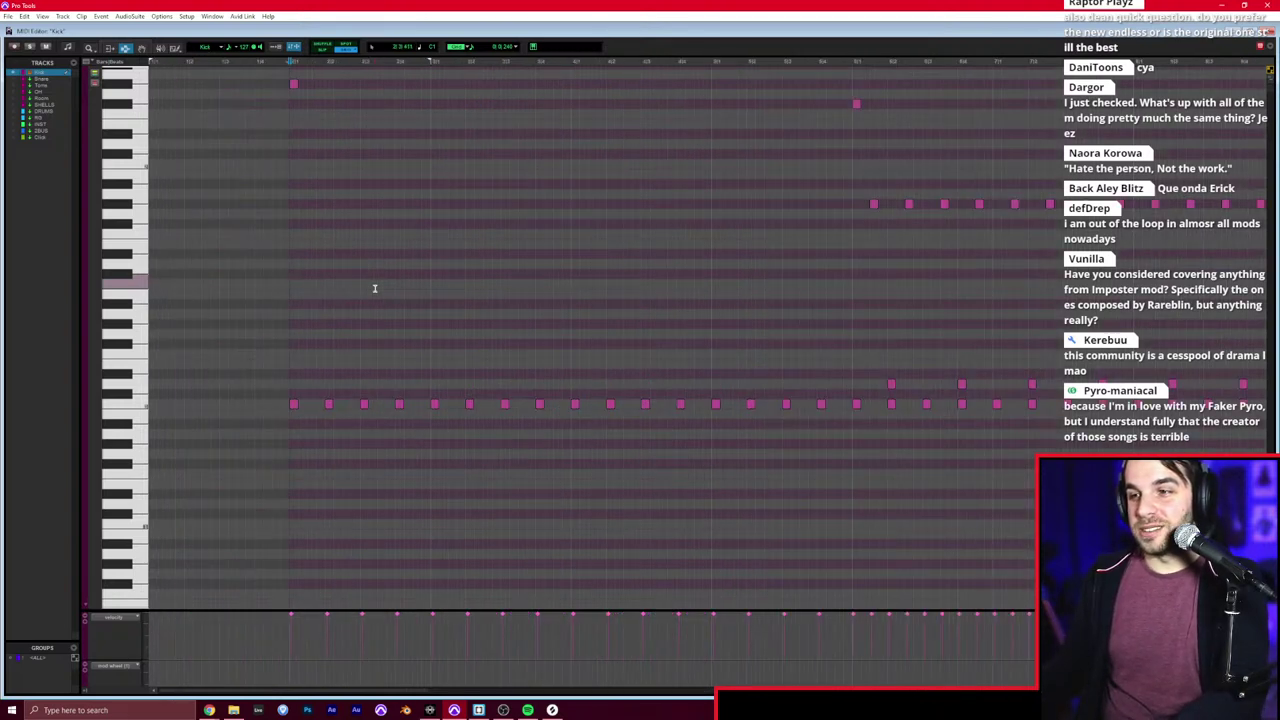
left_click(375, 288)
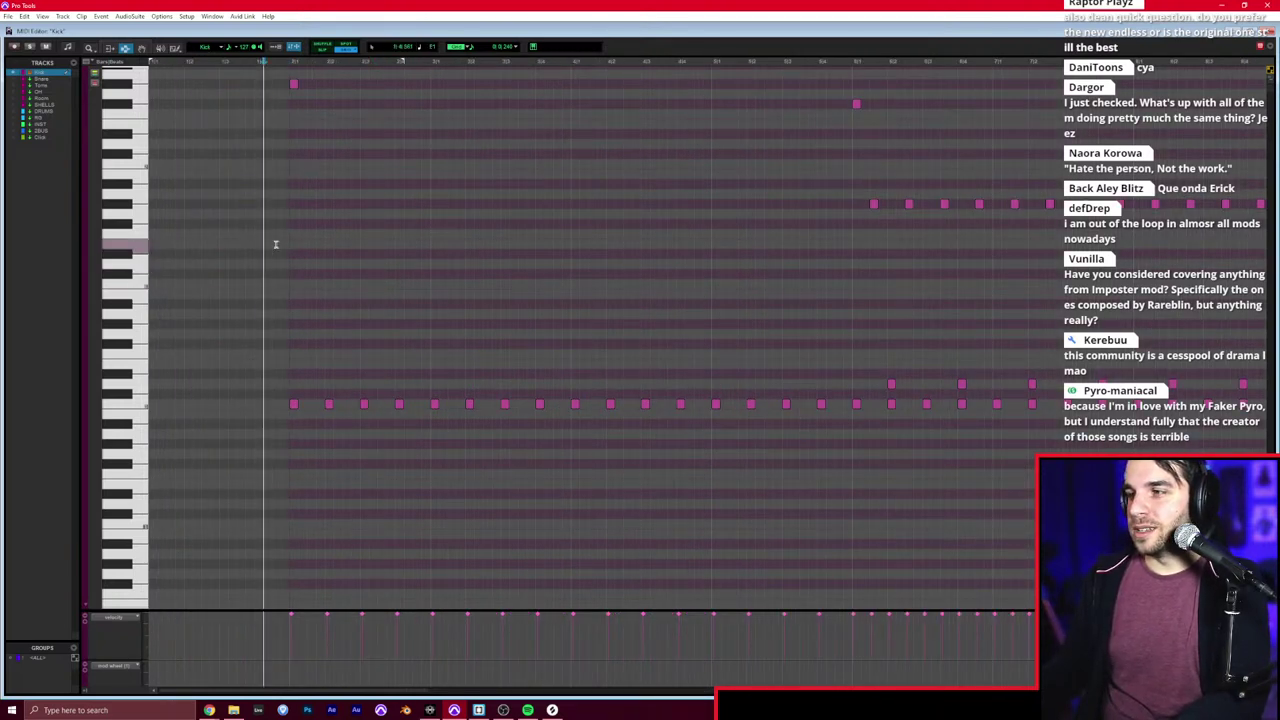
key("F8")
key("ctrl+a")
left_click_drag(296, 404, 305, 403)
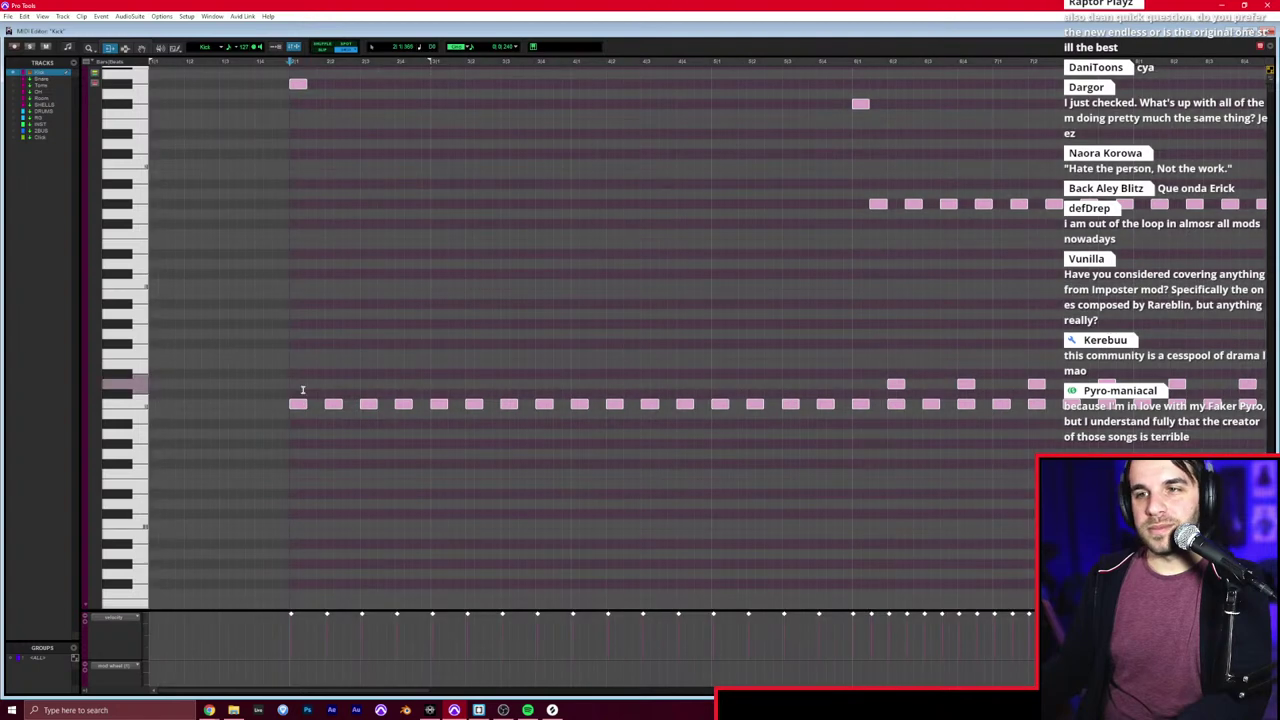
key("F7")
Step: Play the lengthened pattern from bar 2 onward and review the groove through bars 6 to 9
left_click(294, 372)
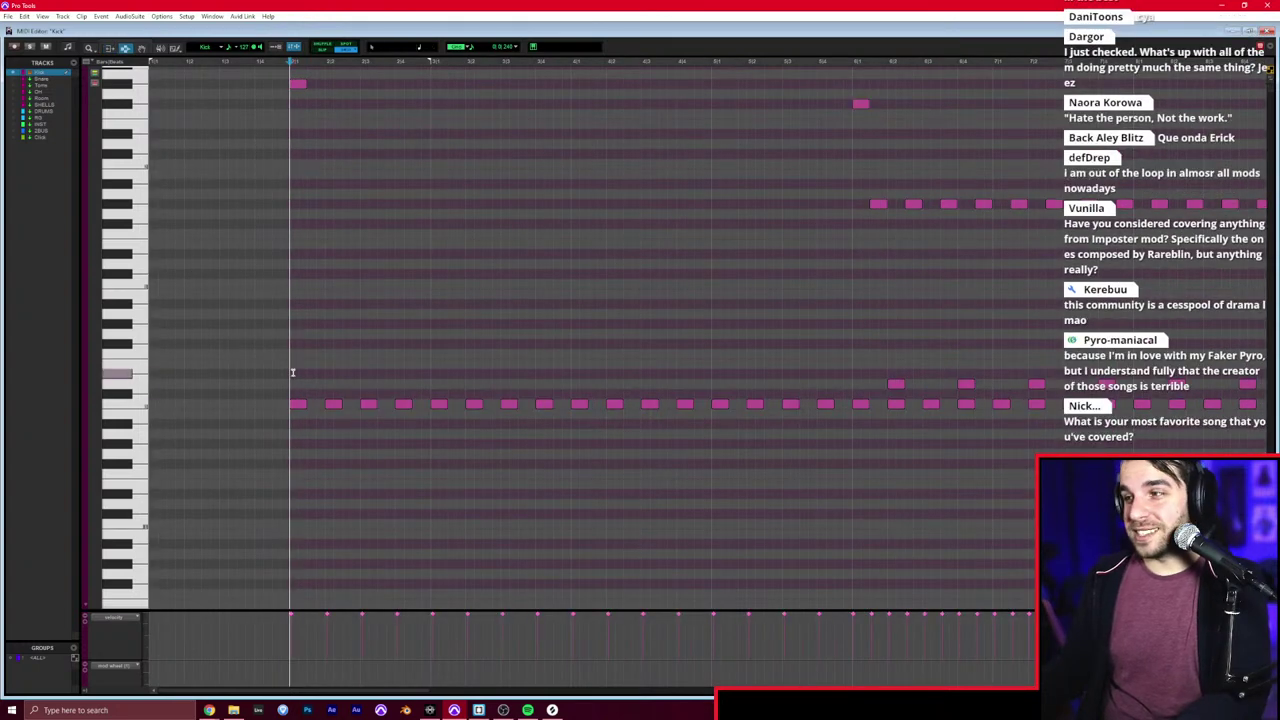
scroll(300, 357, "right", 8)
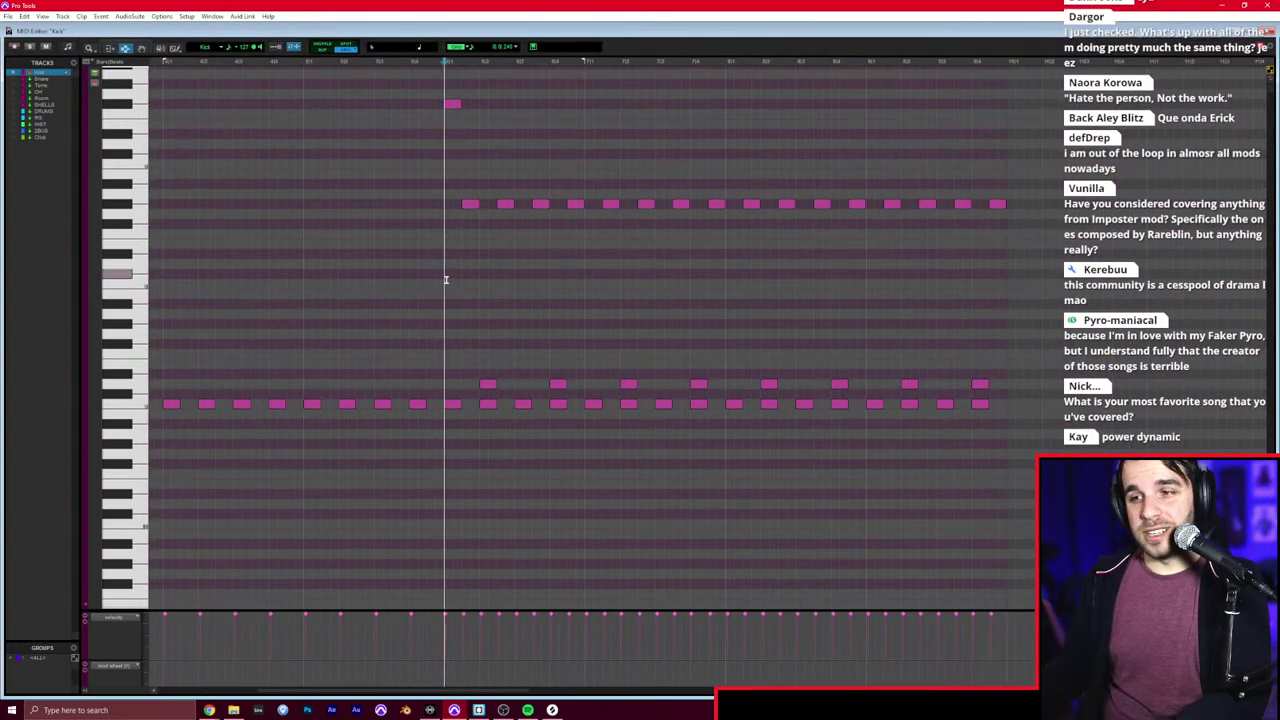
scroll(446, 279, "right", 2)
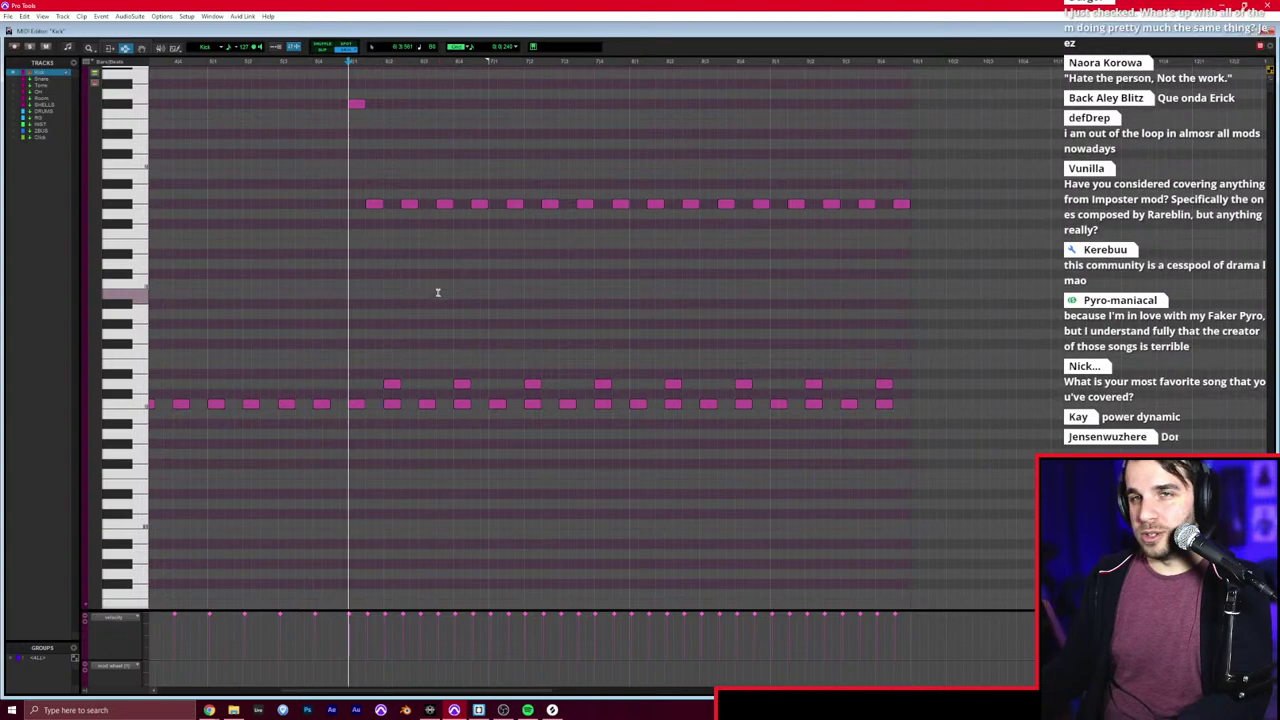
scroll(411, 314, "right", 3)
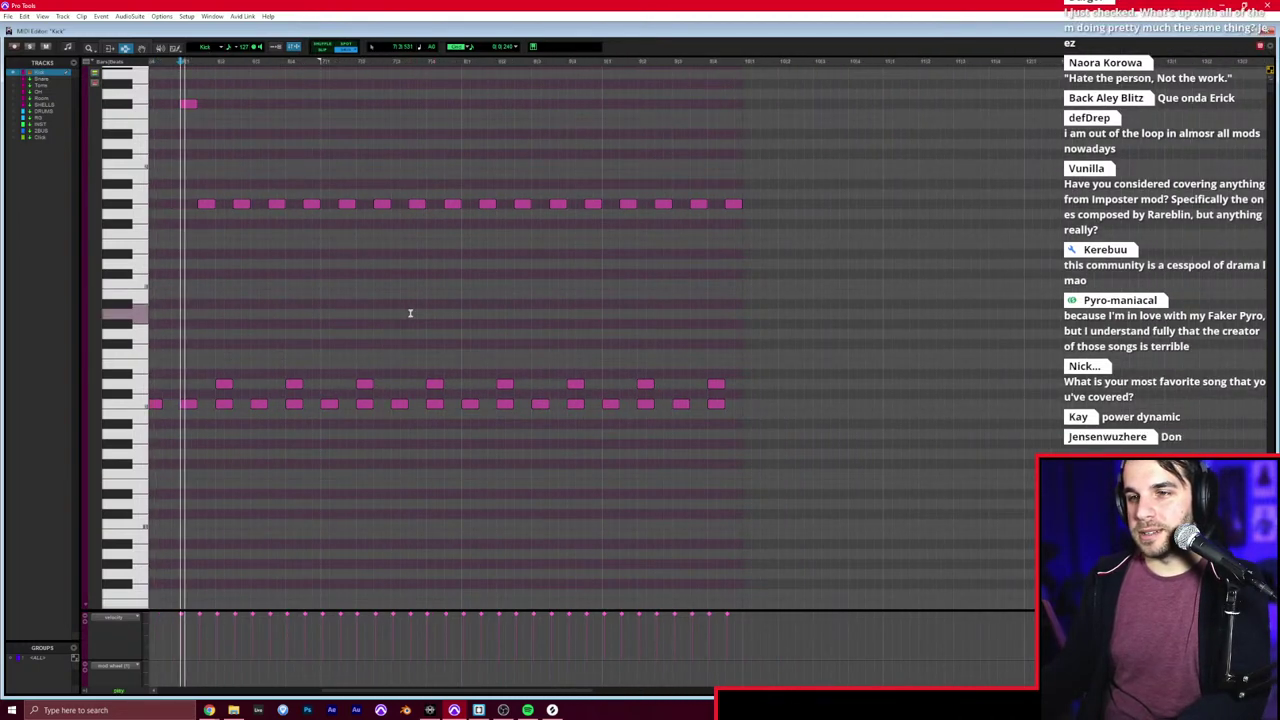
scroll(406, 308, "left", 1)
left_click(362, 281)
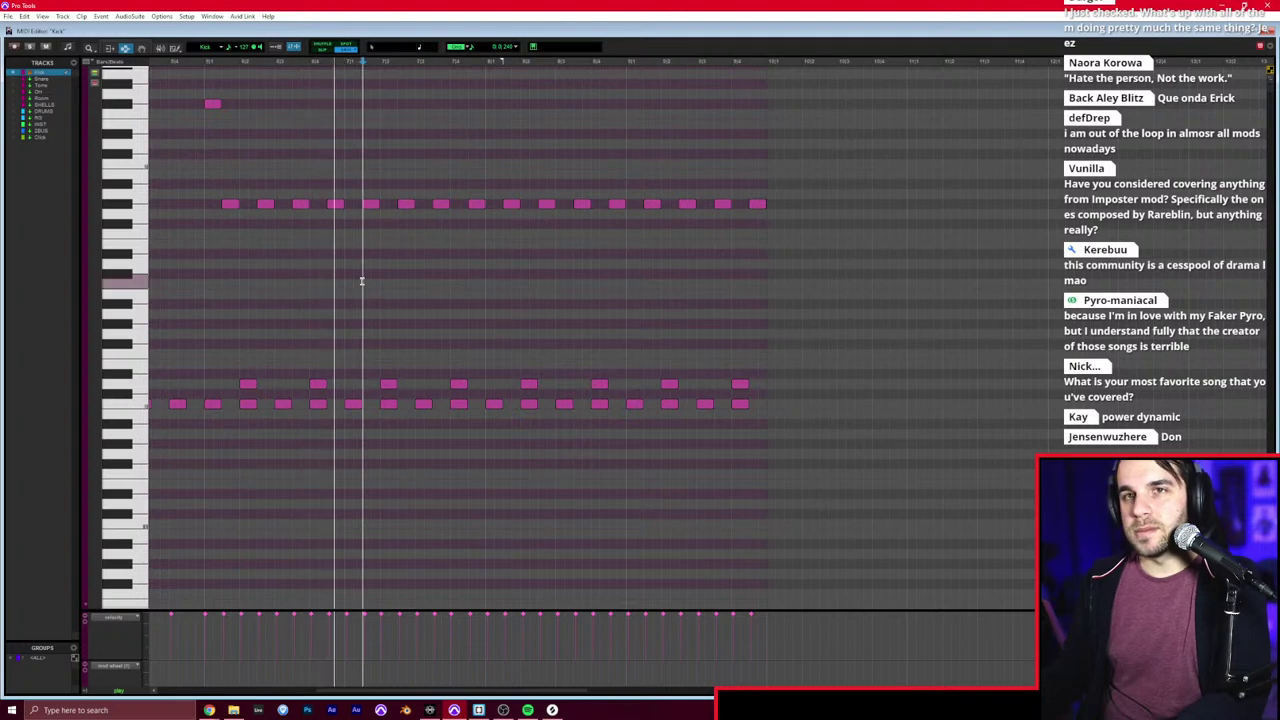
scroll(362, 281, "left", 2)
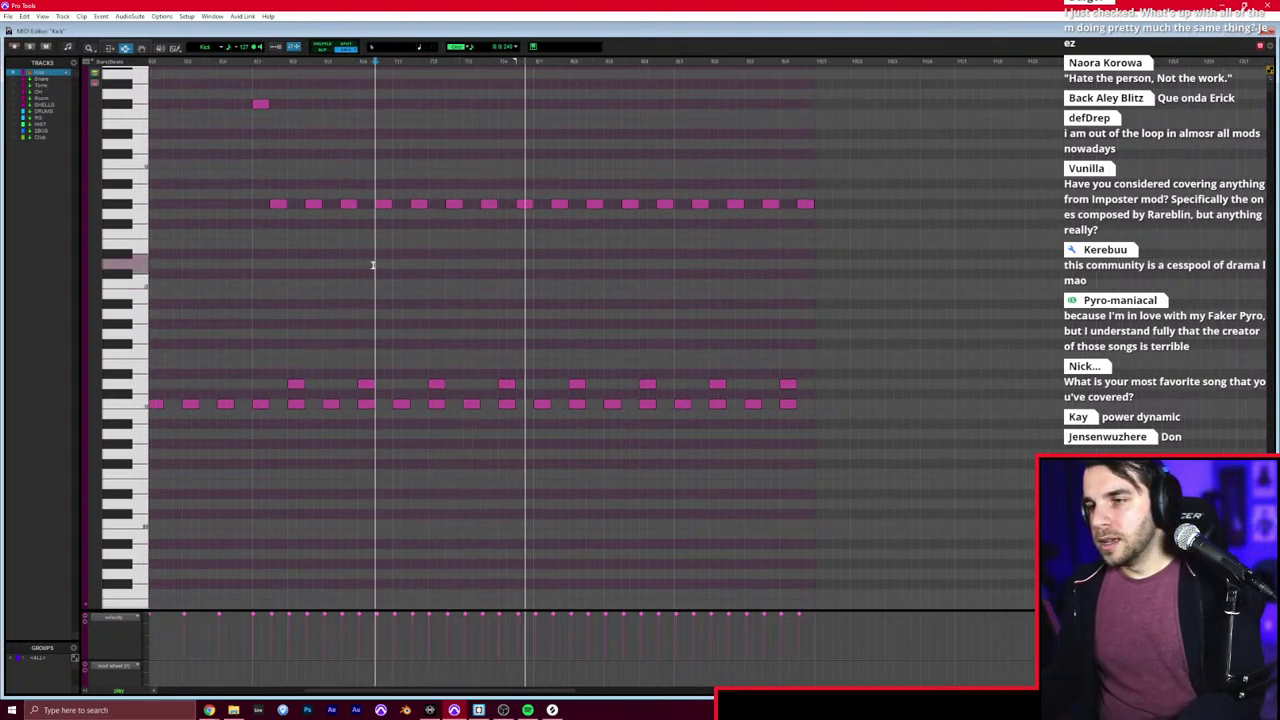
scroll(360, 255, "right", 1)
right_click(350, 241)
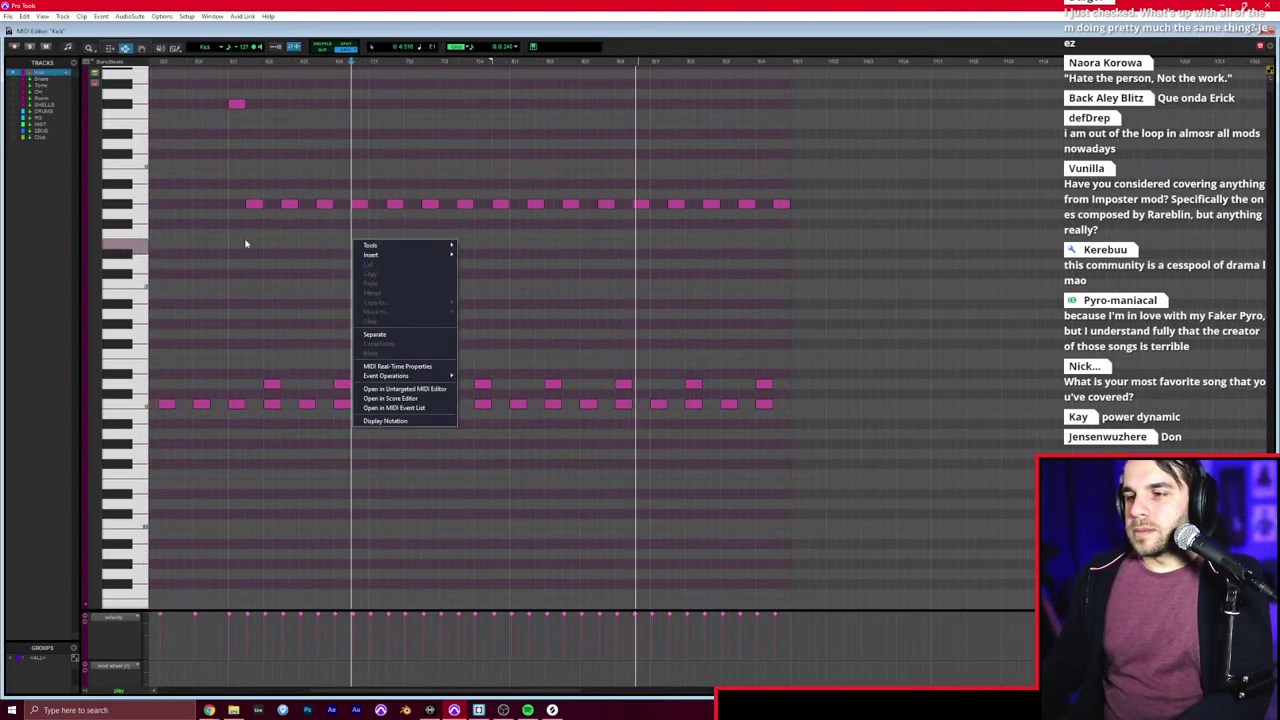
left_click(245, 243)
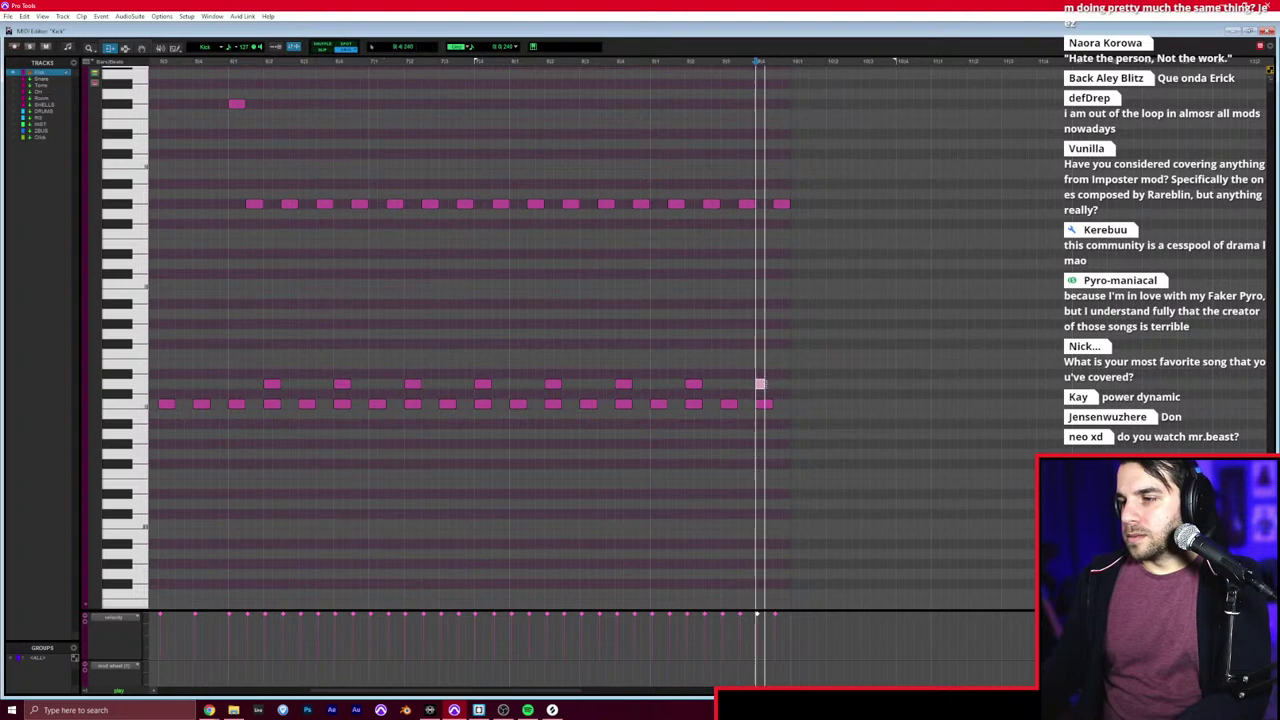
Step: Draw a roll of four sixteenth D0 notes on beat 4 of bar 9 and duplicate bars 6–9 into bars 10–13
left_click(761, 383)
mouse_move(783, 383)
left_mouse_down()
mouse_move(797, 387)
mouse_move(230, 344)
left_mouse_up()
key("ctrl+d")
Step: Play the transition from the end of bar 9 into the duplicated bars
left_click(736, 318)
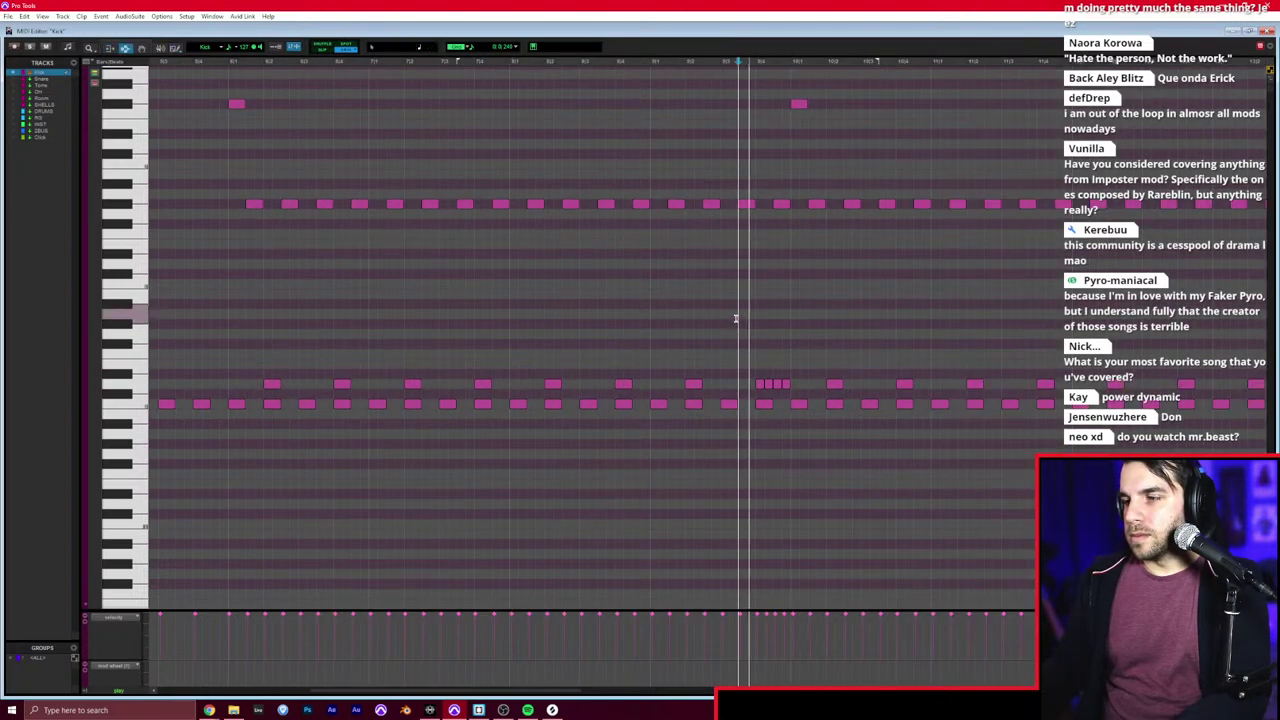
scroll(736, 319, "right", 3)
scroll(735, 320, "right", 3)
left_click(588, 308)
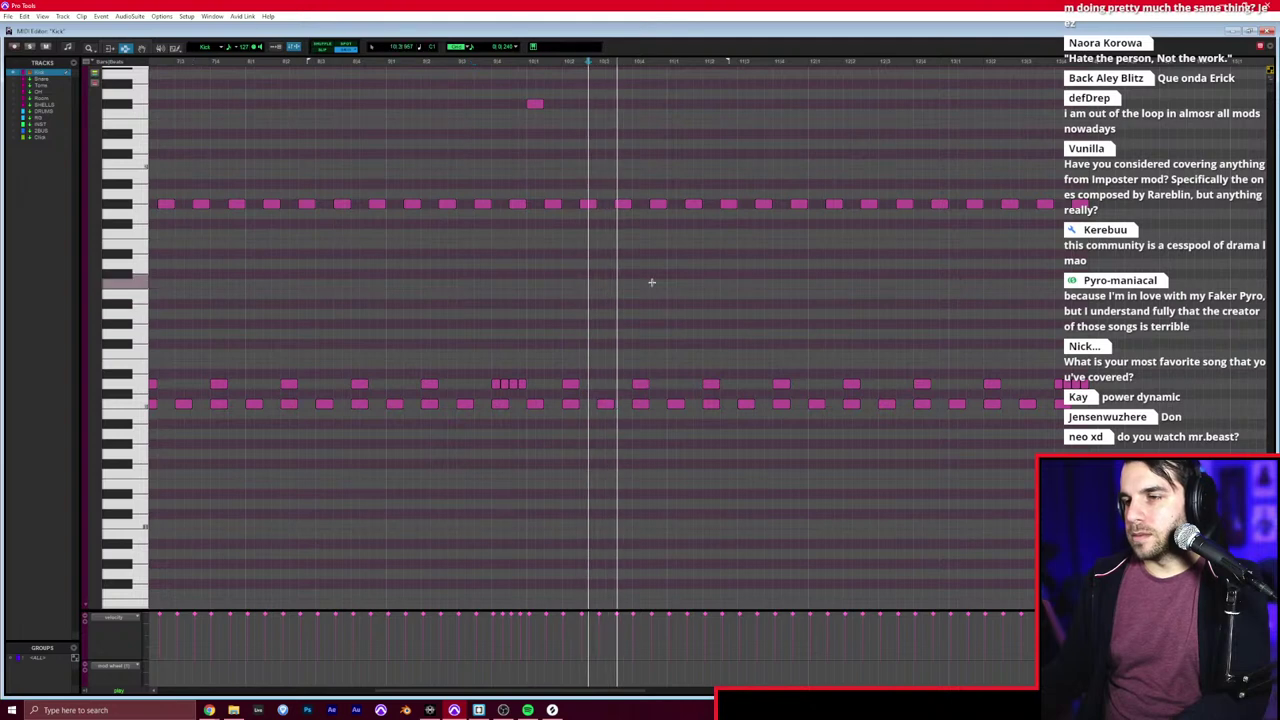
Step: Draw pairs of sixteenth F#1 notes on every beat of bar 10 and duplicate them through bar 13
left_click_drag(1050, 188, 576, 216)
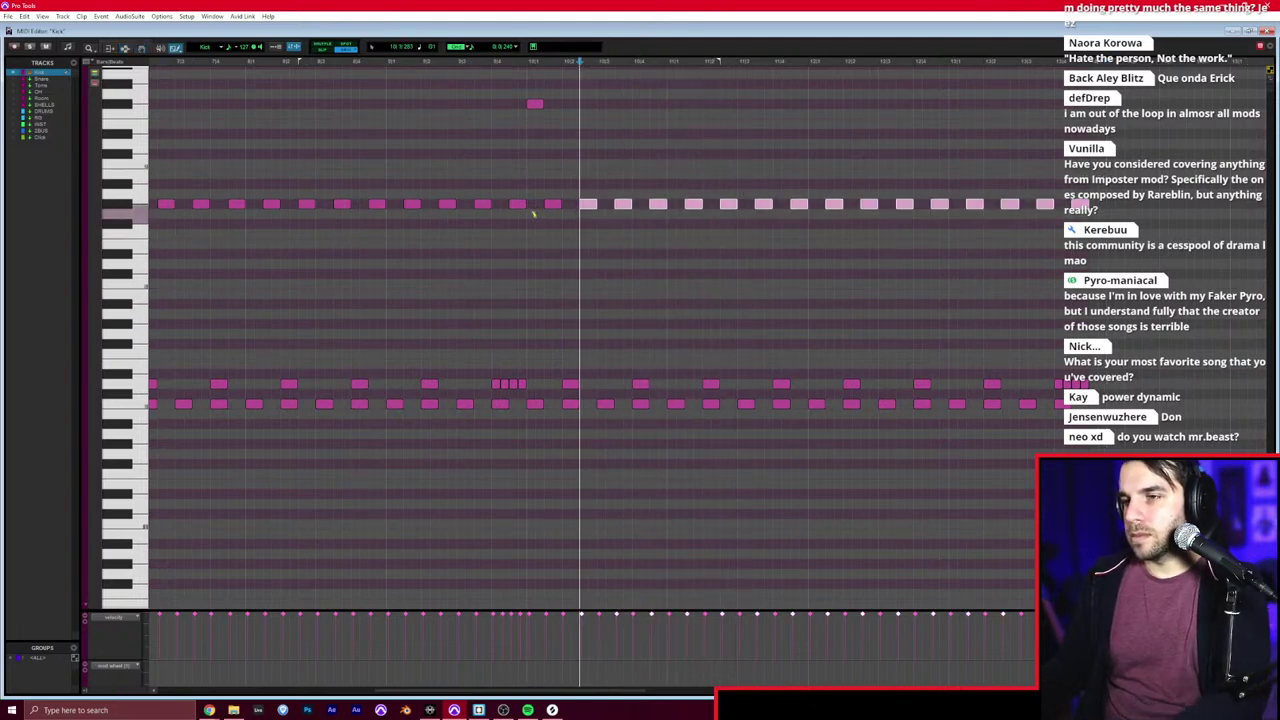
left_click(531, 222)
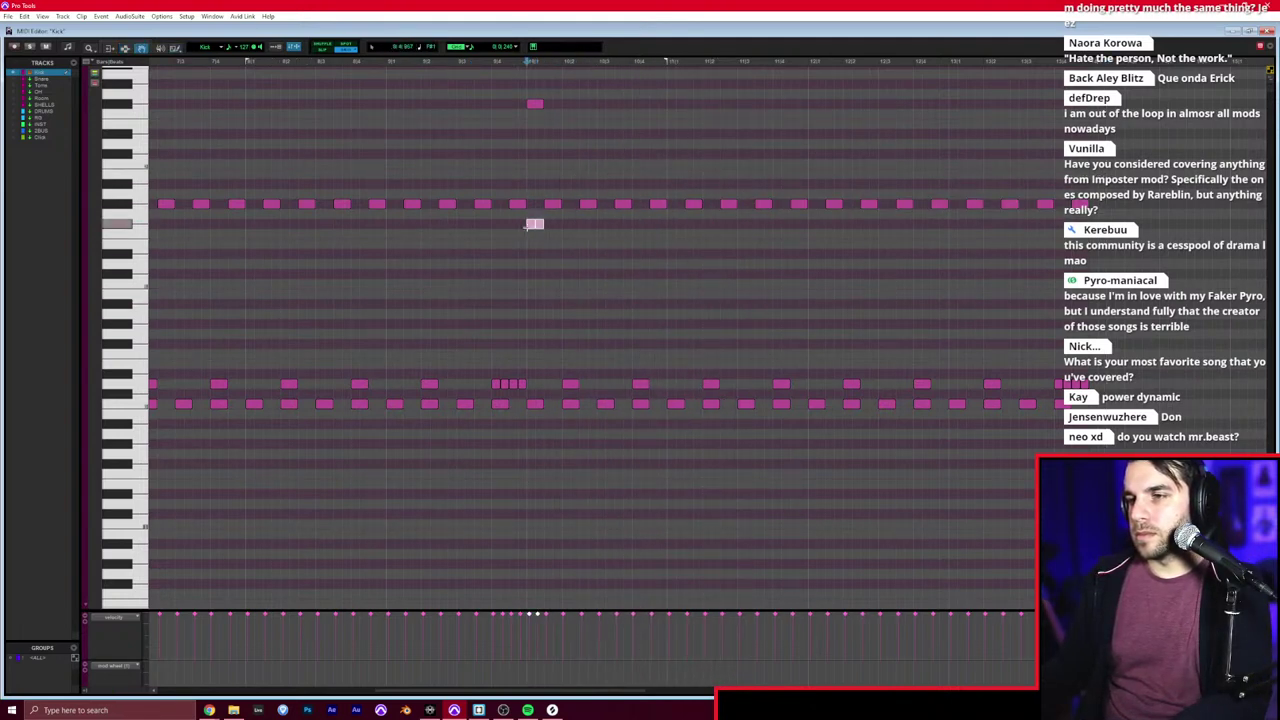
left_click_drag(596, 218, 530, 230)
left_click_drag(687, 221, 491, 249)
key("ctrl+d")
key("ctrl+d")
key("ctrl+d")
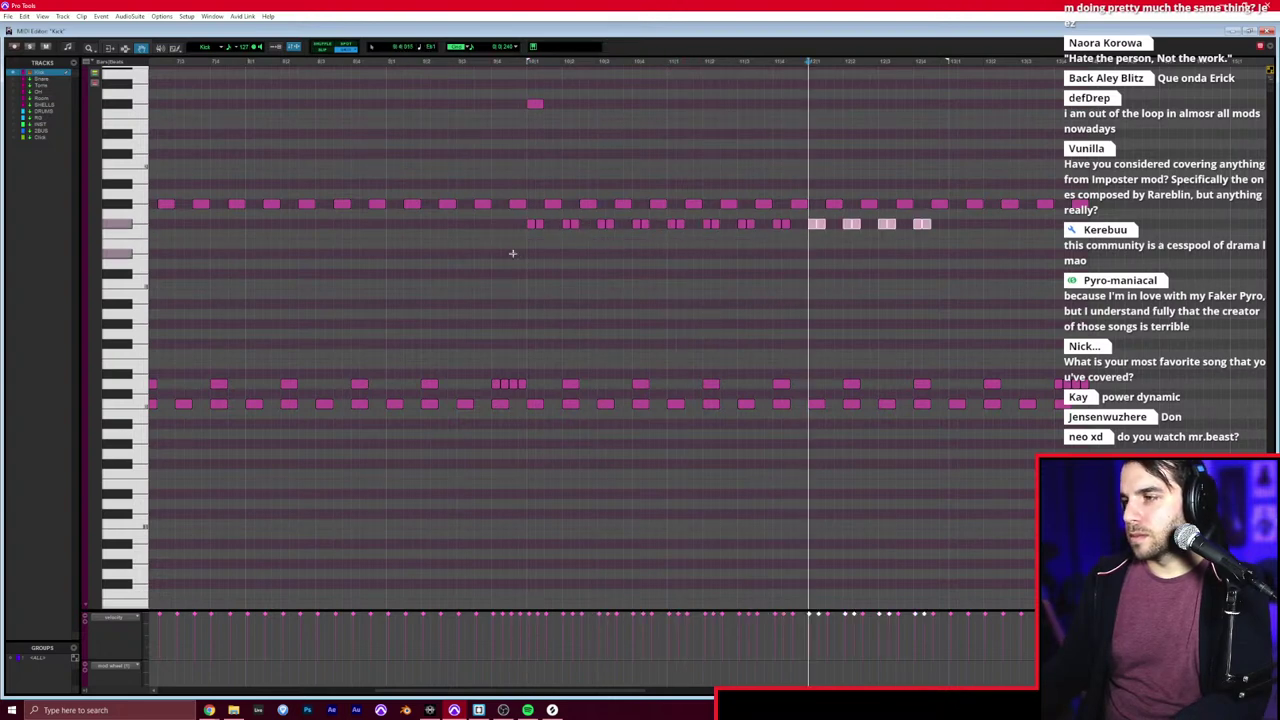
Step: Play from before bar 10 to check the F#1 pairs against the offbeat notes
left_click(448, 245)
key("space")
key("space")
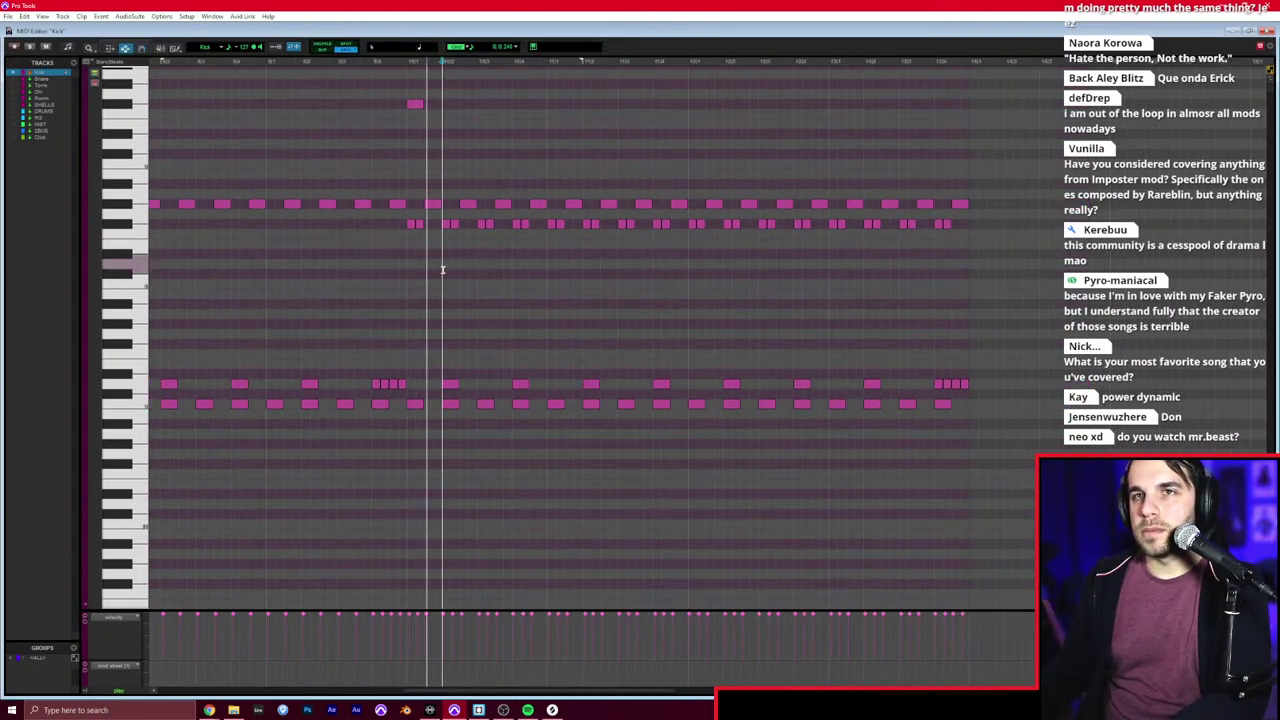
scroll(442, 269, "up", 4)
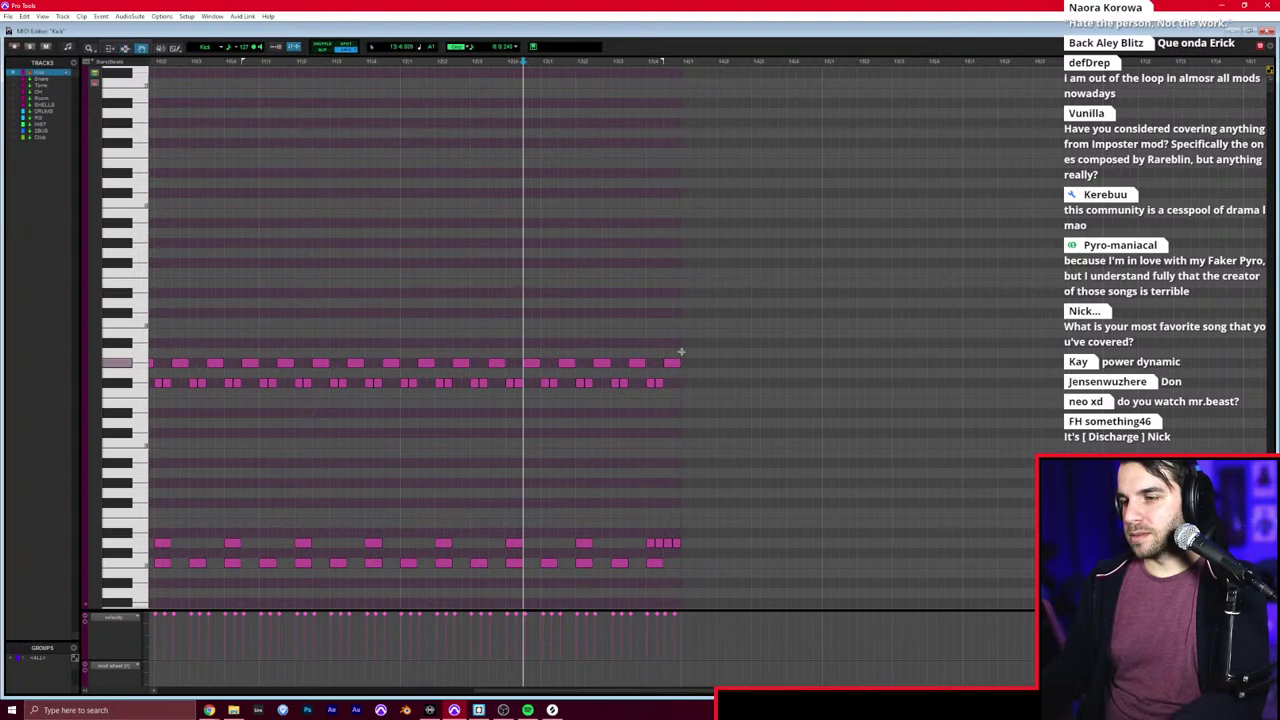
Step: Delete the G#1 and F#1 notes on beat 4 of bar 13 and repitch its snare roll to D#0, C1, C#1 and D1
left_click_drag(683, 350, 649, 392)
key("Delete")
key("t")
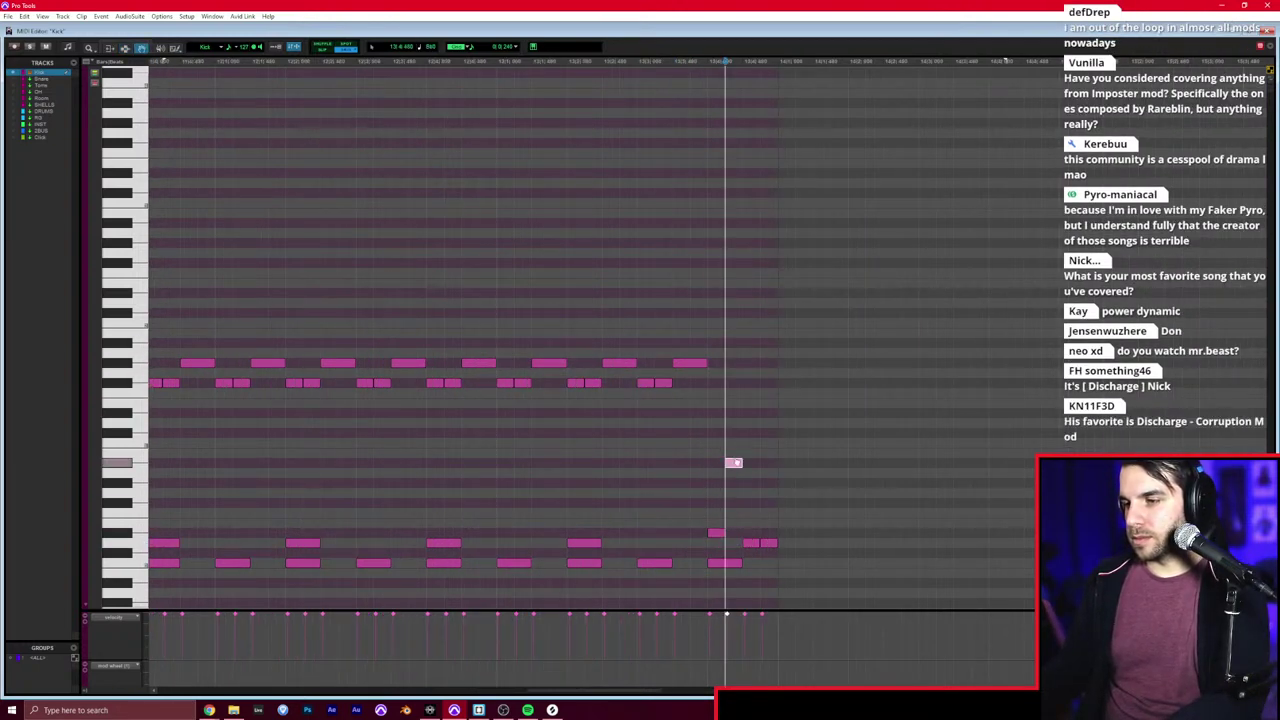
left_click(752, 542)
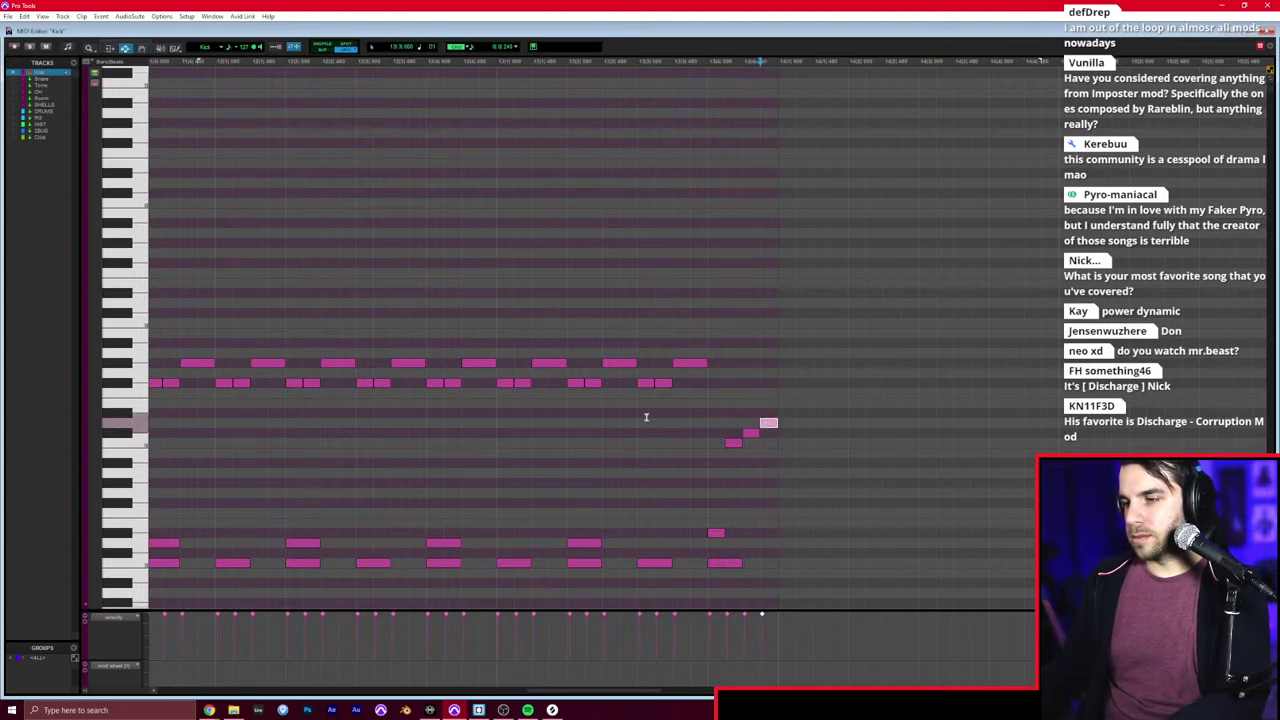
Step: Play the new fill at the end of bar 13
left_click(617, 412)
key("space")
scroll(615, 412, "right", 1)
Step: Draw C0 kicks on every beat and D0 snares on beats 2 and 4 of bar 14, and duplicate the bar into bar 15
key("F10")
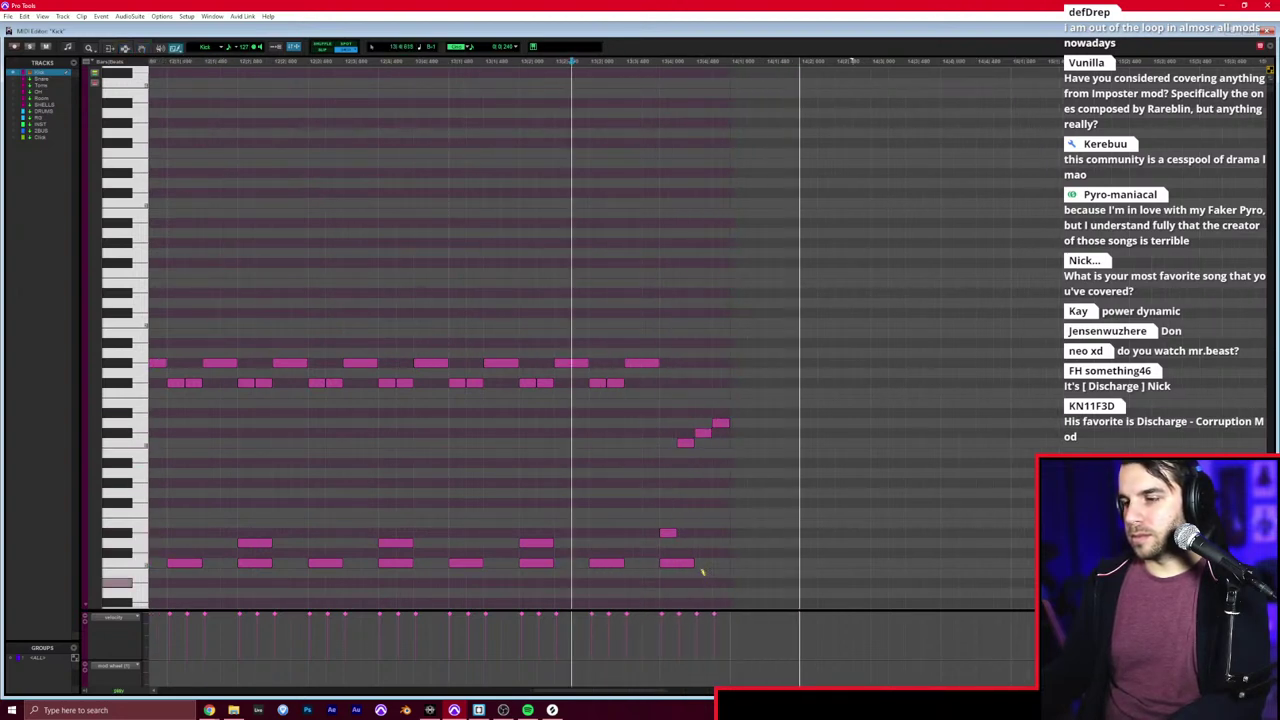
left_click(601, 560)
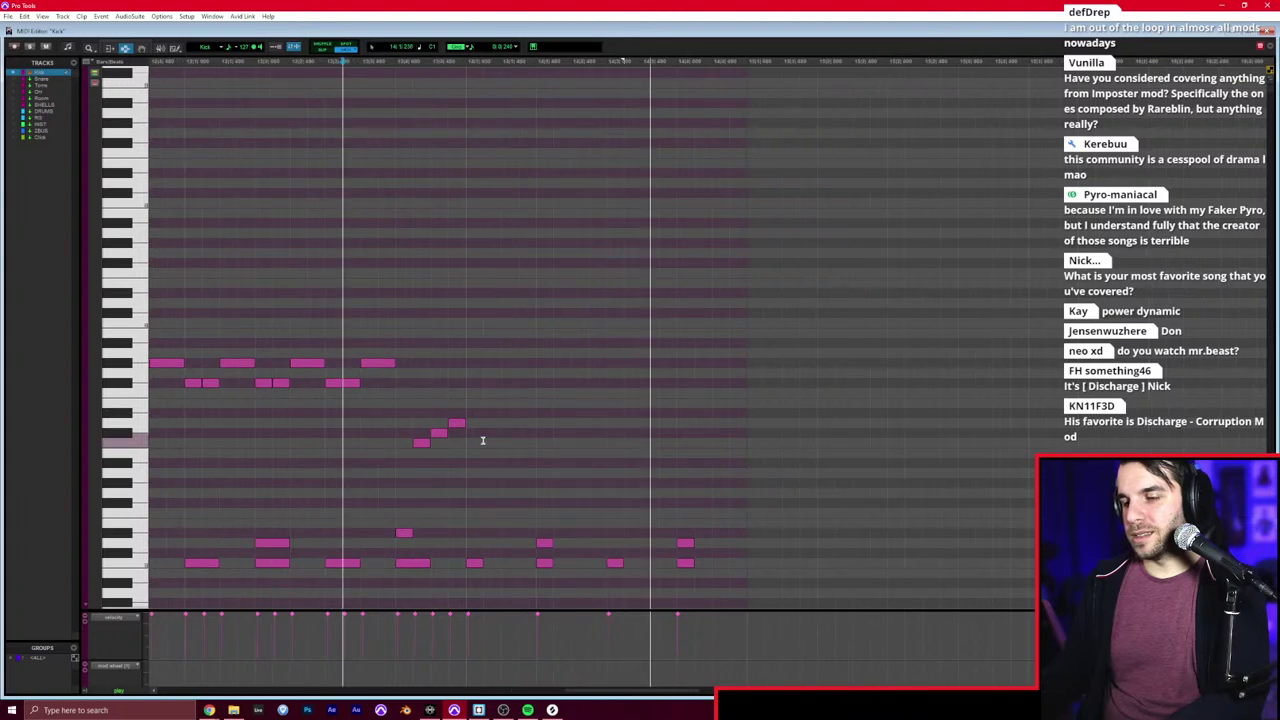
left_click_drag(467, 483, 741, 444)
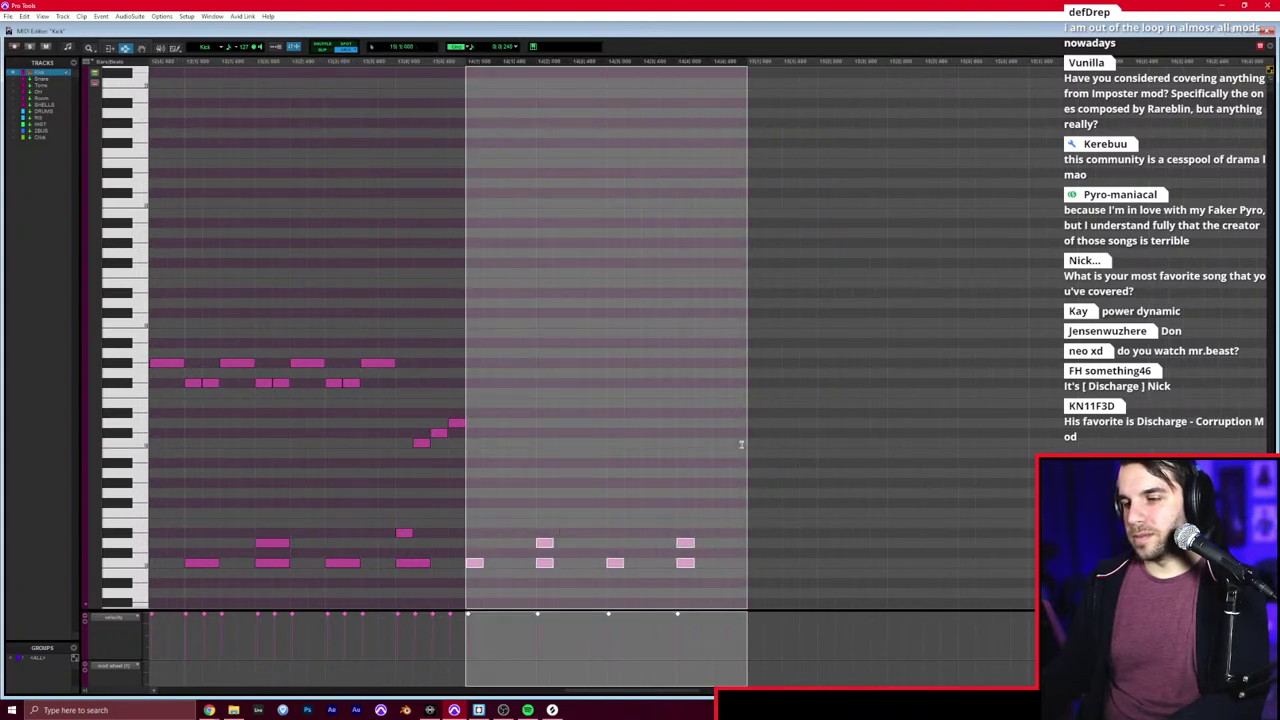
key("ctrl+d")
Step: Draw D1 notes on every beat of bar 14 and duplicate them through bar 15
left_click(381, 408)
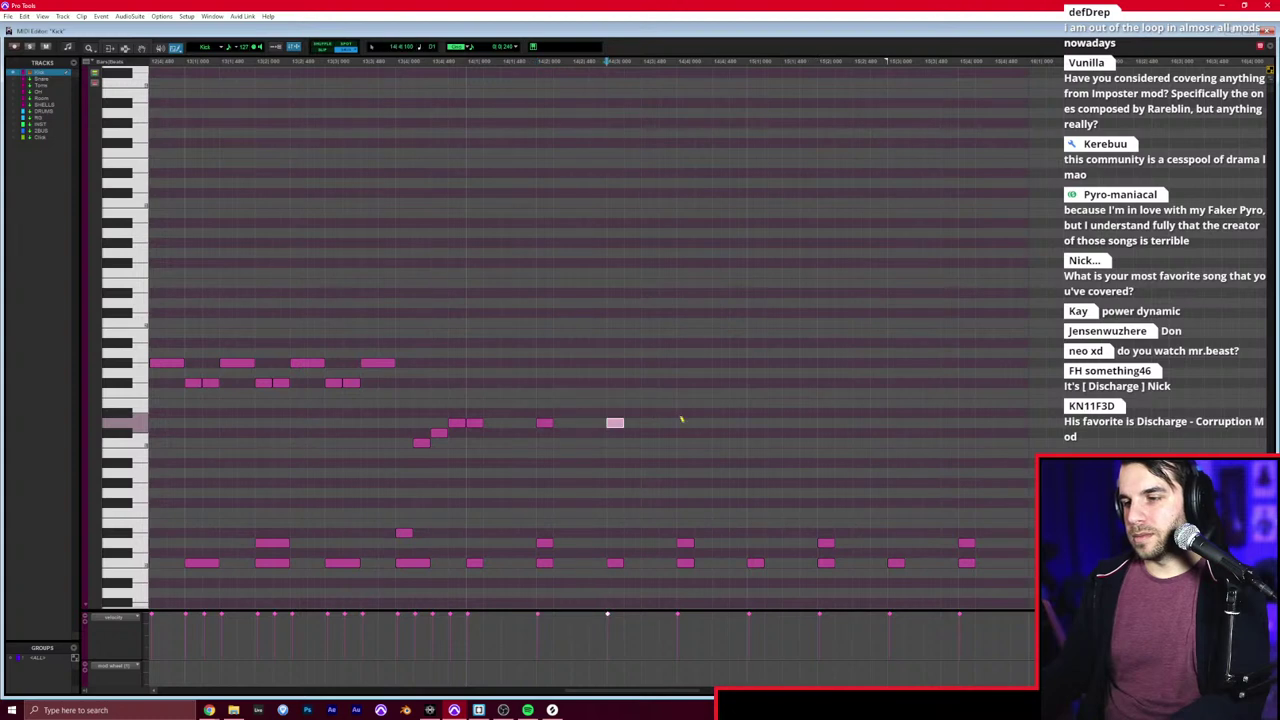
left_click_drag(721, 405, 481, 449)
key("ctrl+d")
Step: Play from bar 13 to check the fill and the new beat in bars 14 and 15
key("F7")
left_click(313, 362)
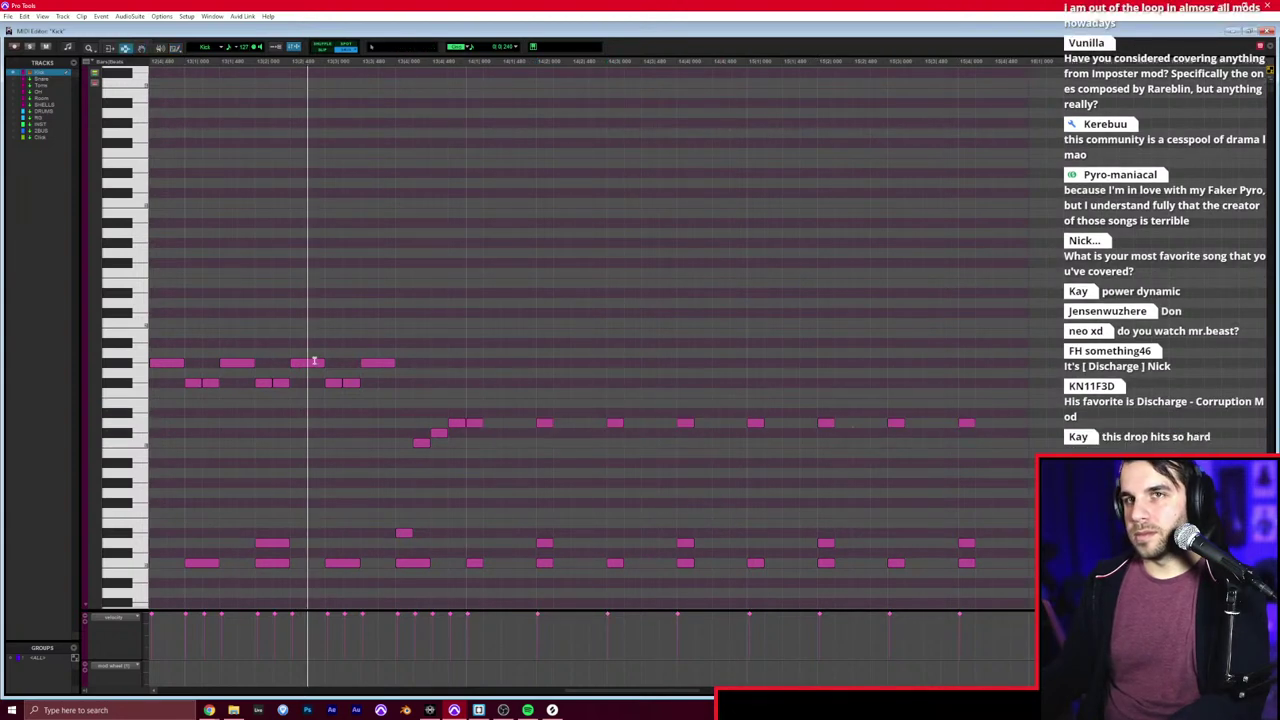
key("space")
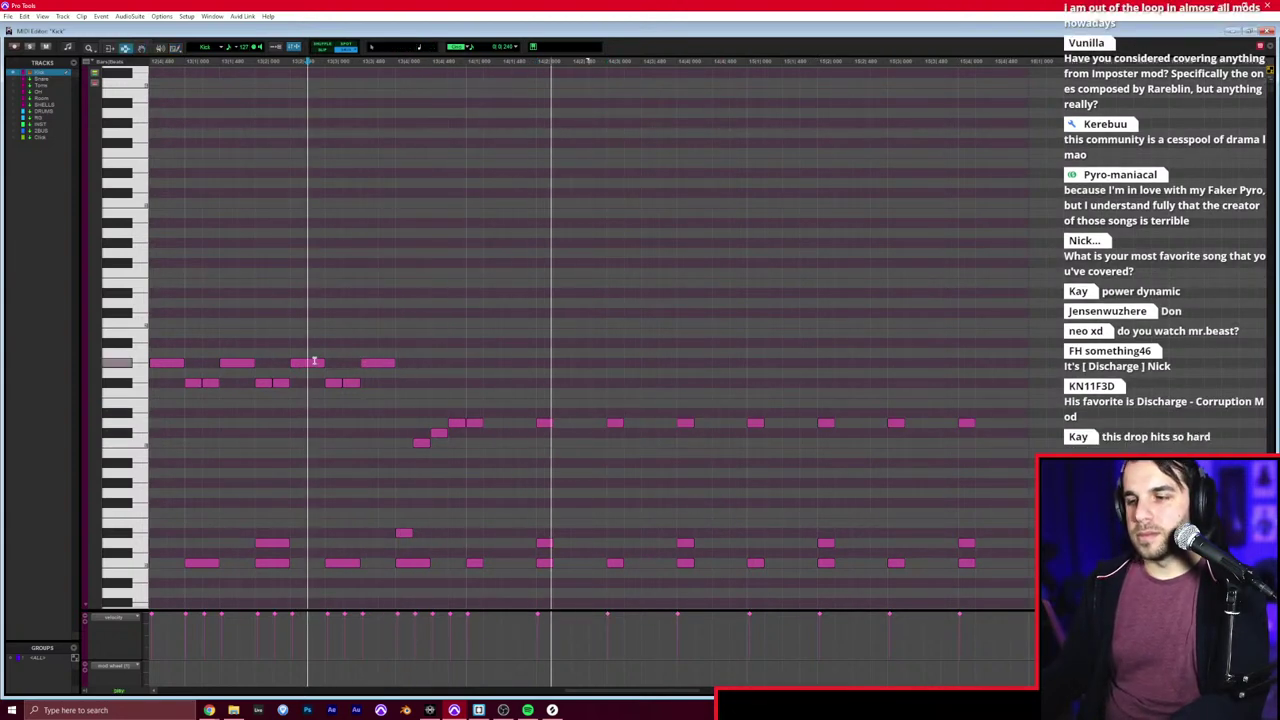
scroll(320, 345, "right", 6)
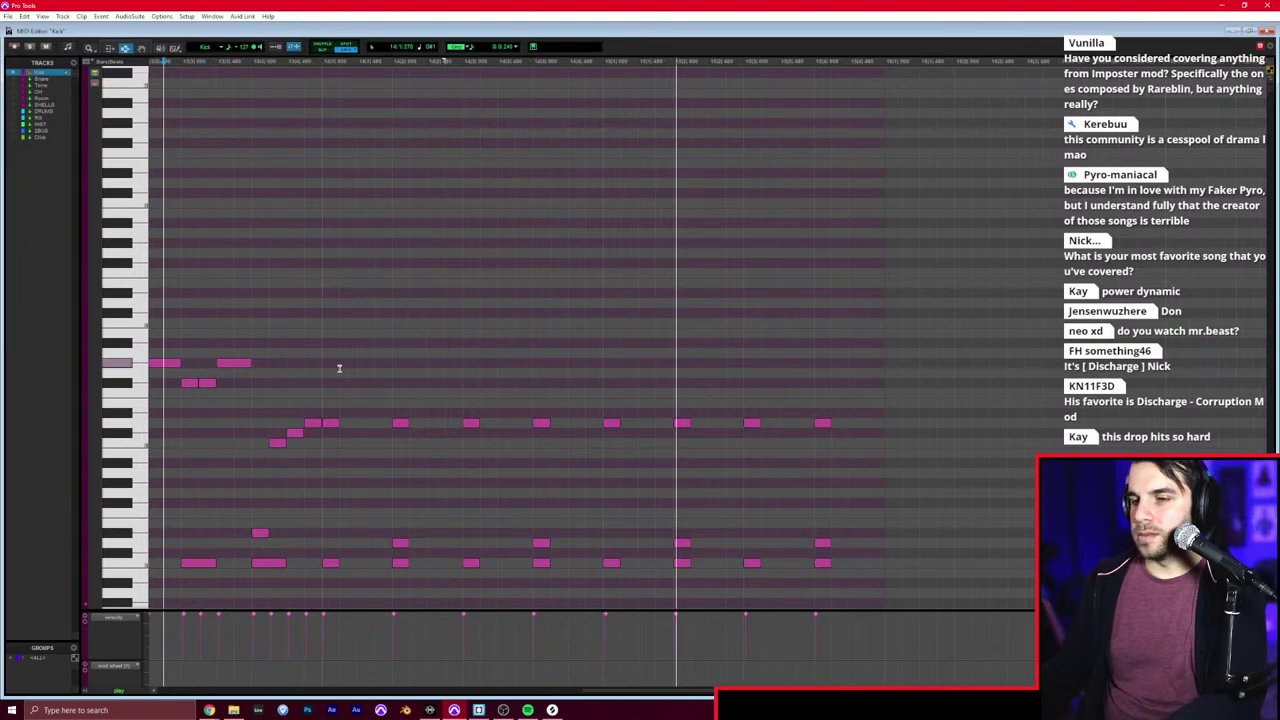
Step: Duplicate the two-bar drum groove starting at bar 14 twice to extend it through bar 19
left_click_drag(327, 371, 868, 383)
key("ctrl+d")
scroll(860, 383, "down", 1)
scroll(858, 383, "right", 4)
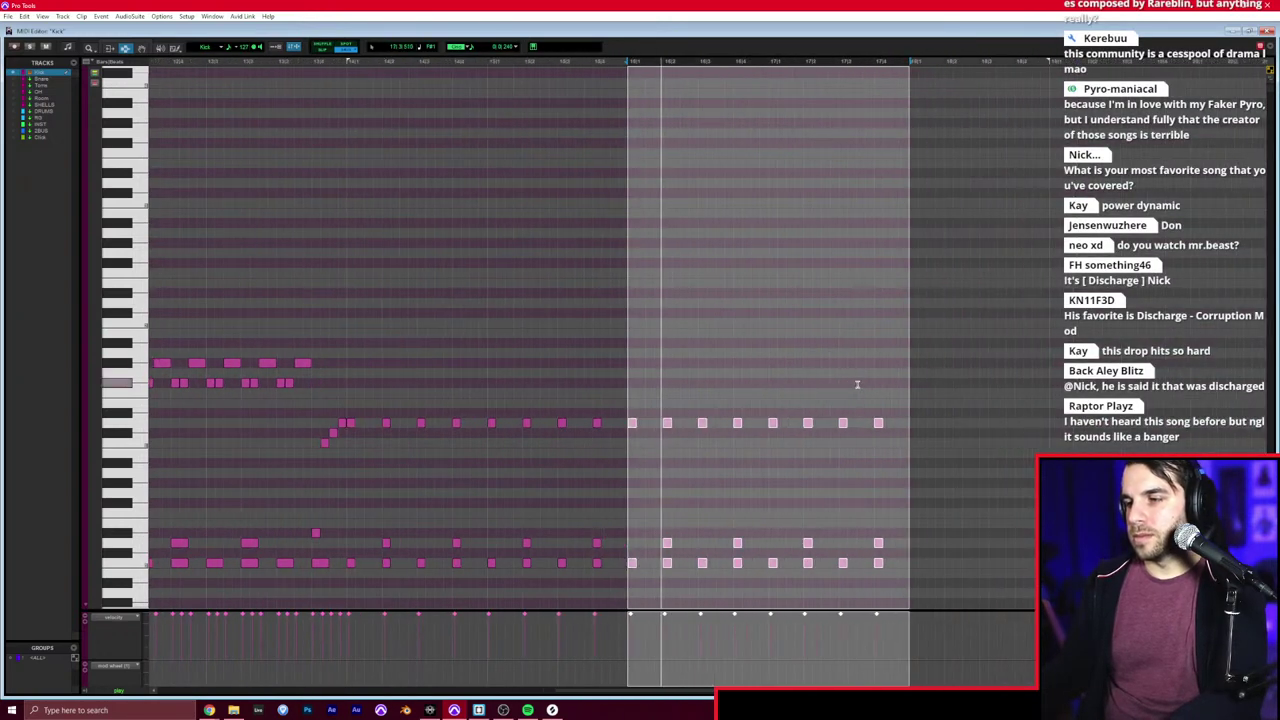
key("ctrl+d")
scroll(840, 393, "right", 2)
Step: Raise the snare note on beat 4 of bar 17 by one semitone, add two ascending tom notes after it, and audition the fill
left_click(780, 457)
key("t")
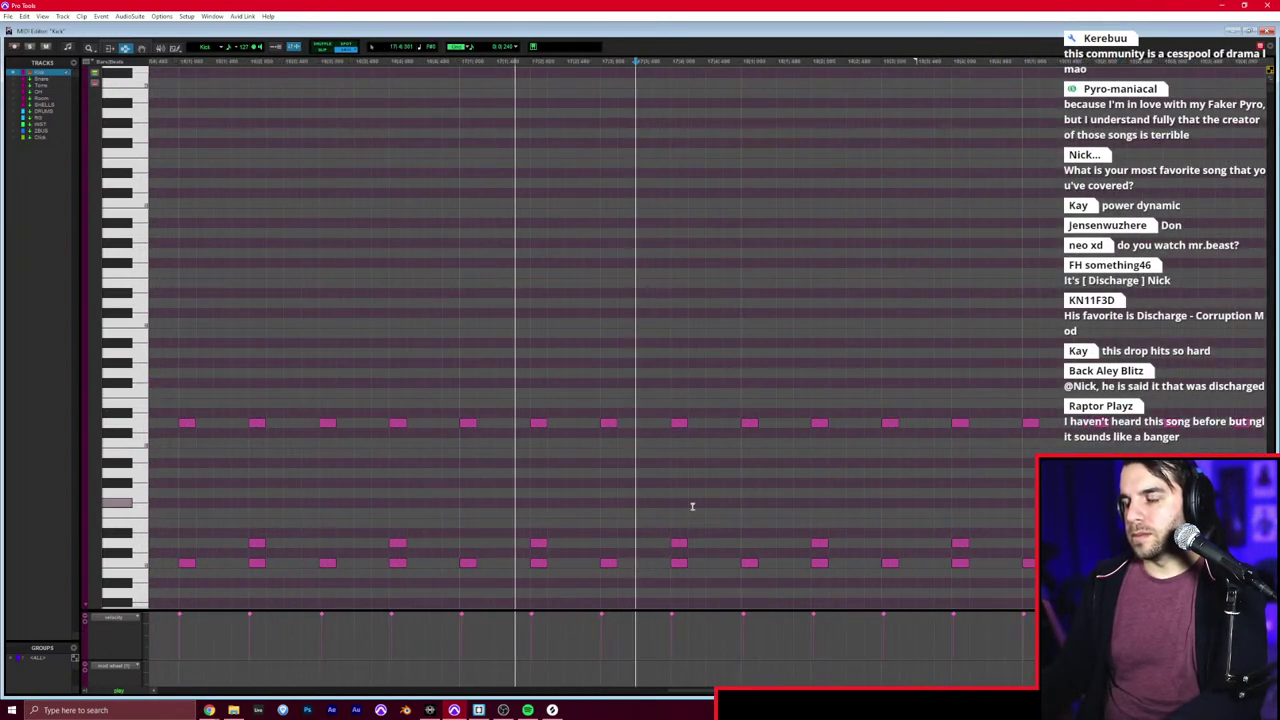
key("F10")
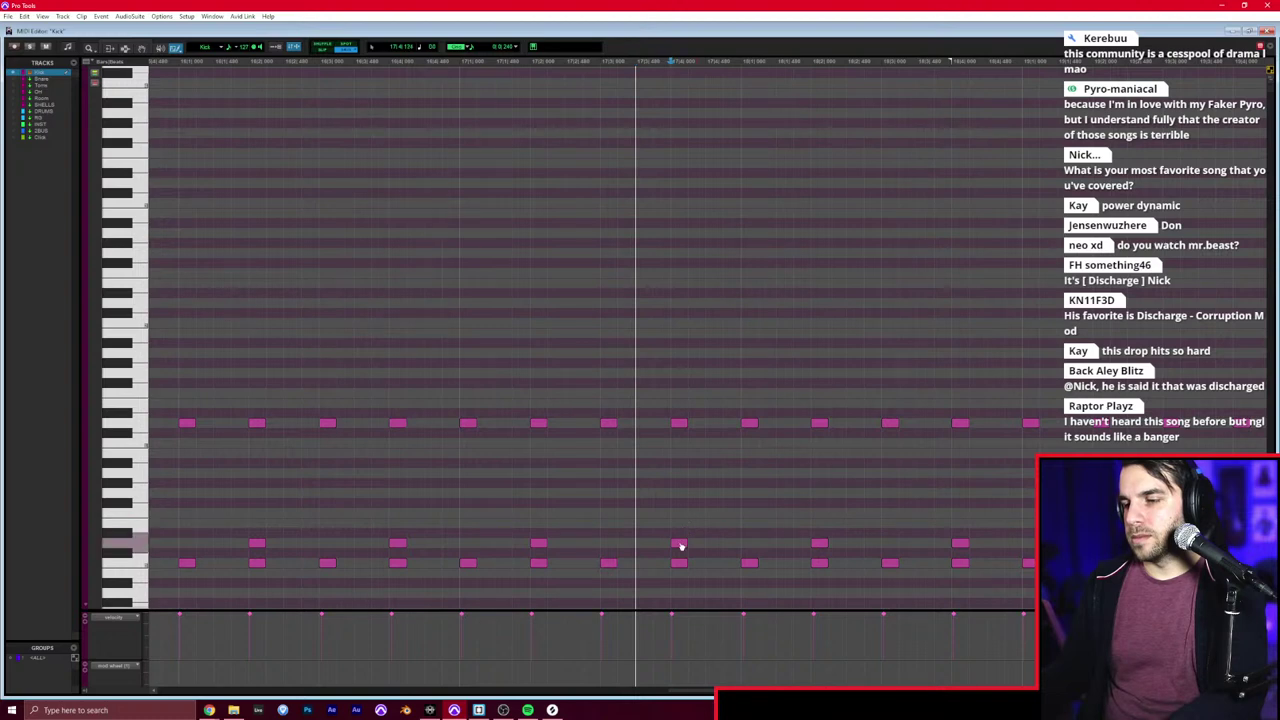
left_click_drag(680, 545, 680, 532)
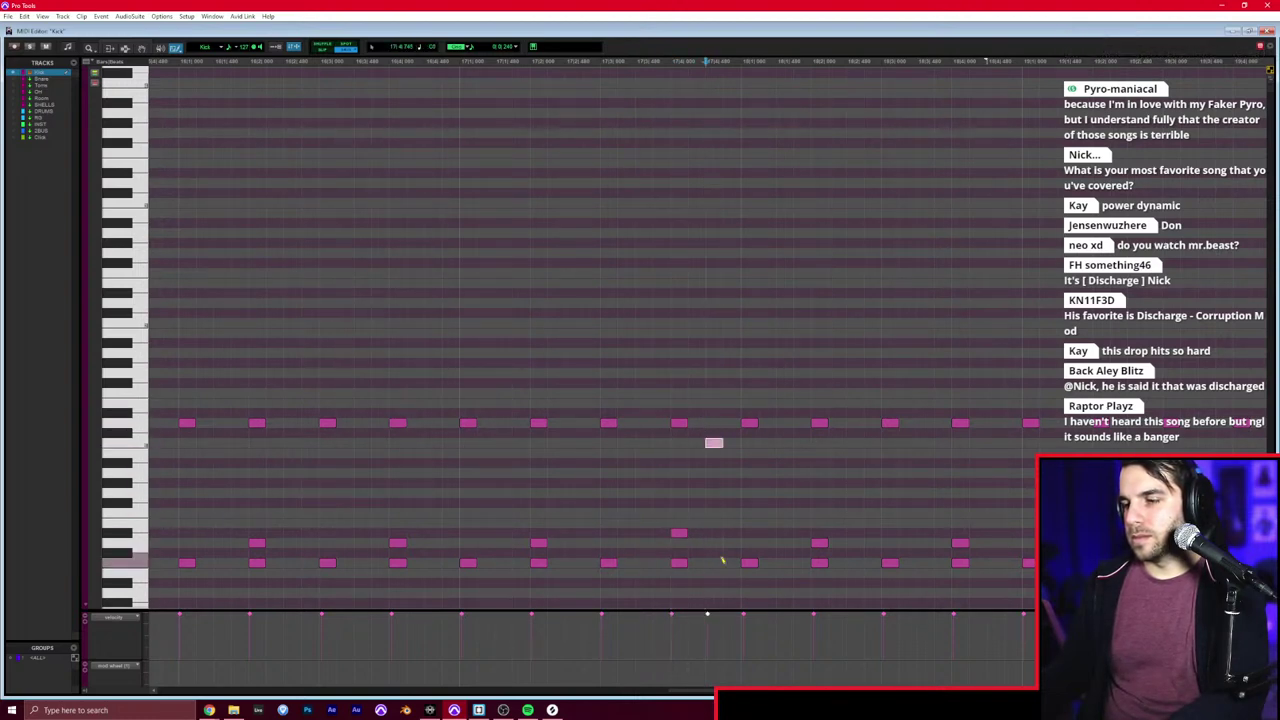
key("F7")
left_click(578, 426)
key("space")
scroll(575, 422, "right", 1)
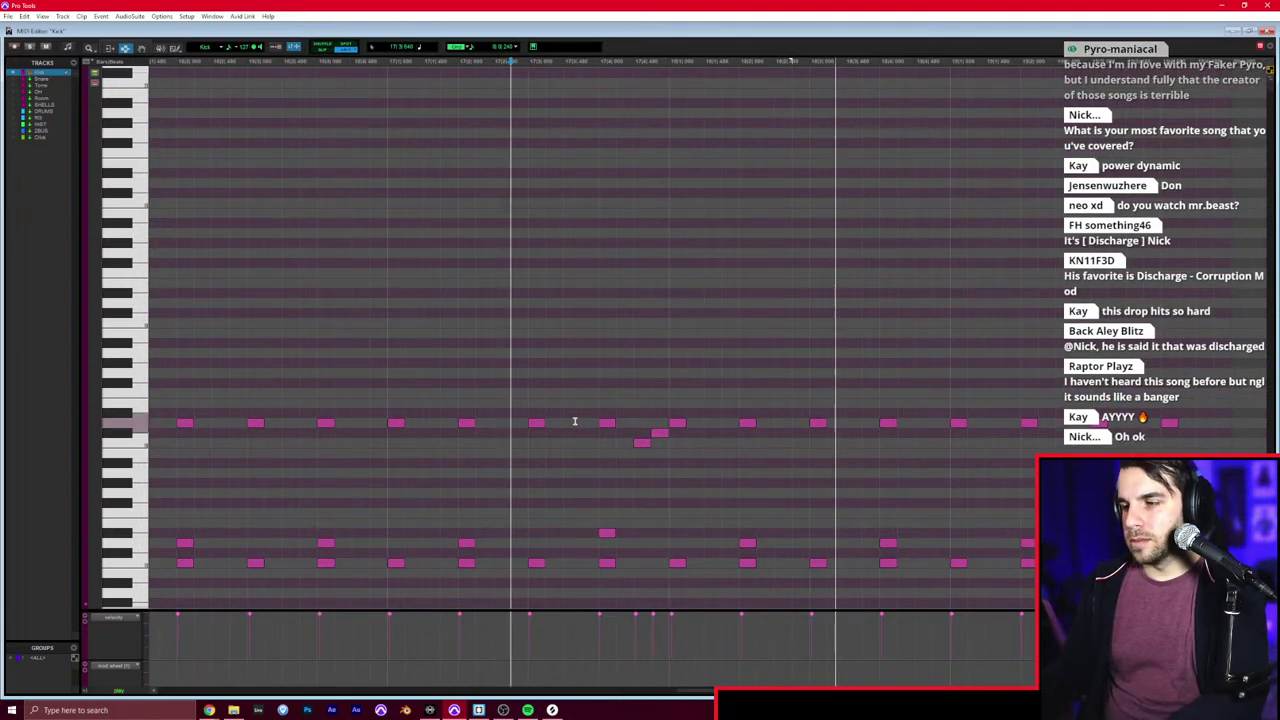
Step: Delete the repeated cymbal notes from bar 18 onward, keeping the kick and snare notes
mouse_move(1009, 361)
left_mouse_down()
mouse_move(843, 429)
mouse_move(526, 455)
left_mouse_up()
key("Delete")
left_click_drag(1073, 355, 919, 450)
key("Delete")
Step: Draw a higher row of off-beat cymbal notes in bar 18 and duplicate them across bar 19
key("F10")
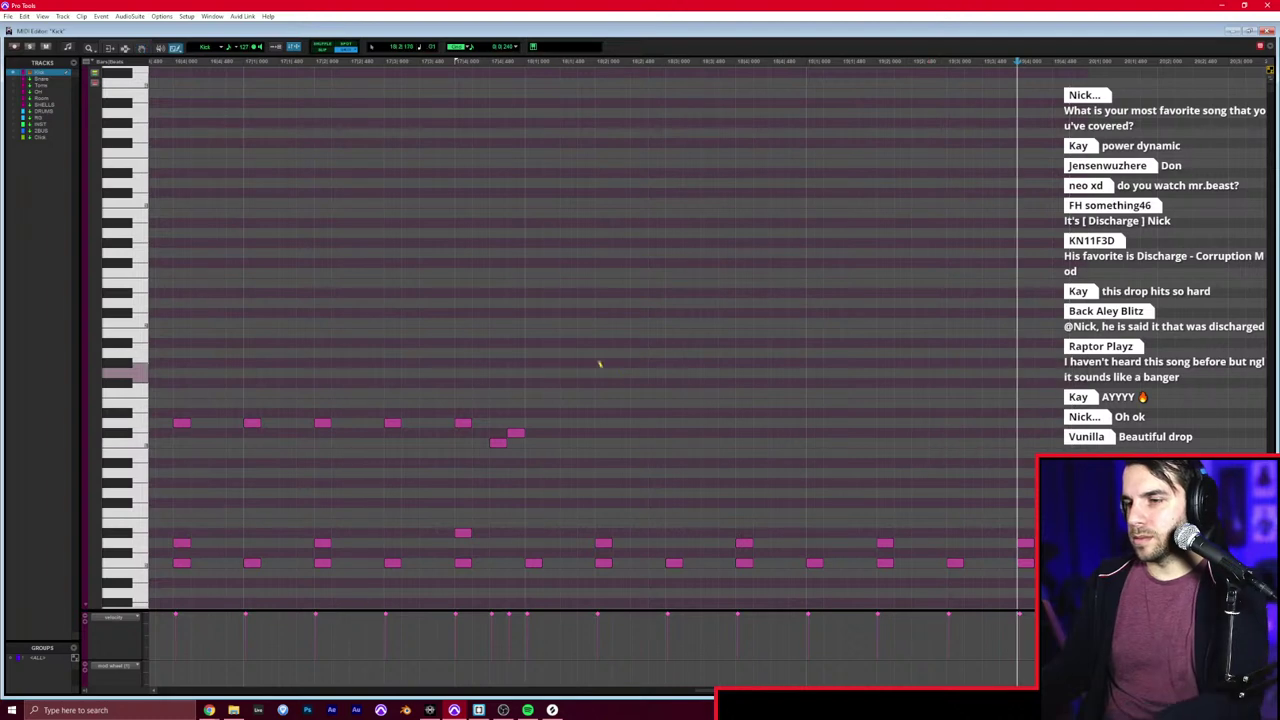
left_click(638, 362)
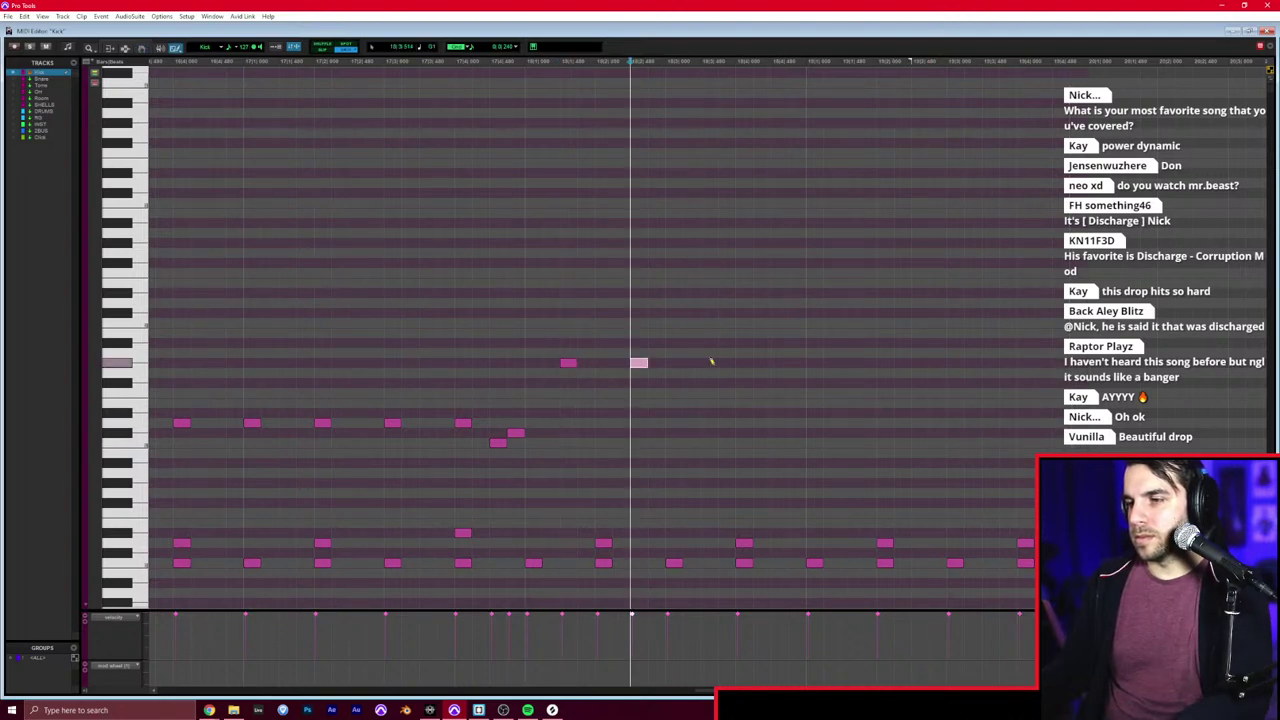
left_click(709, 362)
left_click_drag(839, 320, 551, 391)
key("ctrl+d")
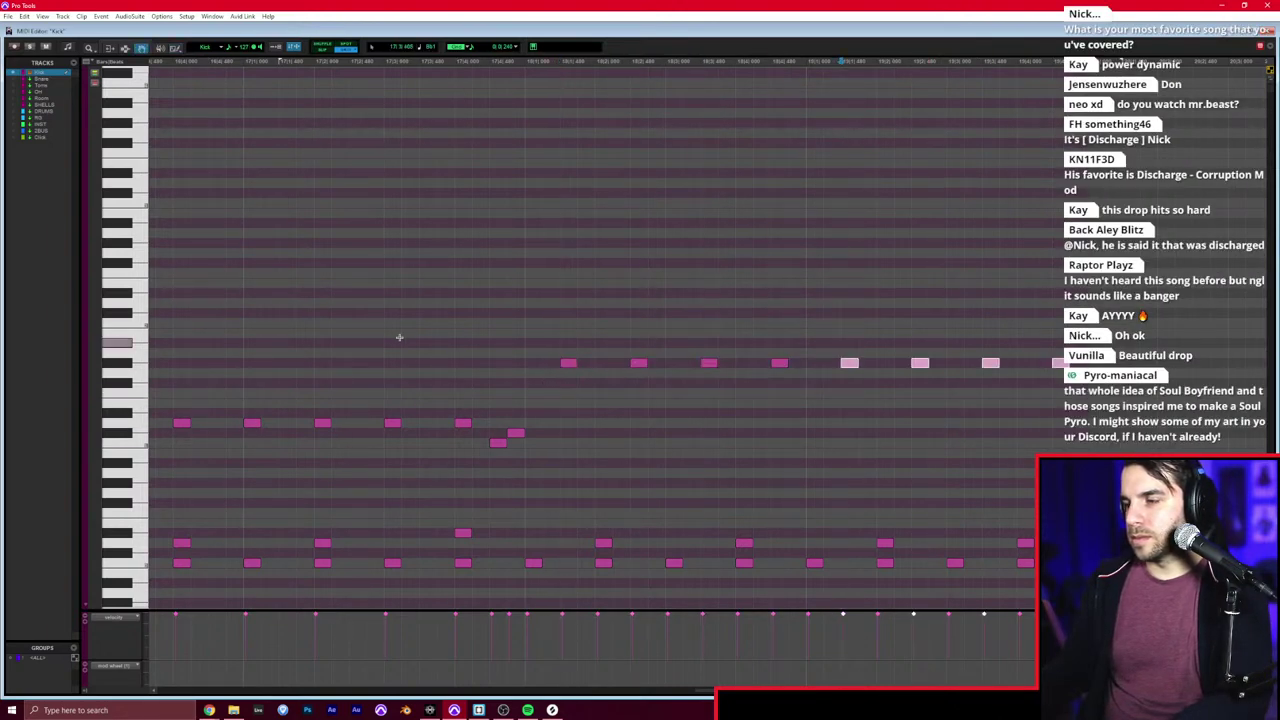
Step: Add a single high accent note on the first beat of bar 18 and play back the transition
scroll(395, 336, "right", 1)
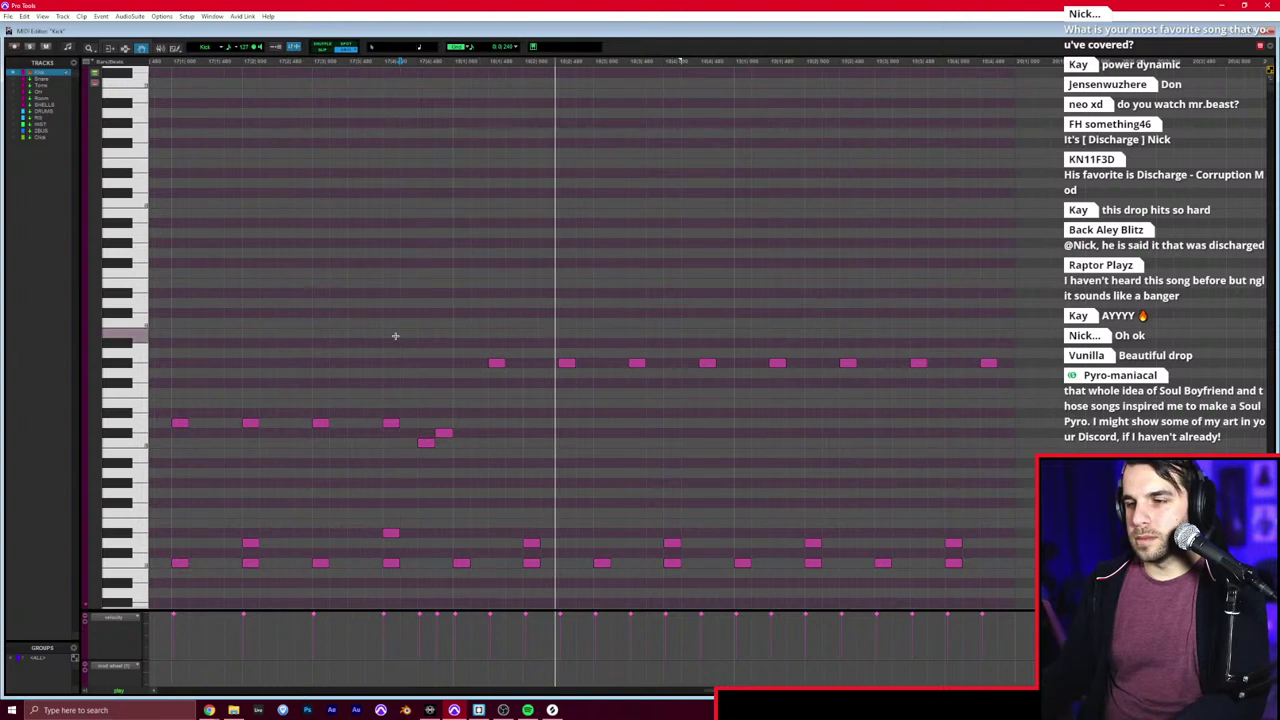
key("r")
key("space")
double_click(583, 243)
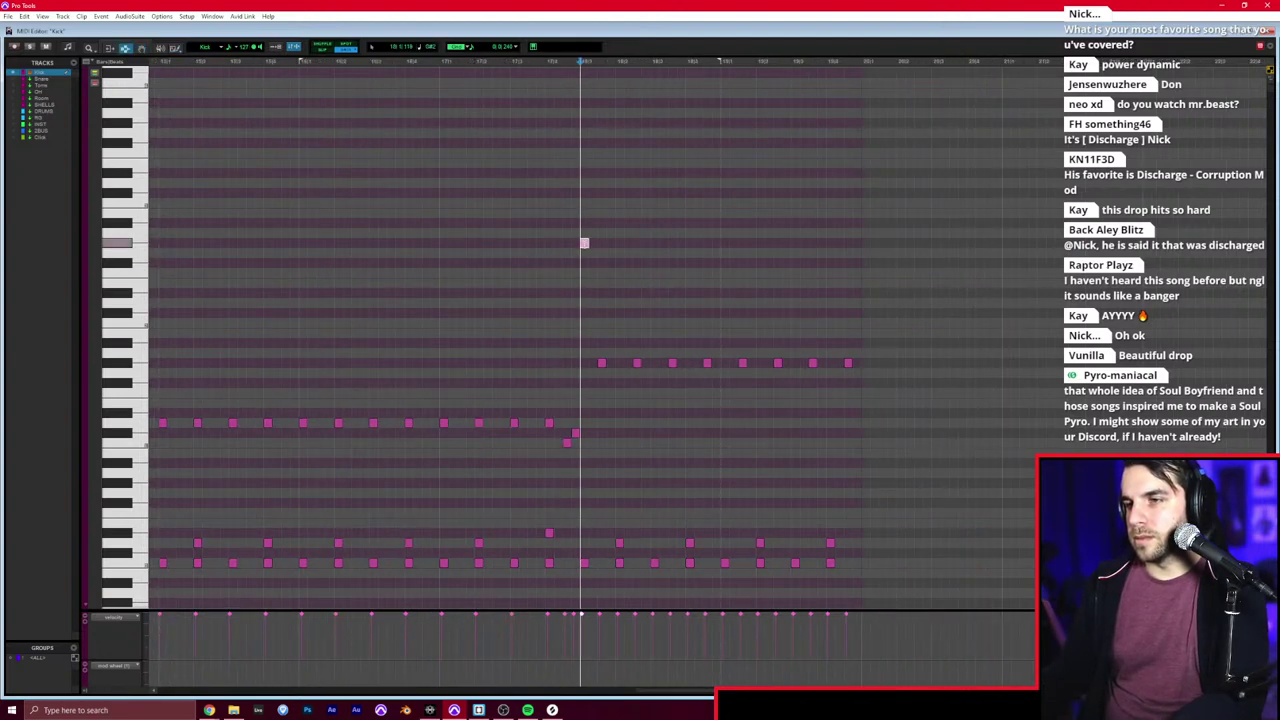
key("F7")
left_click(499, 265)
key("space")
key("space")
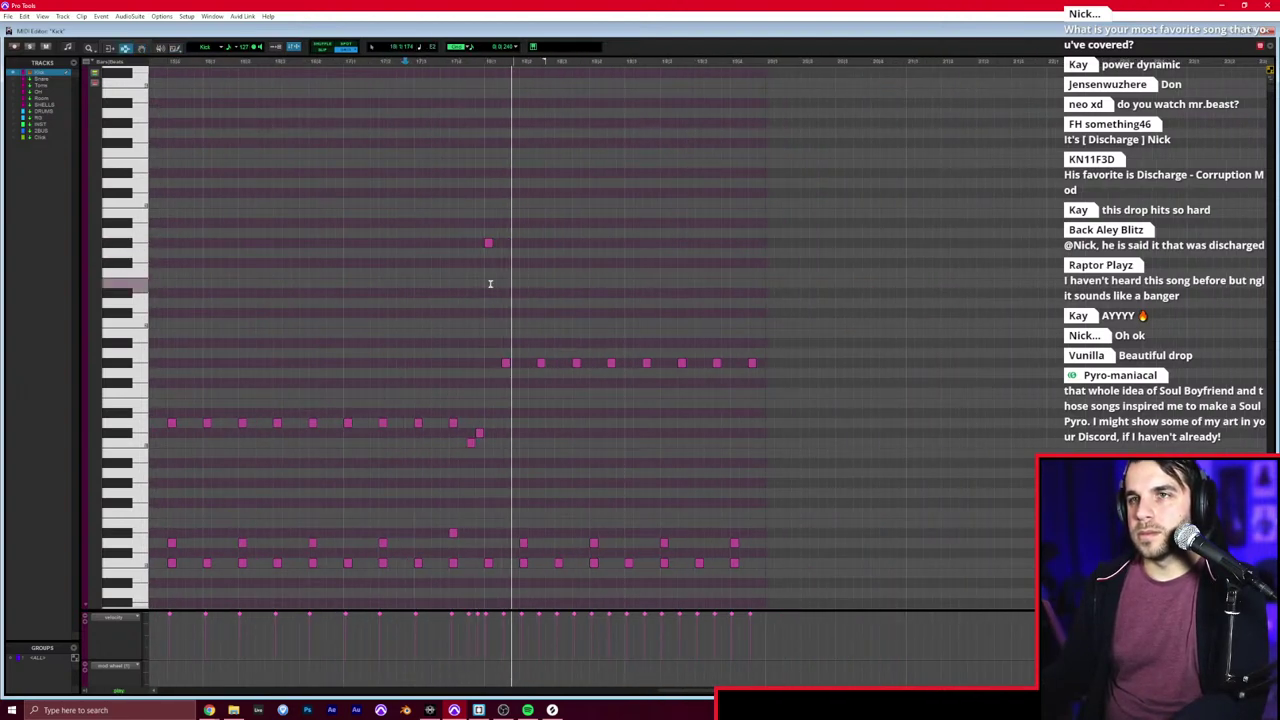
Step: Duplicate the bar 19 drum pattern twice to fill bars 20 and 21
left_click_drag(485, 352, 766, 364)
left_click(626, 373)
key("ctrl+d")
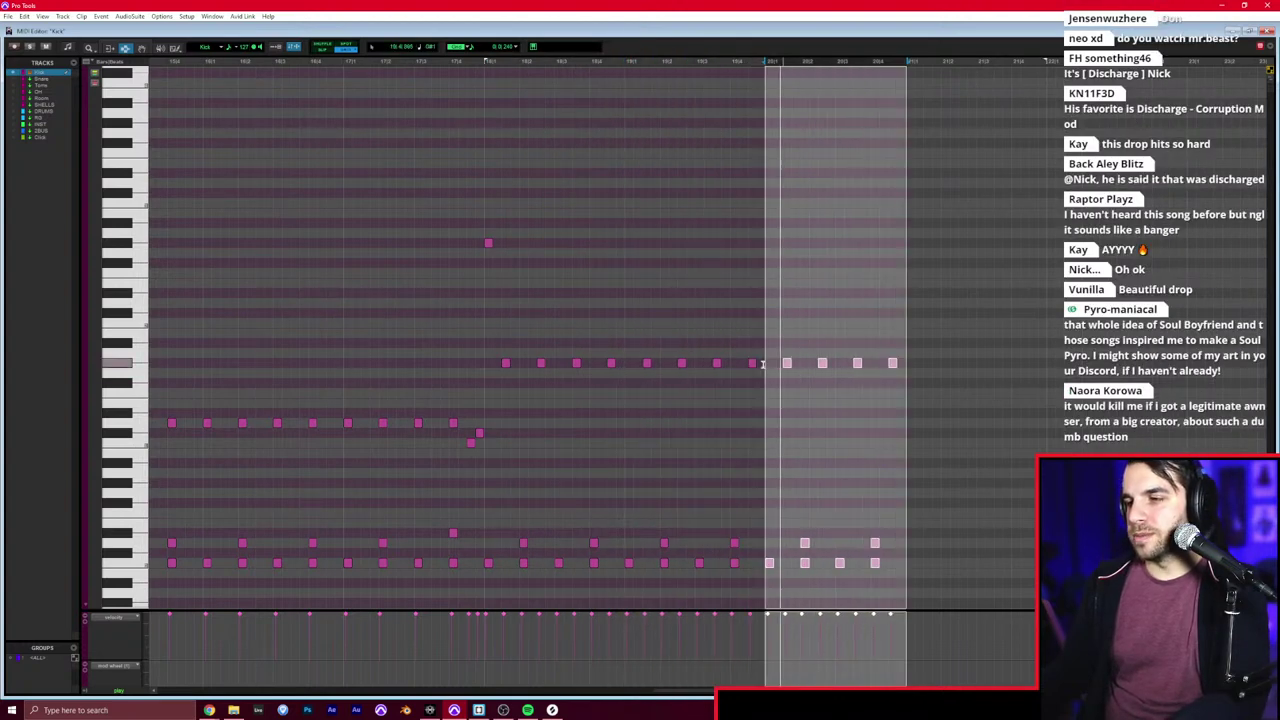
key("ctrl+d")
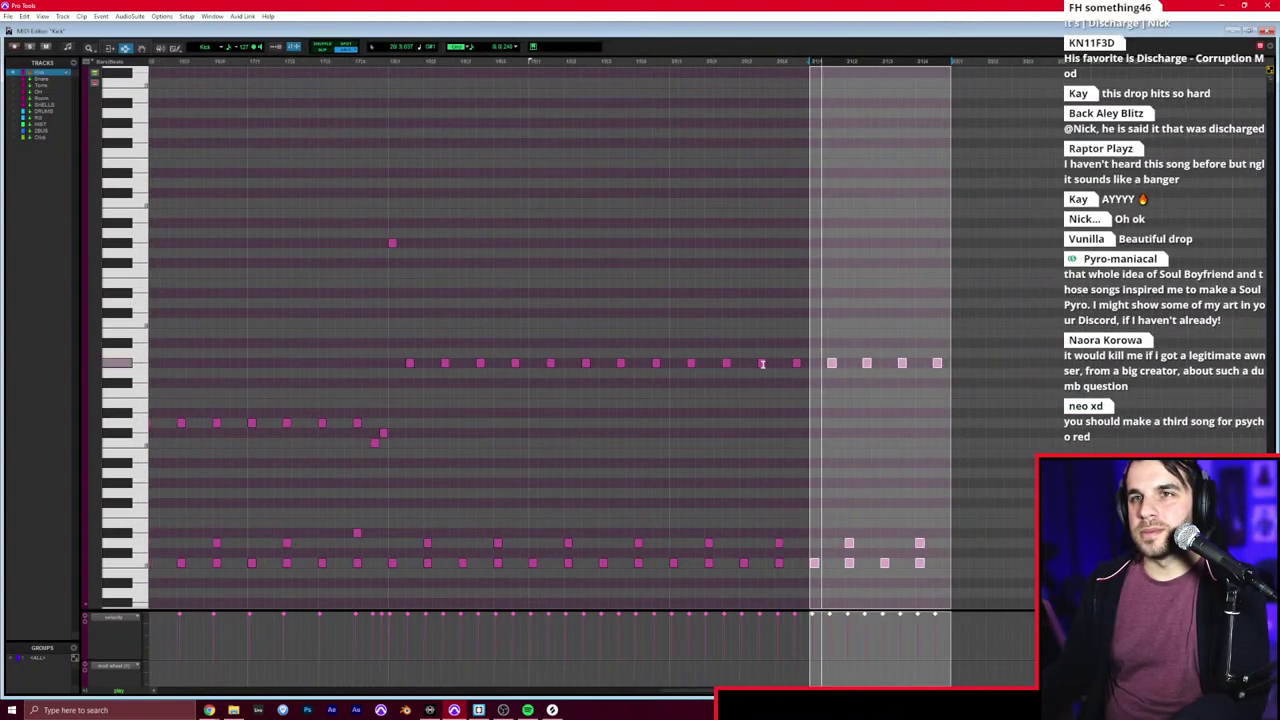
Step: Delete the last off-beat cymbal note of bar 21 and add consecutive snare notes after the final snare hit as a fill
left_click(909, 426)
key("t")
key("F8")
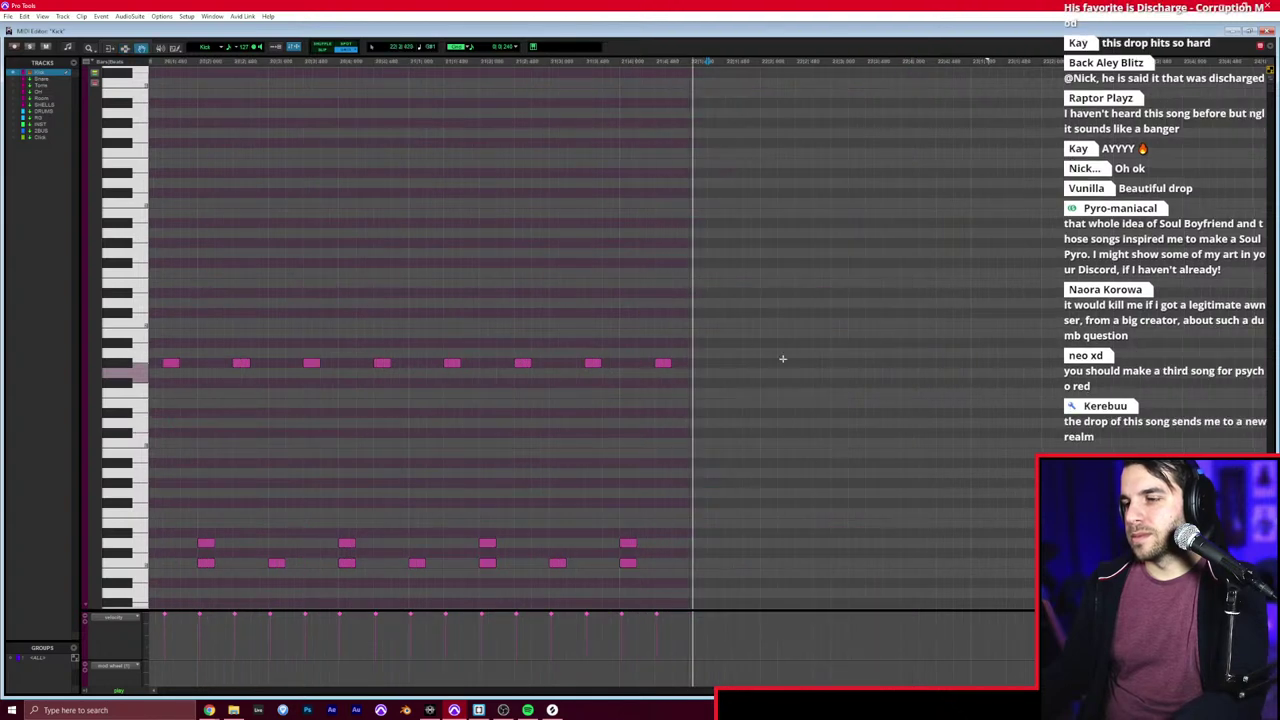
left_click_drag(735, 337, 628, 376)
key("Delete")
key("F10")
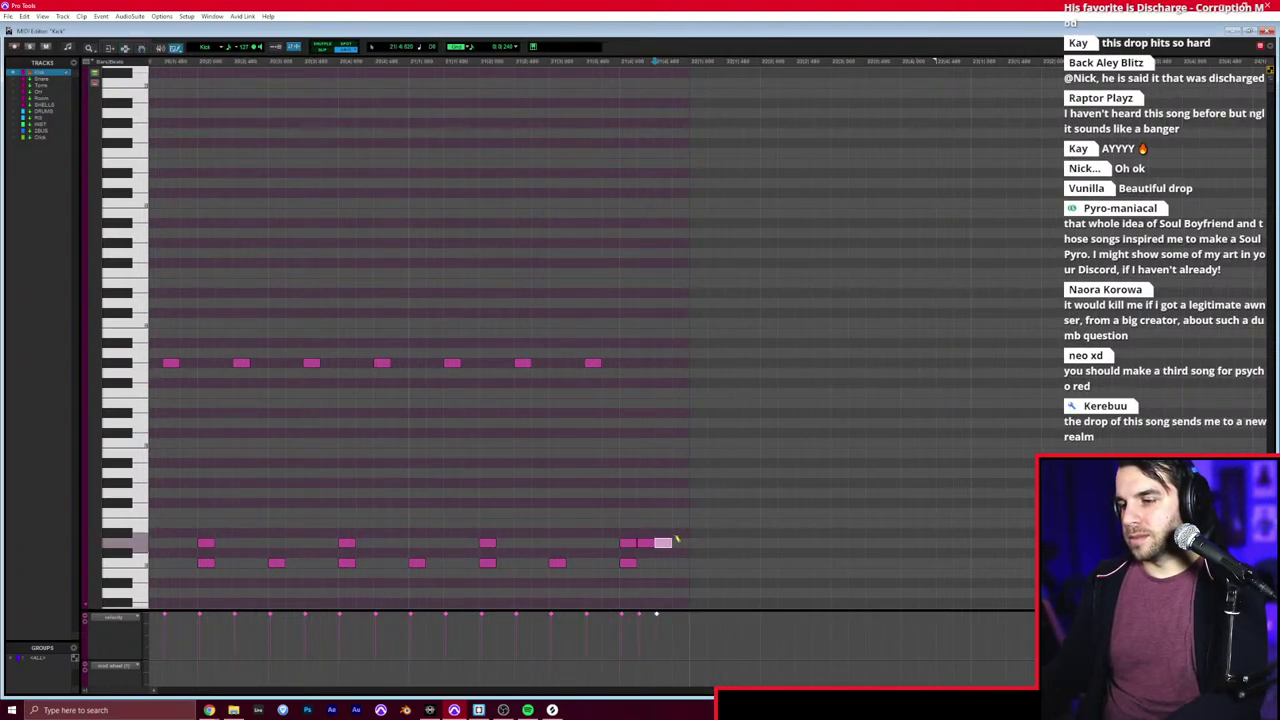
left_click(679, 541)
Step: In the Edit window, copy bars 10 to 14 of the Kick clip, paste them at bar 22 and duplicate the copy at bar 26
key("ctrl+w")
key("r")
key("r")
key("t")
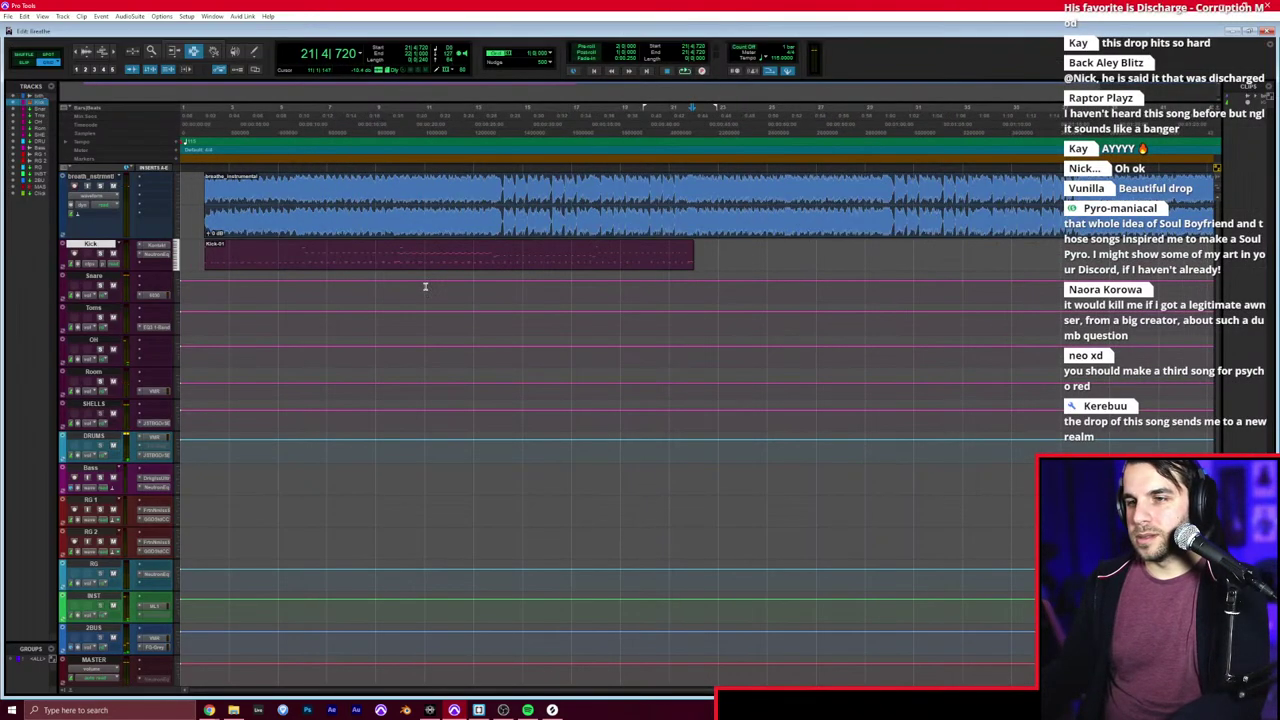
left_click_drag(398, 254, 459, 258)
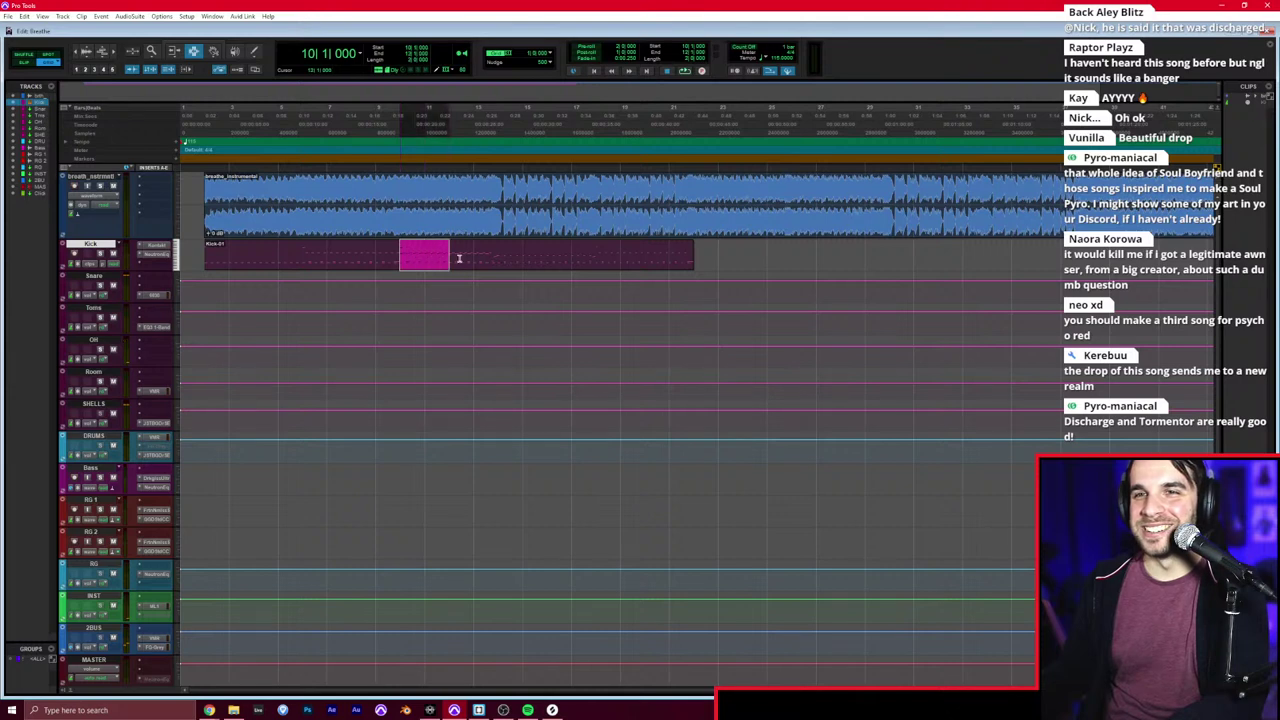
key("space")
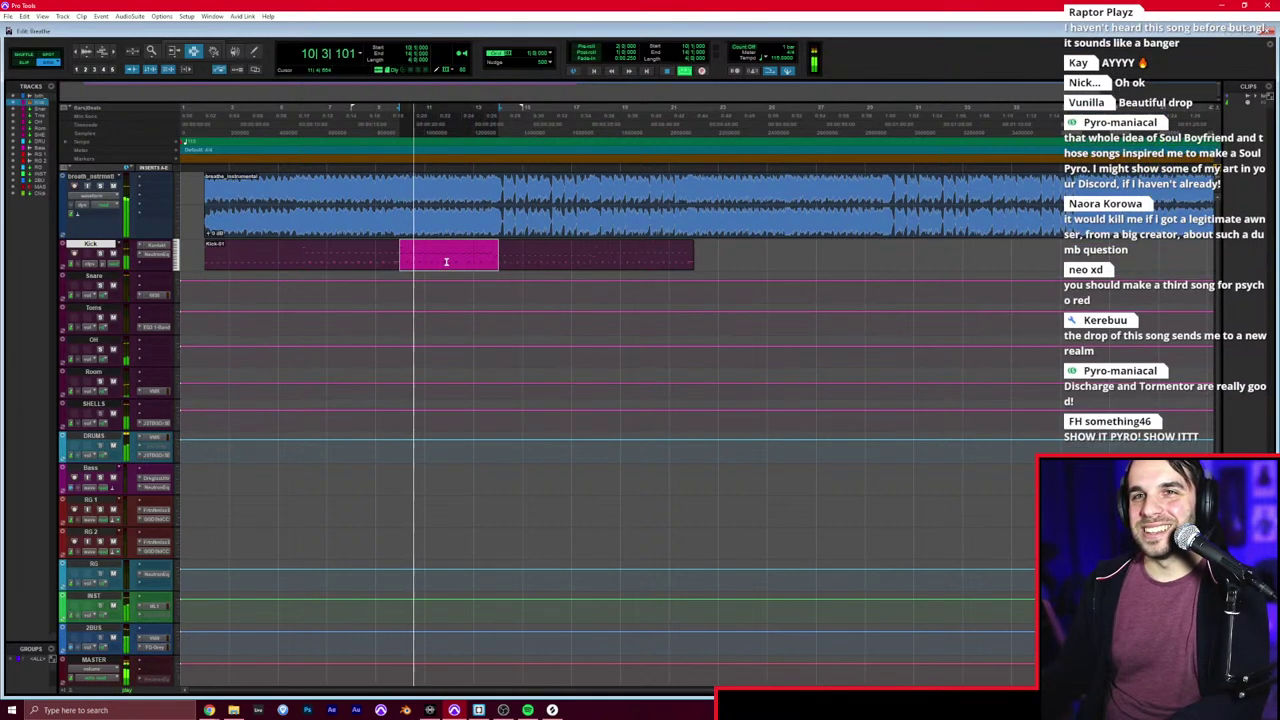
key("ctrl+c")
left_click(692, 251)
key("ctrl+v")
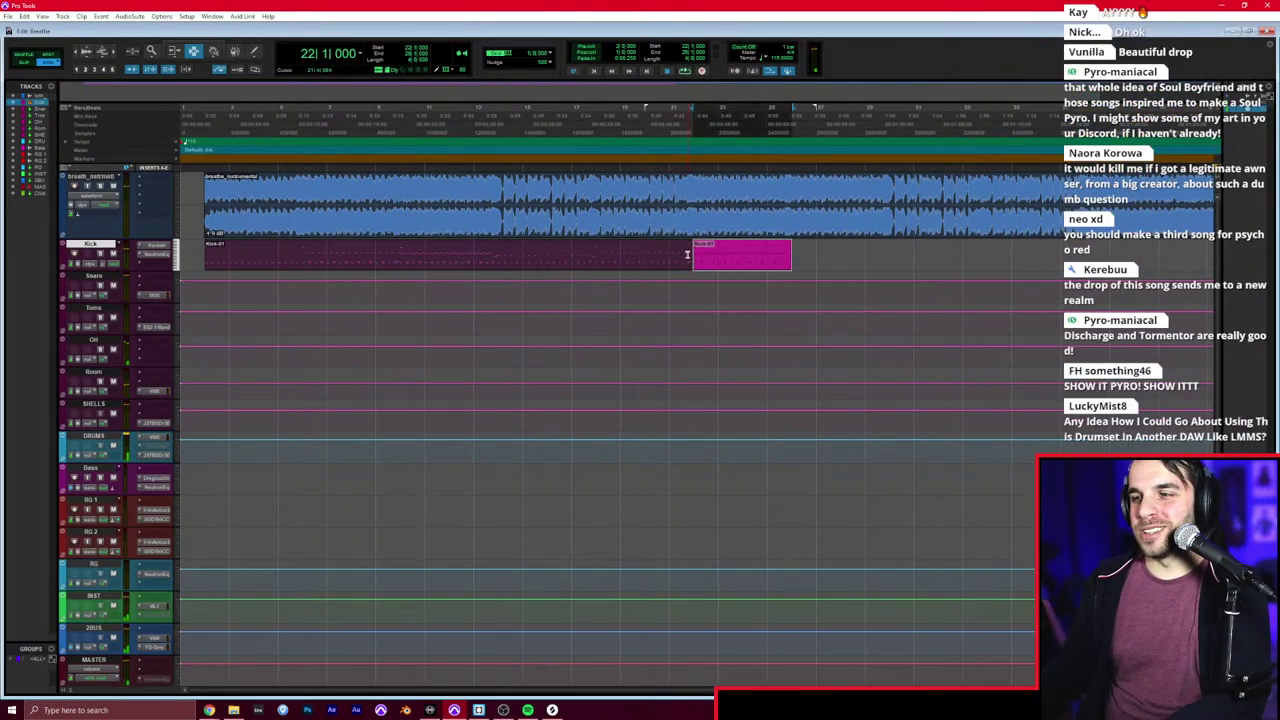
key("ctrl+d")
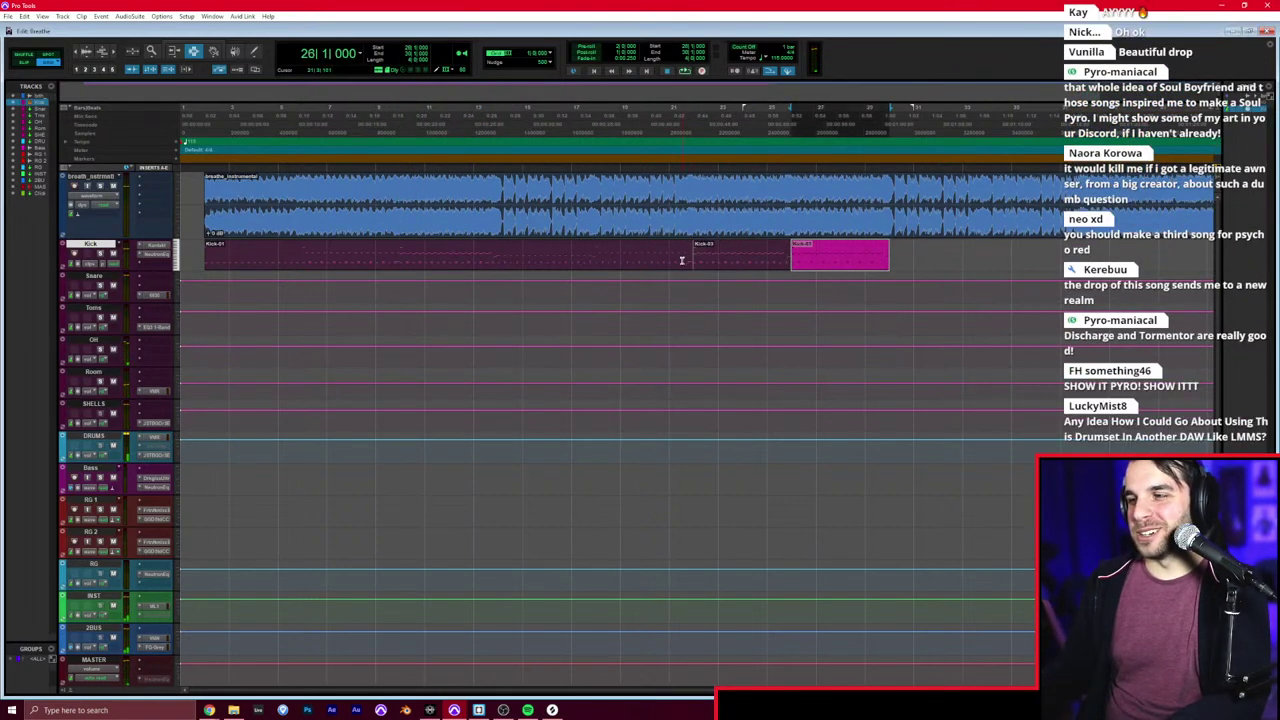
Step: Play the arrangement from the start of the Kick clip and check the track levels in the Mix window
left_click(207, 258)
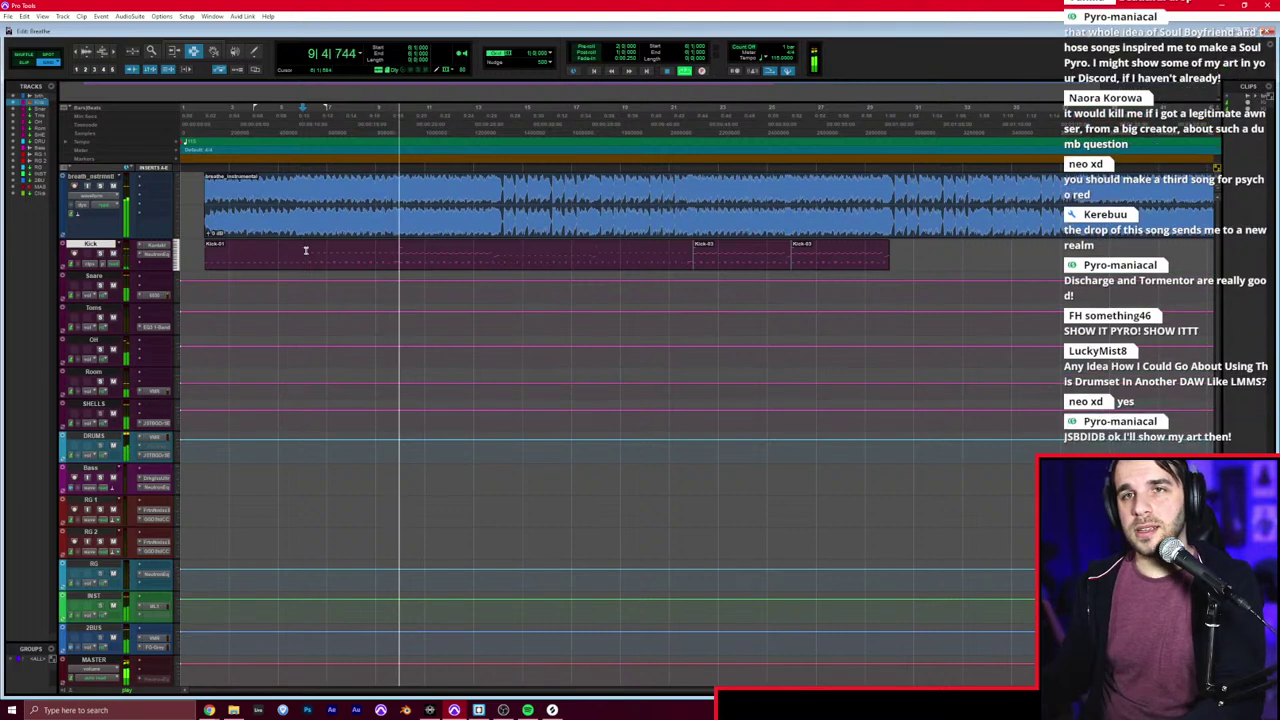
key("ctrl+equal")
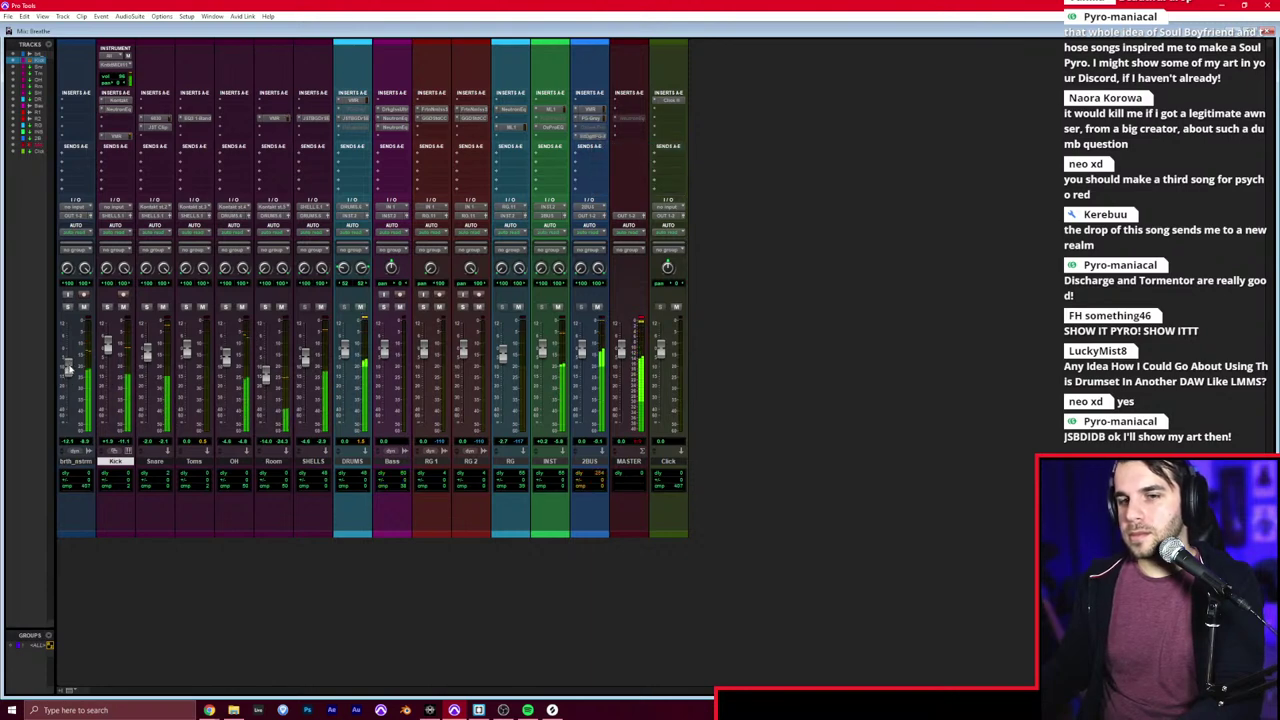
key("ctrl+equal")
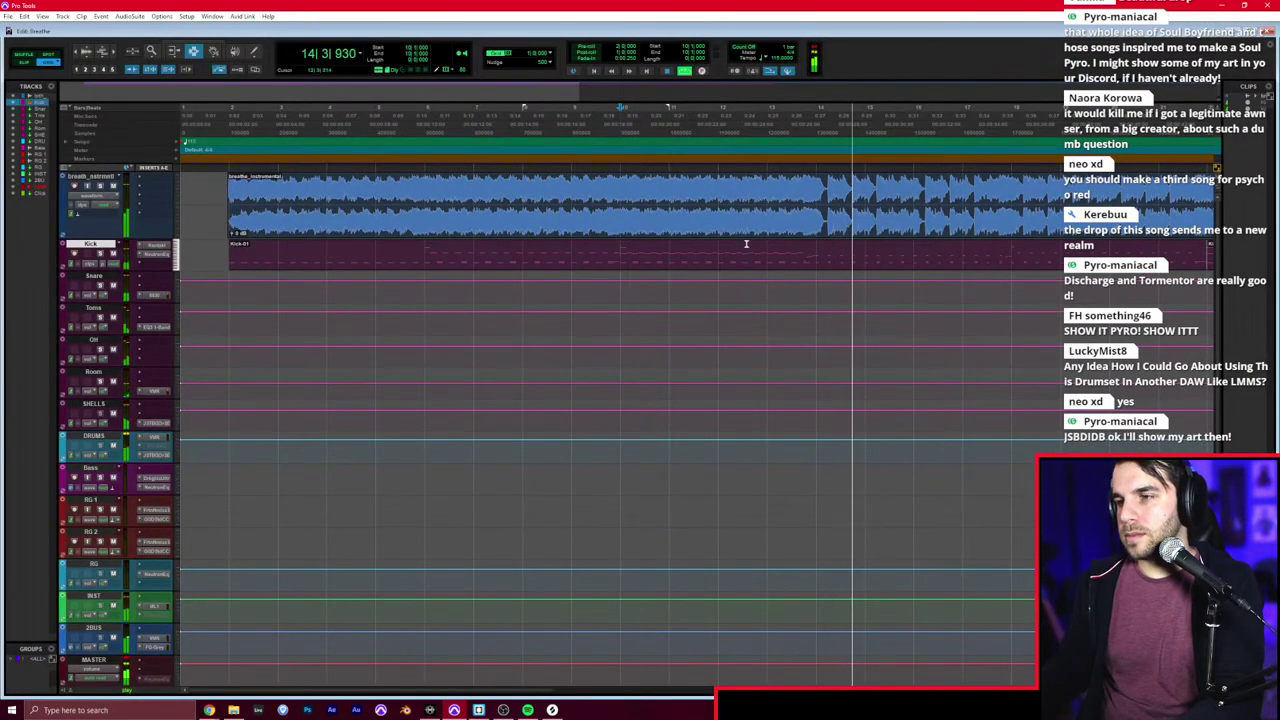
Step: Open the first Kick clip in the MIDI Editor and delete the repeated cymbal notes in bars 14 to 17
double_click(810, 248)
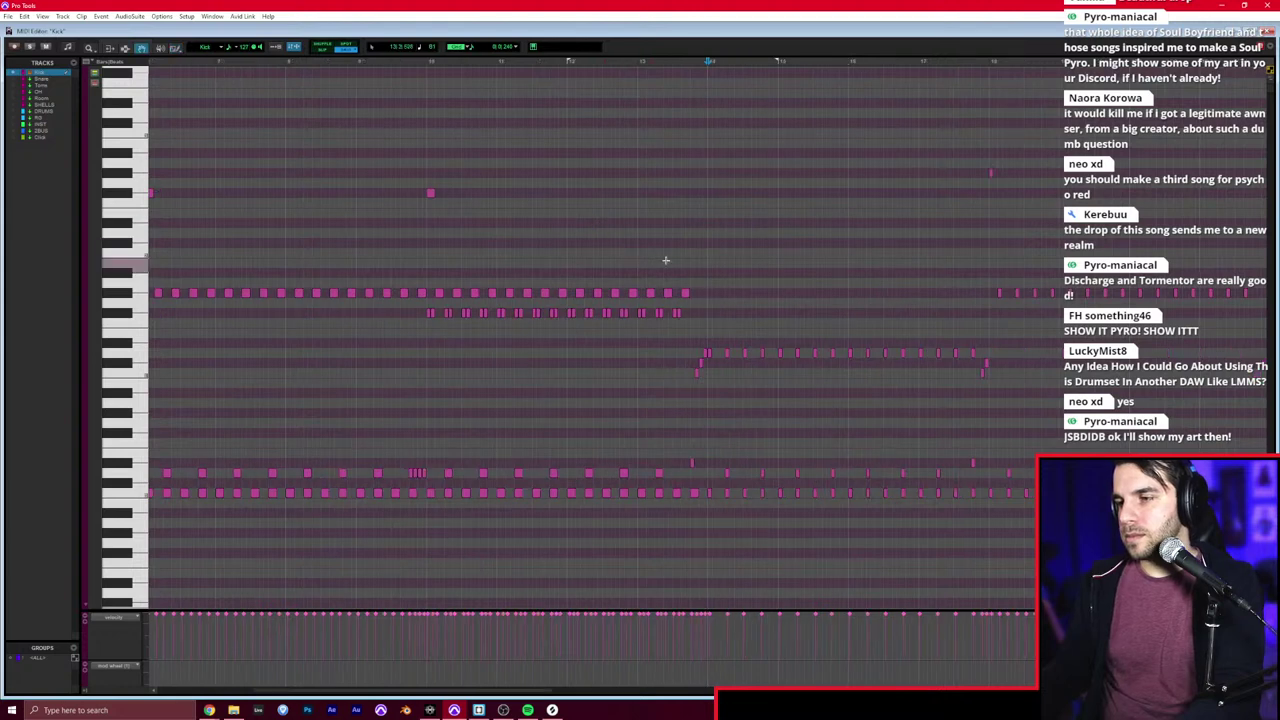
left_click_drag(986, 335, 813, 353)
left_click_drag(722, 351, 708, 358)
key("Delete")
Step: Transpose the off-beat cymbal notes in bars 10 to 13 up two semitones and play back the change
scroll(630, 300, "up", 1)
left_click_drag(751, 257, 257, 275)
left_click(189, 236)
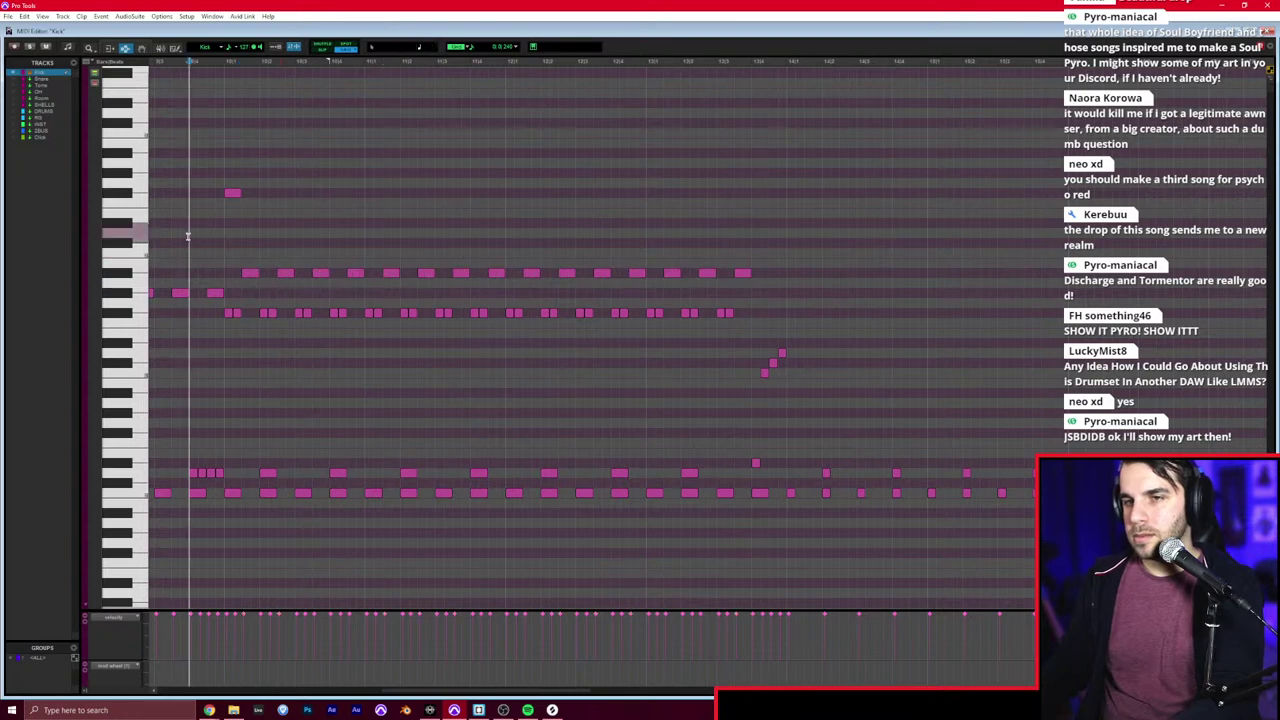
key("space")
Step: Return to the Edit window and listen through the arrangement, including the pasted Kick clips from bar 22
key("ctrl+=")
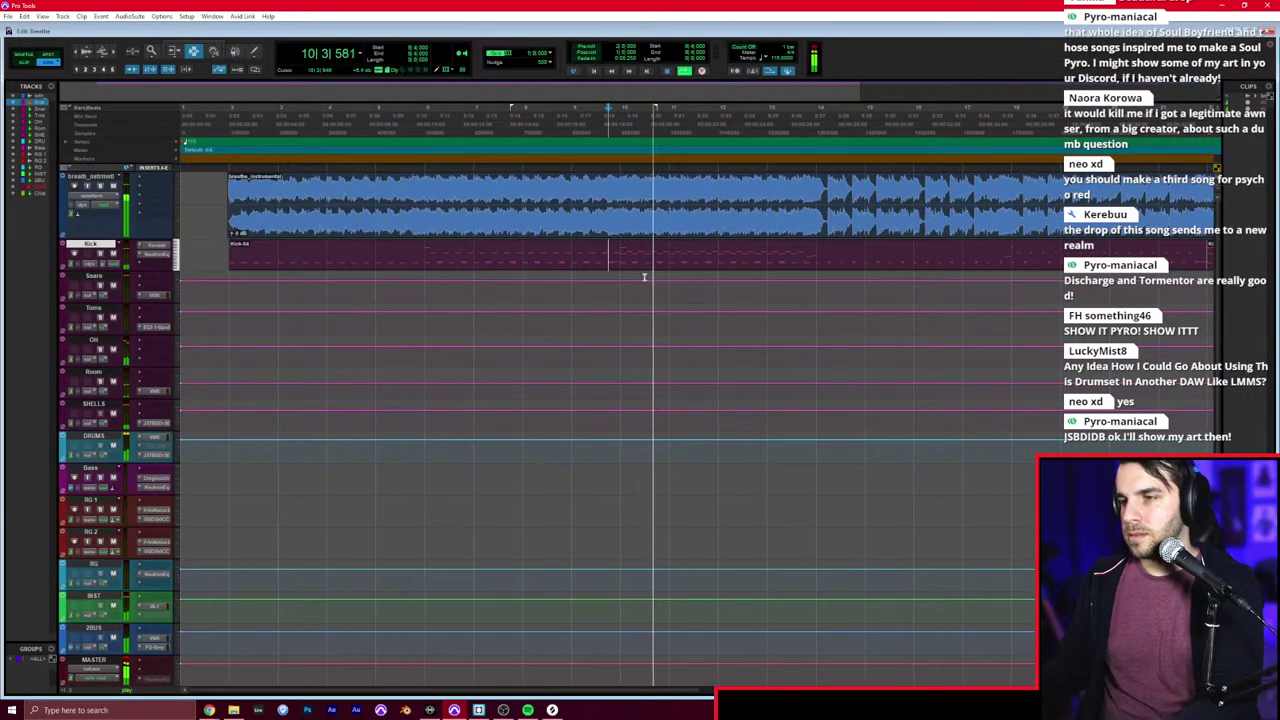
scroll(620, 260, "right", 1)
left_click(751, 249)
key("r")
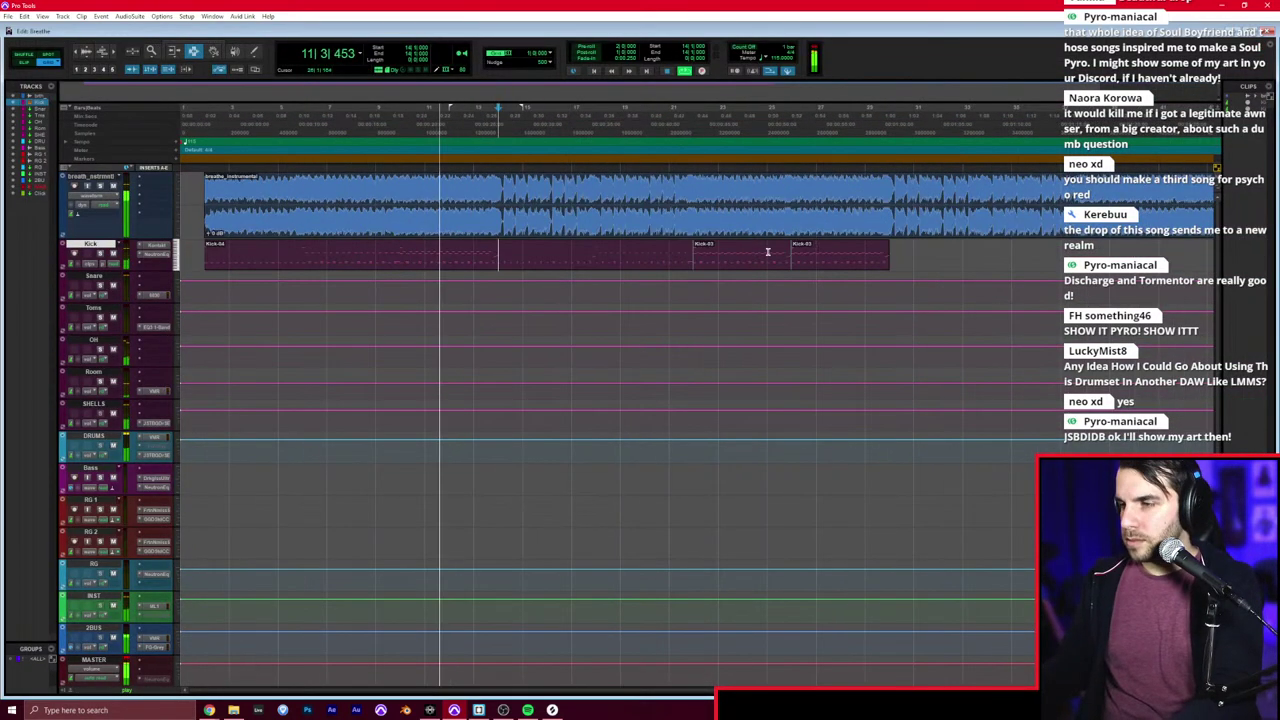
key("t")
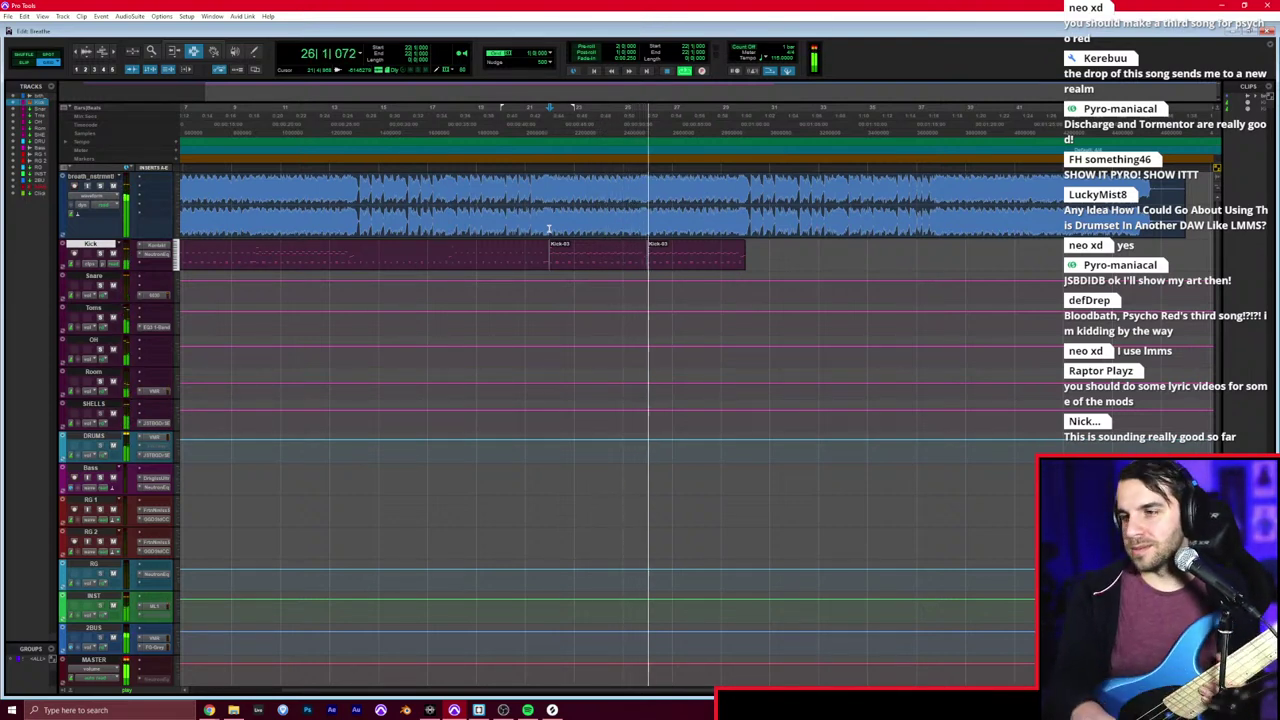
key("space")
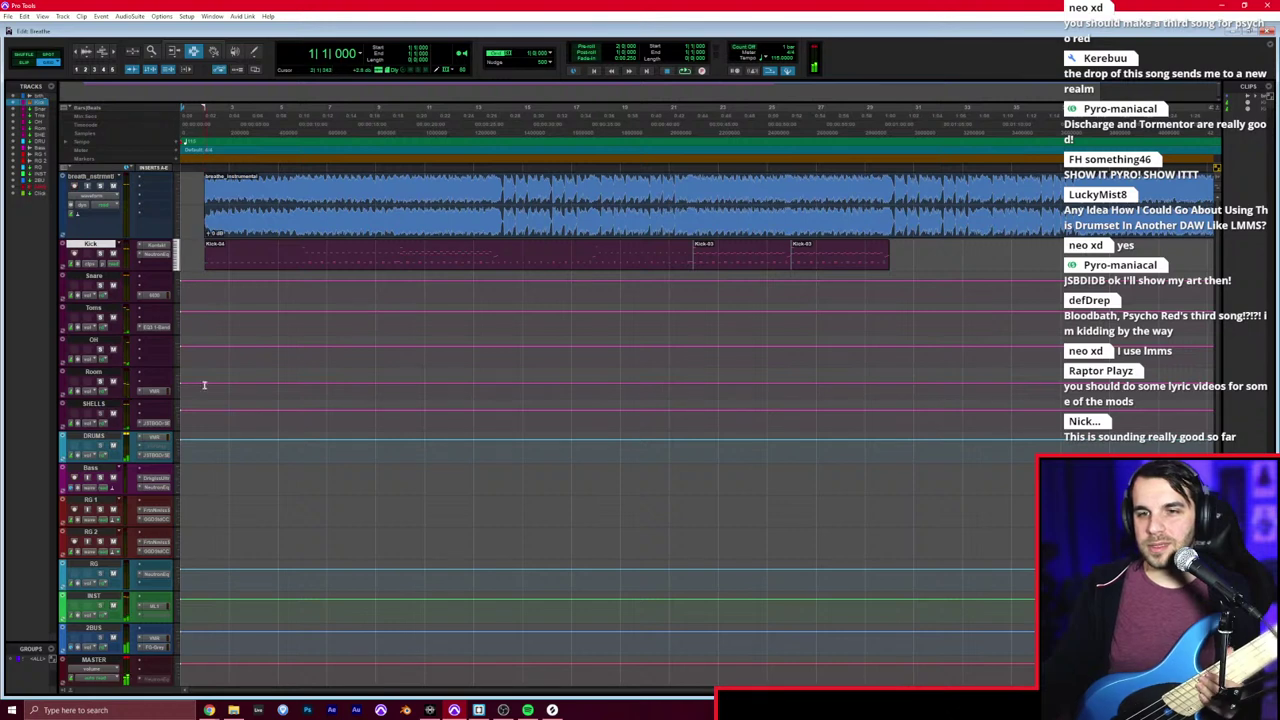
Step: Select the Bass track and record-enable it
left_click(100, 470)
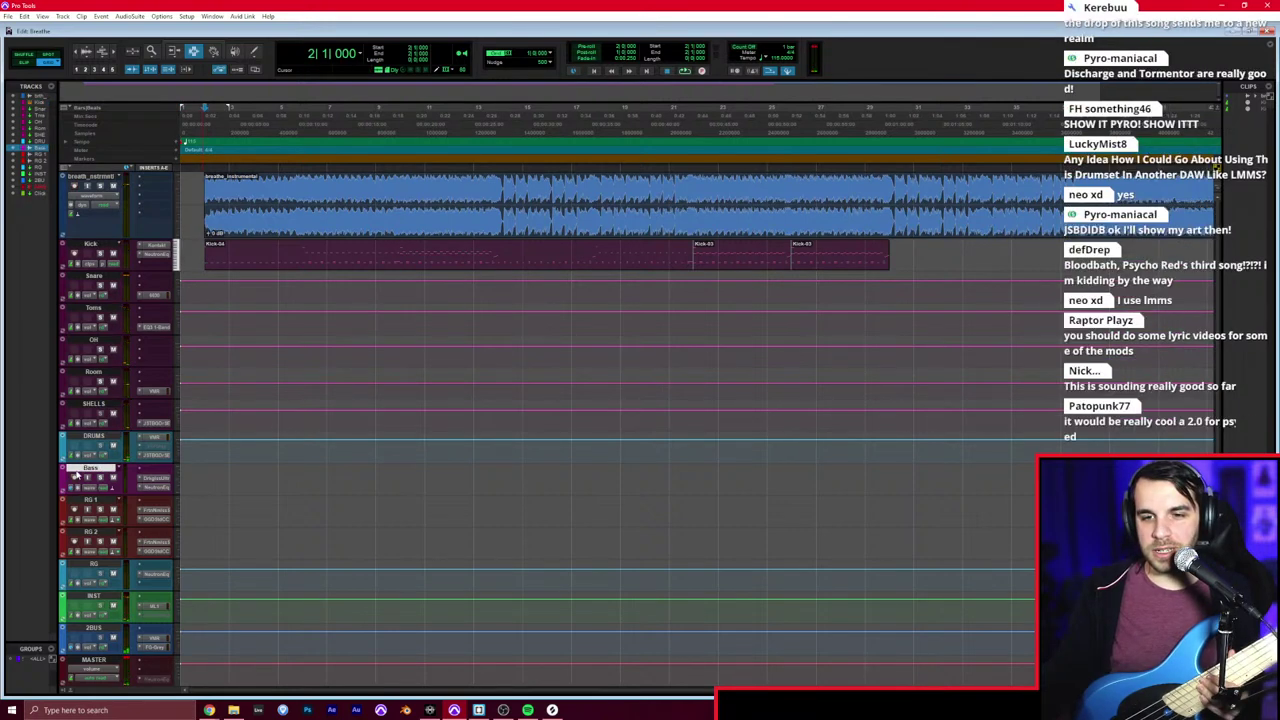
left_click(74, 477)
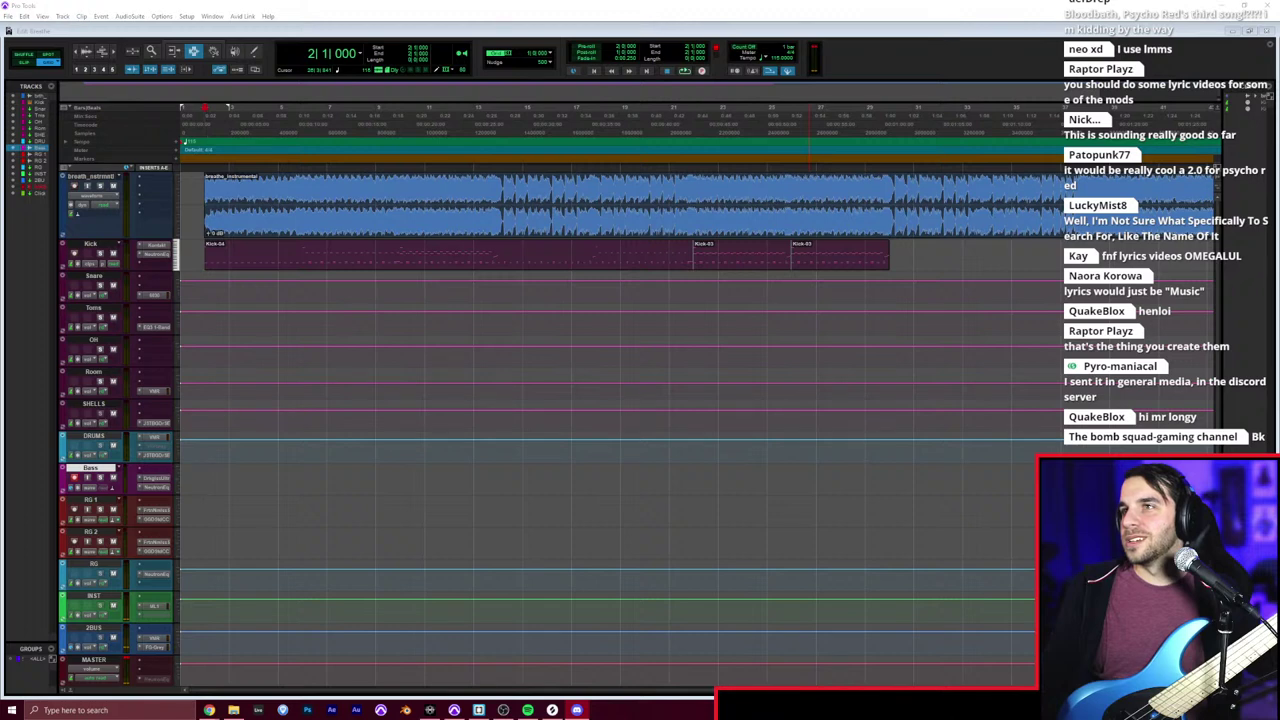
Step: Maximize the Discord window to view the shared artwork, and switch back to Pro Tools
left_click_drag(648, 0, 649, 128)
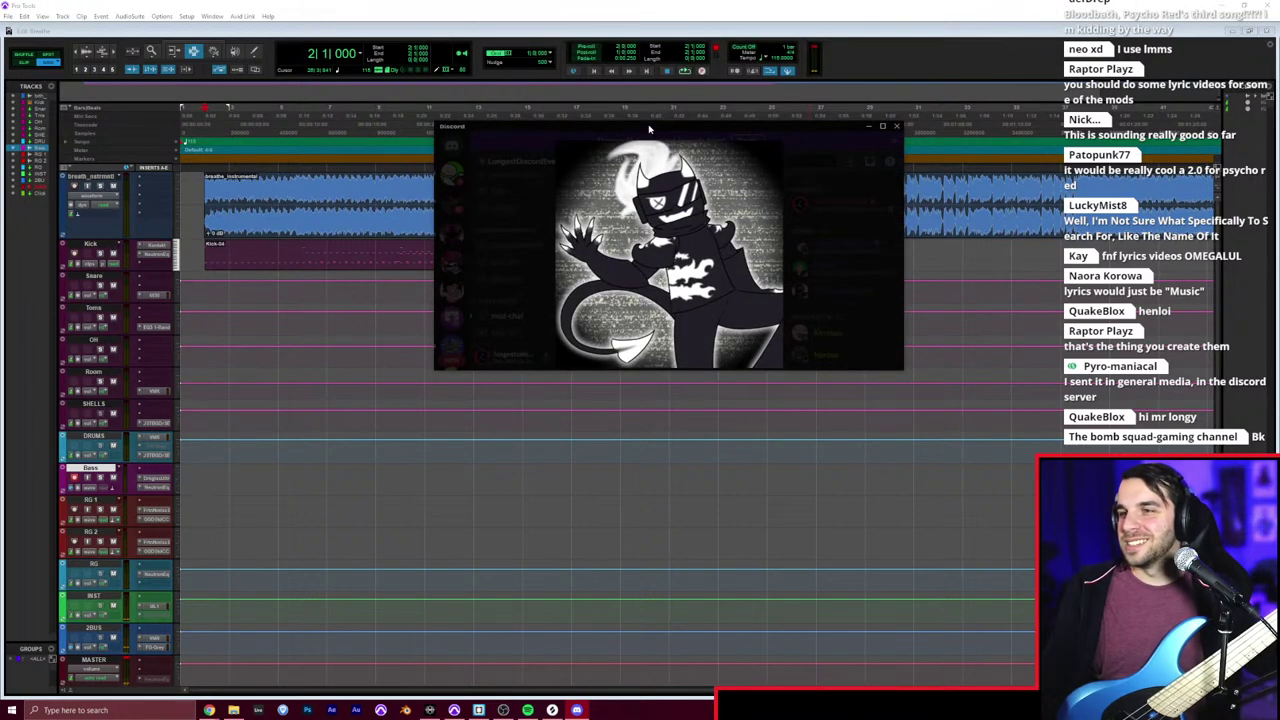
double_click(651, 128)
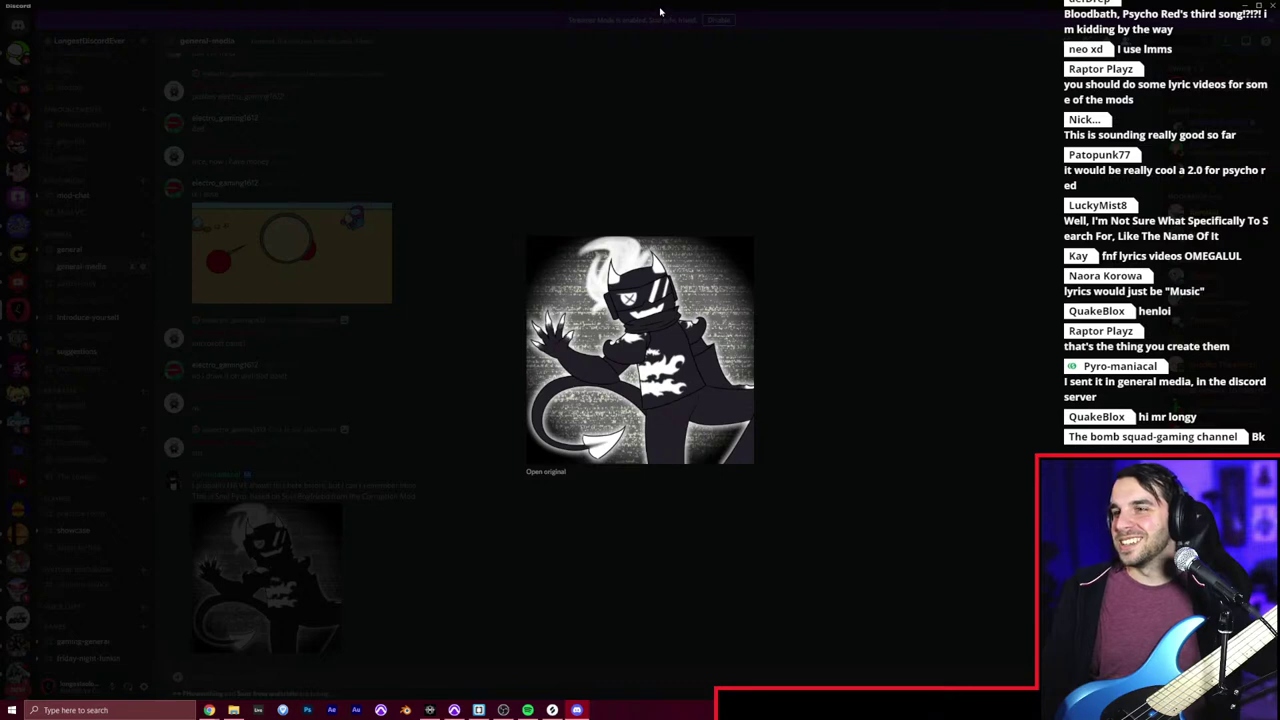
key("alt+Tab")
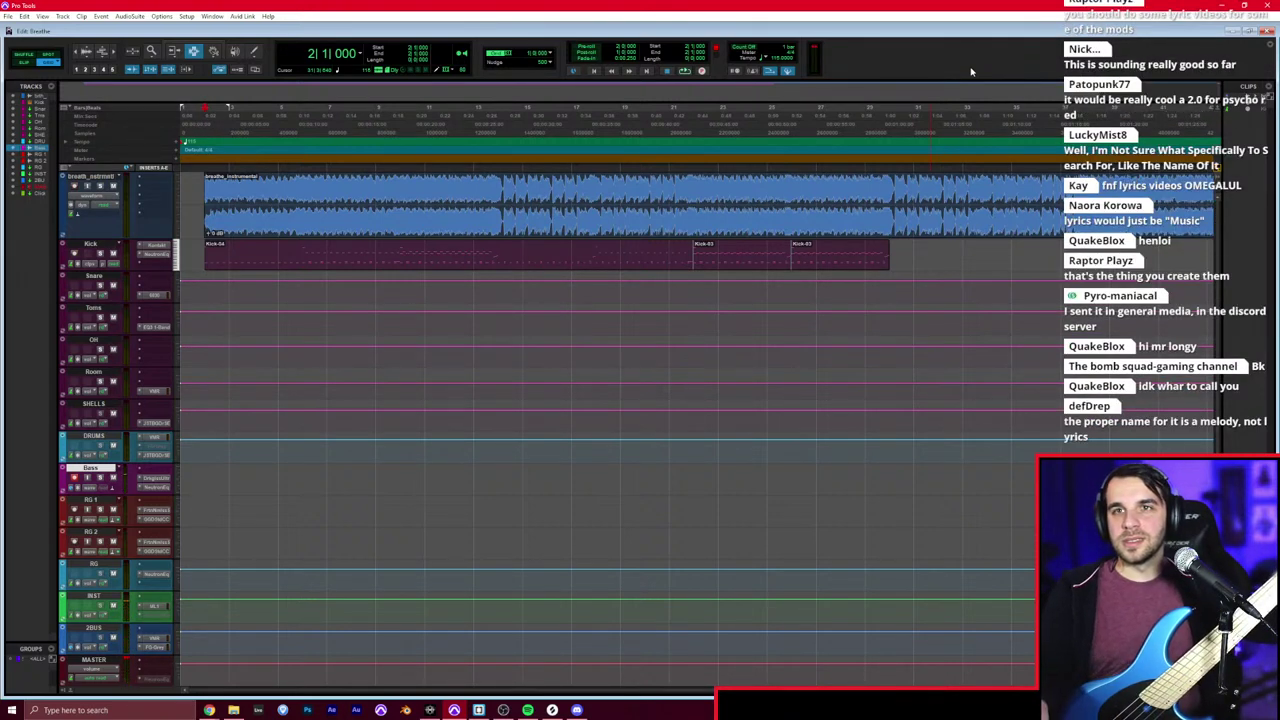
Step: Return the playback position to the start of the session
key("Return")
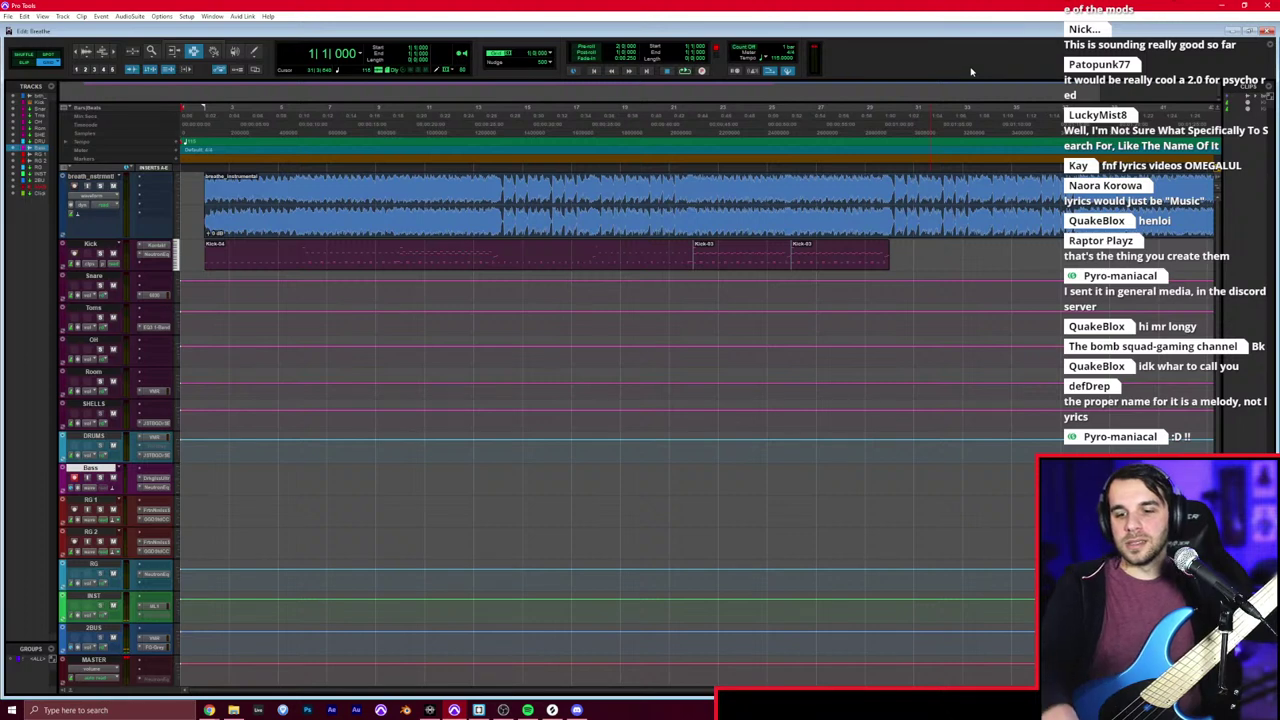
Step: Open the Kontakt instrument on the Kick track to view the loaded drum kit, and close it again
key("ctrl+bracketright")
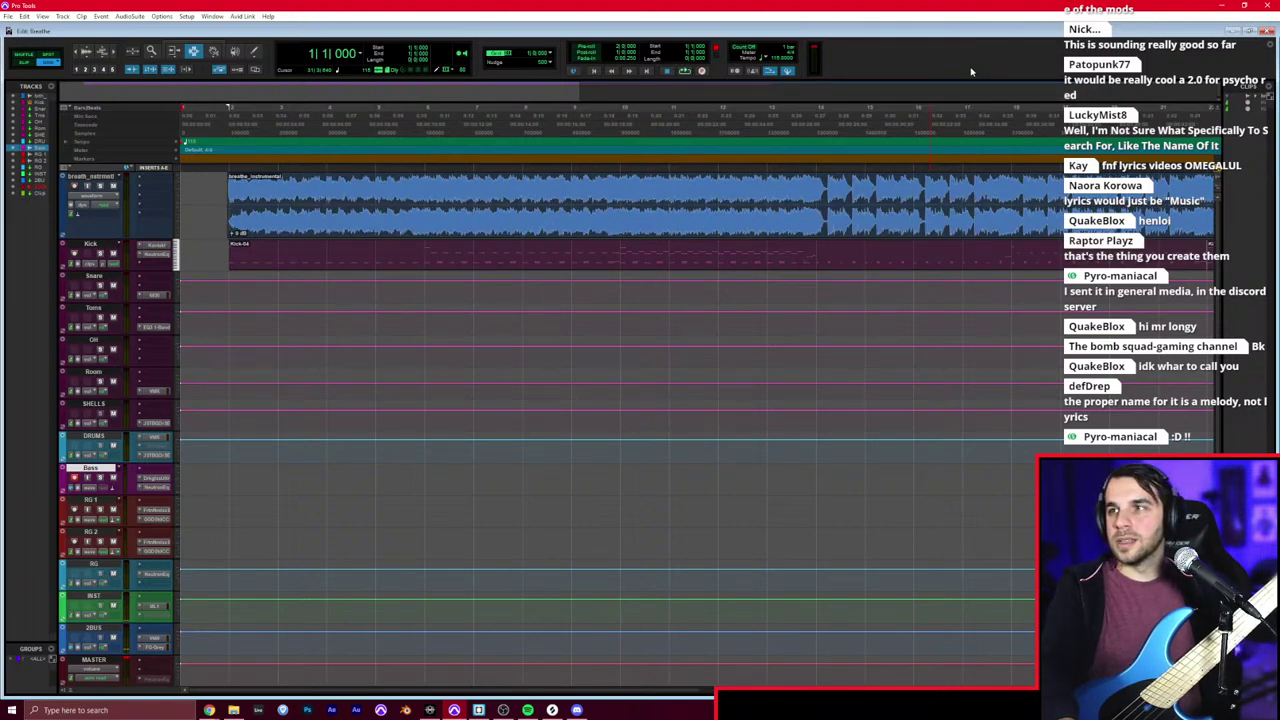
key("t")
key("t")
key("r")
key("r")
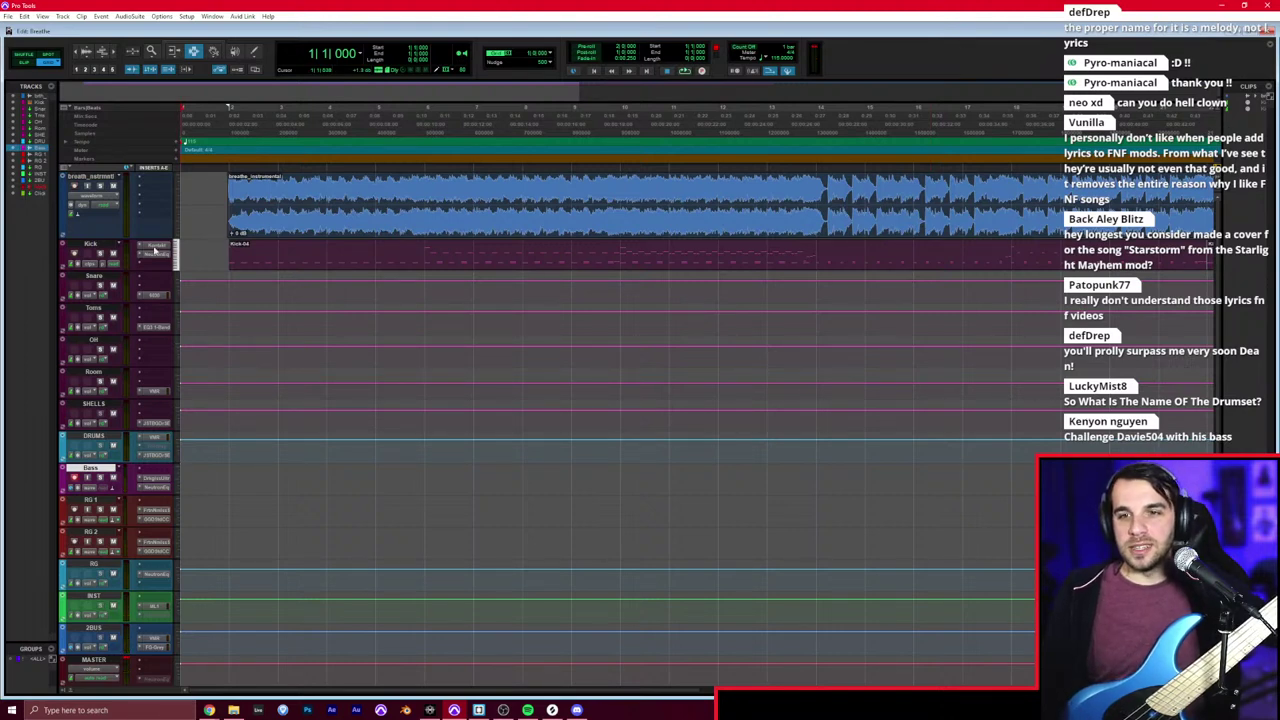
left_click(155, 248)
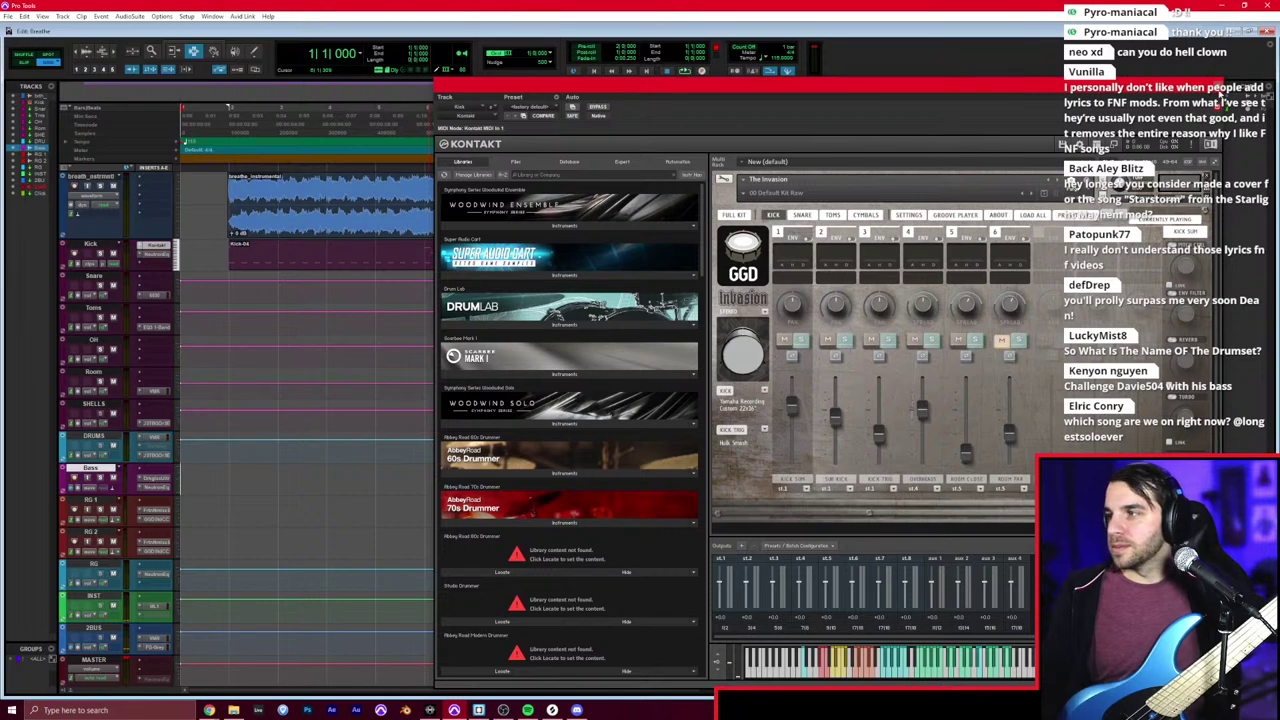
left_click(1217, 87)
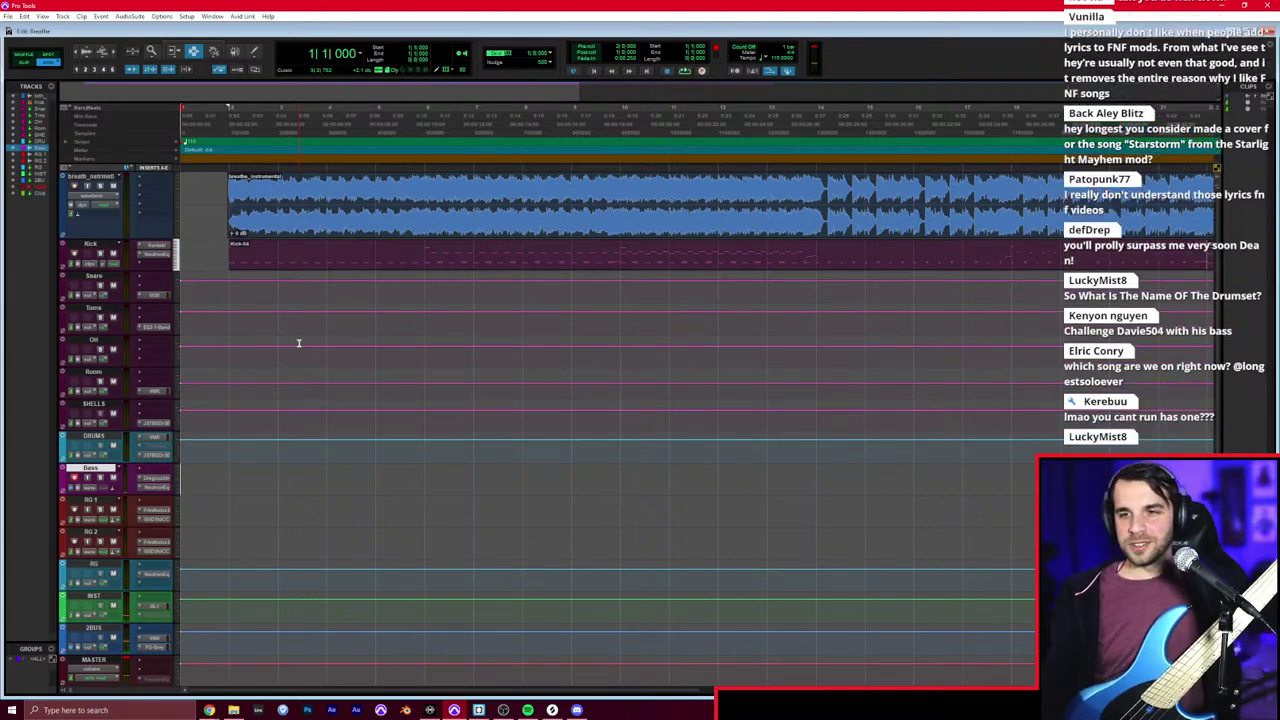
Step: Record a first bass take on the Bass track from the start of the session into bar 4
key("ctrl+space")
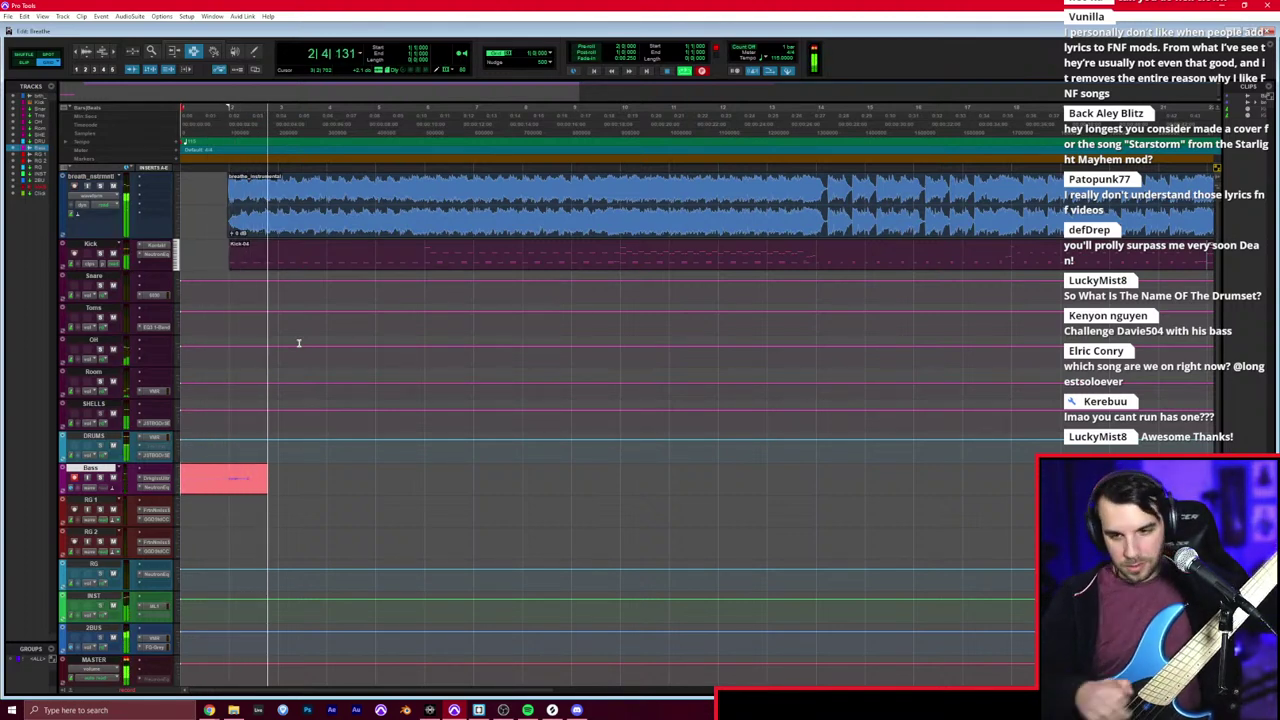
key("space")
key("ctrl+space")
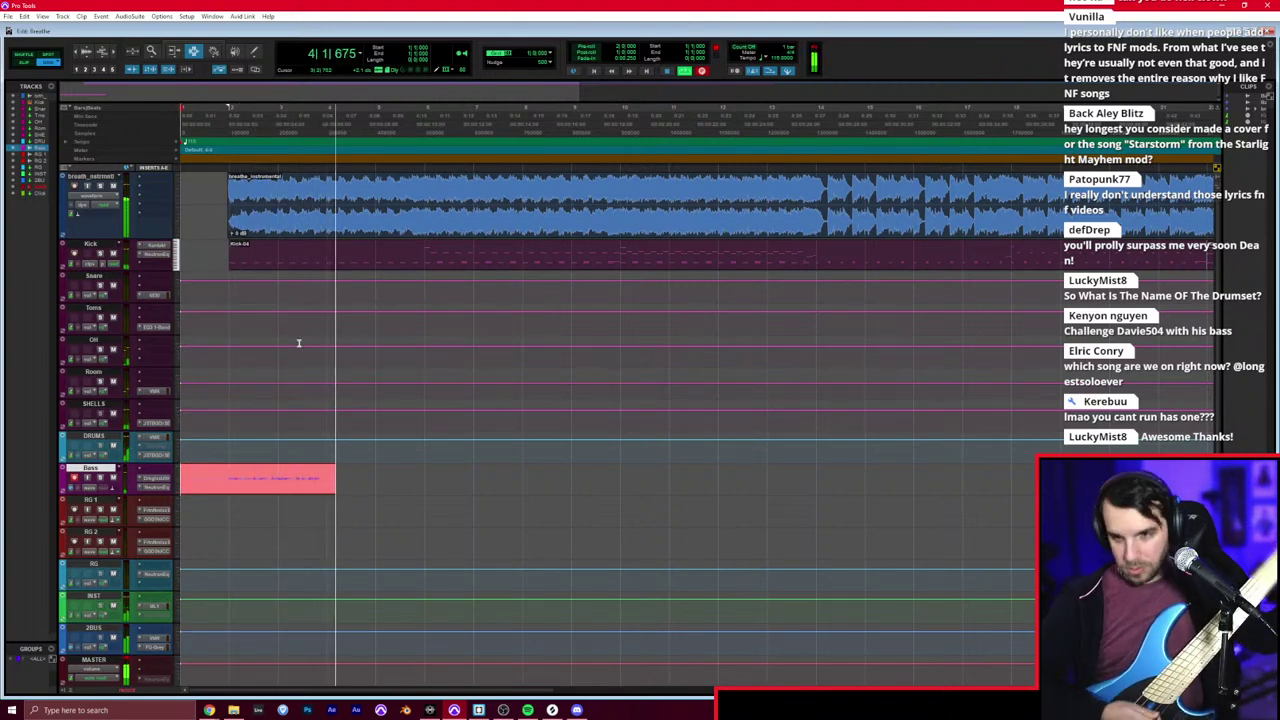
key("space")
key("t")
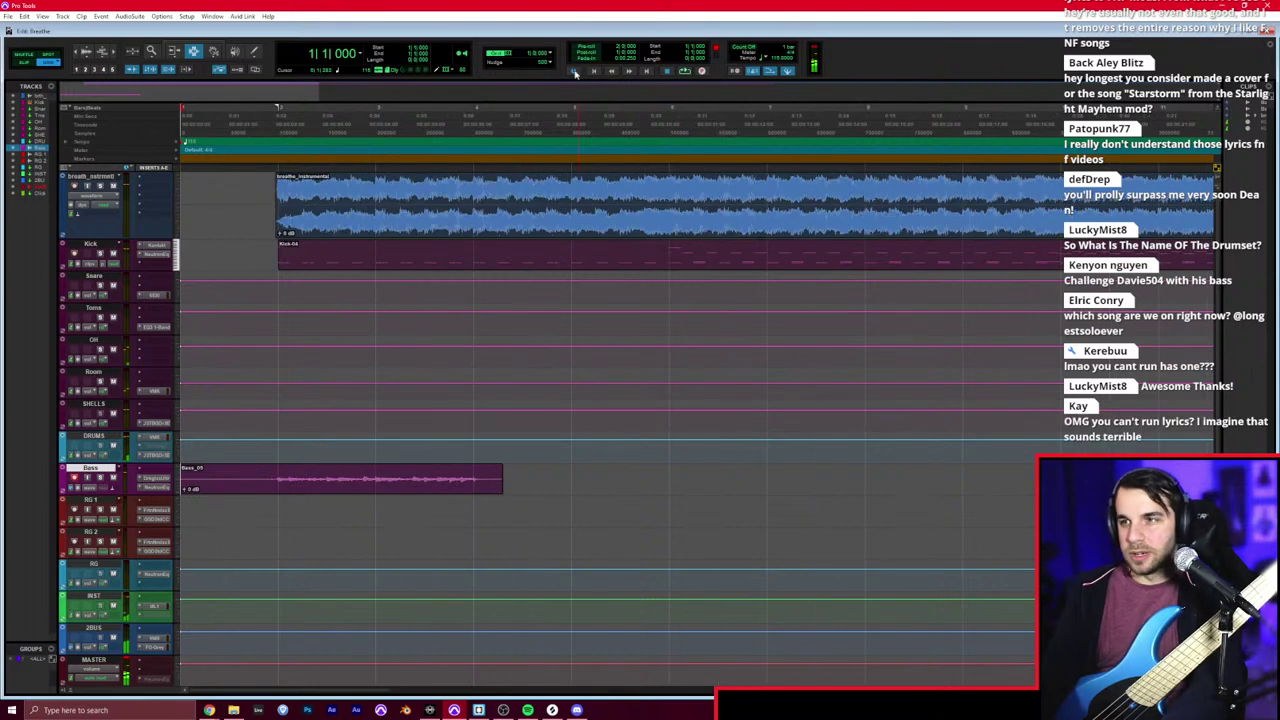
Step: Change the grid value and re-record the opening bass phrase from bar 2 in several short takes
left_click(548, 55)
left_click(568, 76)
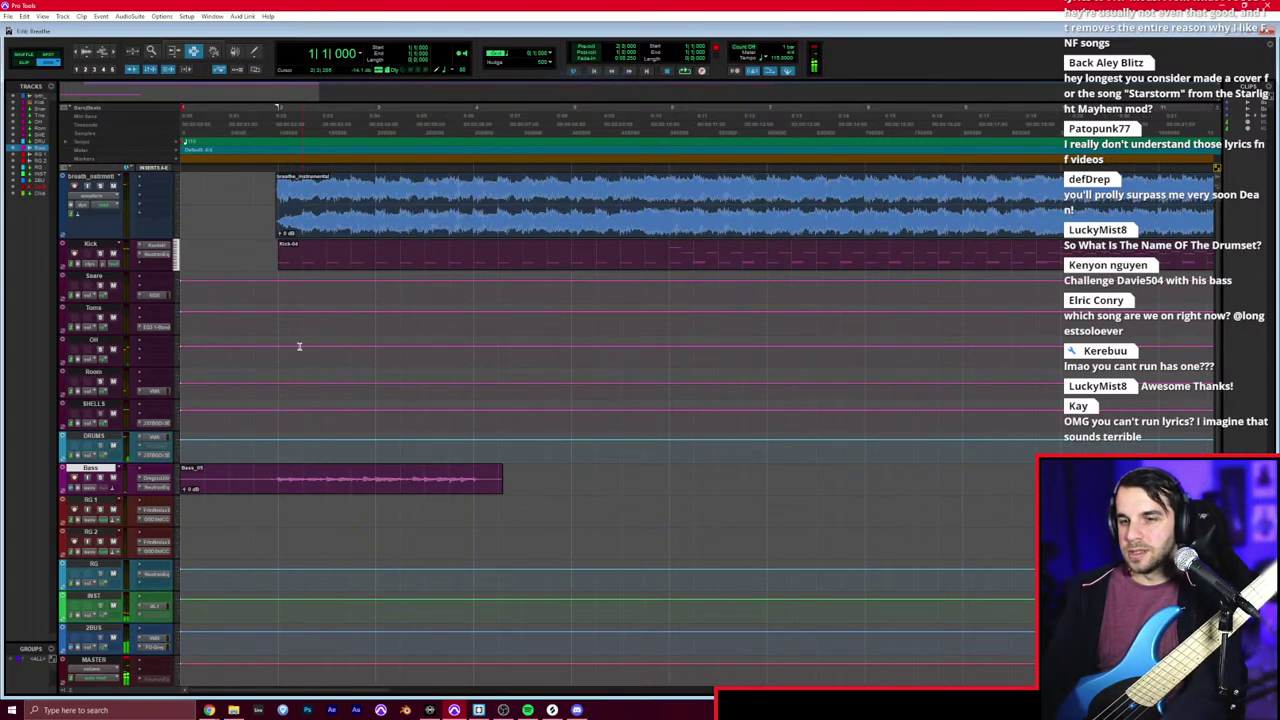
left_click(278, 472)
key("KP_3")
key("space")
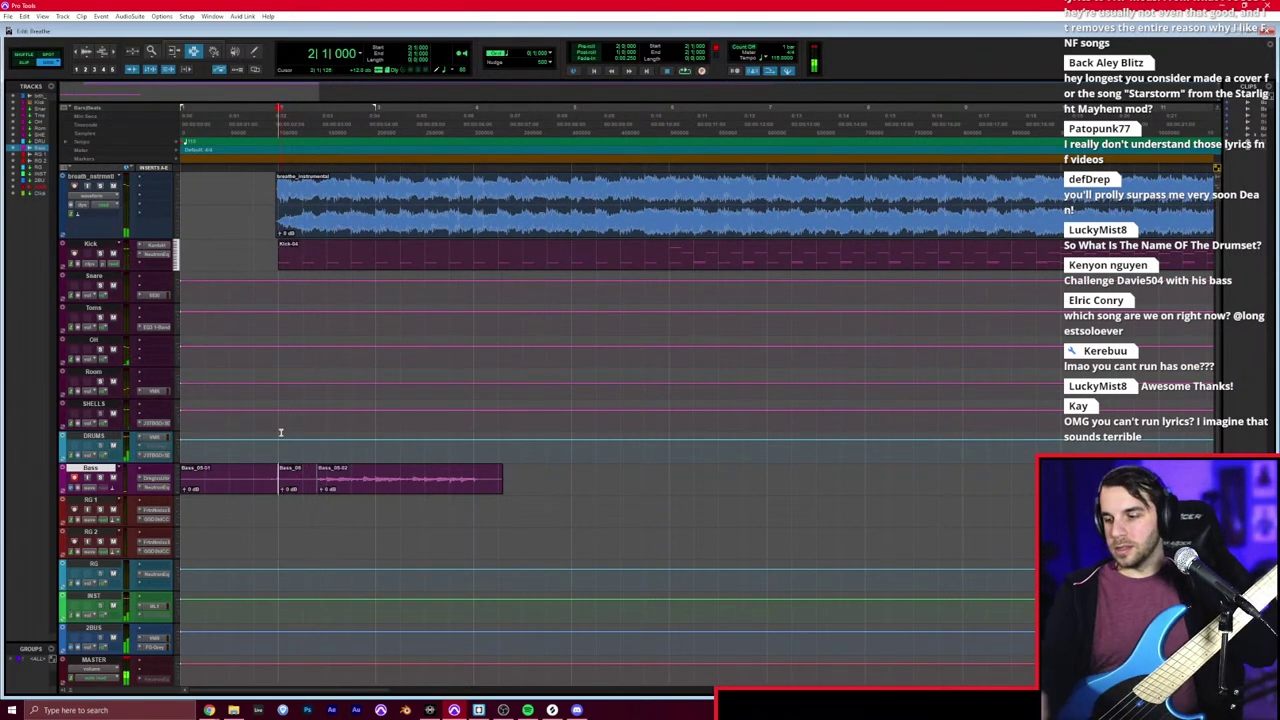
key("KP_8")
key("KP_3")
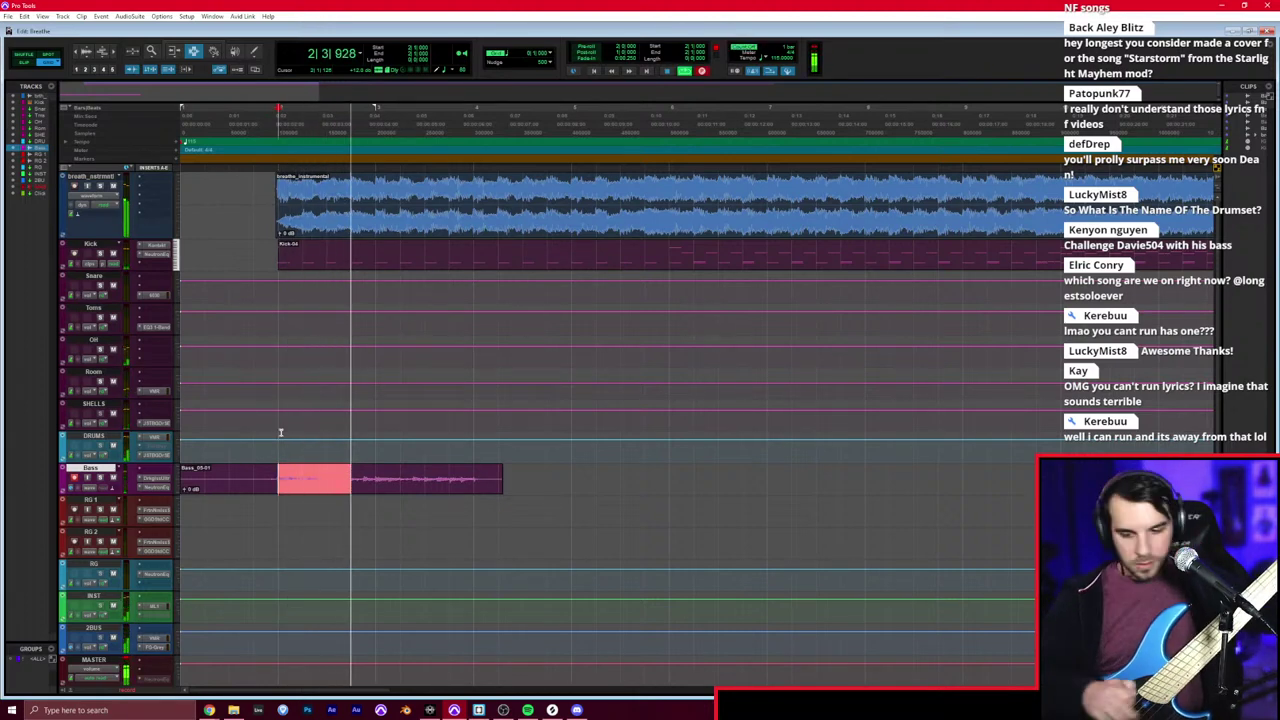
key("space")
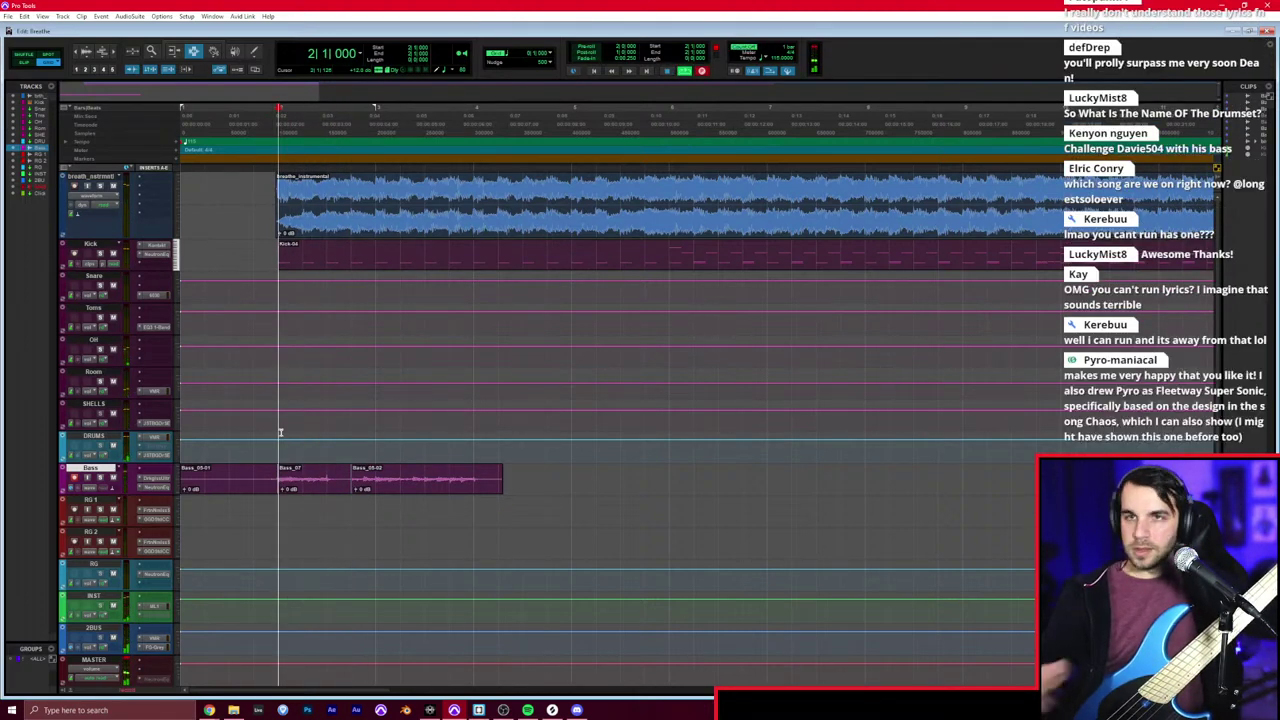
key("ctrl+space")
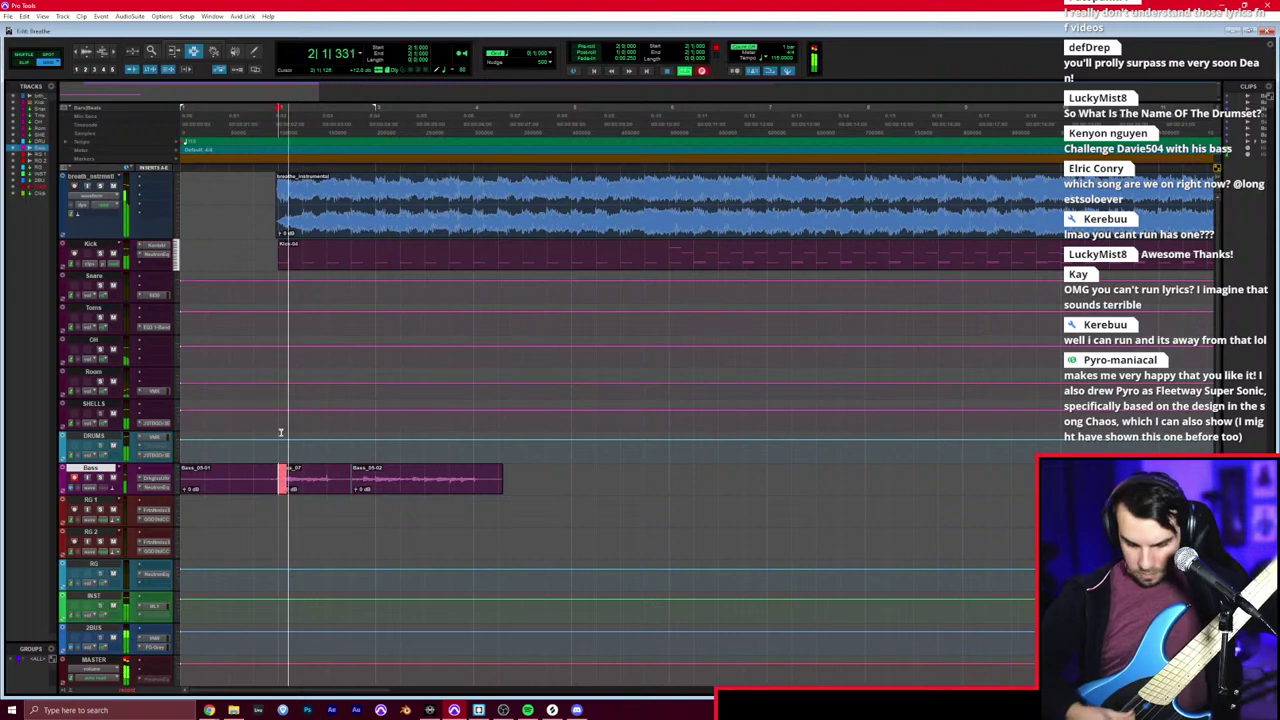
key("space")
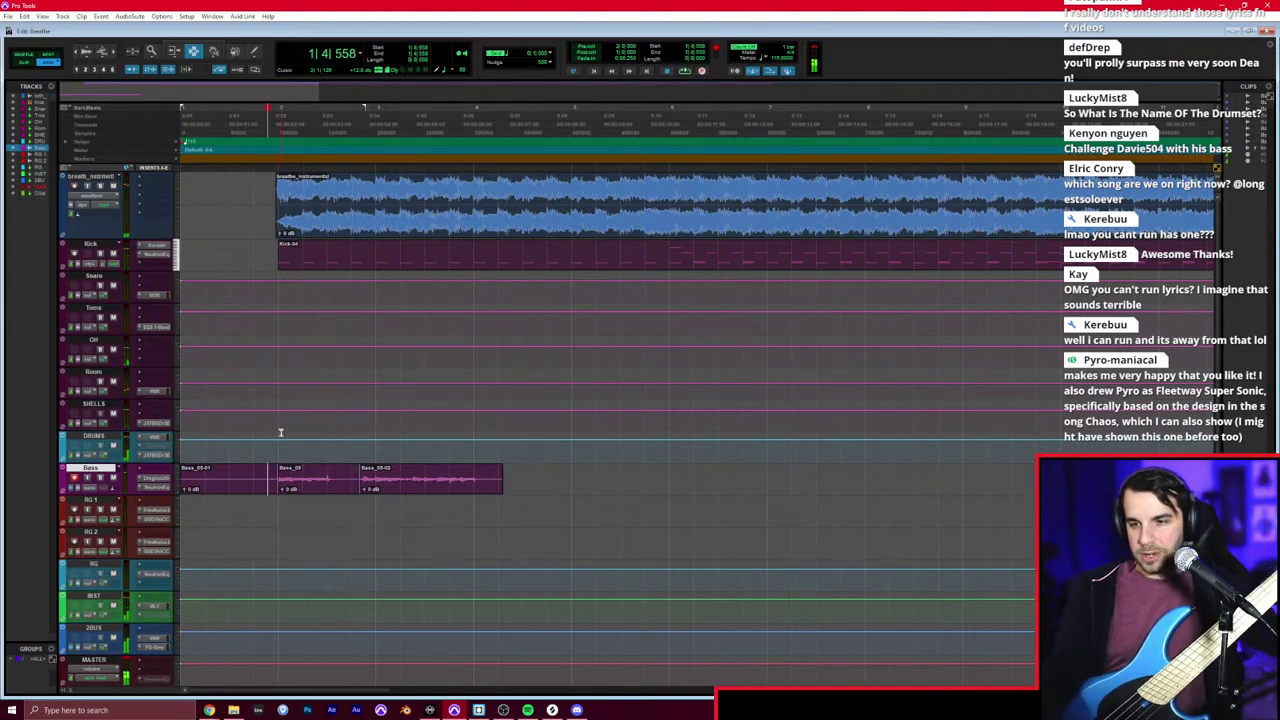
Step: Select the half-bar bass phrase at the start of bar 2 and duplicate it twice, up to 3|3|000
left_click_drag(279, 473, 326, 475)
key("ctrl+d")
key("ctrl+d")
Step: Record new takes of the phrase's ending on the Bass track from 3|3|000
left_click(425, 473)
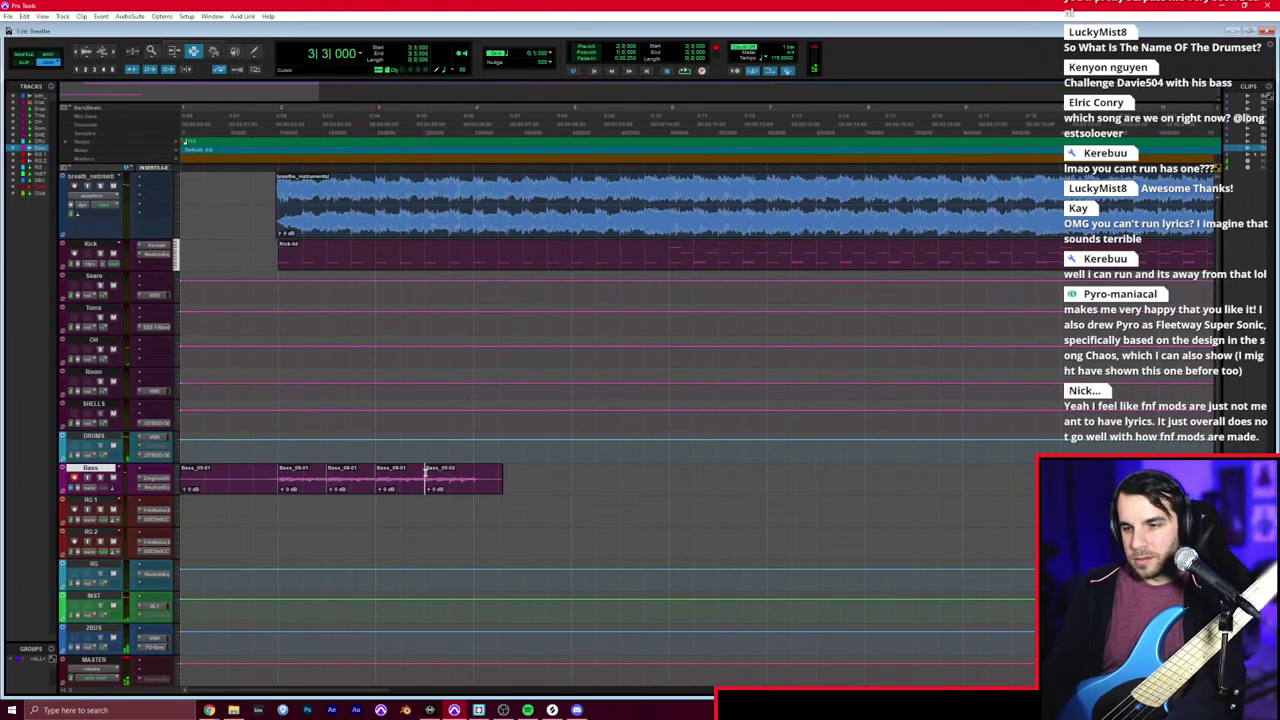
left_click(426, 474)
key("ctrl+space")
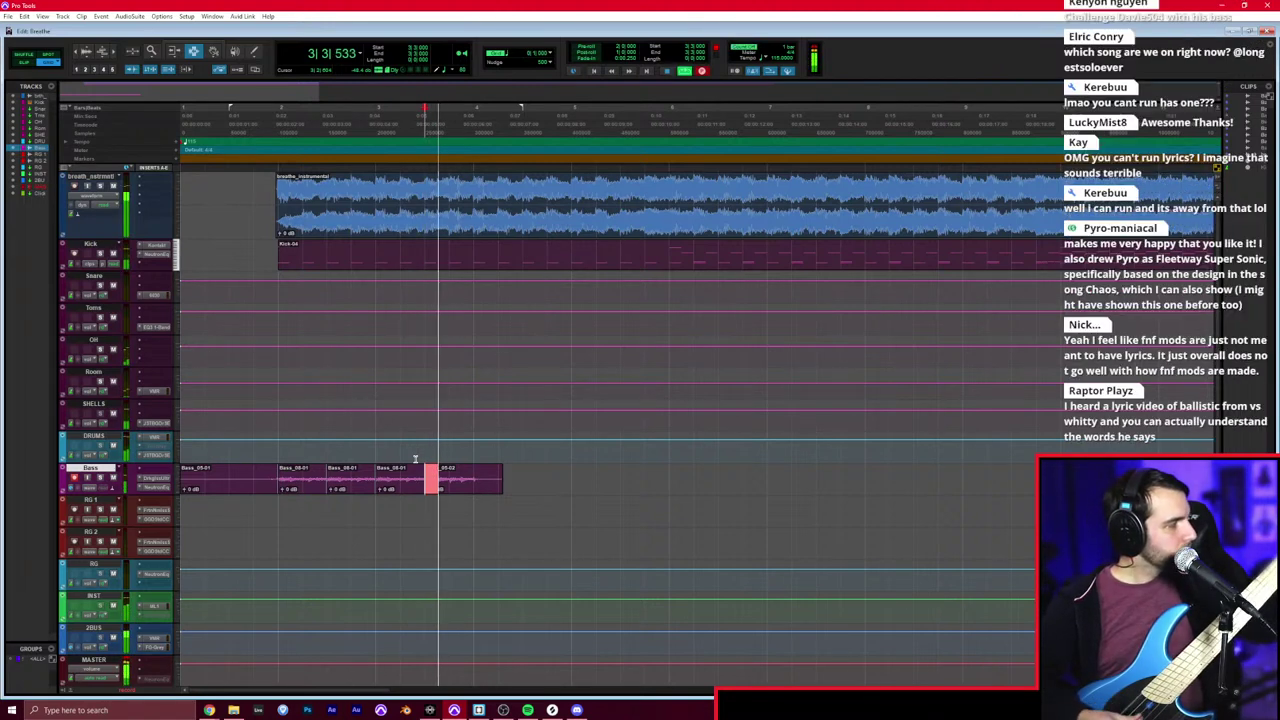
key("space")
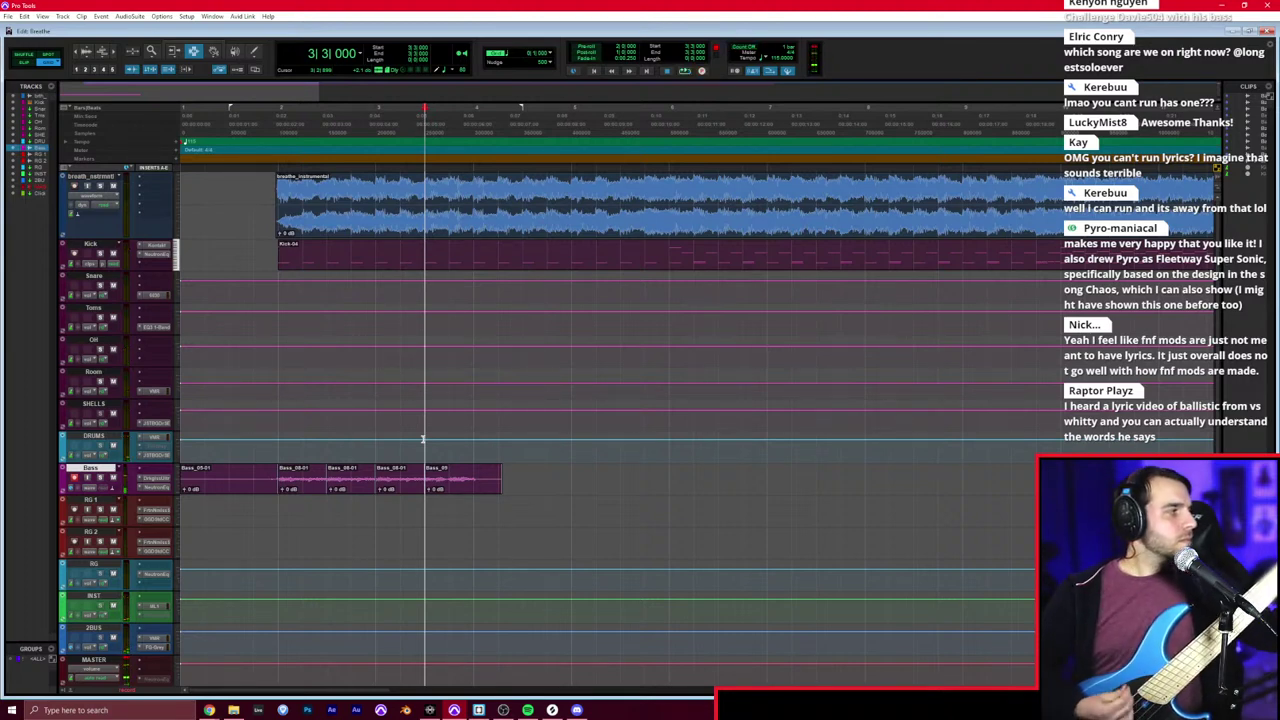
key("space")
key("space")
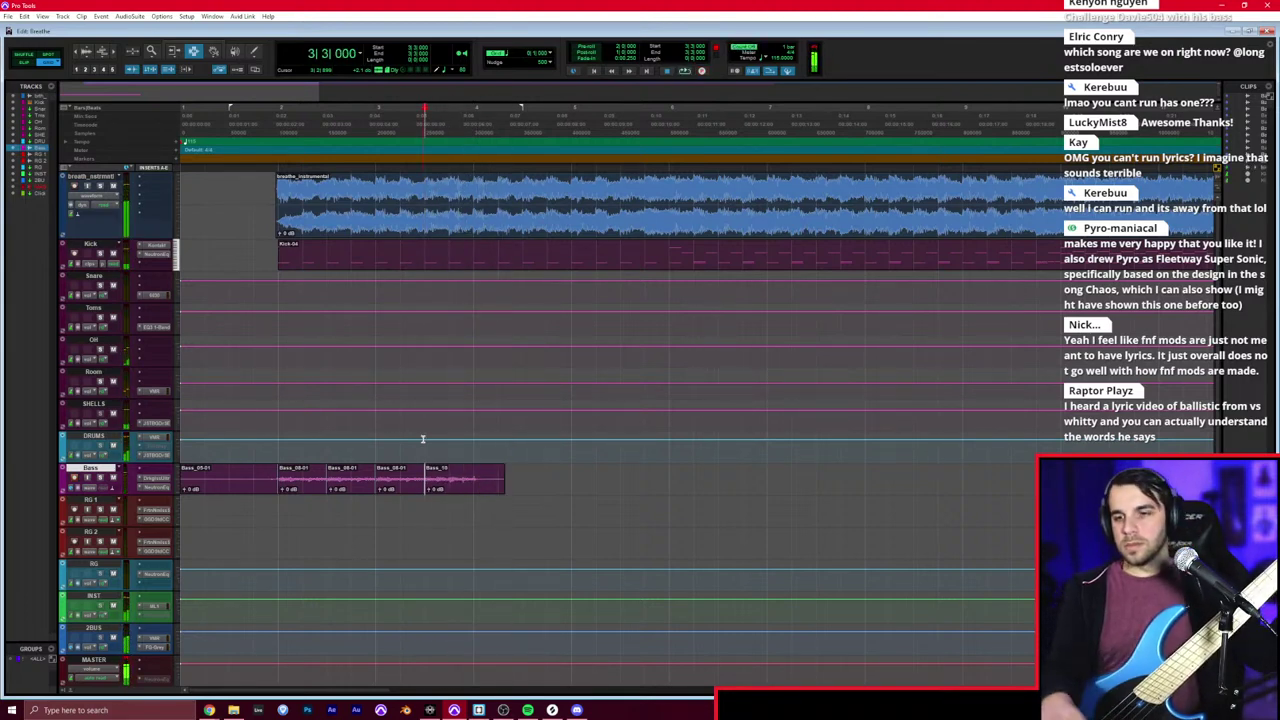
Step: Select the two-bar bass phrase from bar 2 to bar 4 and duplicate it repeatedly up to bar 14
left_click_drag(283, 470, 467, 466)
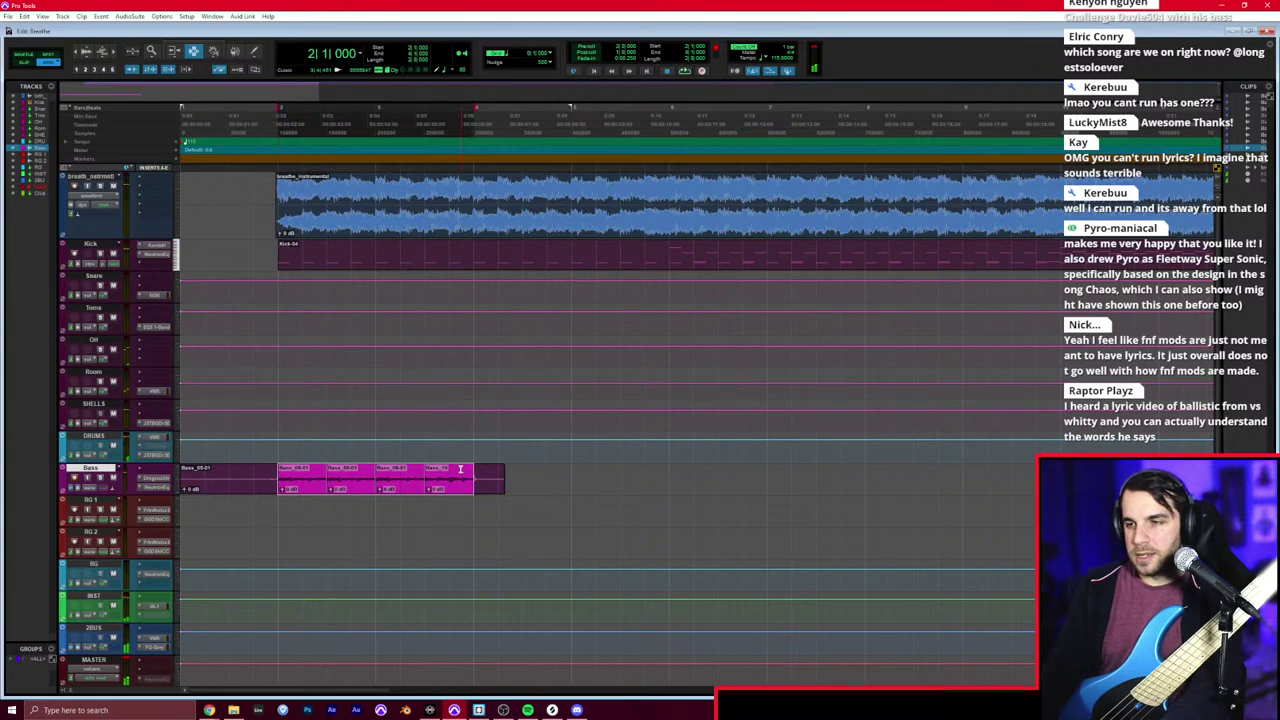
key("r")
key("ctrl+d")
key("ctrl+d")
key("ctrl+d")
key("ctrl+d")
key("ctrl+d")
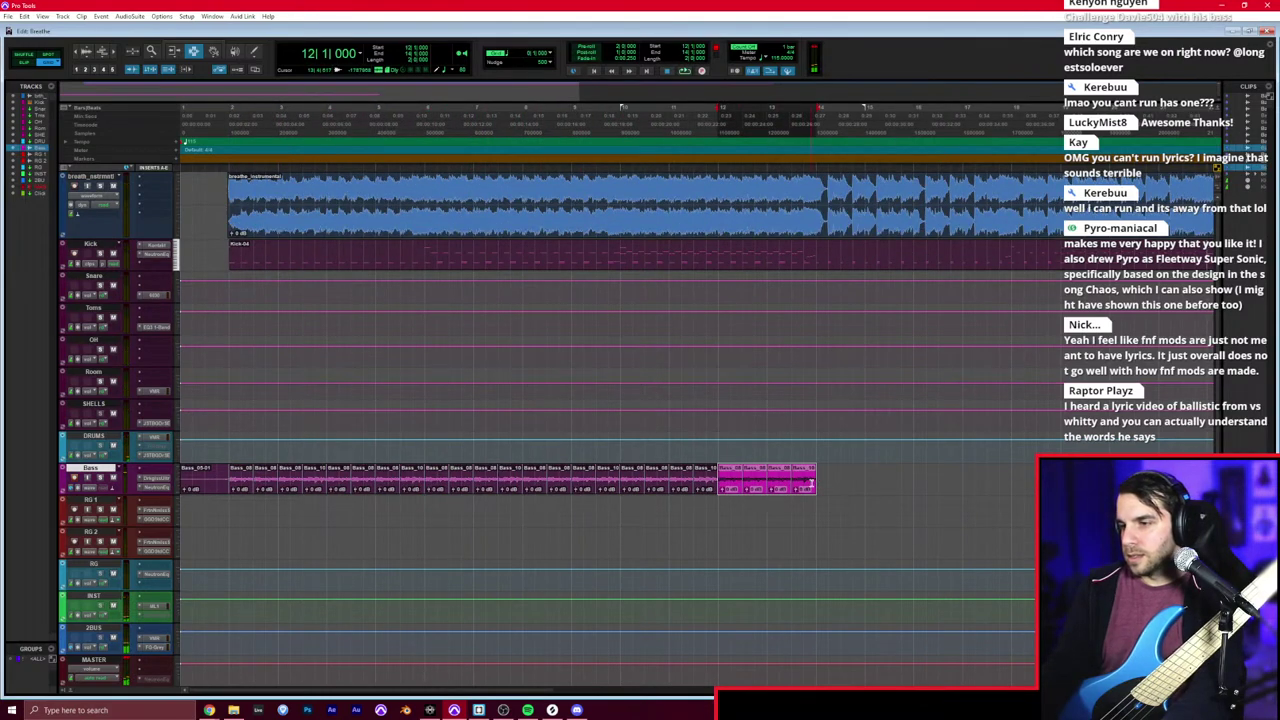
key("ctrl+d")
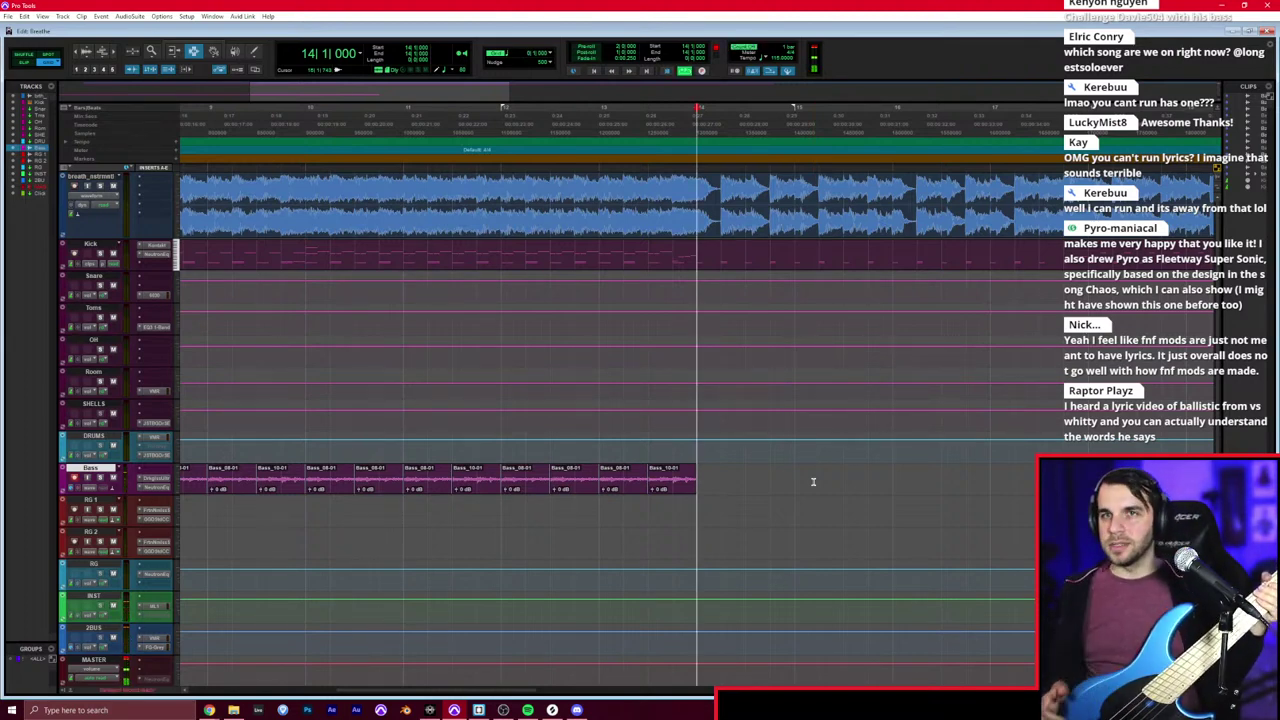
Step: Listen to the section from bar 14, record the bass from bar 14, and record another take from bar 22 past bar 31
key("space")
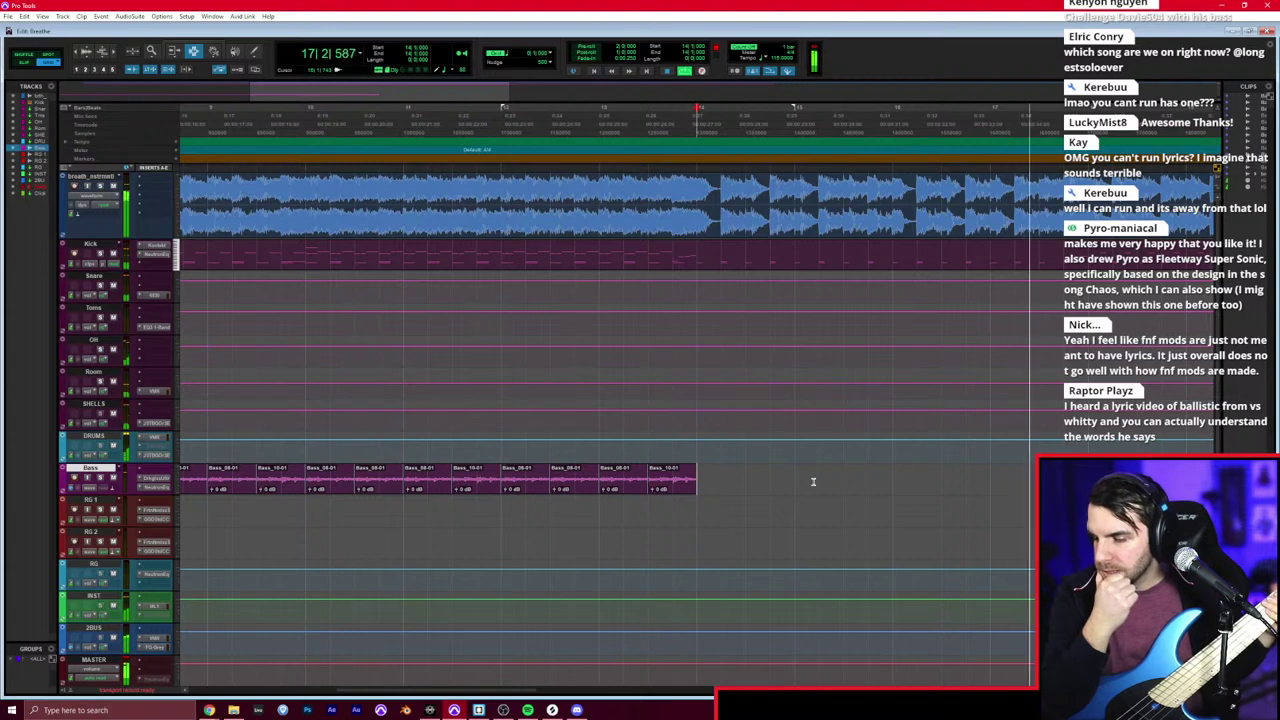
key("space")
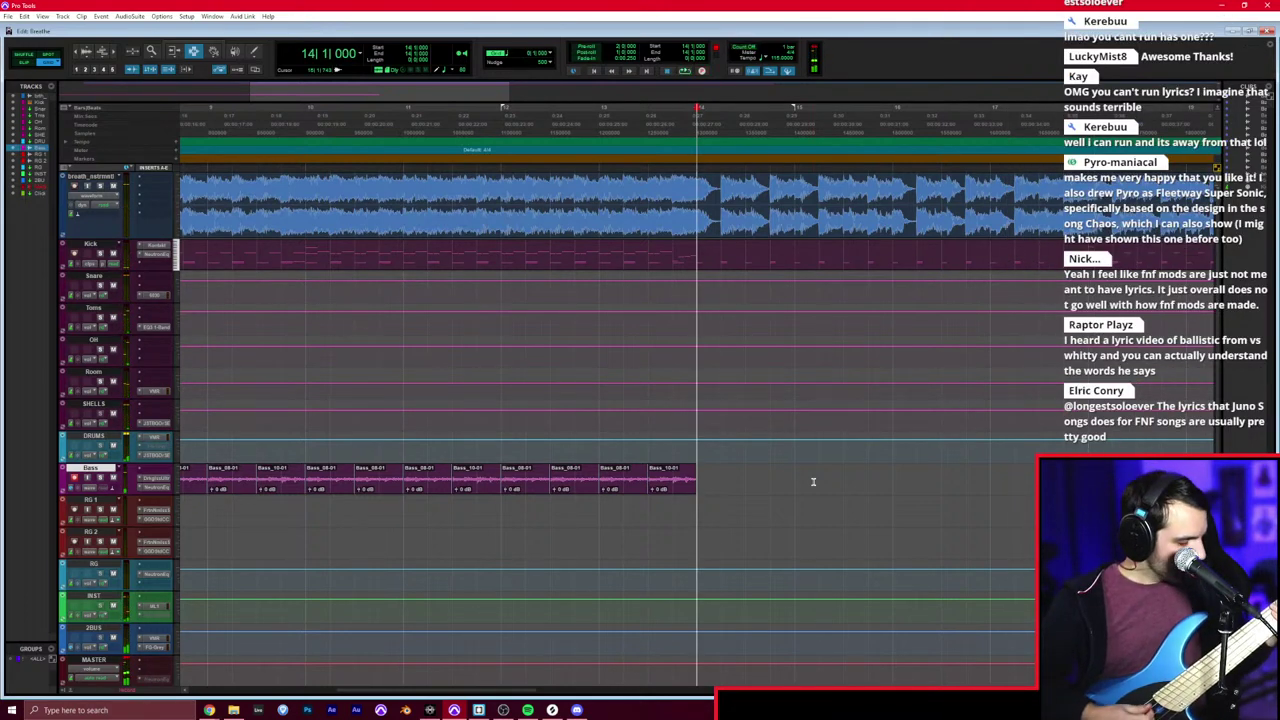
key("space")
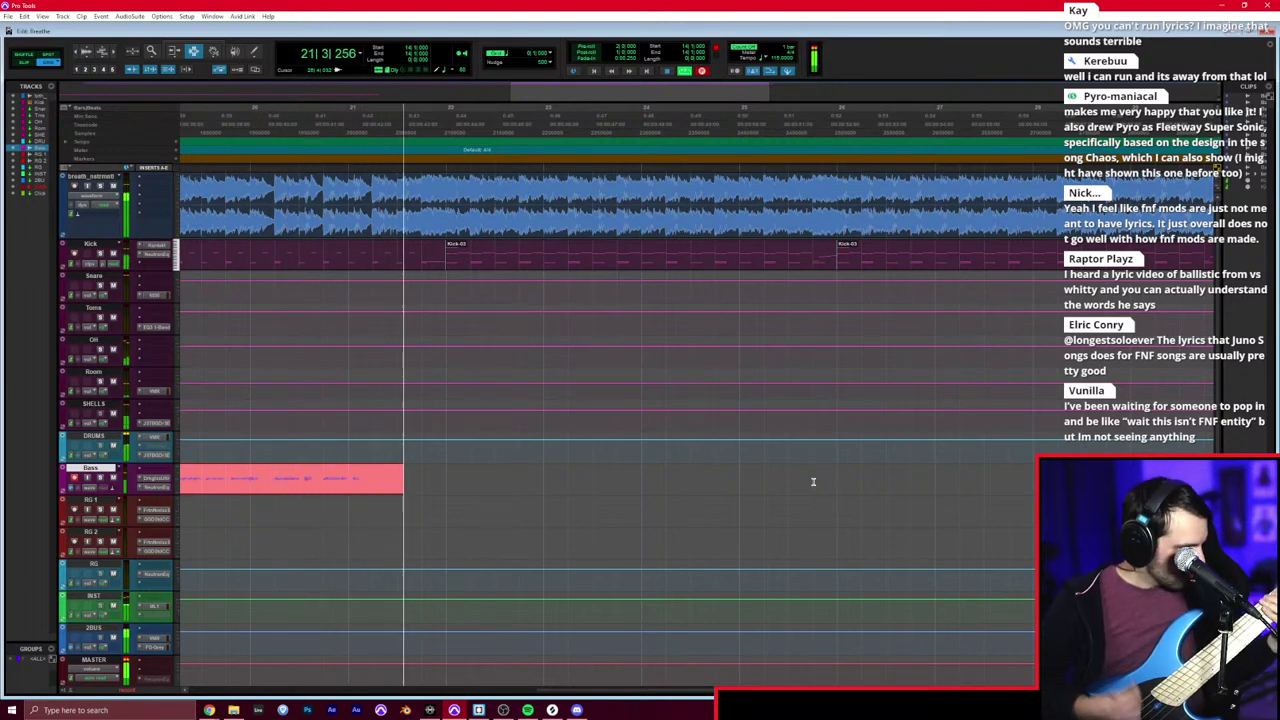
key("space")
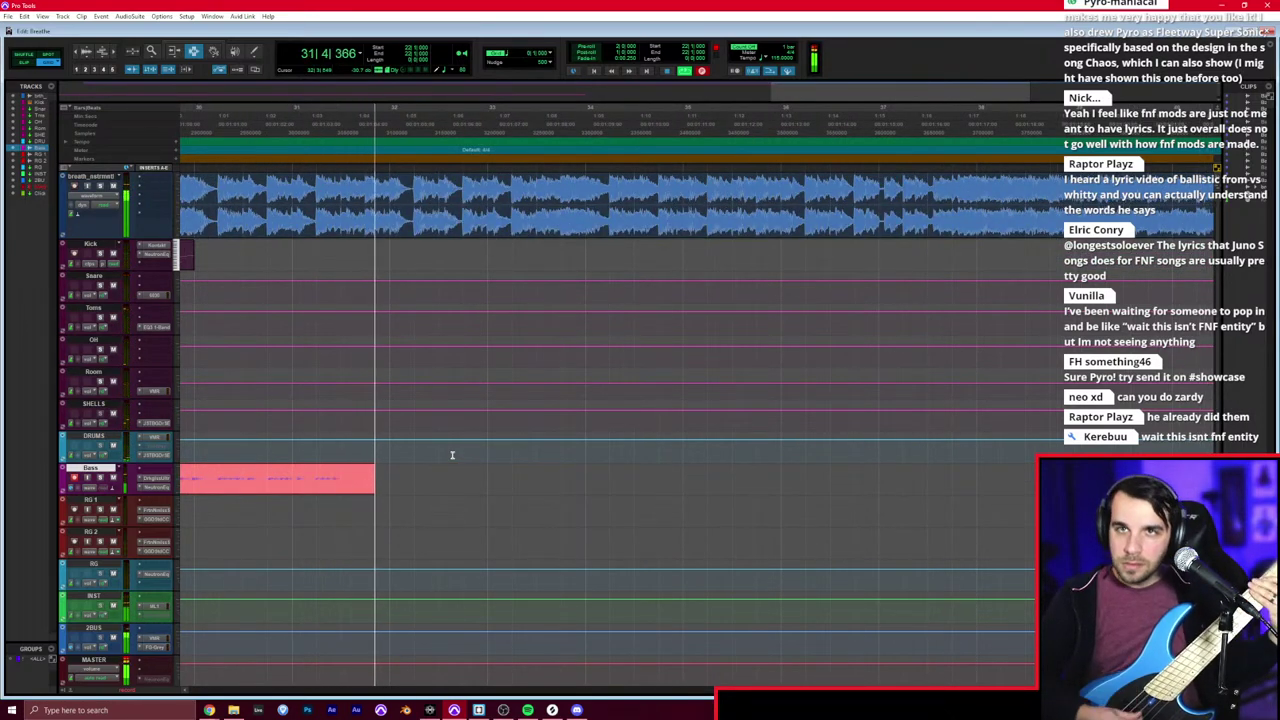
key("space")
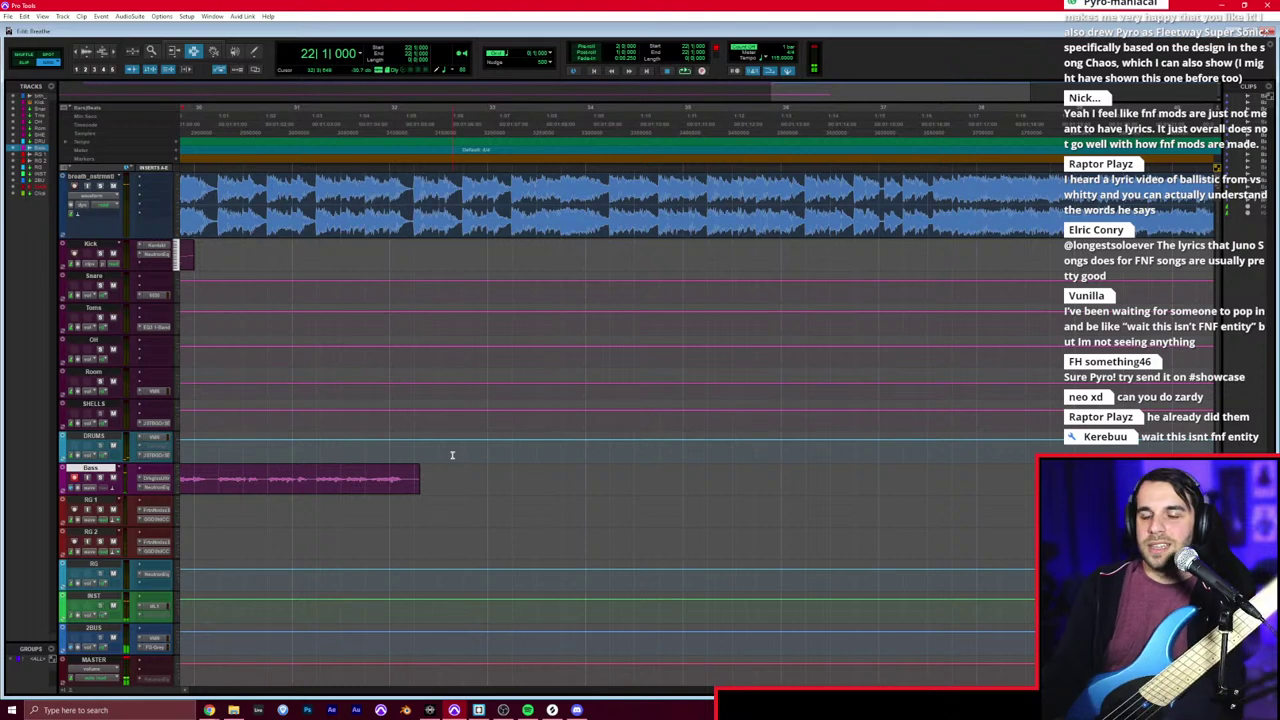
Step: Change the grid value, copy the bass clips from bars 2 to 14, and paste them at bar 30
scroll(440, 424, "down", 2)
scroll(427, 408, "left", 3)
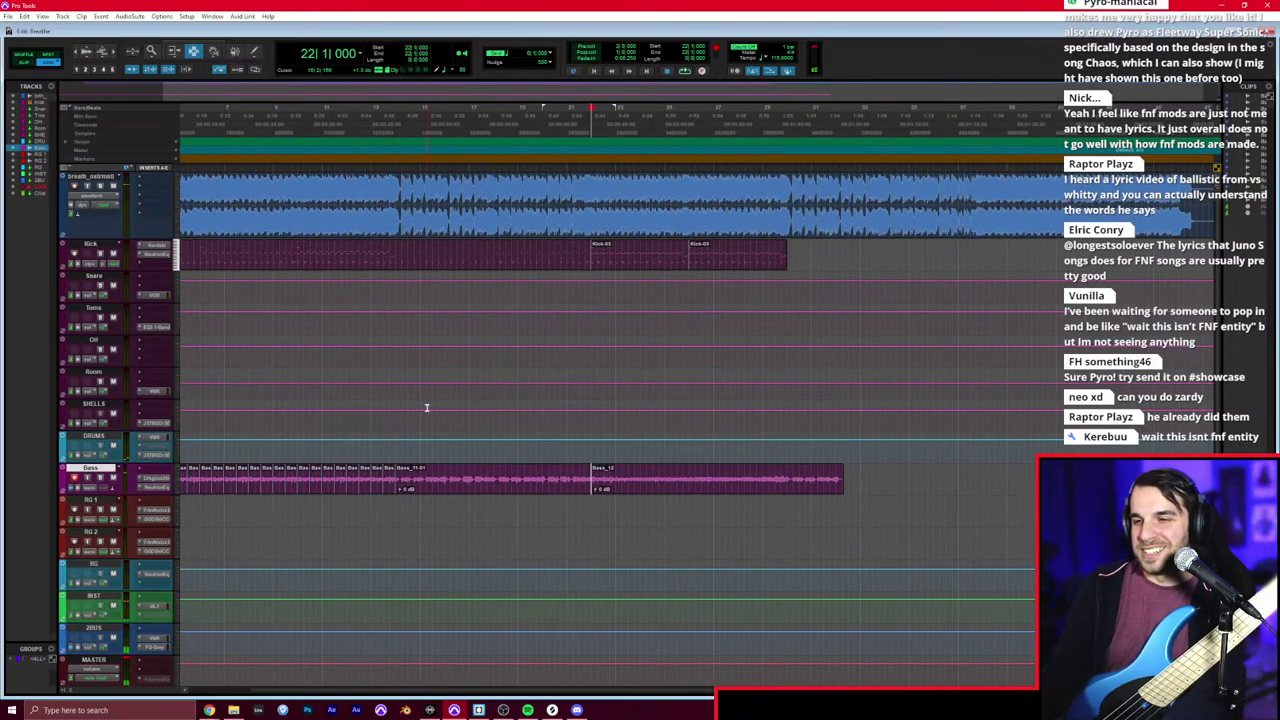
left_click(549, 54)
left_click(554, 56)
left_click_drag(202, 480, 503, 470)
left_click(908, 476)
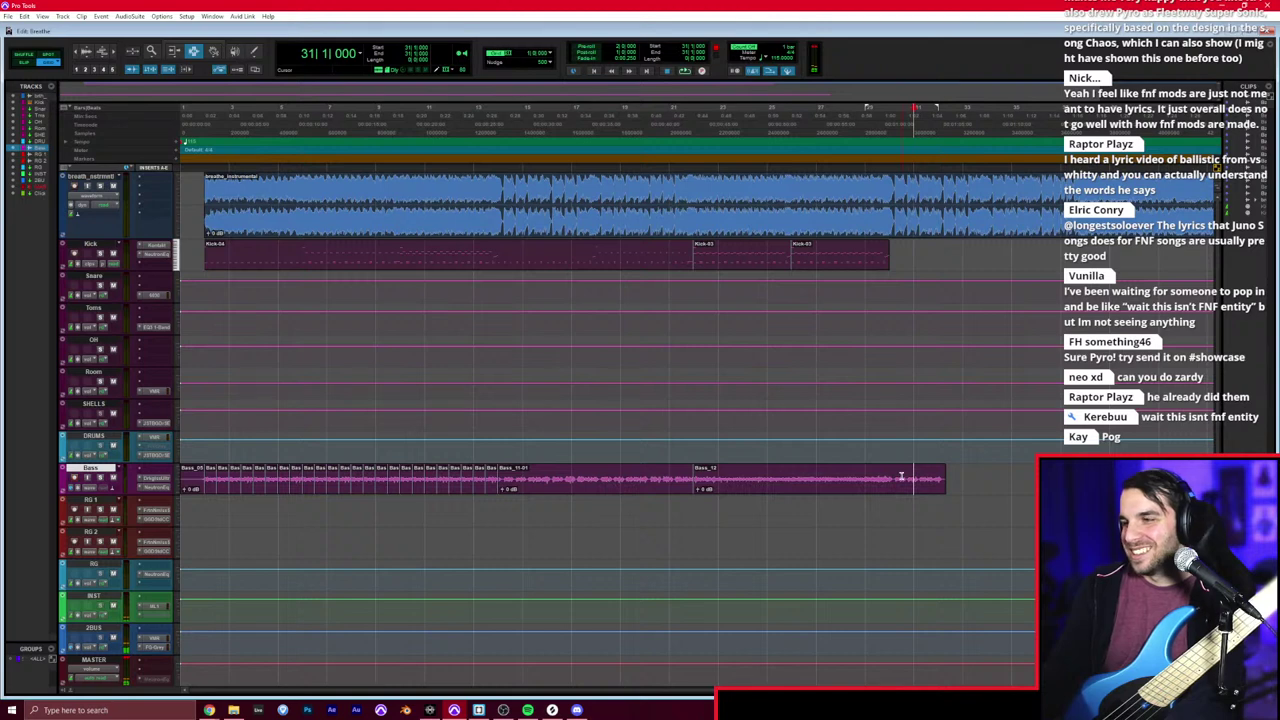
key("ctrl+v")
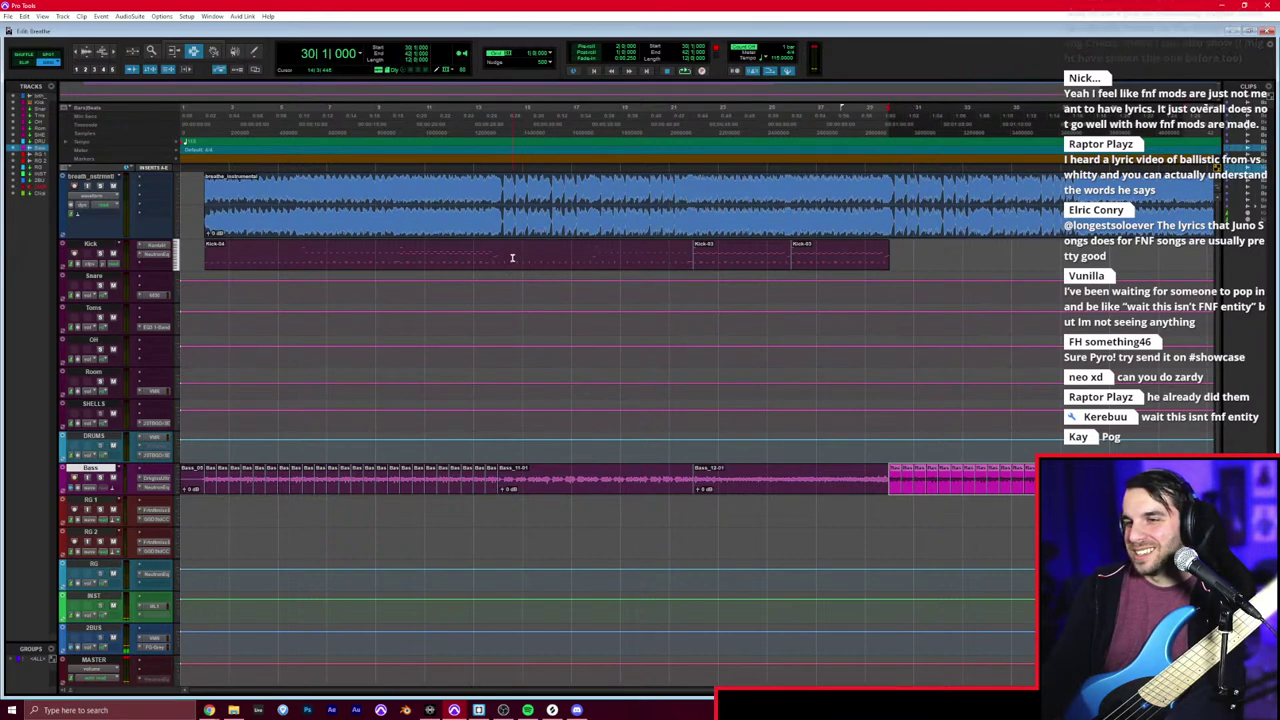
Step: Duplicate the Kick clips spanning bars 14 to 30 at bar 30, and delete the copied clips from bar 38 onward
left_click_drag(498, 258, 885, 258)
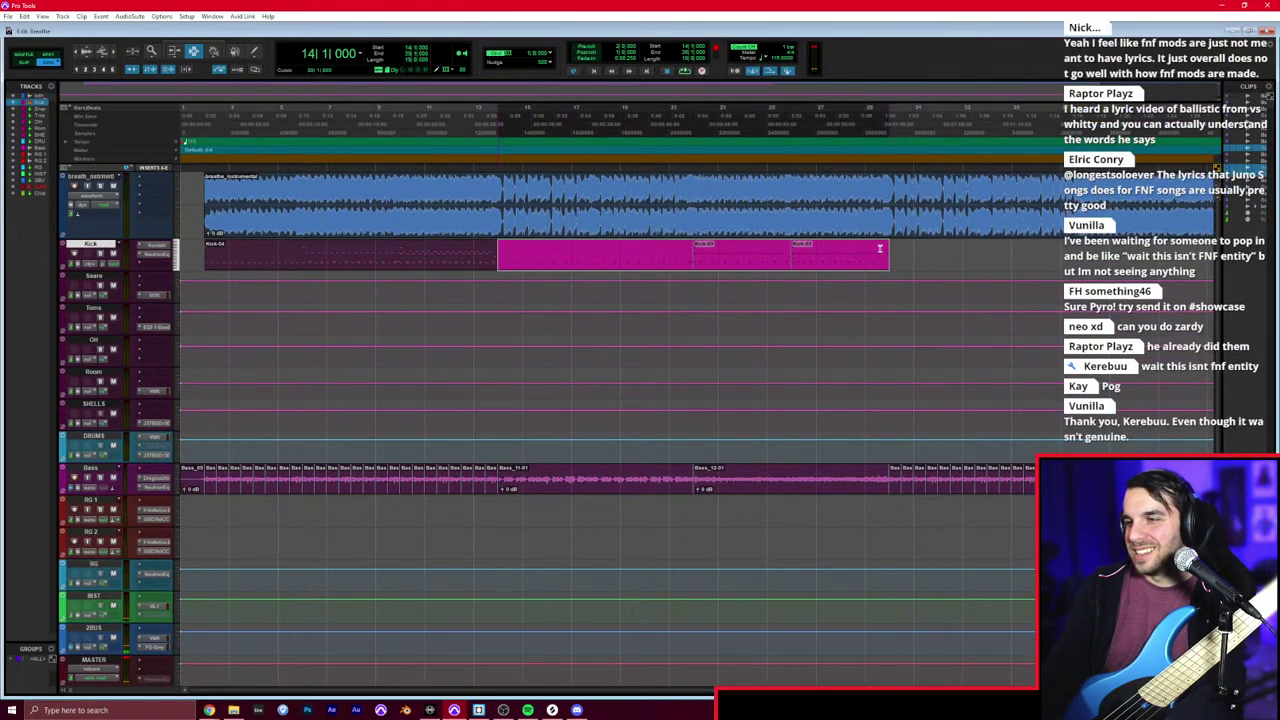
key("ctrl+d")
key("ctrl+[")
left_click_drag(634, 261, 741, 262)
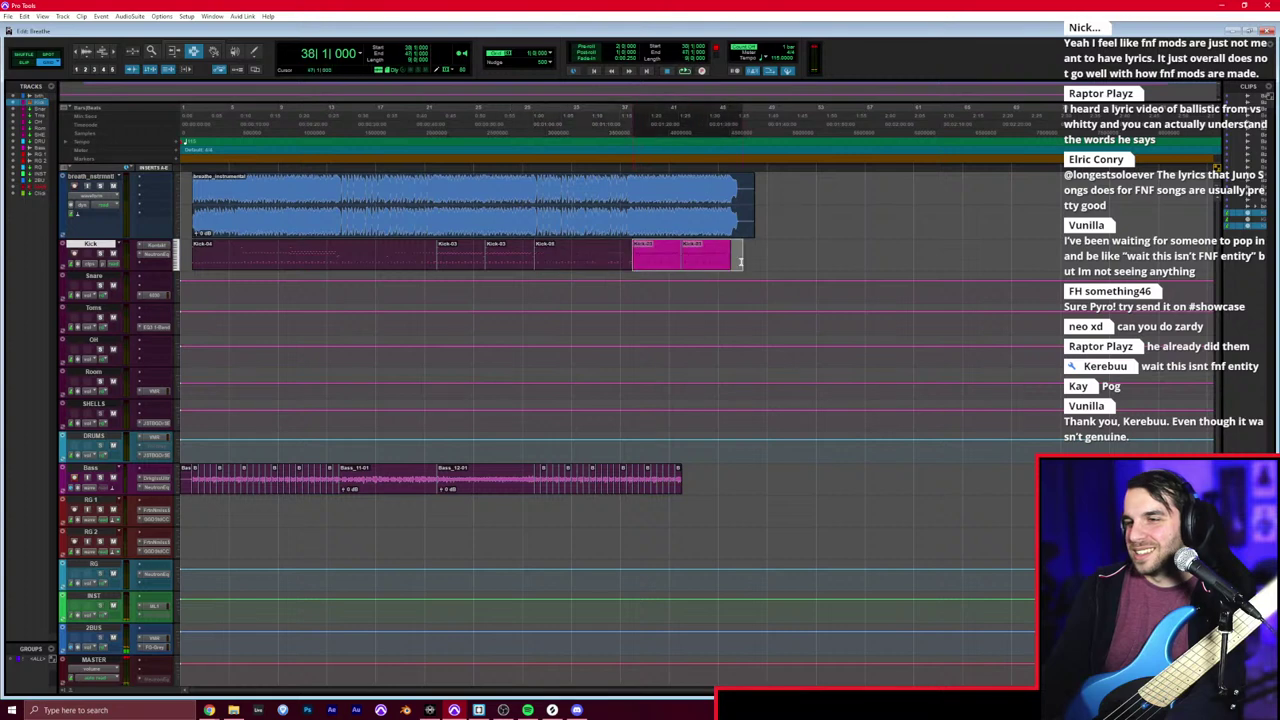
key("Delete")
Step: Play back the arrangement, copy the bass recording from bars 14 to 22, and paste it over the bass clips at bar 30
left_click(195, 478)
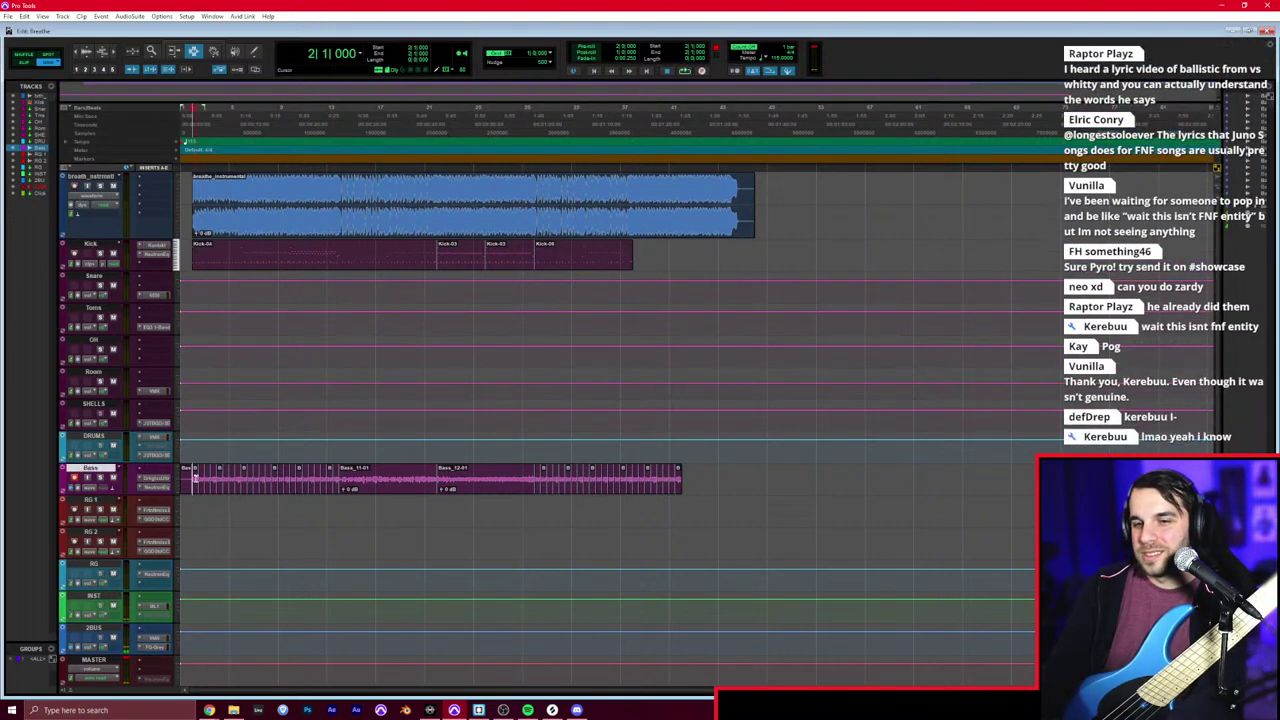
key("space")
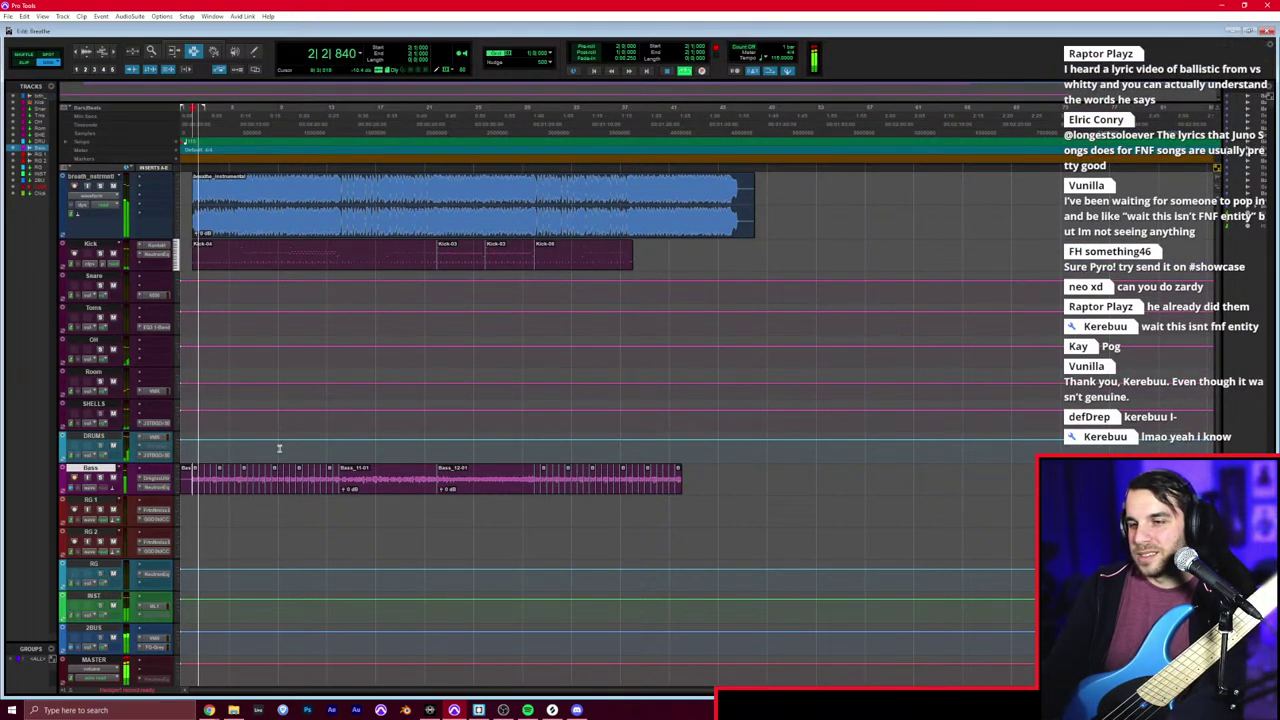
left_click(537, 364)
left_click_drag(341, 472, 438, 475)
key("ctrl+c")
left_click(536, 475)
key("ctrl+v")
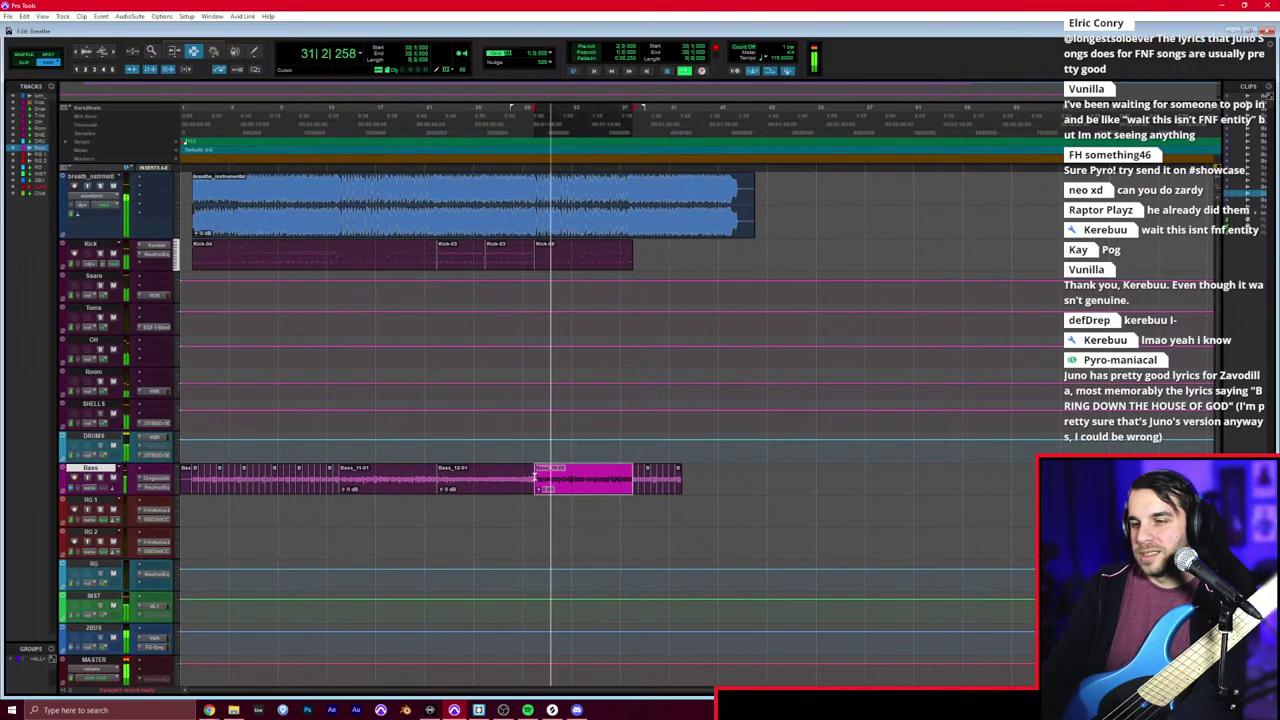
Step: Copy the bass clips from bars 2 to 7 and paste them over the existing clips at bar 38
left_click_drag(191, 480, 254, 480)
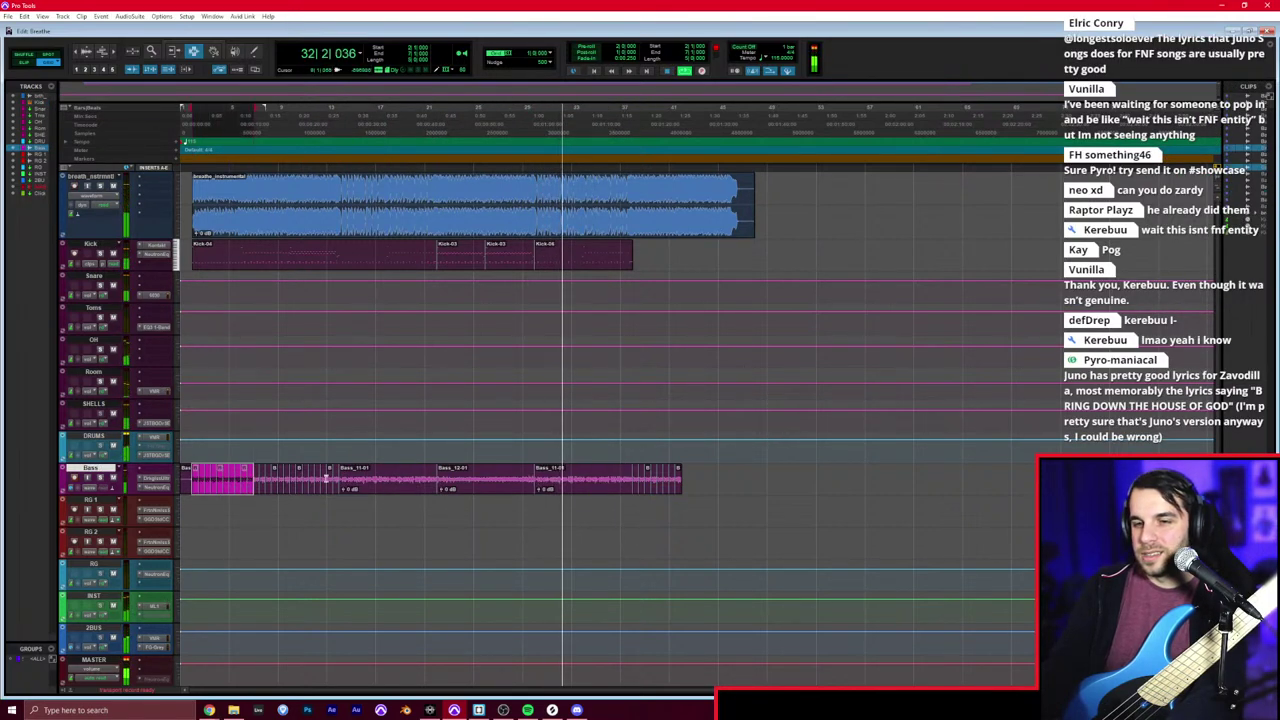
key("ctrl+c")
left_click(634, 475)
key("ctrl+v")
key("t")
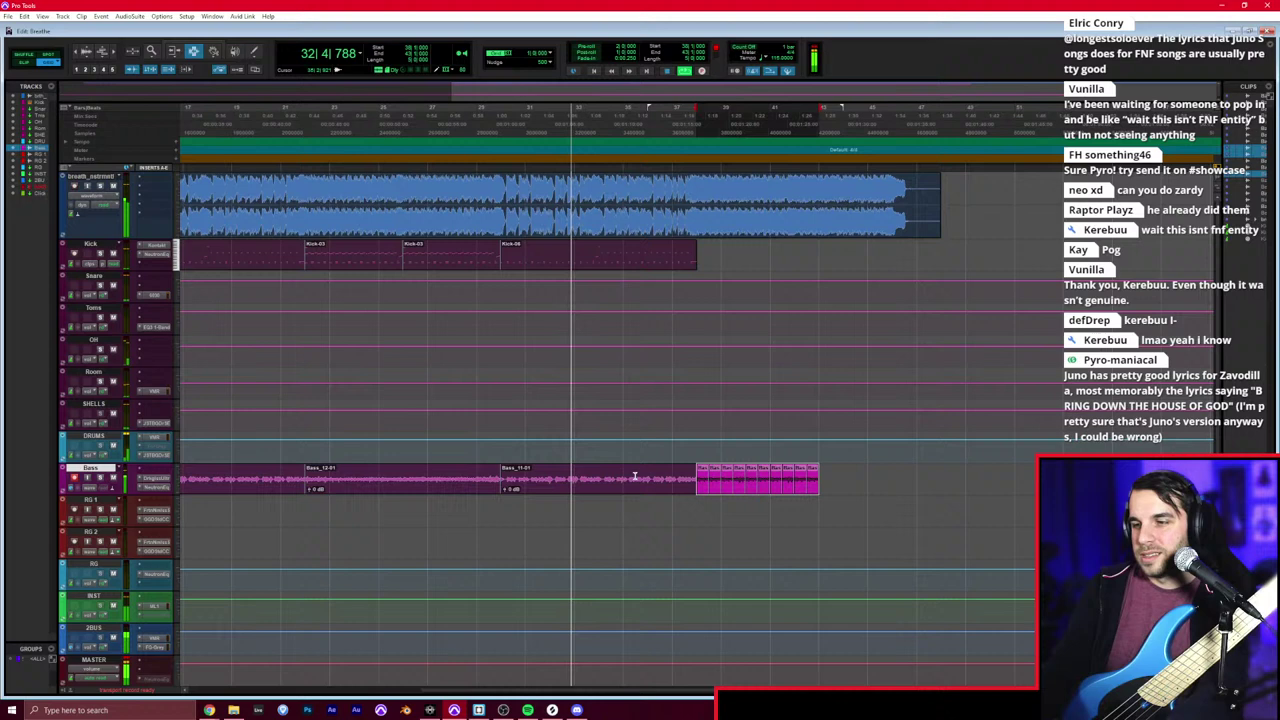
Step: Repeat the bass clips from bars 38 to 40 up to bar 46, and record the closing bass part from bar 46
left_click(698, 479)
key("space")
key("space")
left_click_drag(701, 478, 743, 478)
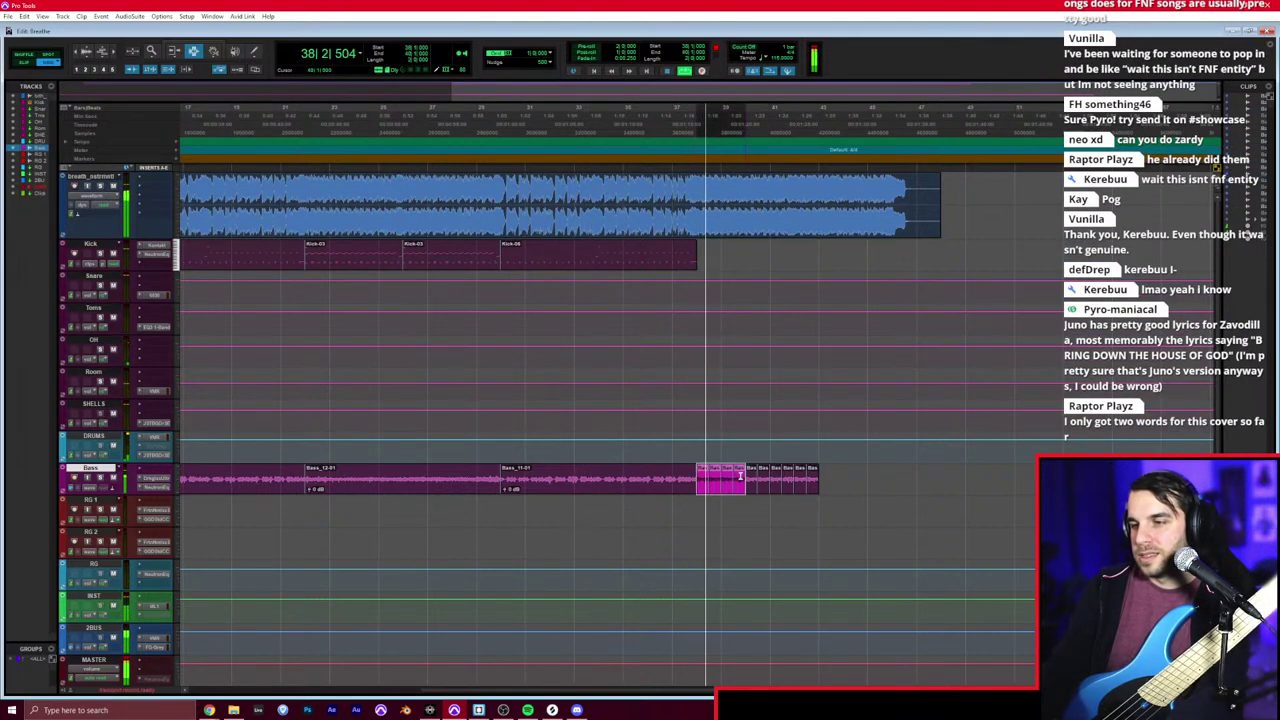
key("ctrl+d")
key("ctrl+d")
key("ctrl+d")
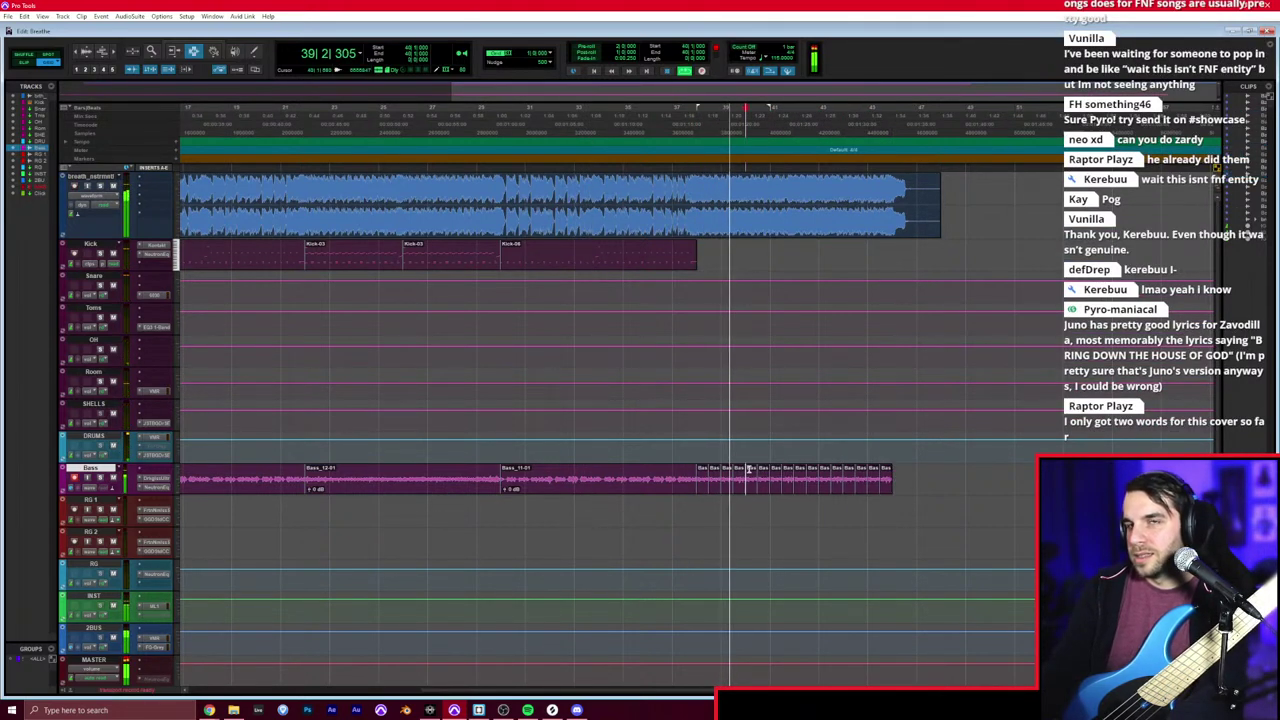
key("ctrl+]")
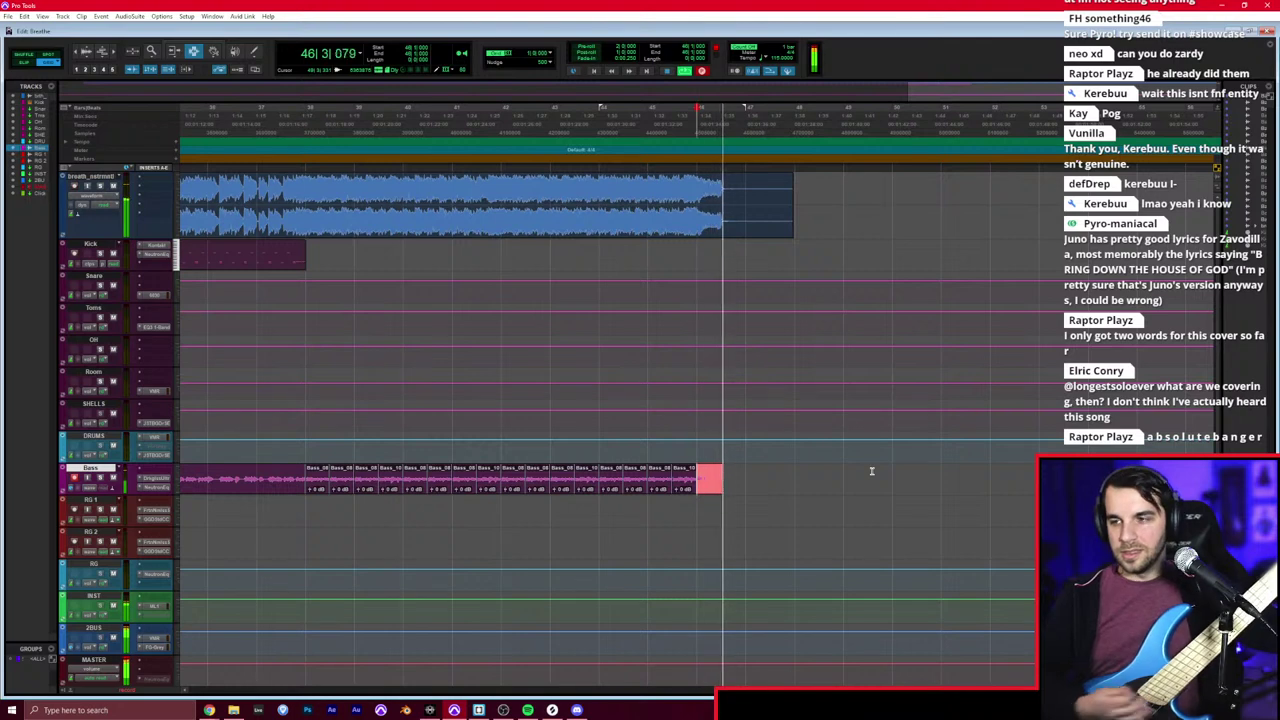
key("space")
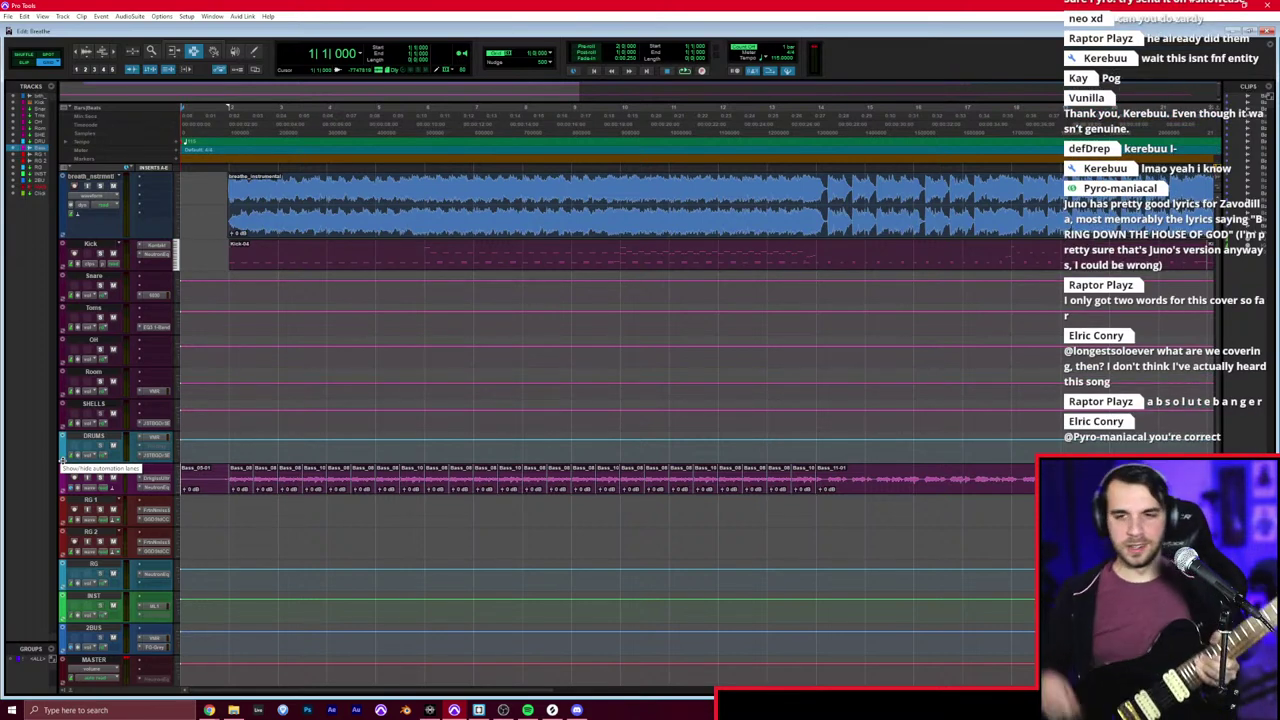
Step: Arm the RG 1 track and record the first rhythm guitar take from bar 1
left_click(75, 511)
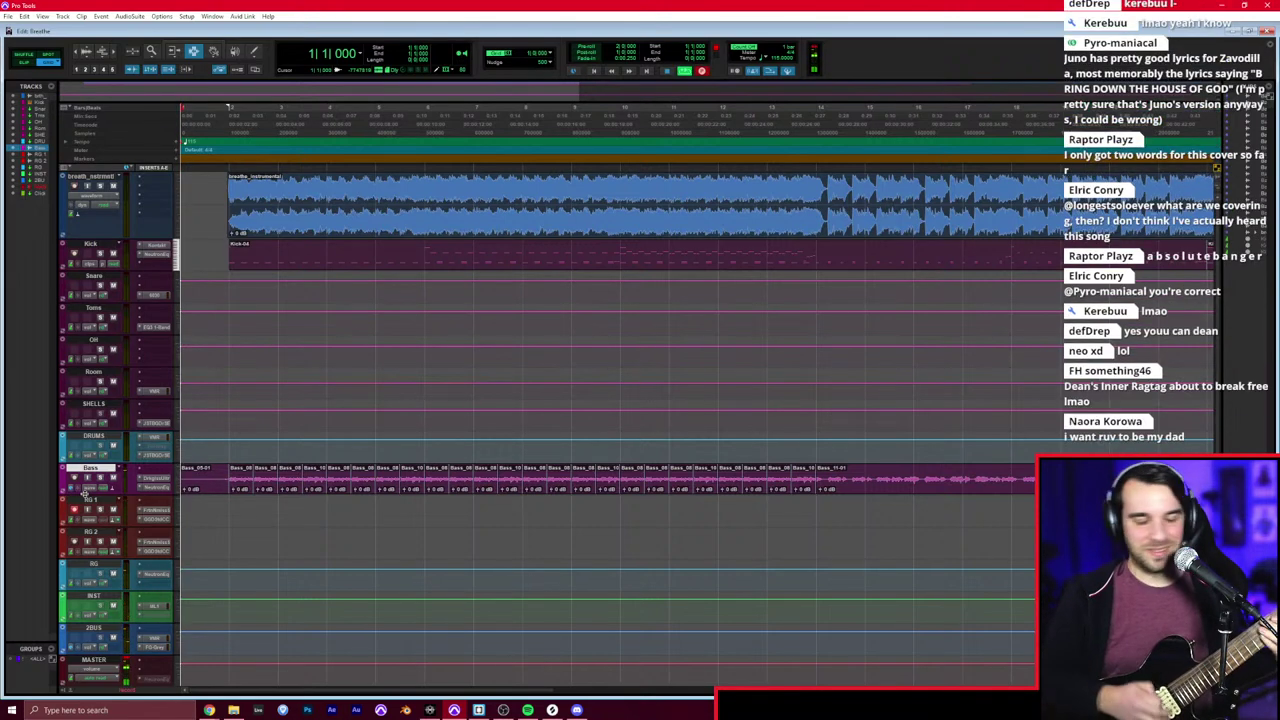
key("ctrl+space")
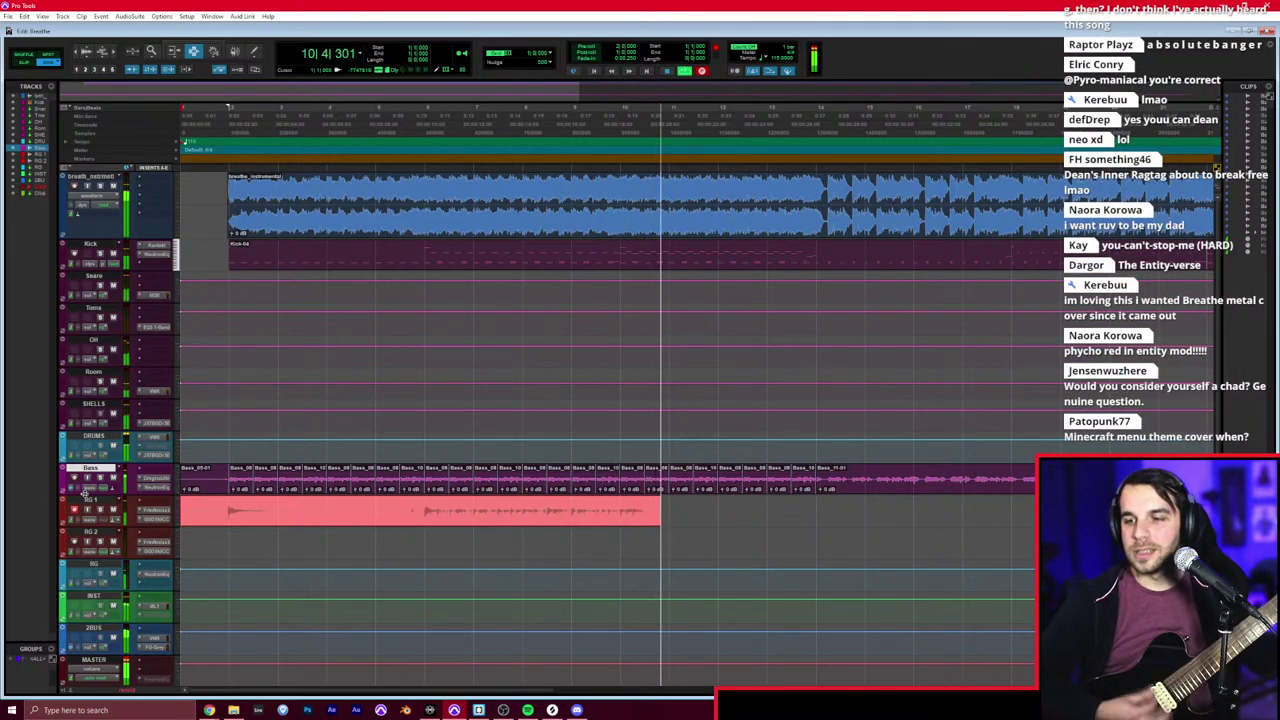
key("ctrl+period")
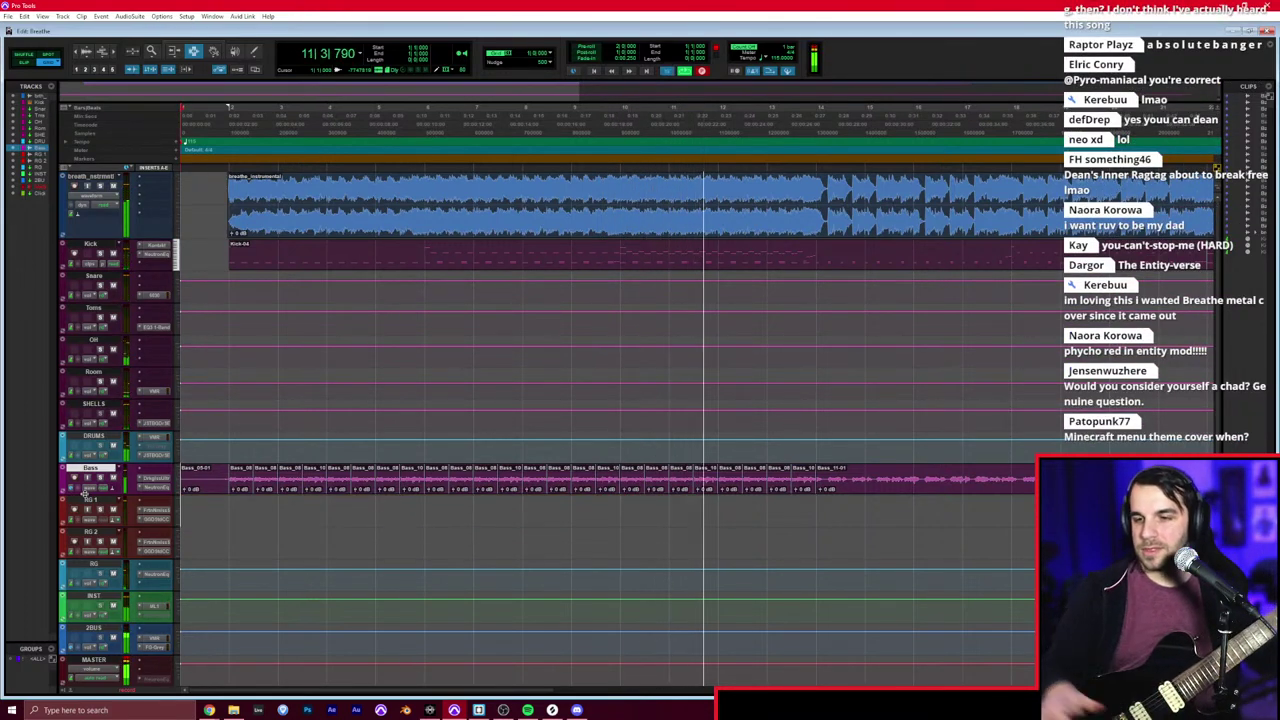
key("space")
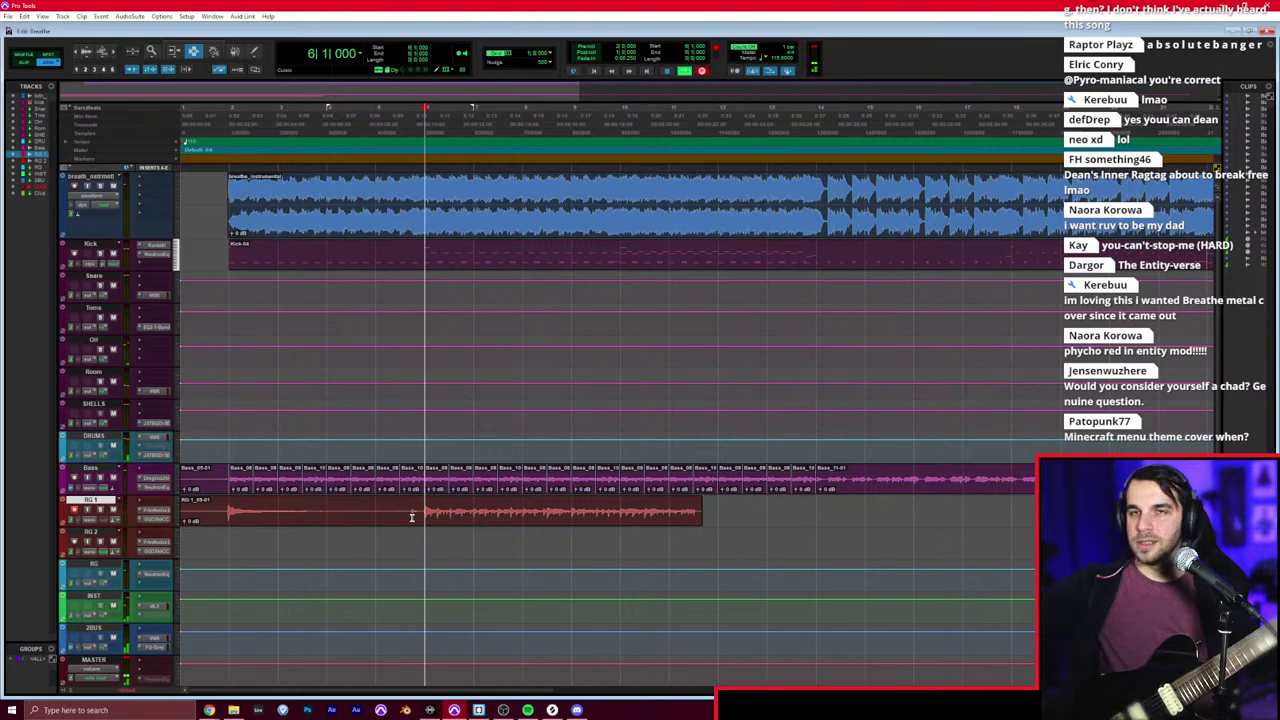
Step: Re-record the RG 1 rhythm guitar from bar 6 to just past bar 22
key("ctrl+space")
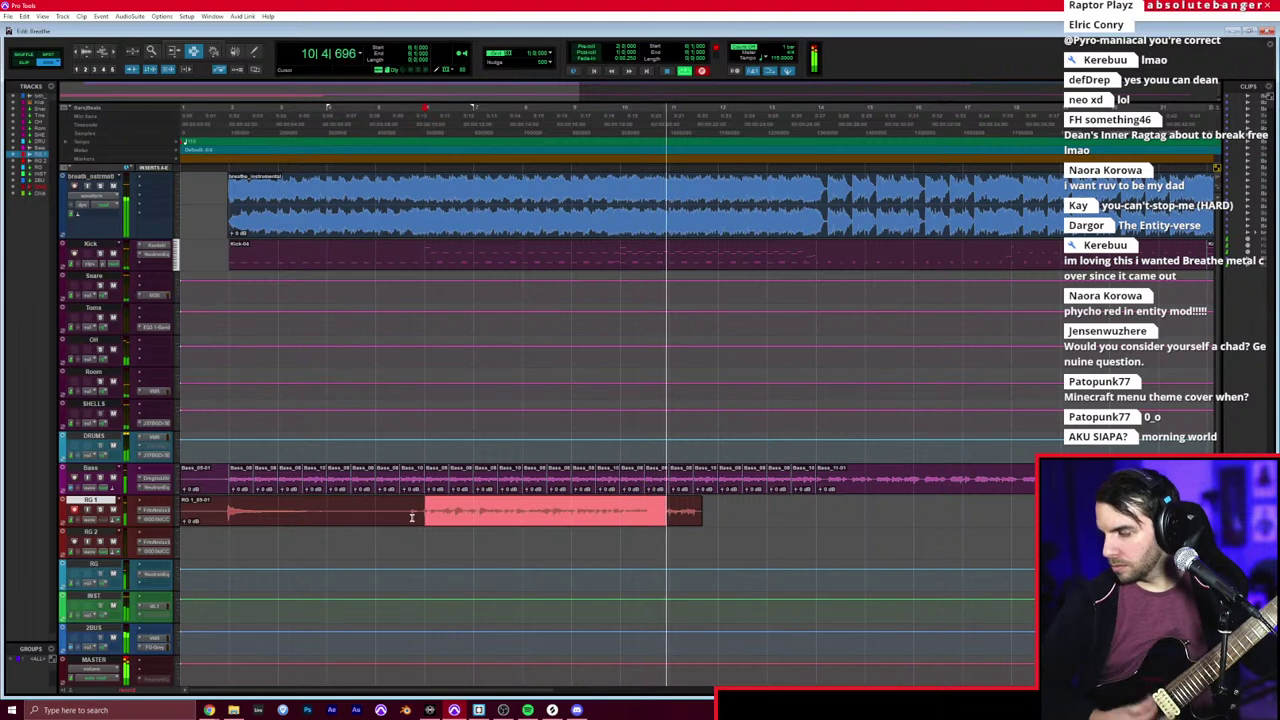
key("space")
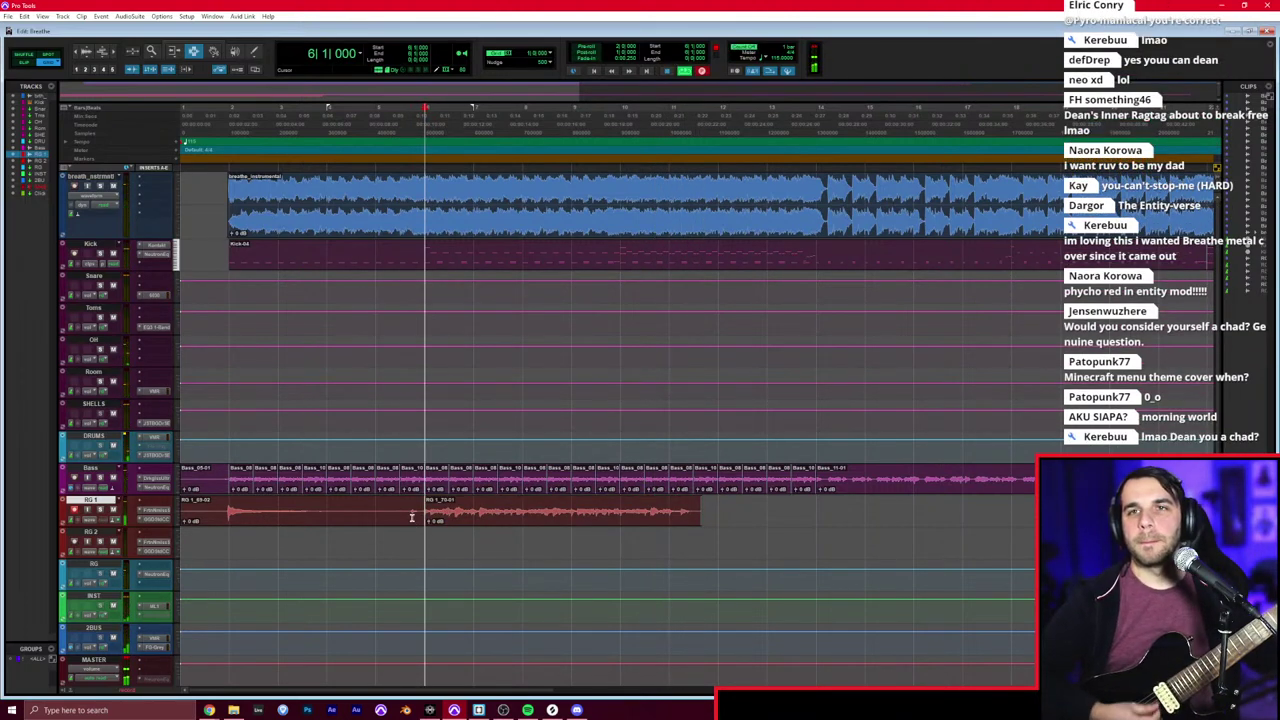
key("space")
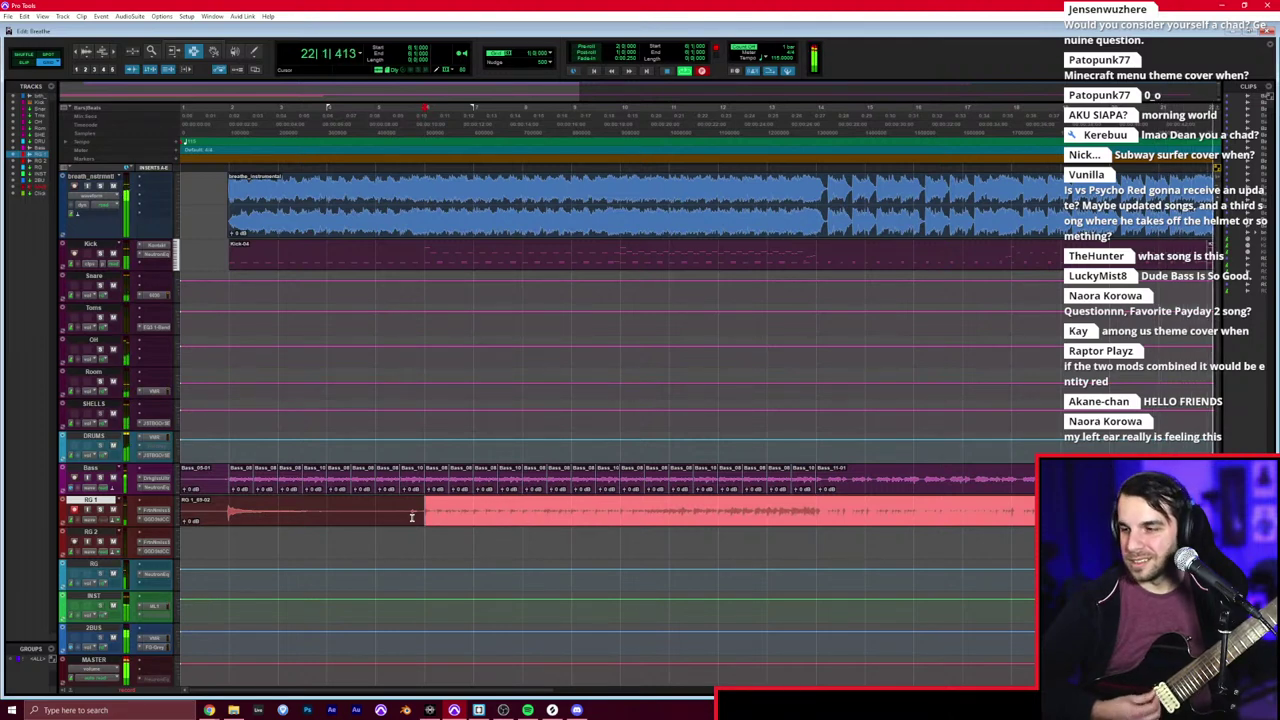
key("space")
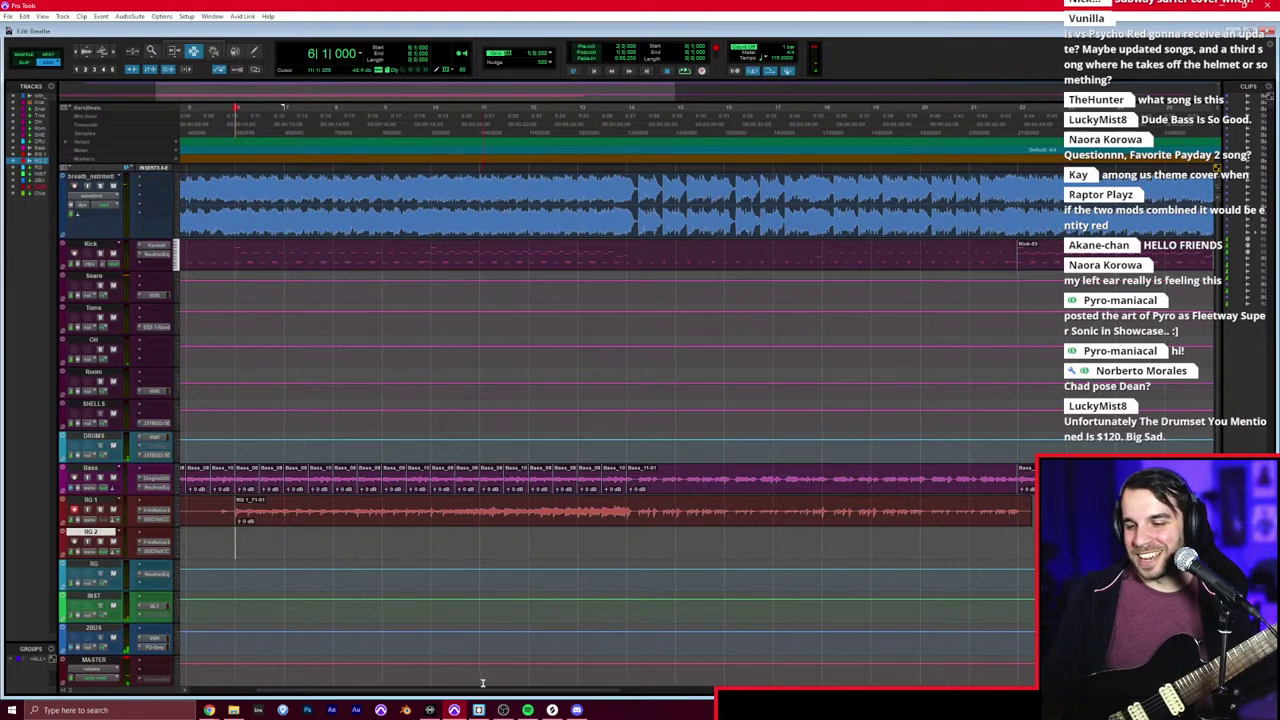
Step: Record the doubled rhythm guitar on RG 2 from bar 1 to just past bar 22
left_click_drag(472, 691, 402, 691)
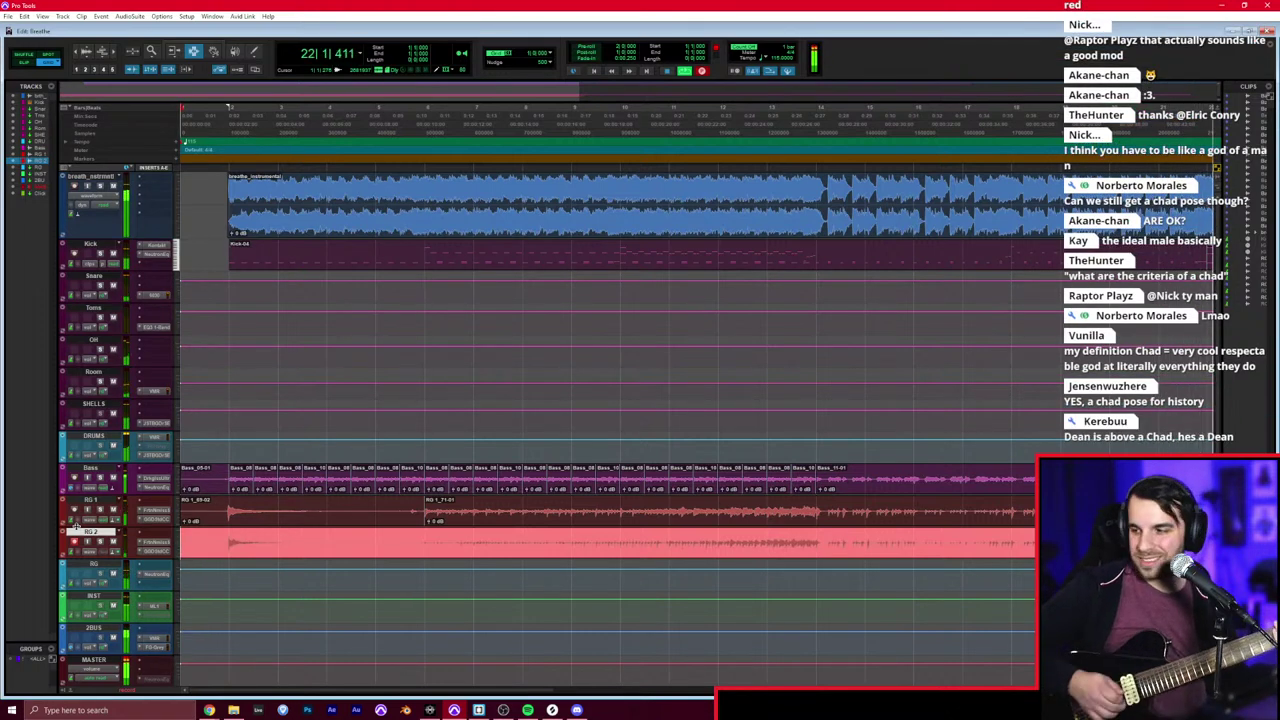
key("space")
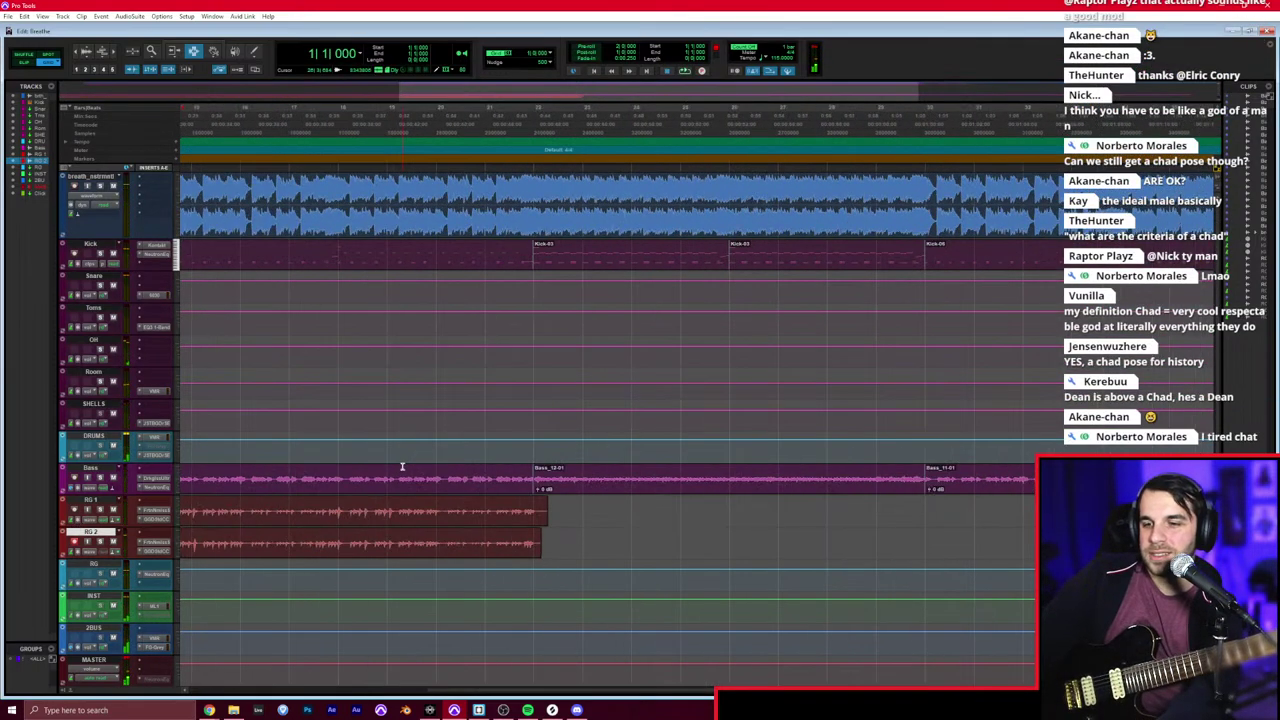
Step: Duplicate bars 14 to 18 of RG 2 over bars 18 to 22, and trim the guitar recordings to end at bar 22
left_click_drag(285, 543, 485, 544)
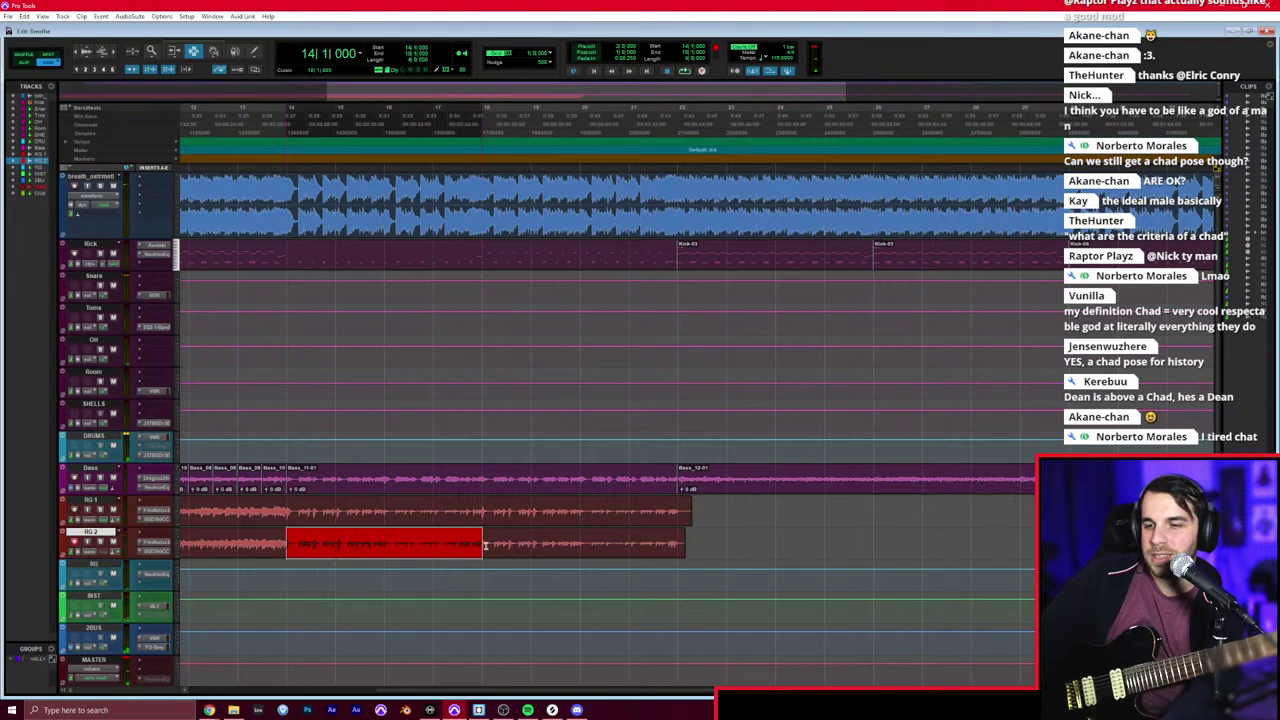
key("ctrl+d")
left_click(579, 531)
left_click_drag(683, 531, 725, 541)
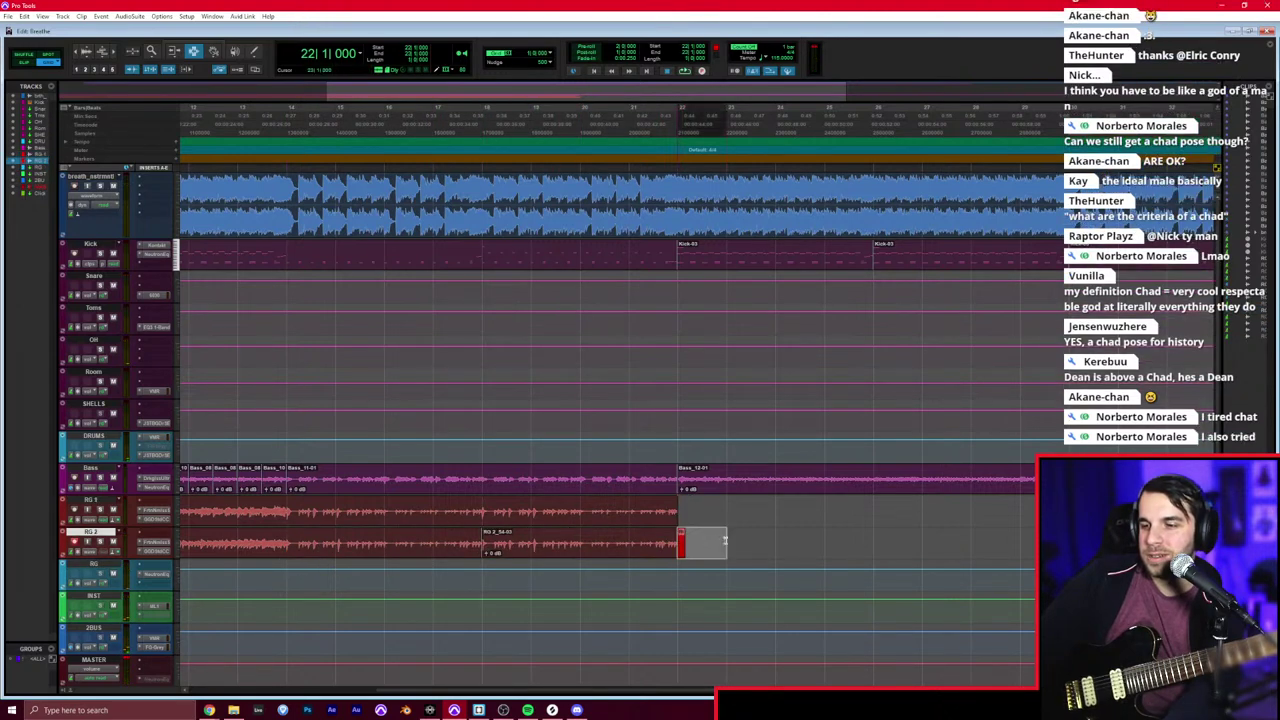
Step: Record the RG 2 rhythm guitar from bar 22 to just past bar 40, replacing the first short take
scroll(721, 539, "down", 3)
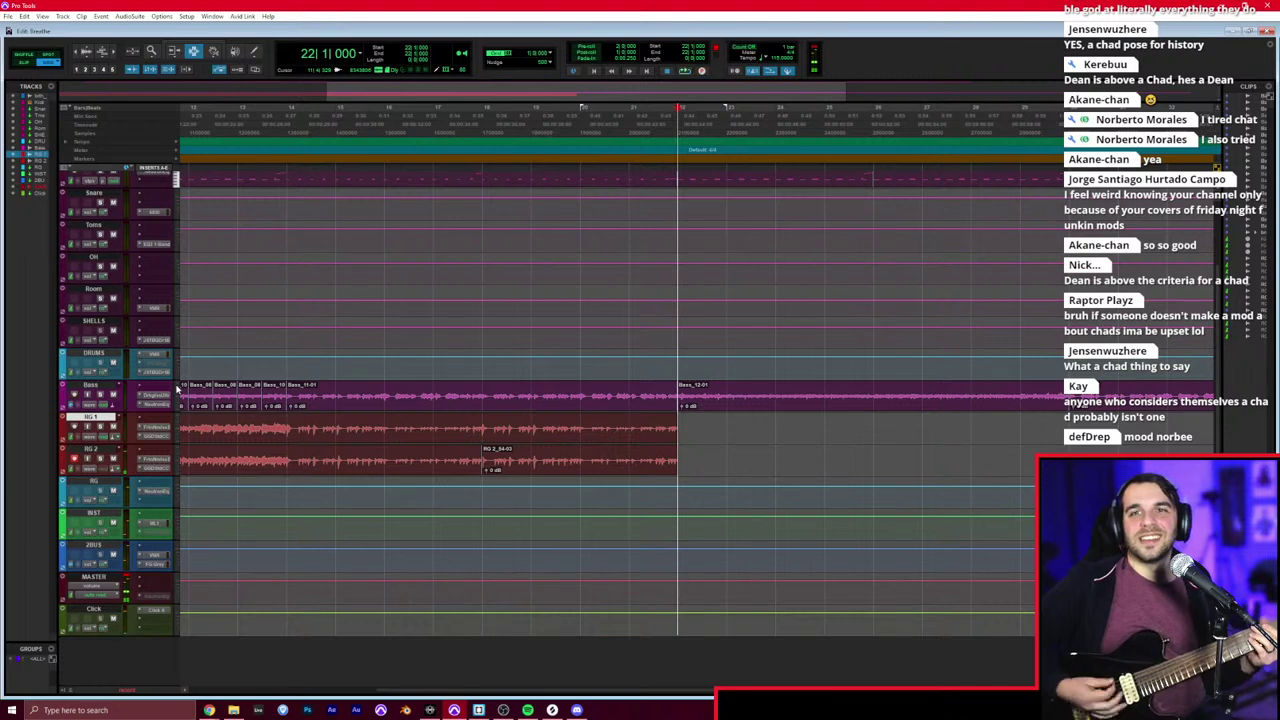
key("ctrl+space")
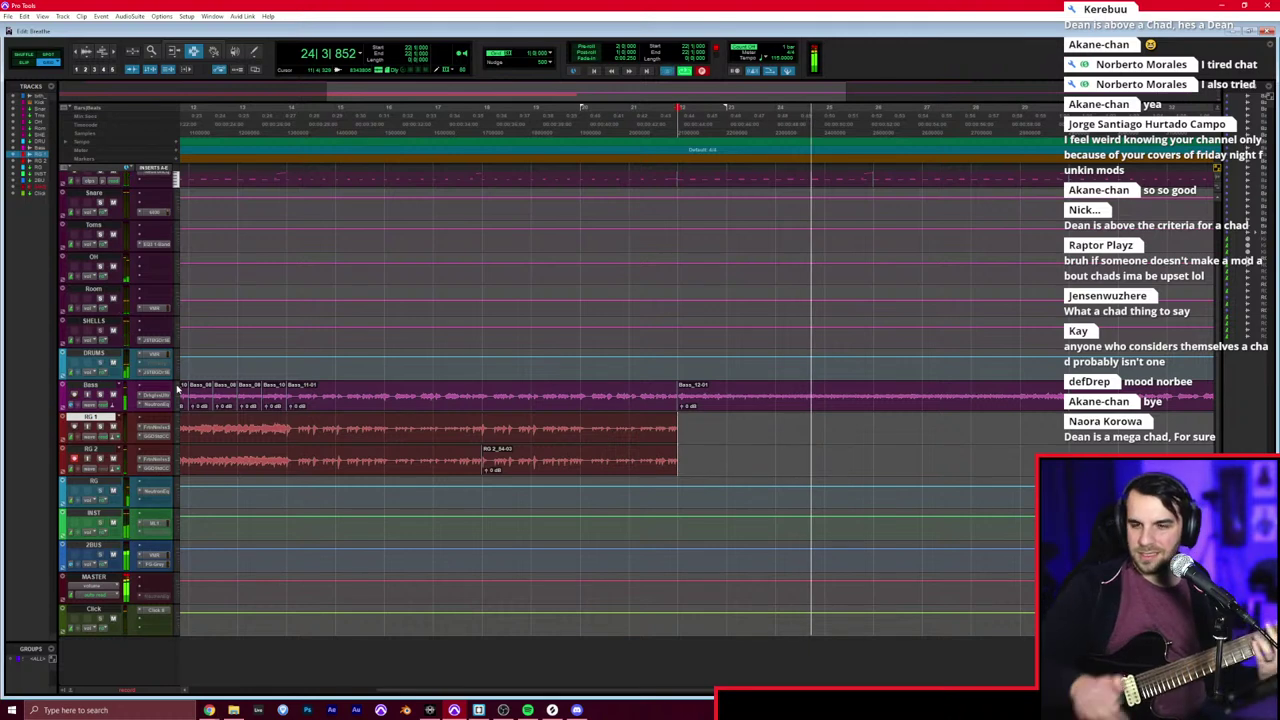
key("space")
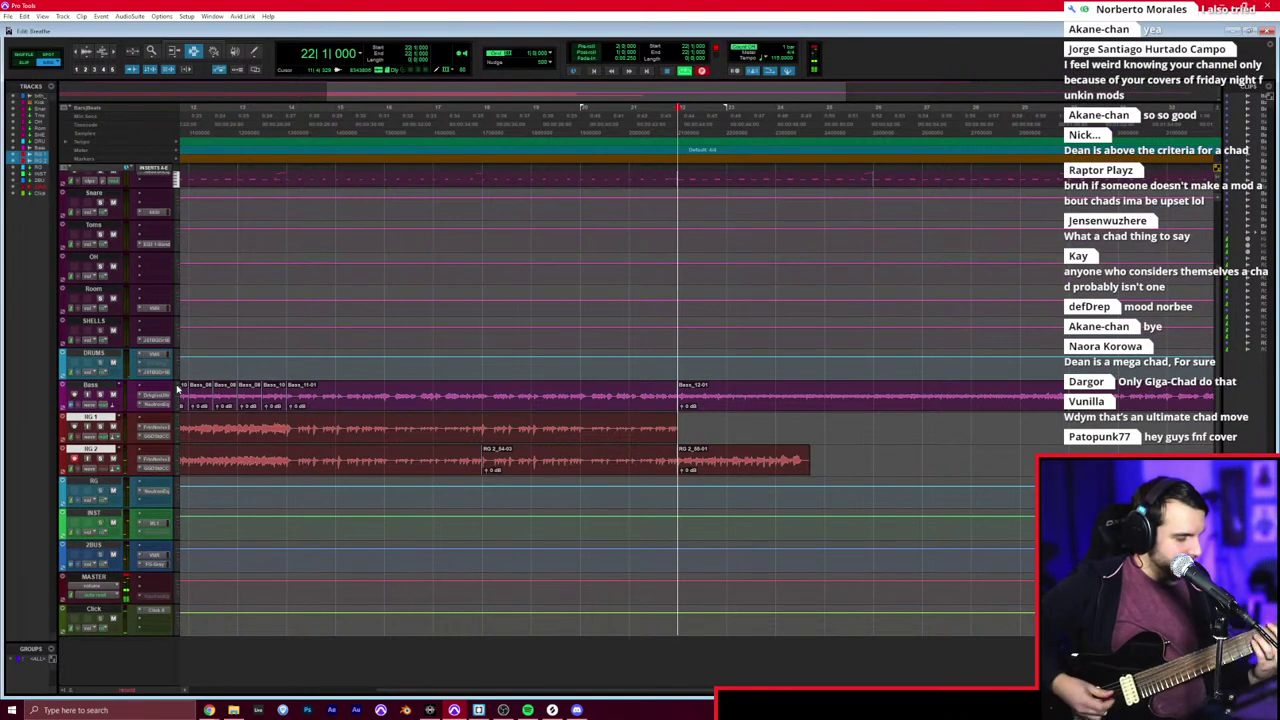
key("space")
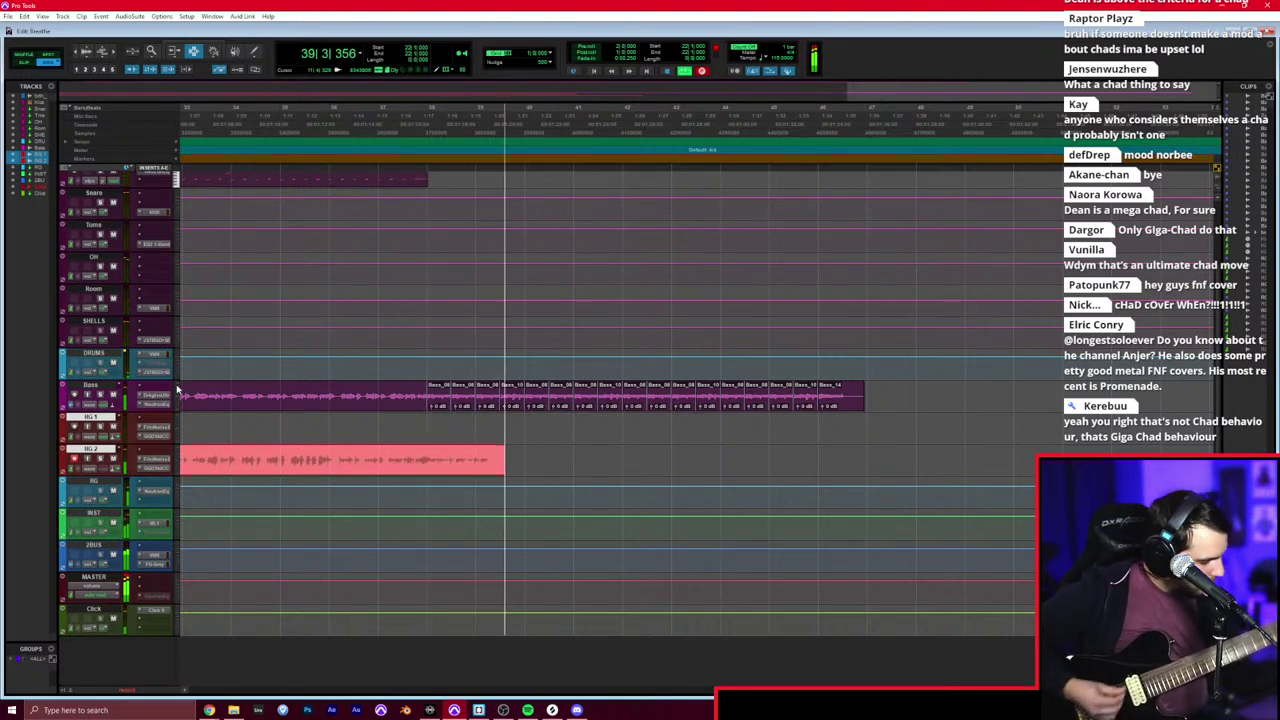
key("space")
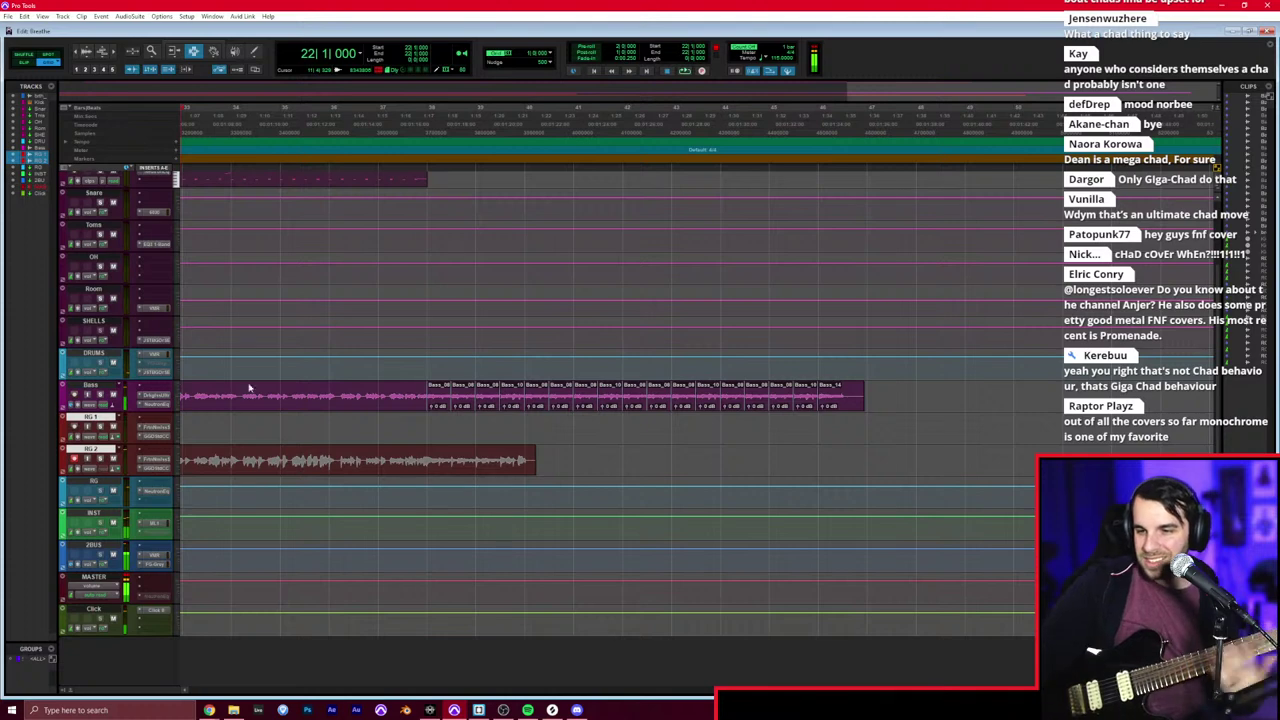
Step: Record the matching RG 1 rhythm guitar from bar 22 to just past bar 40
scroll(347, 334, "left", 9)
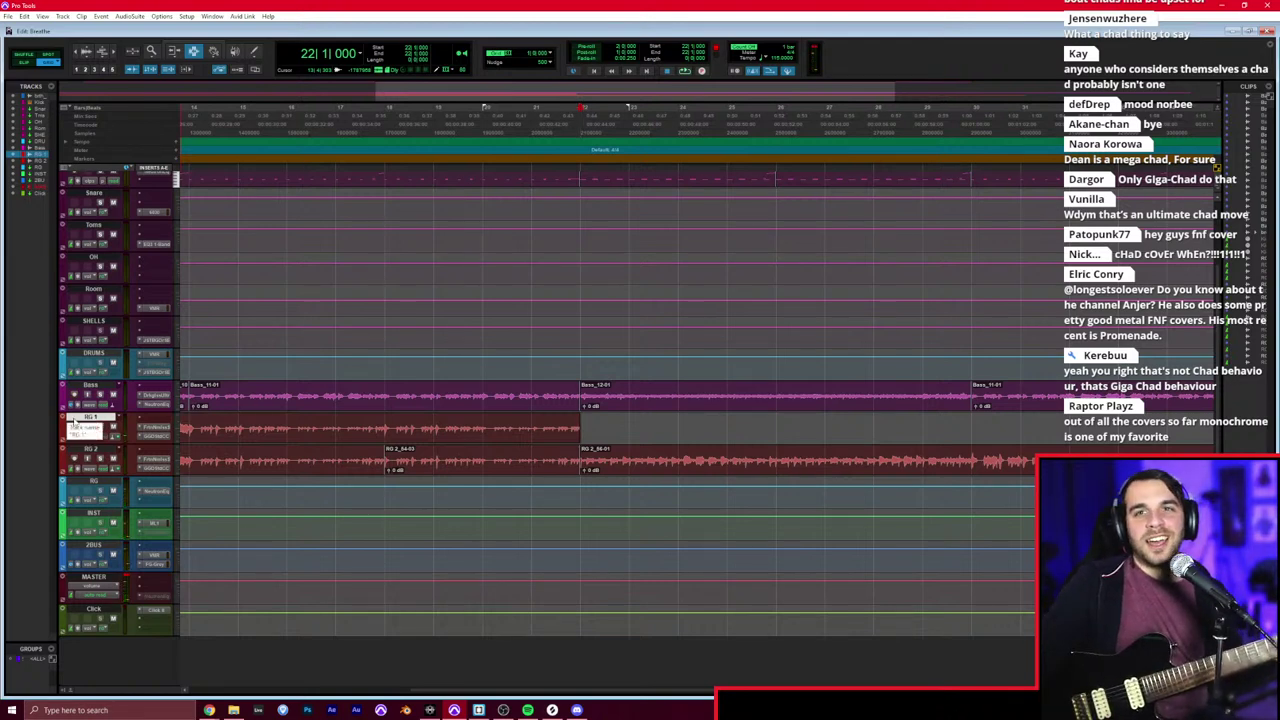
key("space")
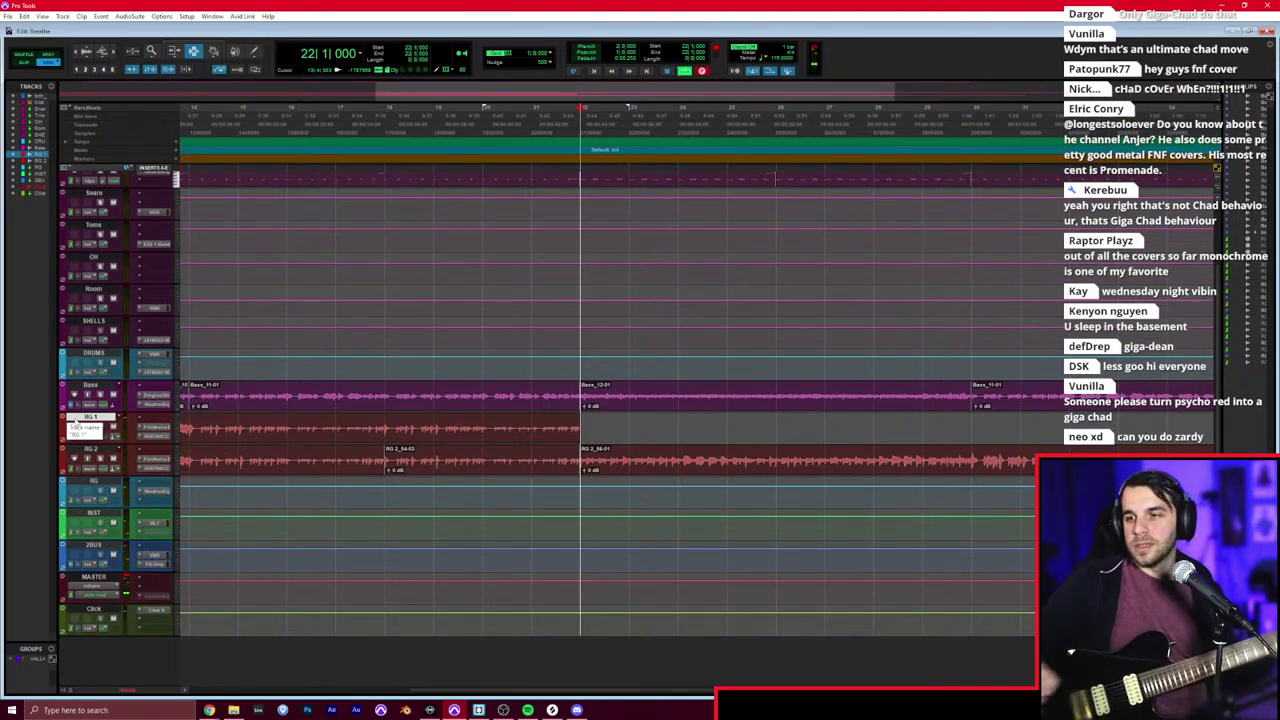
key("ctrl+space")
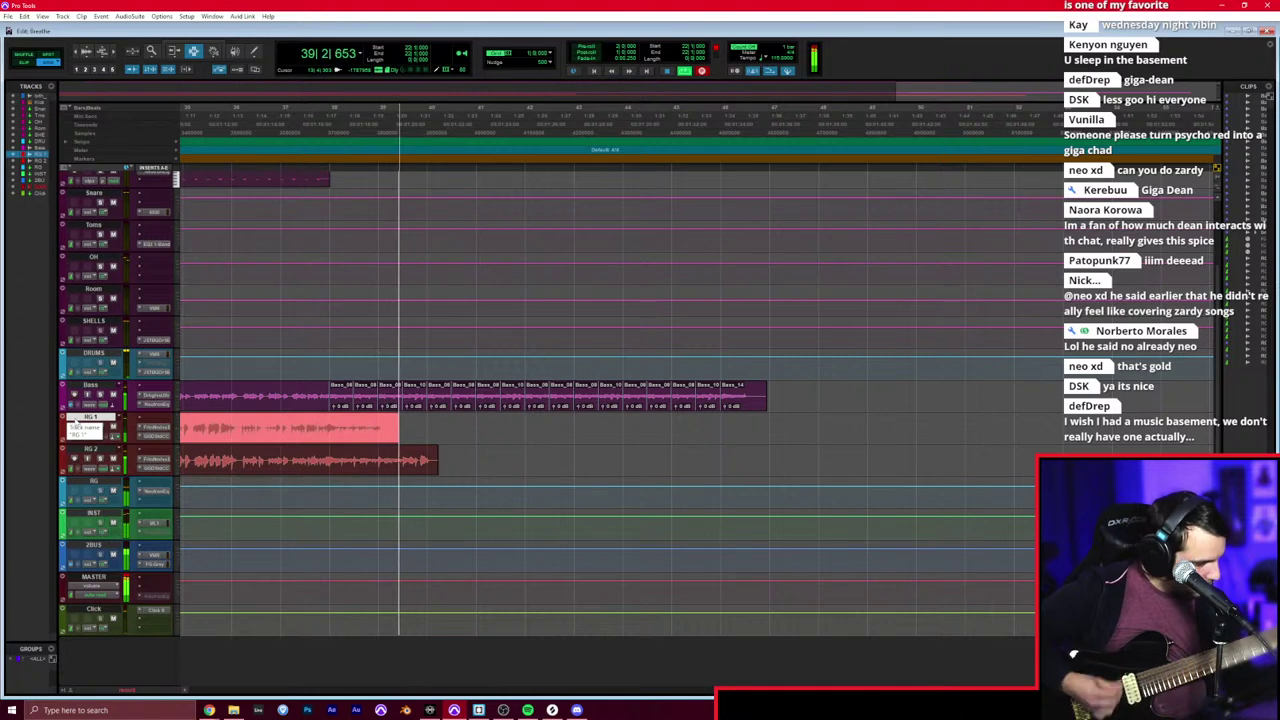
key("space")
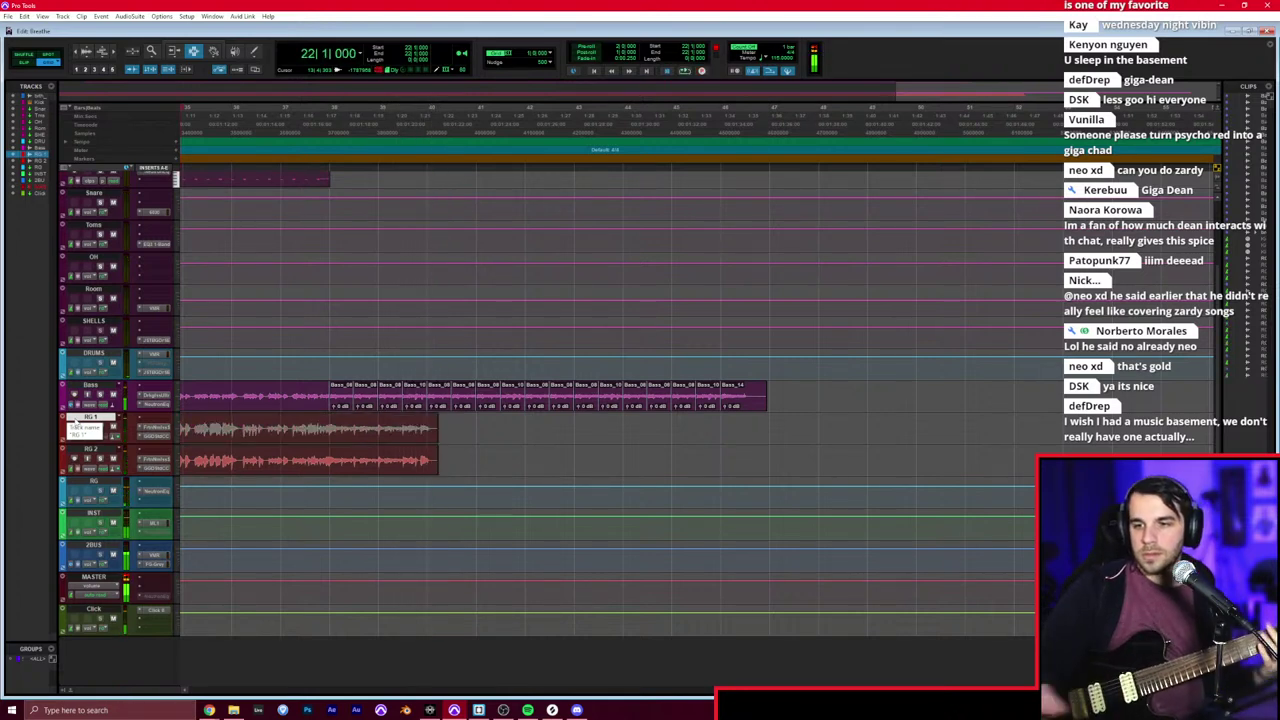
Step: Re-record the RG 1 and RG 2 rhythm guitars from bar 38 to just past bar 40
left_click(333, 430)
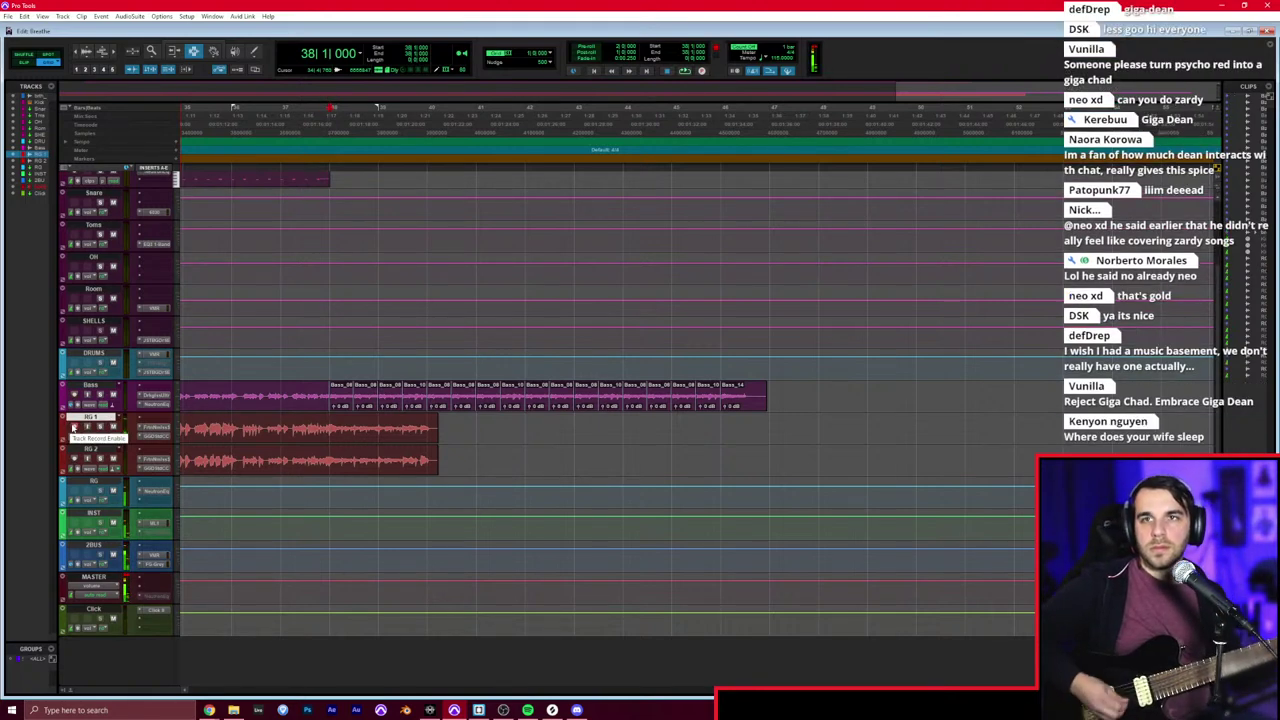
key("ctrl+space")
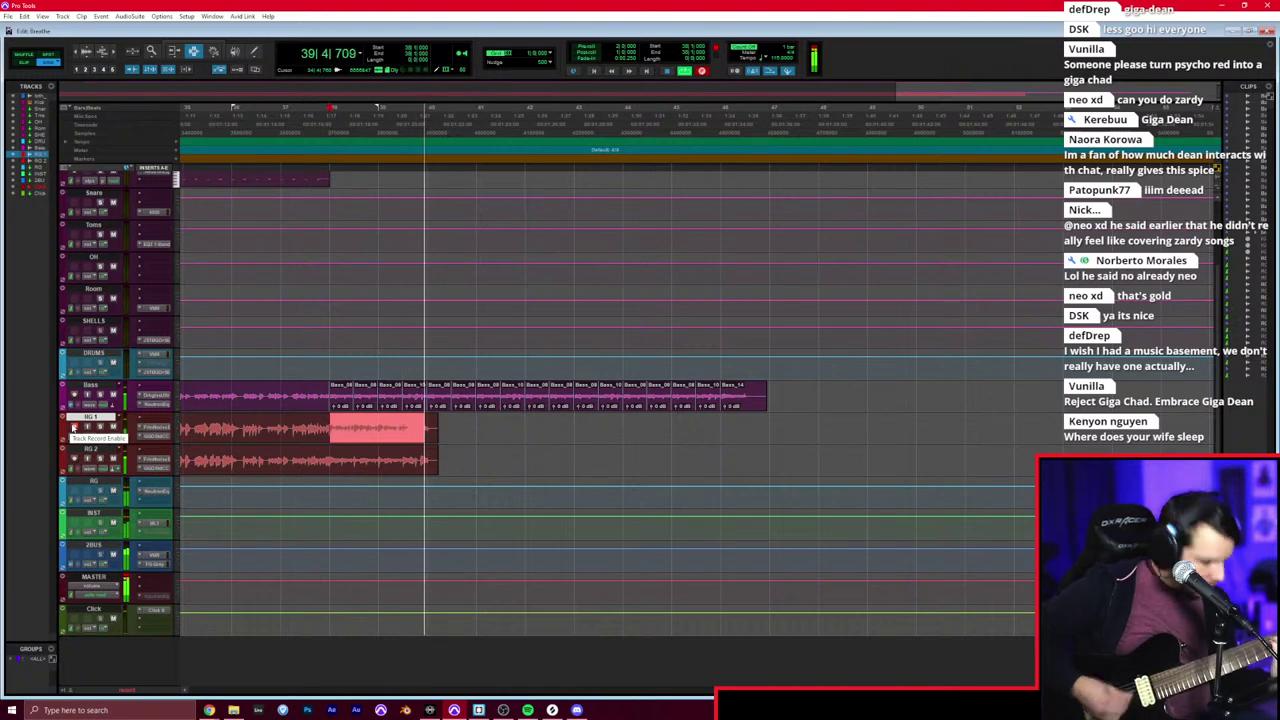
key("space")
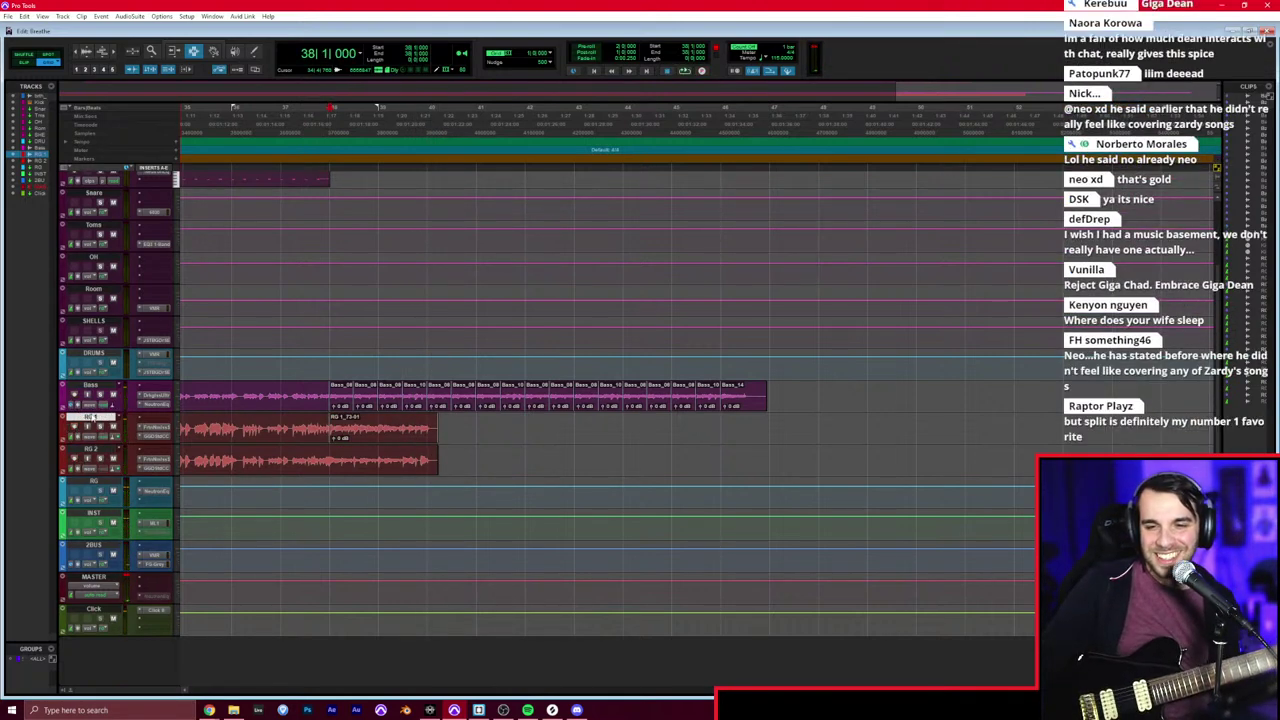
key("ctrl+space")
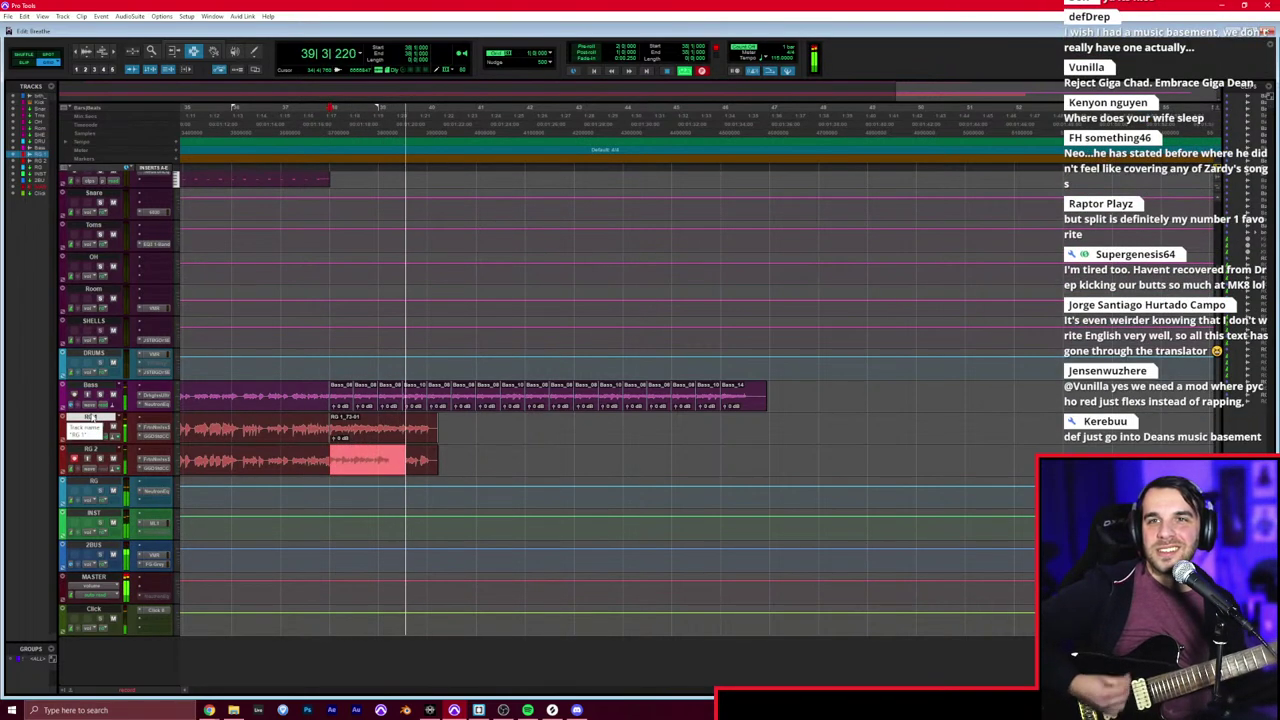
key("space")
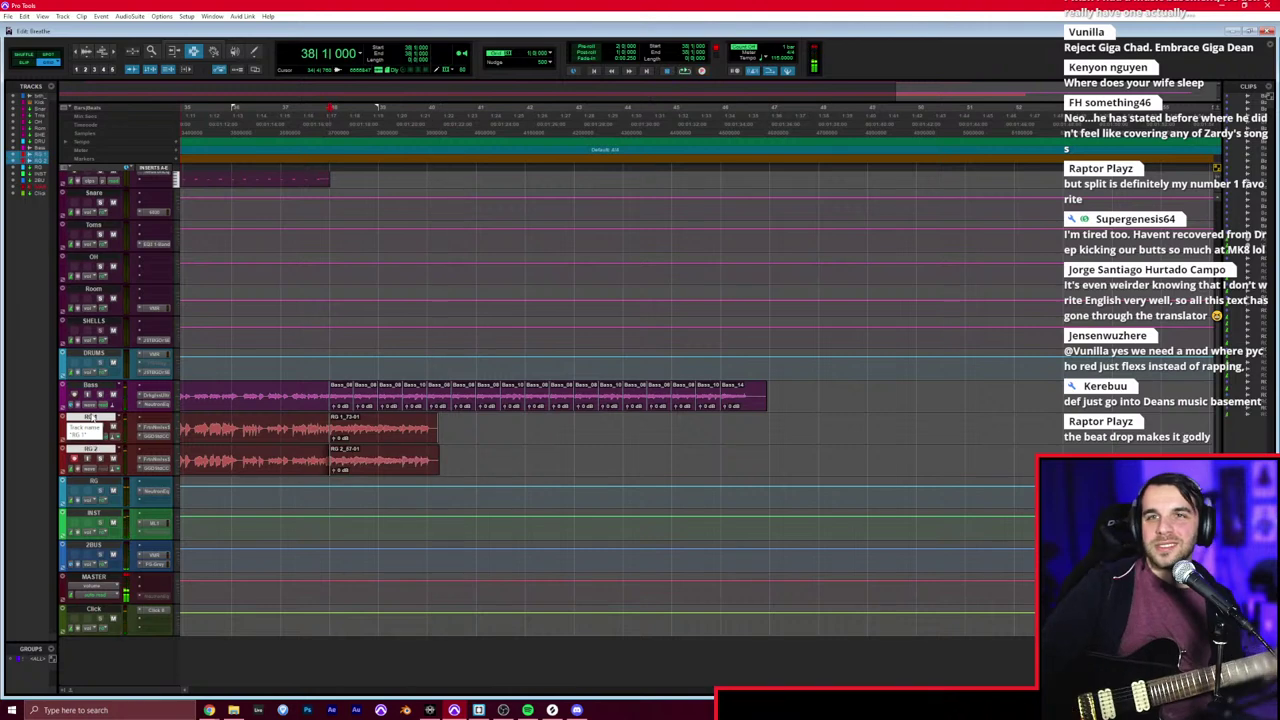
Step: Duplicate the RG 1 and RG 2 clips spanning bars 38 to 40 repeatedly up to bar 46
left_click_drag(324, 430, 421, 449)
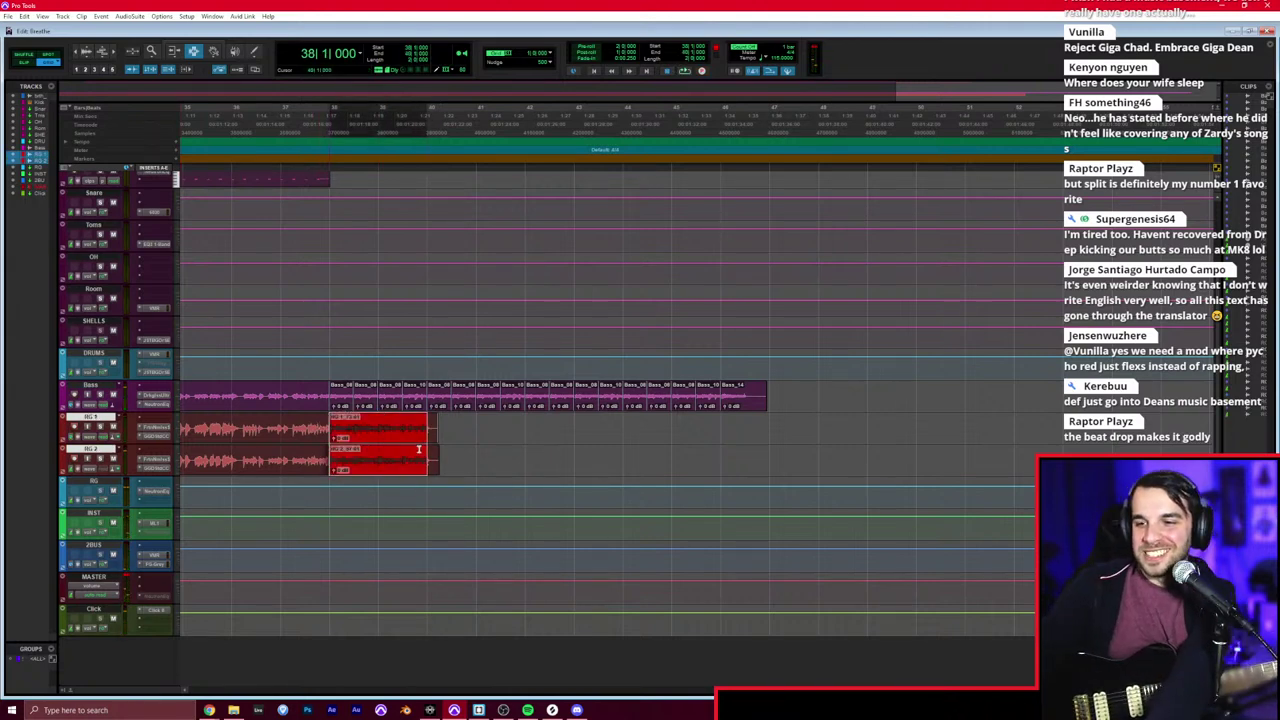
key("ctrl+d")
key("ctrl+d")
key("ctrl+d")
key("ctrl+d")
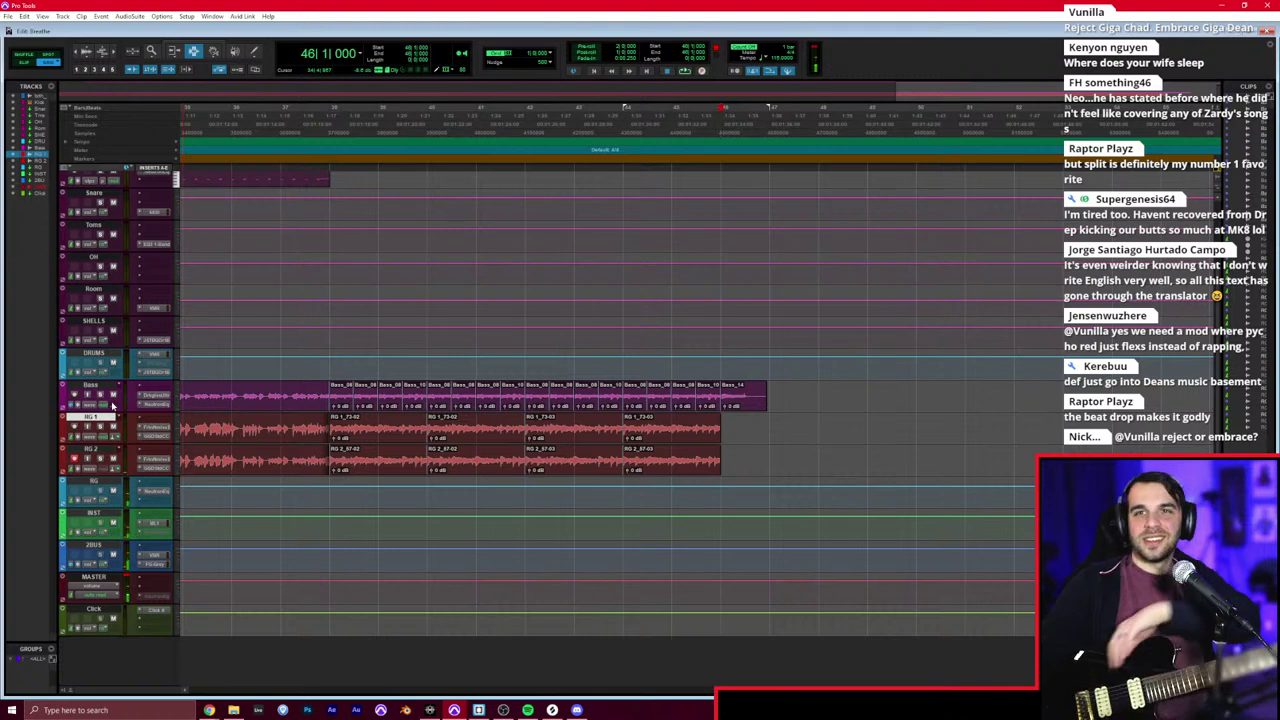
Step: Record the closing guitar hit from bar 46 on RG 2 and double it on RG 1
key("ctrl+space")
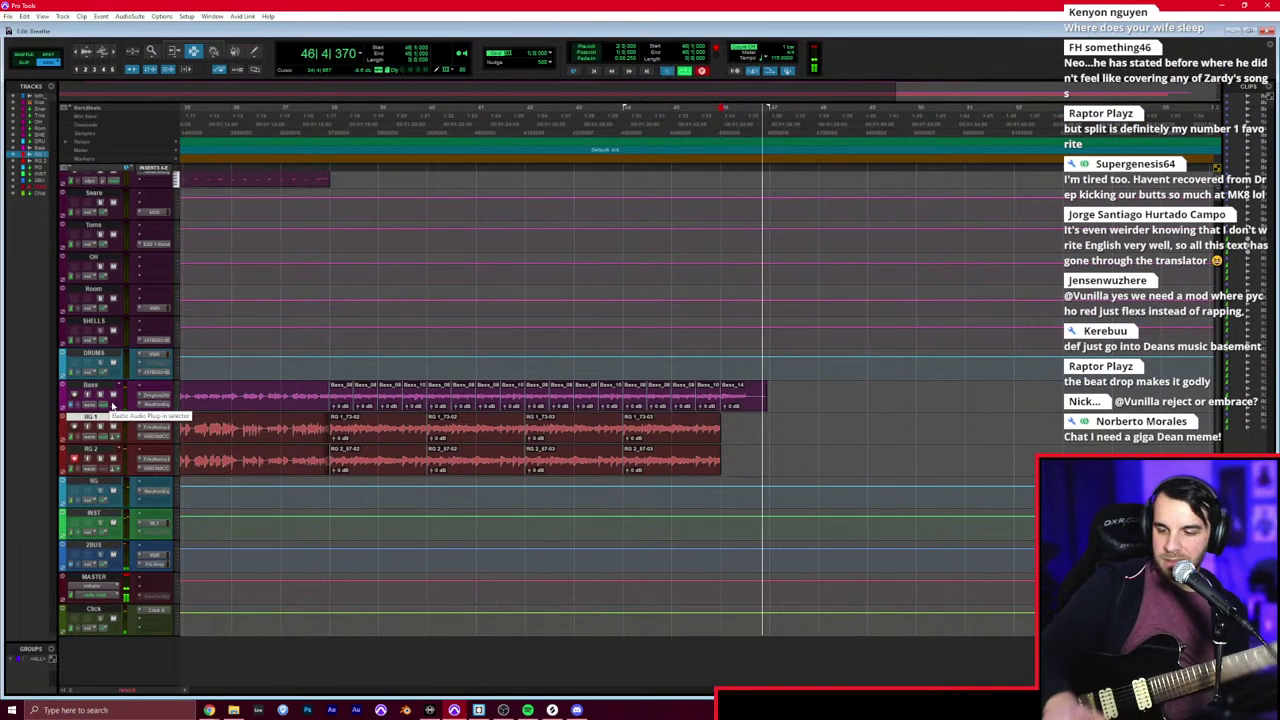
key("space")
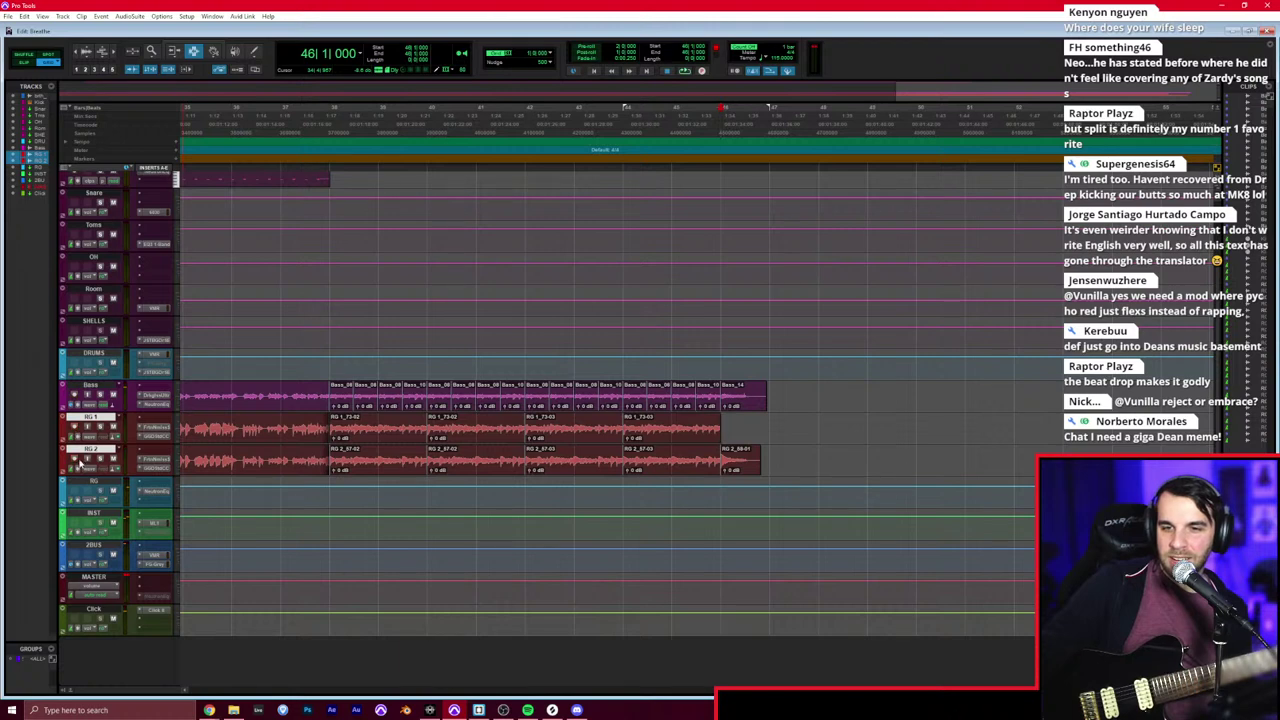
key("ctrl+space")
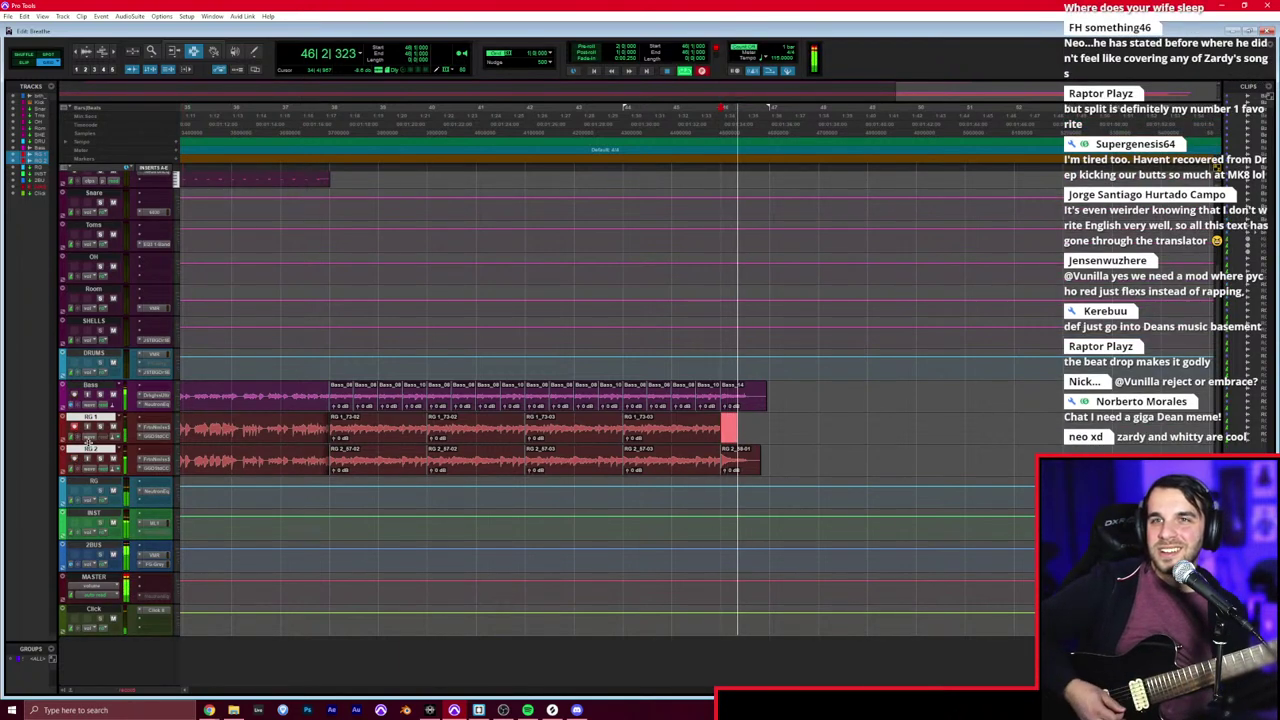
key("space")
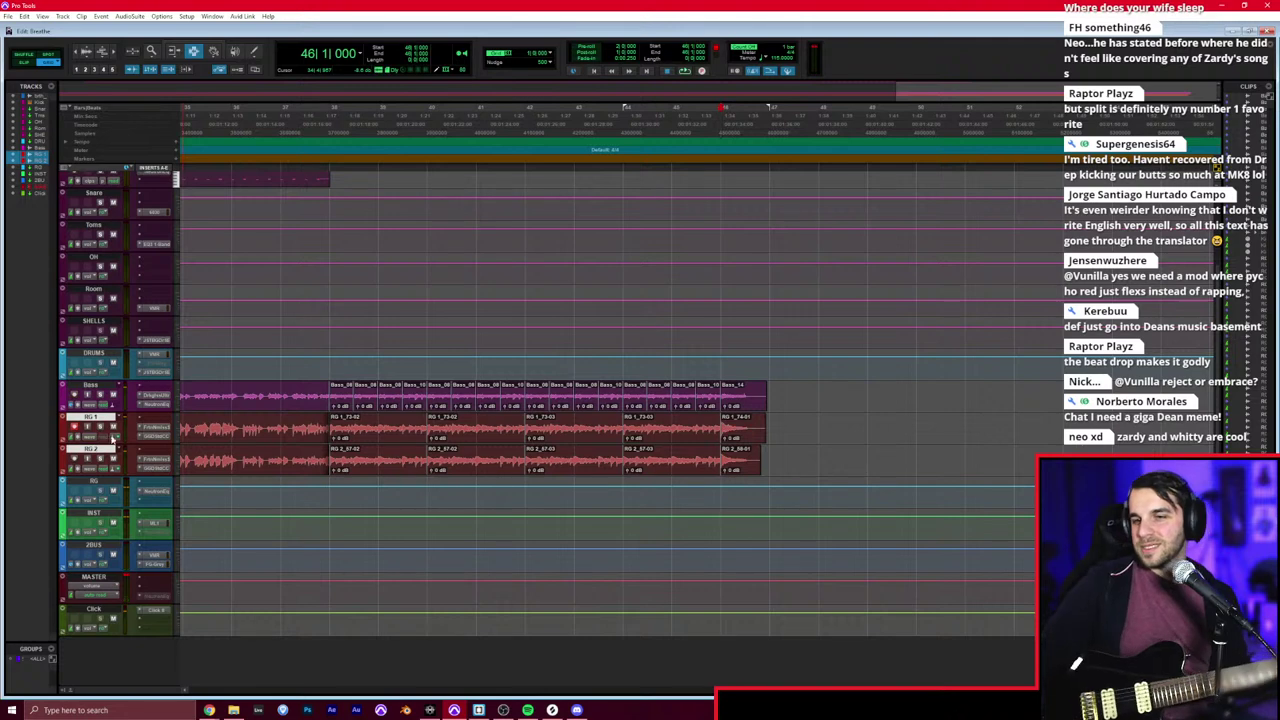
left_click(73, 427)
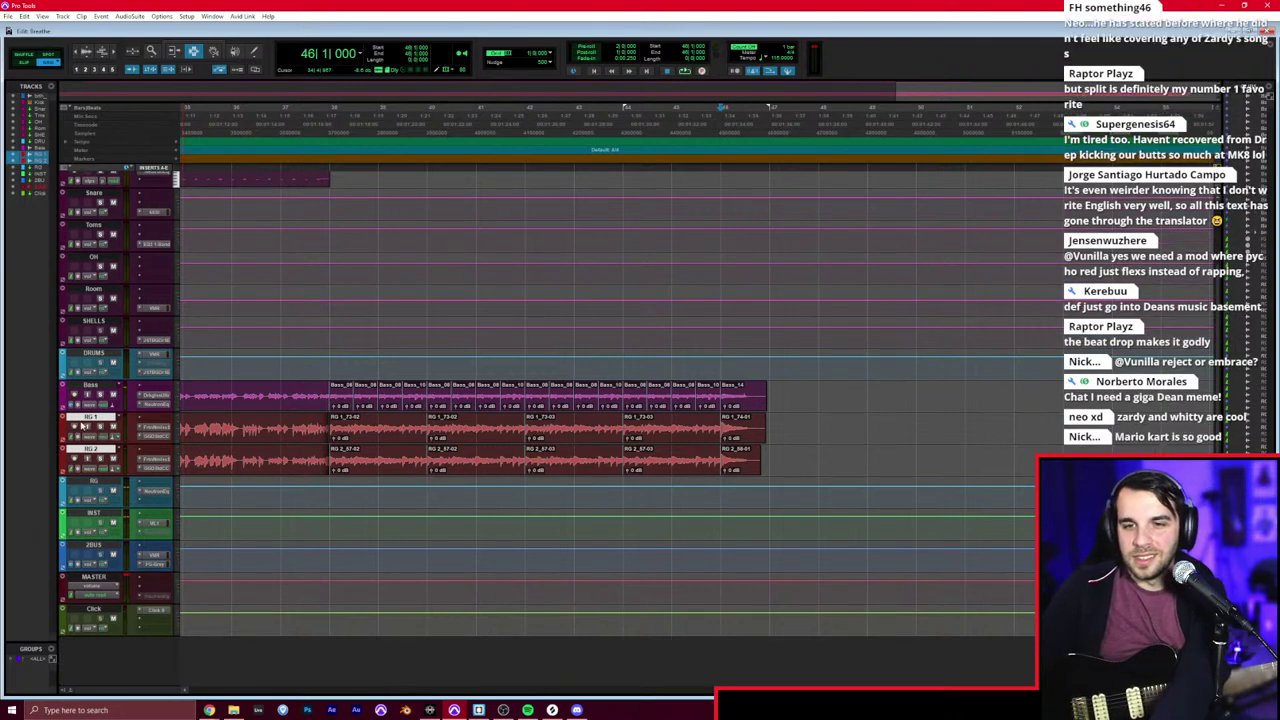
Step: Copy the Kick track's drum pattern from bars 10 to 14 to bar 38 and duplicate it once up to bar 46
scroll(369, 418, "left", 4)
scroll(369, 418, "down", 1)
scroll(368, 418, "down", 2)
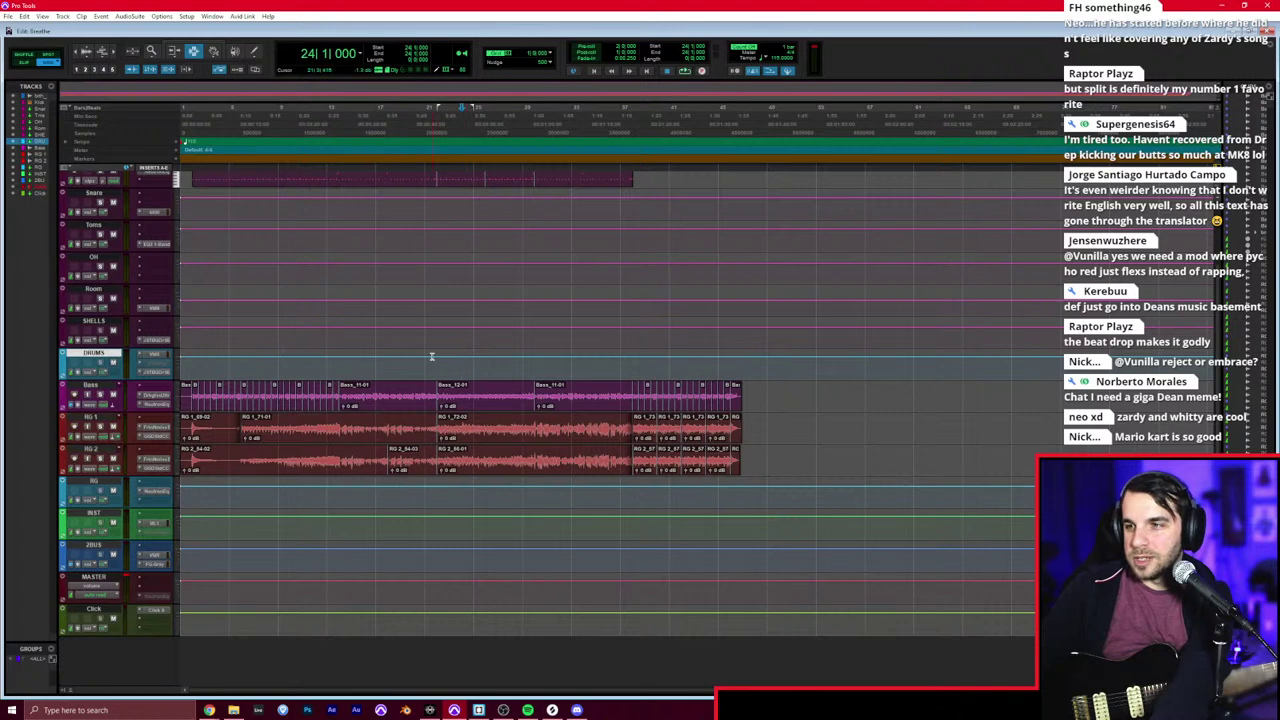
scroll(462, 363, "up", 2)
left_click(580, 246)
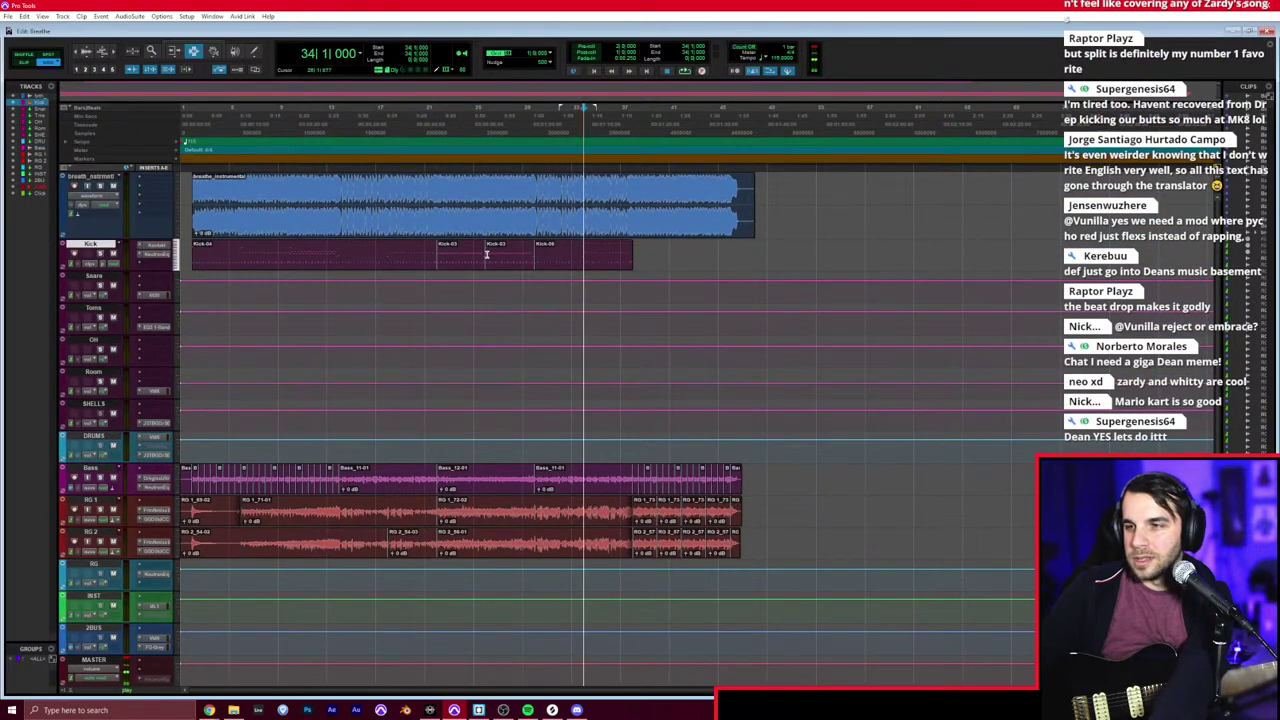
key("space")
left_click_drag(248, 256, 338, 257)
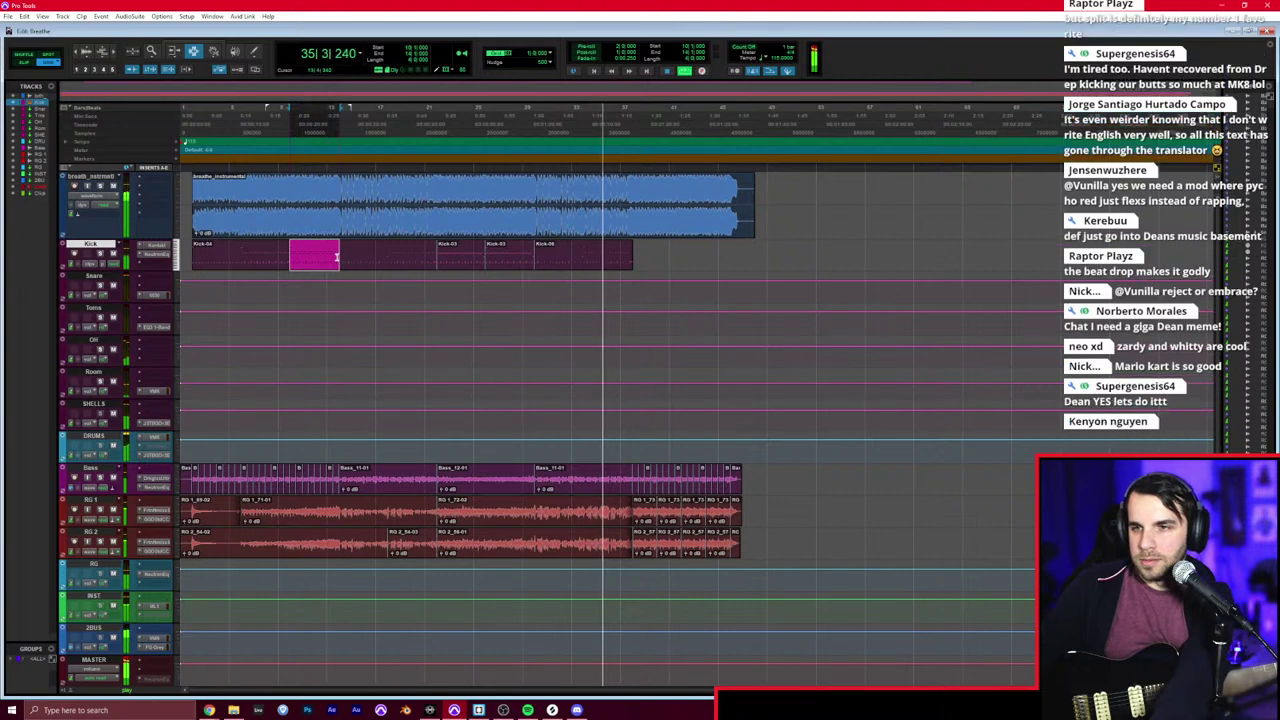
key("ctrl+c")
key("space")
left_click(631, 257)
key("ctrl+v")
left_click(632, 259)
key("space")
key("t")
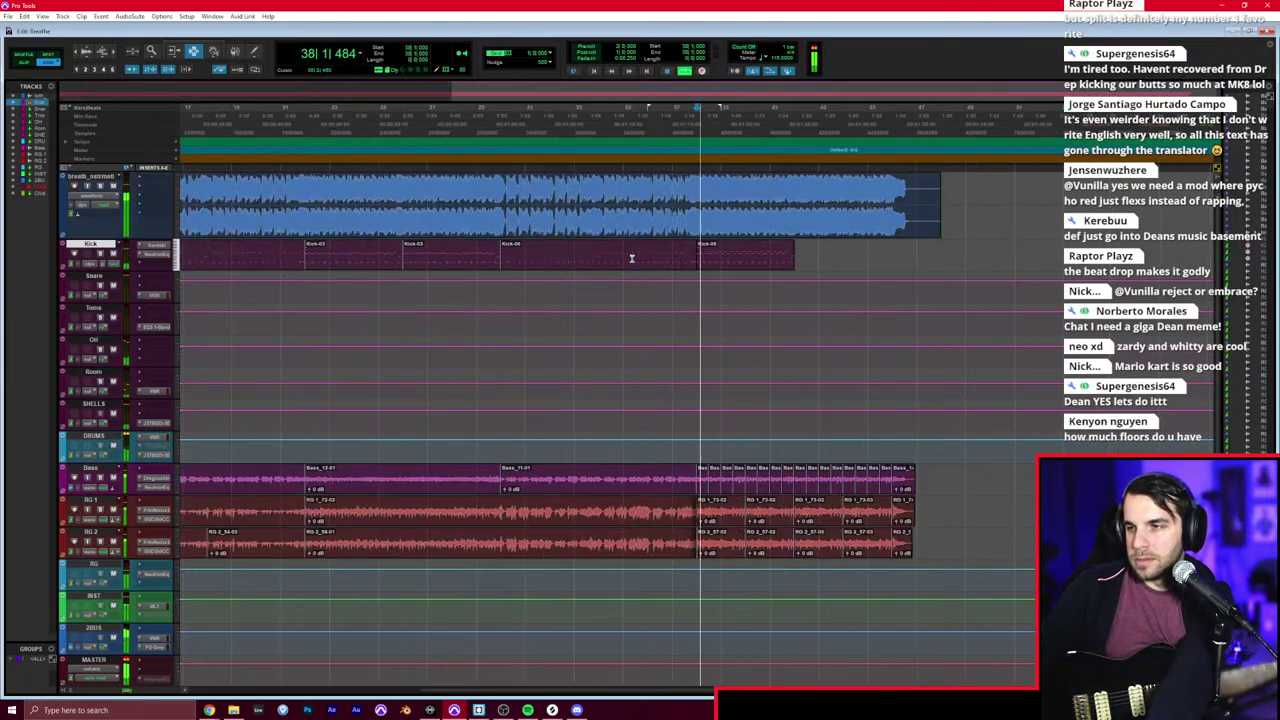
left_click_drag(700, 257, 784, 259)
key("ctrl+d")
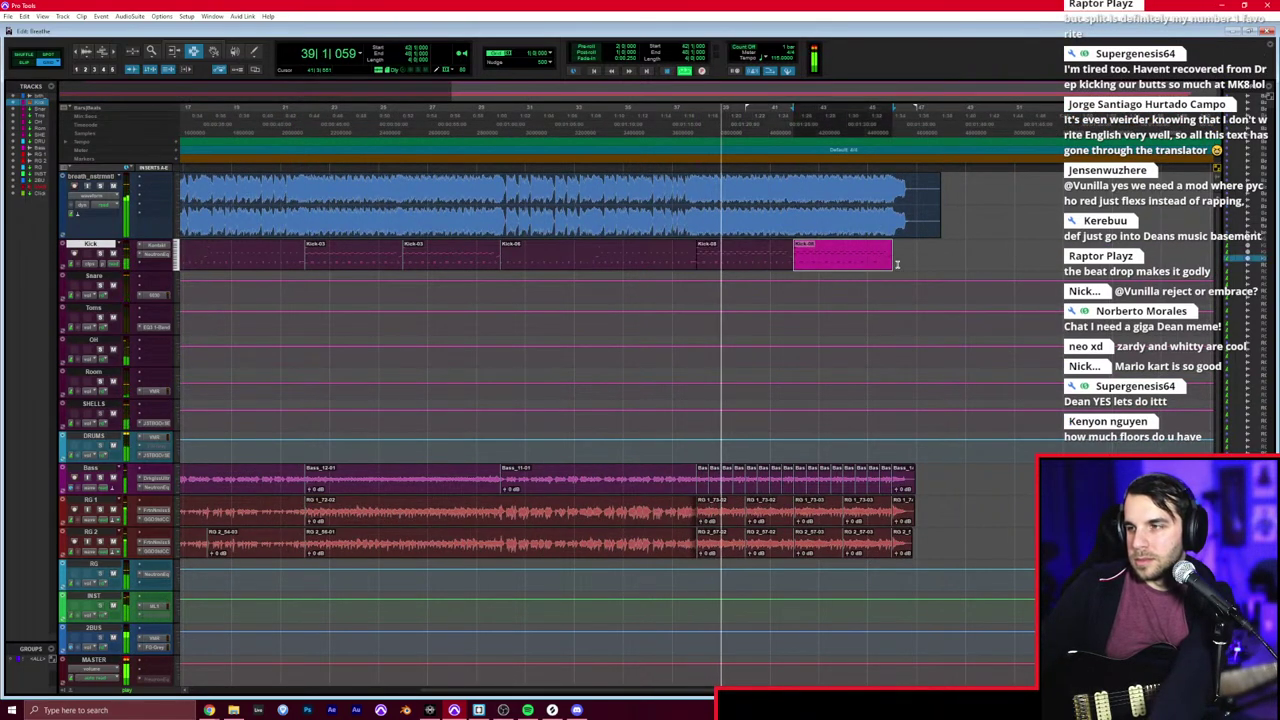
Step: Add a short kick note and a high cymbal note at bar 46 to end the drum part
left_click(894, 256)
key("super+=")
key("F10")
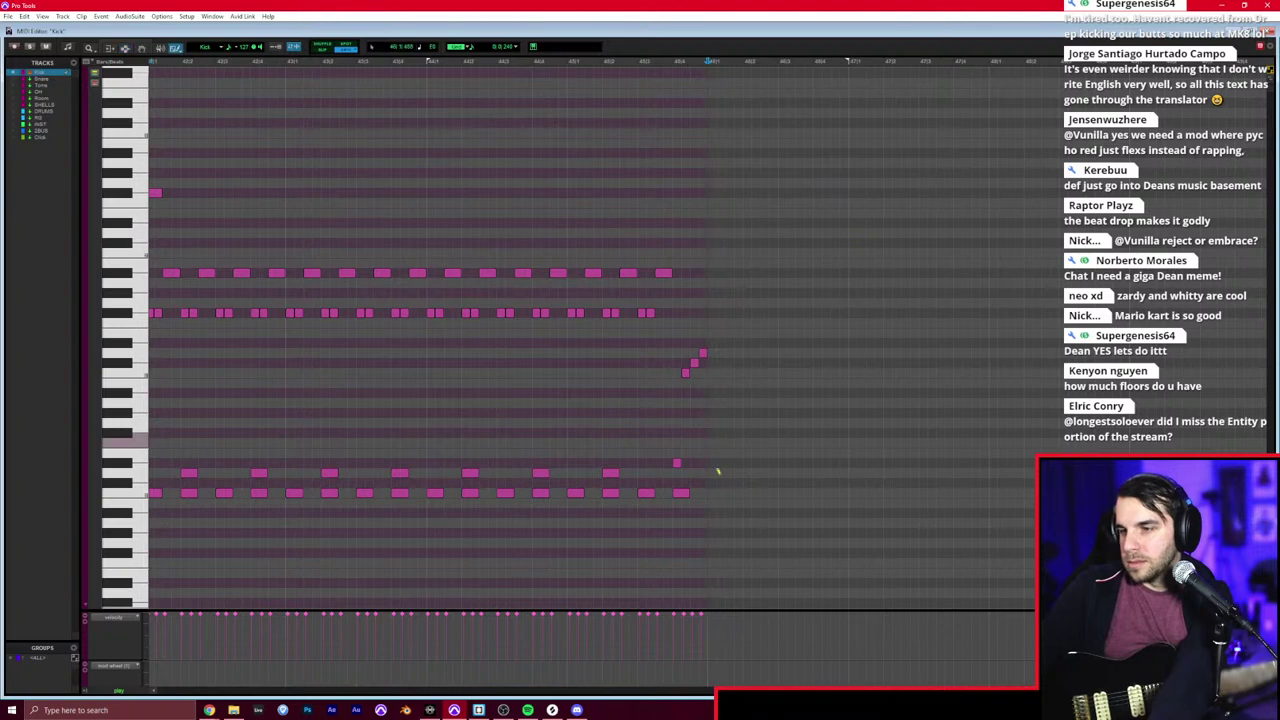
left_click(709, 492)
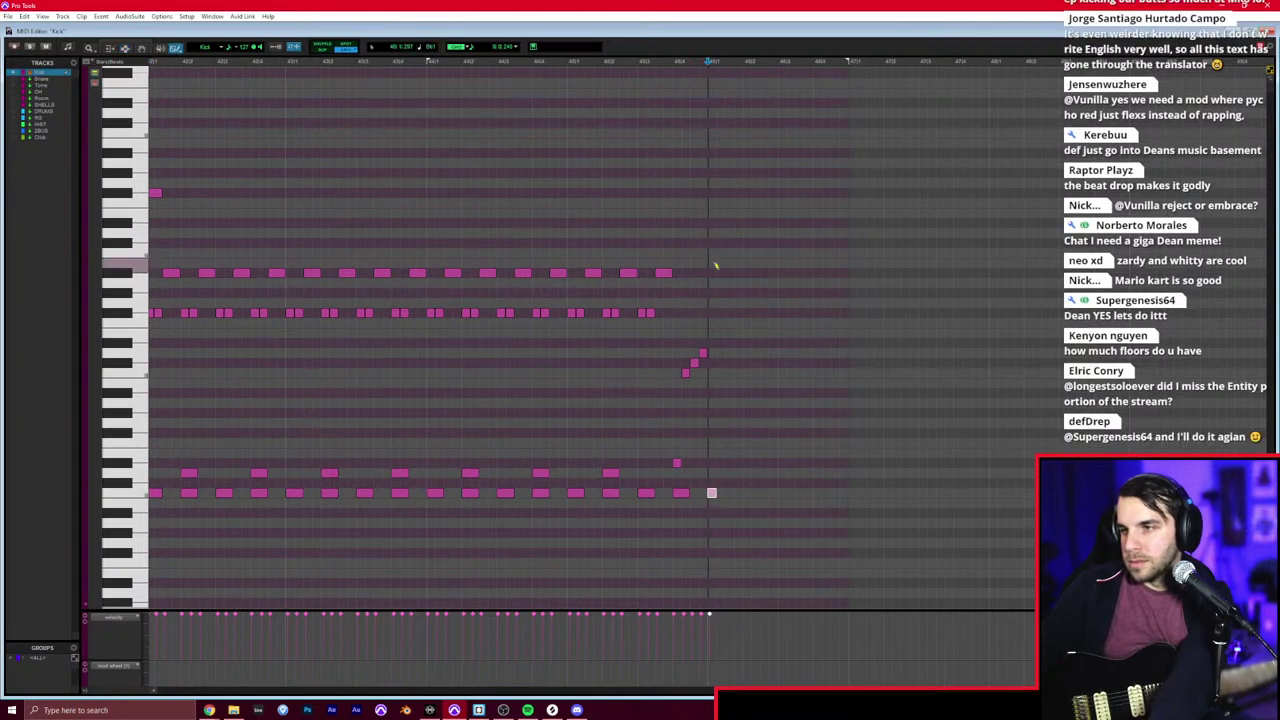
left_click(711, 173)
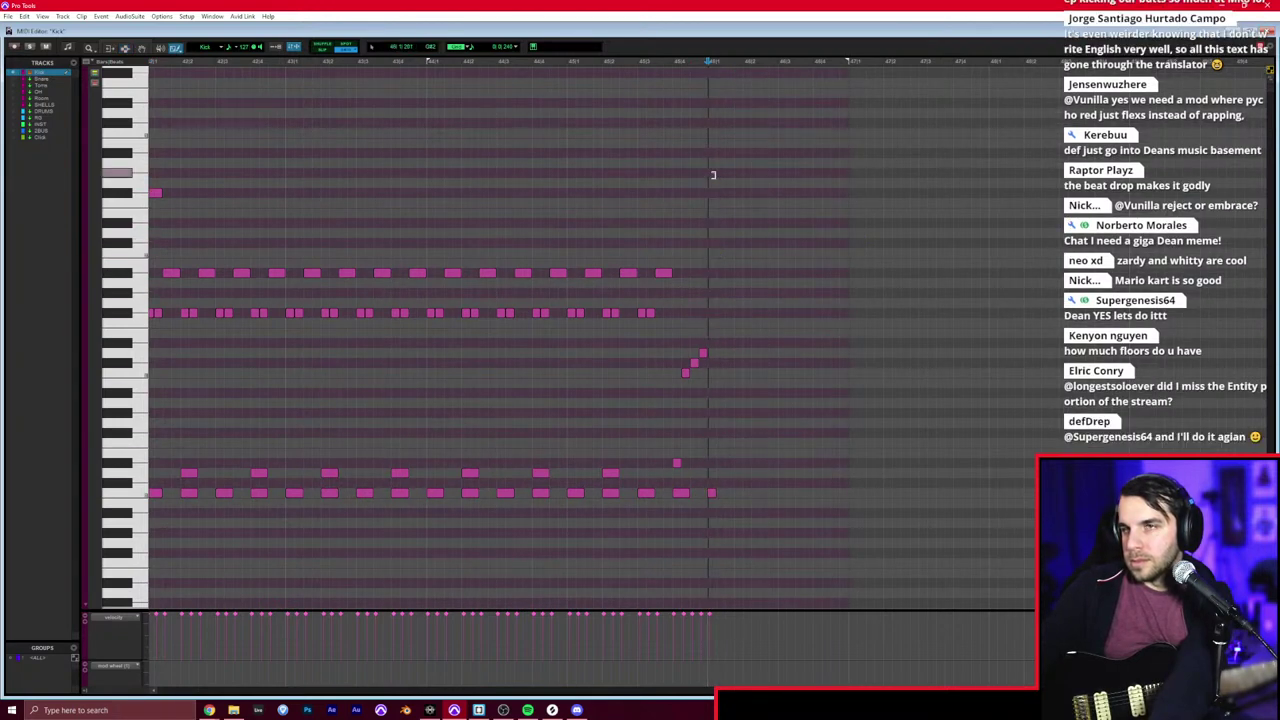
key("F6")
Step: Play back the drum ending in the MIDI editor, close the editor and return to the start of the session
left_click(545, 187)
key("space")
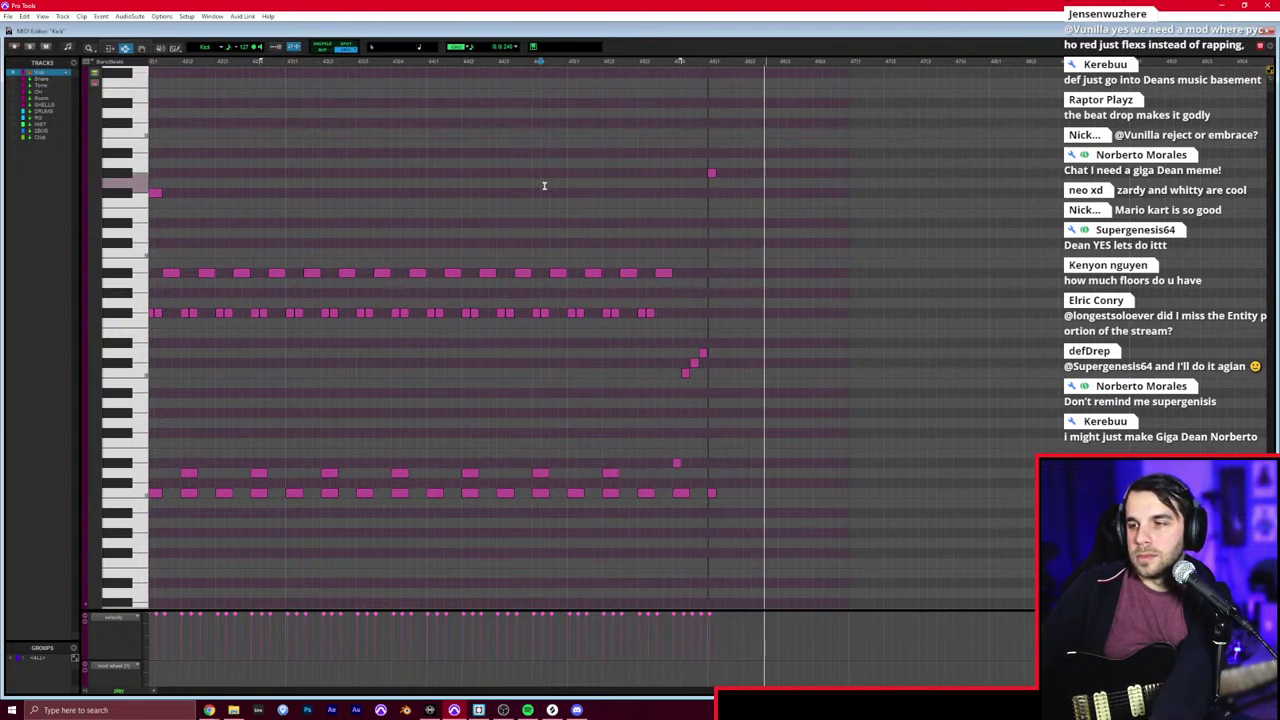
key("space")
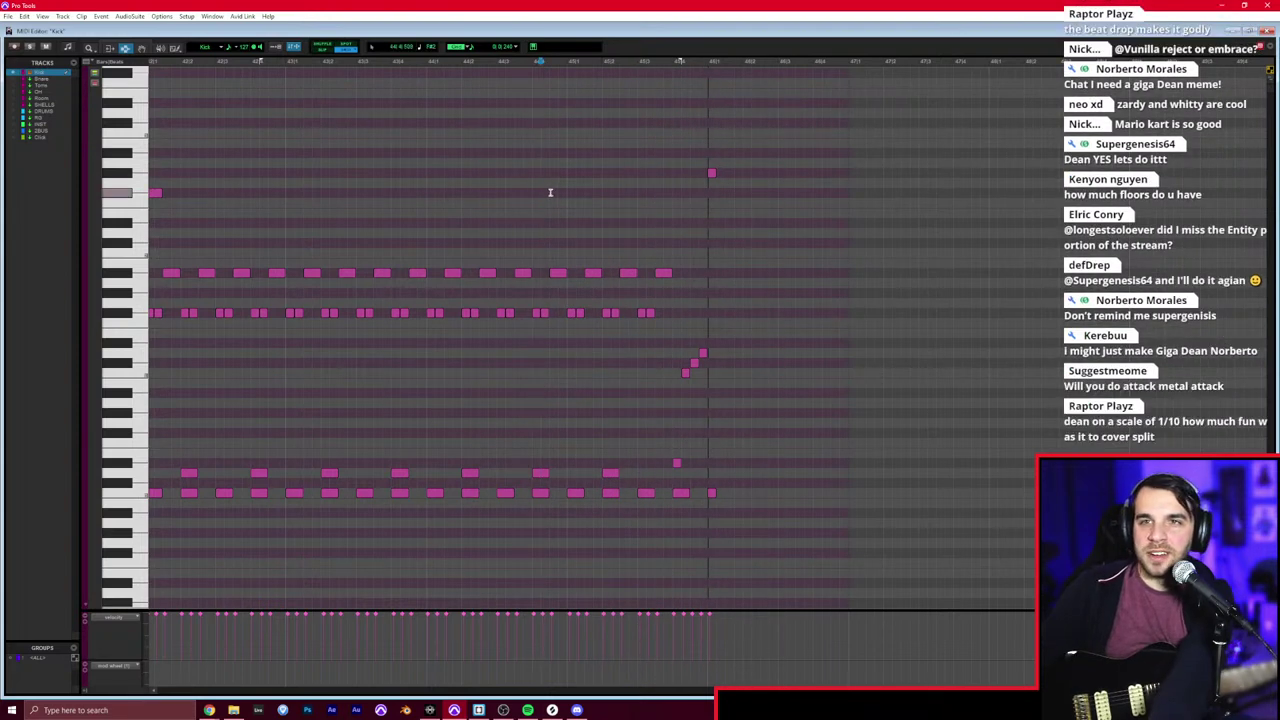
key("ctrl+w")
key("Return")
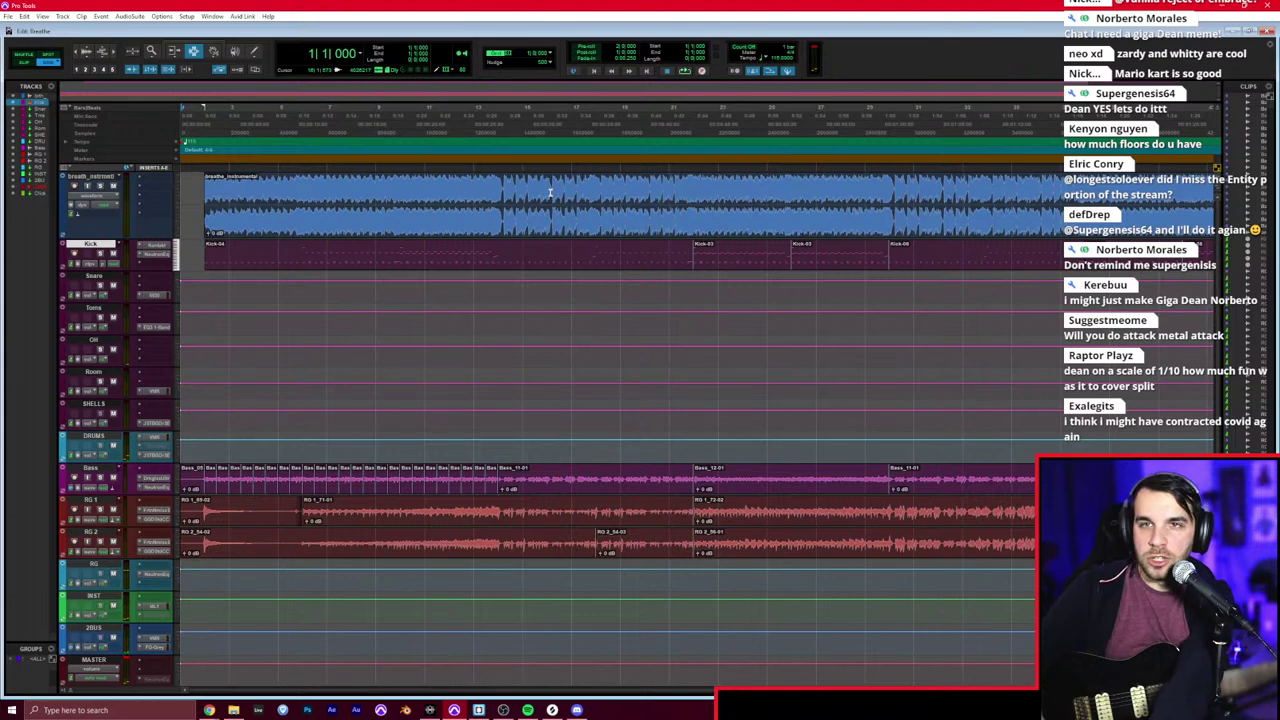
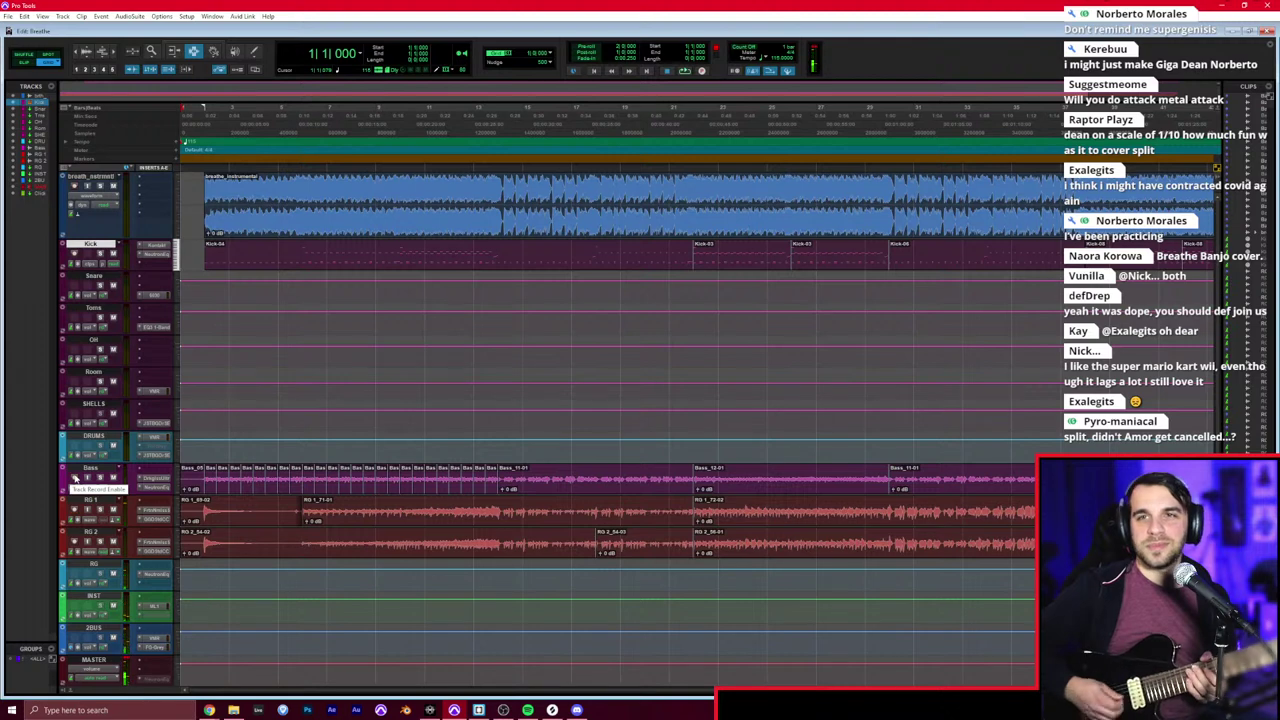
Step: Play the song from the start and check the track levels in the mixer
left_click(197, 350)
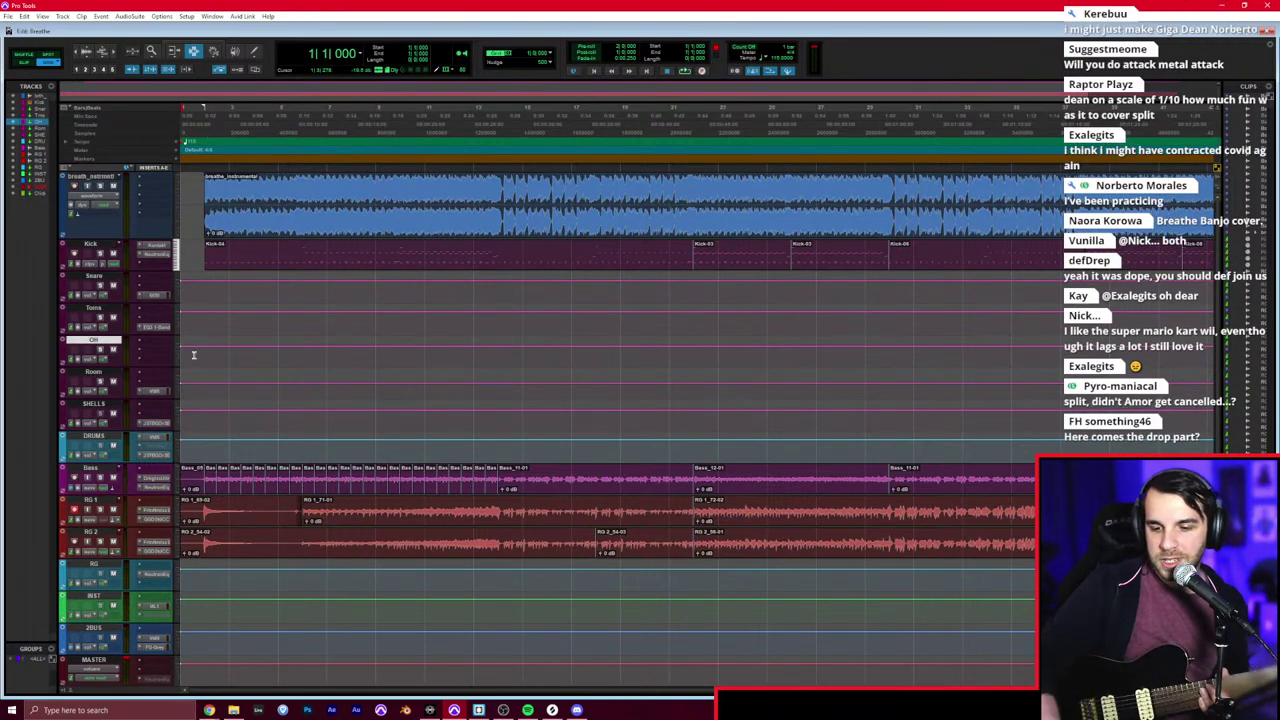
key("ctrl+bracketright")
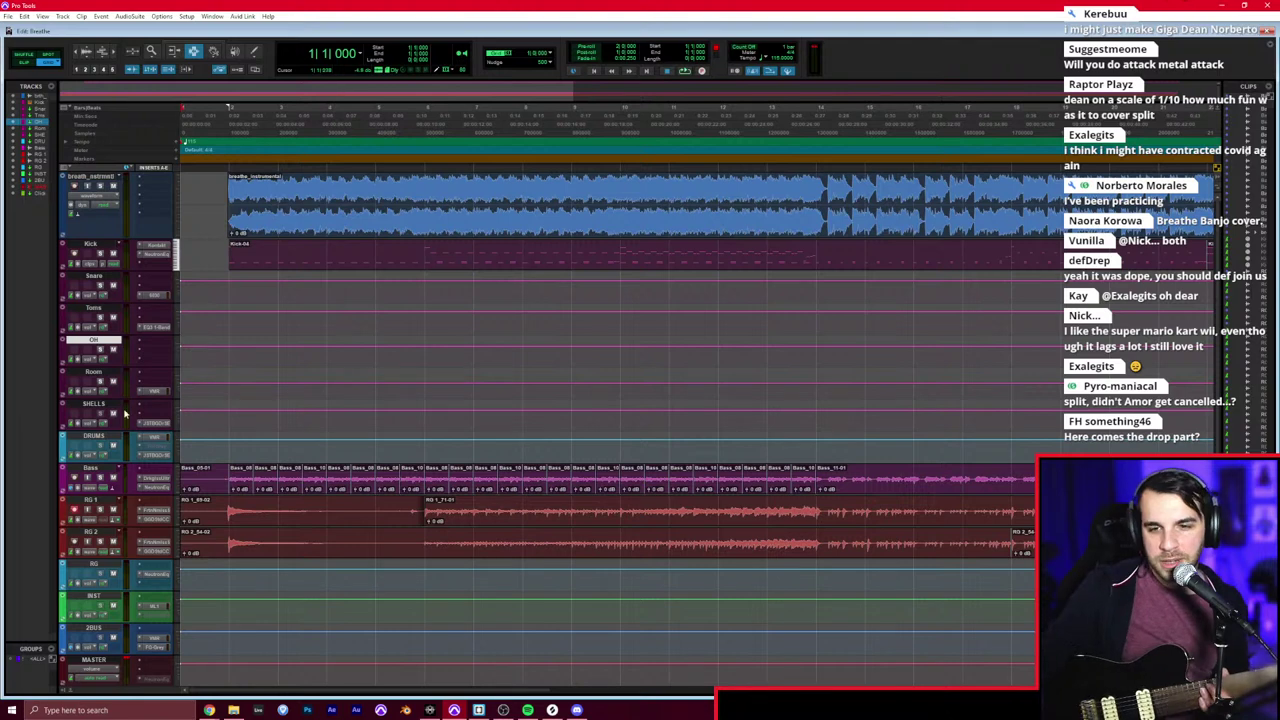
key("ctrl+bracketleft")
key("ctrl+bracketleft")
key("ctrl+bracketleft")
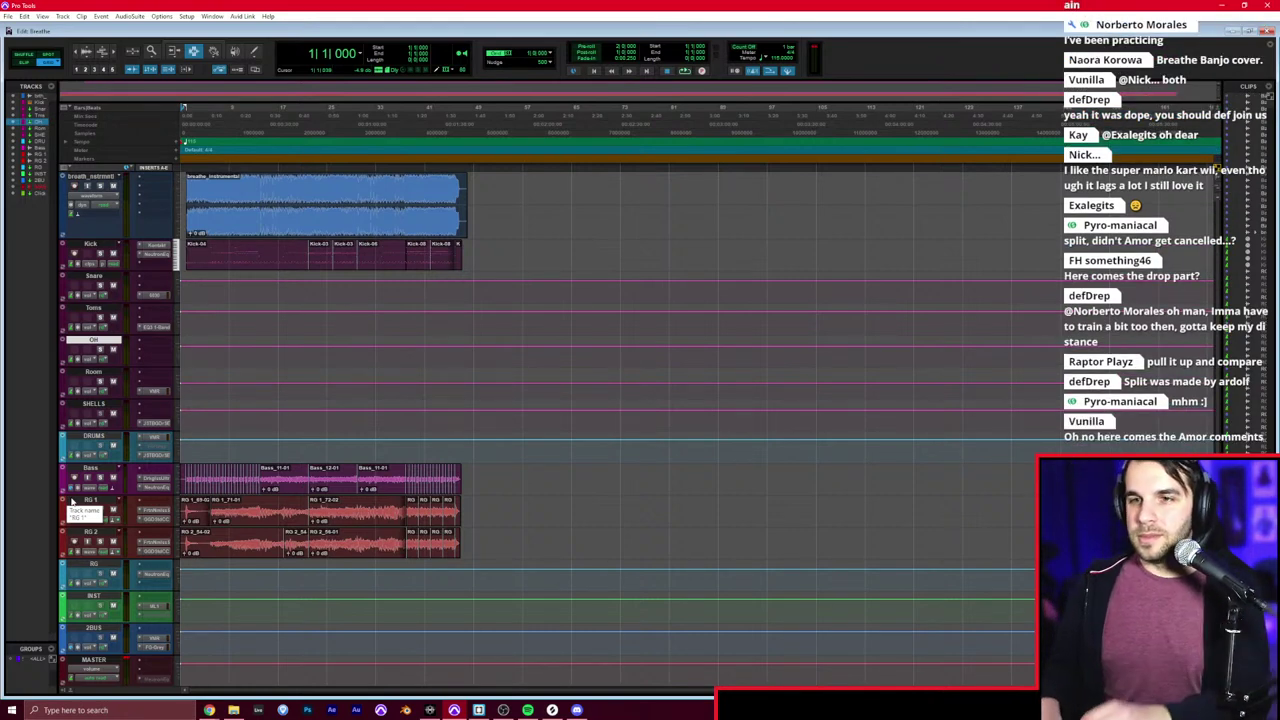
key("t")
key("t")
key("t")
key("space")
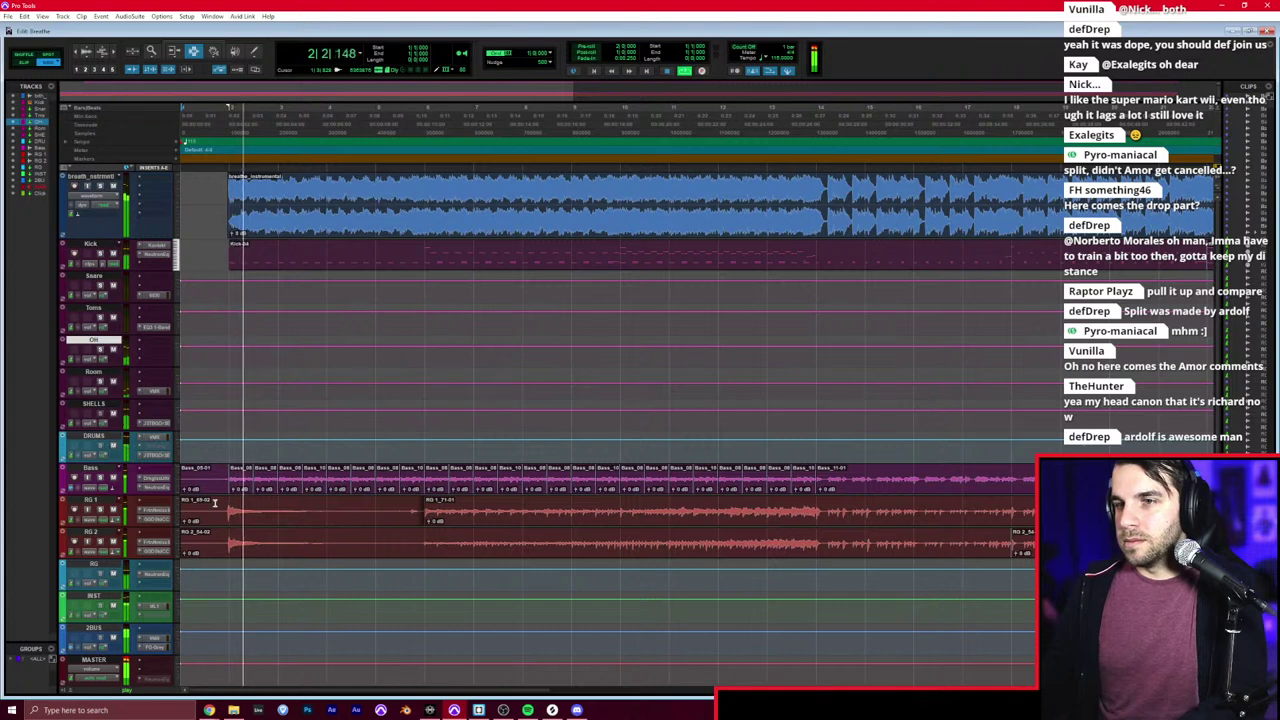
key("ctrl+=")
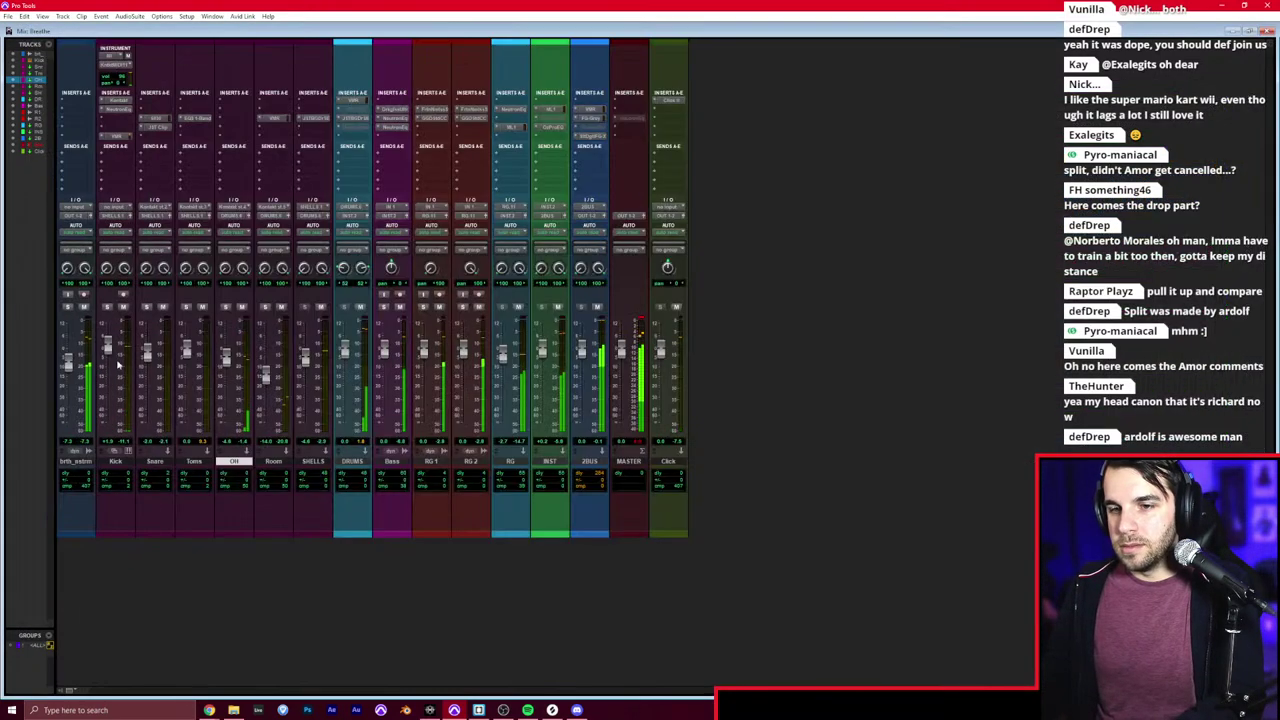
key("ctrl+=")
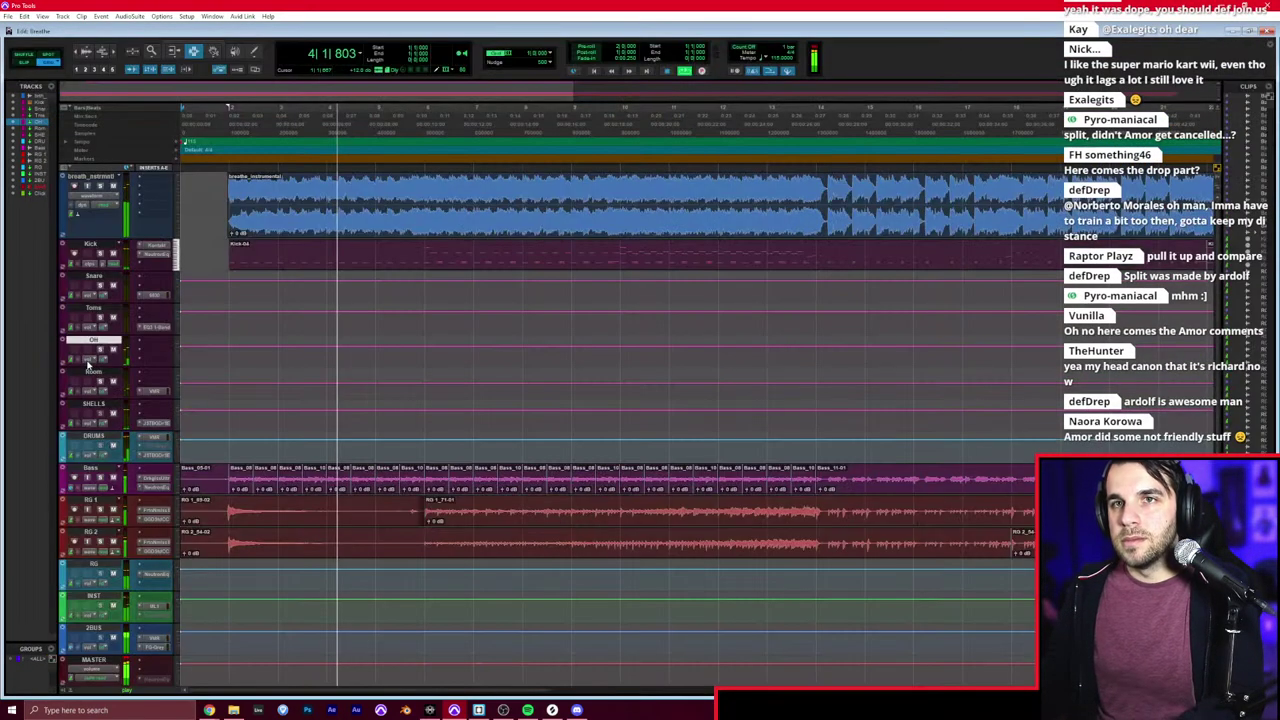
Step: Listen through the RG 1 and RG 2 guitar parts up to bar 14 and stop playback
left_click_drag(229, 512, 402, 542)
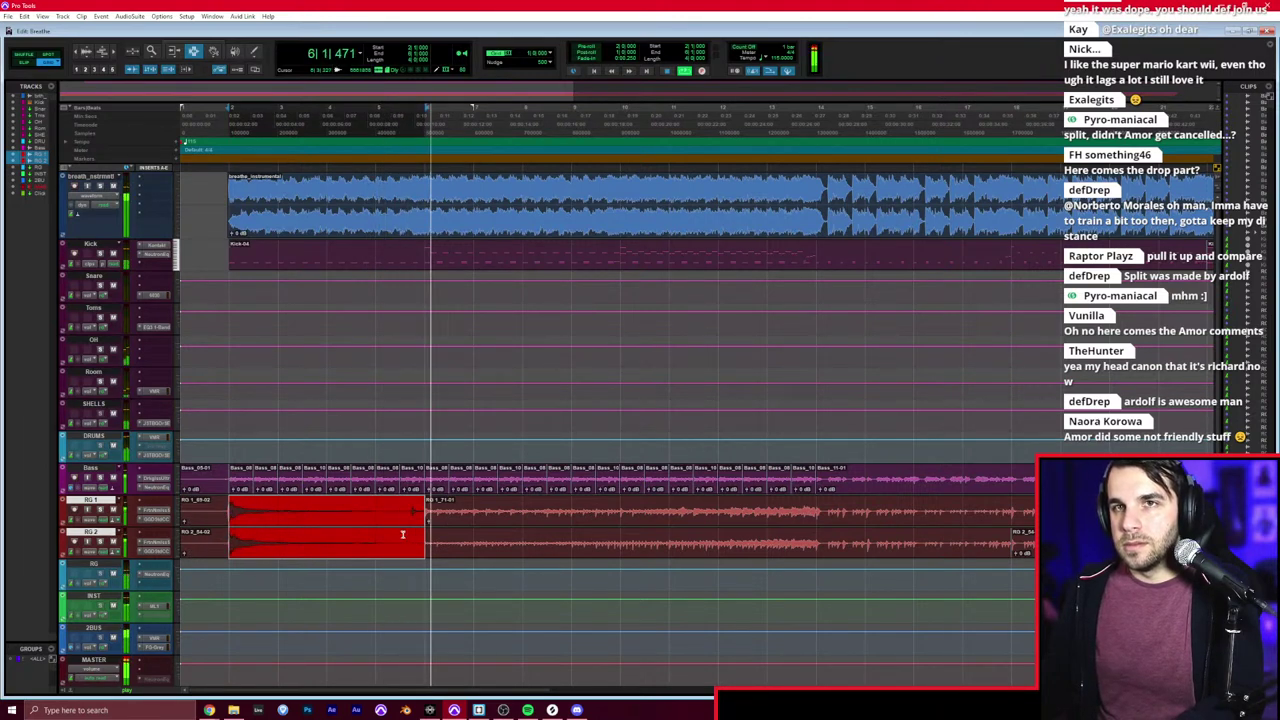
left_click(419, 517)
scroll(419, 517, "right", 2)
left_click(419, 517)
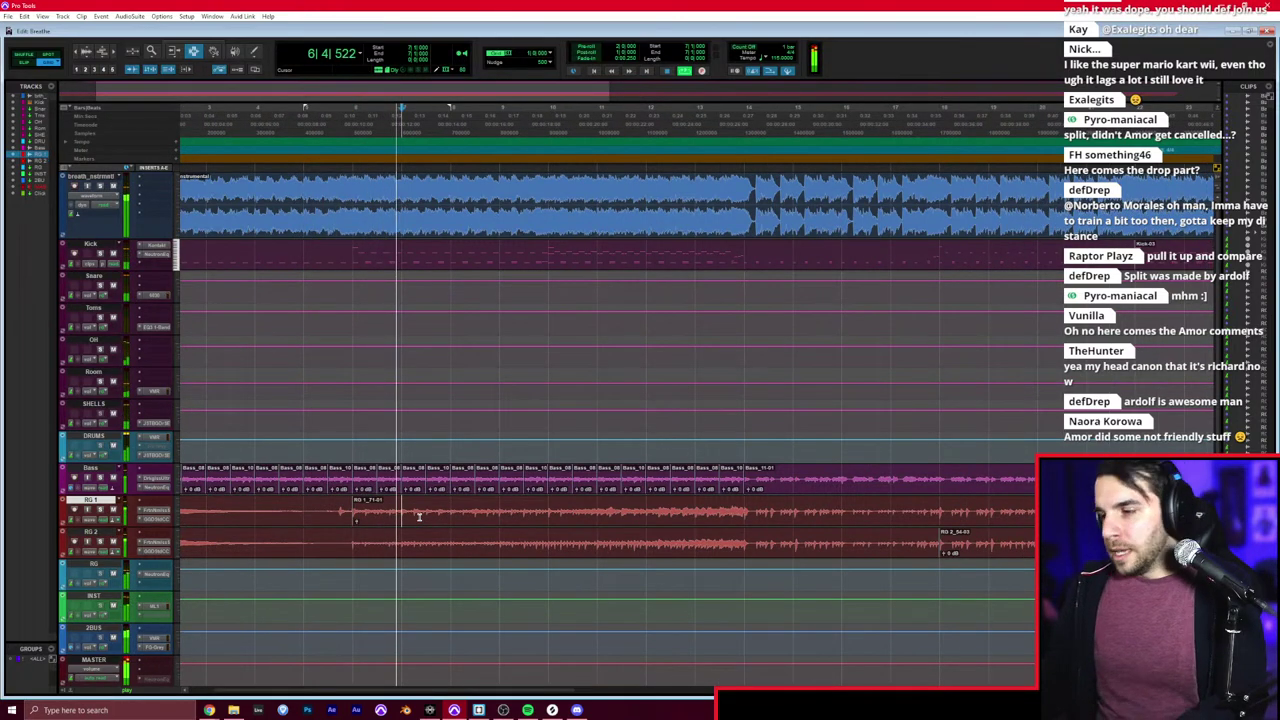
scroll(419, 517, "right", 2)
left_click(419, 517)
key("r")
left_click(420, 517)
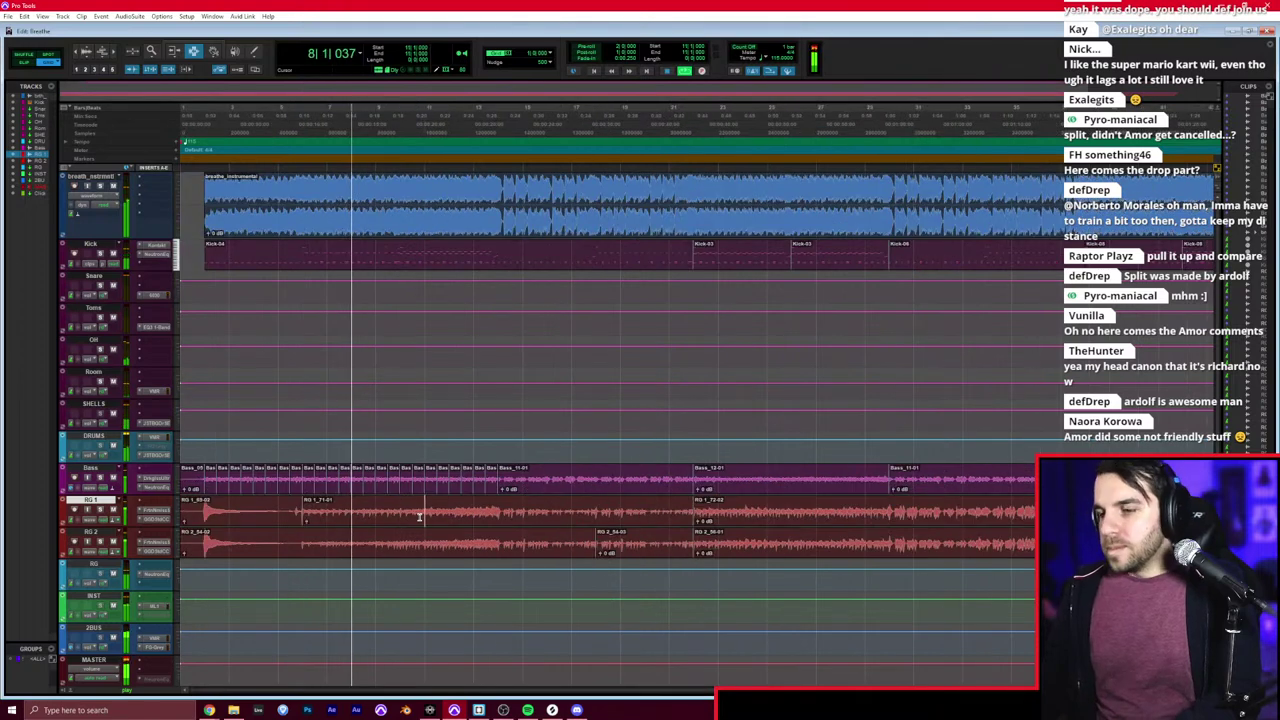
left_click(304, 515)
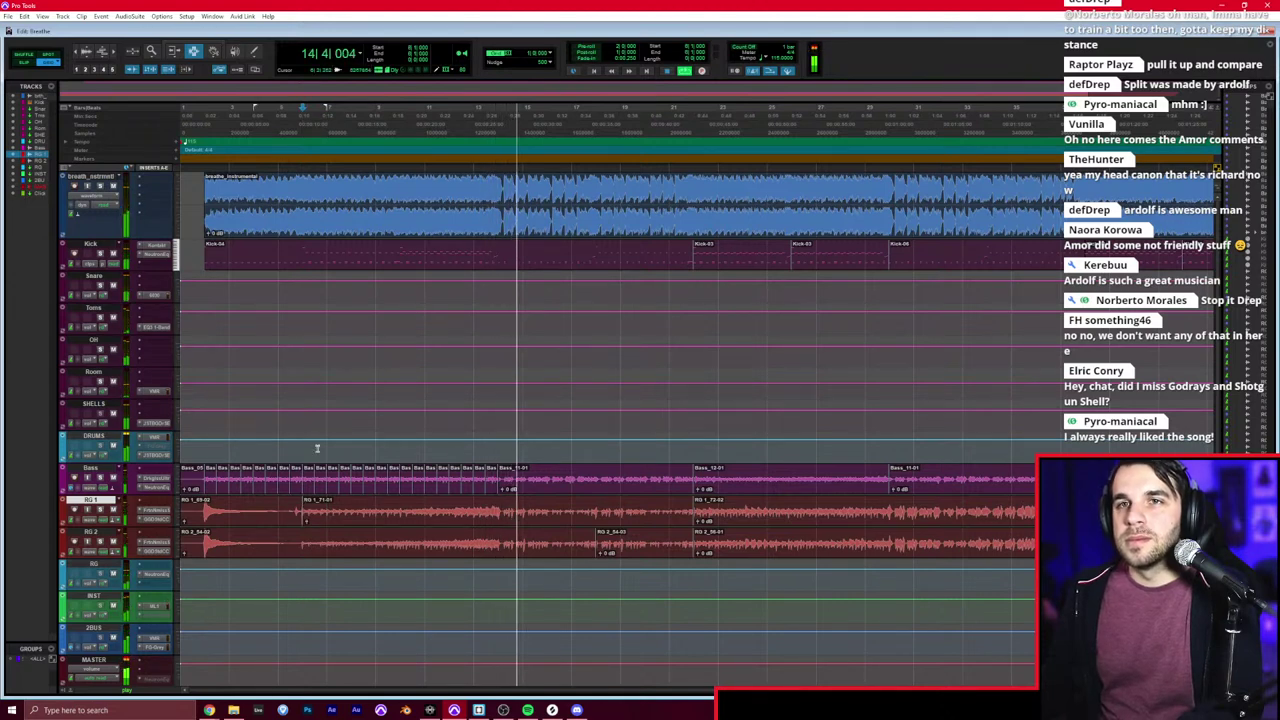
key("space")
Step: Set the grid to 1/16 note and clear the half-beat gaps before beats 2 and 4 of bar 14 on Bass, RG 1 and RG 2
left_click(495, 506)
key("t")
key("t")
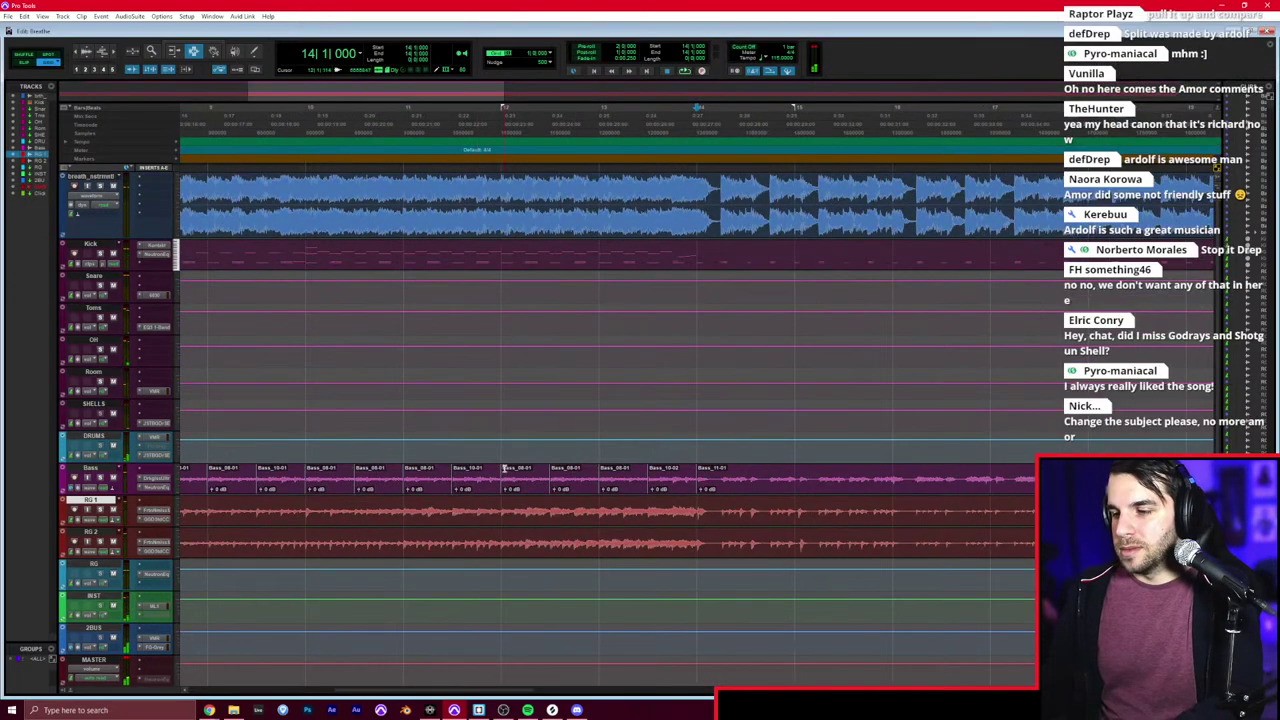
scroll(502, 445, "right", 1)
left_click(533, 60)
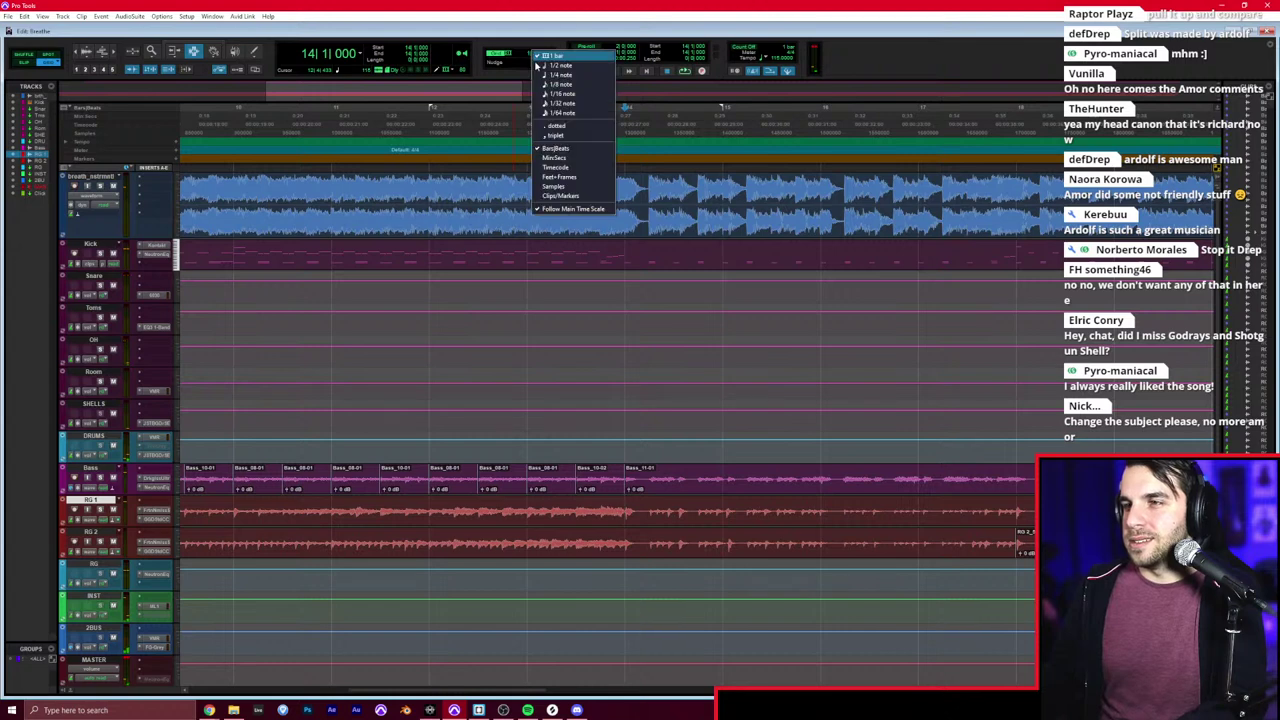
left_click(543, 178)
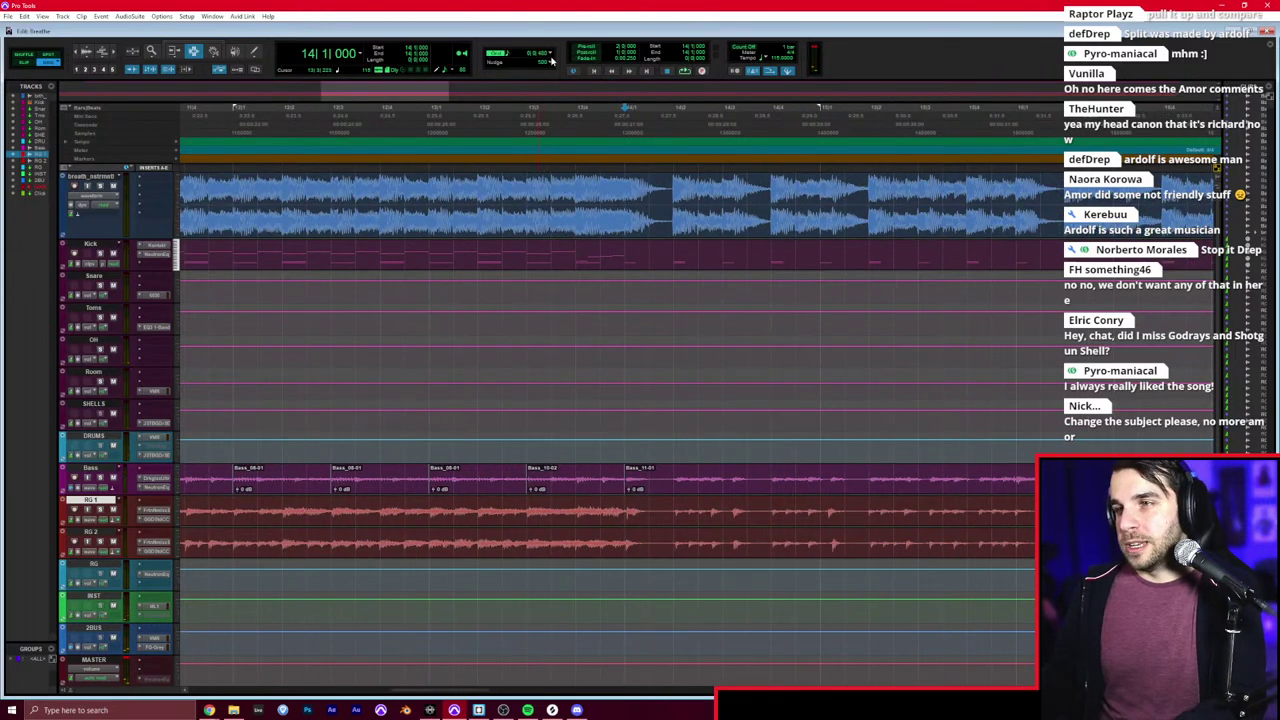
left_click(551, 61)
left_click(572, 167)
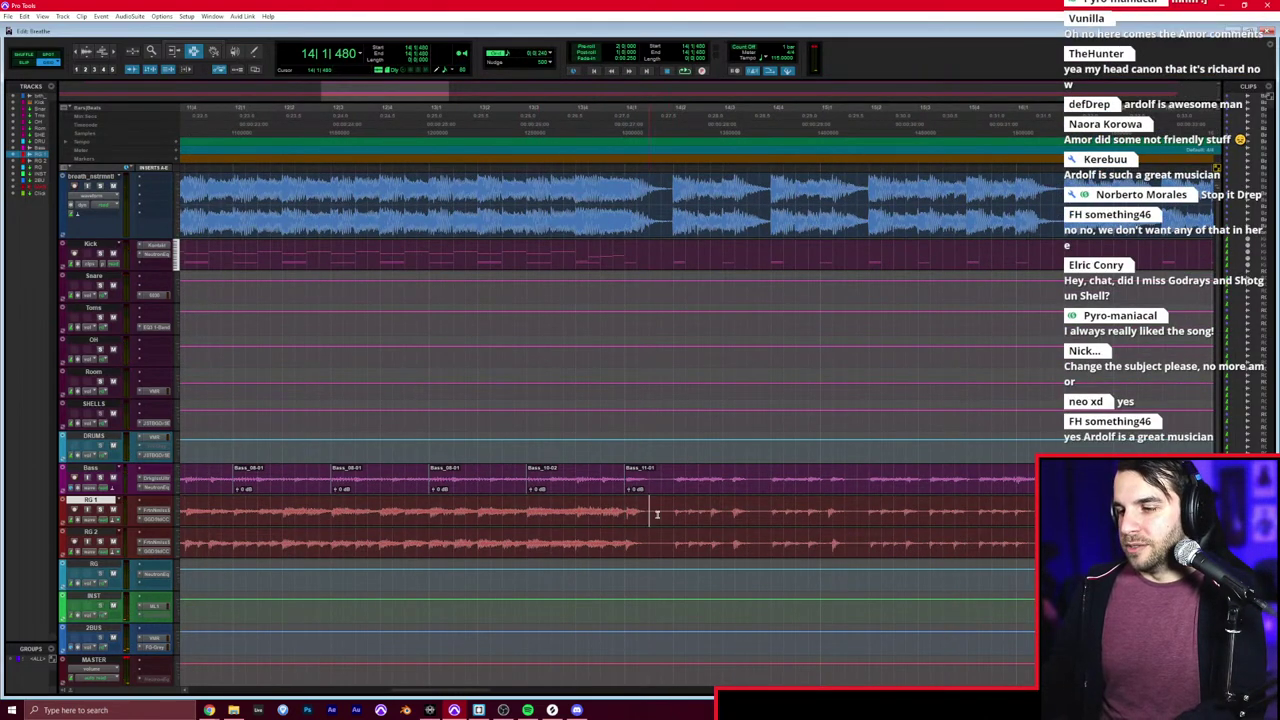
left_click_drag(657, 514, 675, 536)
key("Delete")
left_click_drag(656, 488, 675, 486)
key("Delete")
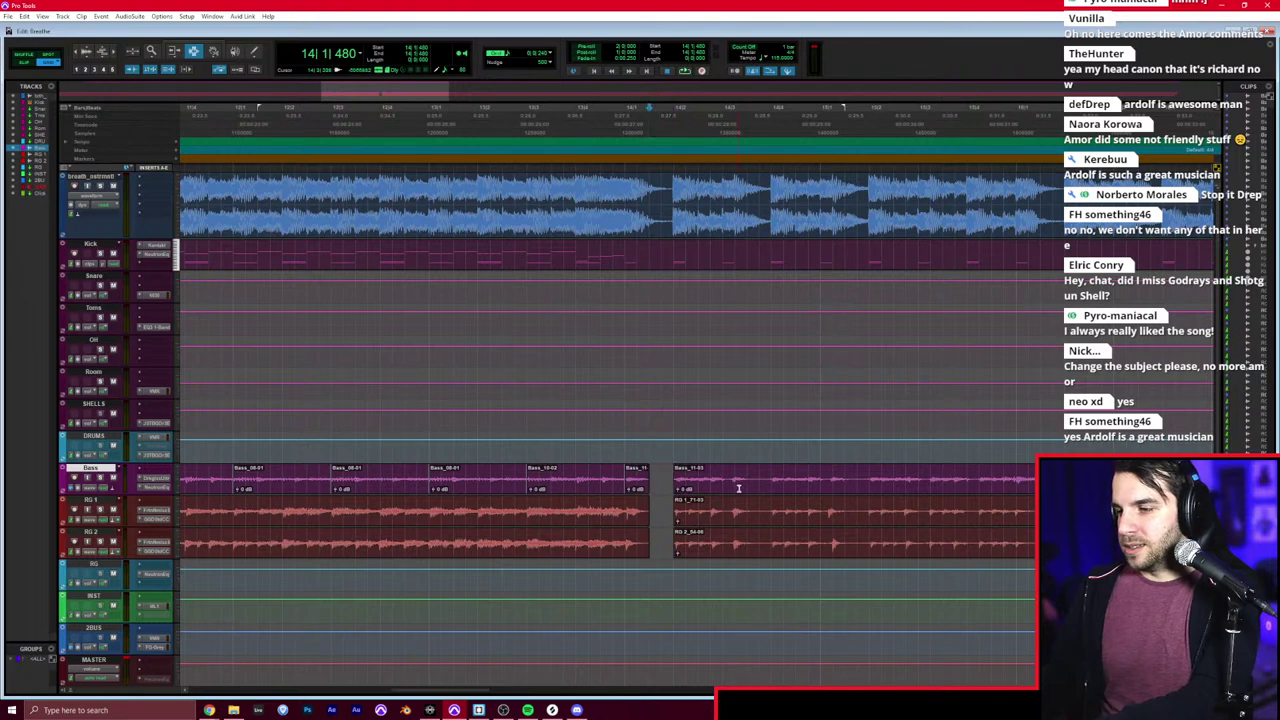
left_click(762, 514, "shift")
key("shift+ctrl+e")
Step: Separate the notes just after 15|1 on RG 1 and RG 2 off the grid, and return to grid editing
left_click(817, 481)
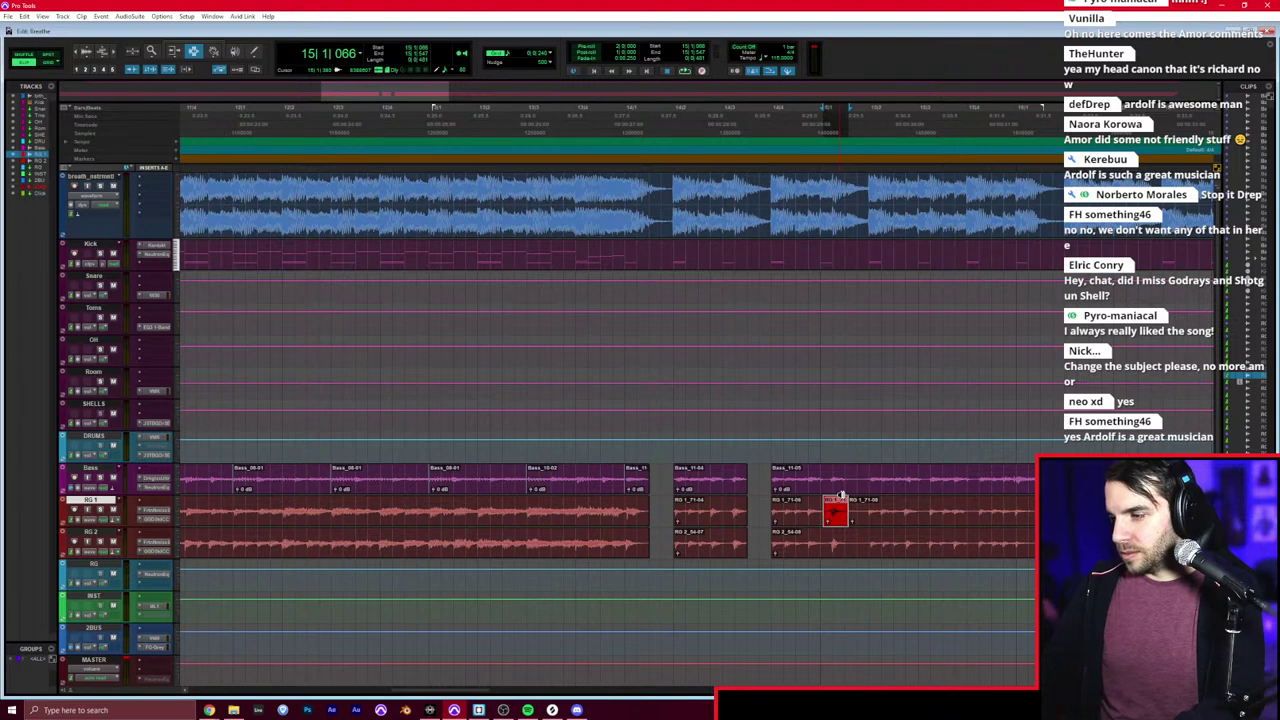
left_click_drag(824, 536, 838, 537)
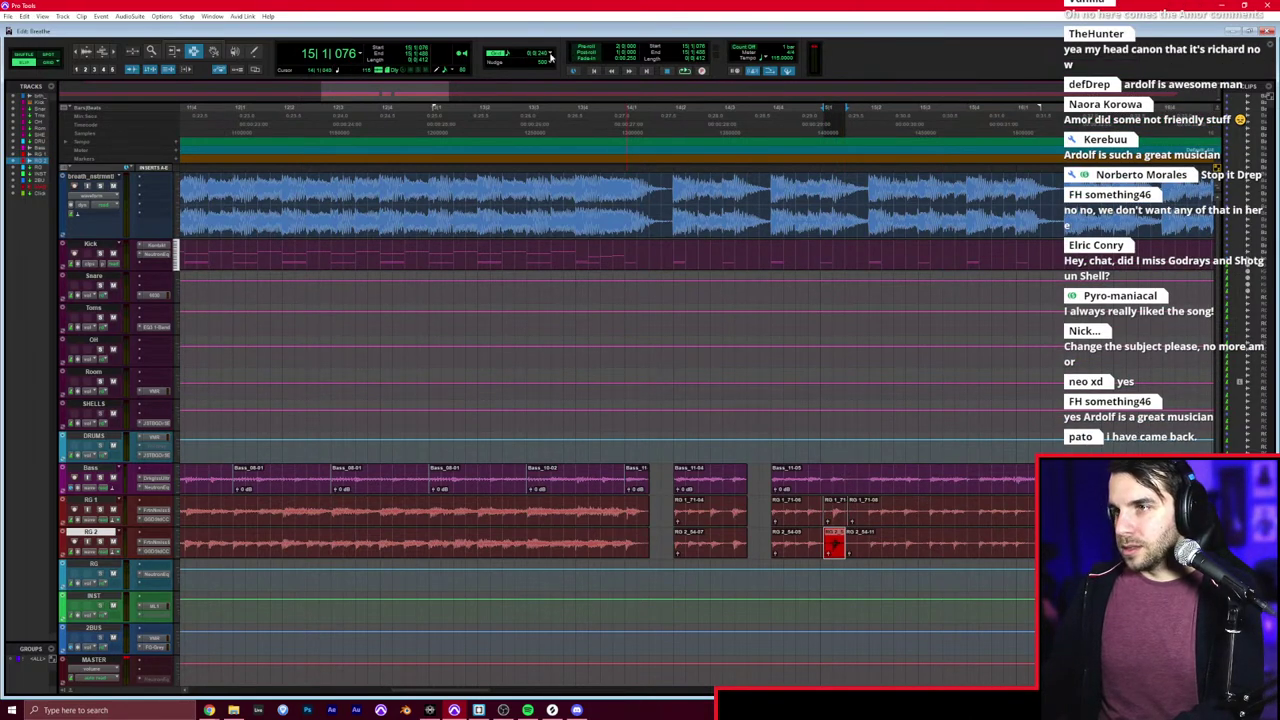
left_click(549, 57)
left_click(576, 95)
Step: Play from bar 13 beat 3 into bar 14 and split Bass, RG 1 and RG 2 just after 14|3
key("ctrl+bracketright")
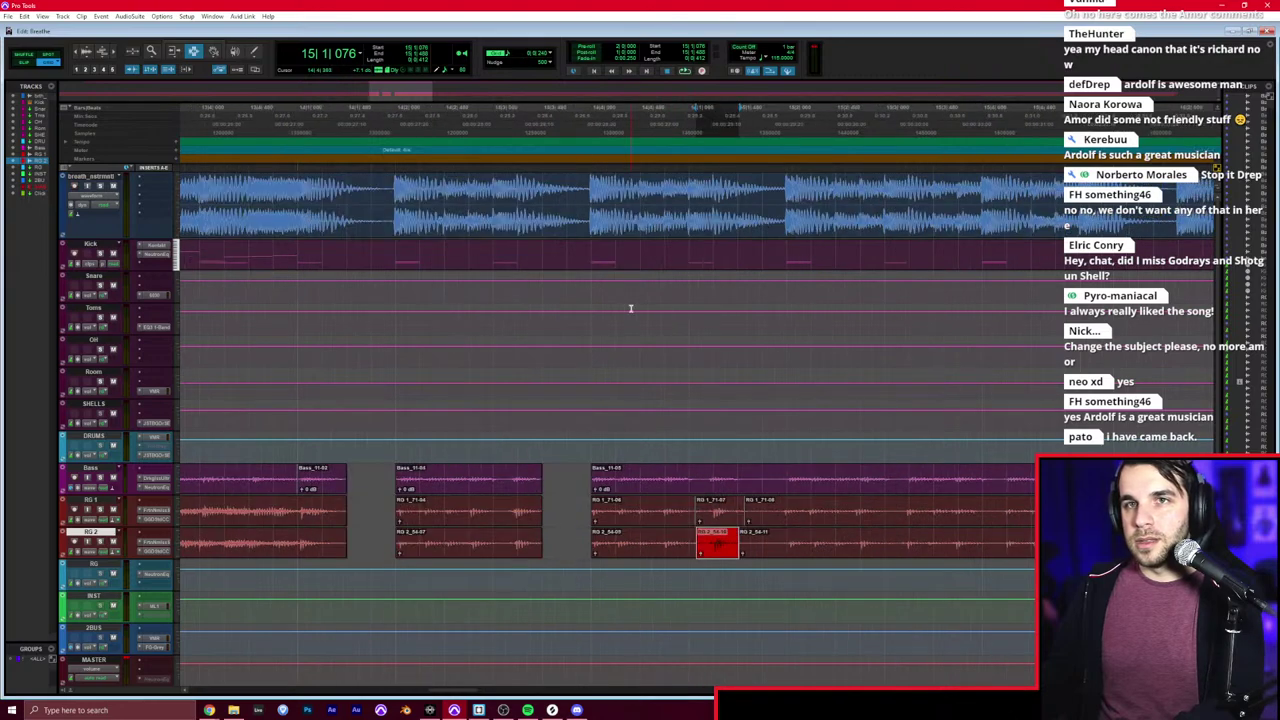
key("ctrl+bracketright")
left_click(264, 500)
key("ctrl+bracketleft")
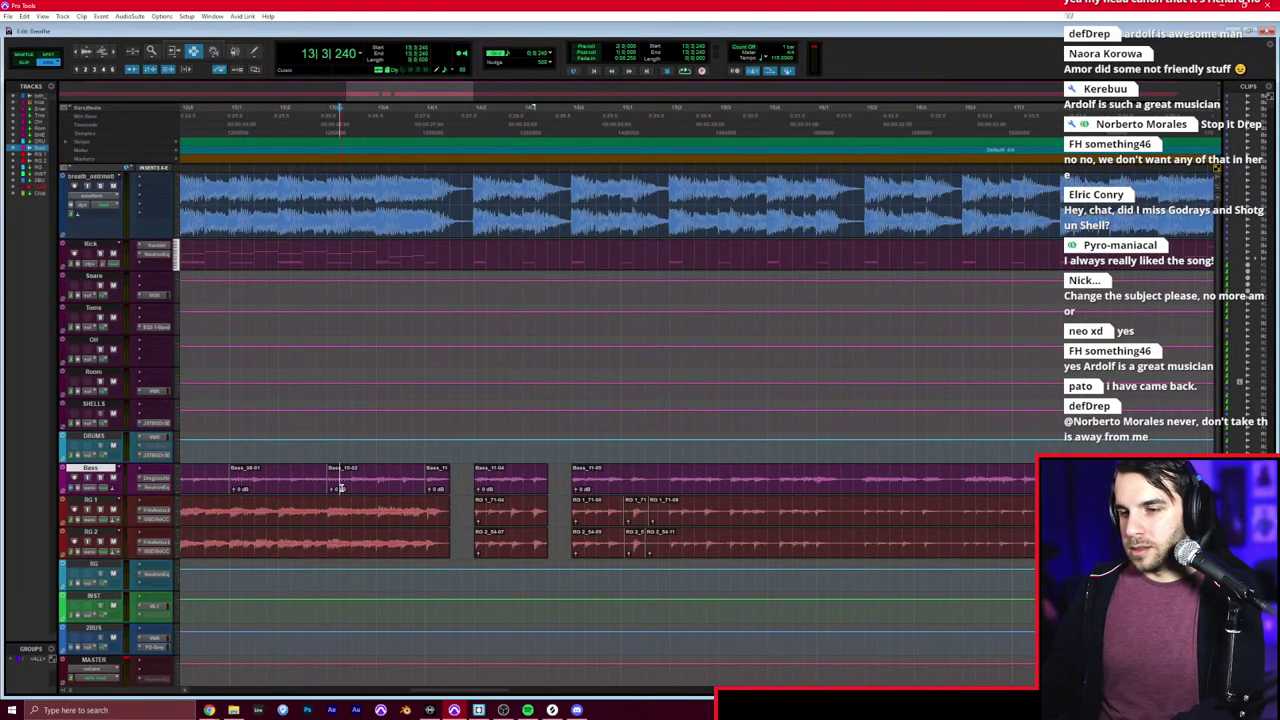
key("space")
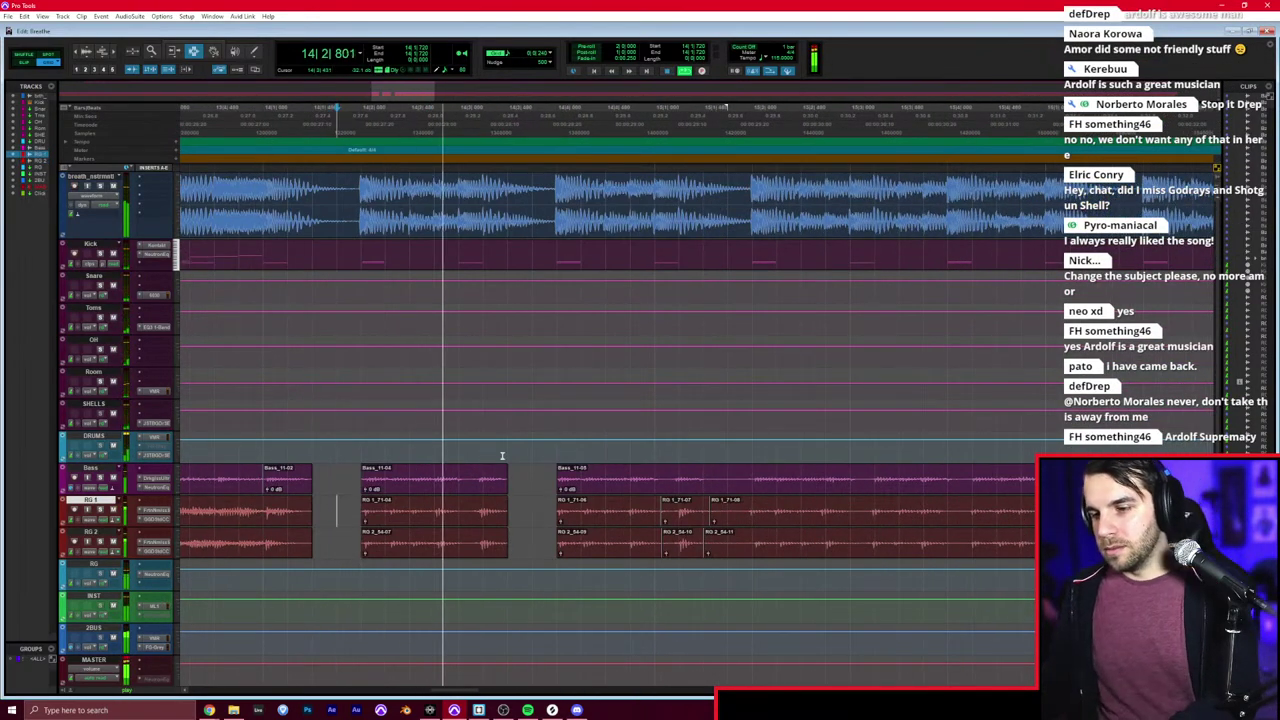
key("space")
left_click_drag(470, 466, 536, 535)
left_click(537, 535)
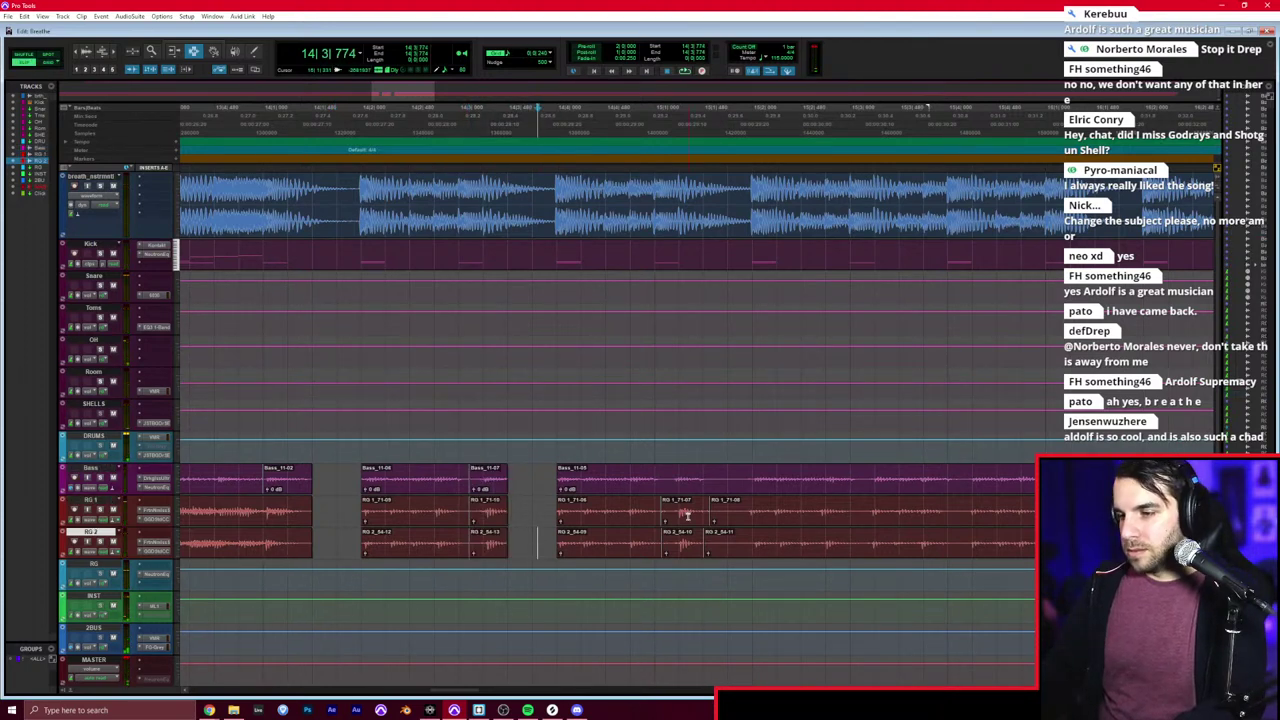
Step: Split Bass and RG 1 off the grid around the notes following 15|1 and audition the passage
left_click_drag(665, 478, 850, 503)
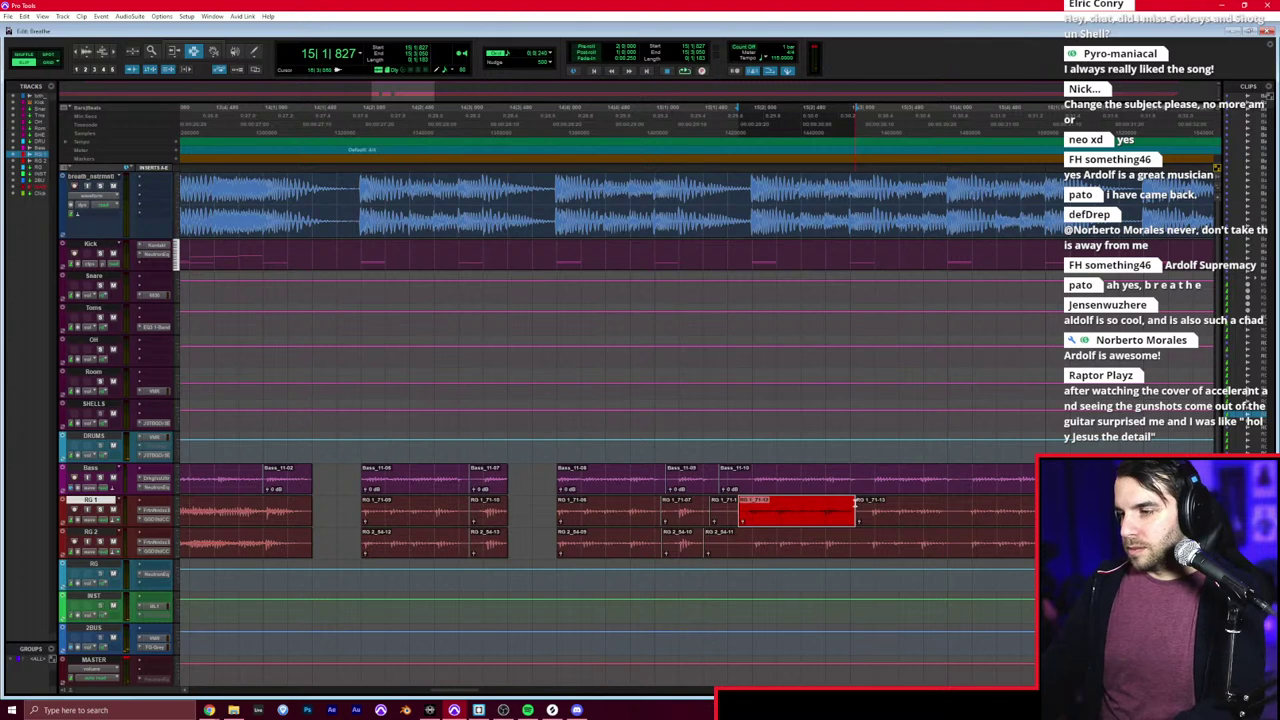
left_click(677, 490)
key("space")
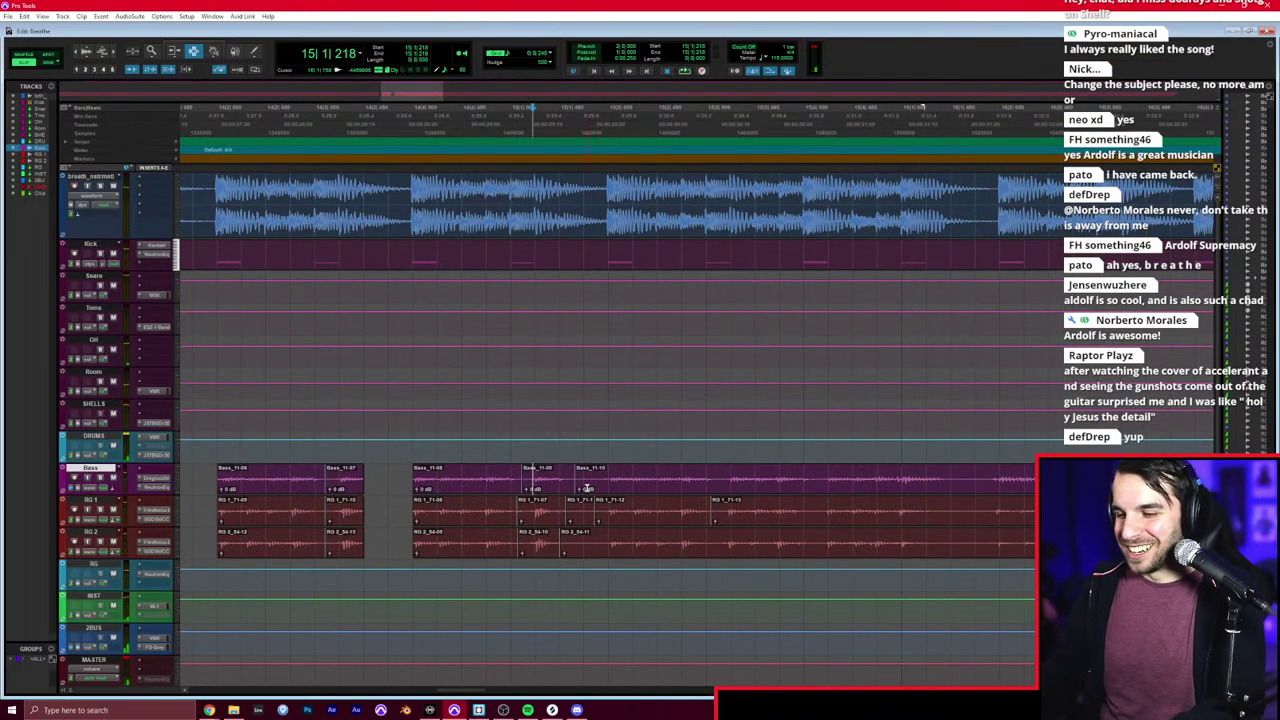
Step: Clear 15|1|480 to 15|2 and 15|1|000 to 15|1|240 on Bass, RG 1 and RG 2
left_click_drag(565, 479, 606, 500)
key("Delete")
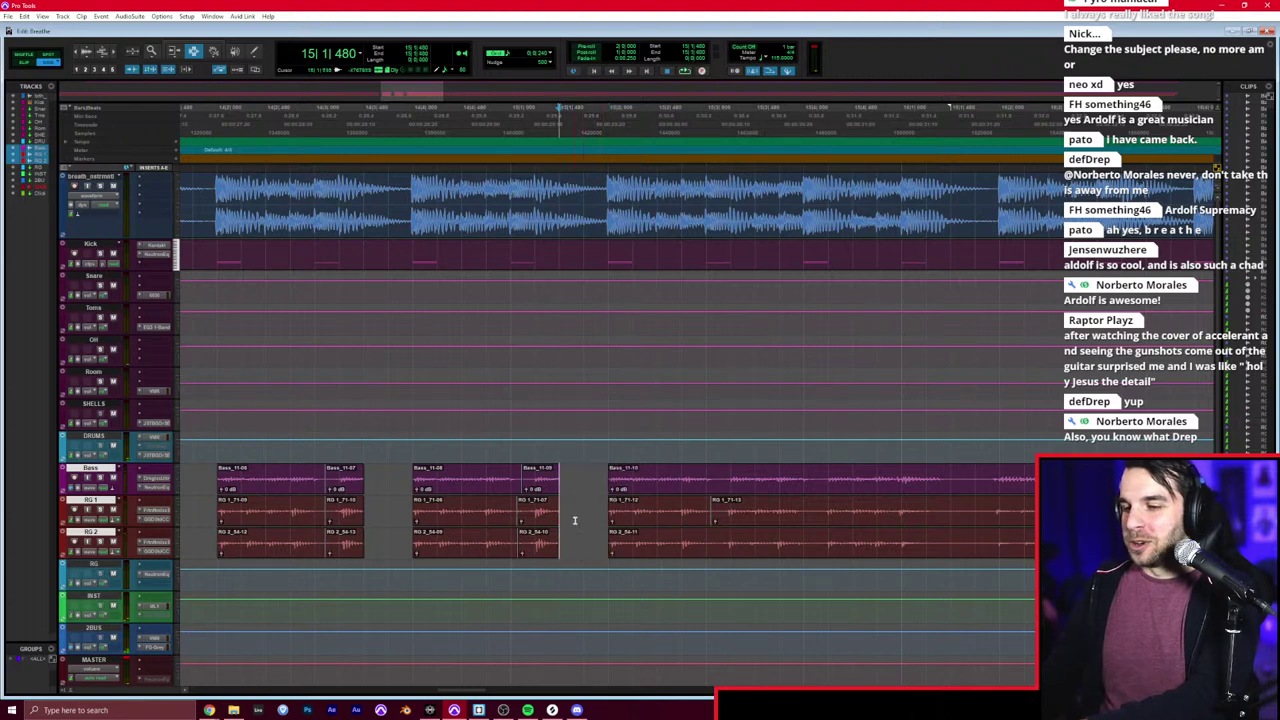
left_click_drag(512, 487, 536, 545)
key("Delete")
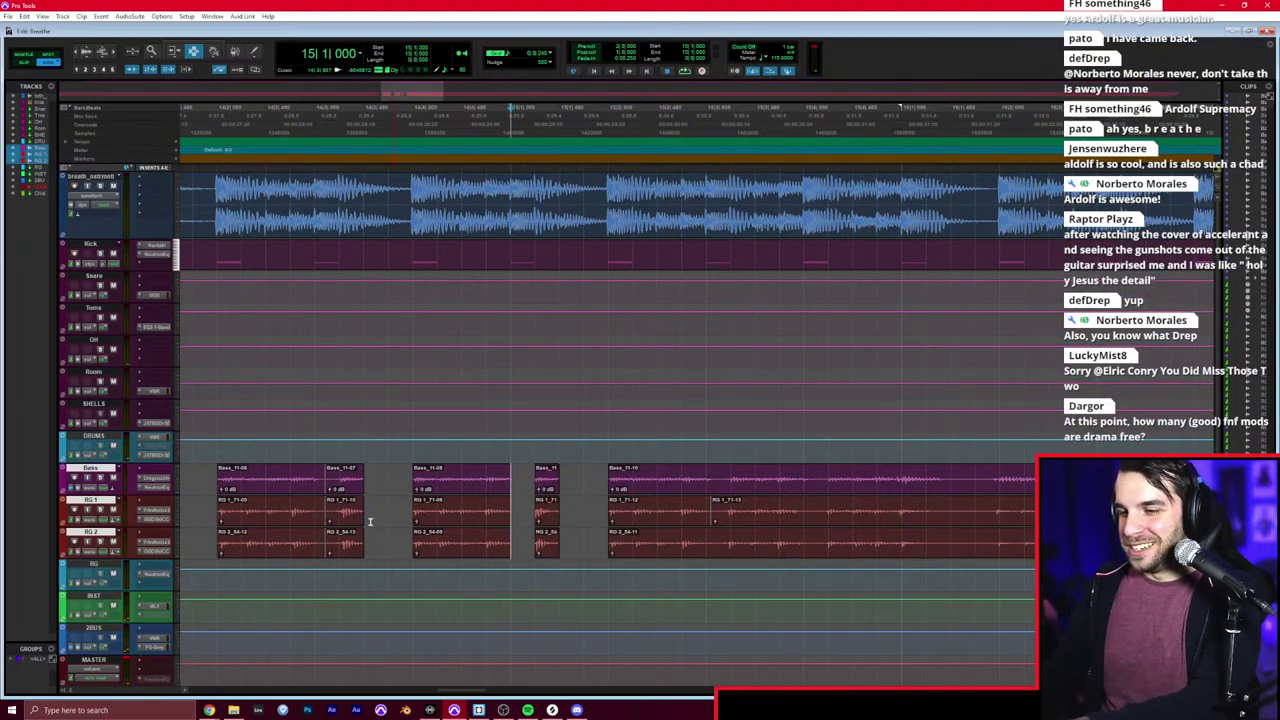
Step: Audition bar 14 and clear 14|3|000 to 14|3|240 on Bass, RG 1 and RG 2
left_click(265, 510)
key("space")
key("space")
left_click_drag(314, 485, 345, 543)
key("Delete")
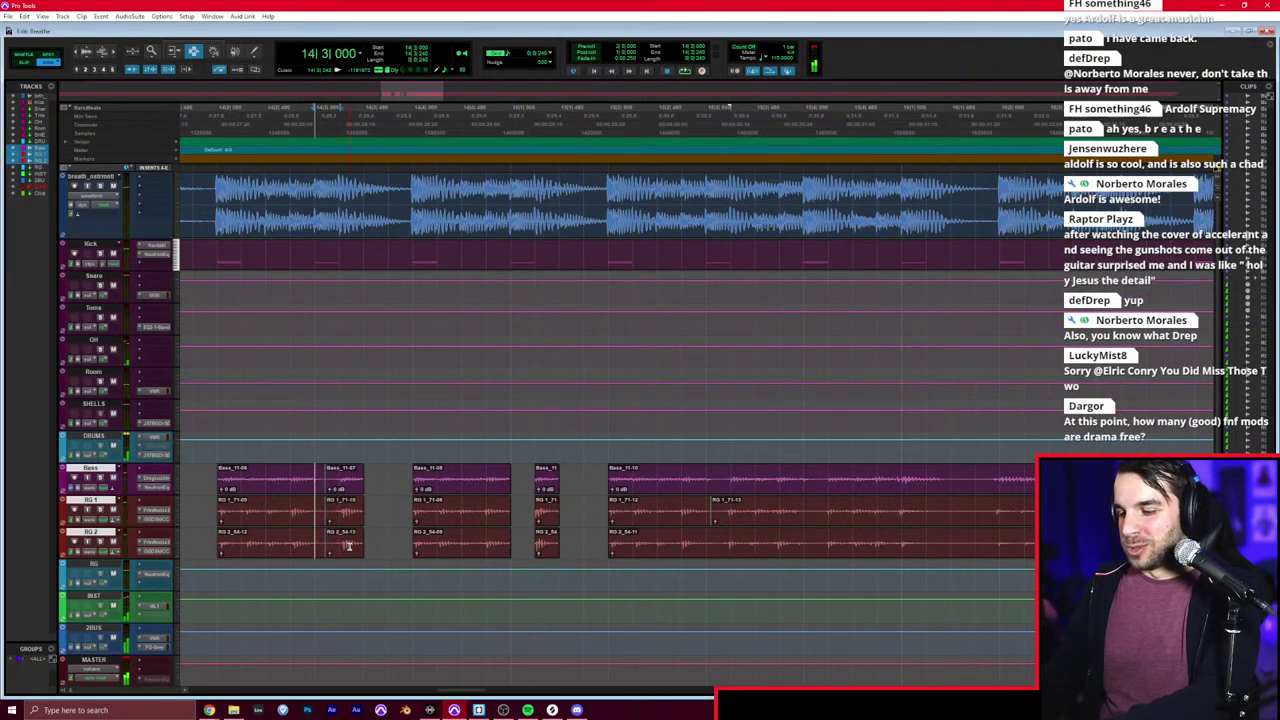
Step: Audition the bar 14 edits, and clear 1/16-note gaps at 15|3 and 15|4 plus the half-beat before 16|2 on Bass, RG 1 and RG 2
left_click(223, 514)
key("space")
key("space")
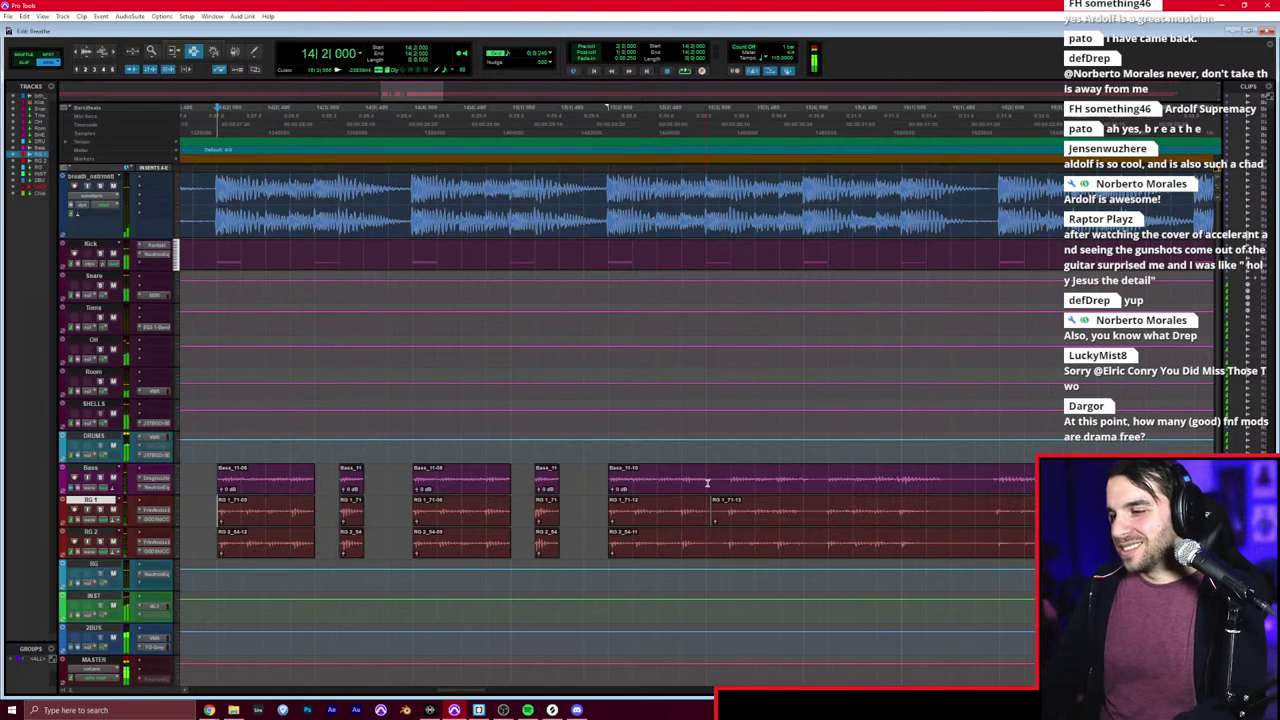
left_click_drag(706, 480, 730, 545)
key("Delete")
left_click_drag(802, 489, 824, 532)
key("Delete")
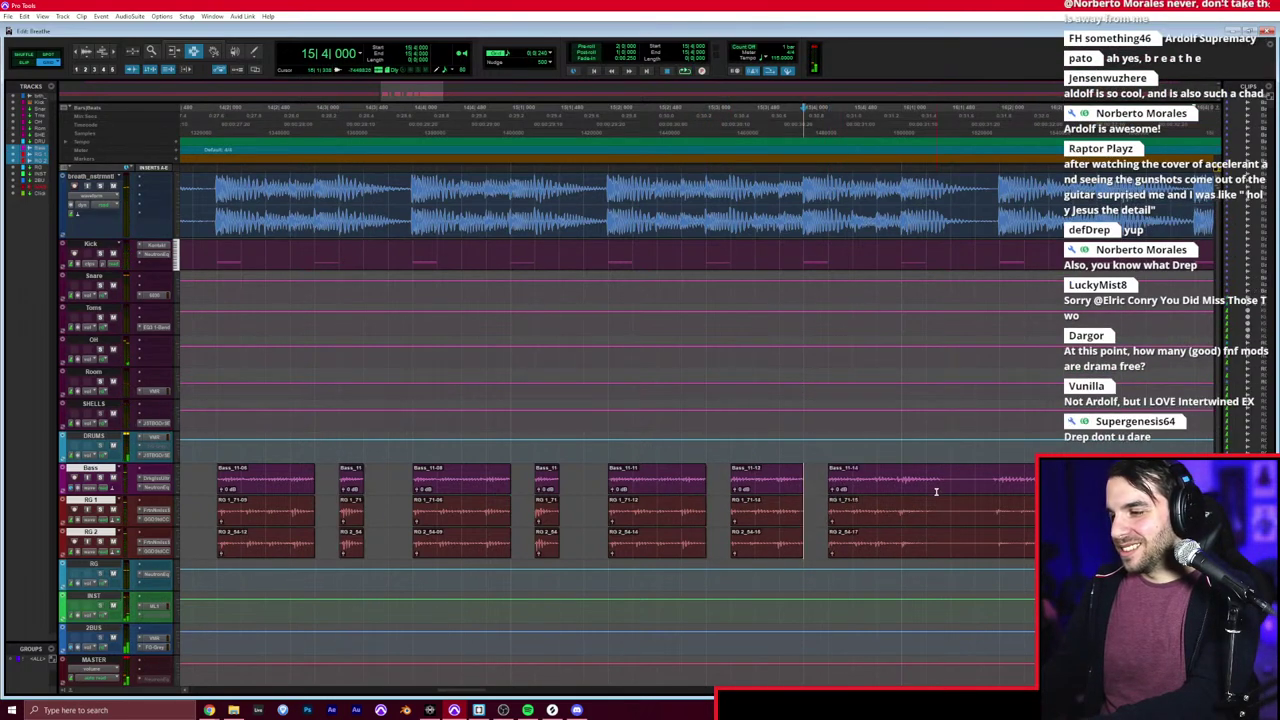
left_click_drag(948, 489, 991, 549)
key("Delete")
Step: Listen to the edited stops in bars 14 to 16, restarting playback from earlier points back to 11|3|480
left_click(601, 483)
key("space")
key("r")
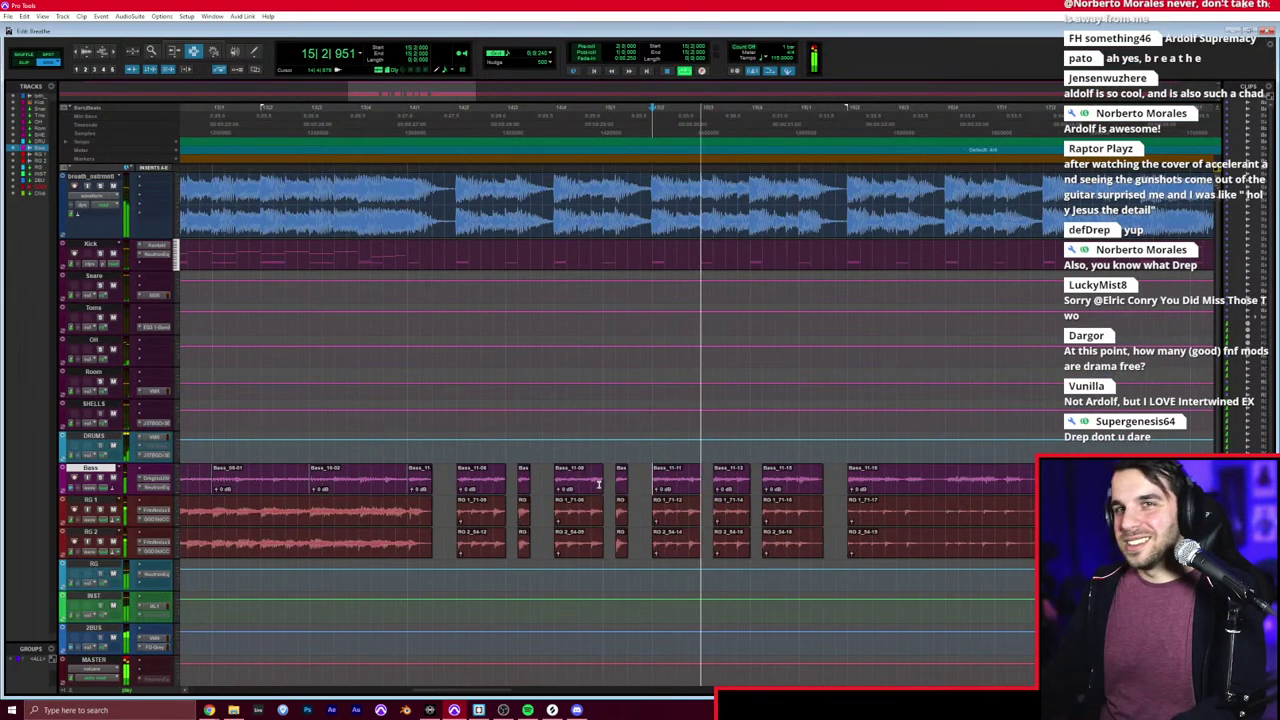
key("r")
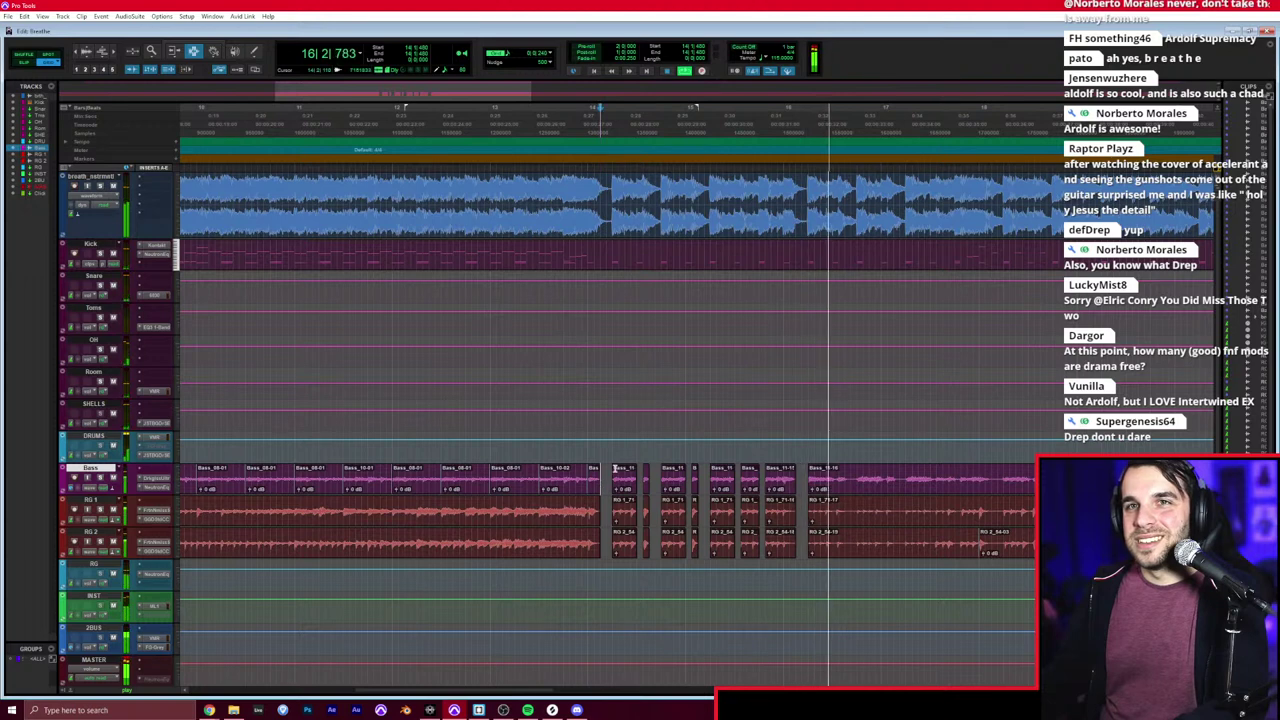
left_click(357, 480)
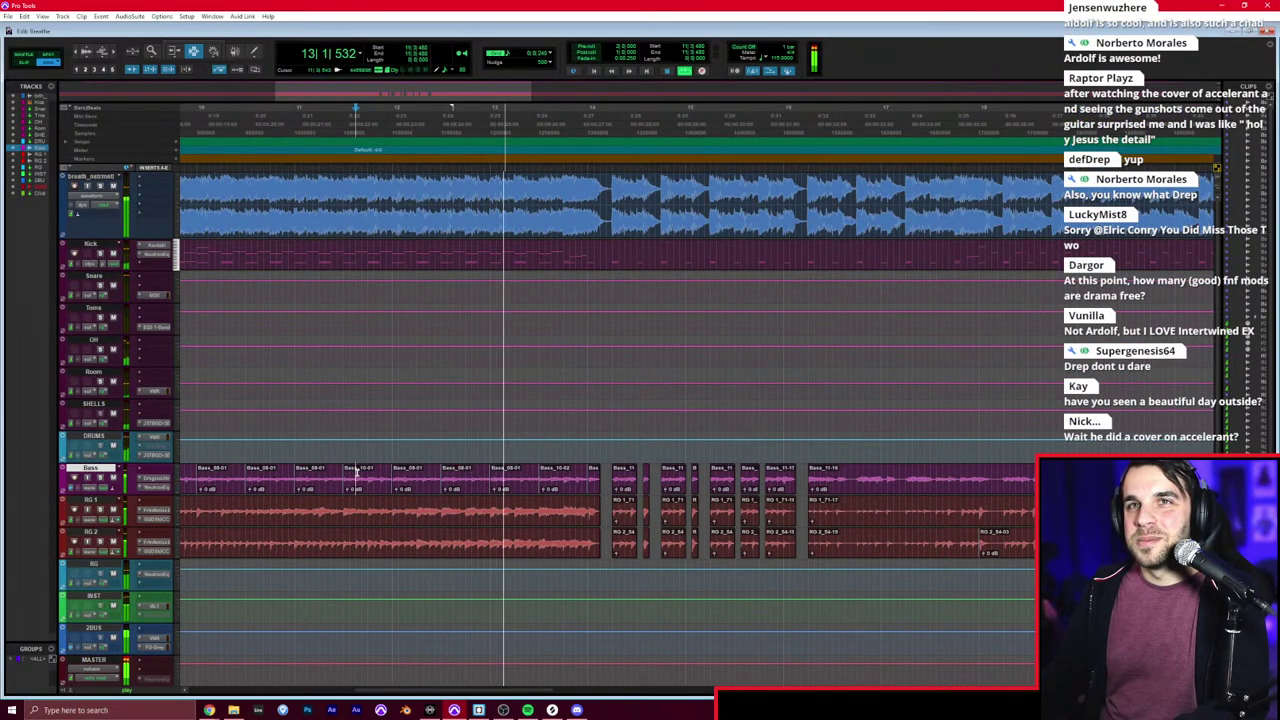
scroll(357, 473, "right", 1)
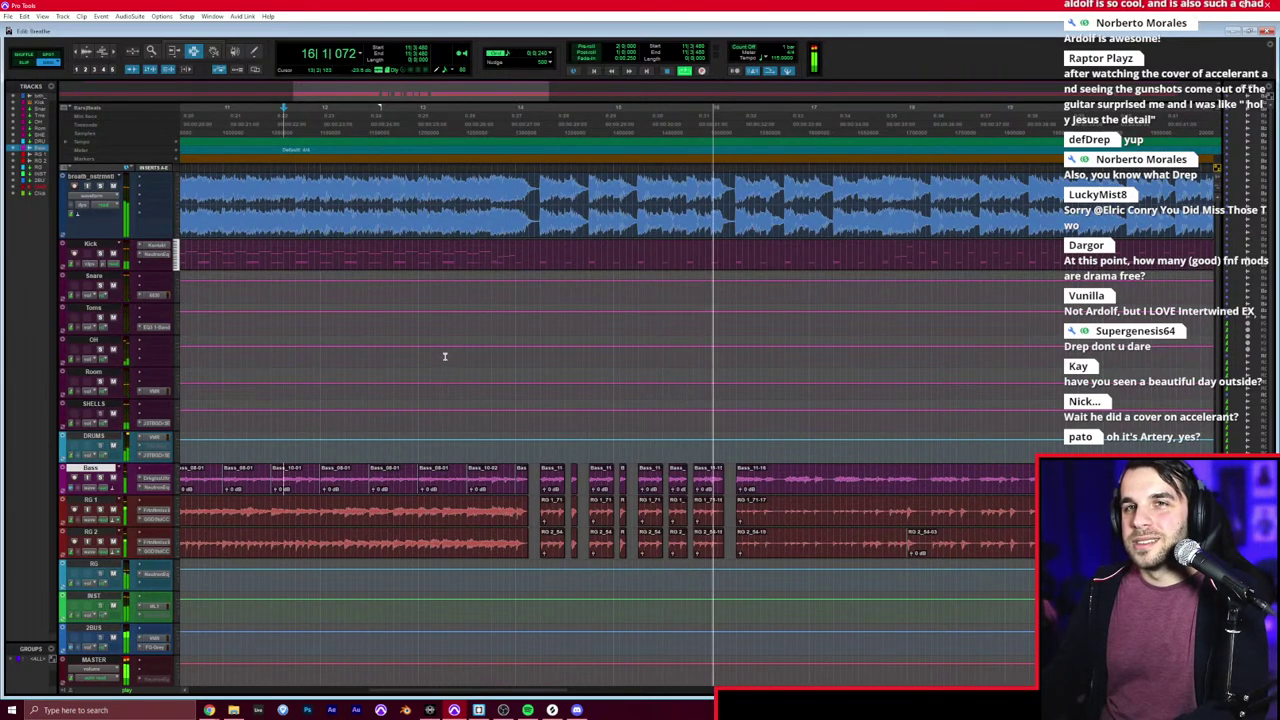
scroll(548, 452, "right", 1)
scroll(549, 452, "right", 1)
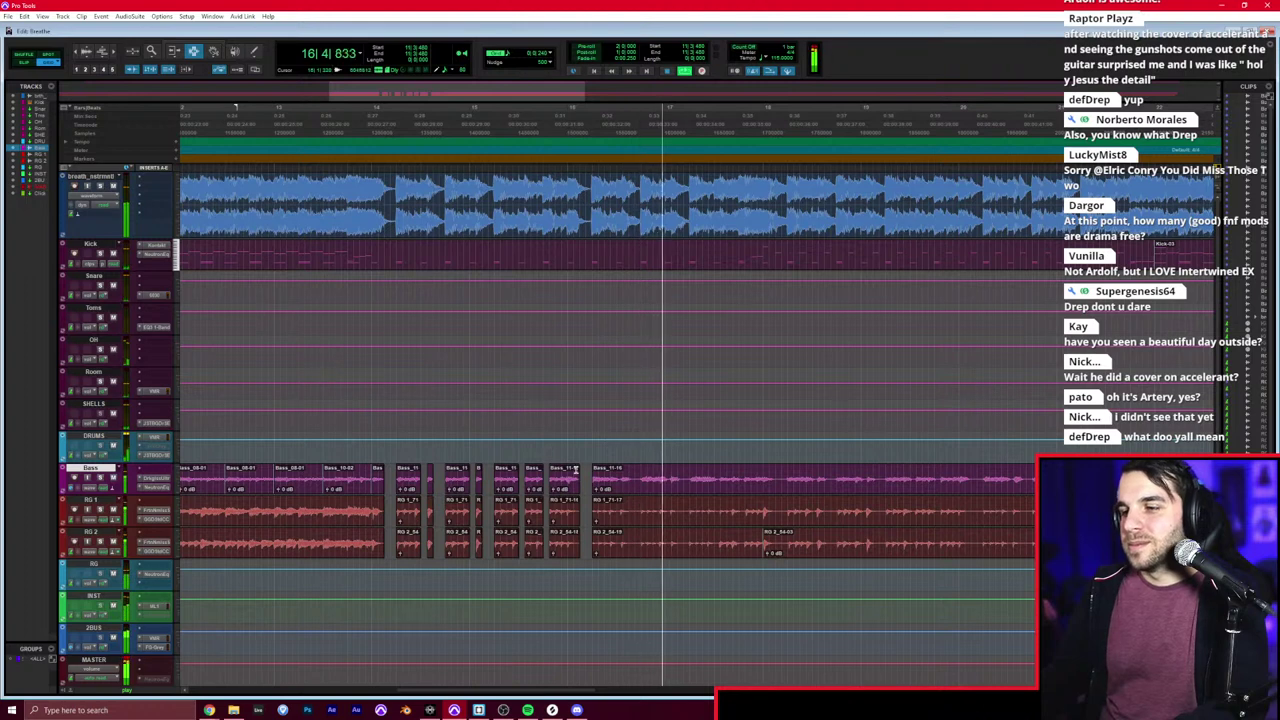
Step: Stop playback and clear the half-beat gaps before 16|4 and 17|2 on Bass, RG 1 and RG 2
left_click(575, 471)
key("space")
key("t")
scroll(576, 470, "right", 3)
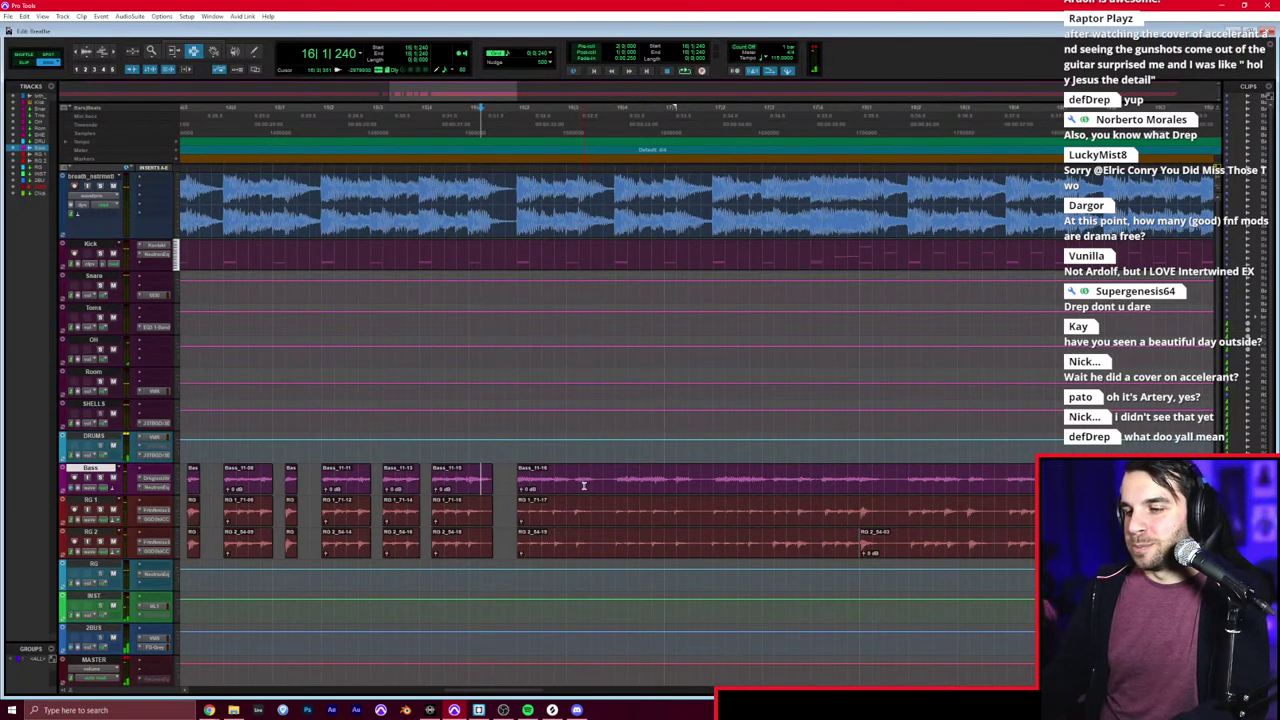
left_click_drag(595, 488, 614, 536)
key("Delete")
left_click_drag(690, 488, 706, 520)
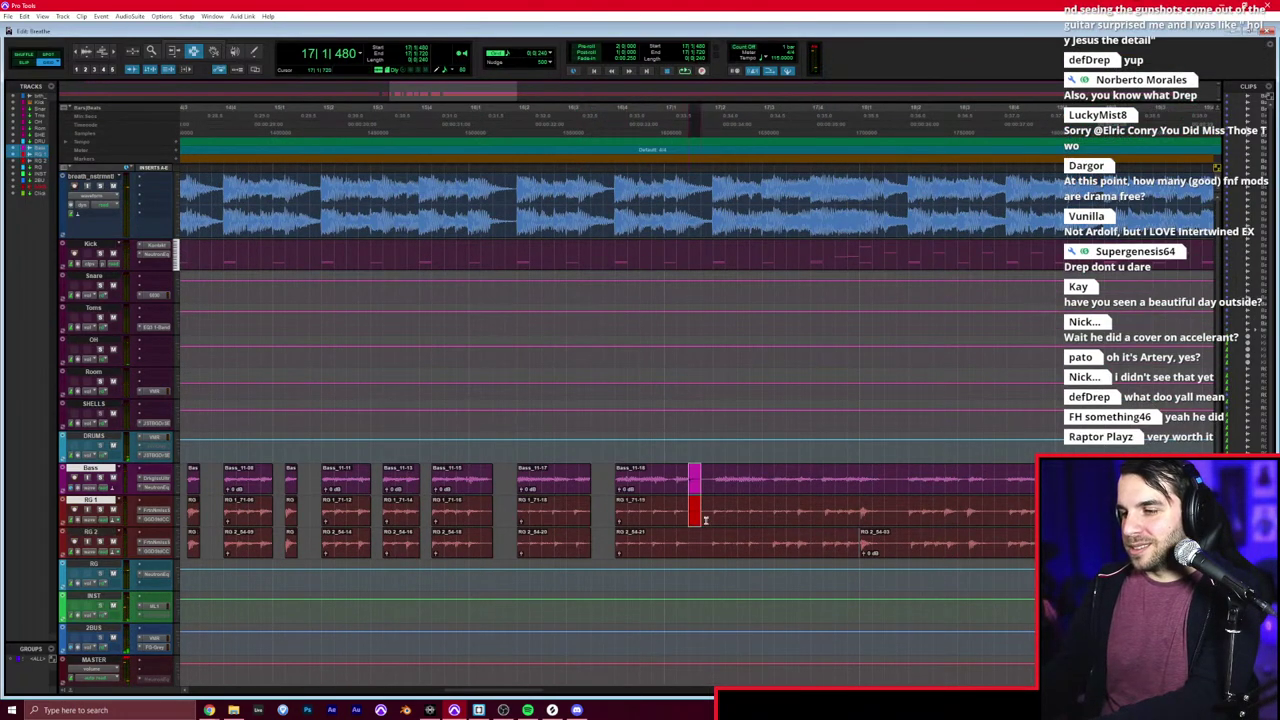
Step: Play from bar 16 beat 4 and clear the half-beat gaps before 18|2 and 18|4 on Bass, RG 1 and RG 2
key("space")
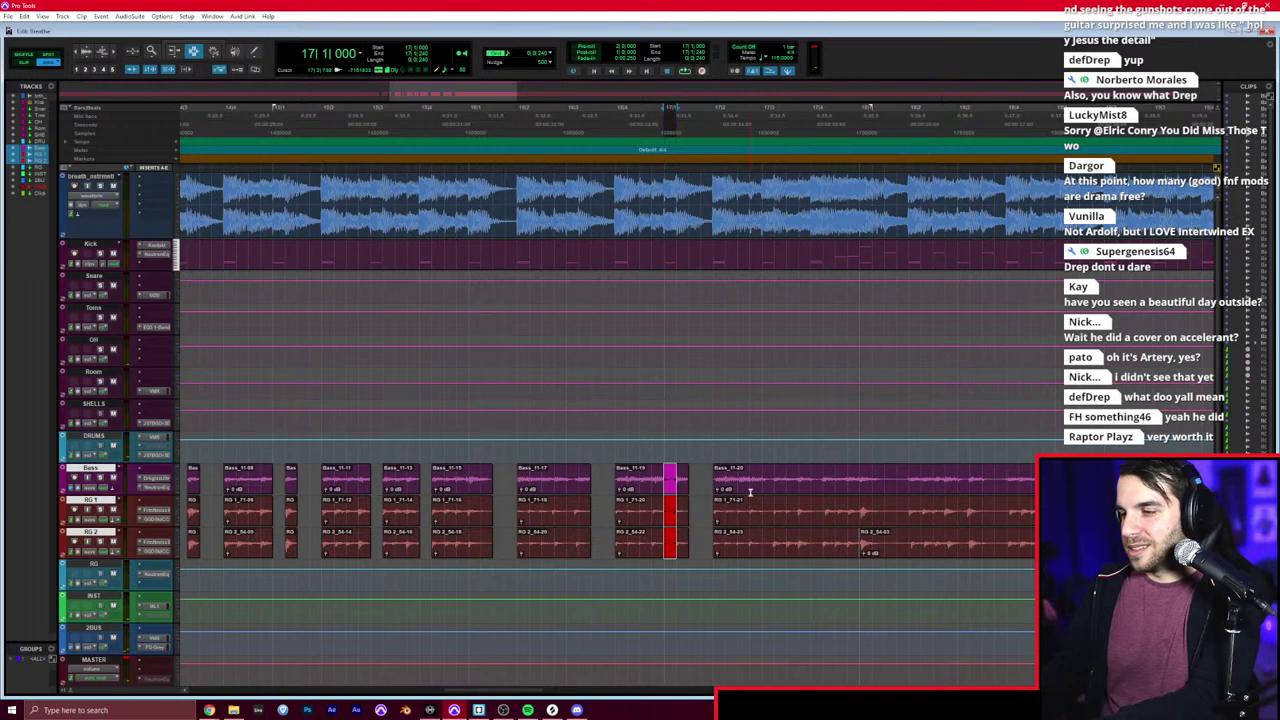
key("space")
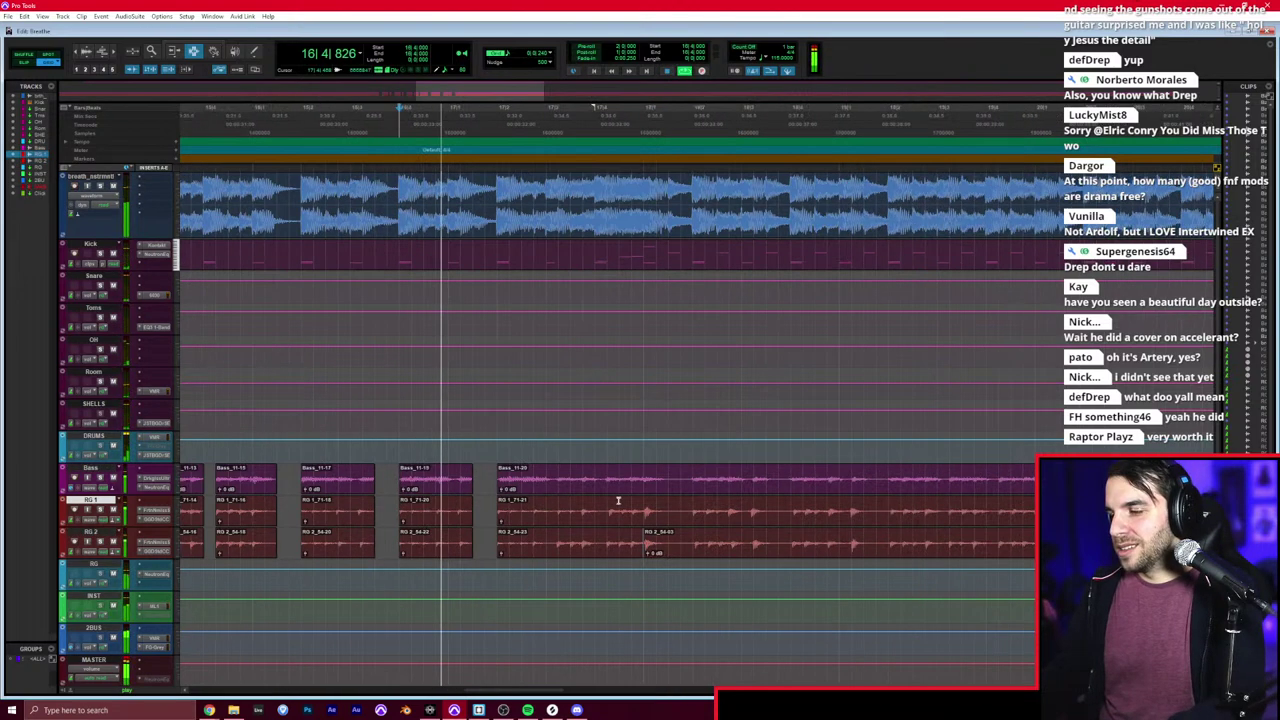
left_click_drag(677, 508, 690, 533)
key("Delete")
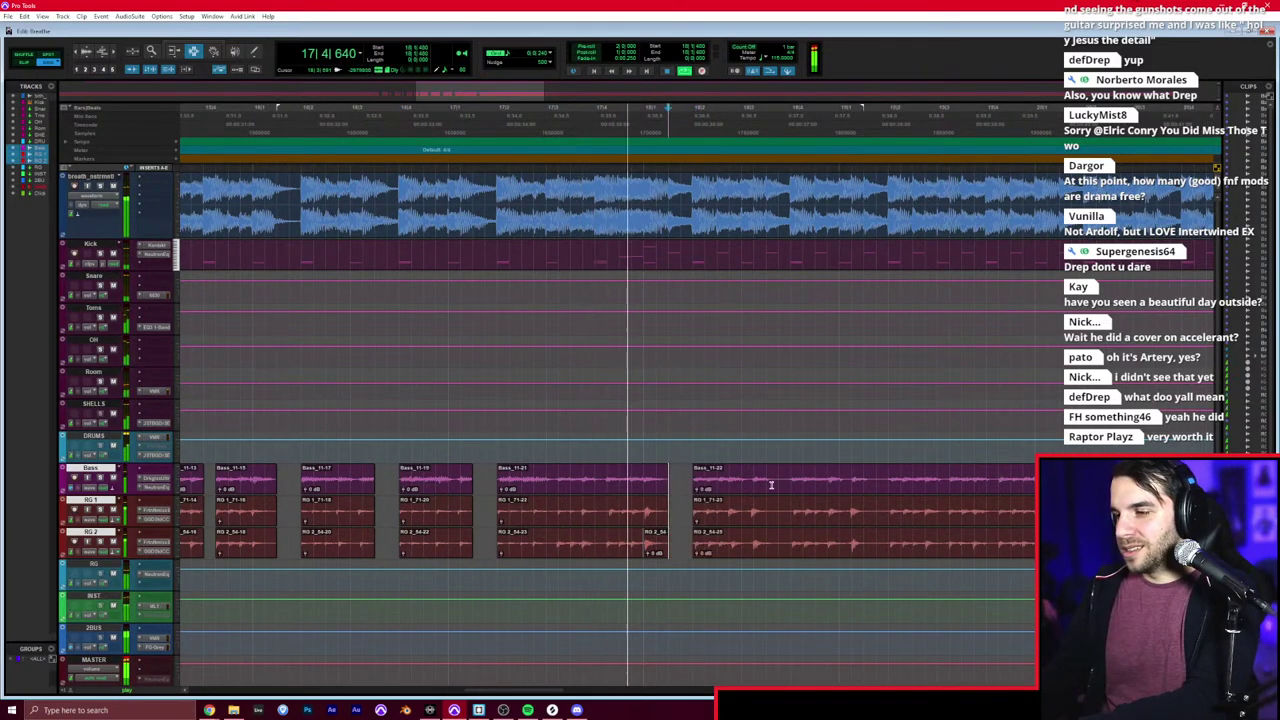
left_click_drag(768, 486, 789, 533)
key("Delete")
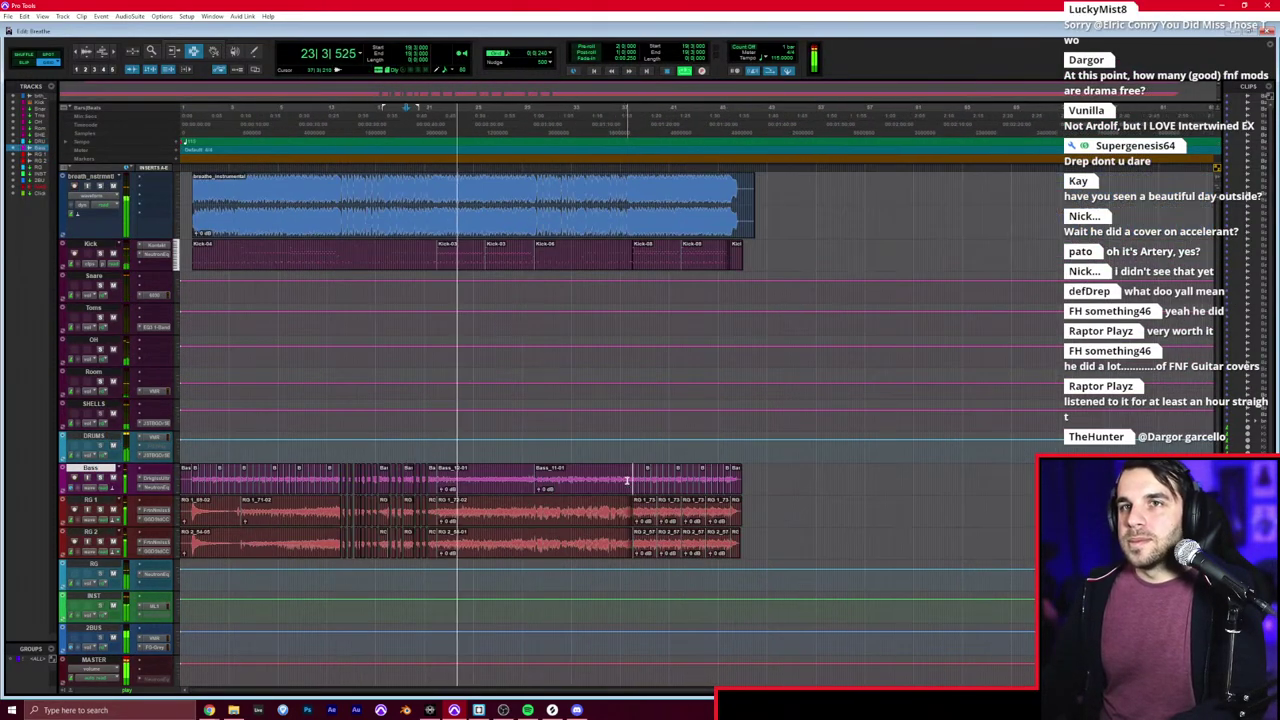
Step: In the RG bus's Neutron Equalizer, deepen the cut near 2 kHz and dip 3870 Hz by 0.8 dB, and return to the Edit window
key("ctrl+equal")
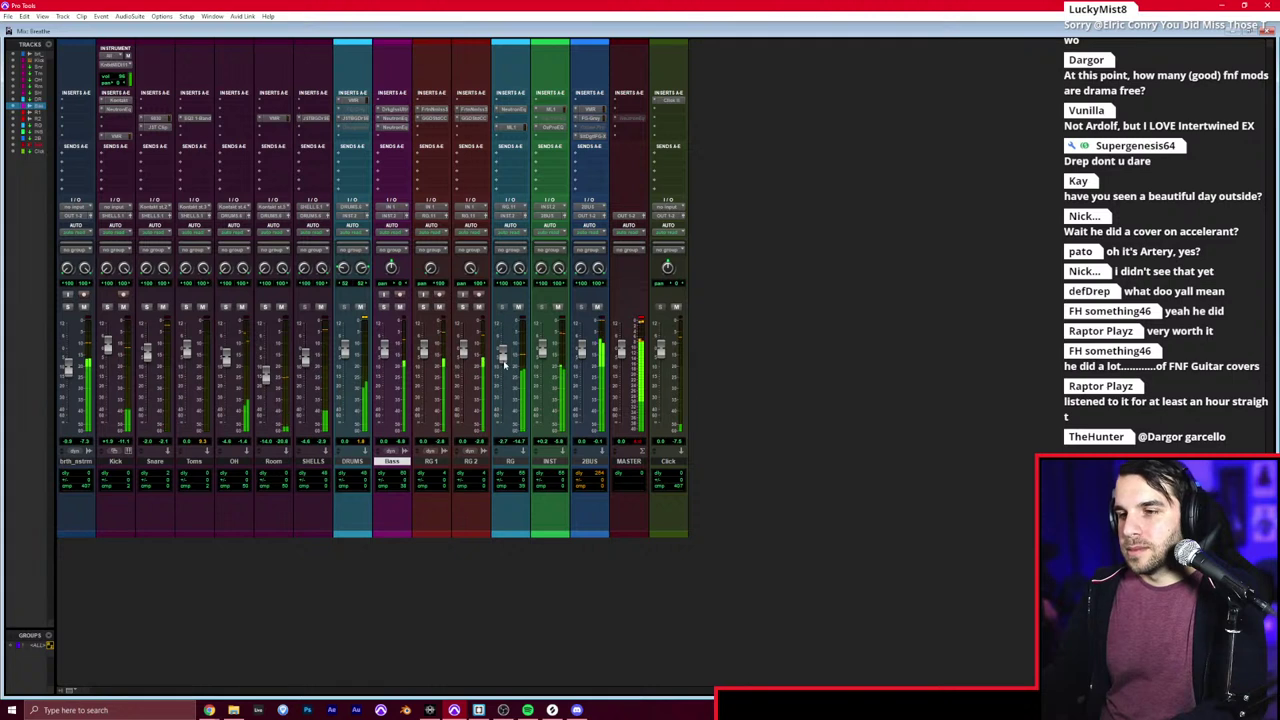
left_click(513, 122)
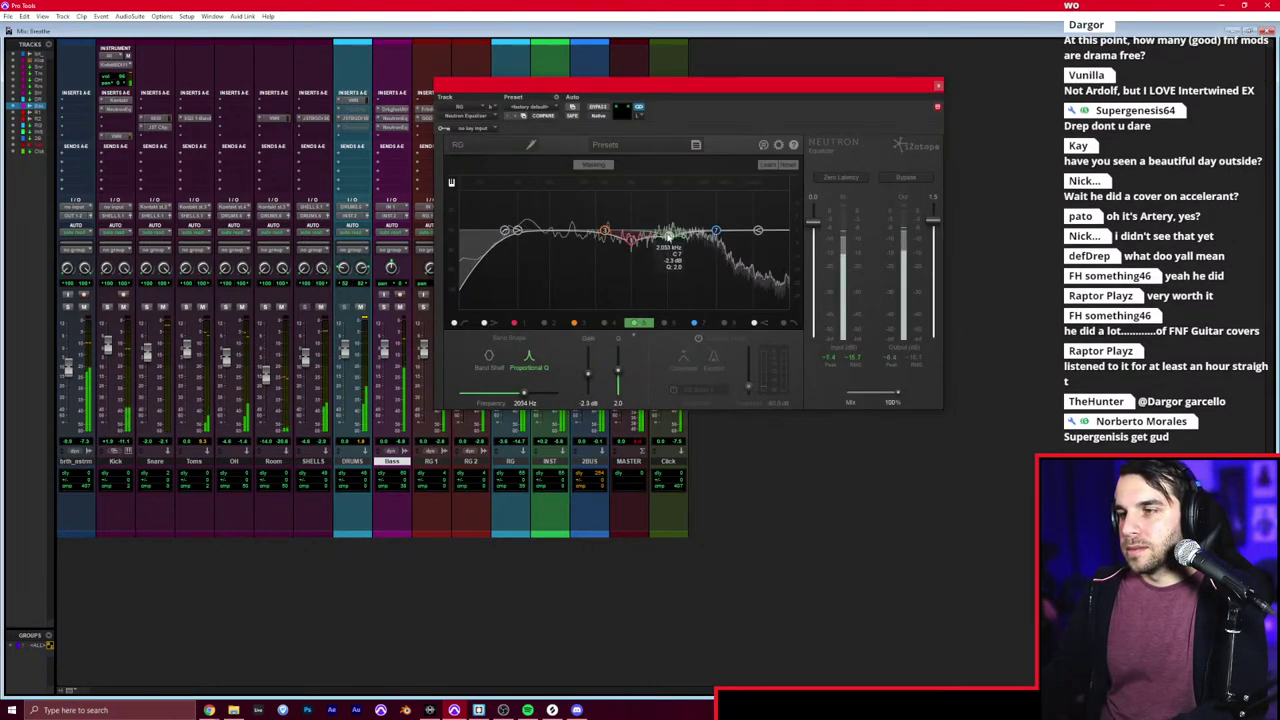
left_click_drag(669, 237, 703, 233)
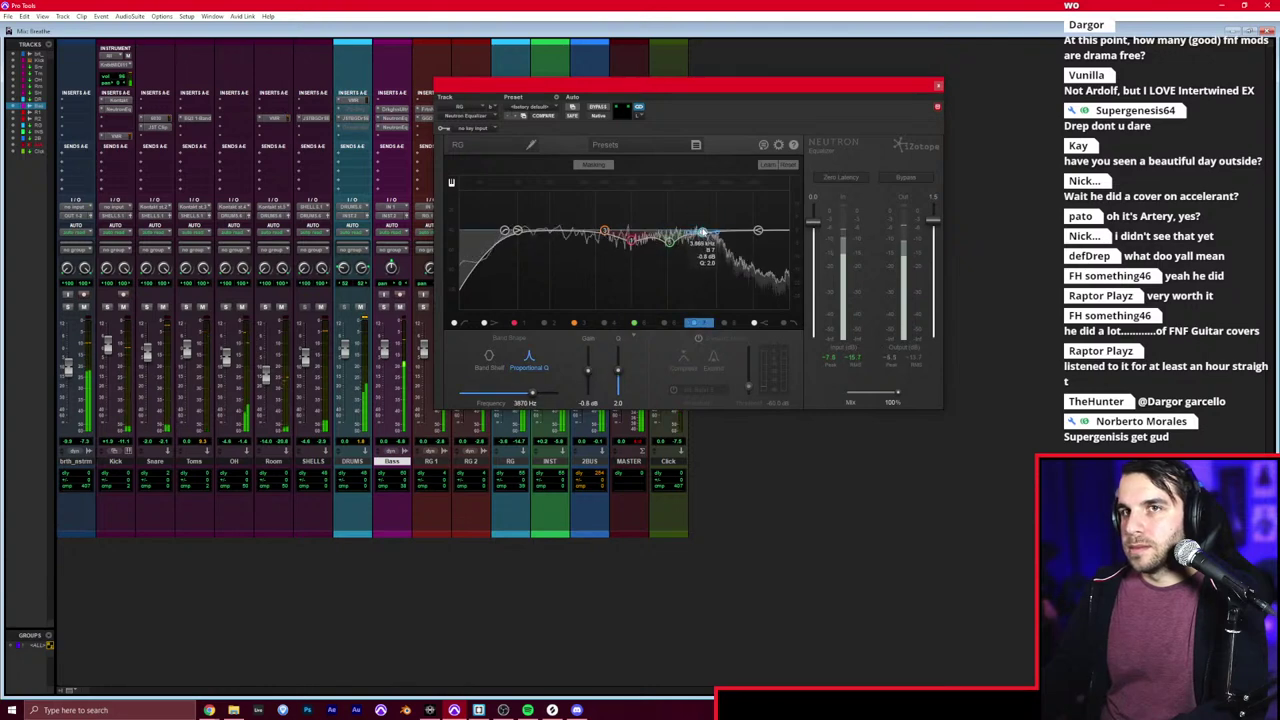
left_click(938, 89)
key("ctrl+equal")
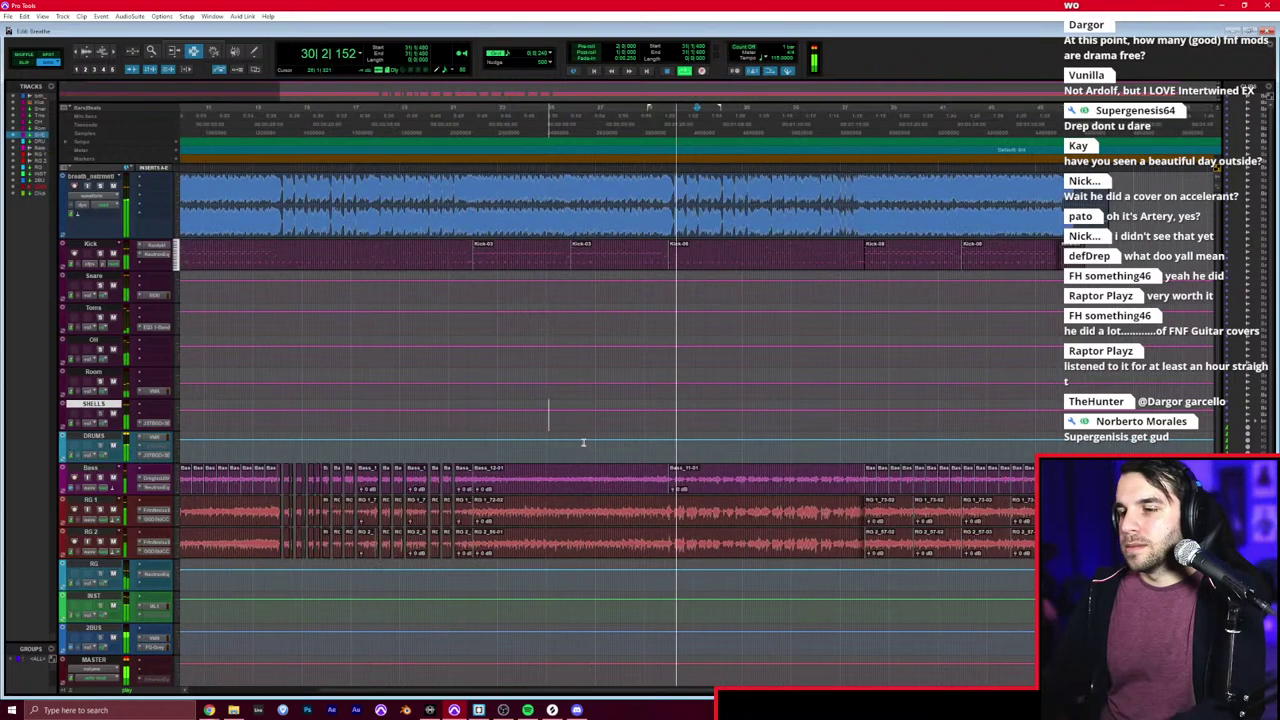
Step: Clear the half-beat gaps before 30|2, 30|4 and 31|2 on Bass, RG 1 and RG 2
key("t")
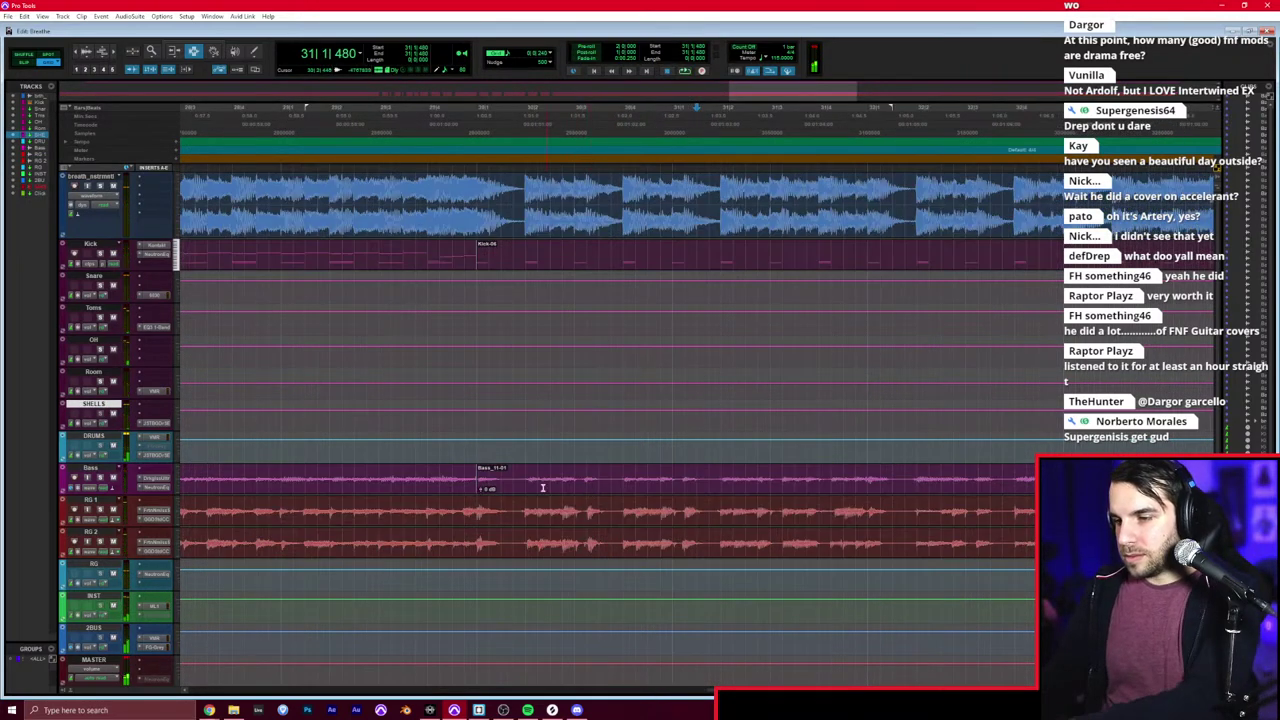
left_click_drag(502, 484, 528, 542)
key("Delete")
left_click_drag(600, 487, 623, 545)
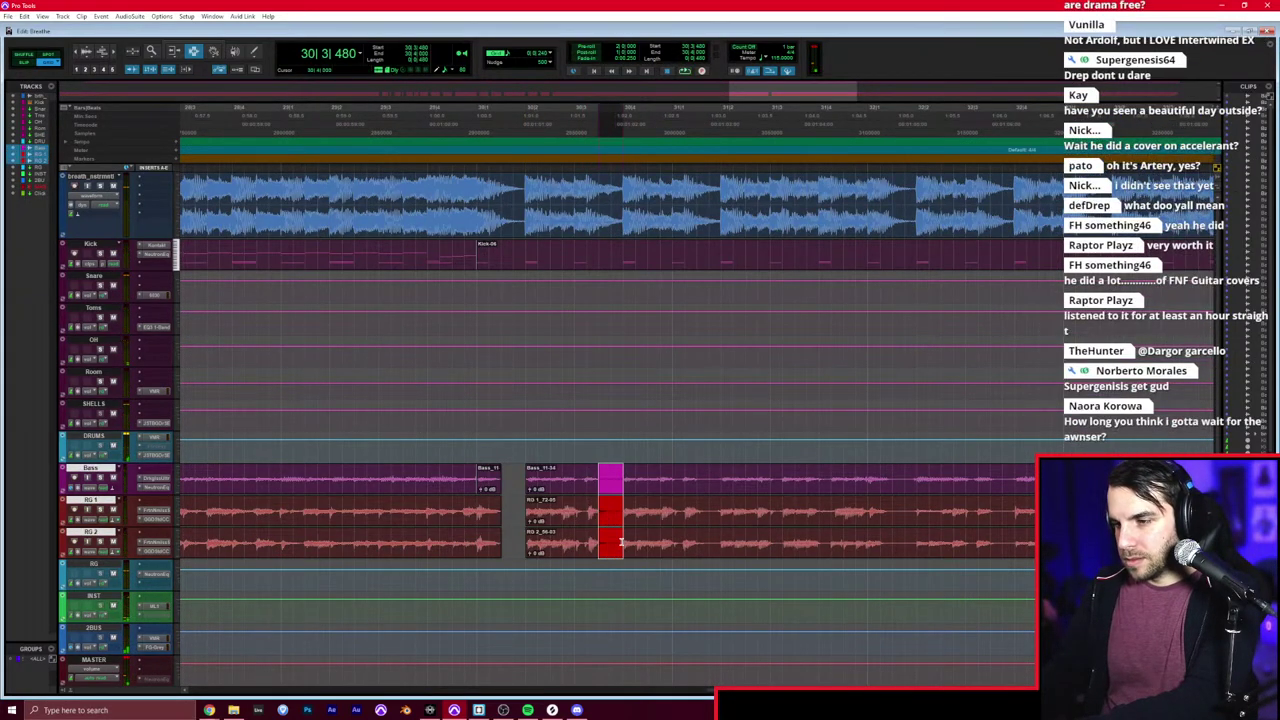
key("Delete")
left_click_drag(697, 472, 722, 545)
key("Delete")
Step: Audition the stops in bar 30 and clear 30|3|000 to 30|3|240 on Bass, RG 1 and RG 2
left_click(462, 518)
key("space")
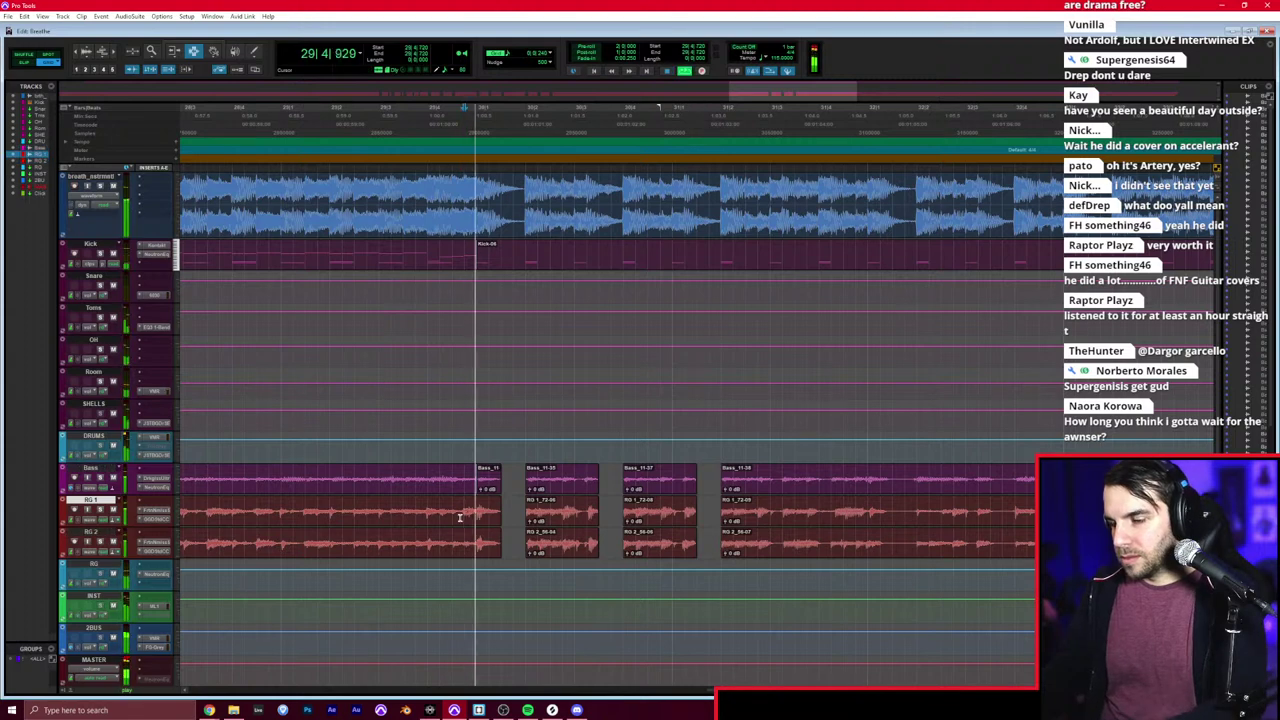
scroll(463, 518, "right", 2)
key("space")
left_click_drag(431, 489, 443, 540)
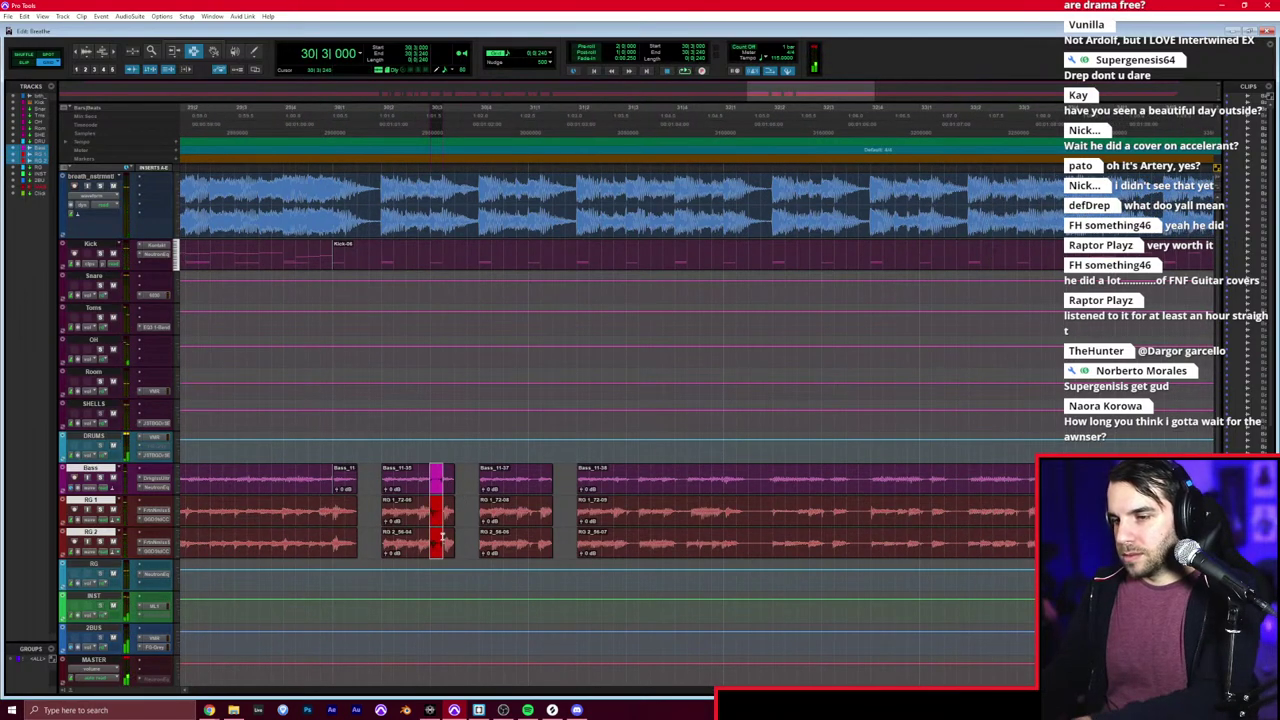
key("space")
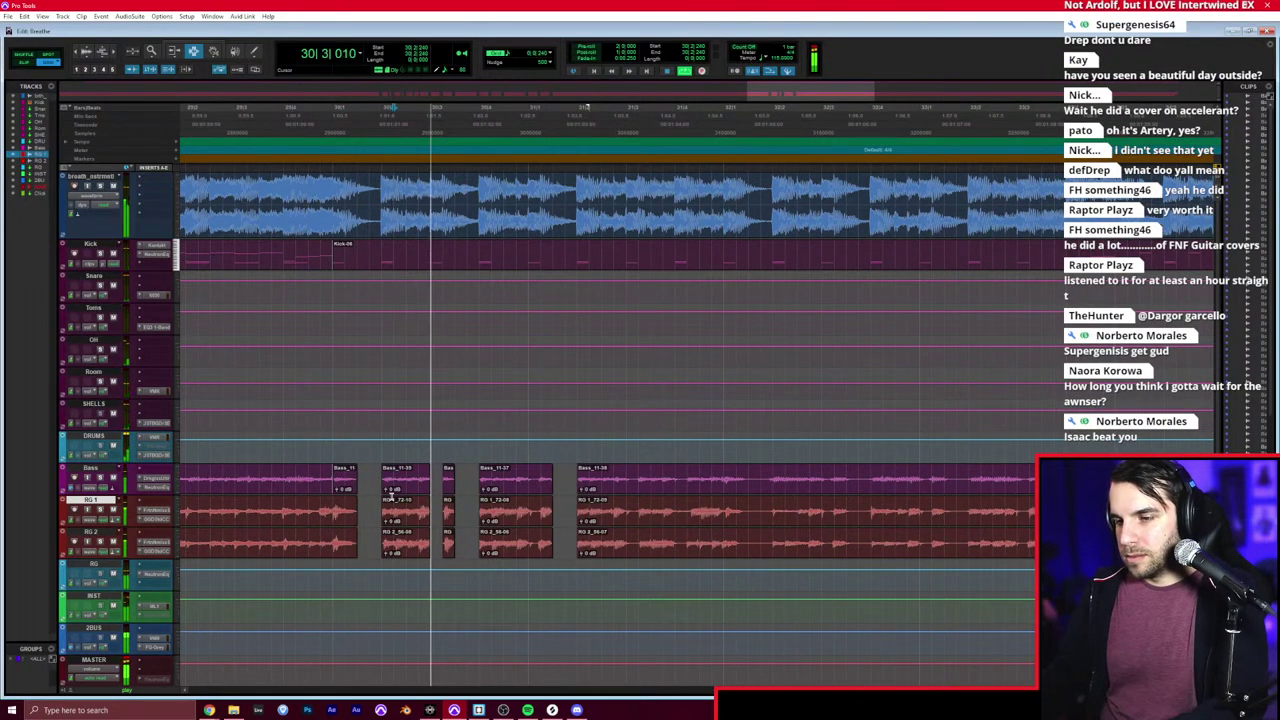
key("space")
Step: Clear 1/16-note gaps at 31|1, 31|3, 31|4 and 32|3 and half-beat gaps before 32|2 and 32|4 on Bass, RG 1 and RG 2
left_click_drag(529, 480, 539, 545)
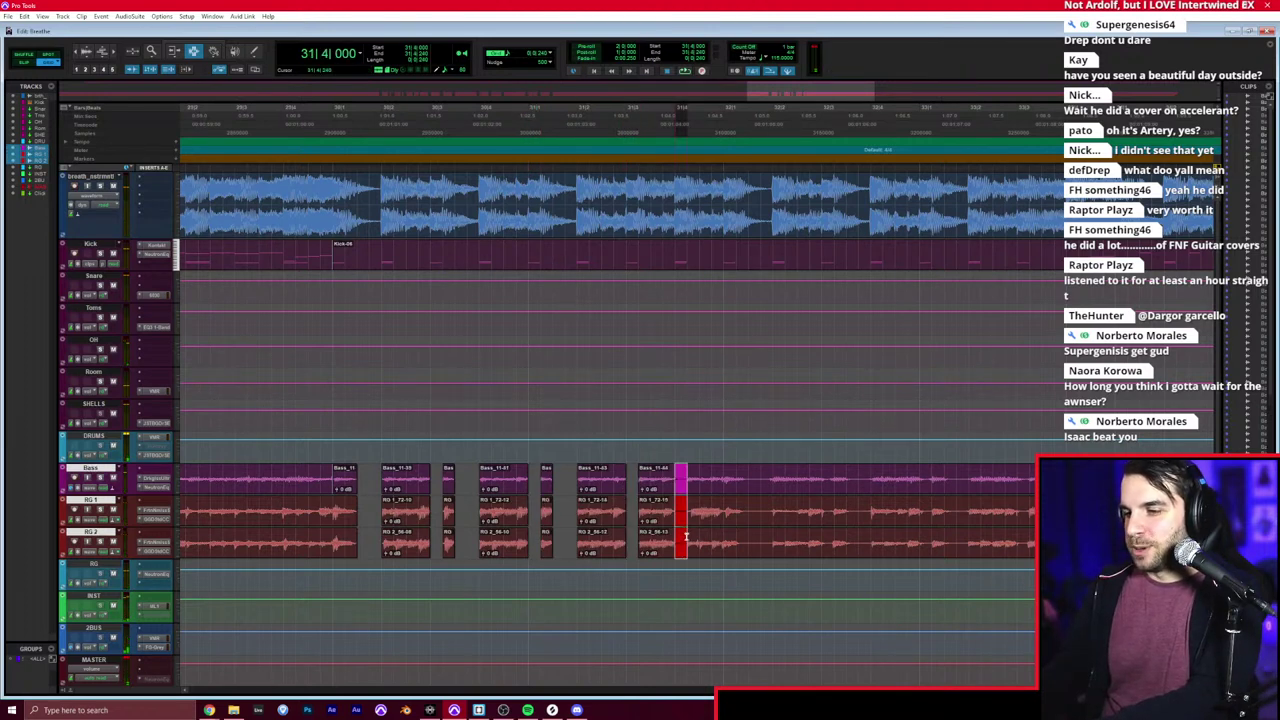
key("Delete")
left_click_drag(823, 484, 868, 538)
key("Delete")
key("Delete")
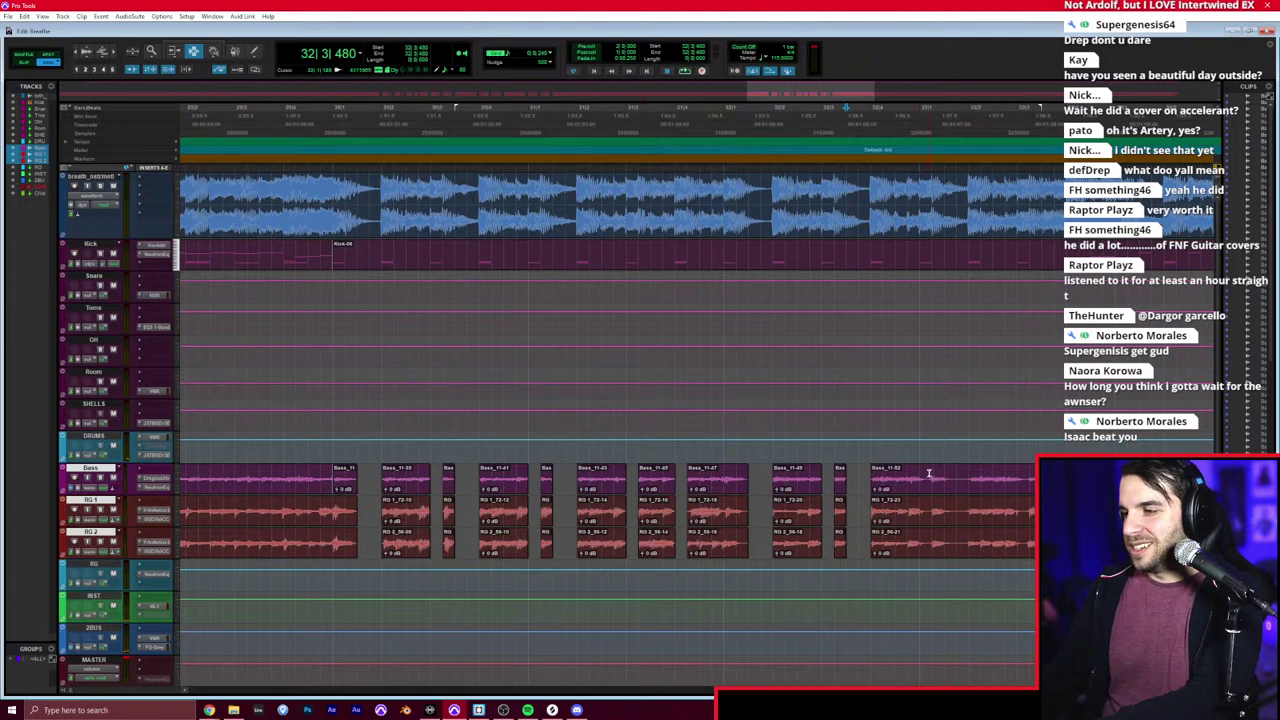
Step: Clear the 1/16-note gap at 33|1 and the half beat before 33|2 on Bass, RG 1 and RG 2, and play from bar 29
key("Delete")
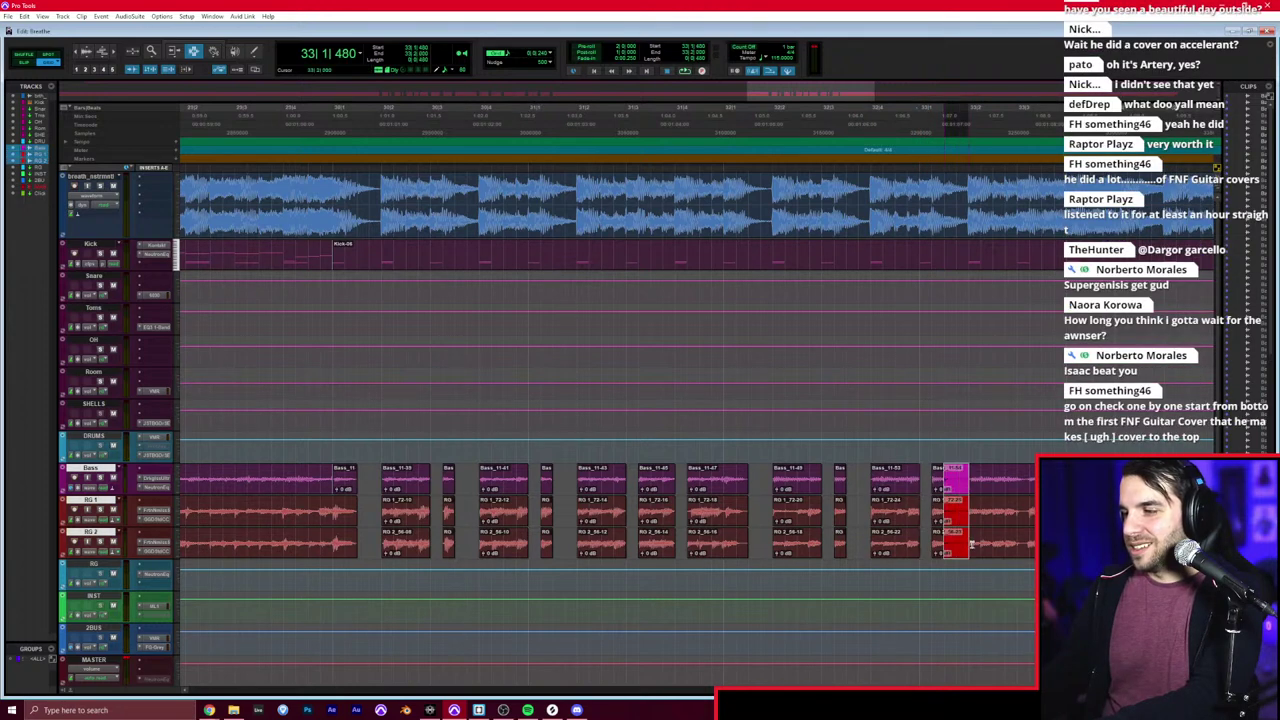
key("Delete")
left_click(293, 537)
key("space")
scroll(312, 516, "right", 1)
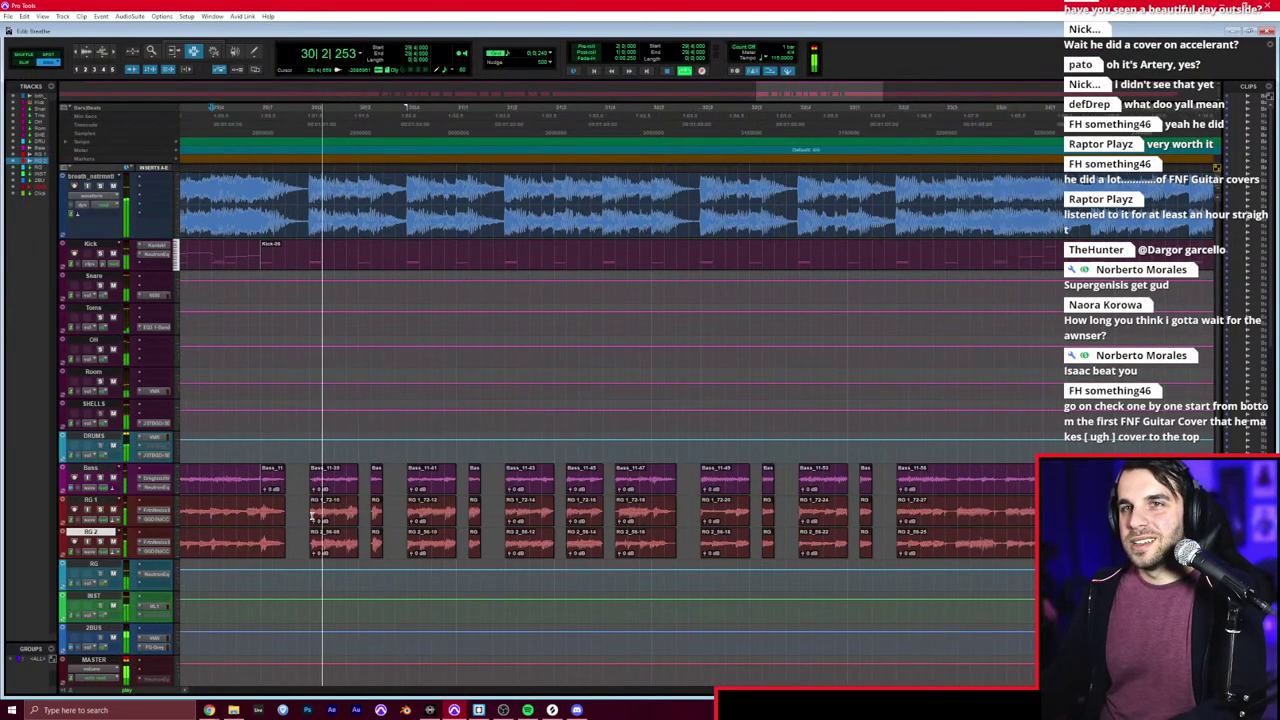
Step: Clear 1/16-note gaps at 33|3 and 33|4 and the half beat before 34|2 on Bass, RG 1 and RG 2
left_click_drag(872, 480, 885, 537)
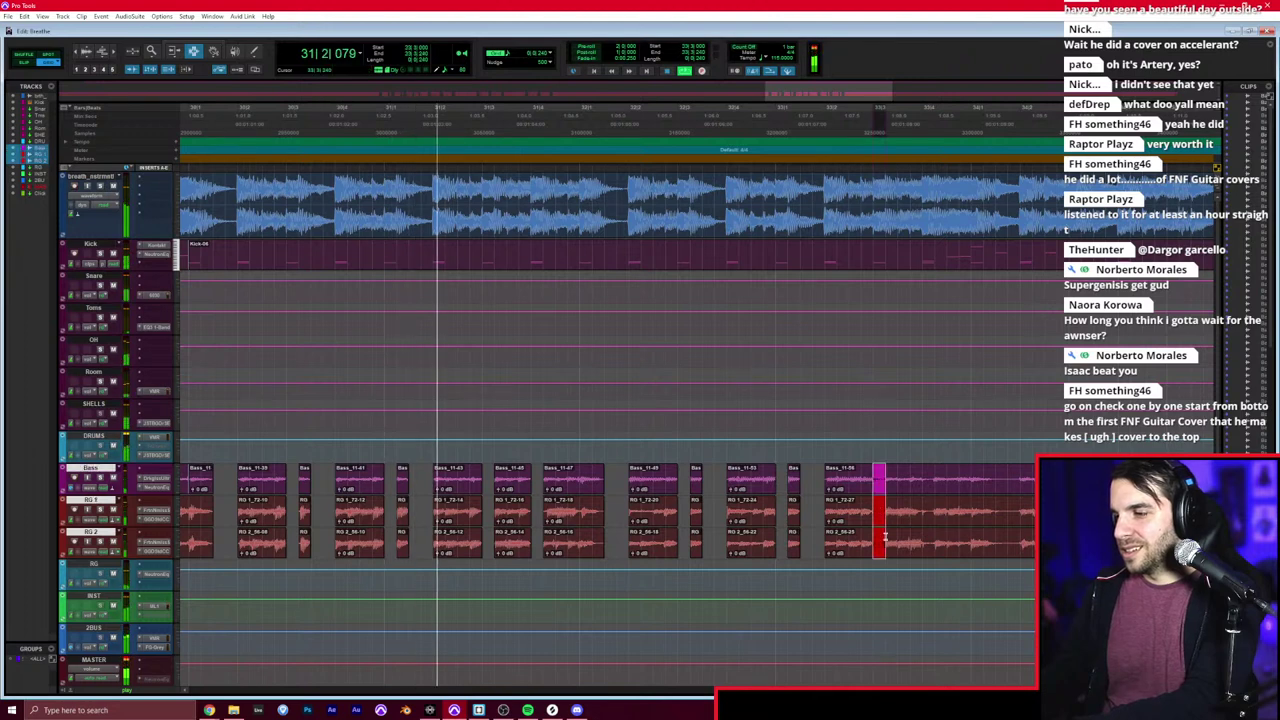
key("Delete")
left_click_drag(921, 484, 933, 526)
key("Delete")
left_click_drag(995, 482, 1018, 540)
key("Delete")
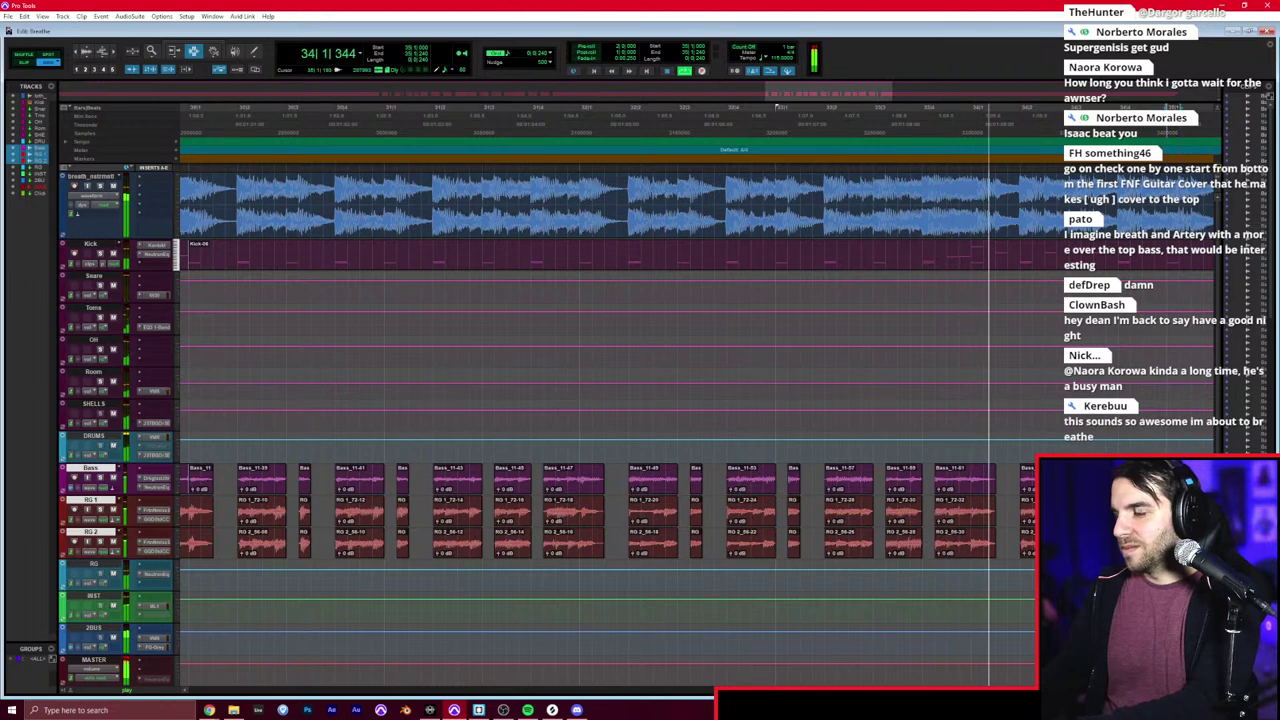
left_click_drag(687, 468, 725, 548)
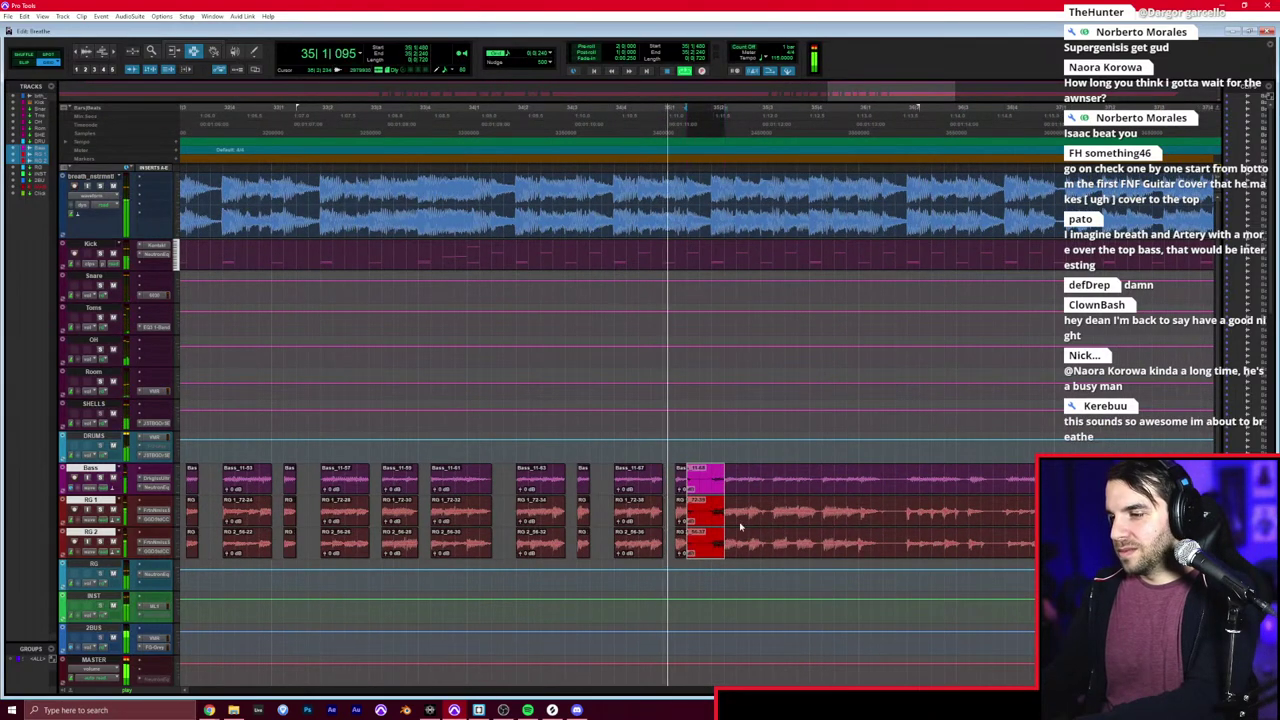
key("Delete")
left_click(709, 497)
key("ctrl+z")
Step: Clear the half beats before 35|2 and 36|2 on Bass, RG 1 and RG 2
left_click_drag(687, 500, 709, 541)
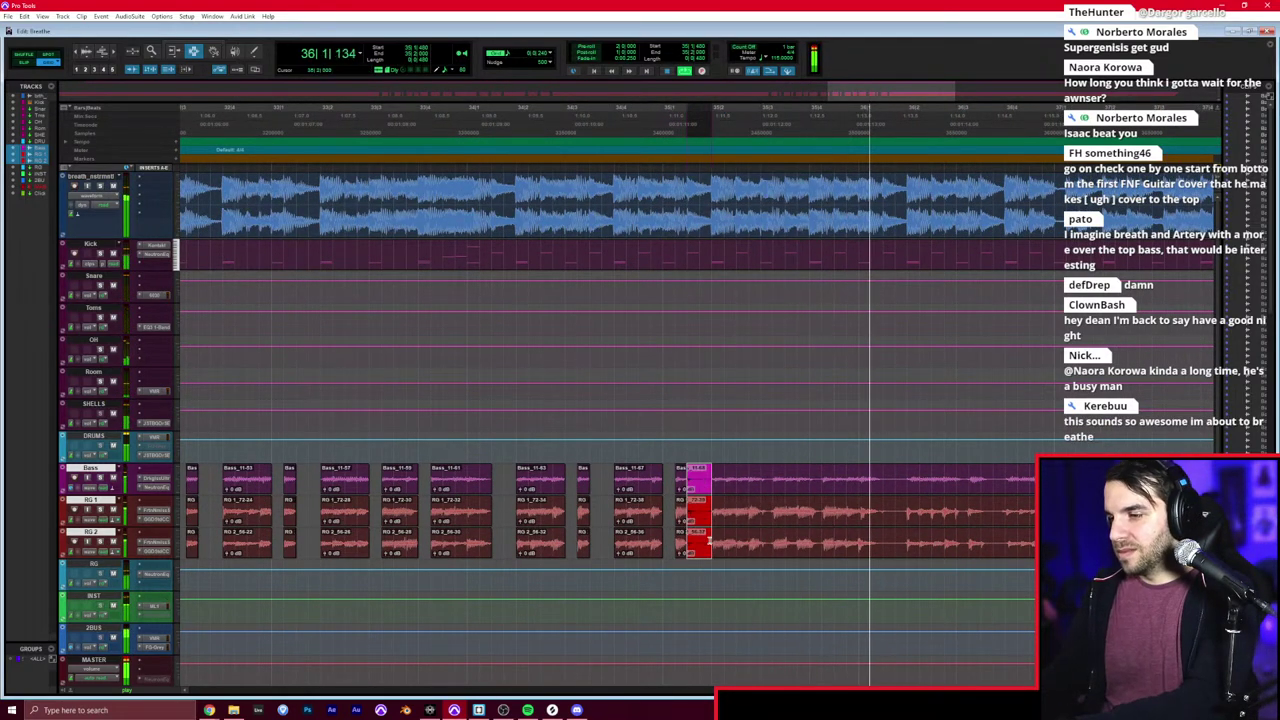
key("Delete")
left_click_drag(883, 486, 909, 534)
key("Delete")
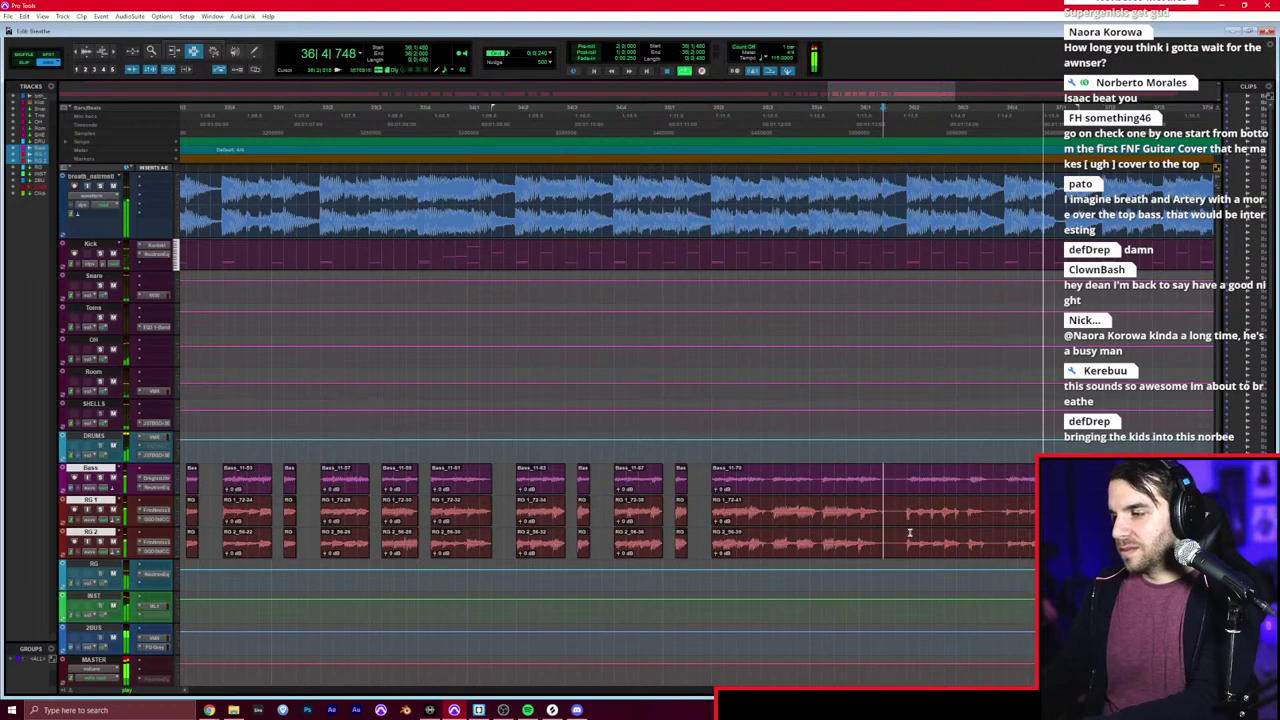
Step: Examine the Bass and guitar clips through to the song's ending during playback, and stop playback around bar 41
scroll(908, 531, "right", 4)
left_click(742, 517)
key("r")
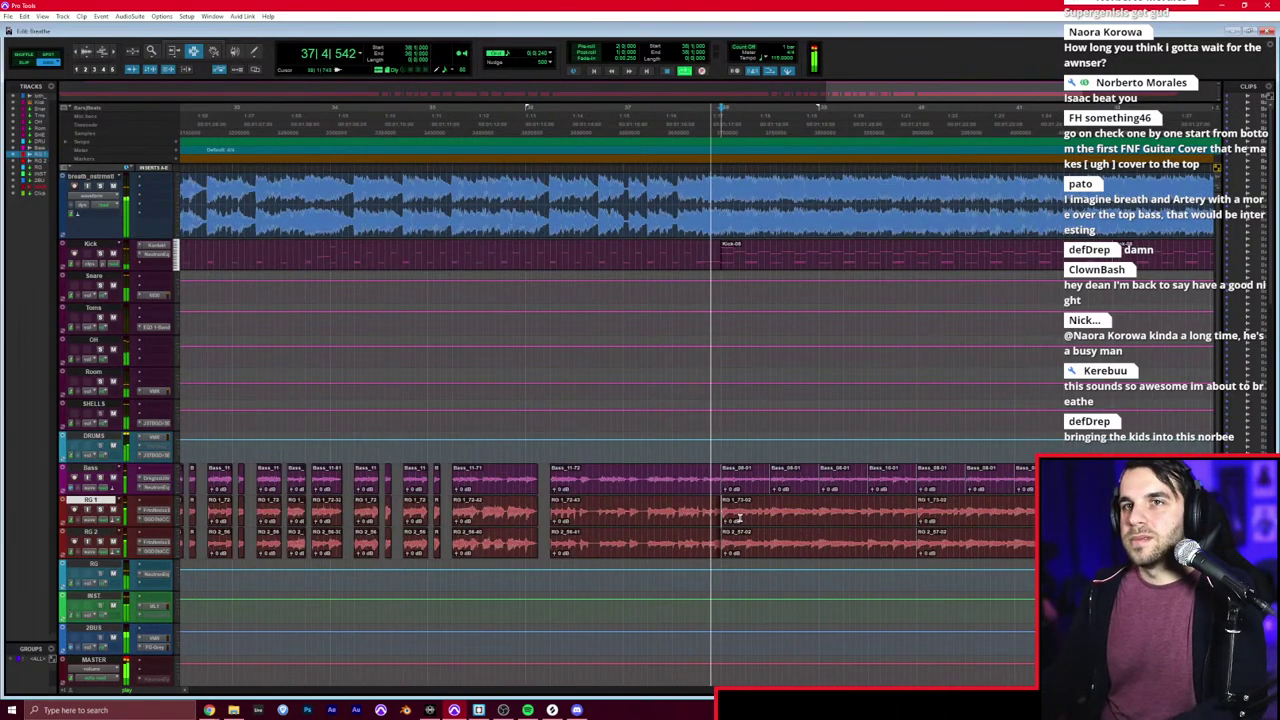
key("r")
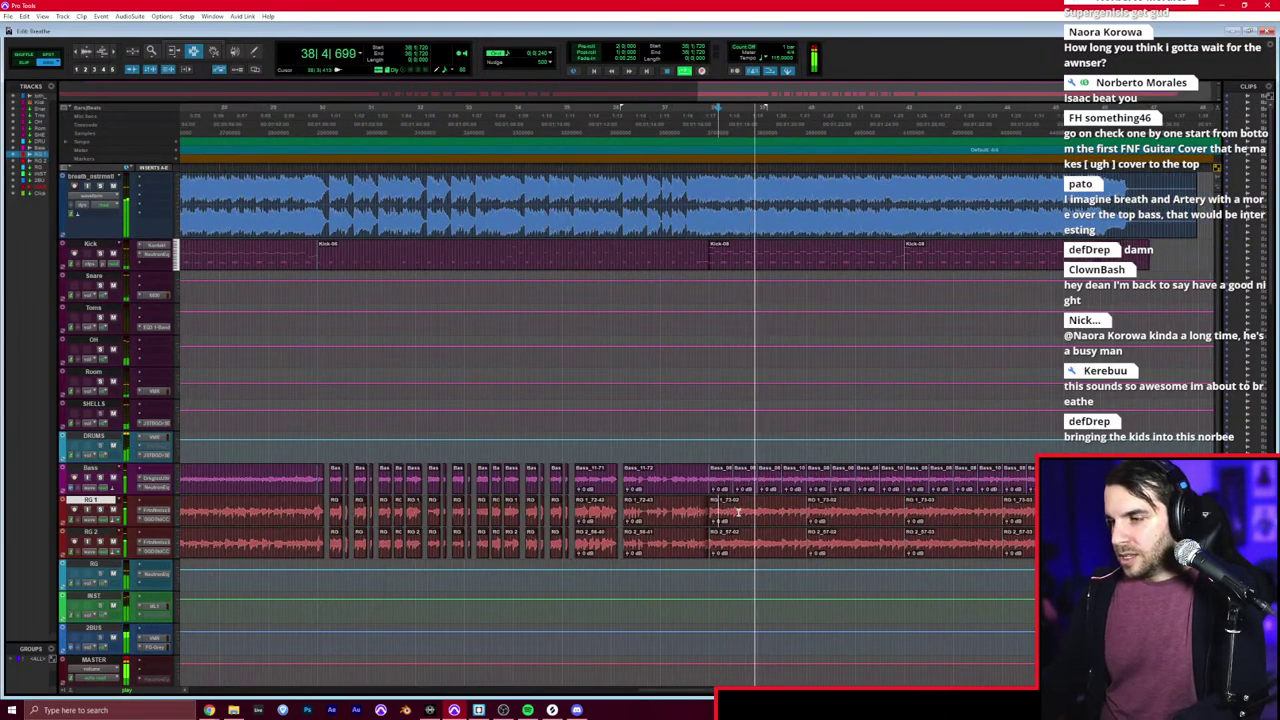
scroll(738, 513, "right", 1)
left_click(737, 511)
key("r")
key("r")
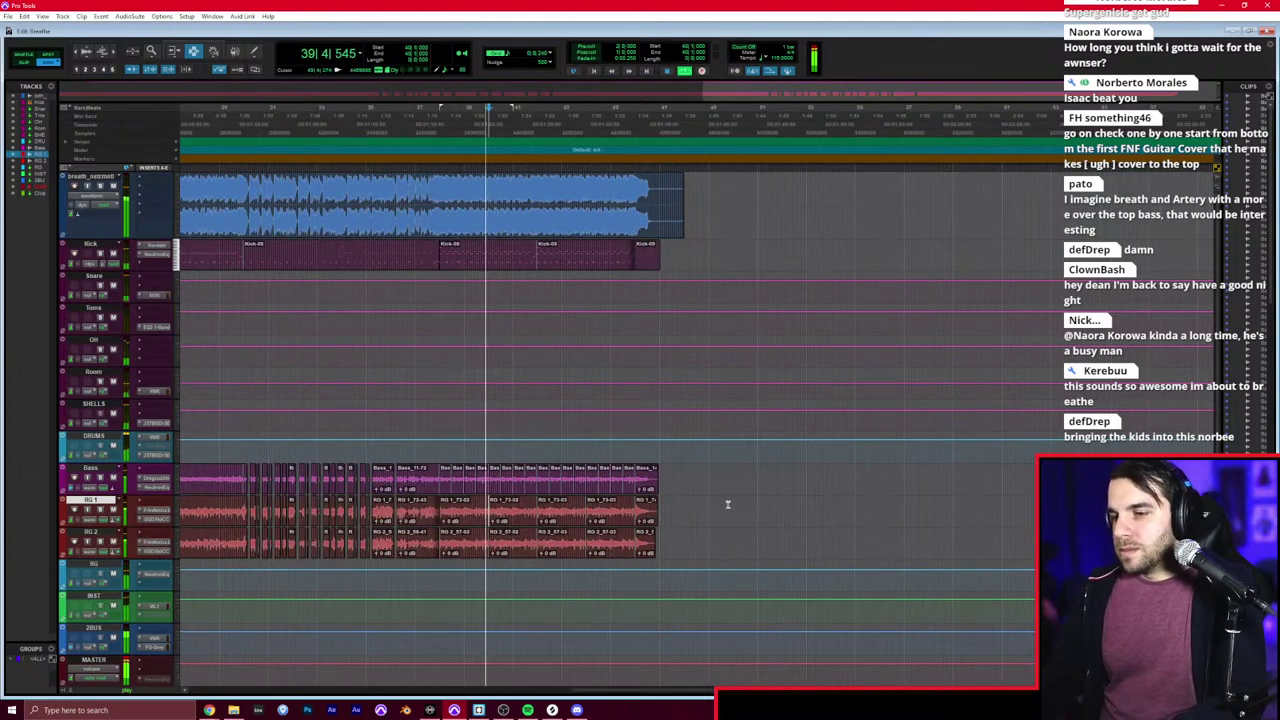
left_click(662, 490)
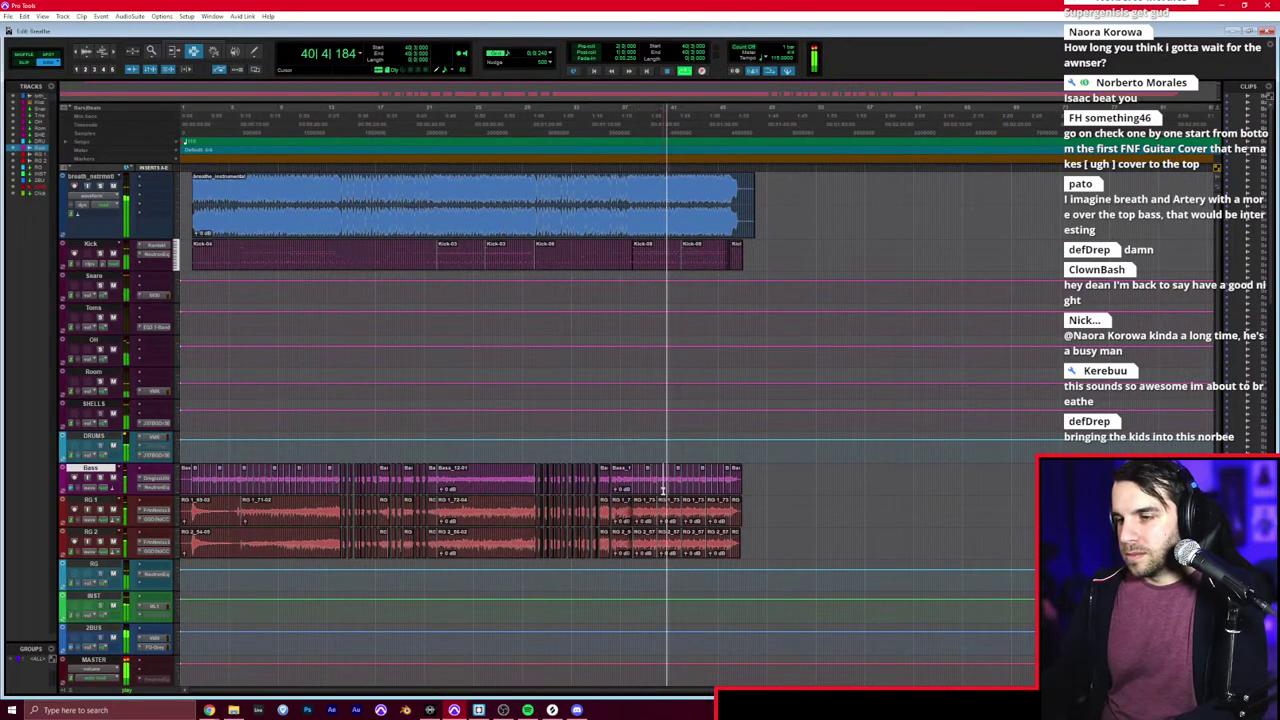
left_click(632, 483)
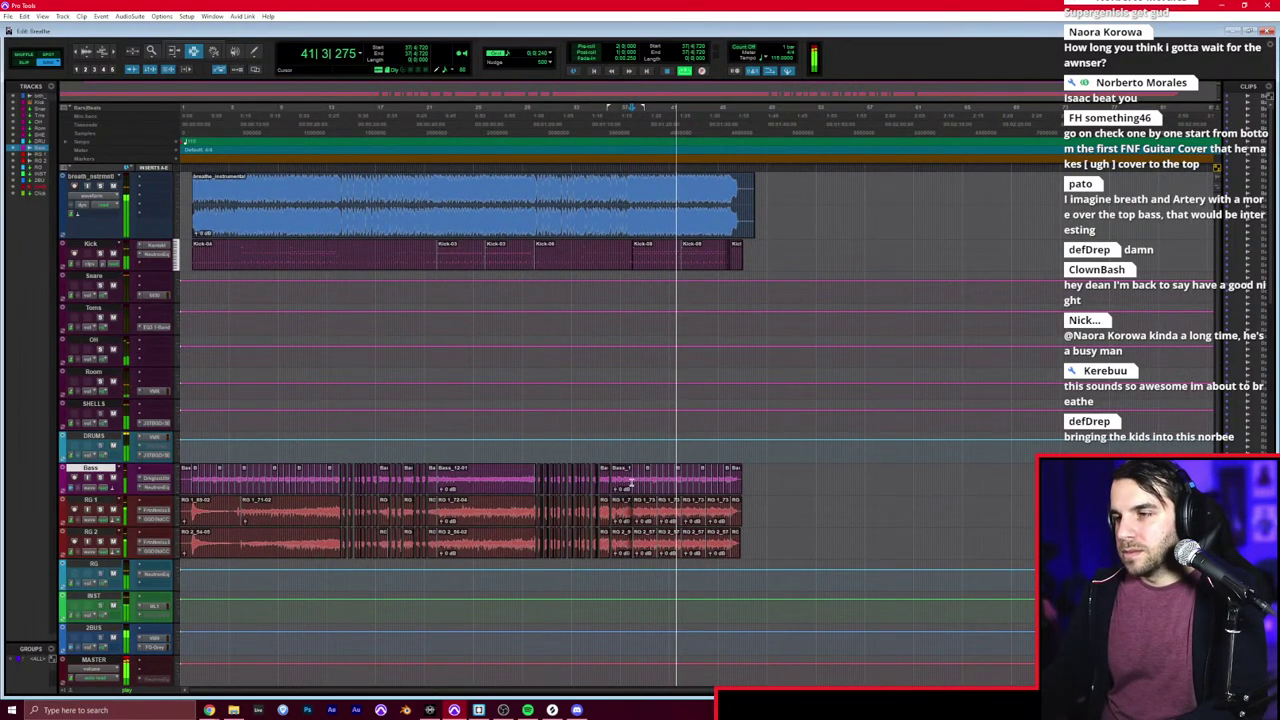
key("space")
Step: Switch to Ableton Live, open the recent set Breathe.als and dismiss the Kontakt message
left_click(258, 712)
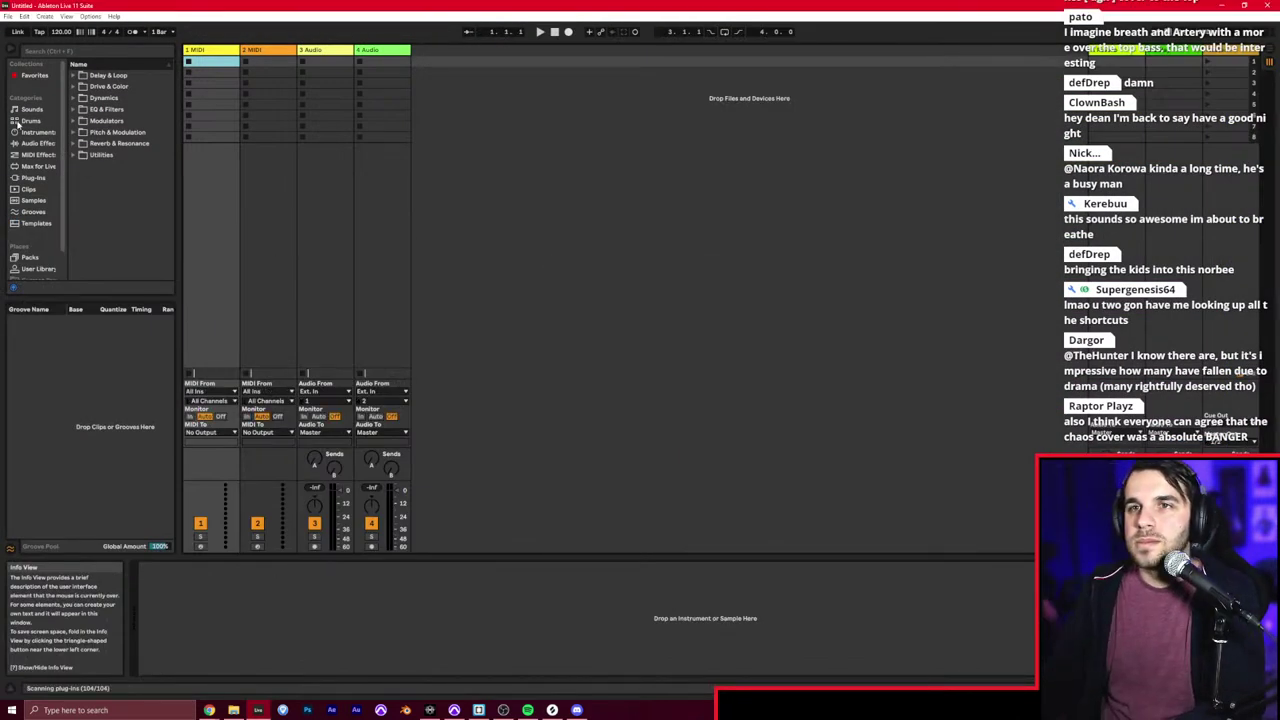
left_click(8, 16)
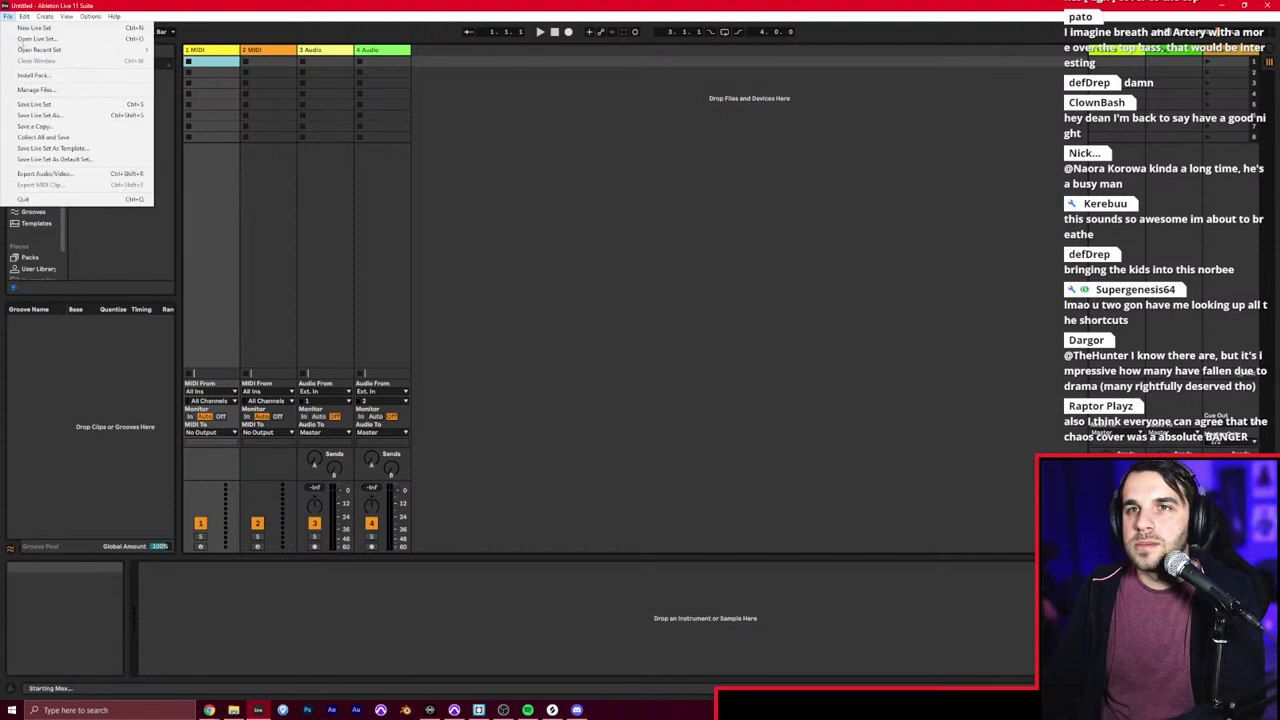
mouse_move(73, 53)
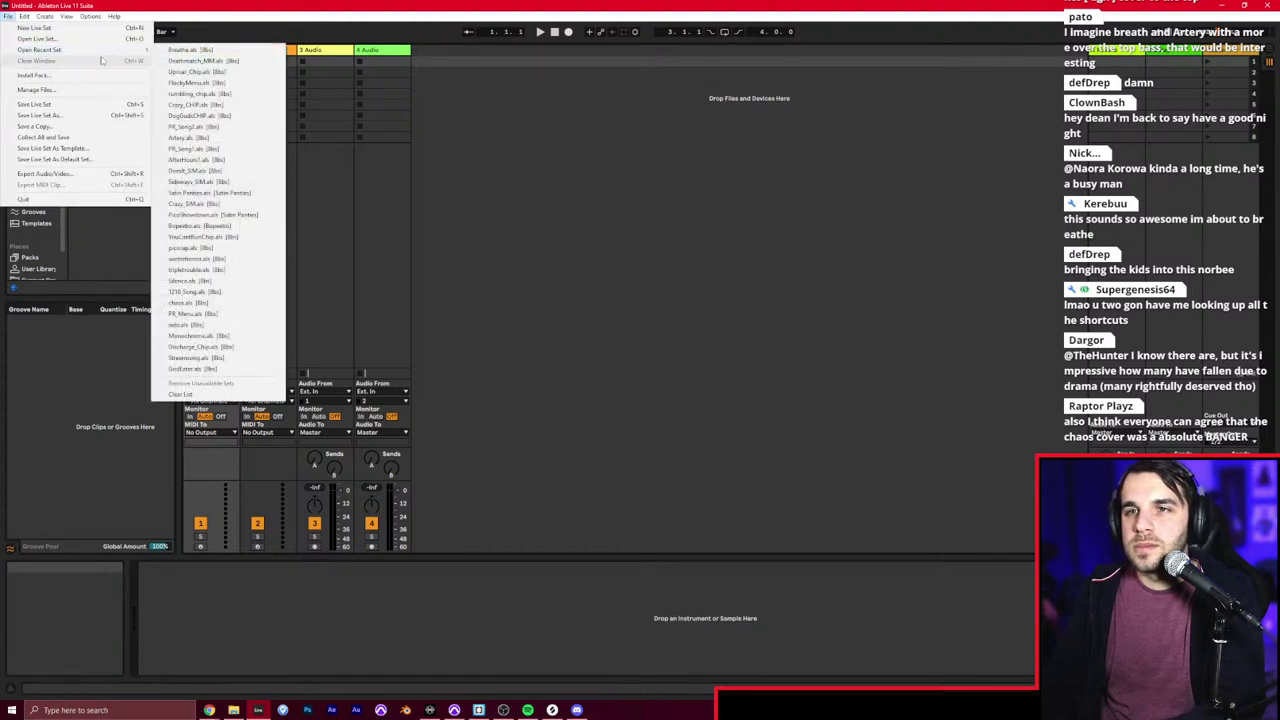
left_click(190, 50)
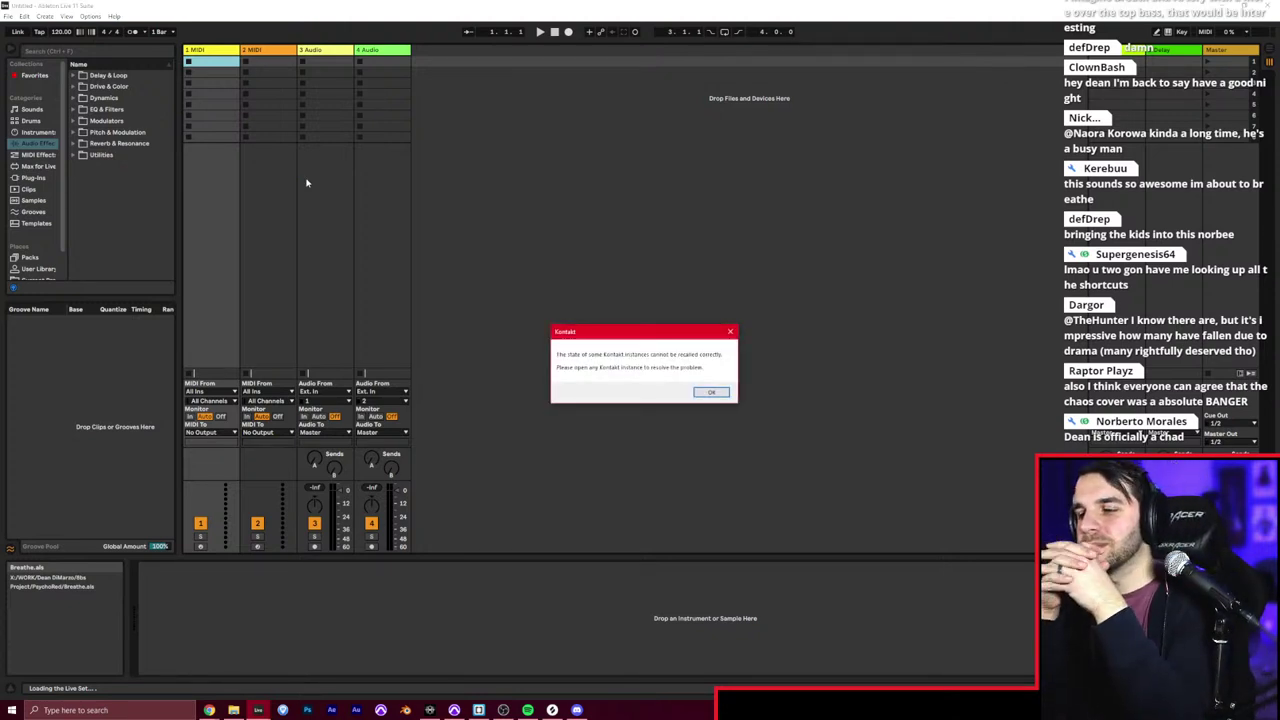
key("Return")
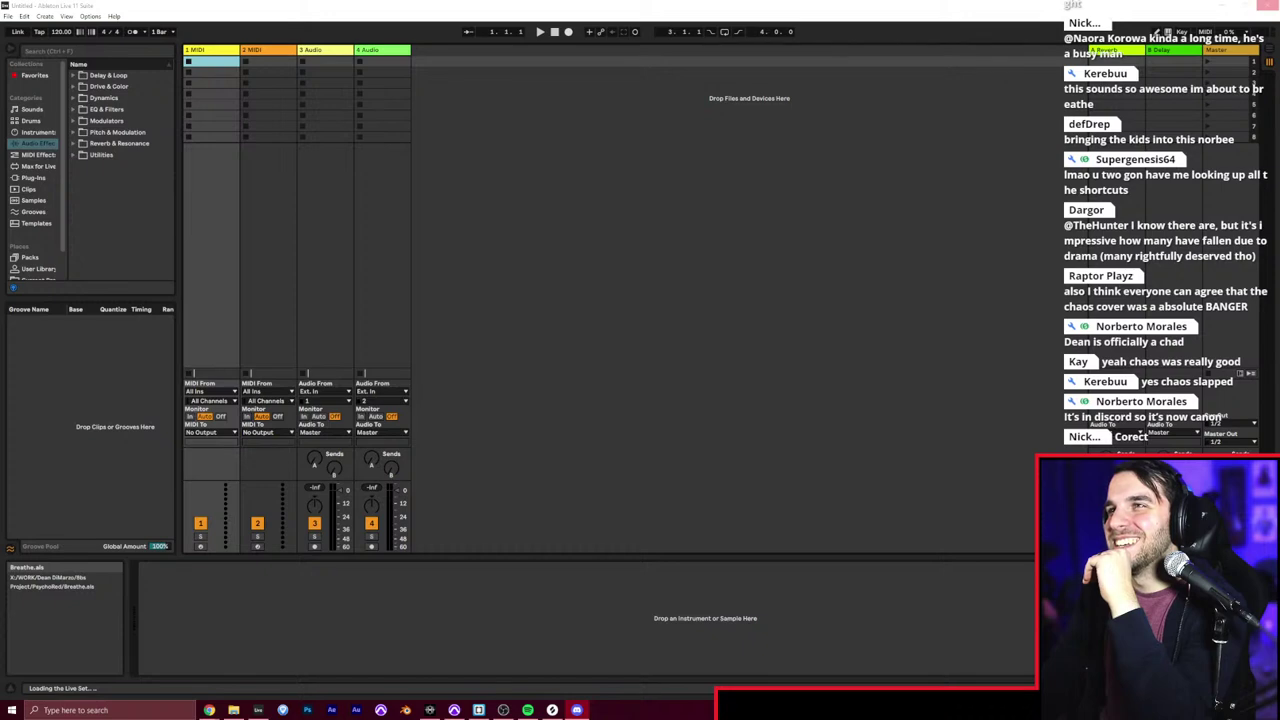
left_click_drag(391, 2, 391, 249)
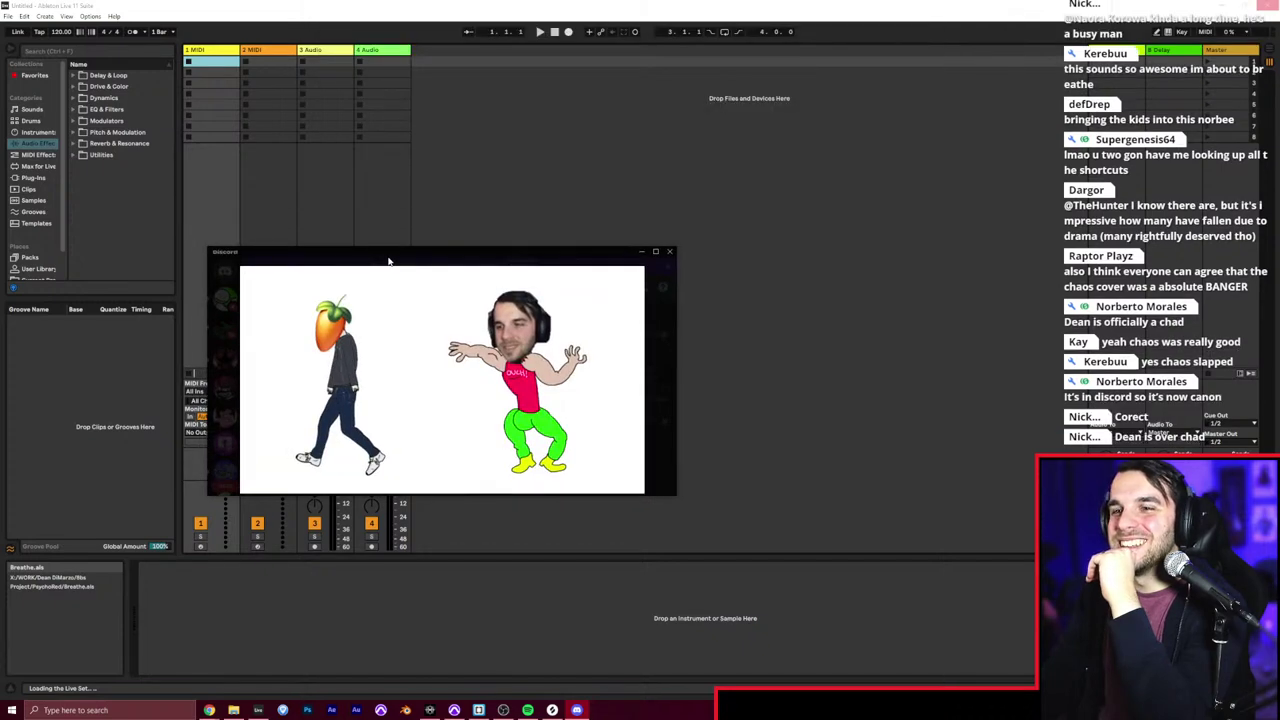
double_click(391, 249)
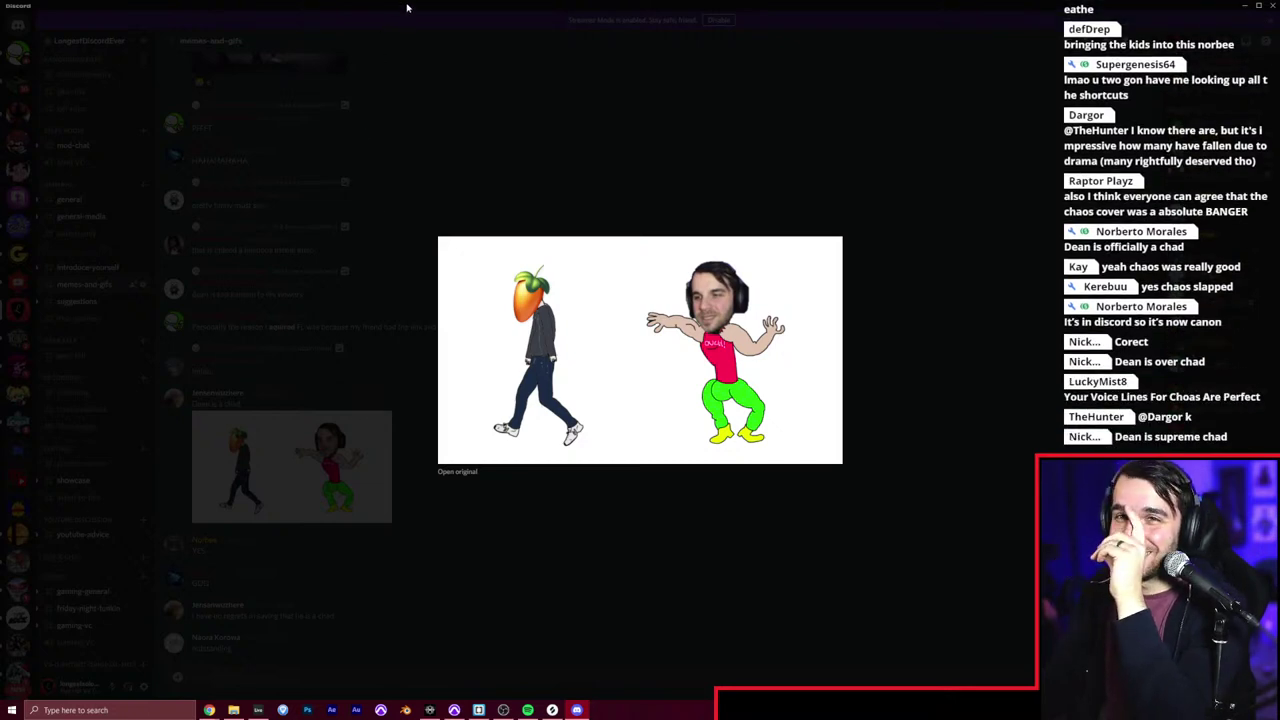
left_click_drag(407, 8, 412, 0)
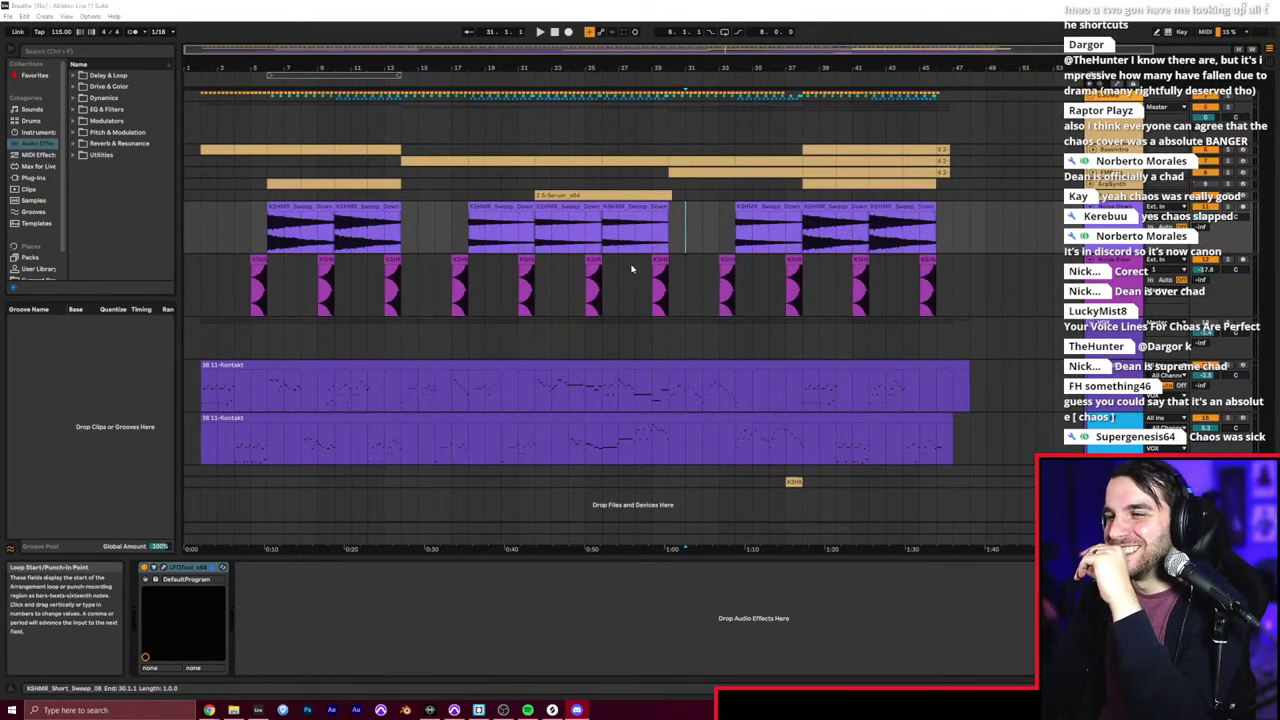
Step: Audition the set from bar 20, select the unfolded ArpSynth part from bar 6 to 47 and export it as the MIDI clip breathe_arp
left_click(504, 136)
key("space")
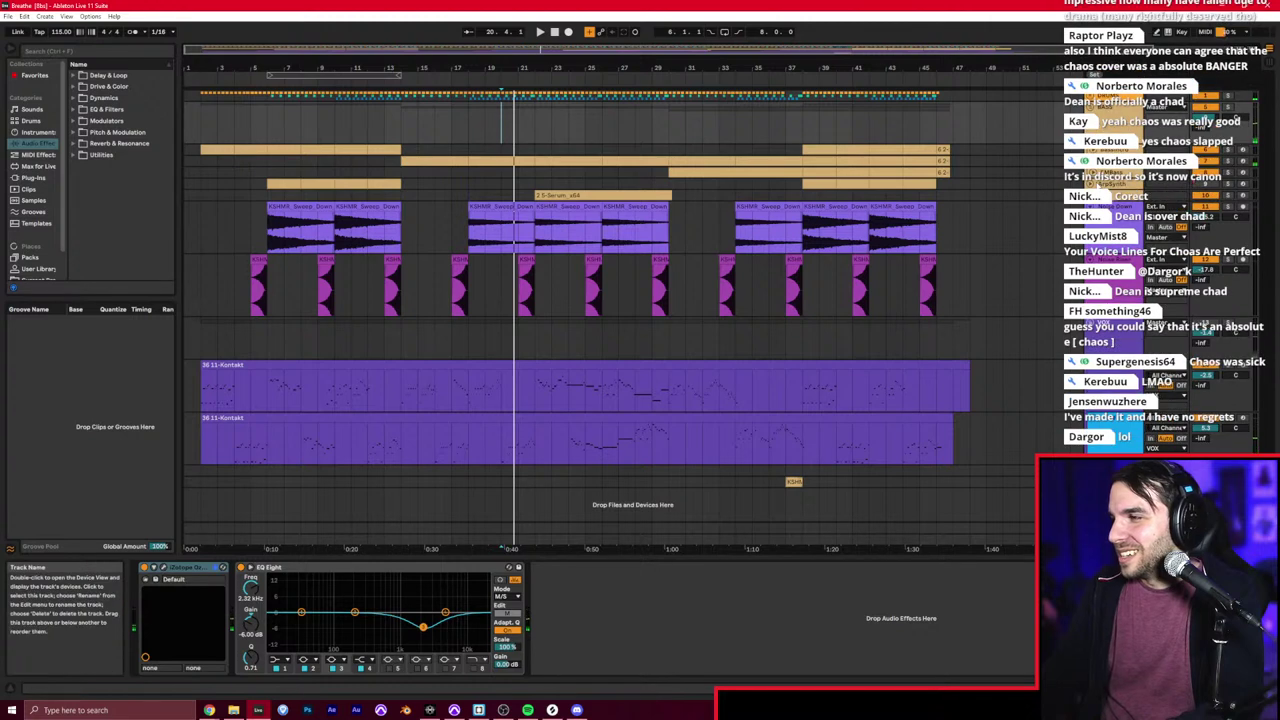
left_click(1091, 184)
left_click_drag(951, 213, 268, 205)
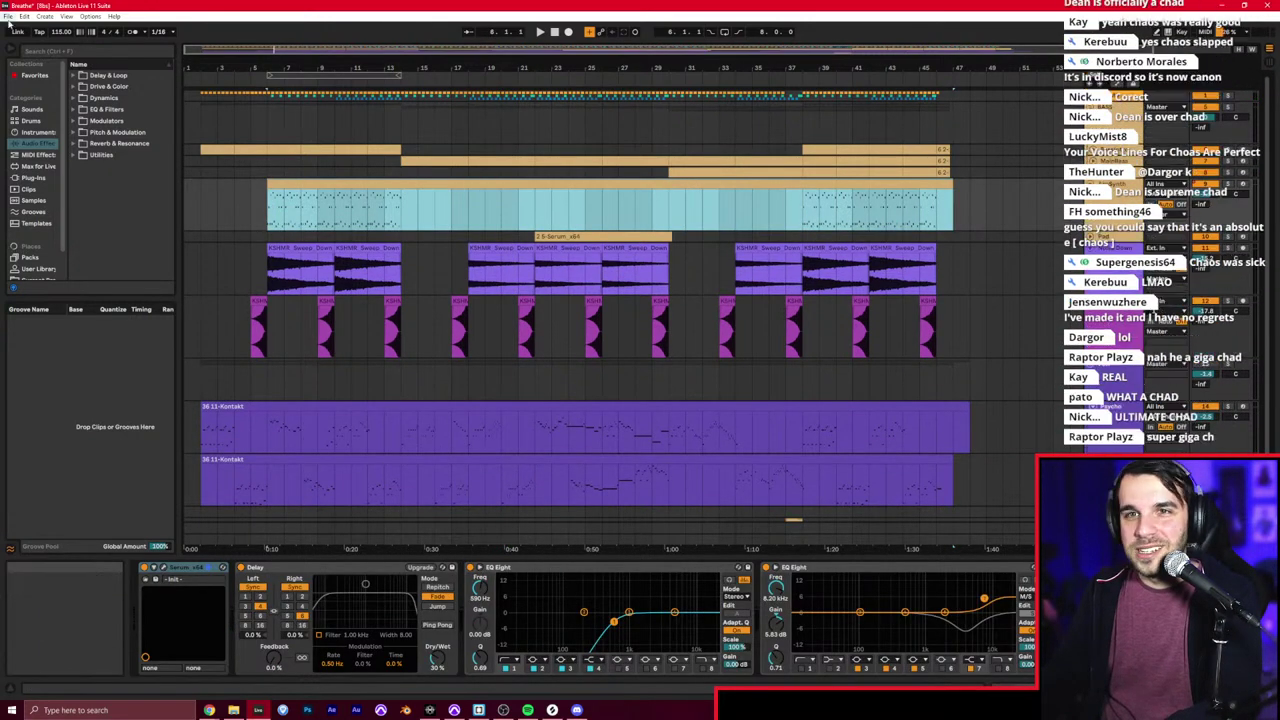
left_click(8, 21)
left_click(110, 187)
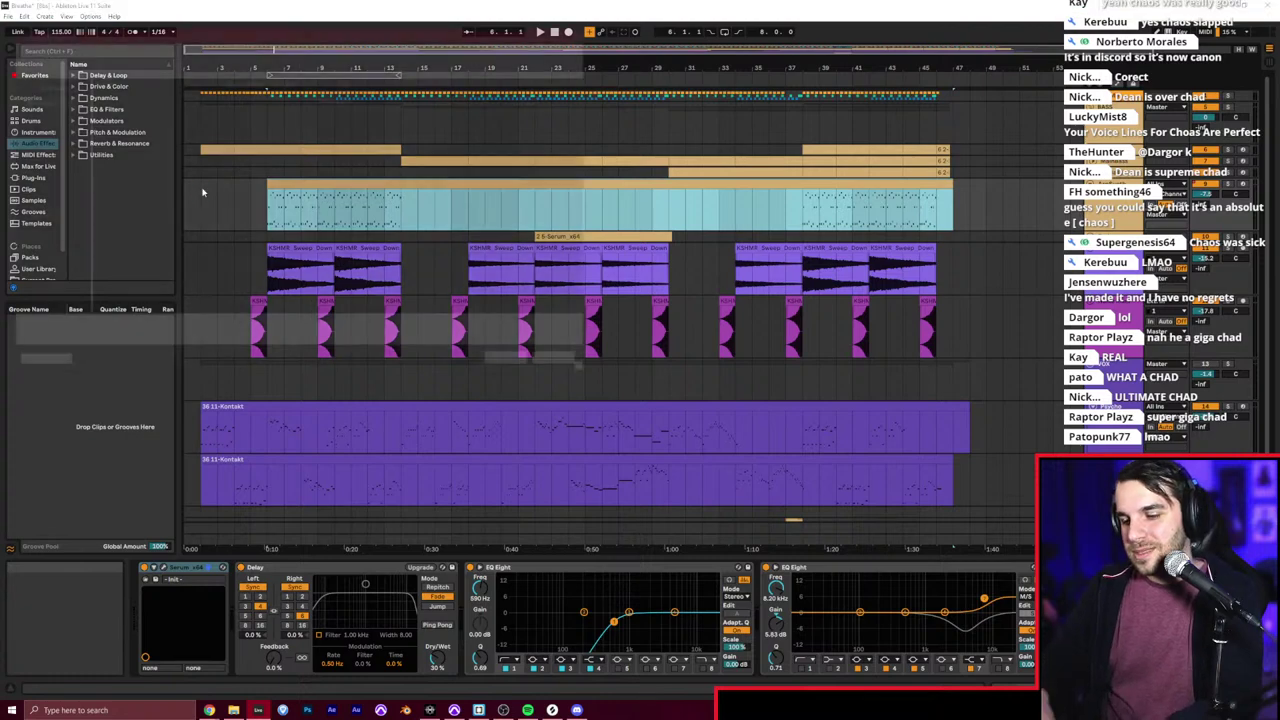
type("breathe_arp")
key("Return")
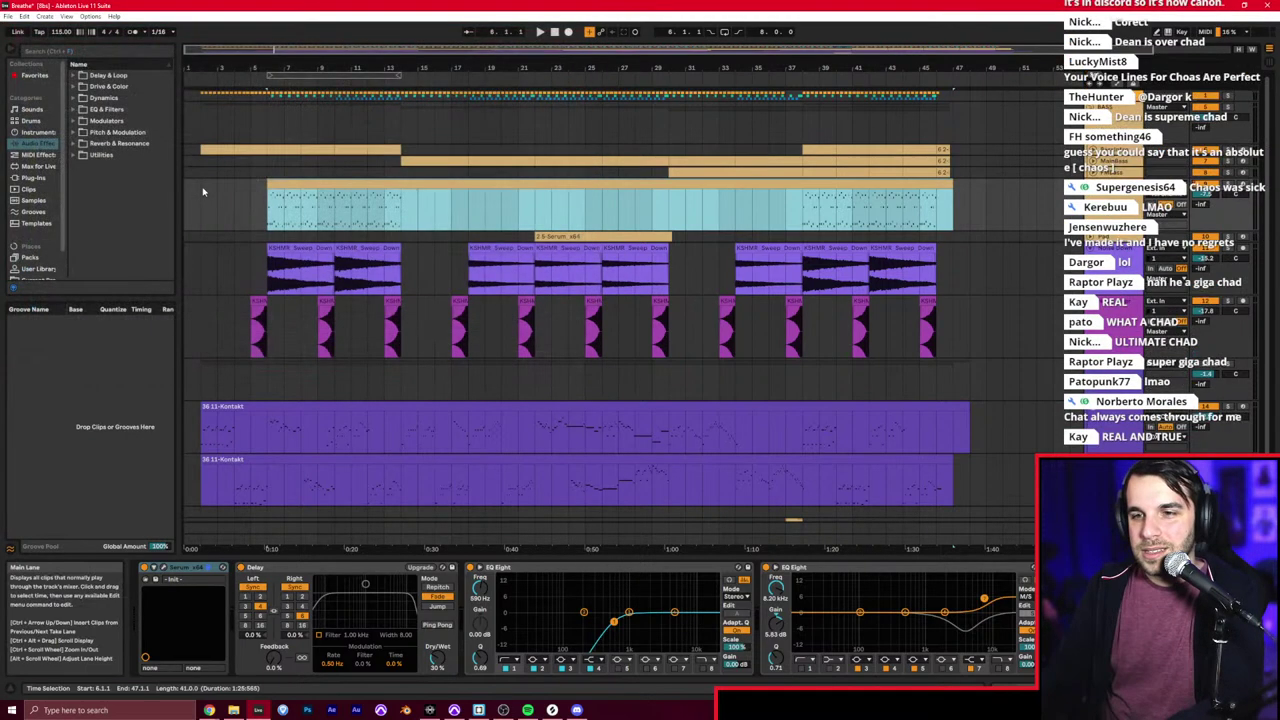
Step: Show the Serum plug-in on the ArpSynth track in Ableton Live to view its patch settings
left_click(1222, 12)
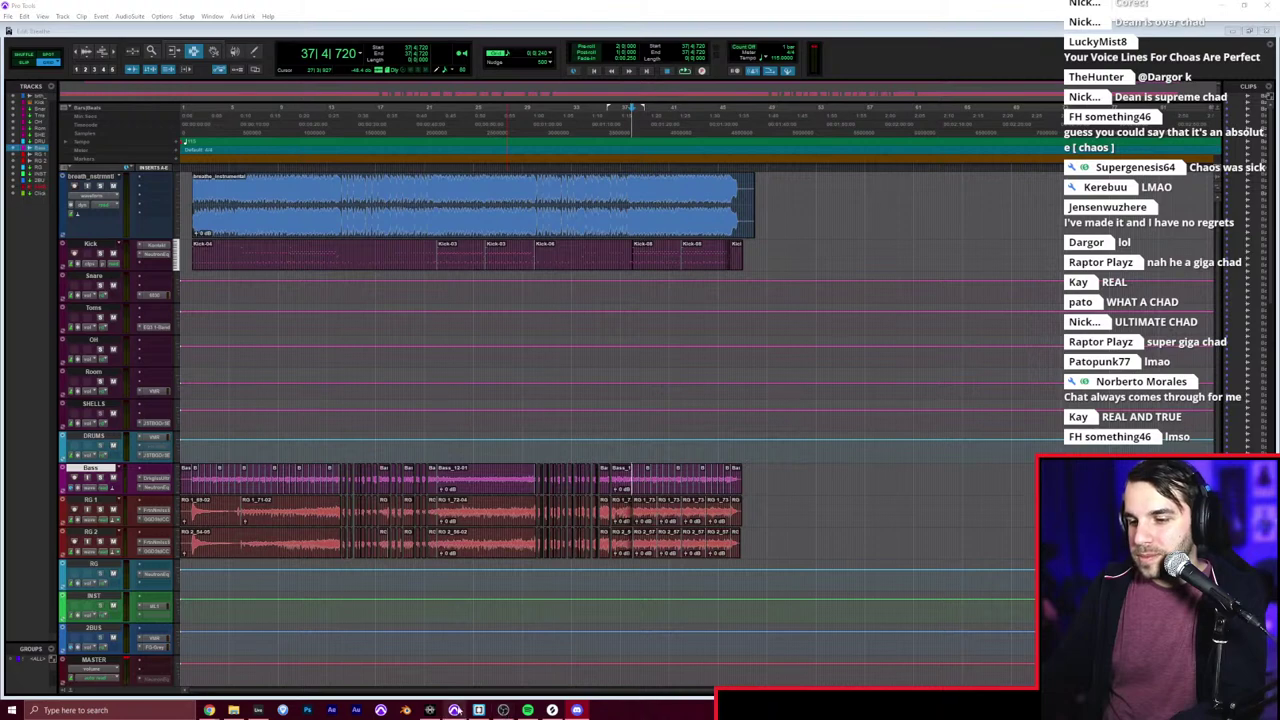
left_click(258, 710)
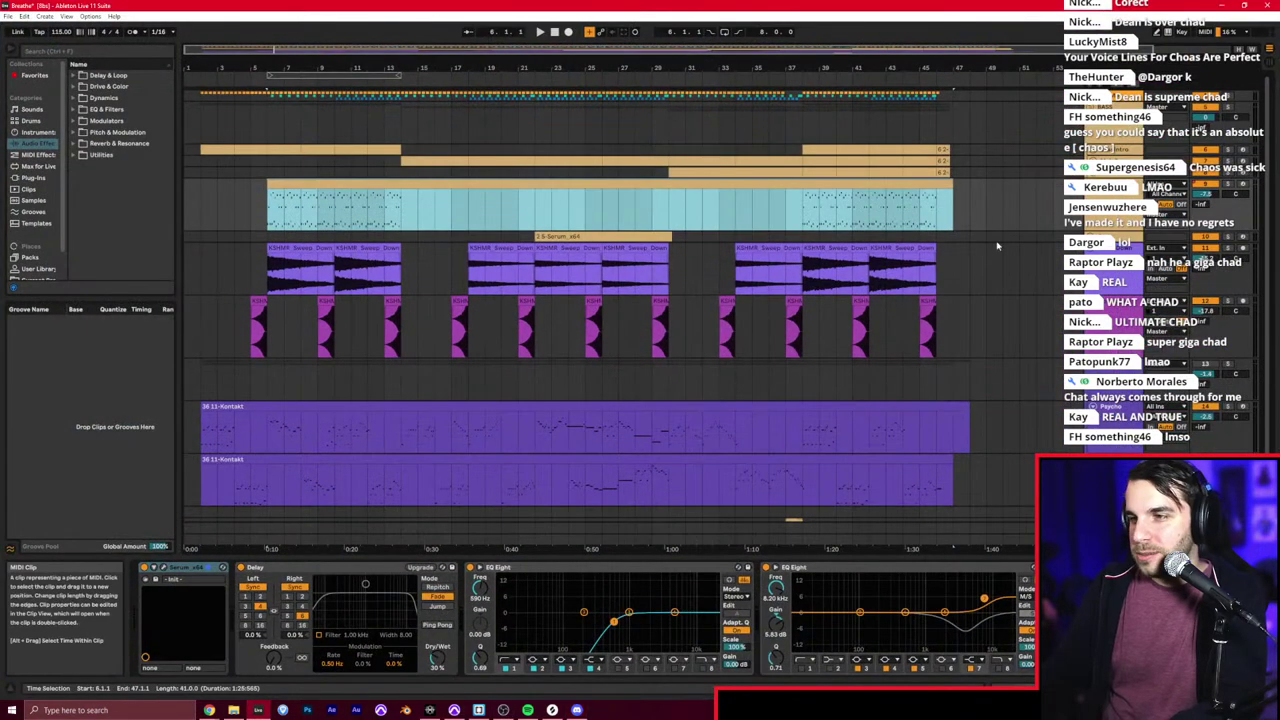
double_click(1118, 186)
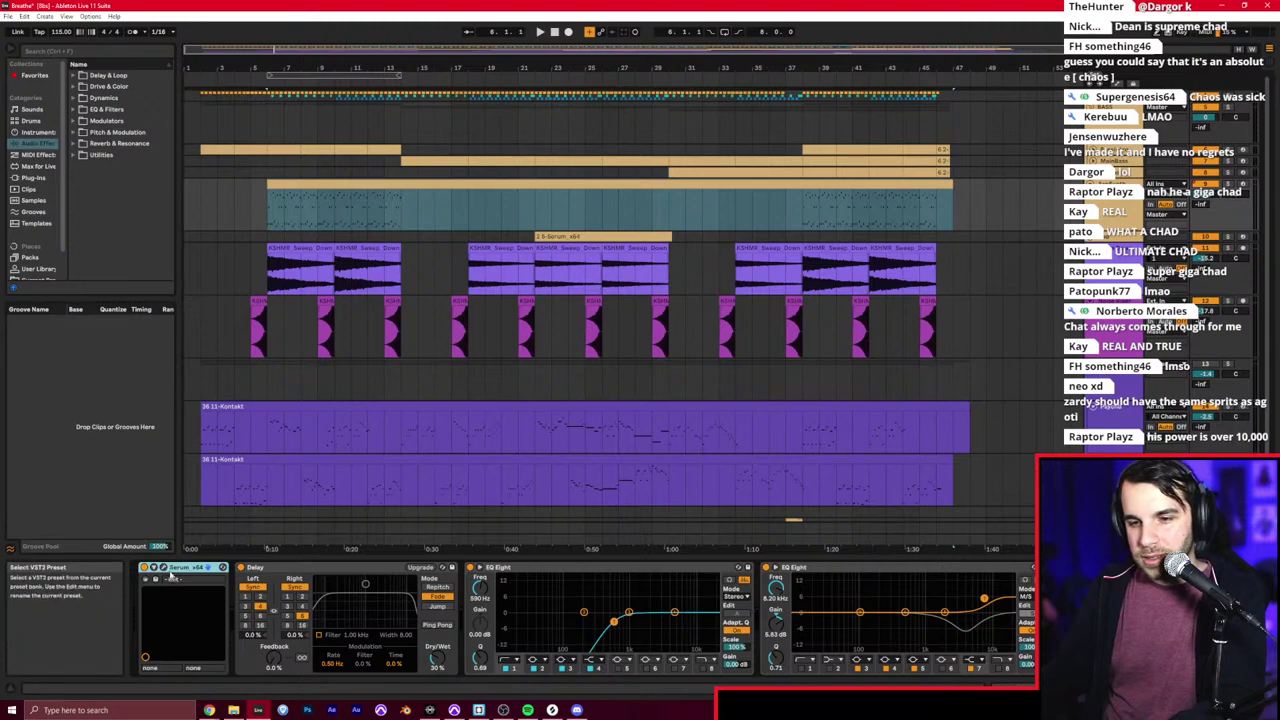
left_click(163, 567)
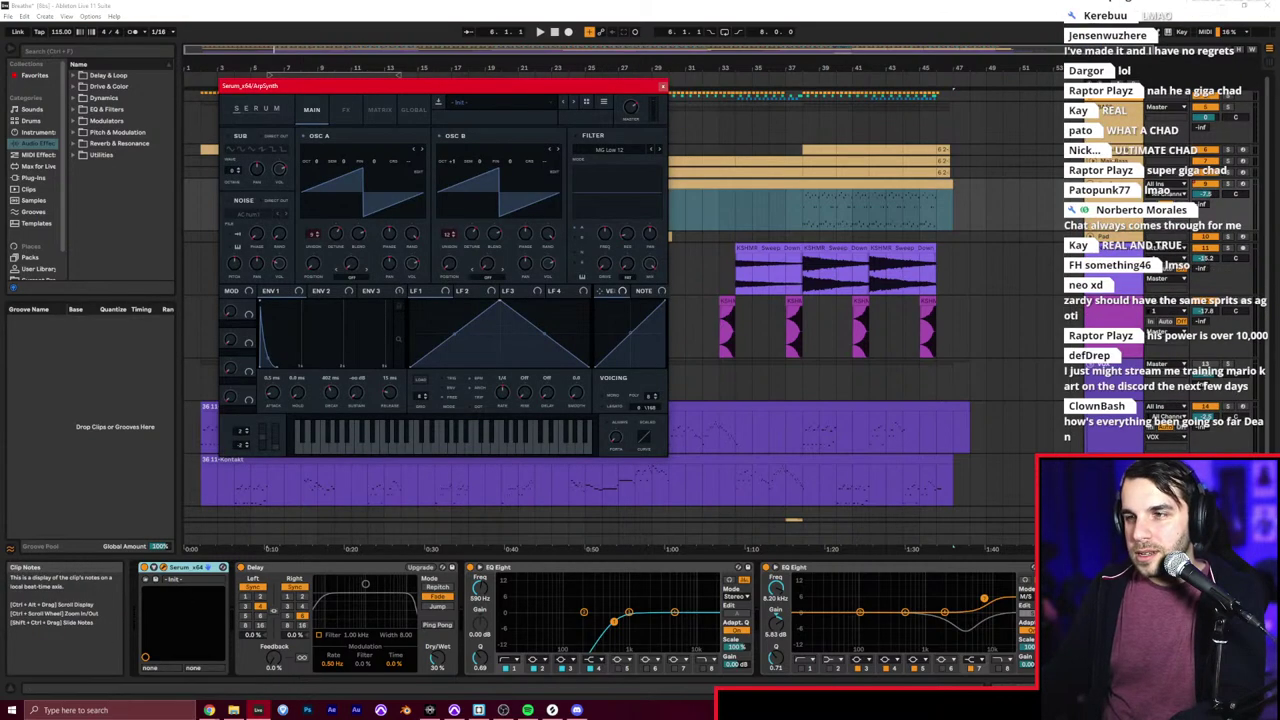
Step: Switch to Pro Tools and create a stereo instrument track directly below the RG bus
key("alt+Tab")
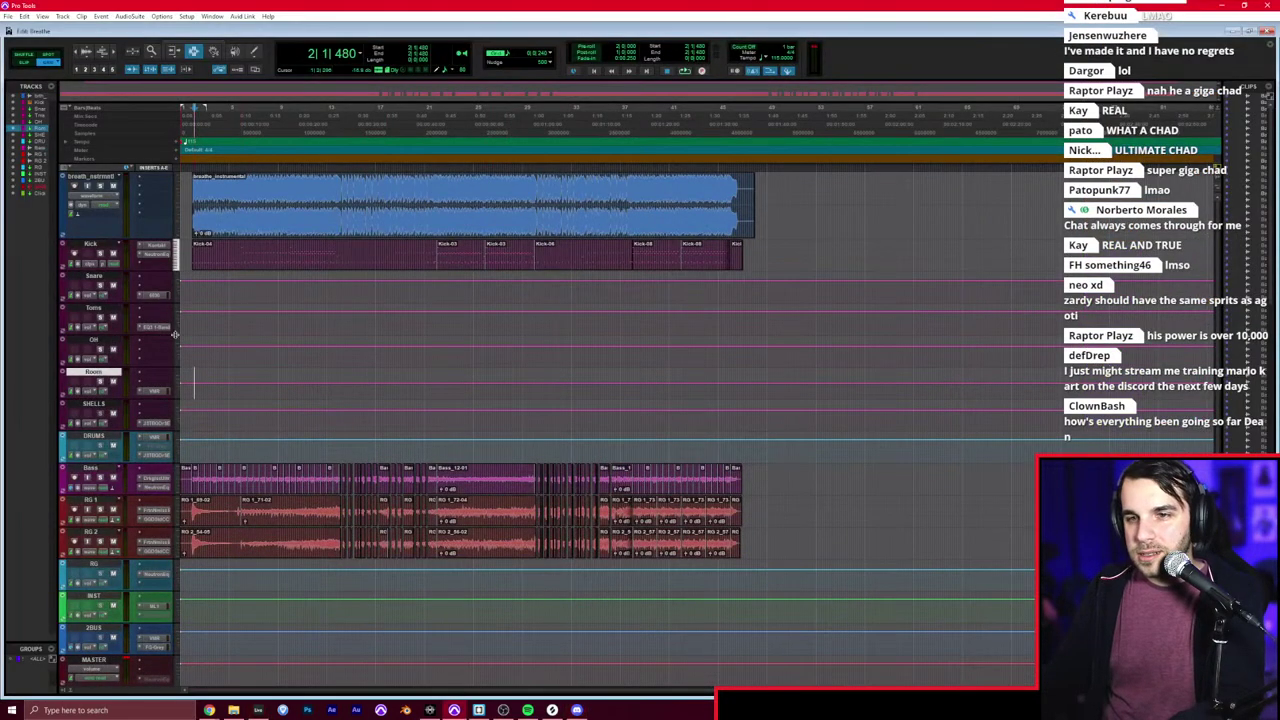
scroll(82, 456, "down", 3)
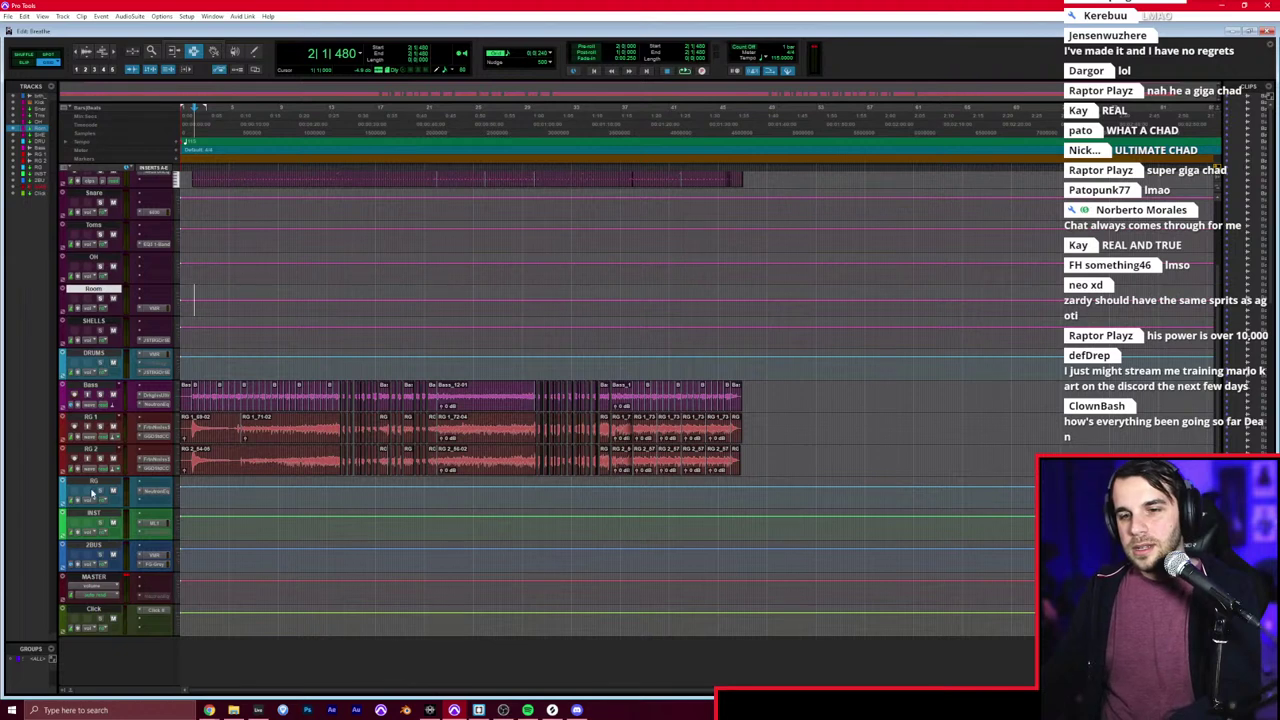
left_click(92, 490)
key("ctrl+shift+n")
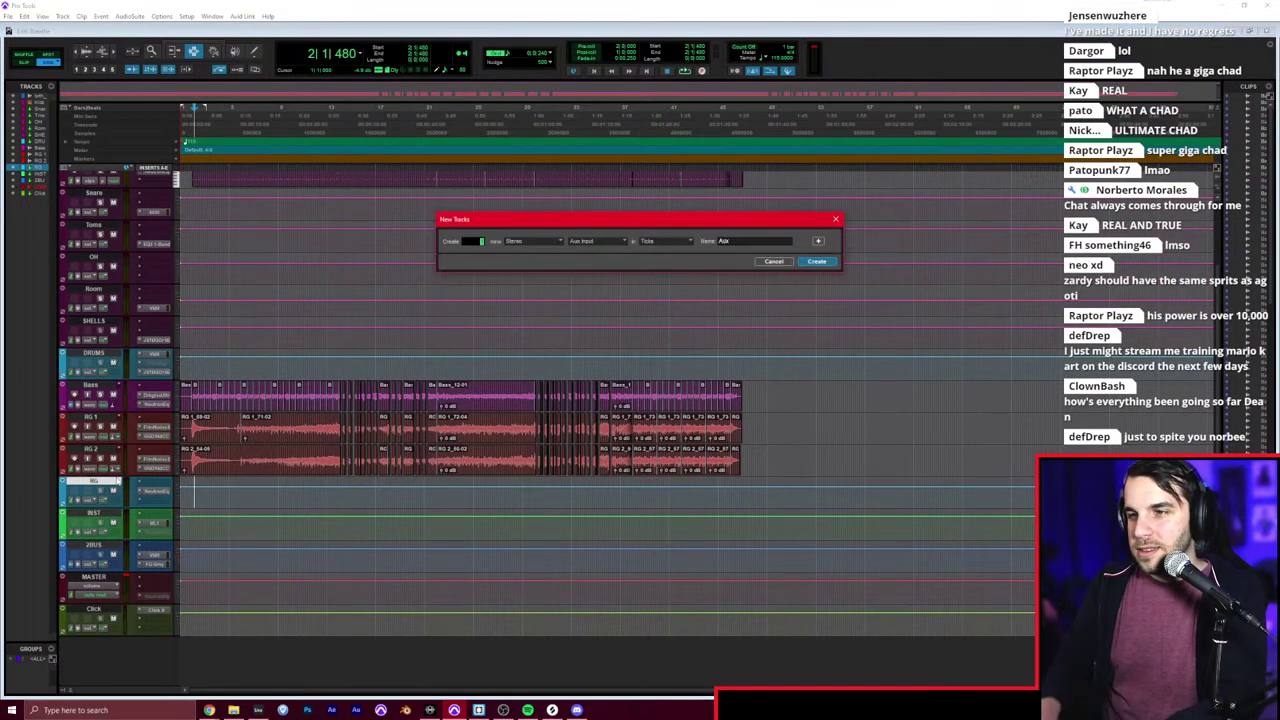
key("Return")
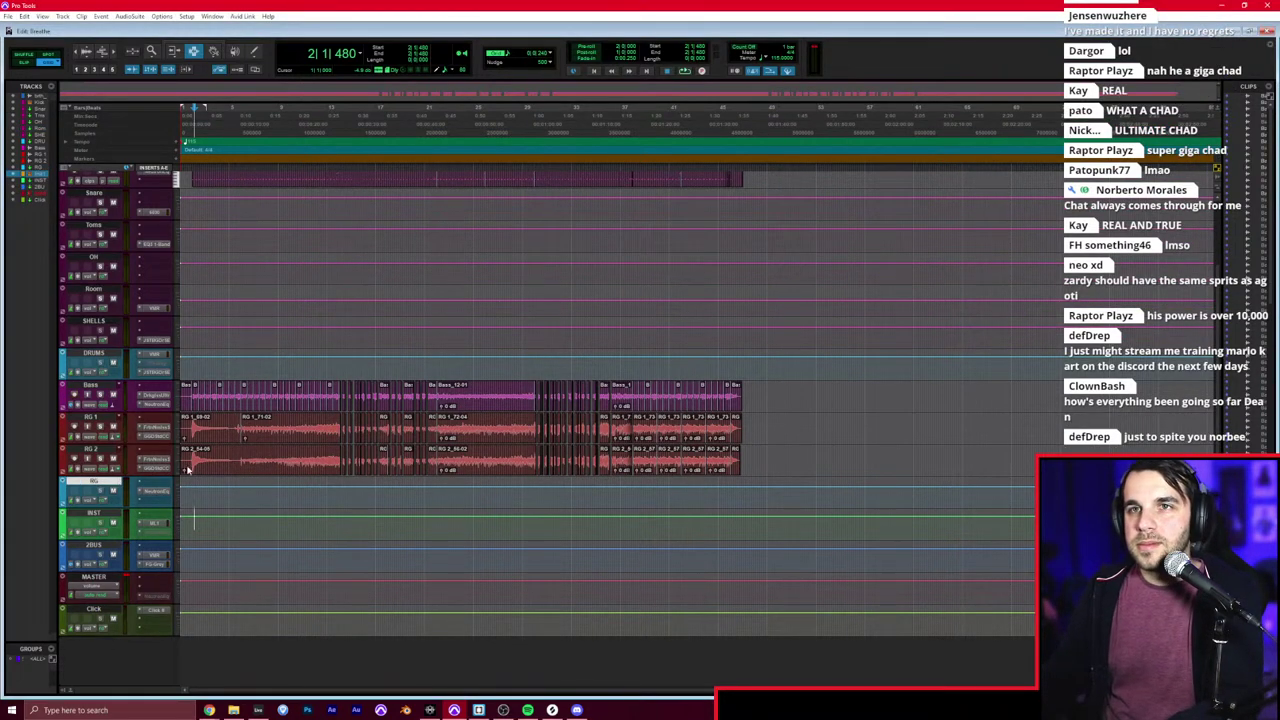
left_click(202, 526)
key("t")
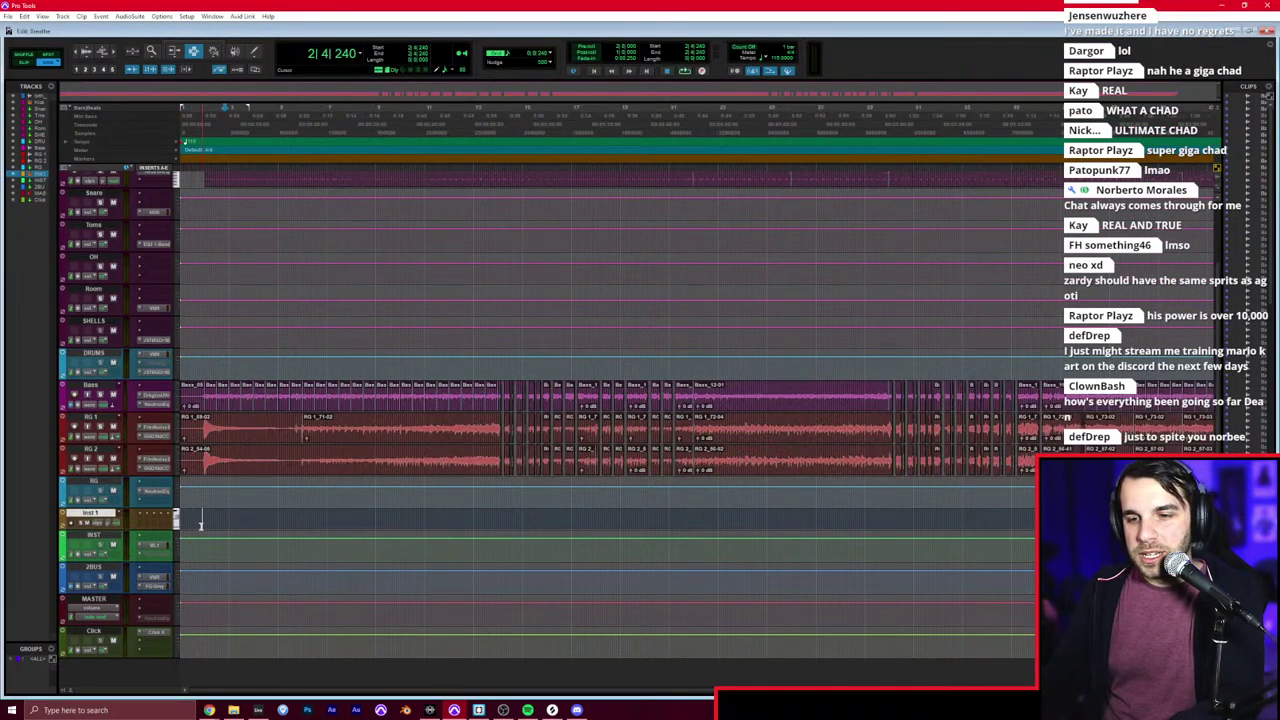
Step: Insert Serum on the new instrument track below the RG bus
left_click(148, 521)
left_click(149, 519)
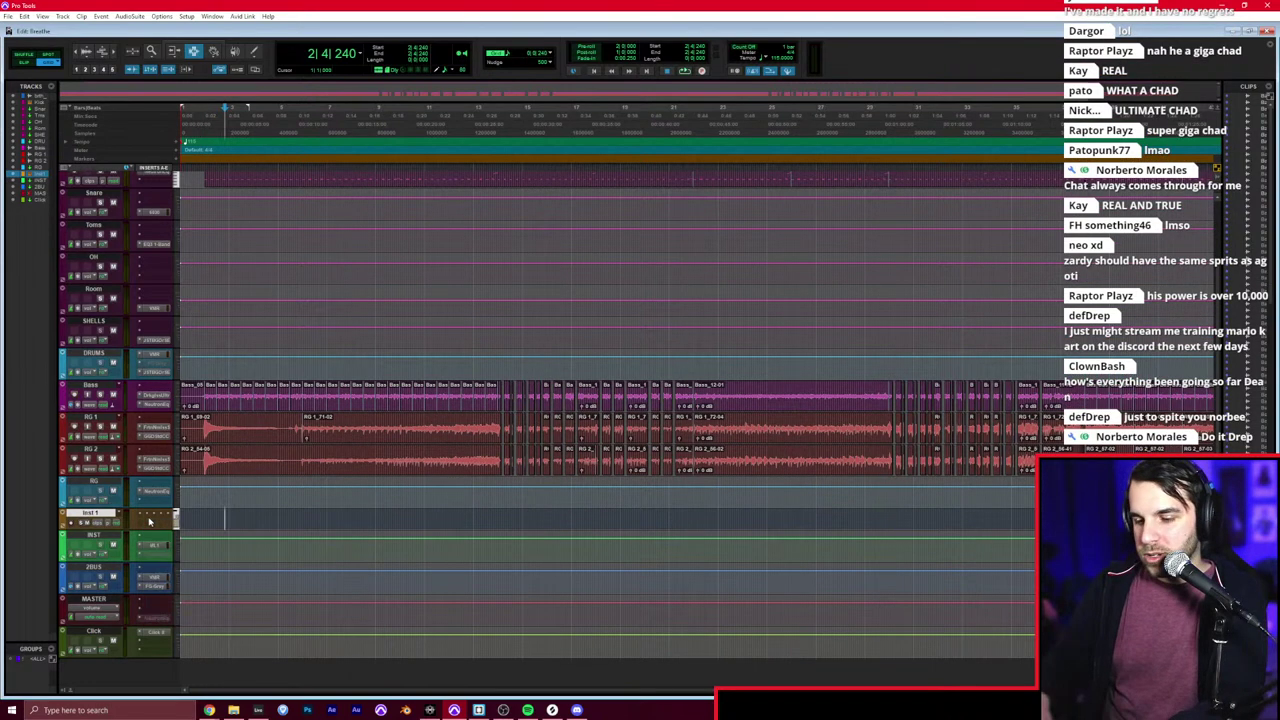
left_click(150, 520)
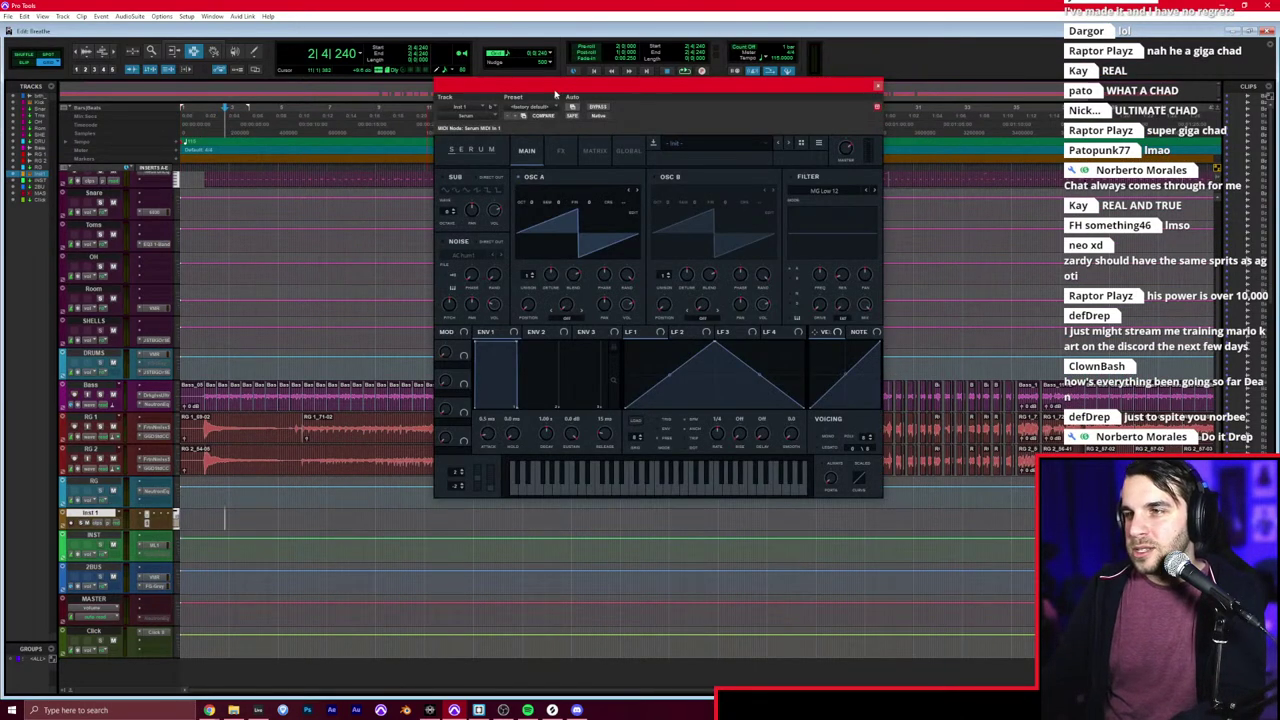
Step: Try importing breathe_bf.mid from the Desktop onto the Inst 1 track and close the Serum window
left_click_drag(556, 95, 506, 130)
left_click(233, 710)
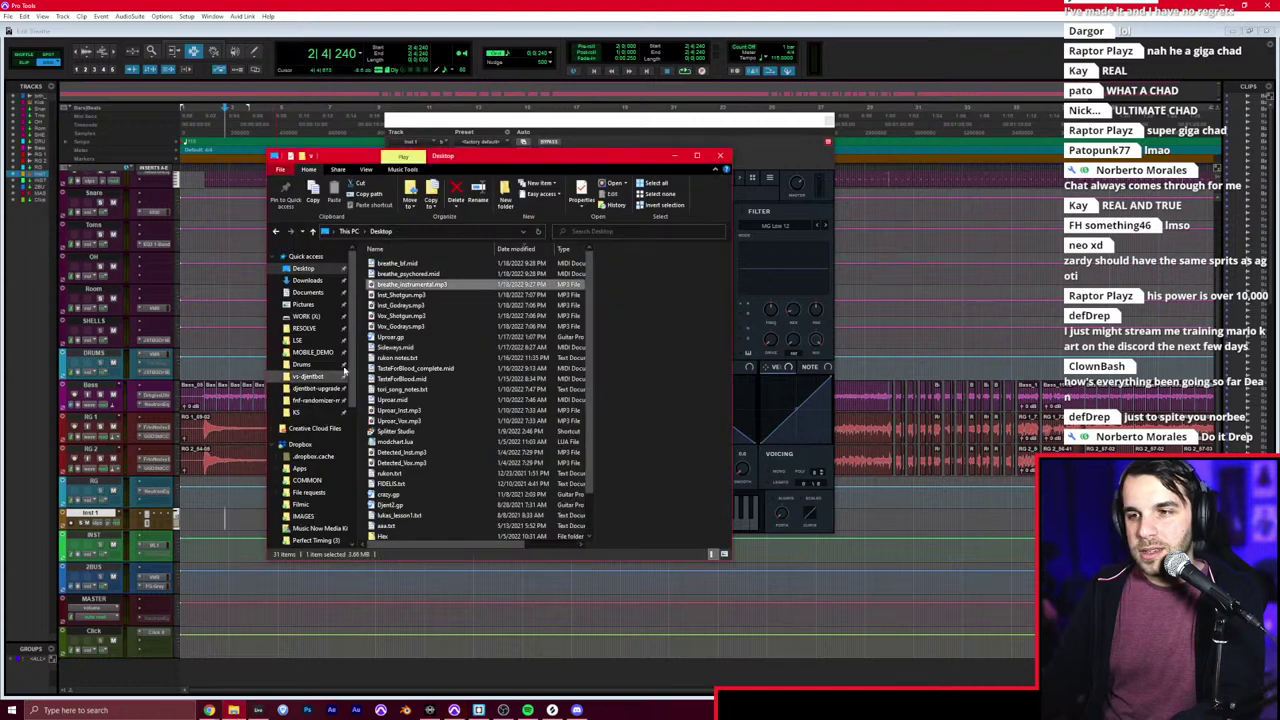
left_click_drag(397, 263, 234, 516)
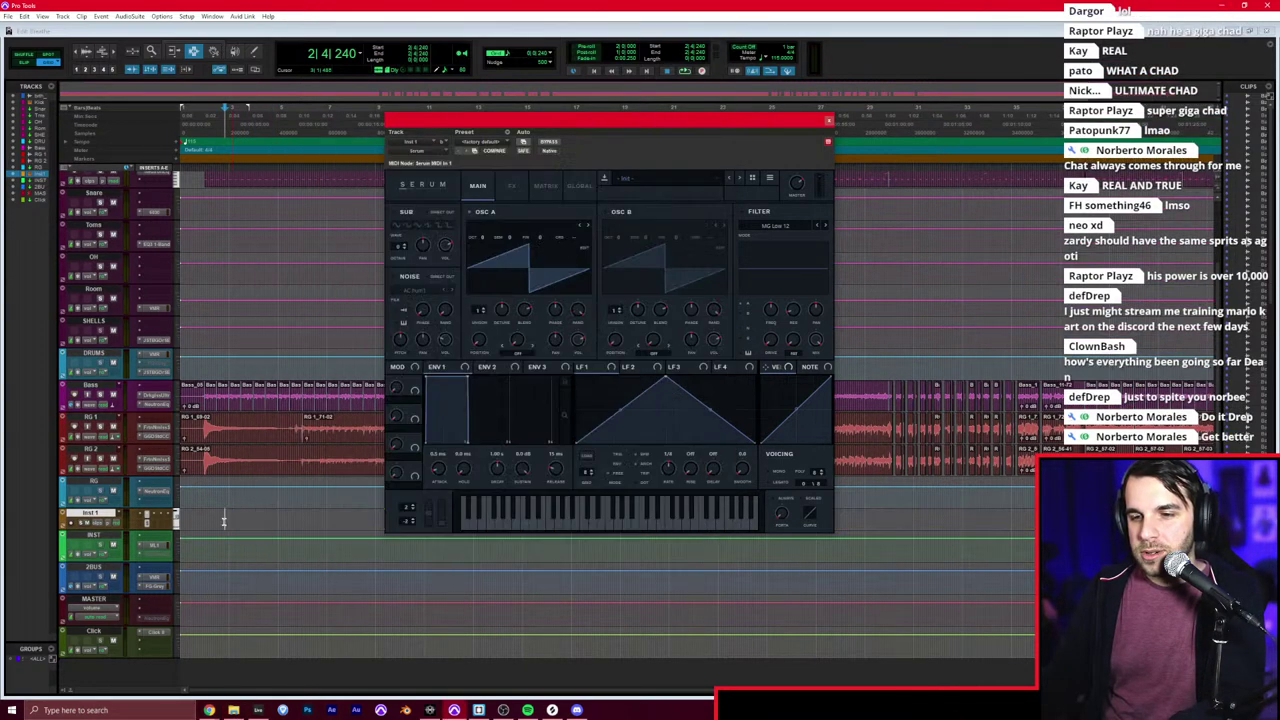
left_click(827, 121)
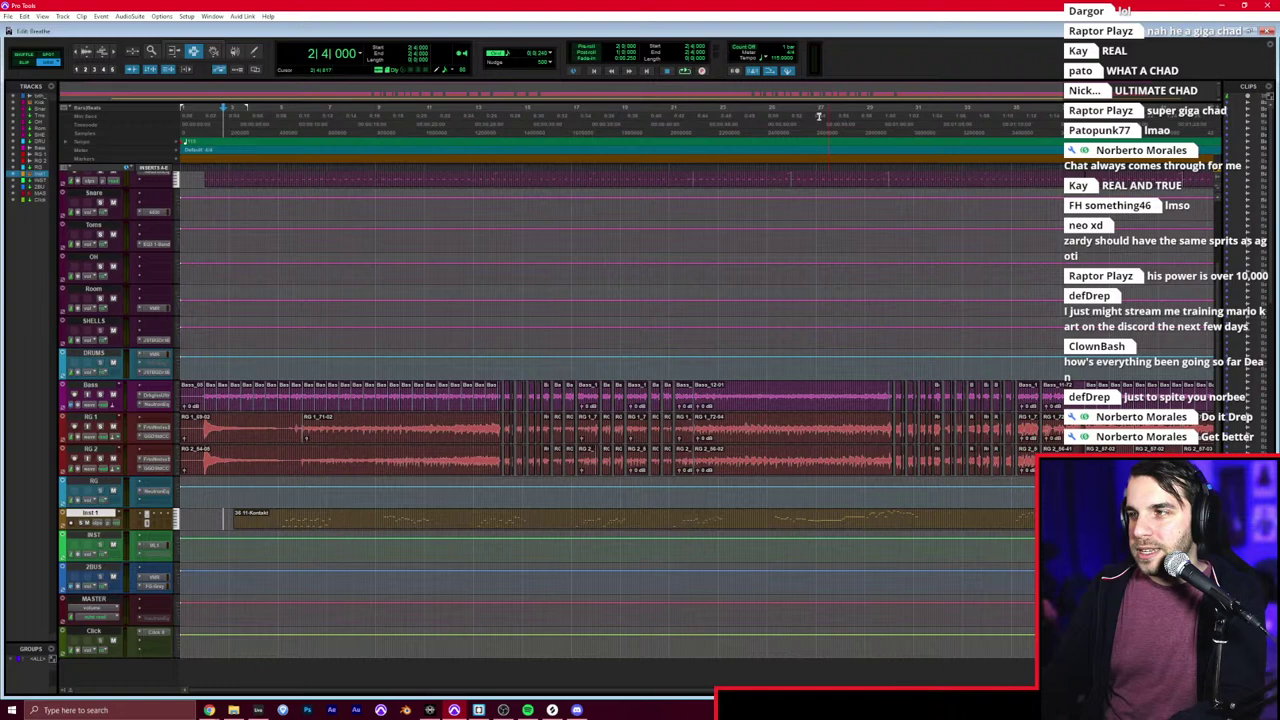
Step: Set the grid value to one bar and delete the imported breathe_bf clip from the Inst 1 track
left_click(553, 53)
left_click(580, 64)
left_click_drag(290, 519, 349, 514)
key("r")
key("r")
key("Delete")
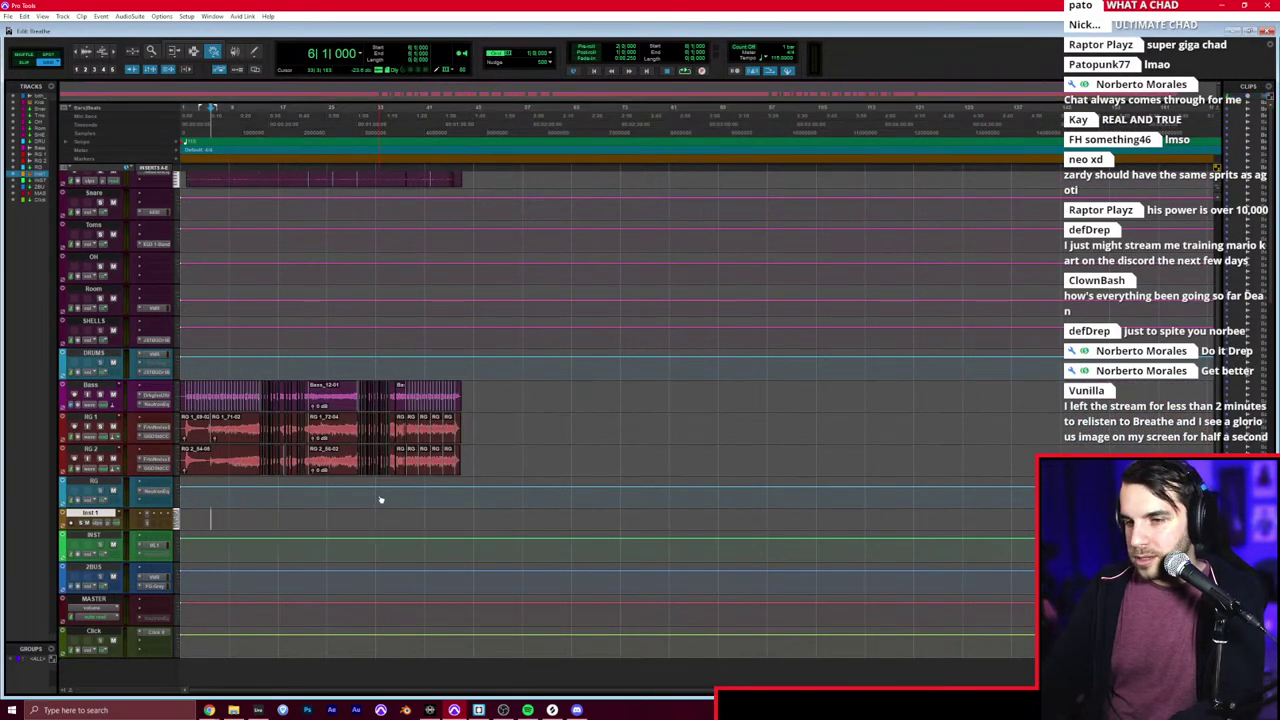
Step: Sort the Desktop files by newest modification date and import the exported breathe_arp MIDI clip onto the Inst 1 track
key("alt+Tab")
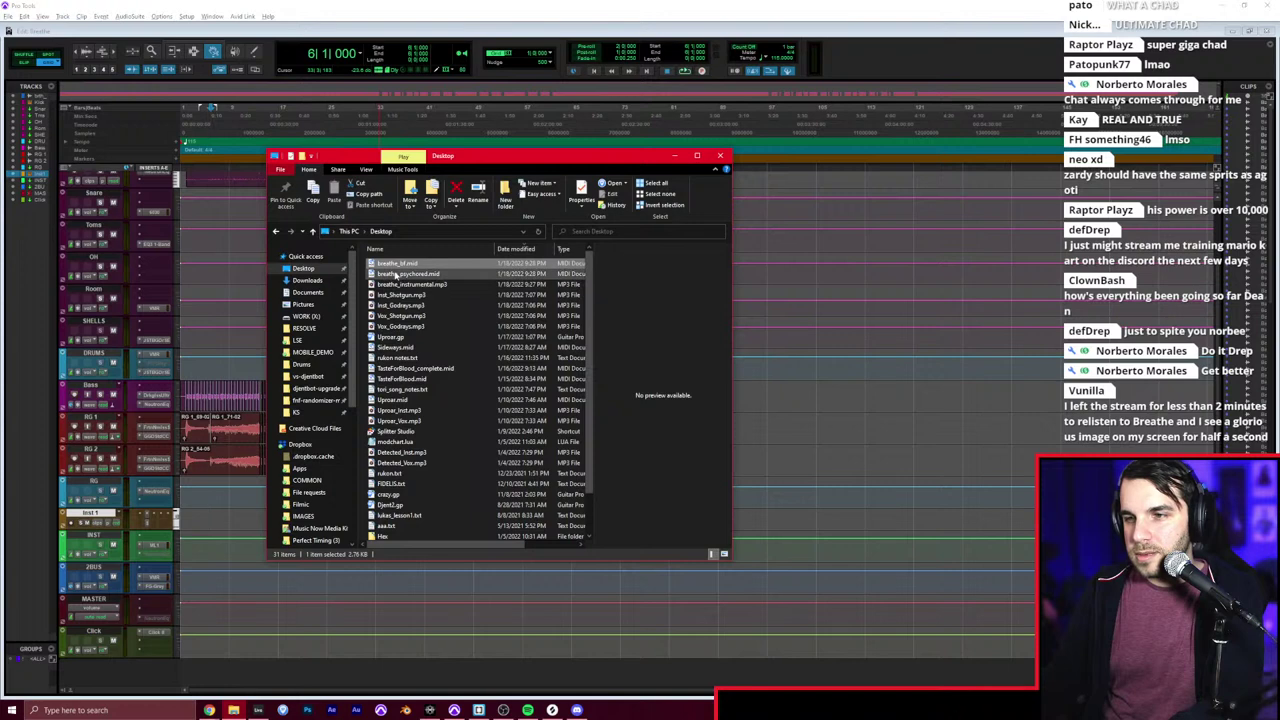
left_click(410, 285)
left_click(512, 250)
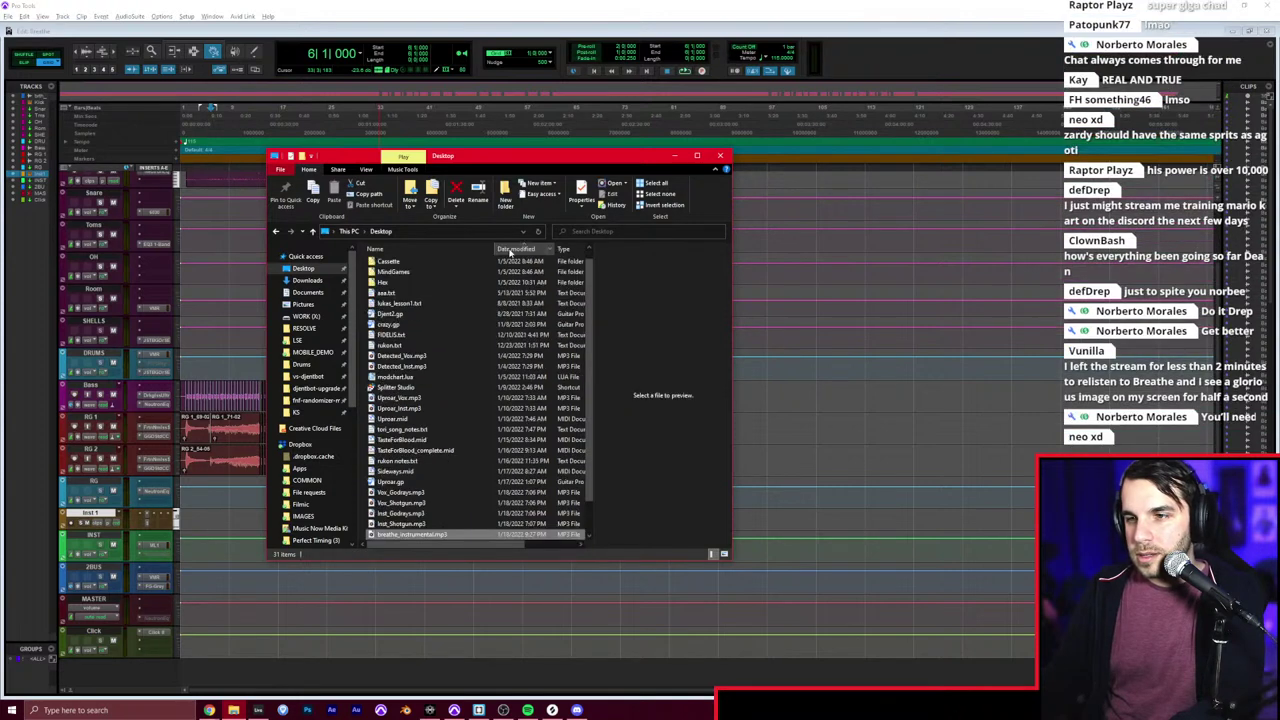
left_click(512, 250)
left_click_drag(417, 263, 229, 522)
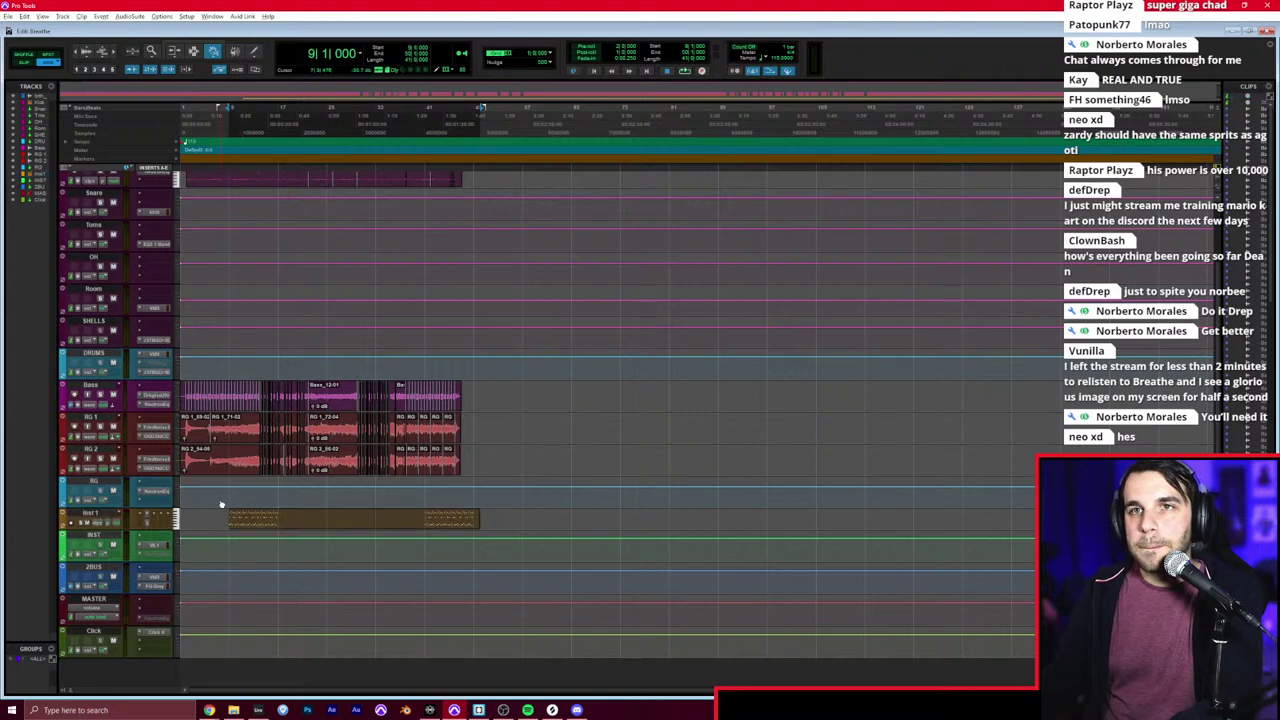
Step: Play the arrangement from bar 9 and from bar 7 to check where the arp clip has to enter
key("t")
key("t")
key("F7")
key("space")
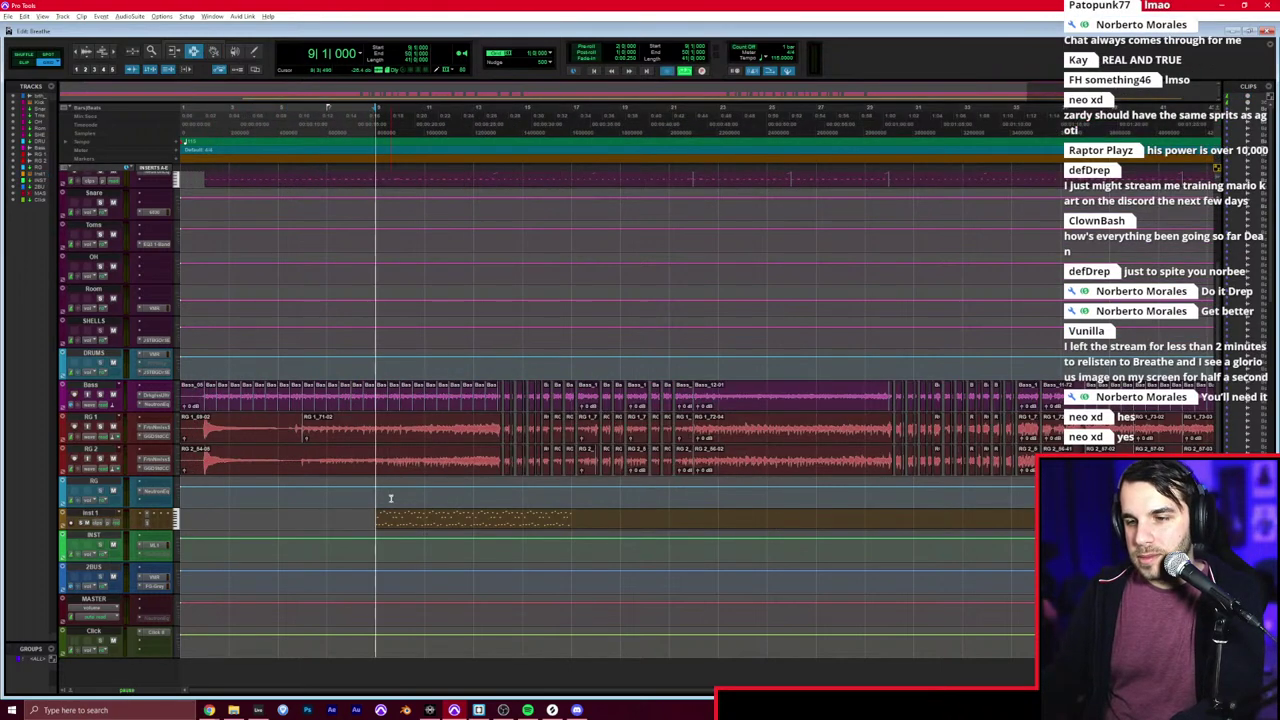
key("space")
left_click(330, 517)
key("space")
key("F8")
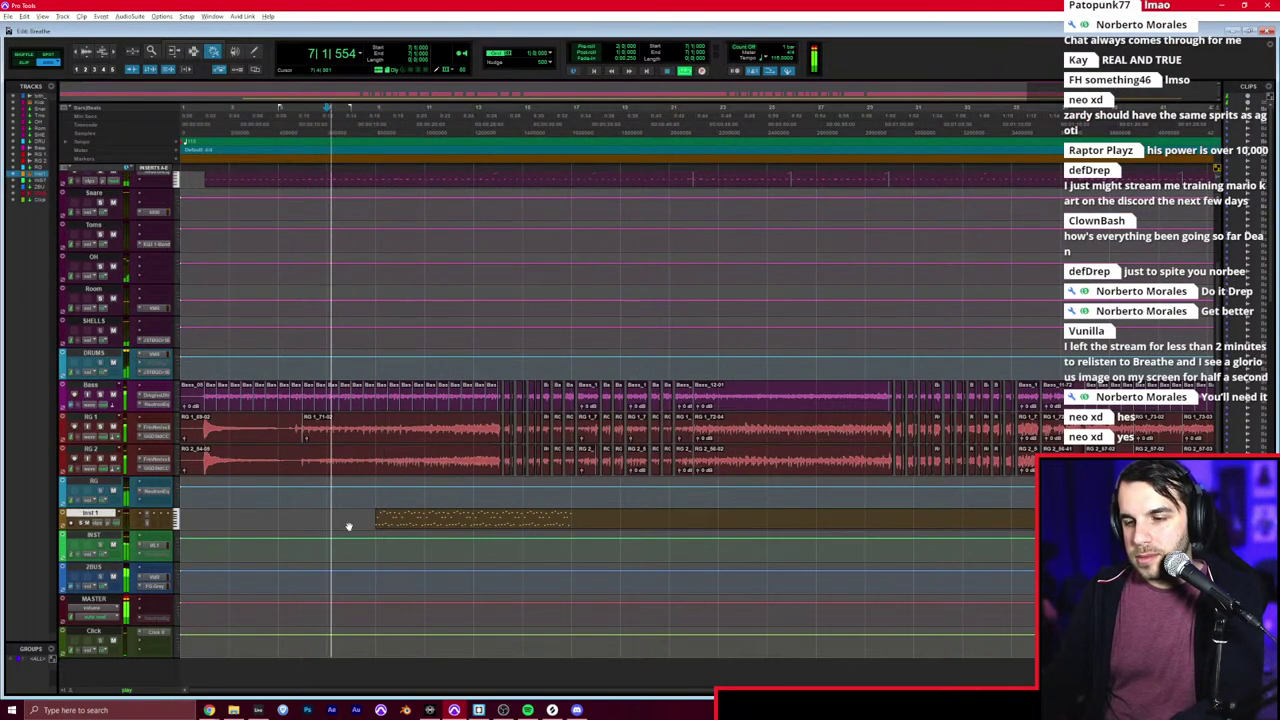
Step: Move the arp clip on Inst 1 to start at bar 6 and play back its entry
key("t")
key("space")
left_click_drag(583, 517, 465, 523)
key("F7")
left_click(362, 507)
key("space")
key("F8")
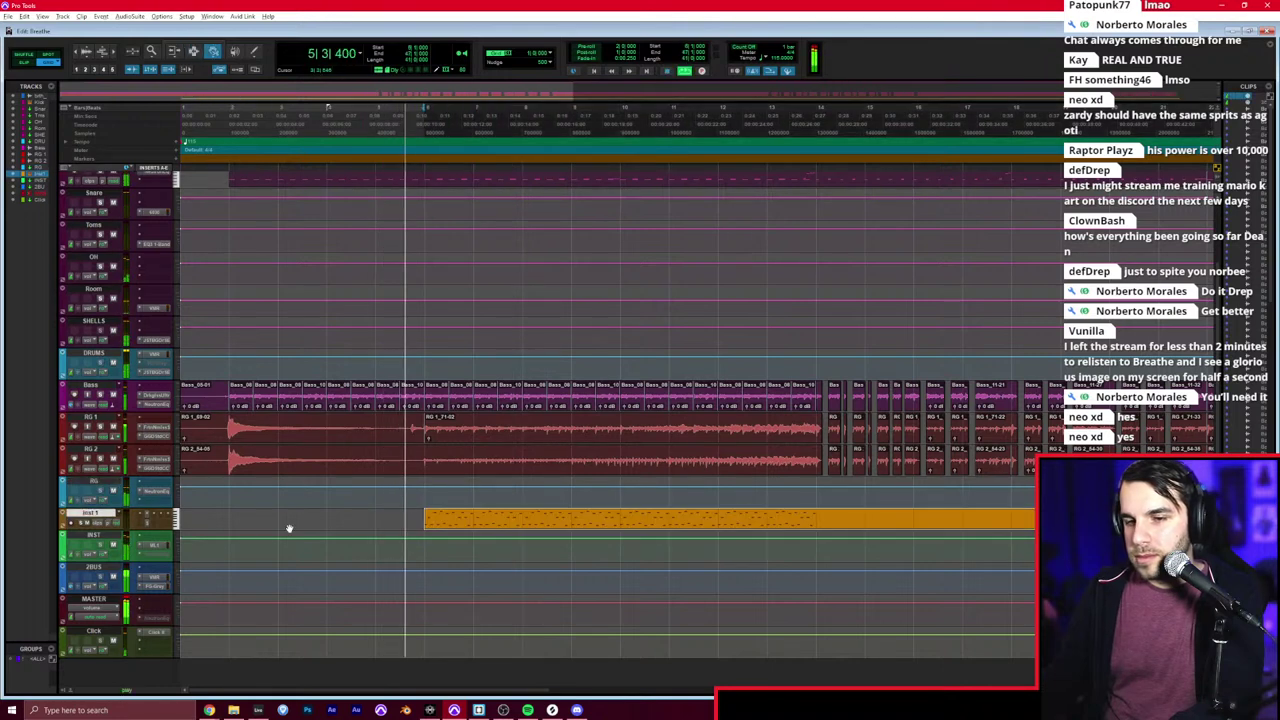
Step: In Inst 1's Serum, add unison to both oscillators, enable OSC B an octave up, and shorten ENV 1's sustain and decay into a pluck
key("ctrl+equal")
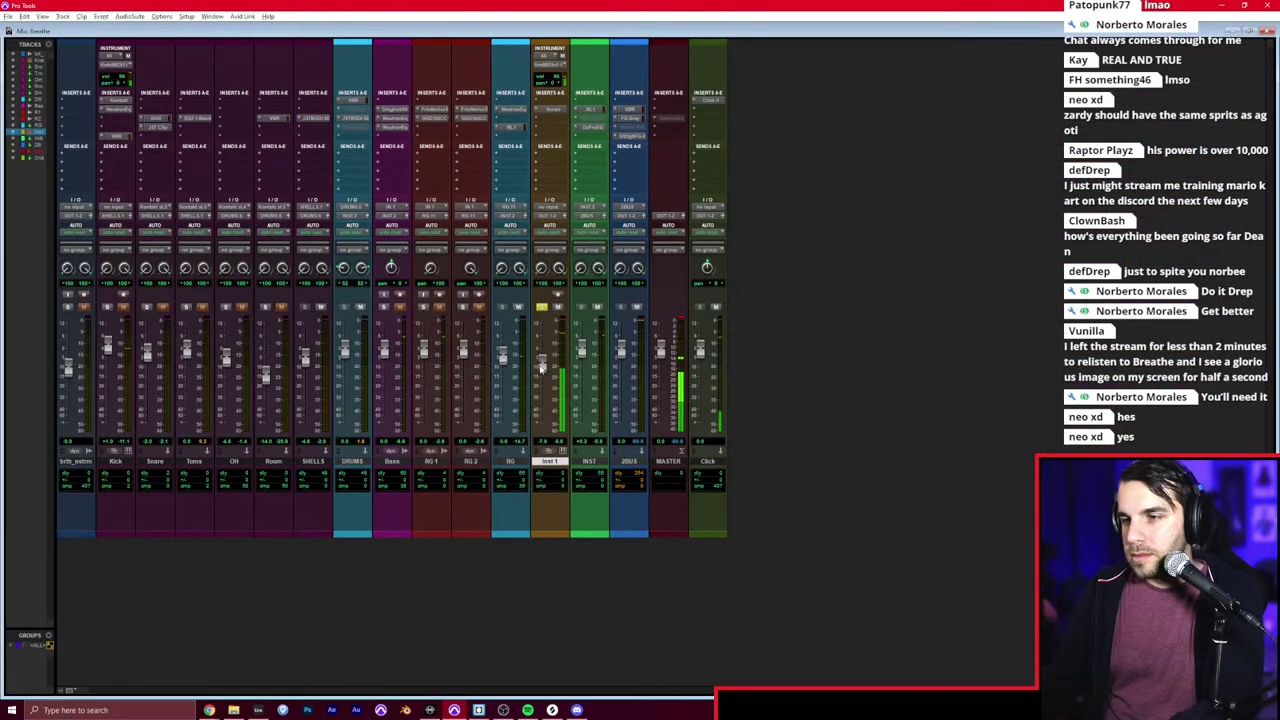
left_click(558, 110)
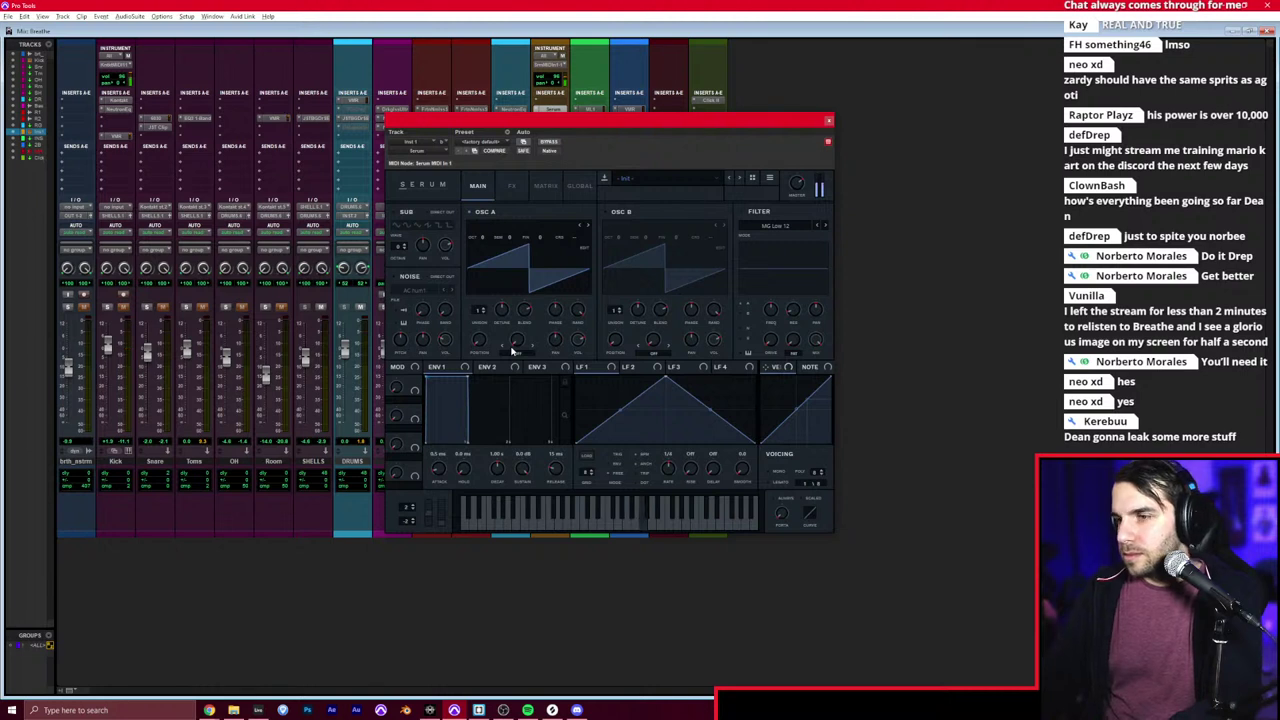
left_click_drag(513, 348, 483, 284)
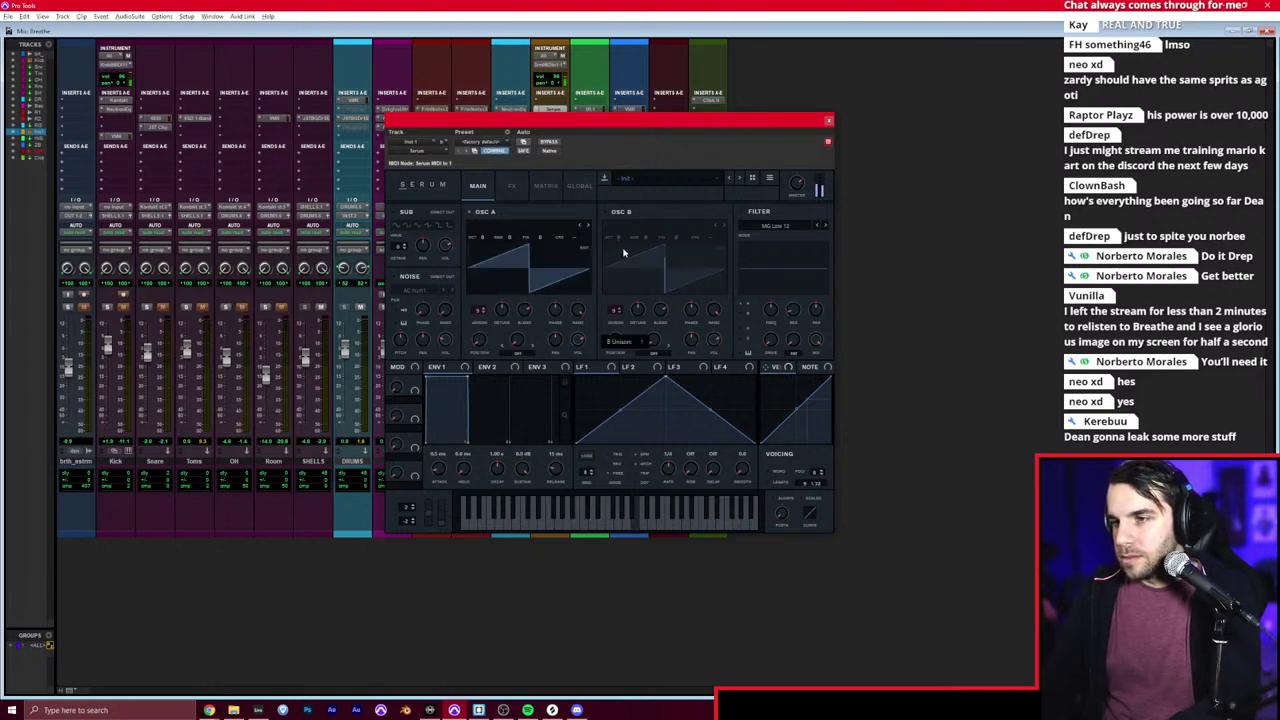
left_click(606, 212)
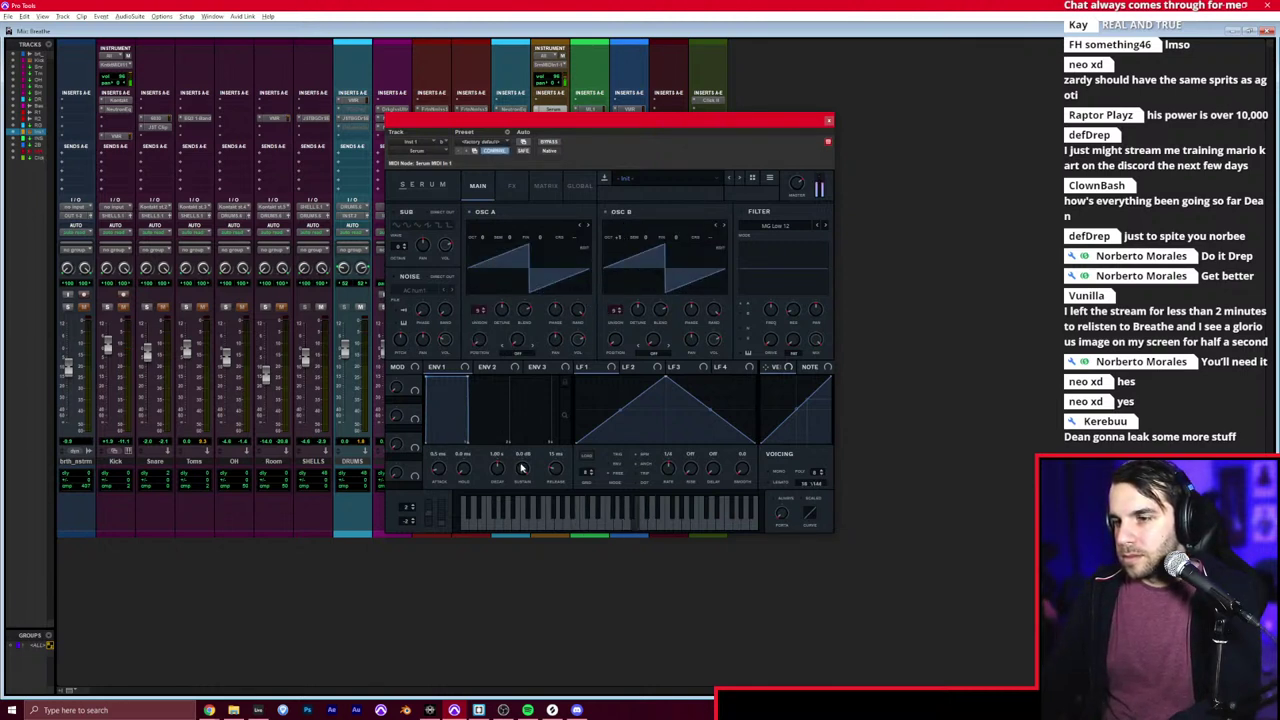
left_click_drag(521, 467, 496, 486)
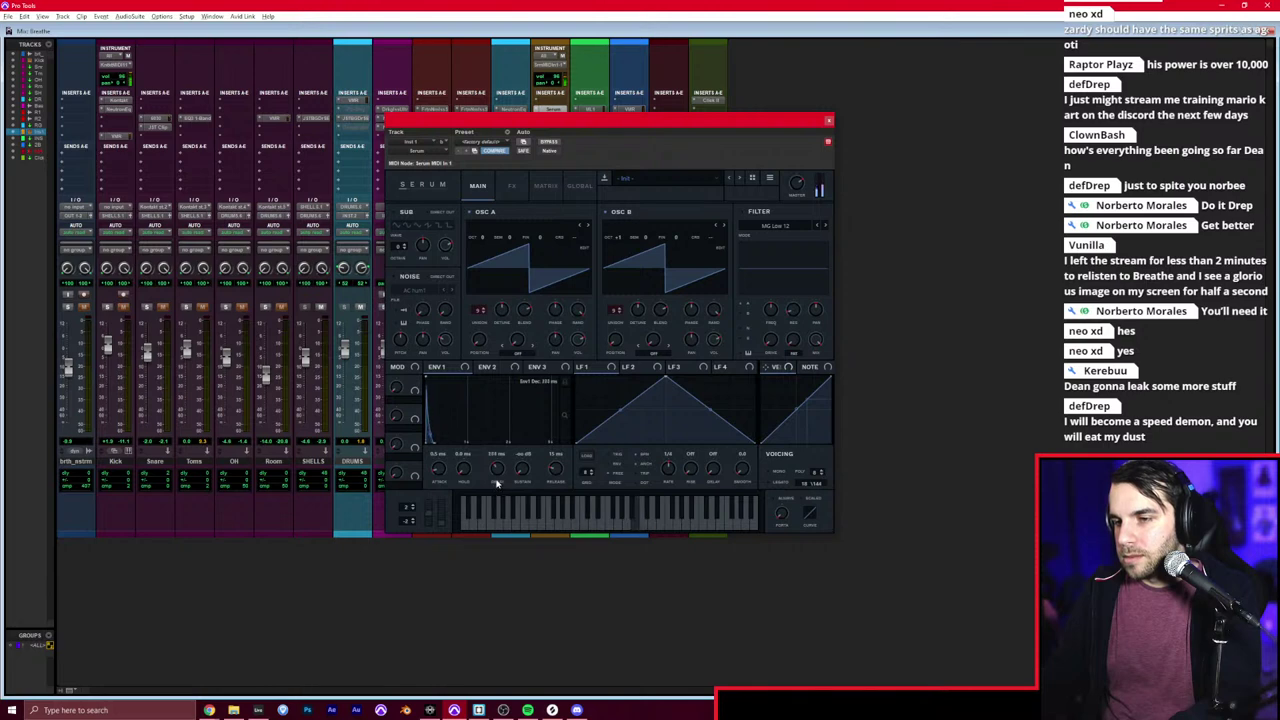
left_click(828, 121)
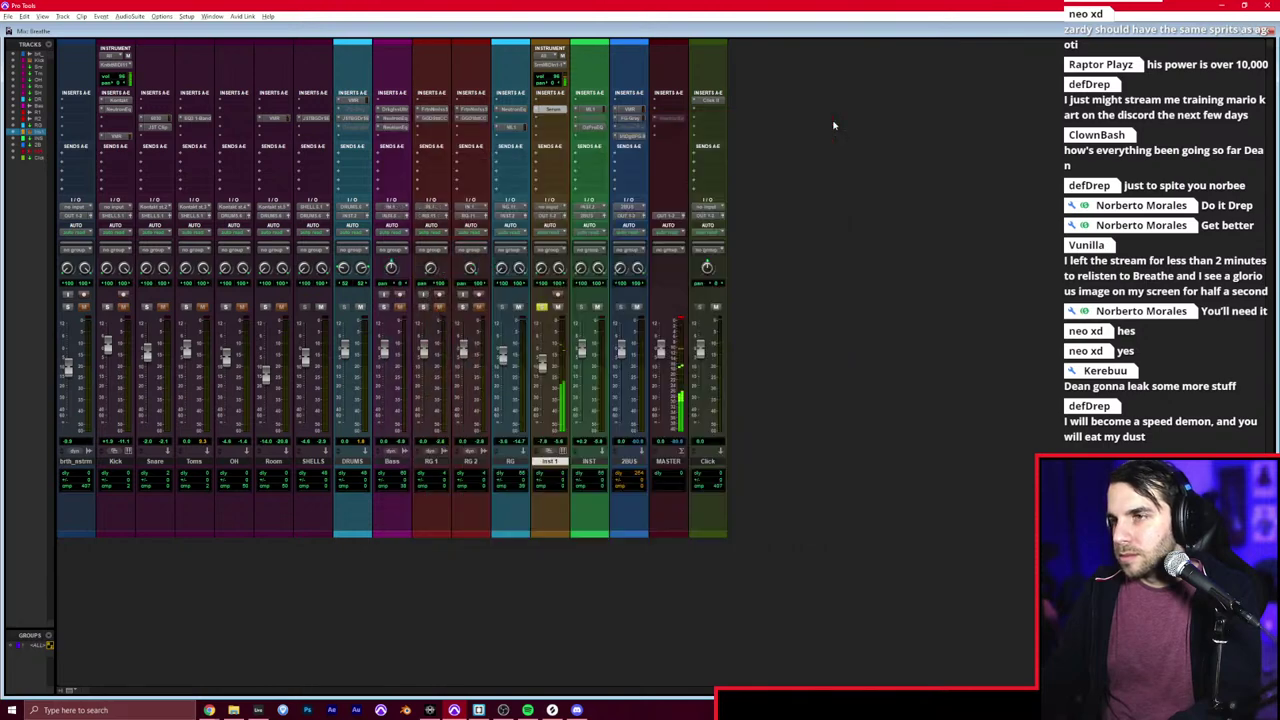
Step: Insert EchoBoy after Serum on Inst 1 with its mode set to Ping-Pong, and unsolo the track
left_click(557, 119)
type("echob")
key("Return")
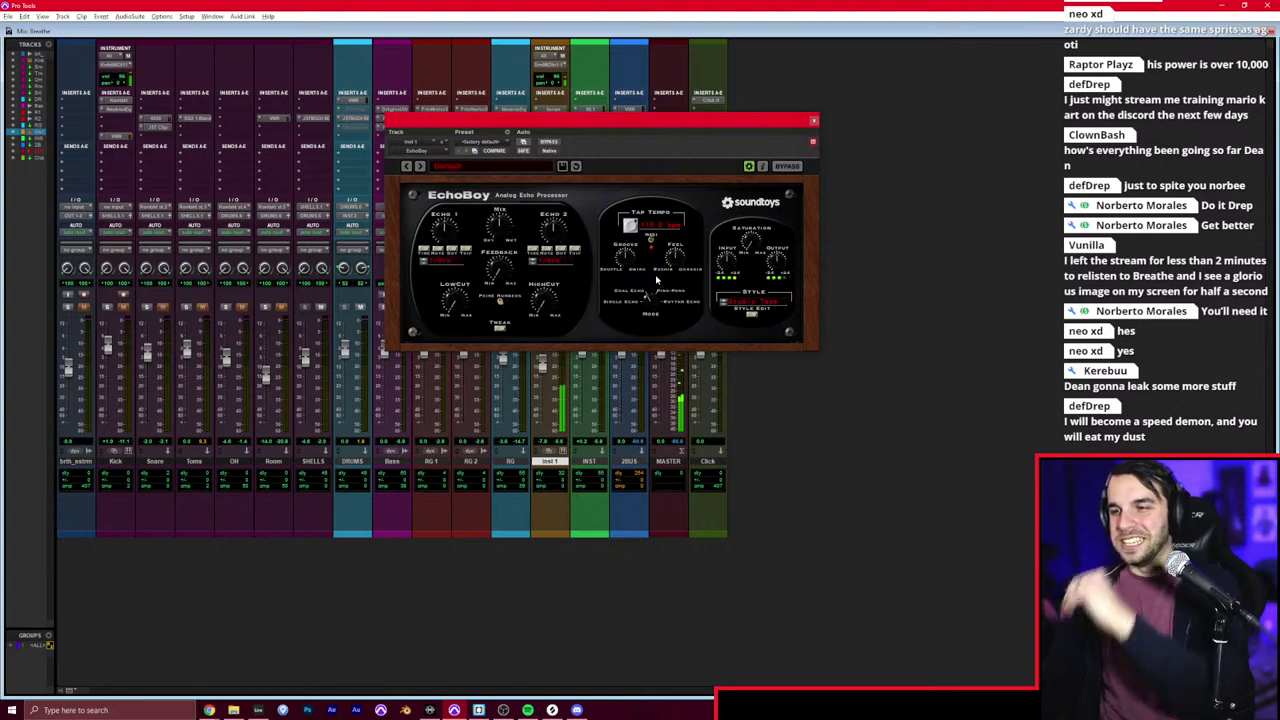
left_click(657, 283)
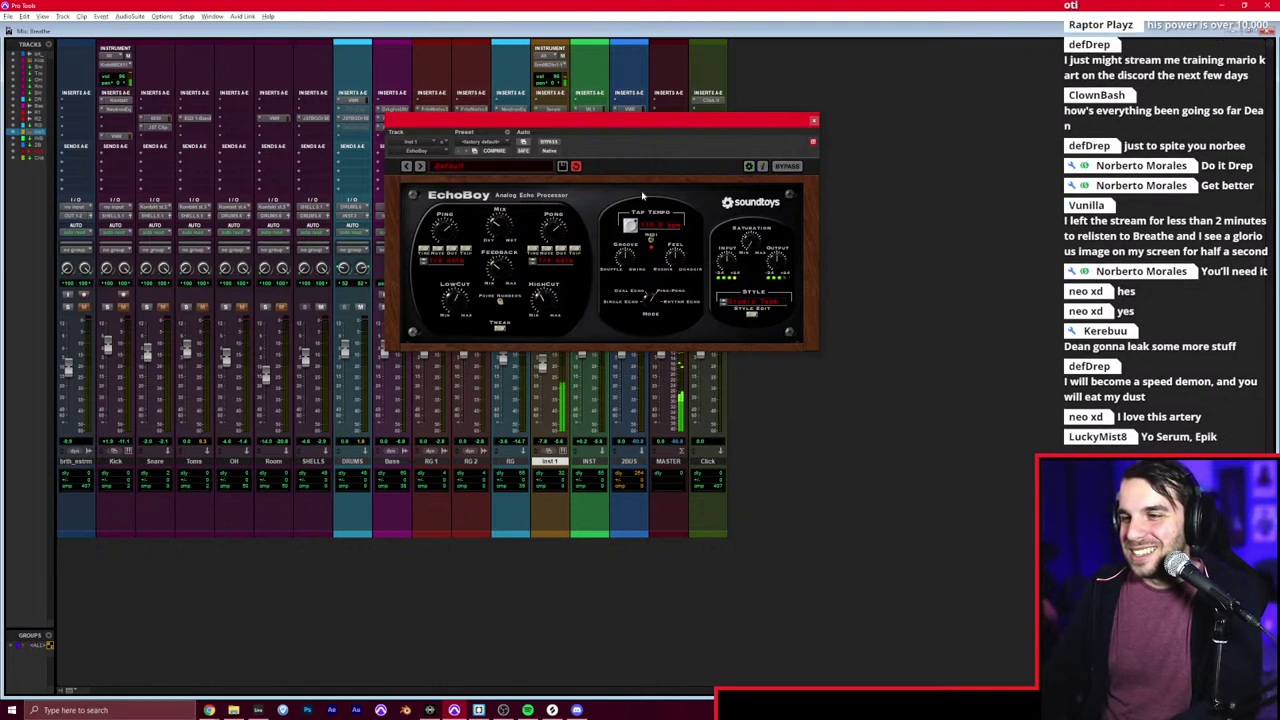
left_click(813, 122)
left_click(541, 308)
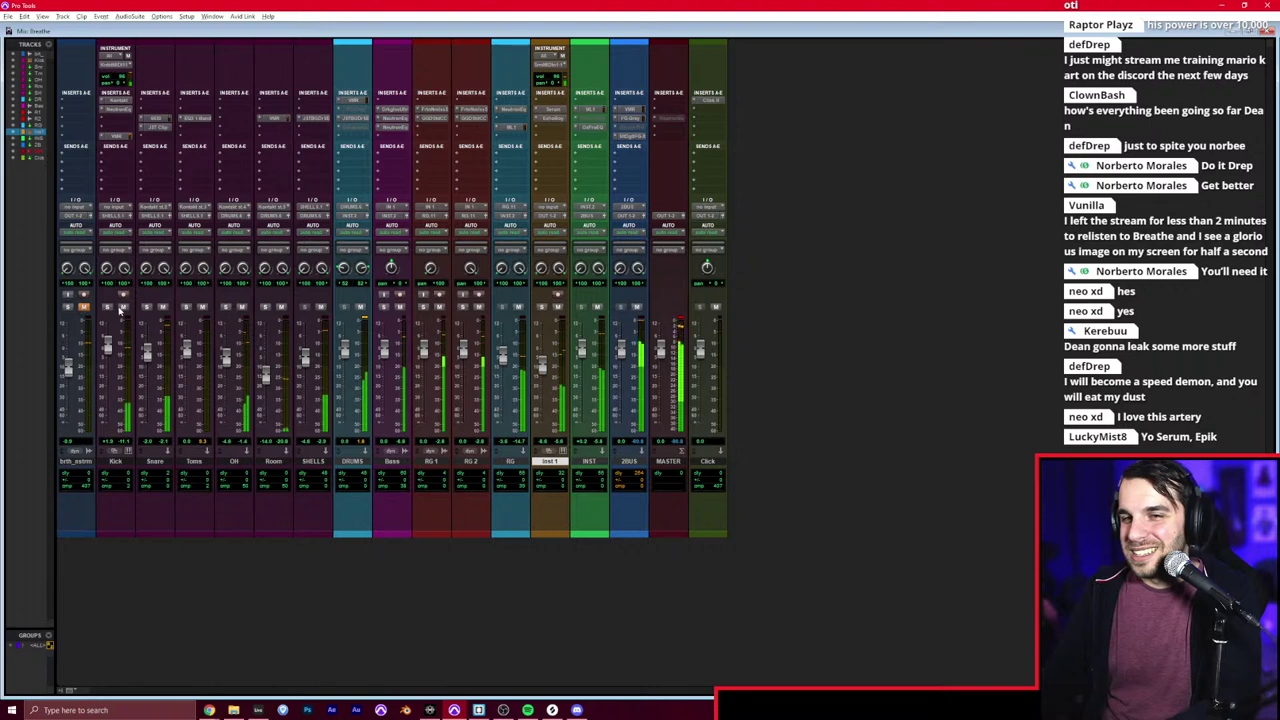
Step: Listen to the arp synth in the full arrangement, starting playback around bars 11 to 13
key("ctrl+equal")
key("r")
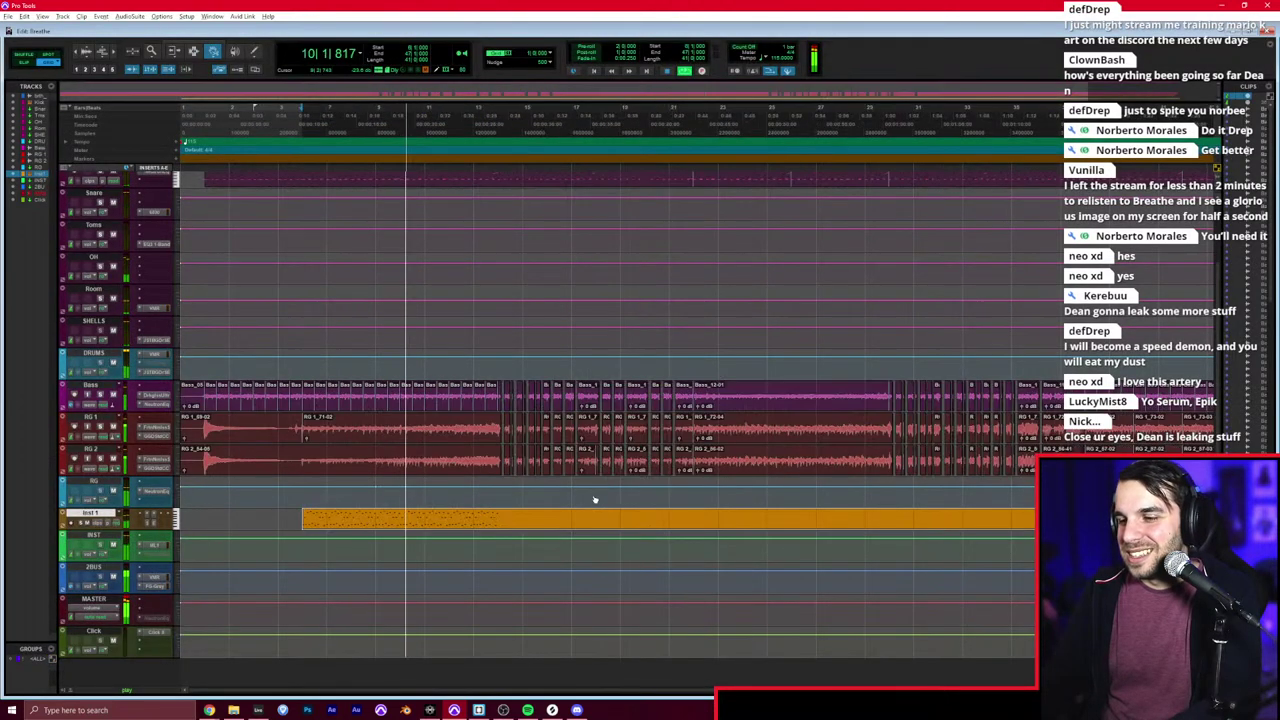
key("F7")
left_click(423, 519)
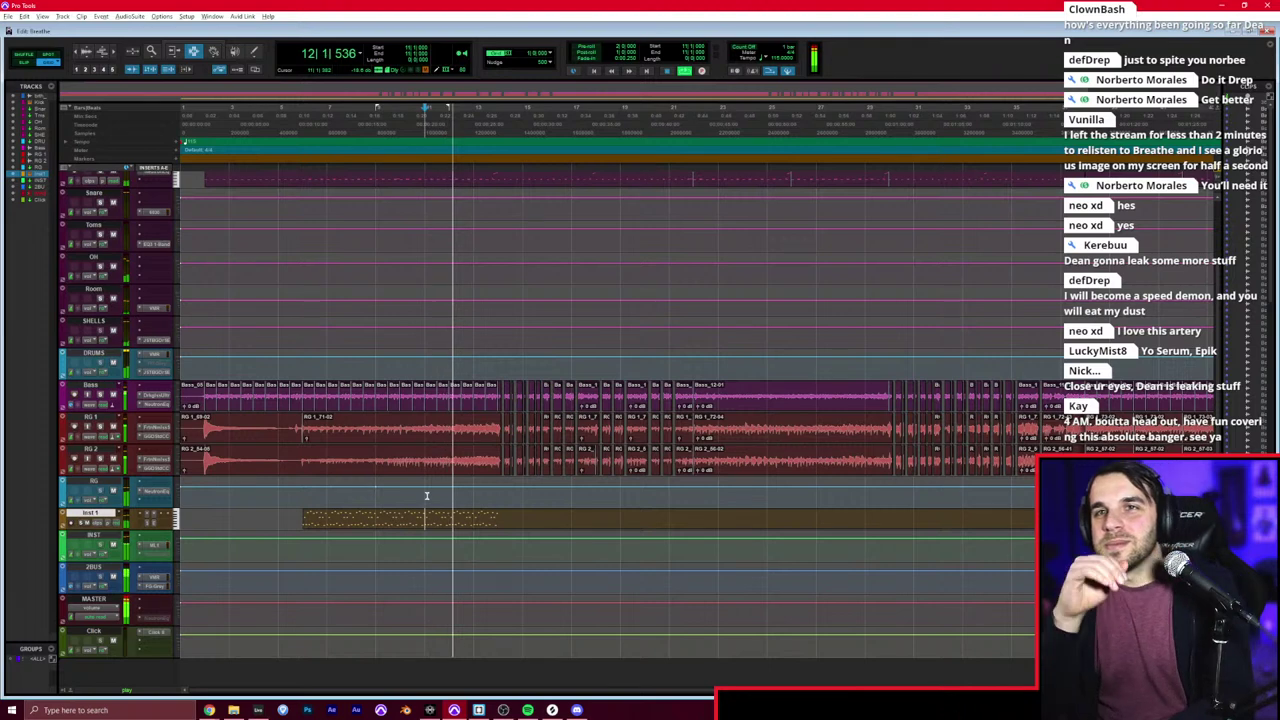
key("ctrl+bracketright")
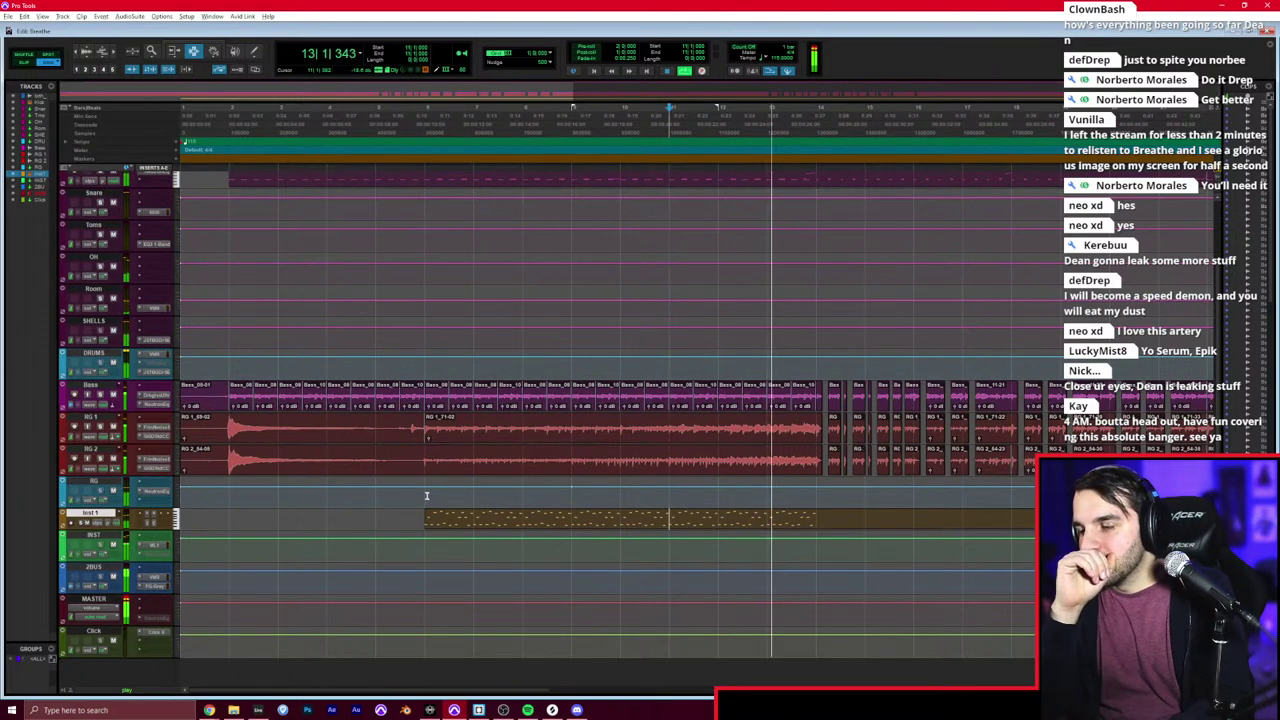
key("ctrl+bracketleft")
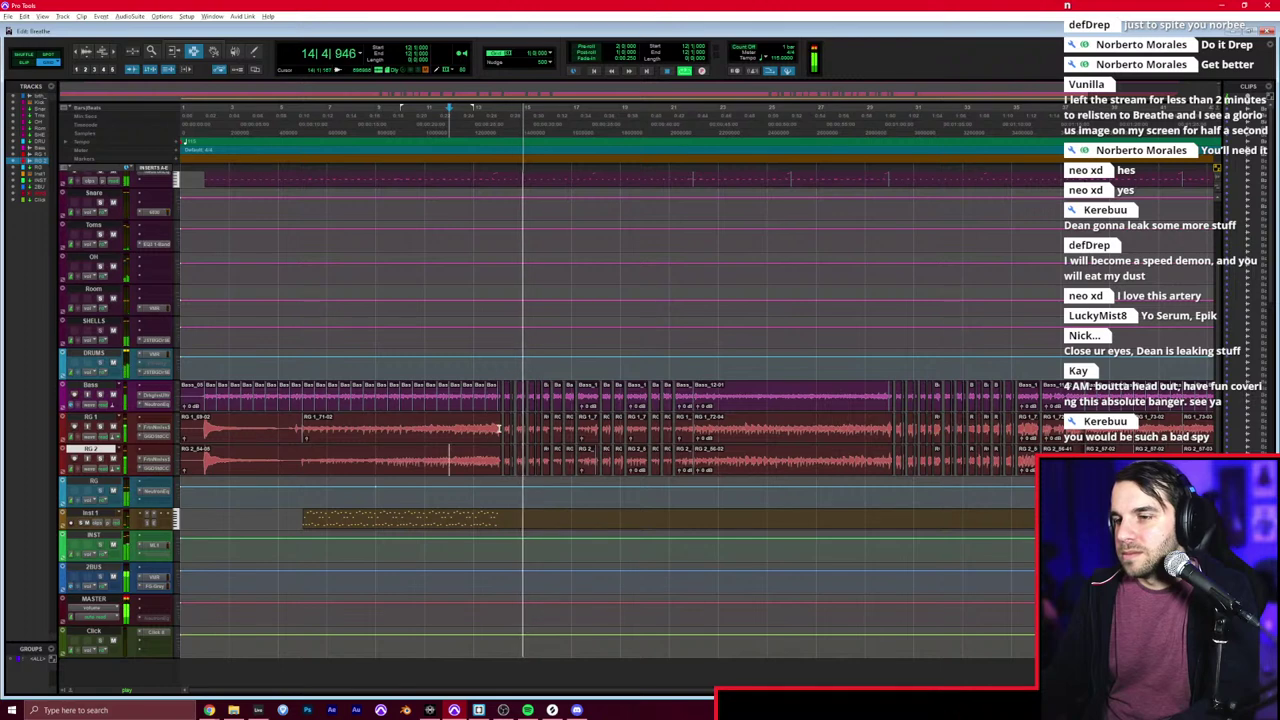
key("ctrl+equal")
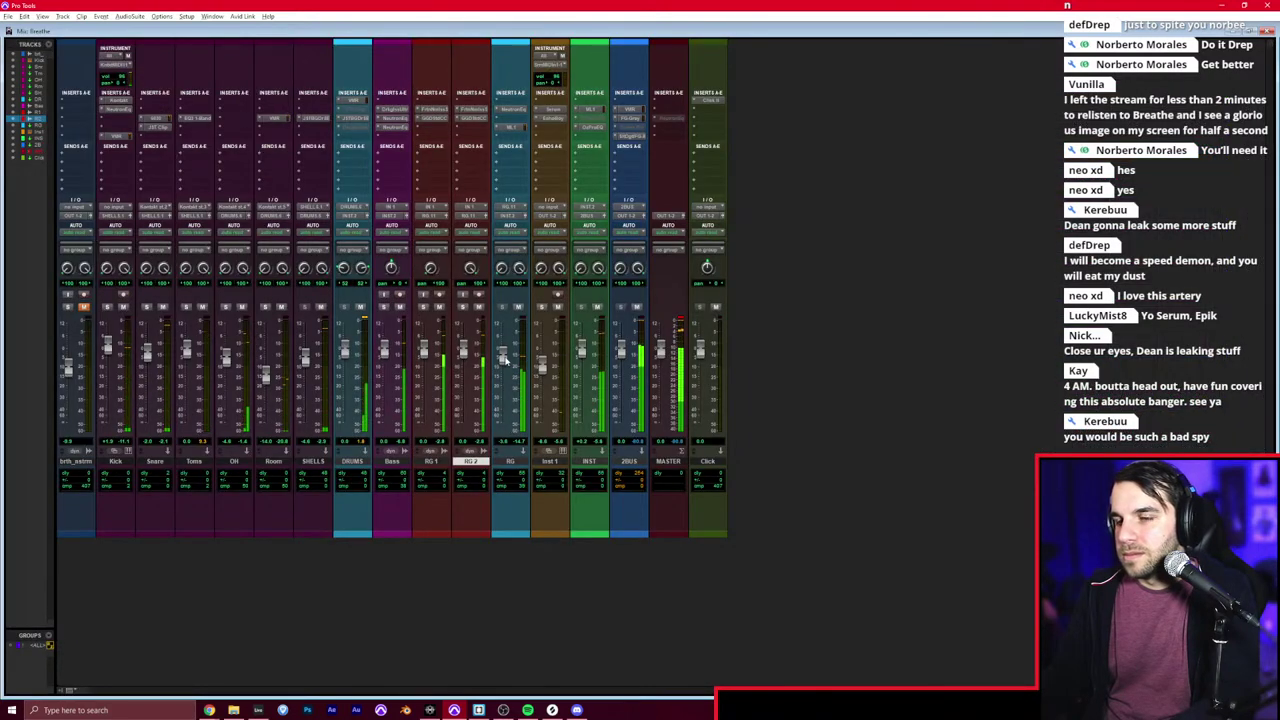
key("ctrl+equal")
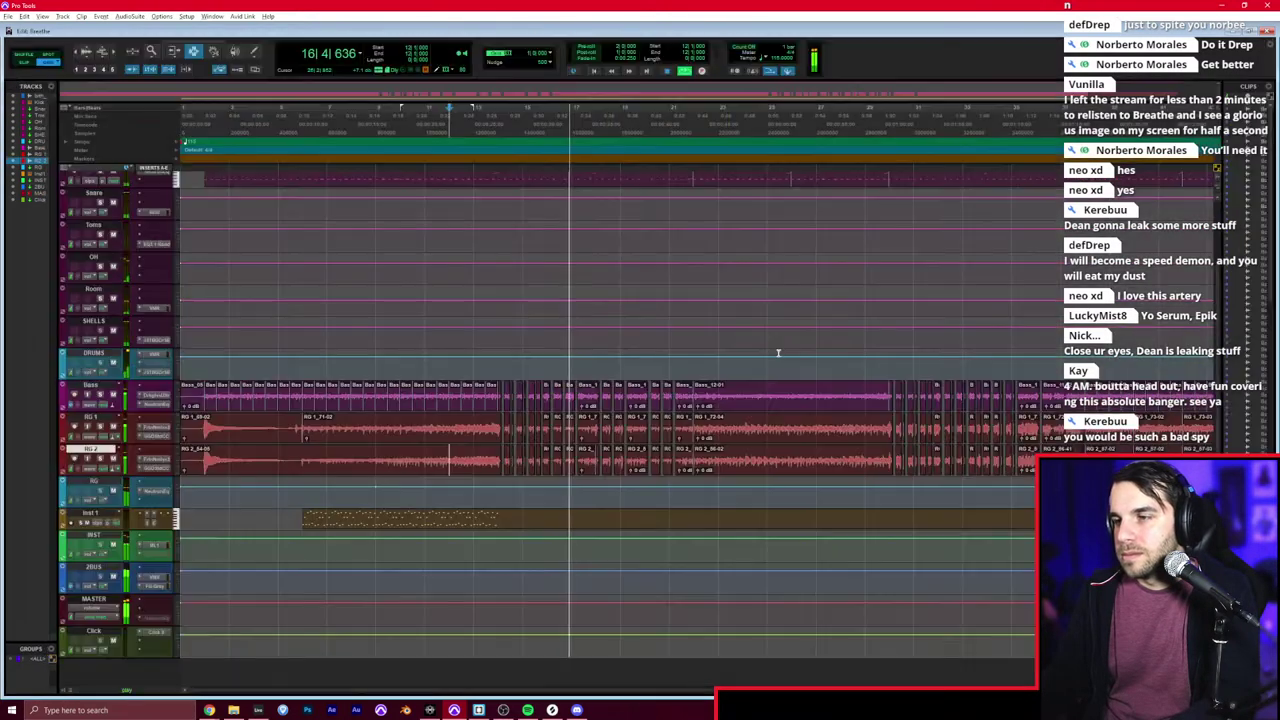
left_click(478, 403)
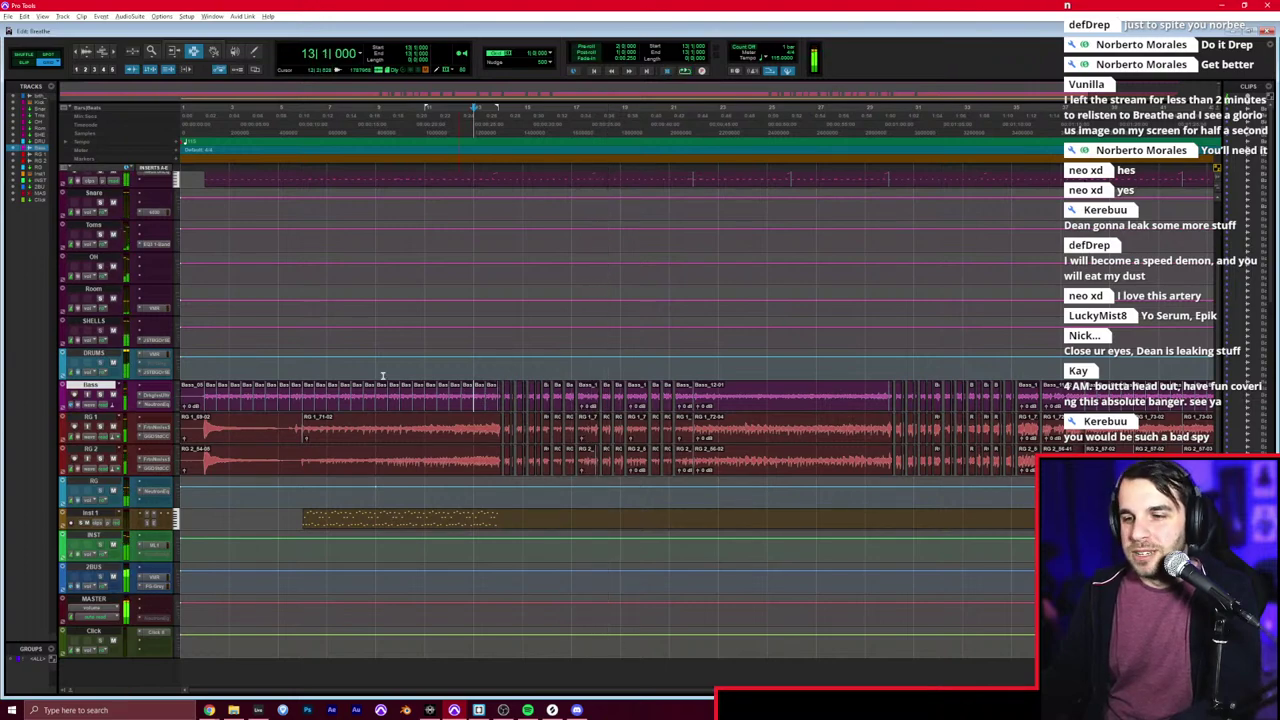
key("ctrl+equal")
key("ctrl+equal")
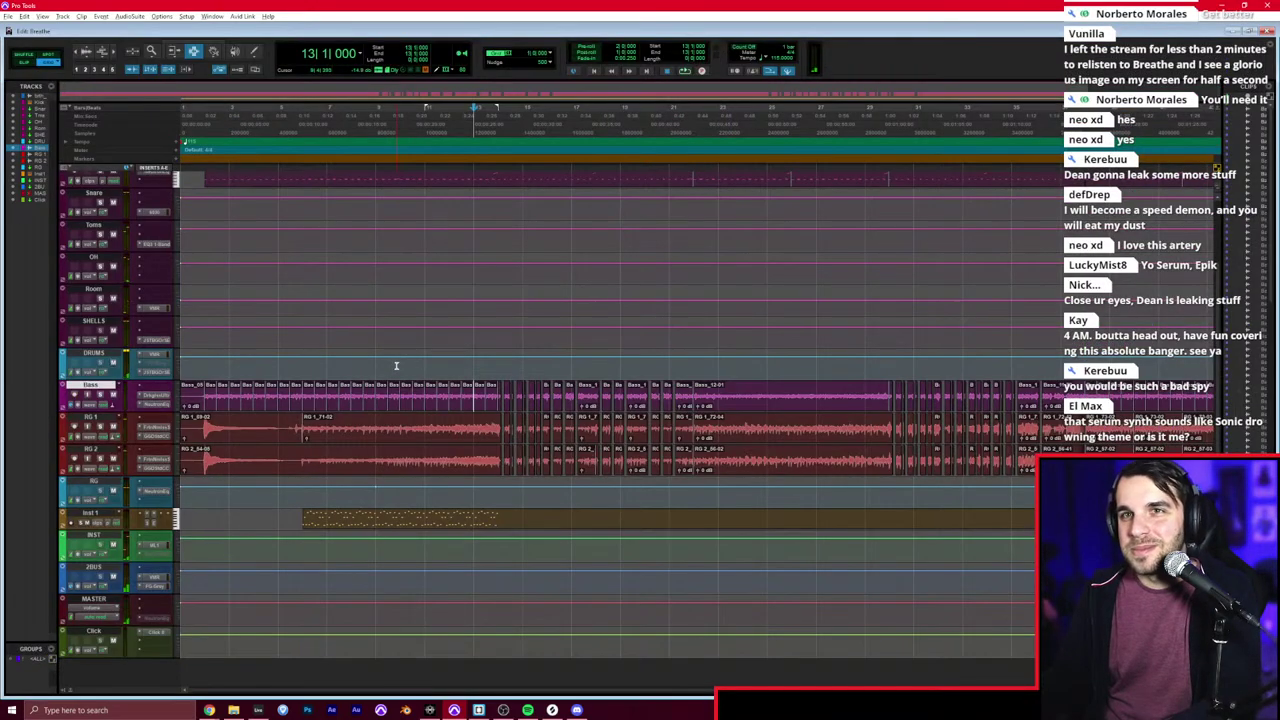
Step: Create two mono audio tracks named LG and one stereo aux input directly after the INST bus
key("ctrl+equal")
left_click(599, 463)
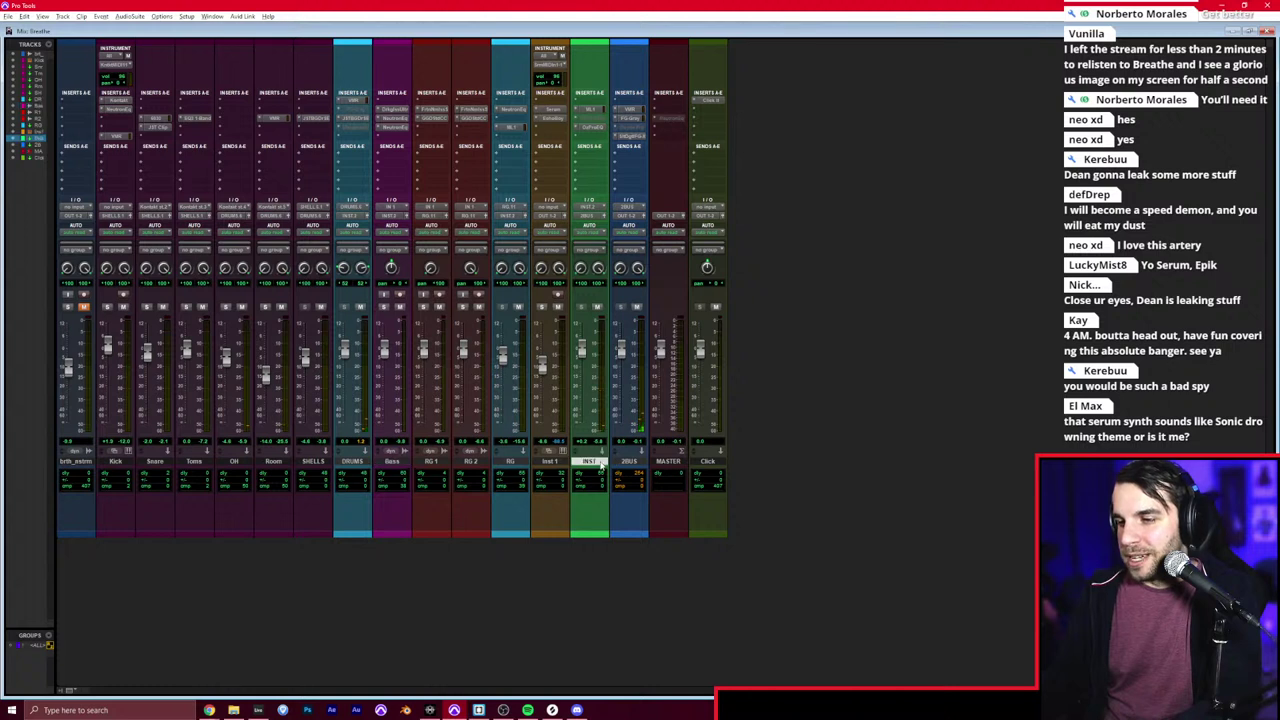
key("ctrl+shift+n")
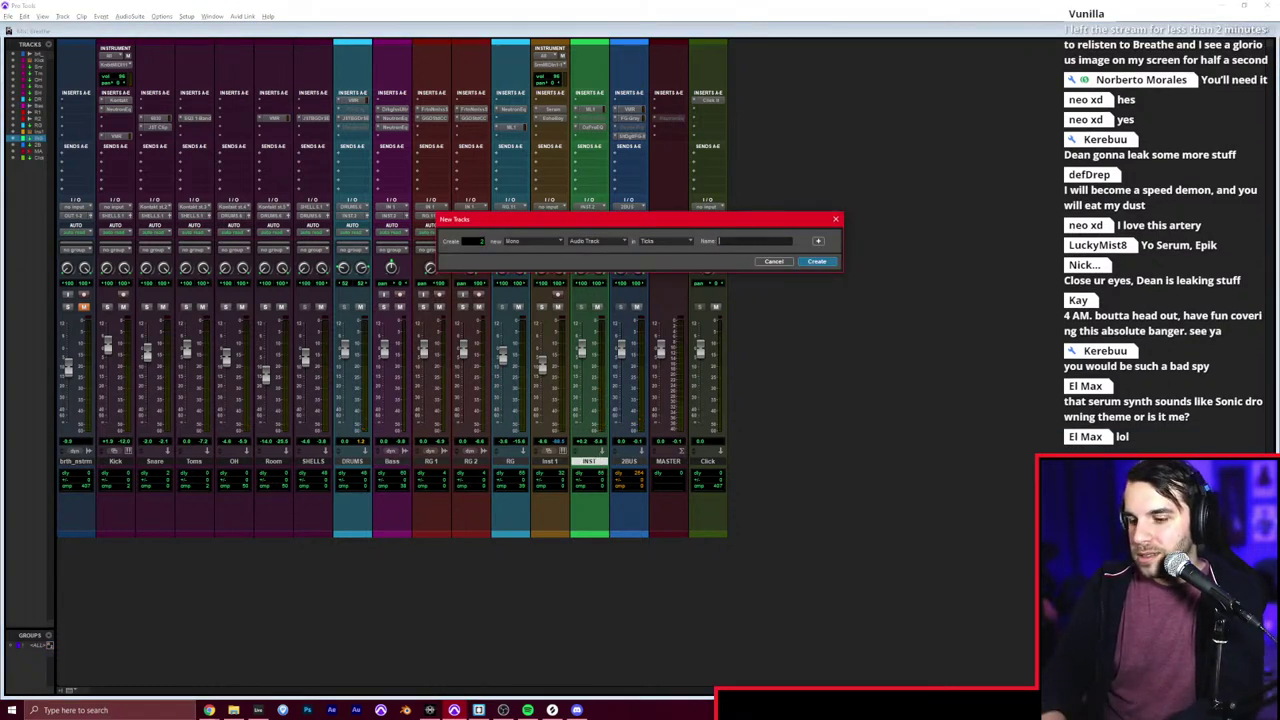
key("ctrl+shift+Down")
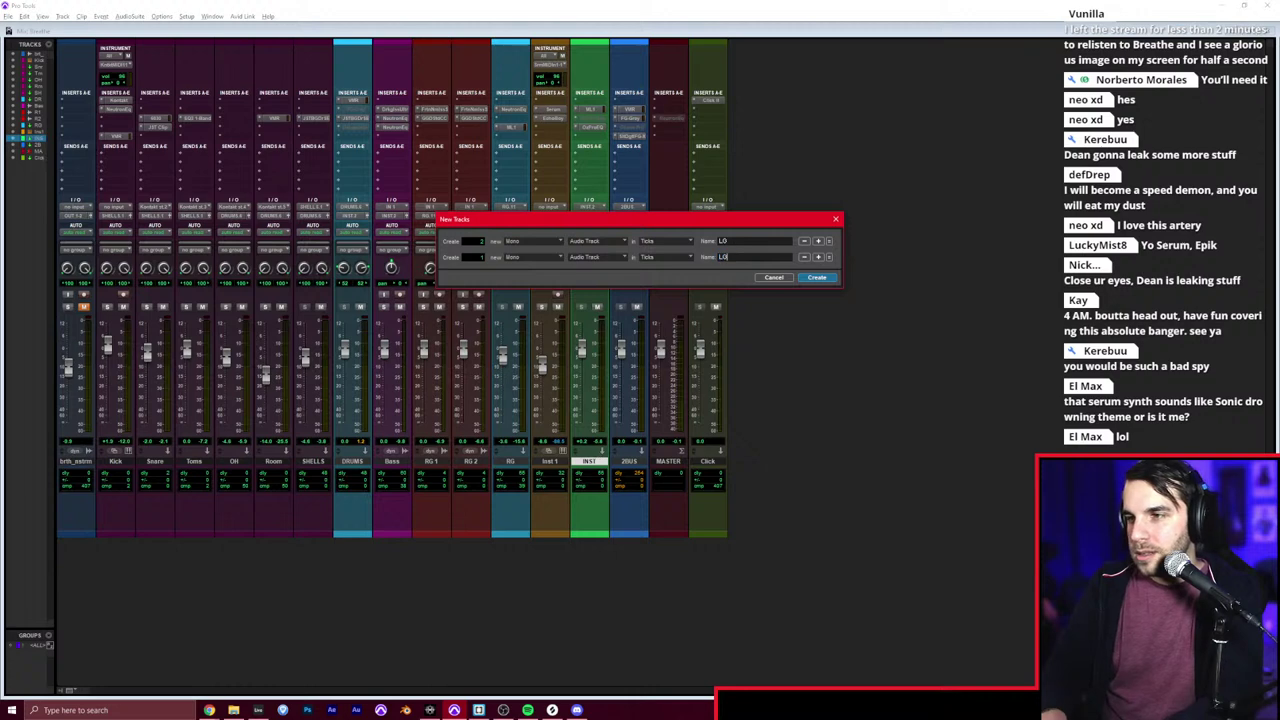
key("ctrl+Right")
key("ctrl+Down")
key("Return")
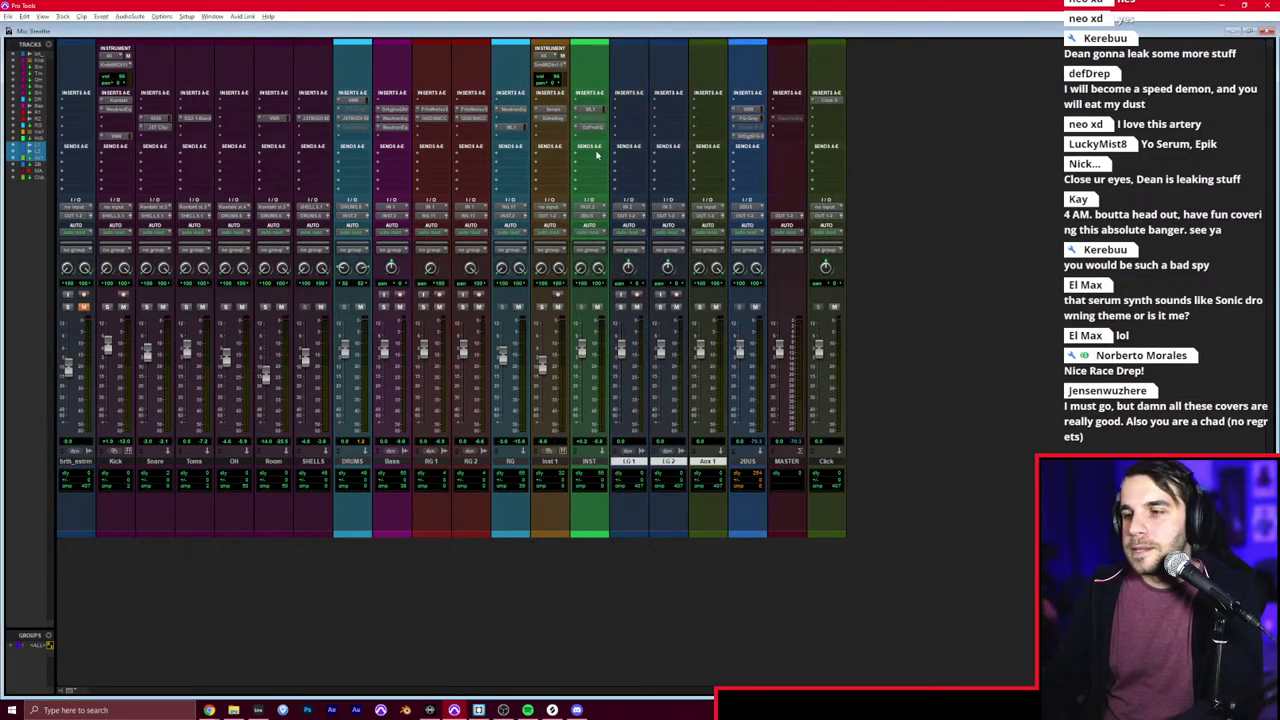
Step: Insert the Archetype Gojira amp plug-in on both LG 1 and LG 2
left_click(632, 110)
type("nol")
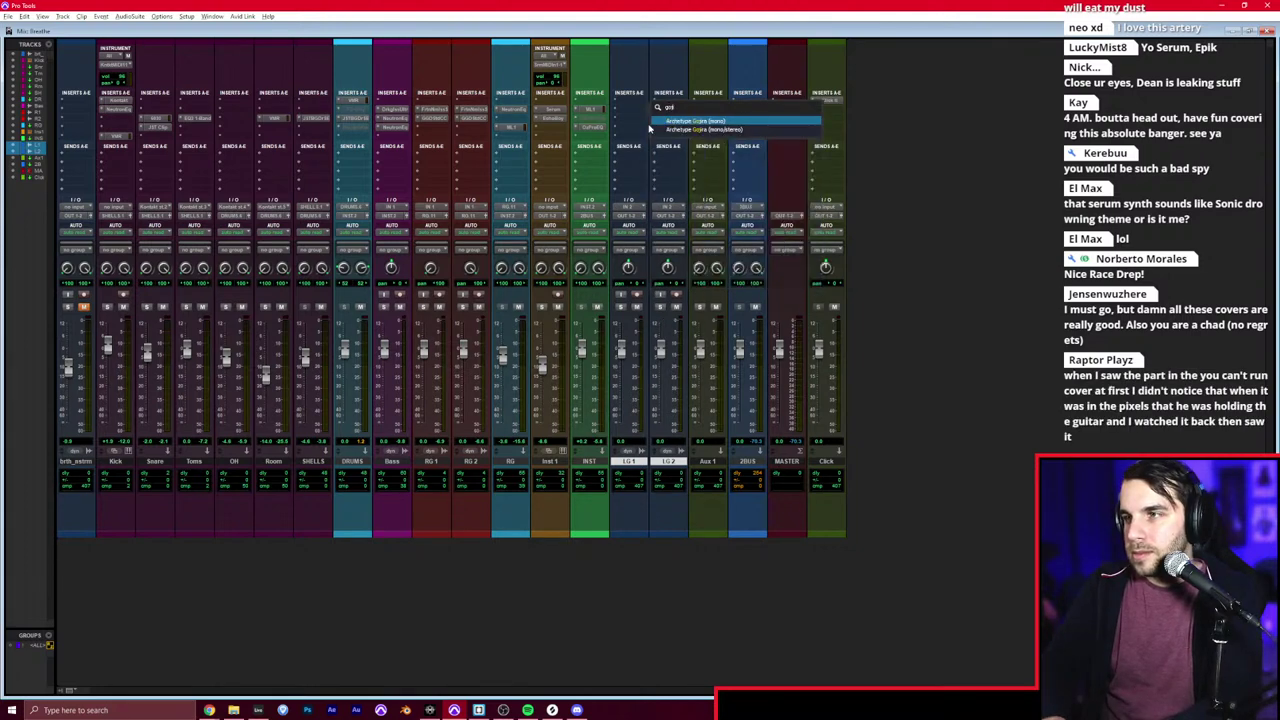
key("Return")
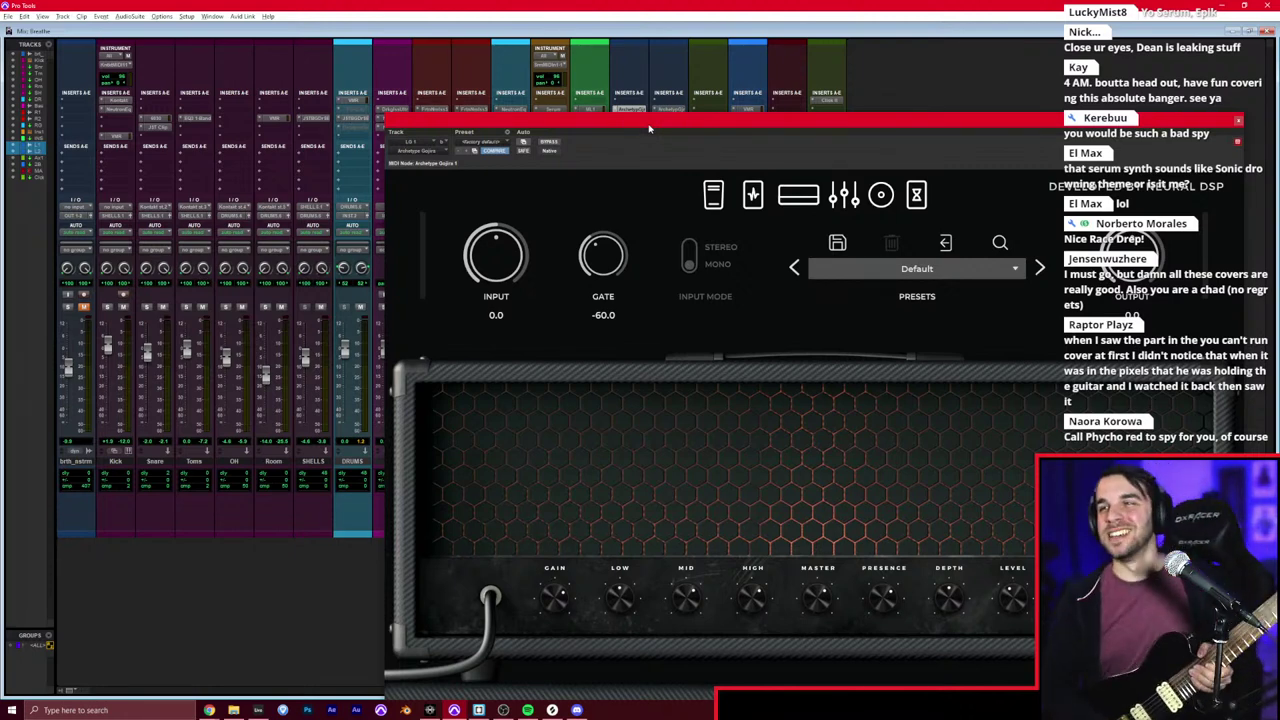
left_click(1238, 122)
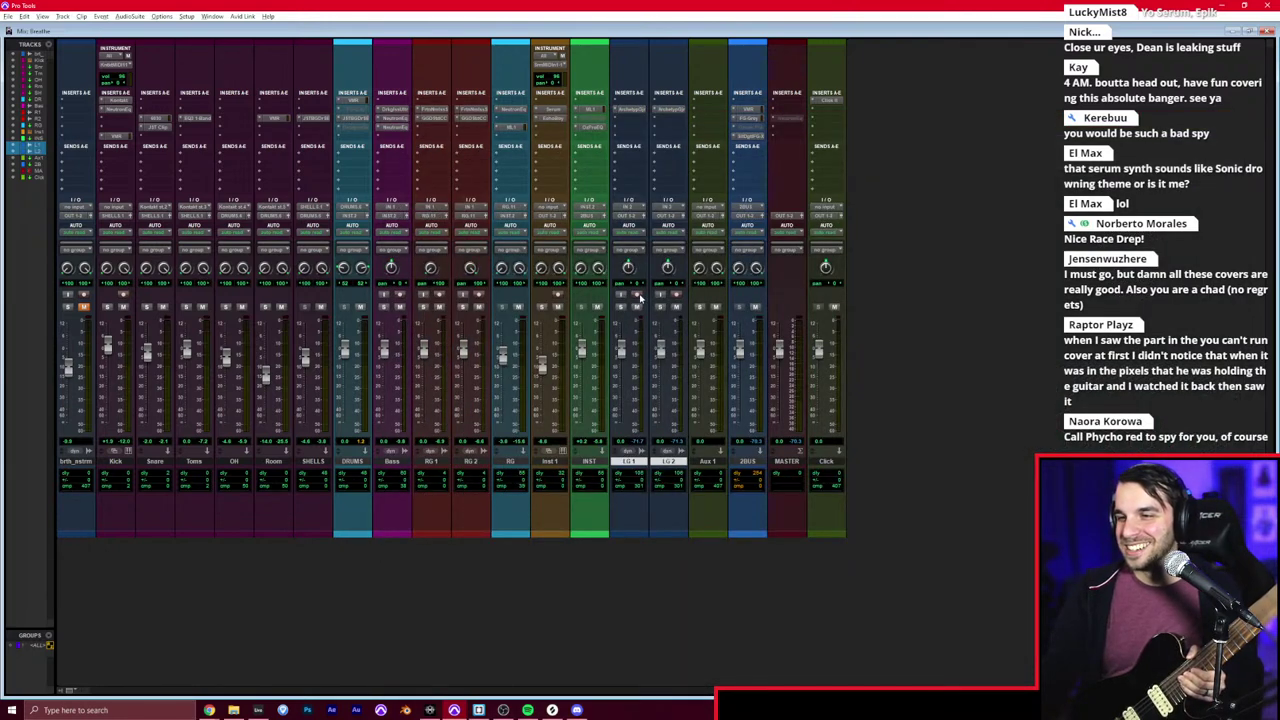
Step: Route the outputs of LG 1 and LG 2 to the Aux 1 track and record-enable LG 1
left_click(634, 210)
left_click(708, 235)
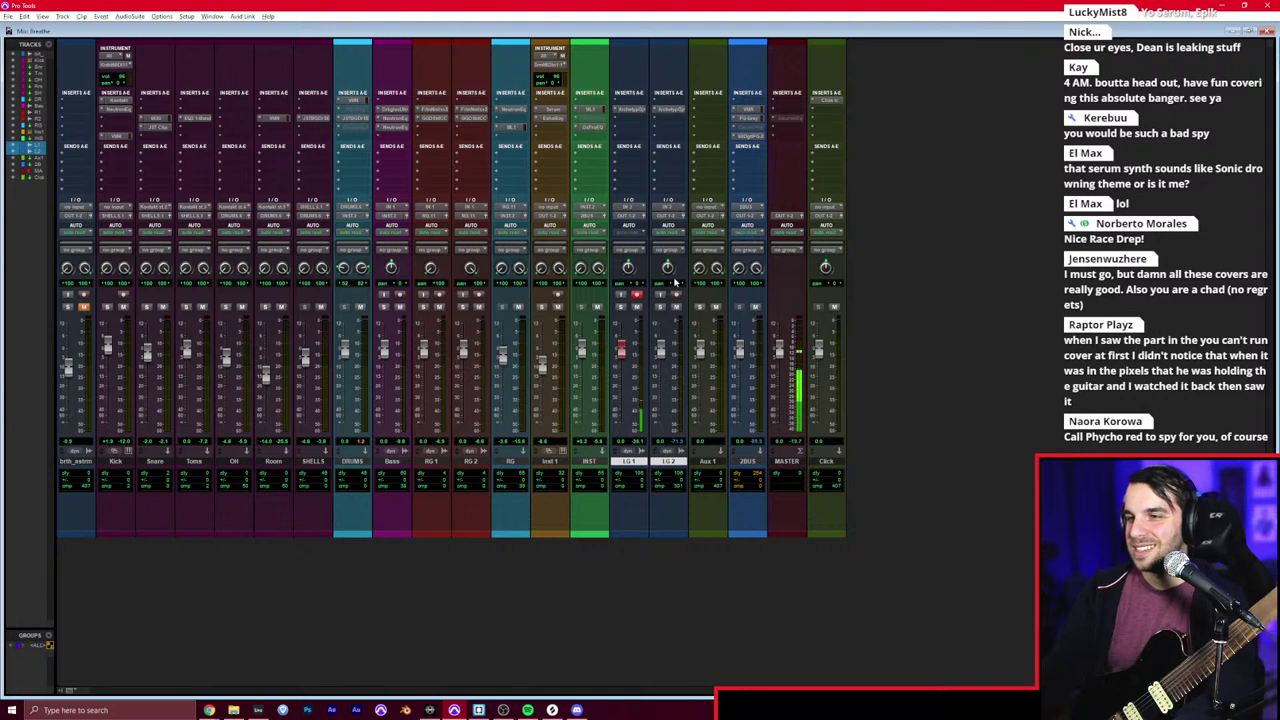
left_click(672, 222)
mouse_move(699, 268)
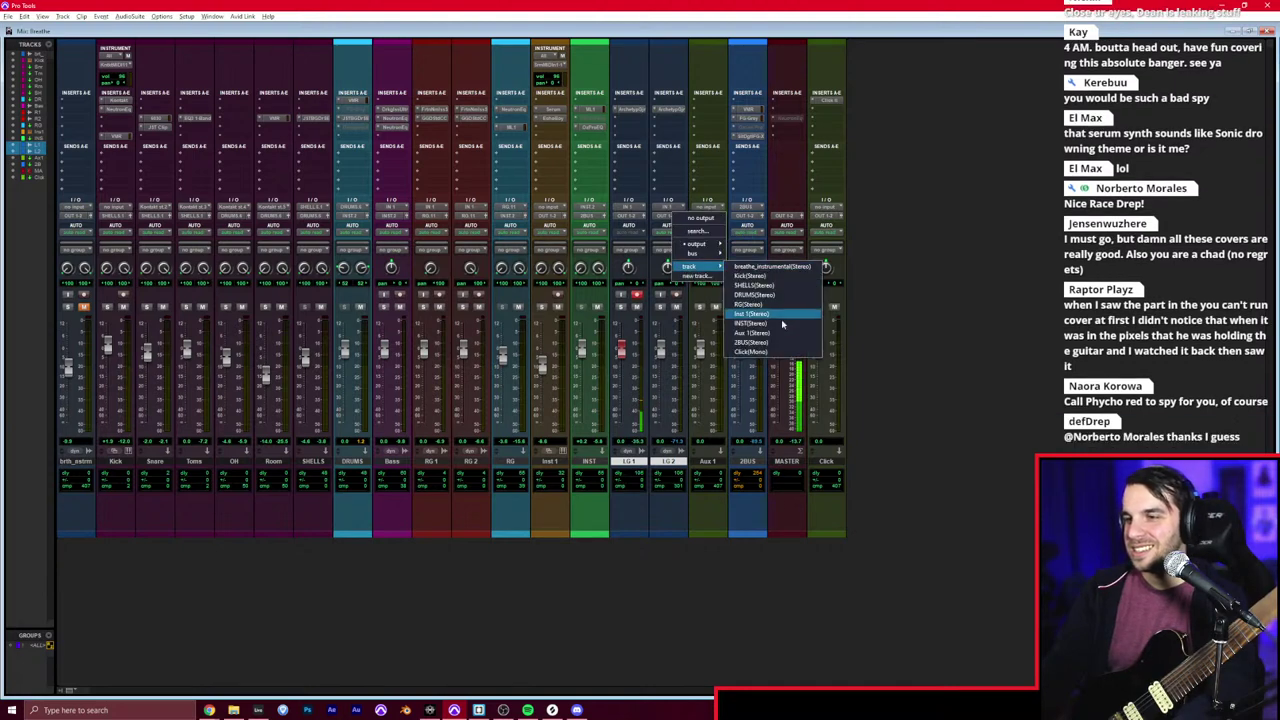
left_click(779, 335)
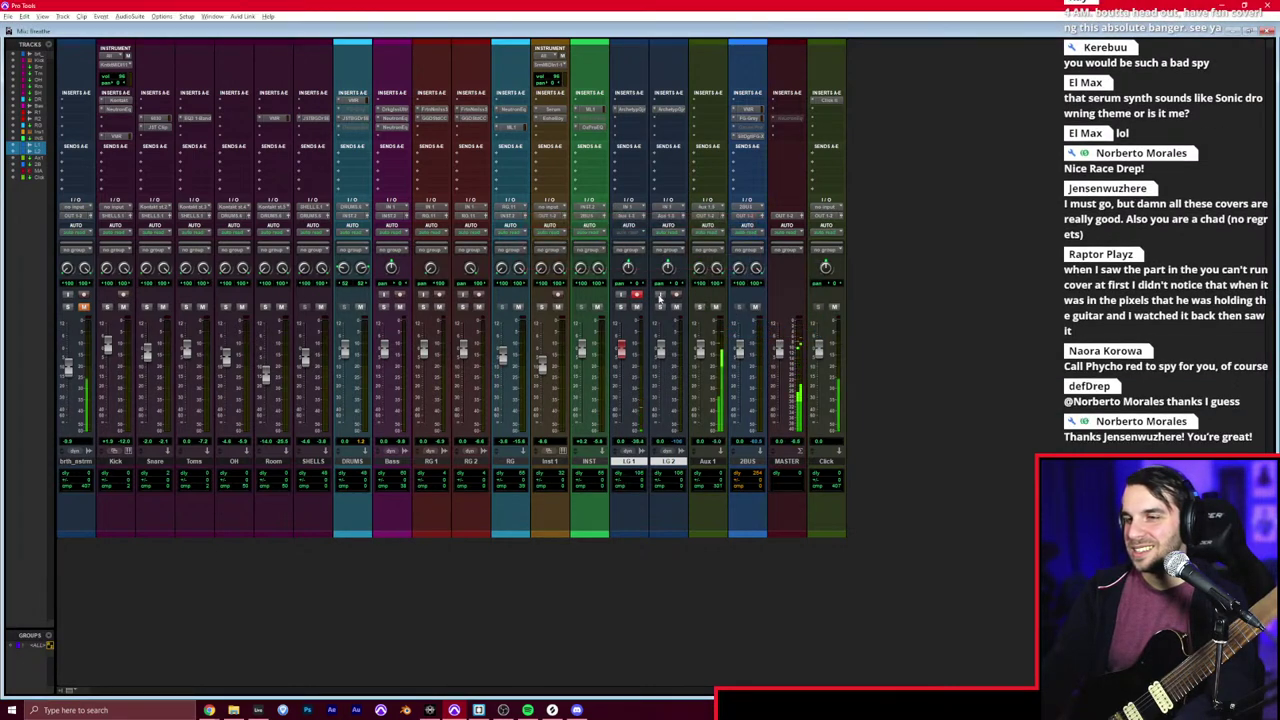
key("ctrl+equal")
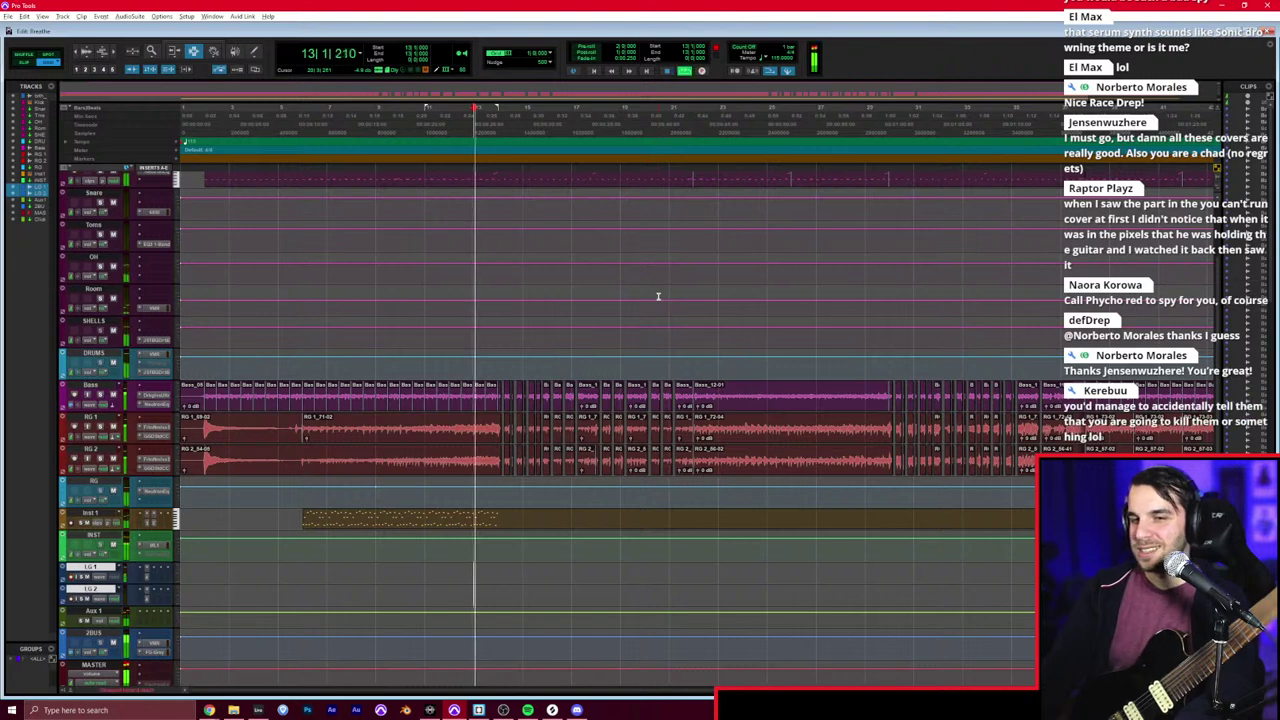
key("ctrl+equal")
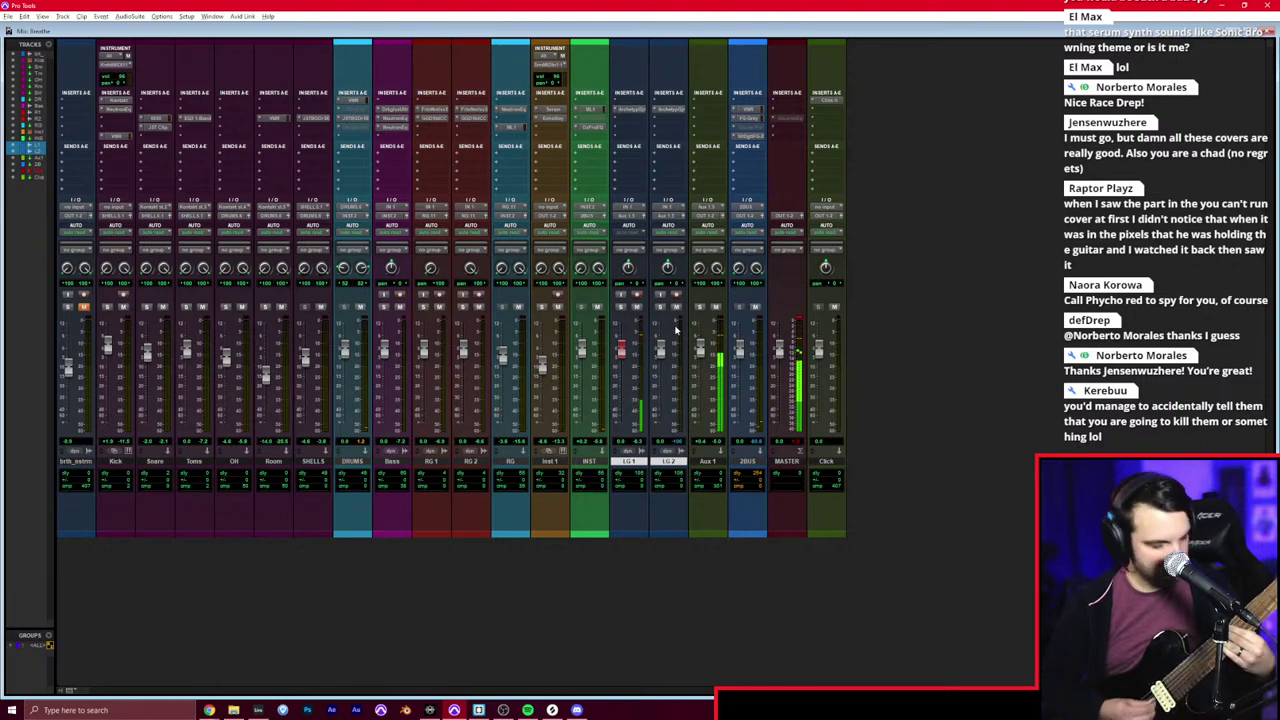
Step: Record a trial lead guitar take on LG 1 from bar 1 to about the end of bar 8, restarting once
key("ctrl+equal")
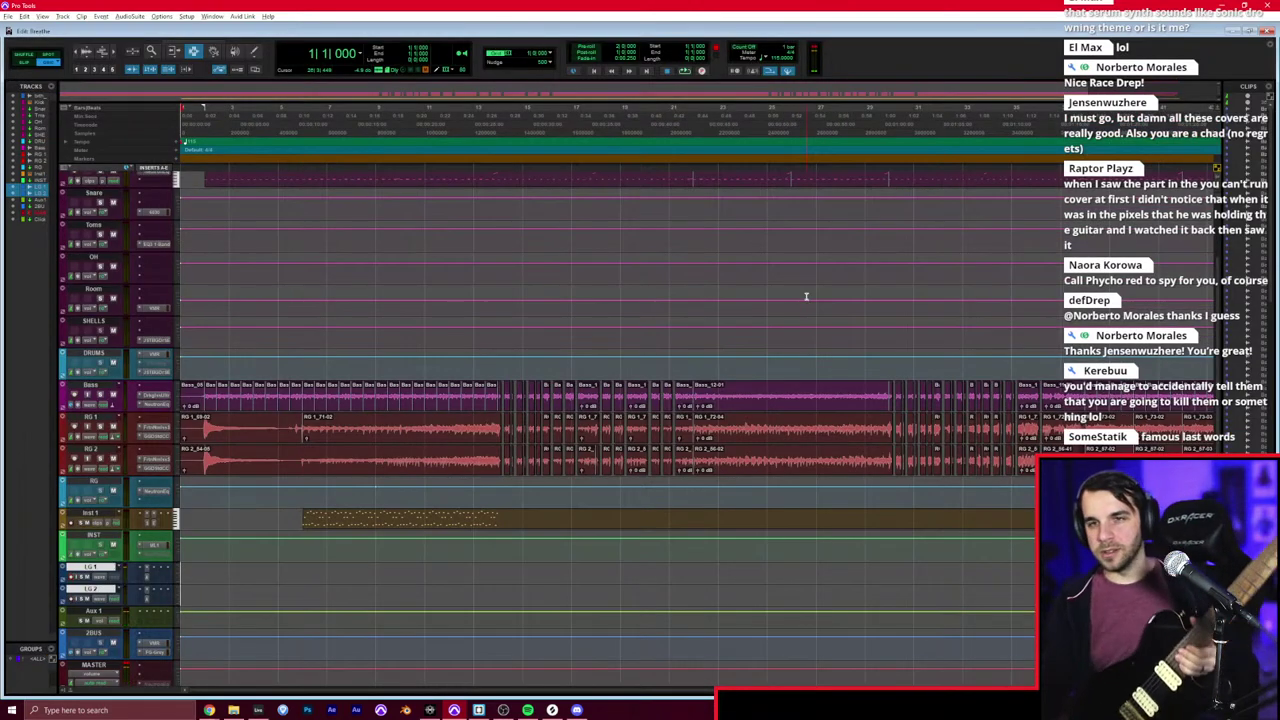
key("ctrl+space")
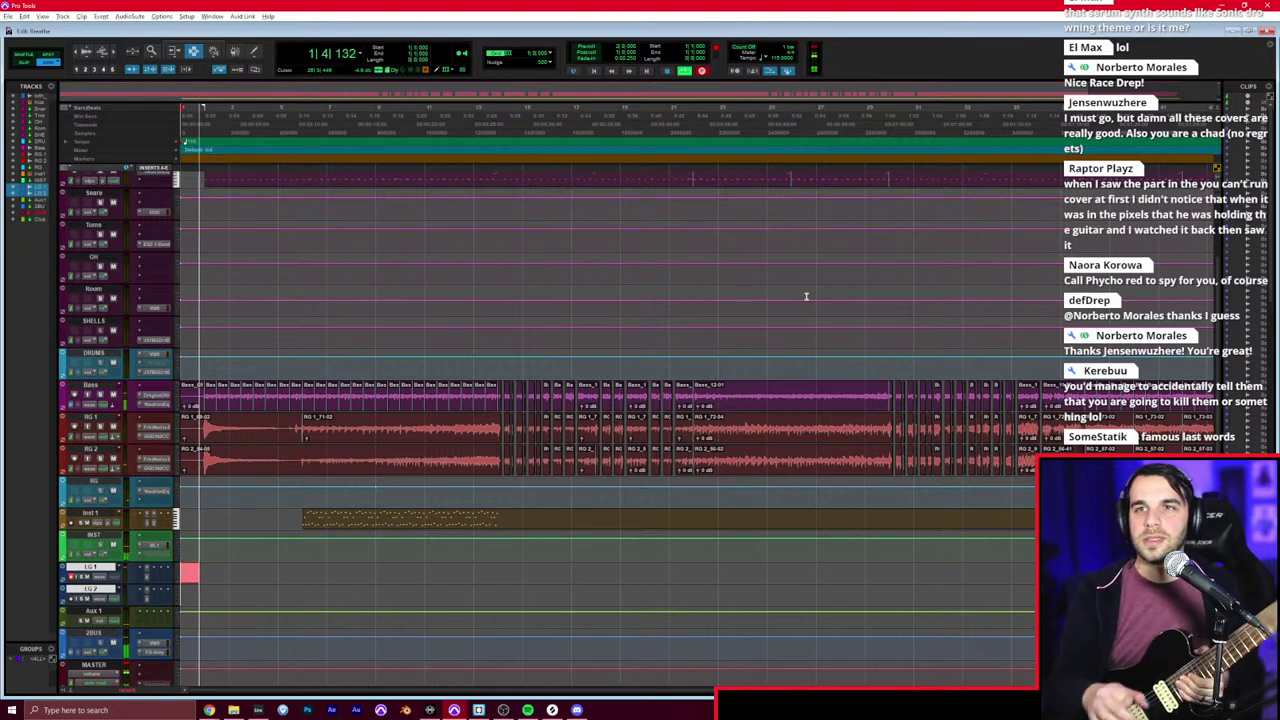
key("space")
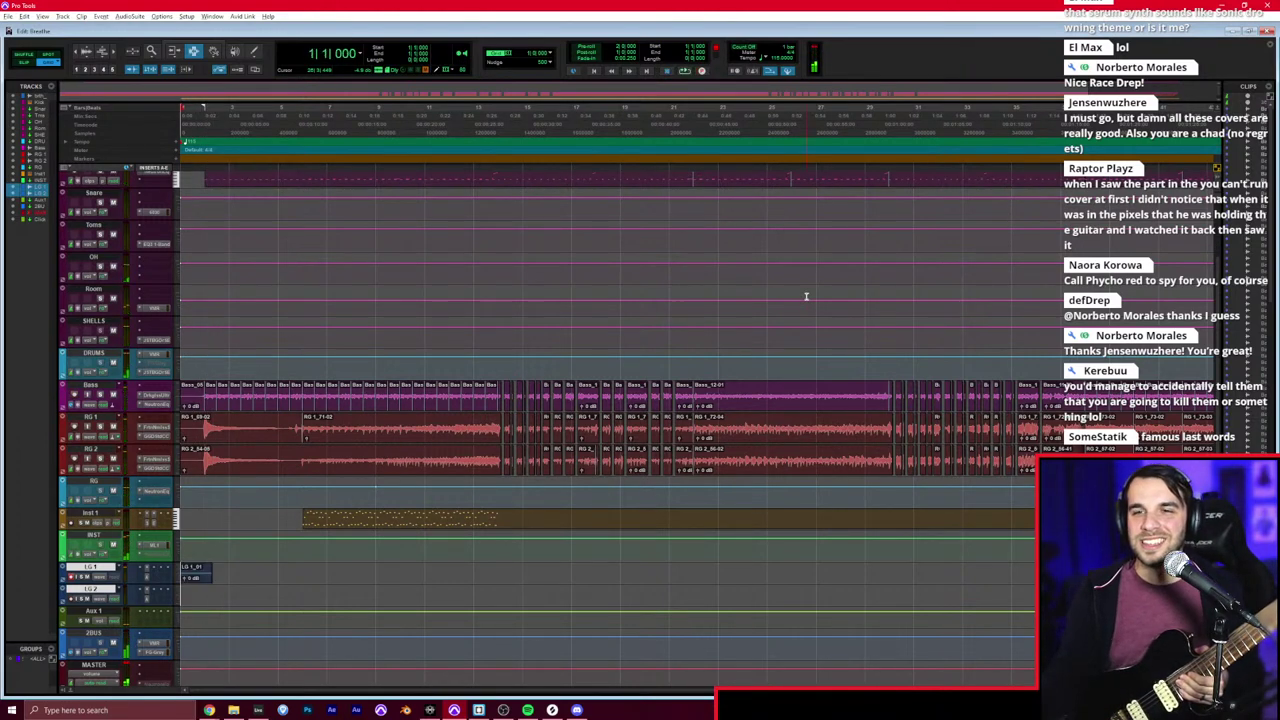
key("ctrl+space")
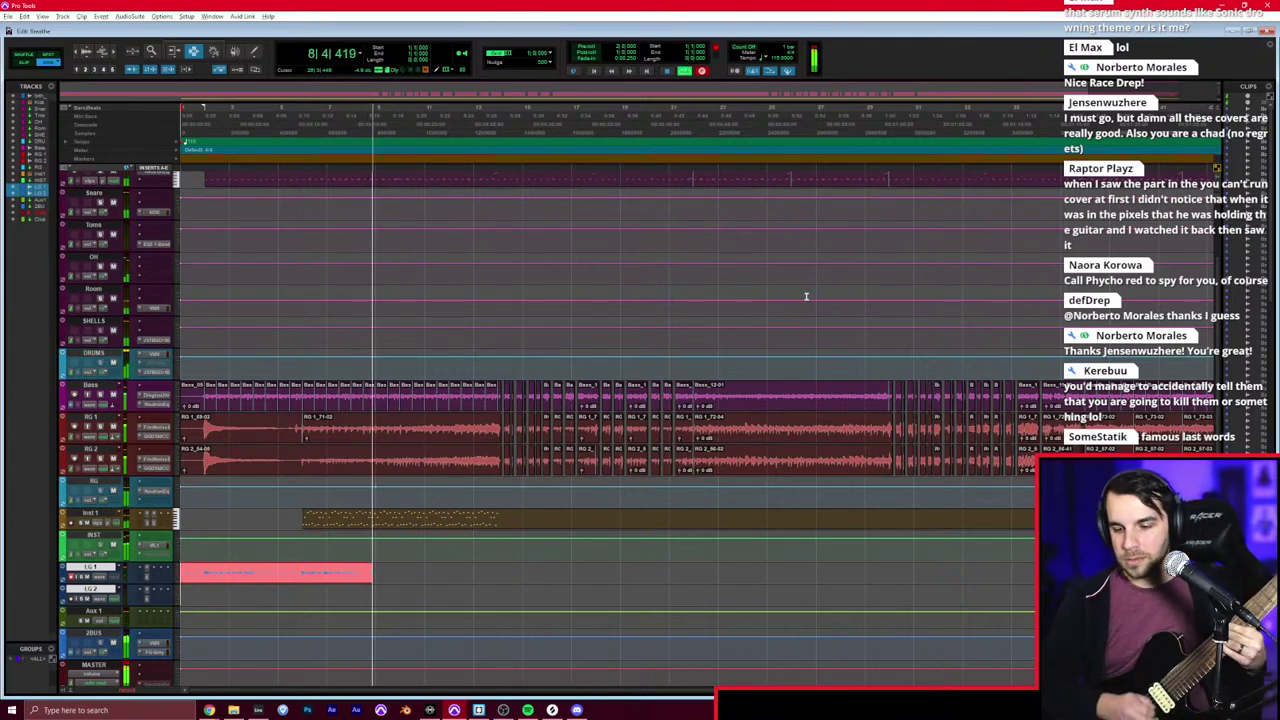
key("space")
Step: Switch to Spotify, search for "psycho red breathe", listen to the released Breathe track, and return to the Pro Tools session
scroll(459, 545, "up", 2)
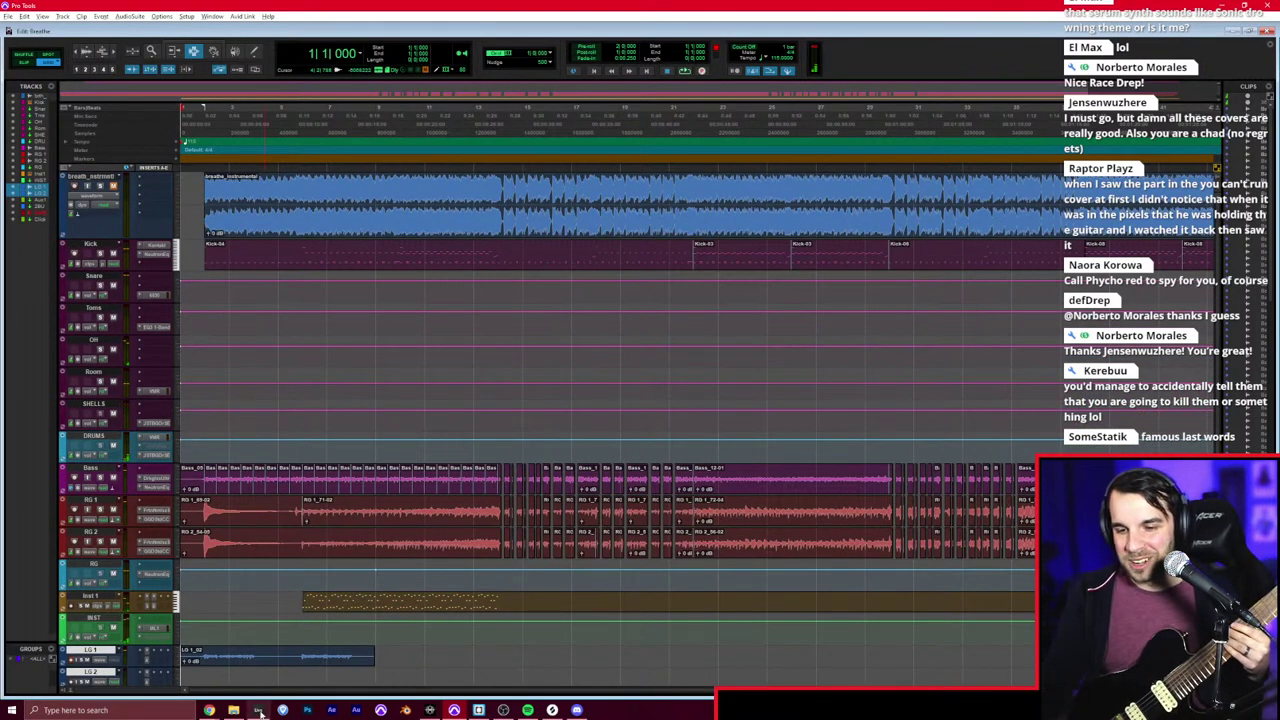
mouse_move(238, 704)
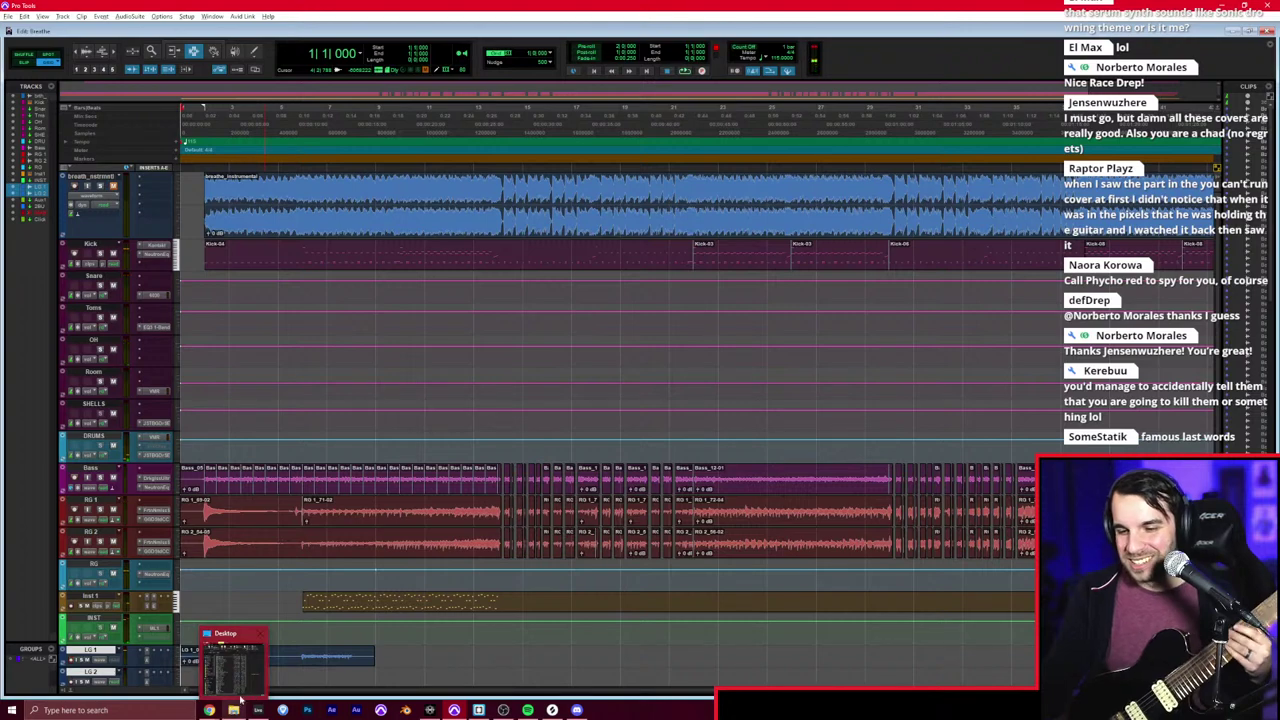
left_click(528, 710)
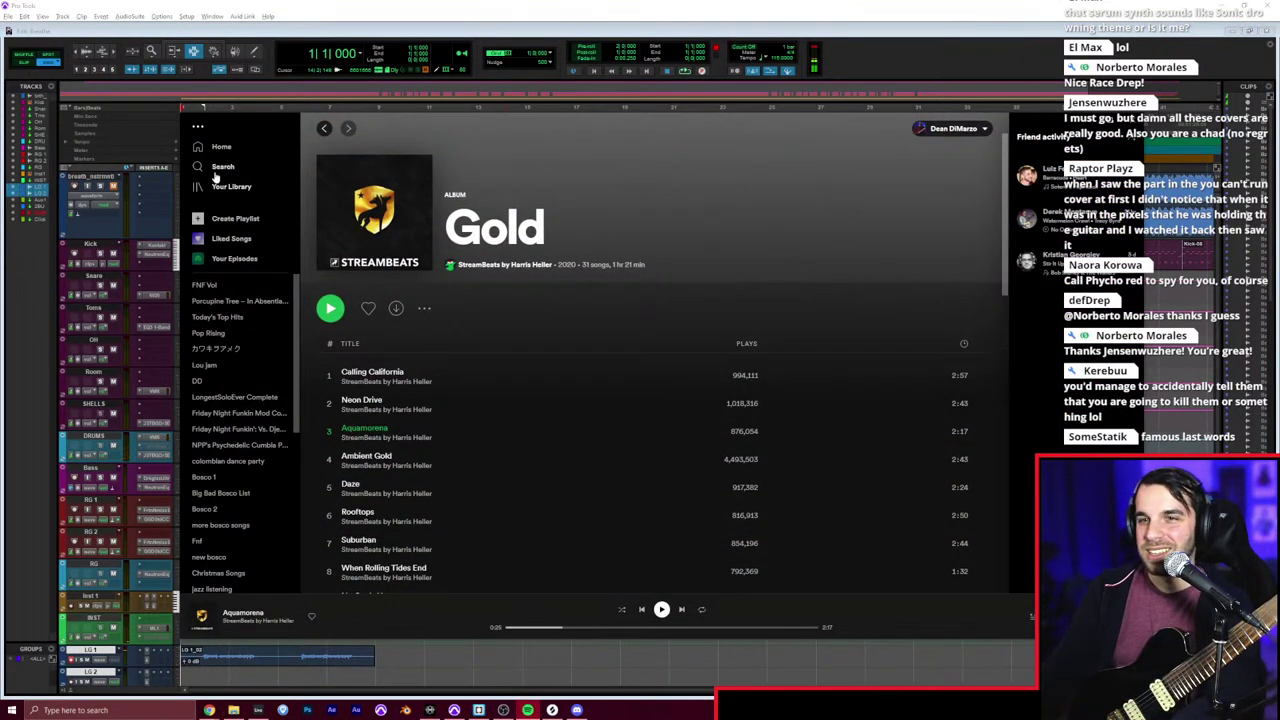
left_click(218, 167)
type("psycho red breathe")
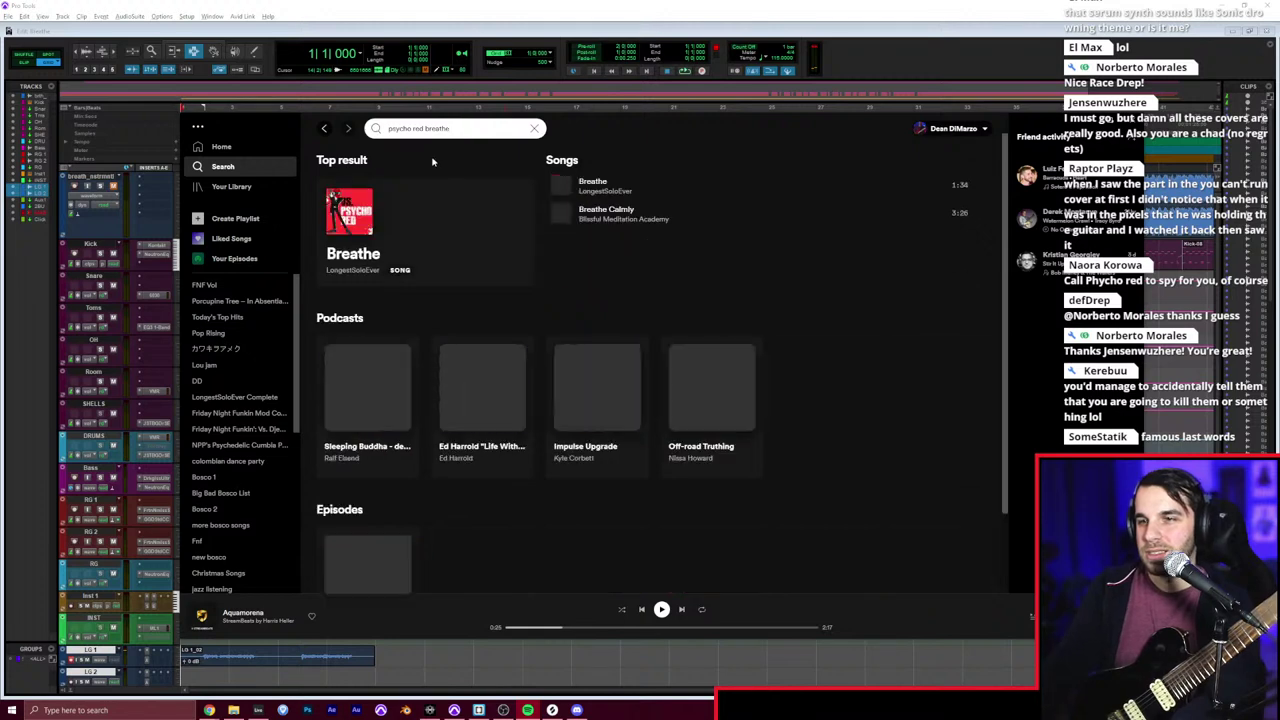
left_click(524, 262)
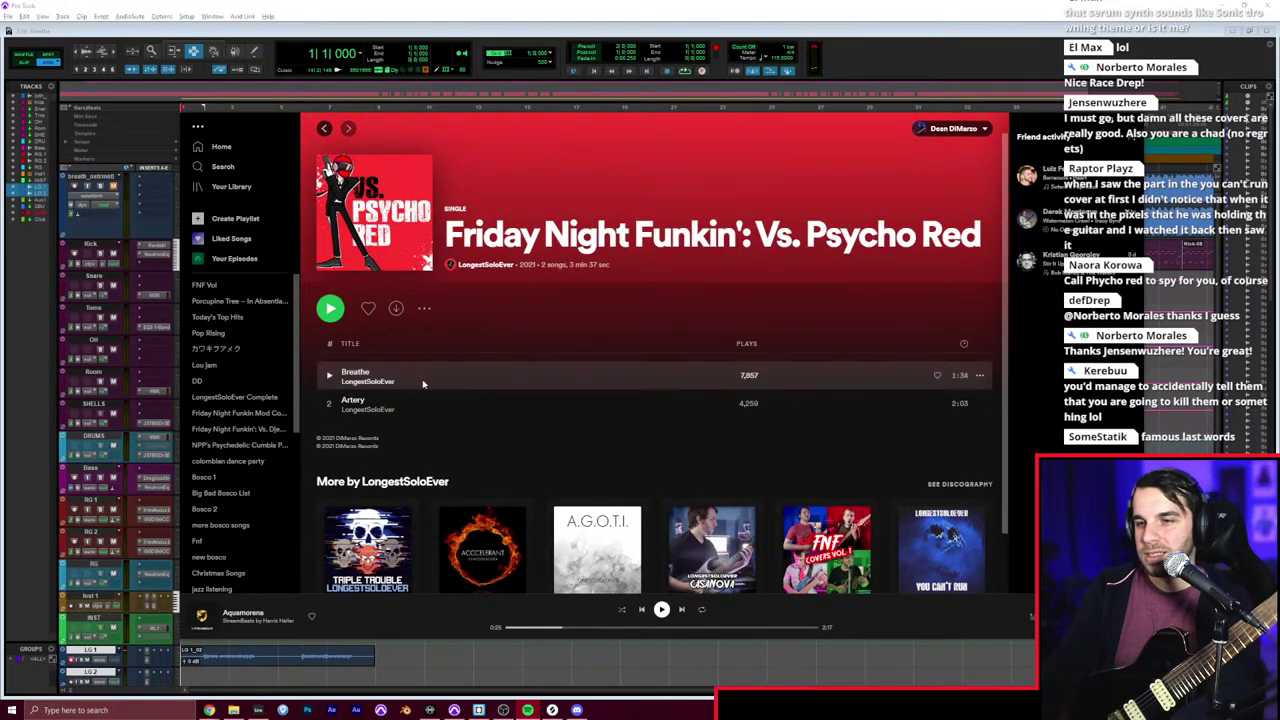
double_click(424, 382)
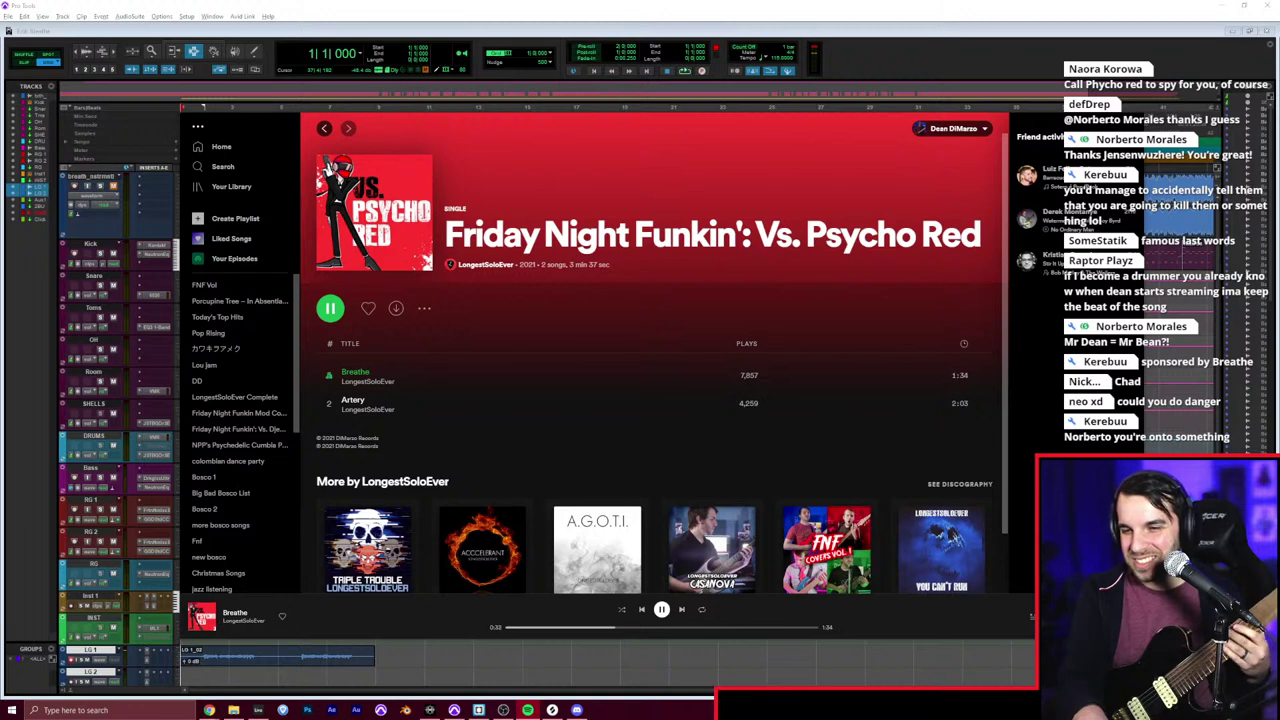
left_click(878, 31)
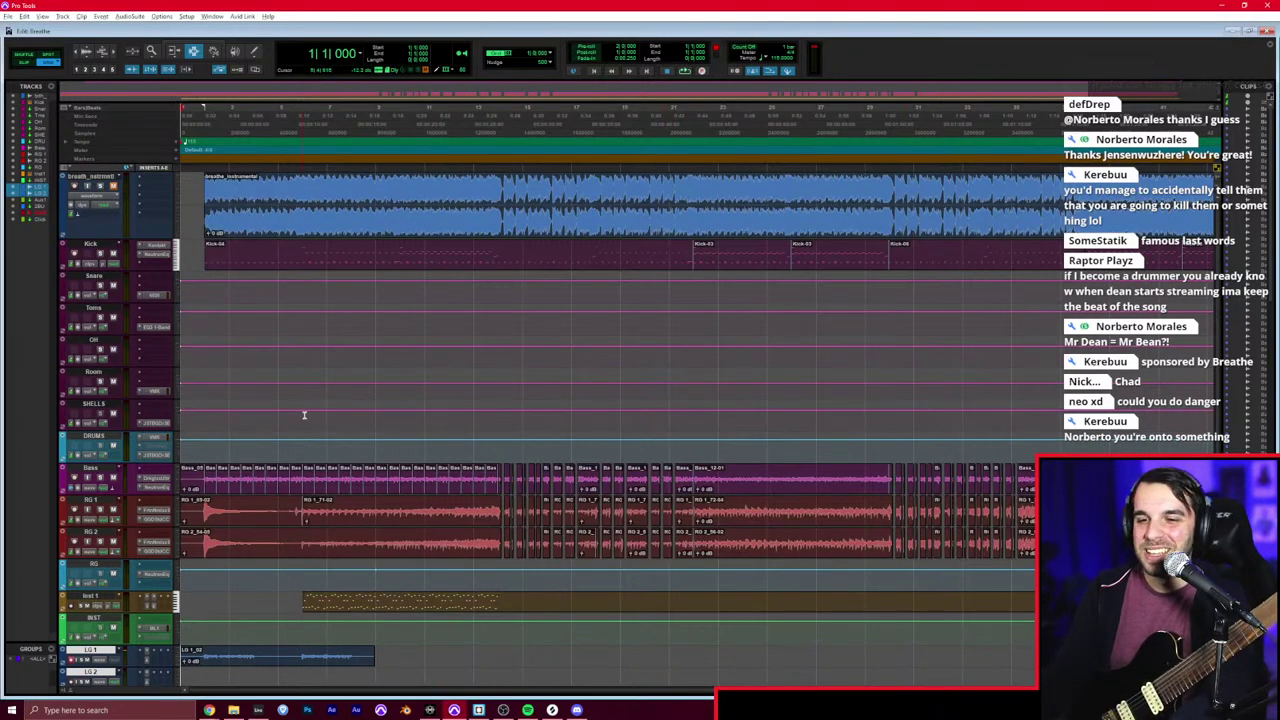
Step: Import breathe_psychored.mid and breathe_bf.mid from the Desktop folder into the session as new MIDI tracks
scroll(303, 416, "down", 5)
left_click(234, 709)
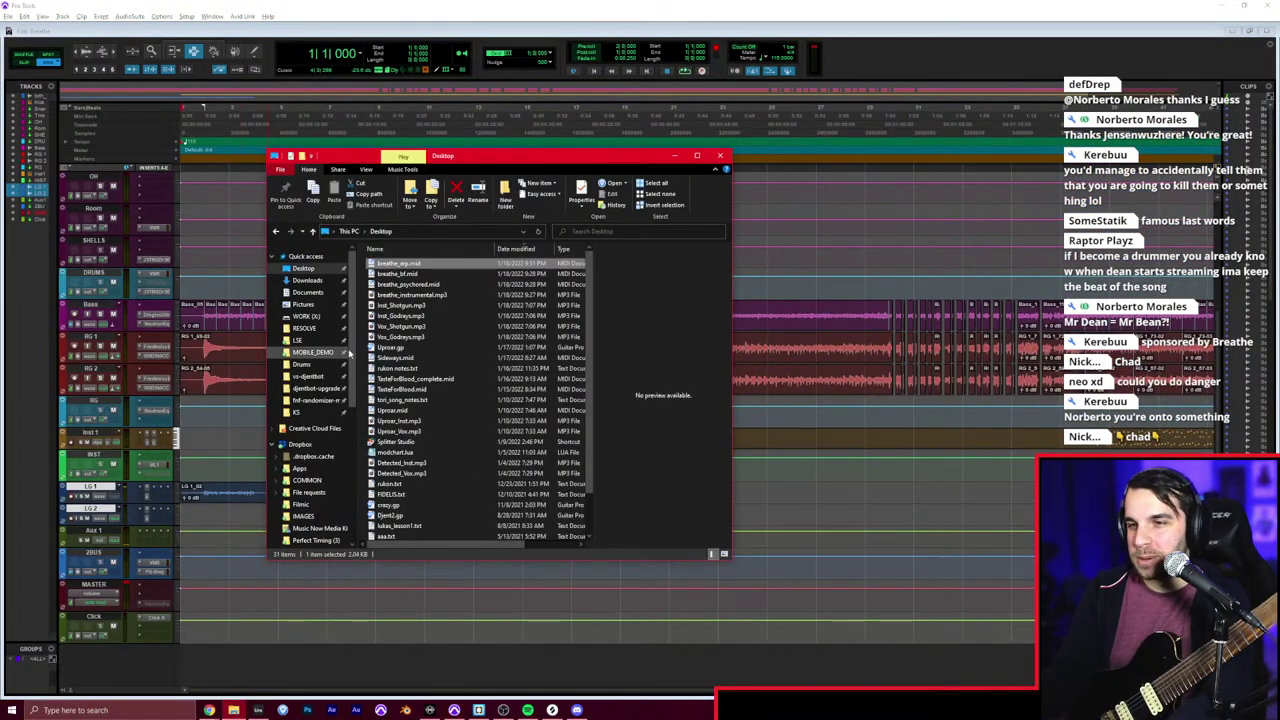
left_click(407, 286)
left_click(405, 274, "ctrl")
left_click_drag(403, 275, 34, 289)
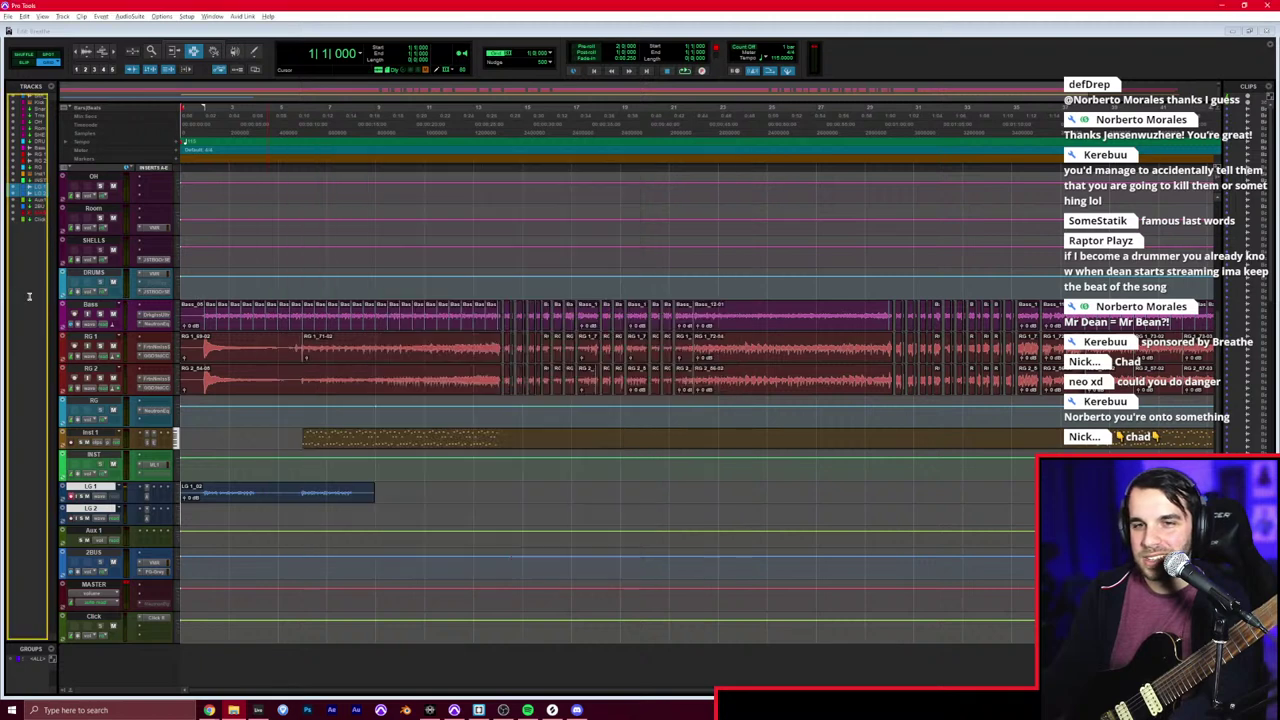
left_click(668, 325)
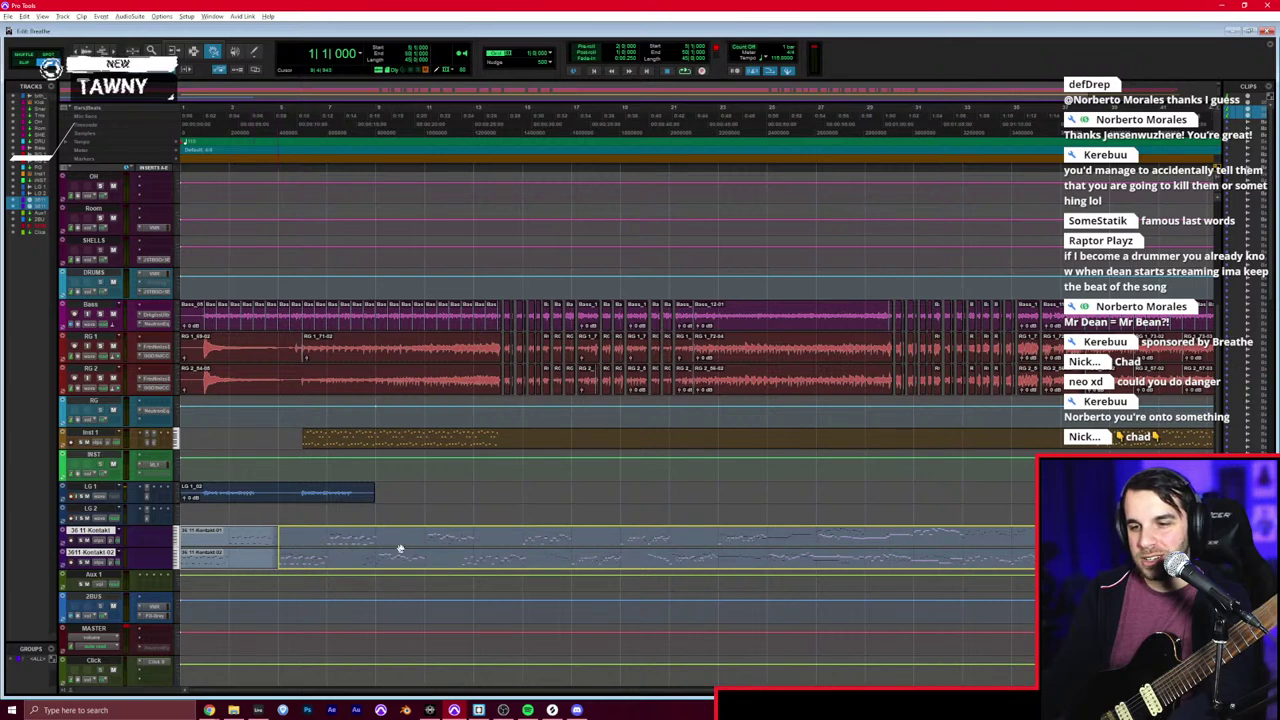
Step: Move both imported MIDI clips together so that they start at bar 2
left_click_drag(400, 548, 322, 553)
key("t")
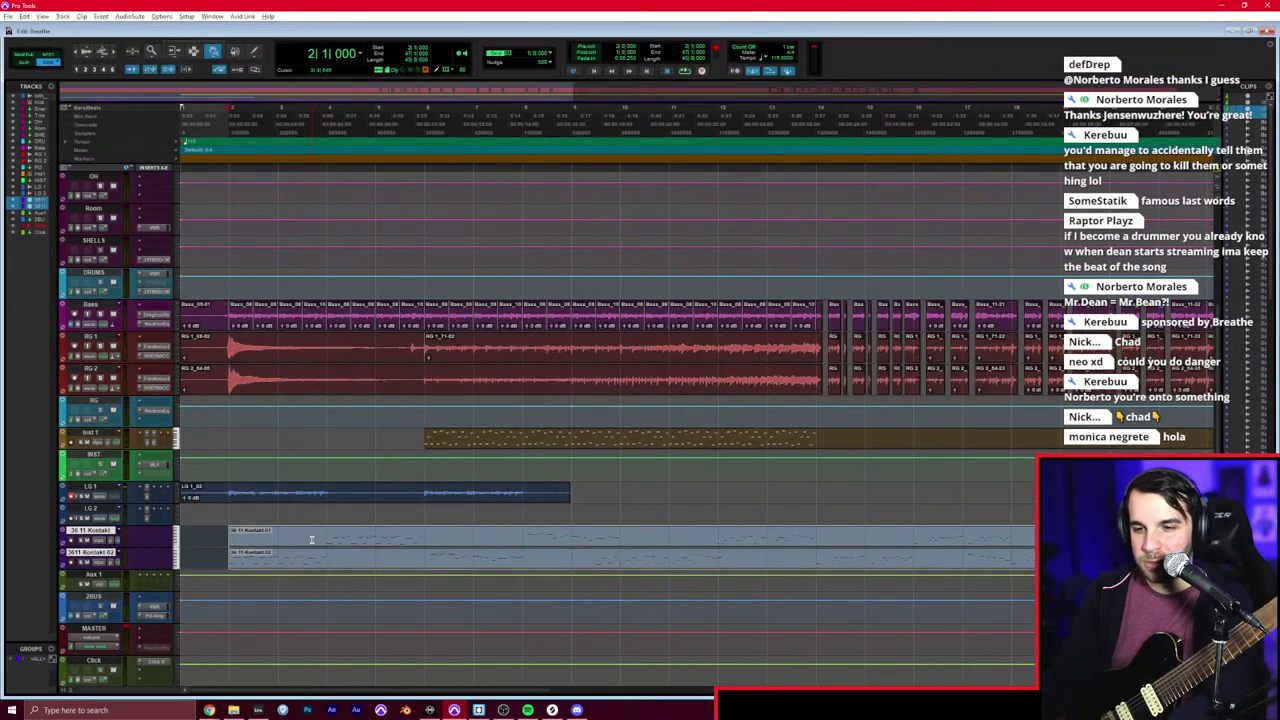
key("t")
left_click(242, 556)
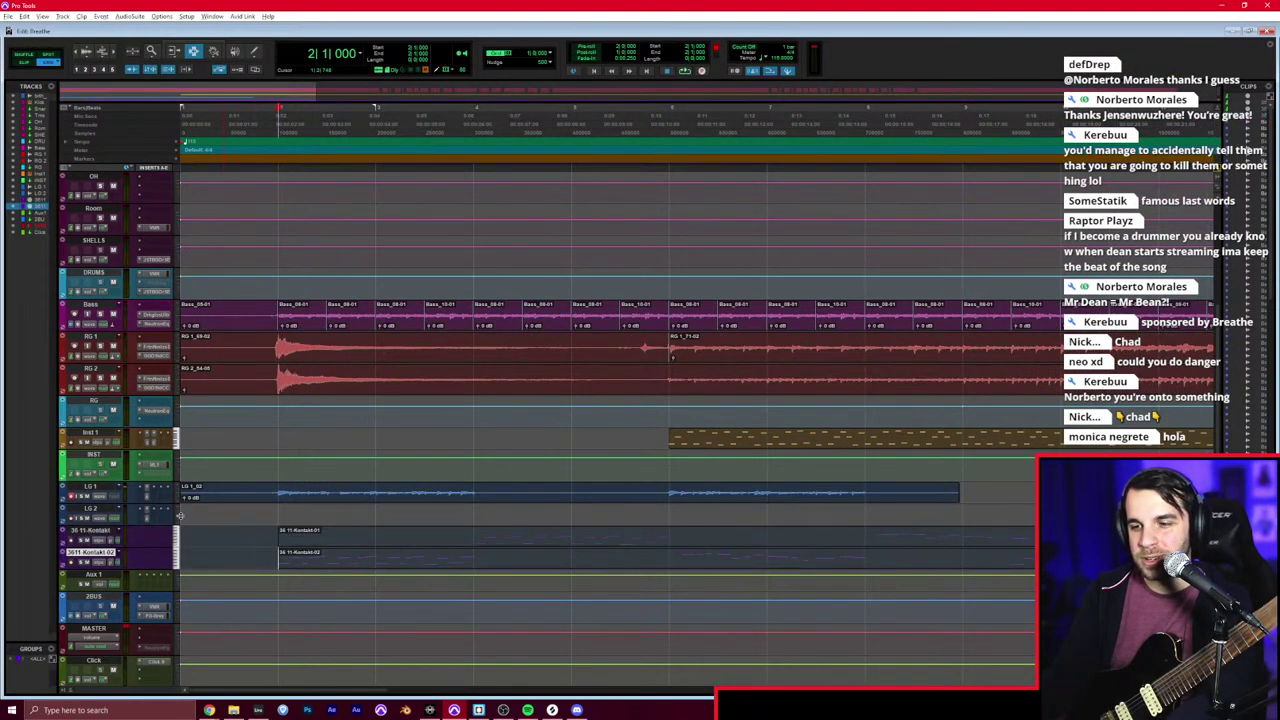
Step: Delete the trial clip on LG 1 and enlarge the 3611-Kontakt-02 track, placed above the other imported MIDI track
left_click(377, 492)
key("Delete")
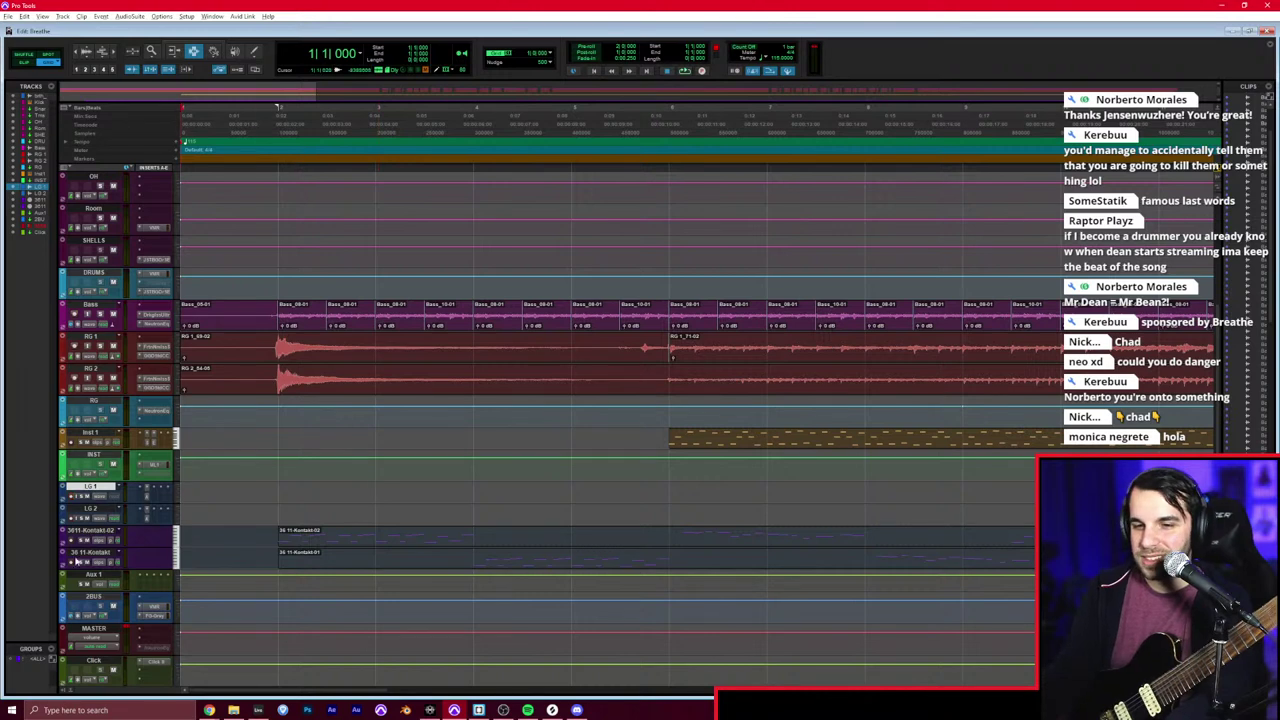
left_click_drag(100, 566, 102, 624)
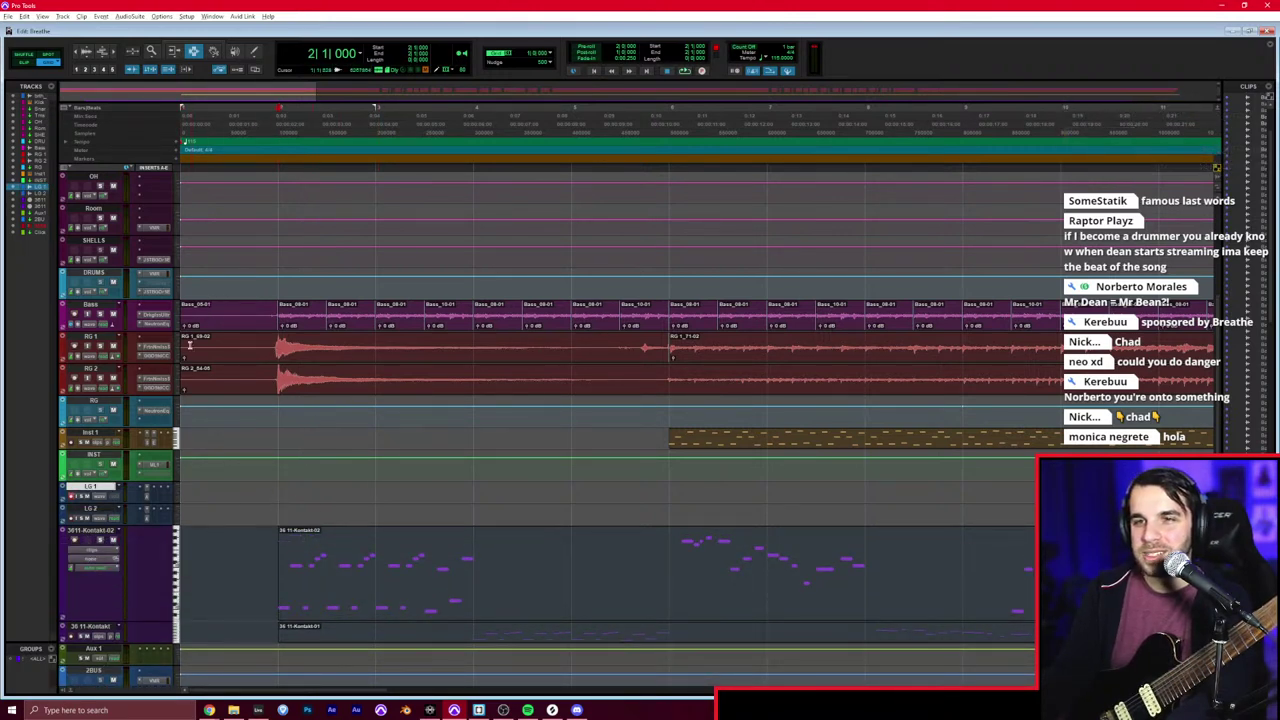
Step: Try recording LG 1 at a slower session tempo, and undo the take and the tempo change
left_click(117, 389)
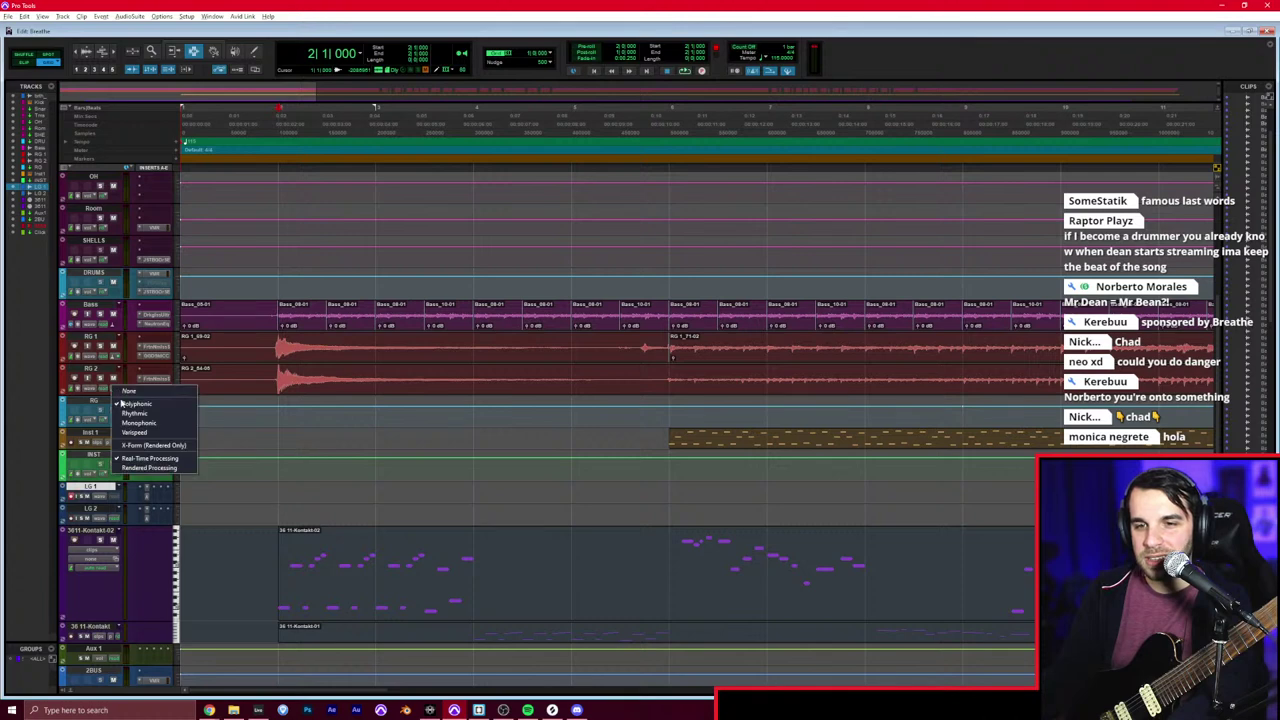
left_click(126, 402)
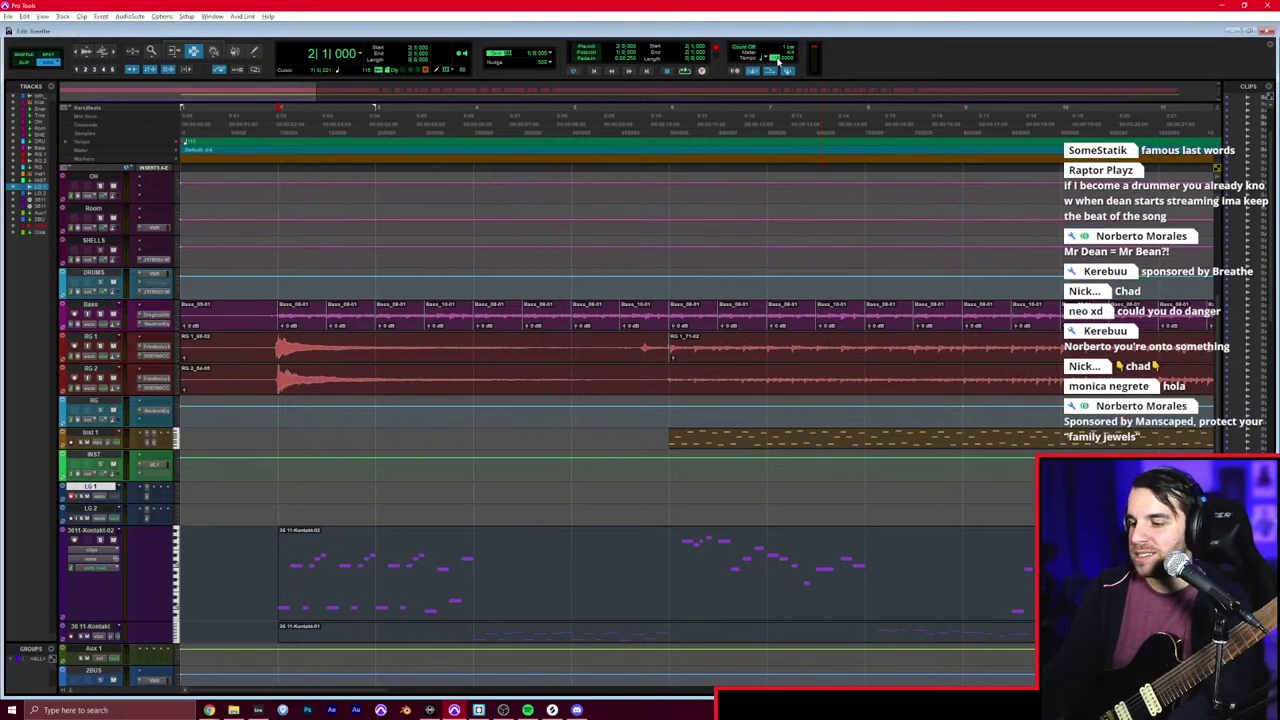
key("Return")
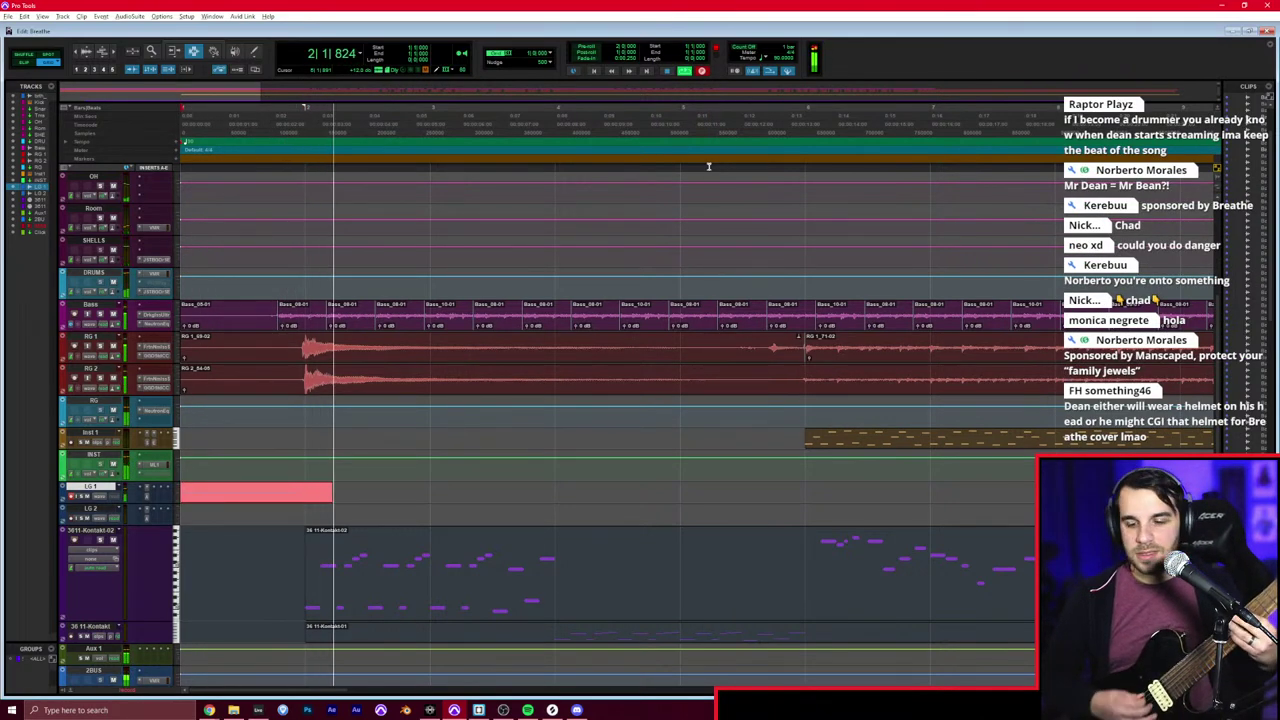
key("space")
key("ctrl+z")
key("ctrl+z")
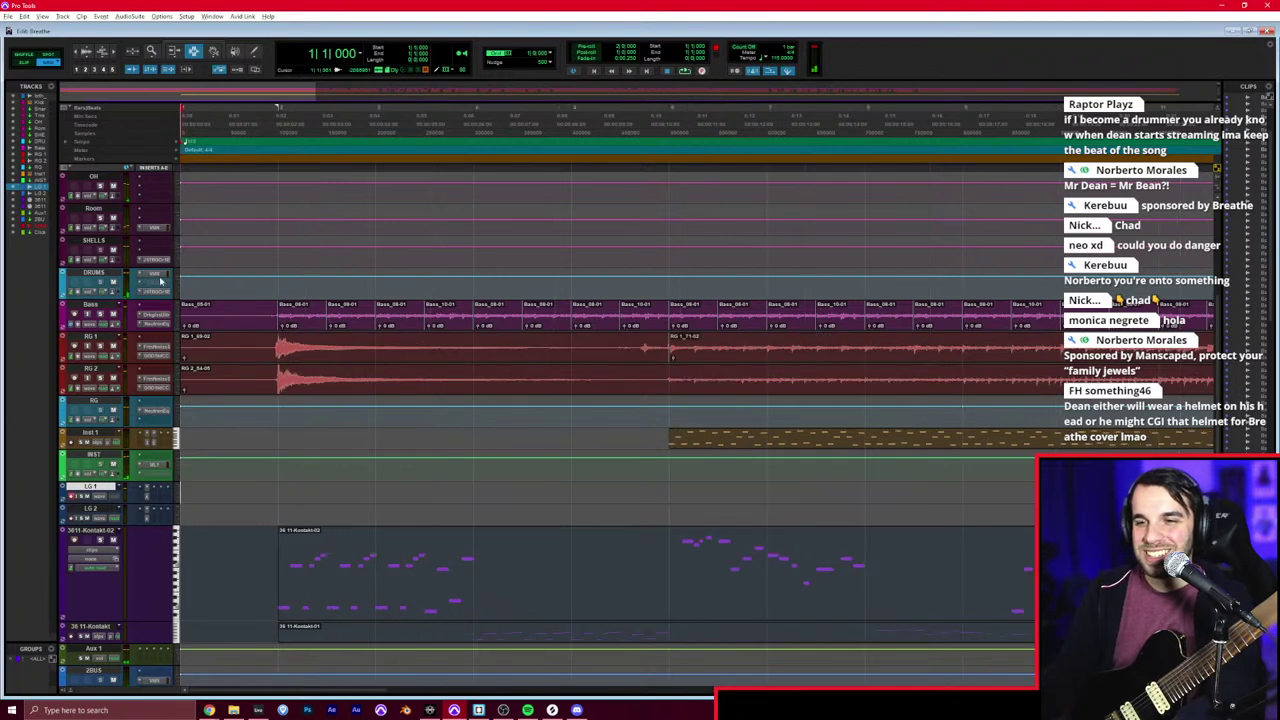
Step: Change the timebase of the Bass track to match the rhythm guitar tracks
left_click(76, 325)
left_click(77, 336)
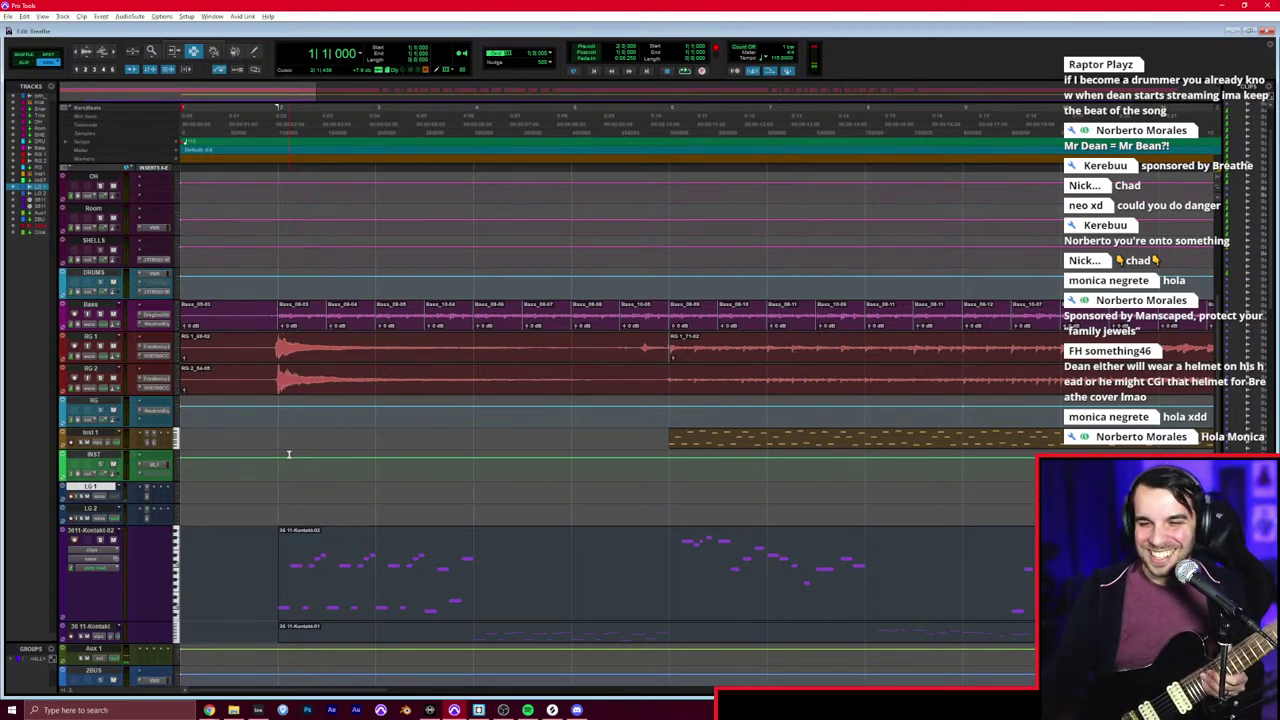
Step: Record the first lead guitar part on LG 1 from bar 1 through bar 45, following the imported MIDI notes
key("ctrl+space")
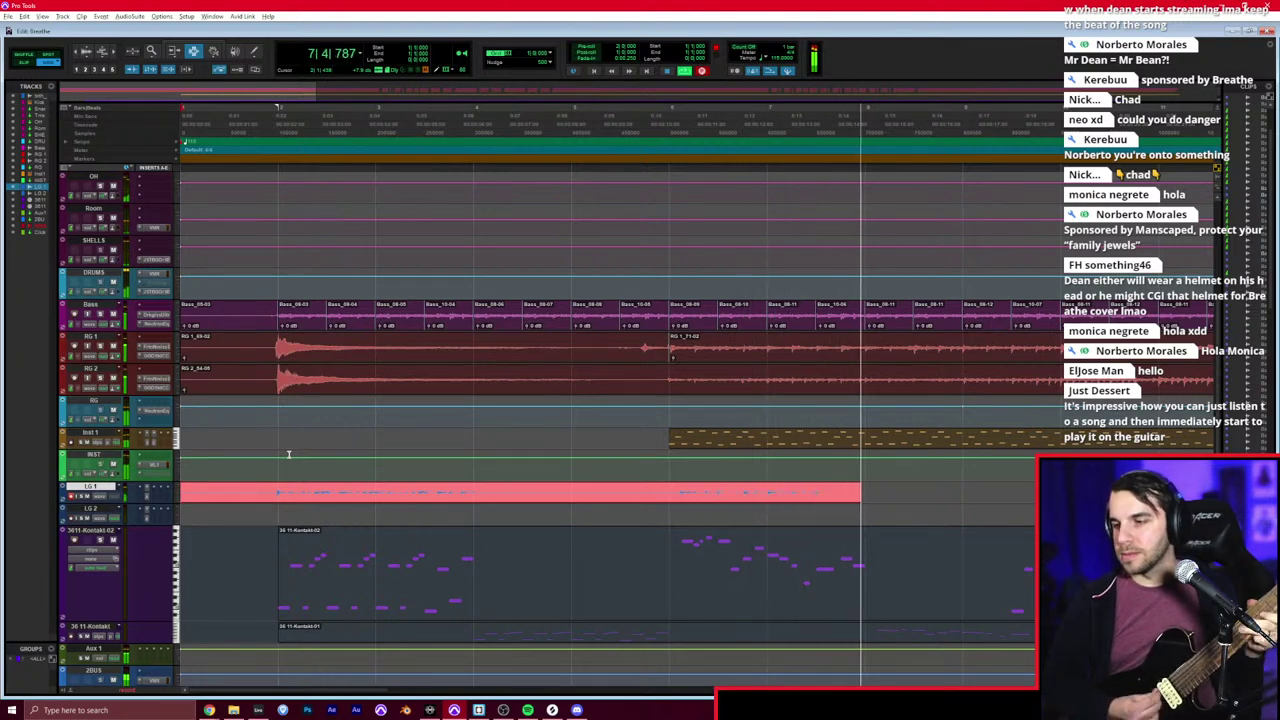
key("ctrl+equal")
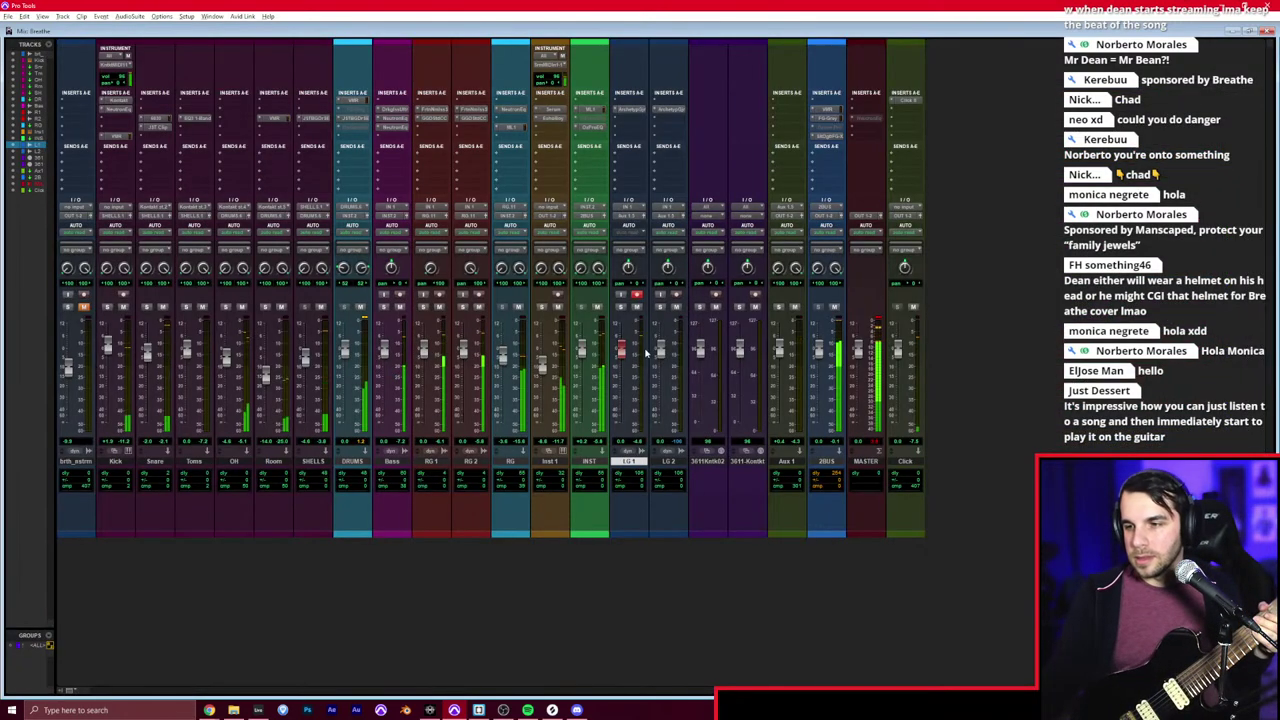
key("ctrl+equal")
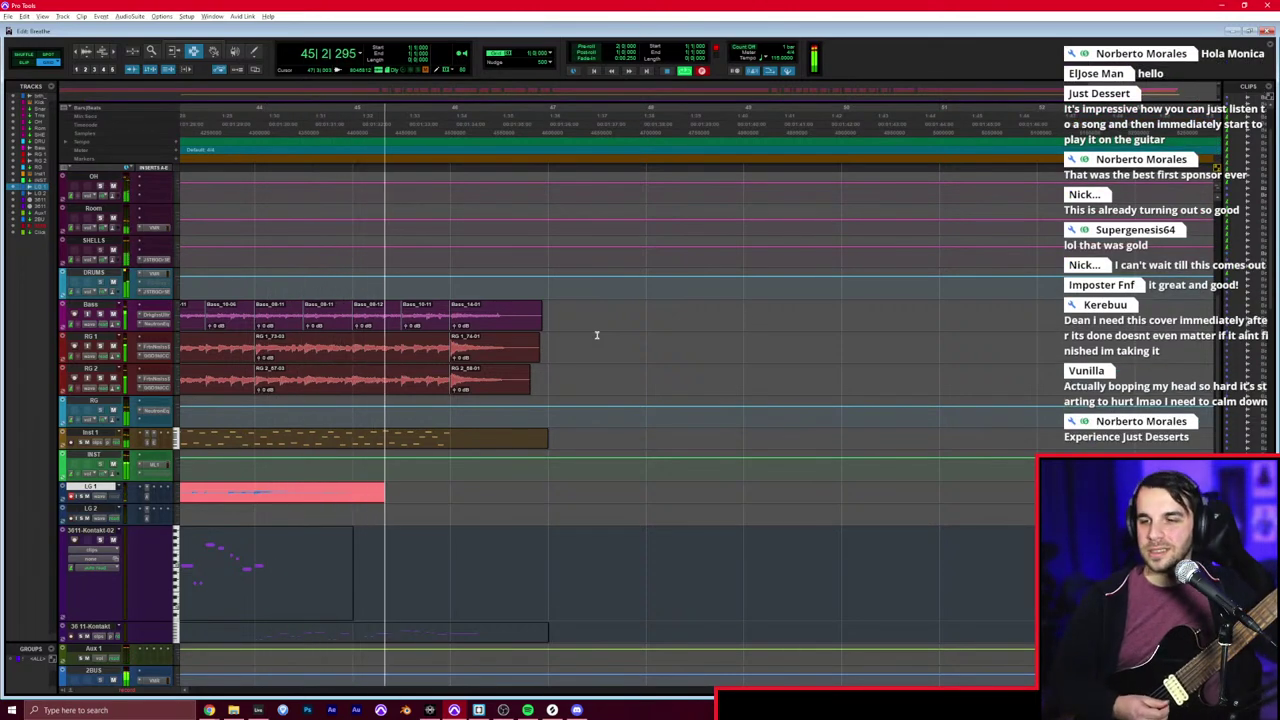
key("space")
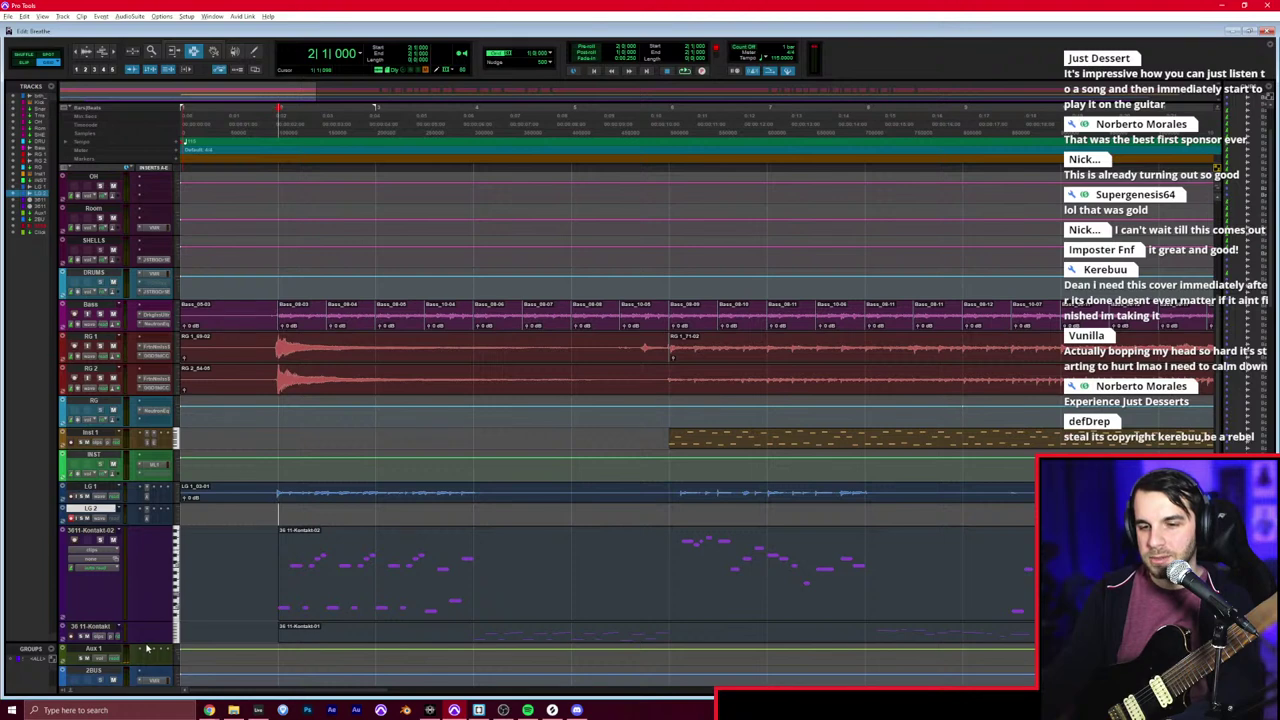
Step: Record the second lead guitar part on LG 2 from bar 2 through bar 46, following the second imported MIDI track
scroll(300, 590, "down", 3)
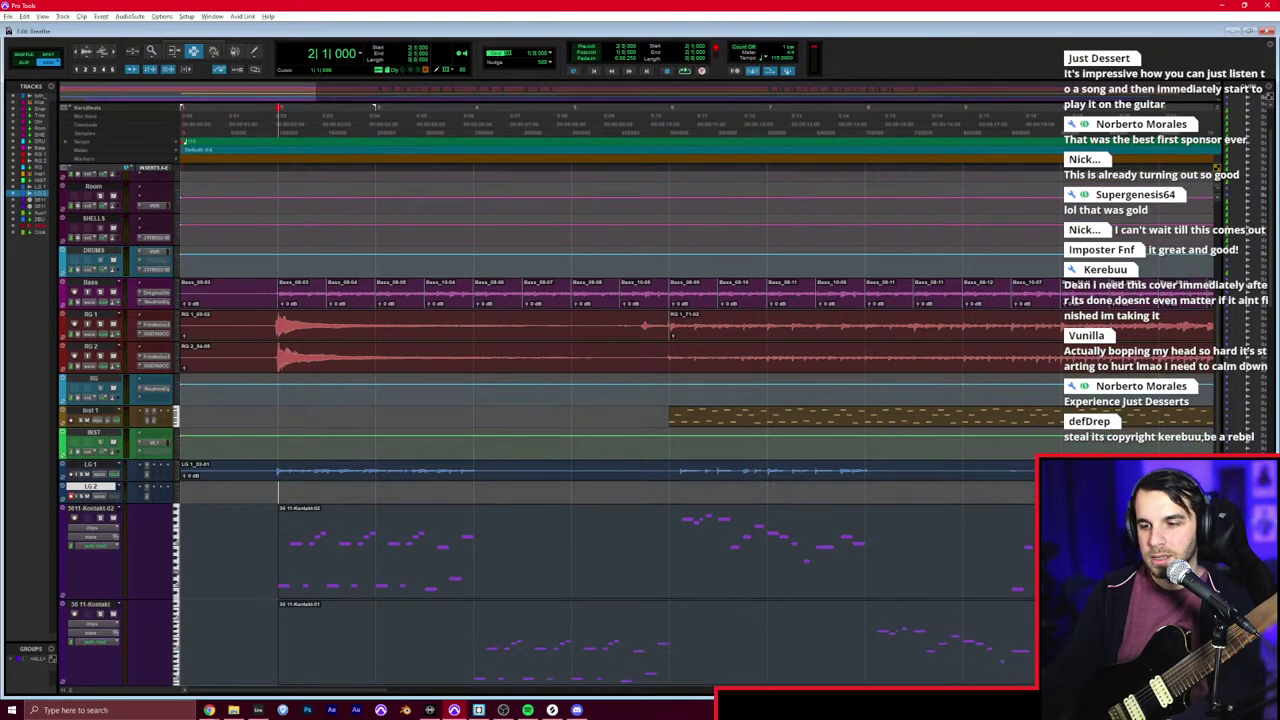
scroll(336, 573, "down", 2)
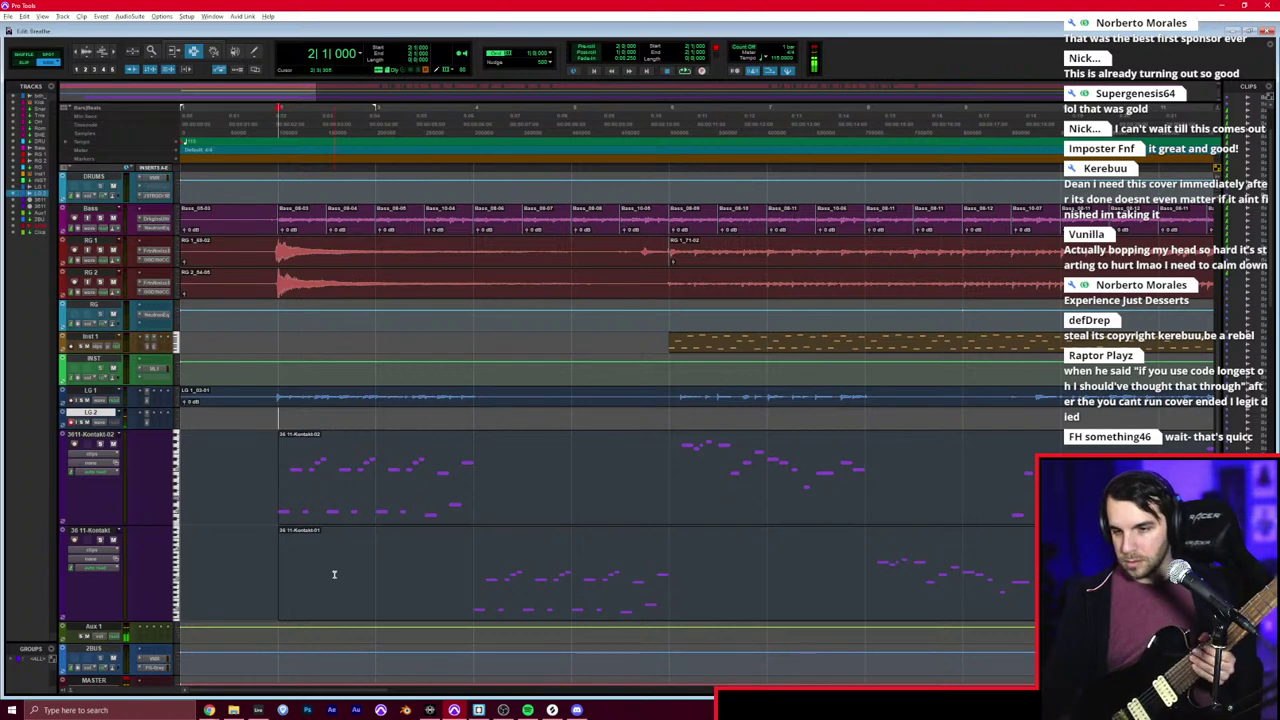
key("ctrl+space")
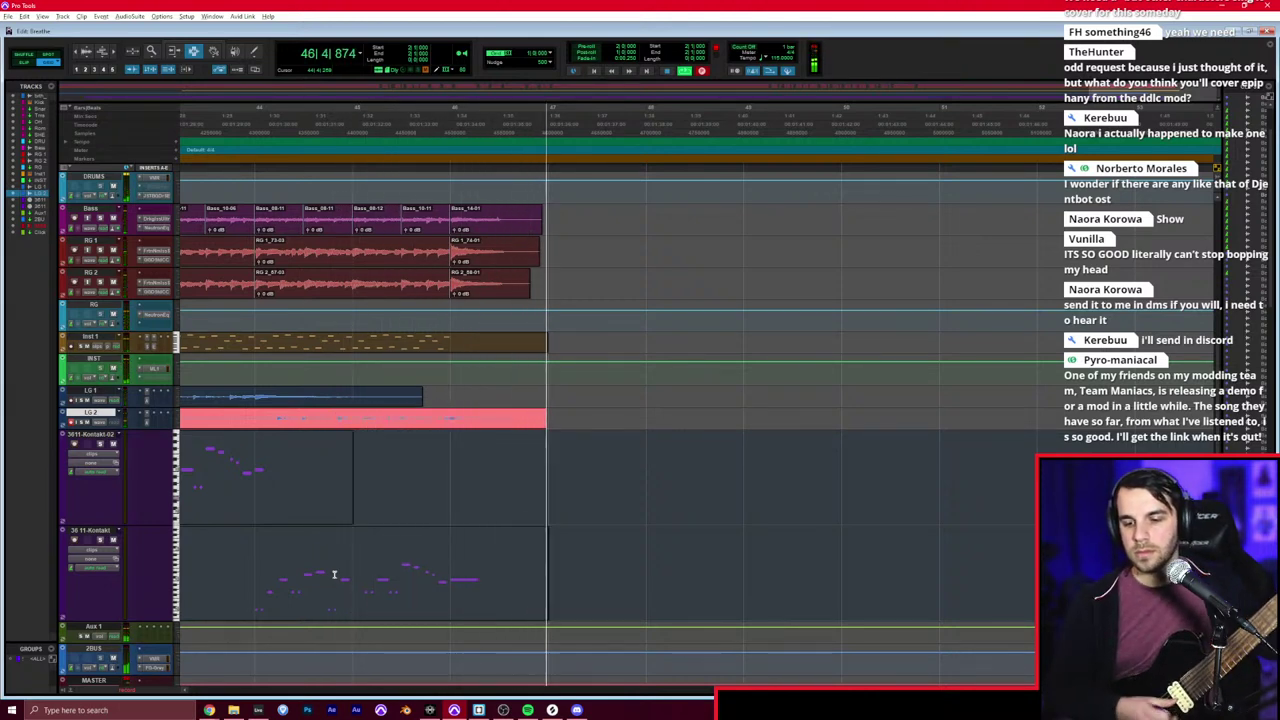
key("space")
key("Return")
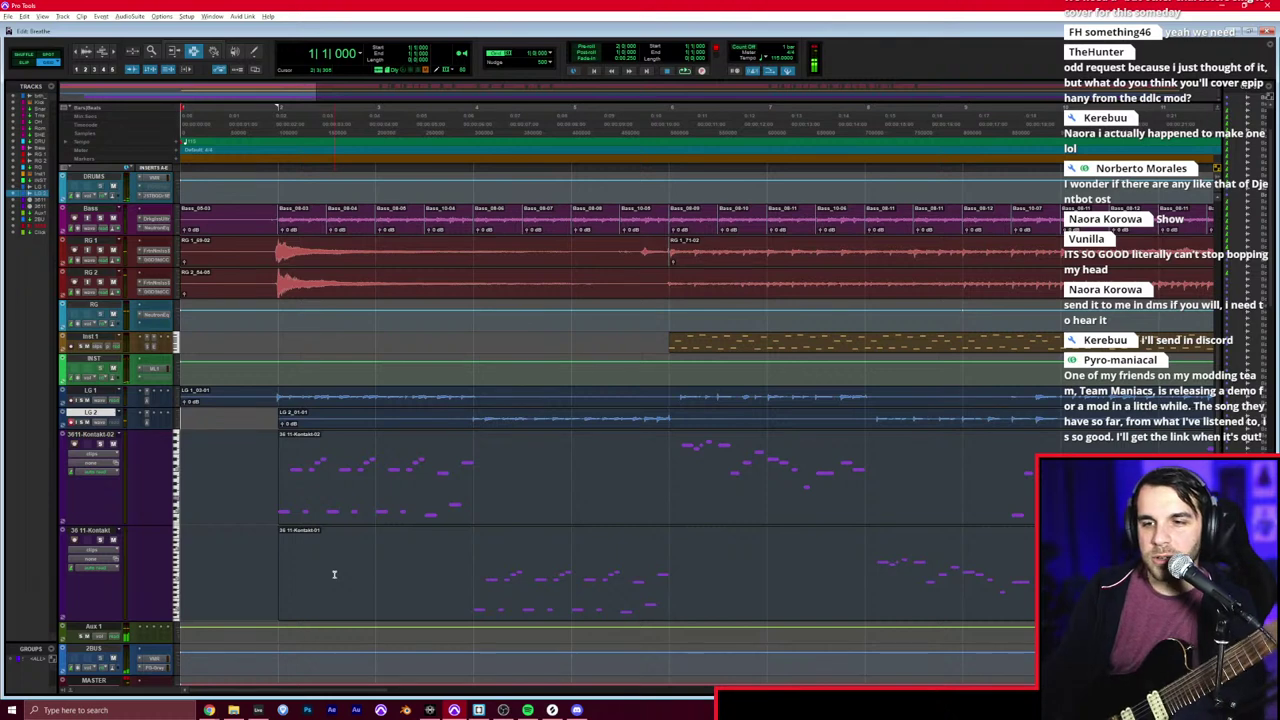
key("ctrl+bracketleft")
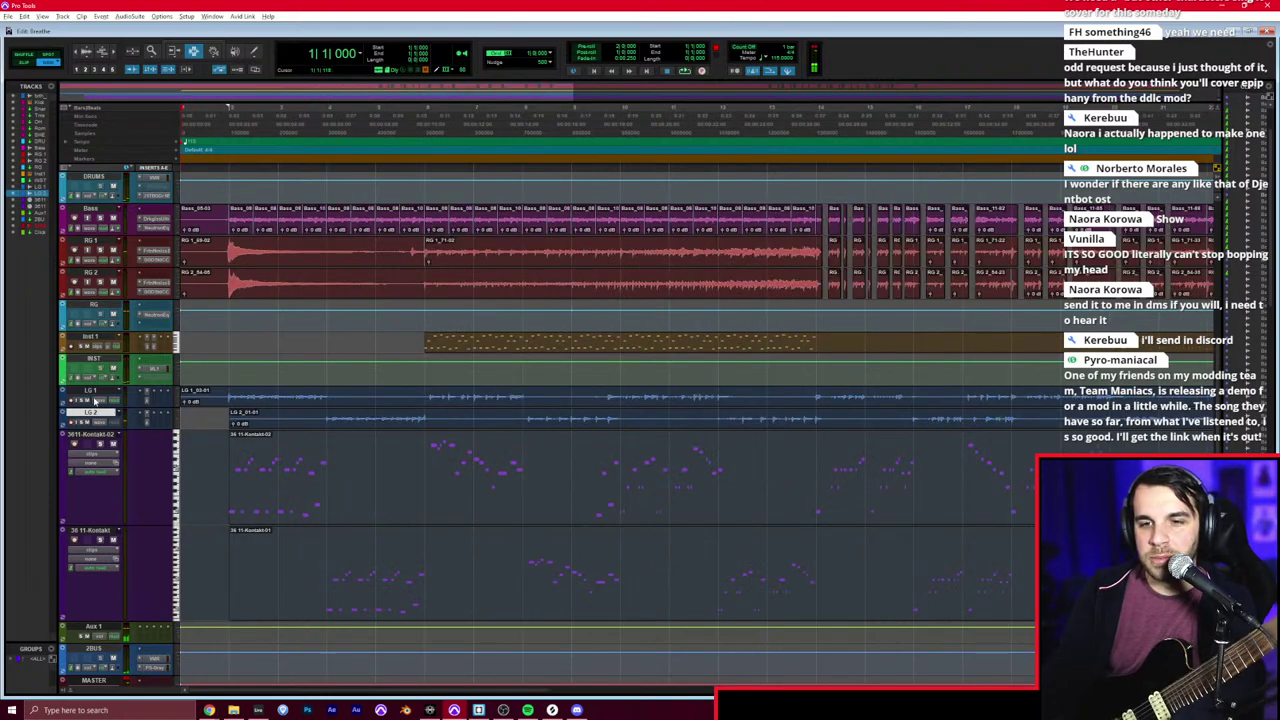
Step: Insert the Phase Distortion plug-in on LG 1 with the track soloed
left_click(142, 403)
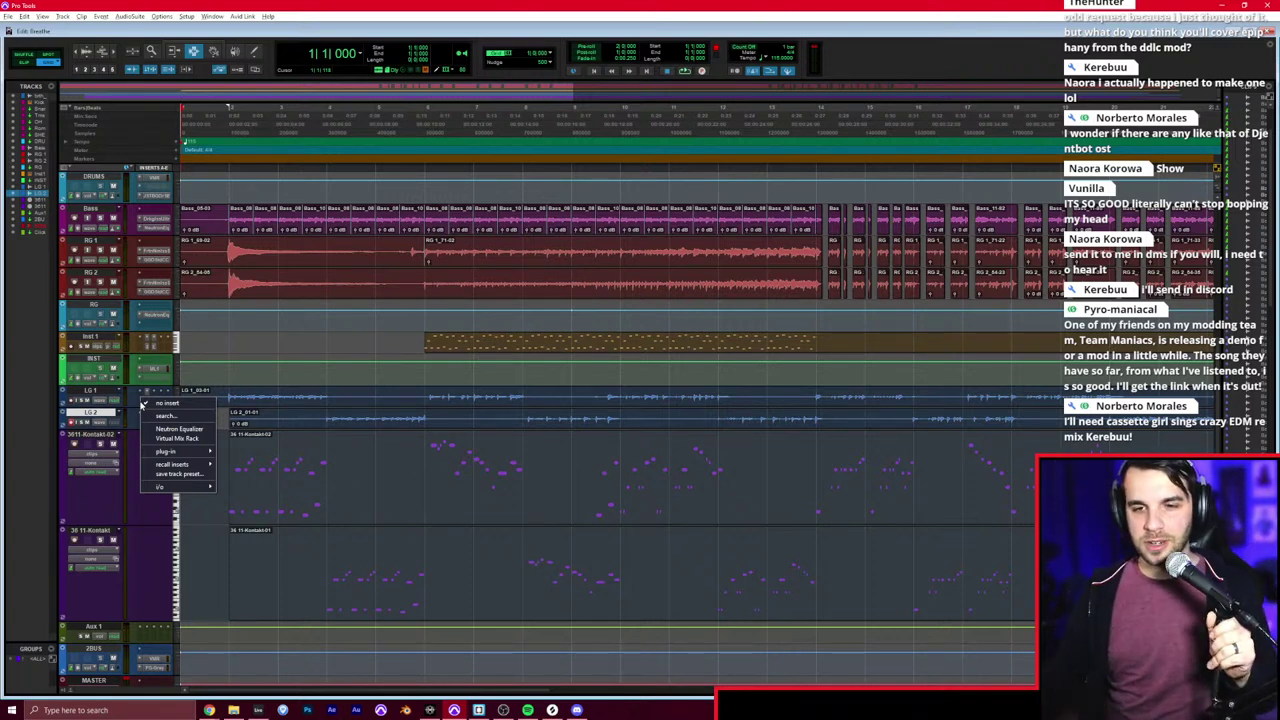
left_click(70, 422)
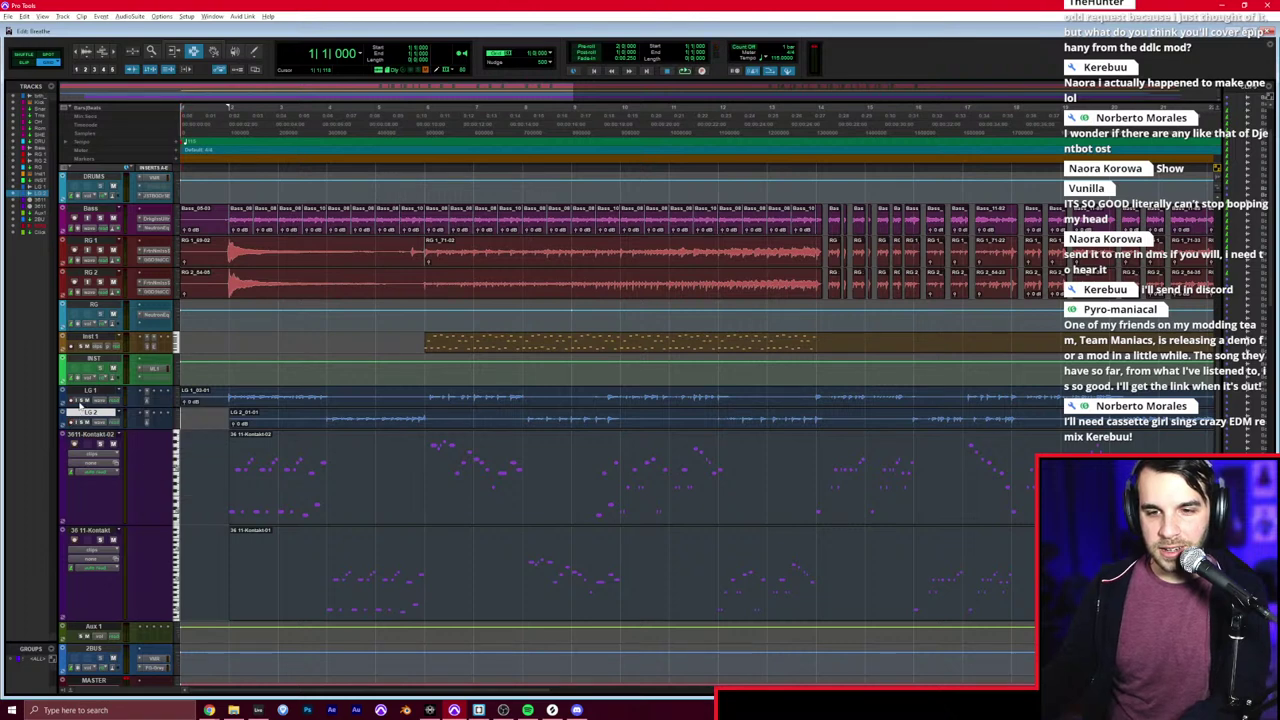
left_click(142, 405)
left_click(142, 405)
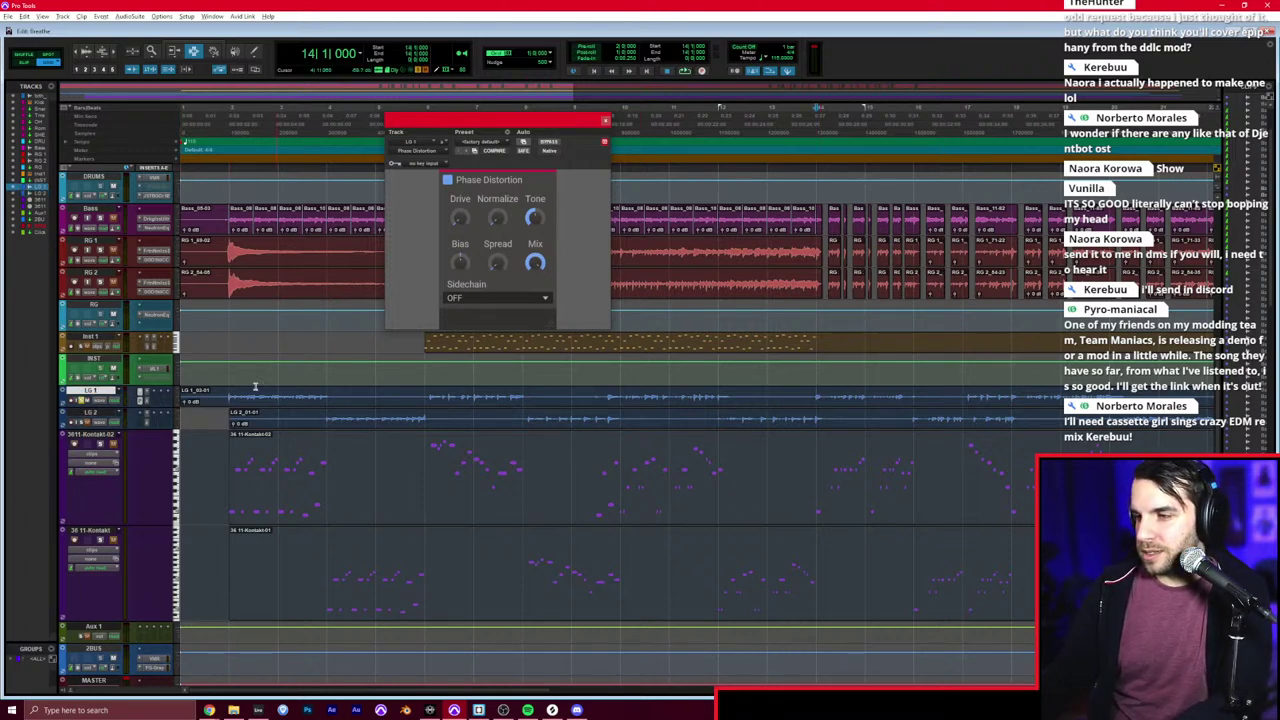
Step: Raise Drive and Bias in LG 1's Phase Distortion while playing bars 14 to 16
left_click_drag(233, 393, 325, 392)
left_click_drag(816, 397, 902, 397)
key("space")
key("space")
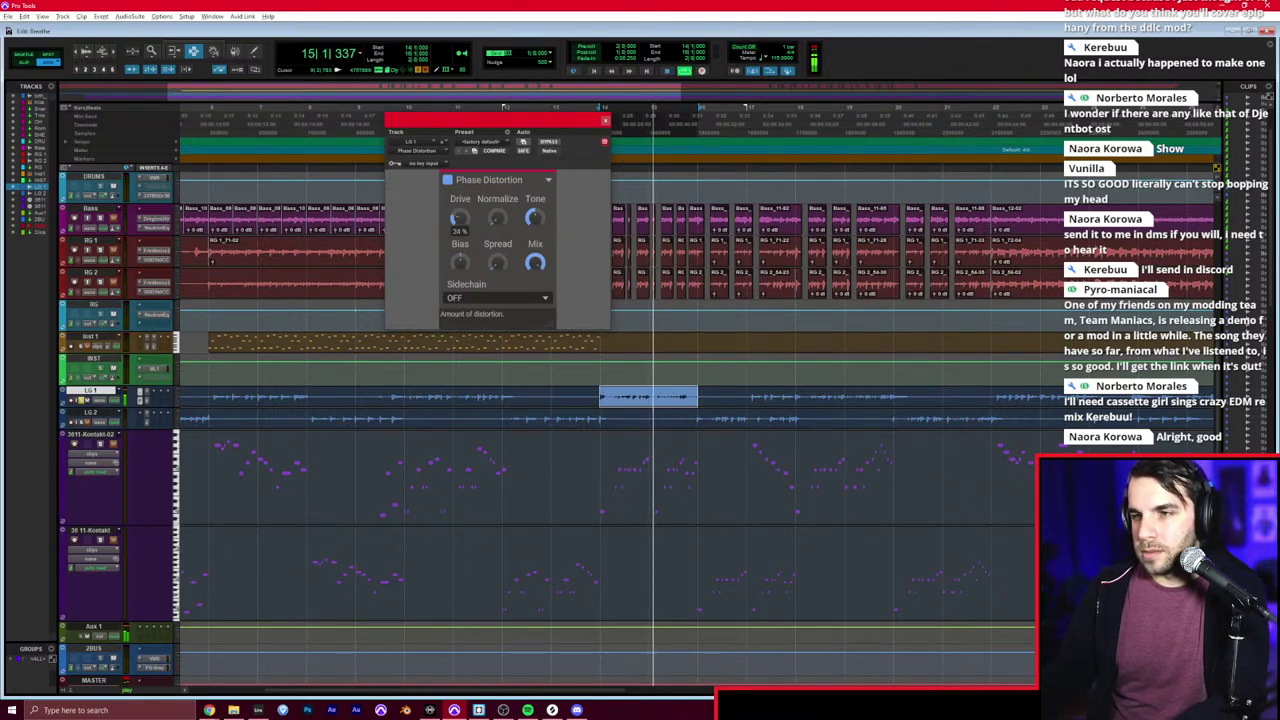
left_click_drag(459, 218, 459, 199)
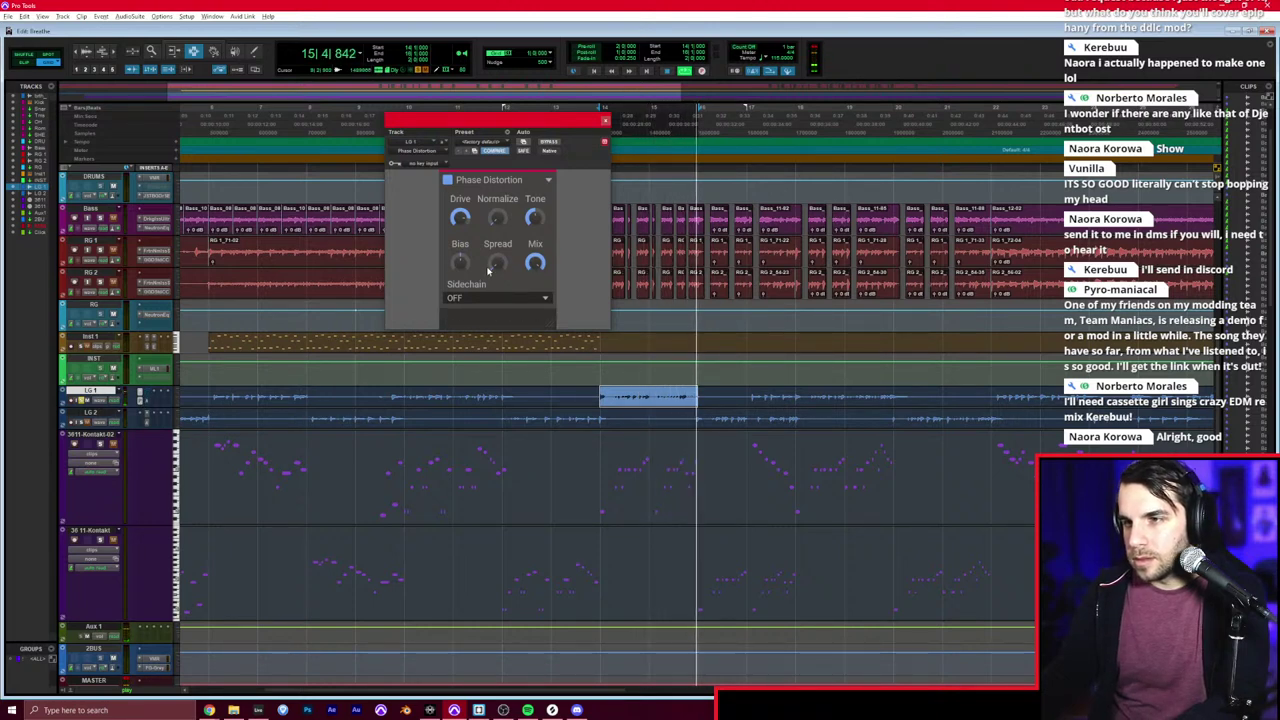
left_click_drag(497, 262, 460, 238)
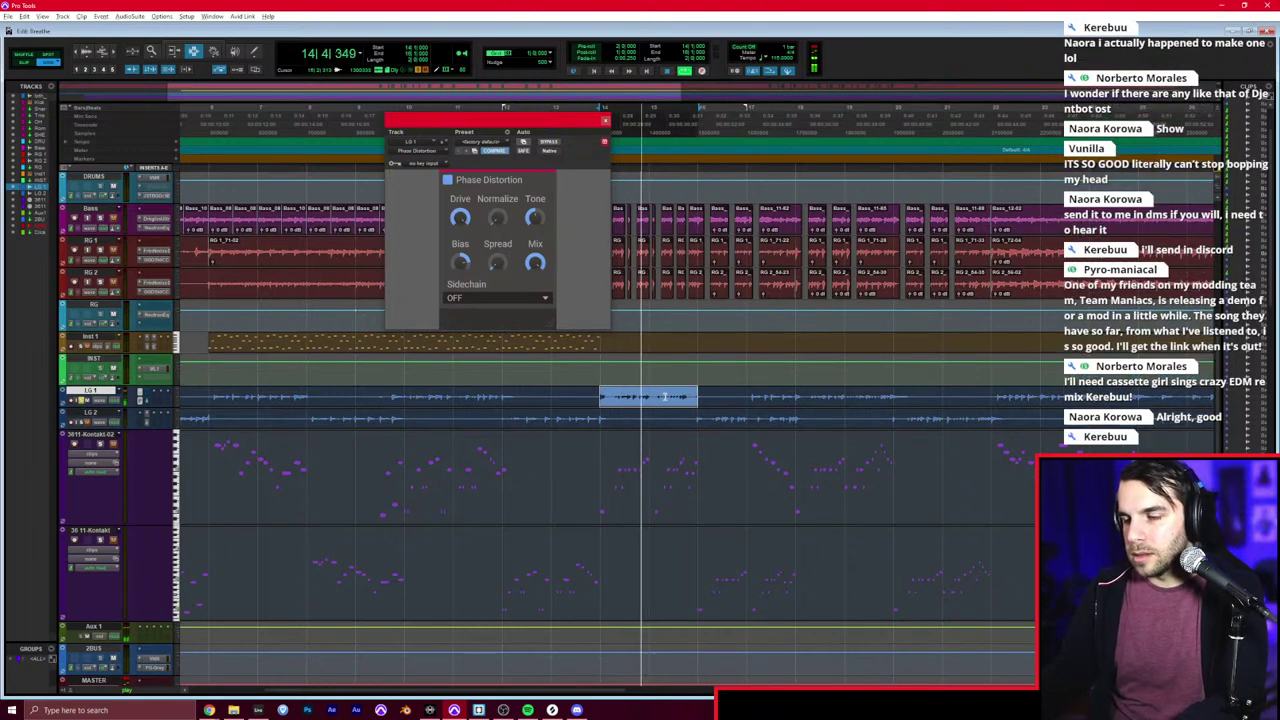
Step: Raise the clip gain of the whole LG 1 clip and turn Phase Distortion's Normalize up to about 58%
double_click(591, 400)
key("r")
key("r")
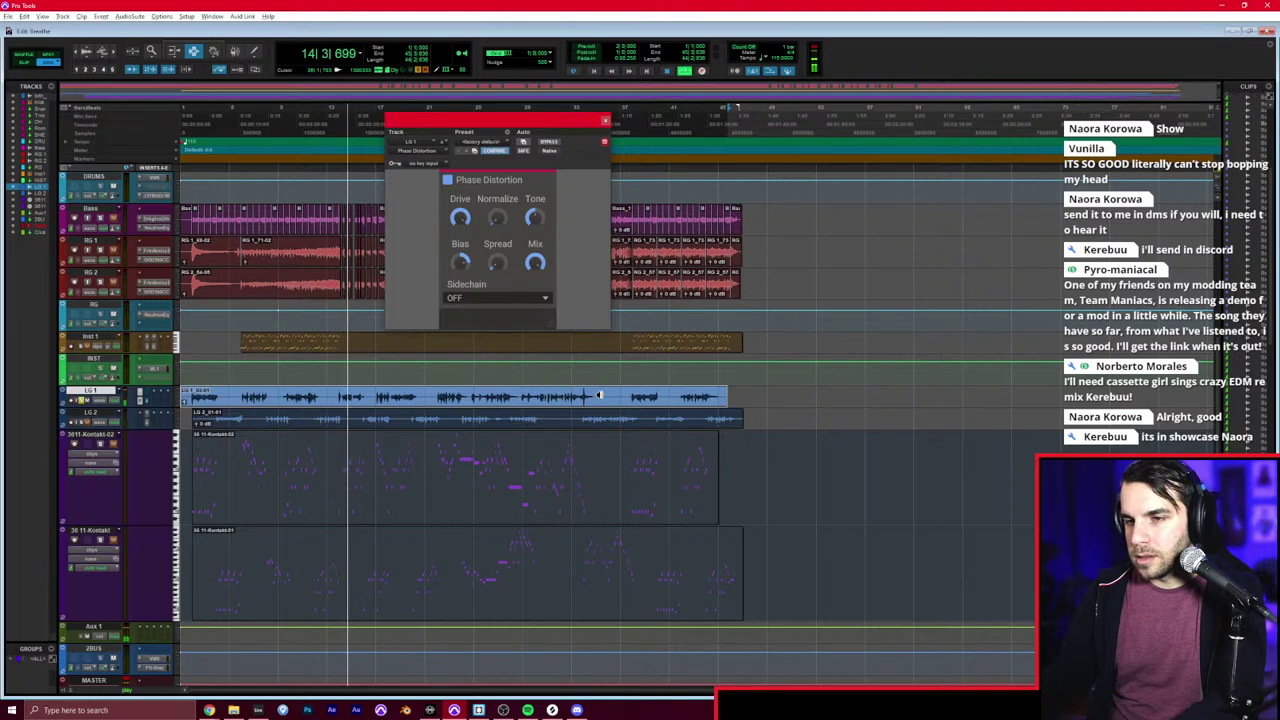
left_click_drag(497, 218, 497, 185)
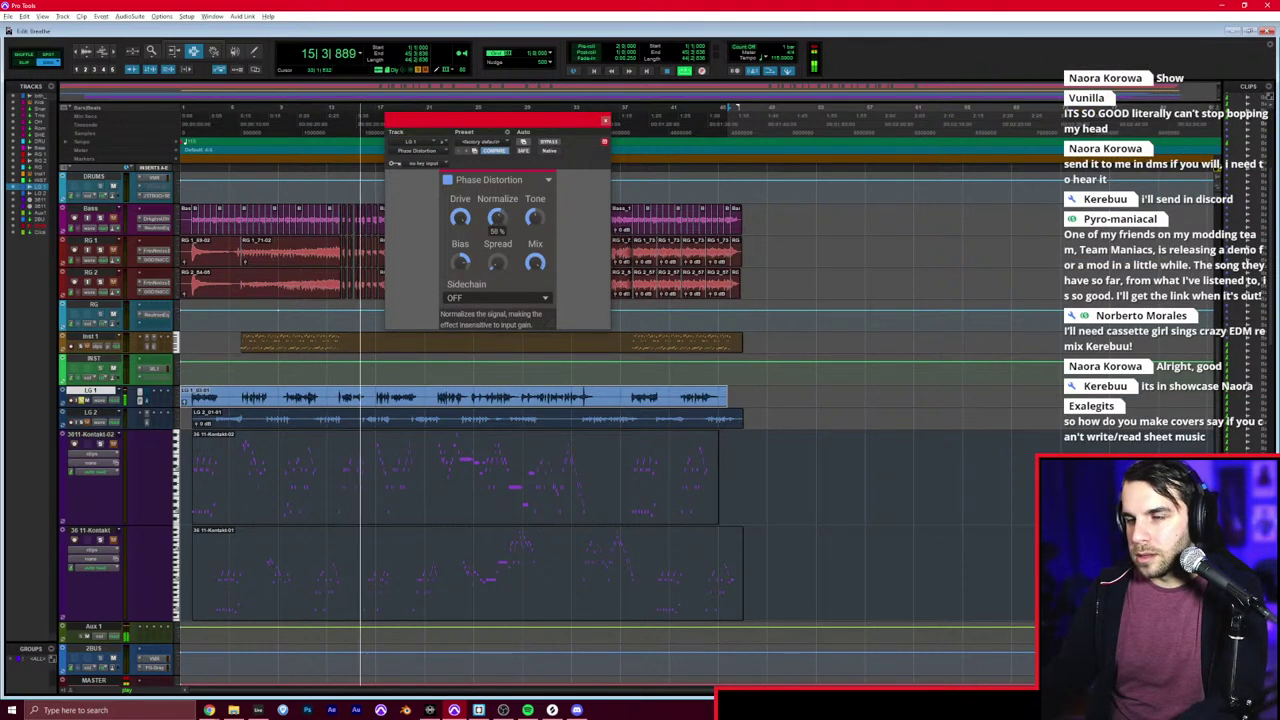
Step: Play LG 1 from bar 2 and turn down Phase Distortion's Drive
key("space")
key("space")
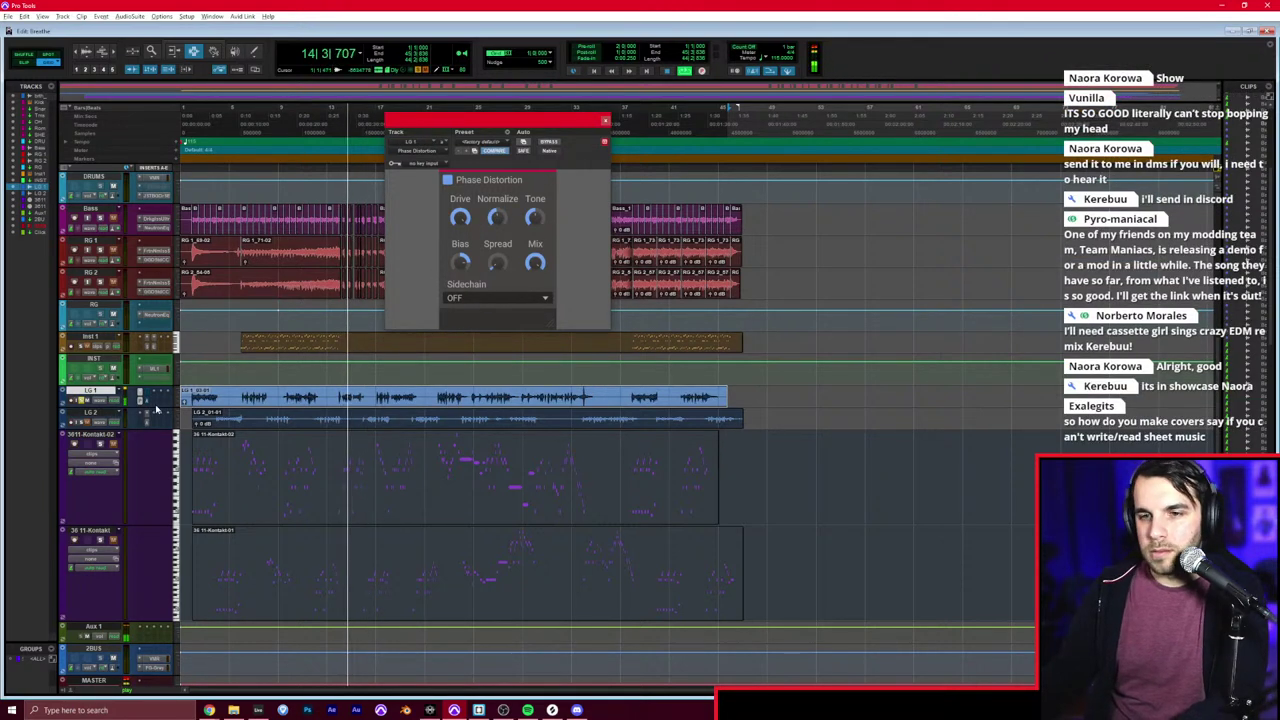
key("t")
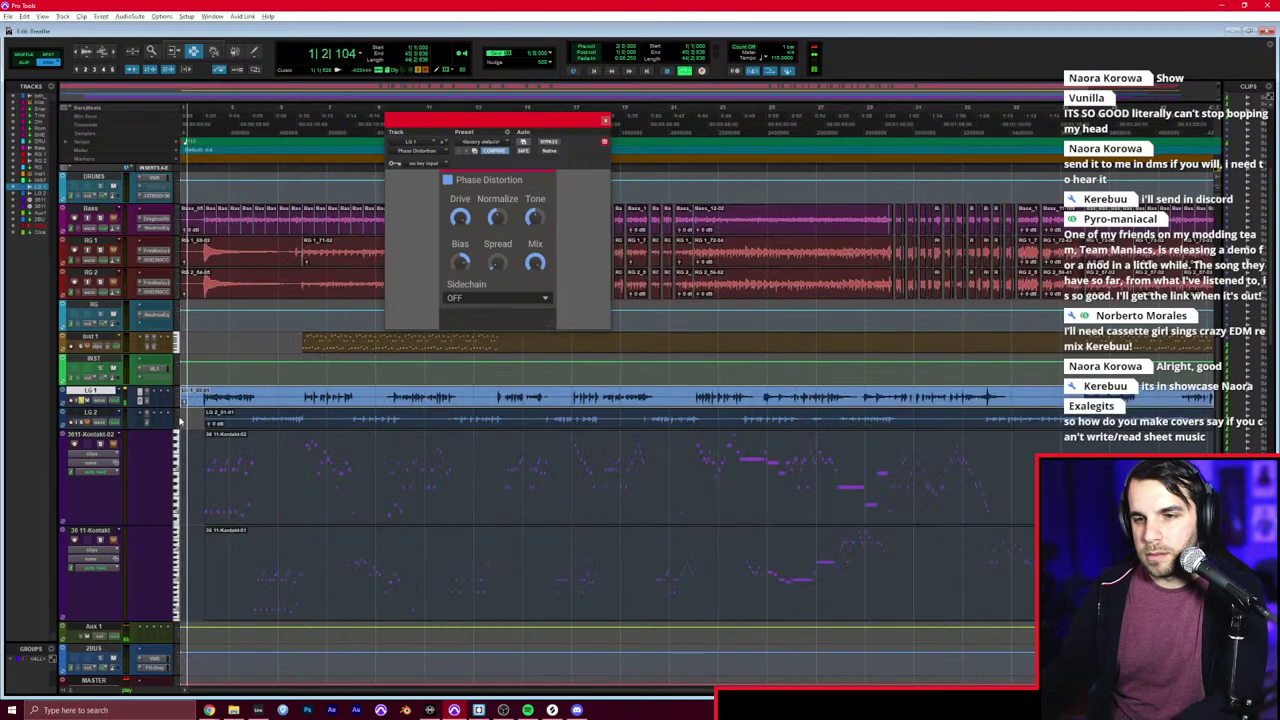
left_click(232, 382)
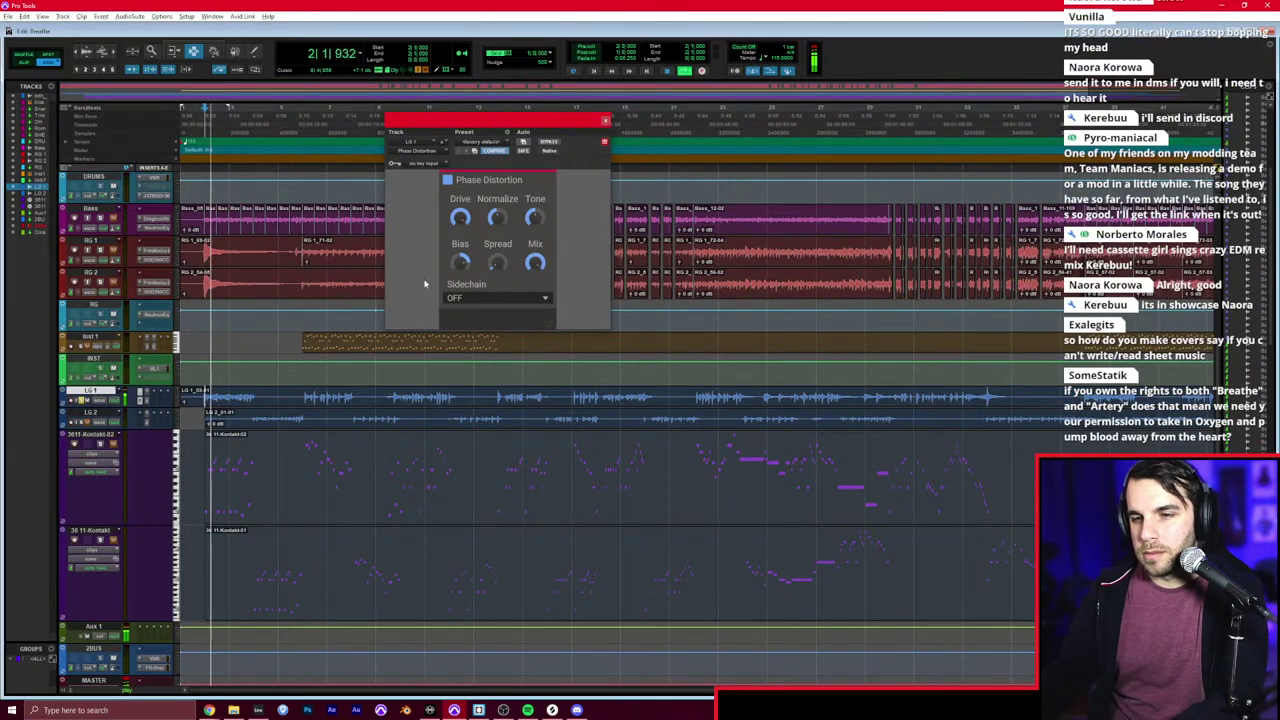
left_click_drag(461, 219, 461, 232)
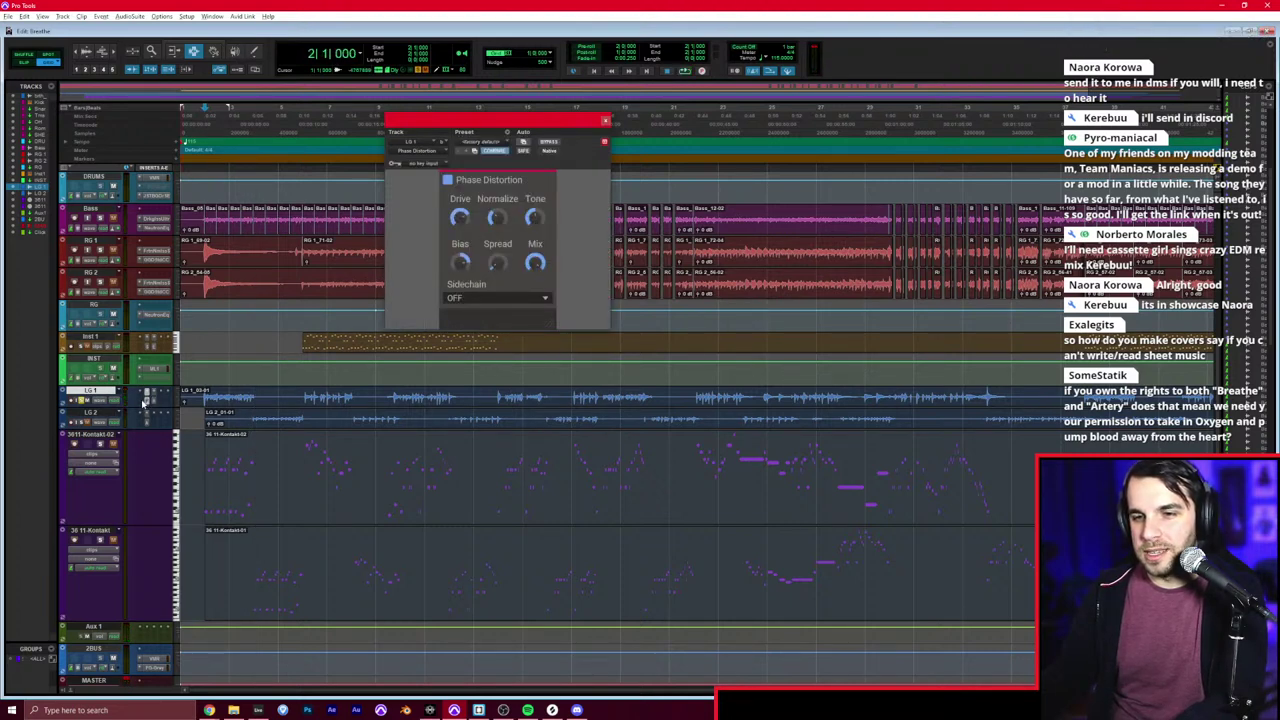
Step: Insert Little AlterBoy on LG 1 and set its linked Pitch and Formant to -12.0, auditioning from bar 2
left_click(146, 401)
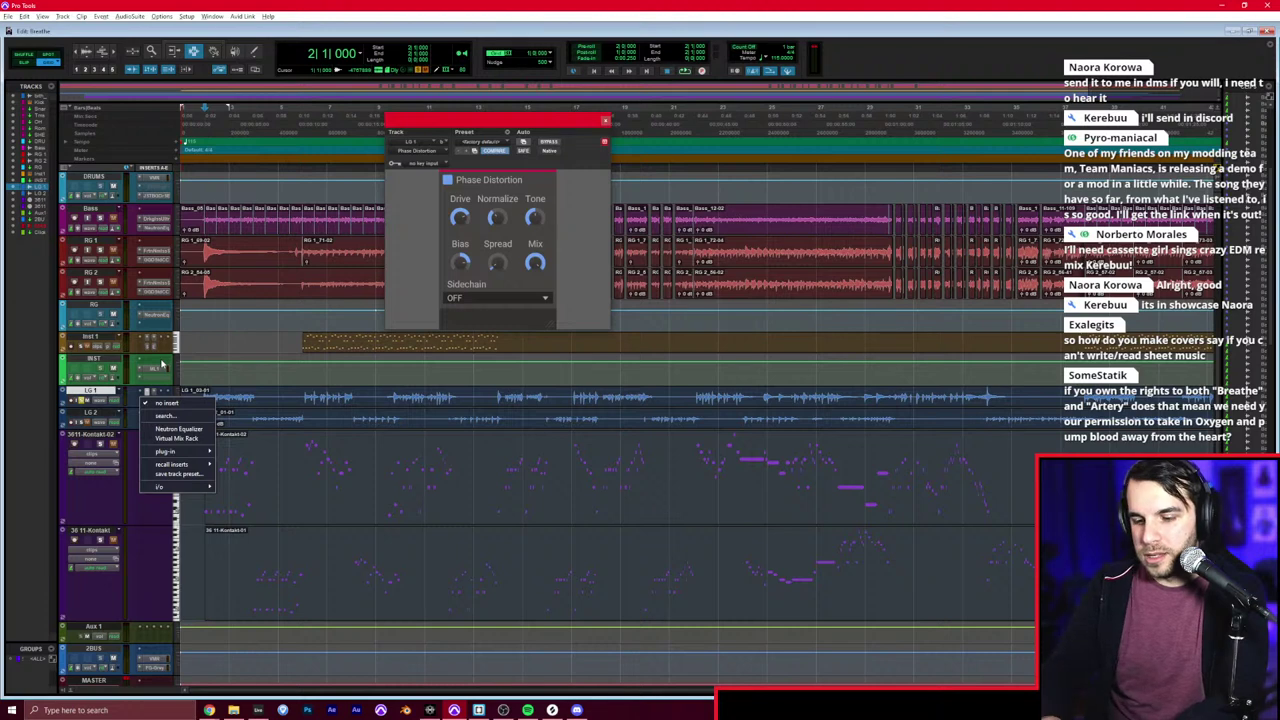
type("alter")
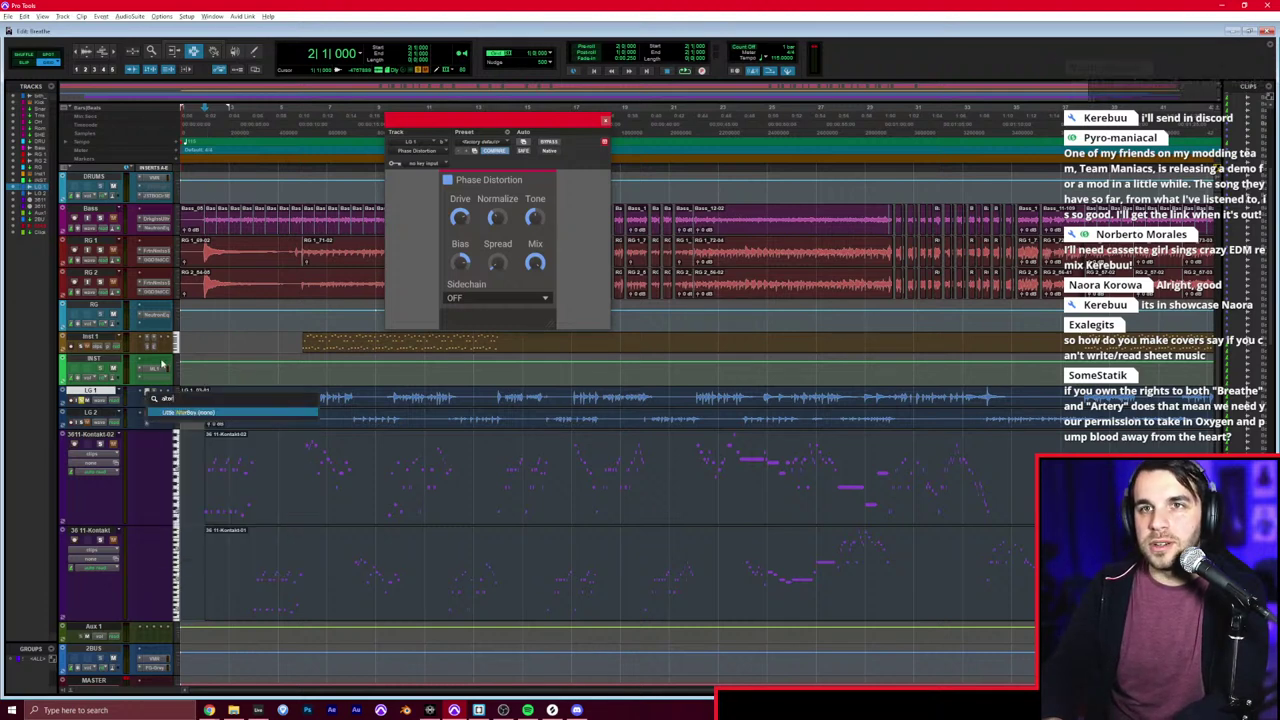
key("Return")
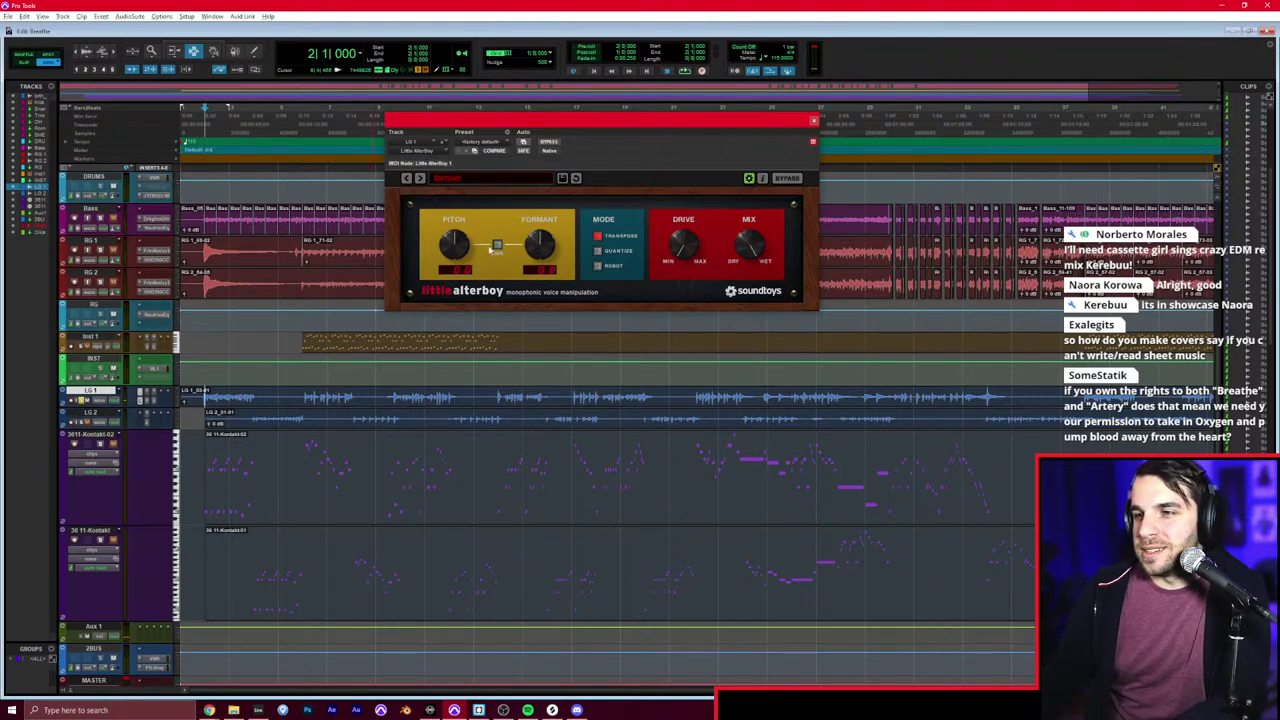
key("space")
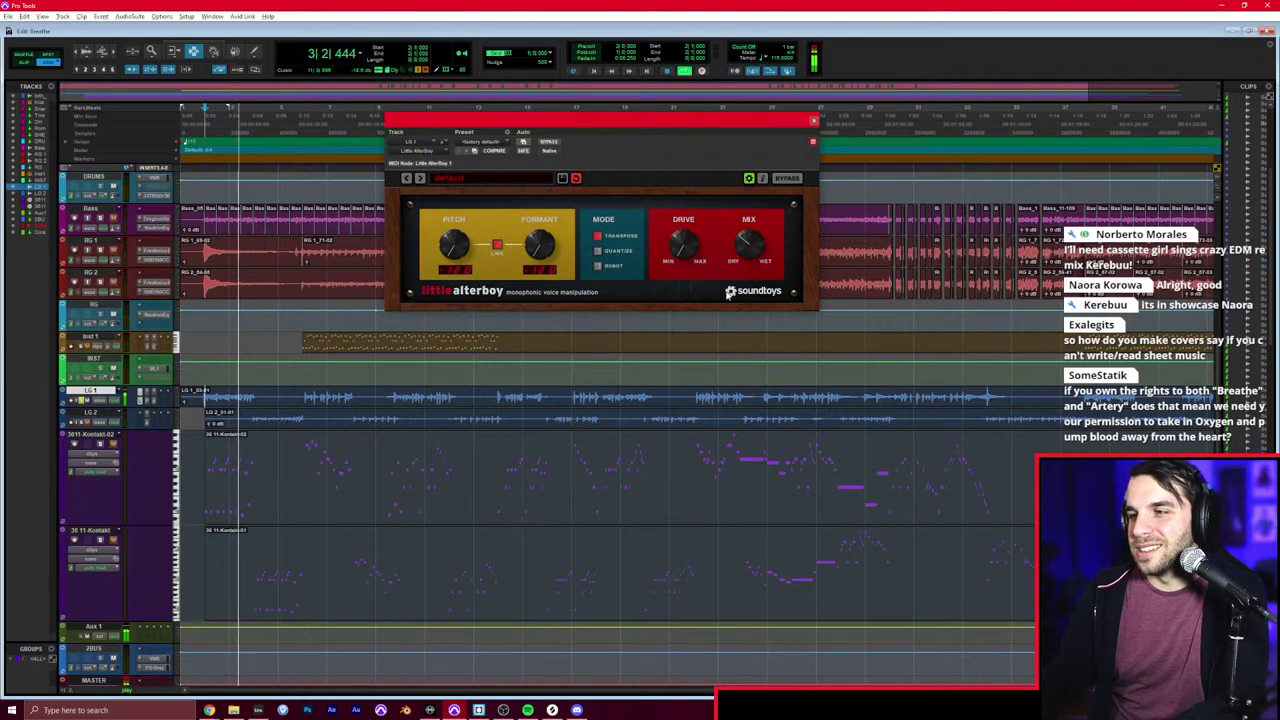
key("space")
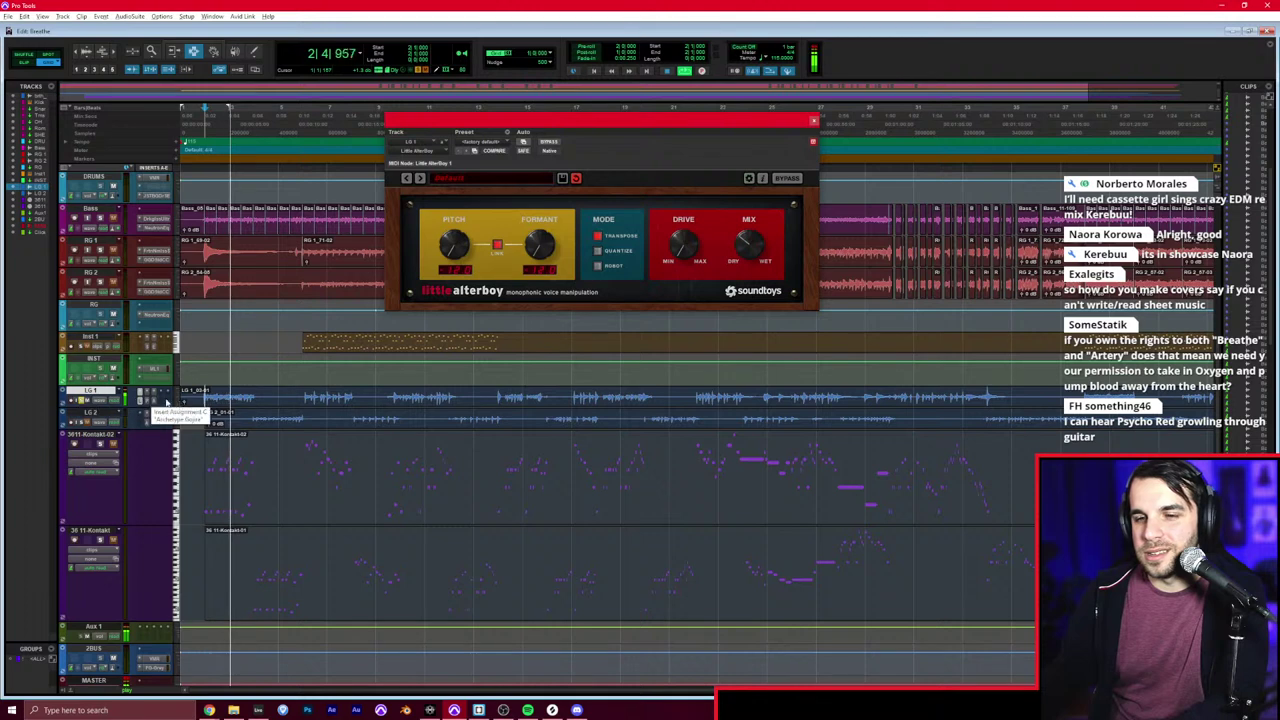
Step: Insert Morphoder on LG 1, rebalance its output levels and audition the sound from bar 2
left_click(155, 401)
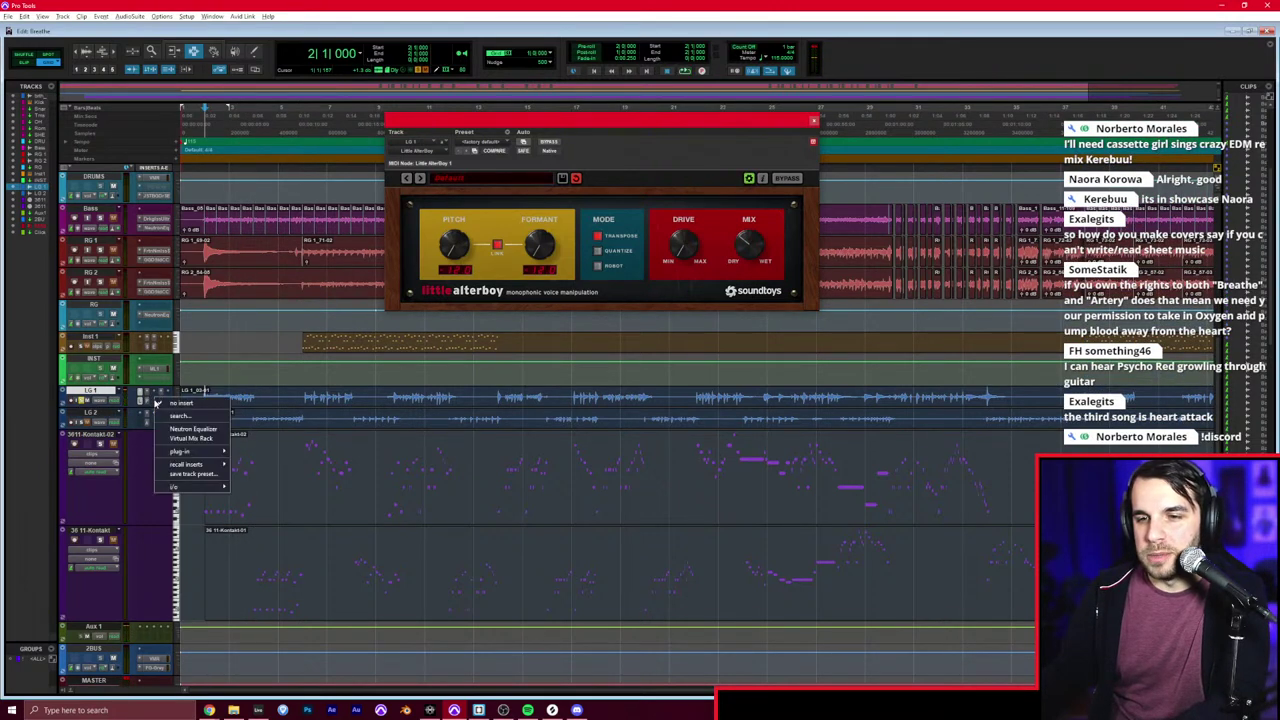
type("morph")
key("Return")
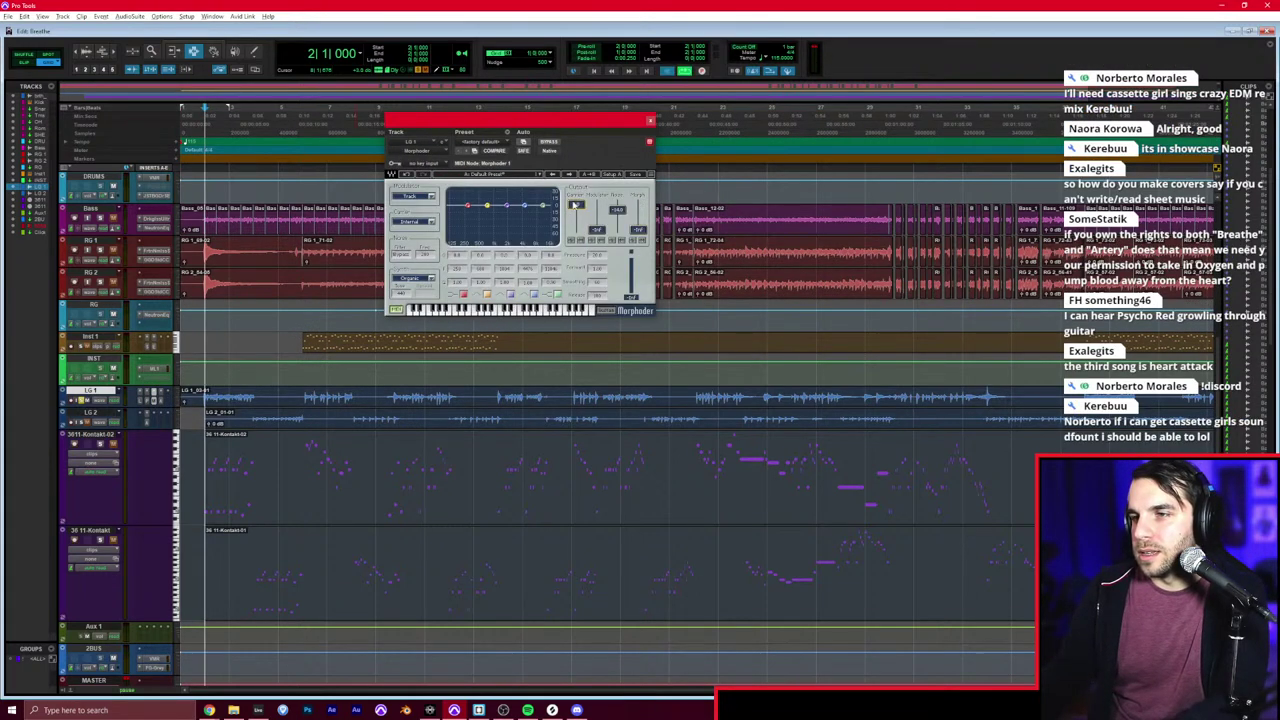
key("space")
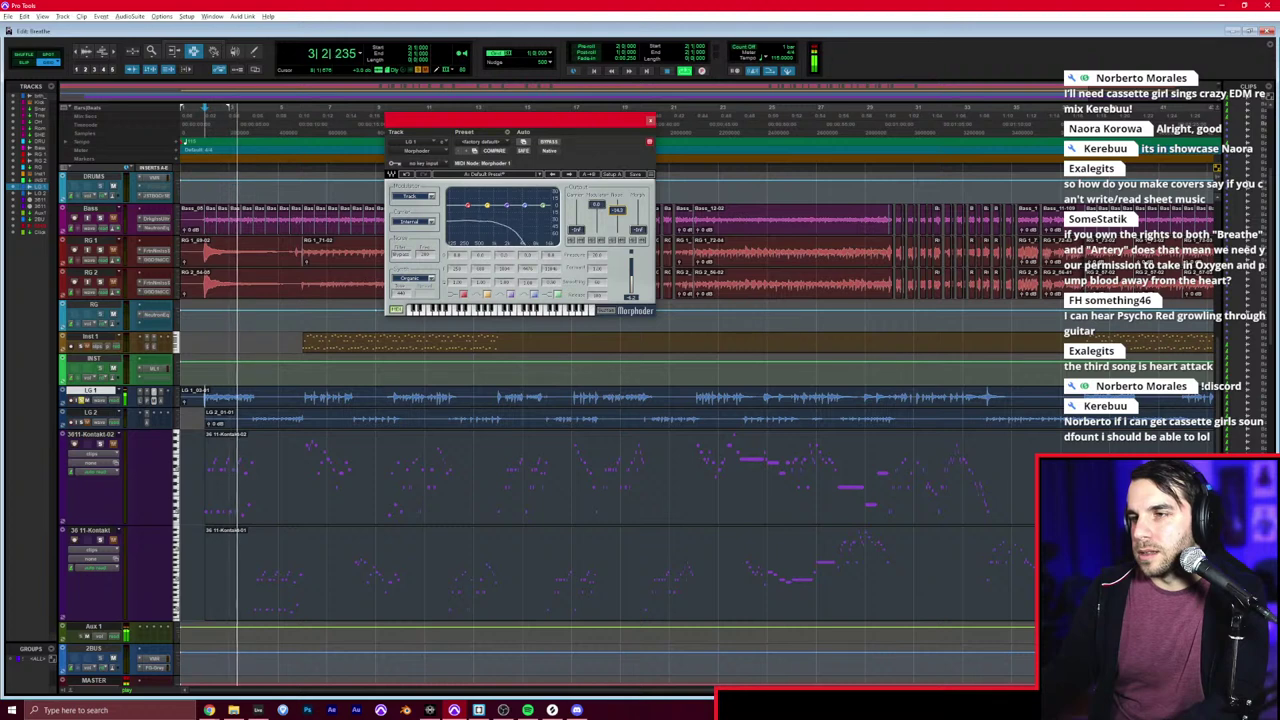
key("space")
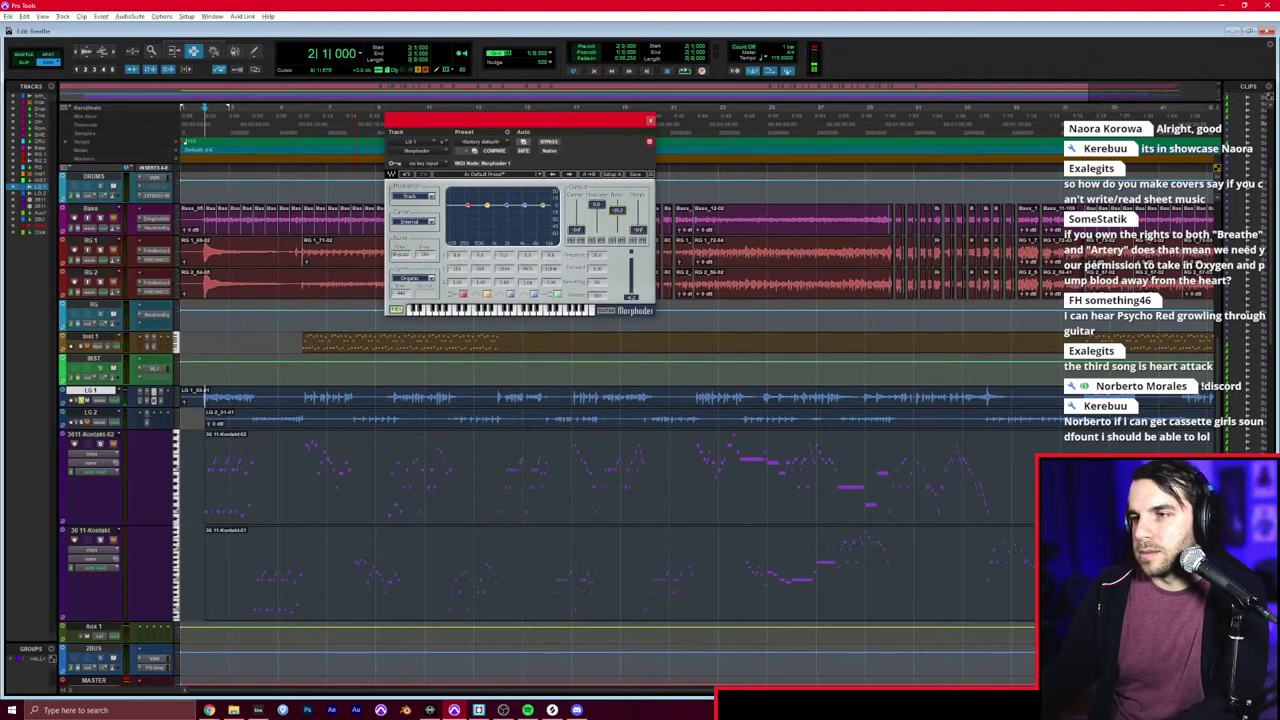
Step: Trim the start of the LG 1 clip to bar 2 and delete its section between bars 4 and 6
left_click(650, 120)
key("t")
key("t")
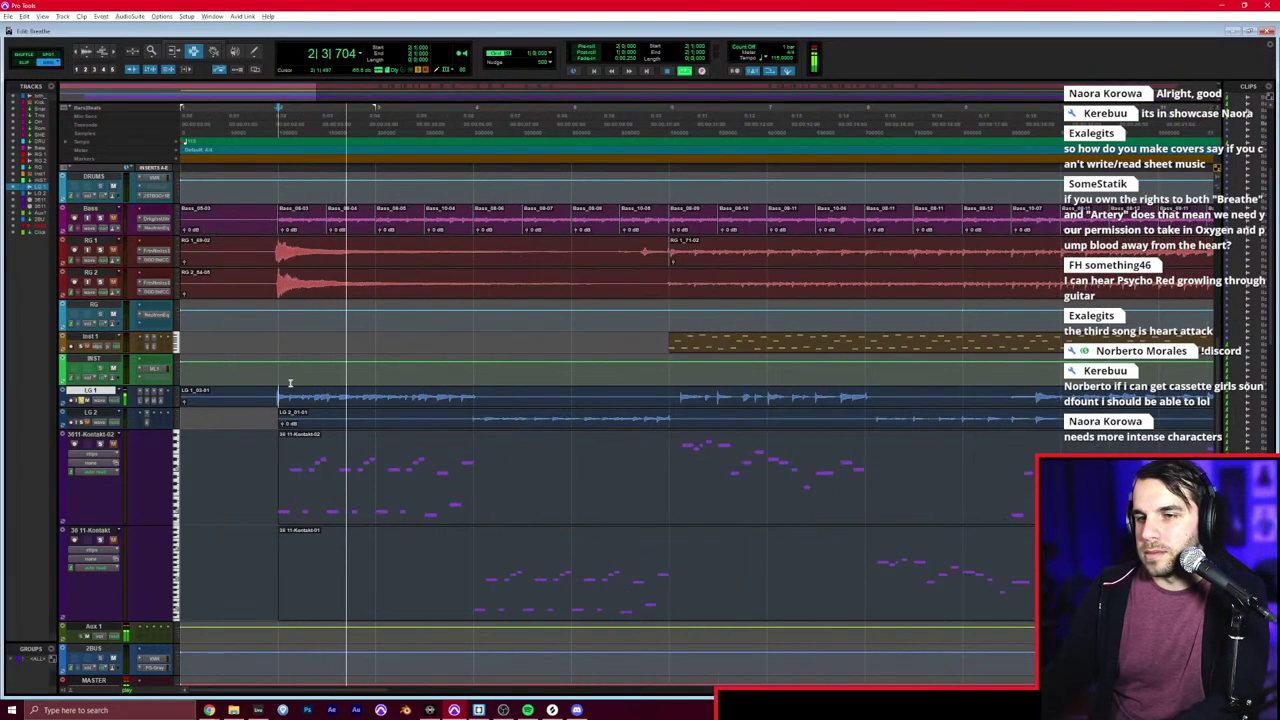
left_click_drag(284, 392, 146, 401)
left_click_drag(472, 396, 670, 396)
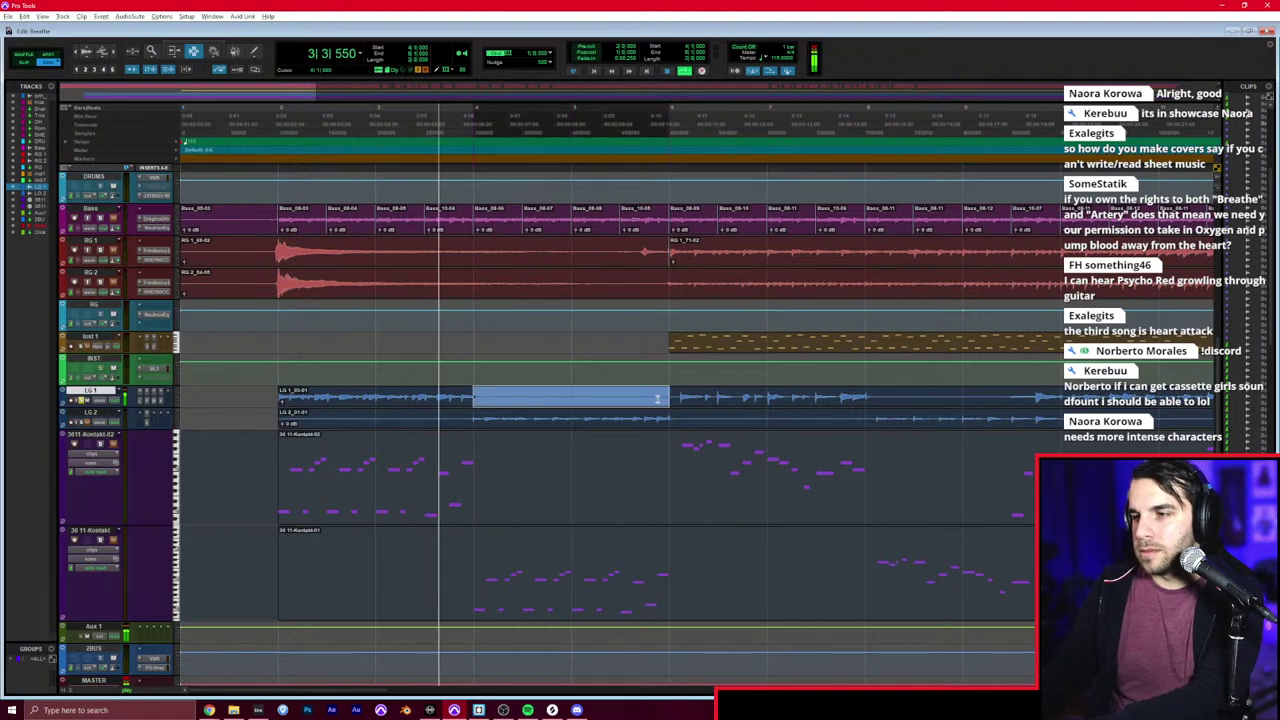
key("Delete")
left_click_drag(864, 394, 1045, 397)
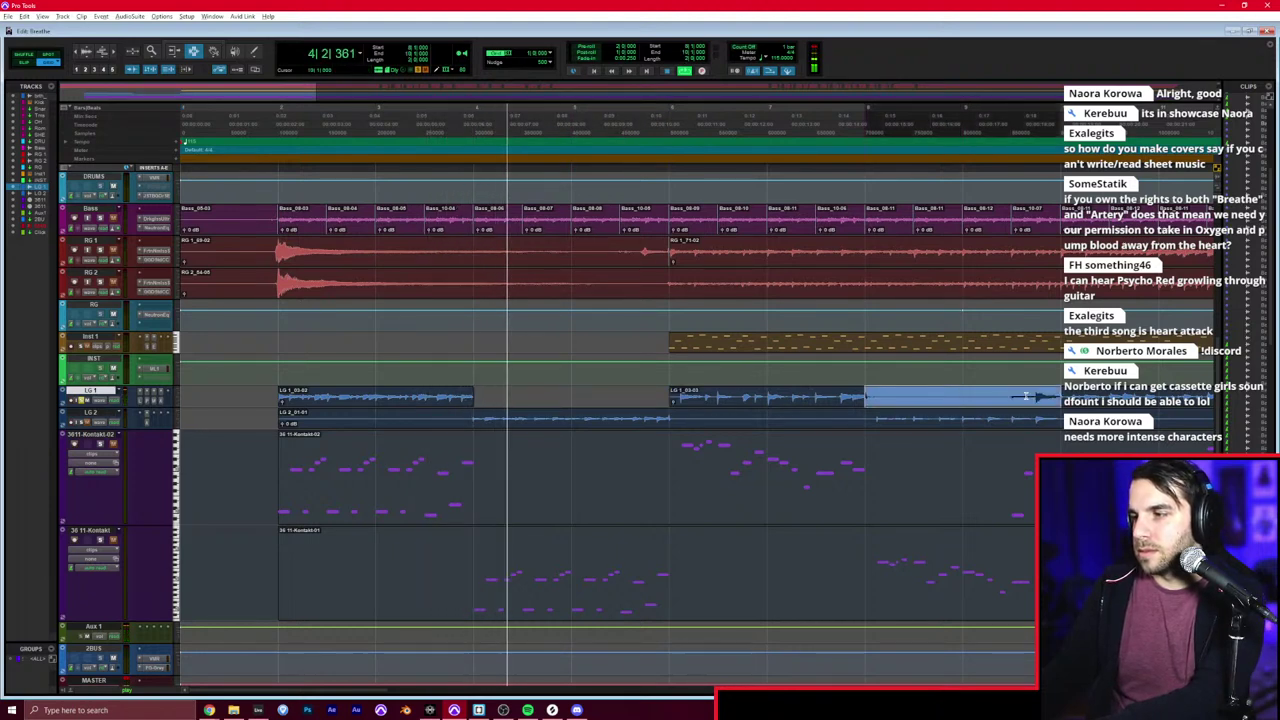
left_click(975, 395)
key("space")
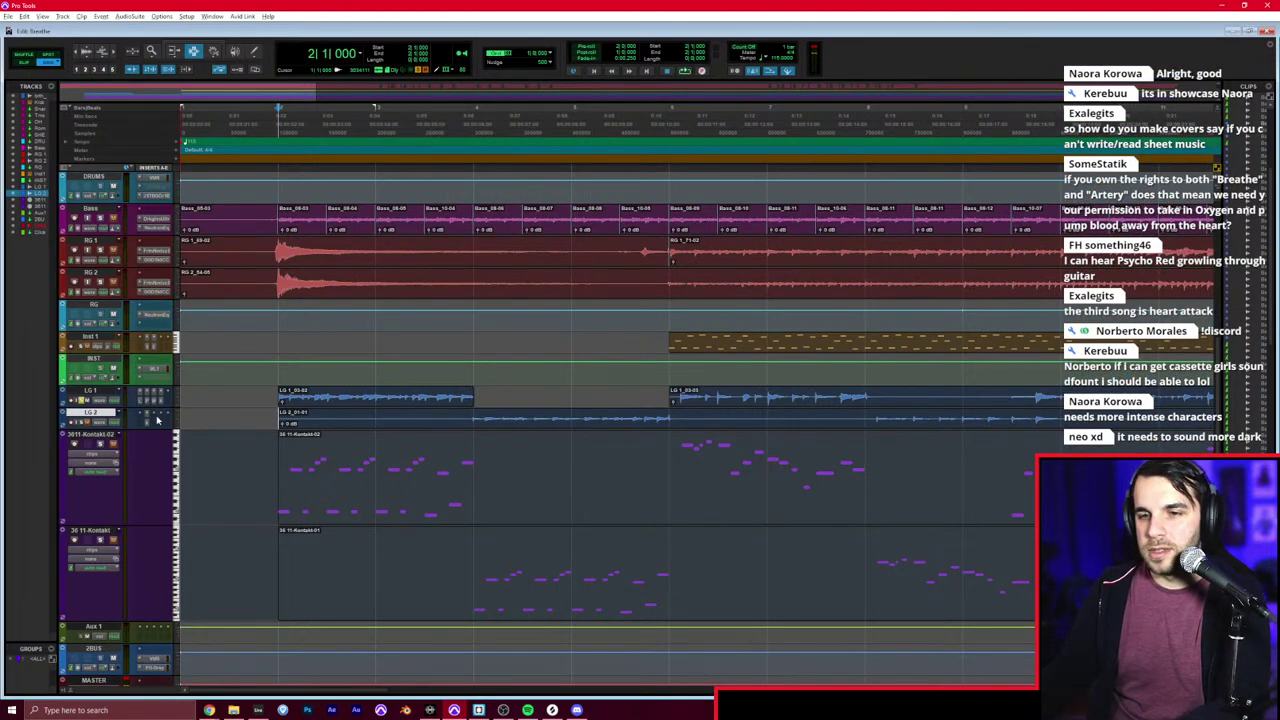
Step: Insert Little AlterBoy on LG 2, move the solo from LG 1 to LG 2 and place the cursor at bar 4
left_click(141, 420)
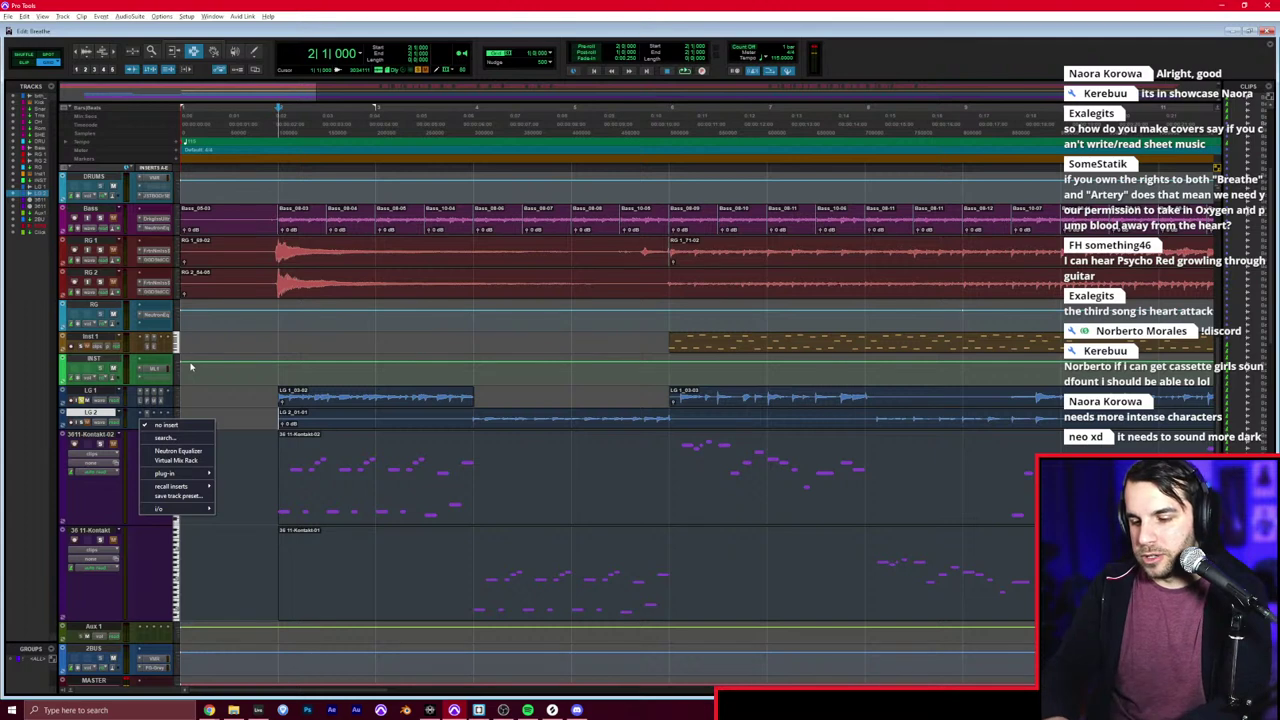
type("for")
key("Return")
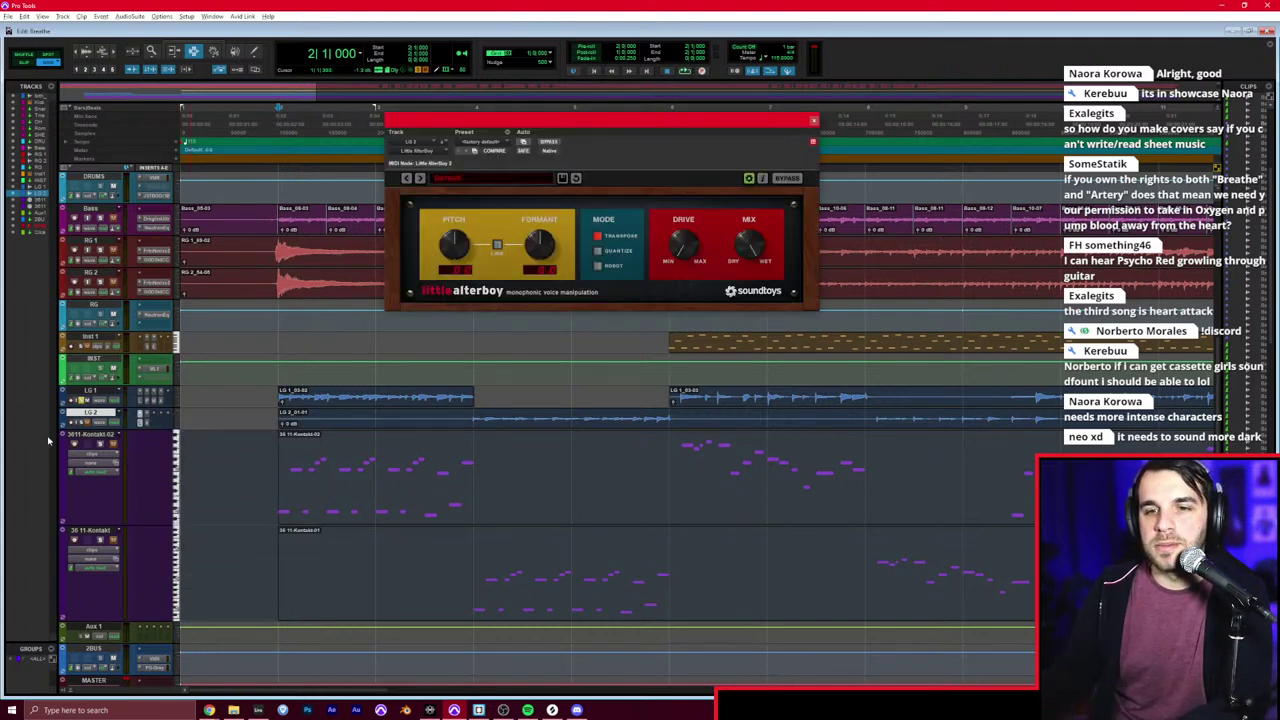
left_click(81, 401)
key("space")
left_click(459, 418)
key("space")
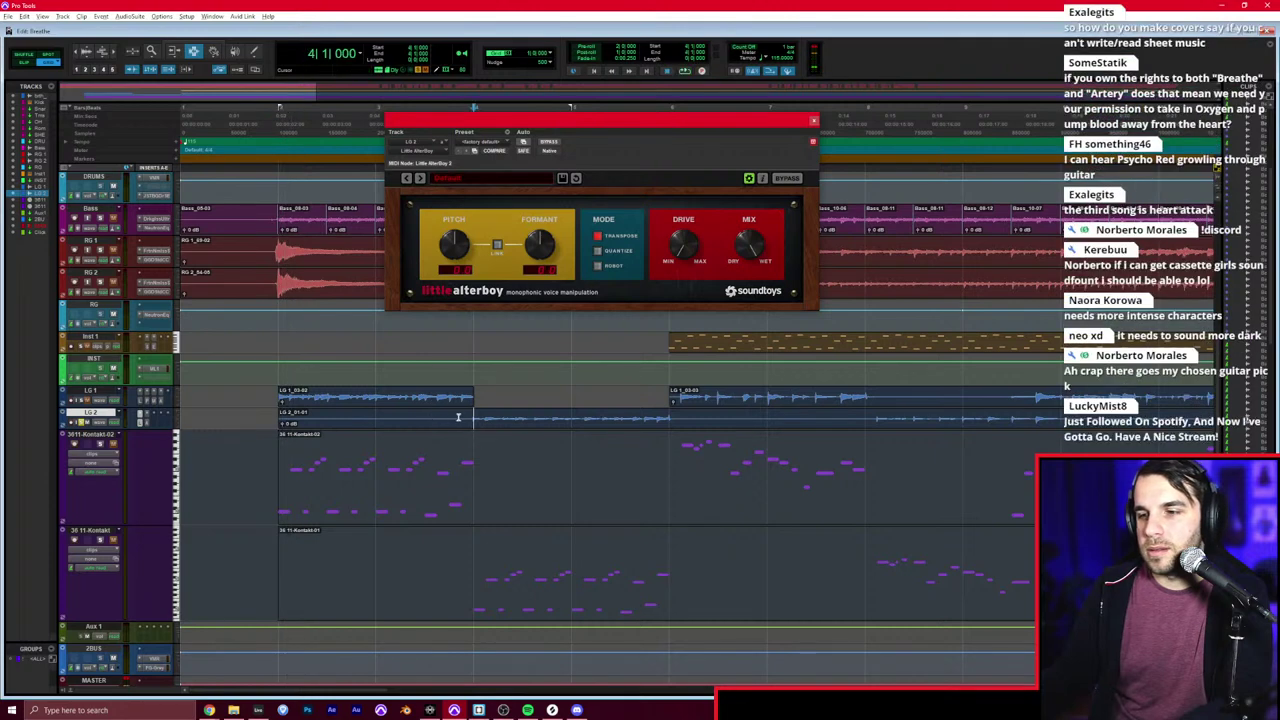
Step: Link Pitch and Formant in LG 2's Little AlterBoy and set both to 12.0, auditioning bars 4 to 6
key("space")
left_click(674, 418, "shift")
left_click(497, 245)
left_click_drag(456, 245, 460, 190)
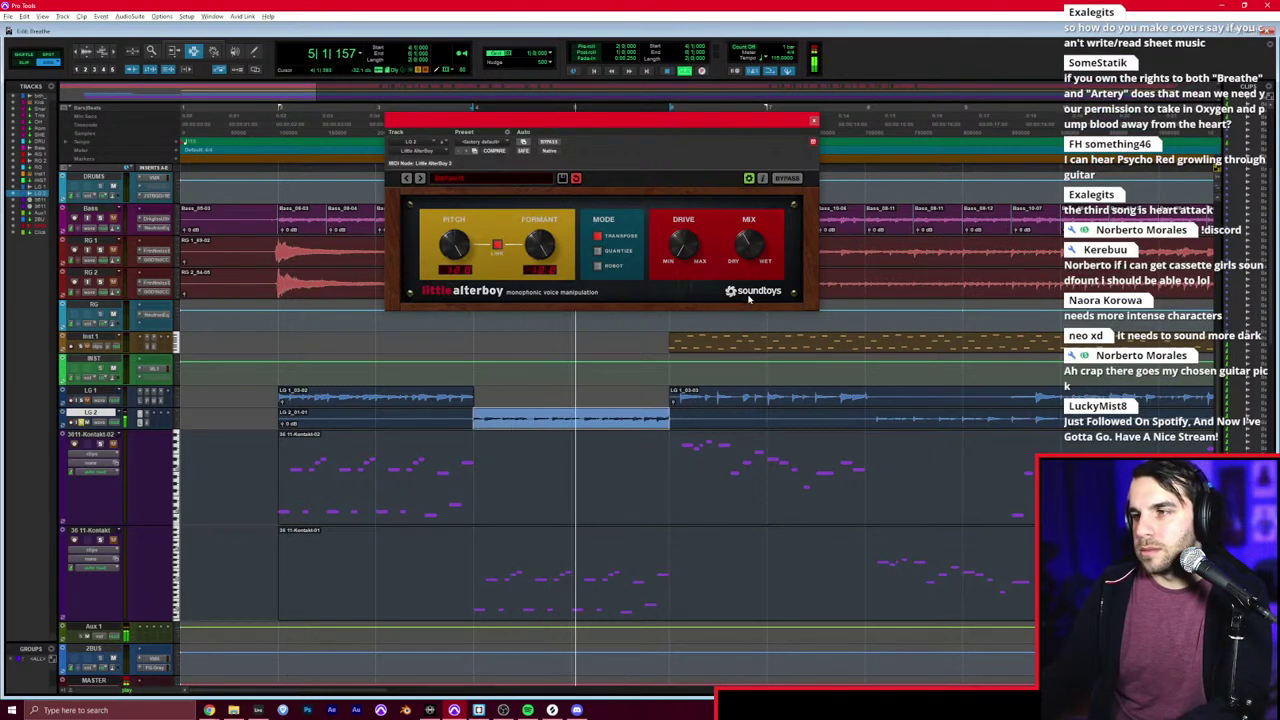
key("space")
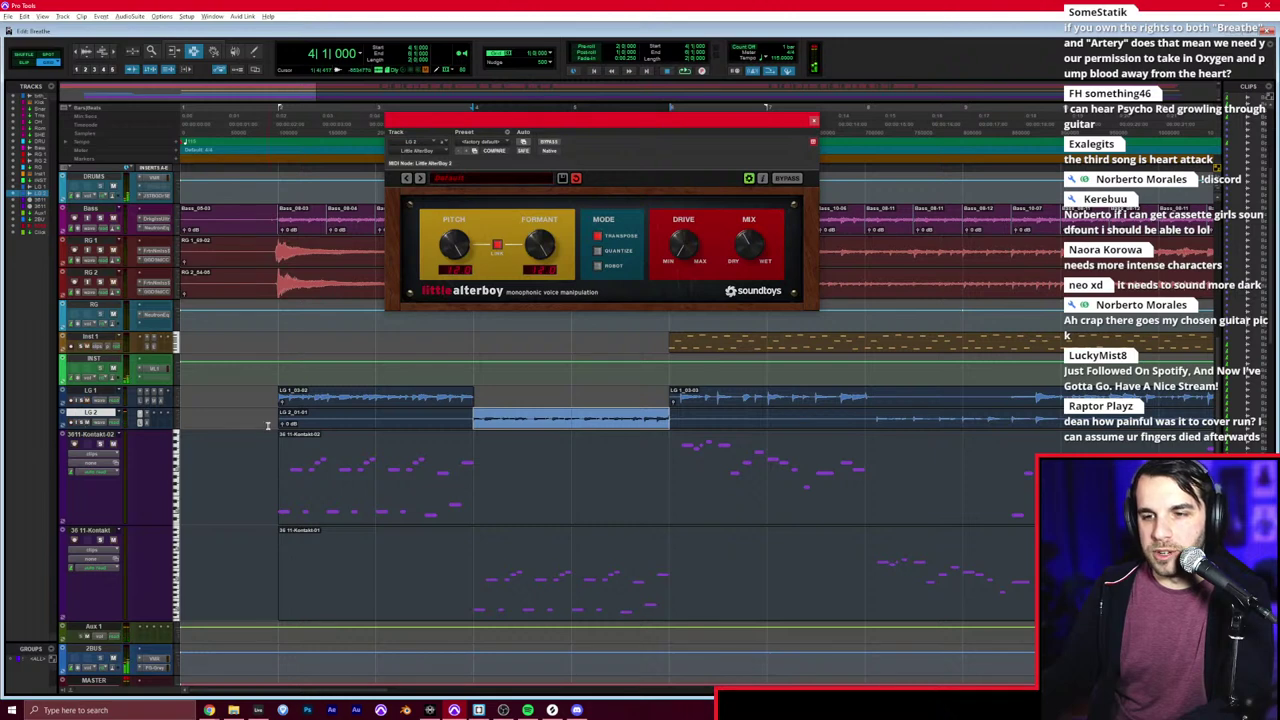
Step: Play the song from bar 2 and insert a stereo EchoBoy in Ping-Pong mode on the Aux 1 track
left_click(272, 426)
key("space")
key("ctrl+equal")
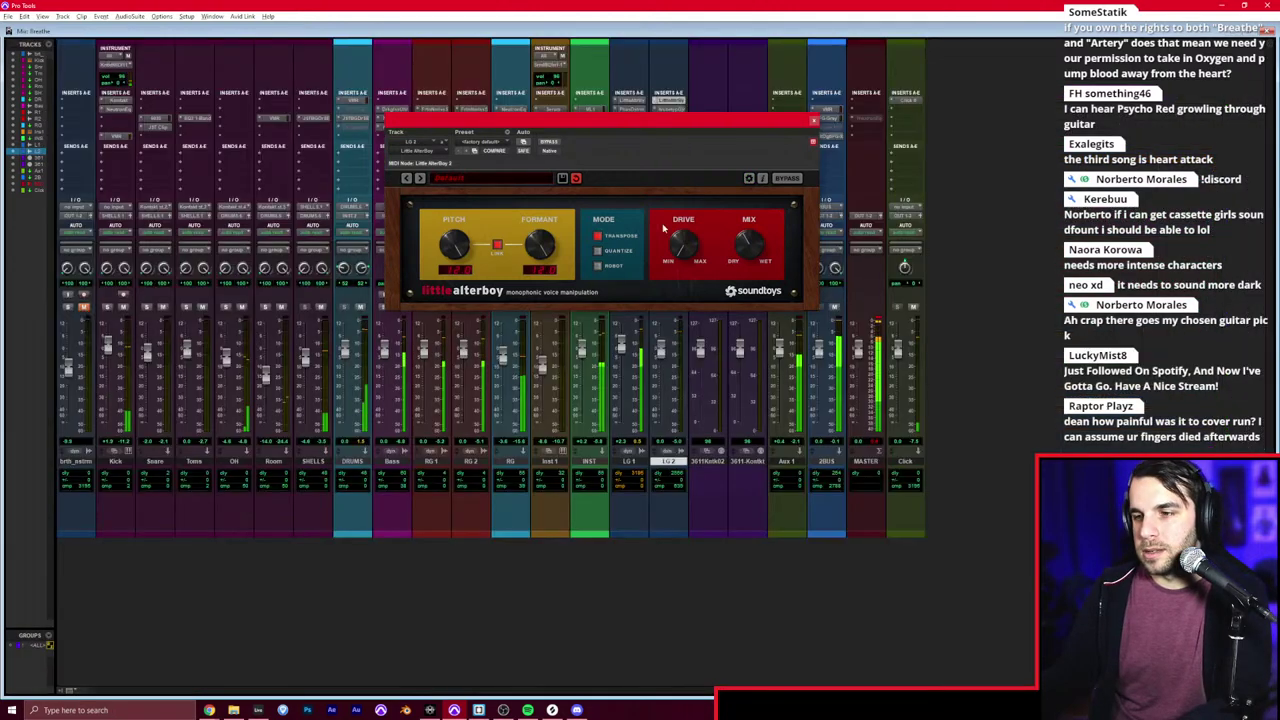
left_click(813, 123)
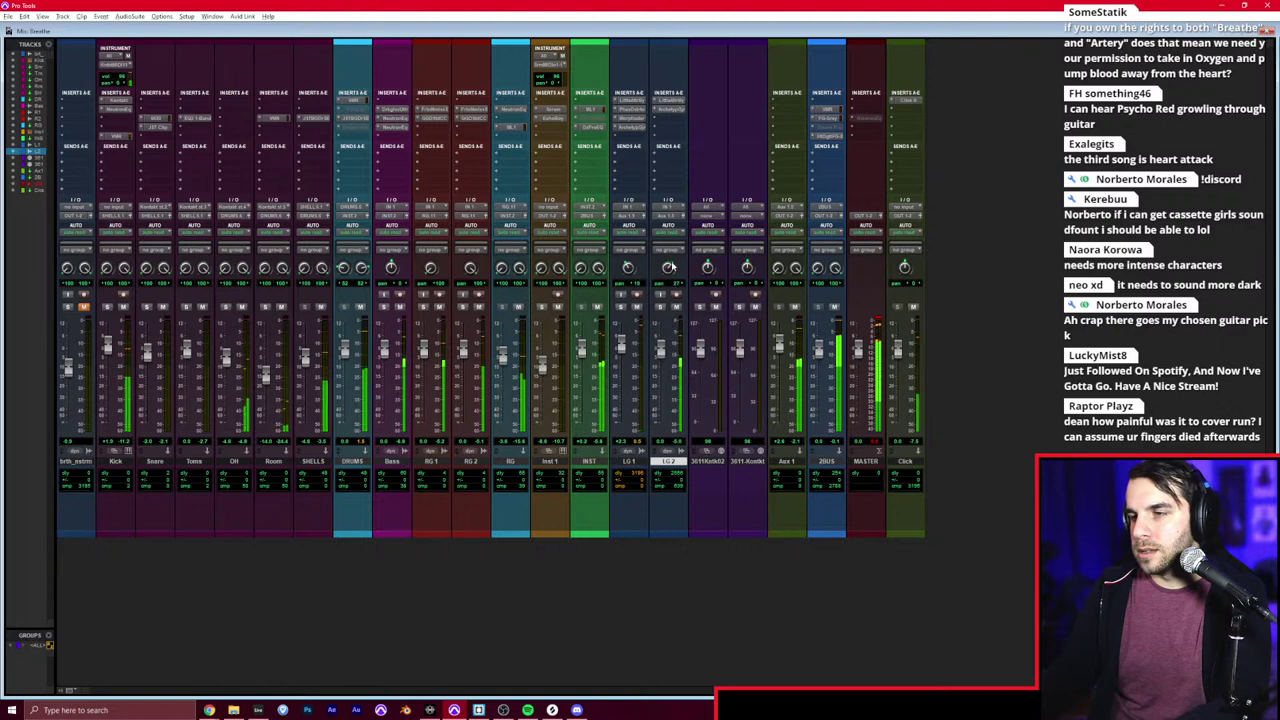
left_click(783, 123)
type("echob")
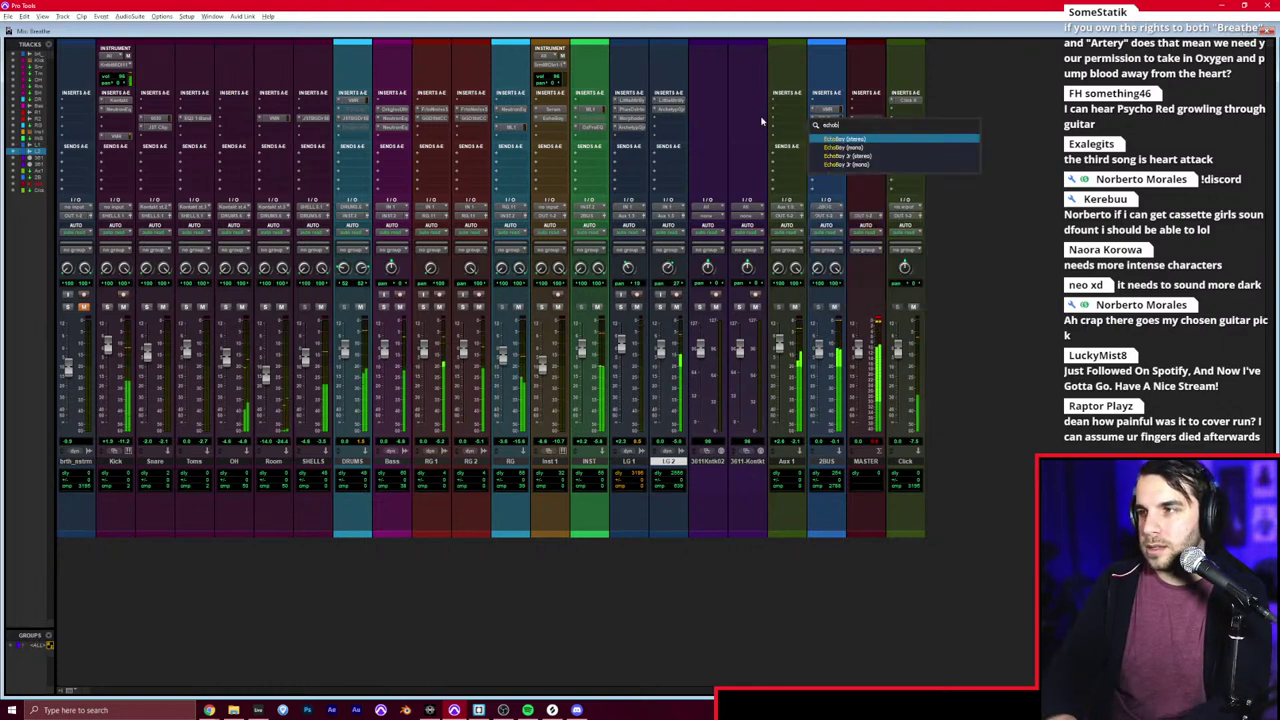
key("Return")
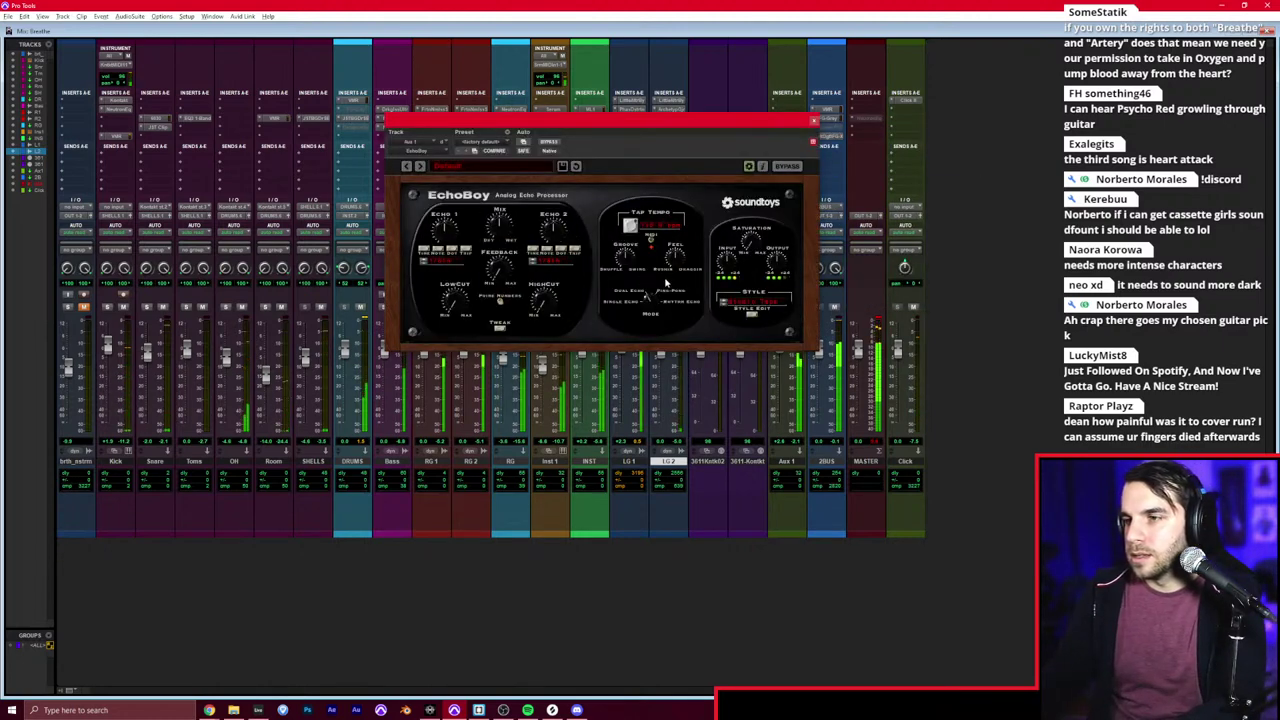
left_click(649, 312)
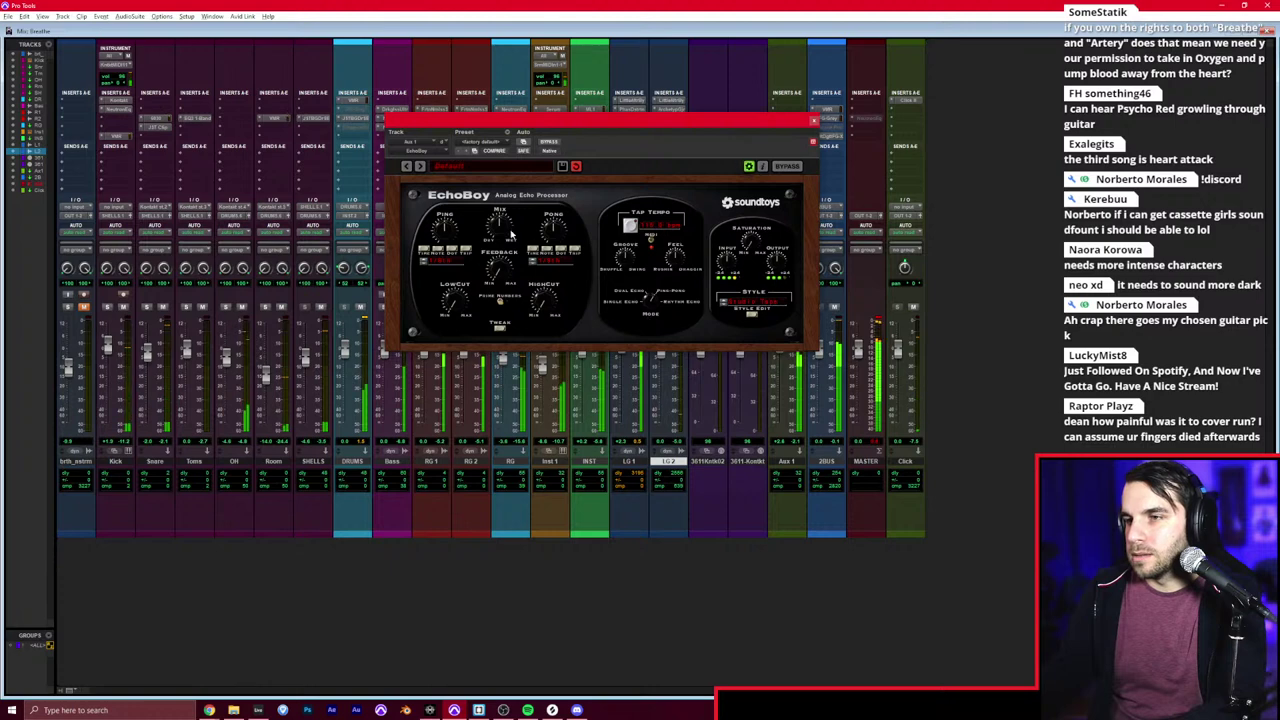
left_click(813, 120)
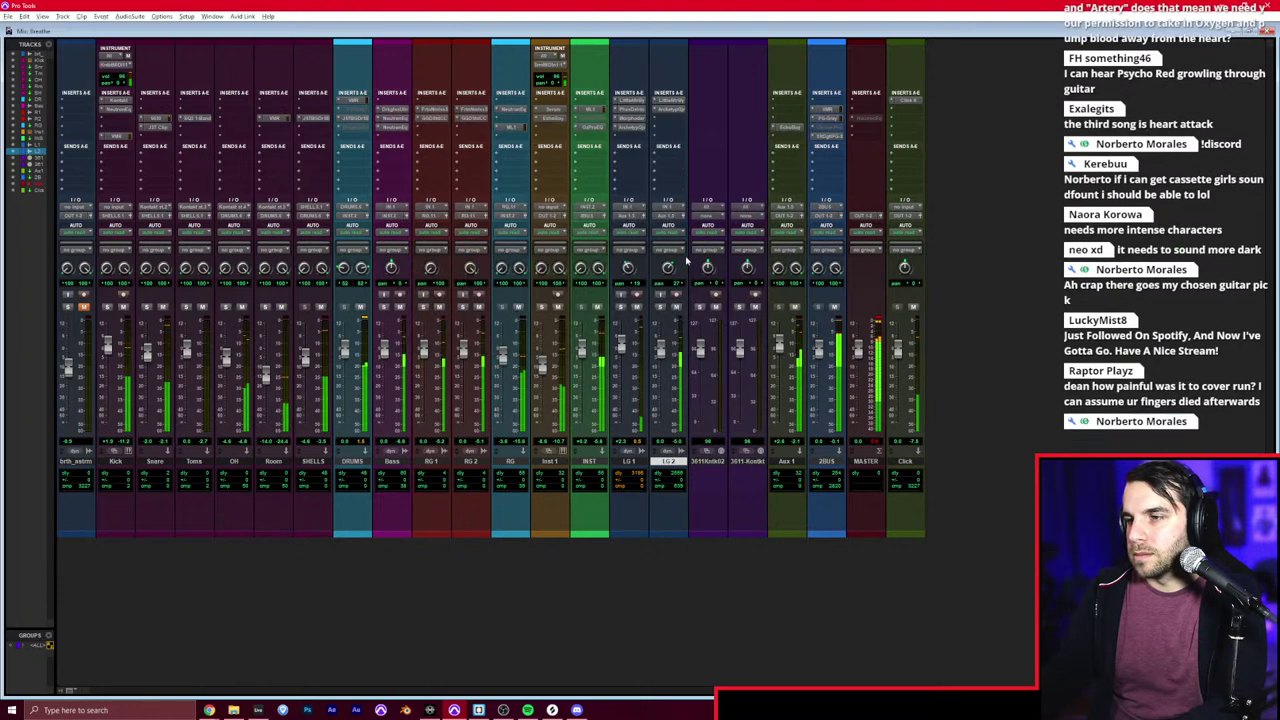
Step: Insert the ML4000 ML1 limiter on Aux 1 in a slot ahead of EchoBoy
left_click(786, 111)
type("ml1")
left_click(866, 109)
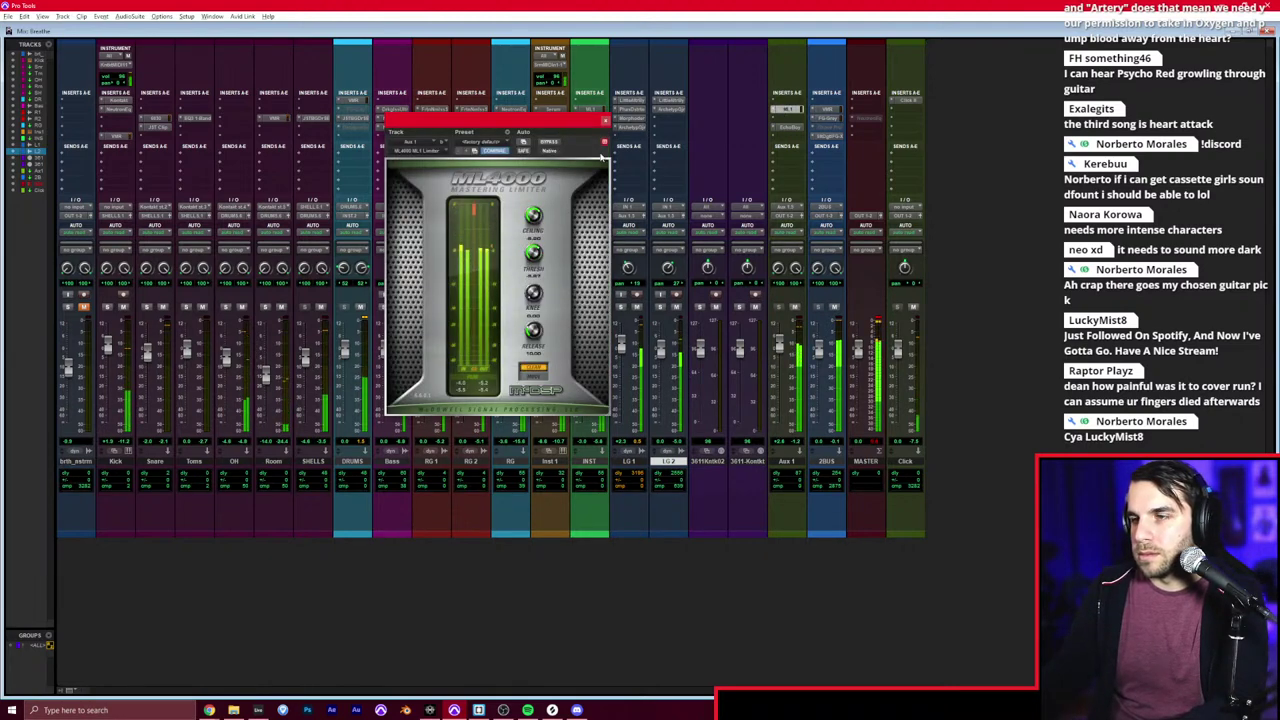
left_click(605, 121)
Step: Check the Morphoder and Phase Distortion settings on LG 1 while the song plays
left_click(631, 118)
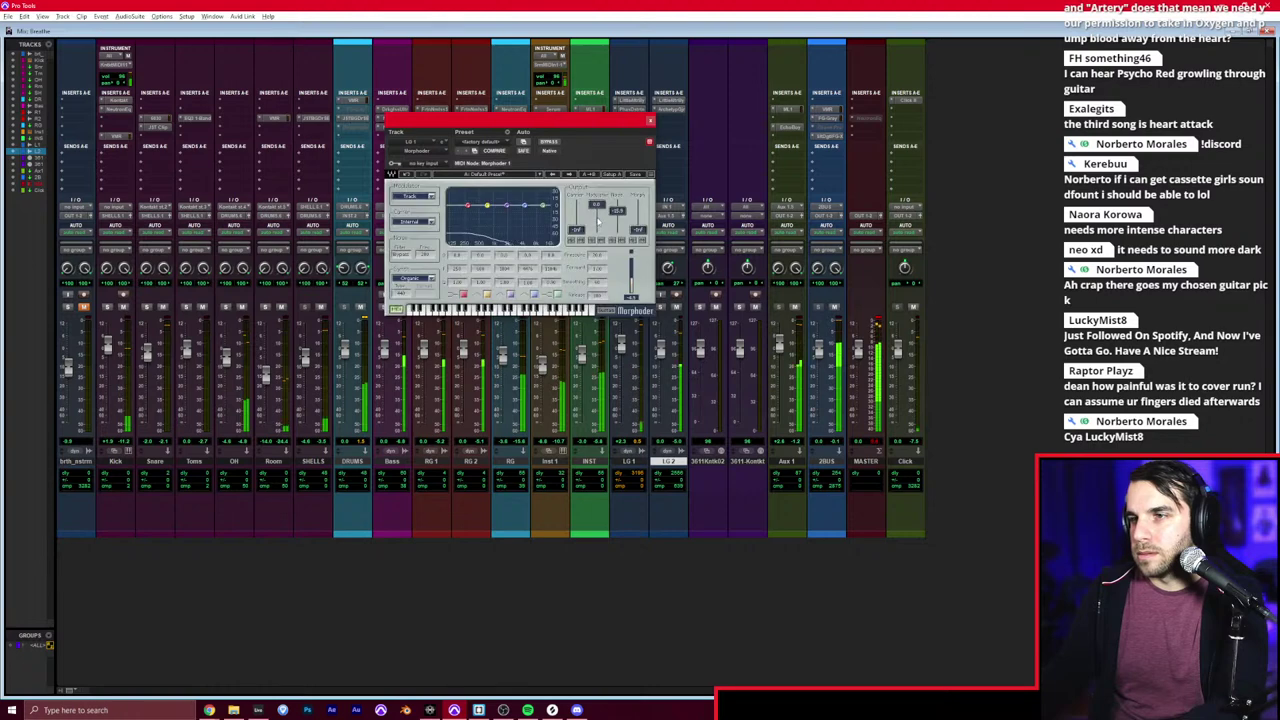
left_click(650, 121)
left_click(631, 109)
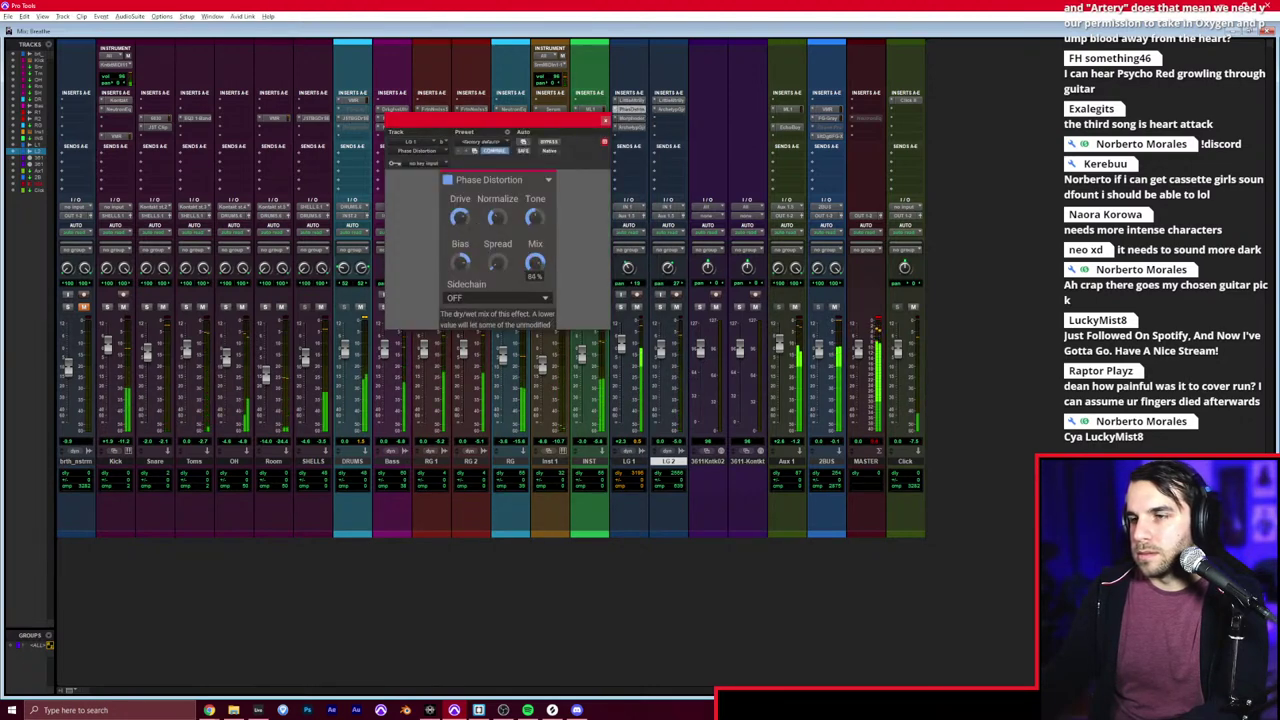
left_click(605, 121)
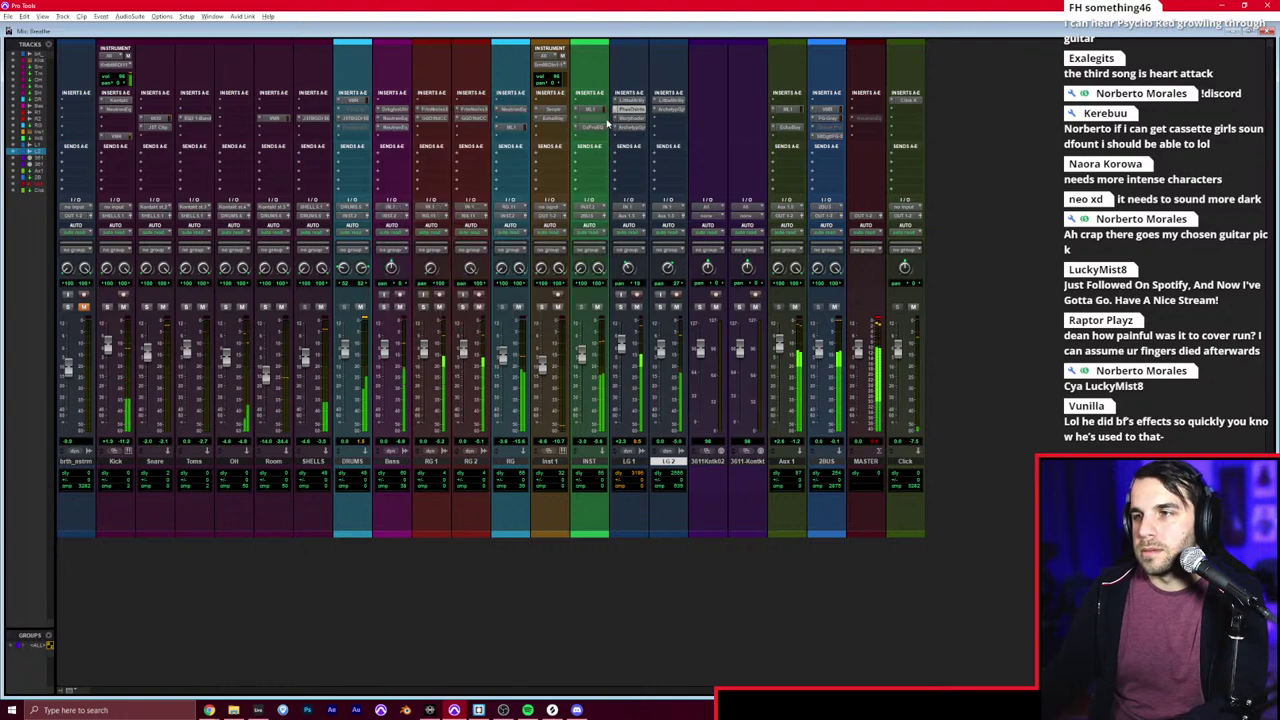
Step: Audition the processed lead guitars with the full mix from bar 17, then around bar 22
key("ctrl+equal")
left_click(727, 401)
key("r")
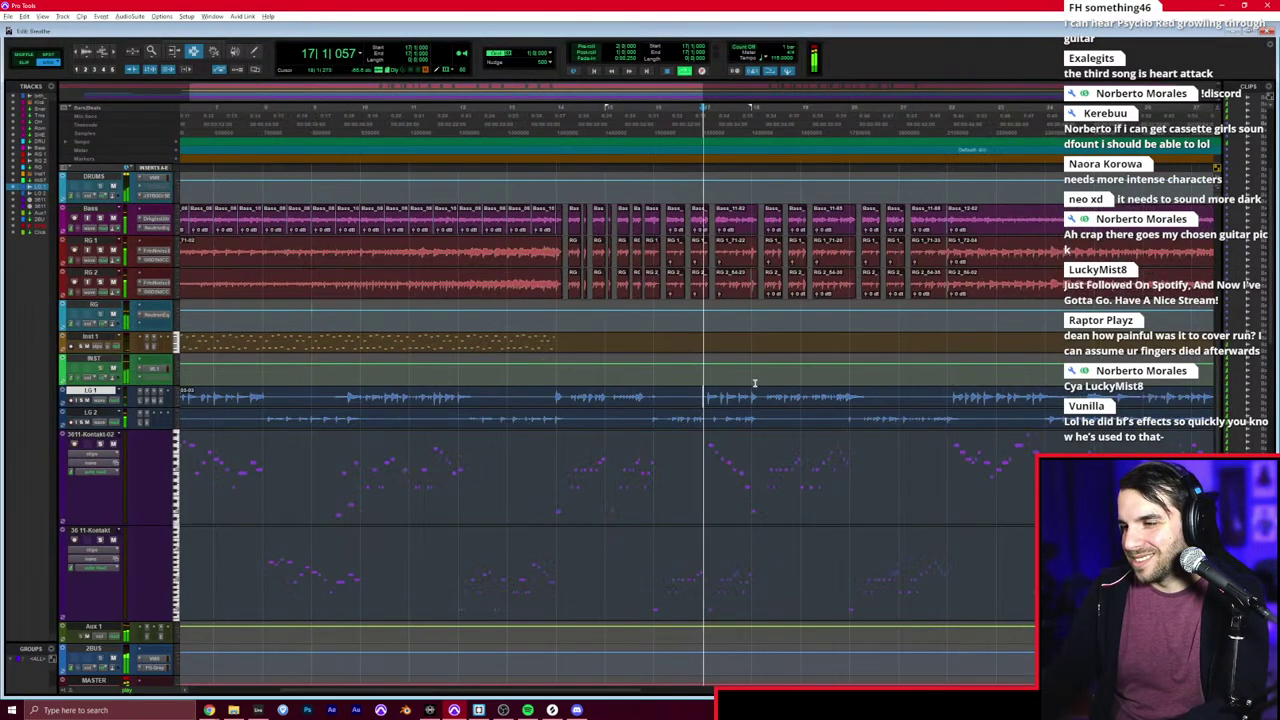
key("ctrl+bracketleft")
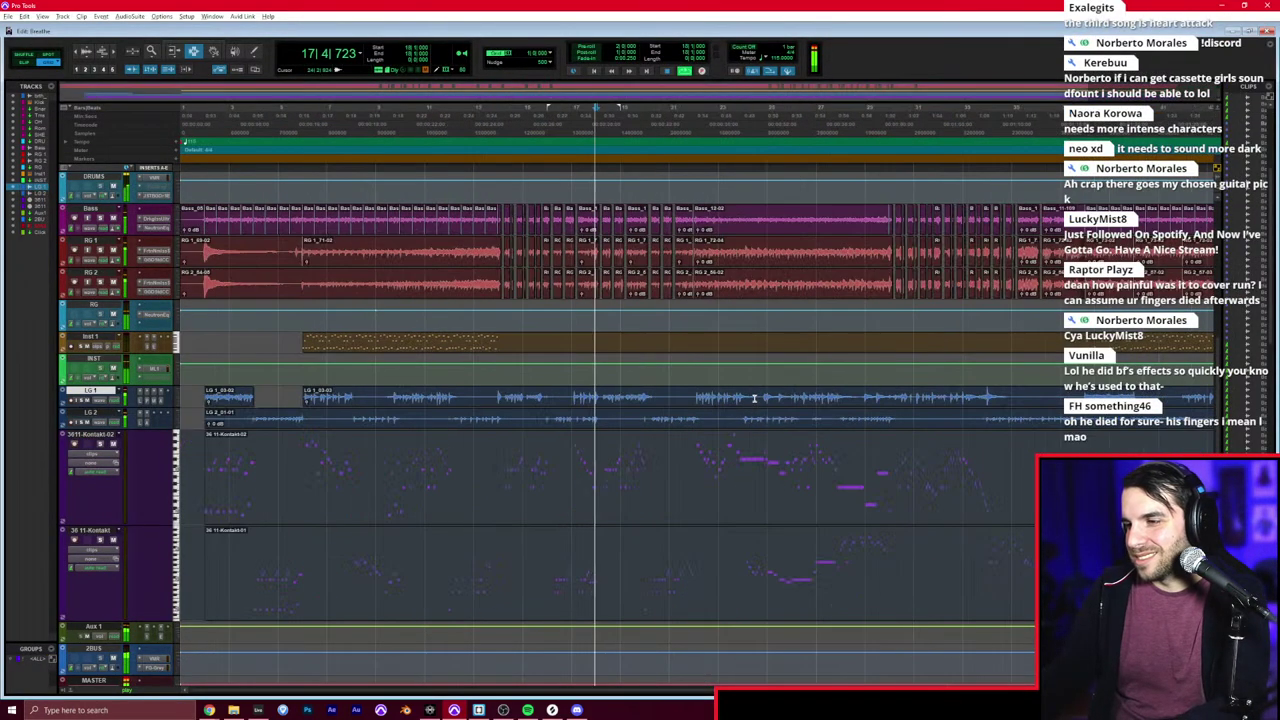
key("ctrl+bracketright")
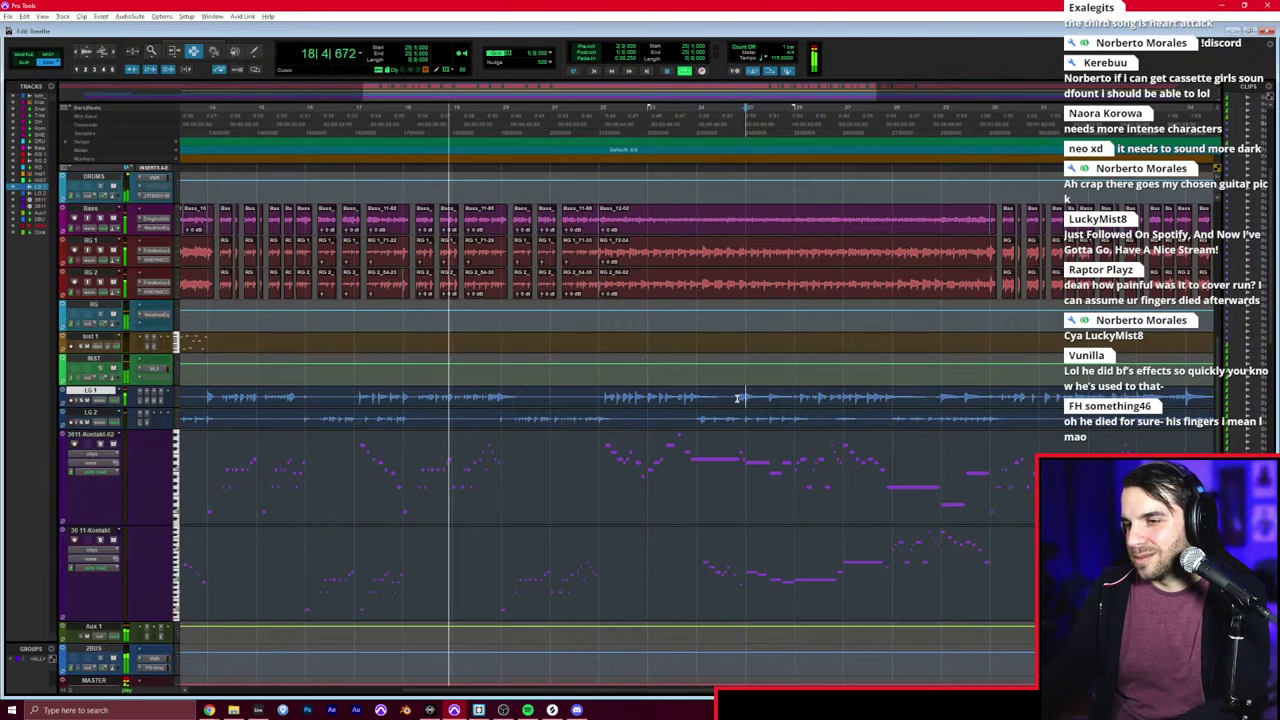
key("ctrl+bracketright")
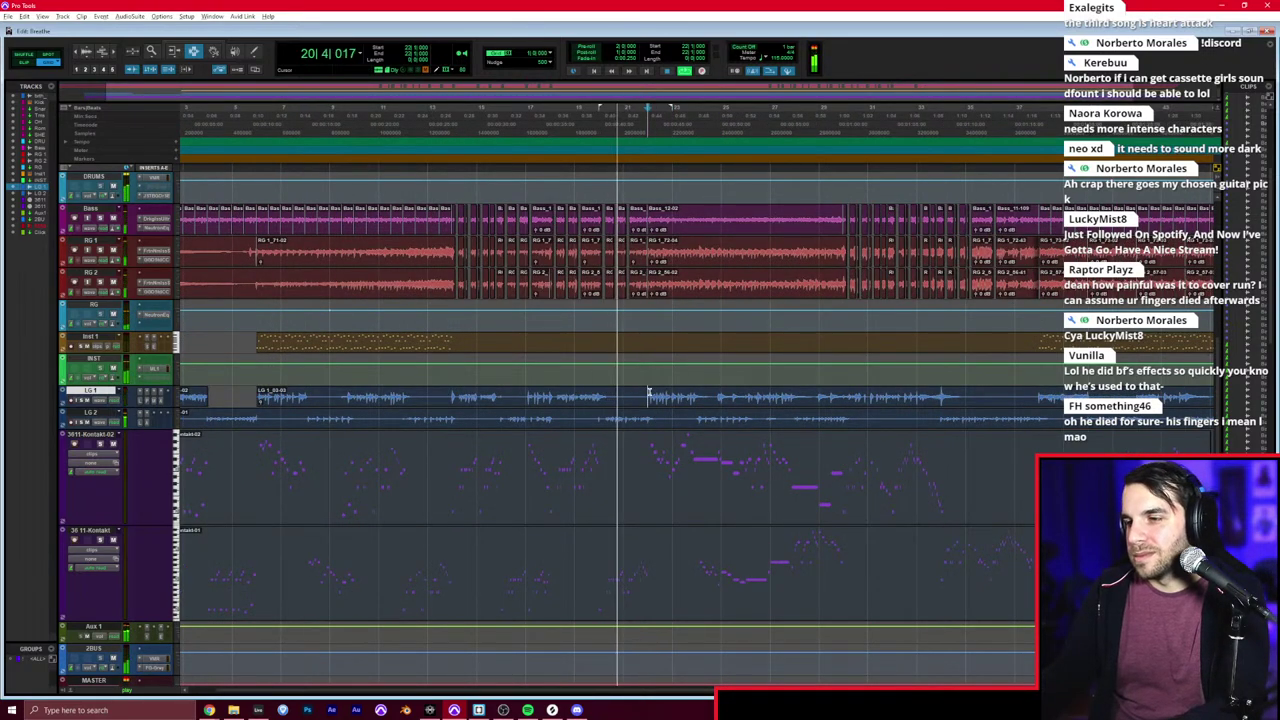
key("ctrl+bracketright")
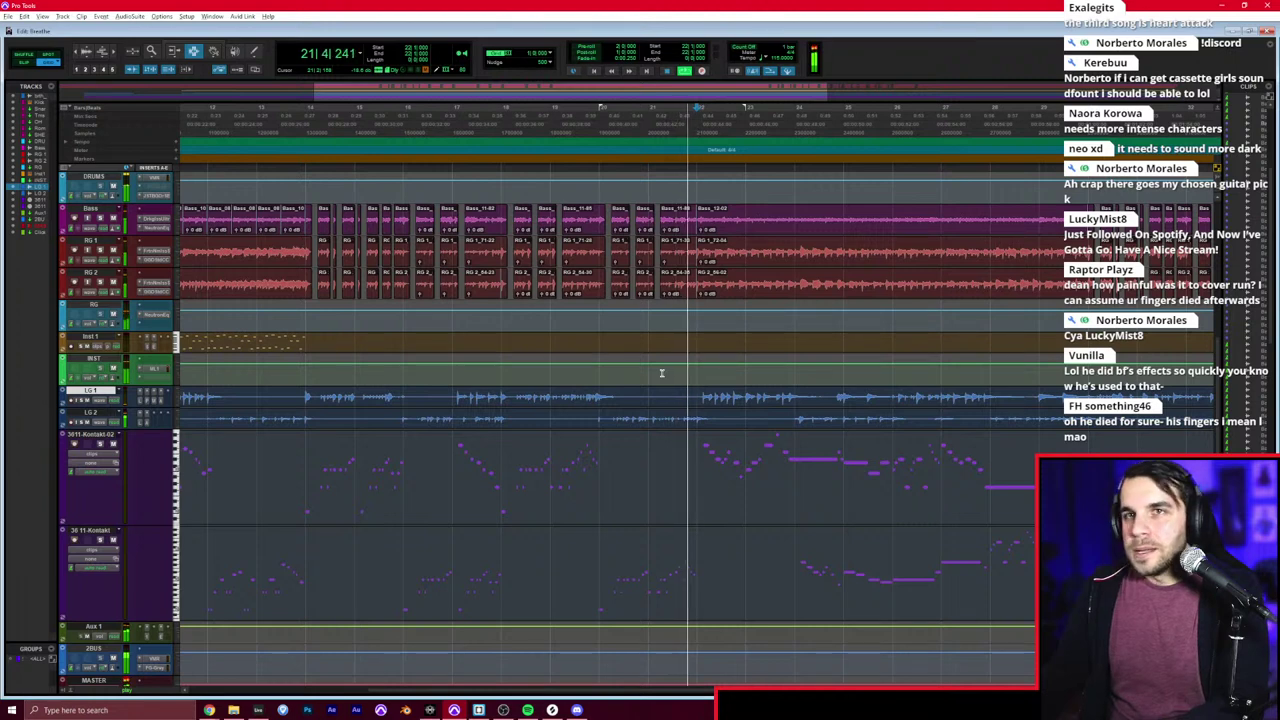
key("ctrl+bracketright")
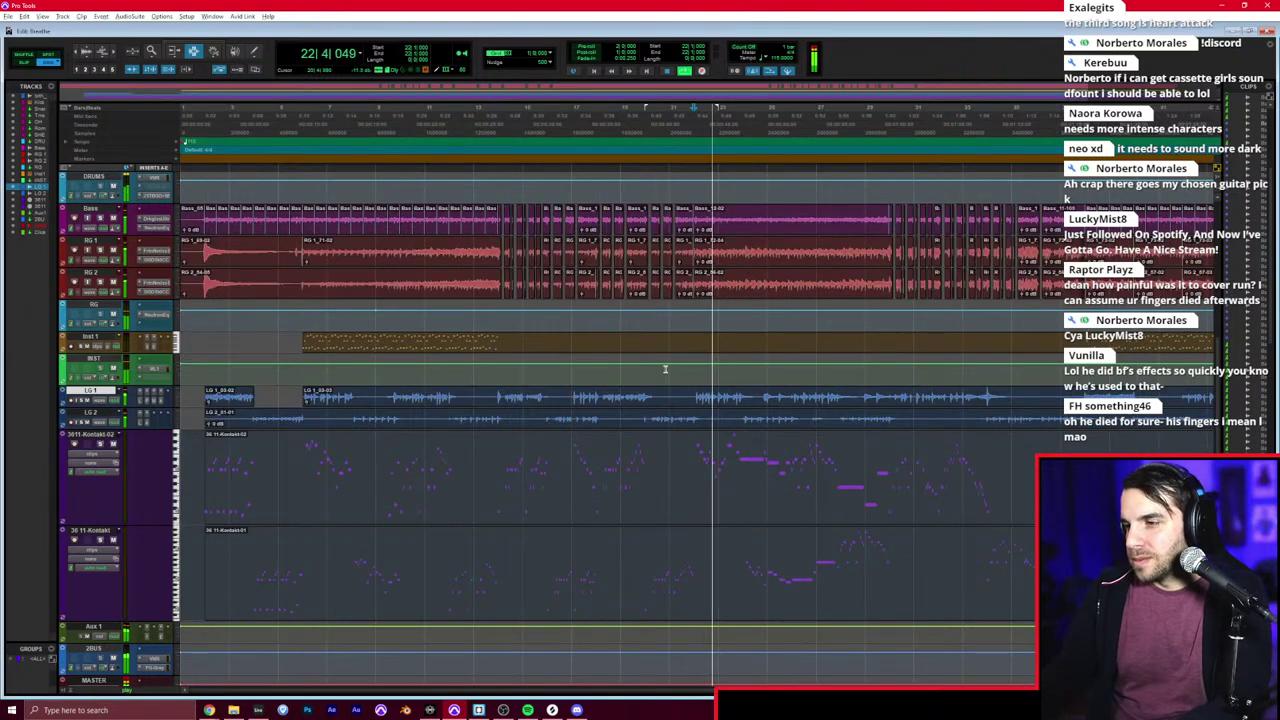
key("ctrl+equal")
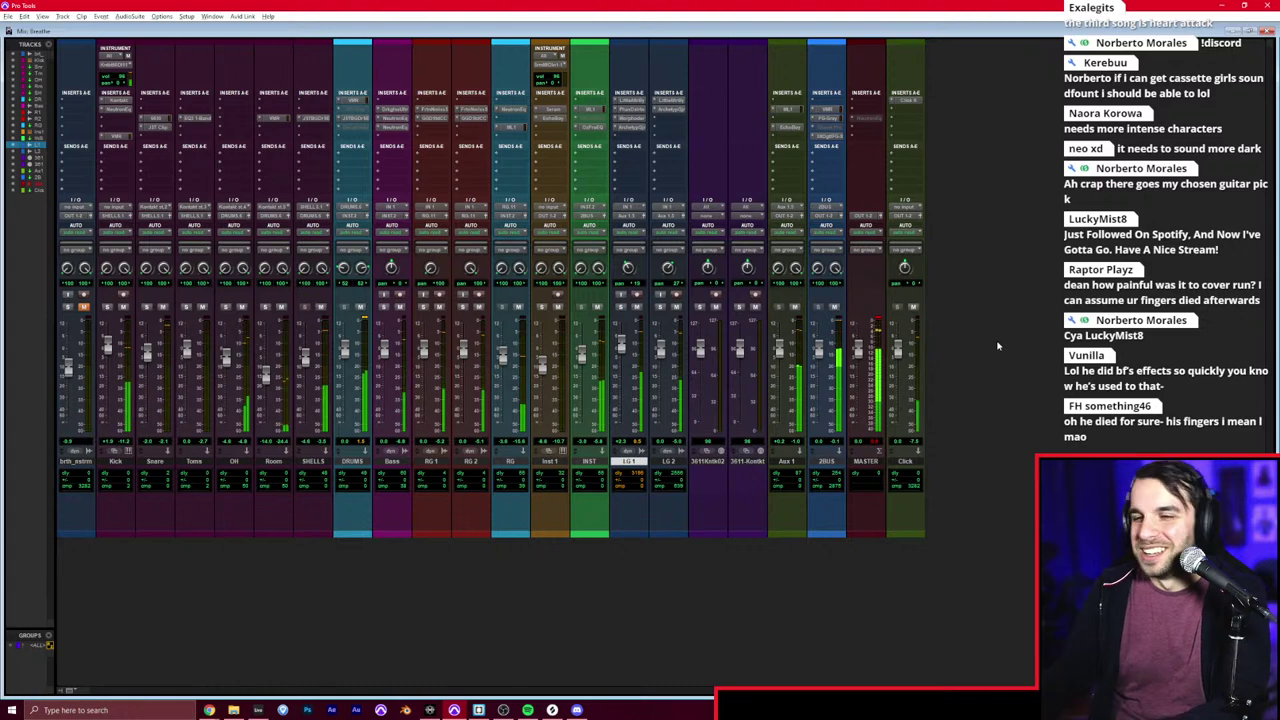
key("ctrl+equal")
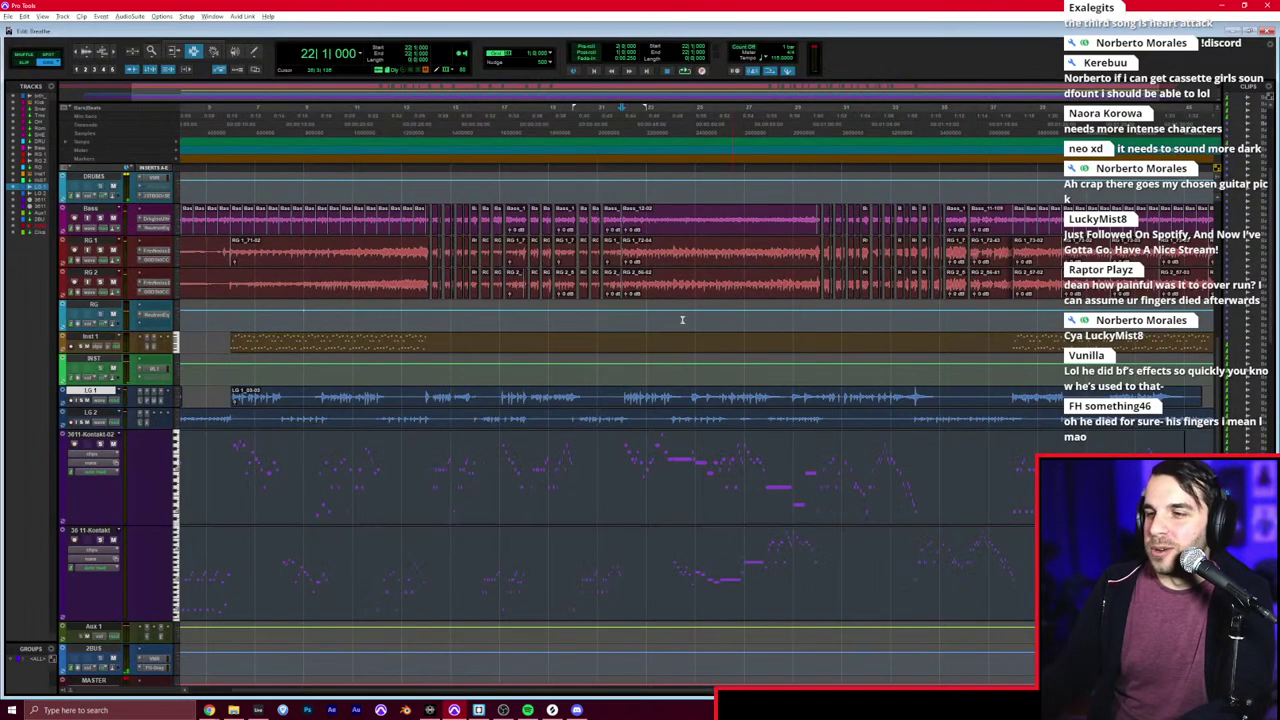
key("t")
key("t")
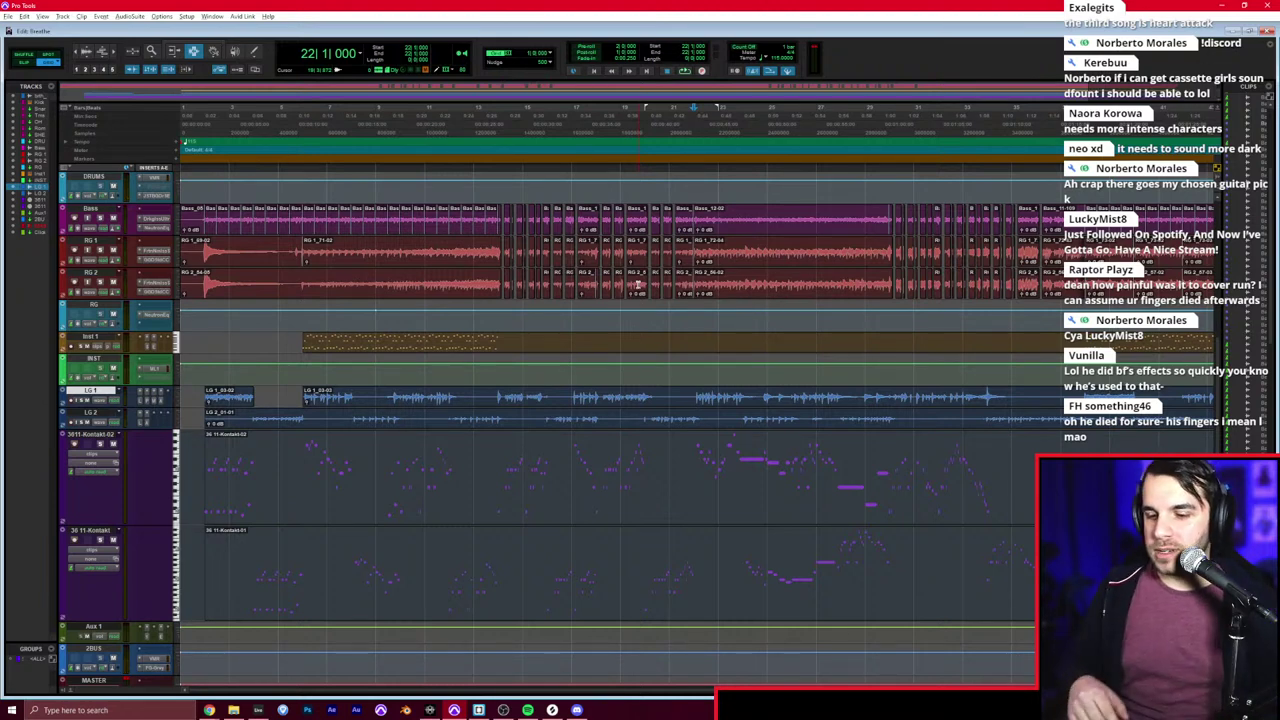
key("ctrl+bracketleft")
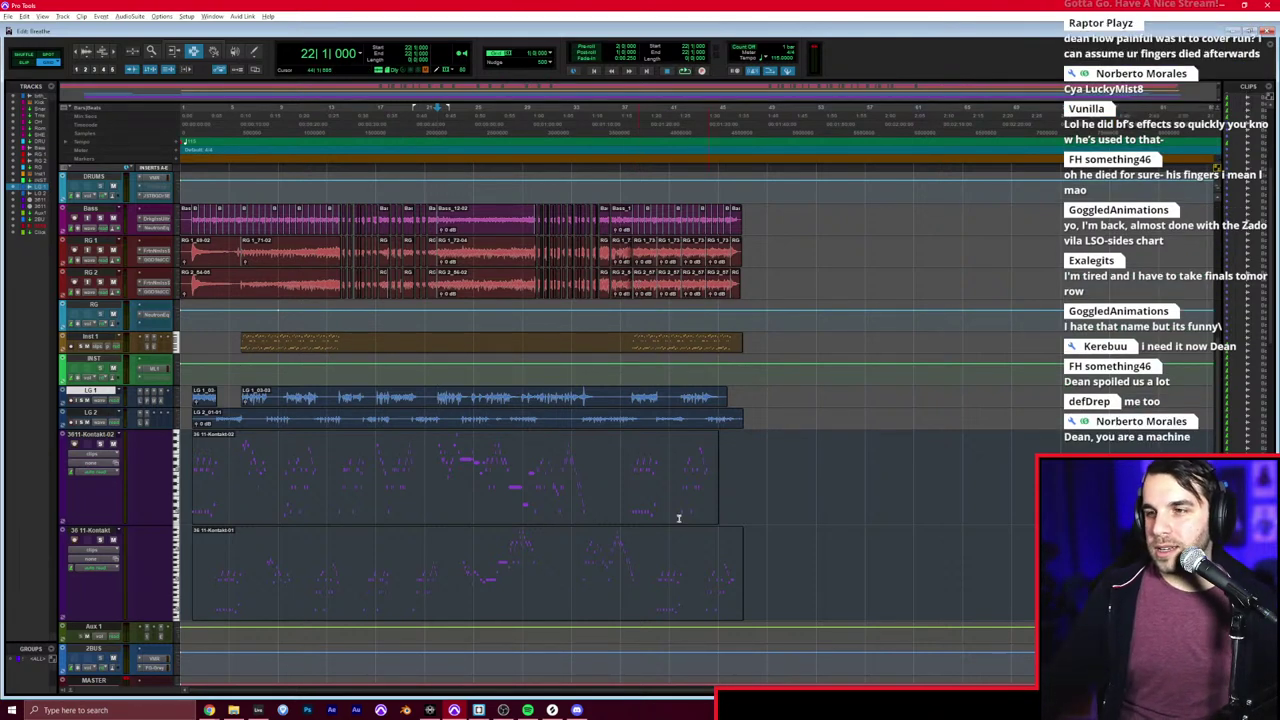
Step: Switch to File Explorer, play Detected_MASTER.wav from the MOBILE_DEMO folder, browse the other demos and return to Pro Tools
left_click(236, 710)
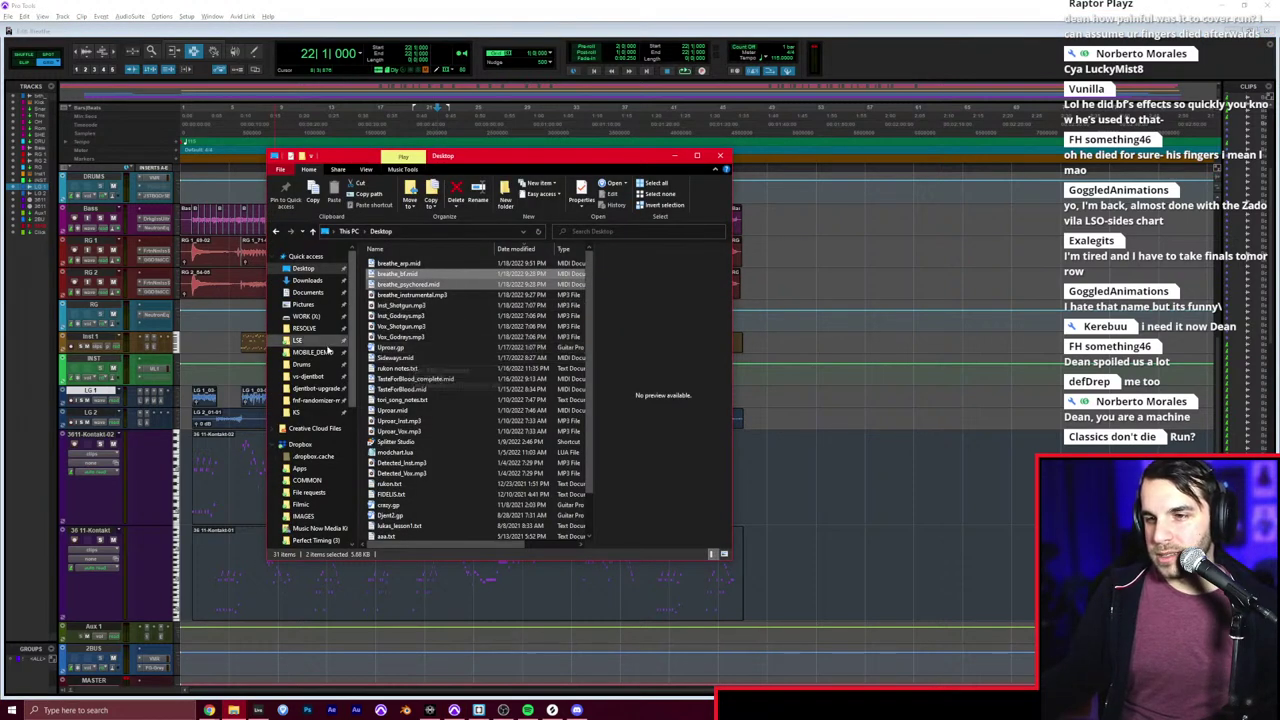
left_click(325, 352)
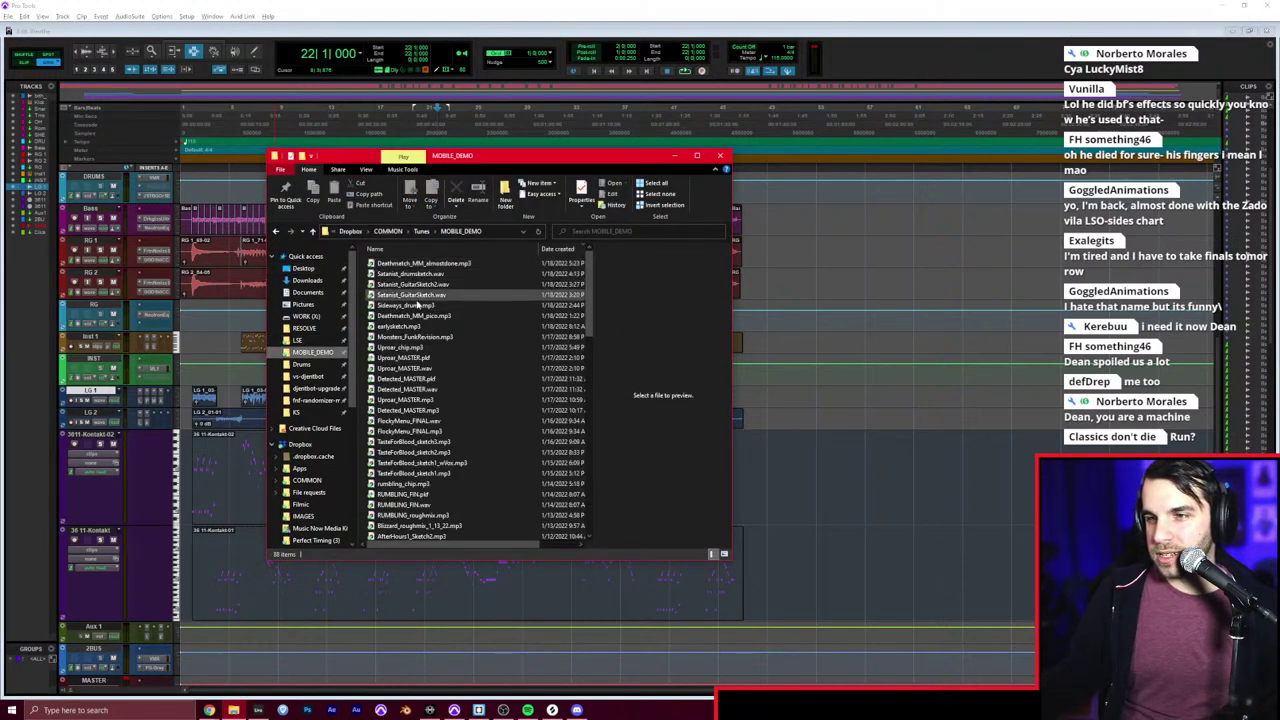
left_click(428, 388)
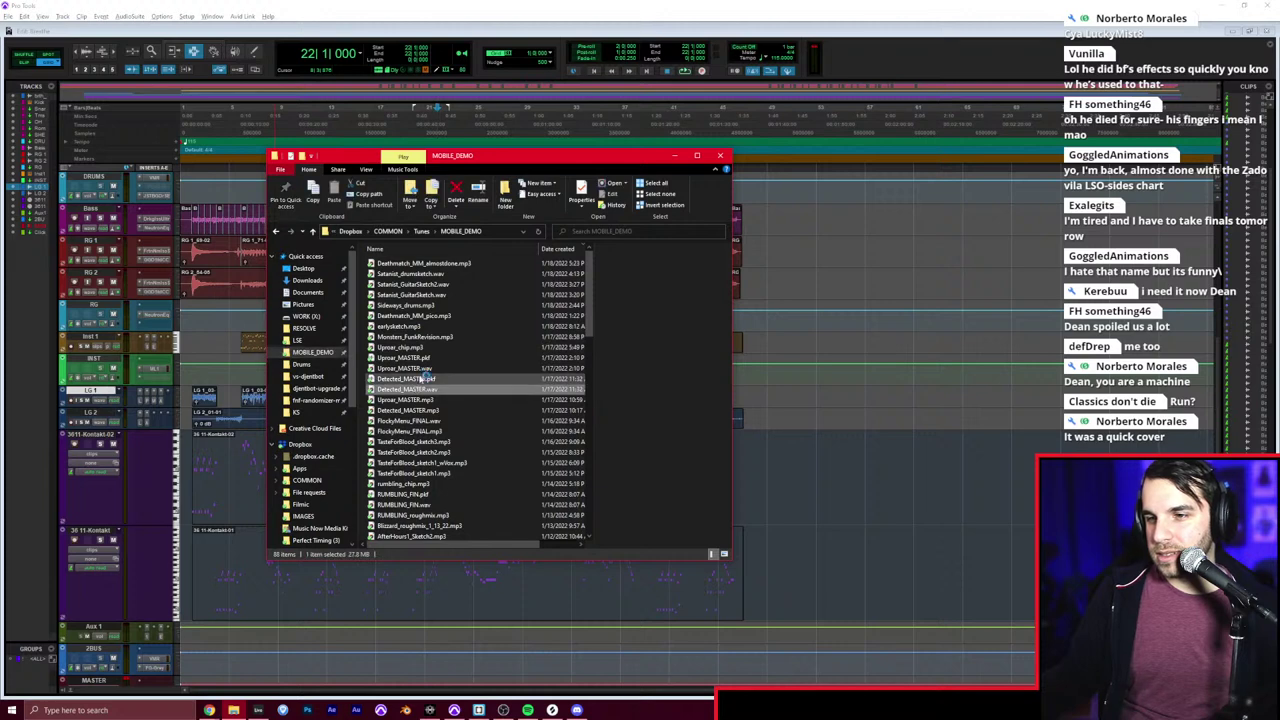
double_click(428, 386)
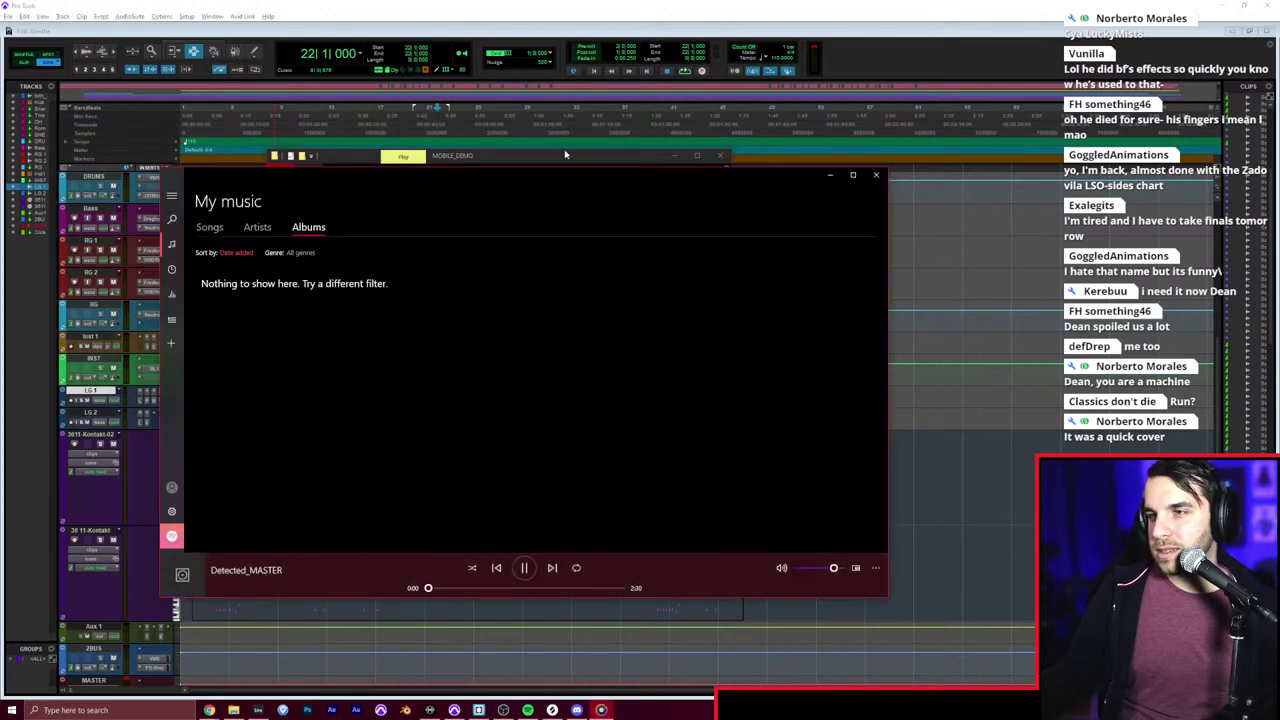
left_click_drag(562, 179, 569, 162)
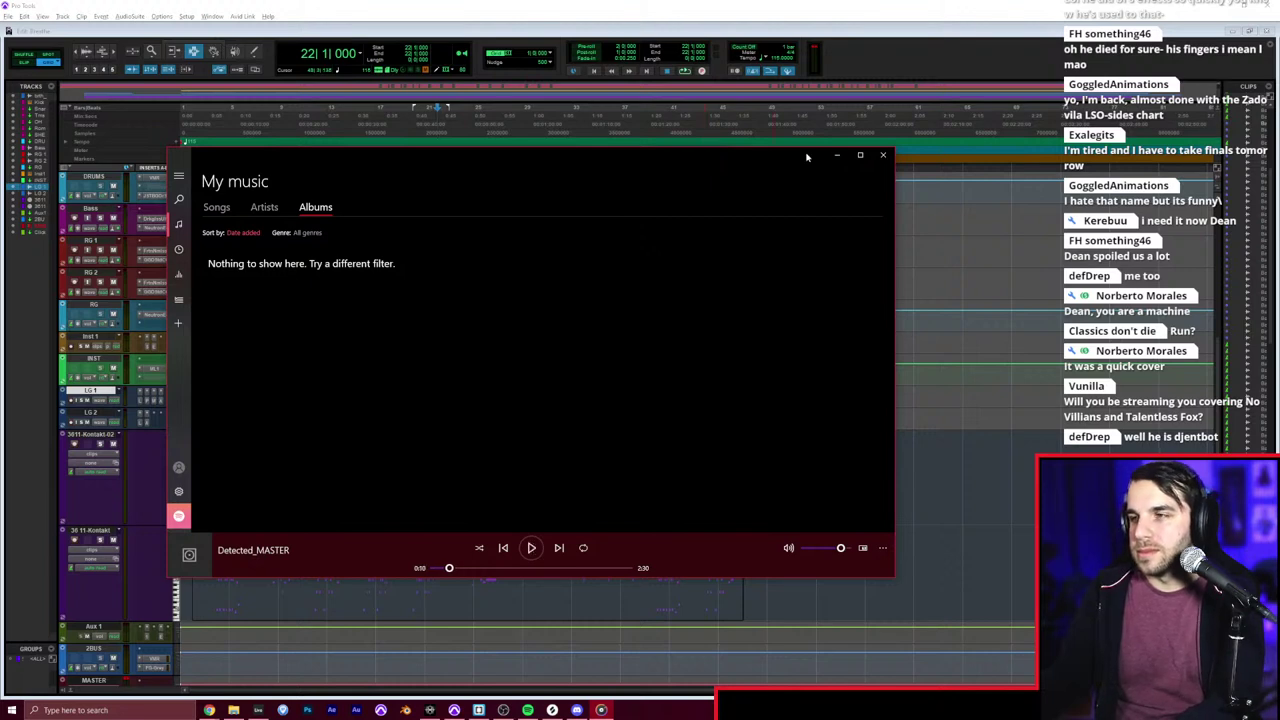
left_click(883, 155)
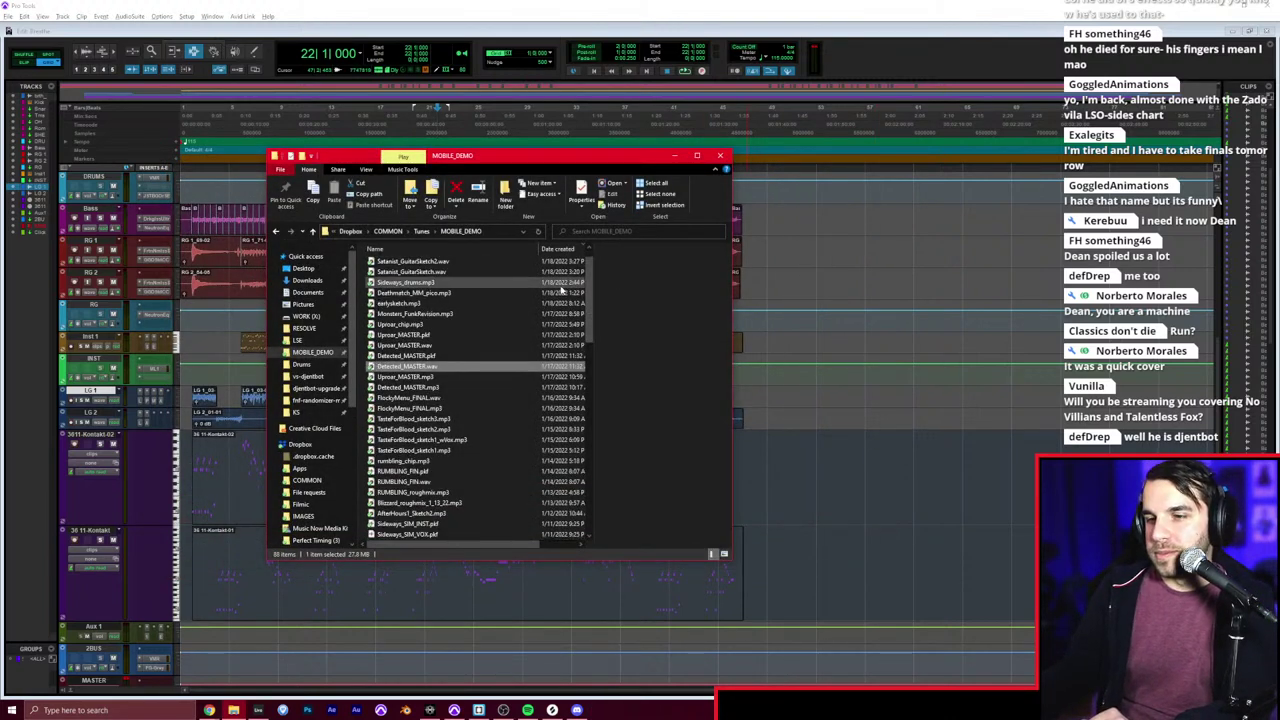
scroll(562, 290, "down", 8)
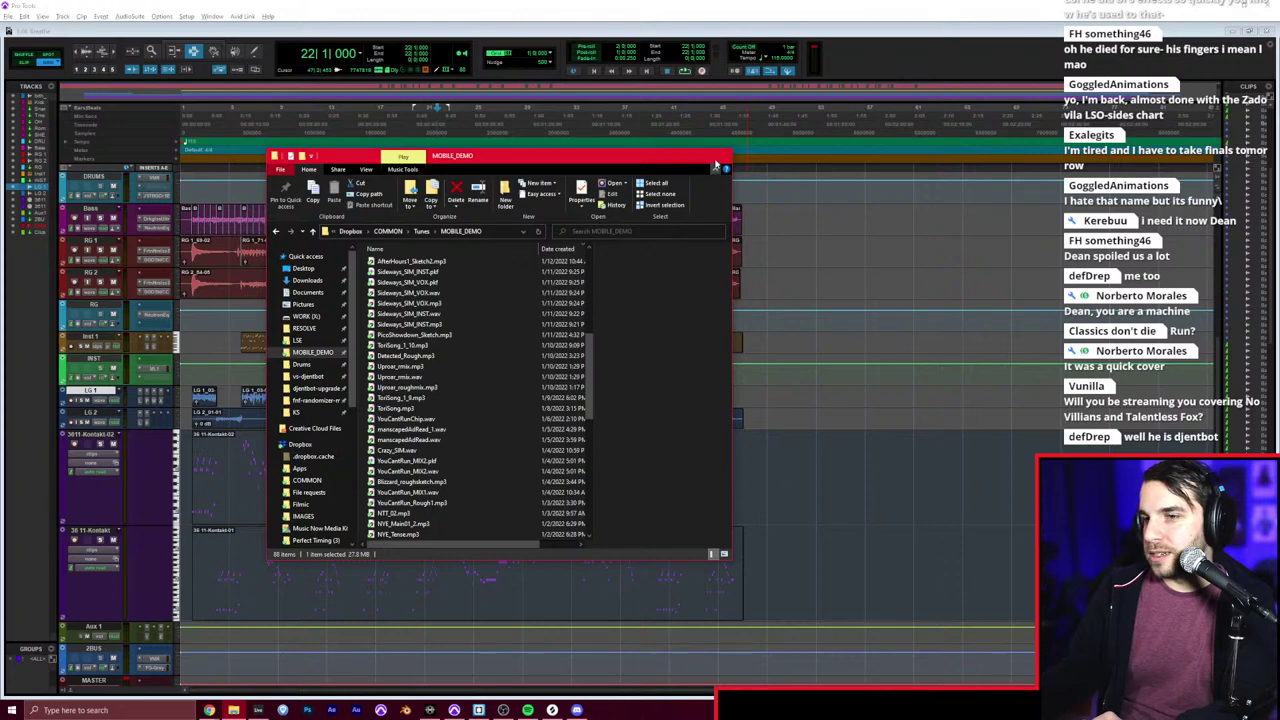
left_click(719, 158)
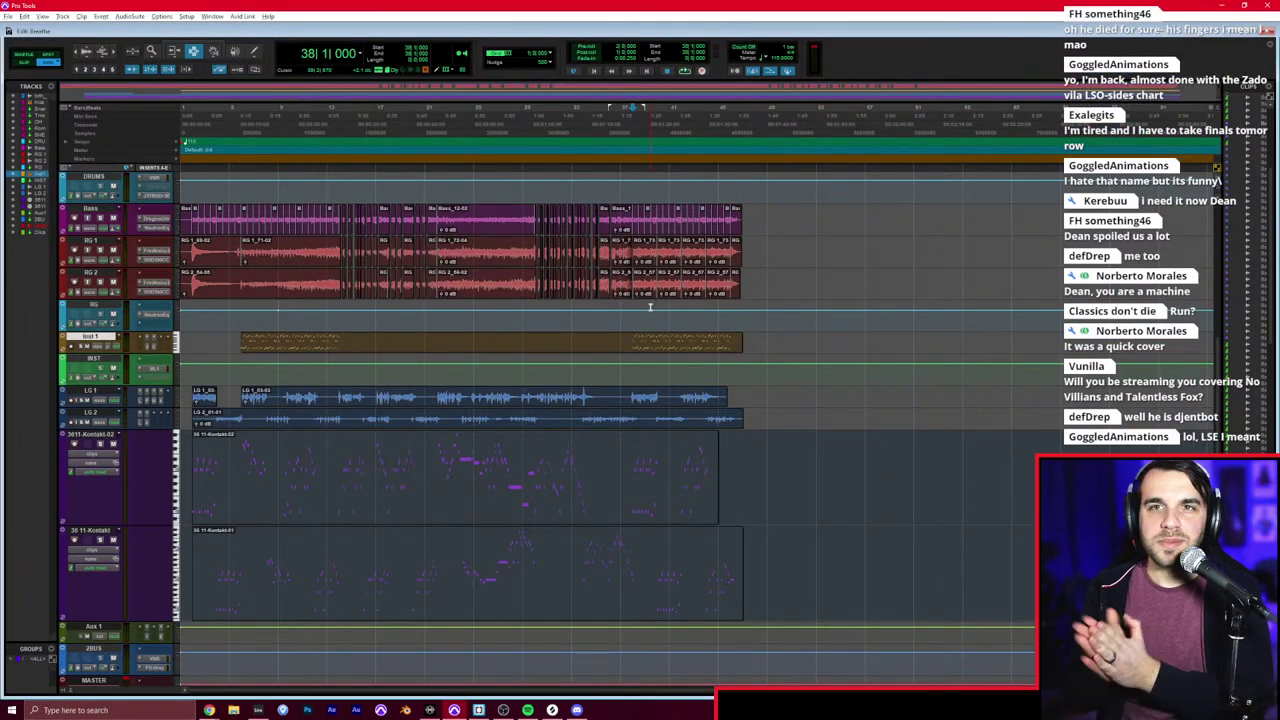